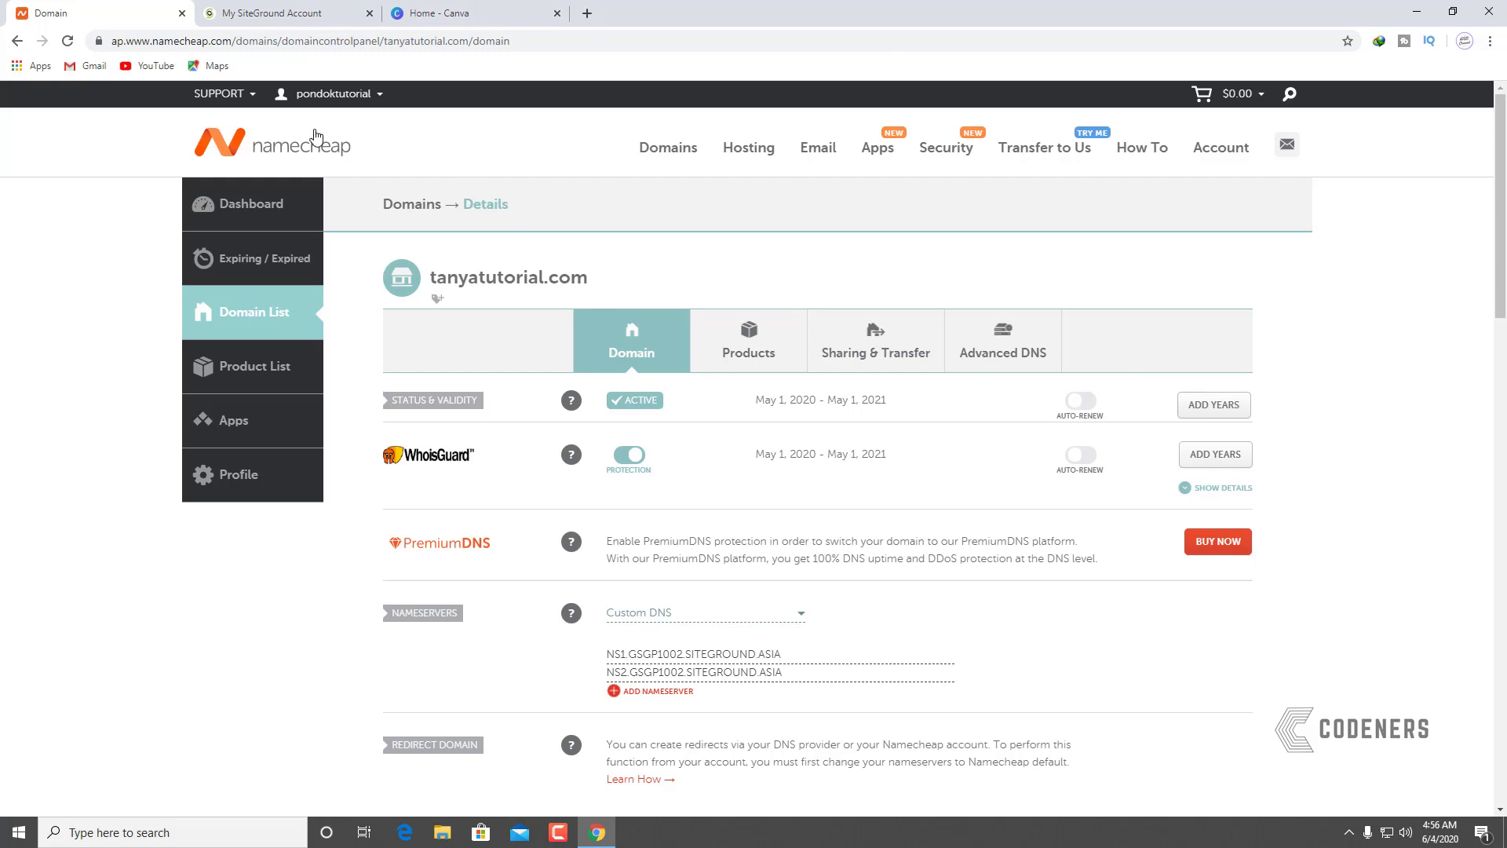
Step: Leave the add-website wizard for SiteGround Home, checking Namecheap's domain tab, then open a blank tab
click(294, 23)
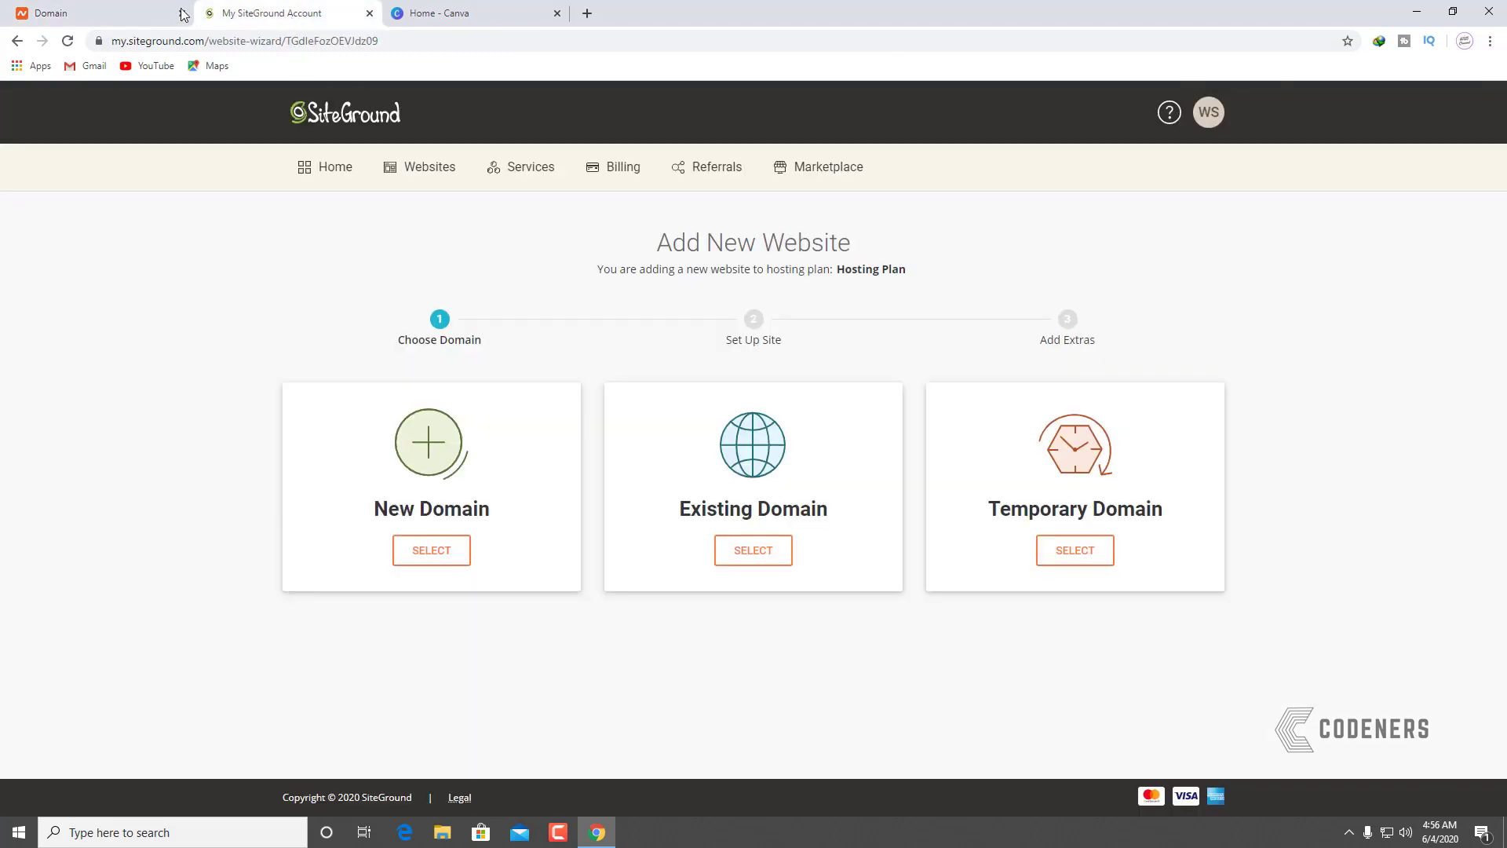
click(143, 14)
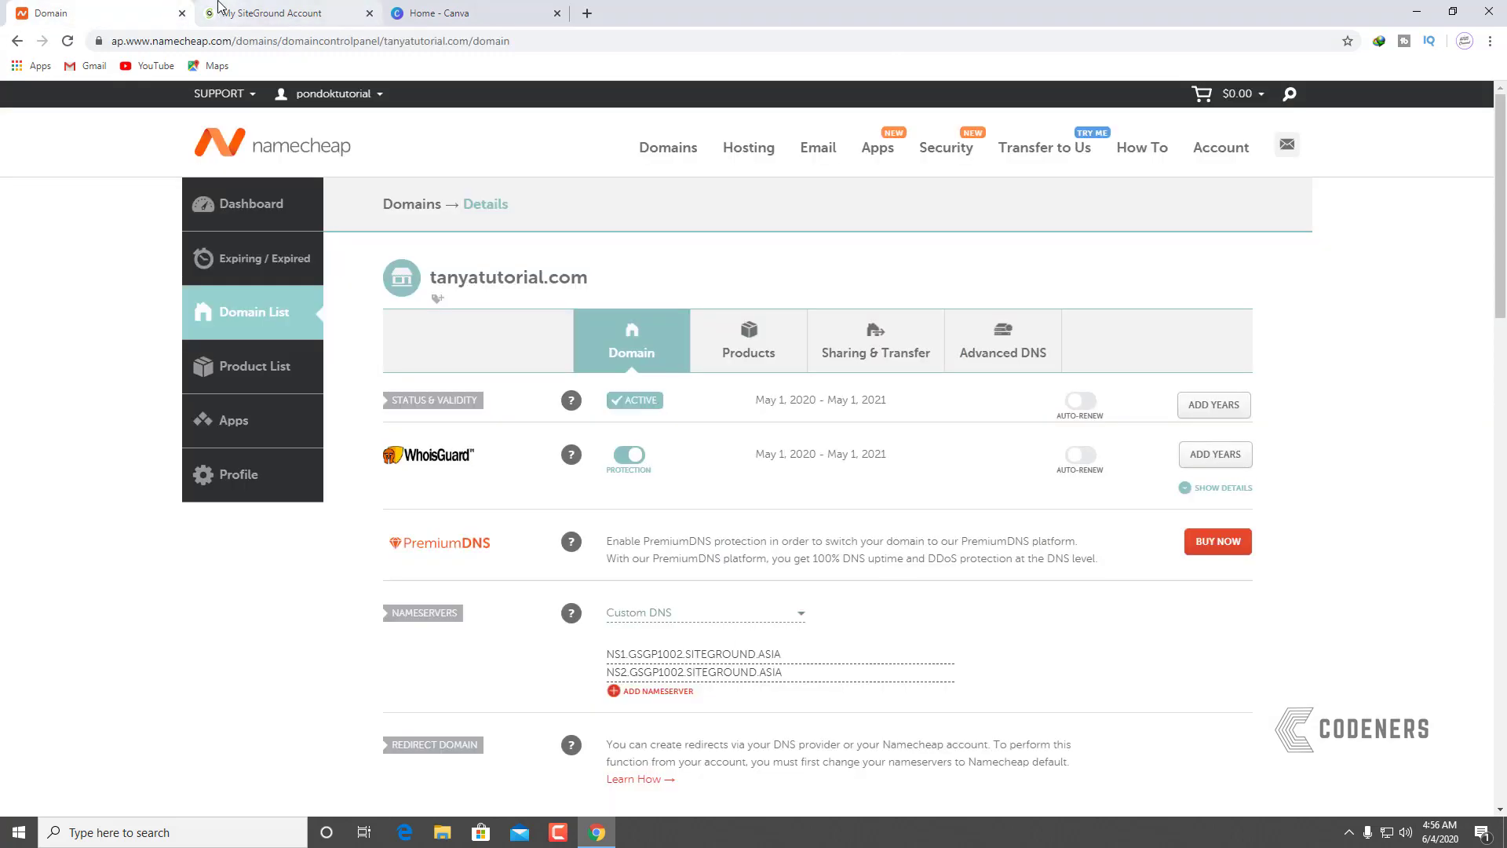
click(236, 17)
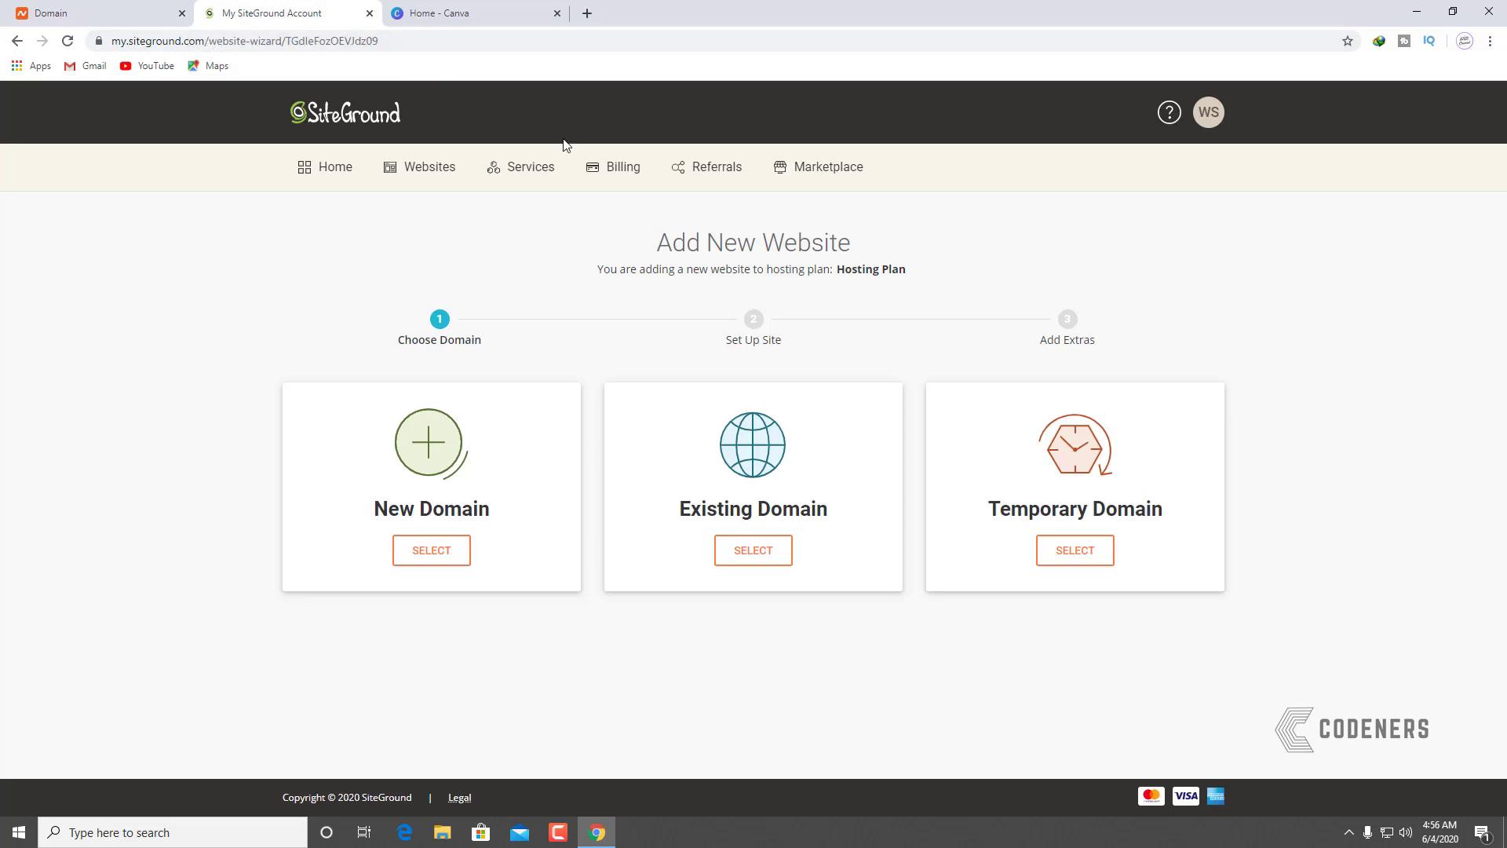
click(335, 171)
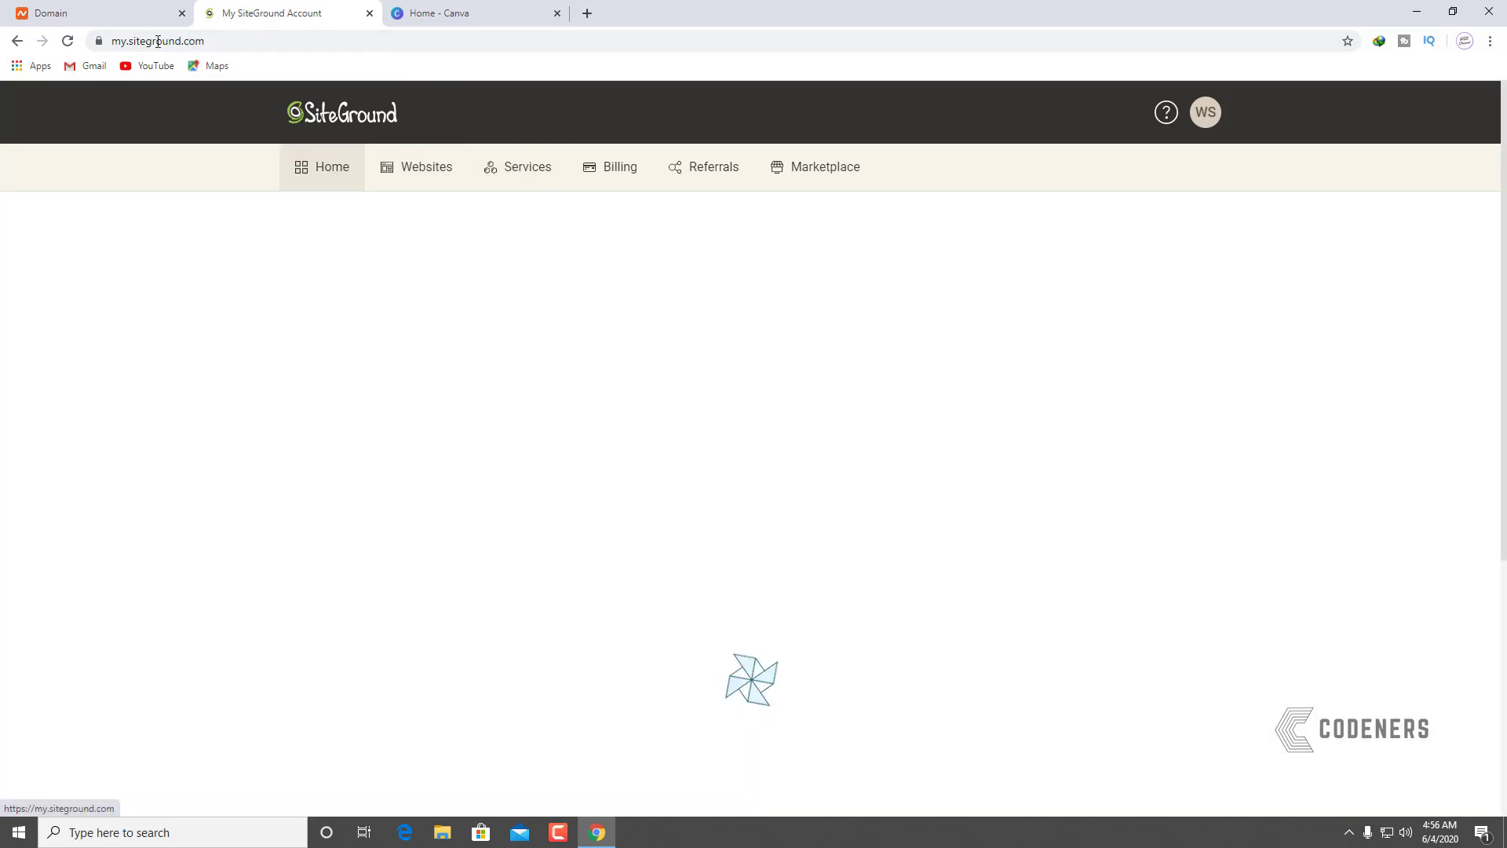
click(136, 14)
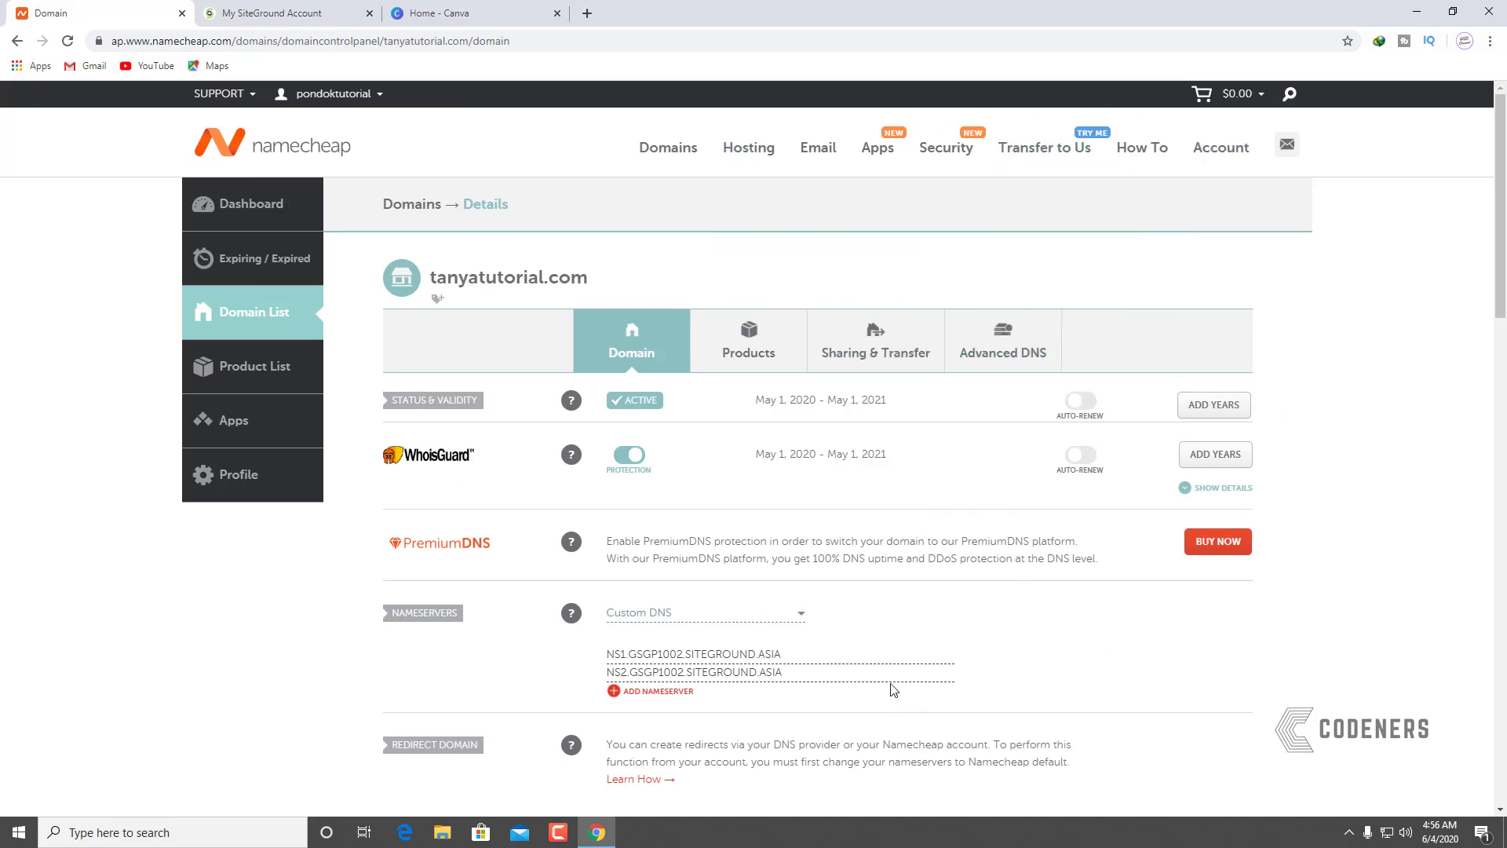
click(234, 6)
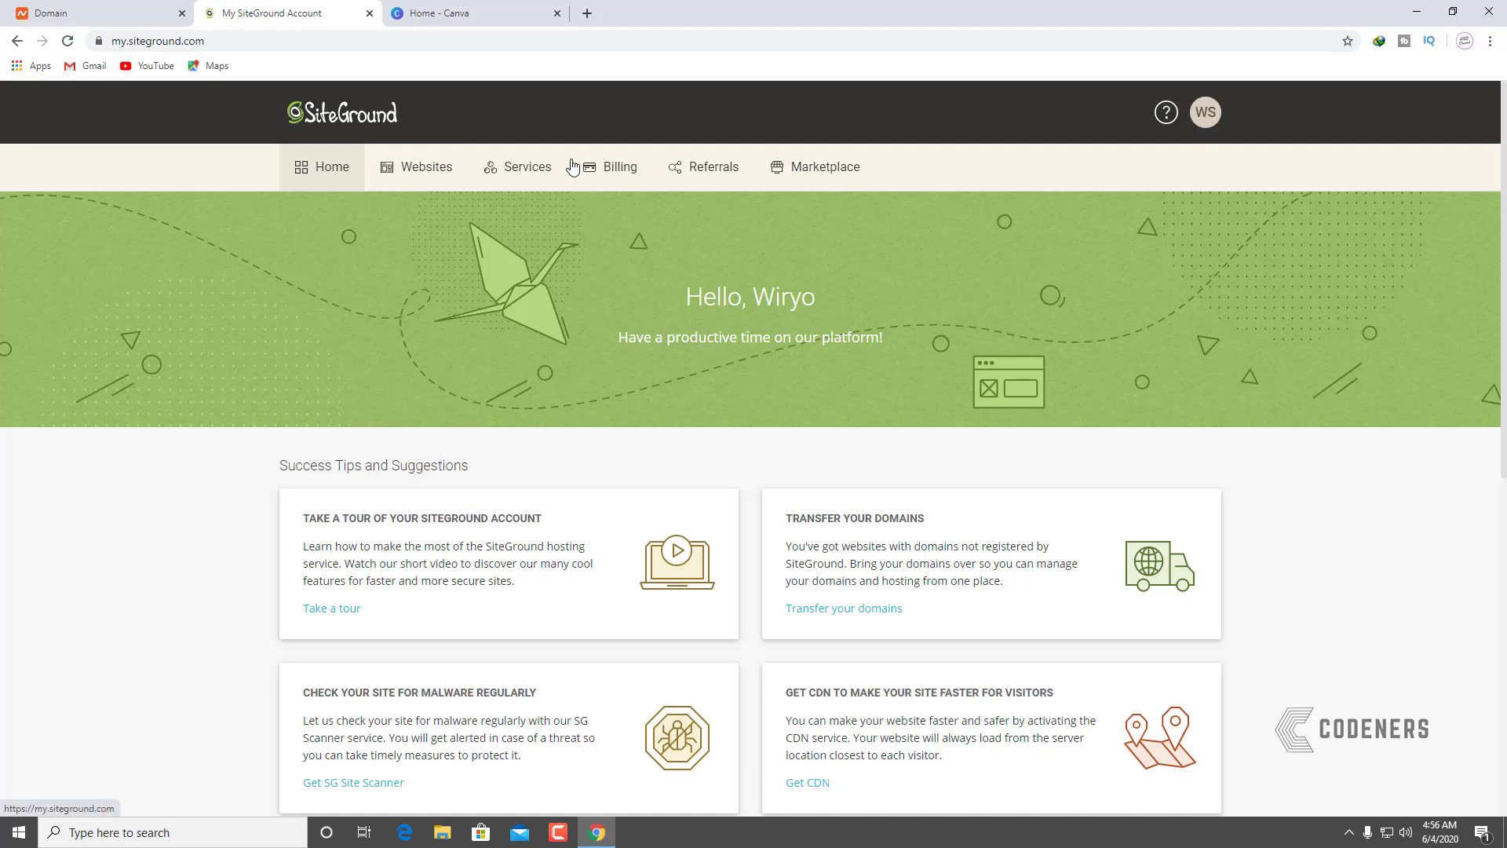
click(588, 14)
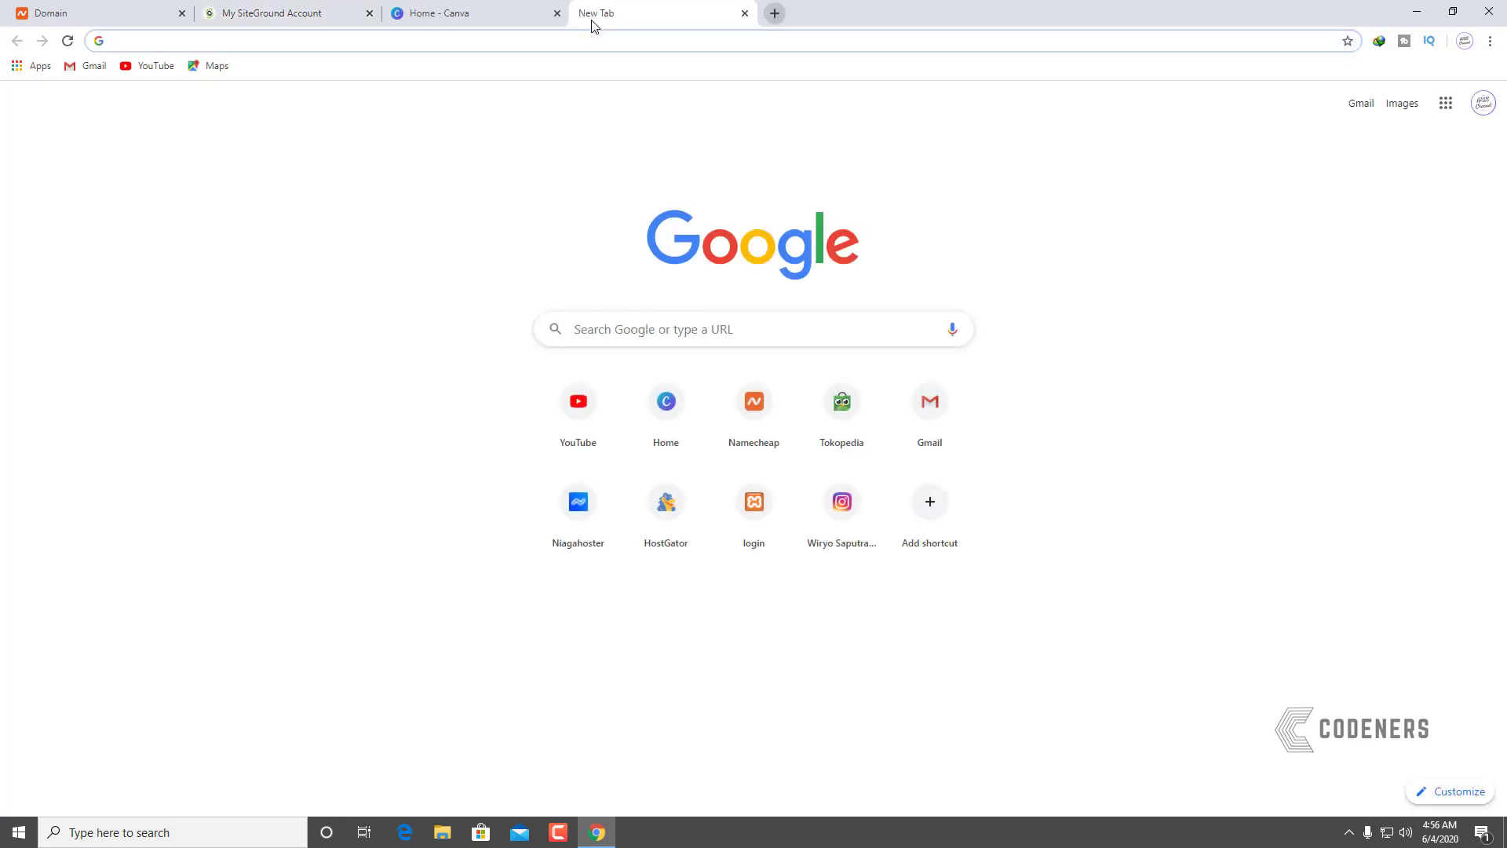
Step: Load newtostart.com and open its free professional-website tutorial article
text(newtostart.com)
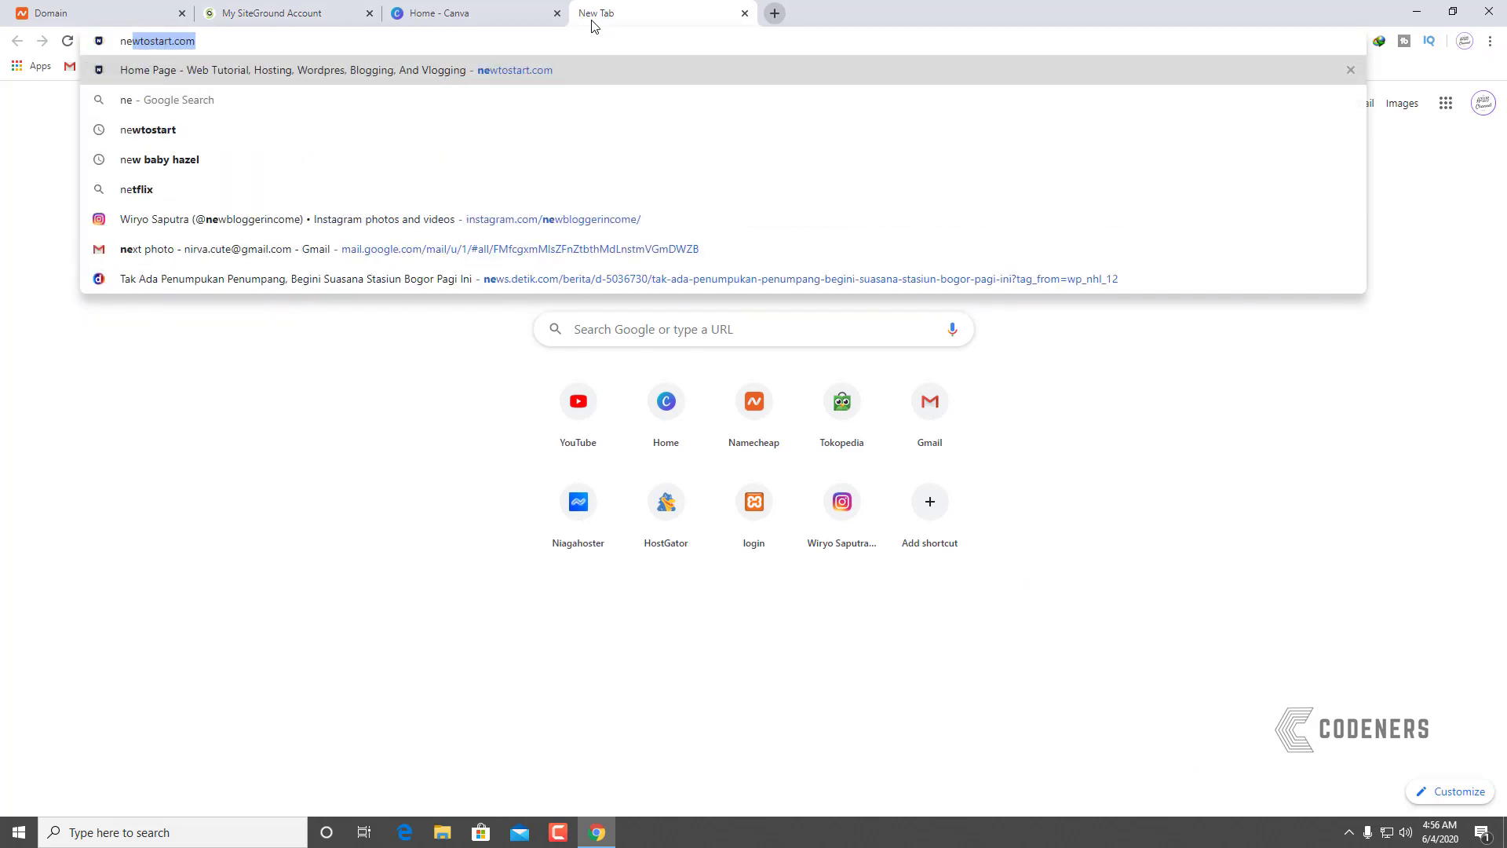
key(Return)
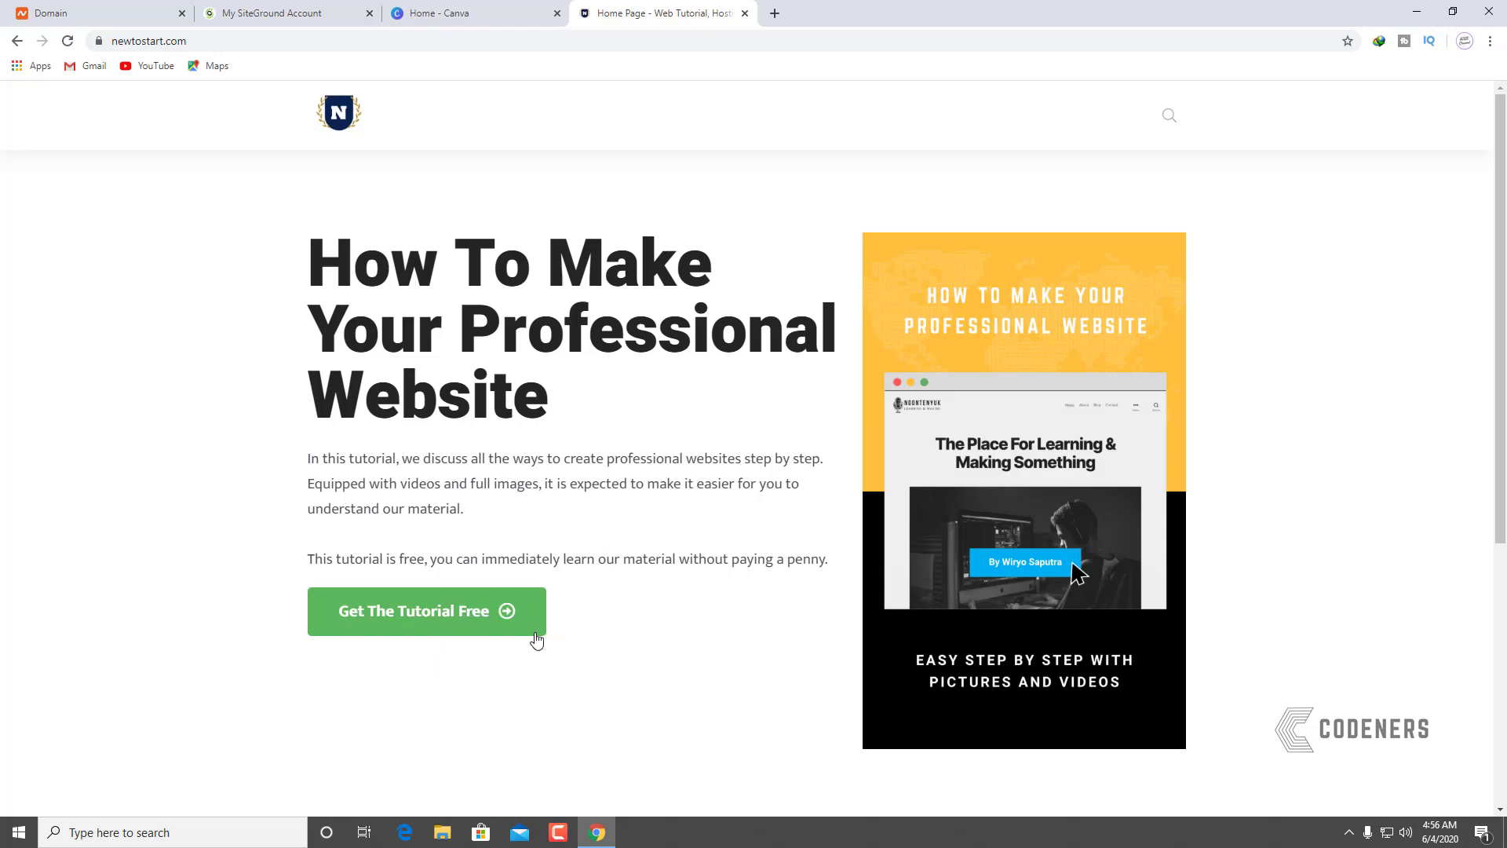
click(396, 630)
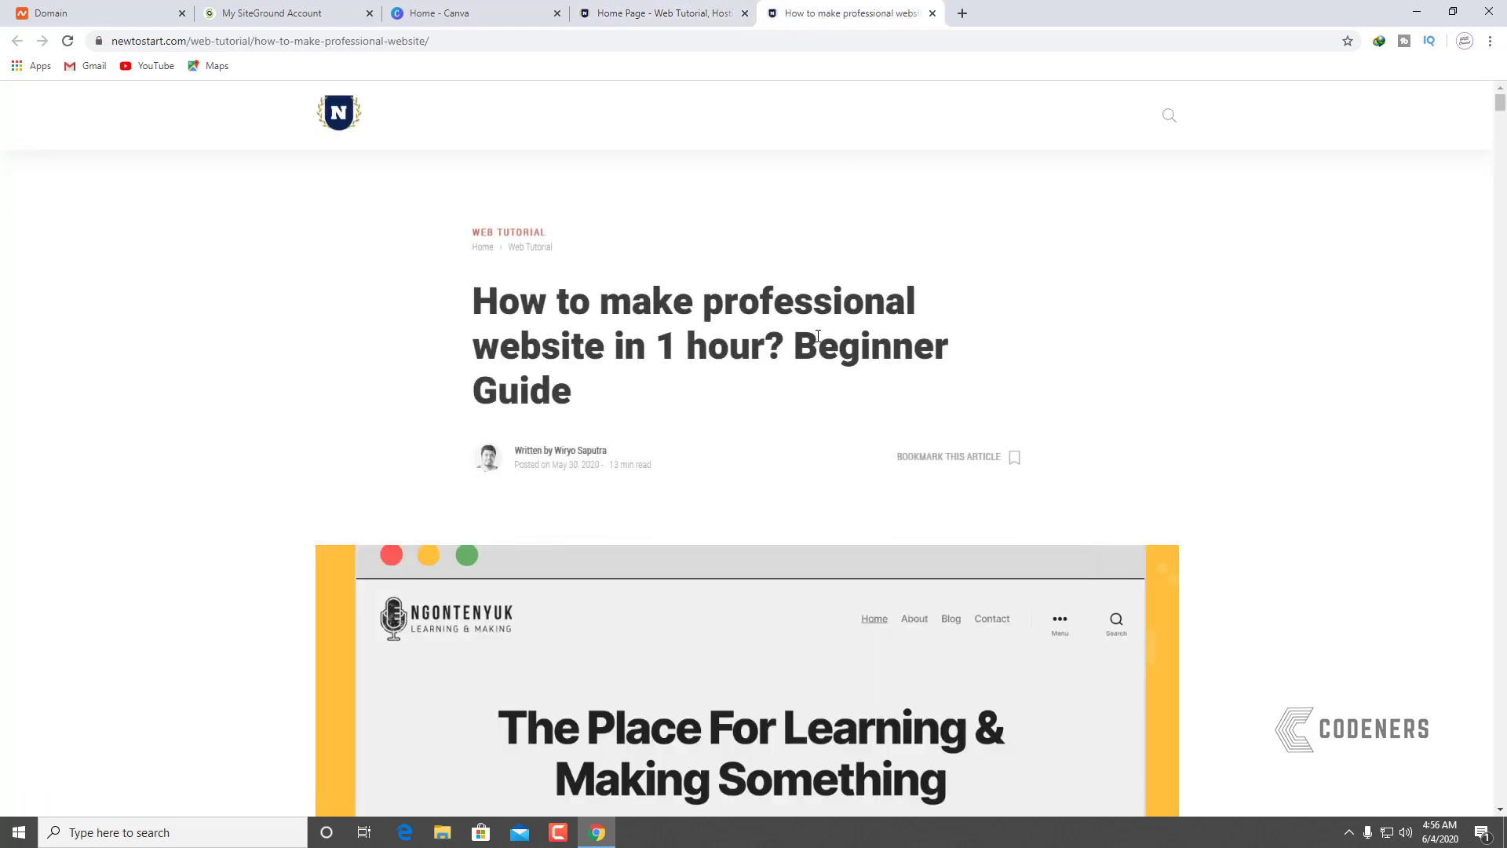
Step: Read down the tutorial to the Server Details nameserver step, then return to the SiteGround dashboard
scroll(818, 336, down, 15)
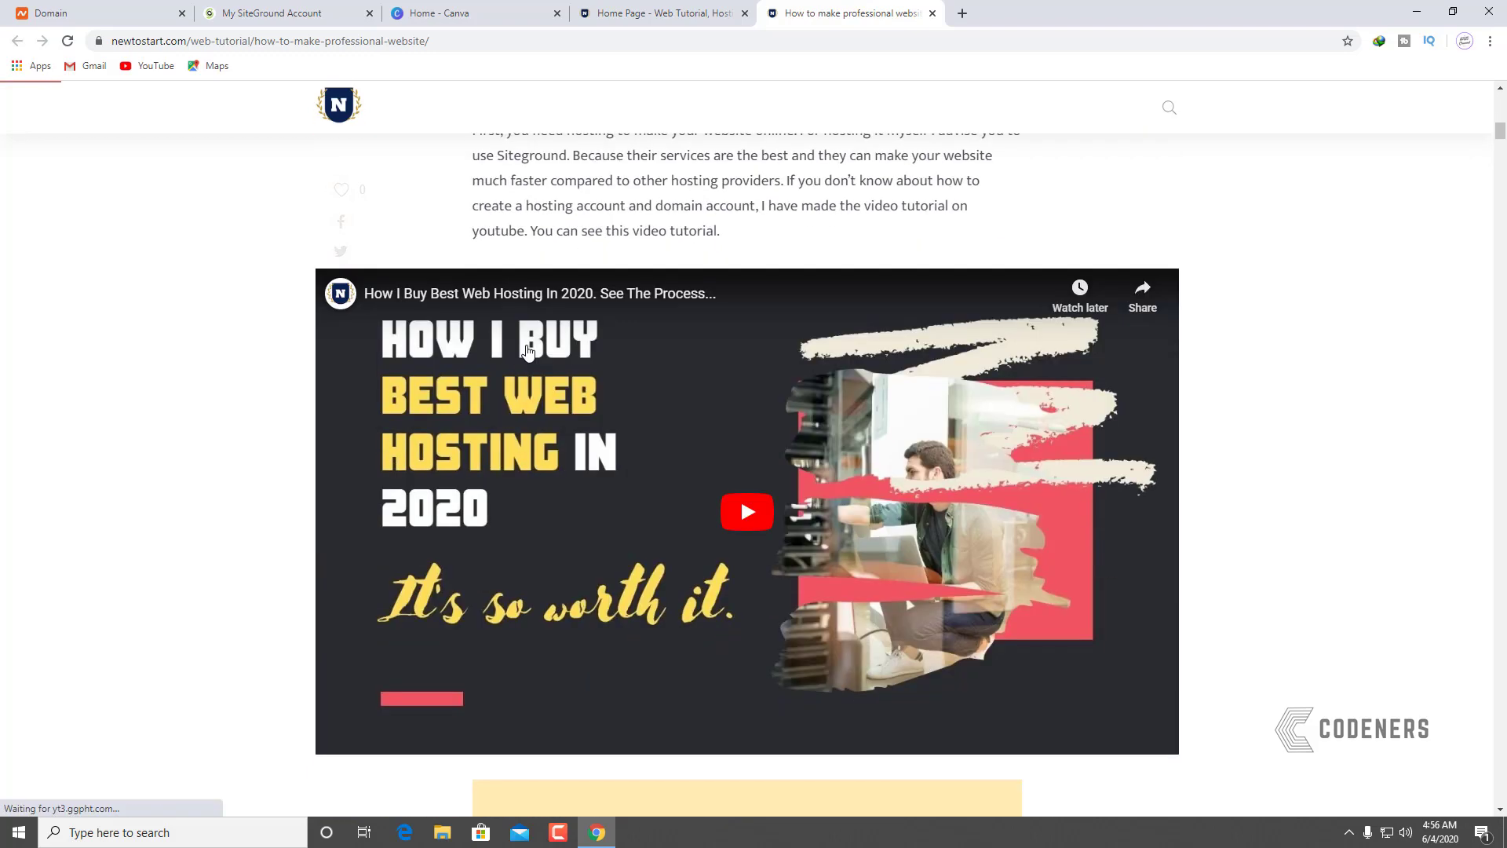
scroll(531, 350, down, 14)
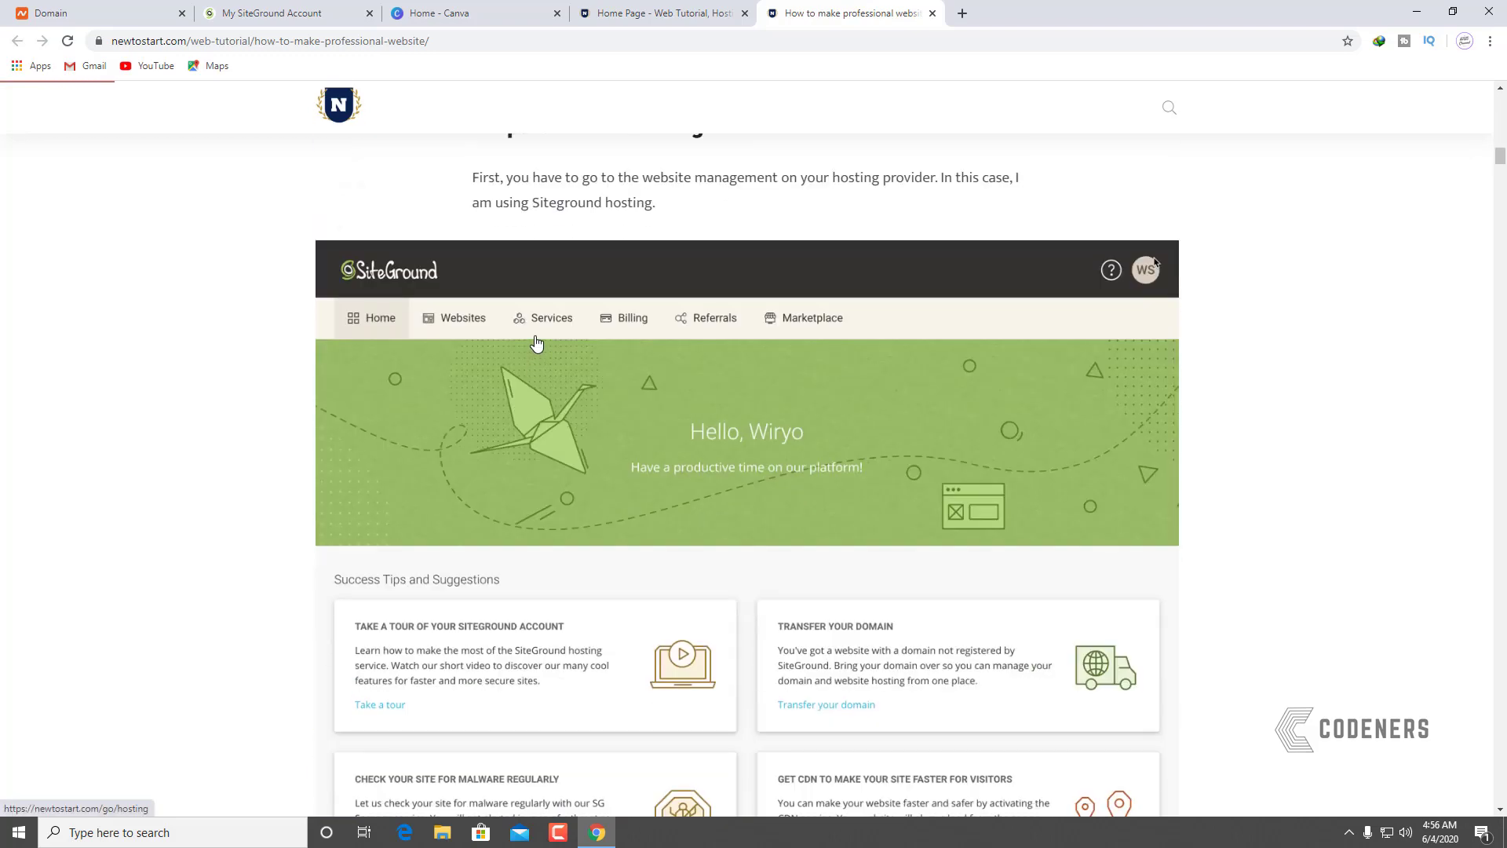
scroll(536, 343, down, 15)
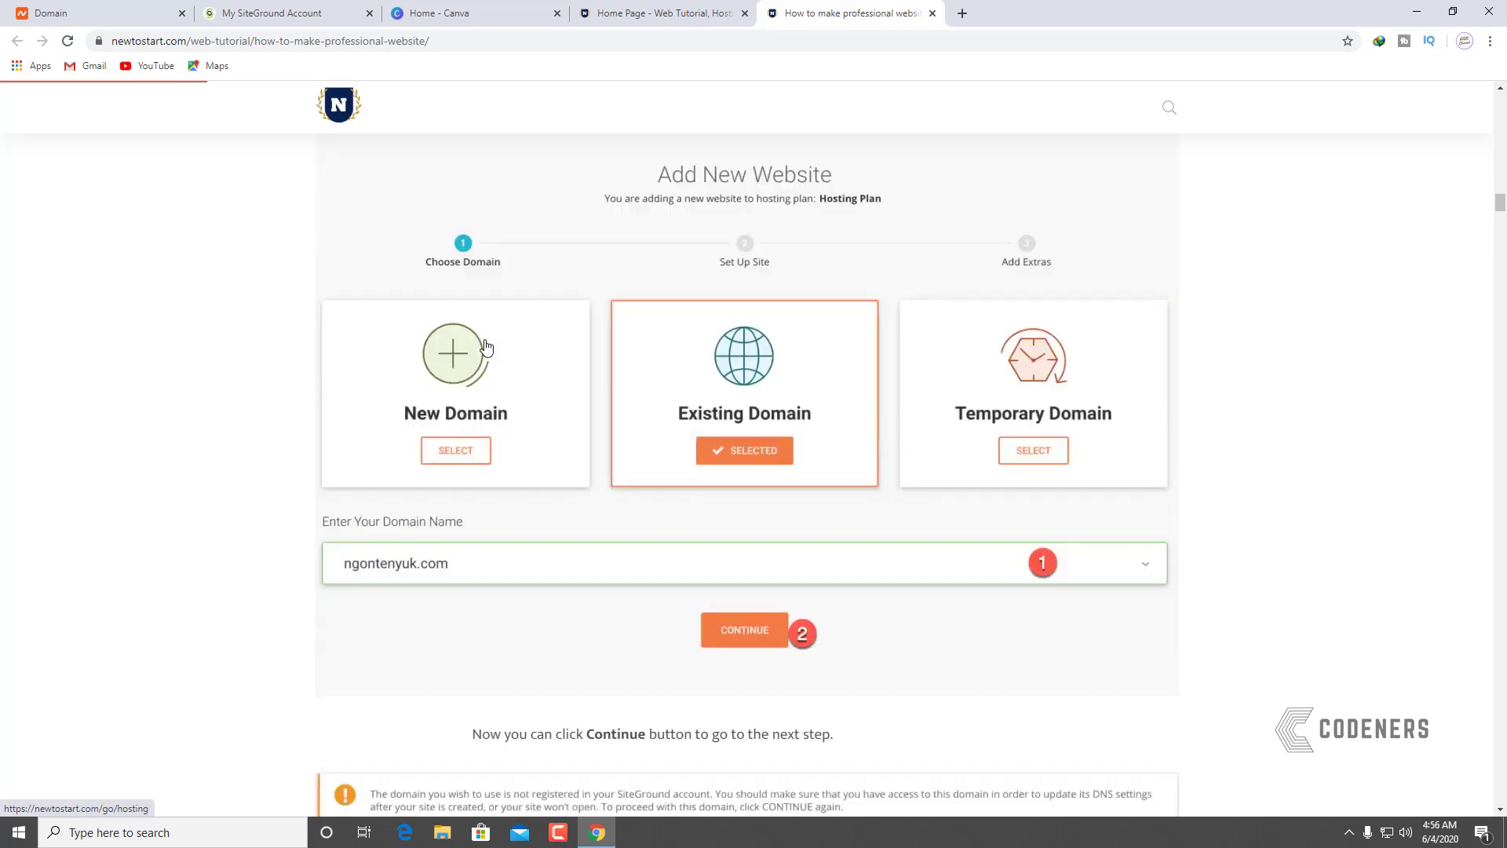
scroll(486, 346, down, 15)
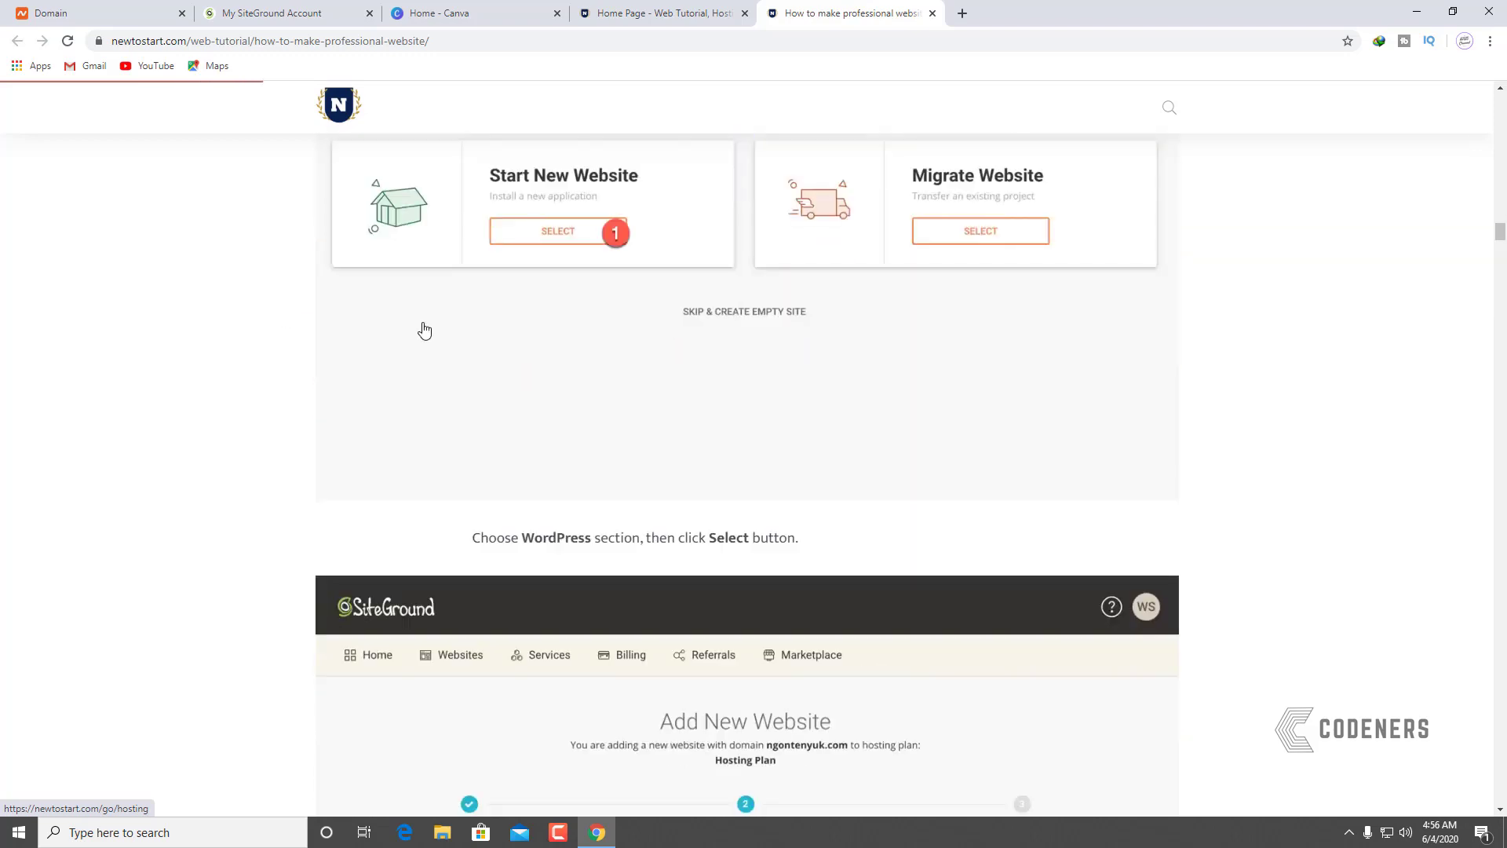
scroll(703, 370, down, 5)
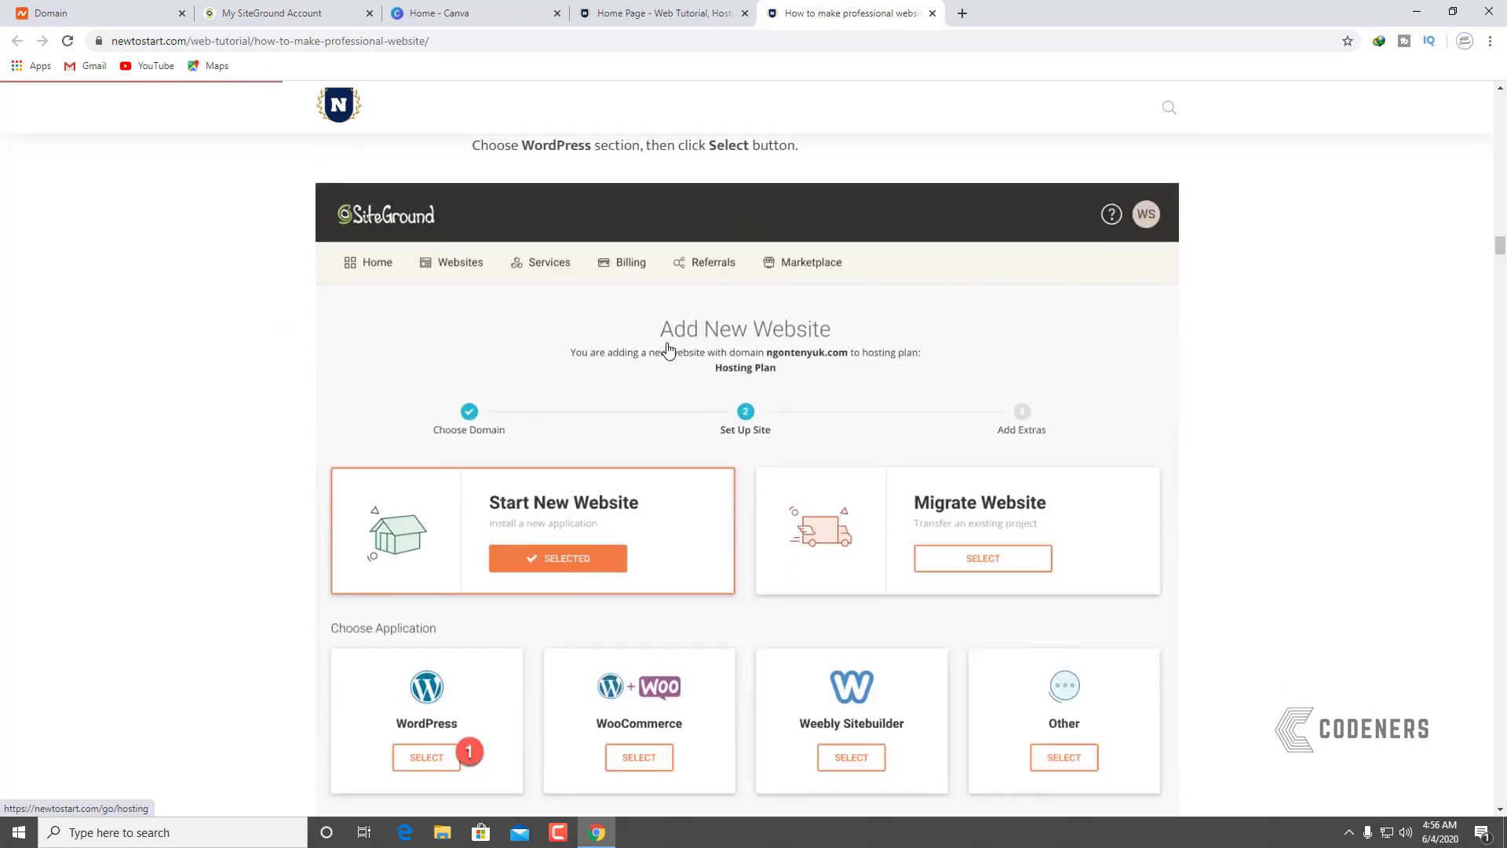
scroll(668, 350, down, 14)
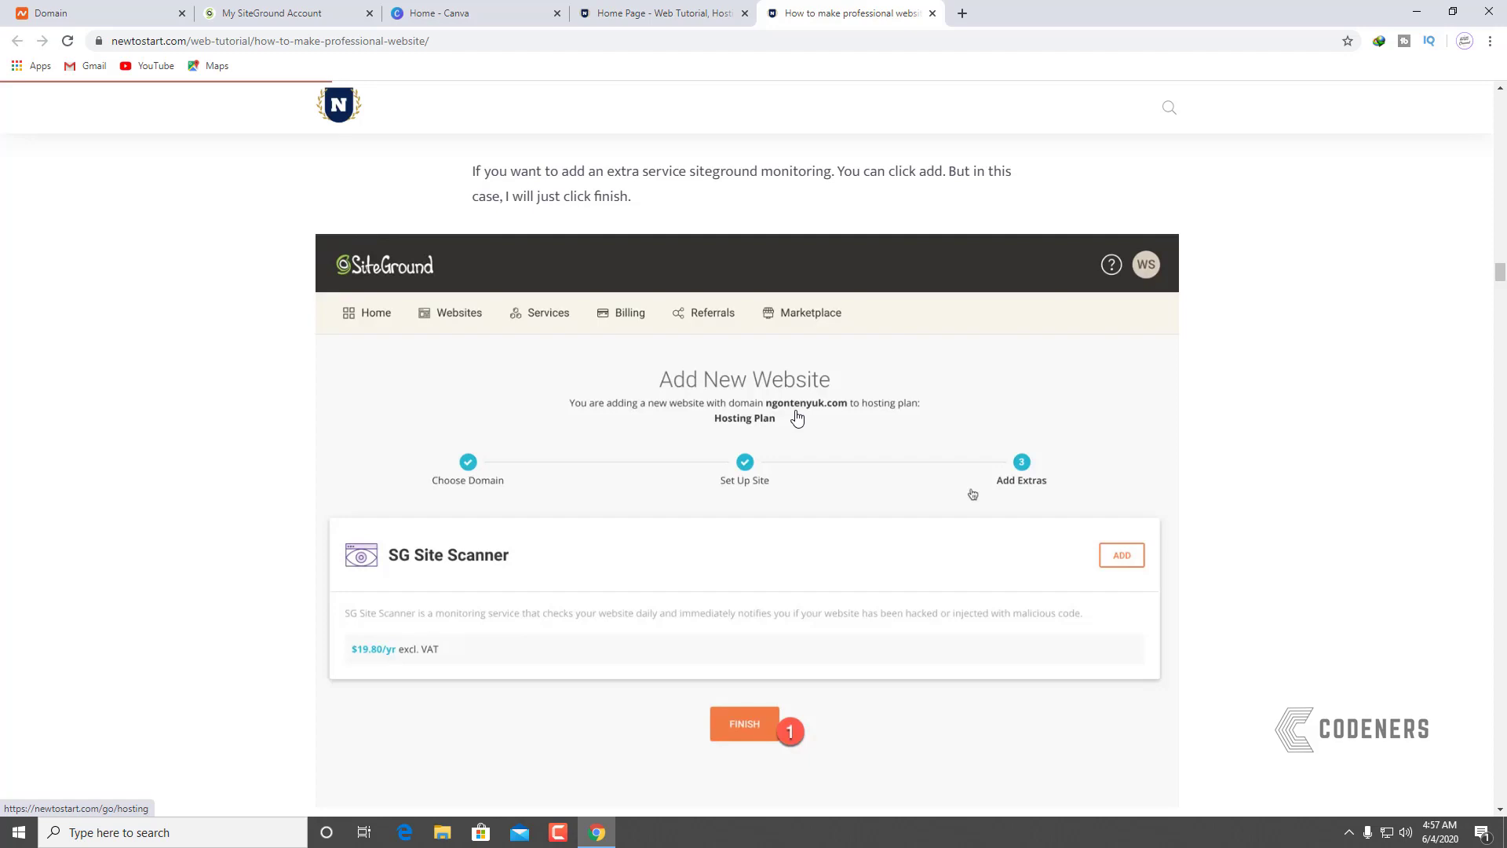
scroll(262, 303, up, 1)
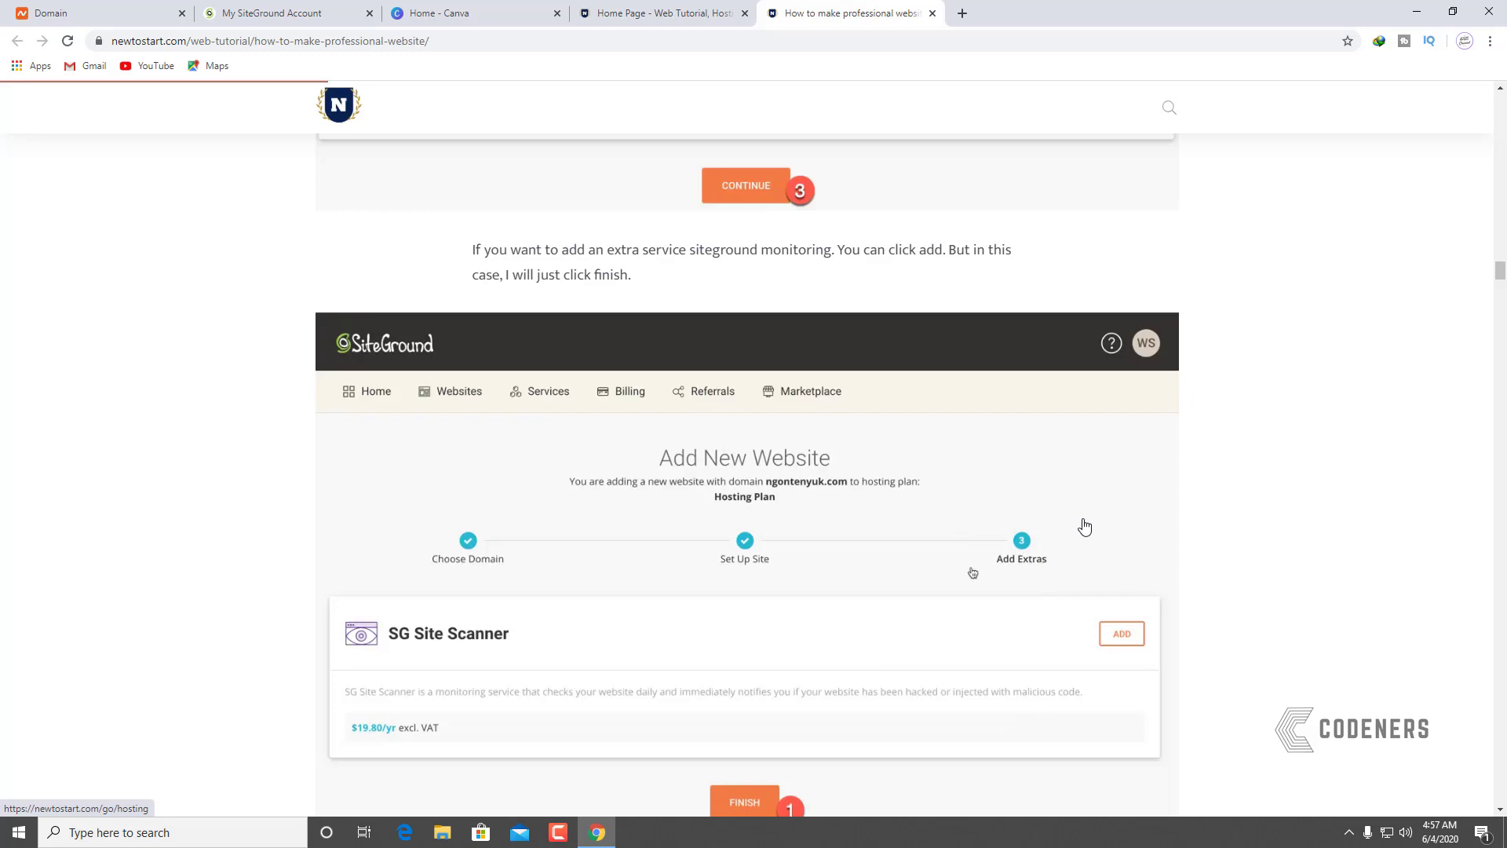
scroll(1042, 541, down, 5)
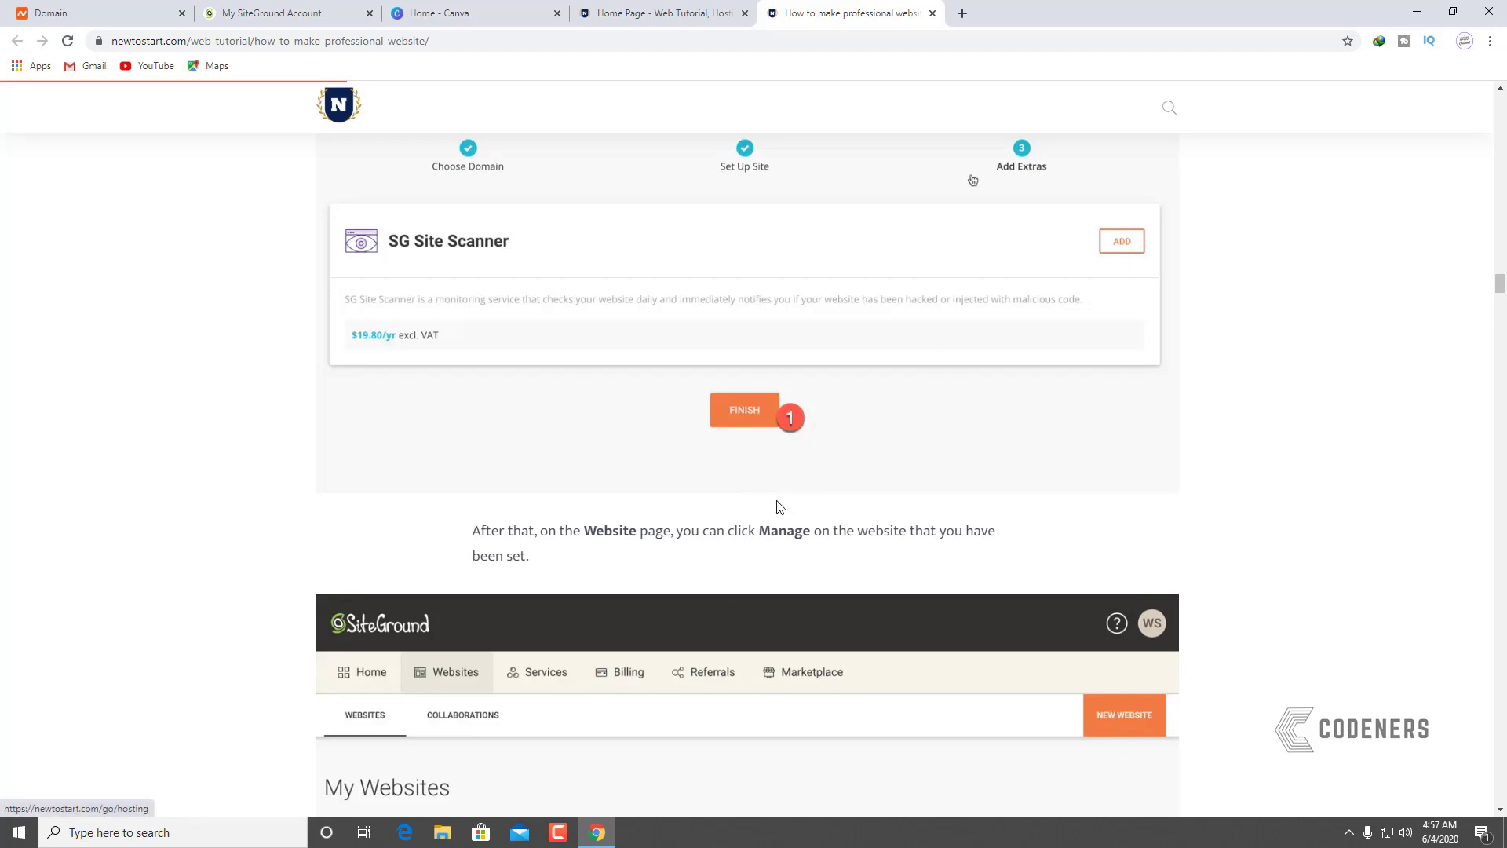
scroll(778, 509, down, 5)
scroll(1173, 415, down, 6)
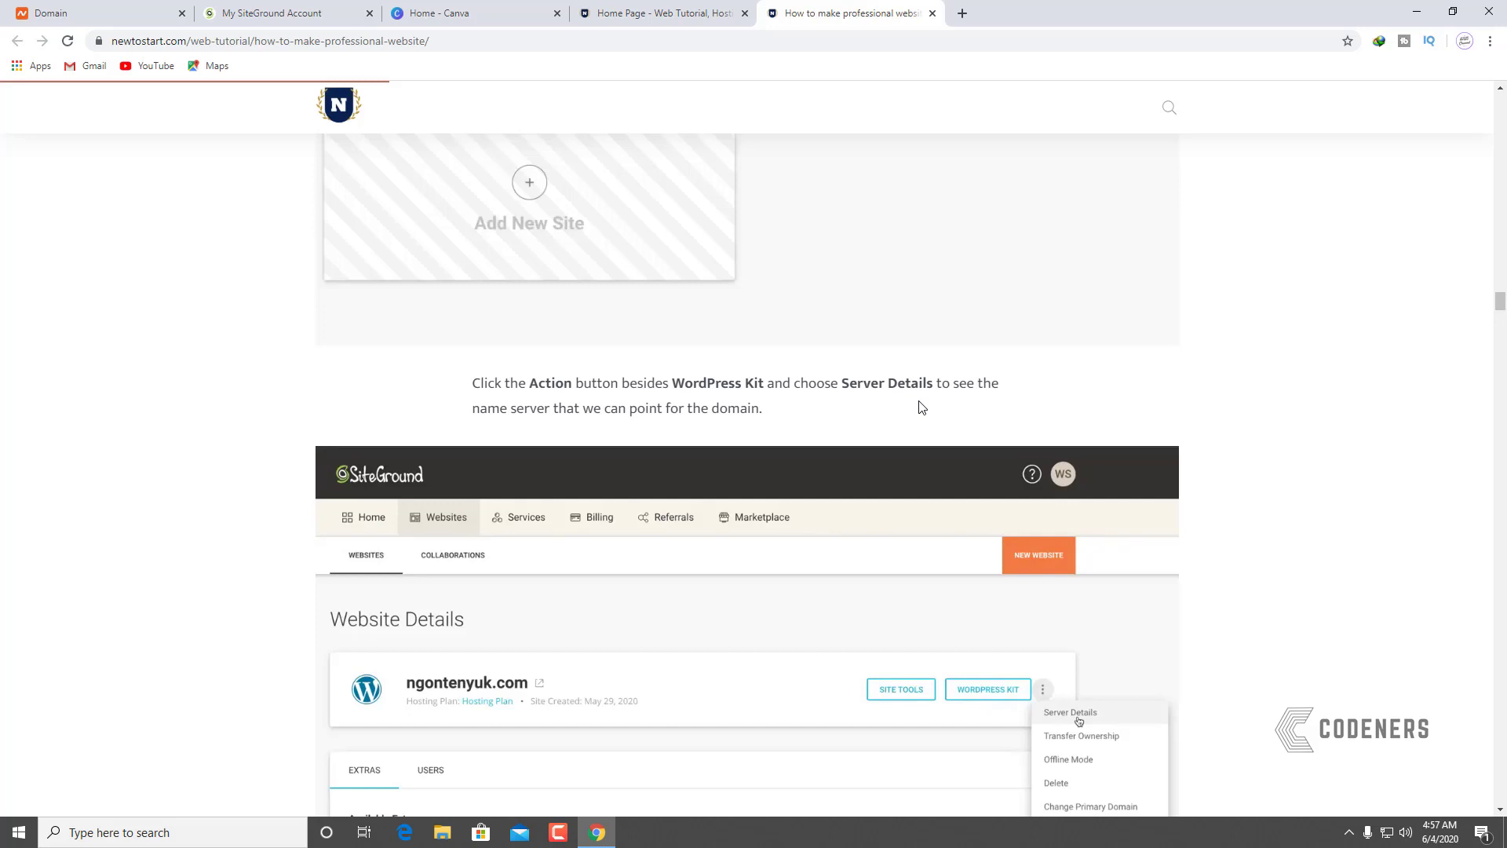
scroll(879, 439, down, 6)
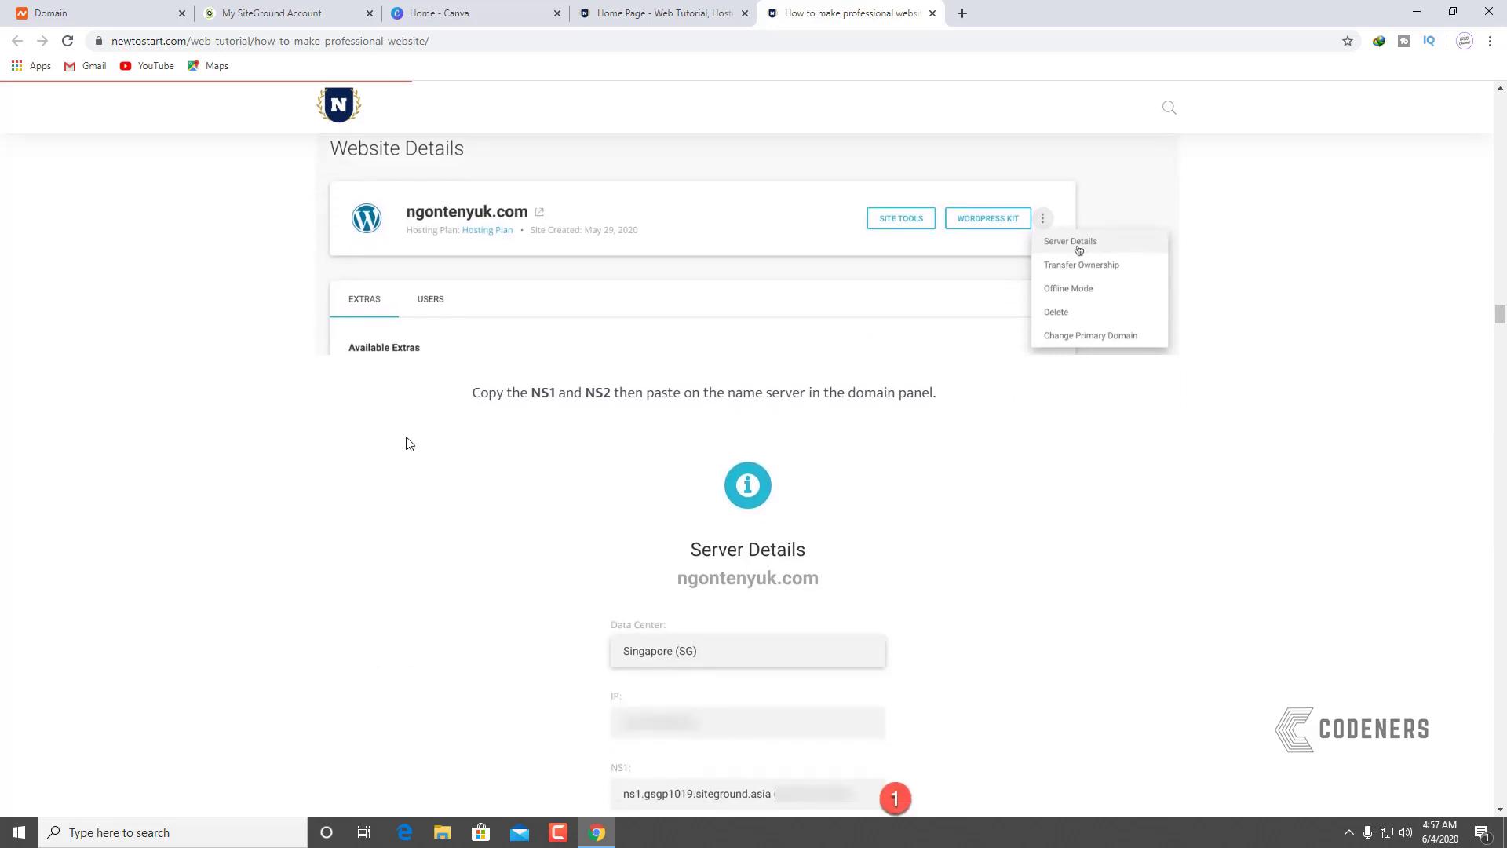
click(232, 21)
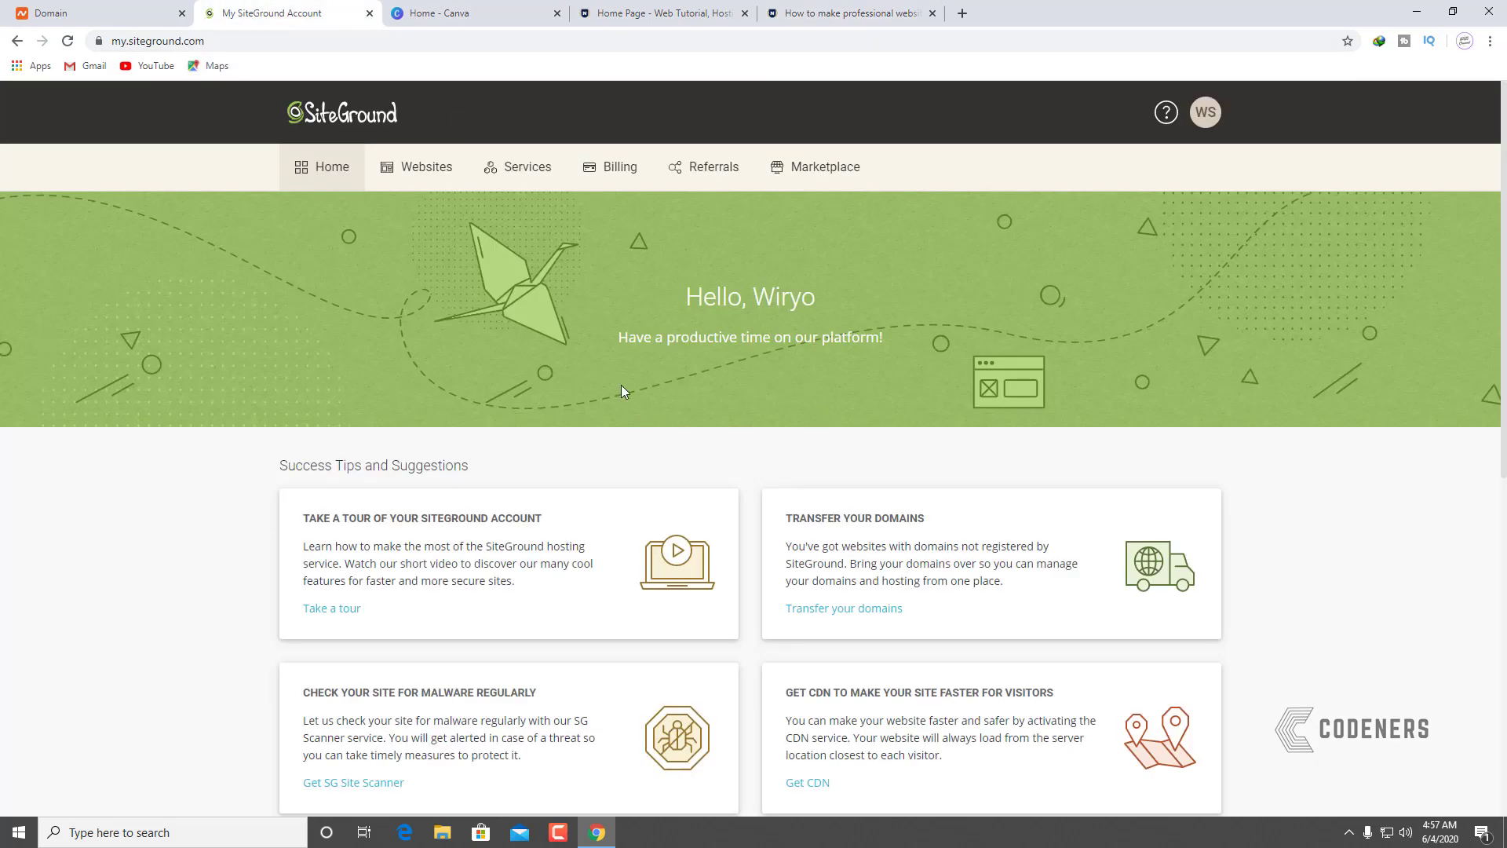
Step: Load niagahoster.co.id in a new tab and scroll down to its speed and security section
click(963, 14)
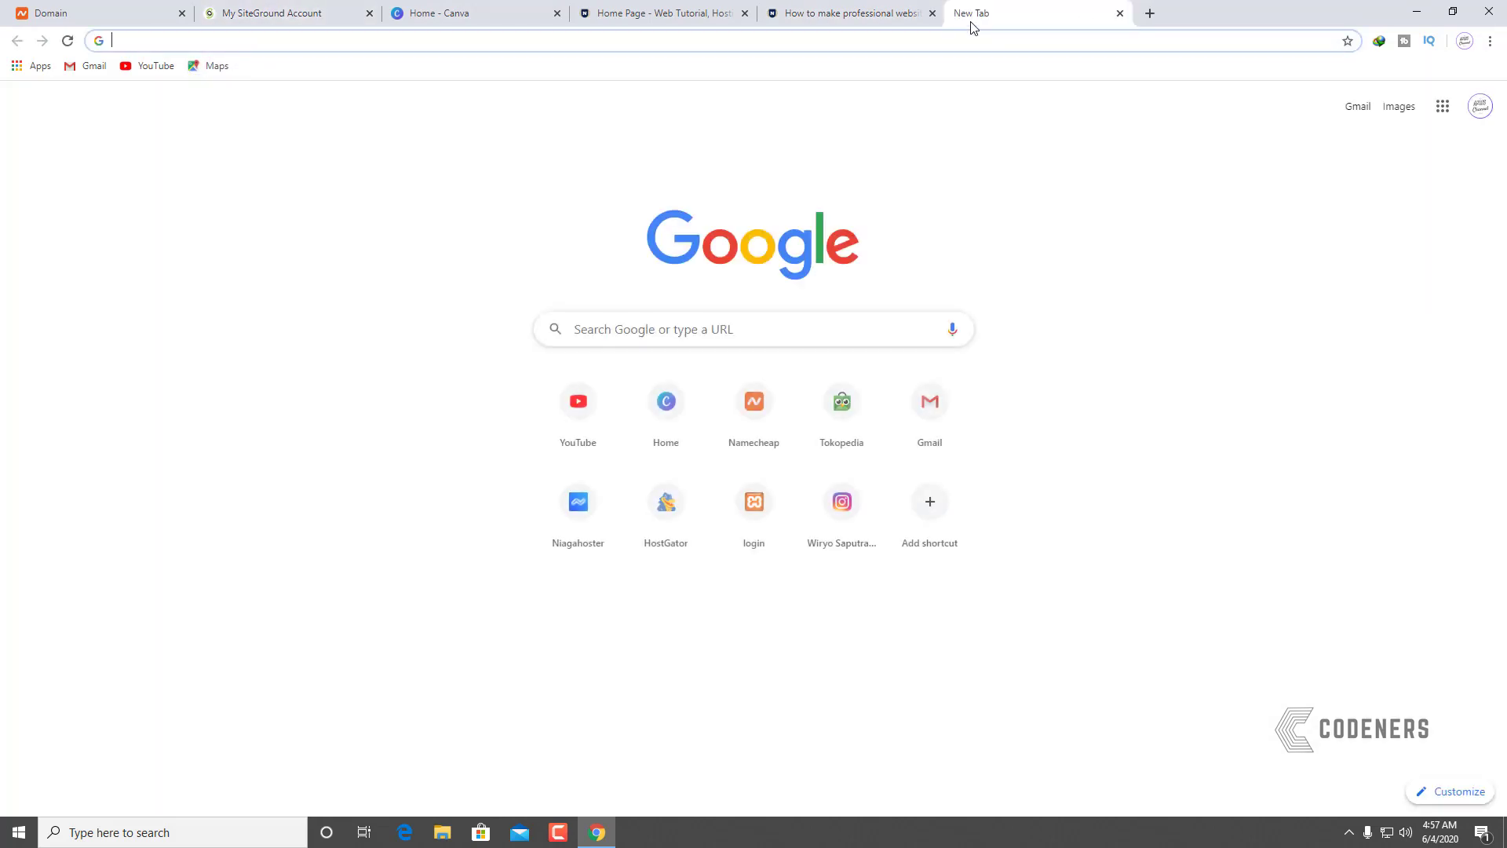
text(niagahoster.com)
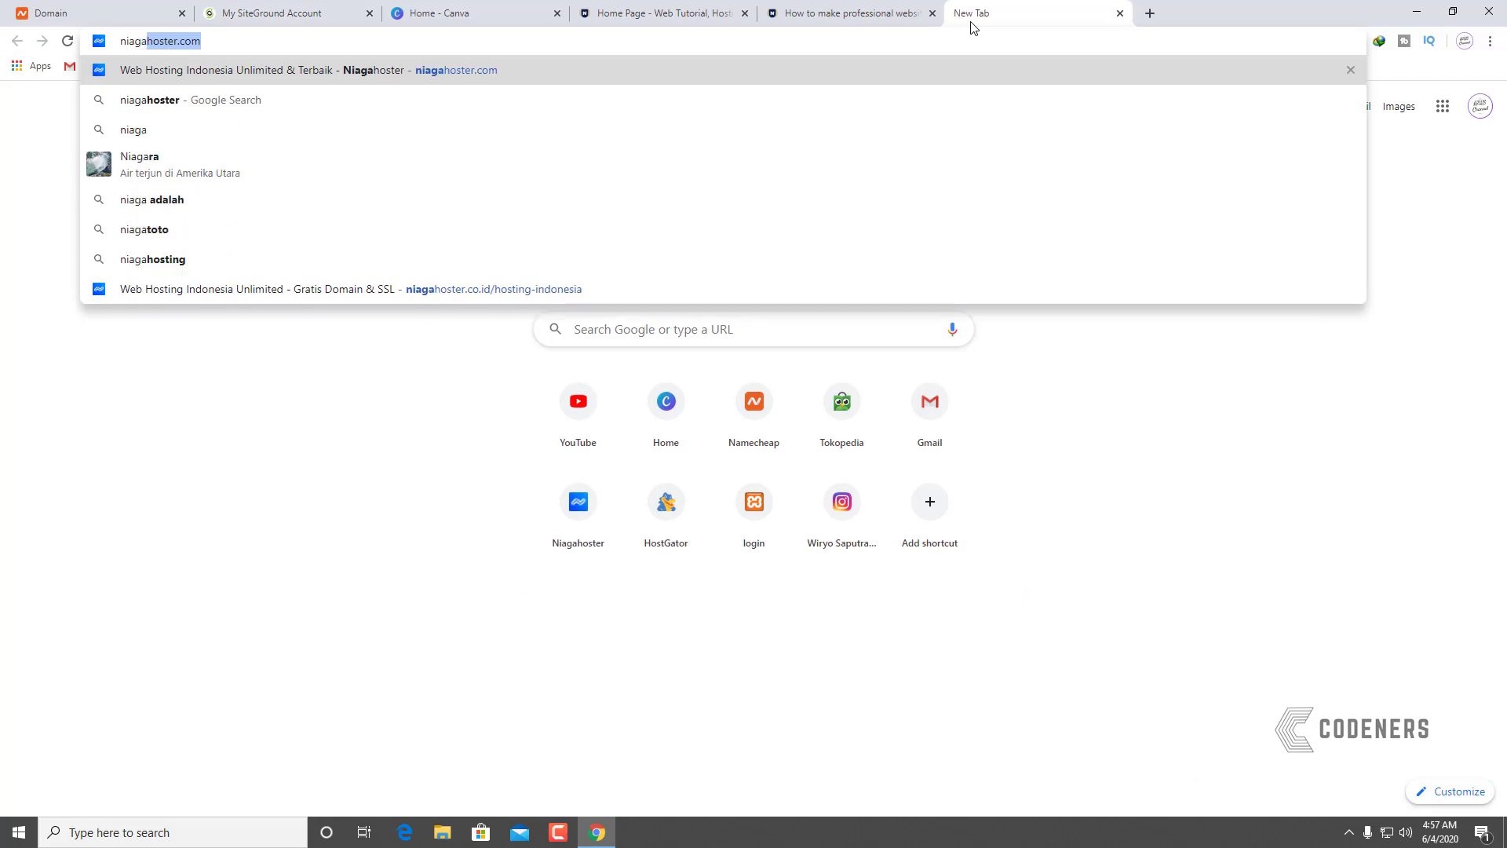
key(Return)
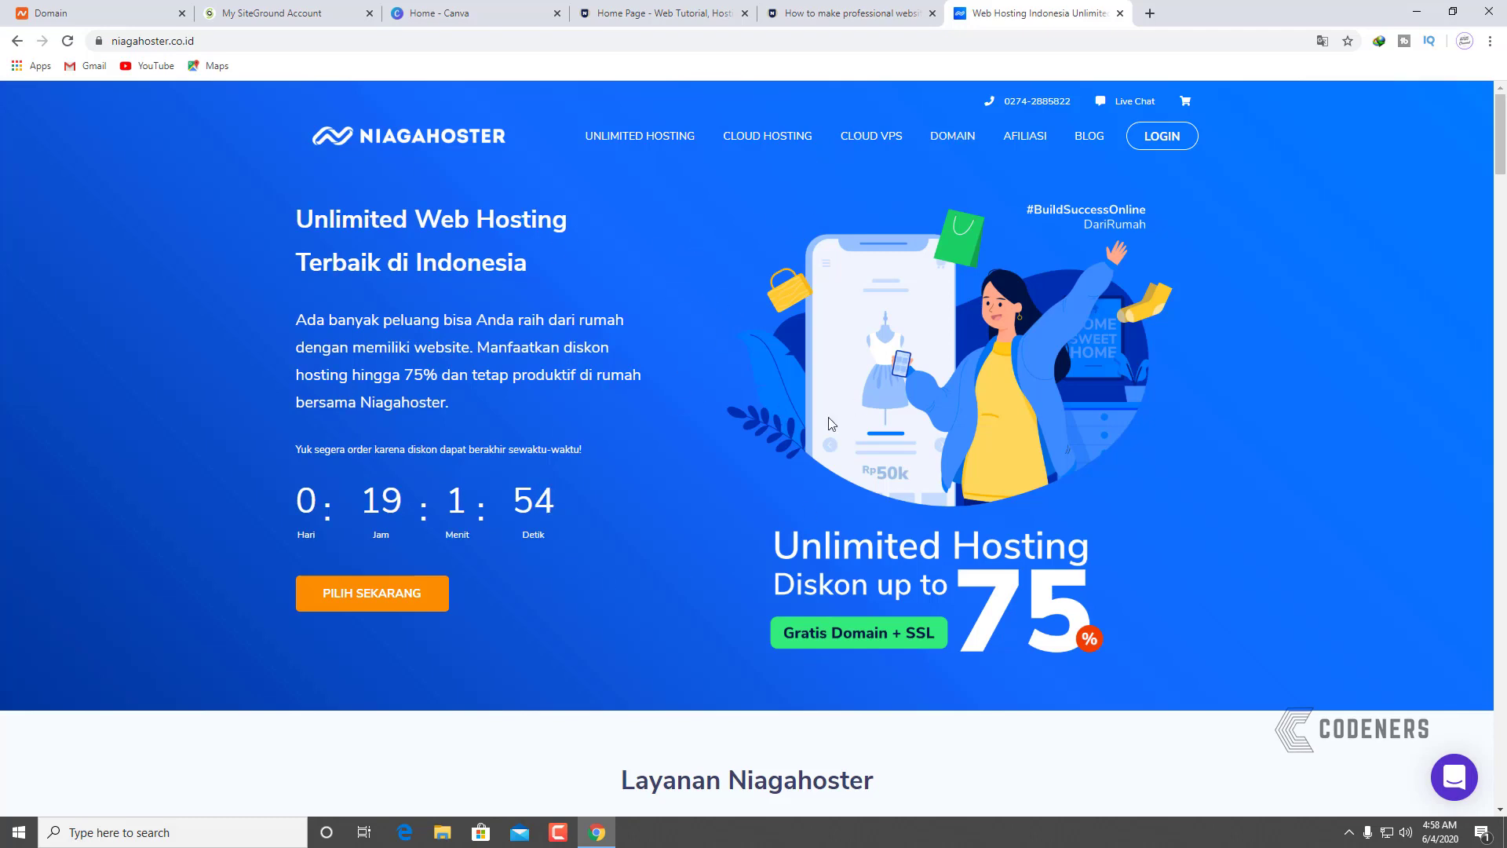
scroll(864, 456, down, 6)
scroll(923, 538, down, 5)
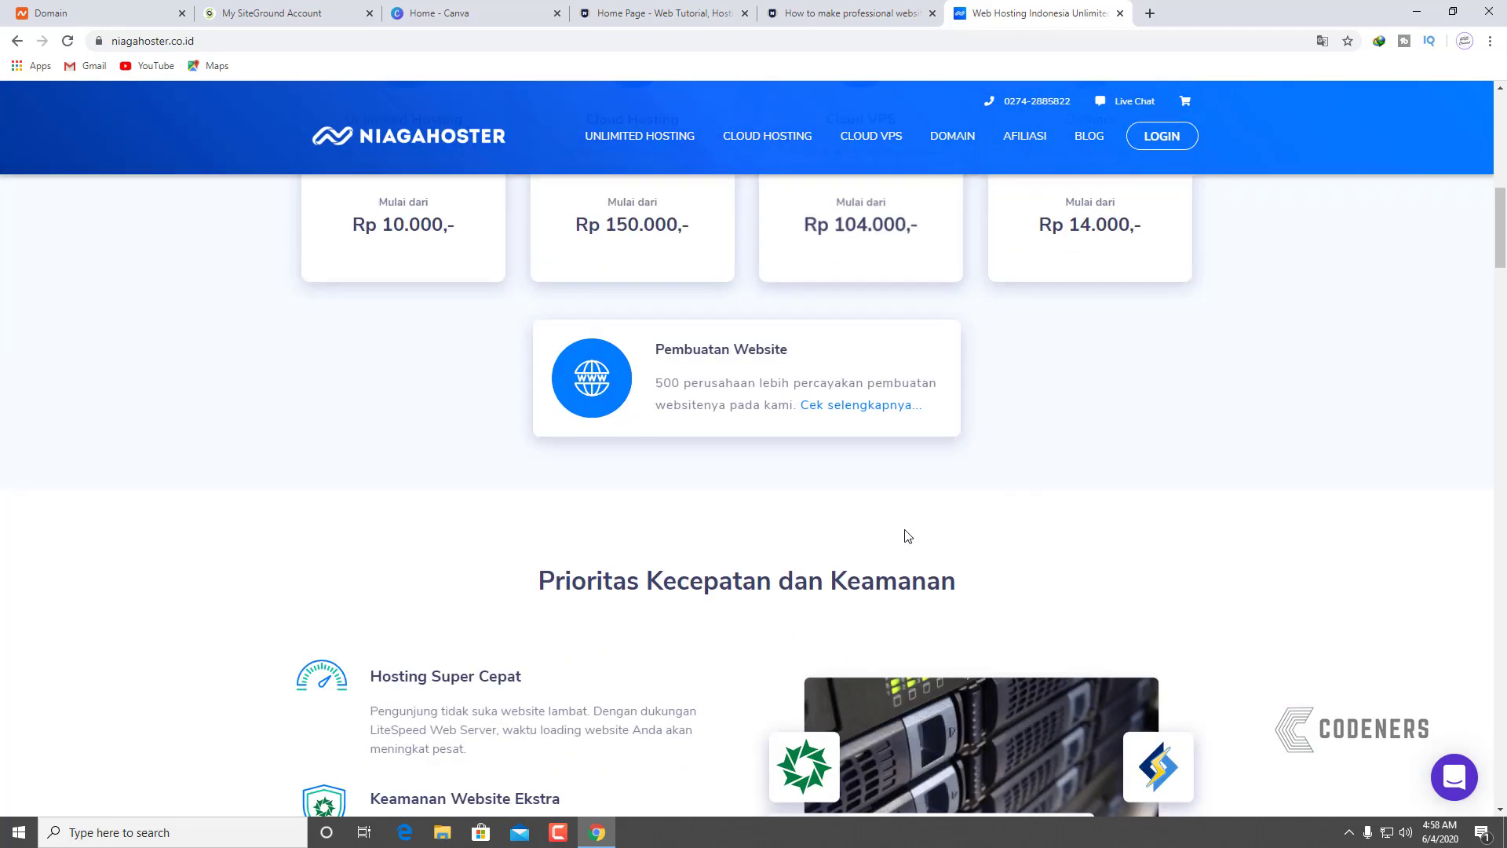
scroll(977, 525, down, 3)
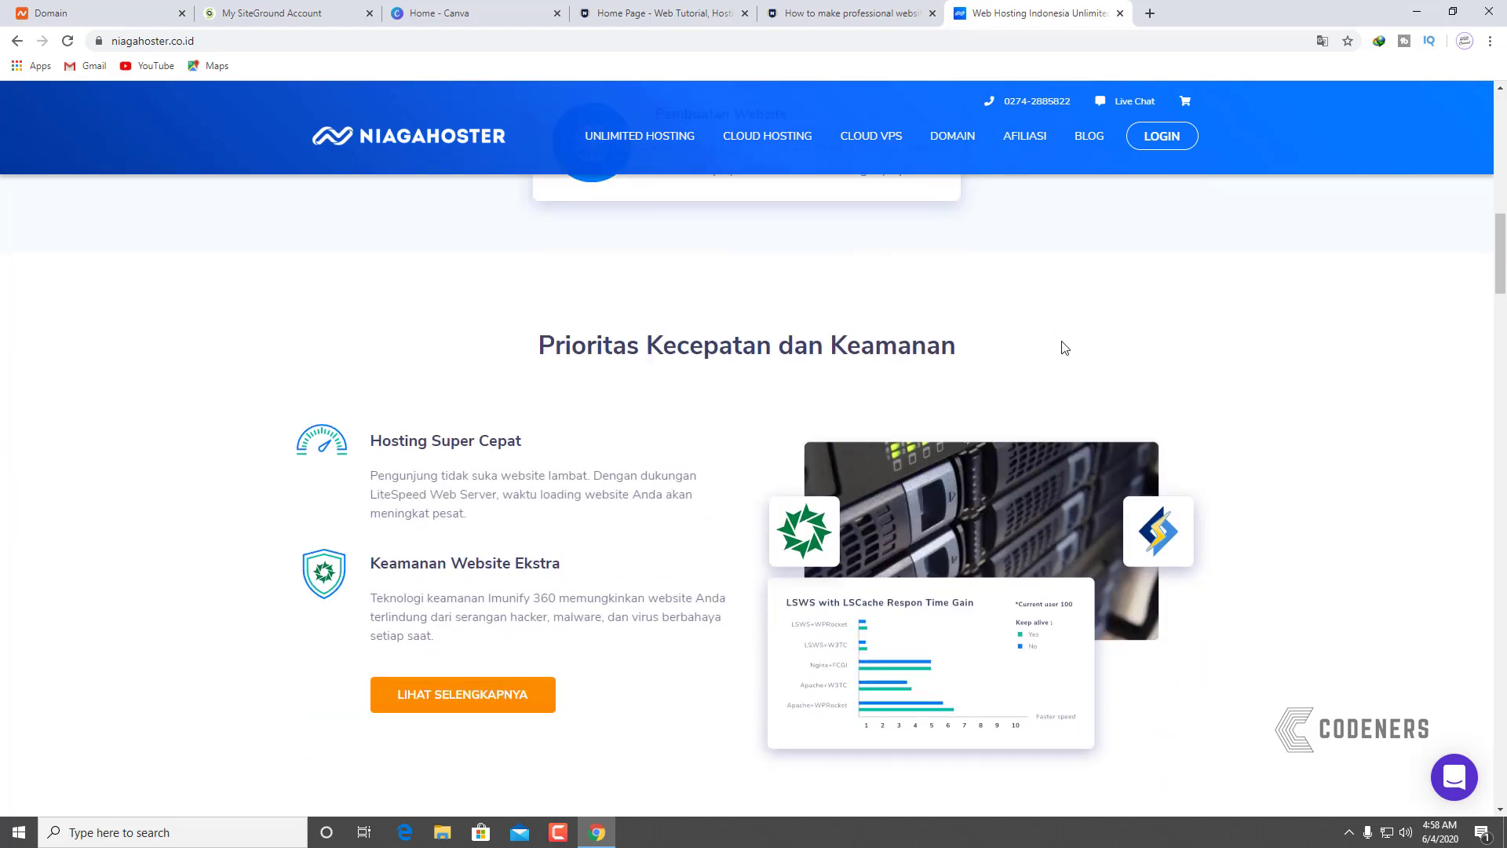
click(895, 8)
Step: Scroll the tutorial article to the embedded Cloudflare error video
scroll(964, 506, down, 10)
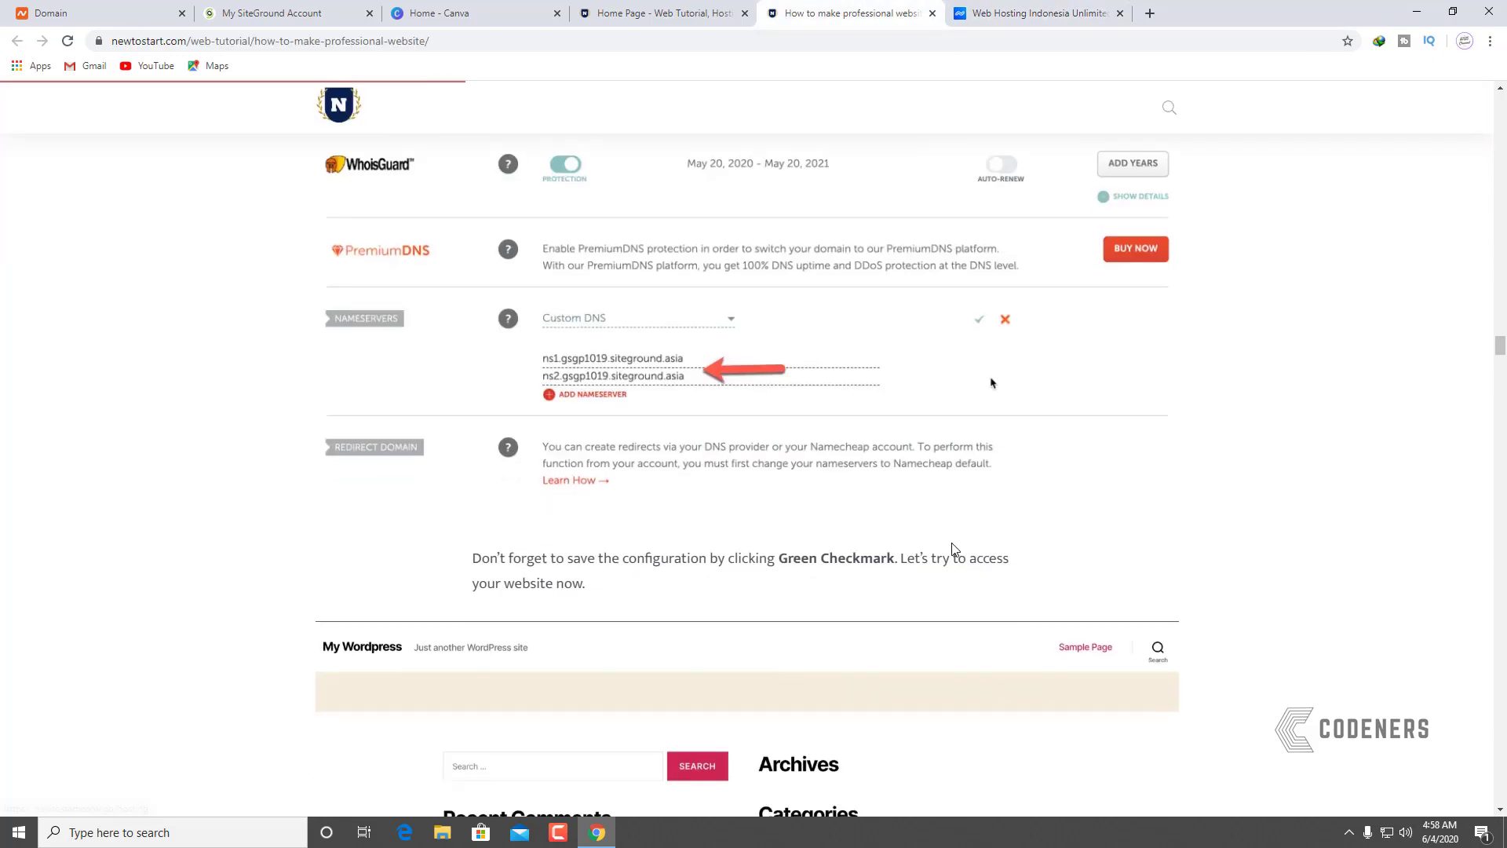
scroll(946, 538, down, 15)
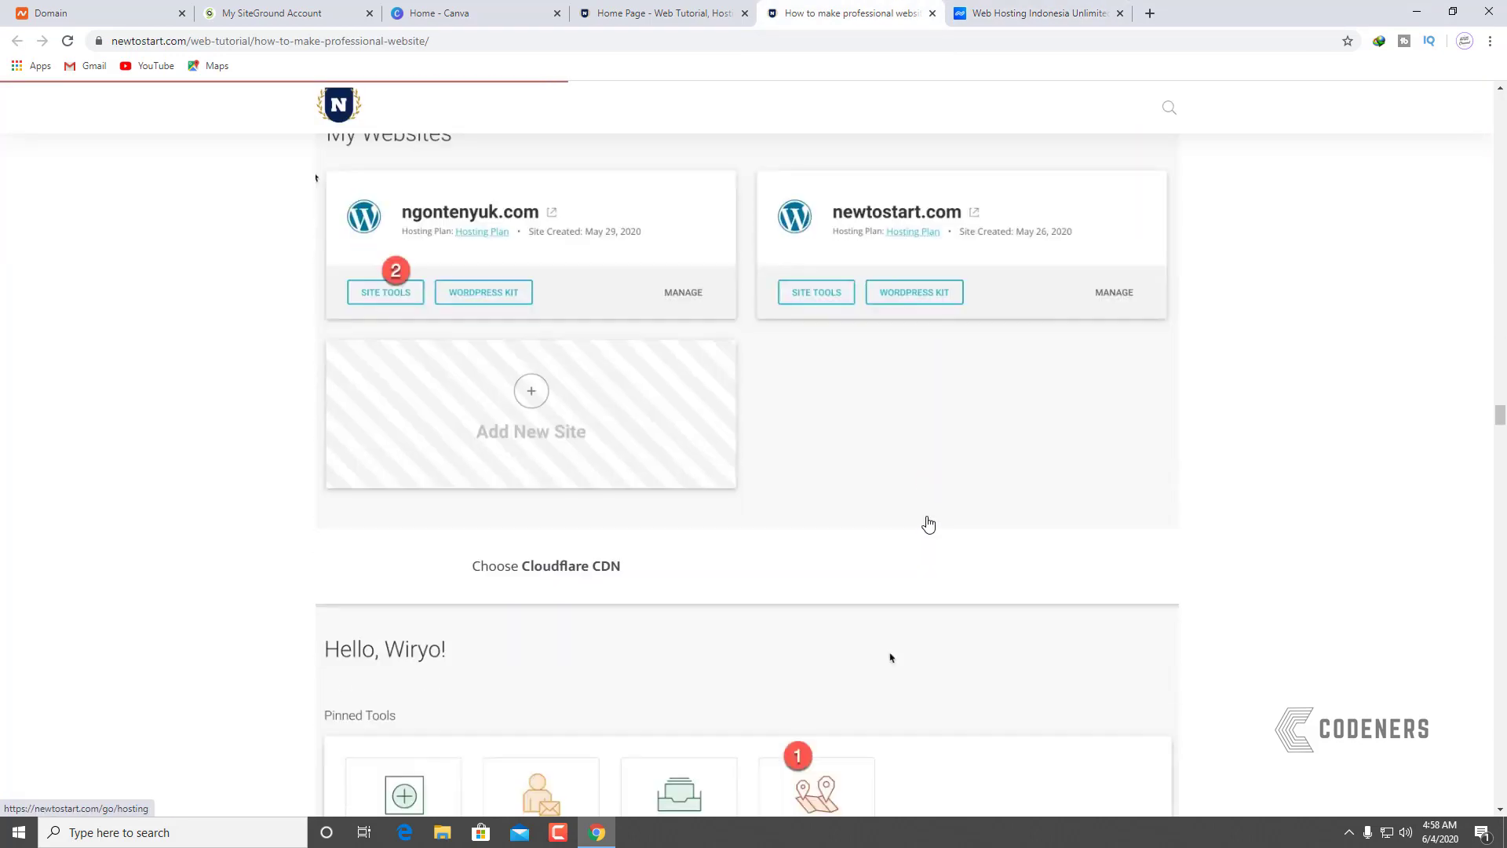
scroll(929, 525, down, 20)
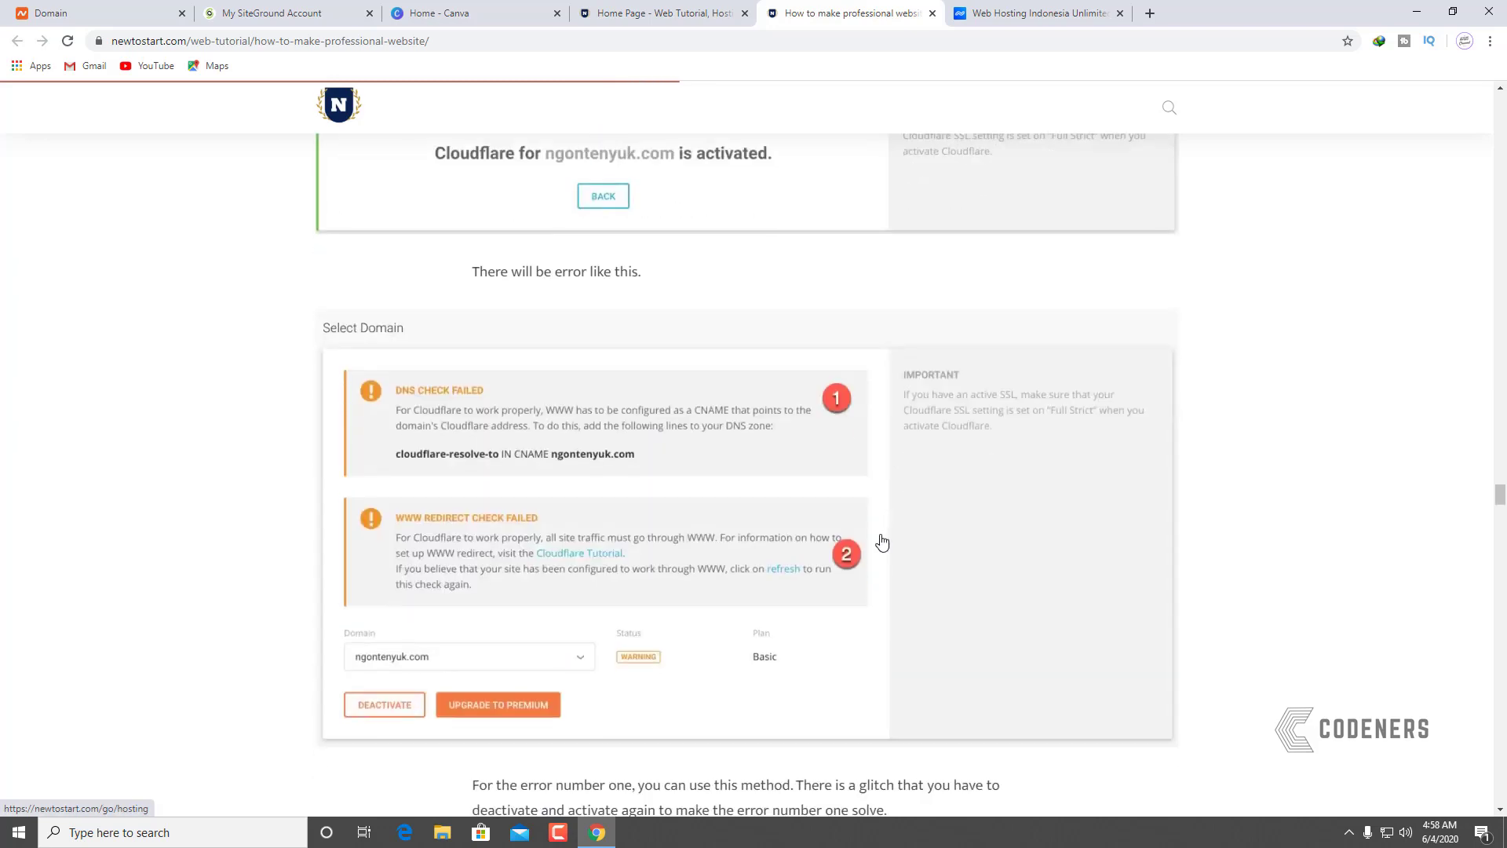
scroll(872, 540, down, 8)
scroll(860, 538, up, 5)
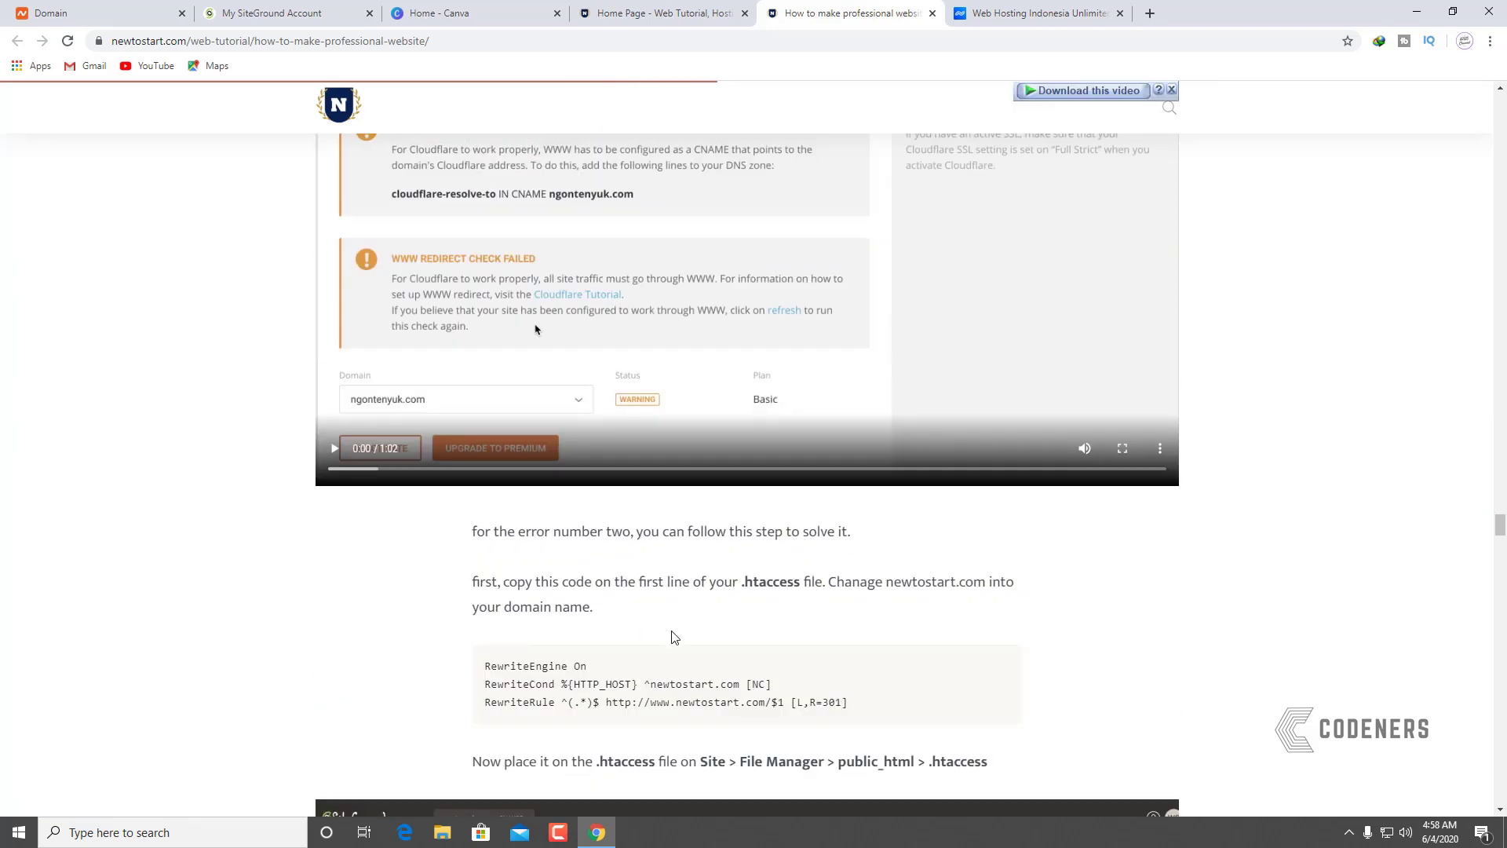
scroll(674, 637, up, 3)
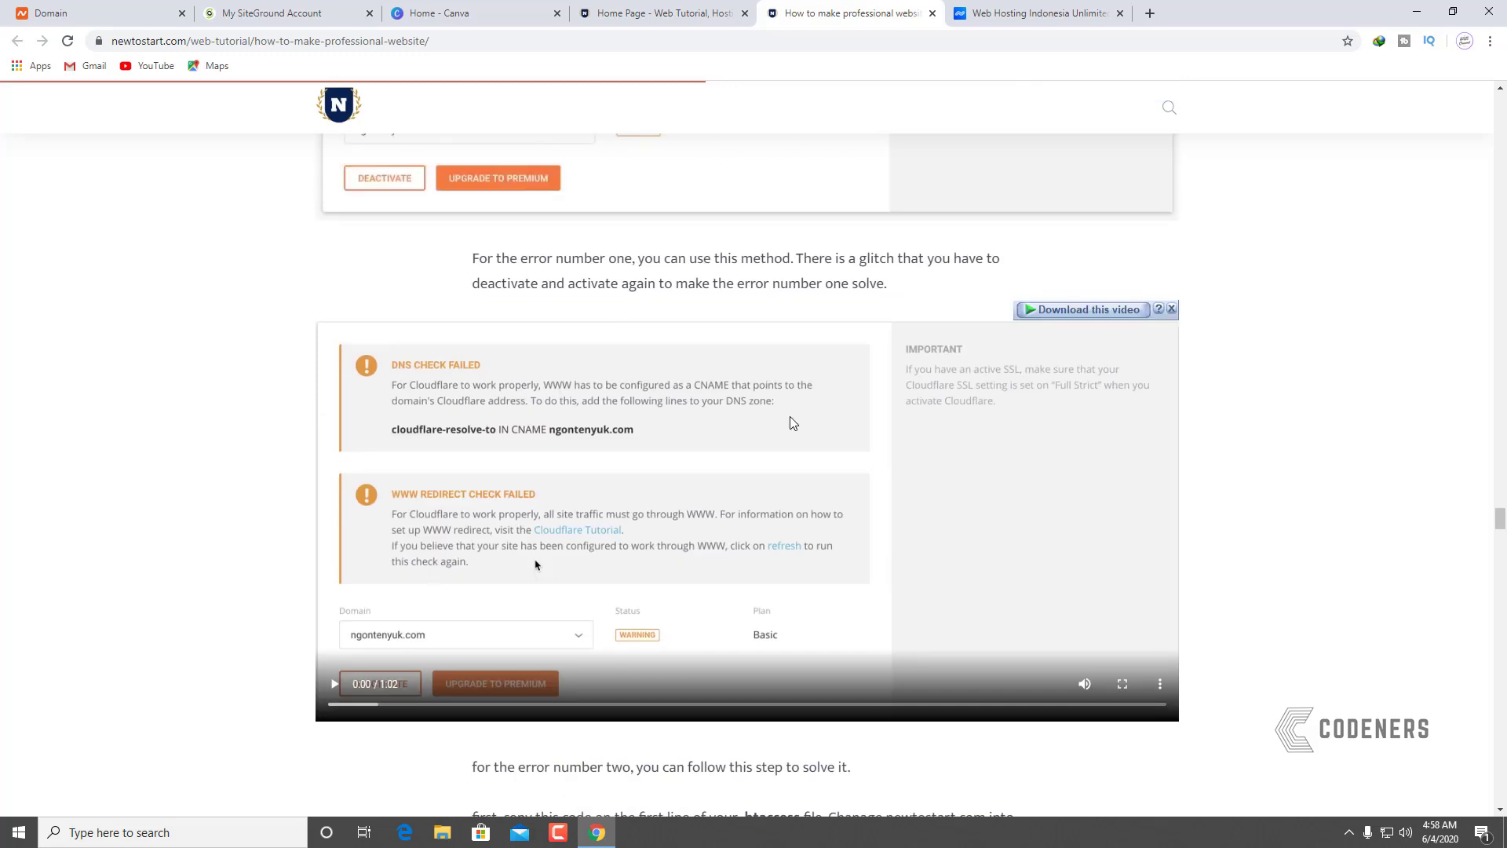
Step: Play the Cloudflare video, pause it after the activation step, and return to SiteGround
click(334, 684)
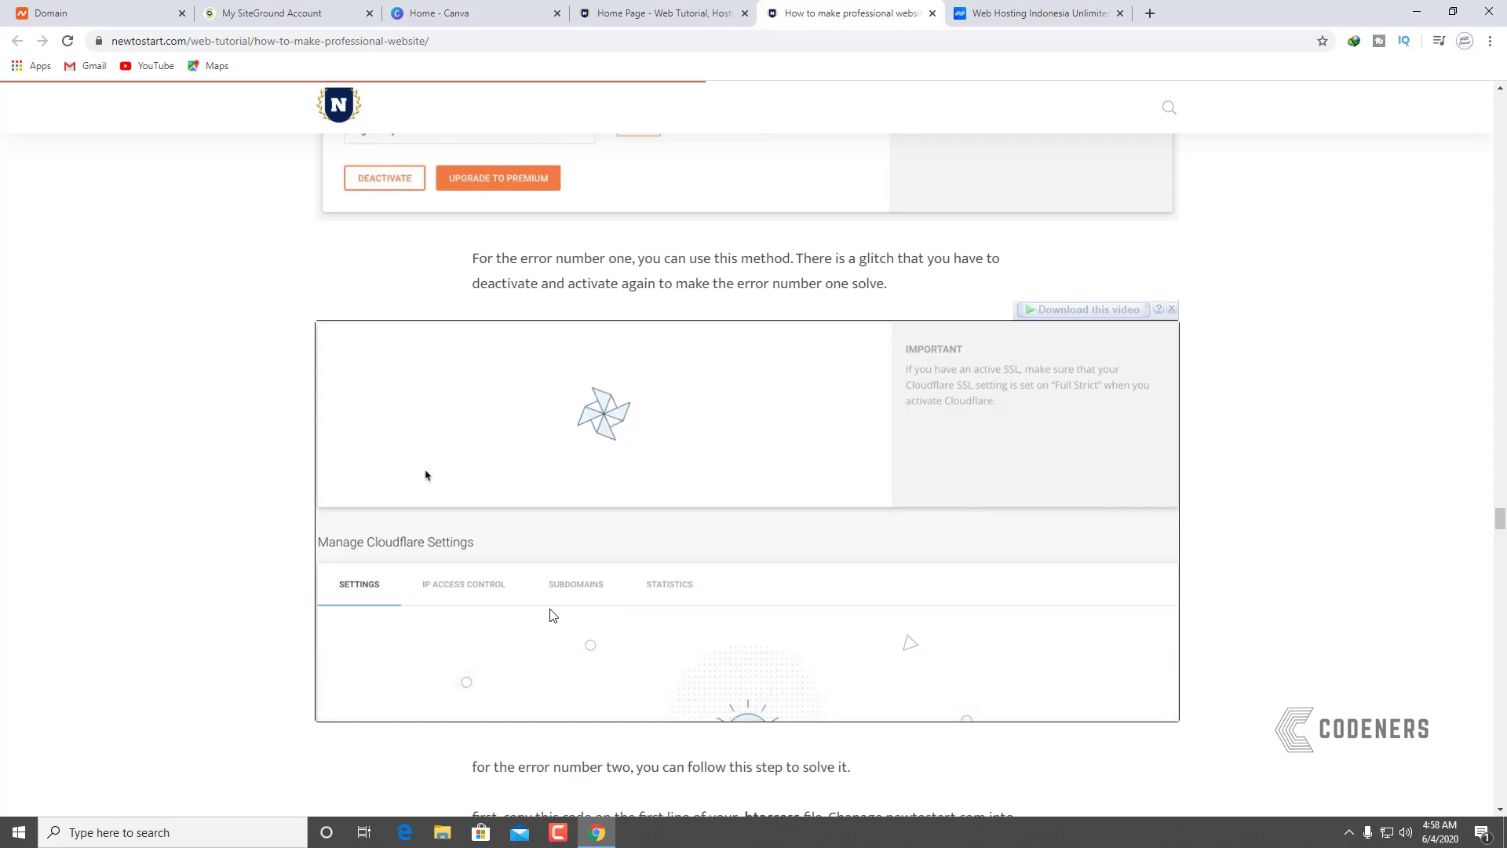
mouse_move(760, 613)
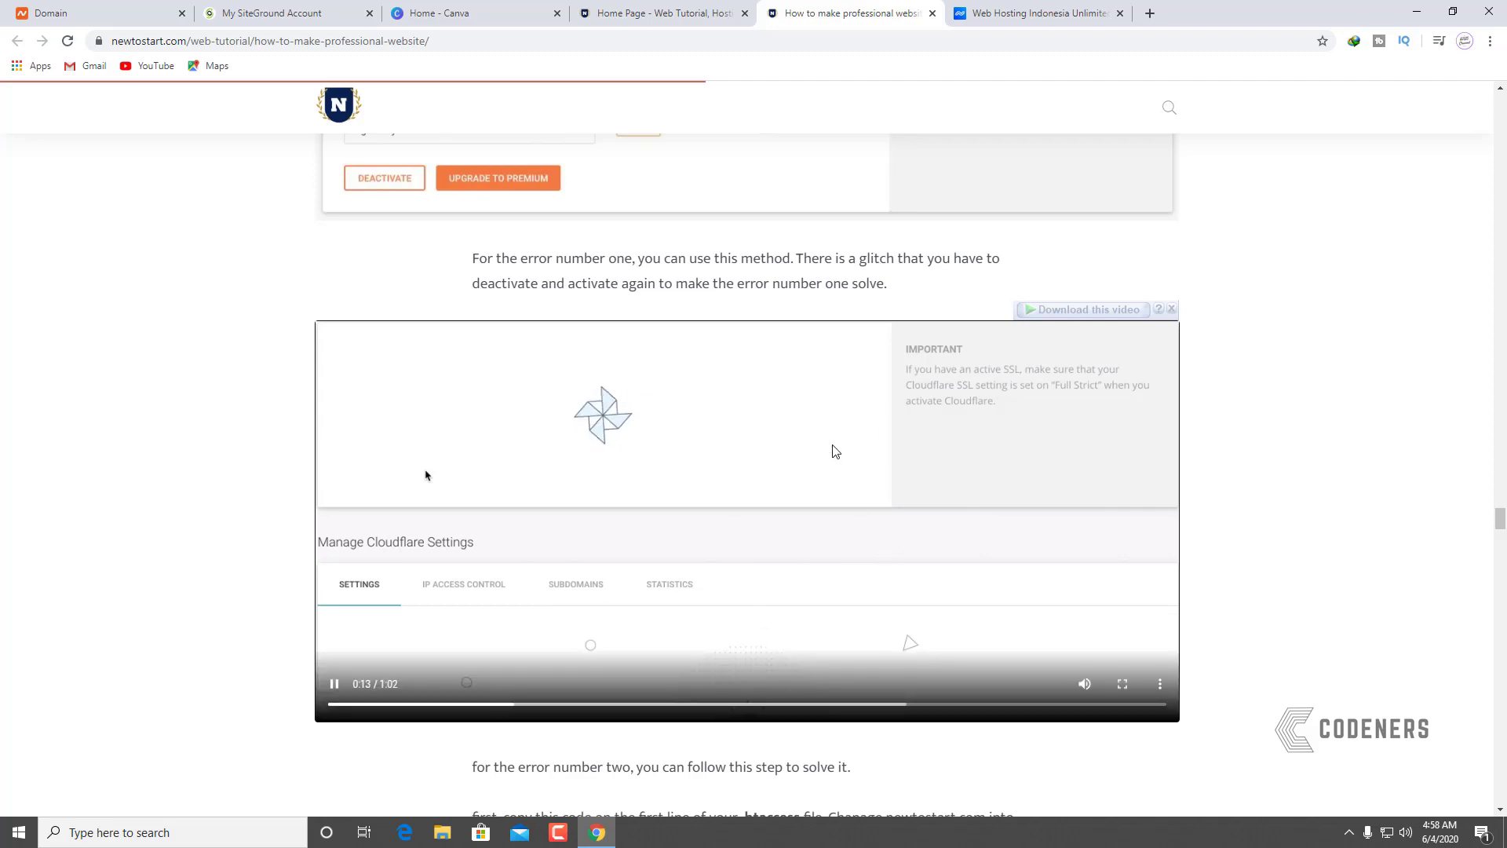
click(334, 686)
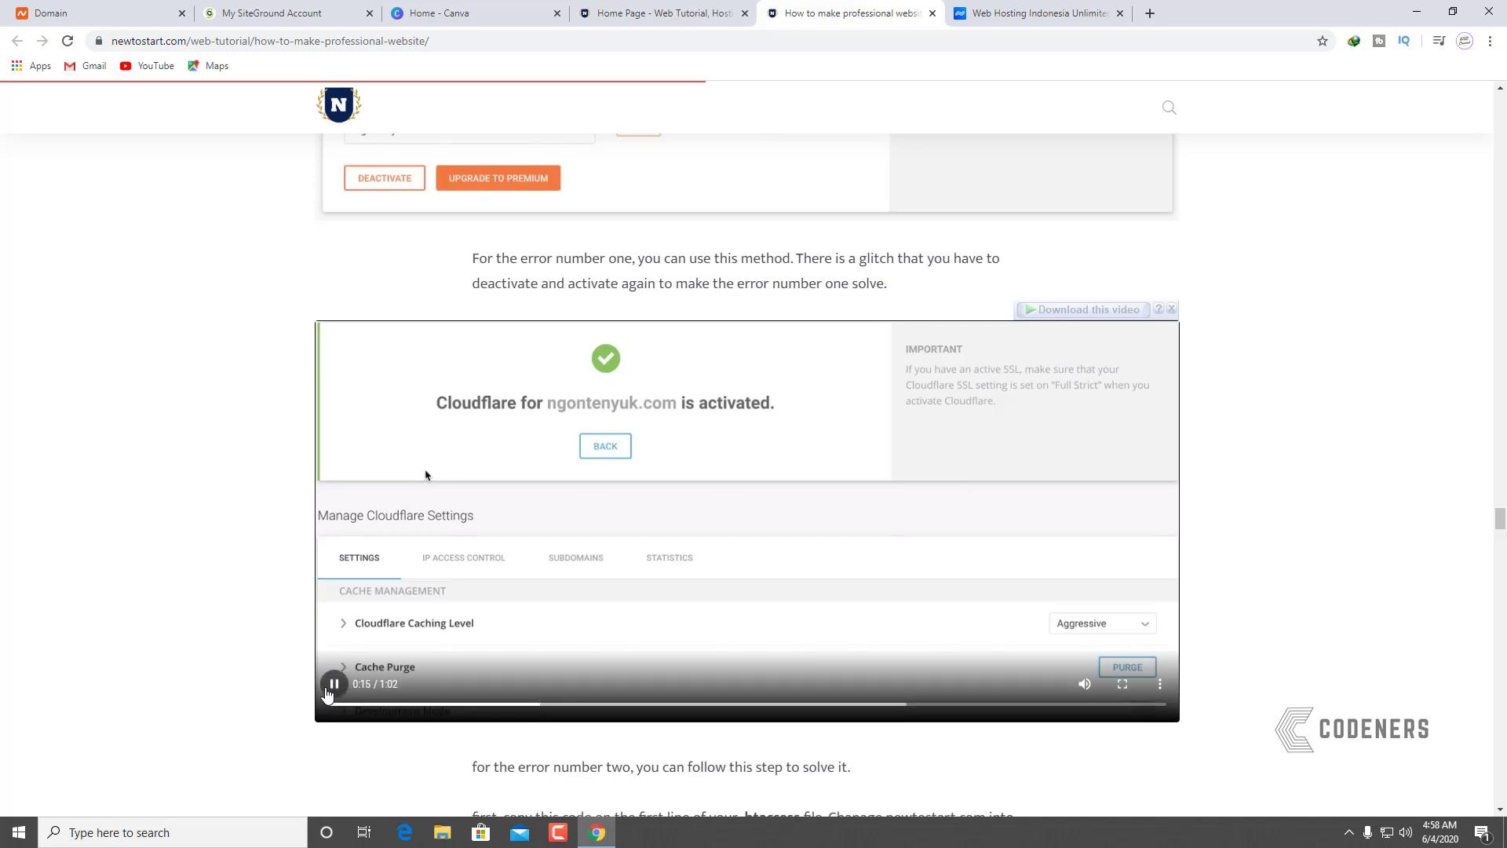
click(267, 16)
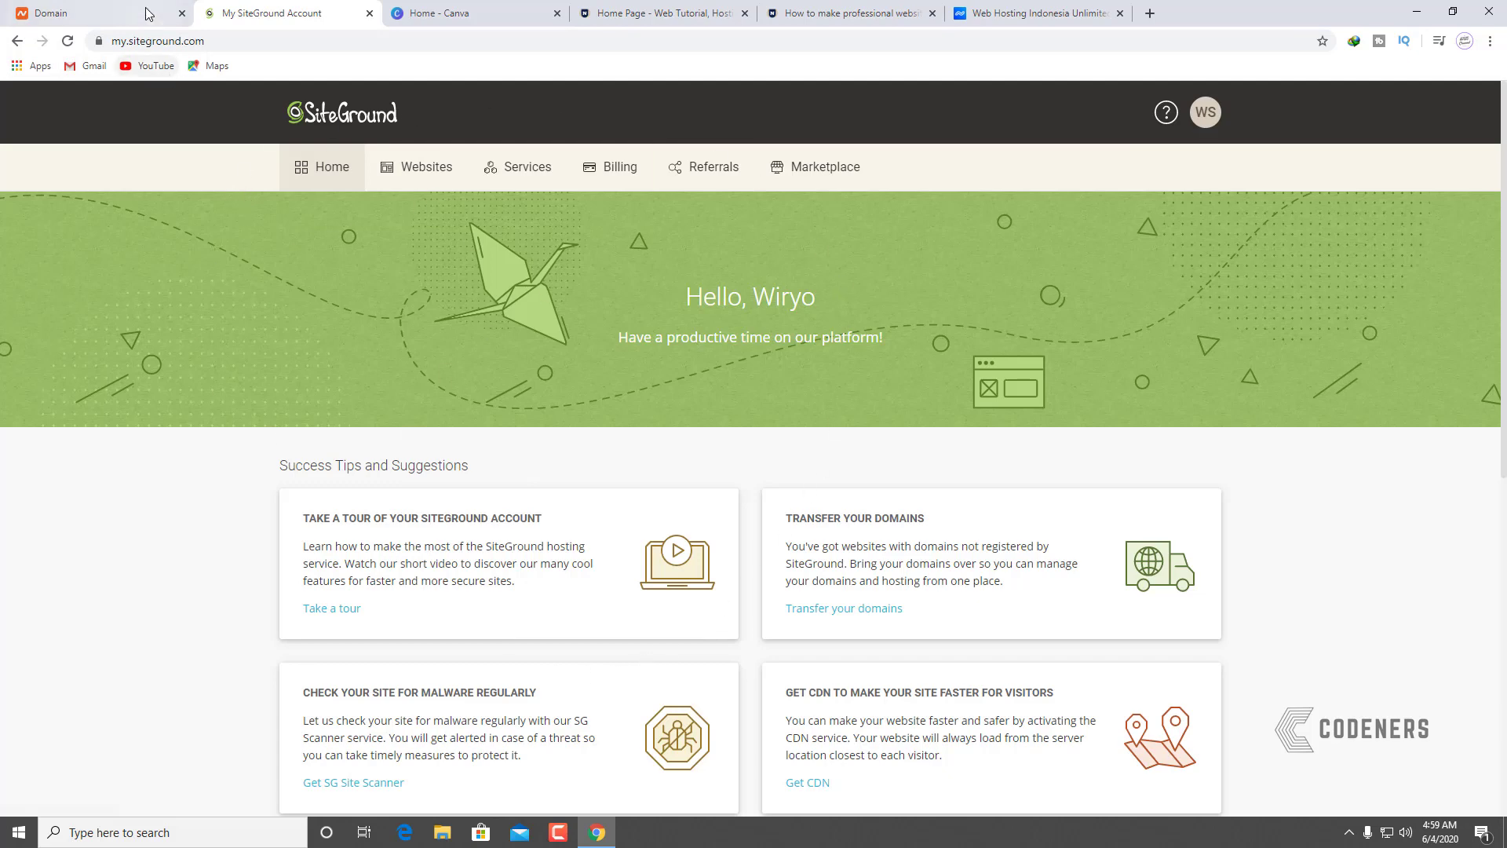
click(110, 13)
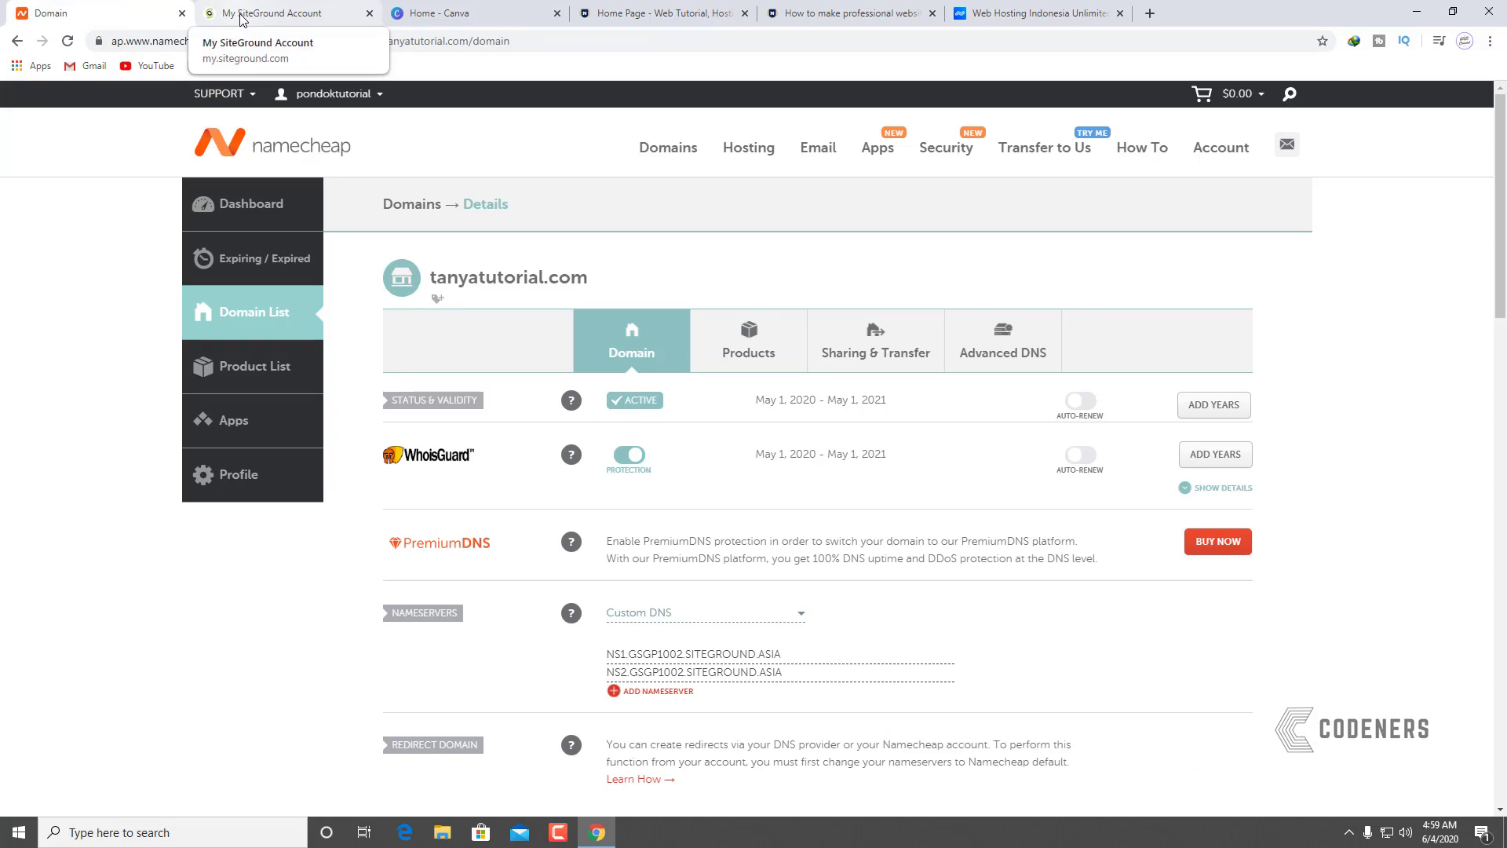
click(241, 17)
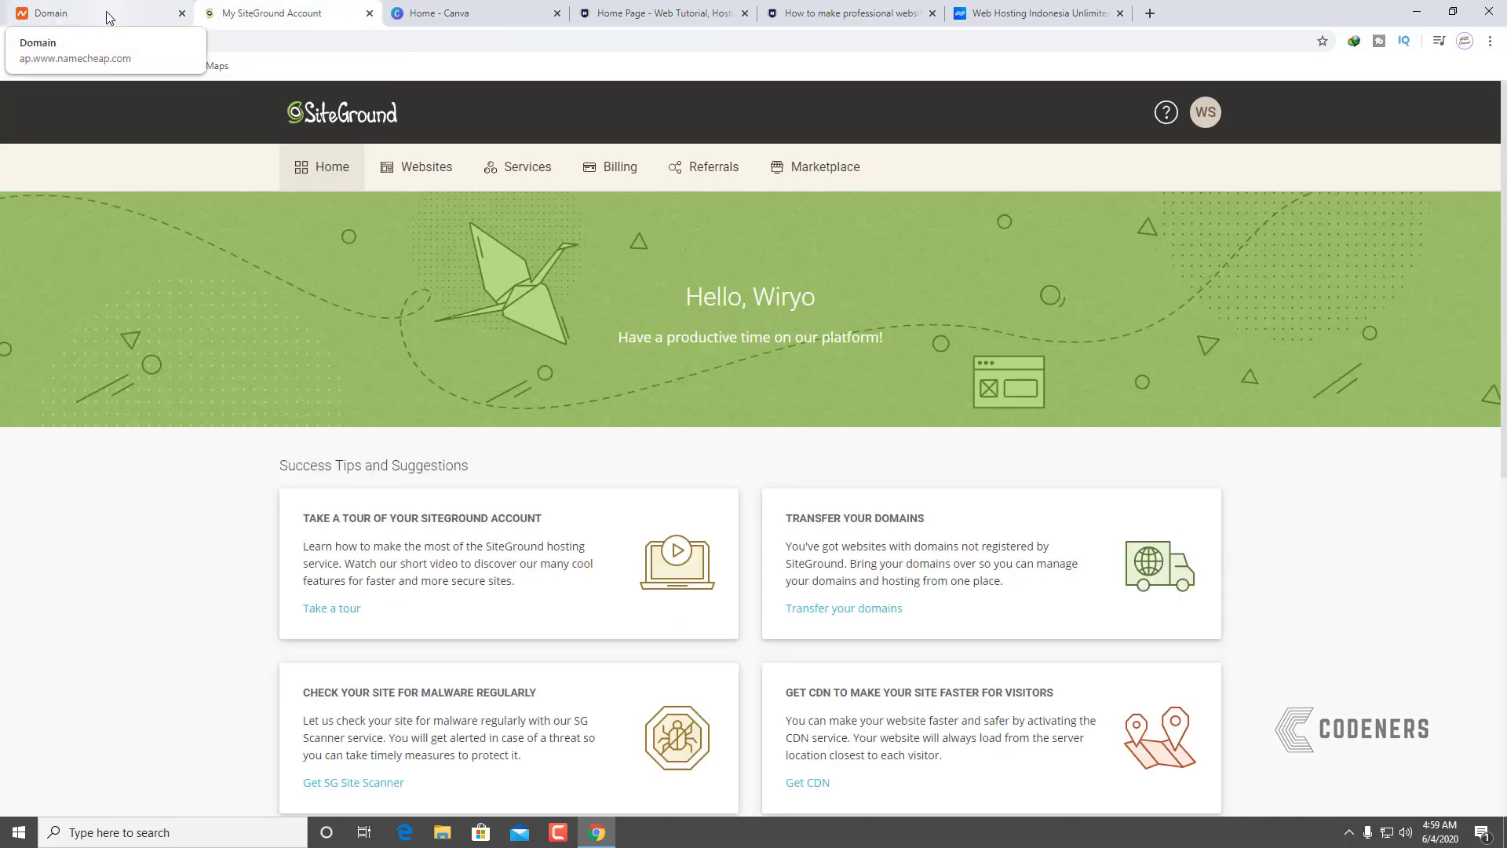
click(108, 17)
click(257, 11)
click(115, 8)
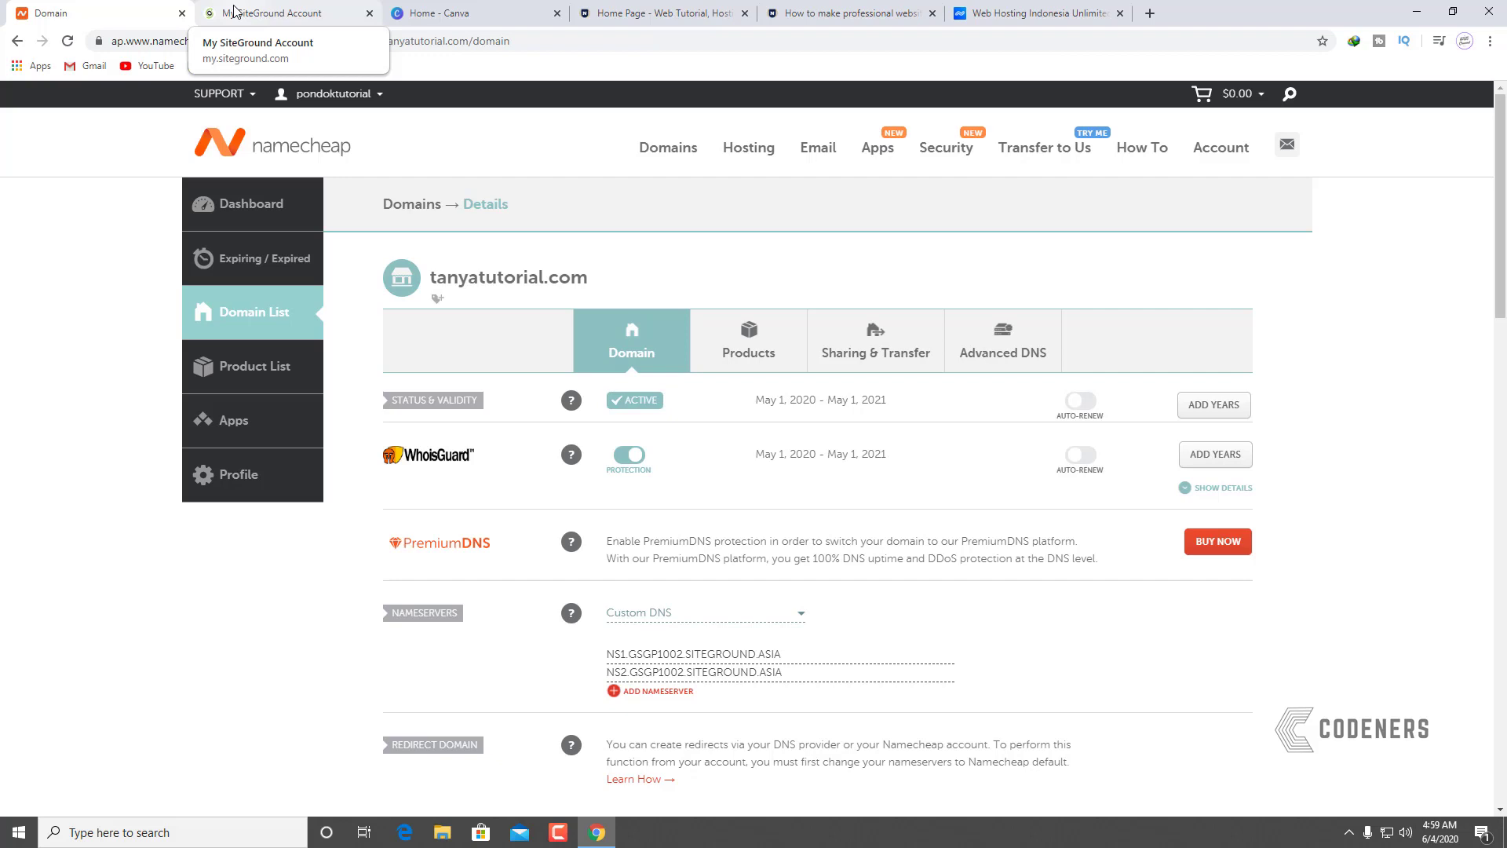
click(234, 11)
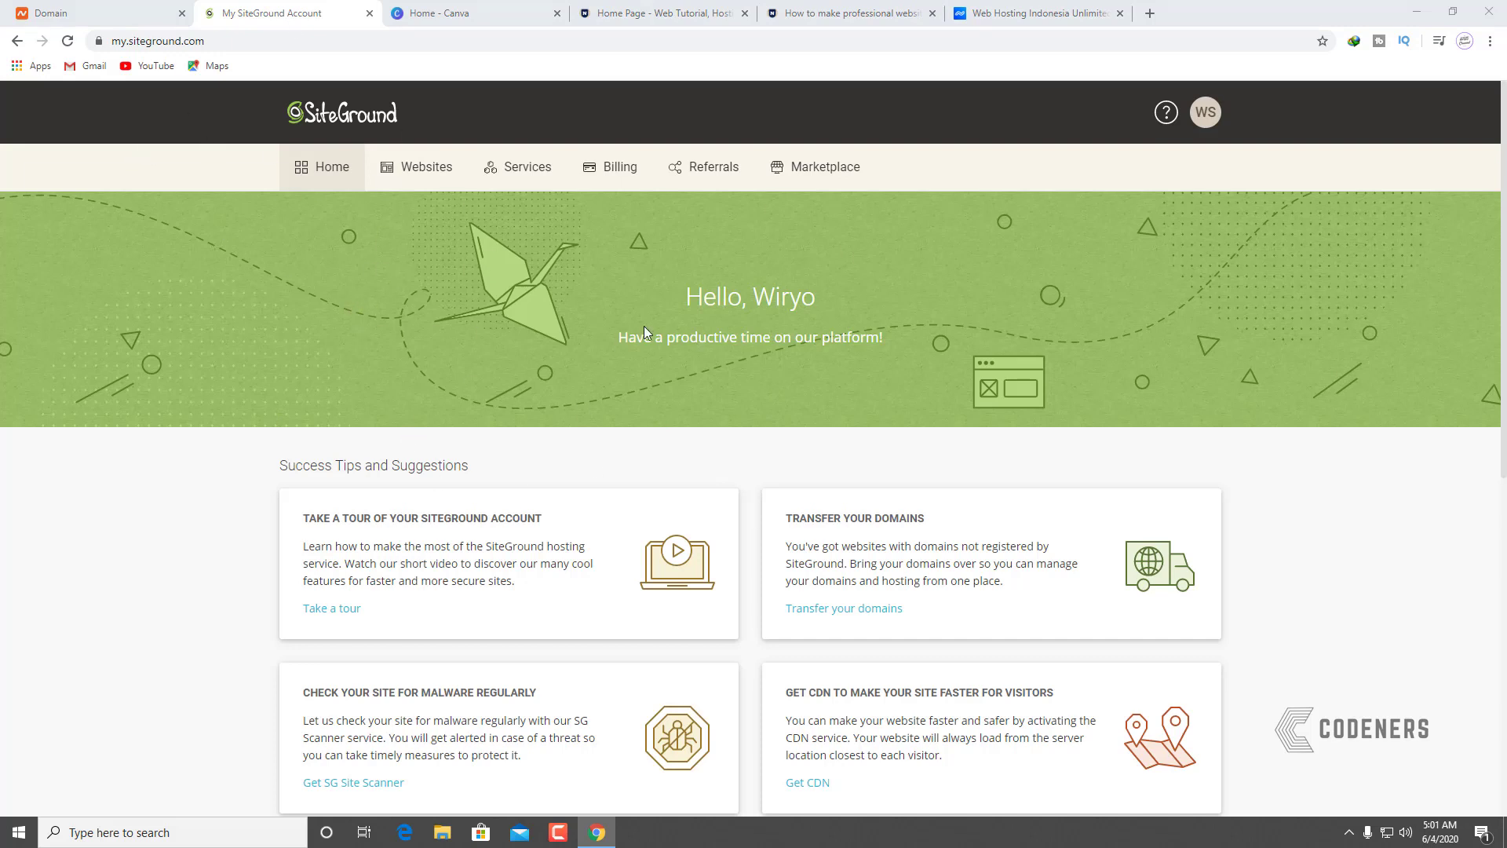
Step: From Websites, start adding a new site using the Existing Domain option
click(408, 183)
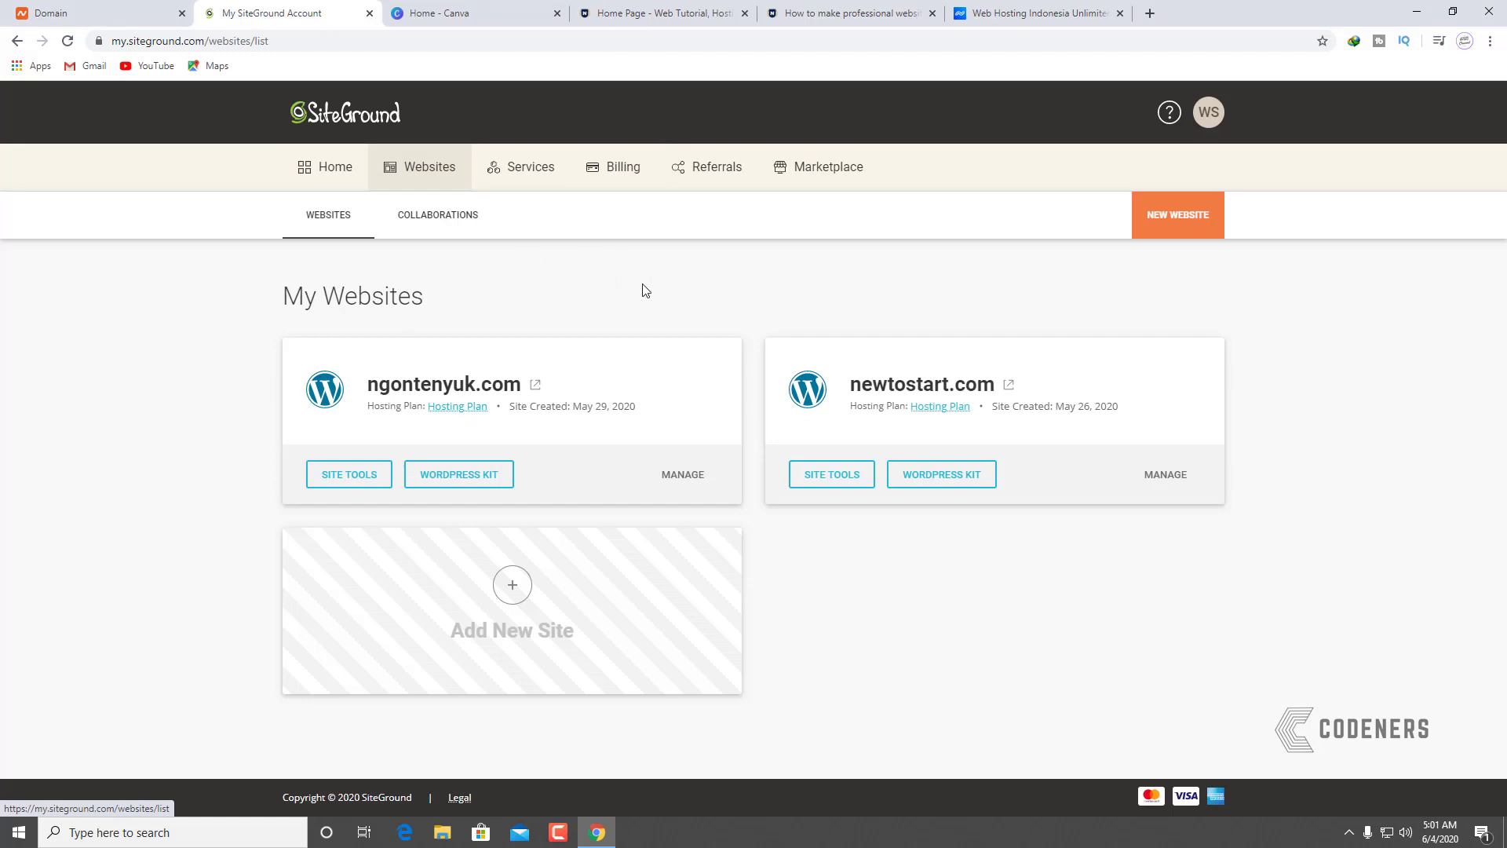
click(511, 587)
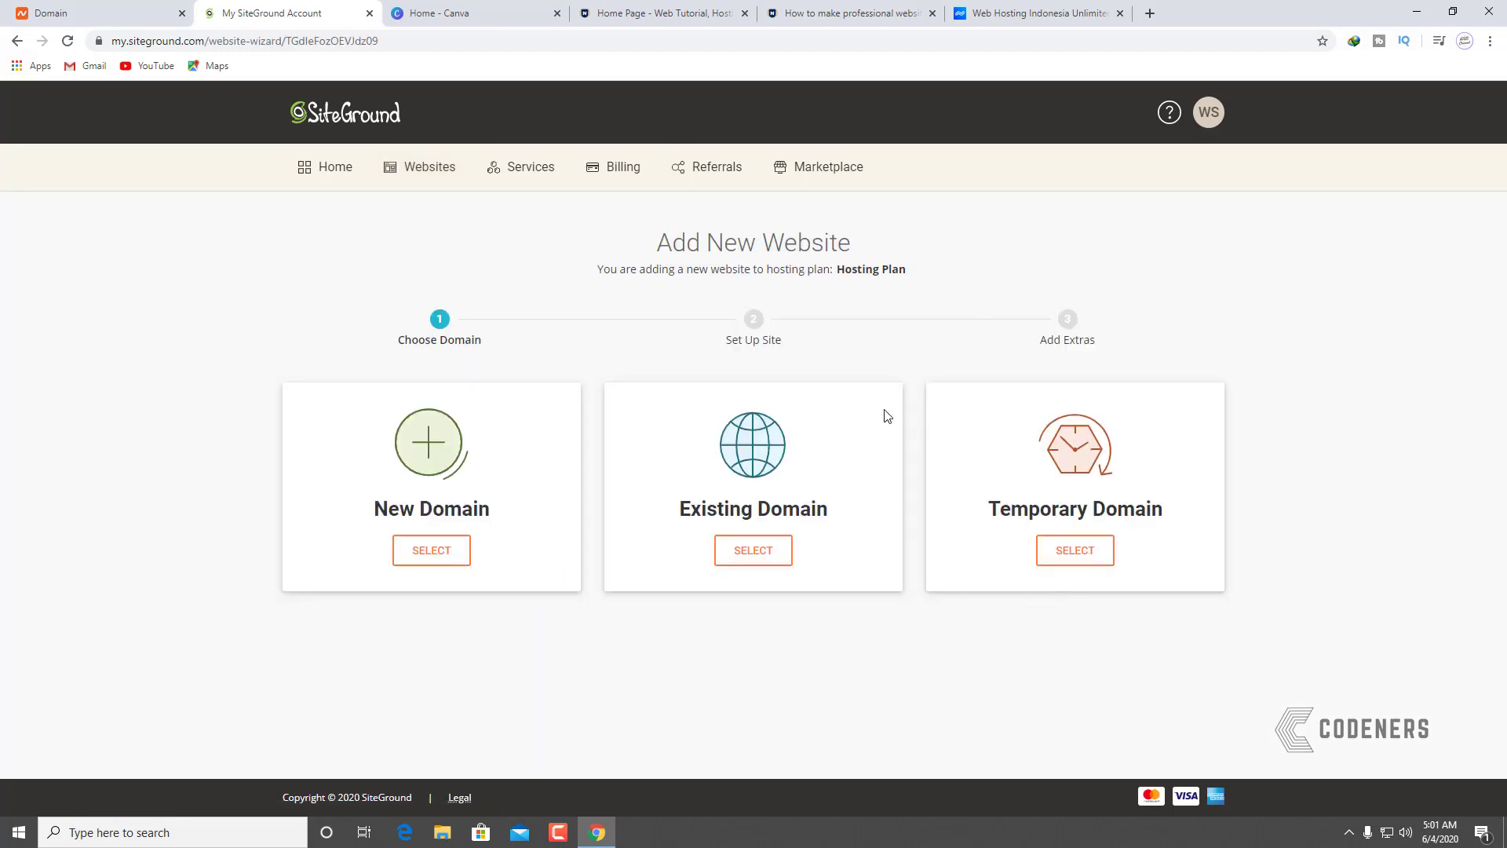
click(775, 552)
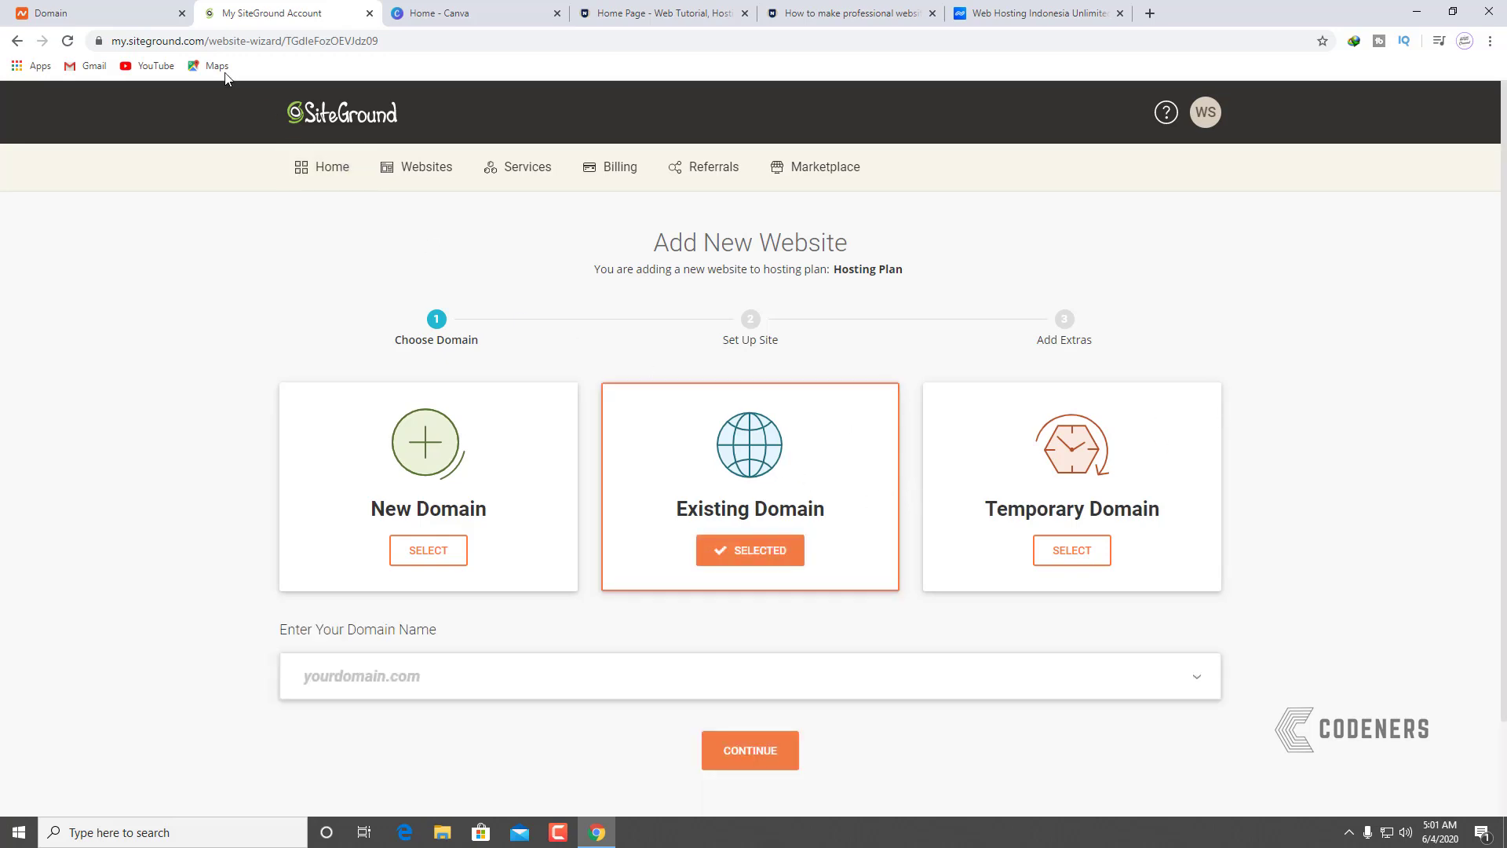
click(153, 20)
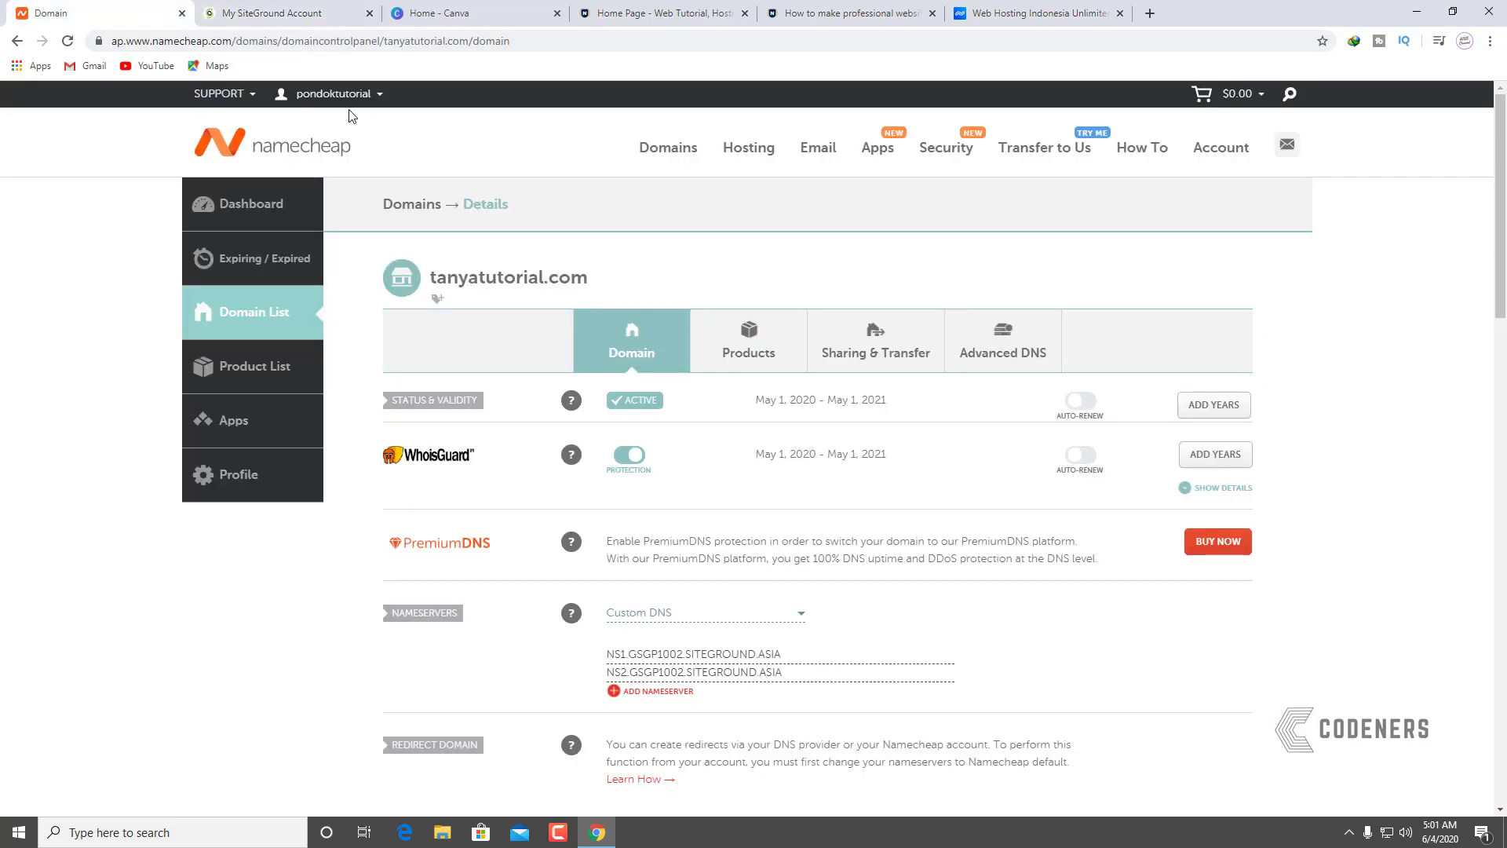
click(345, 14)
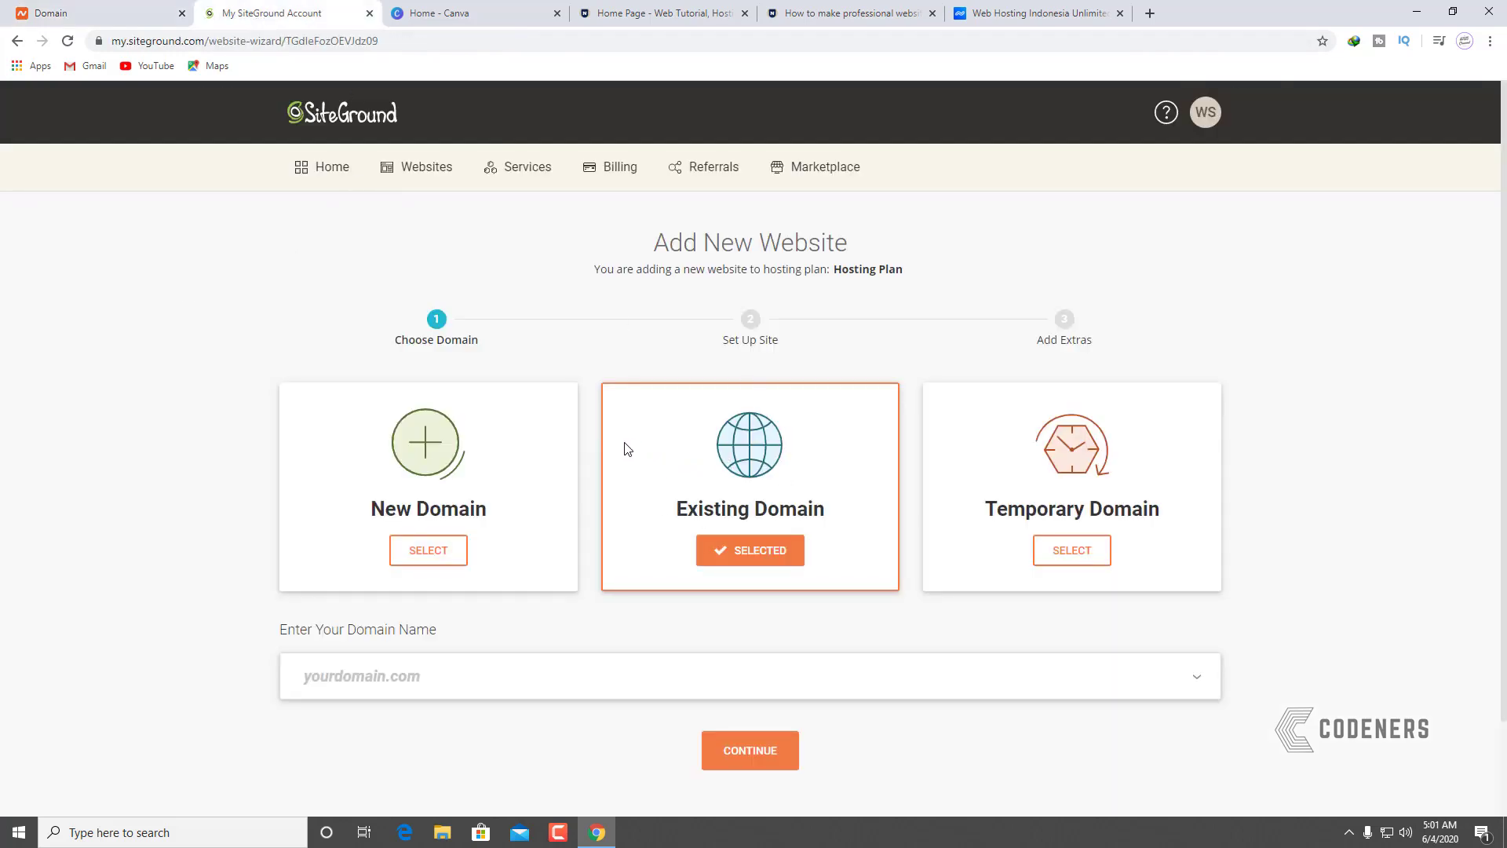
click(122, 9)
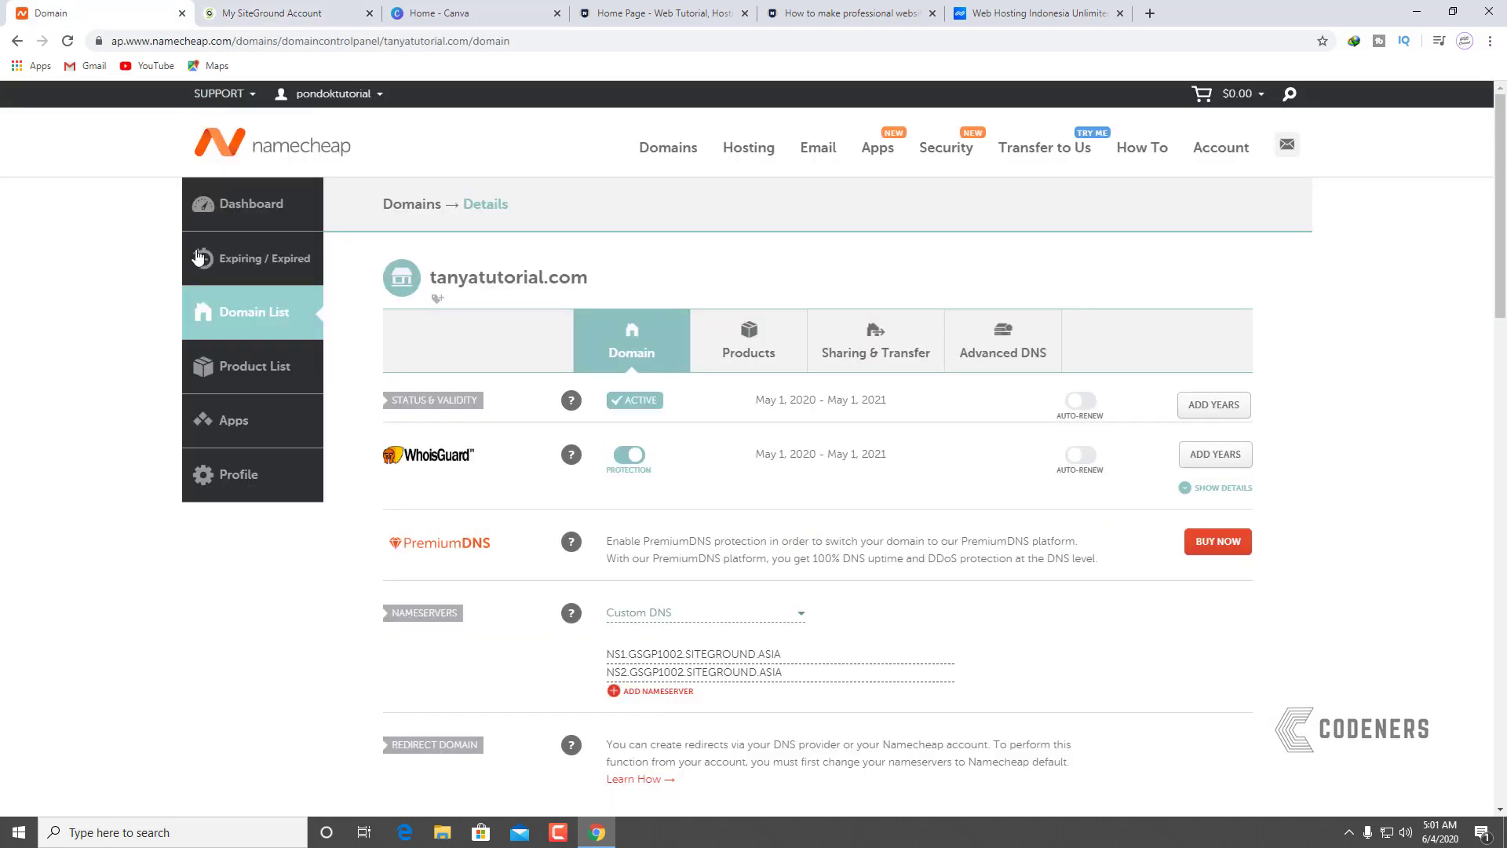
click(268, 9)
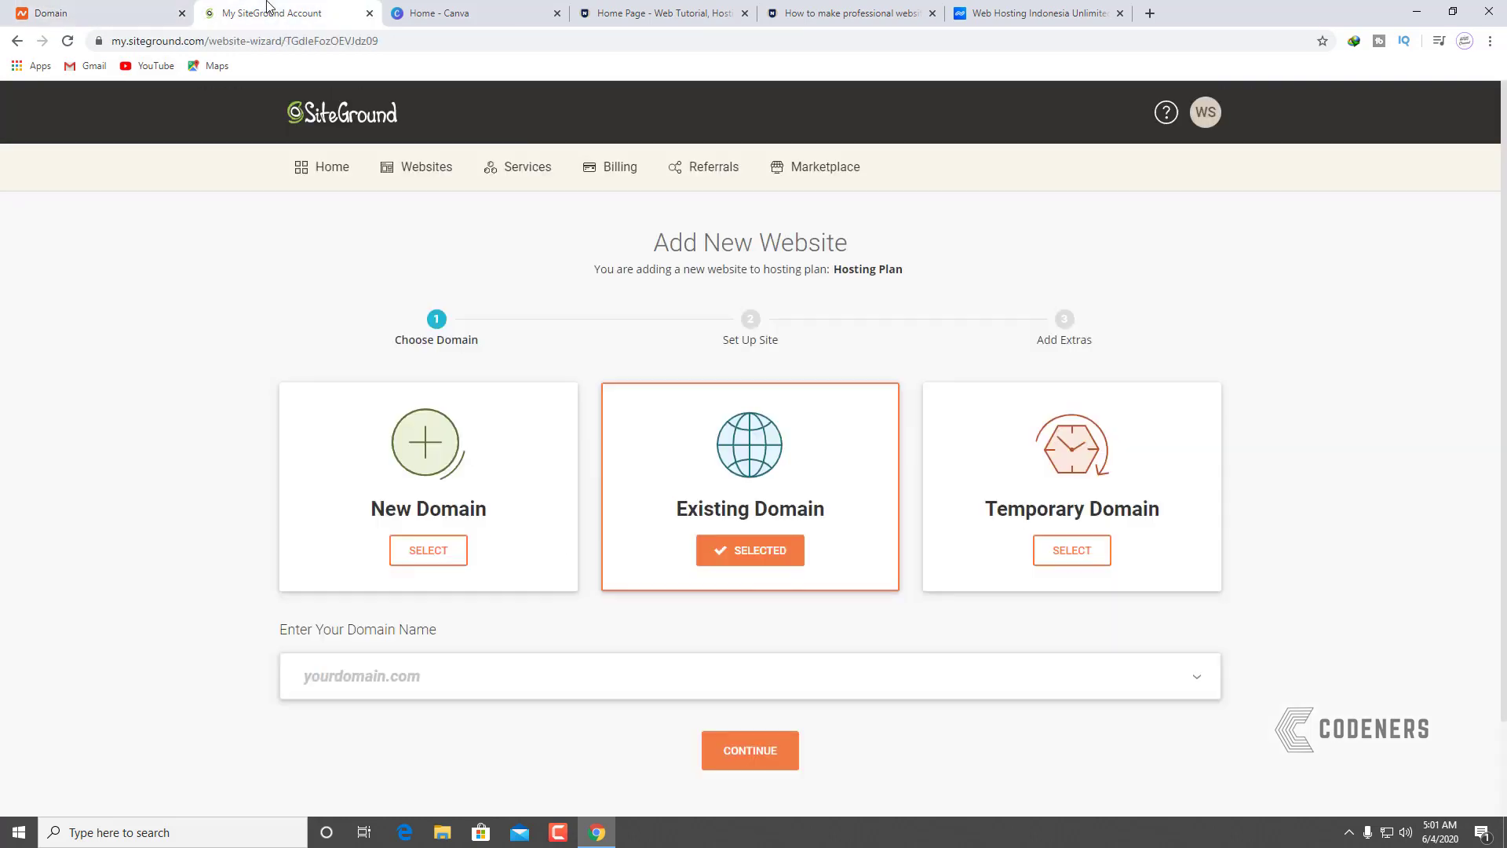
Step: Enter tanyatutorial.com as the existing domain and submit it
click(491, 672)
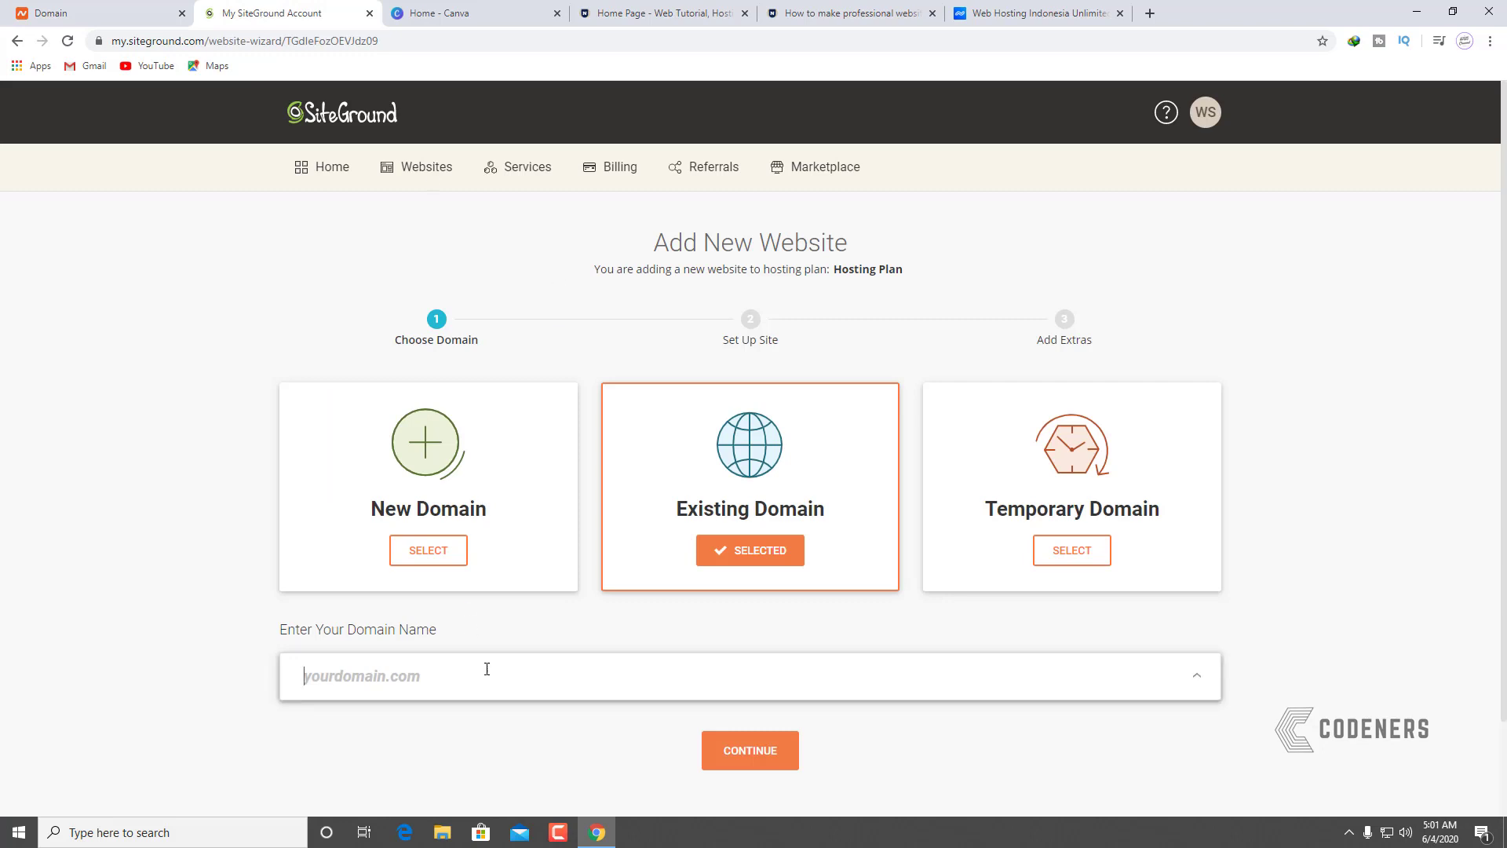
text(anya)
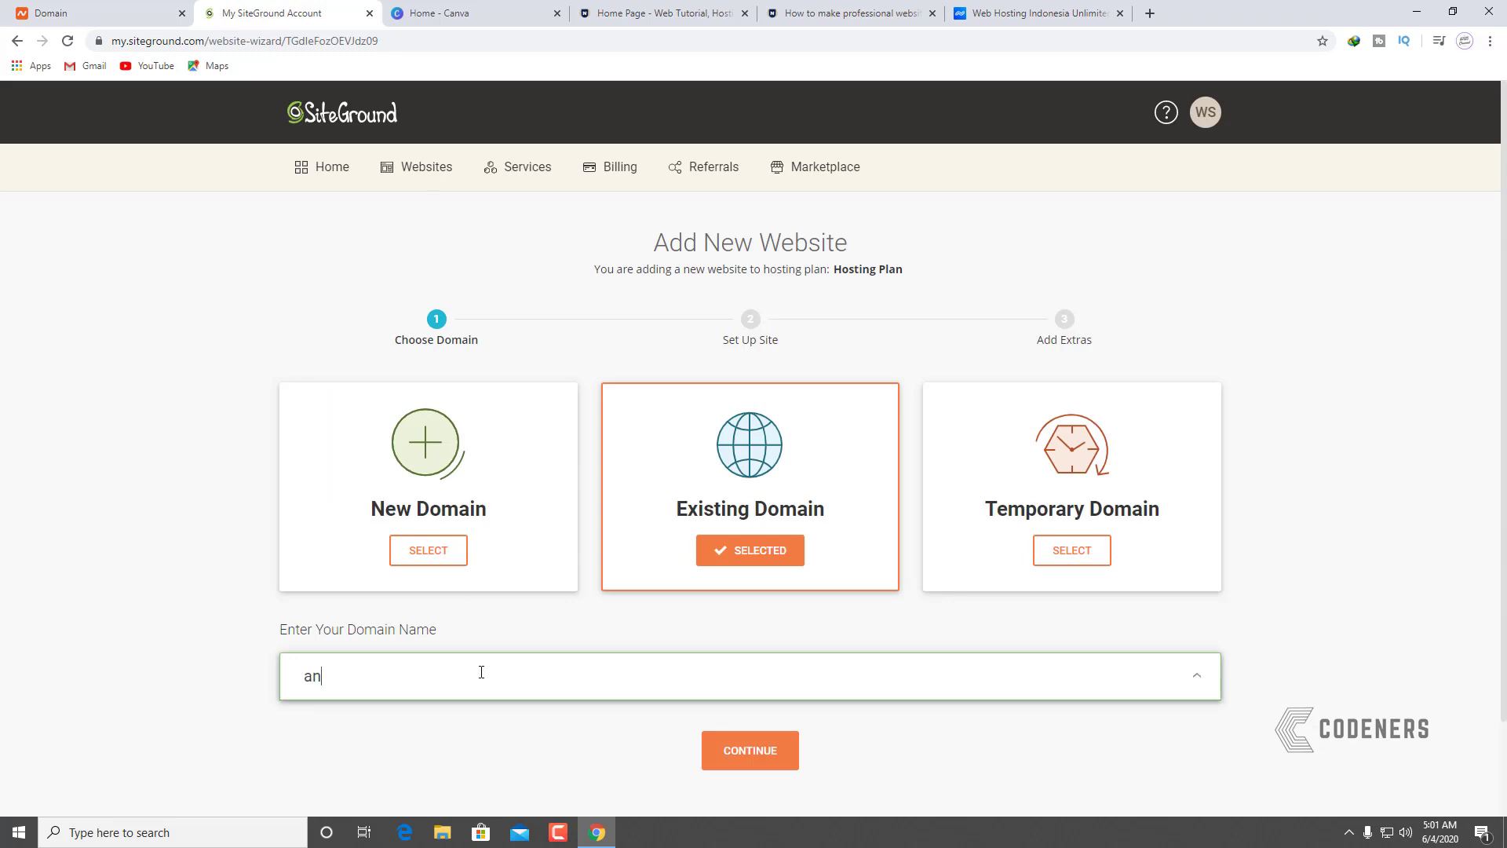
key(BackSpace)
key(BackSpace)
key(BackSpace)
key(BackSpace)
text(tanyatutt)
key(BackSpace)
text(orial.com)
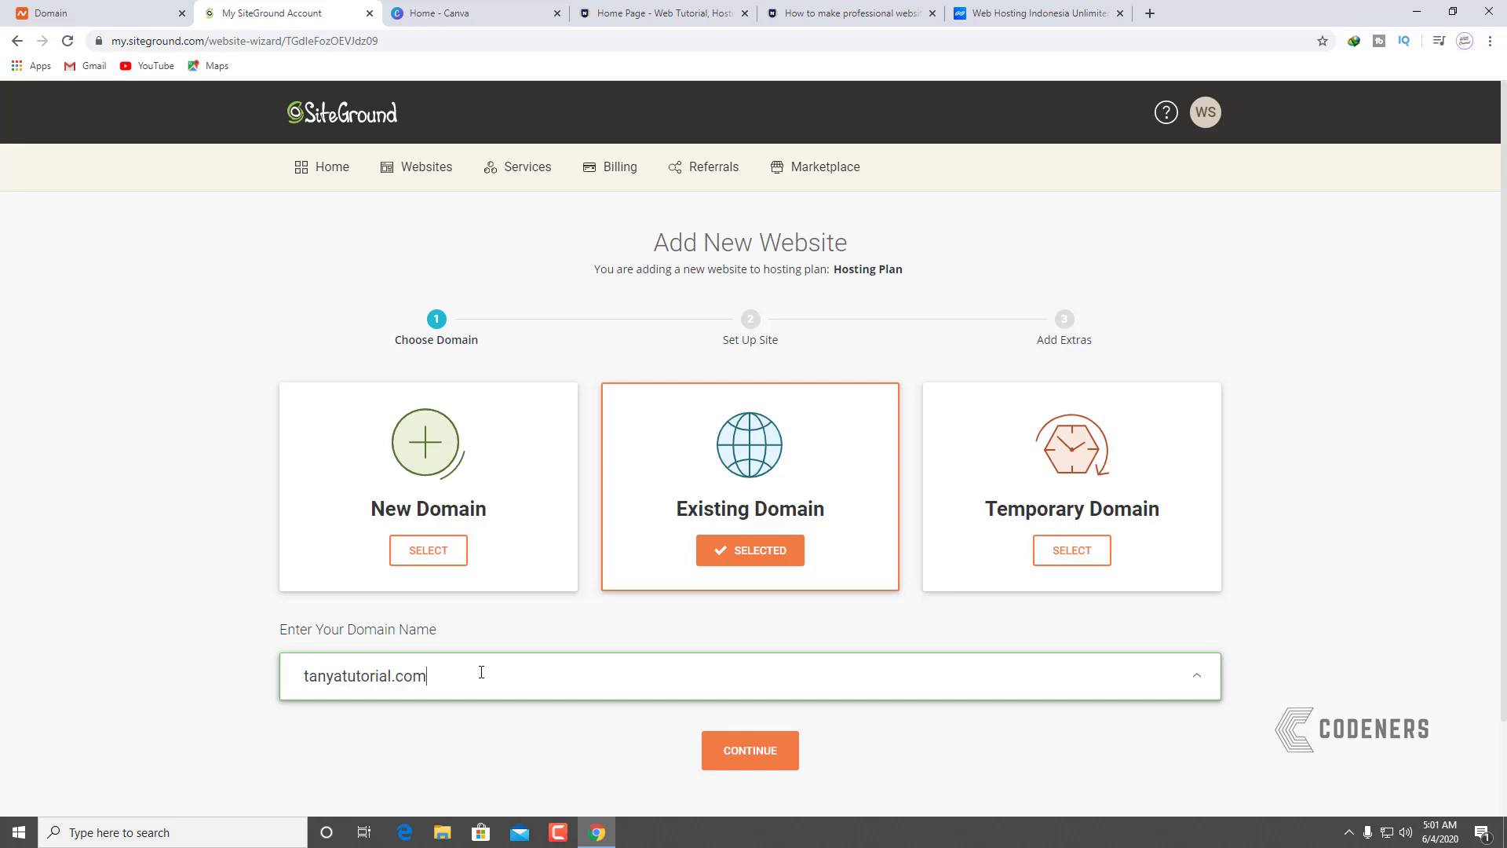
click(782, 754)
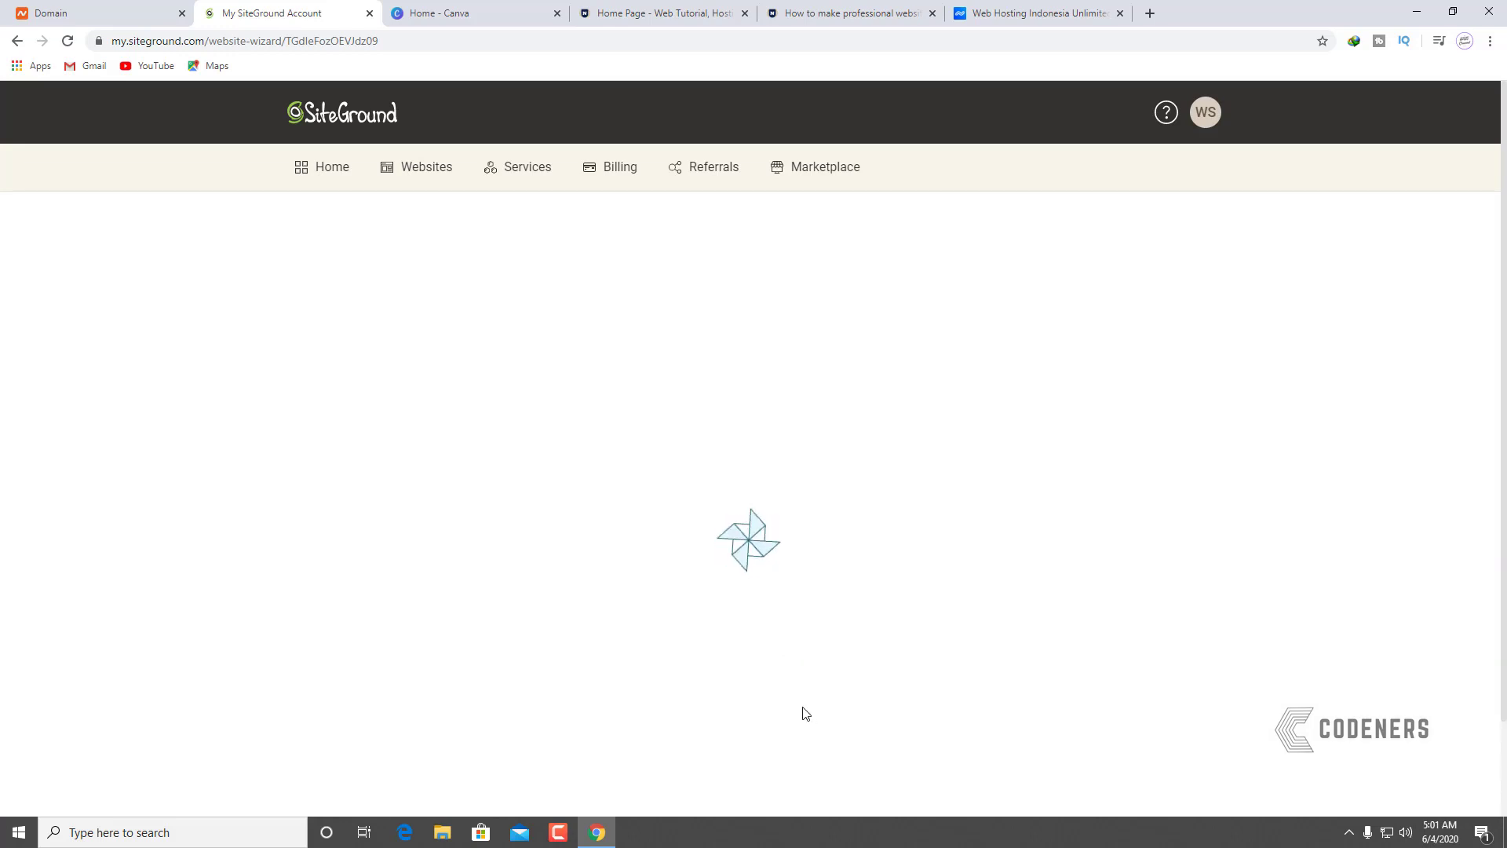
Step: Continue past the unregistered-domain DNS warning to the site setup step
scroll(692, 719, down, 2)
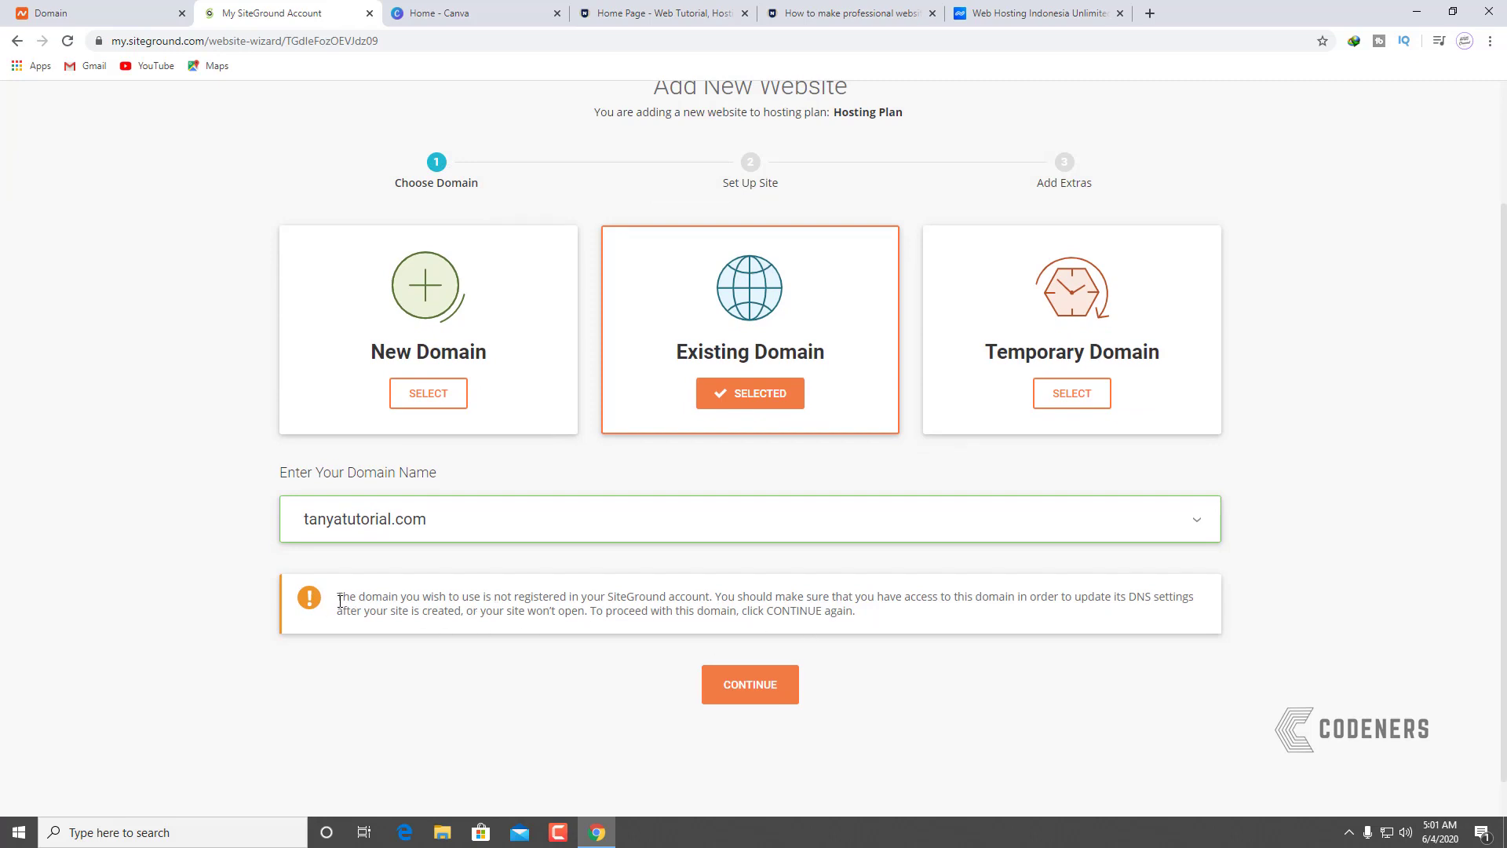
drag(340, 602, 768, 610)
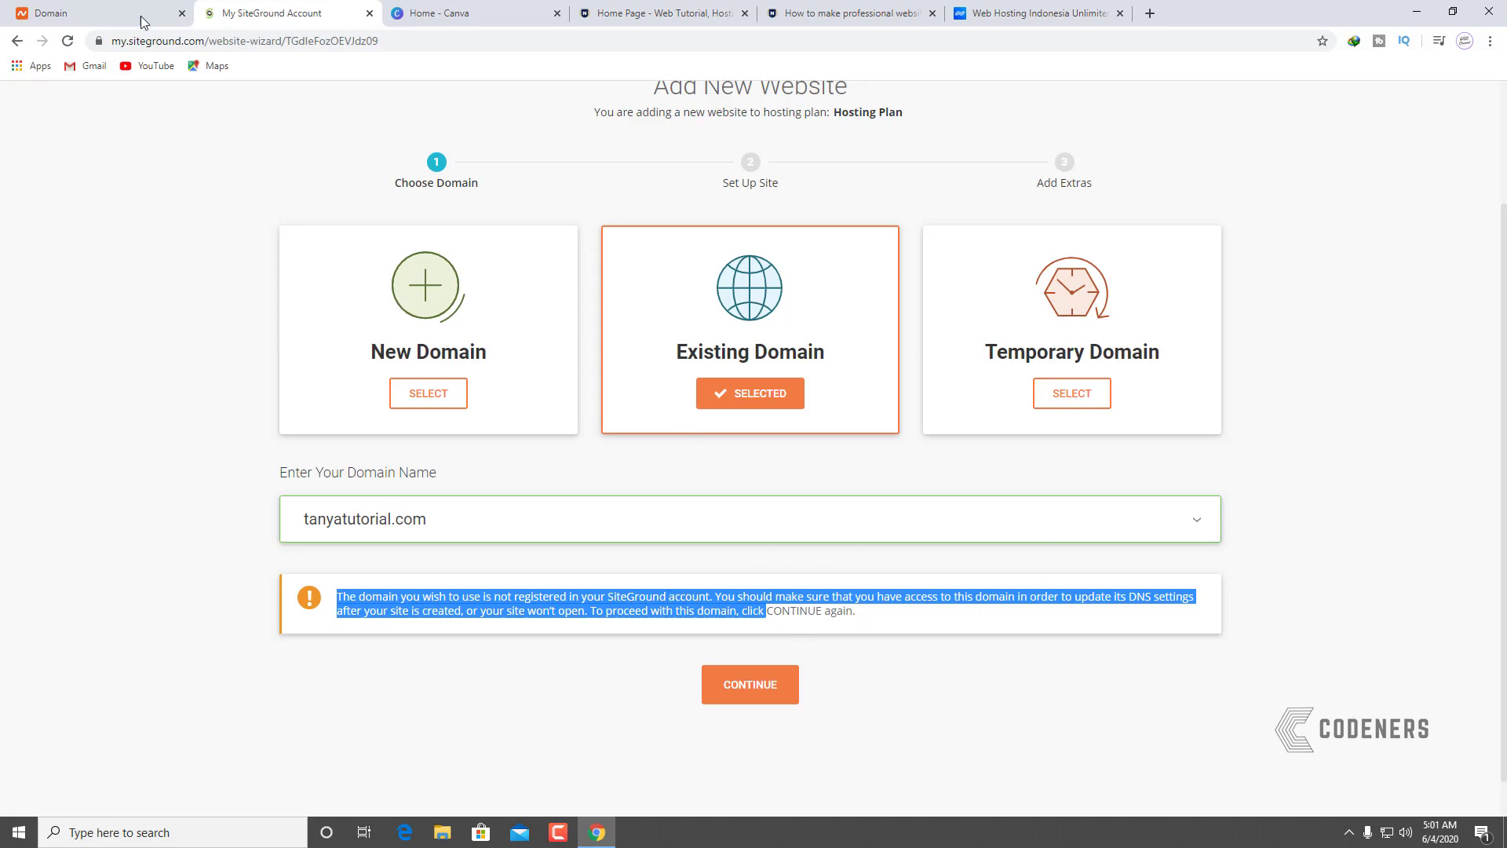
click(144, 22)
click(267, 12)
click(1092, 735)
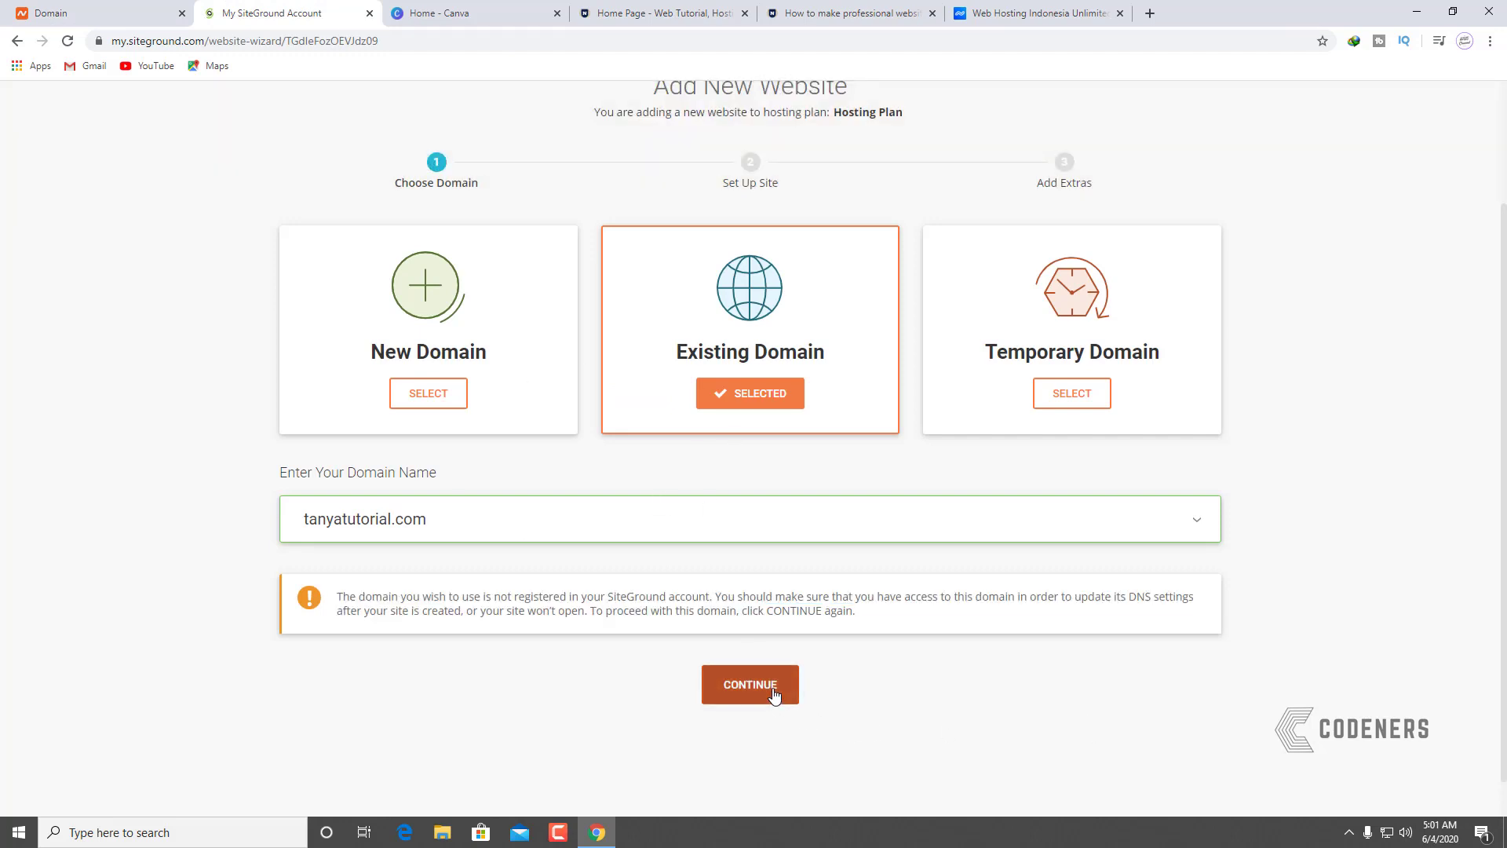
click(750, 685)
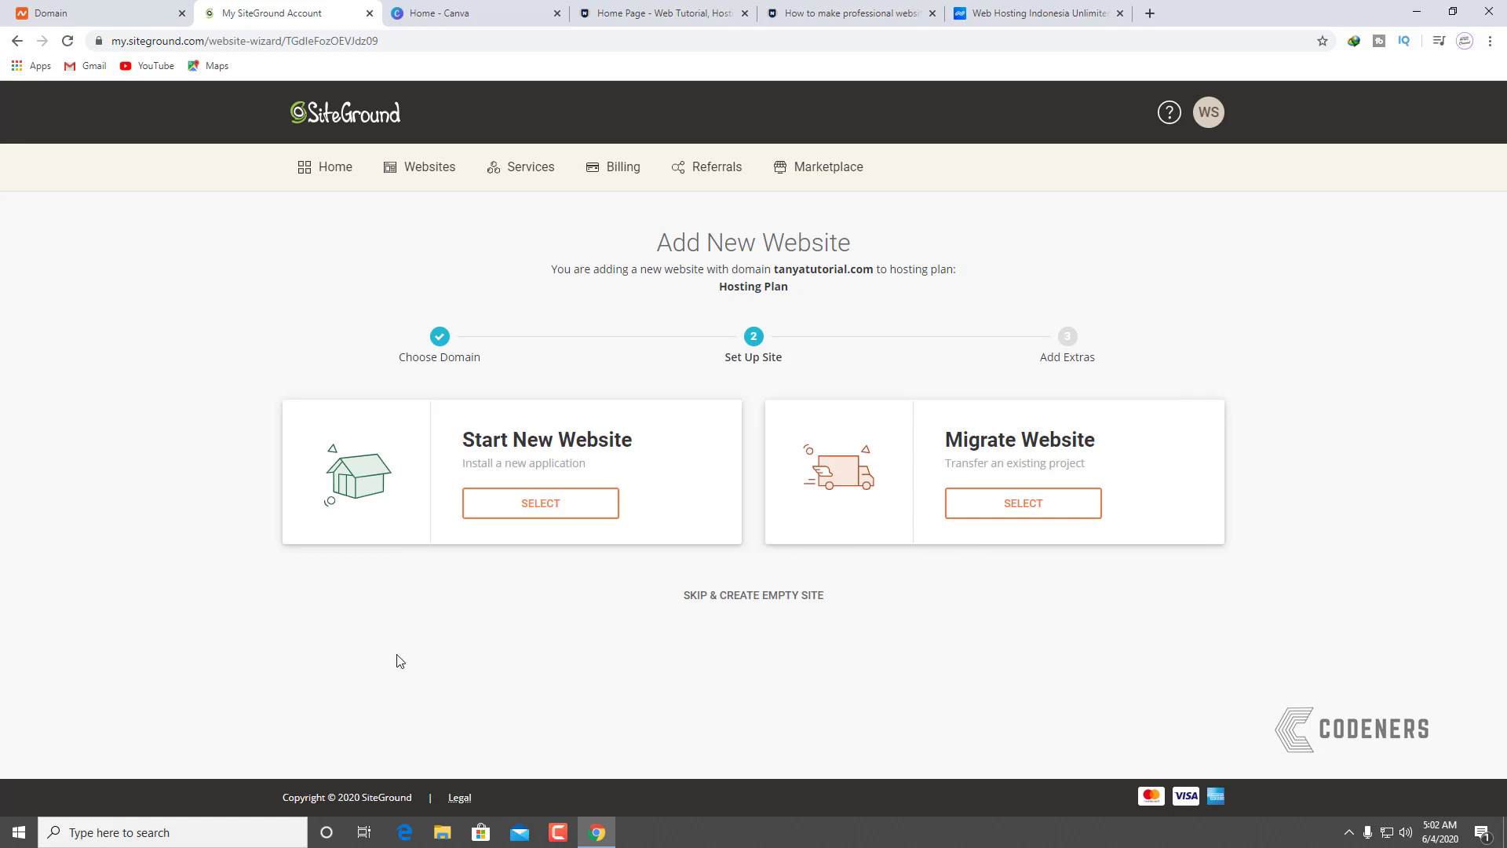
Step: Start a new WordPress site, enter the login email and password, and continue to Add Extras
click(495, 512)
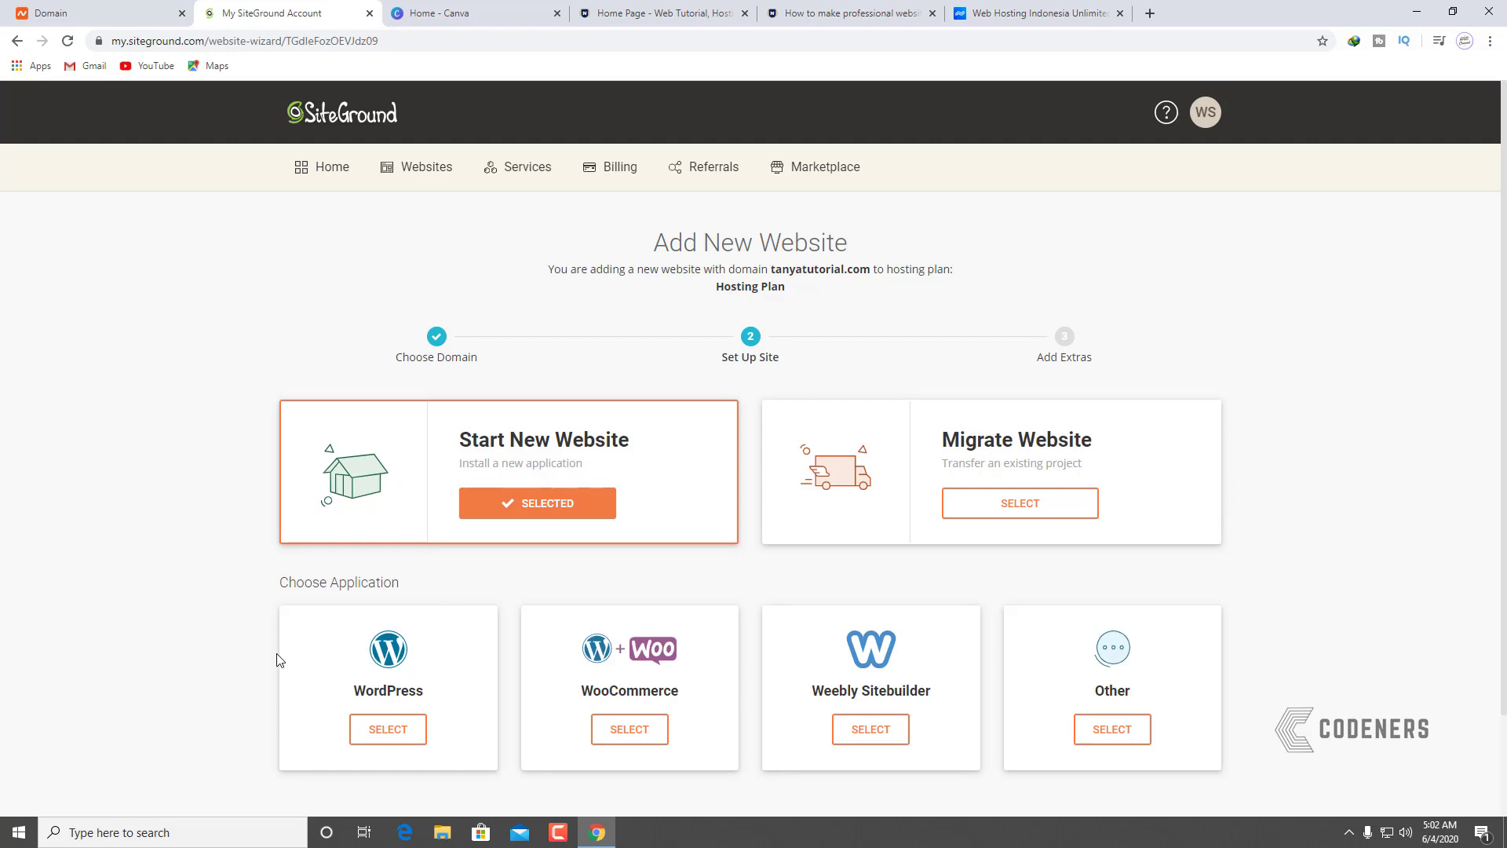
click(396, 729)
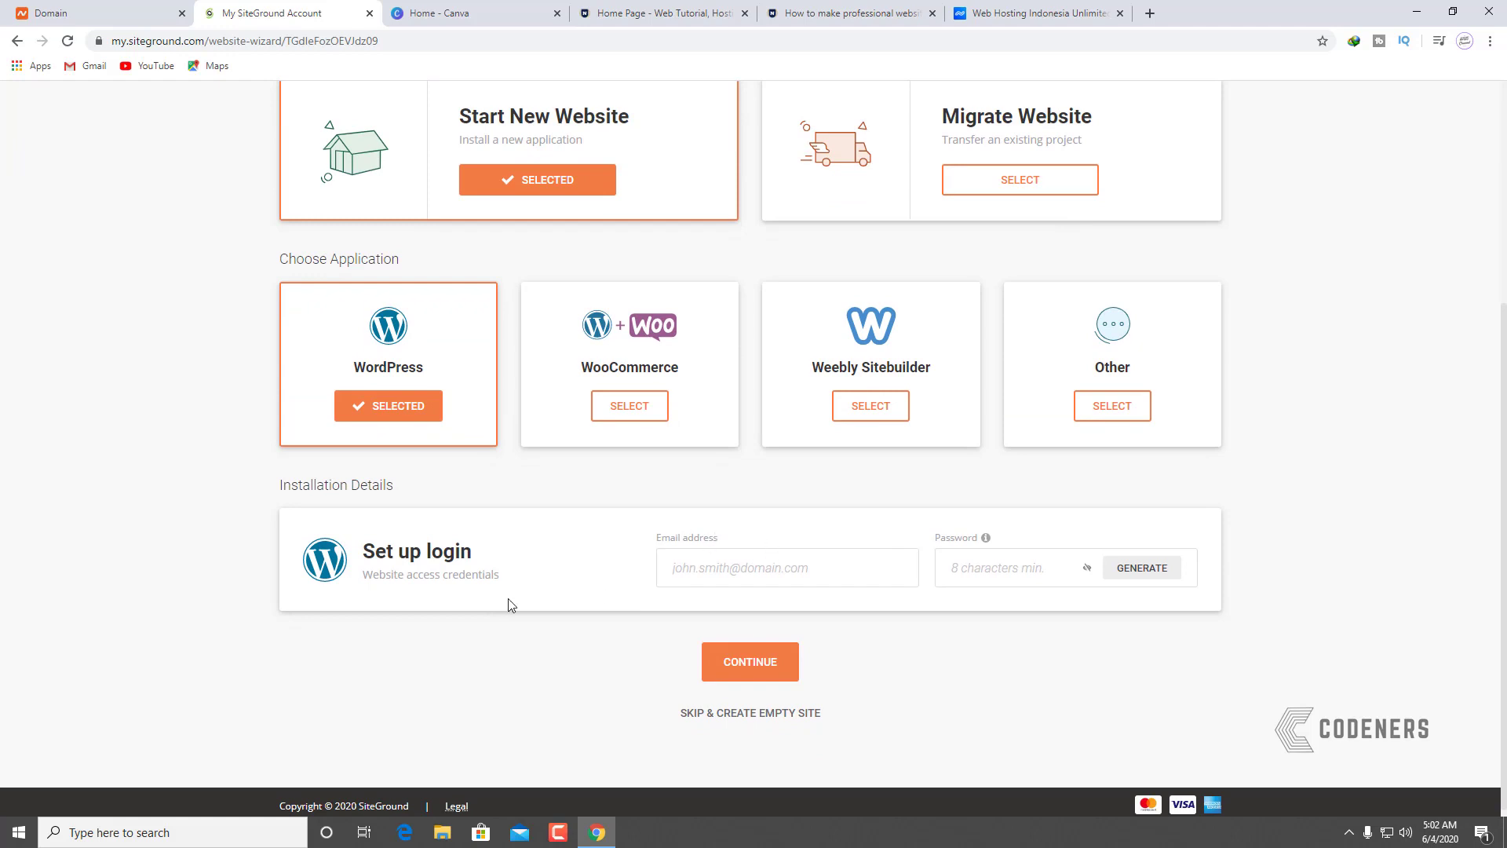
click(747, 567)
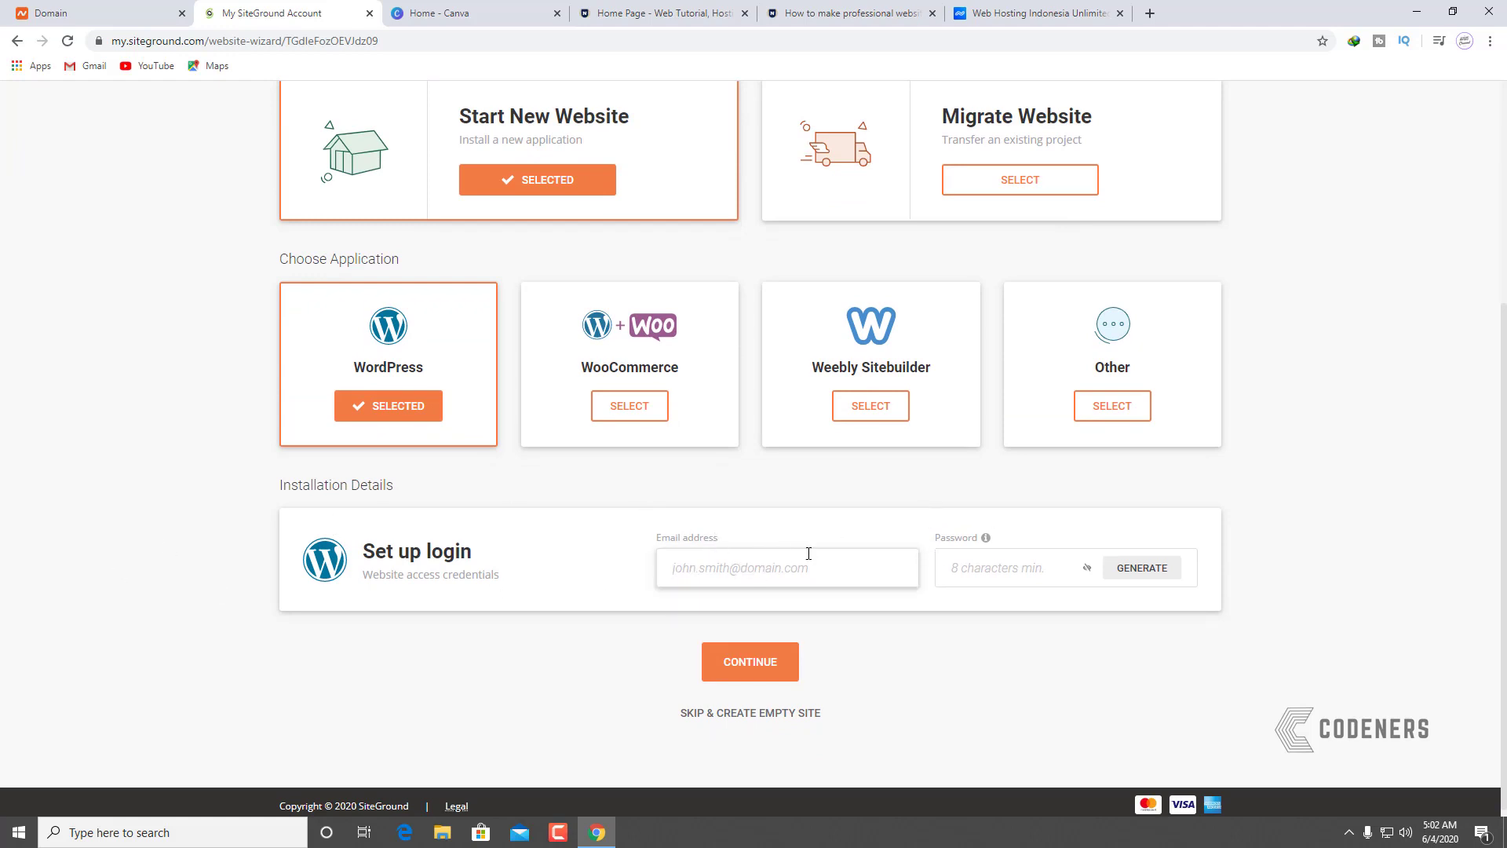
click(985, 558)
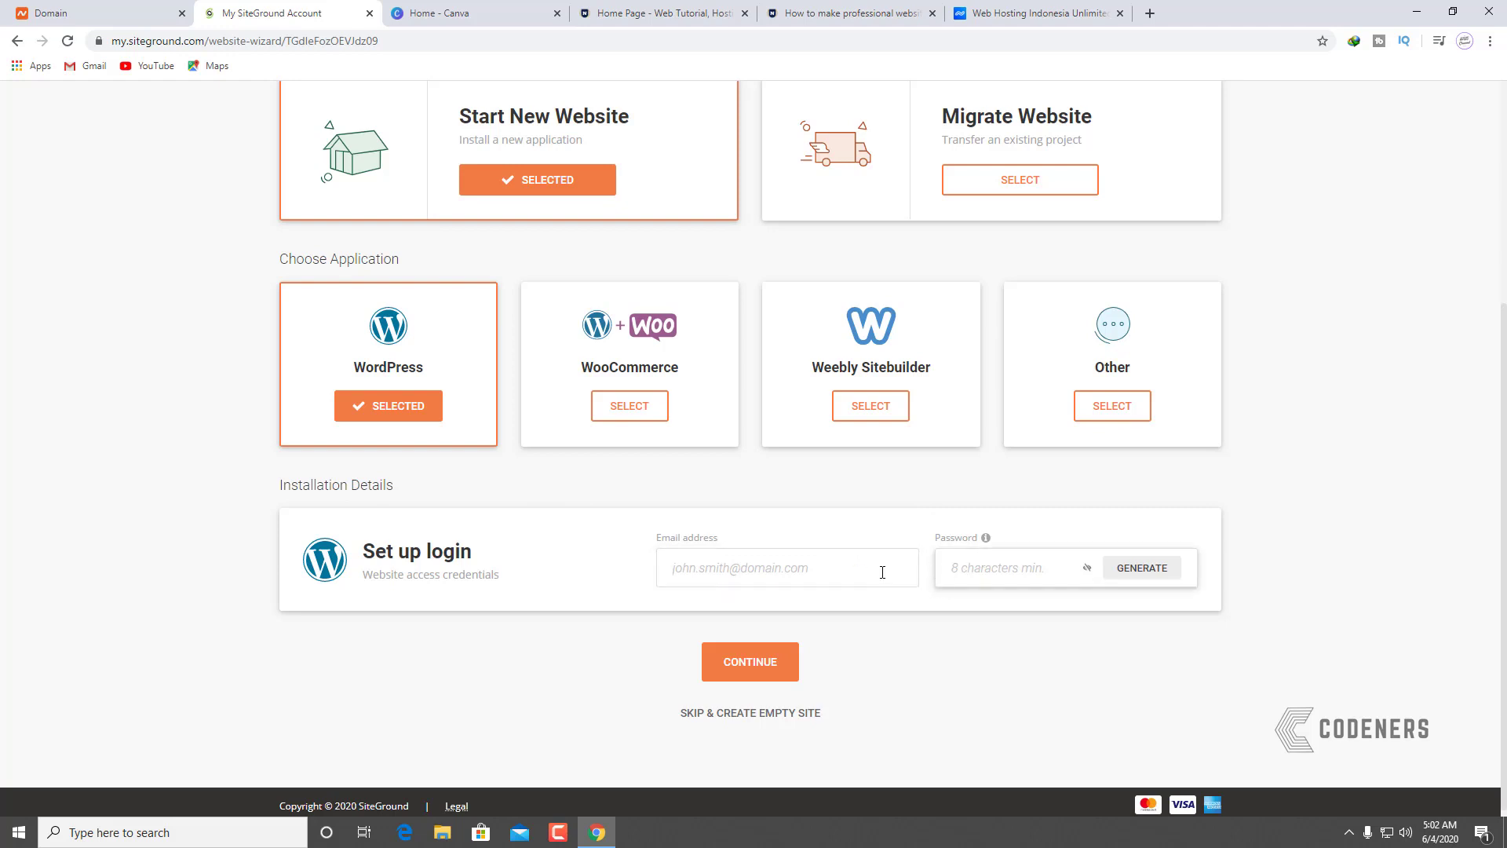
click(802, 567)
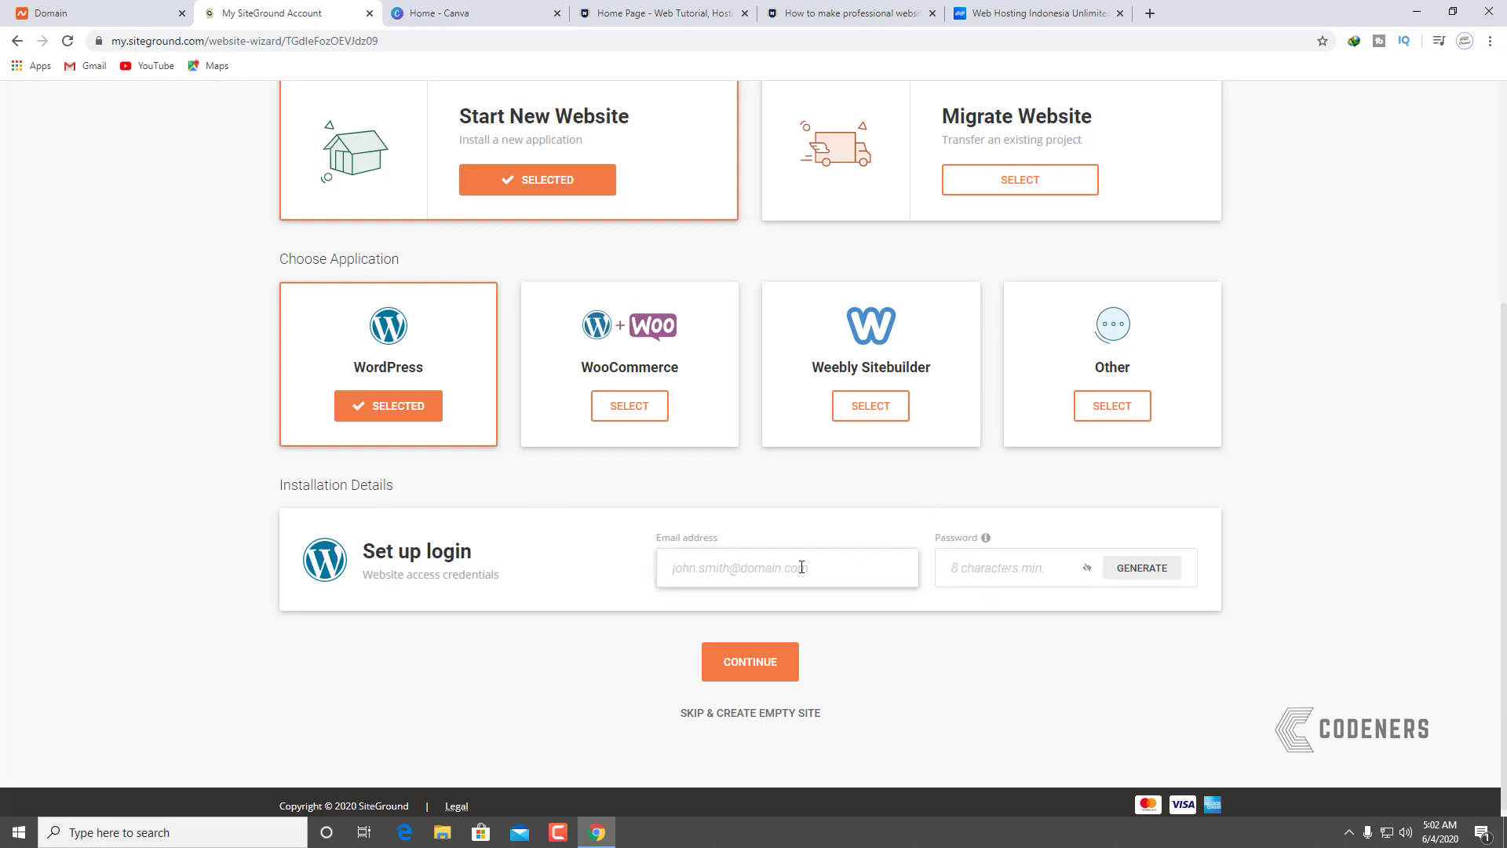
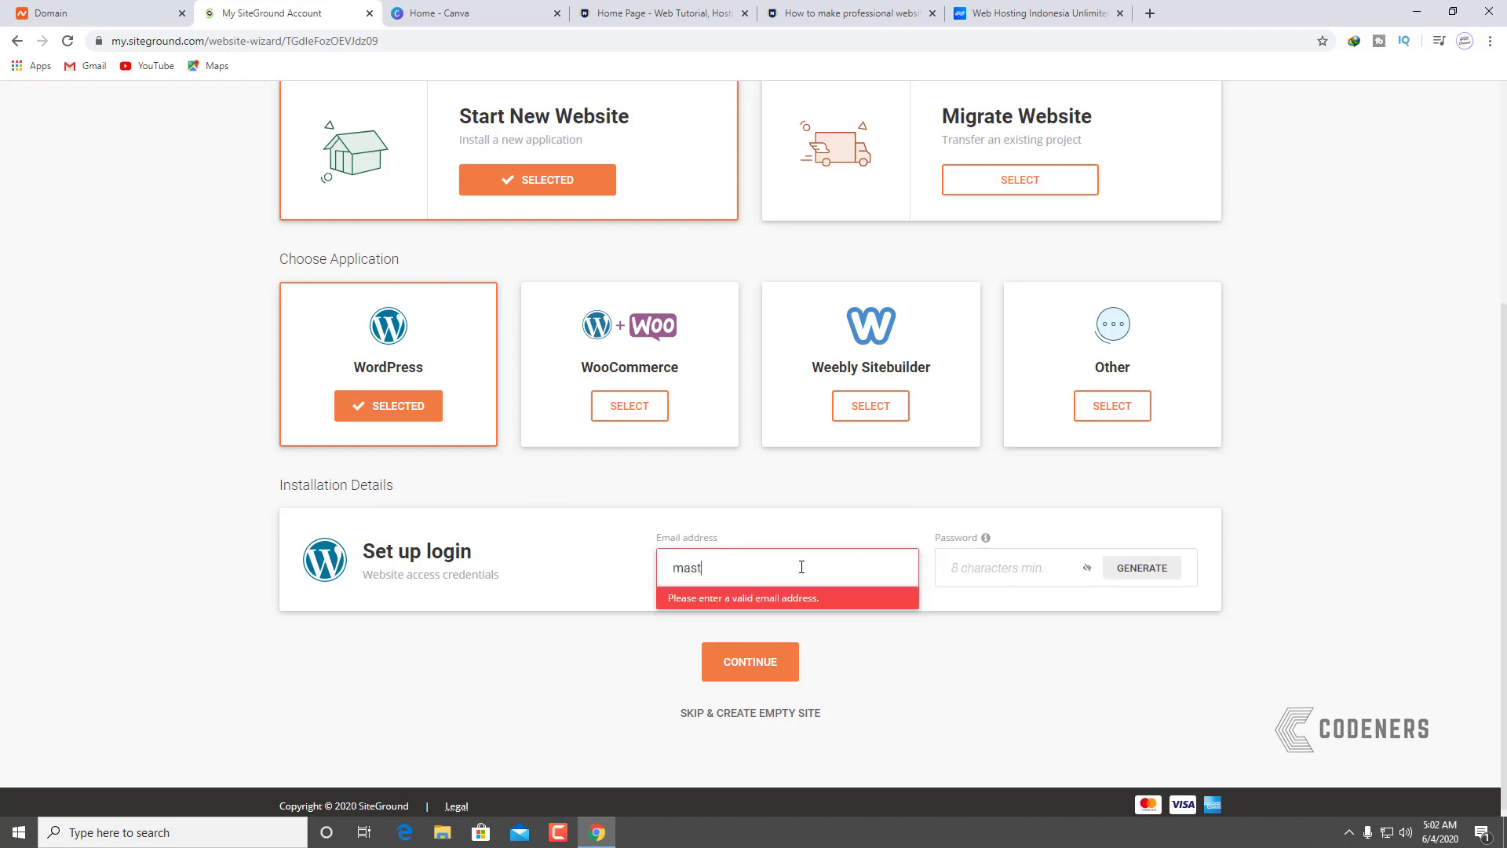
key(Tab)
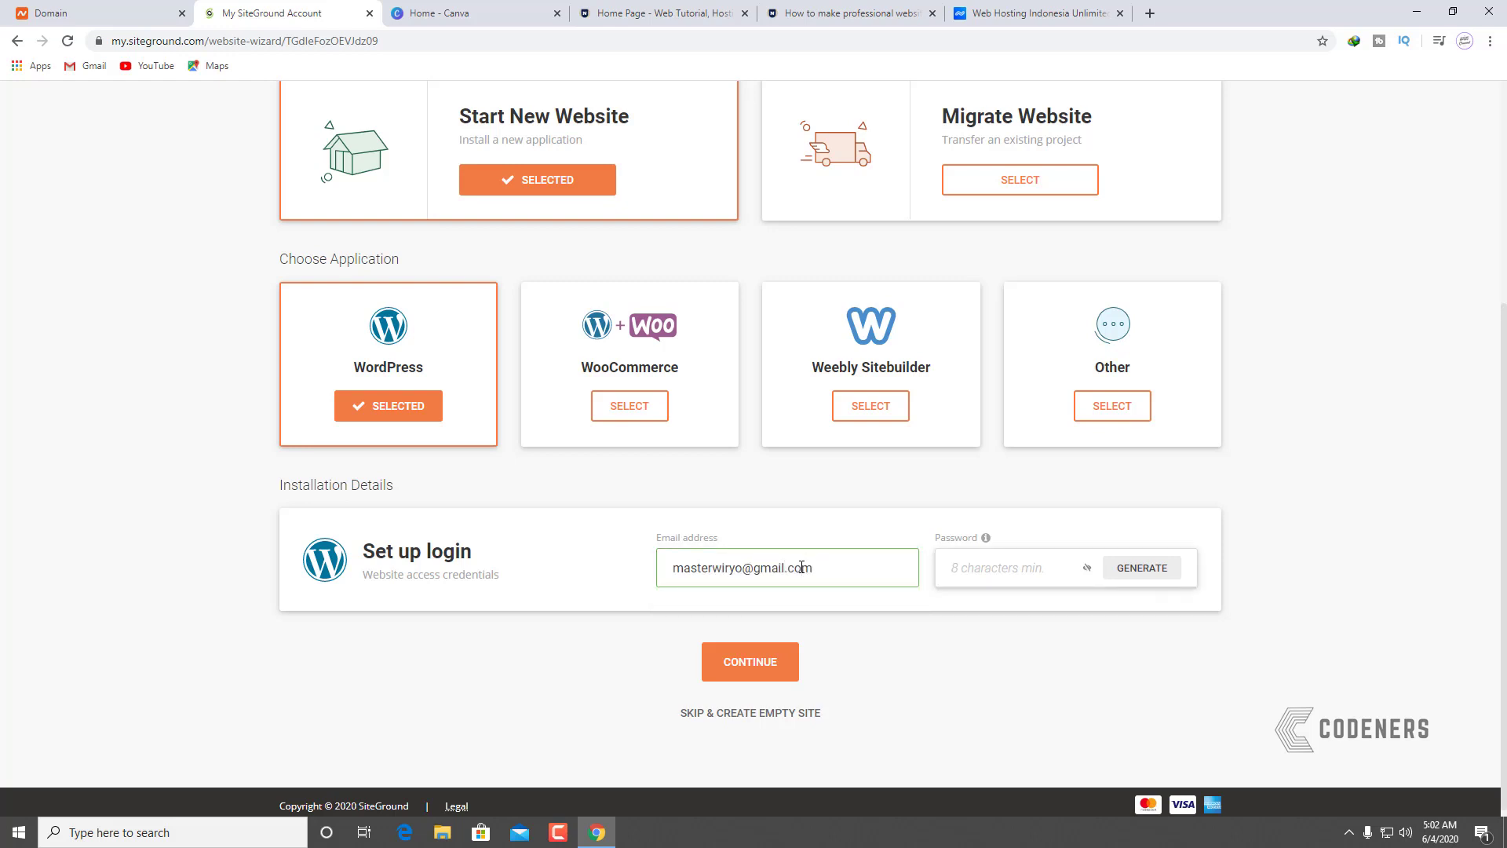
text(*******)
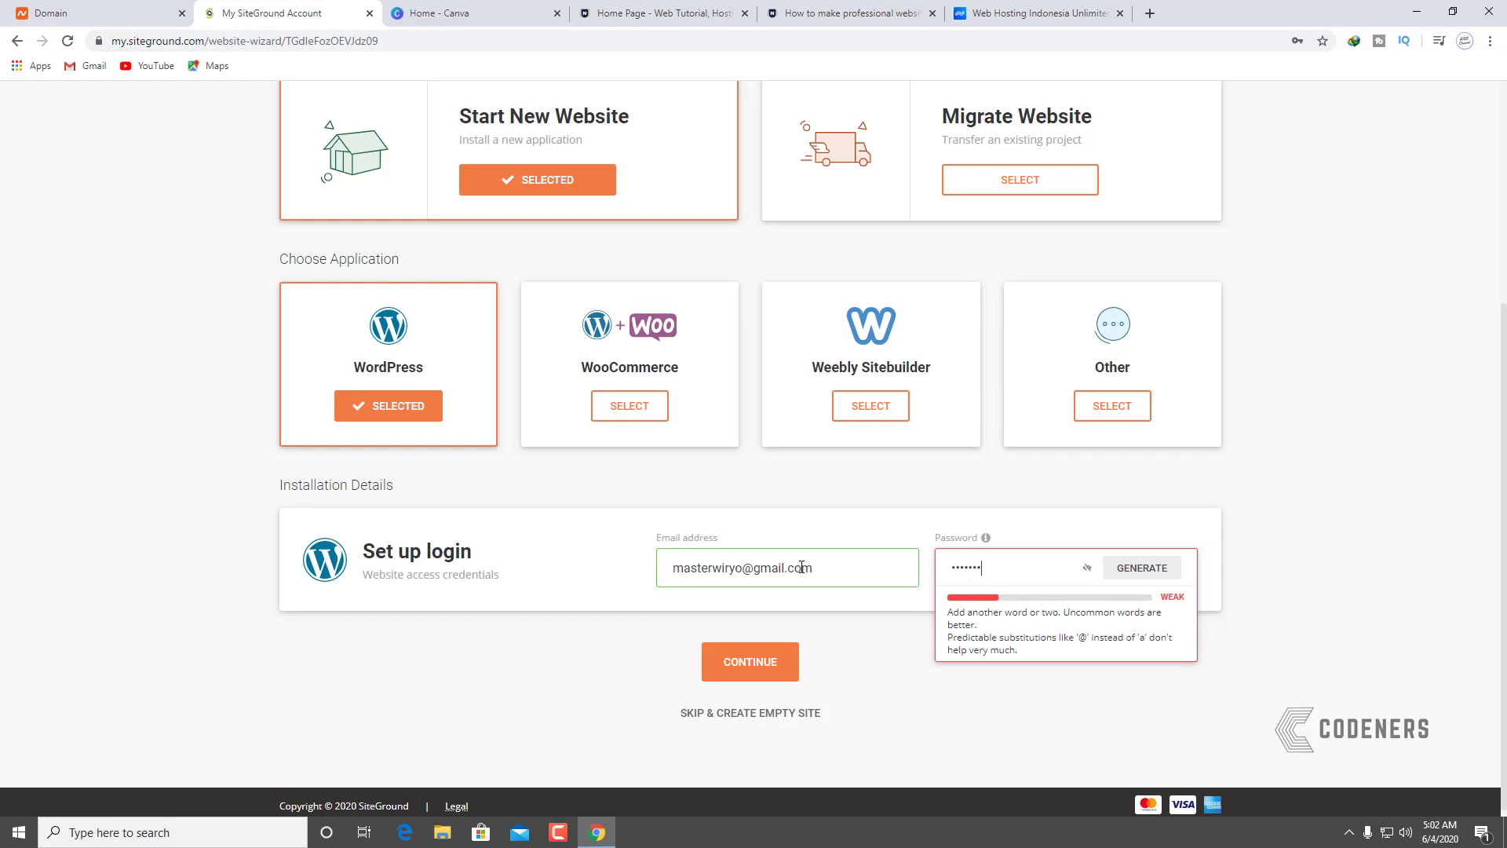
text(*******)
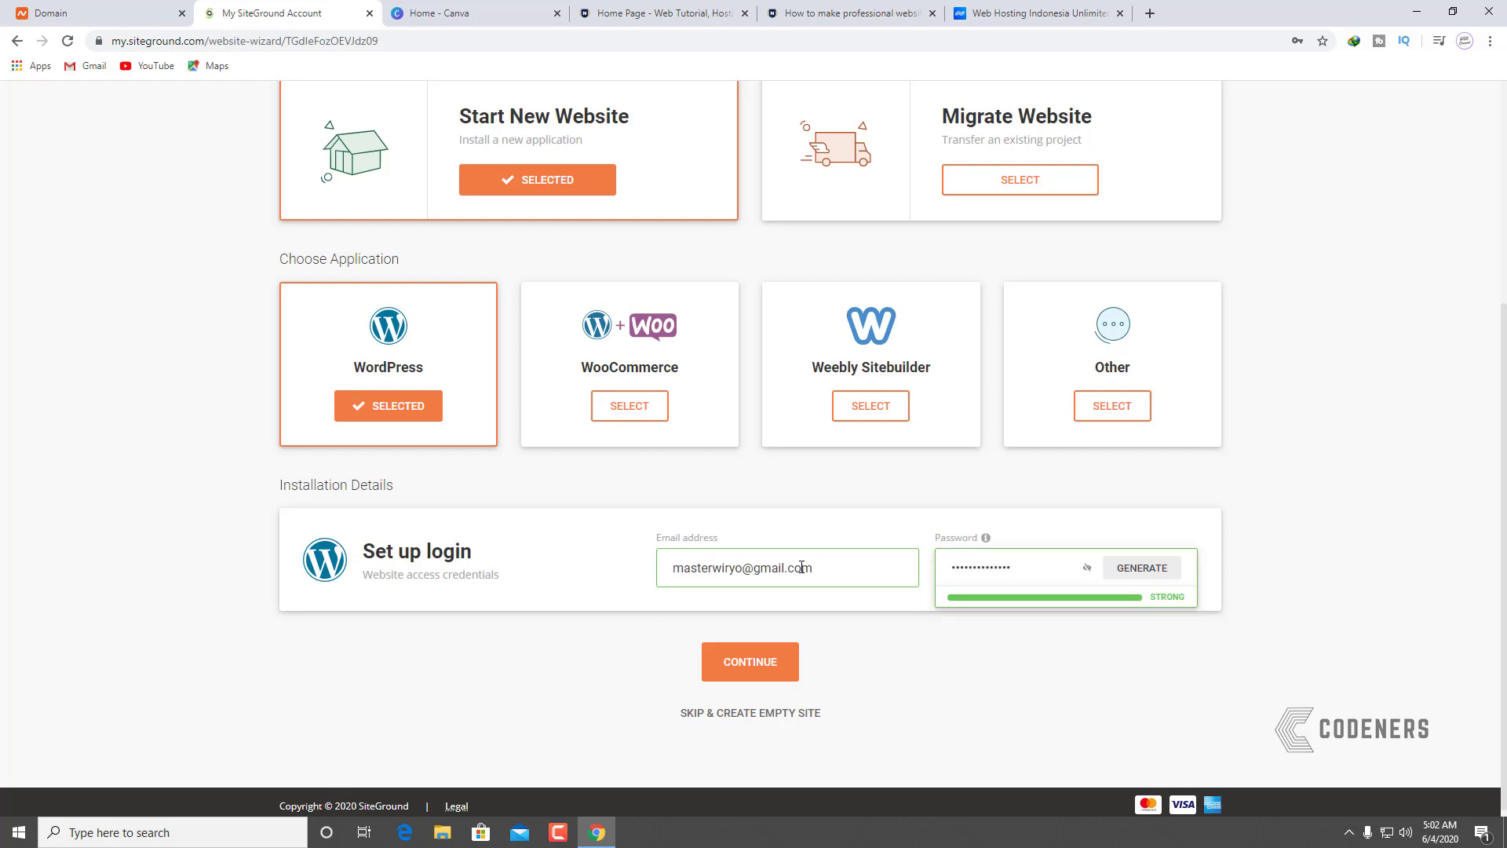
click(874, 670)
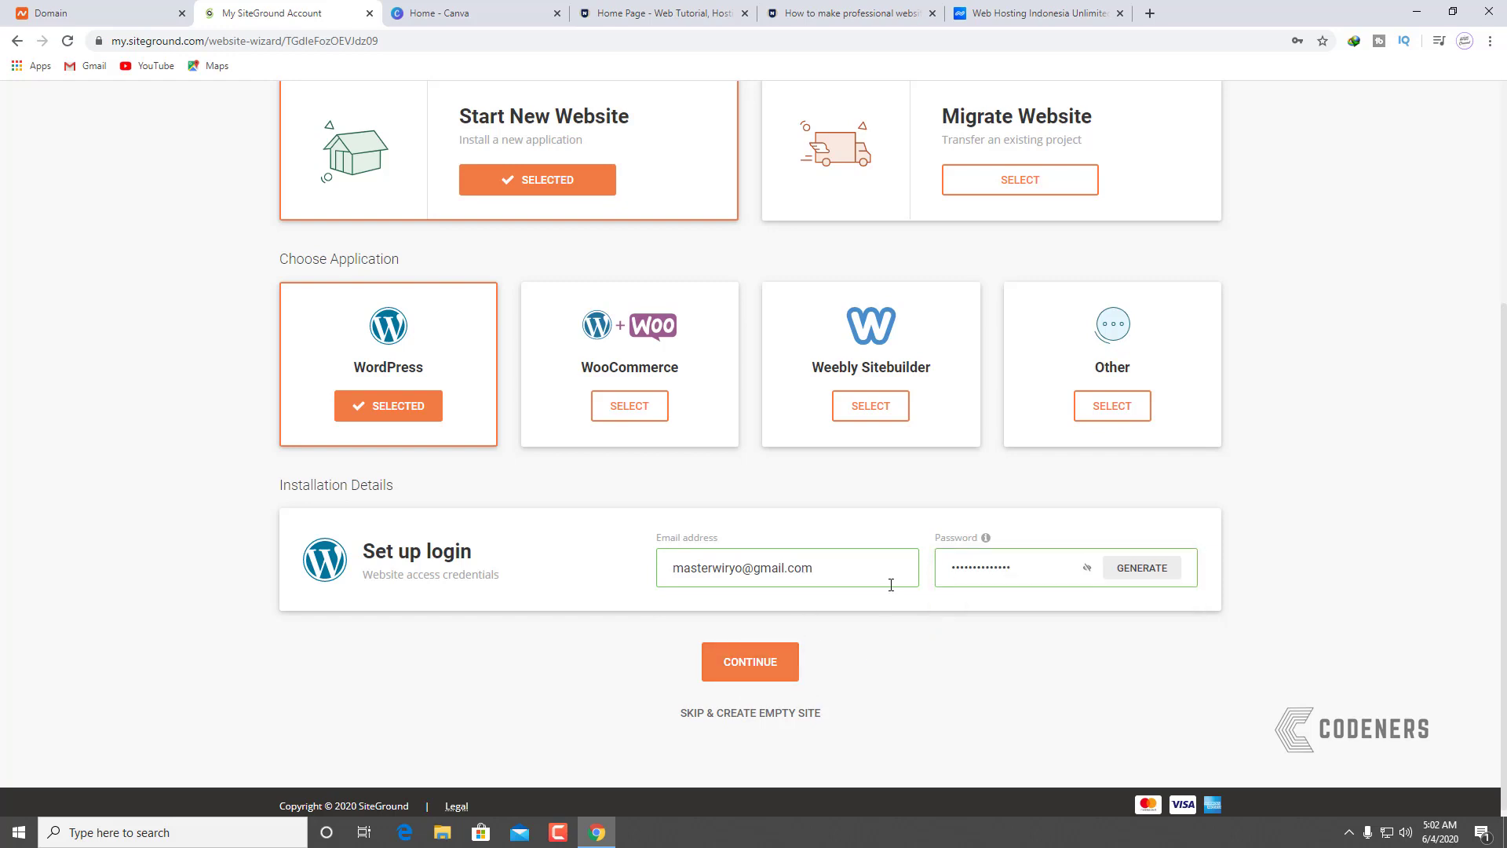
click(776, 667)
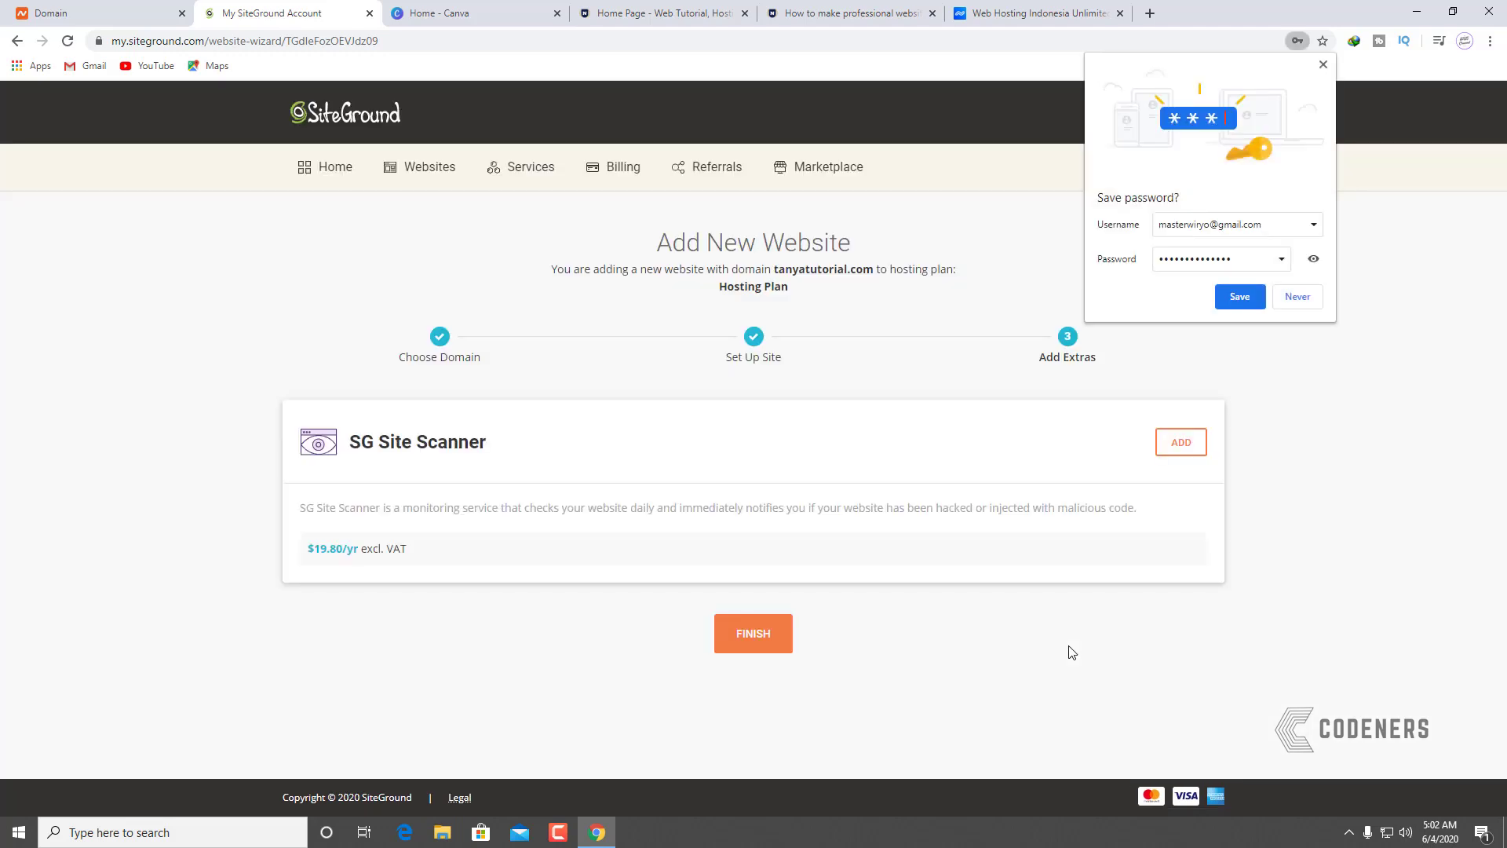
Step: Dismiss Chrome's save-password prompt and finish creating tanyatutorial.com without SG Site Scanner
click(1324, 65)
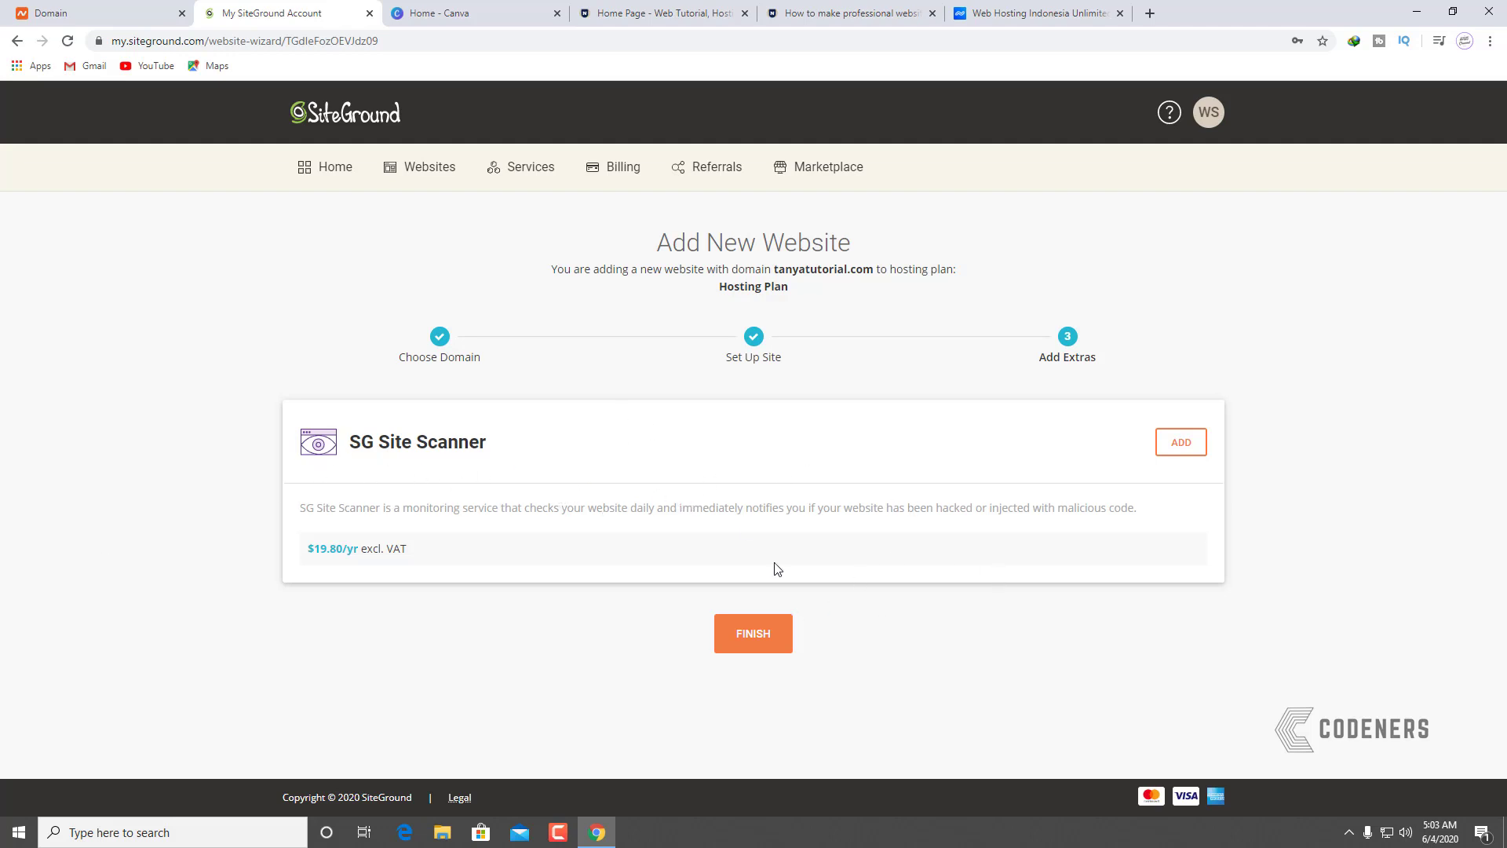
click(758, 649)
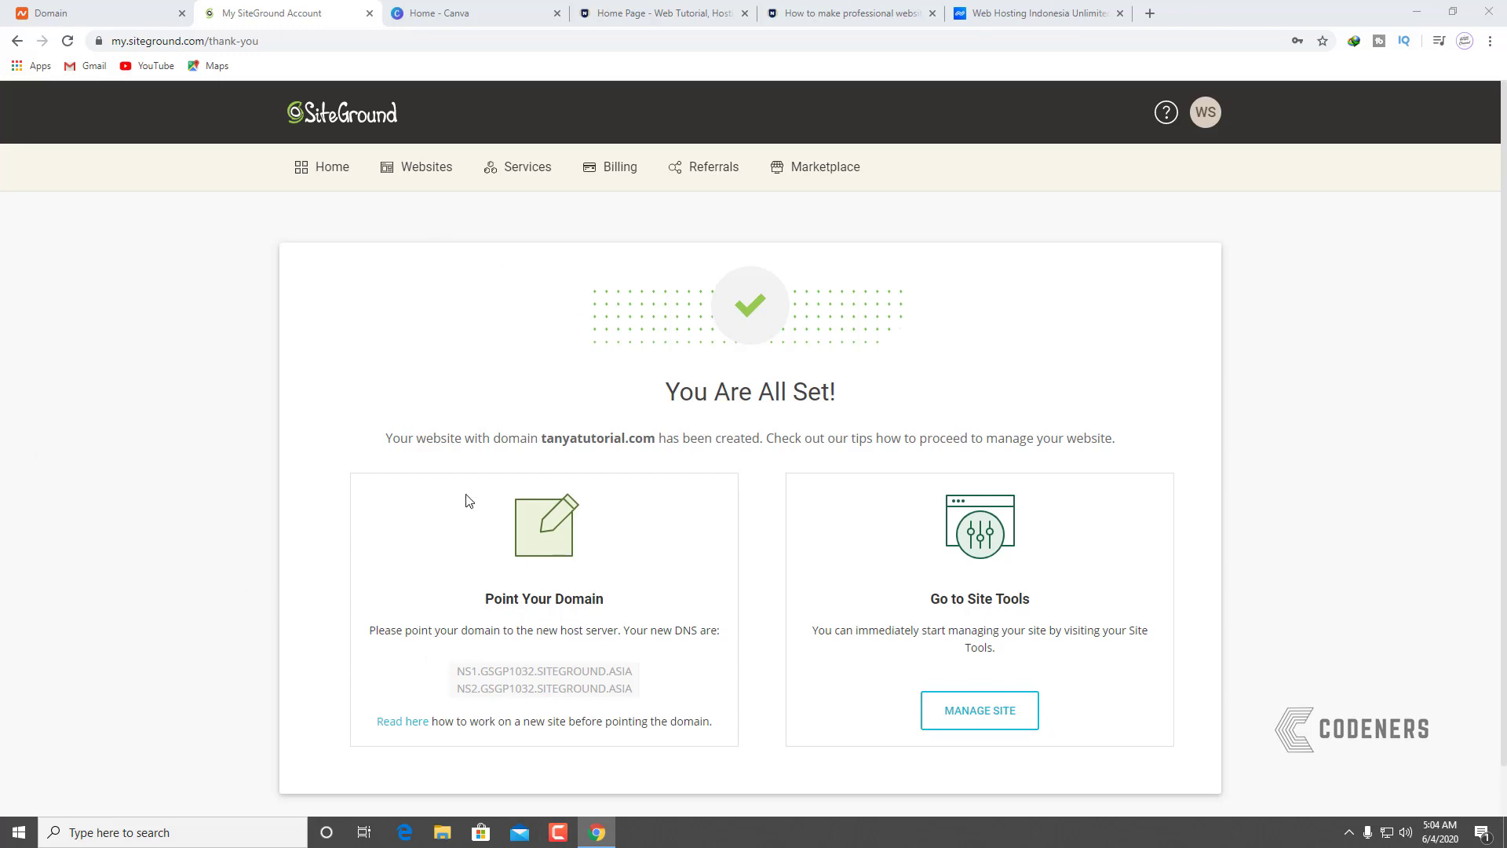
click(131, 19)
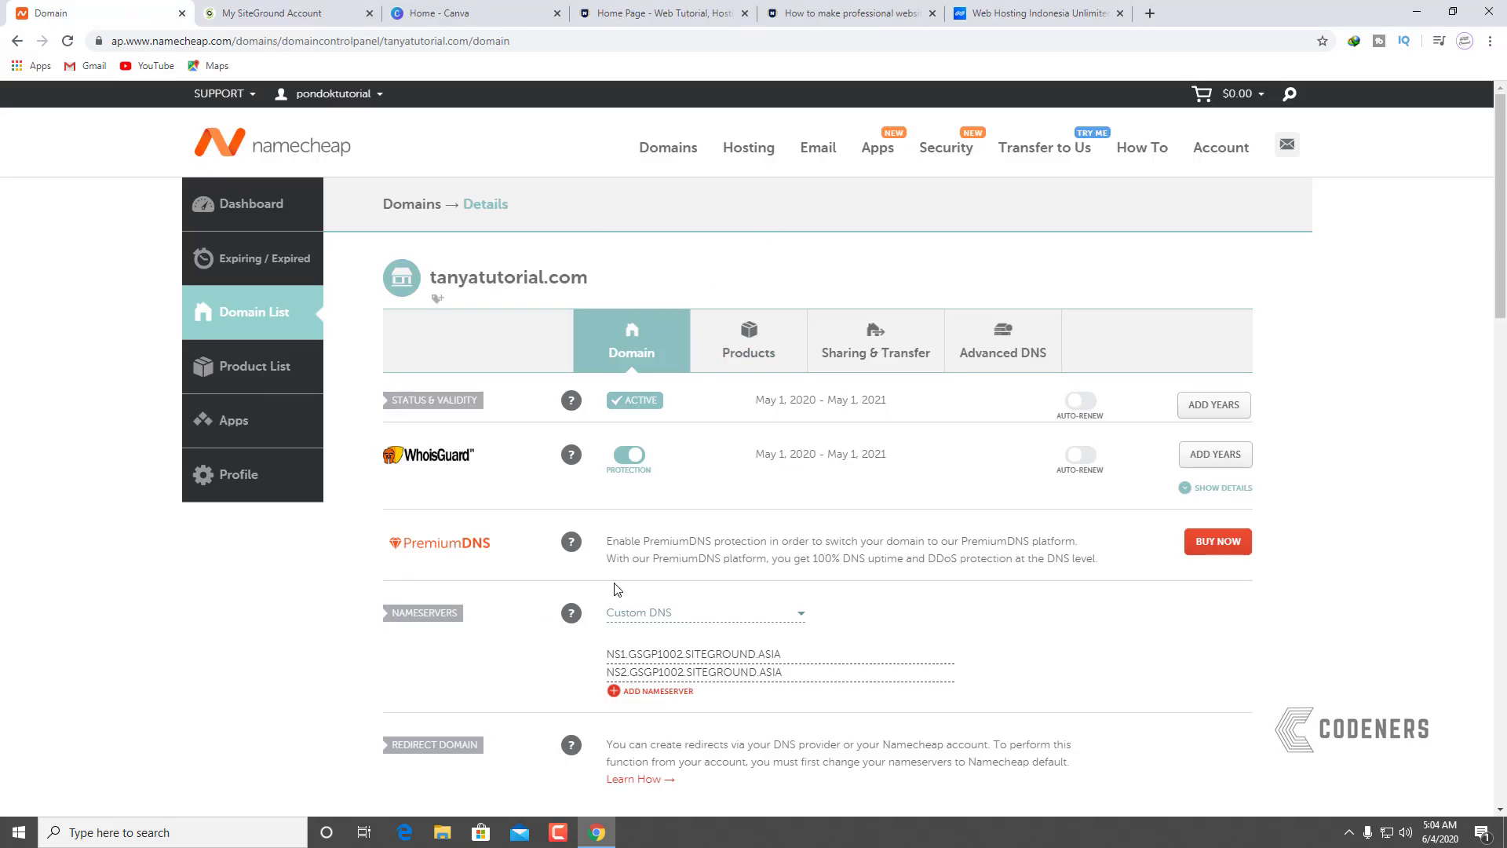
click(270, 12)
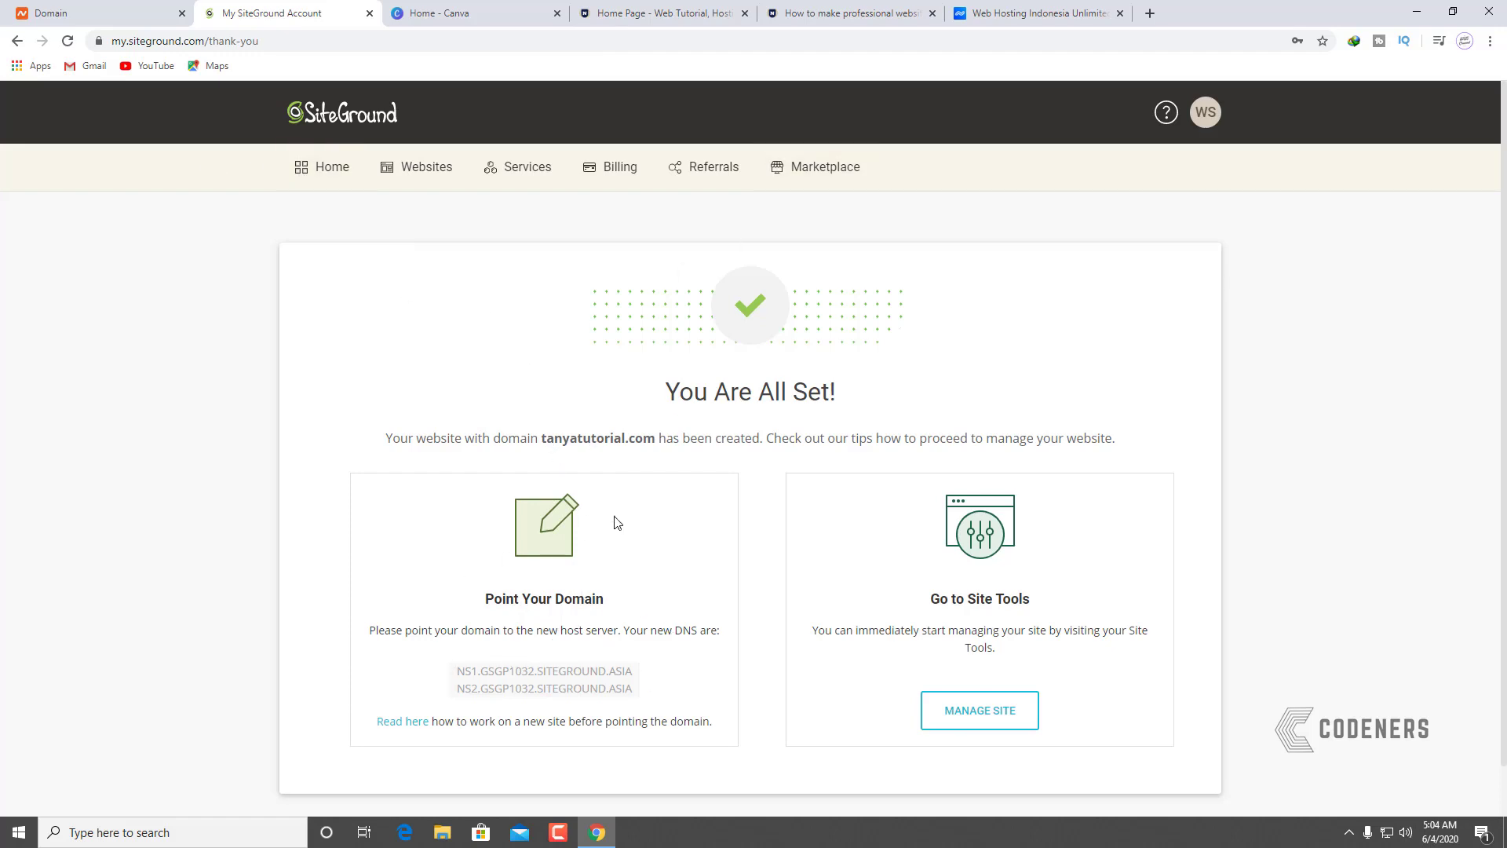
Step: Replace Namecheap's first custom nameserver with NS1.GSGP1032.SITEGROUND.ASIA copied from SiteGround
drag(646, 680, 464, 675)
right_click(493, 675)
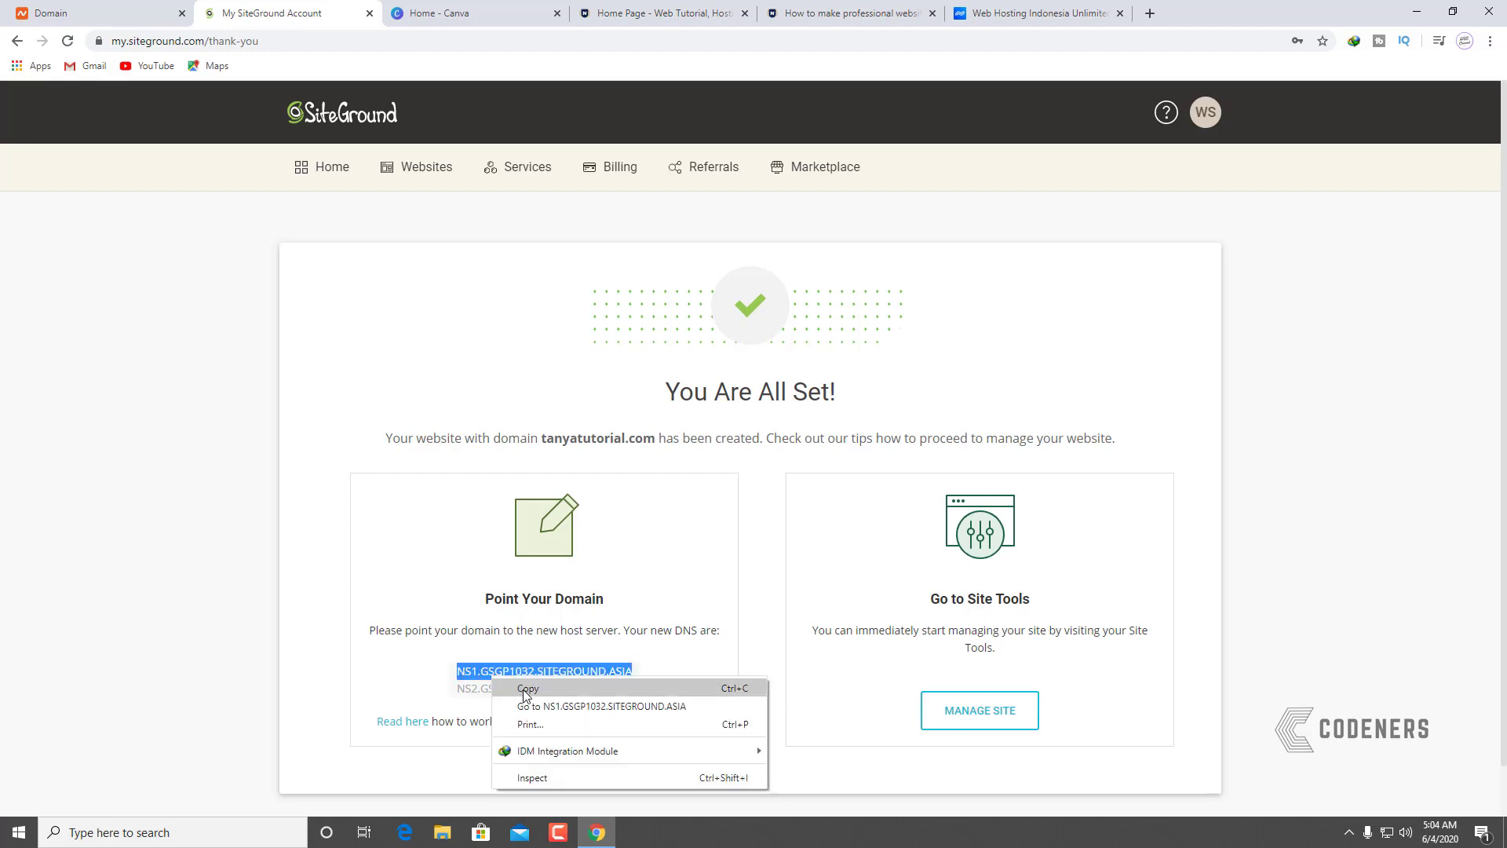
click(524, 687)
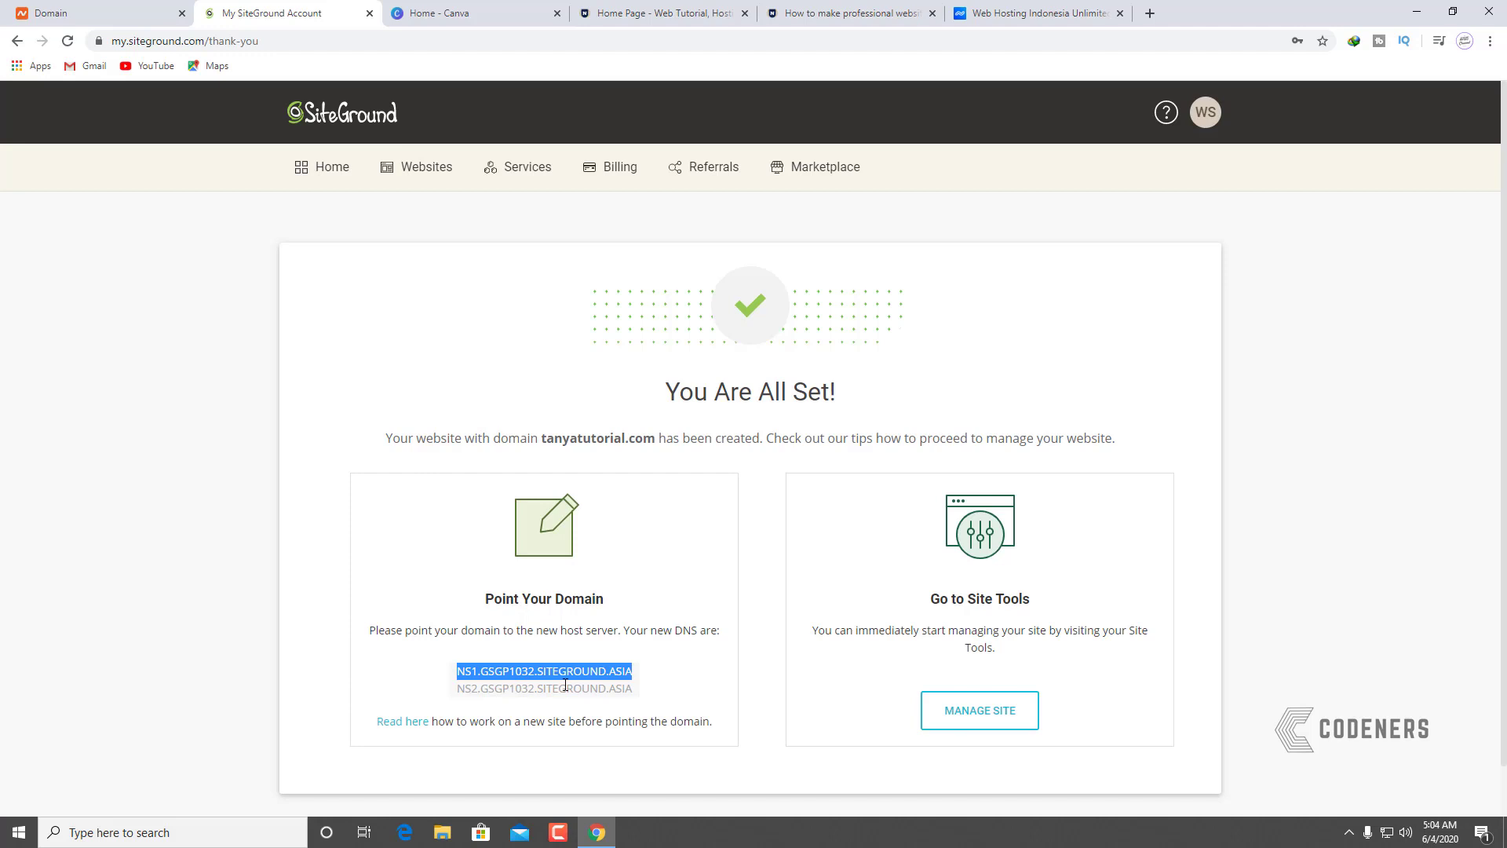
click(108, 19)
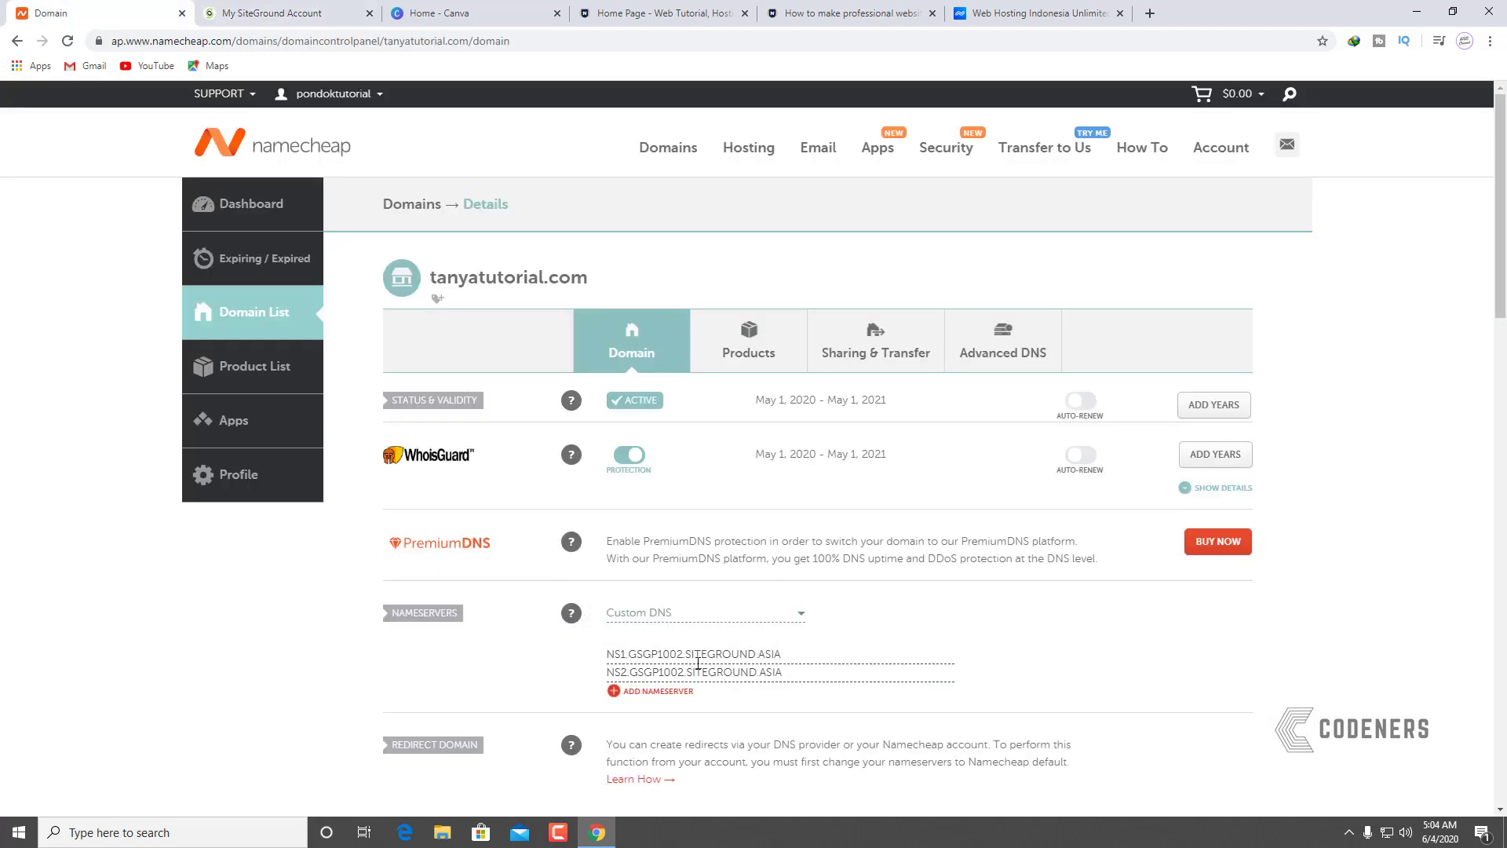
click(232, 11)
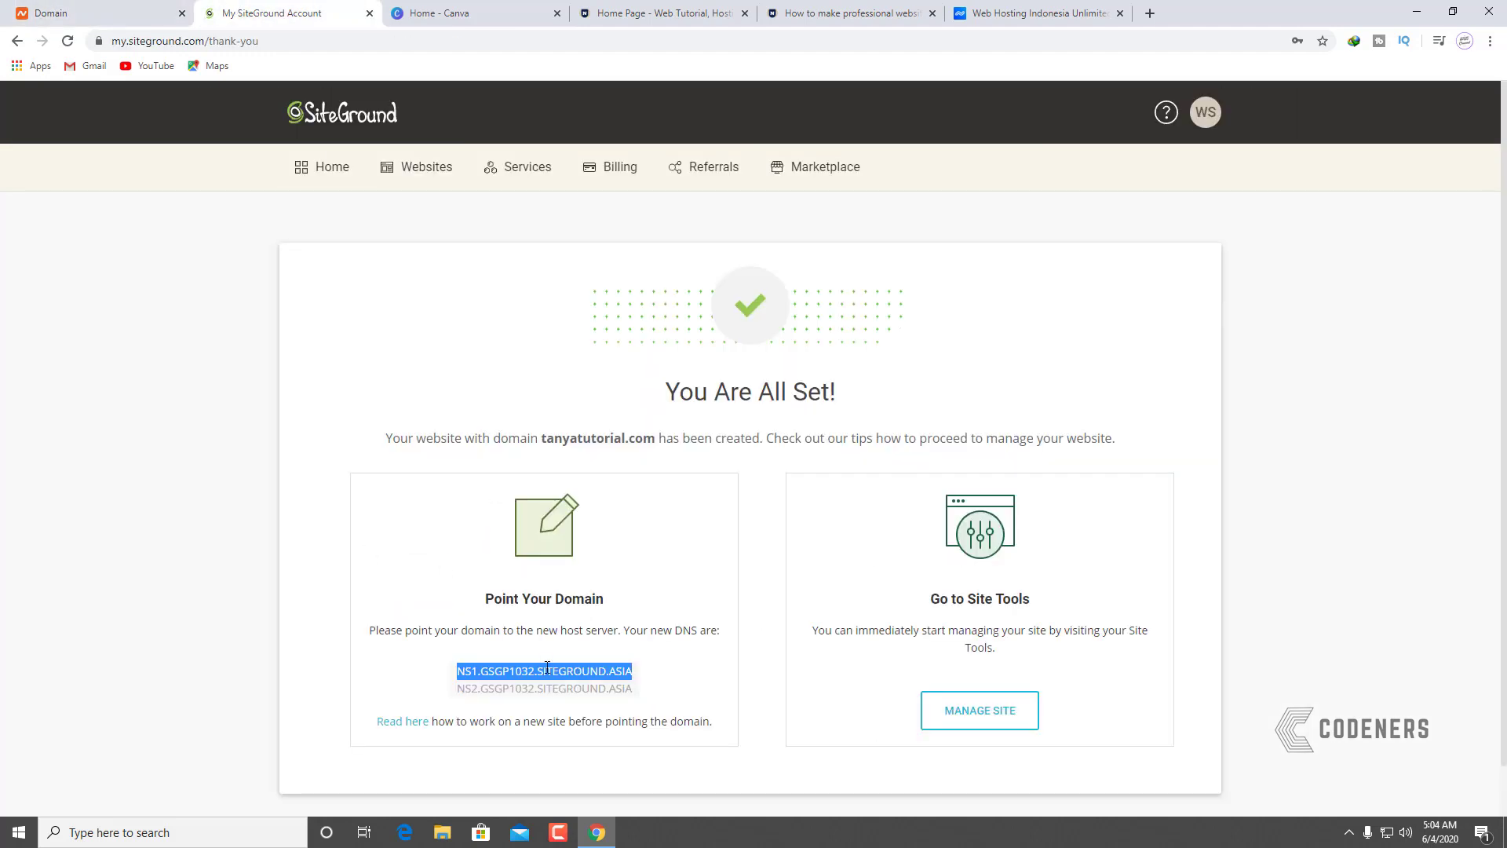
click(83, 9)
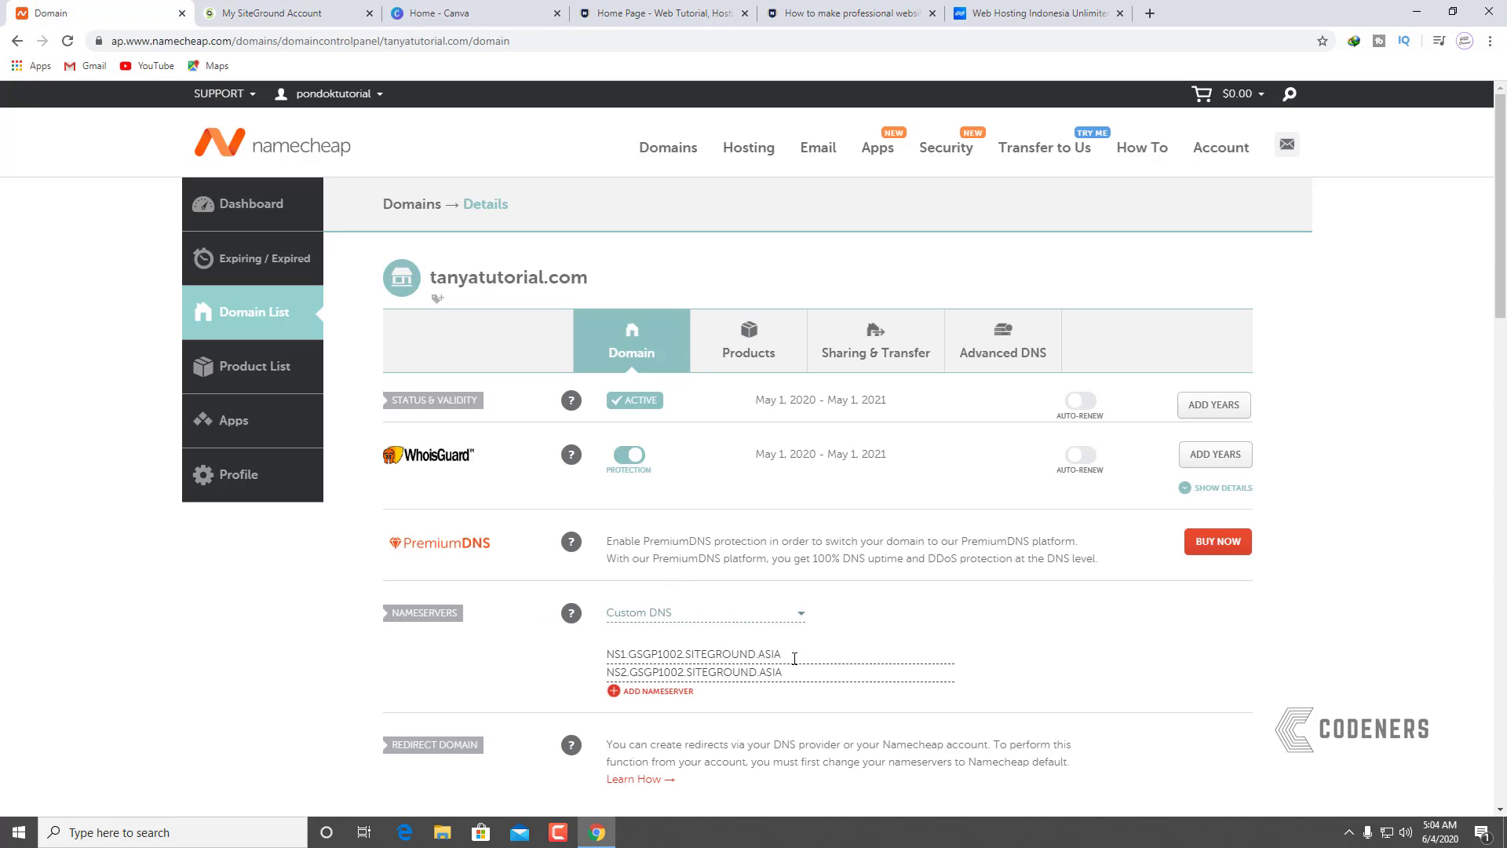
drag(795, 658, 606, 655)
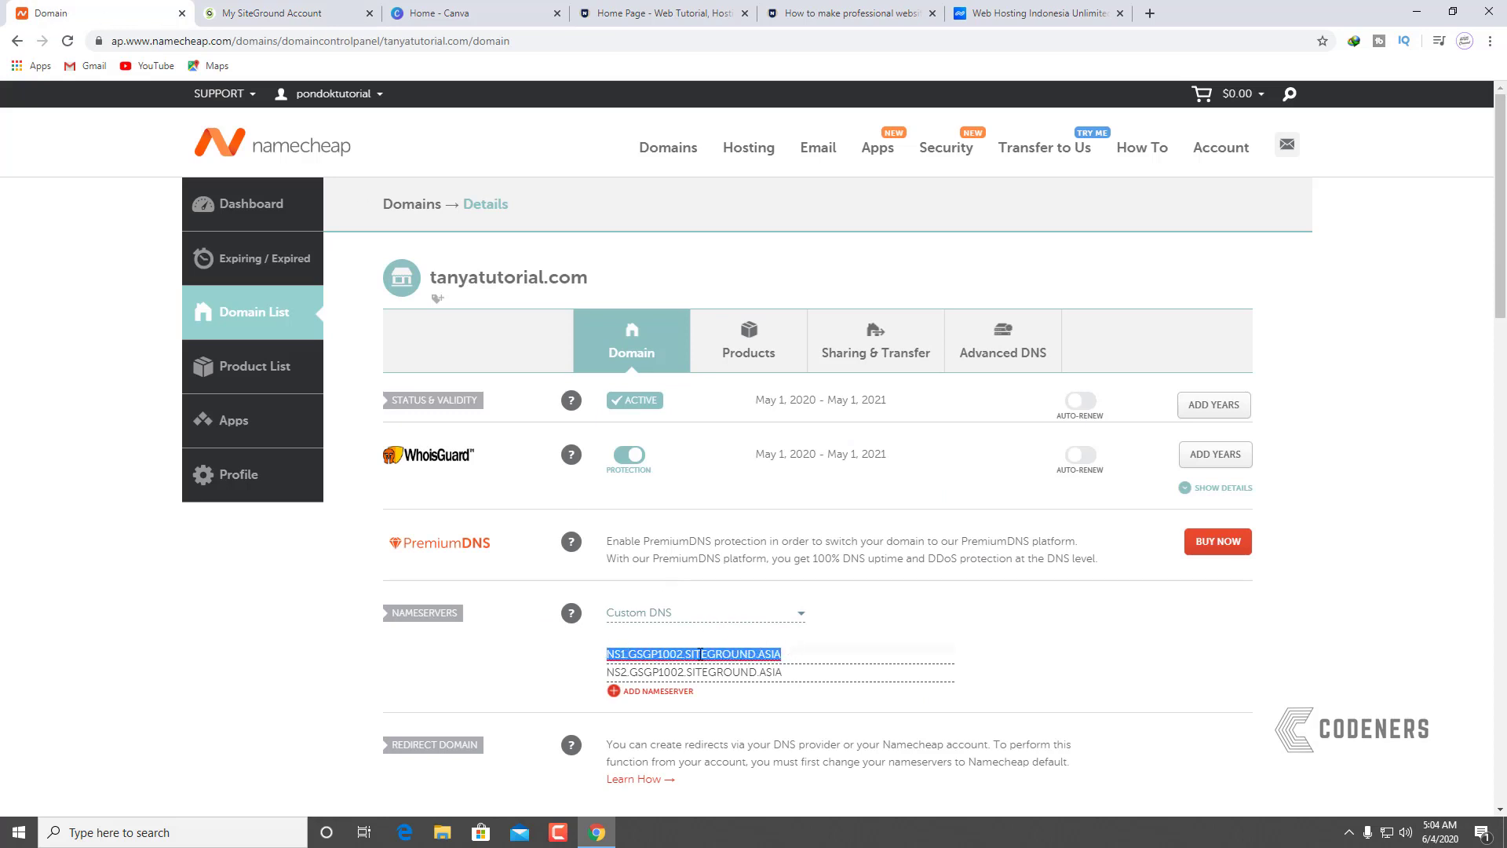
right_click(782, 651)
click(825, 595)
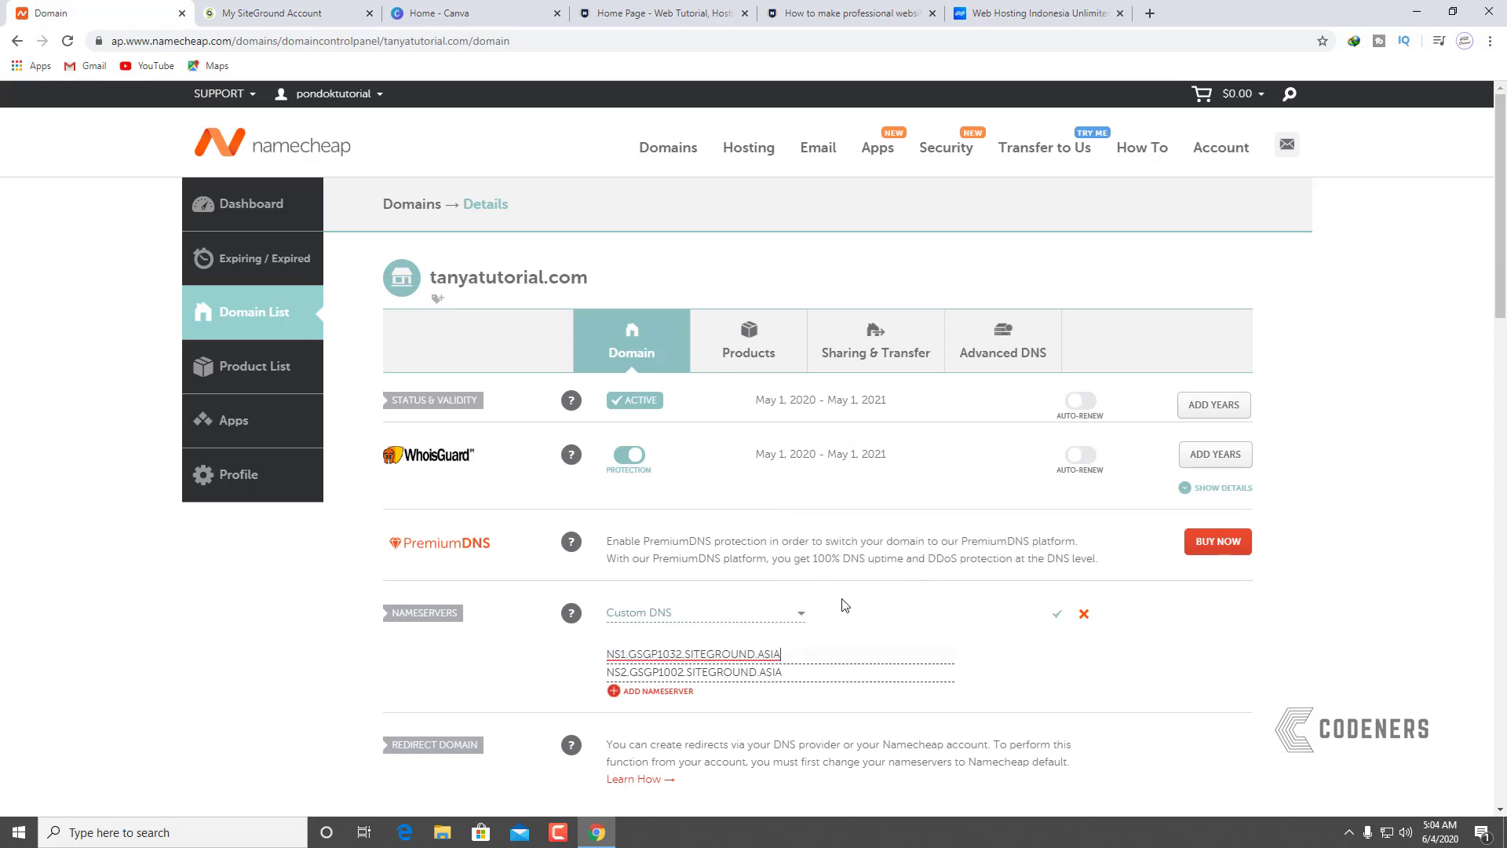
Step: Replace the second nameserver with NS2.GSGP1032.SITEGROUND.ASIA and save the Custom DNS
click(253, 16)
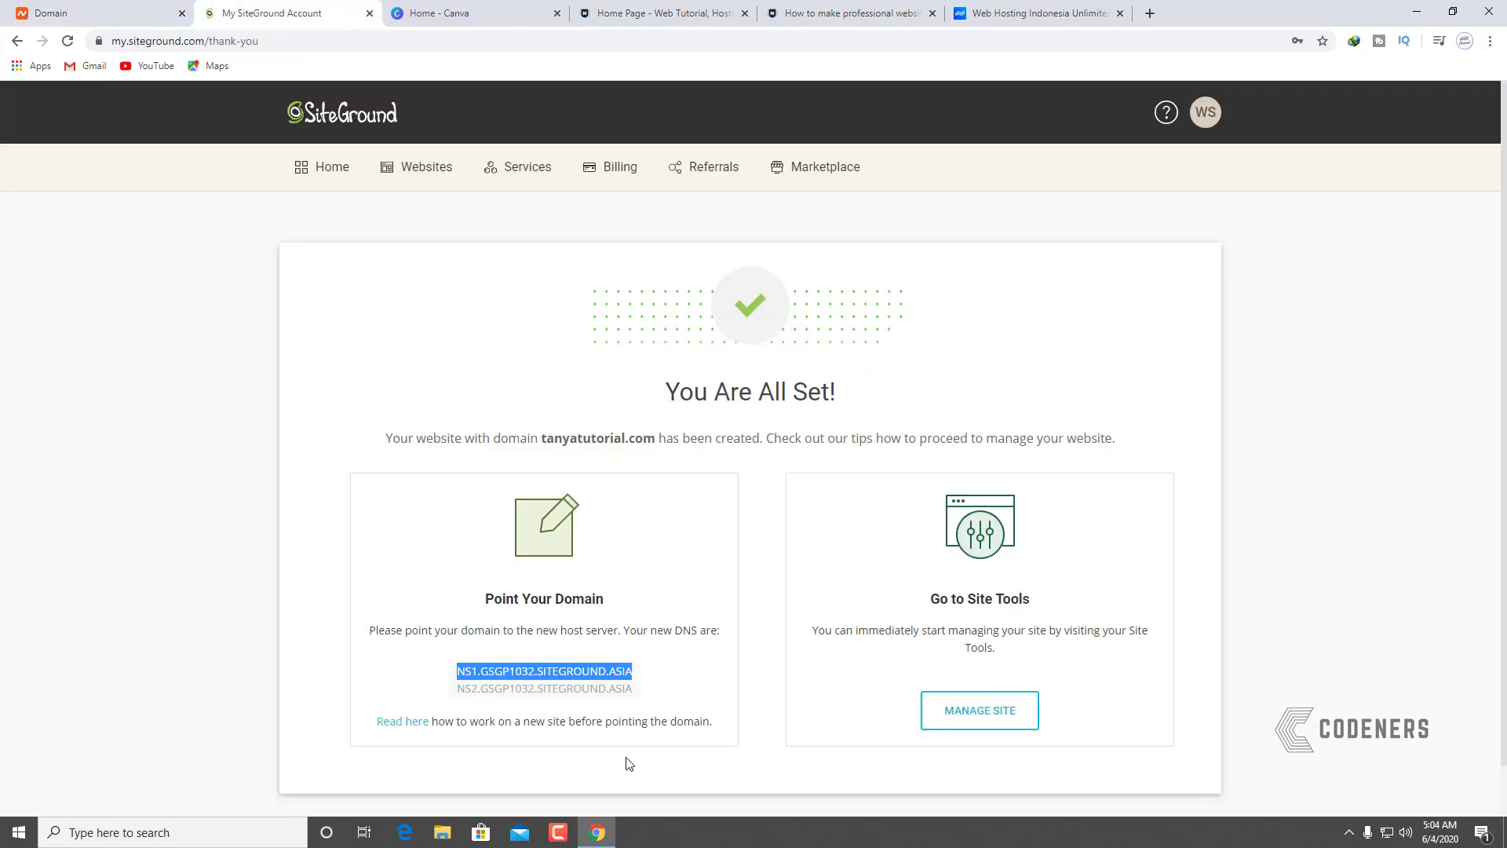
drag(632, 690, 466, 695)
right_click(466, 695)
click(501, 707)
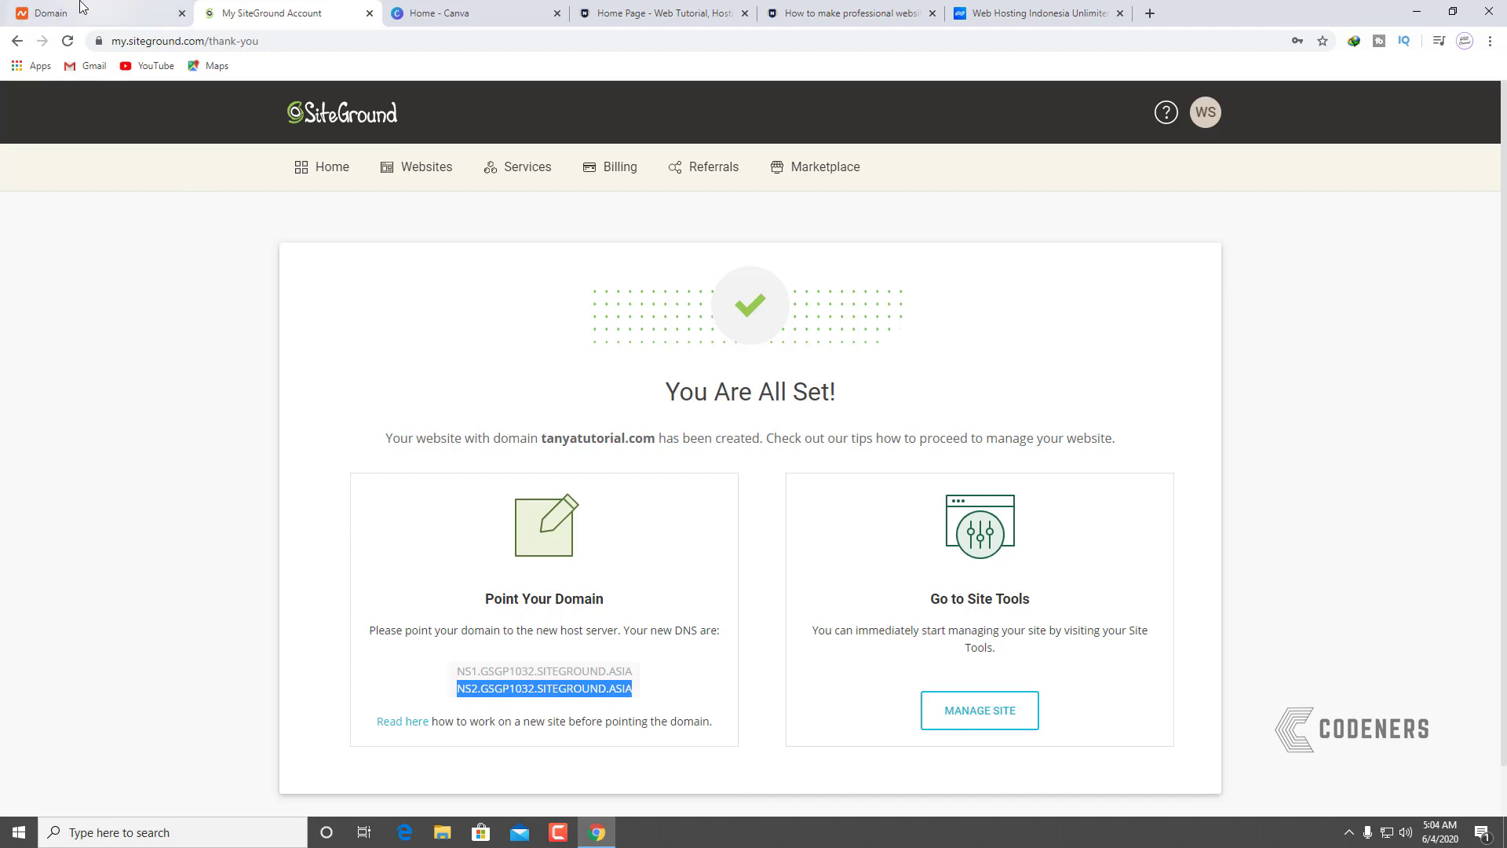
click(82, 8)
drag(791, 674, 609, 677)
right_click(645, 674)
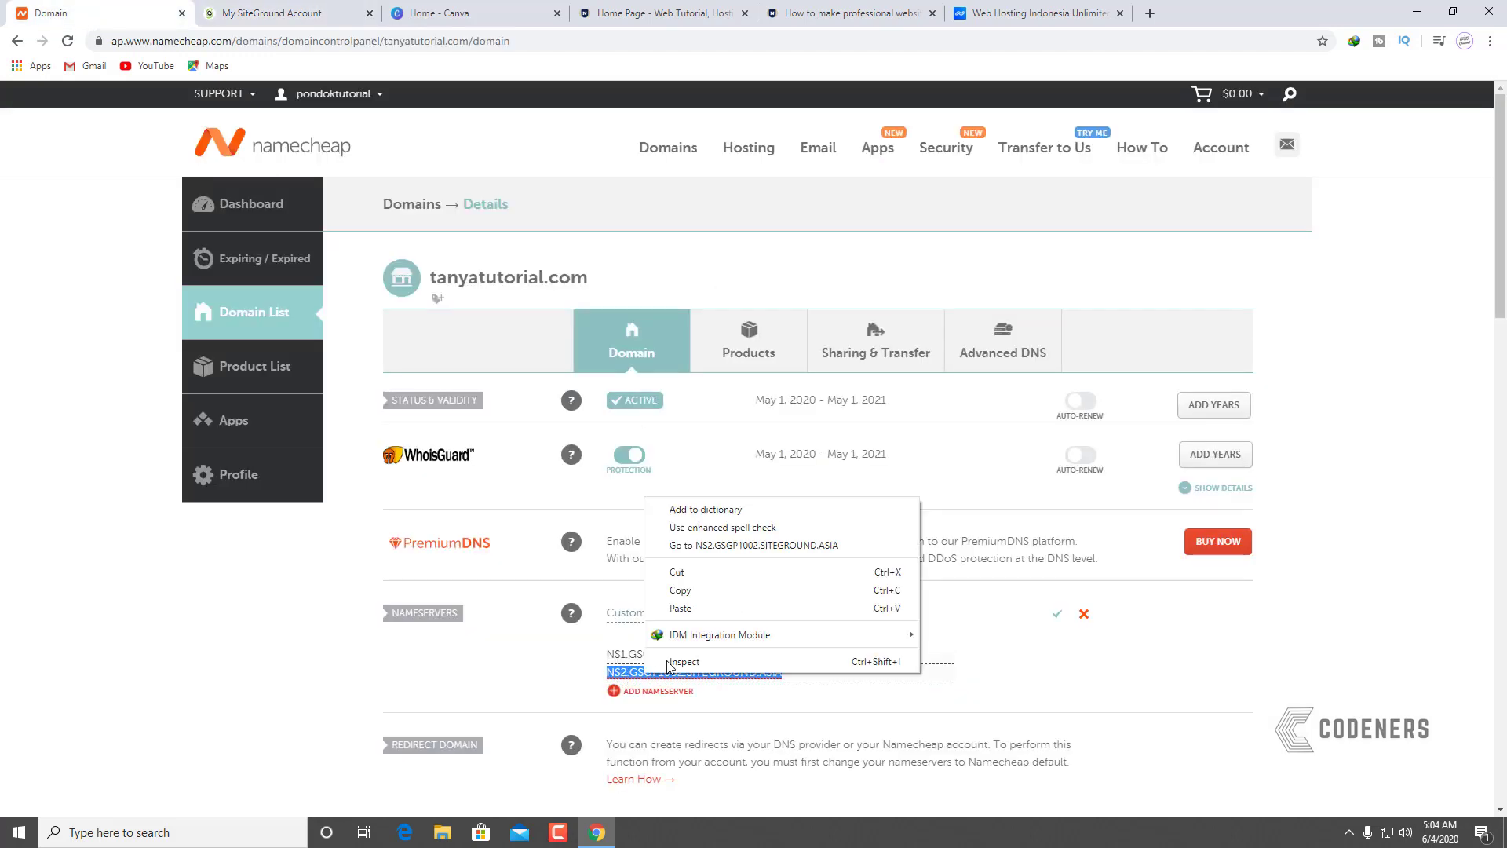
click(681, 594)
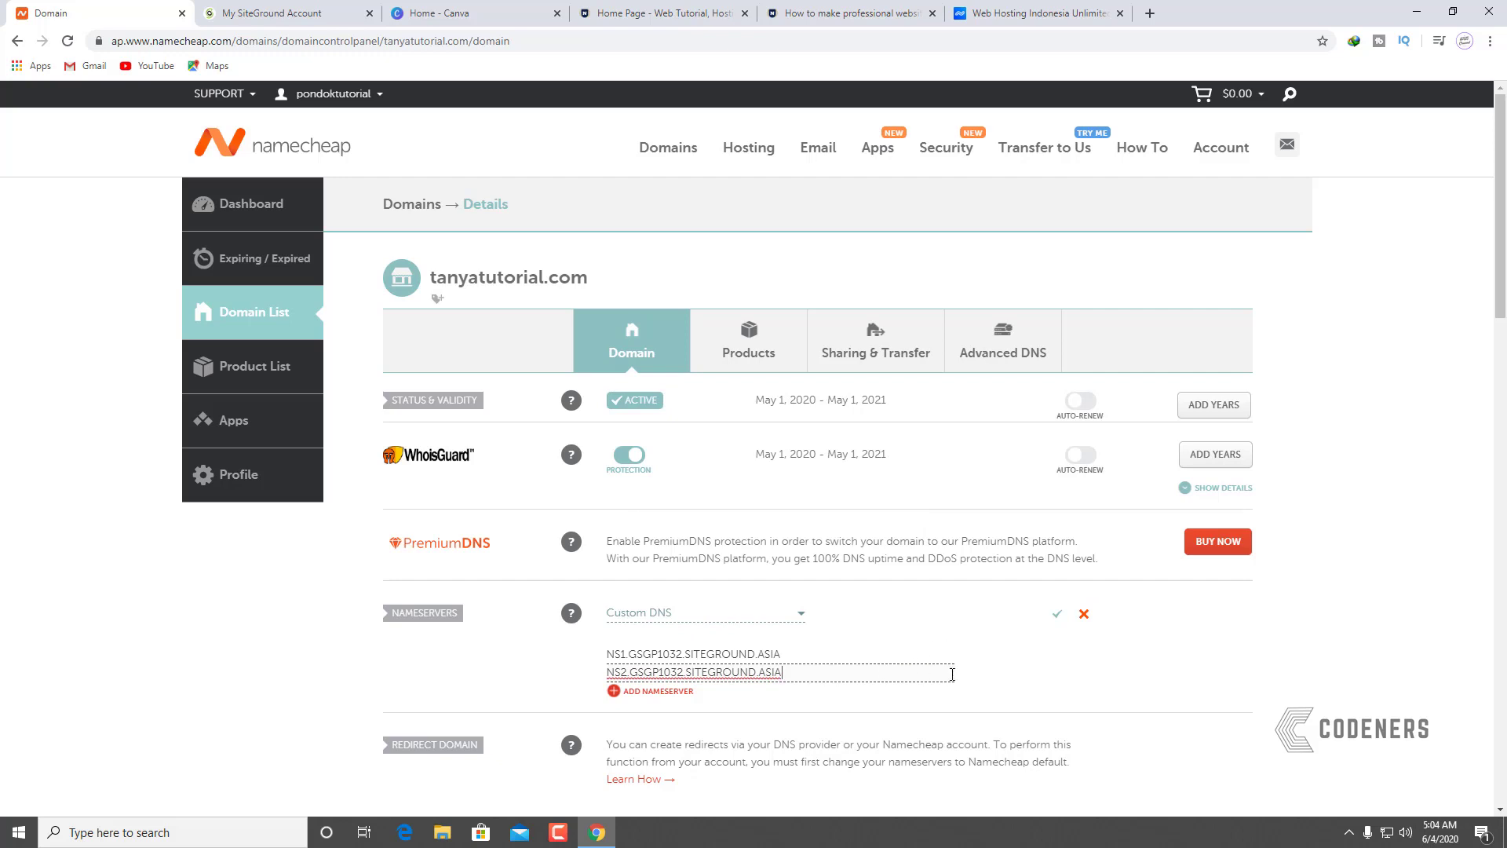
click(1060, 617)
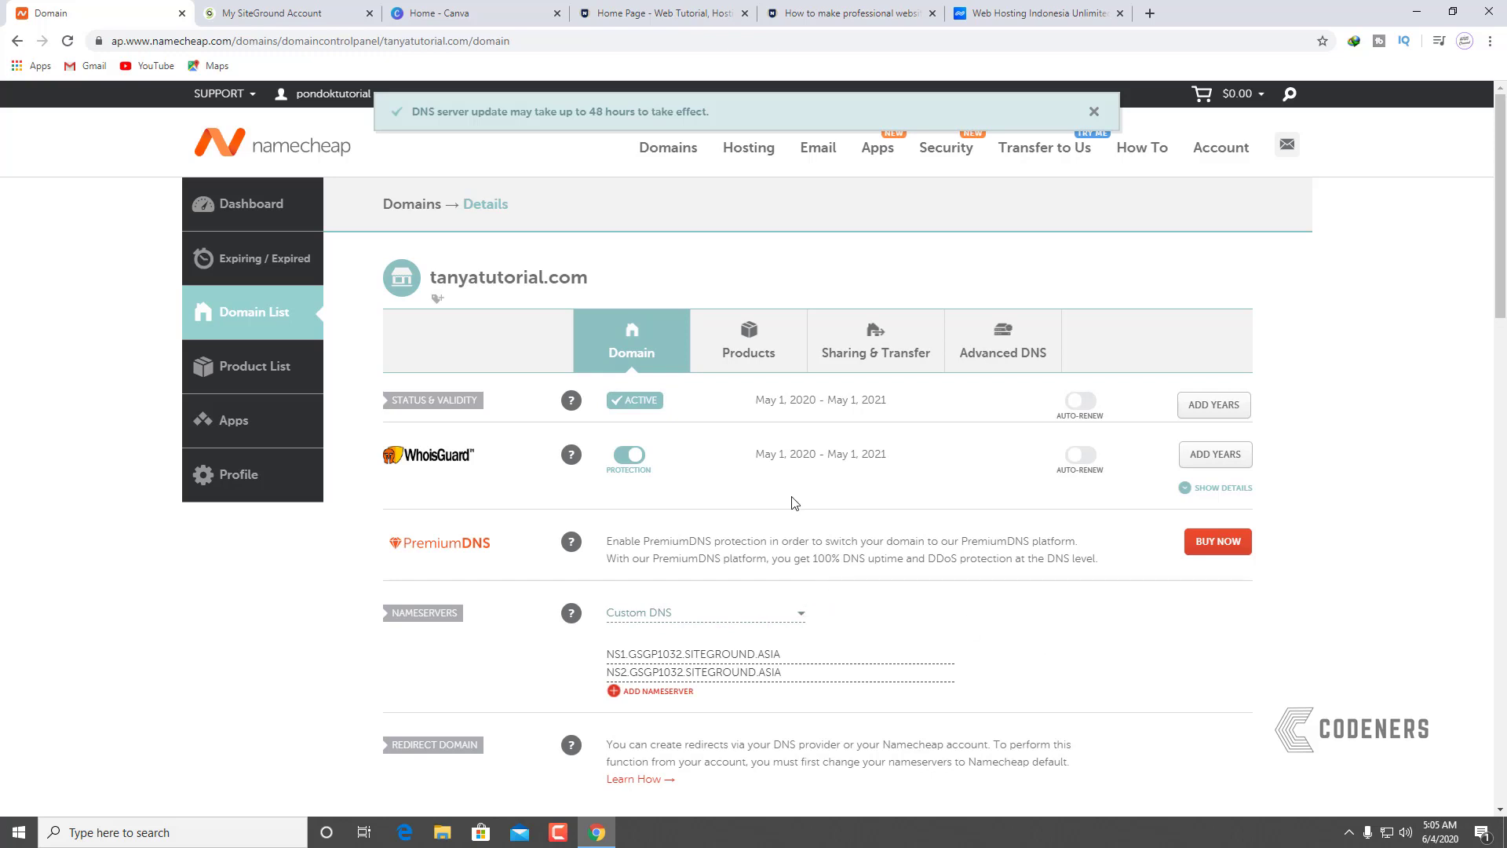
Step: Load tanyatutorial.com in a new tab, showing the default 'My Wordpress' site
click(1150, 14)
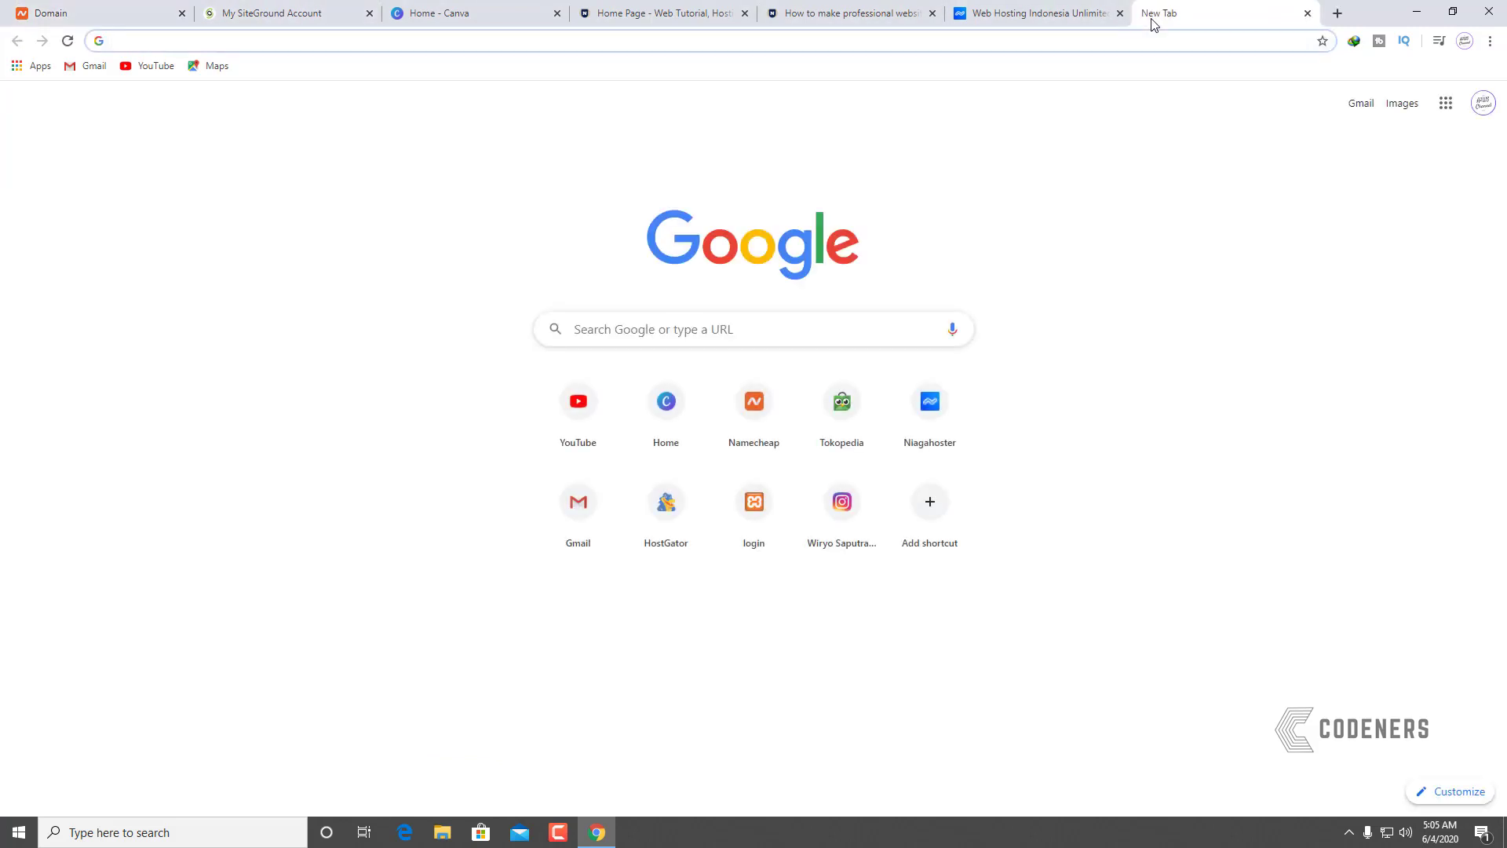
text(tanyat)
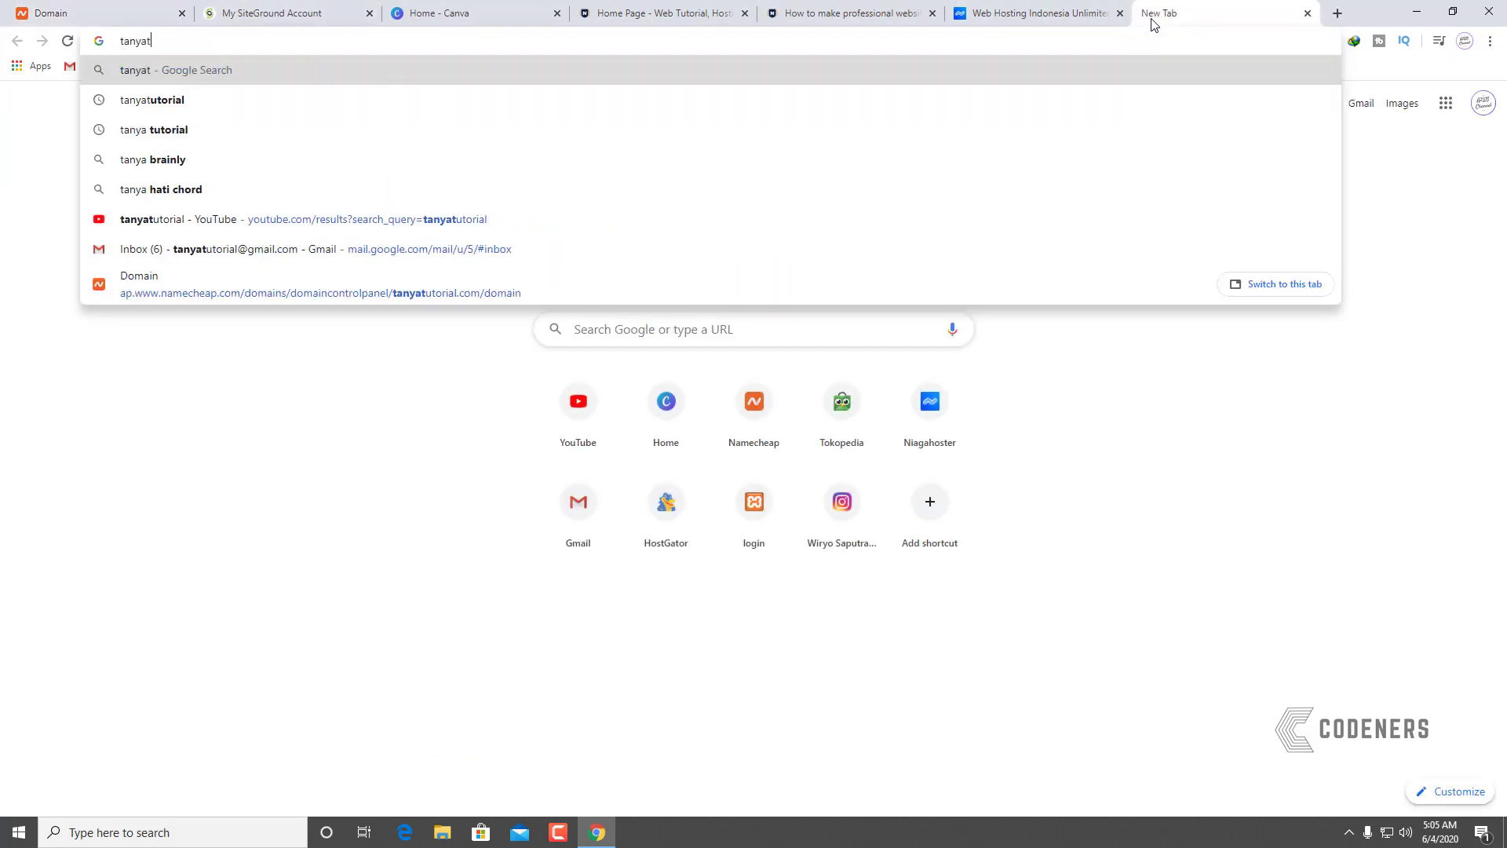
text(utorial.com)
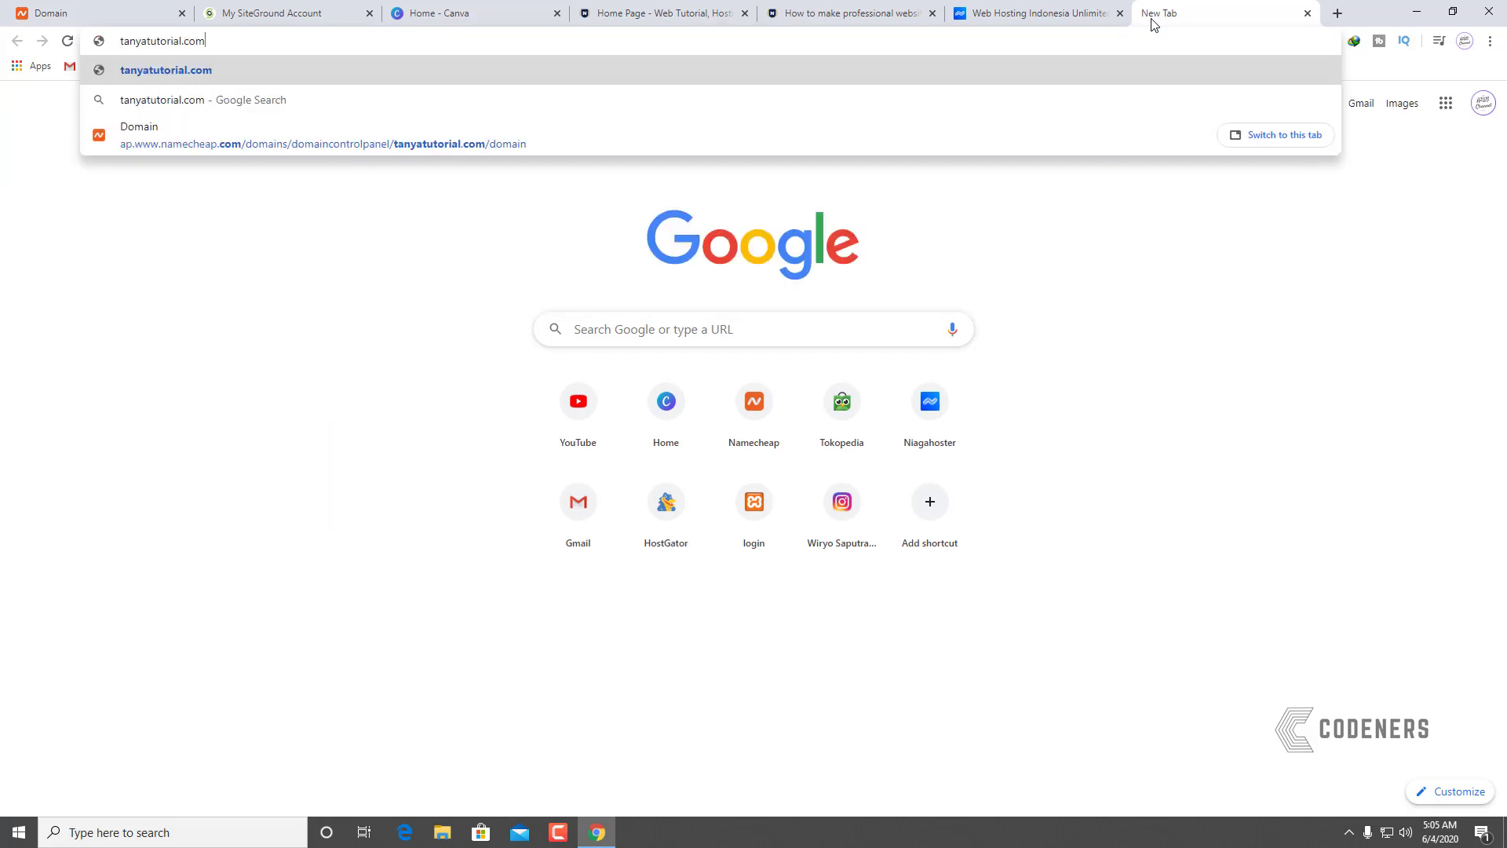
key(Return)
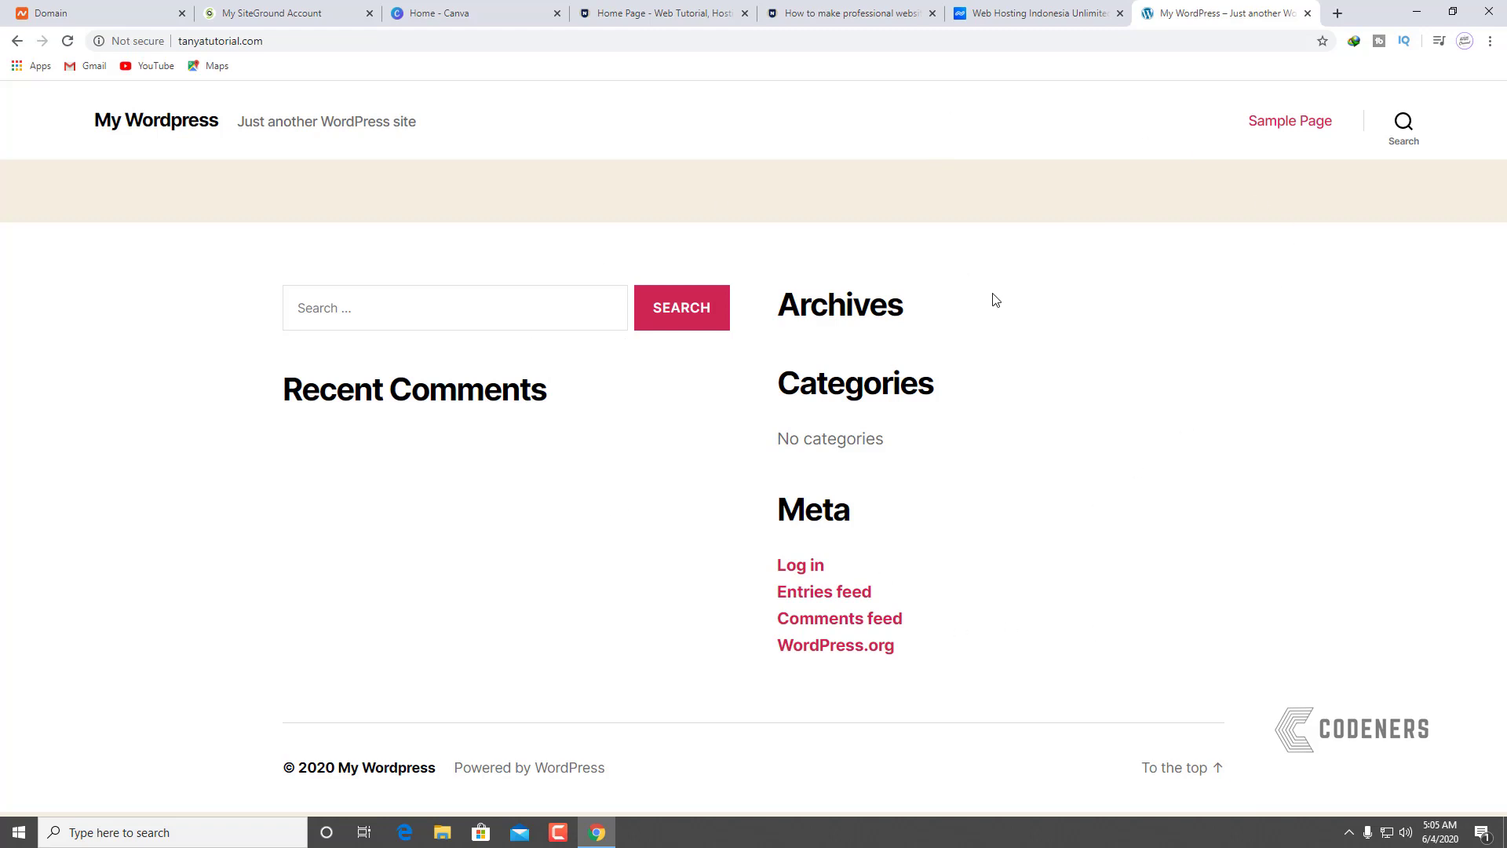
Step: Glance at the Namecheap domain tab and the live site, then return to SiteGround's 'You Are All Set' page
click(110, 11)
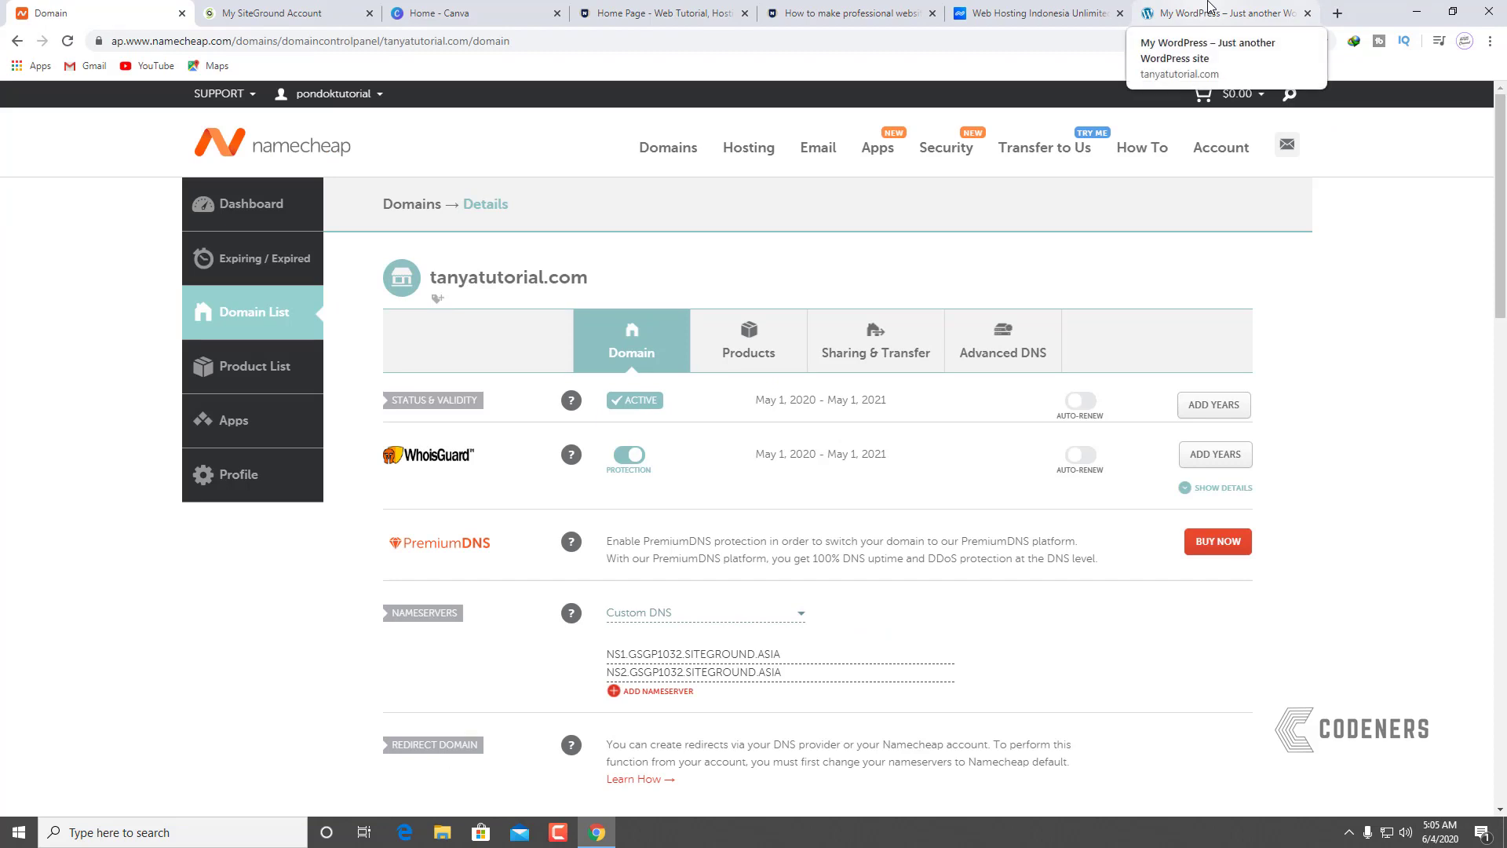
click(1210, 7)
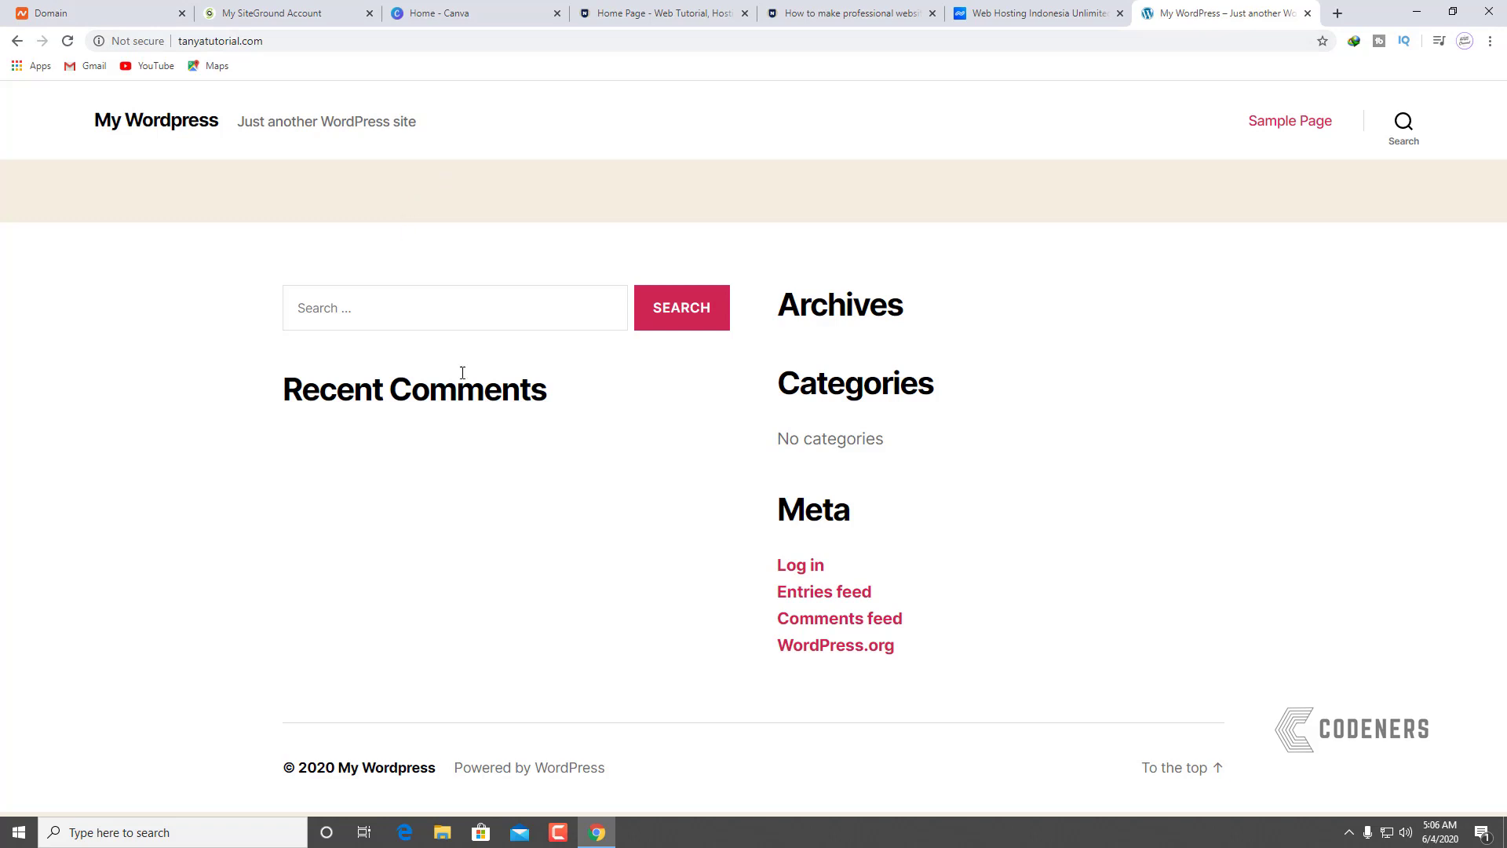
click(271, 13)
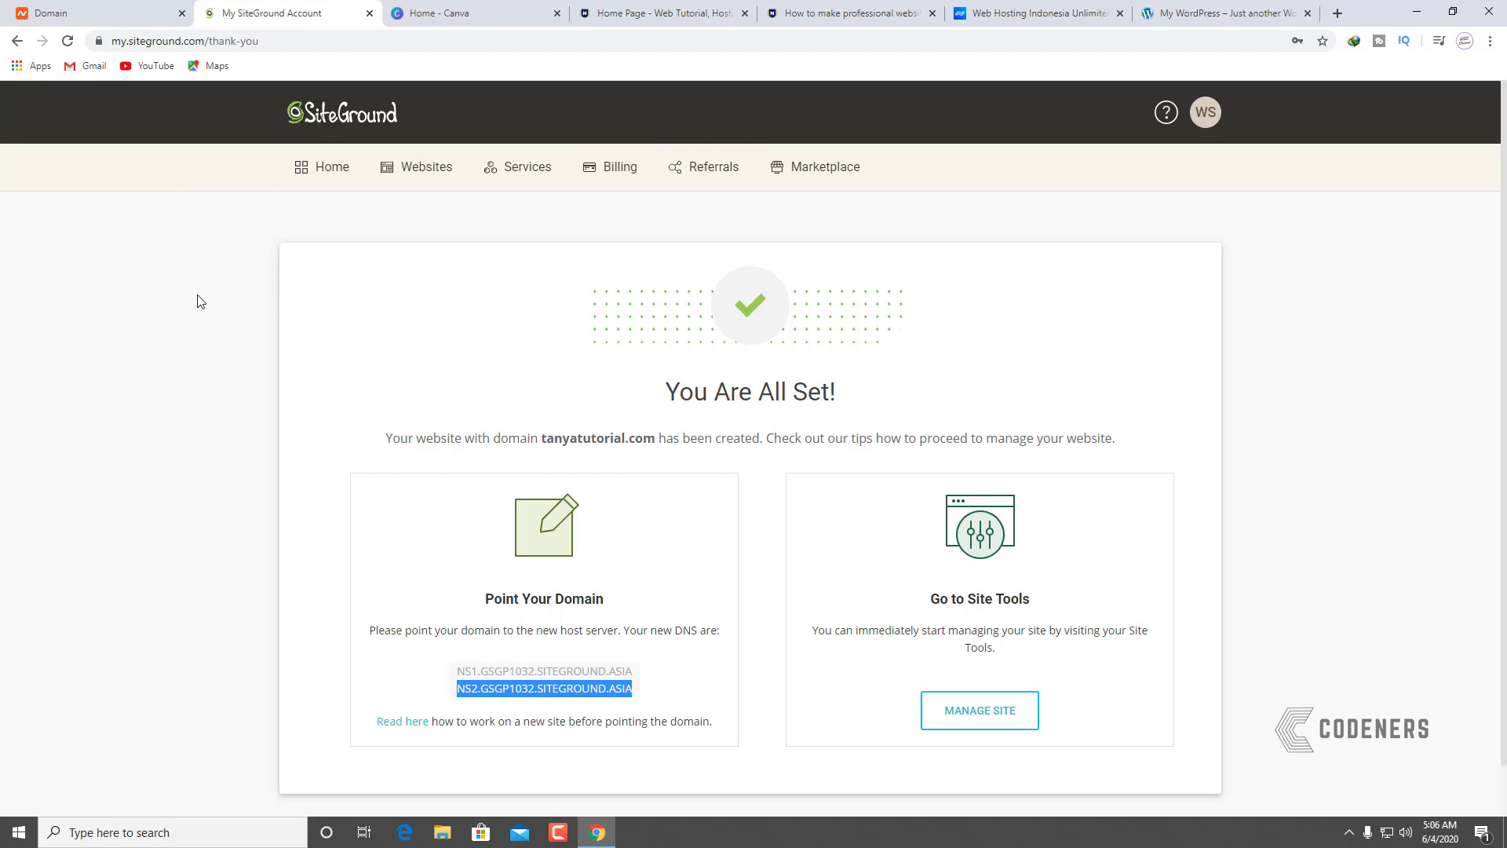
Step: Open Site Tools for tanyatutorial.com and expand the Security section in the sidebar
click(950, 719)
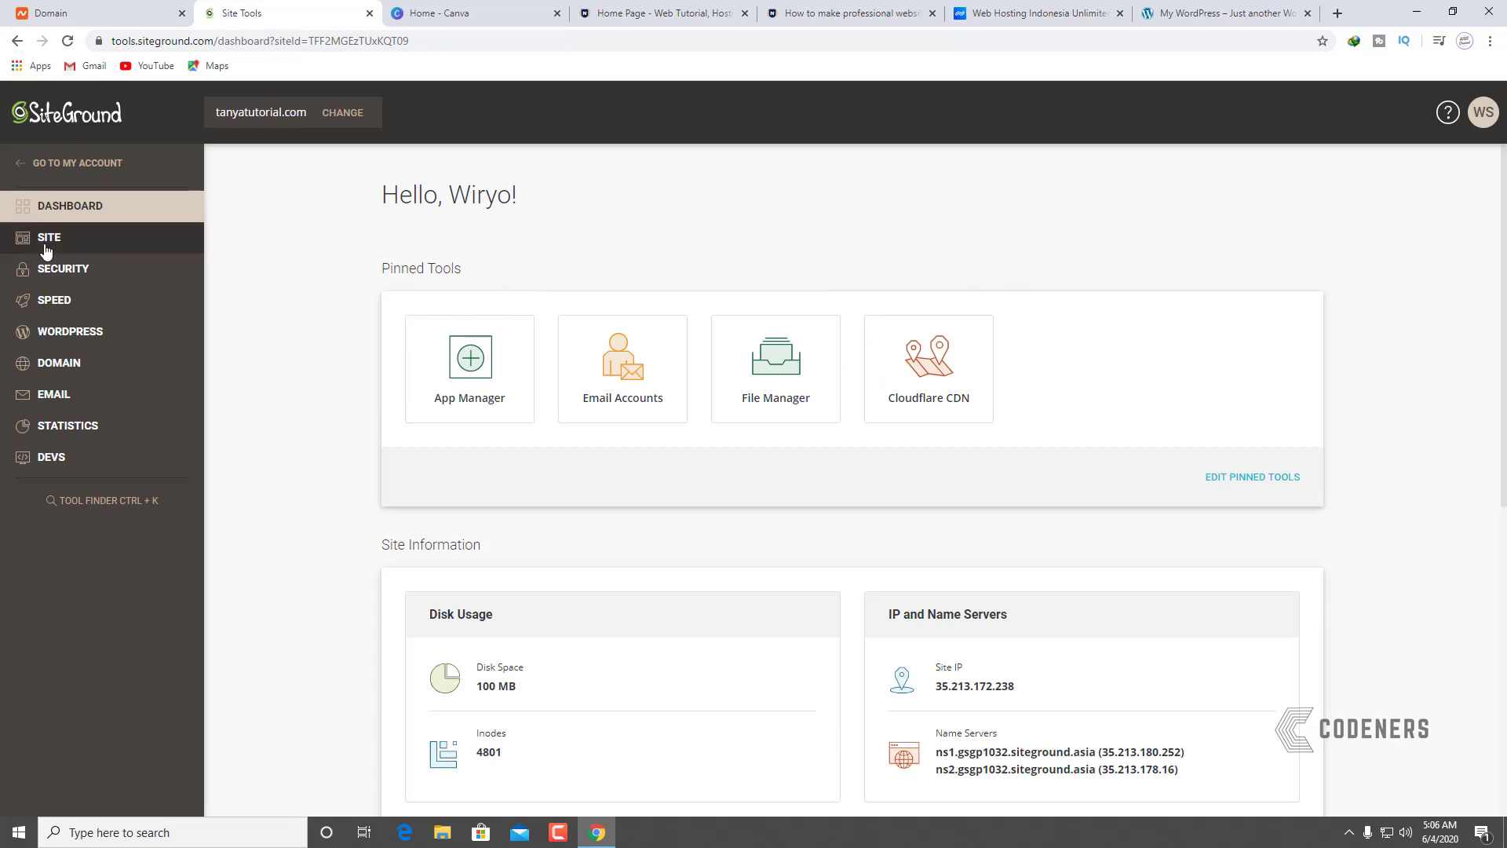
click(64, 275)
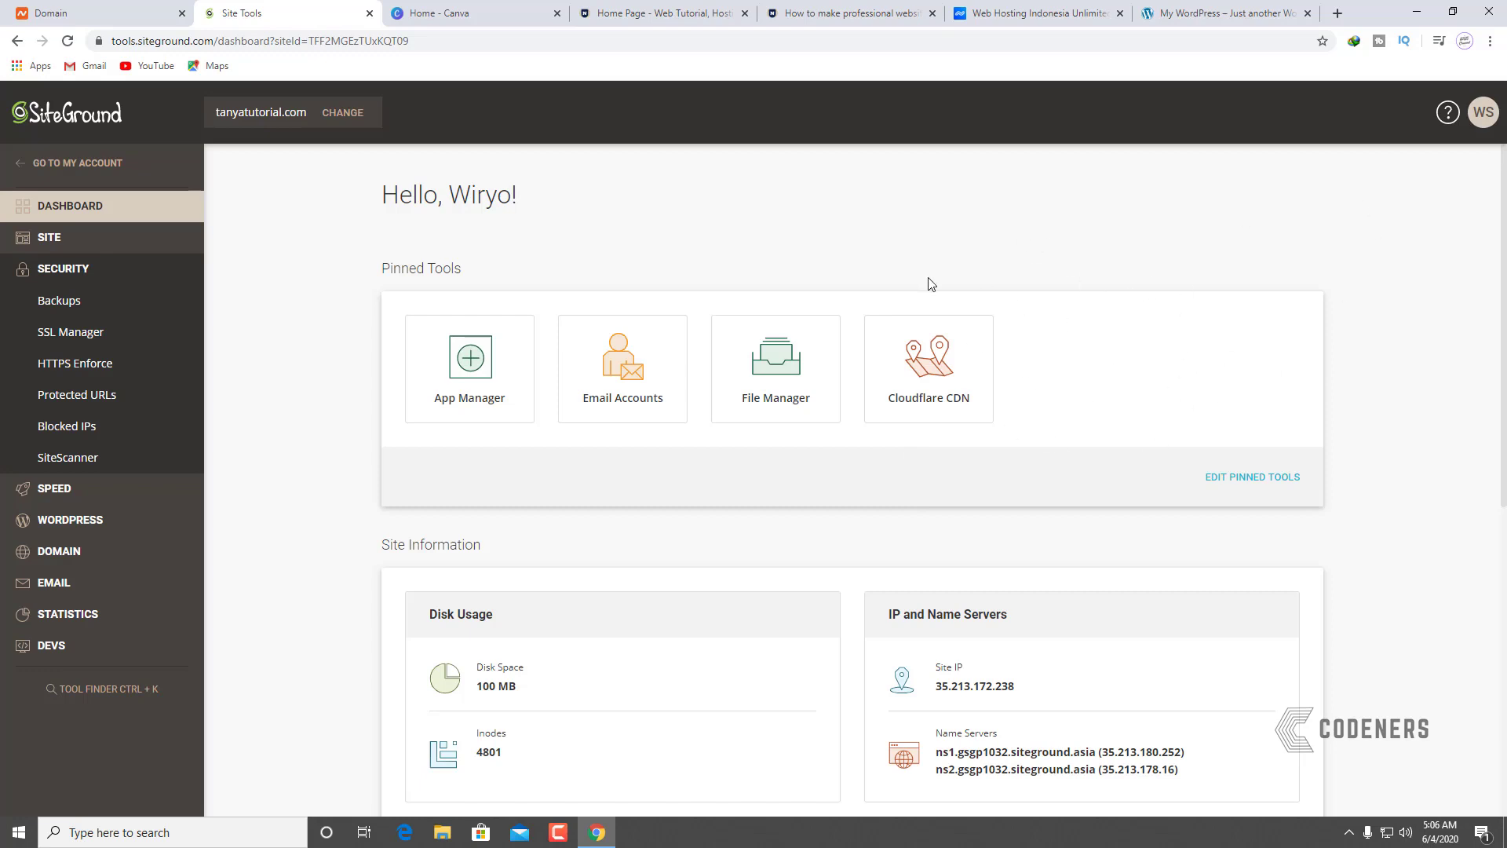
Step: Switch on HTTPS Enforce for tanyatutorial.com and return to the My WordPress tab
click(77, 366)
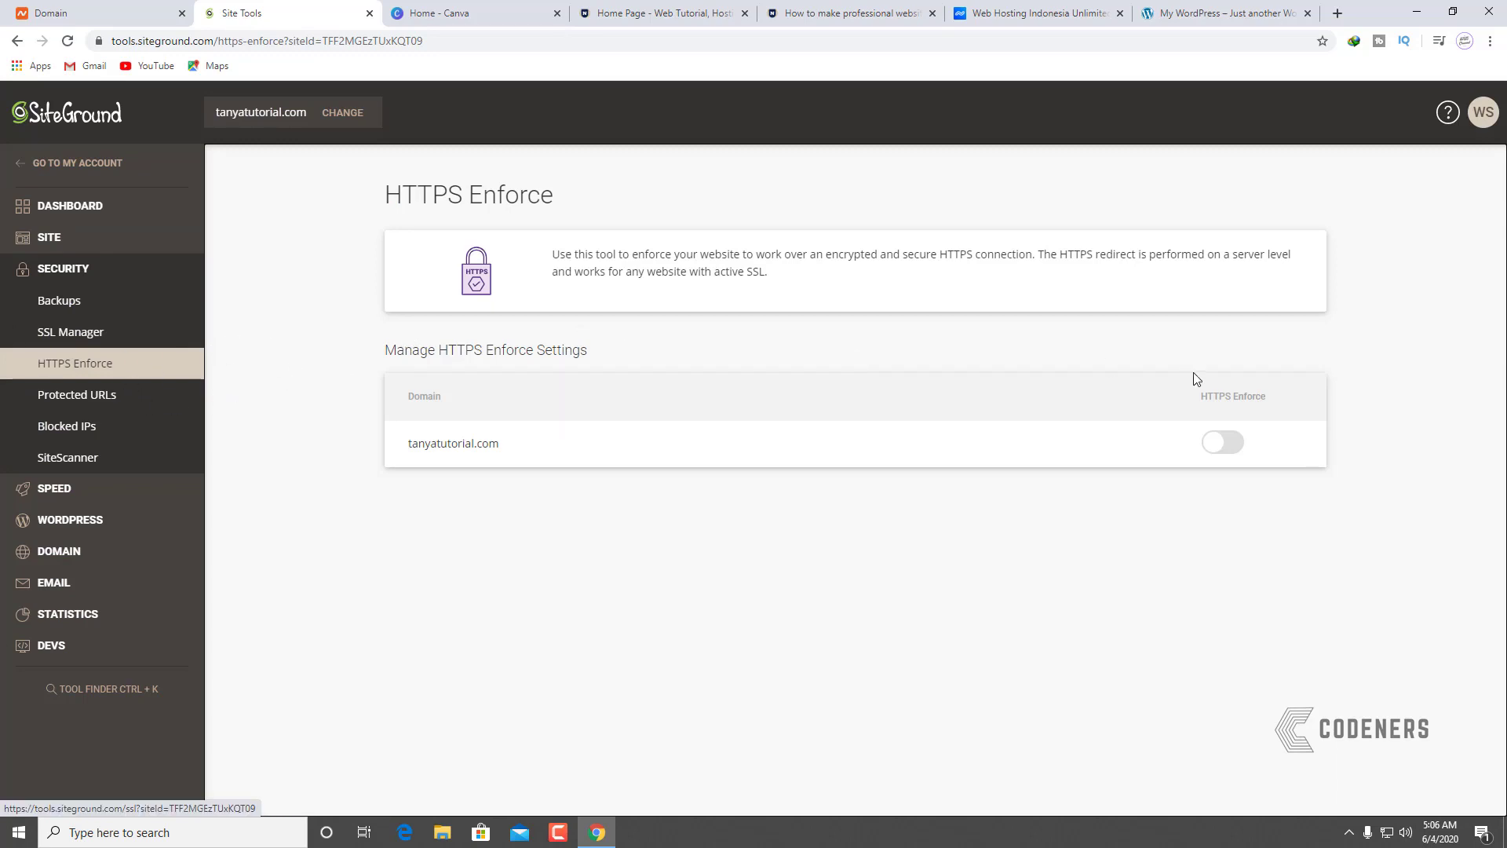
click(1236, 441)
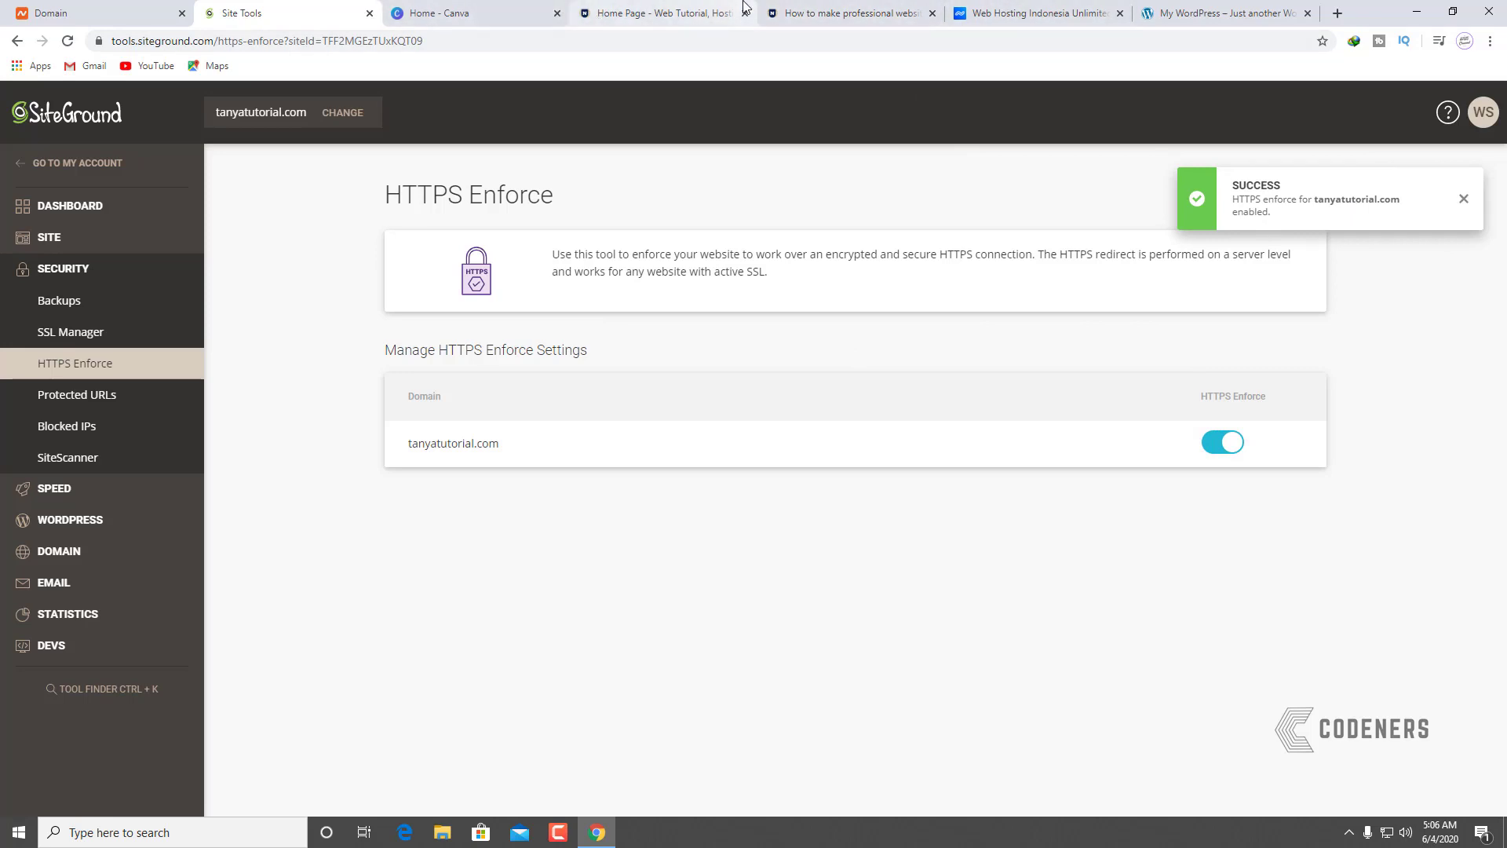
click(1221, 13)
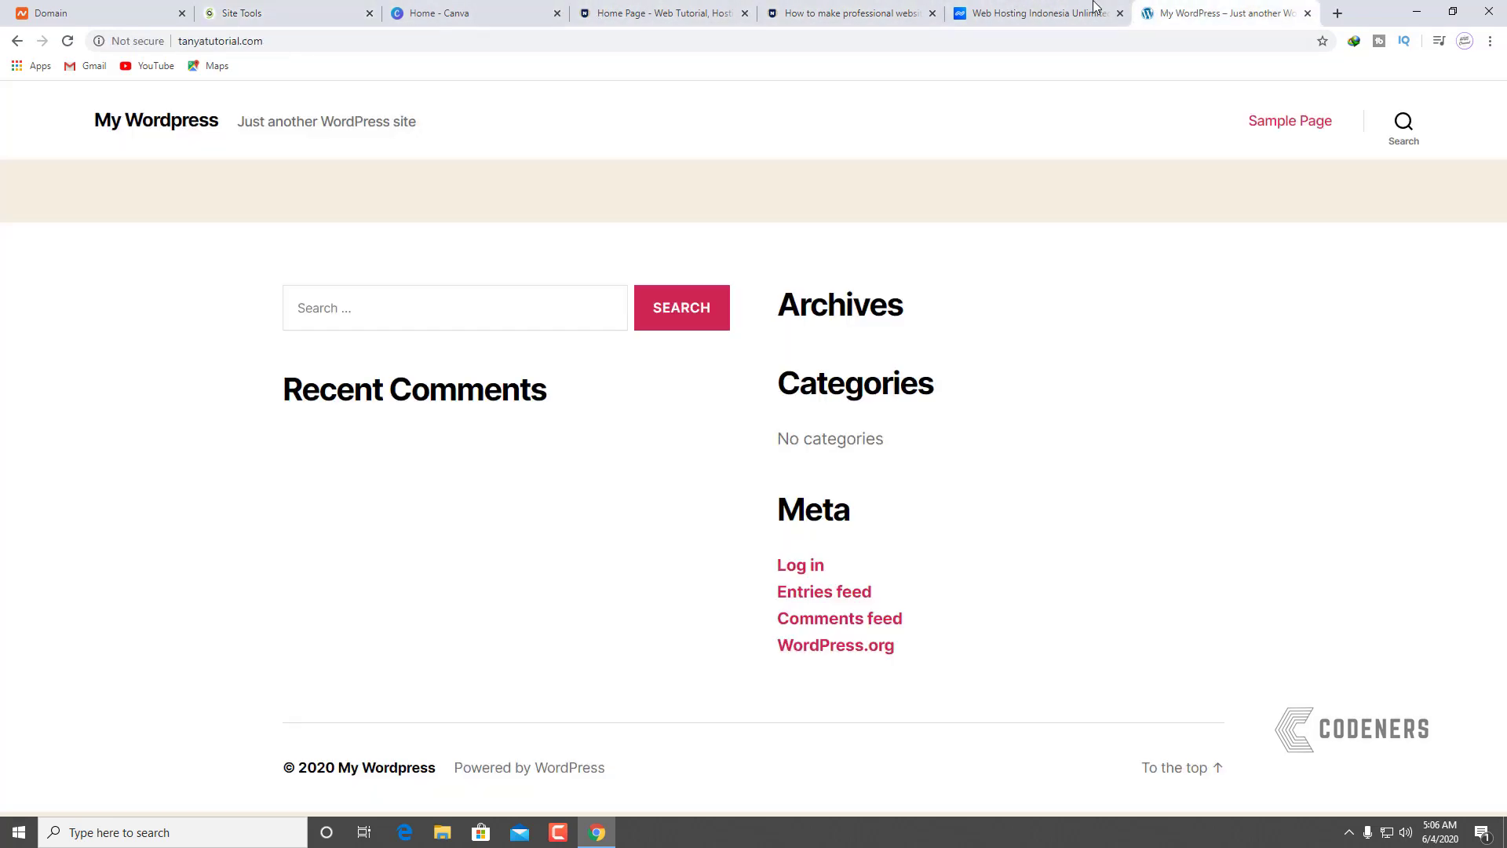
click(165, 42)
click(178, 42)
click(181, 45)
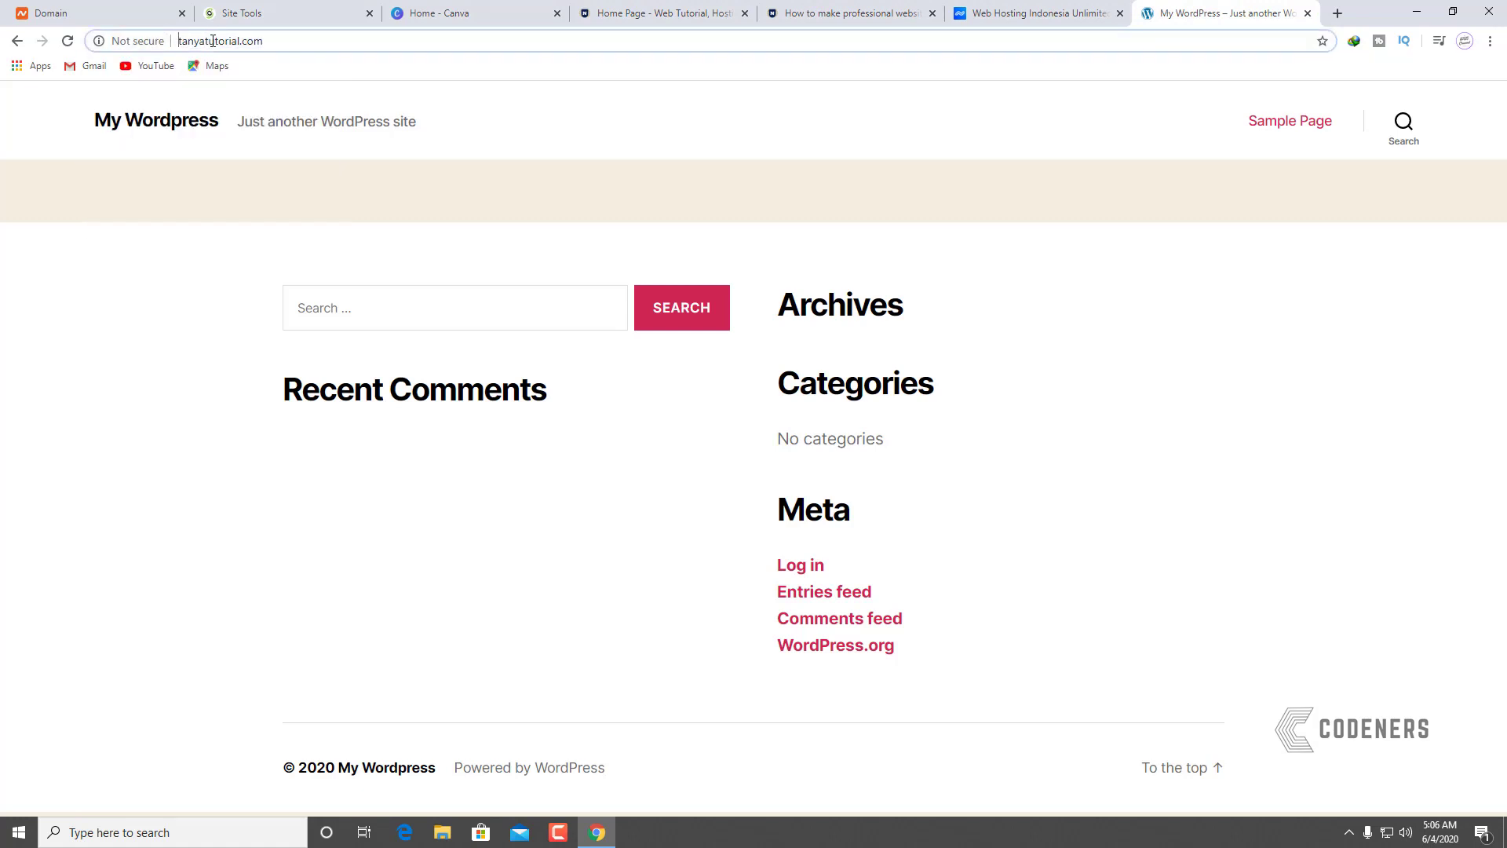
text(htt)
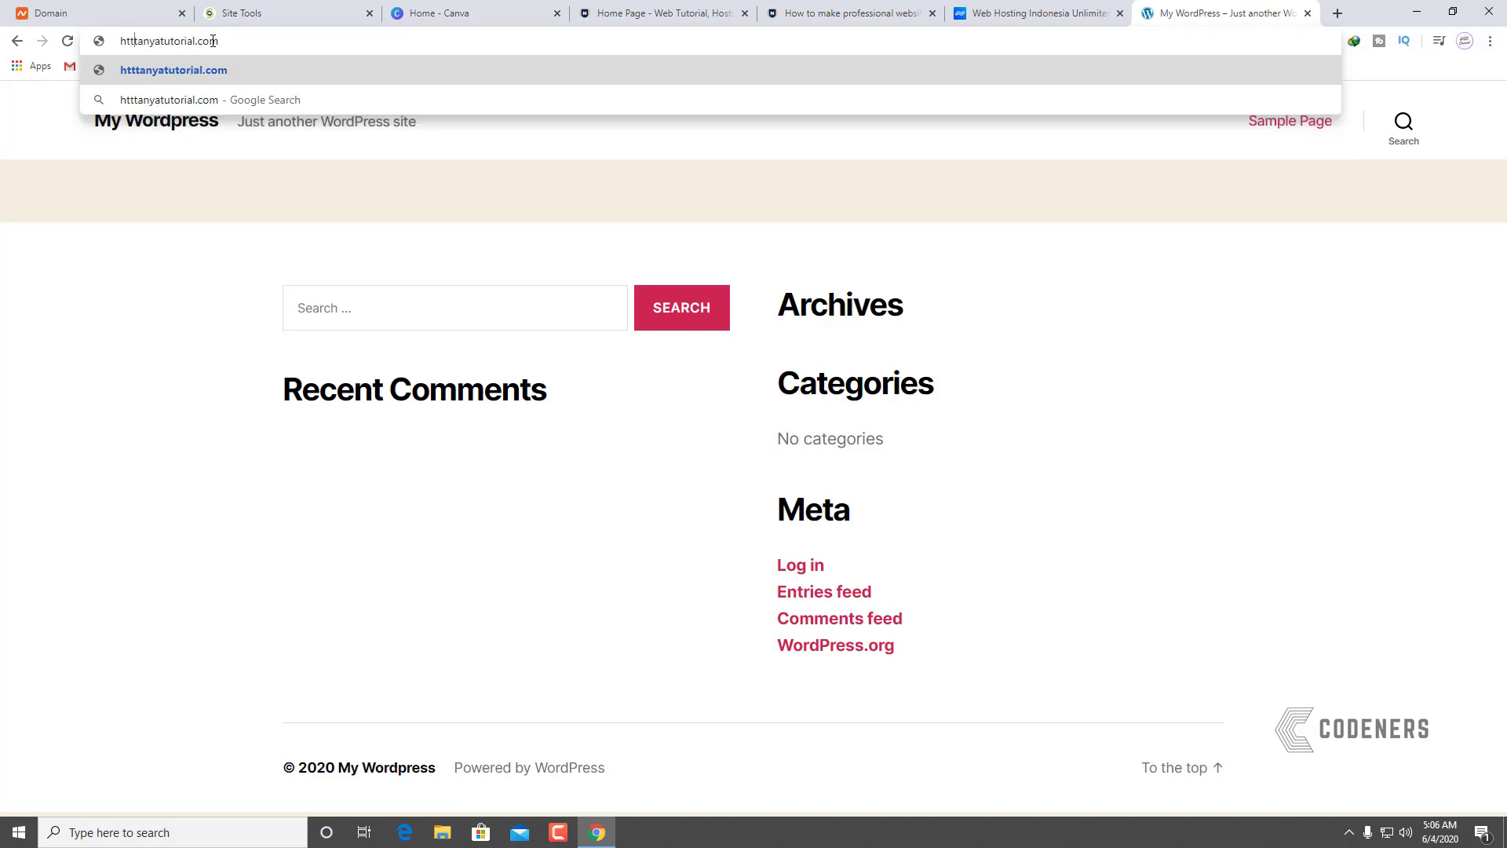
text(ps:/)
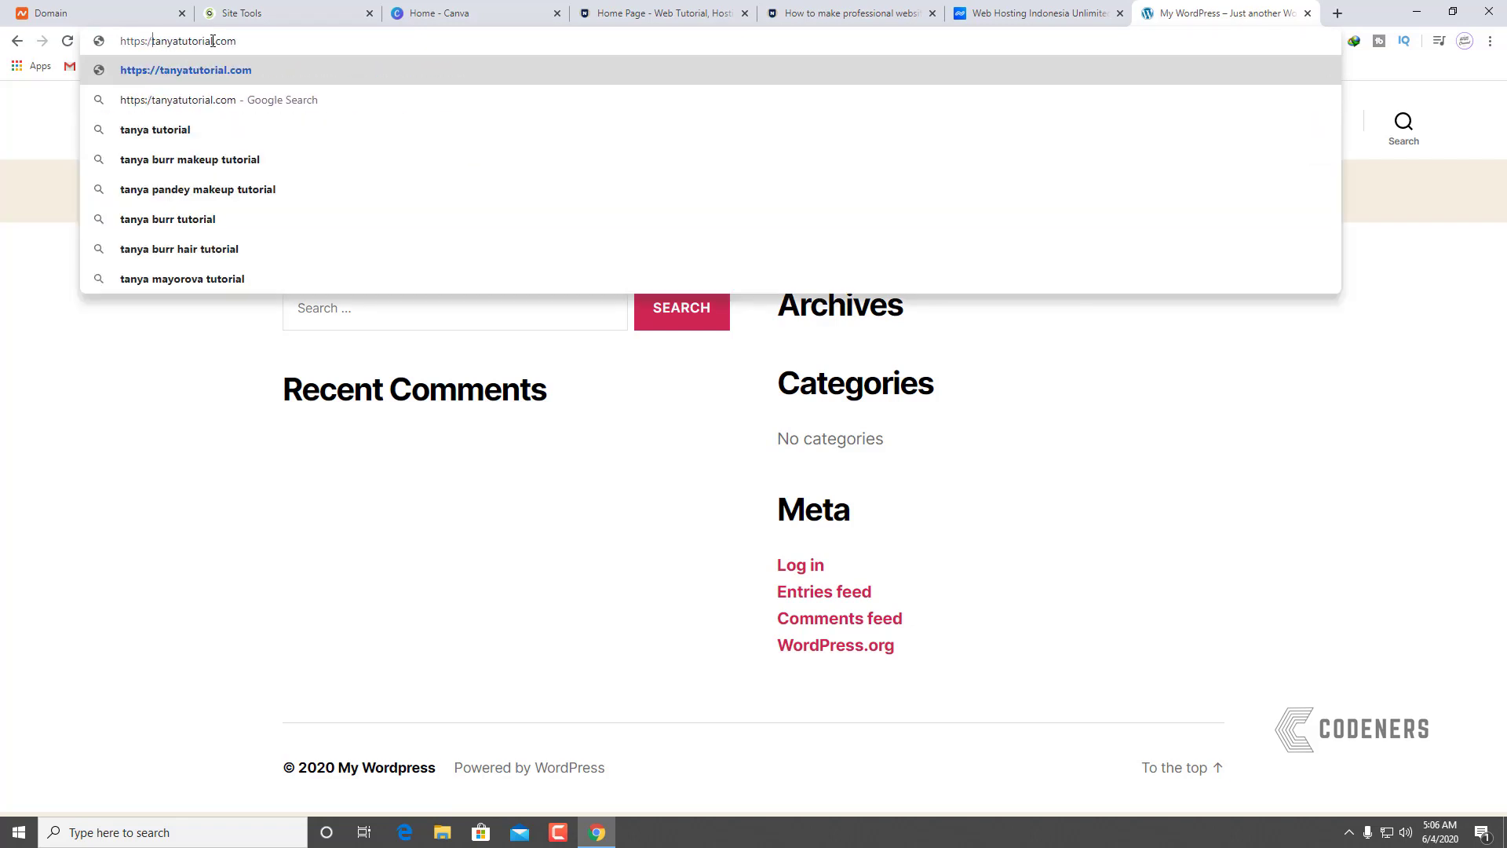
text(/)
key(Return)
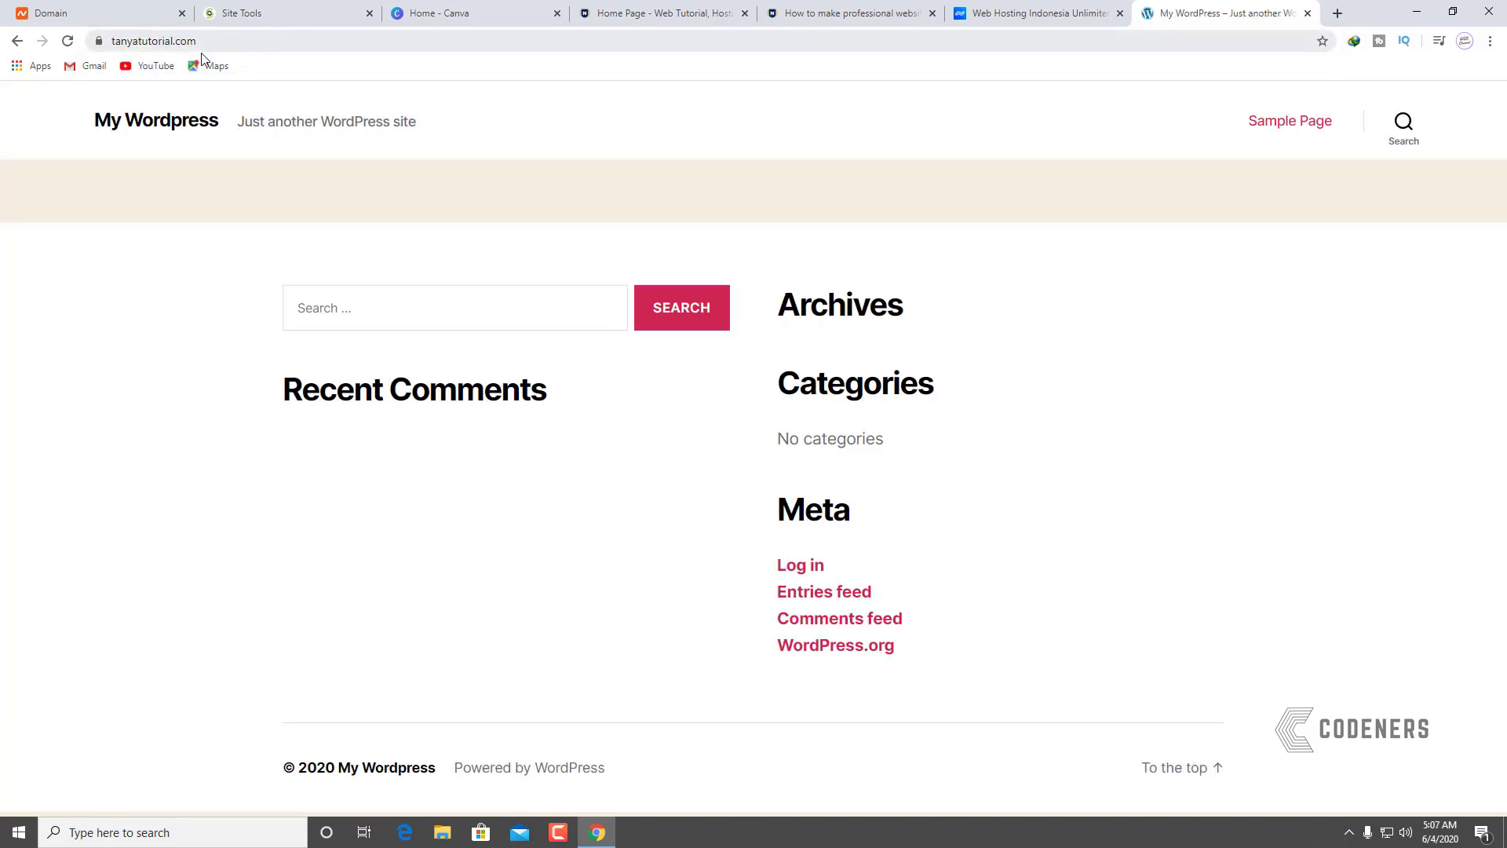
click(100, 41)
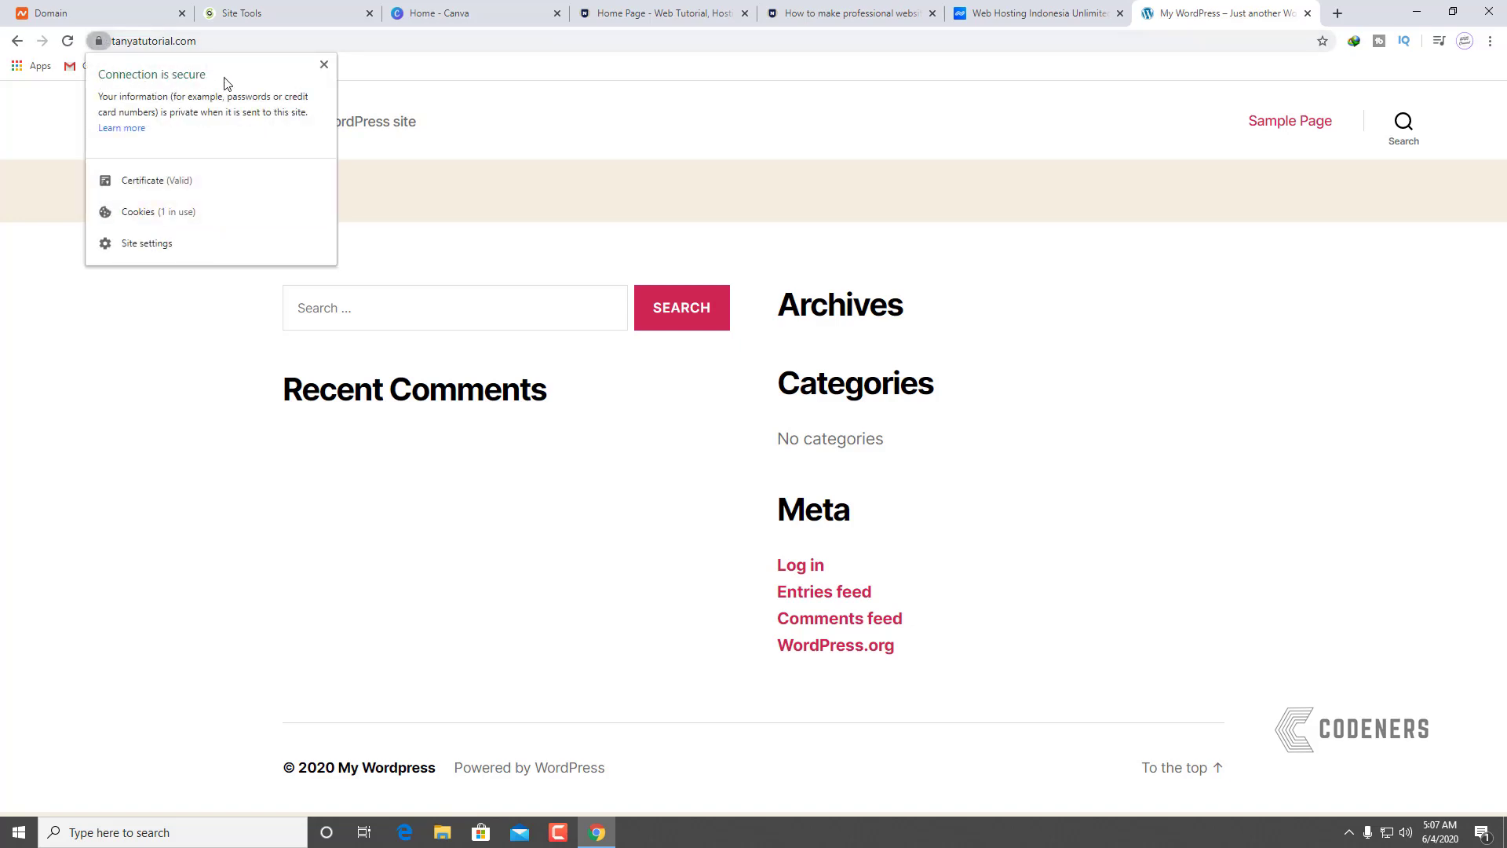
click(1381, 573)
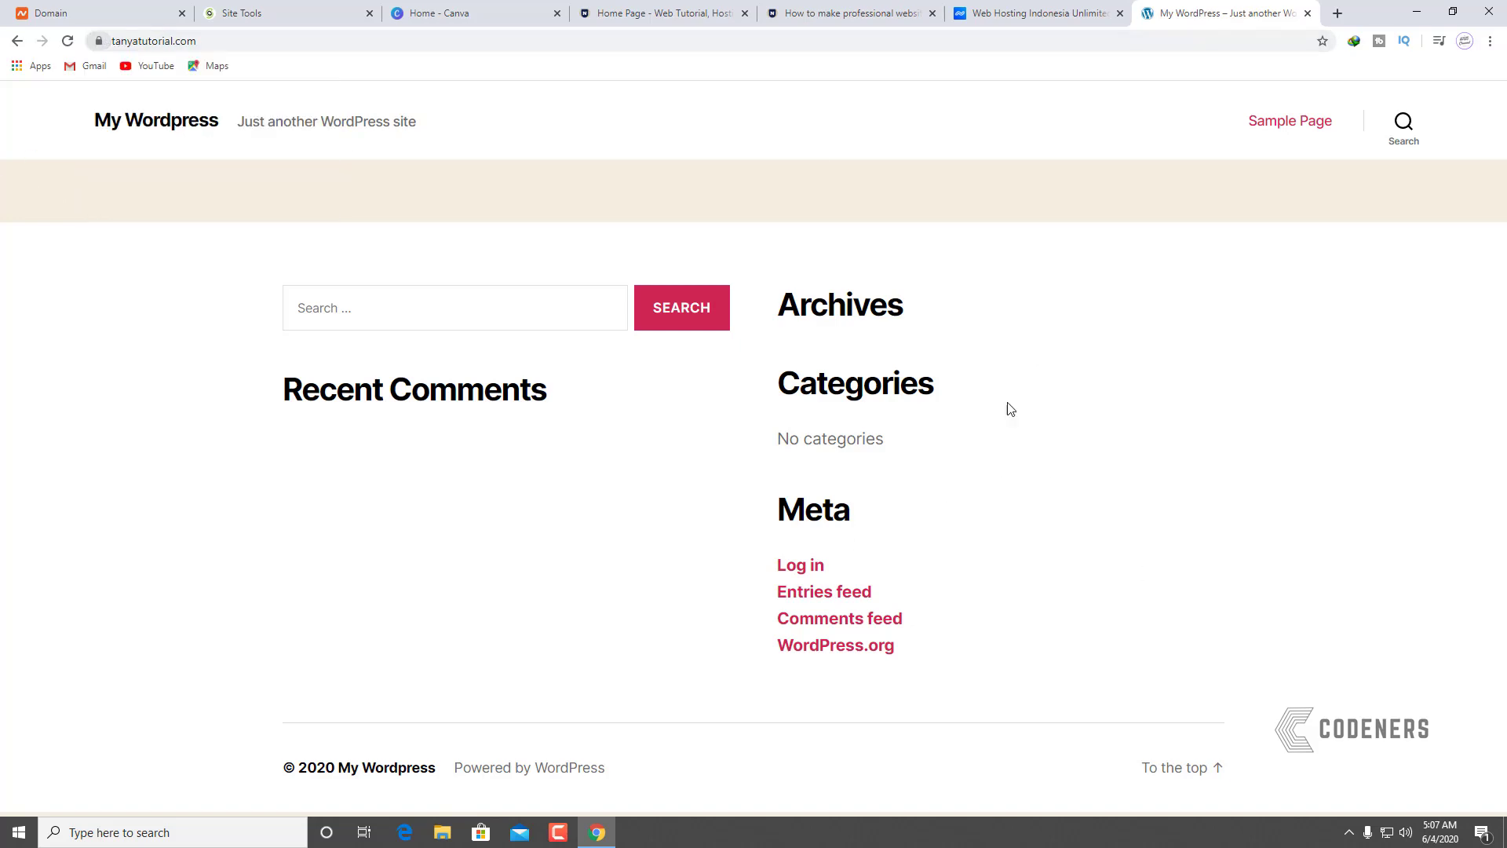
click(98, 41)
click(332, 74)
Step: Search Canva templates for 'logo' and browse the results before returning to the top
click(496, 17)
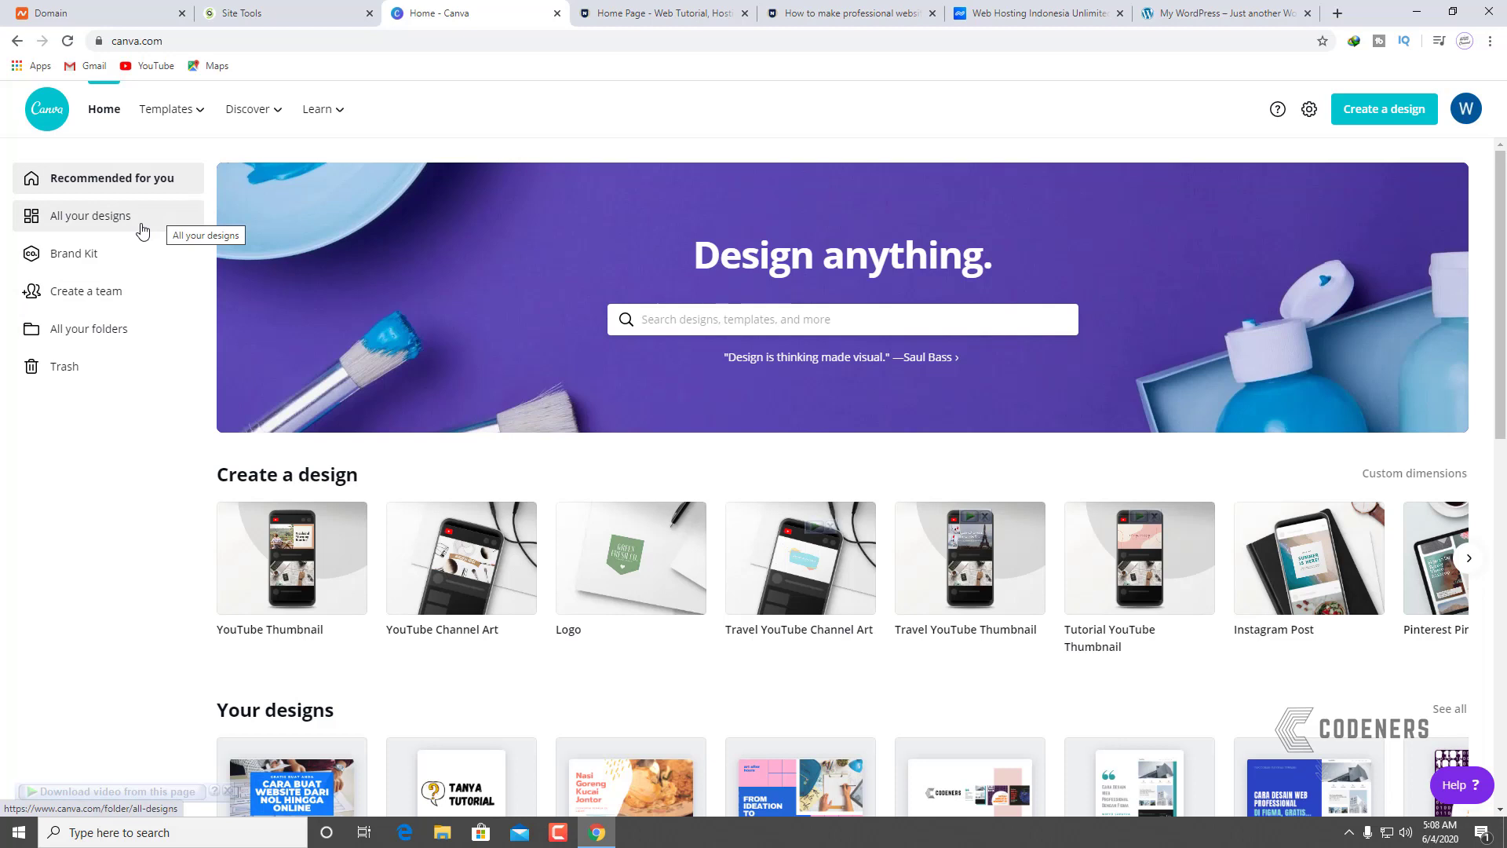
click(682, 317)
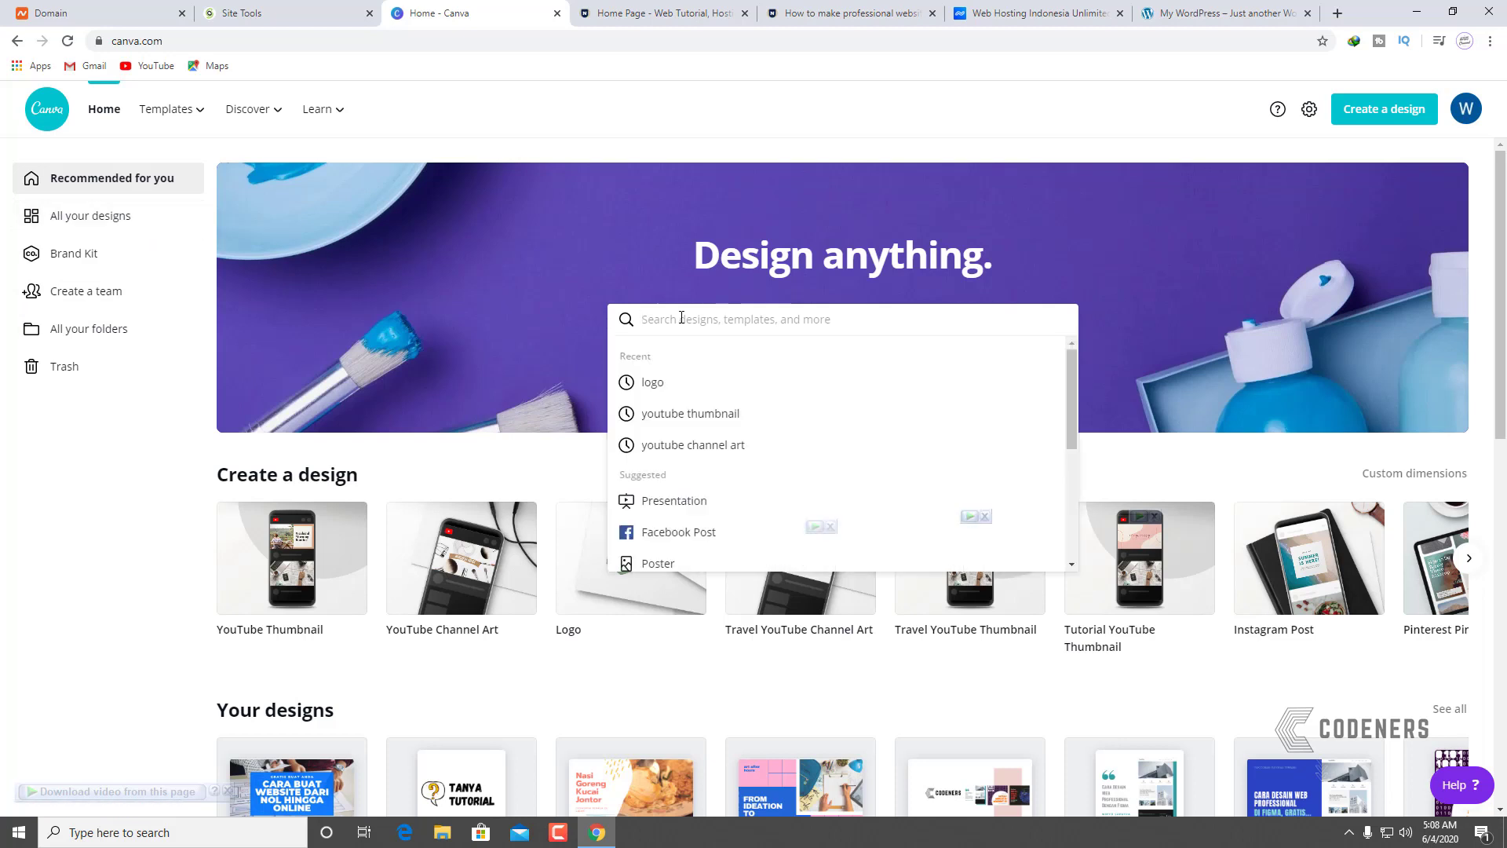
text(logo)
key(Return)
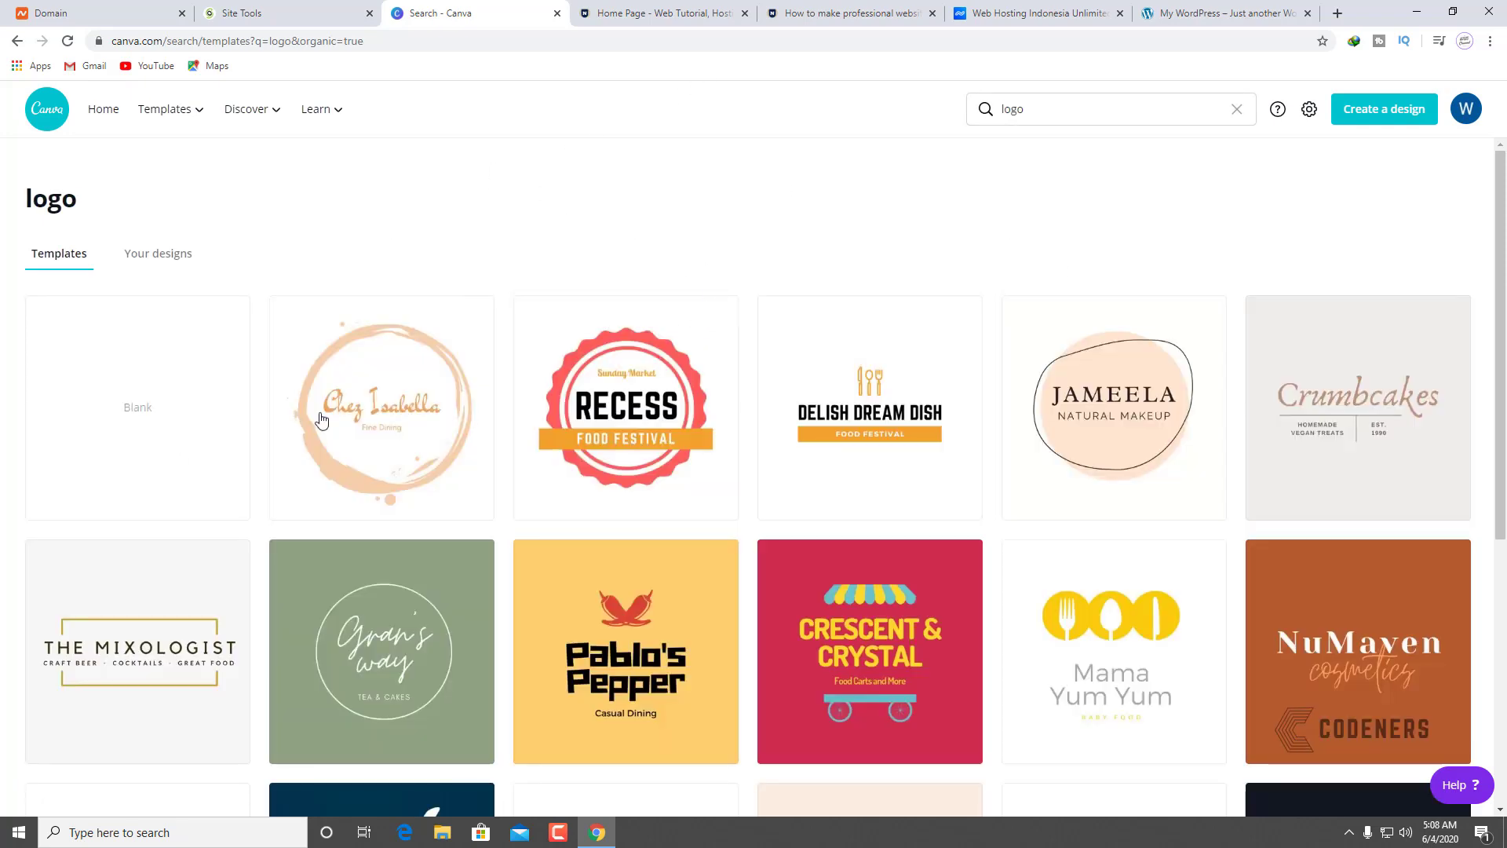
scroll(730, 337, down, 10)
scroll(1005, 350, down, 20)
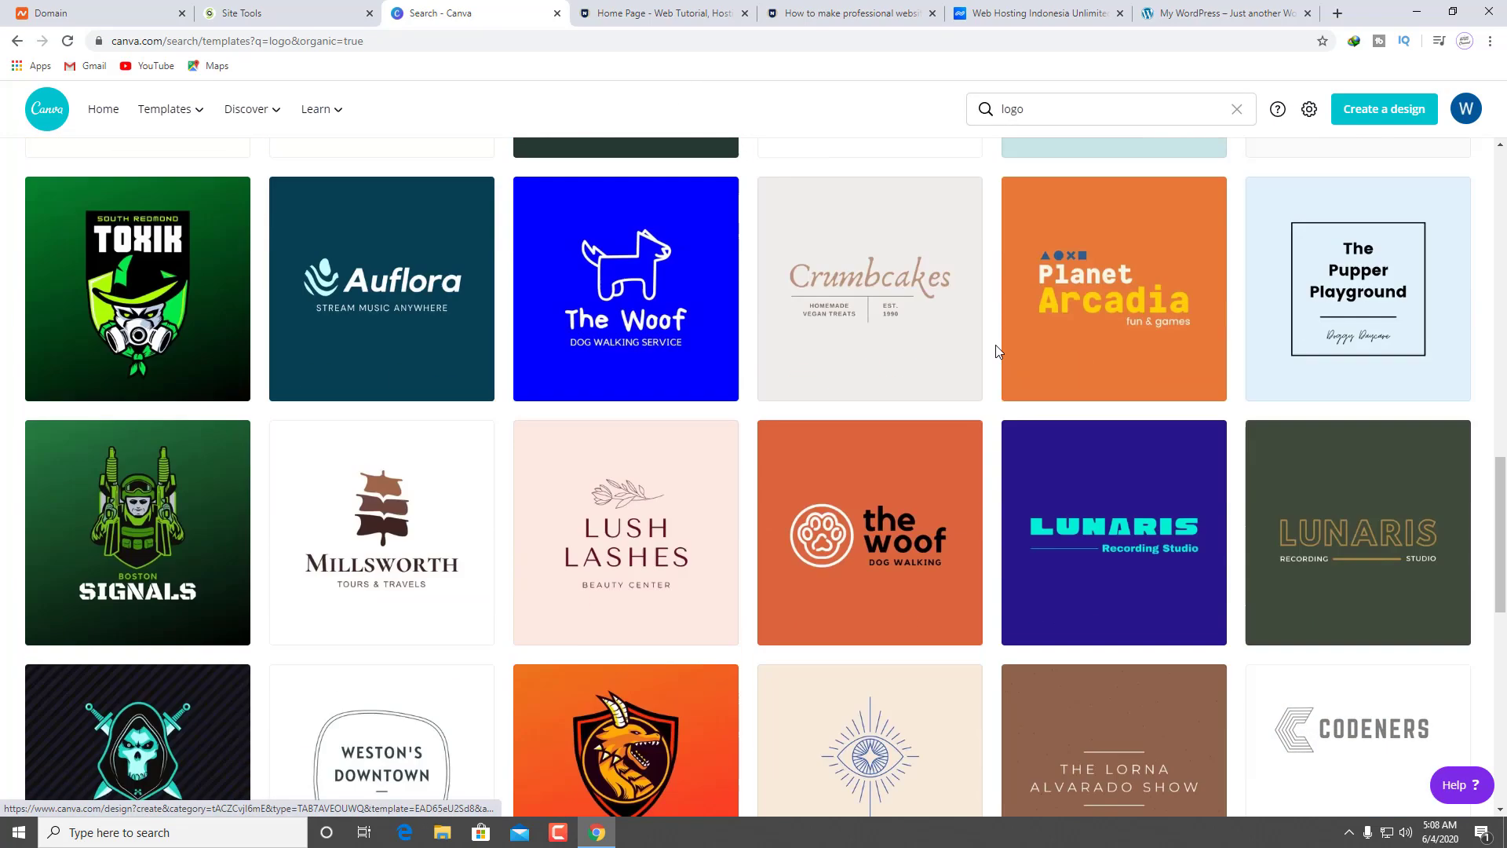
scroll(998, 350, down, 12)
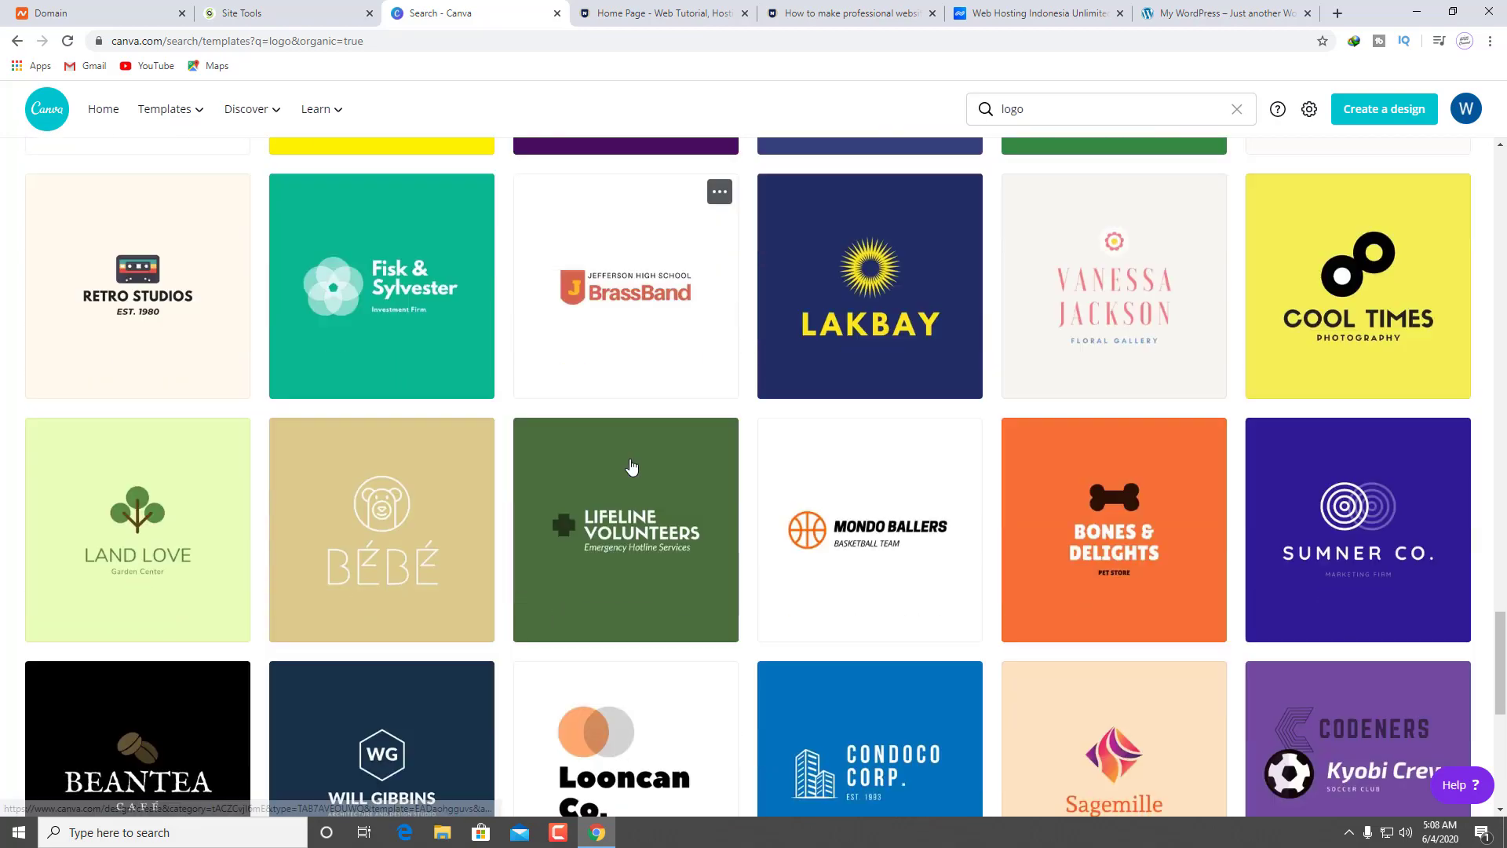
scroll(636, 465, down, 6)
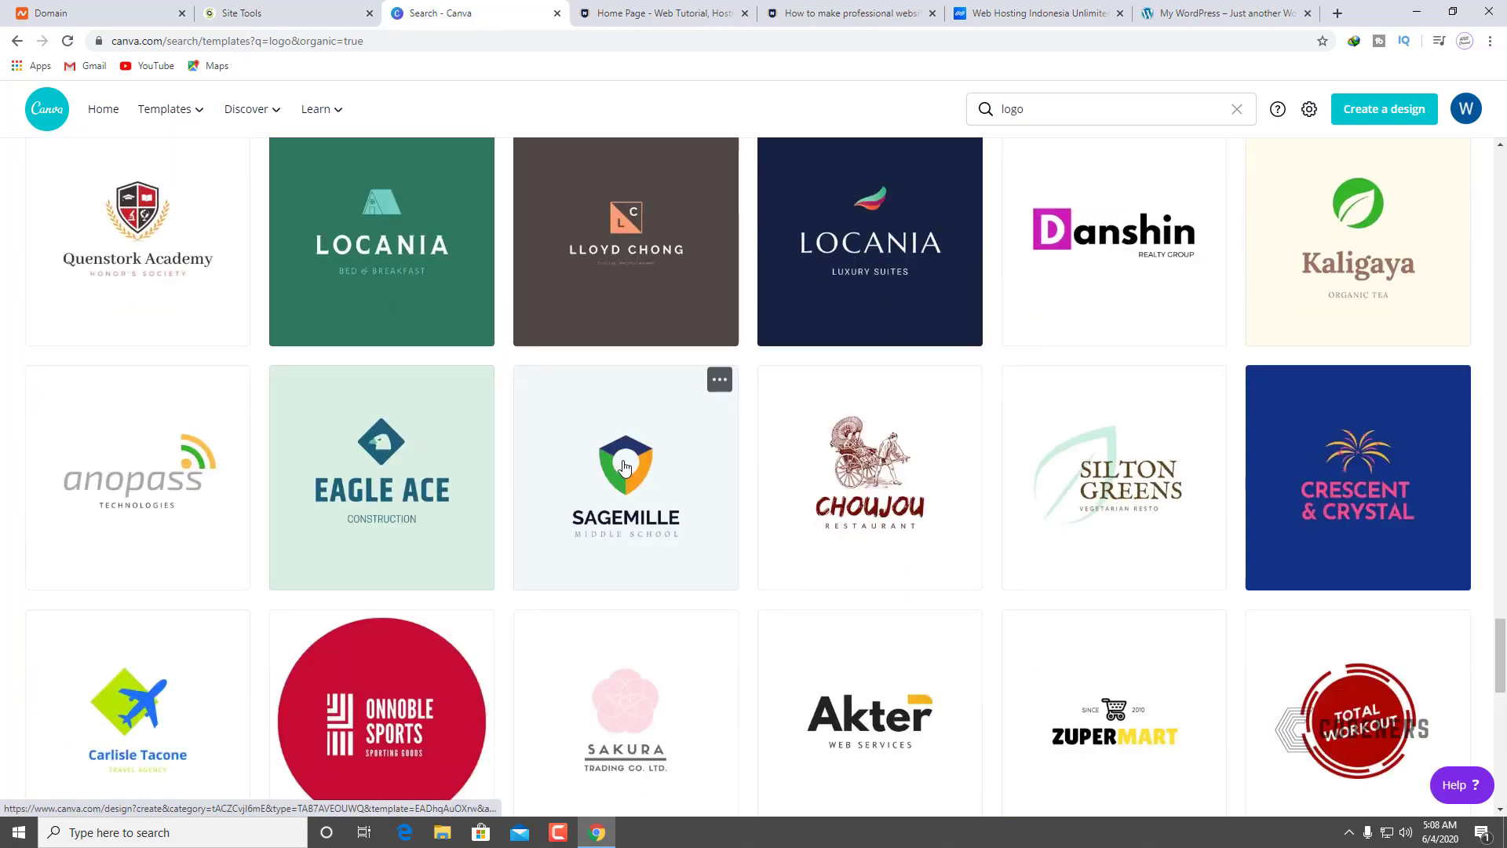
scroll(628, 466, up, 18)
scroll(623, 467, up, 20)
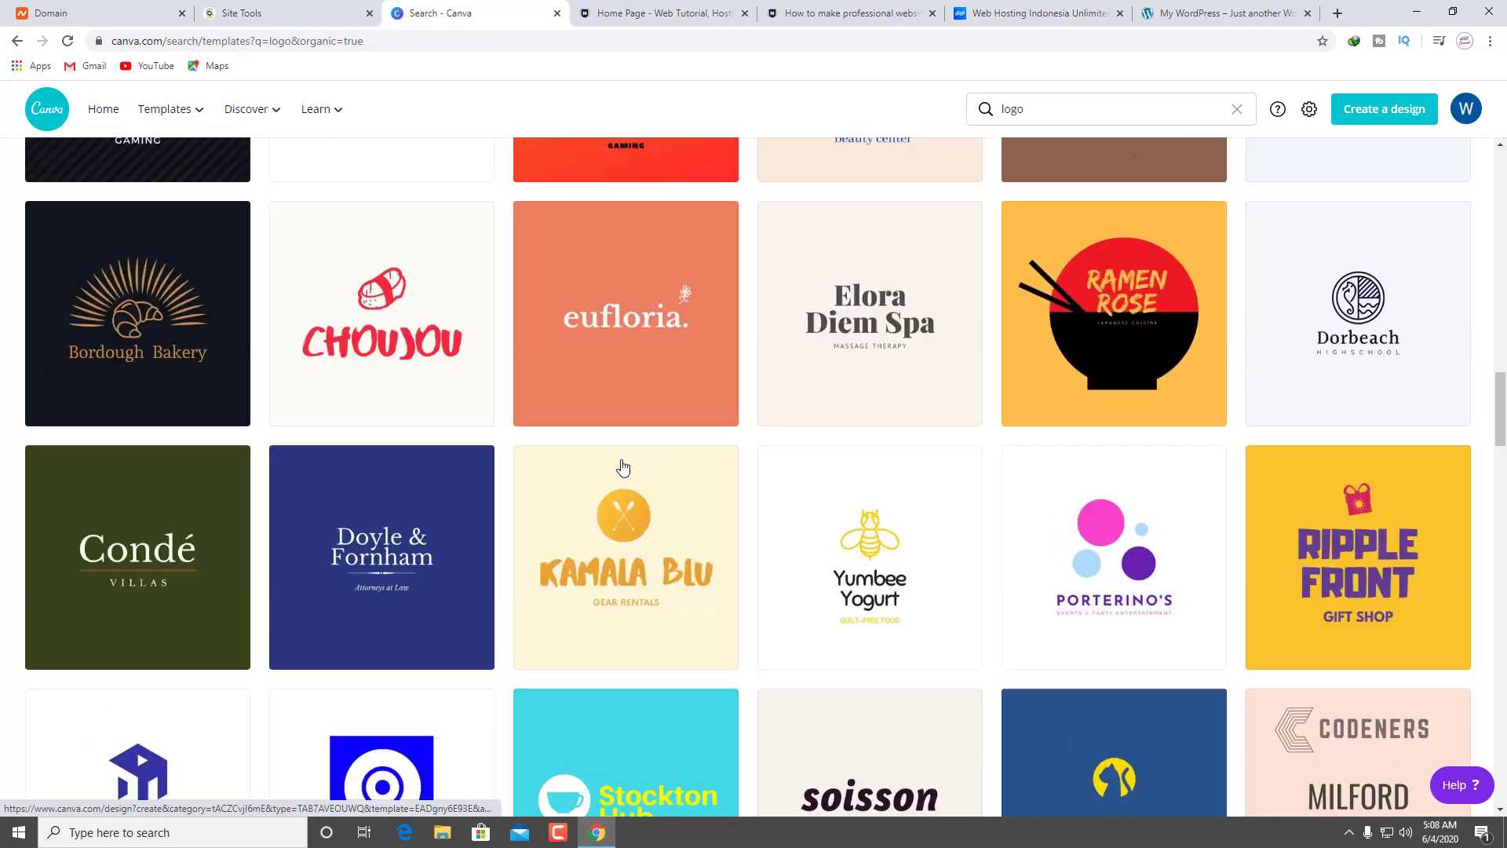
scroll(623, 451, up, 3)
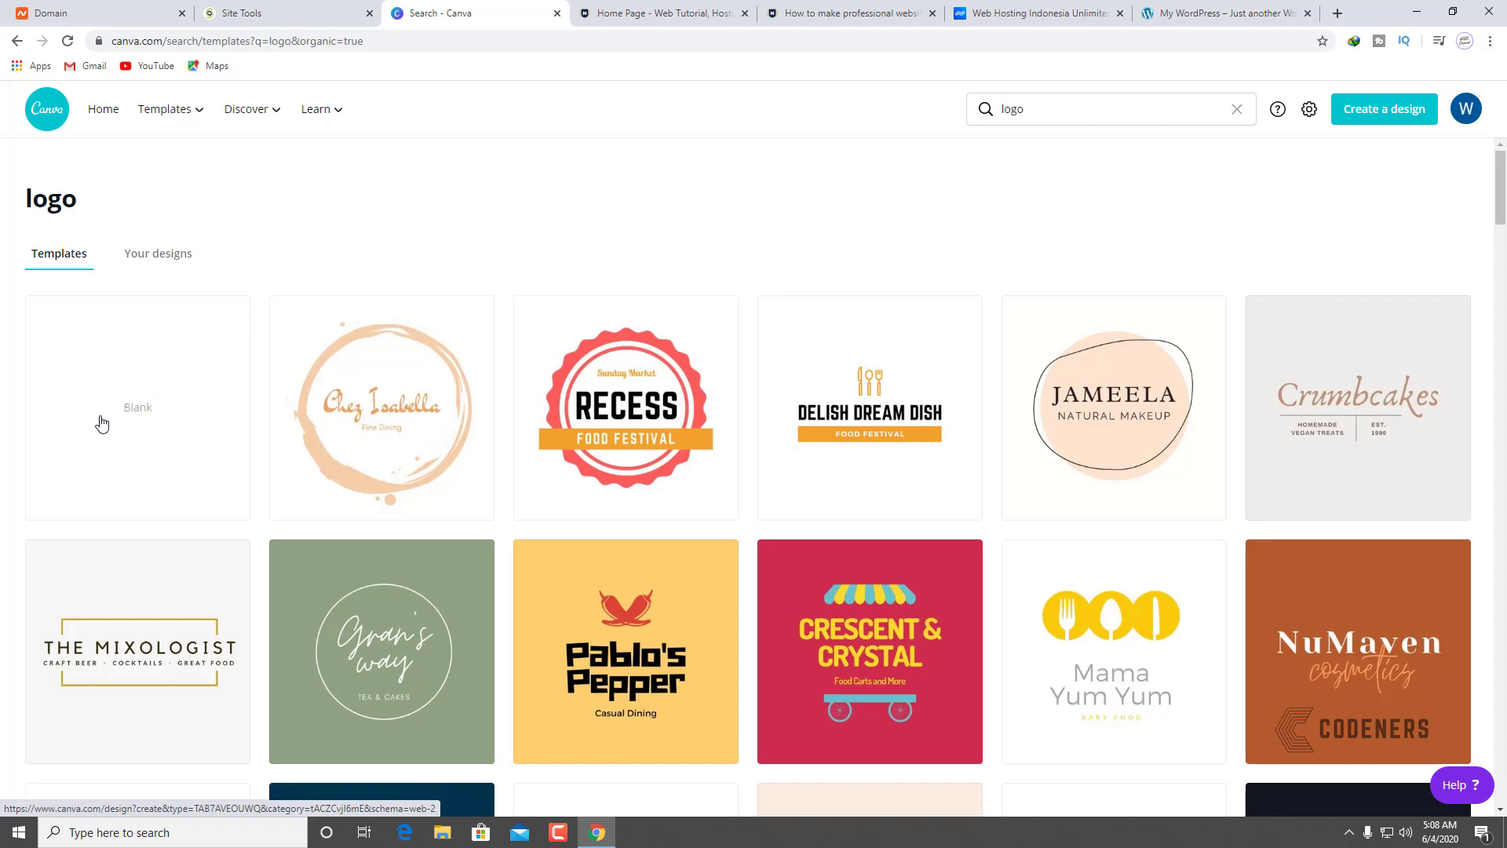
Step: Start a Blank logo design and rerun the Elements search for 'question' graphics
click(192, 389)
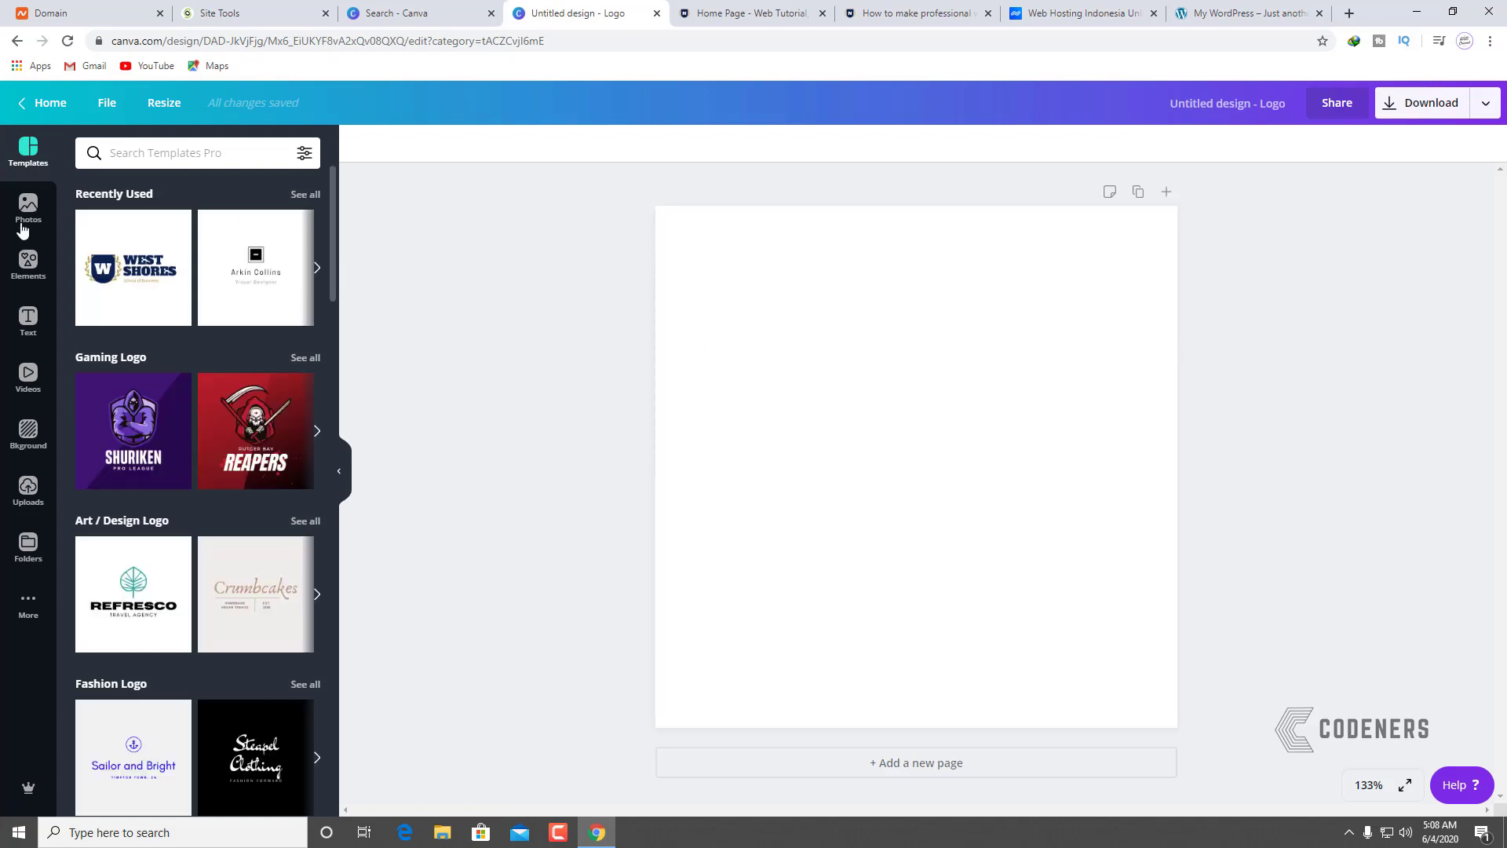
click(28, 267)
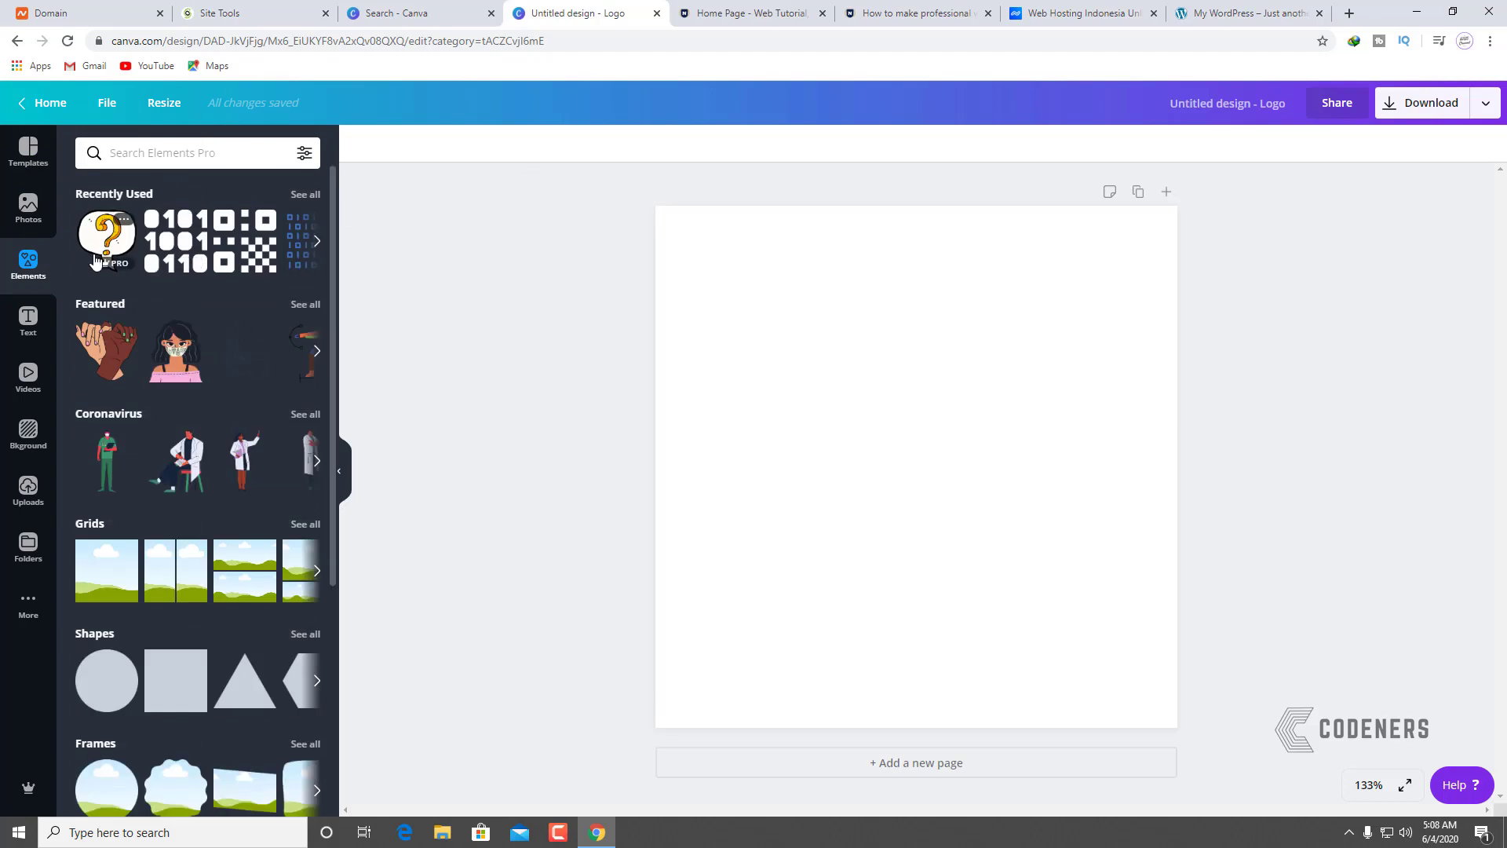
click(180, 152)
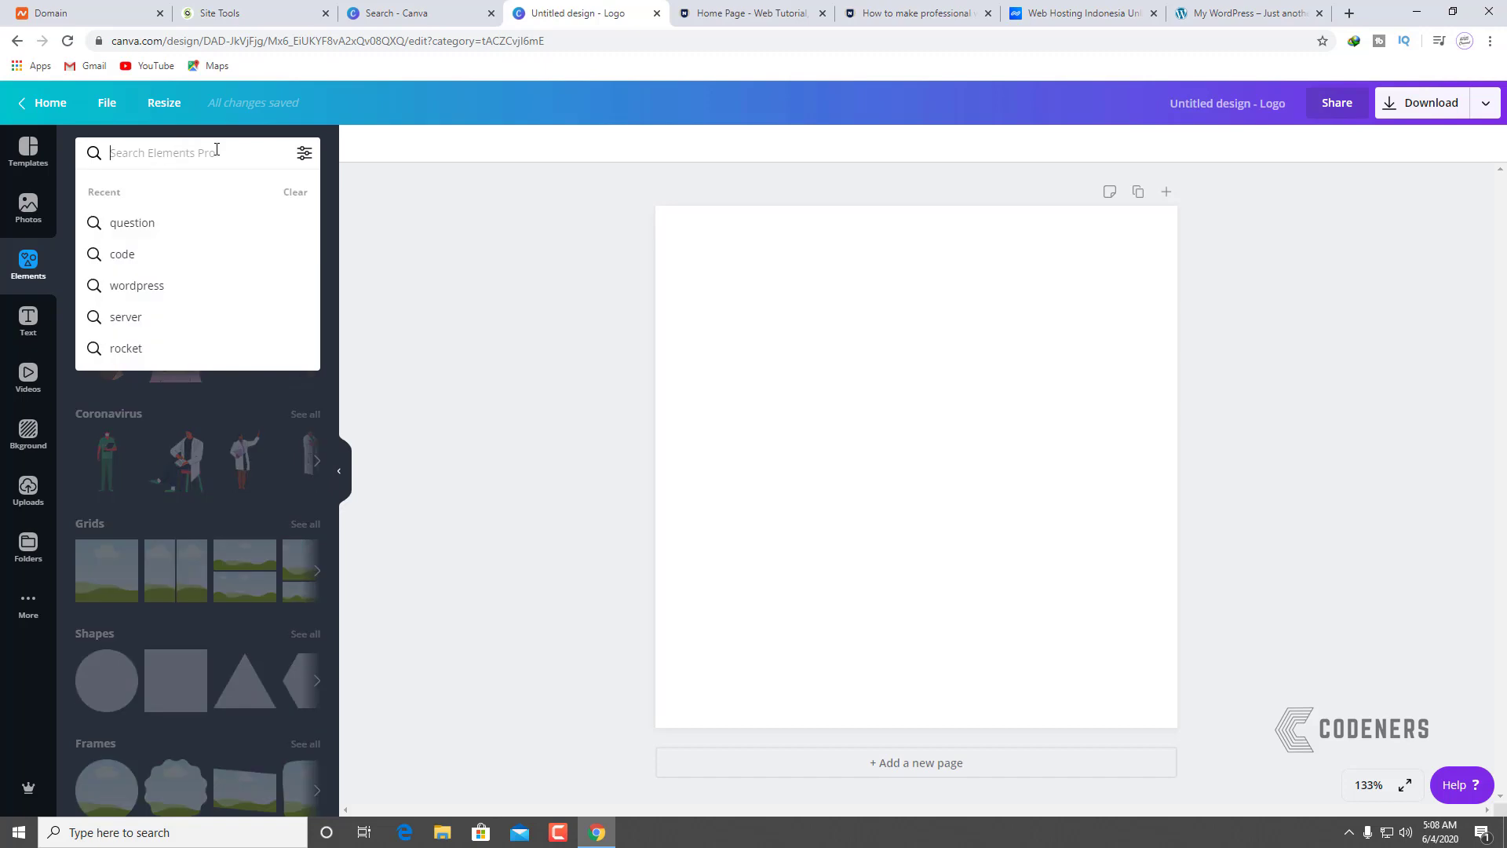
click(190, 220)
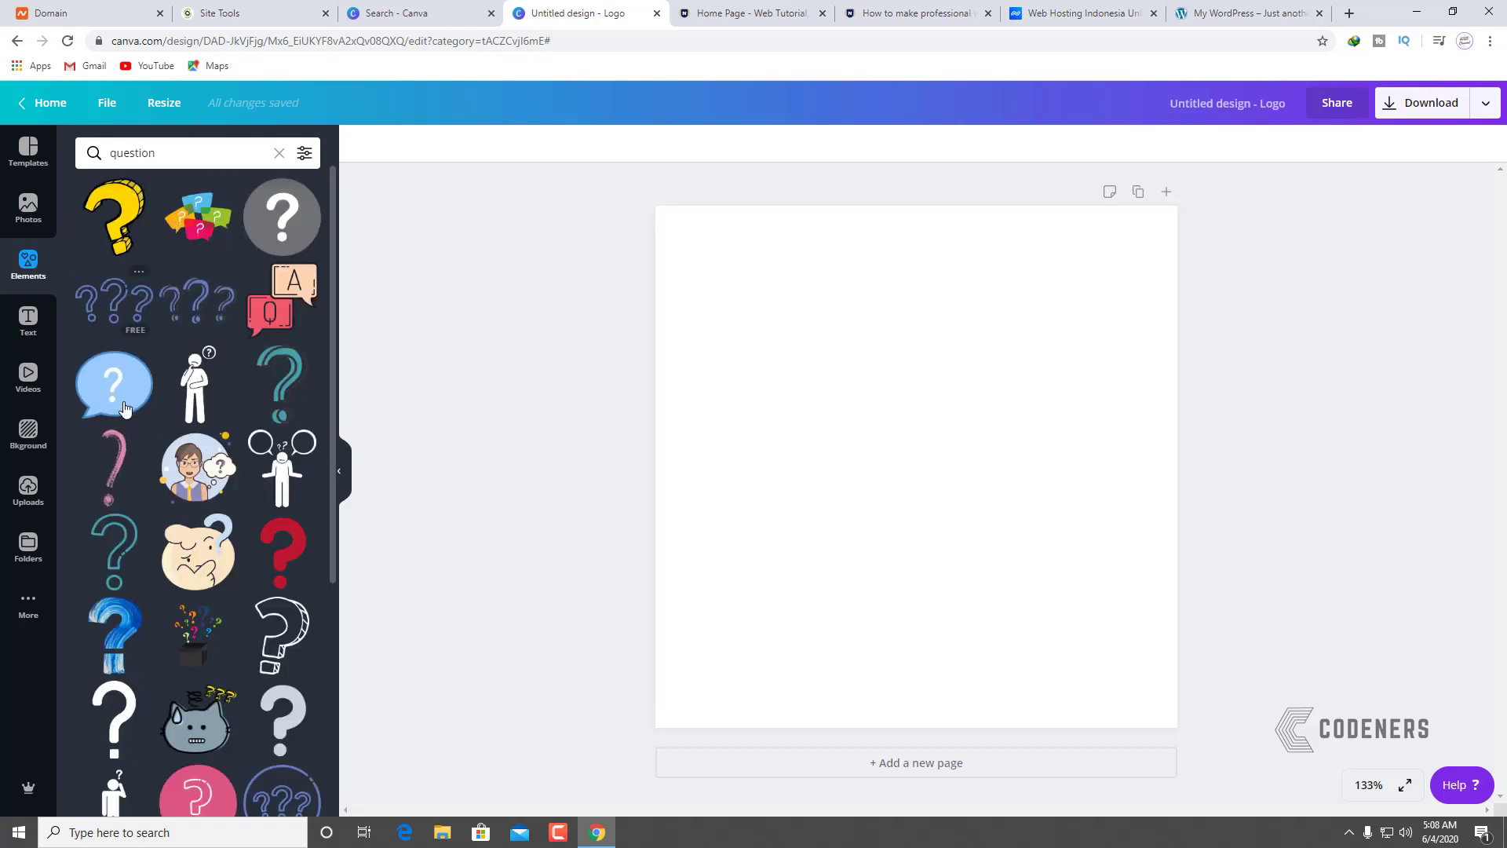
scroll(124, 487, down, 10)
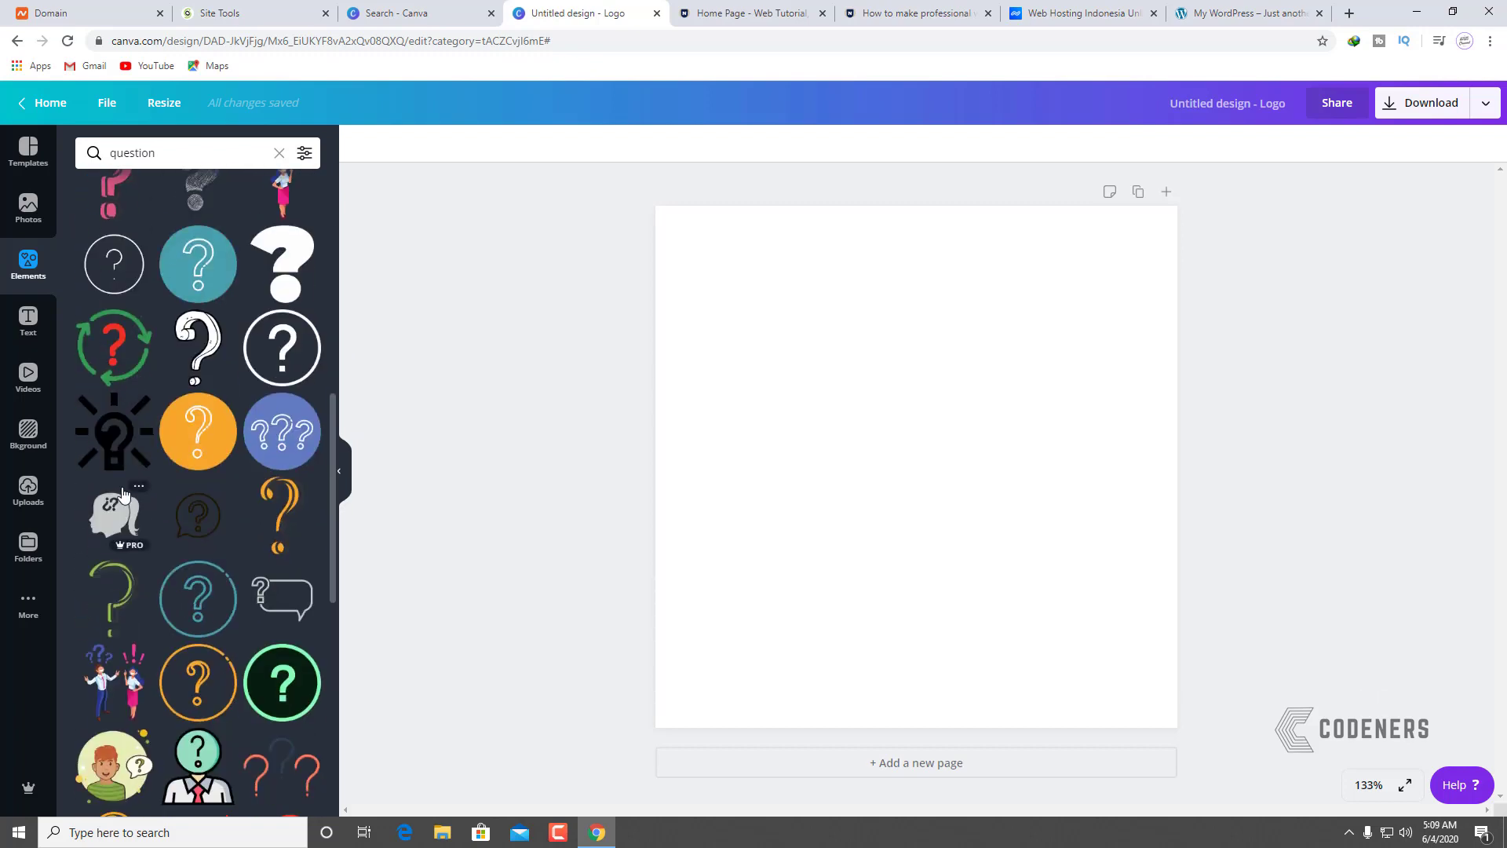
scroll(194, 545, down, 4)
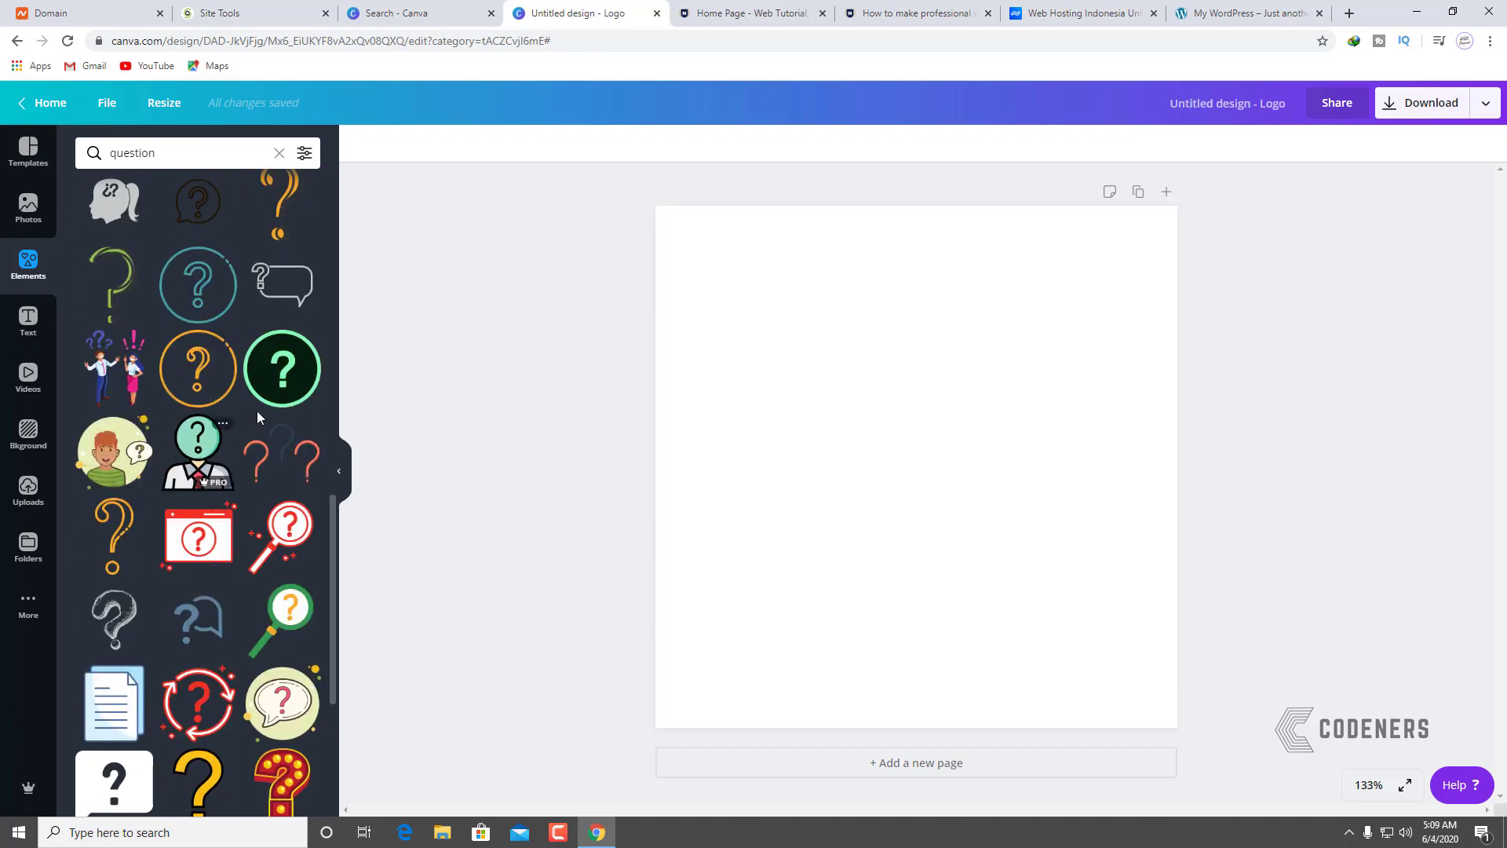
scroll(229, 503, down, 7)
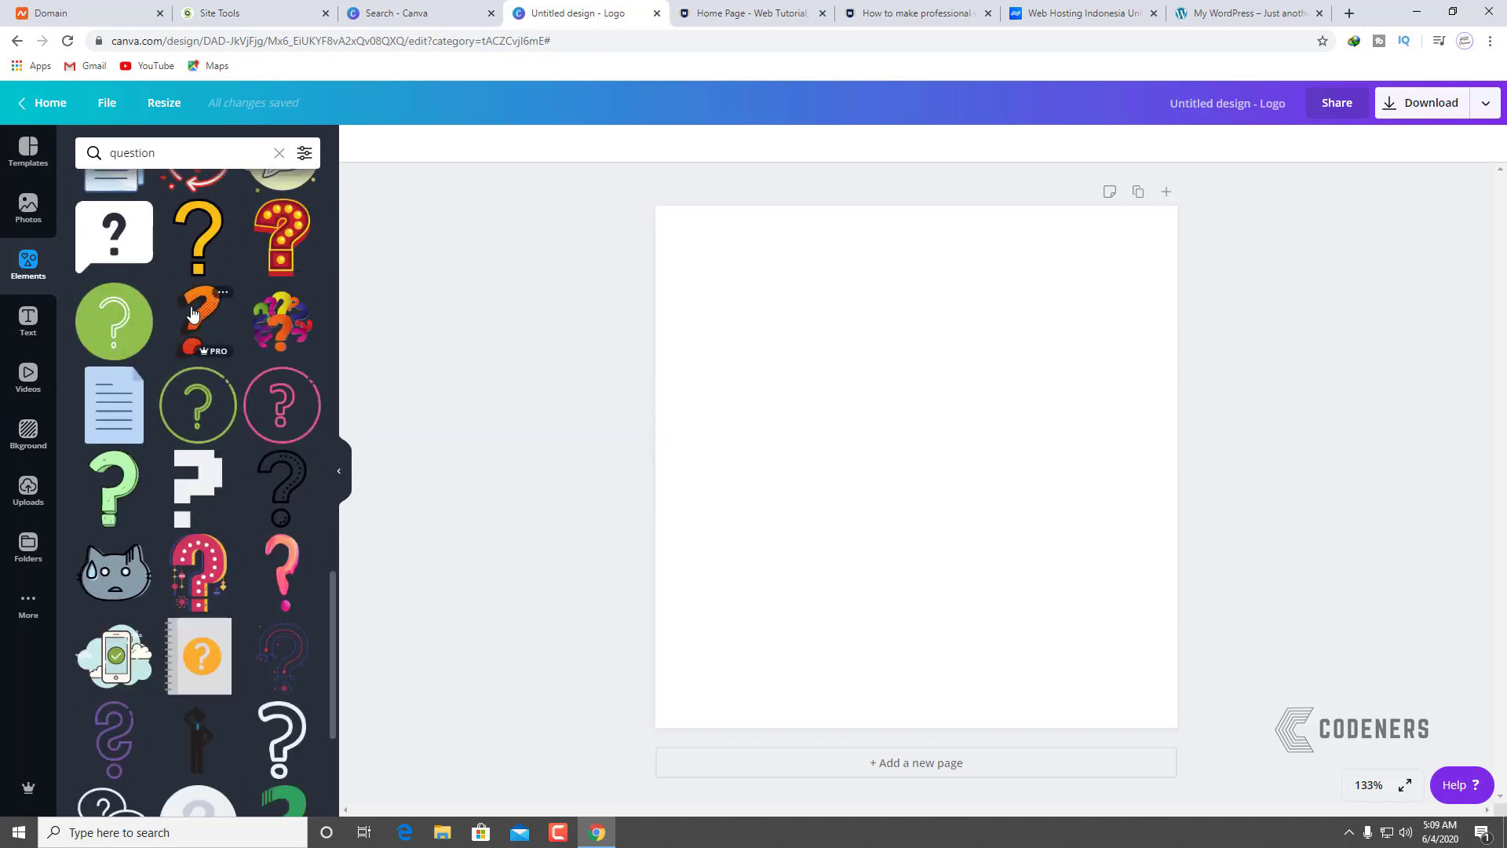
Step: Swap the orange question mark for the speech-bubble one, shrink it leftward, and clear the search
drag(197, 318, 699, 354)
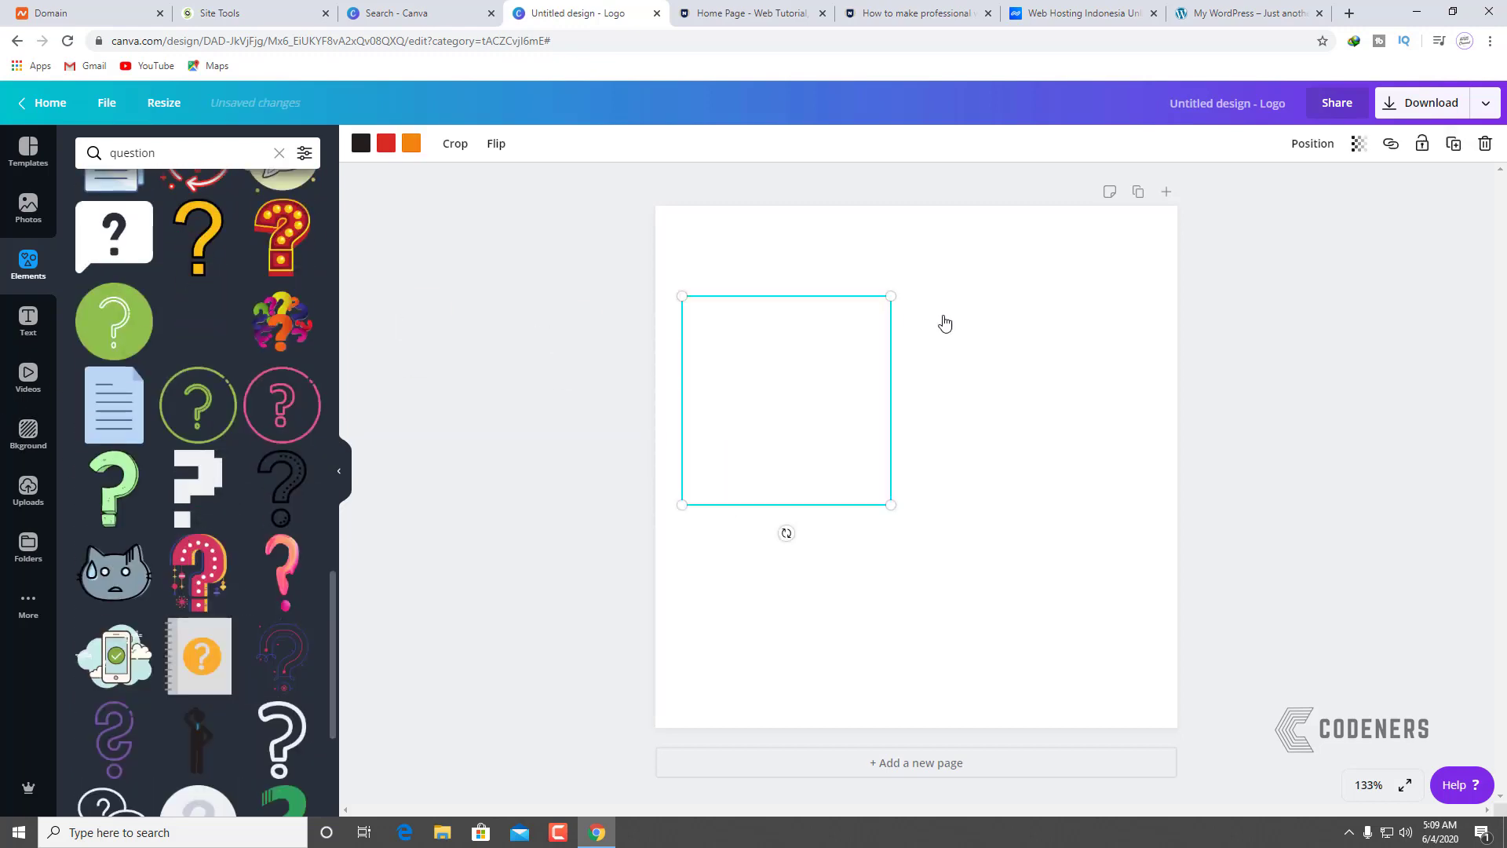
scroll(228, 479, down, 7)
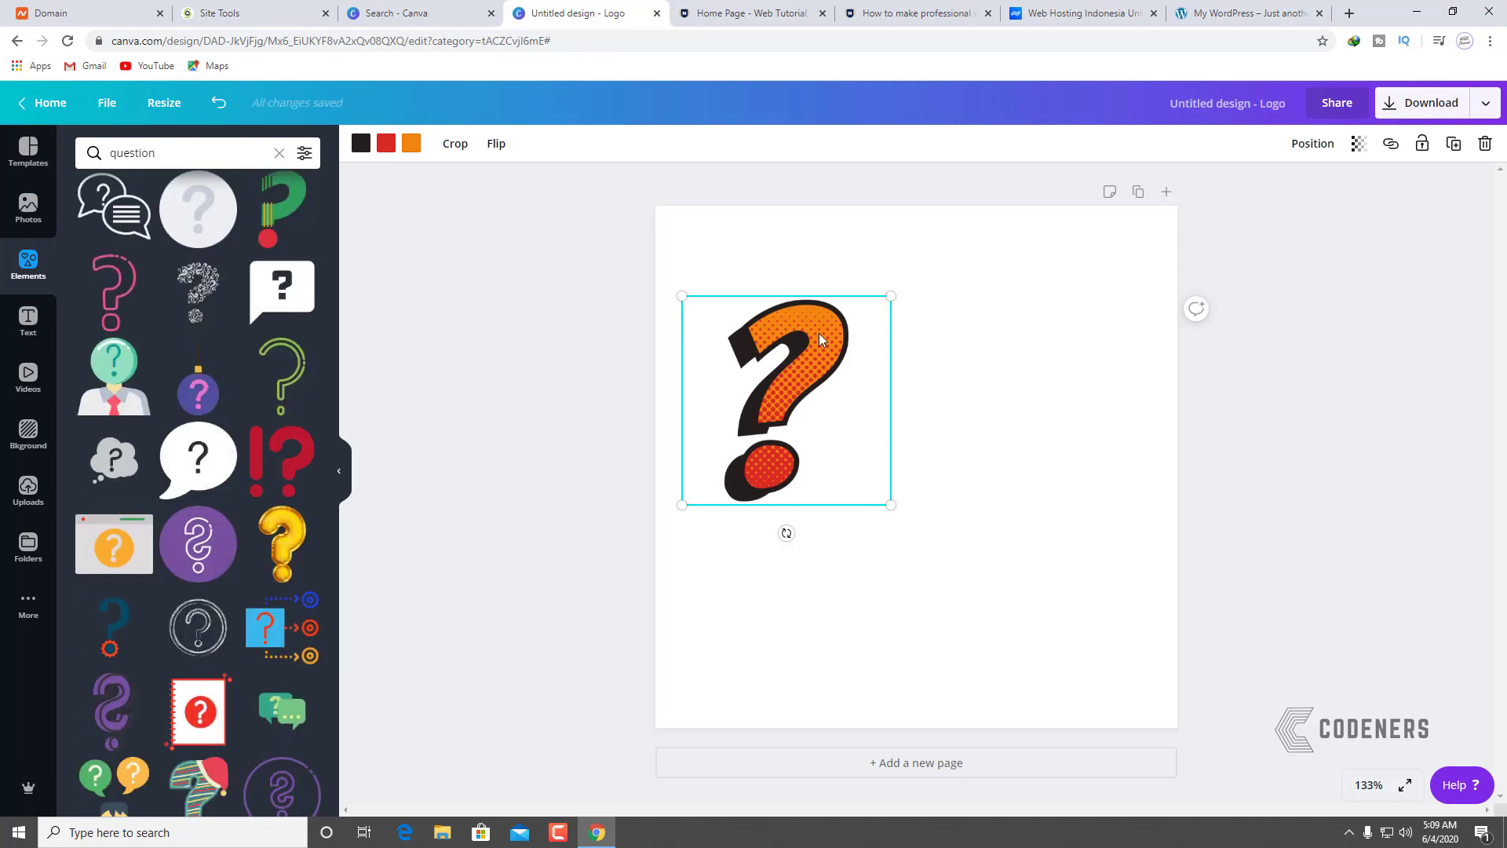
key(Delete)
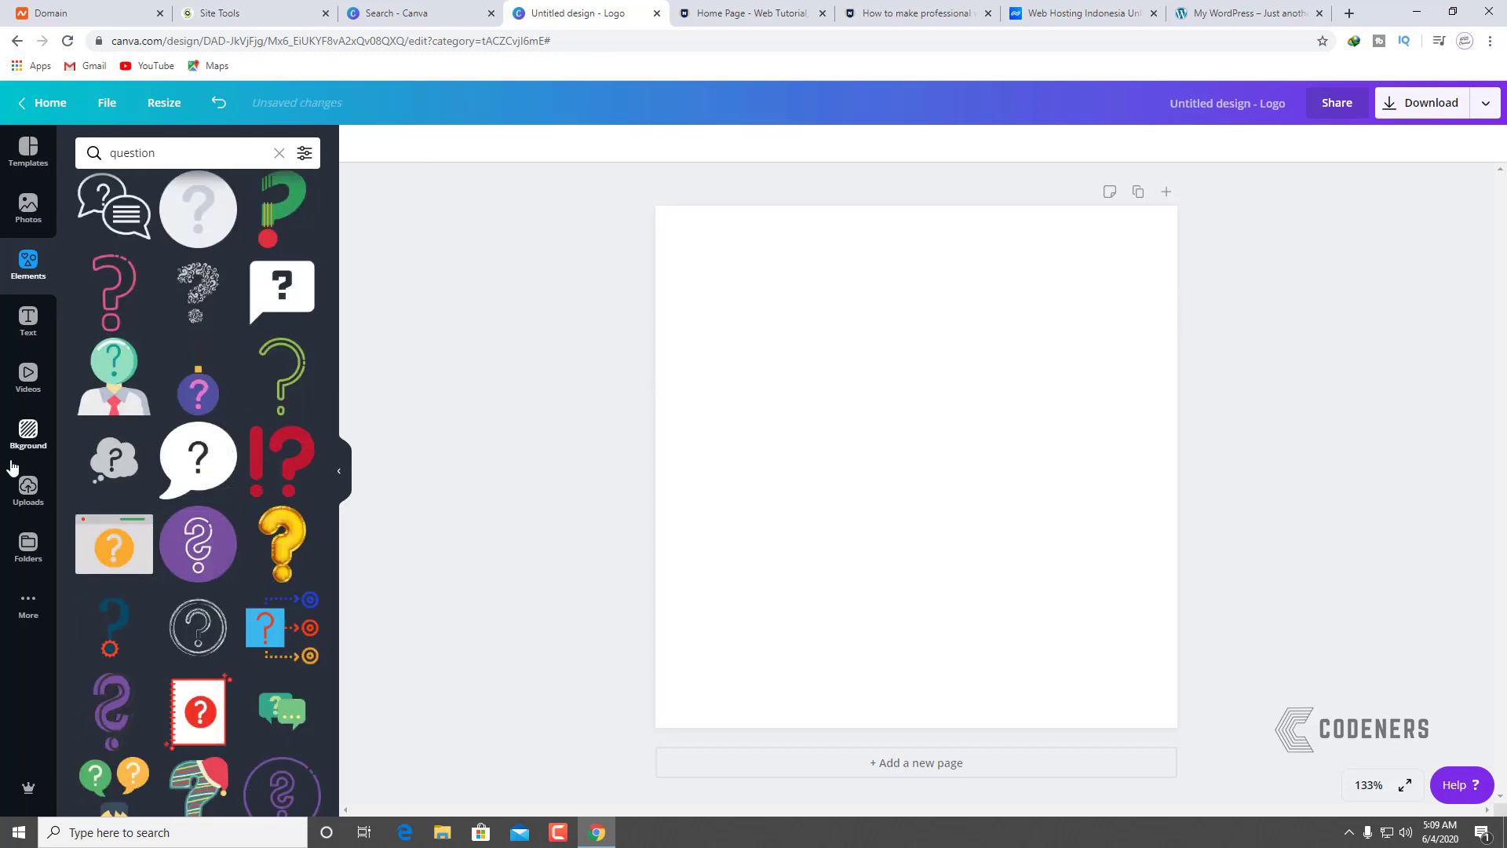
scroll(193, 484, down, 1)
scroll(196, 479, down, 8)
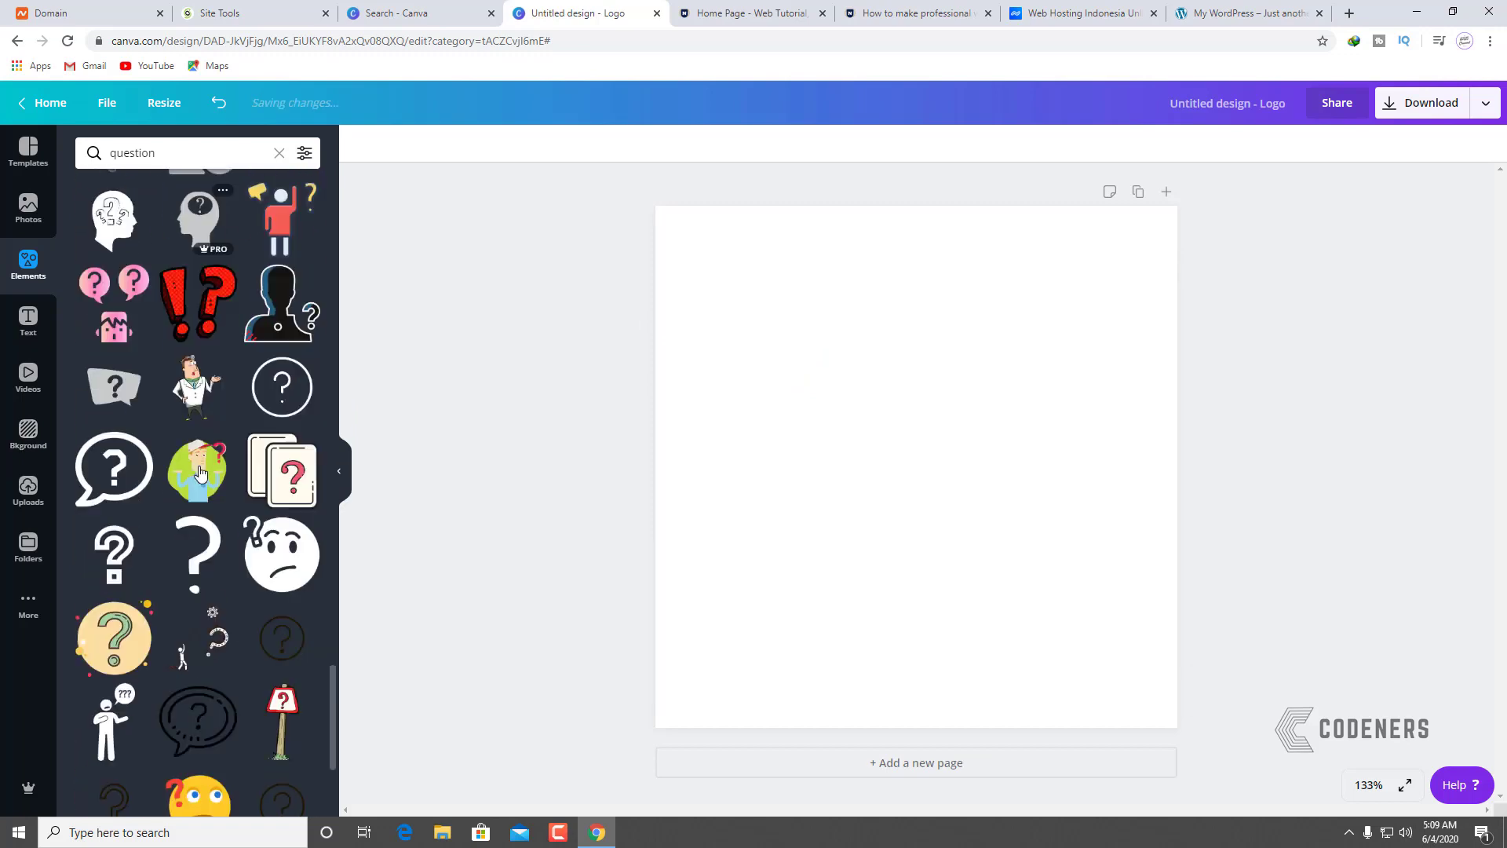
scroll(201, 471, up, 2)
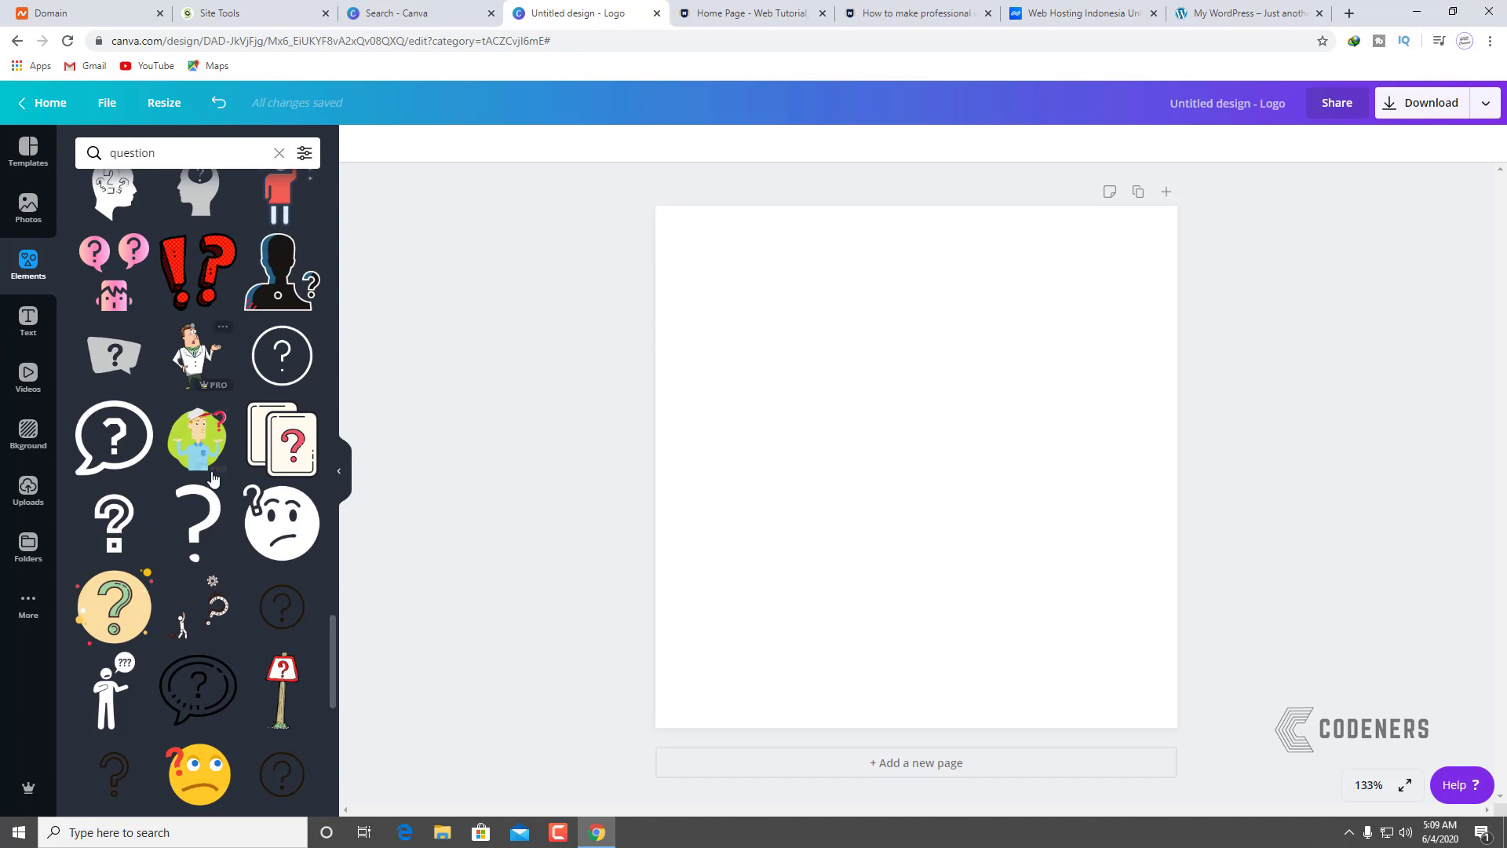
scroll(209, 468, down, 10)
scroll(128, 433, up, 4)
drag(128, 434, 754, 405)
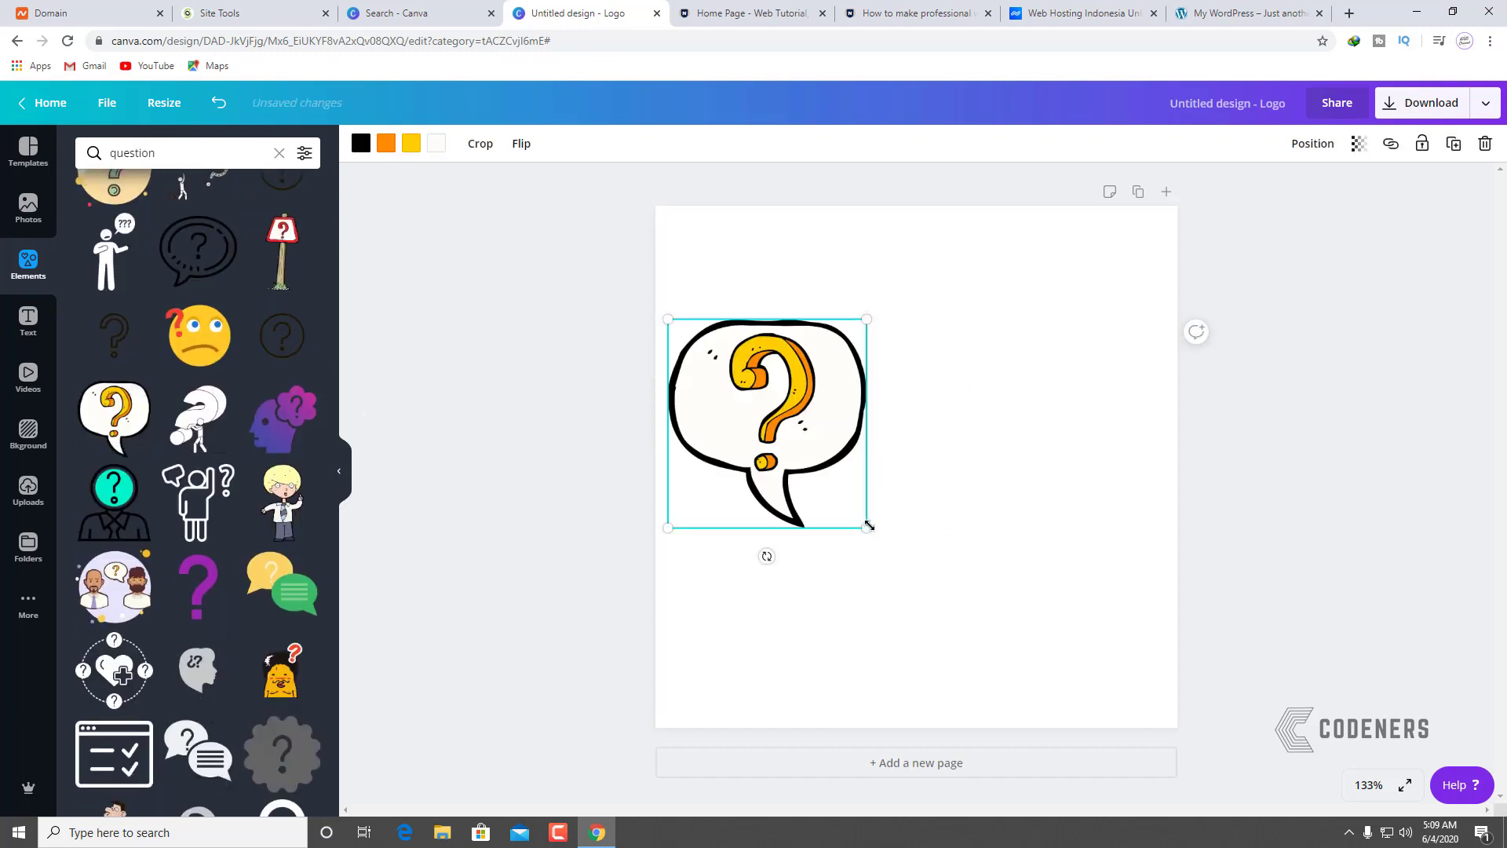
drag(869, 525, 781, 435)
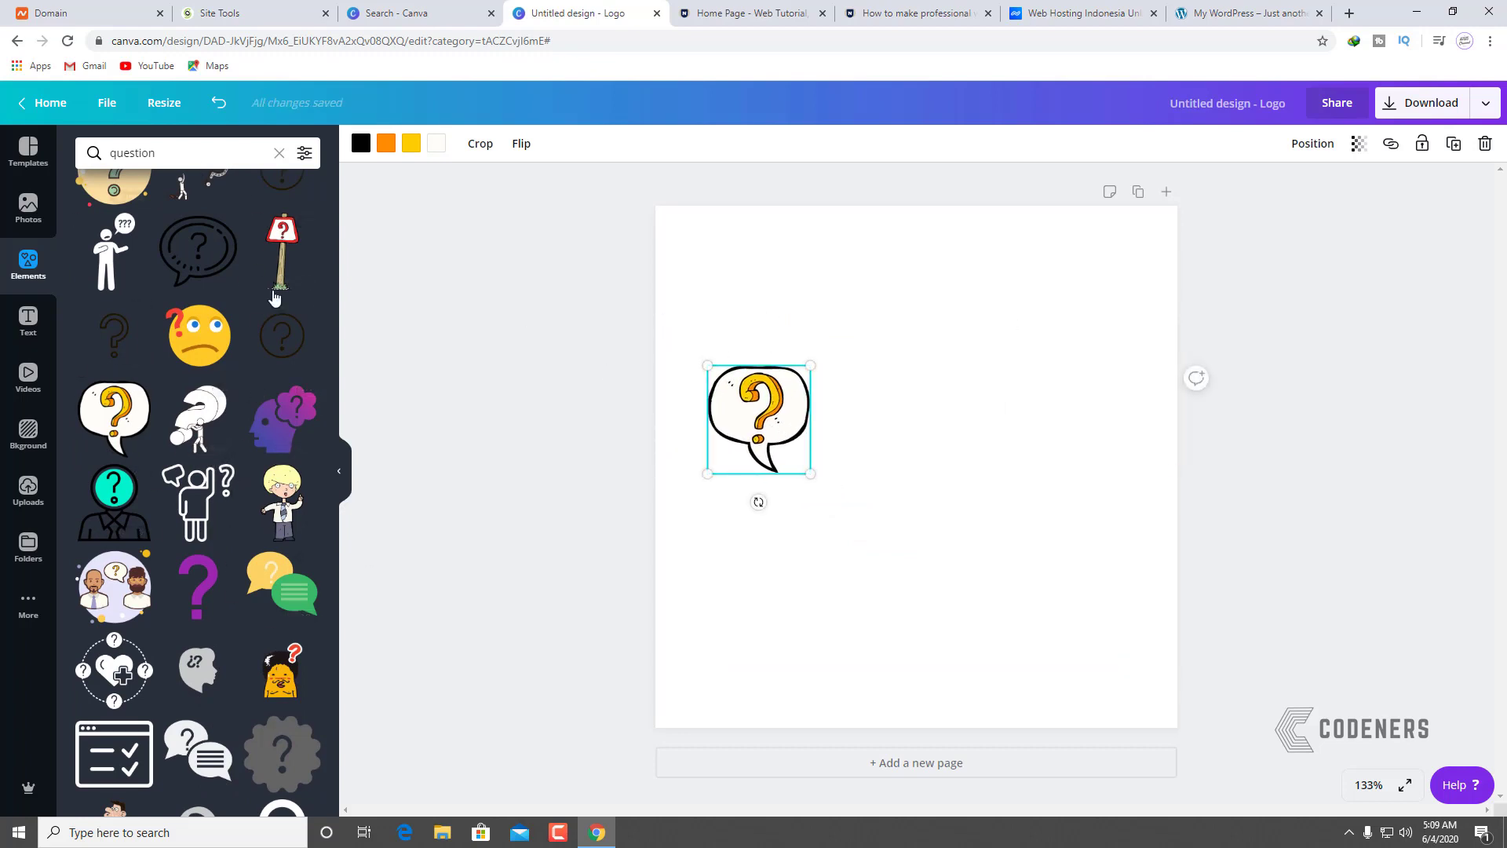
click(279, 153)
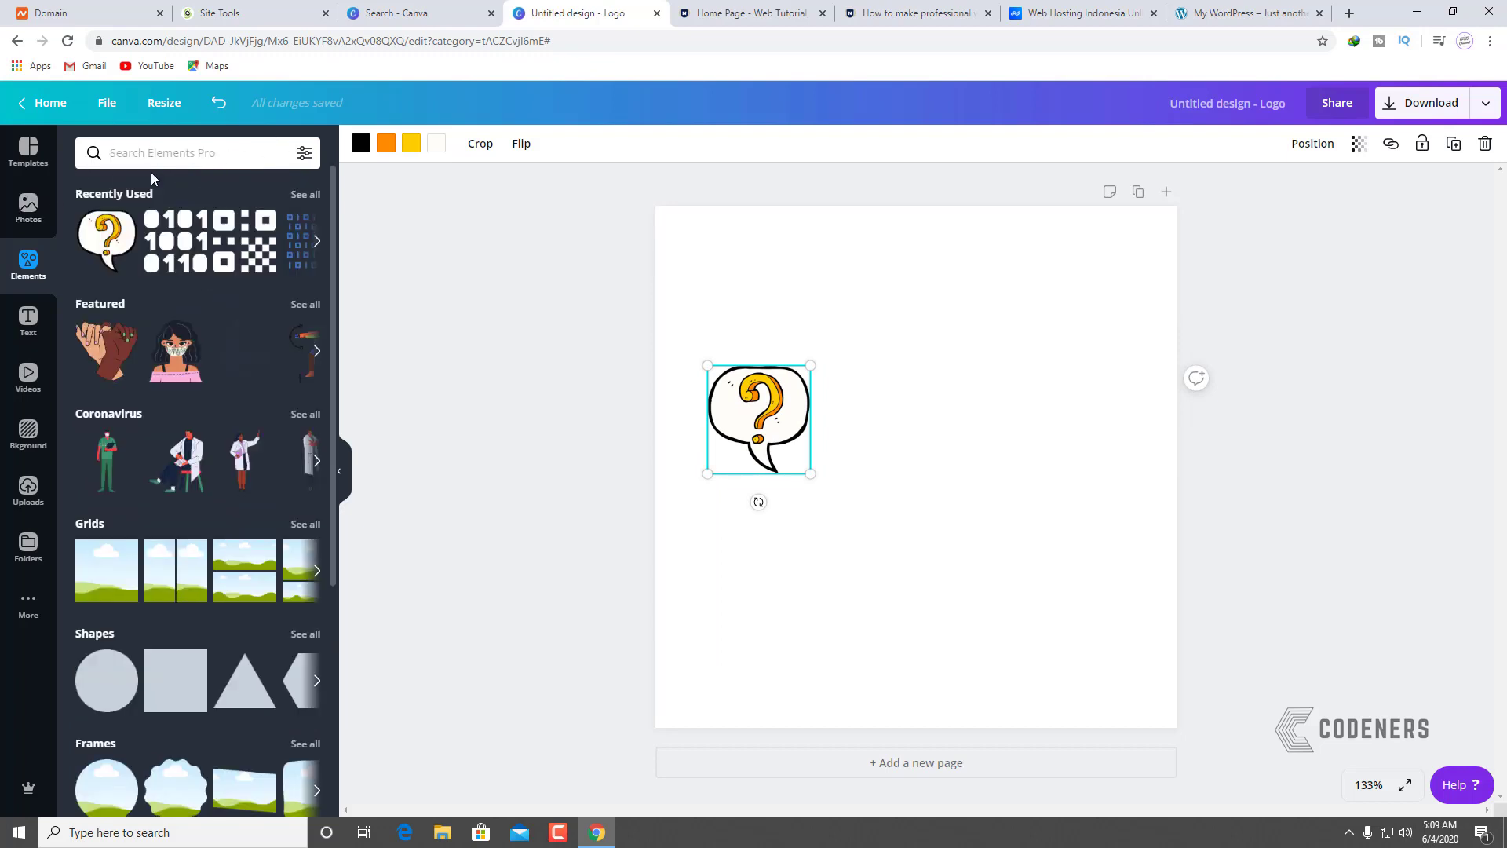
Step: Search Elements for 'fashion', scroll the results, and deselect the speech bubble
text(fashion)
key(Return)
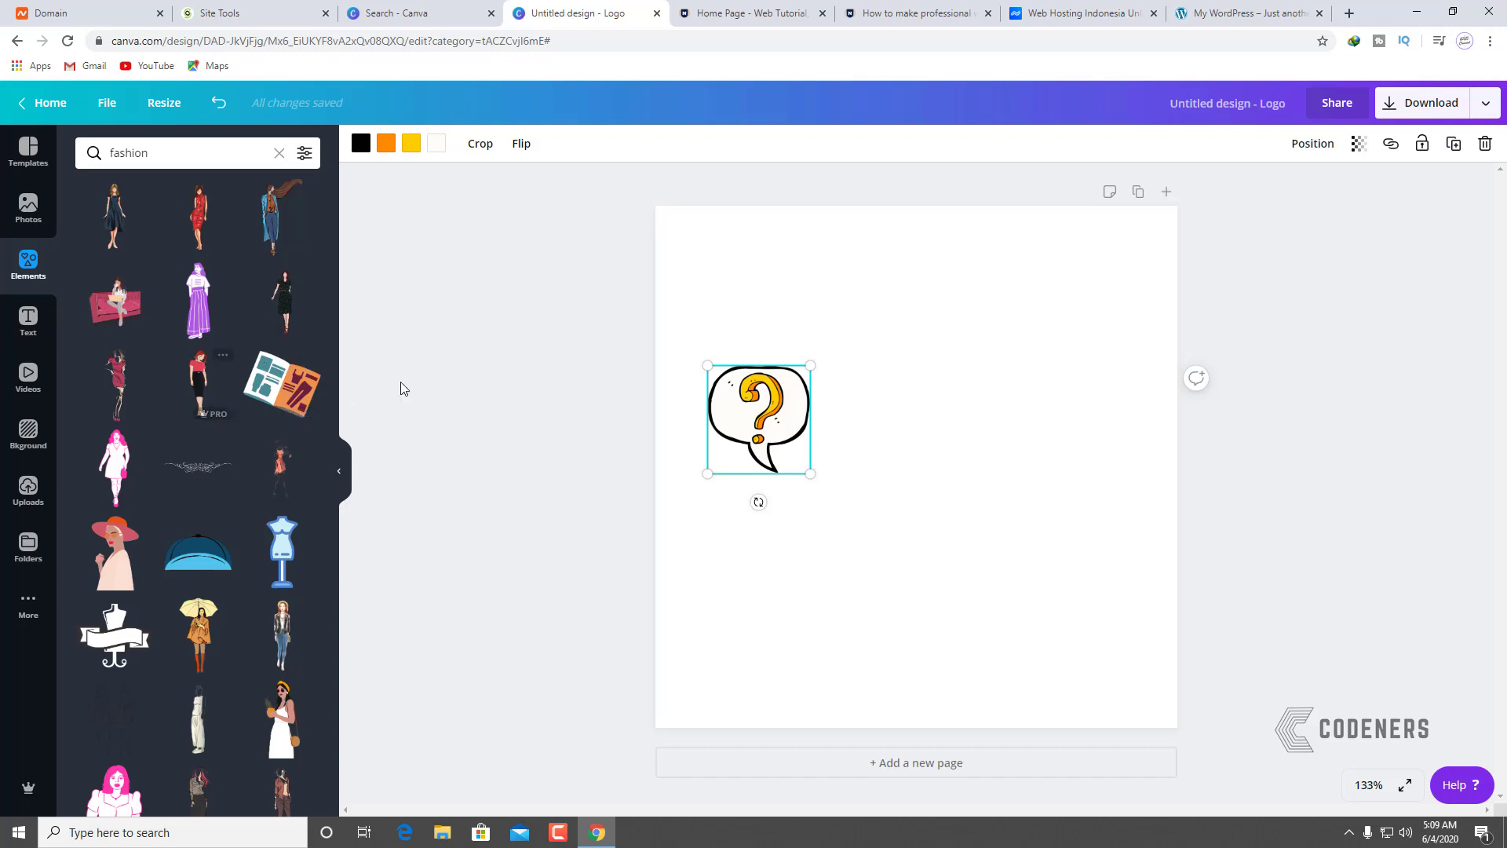
scroll(145, 517, down, 5)
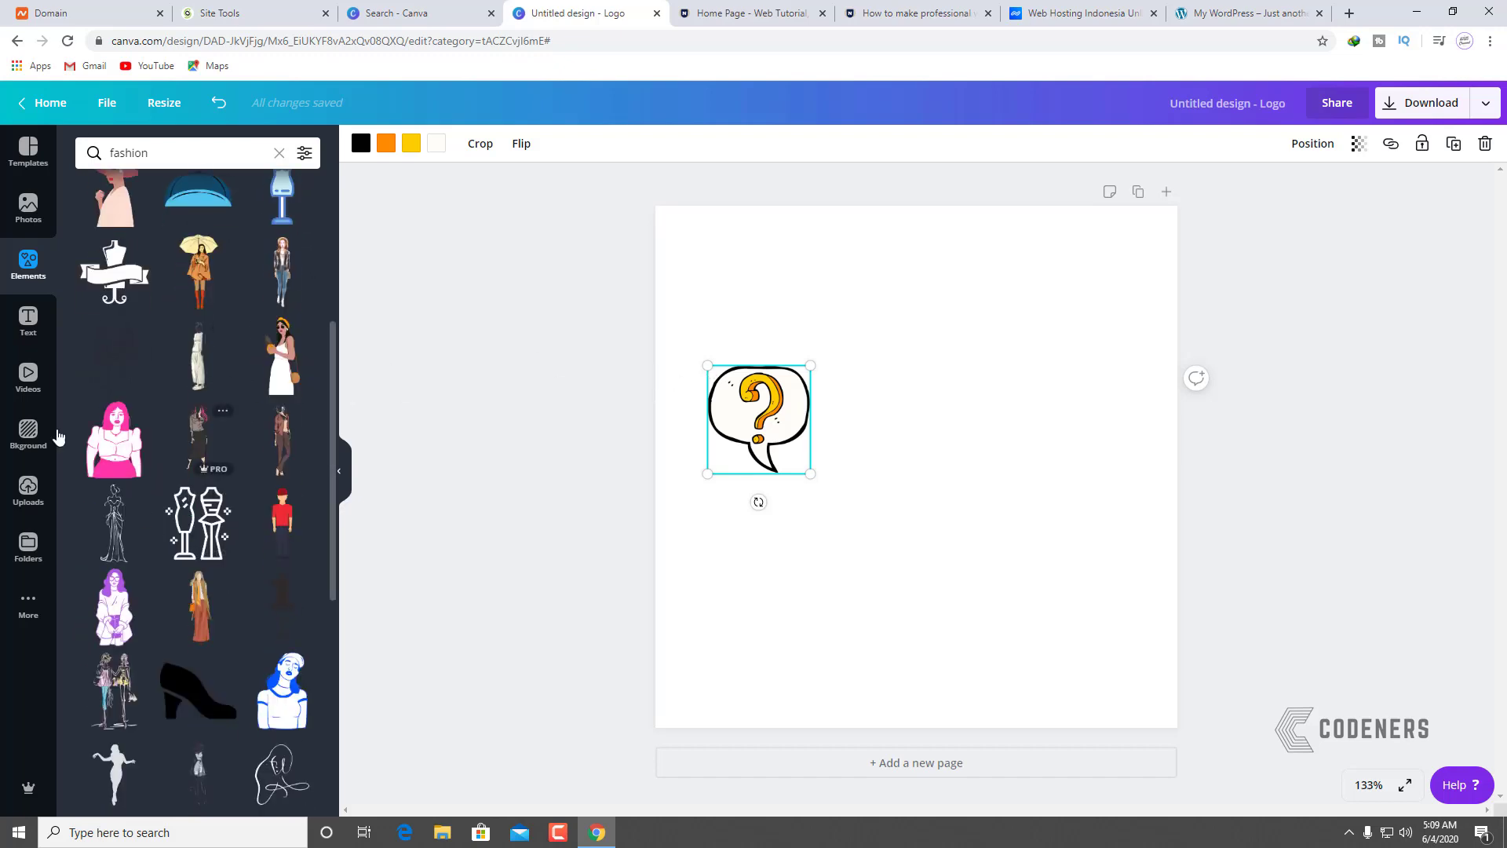
click(1040, 427)
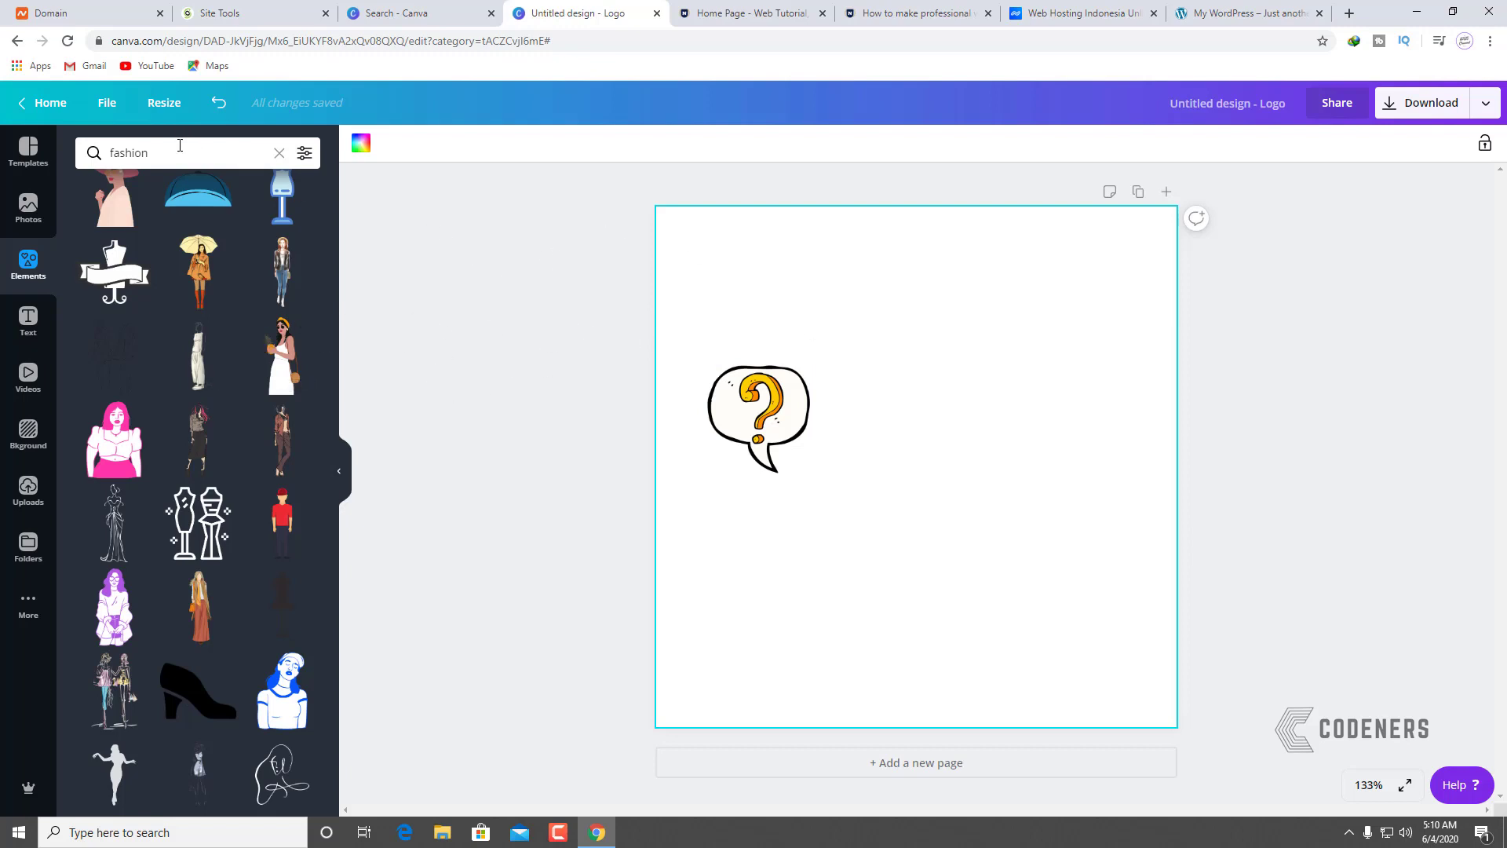
Step: Add the 'Cue the confetti' text pair from the Text panel onto the page
click(28, 320)
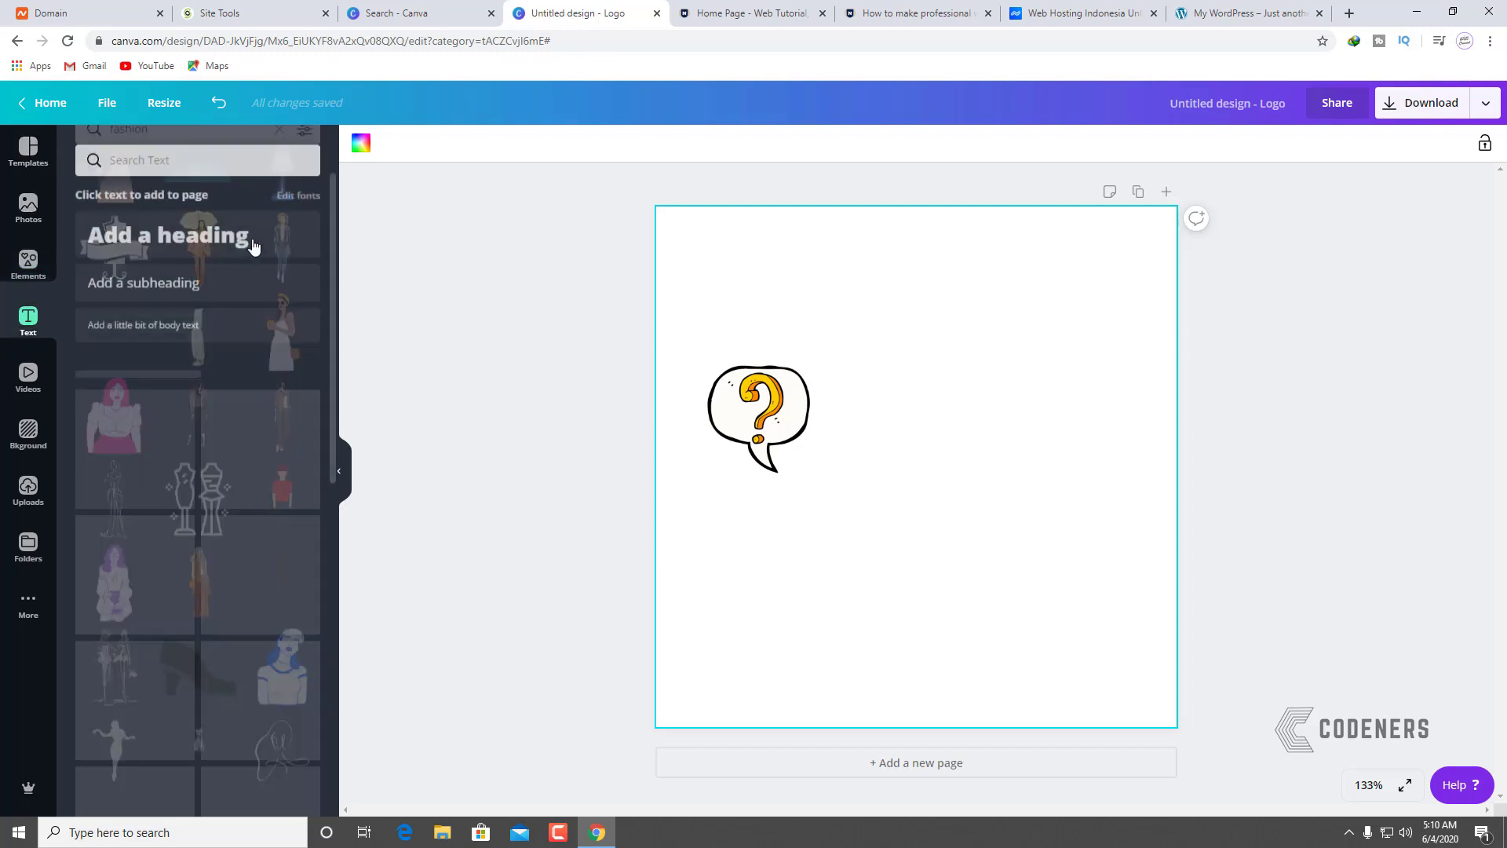
scroll(209, 528, down, 10)
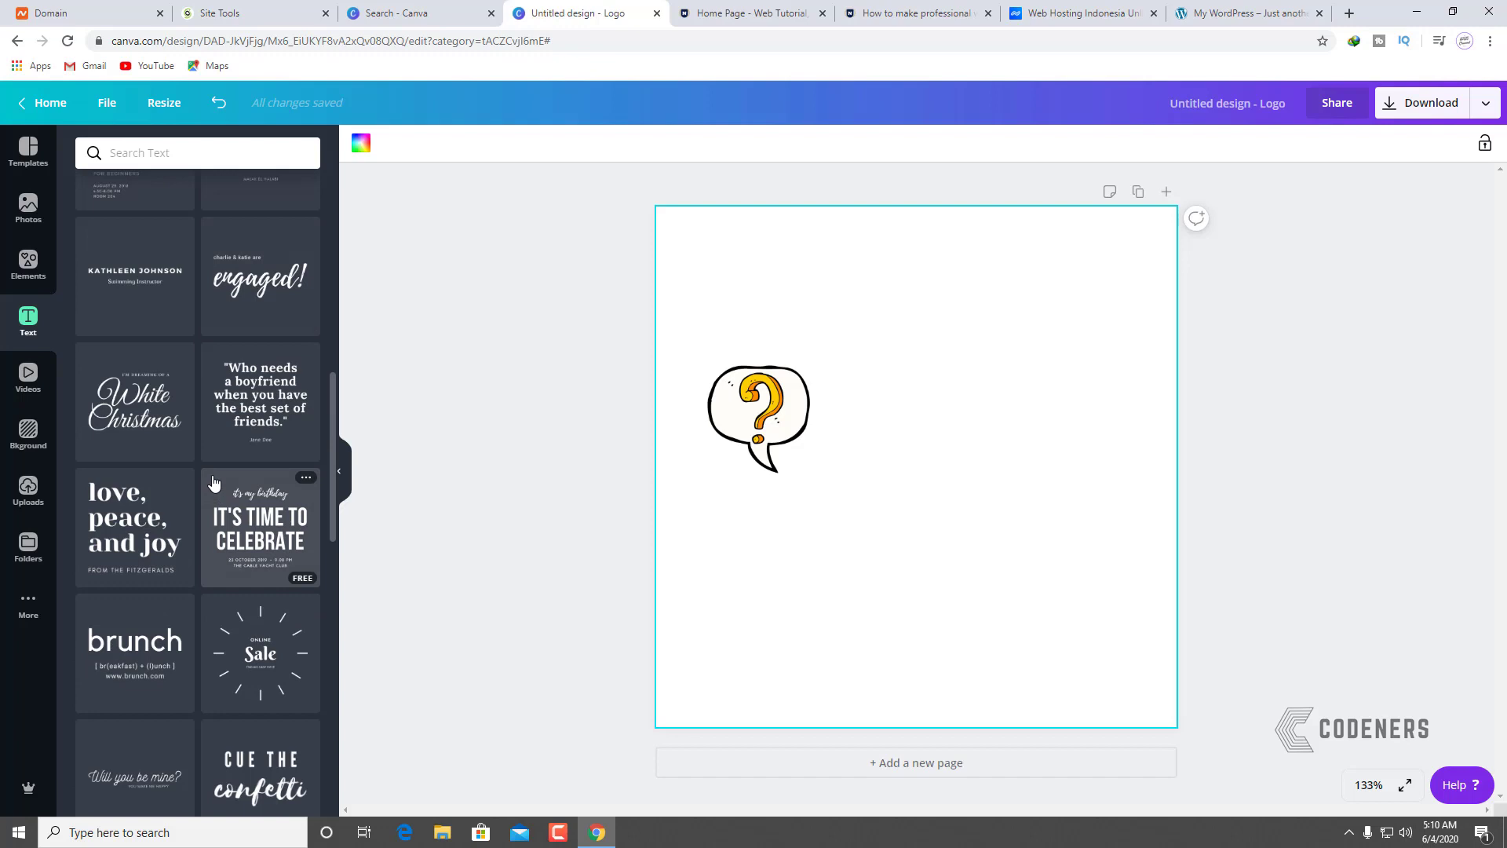
scroll(199, 480, down, 6)
scroll(196, 477, up, 3)
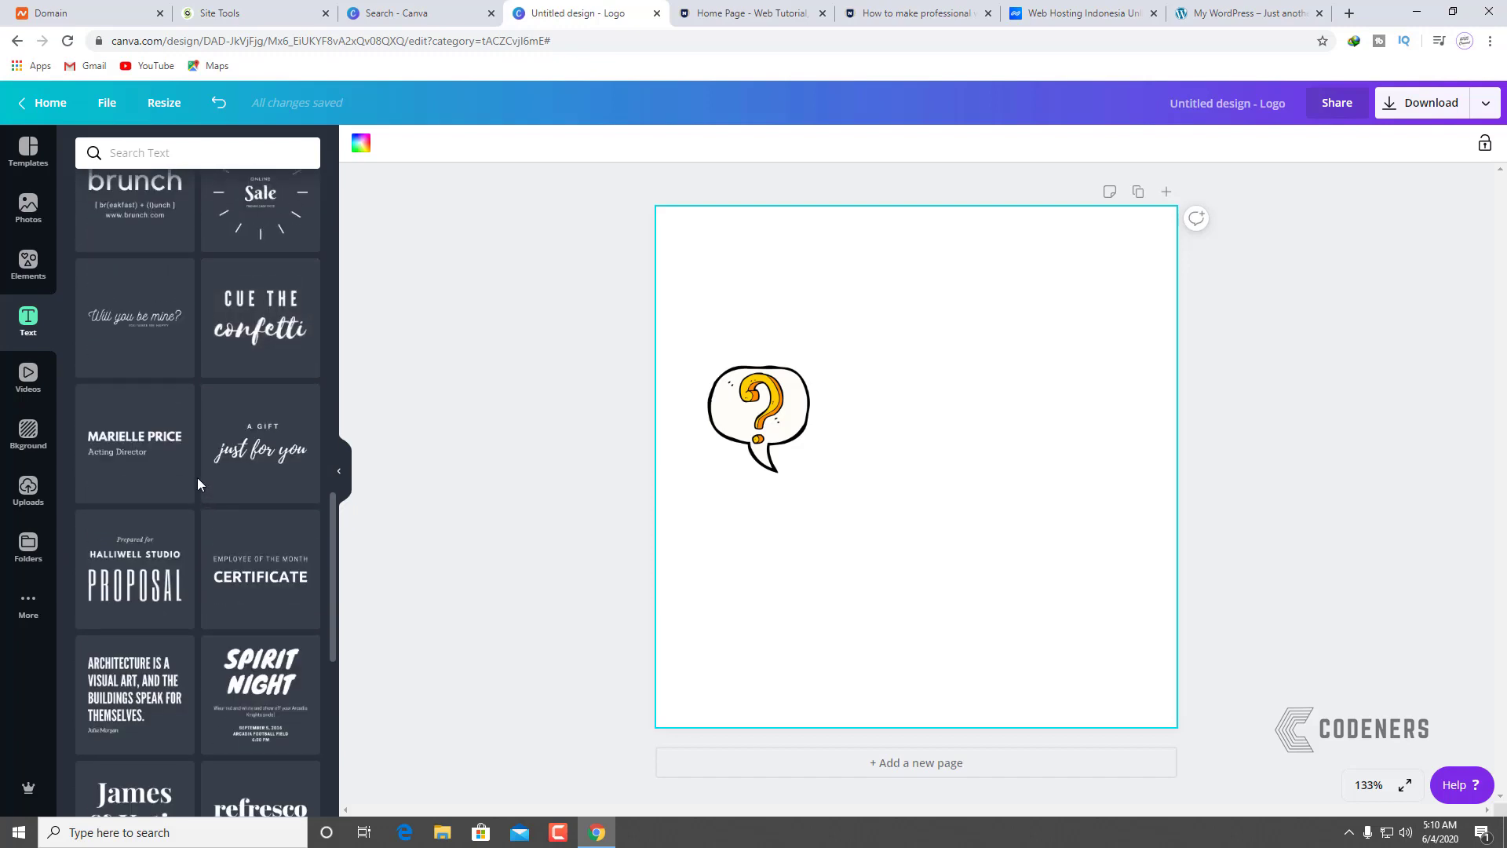
drag(252, 527, 855, 382)
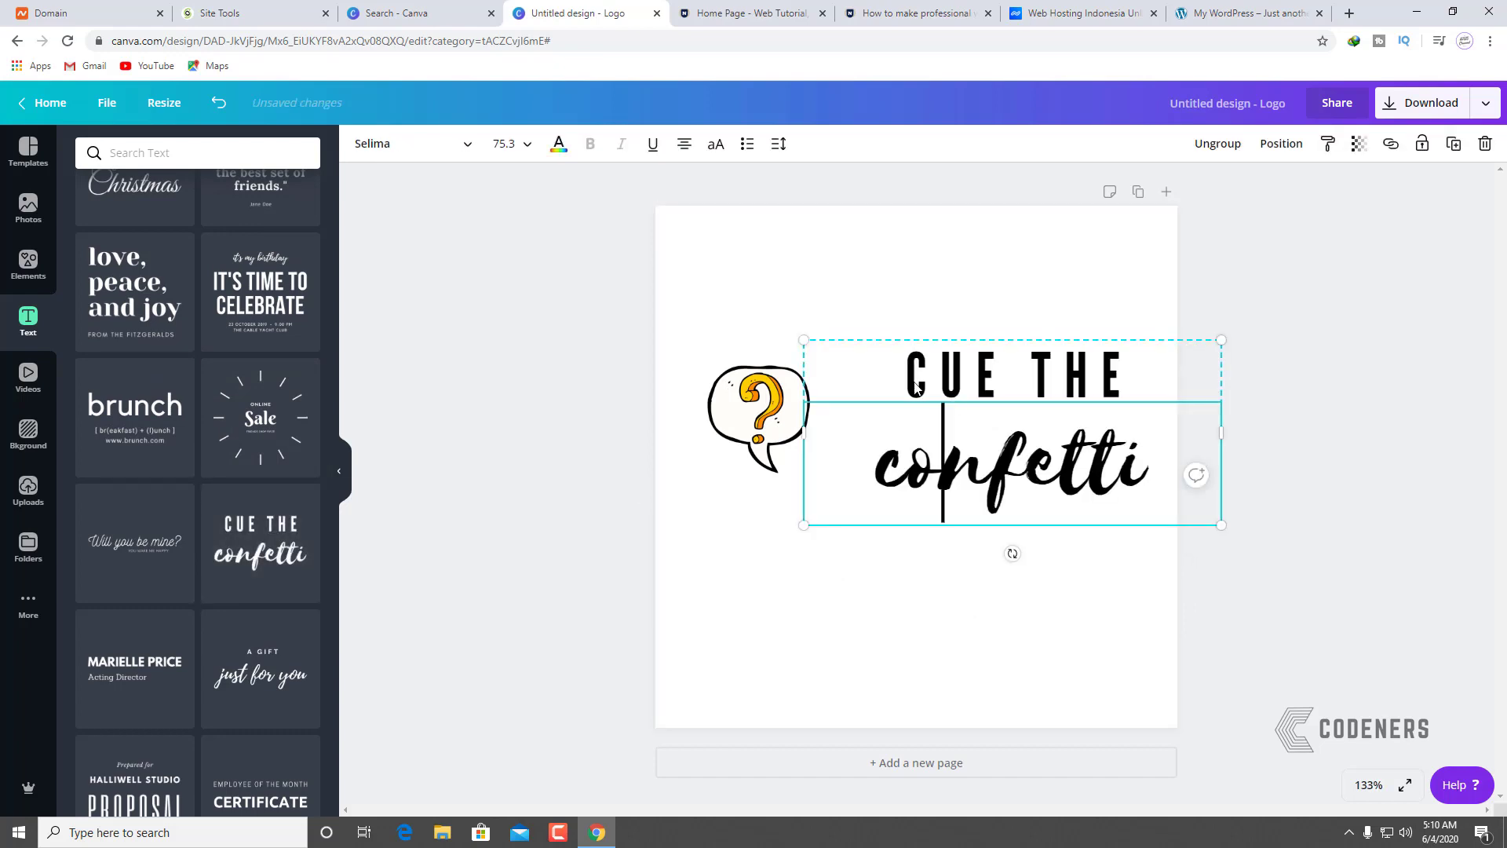
Step: Replace the 'CUE THE' line with 'TANYA'
click(907, 377)
double_click(1004, 376)
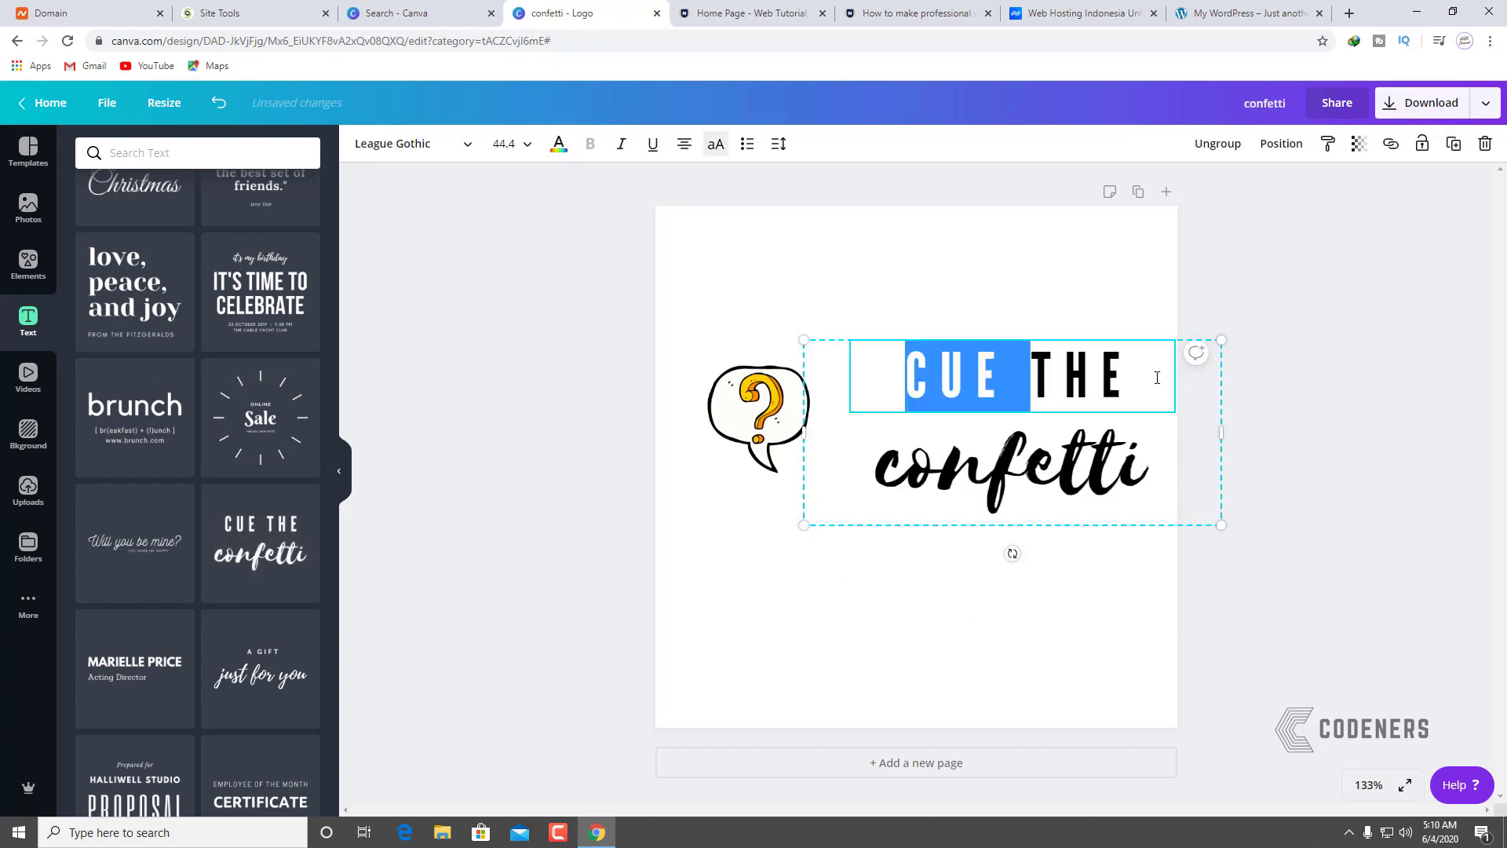
drag(1157, 378, 891, 370)
text(TAN)
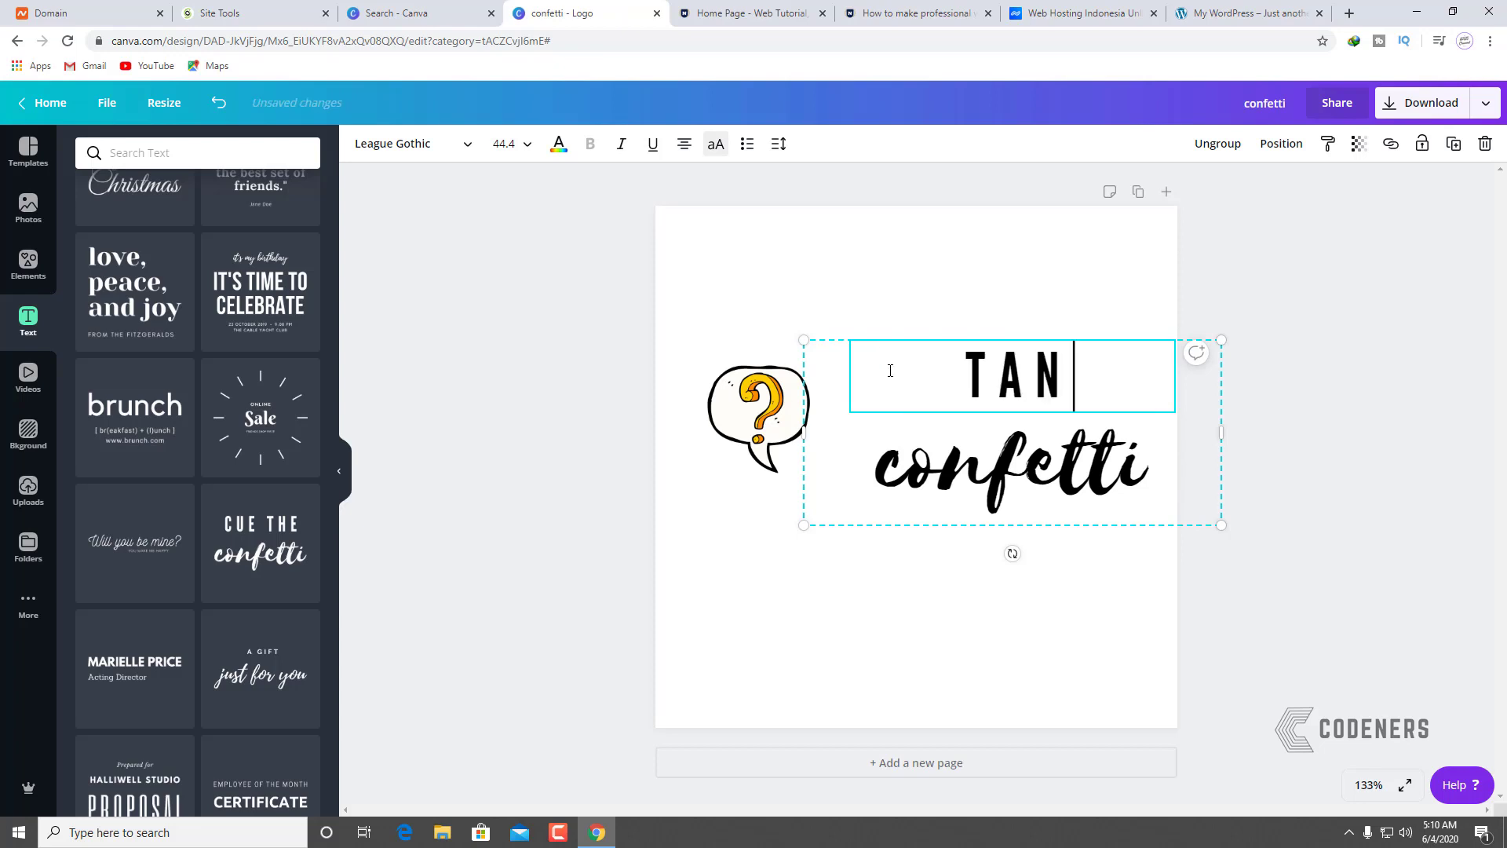
text(YA=)
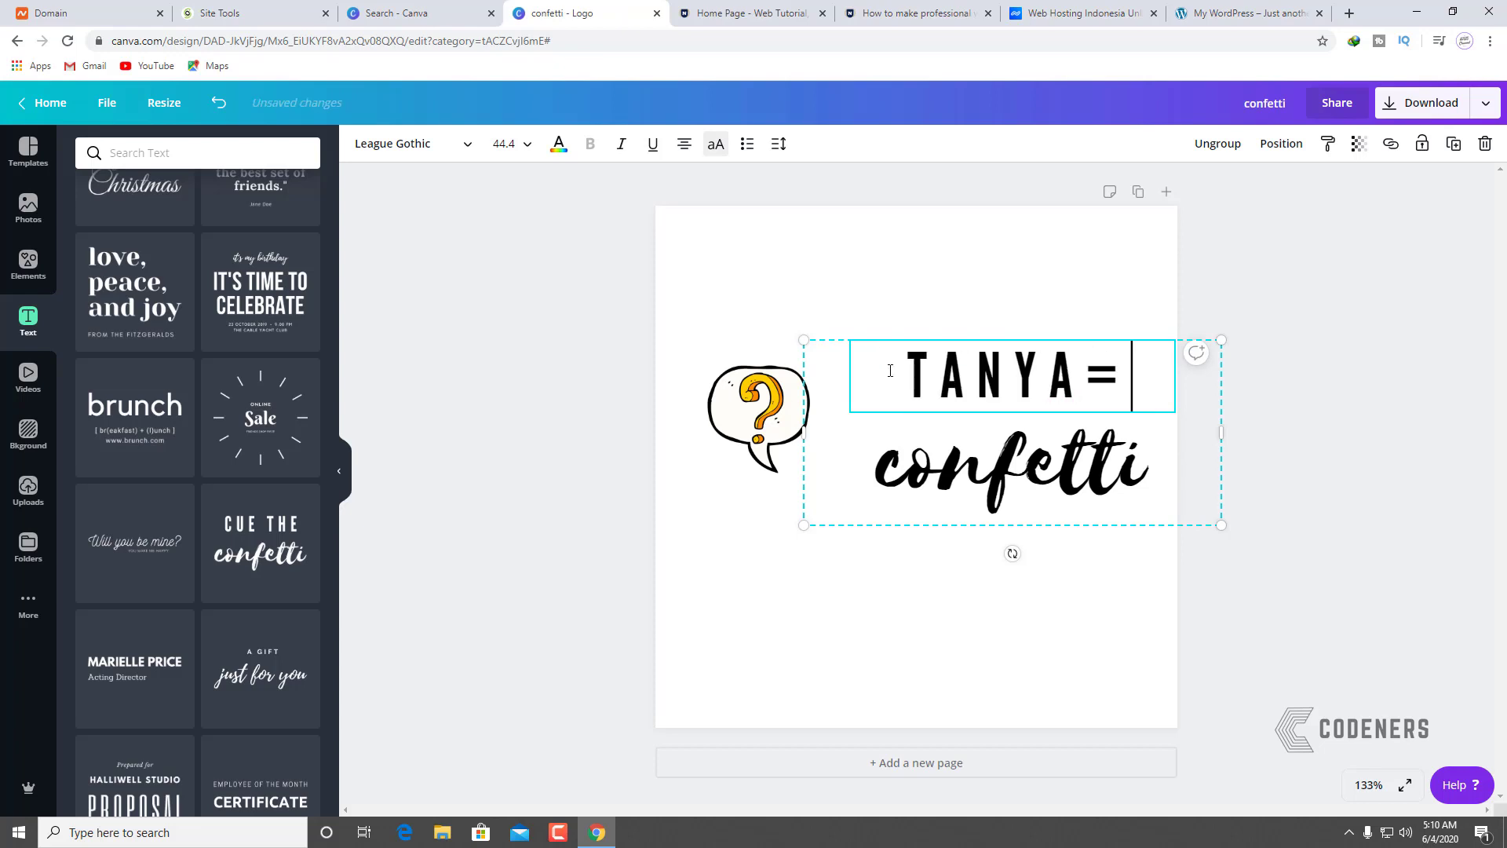
text(=)
key(BackSpace)
key(BackSpace)
key(BackSpace)
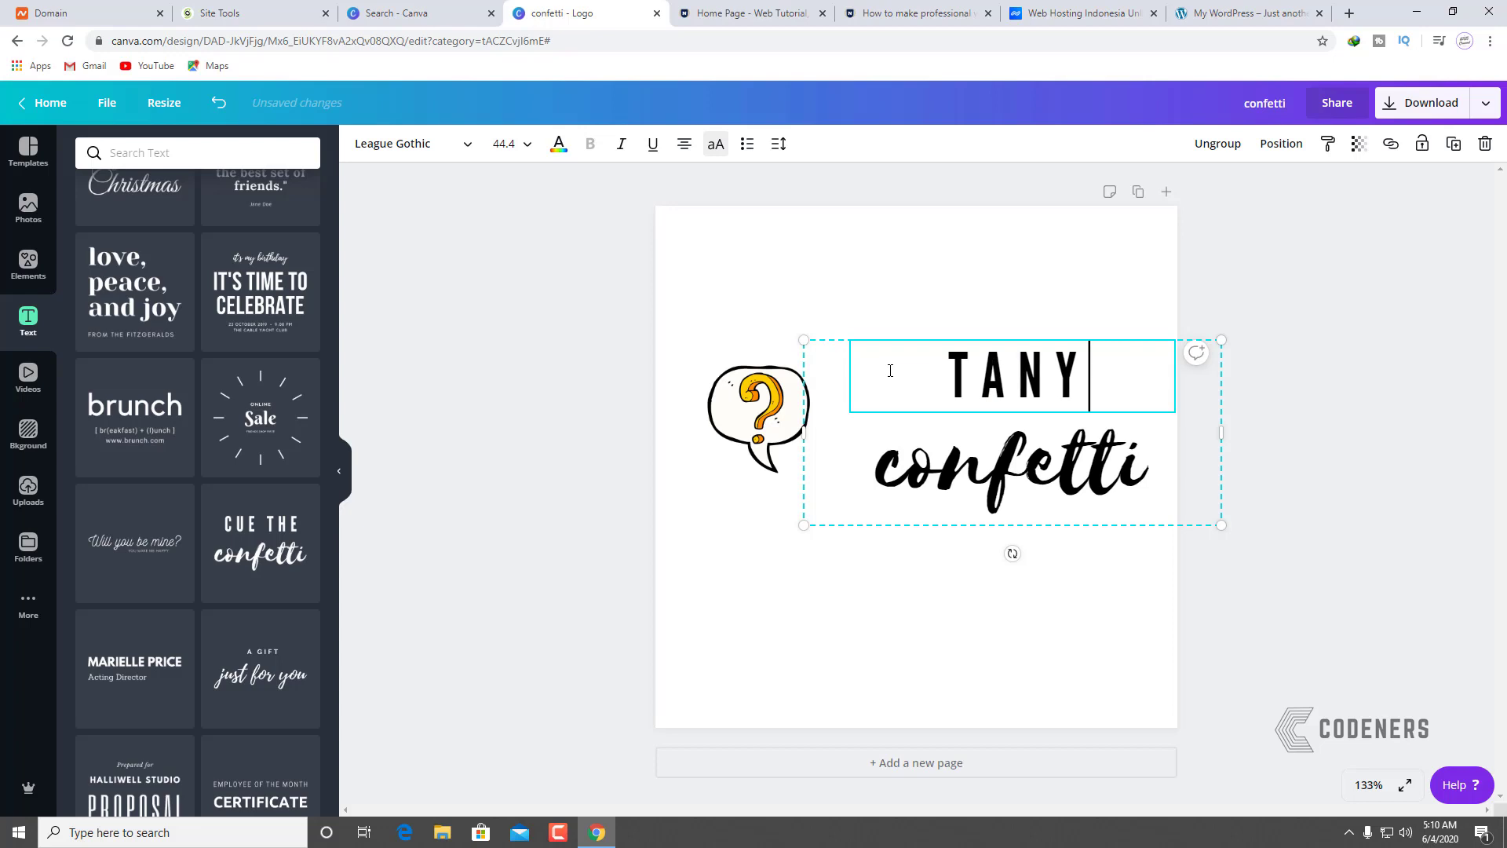
text(A)
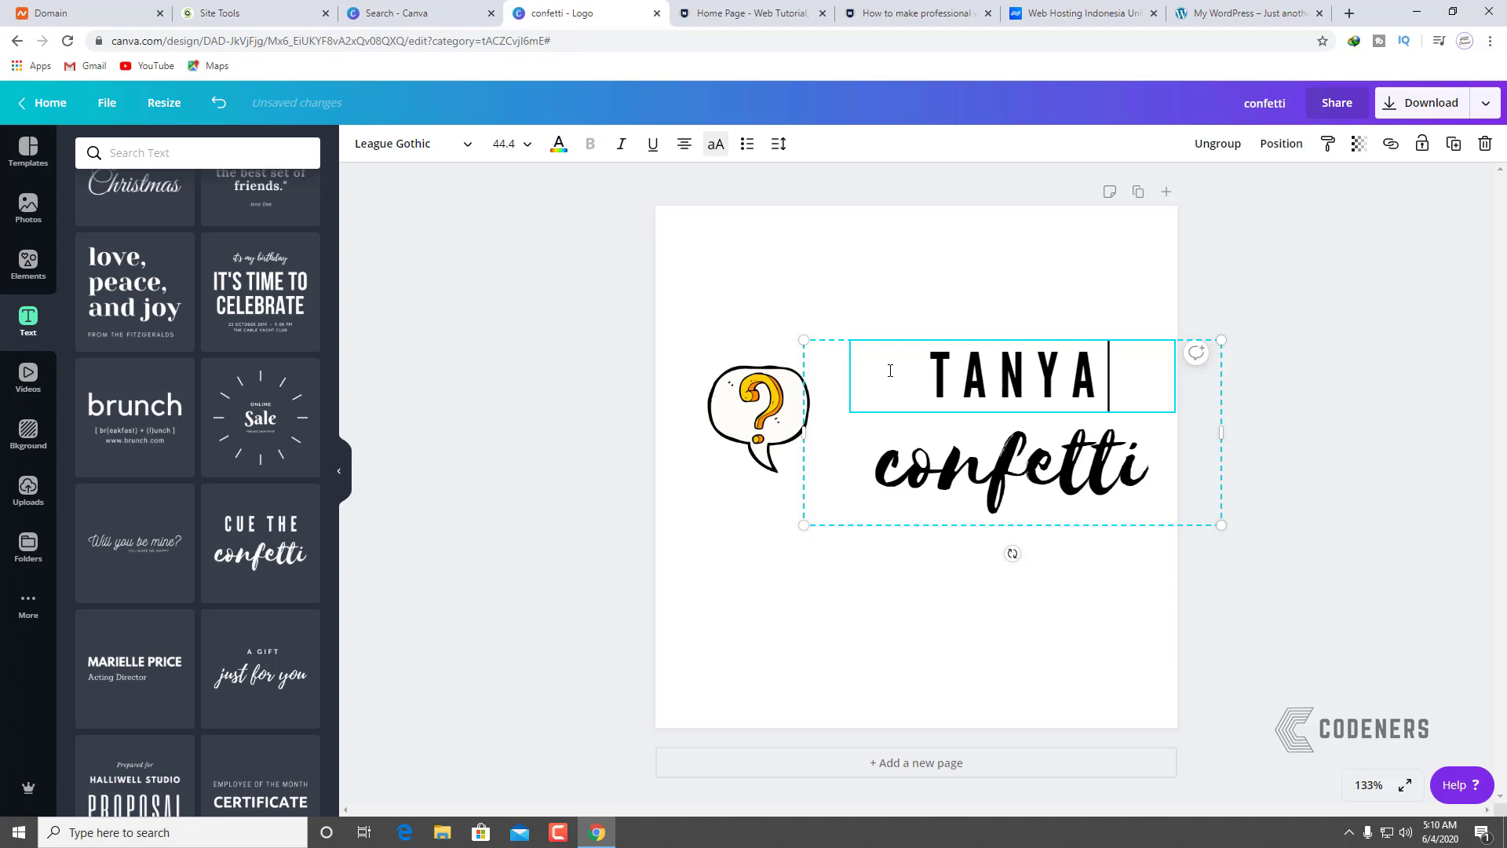
Step: Change 'confetti' to 'Tutorial' and left-align both text lines
click(1053, 495)
double_click(1119, 481)
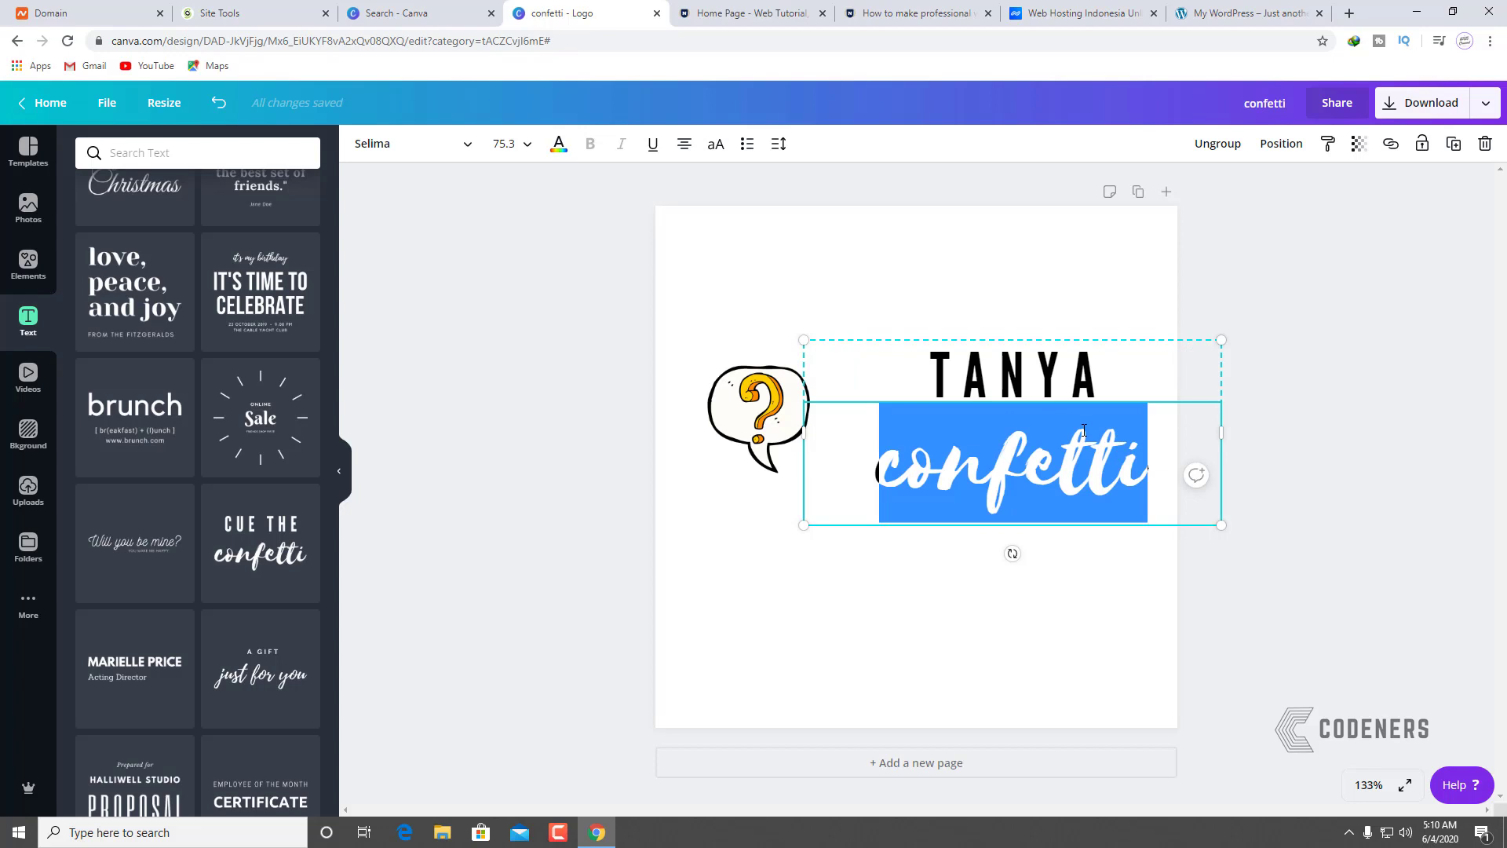
text(Tutorial)
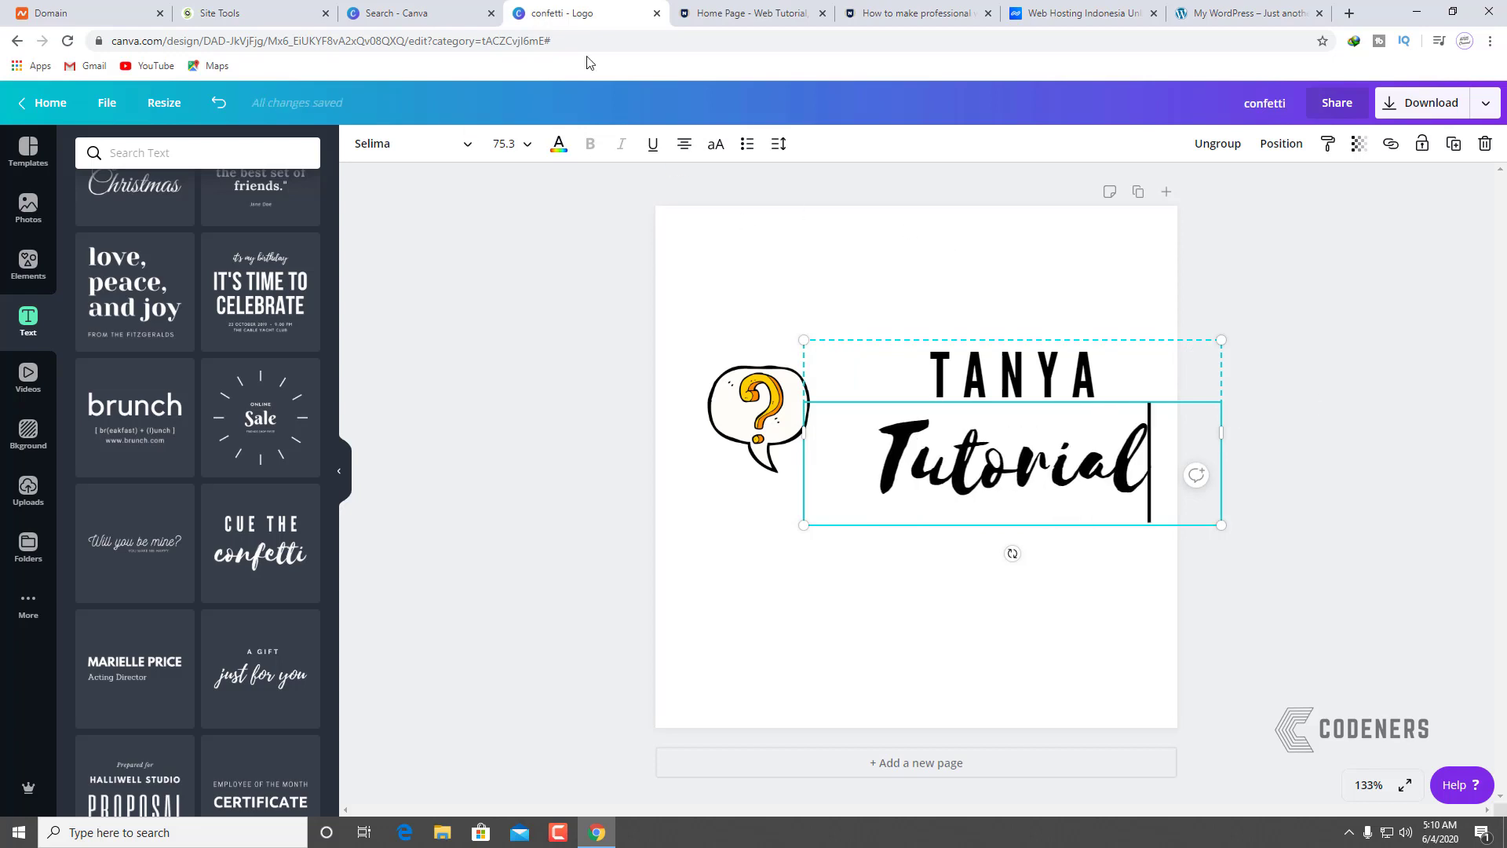
click(684, 143)
click(931, 371)
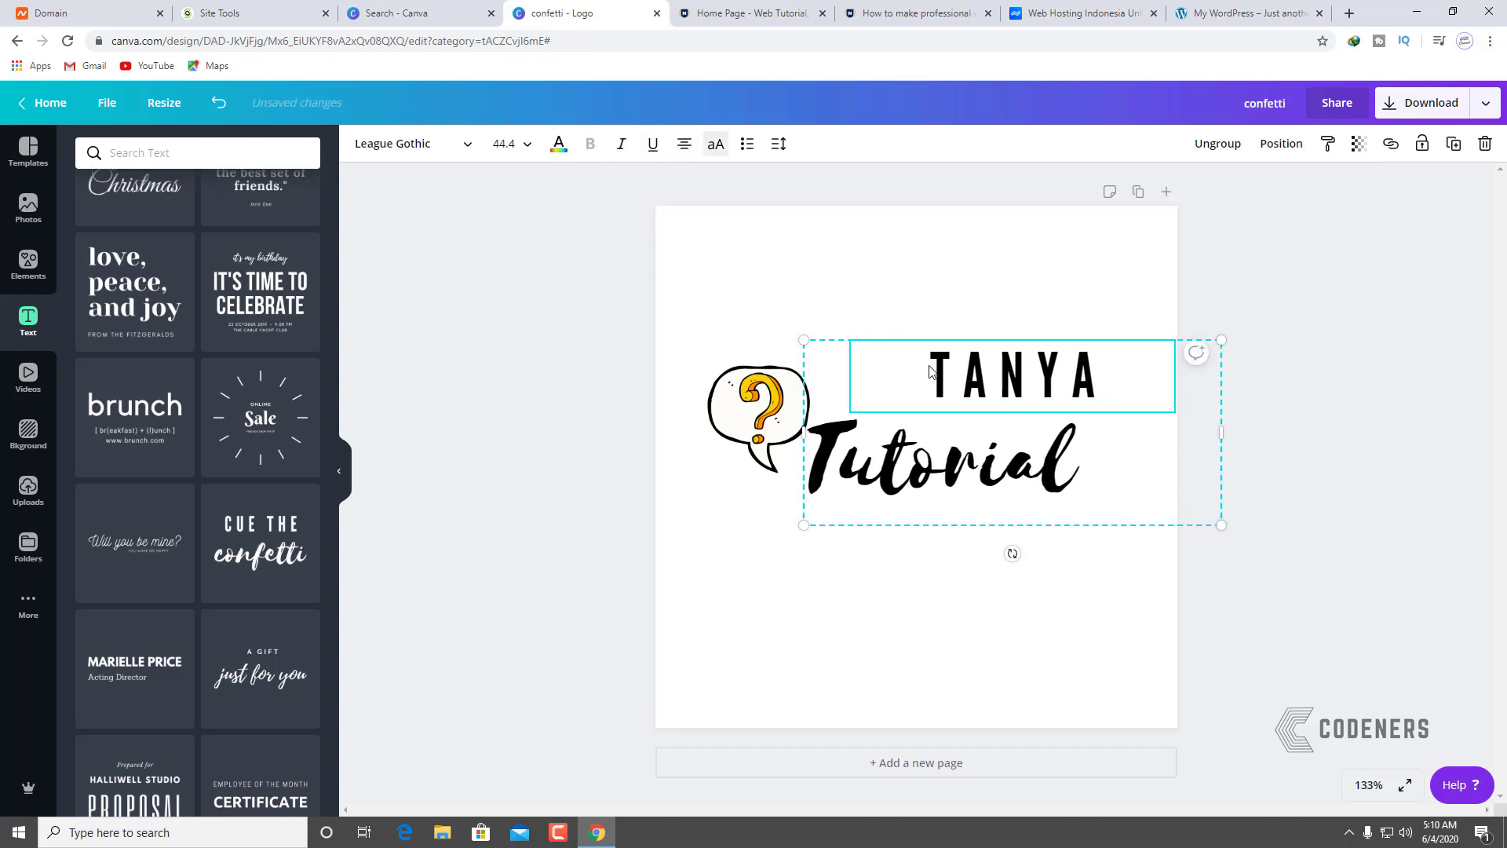
click(684, 144)
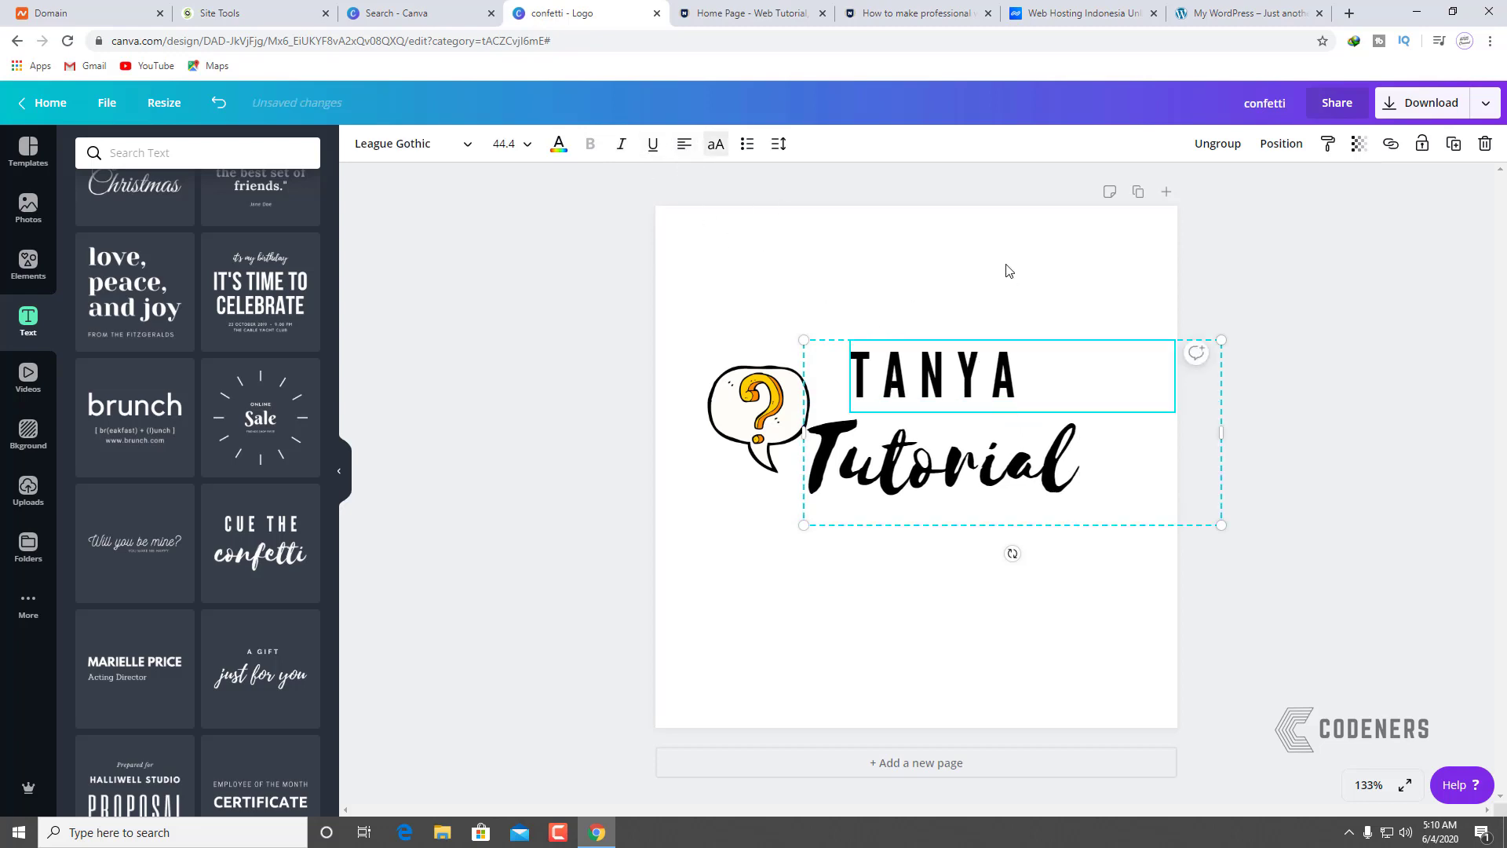
Step: Nudge the TANYA/Tutorial text pair slightly right and reselect TANYA
drag(907, 377, 936, 379)
right_click(934, 378)
click(1021, 291)
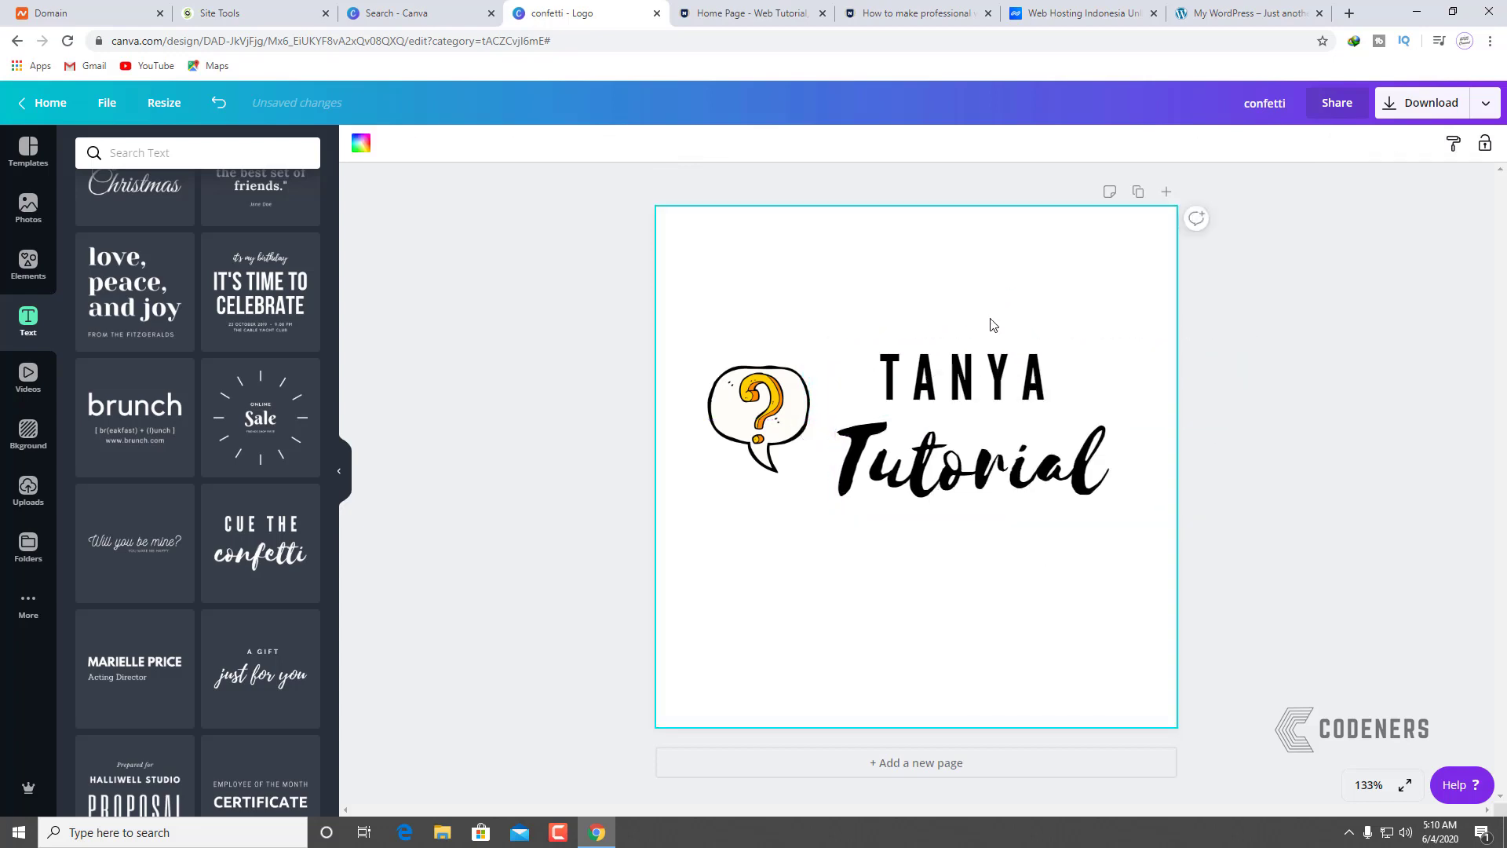
click(952, 373)
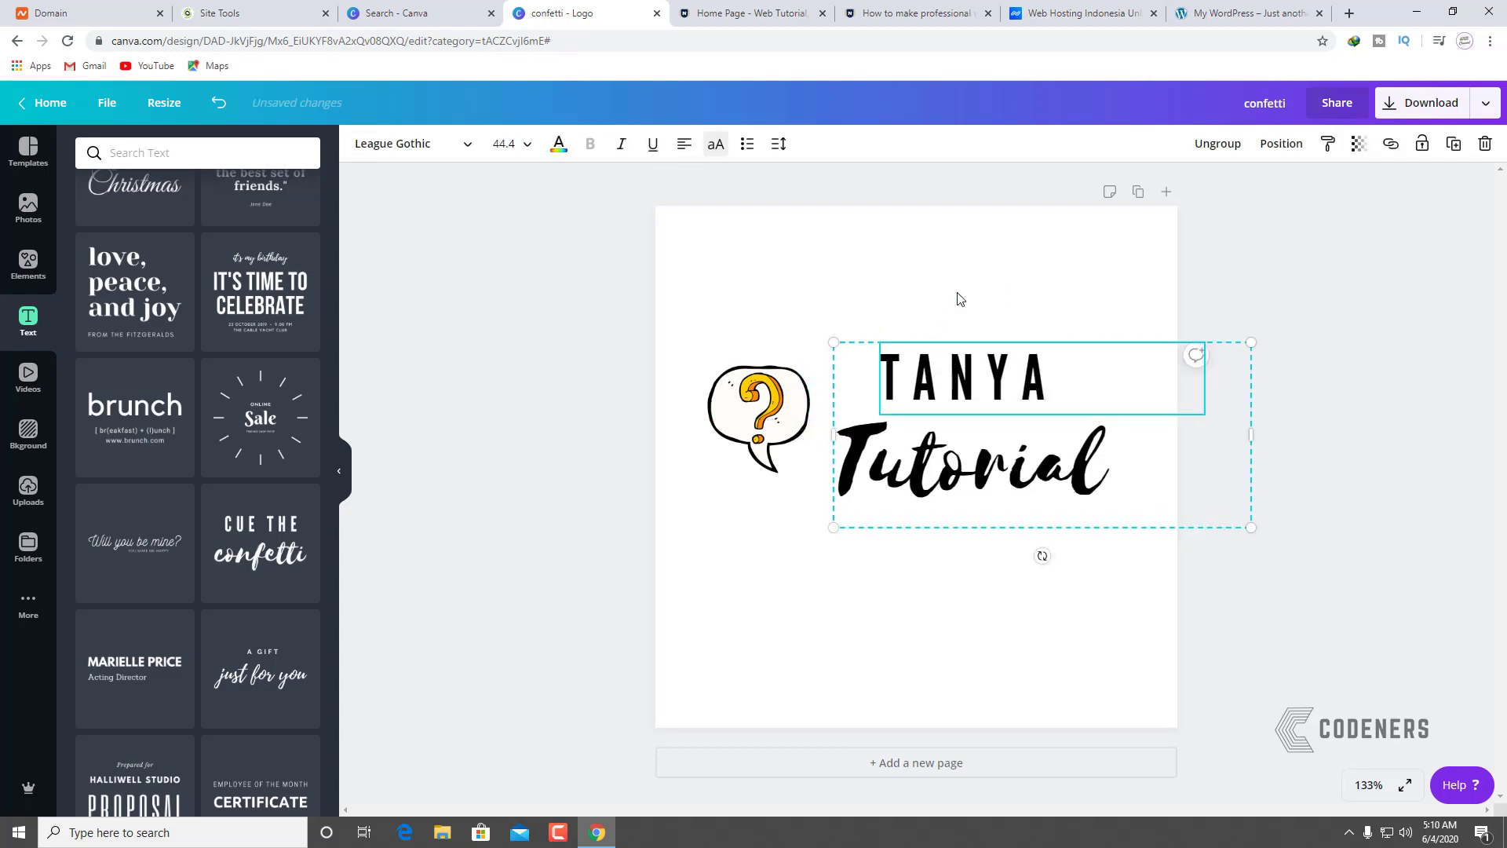
Step: Ungroup the text, align TANYA with Tutorial's left edge, and shrink Tutorial
click(1204, 144)
click(942, 379)
drag(943, 378, 896, 389)
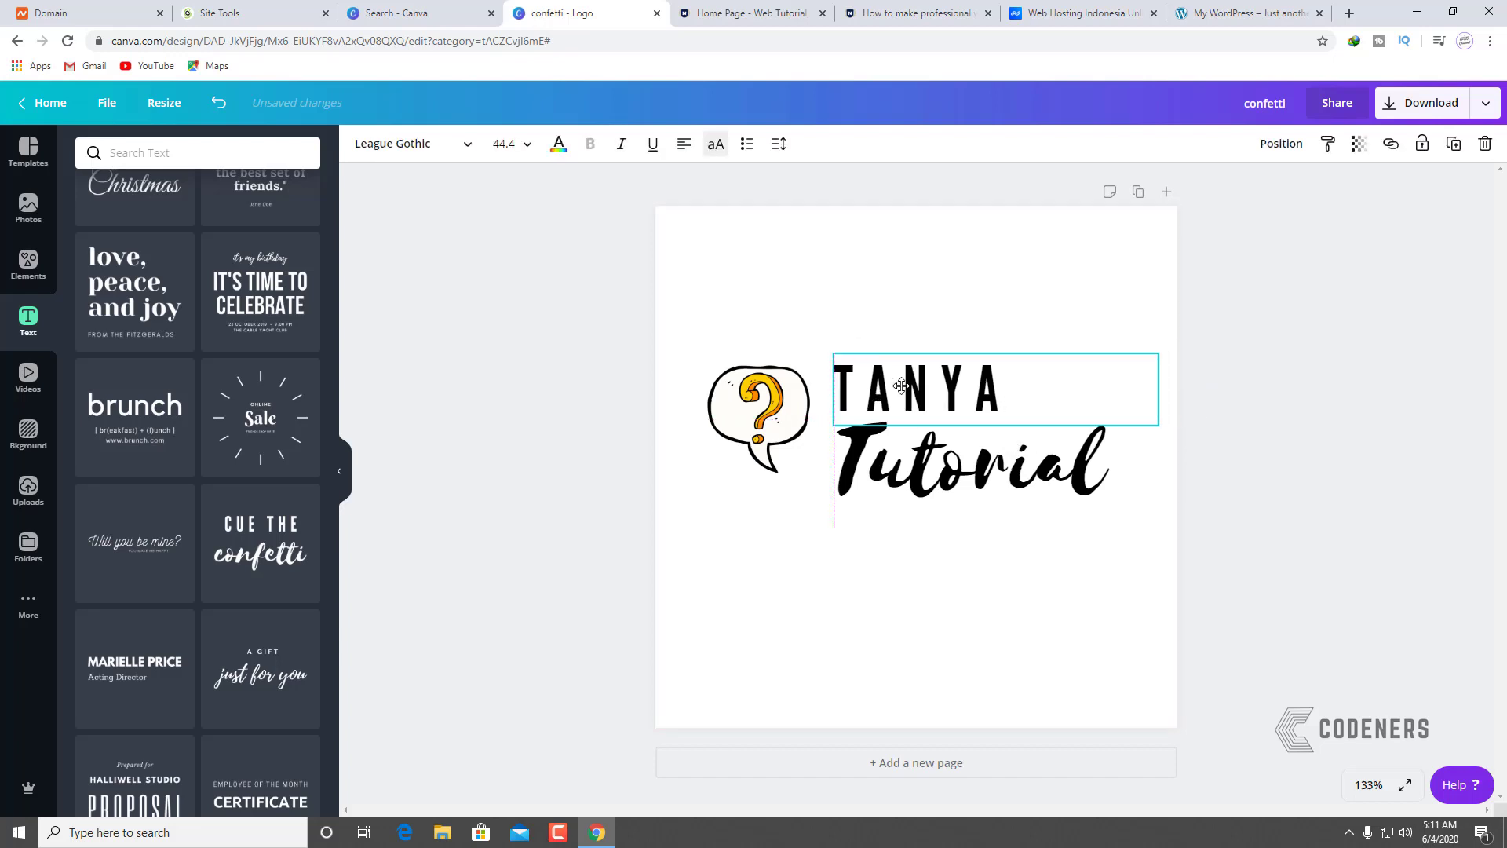
click(999, 504)
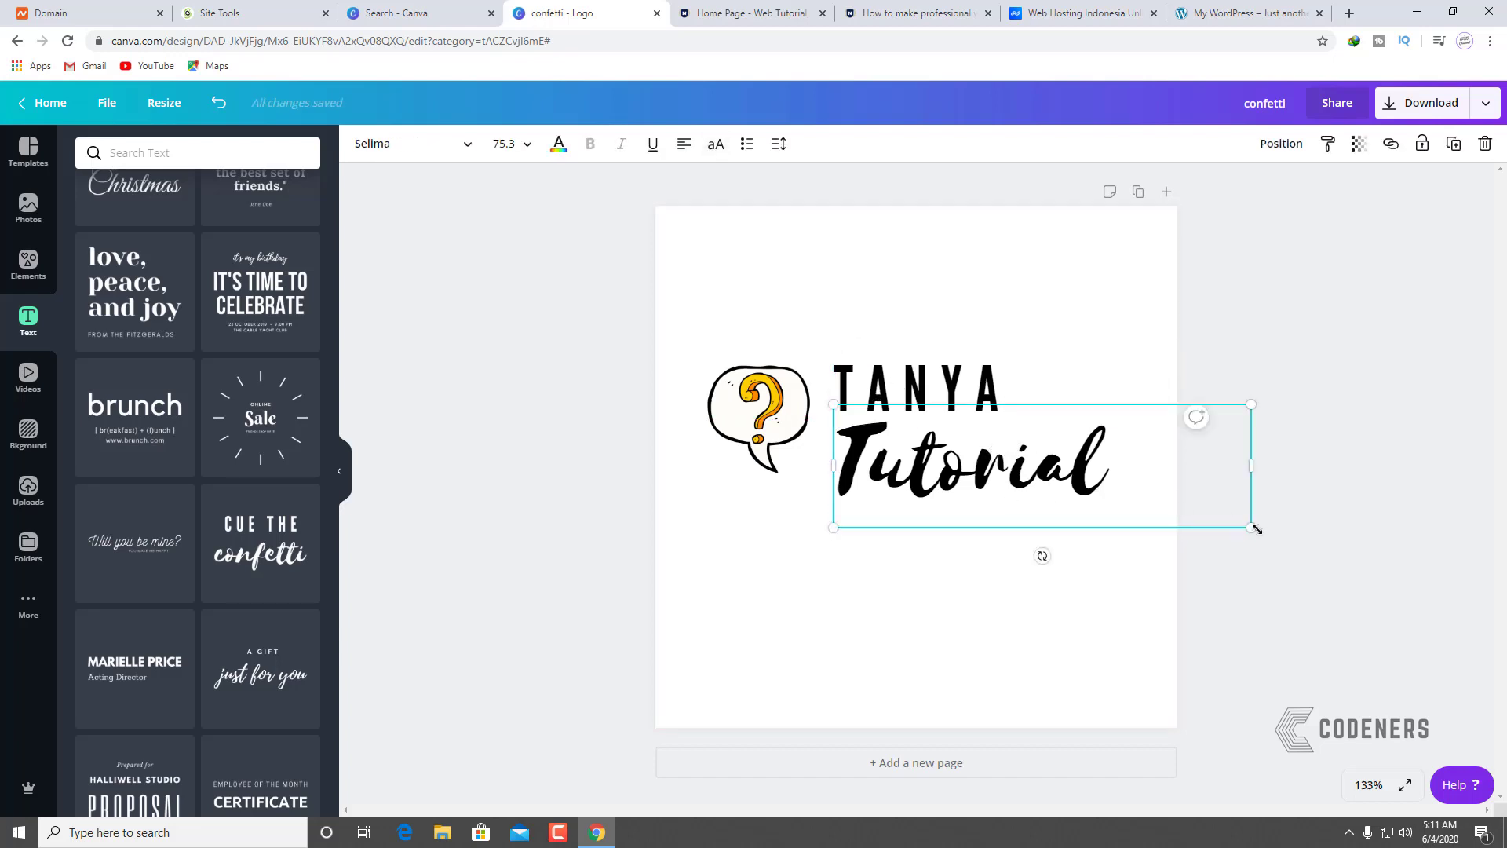
drag(1254, 528, 1084, 477)
Step: Move both text lines against the question-mark icon and enlarge the whole logo
click(1079, 510)
click(968, 378)
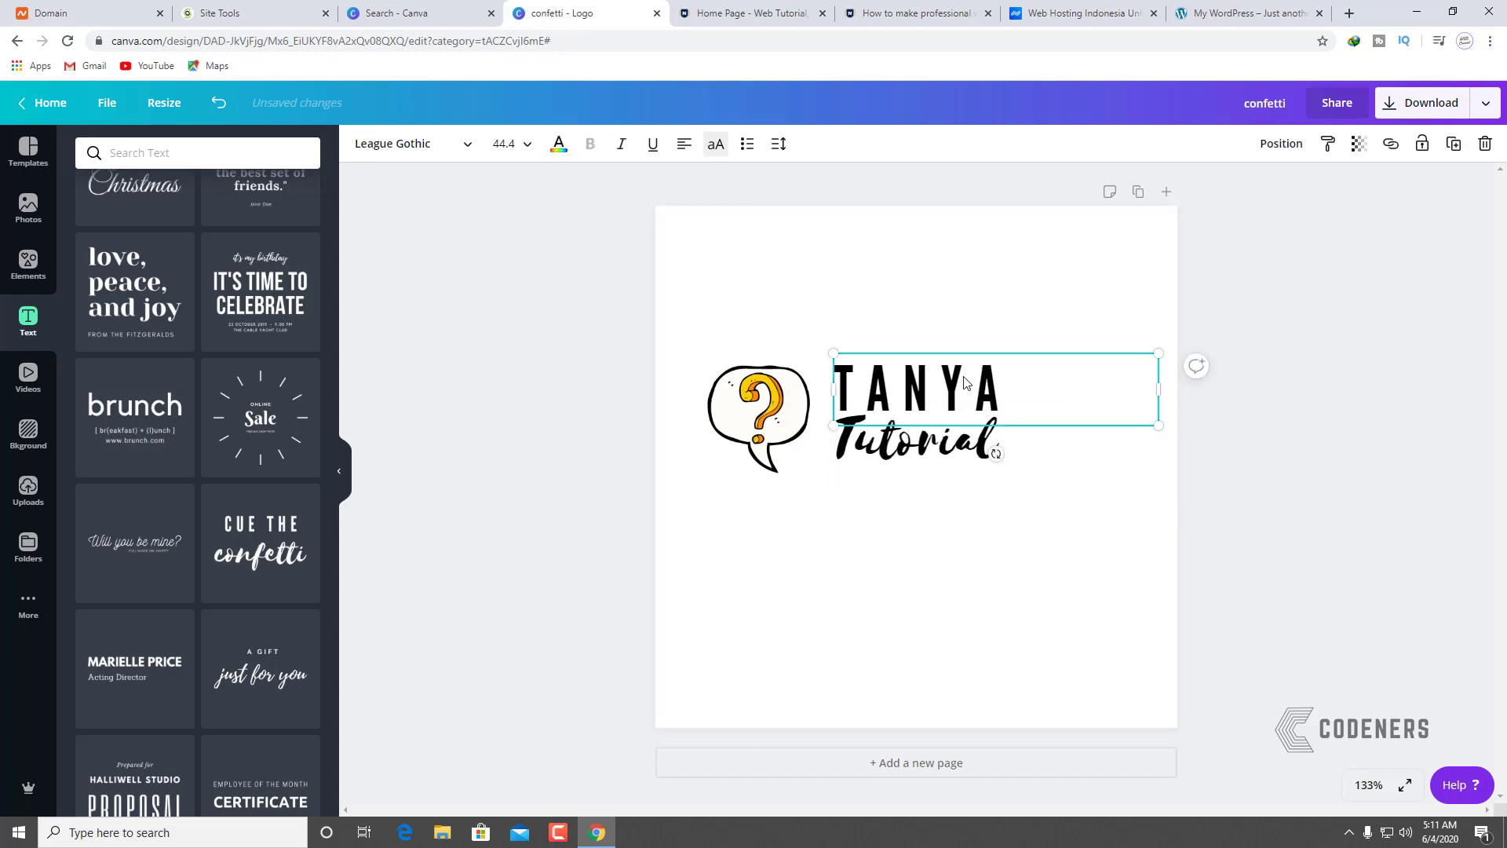
shift+click(922, 434)
drag(922, 434, 905, 447)
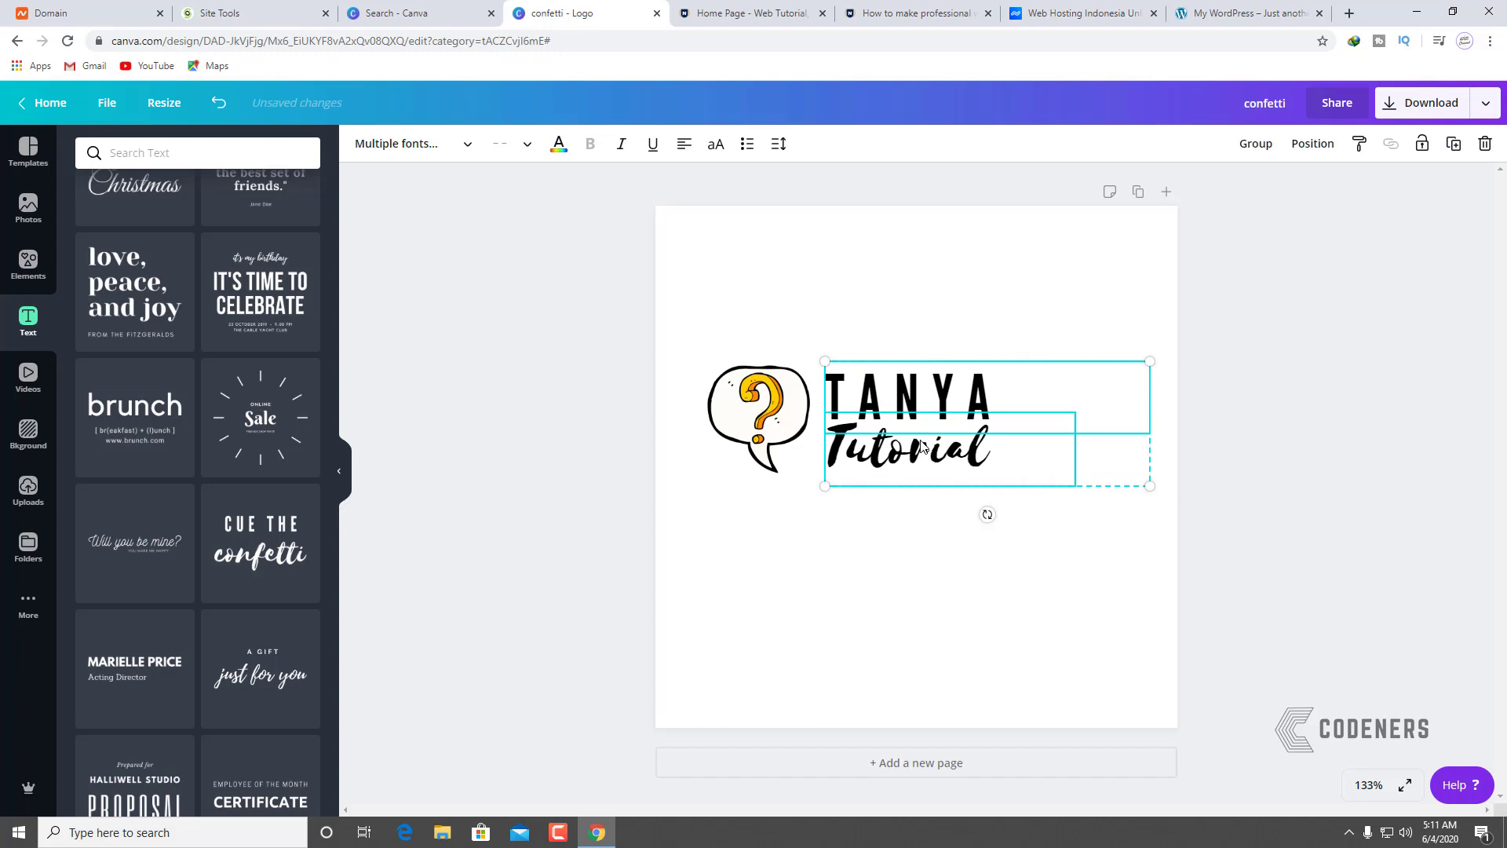
click(936, 600)
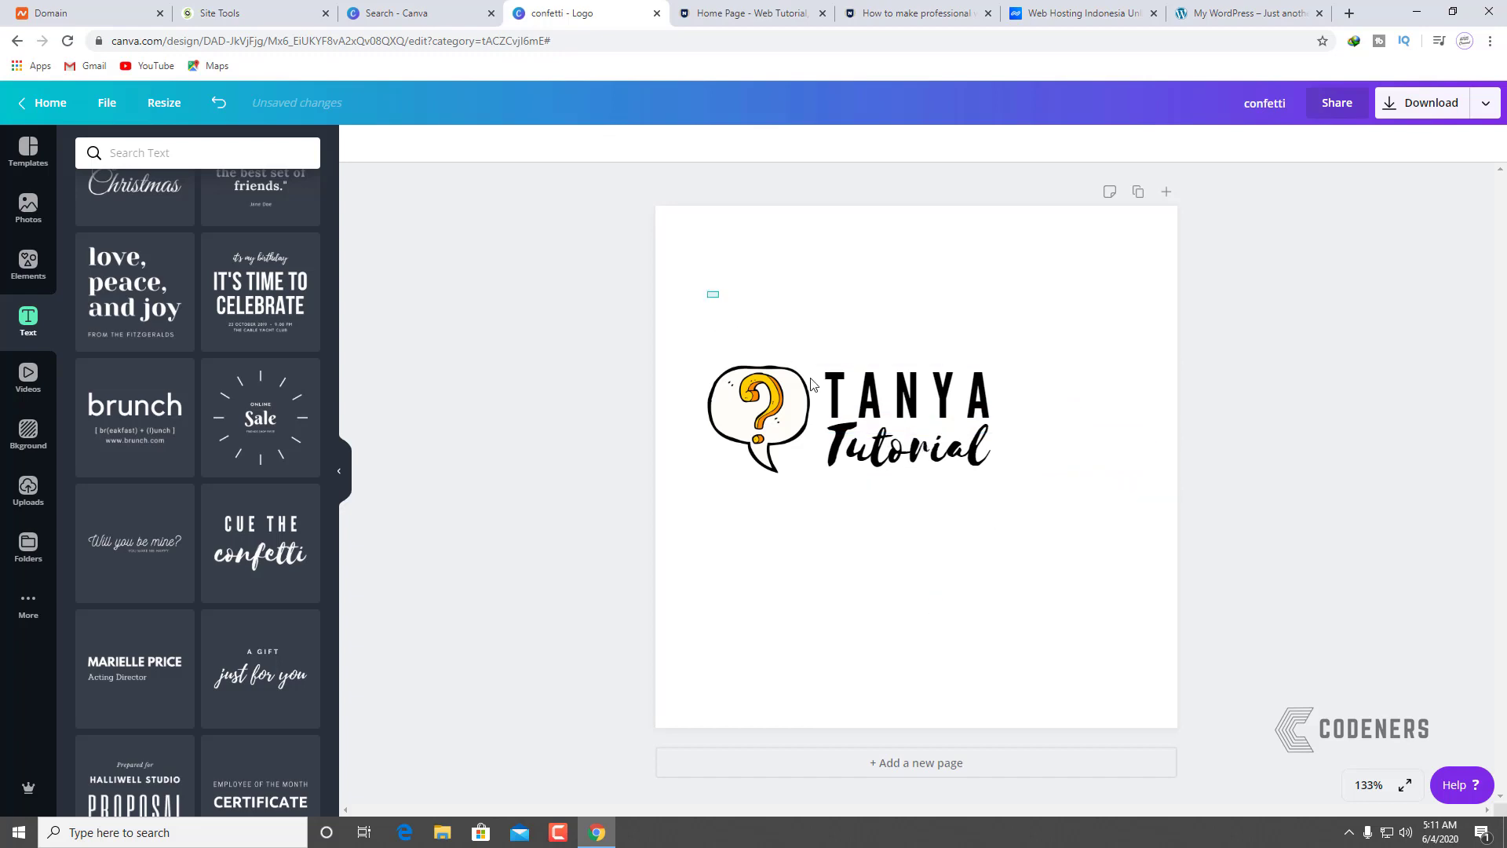
drag(707, 292, 1152, 573)
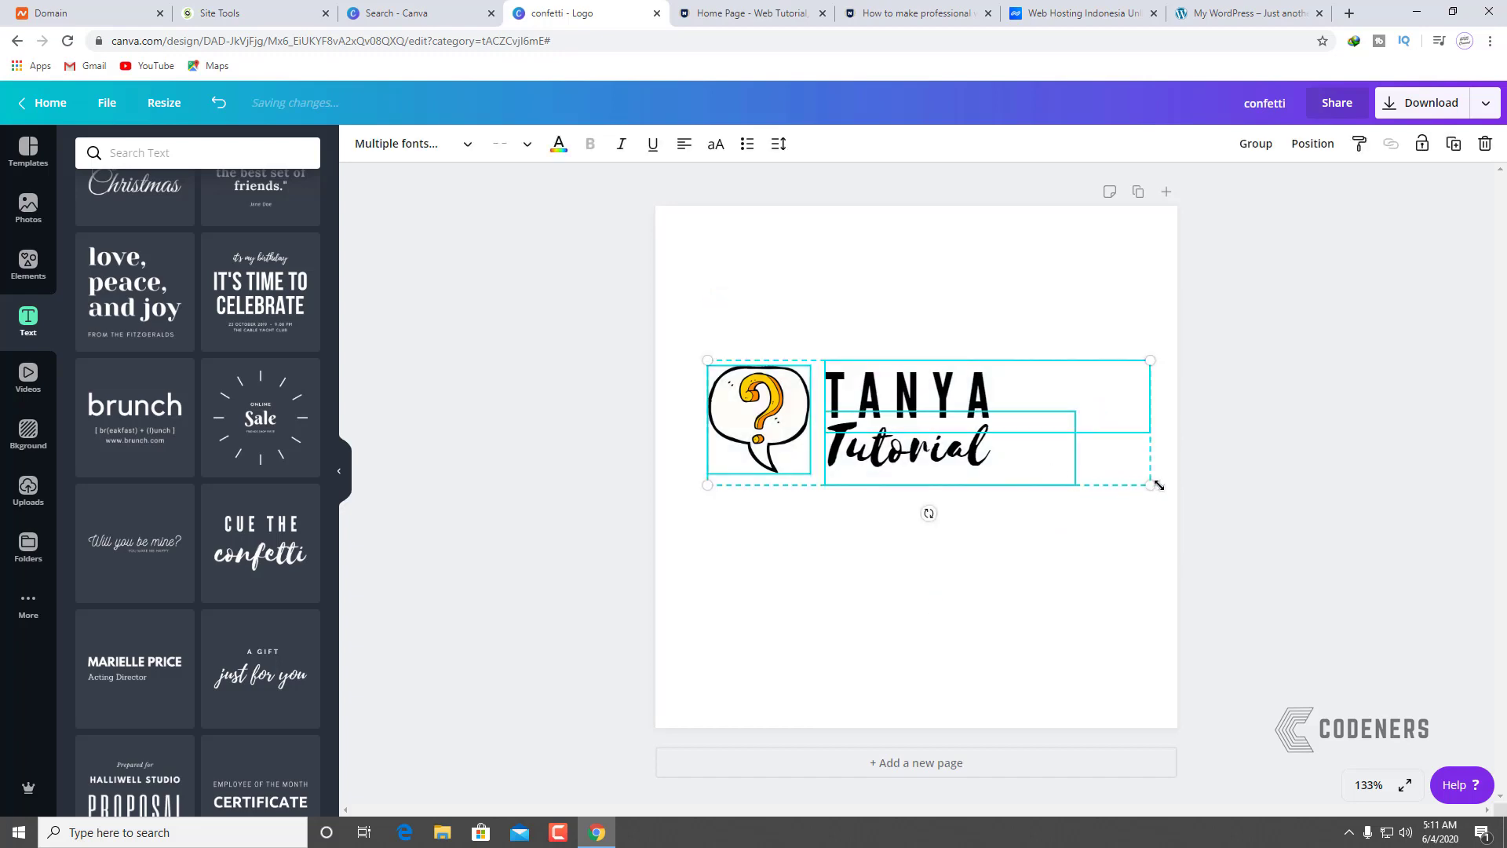
drag(1154, 481, 1269, 544)
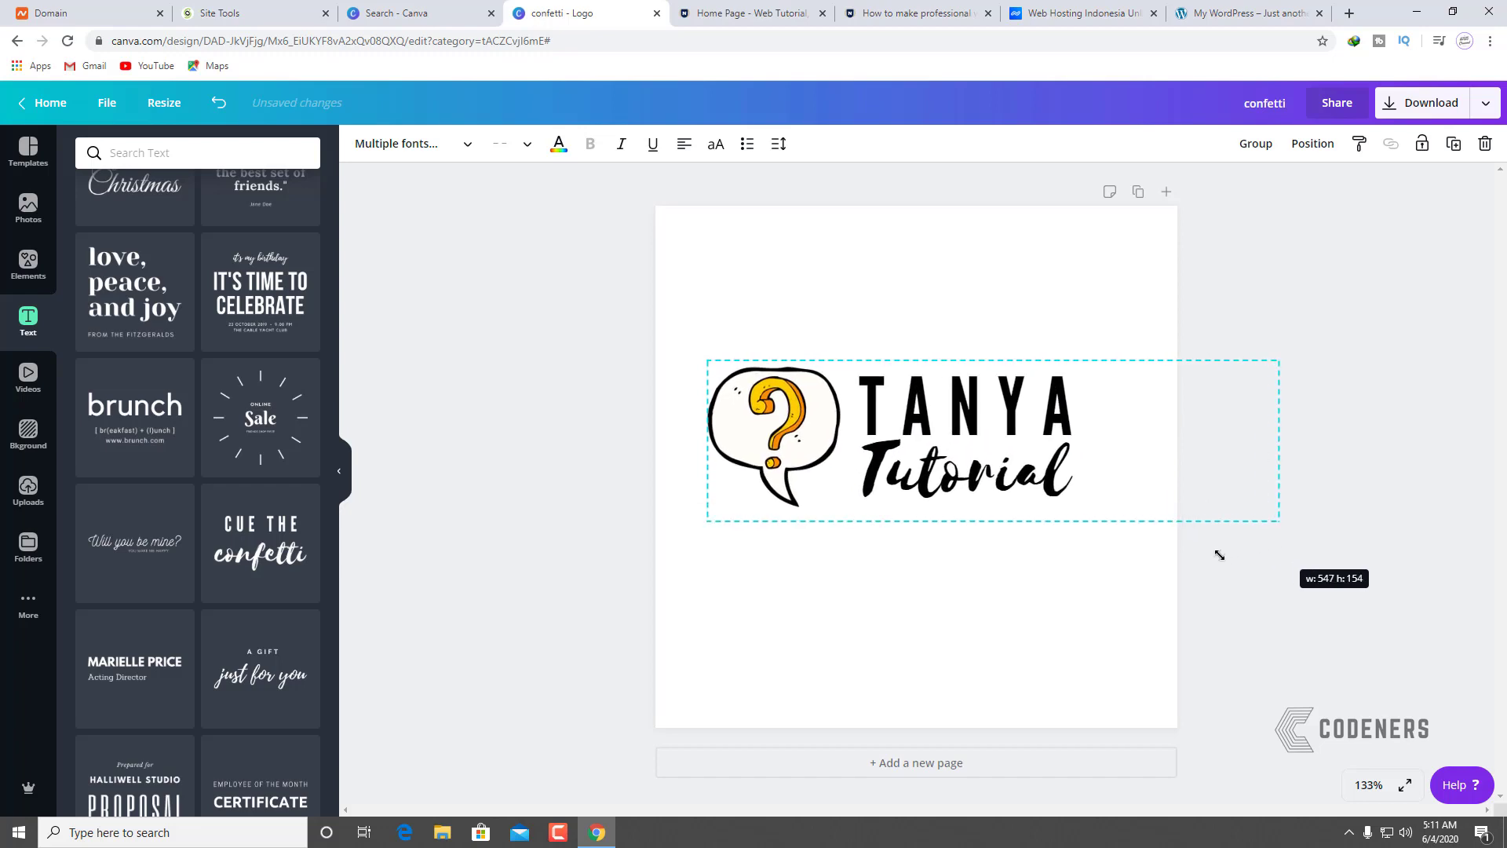
click(1060, 593)
Step: Narrow the TANYA and Tutorial text boxes to fit their words
click(1090, 404)
drag(1280, 406, 1096, 409)
click(1150, 474)
drag(1184, 470, 1074, 474)
click(1164, 355)
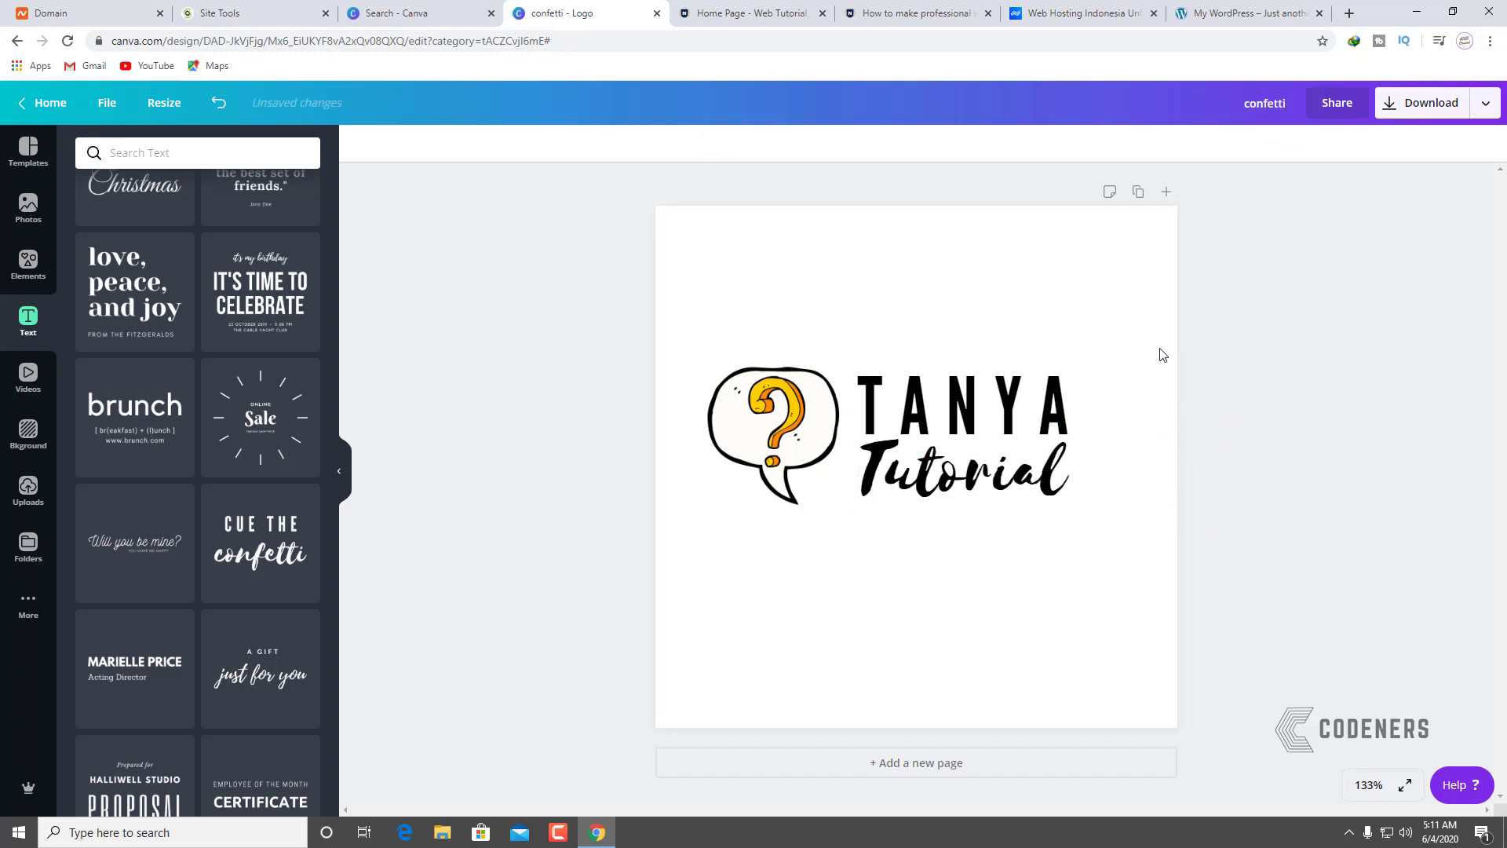
Step: Enlarge the whole logo again and centre it on the page
drag(1128, 346, 664, 531)
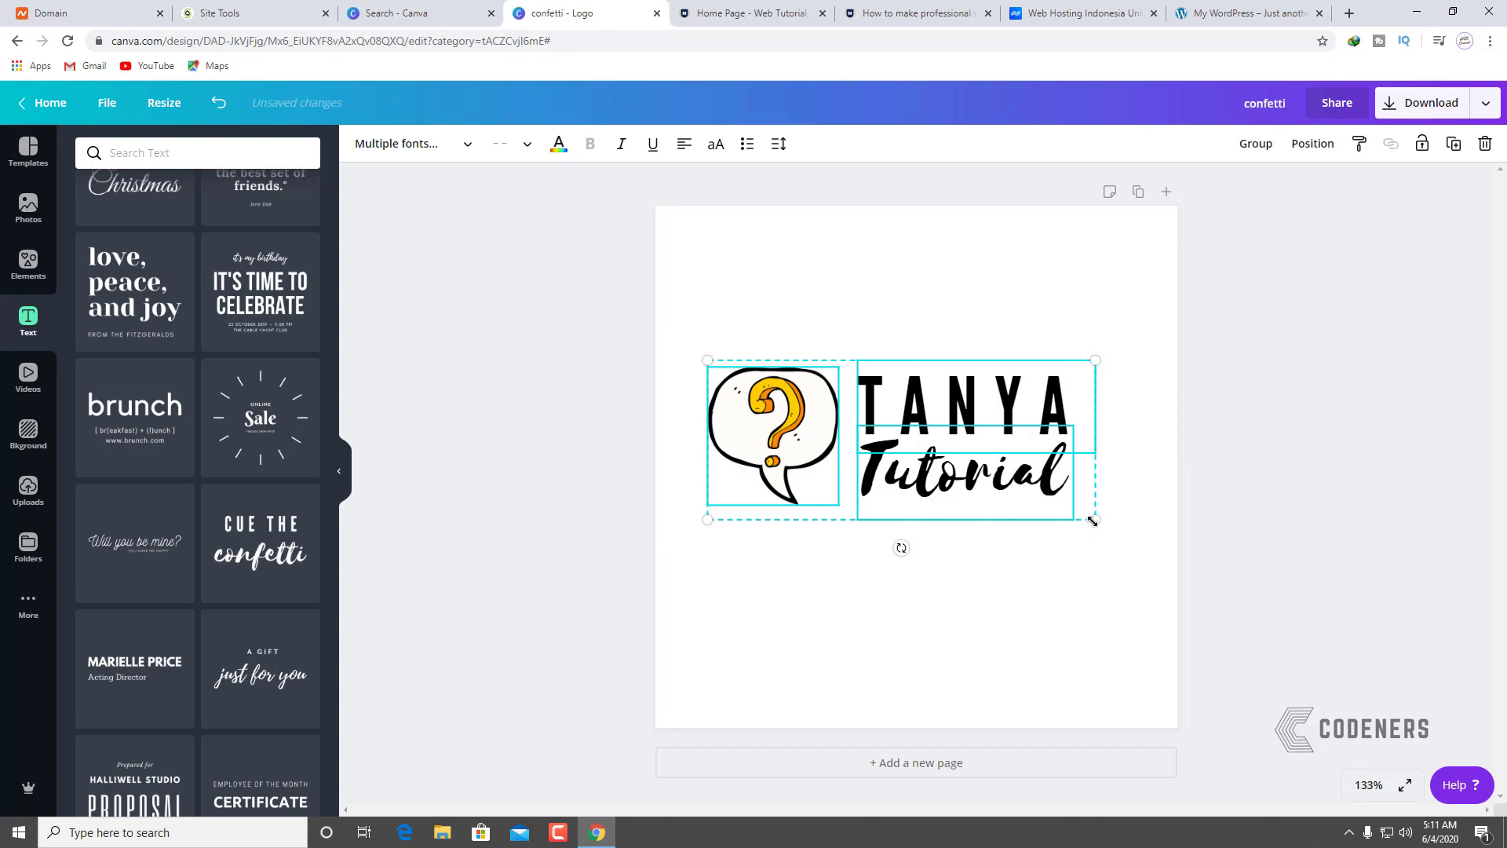
drag(1093, 521, 1130, 548)
mouse_move(1055, 488)
mouse_down()
mouse_move(1038, 493)
mouse_move(1050, 493)
mouse_up()
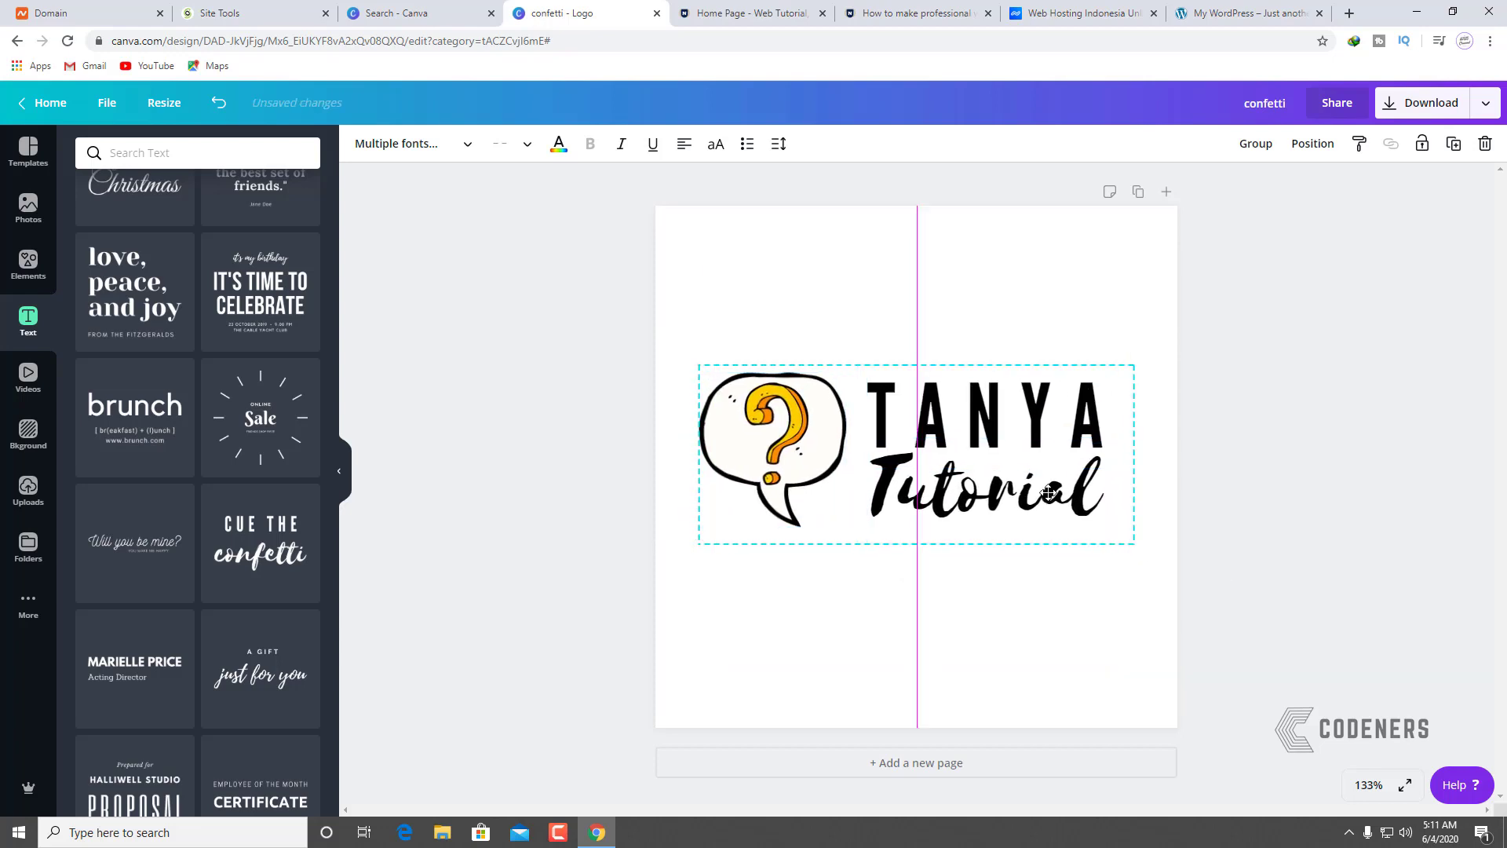
click(1314, 464)
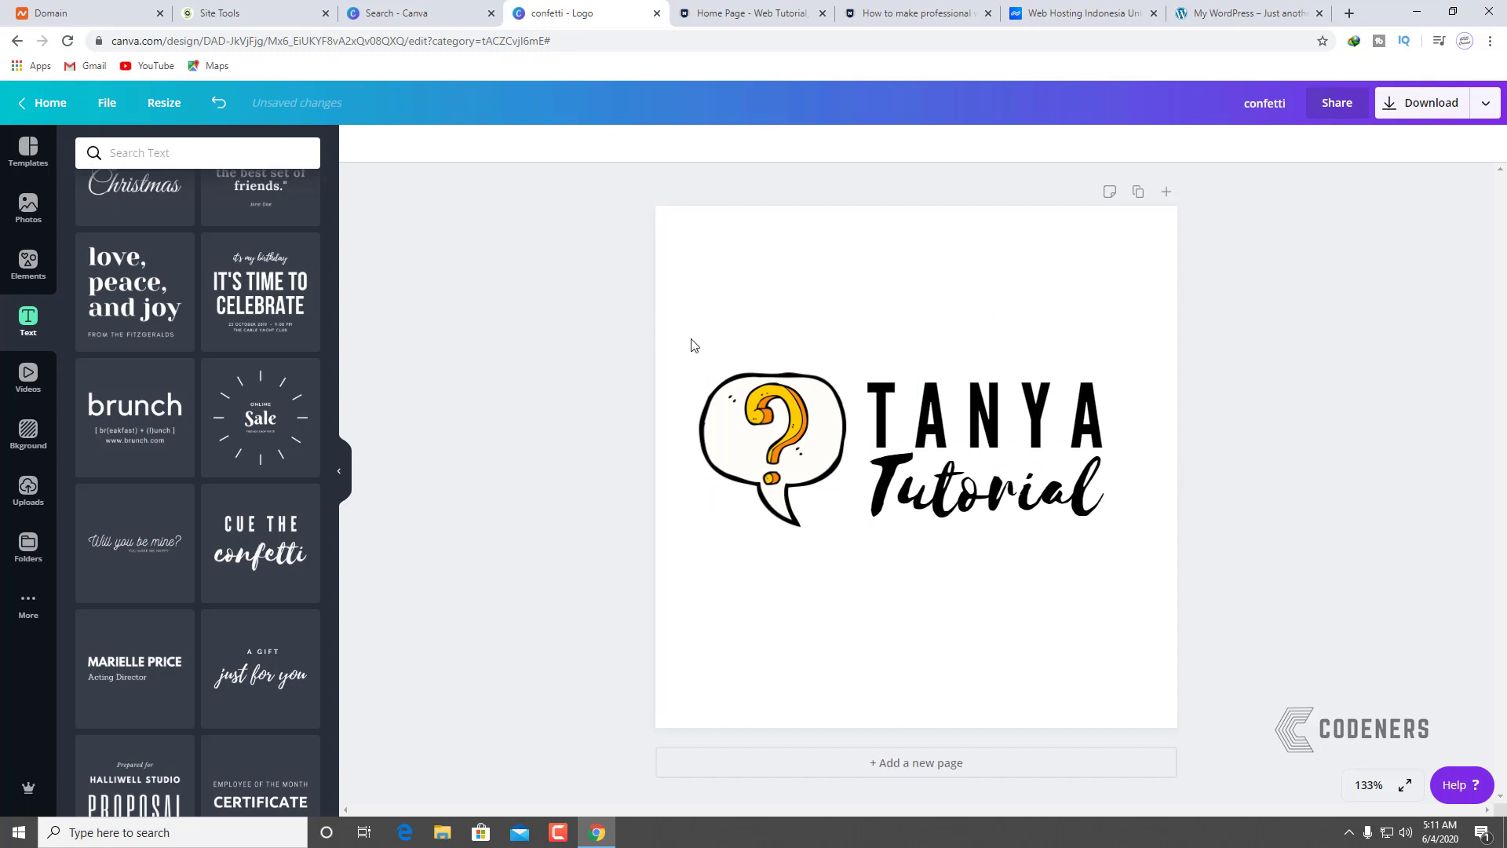
click(1423, 111)
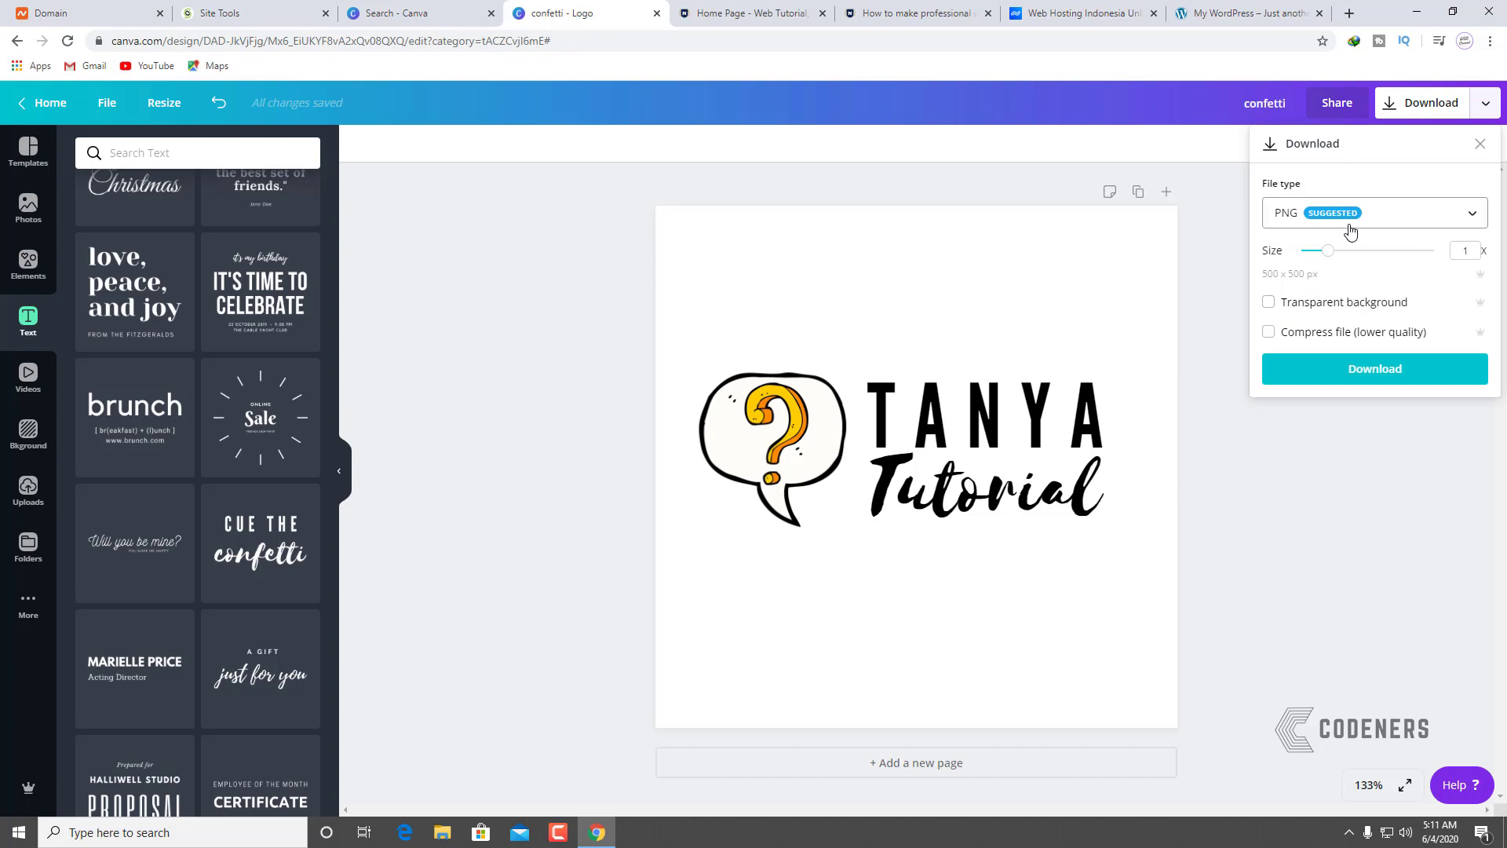
Step: Download the logo as a transparent-background PNG, close two spare tabs, and return to WordPress
click(1318, 305)
click(1352, 358)
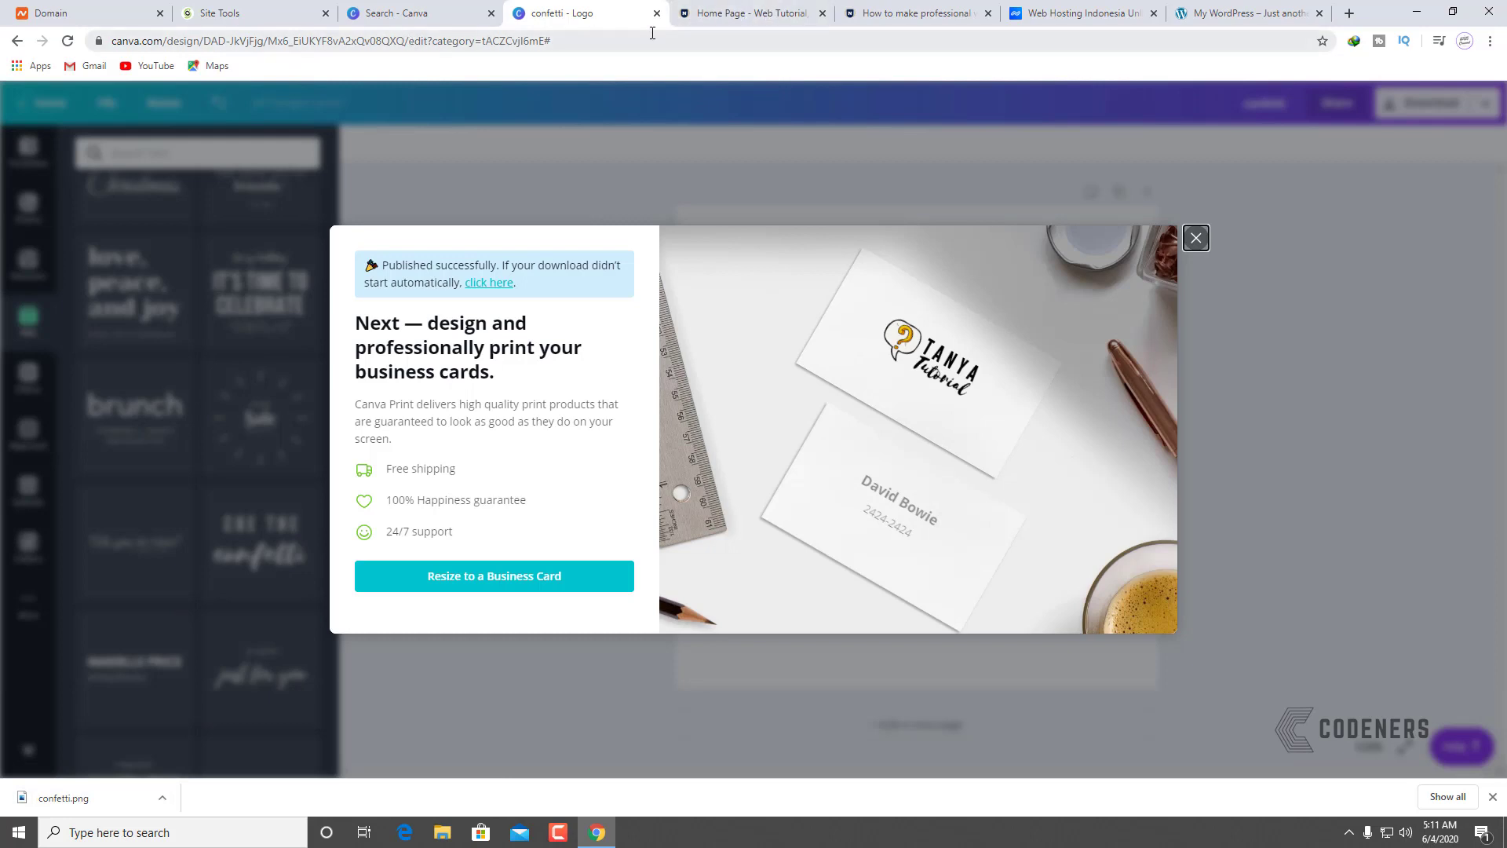
click(988, 14)
click(822, 13)
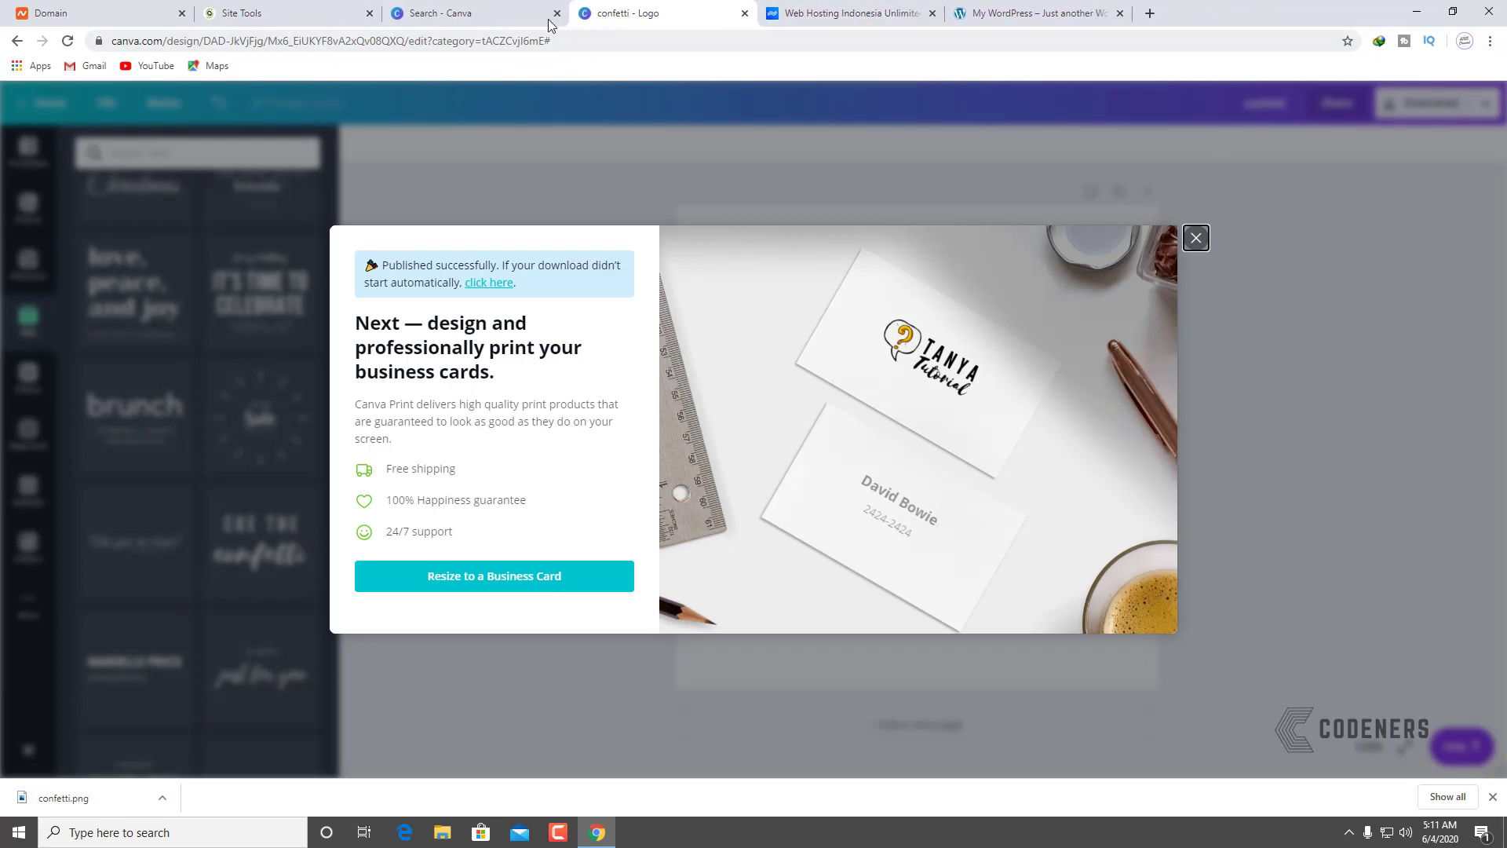
click(1039, 12)
click(295, 41)
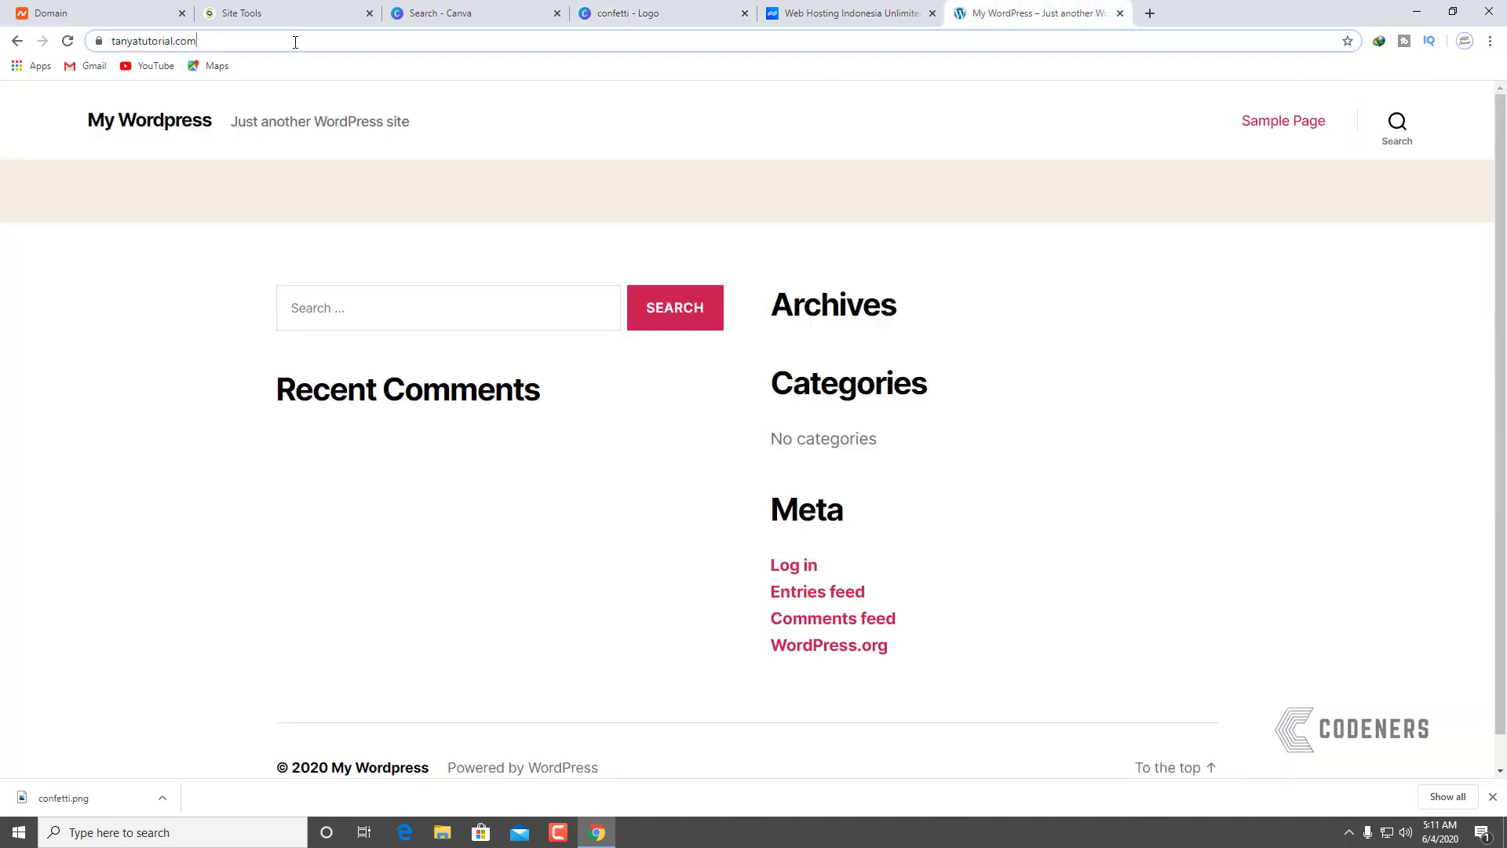
Step: Append /wp-admin to the site address to reach the WordPress login page
click(326, 38)
text(/w)
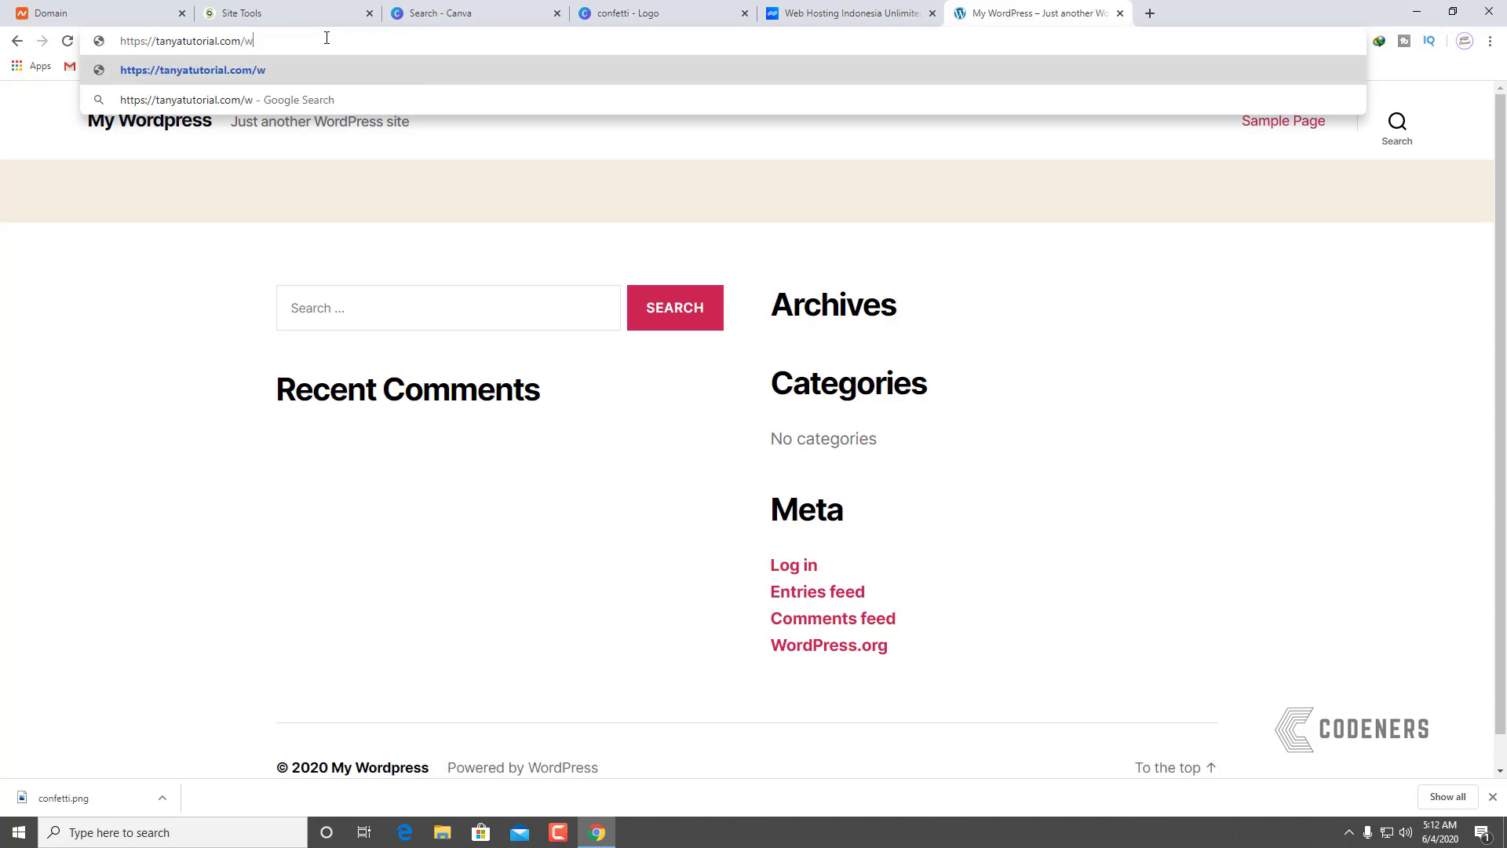
text(p-admin)
key(Return)
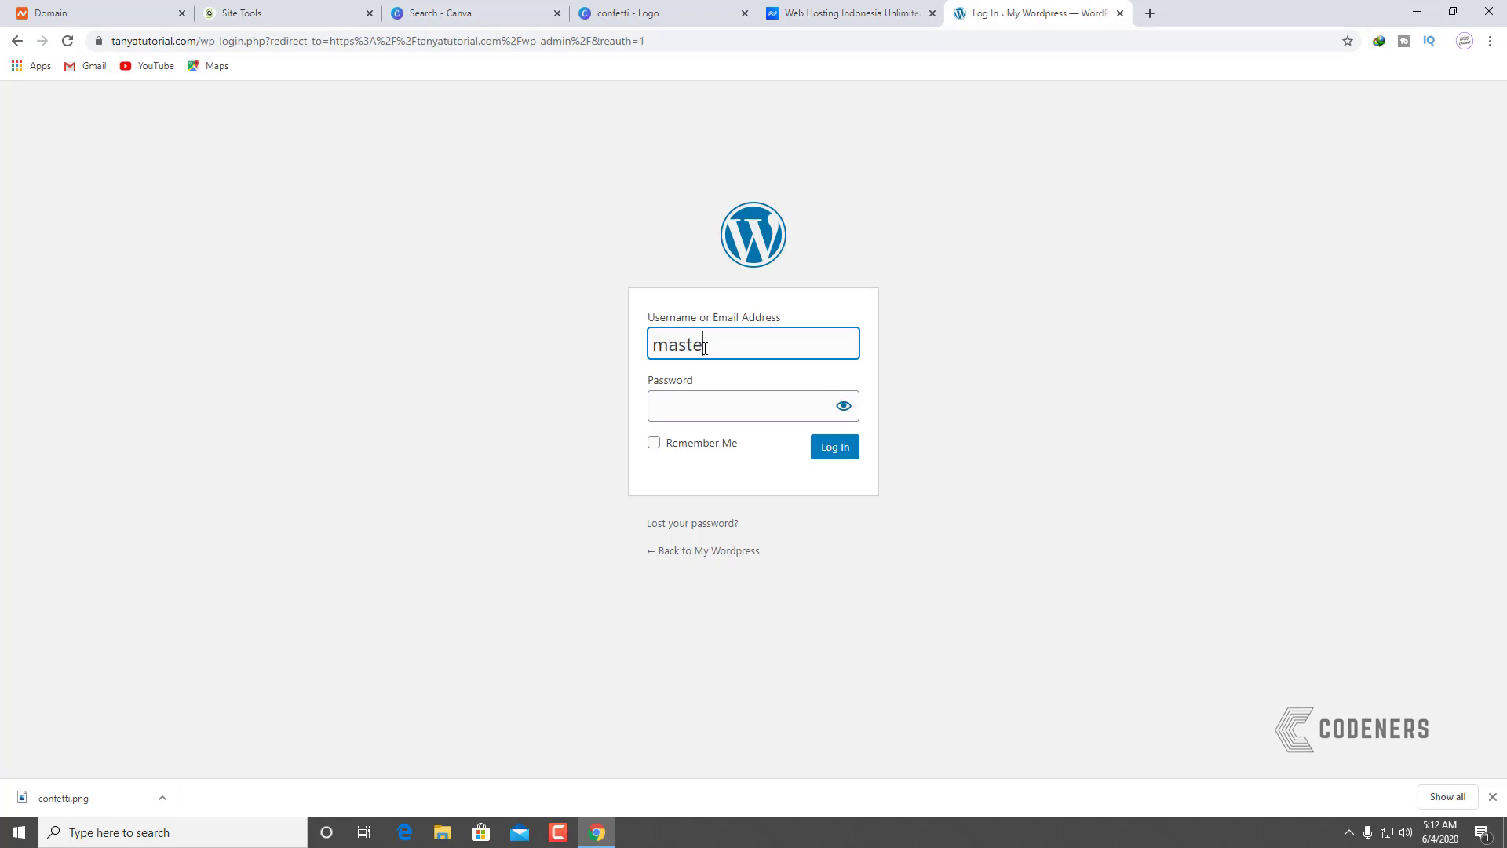
Step: Log in with the account e-mail and password, retrying after an incorrect-password error
click(704, 349)
key(Tab)
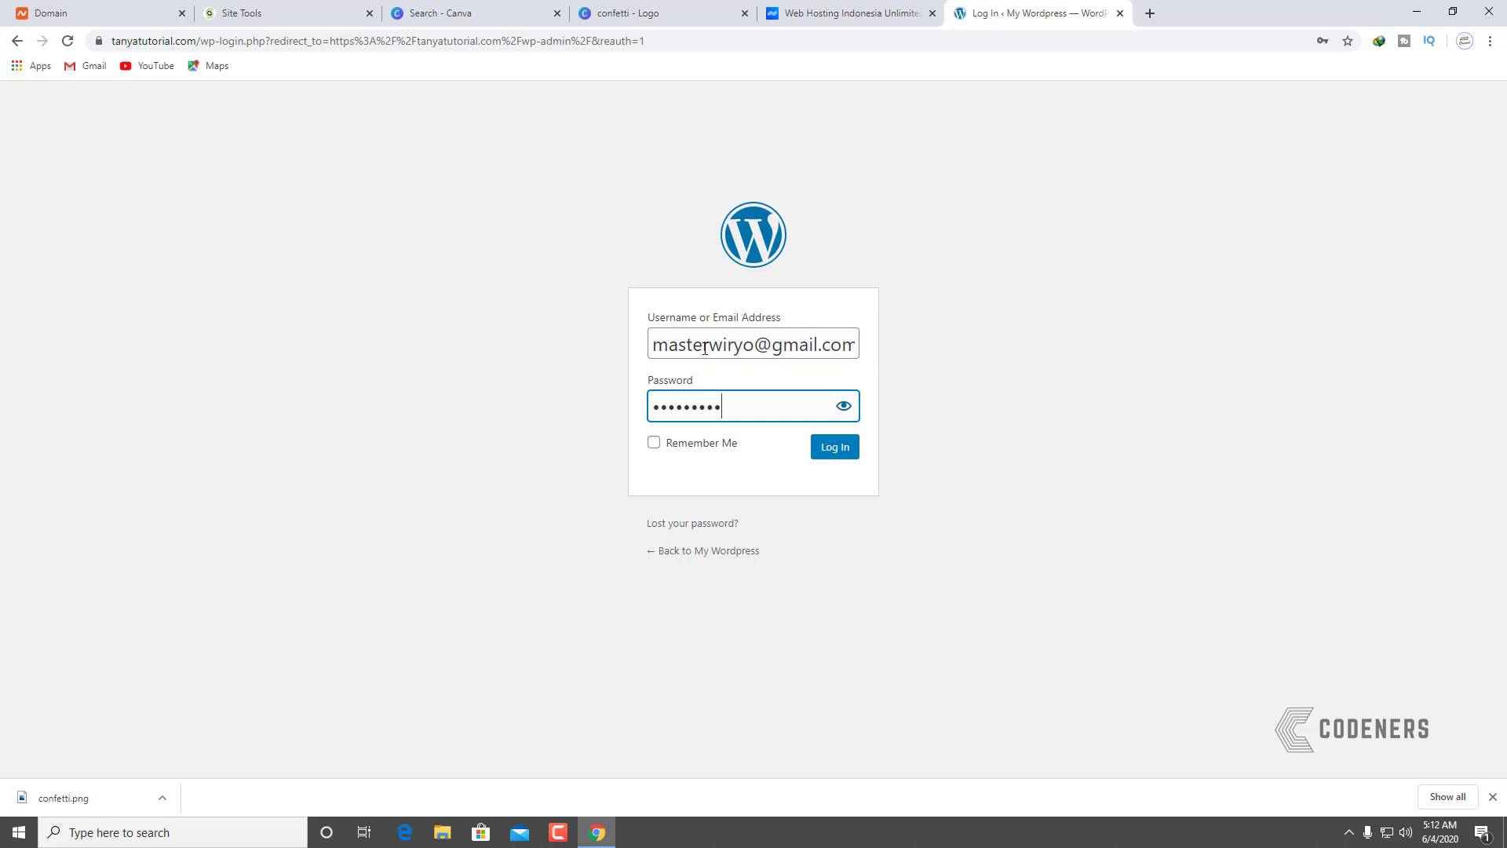
key(BackSpace)
key(BackSpace)
key(BackSpace)
key(BackSpace)
key(BackSpace)
key(BackSpace)
key(Return)
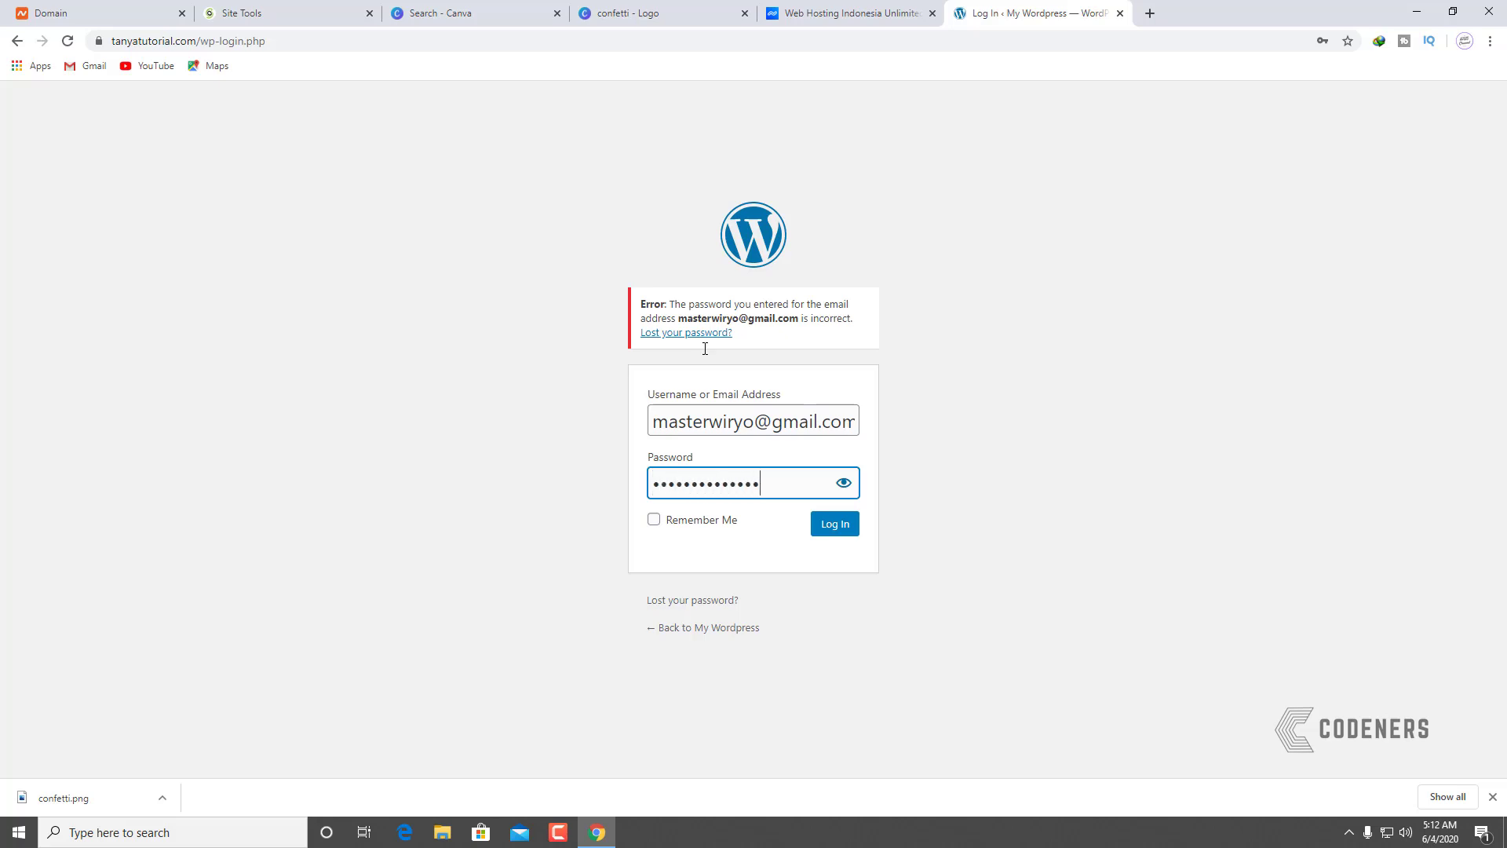
key(Return)
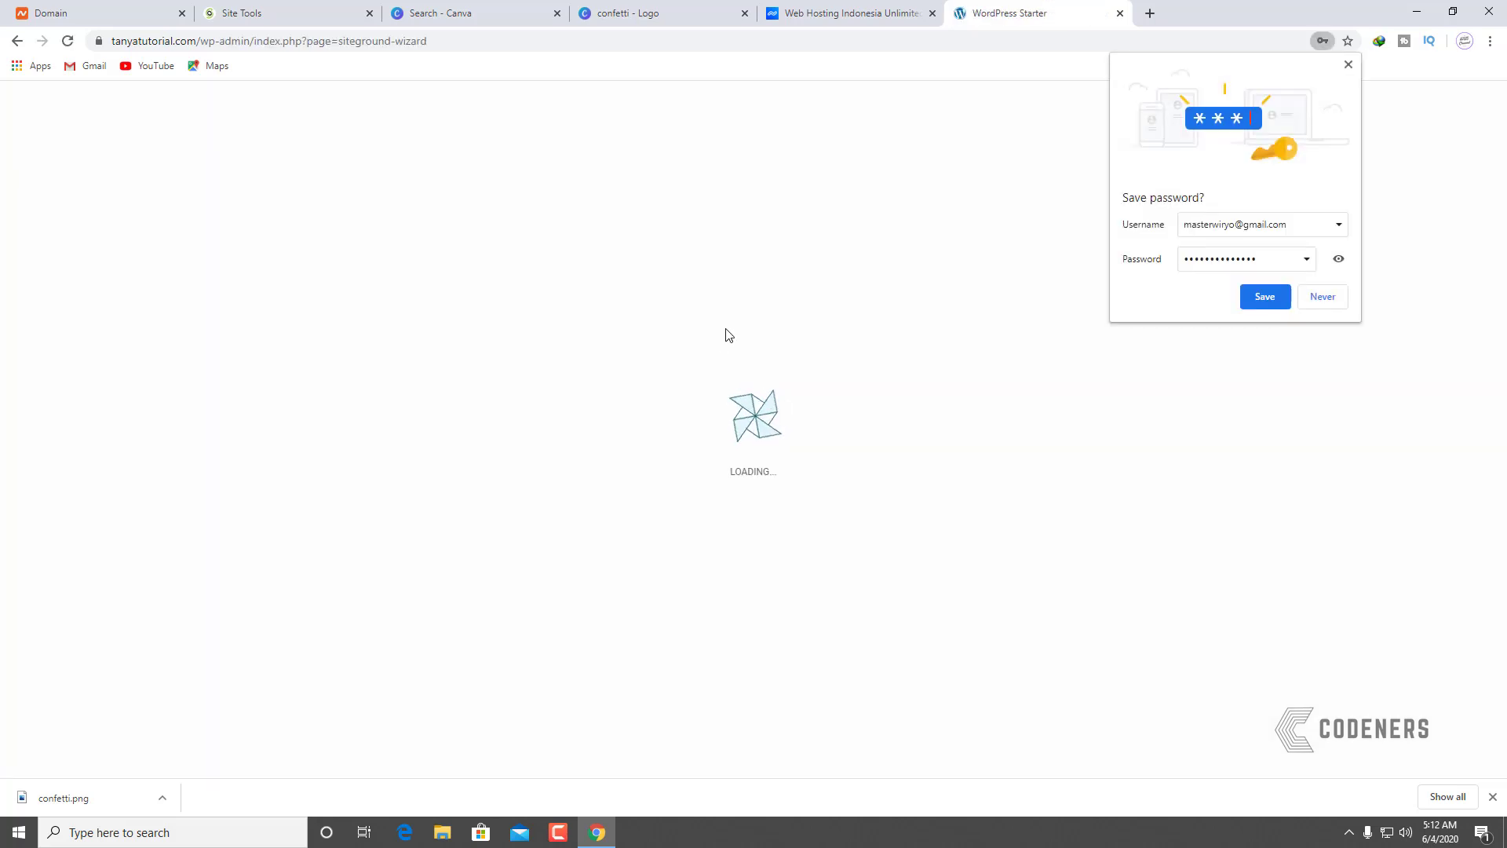
Step: Dismiss the save-password prompt and start the SiteGround starter wizard
click(1349, 65)
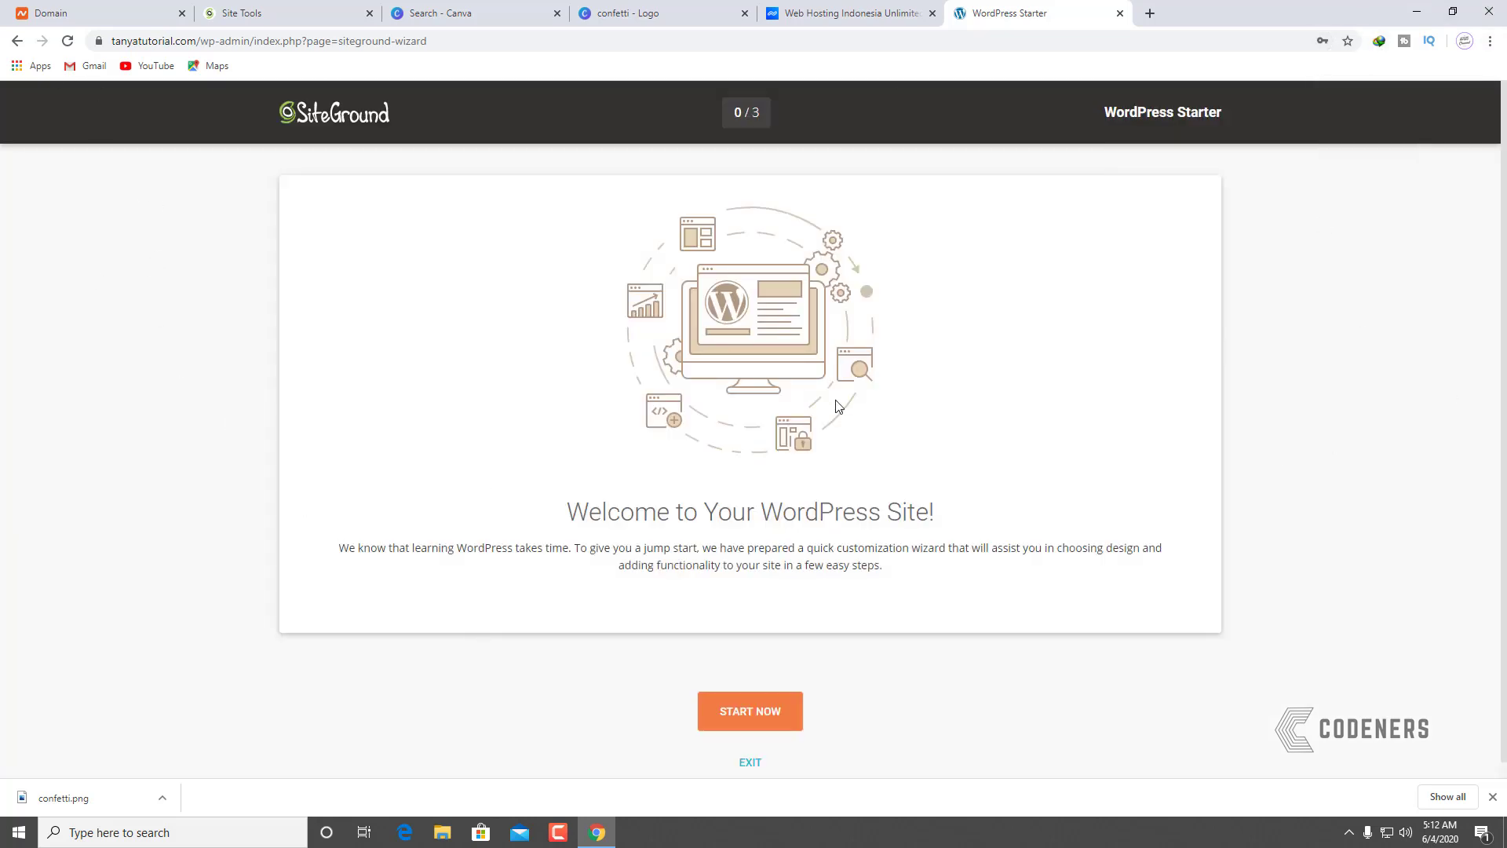
click(789, 722)
scroll(830, 424, down, 5)
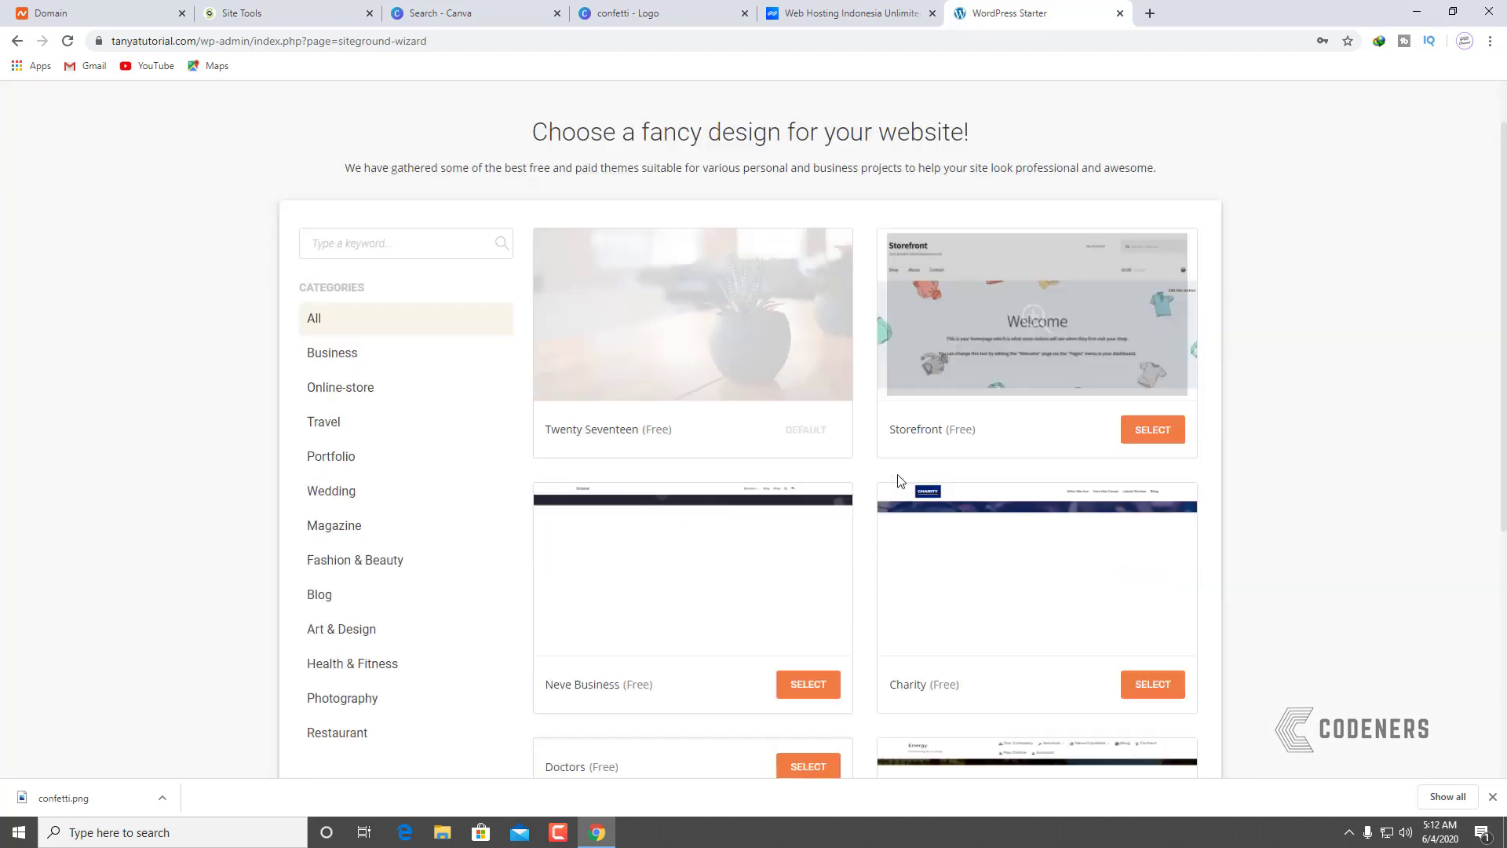
scroll(1303, 434, down, 15)
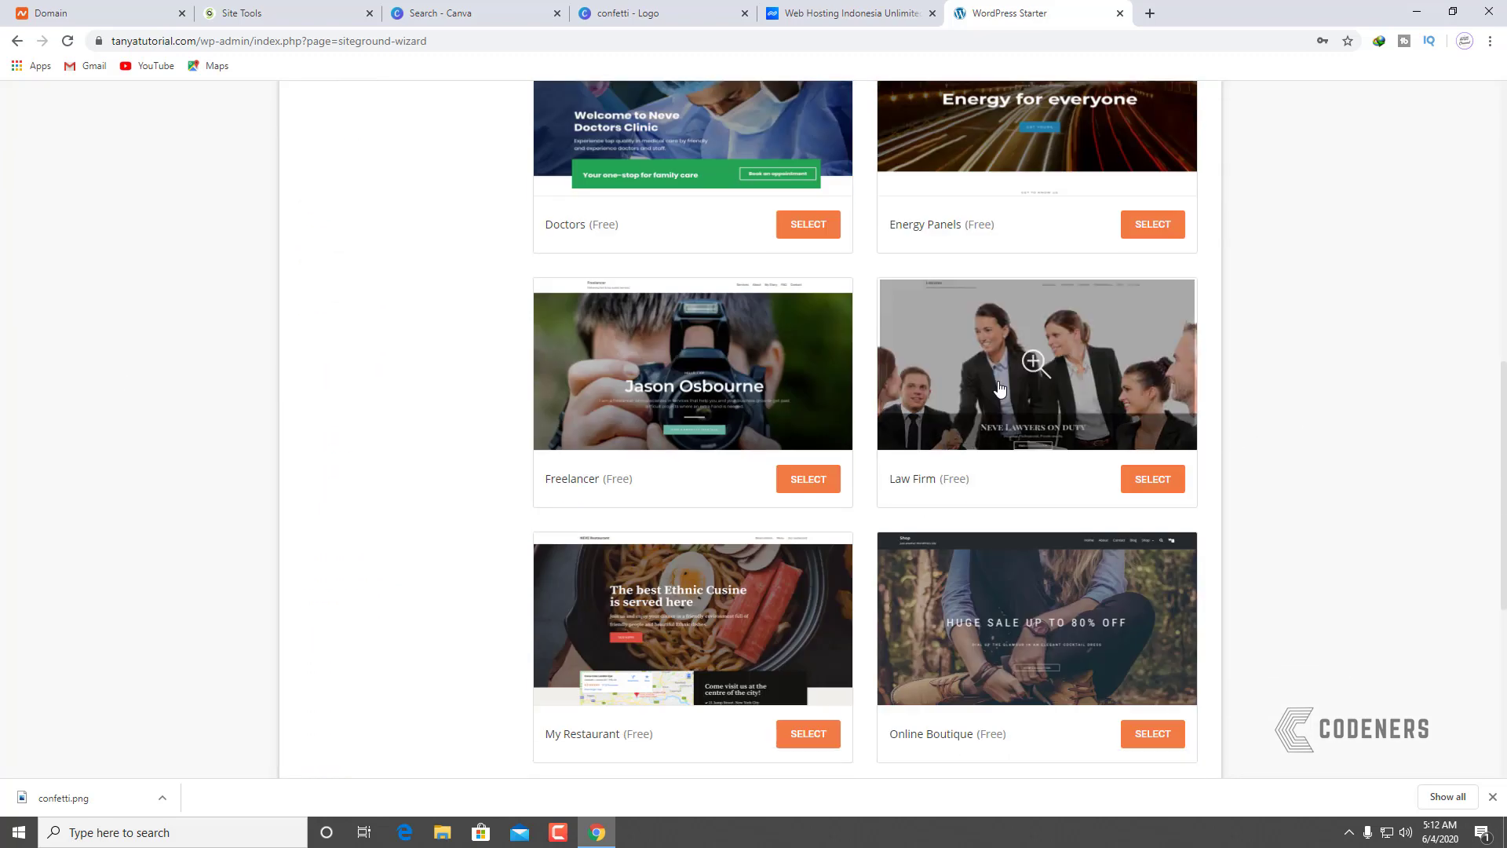
scroll(942, 267, down, 1)
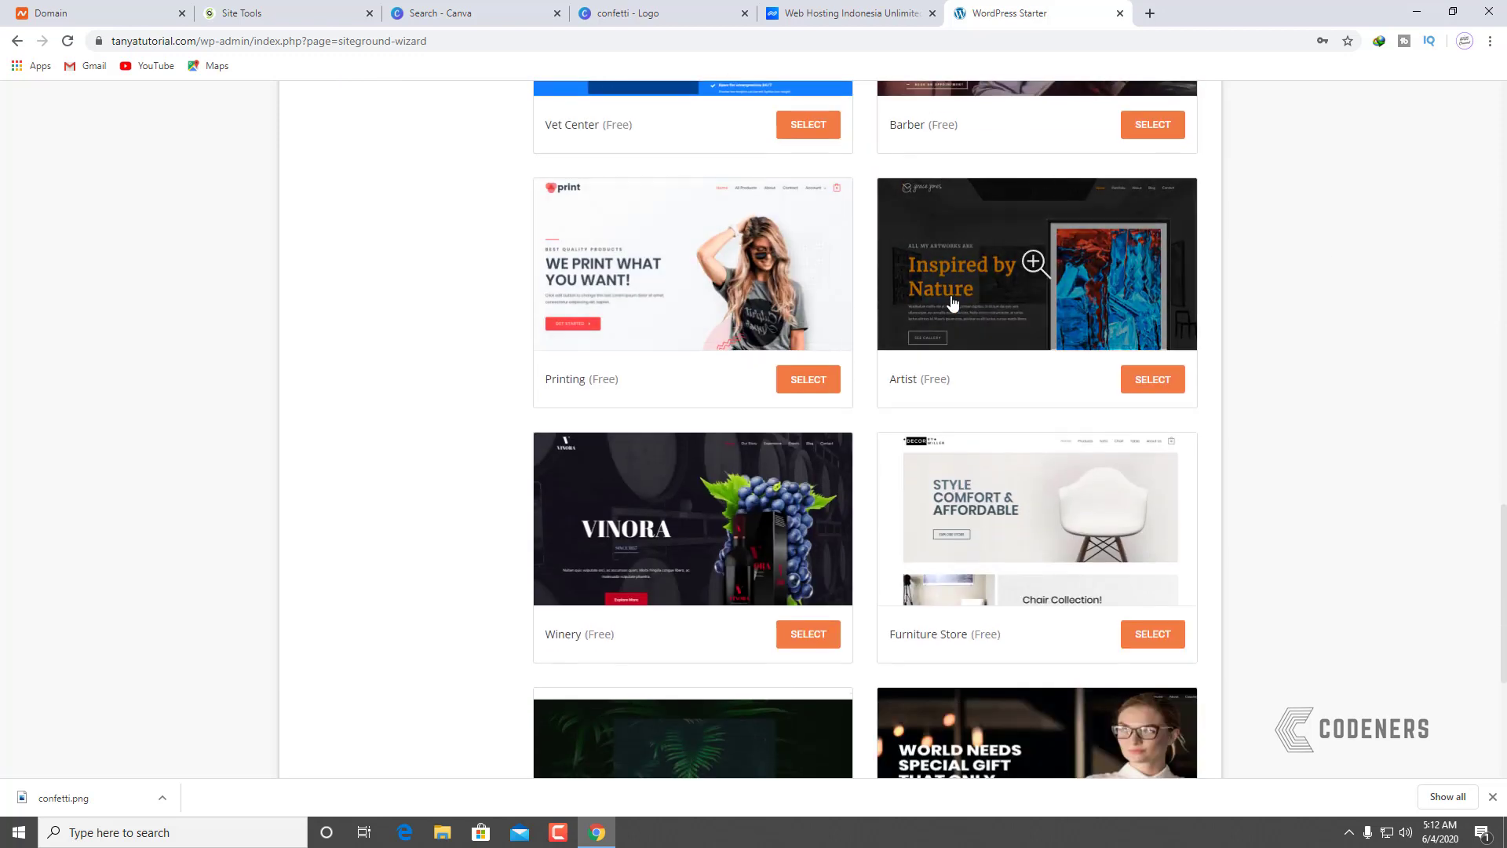
Step: Preview the Printing design, then close the preview
click(705, 284)
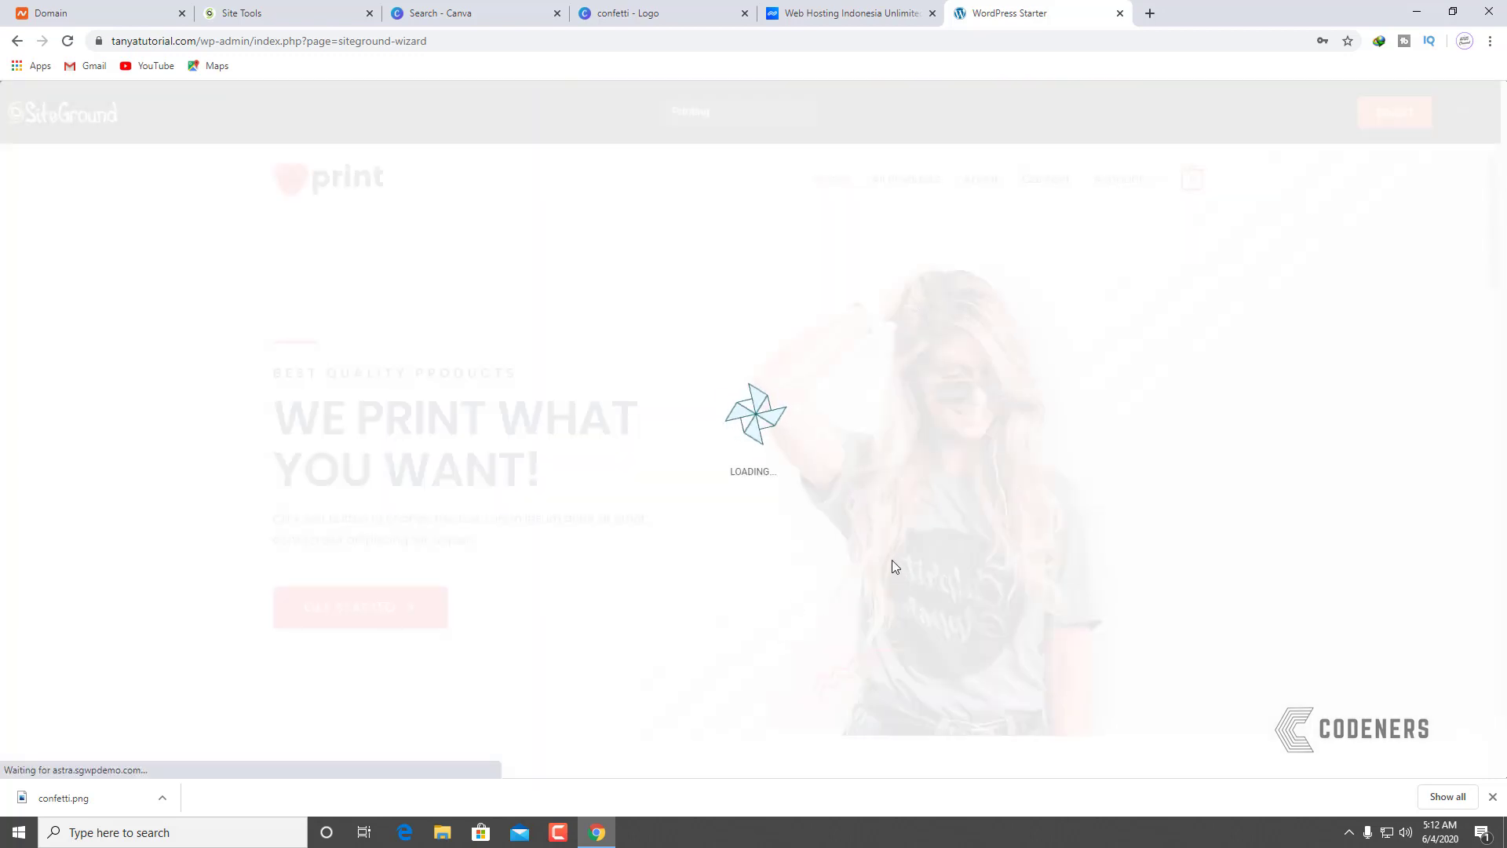
scroll(888, 564, down, 20)
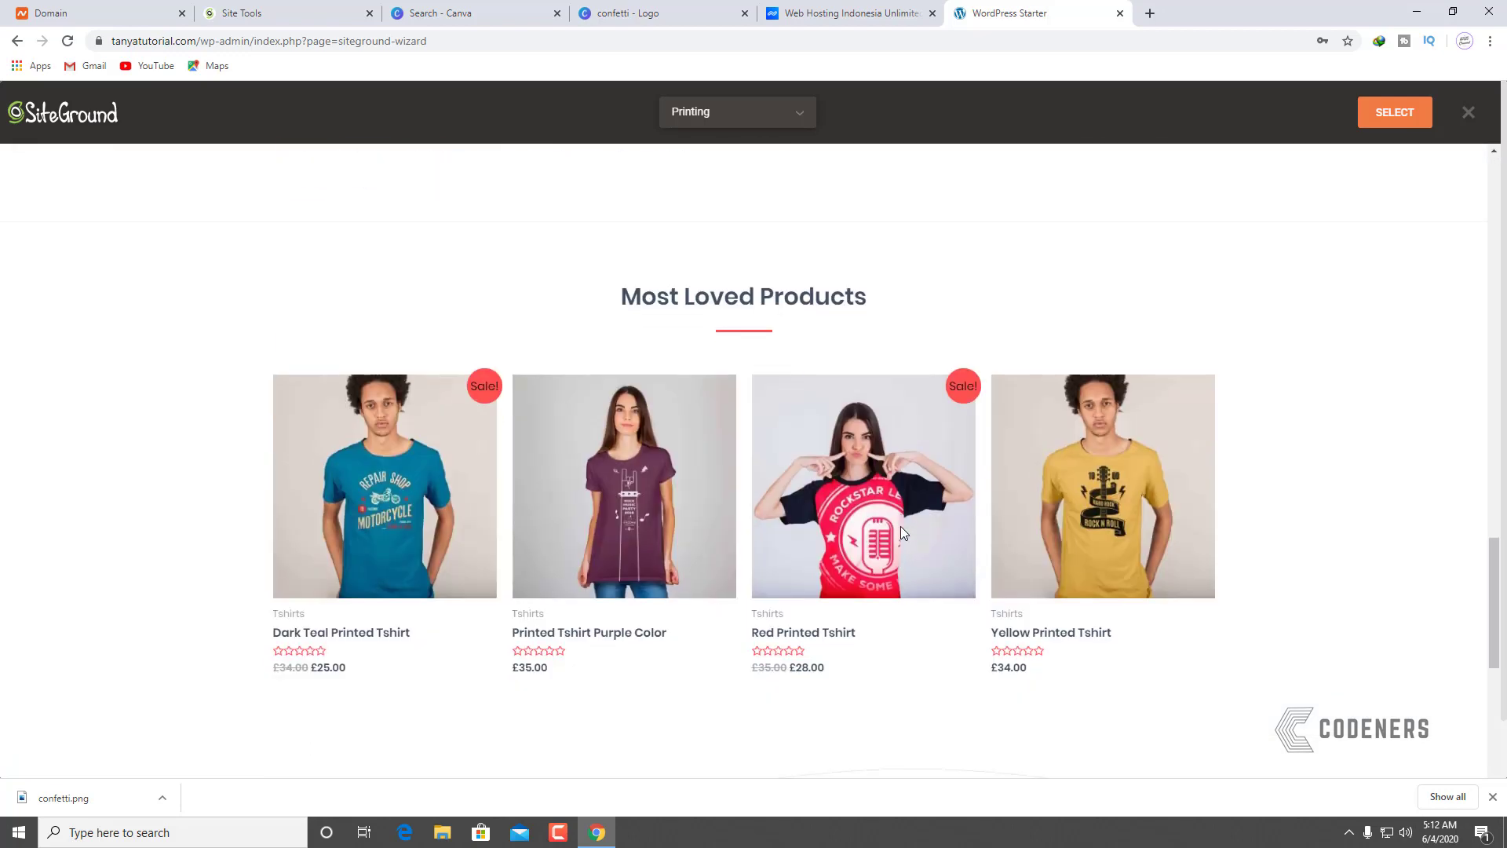
scroll(901, 527, down, 12)
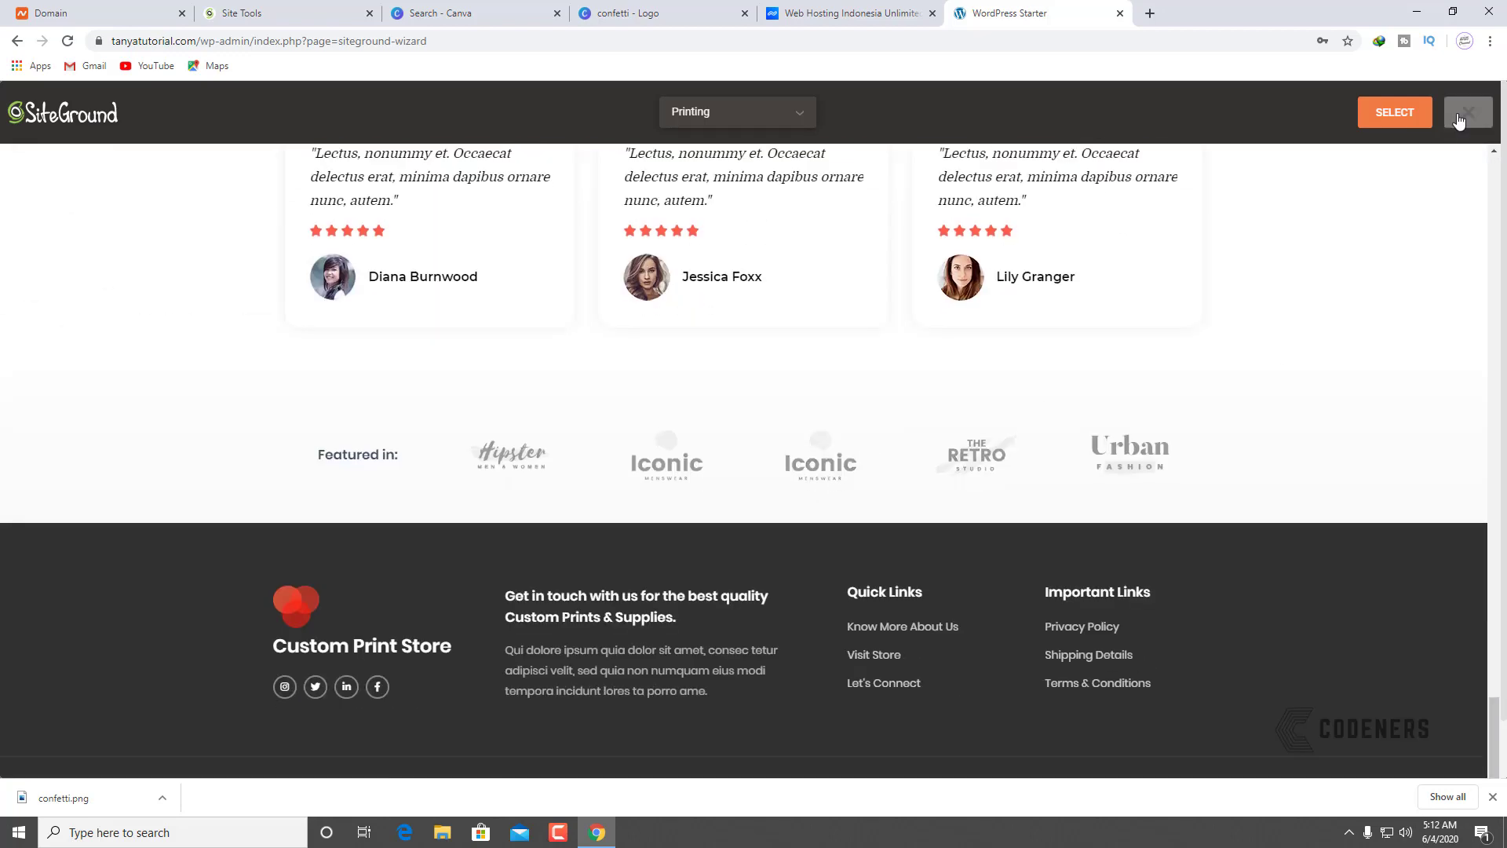
click(1467, 113)
Step: Preview the Furniture Store design, scroll through it, then close the preview
scroll(652, 306, up, 5)
scroll(653, 293, down, 5)
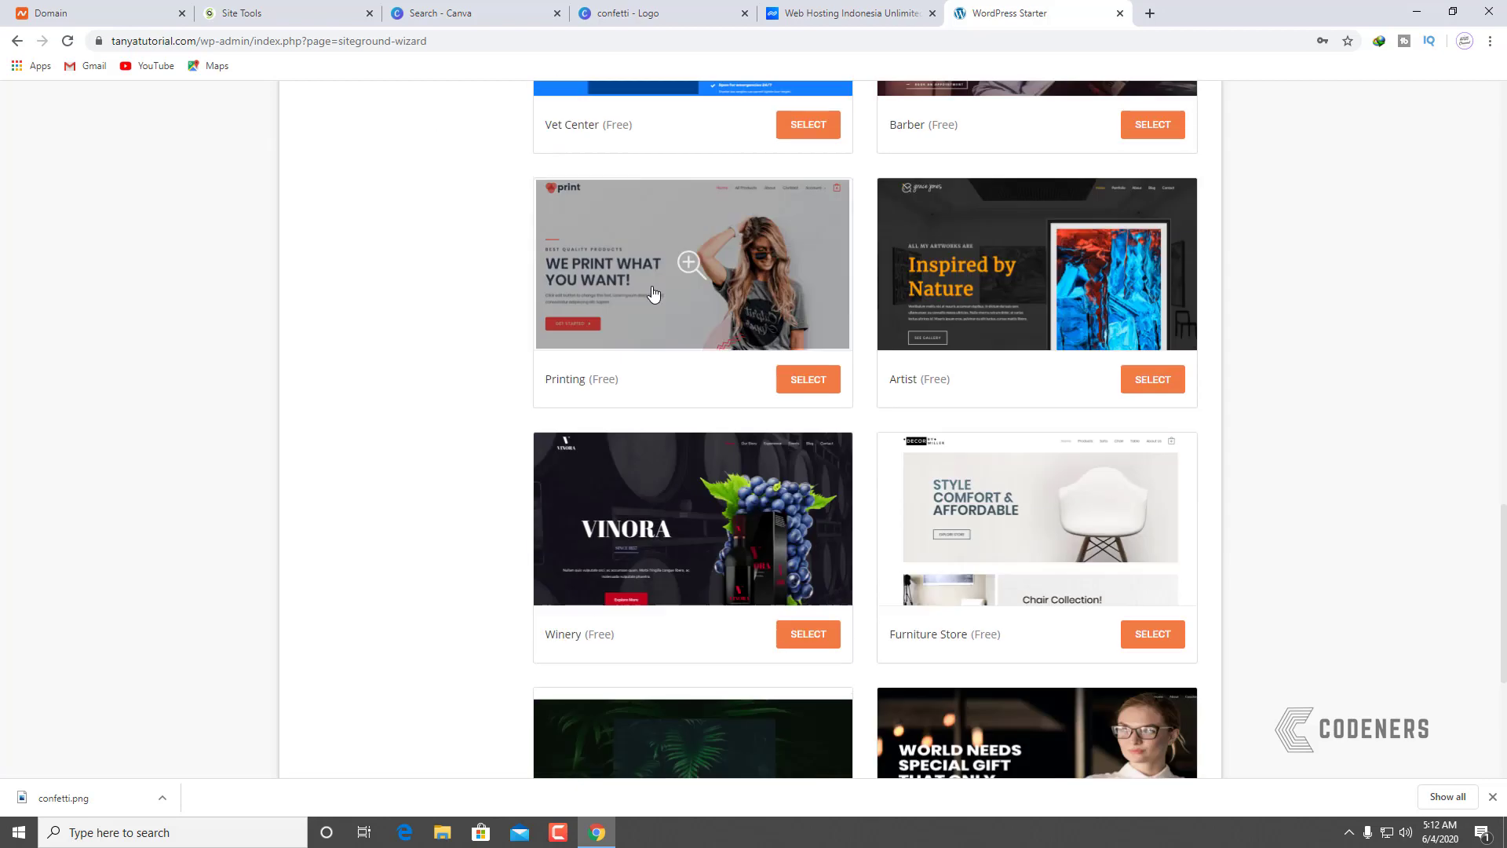
scroll(653, 294, down, 5)
click(1036, 149)
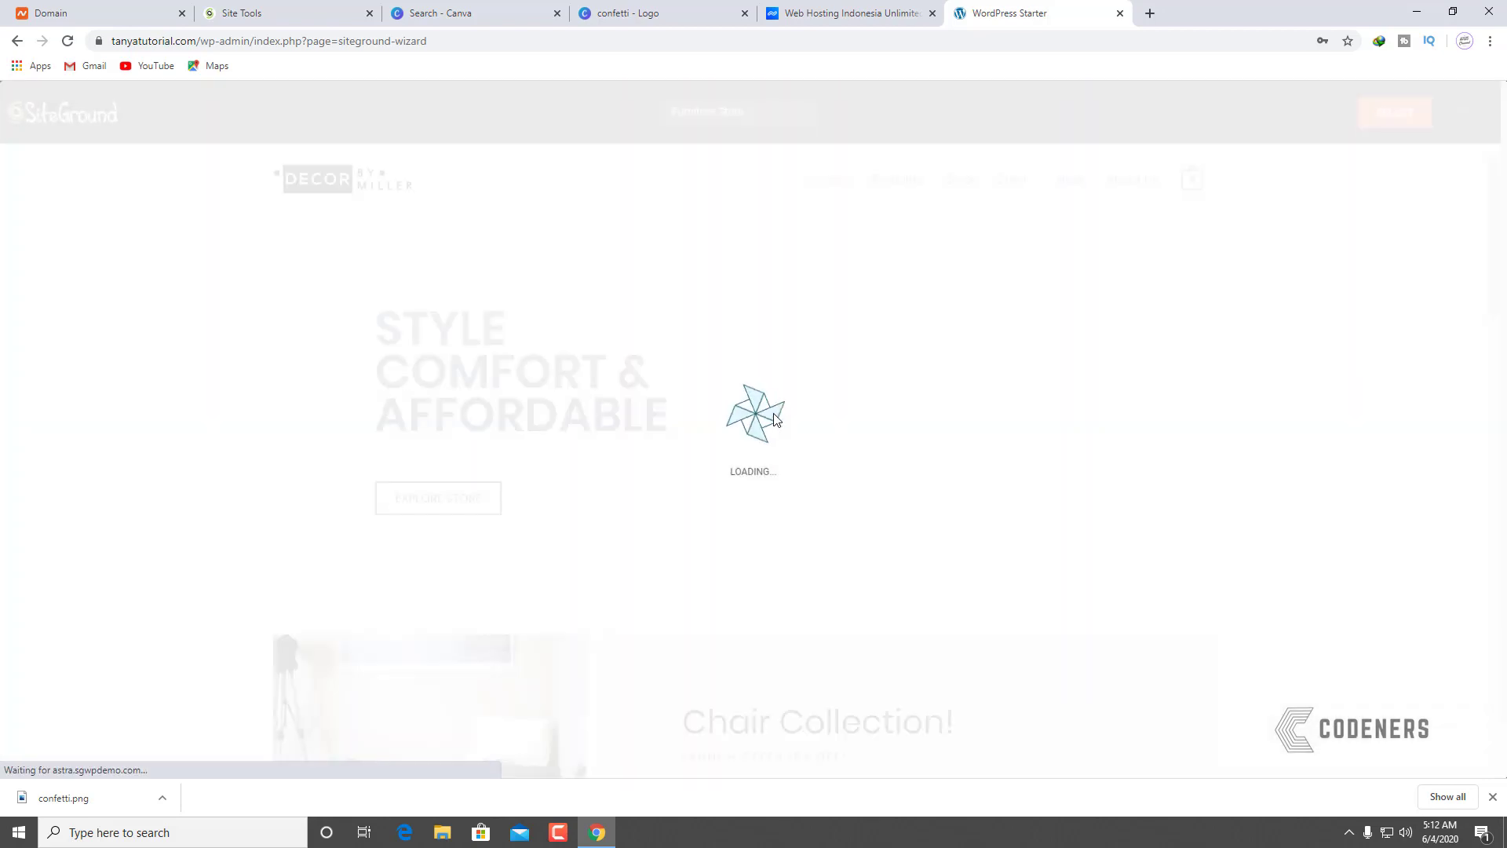
scroll(889, 461, down, 1)
scroll(888, 461, down, 15)
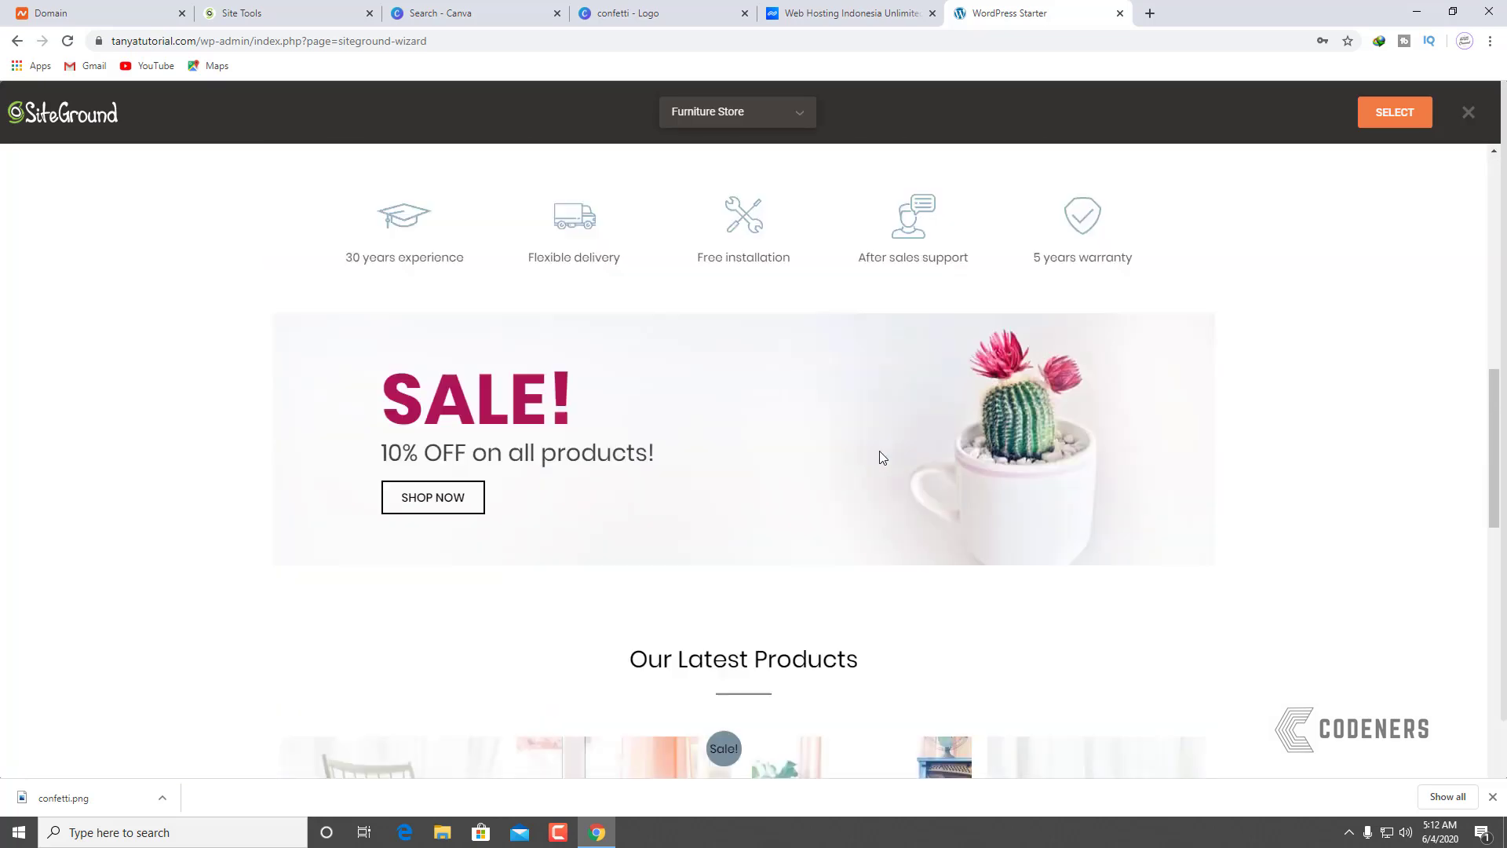
scroll(542, 372, down, 2)
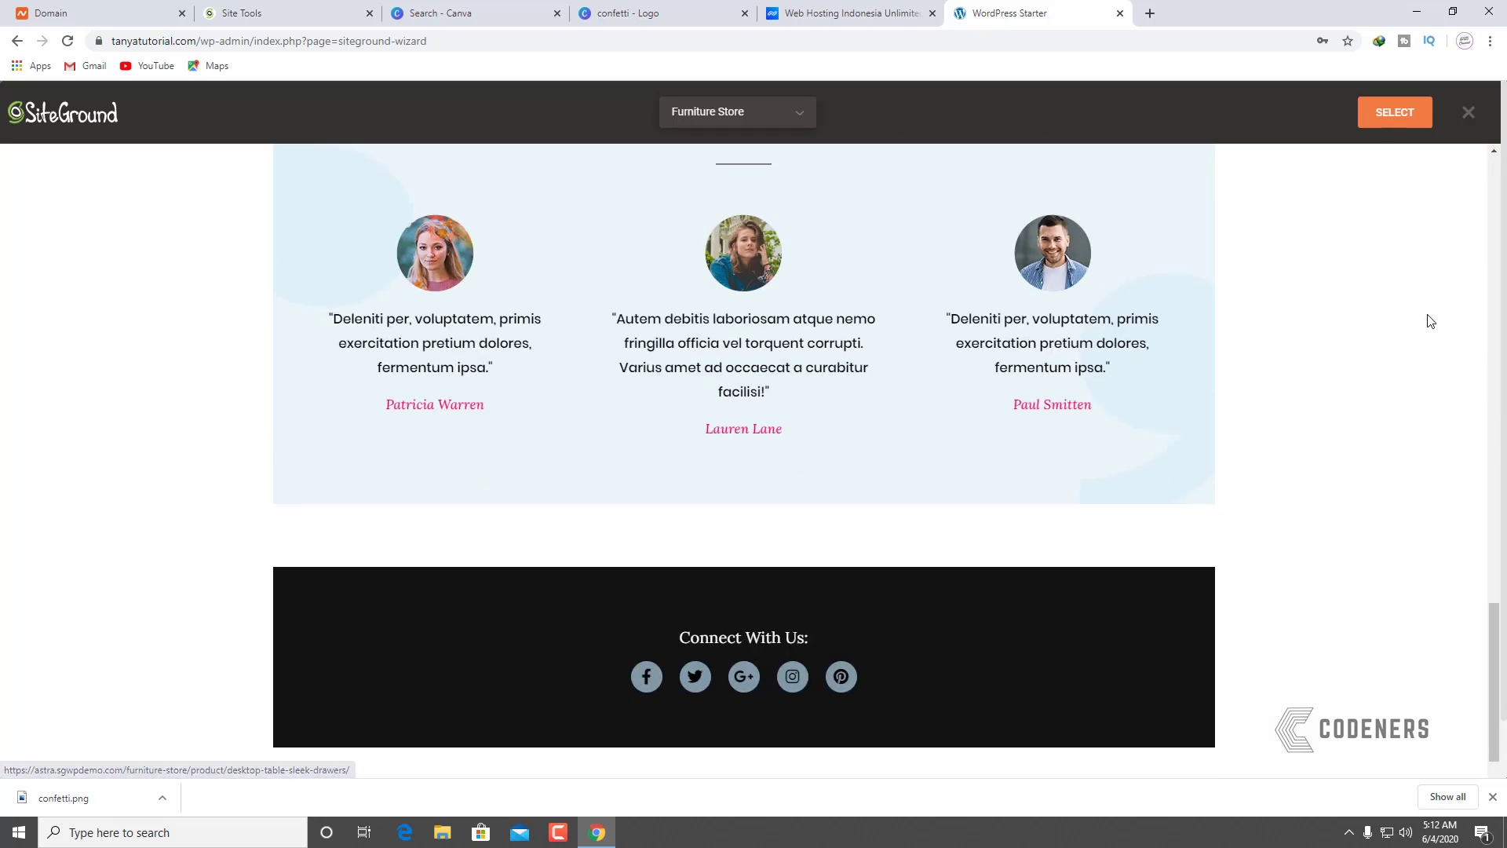
scroll(1110, 351, down, 4)
scroll(974, 363, up, 20)
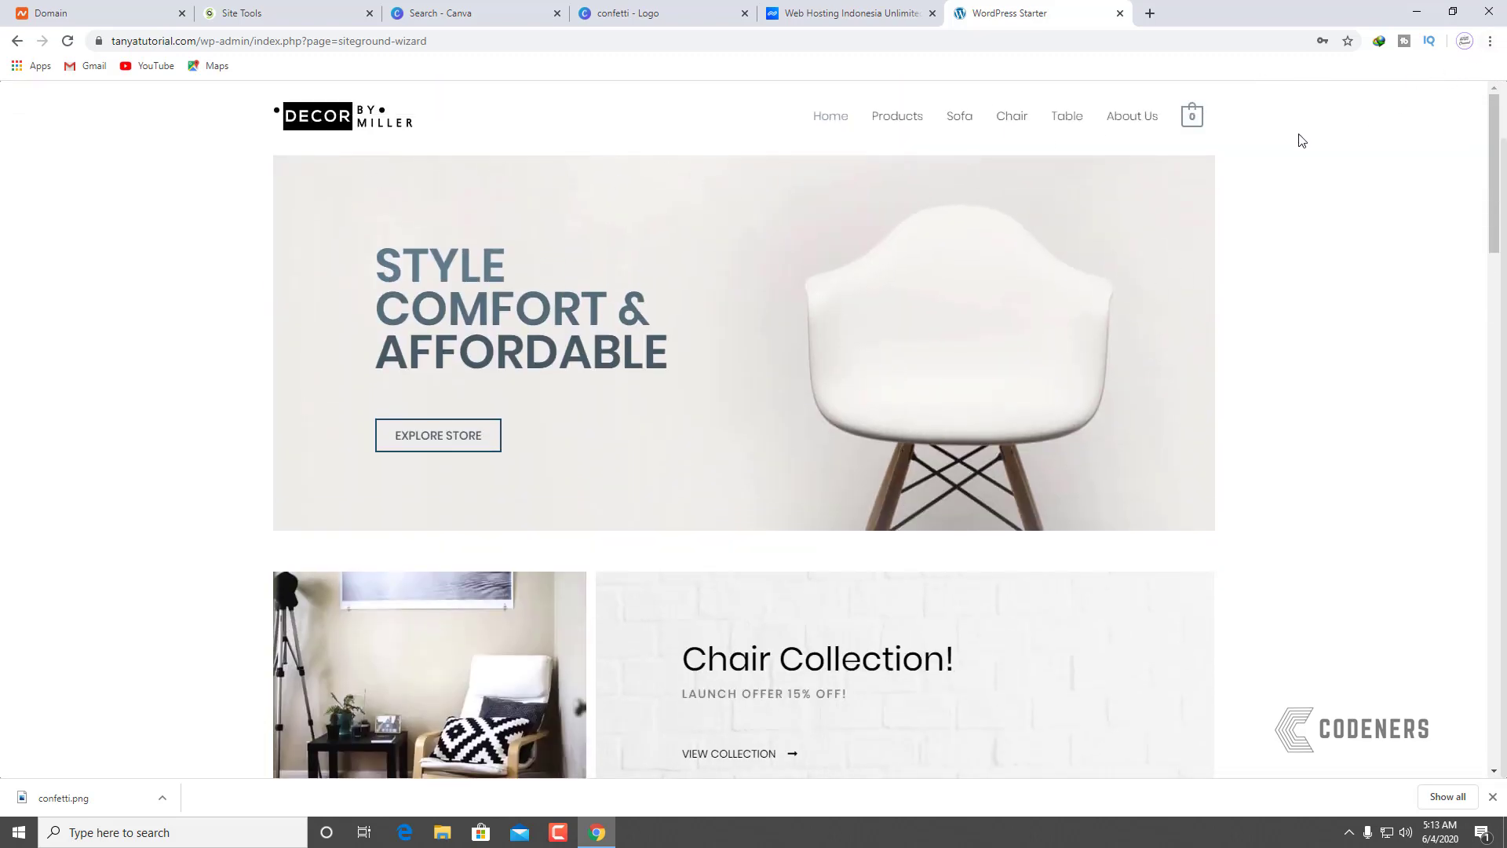
click(1470, 111)
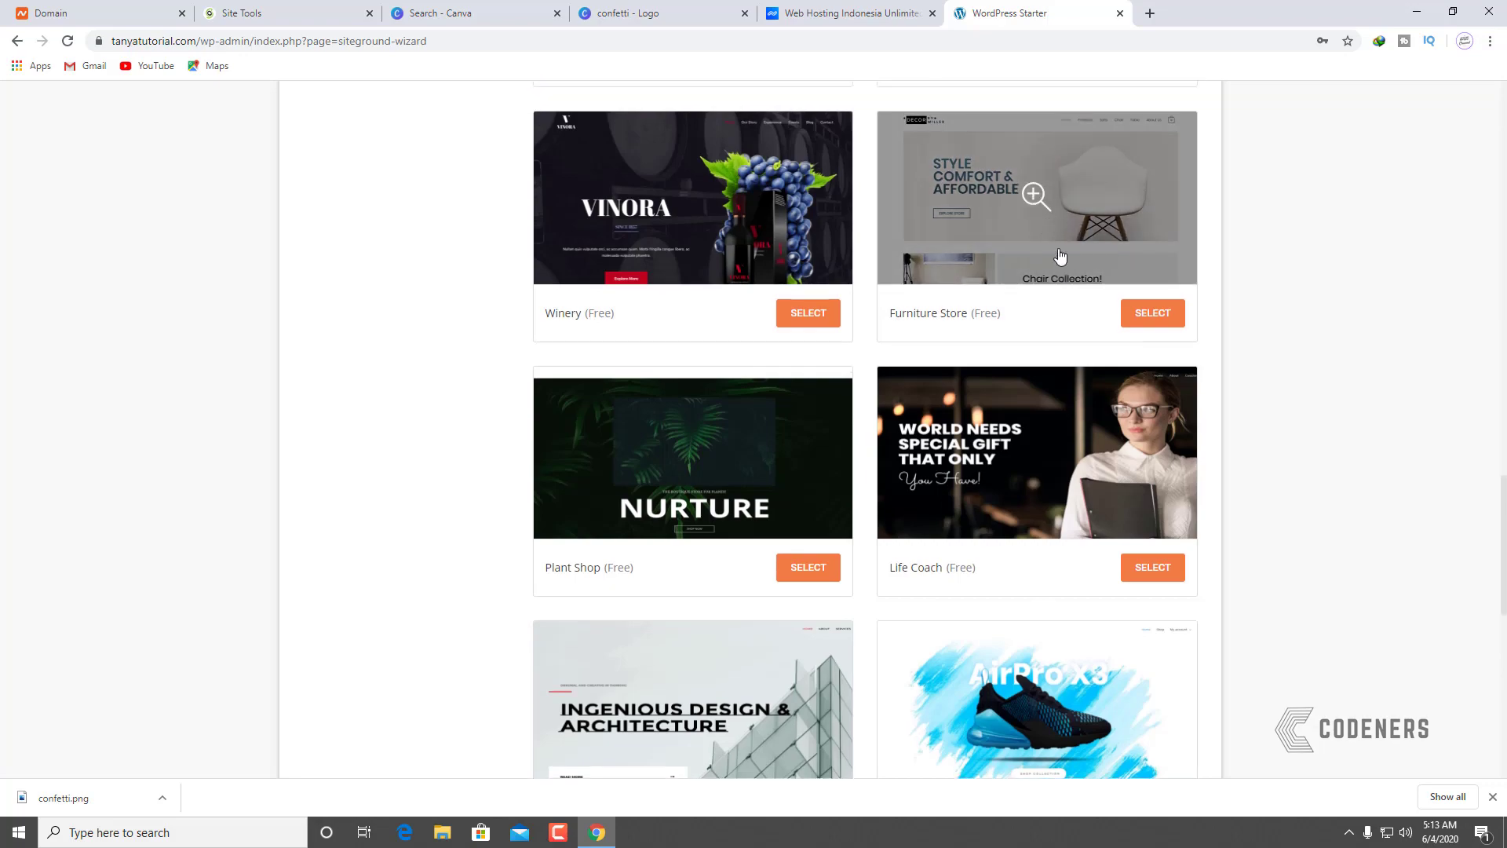
Step: Scroll through the remaining starter designs without choosing one
scroll(1013, 236, down, 10)
scroll(1033, 503, up, 5)
scroll(591, 386, up, 15)
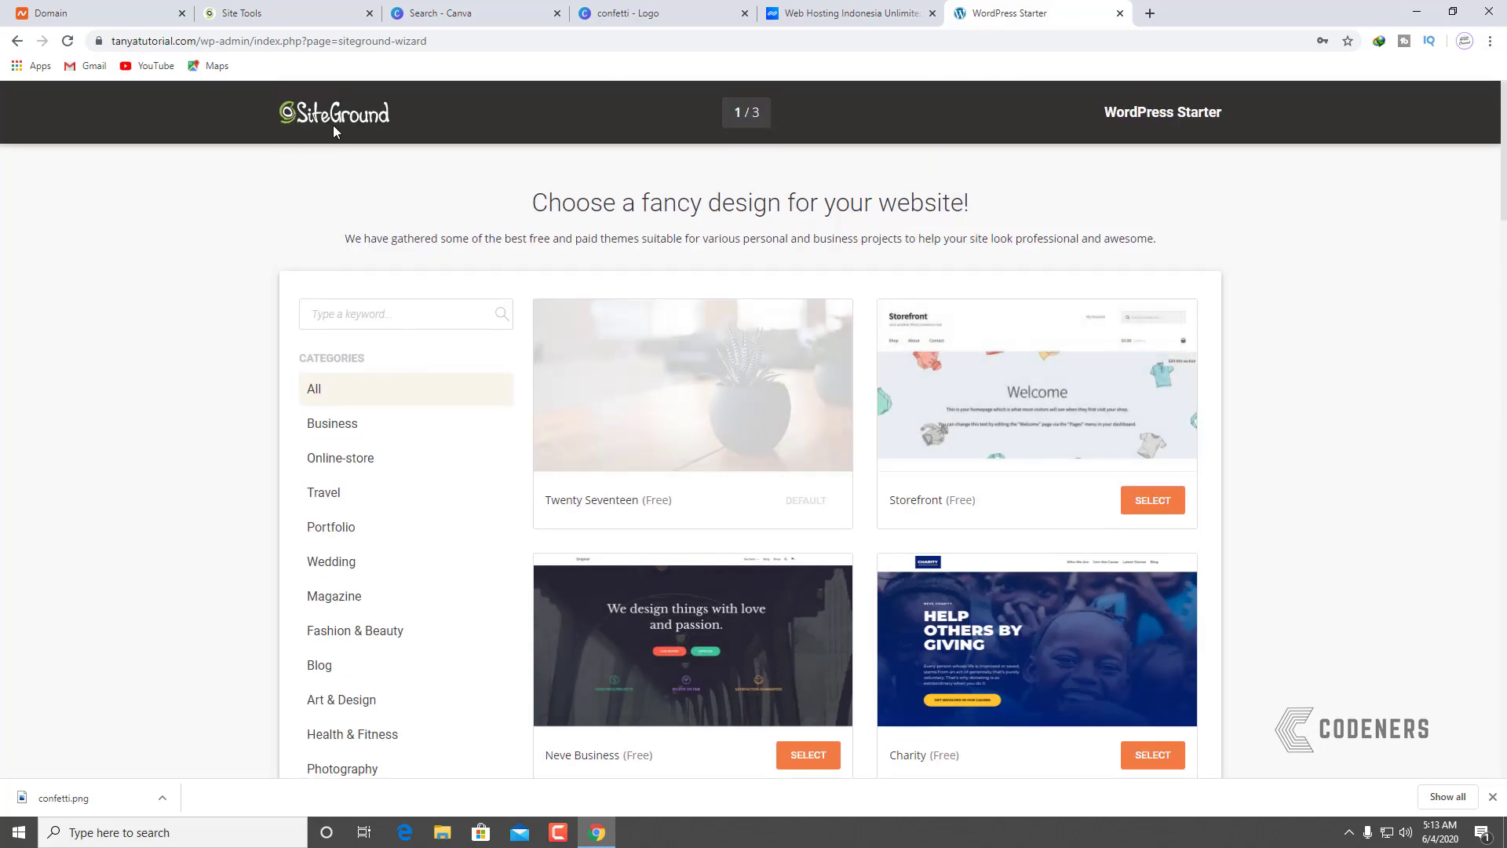
scroll(799, 346, down, 20)
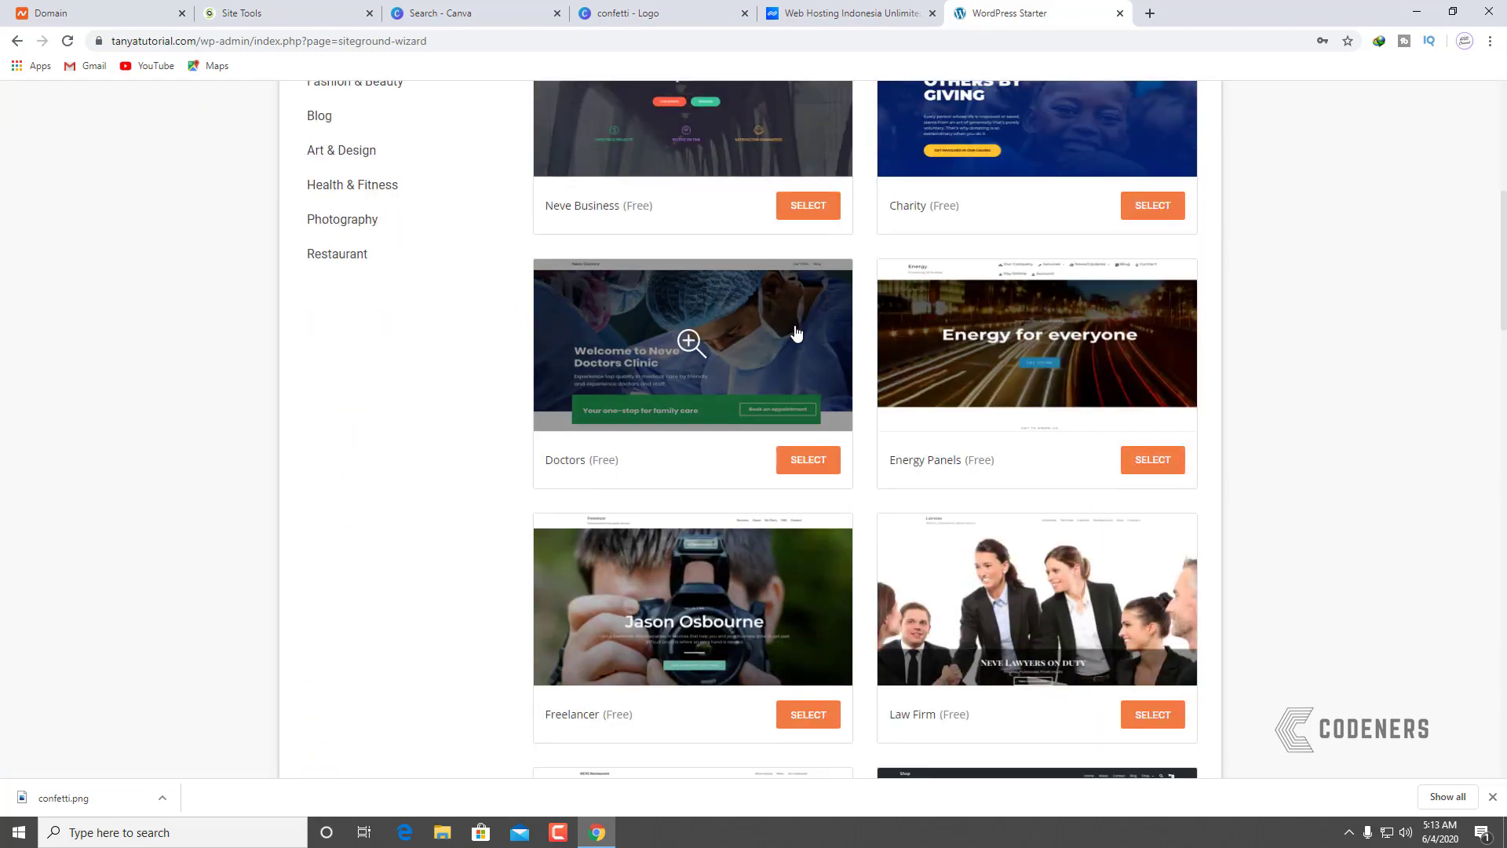
scroll(806, 309, down, 20)
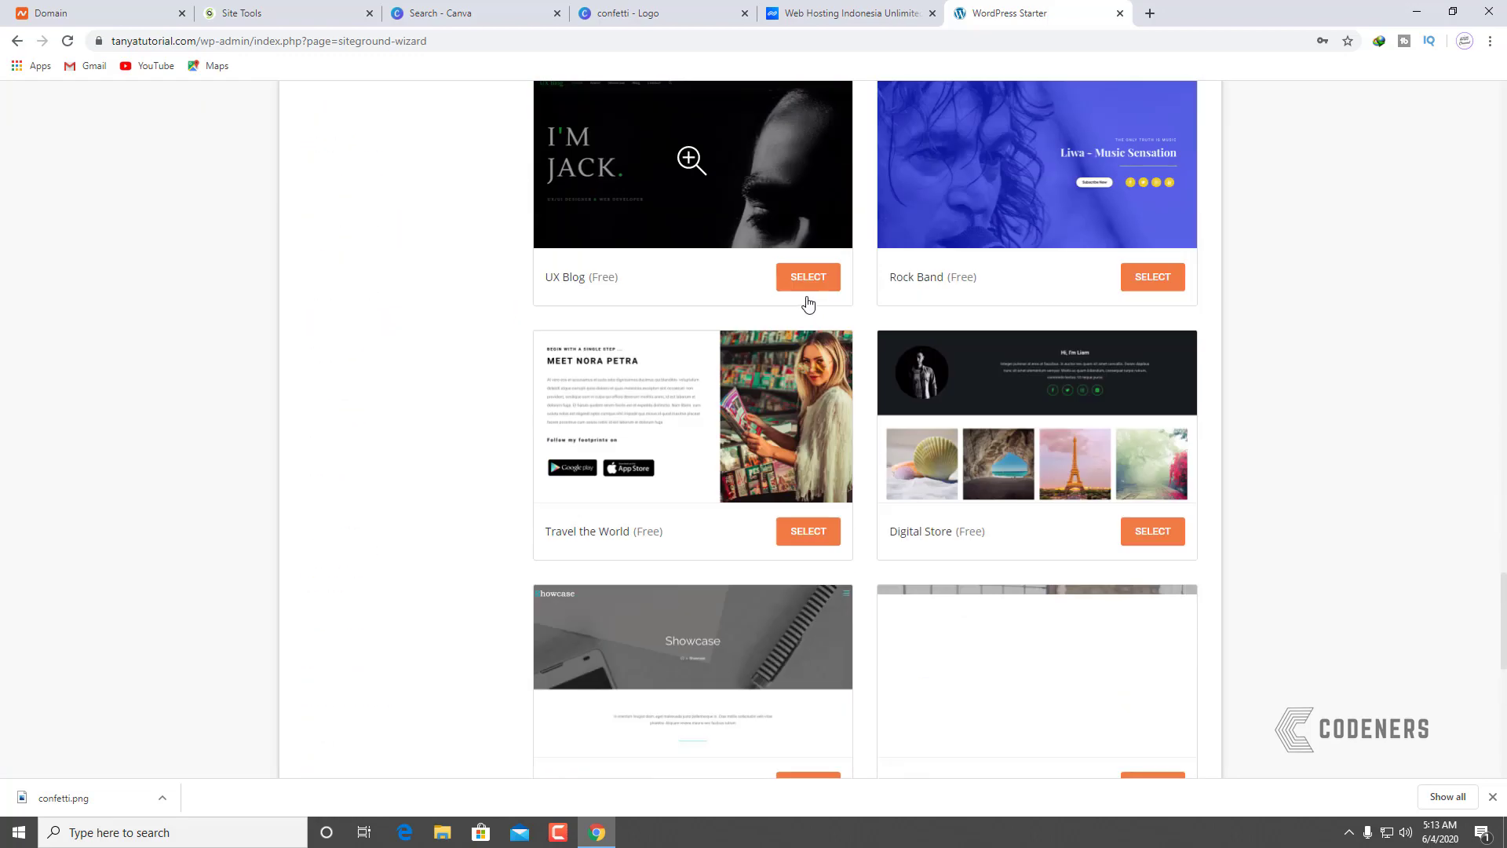
scroll(819, 330, down, 20)
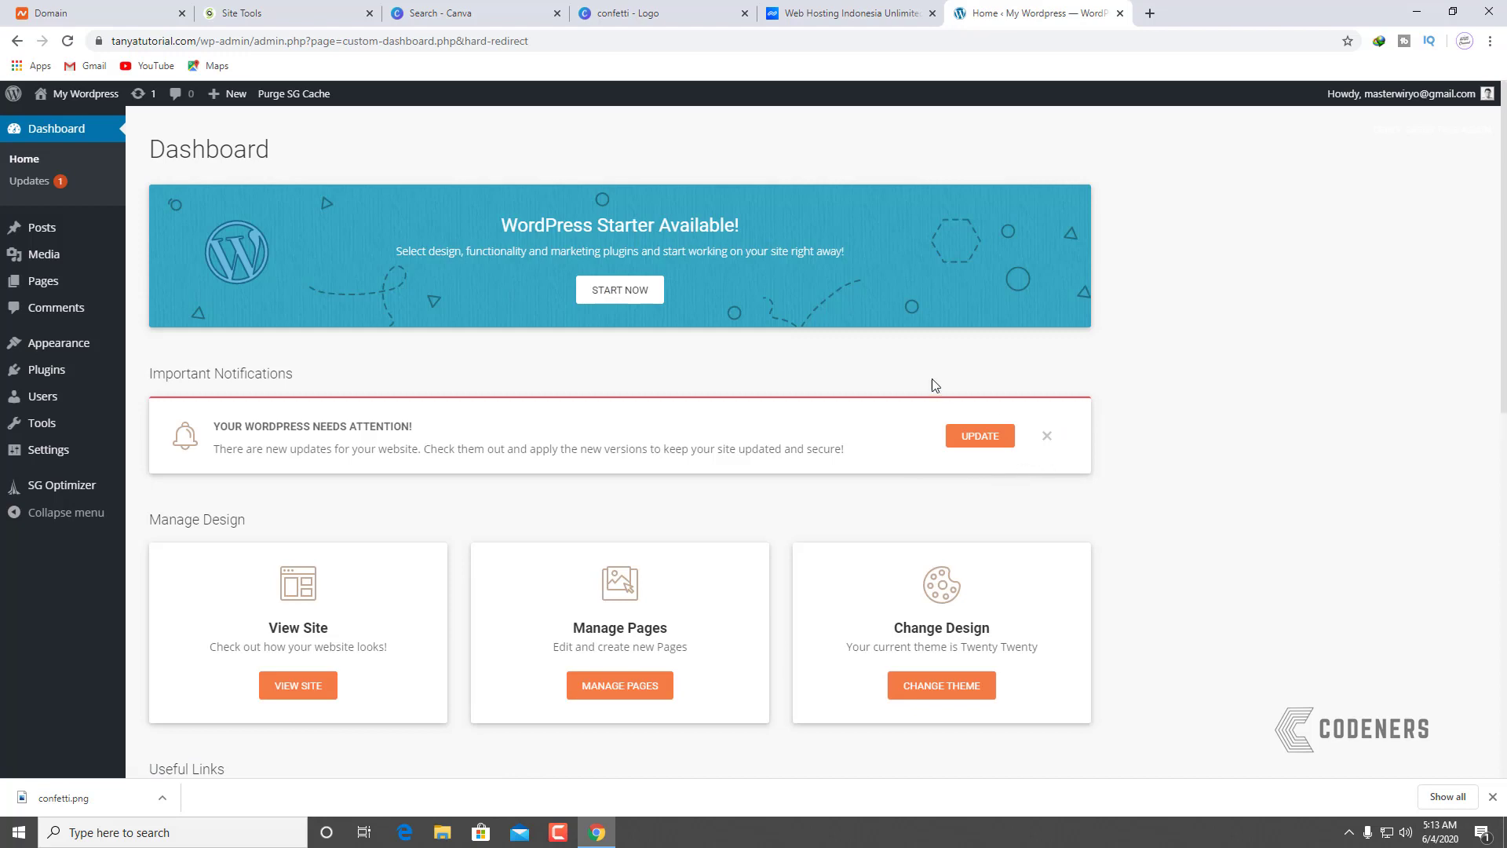
Step: Update the Twenty Twenty theme from 1.2 to 1.3 from the Dashboard updates list
click(994, 440)
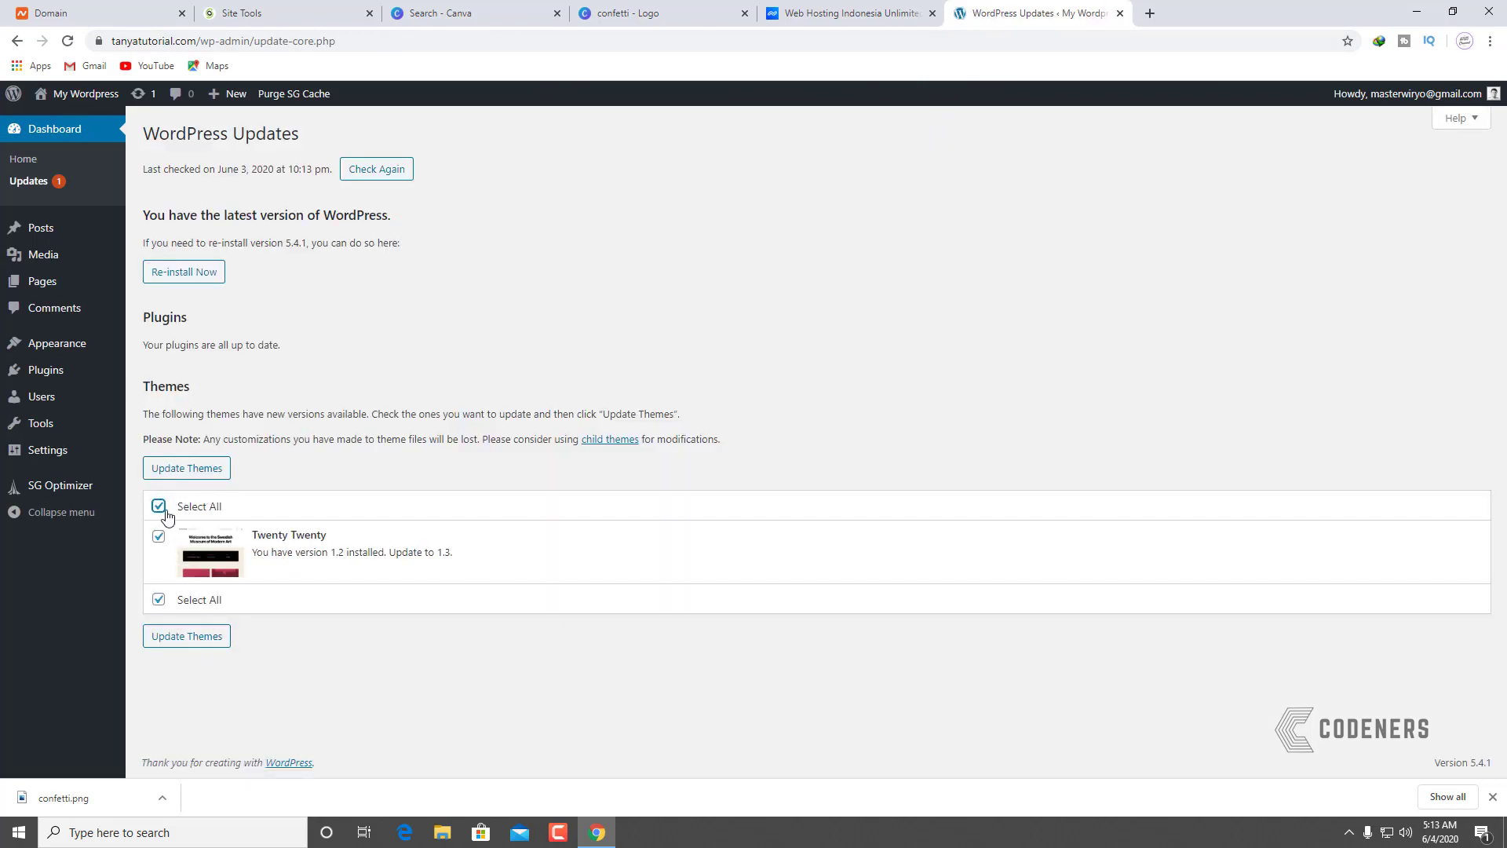
click(212, 641)
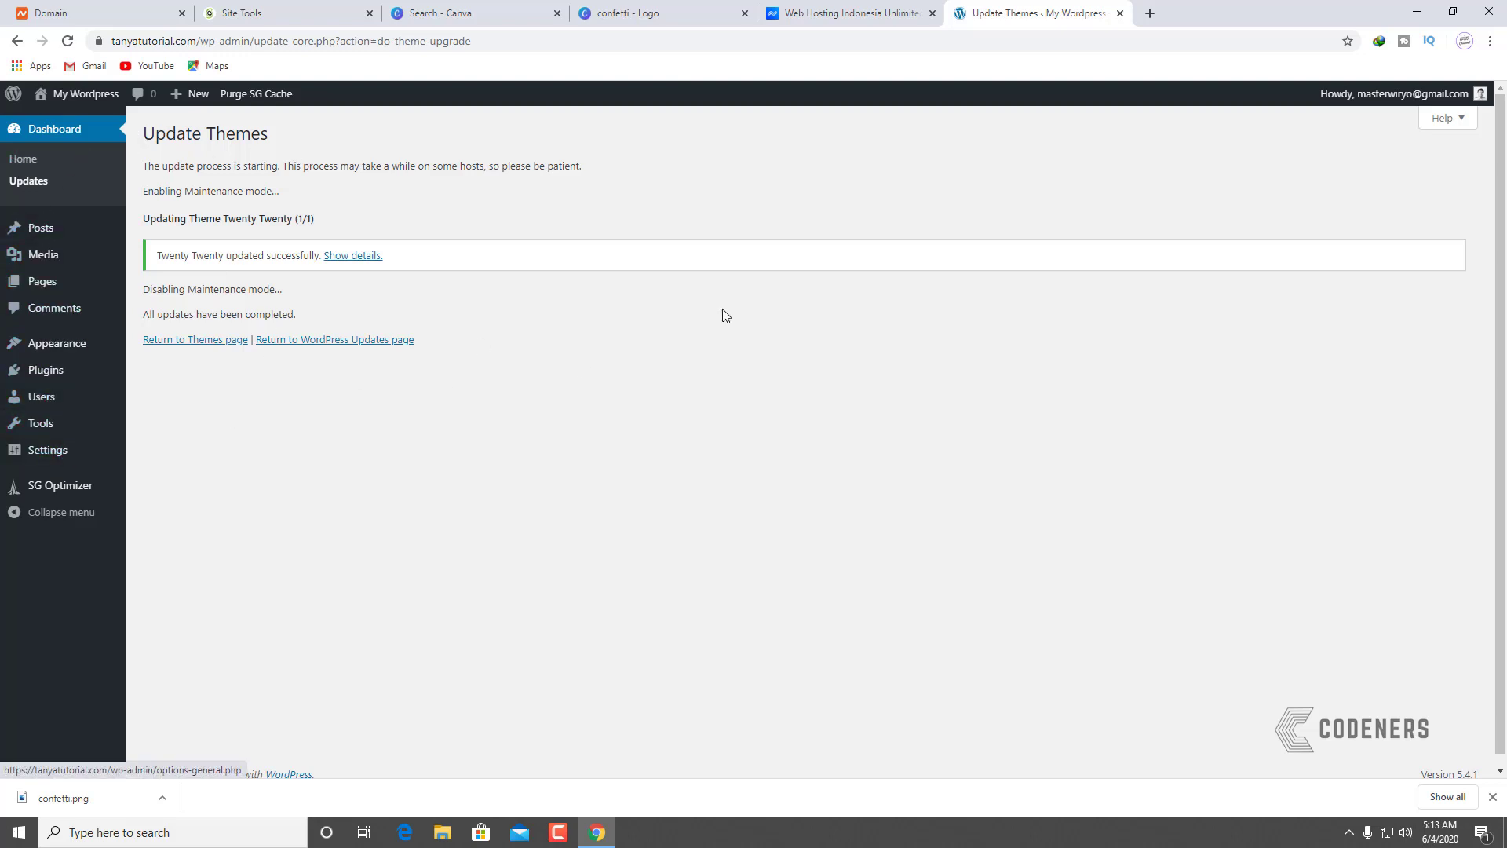
Step: View the live site's front page in a new tab, then return to the update results
right_click(71, 118)
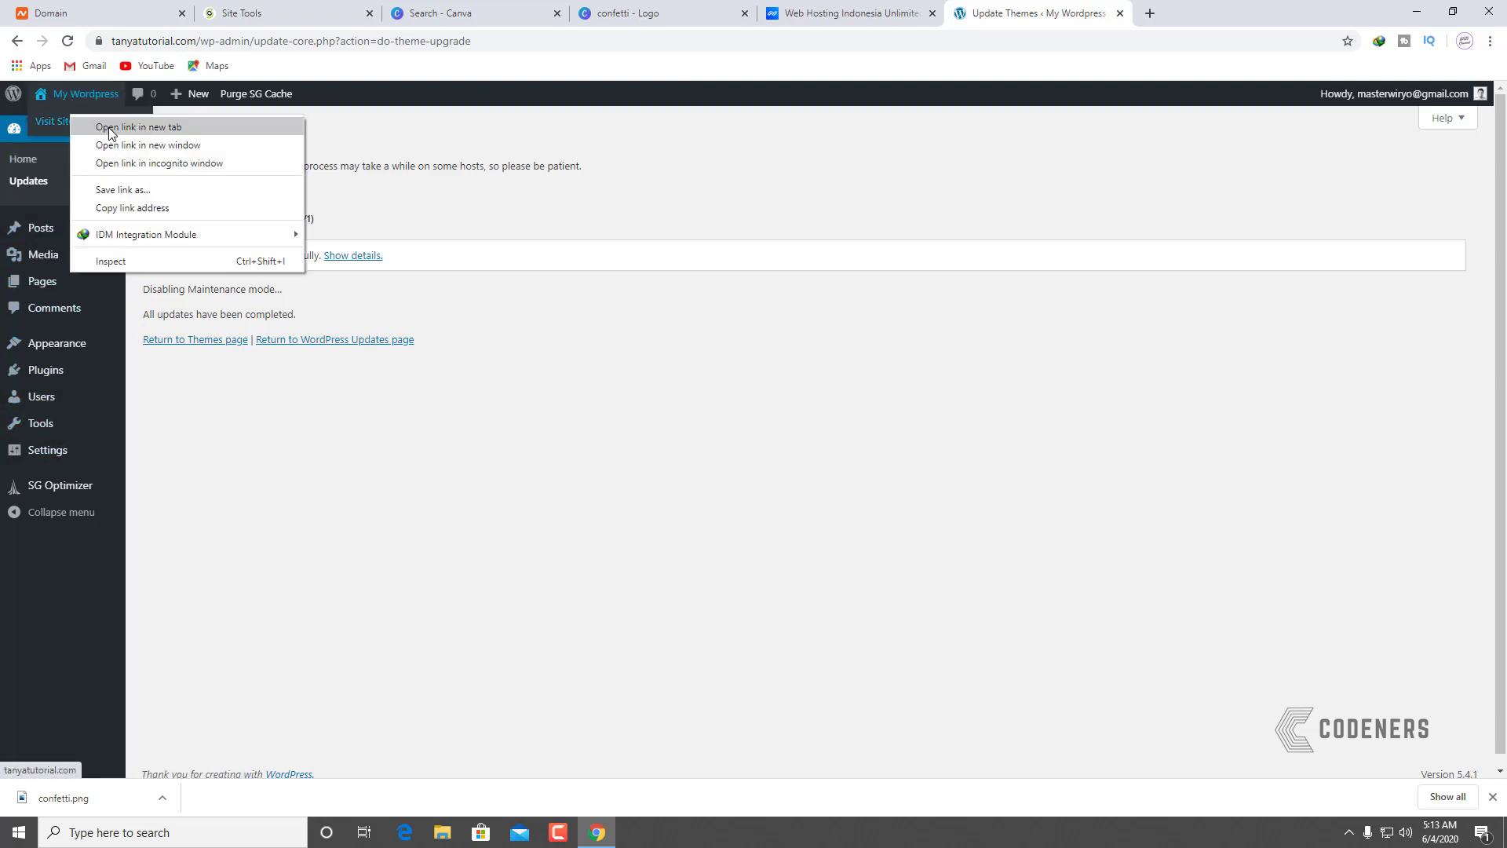
click(109, 130)
click(1209, 16)
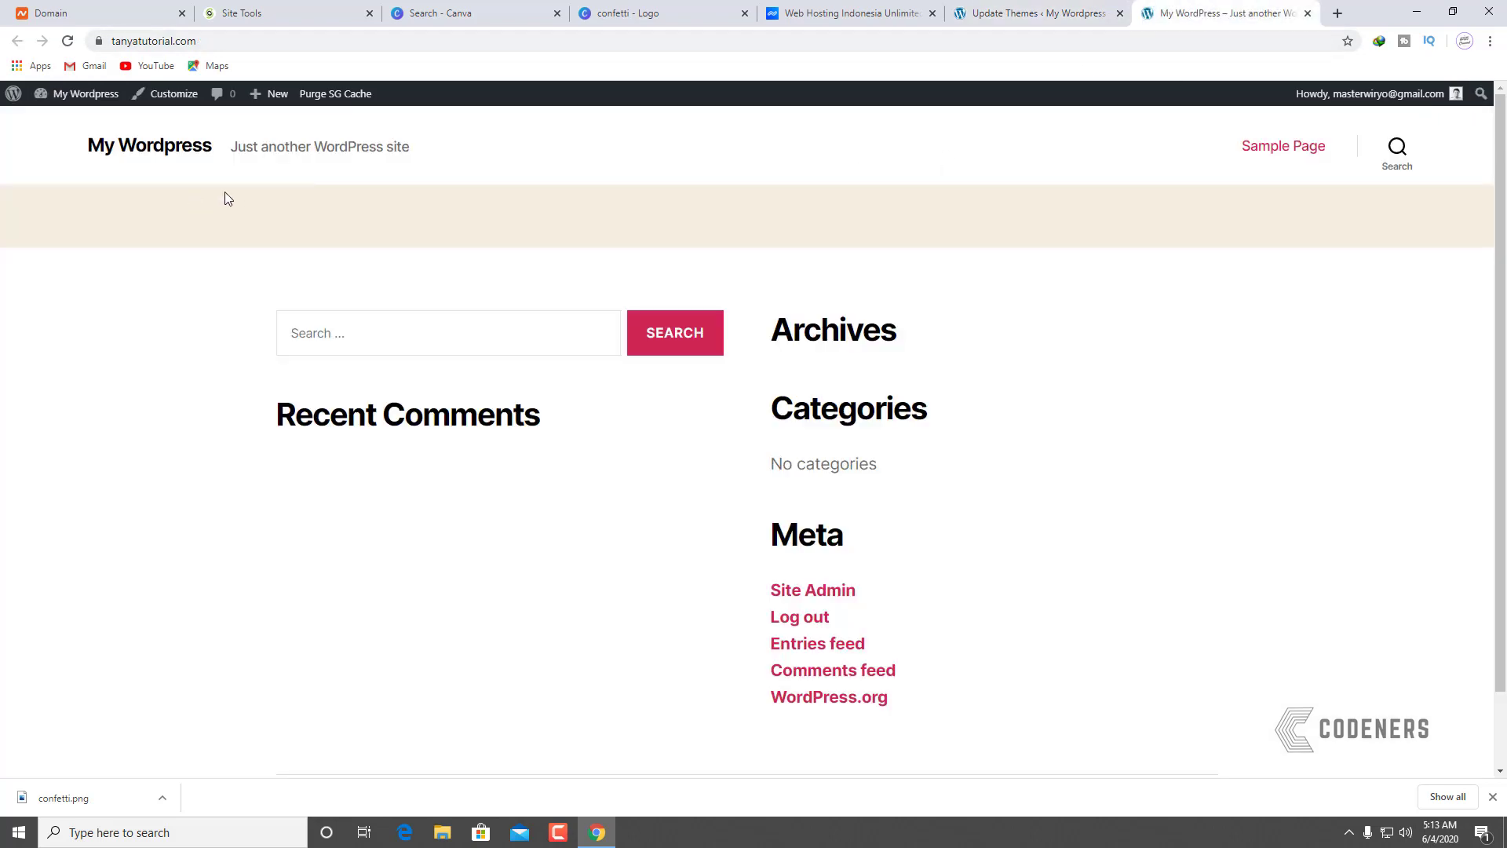
click(1030, 14)
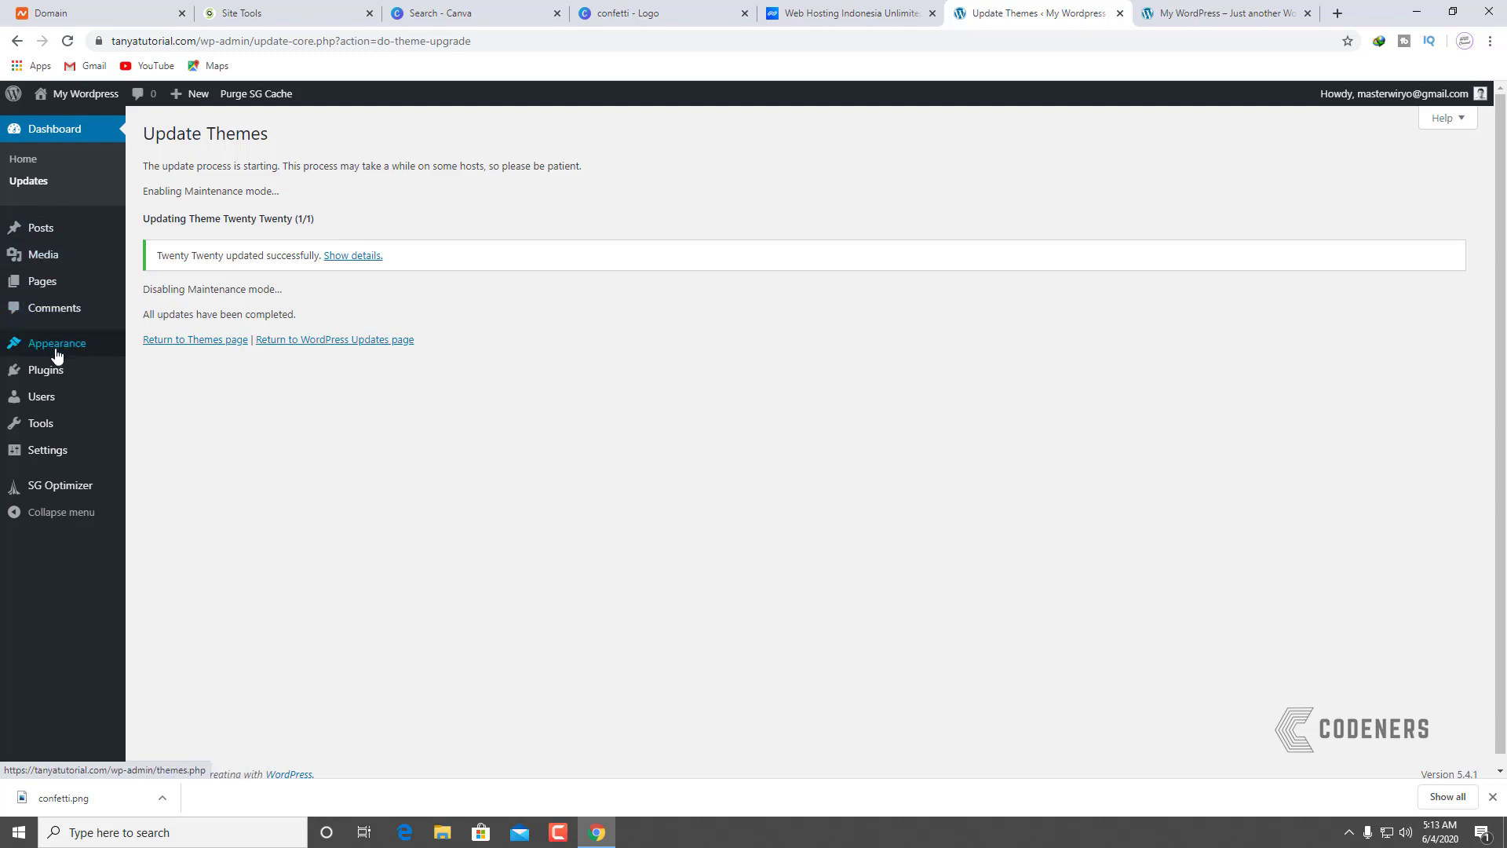
Step: Open the Customizer and scroll through the homepage preview
mouse_move(55, 355)
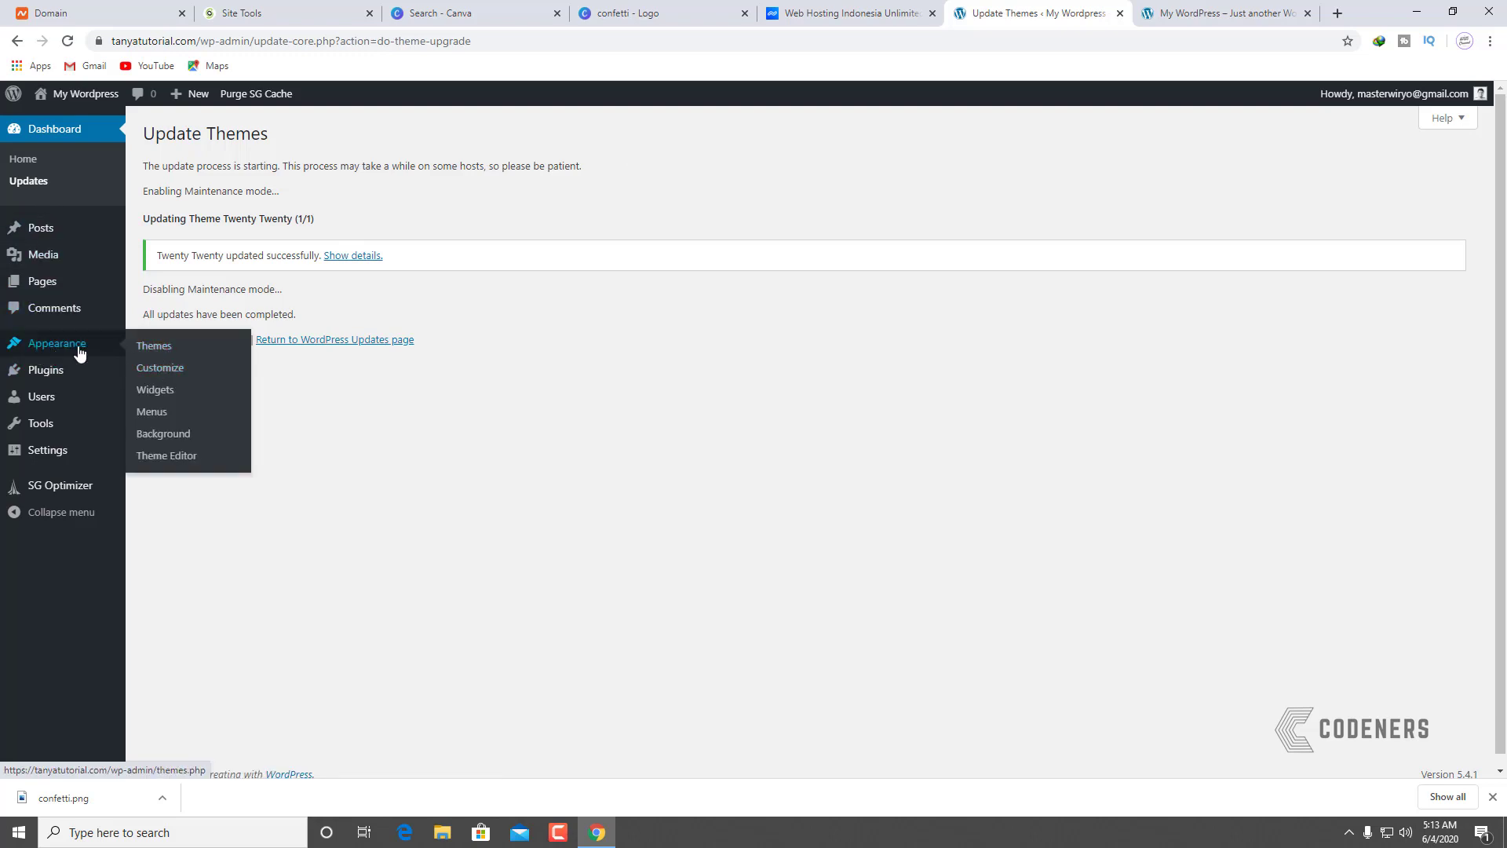
click(149, 369)
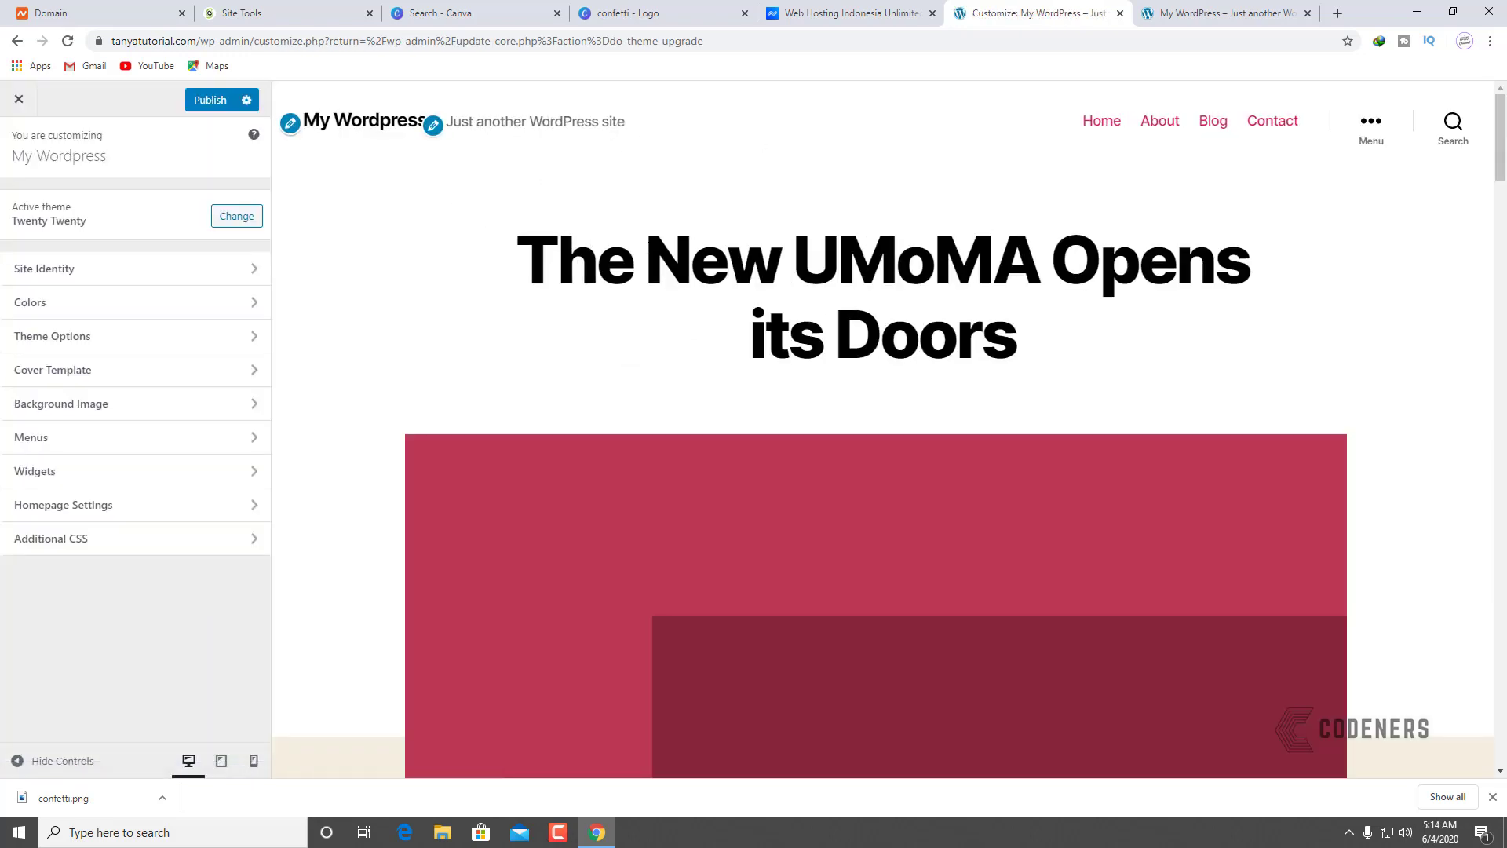
scroll(984, 352, down, 20)
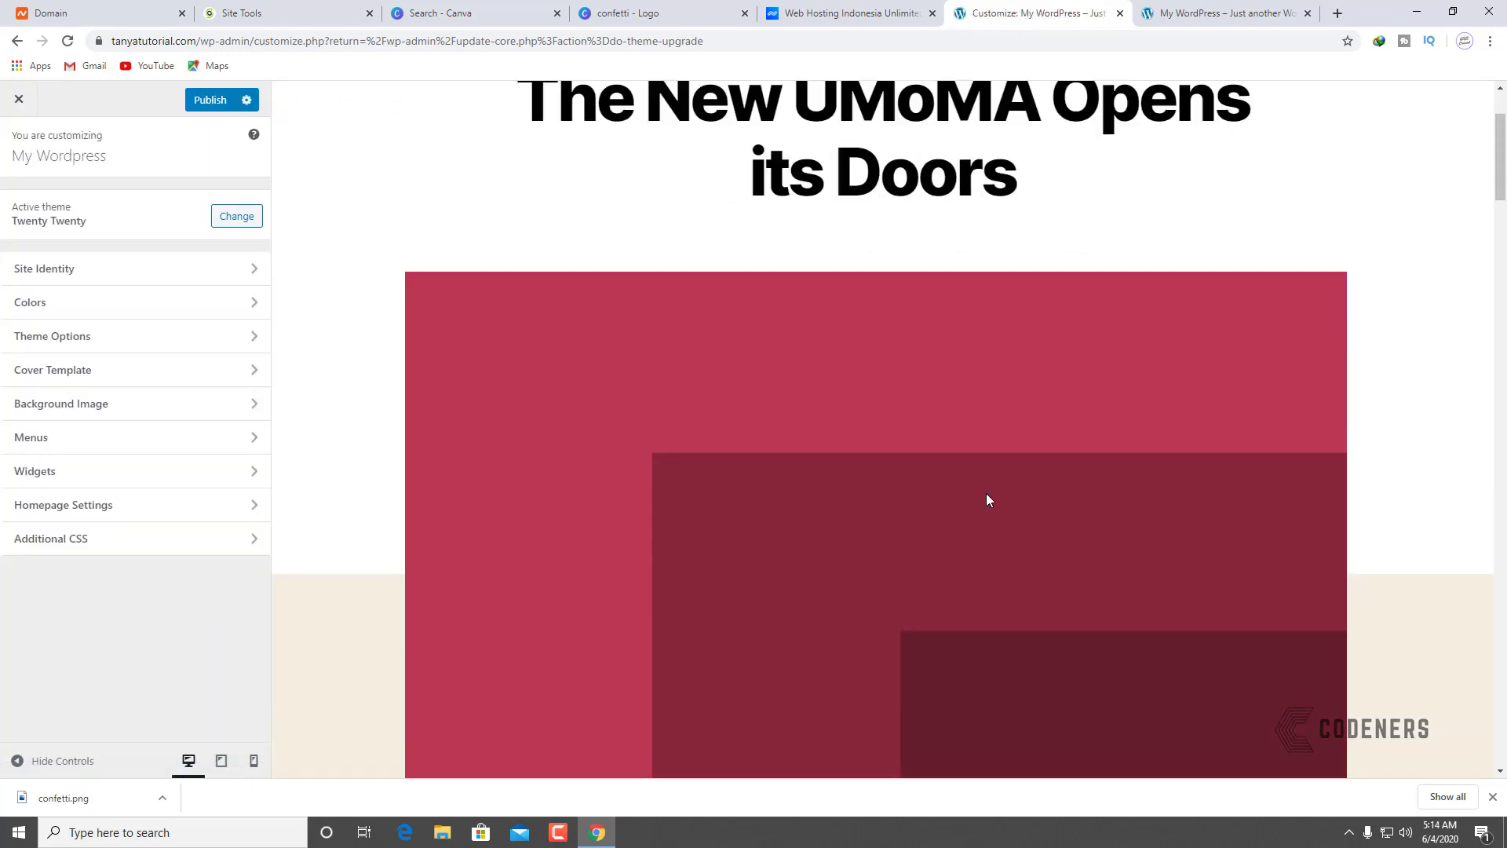
scroll(880, 444, down, 20)
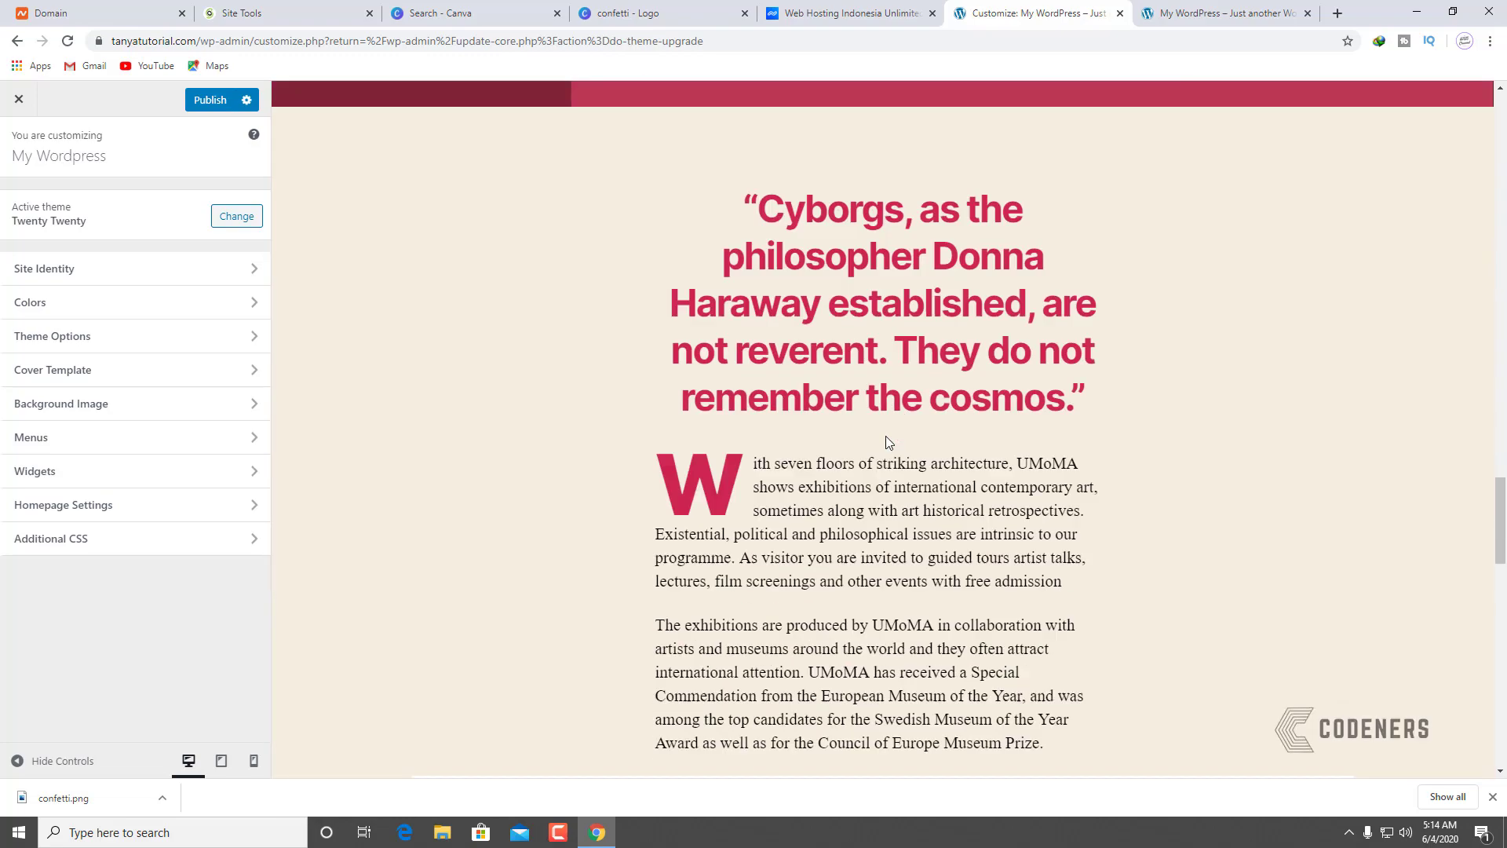
scroll(926, 432, up, 20)
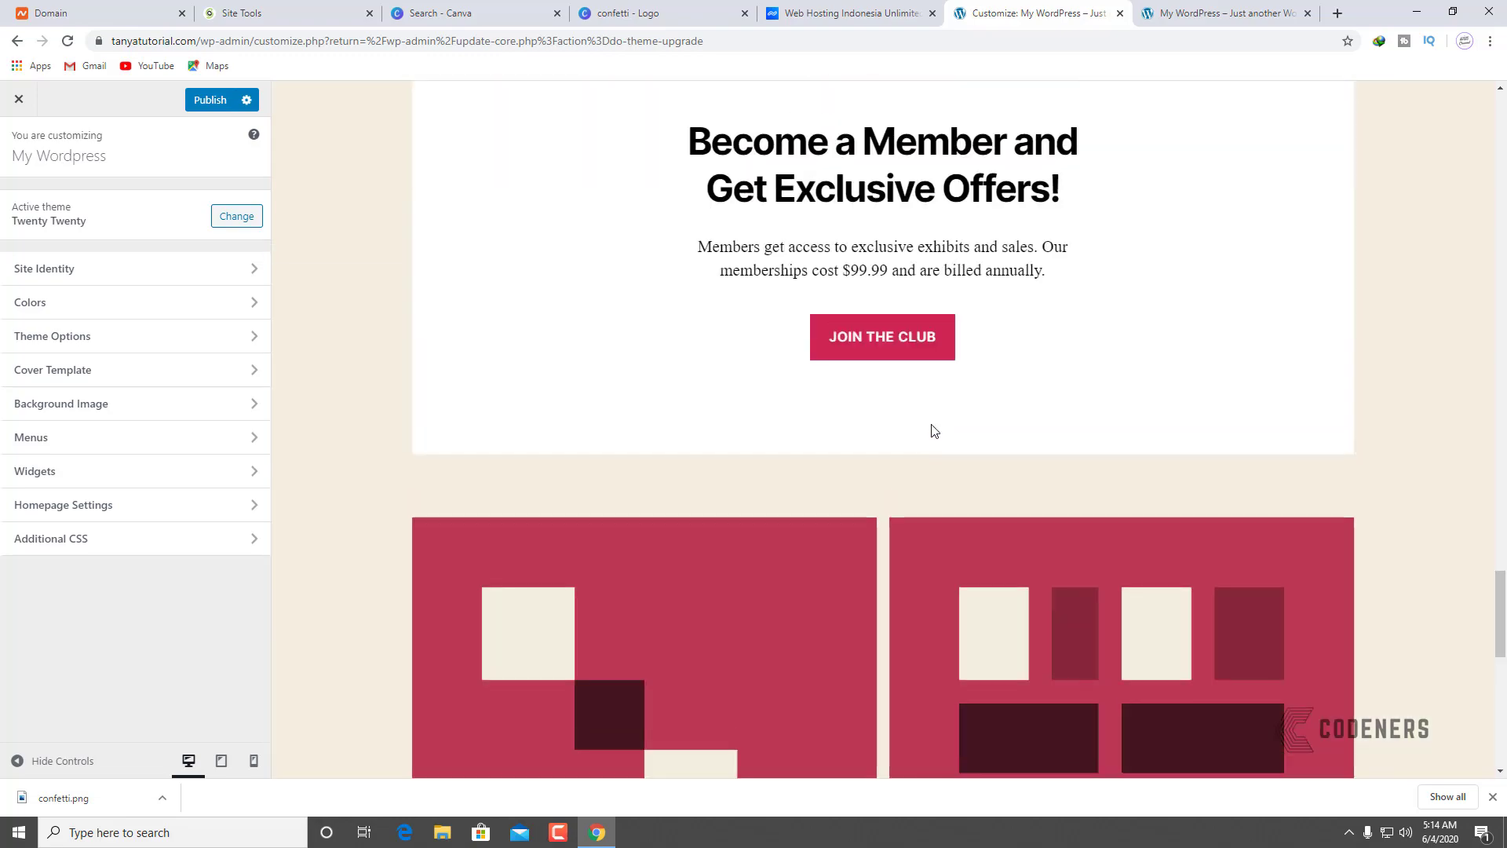
scroll(925, 427, up, 15)
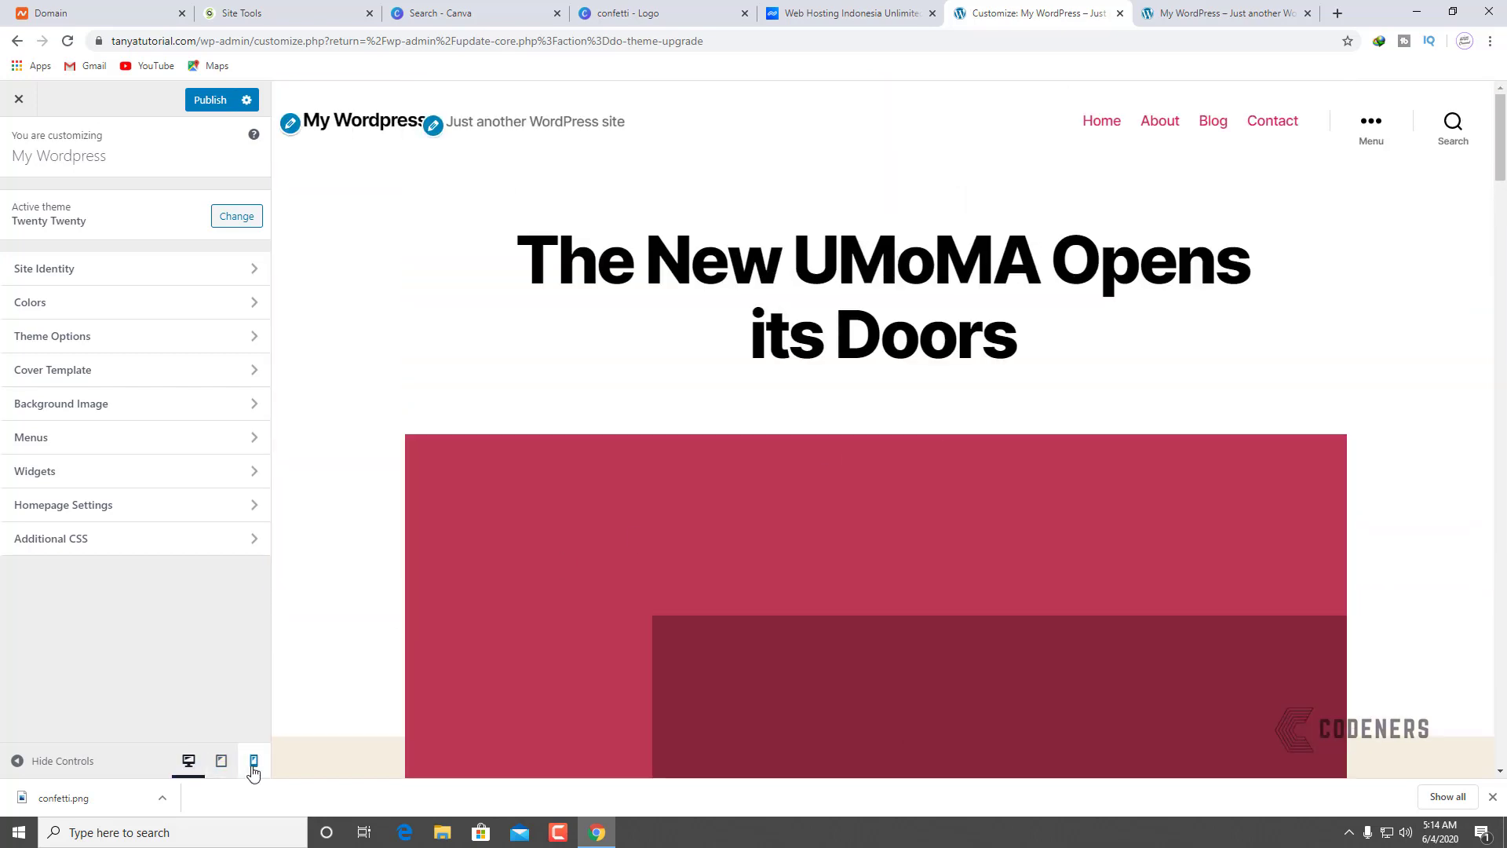
Step: Preview the site at phone size and scroll through it
click(253, 761)
scroll(898, 553, down, 5)
scroll(897, 554, down, 10)
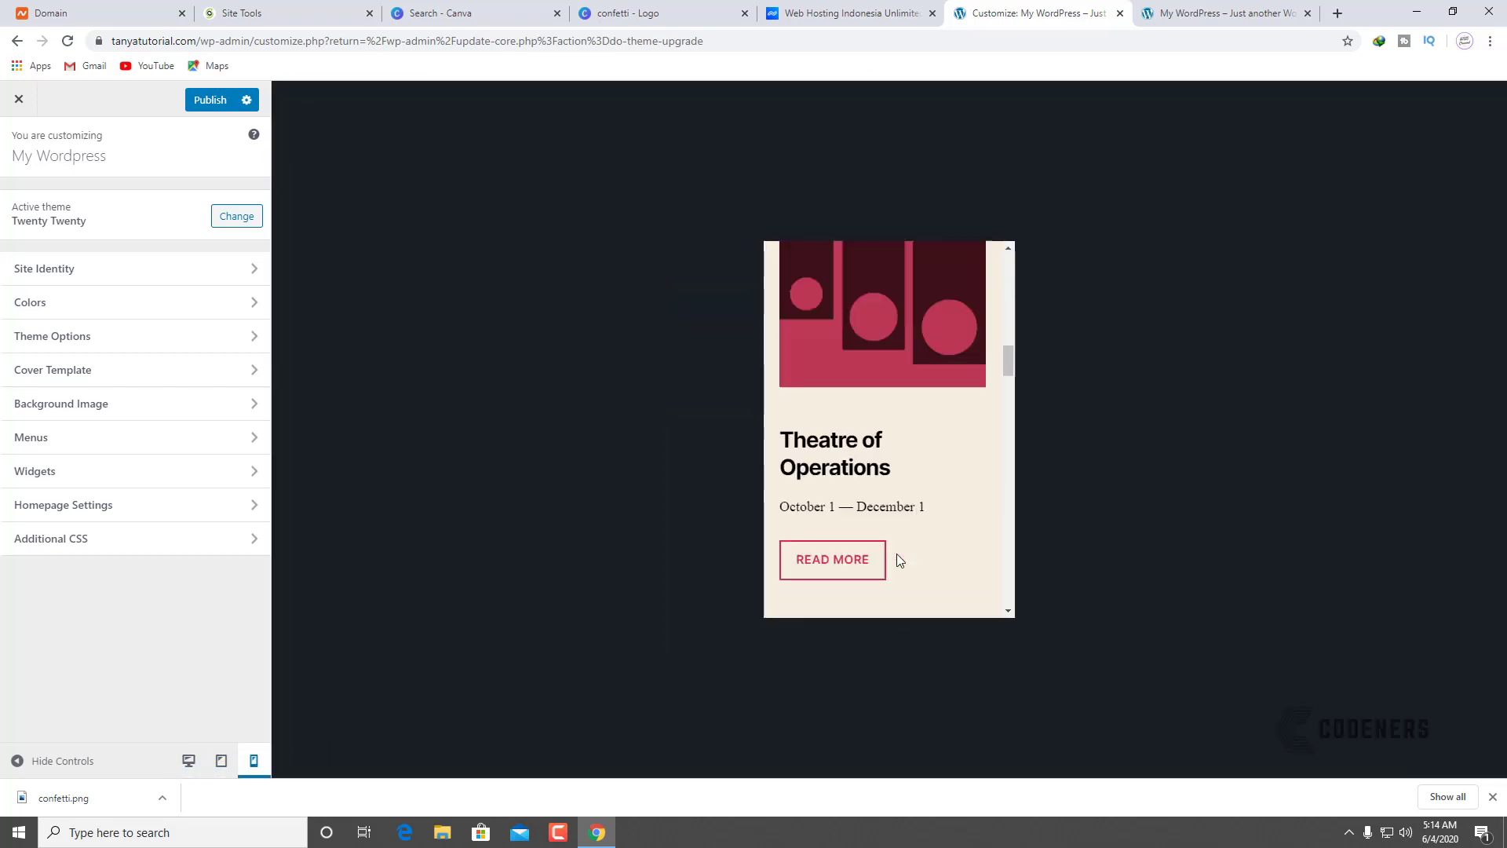
scroll(892, 552, down, 8)
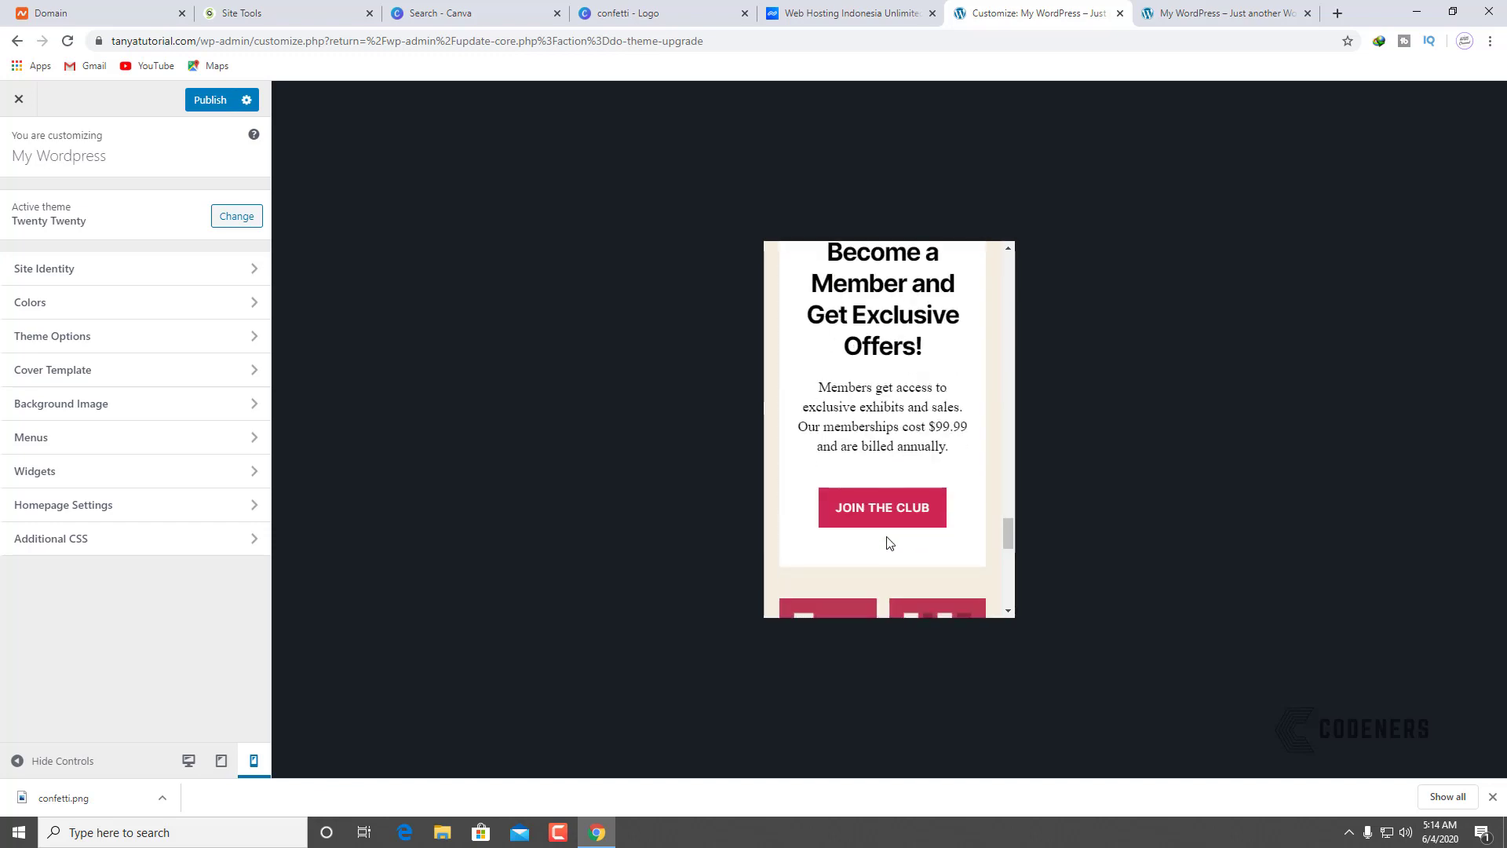
scroll(816, 450, down, 3)
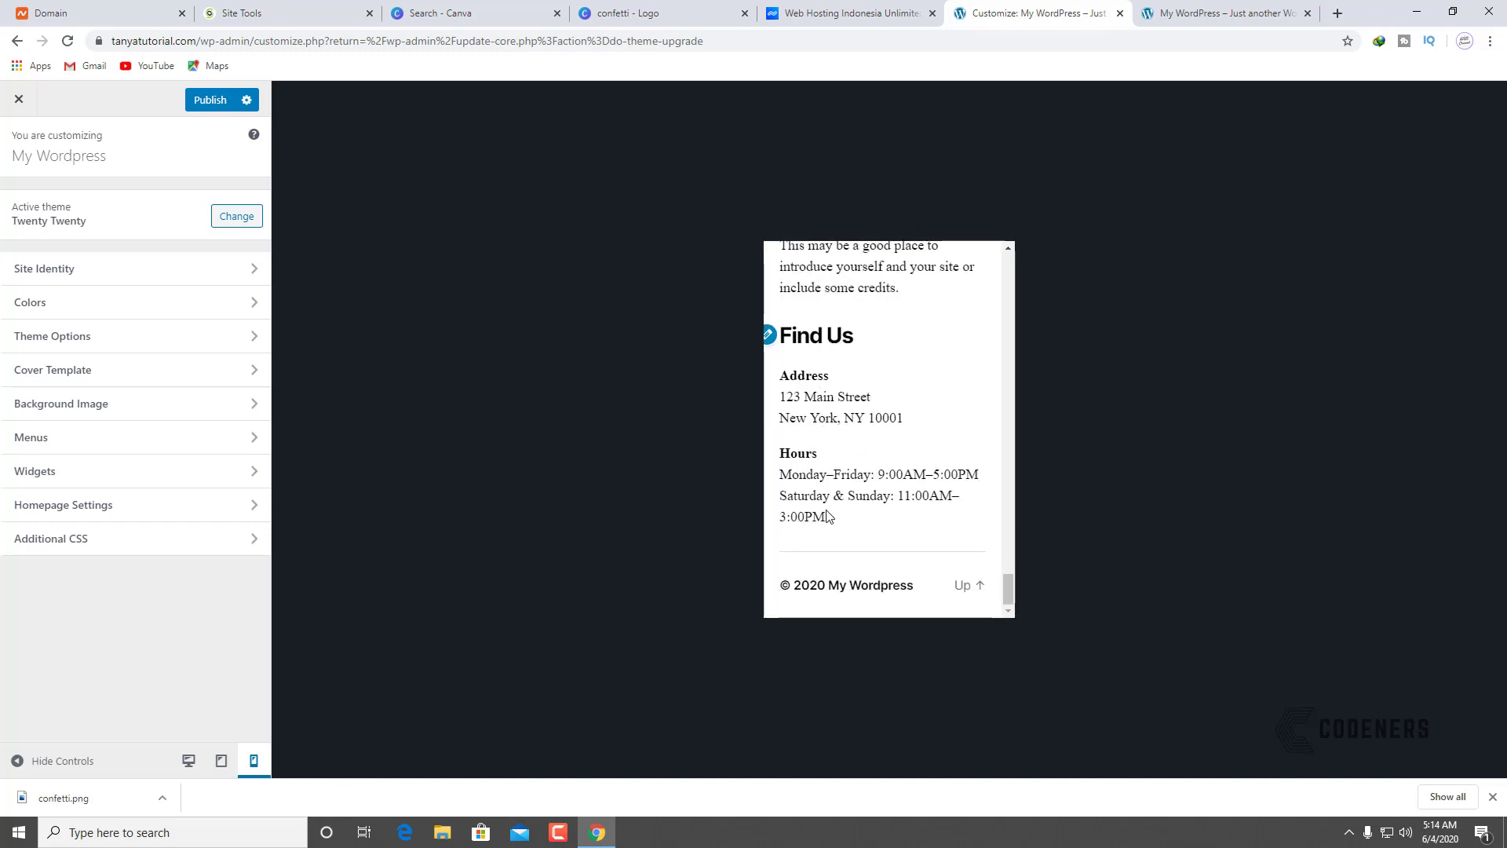
scroll(848, 437, up, 4)
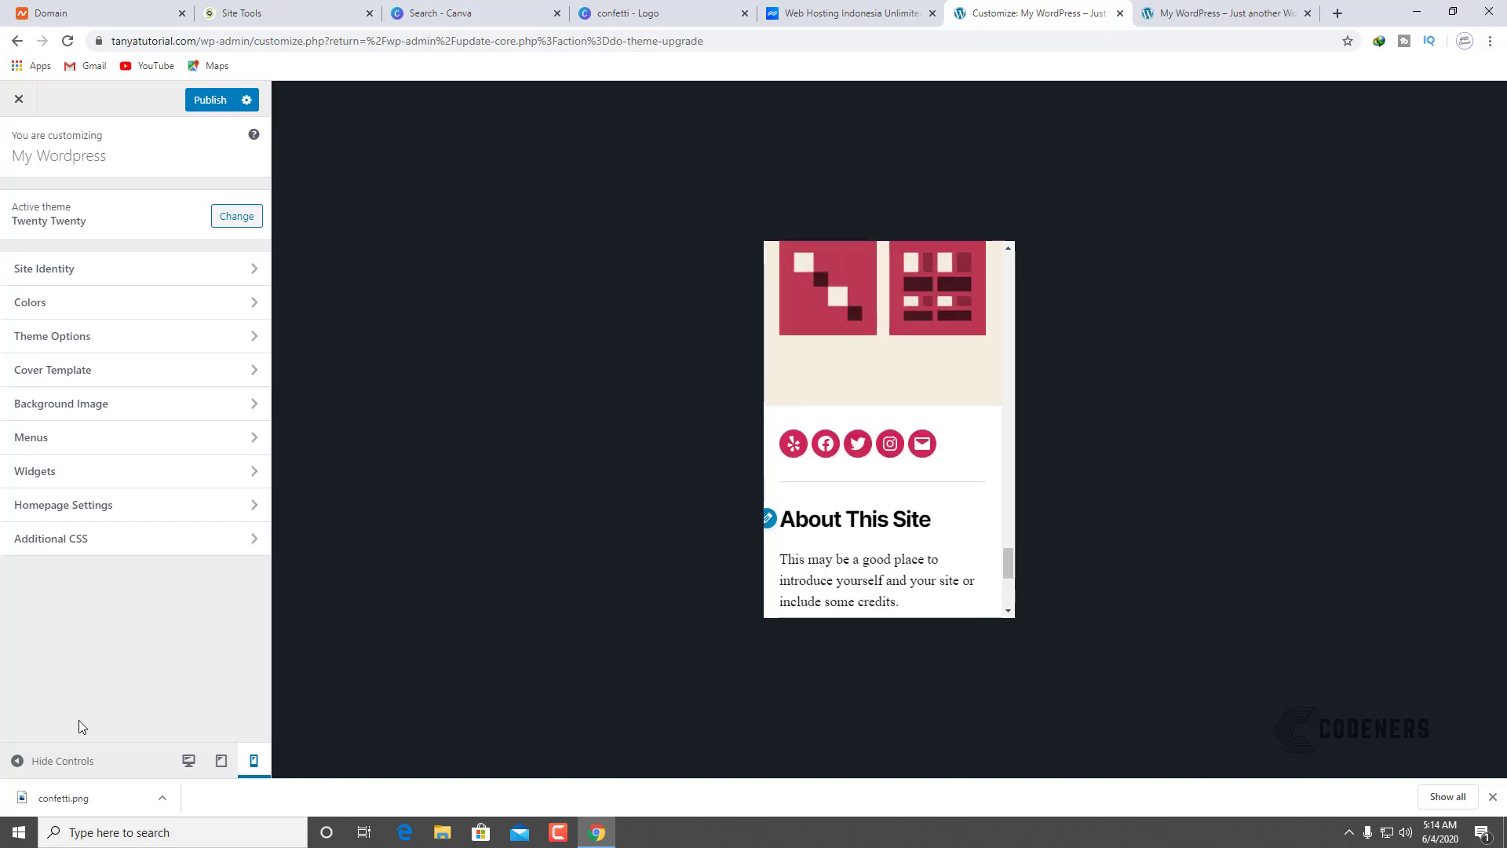
Step: Switch the preview back to desktop size and return to the top of the homepage
click(188, 763)
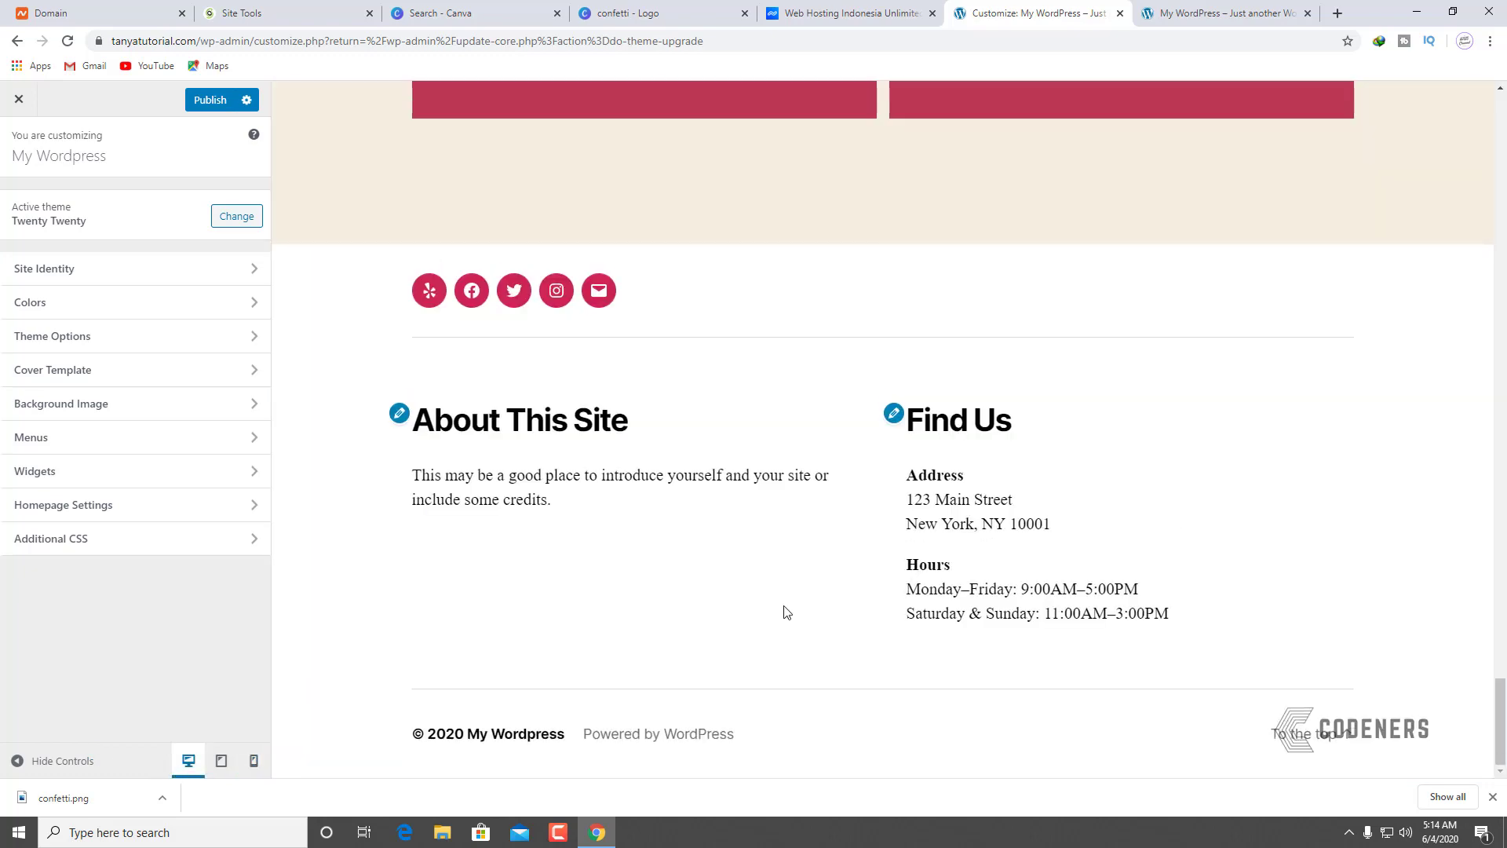
scroll(786, 612, up, 15)
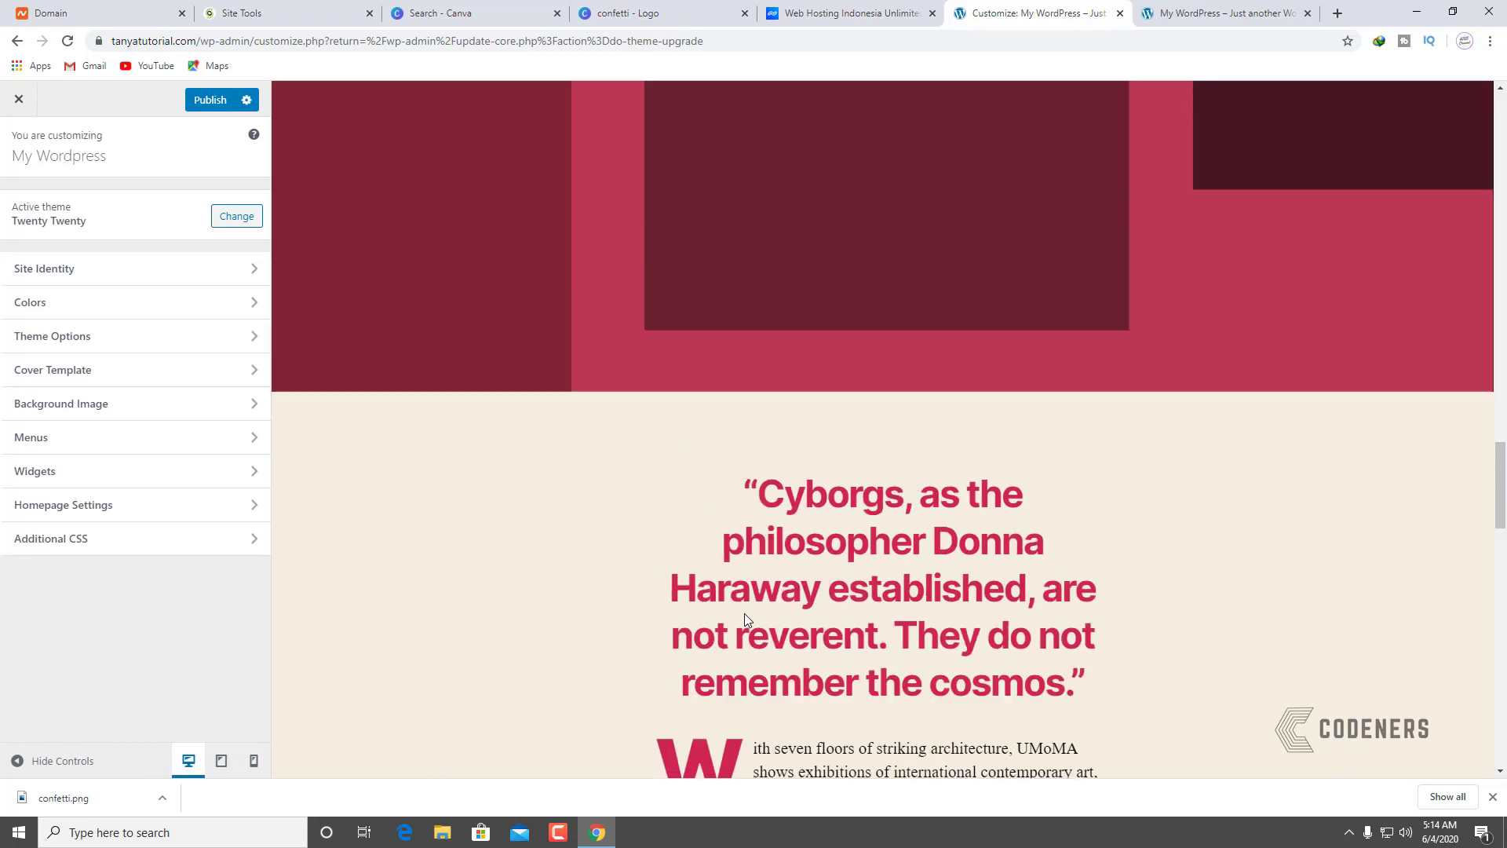
scroll(744, 614, up, 10)
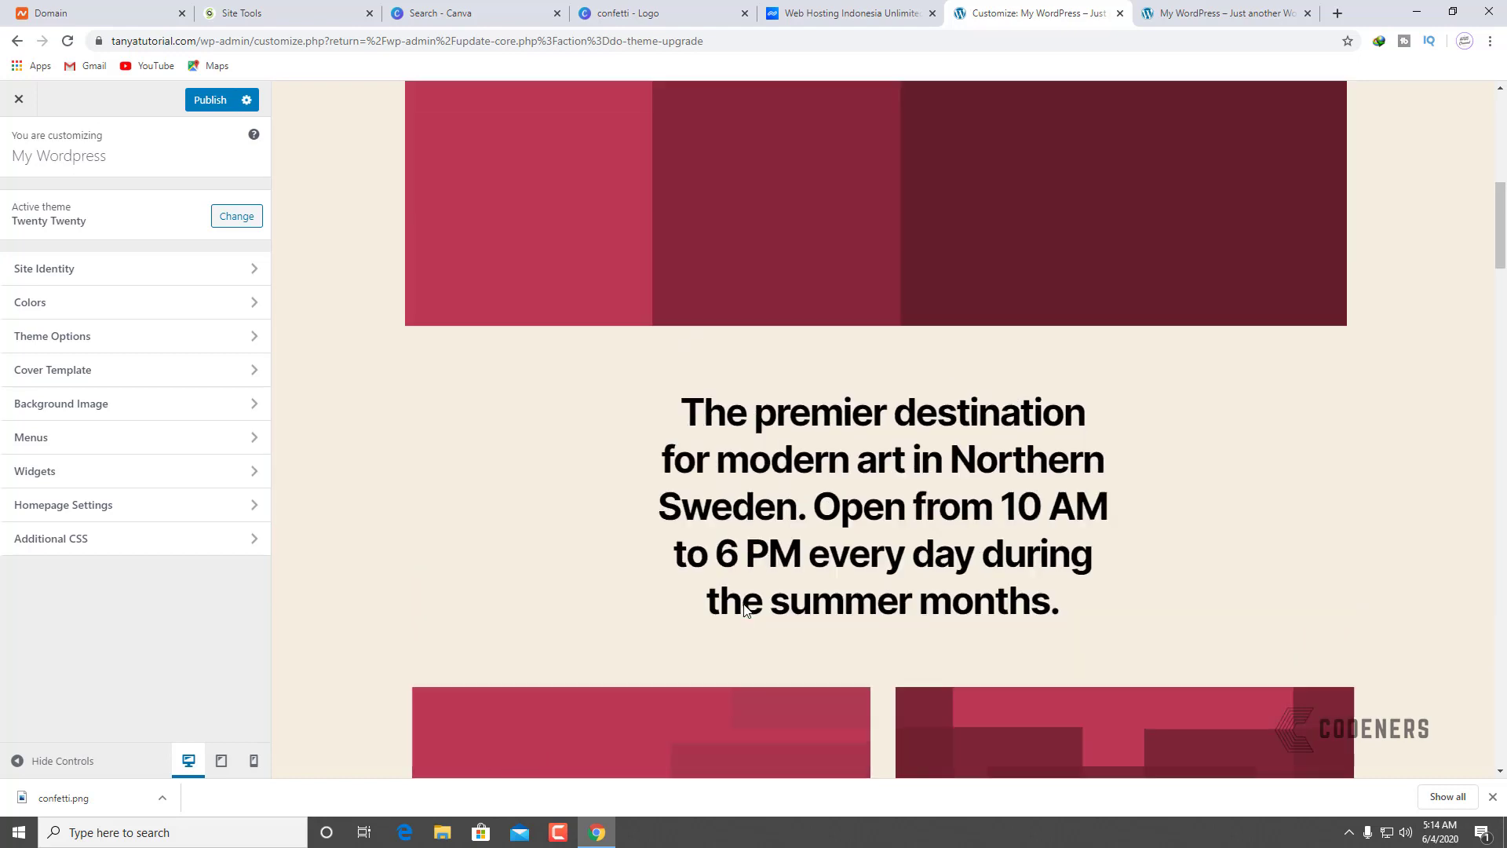
scroll(746, 611, up, 5)
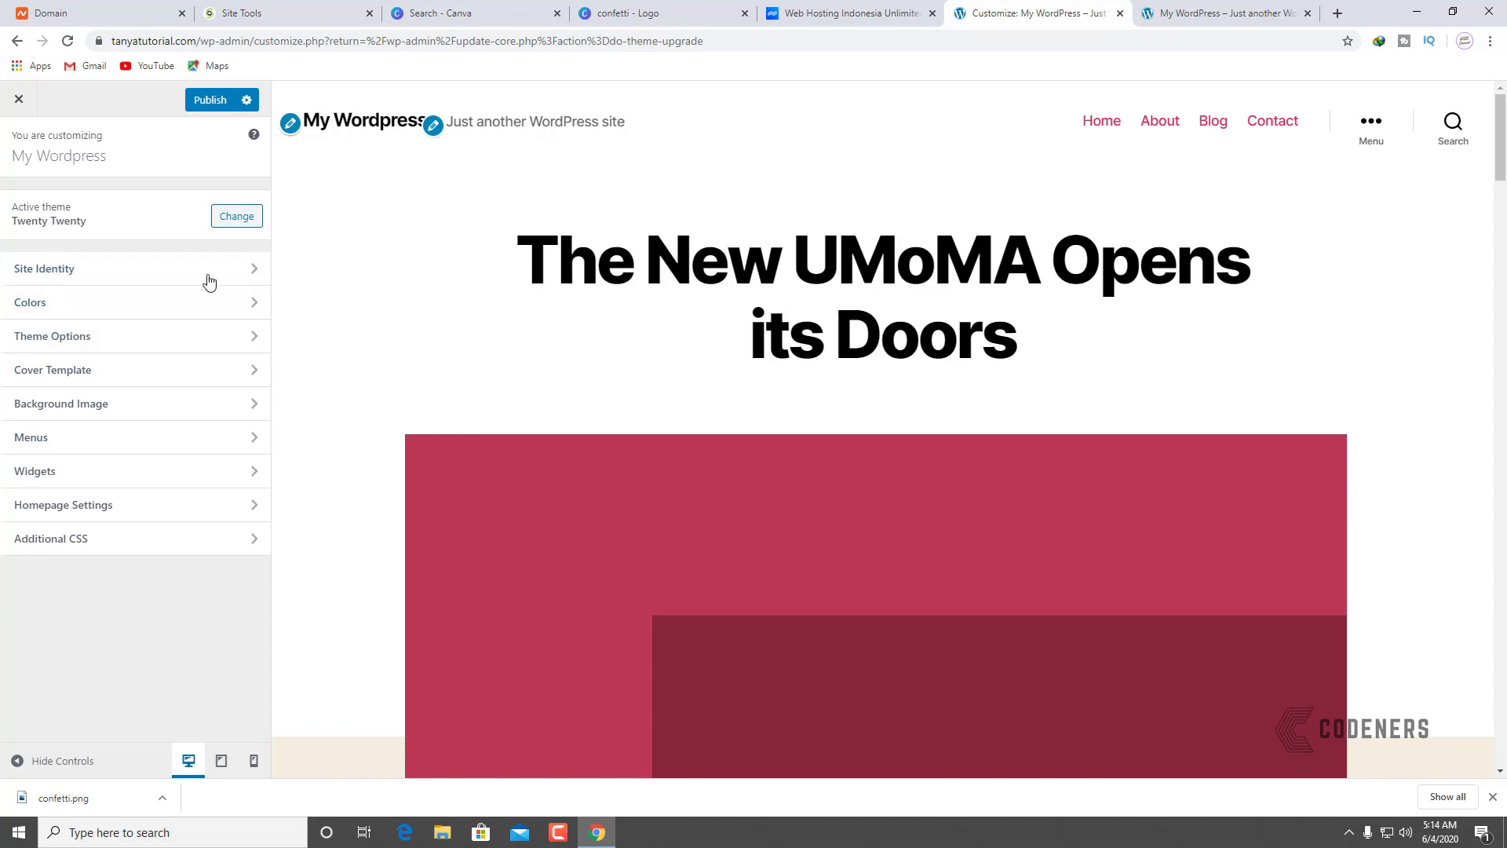
Step: Upload the confetti image and choose it as the site logo in Site Identity
click(80, 277)
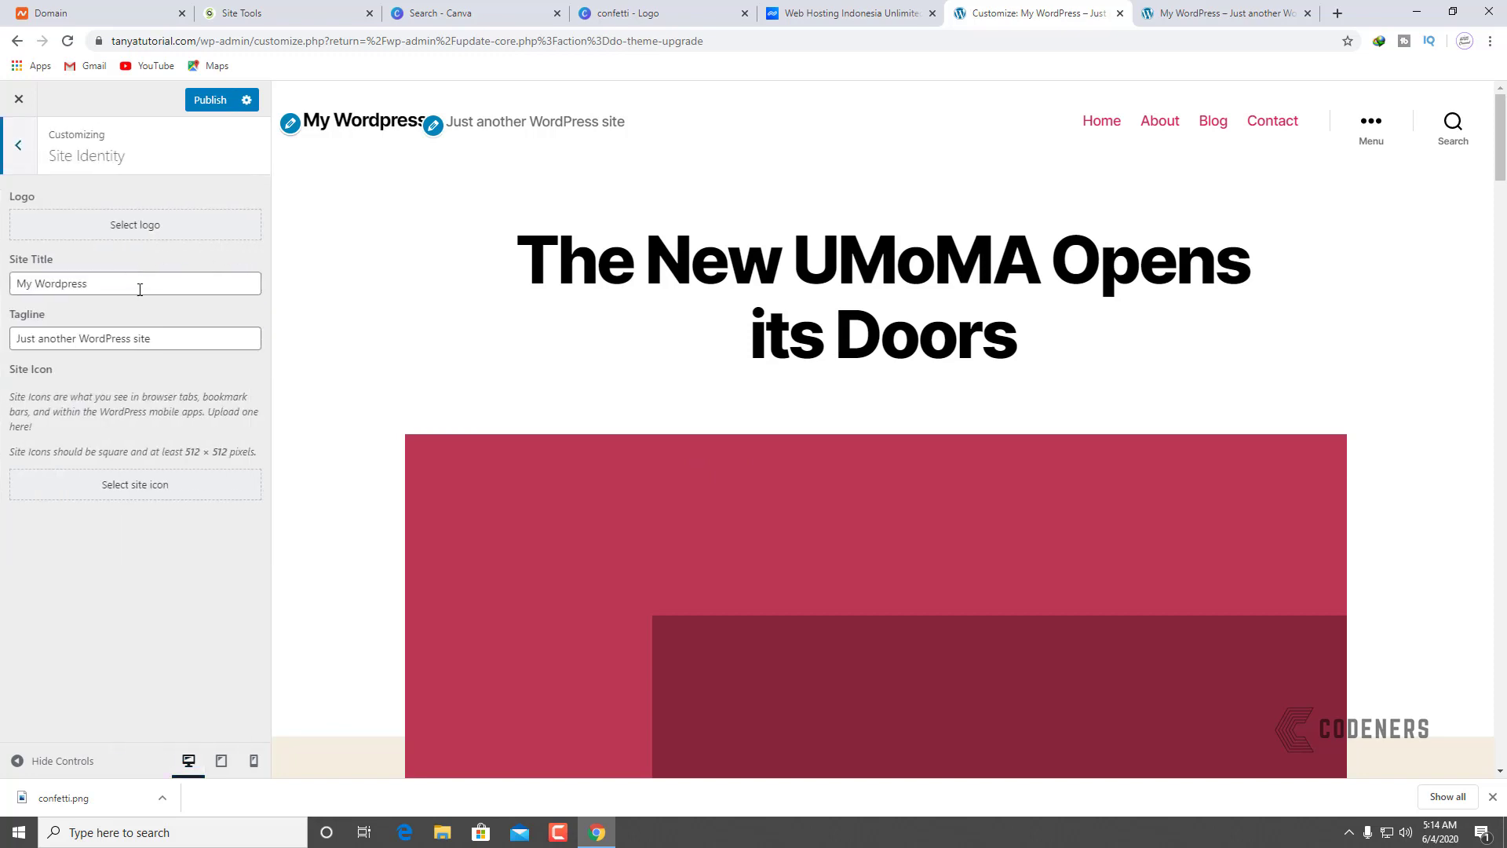
click(154, 227)
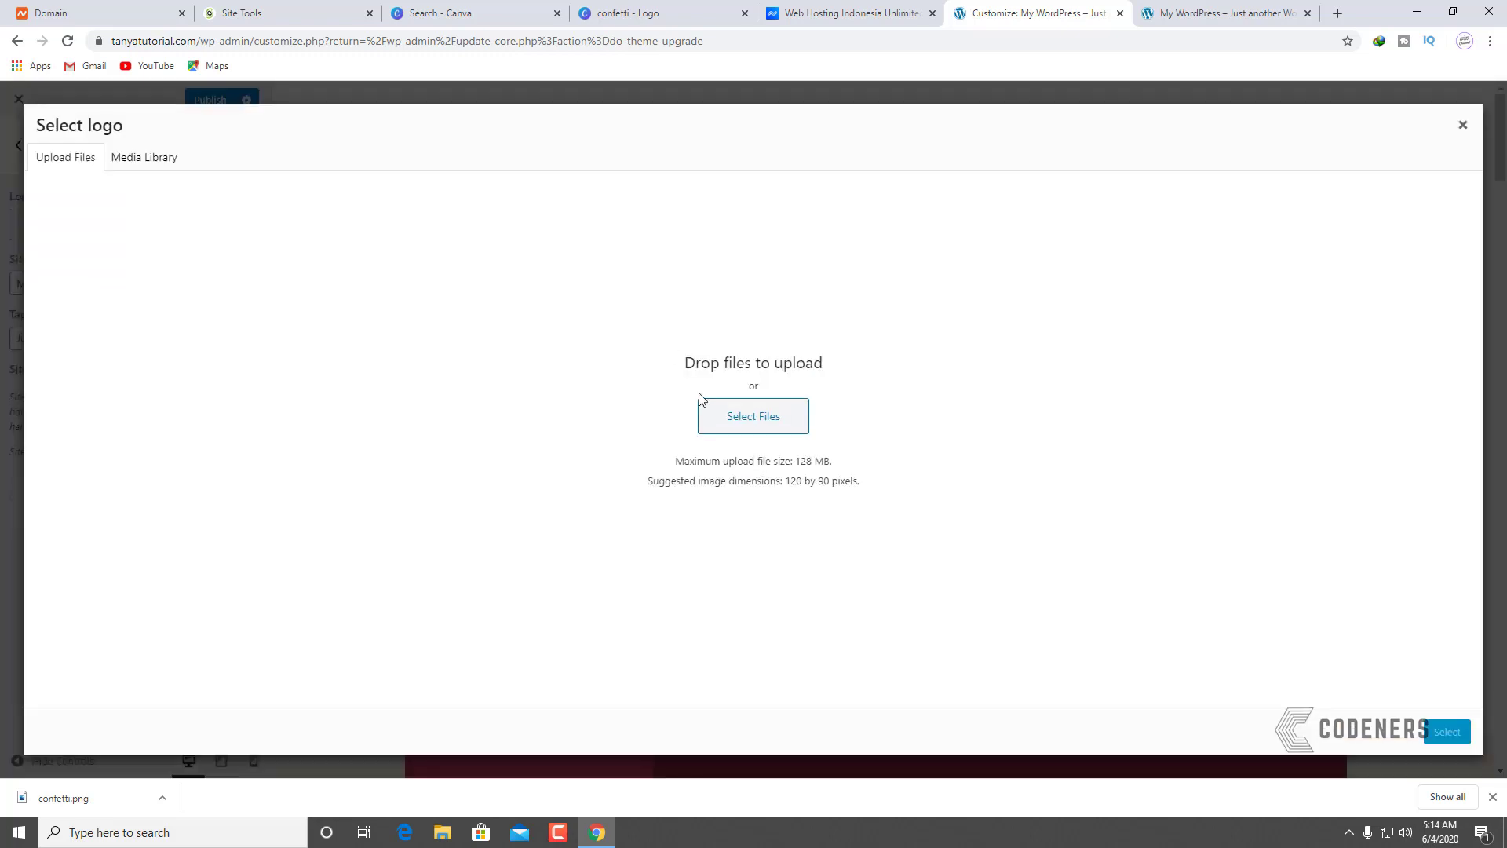
click(731, 429)
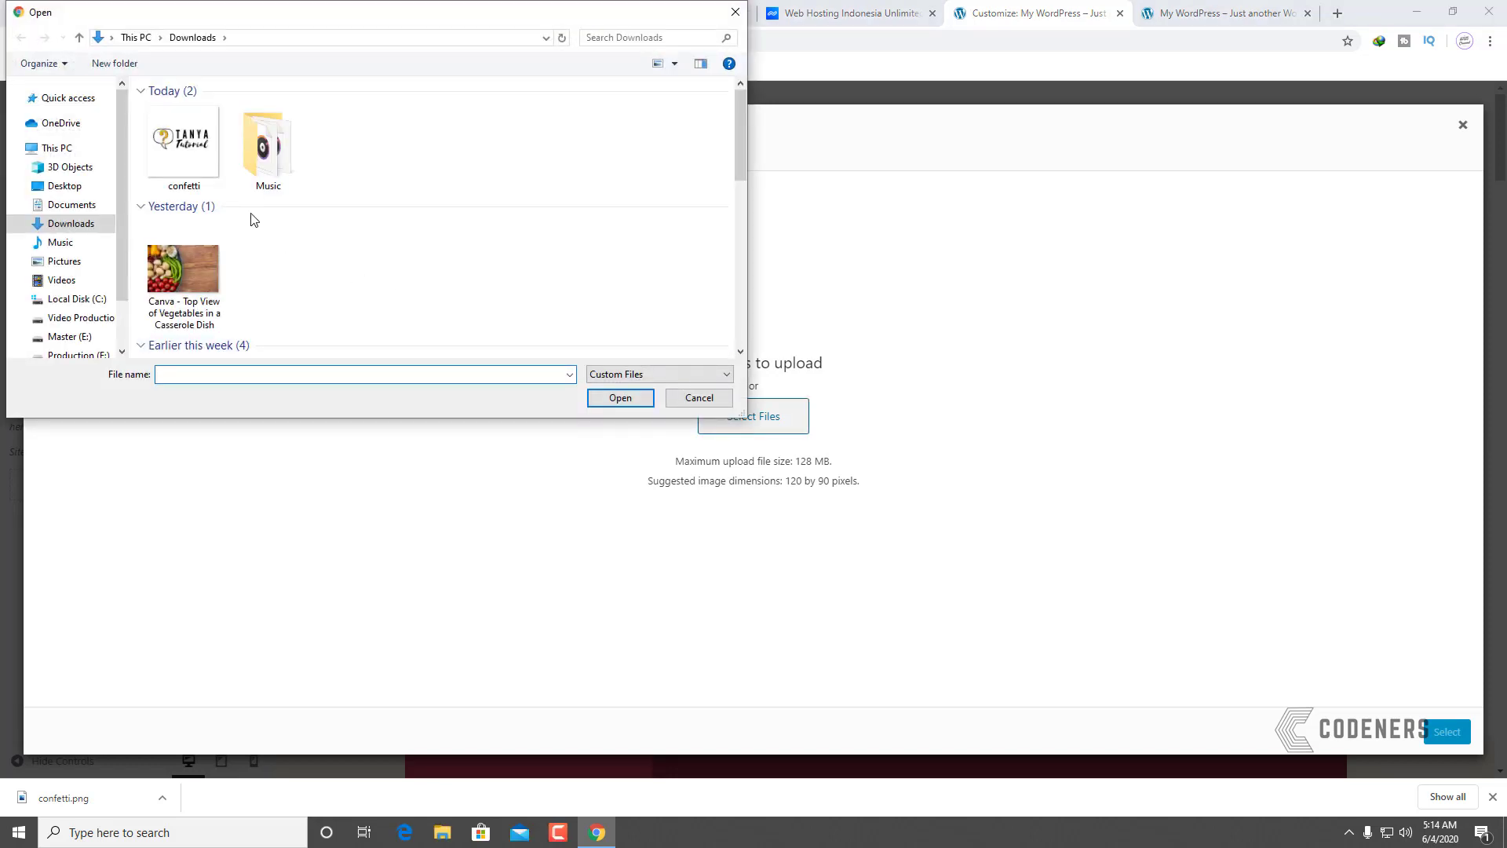
click(186, 169)
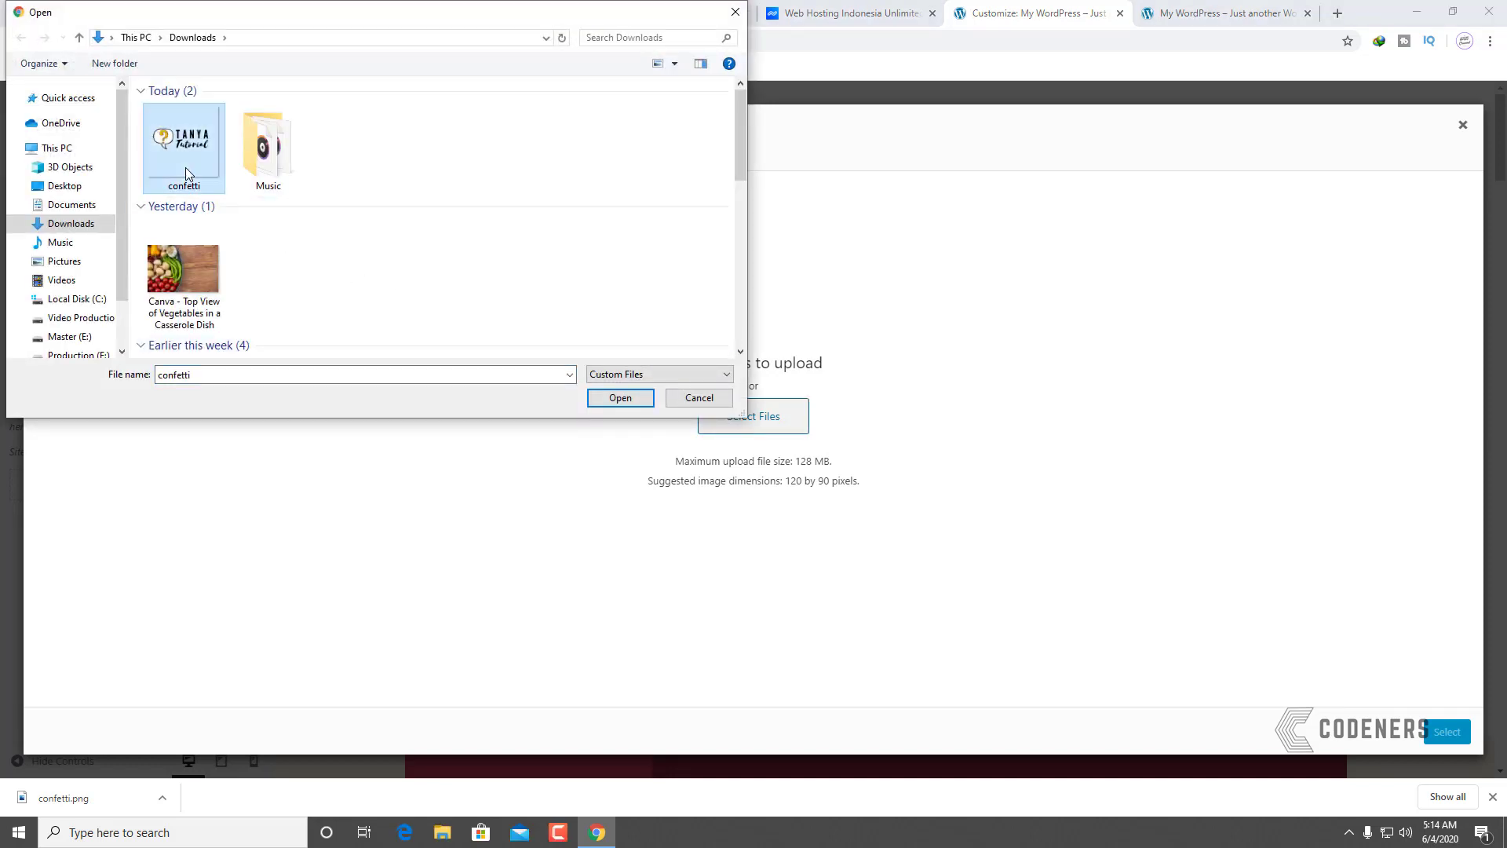
click(619, 398)
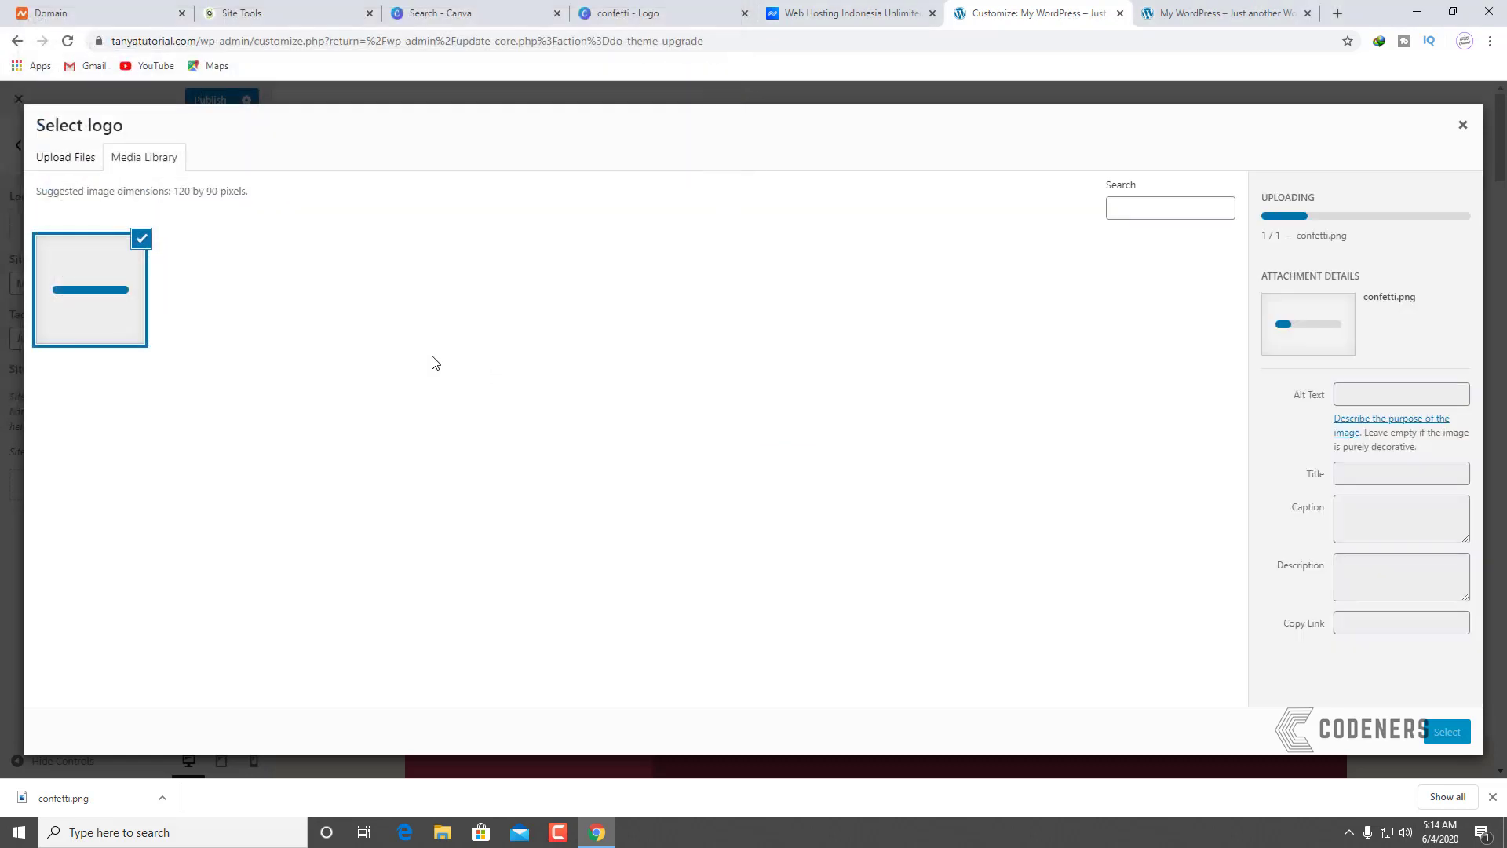
click(1449, 732)
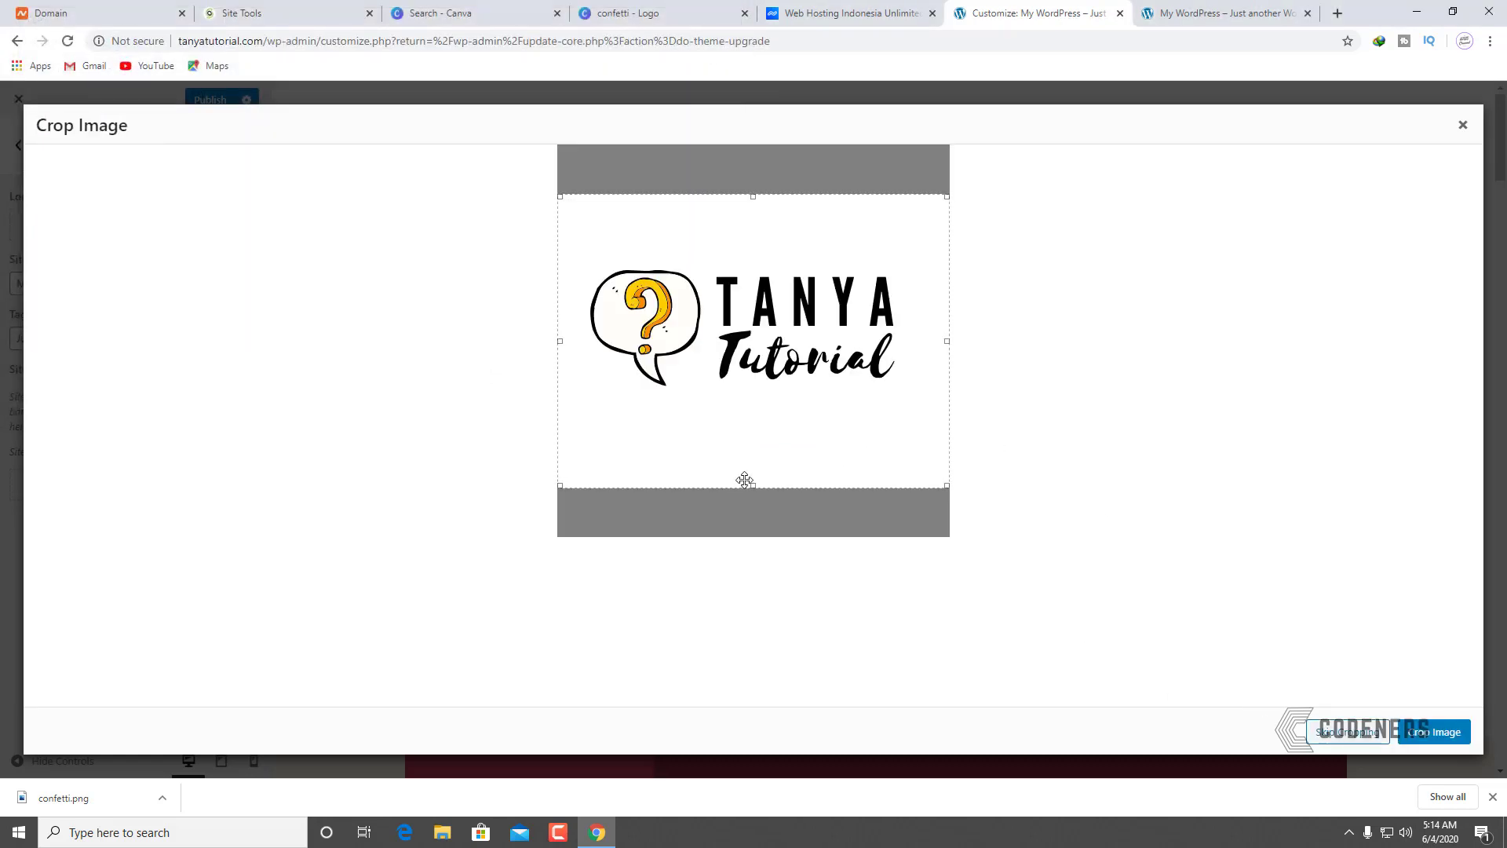
Step: Crop the logo tightly on all four sides and apply the crop
drag(749, 488, 749, 396)
drag(747, 197, 758, 266)
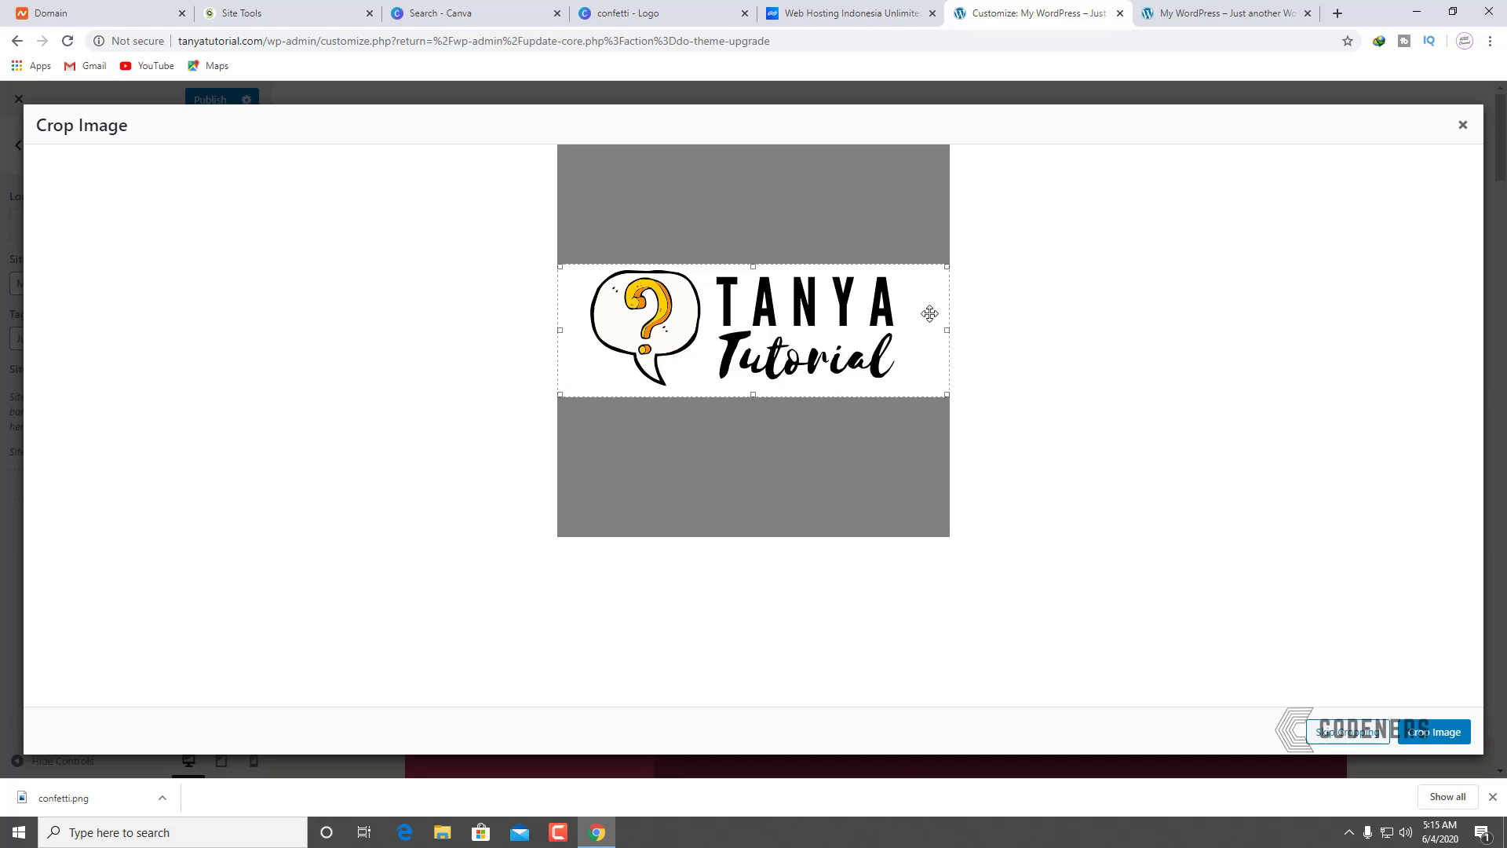
drag(946, 330, 907, 330)
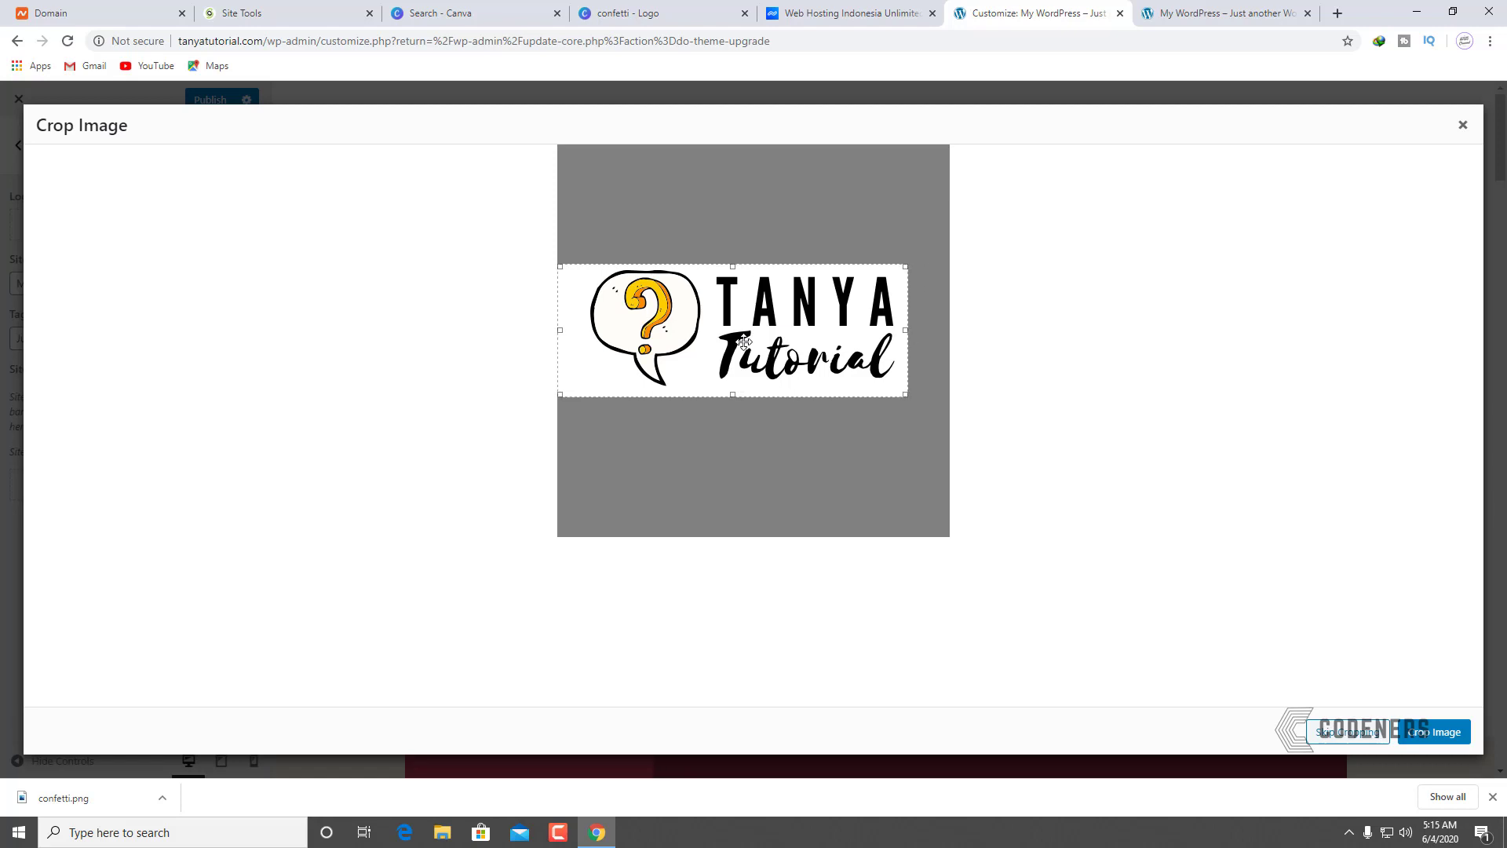
drag(560, 331, 582, 331)
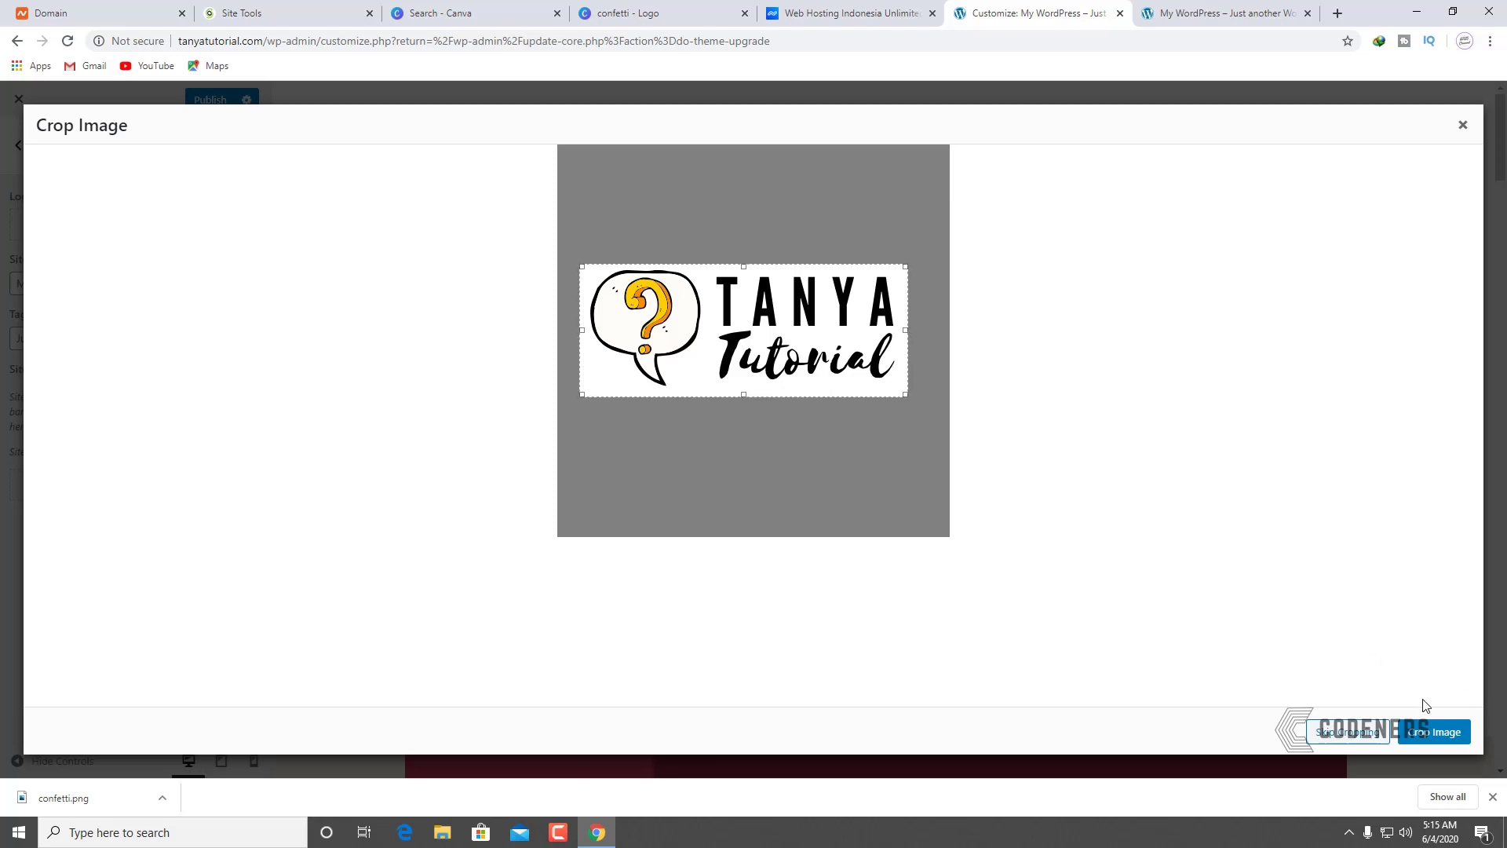
click(1436, 732)
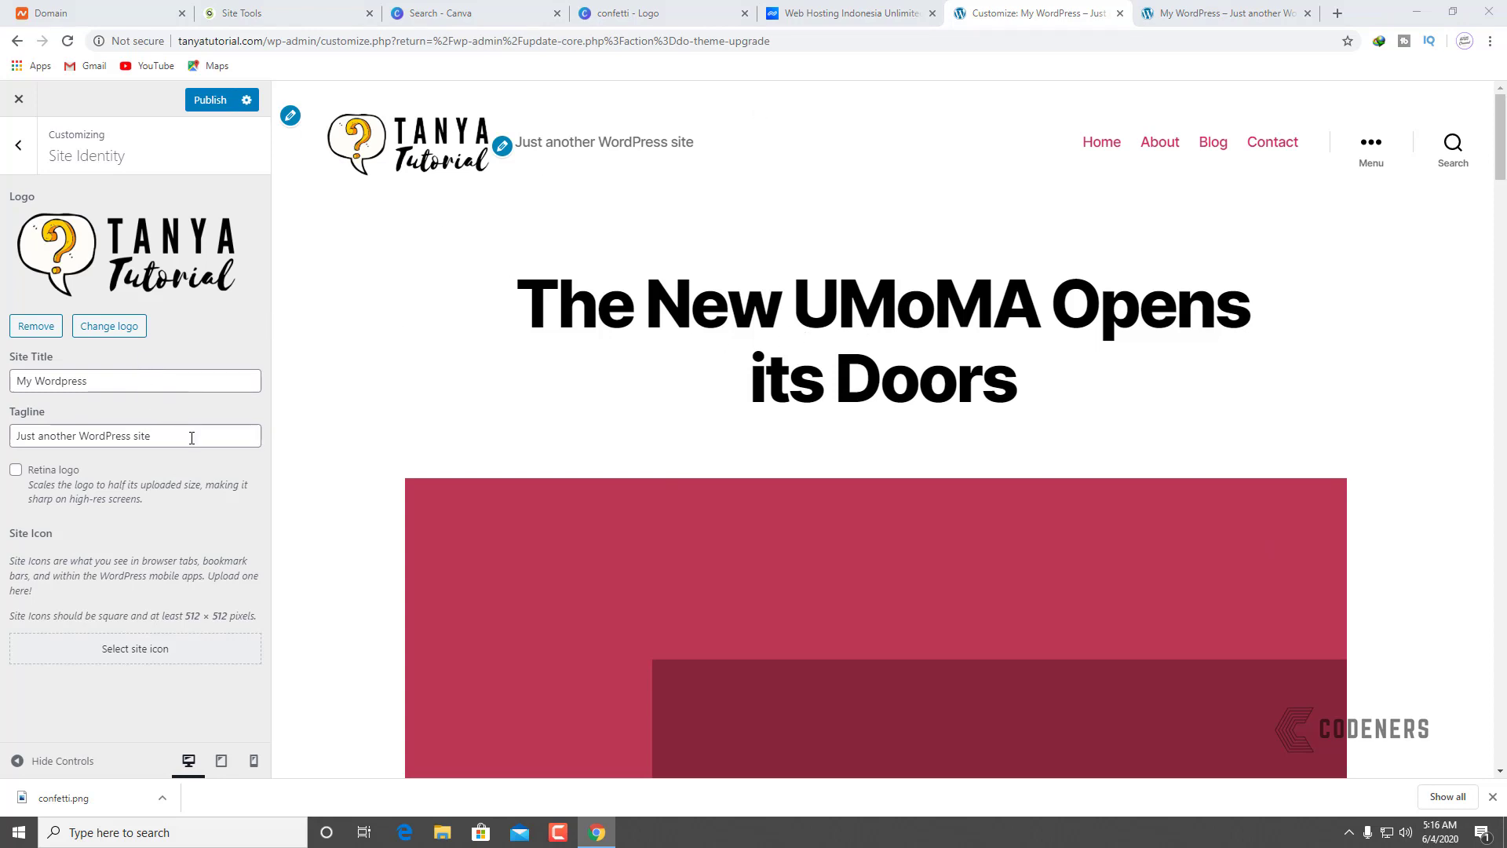
Step: Clear the Tagline field so only the TANYA Tutorial logo and title remain
drag(192, 438, 2, 416)
key(BackSpace)
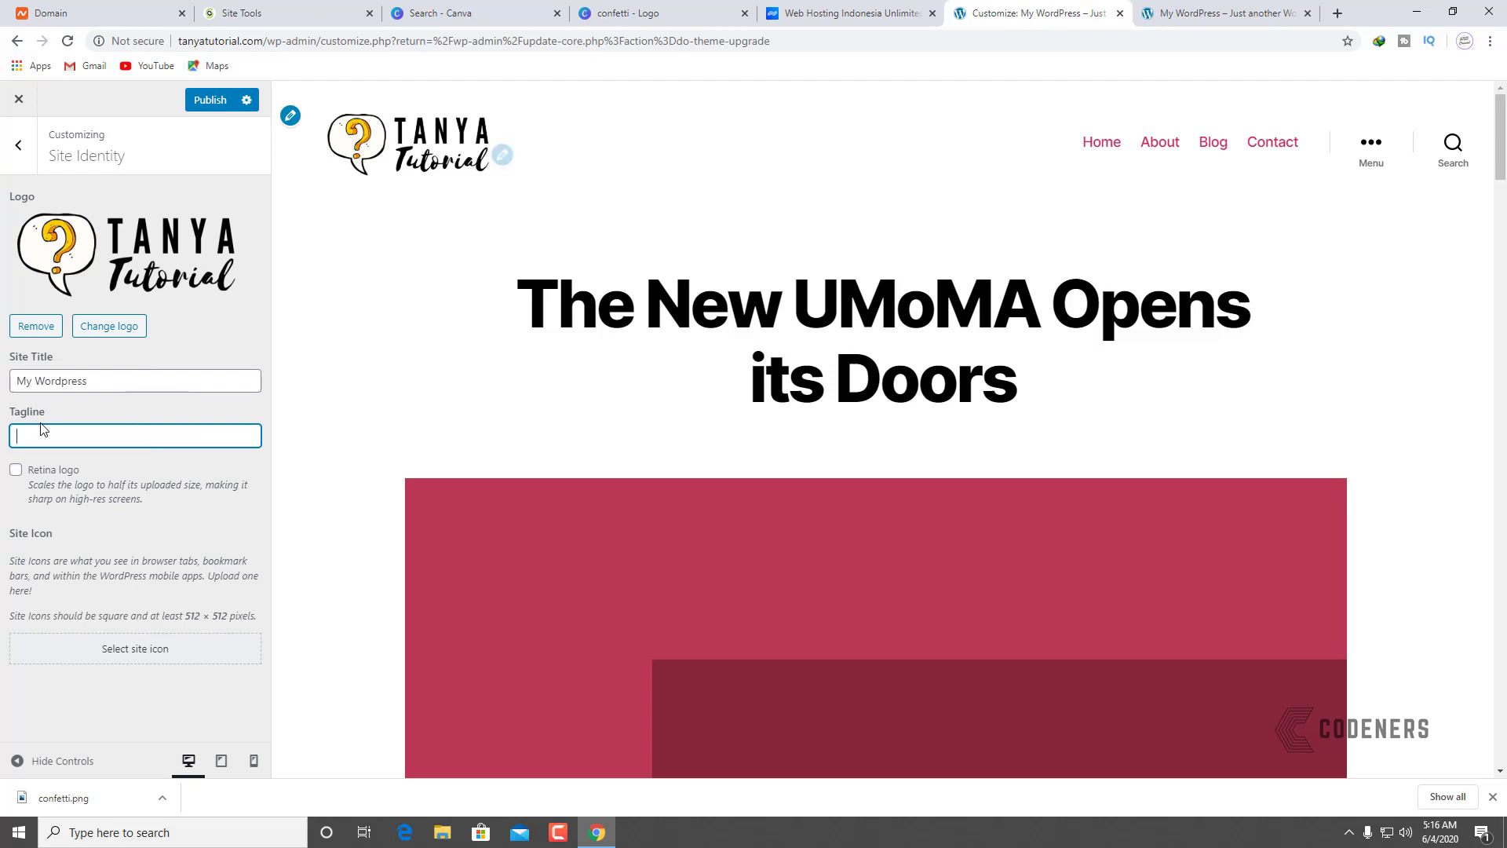
click(125, 377)
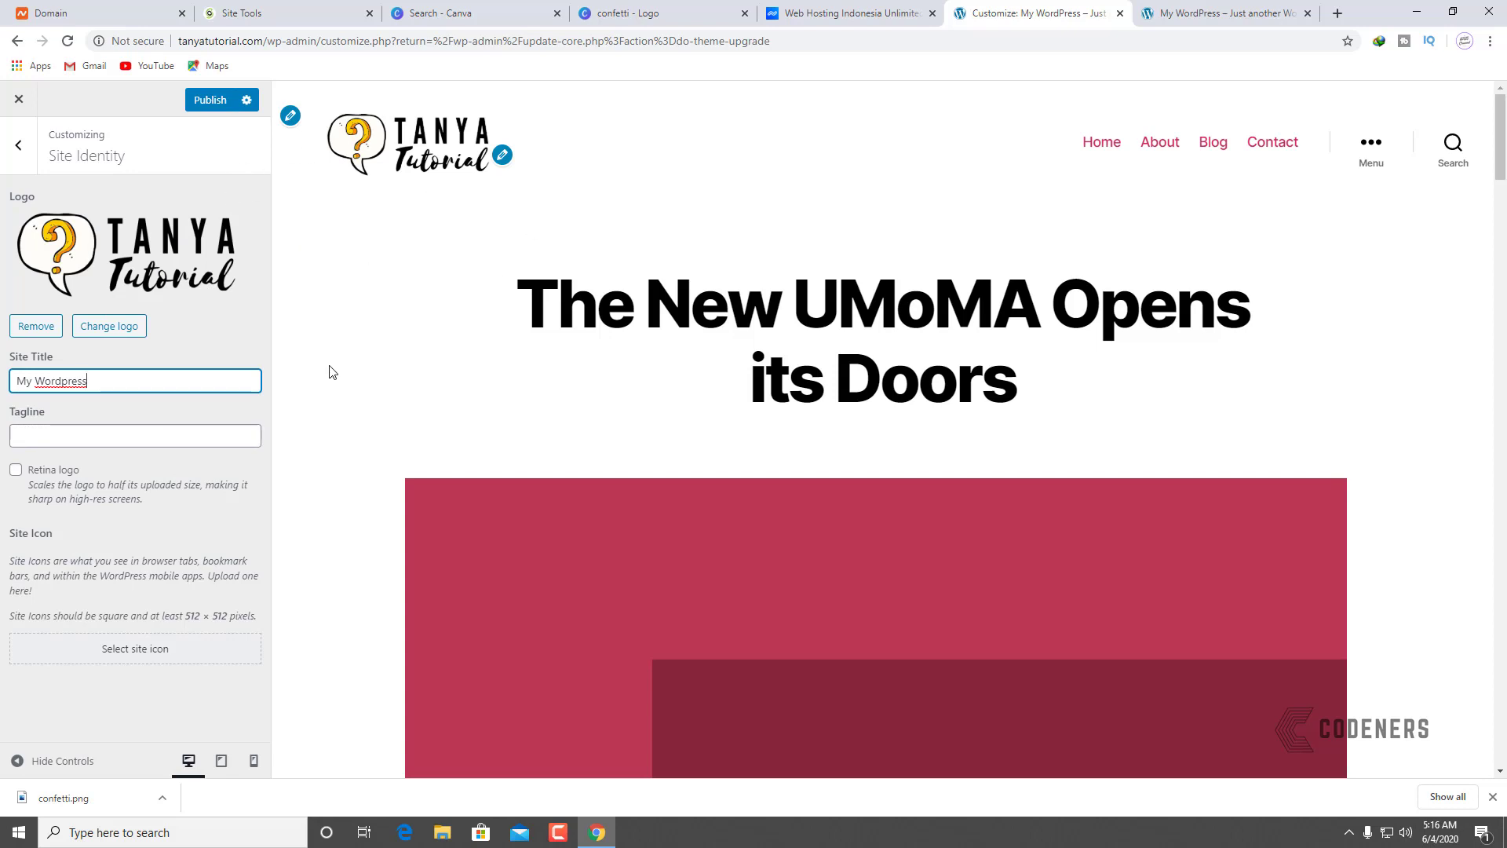
click(353, 358)
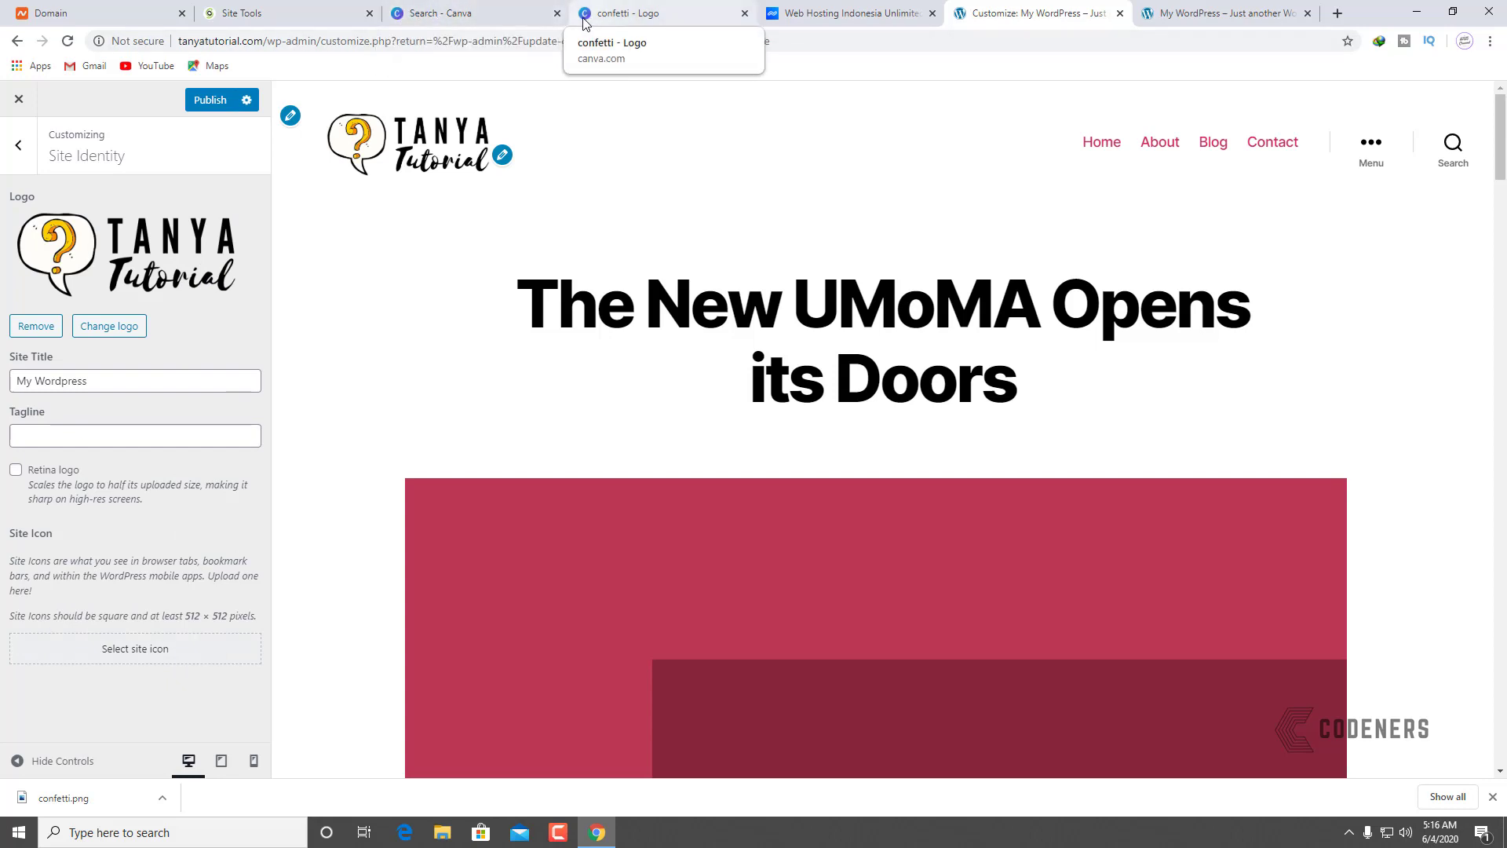
click(426, 9)
Step: Return to the confetti logo design, dismiss the publish confirmation and save it
click(676, 13)
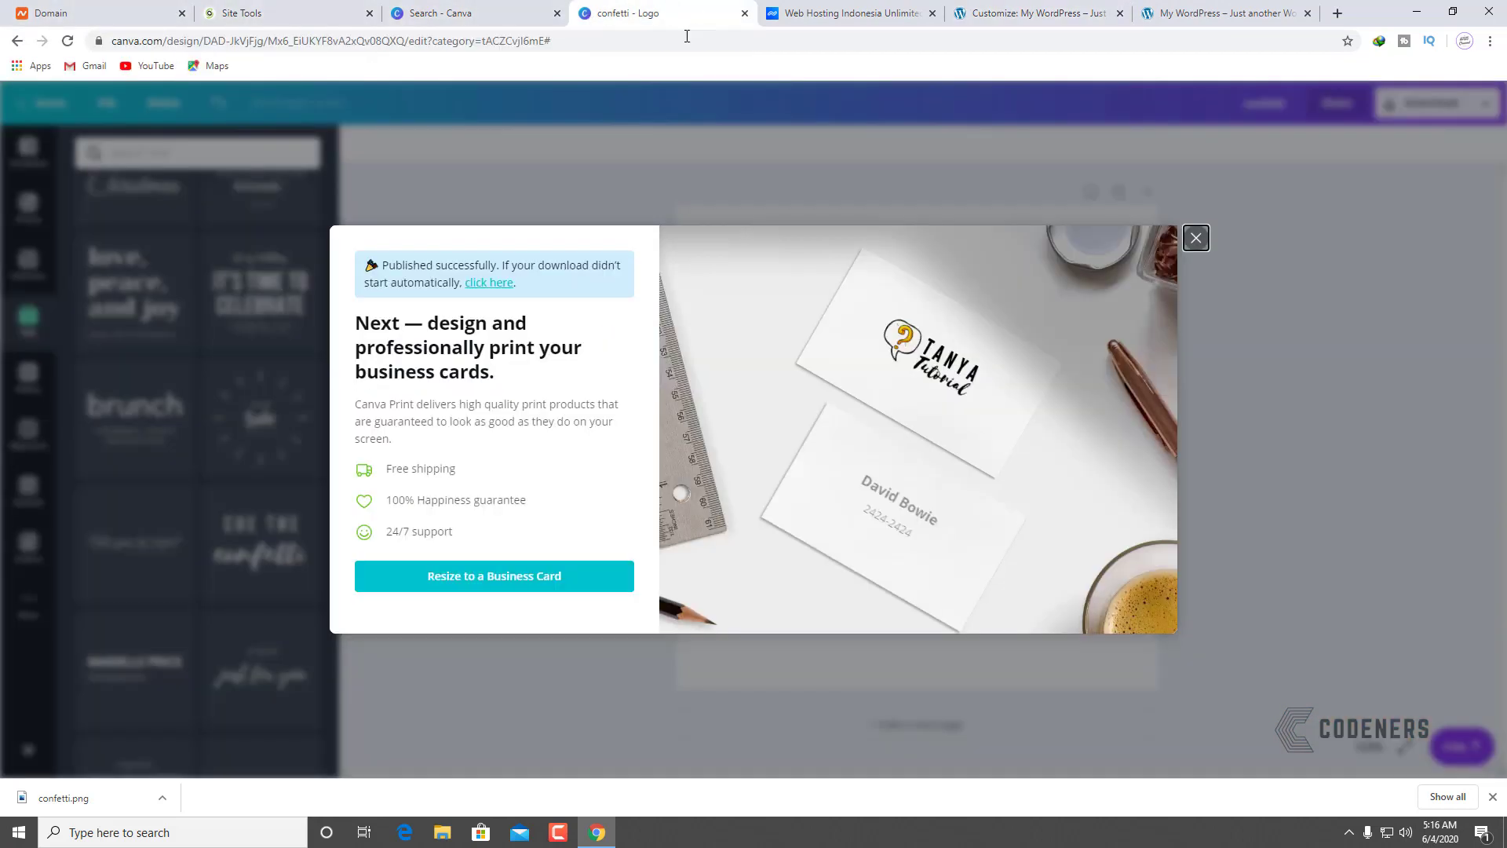
click(1195, 240)
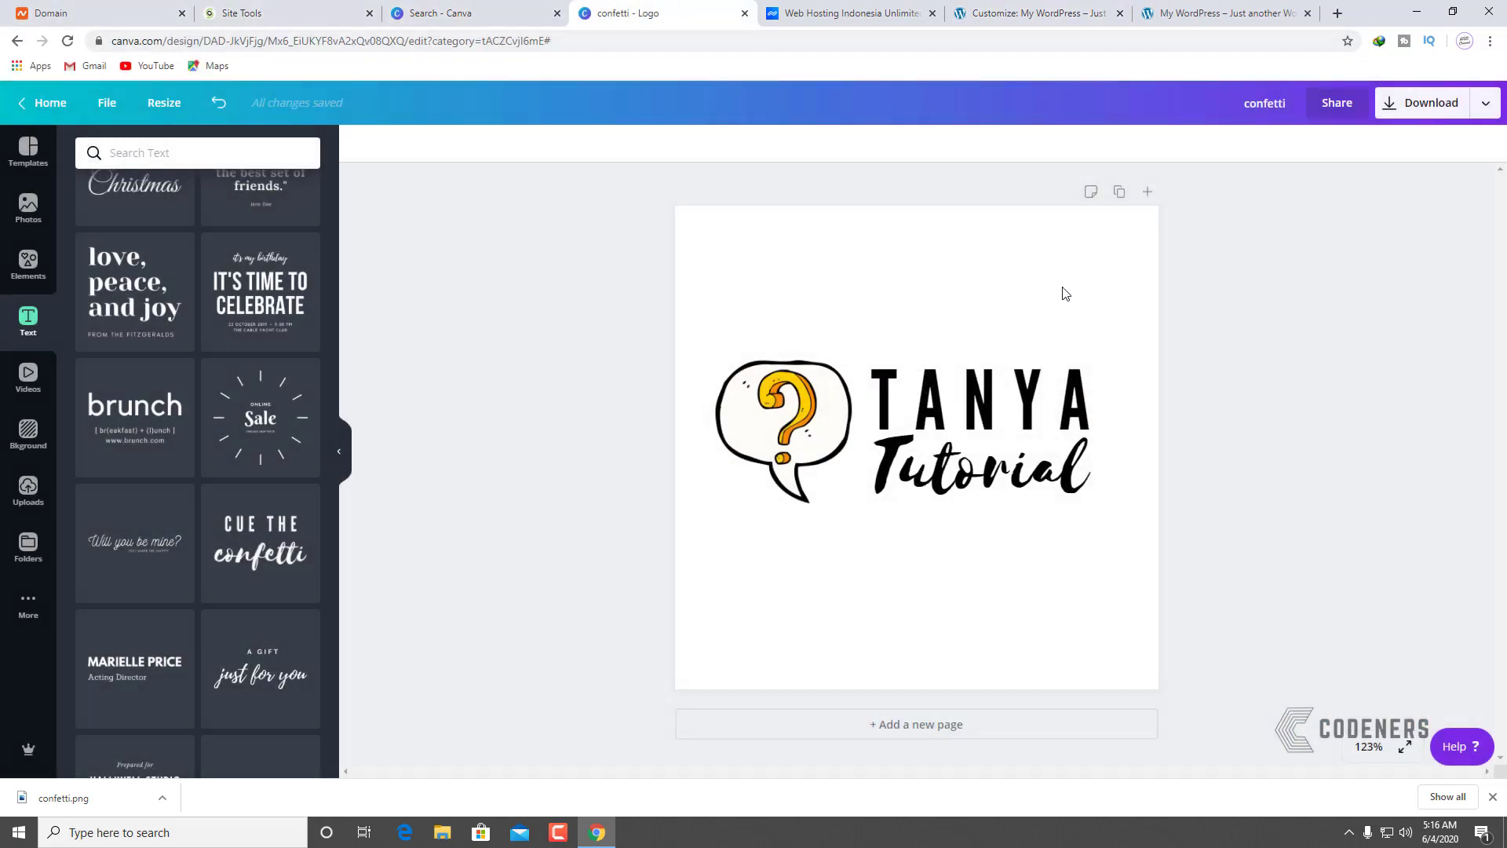
click(107, 103)
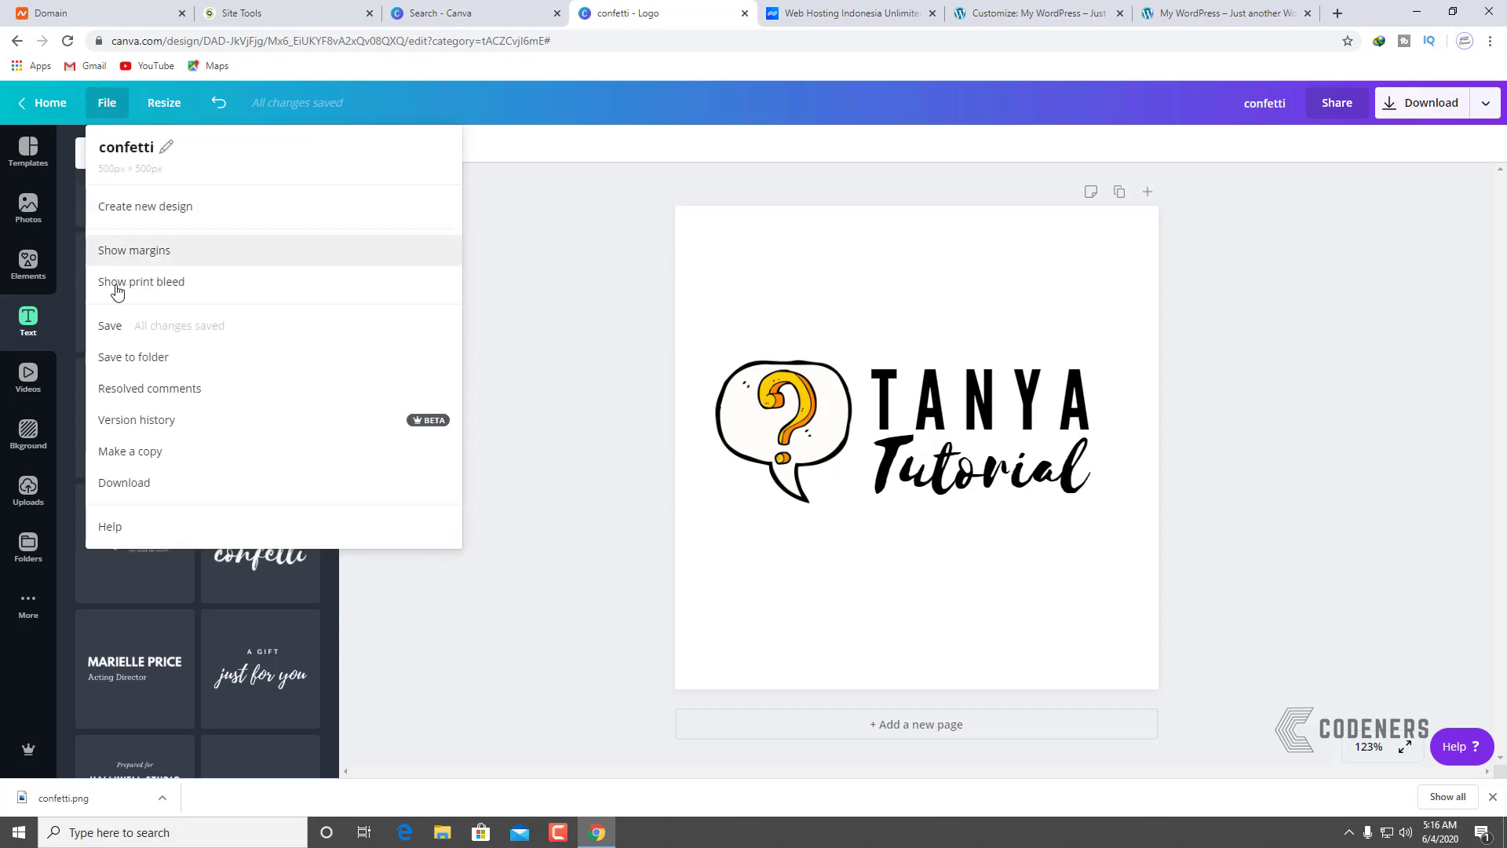
click(107, 329)
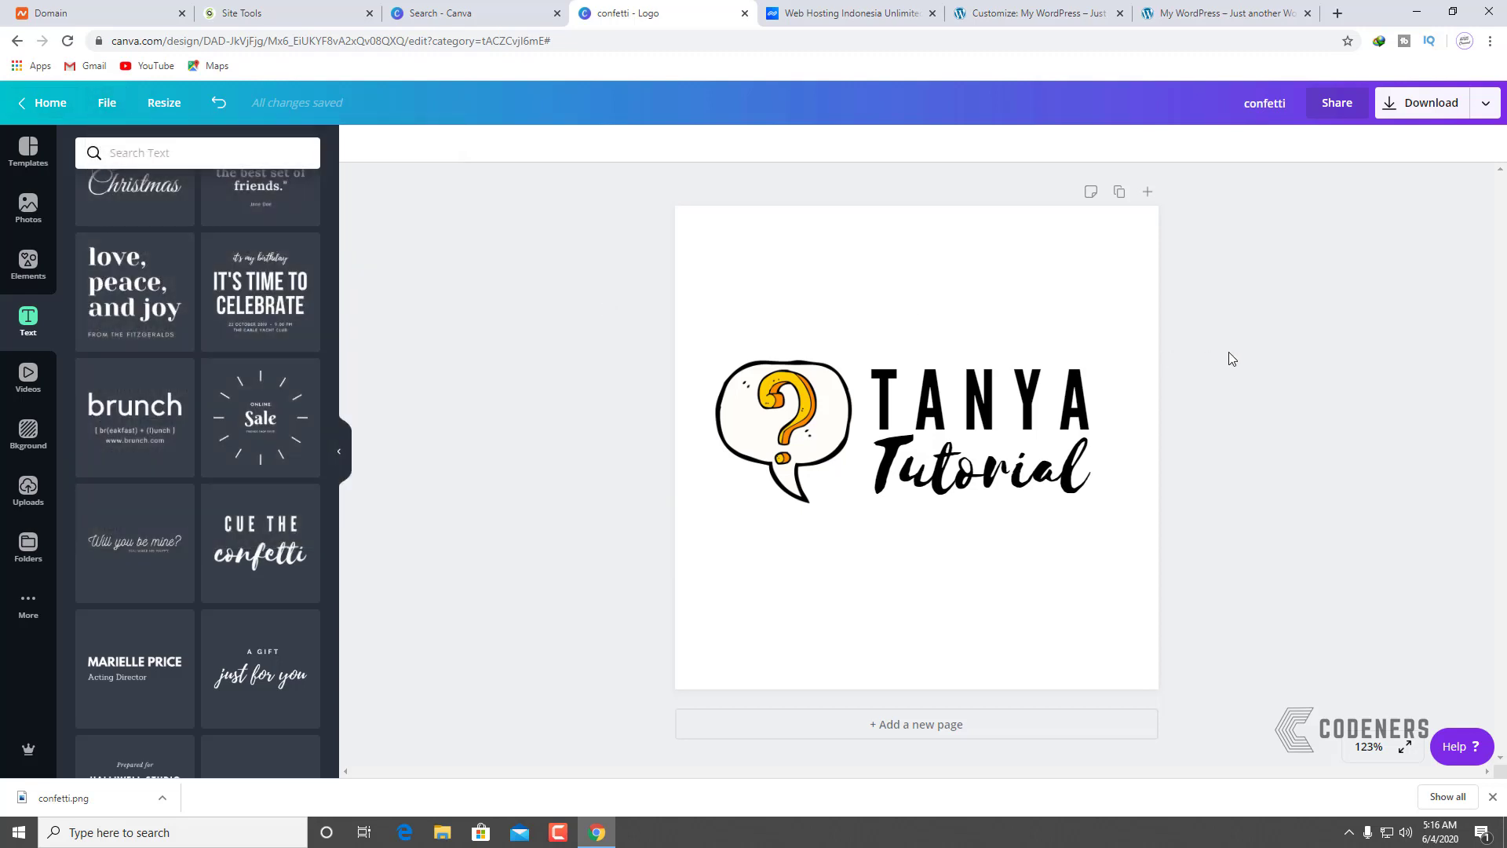
Step: Delete the TANYA Tutorial text, enlarge and centre the bubble, and download as PNG
click(870, 375)
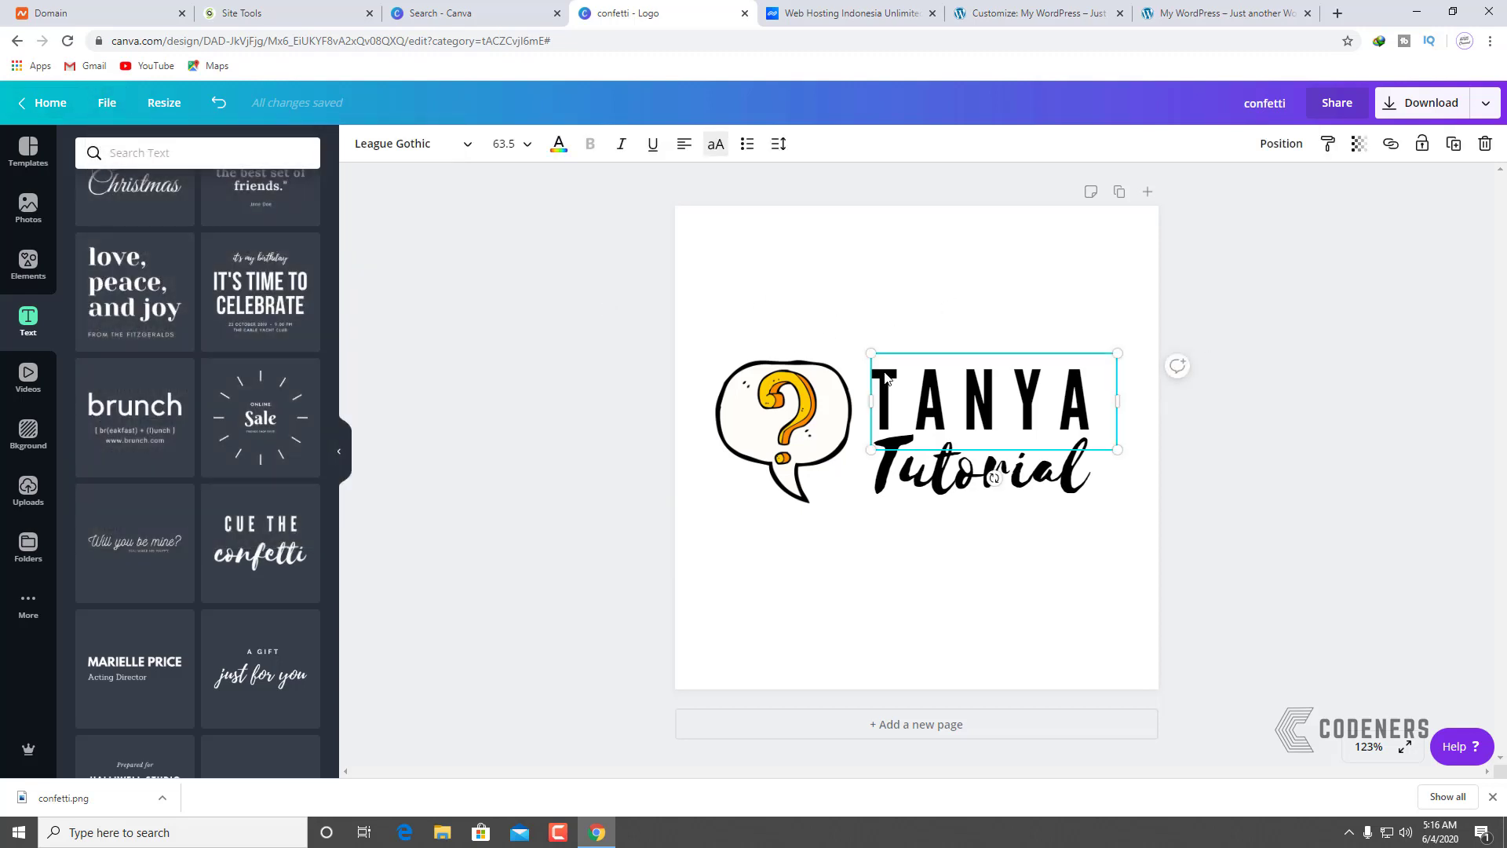
shift+click(928, 479)
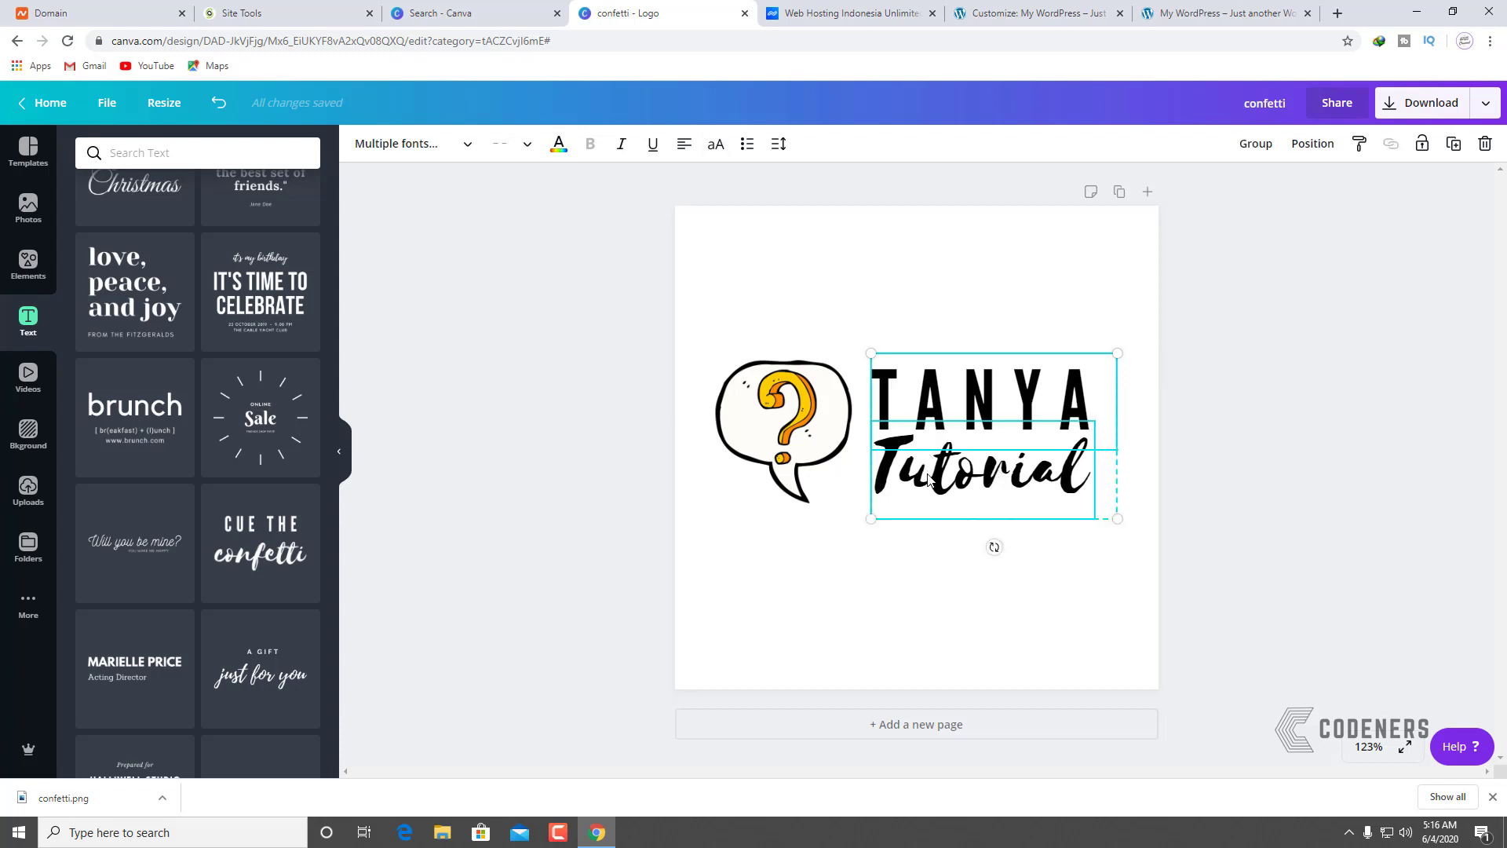
key(Delete)
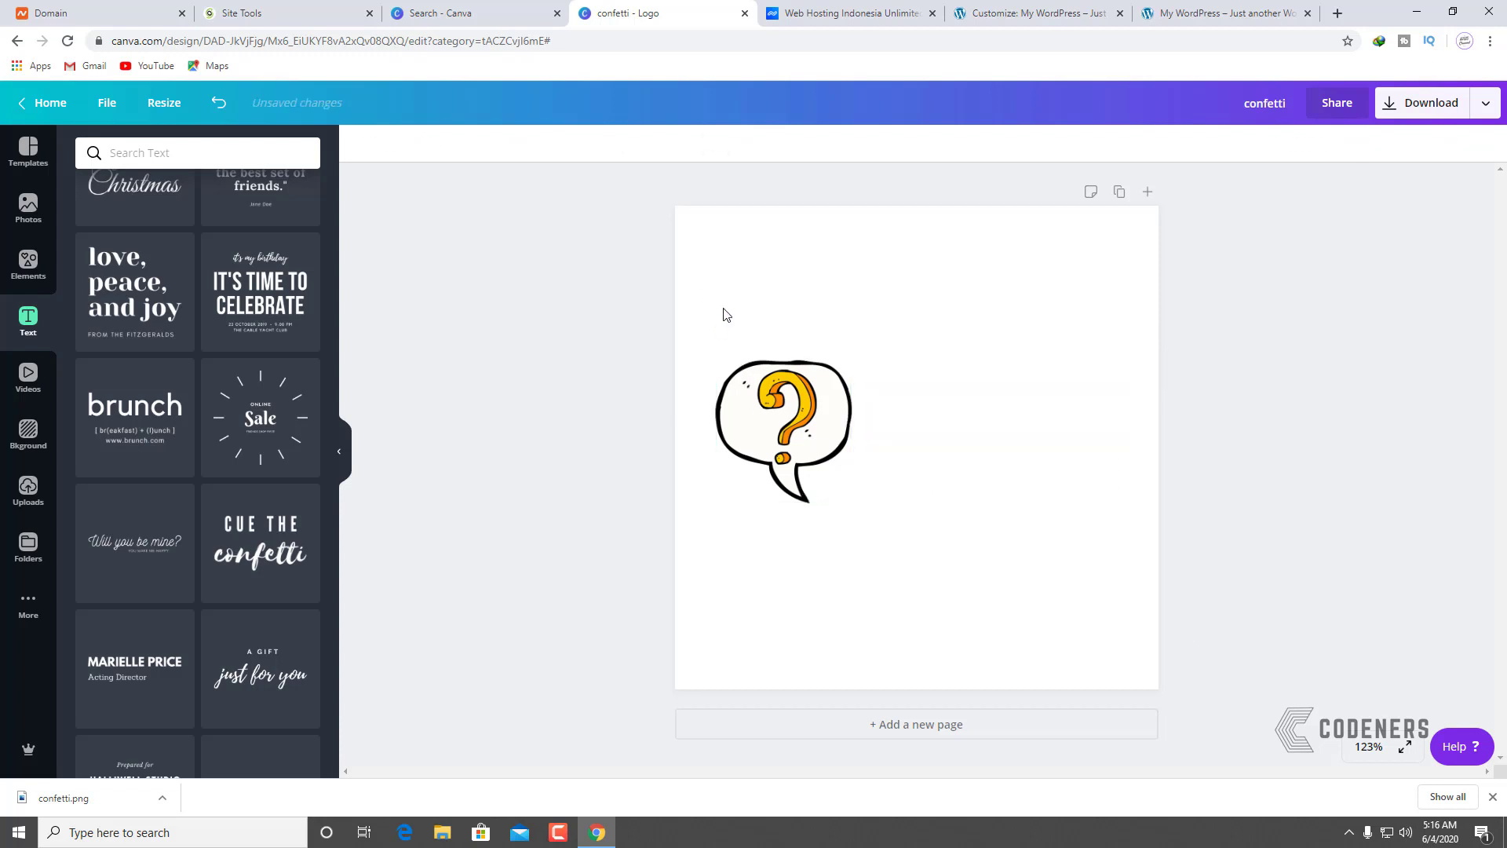
drag(721, 313, 864, 511)
drag(938, 594, 982, 487)
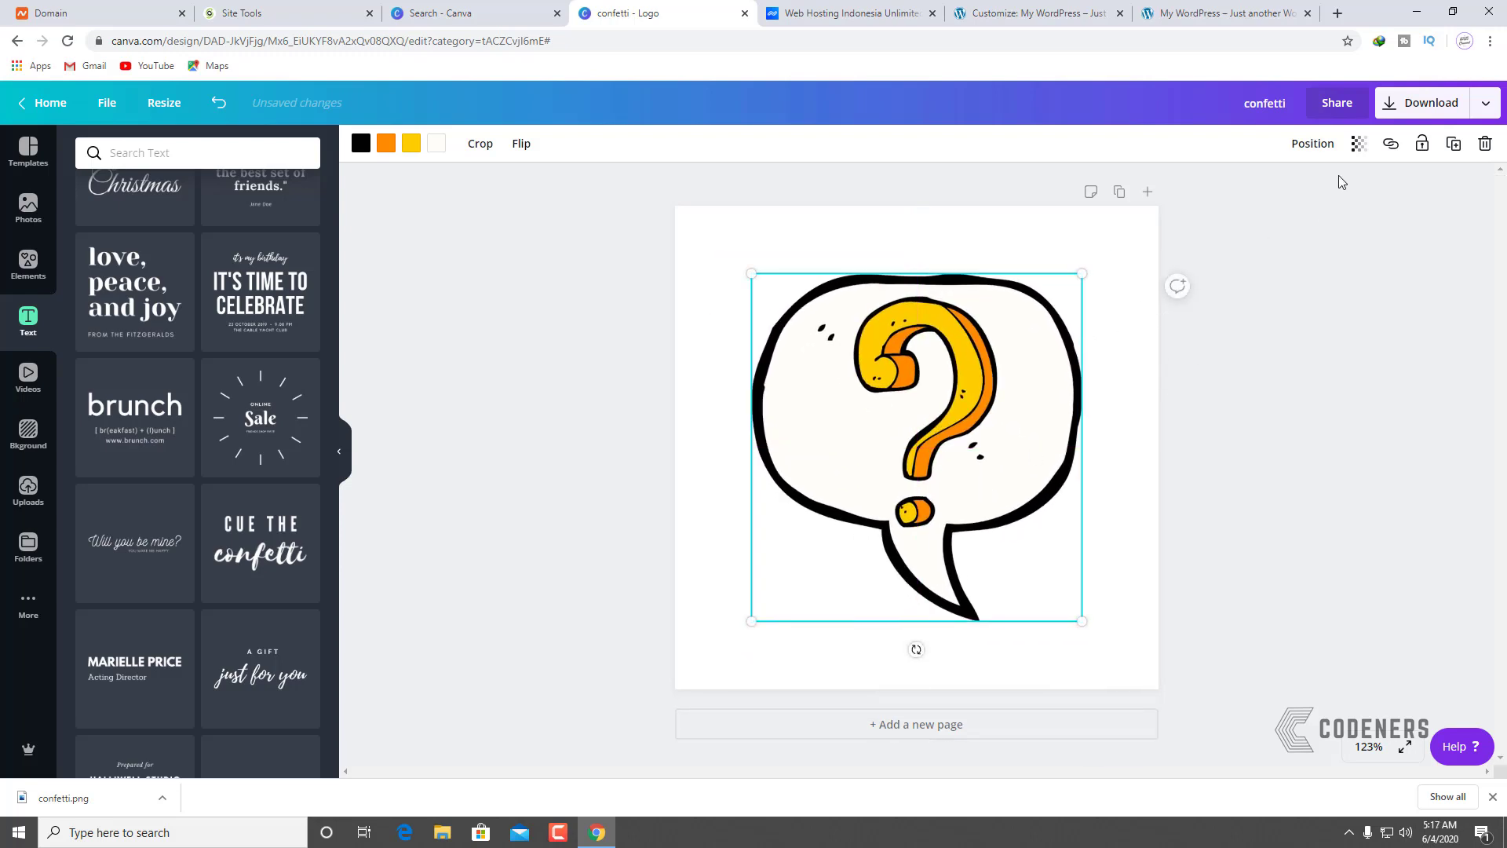
click(1411, 112)
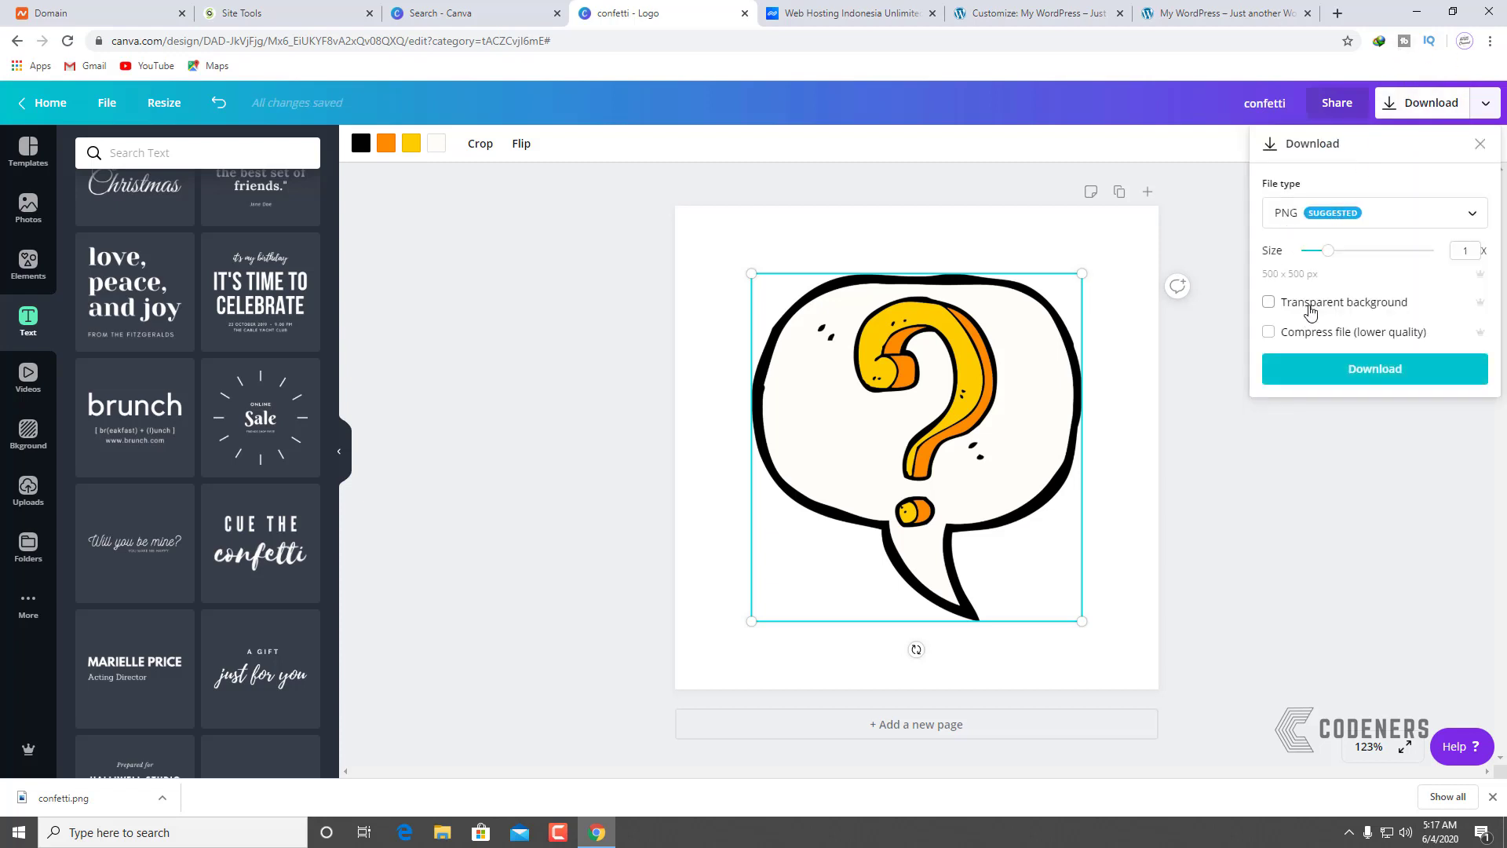
click(1344, 360)
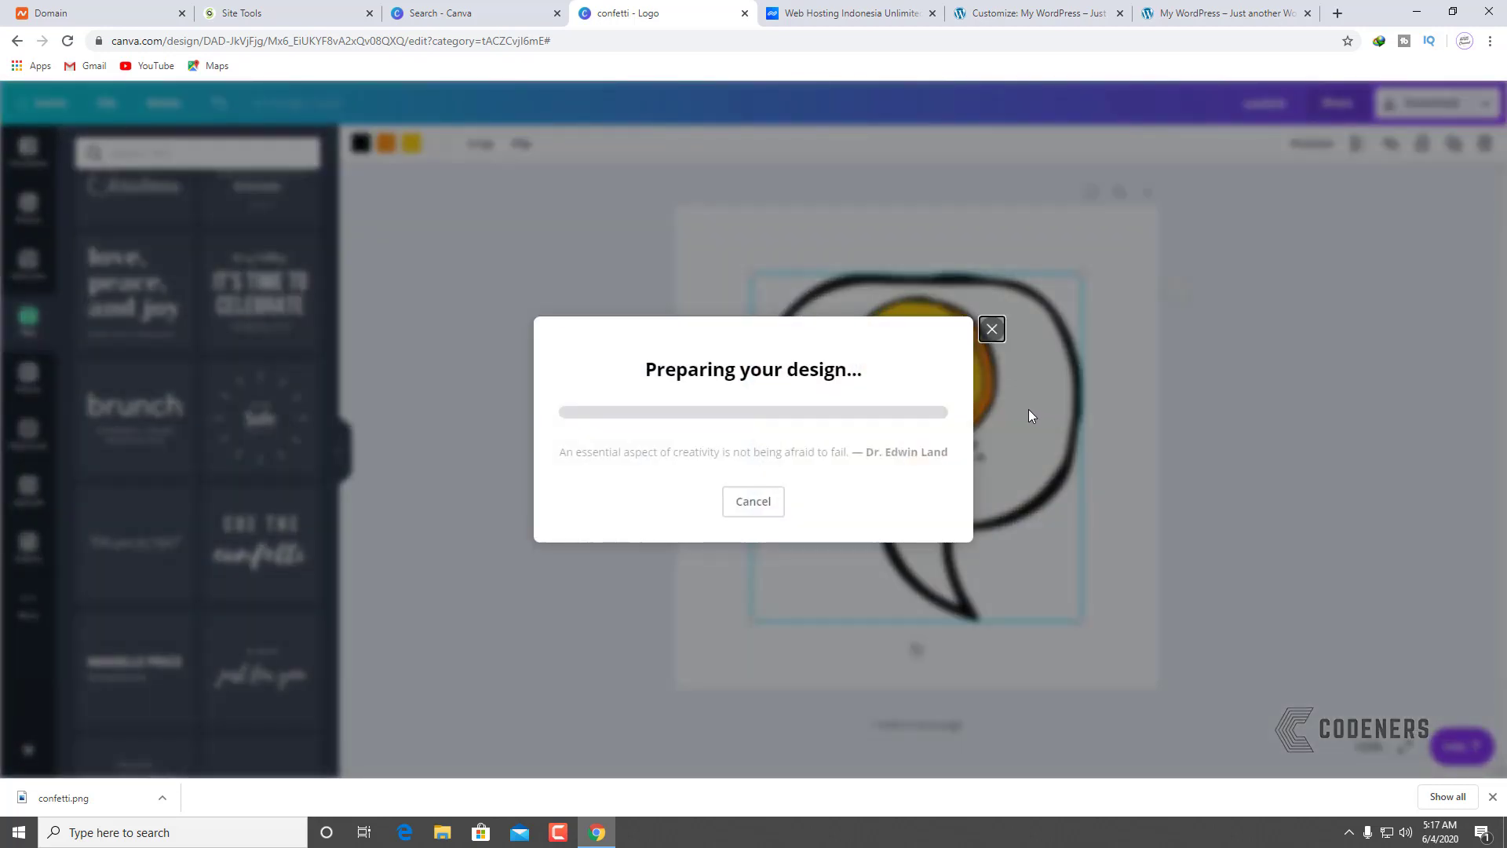
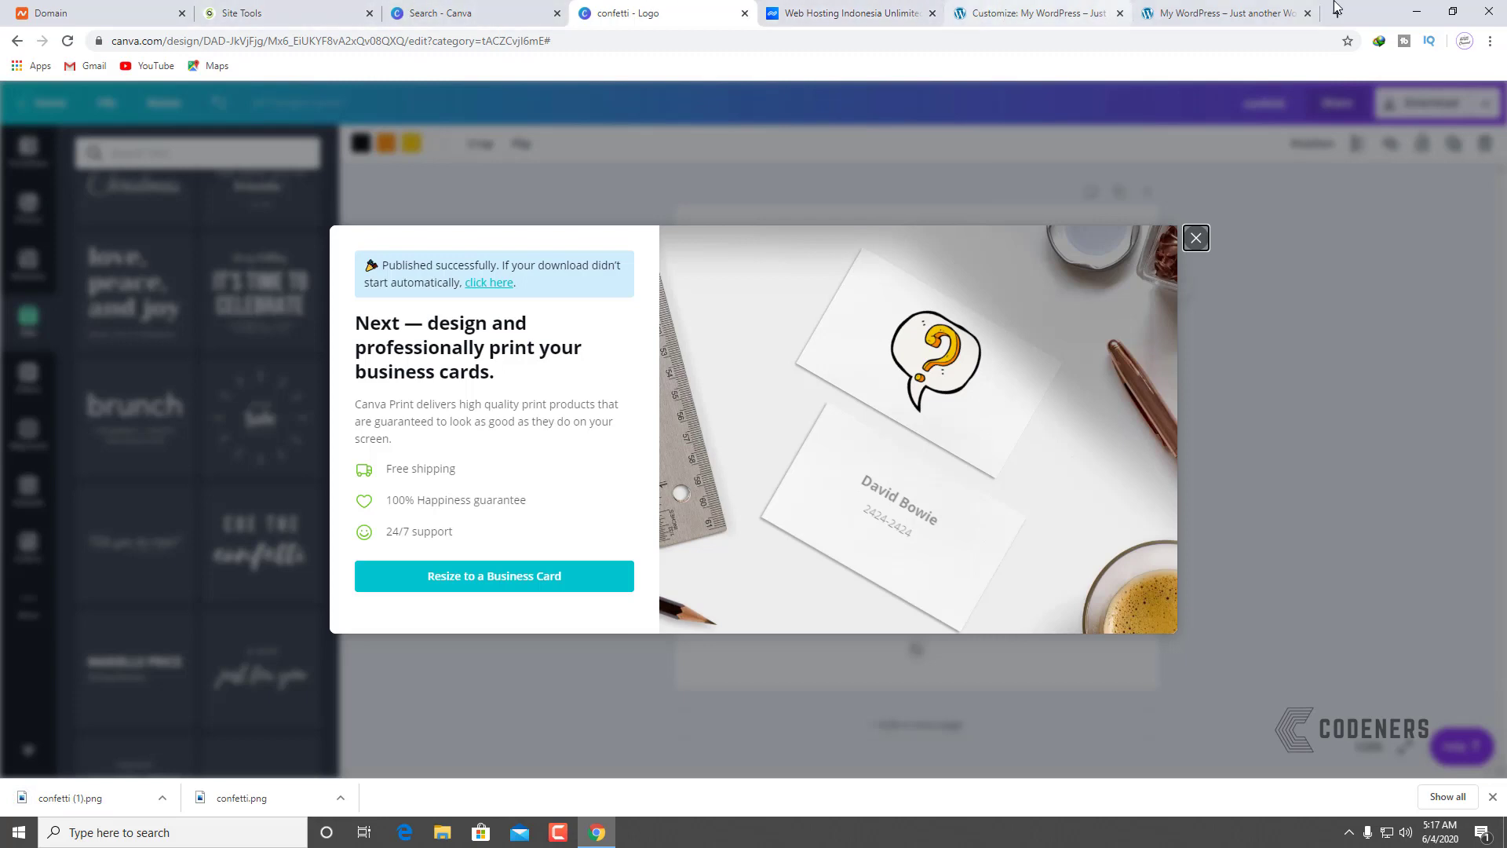
Step: Switch to the 'Customize: My WordPress' tab, which shows the Site Identity panel
click(1036, 12)
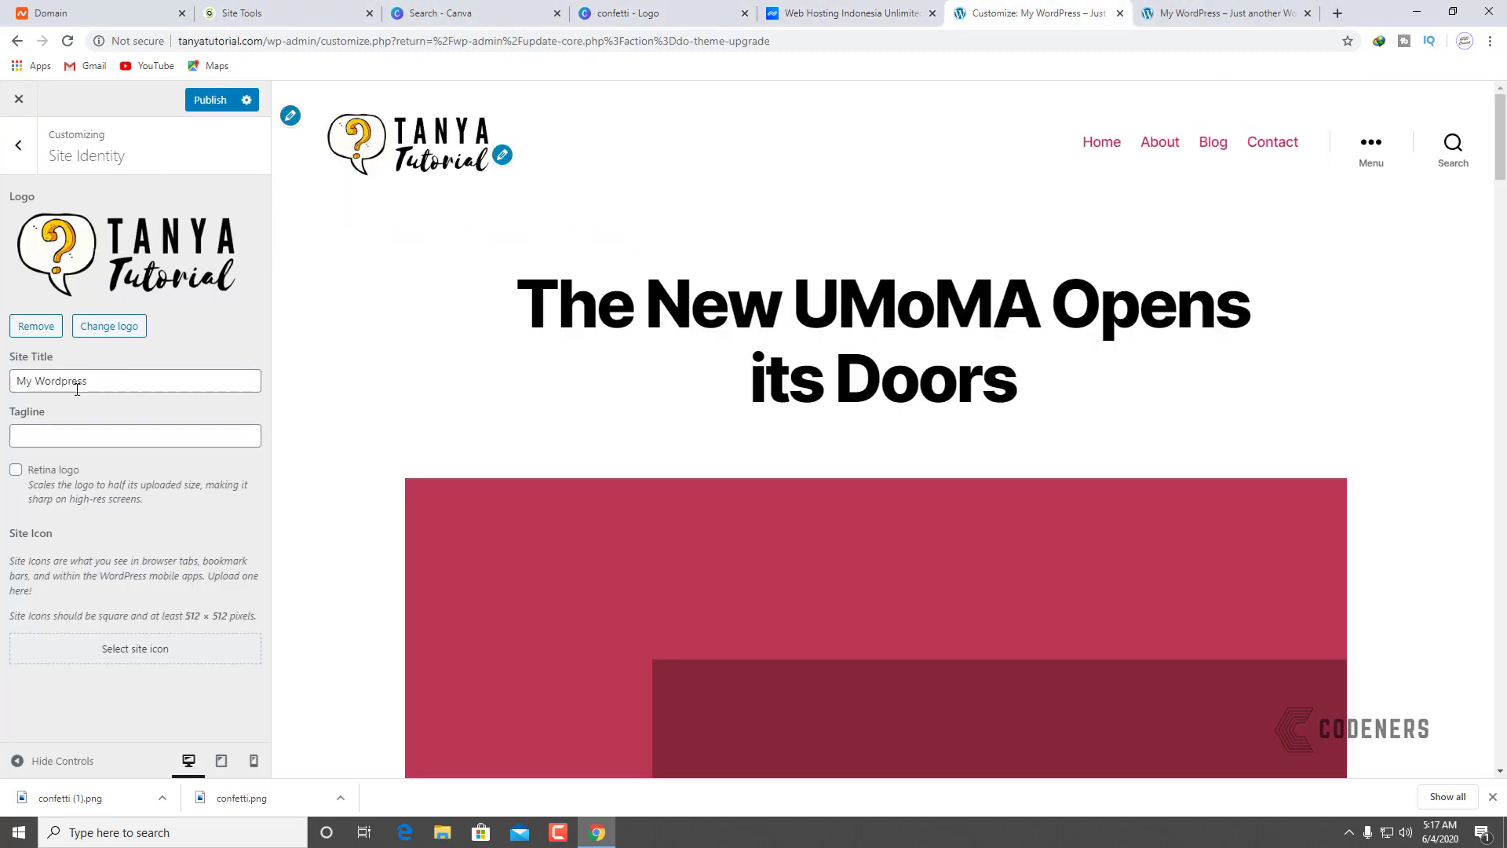
Step: Upload confetti (1).png, crop it as the site icon, and publish
click(130, 654)
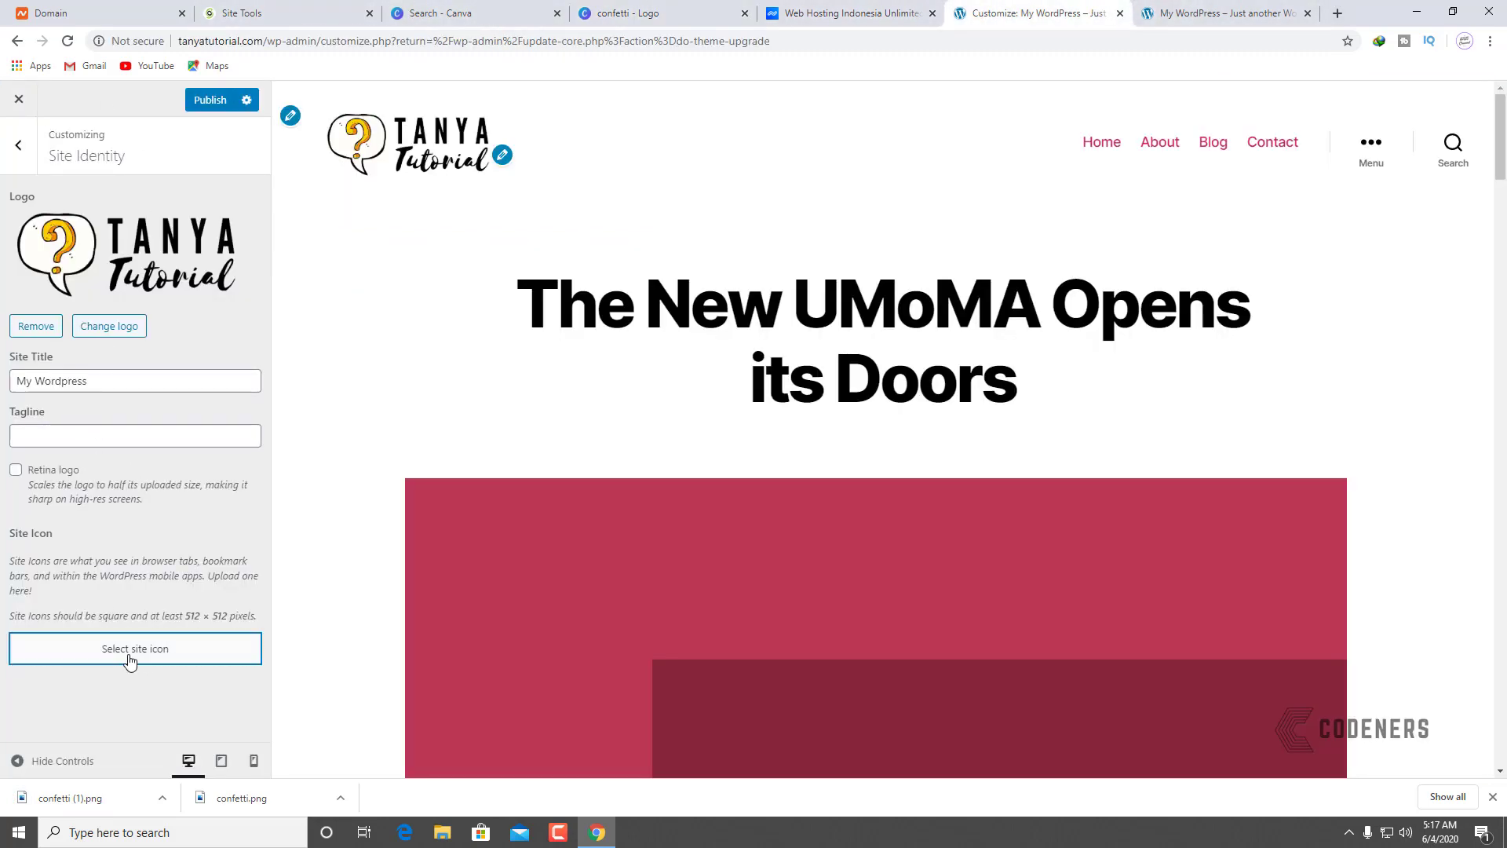
click(83, 161)
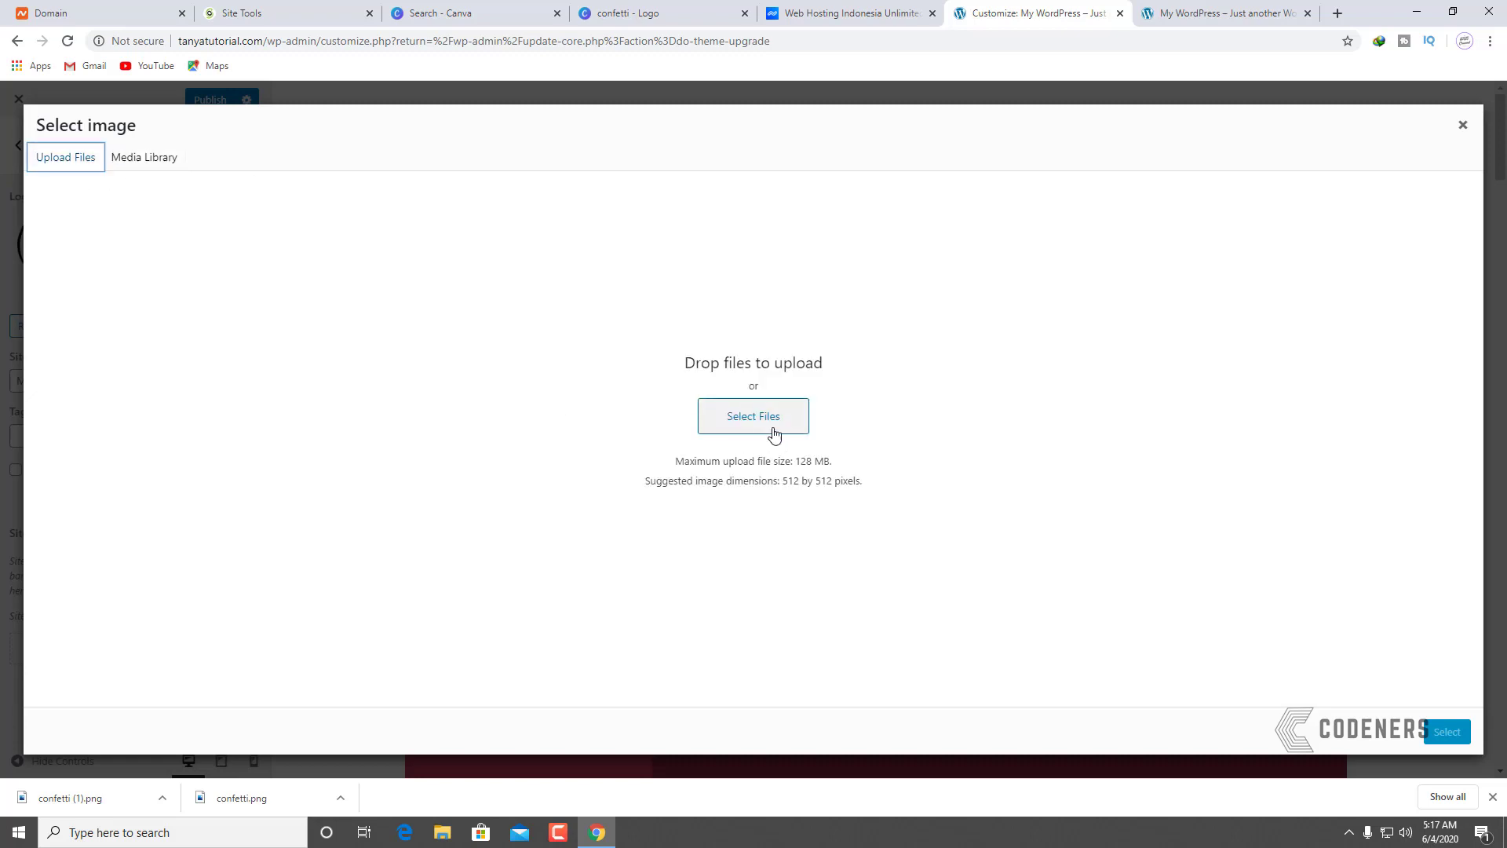
click(773, 434)
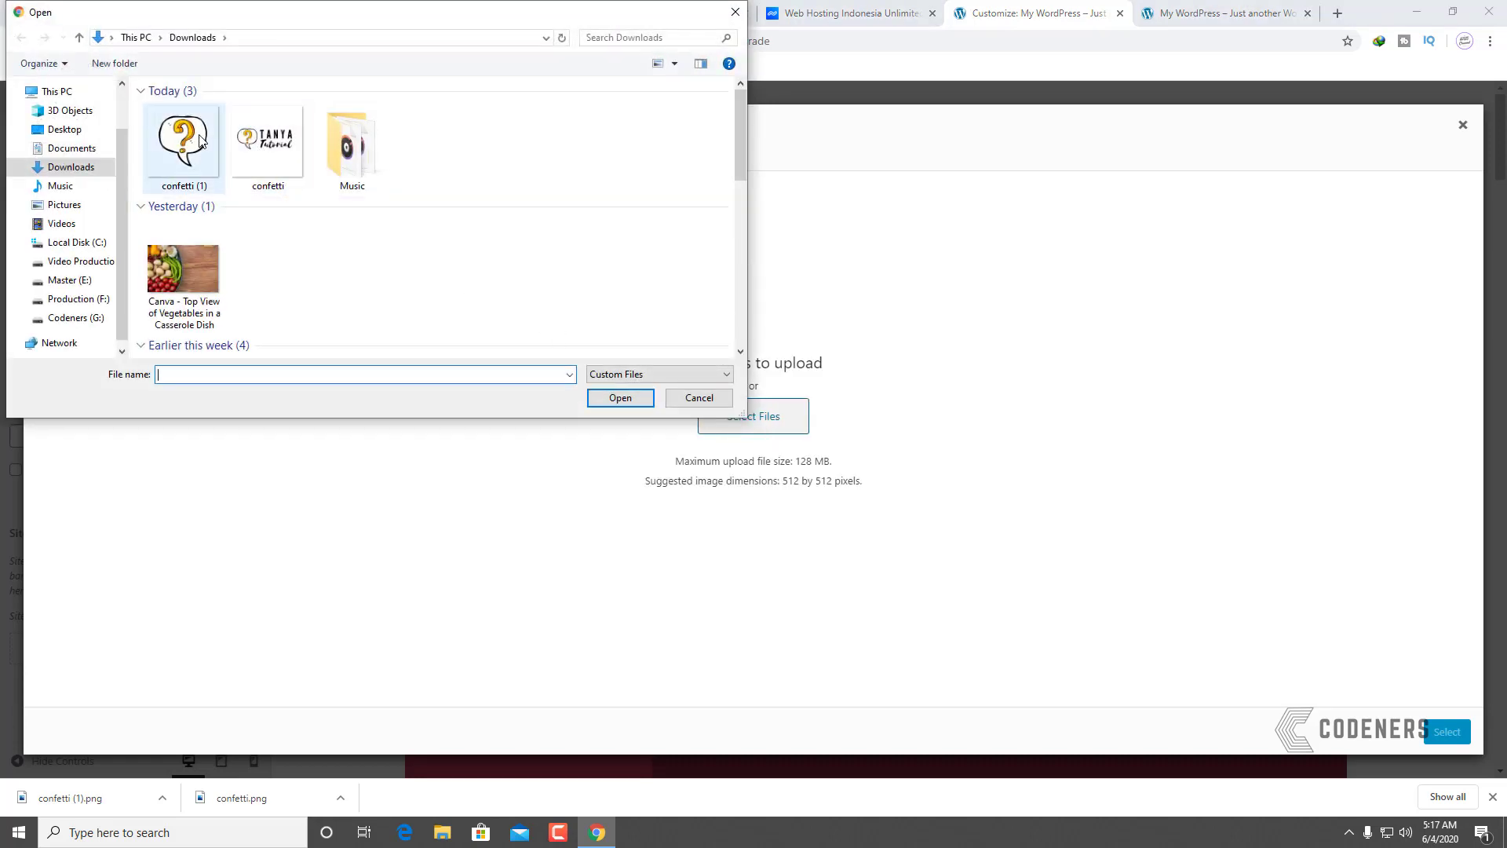
click(201, 140)
click(620, 398)
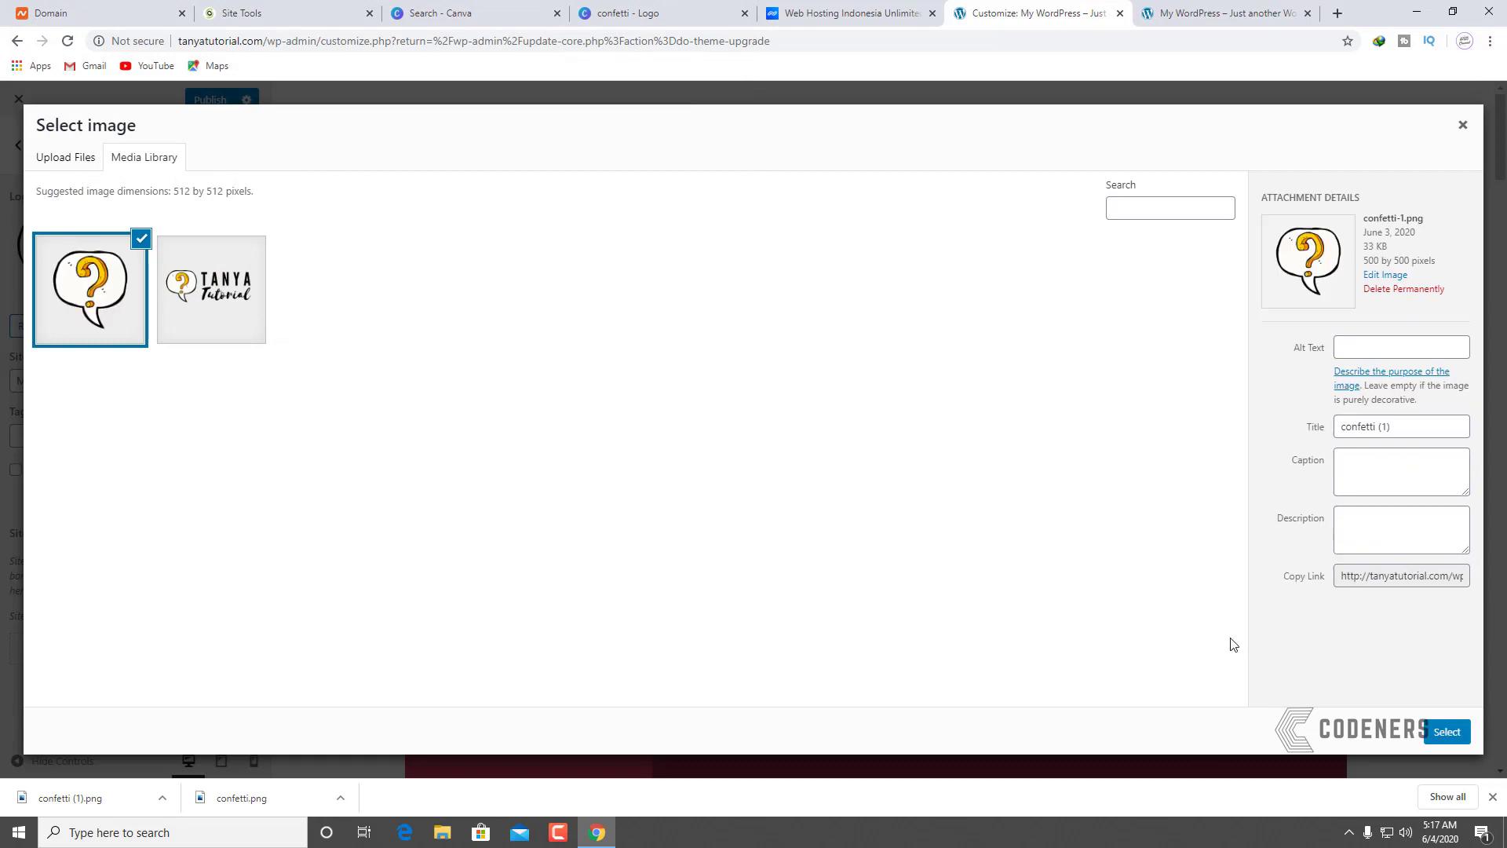
click(1445, 734)
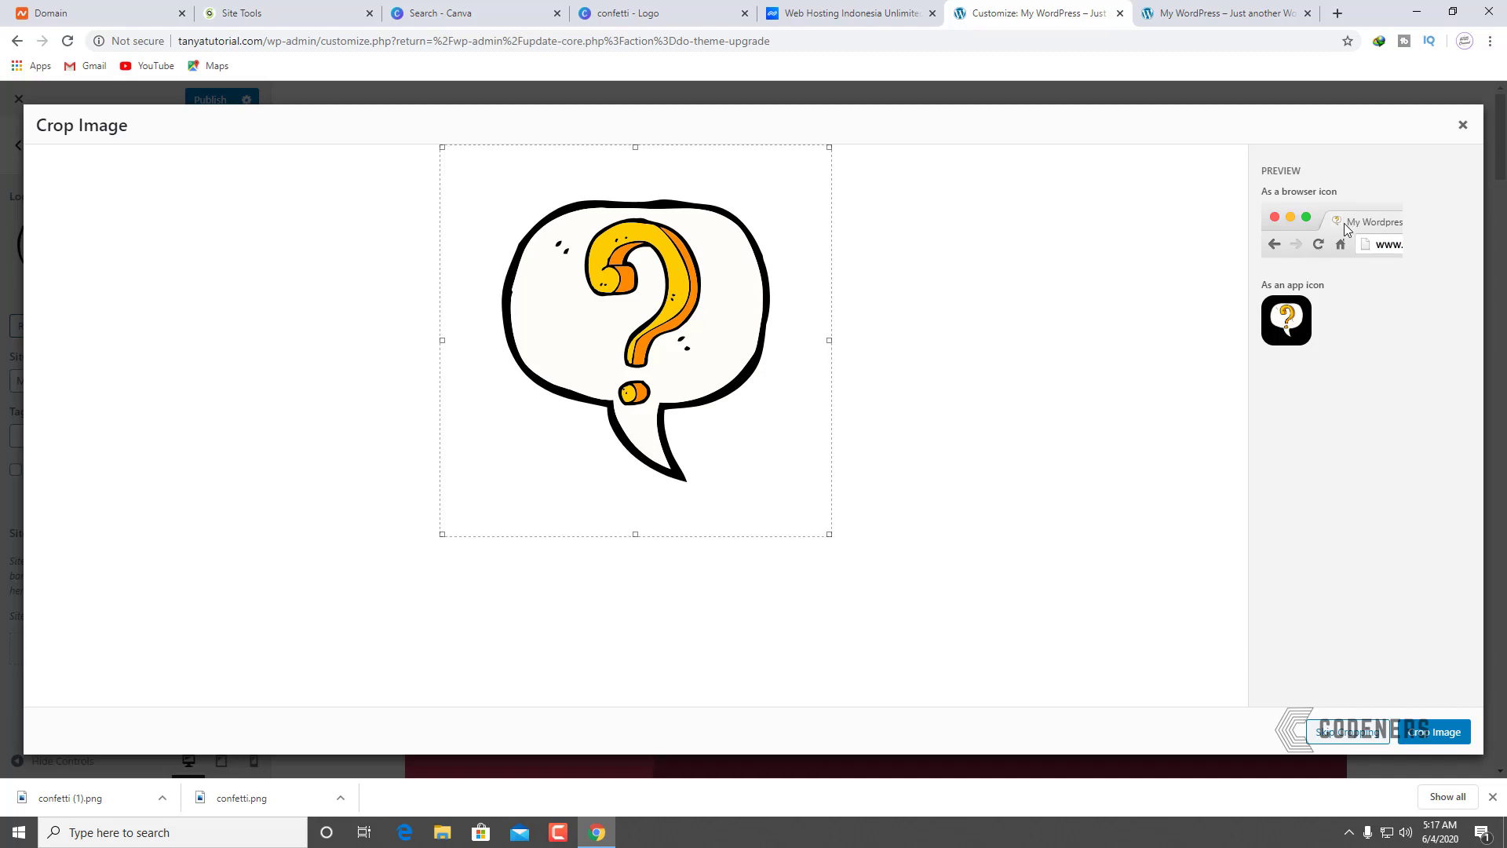
click(1438, 738)
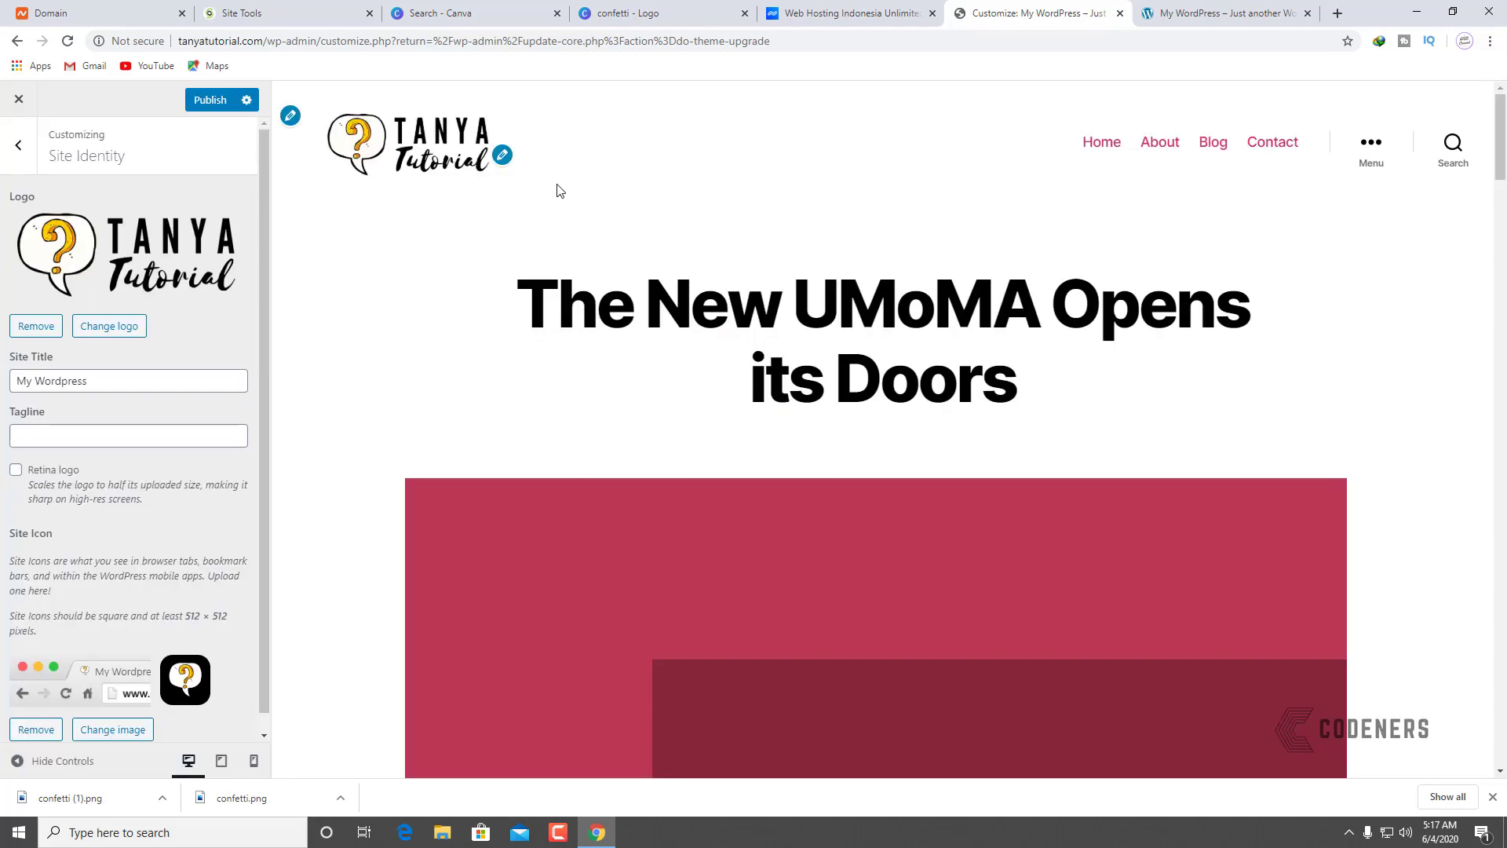
click(210, 100)
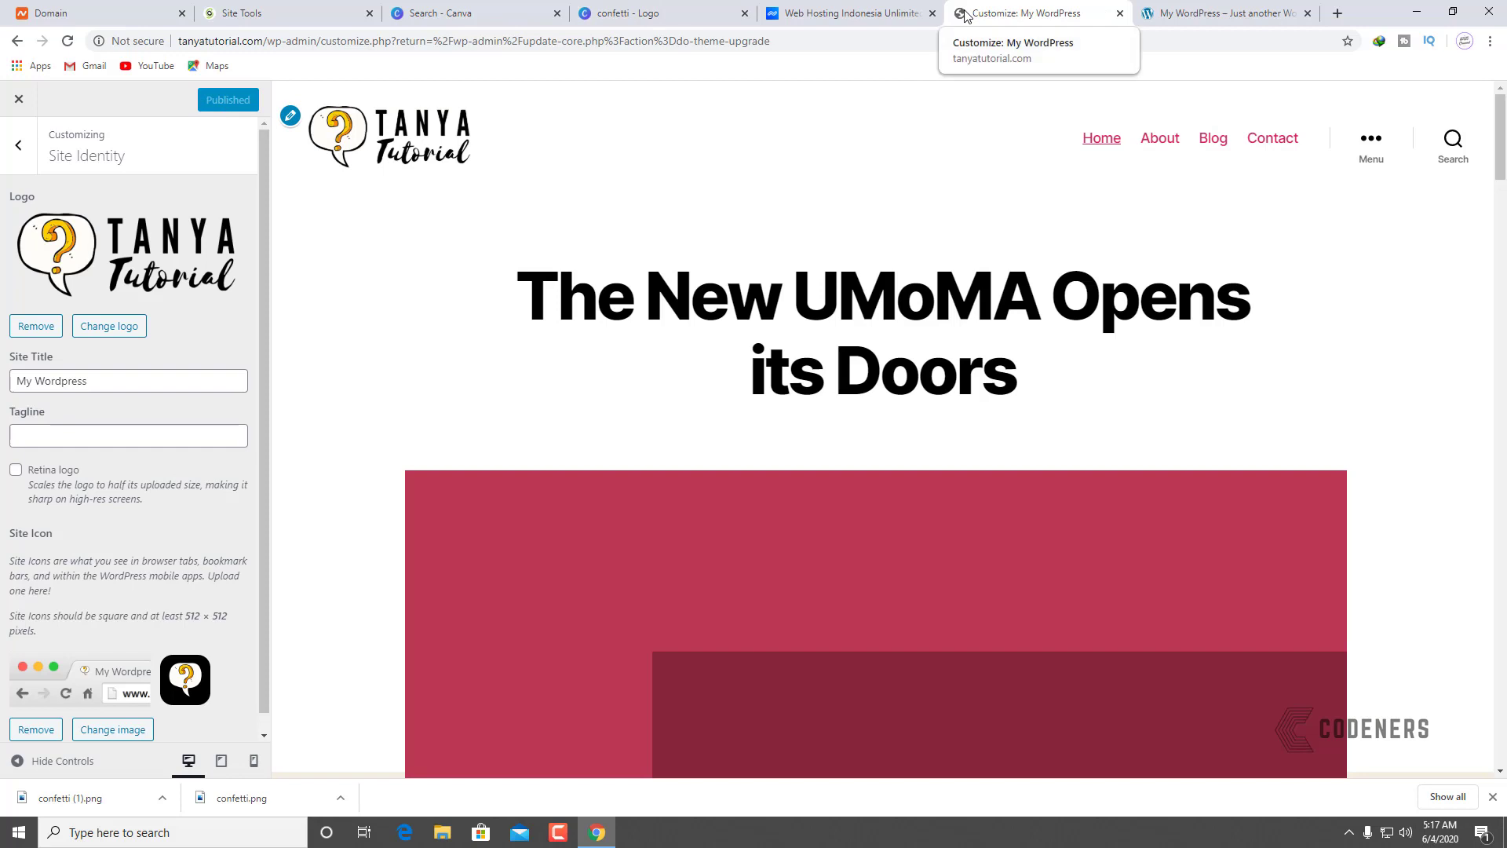
click(1221, 13)
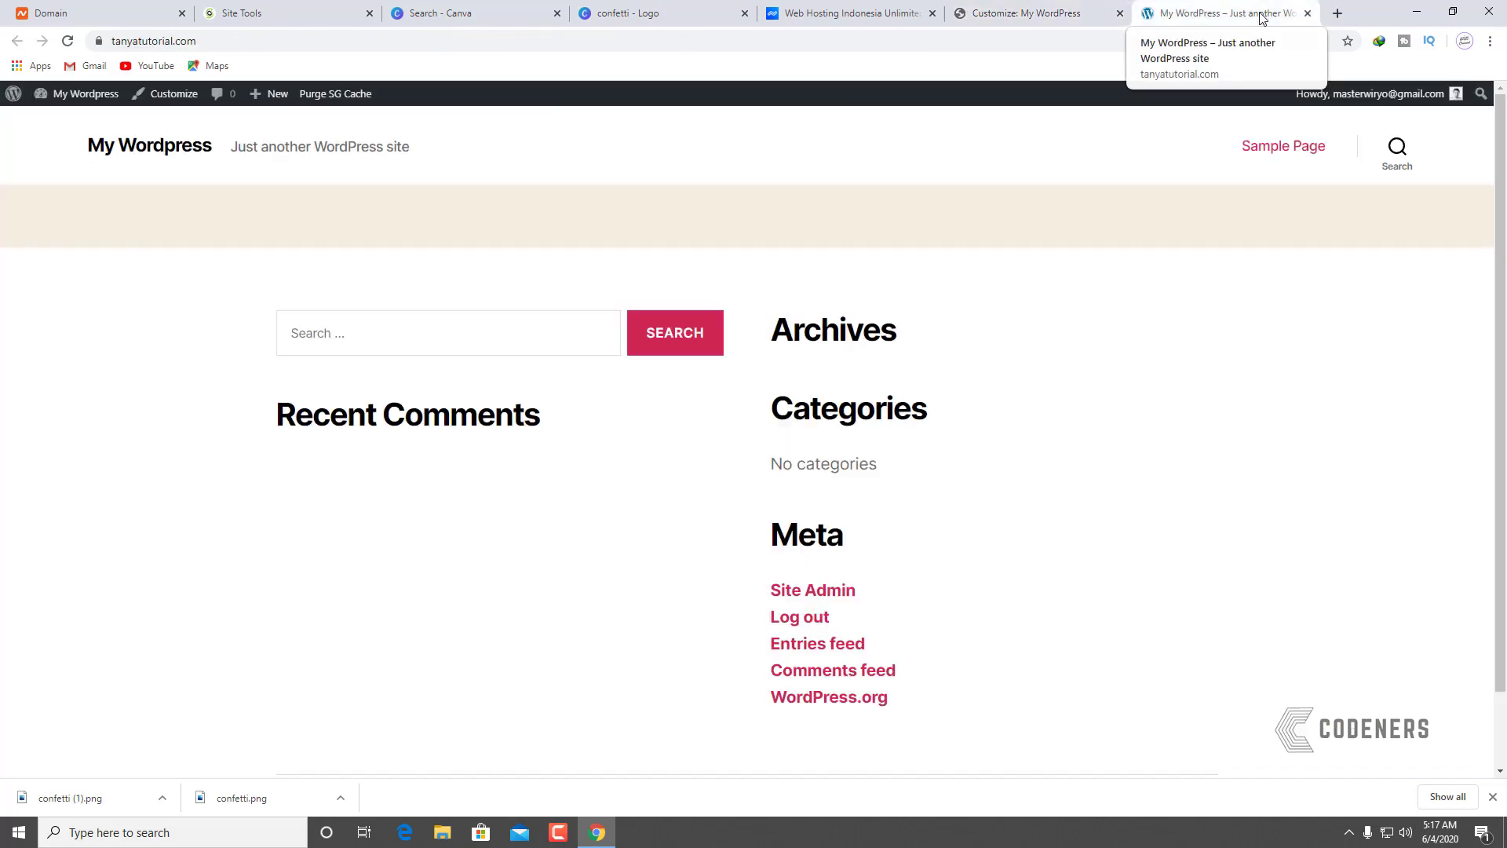
click(66, 44)
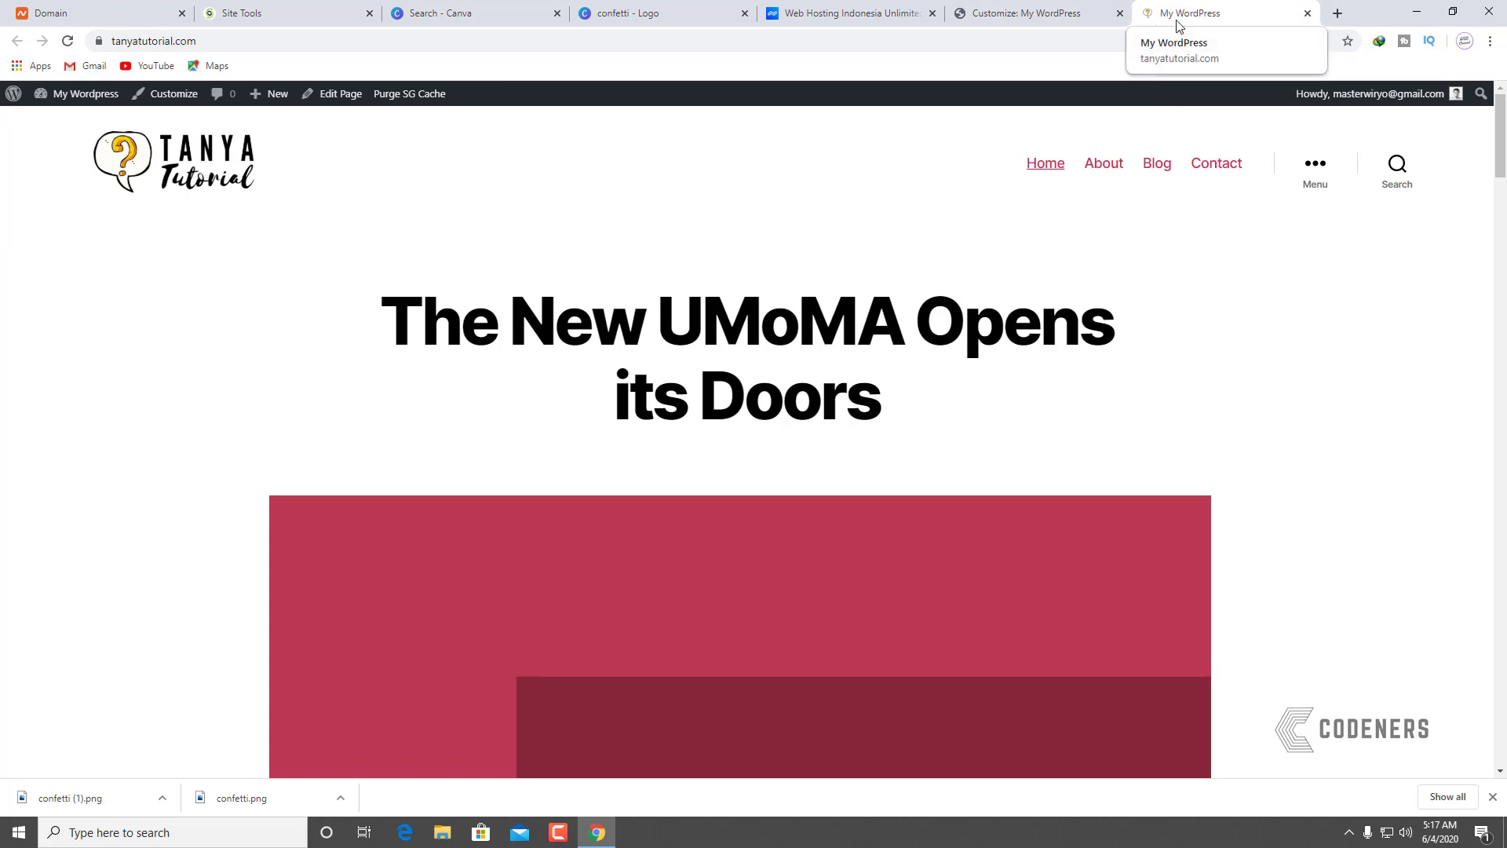
click(1026, 15)
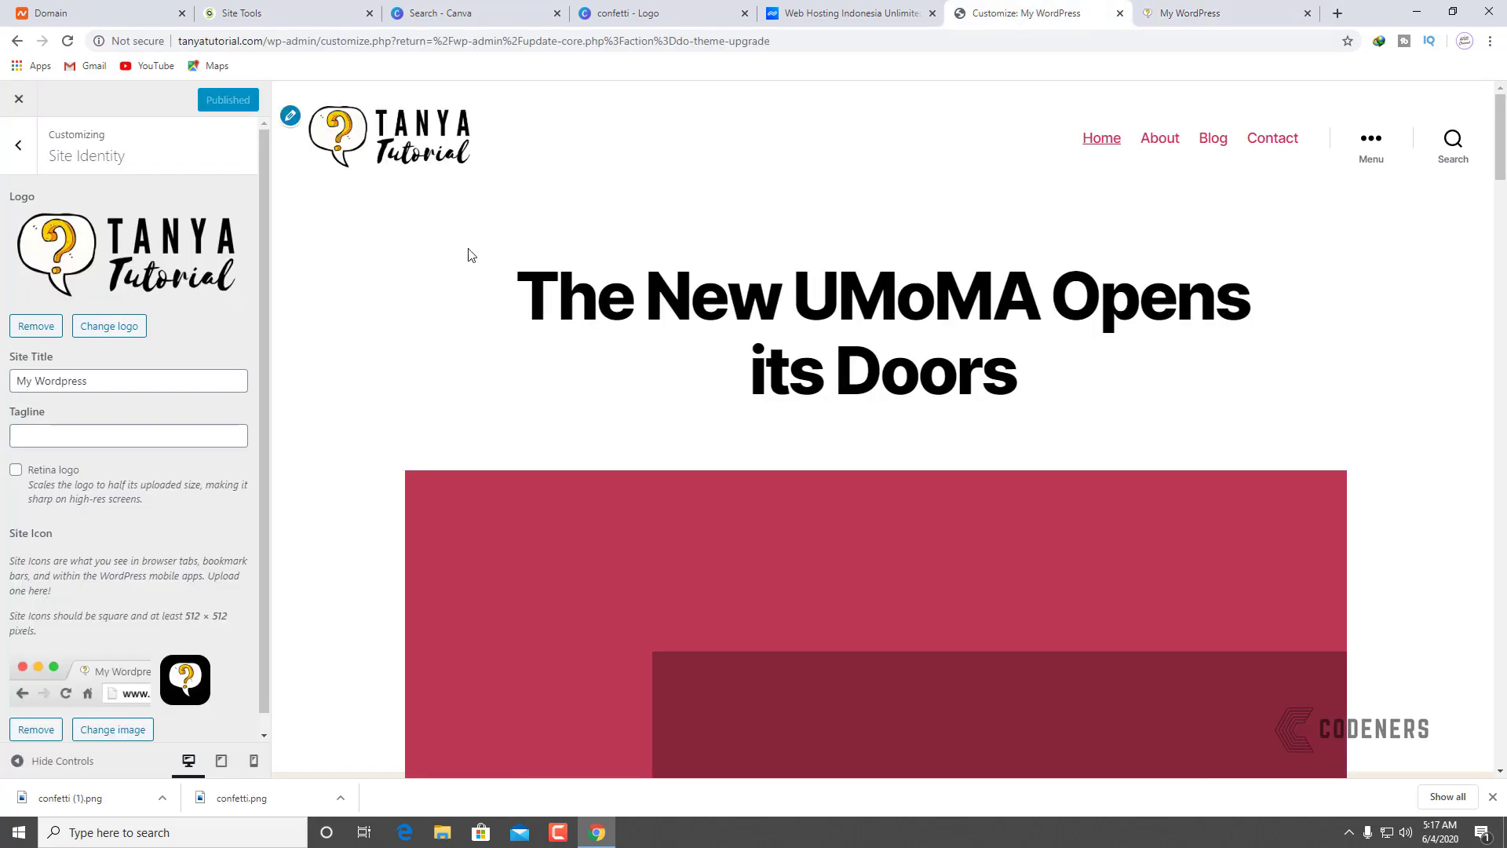
scroll(454, 528, down, 15)
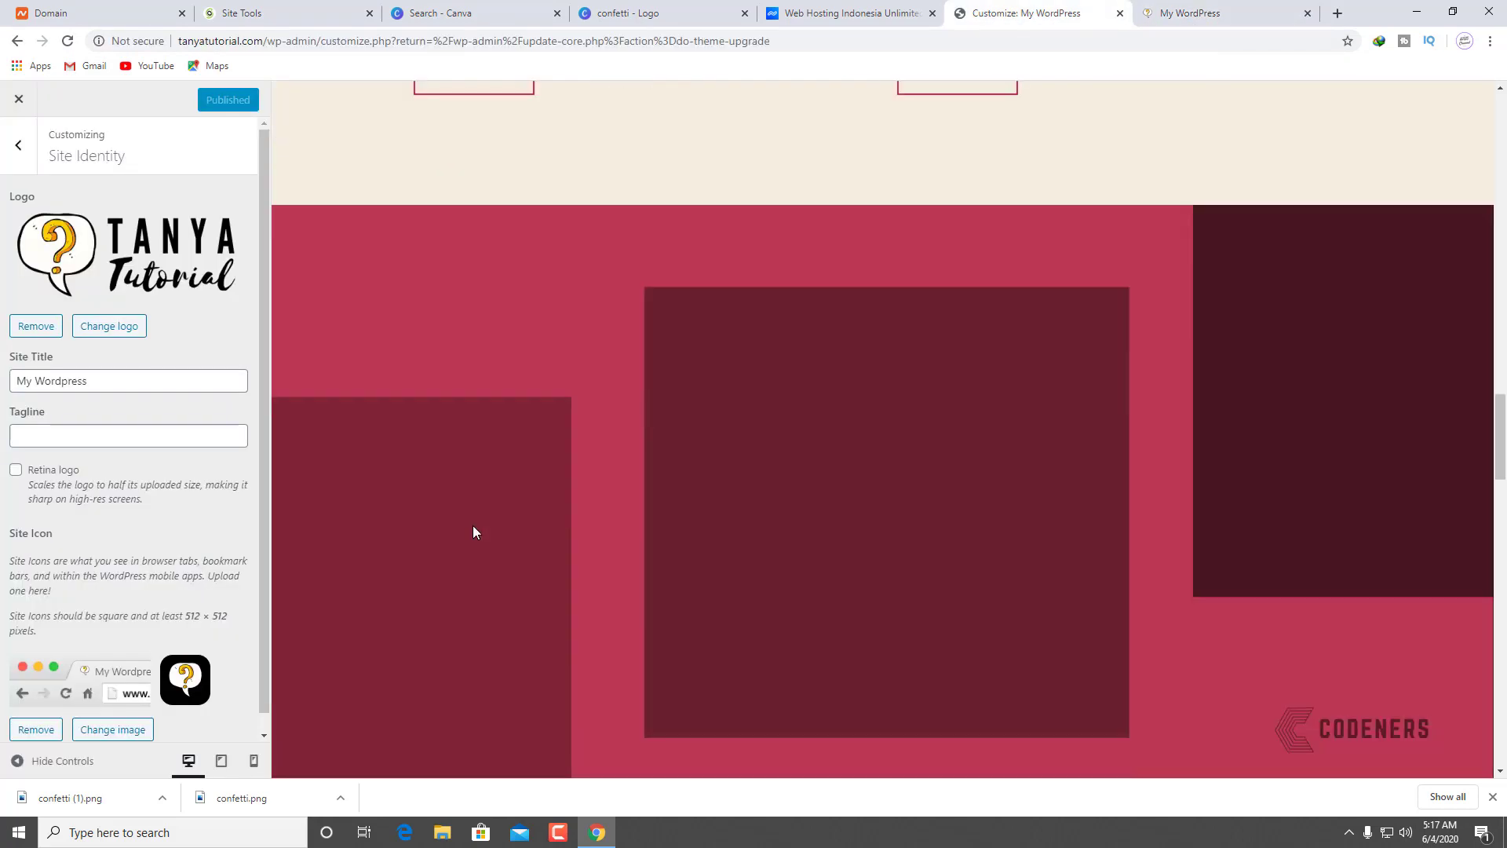
scroll(476, 541, down, 10)
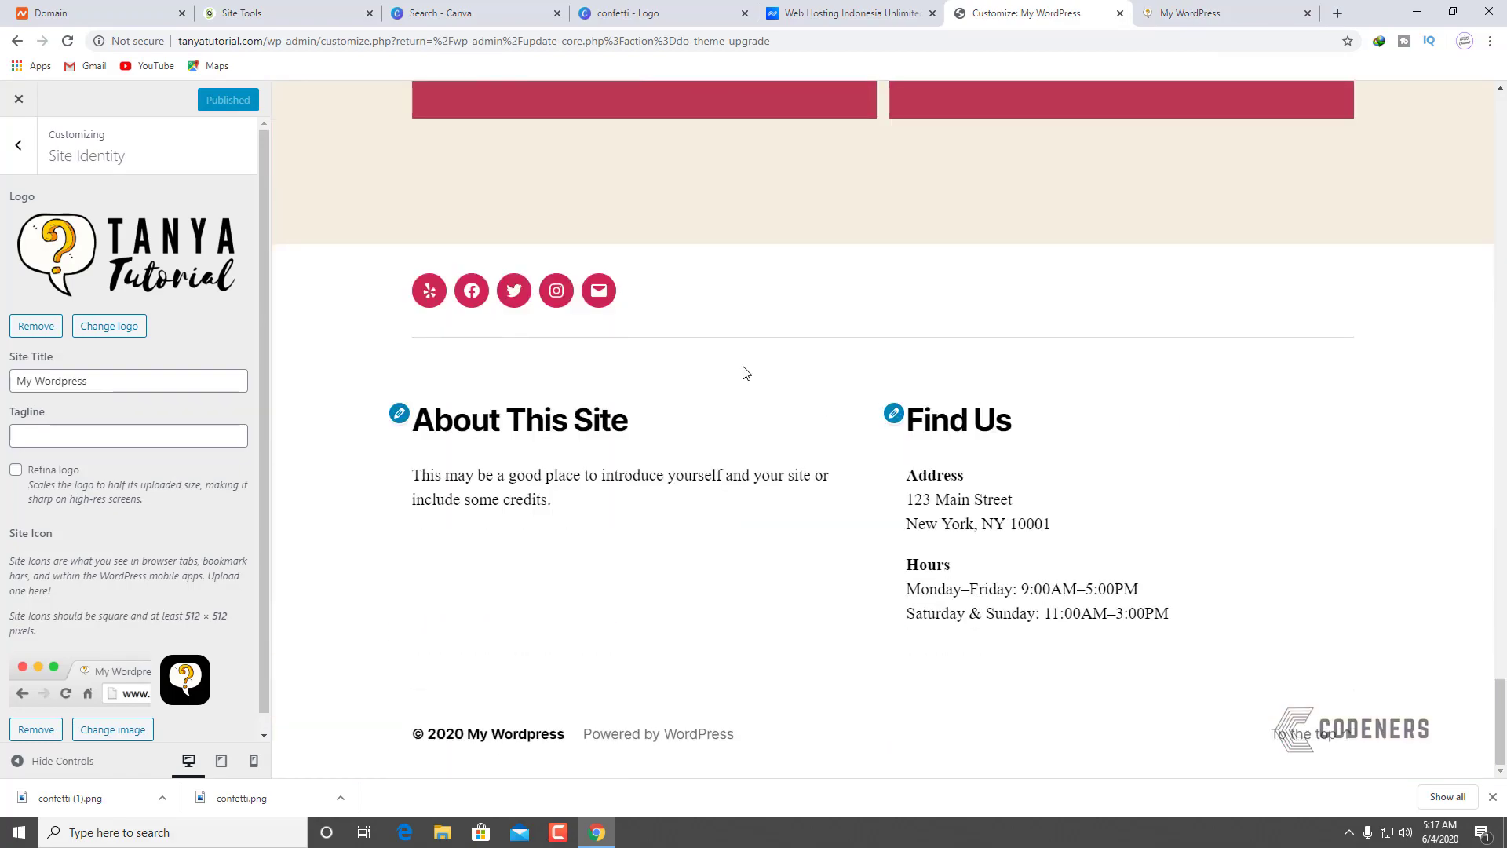
scroll(899, 465, up, 15)
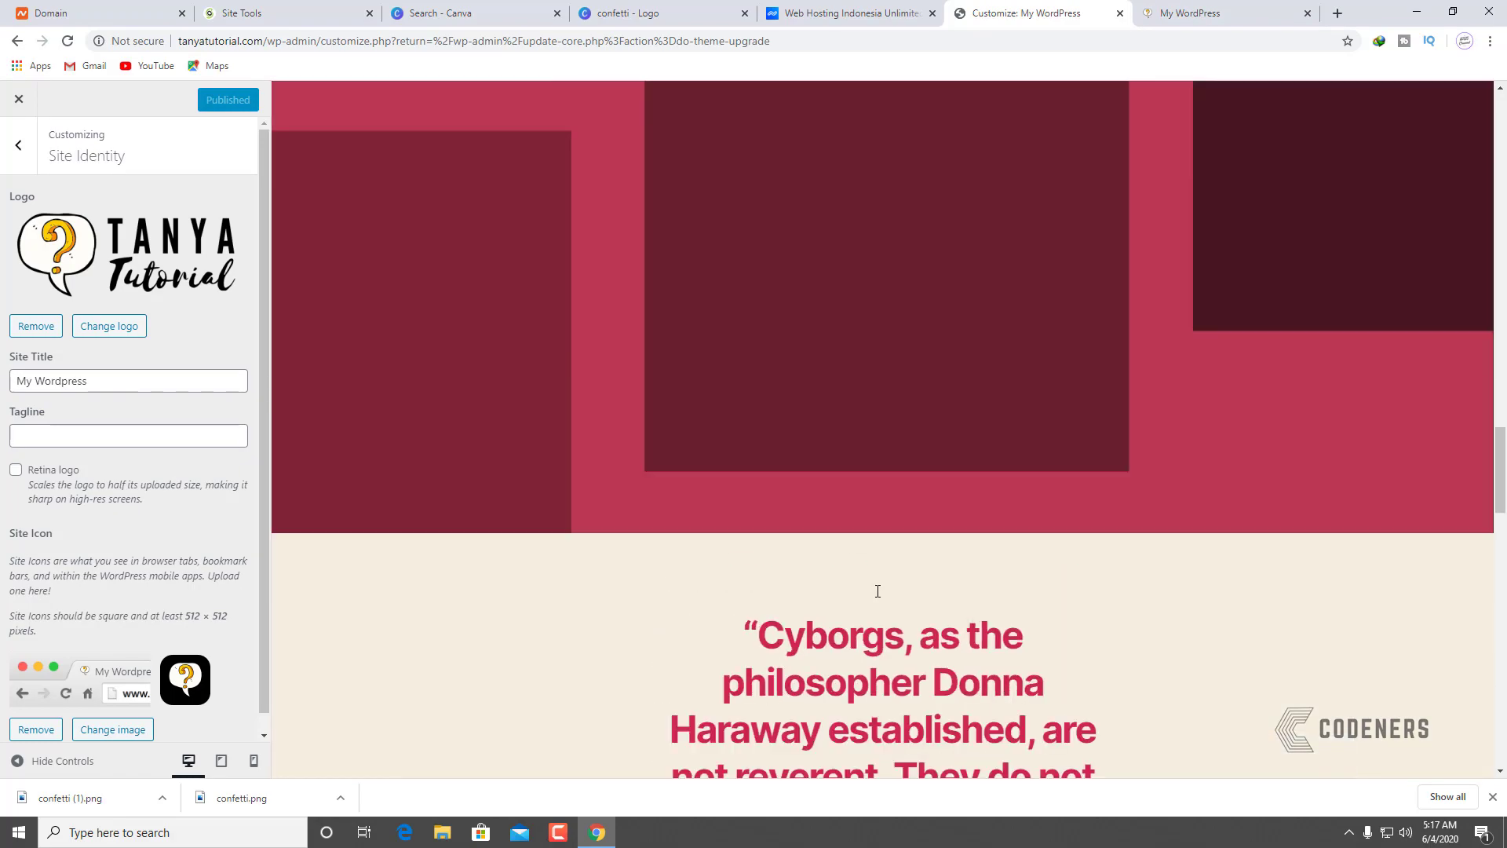
scroll(878, 601, up, 15)
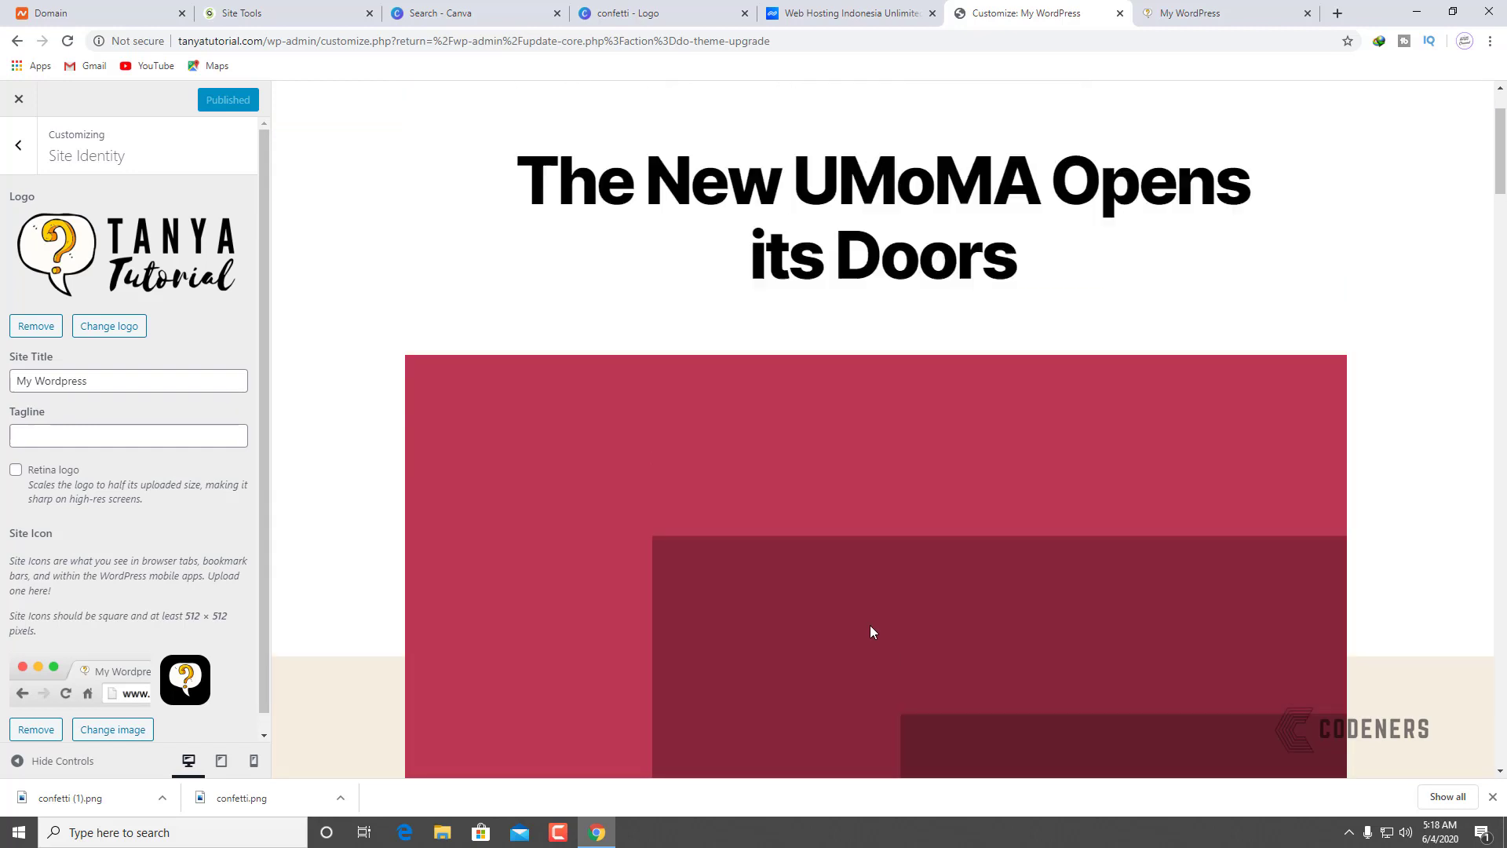
drag(727, 275, 853, 291)
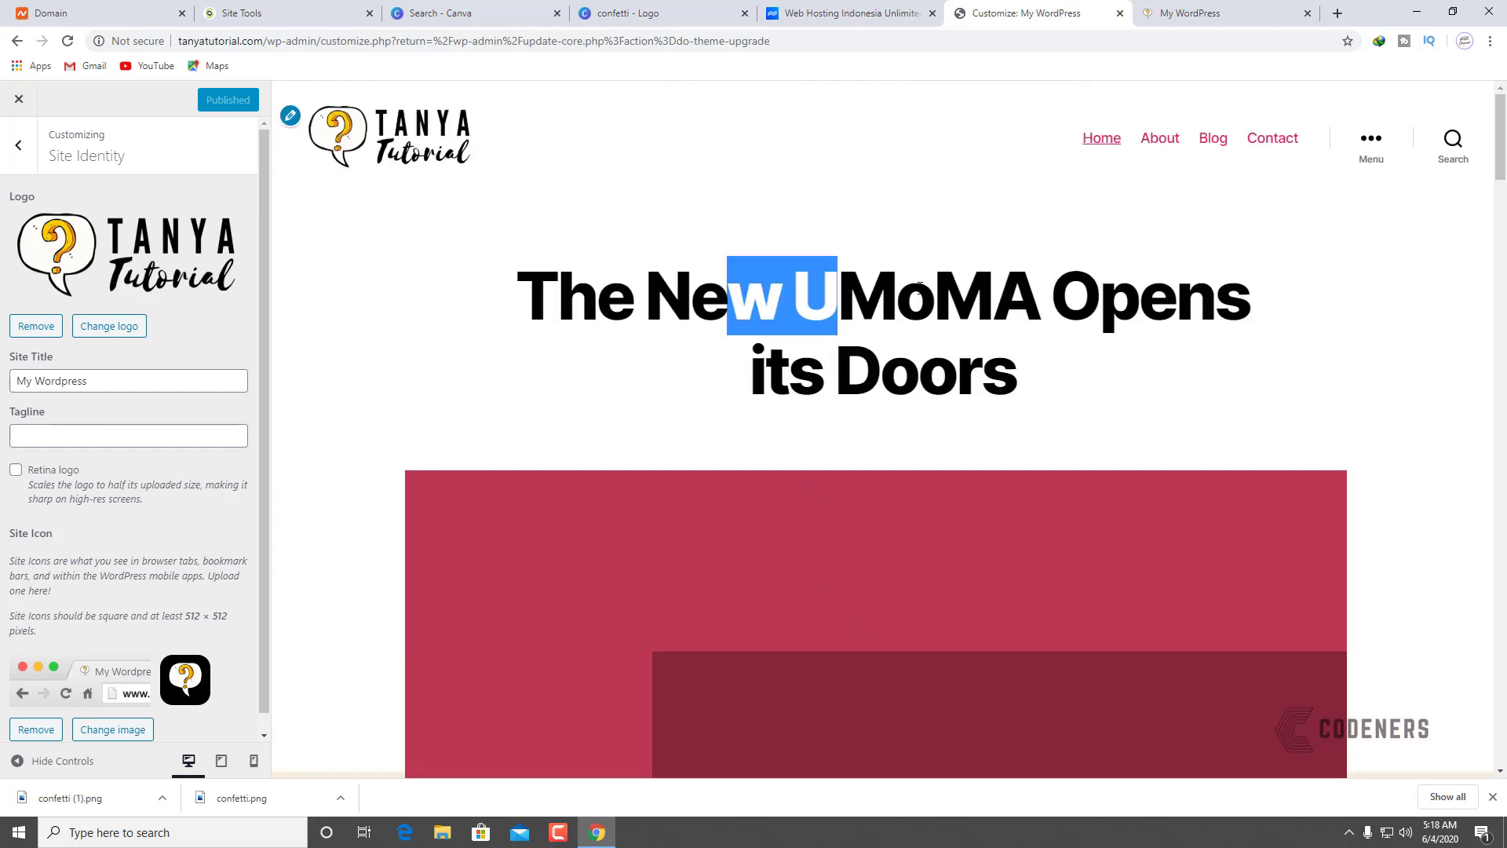
click(555, 348)
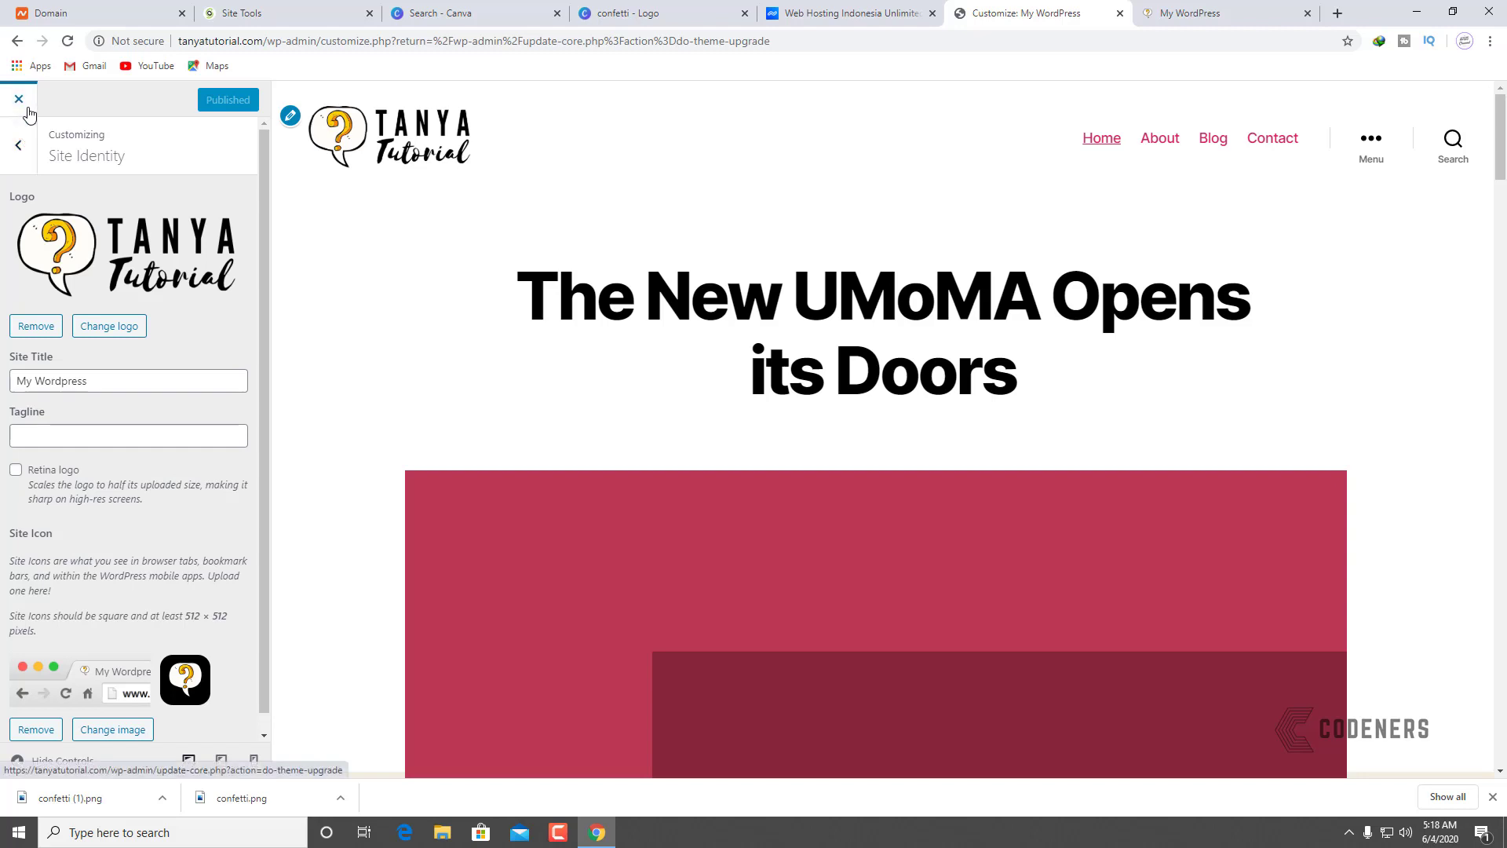
Step: Close the Customizer and edit the front page 'The New UMoMA Opens its Doors' from All Pages
click(27, 110)
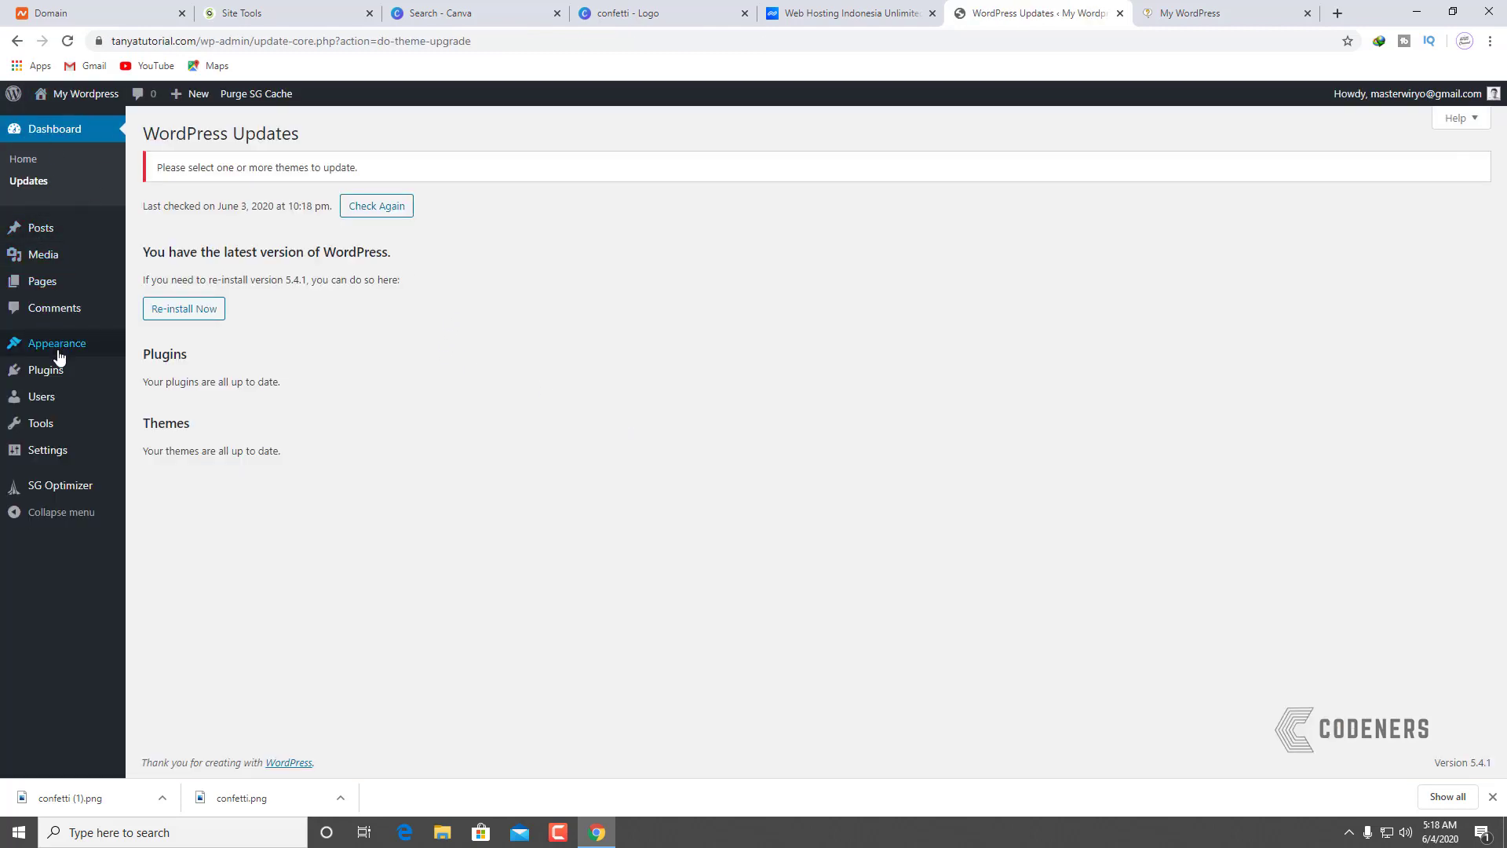
mouse_move(69, 292)
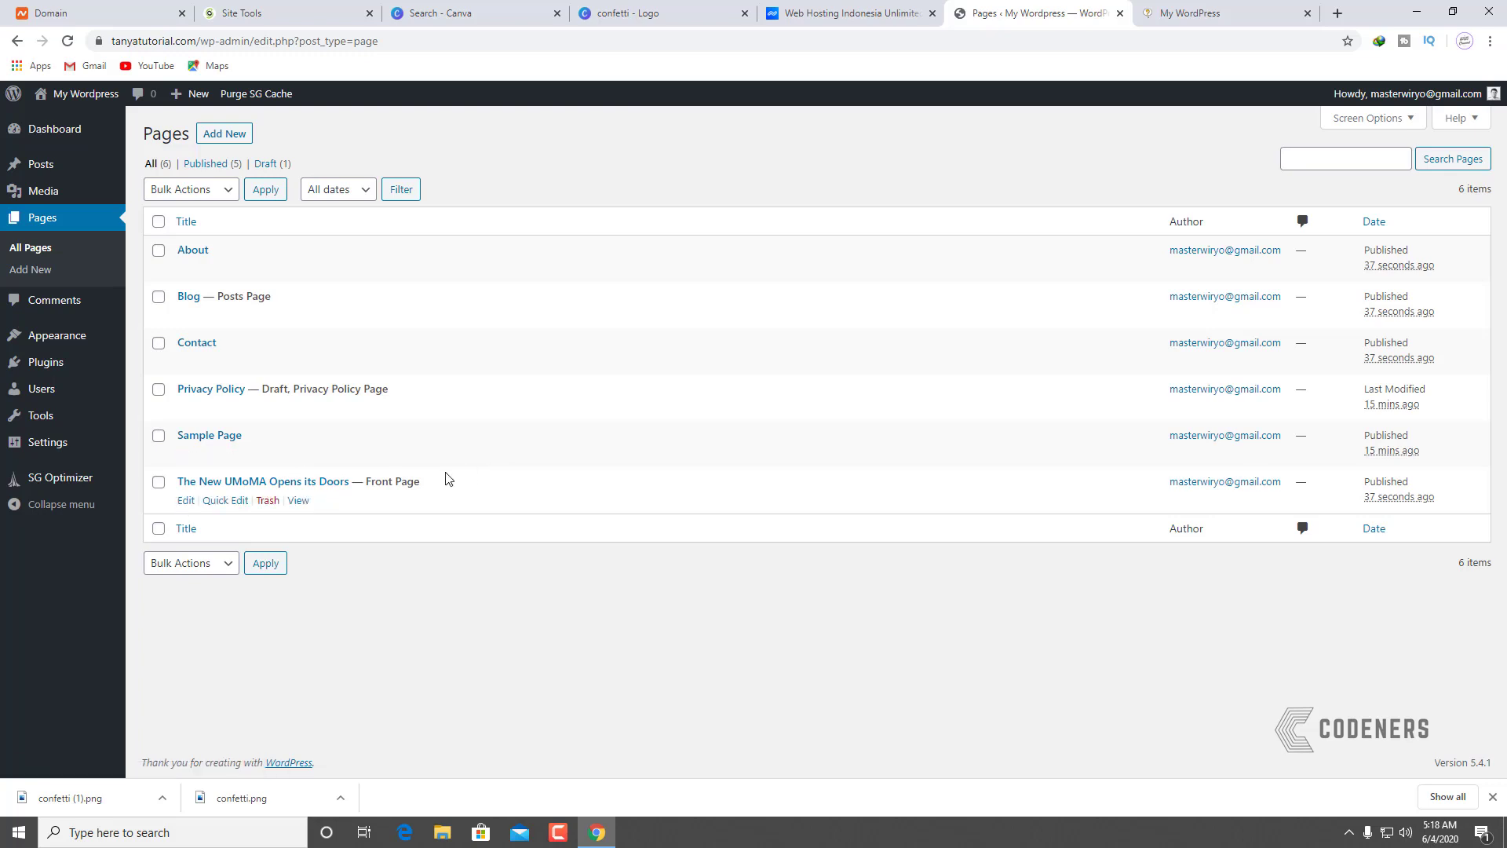
click(186, 500)
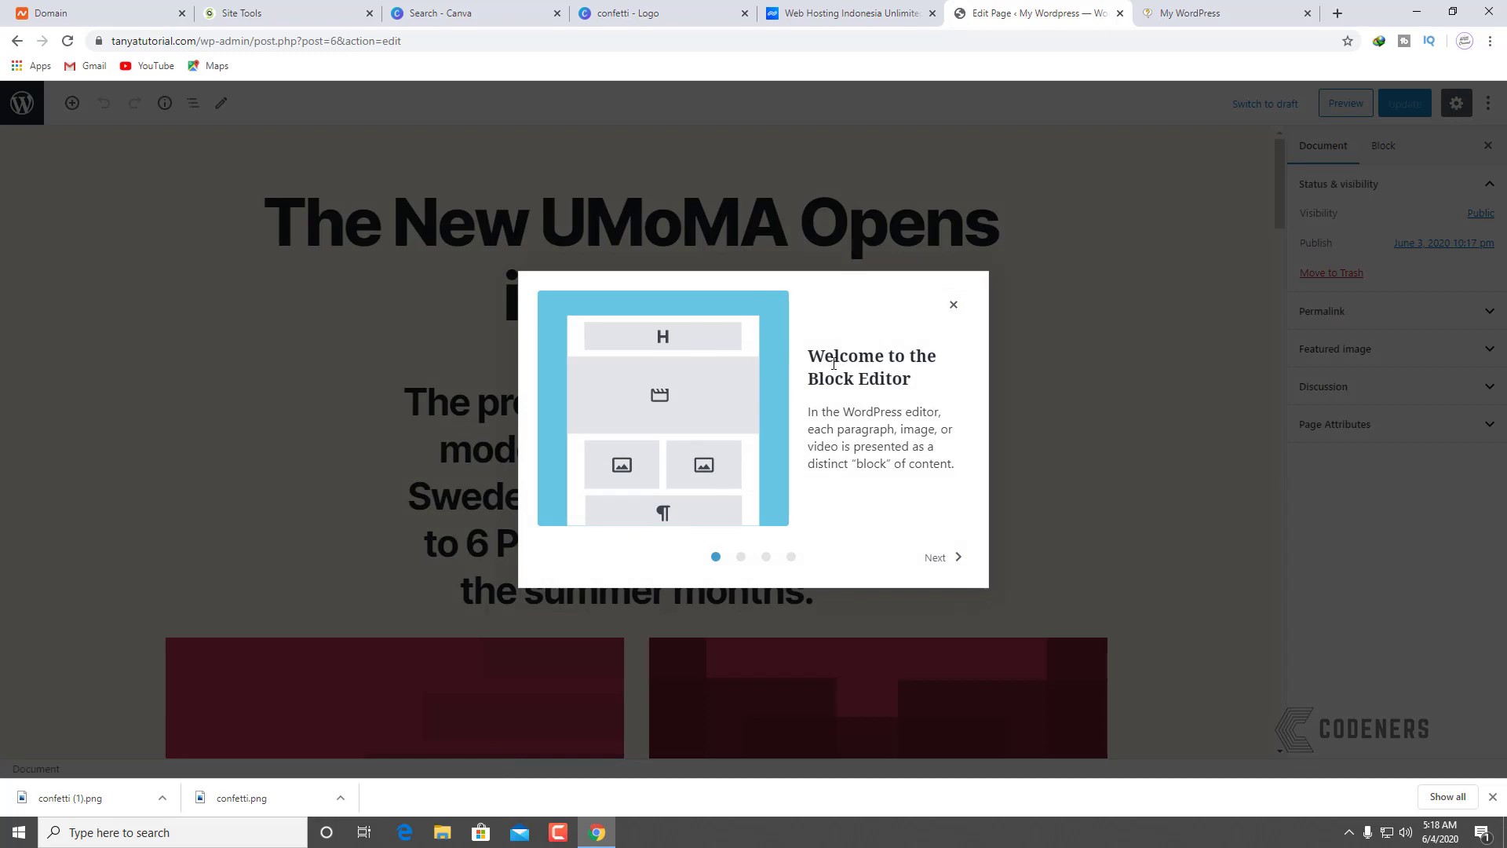
Step: Replace the page title with 'Belajar Bisnis Online Dari Nol' and preview it
click(954, 306)
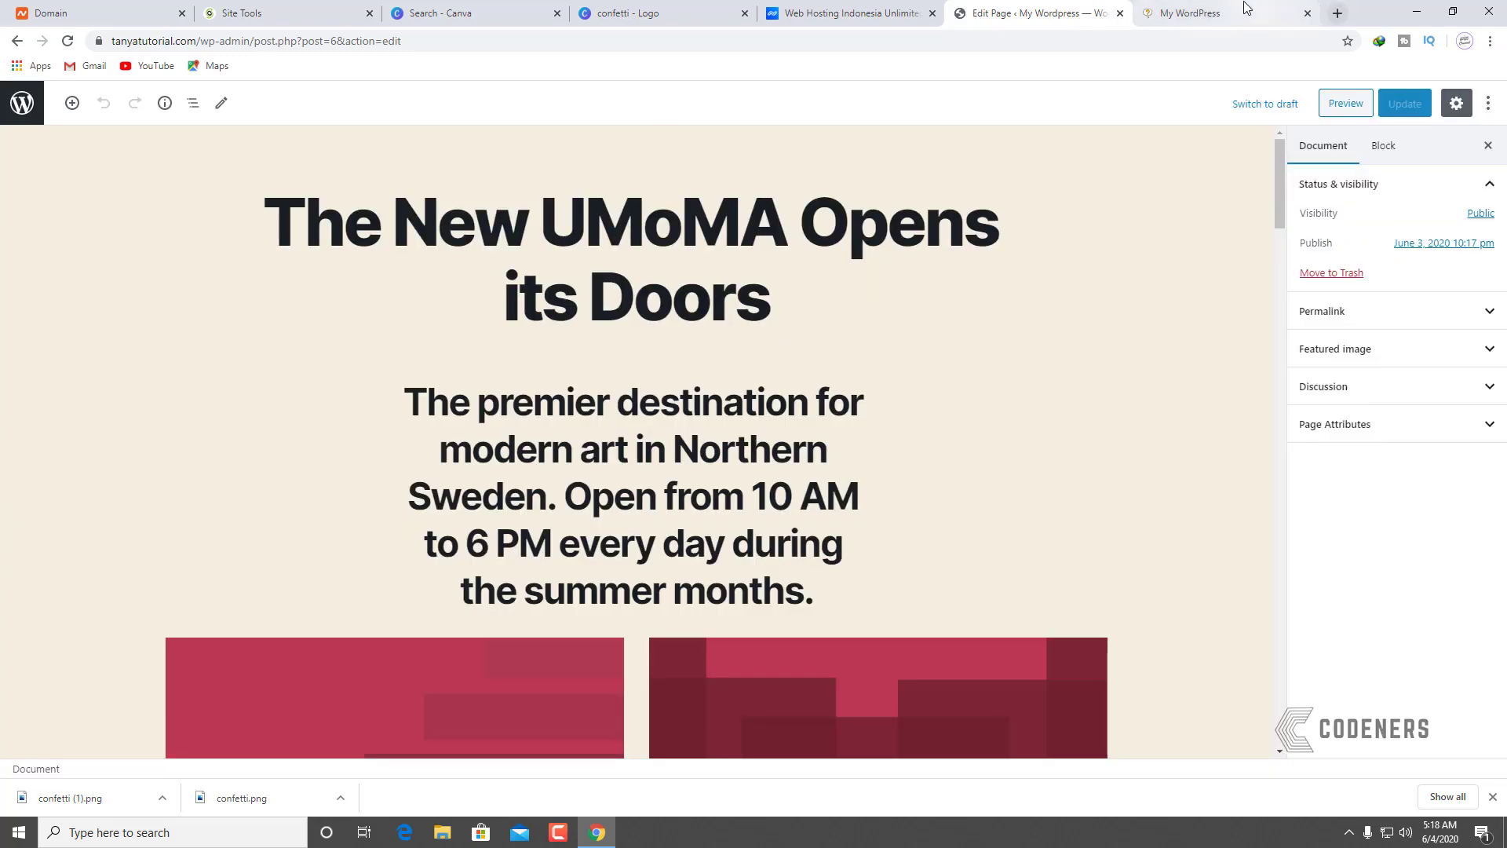
drag(795, 297, 314, 216)
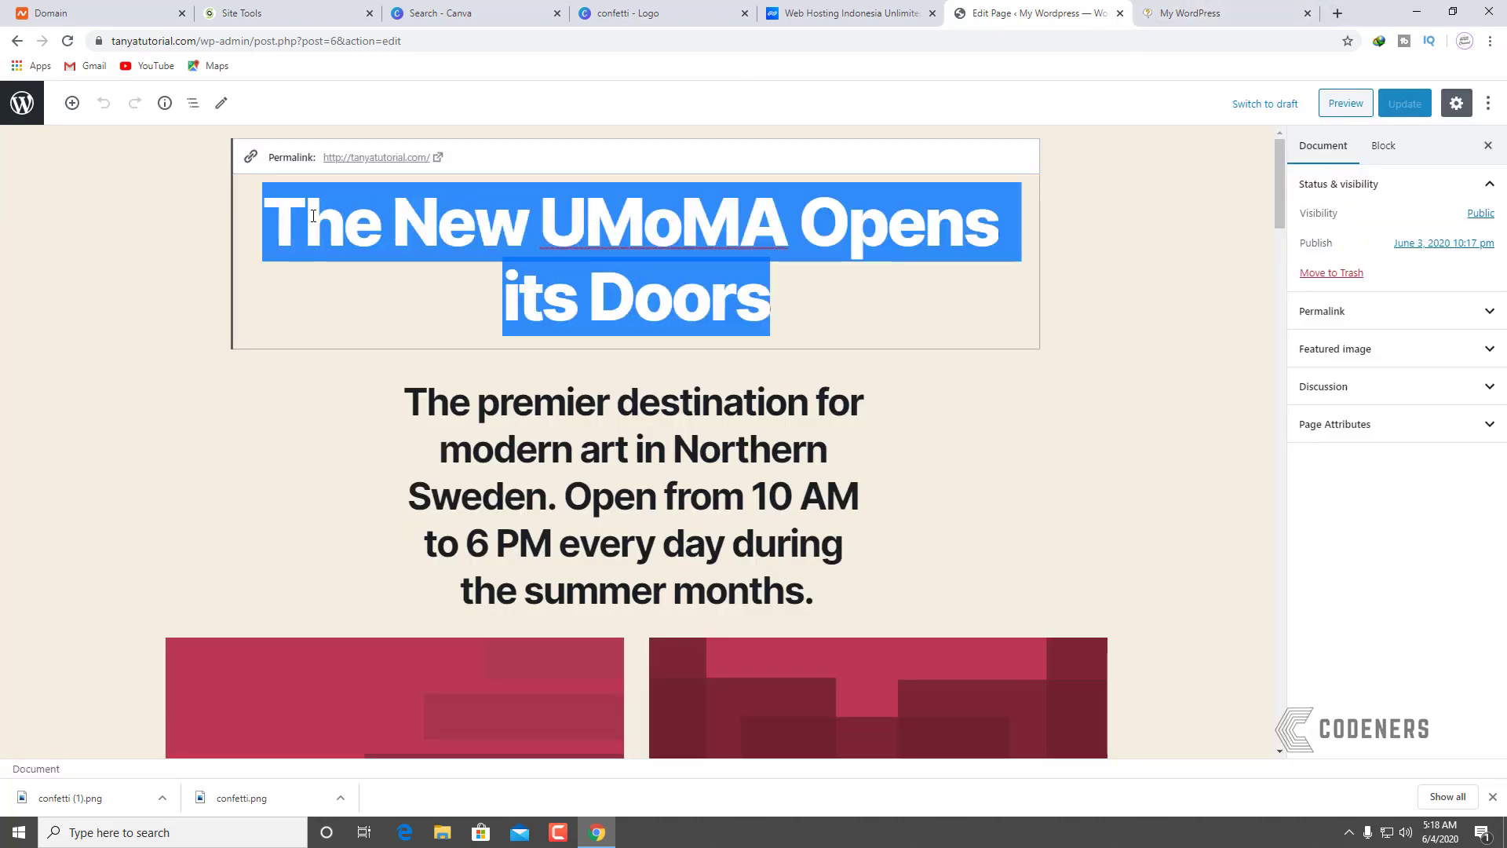
text(Bea=)
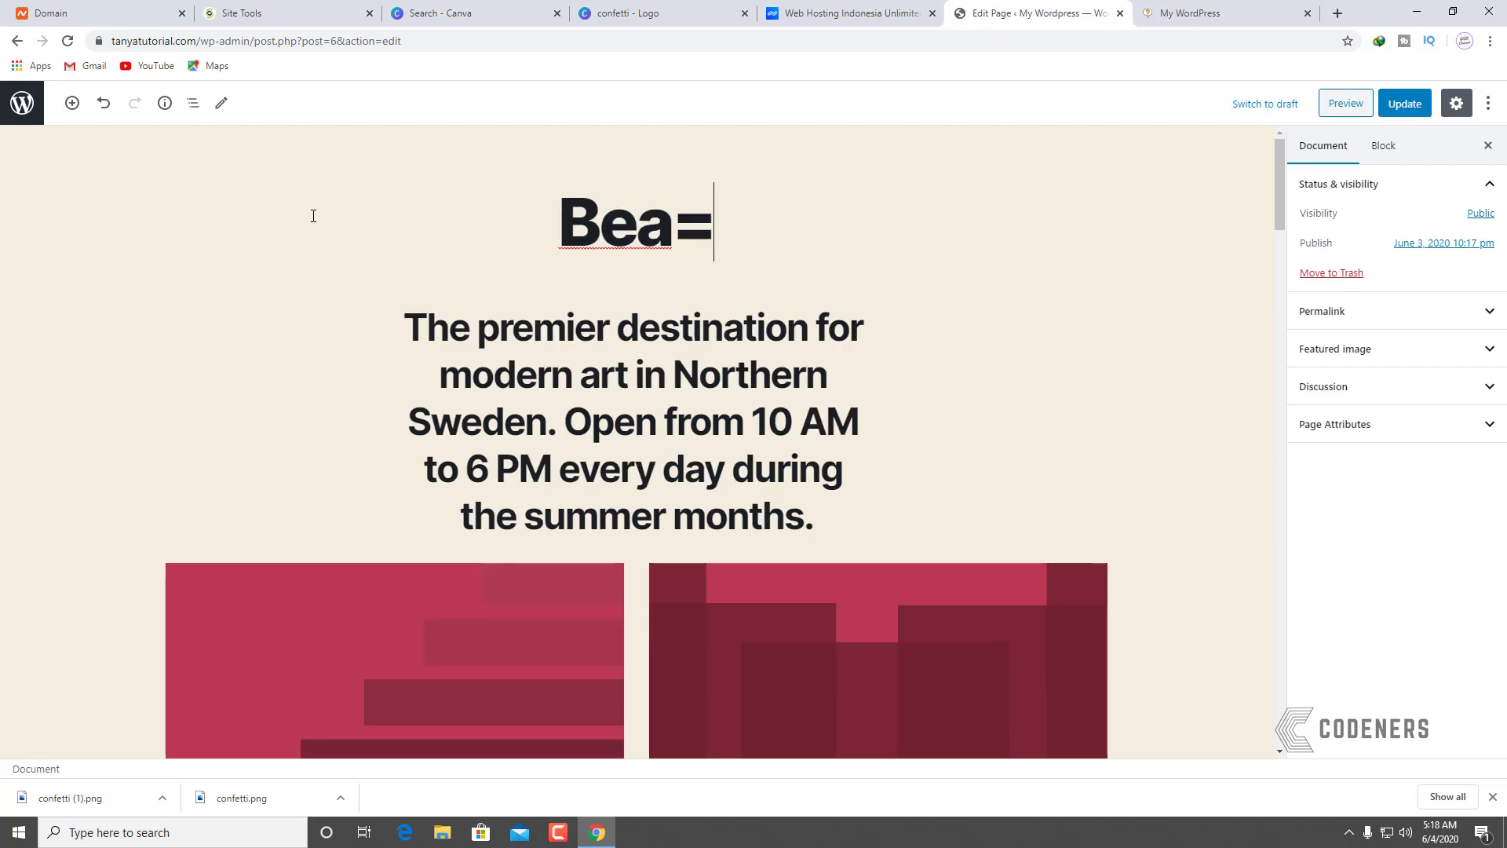
key(BackSpace)
key(BackSpace)
text(laja)
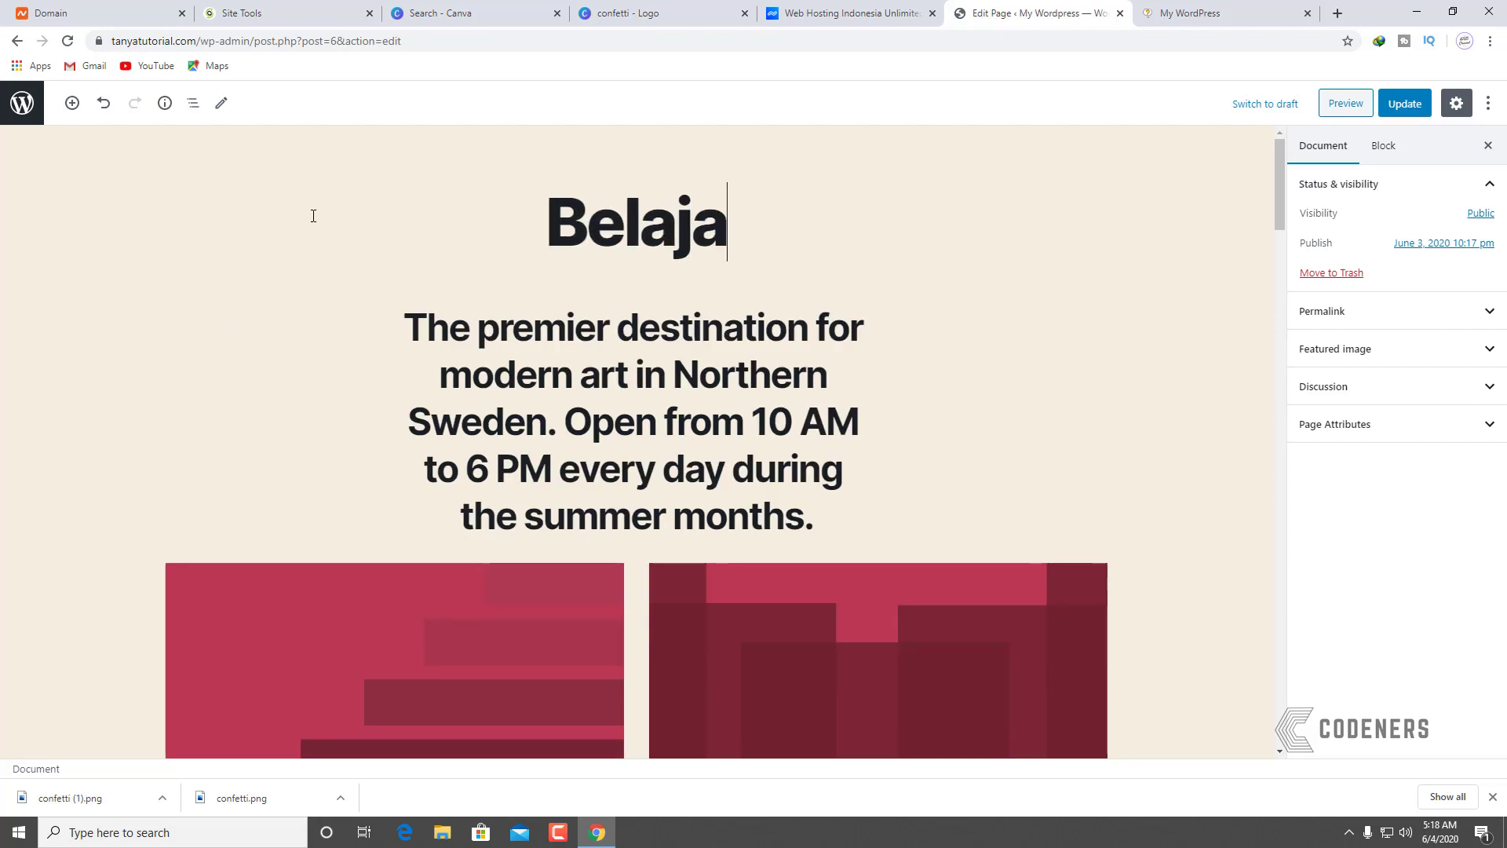
text(r Bisnis Onli)
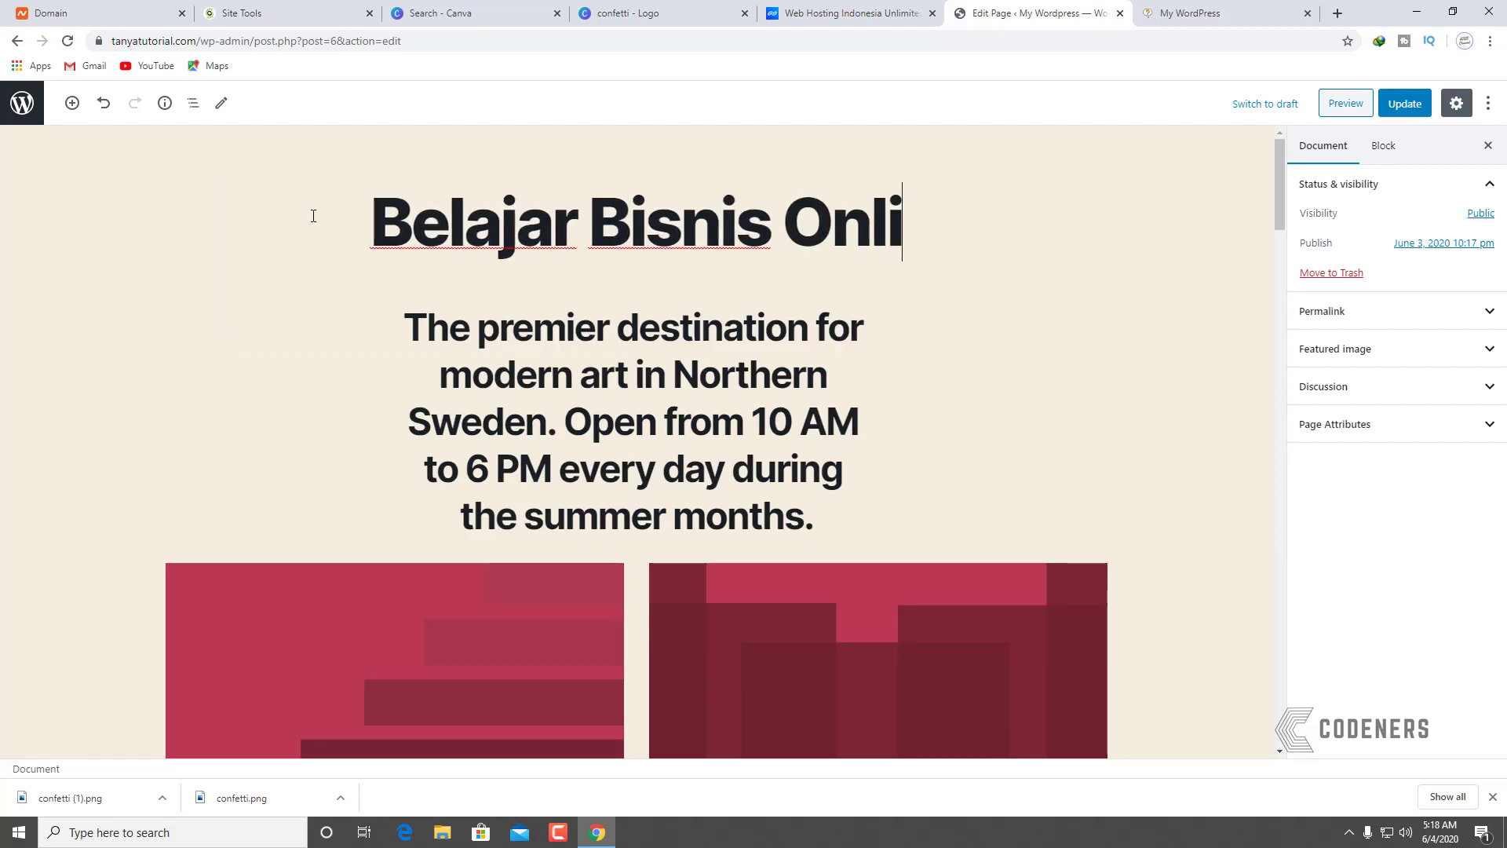
text(ne Dari Nol)
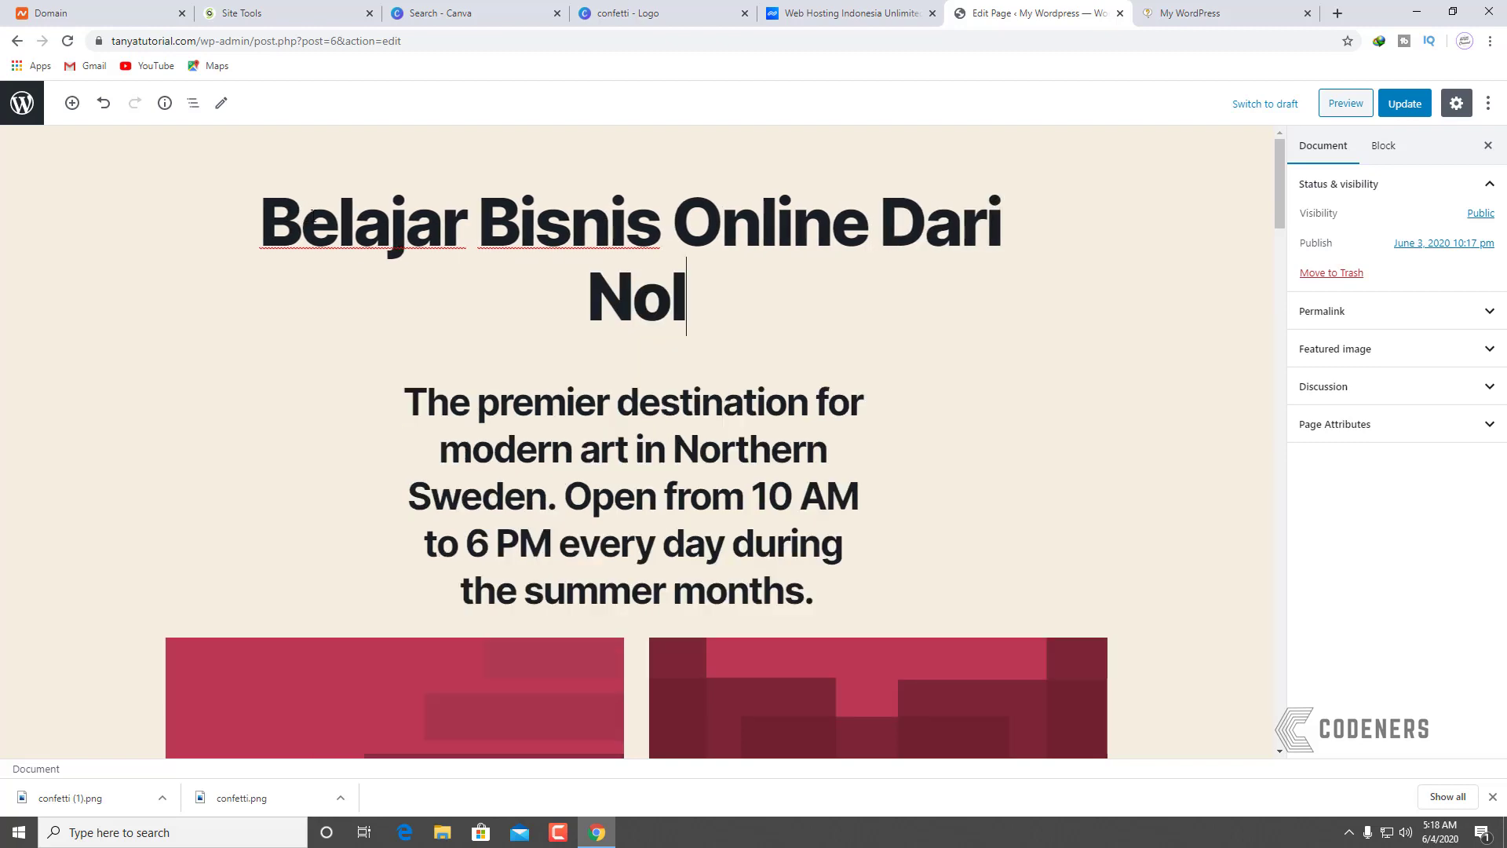
click(1327, 105)
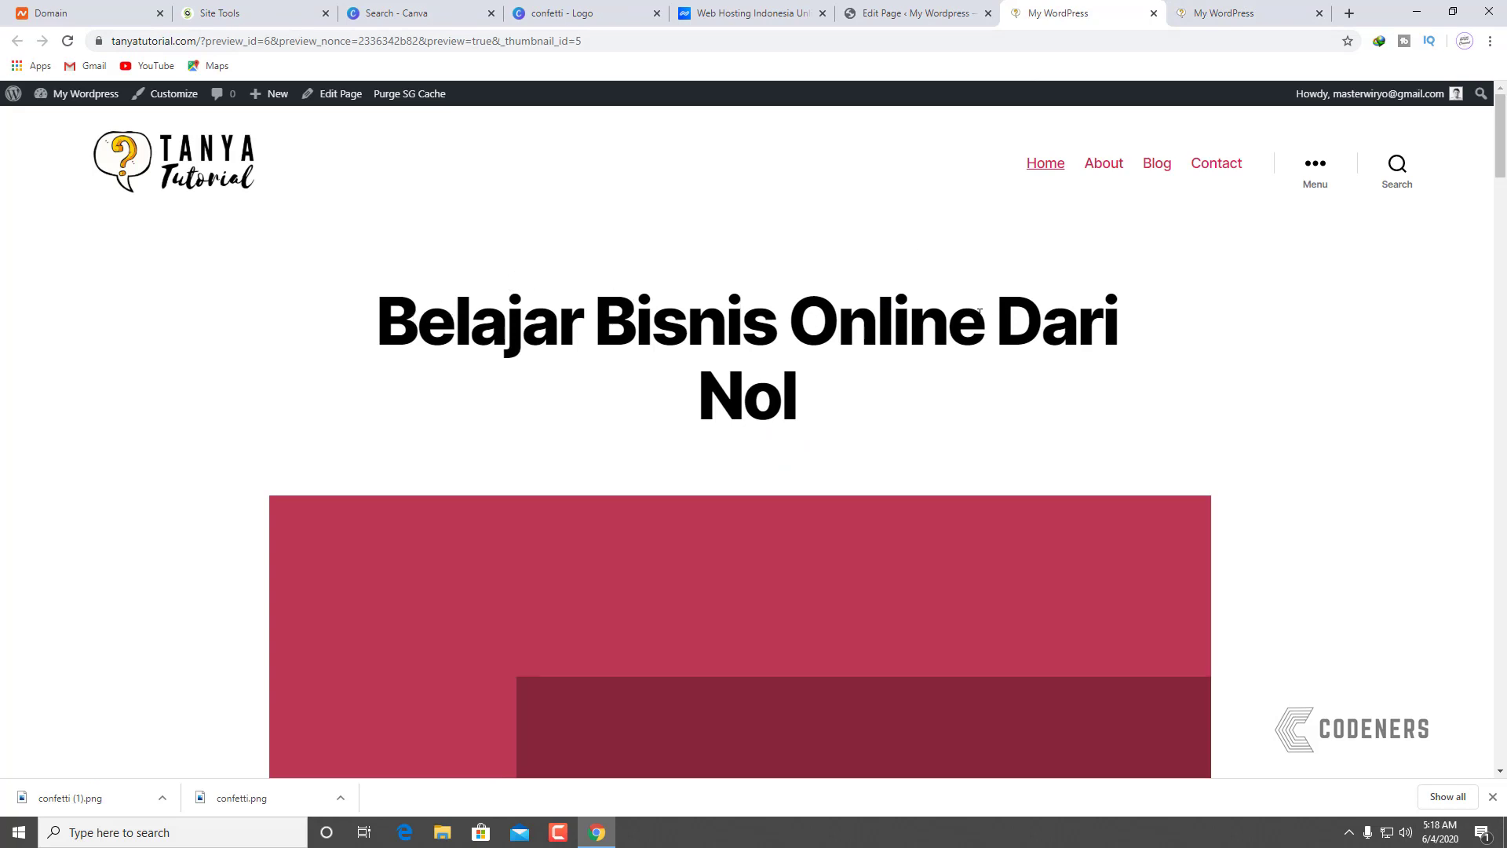
click(907, 12)
Step: Insert 'Mulai' after 'Online' in the title and update the page
click(874, 227)
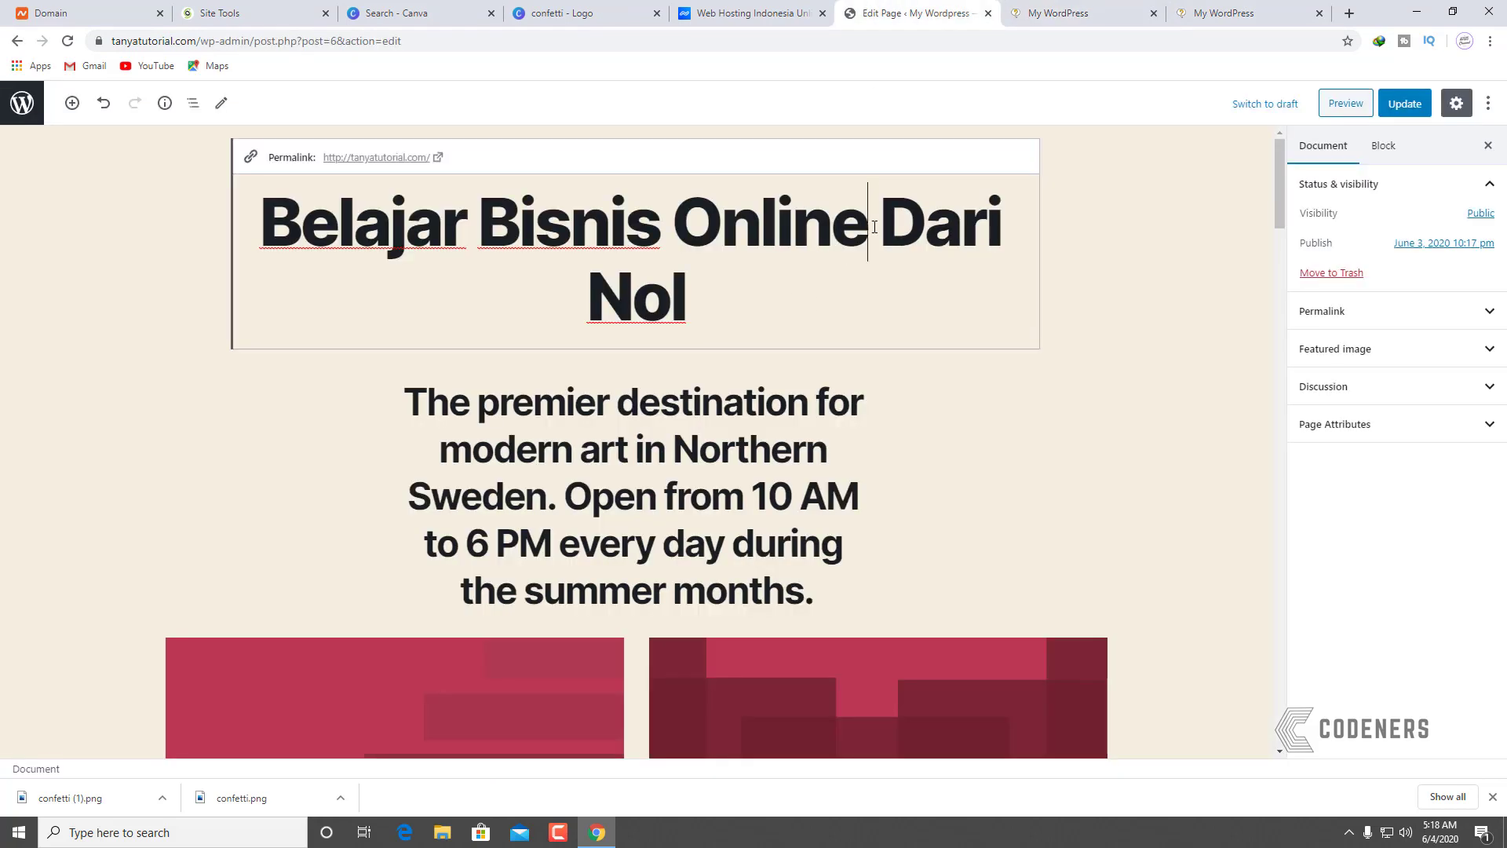
text(Mulai)
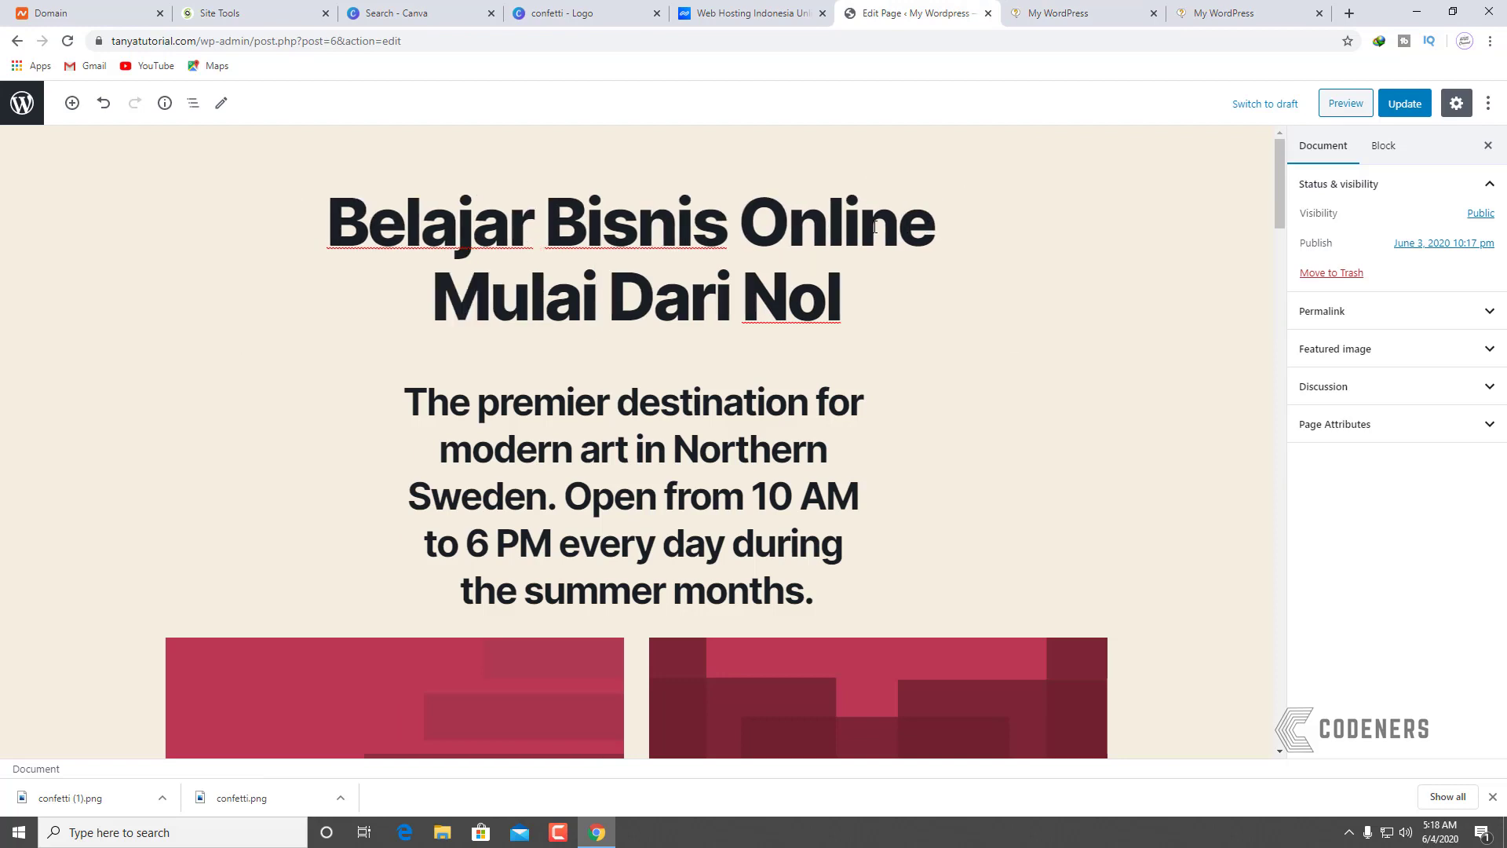
click(1390, 111)
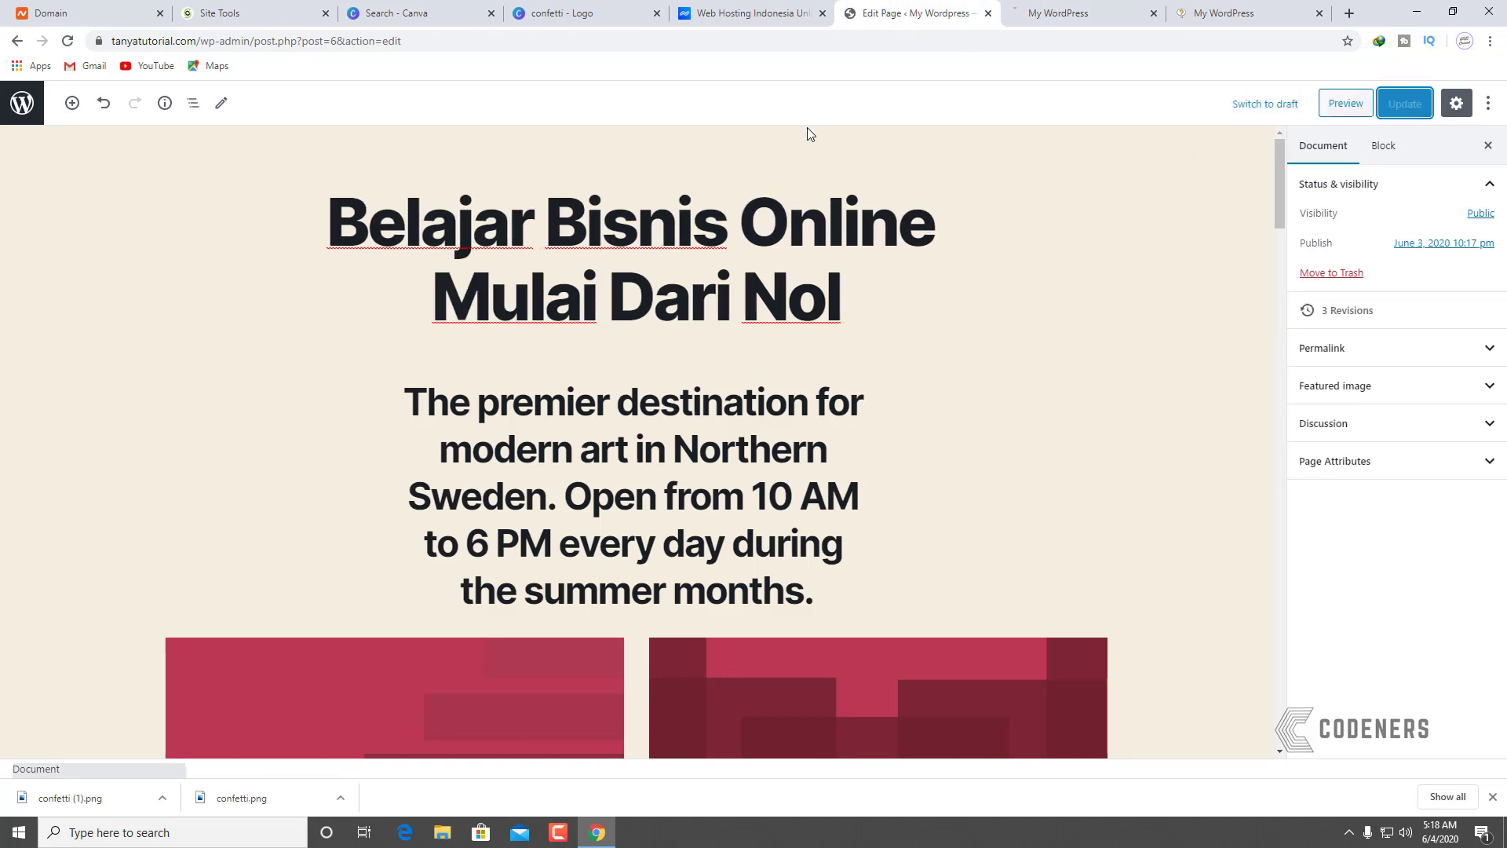
click(1071, 14)
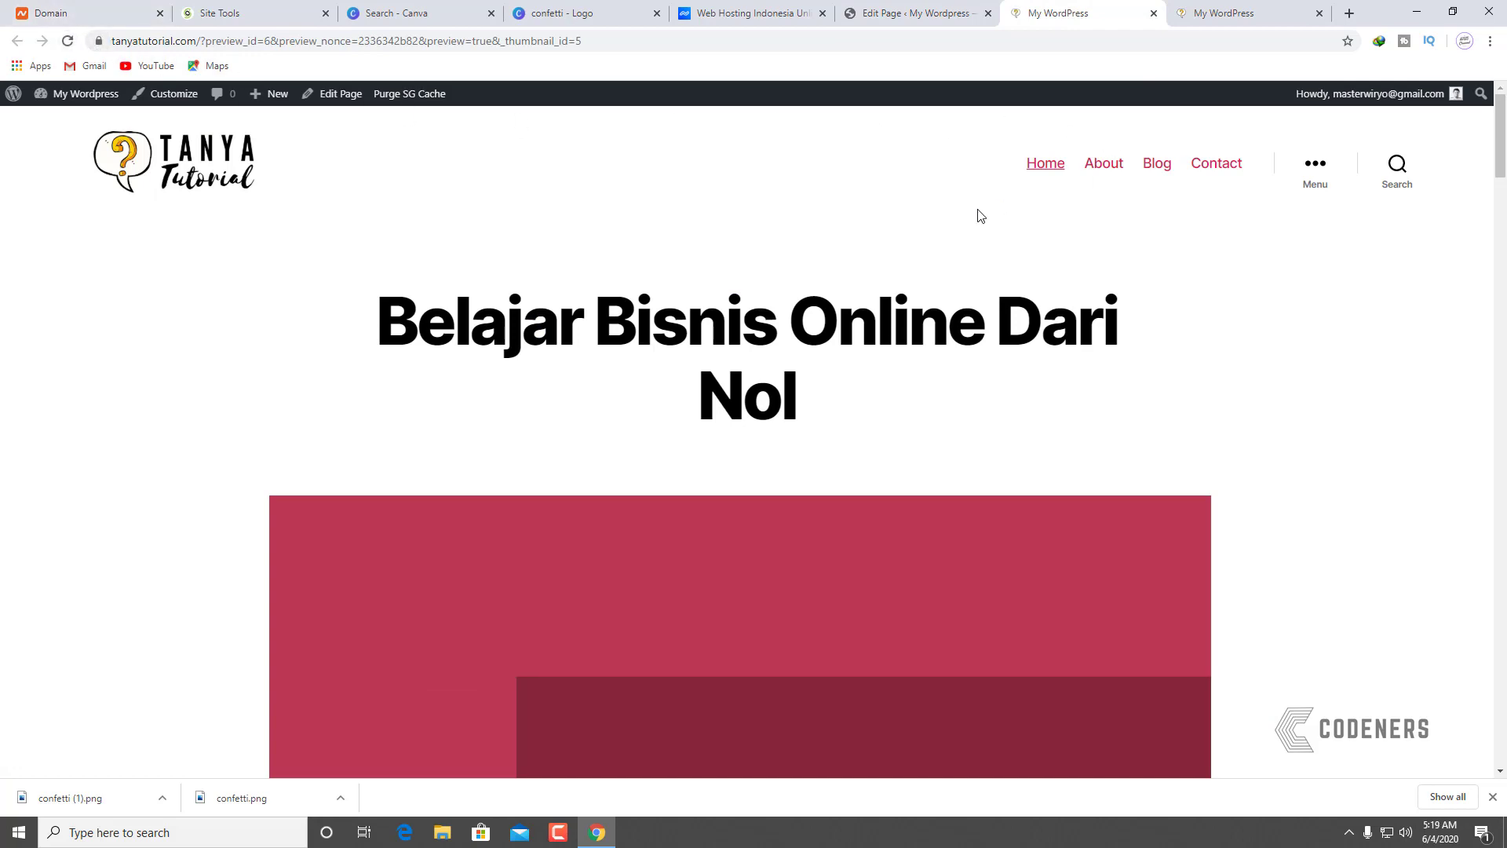
click(939, 23)
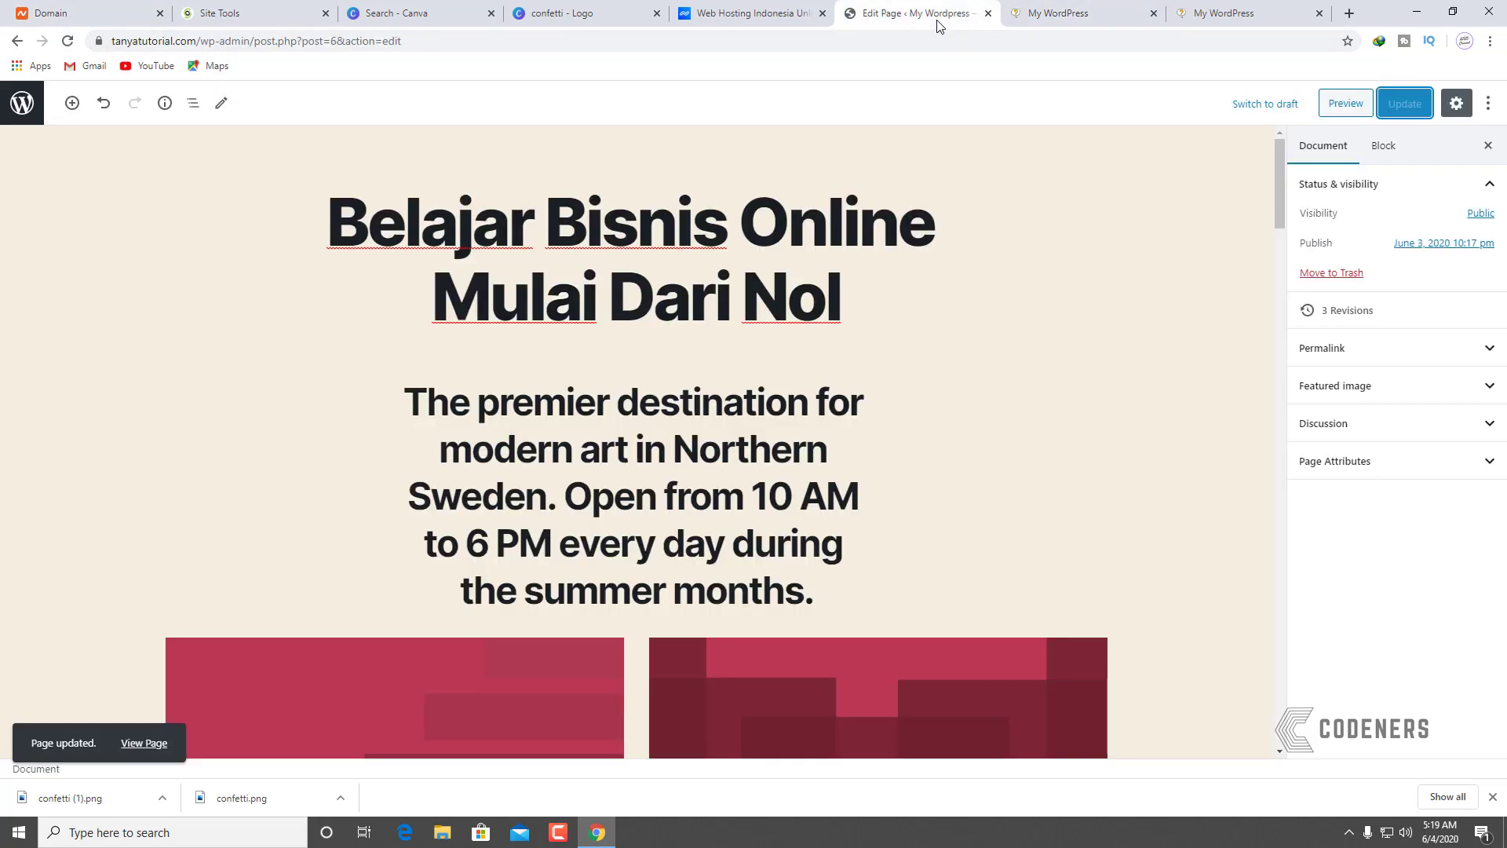
Step: Preview the page and inspect its heading in the preview tab
click(1347, 105)
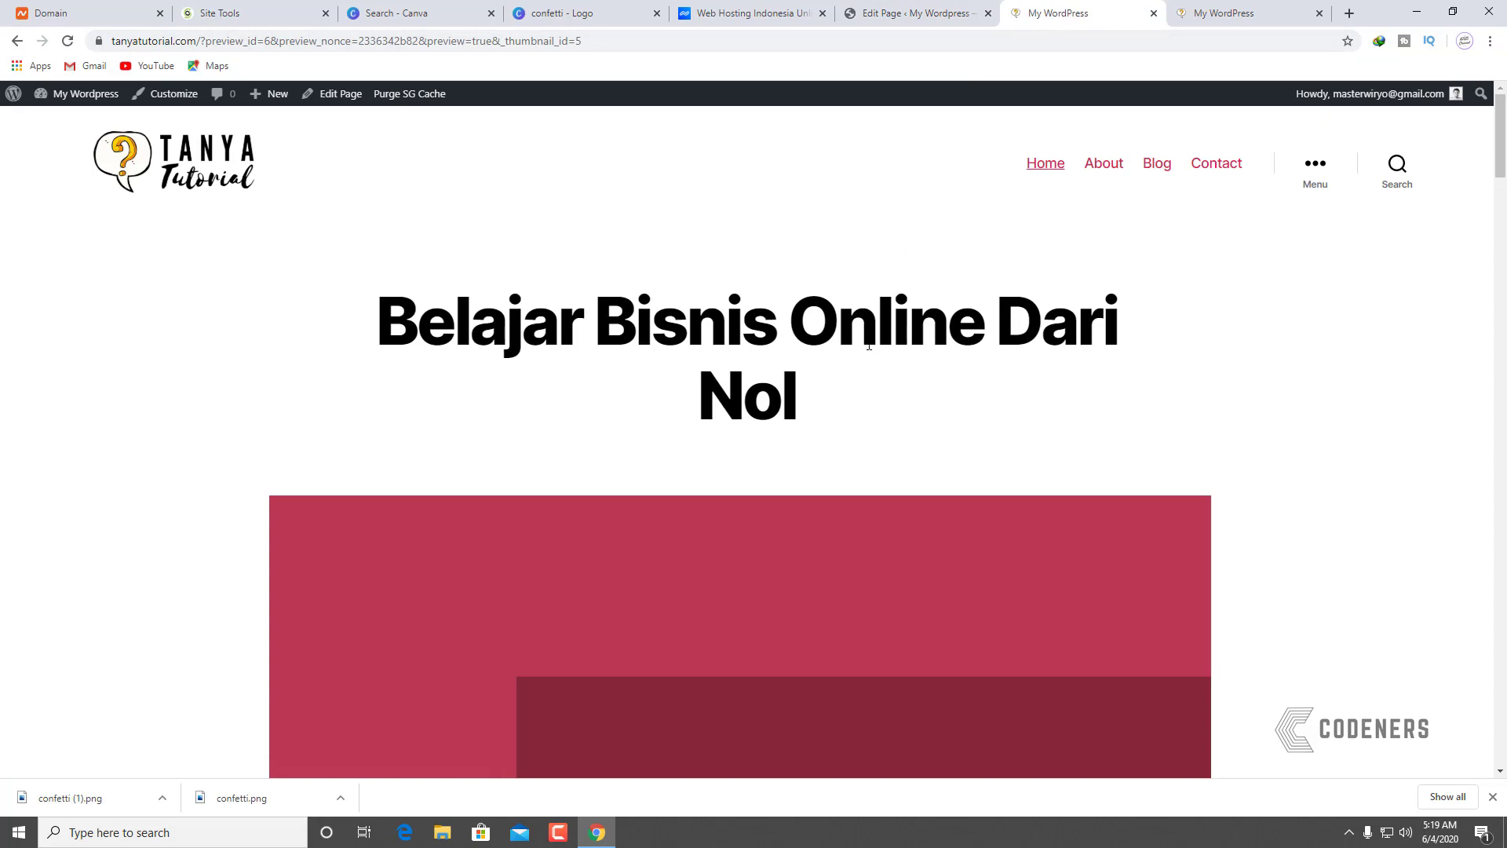
click(915, 13)
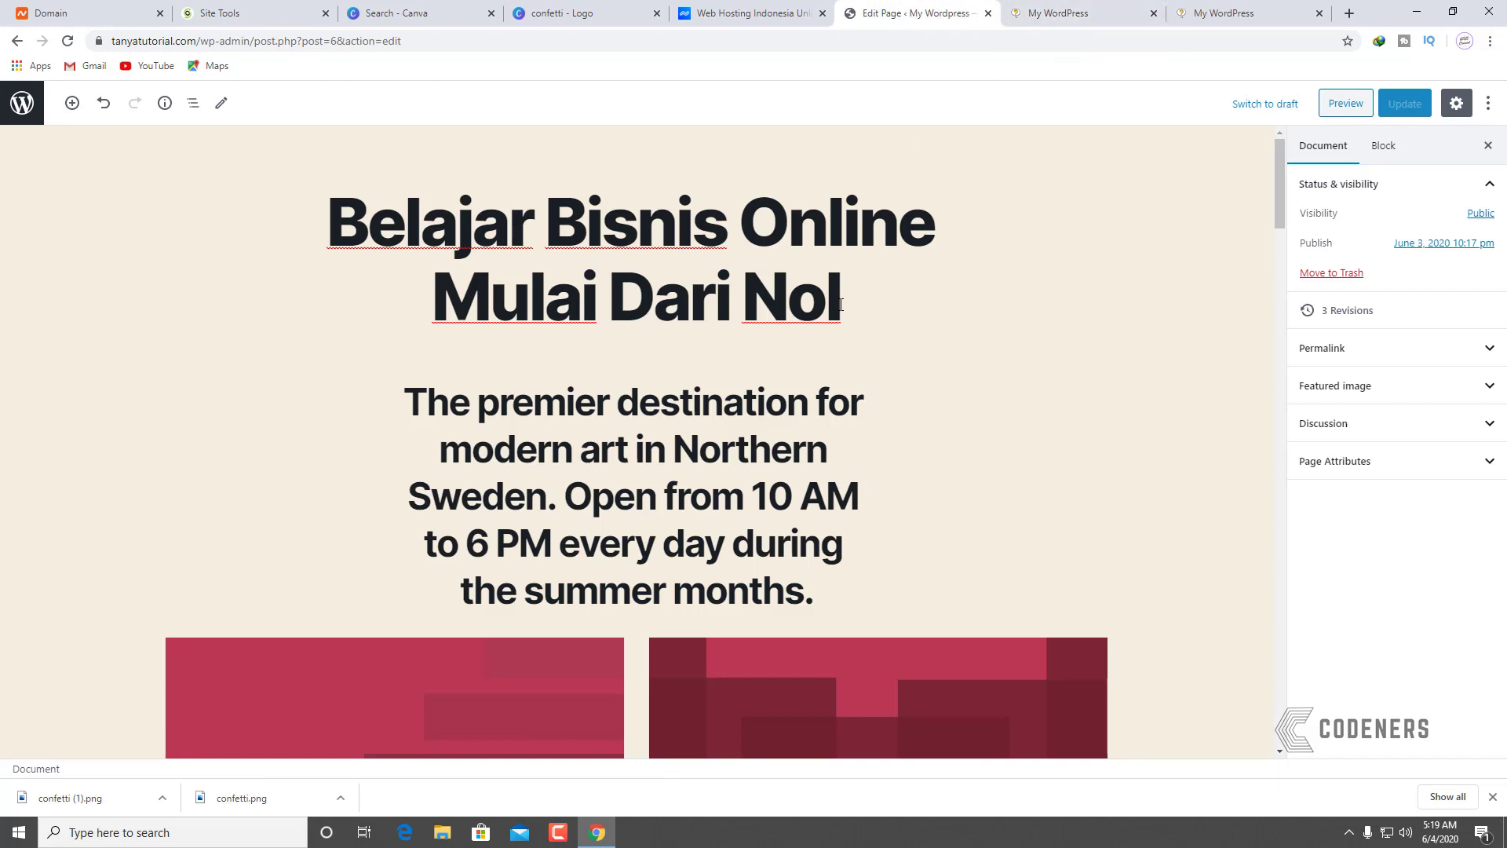
click(1080, 11)
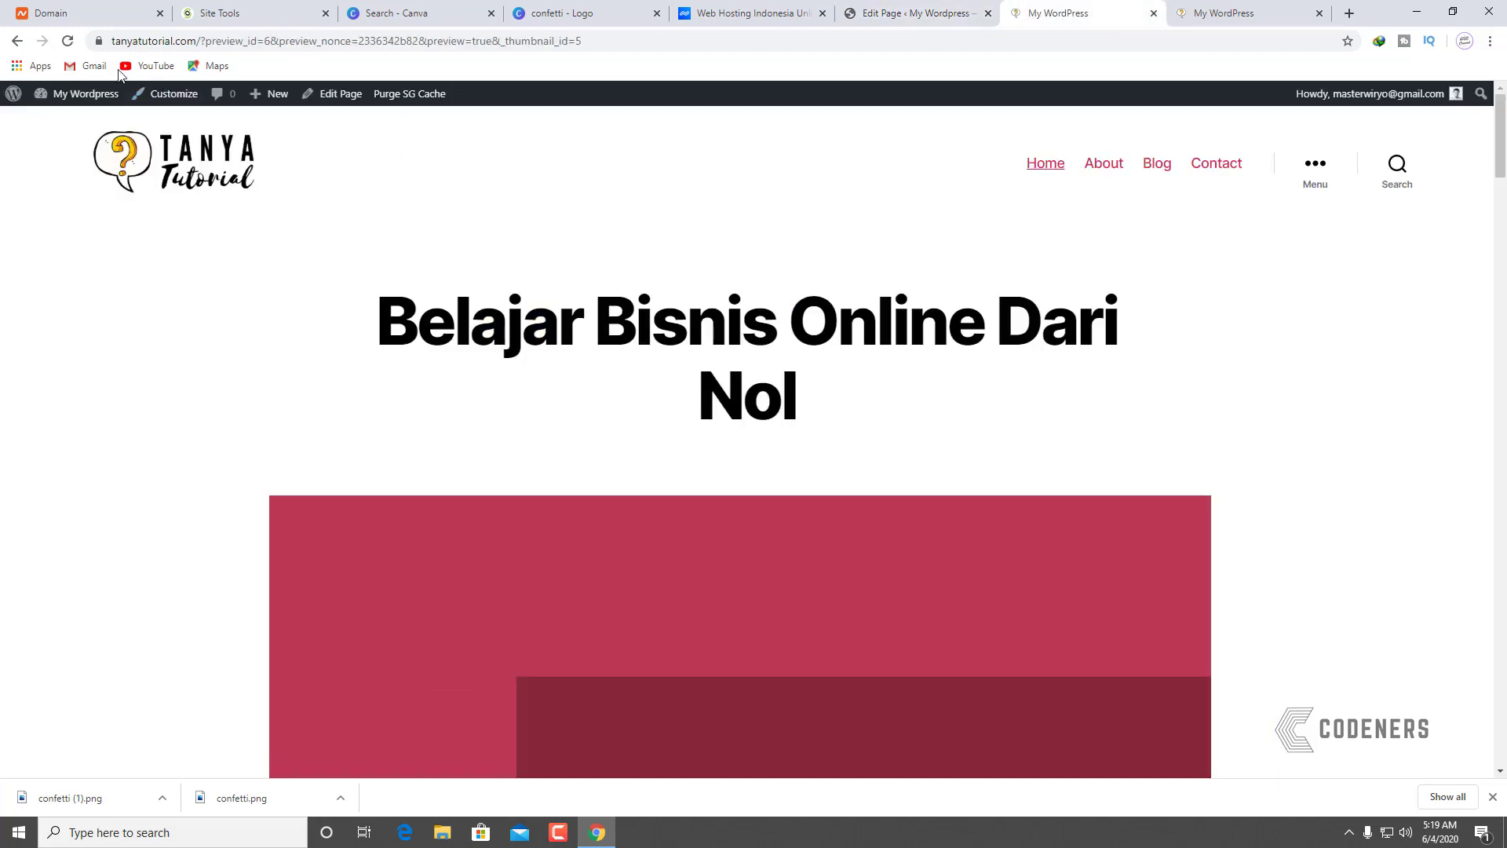
right_click(312, 233)
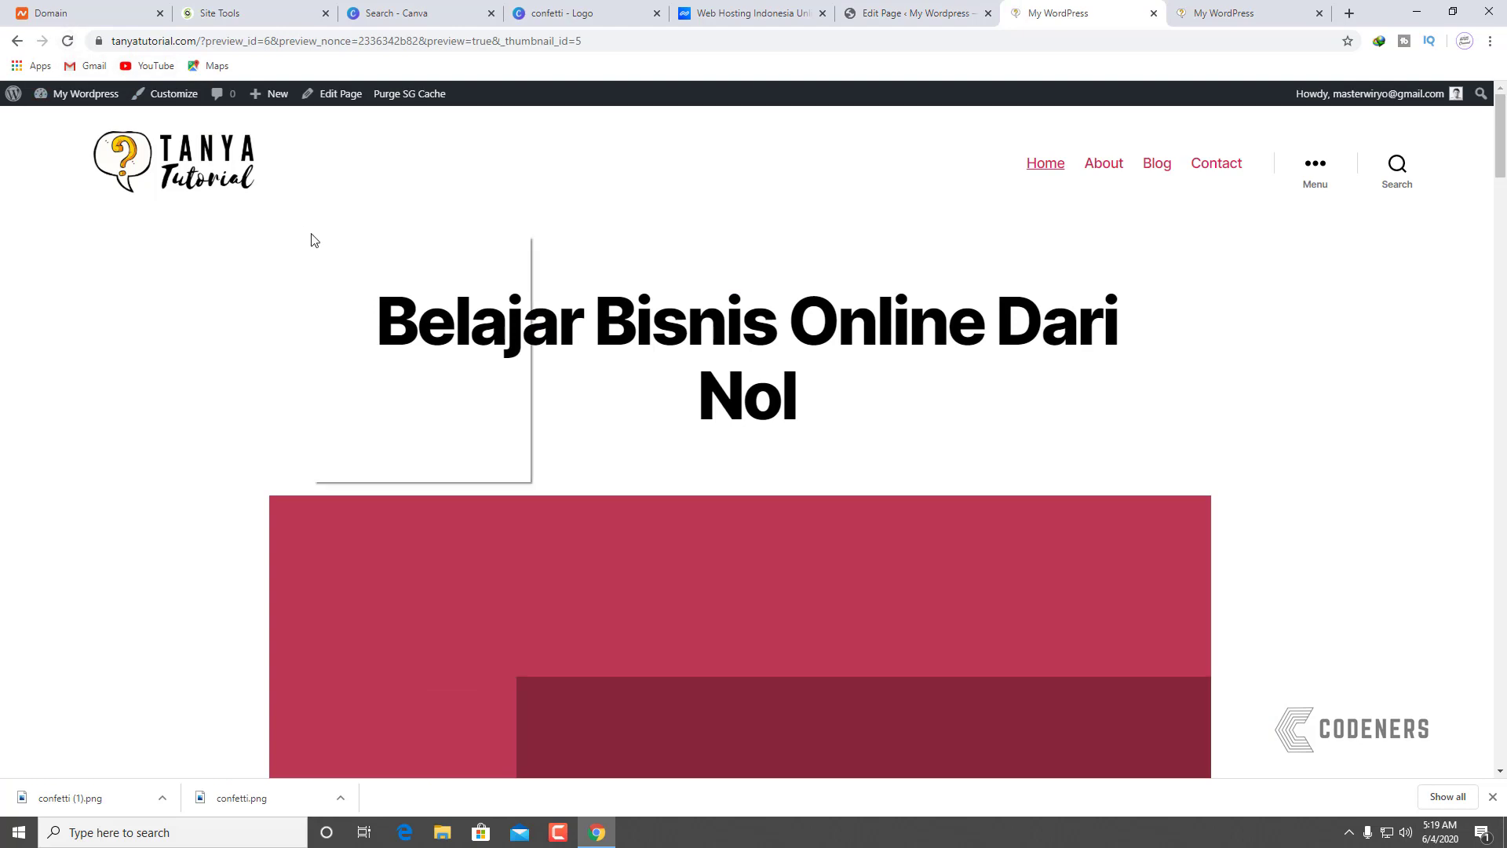
click(379, 474)
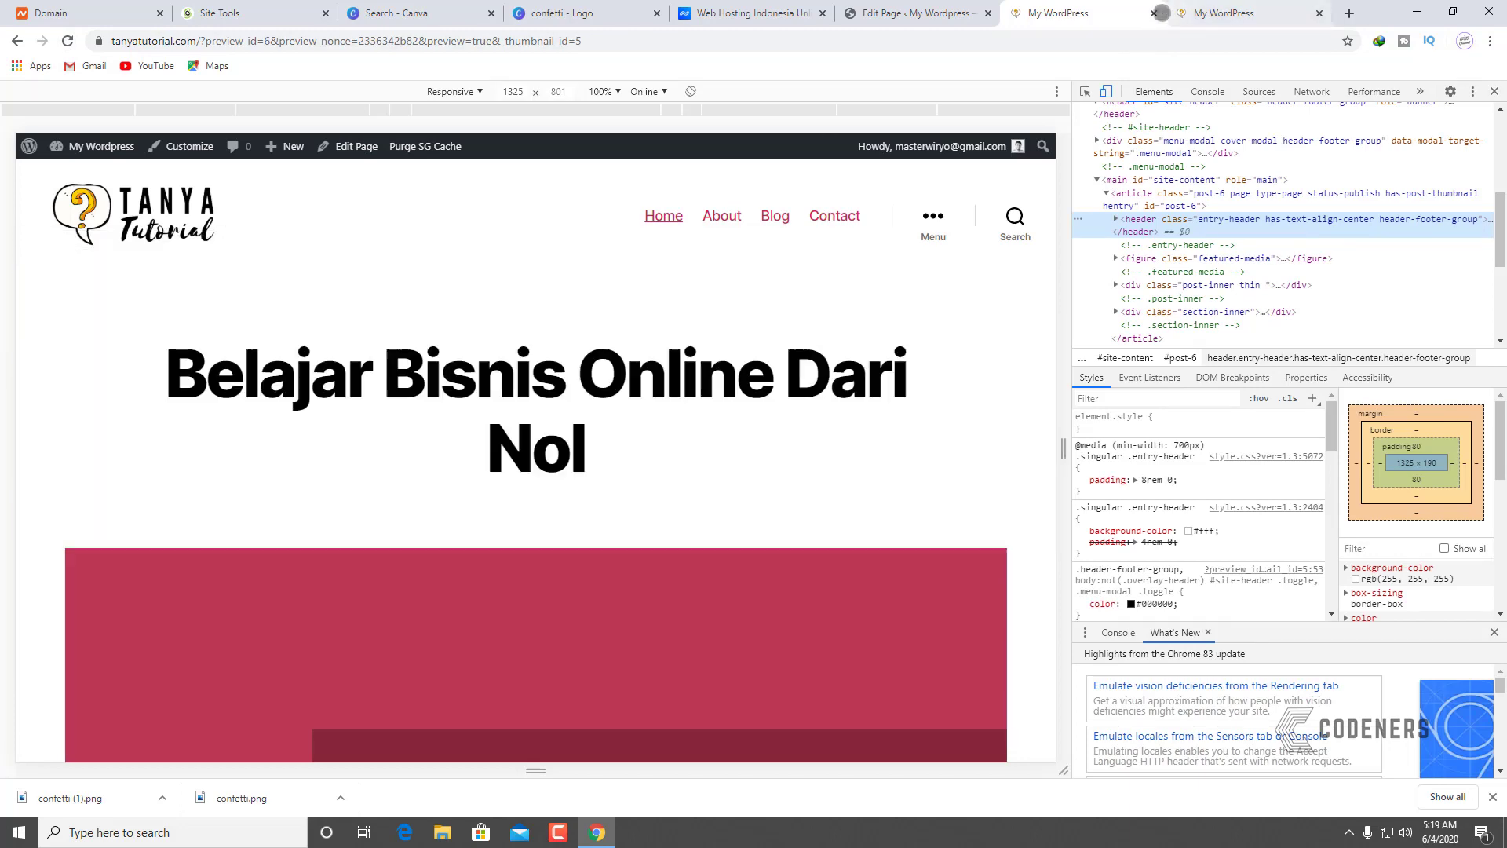
Step: Close the stale preview and reload the live site, which shows 'Belajar Bisnis Online Mulai Dari Nol'
click(1153, 13)
click(1052, 13)
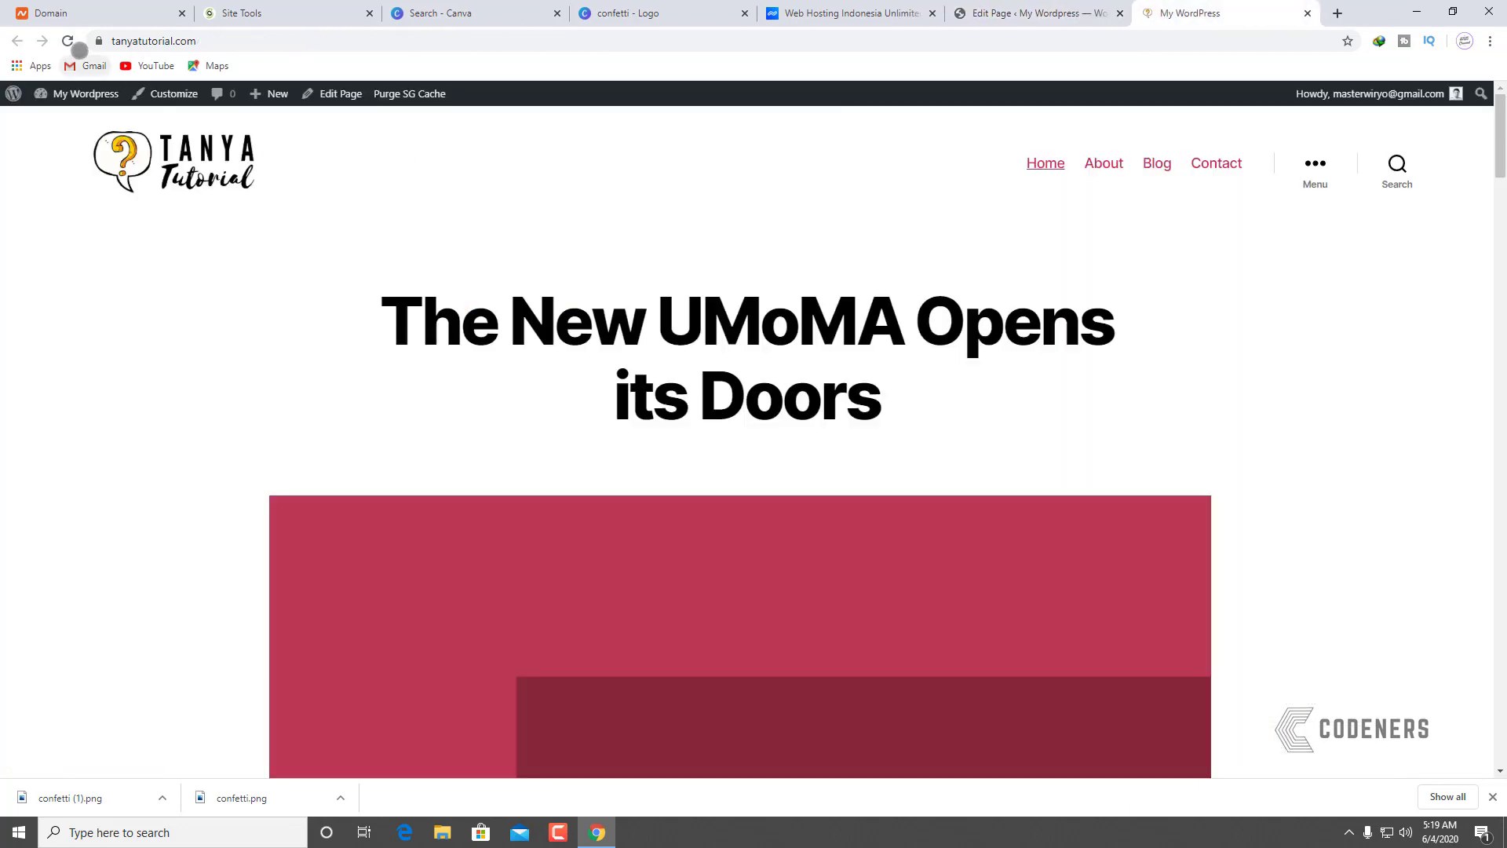
click(69, 40)
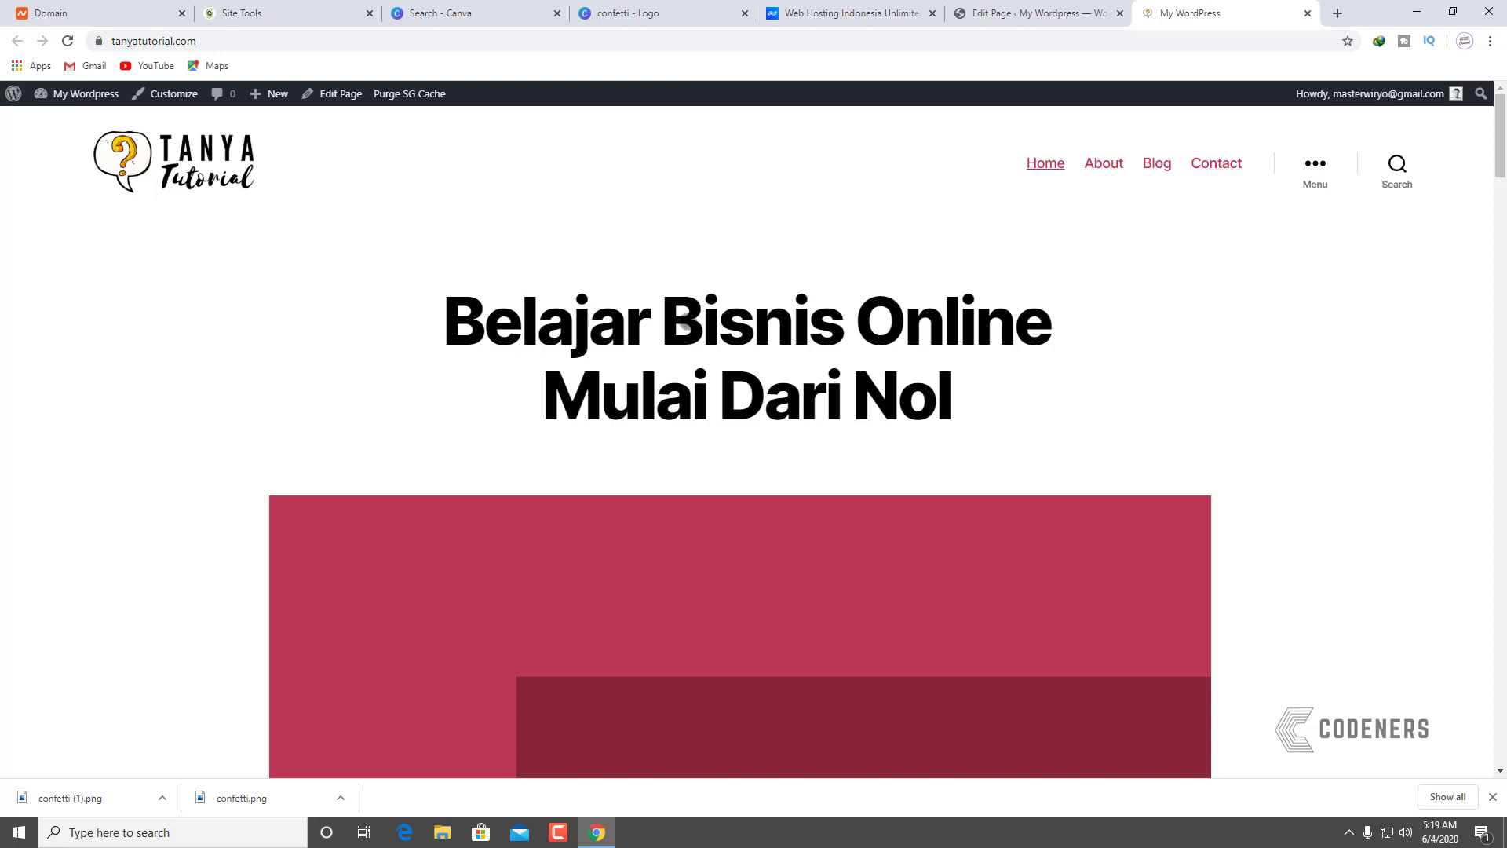
scroll(1026, 384, down, 2)
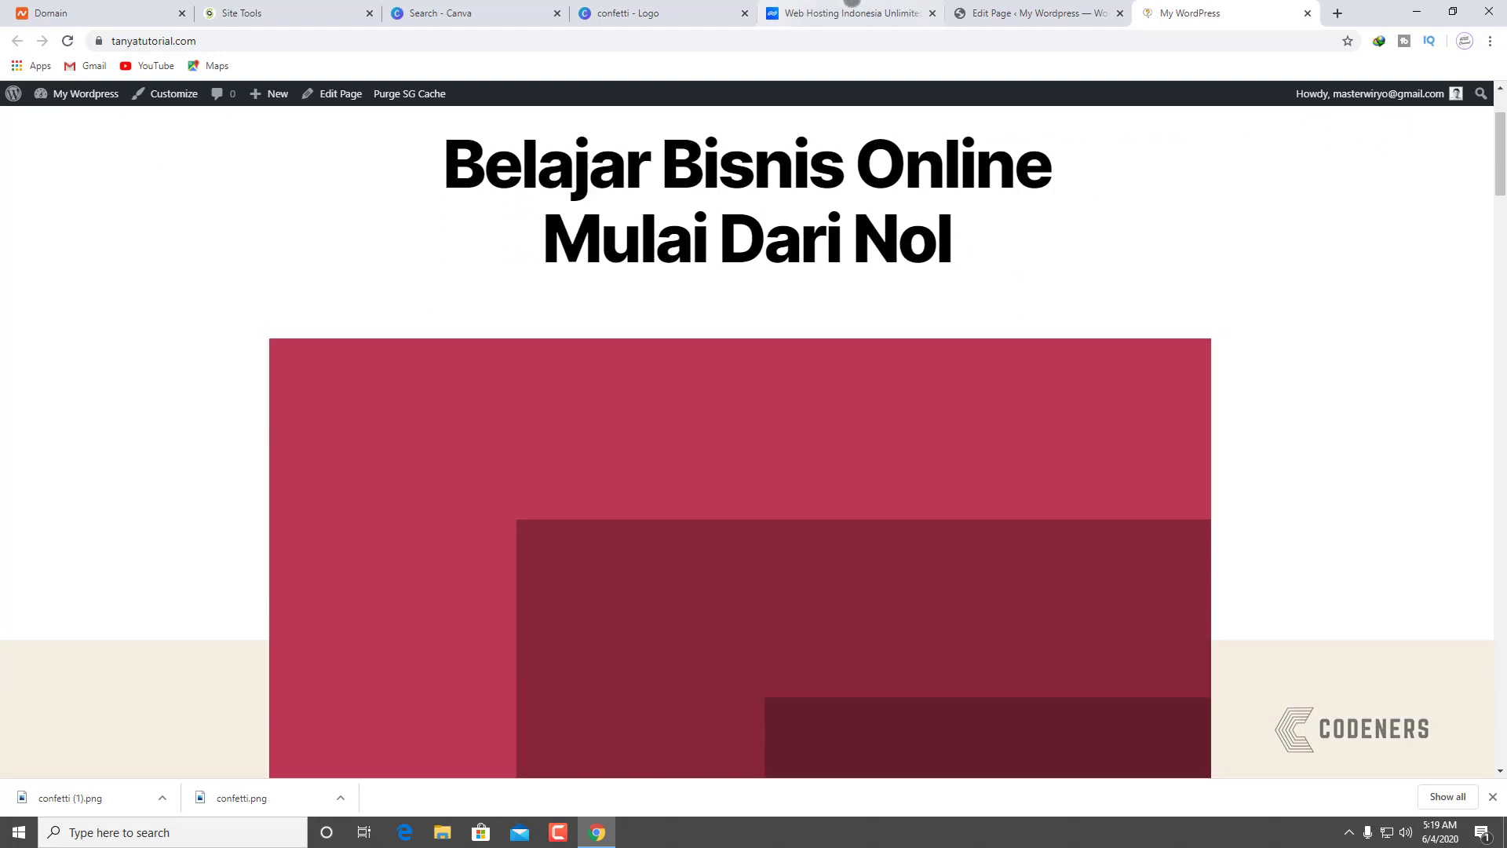
click(994, 7)
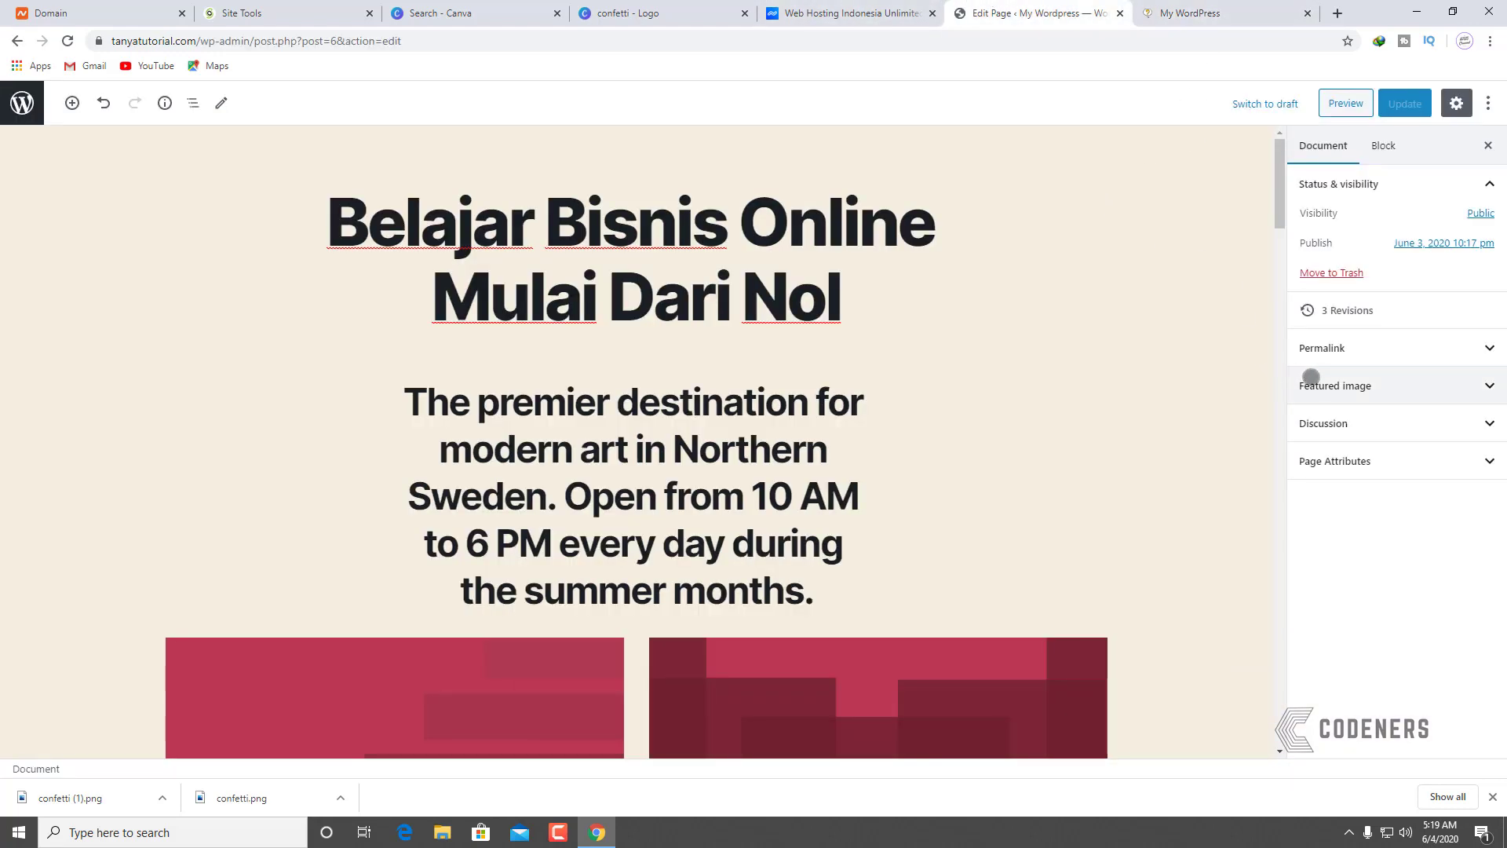
Step: Expand the Featured image panel and compare it with the live front page
click(1309, 383)
scroll(783, 565, down, 2)
scroll(784, 564, up, 3)
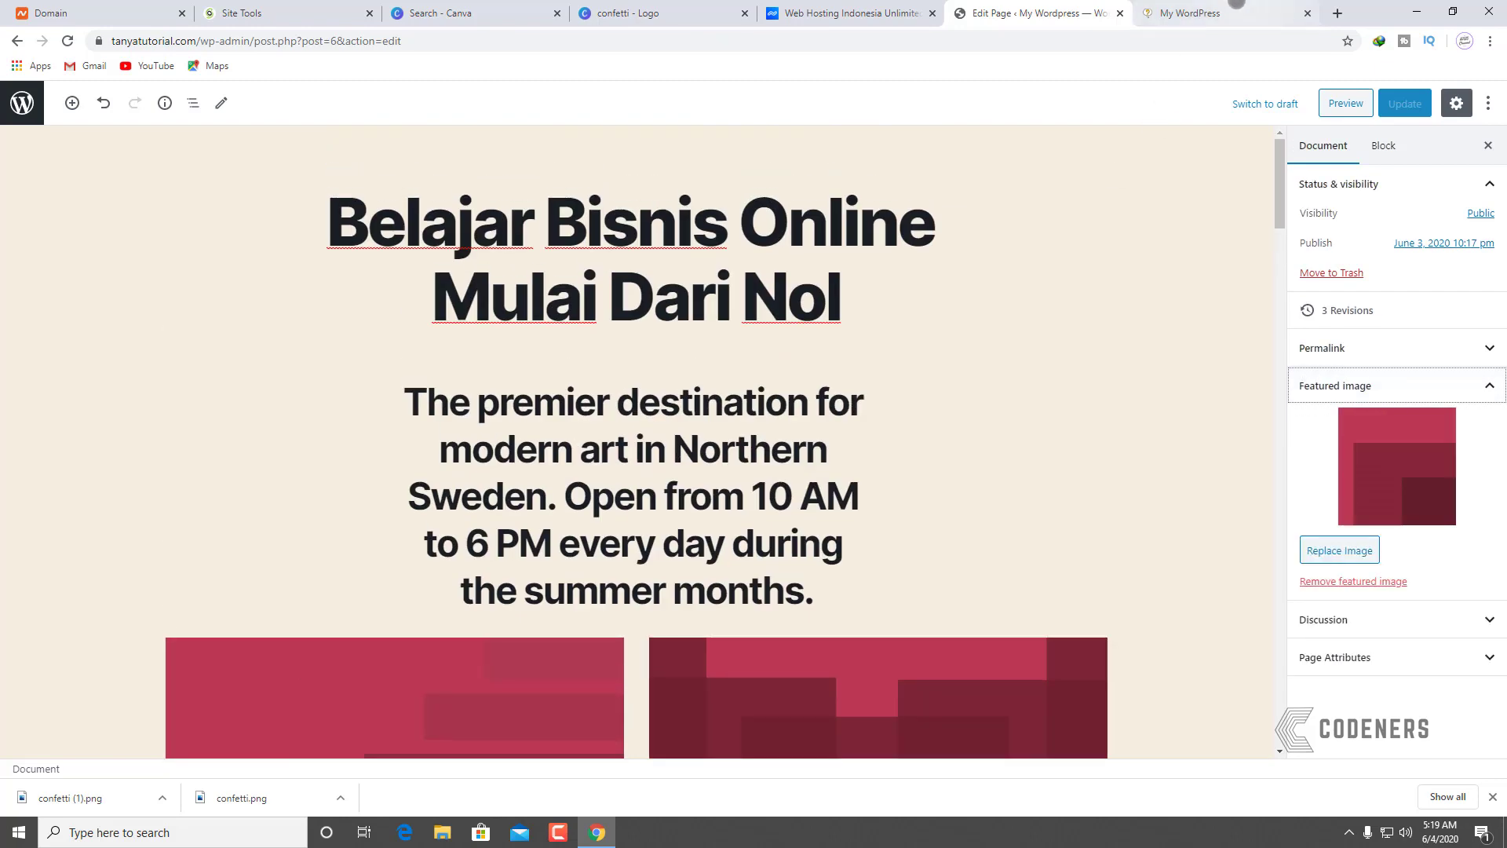
click(1209, 13)
click(971, 5)
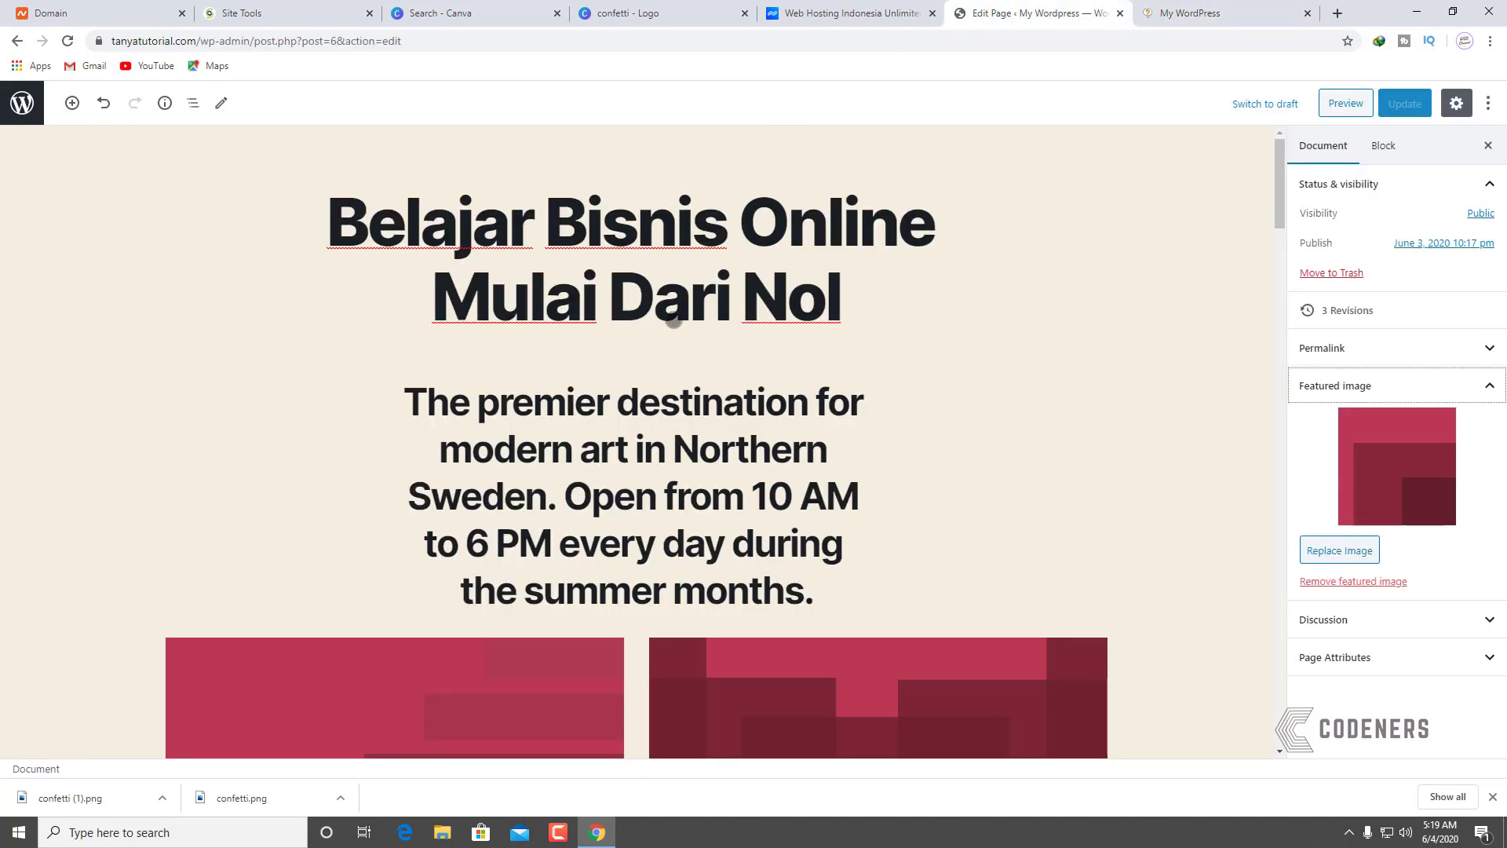
click(1193, 14)
scroll(962, 411, up, 2)
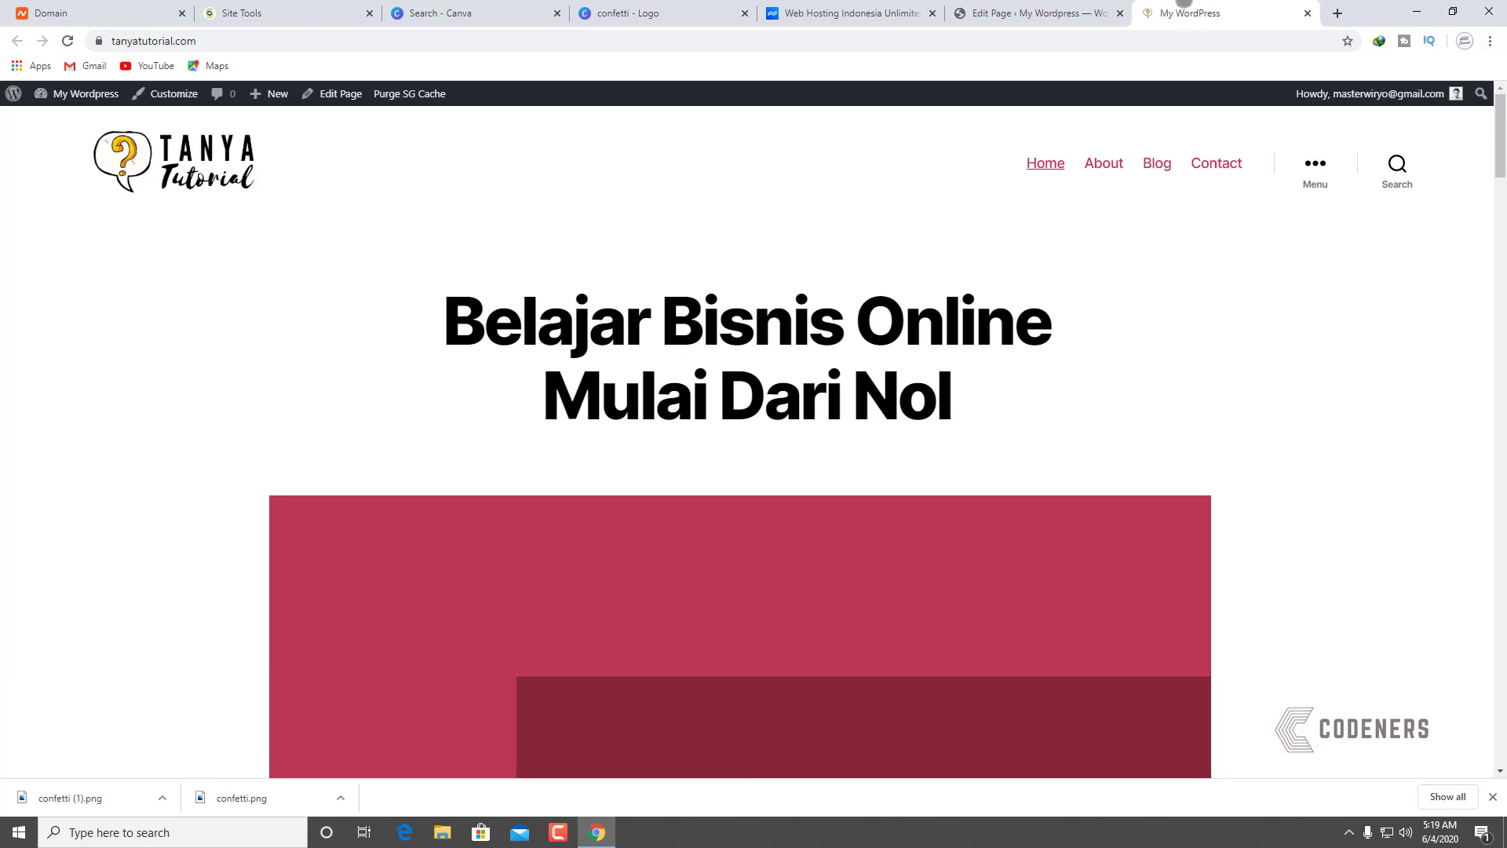
click(1028, 13)
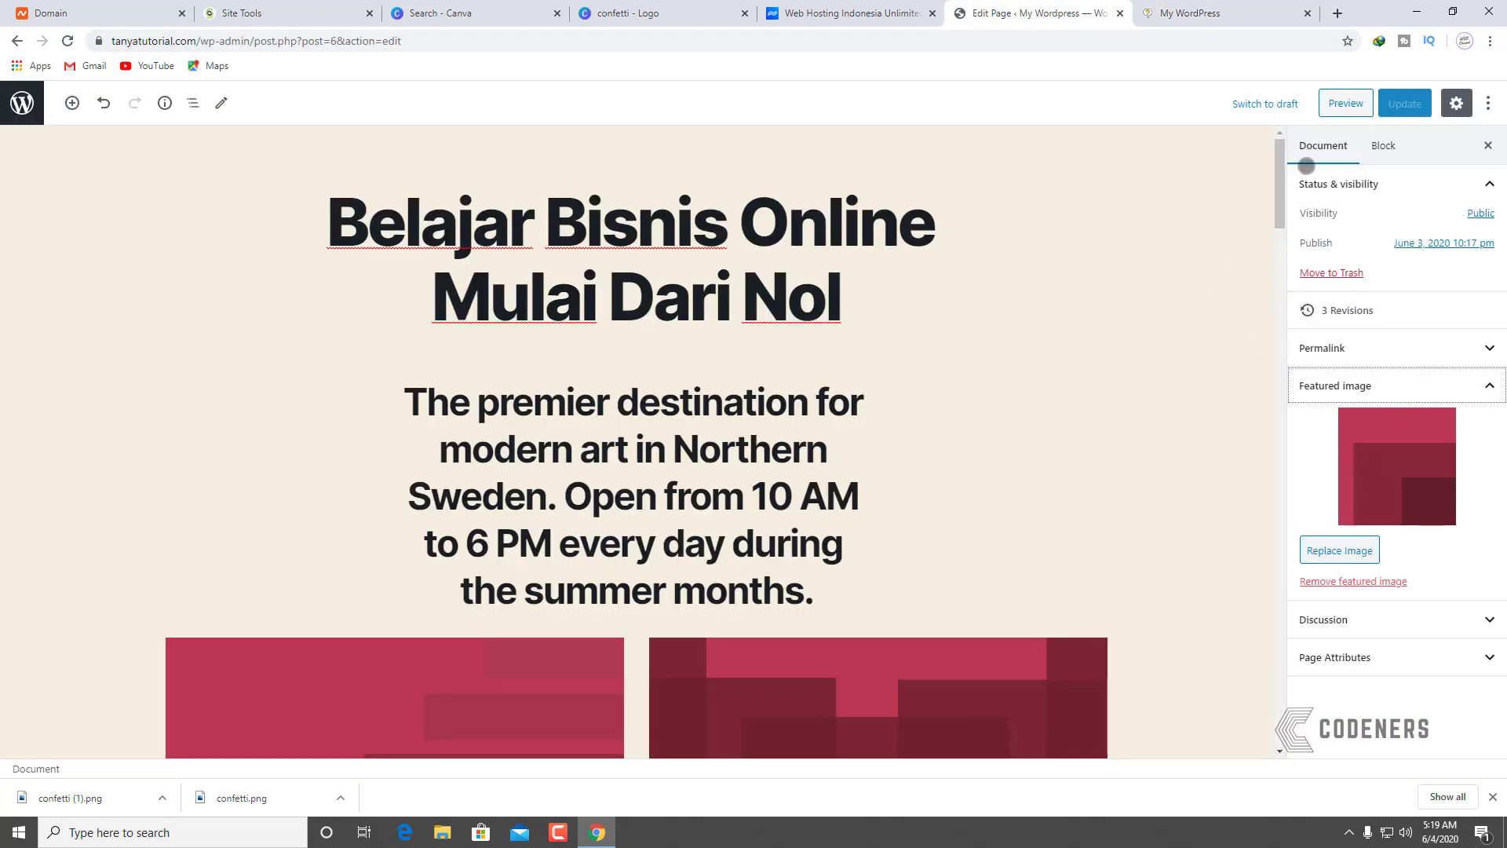
click(1327, 150)
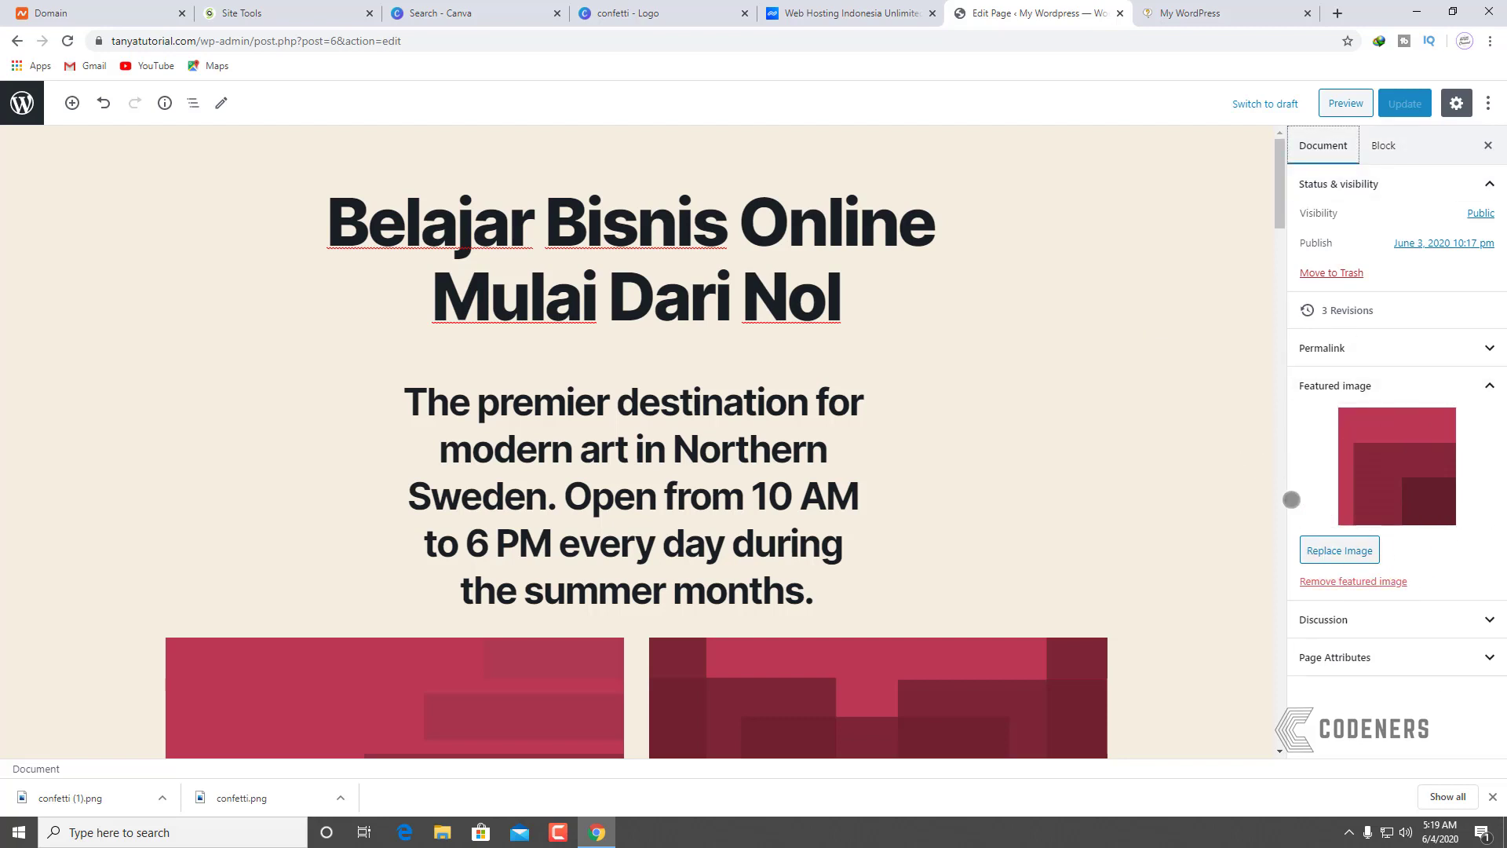
click(699, 7)
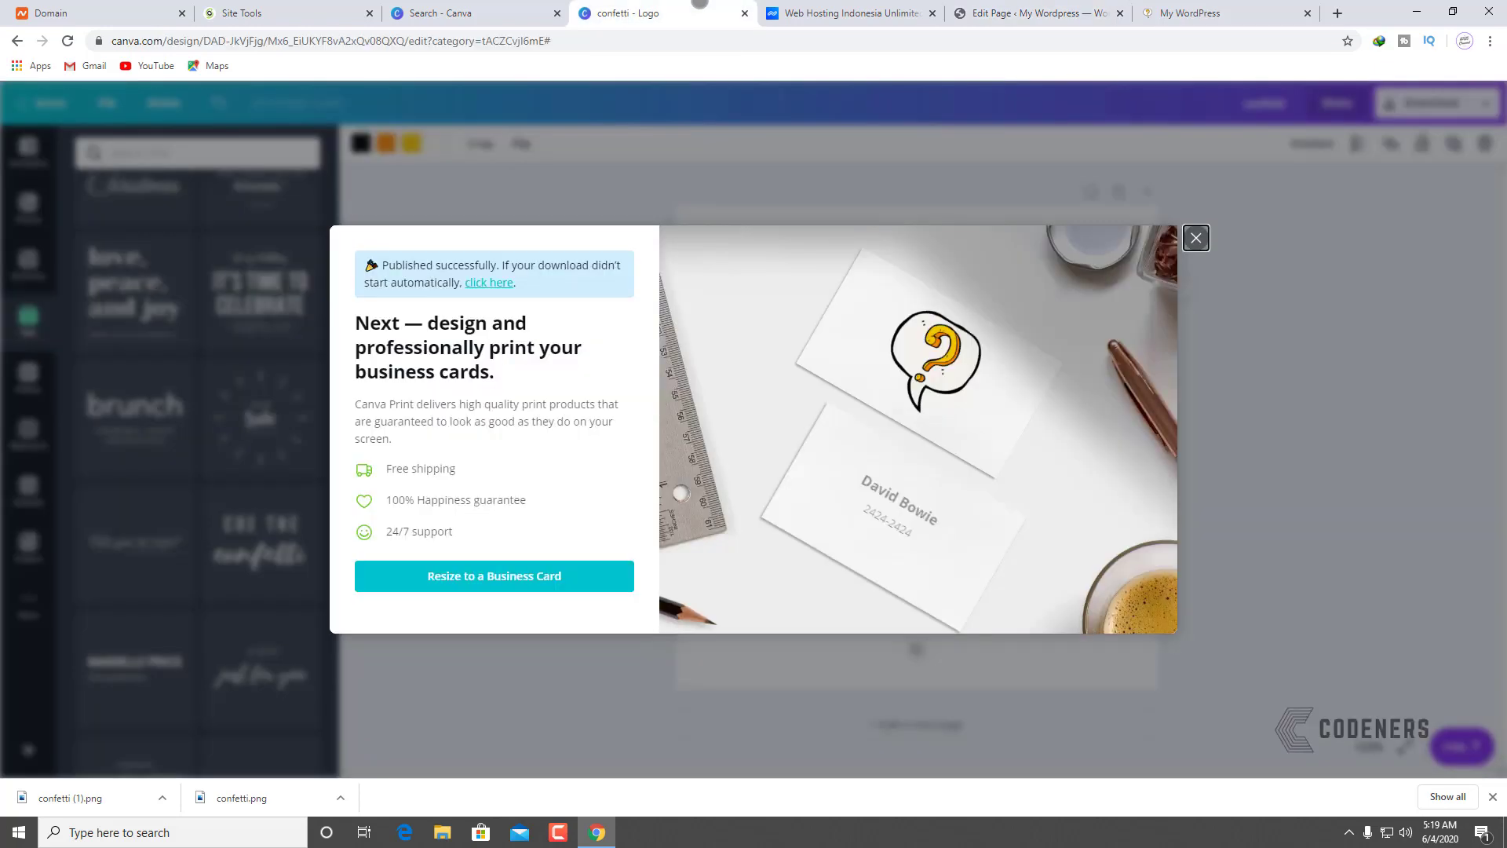
Step: Dismiss Canva's publish popup and open the Free Photos library under Discover
click(1196, 237)
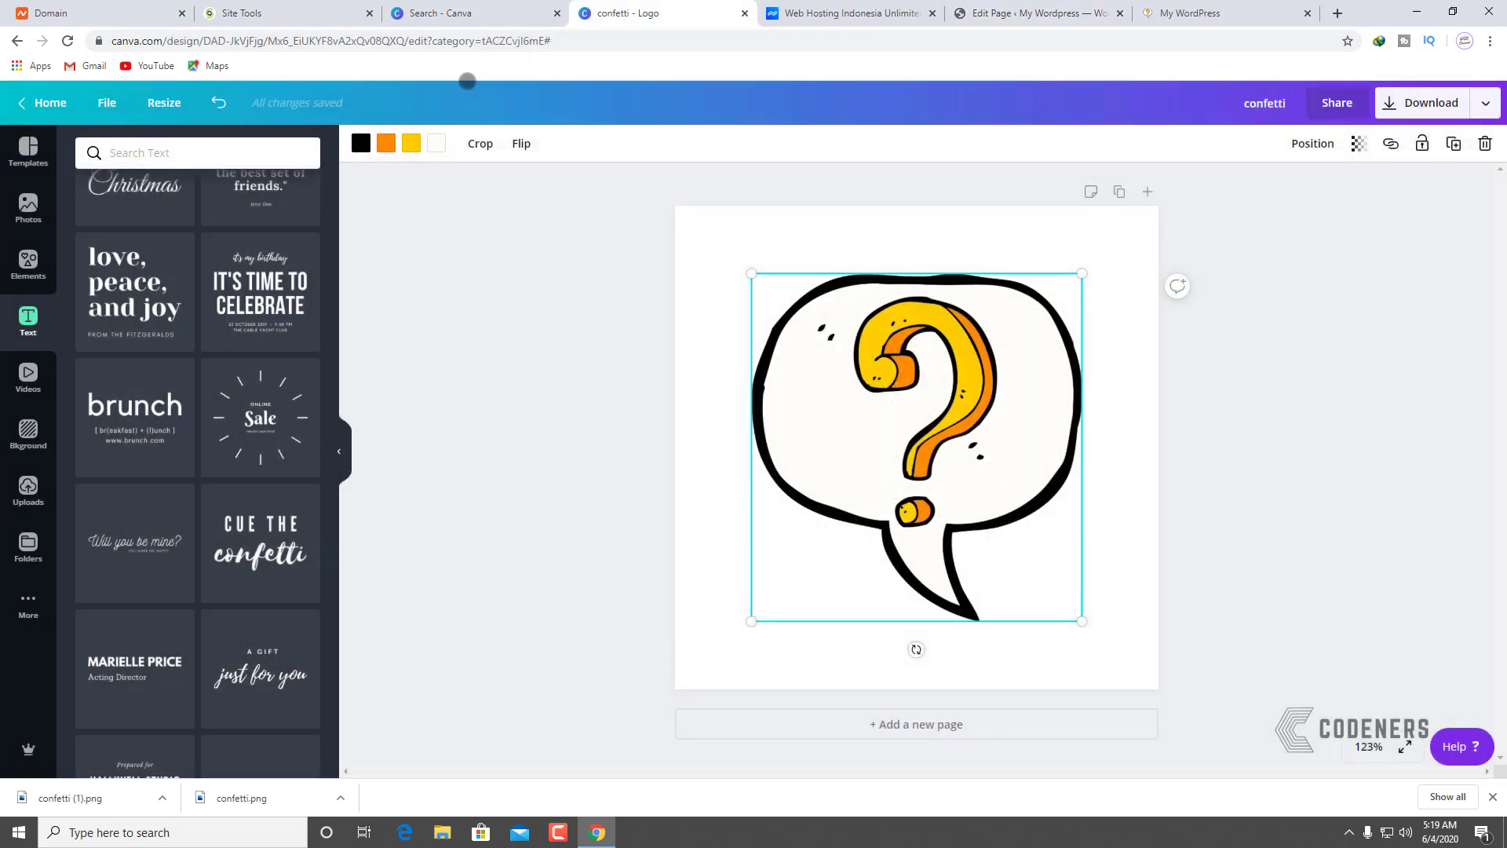
click(485, 4)
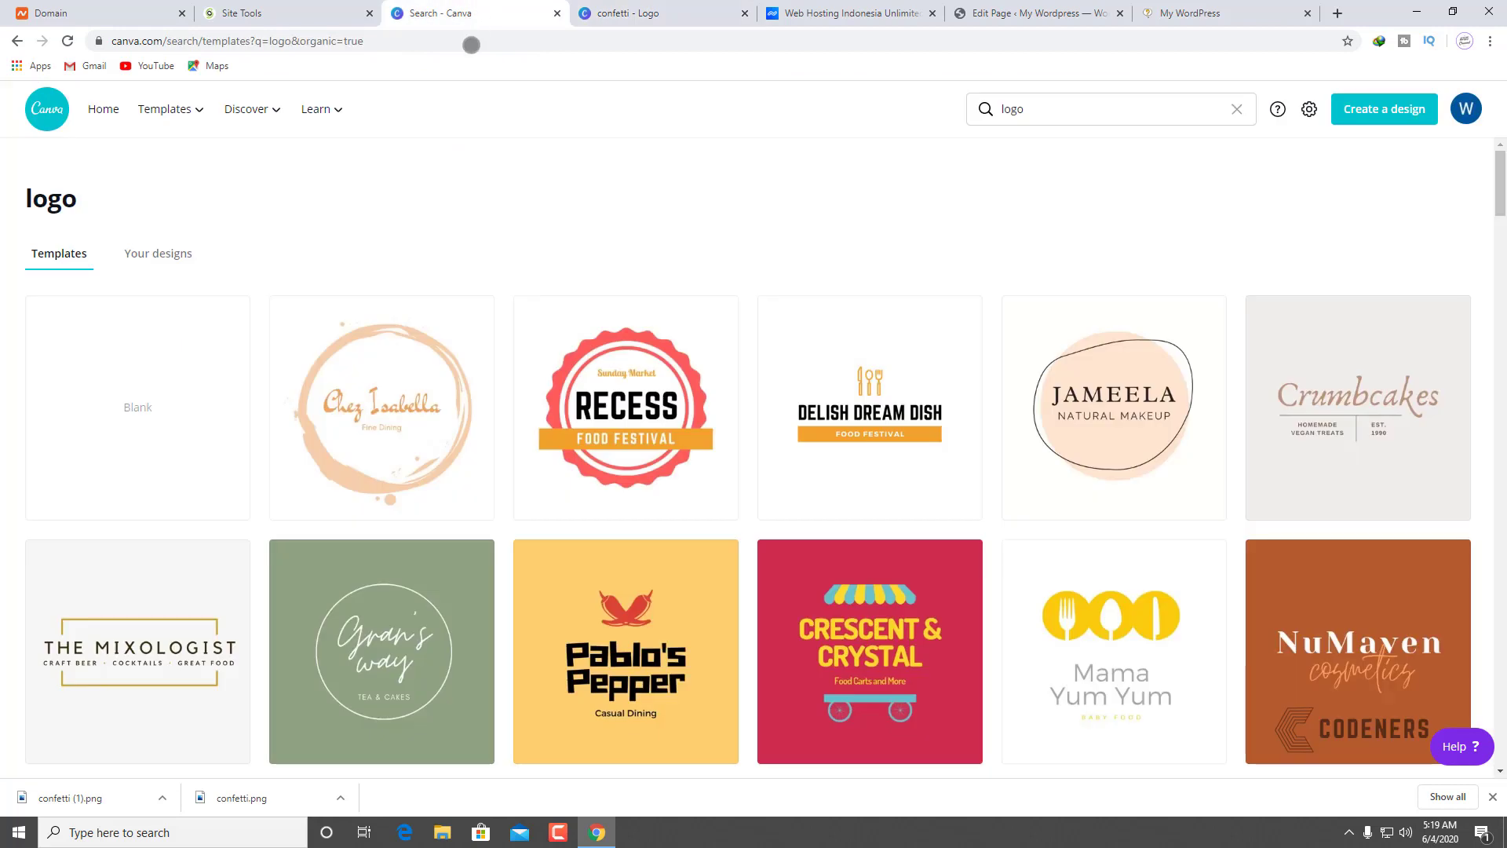
mouse_move(238, 119)
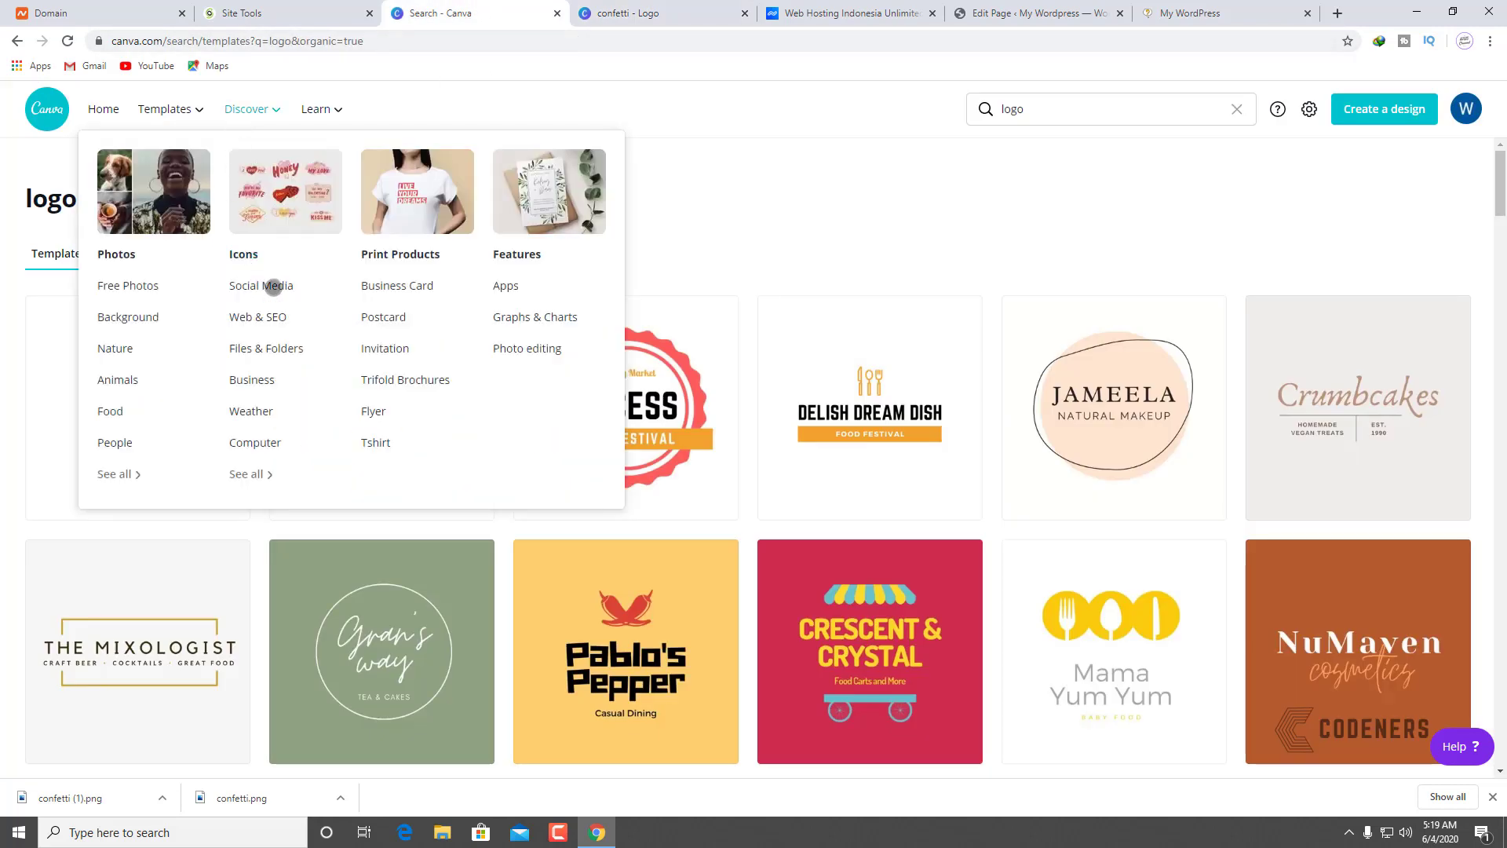
click(154, 288)
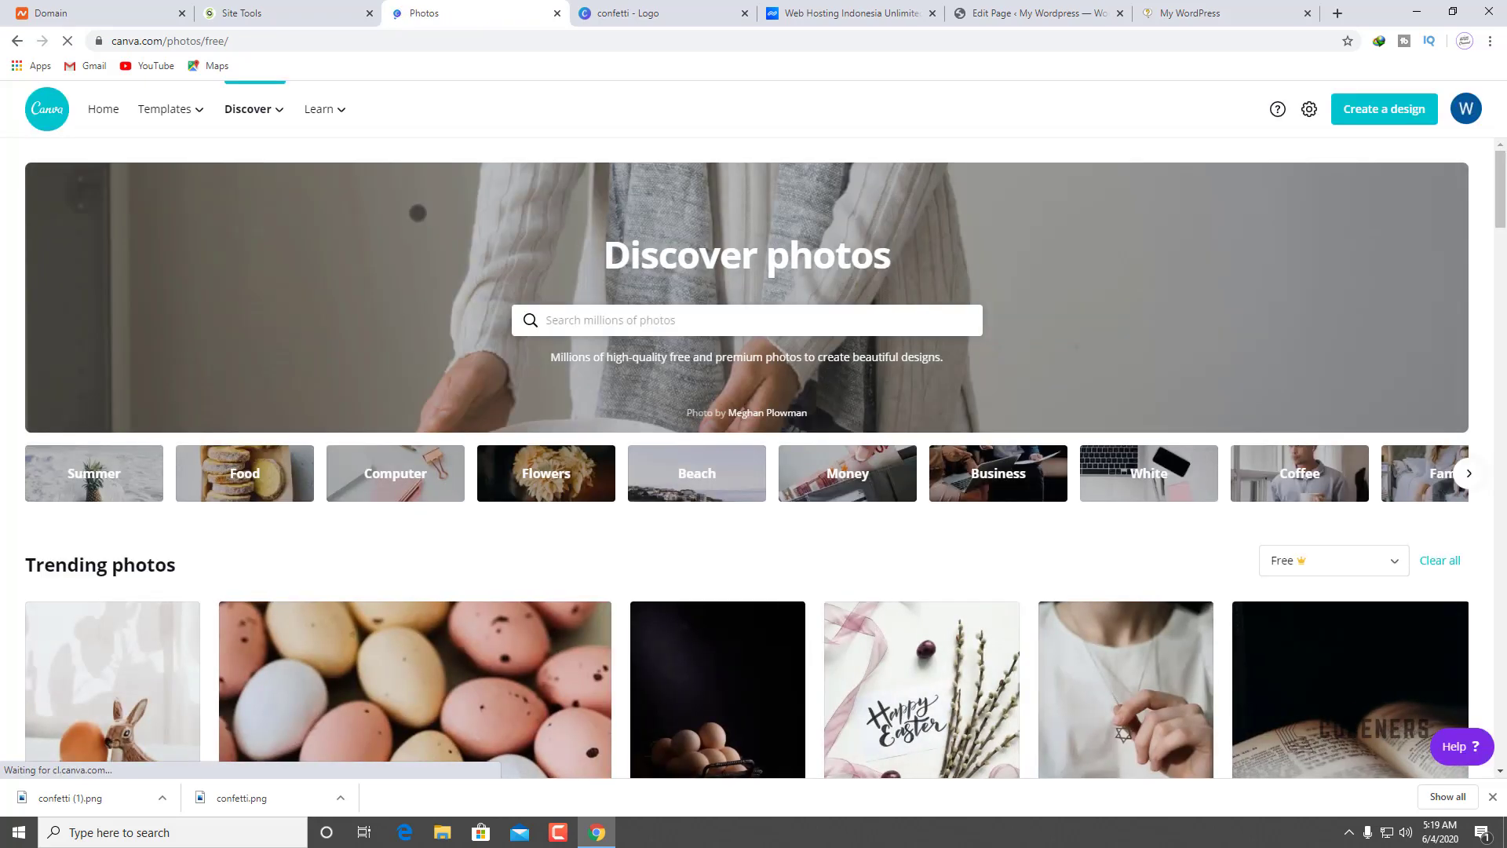
scroll(420, 521, down, 6)
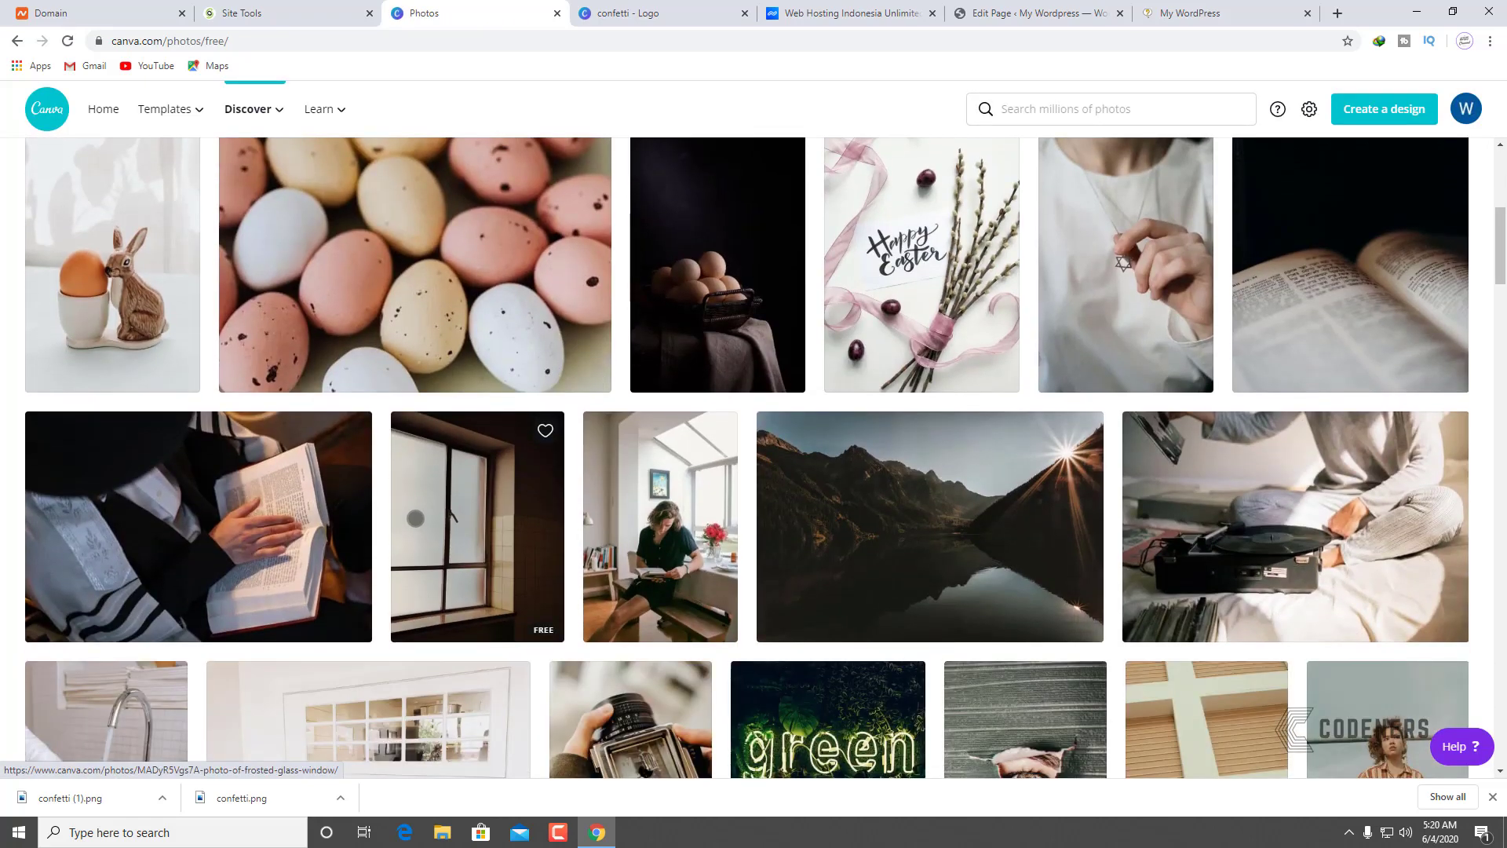
scroll(416, 518, up, 6)
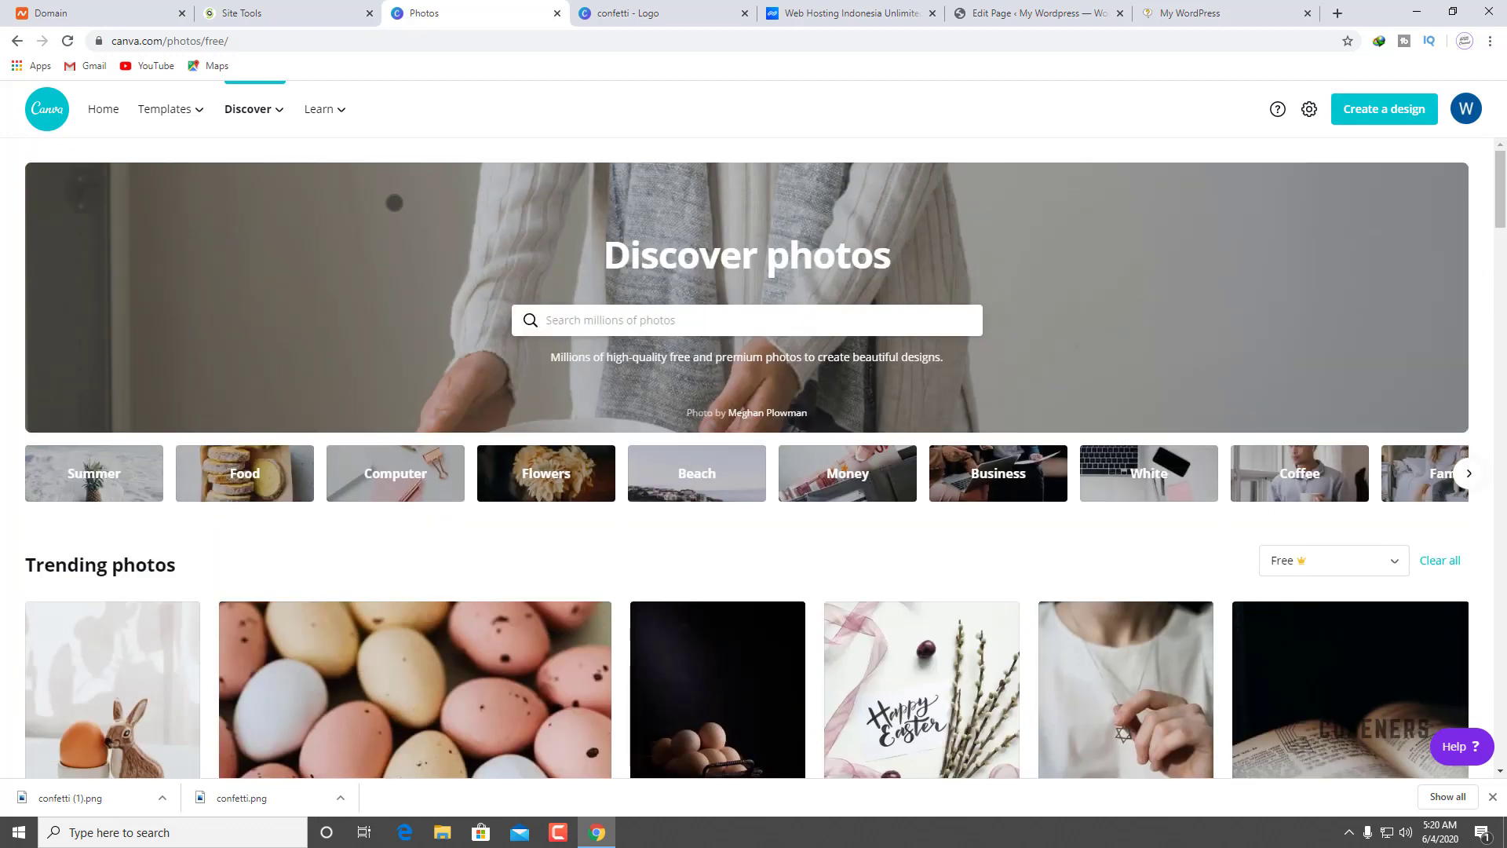
Step: Search the free photos for 'business'
click(698, 310)
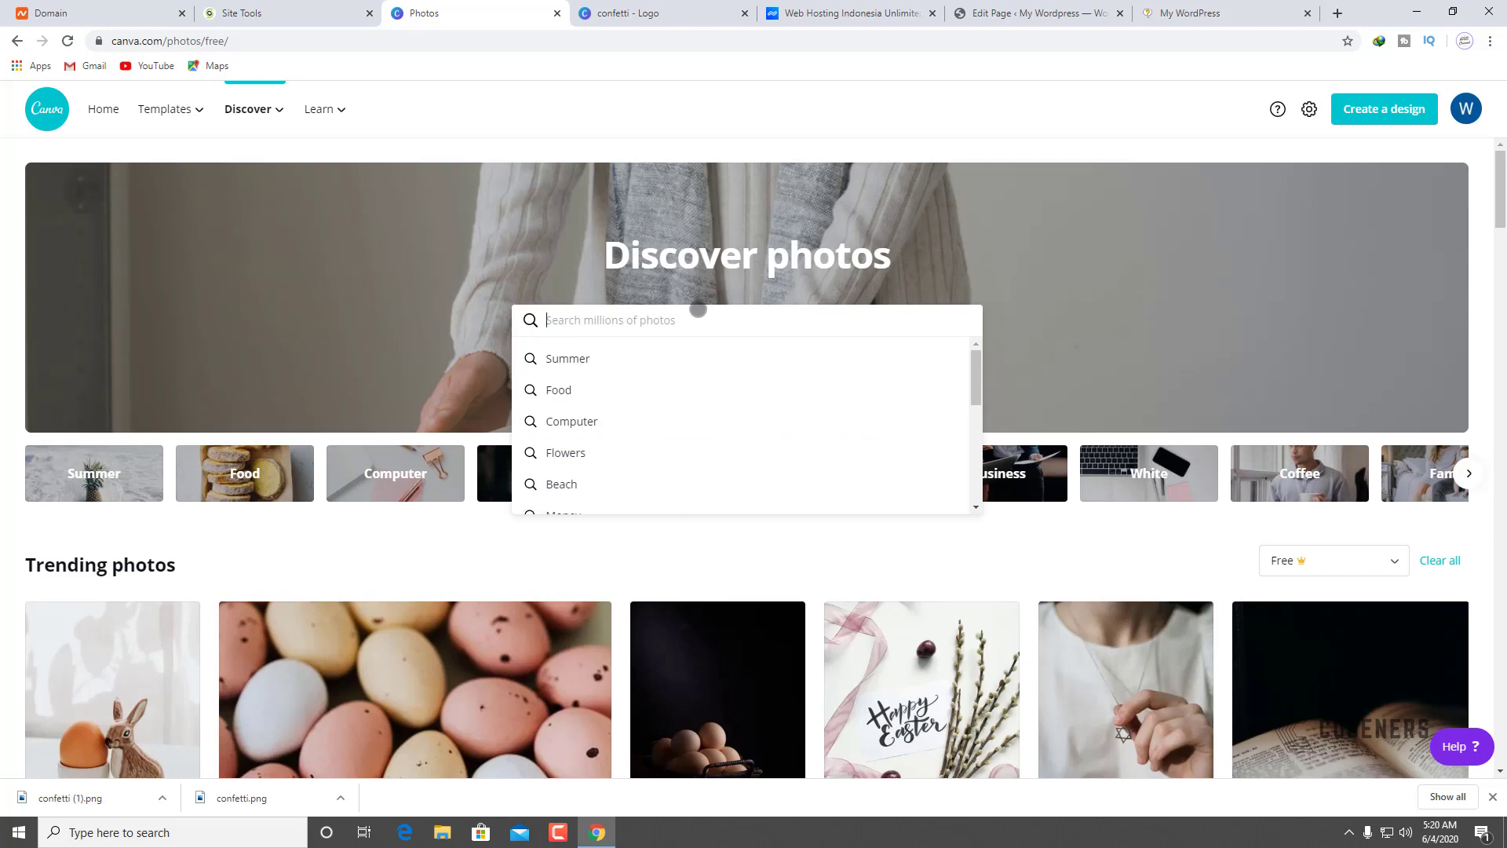
text(business)
key(Return)
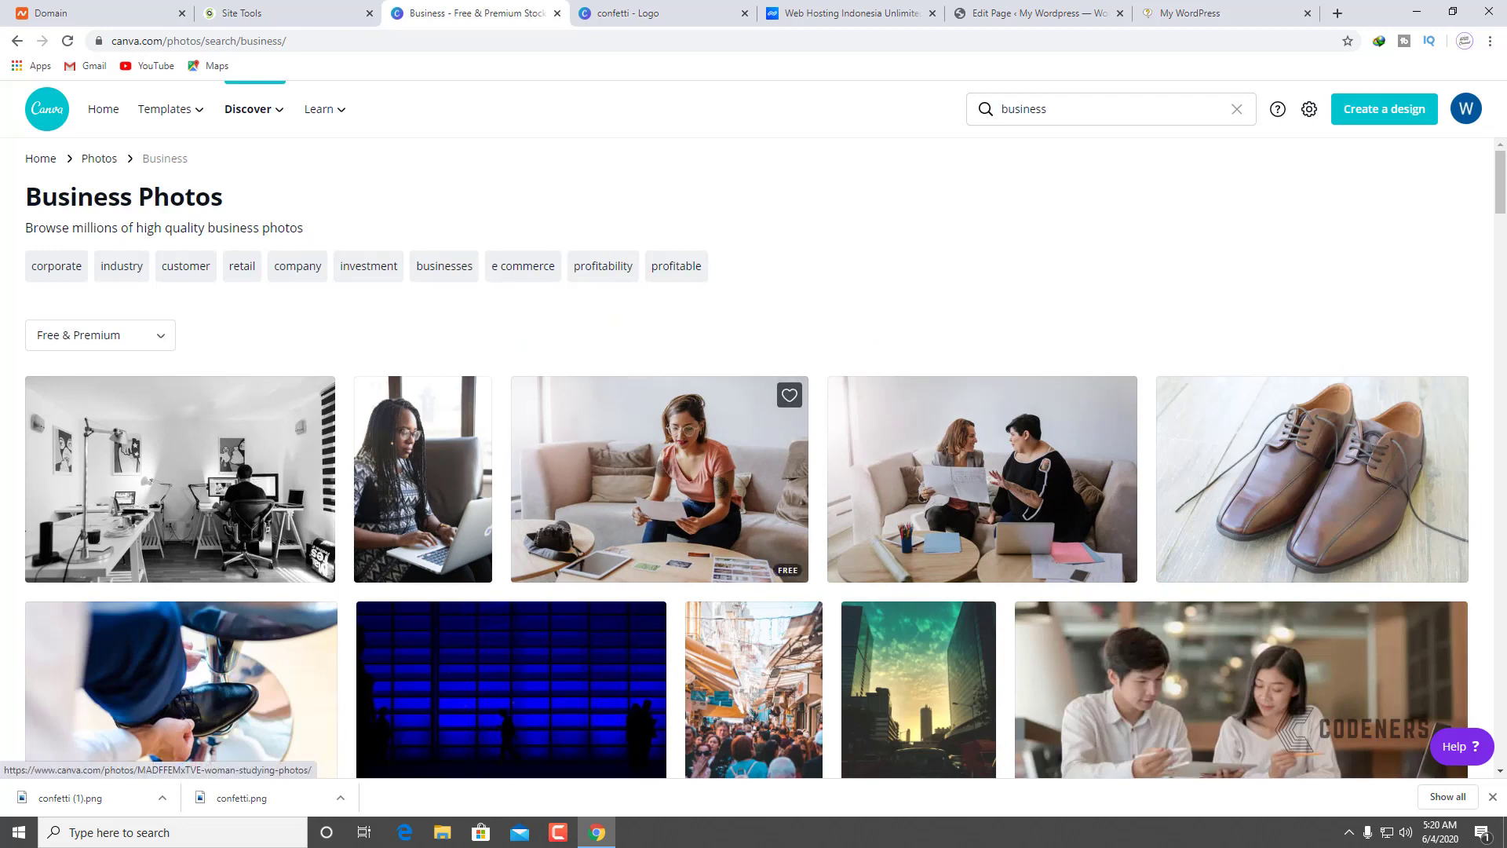
Step: Scroll through the business photo results to find the dressmaker image
scroll(666, 469, down, 3)
scroll(666, 469, down, 3)
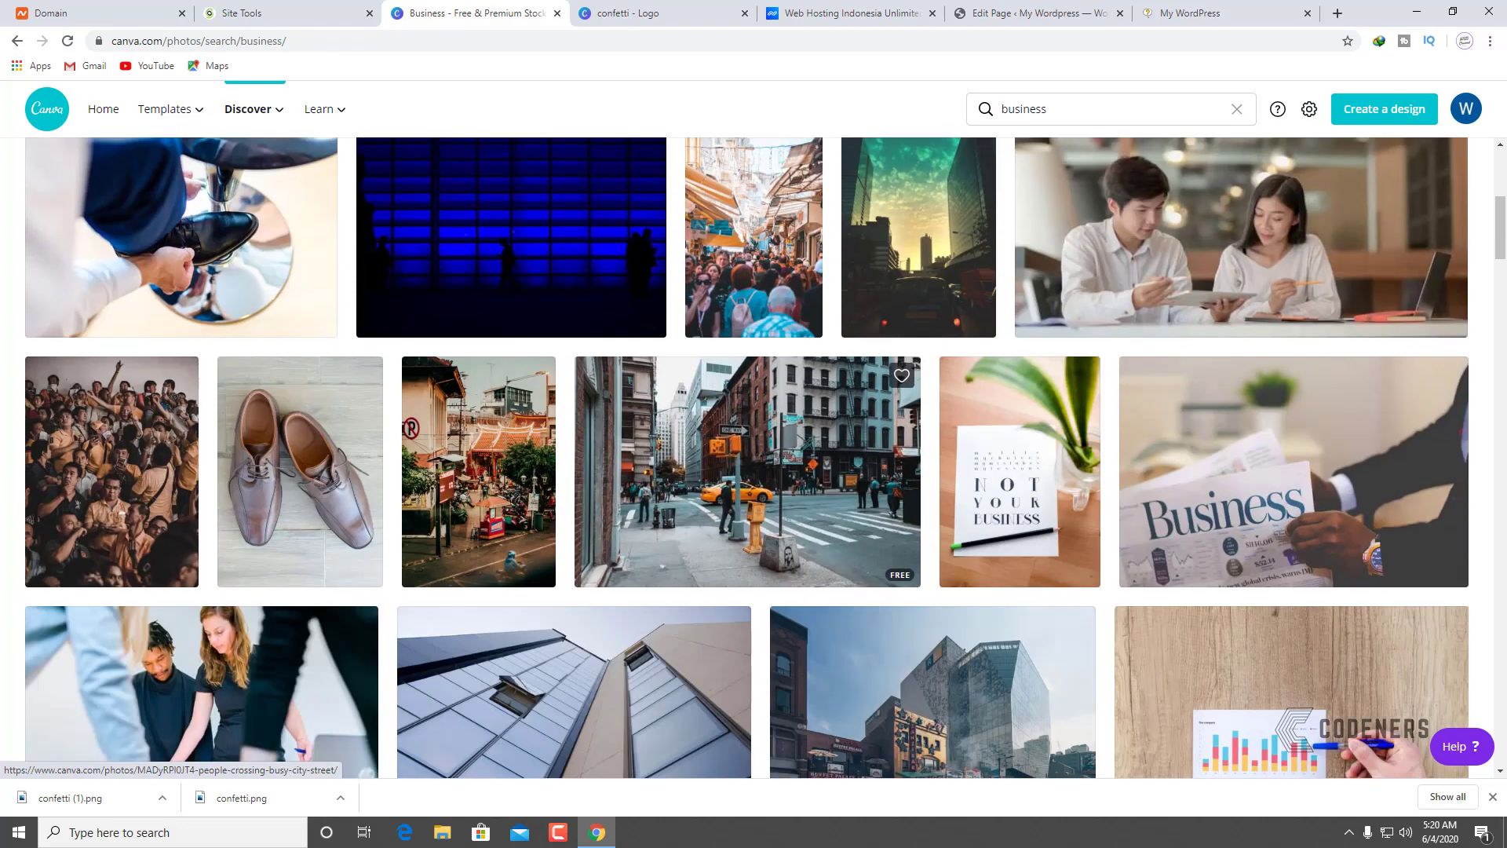
scroll(663, 469, down, 2)
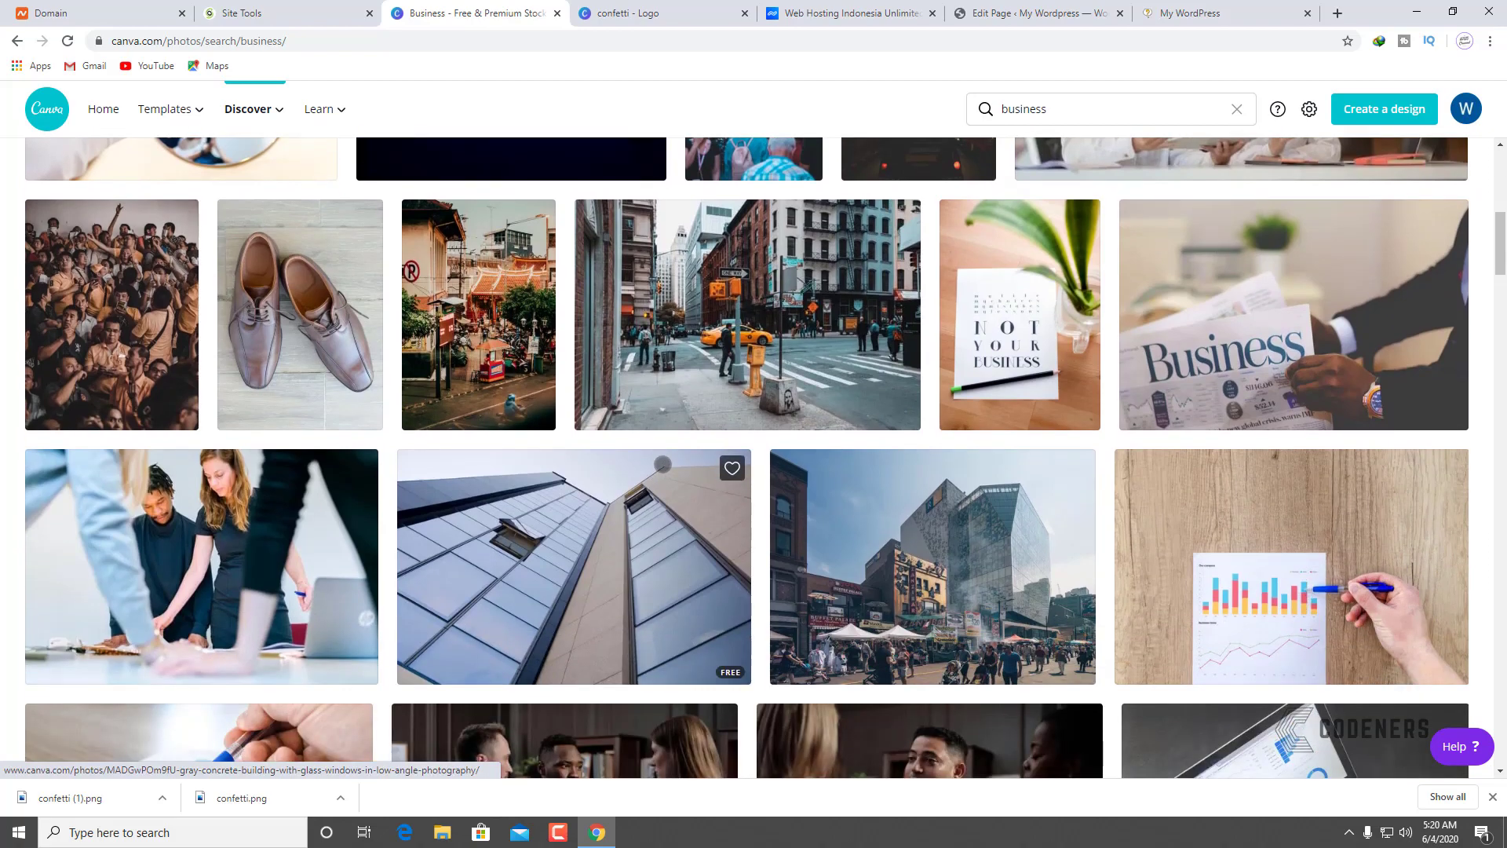
scroll(664, 464, down, 8)
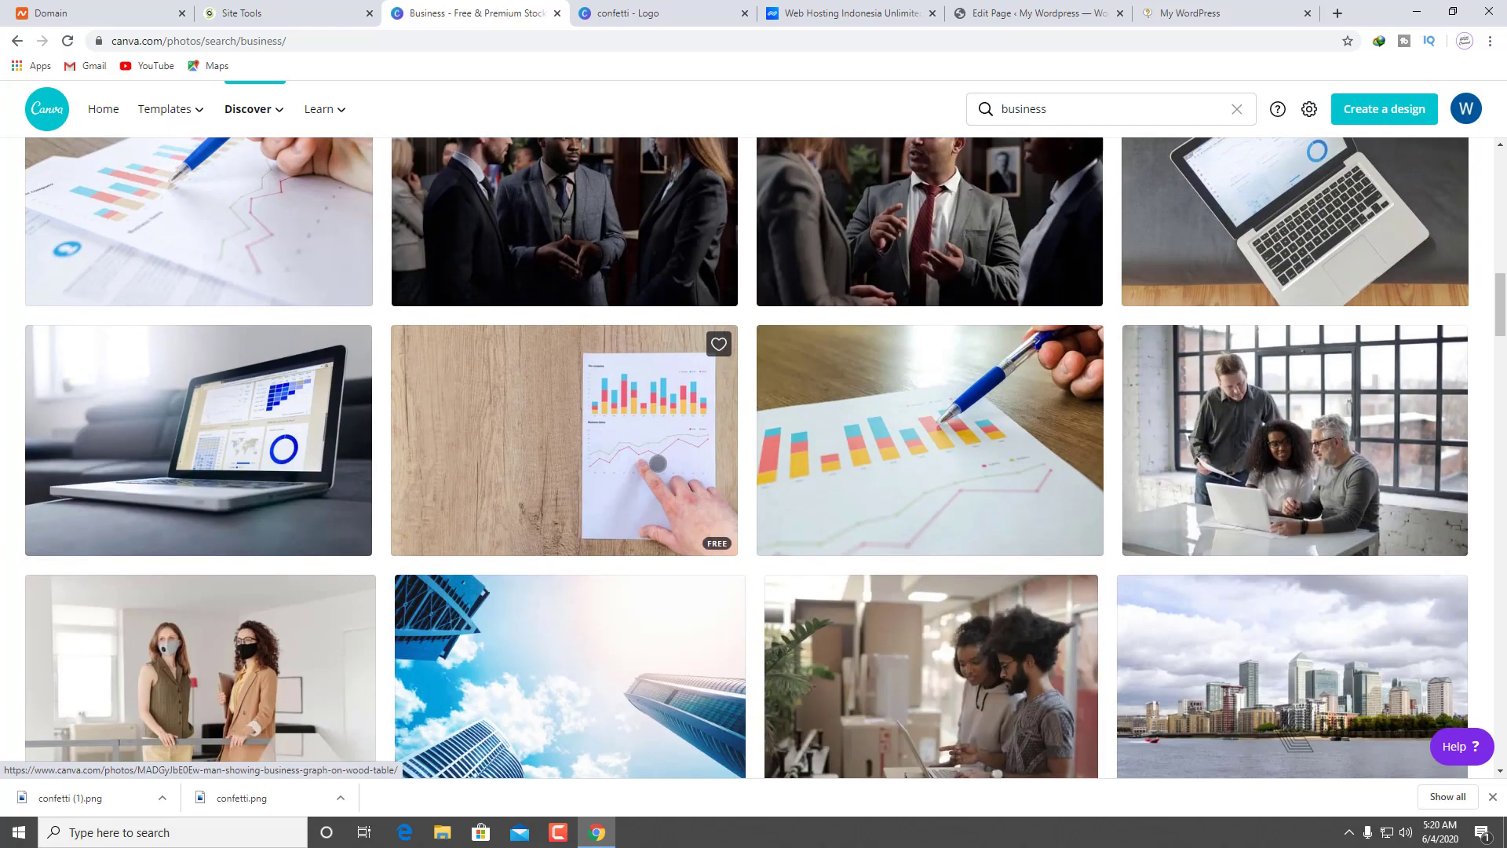
scroll(658, 463, down, 4)
right_click(658, 463)
click(902, 460)
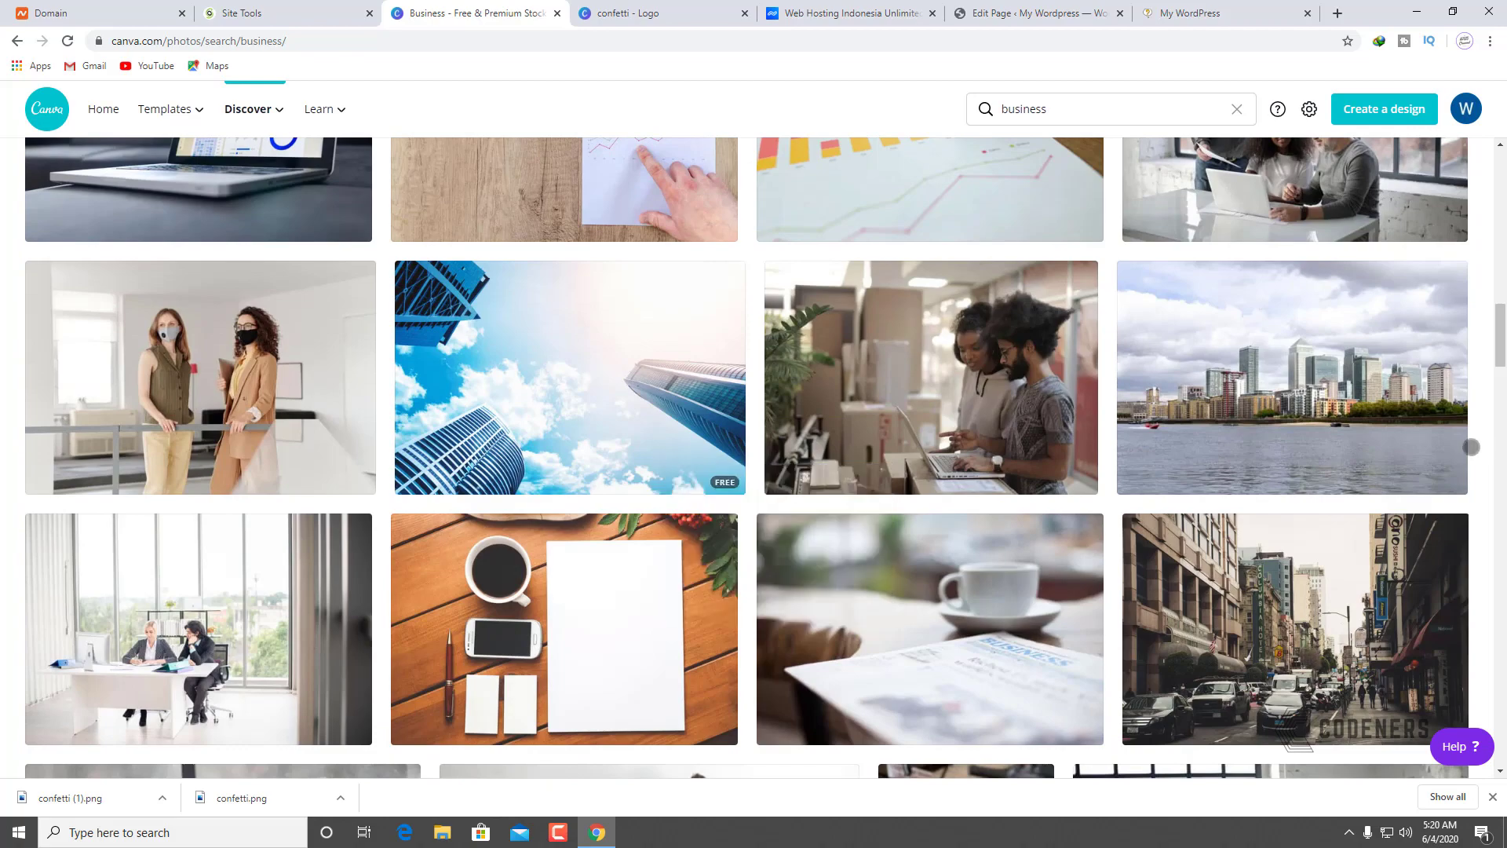
scroll(930, 388, down, 2)
scroll(931, 387, down, 2)
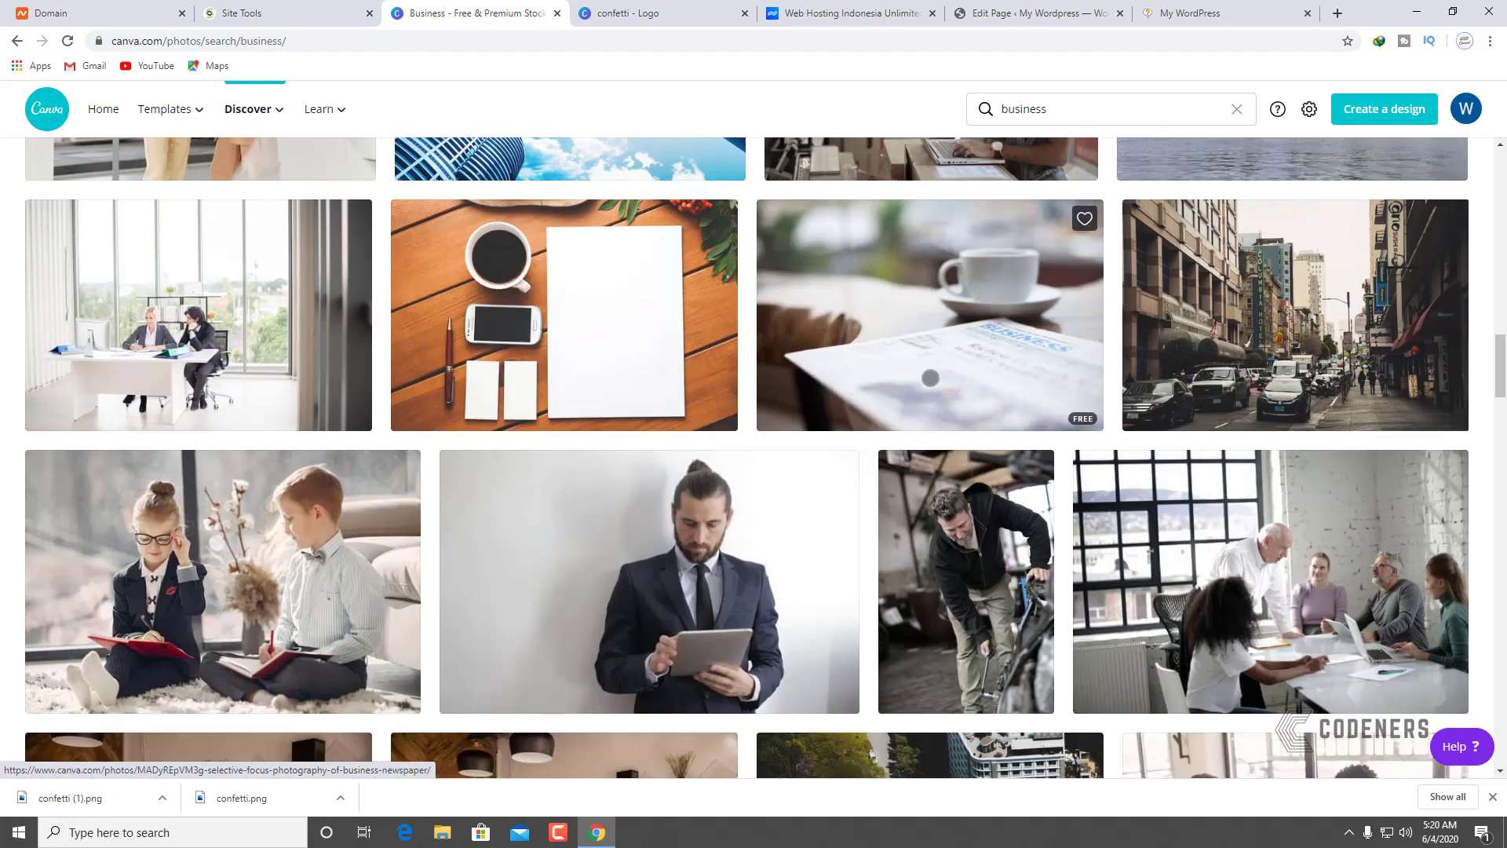
scroll(931, 387, down, 6)
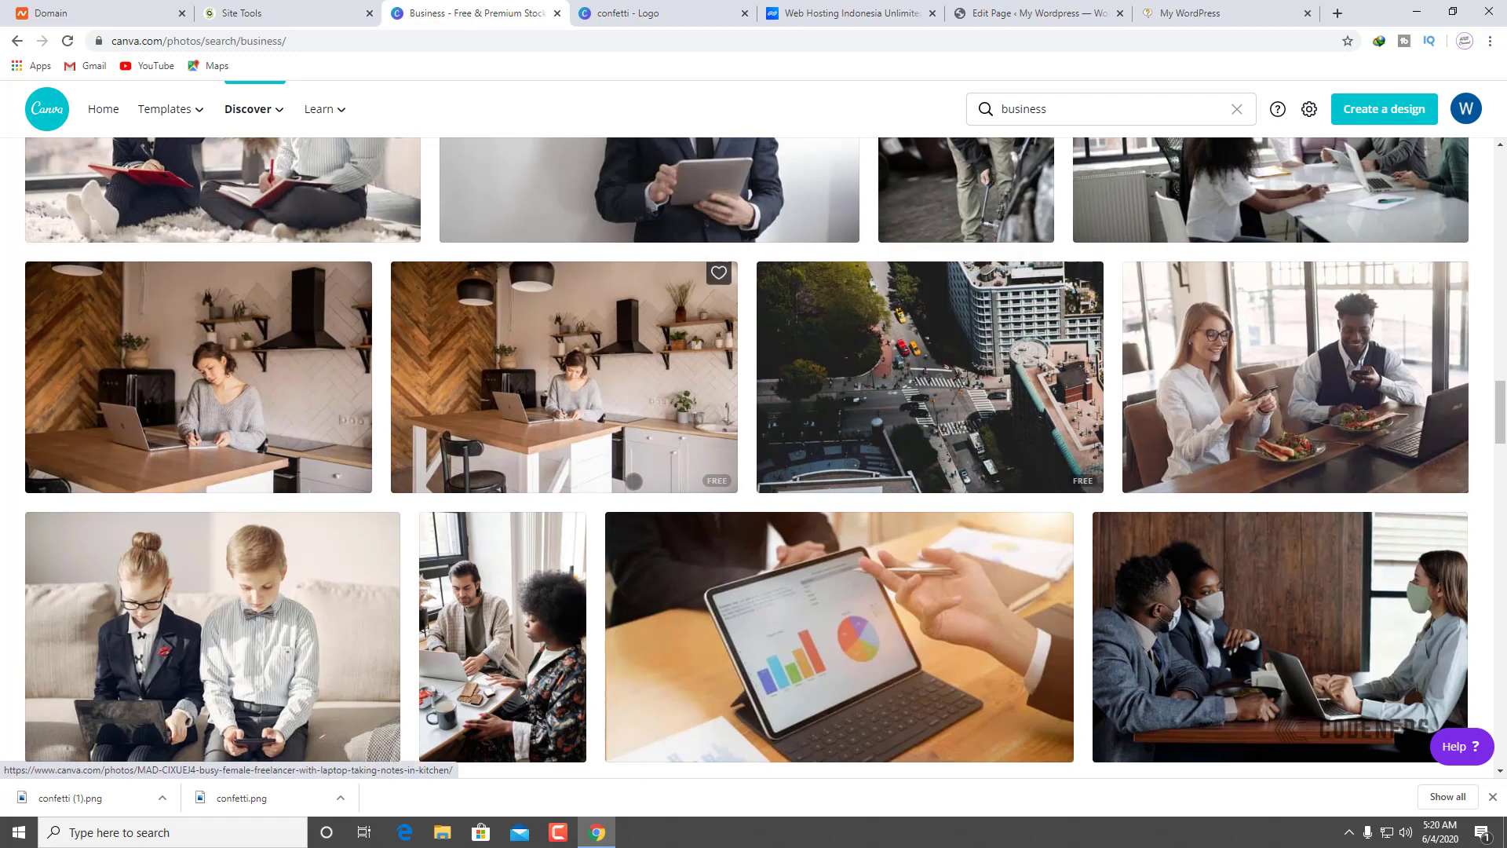
scroll(710, 587, down, 4)
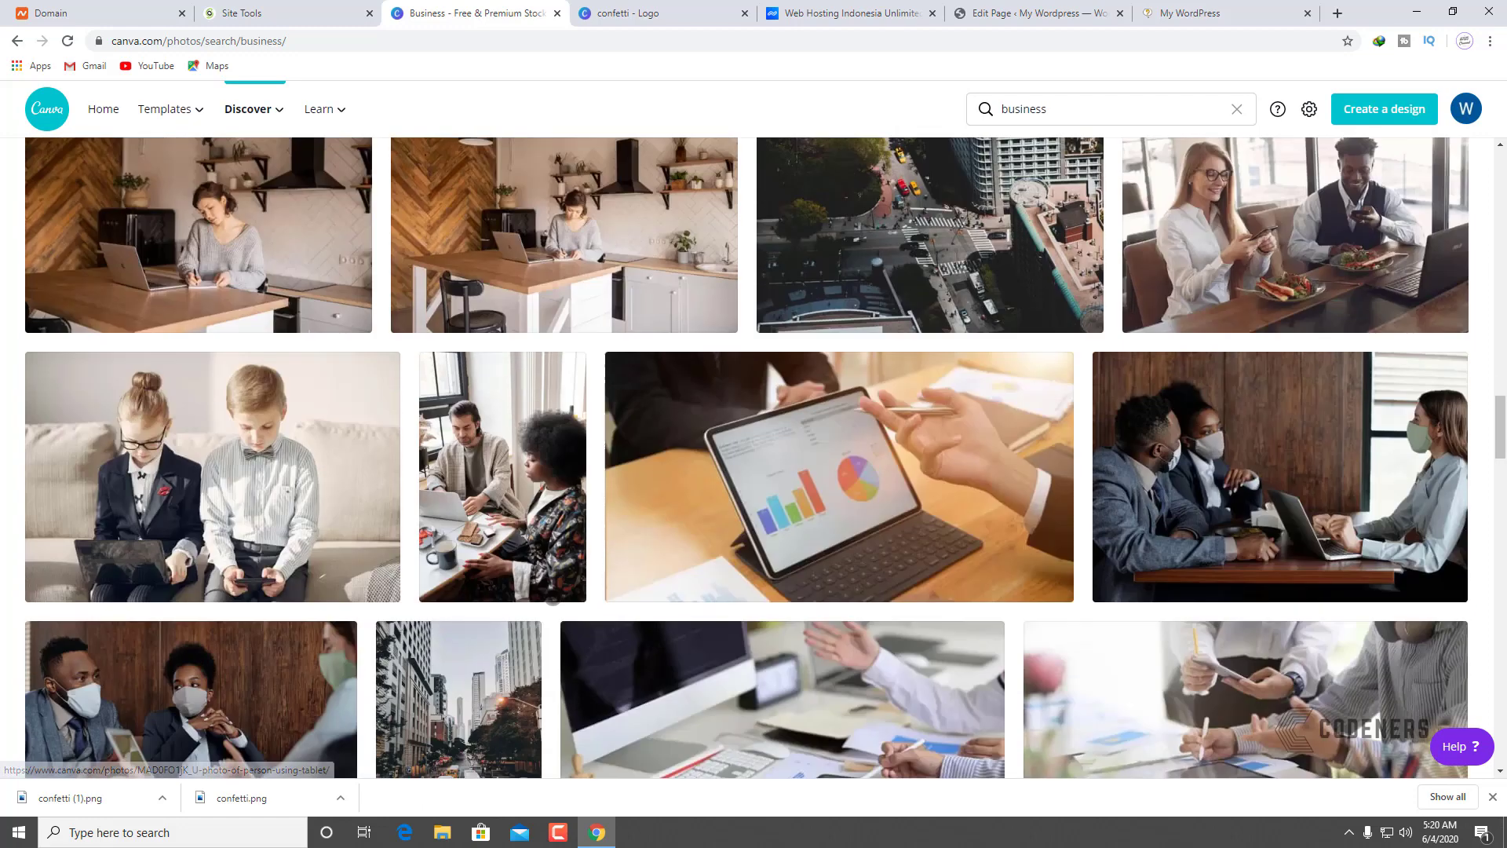
scroll(757, 526, down, 10)
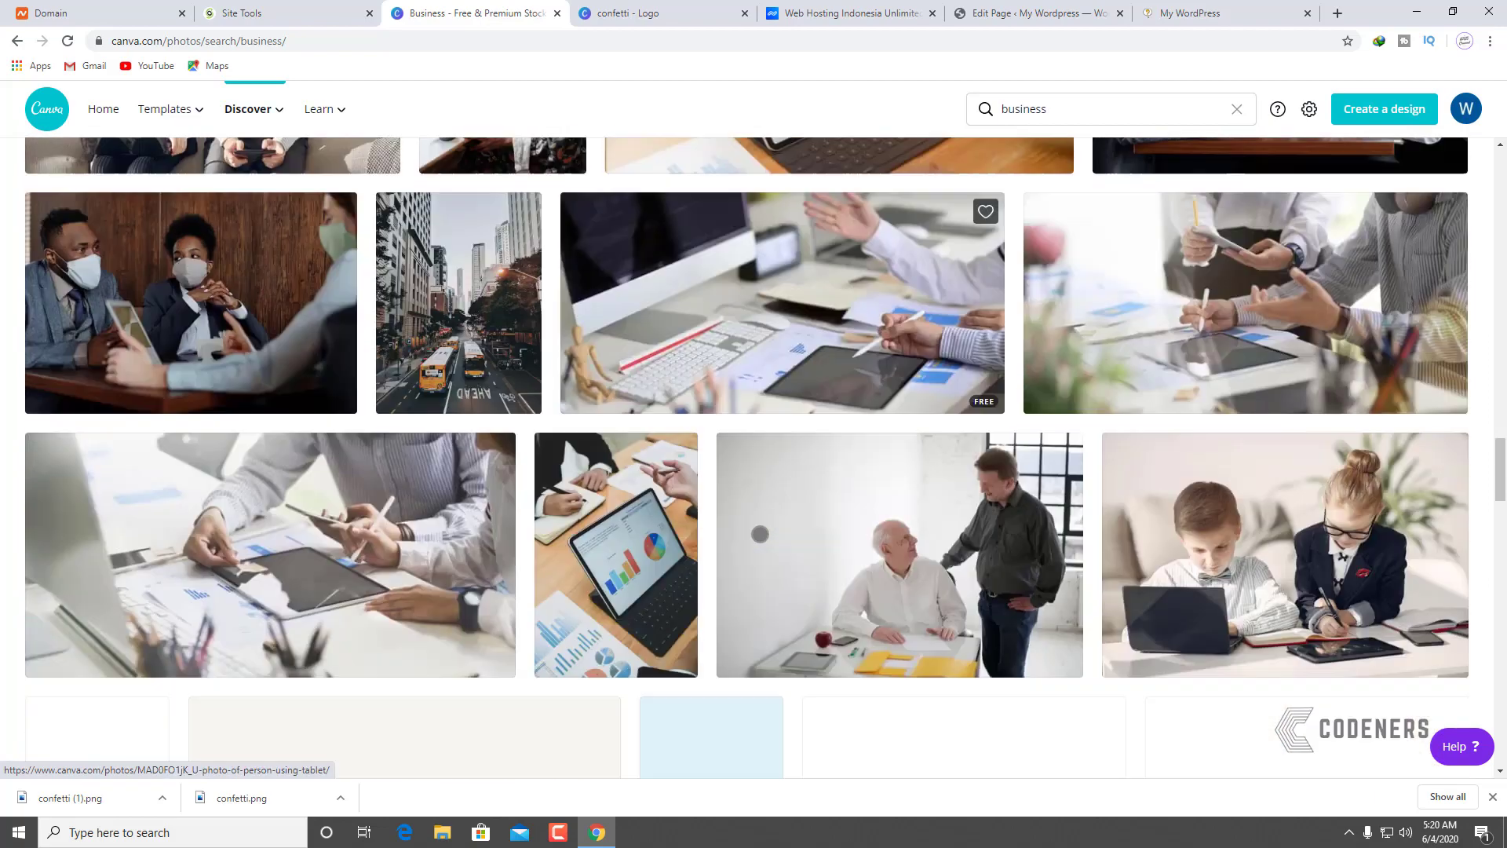
scroll(707, 522, down, 10)
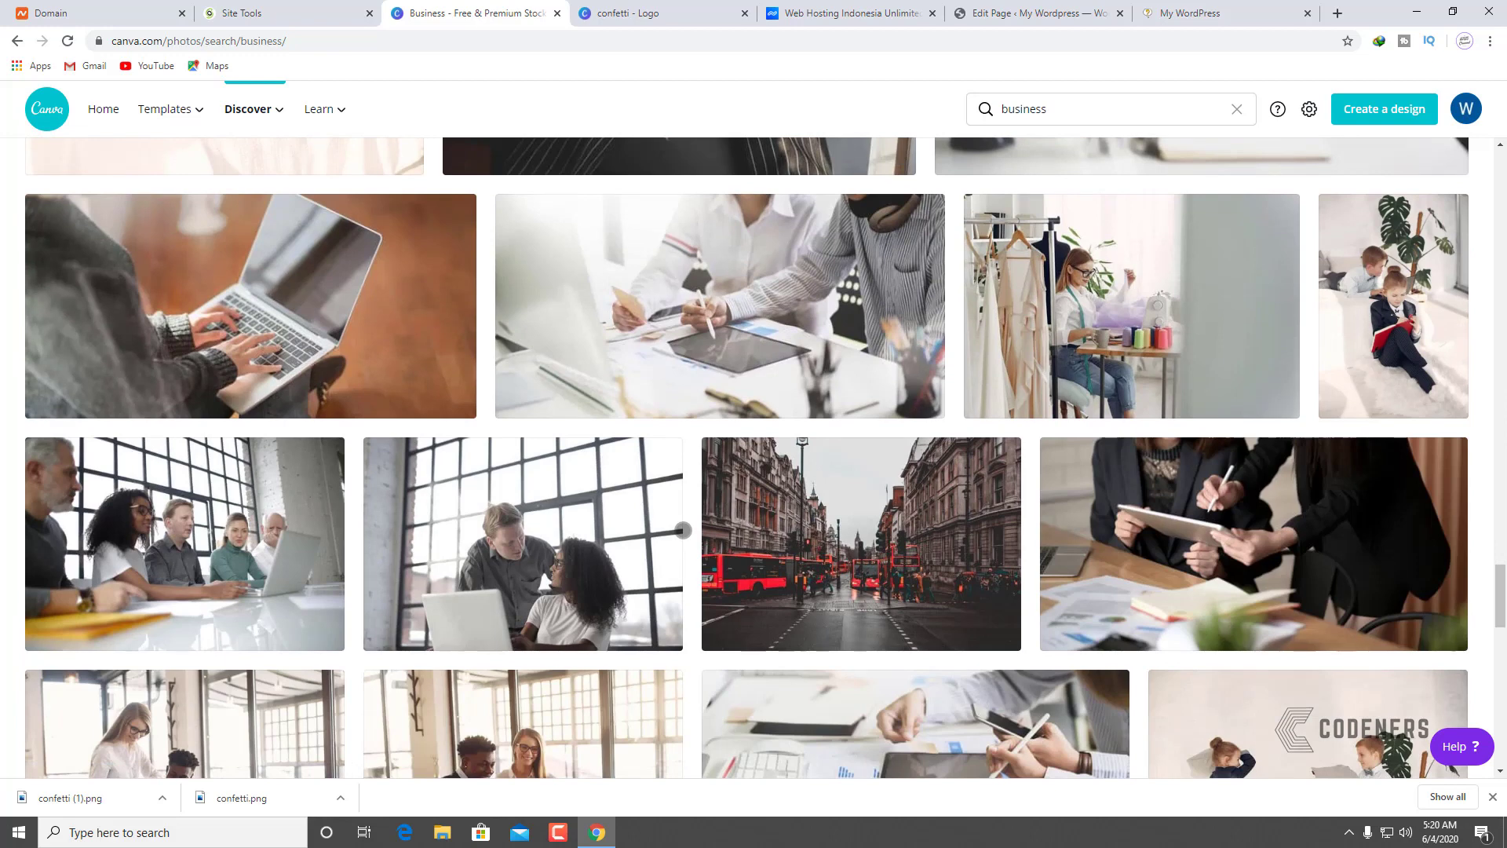
Step: Download the 'Busy Dressmaker in front of her Sewing Machine' photo at medium size
click(1060, 328)
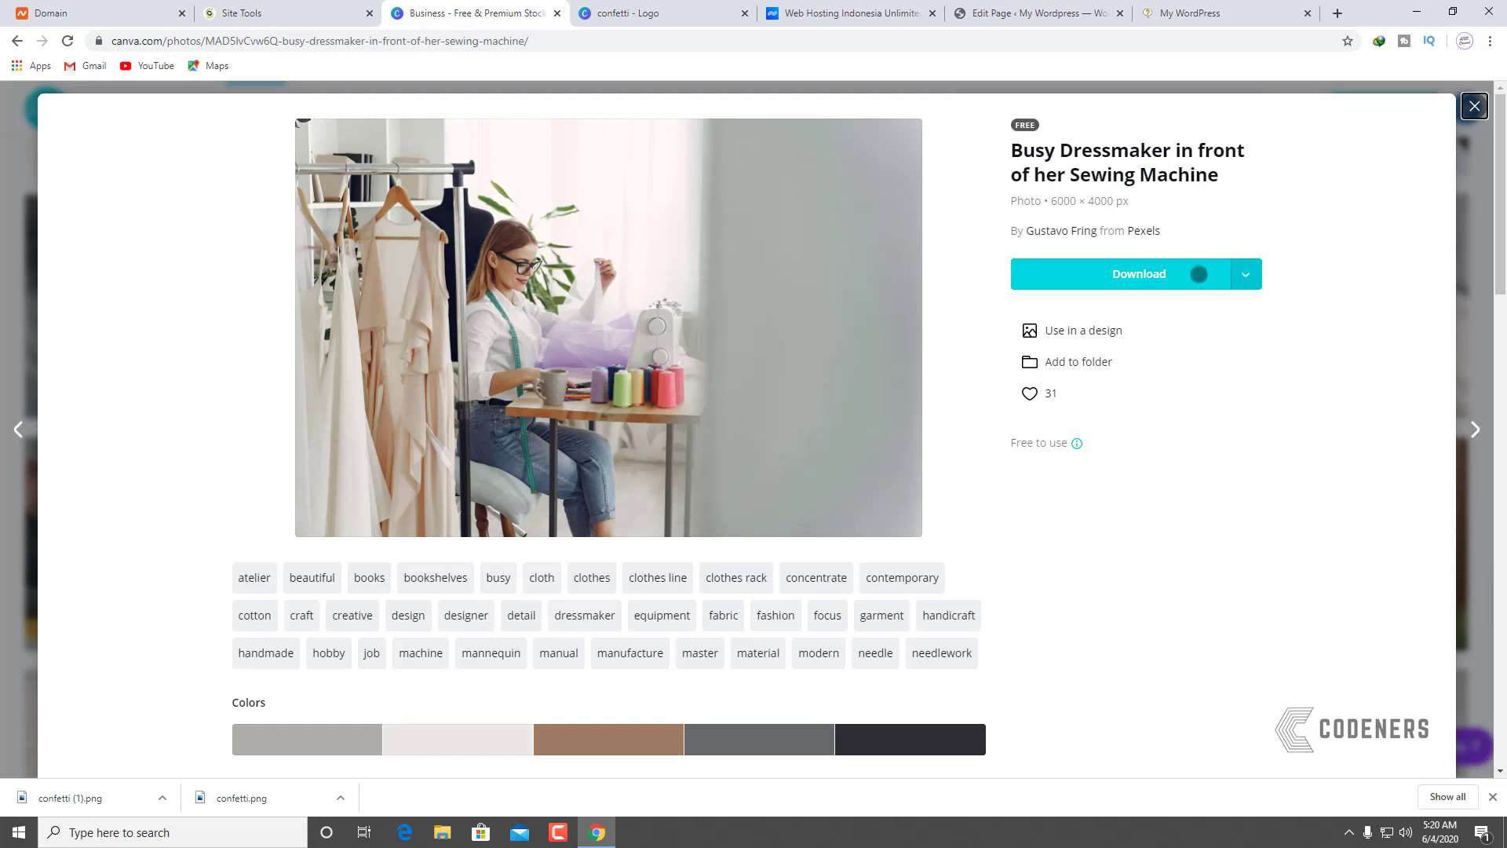
click(1245, 274)
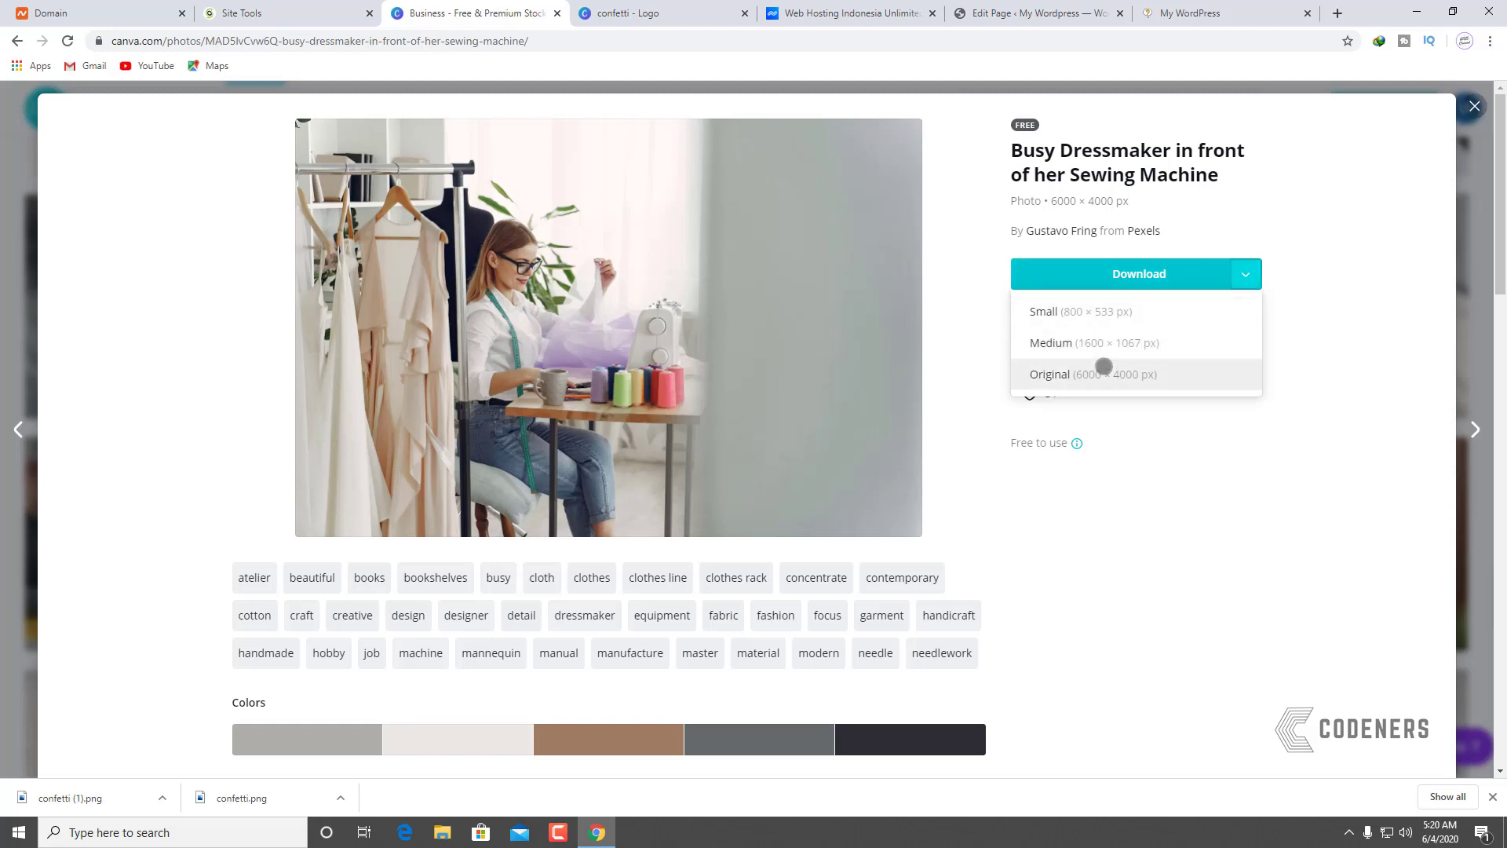
click(1122, 343)
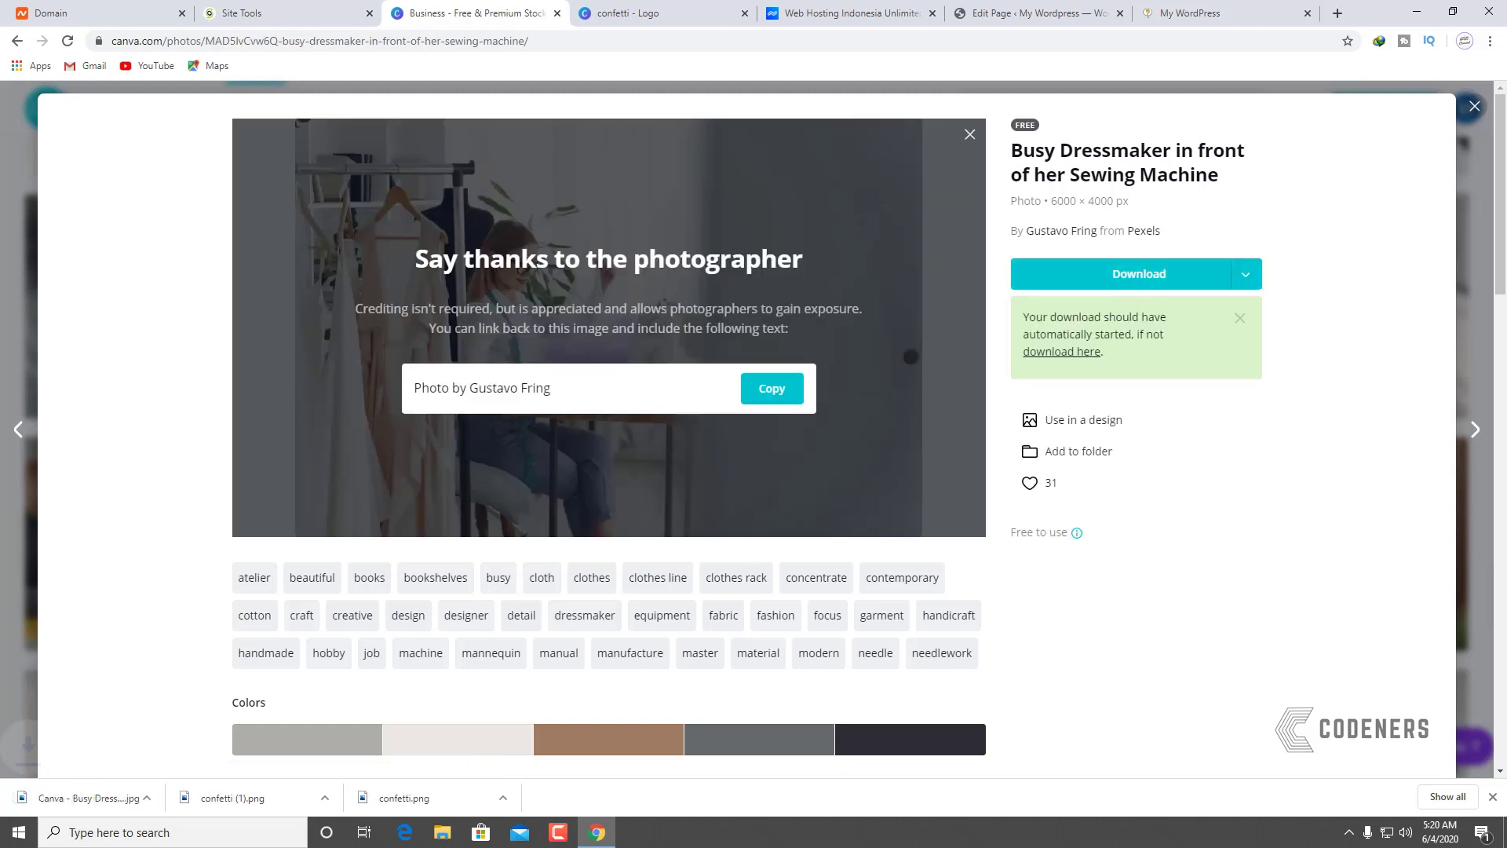
click(991, 7)
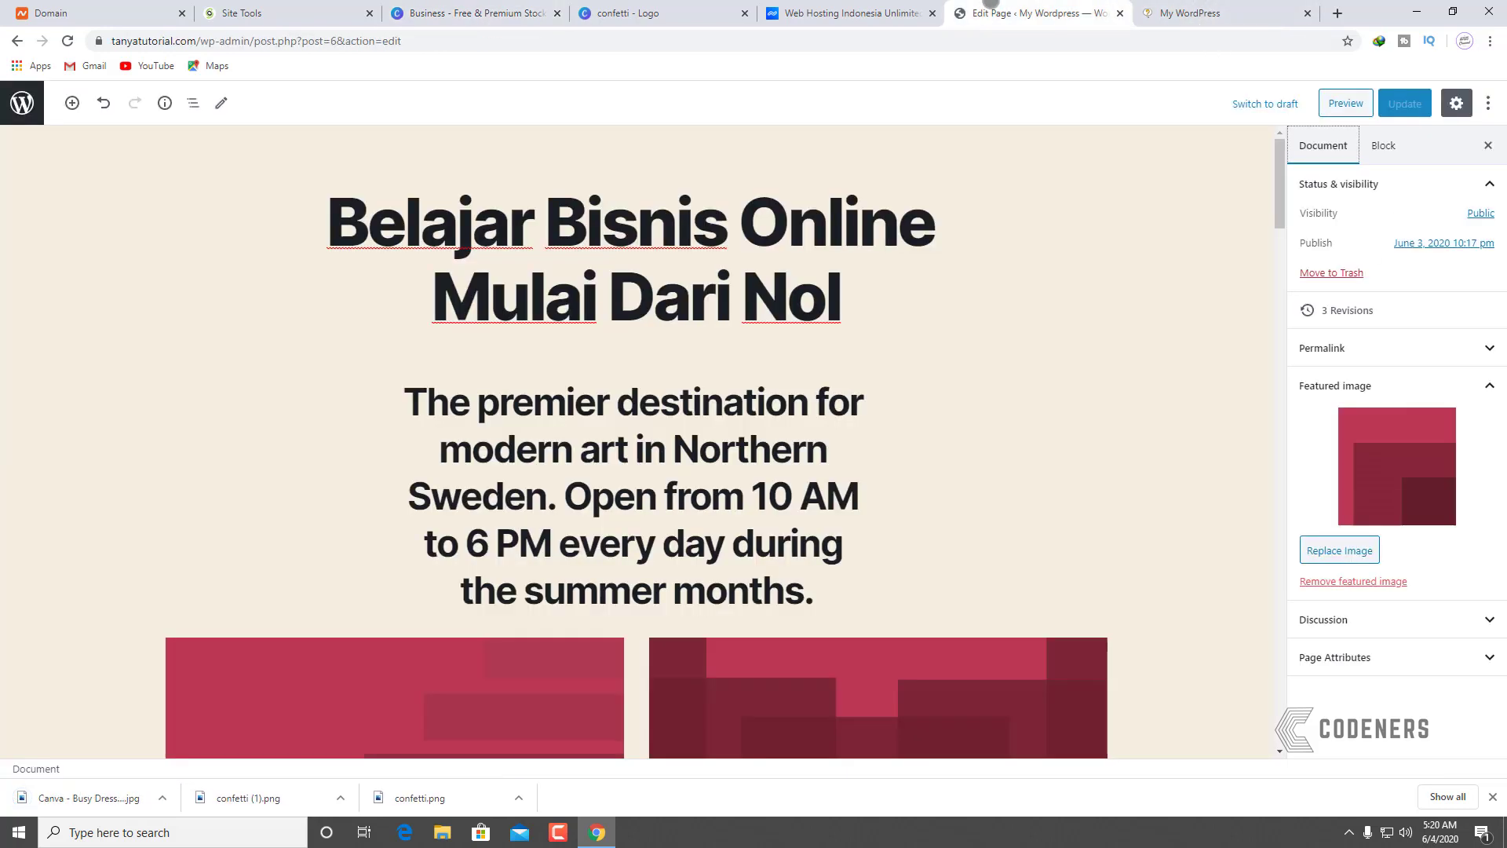
Step: Upload the dressmaker photo as the page's featured image and update the page
click(1325, 549)
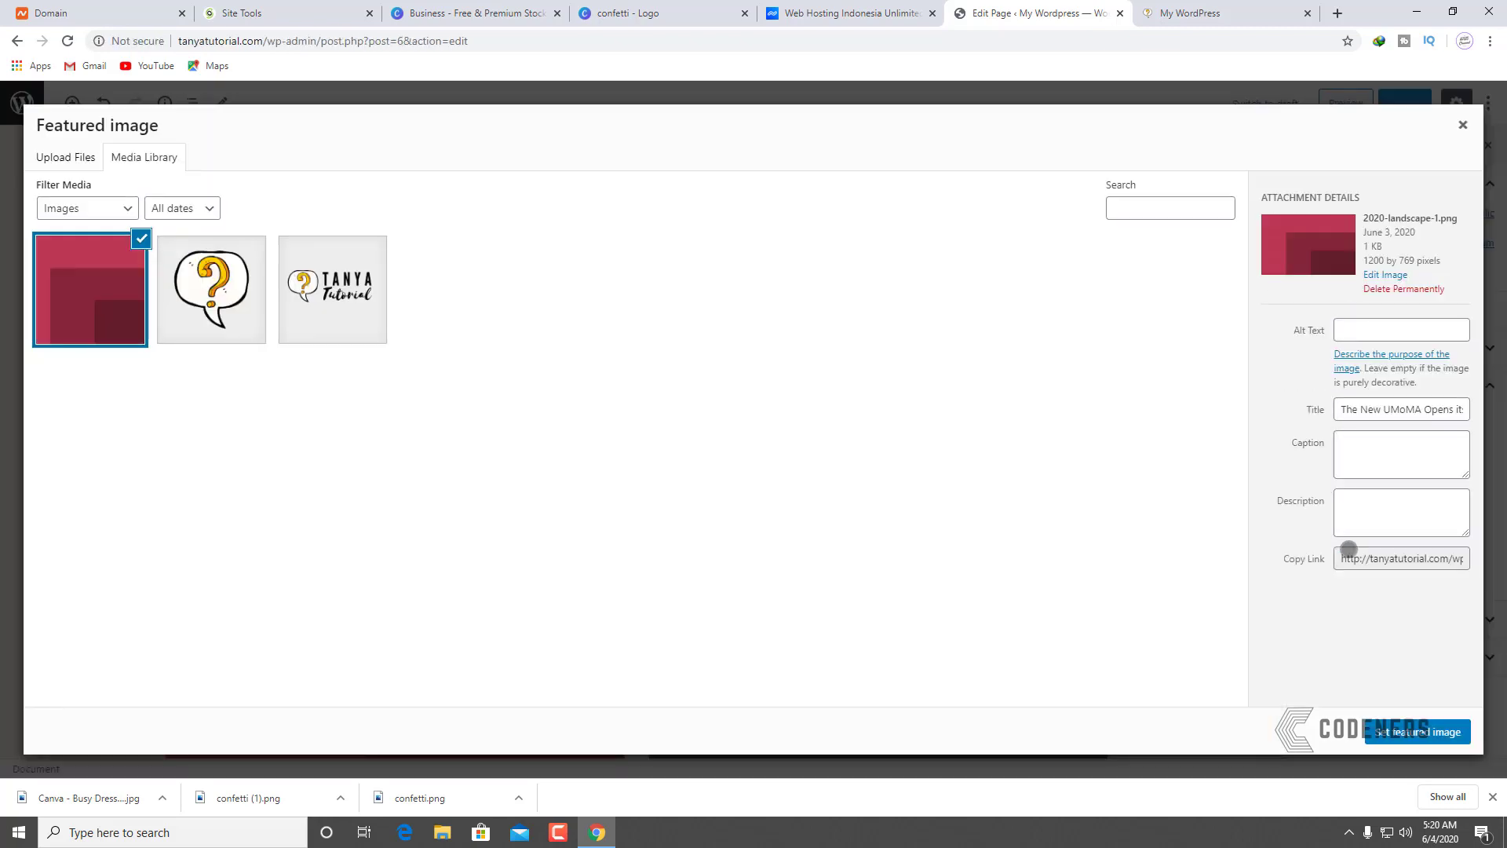
click(78, 157)
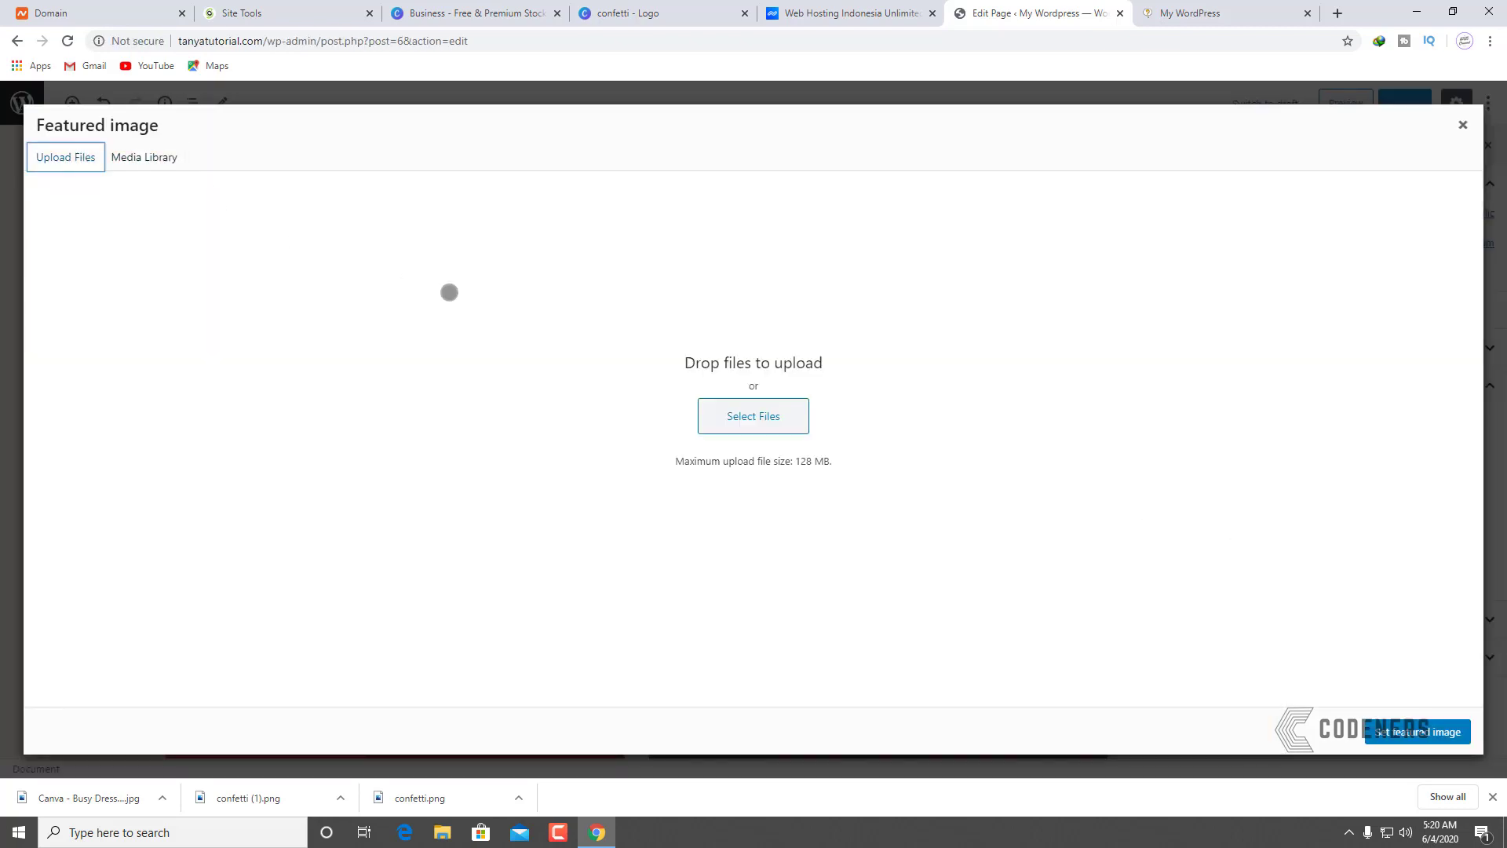
click(743, 422)
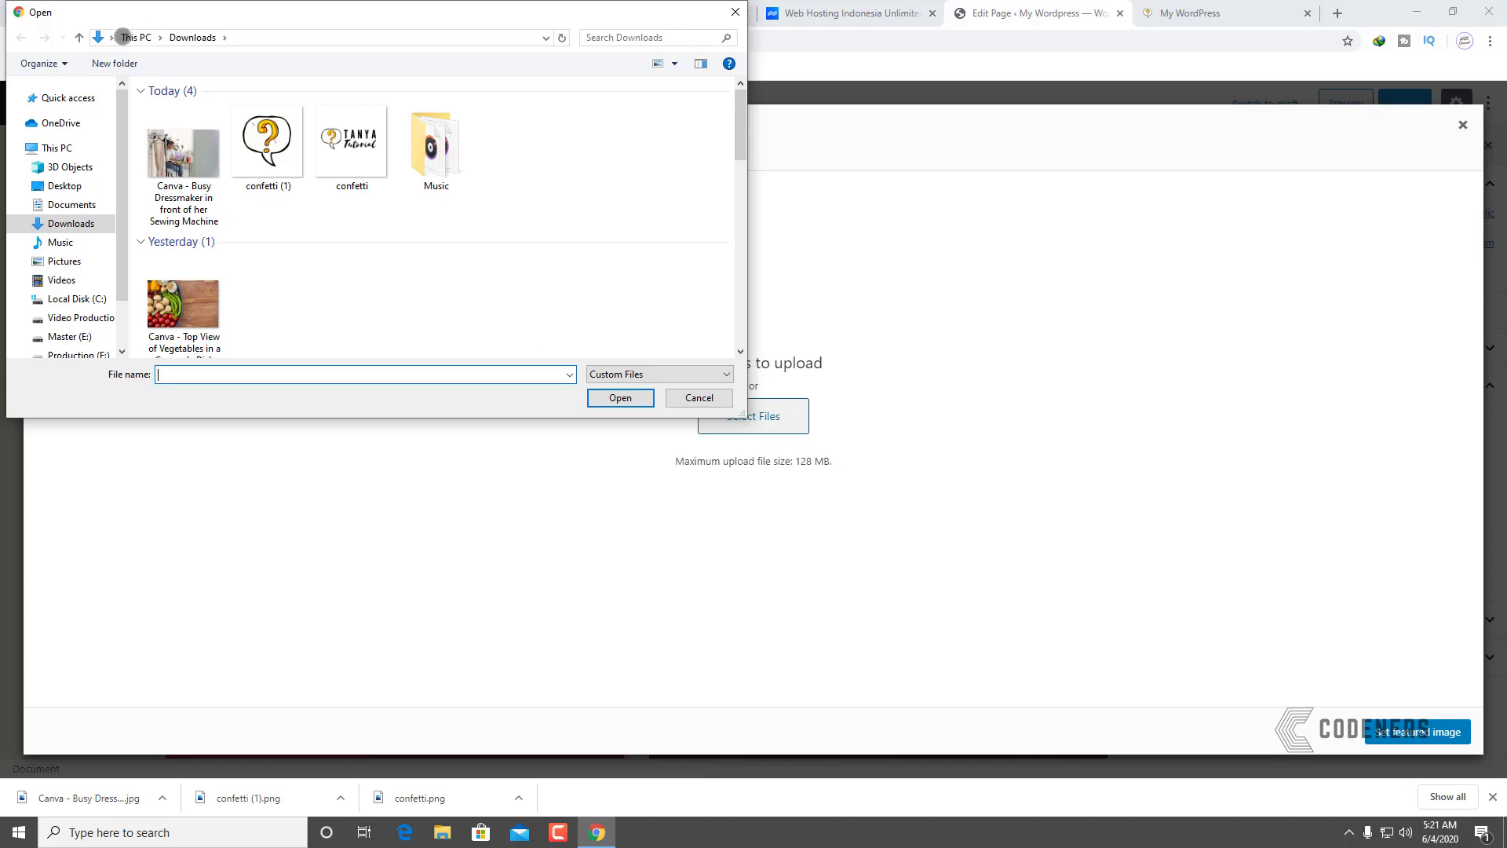
click(185, 128)
click(619, 396)
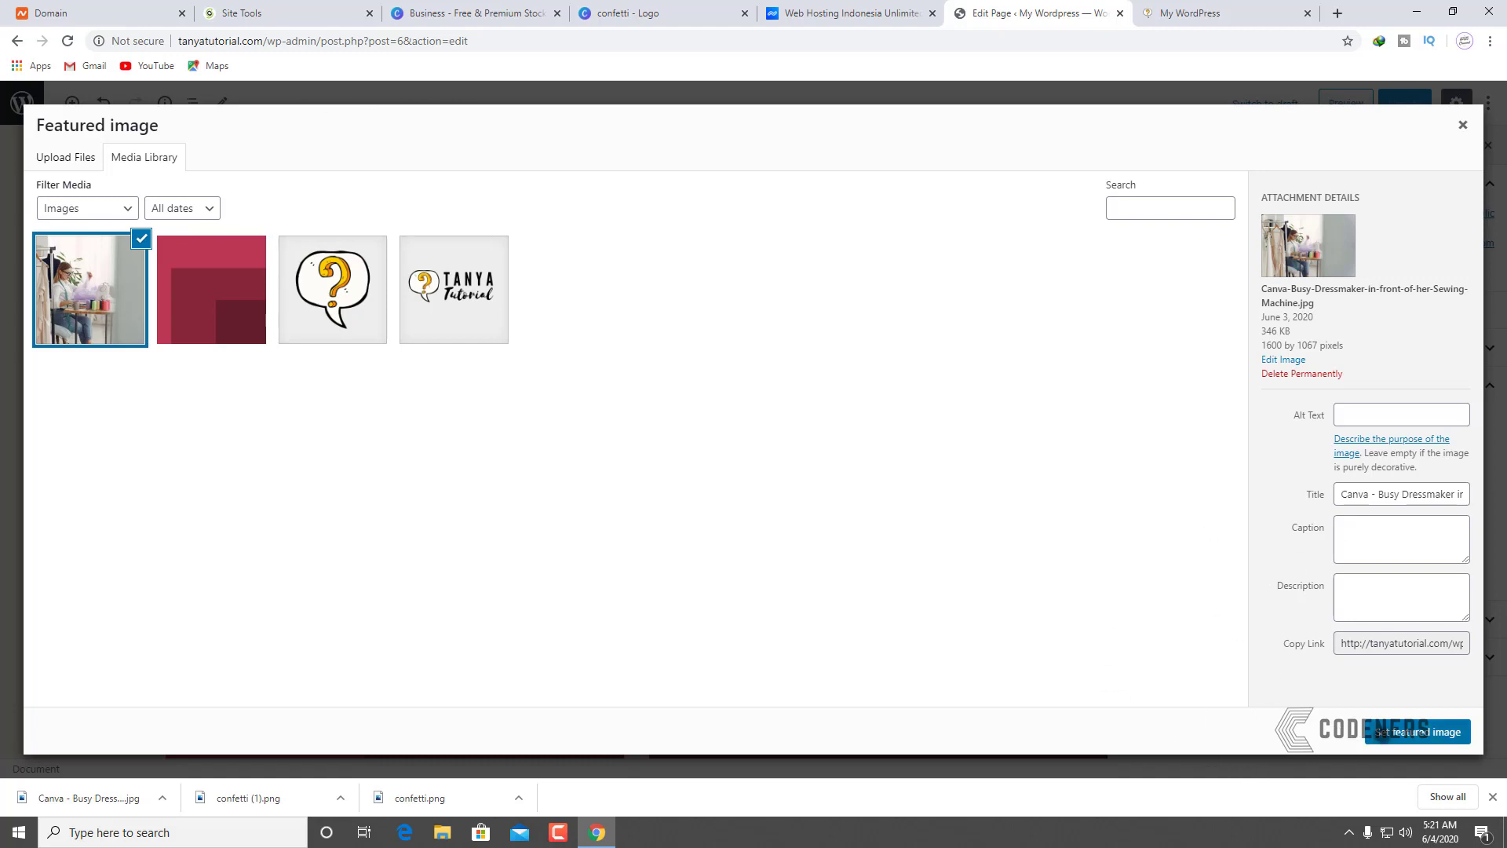
click(1382, 734)
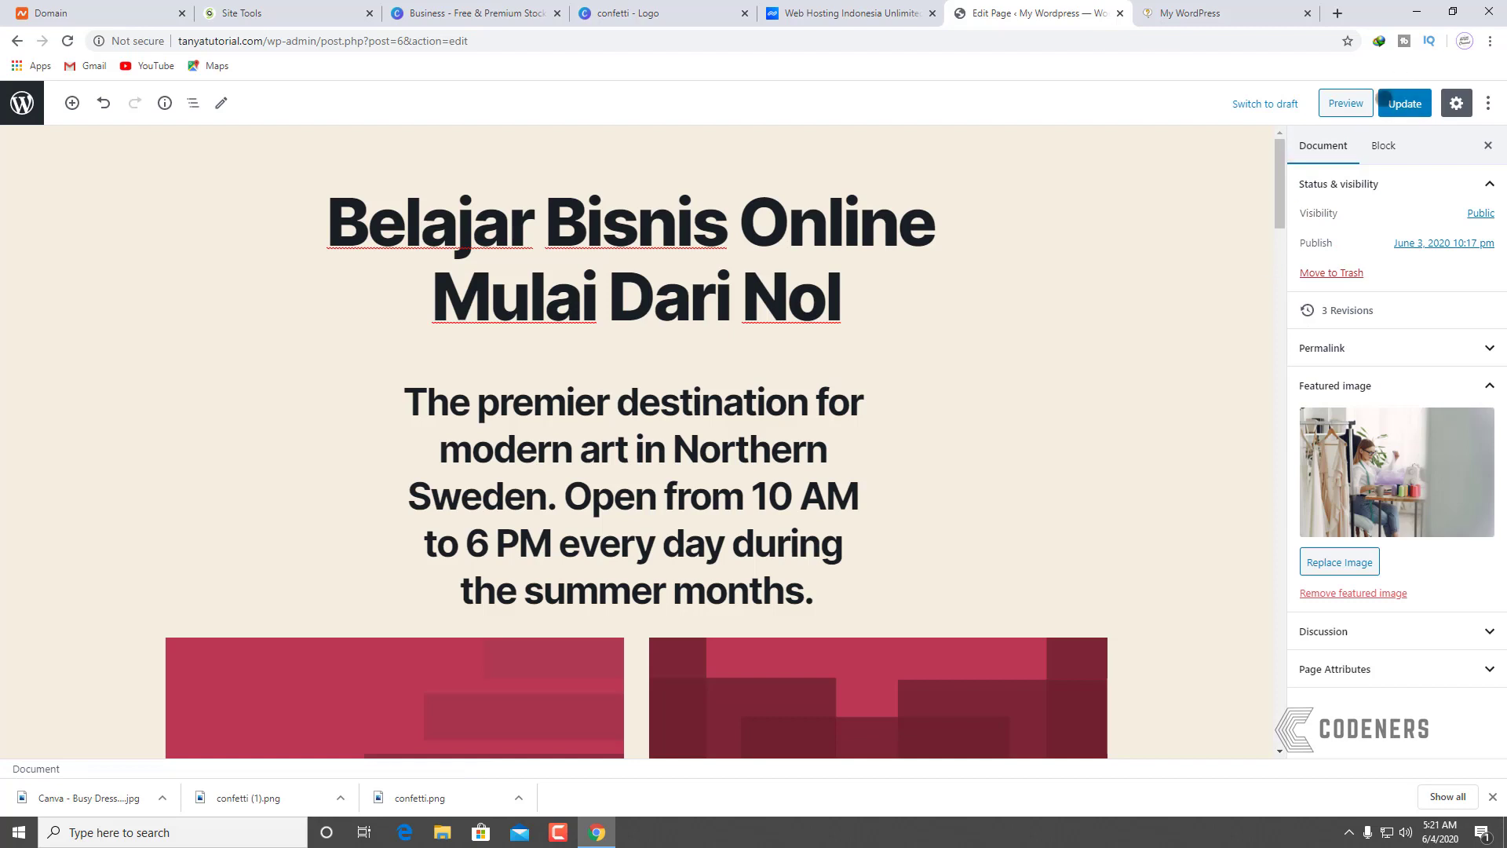
click(1405, 103)
Step: Reload the live site and check that the photo appears below the heading
key(ctrl+Tab)
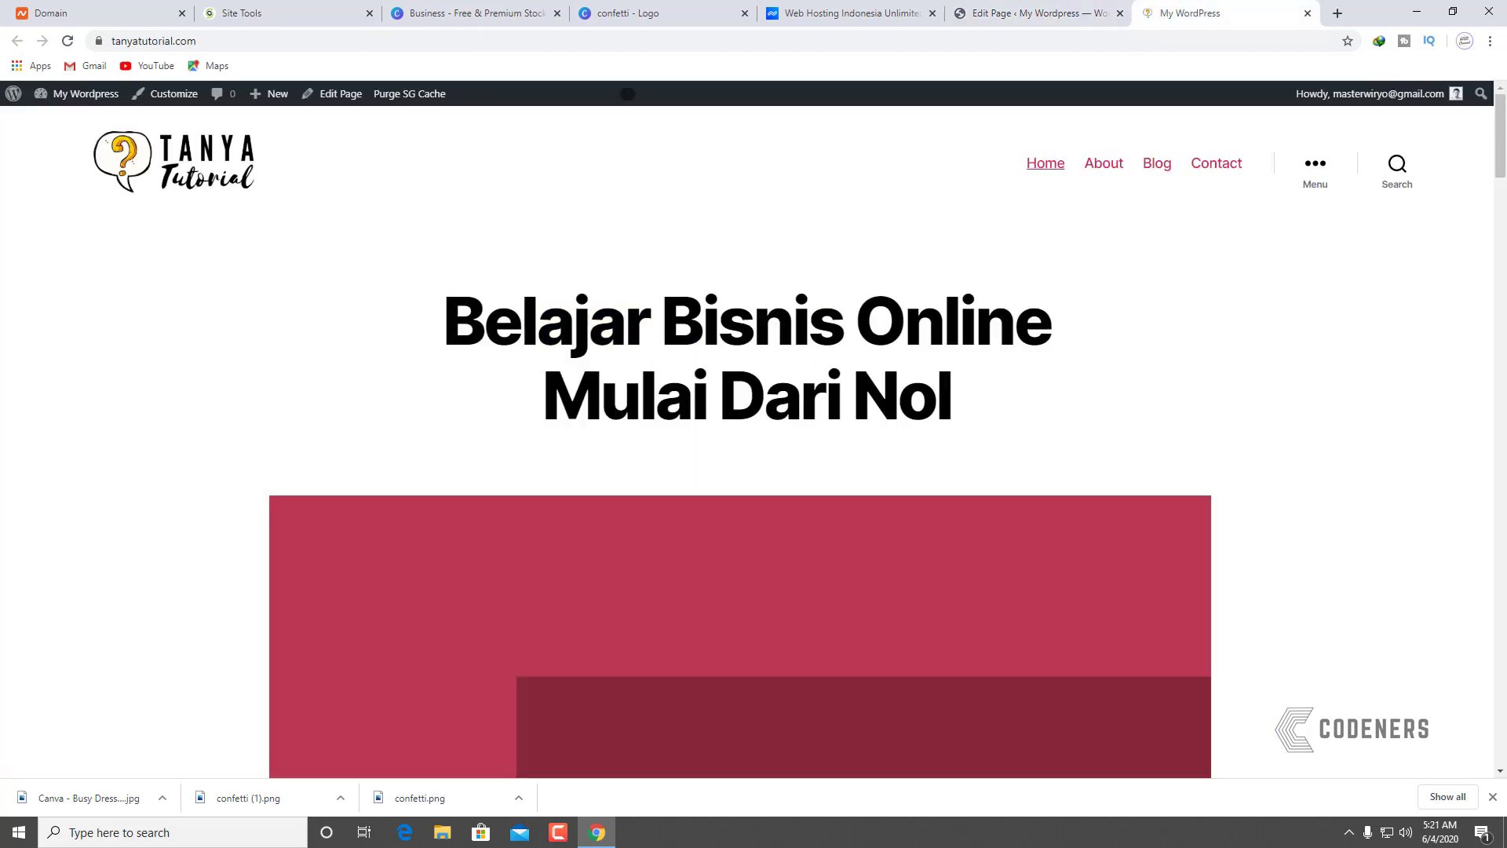
click(68, 40)
scroll(1132, 446, down, 1)
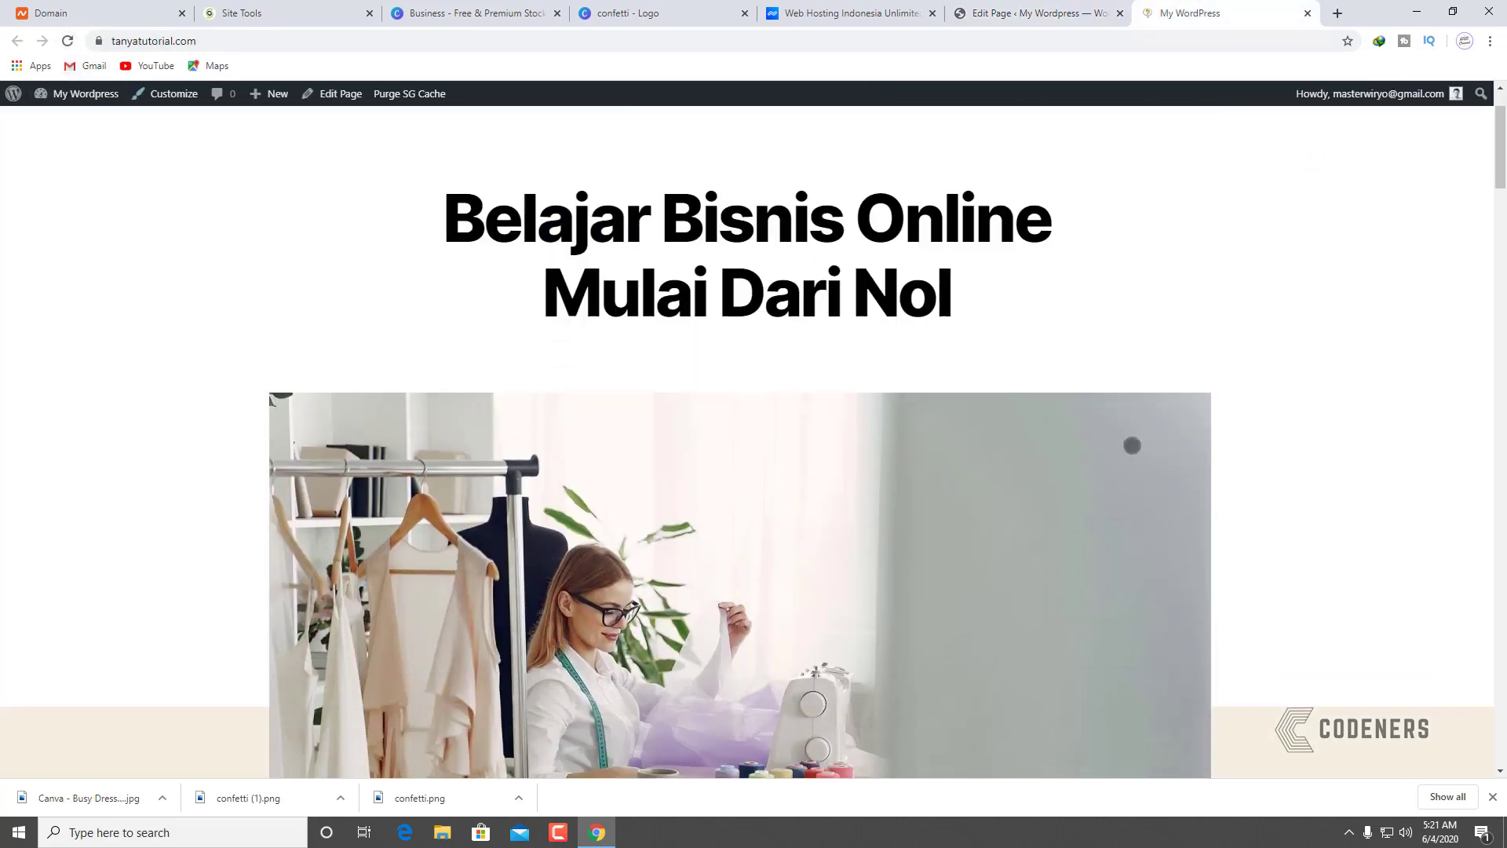
scroll(1132, 445, down, 3)
scroll(436, 491, up, 4)
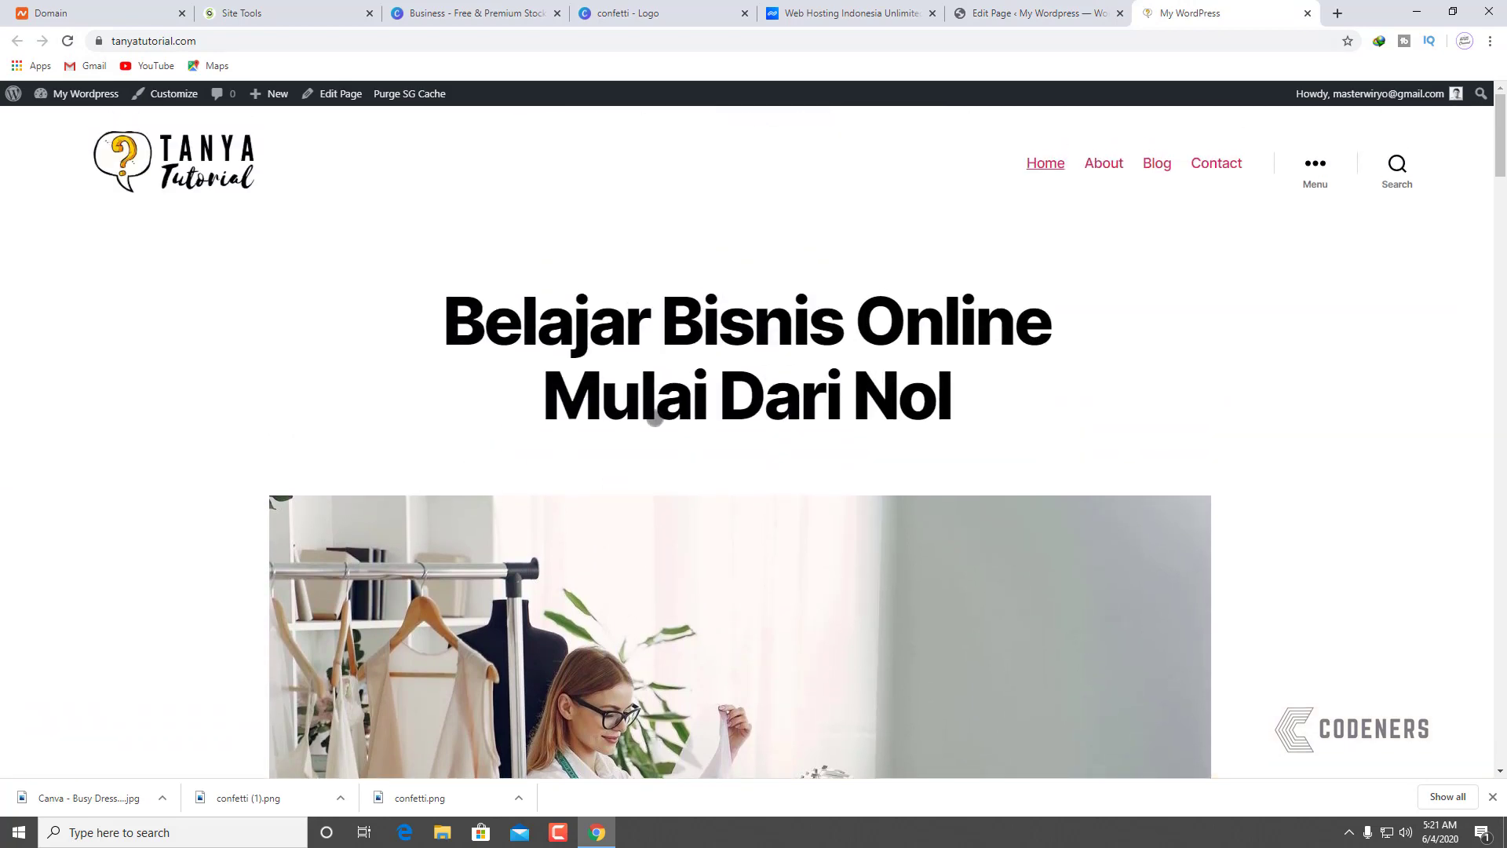
scroll(655, 418, down, 10)
scroll(718, 425, up, 5)
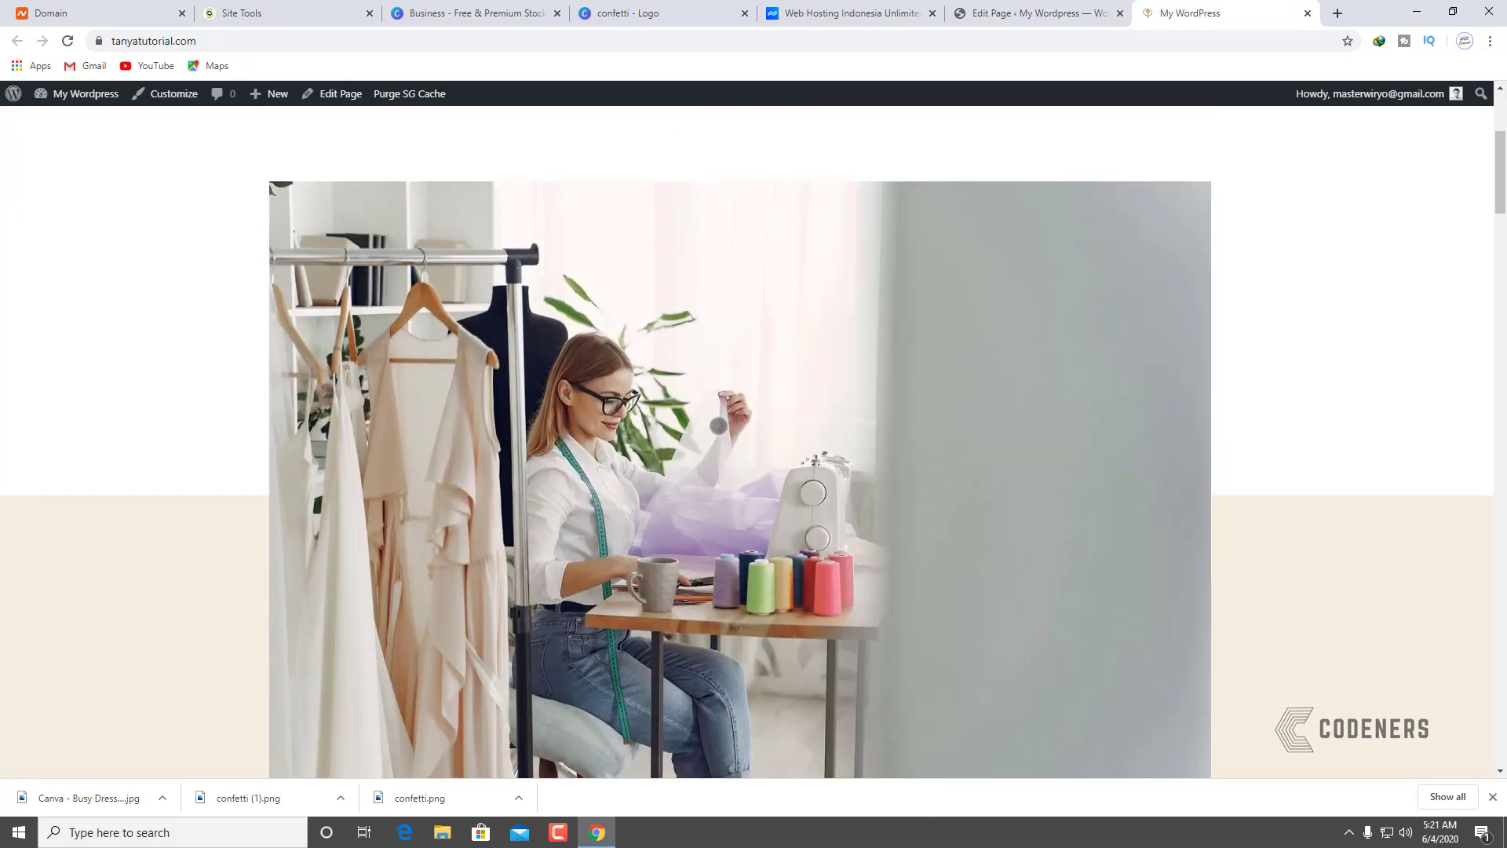
scroll(719, 425, up, 4)
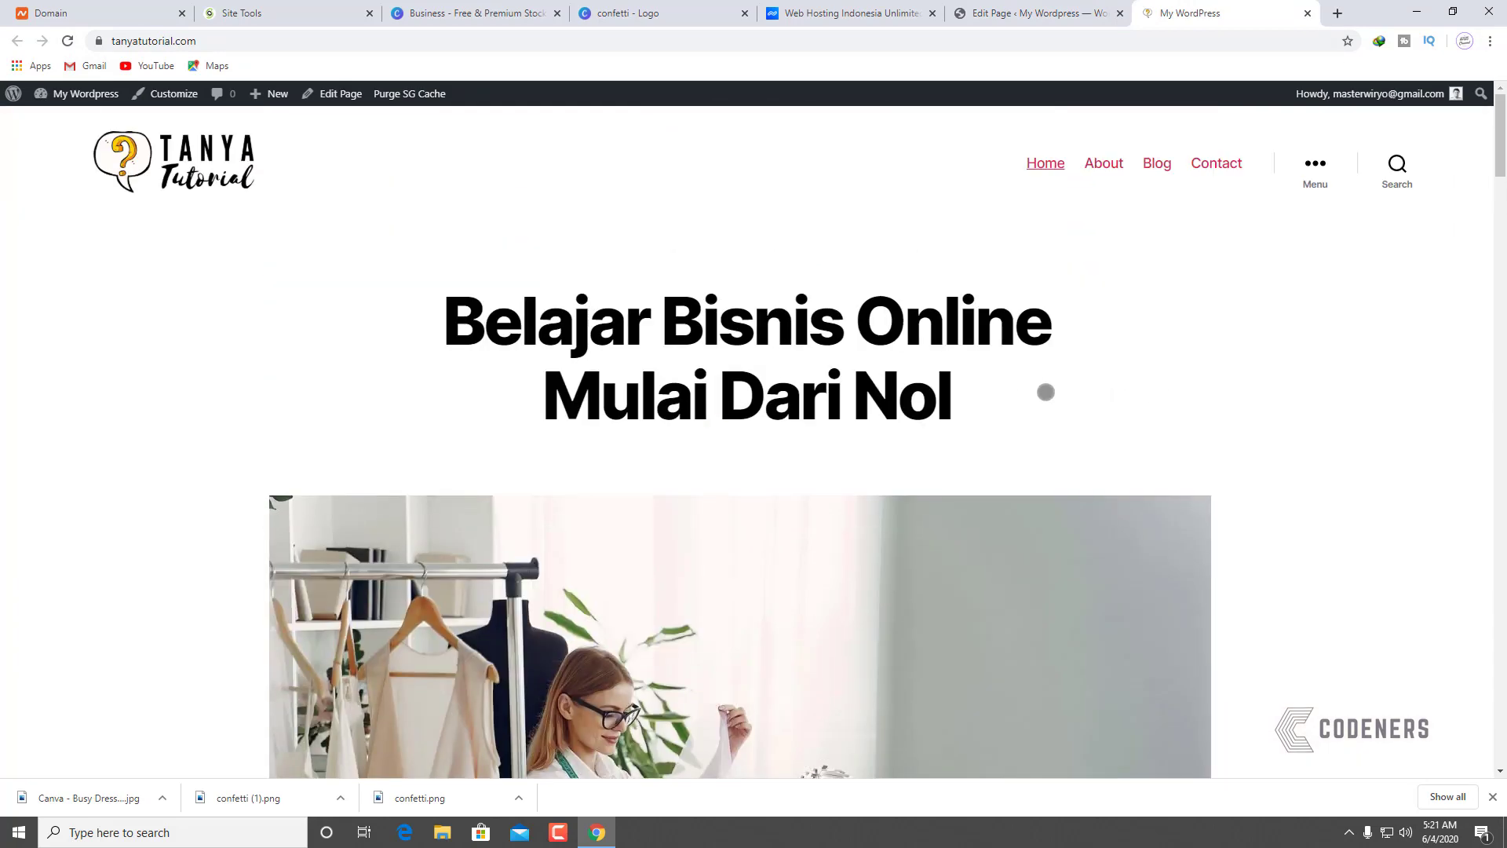
scroll(1016, 403, down, 10)
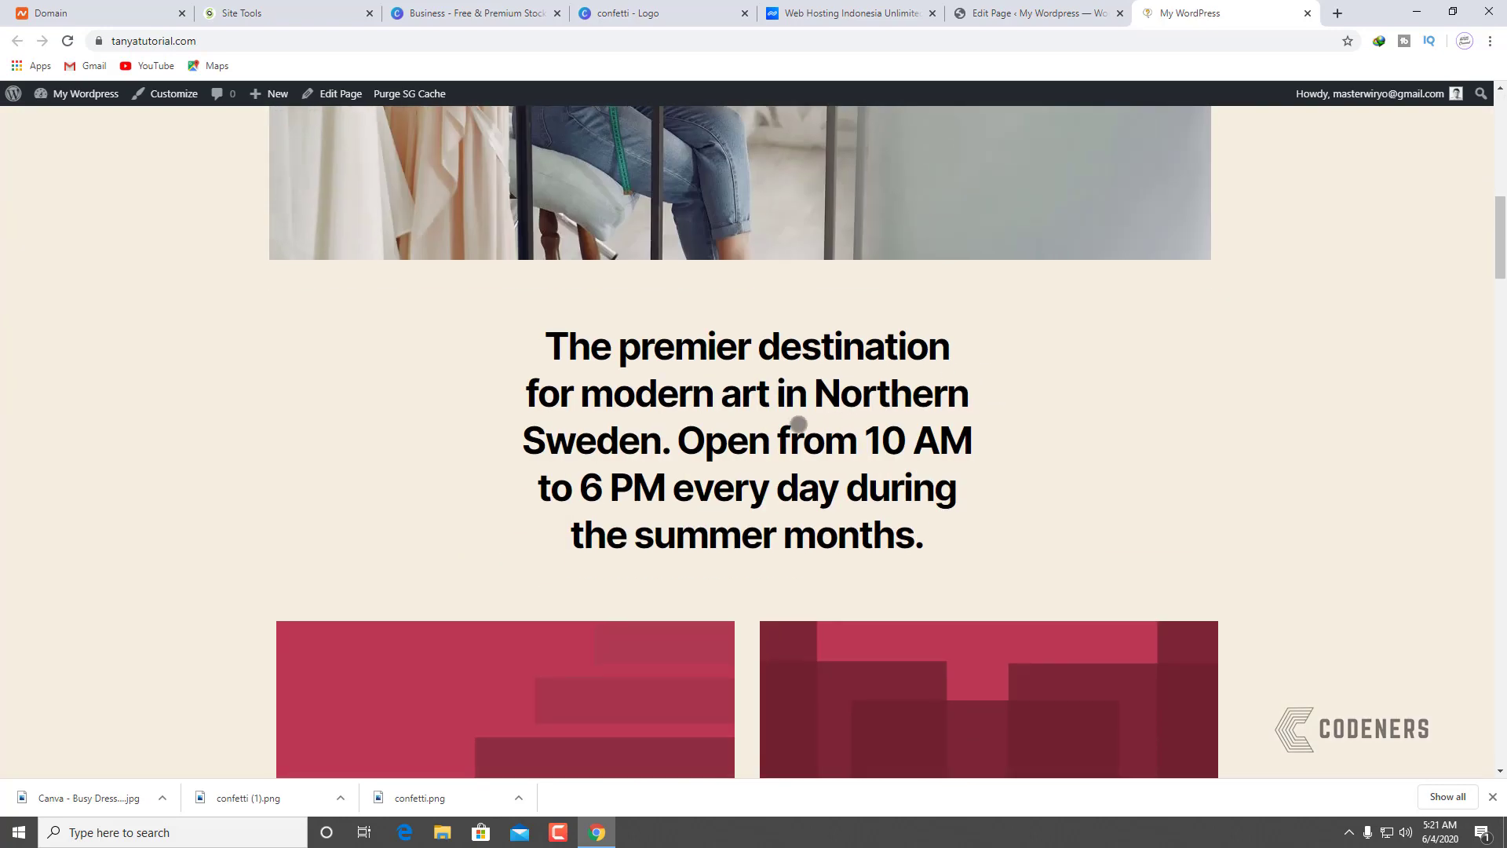
scroll(840, 401, up, 3)
scroll(599, 417, down, 3)
Step: Change the second heading to 'Tidak Perlu Takut Memulai, Karena Anda Akan Di Bimbing Oleh Professional' and update
click(1115, 14)
scroll(502, 471, down, 1)
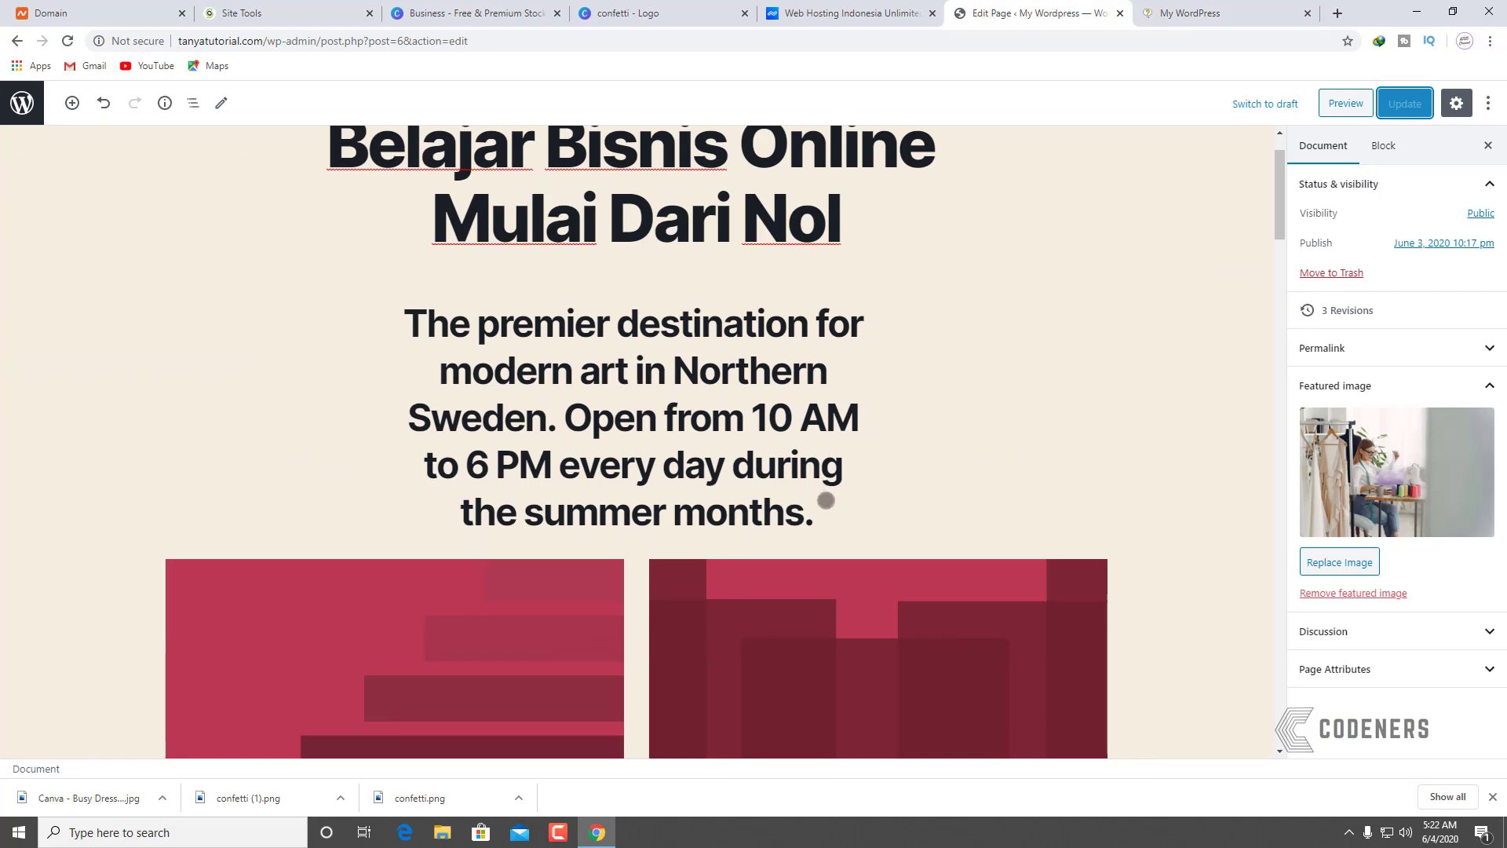
drag(816, 522, 398, 335)
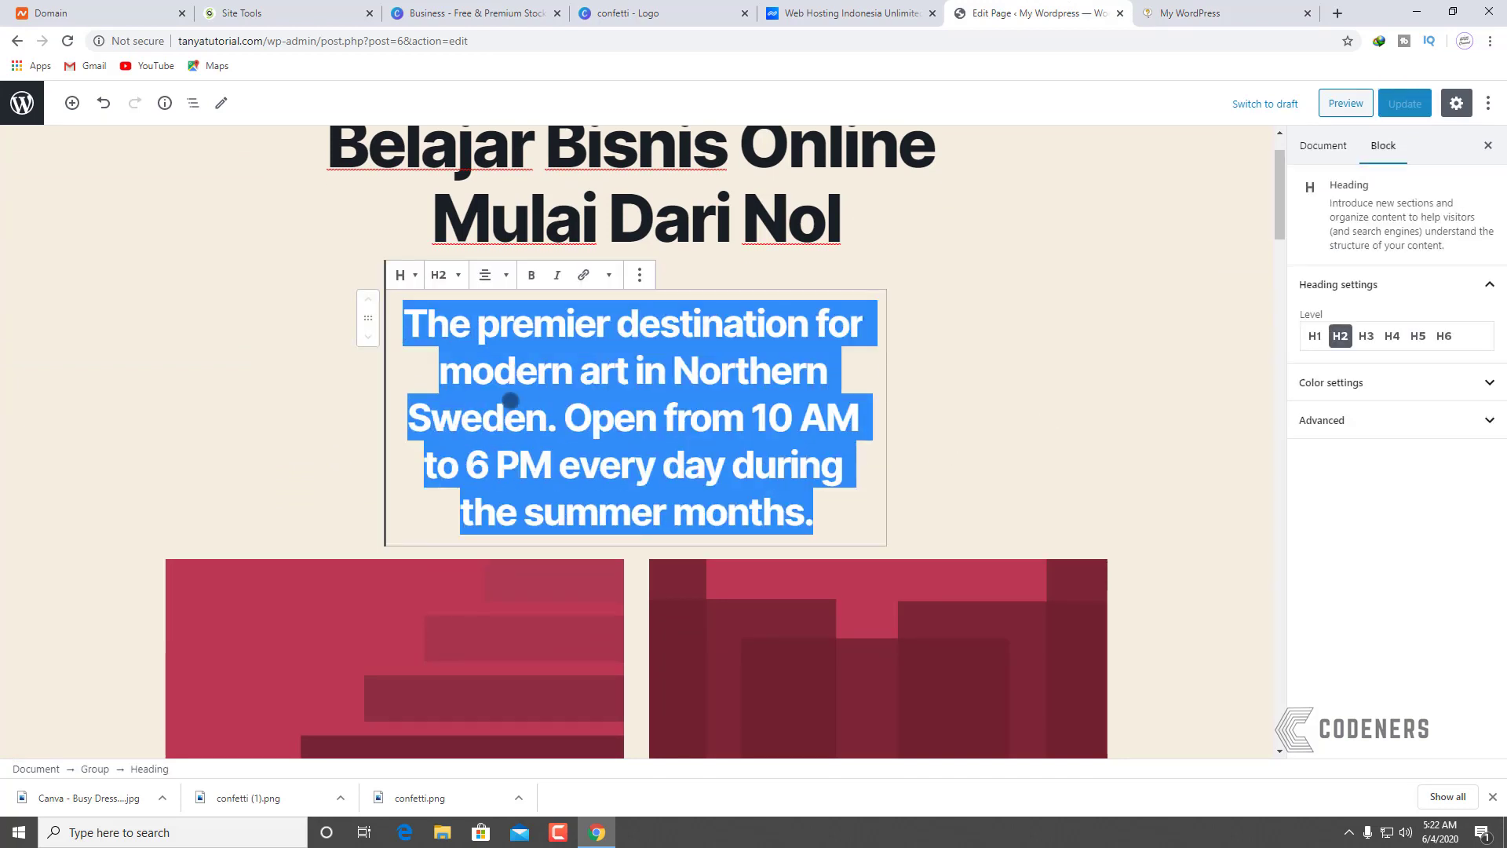
scroll(943, 470, up, 1)
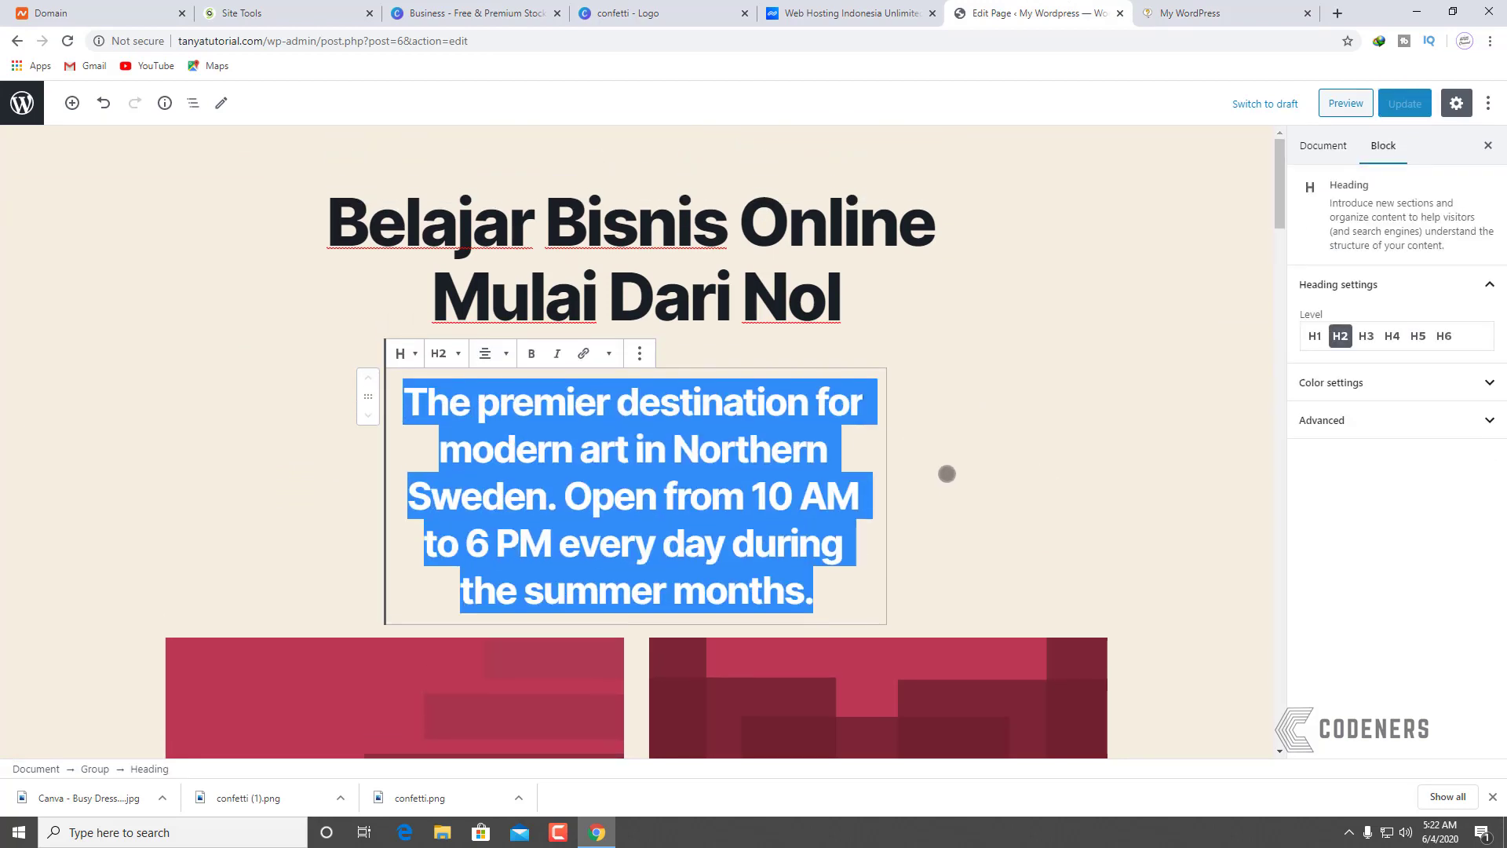
text(Ti)
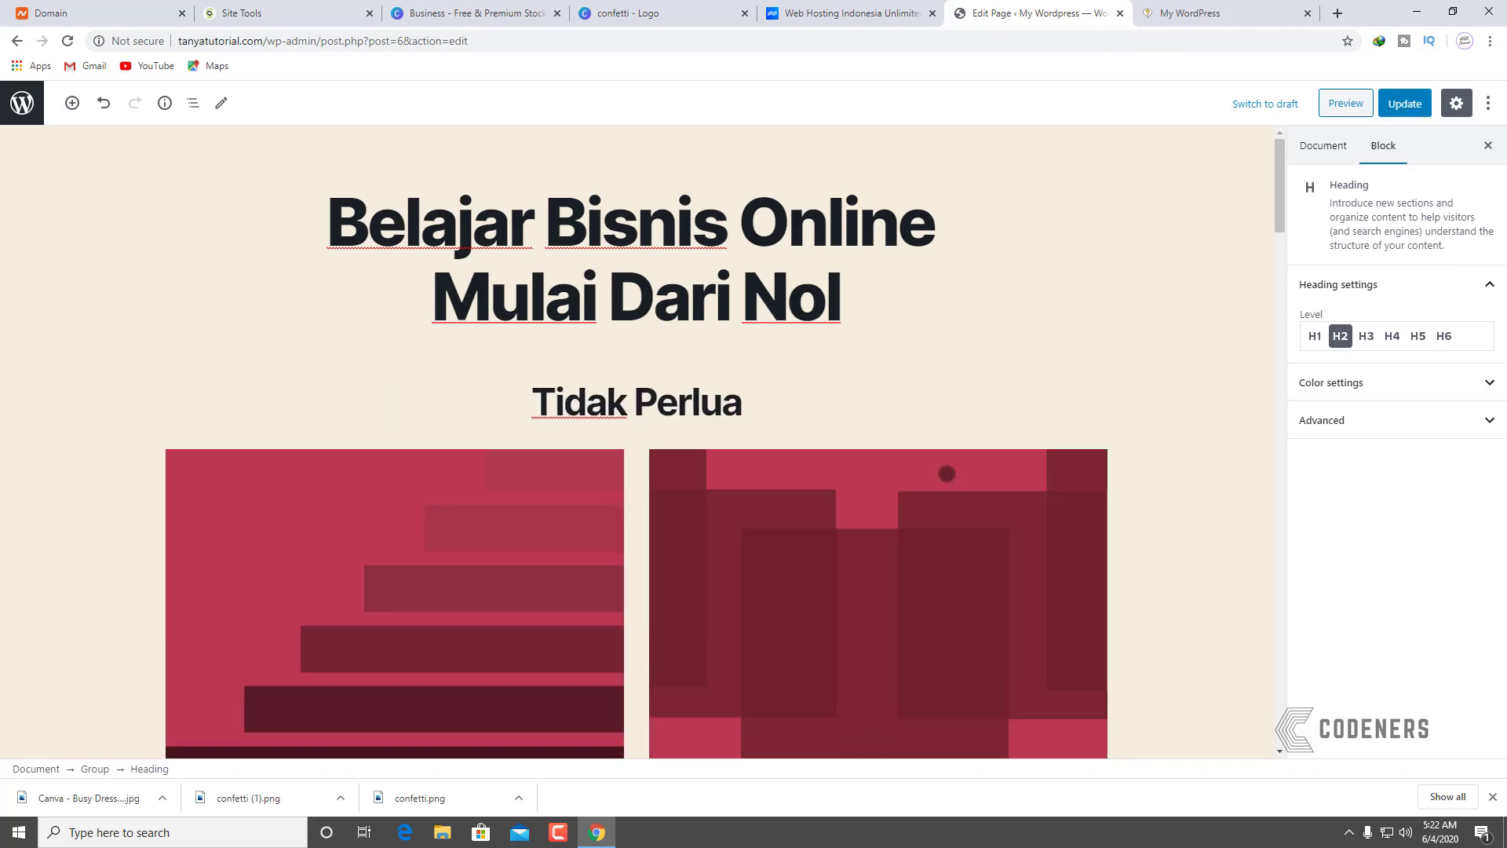
text(dak Perlu Takut Me)
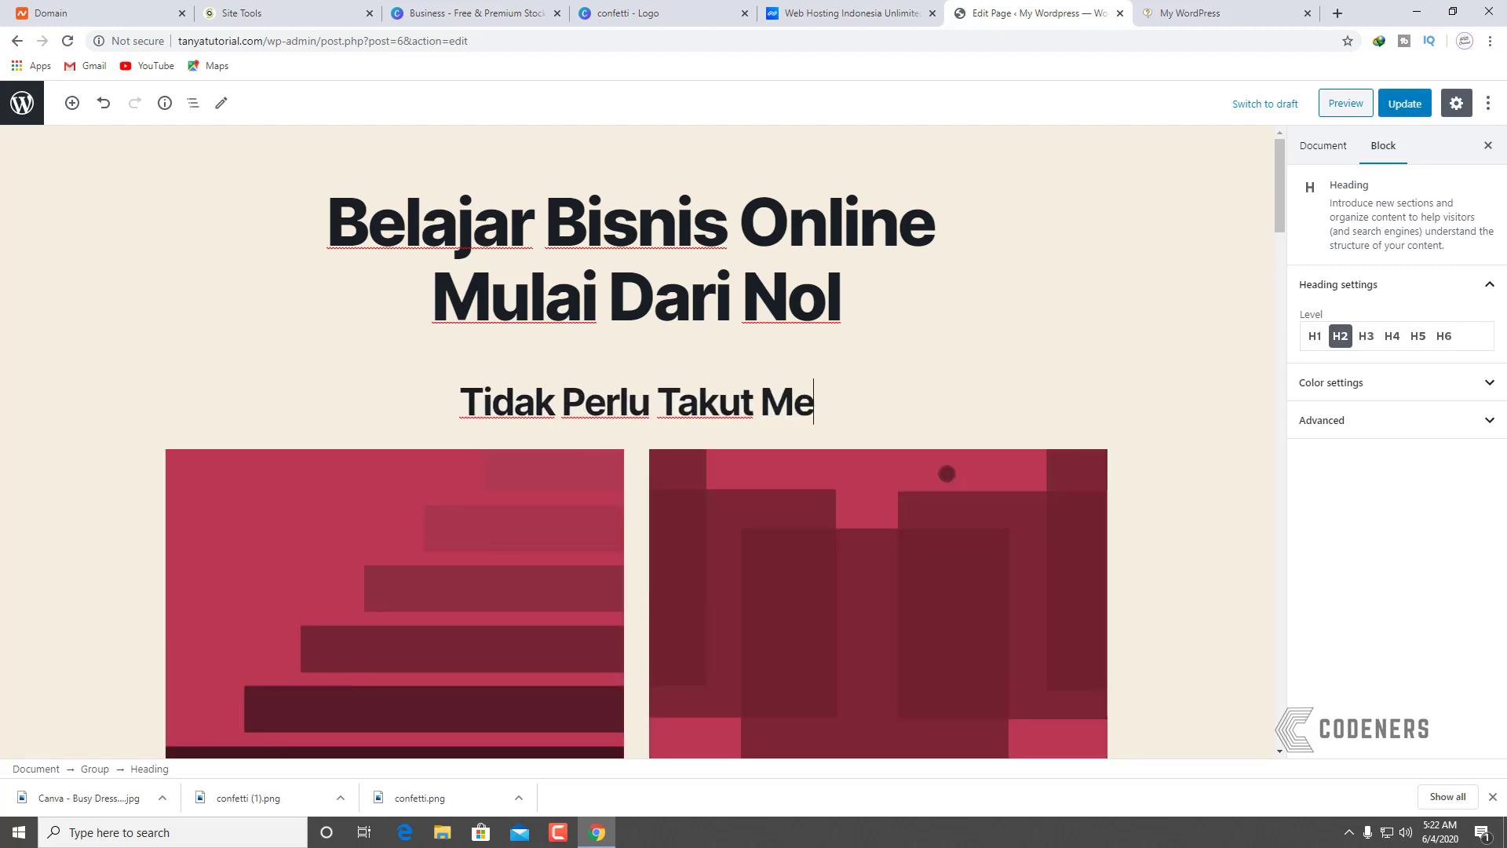
text(mulai, Ka)
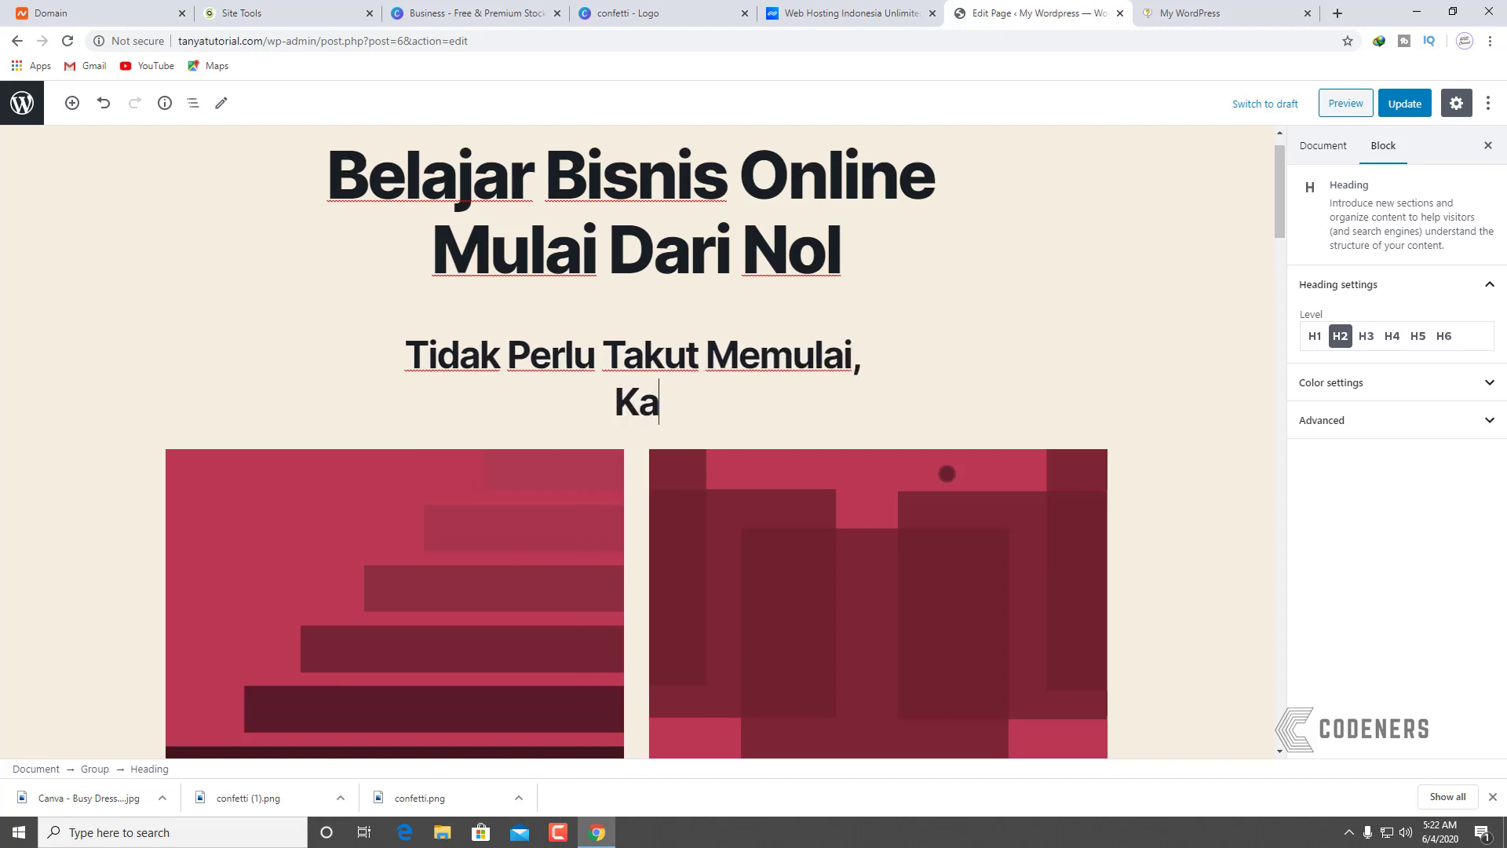
text(rena Anda Akan)
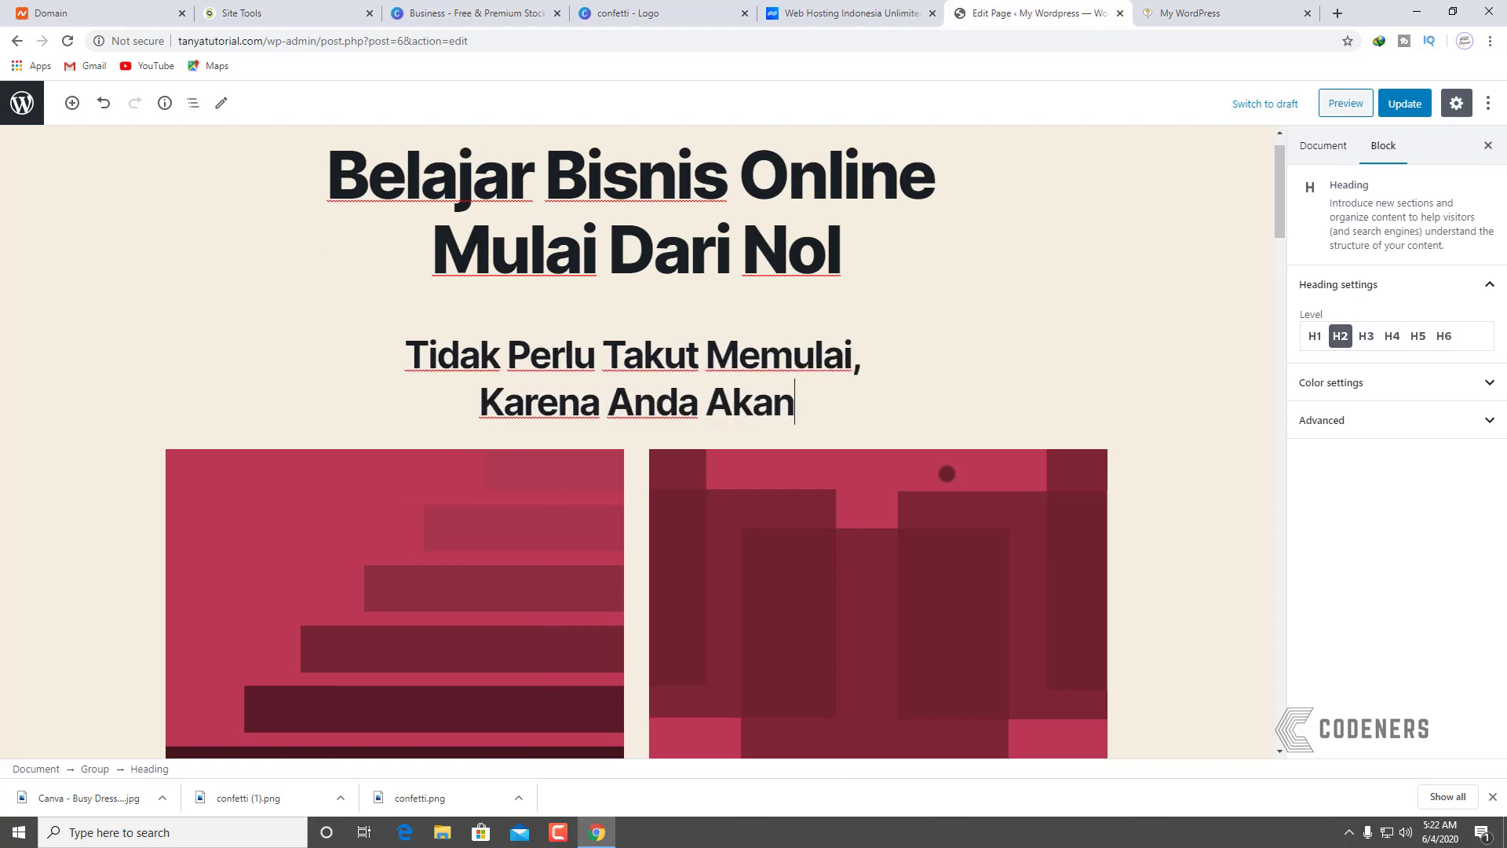
text( Di Bimbi)
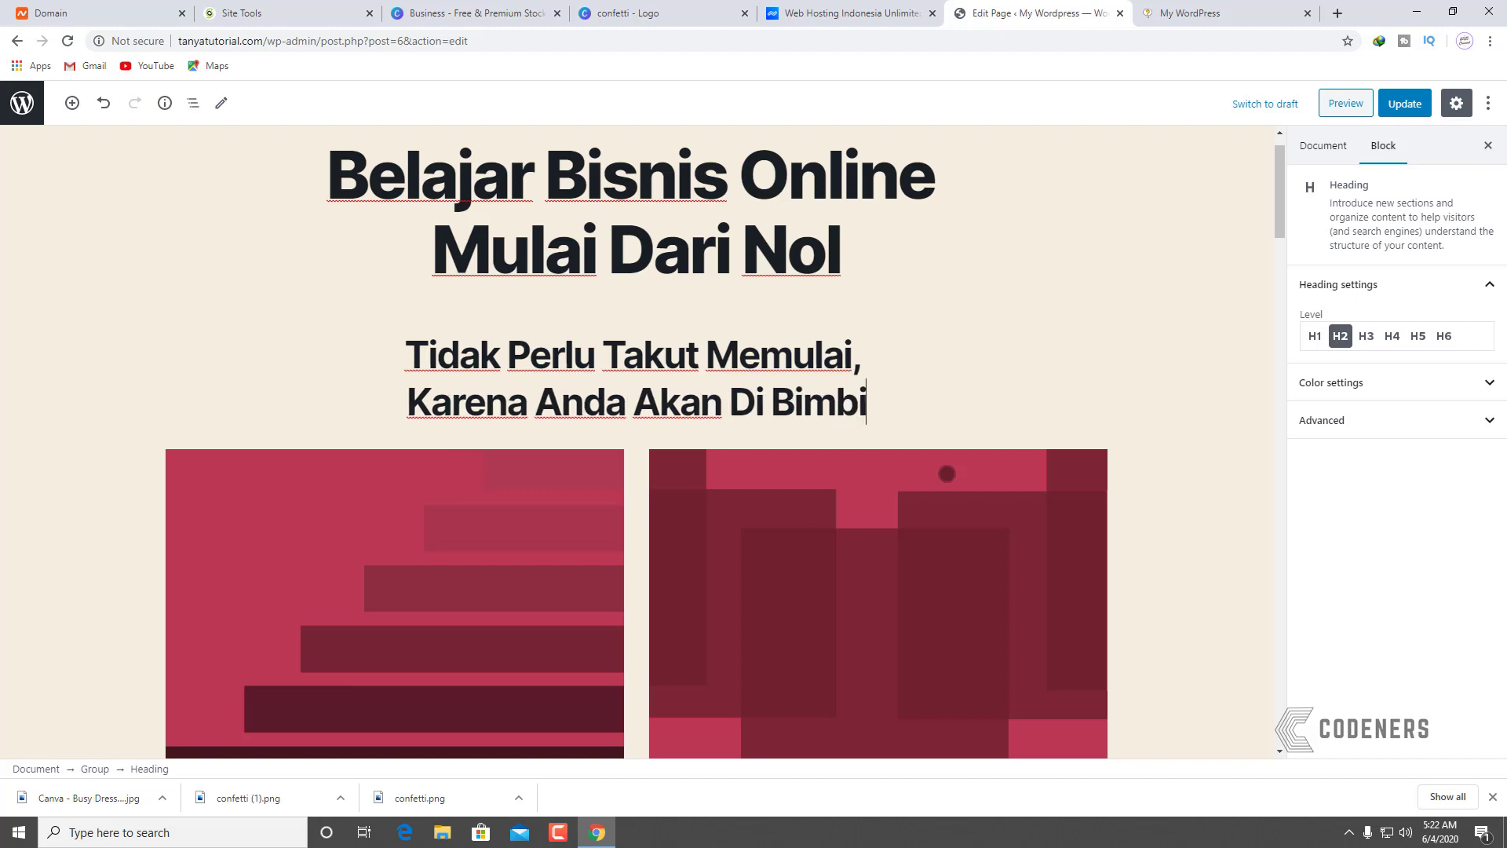
text(ng Oleh Professional)
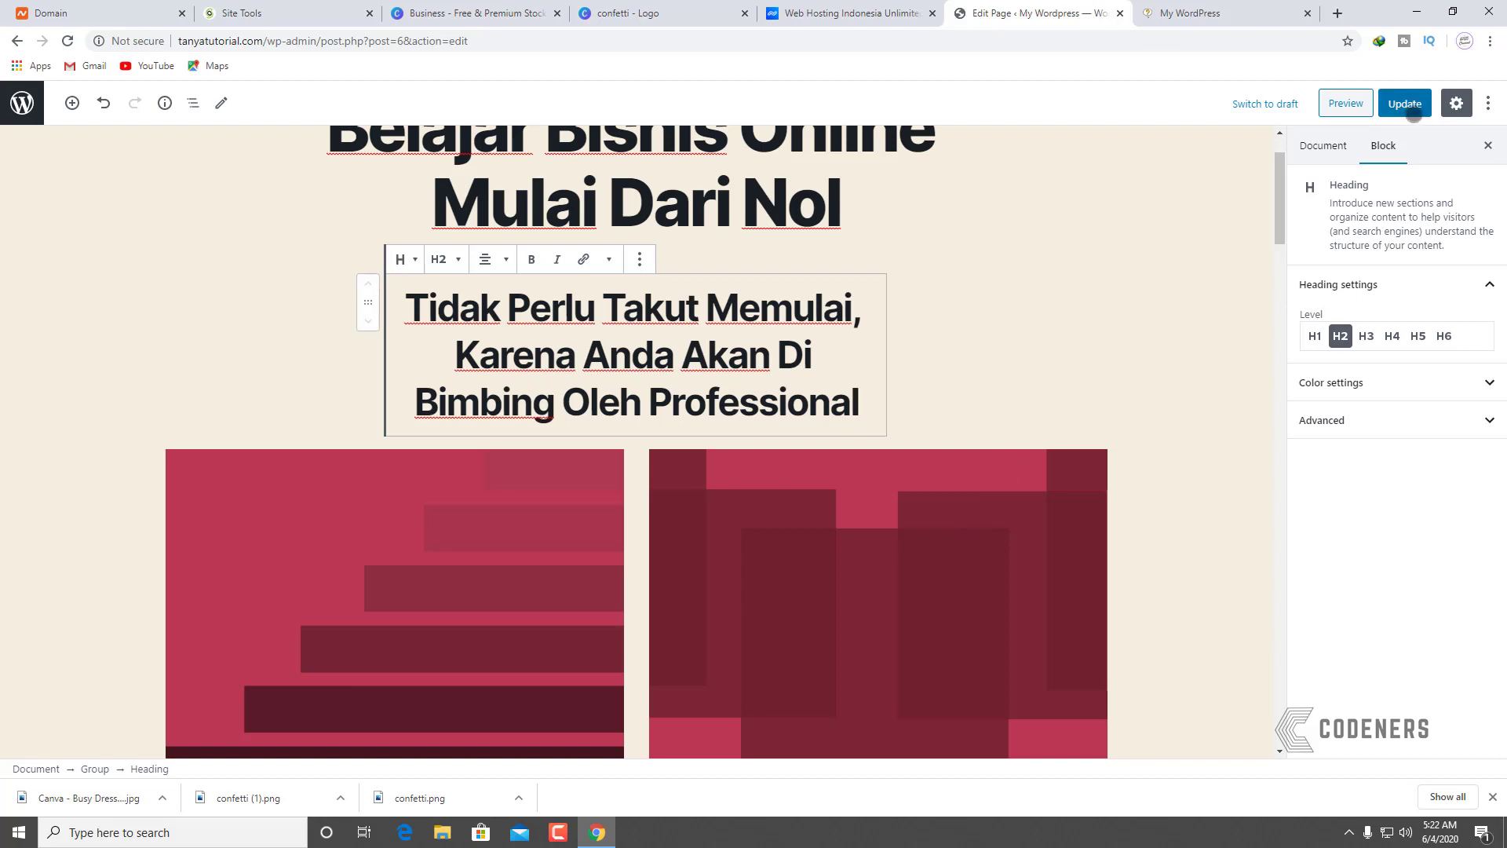
click(1389, 95)
Step: Reload the live TANYA Tutorial site, check the new subheading and post cards, then return to Canva
click(1178, 14)
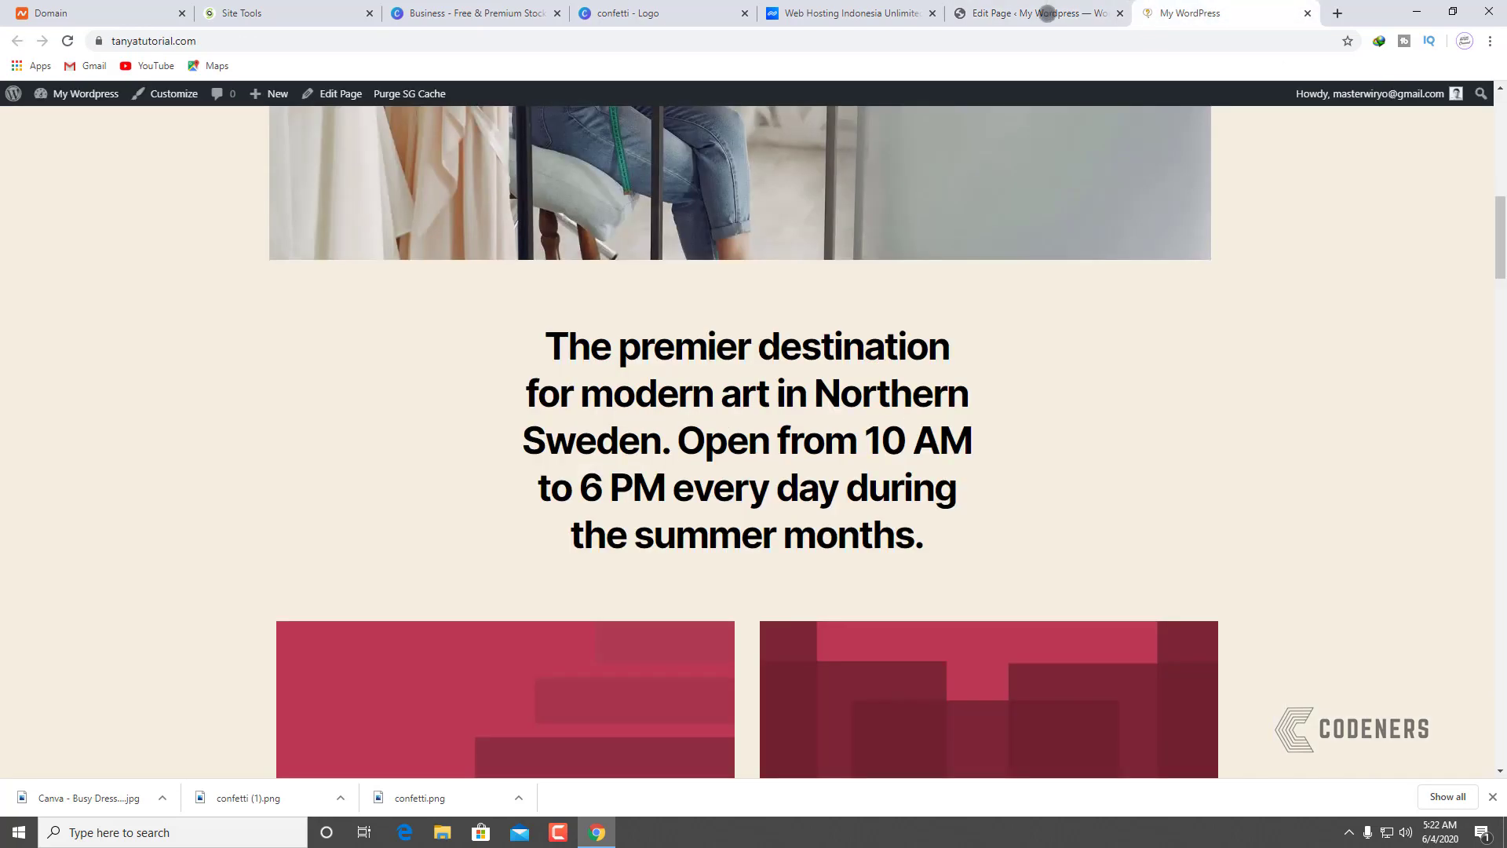
click(67, 41)
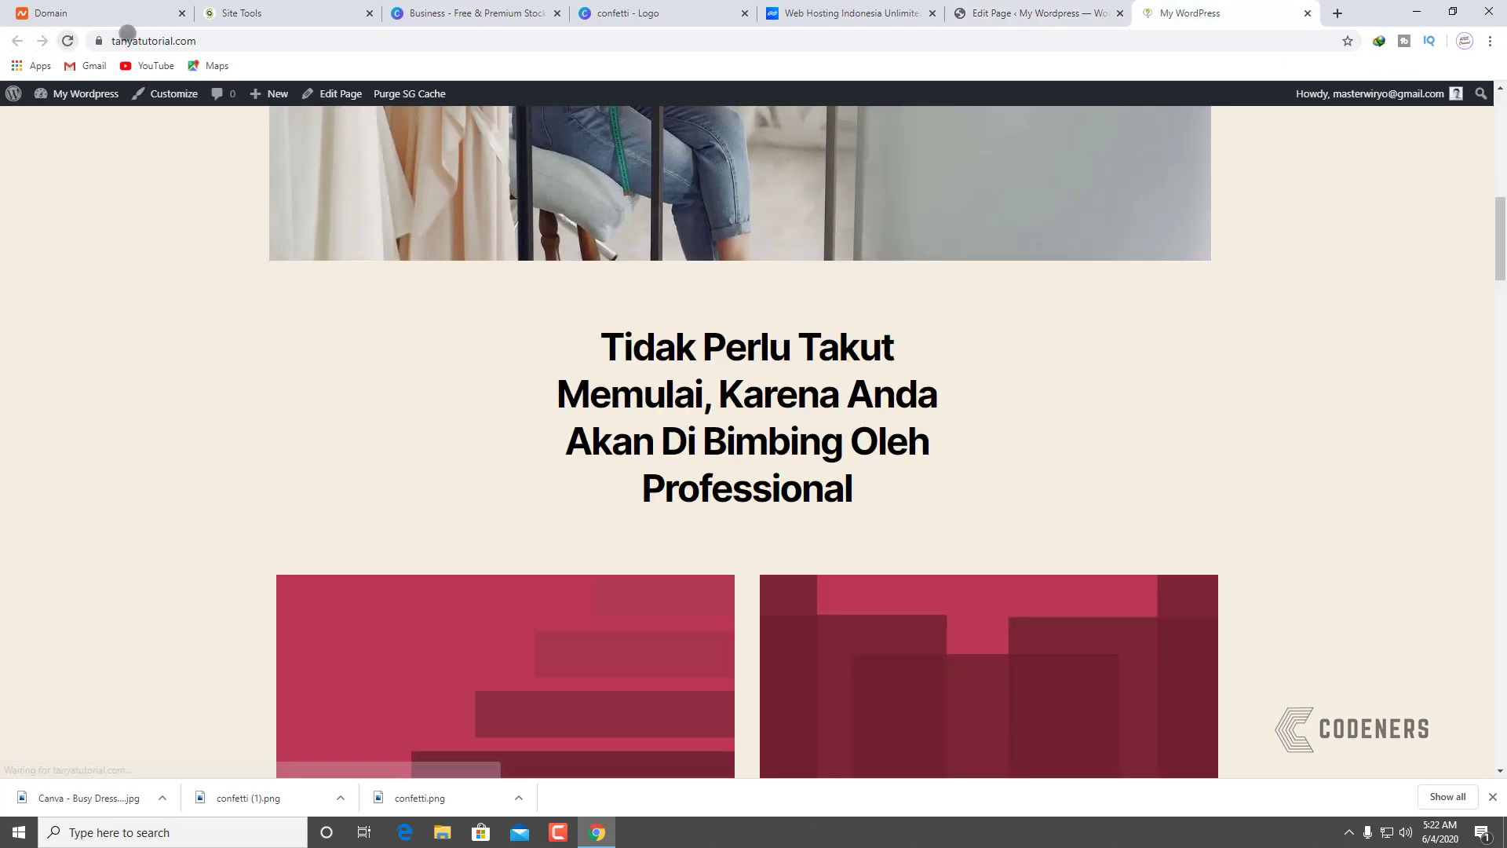
scroll(606, 639, up, 6)
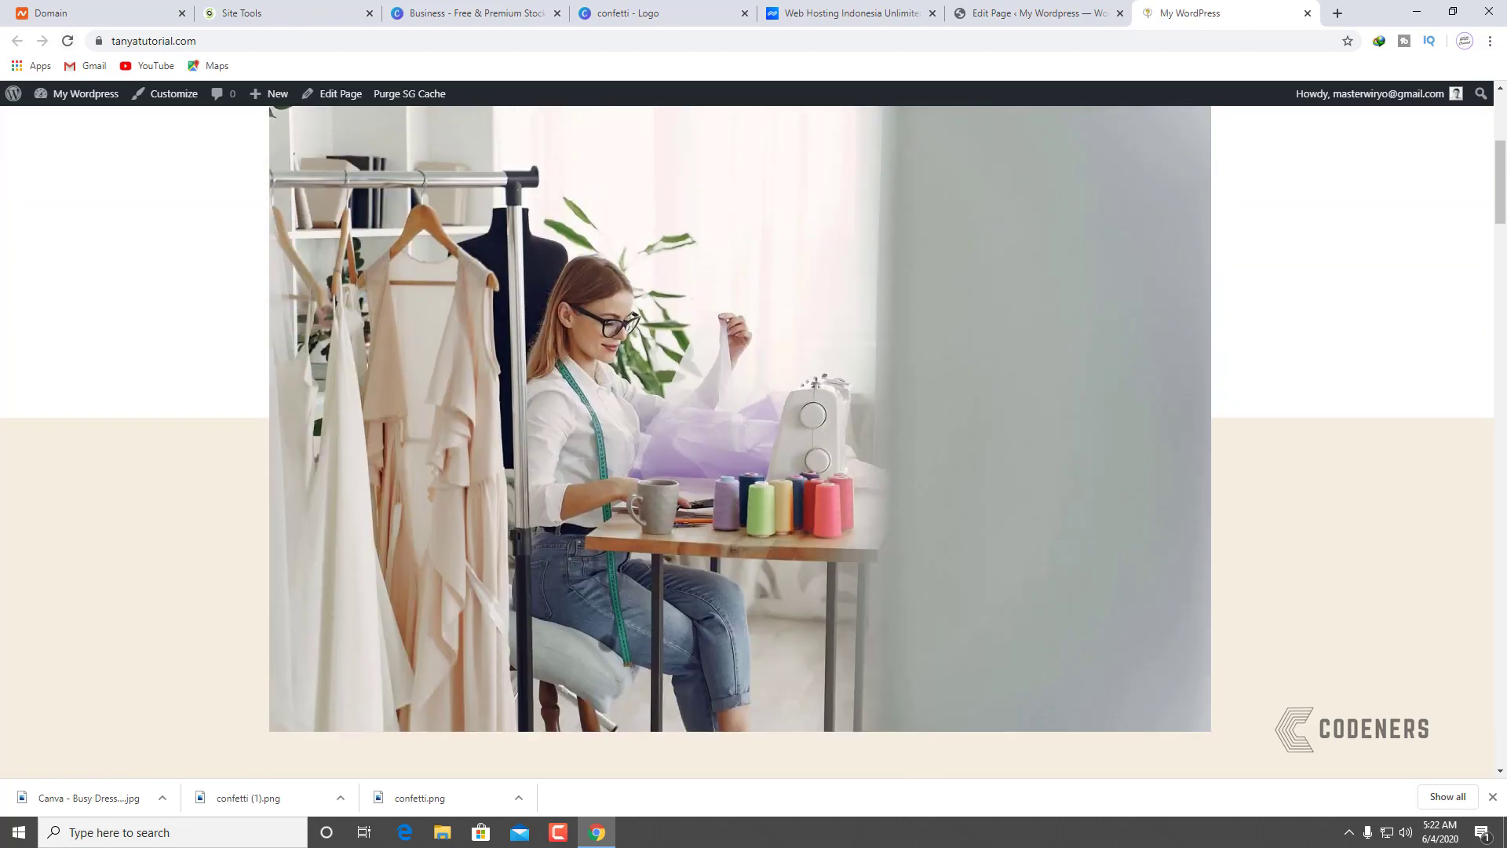
scroll(606, 642, up, 5)
scroll(607, 643, down, 12)
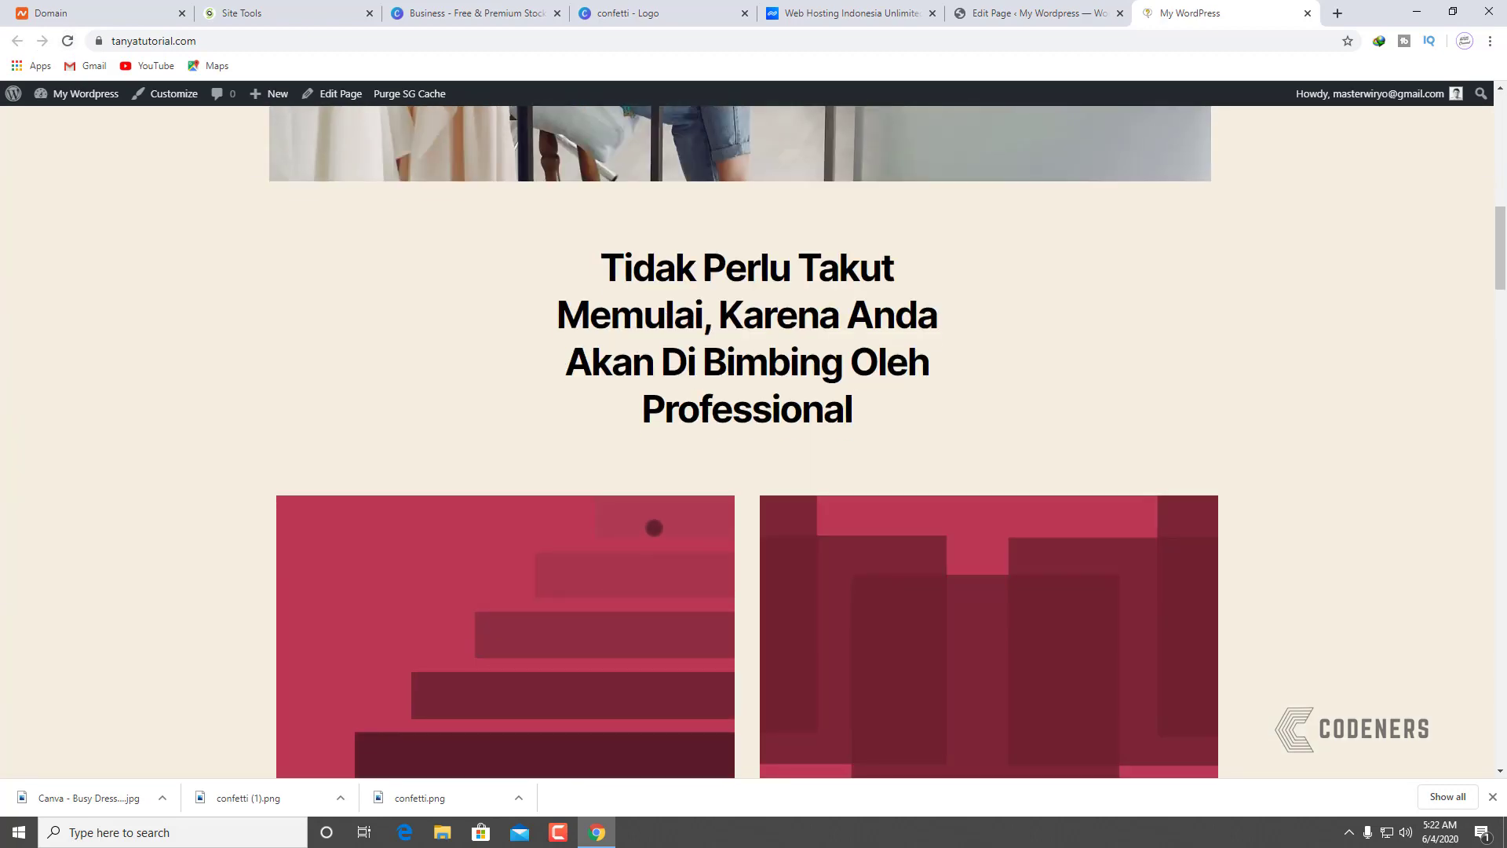
scroll(654, 527, down, 3)
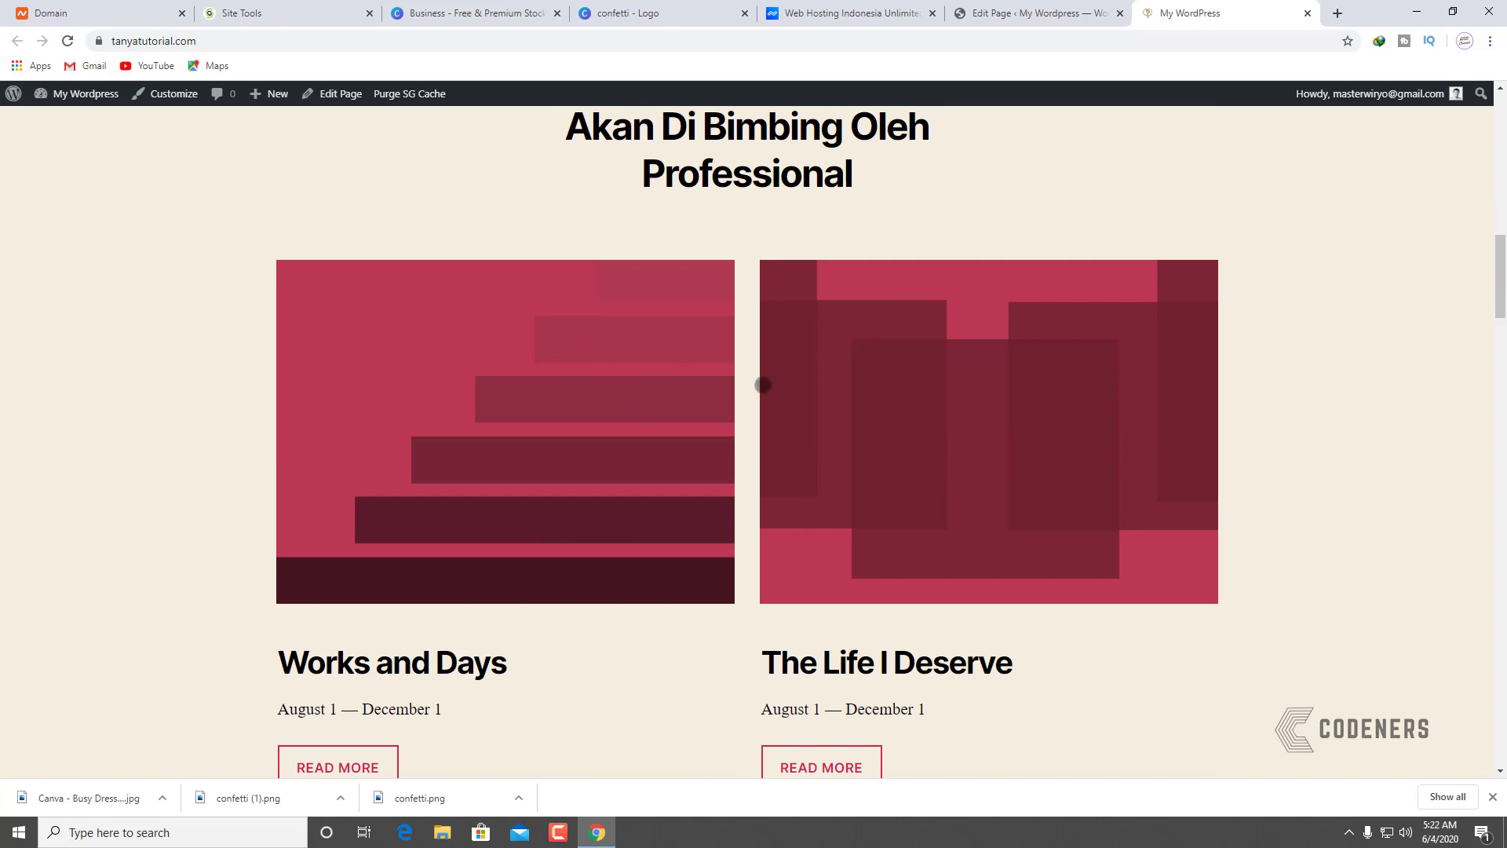
scroll(685, 510, down, 7)
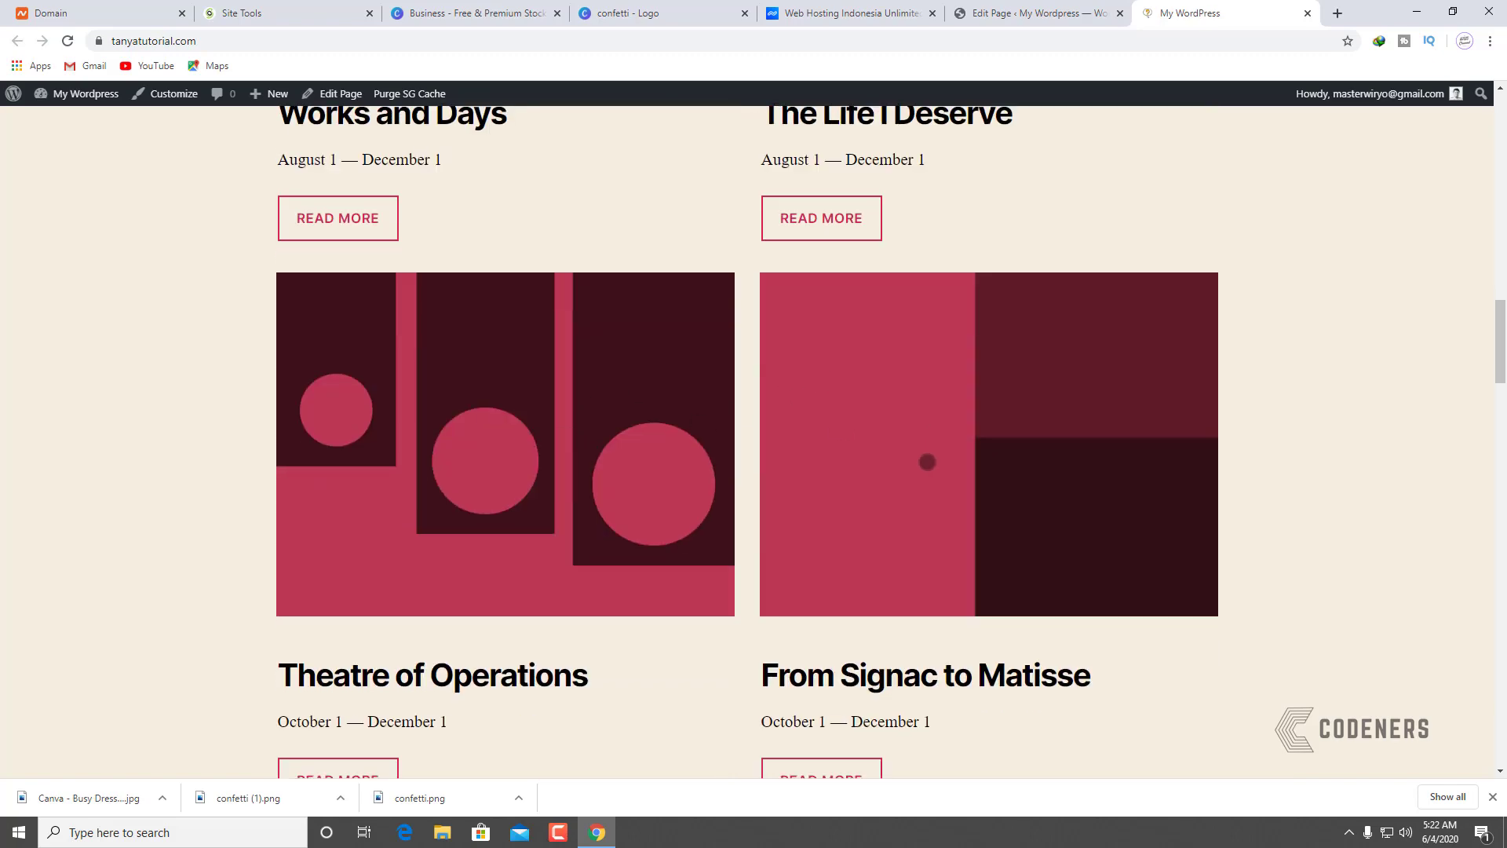
scroll(927, 461, down, 6)
scroll(690, 451, up, 20)
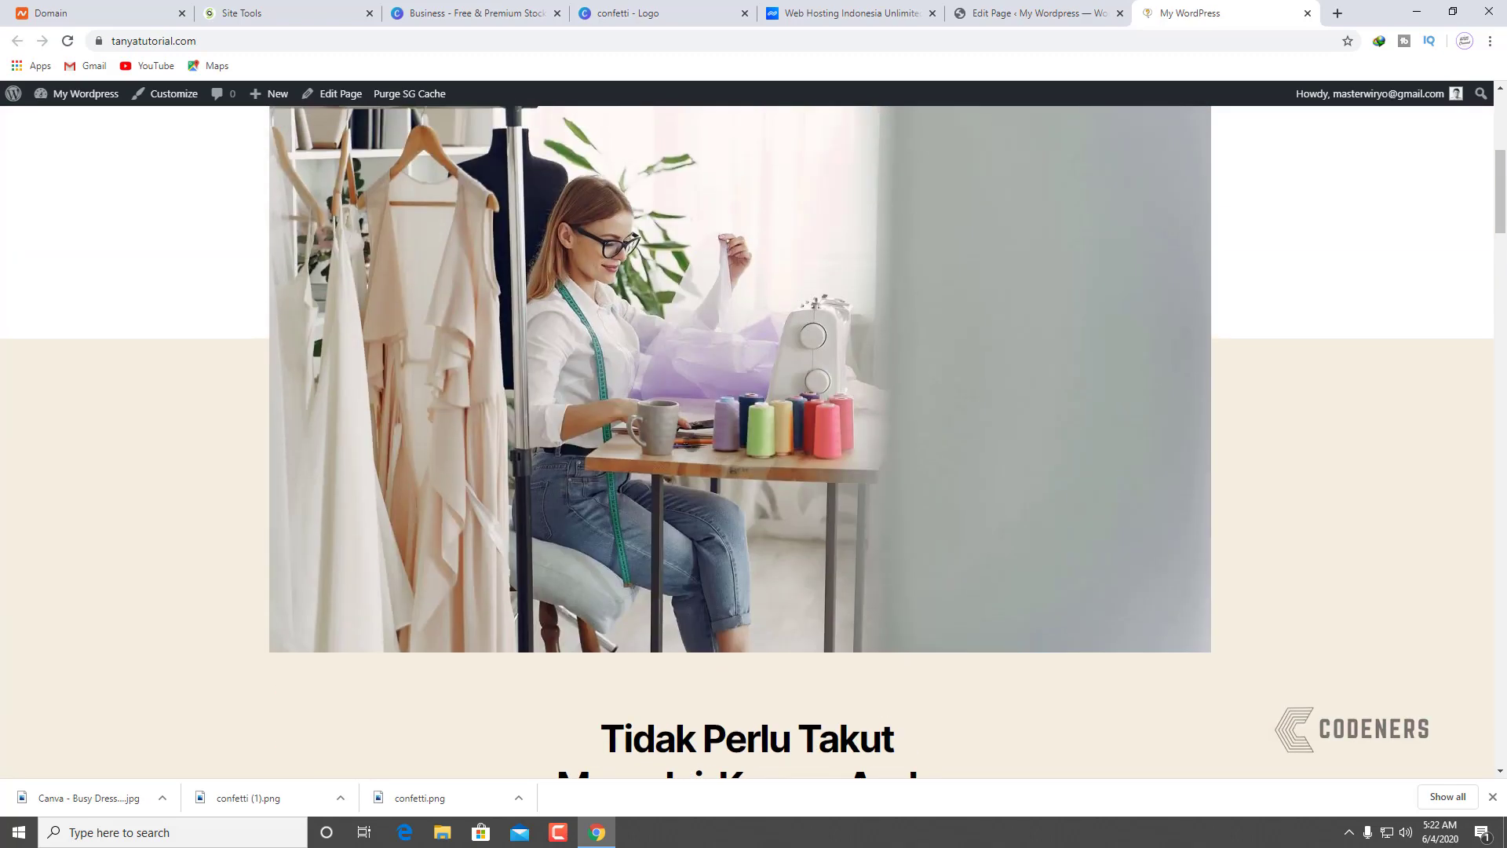
scroll(922, 422, up, 7)
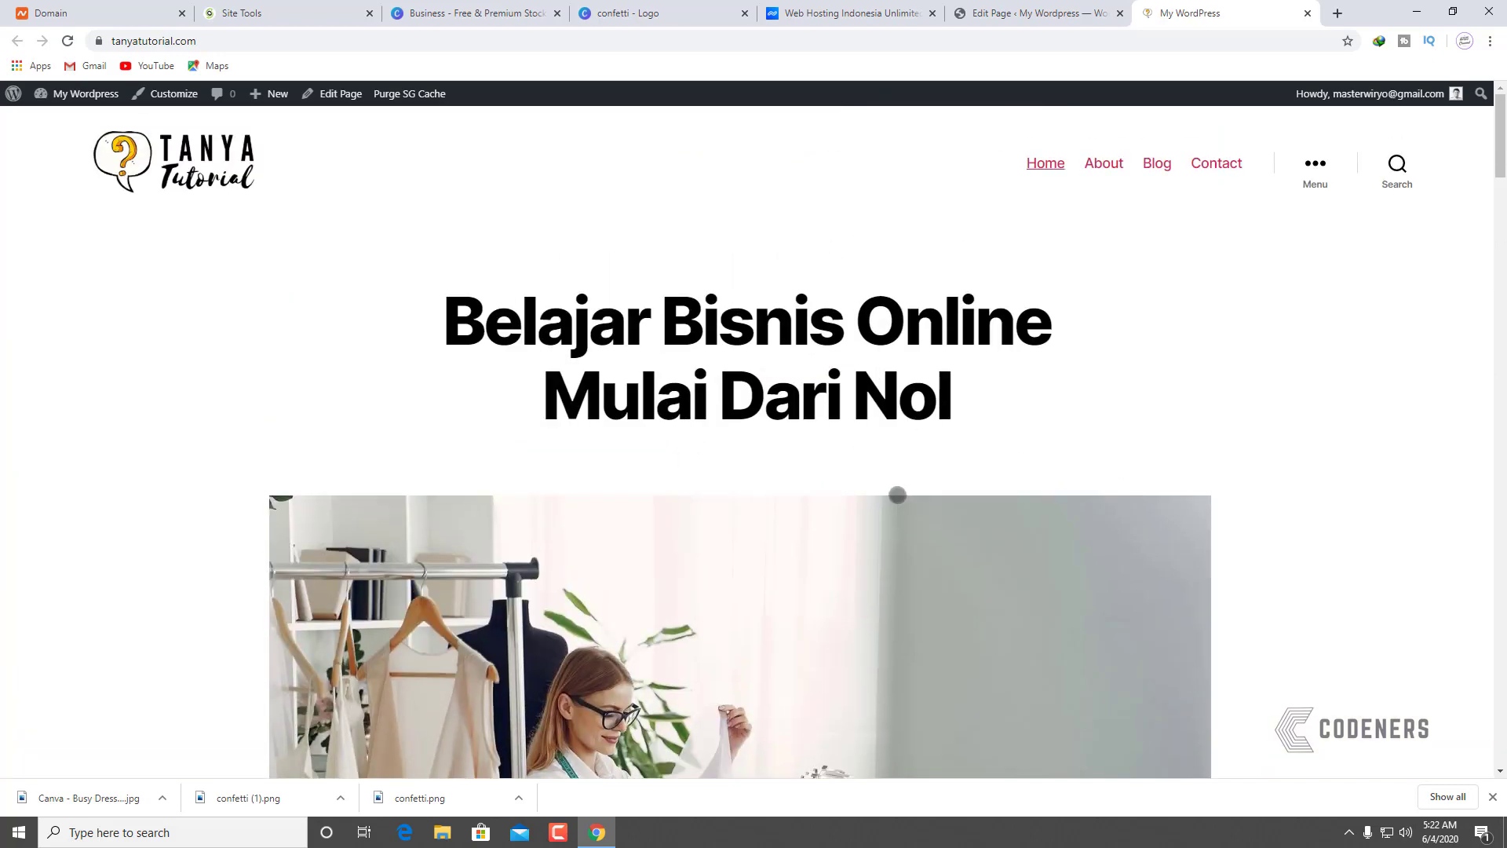
scroll(773, 690, down, 14)
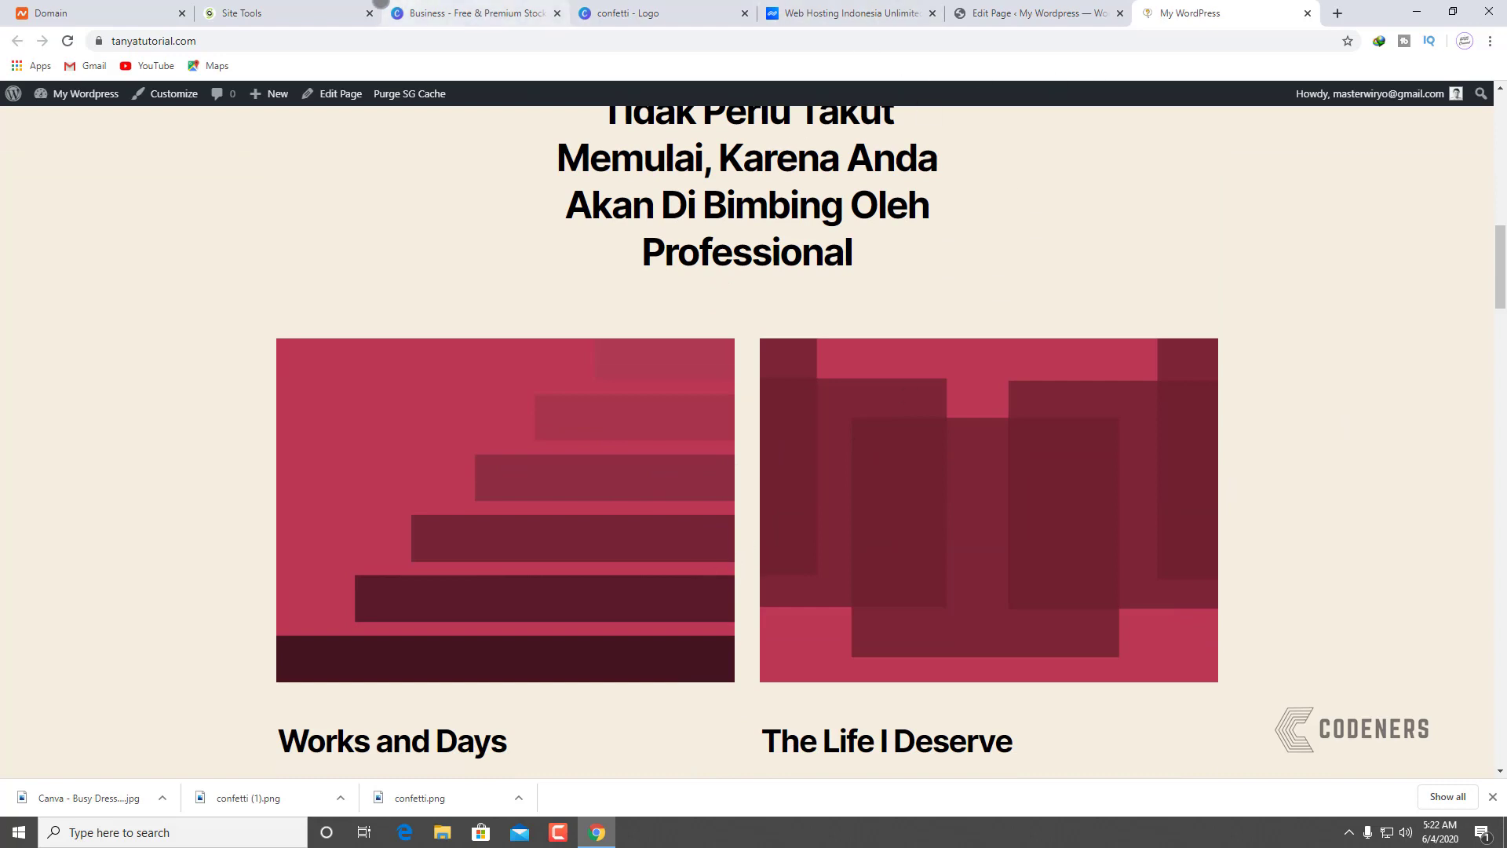
click(439, 4)
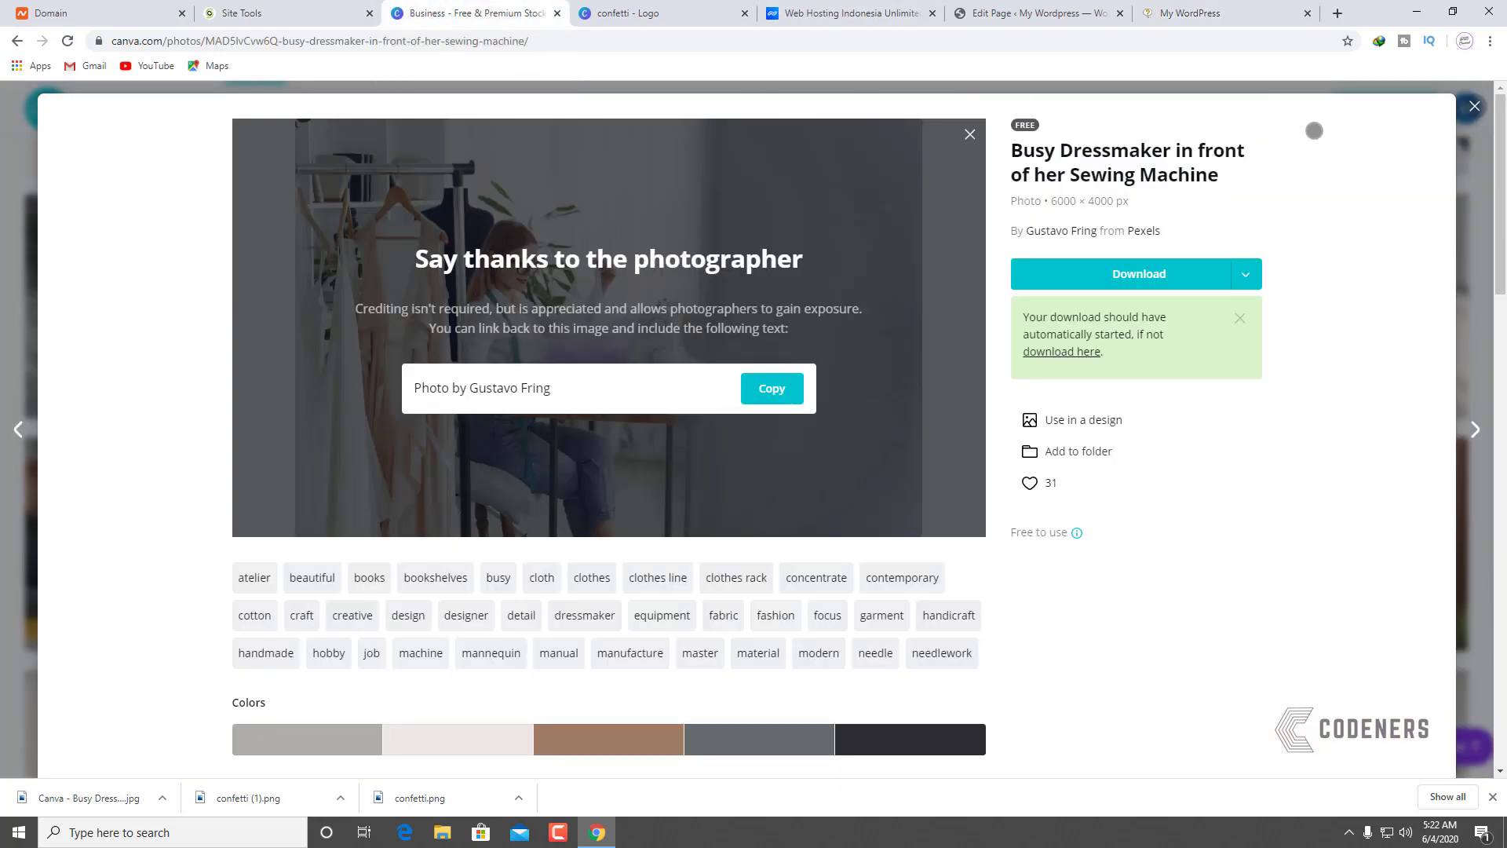
Step: Close the dressmaker photo and search Canva photos for 'tailor'
key(Escape)
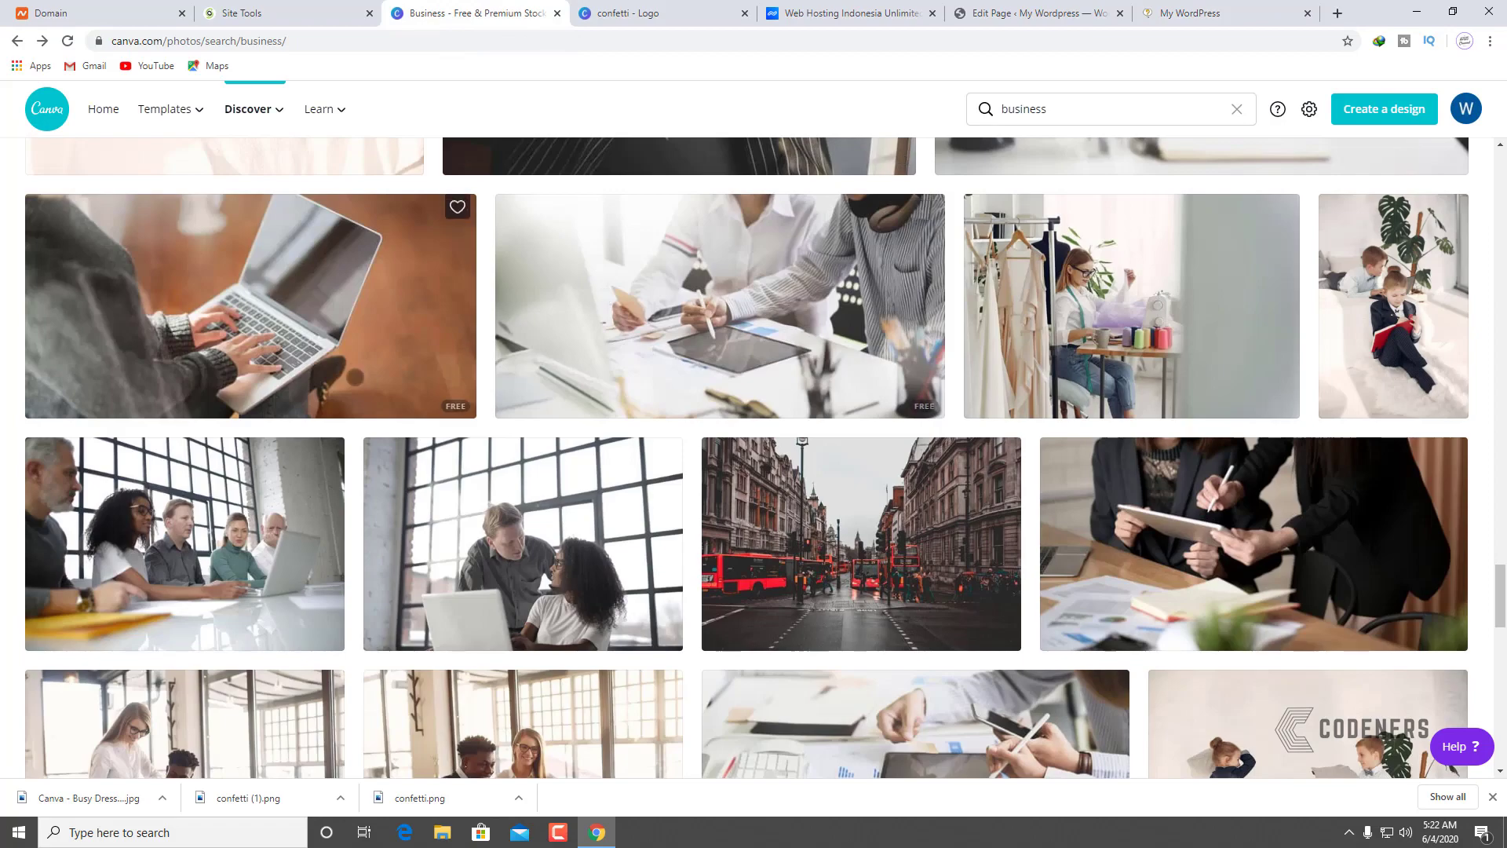
scroll(895, 369, down, 5)
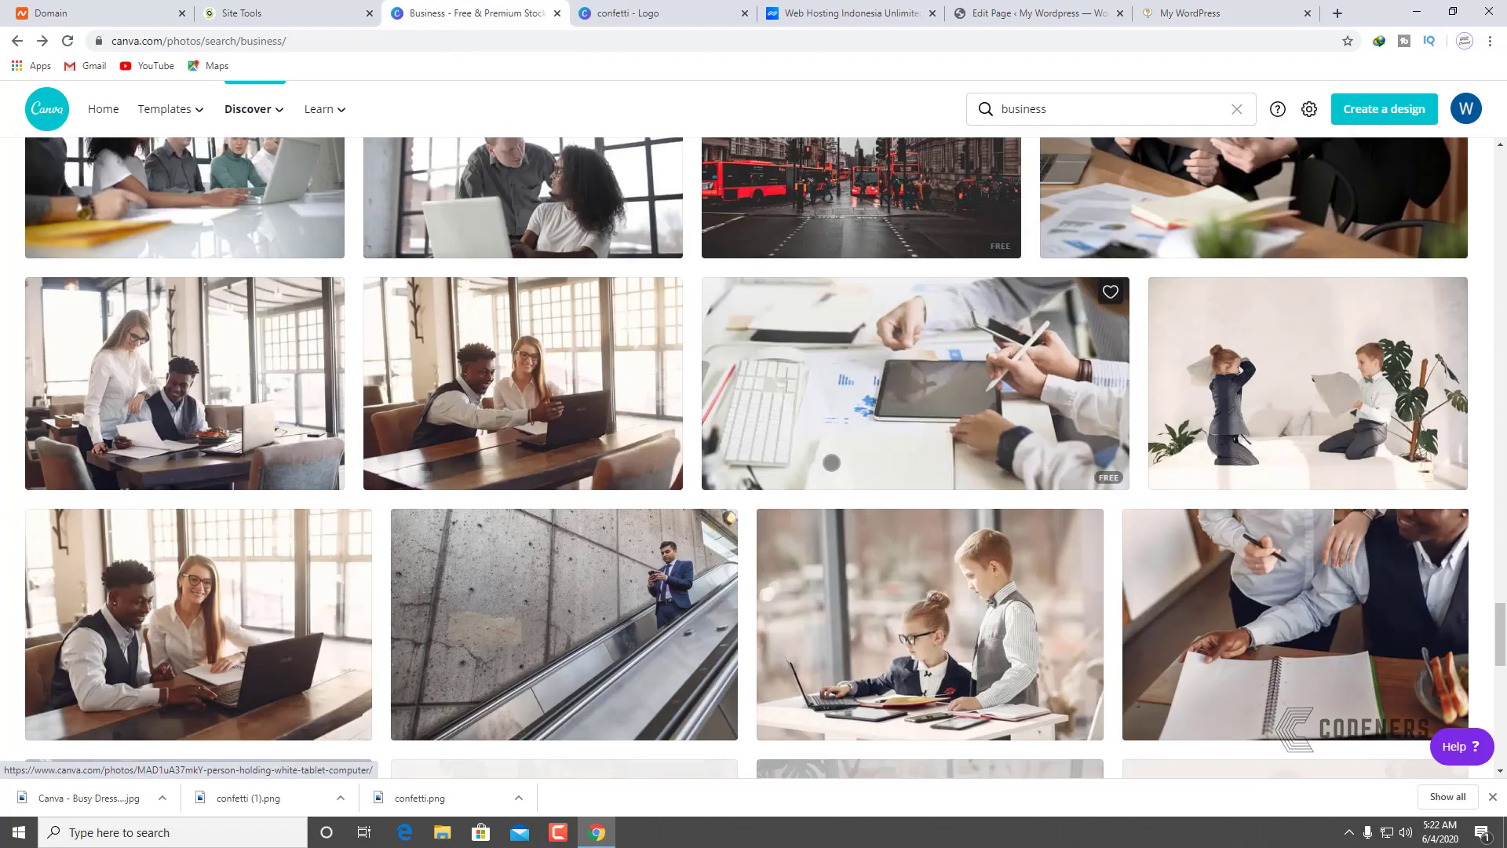
scroll(895, 369, up, 8)
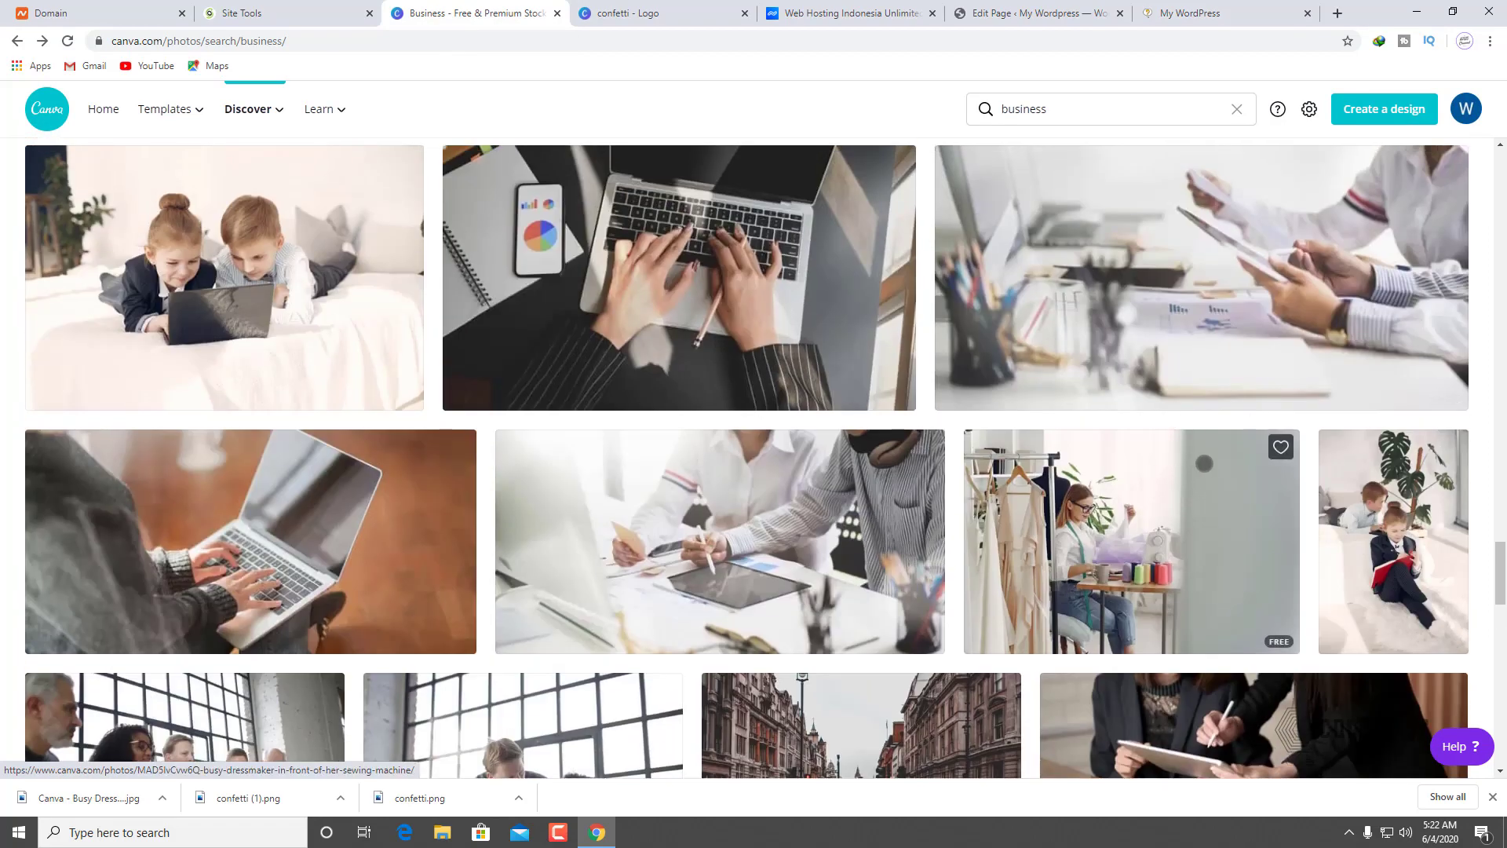
click(1083, 106)
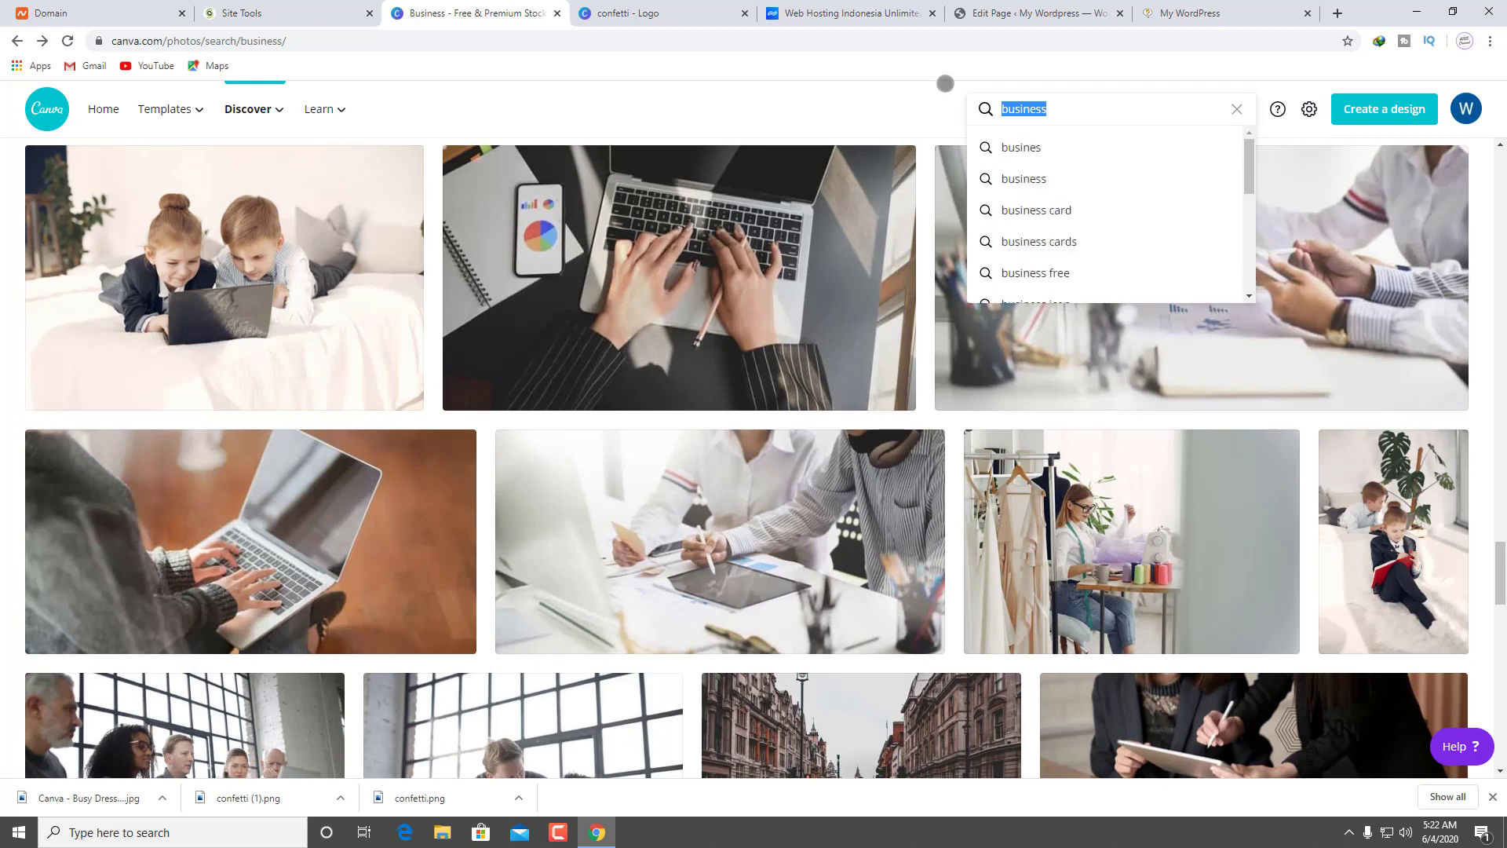
text(tailor)
key(Return)
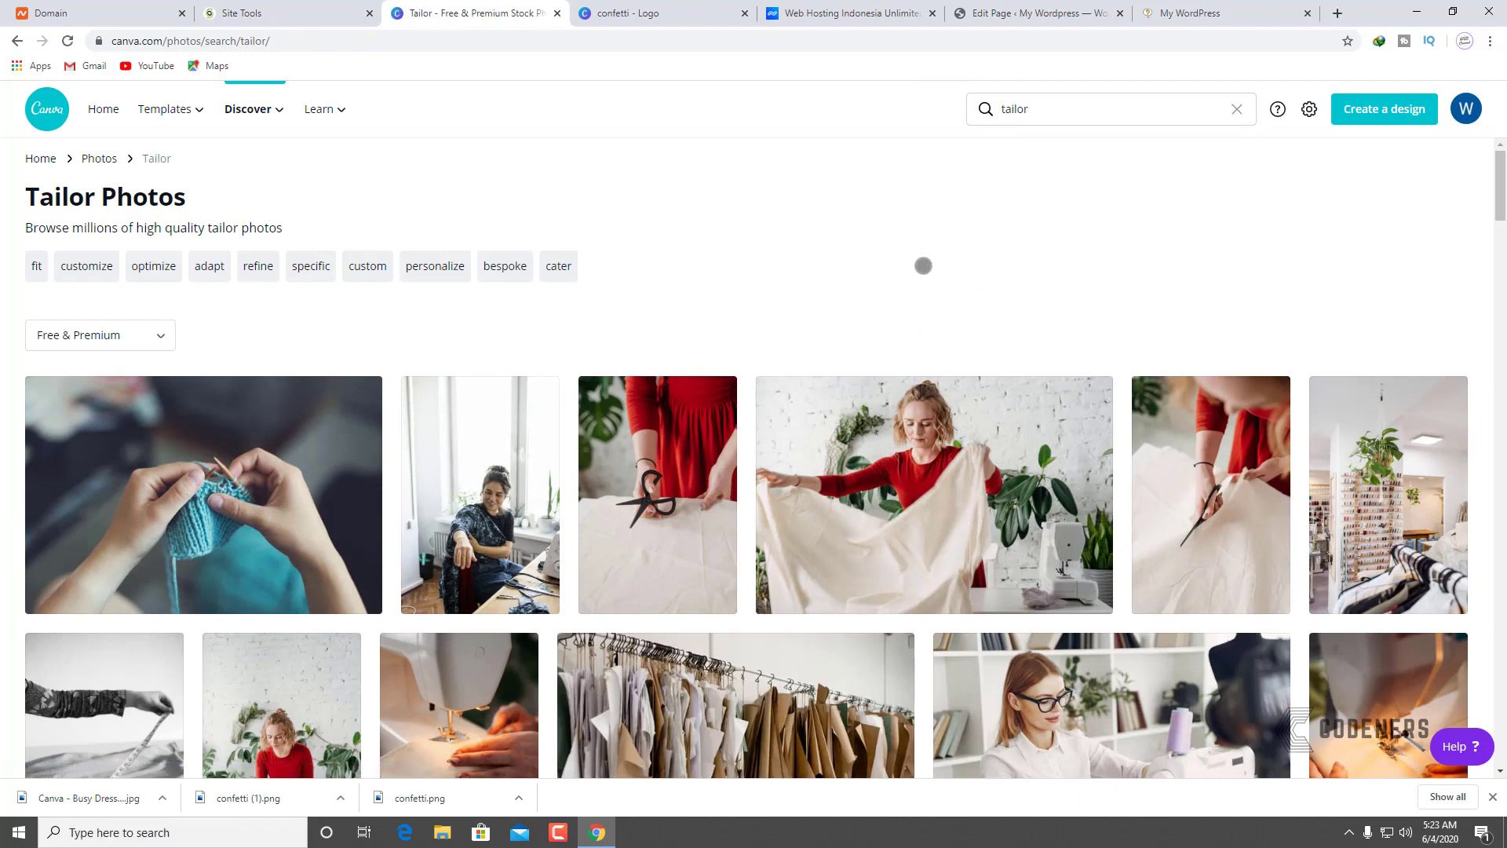
Step: Download the 'Woman in Red Long Sleeve Shirt Holding White Textile' photo at Medium size
scroll(923, 265, down, 4)
scroll(903, 290, up, 2)
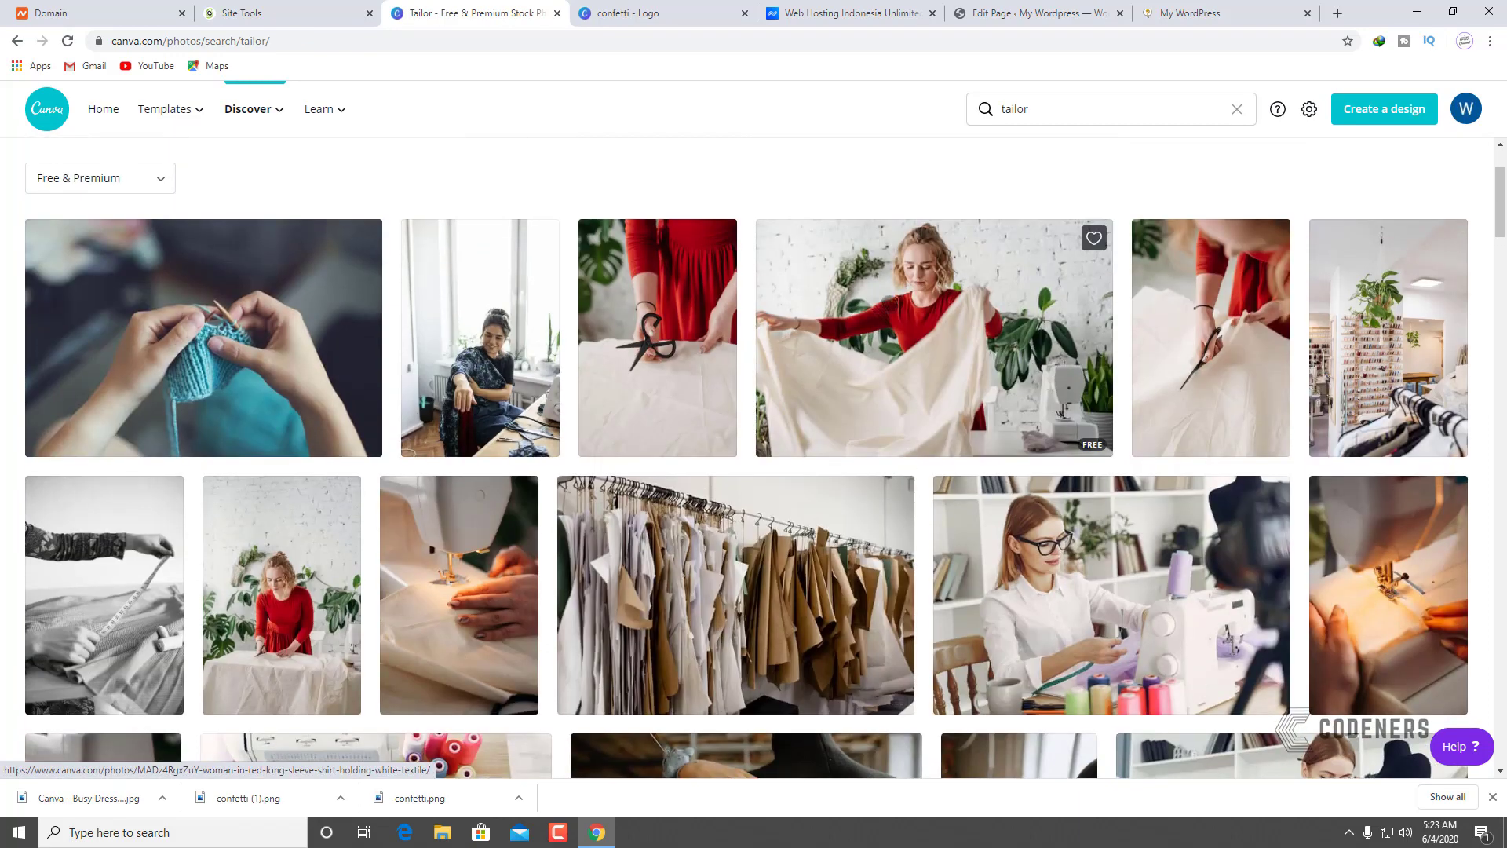
click(1072, 240)
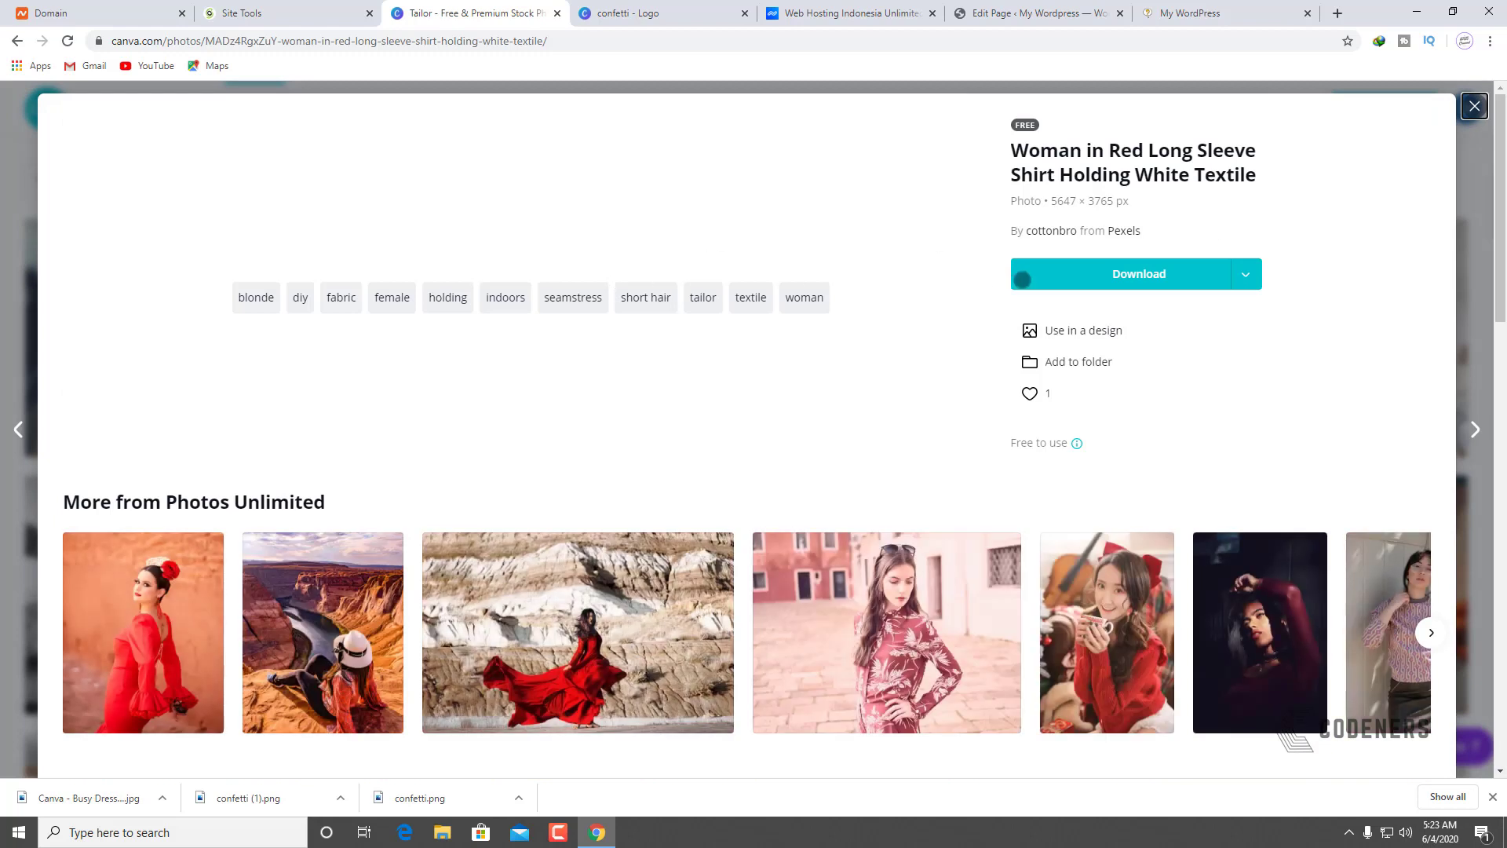
click(1246, 274)
click(1110, 341)
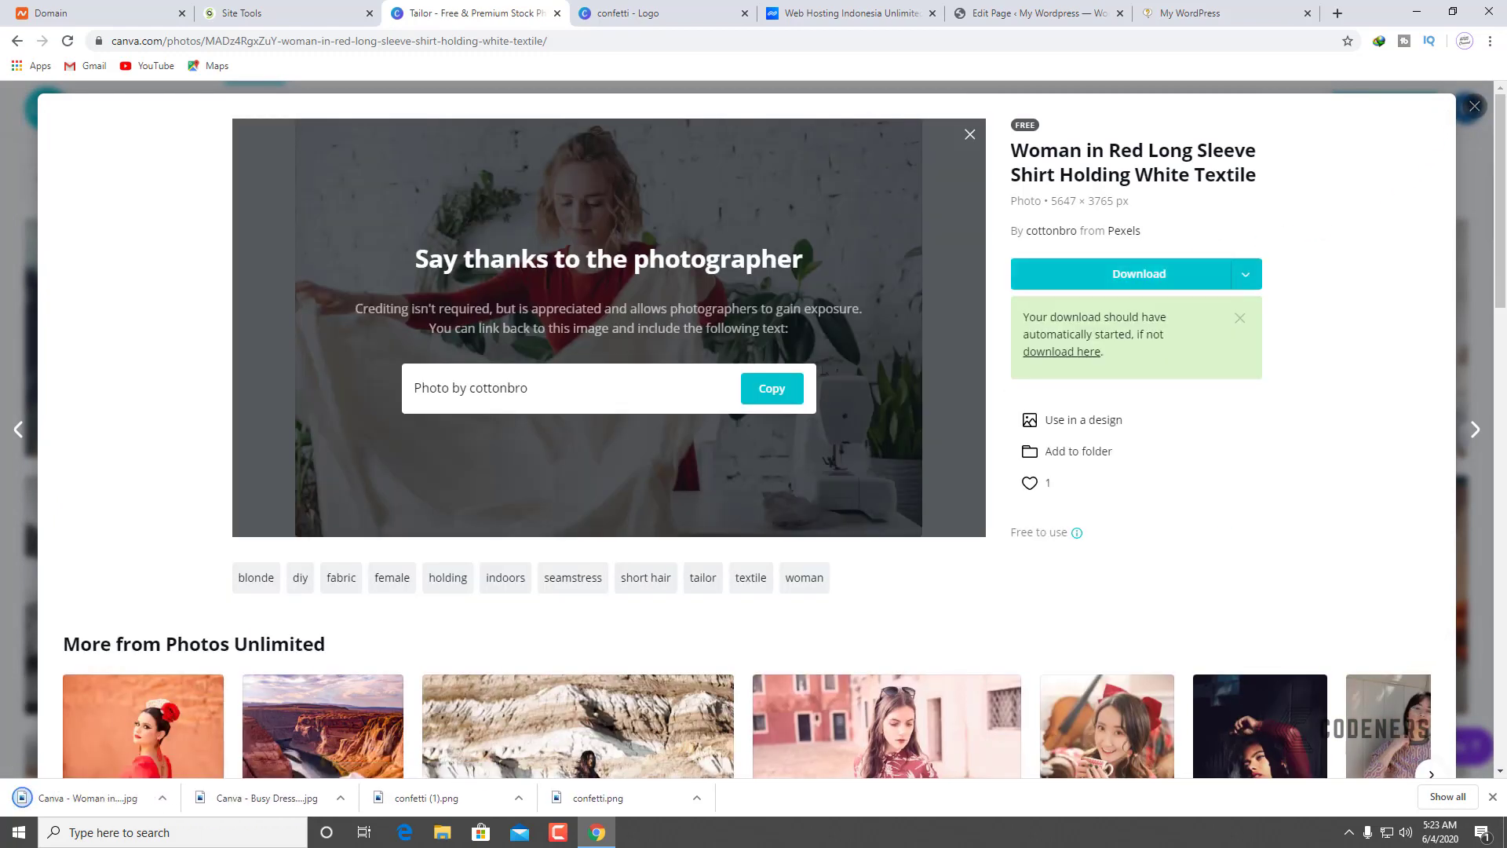
click(1475, 106)
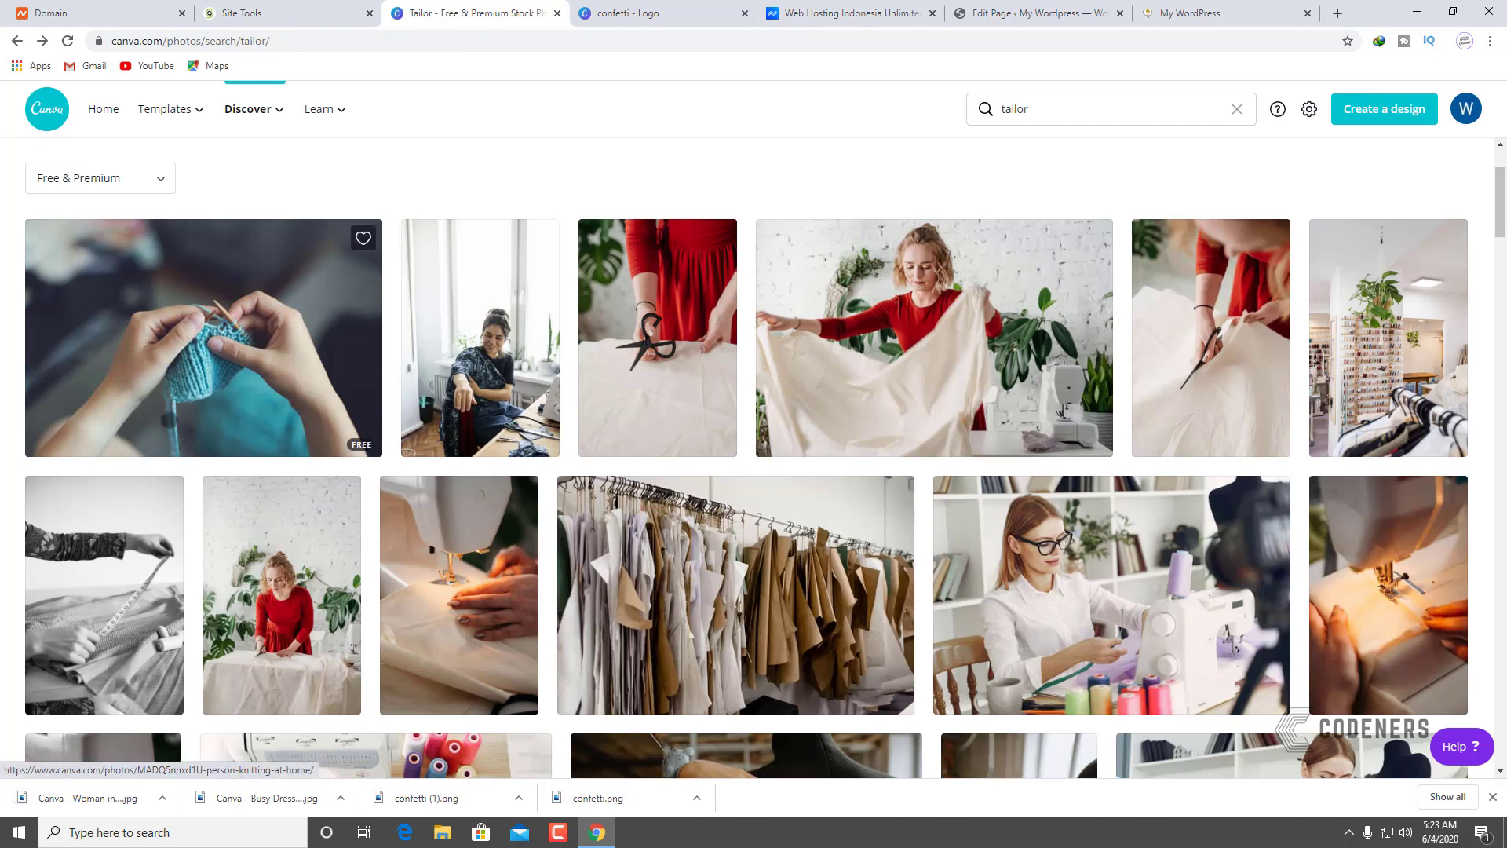
scroll(167, 420, down, 3)
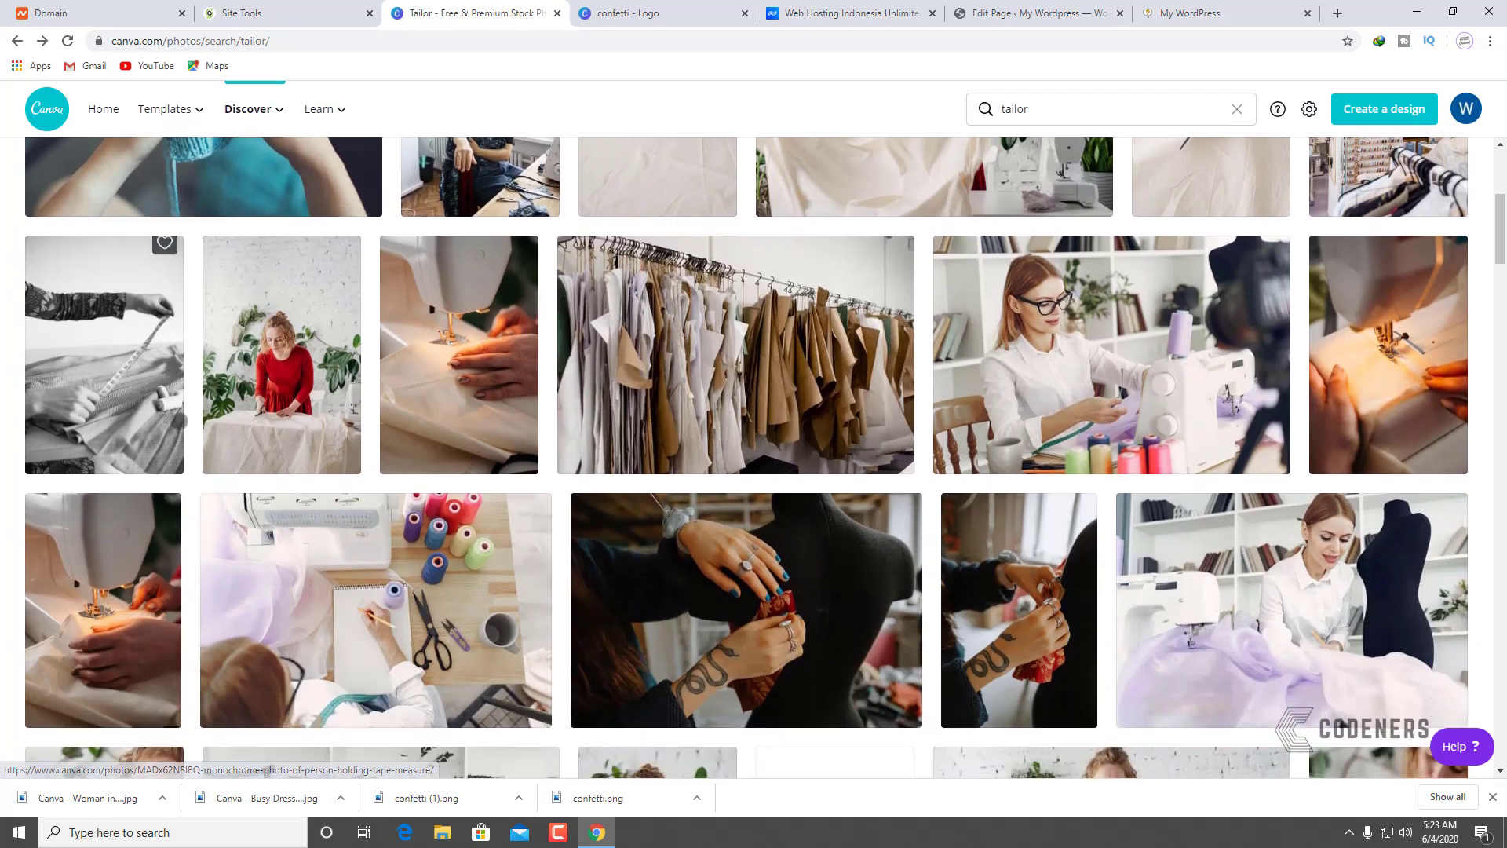
scroll(180, 420, down, 3)
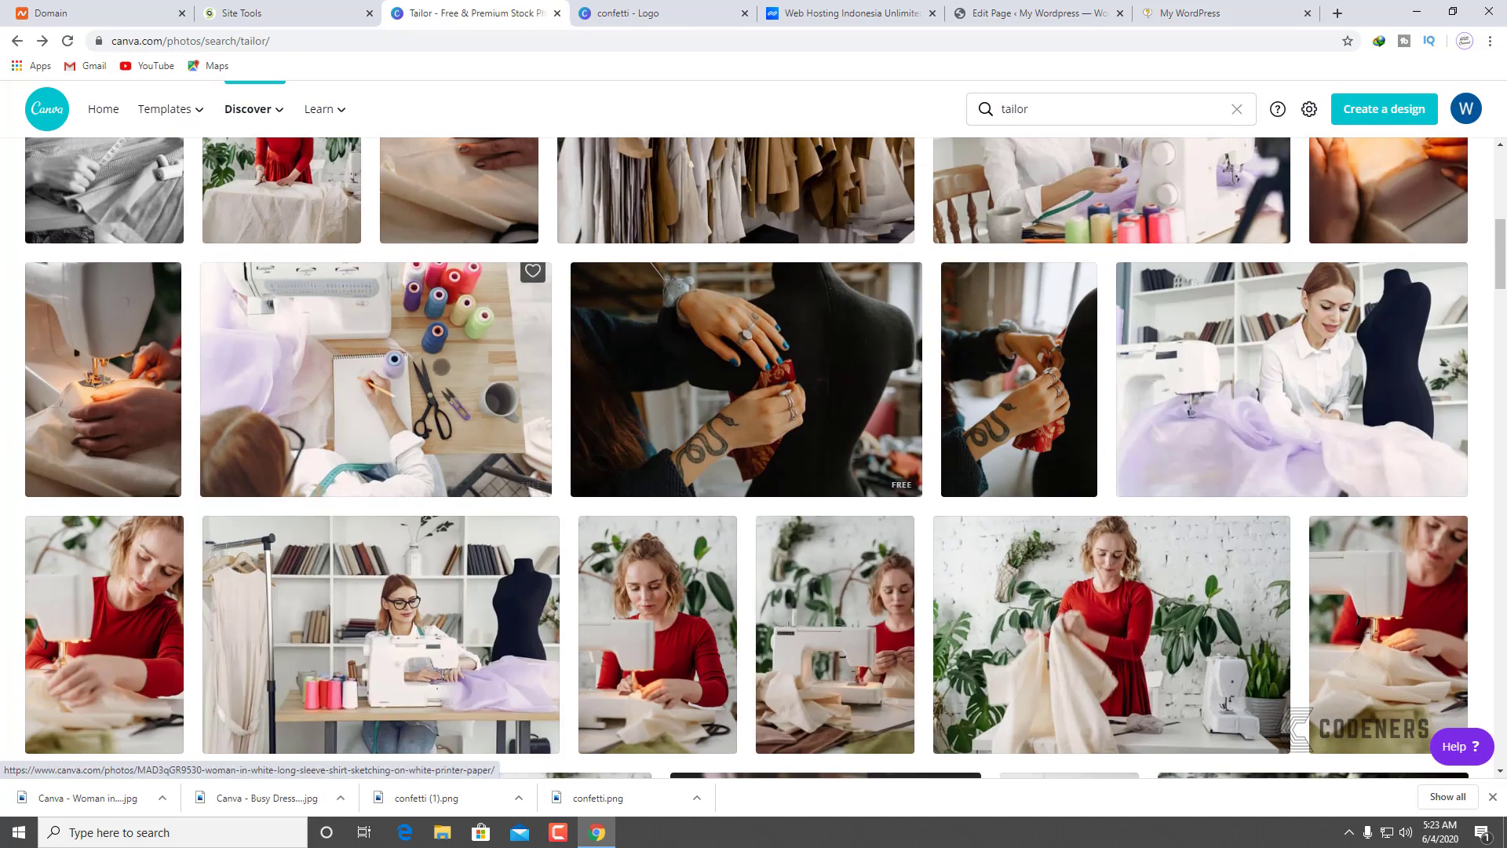
Step: Download the woman-sketching-on-paper photo at Medium size
click(434, 367)
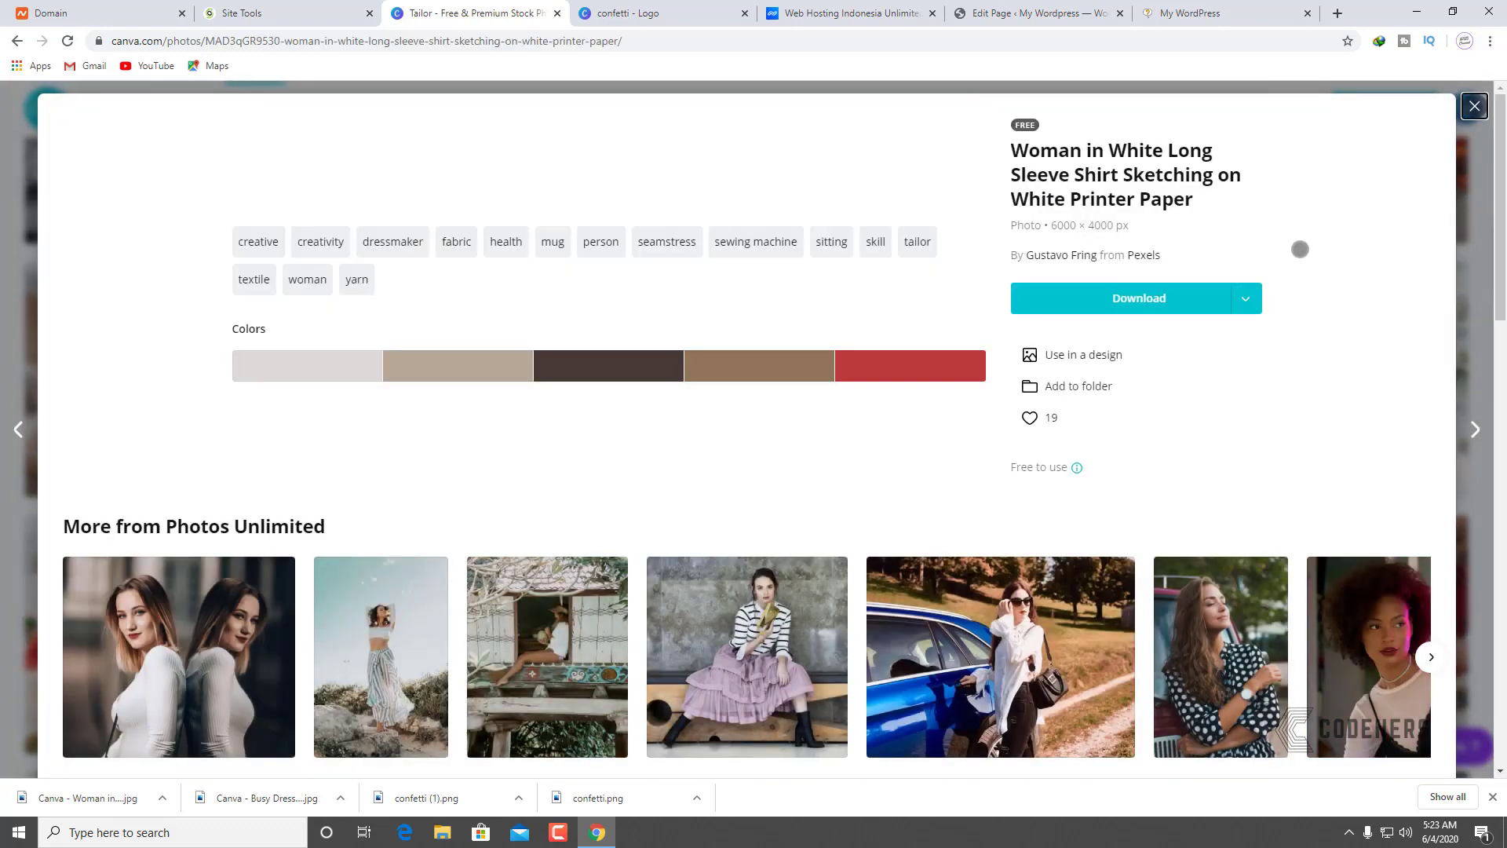
click(1243, 302)
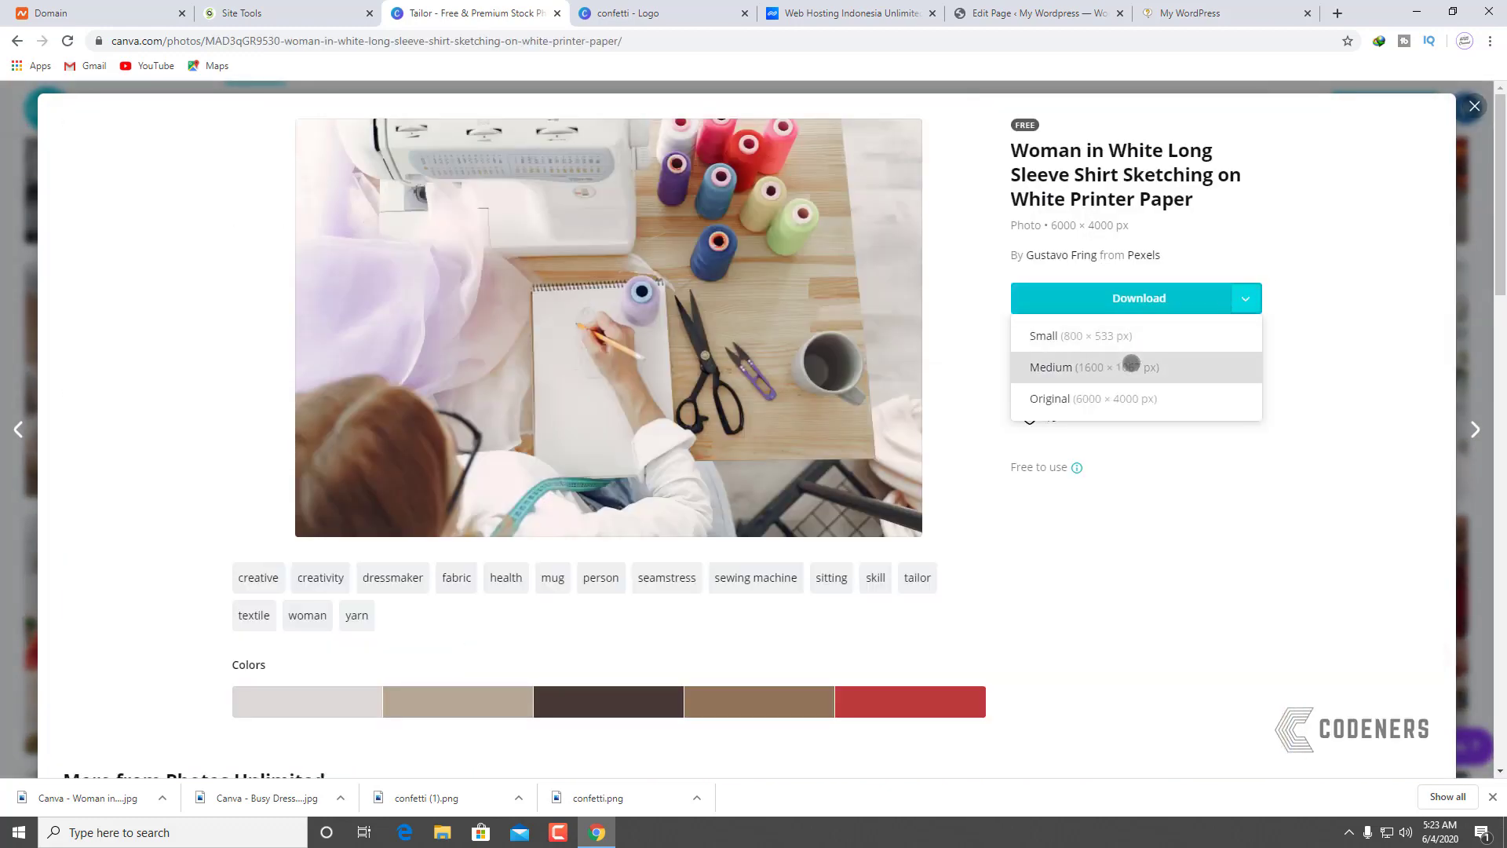
click(1131, 365)
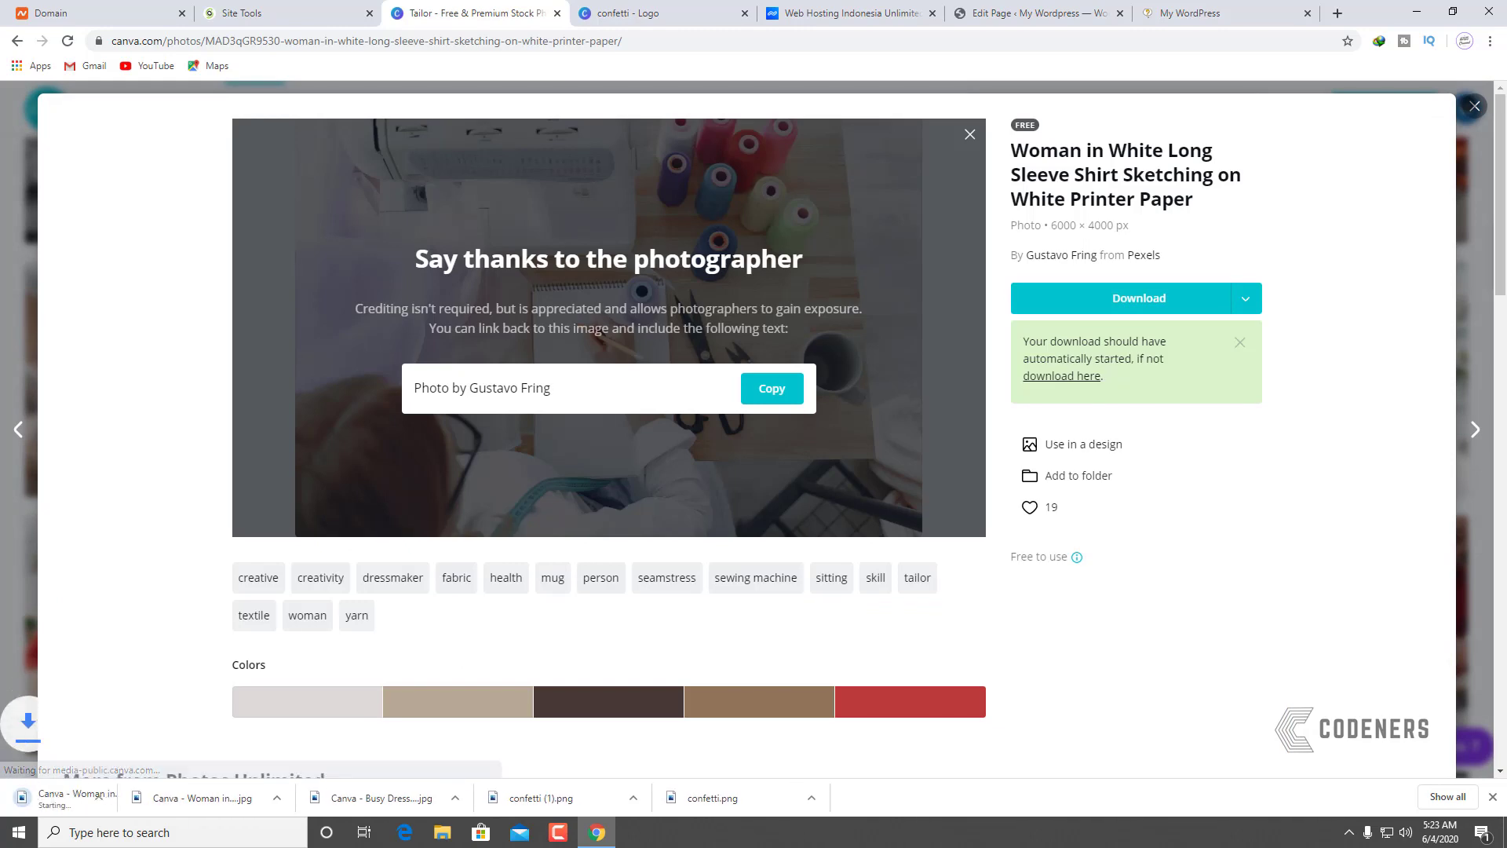
key(Escape)
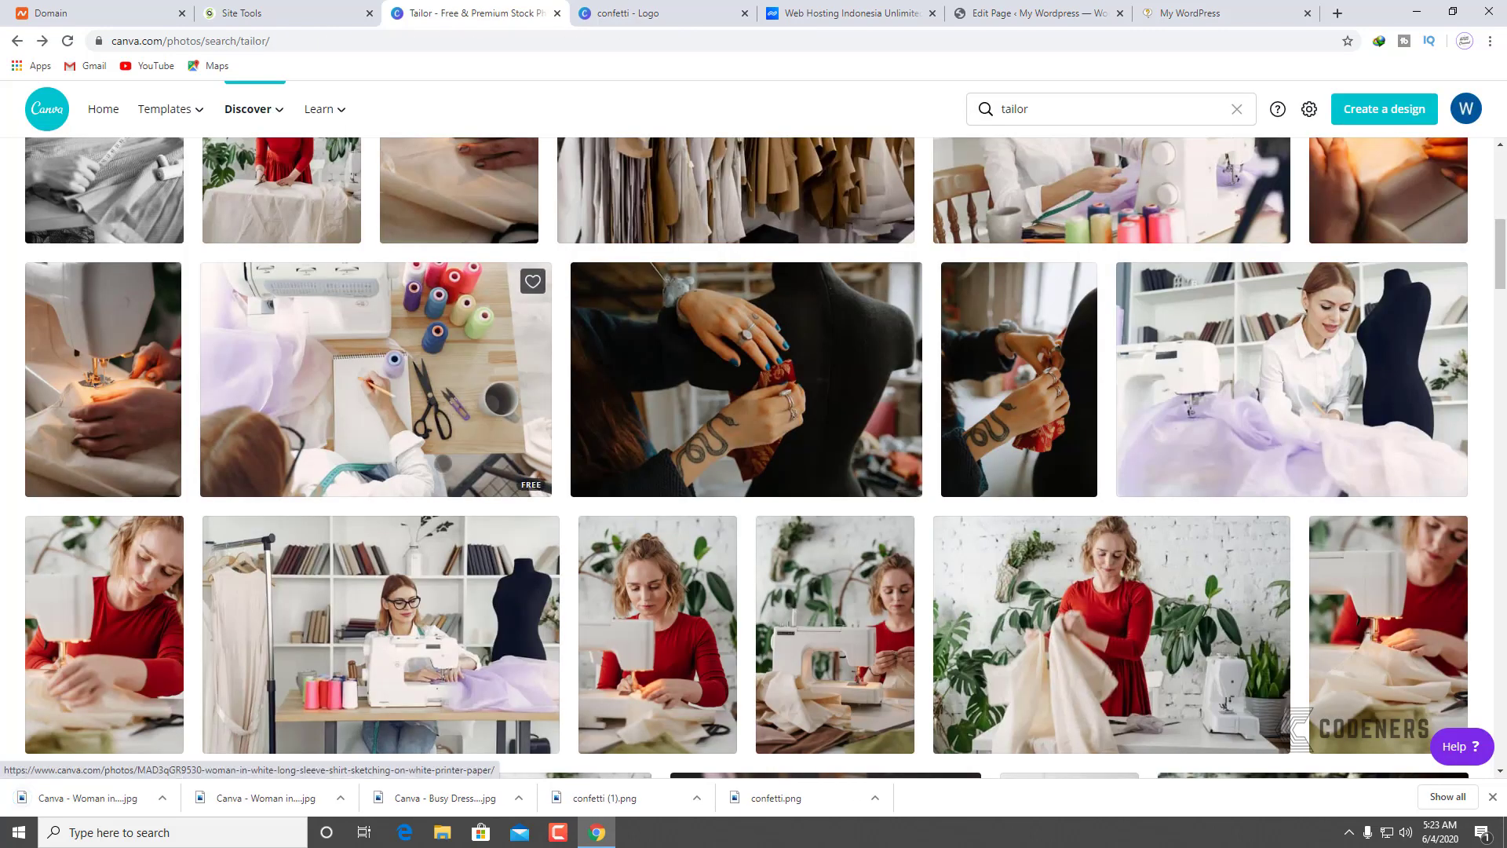
Step: Compare the woman-at-the-sewing-machine photo with the live site, then download it at Medium
scroll(469, 414, down, 3)
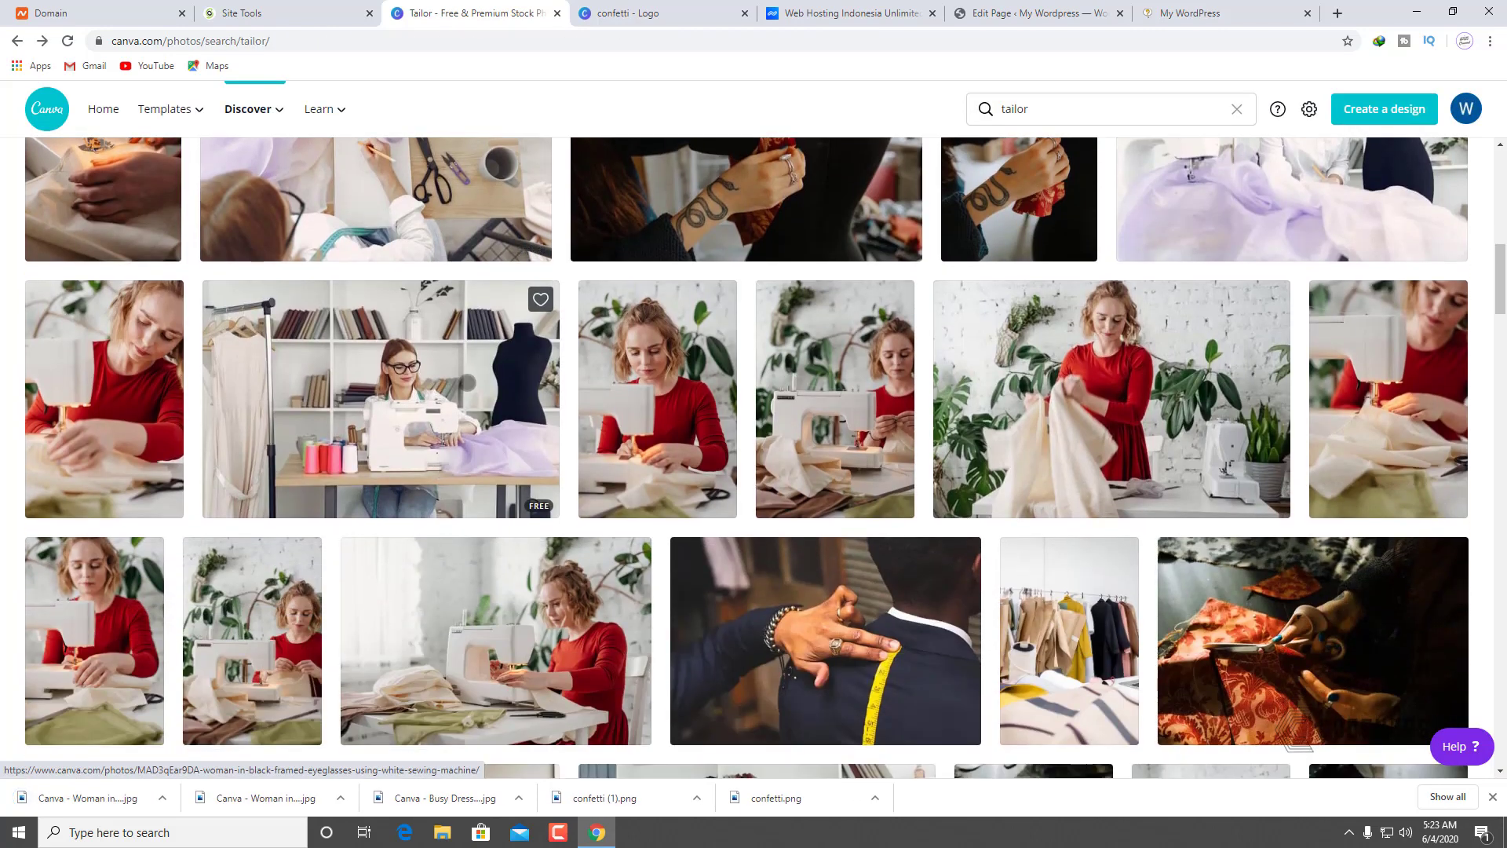
click(468, 382)
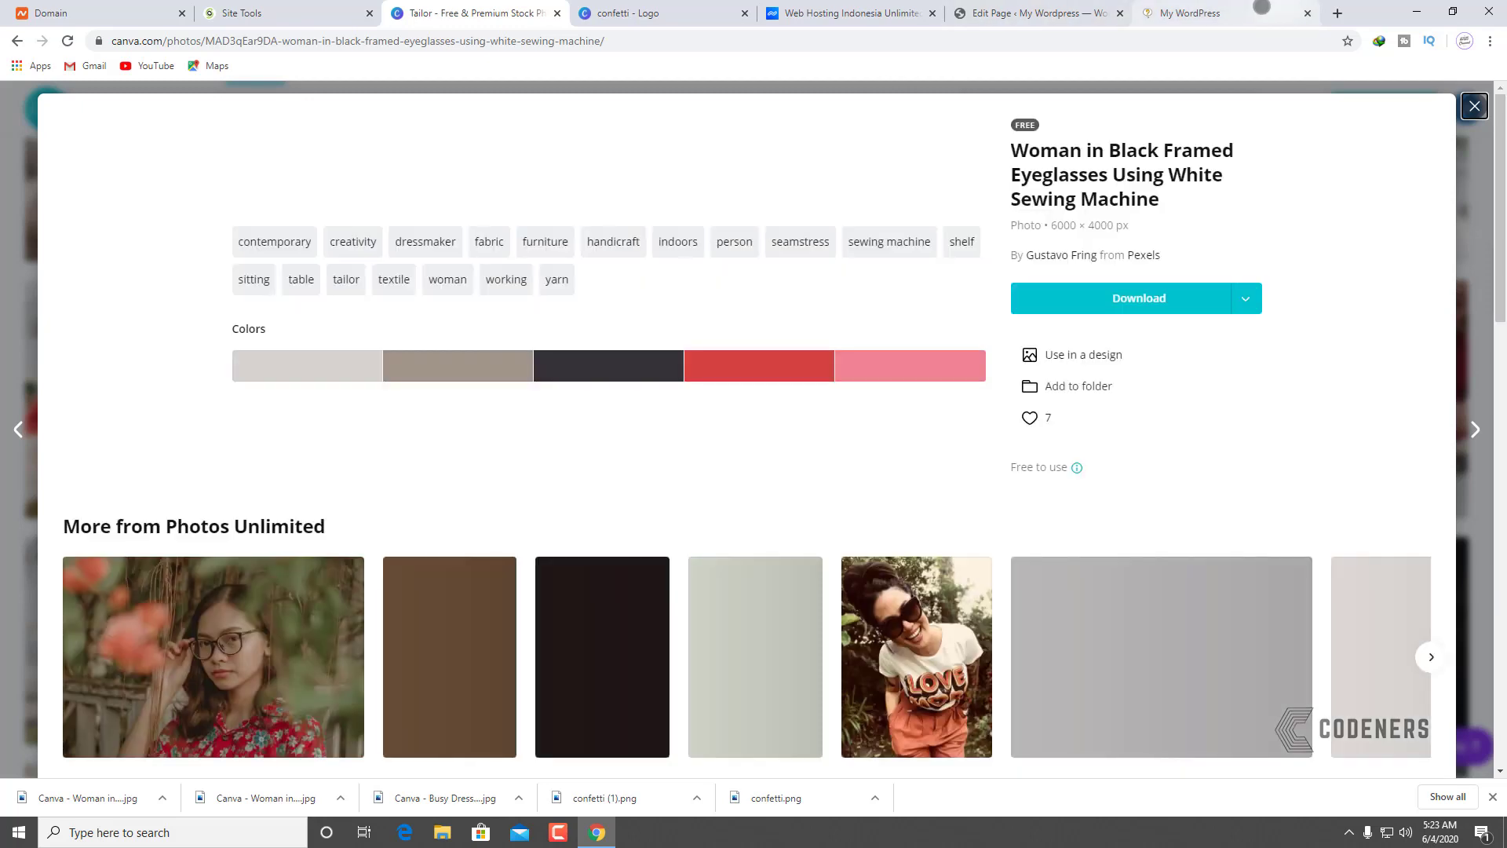
click(1189, 13)
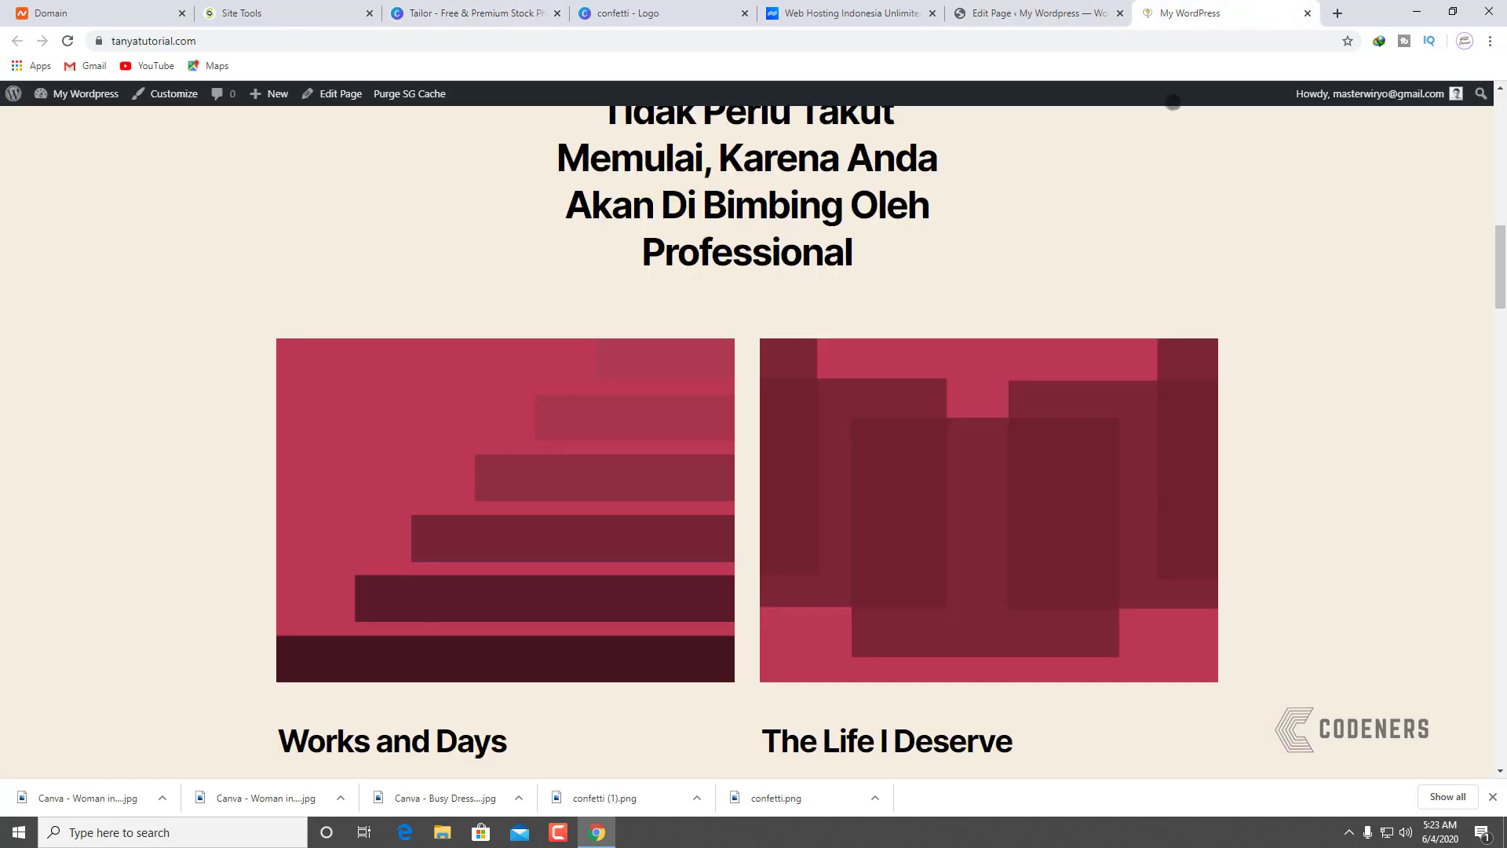
scroll(1087, 610, down, 6)
scroll(1086, 599, up, 17)
scroll(1030, 461, down, 4)
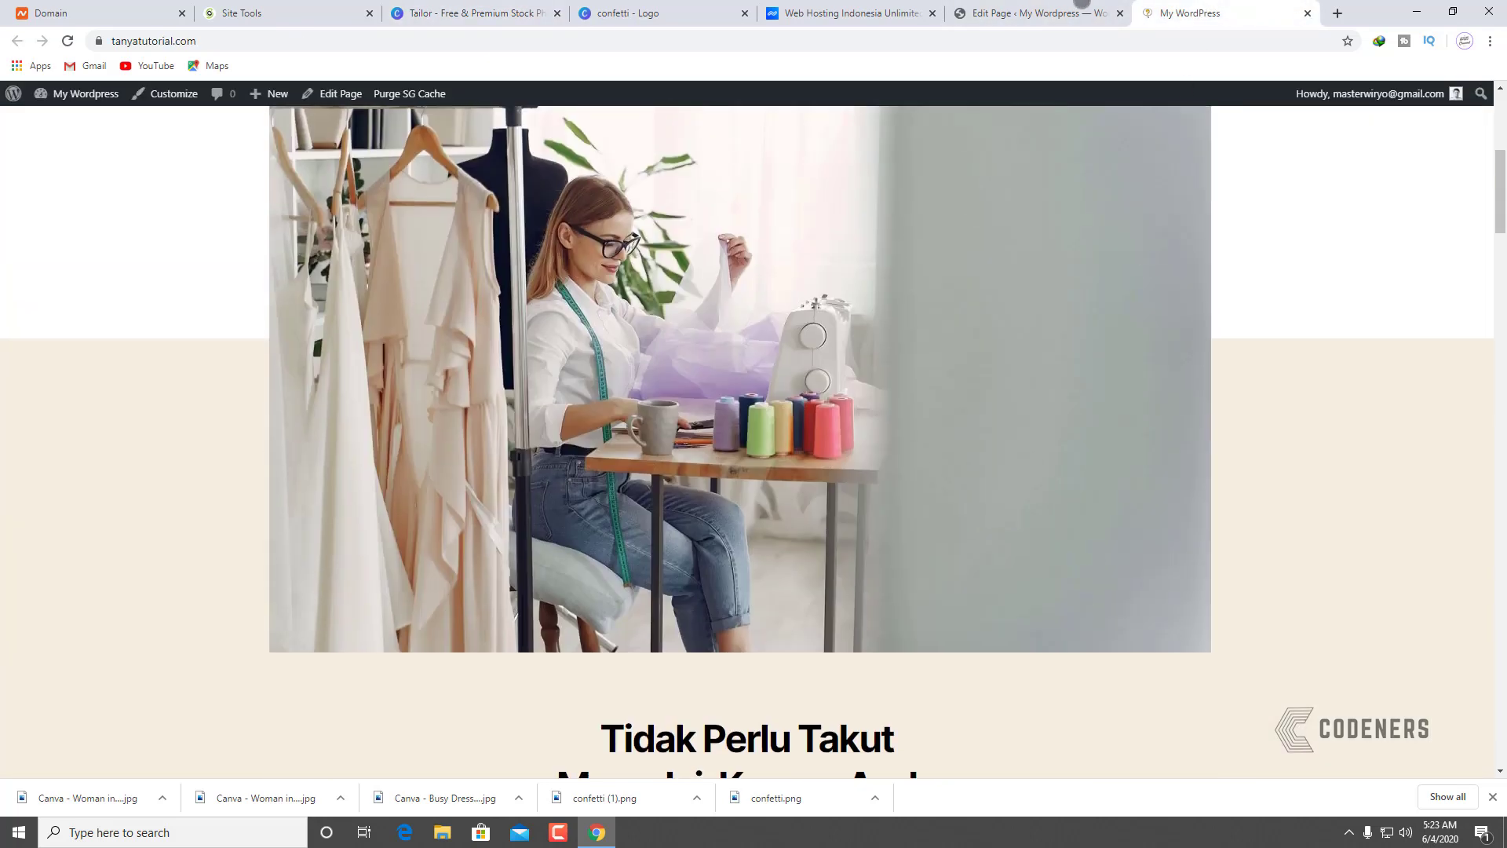
click(1082, 4)
click(613, 3)
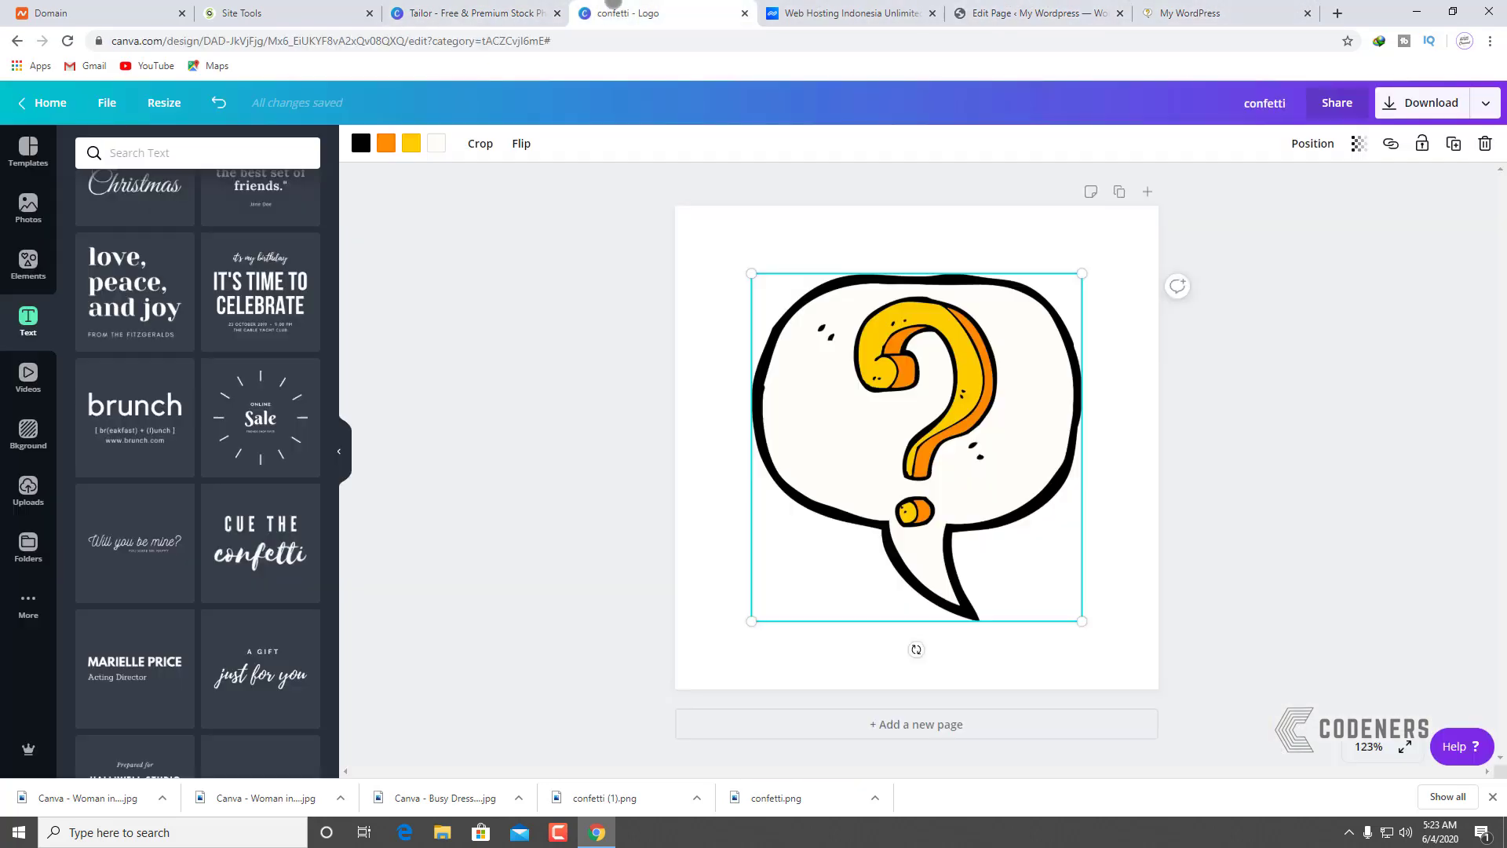
click(501, 3)
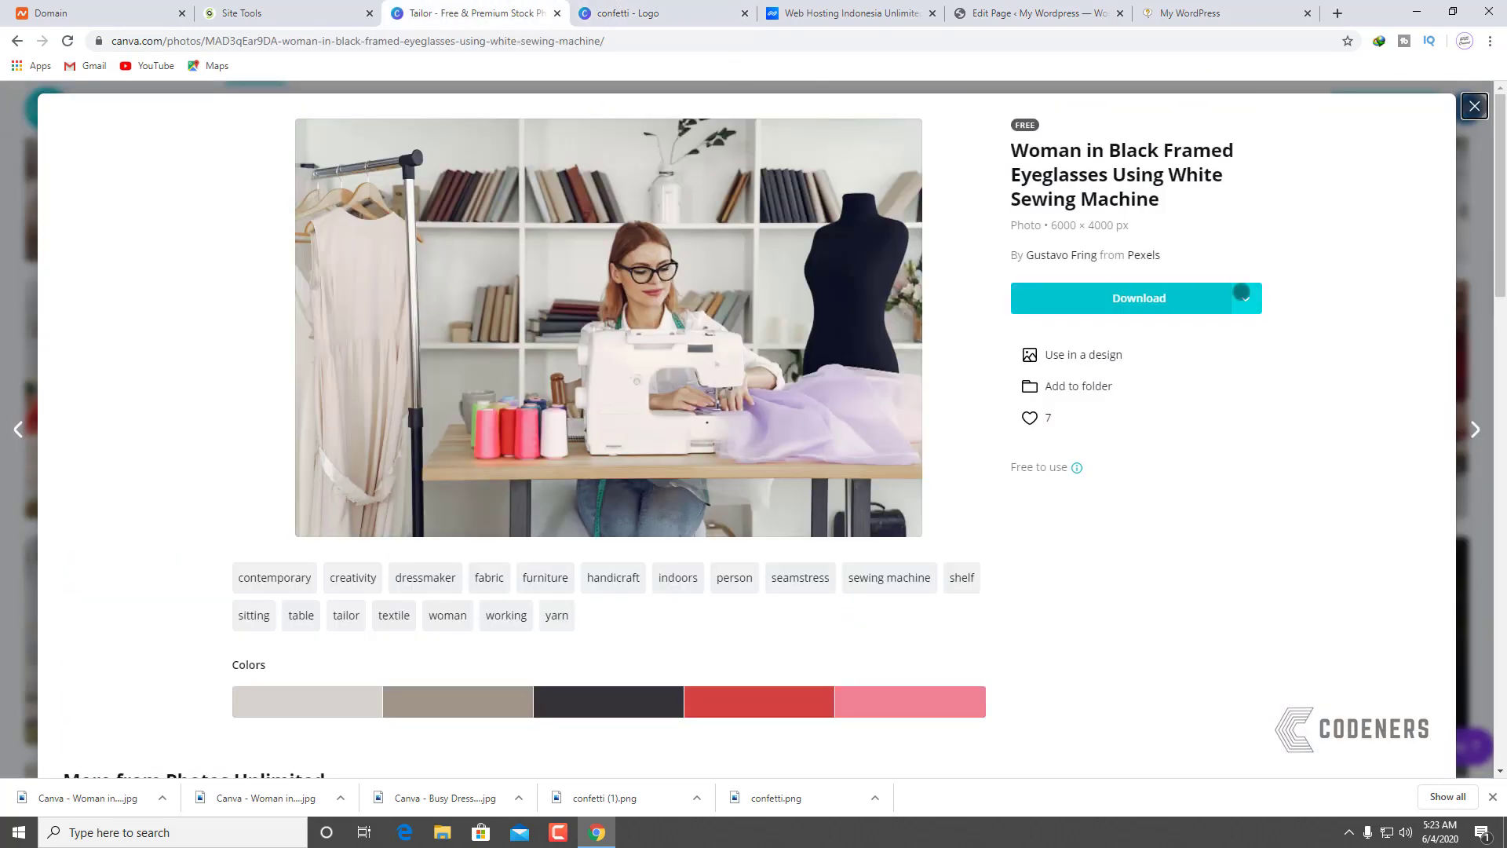
click(1246, 298)
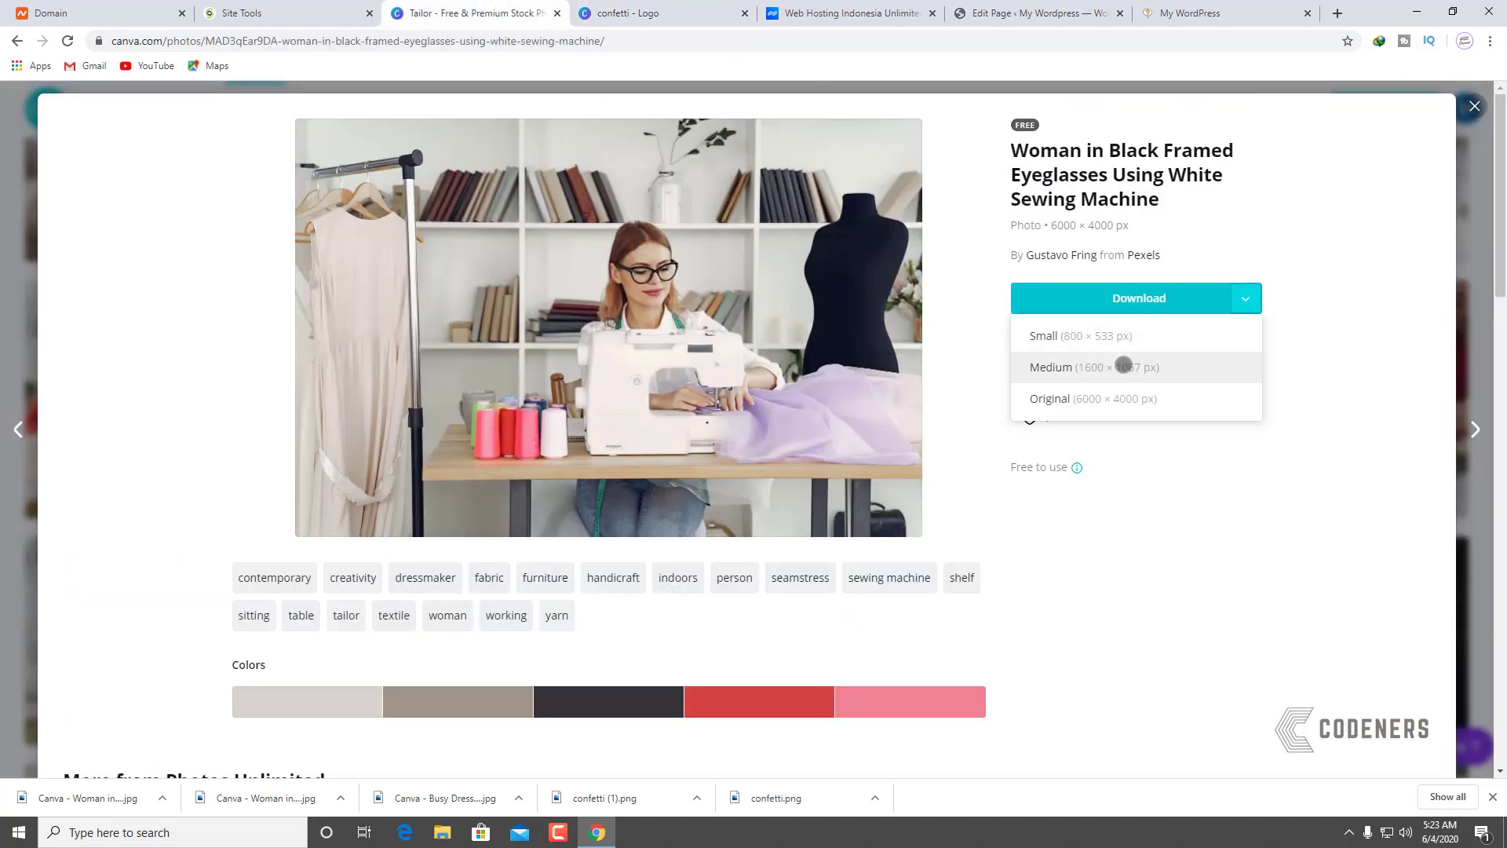
click(1124, 366)
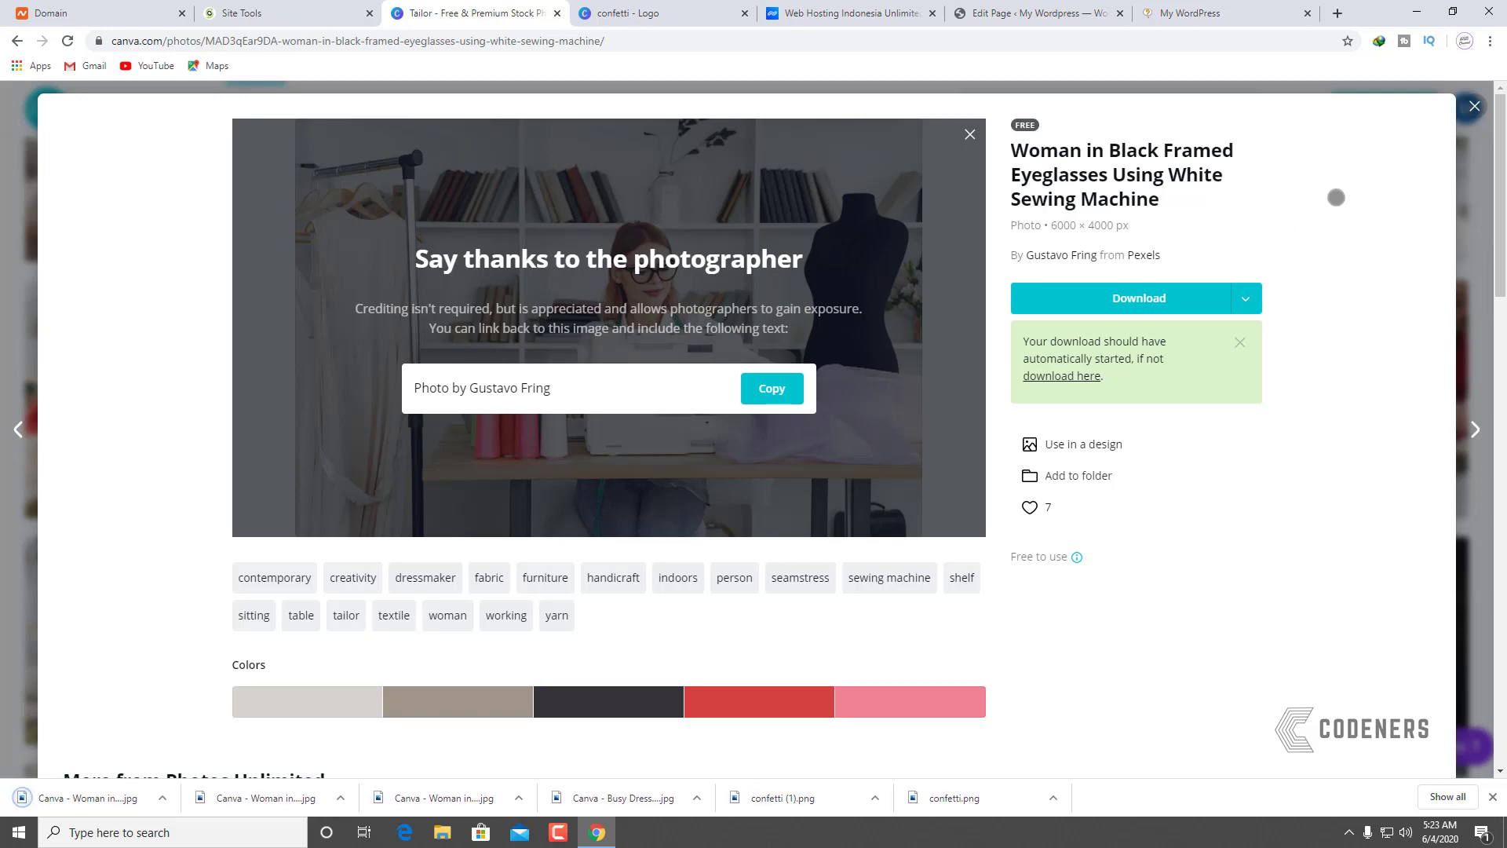
click(1474, 107)
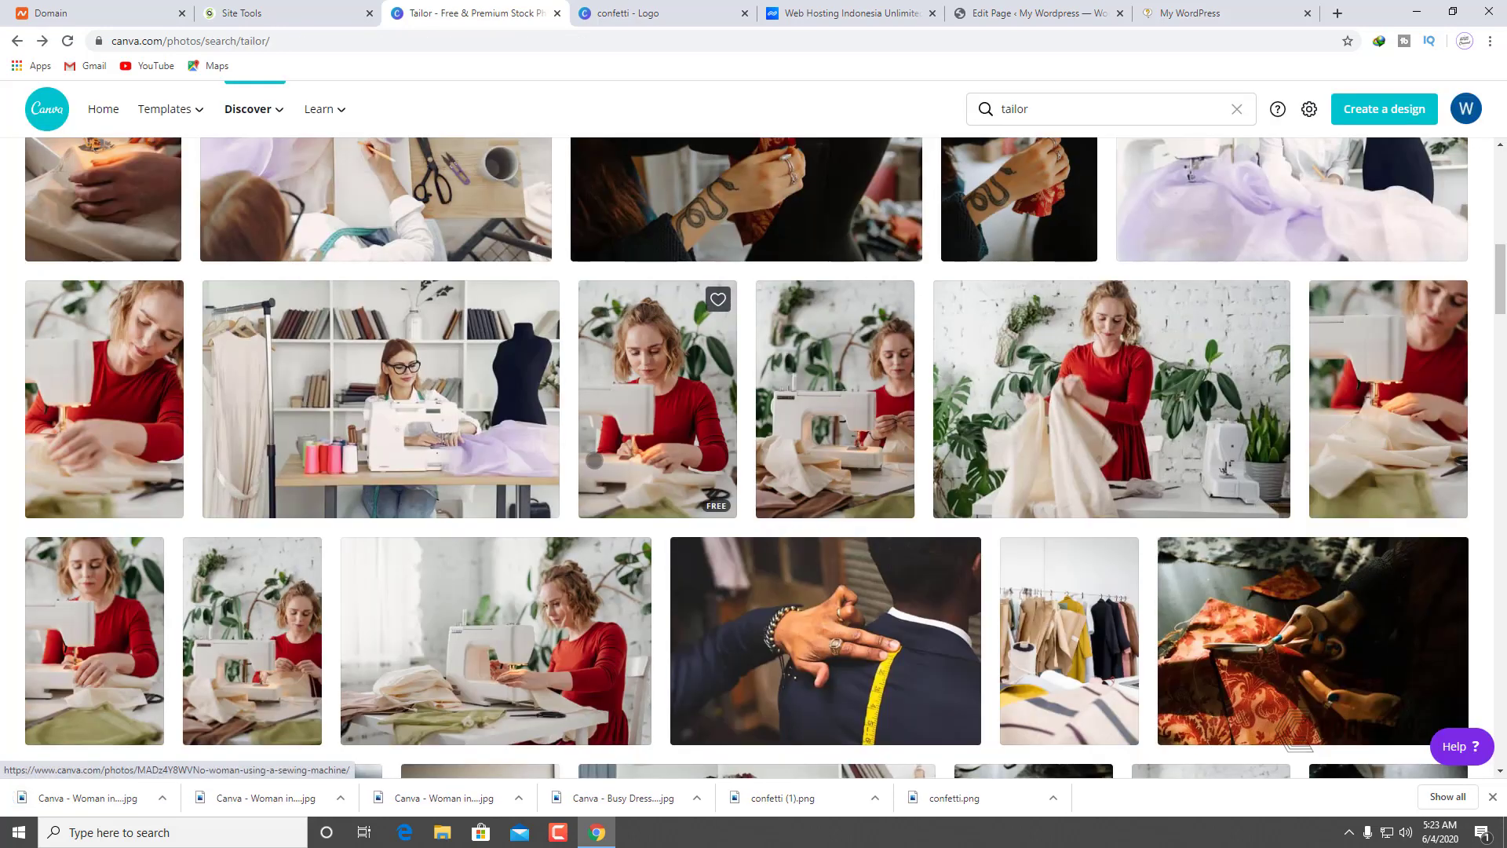
Step: Download the dressmaker-creating-party-dress photo at Medium size
scroll(718, 306, down, 6)
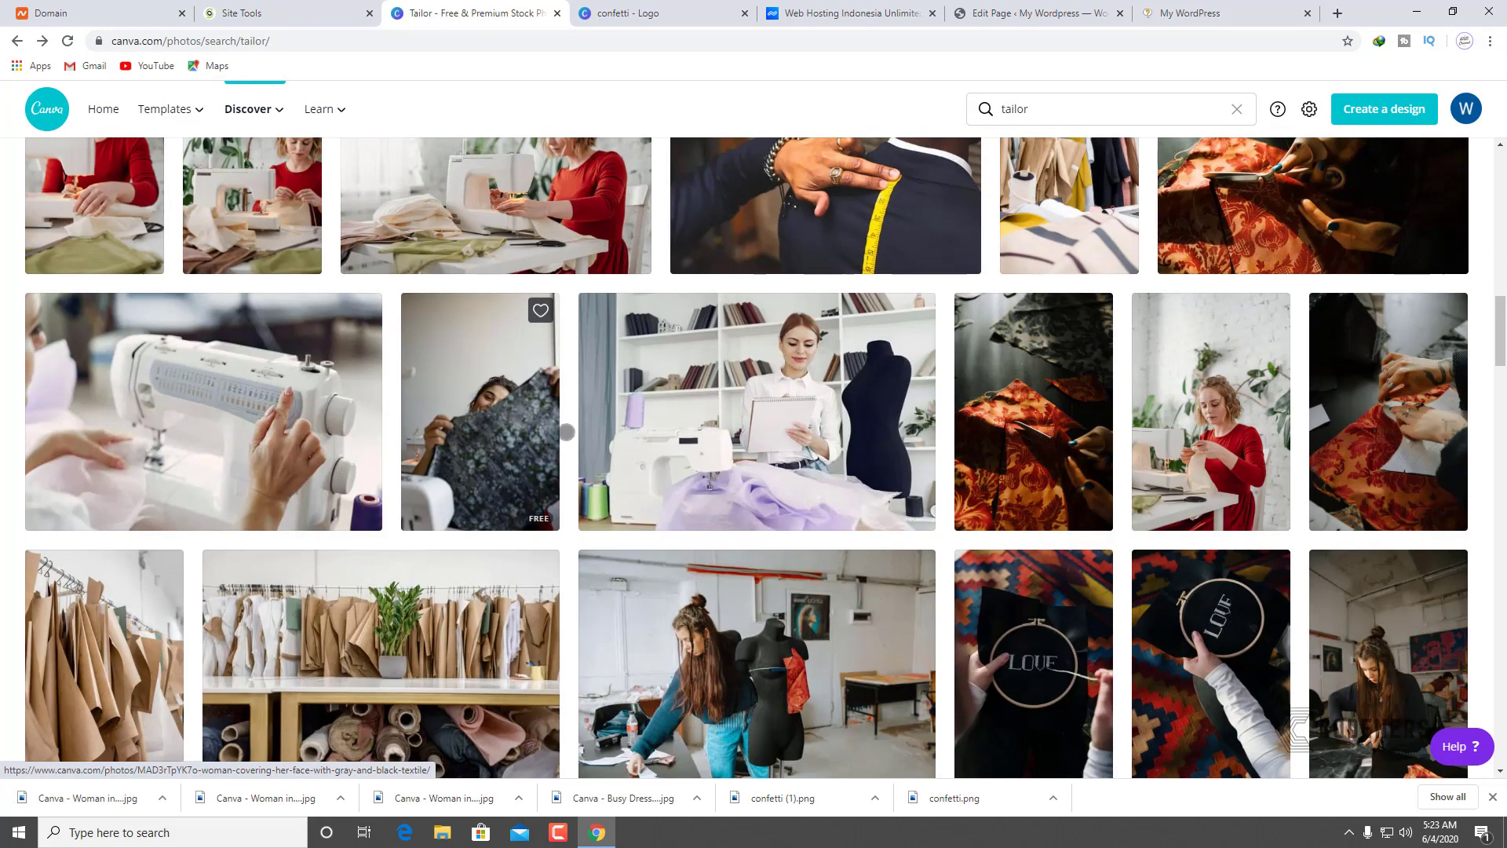
click(801, 359)
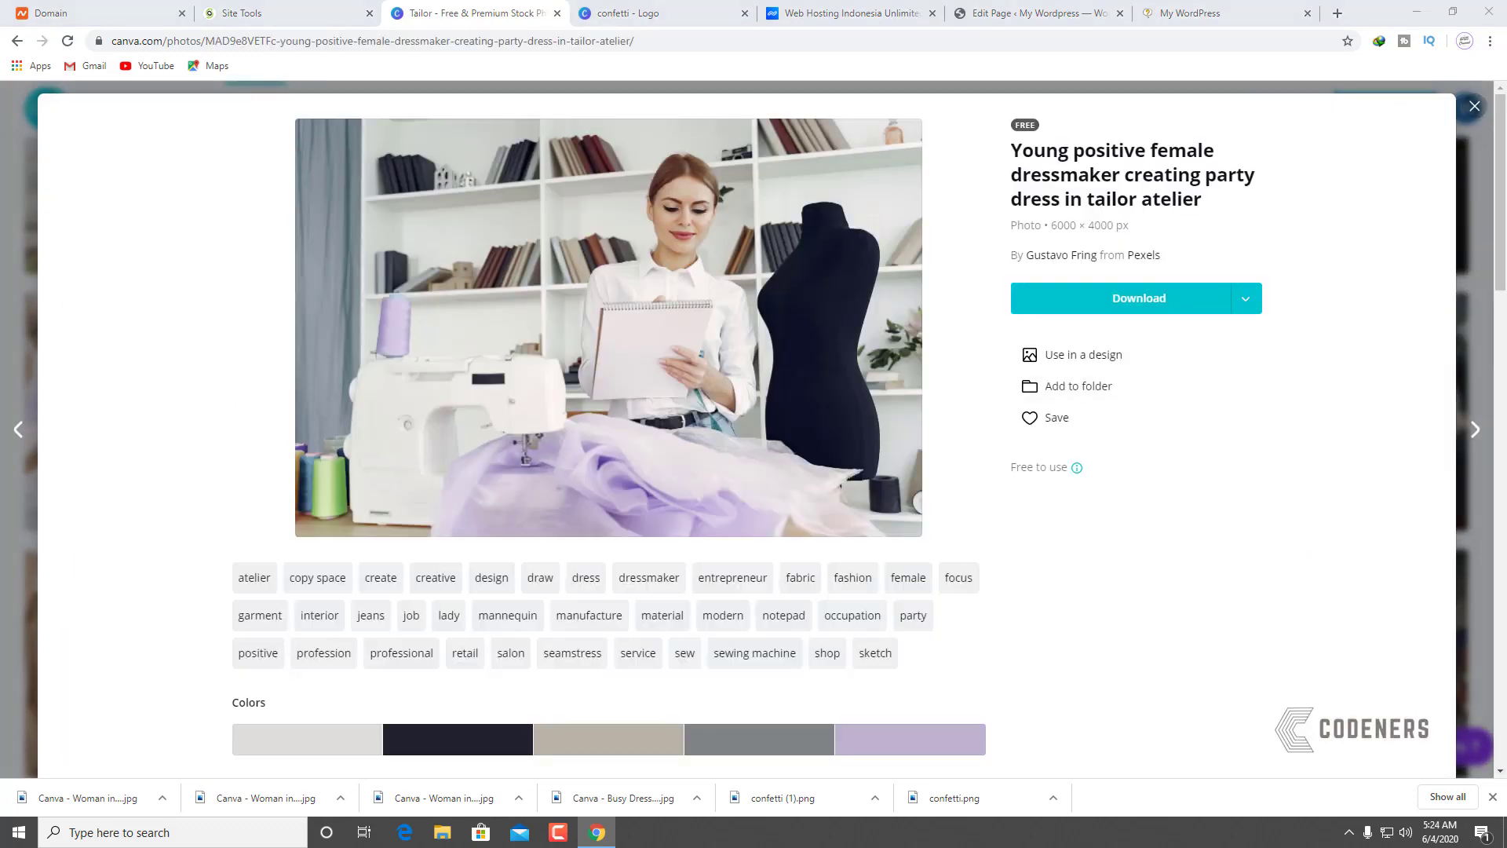
click(1243, 299)
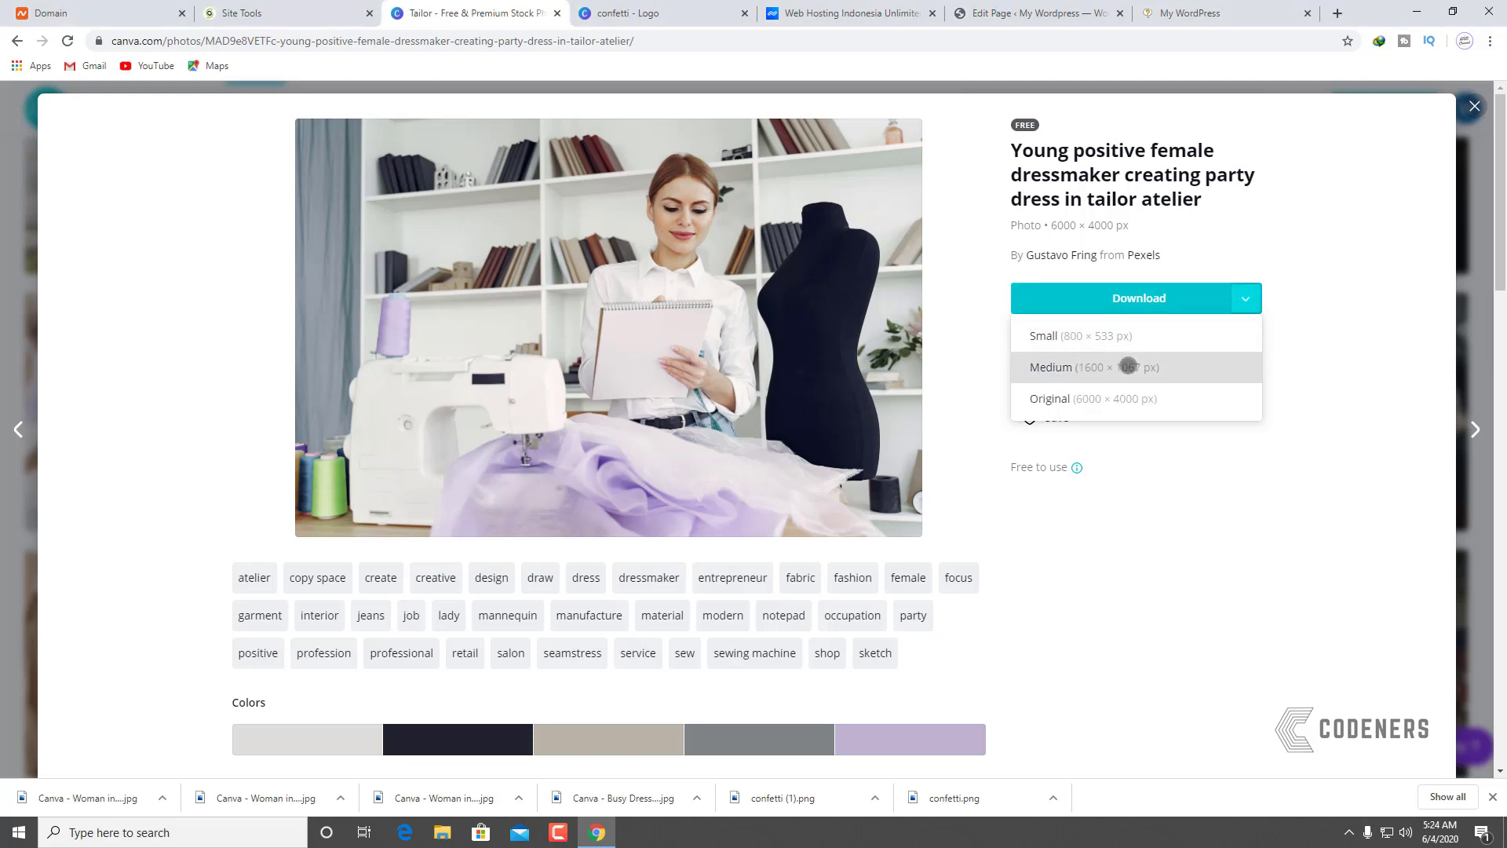
click(1137, 366)
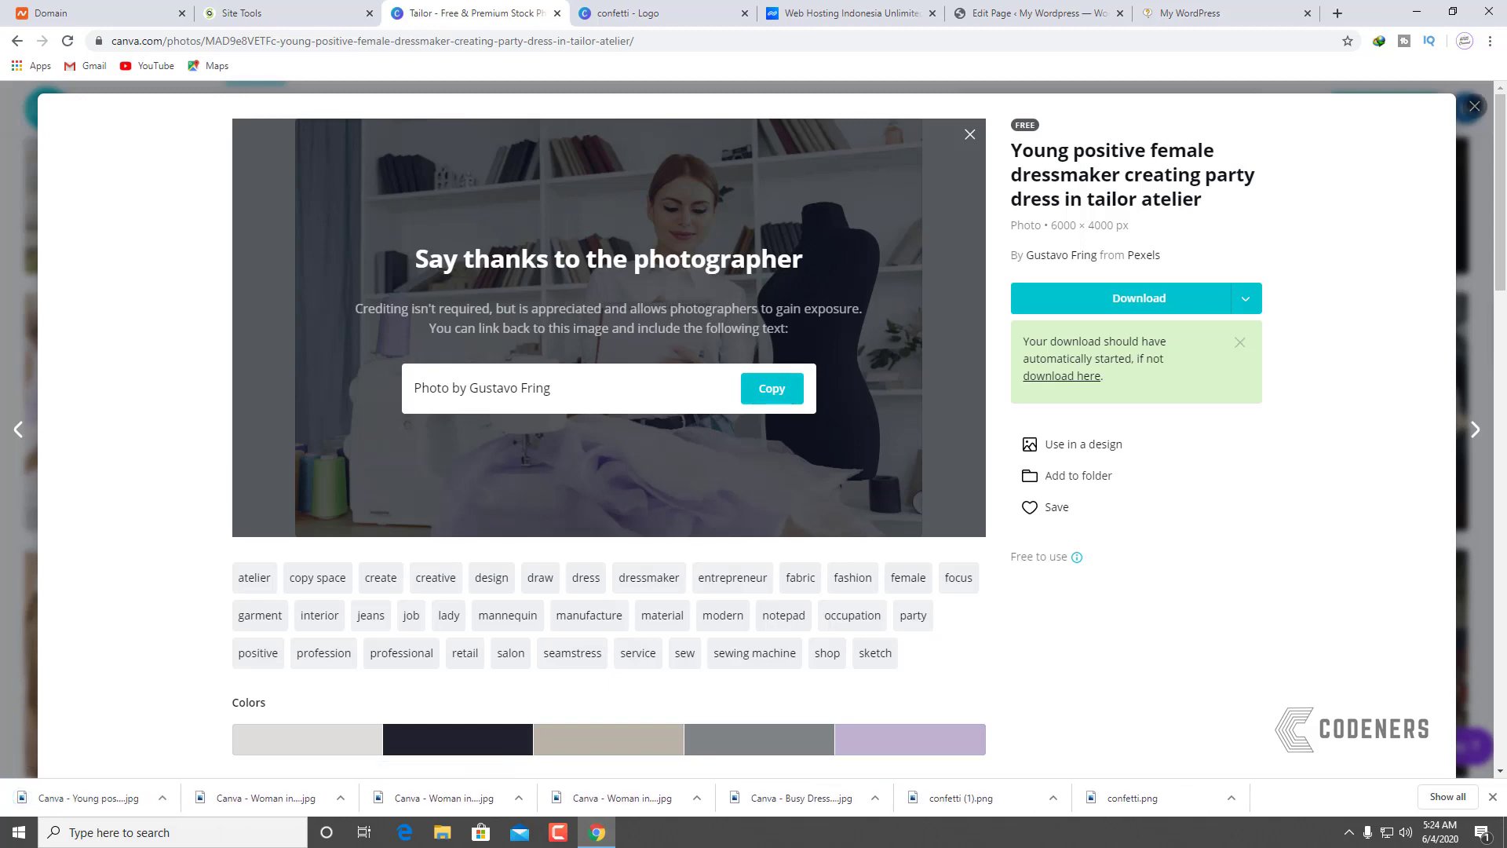
key(Escape)
Step: Find the woman-beside-a-mannequin photo further down and download it at Medium size
scroll(926, 393, down, 3)
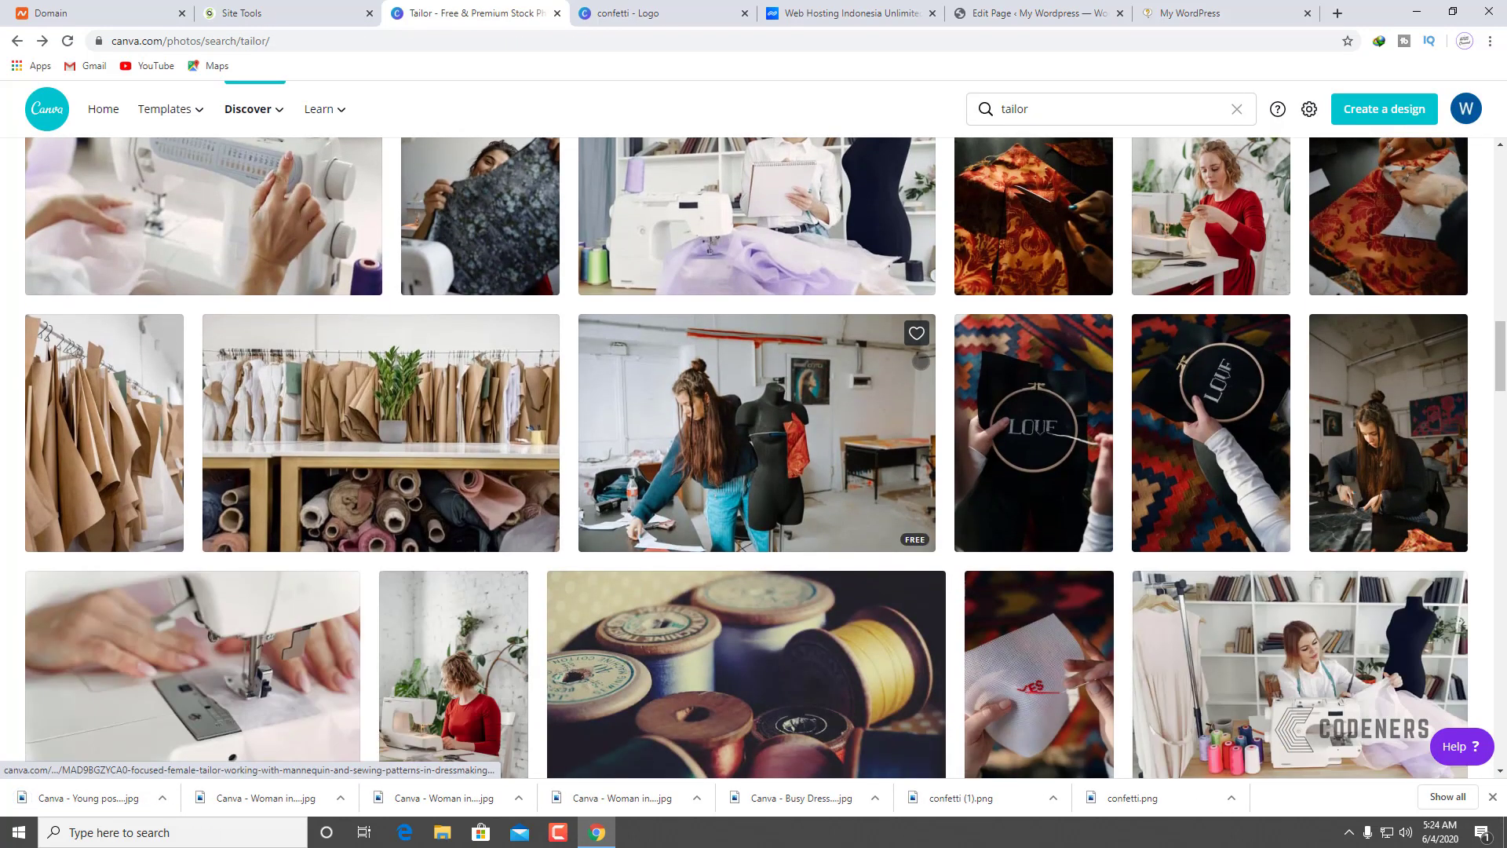
scroll(921, 361, down, 3)
scroll(921, 362, down, 2)
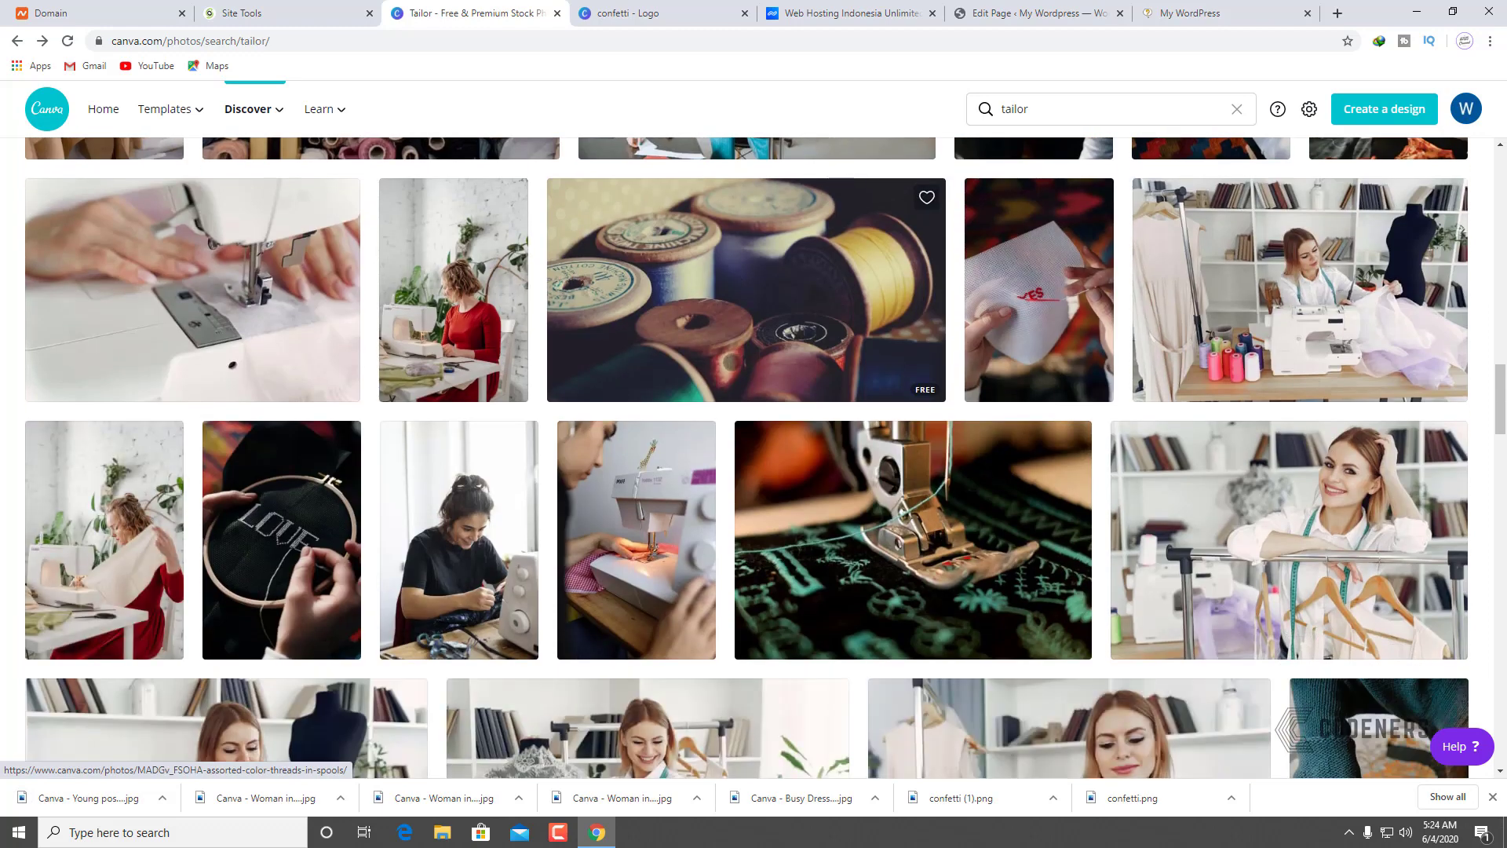
scroll(726, 365, down, 2)
scroll(727, 365, down, 3)
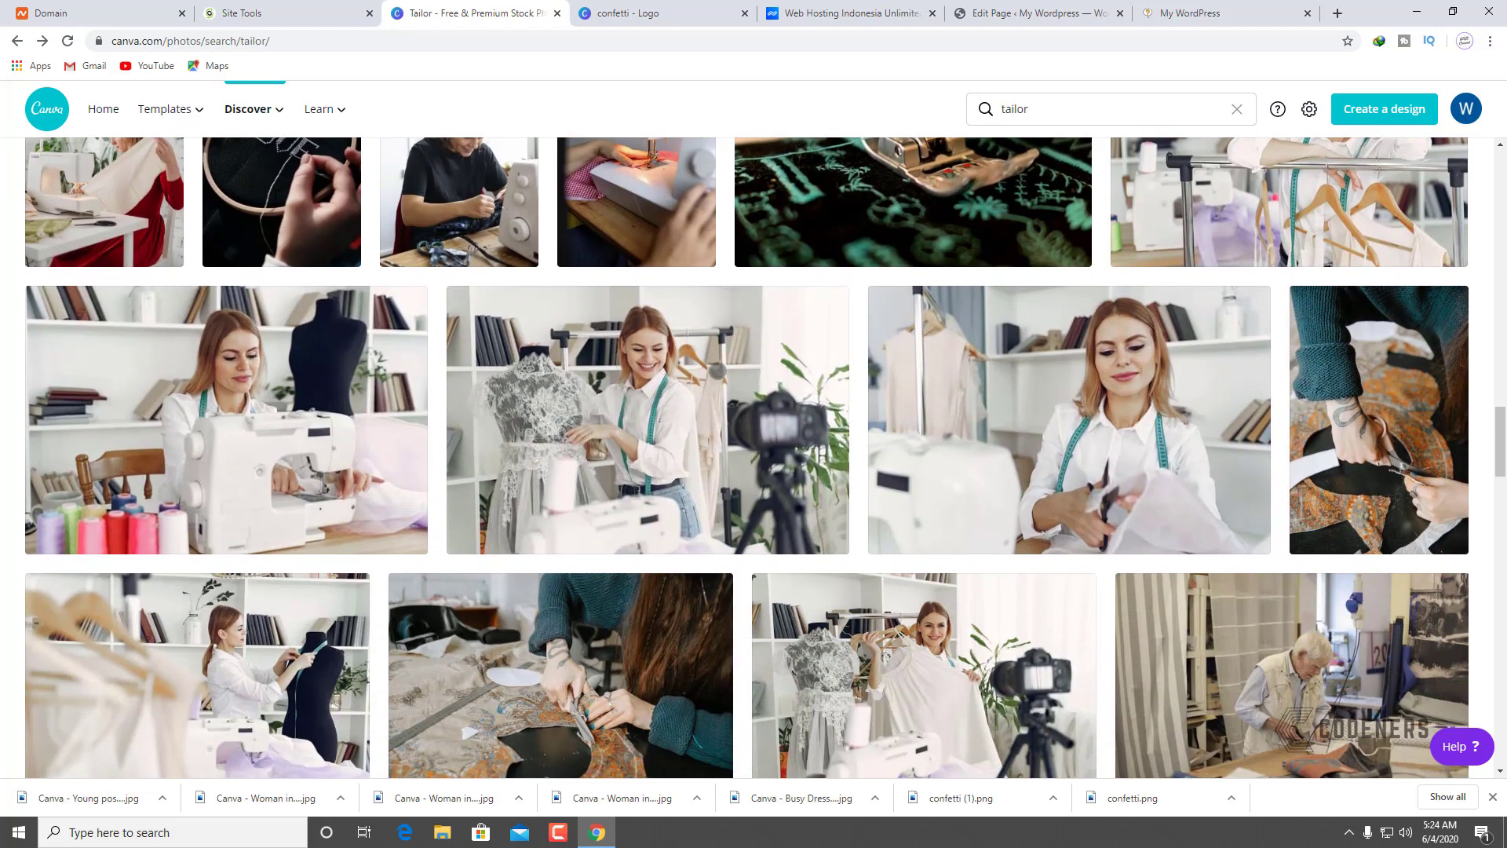
click(655, 372)
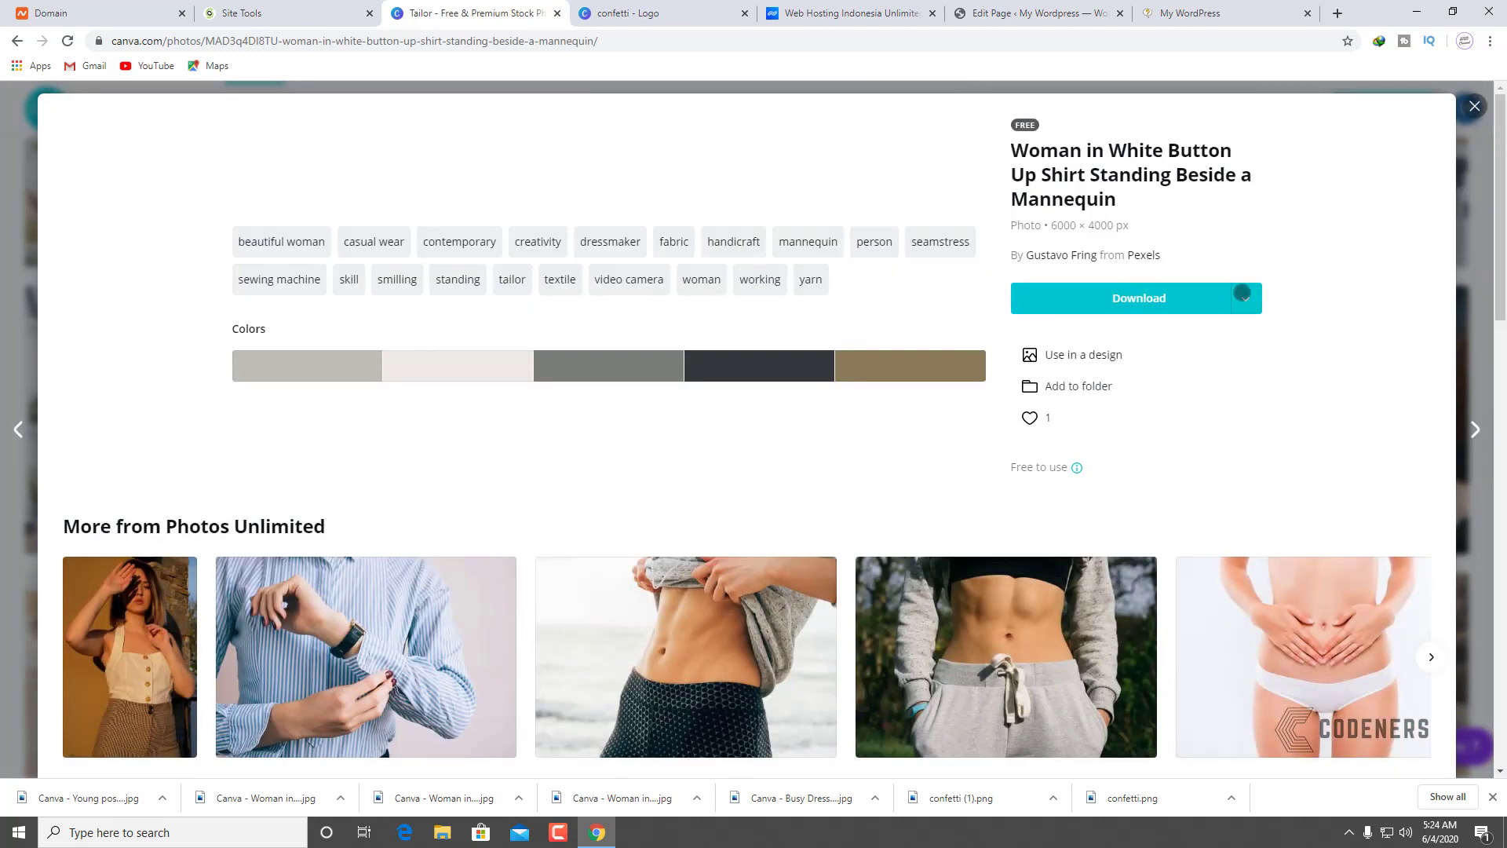
click(1246, 298)
click(1161, 361)
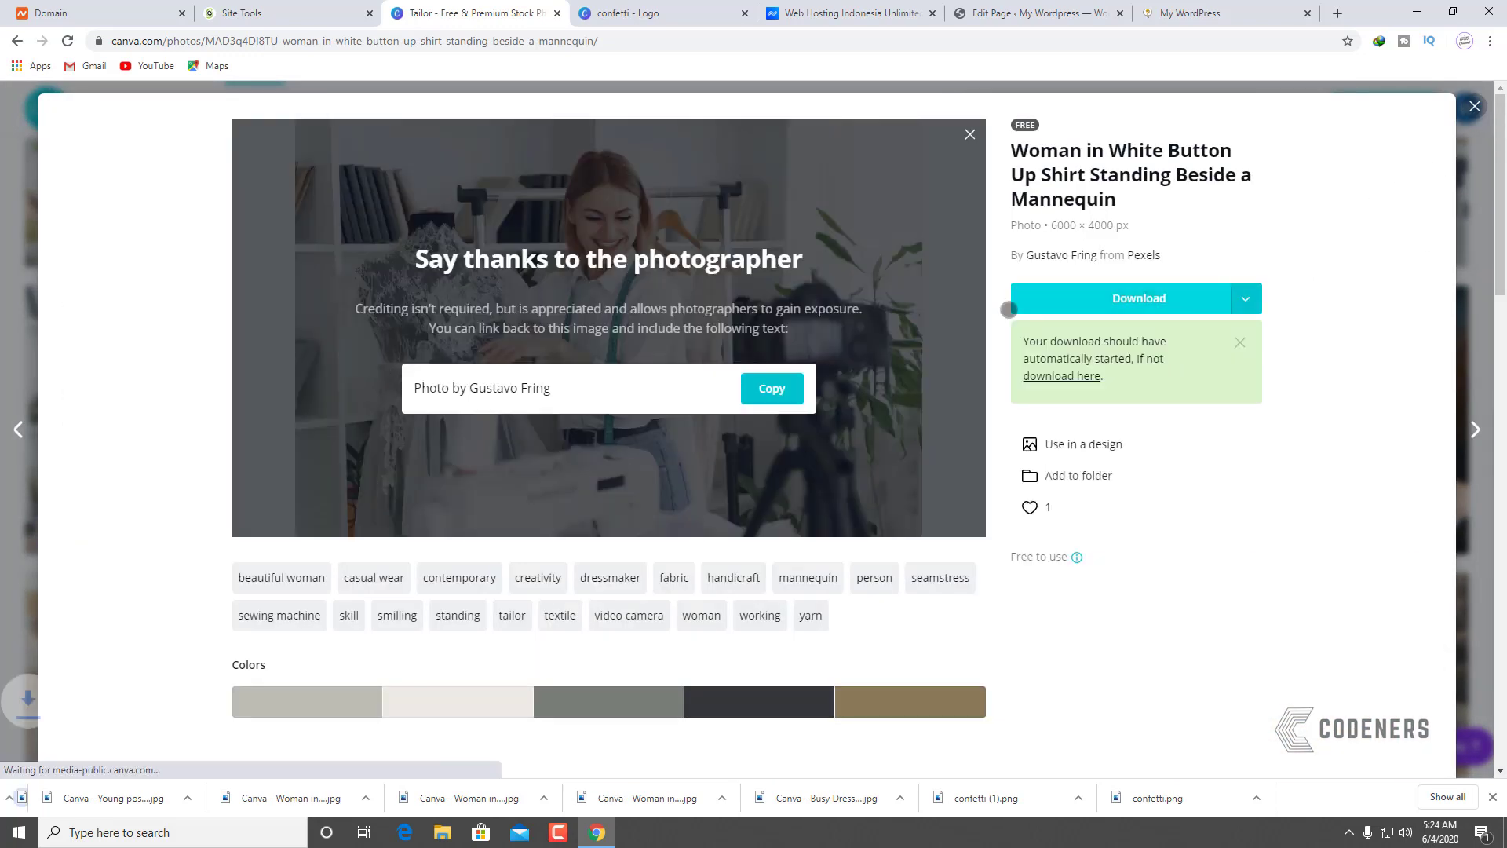
key(Escape)
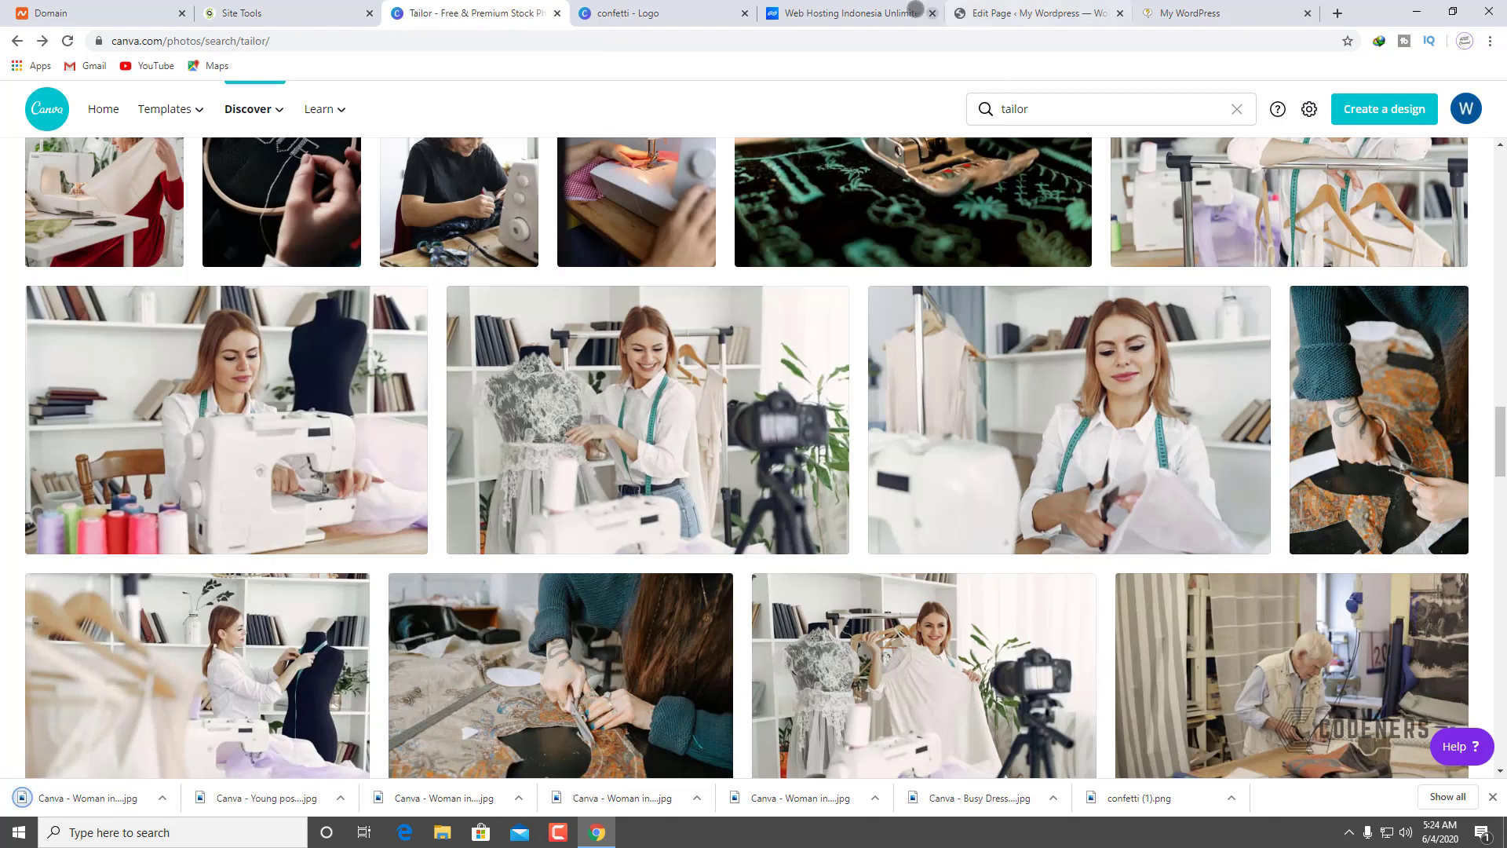
Step: Replace the left placeholder image with the uploaded woman-sketching photo
click(1013, 14)
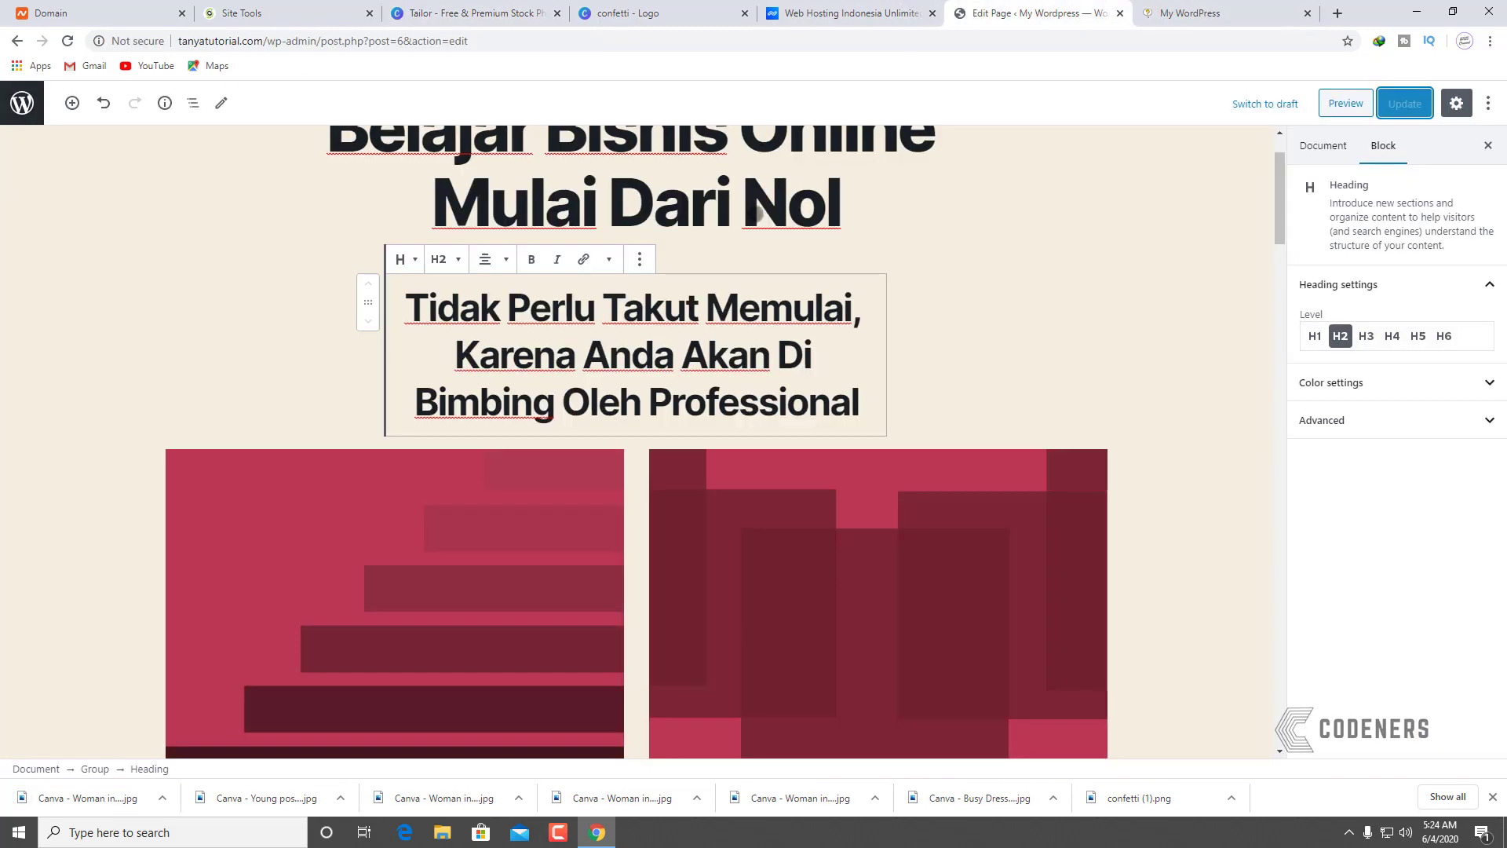
click(418, 463)
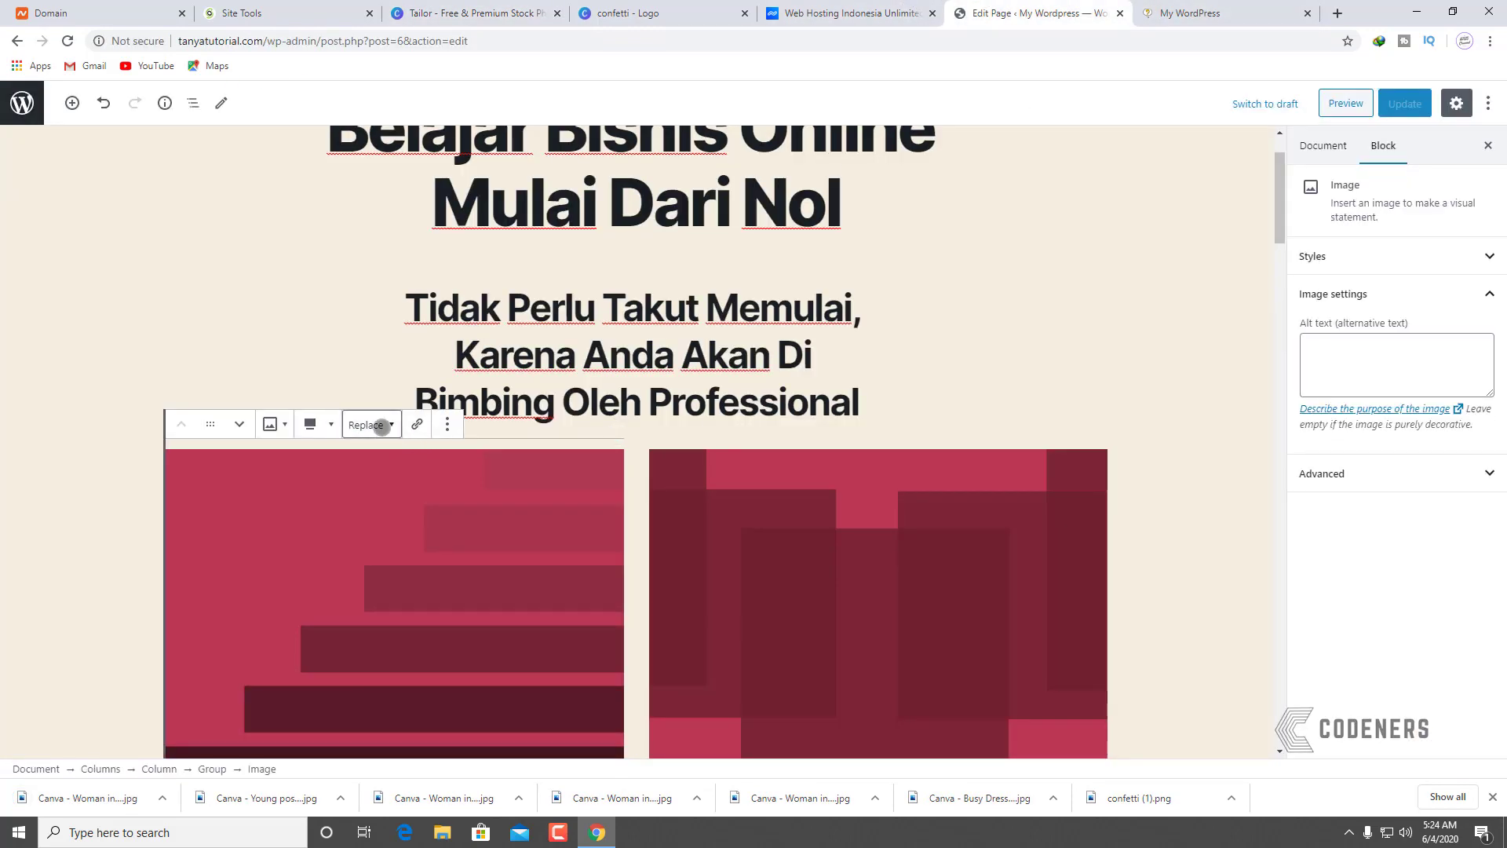
click(382, 425)
click(324, 483)
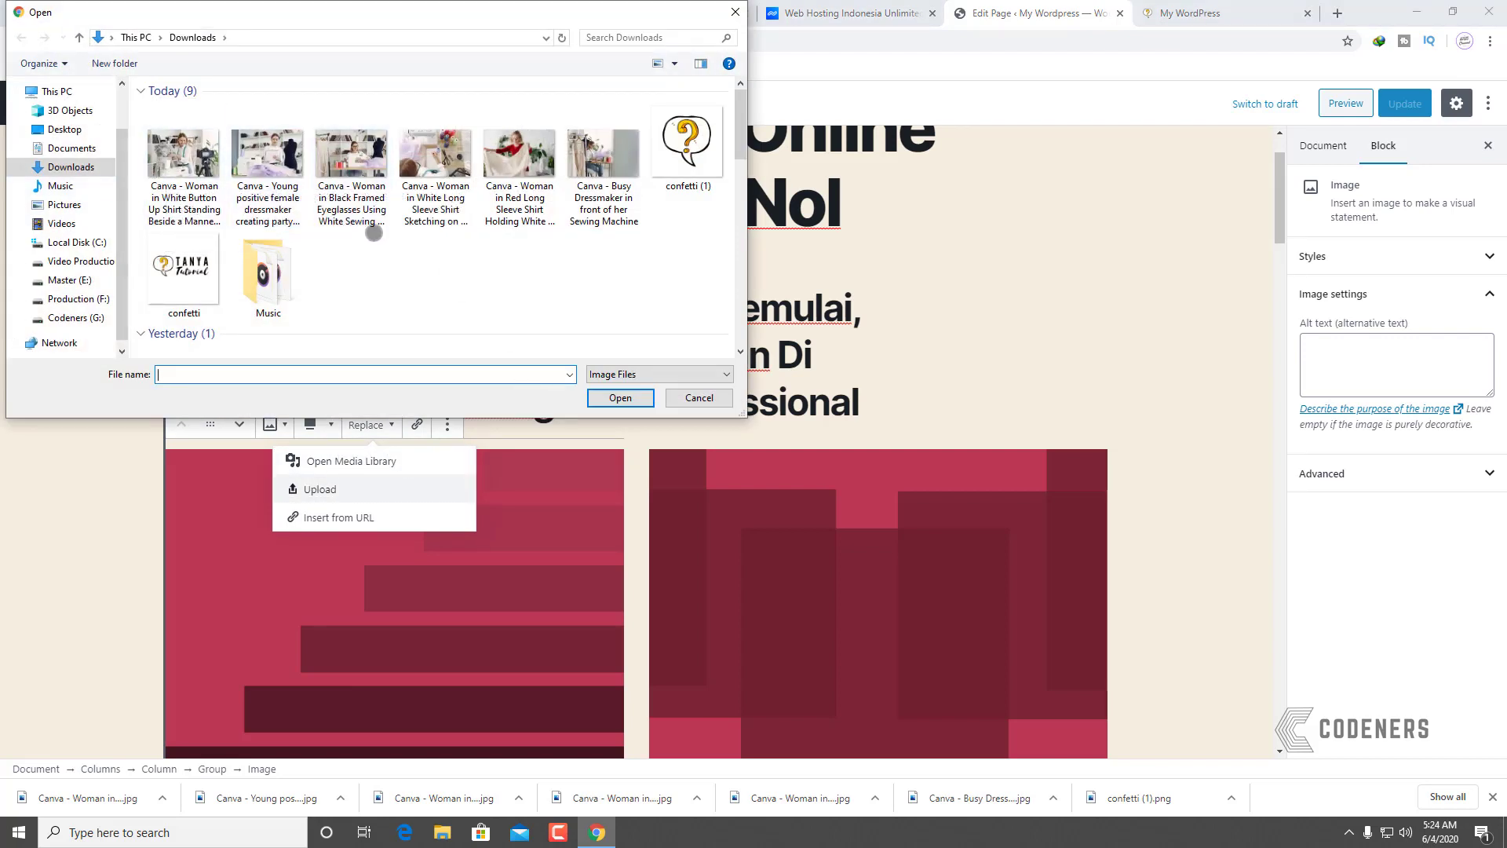
click(436, 167)
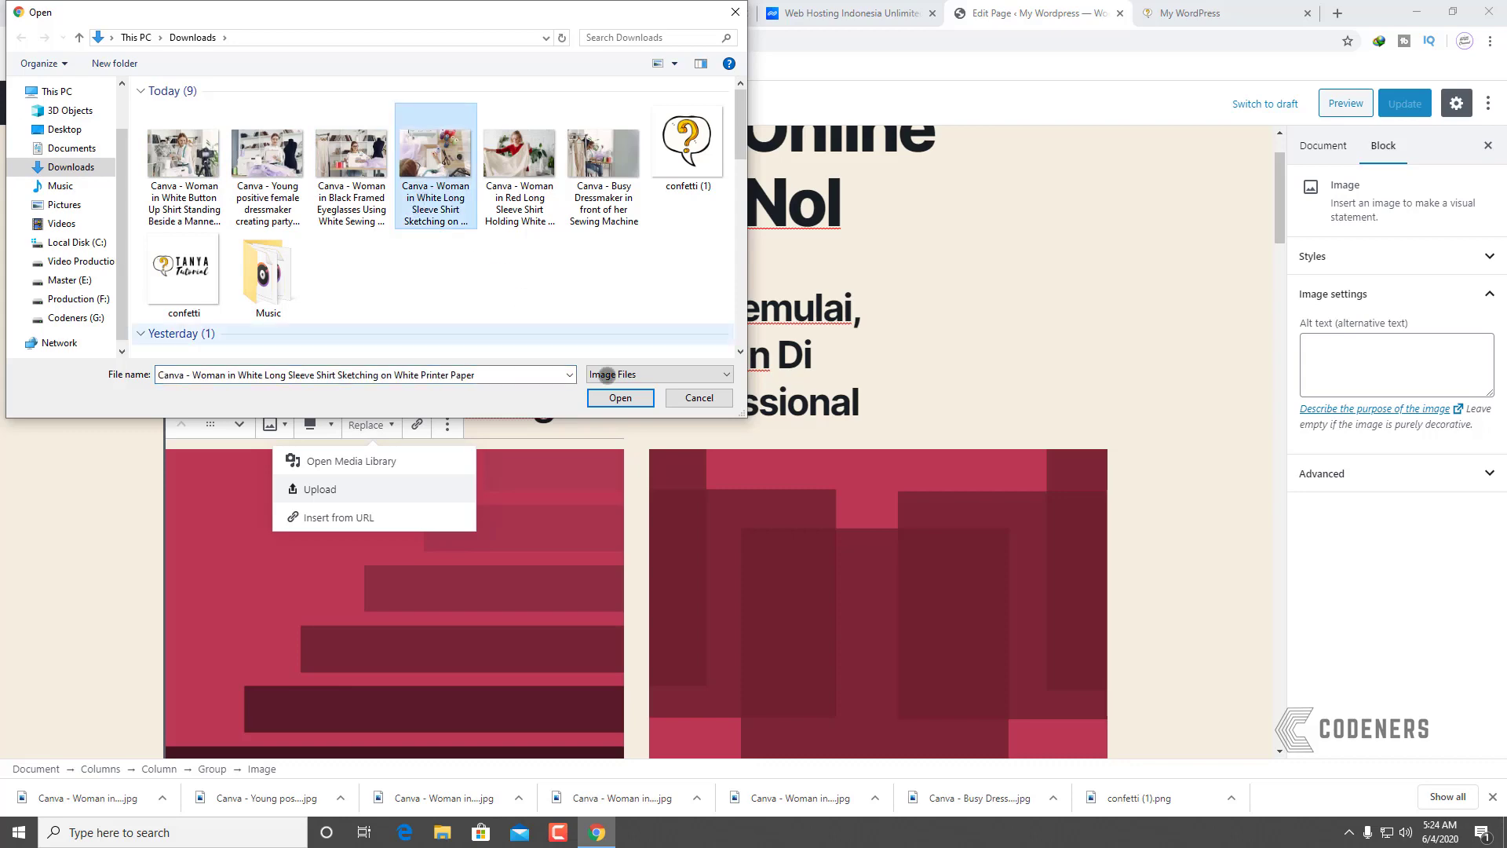
click(617, 398)
scroll(468, 437, down, 5)
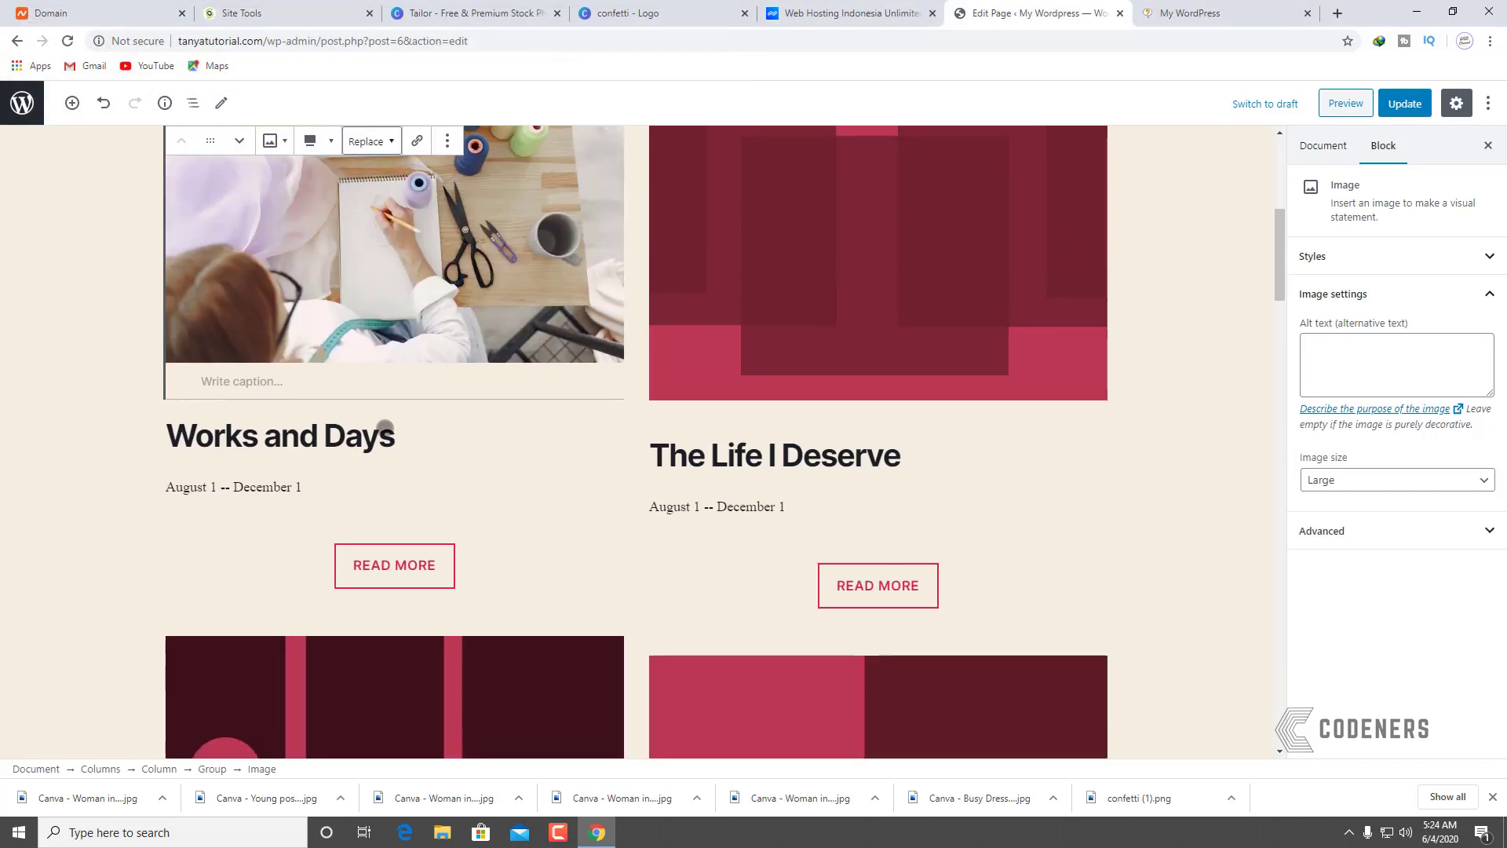
Step: Rename the 'Works and Days' heading to 'Desain Produk Anda'
click(359, 442)
drag(410, 420, 199, 396)
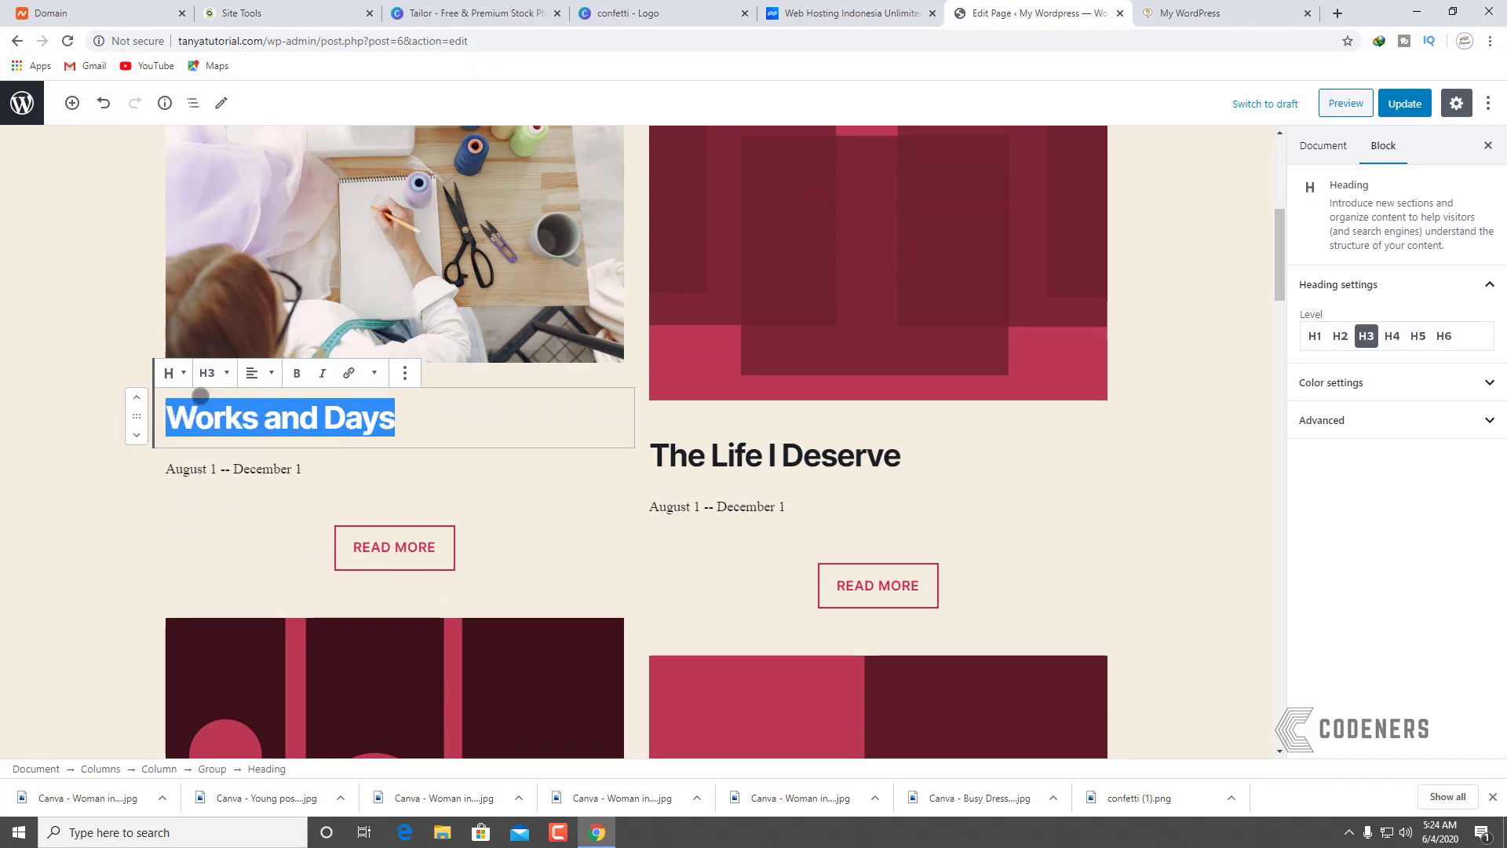
text(De)
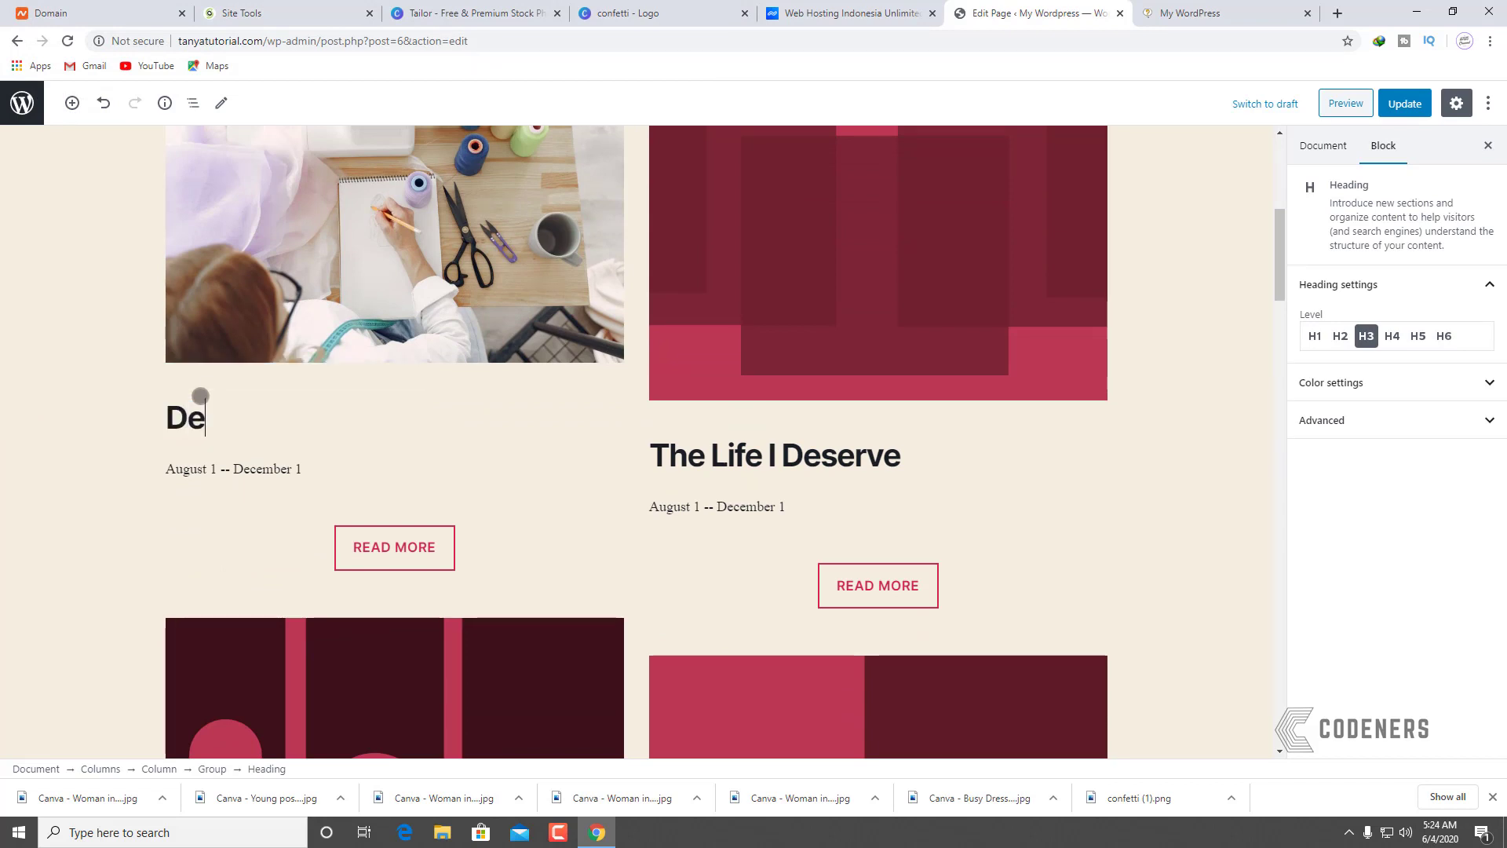
text(sain Produk)
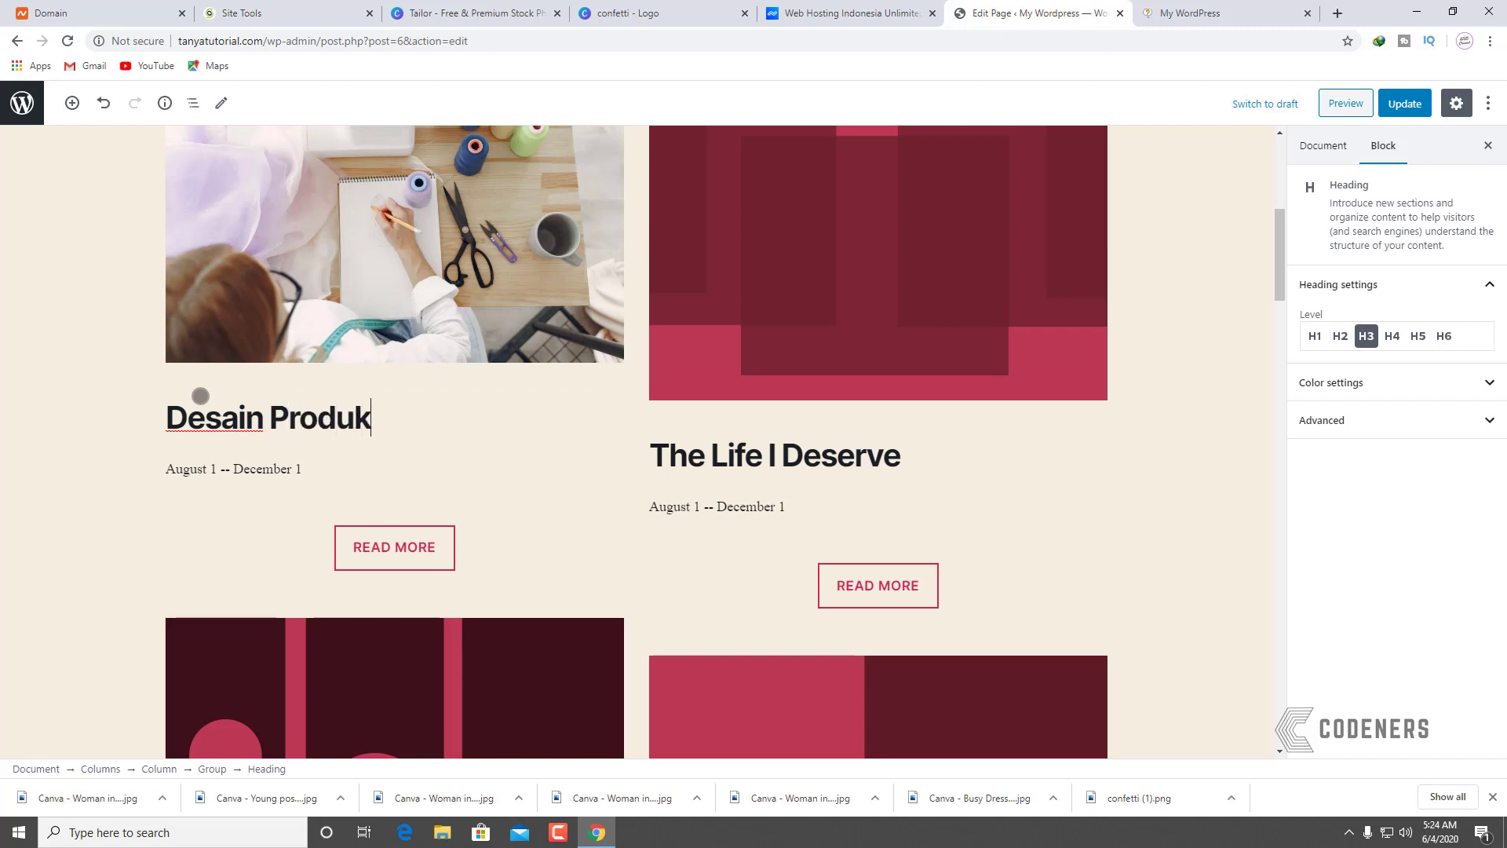
text( Anda)
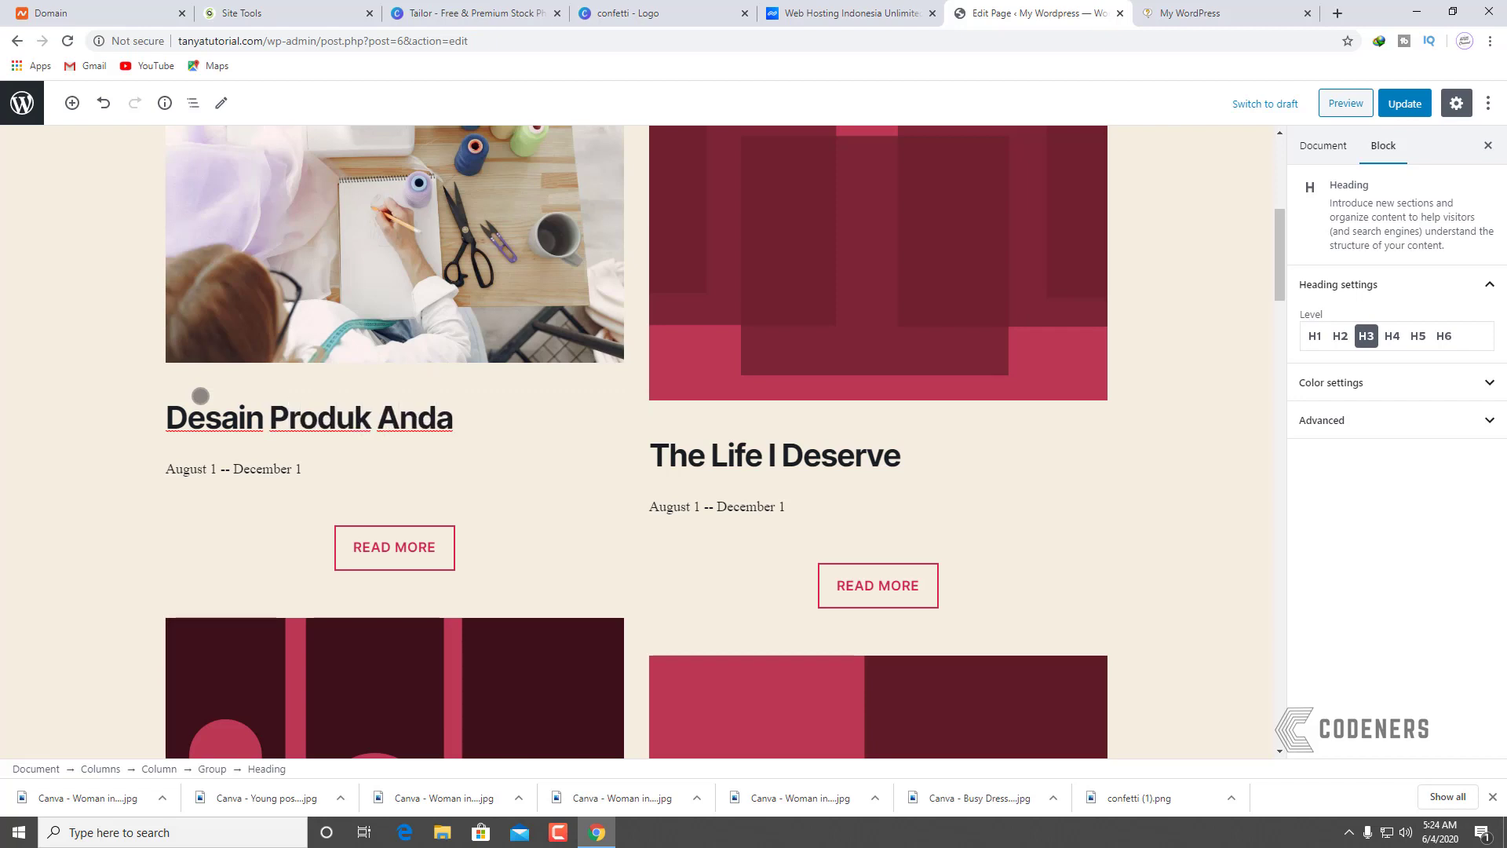
scroll(696, 485, up, 3)
Step: Replace the right placeholder image with the uploaded eyeglasses sewing-machine photo
click(899, 387)
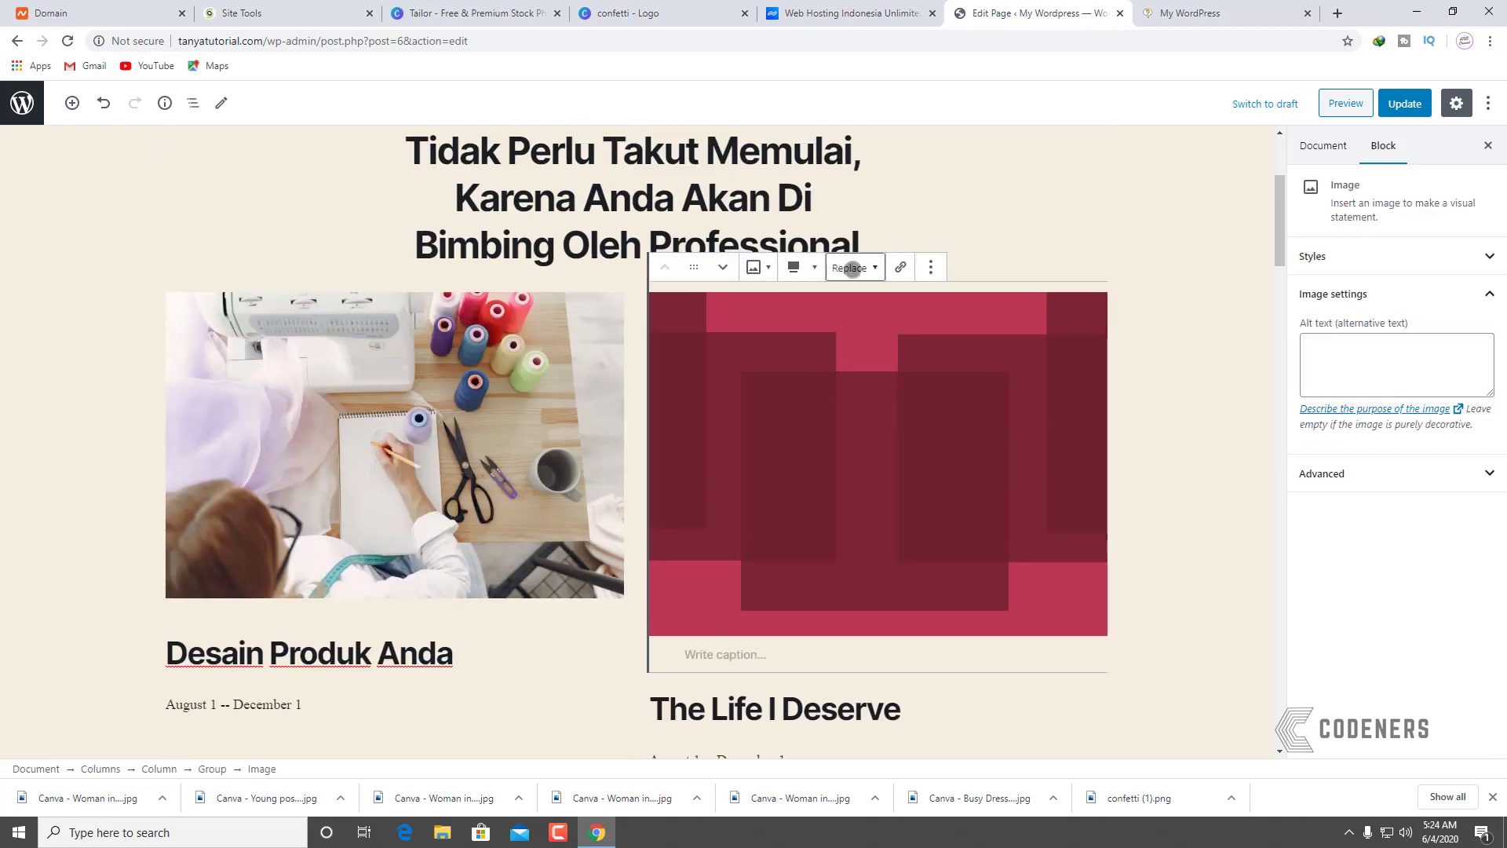
click(852, 268)
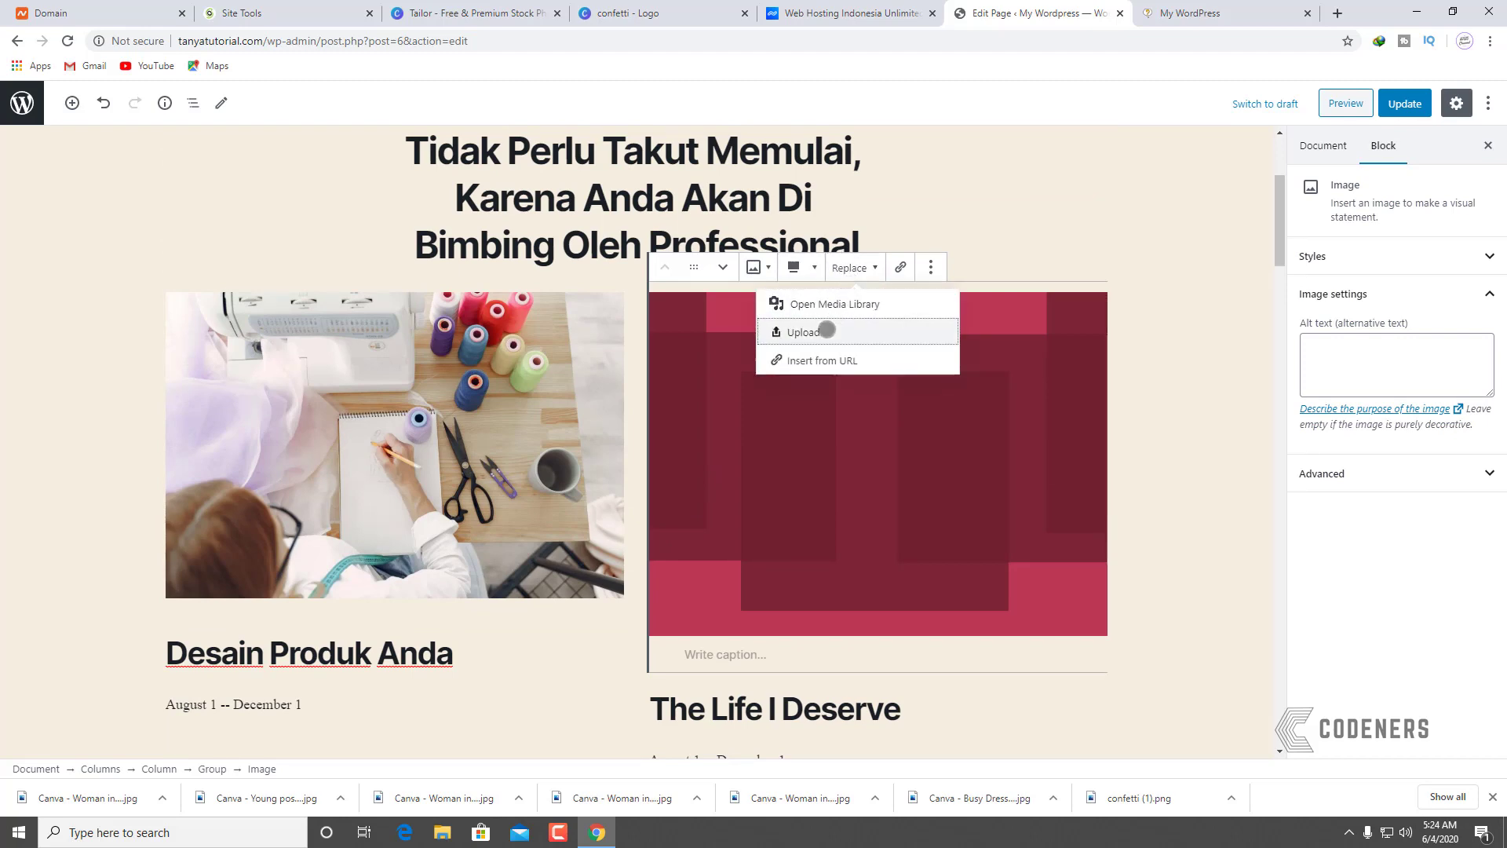
click(827, 330)
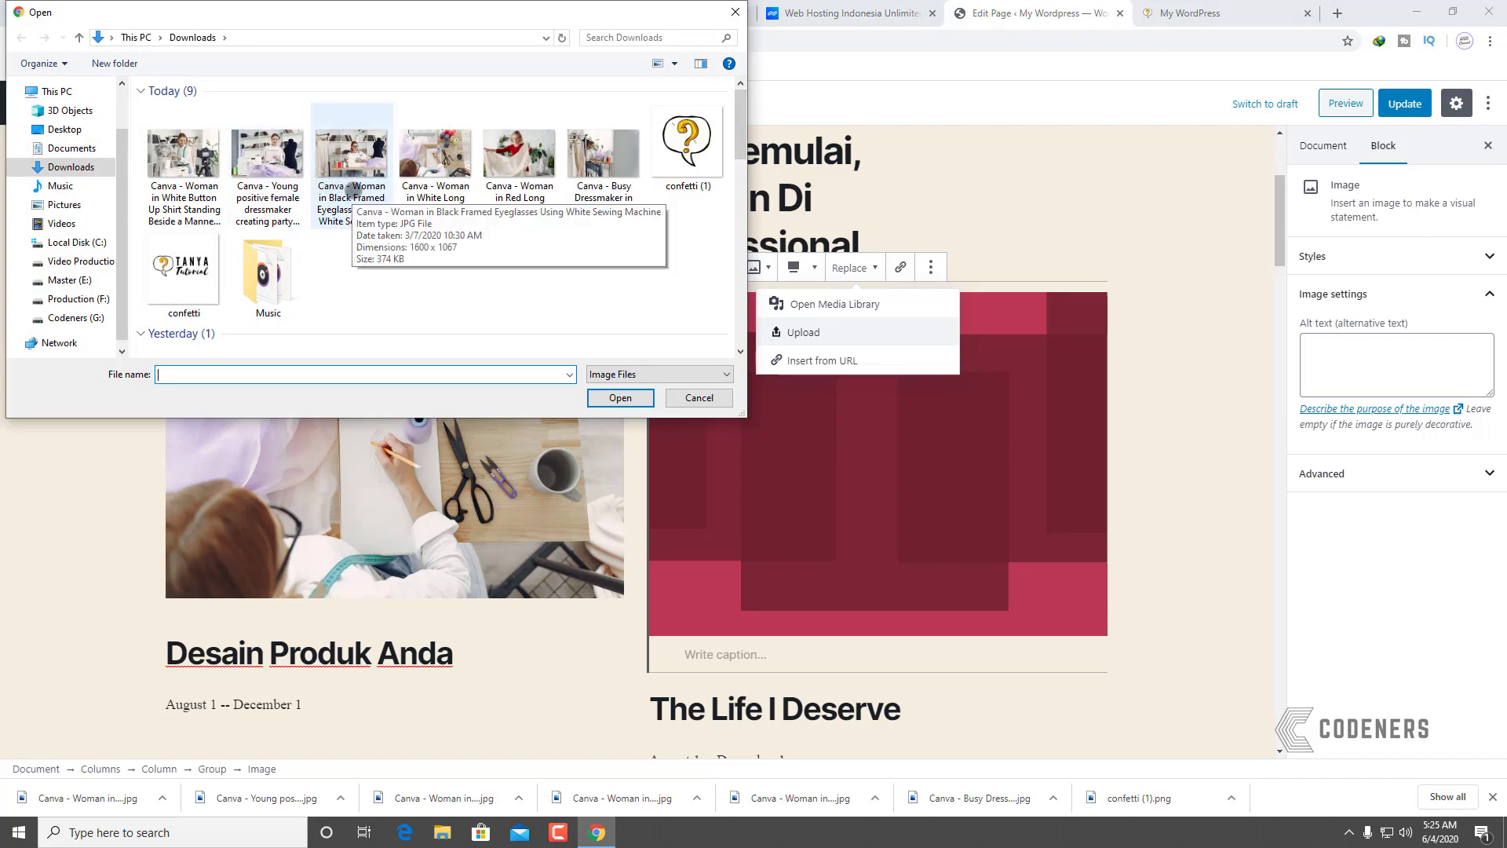
click(287, 167)
click(373, 186)
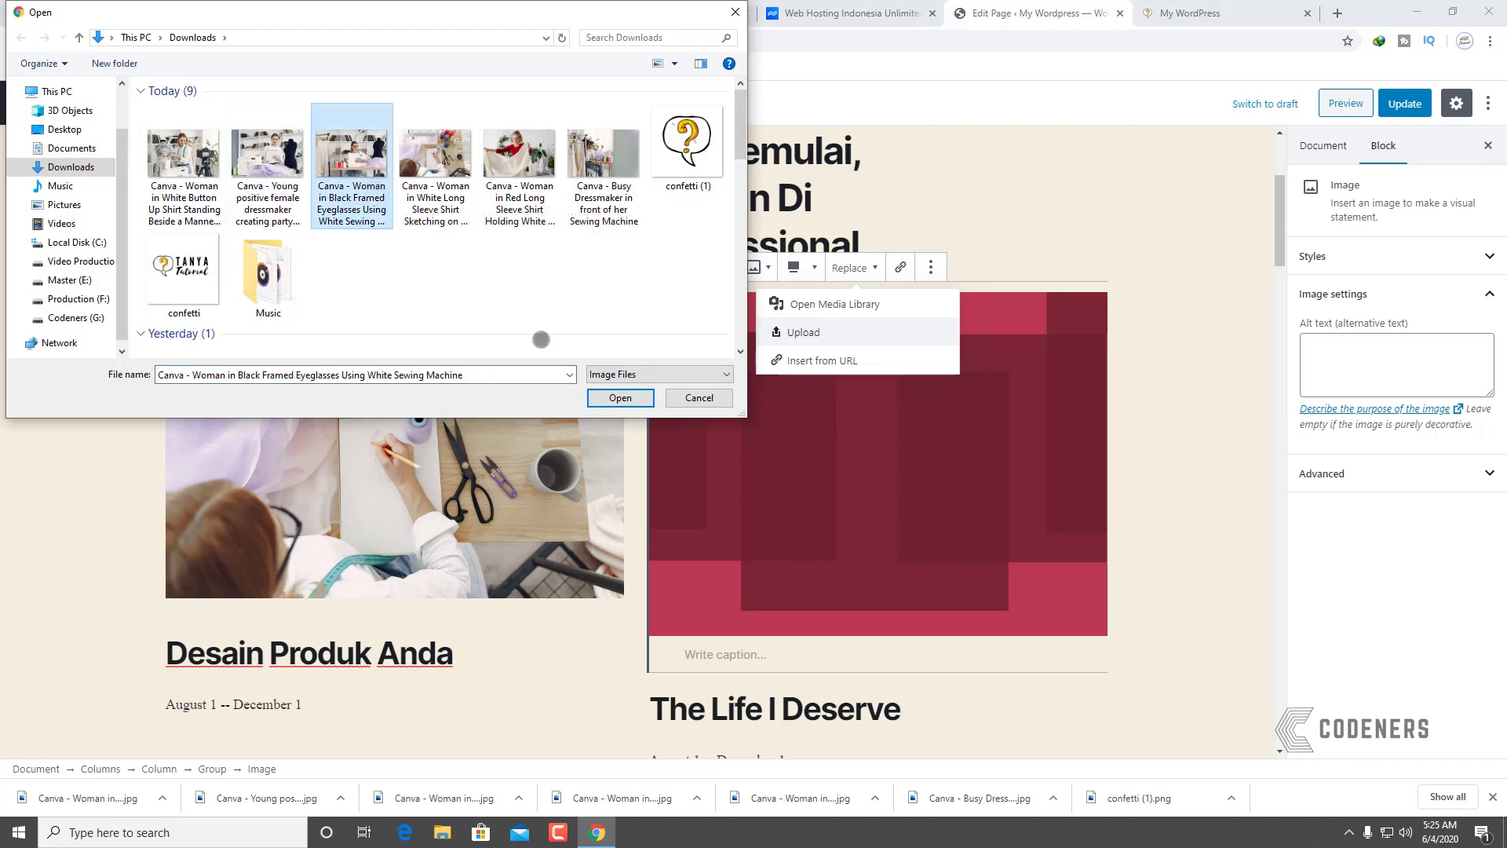
click(620, 398)
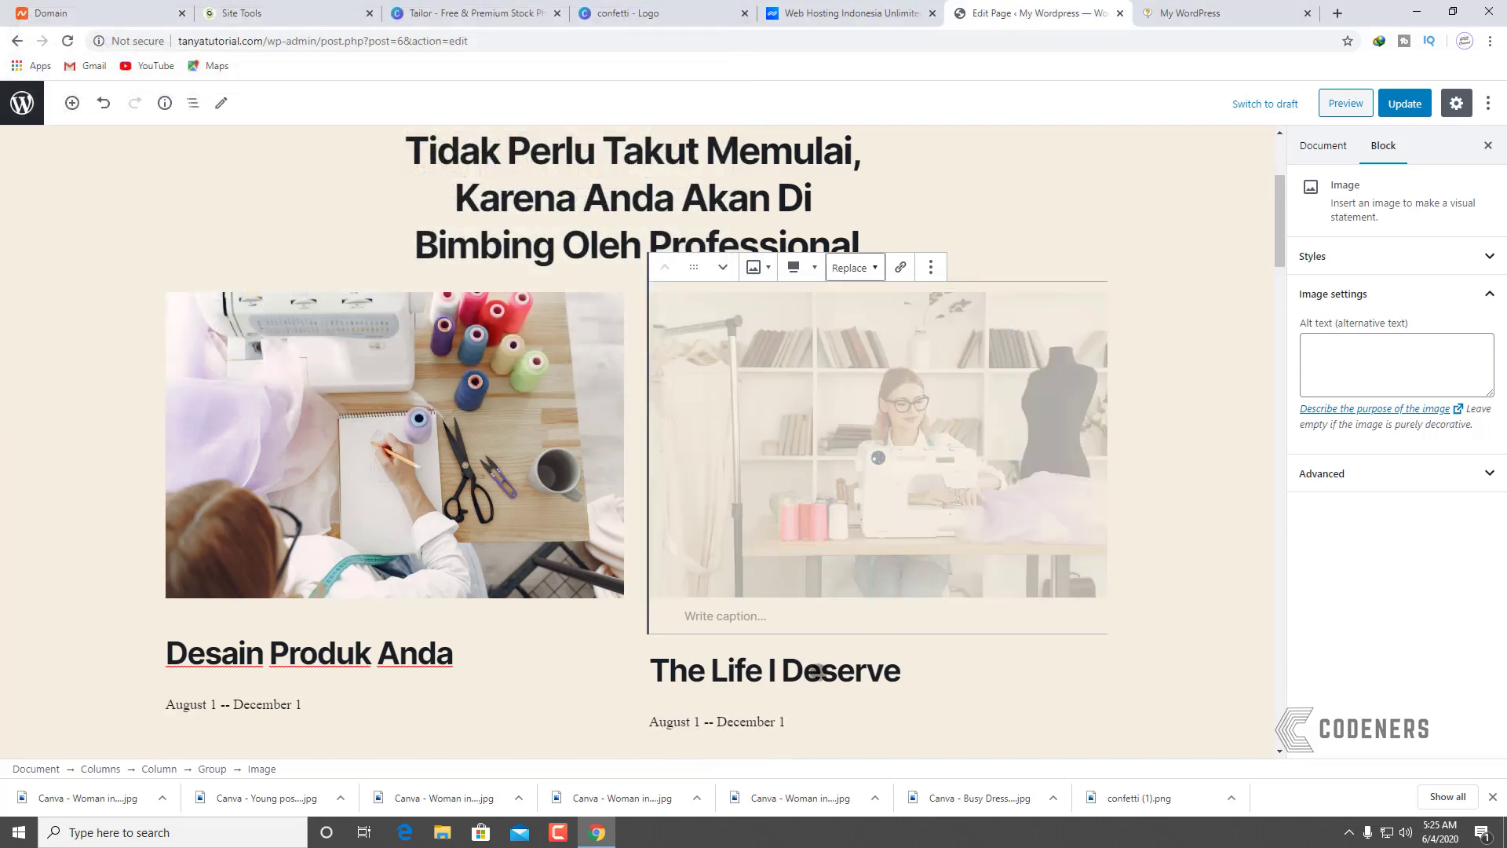
Step: Rename 'The Life I Deserve' heading to 'Buat Produk Anda'
click(874, 675)
drag(916, 656, 646, 650)
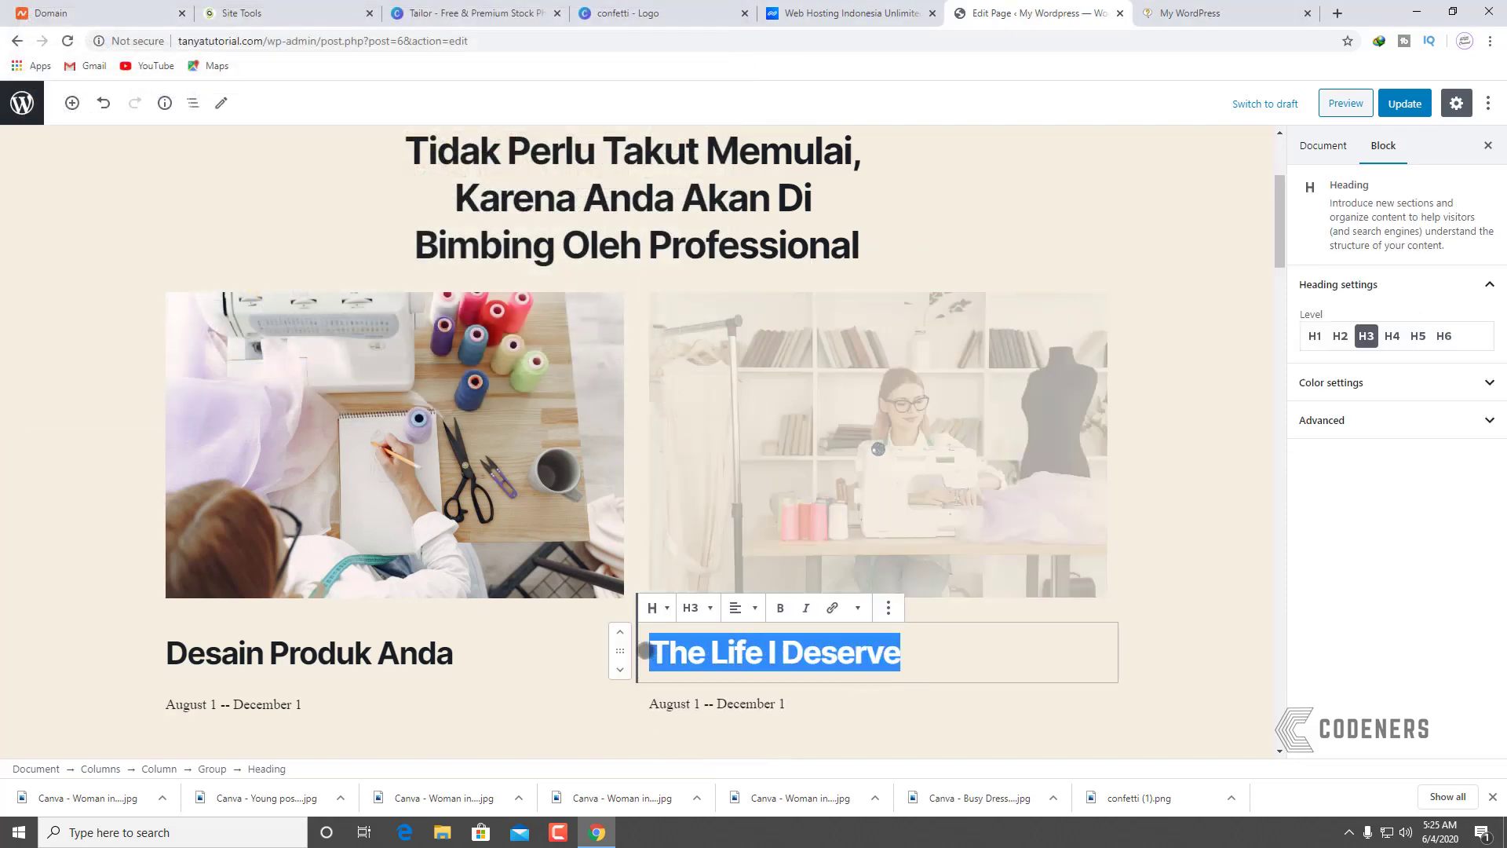
text(Buat)
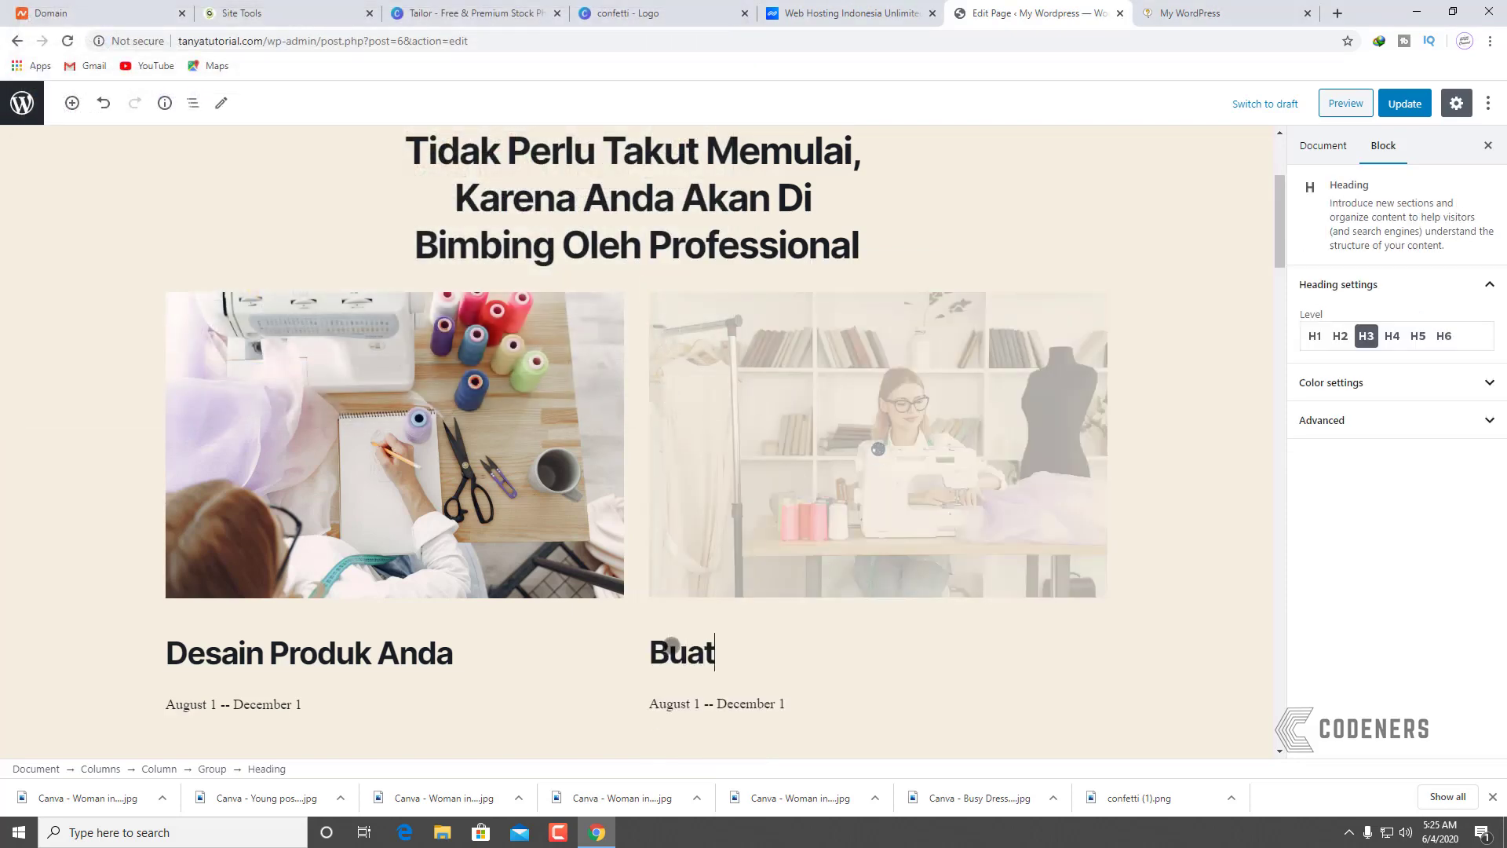
text( Produ)
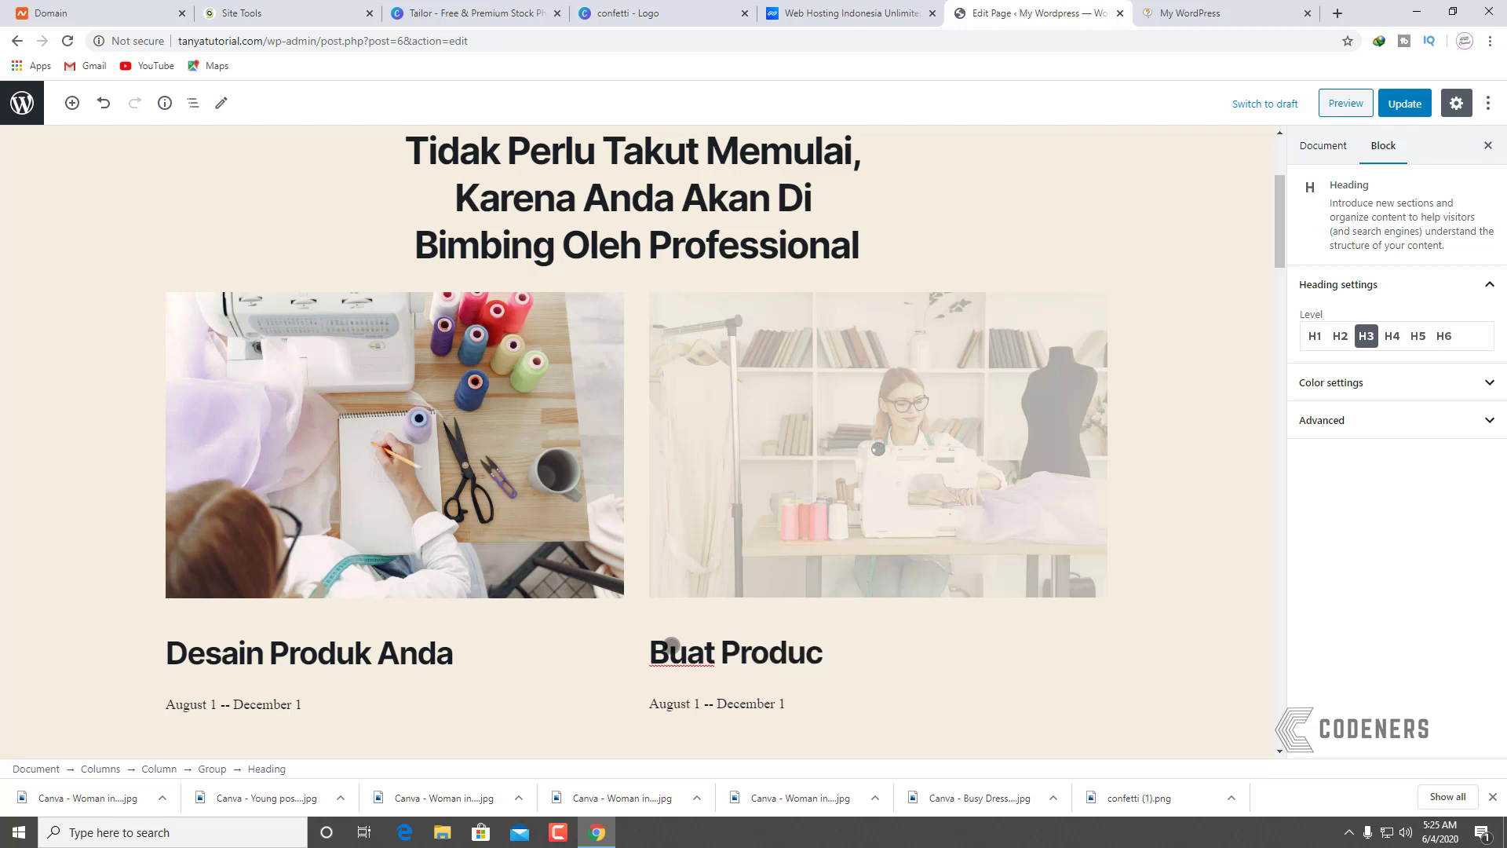
text(k Anda)
scroll(690, 609, down, 4)
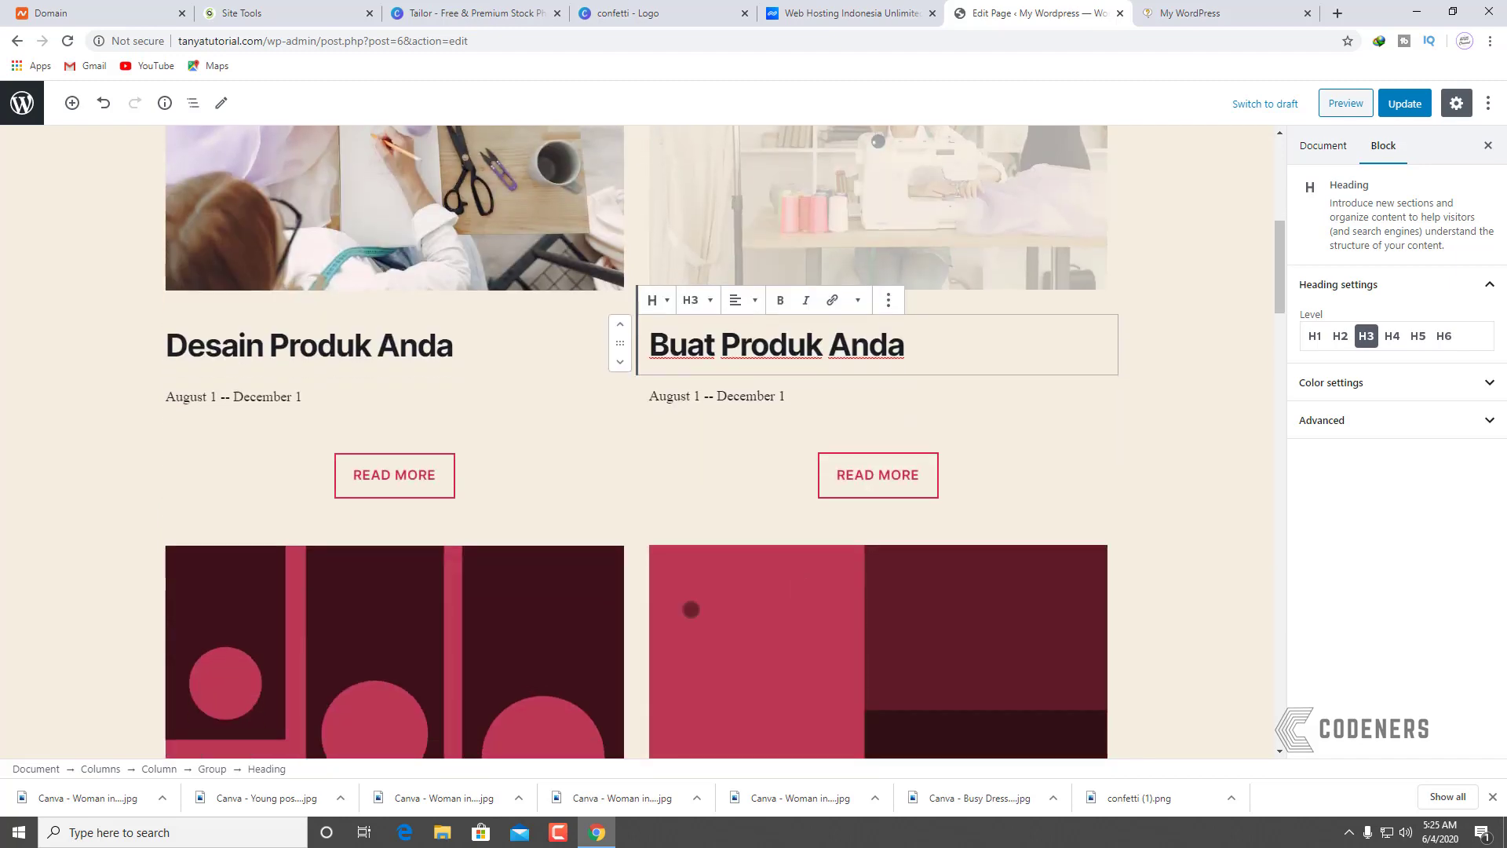
scroll(479, 495, down, 3)
Step: Replace the lower-left placeholder image with a downloaded dressmaker photo
click(418, 441)
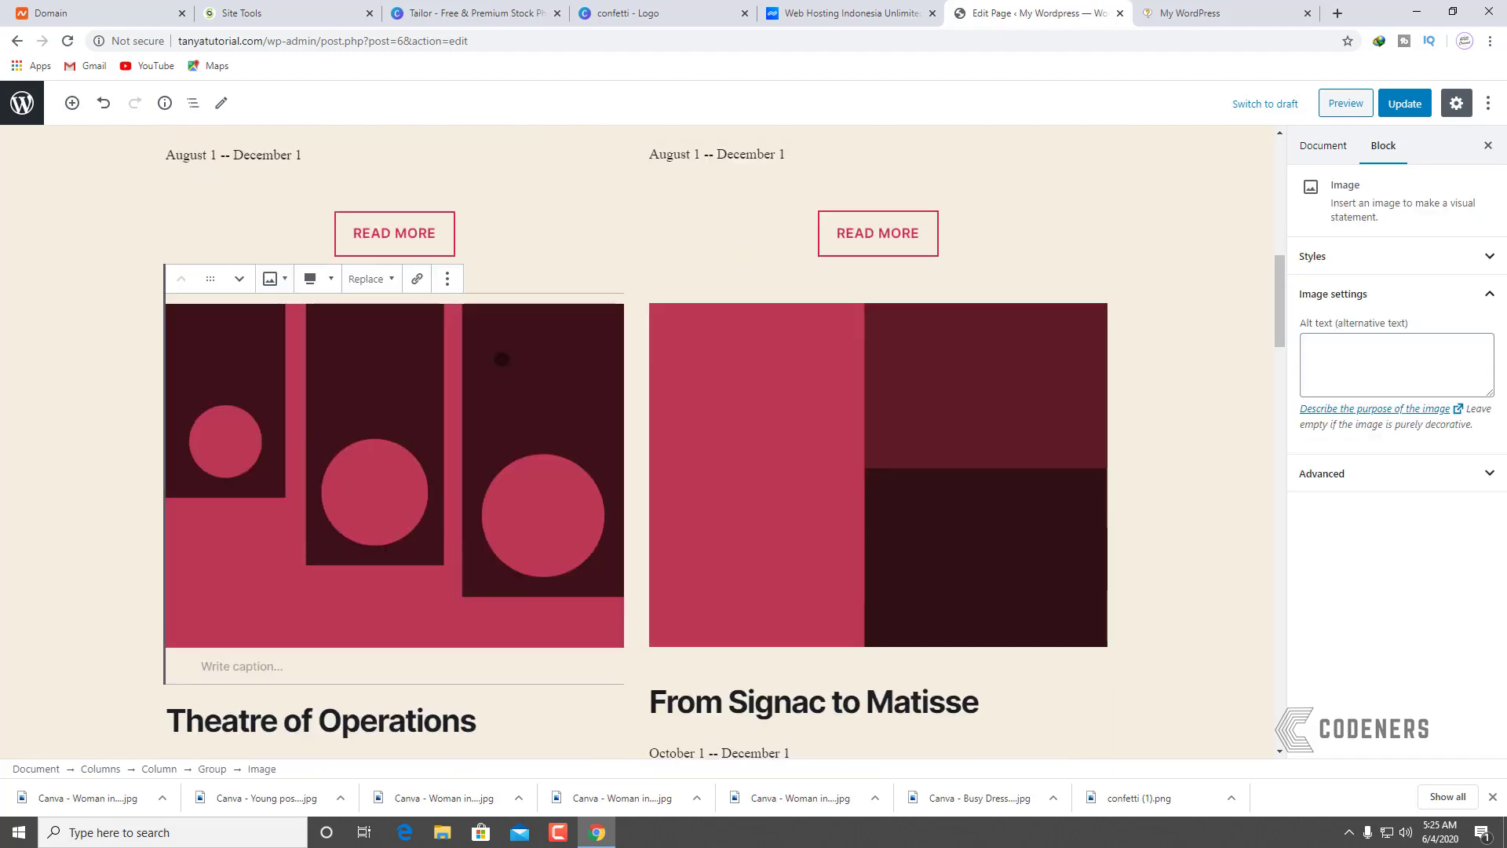
click(365, 280)
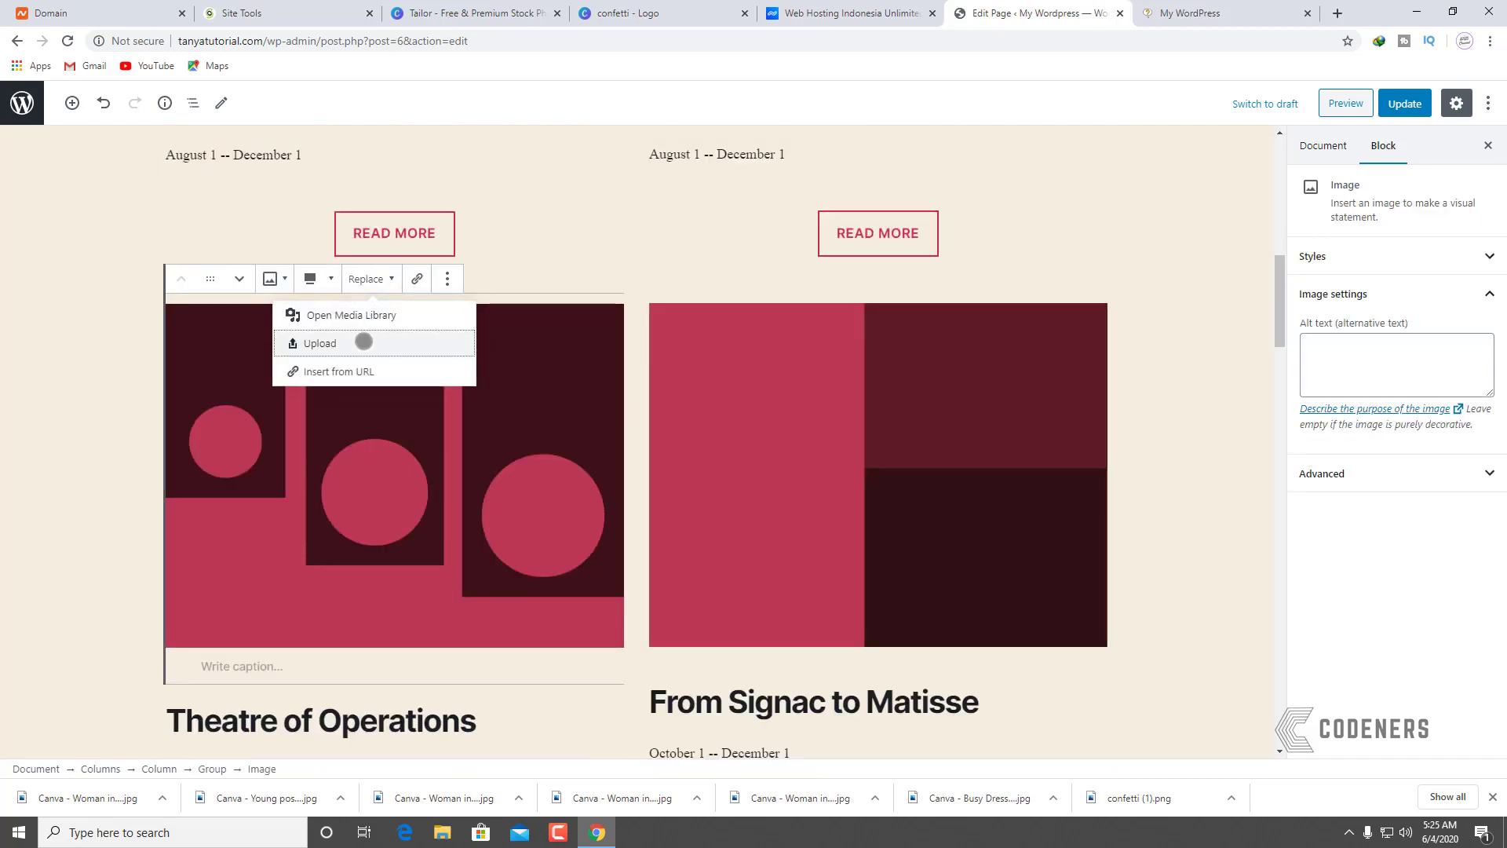
click(381, 341)
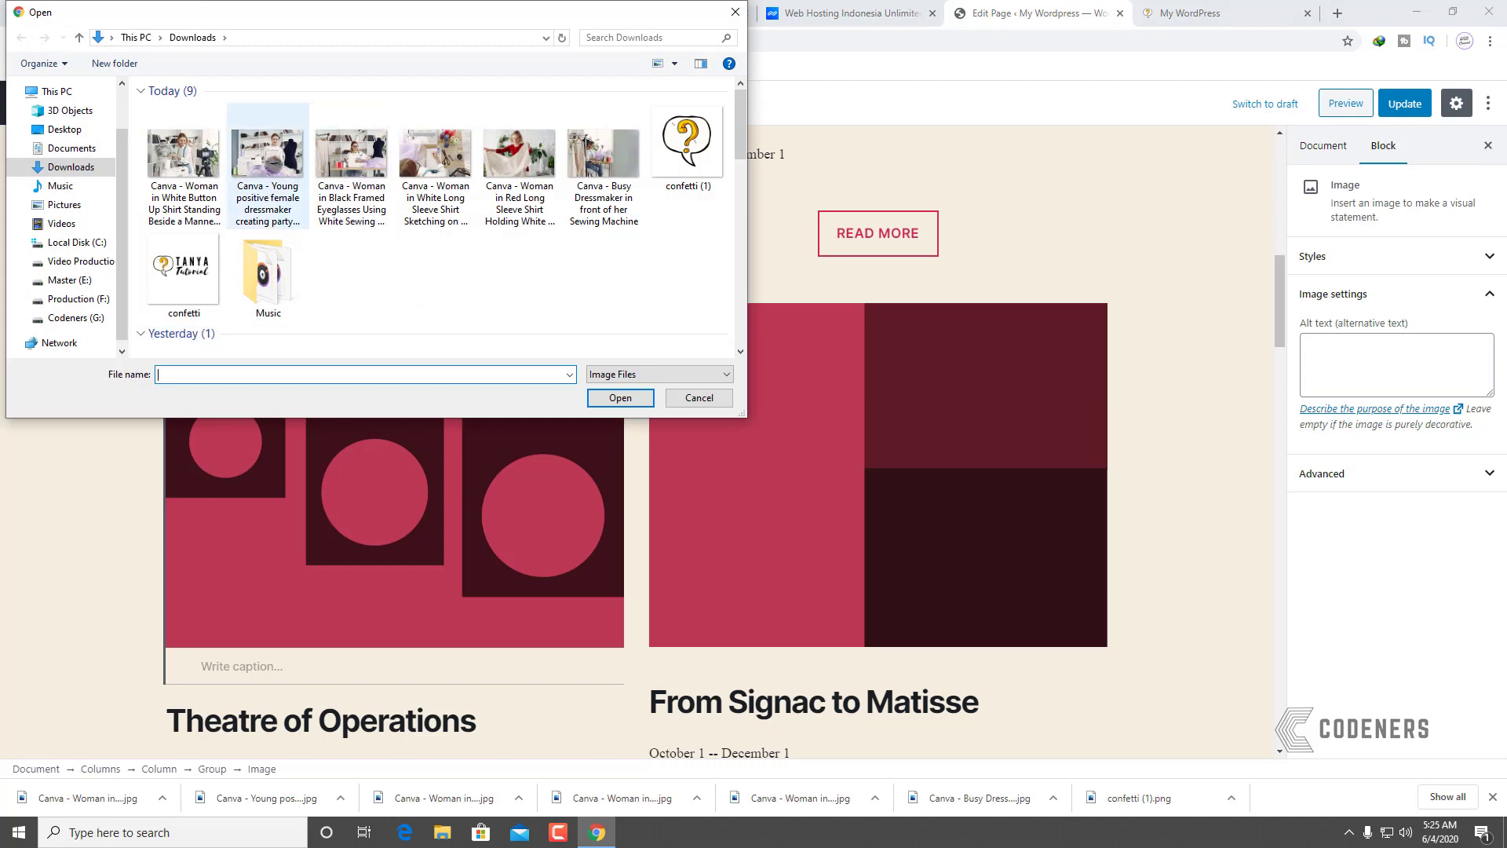
click(267, 157)
click(620, 398)
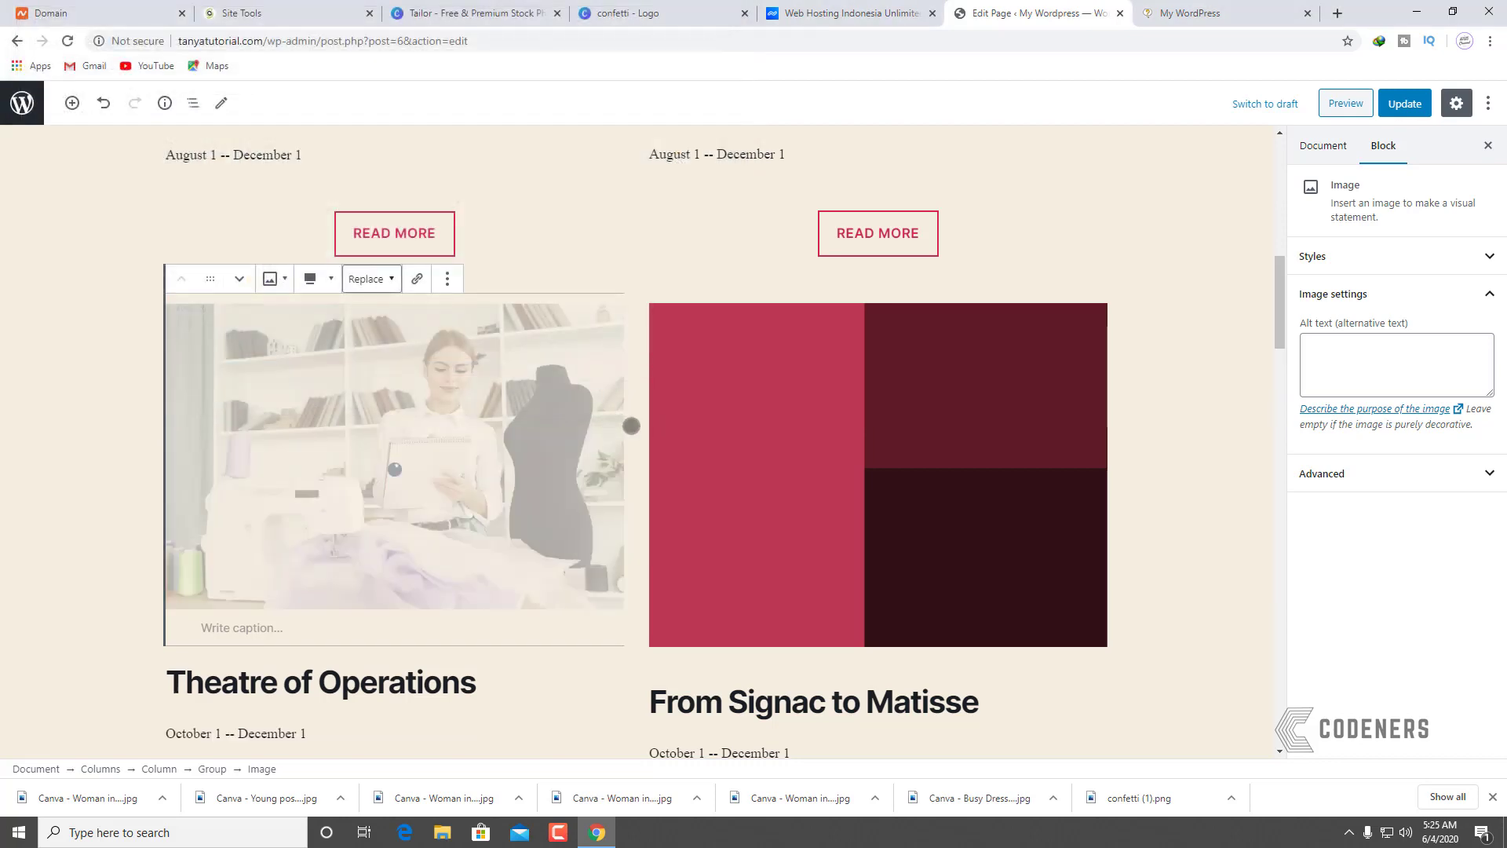
Step: Overwrite the 'Theatre of Operations' heading with 'QA Product Anda'
drag(475, 666, 174, 664)
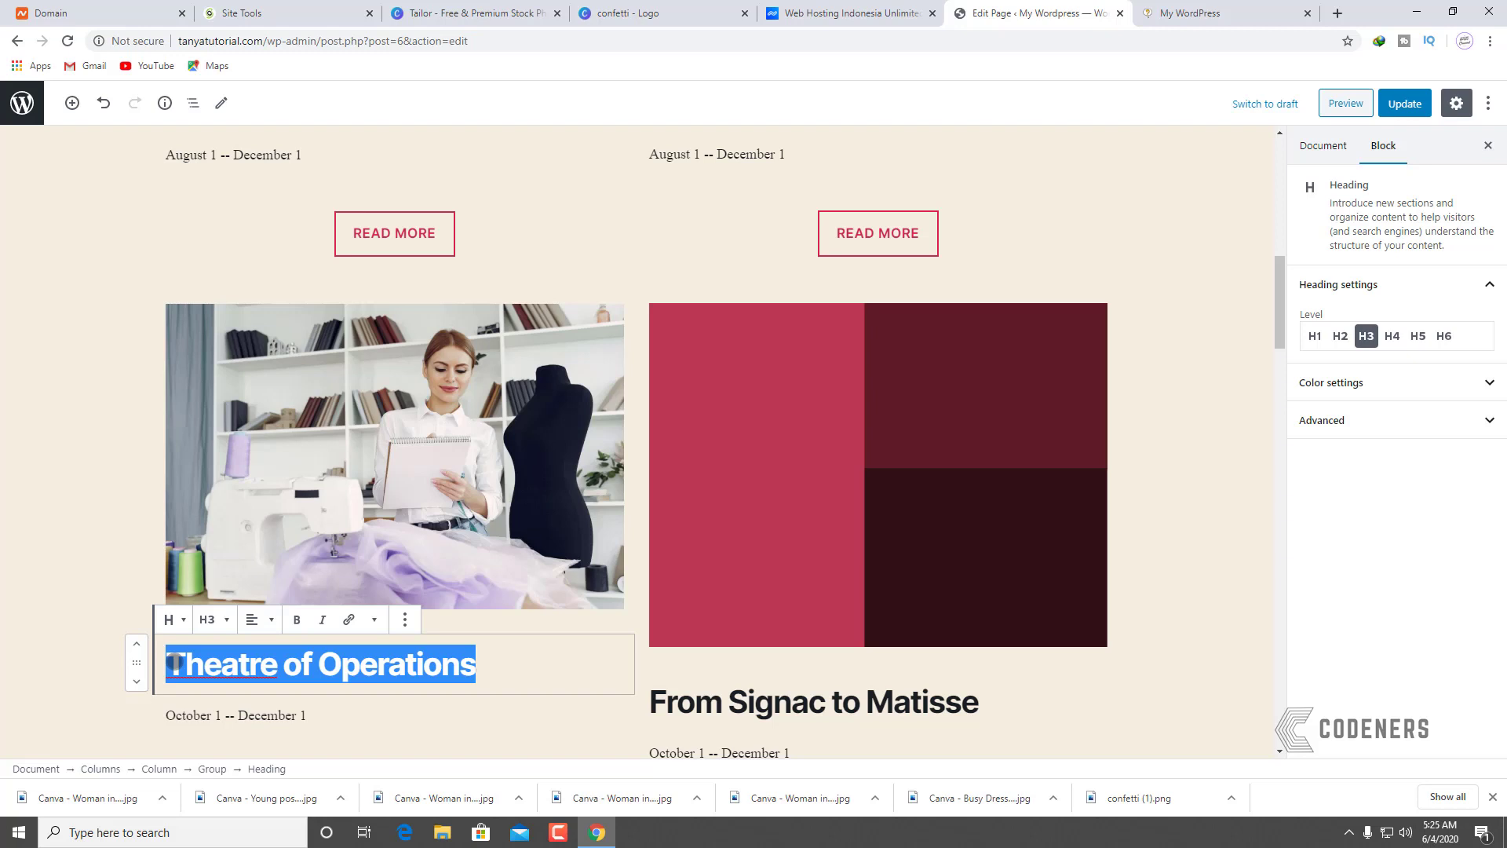
text(Q)
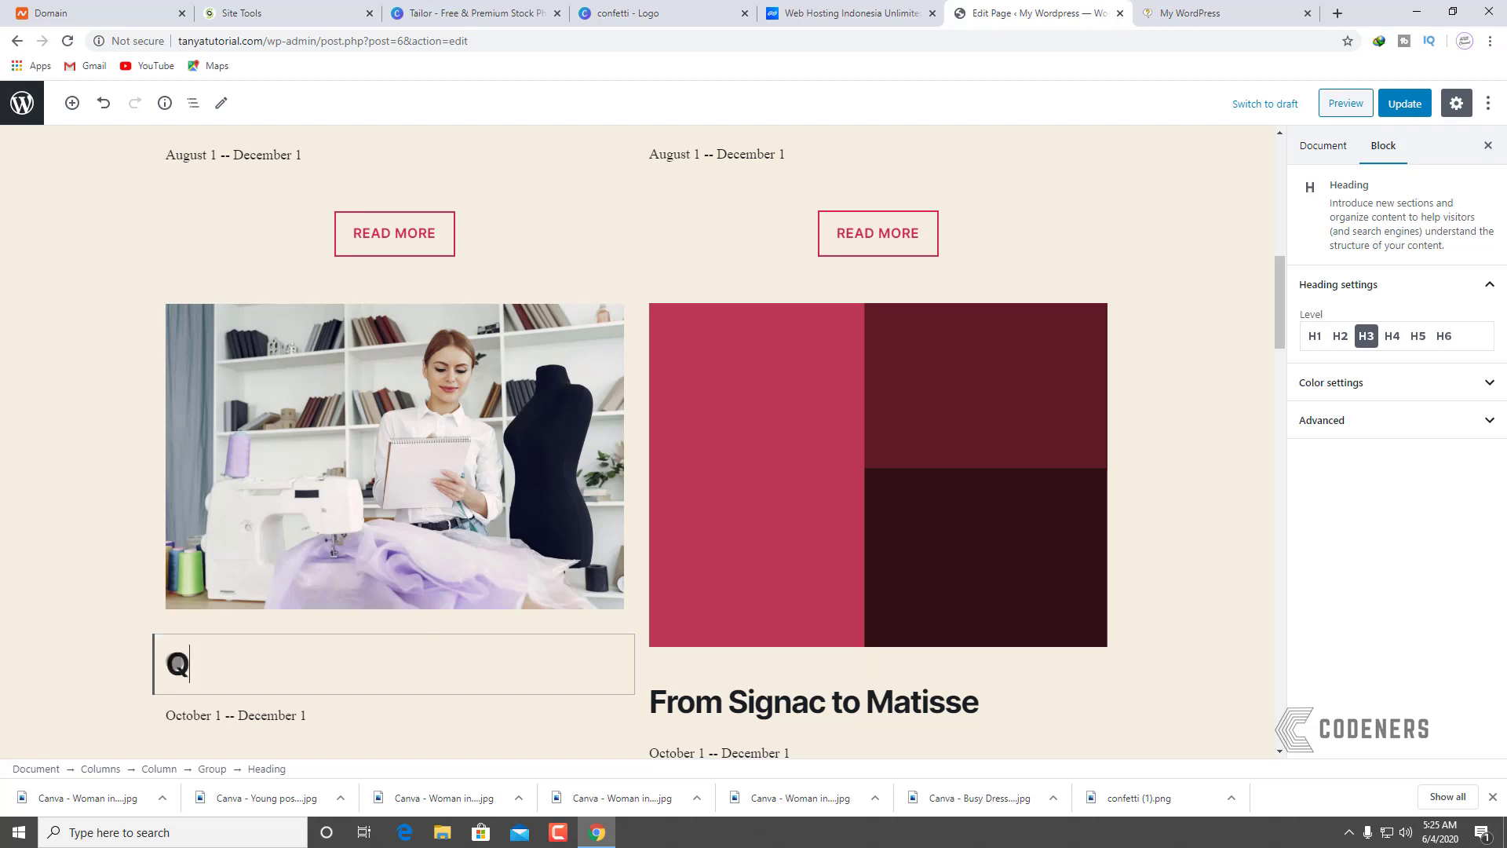
text(A Pro)
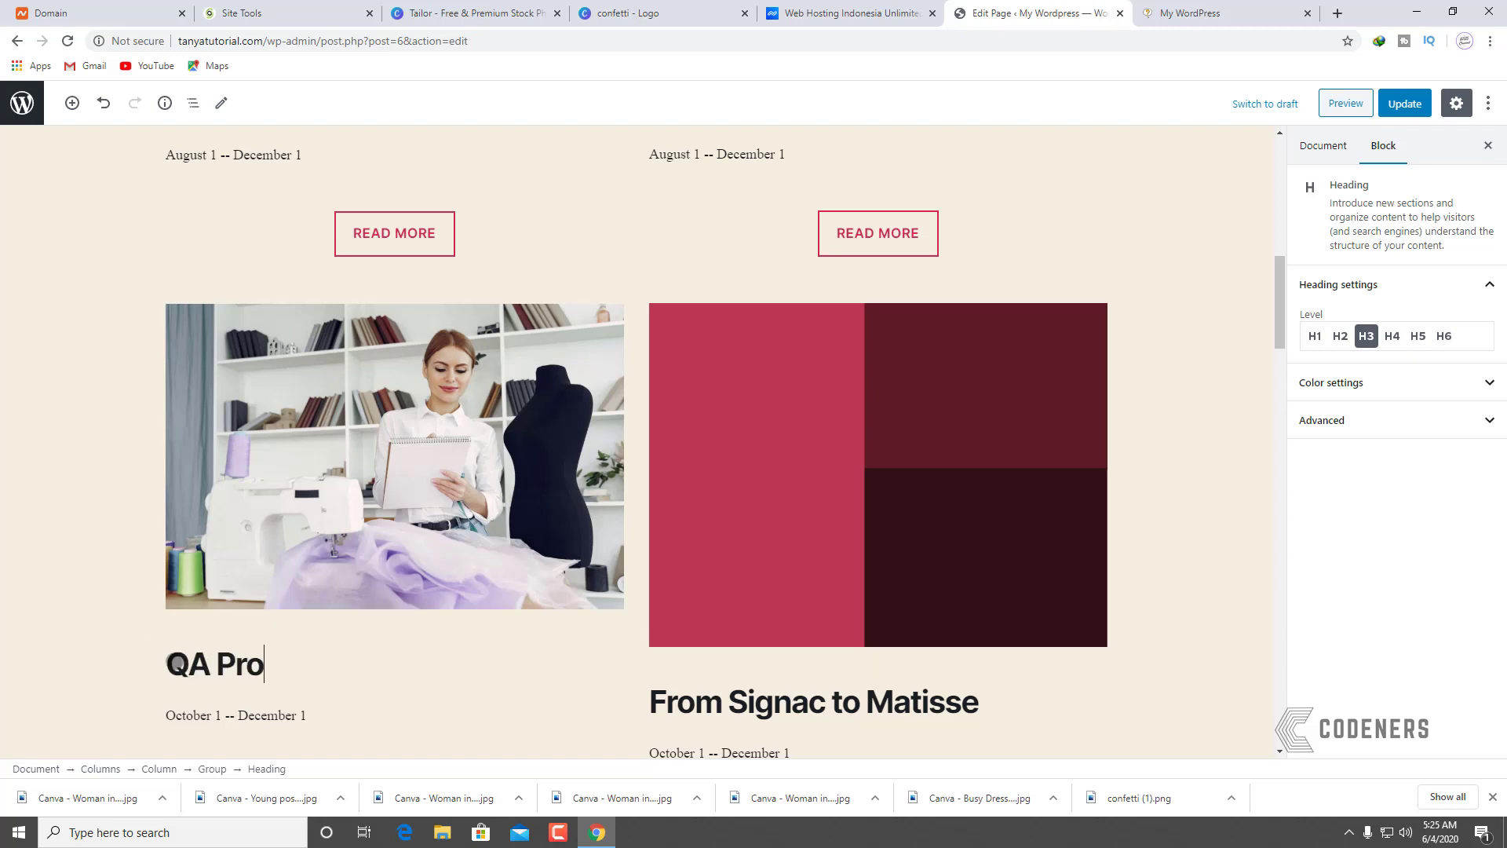
text(duct Anda)
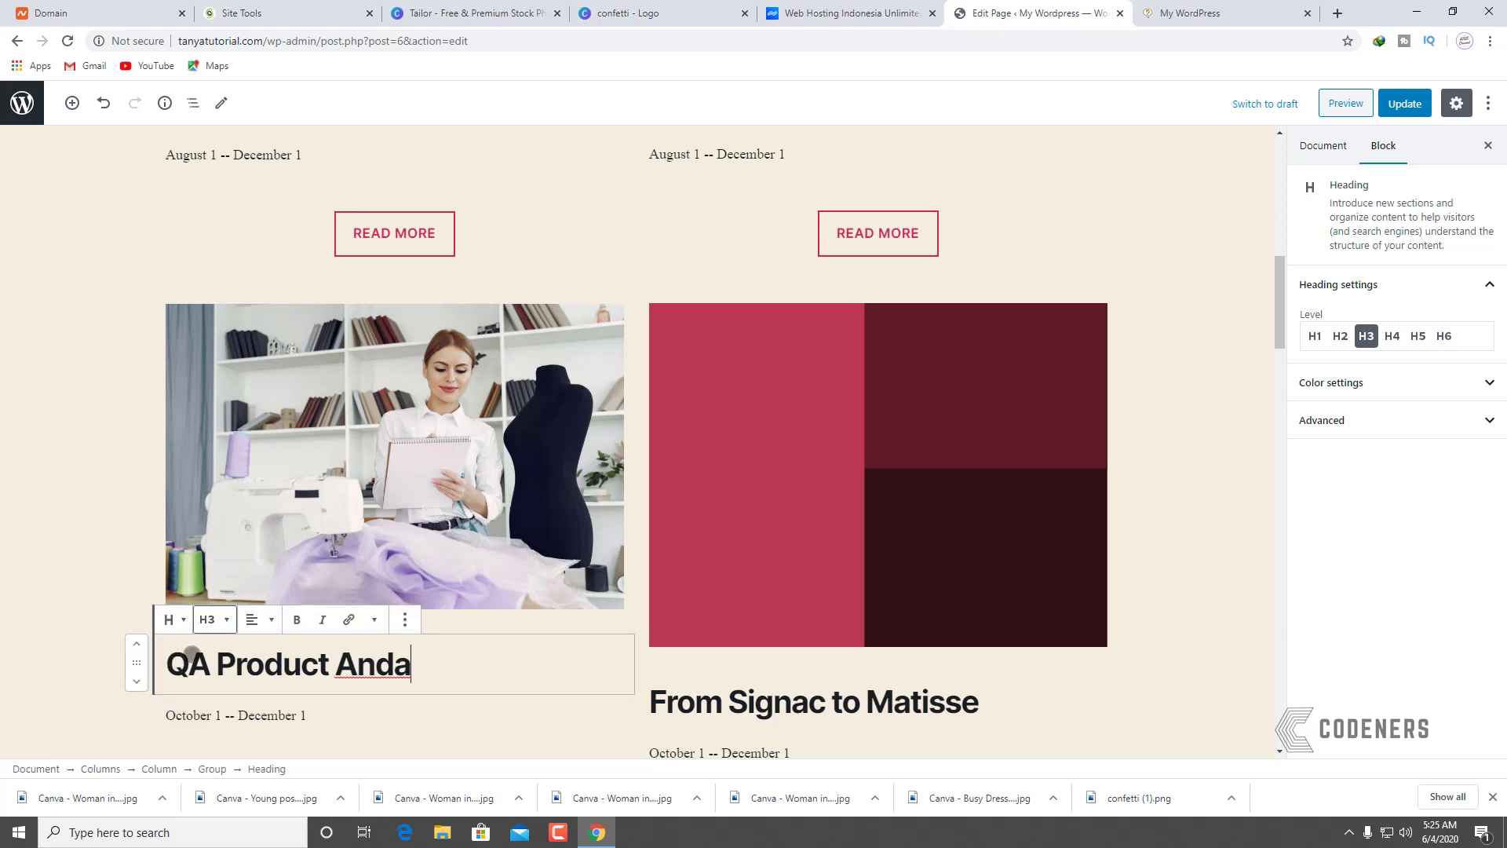
scroll(485, 531, down, 2)
scroll(377, 691, up, 2)
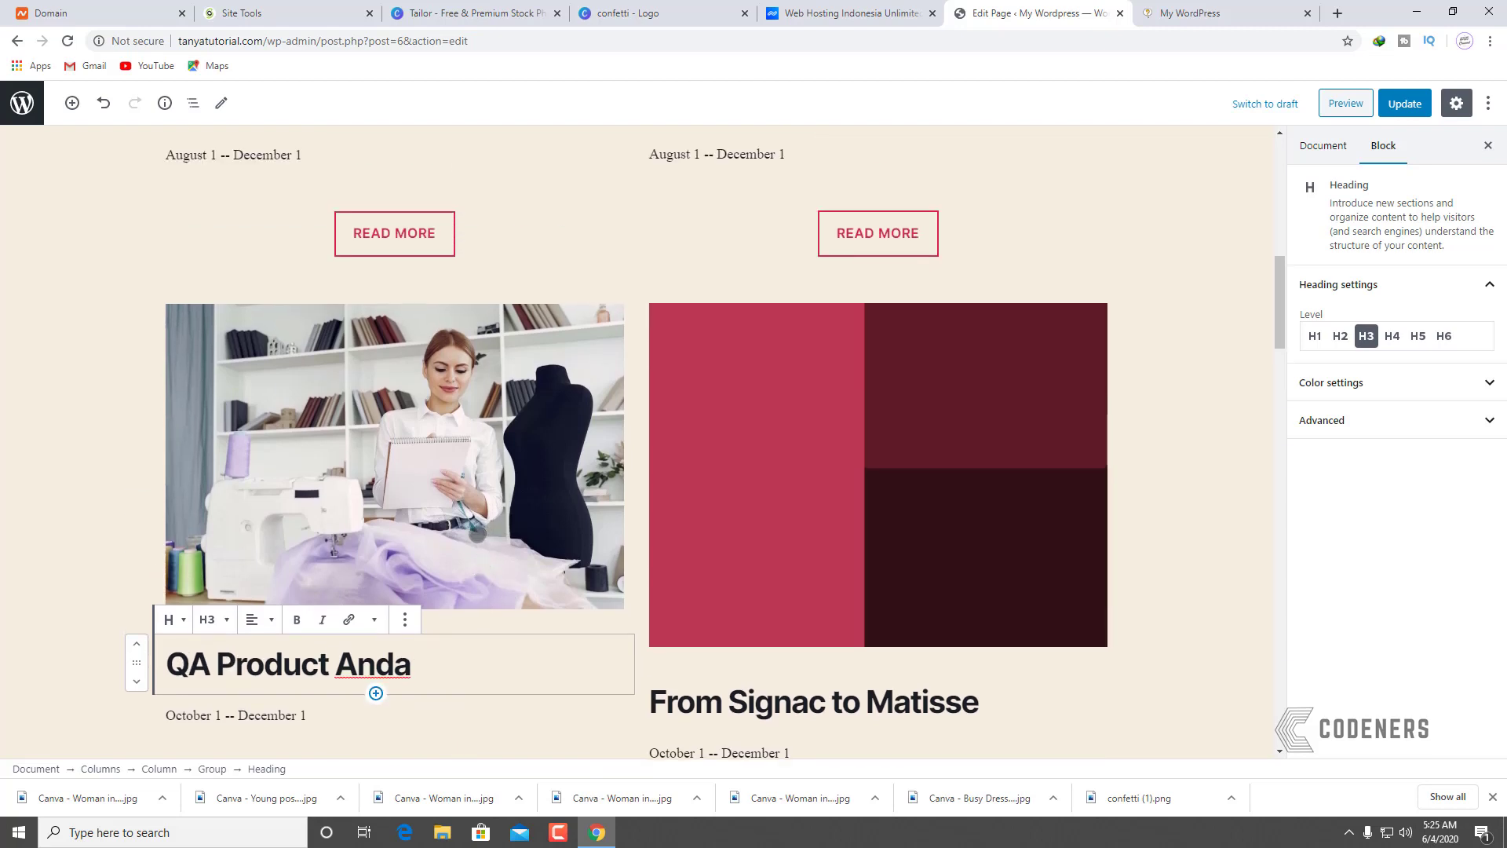
Step: Replace the red placeholder image with an uploaded tailor photo from Downloads
click(779, 489)
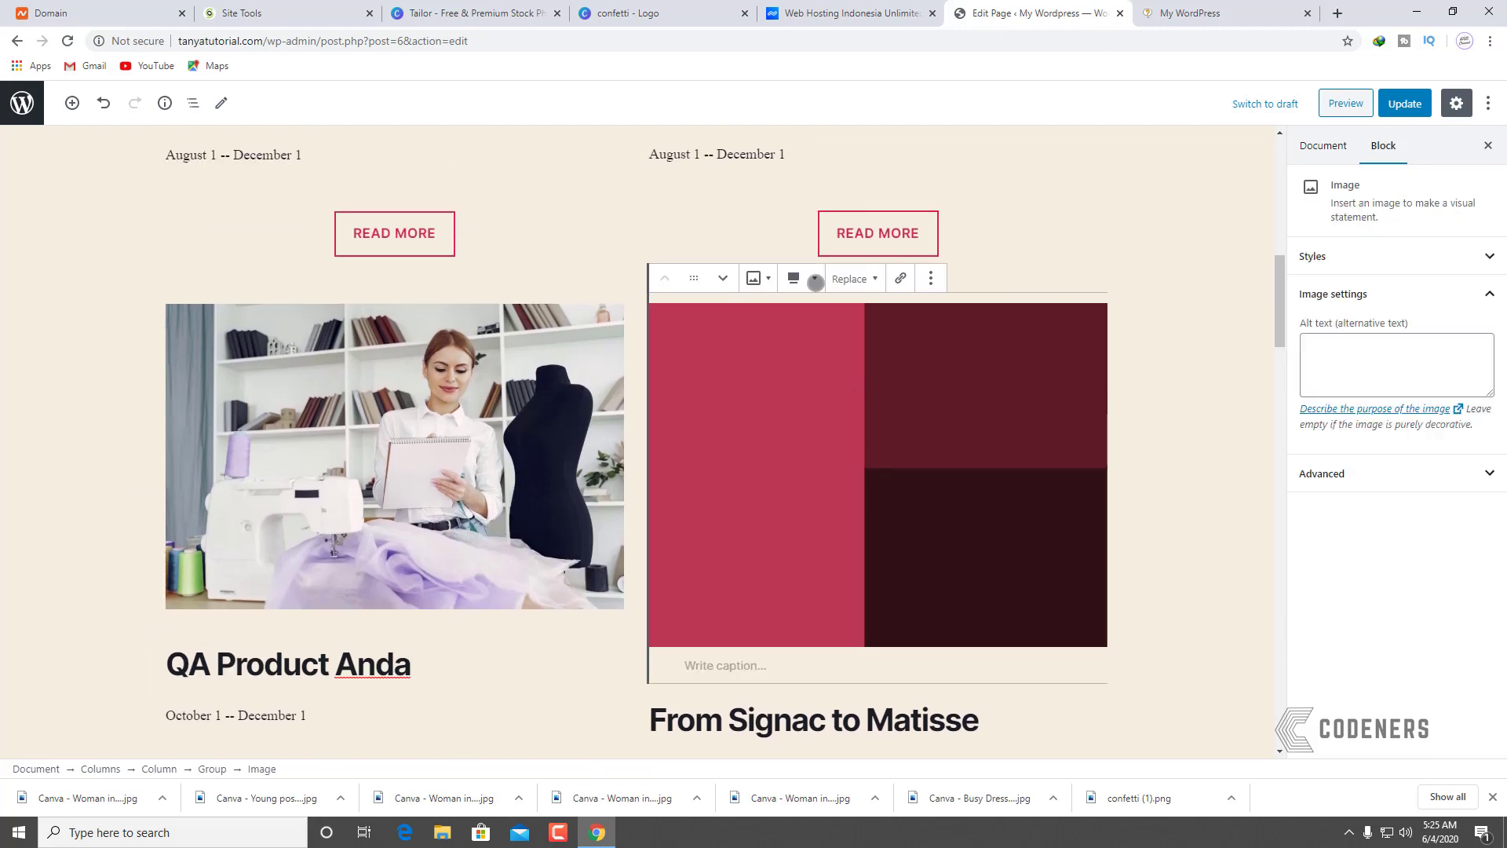
click(761, 277)
click(849, 276)
click(797, 343)
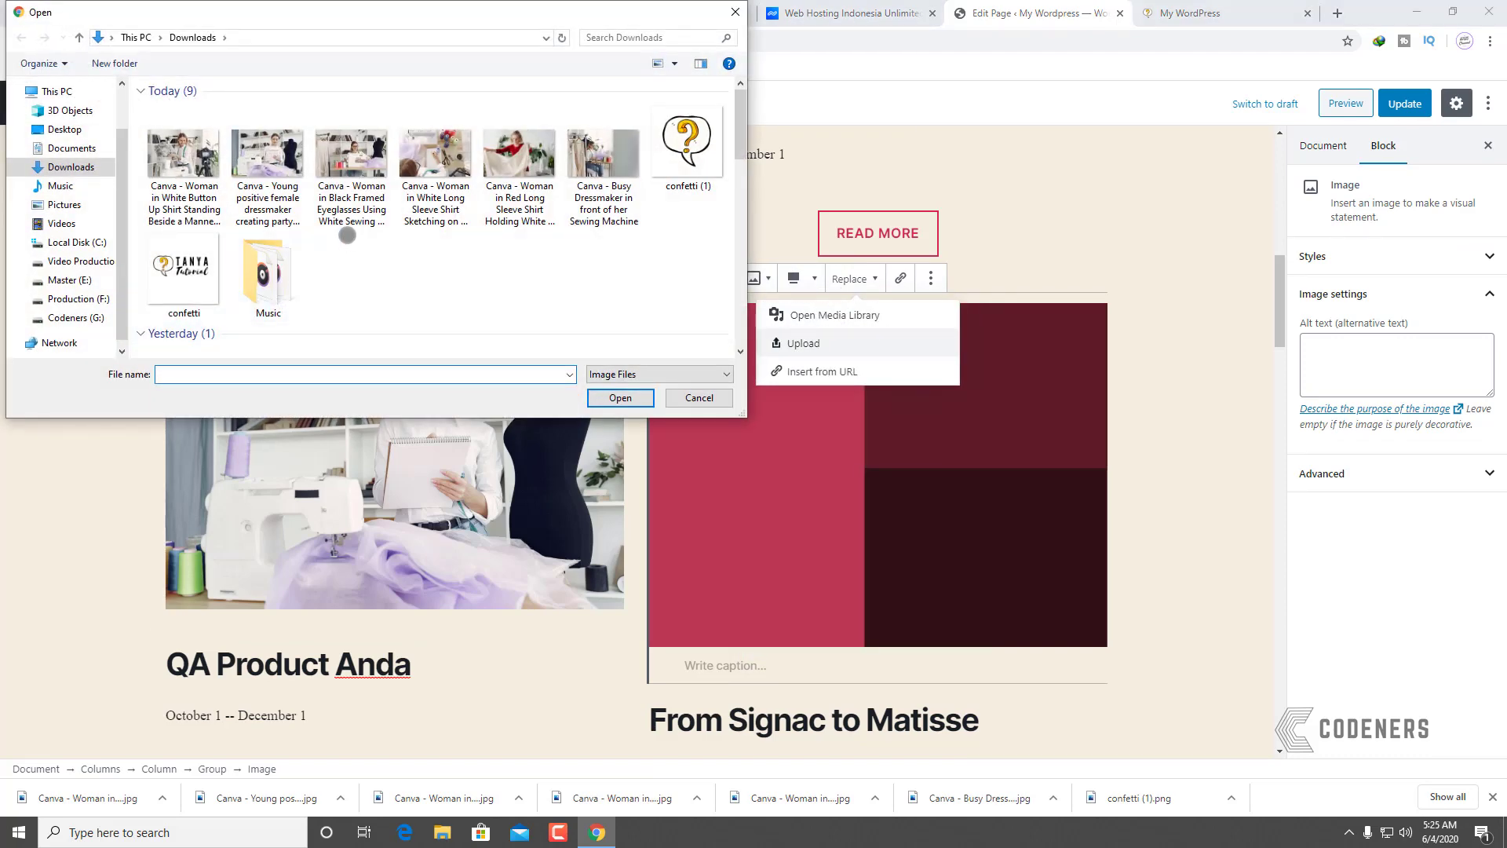
double_click(198, 163)
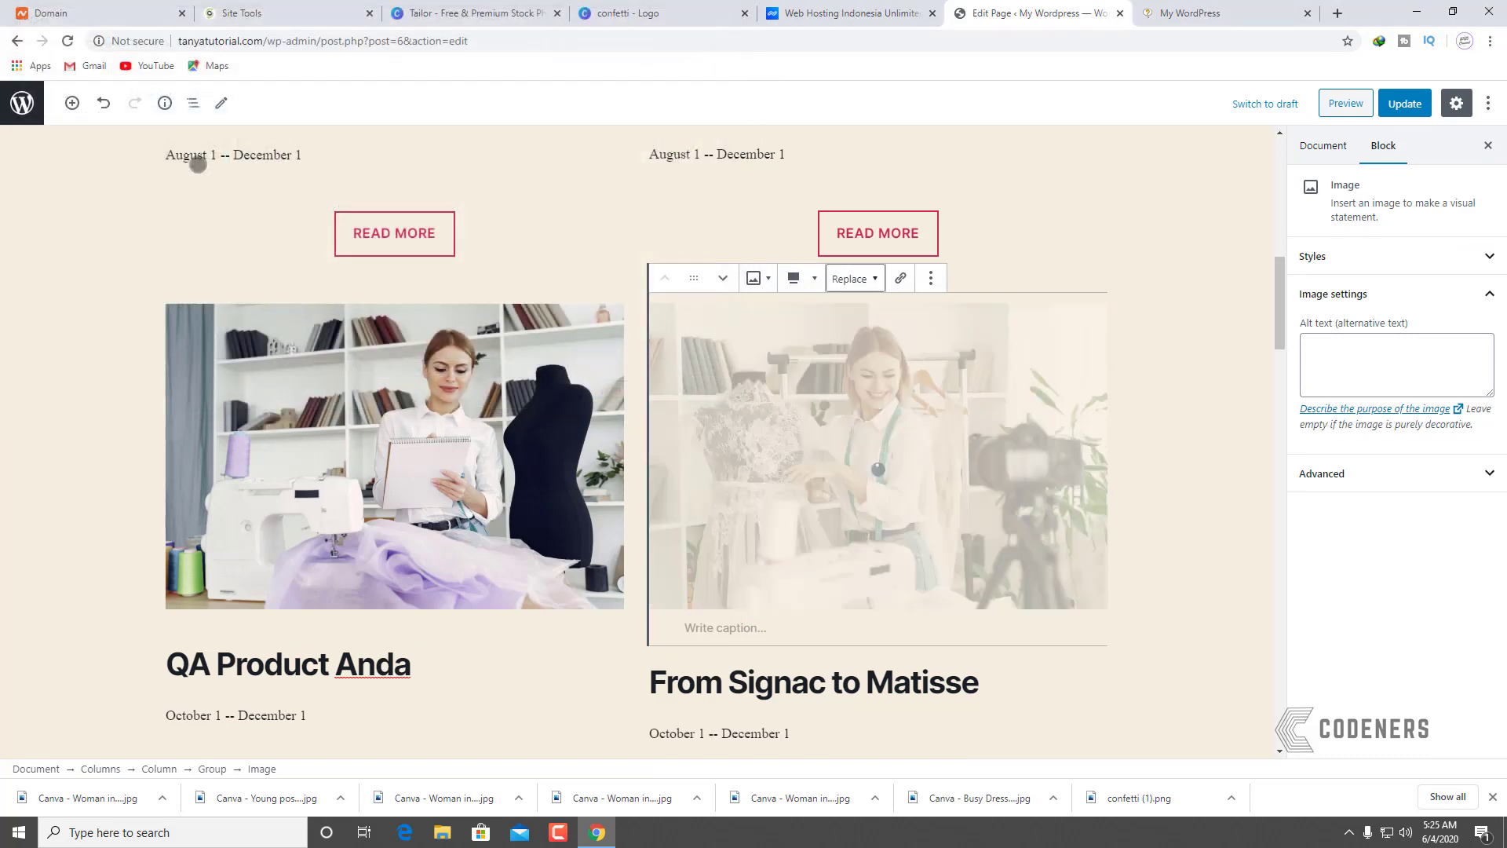
Step: Rename the 'From Signac to Matisse' heading to 'Pasarkan Product Anda'
click(859, 691)
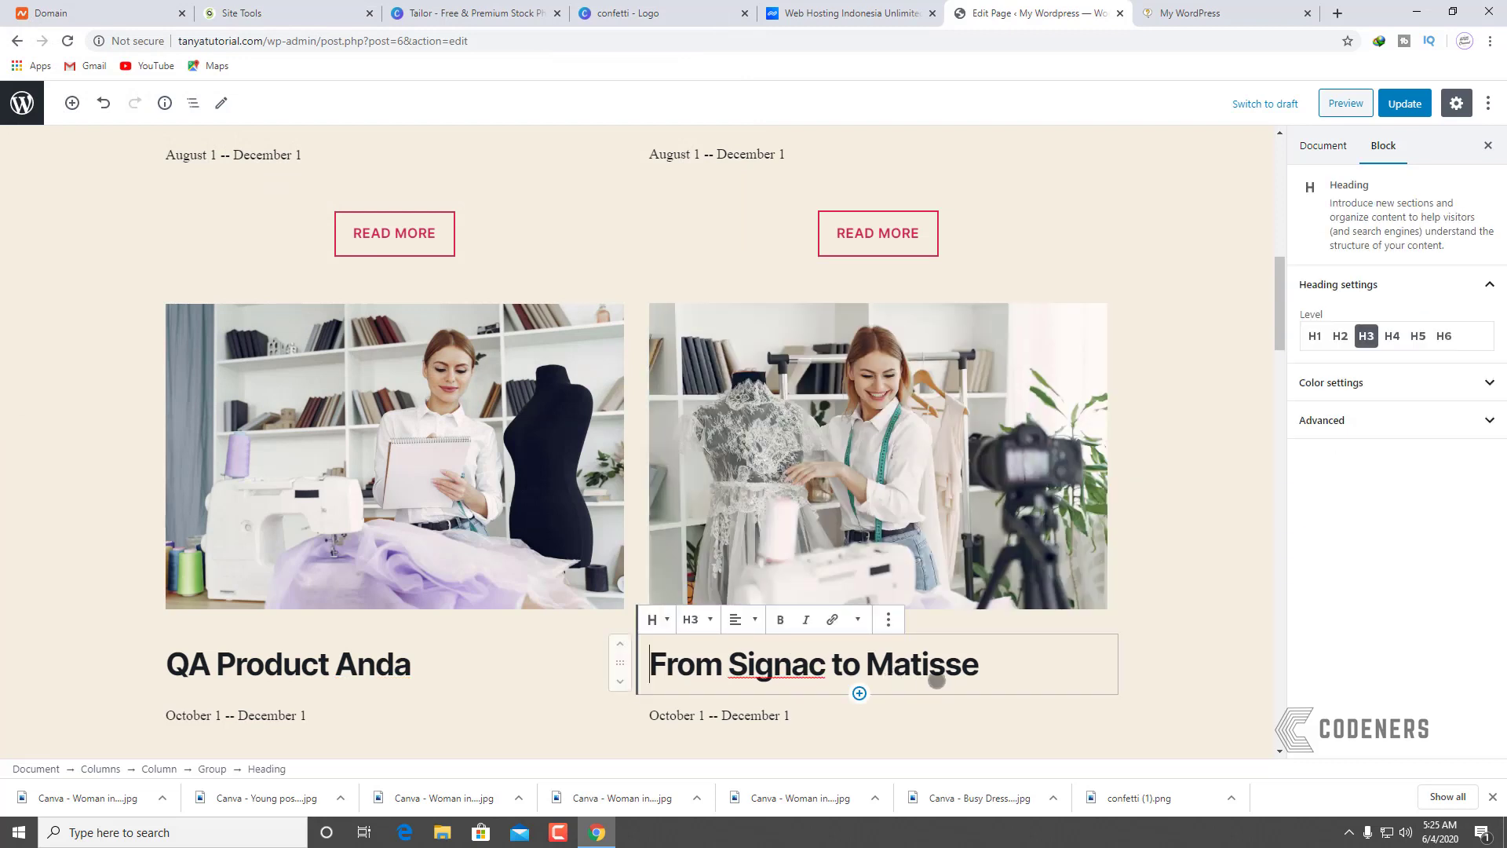
drag(1001, 666, 651, 659)
text(Pasa)
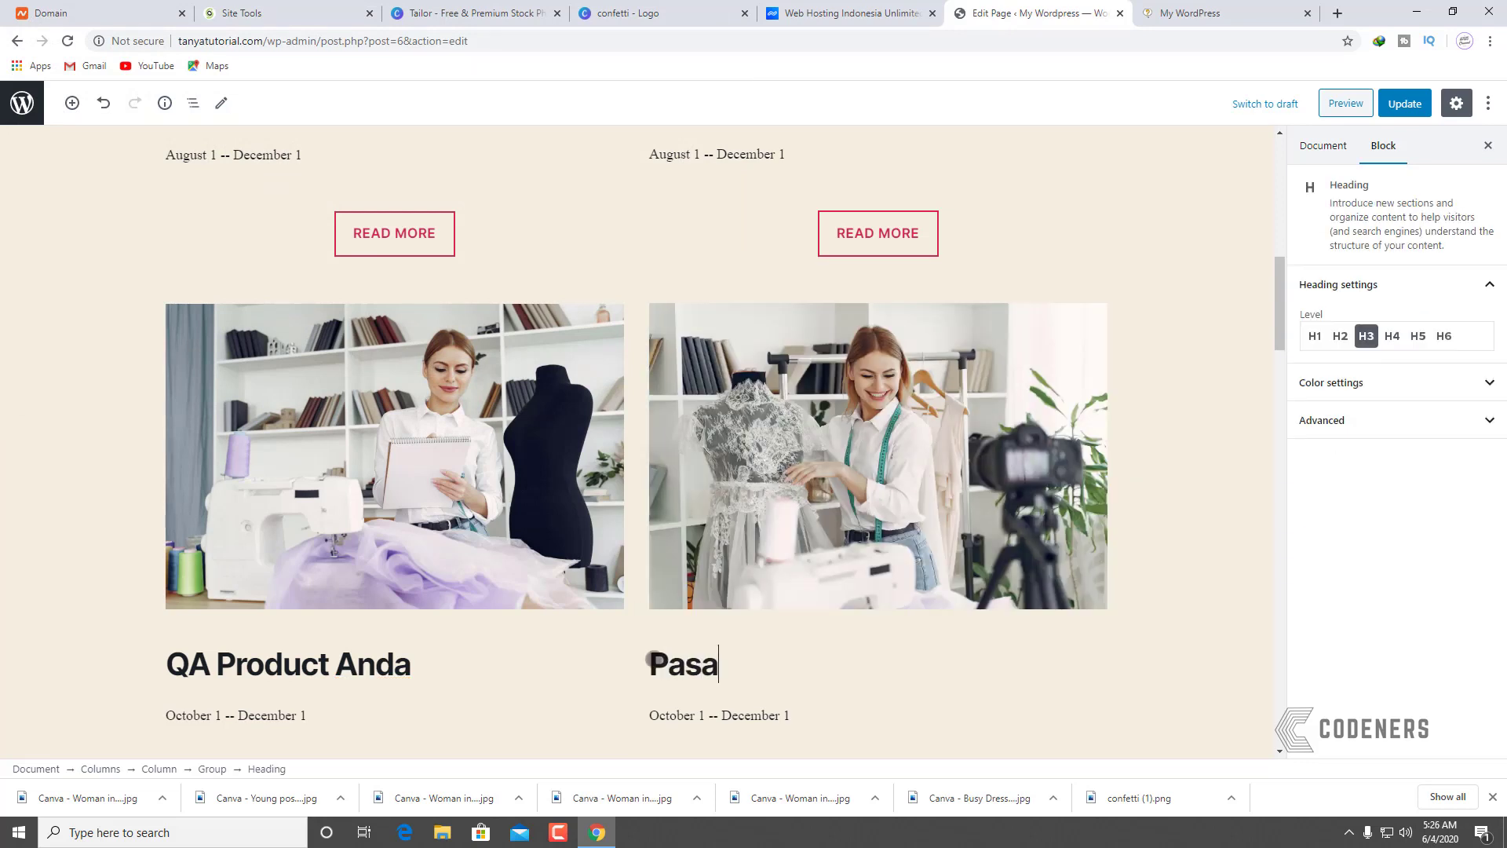
text(rkan Produc)
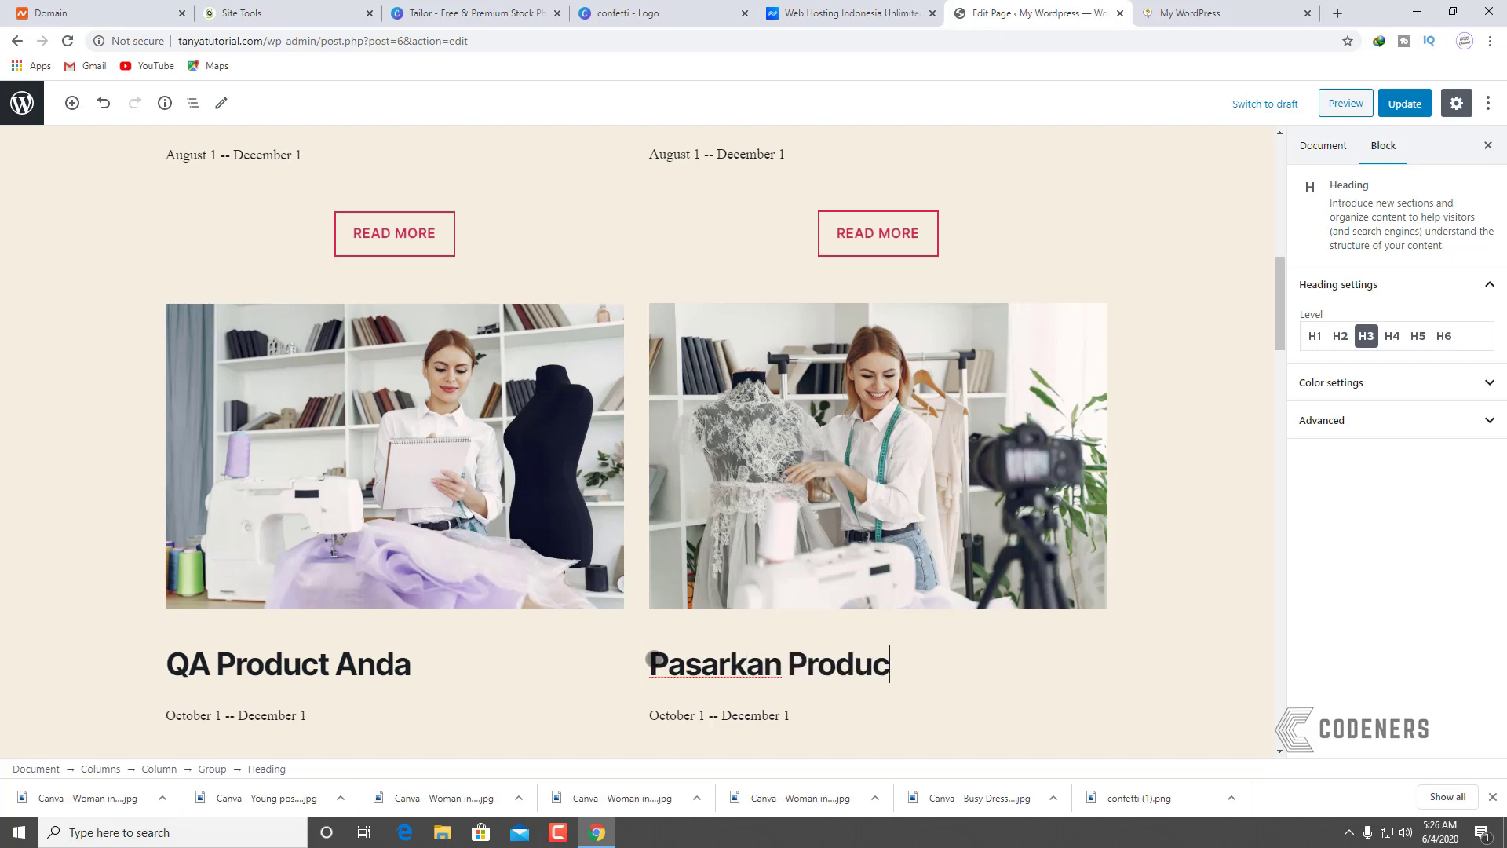
text(t Anda)
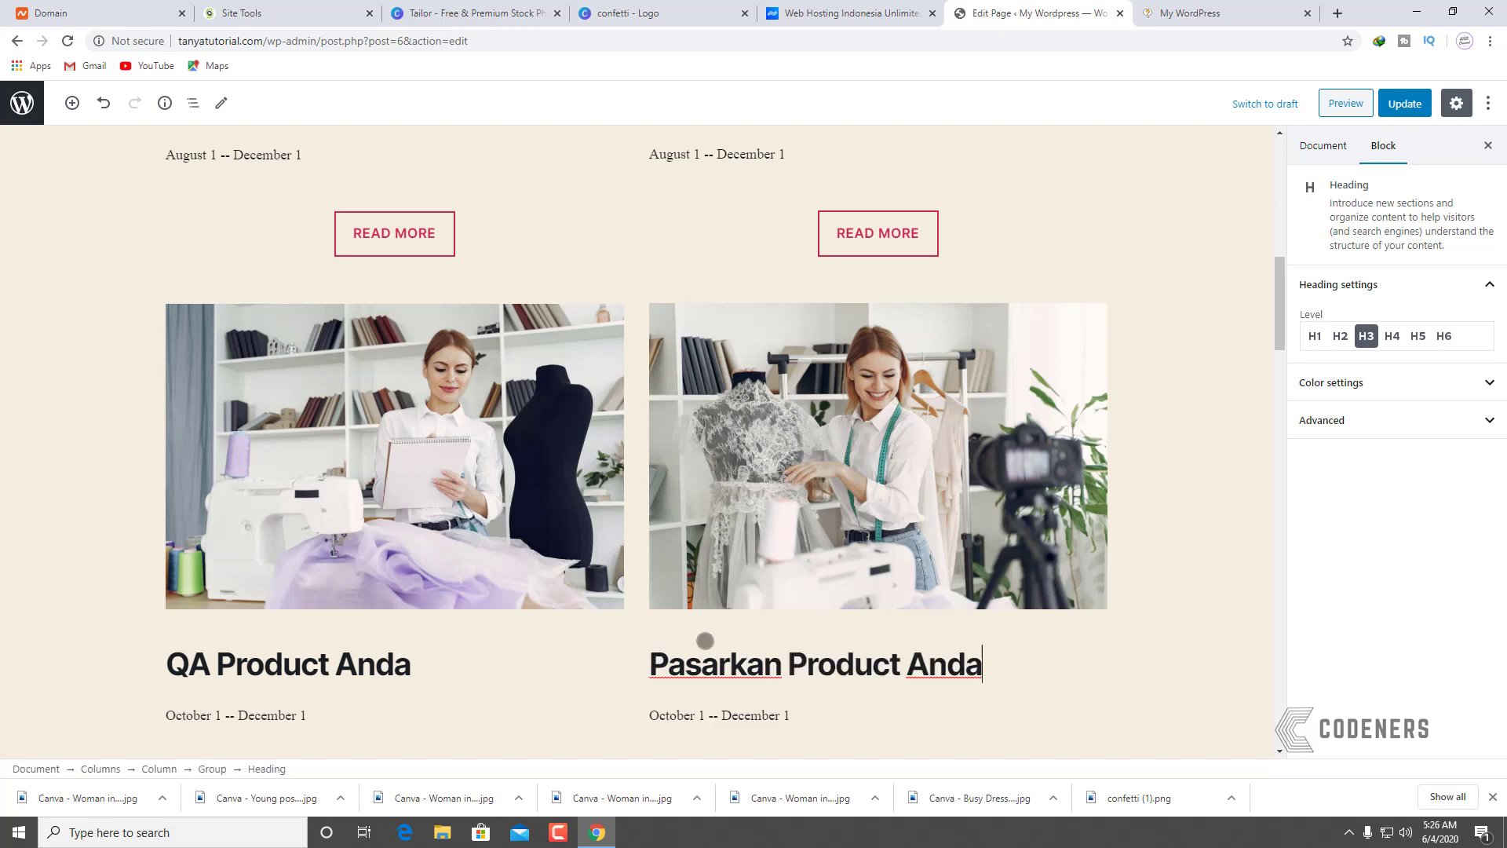
scroll(340, 595, up, 7)
Step: Select the faded photo above 'Buat Produk Anda' and scroll to inspect the cards
click(1226, 421)
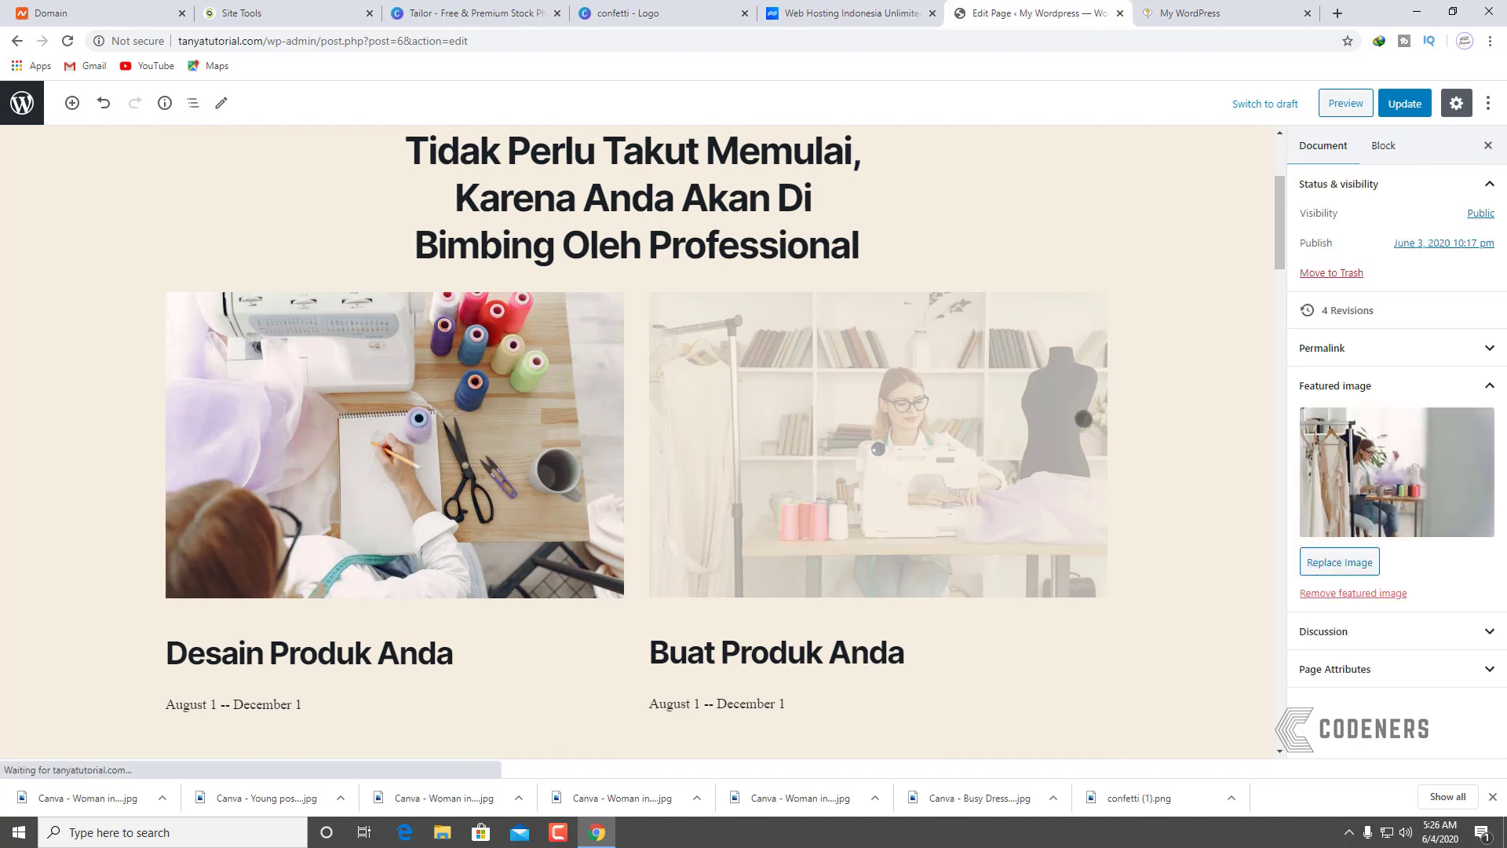
click(1020, 412)
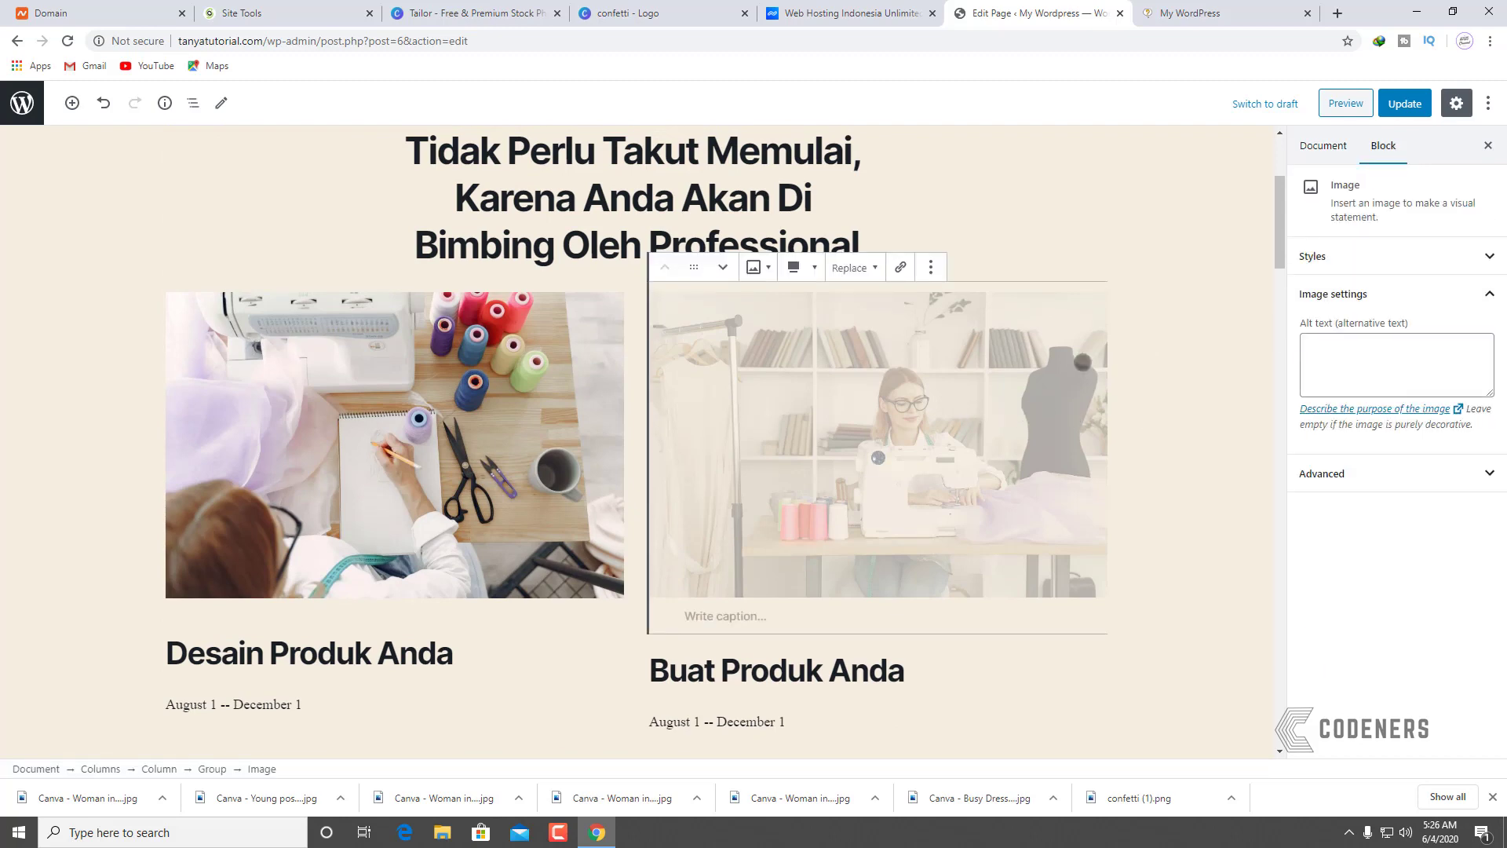
scroll(1174, 518, down, 10)
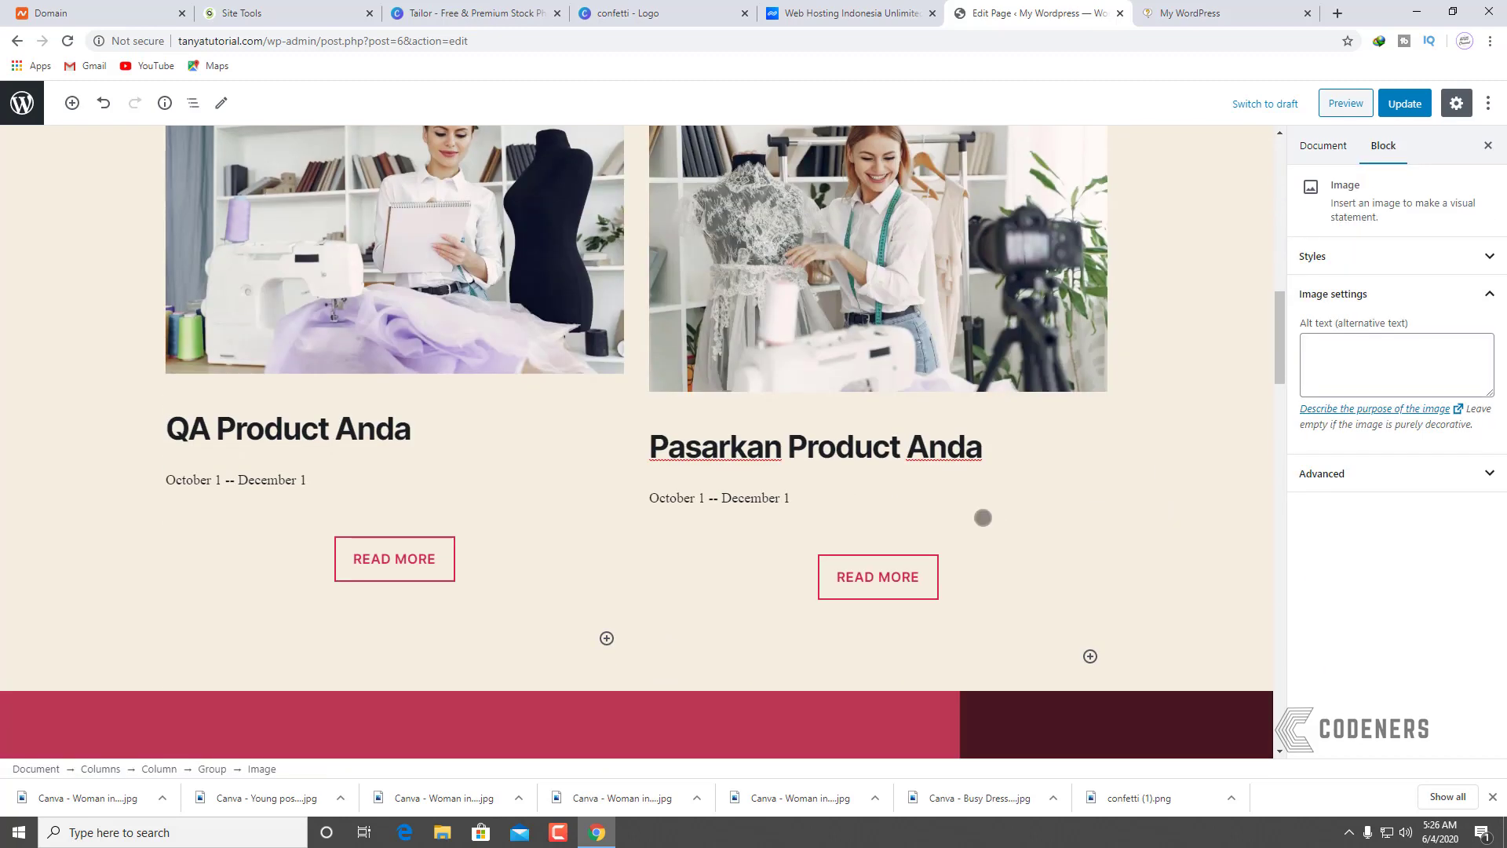
scroll(550, 568, up, 3)
scroll(620, 530, up, 3)
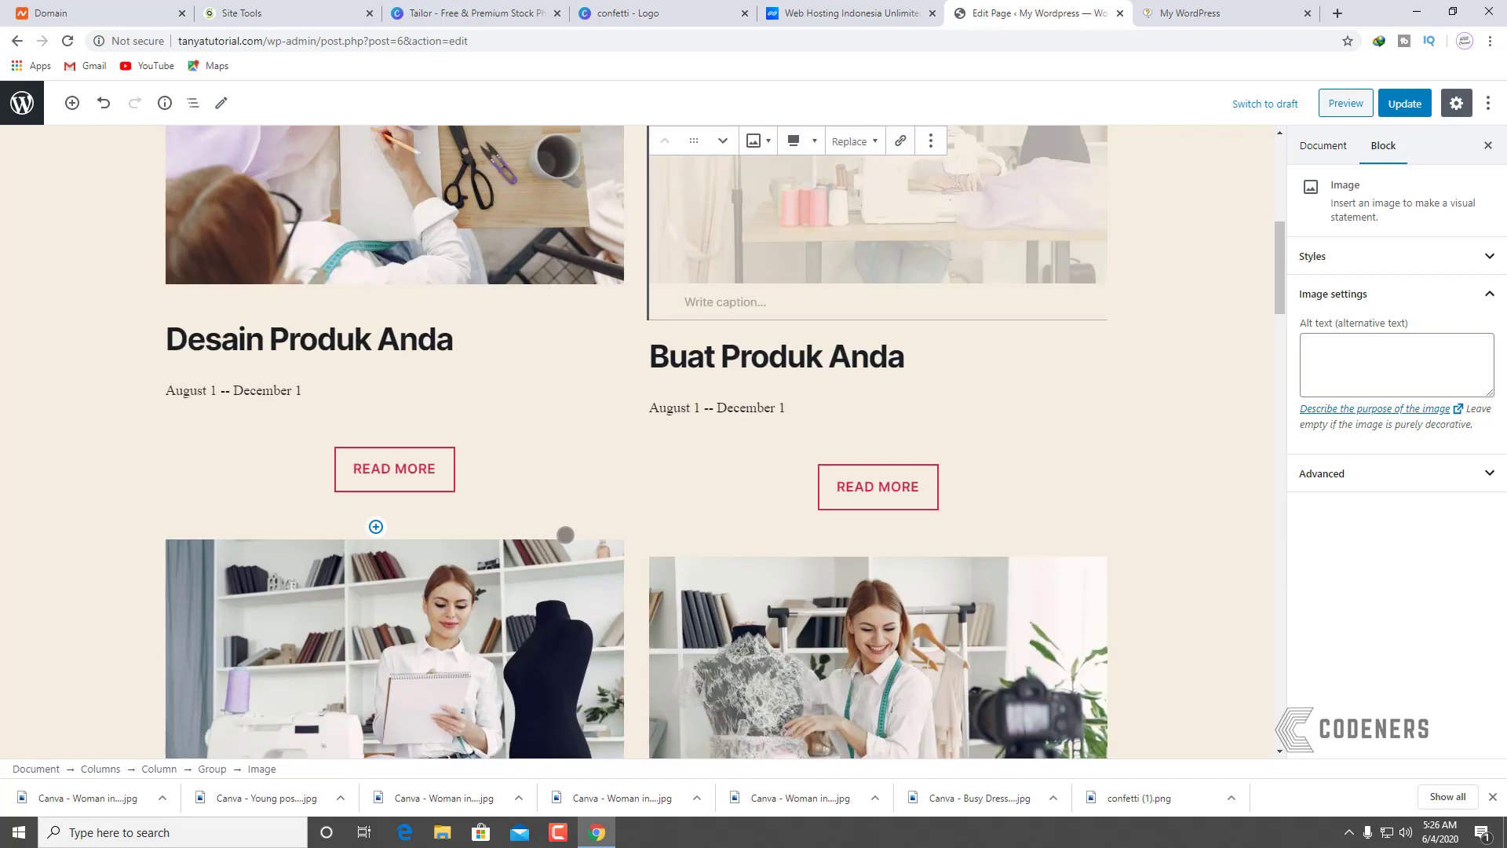
scroll(584, 573, down, 3)
scroll(584, 573, up, 3)
scroll(636, 440, down, 4)
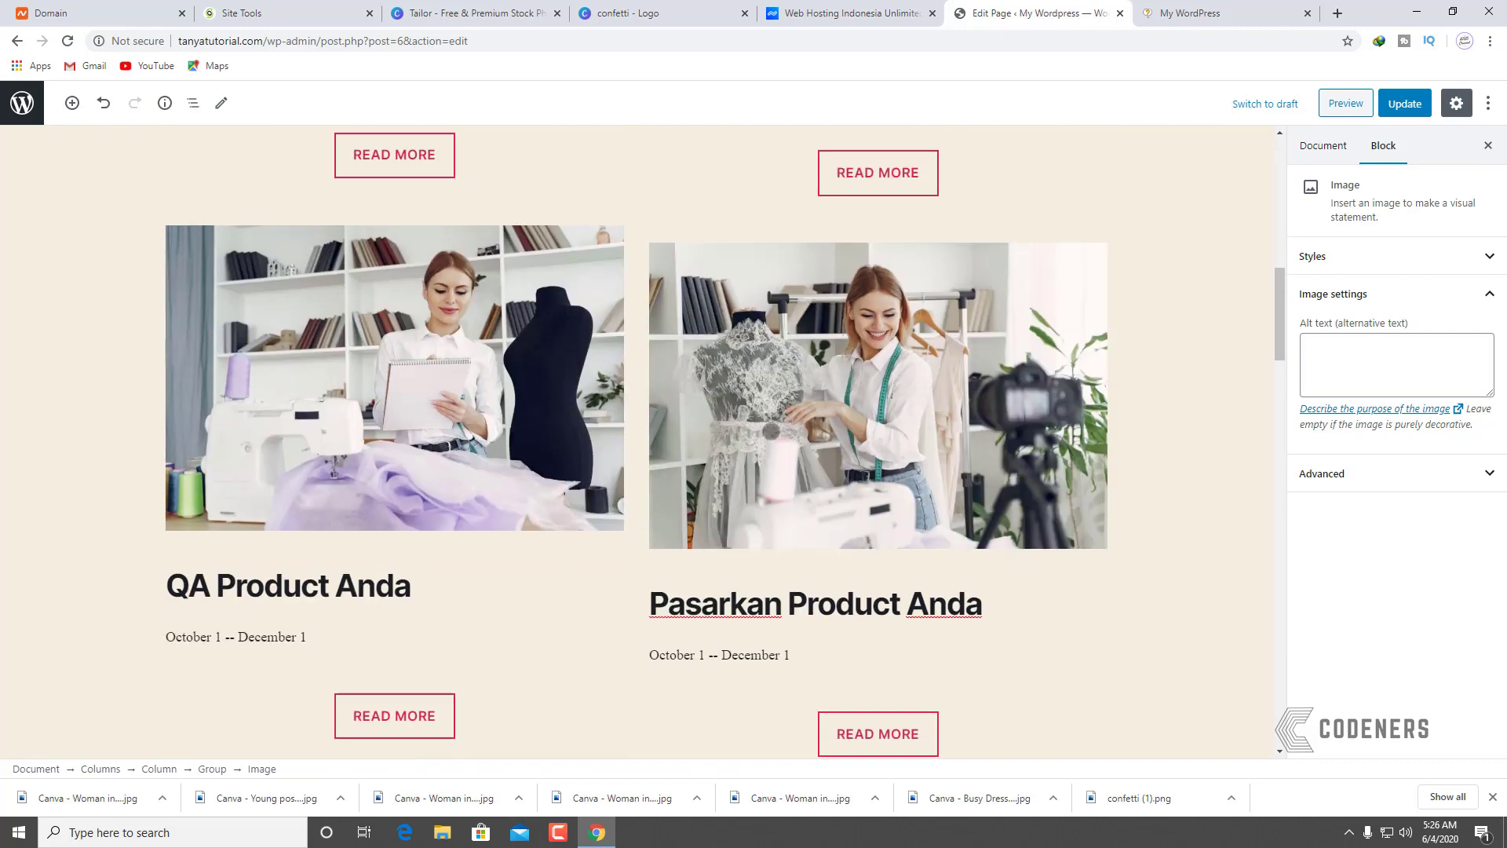
scroll(645, 605, up, 4)
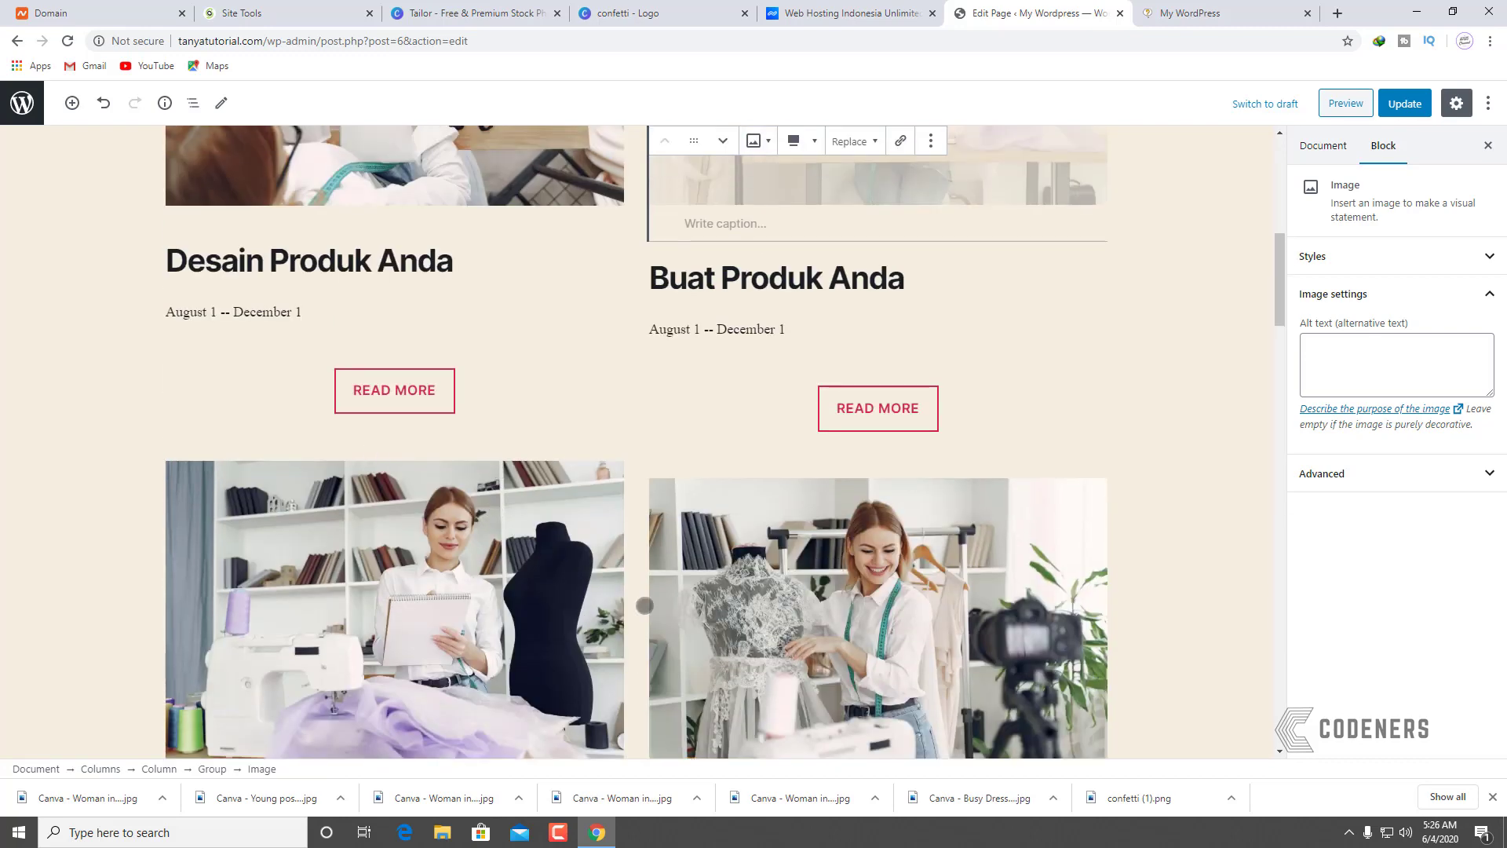
scroll(645, 606, down, 4)
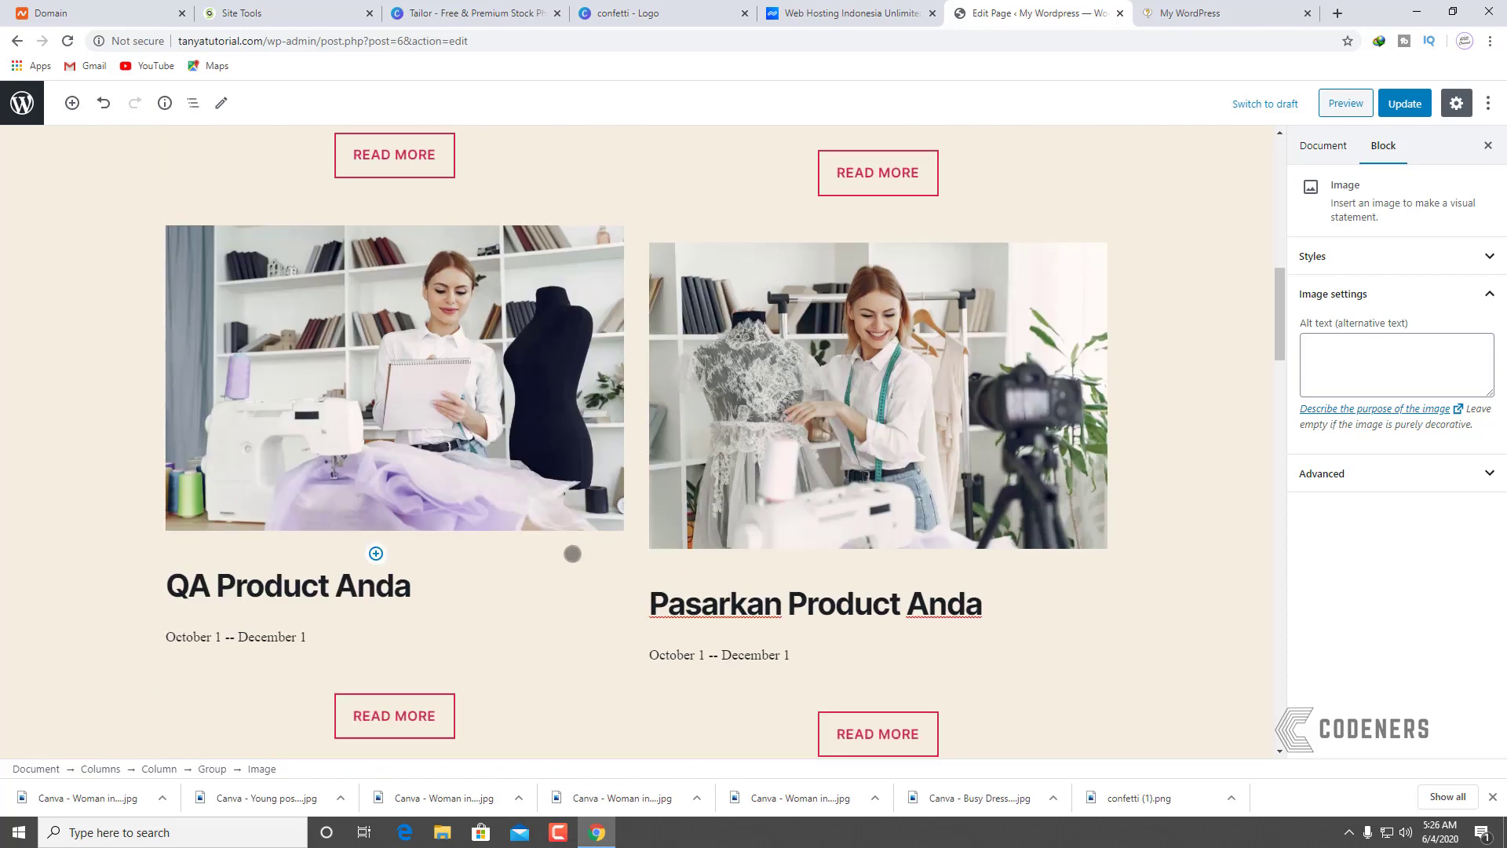
scroll(655, 542, up, 6)
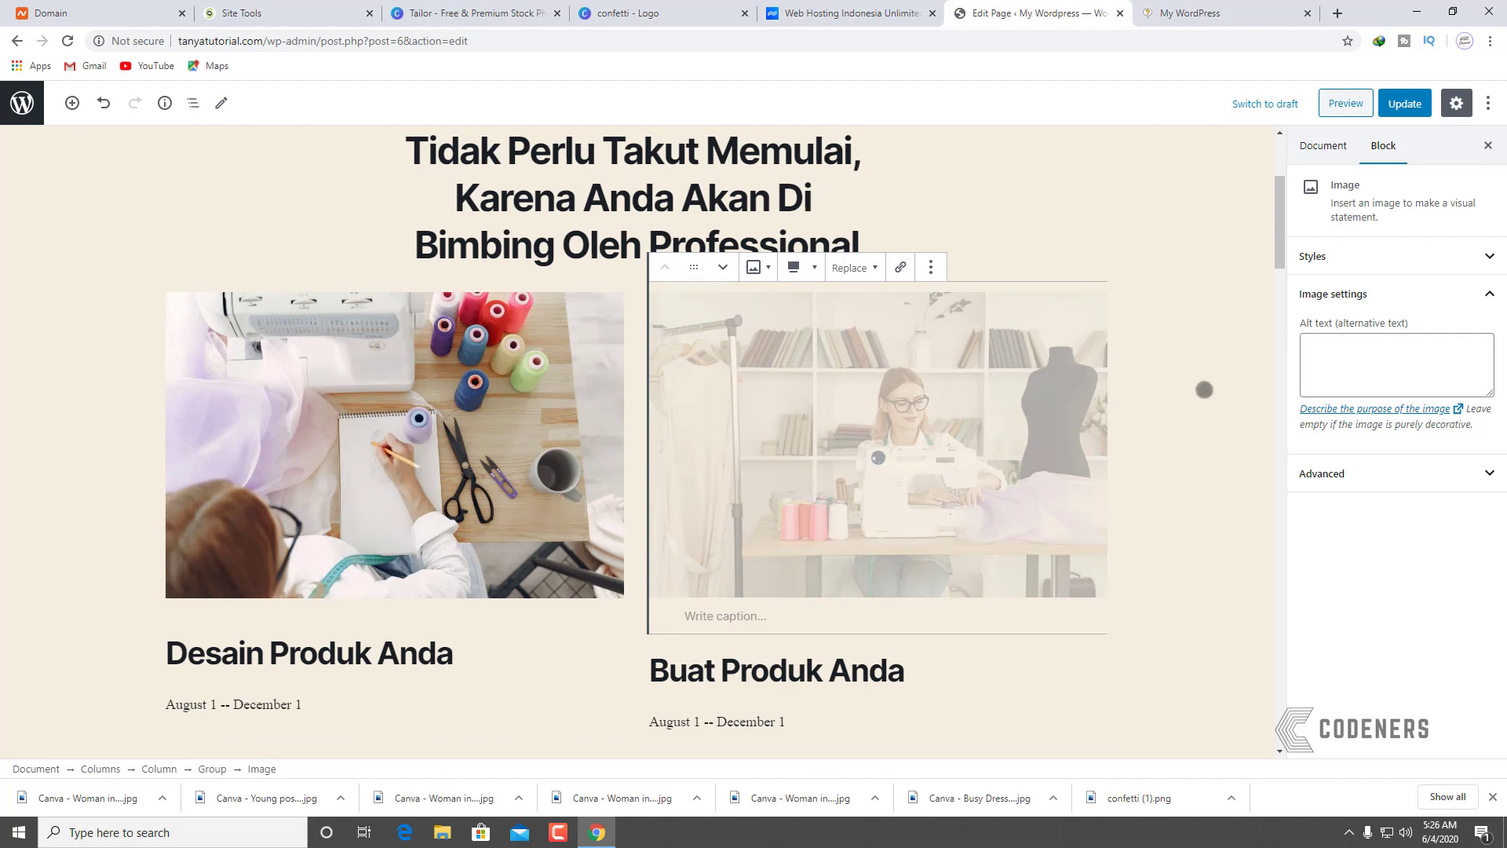
Step: Save the page and reload the live site to review the changes
click(474, 431)
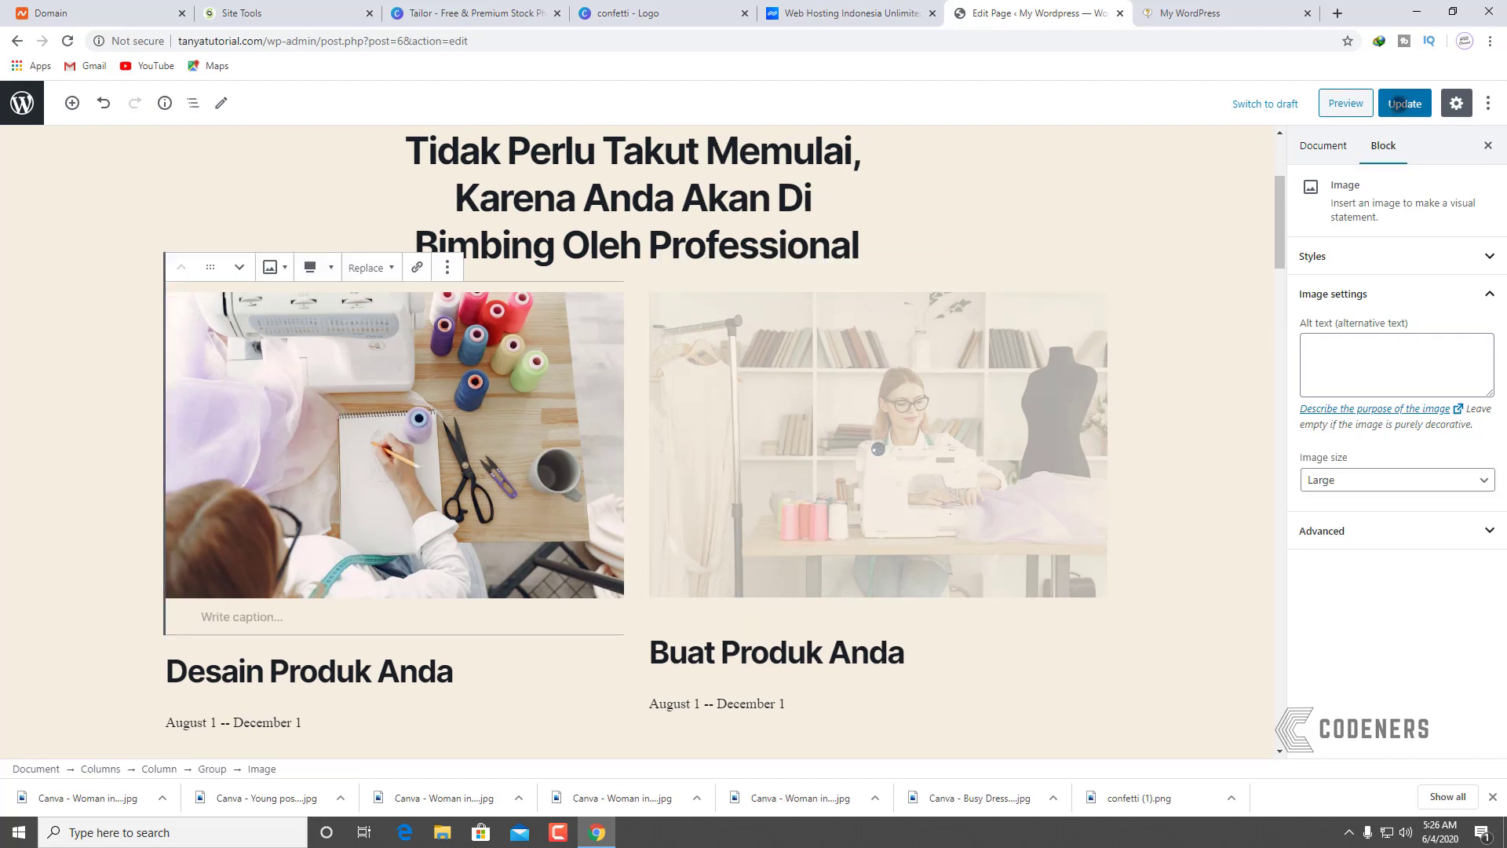
click(1404, 103)
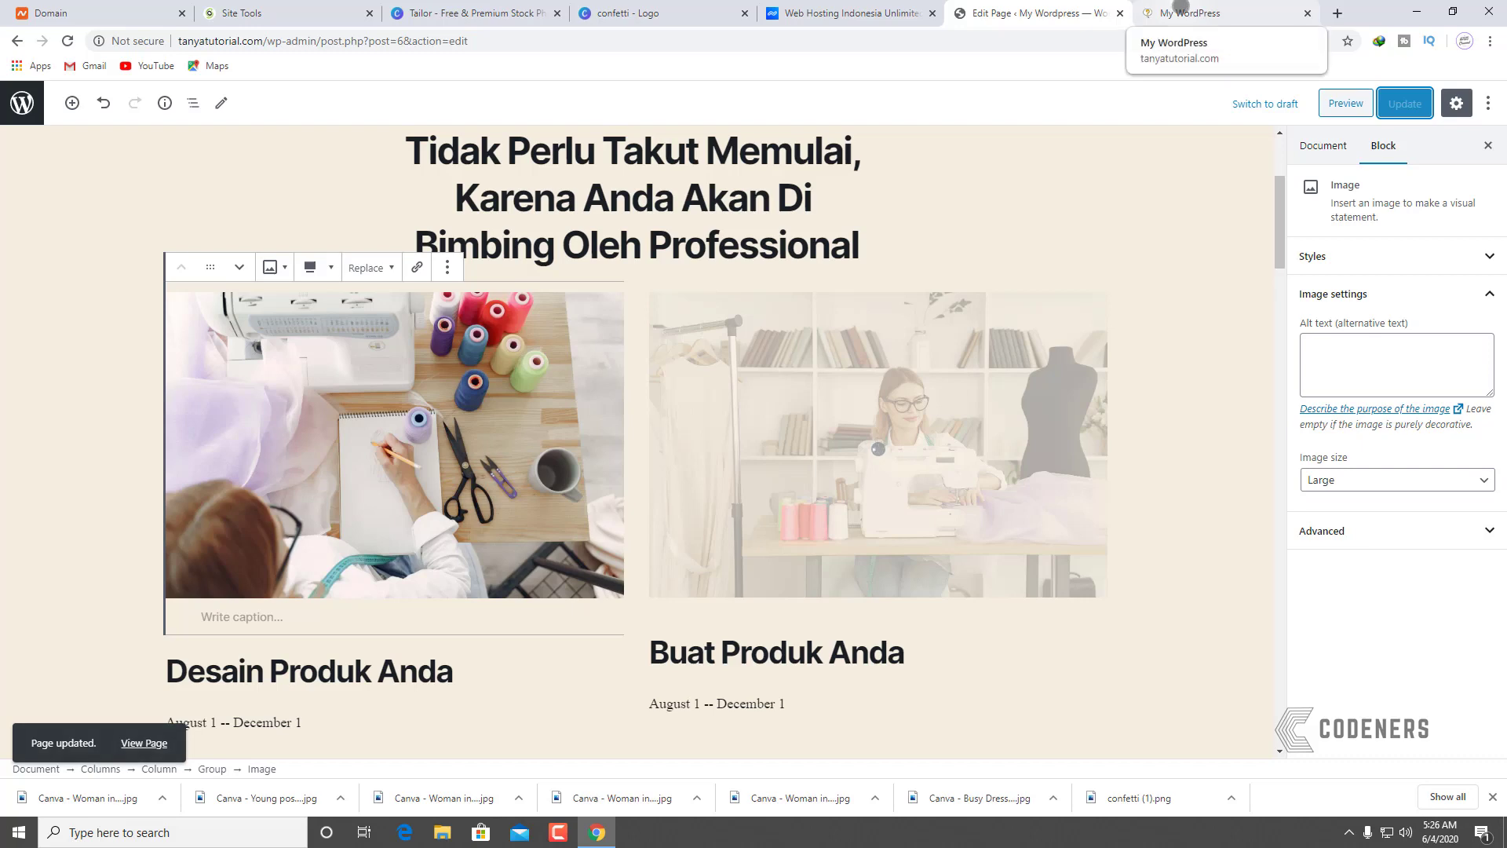
click(1182, 9)
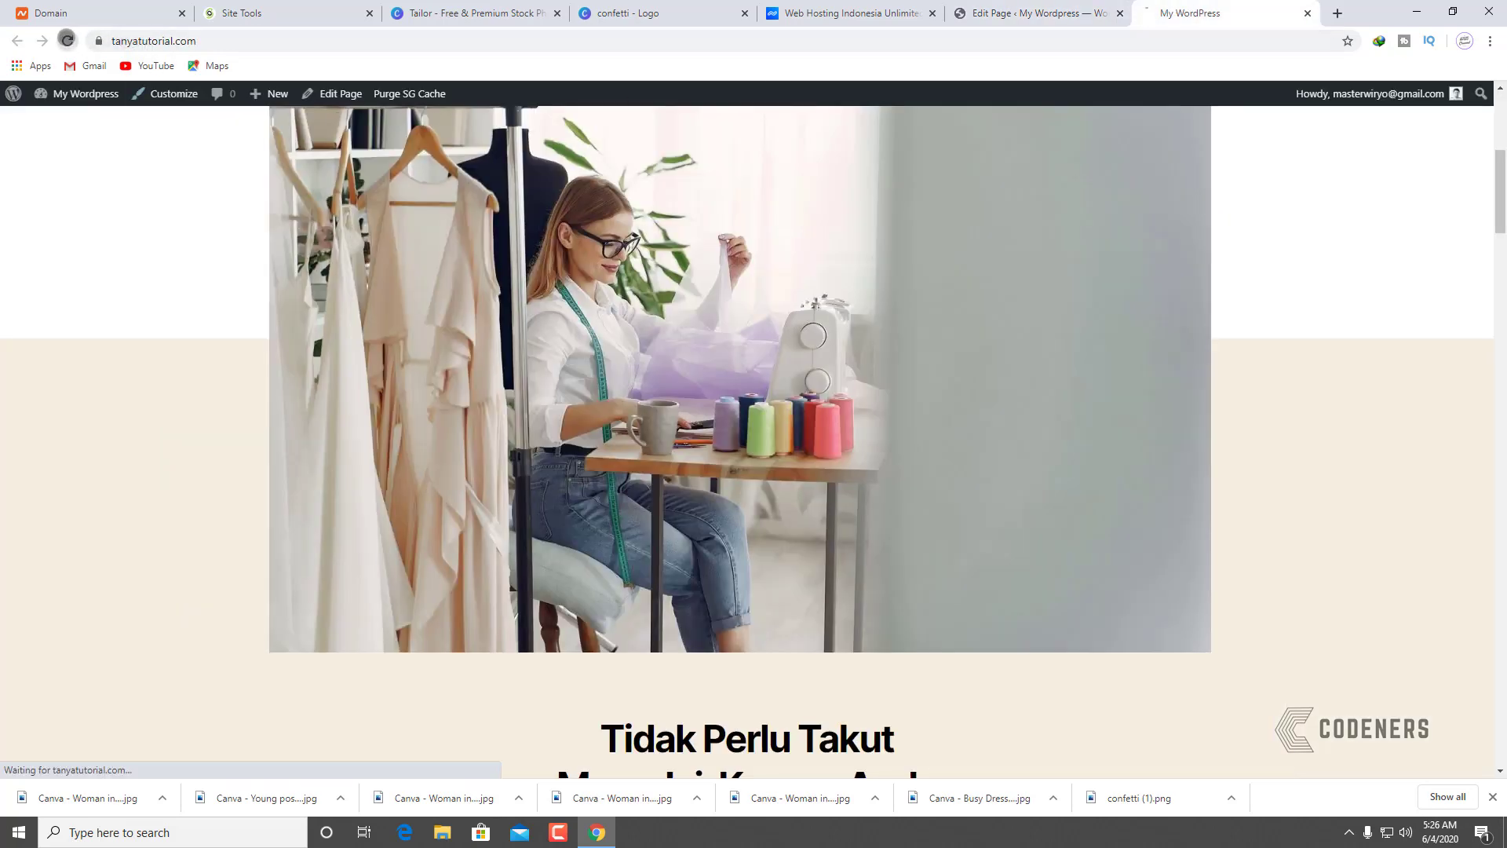
click(67, 41)
scroll(170, 433, down, 5)
scroll(169, 433, down, 6)
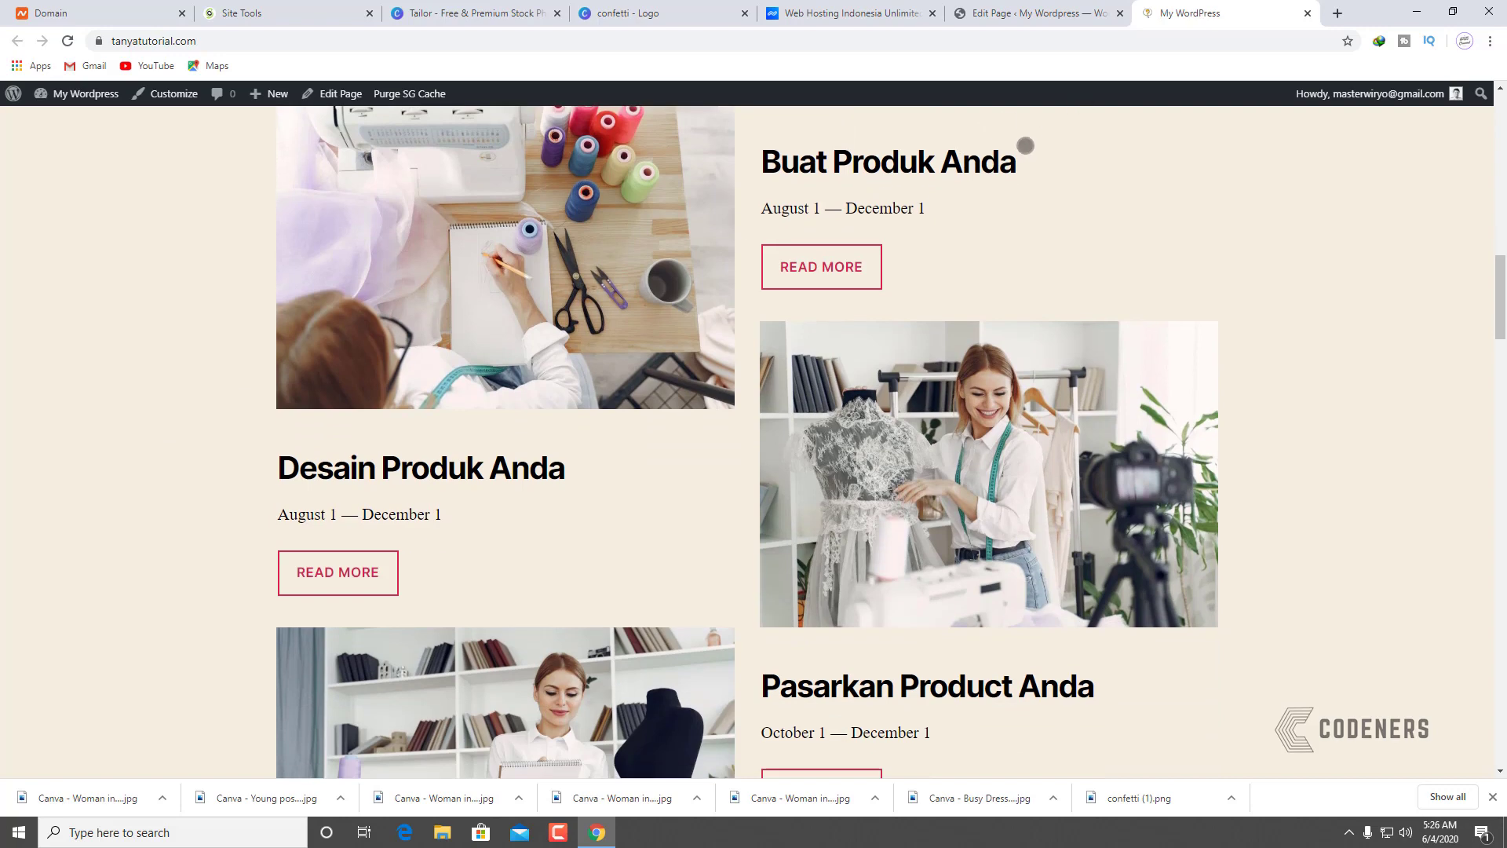
Step: Replace the faded photo above 'Buat Produk Anda' with the woman-in-black-framed-eyeglasses photo
click(1011, 12)
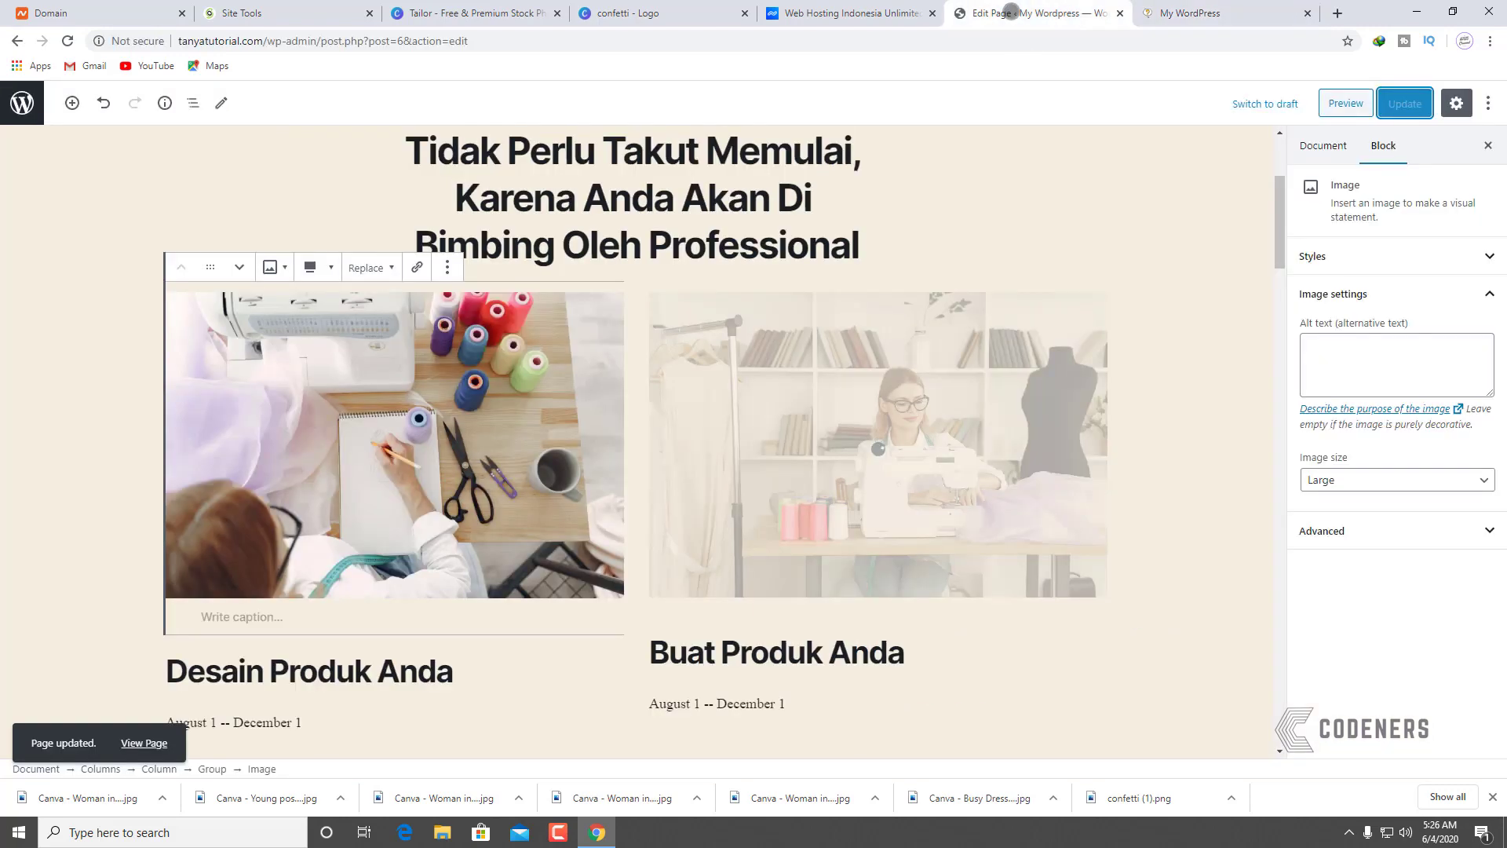
click(783, 460)
click(849, 268)
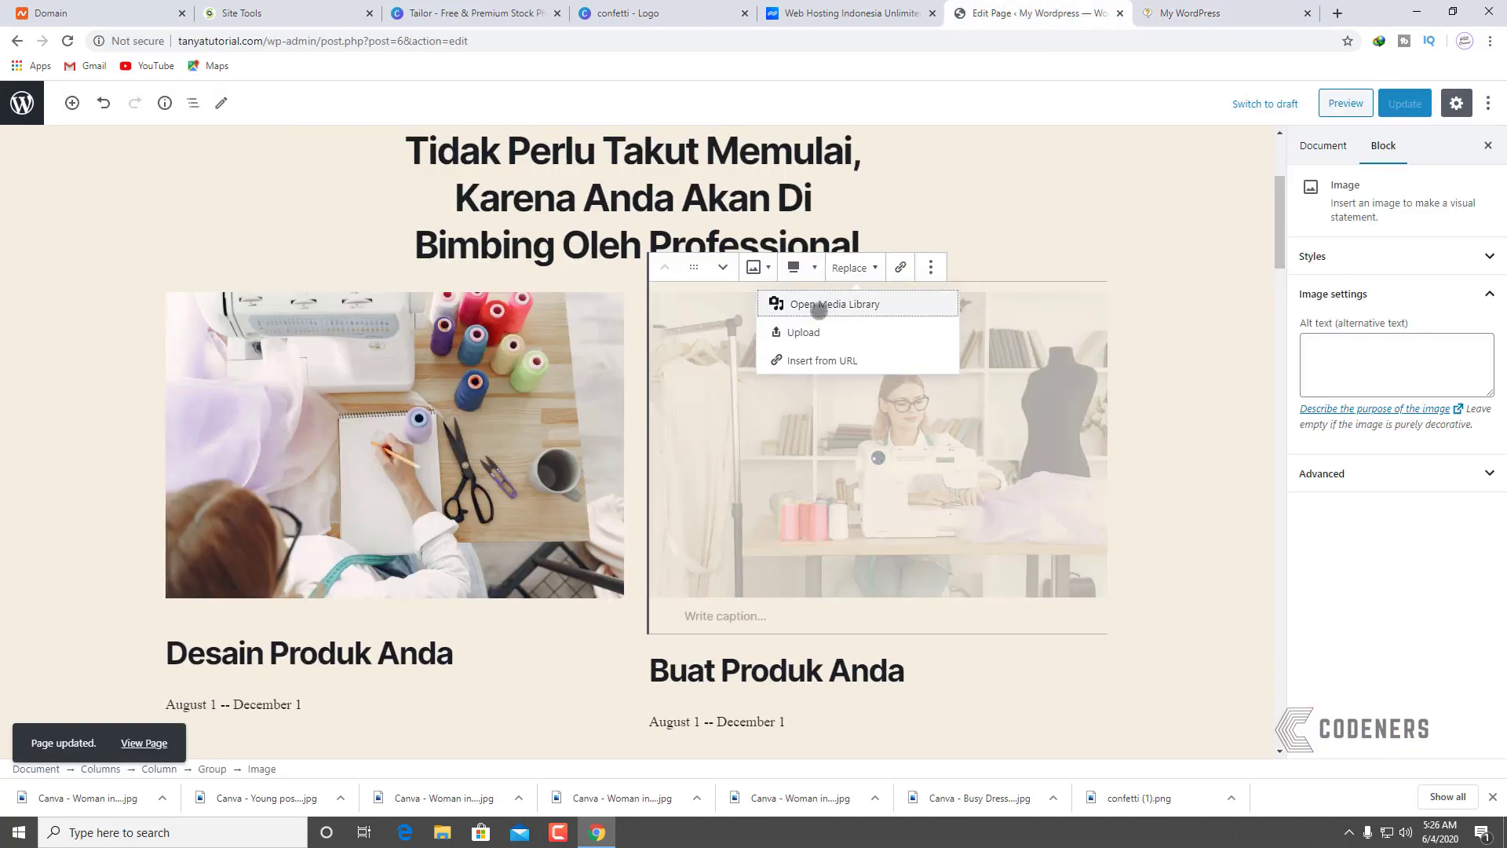
click(804, 332)
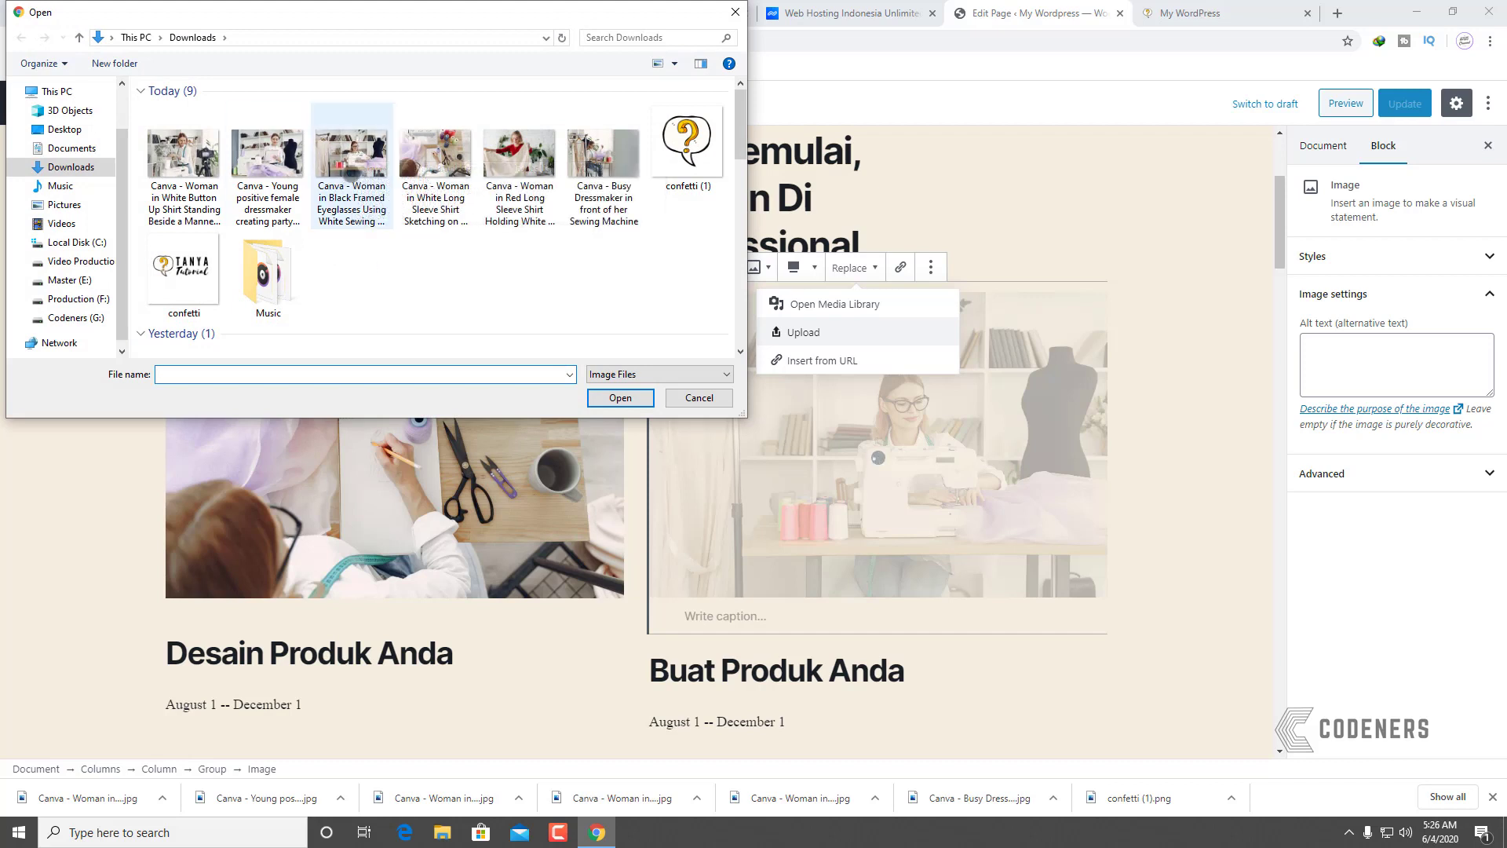
click(352, 165)
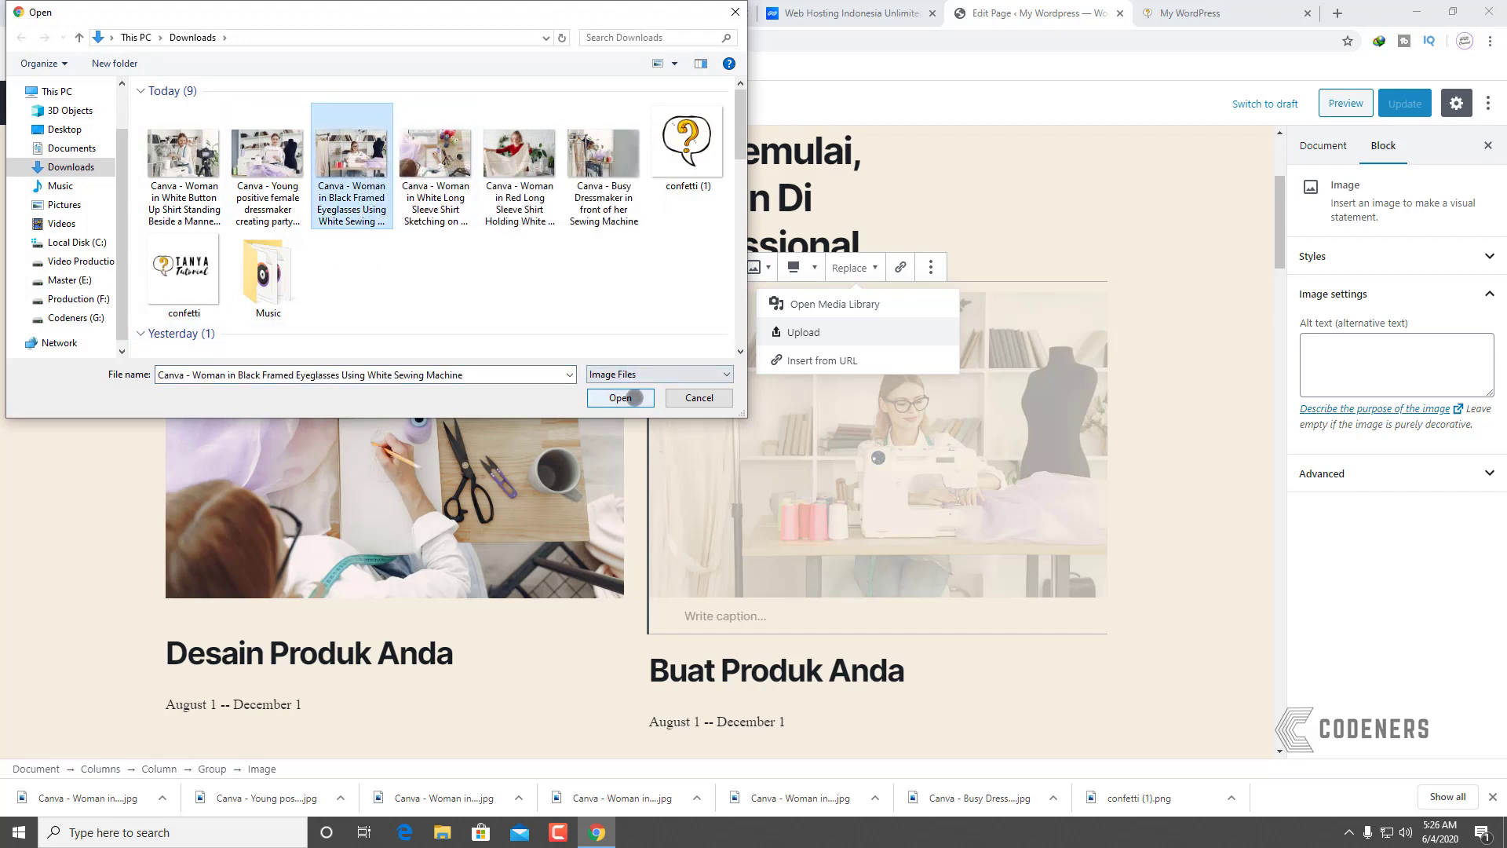
click(620, 397)
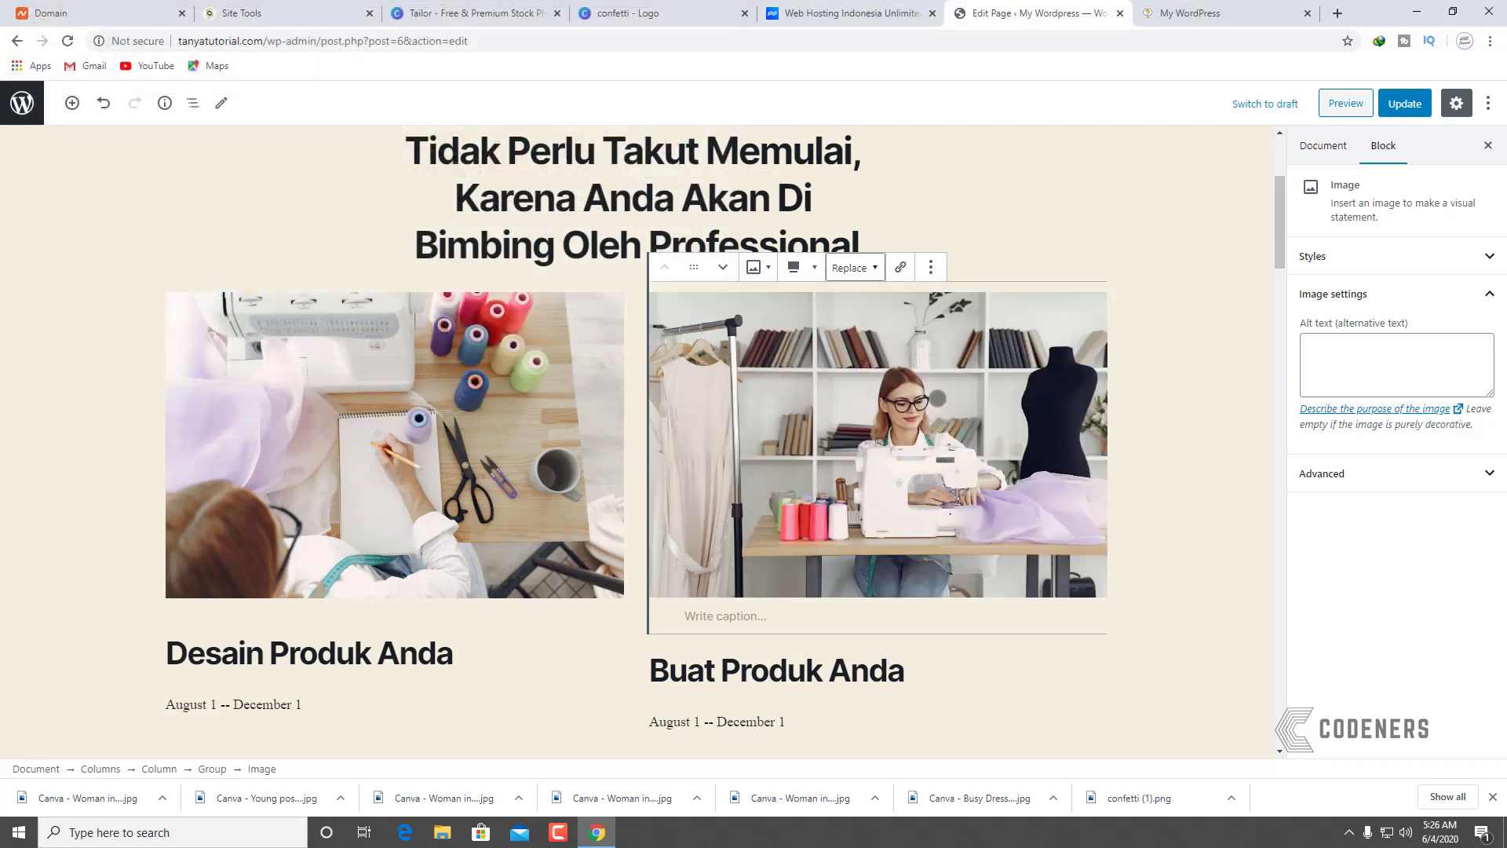
Step: Save the updated page and verify the new photo on the live site
click(1405, 103)
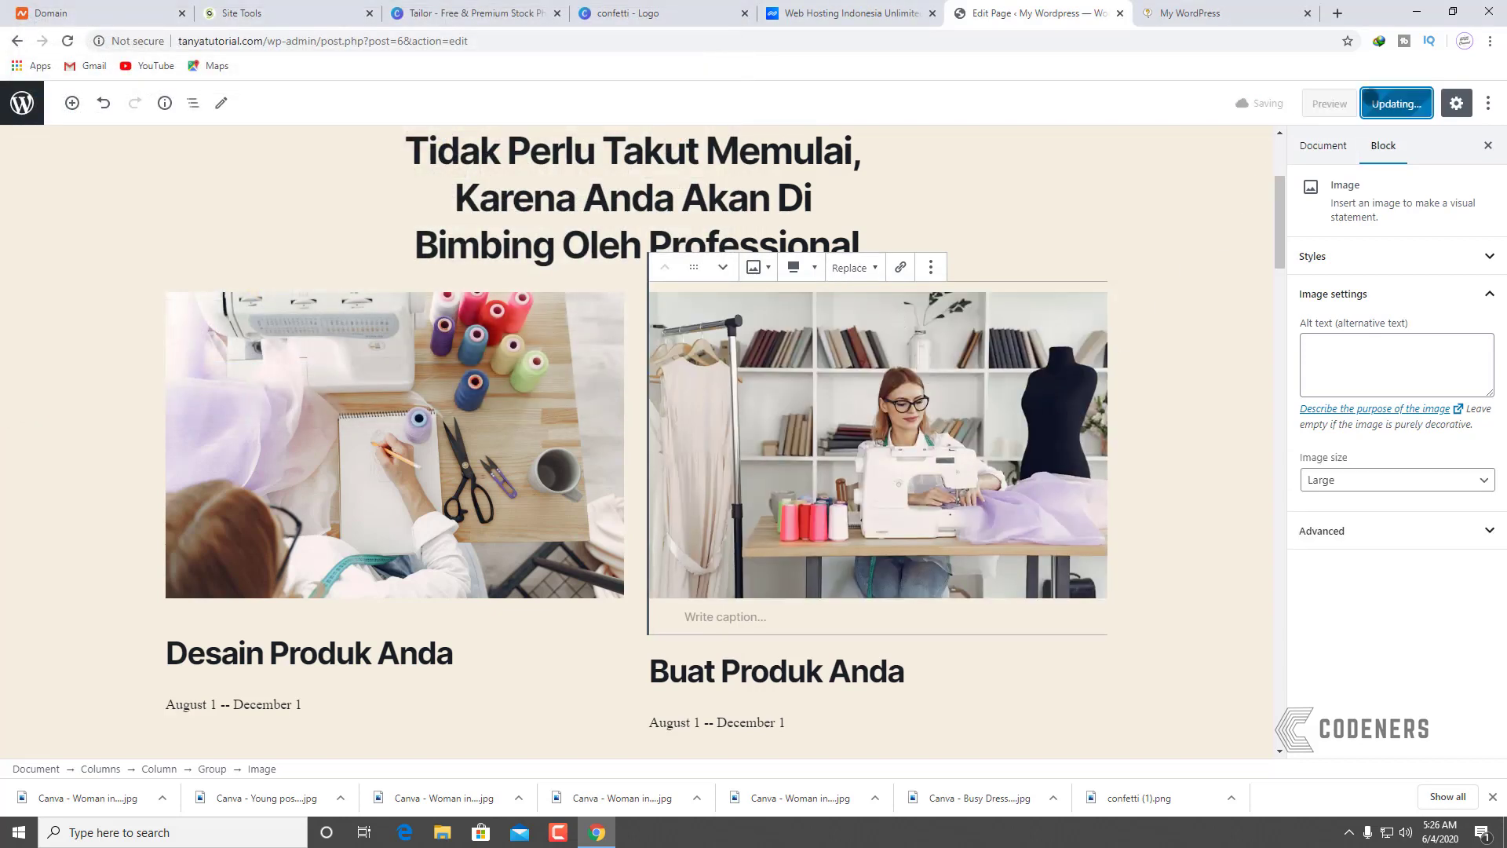
click(1209, 13)
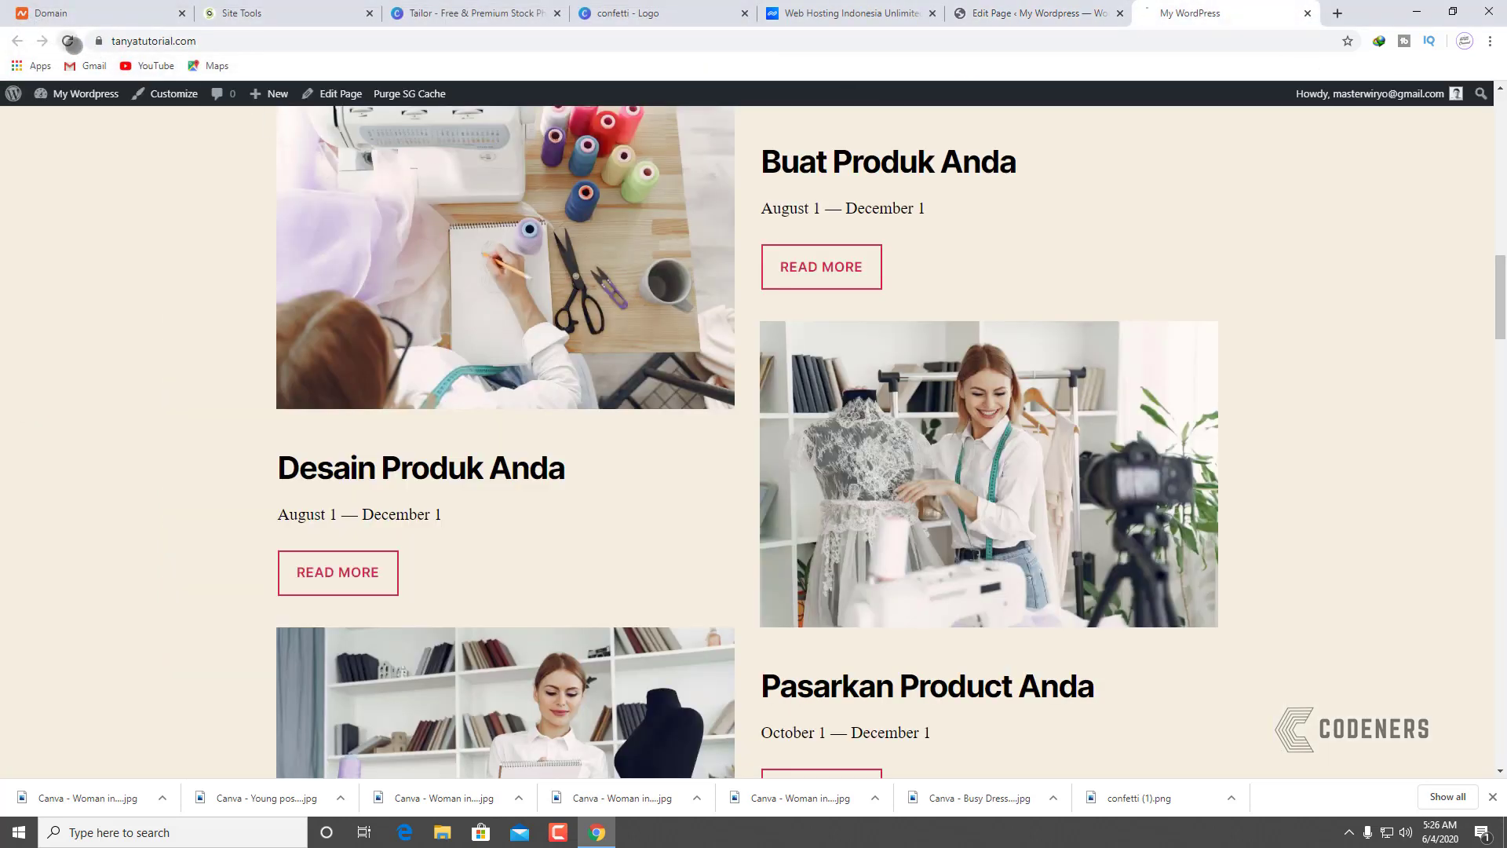
click(68, 40)
scroll(1180, 618, down, 5)
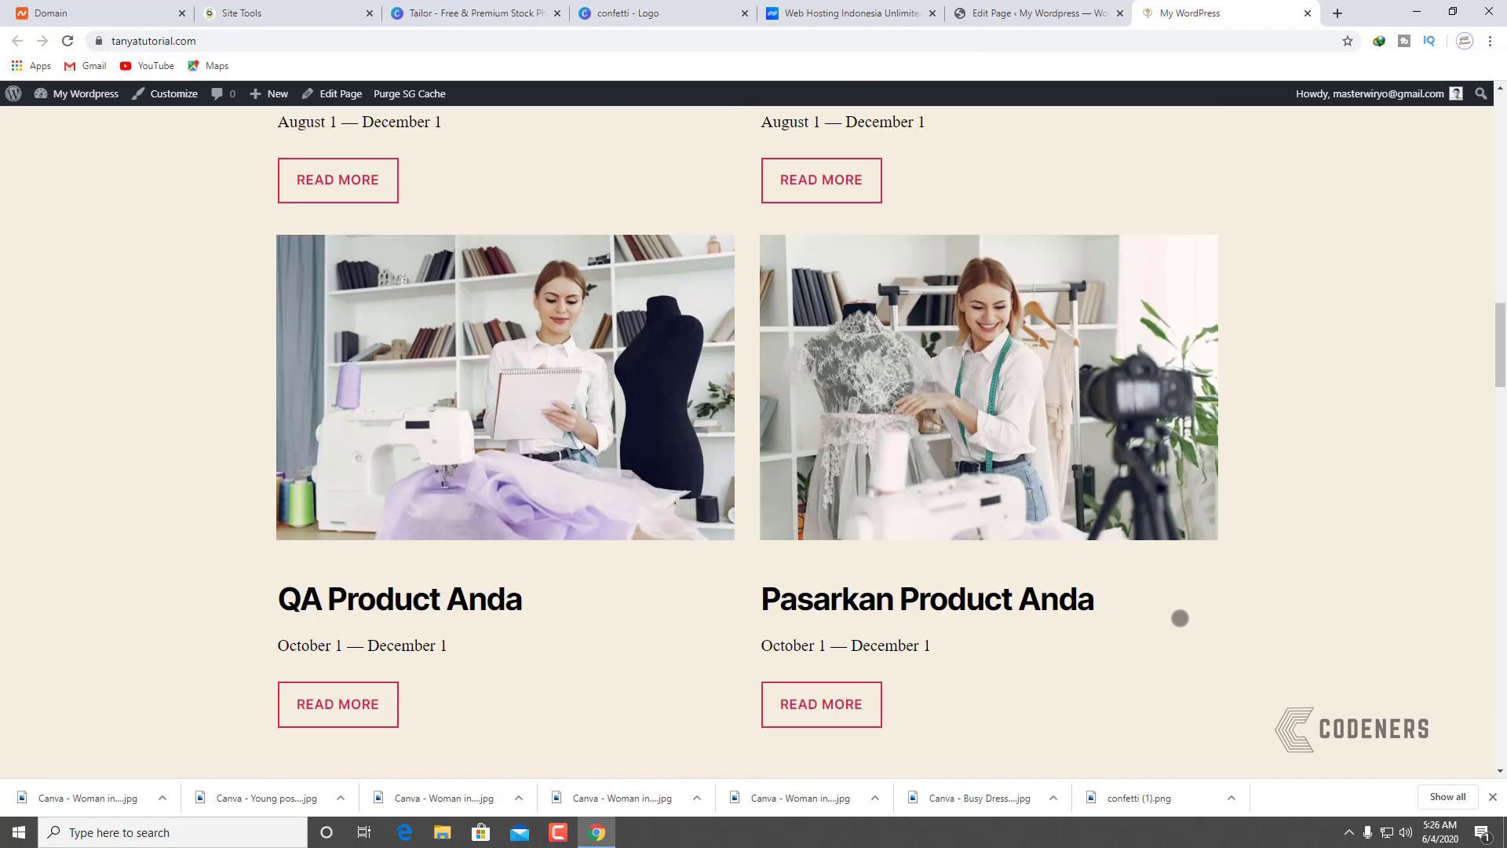
click(1062, 9)
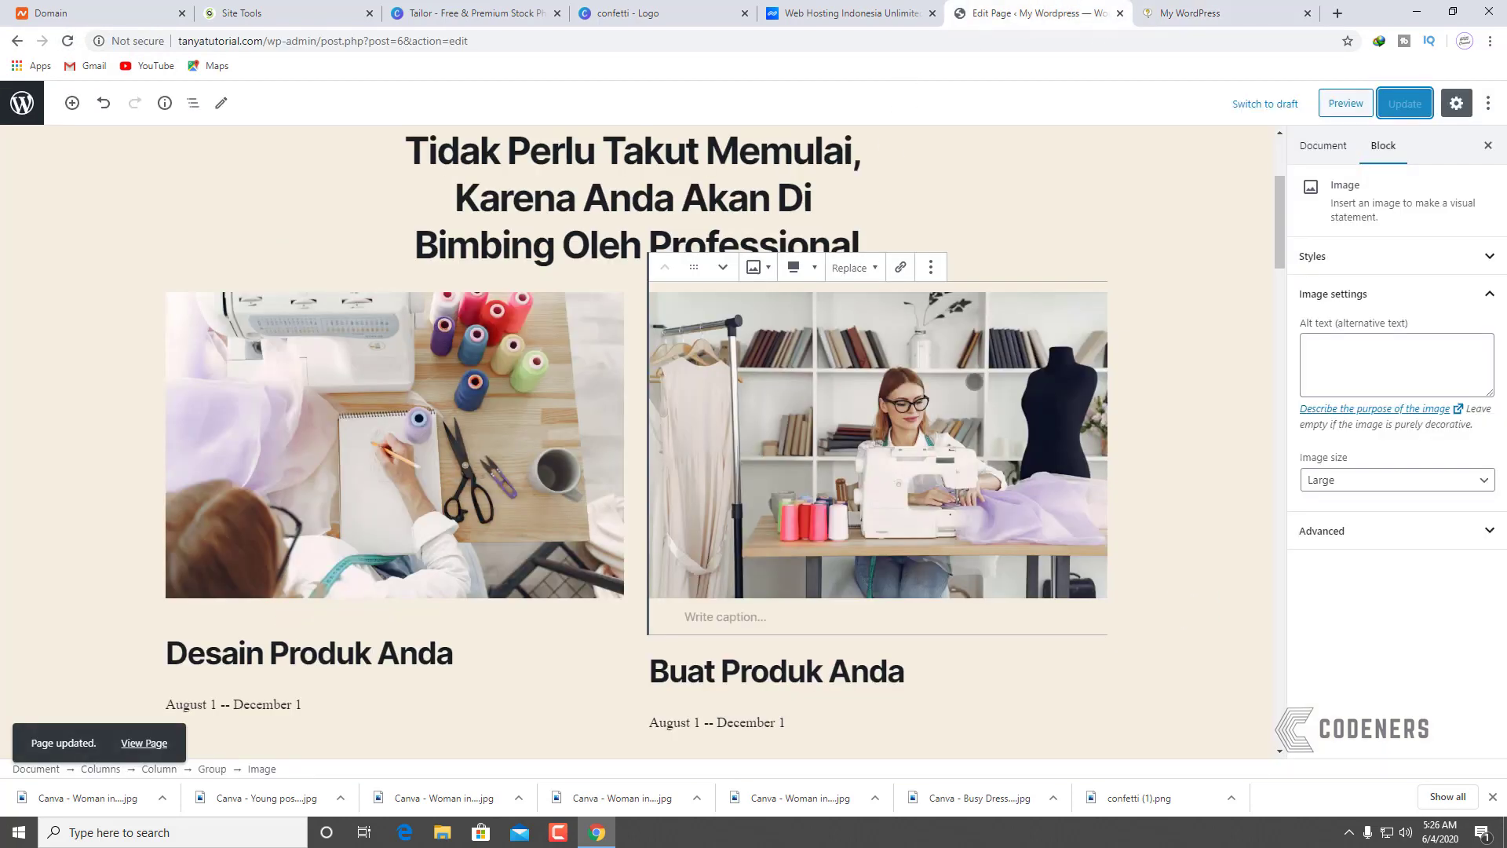
scroll(1243, 492, down, 8)
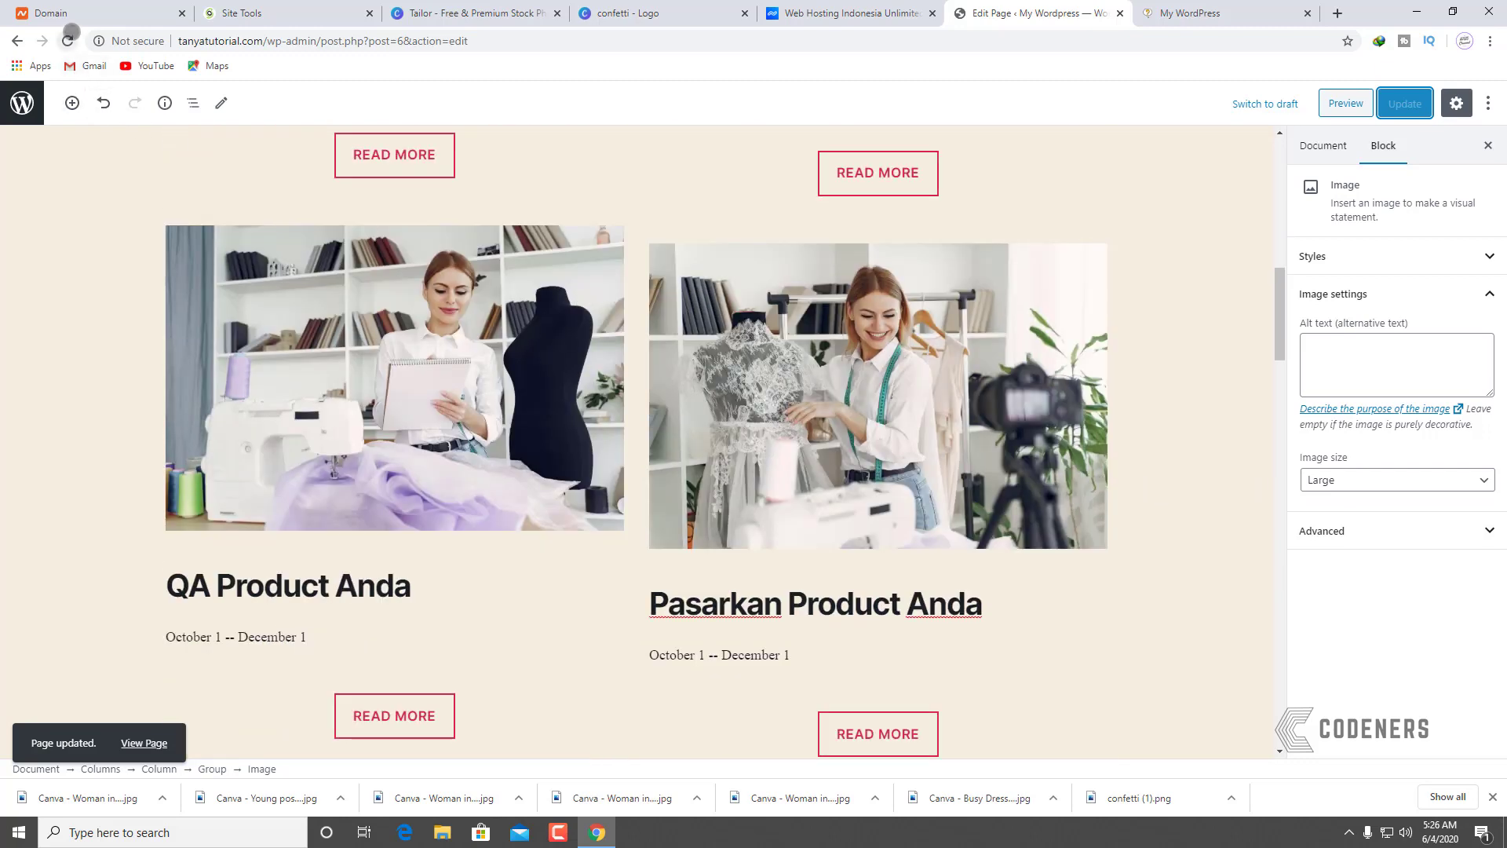
Step: Reload the editor and swap the photo above 'Buat Produk Anda' for the woman-in-red textile photo
click(68, 39)
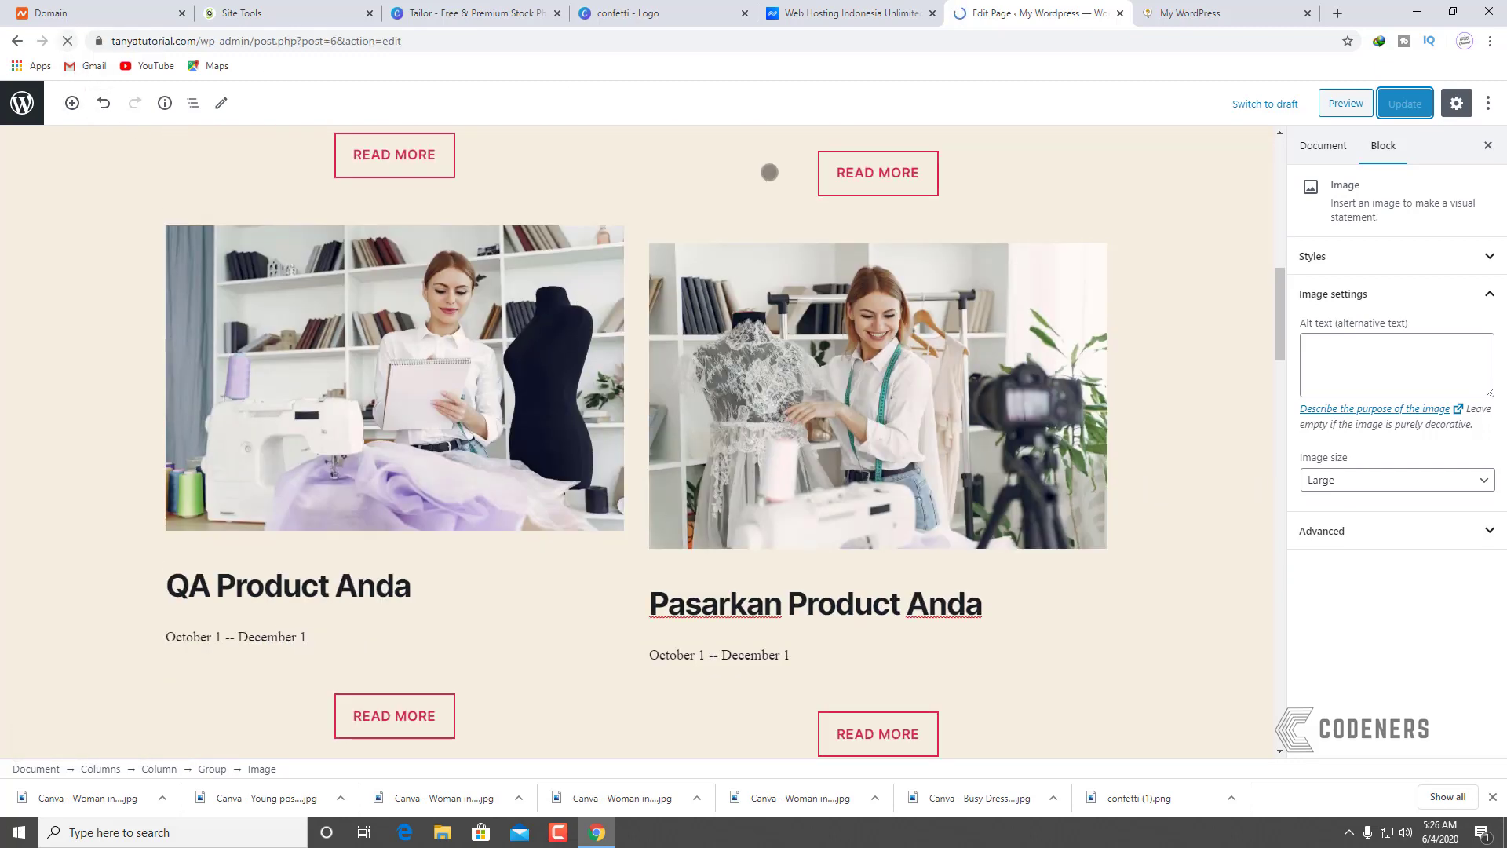
scroll(844, 394, down, 9)
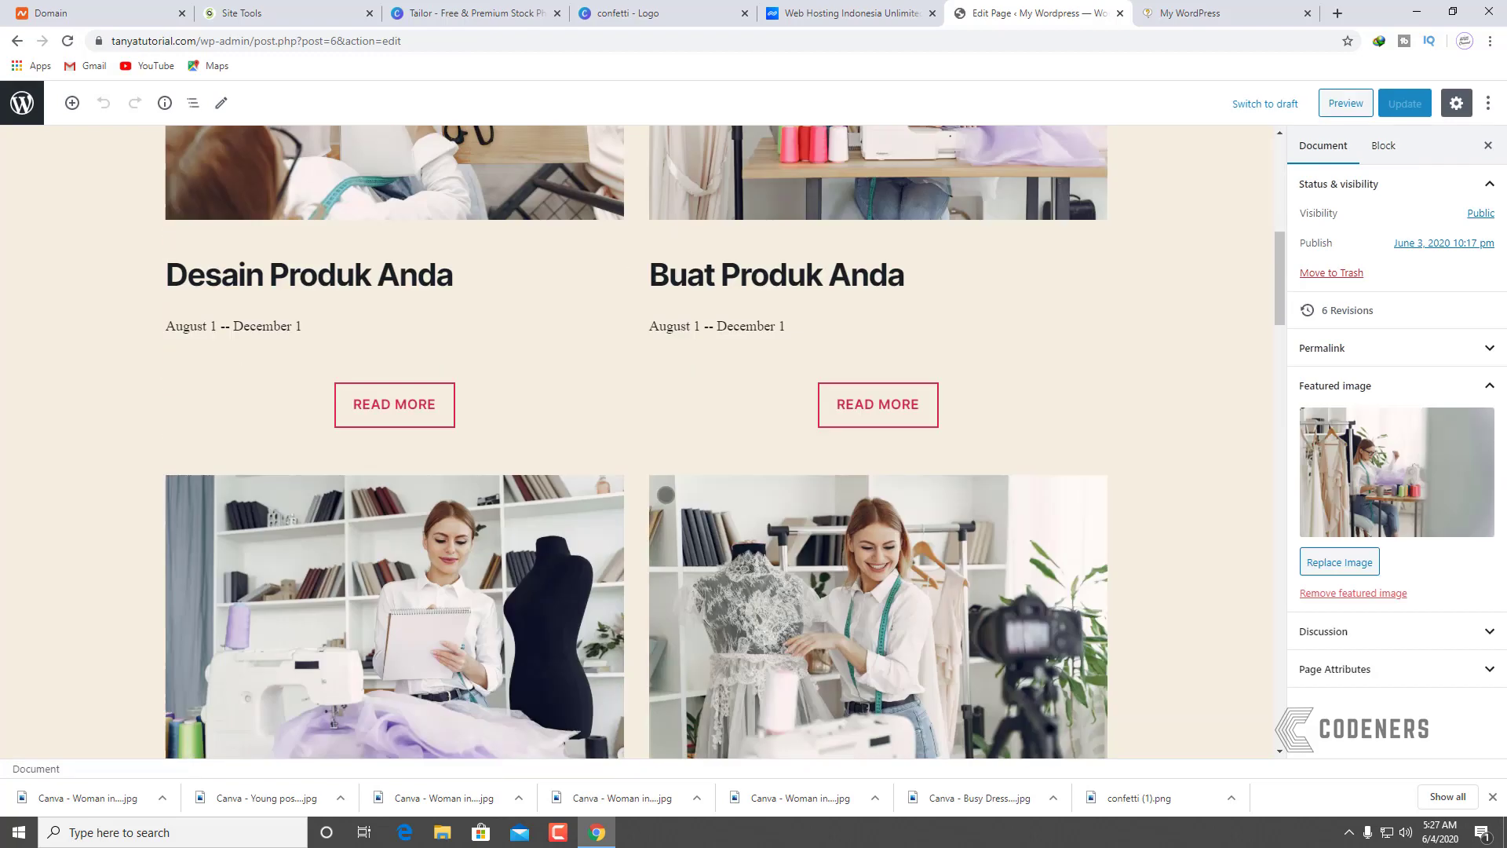
scroll(405, 555, down, 1)
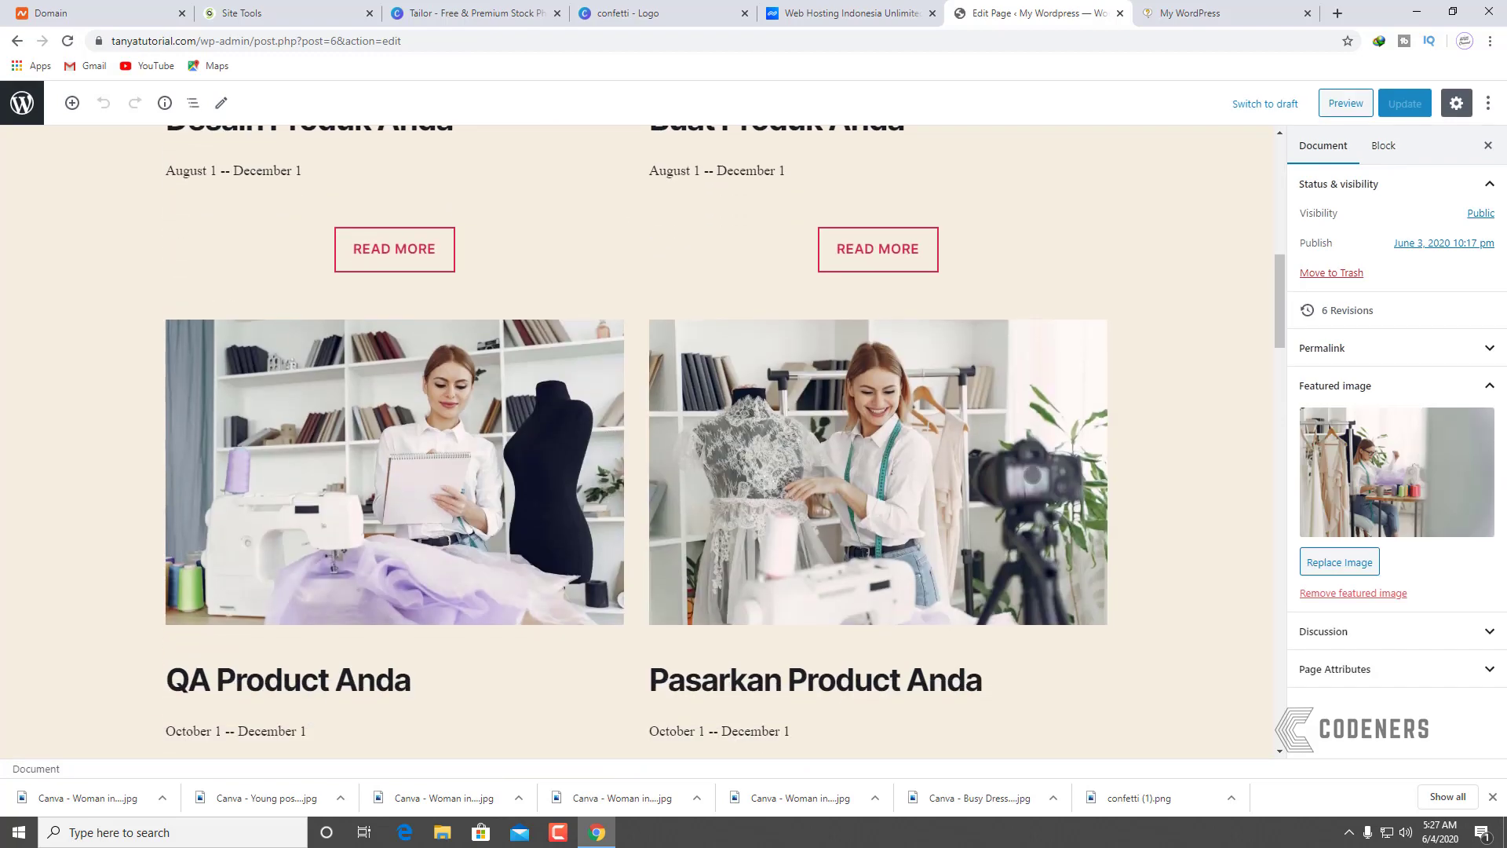
scroll(877, 527, up, 7)
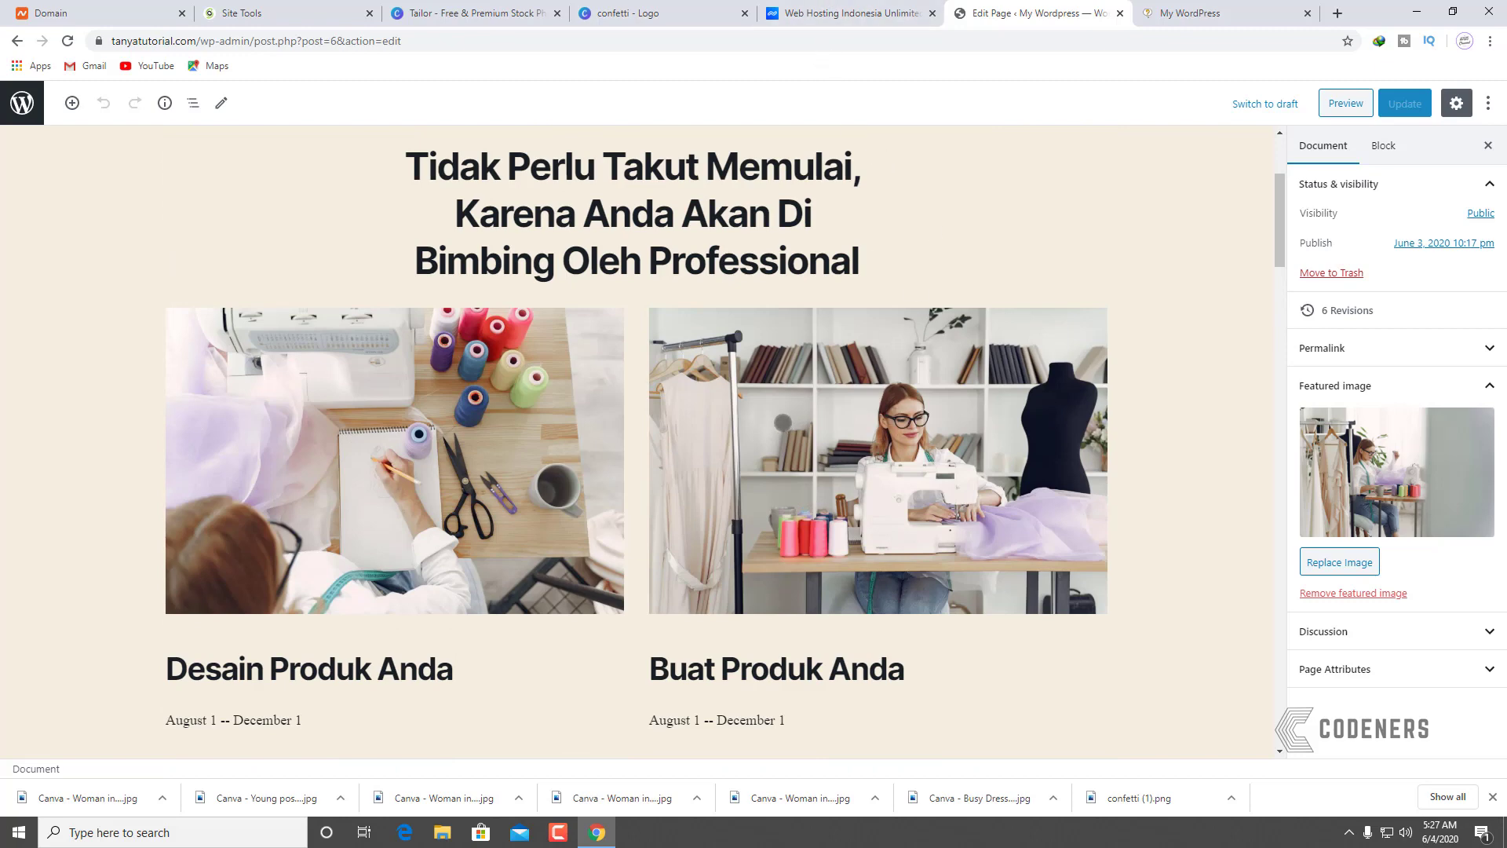
click(794, 535)
scroll(794, 535, down, 5)
scroll(794, 511, up, 6)
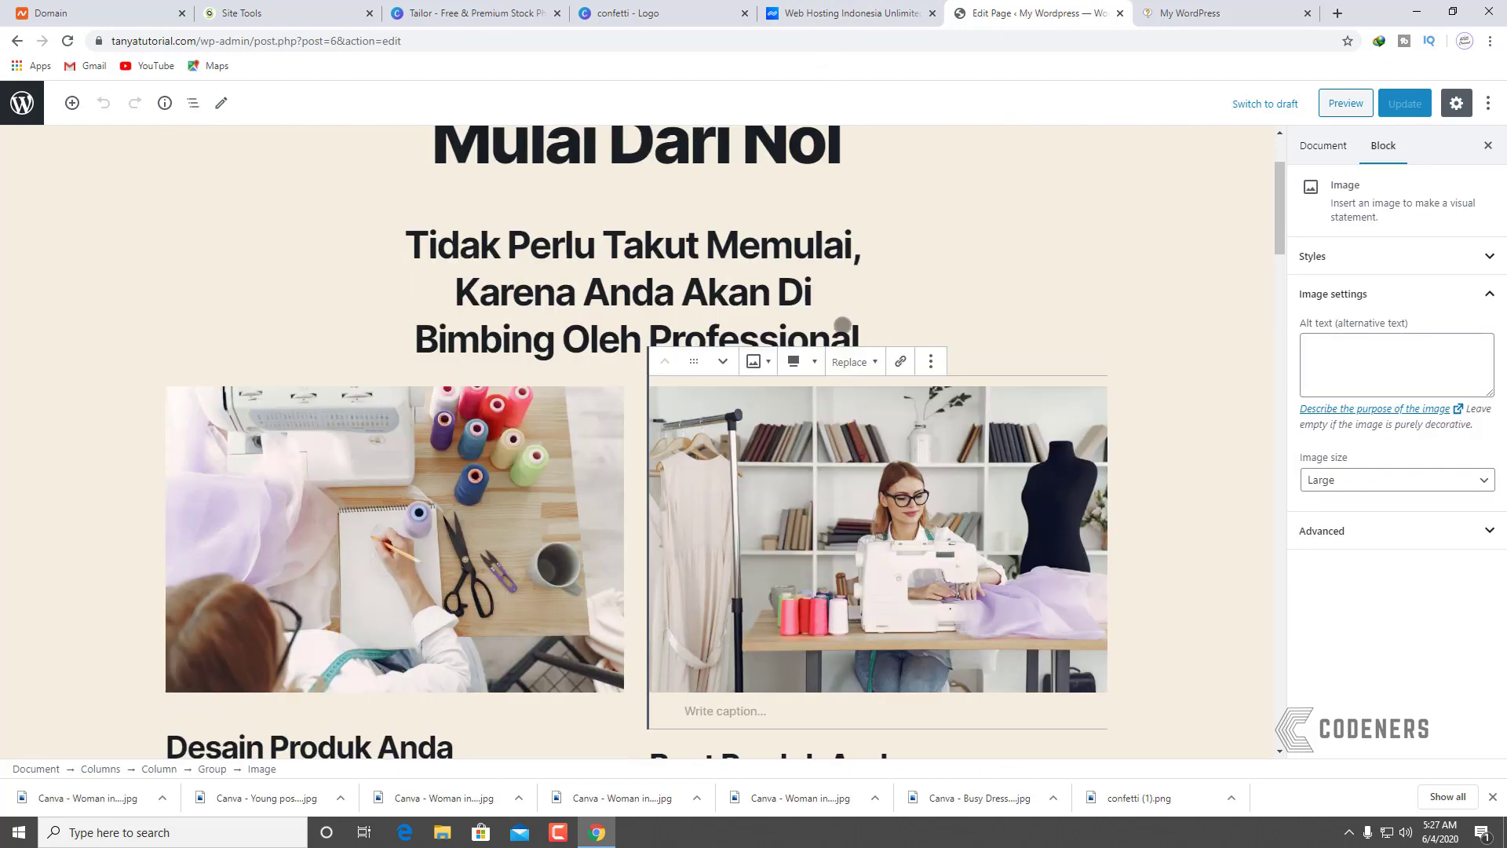
click(851, 361)
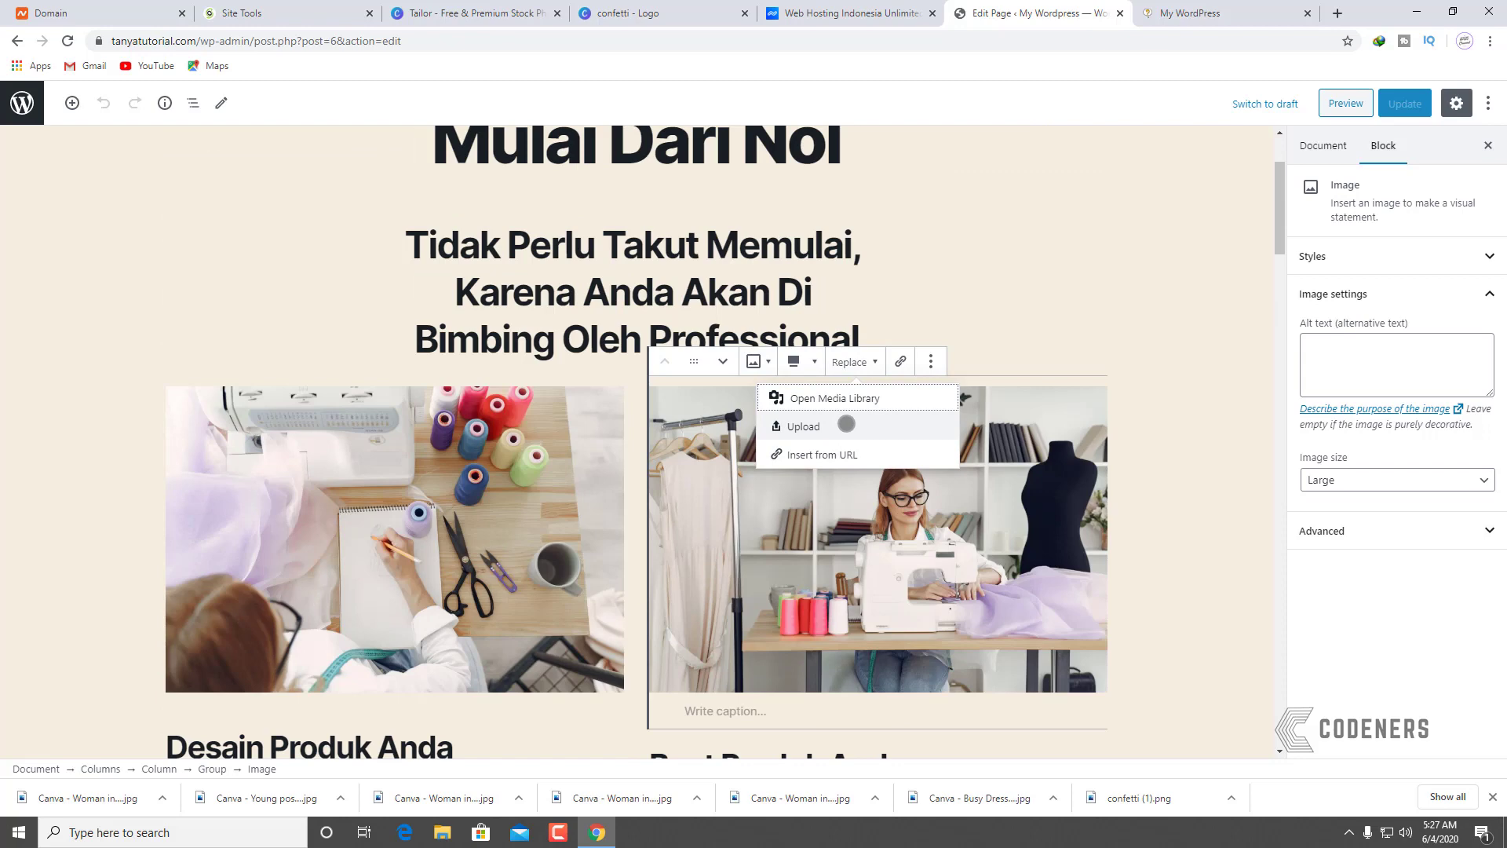
click(846, 424)
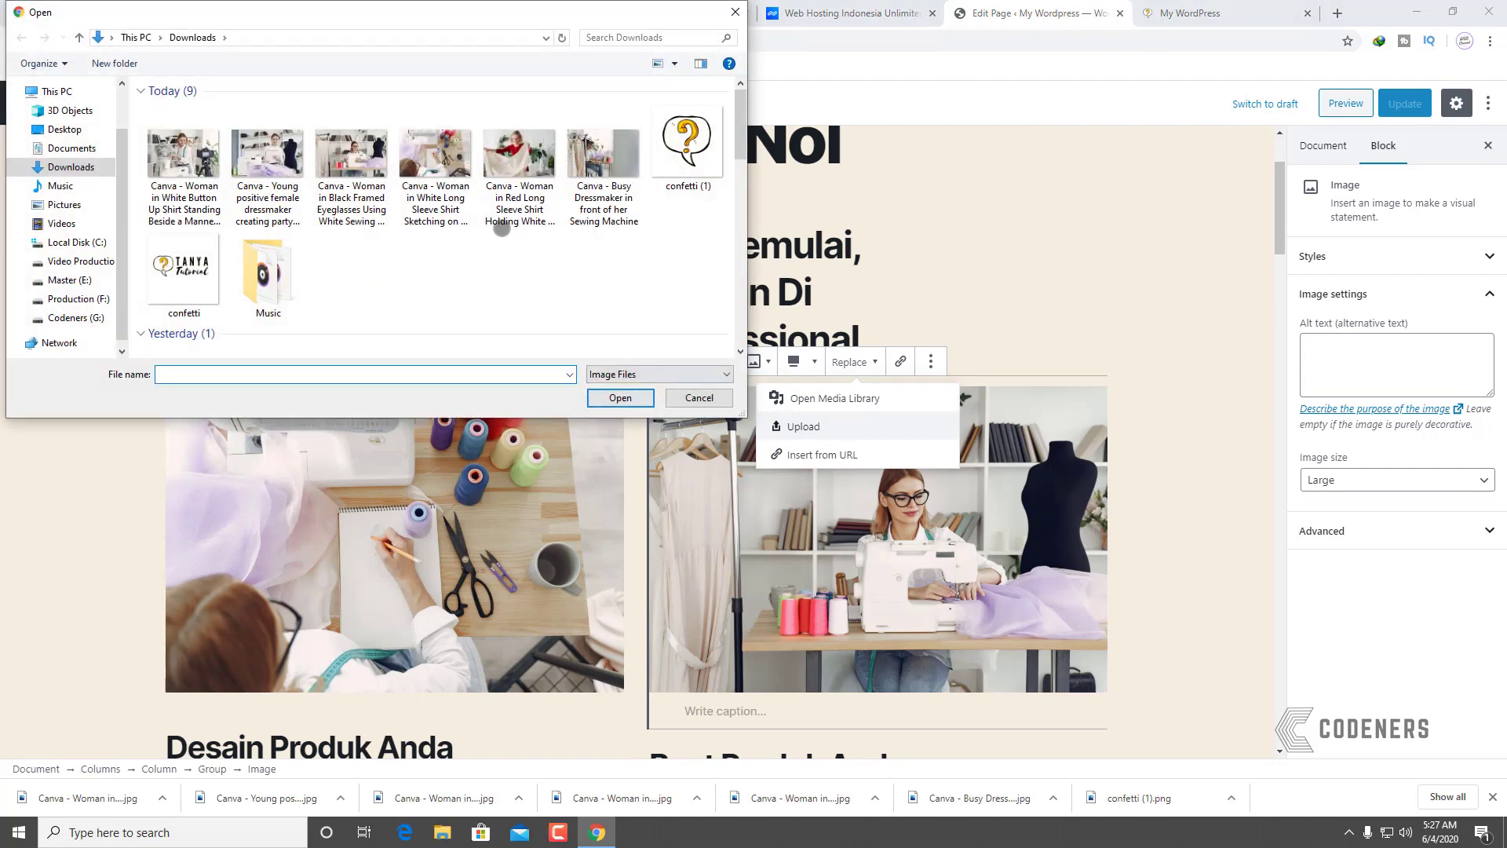
double_click(519, 164)
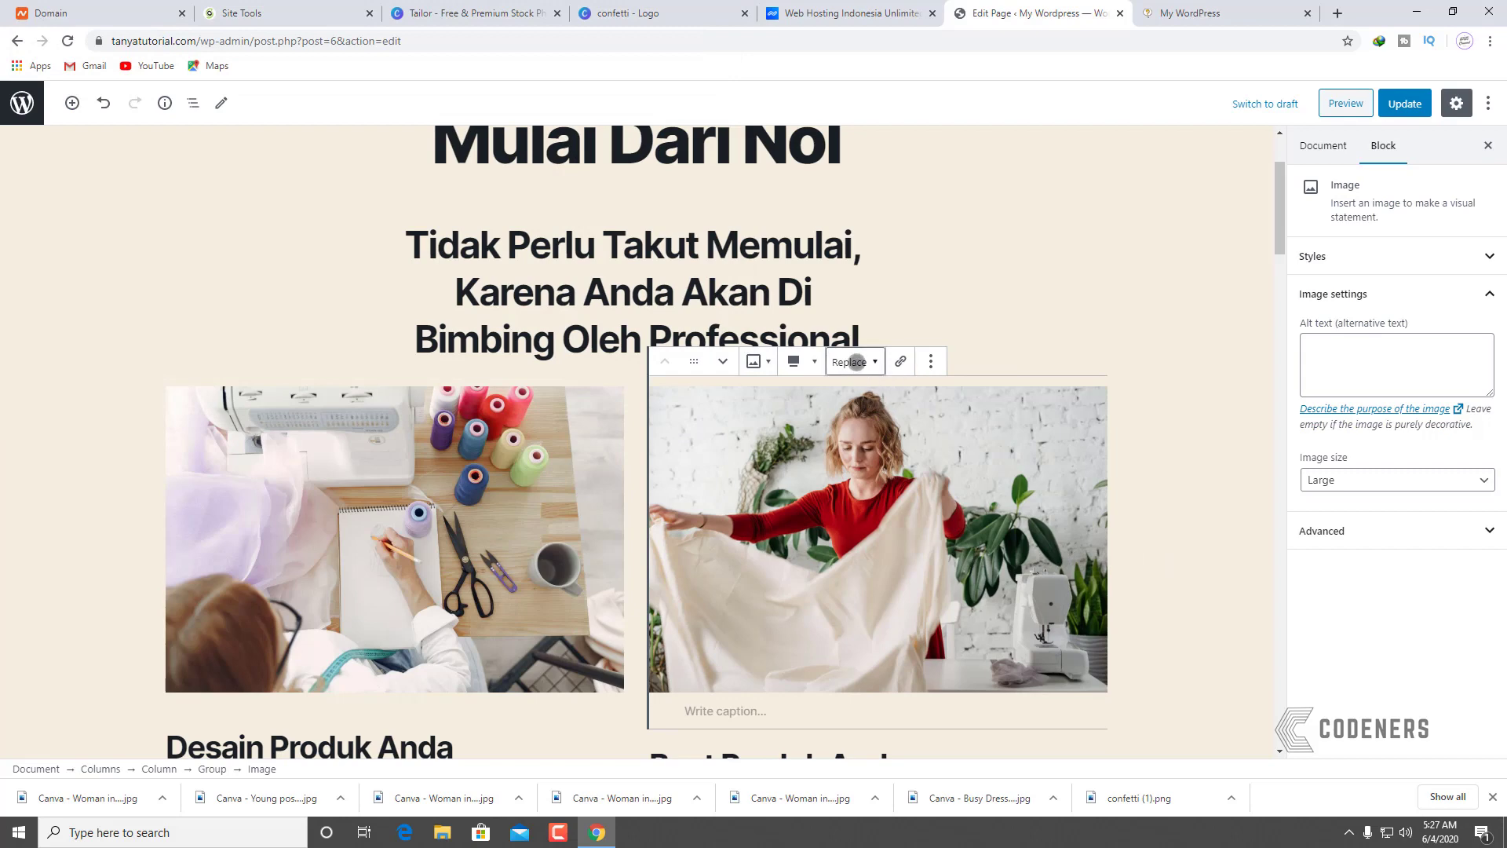
click(856, 362)
click(1088, 296)
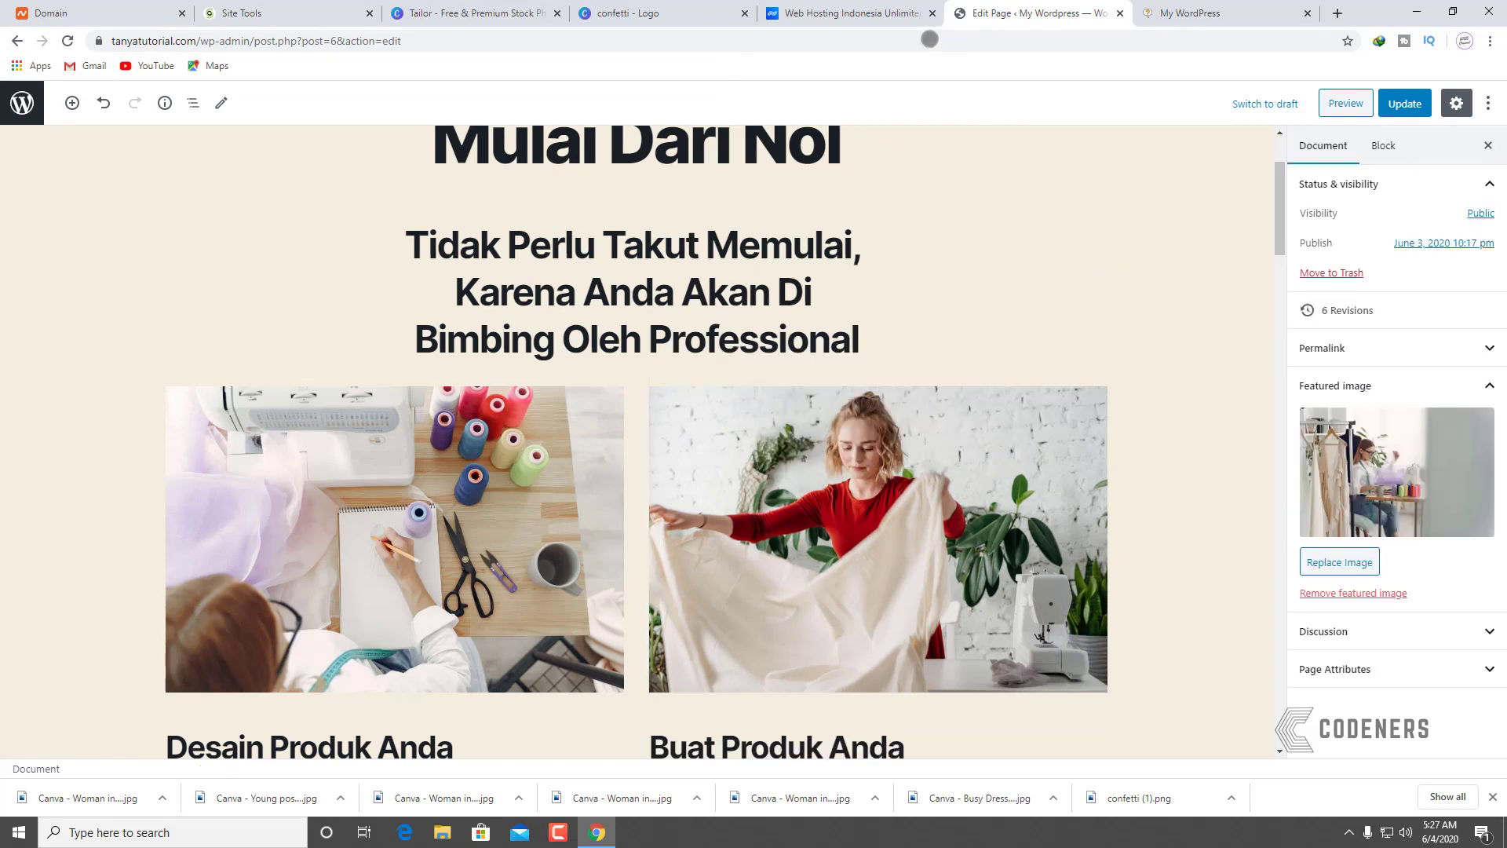
Step: Download Canva's Photo of Woman Using Sewing Machine at Medium (1600 × 1155 px)
click(438, 14)
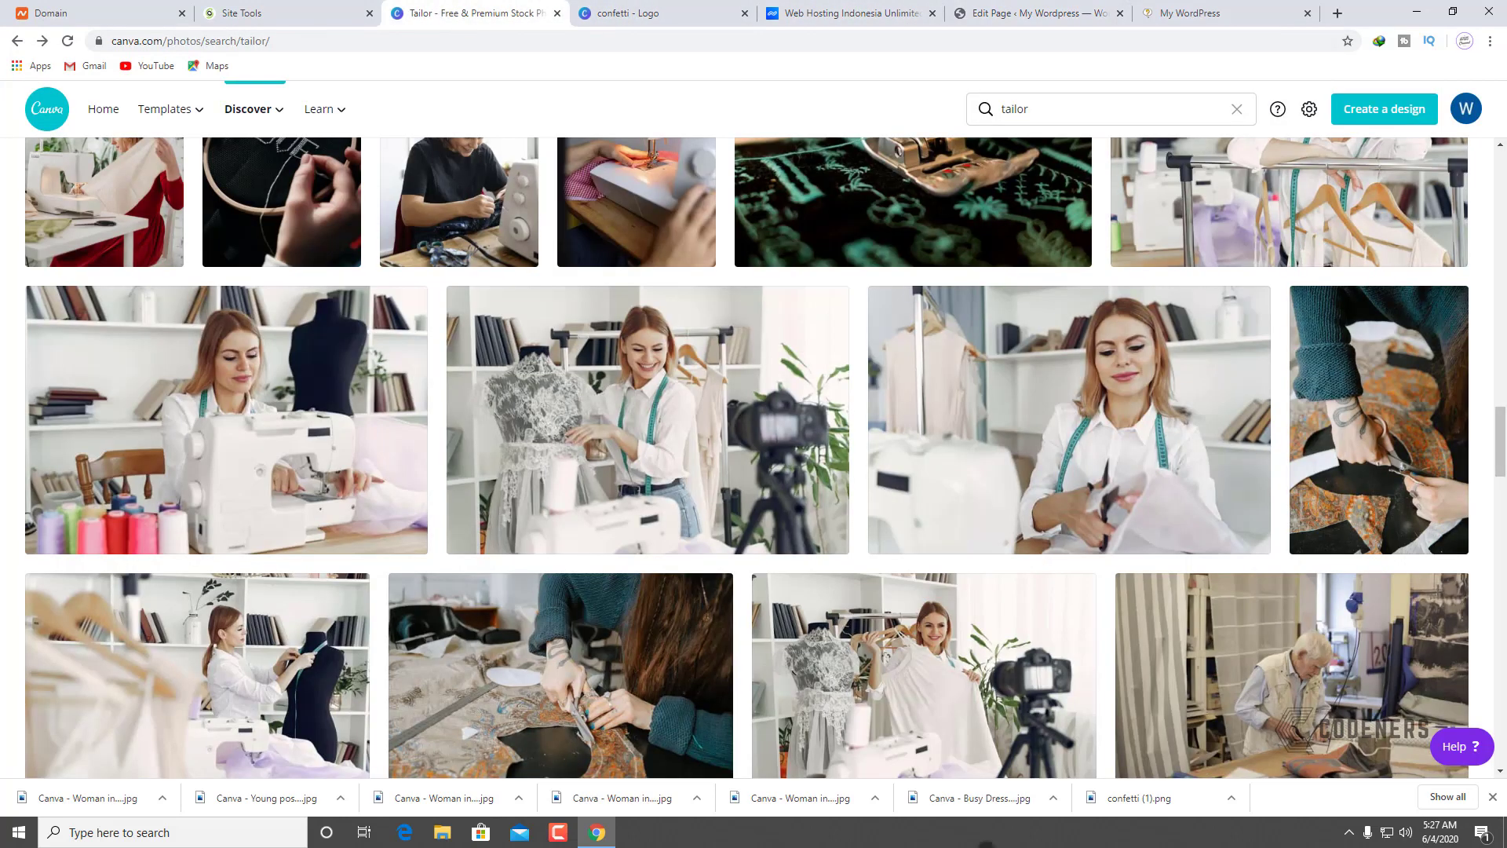
scroll(1256, 503, down, 9)
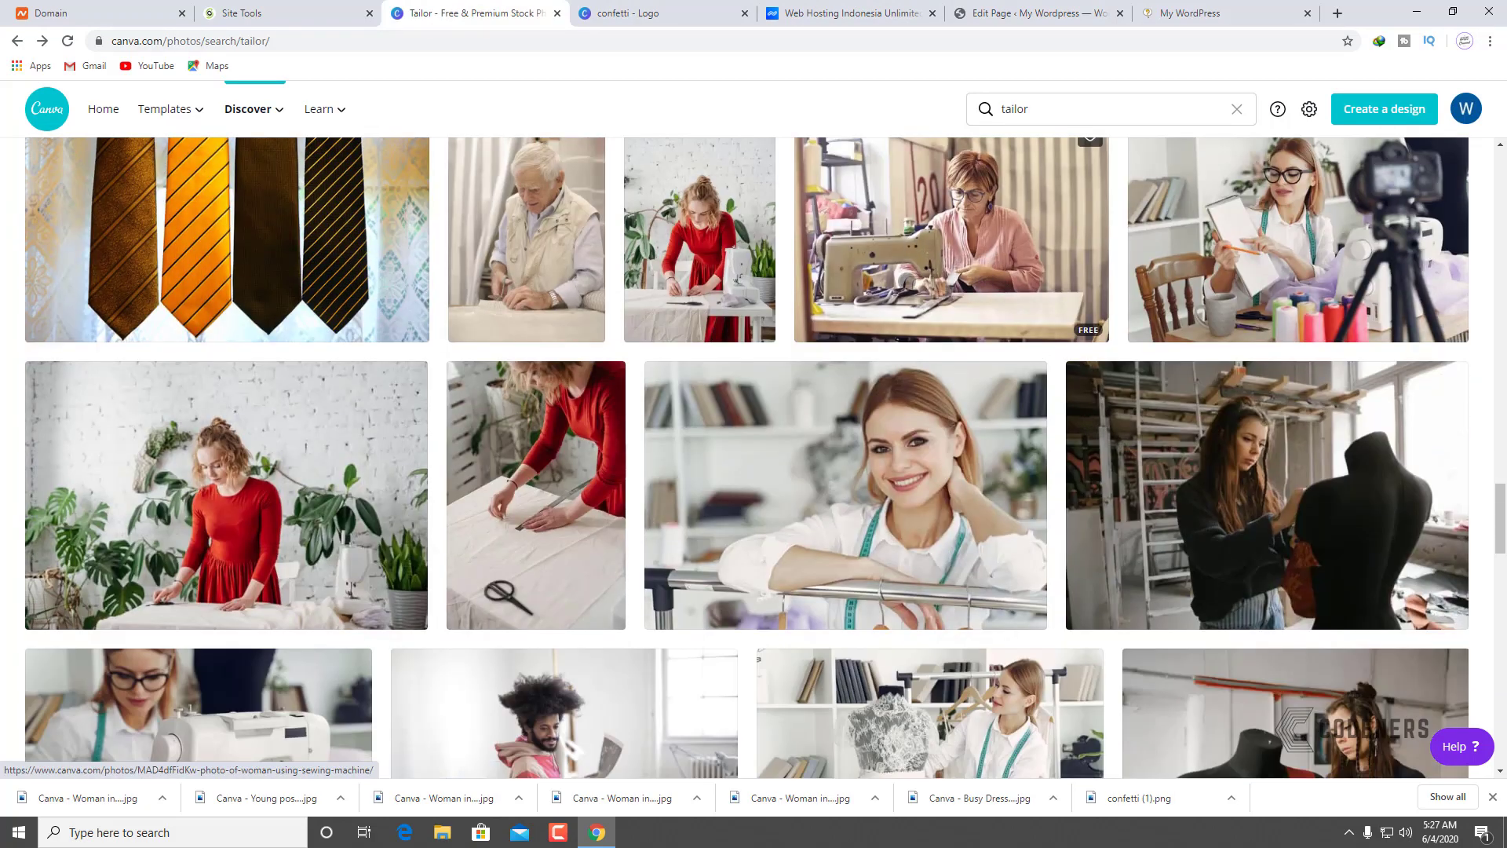
click(952, 240)
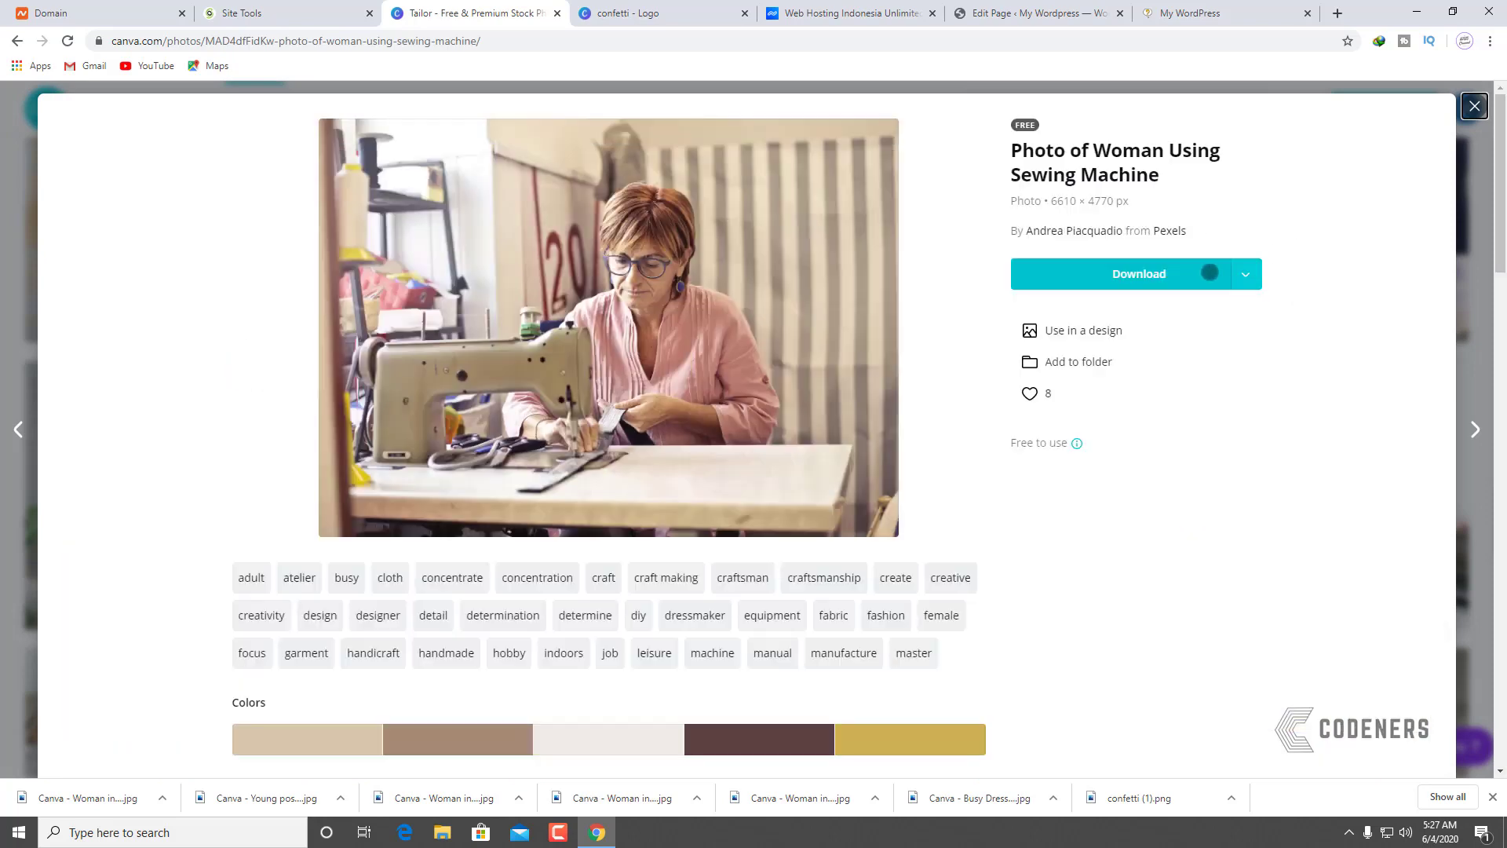
click(1246, 272)
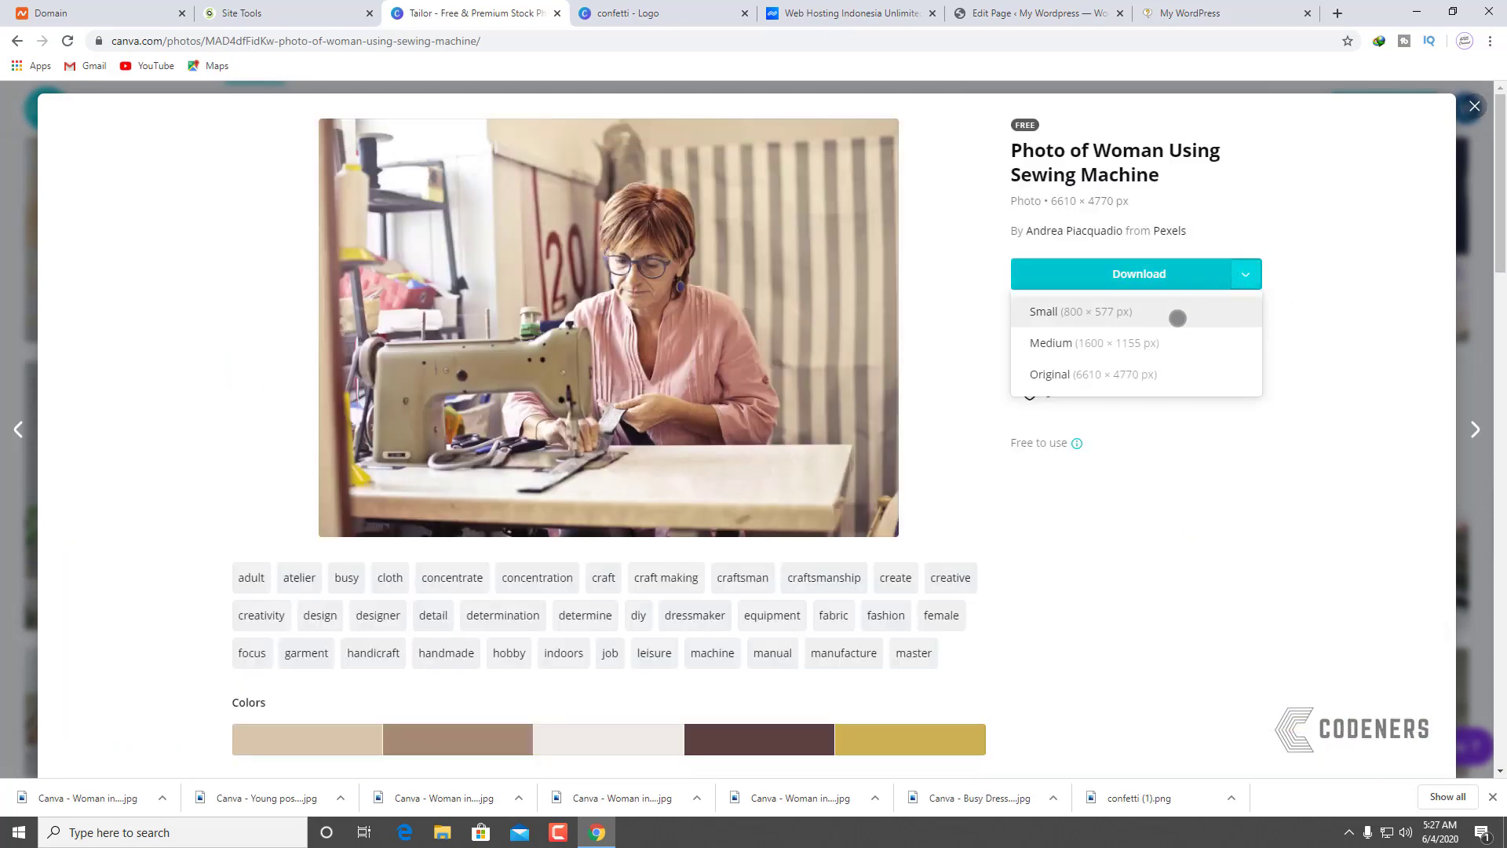
click(1165, 337)
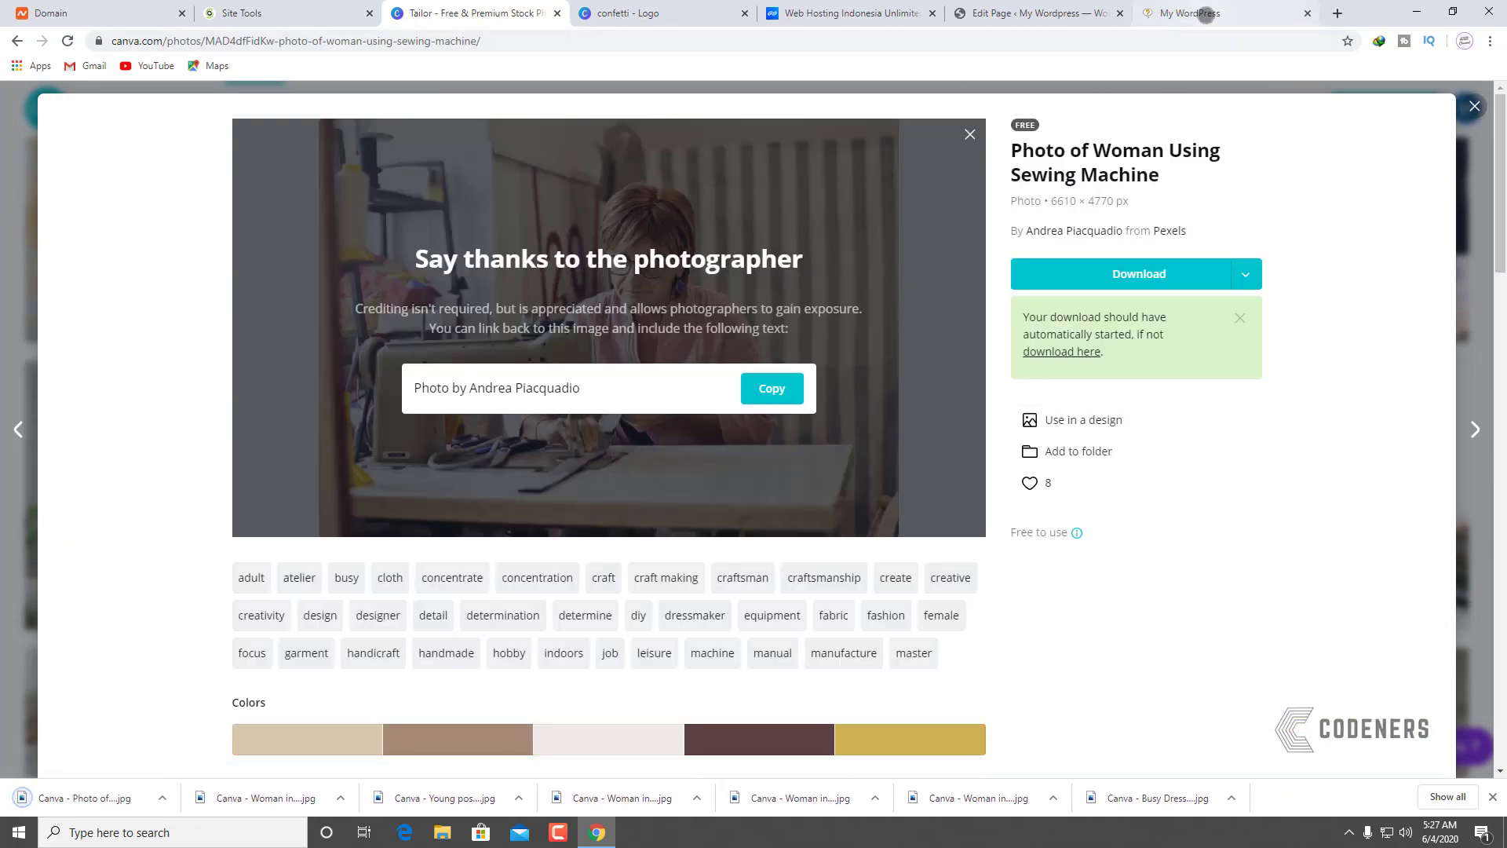
Step: Back in the WordPress page editor, select the photo above Buat Produk Anda
click(1182, 12)
click(1062, 7)
click(860, 560)
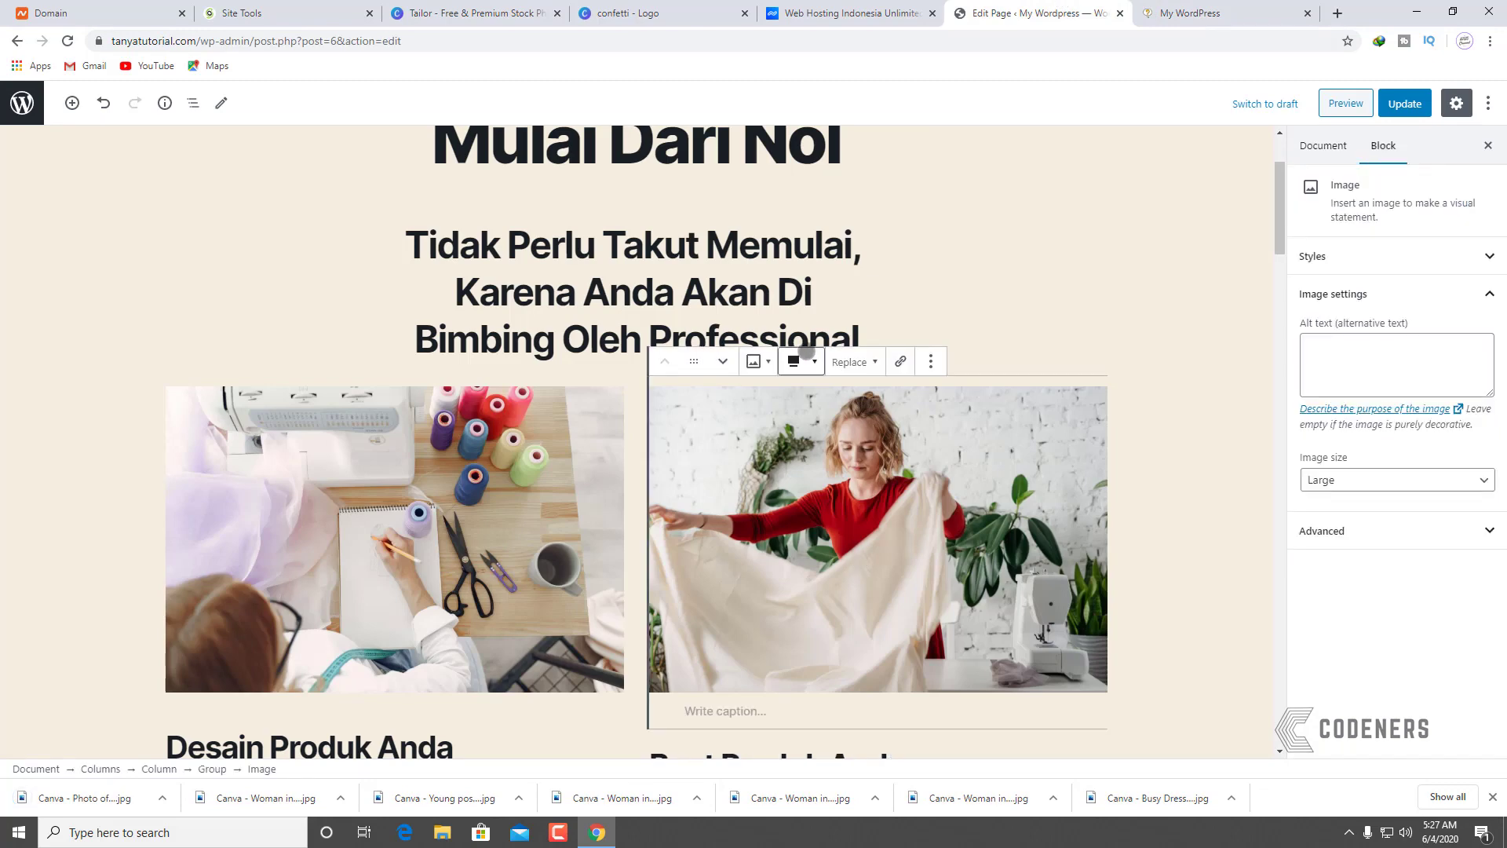
Step: Replace the woman-in-red photo with the uploaded sewing-machine photo from Downloads
click(876, 360)
click(856, 426)
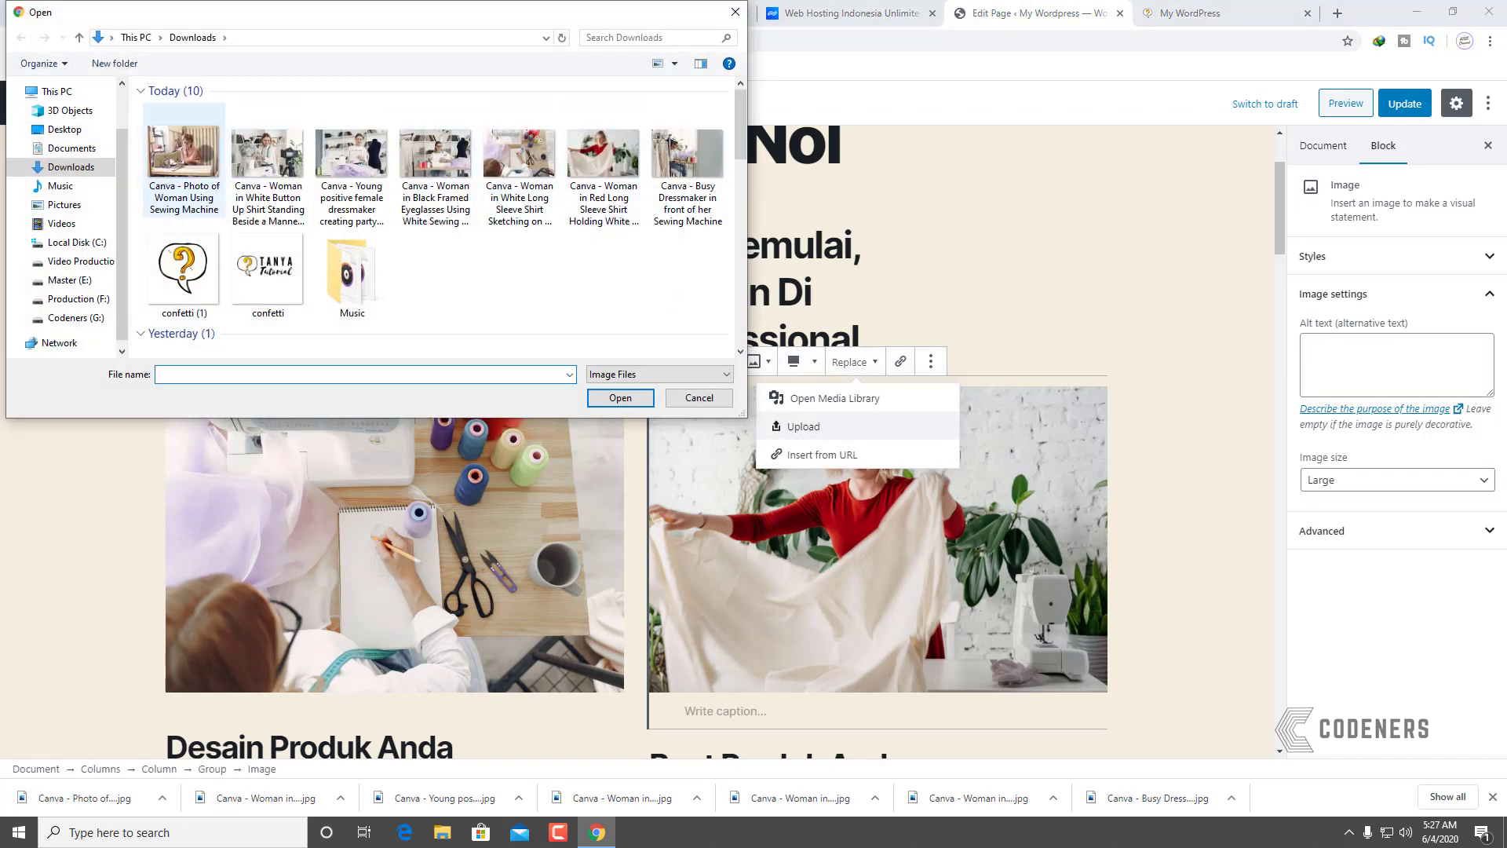
double_click(205, 153)
scroll(950, 510, down, 2)
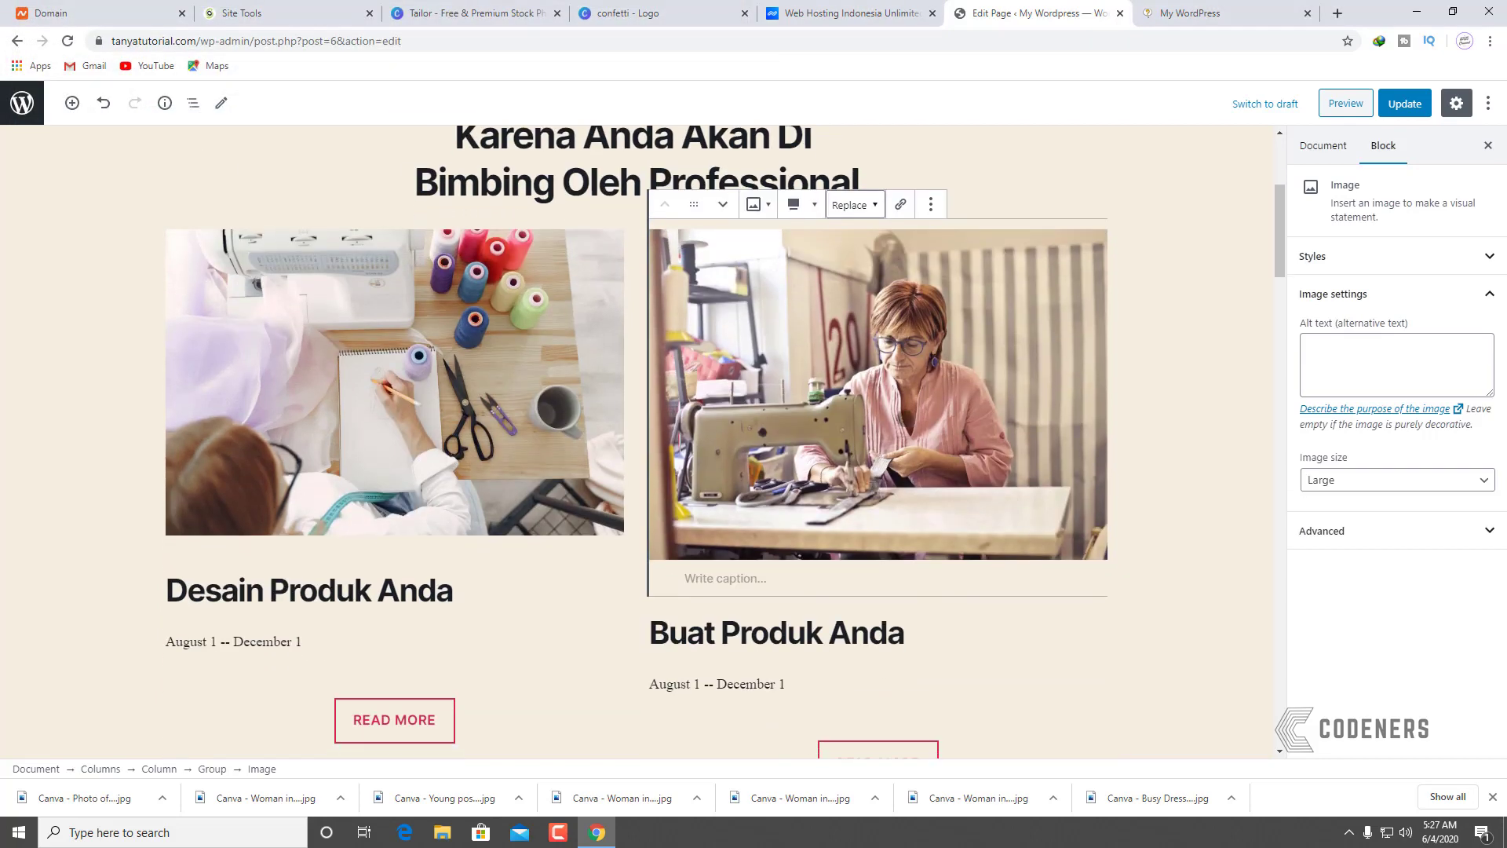
click(1156, 332)
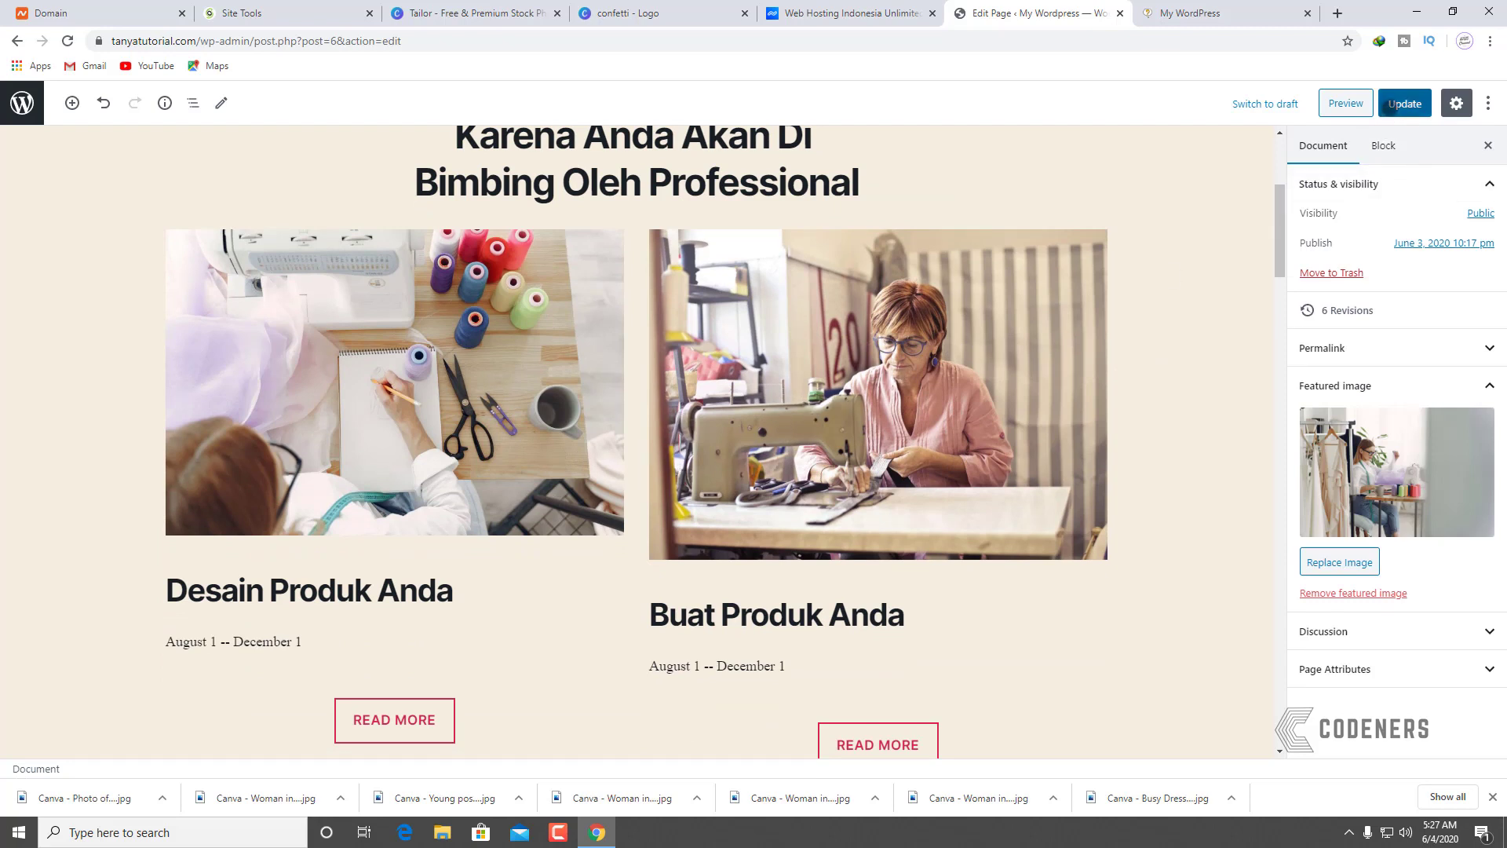
Step: Update the page, review the photo rows, and return to the Pages list
click(1405, 103)
scroll(600, 593, down, 10)
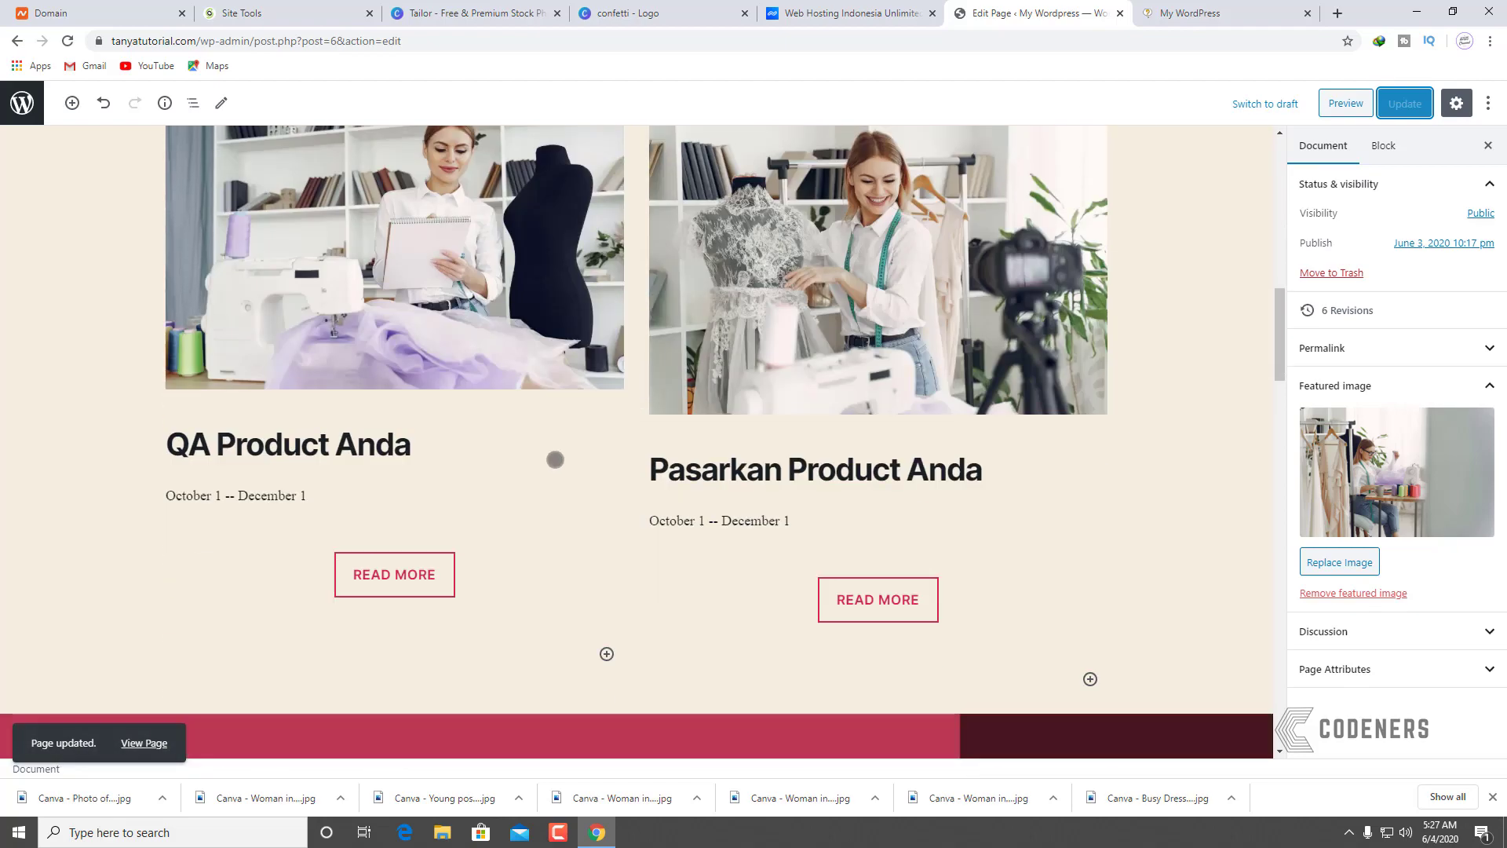
scroll(555, 458, up, 8)
scroll(555, 460, up, 2)
scroll(551, 468, down, 6)
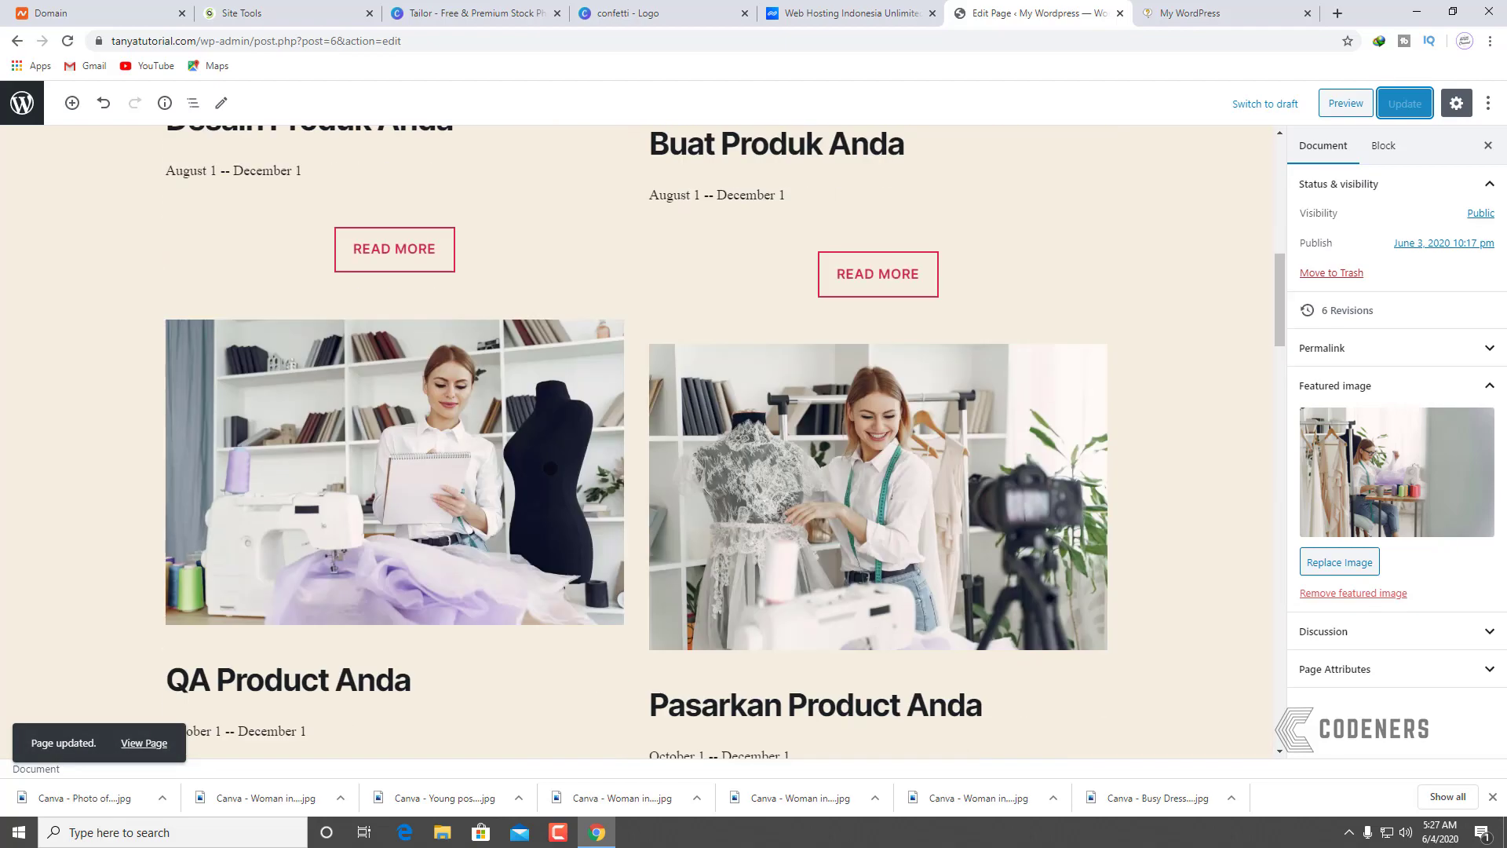
scroll(566, 482, up, 3)
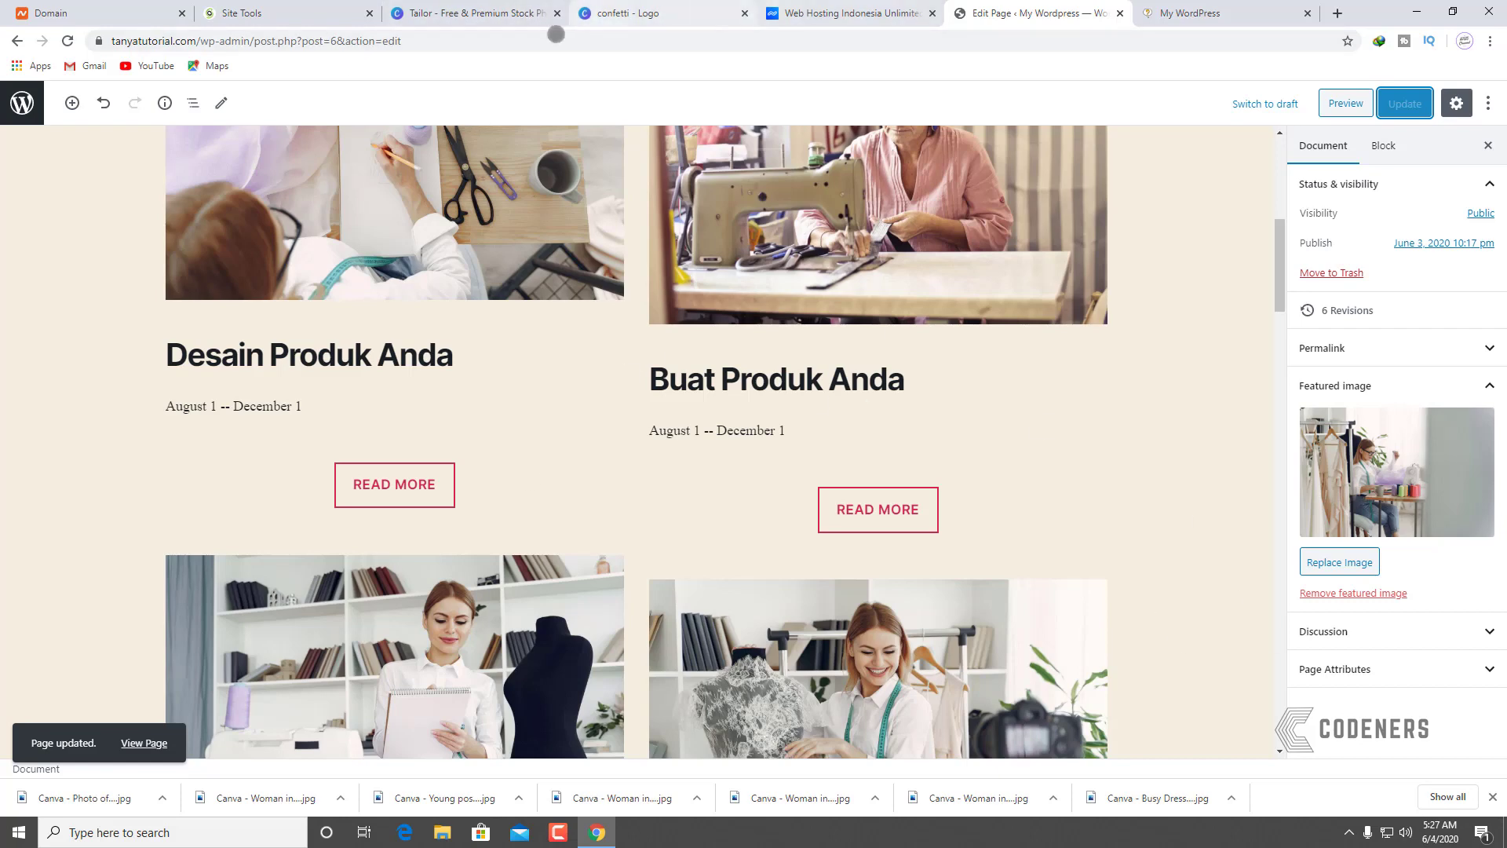
click(22, 103)
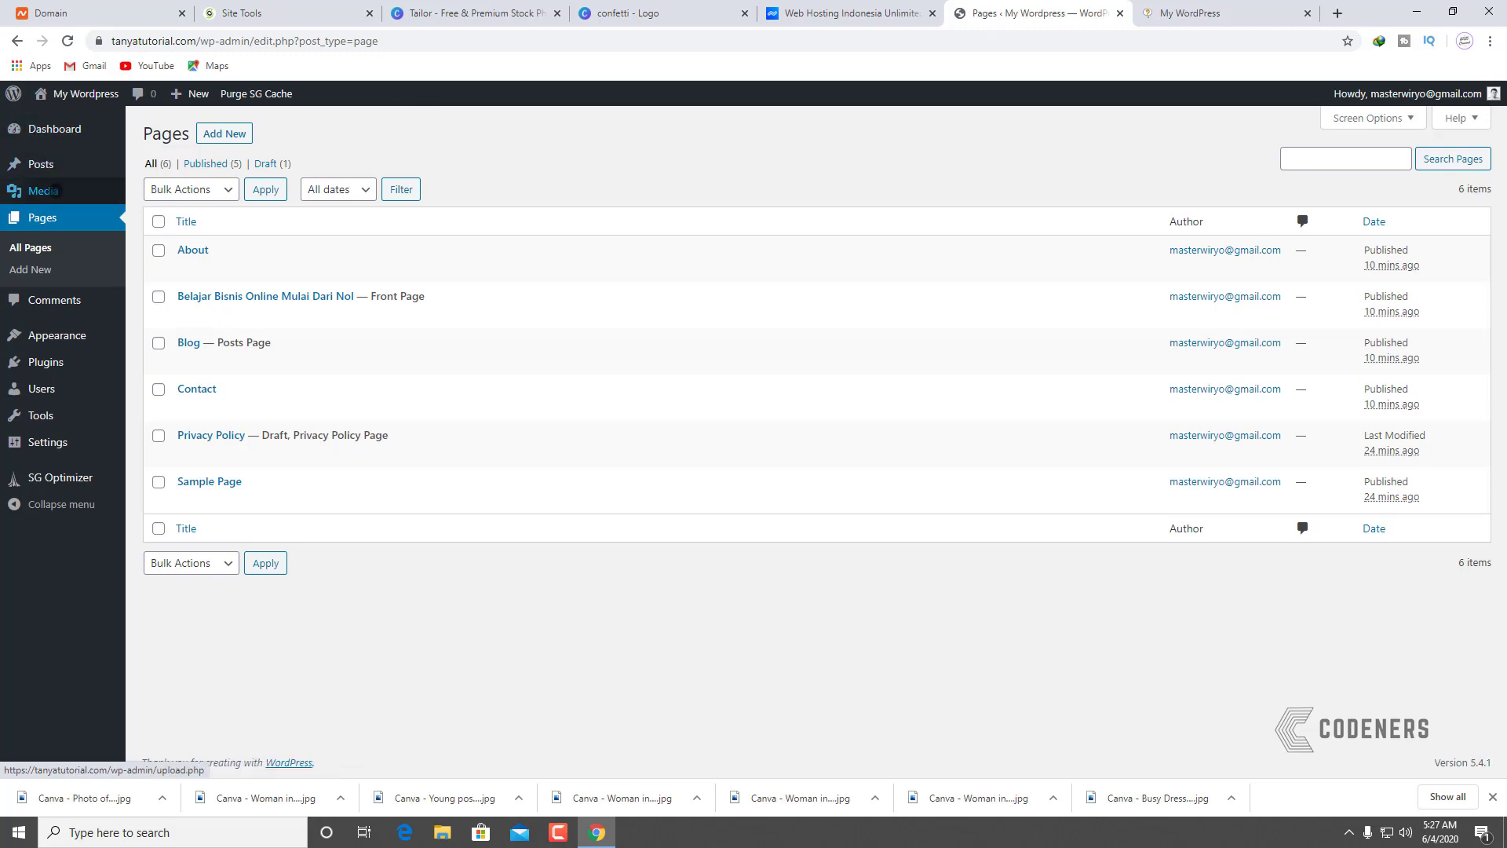
Step: Open the sewing-machine photo in the Media Library image editor, trim its crop area, then close it
click(55, 190)
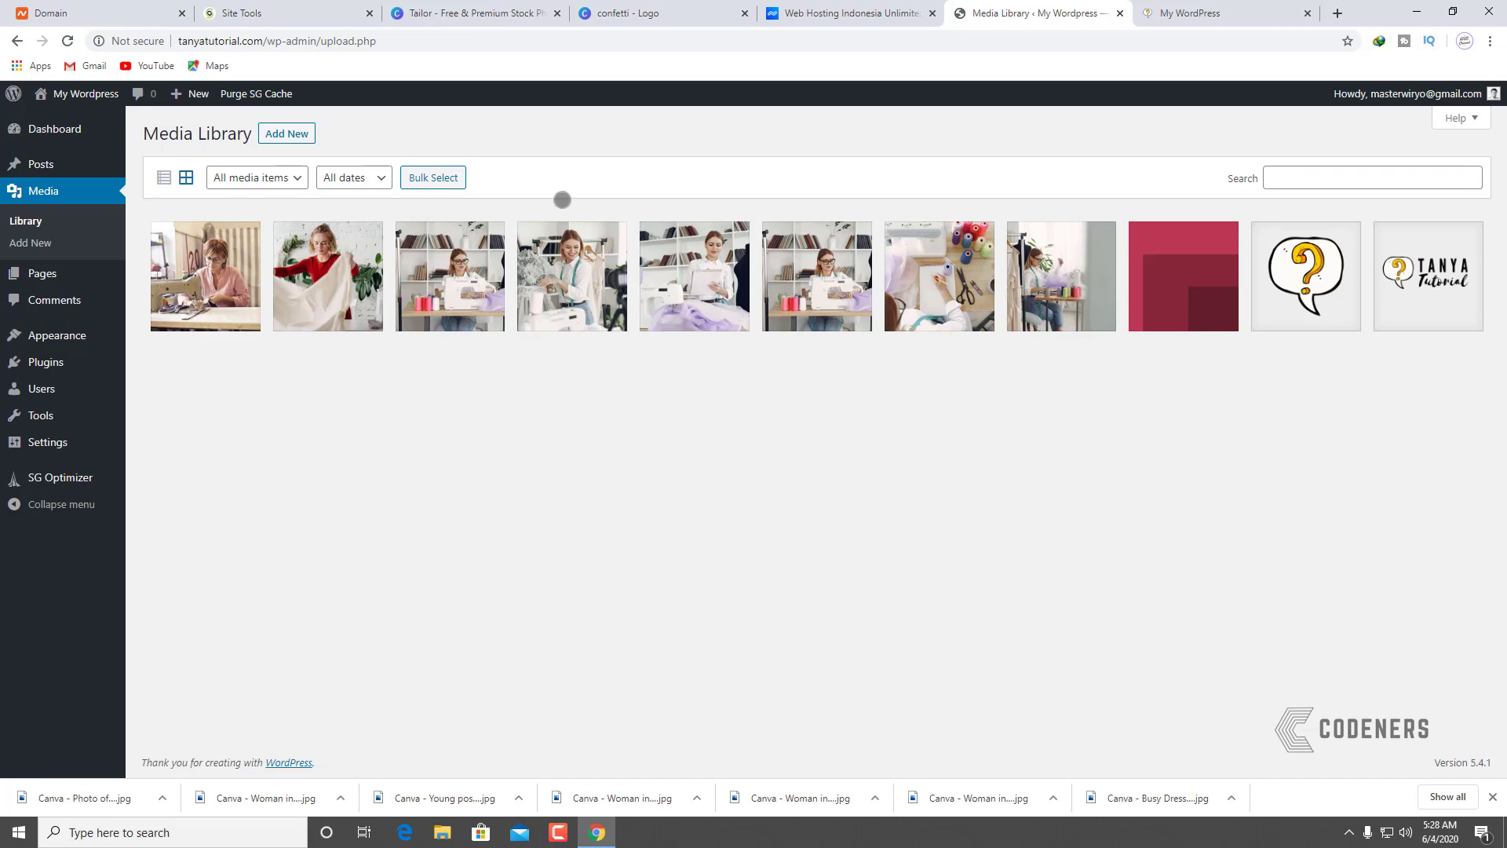
click(206, 277)
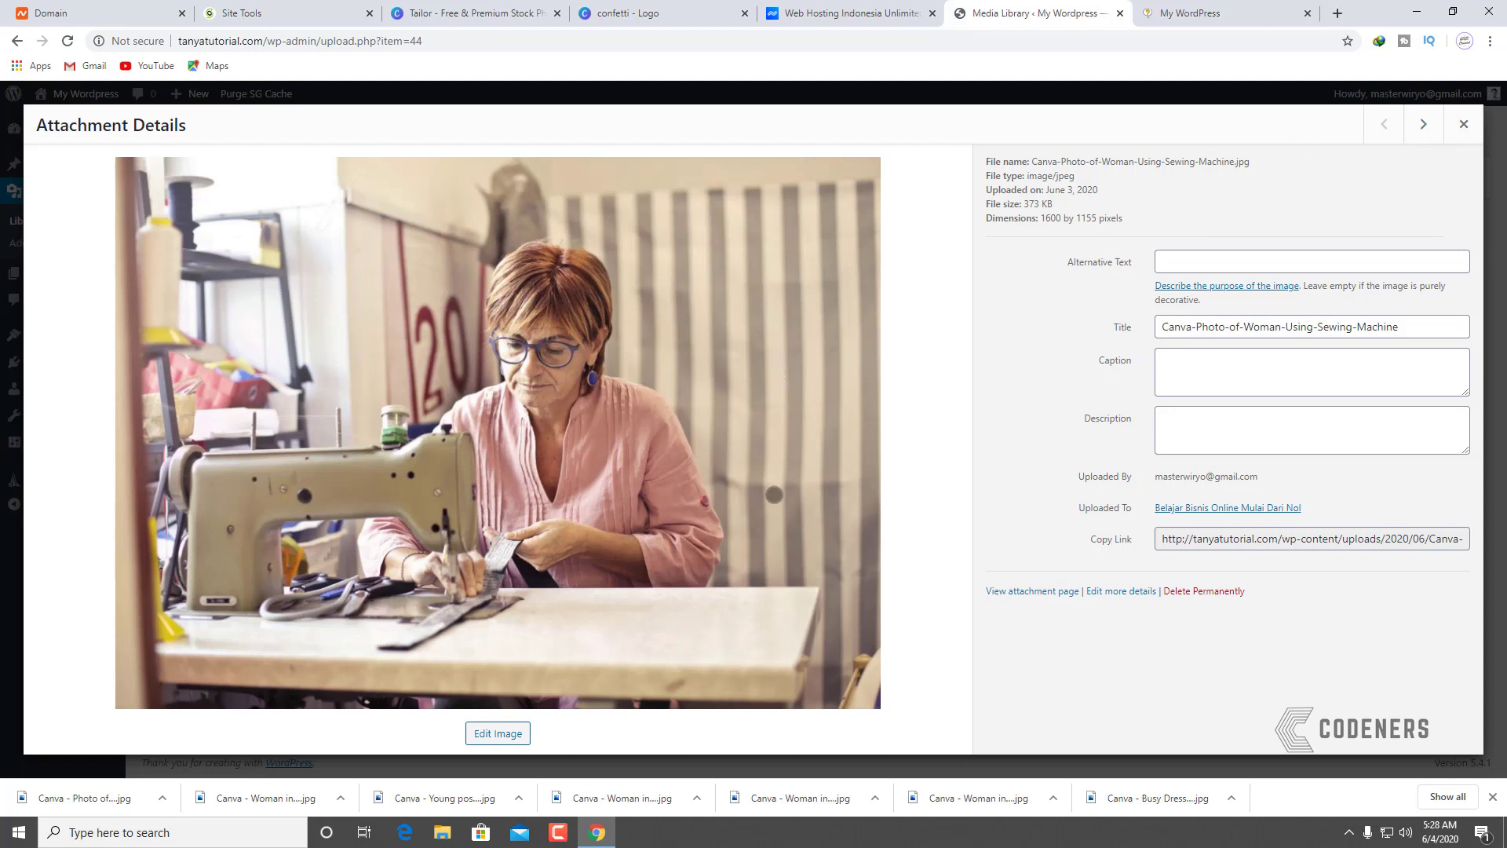
click(503, 734)
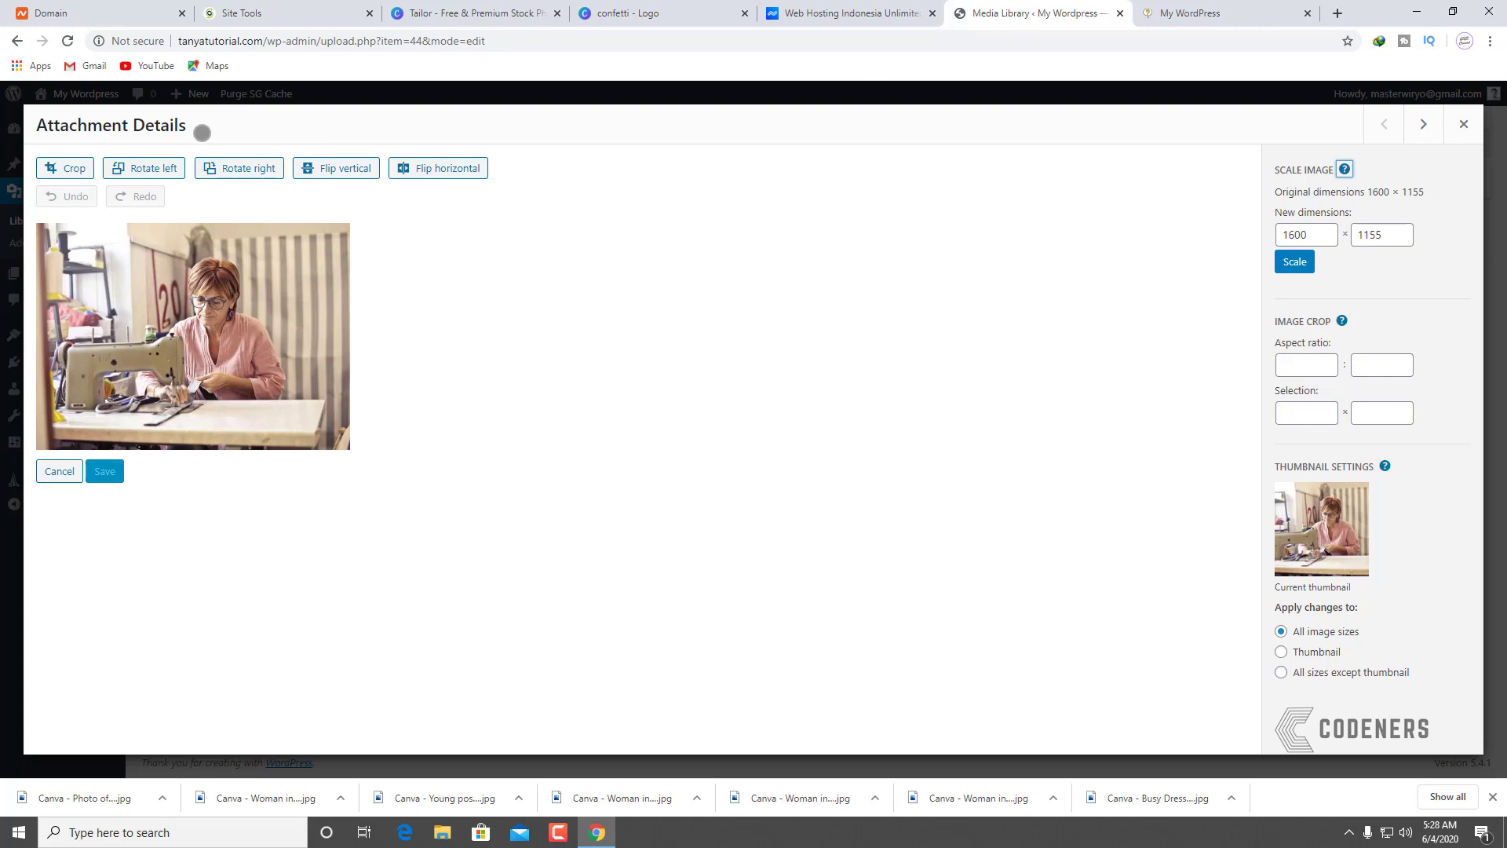
click(67, 167)
drag(192, 448, 192, 434)
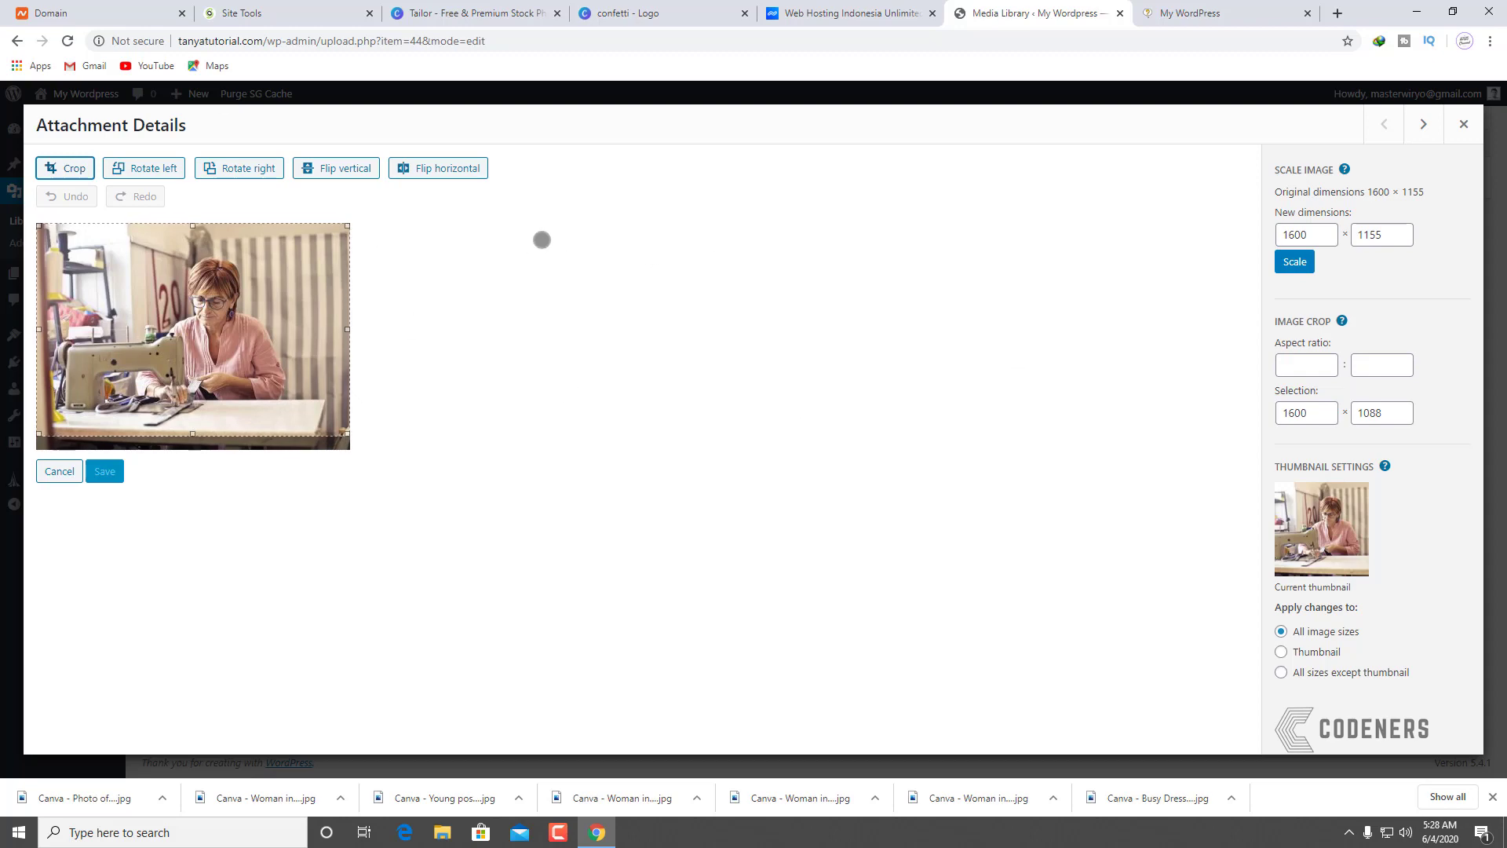
click(1463, 123)
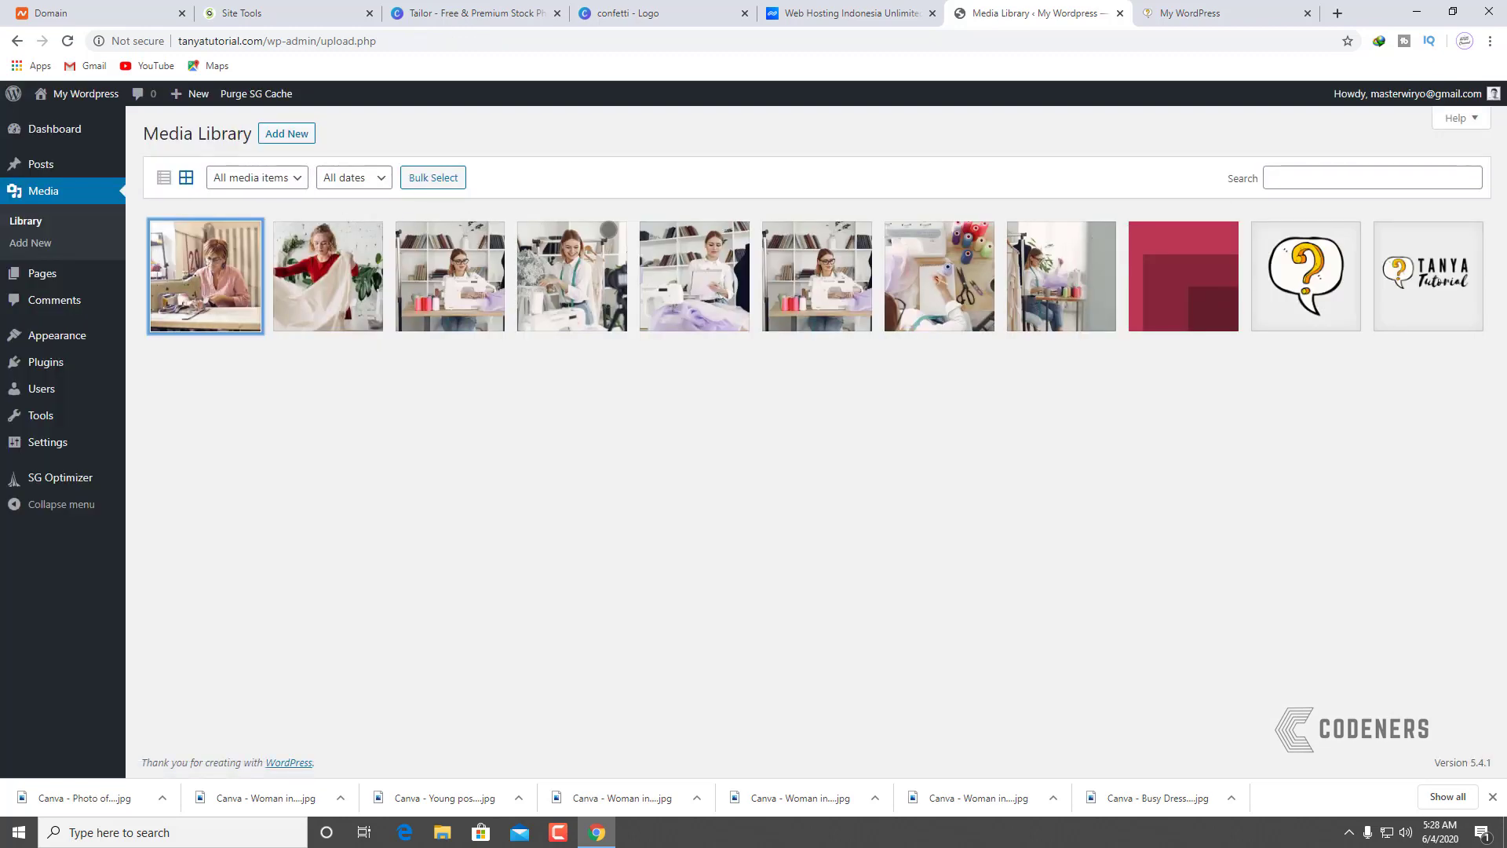
Step: Inspect the mannequin-and-camera photo in the image editor, then close it
click(603, 275)
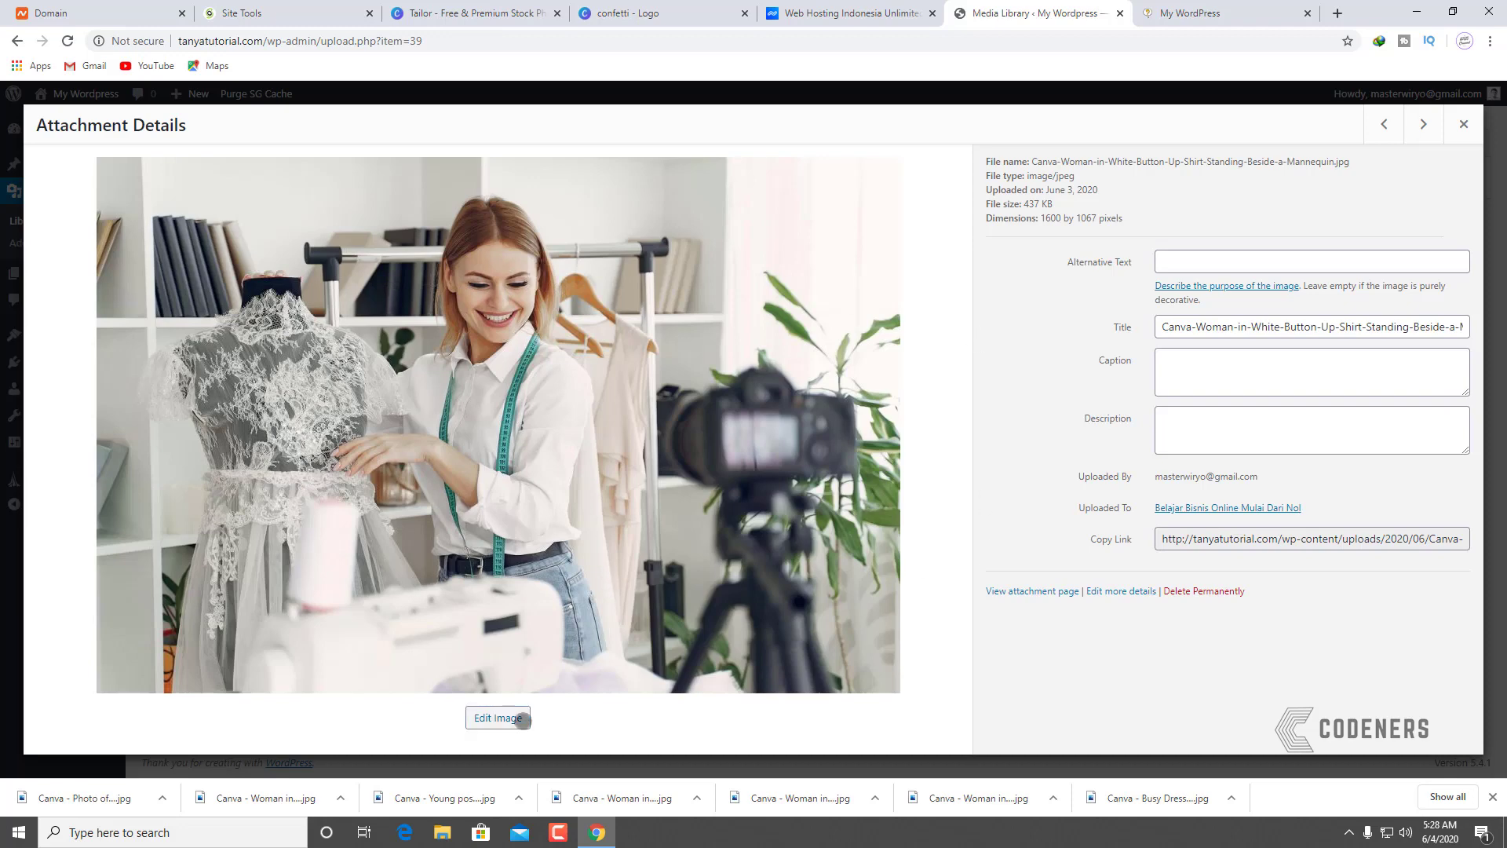
click(498, 718)
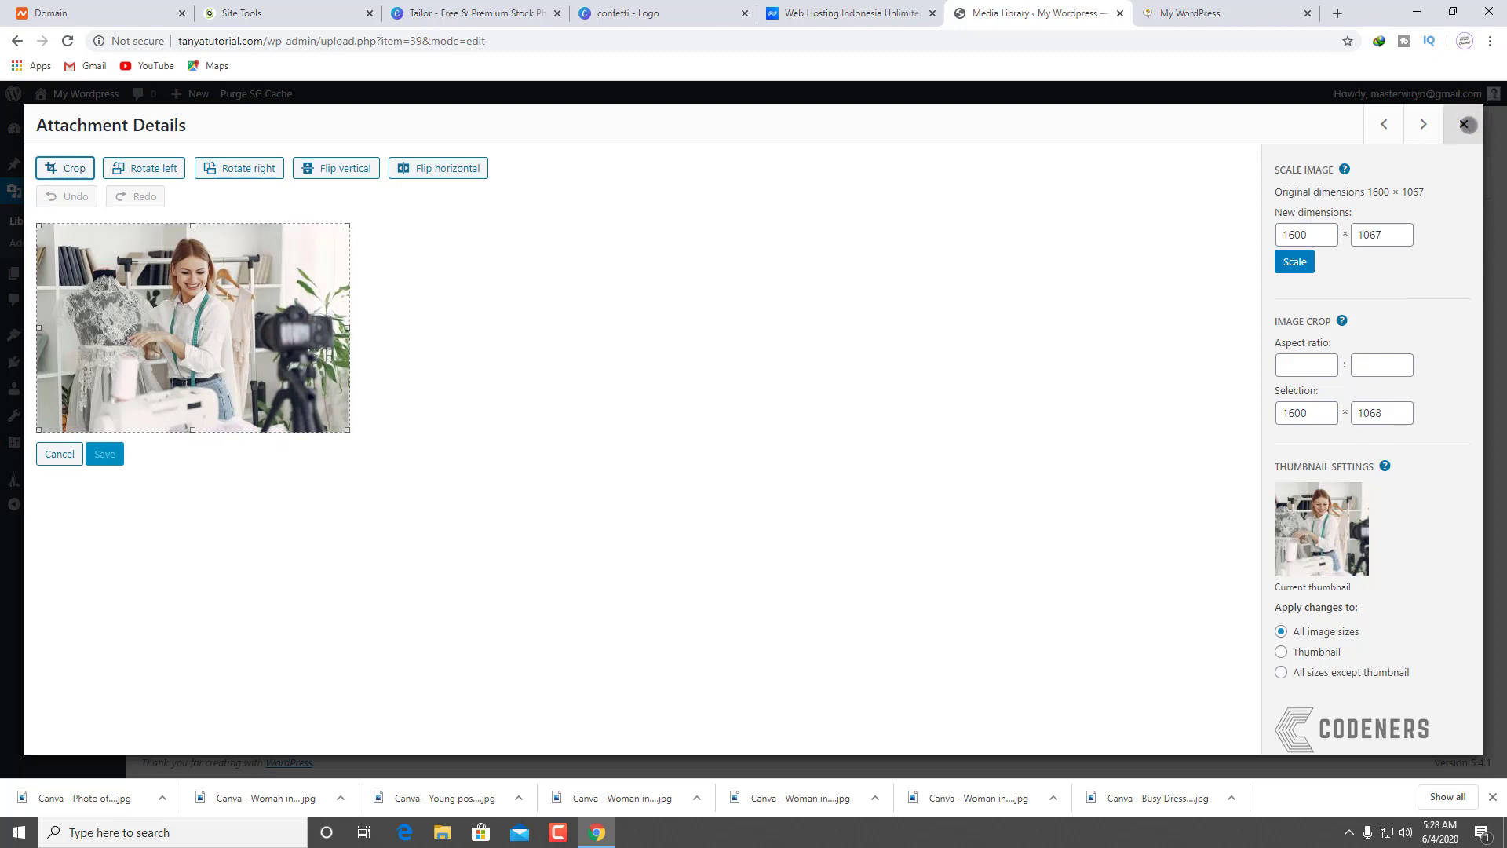
click(1464, 124)
Step: Set the sewing-machine photo's crop height to 1068, crop it, and save
click(189, 283)
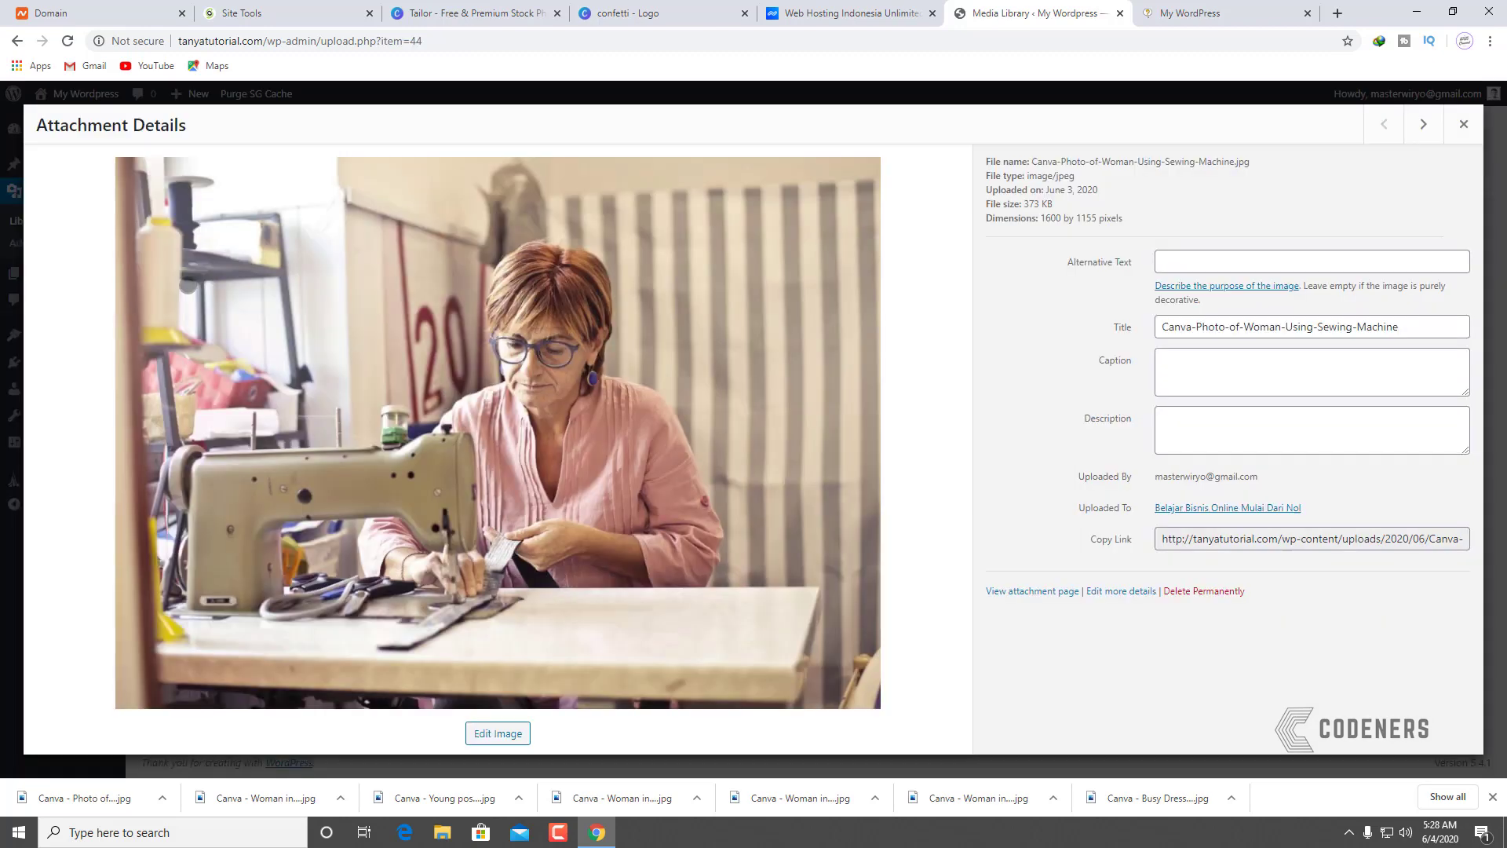
click(506, 730)
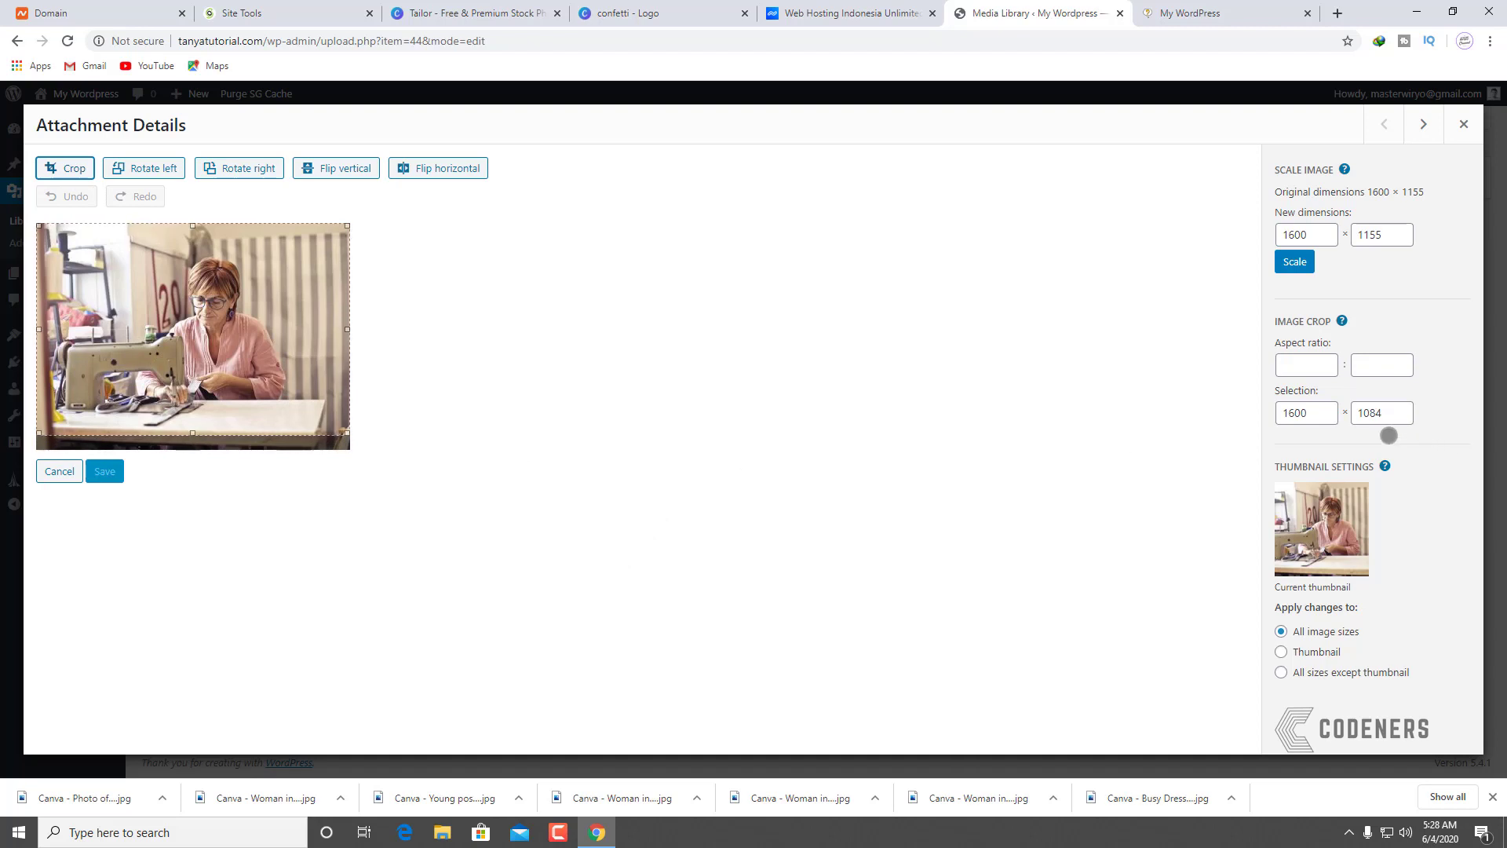
double_click(1382, 413)
text(1068)
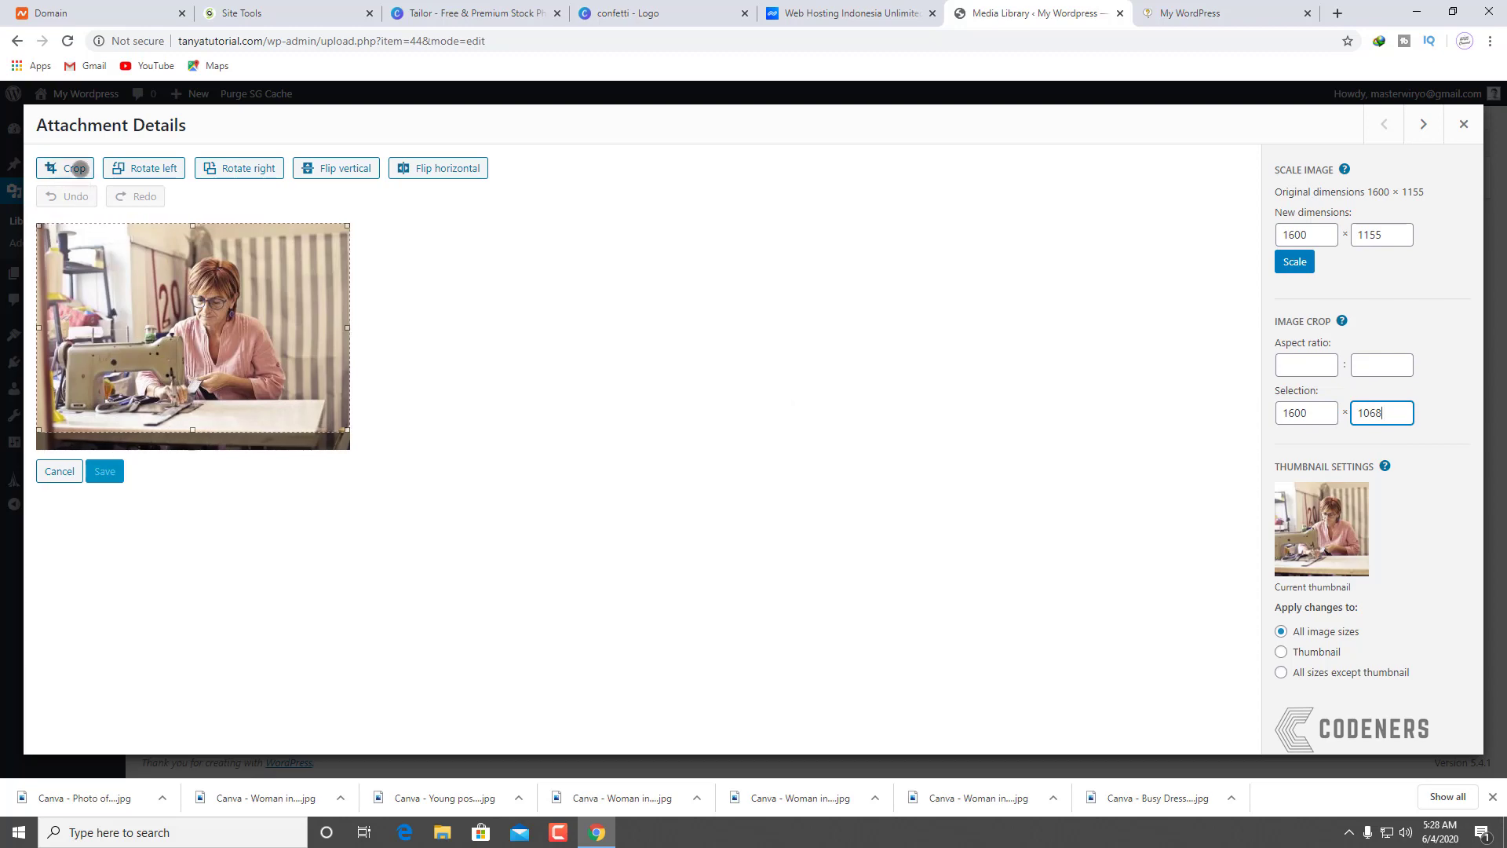
click(75, 167)
click(104, 454)
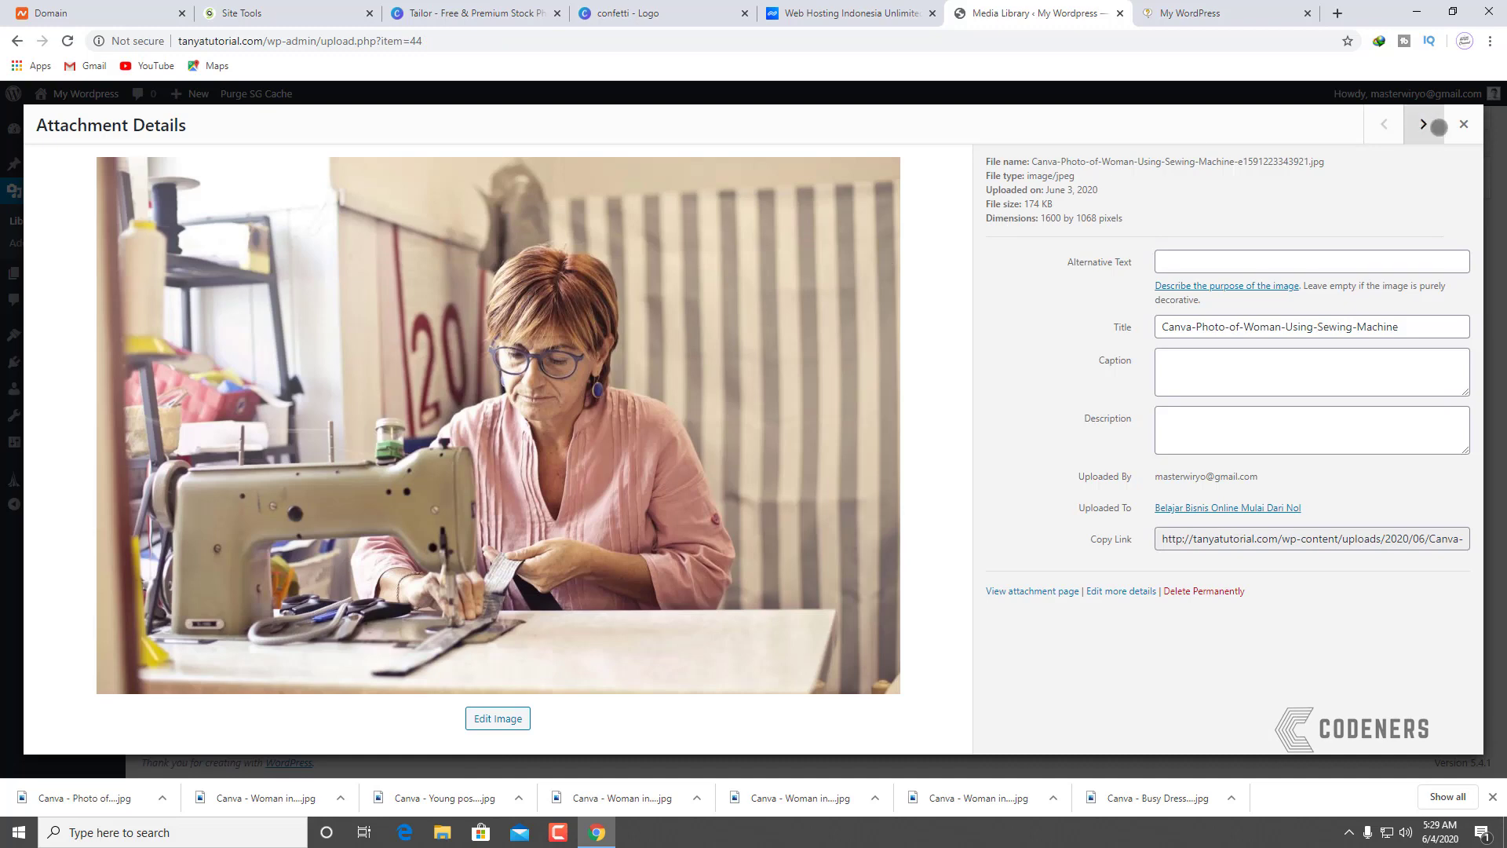
click(1463, 125)
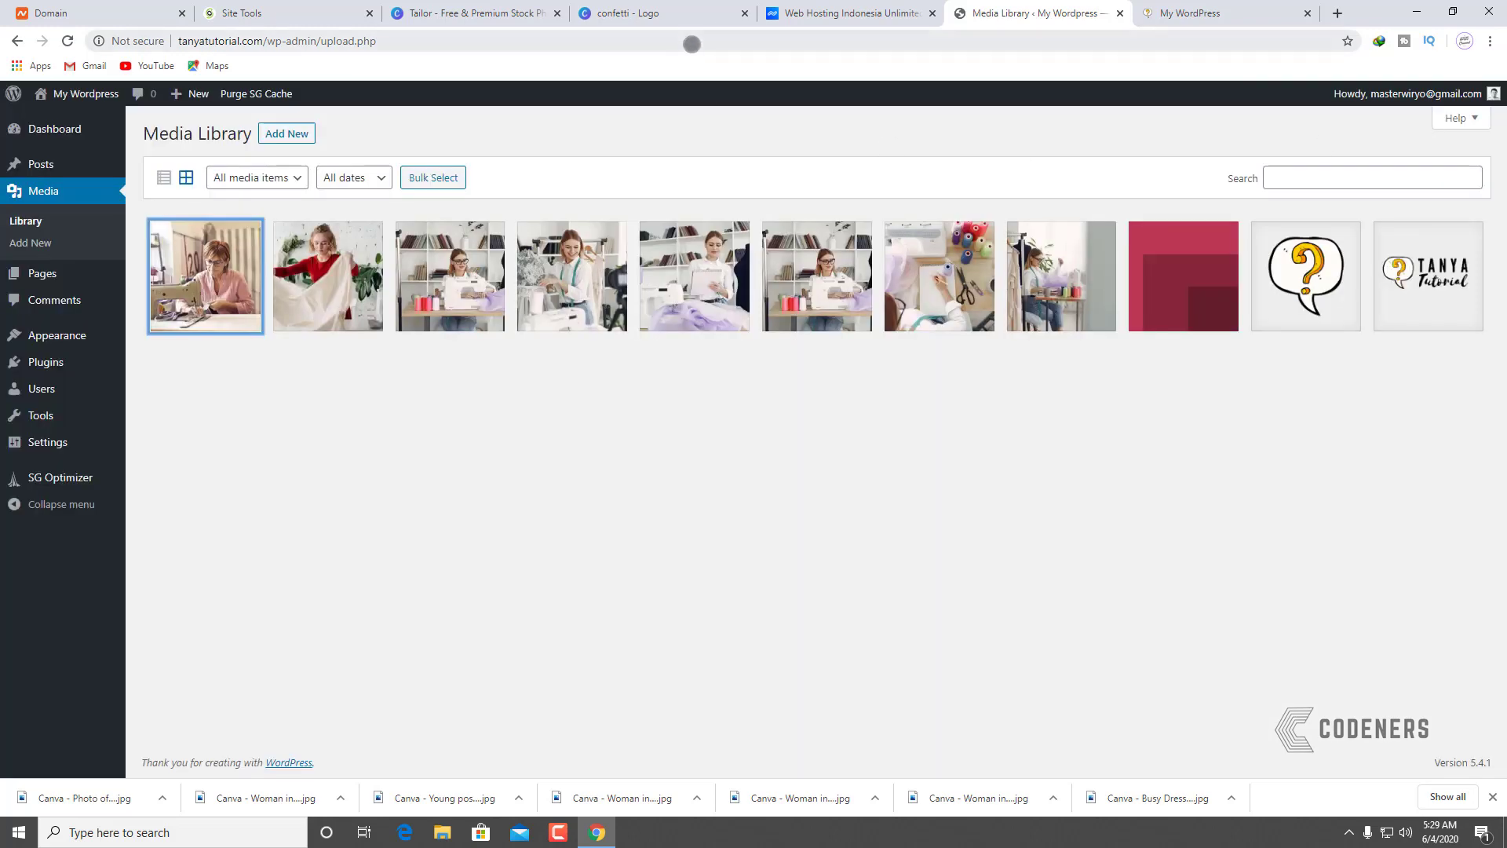
Step: Compare the live front page with the Pages list and open the front page for editing
click(1168, 12)
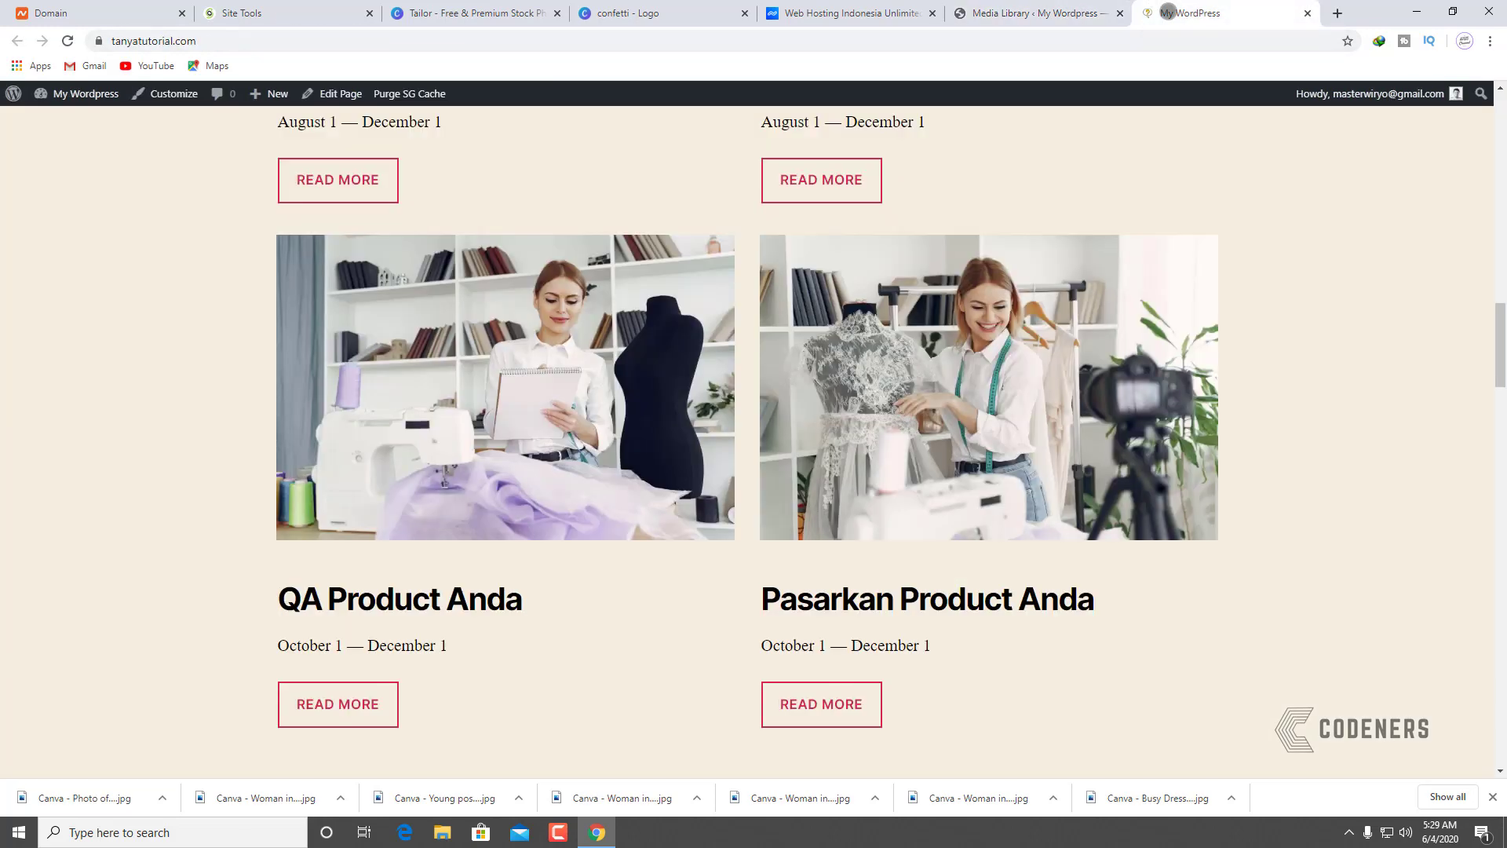
click(1052, 13)
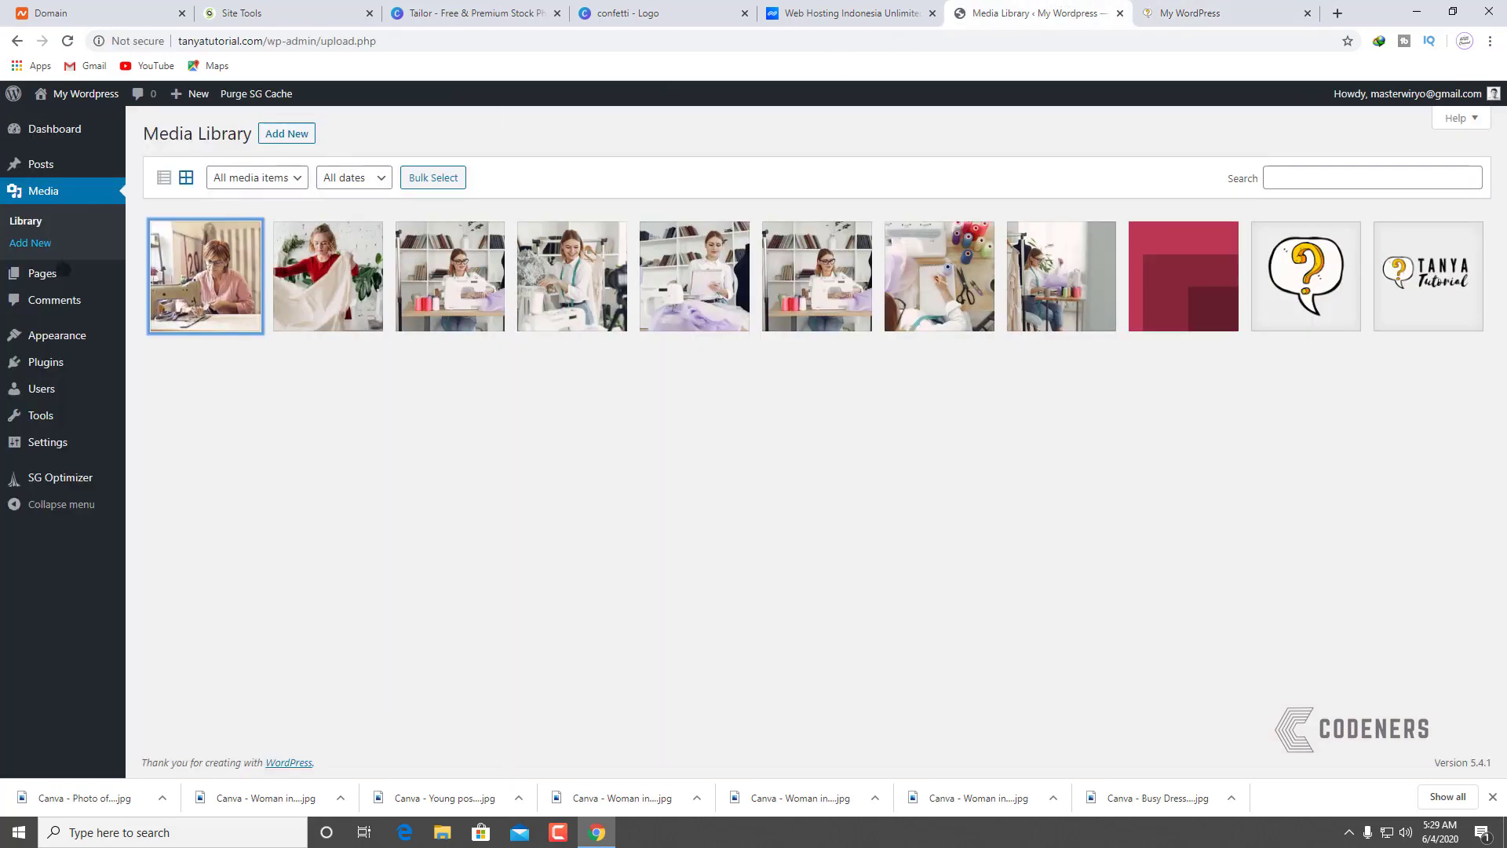
click(212, 272)
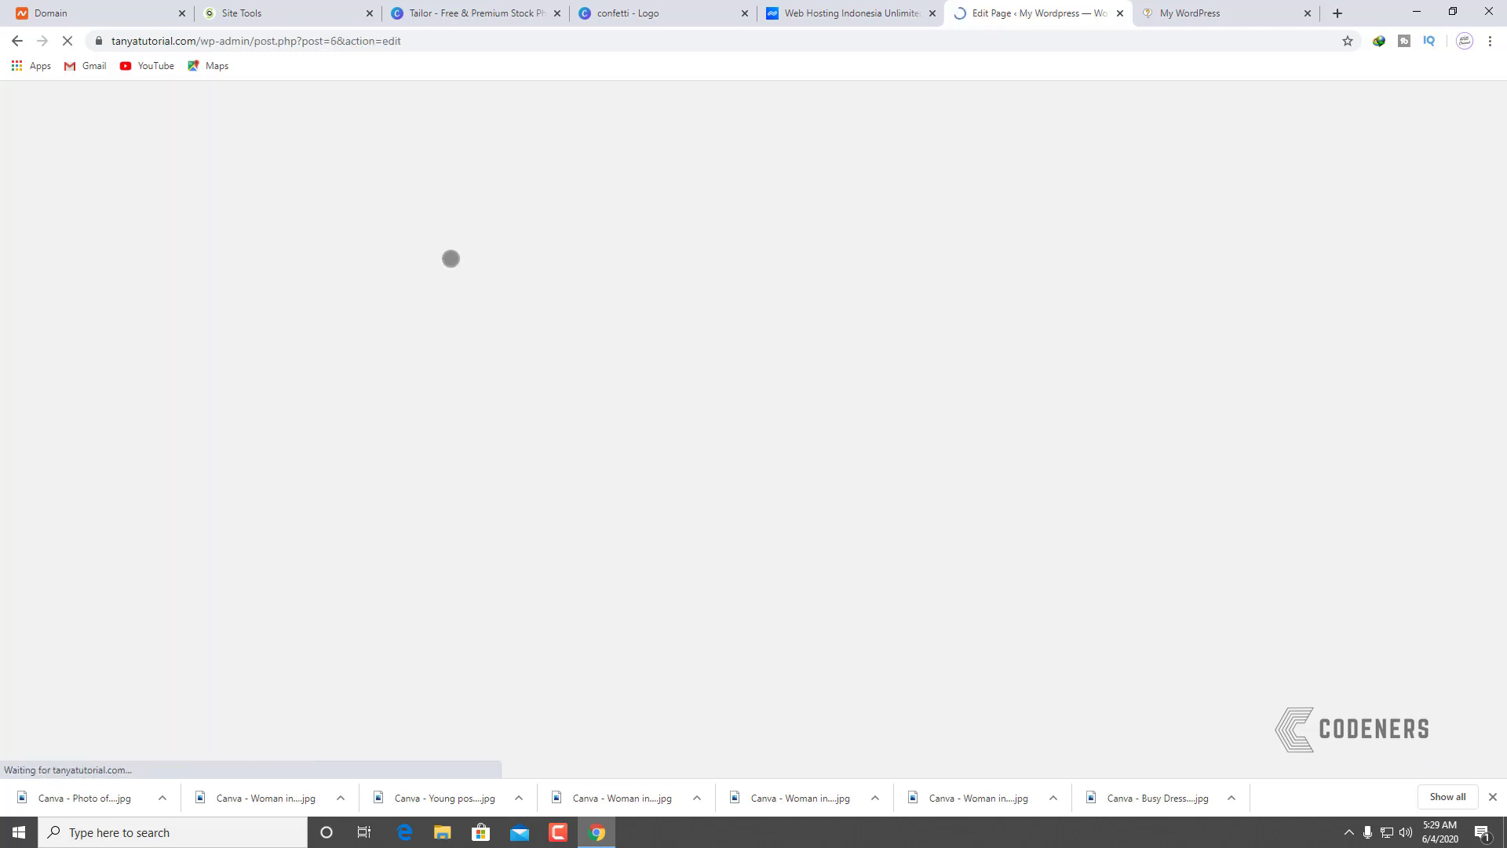
scroll(461, 252, down, 4)
scroll(637, 440, down, 2)
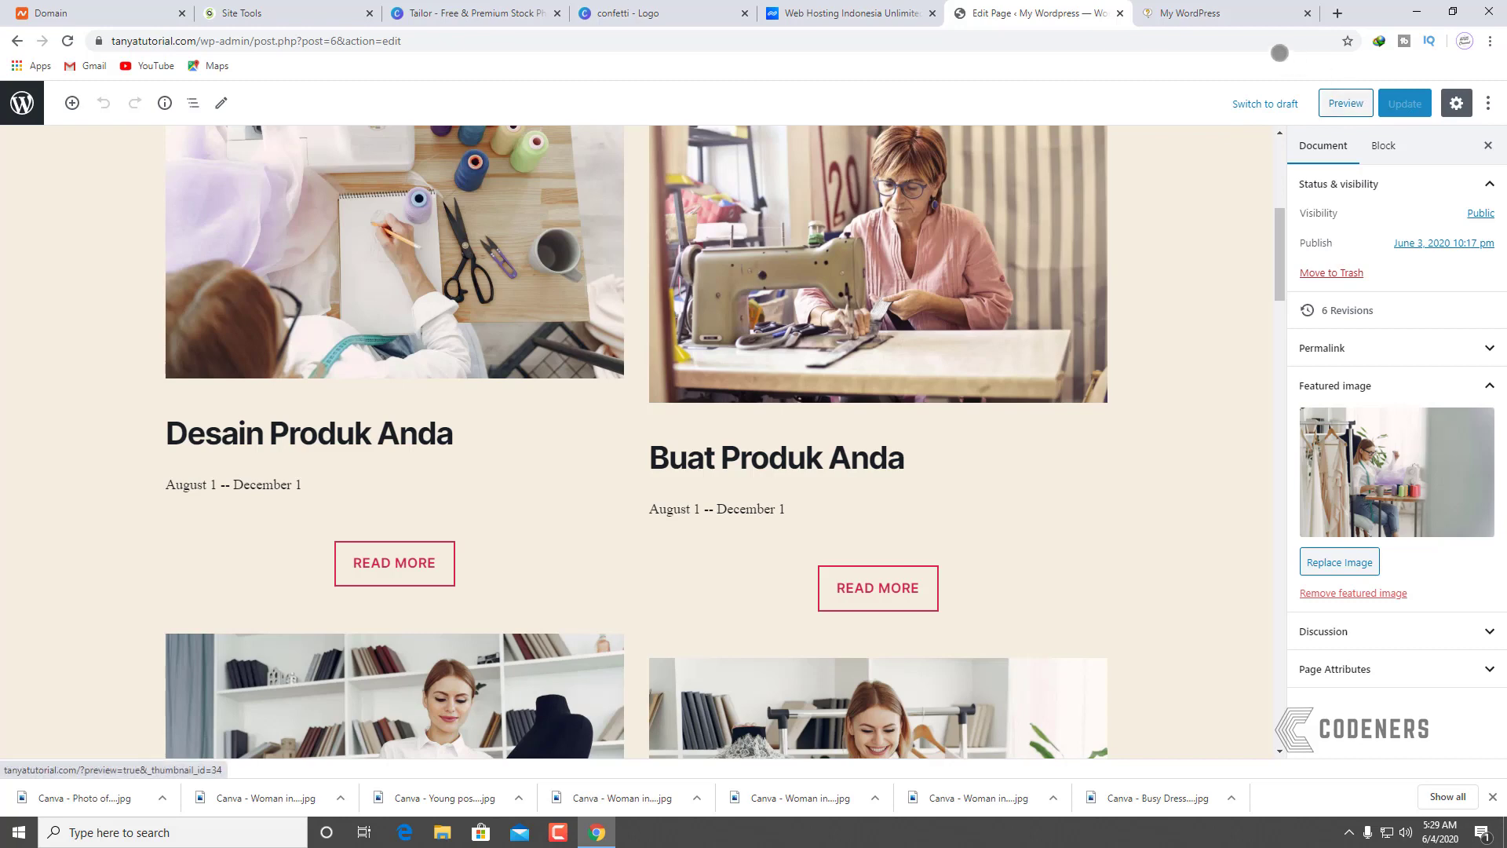
click(1224, 24)
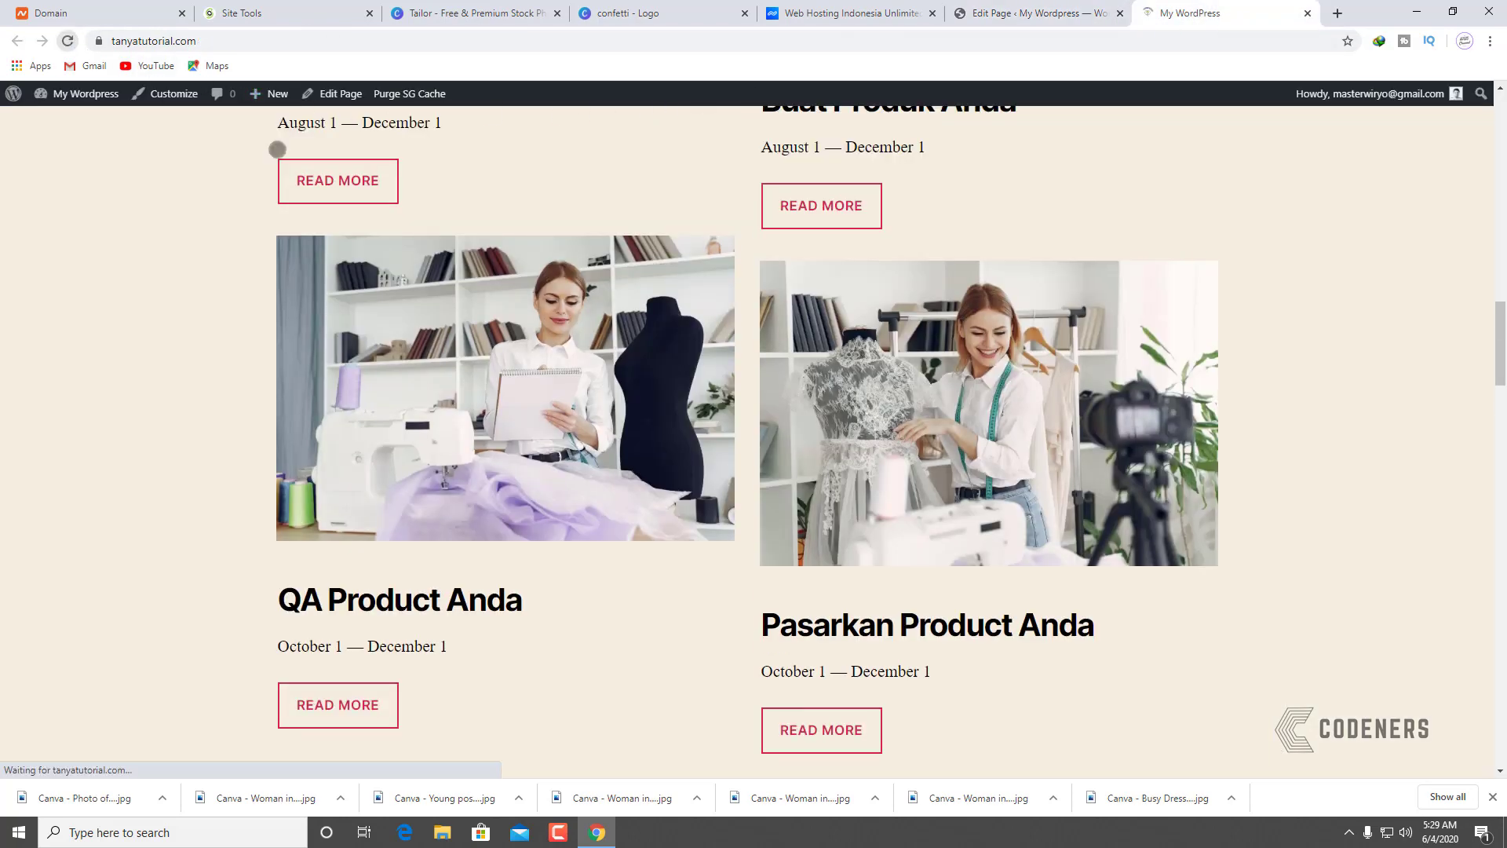
scroll(460, 432, up, 5)
click(1078, 5)
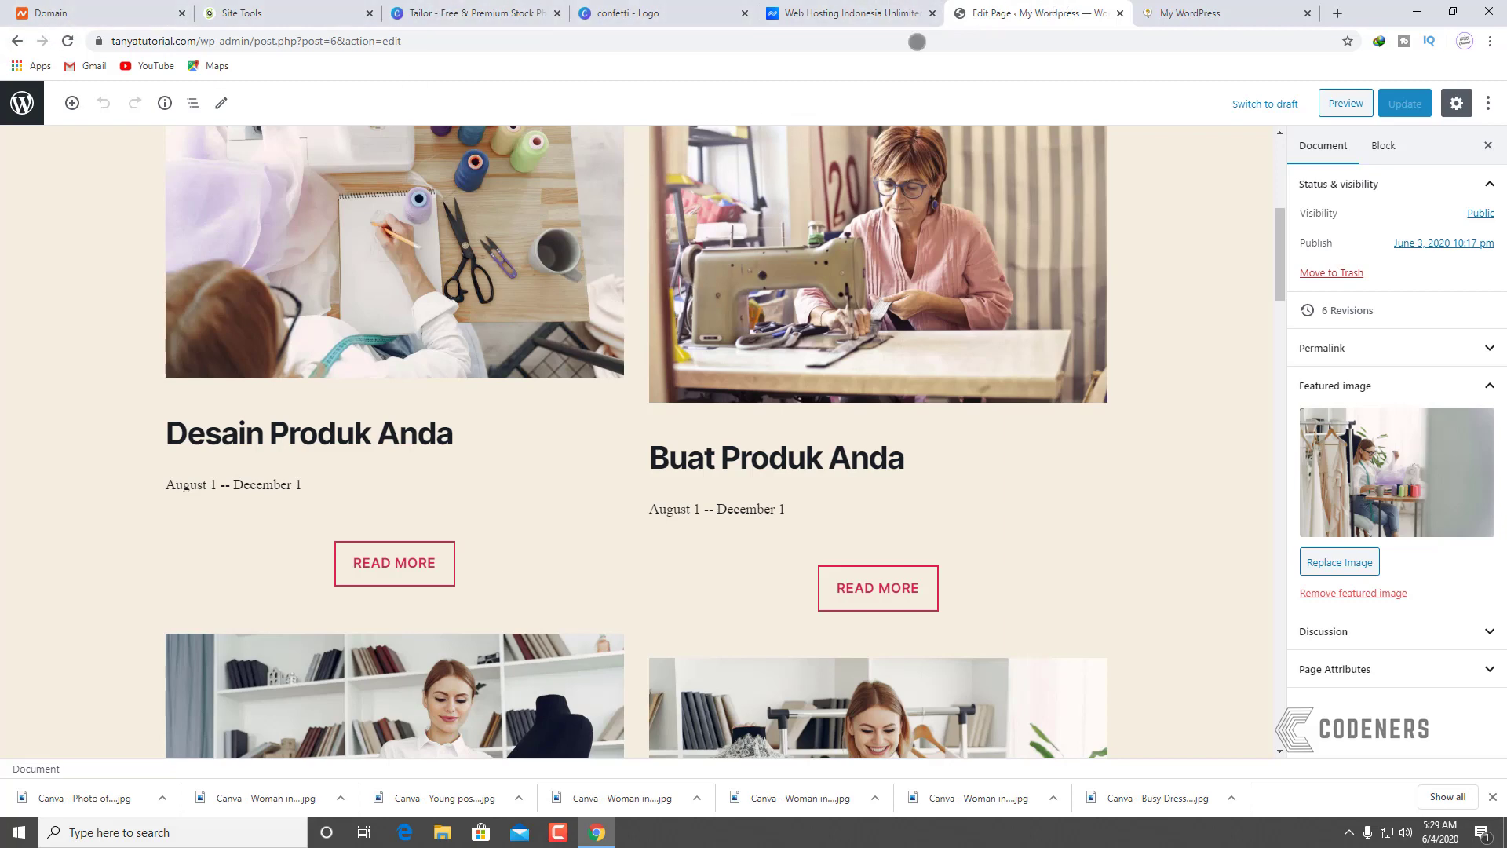
Step: Select the sewing-machine image block above Buat Produk Anda
scroll(879, 467, up, 5)
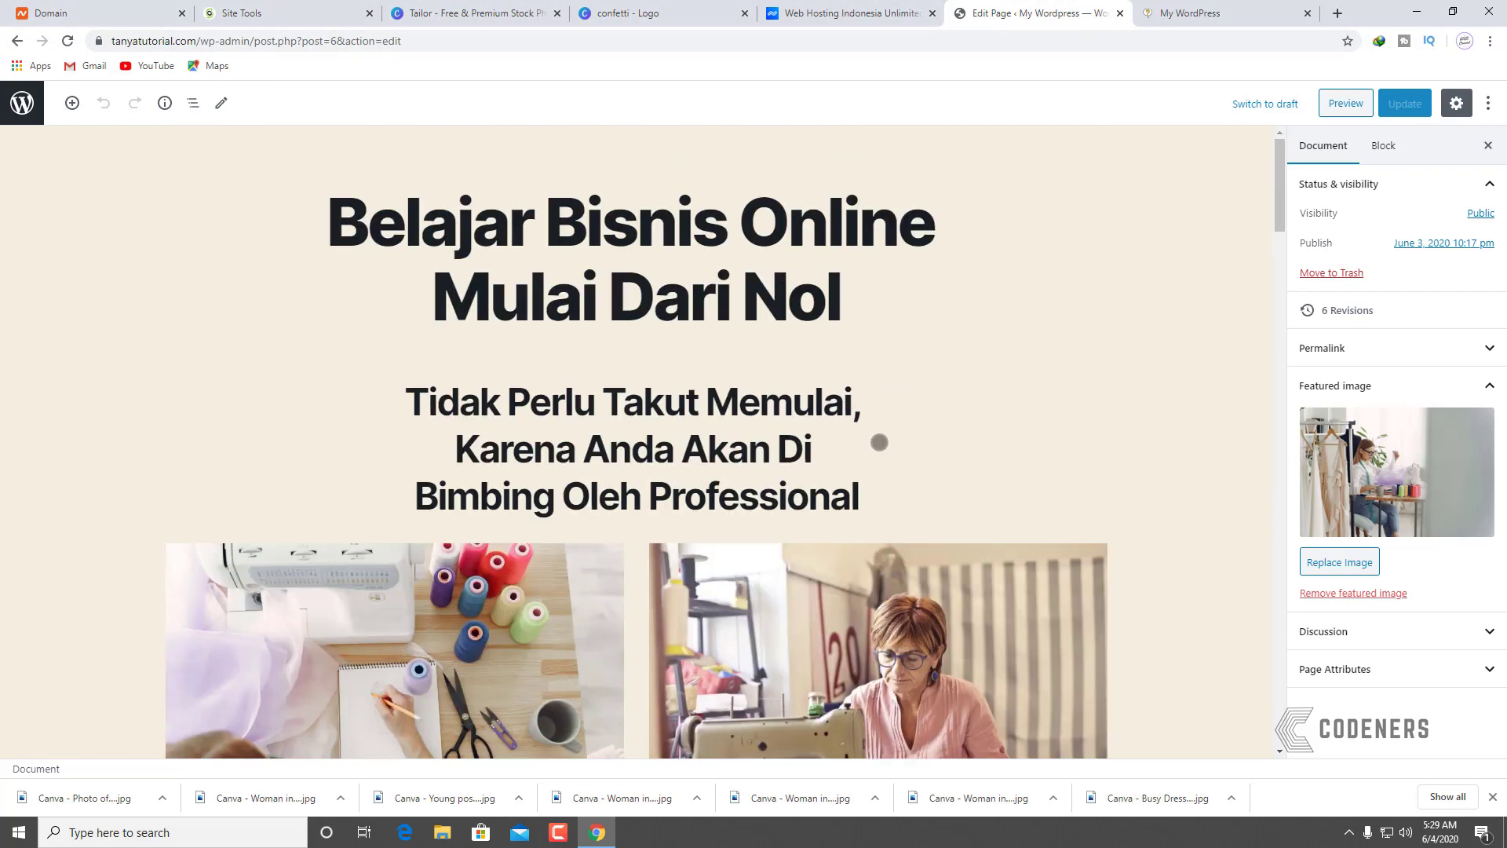
scroll(872, 393, down, 8)
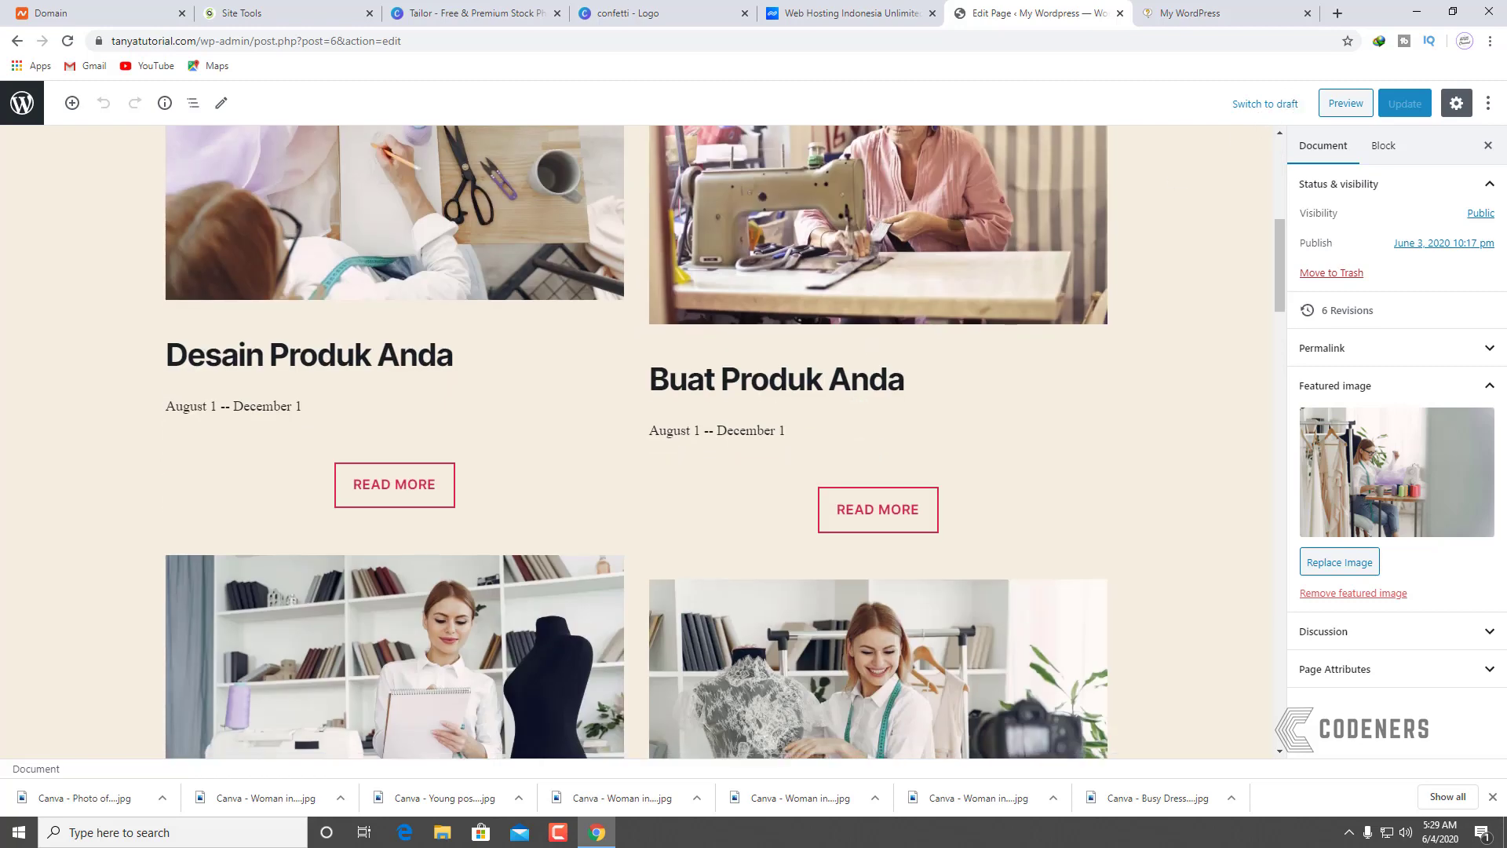
scroll(849, 378, up, 1)
scroll(849, 377, up, 3)
click(848, 378)
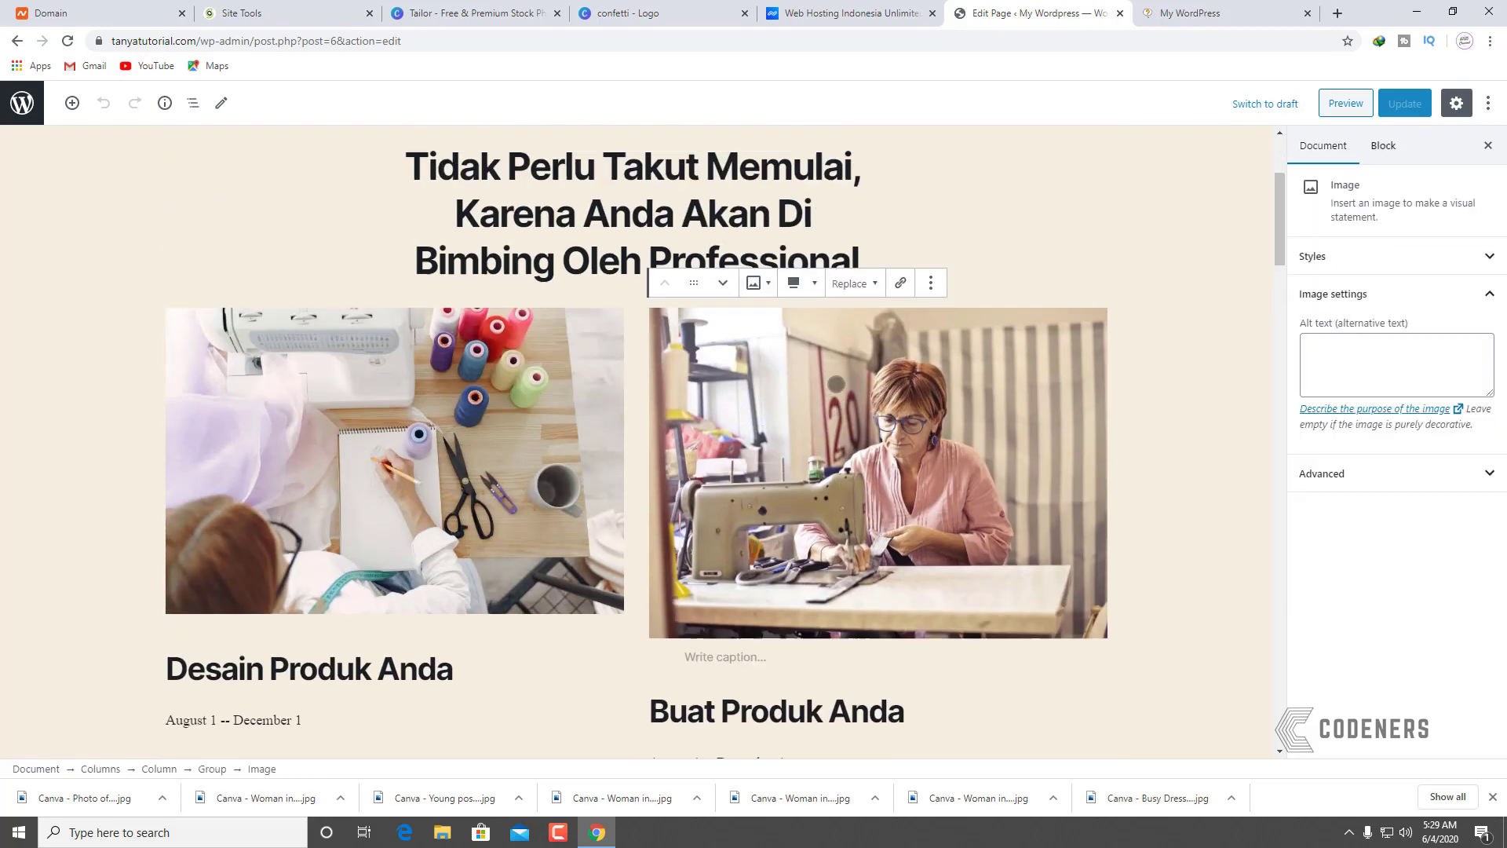
Step: Preview the mannequin and woman-in-red photos as replacements, close unchanged, and go to Pages
click(852, 292)
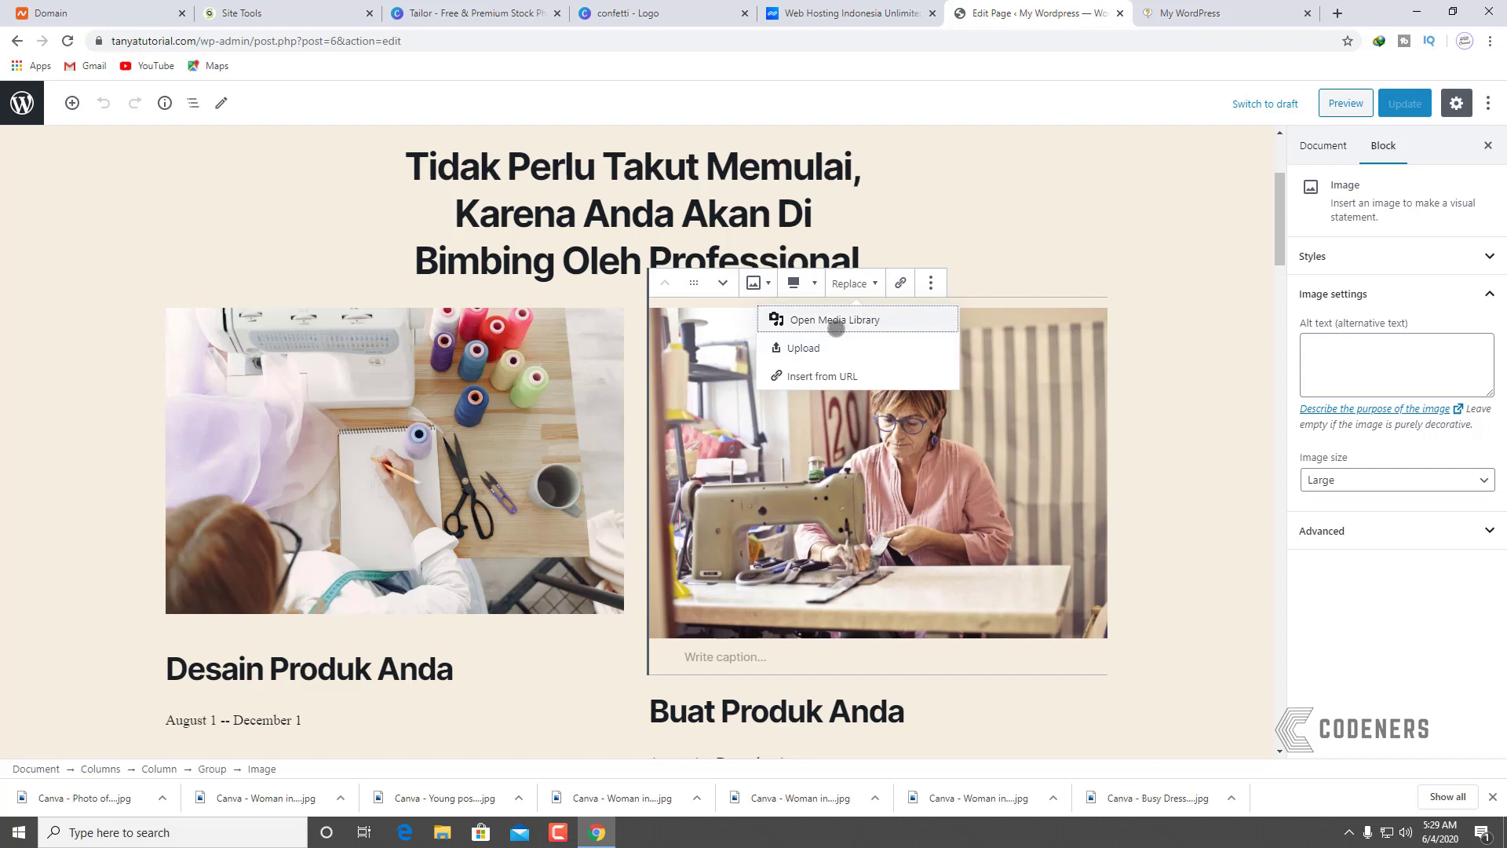
click(836, 322)
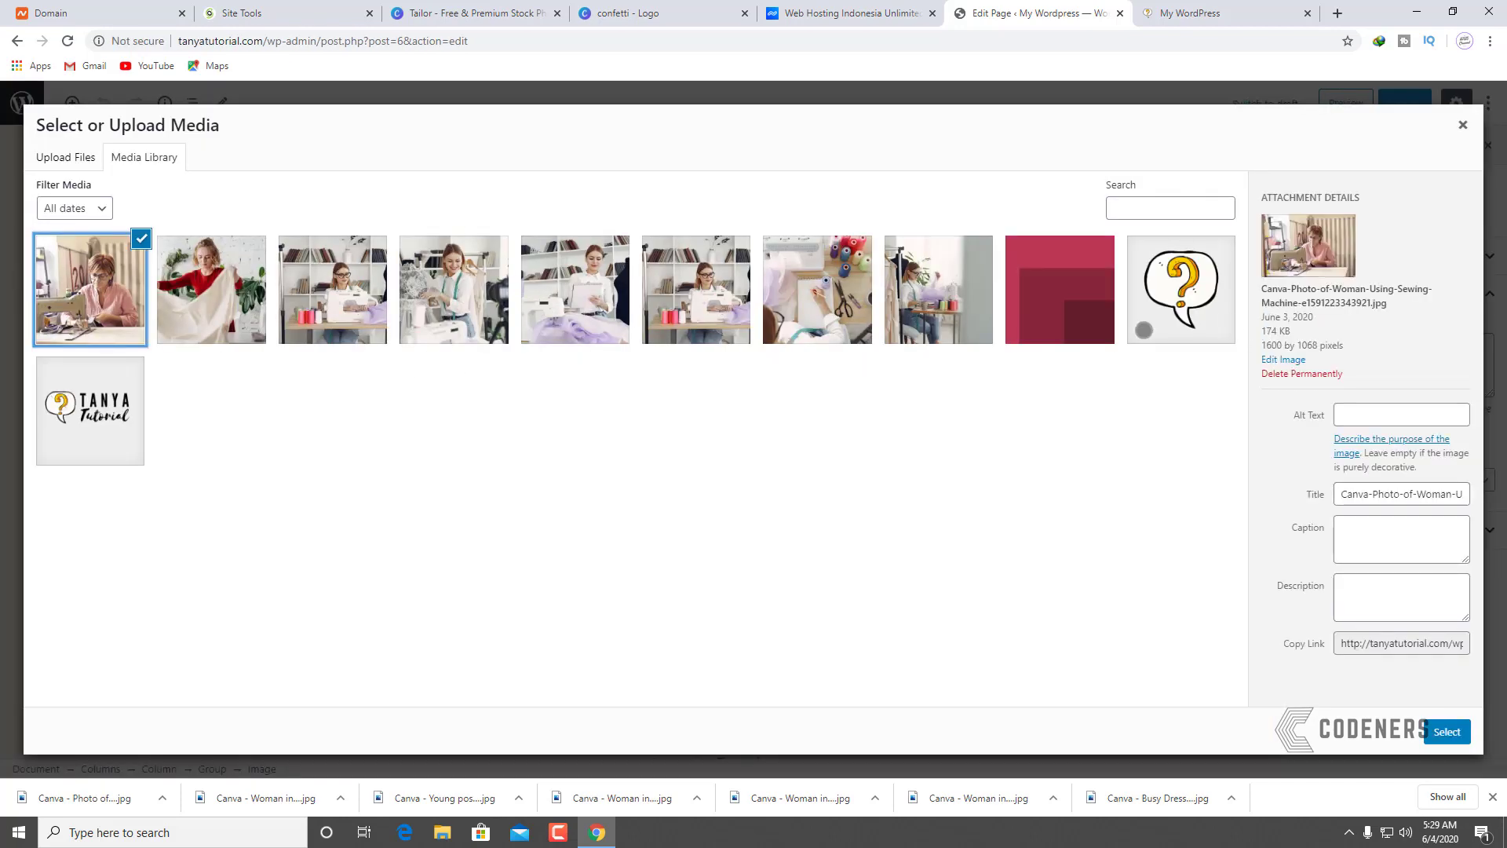
click(475, 312)
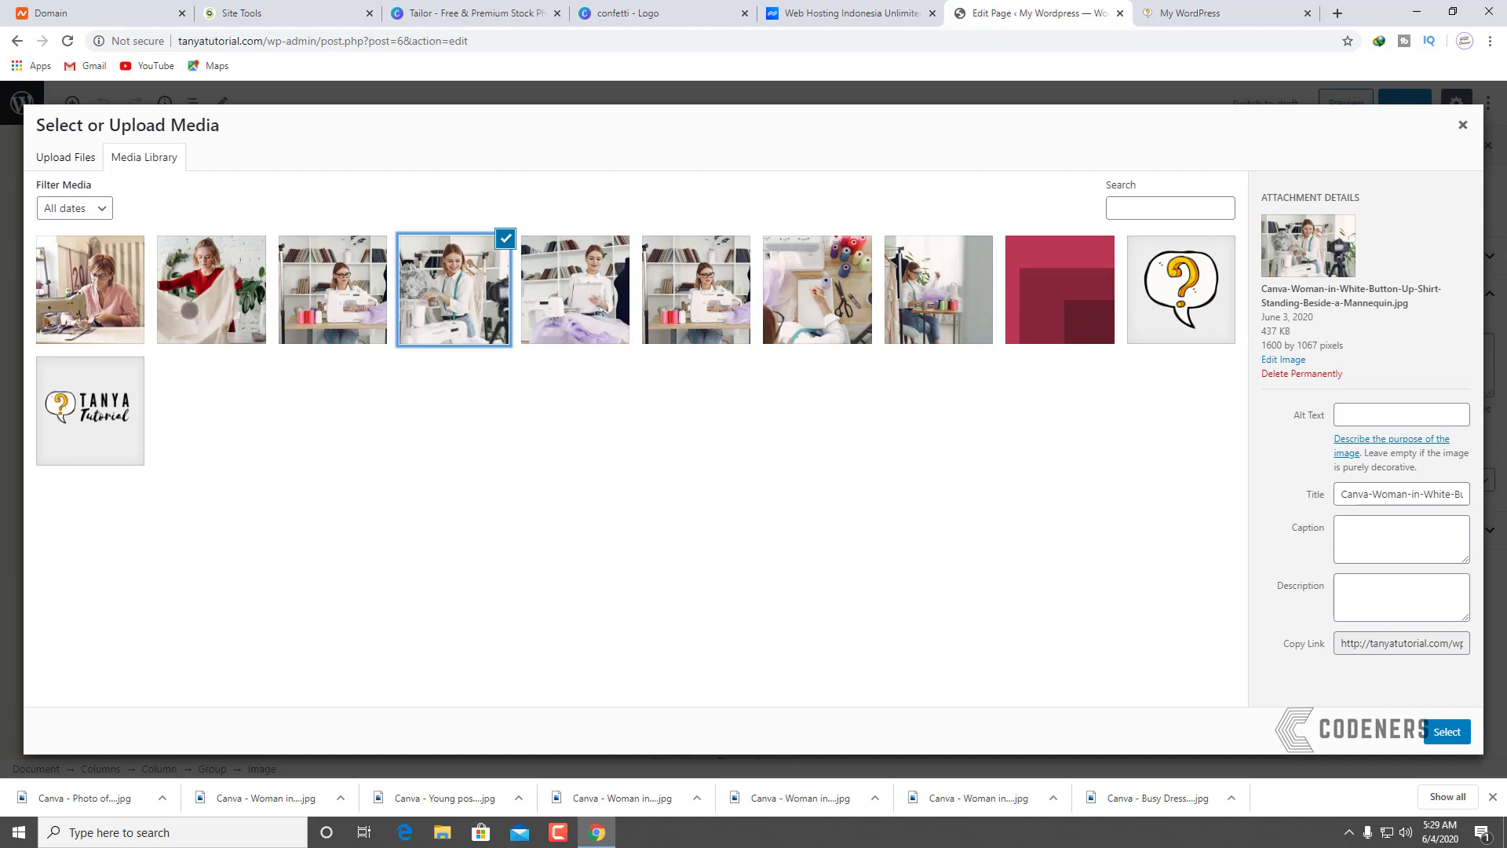
click(189, 309)
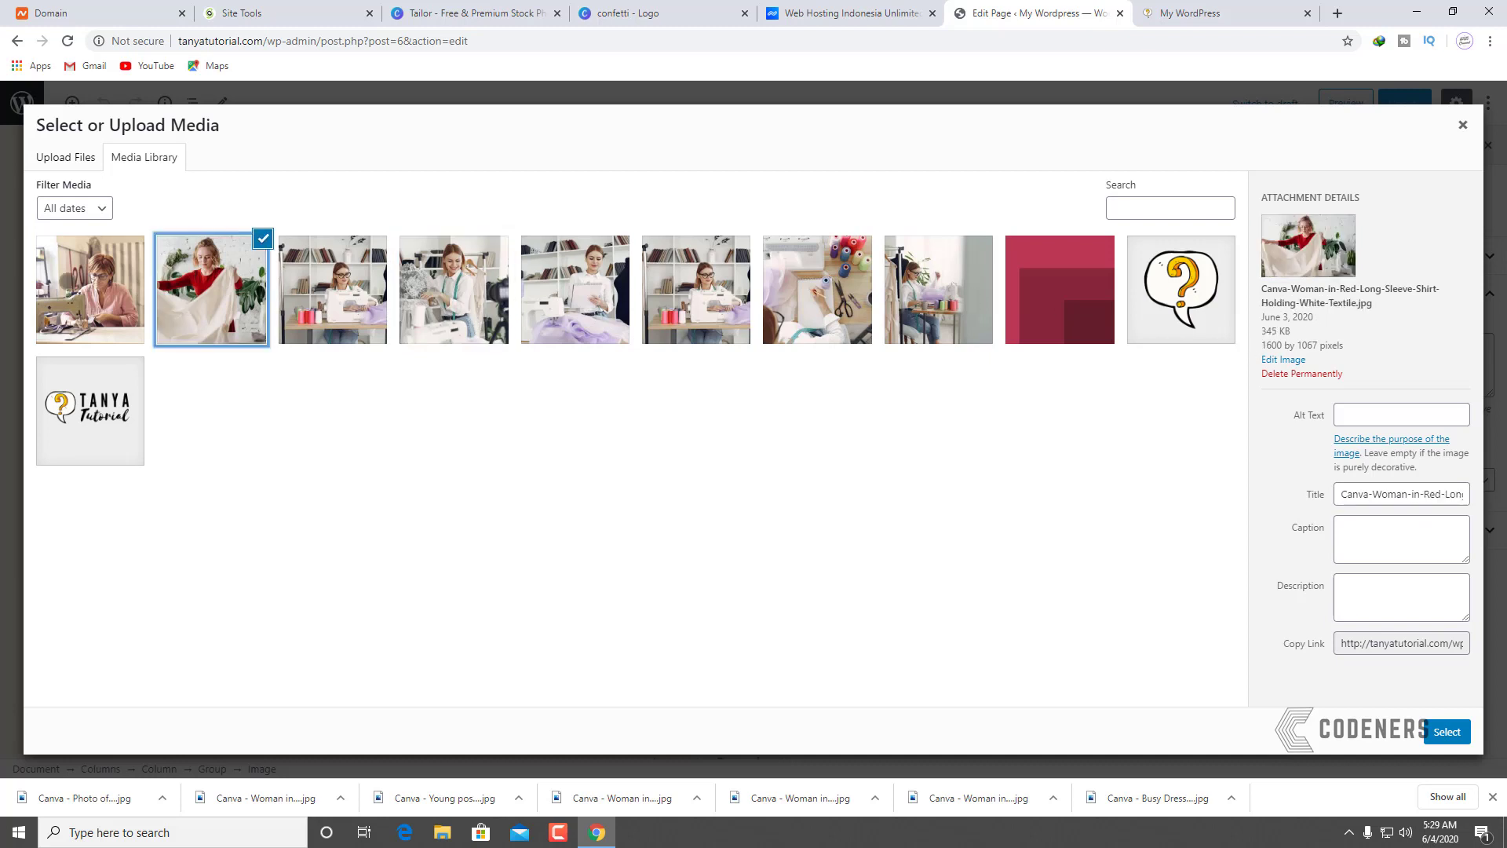
click(68, 281)
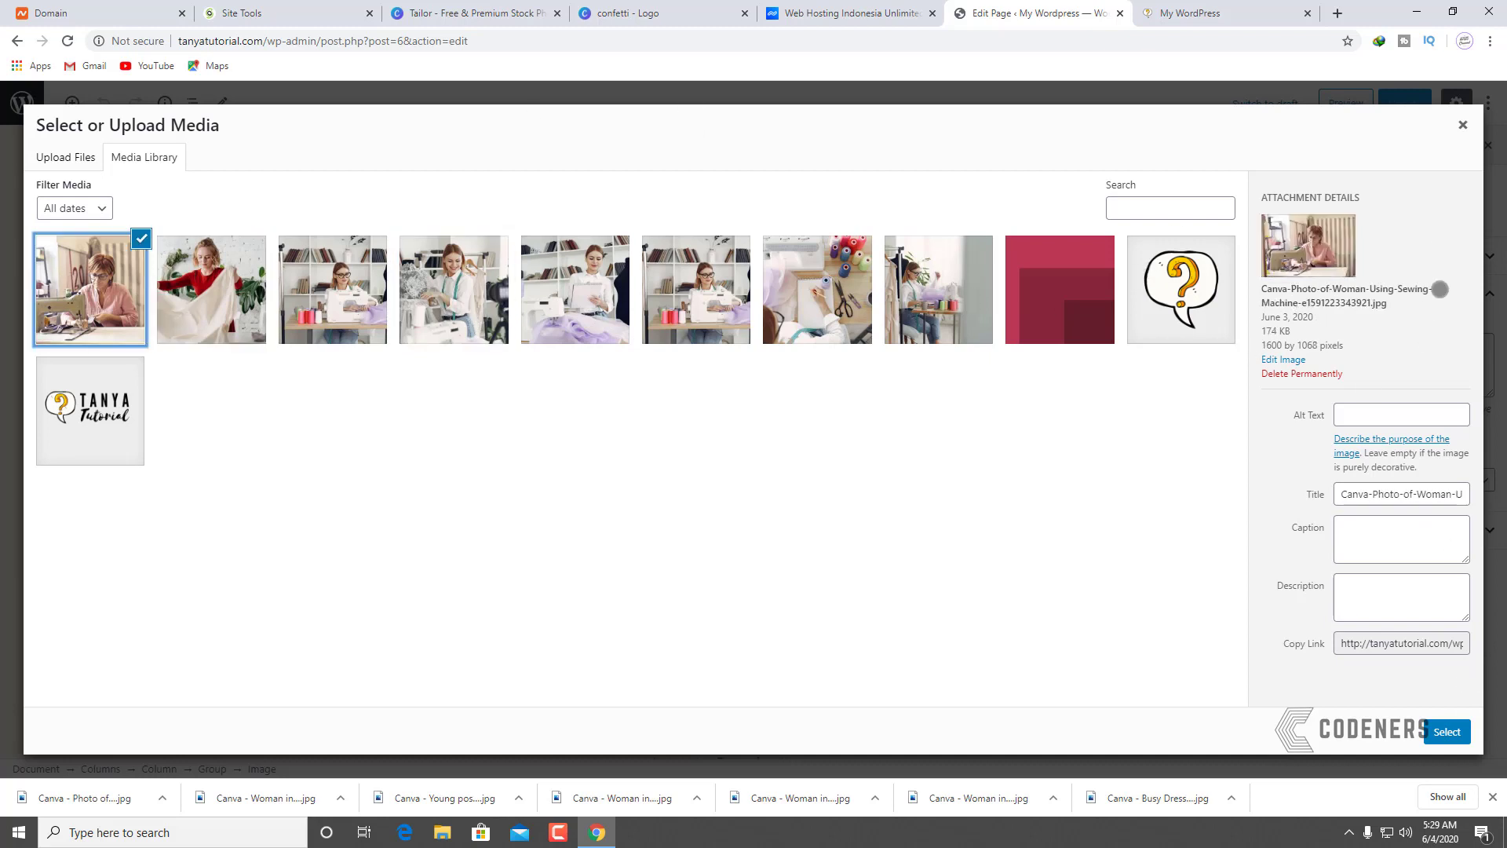
click(1462, 126)
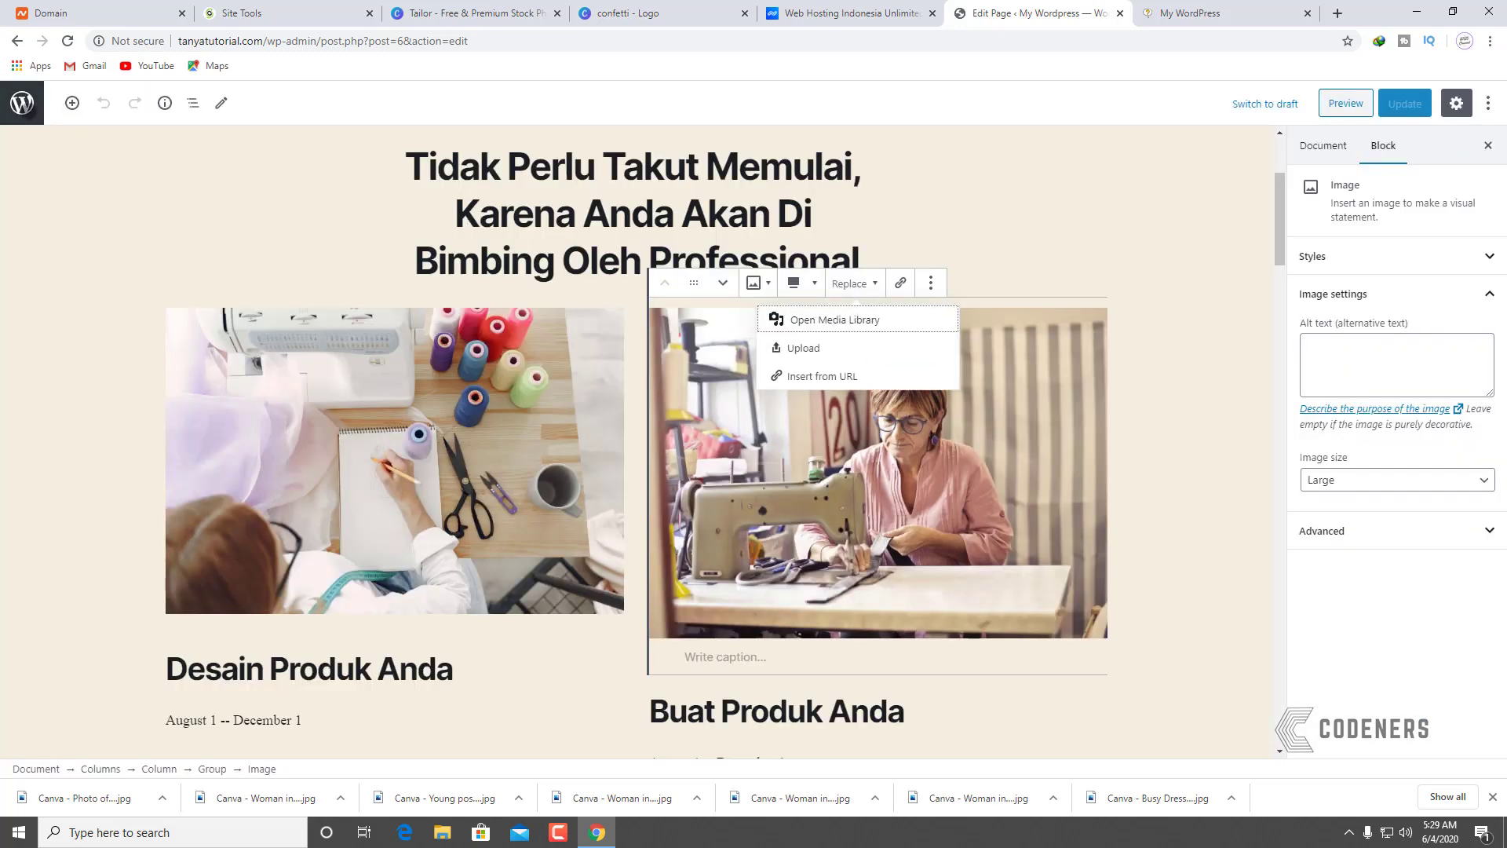
click(21, 103)
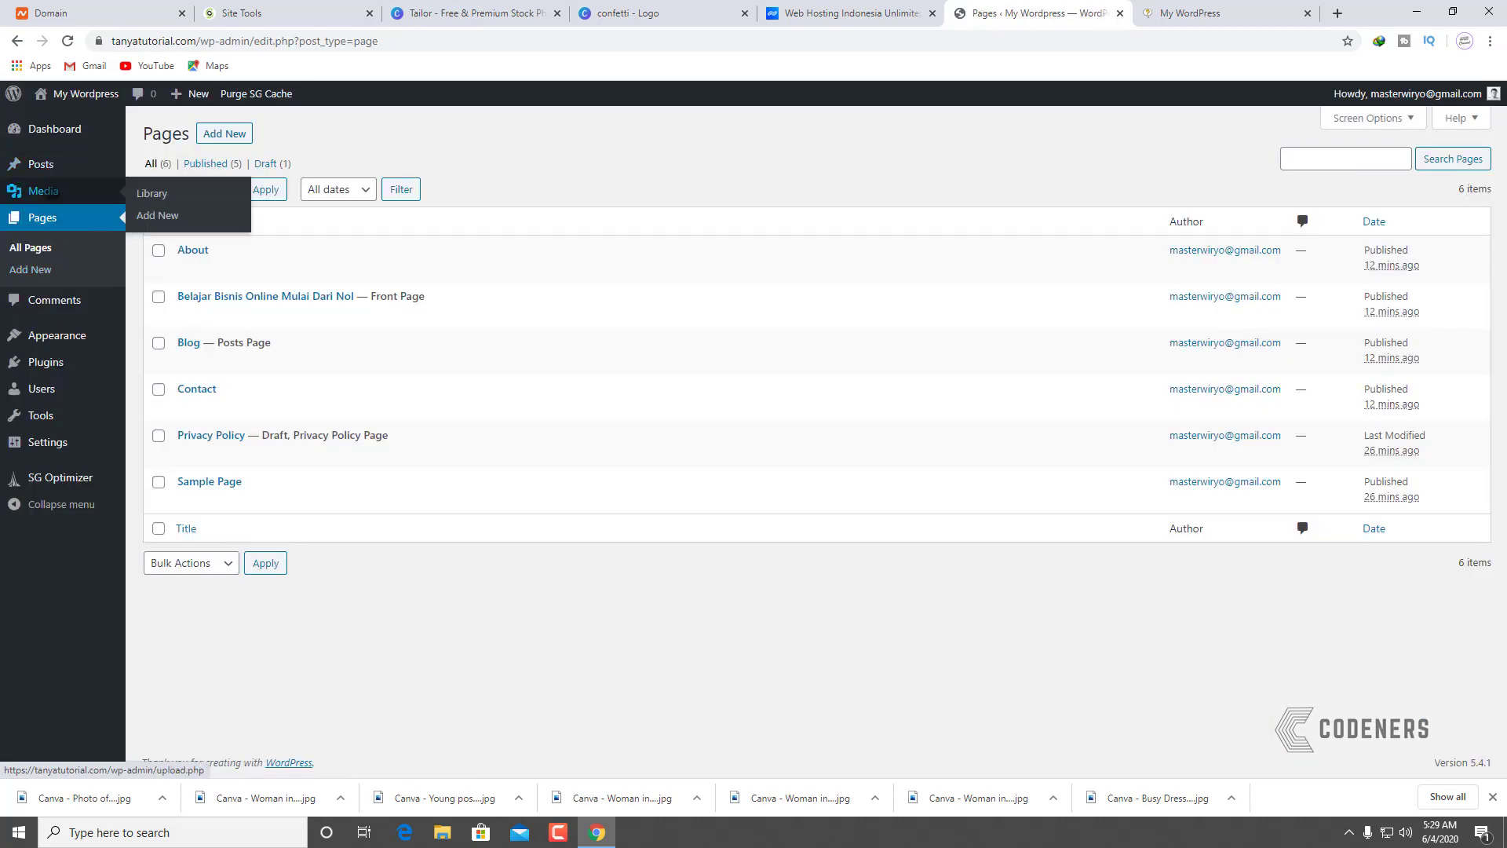
Step: Reopen the sewing-machine photo's image editor and select the Scale Image height to enter 1599 × 1067
click(45, 190)
click(216, 280)
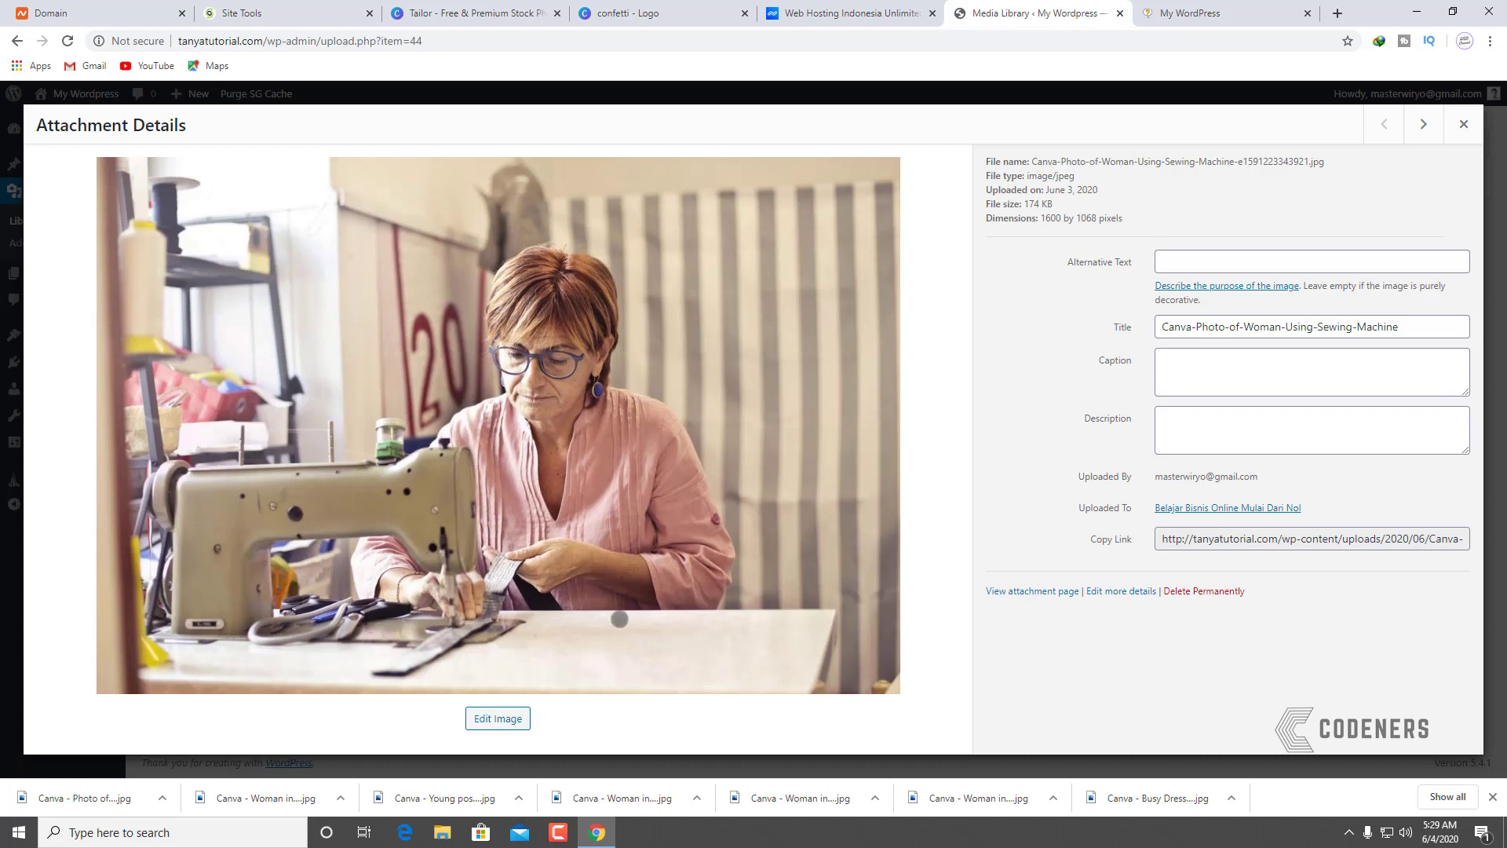
click(511, 720)
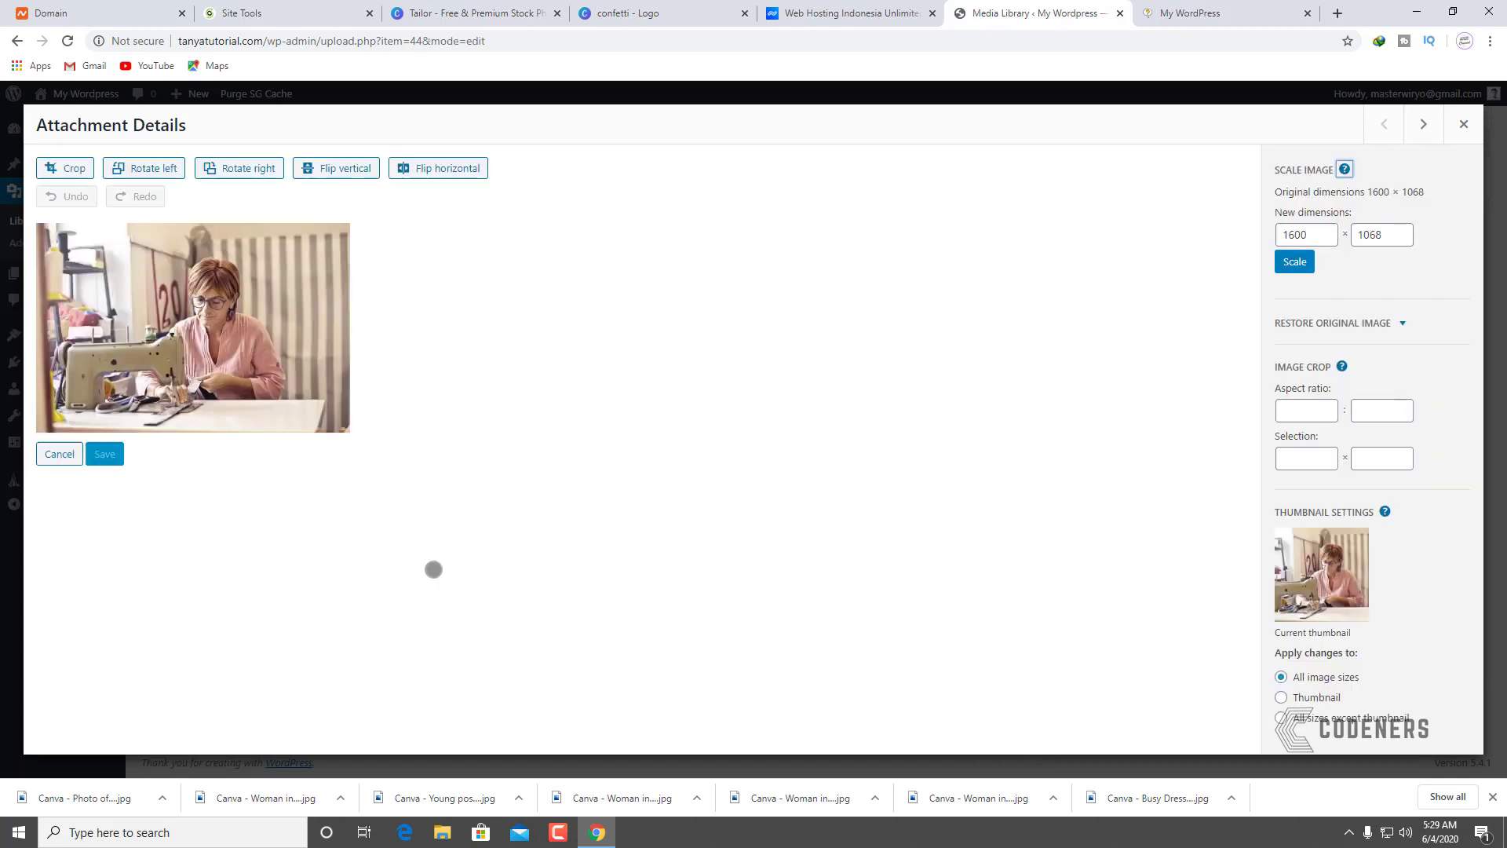
click(72, 168)
double_click(1382, 236)
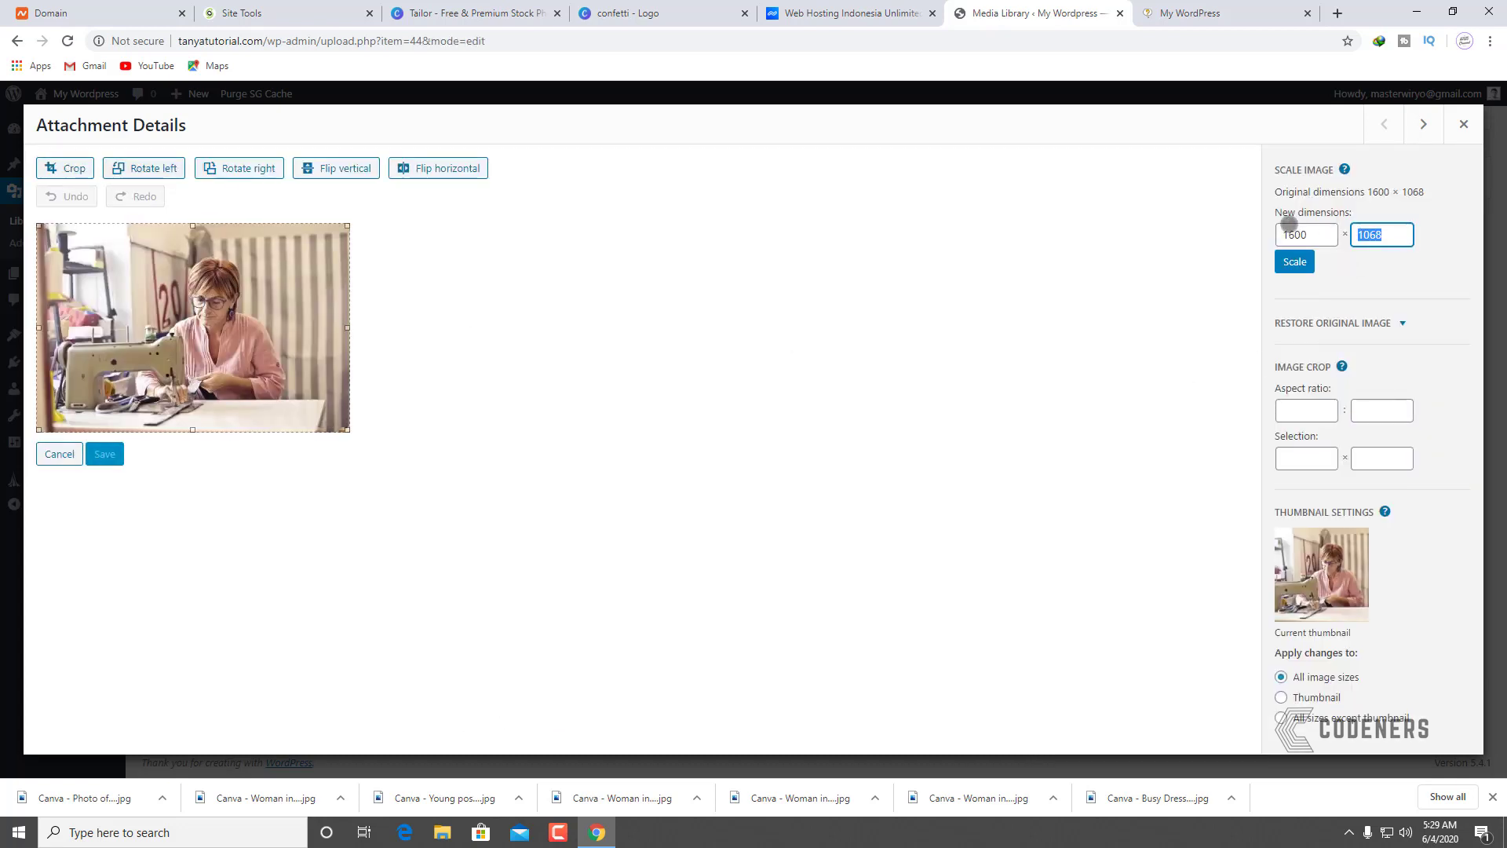
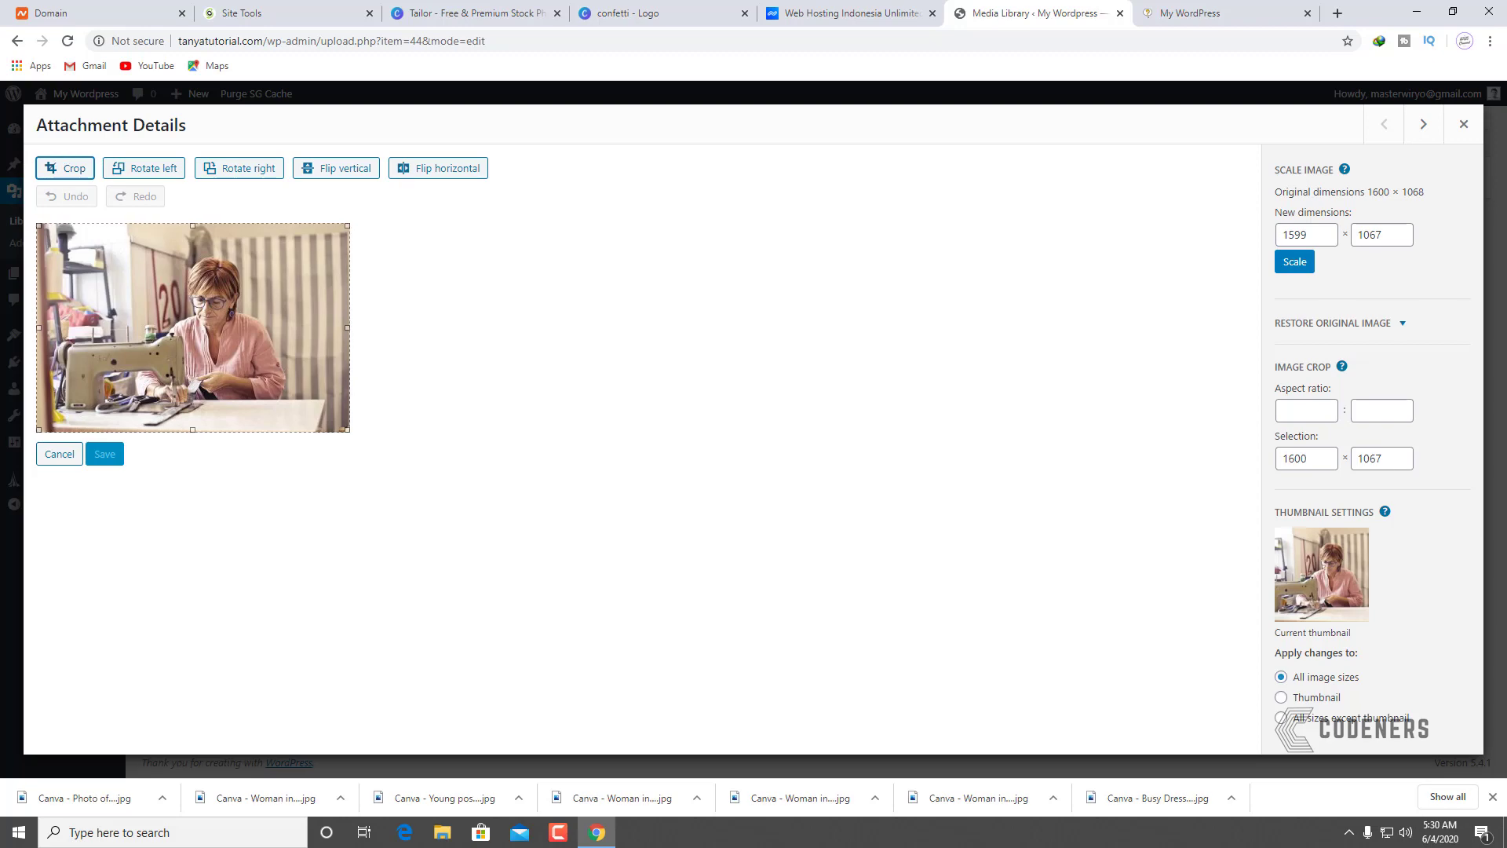
Step: Apply the pending crop, then recrop the sewing-machine photo to height 1067 (1600 × 1067) and save
click(74, 170)
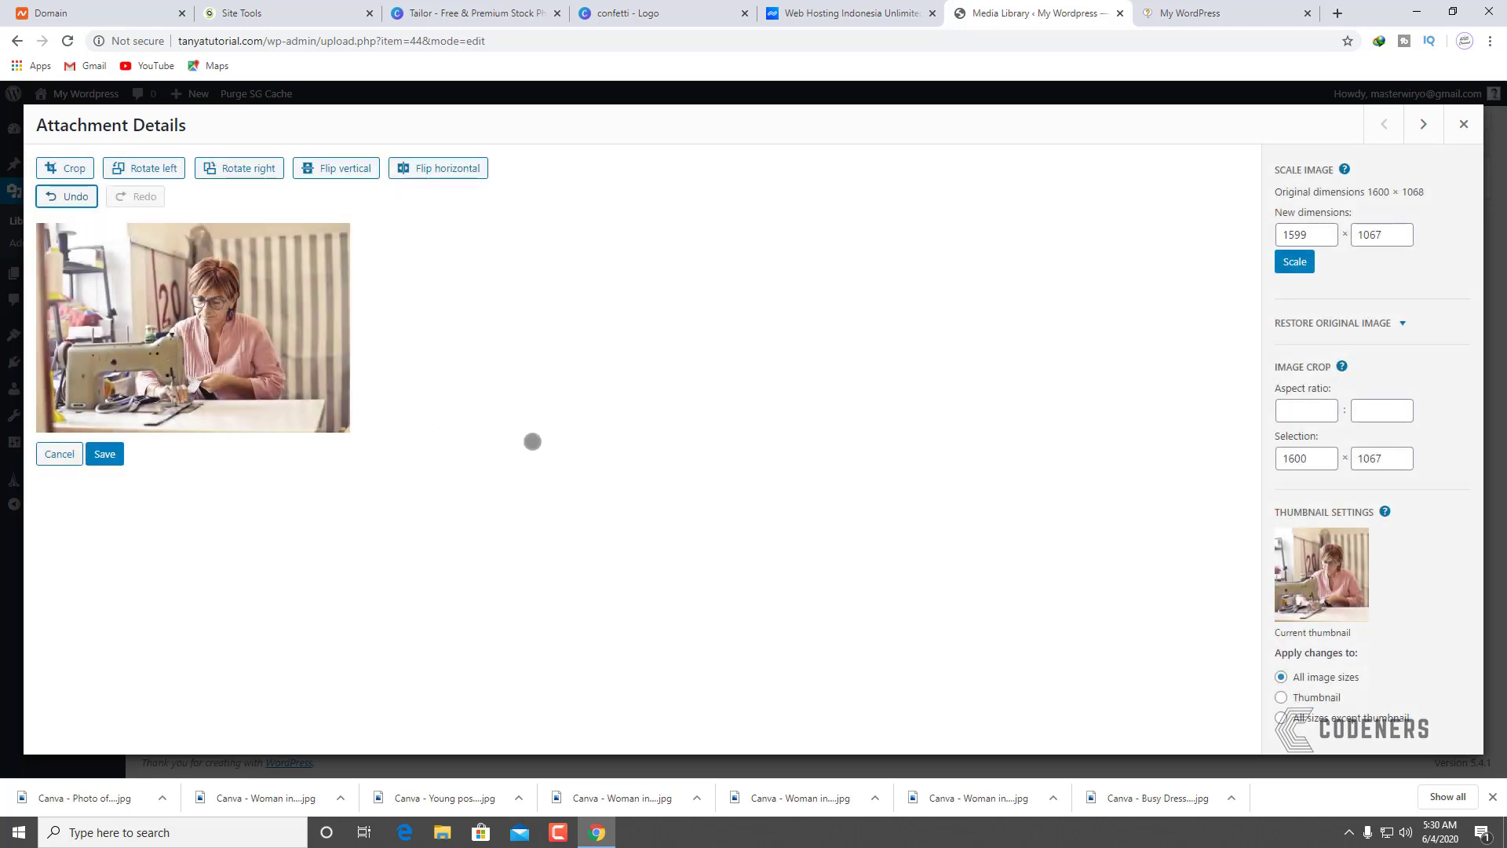
click(116, 447)
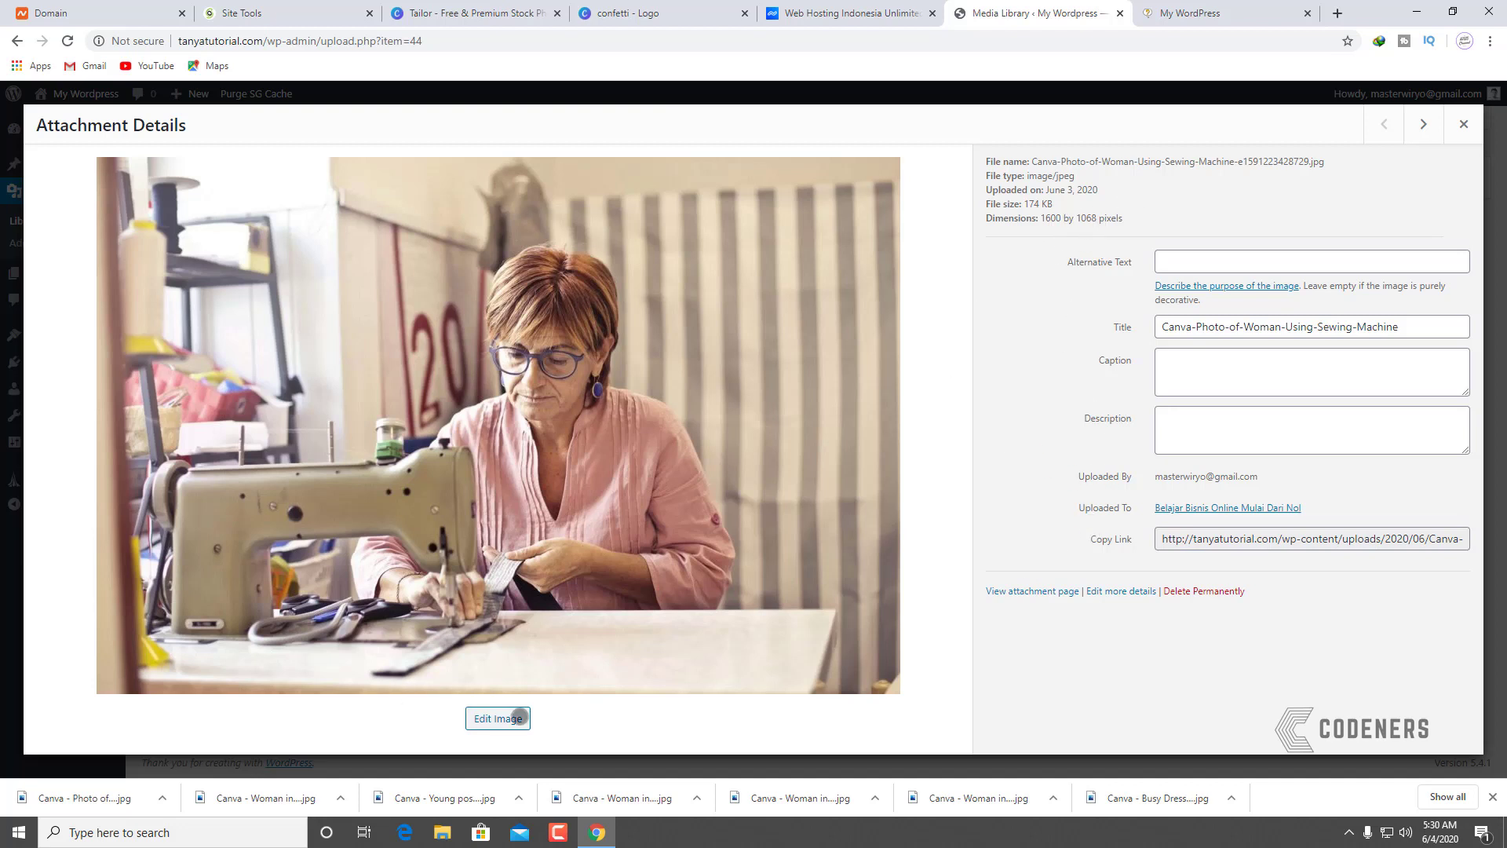
click(520, 717)
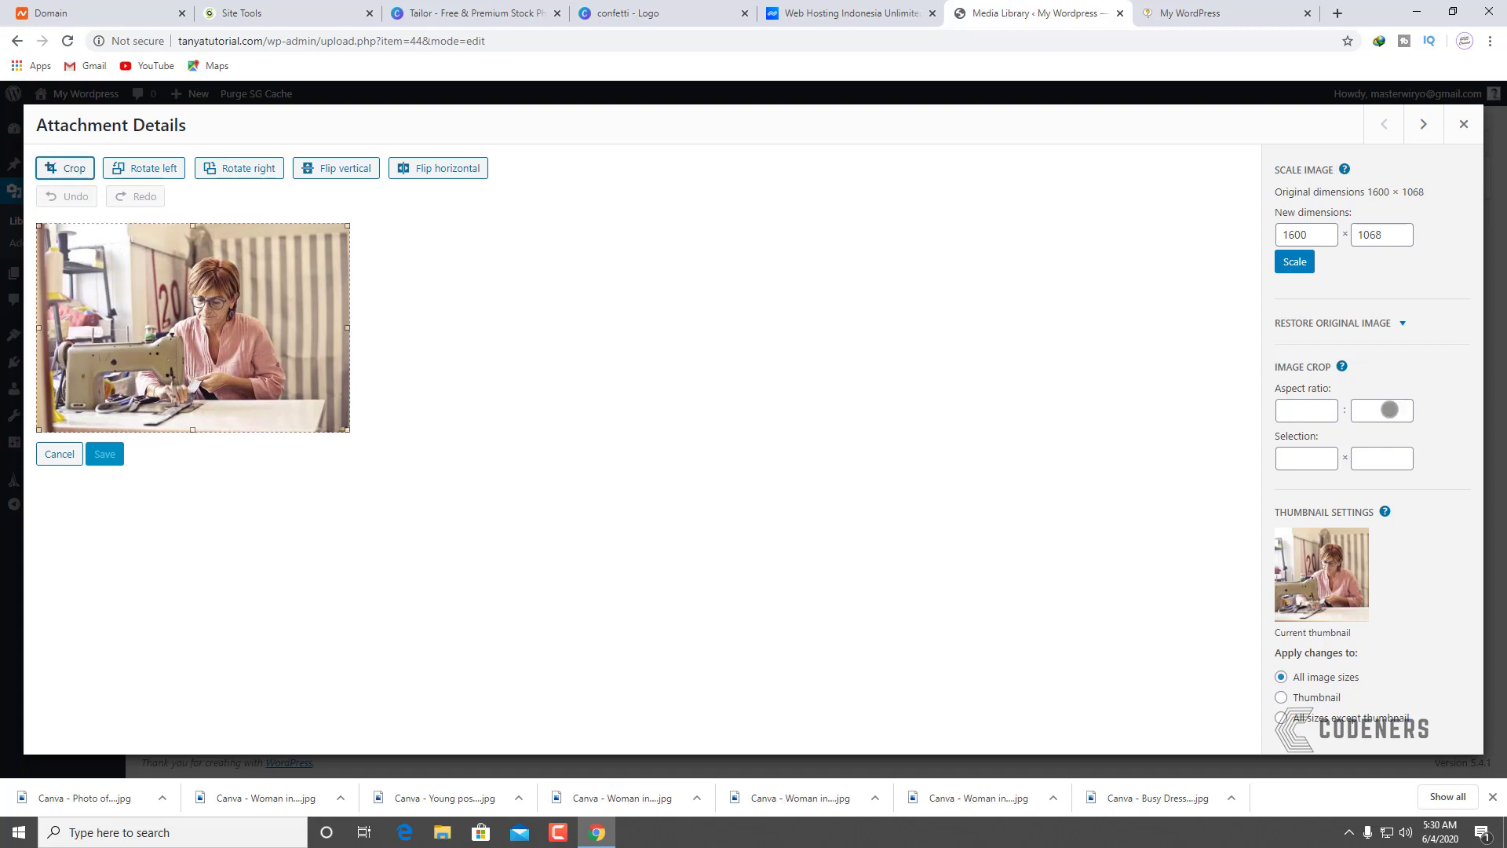
click(1383, 416)
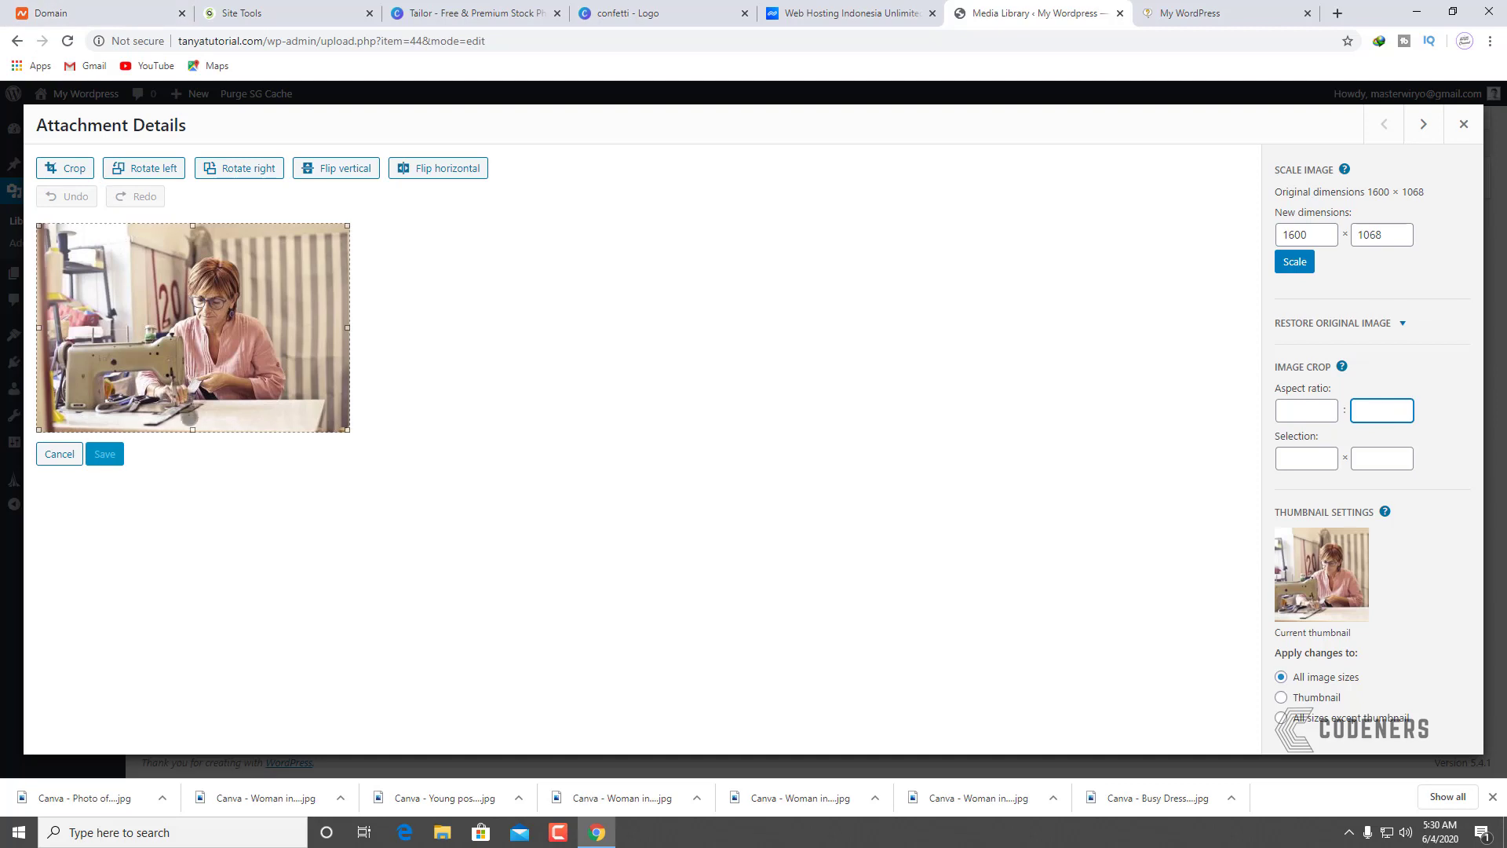
drag(193, 429, 201, 423)
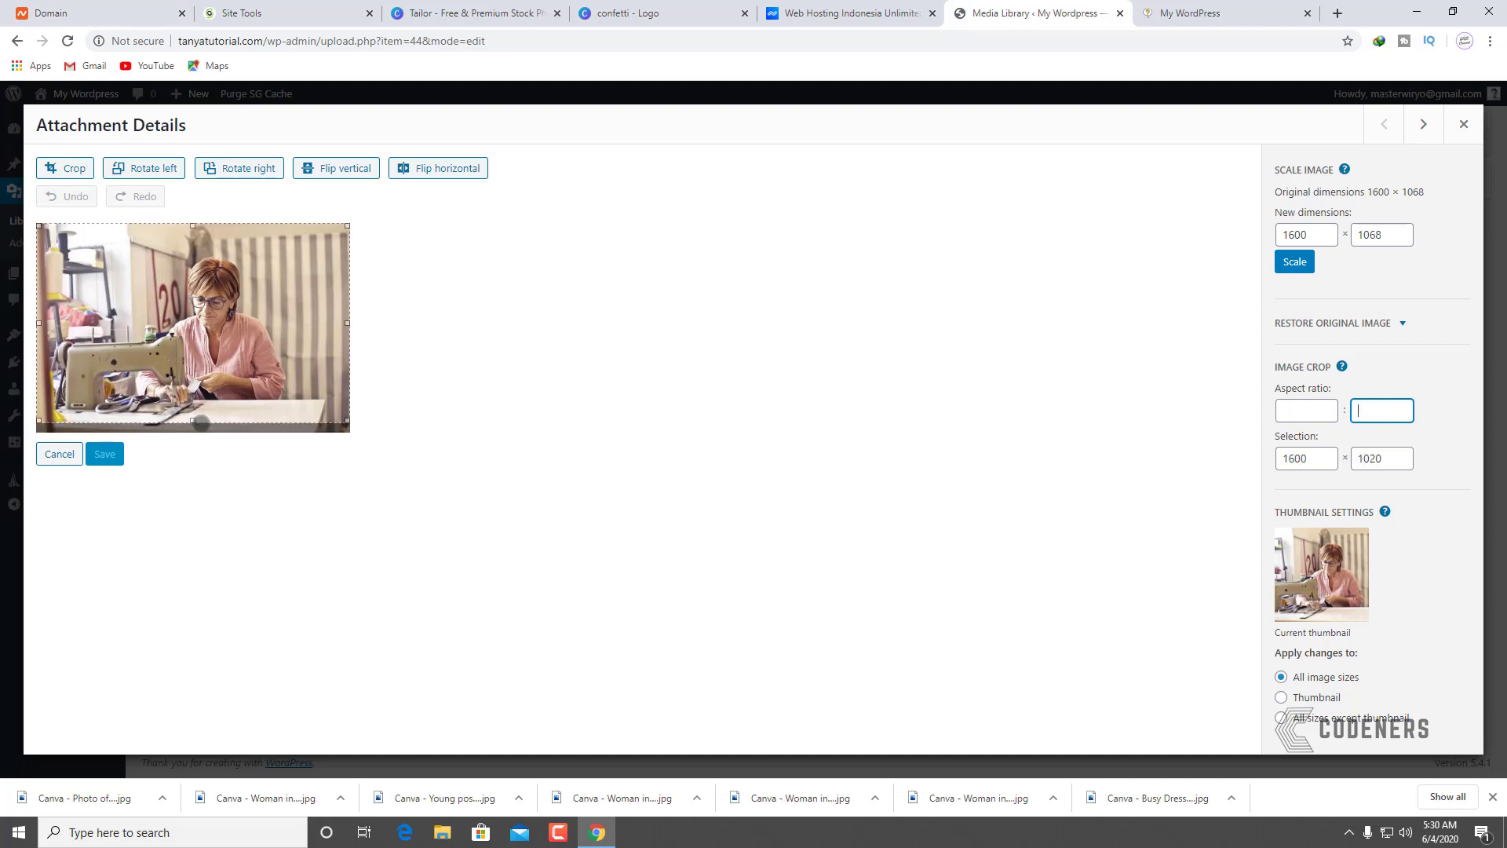
drag(1370, 461, 1413, 455)
text(67)
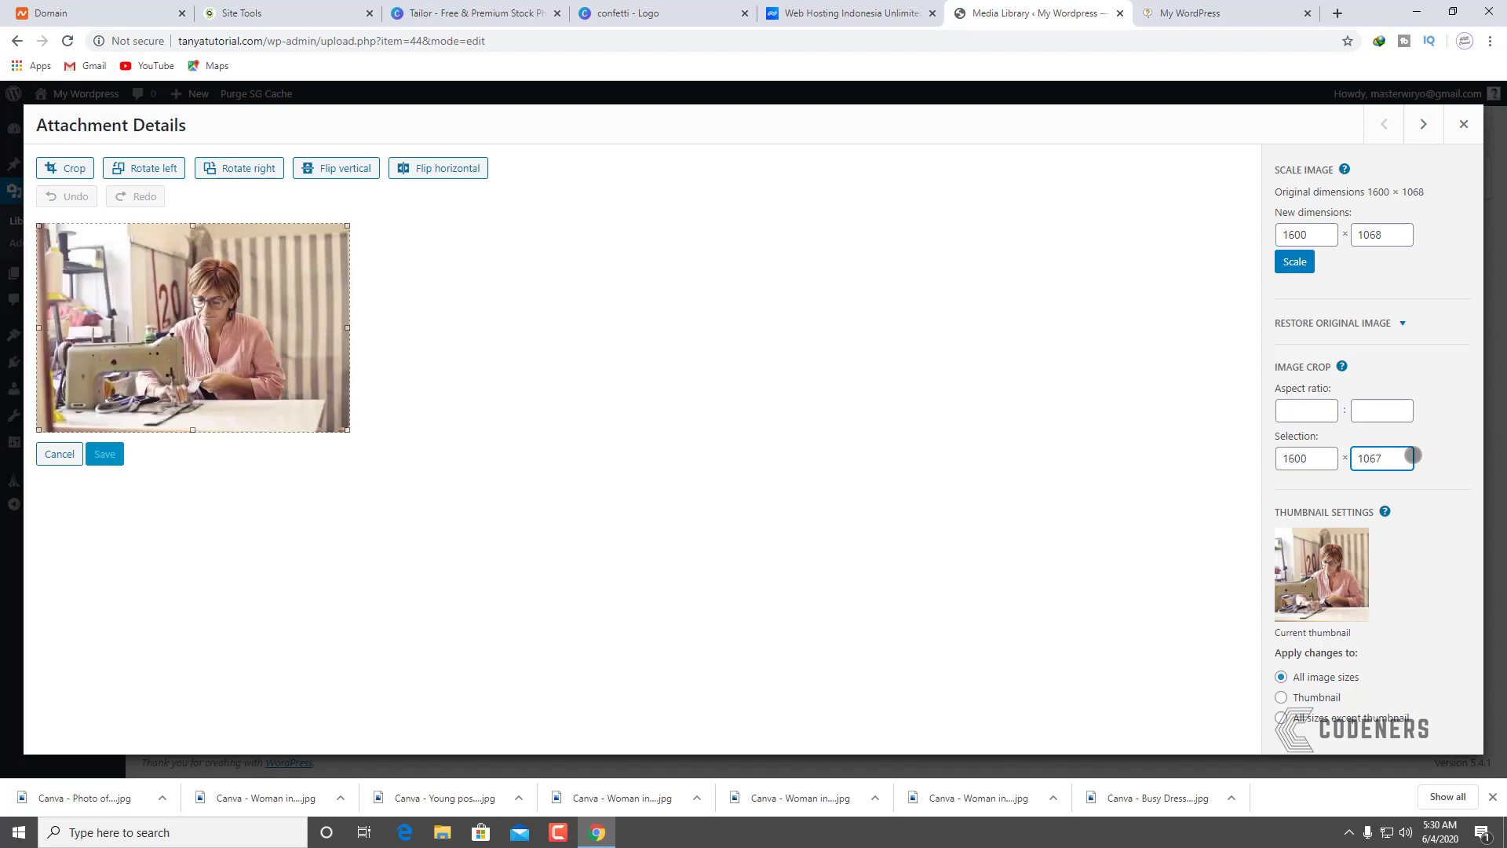
click(69, 167)
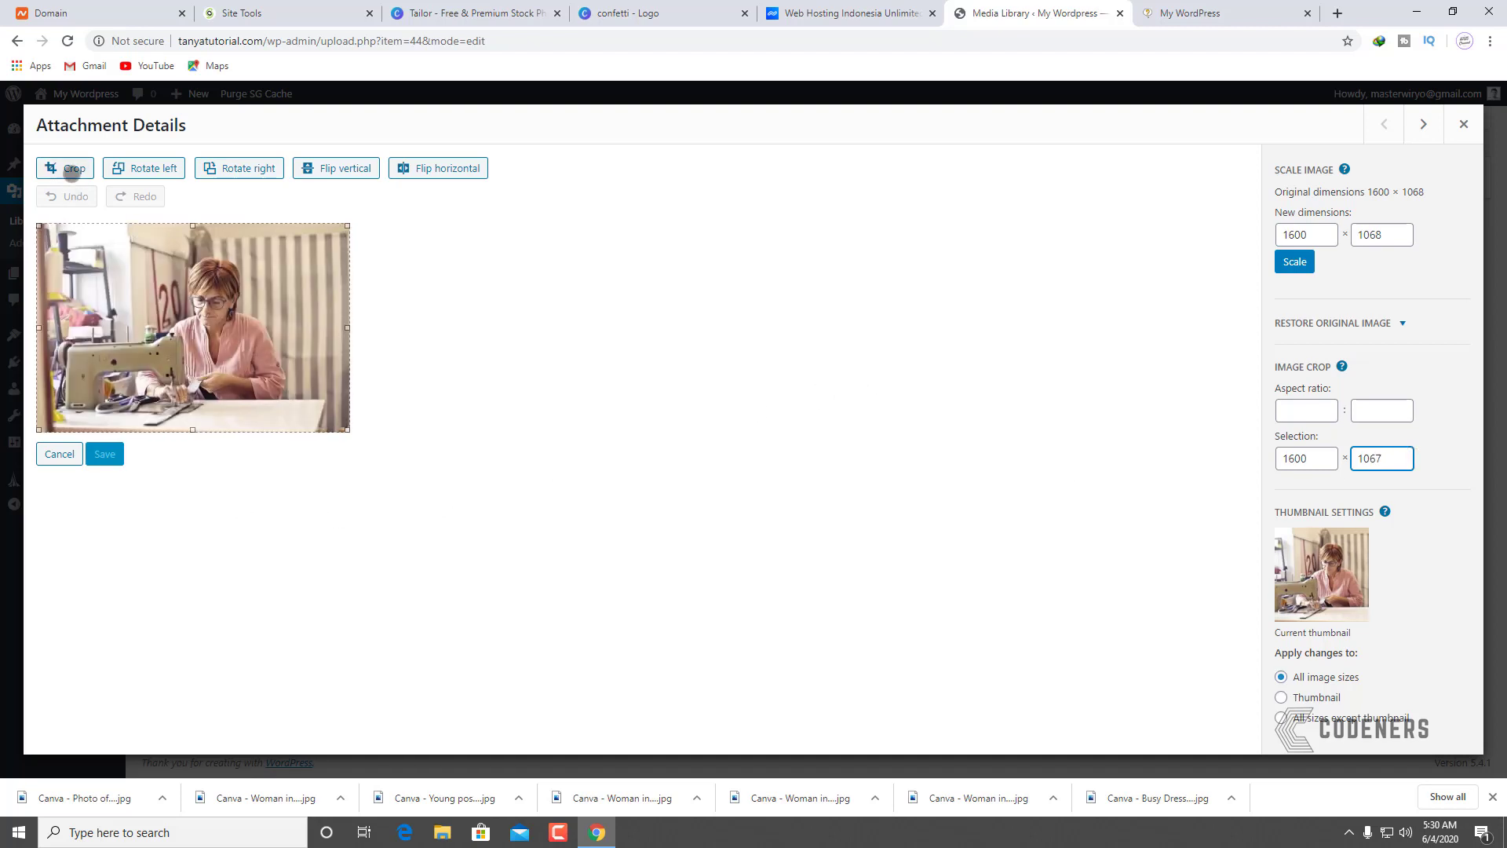
click(117, 453)
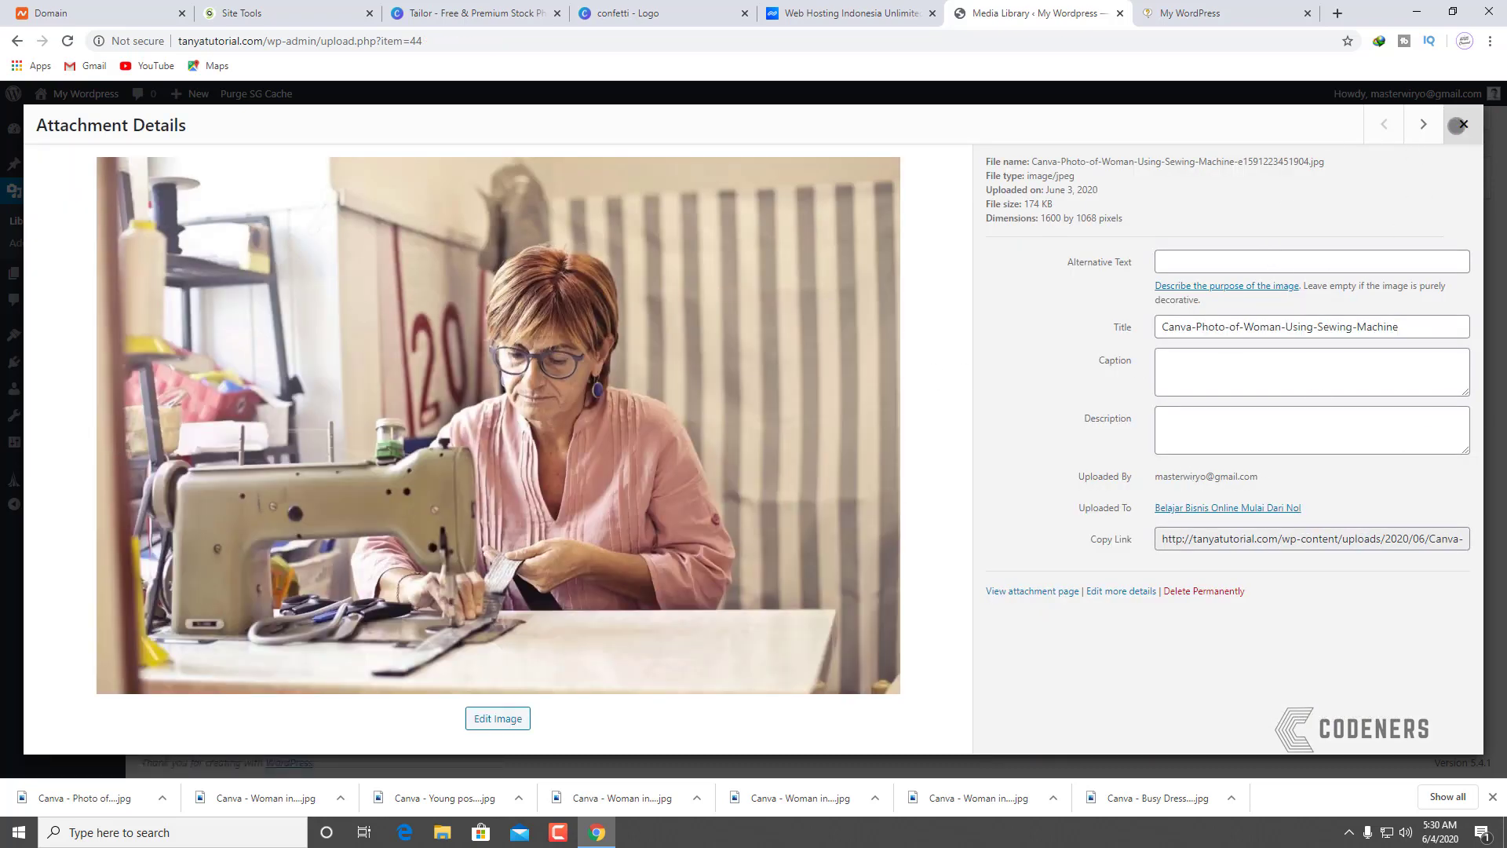
Step: Permanently delete the sewing-machine photo and upload the Canva sewing photo from Downloads
click(1206, 590)
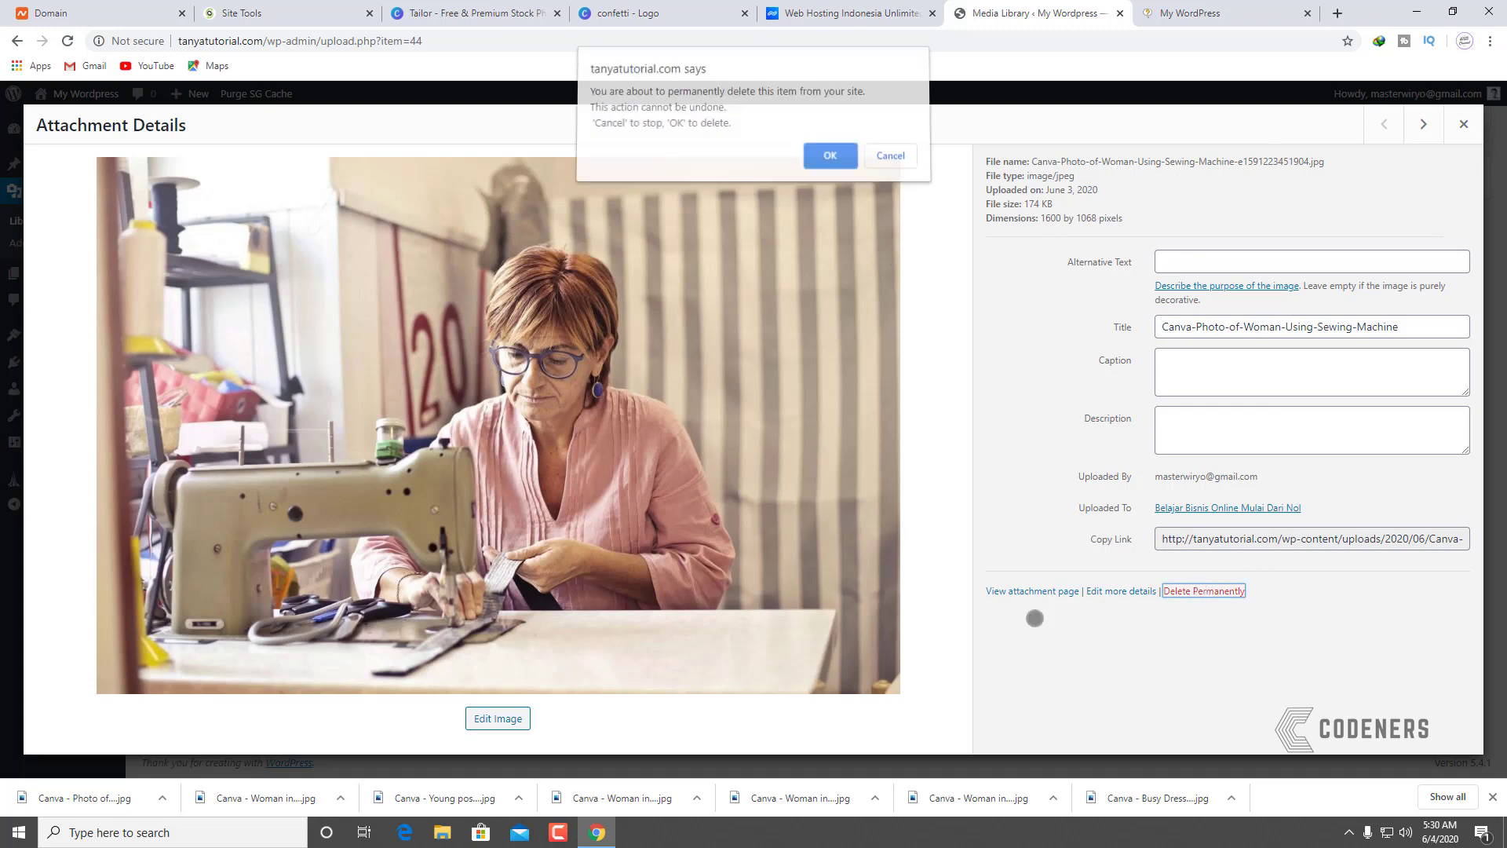
click(824, 156)
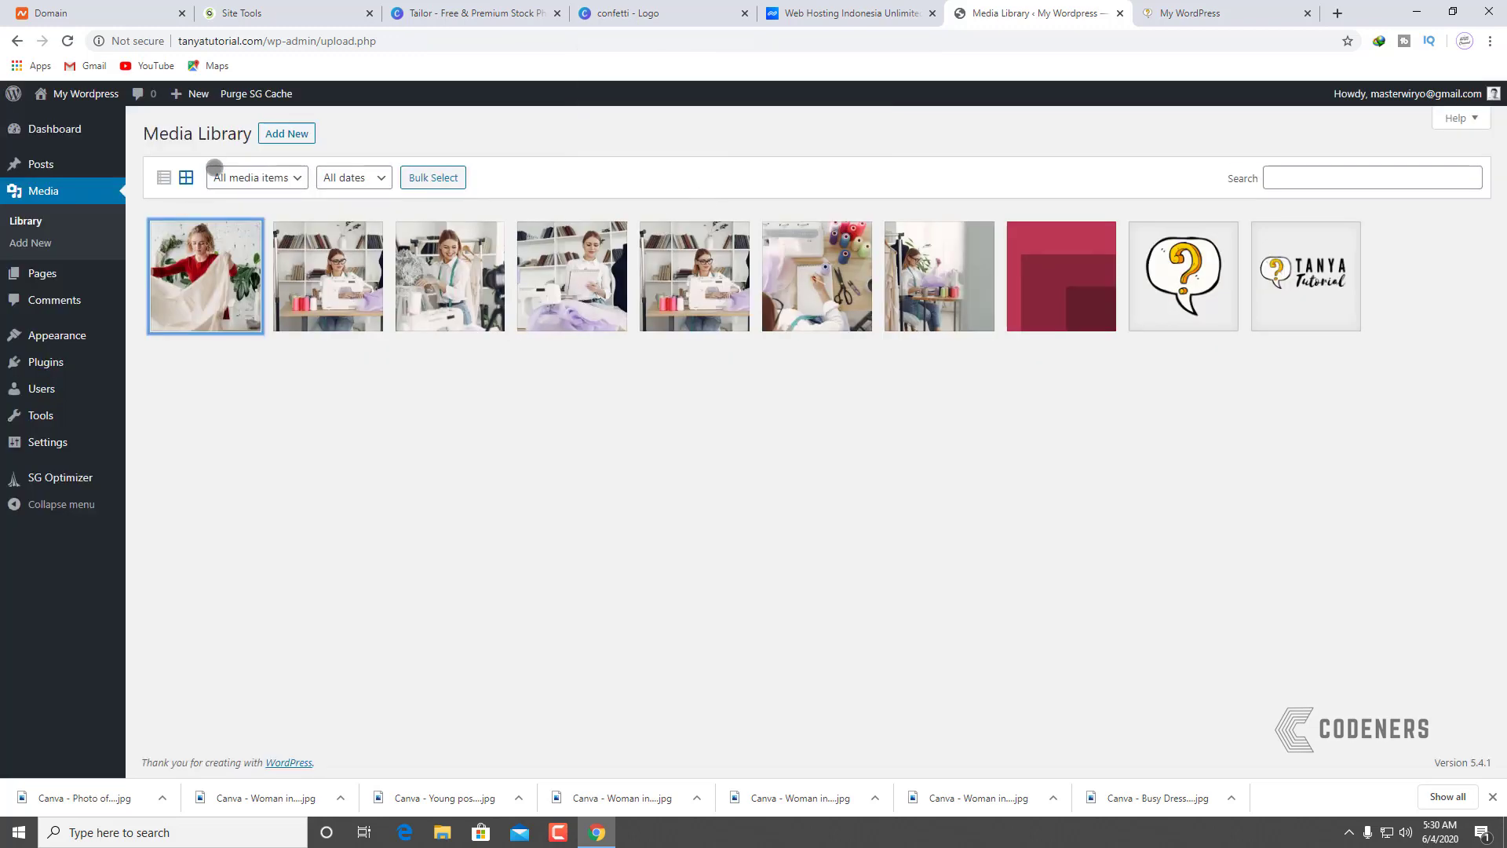
click(273, 128)
click(840, 245)
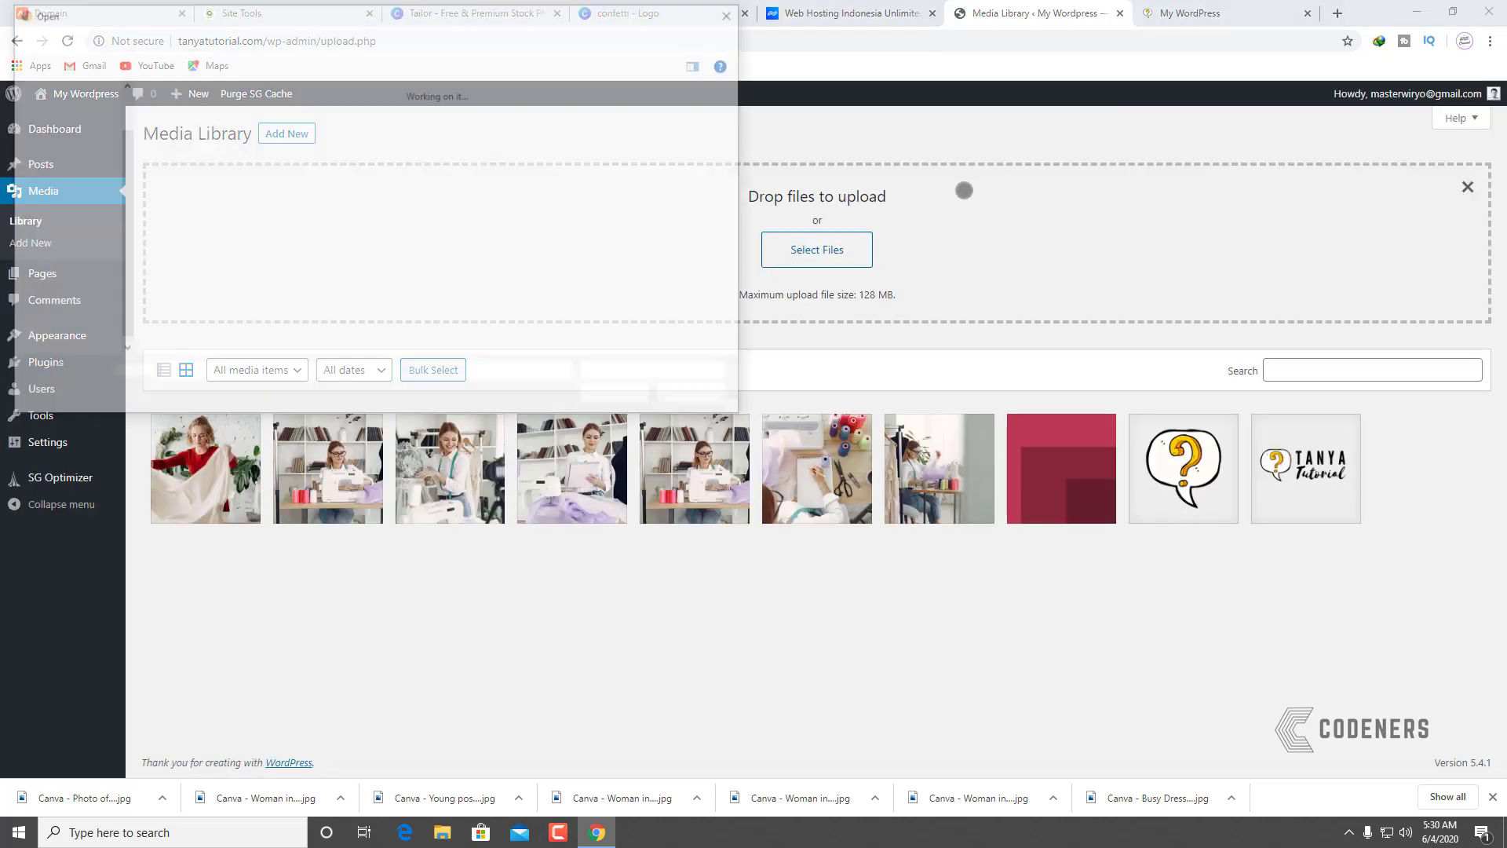
click(184, 160)
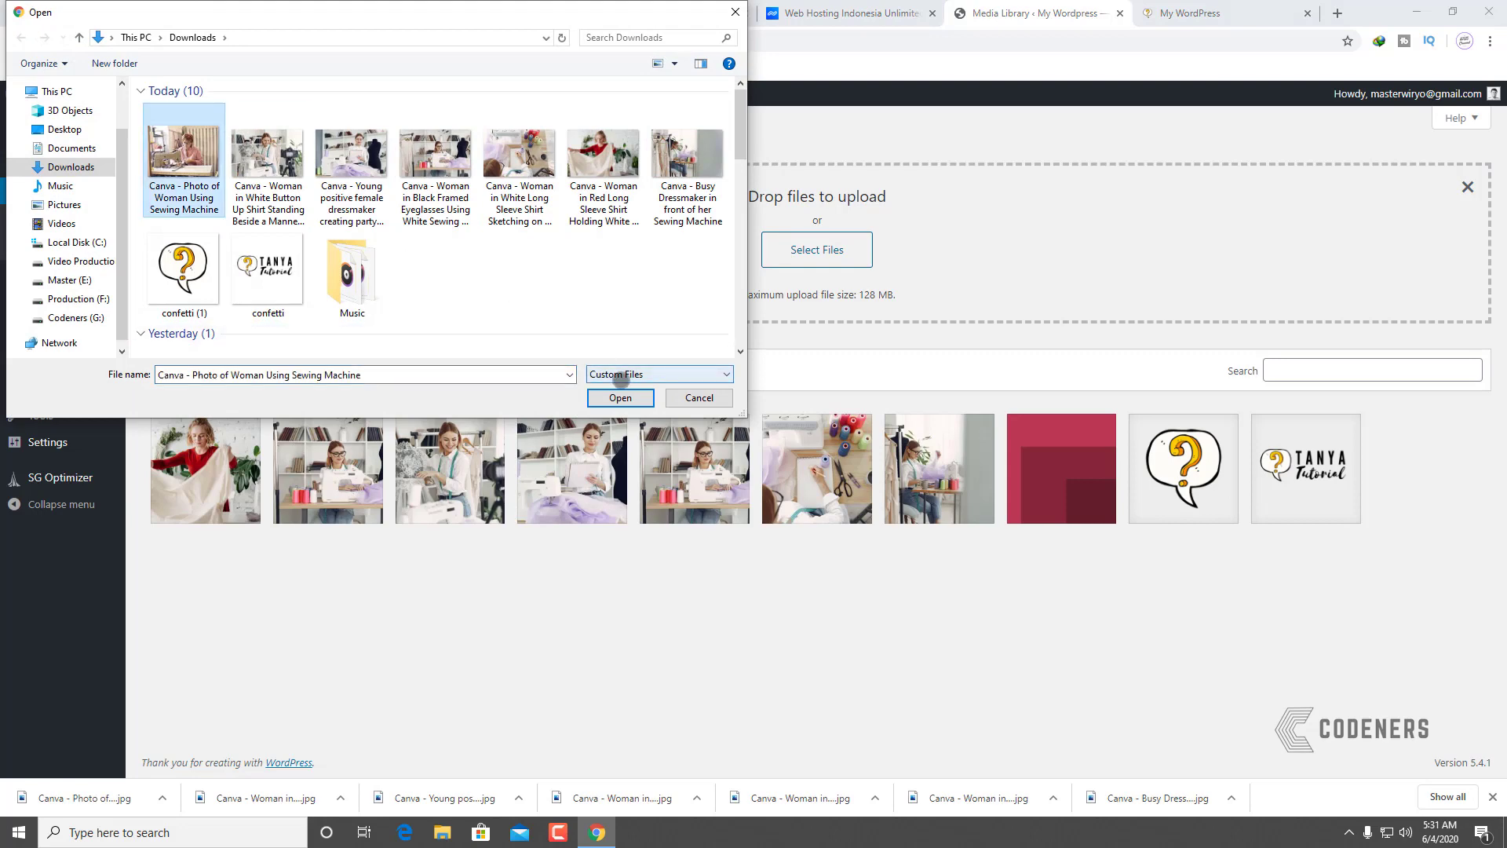
click(619, 397)
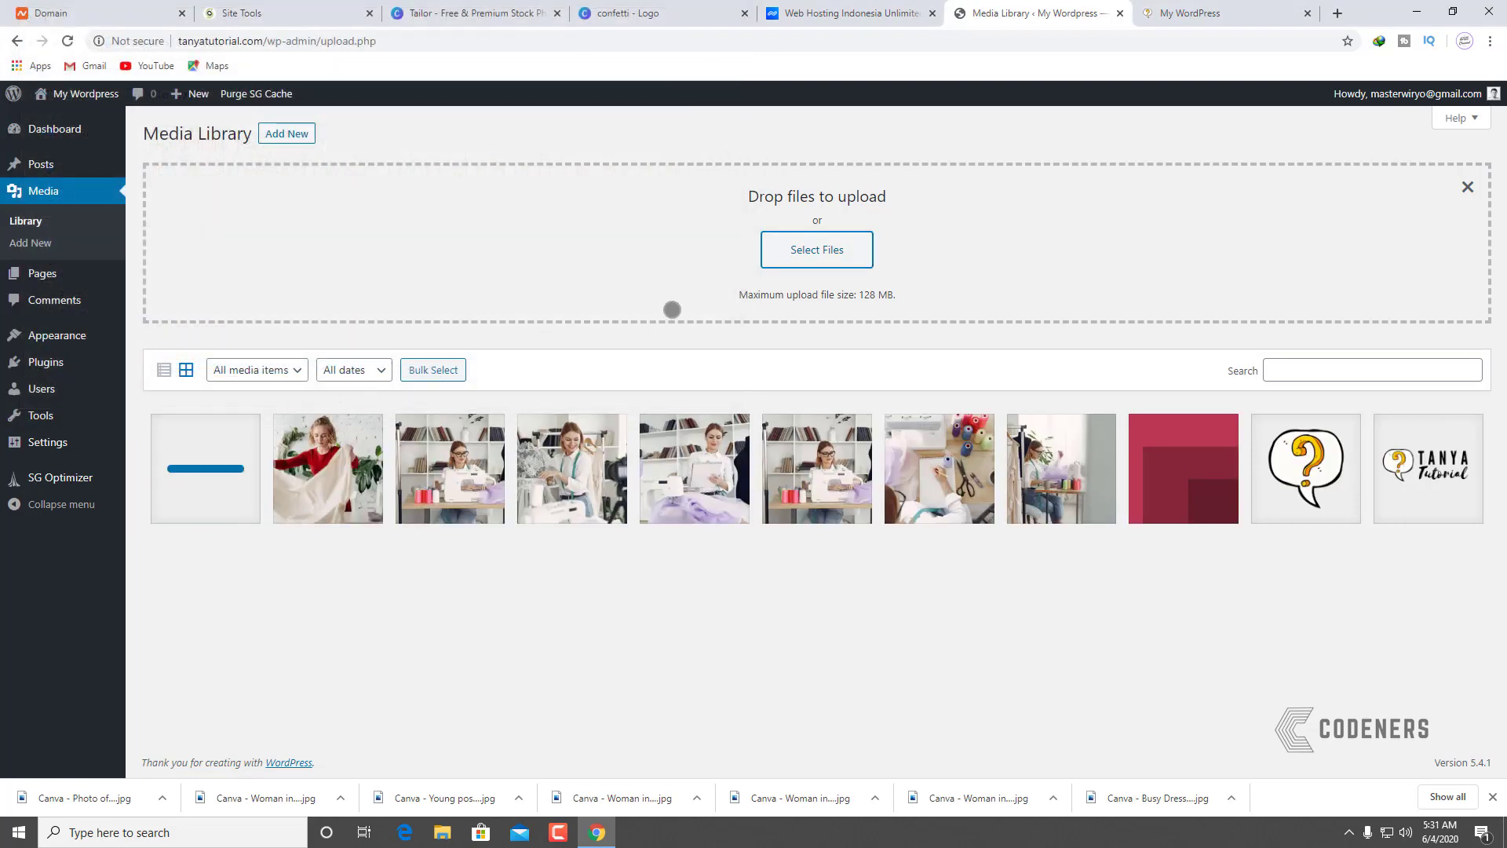
Step: Crop the newly uploaded sewing photo to 1600 × 1067, save it, and close its details
click(206, 469)
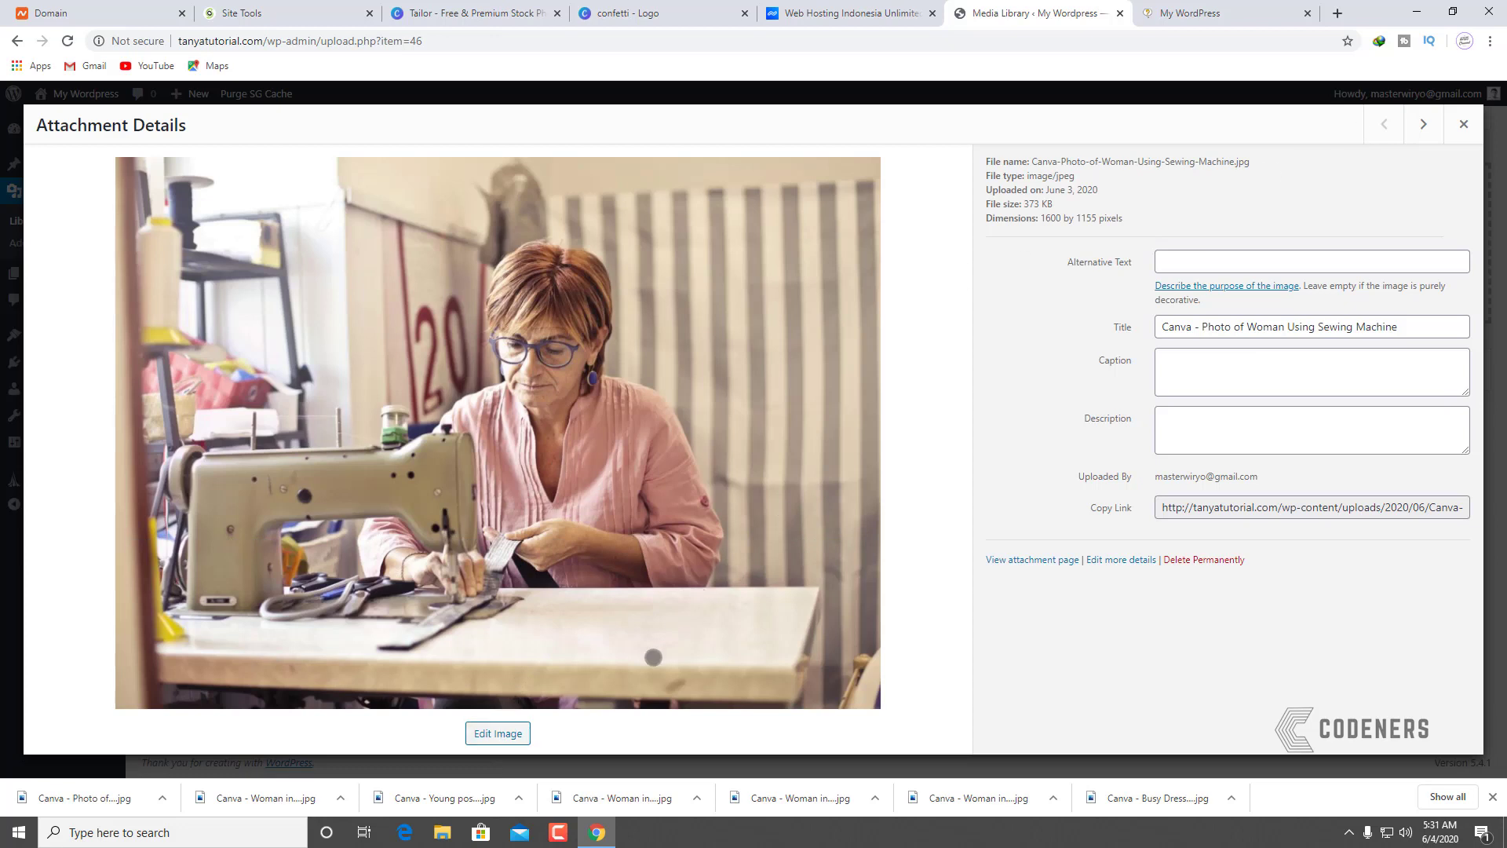
click(518, 733)
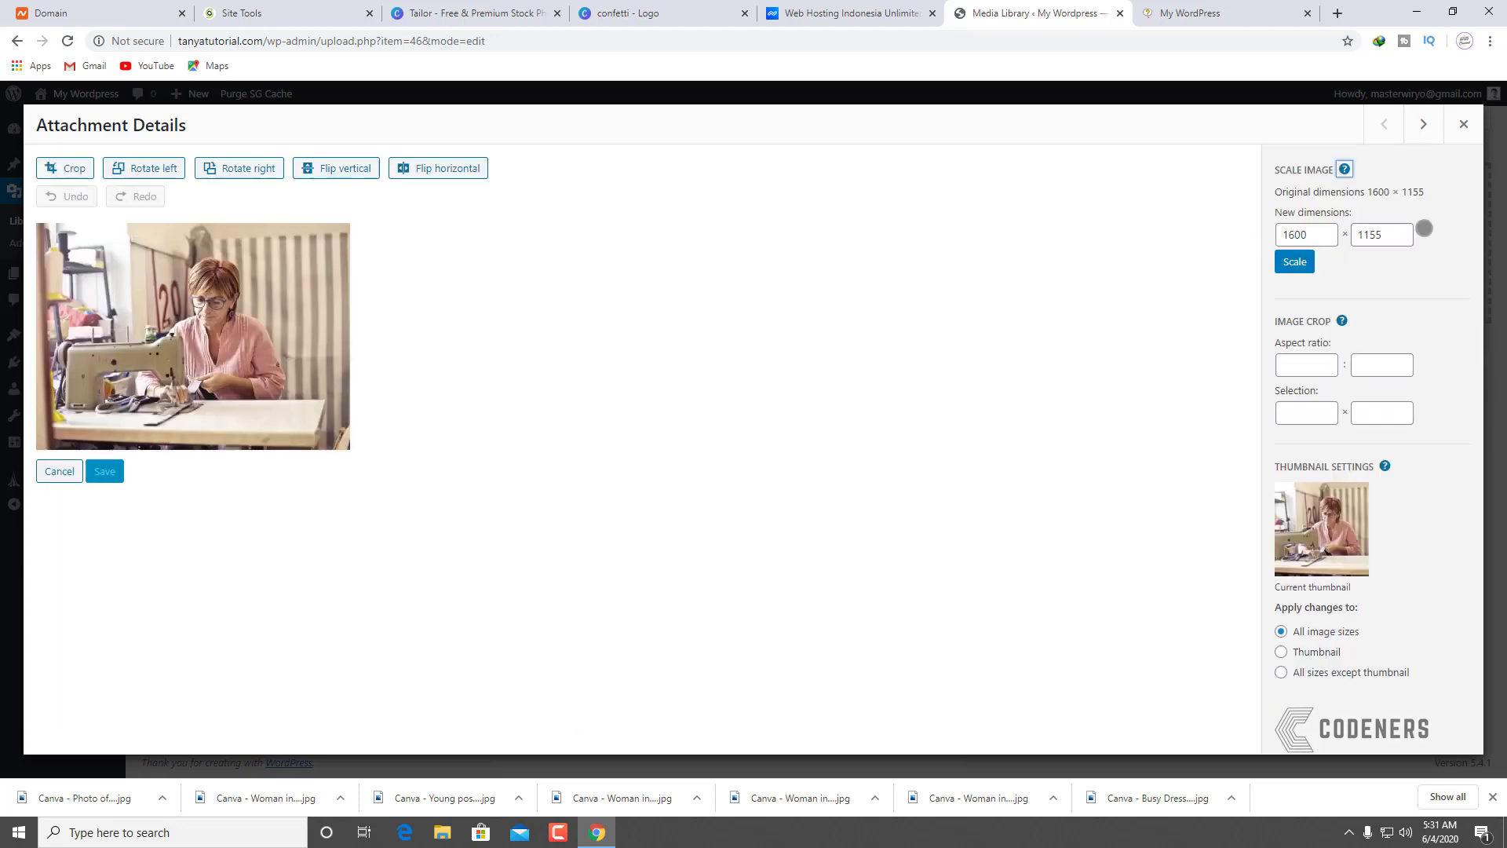
click(43, 166)
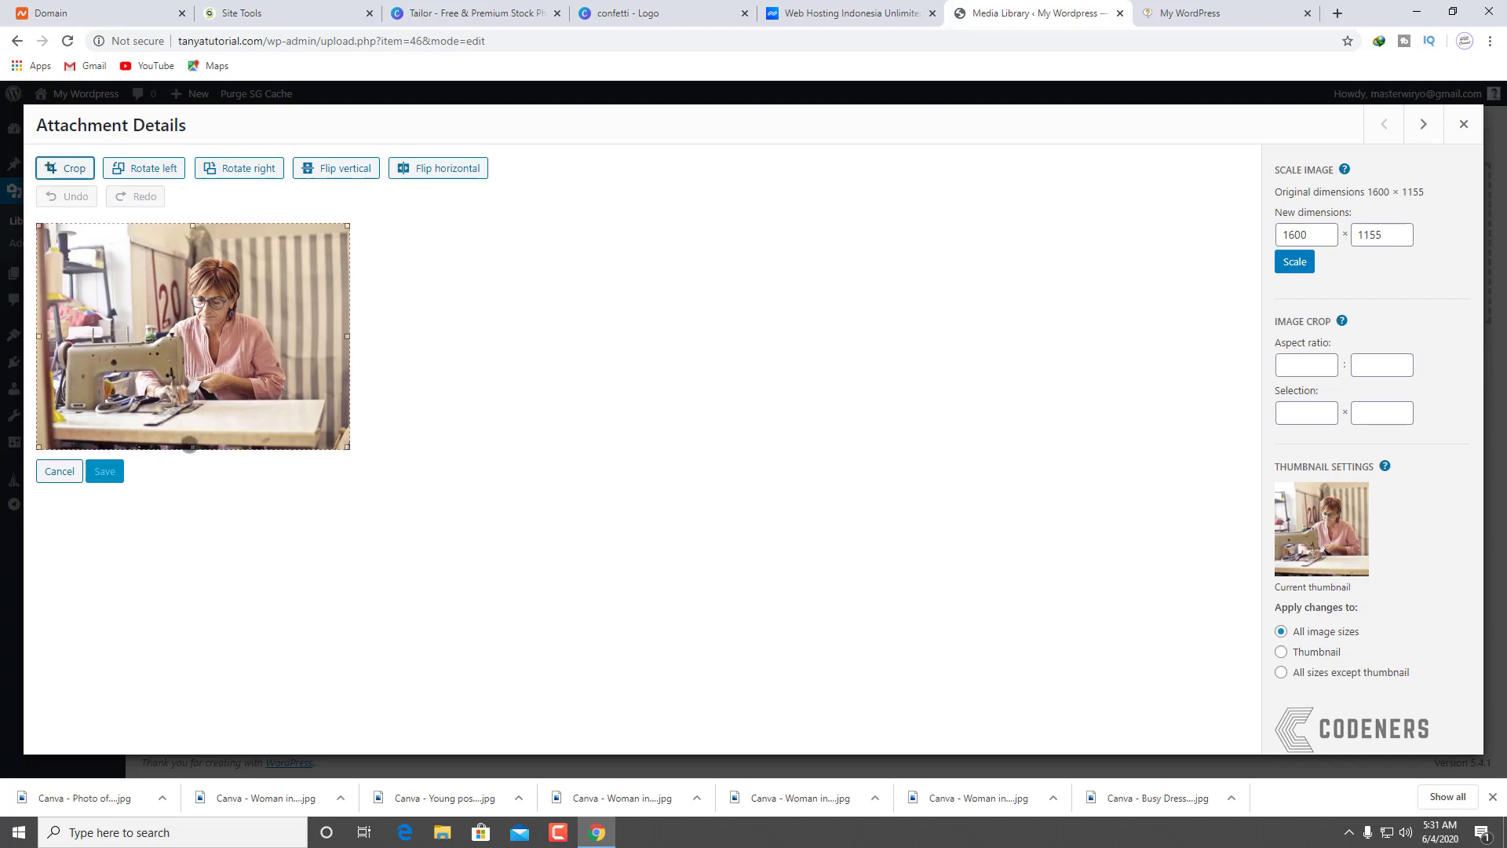
drag(192, 447, 193, 434)
double_click(1404, 411)
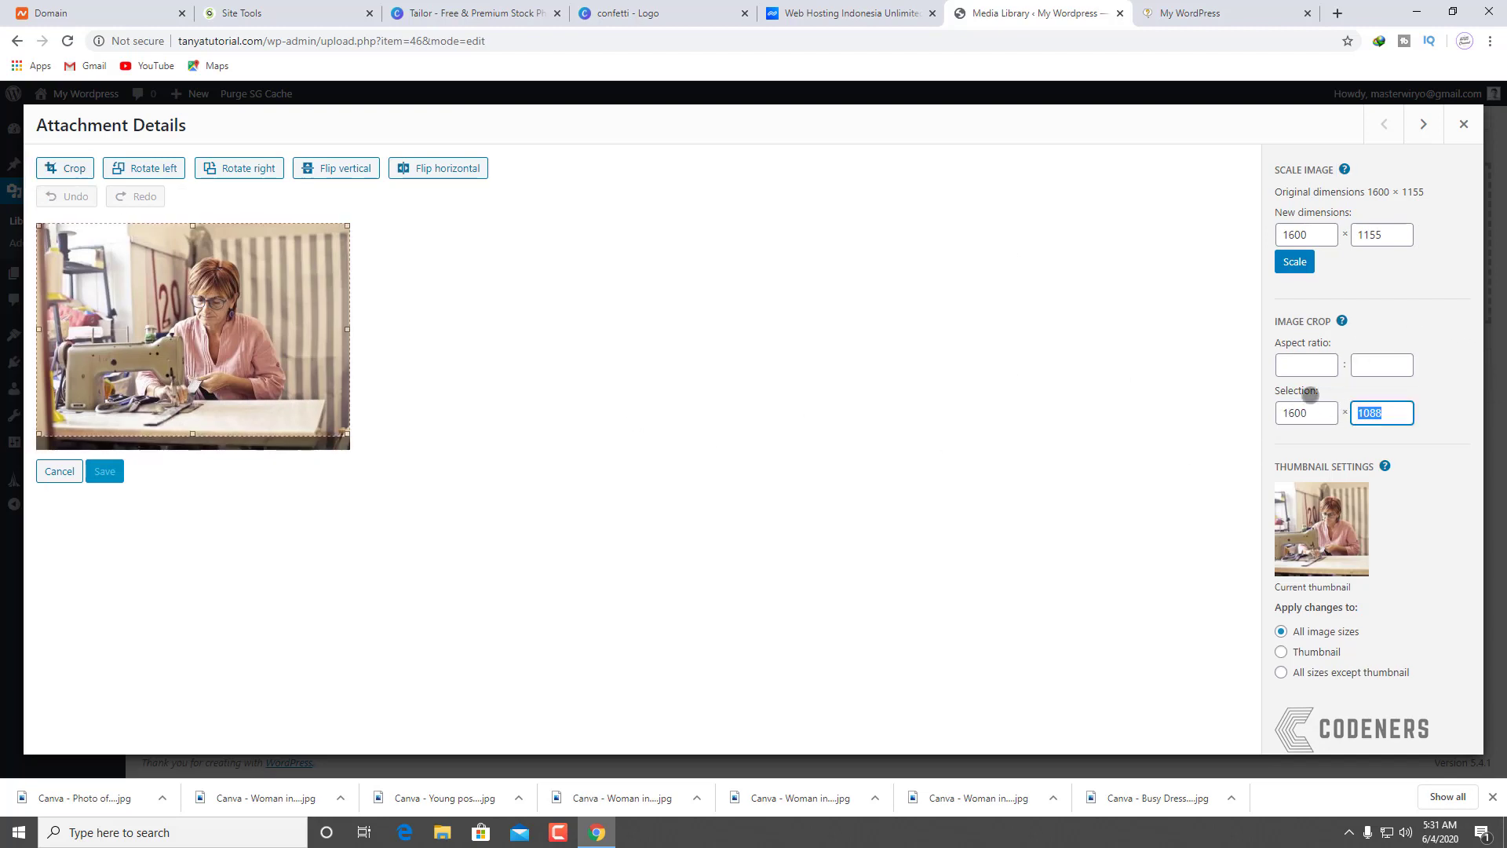
text(106)
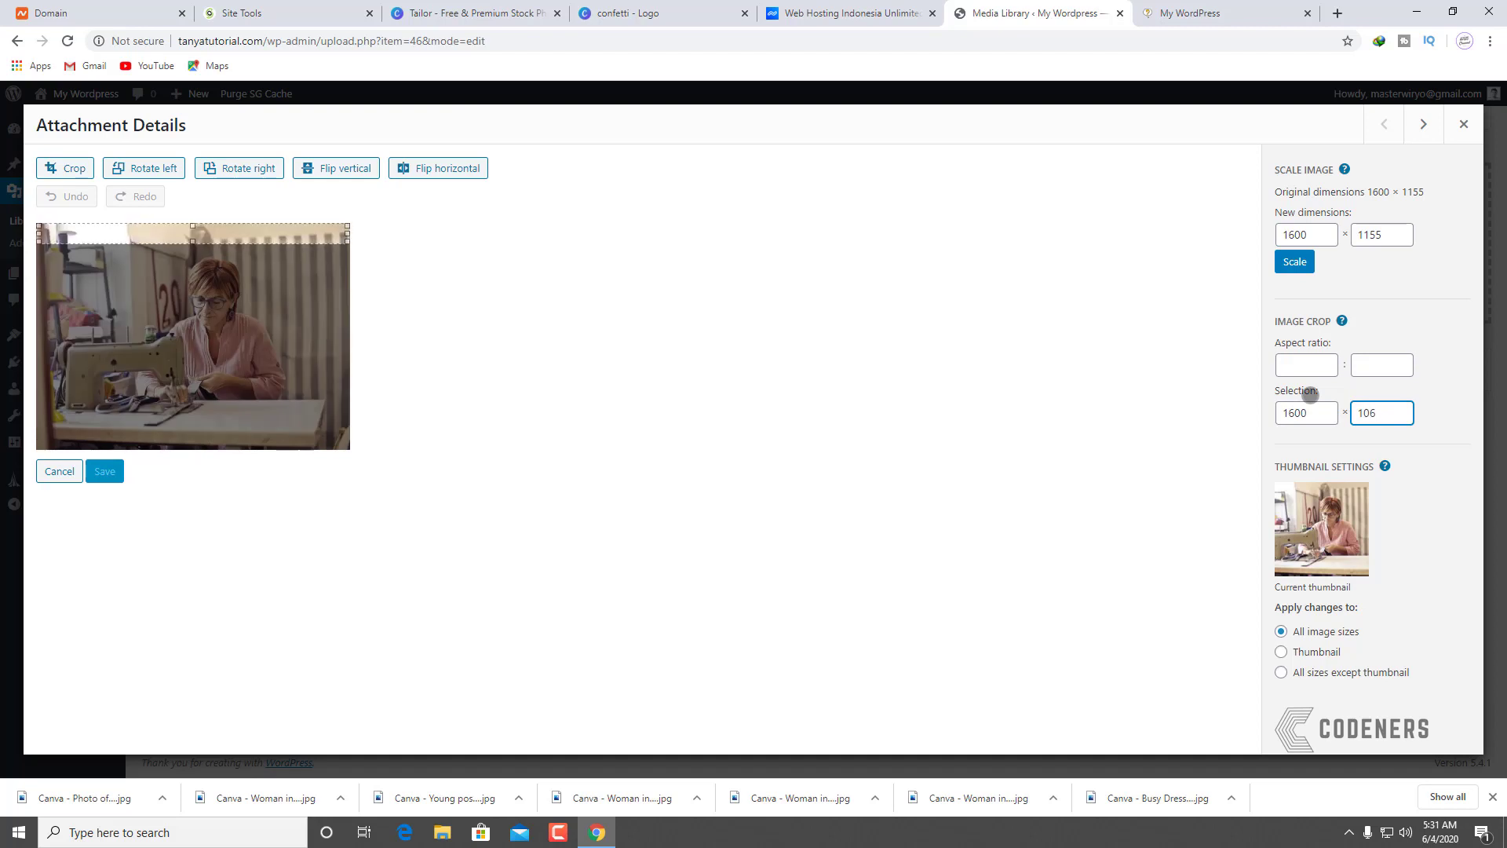
text(7)
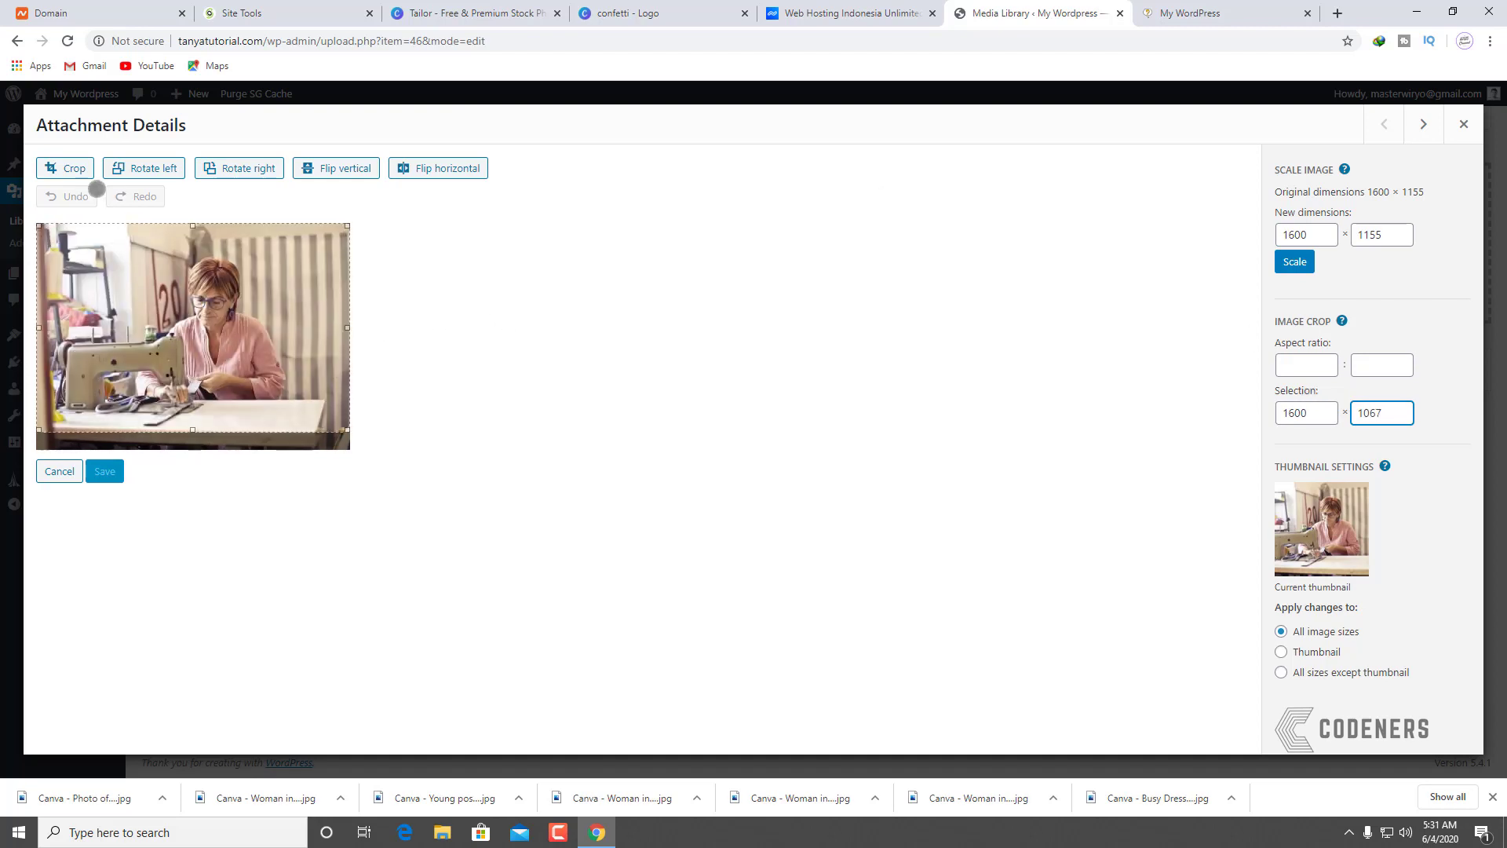
click(74, 170)
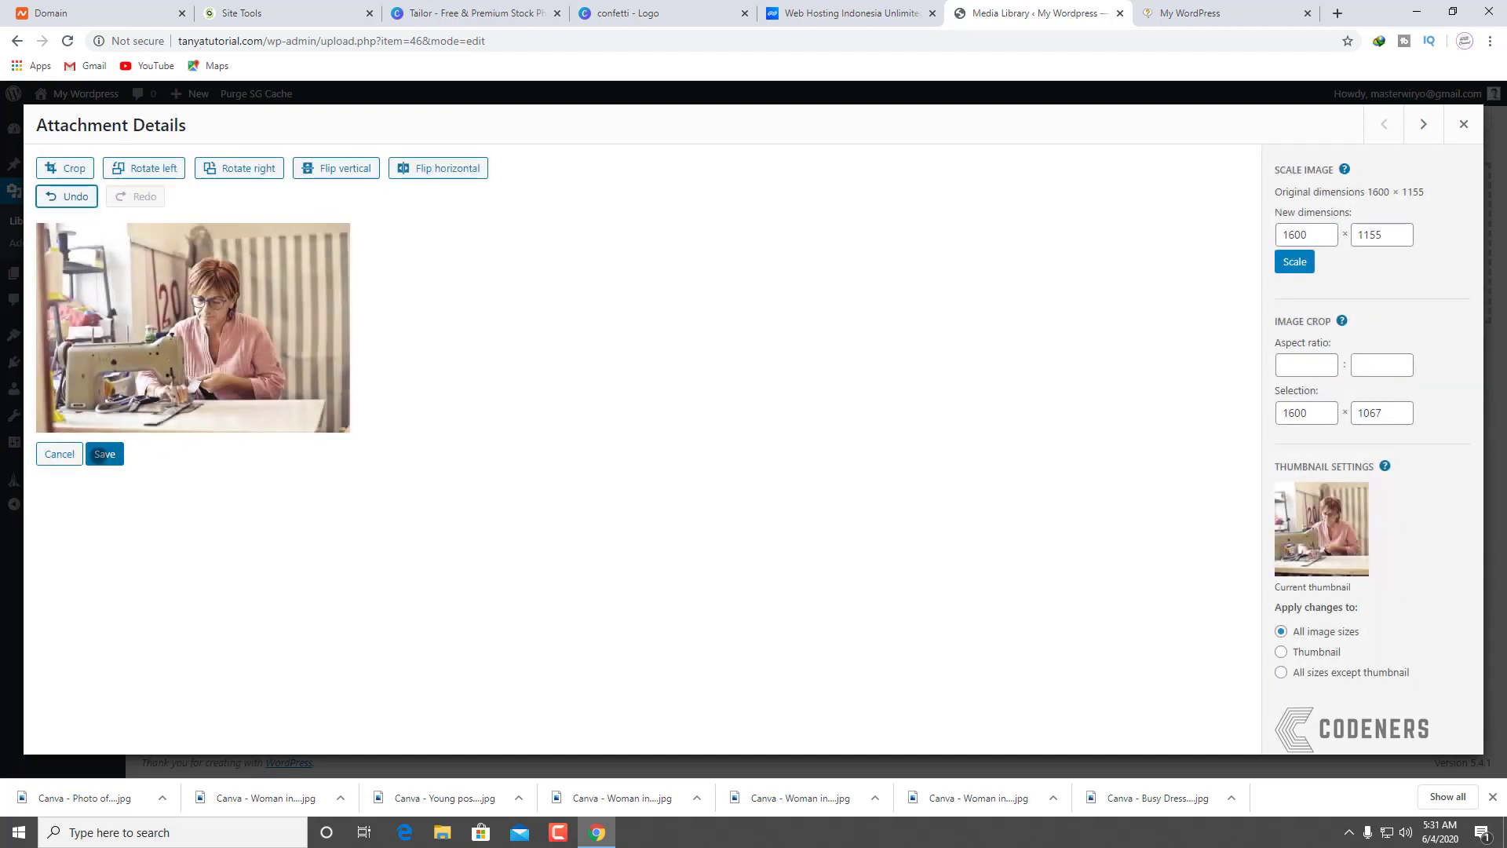
click(102, 455)
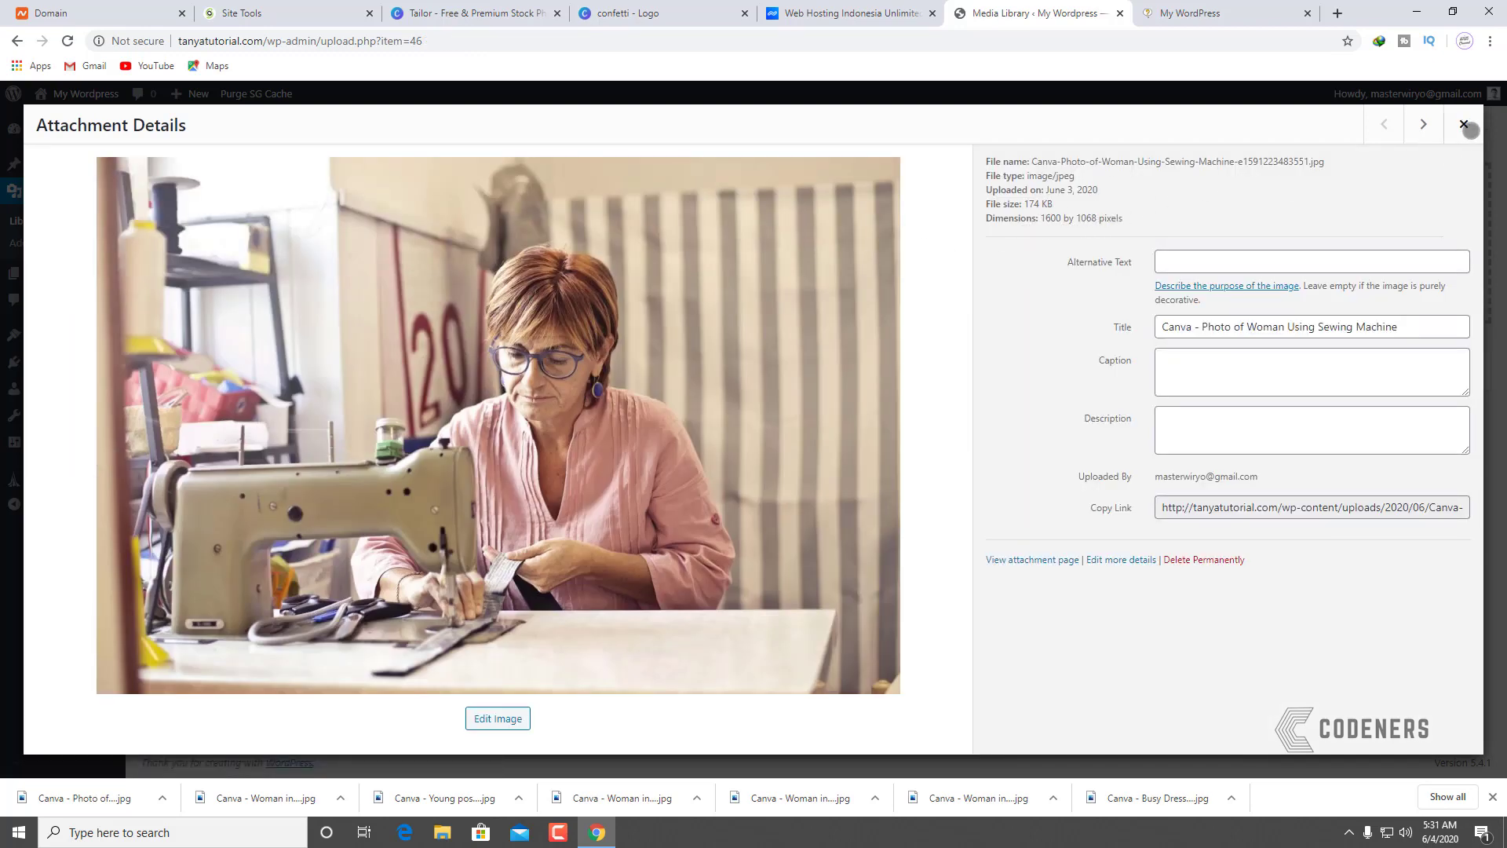
click(1465, 126)
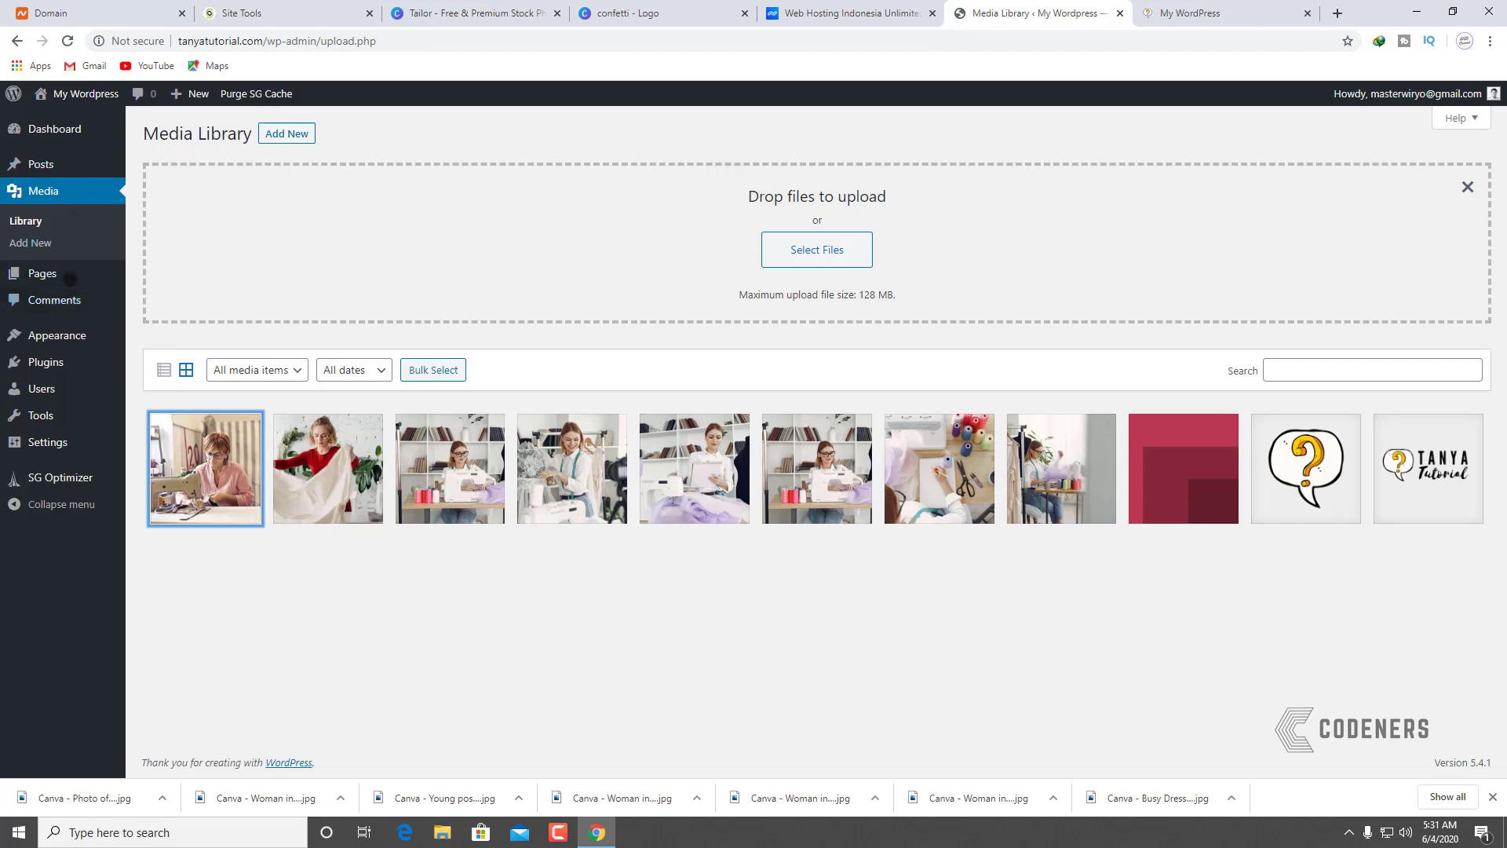
Step: Open the Belajar Bisnis Online Mulai Dari Nol page for editing and select the sewing-machine image block
click(60, 330)
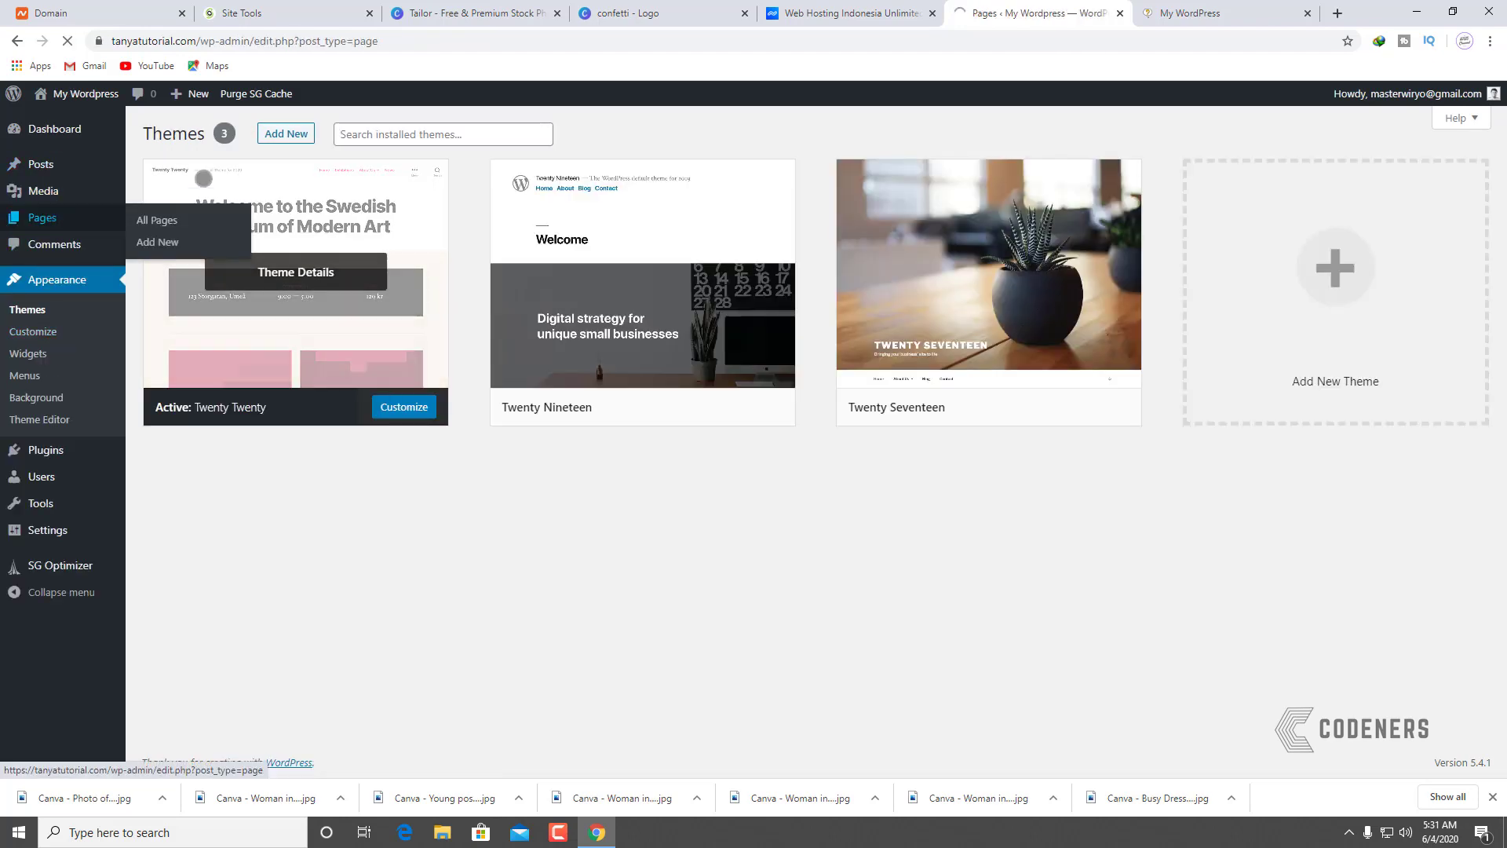
click(208, 228)
click(185, 305)
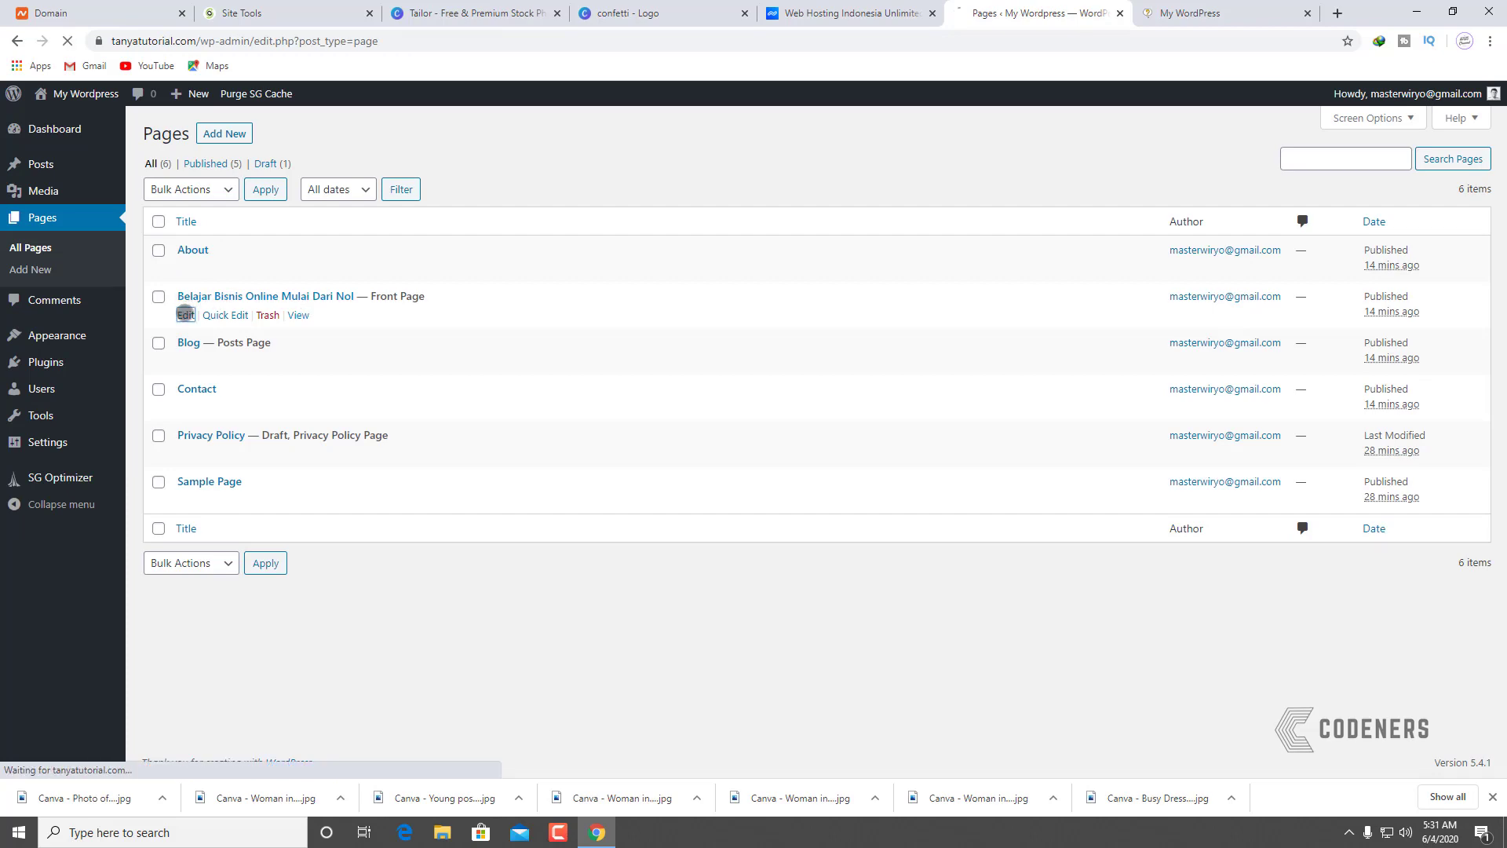
scroll(704, 241, down, 5)
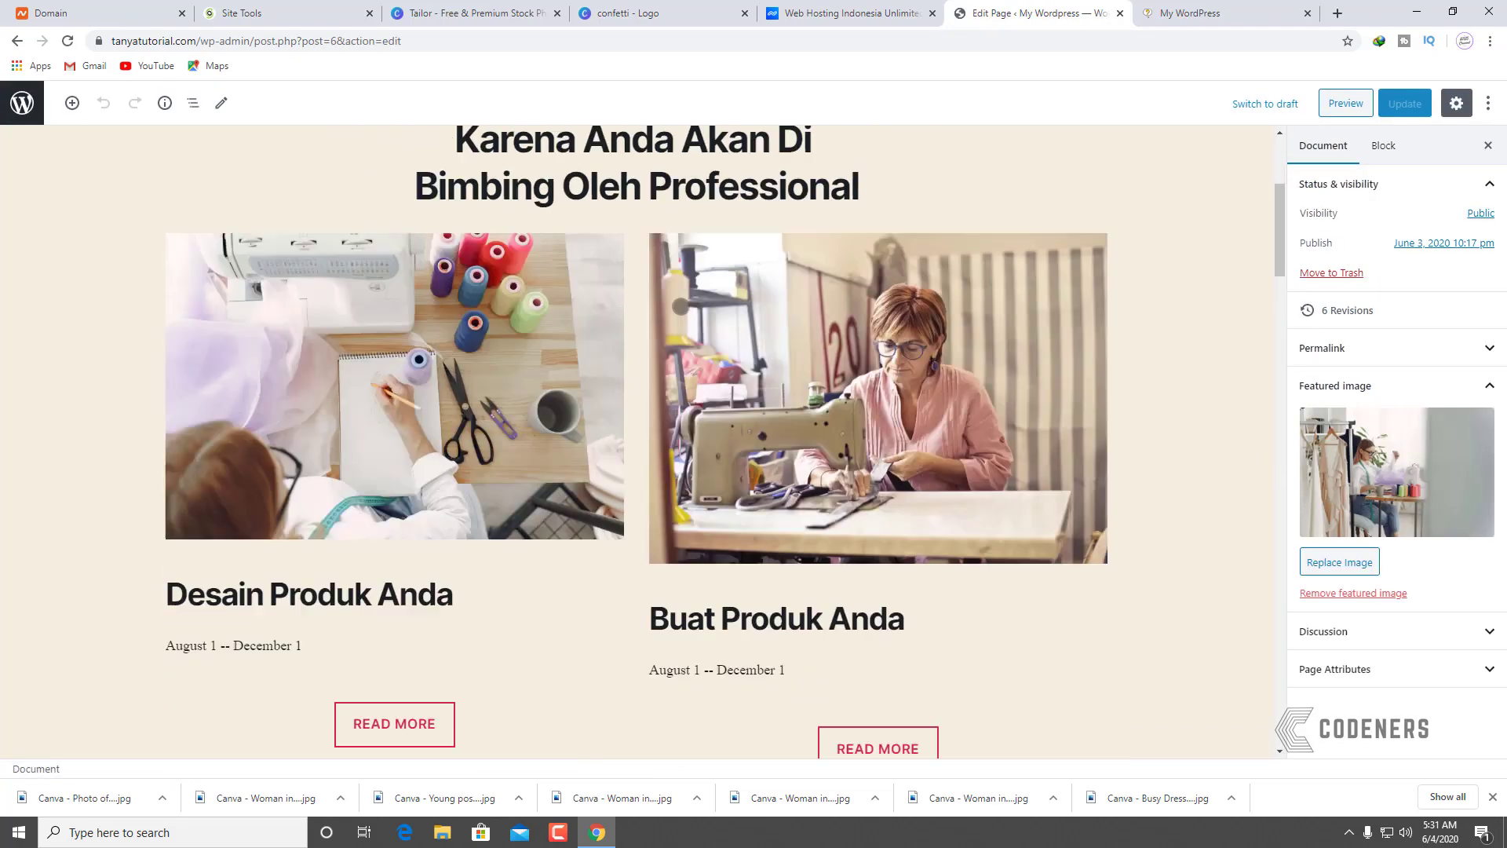
click(824, 236)
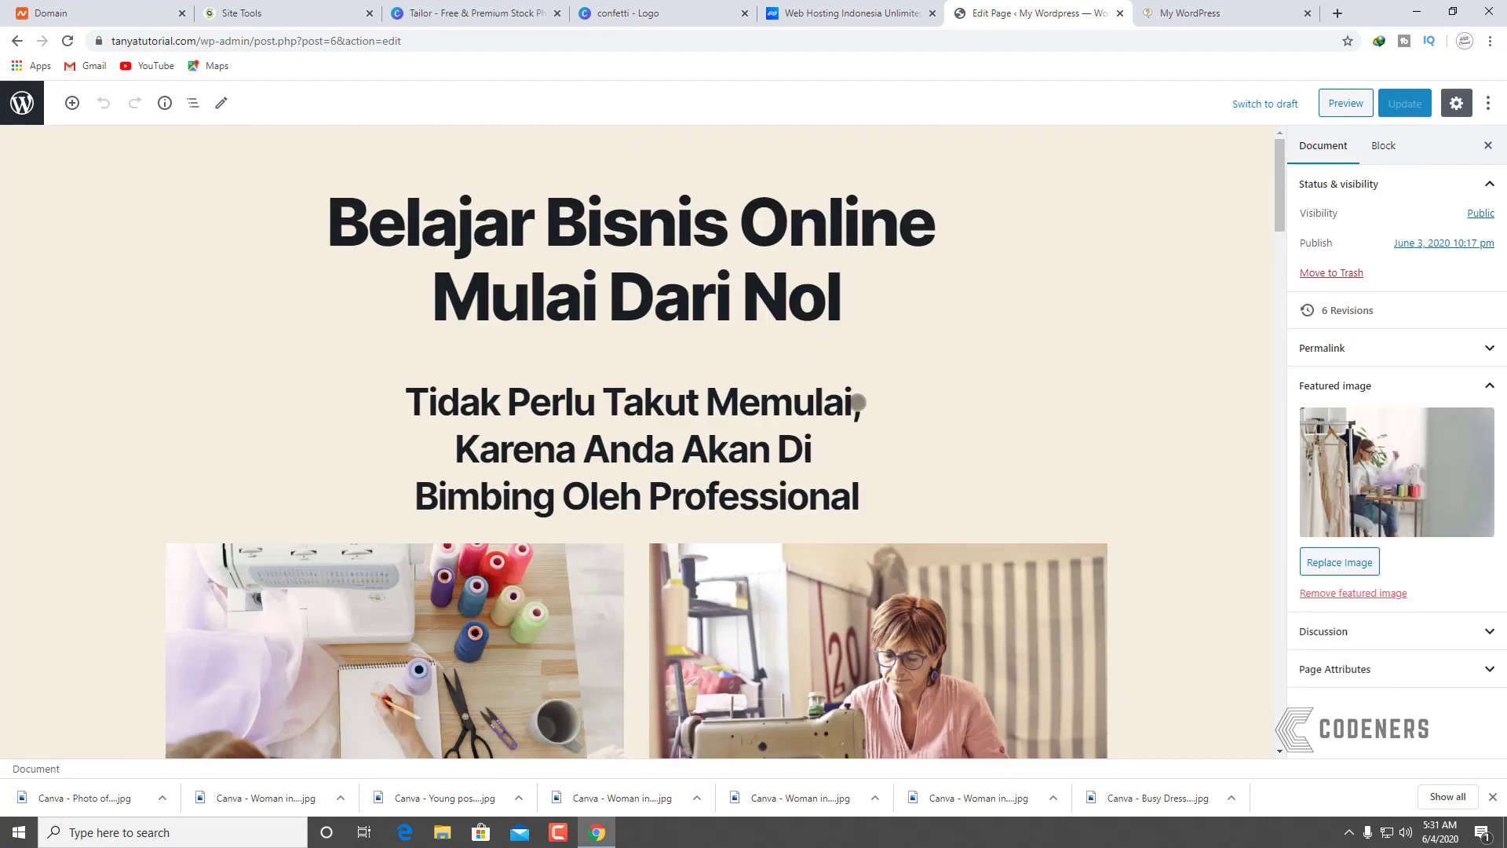
scroll(858, 402, down, 5)
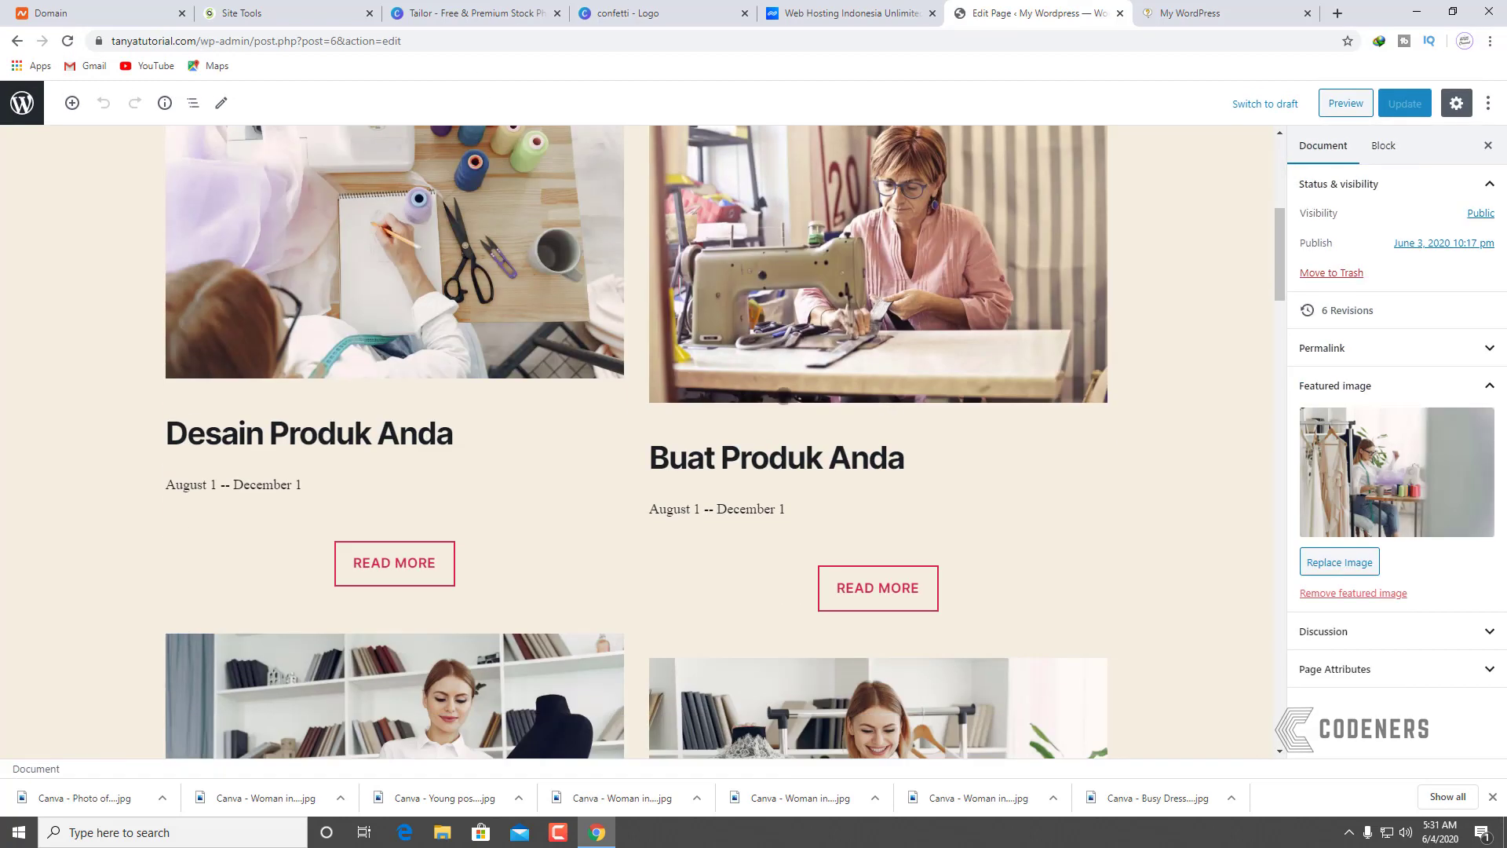
click(878, 278)
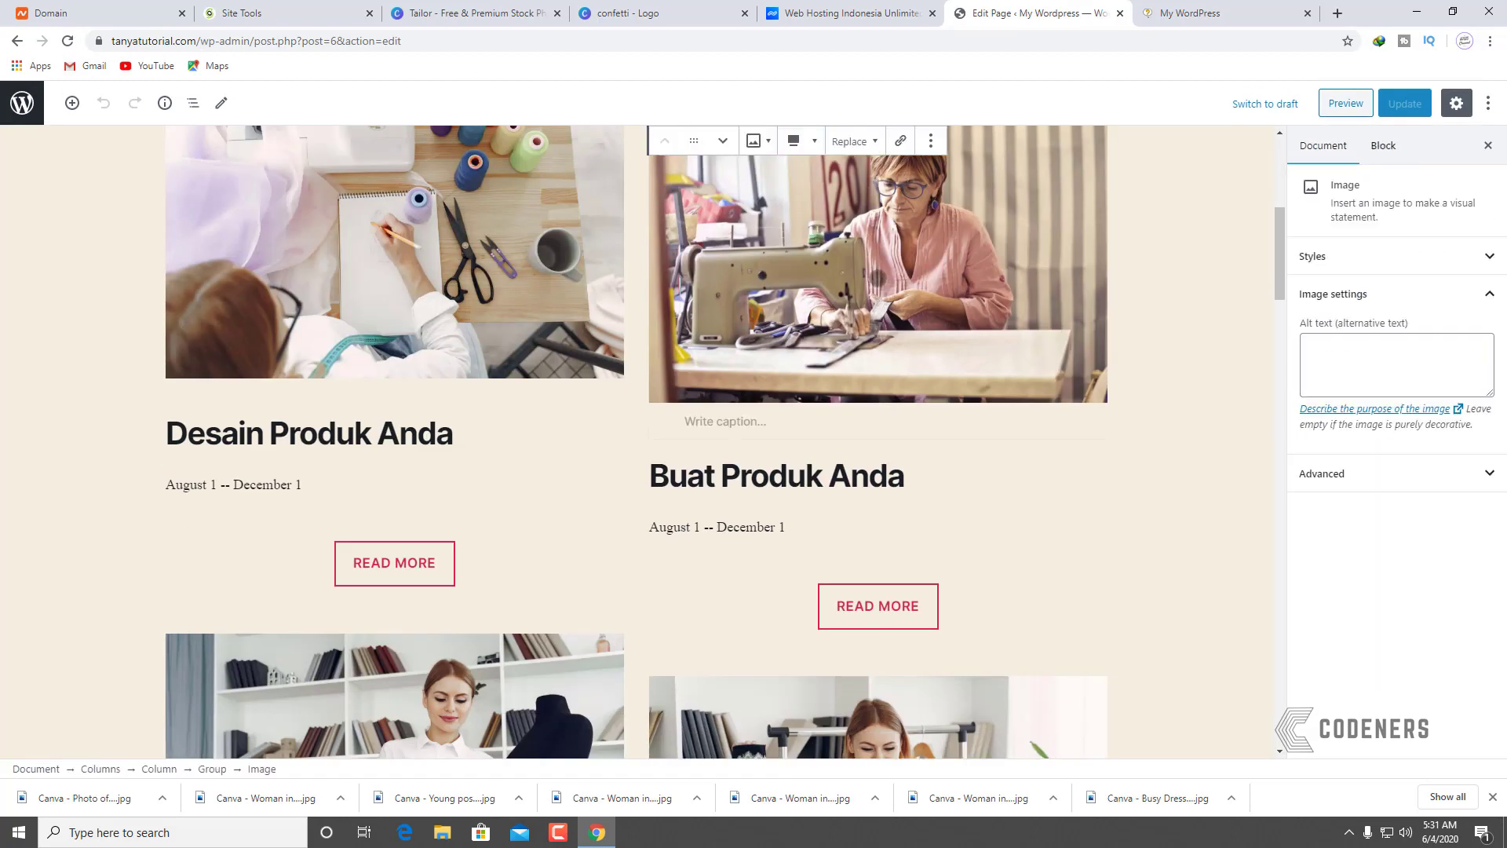
Step: Look through the image's advanced settings, alignment, Replace and style menus, closing each unchanged
click(1362, 471)
click(1362, 469)
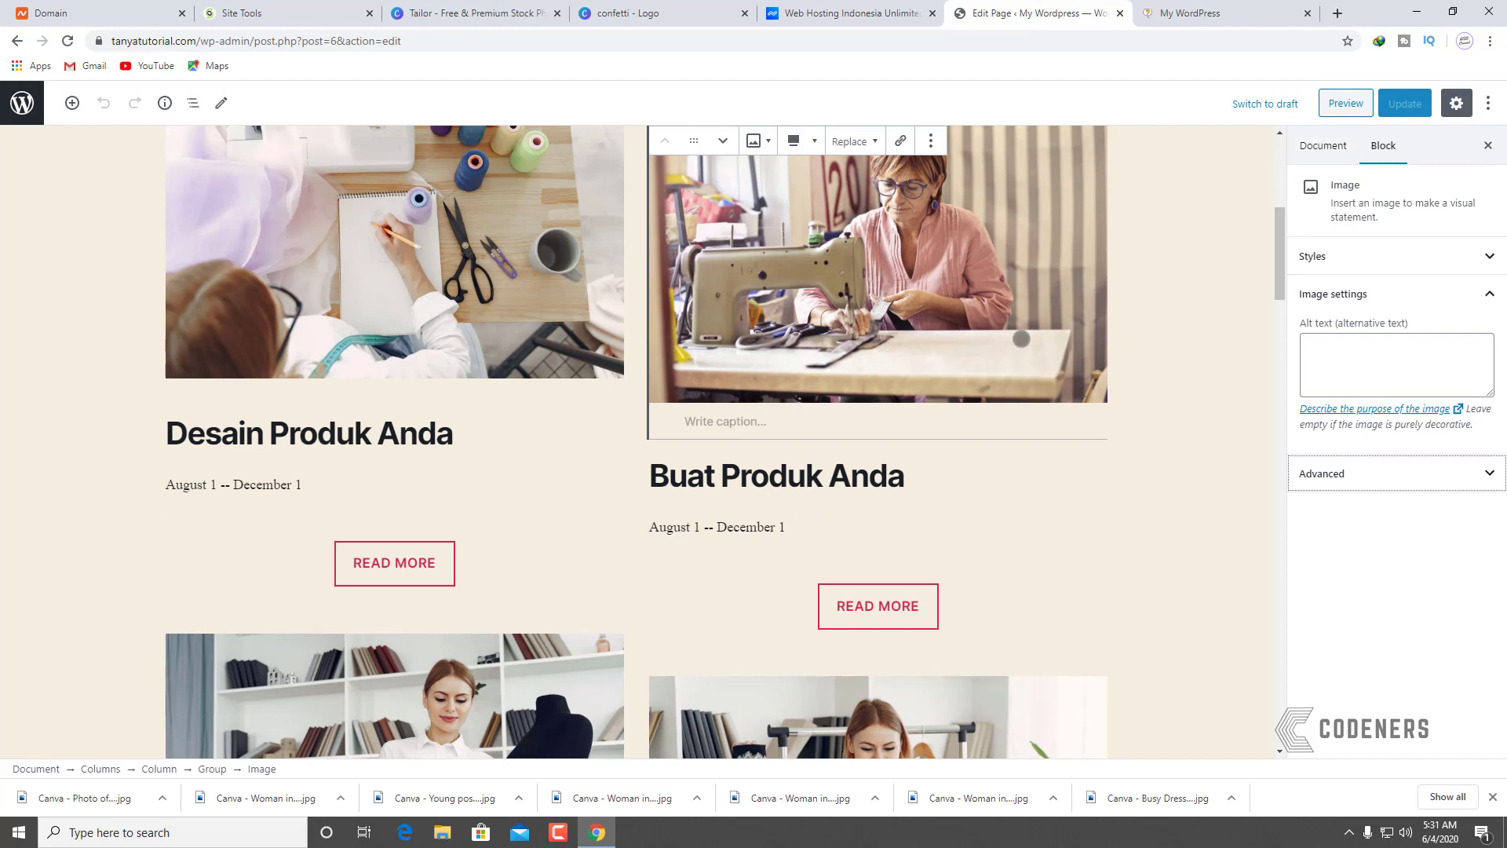
scroll(876, 271, up, 2)
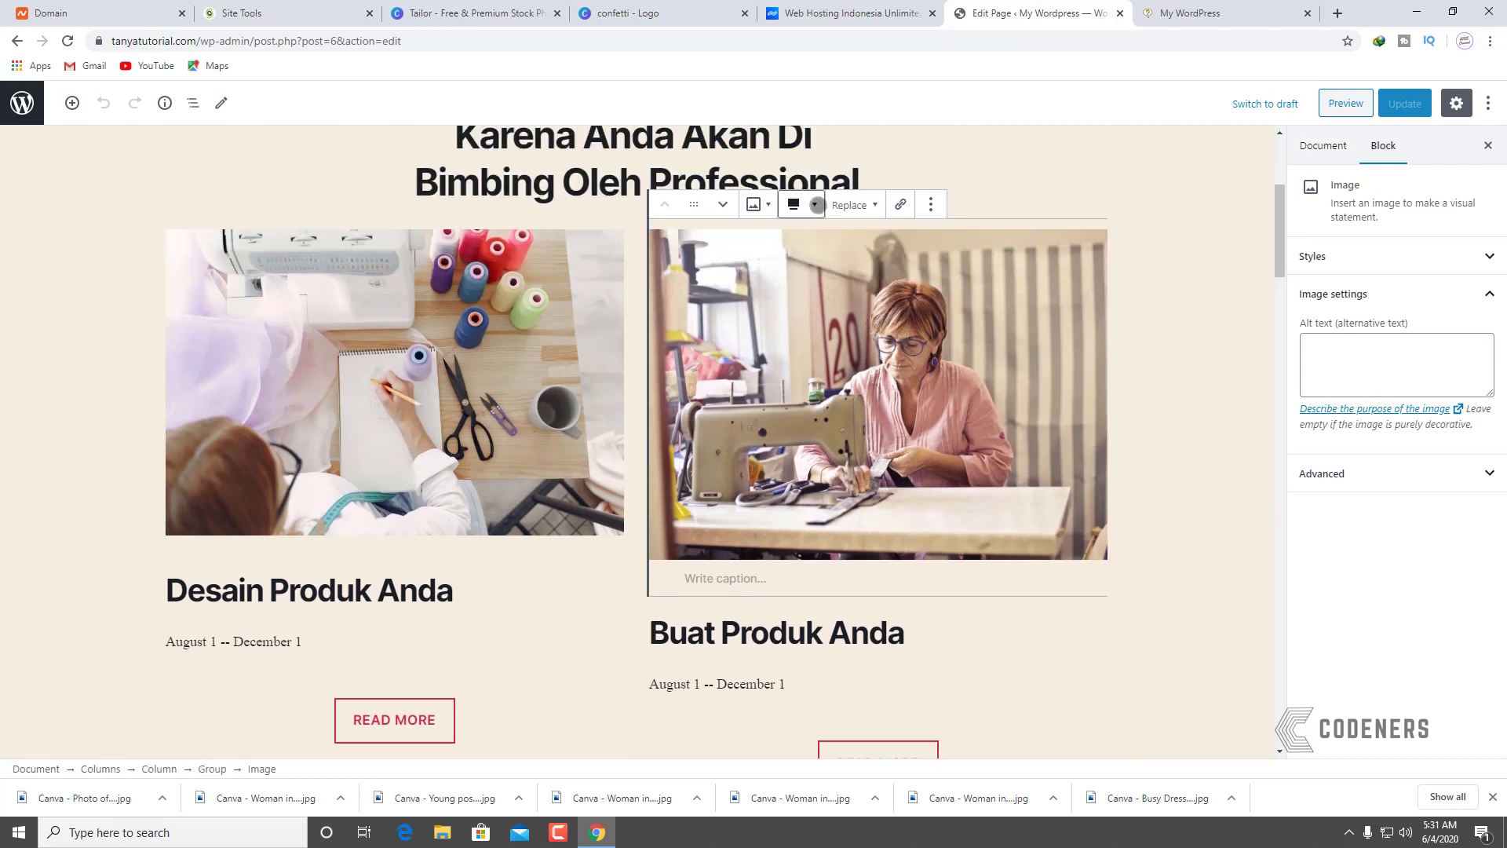
click(801, 204)
click(856, 204)
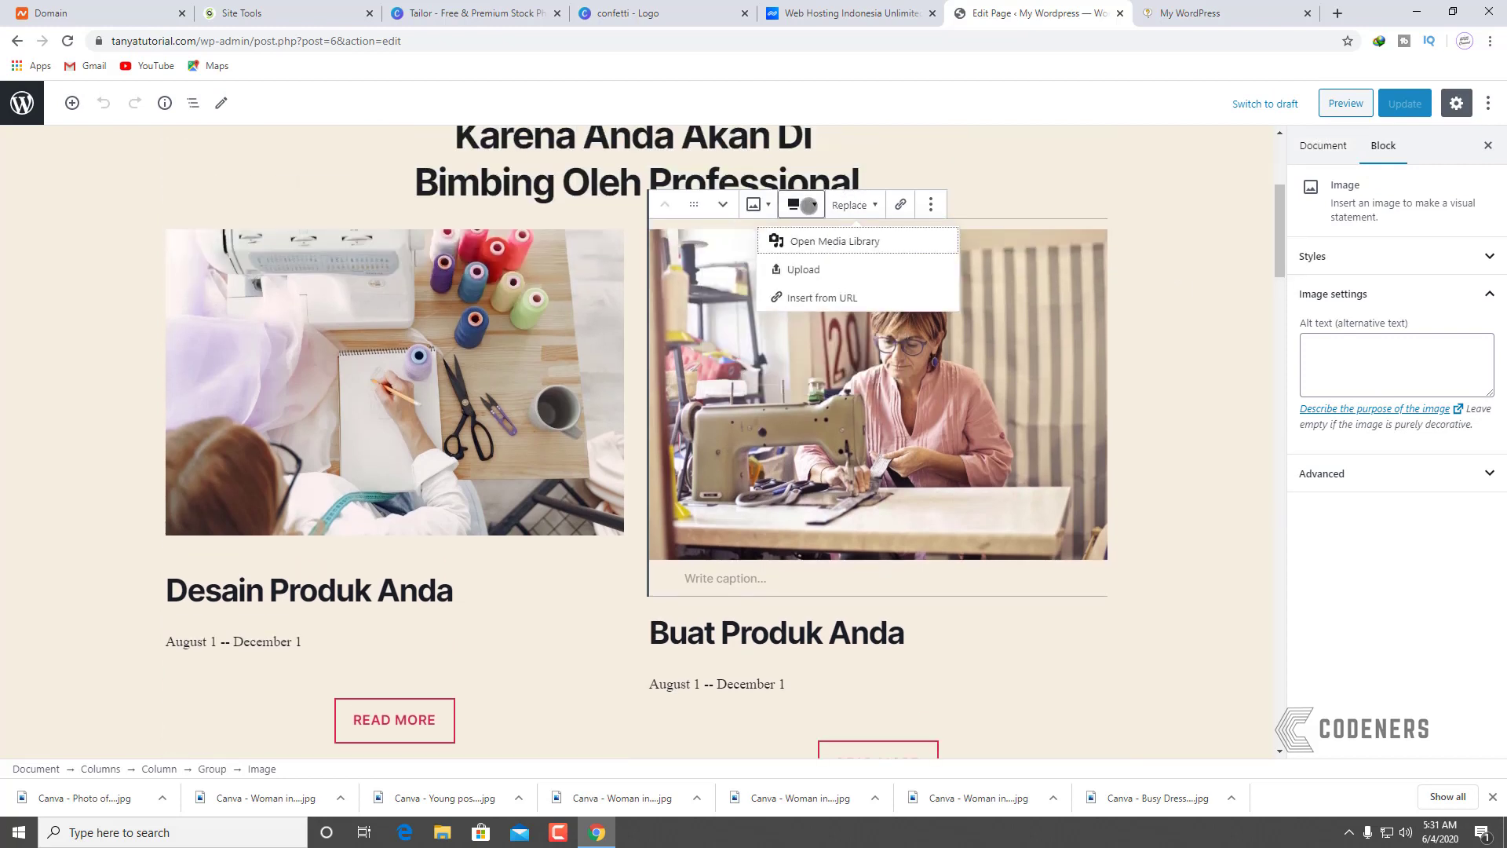
click(801, 204)
click(759, 203)
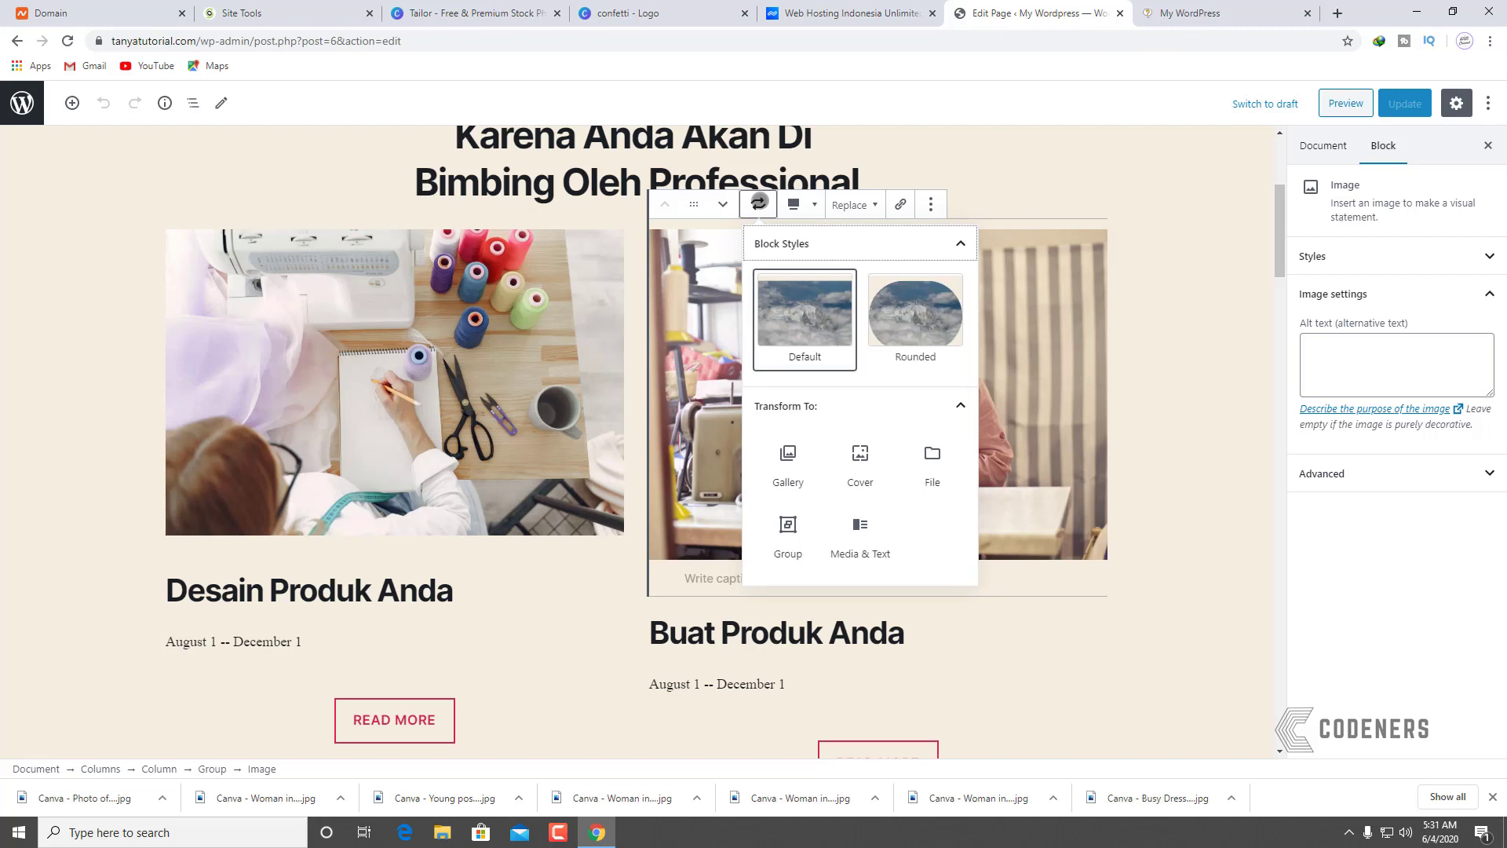
click(758, 203)
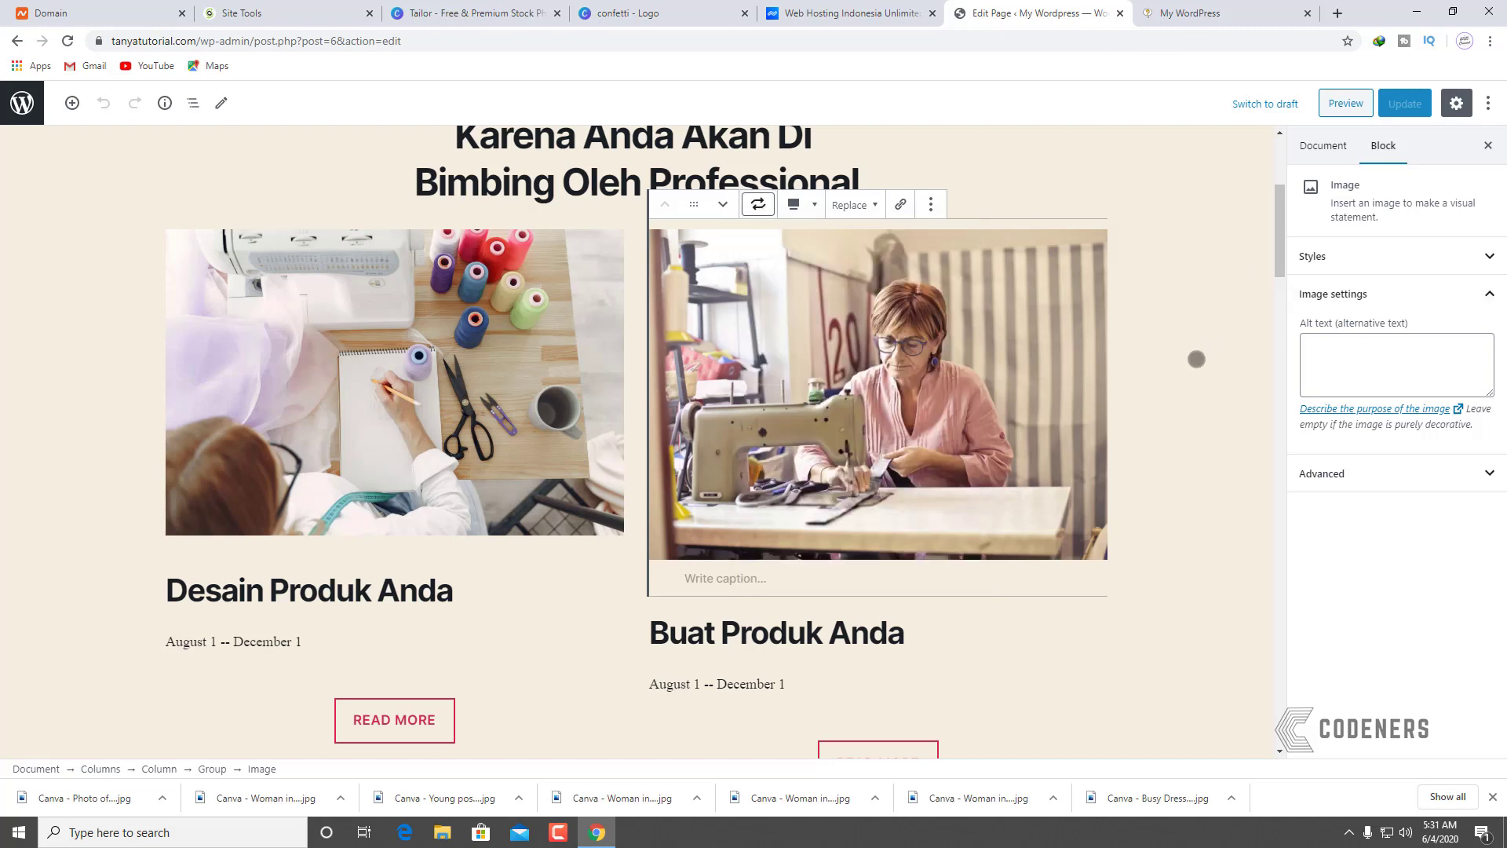
Step: Expand the image's Styles panel, leaving the default style unset, and expand its Advanced settings
click(1336, 257)
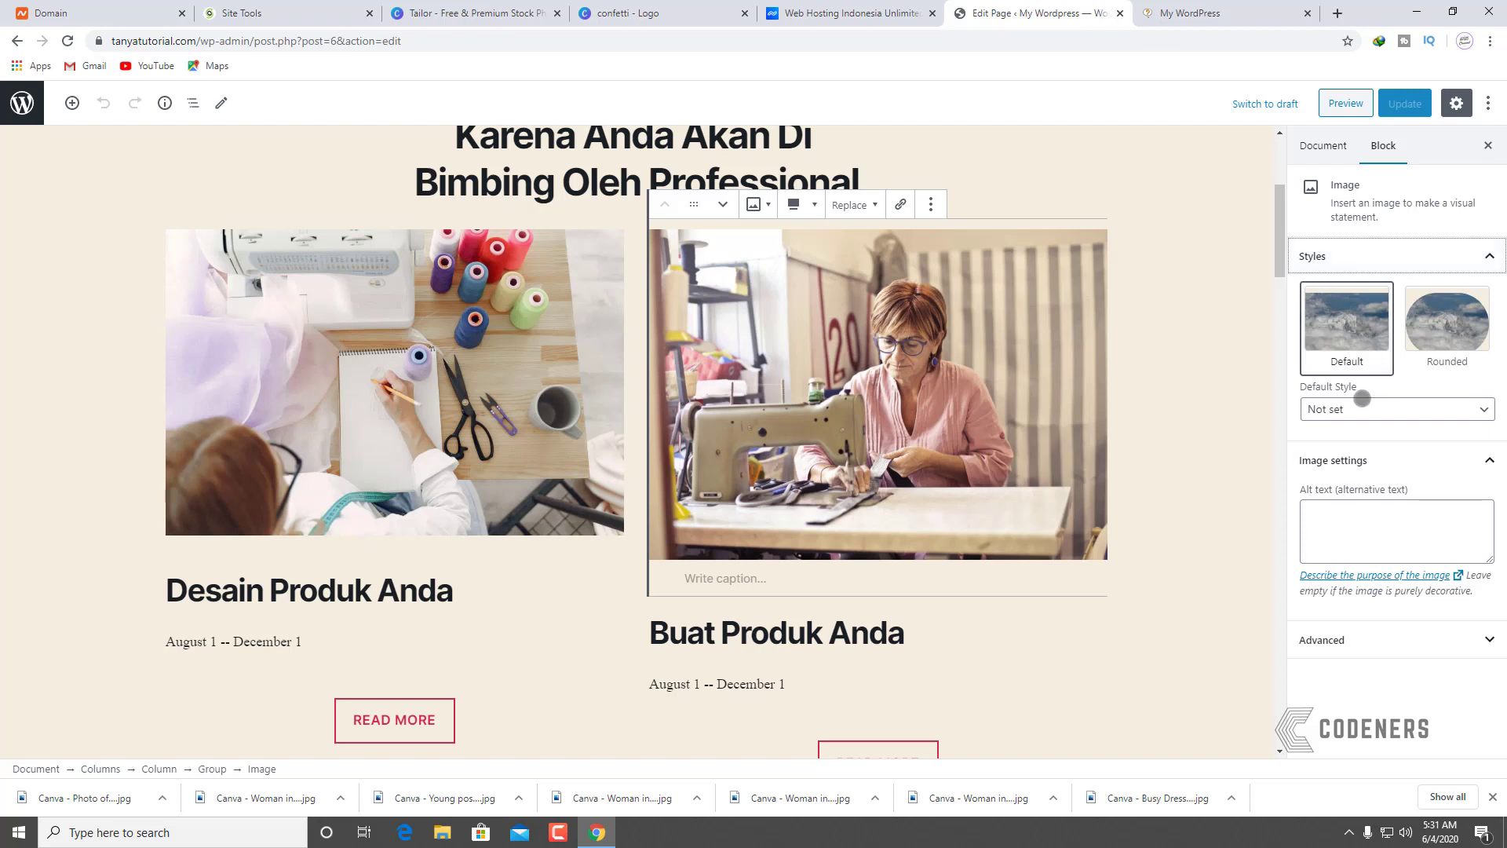
click(1362, 398)
click(1363, 400)
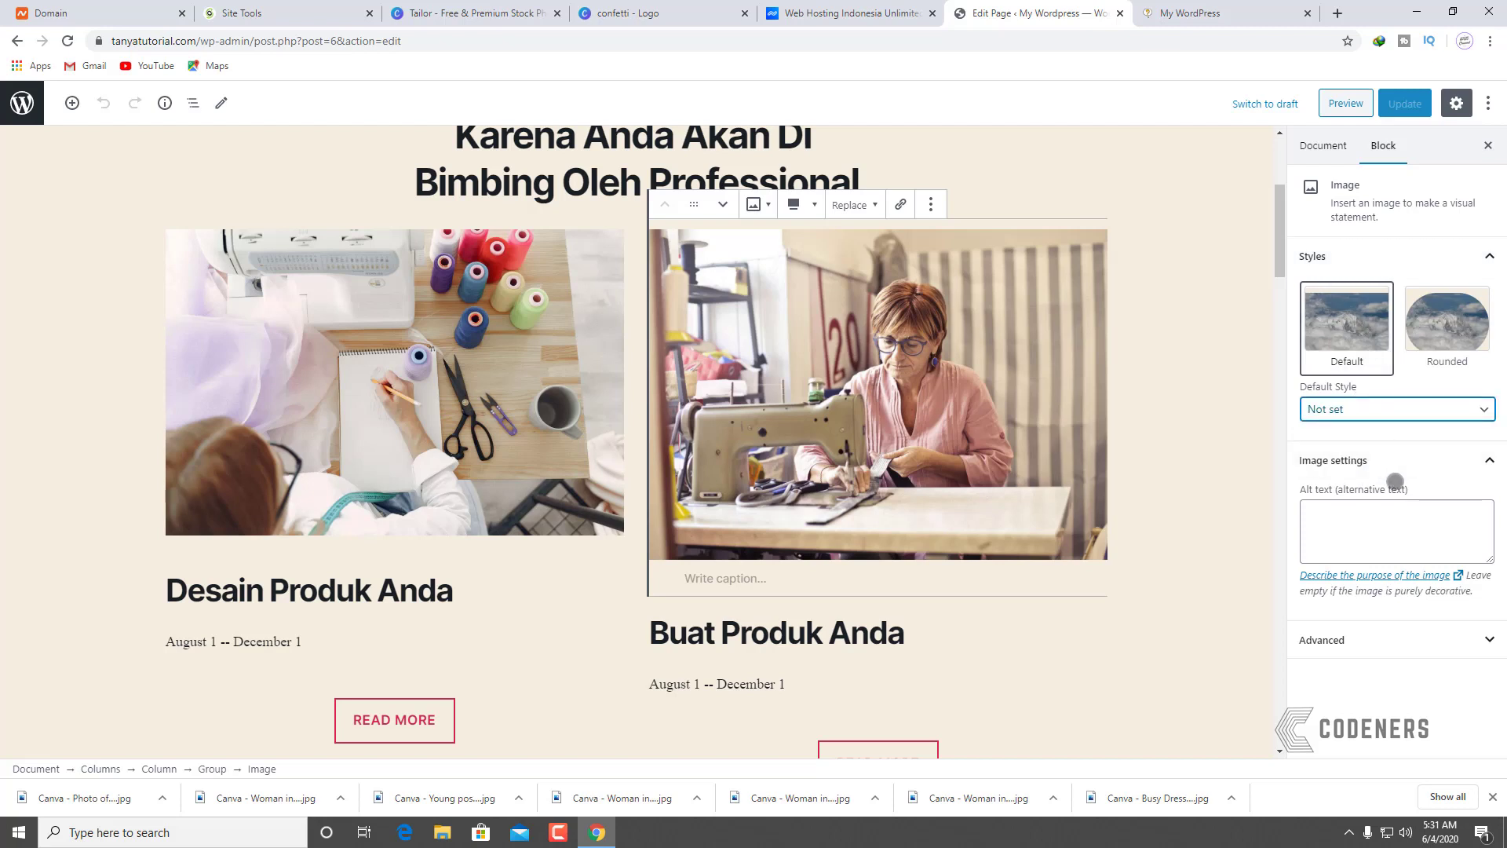
click(1333, 642)
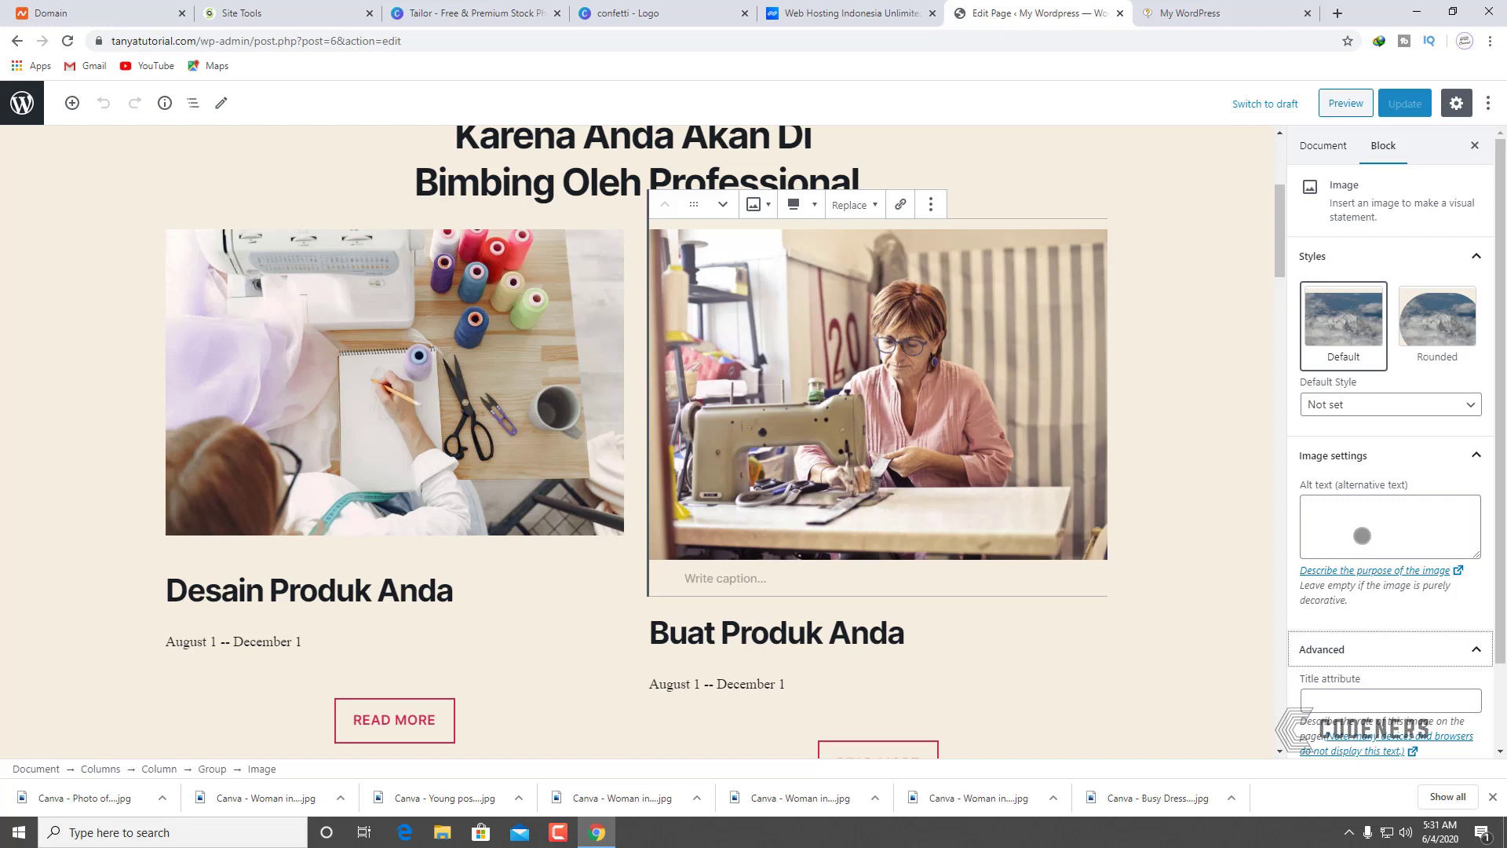
Step: Set the left sketching photo's image size to Full Size
click(460, 370)
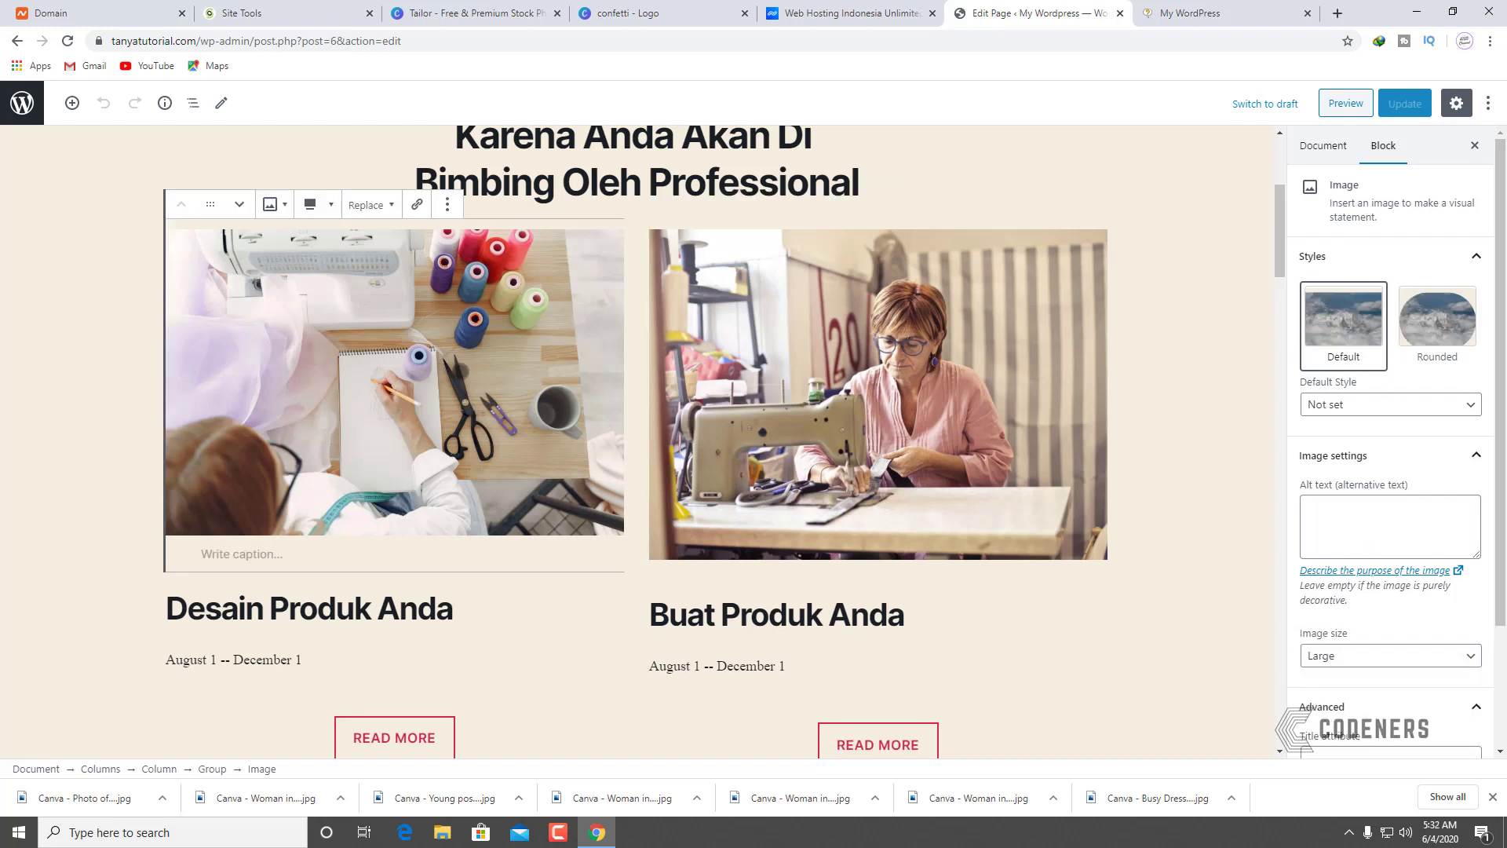
scroll(1317, 471, down, 1)
click(843, 404)
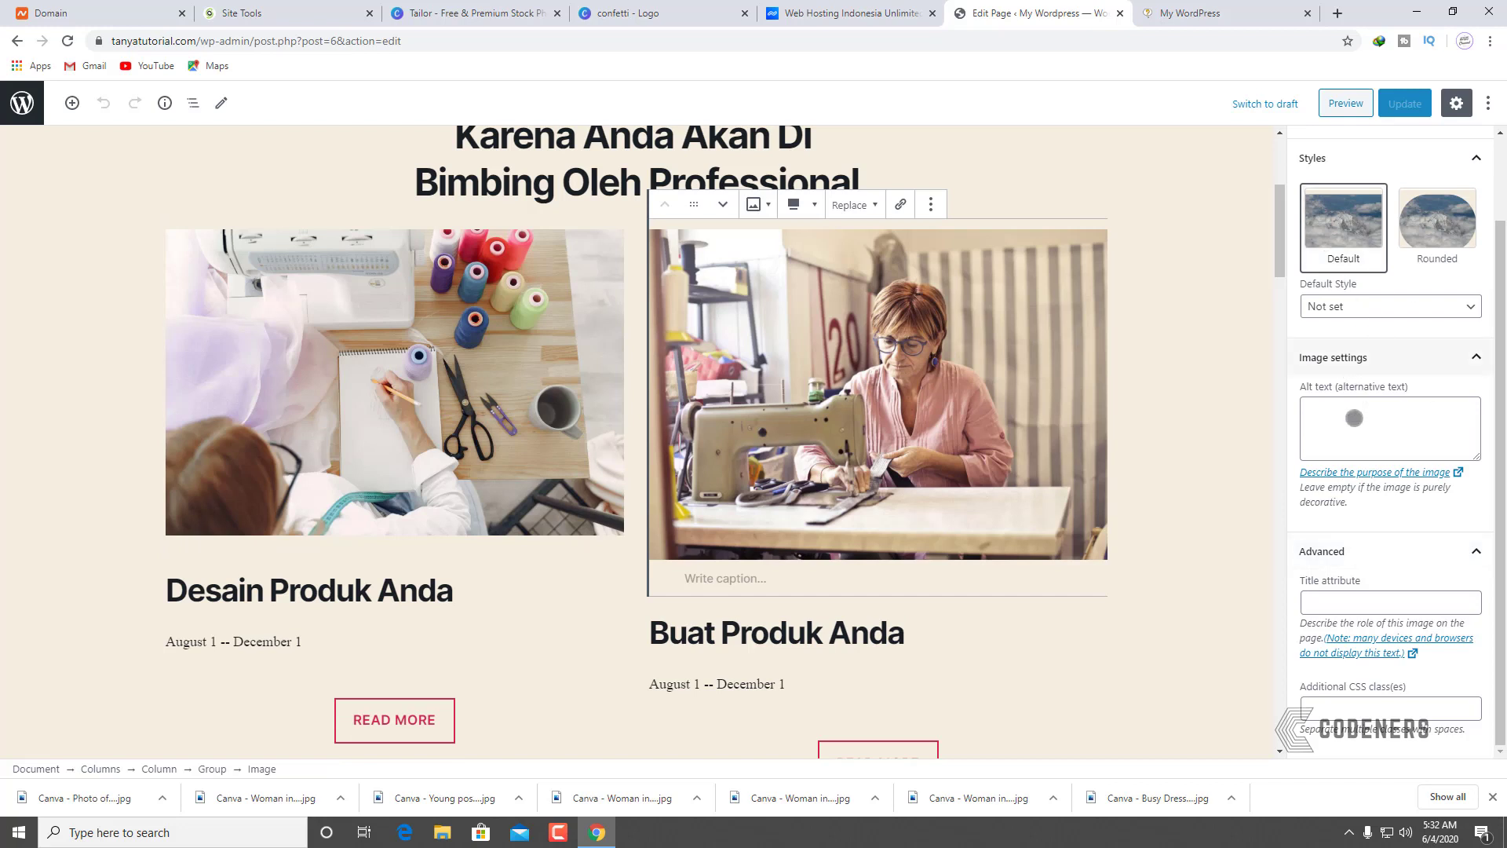
scroll(1352, 420, up, 1)
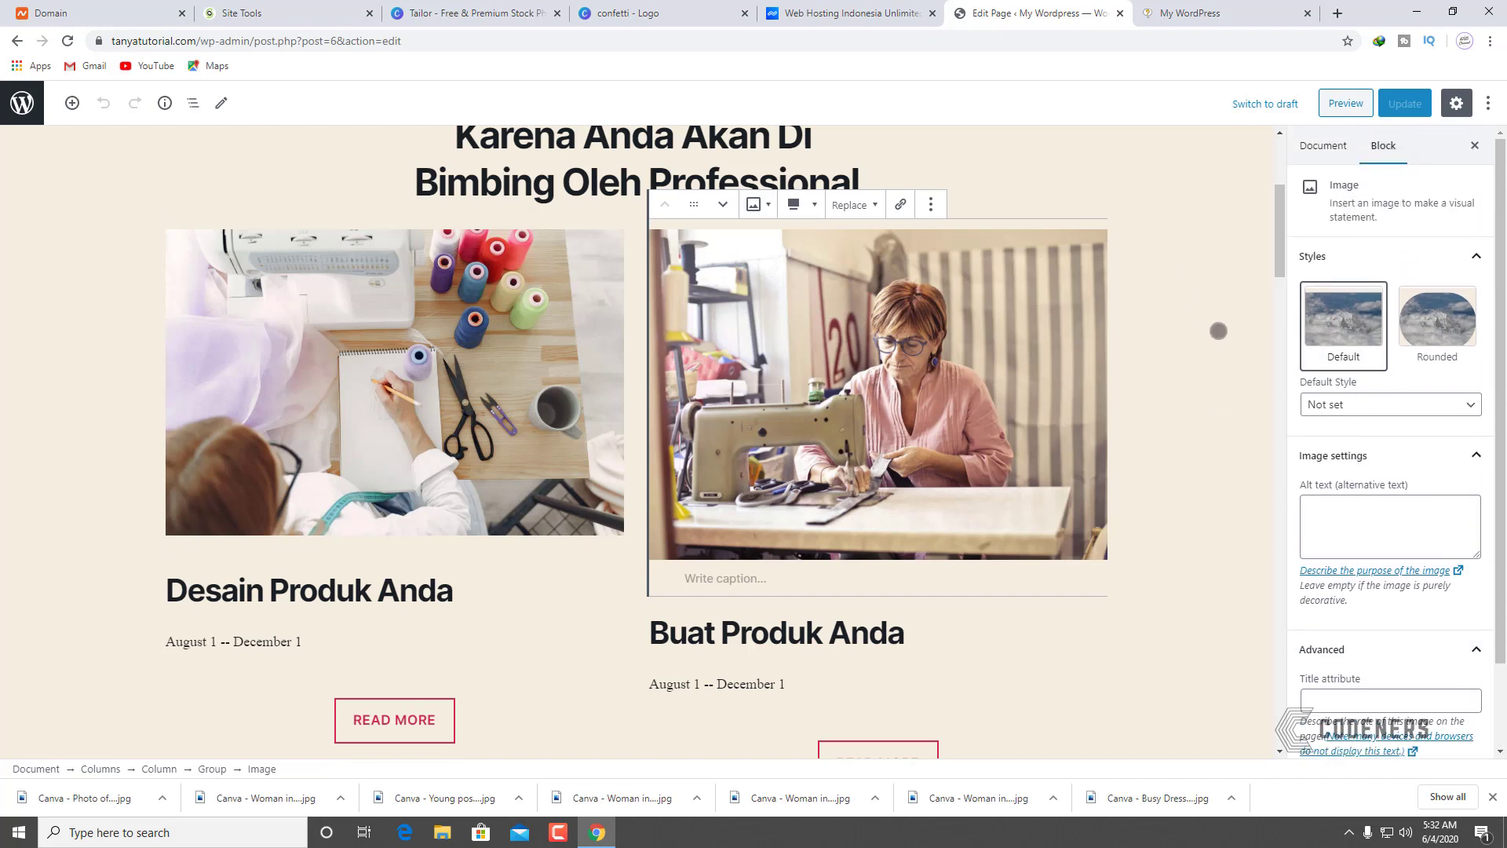
scroll(1430, 481, down, 1)
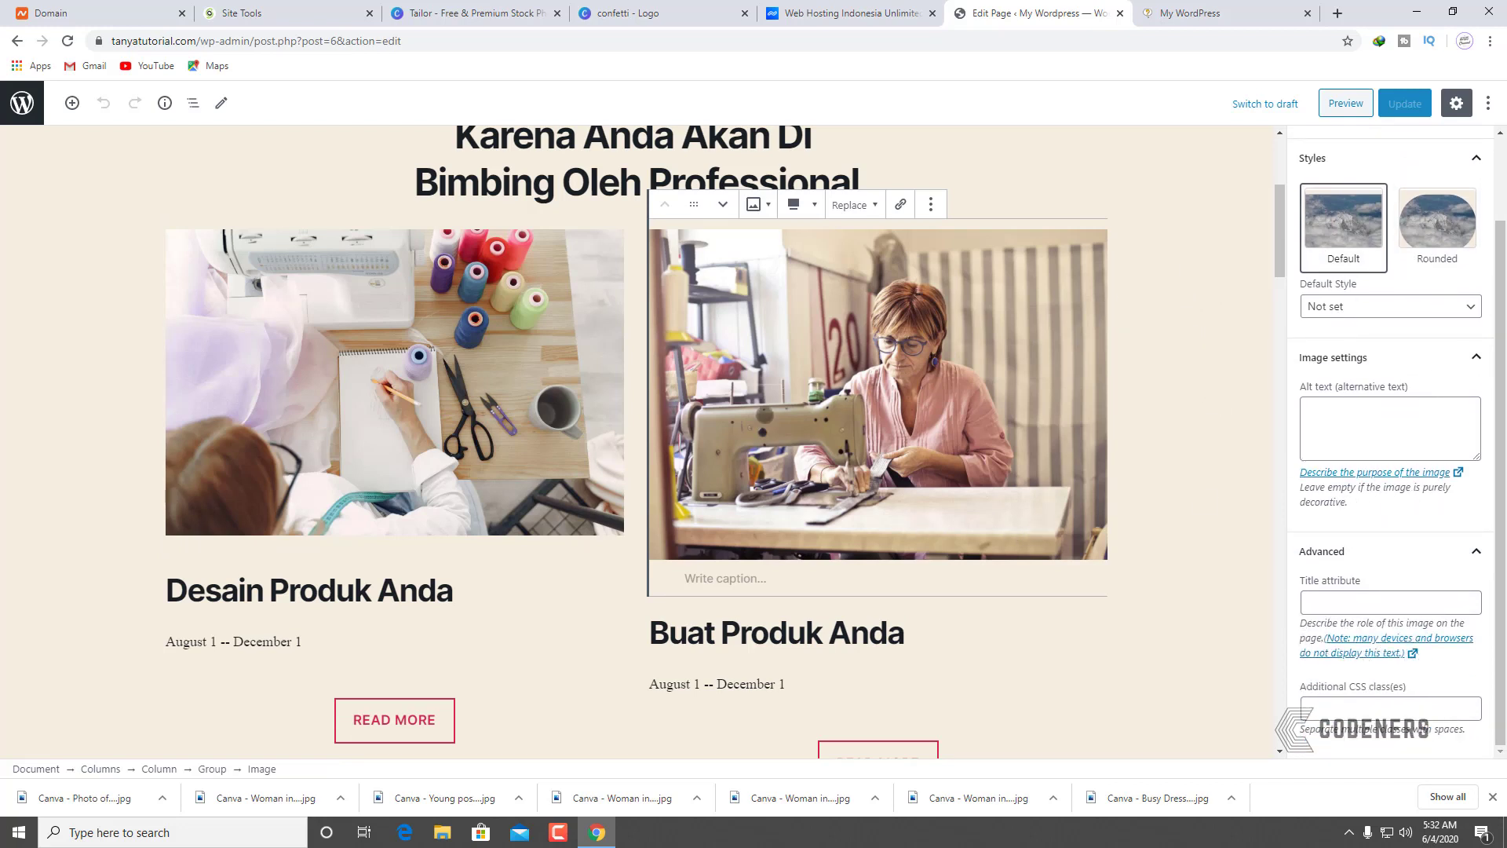
scroll(801, 374, down, 1)
scroll(819, 320, up, 3)
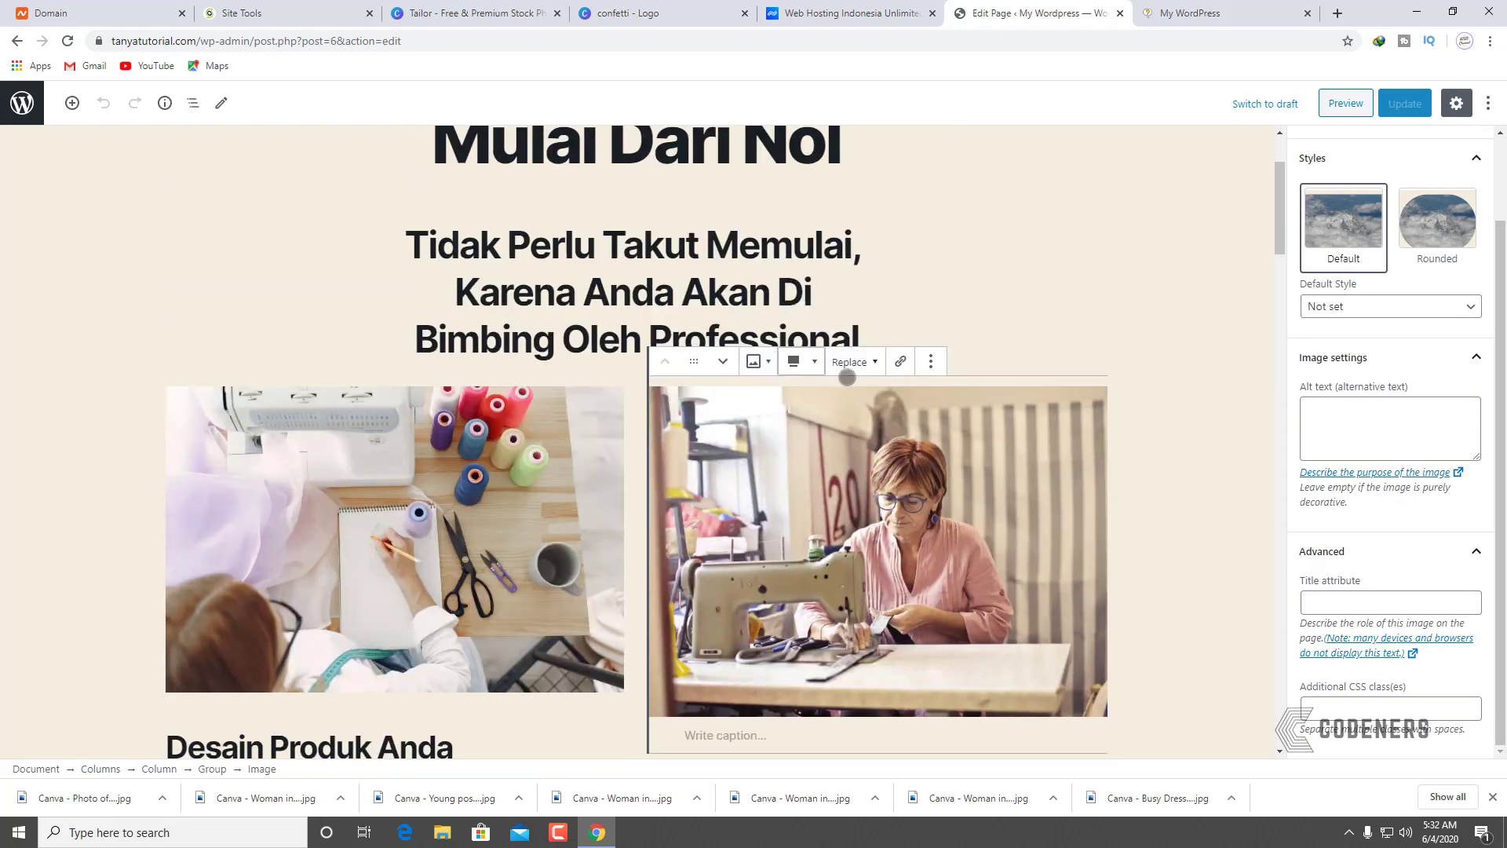
click(484, 468)
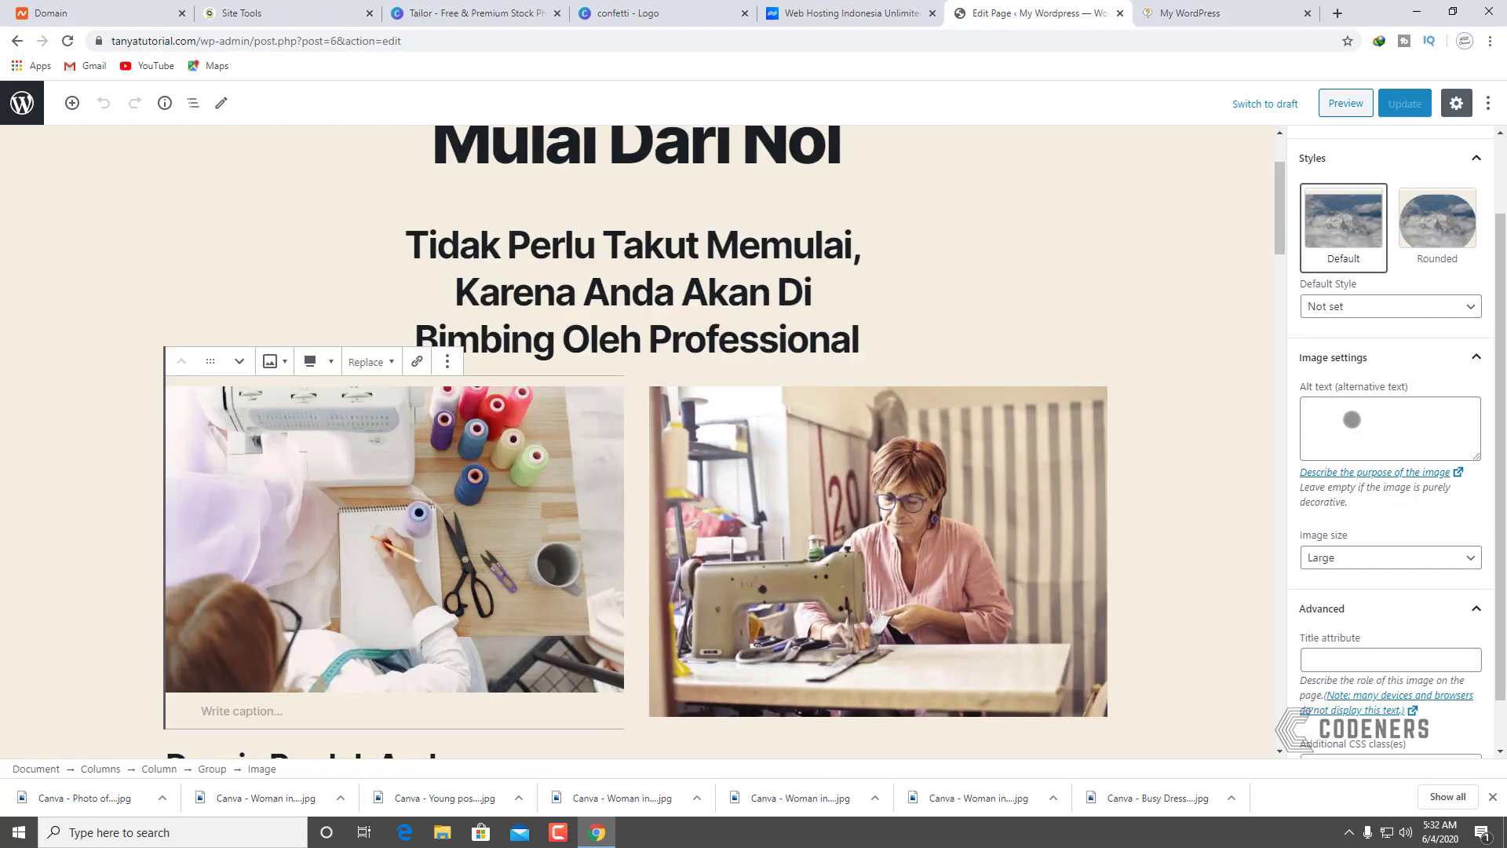
click(1346, 554)
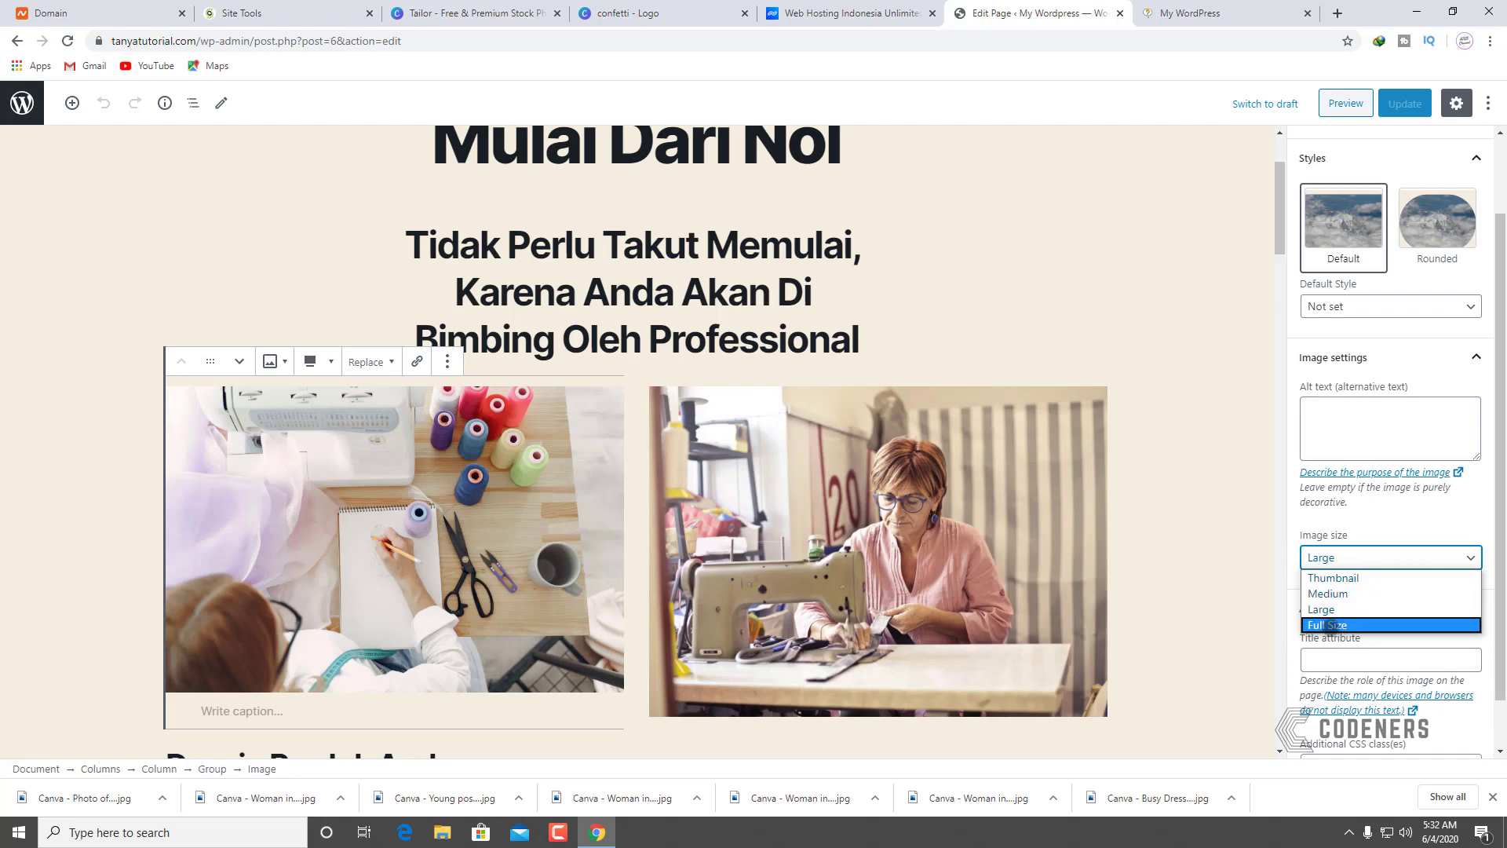
click(1326, 622)
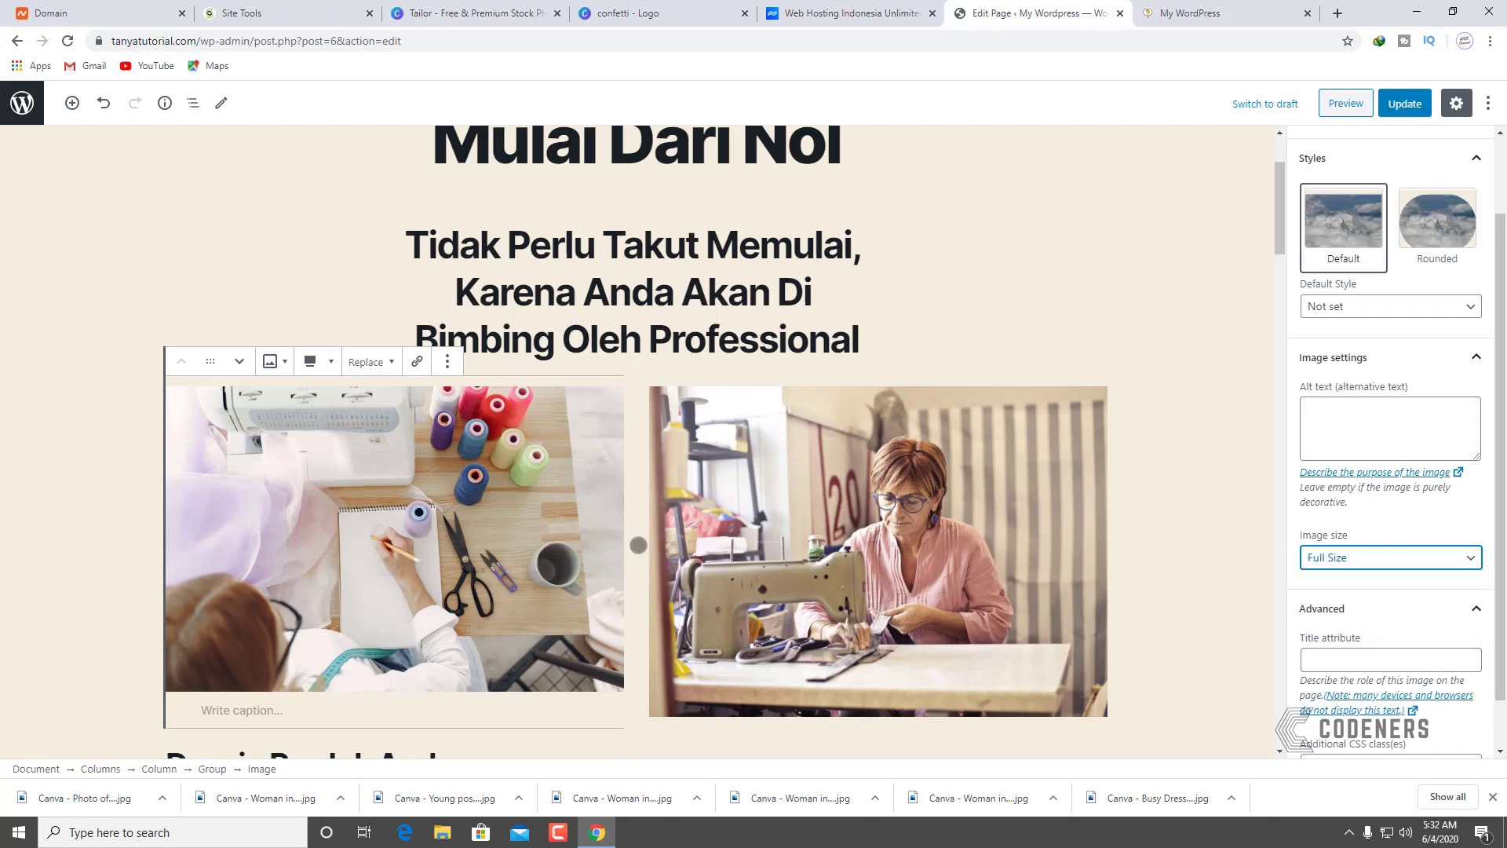
Step: Select the sewing-machine photo and bring up its Replace options
scroll(638, 545, down, 3)
click(746, 439)
scroll(1450, 599, up, 2)
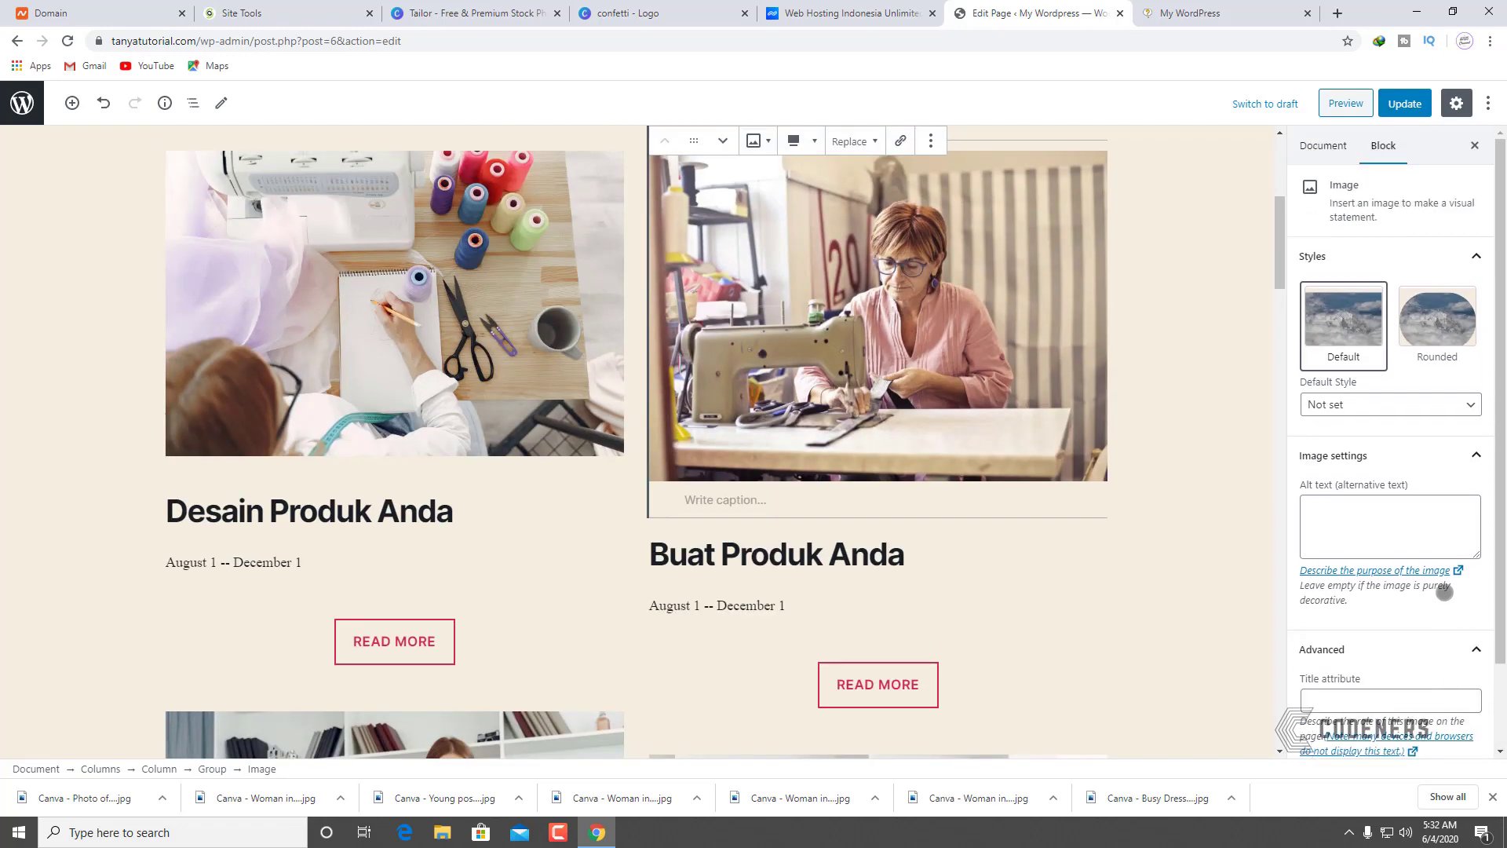
click(1325, 146)
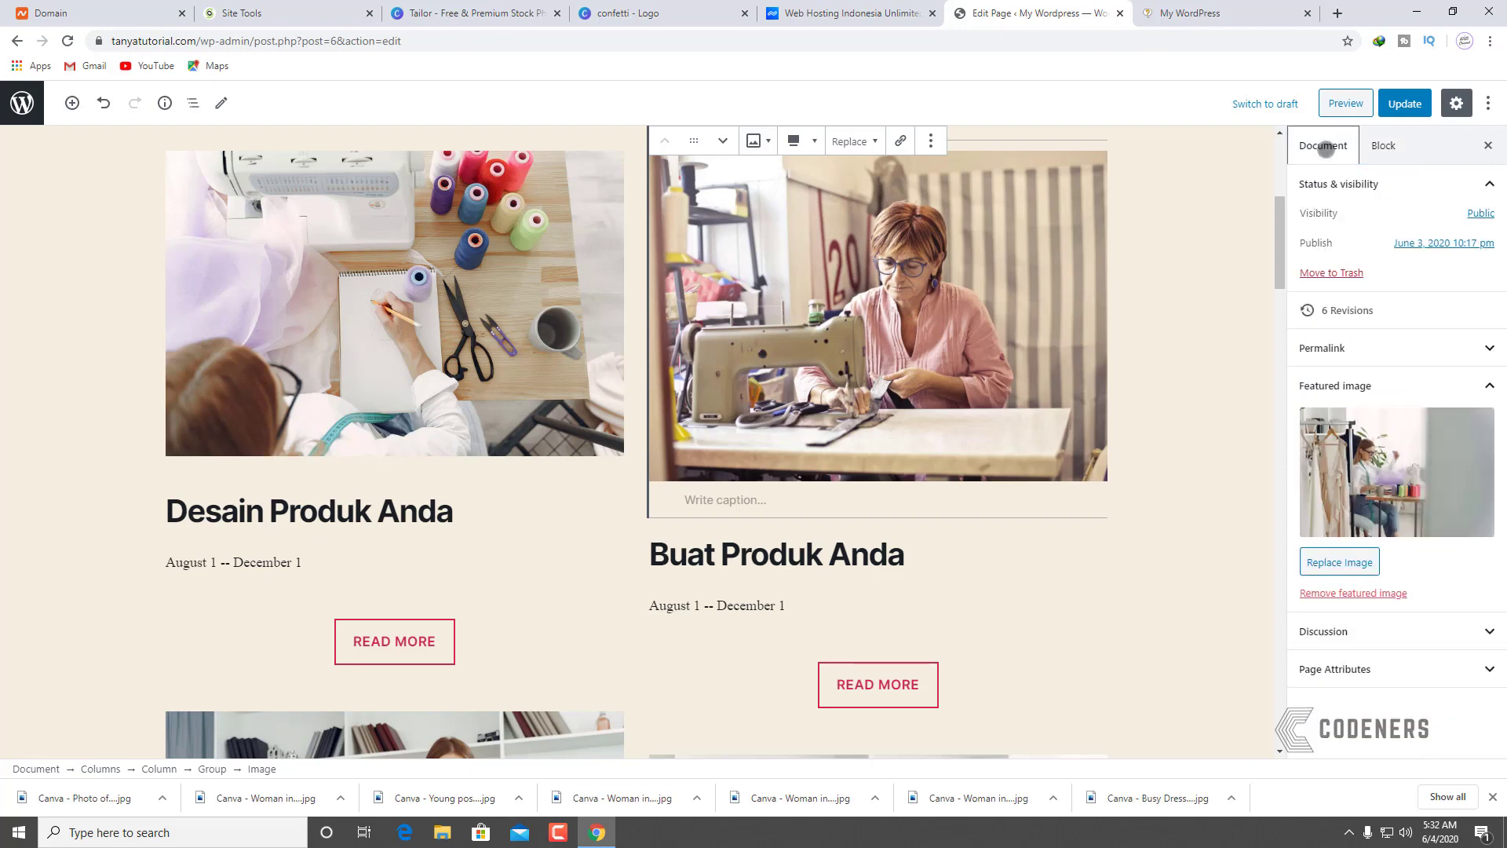
click(1383, 147)
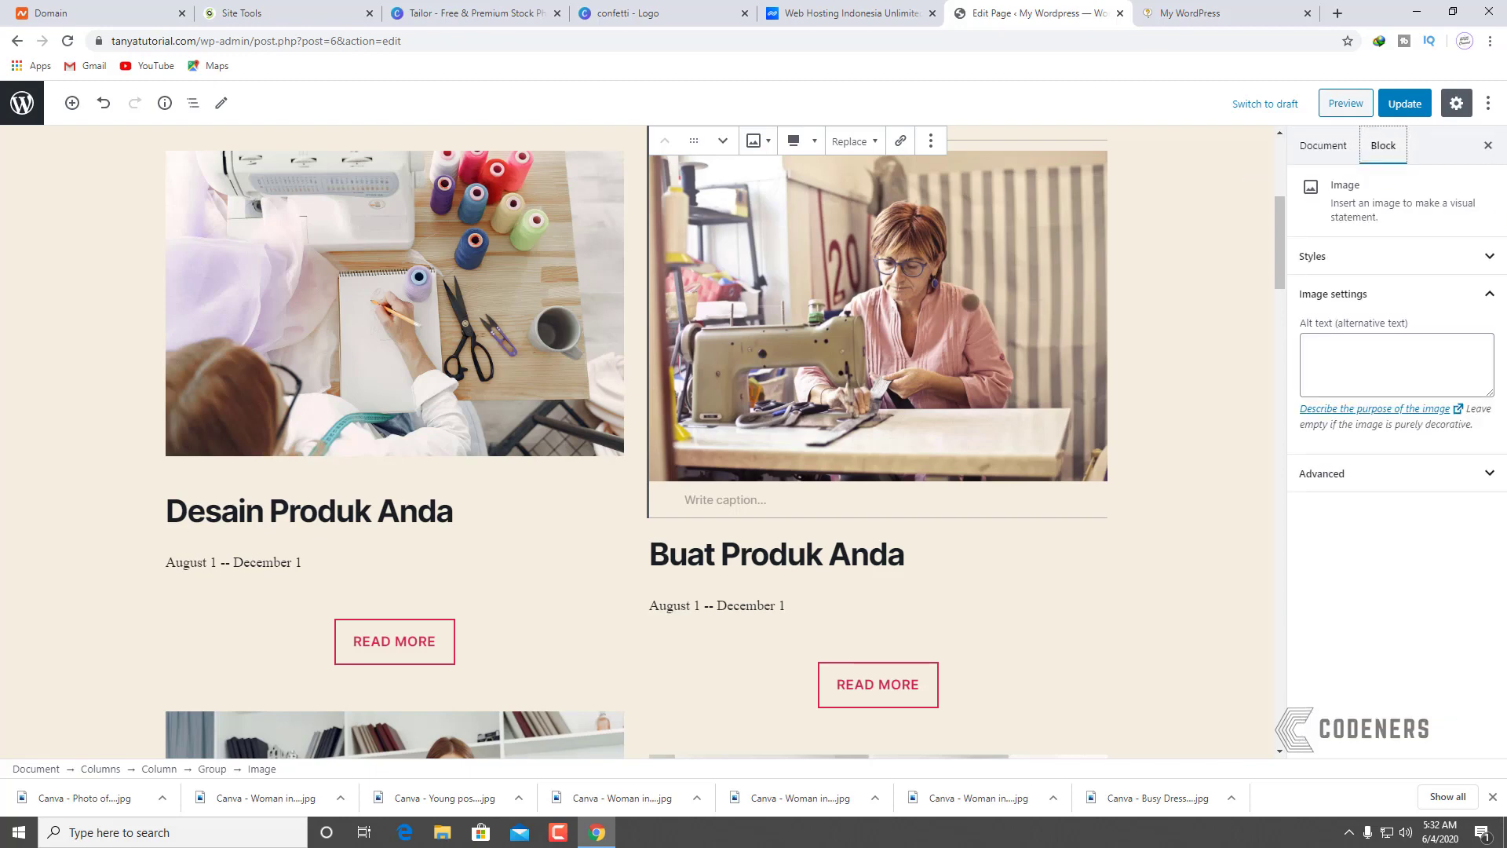
scroll(906, 342, up, 3)
click(845, 364)
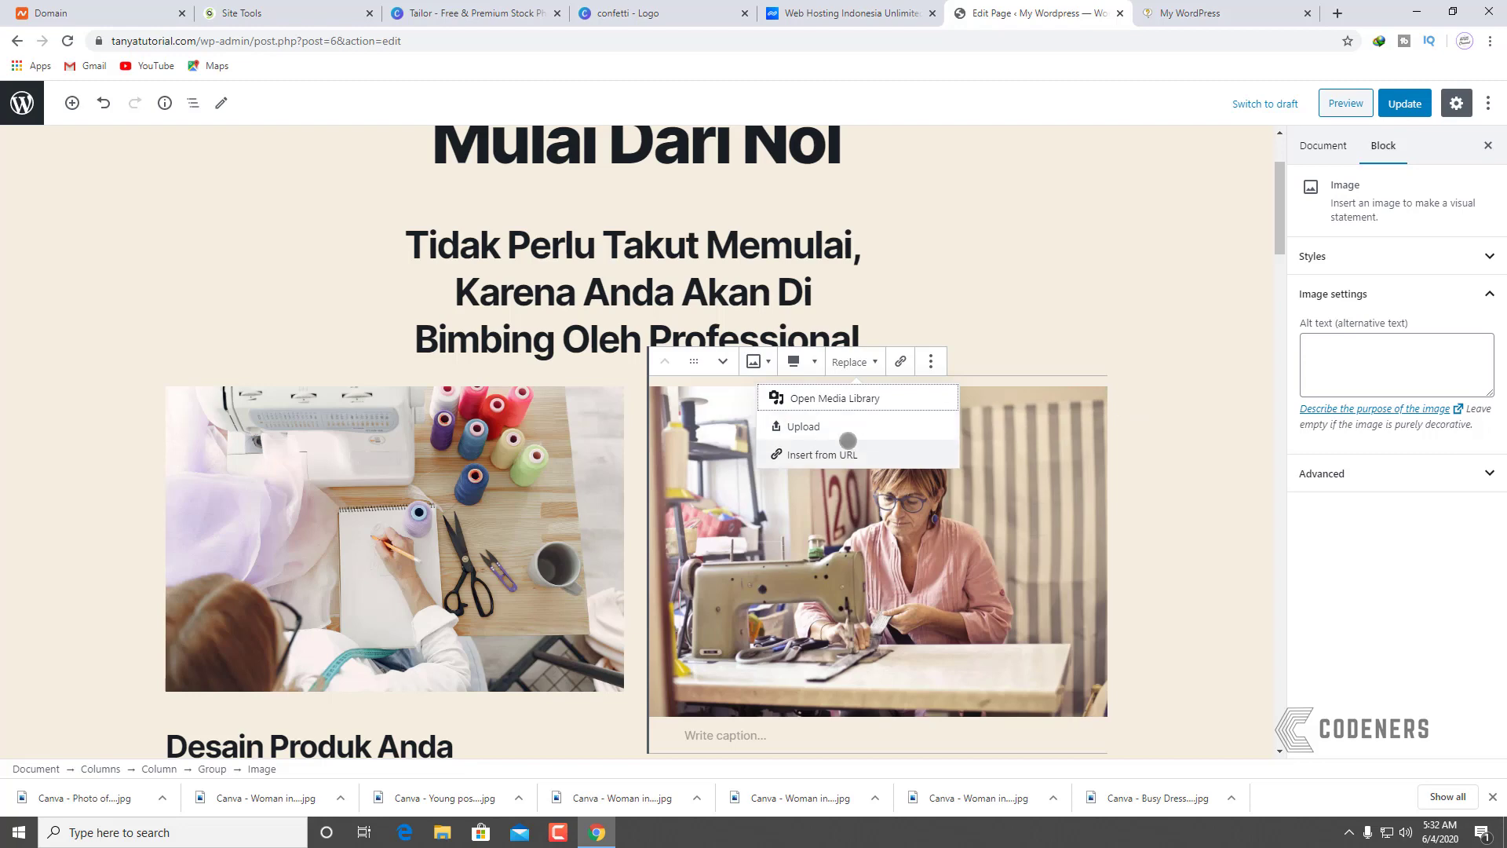
Step: Replace the sewing-machine photo with an uploaded photo of the woman in black framed eyeglasses
click(880, 426)
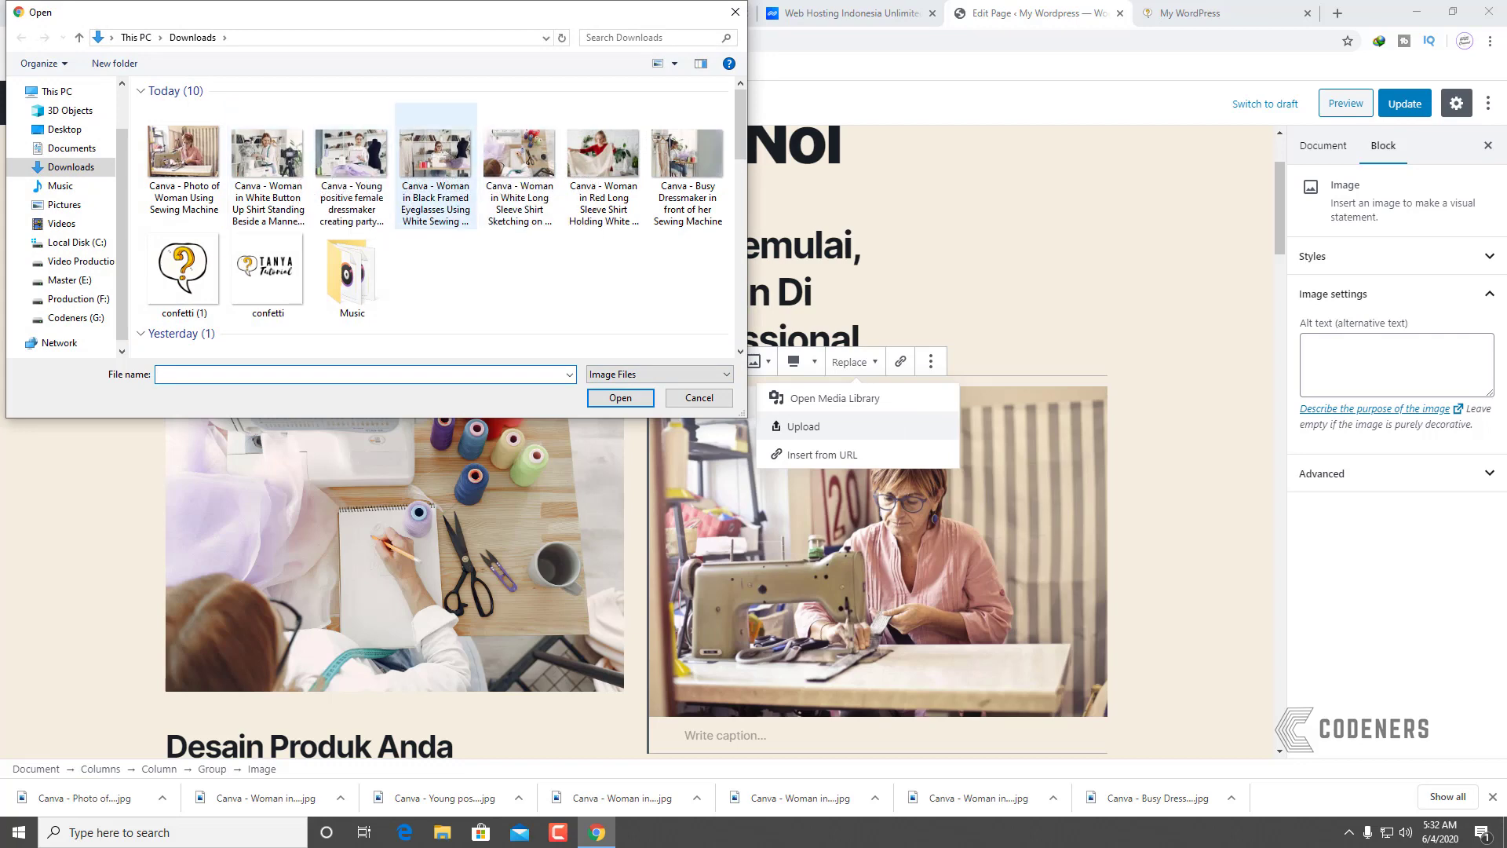
click(435, 166)
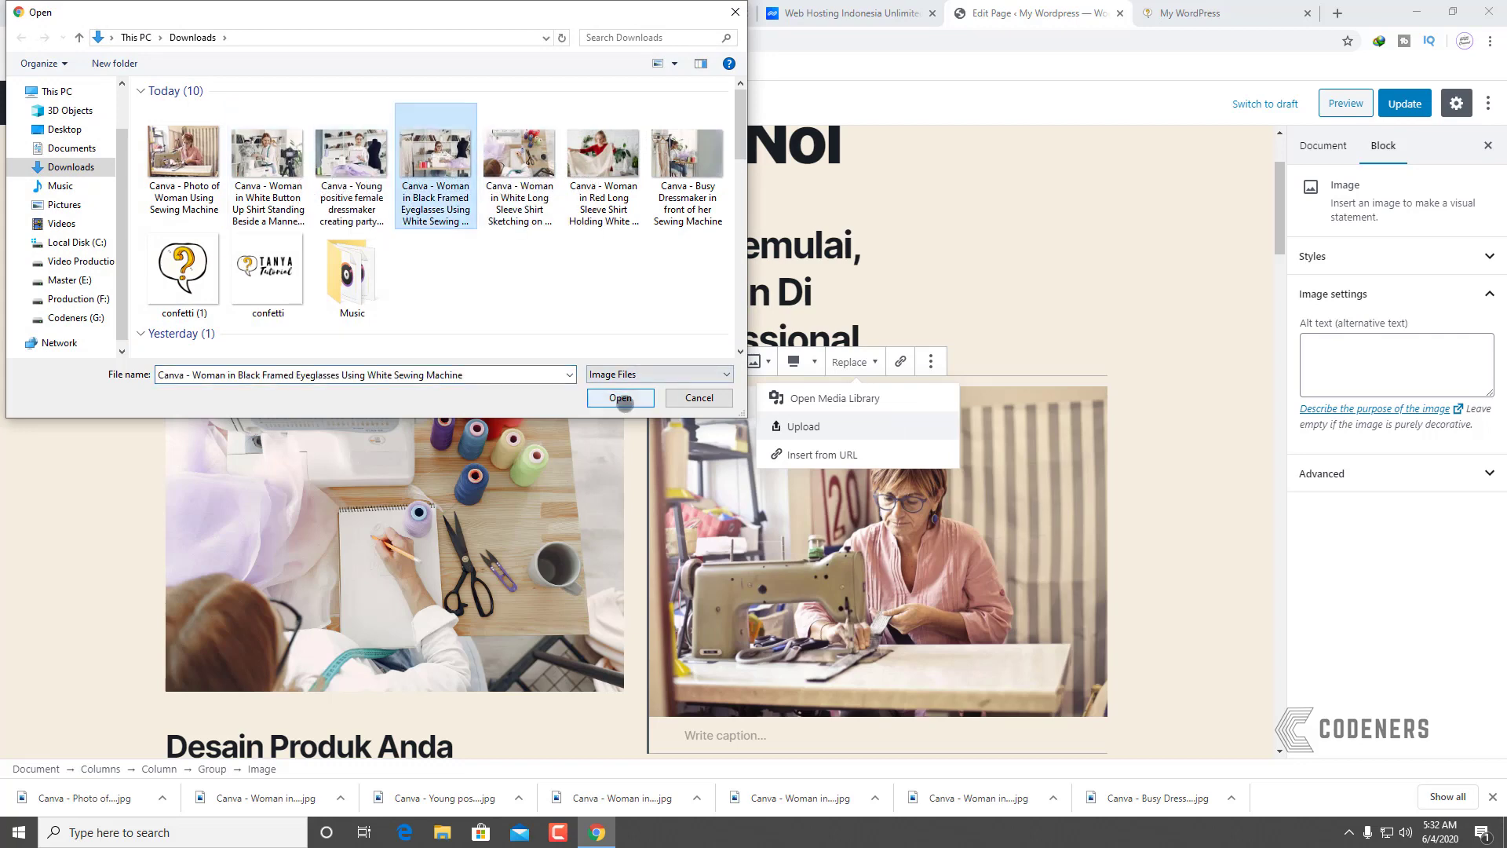
click(621, 398)
click(1157, 504)
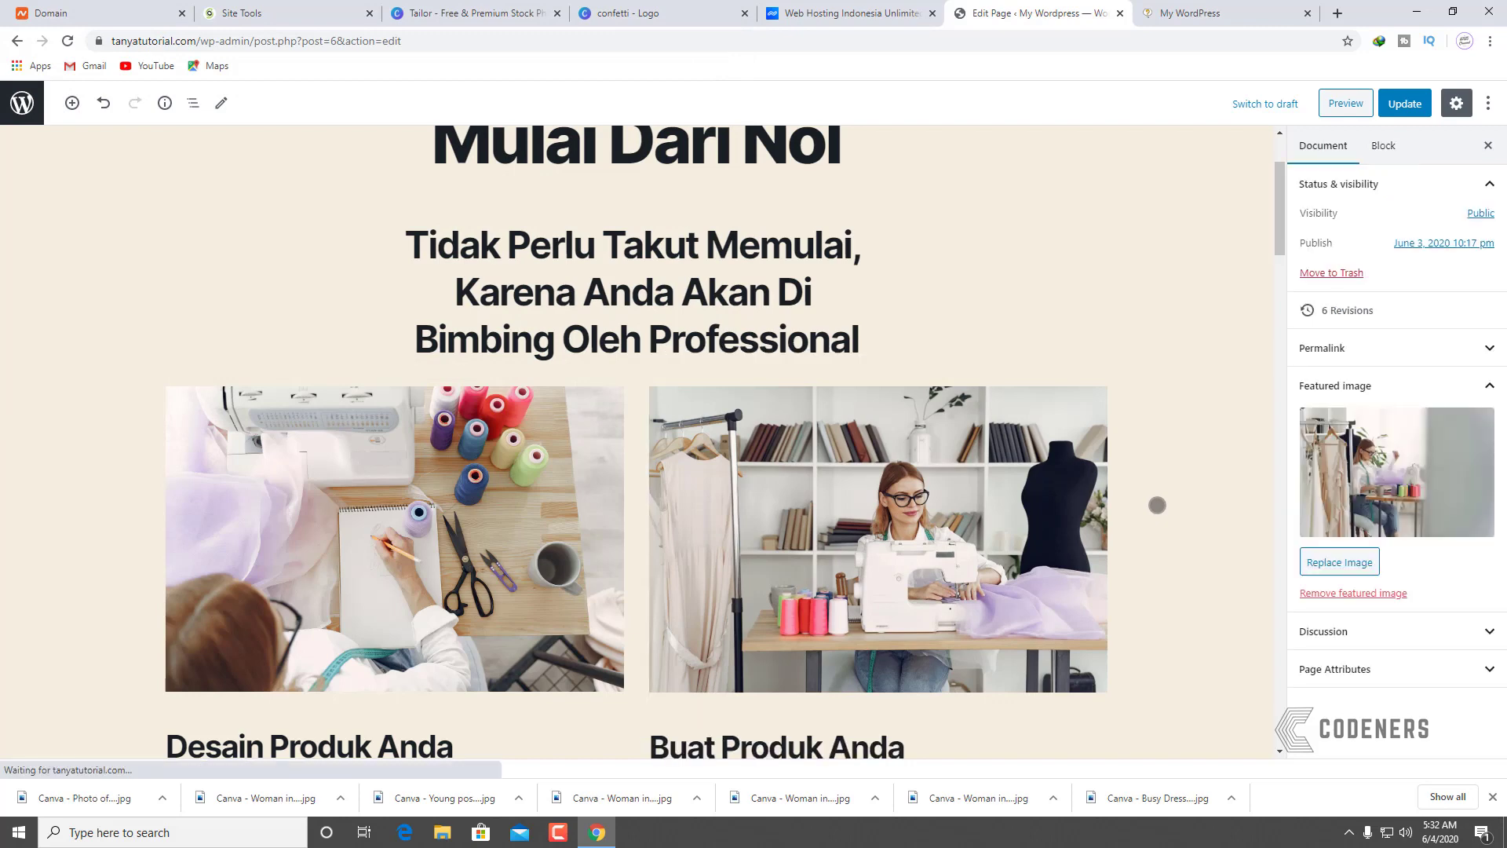
Step: Review the Pasarkan, QA and Buat Produk Anda photos, then update the page
scroll(1154, 502, down, 4)
scroll(1022, 495, down, 4)
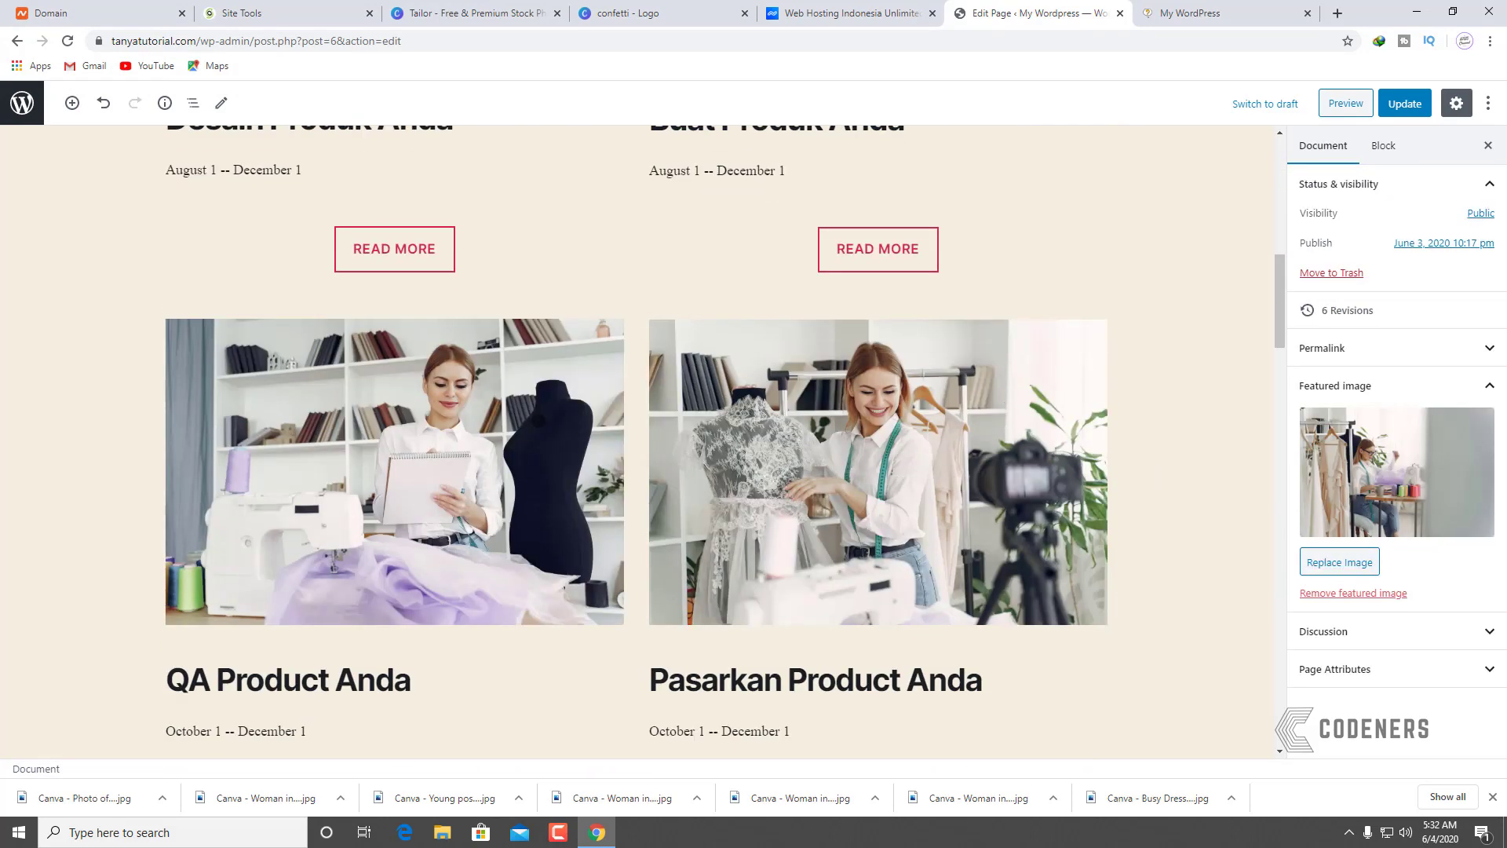
click(768, 405)
click(504, 437)
scroll(681, 372, up, 4)
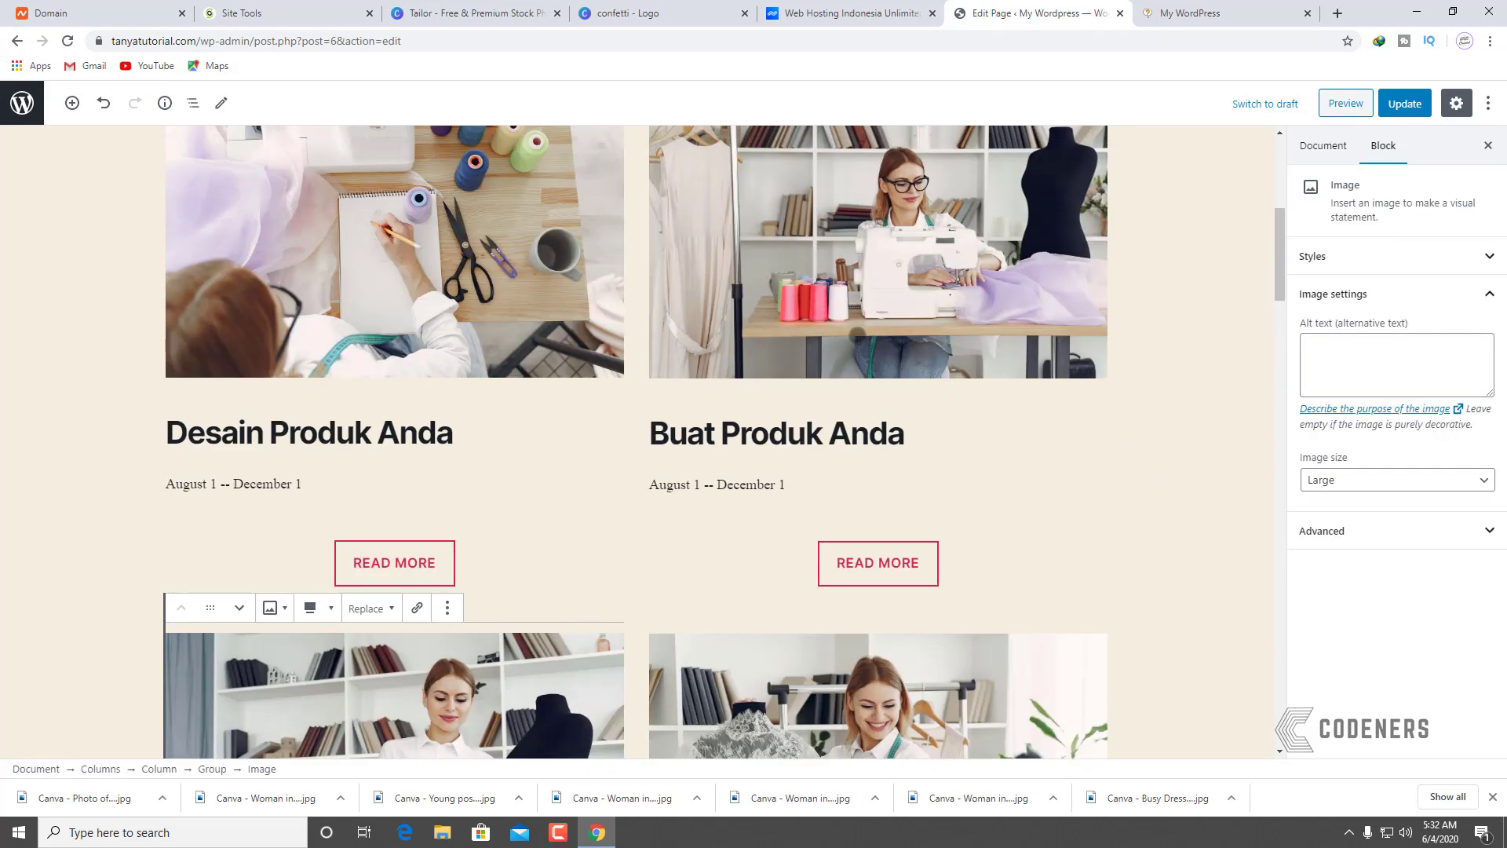
click(754, 335)
scroll(699, 416, down, 5)
scroll(696, 422, down, 5)
scroll(677, 439, up, 7)
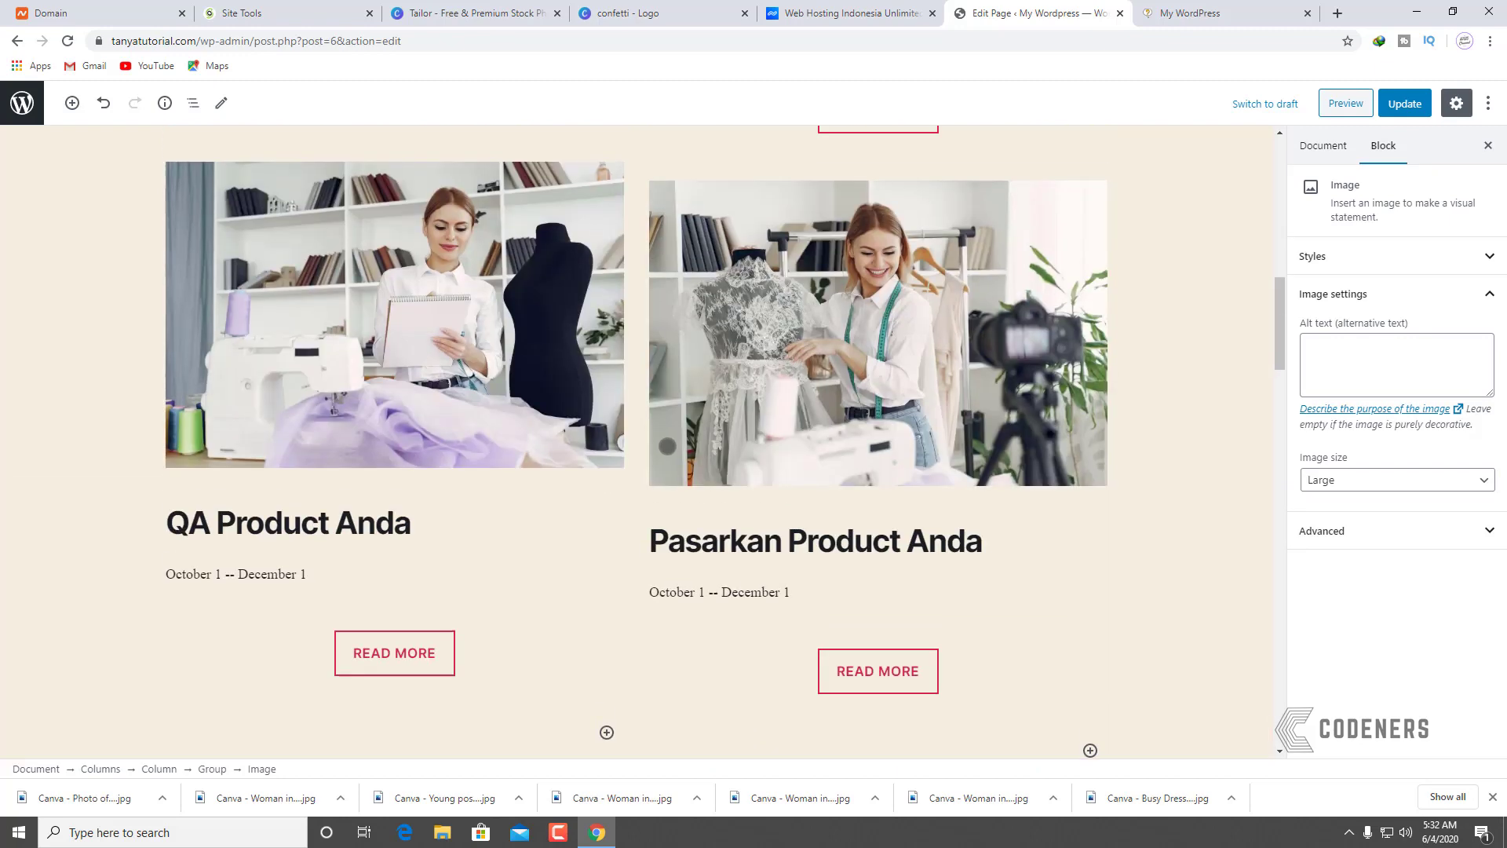
scroll(676, 445, up, 4)
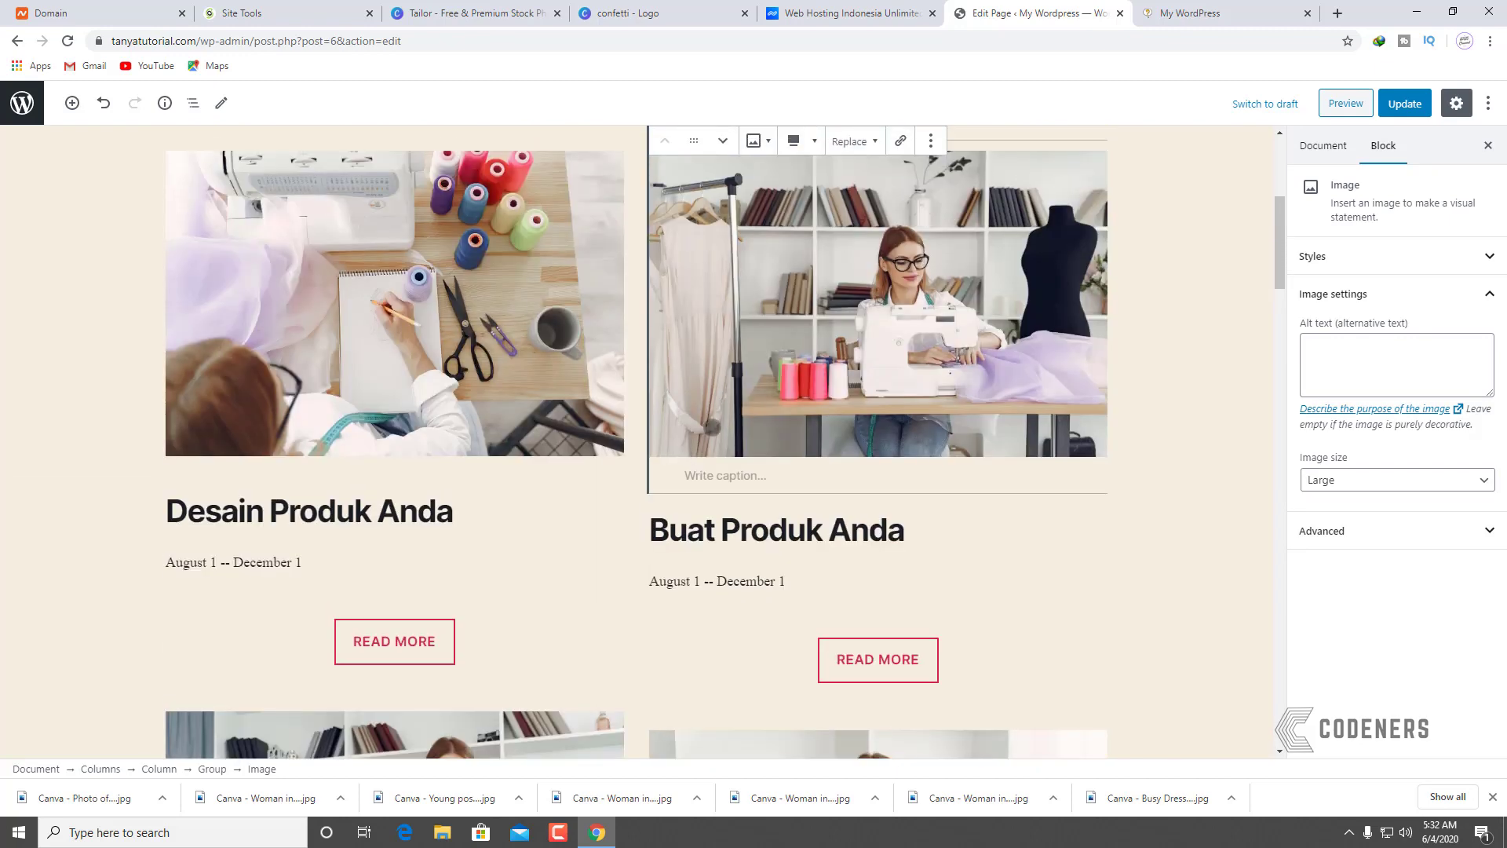
scroll(706, 448, down, 6)
click(705, 435)
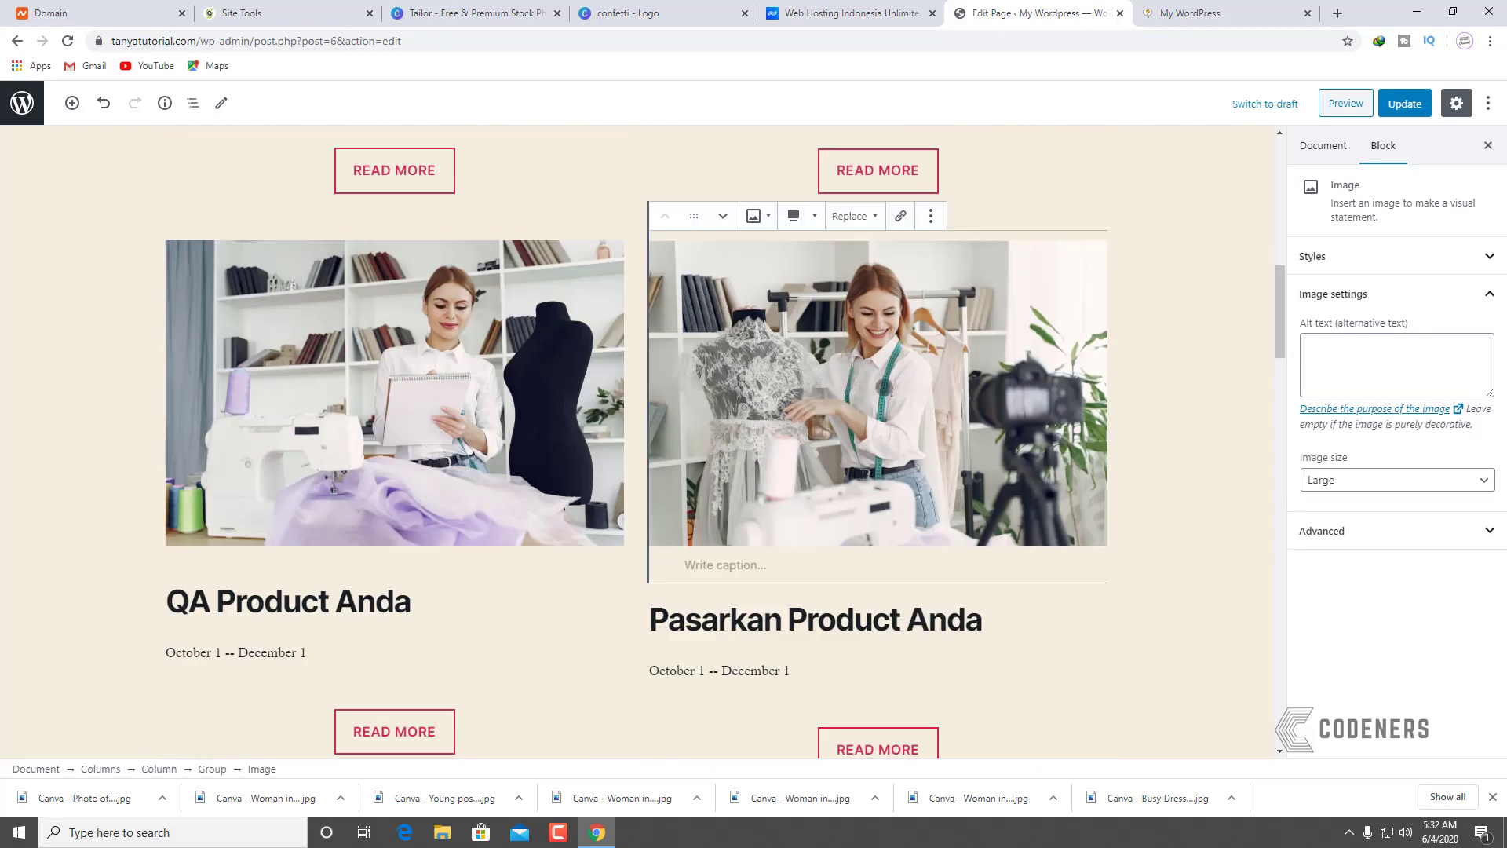
click(1401, 103)
Step: Reload the live site to check the eyeglasses photo, then return to the page editor
click(1226, 11)
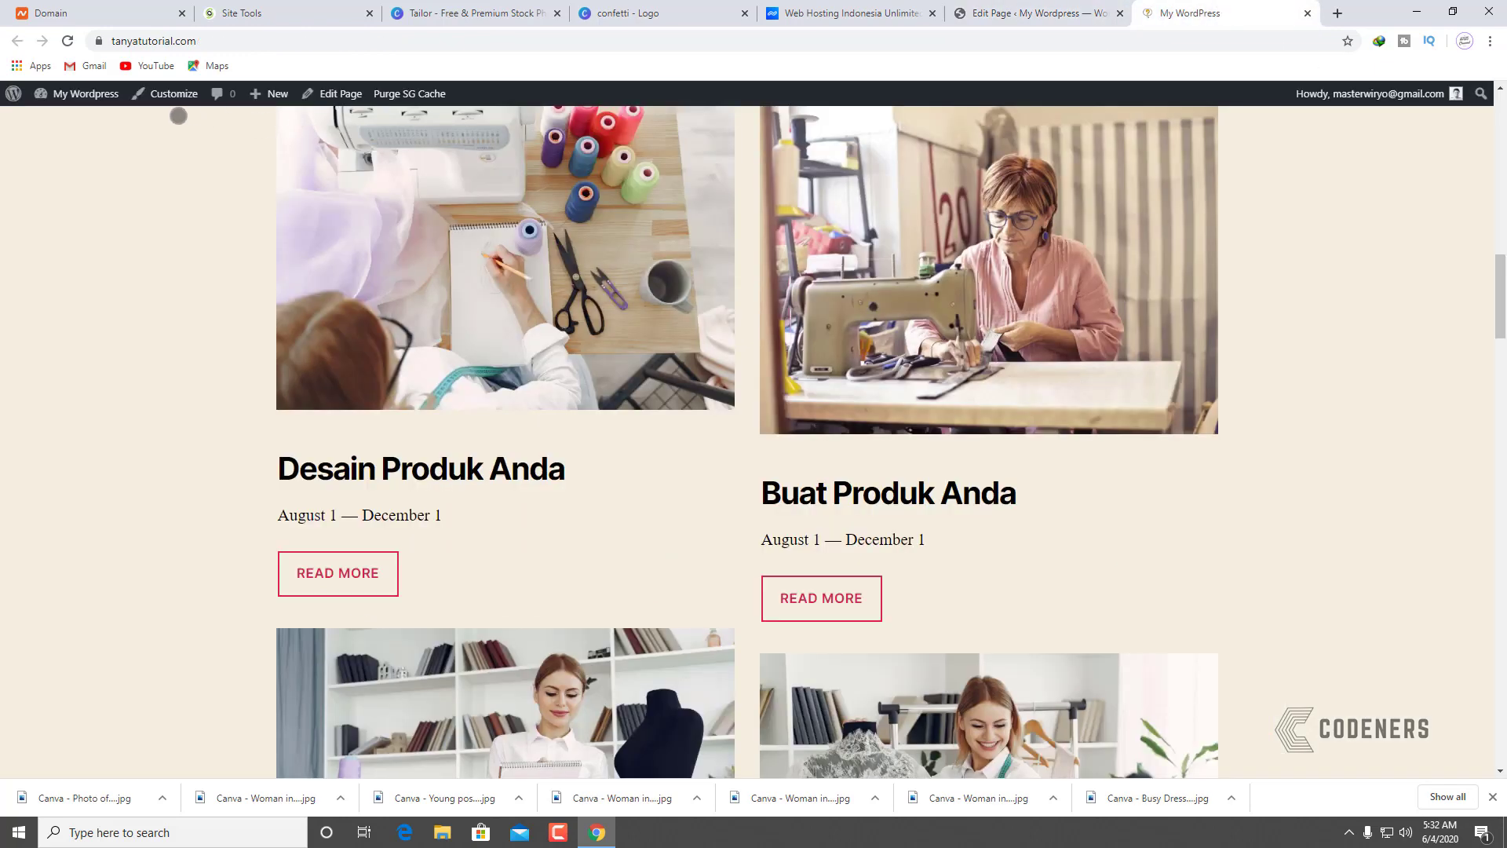
click(68, 41)
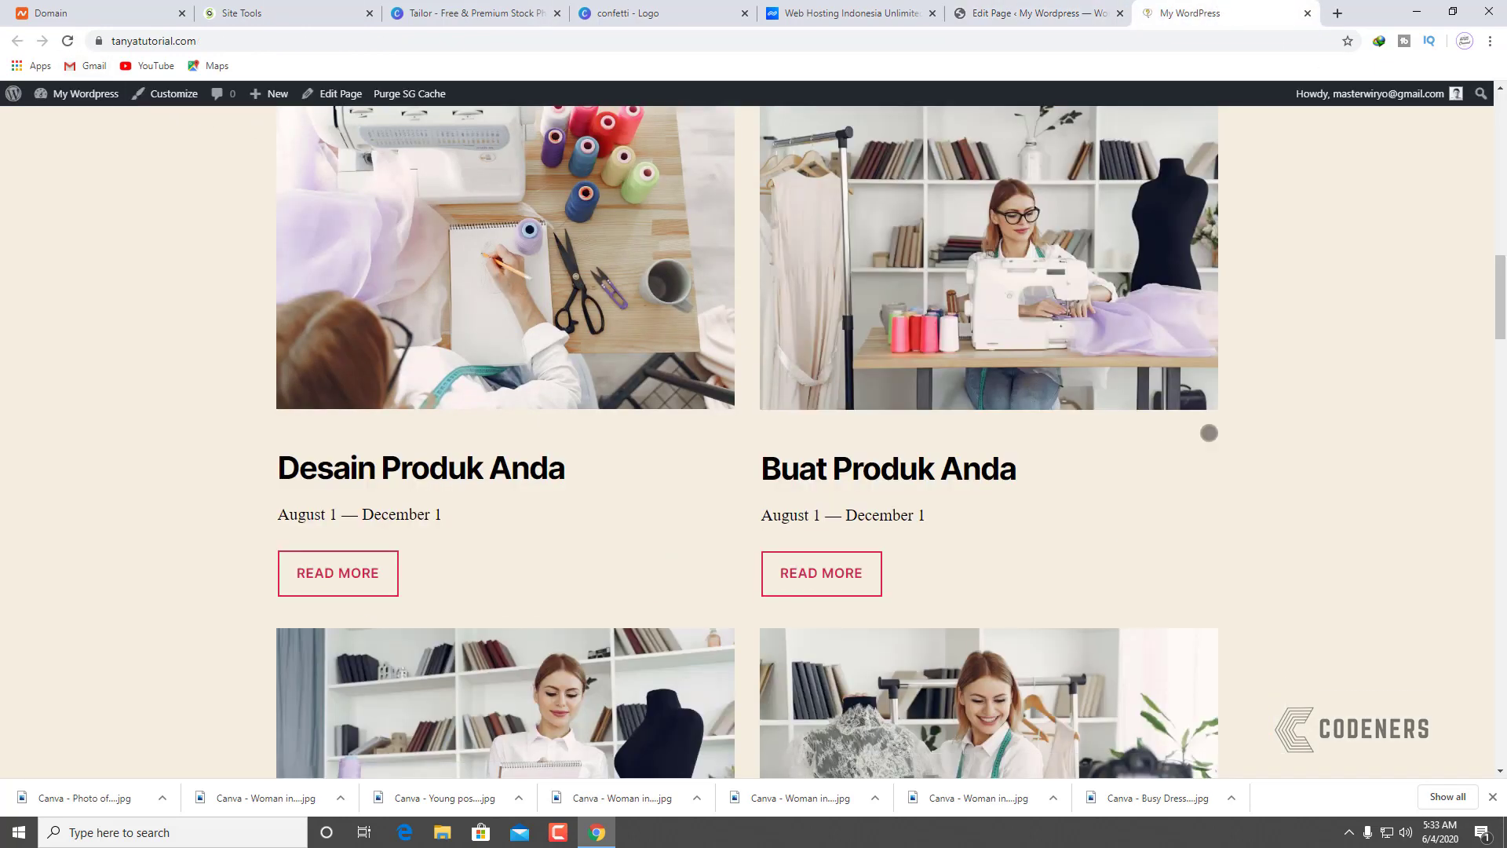
scroll(1209, 432, up, 6)
scroll(824, 501, down, 7)
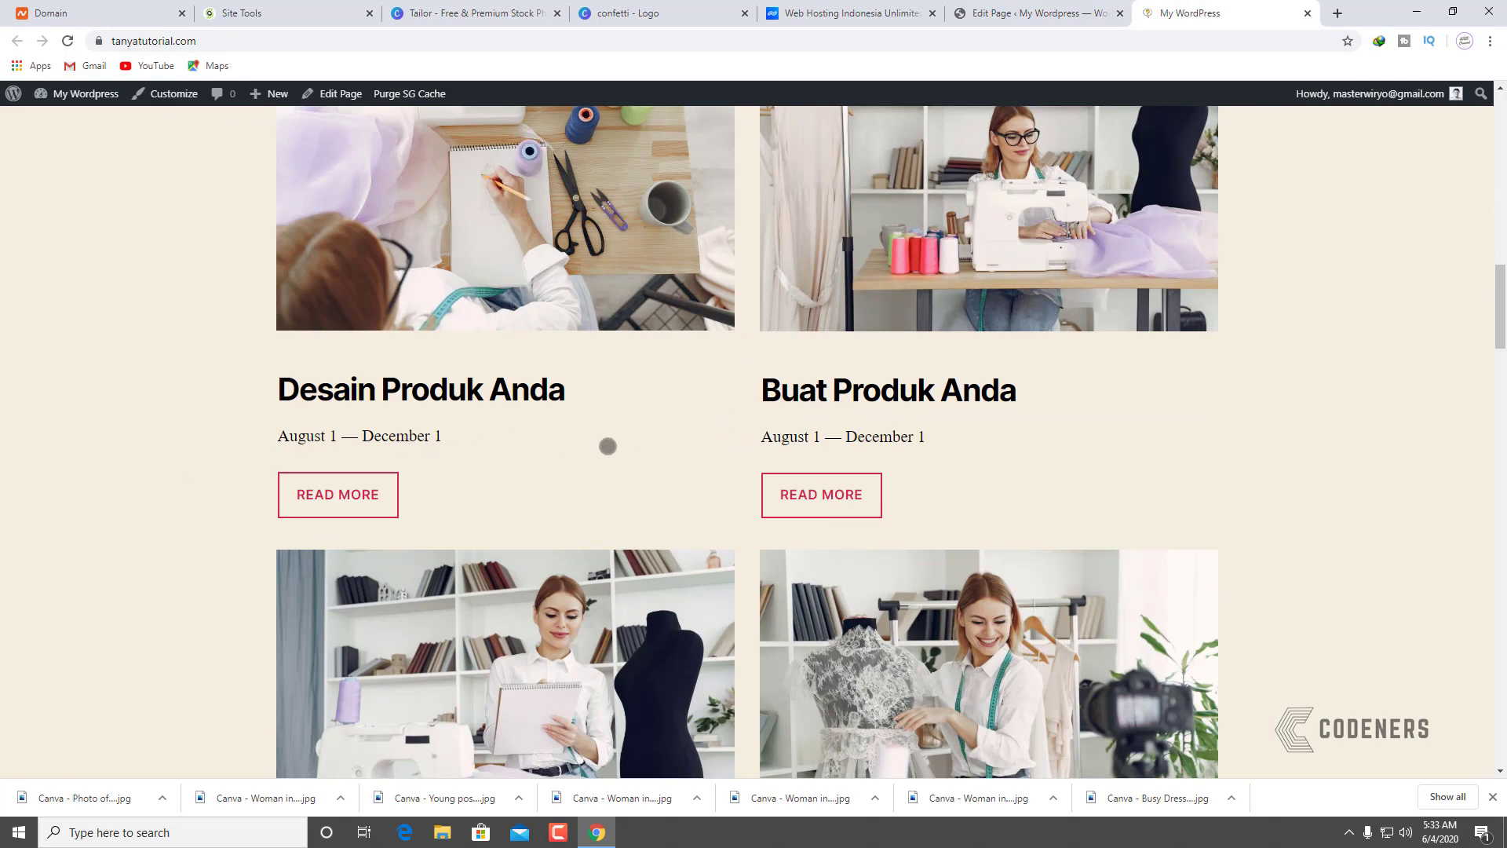
scroll(1165, 454, down, 4)
scroll(774, 505, up, 4)
click(1039, 7)
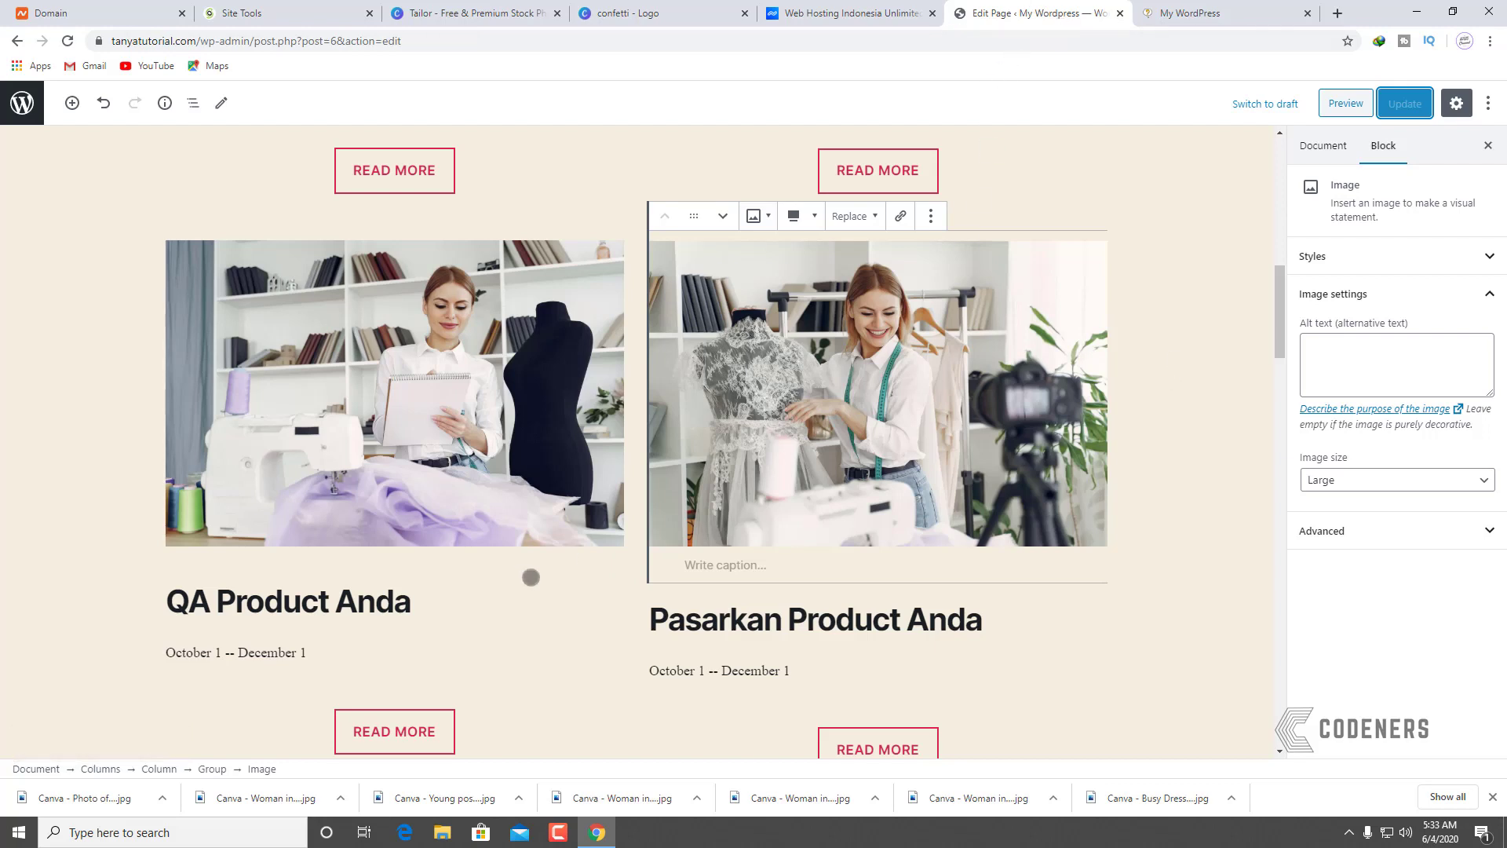
Step: Style the QA Product Anda date line with crimson text, light beige background and Regular size
click(292, 652)
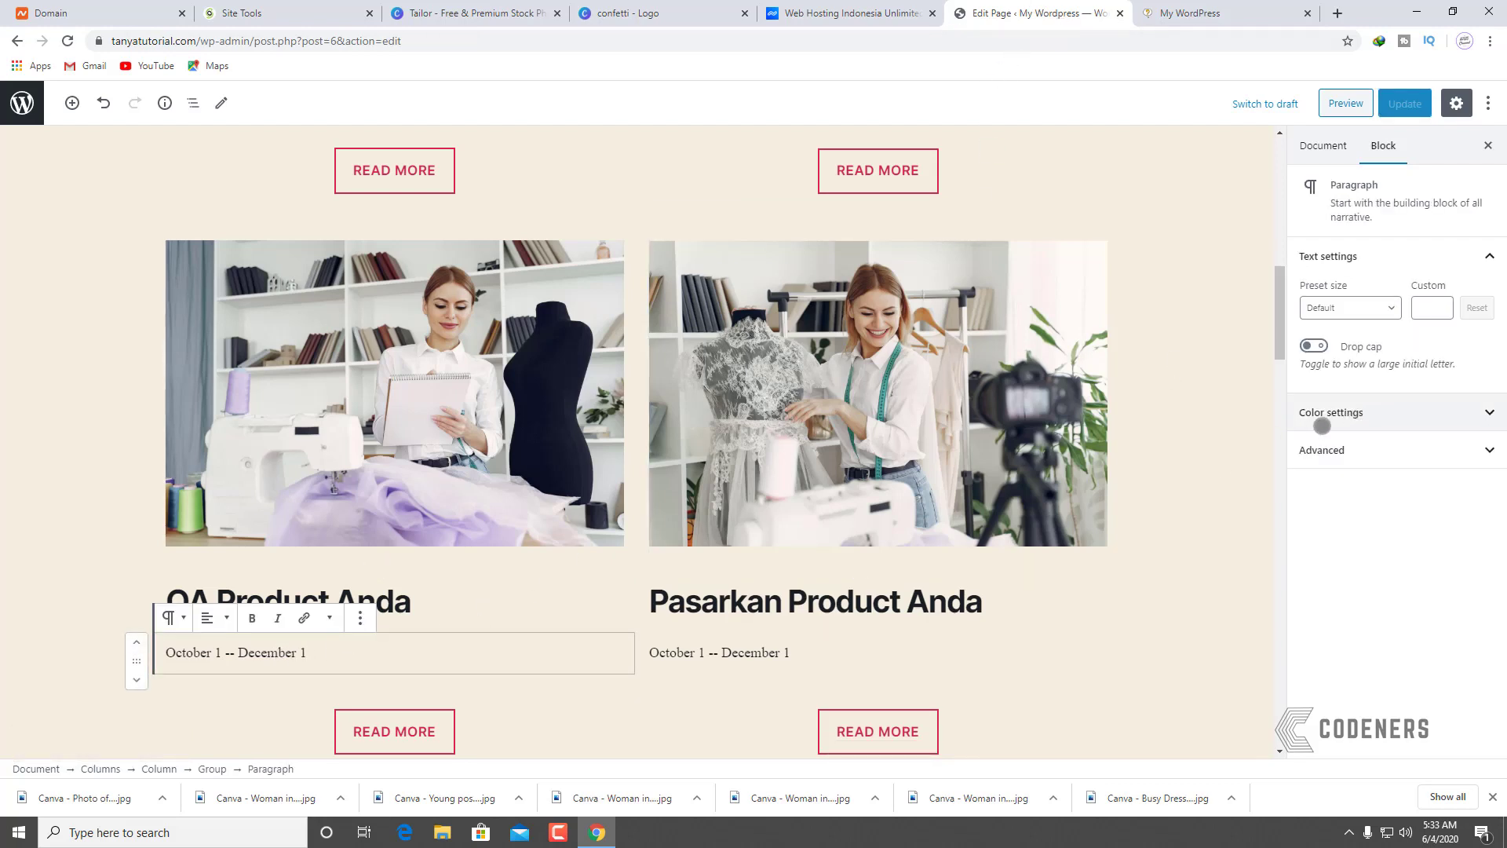
click(1365, 411)
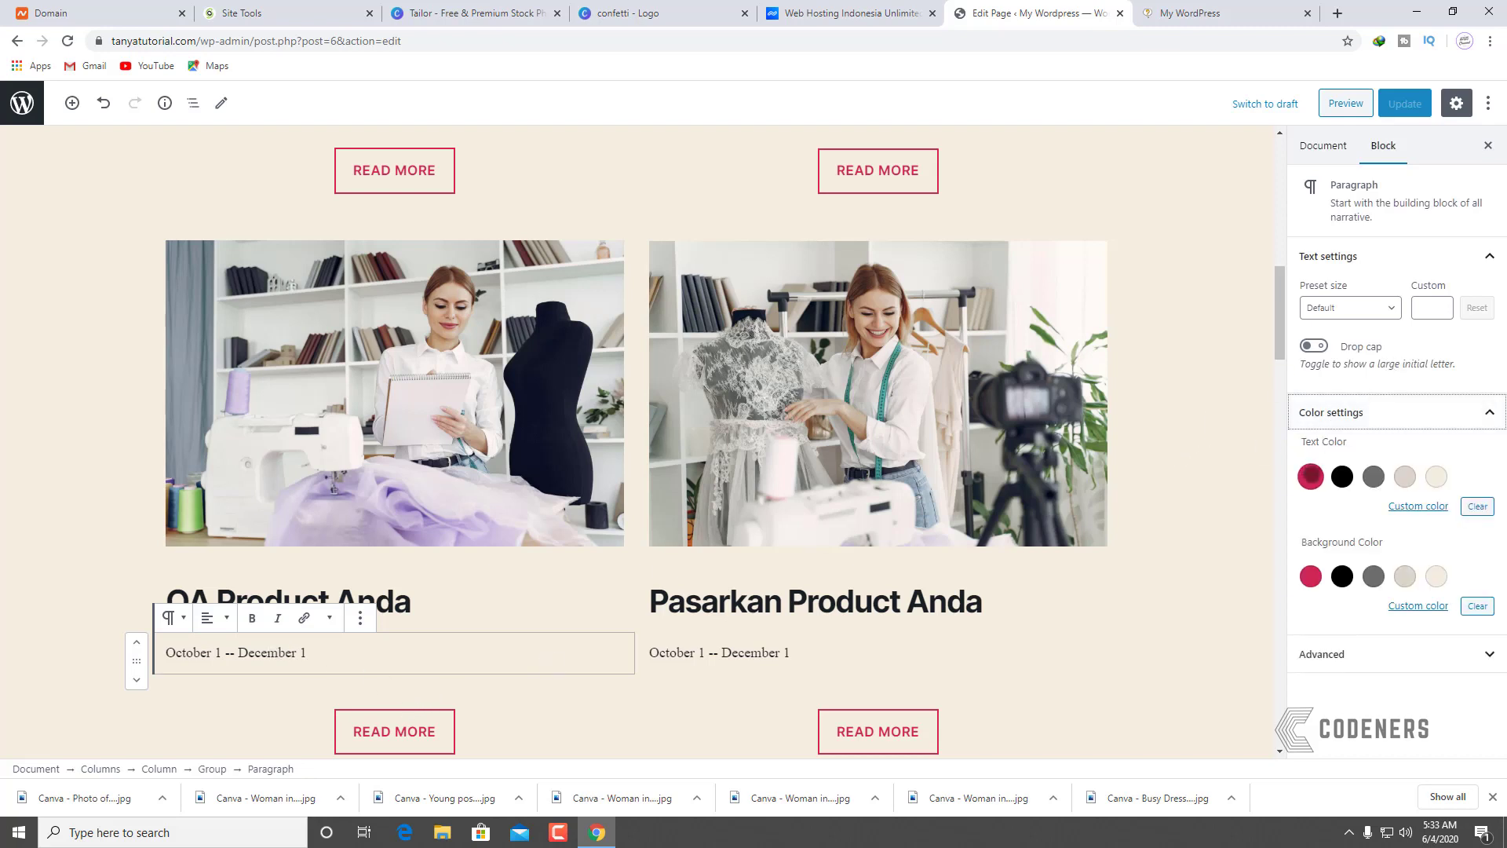
click(1311, 476)
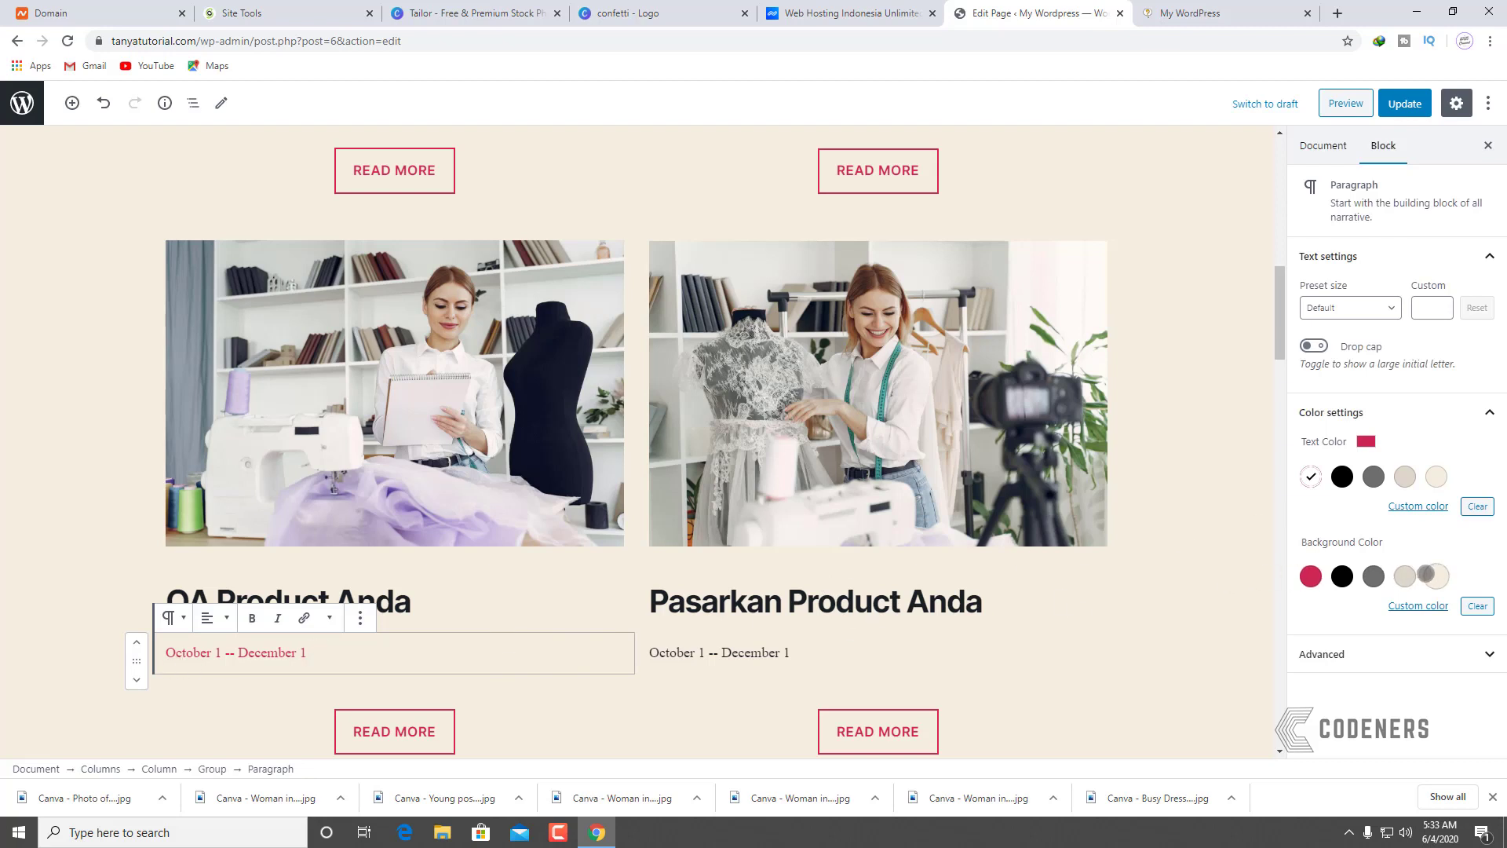
click(1406, 576)
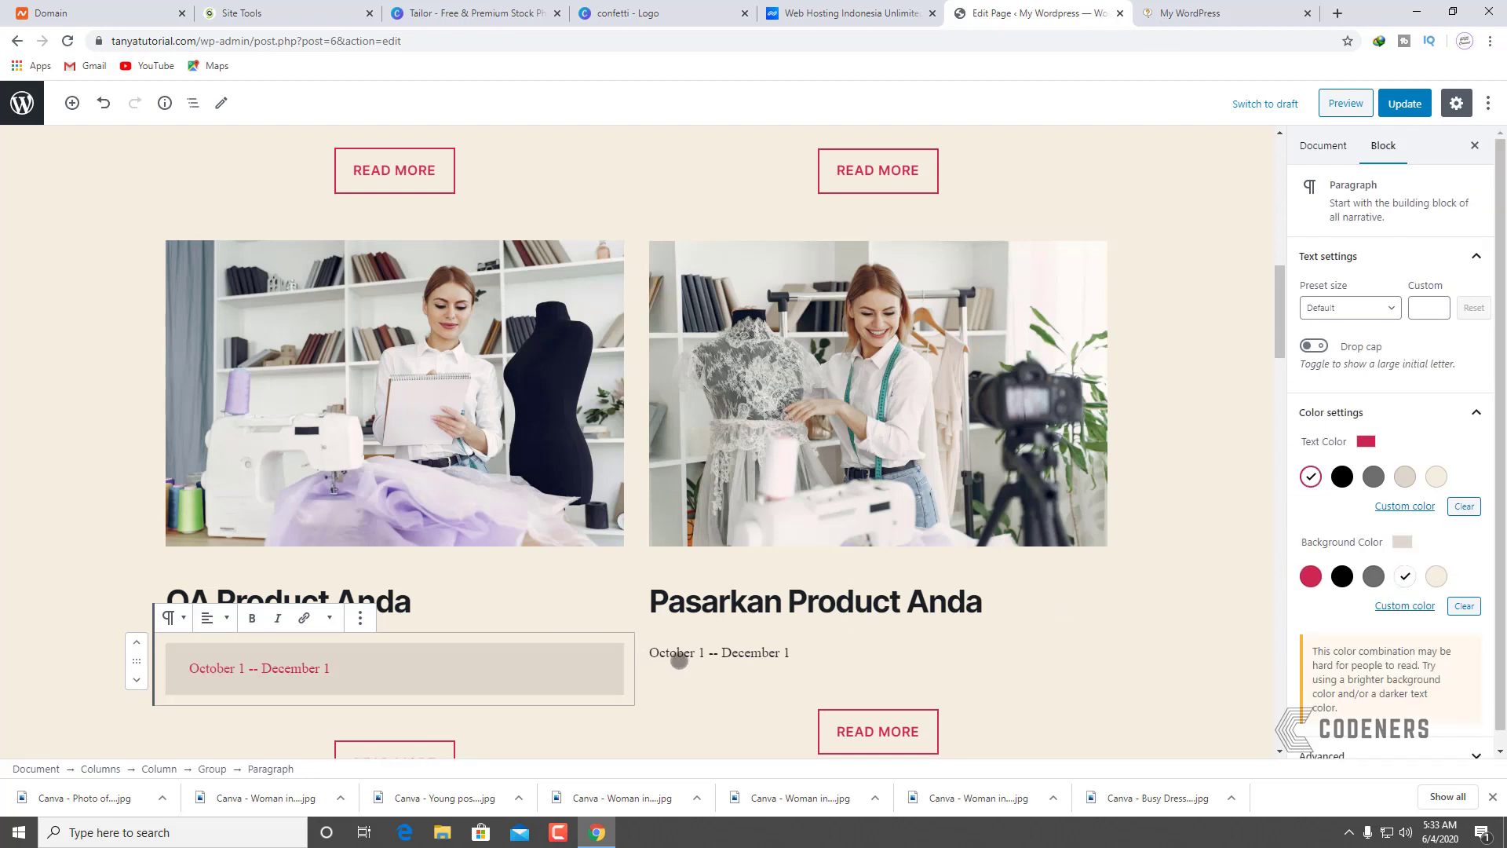
click(1339, 318)
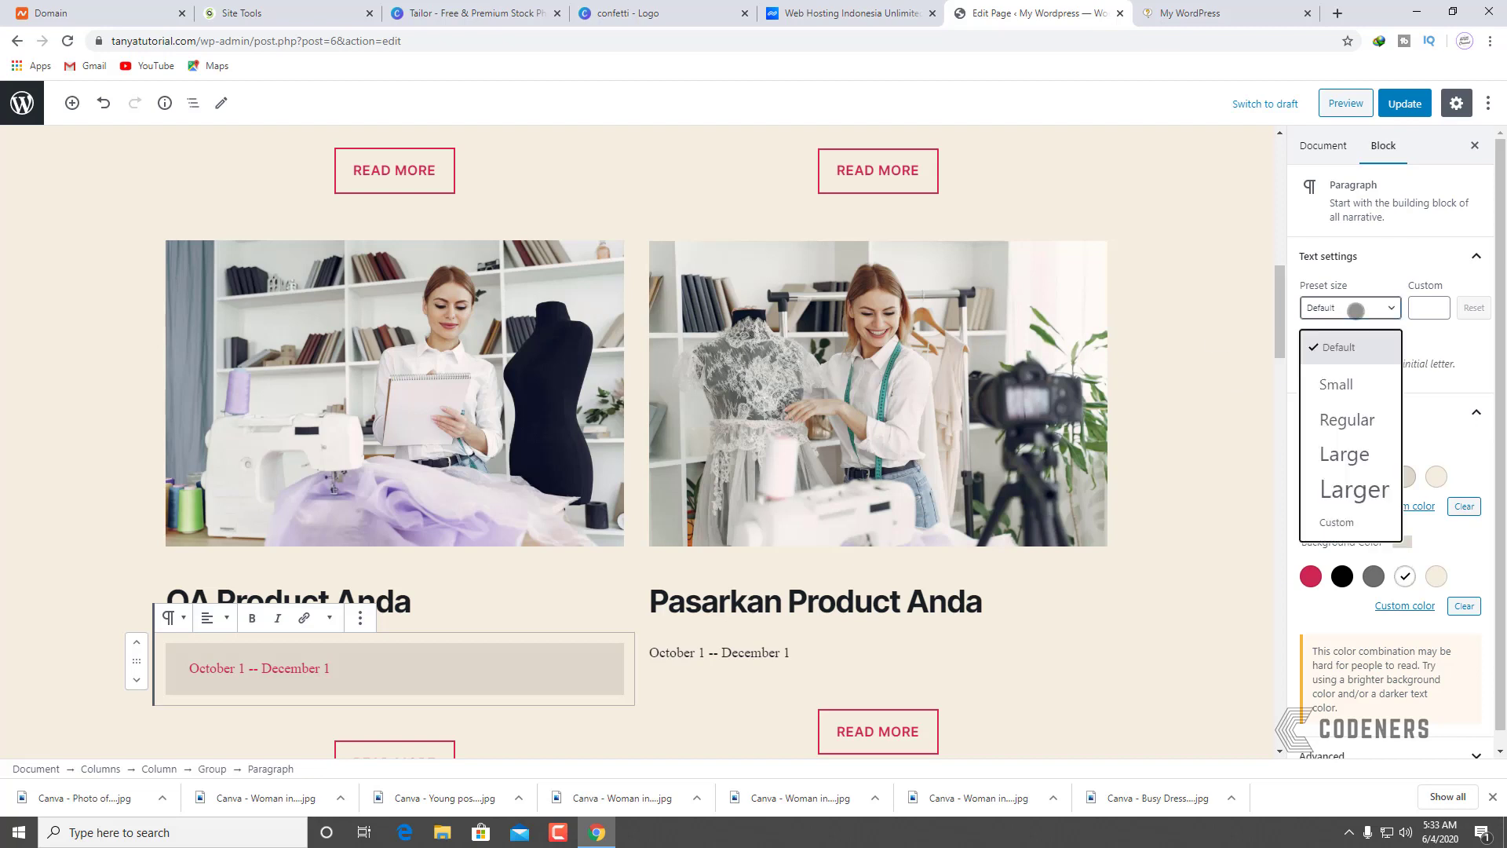
click(1345, 421)
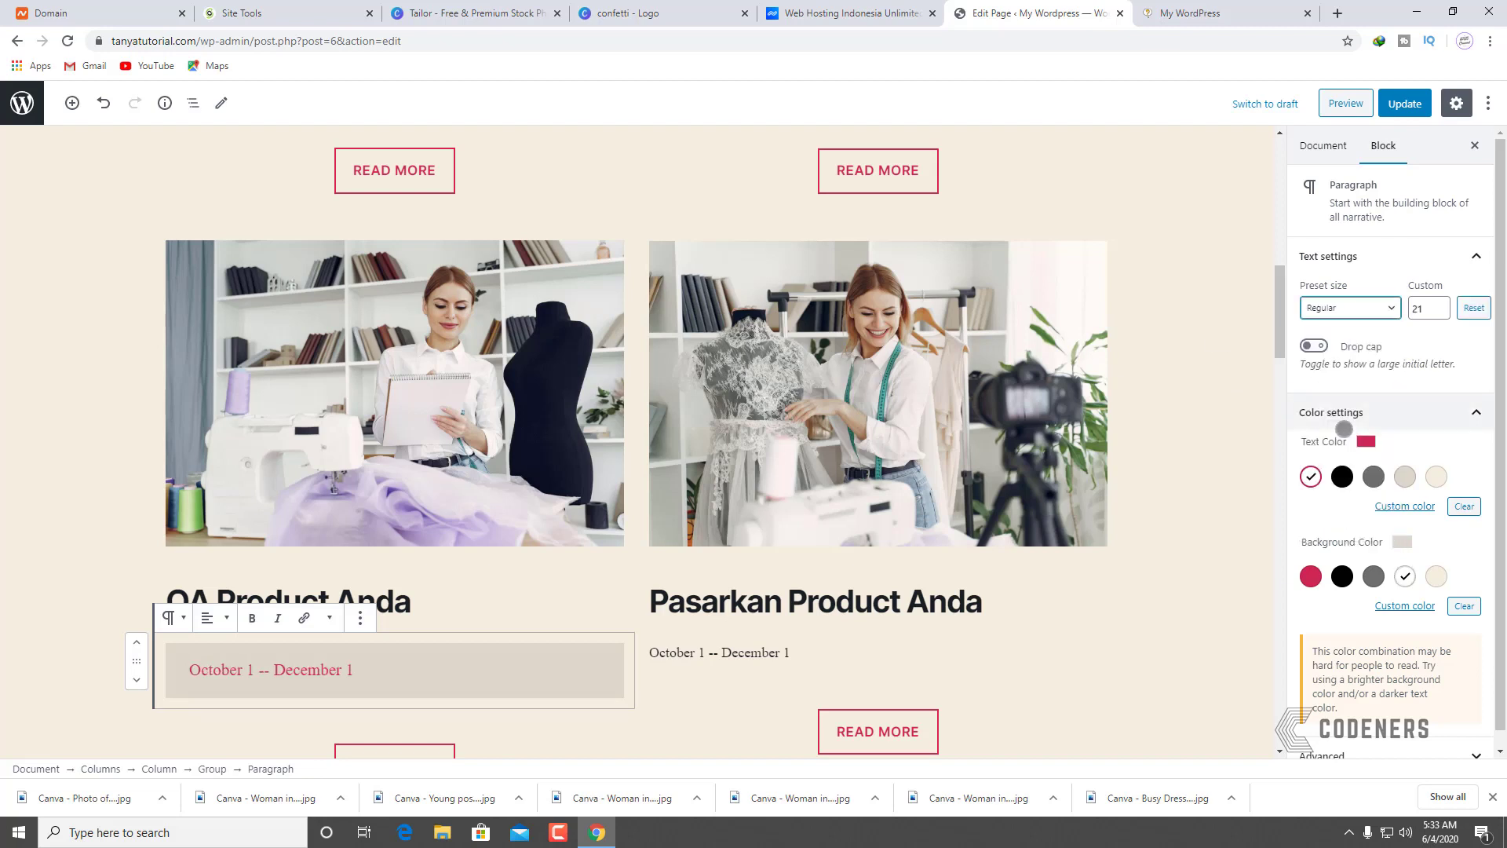
click(1361, 314)
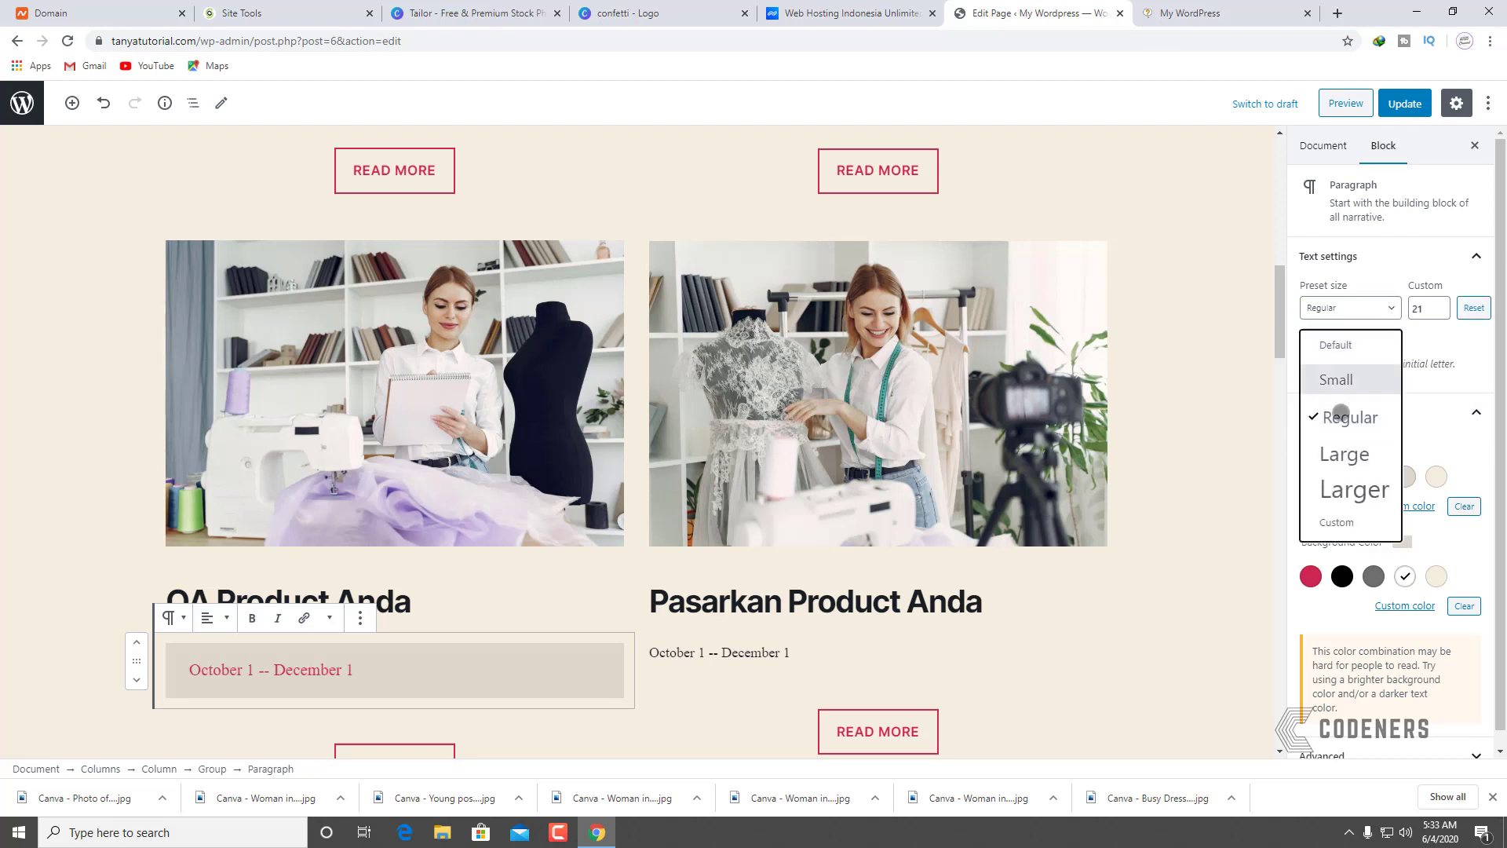
click(1338, 449)
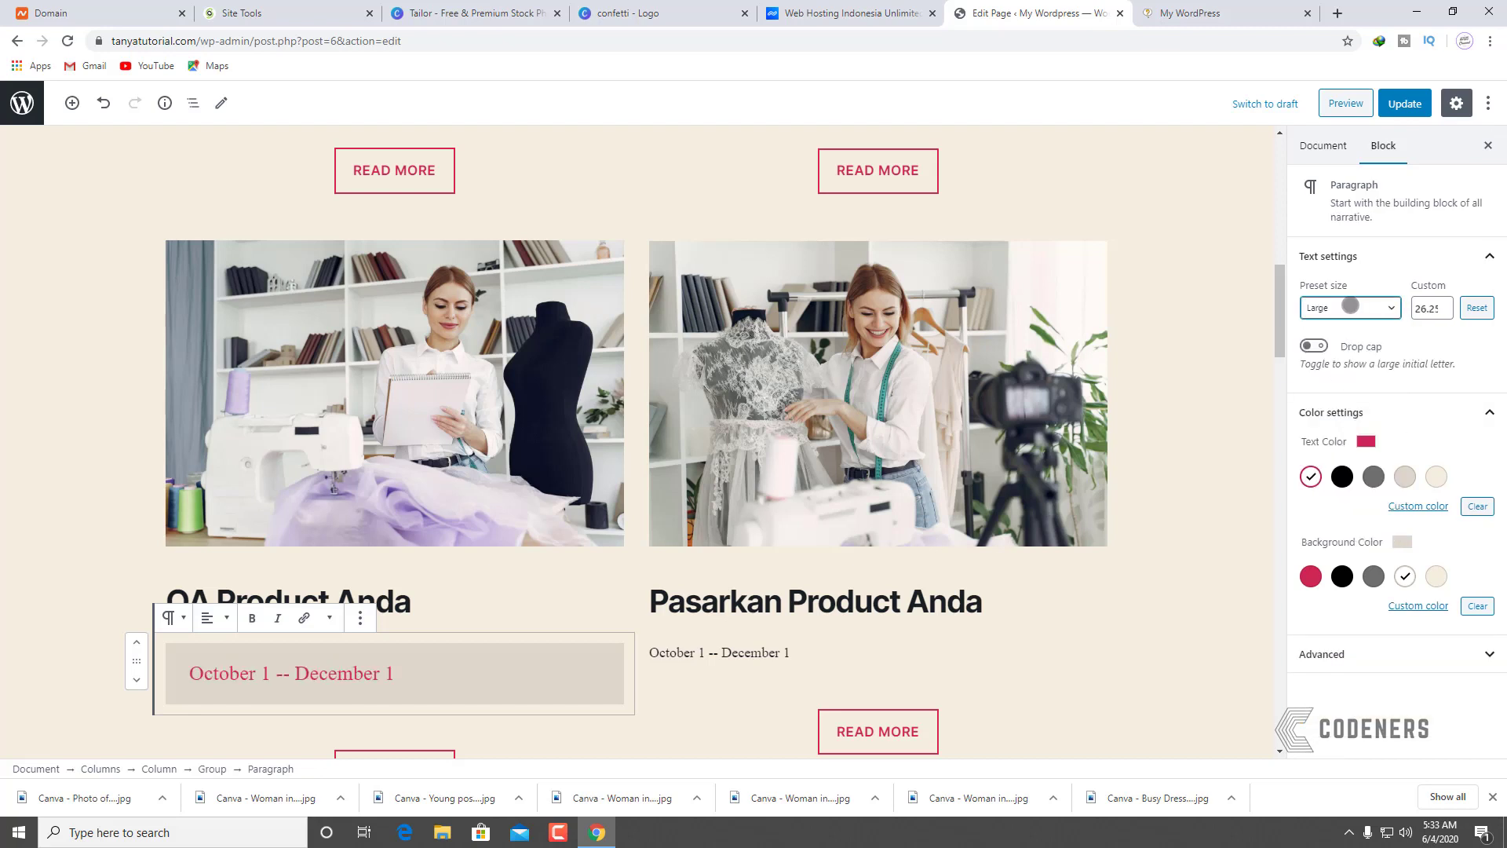
click(1350, 305)
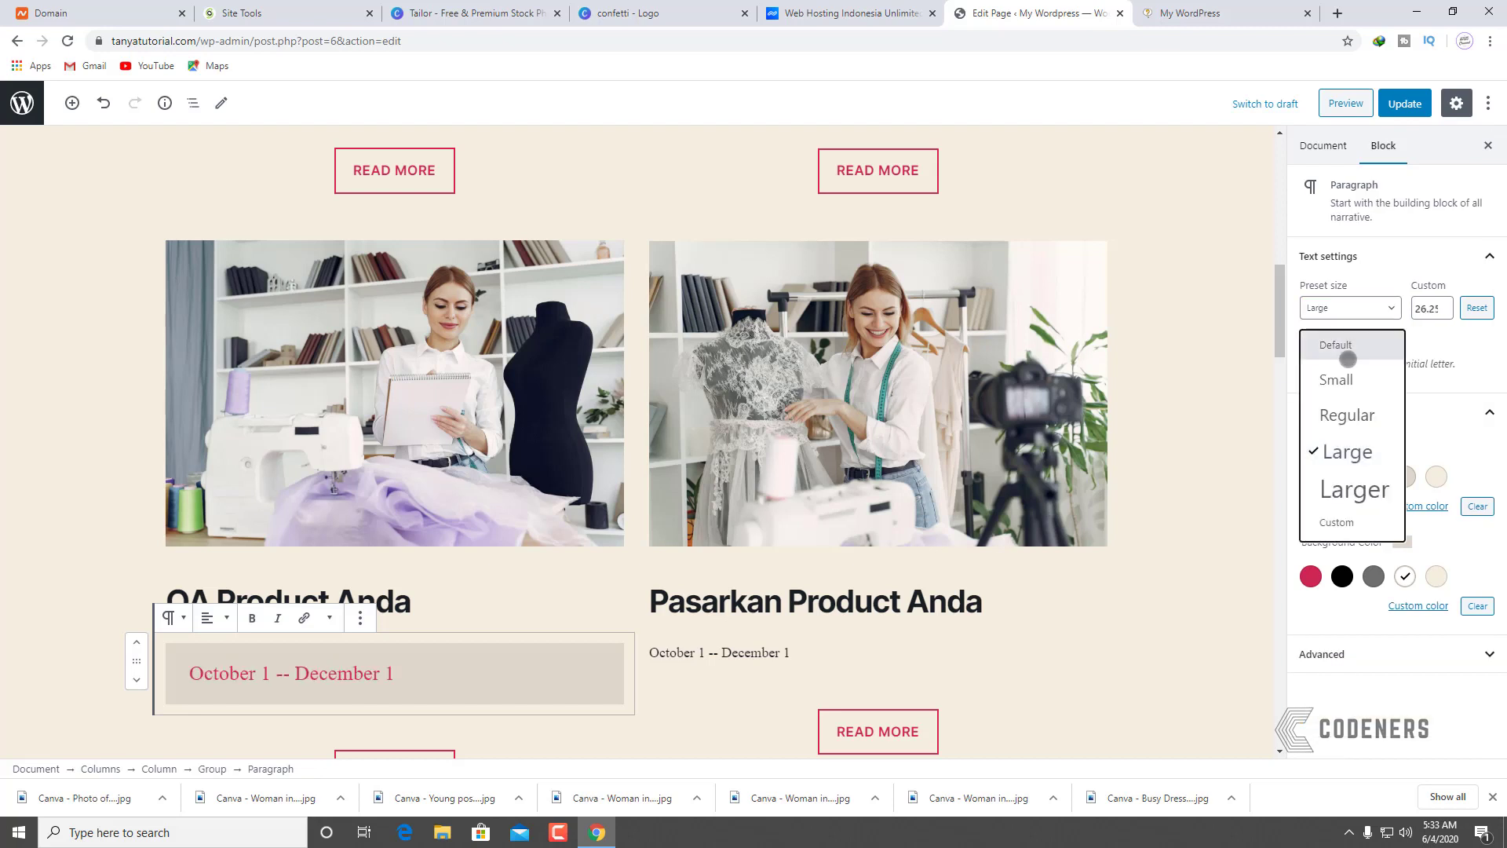
click(1340, 416)
Step: Give the Pasarkan Product Anda date line the same crimson, beige, Regular styling
click(734, 646)
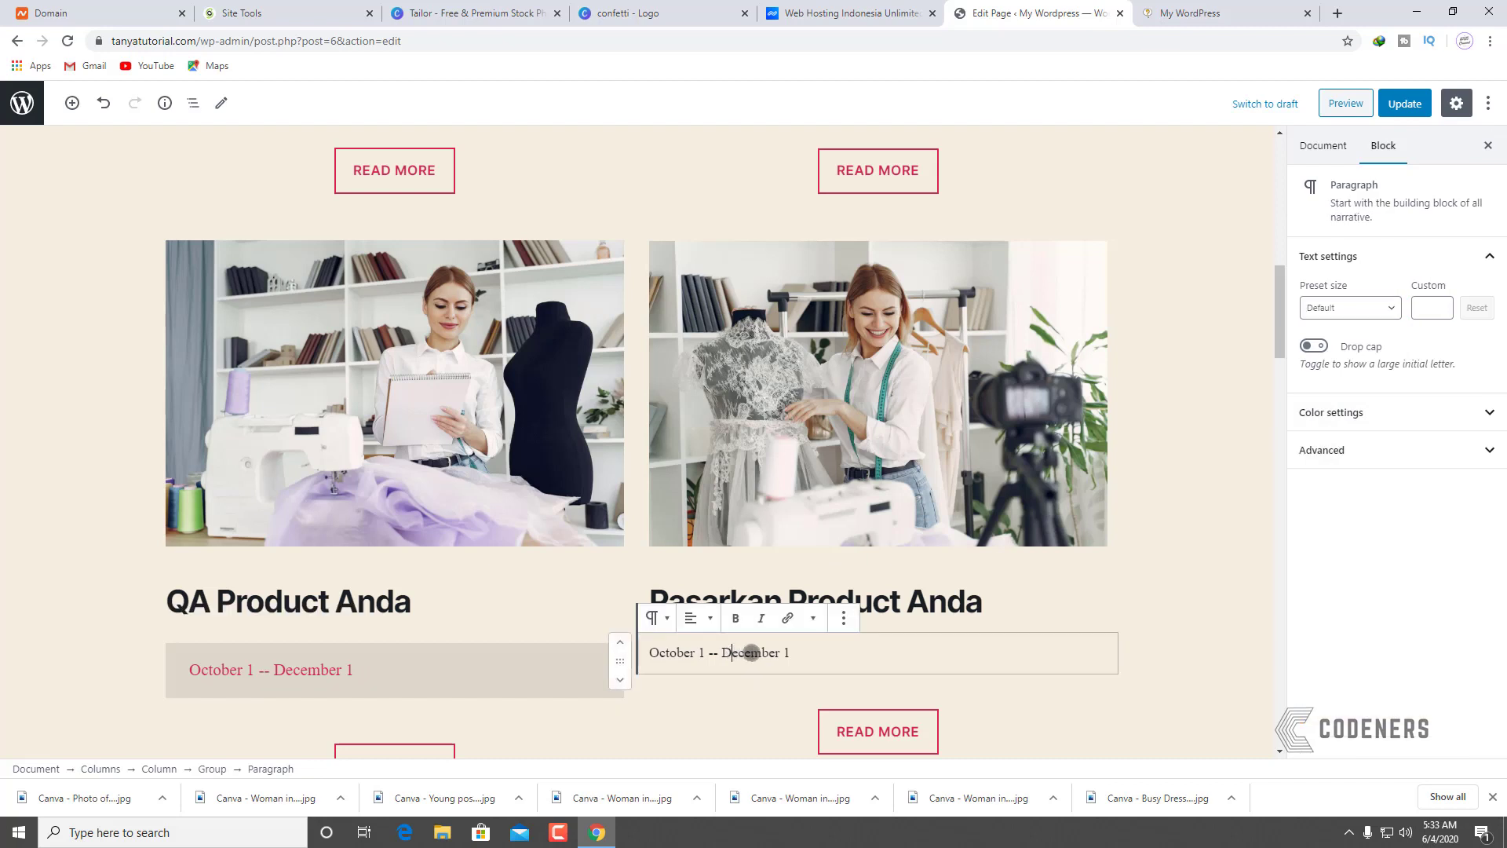
click(1311, 477)
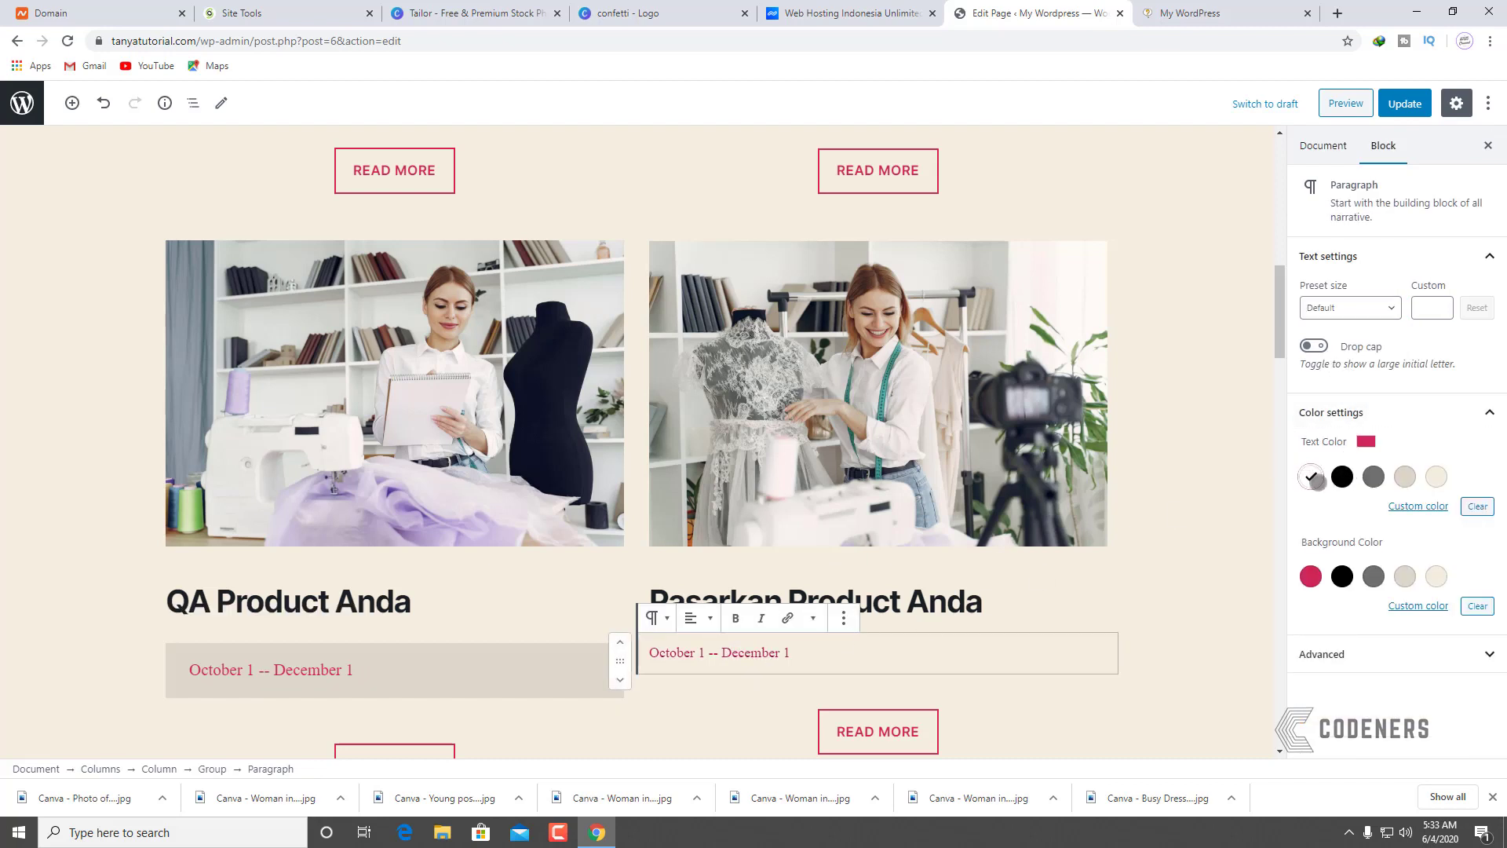
click(1405, 576)
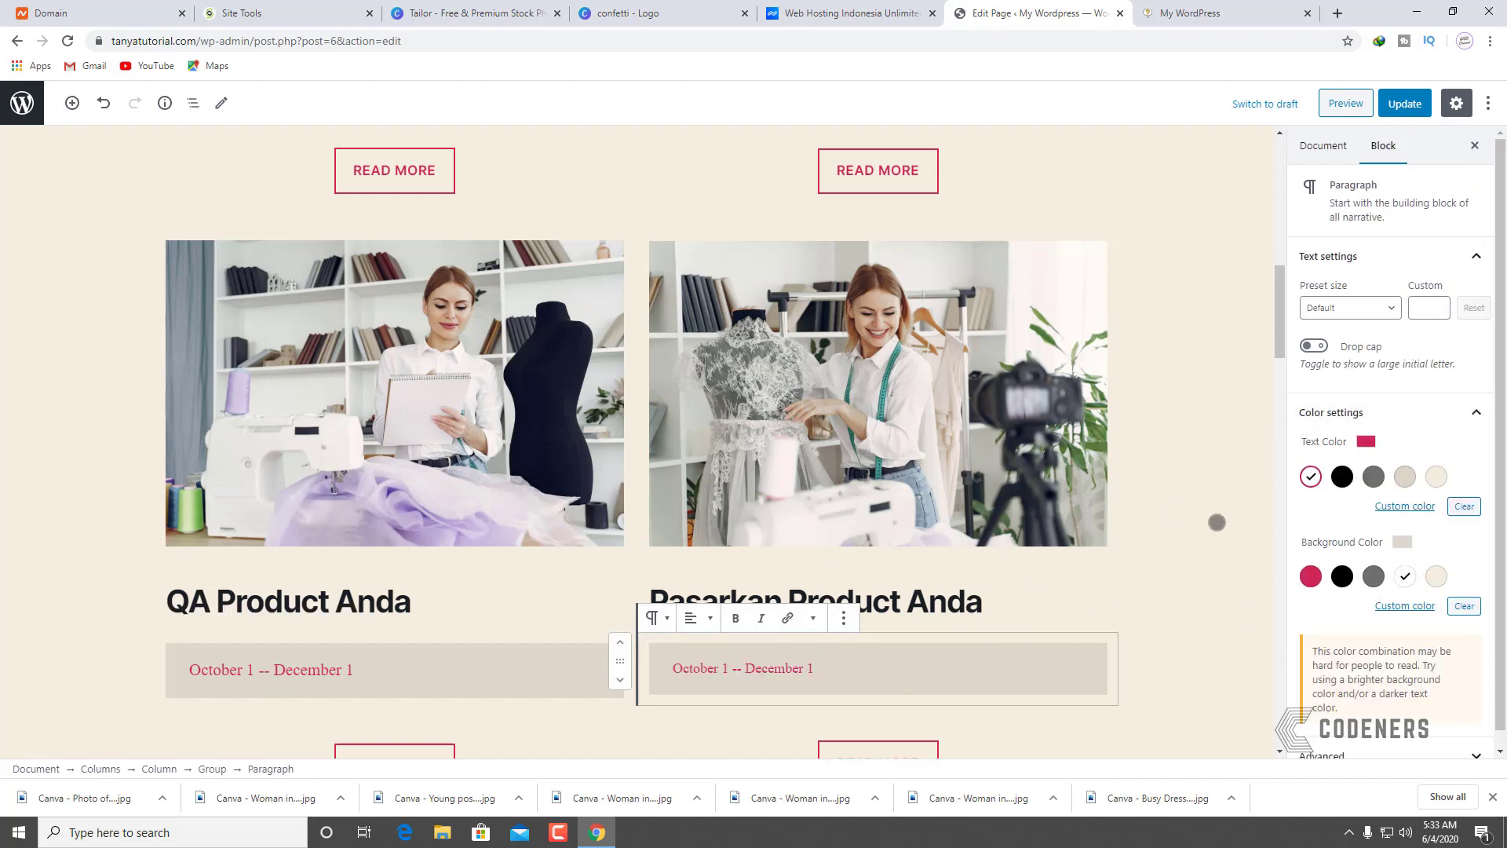
click(1350, 308)
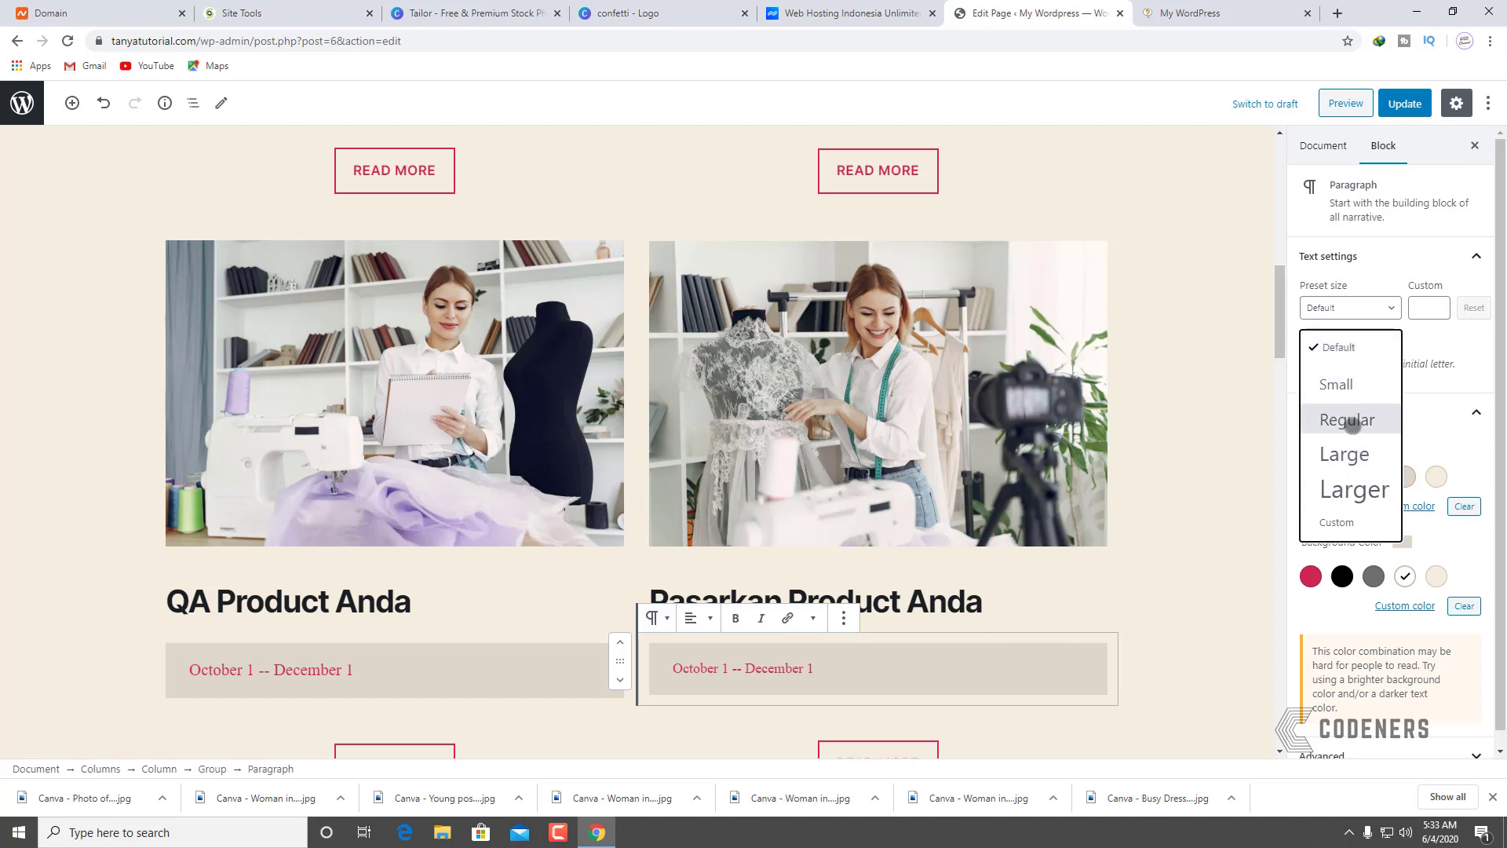
click(1347, 420)
scroll(700, 689, down, 6)
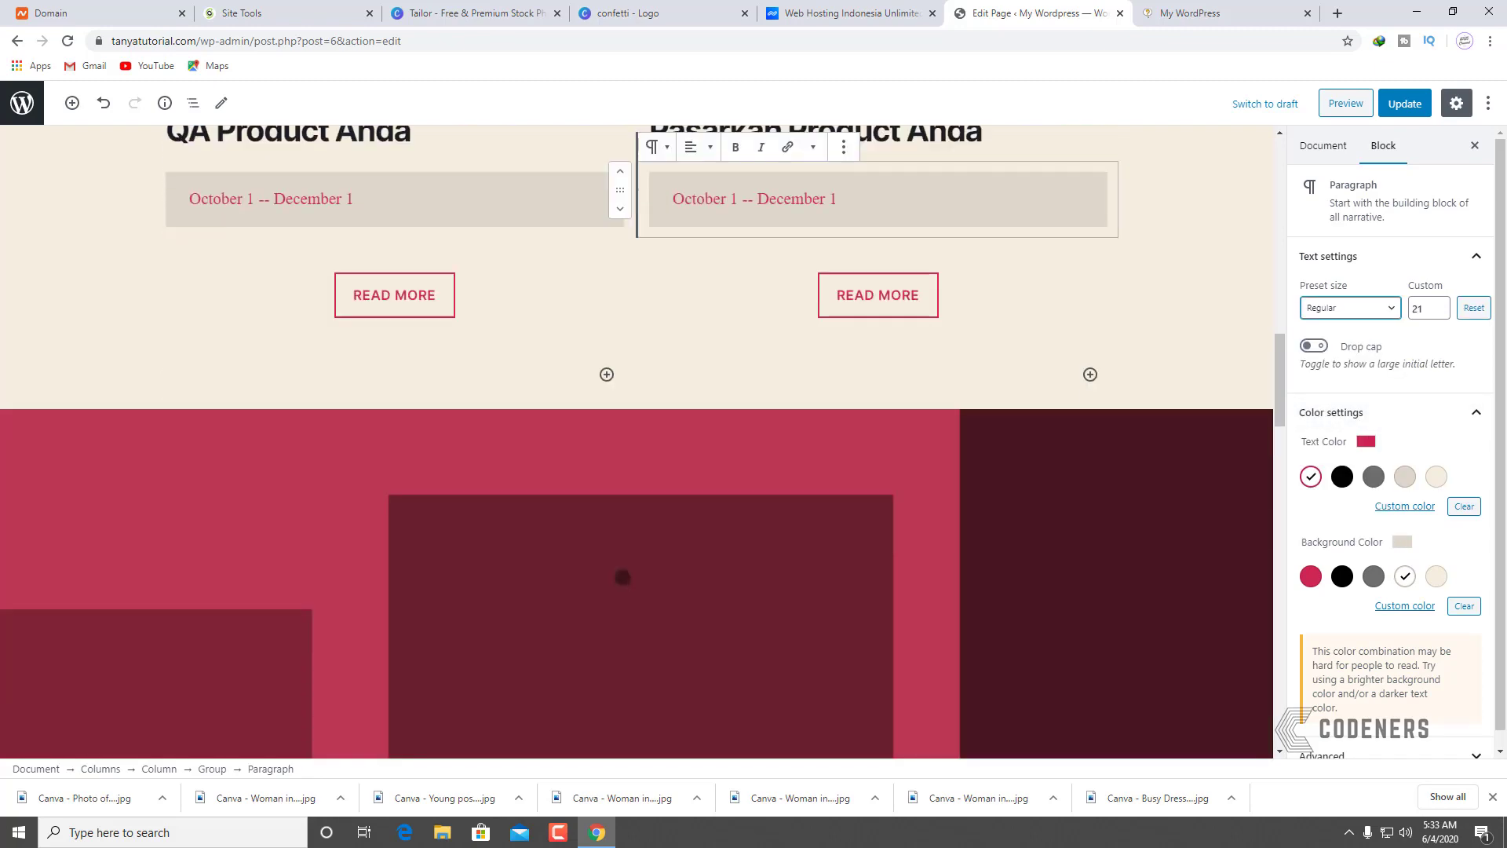
Step: Make the Desain Produk Anda date line Regular size, crimson text on light beige
scroll(631, 573, up, 8)
click(269, 407)
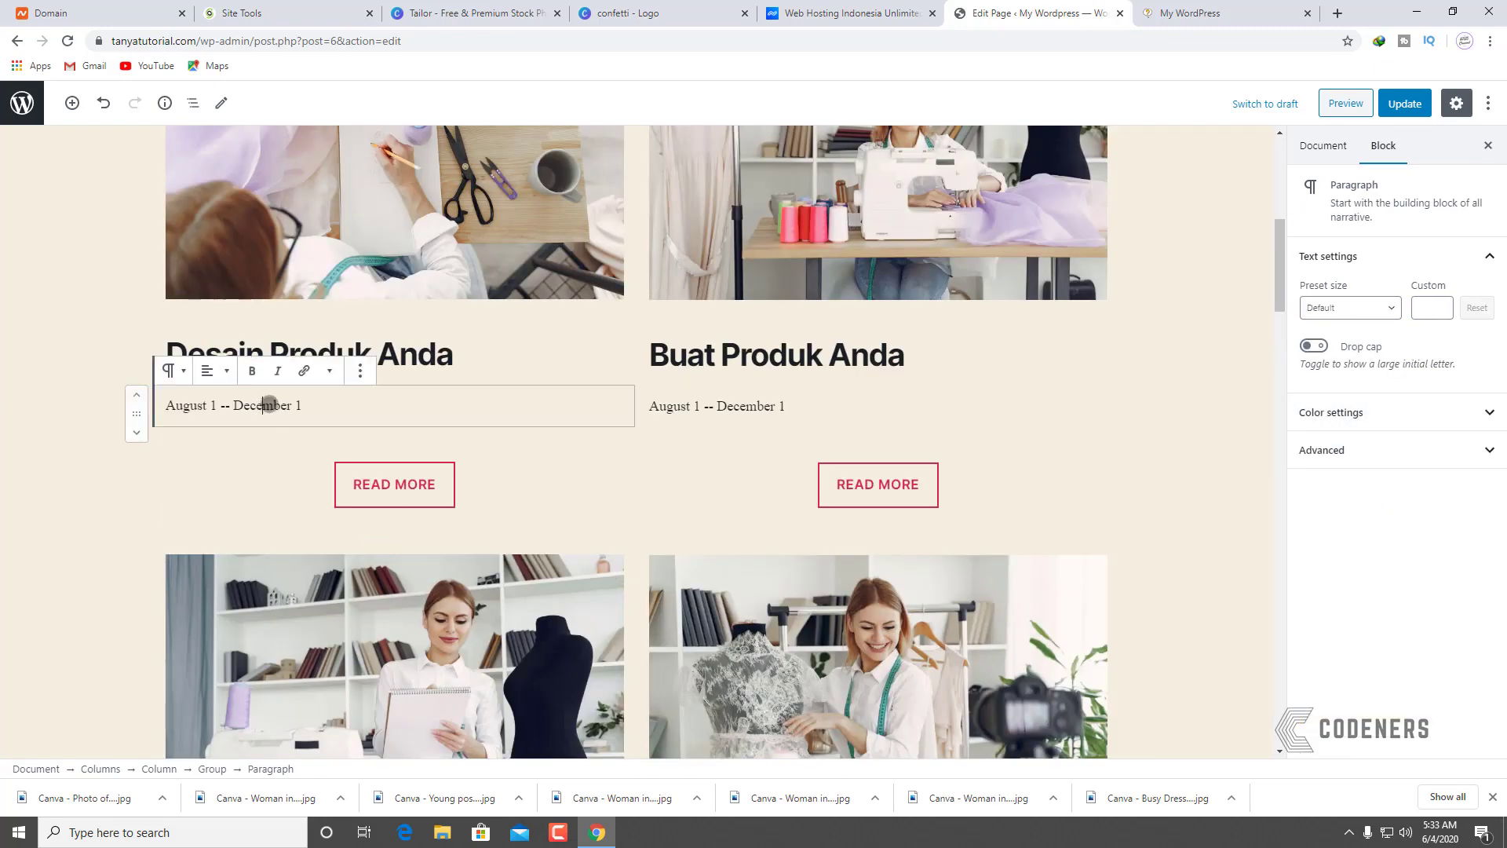
click(1370, 314)
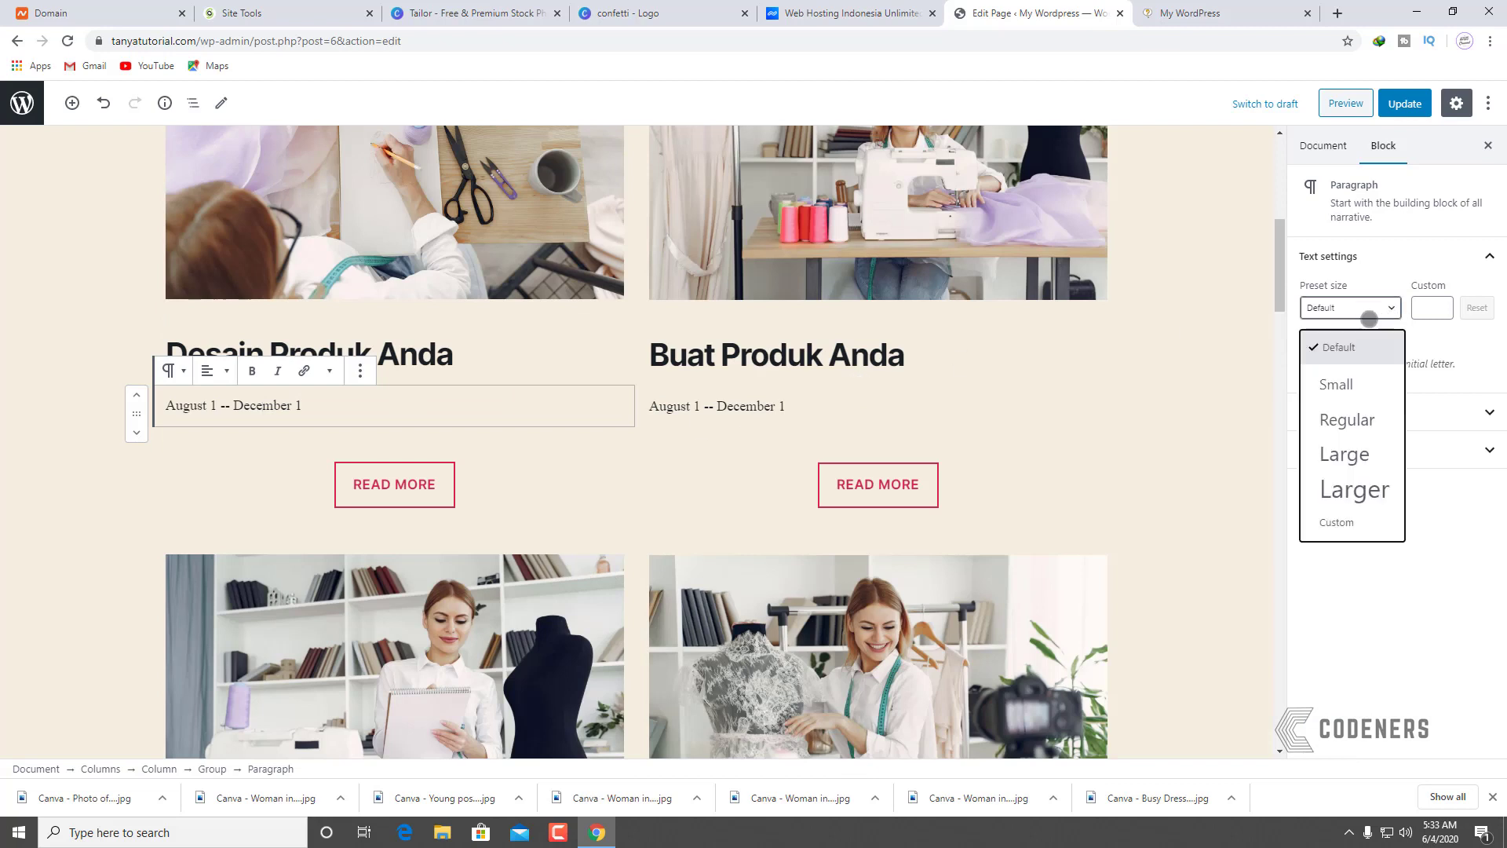
click(1347, 420)
click(1331, 412)
click(1310, 476)
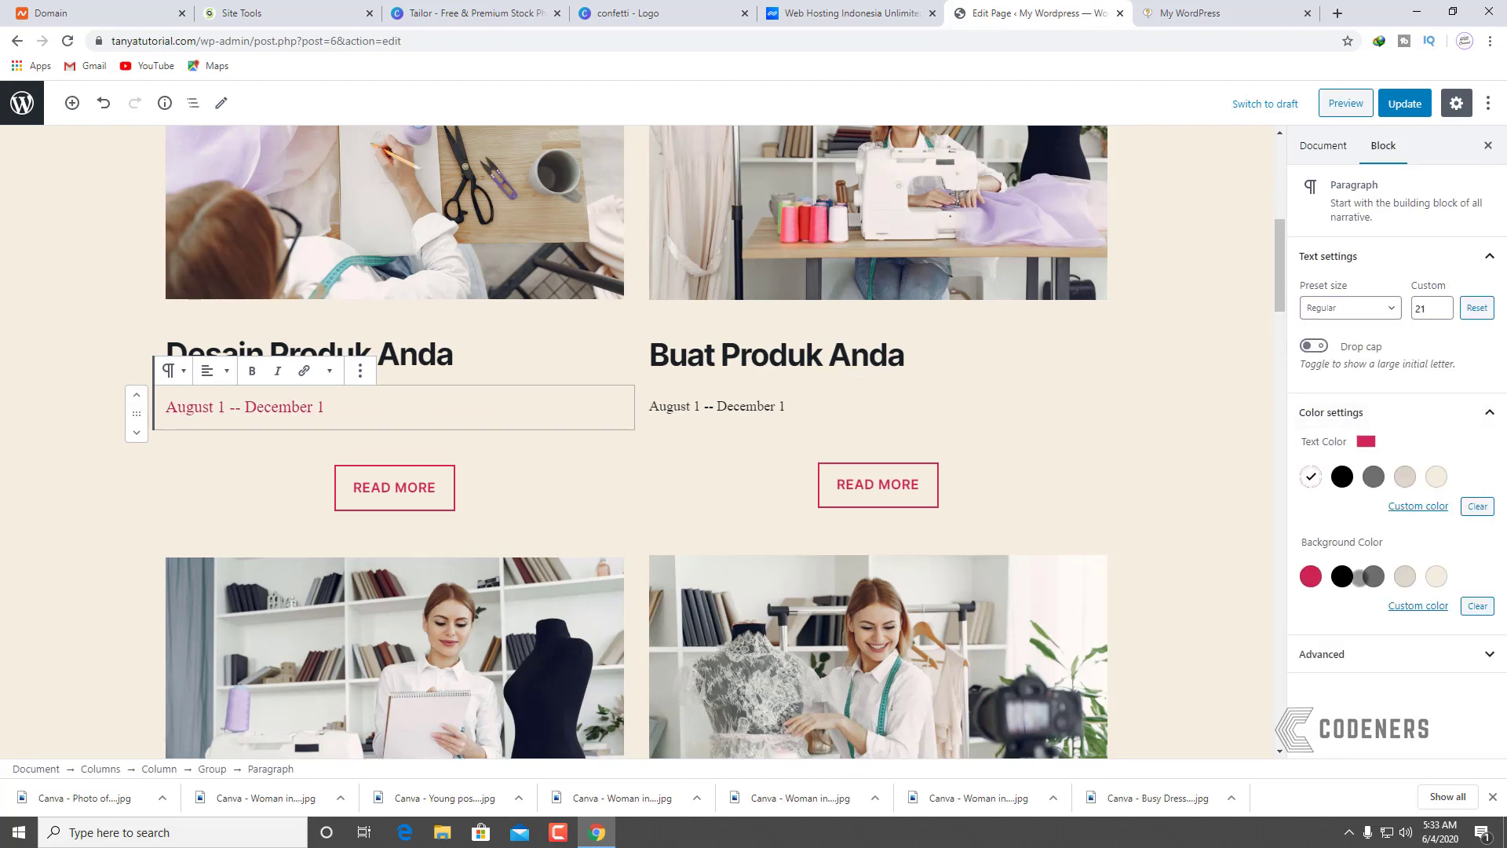
click(1420, 574)
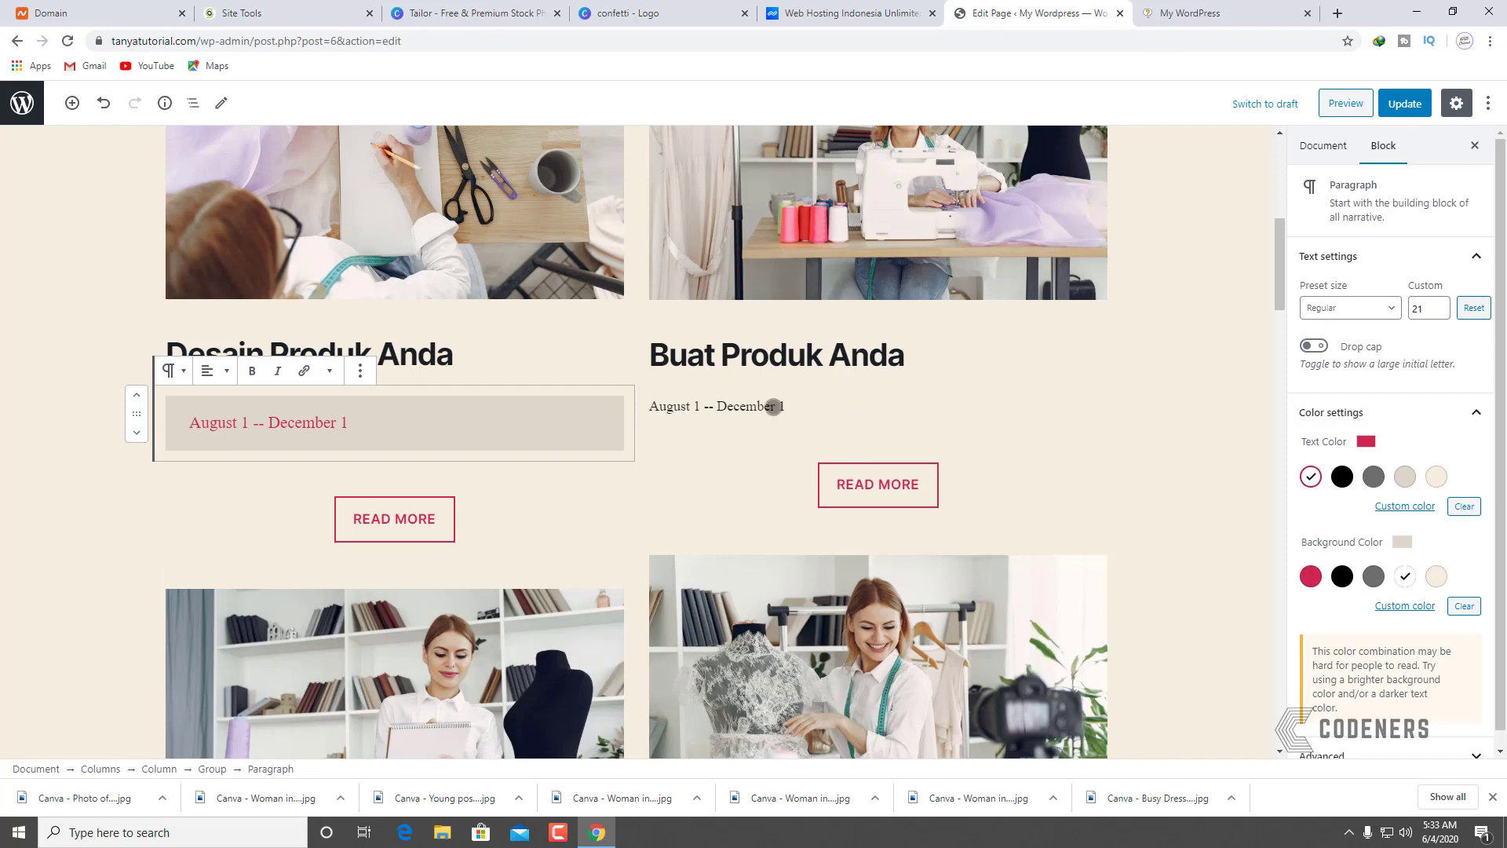
Step: Make the Buat Produk Anda date line Regular size, crimson text on light beige
click(774, 406)
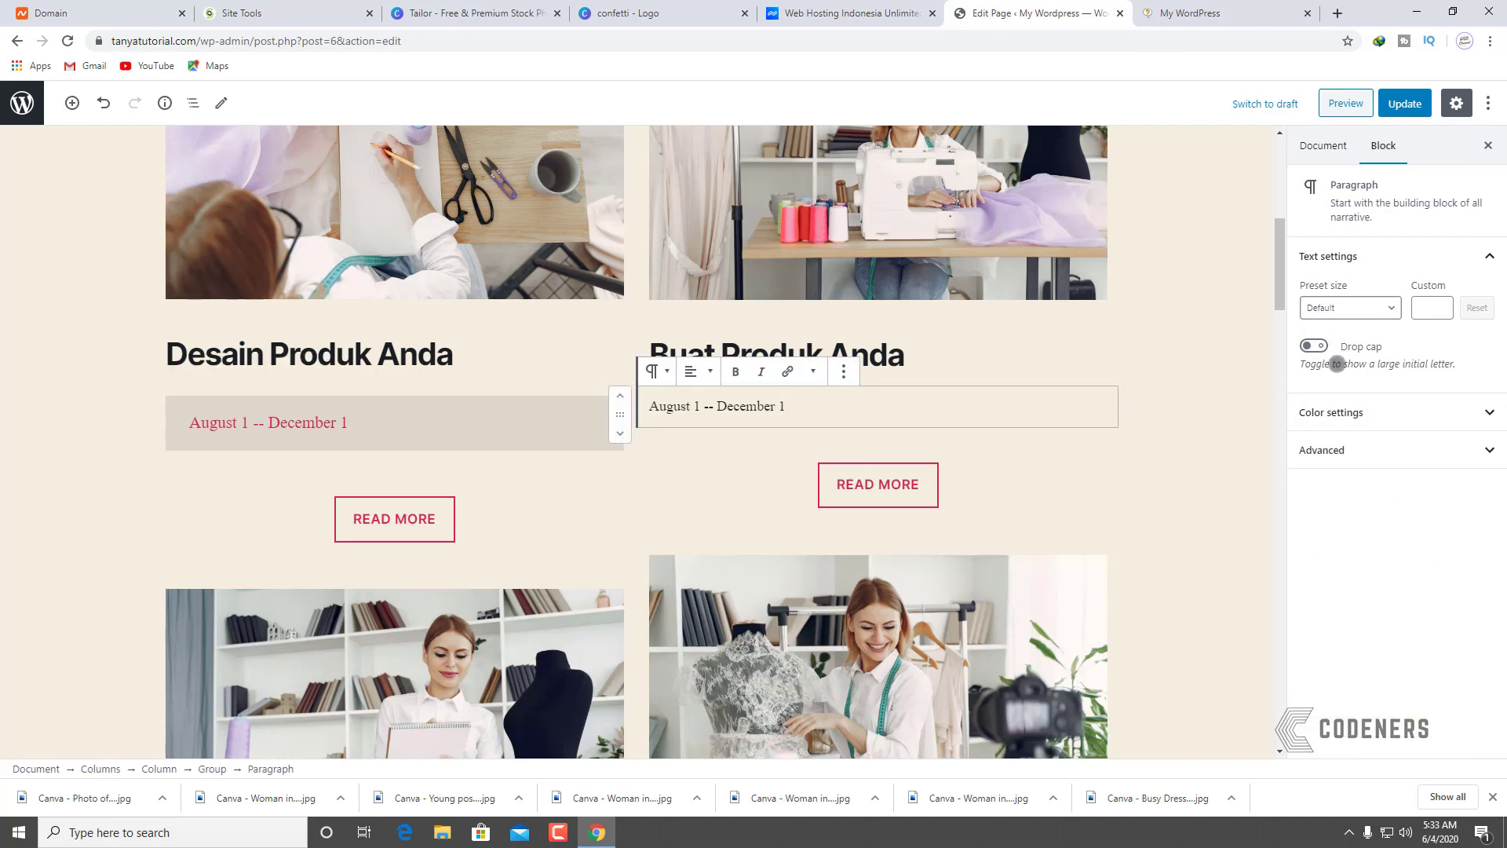
click(1344, 308)
click(1339, 416)
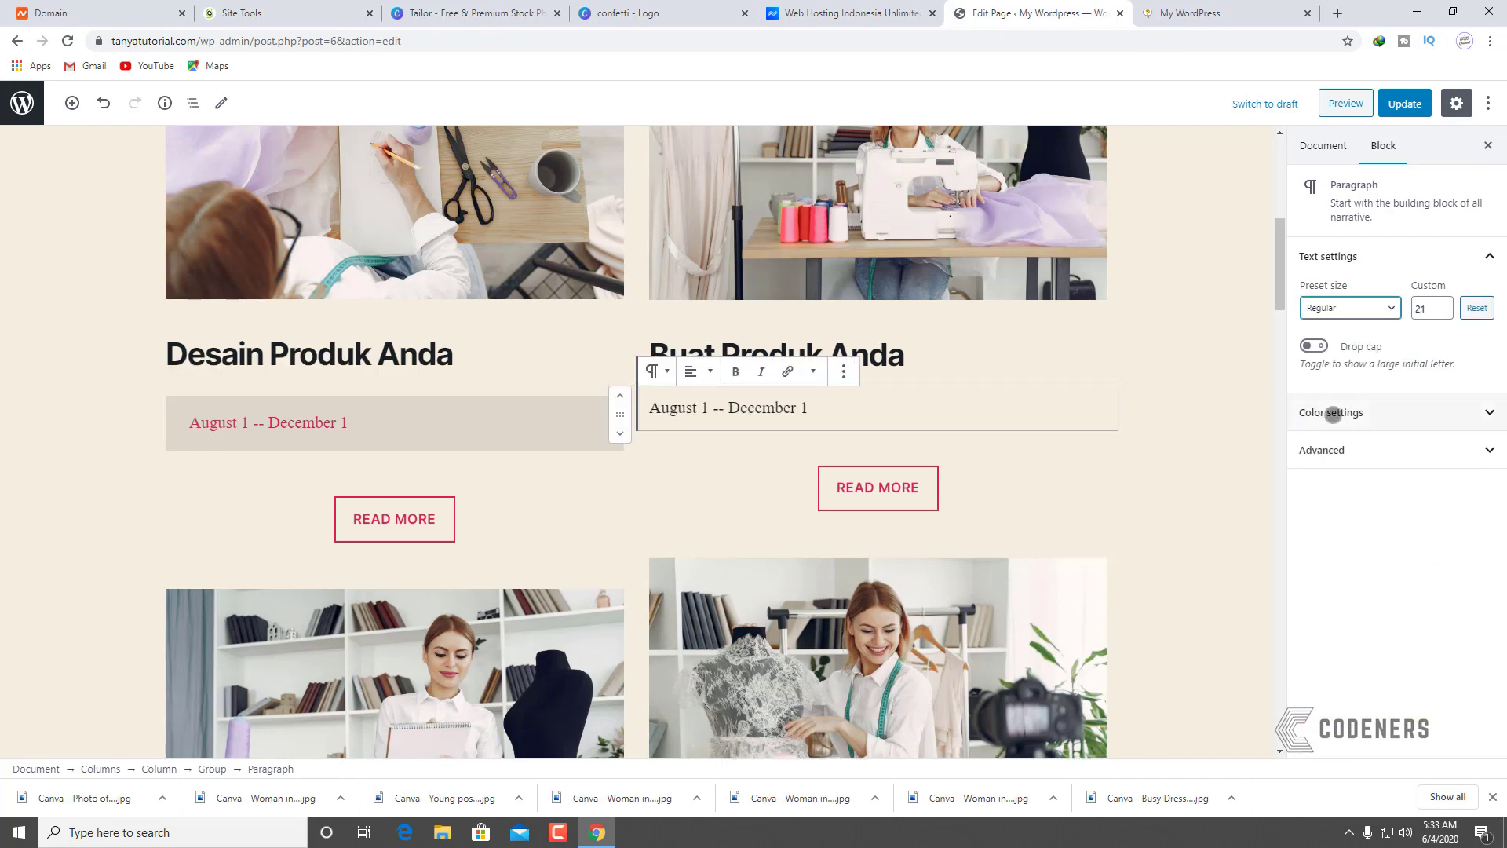
click(1346, 412)
click(1310, 477)
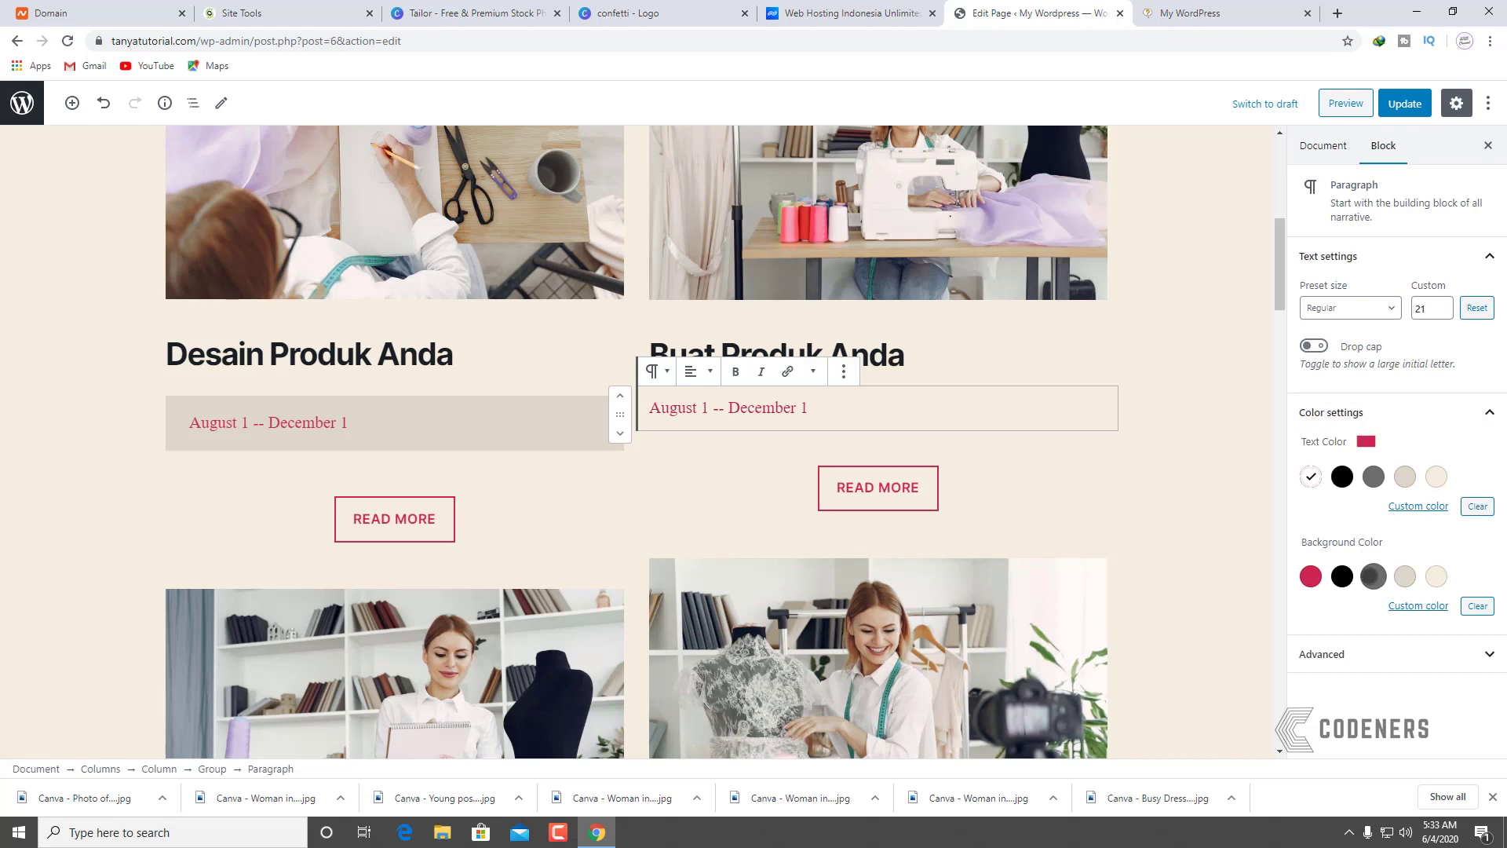
click(1405, 577)
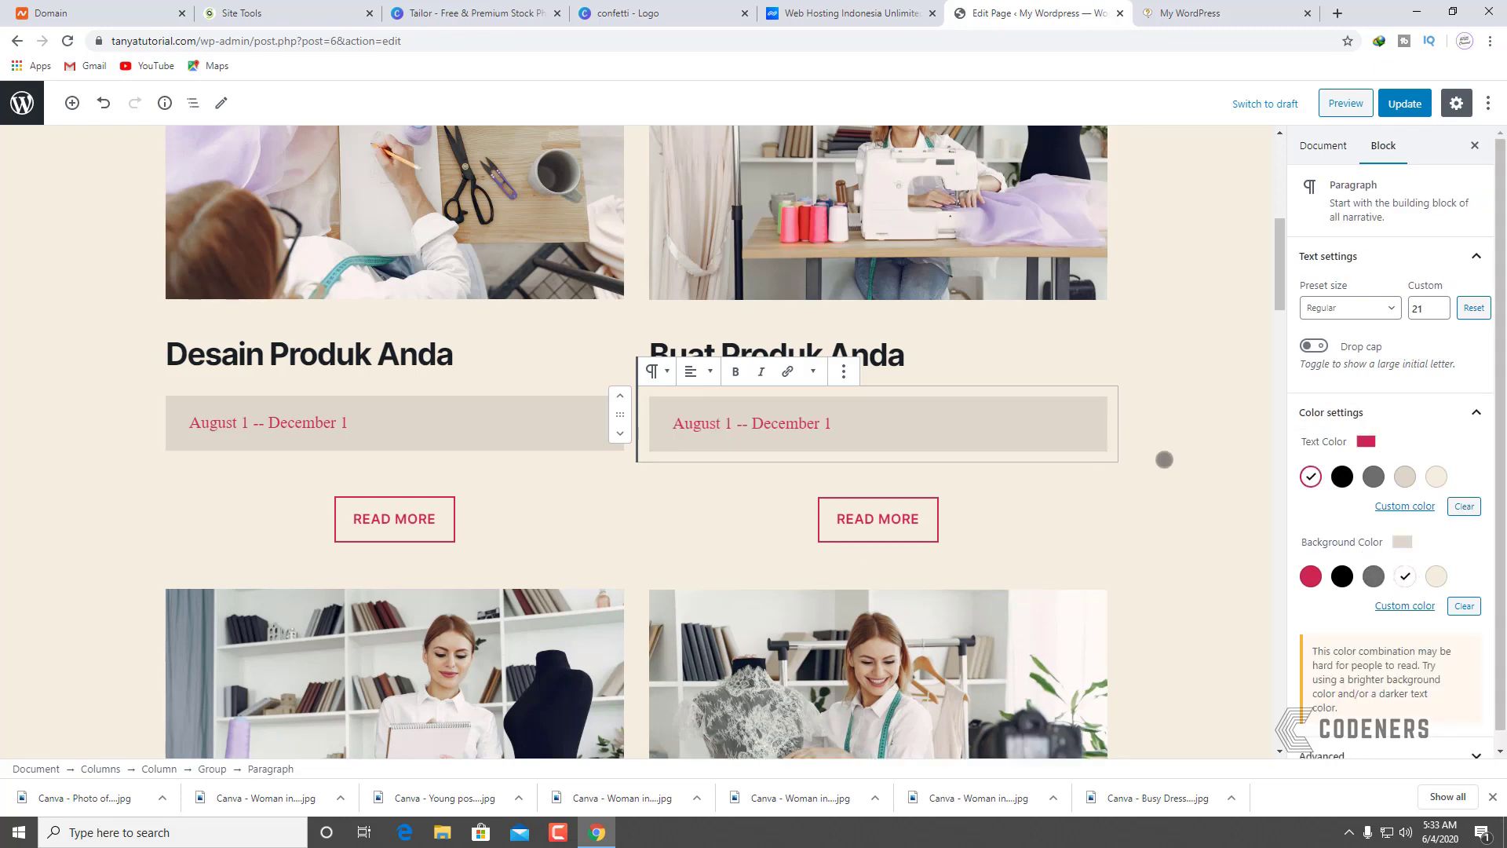
click(1175, 456)
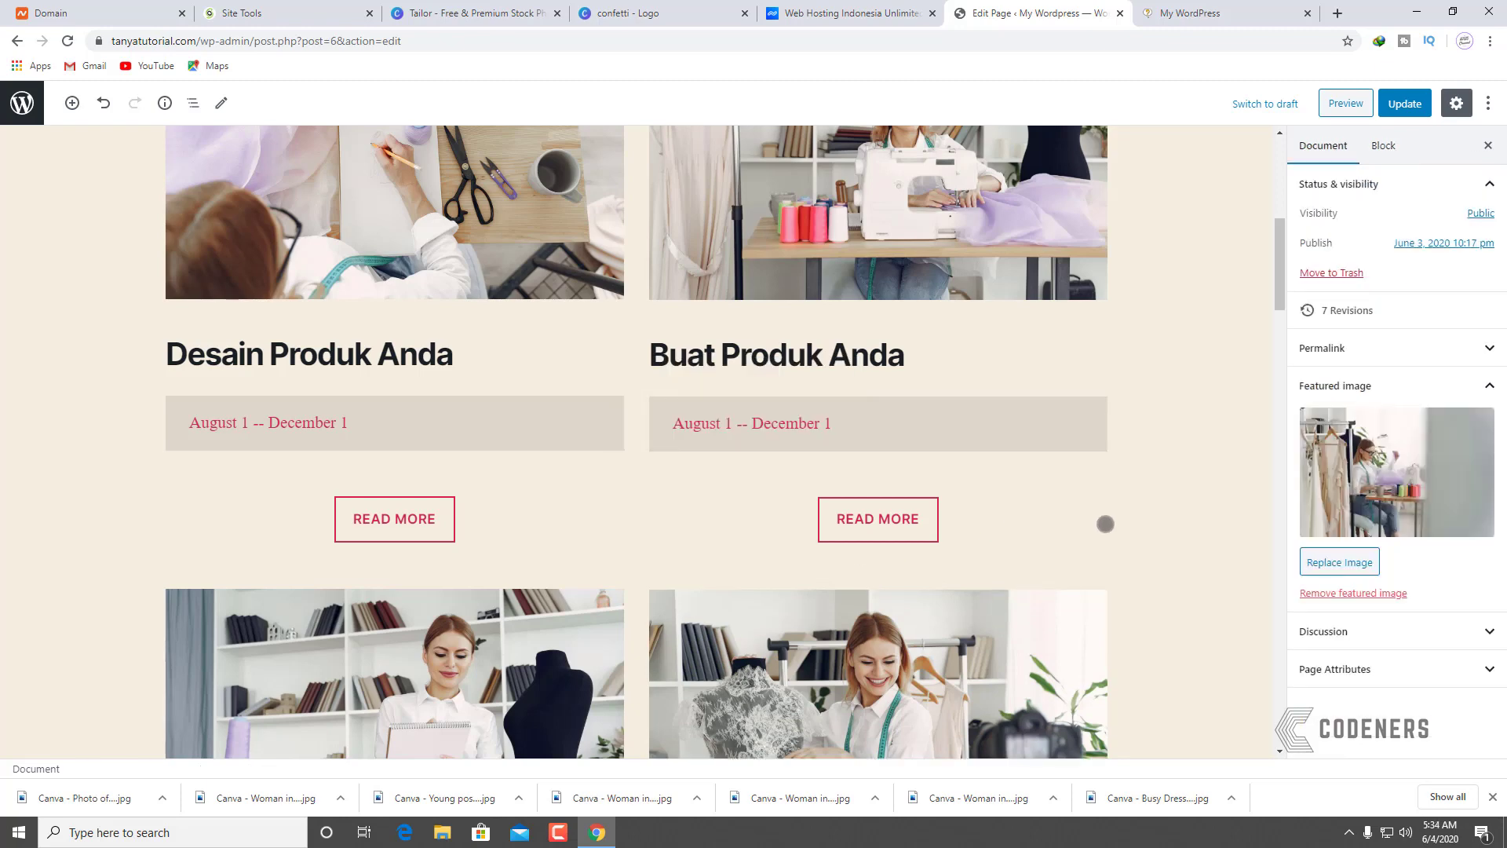
Step: Review the styled date lines in the editor and update the page
scroll(1100, 503, down, 6)
scroll(363, 532, up, 6)
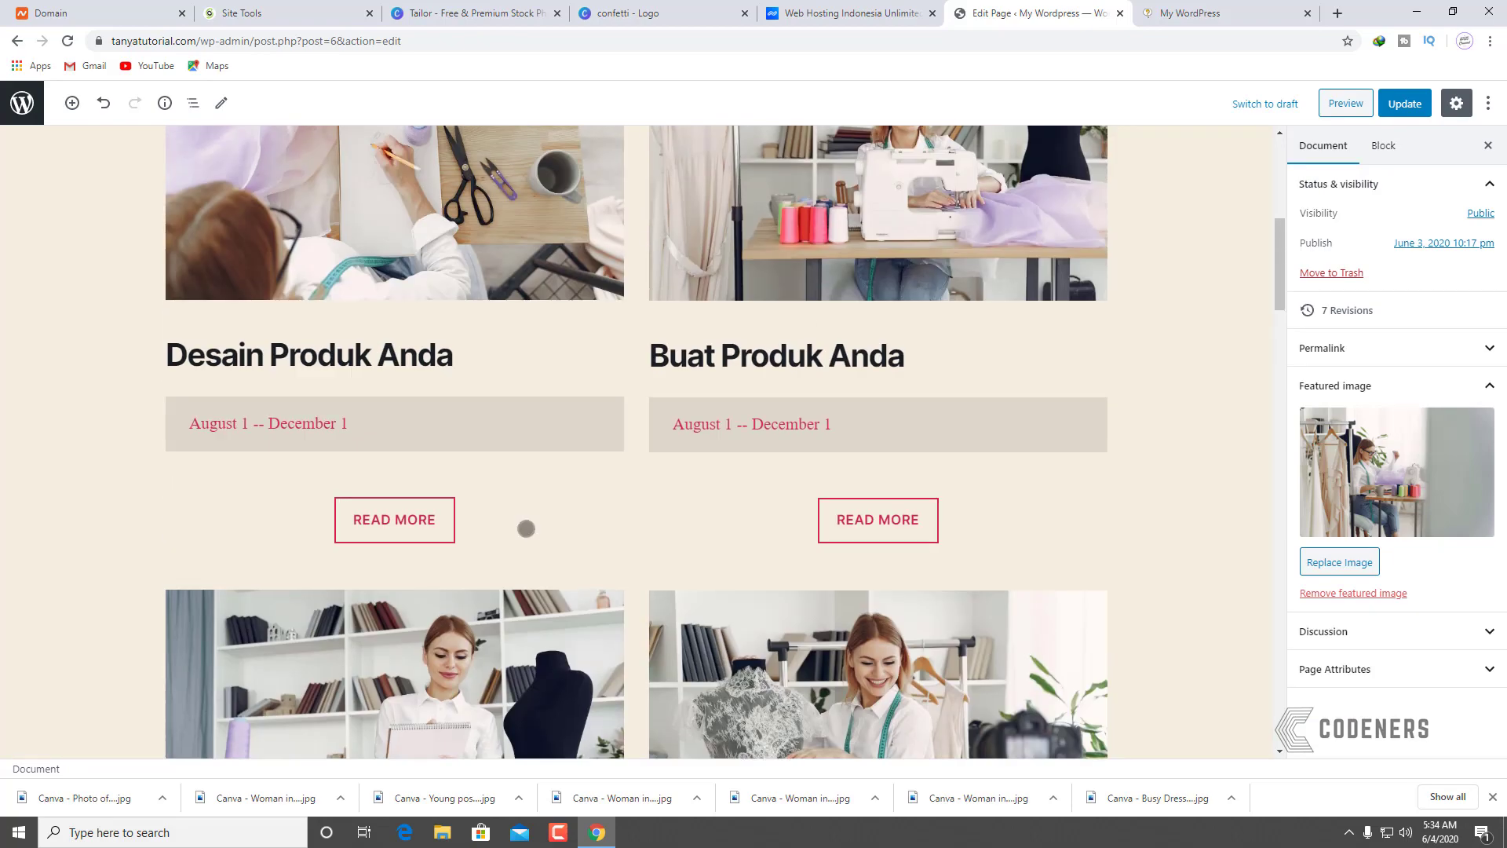
scroll(526, 529, up, 3)
scroll(502, 393, down, 12)
scroll(481, 309, up, 4)
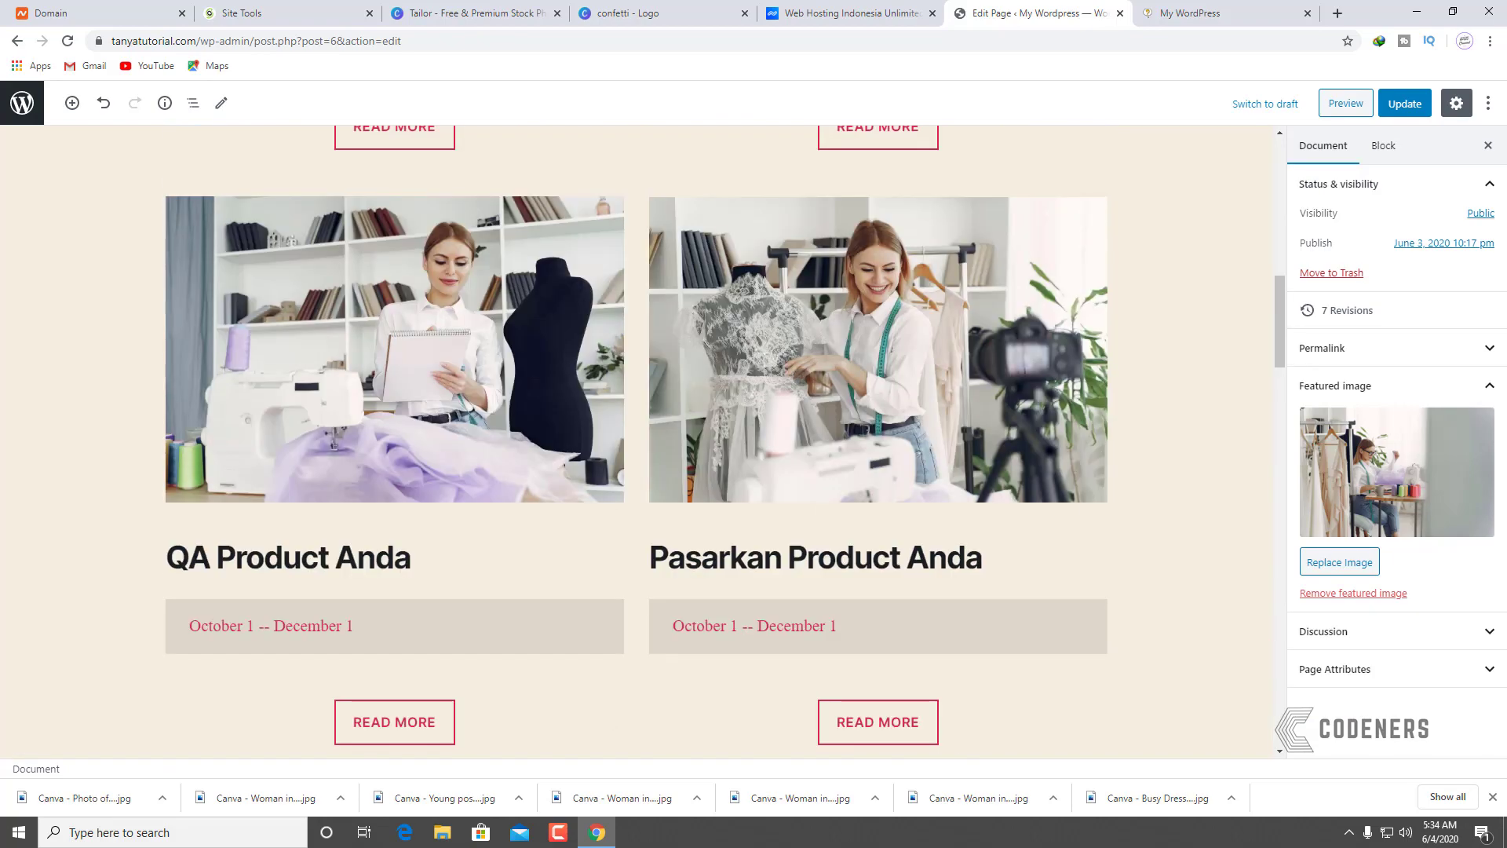
scroll(619, 428, up, 12)
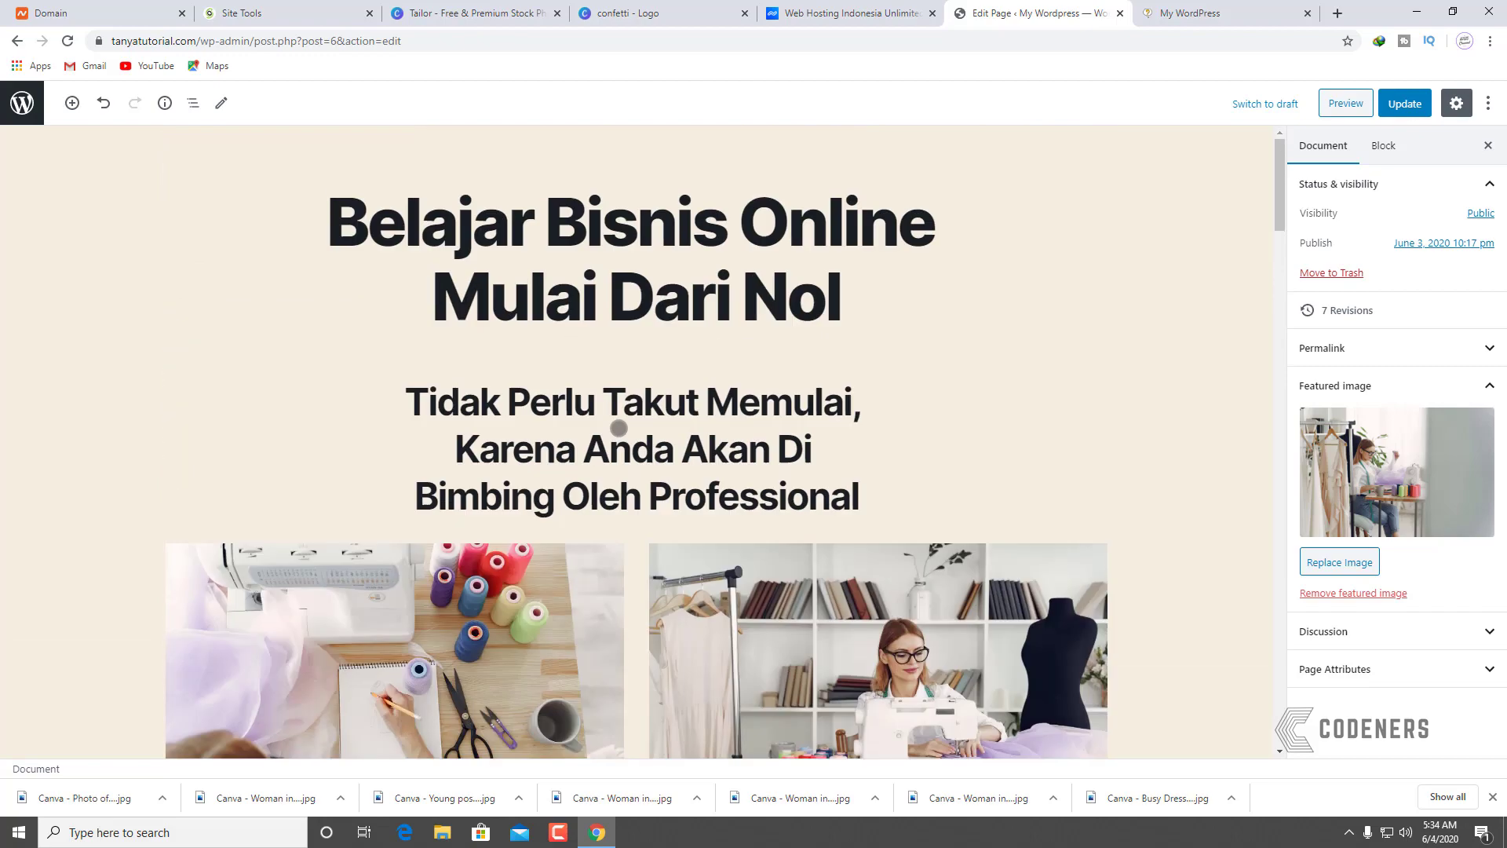
scroll(596, 445, down, 5)
scroll(593, 450, up, 3)
scroll(597, 445, down, 5)
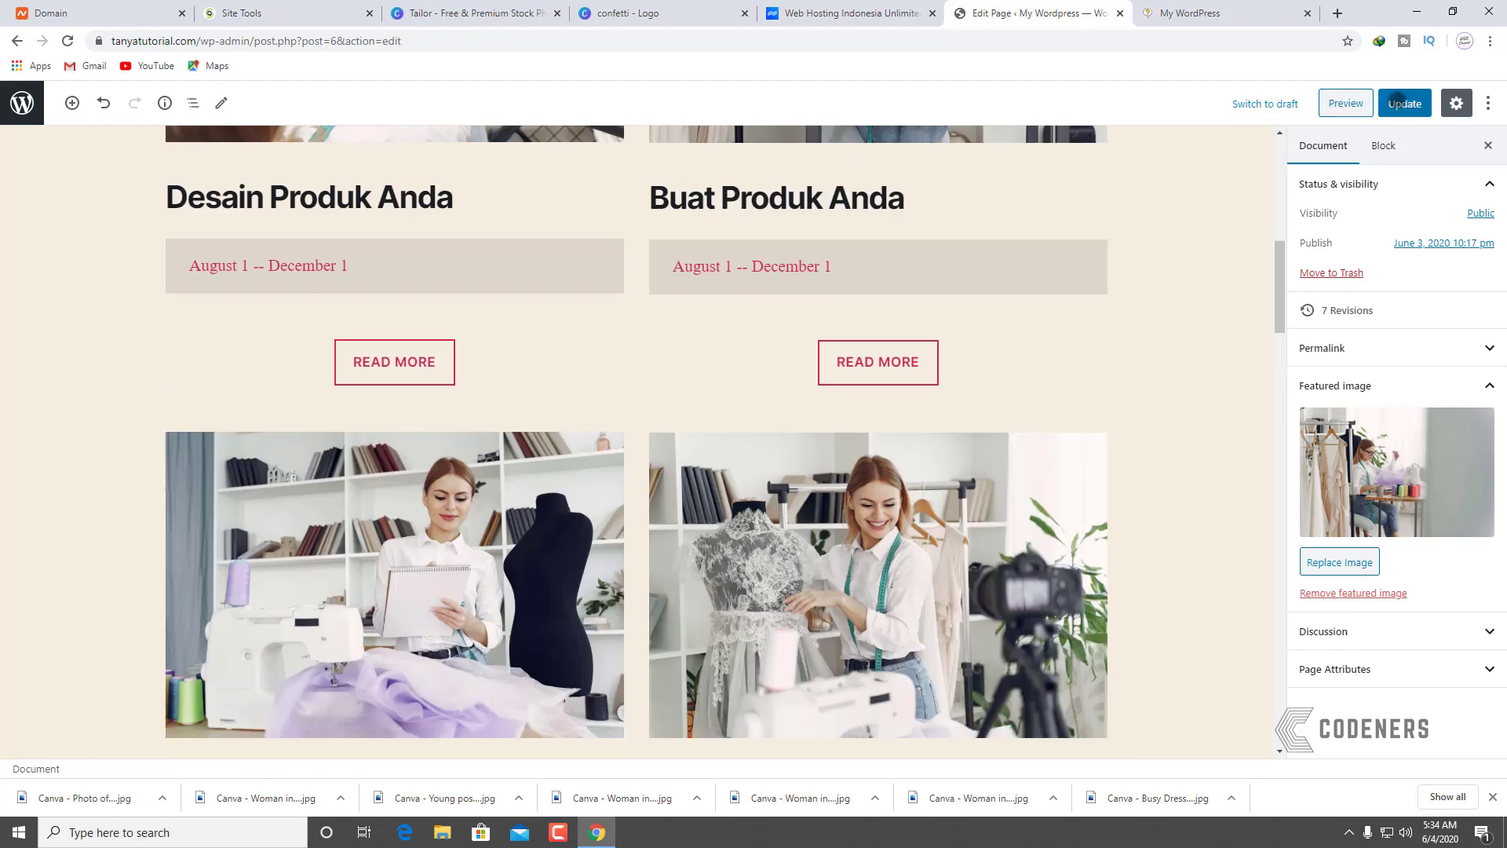
click(1397, 103)
Step: Reload the live site and scroll through the photo gallery down to the footer
click(1209, 13)
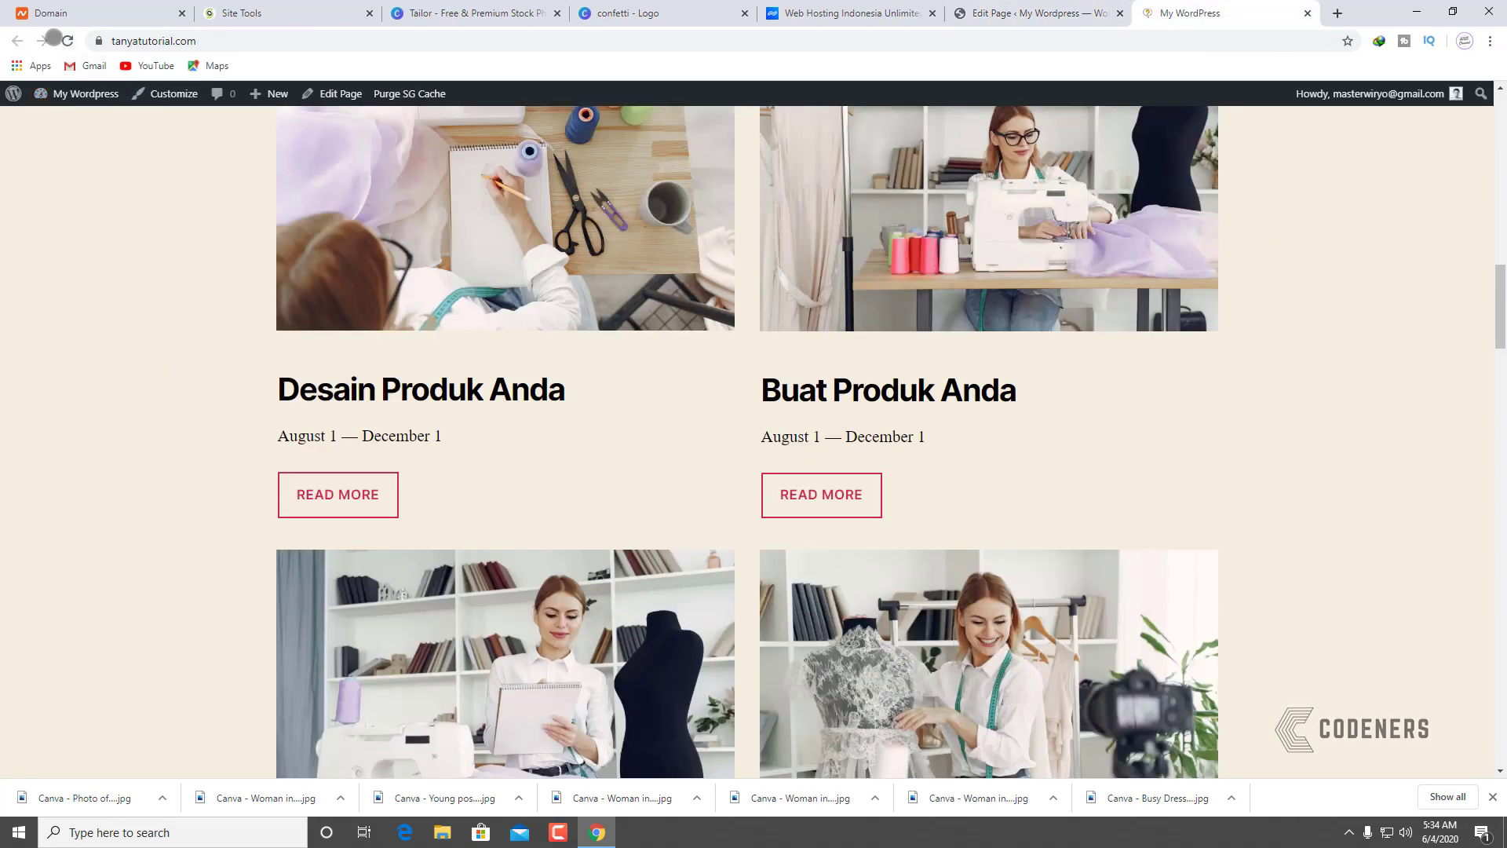
click(65, 37)
scroll(262, 323, down, 5)
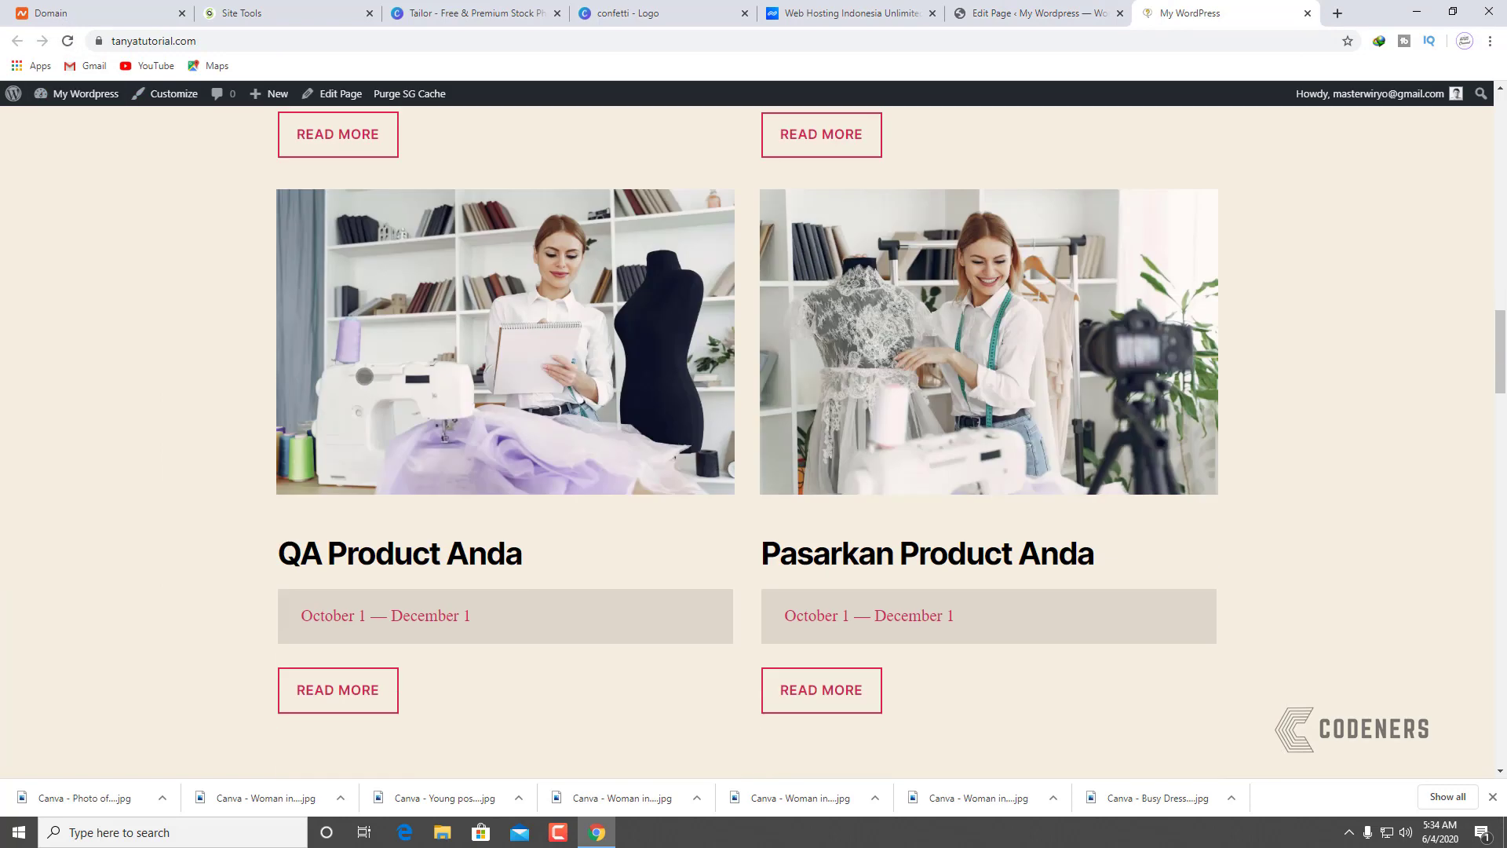
scroll(1034, 513, down, 1)
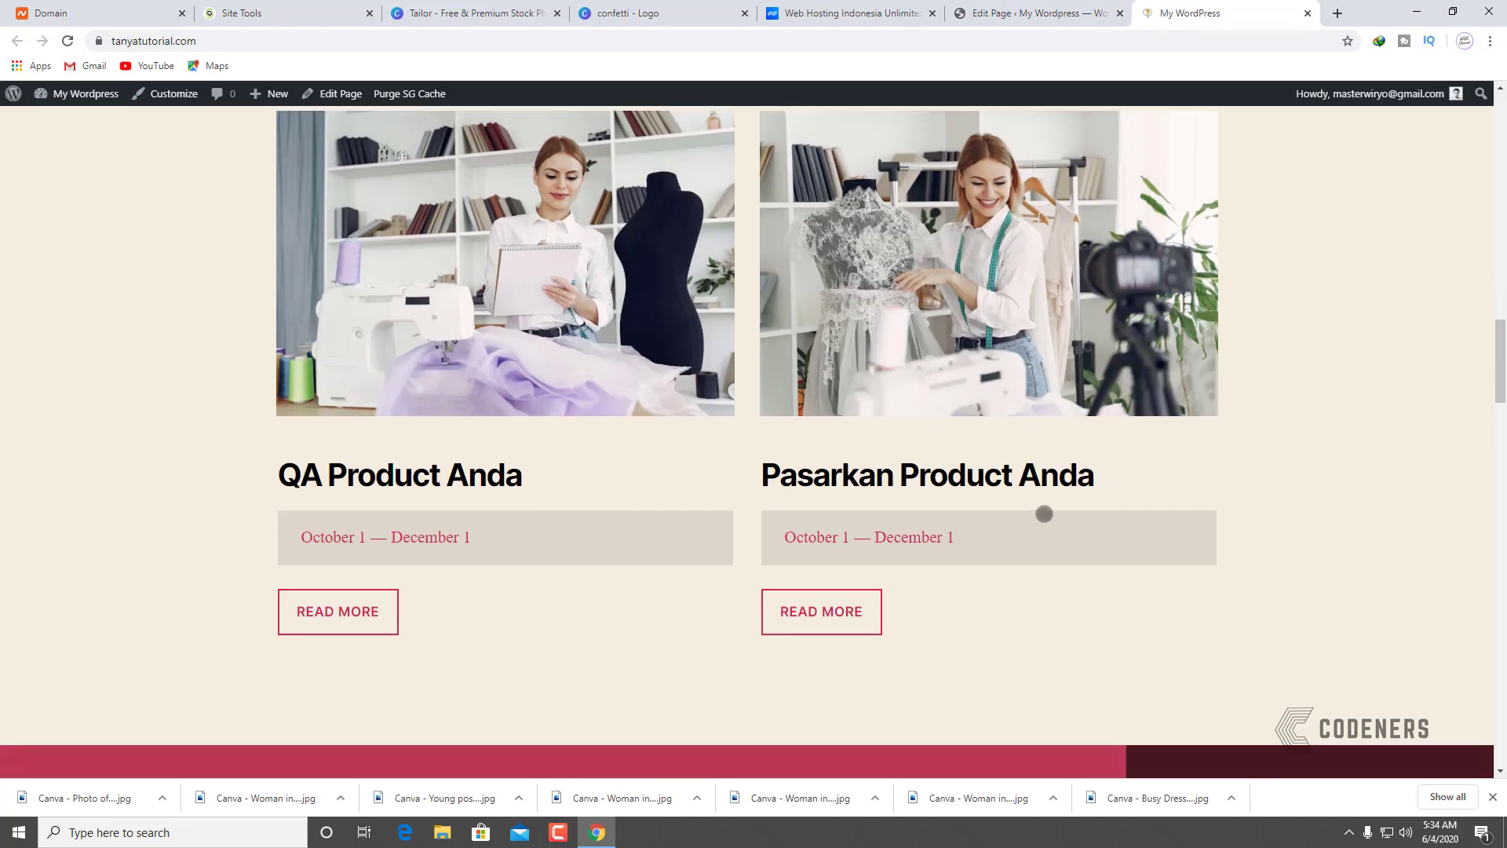
scroll(1052, 506, down, 5)
scroll(760, 511, up, 4)
scroll(411, 424, down, 7)
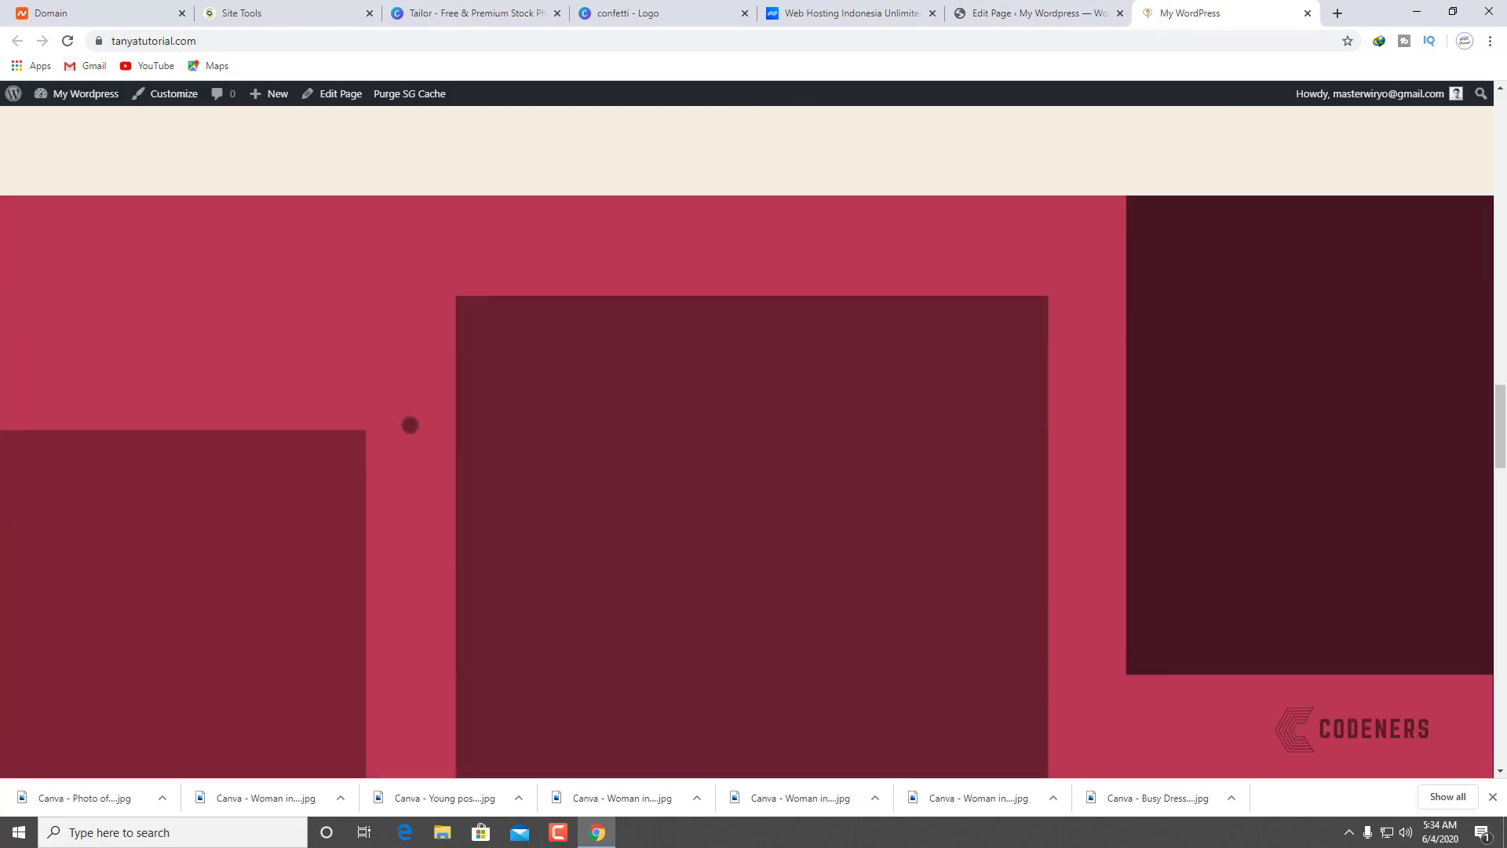
scroll(734, 352, up, 1)
scroll(734, 352, down, 3)
scroll(811, 485, up, 3)
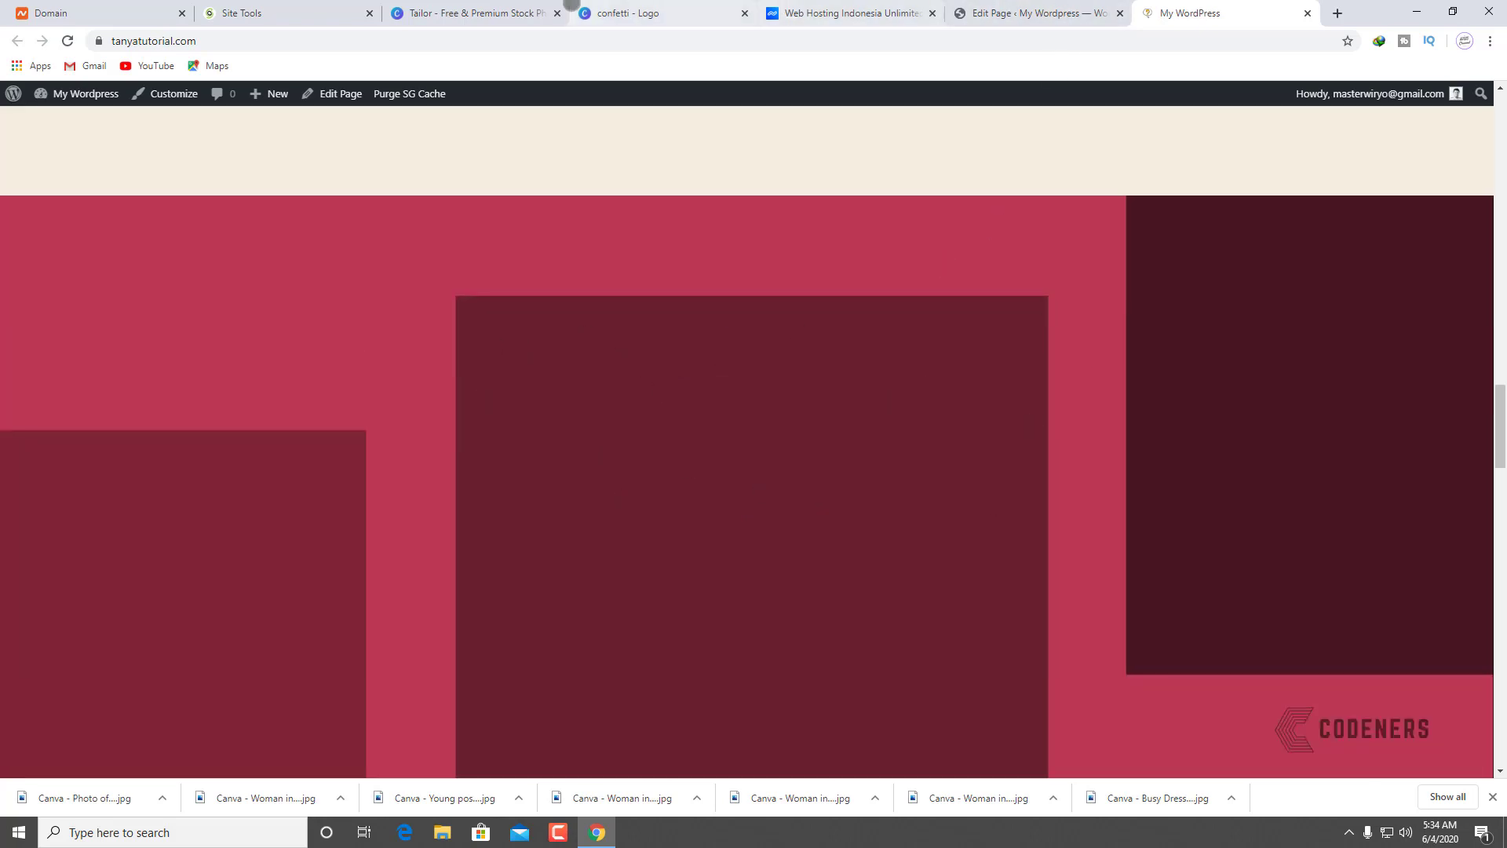
Step: Download Canva's 'Young craftsman working on project in workshop' tailor photo in Medium size
click(479, 12)
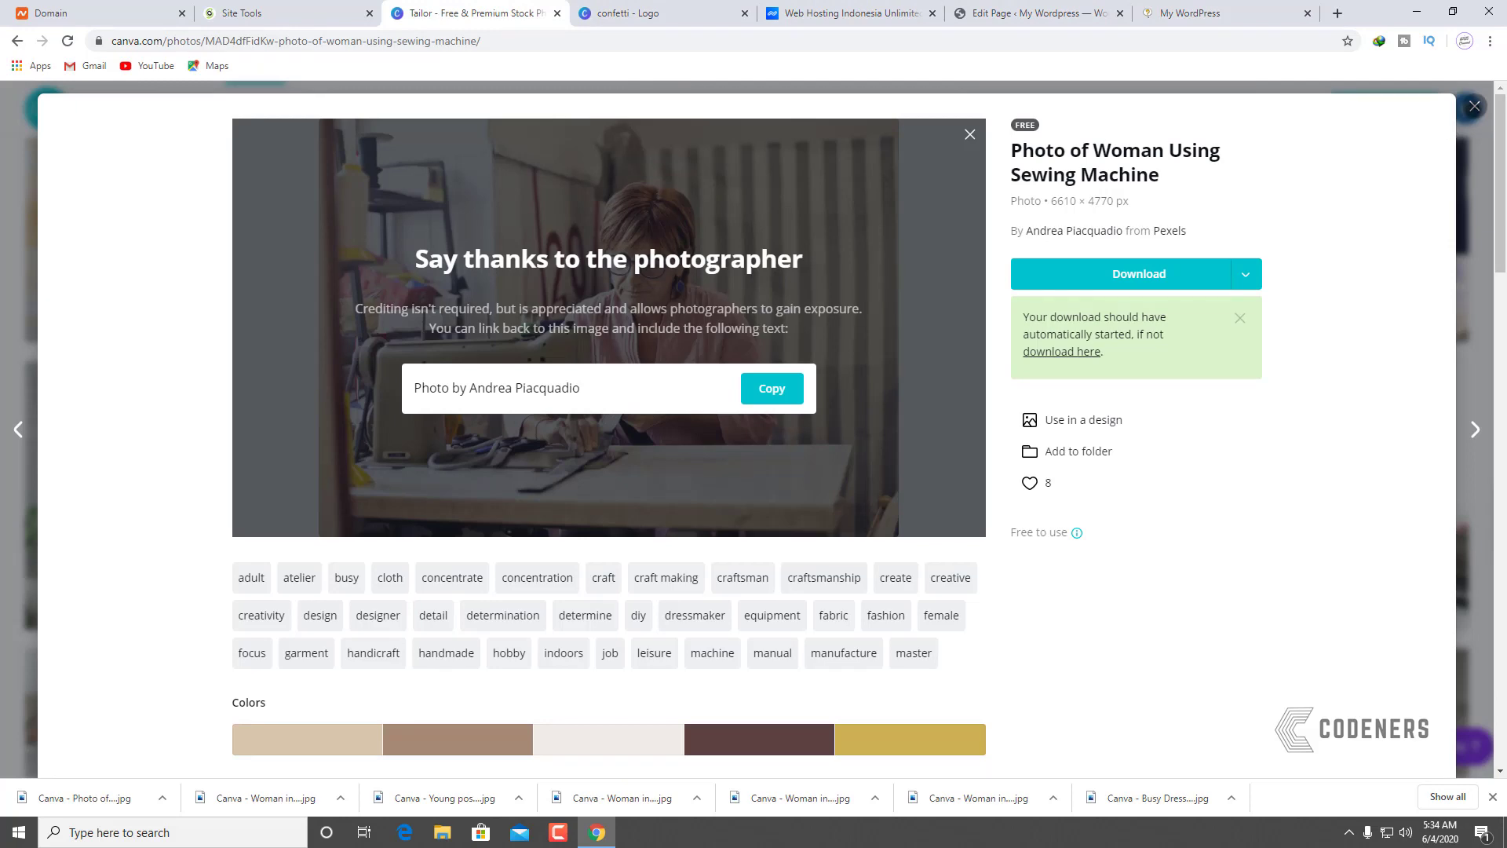
click(1475, 106)
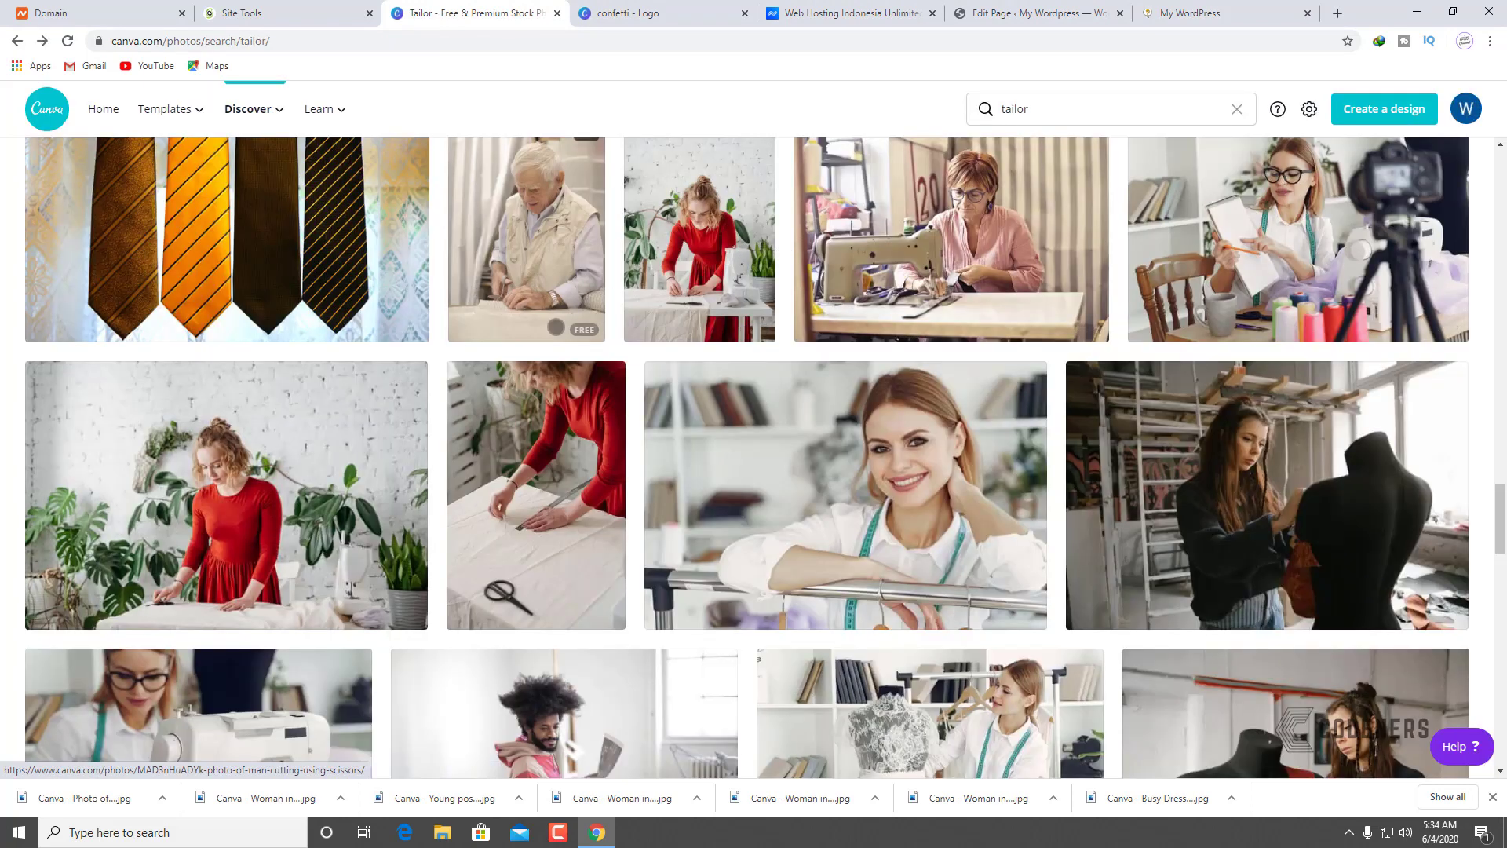
scroll(539, 449, down, 2)
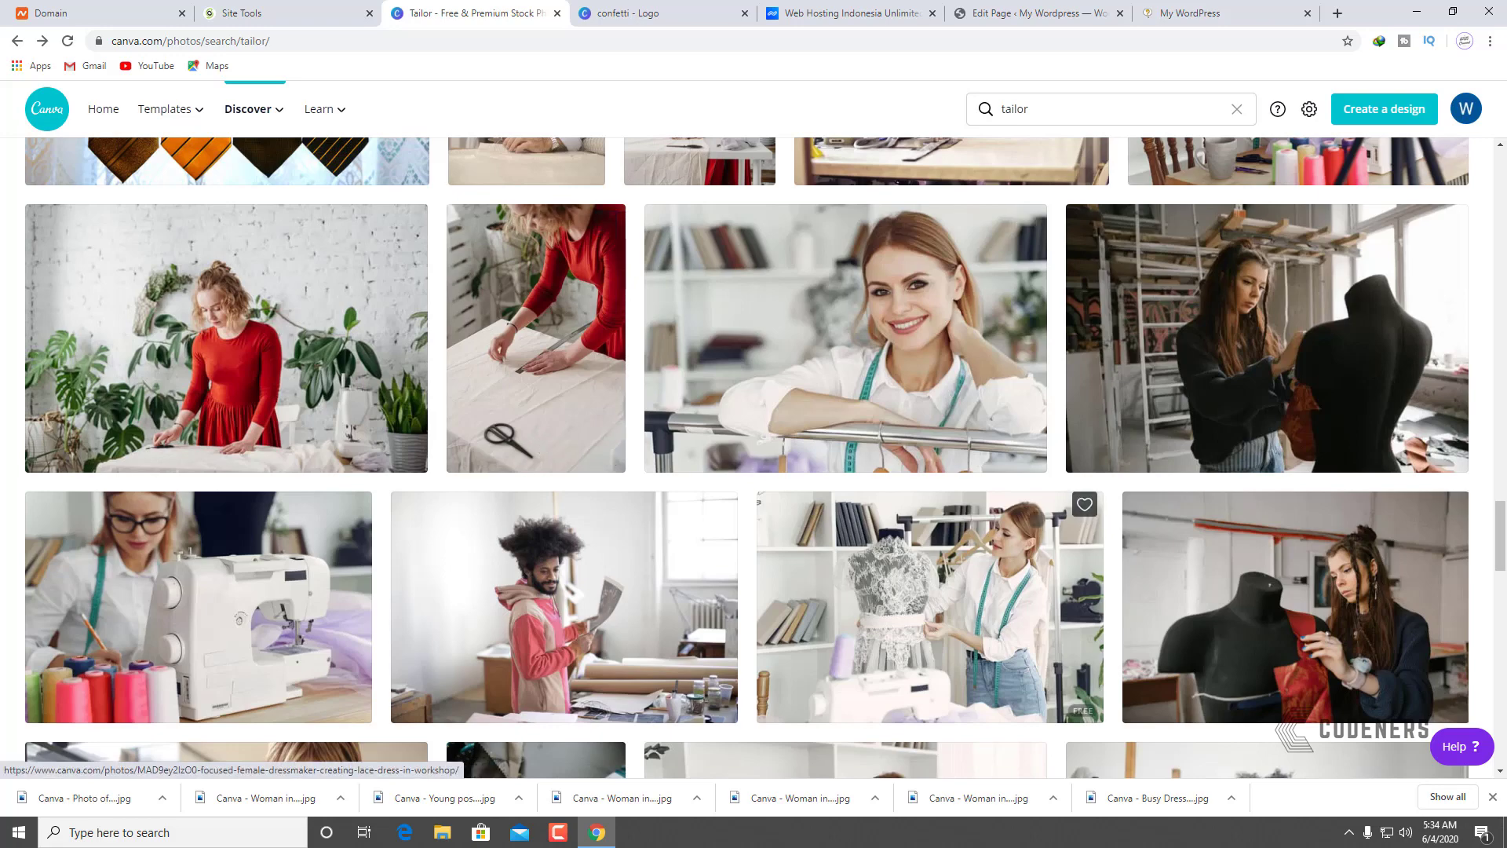
scroll(903, 518, down, 4)
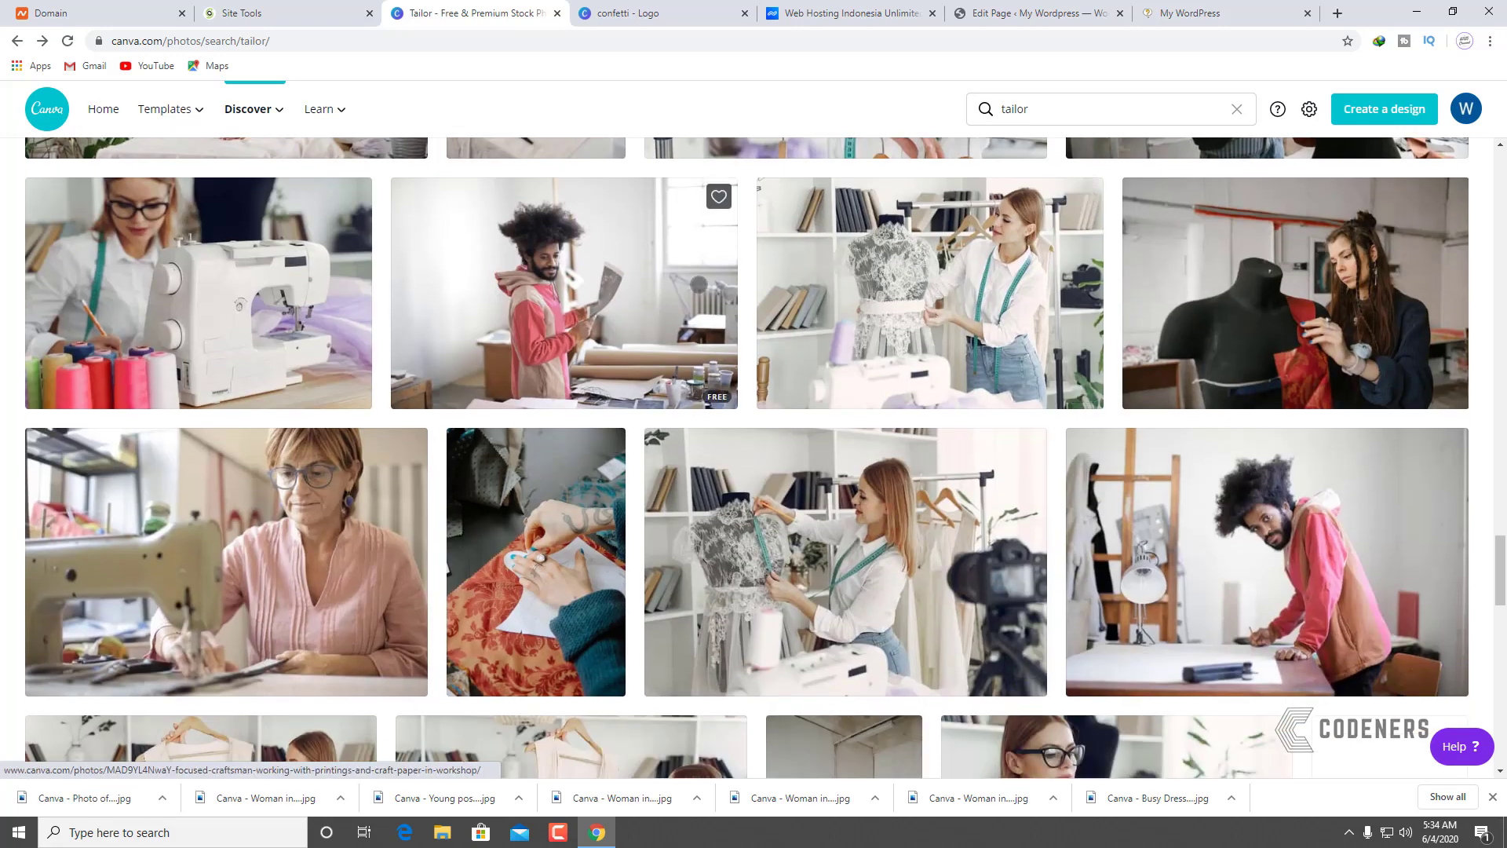
scroll(903, 377, down, 4)
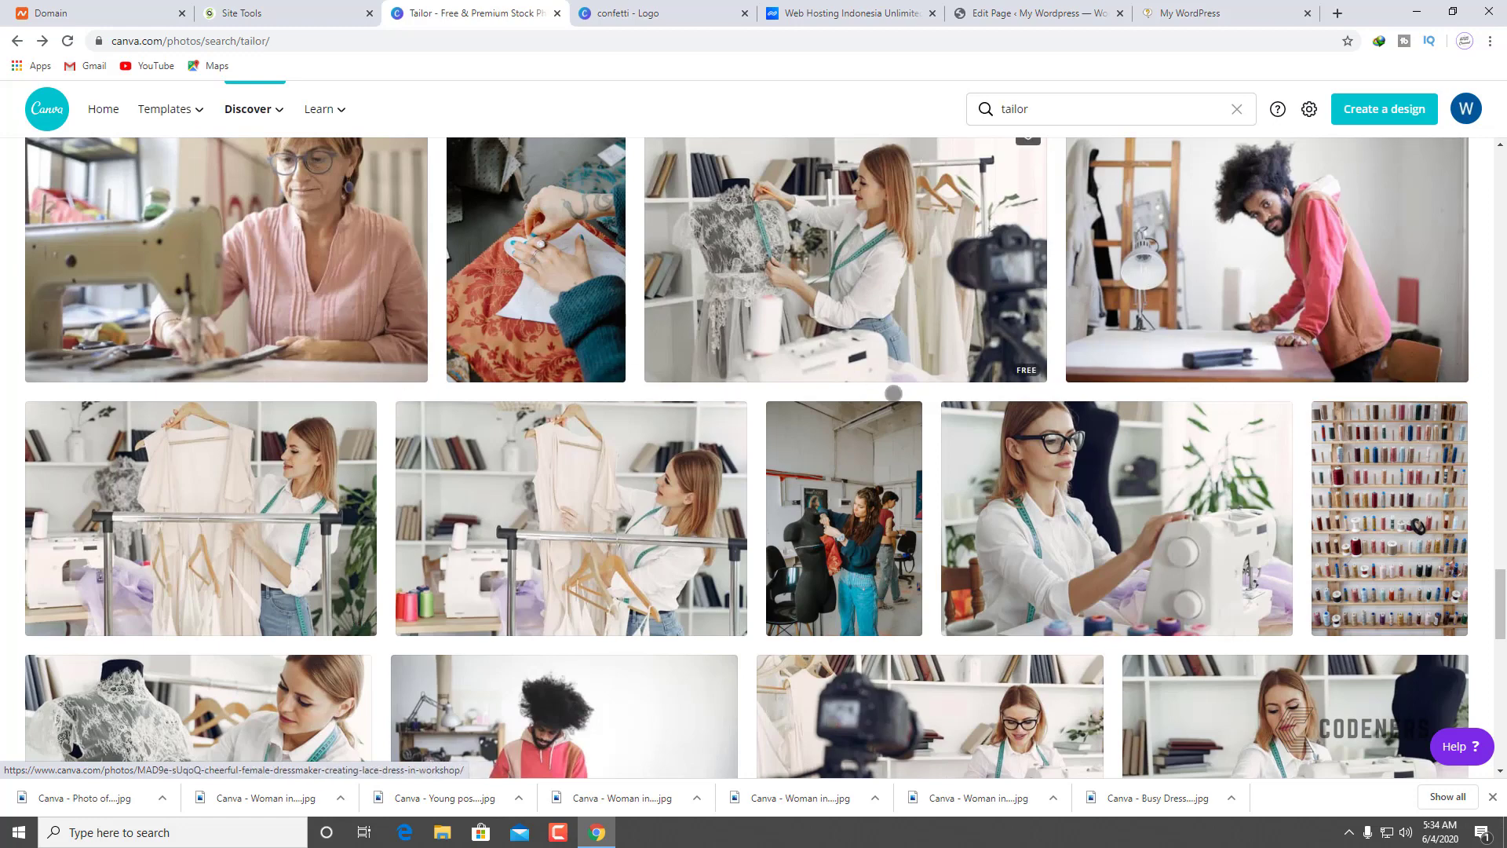
scroll(844, 314, down, 2)
scroll(844, 314, down, 1)
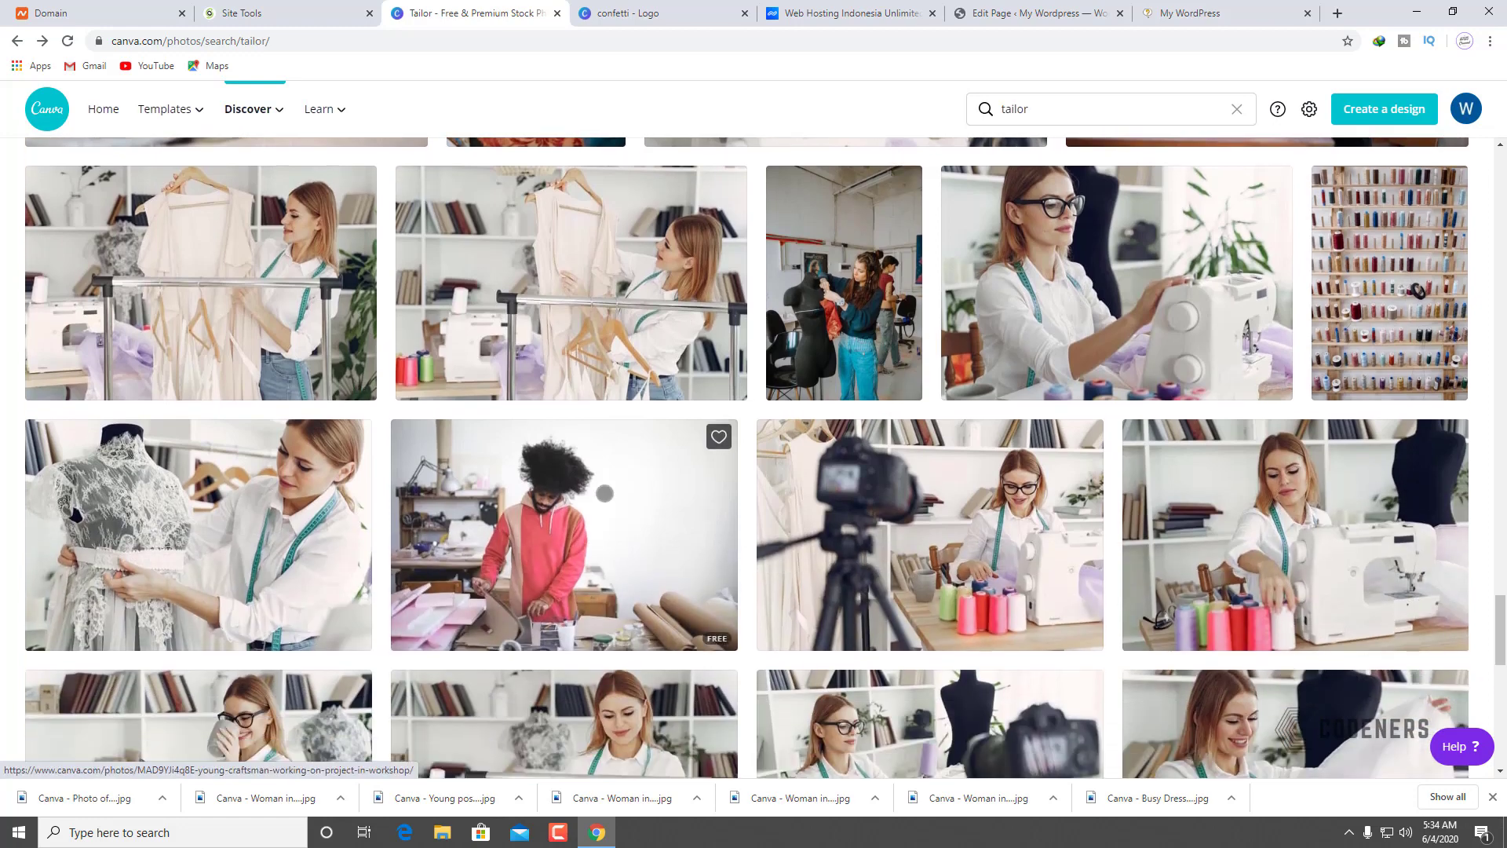
click(562, 512)
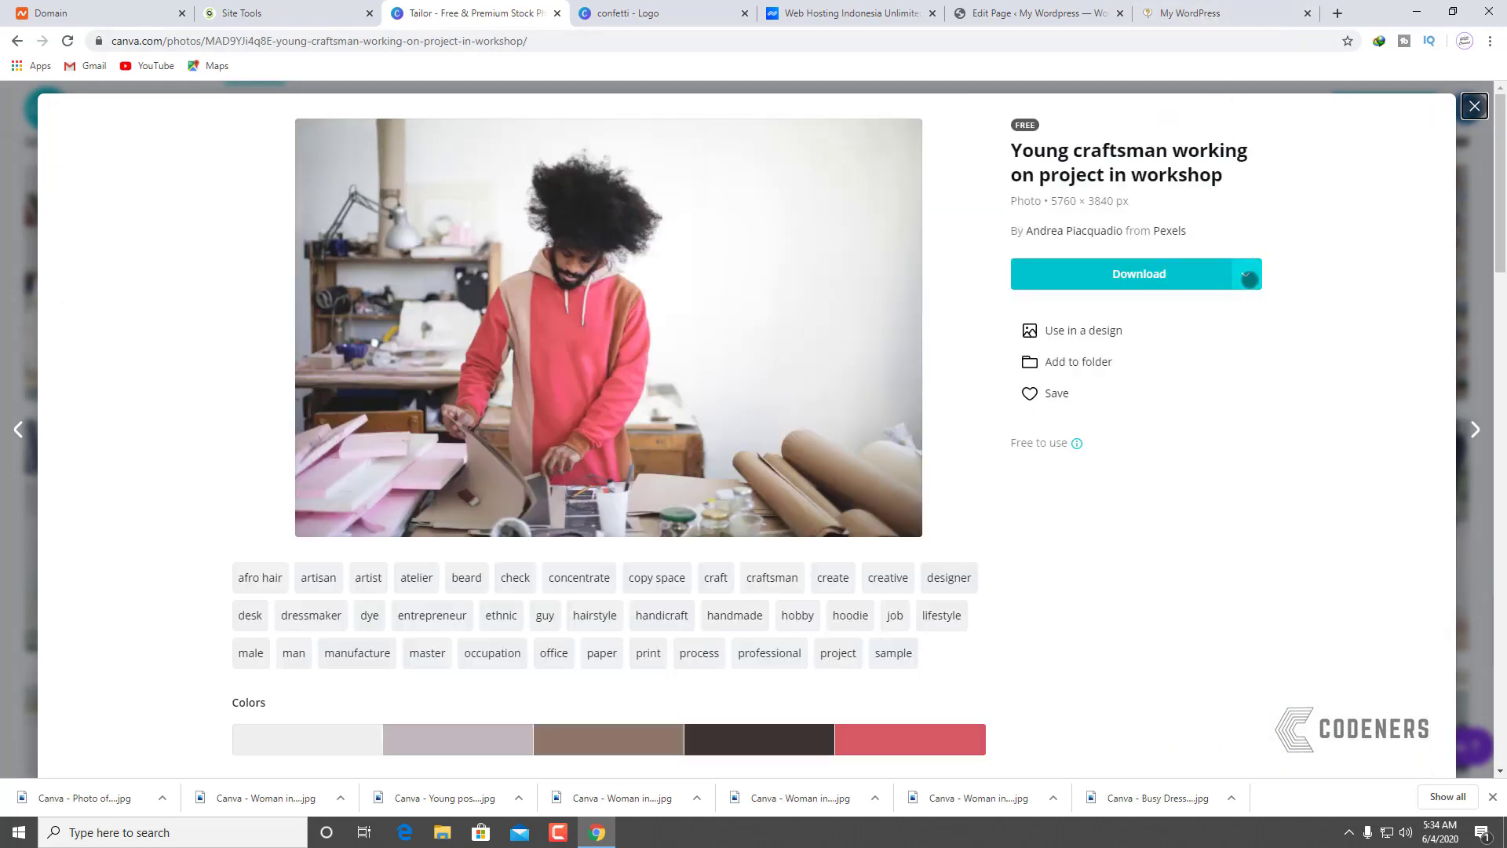
click(1245, 270)
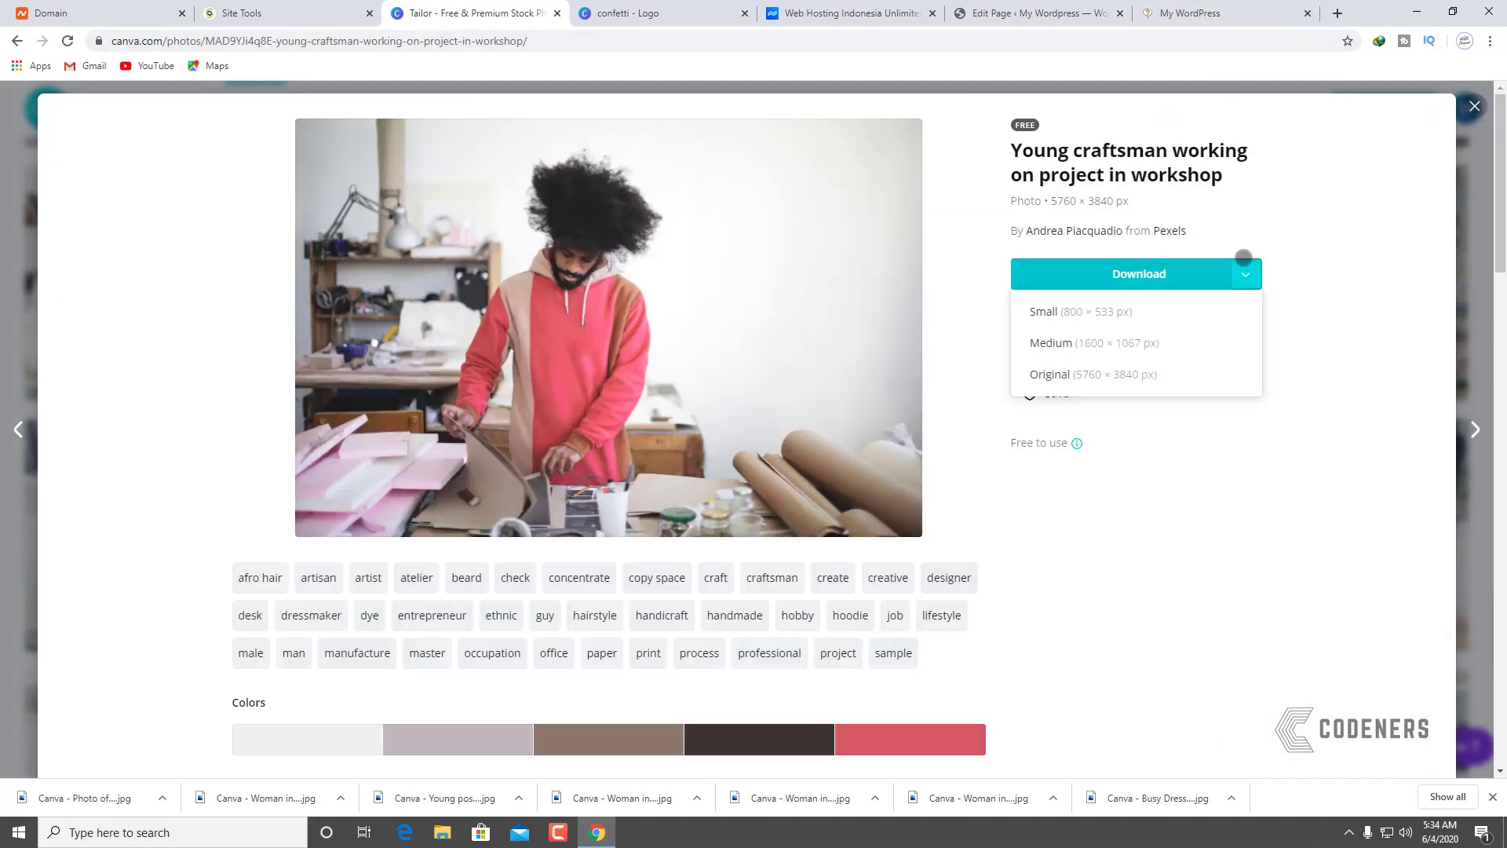
click(1128, 346)
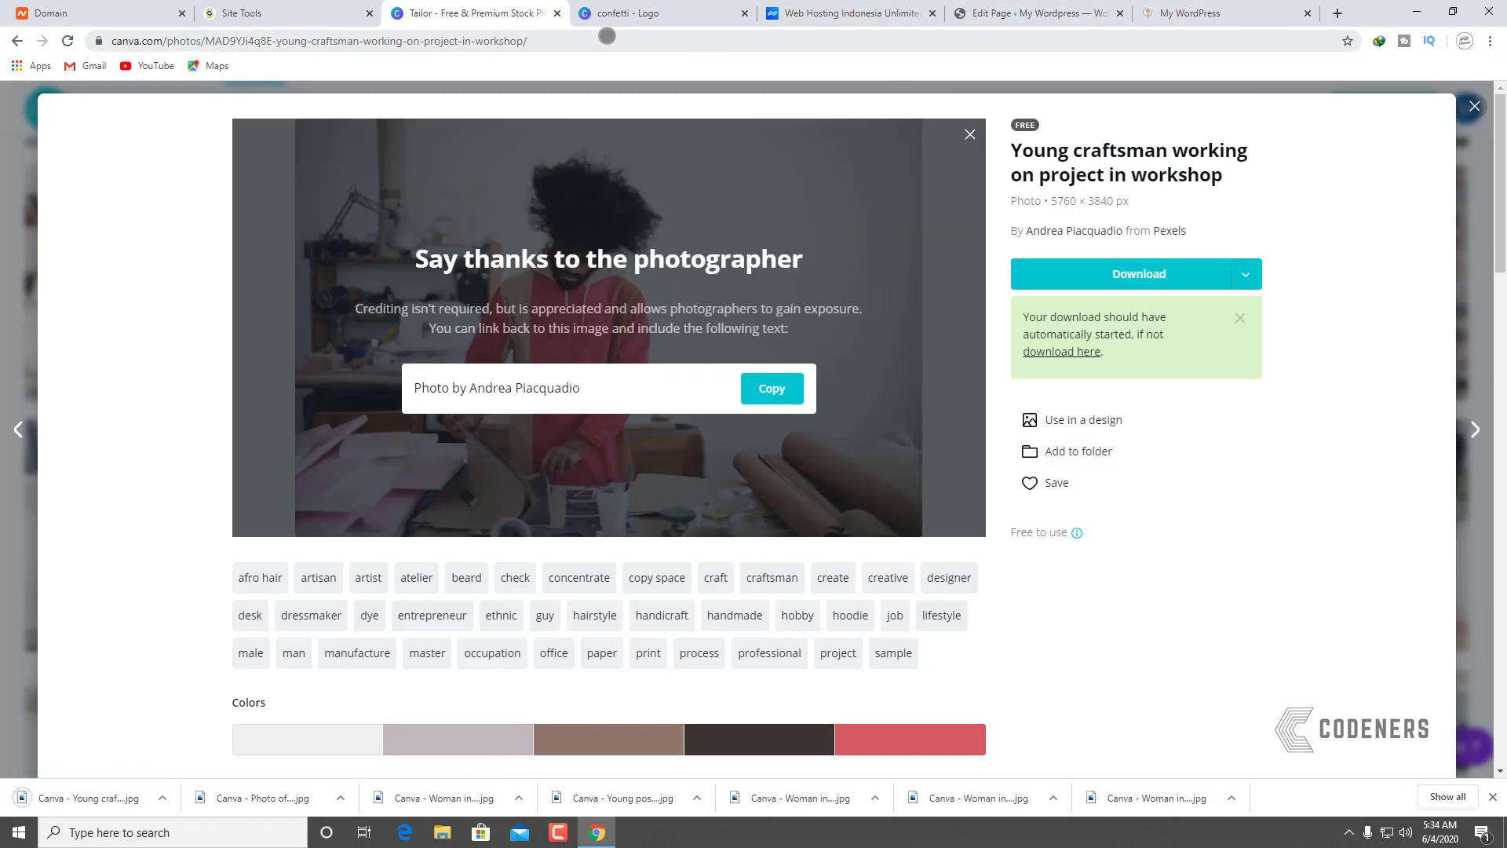
click(1052, 13)
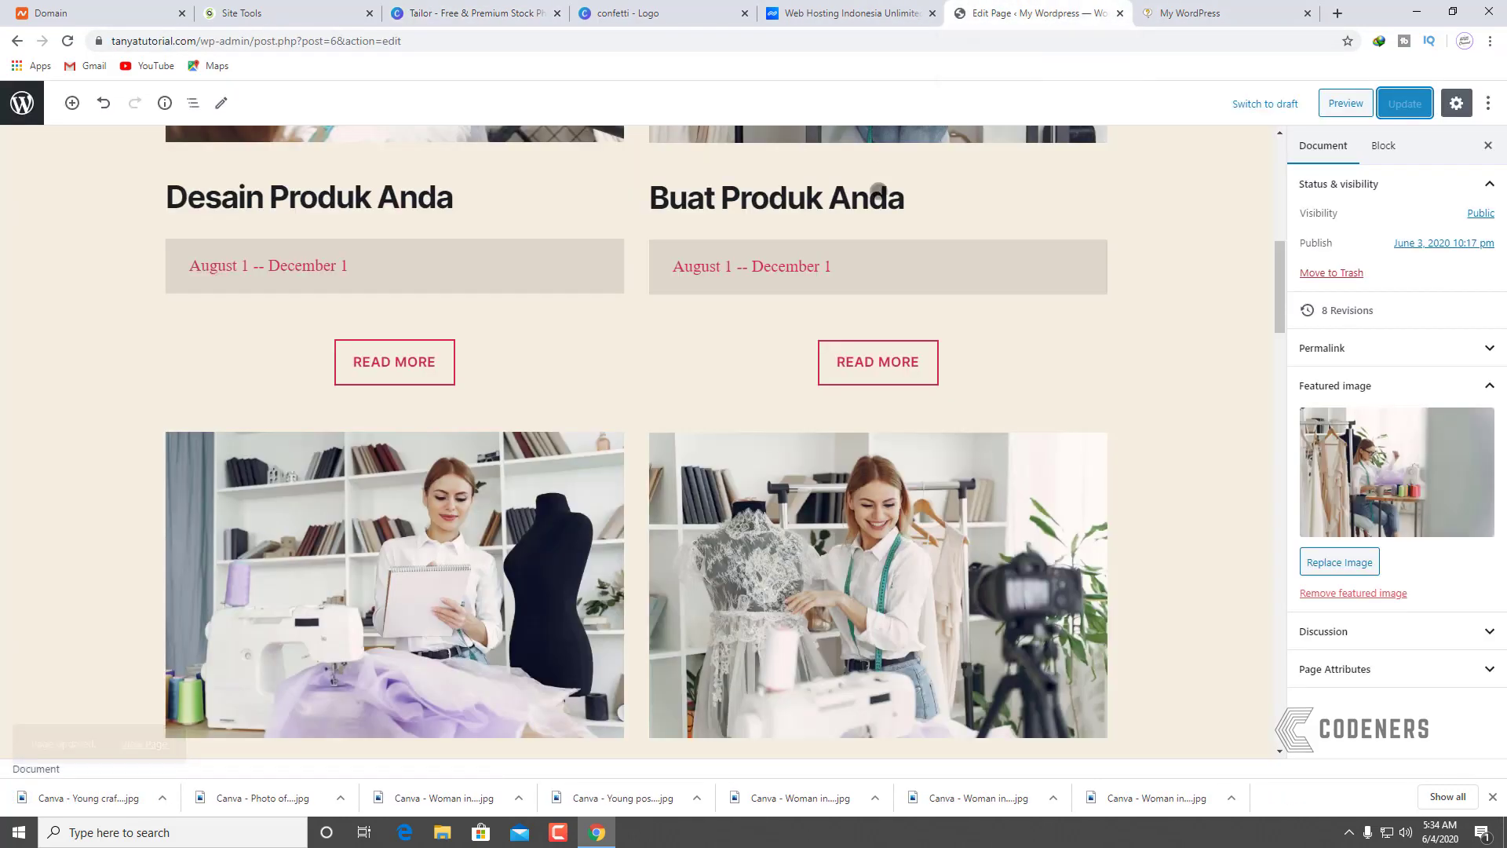
Step: Replace the large red placeholder image with the craftsman photo uploaded from Downloads
scroll(875, 236, down, 10)
click(711, 349)
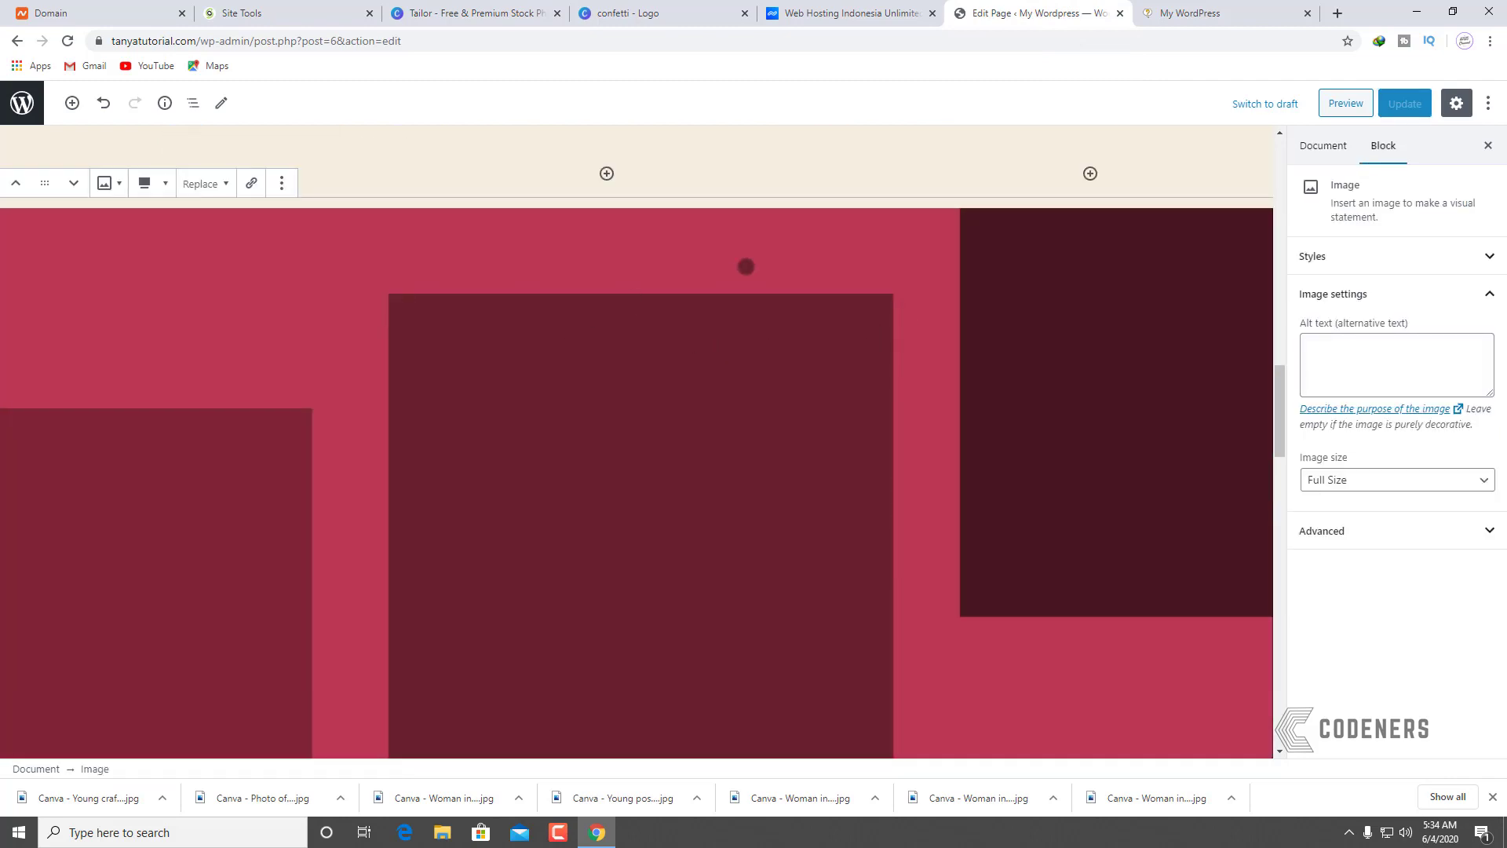
click(204, 190)
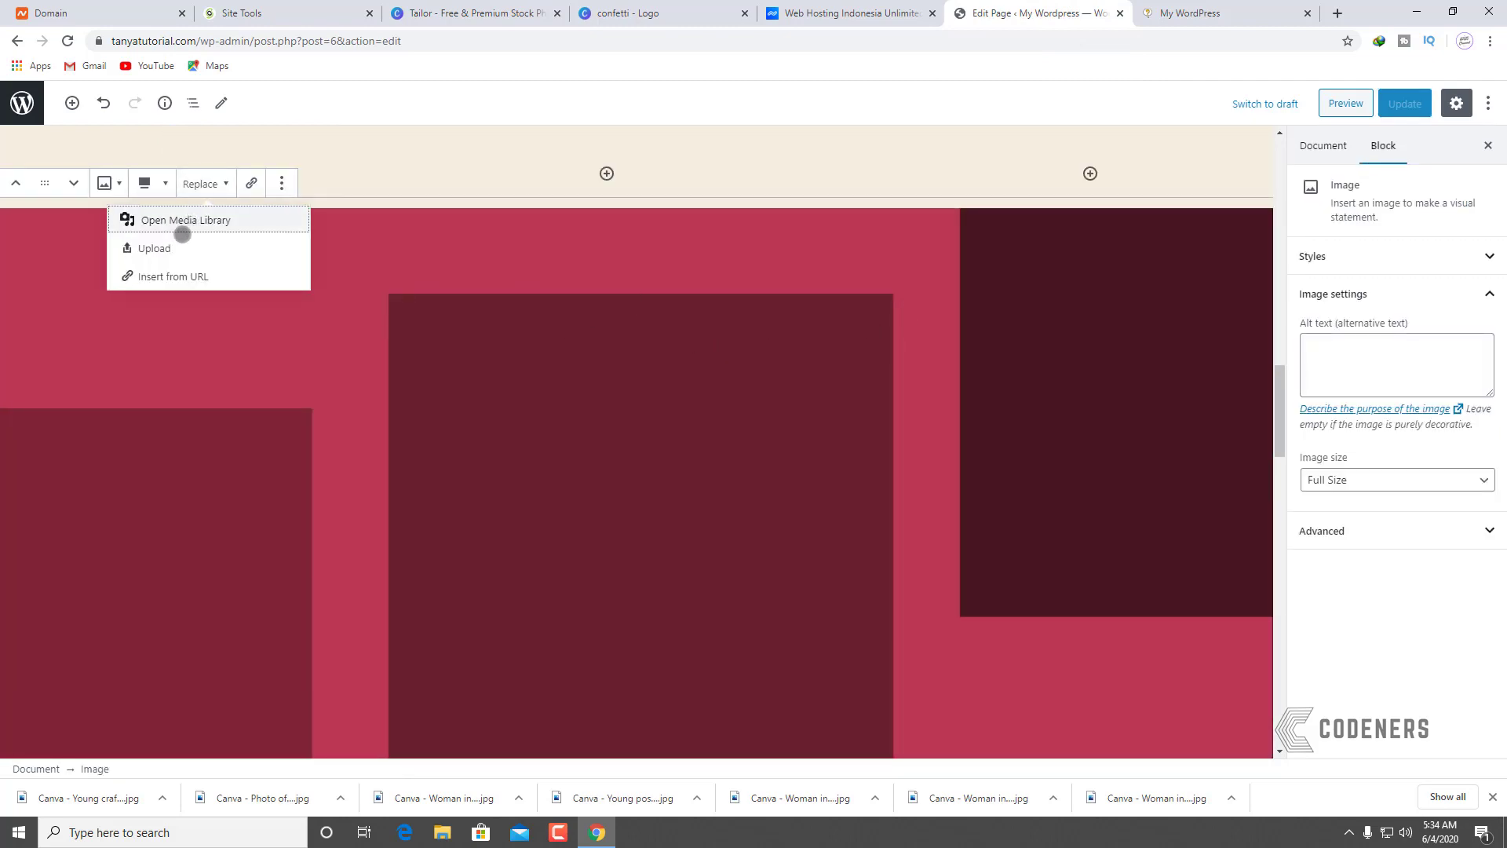
click(181, 241)
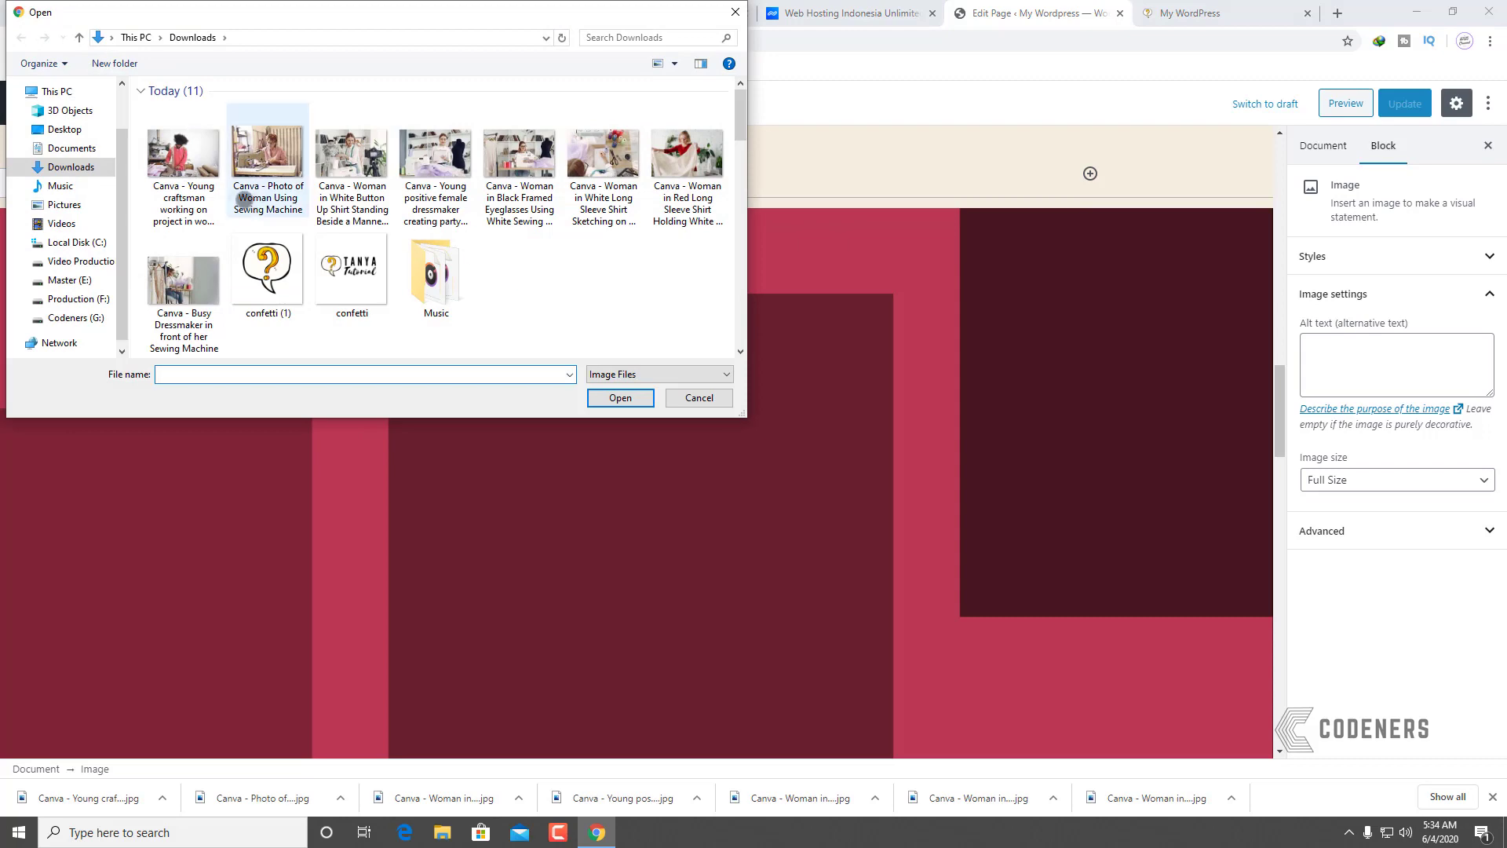
click(197, 165)
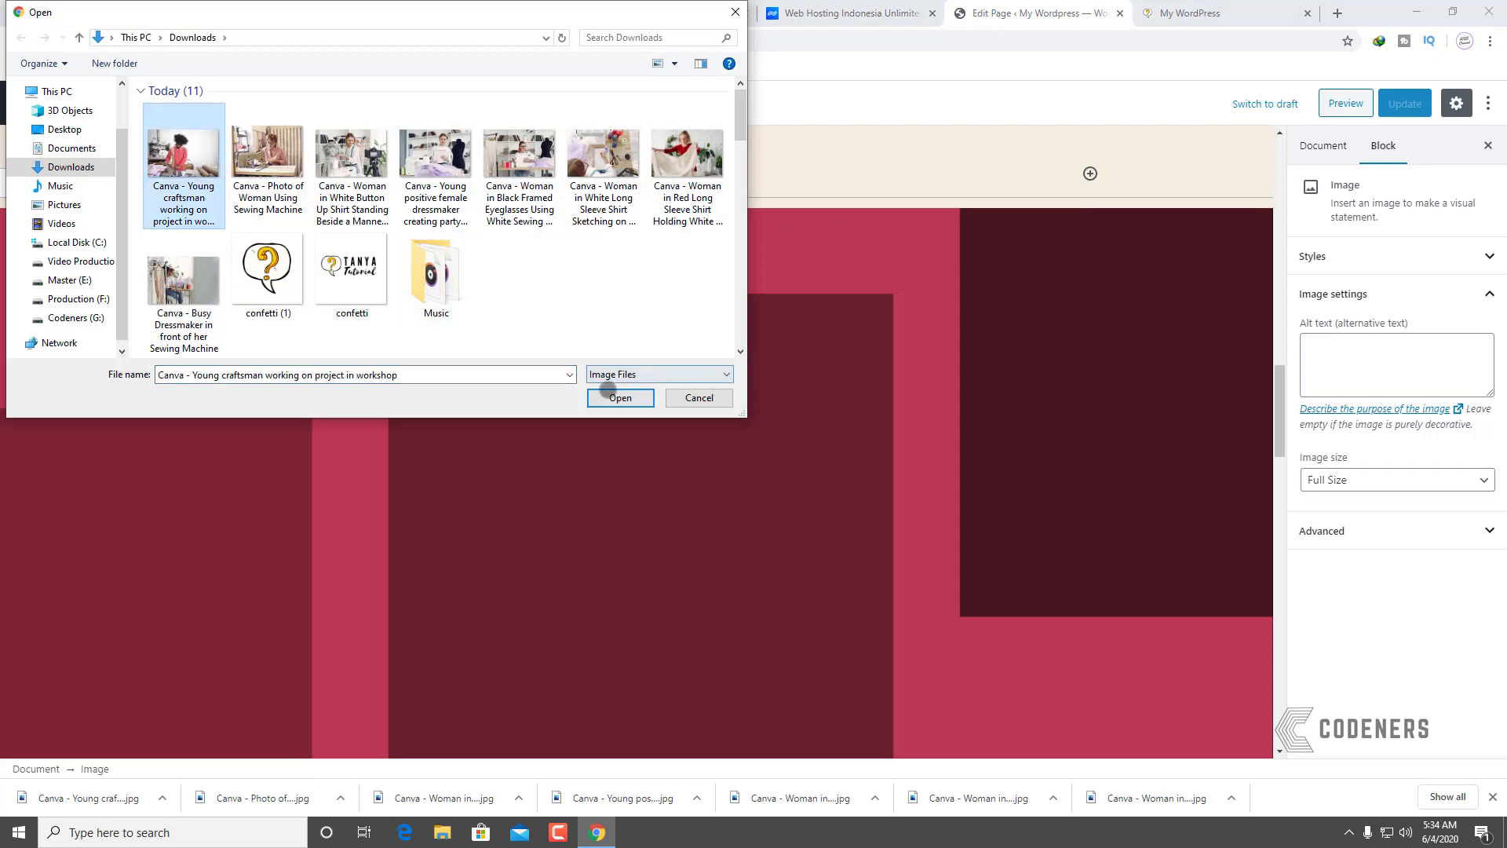
click(619, 397)
Step: Update the page and switch to the live front page
scroll(822, 459, down, 7)
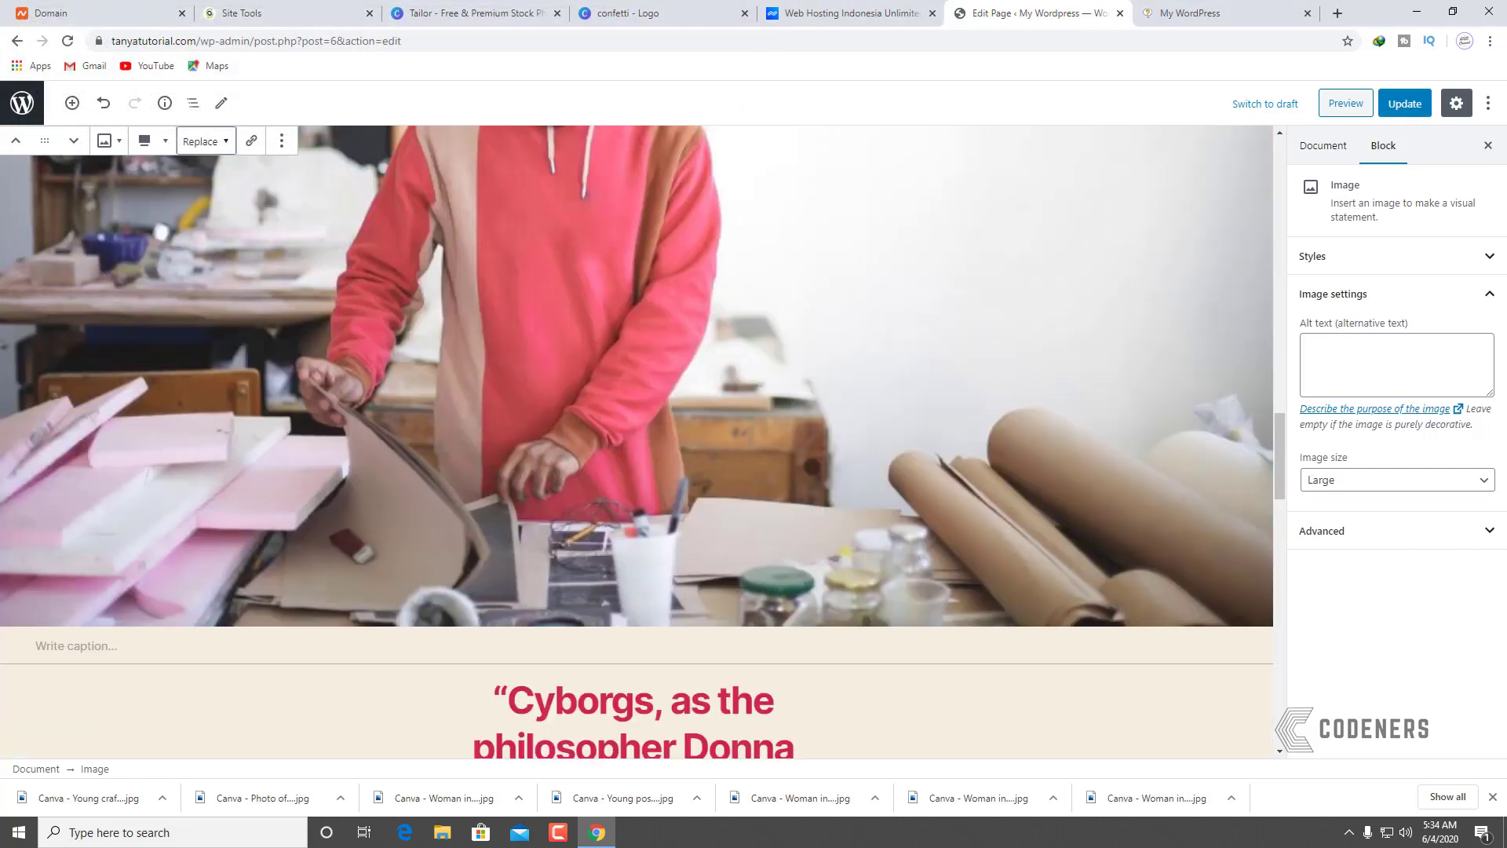
scroll(822, 459, up, 9)
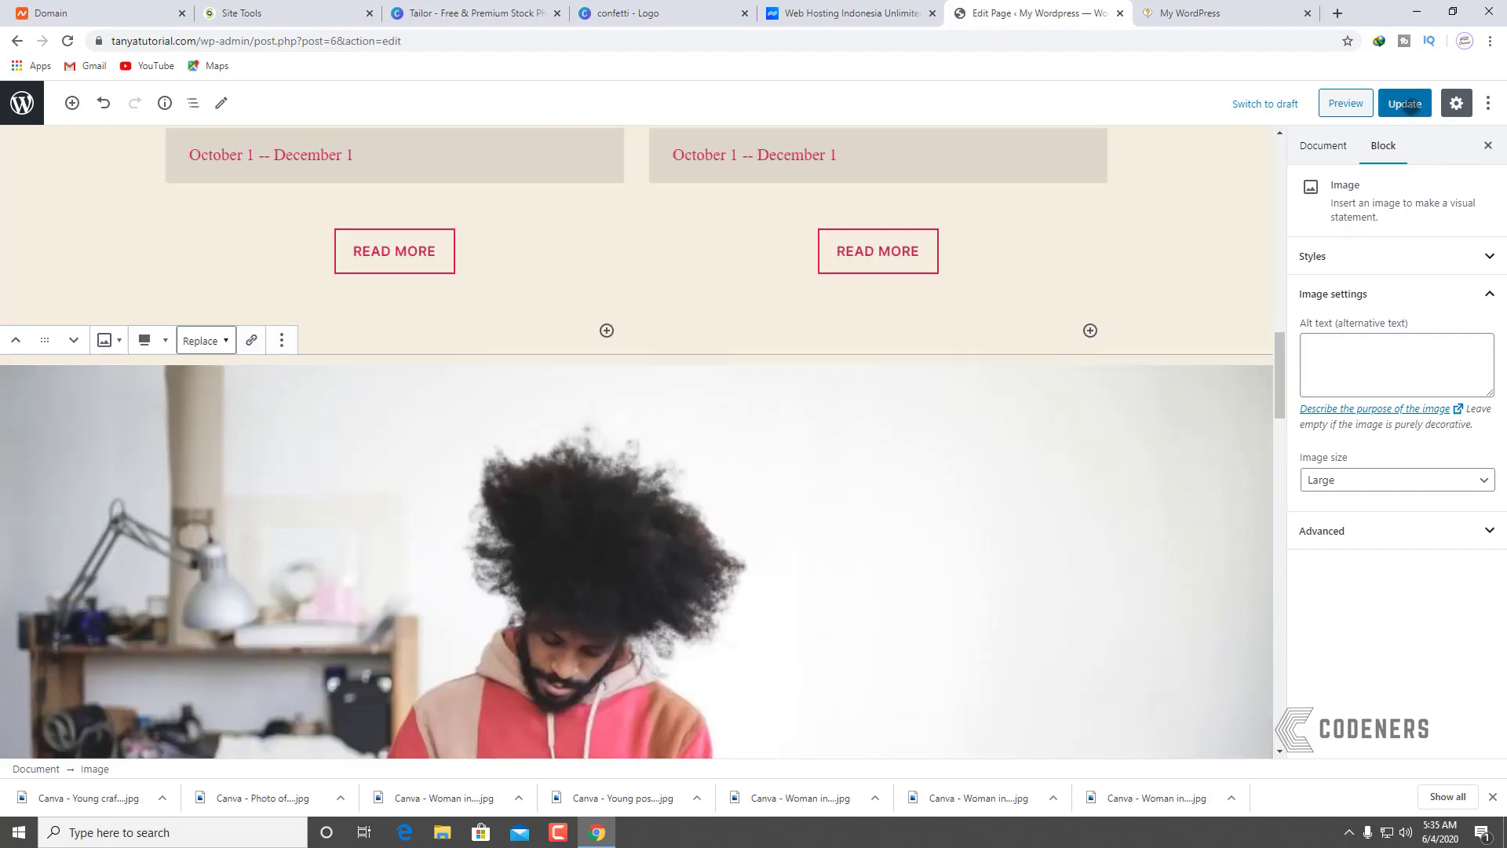
click(1405, 103)
click(1229, 21)
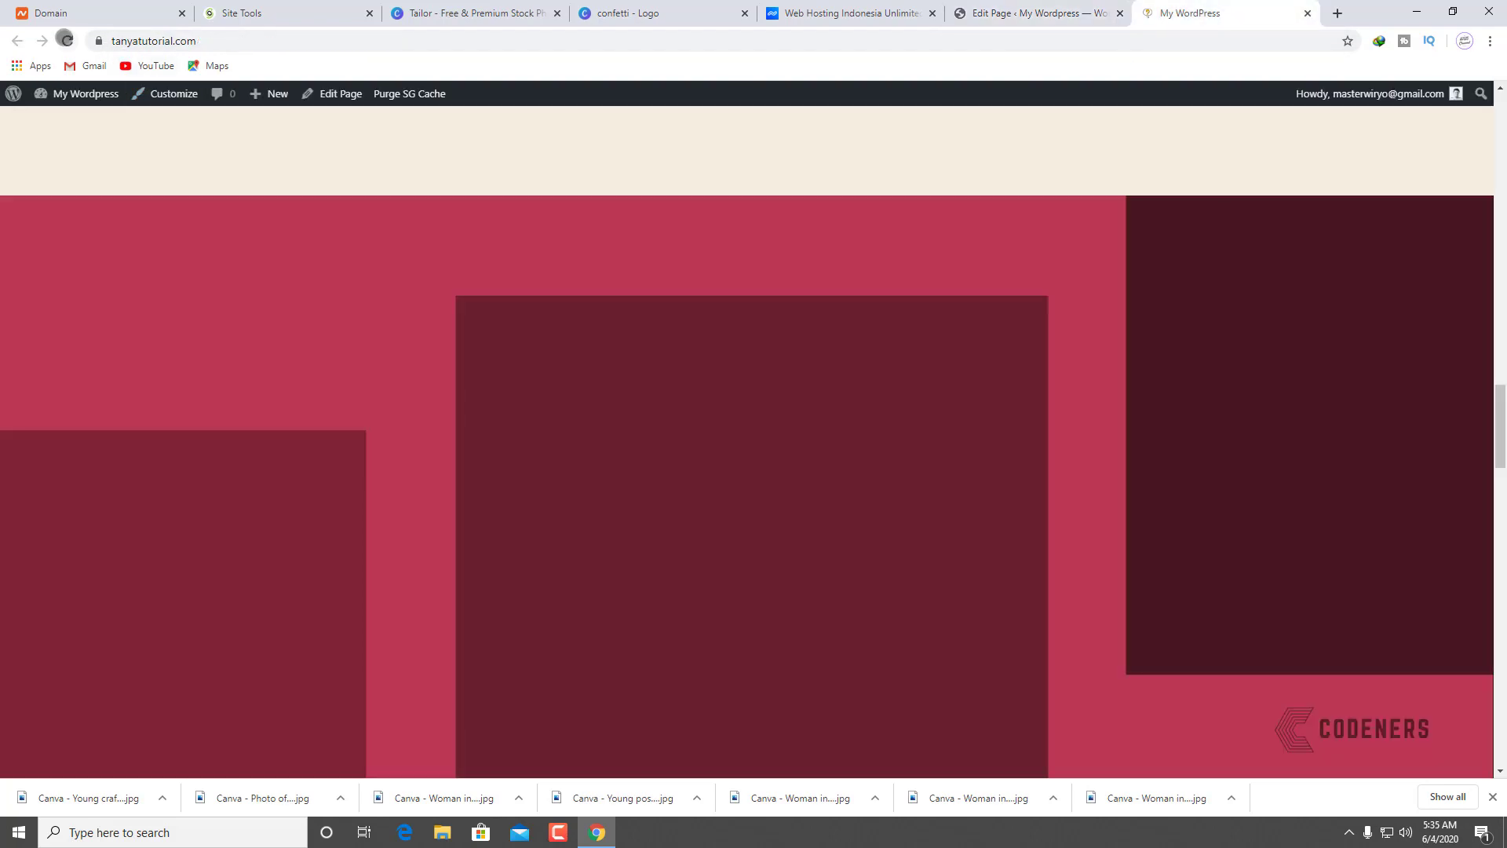
Step: Review the craftsman photo and Cyborgs quote on the live front page, then return to editing
scroll(839, 446, up, 6)
scroll(838, 446, up, 15)
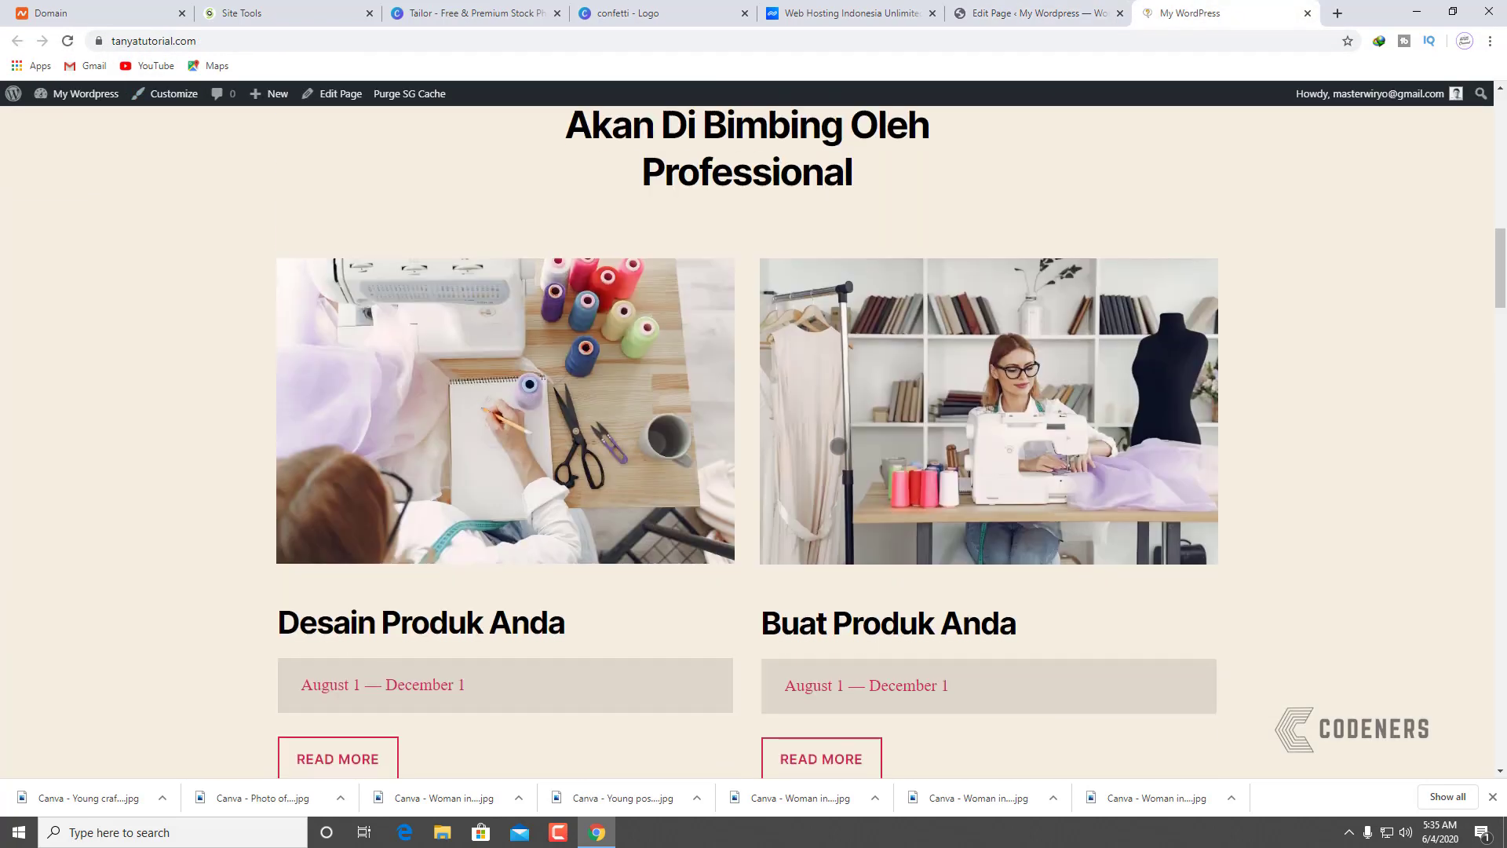
scroll(848, 433, down, 18)
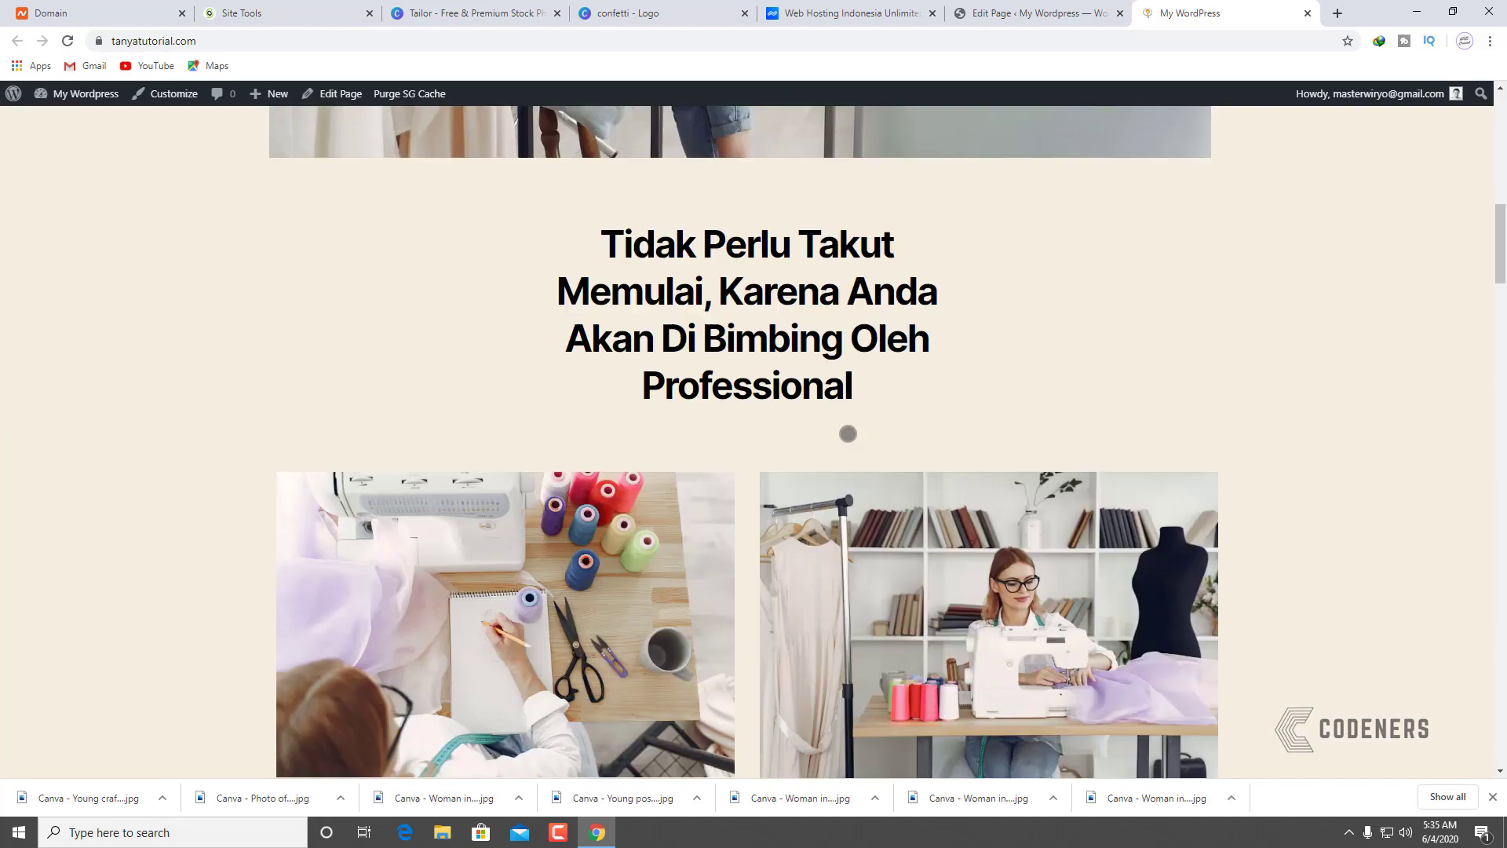
scroll(848, 434, down, 12)
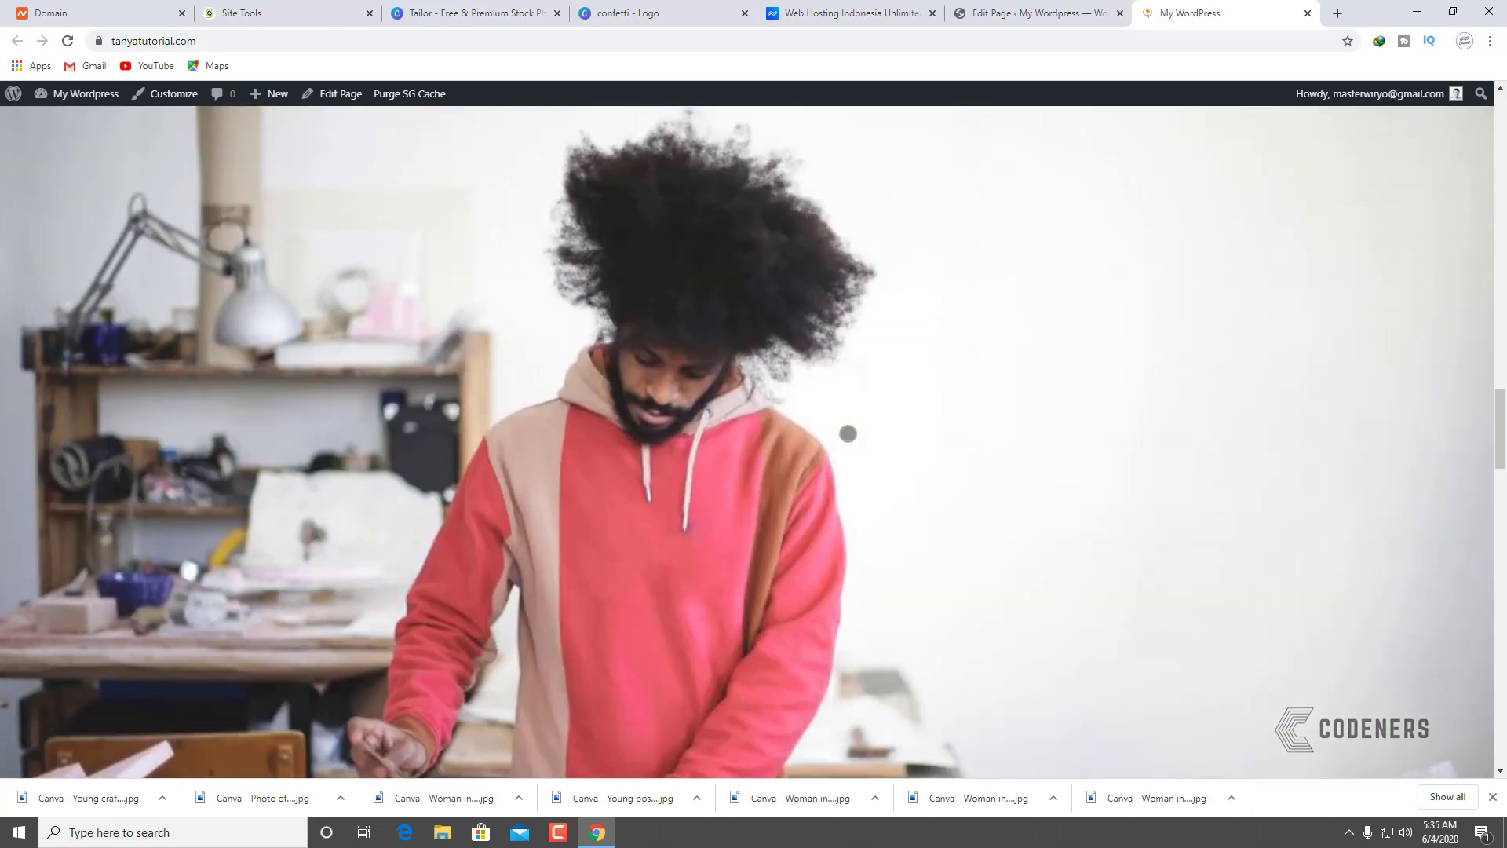
scroll(760, 458, up, 3)
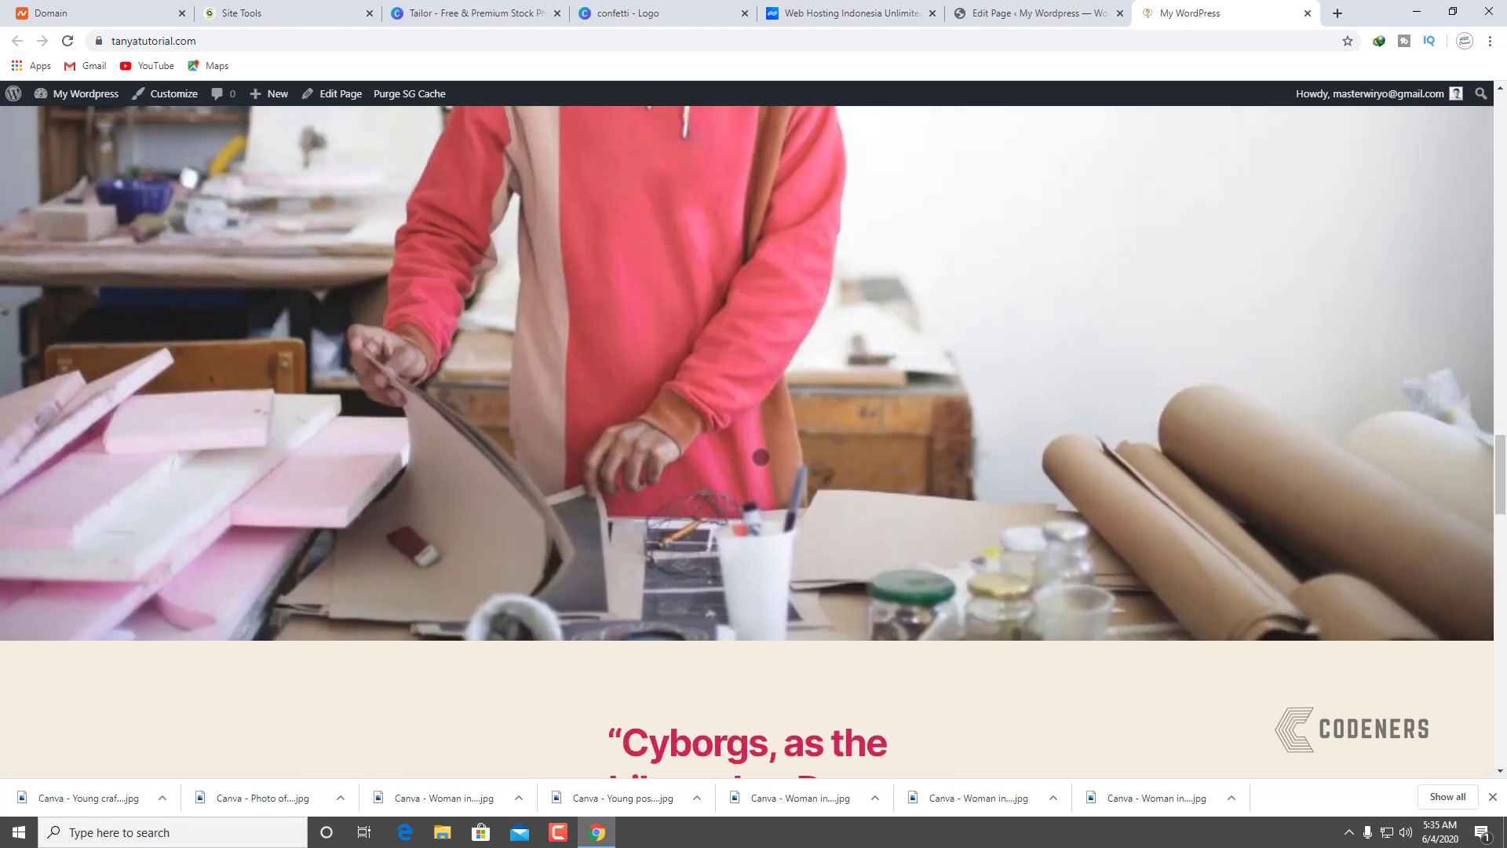
scroll(761, 454, down, 6)
scroll(765, 449, down, 9)
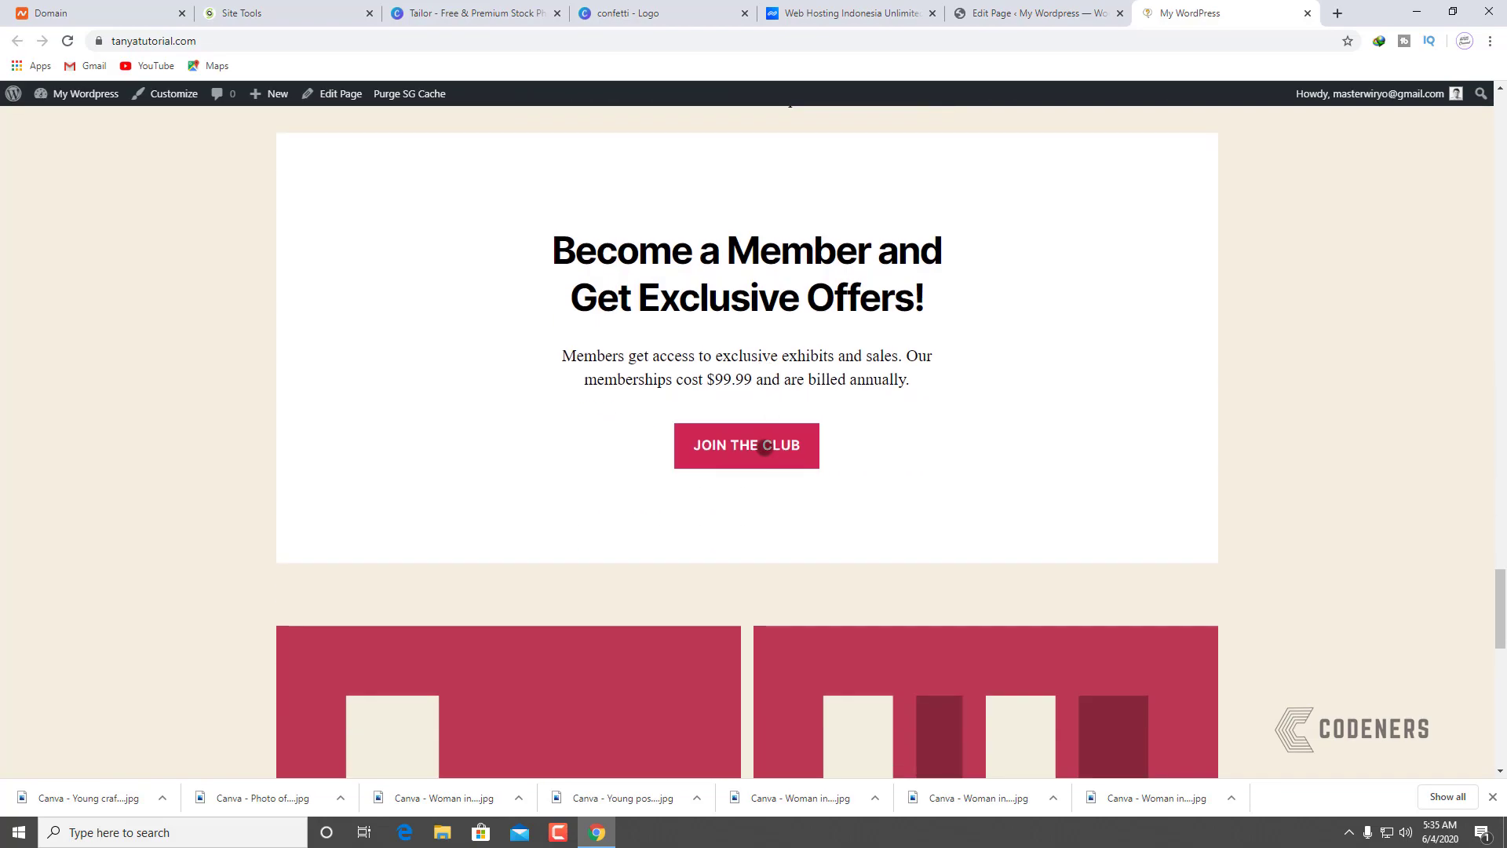
scroll(764, 449, up, 5)
scroll(765, 448, up, 4)
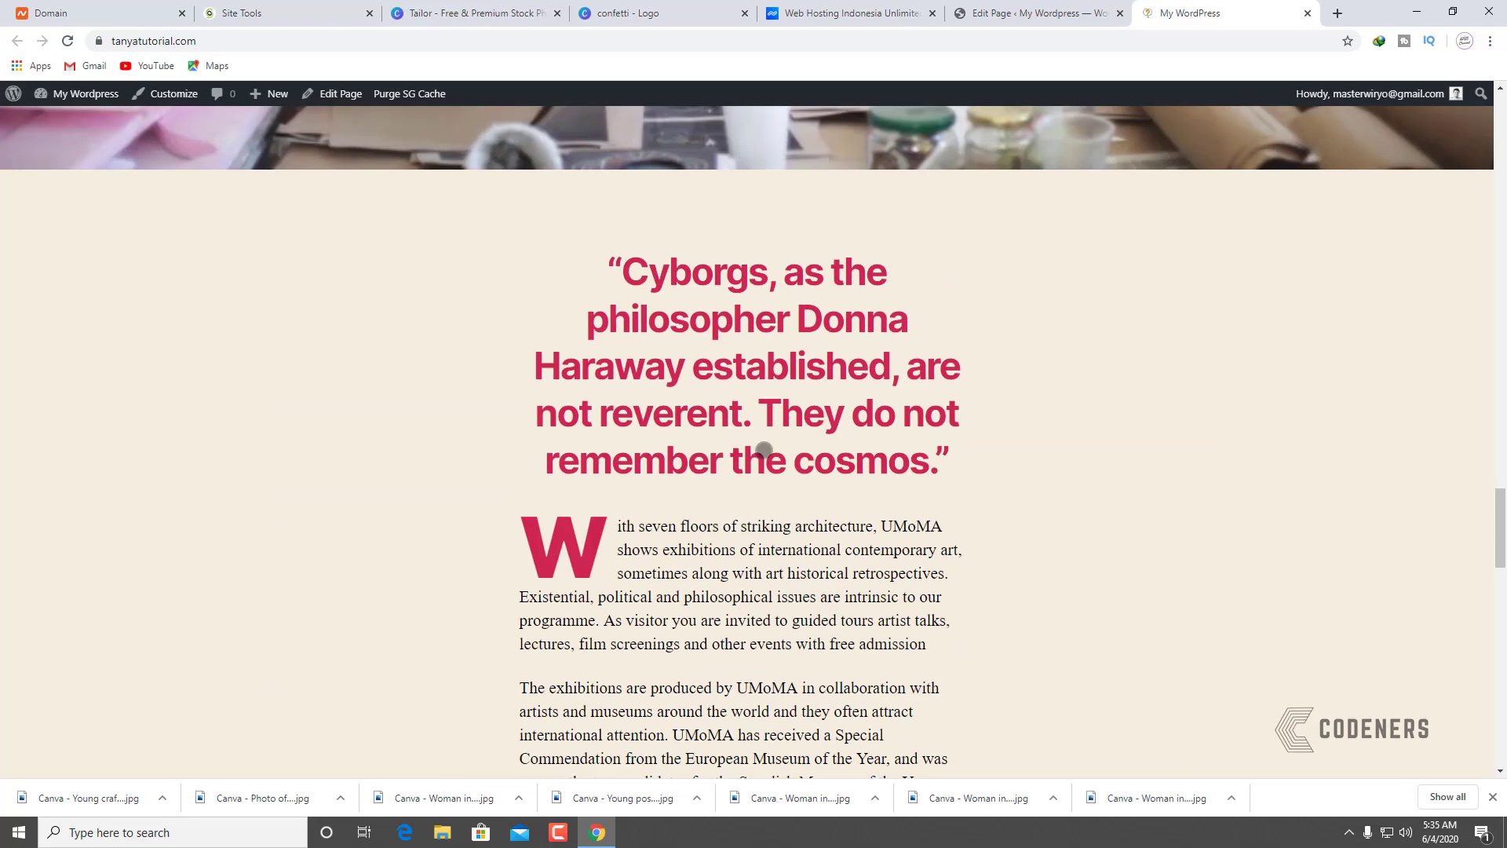
scroll(901, 387, down, 7)
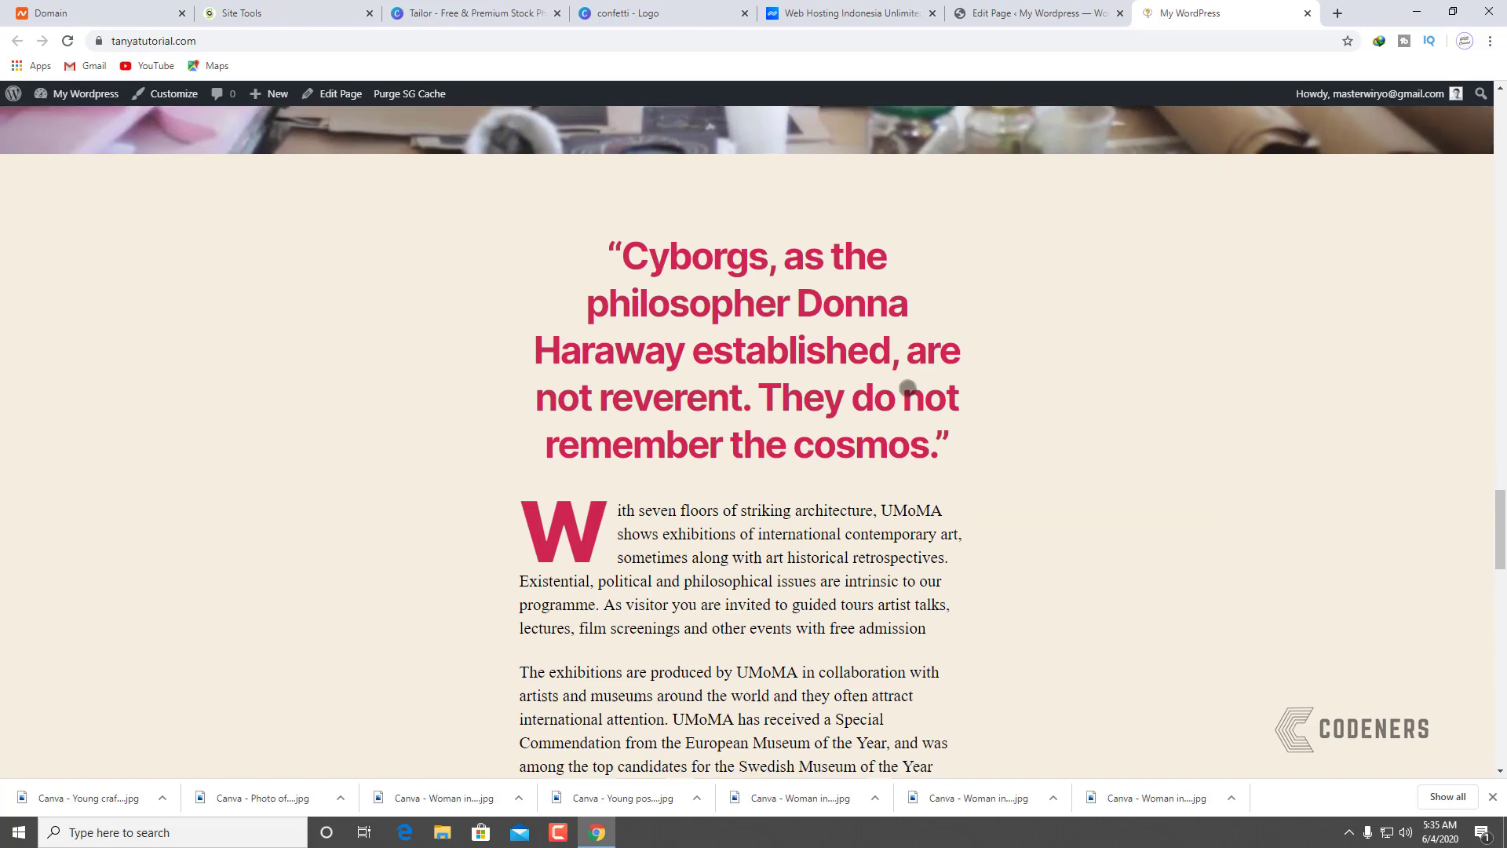
scroll(903, 386, up, 8)
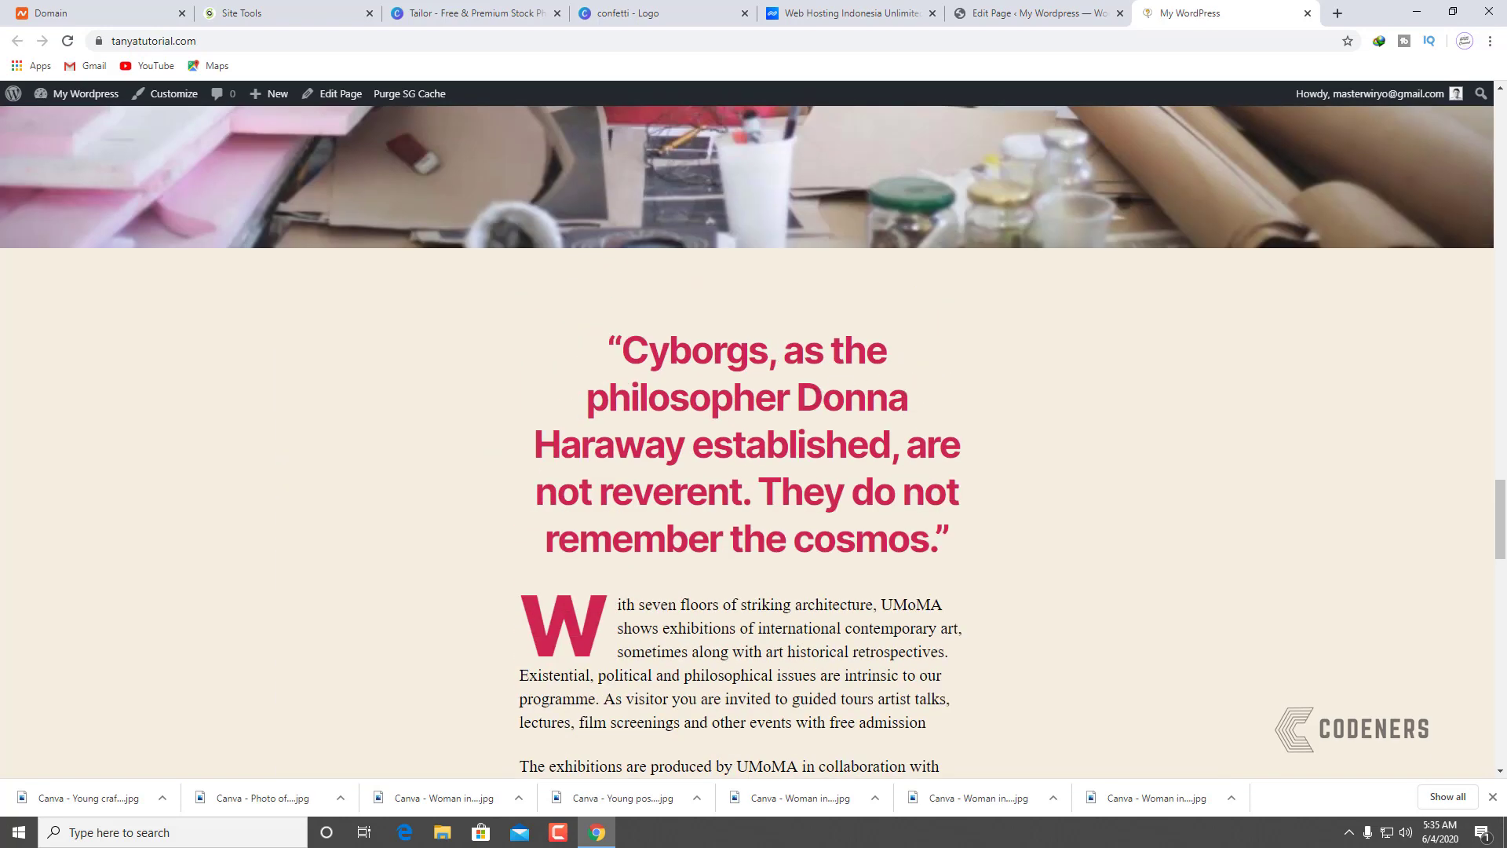
click(1021, 12)
Step: Overwrite the Cyborgs quote heading with 'Memulai Website Itu Tidaklah Sulit', correcting typos
scroll(872, 468, down, 4)
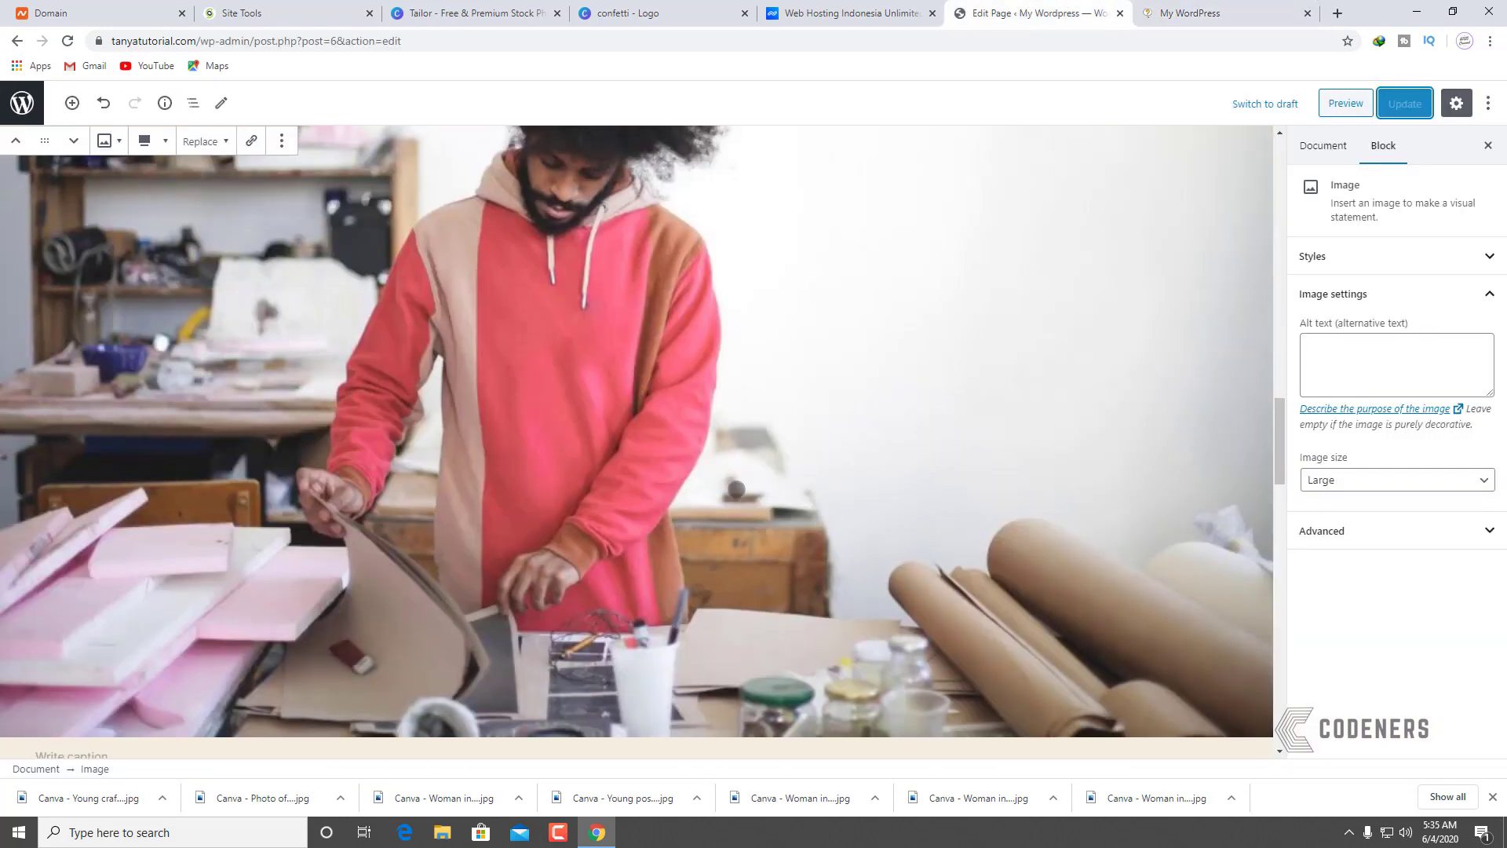
scroll(735, 488, down, 10)
scroll(610, 296, up, 5)
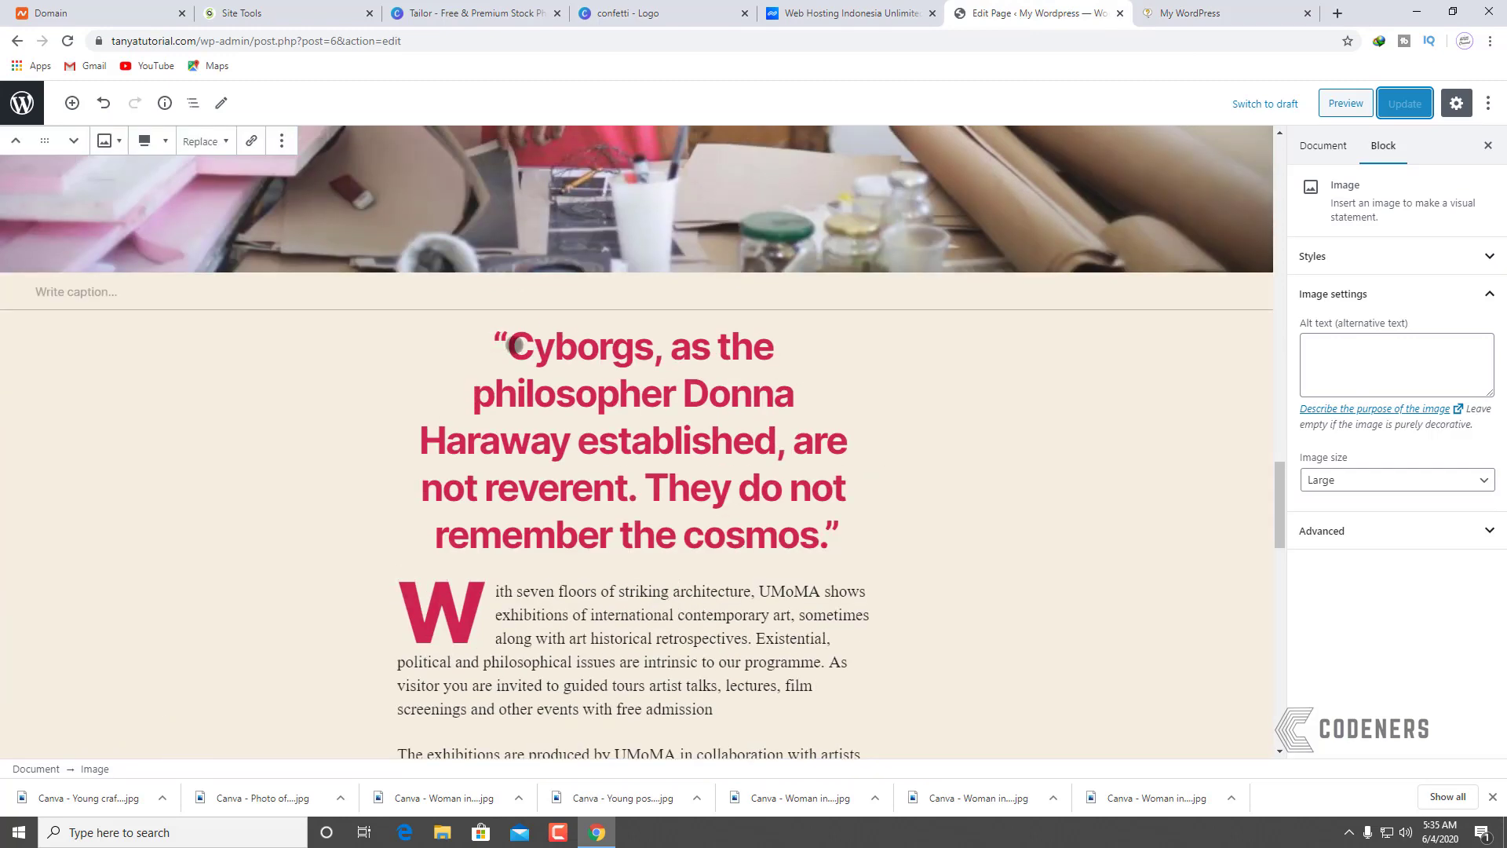
drag(516, 344, 820, 515)
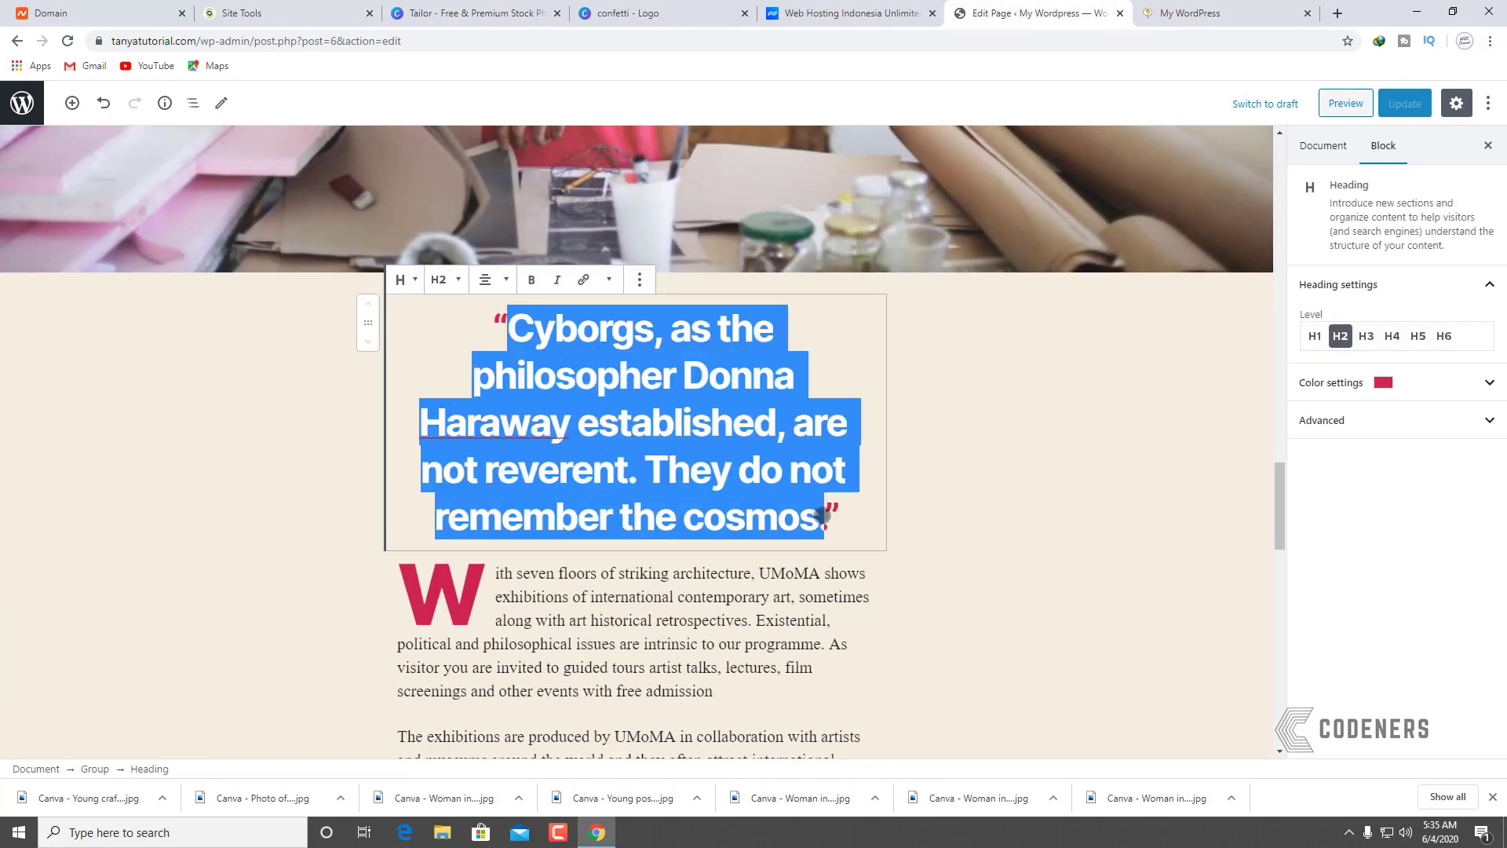
text(Memuoa)
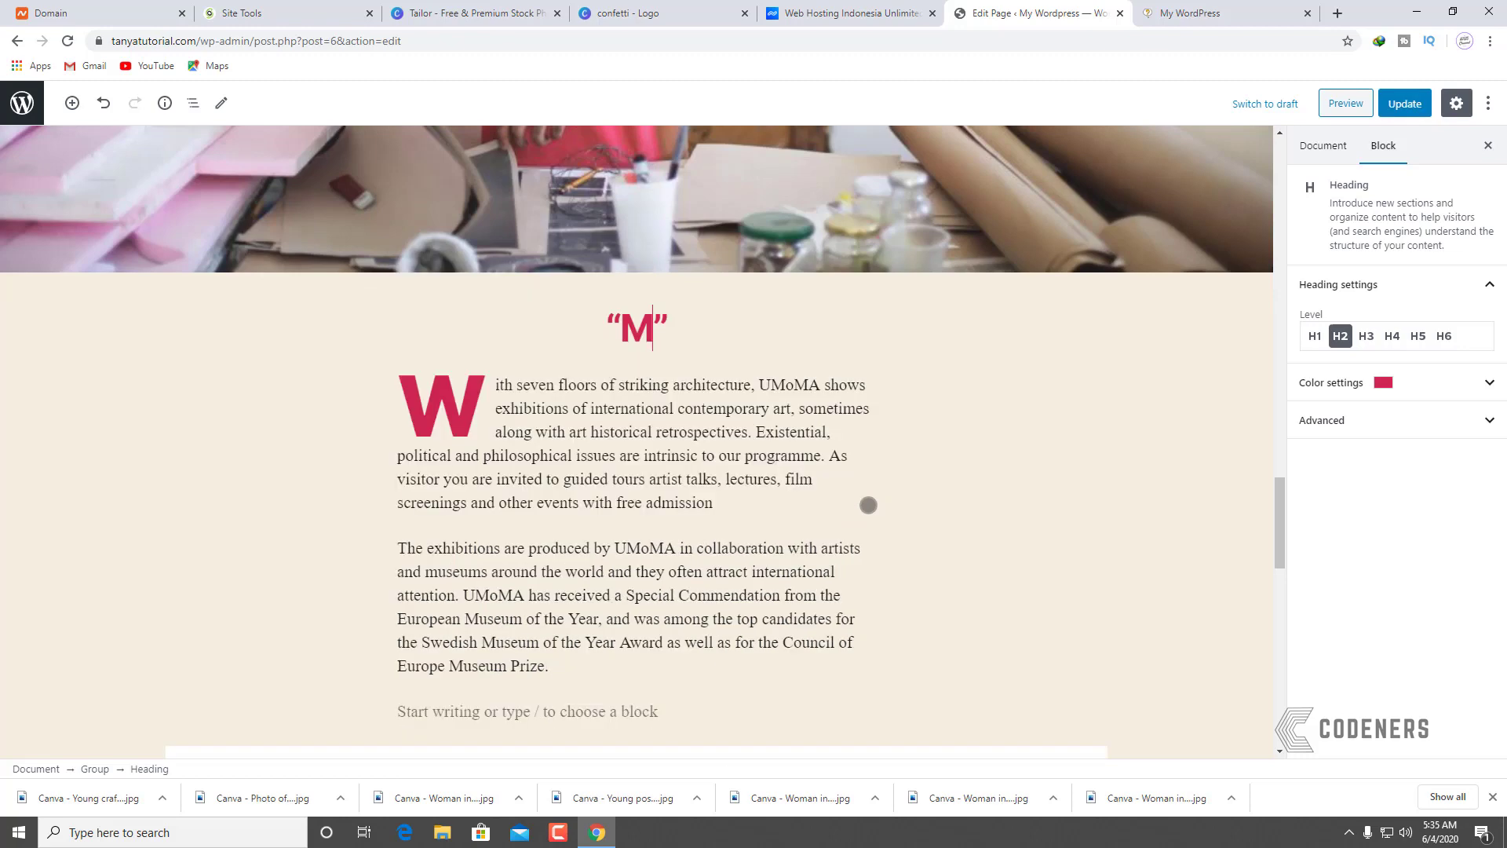
key(BackSpace)
key(BackSpace)
text(lai Website Itu)
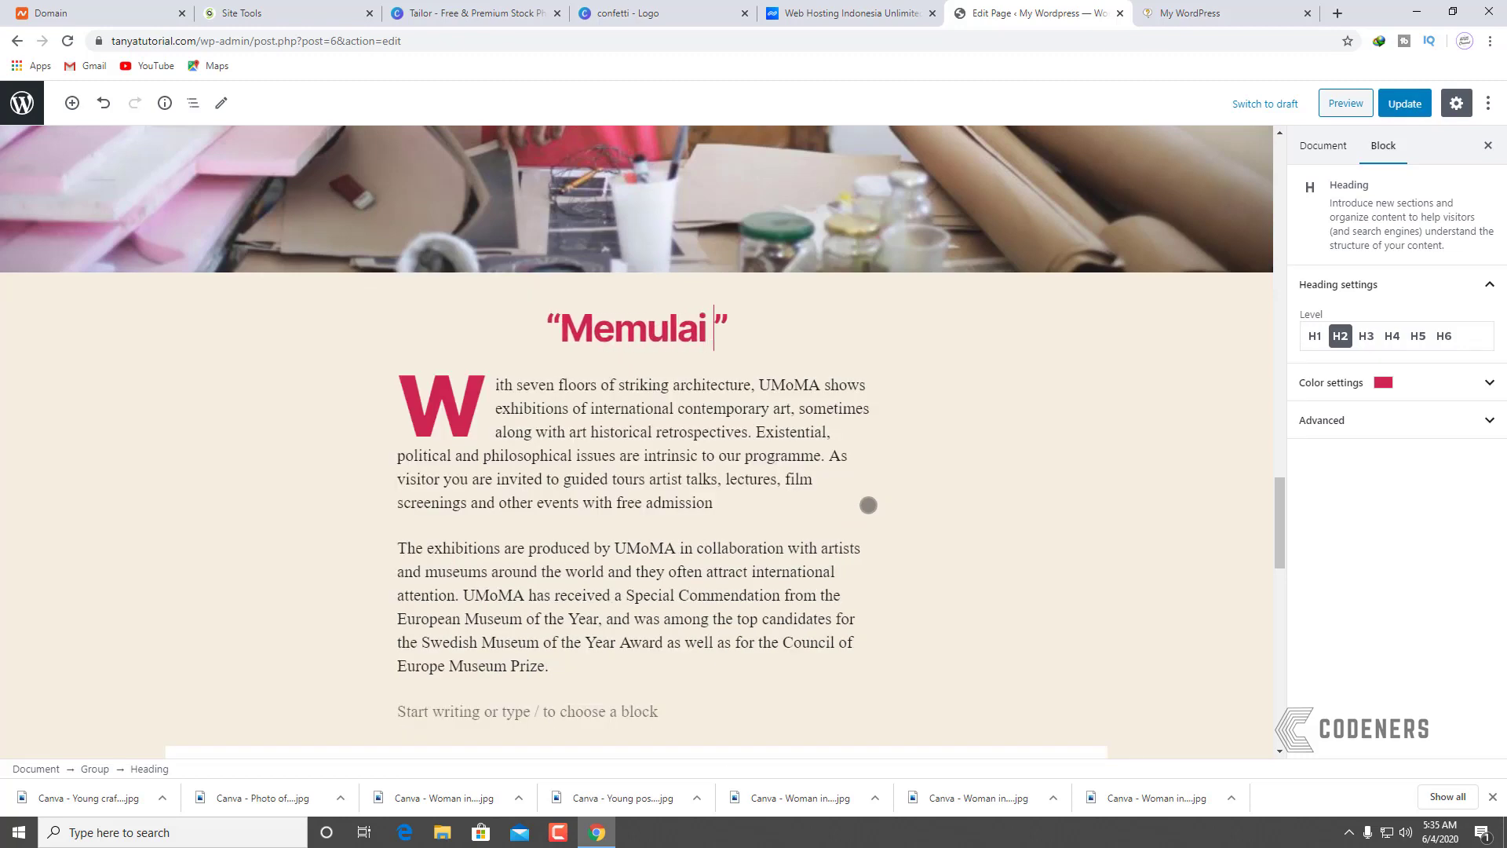
text( Tidakl)
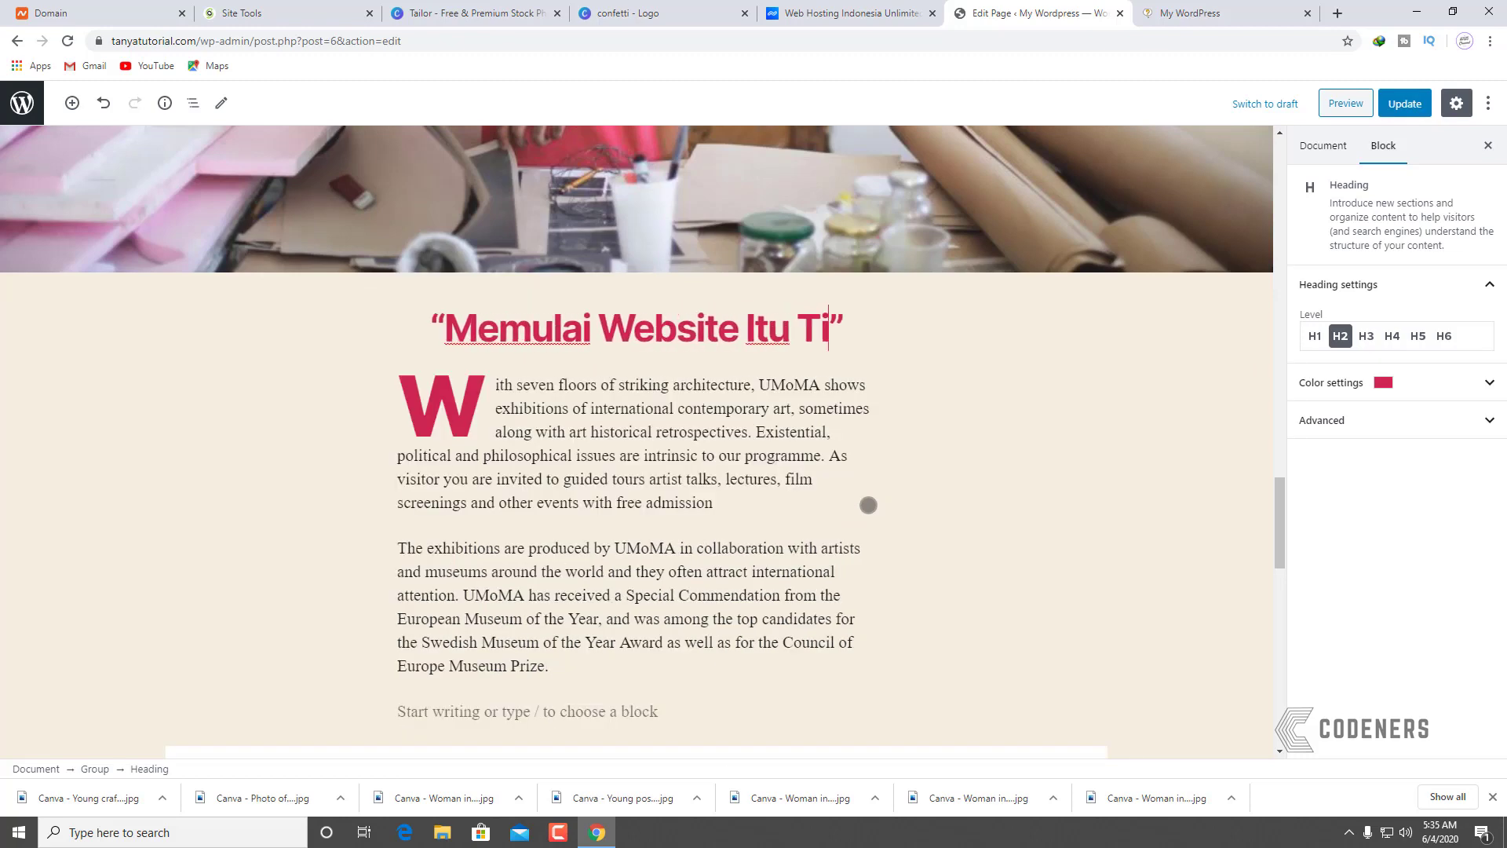
text(ah Sulk)
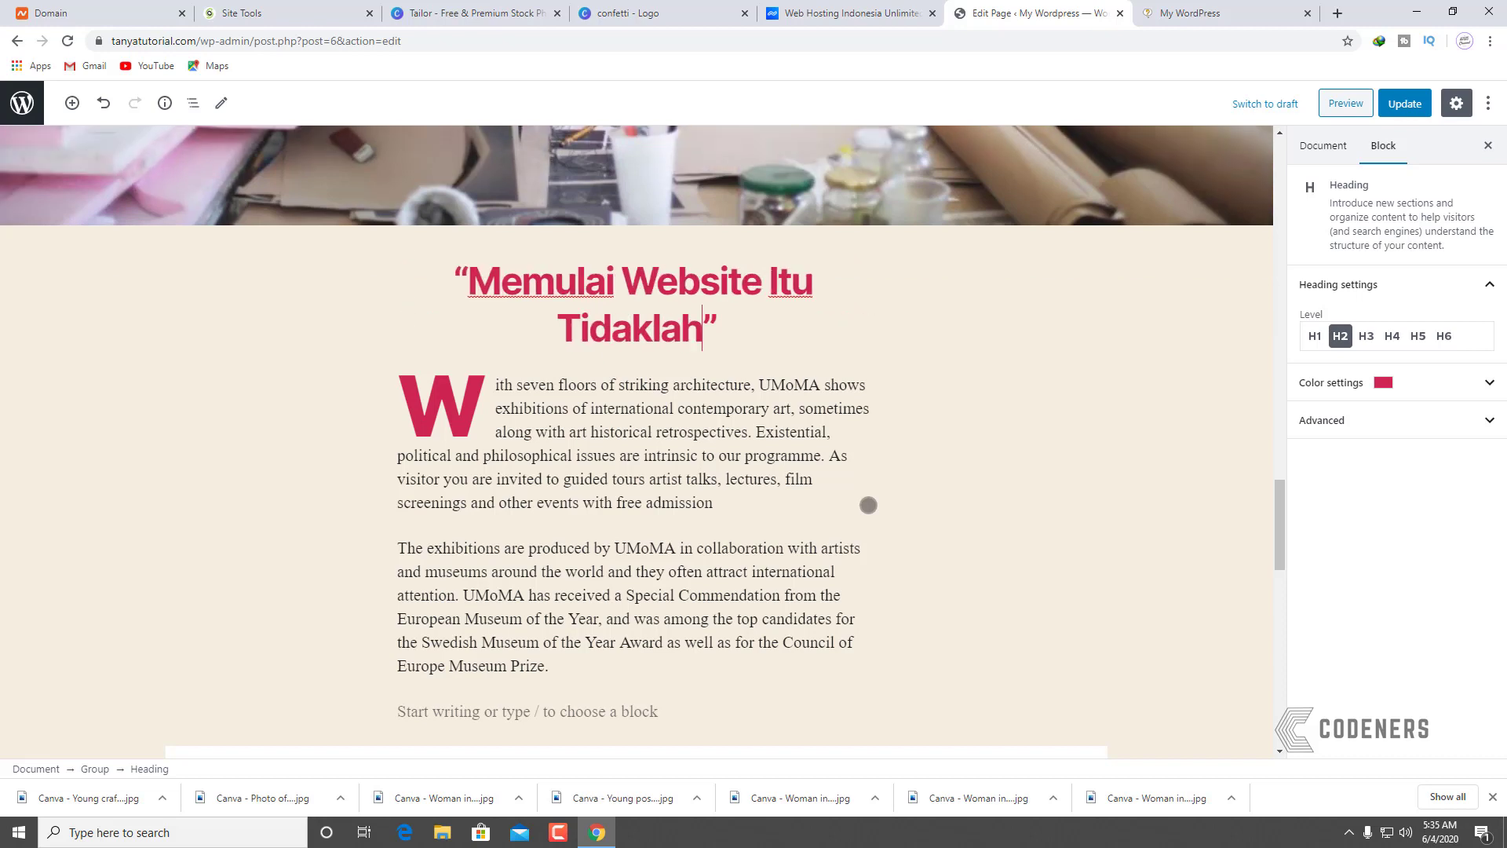
key(BackSpace)
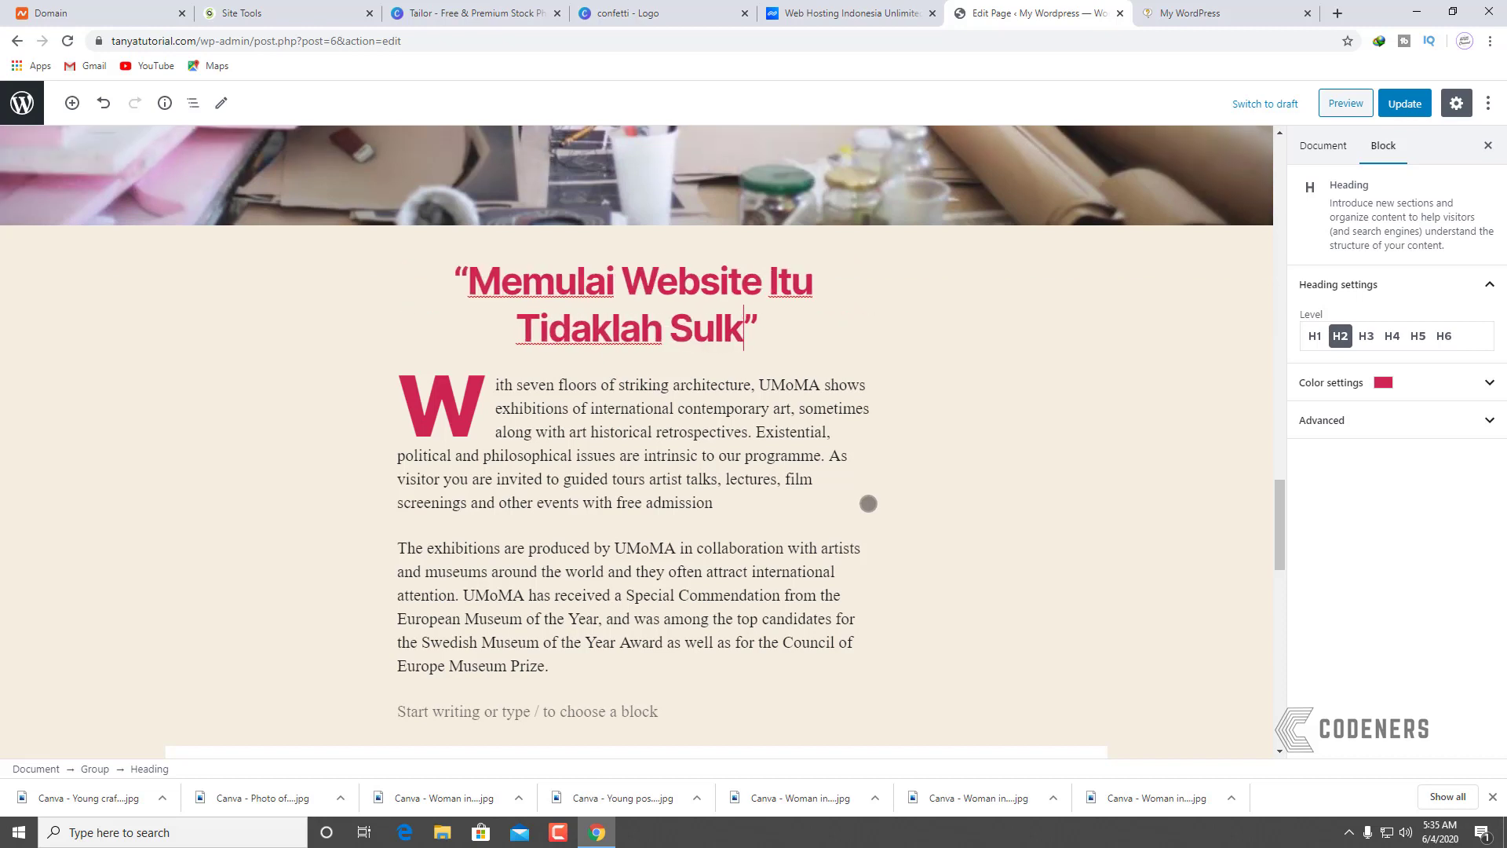
text(it)
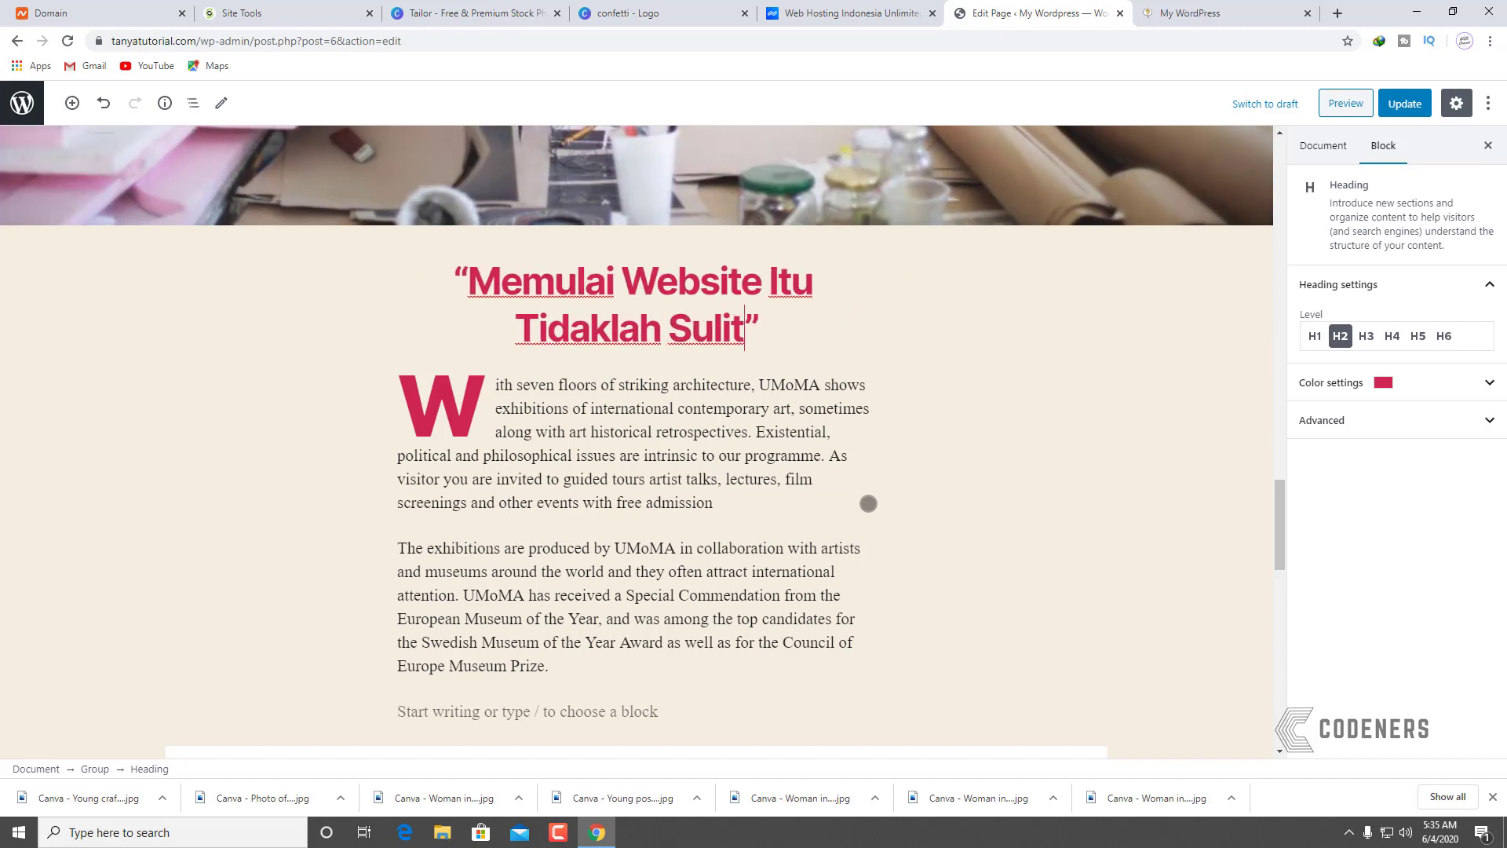
click(522, 463)
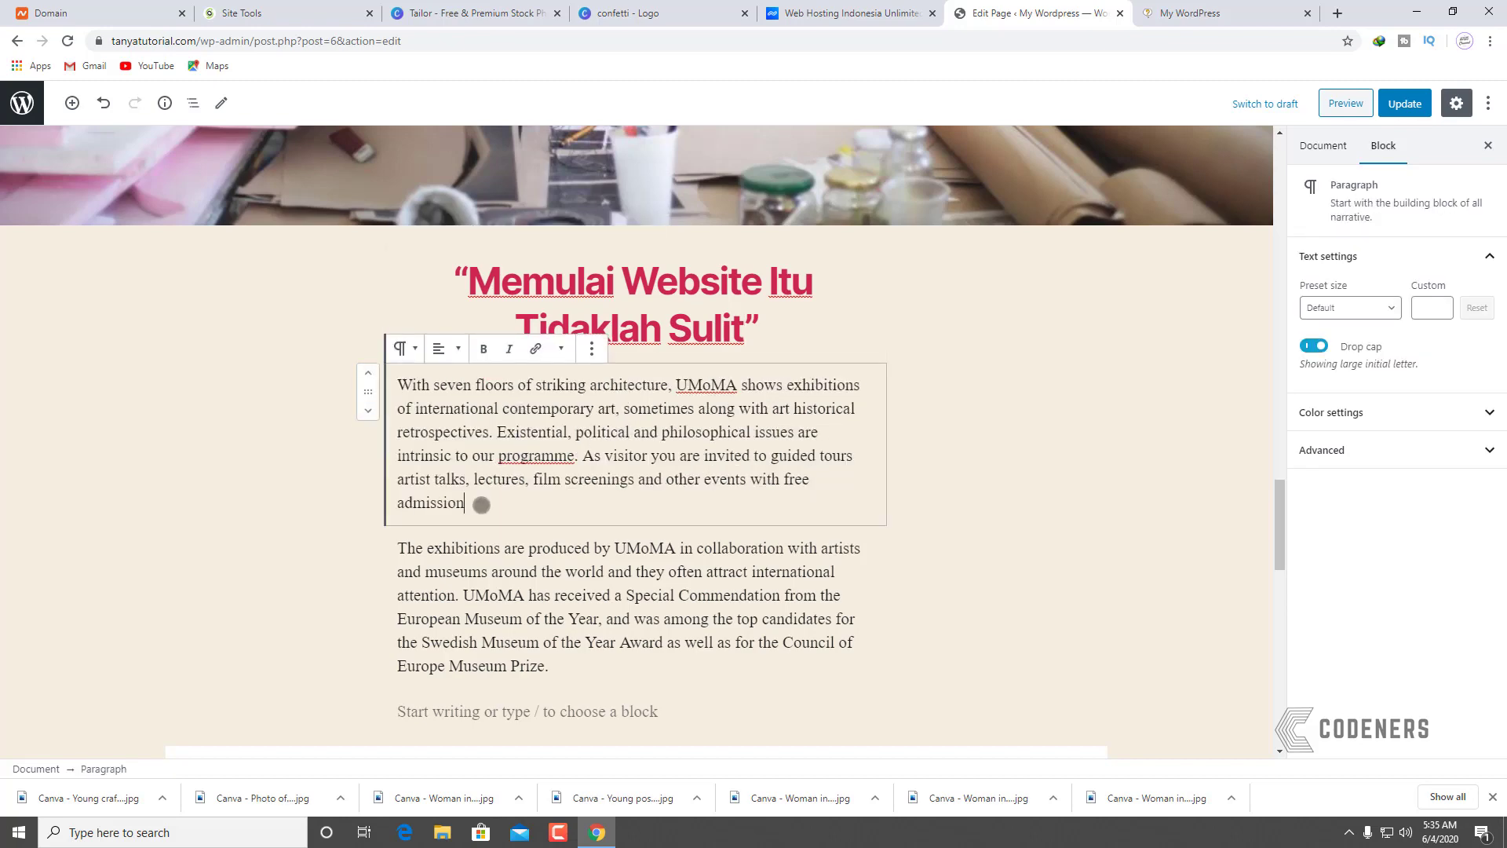
Step: Type an Indonesian Product Designer self-introduction over the UMoMA drop-cap paragraph
drag(482, 505, 399, 382)
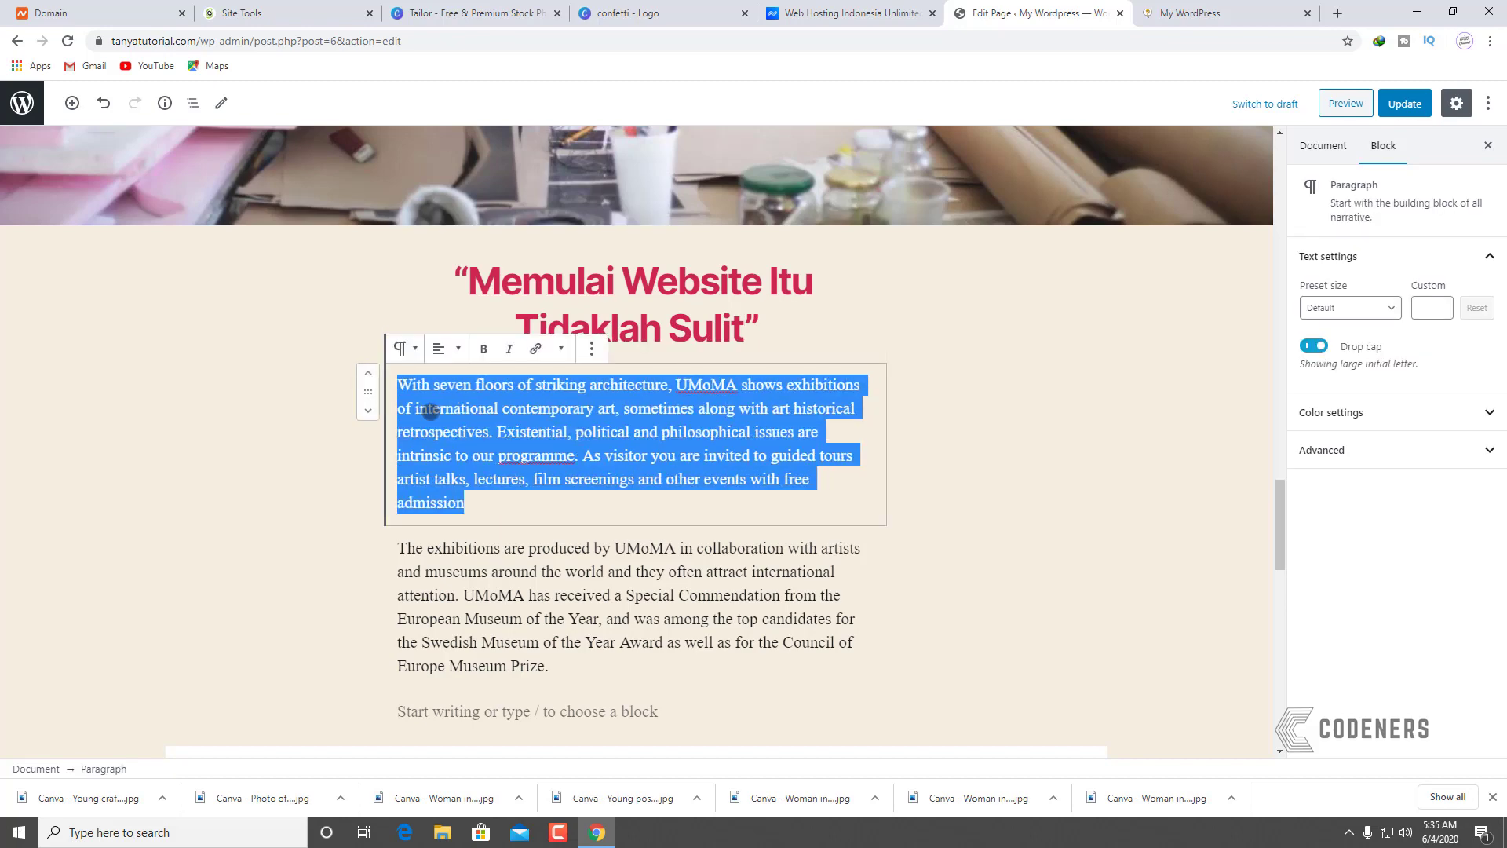
text(Per)
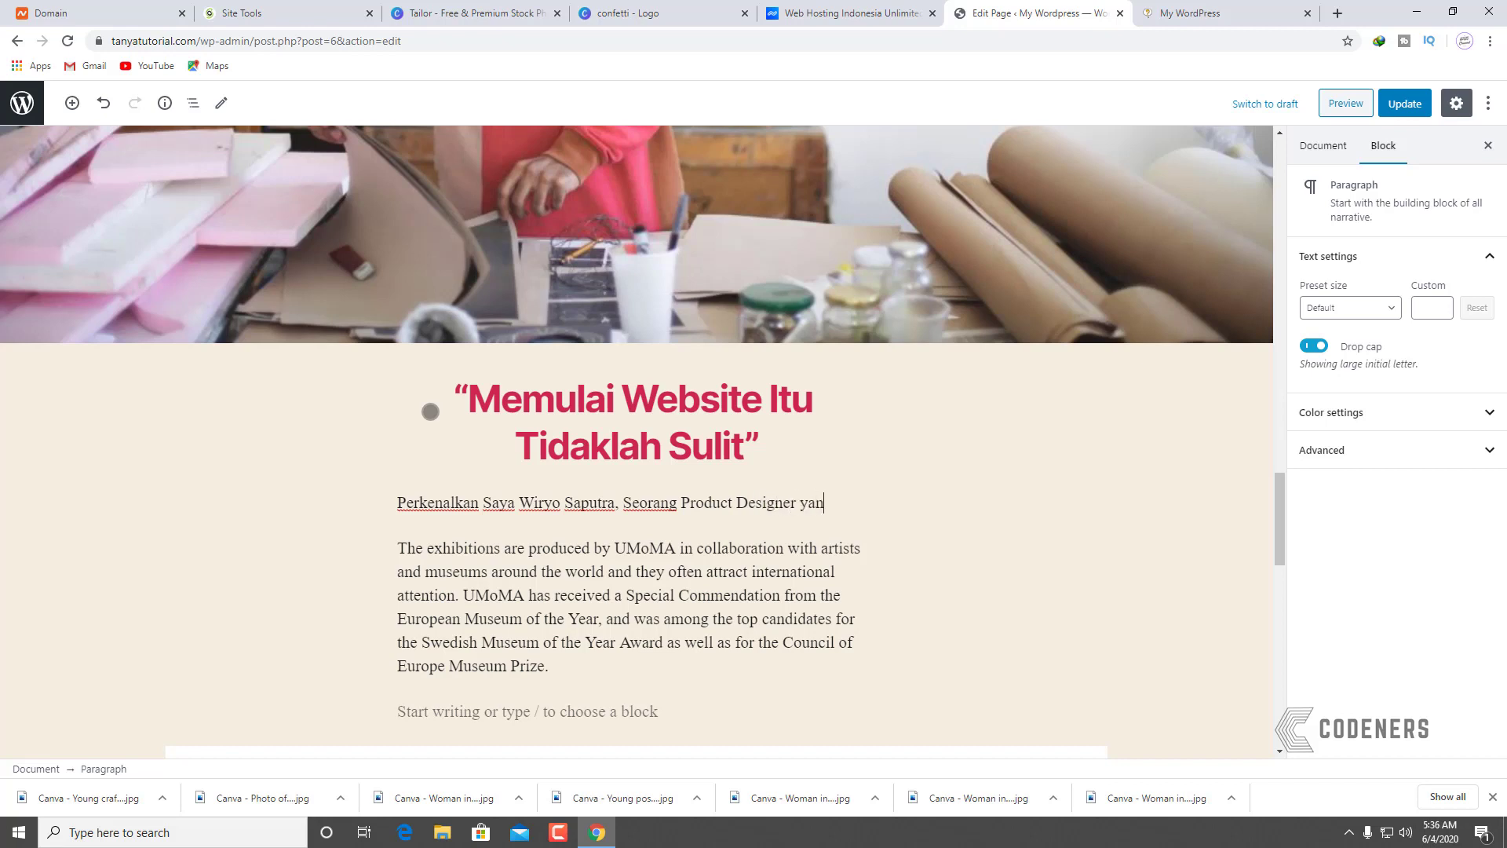
text(an membantu anda untuk mengonlinekan website anda.)
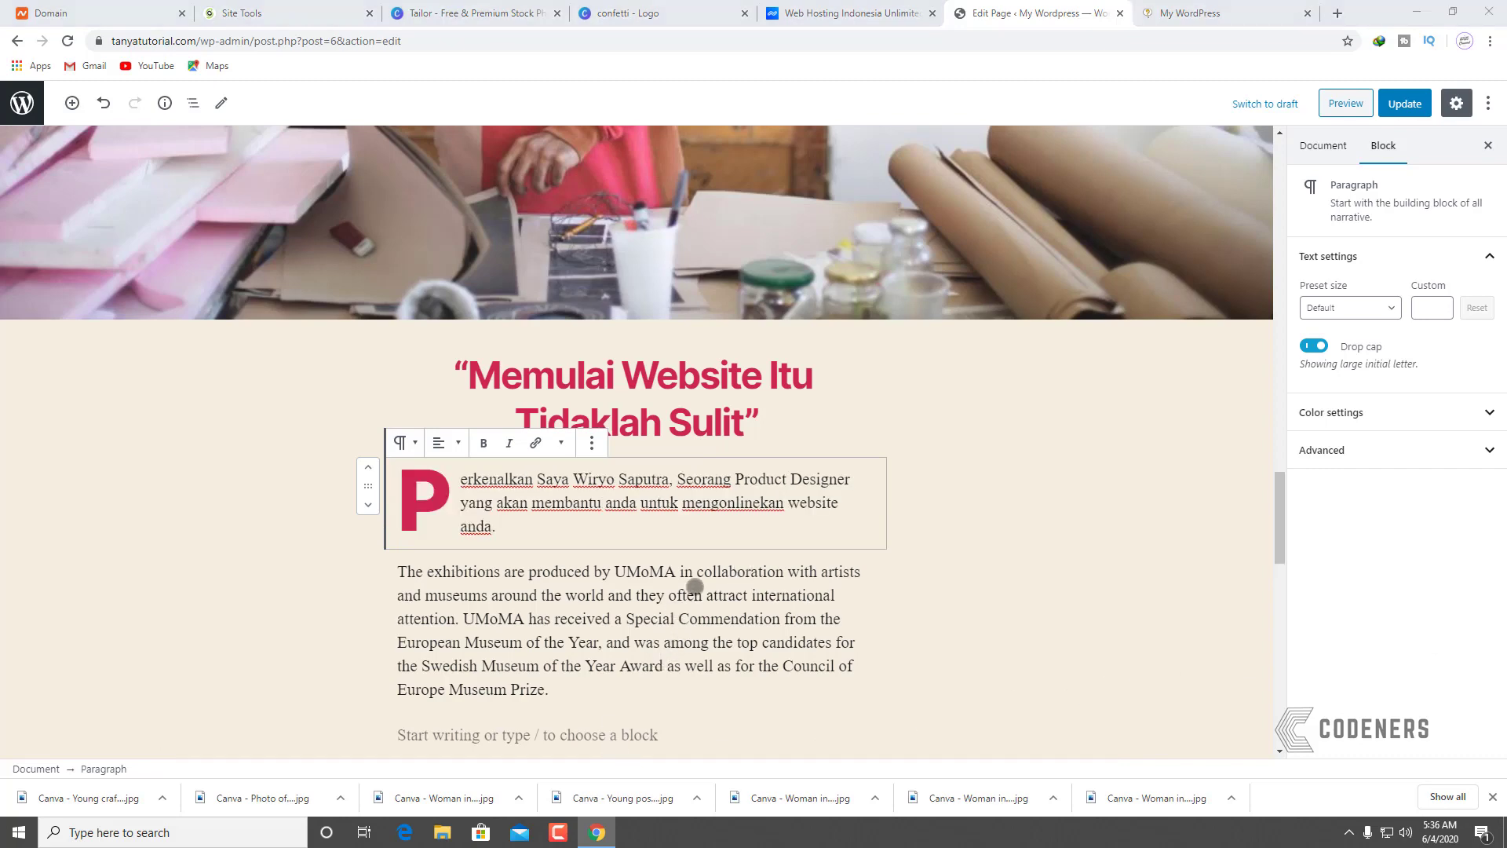
Step: Delete the text of the second UMoMA paragraph
scroll(579, 482, down, 3)
click(576, 454)
drag(576, 454, 398, 343)
key(BackSpace)
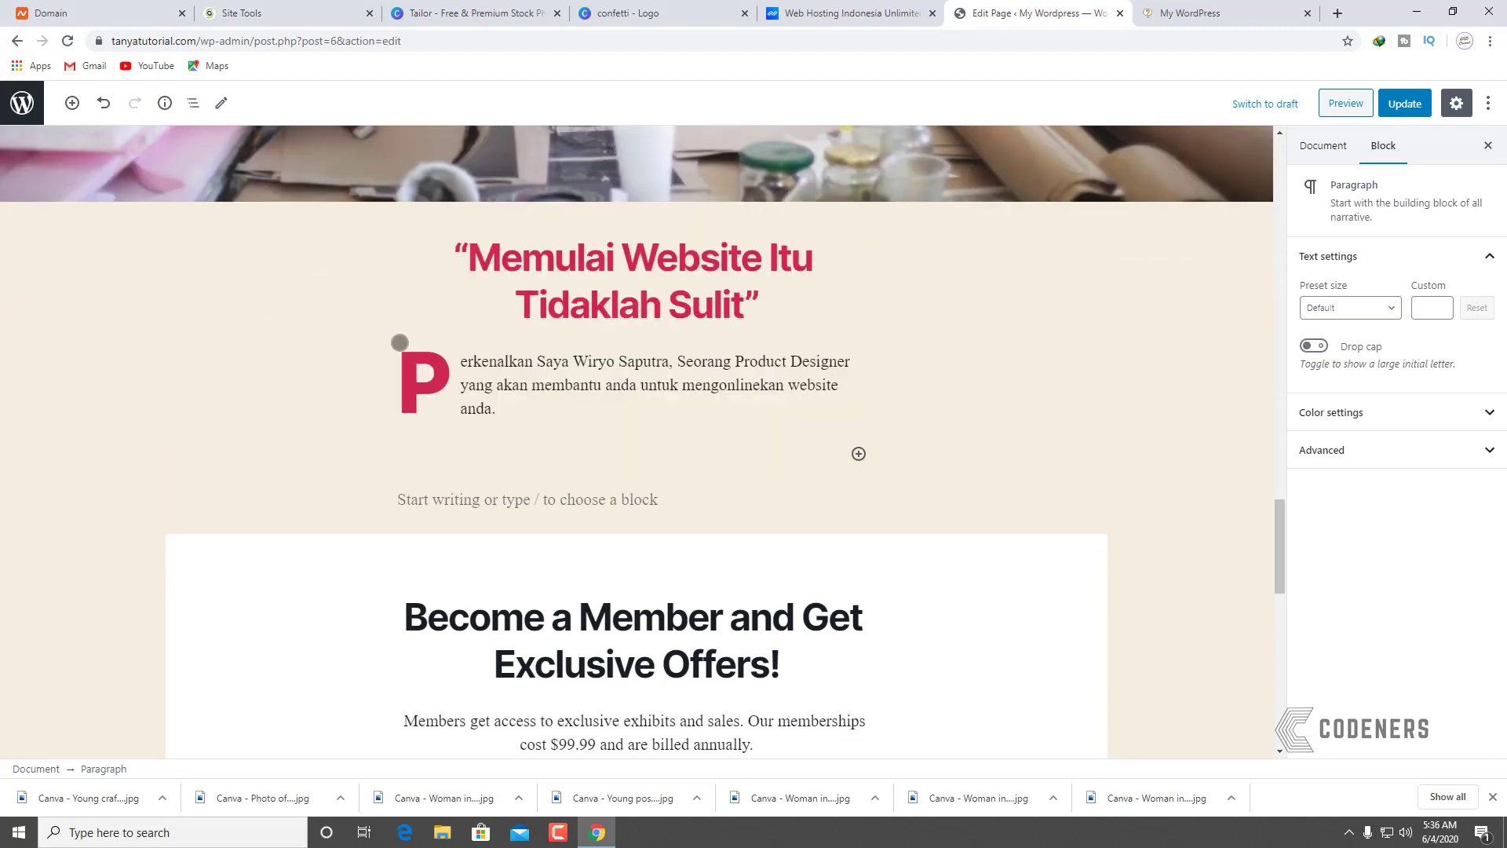
click(1234, 330)
Step: Give the drop-cap intro paragraph a beige background colour
click(780, 395)
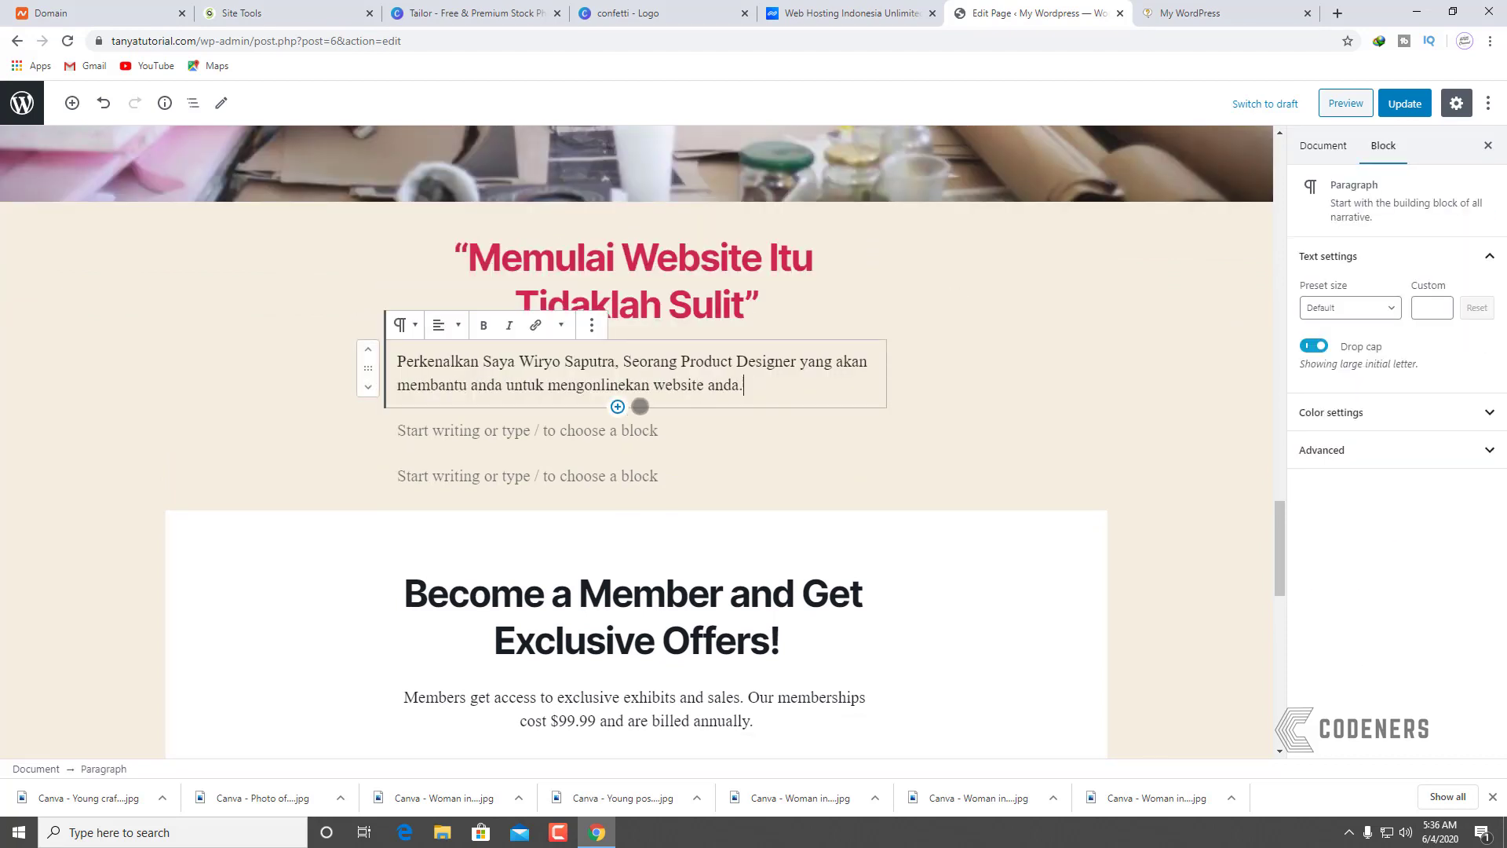
click(875, 380)
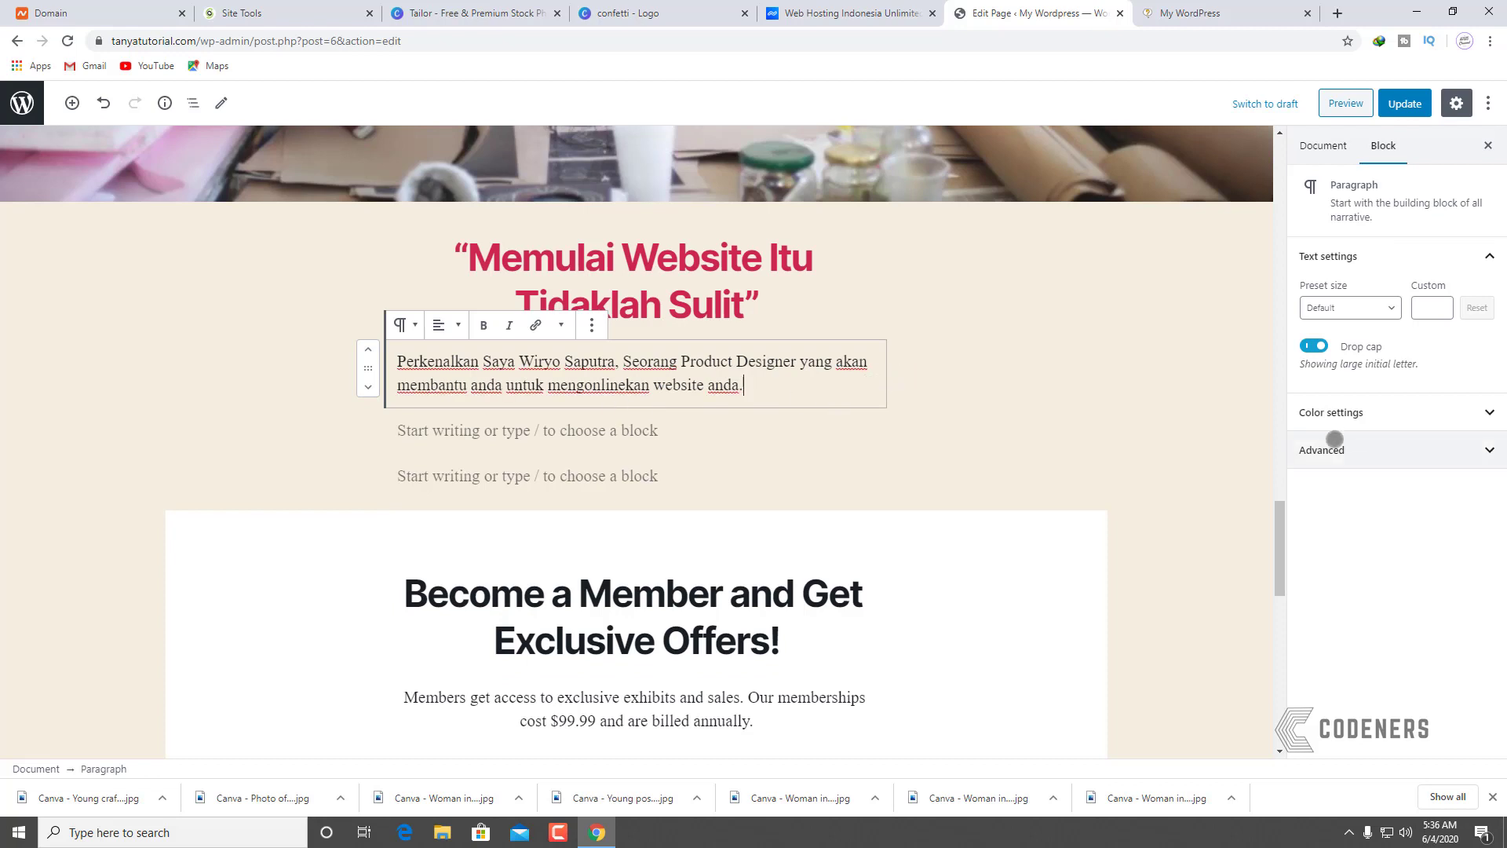
click(1382, 412)
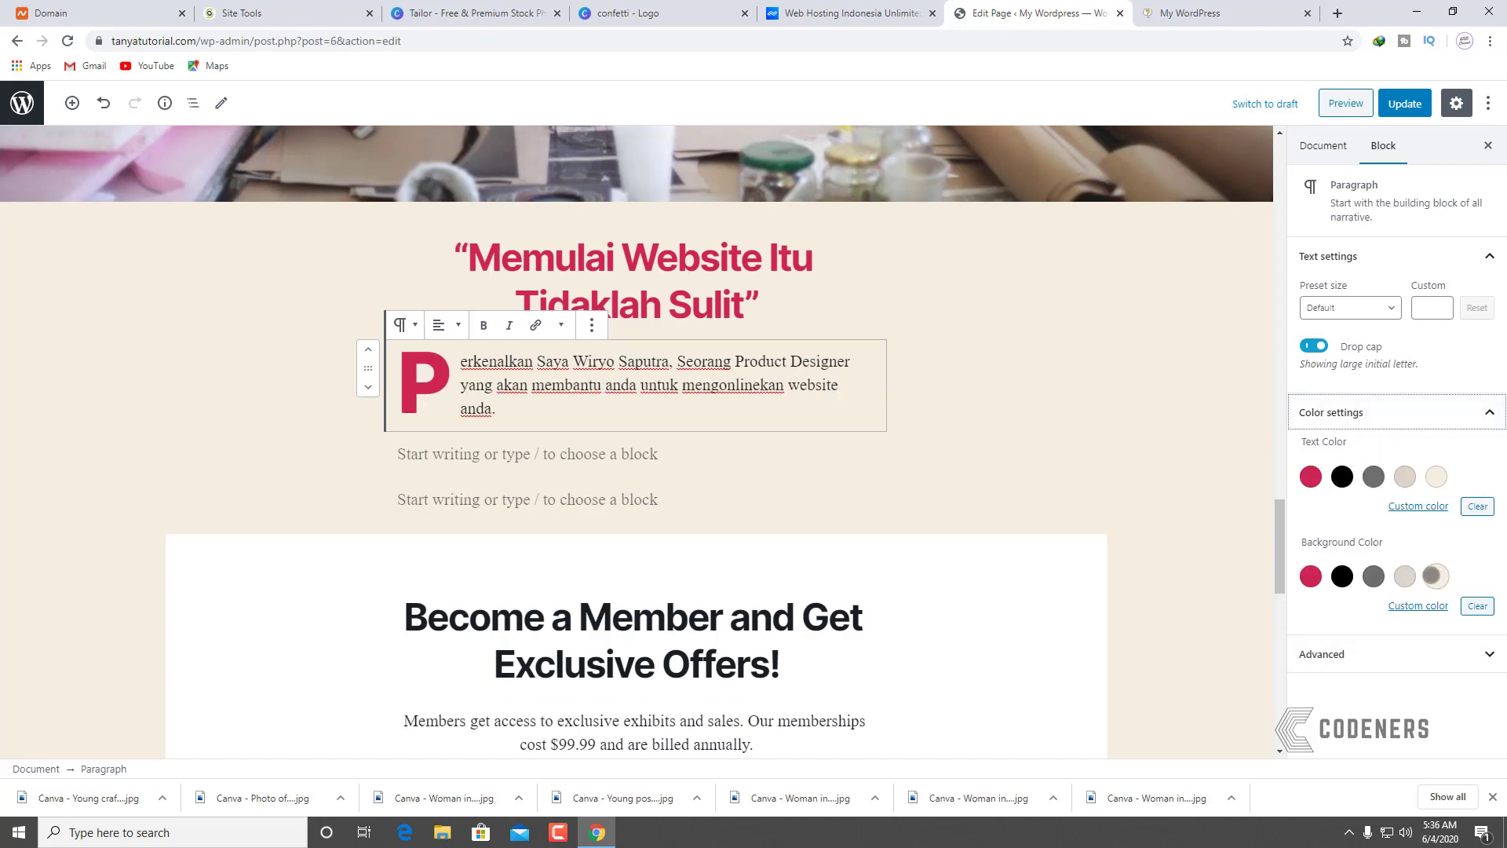
click(1405, 577)
click(1023, 389)
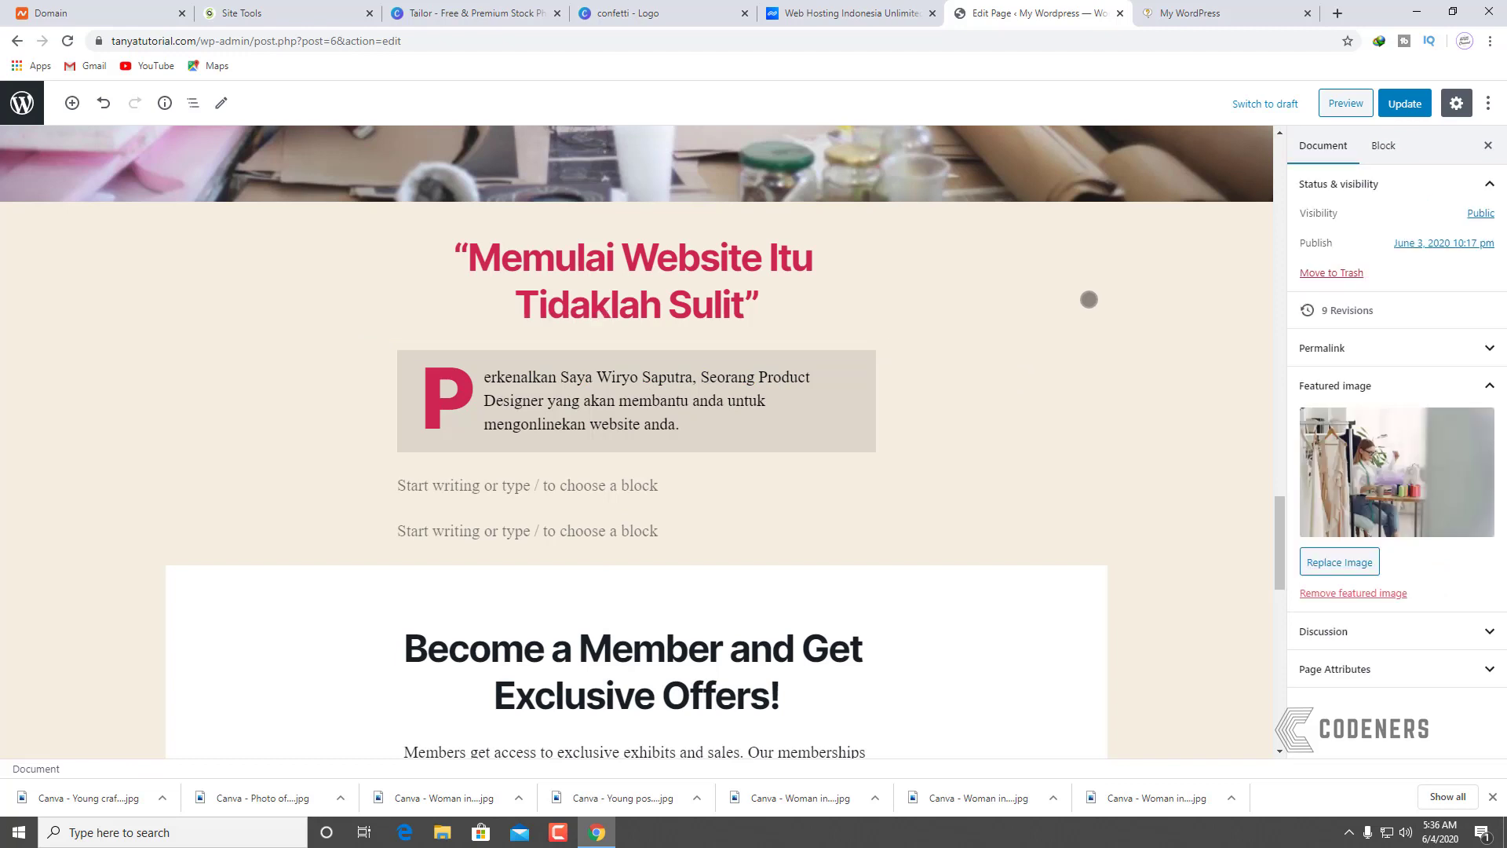
Step: Remove the two leftover empty paragraphs below the intro
click(672, 498)
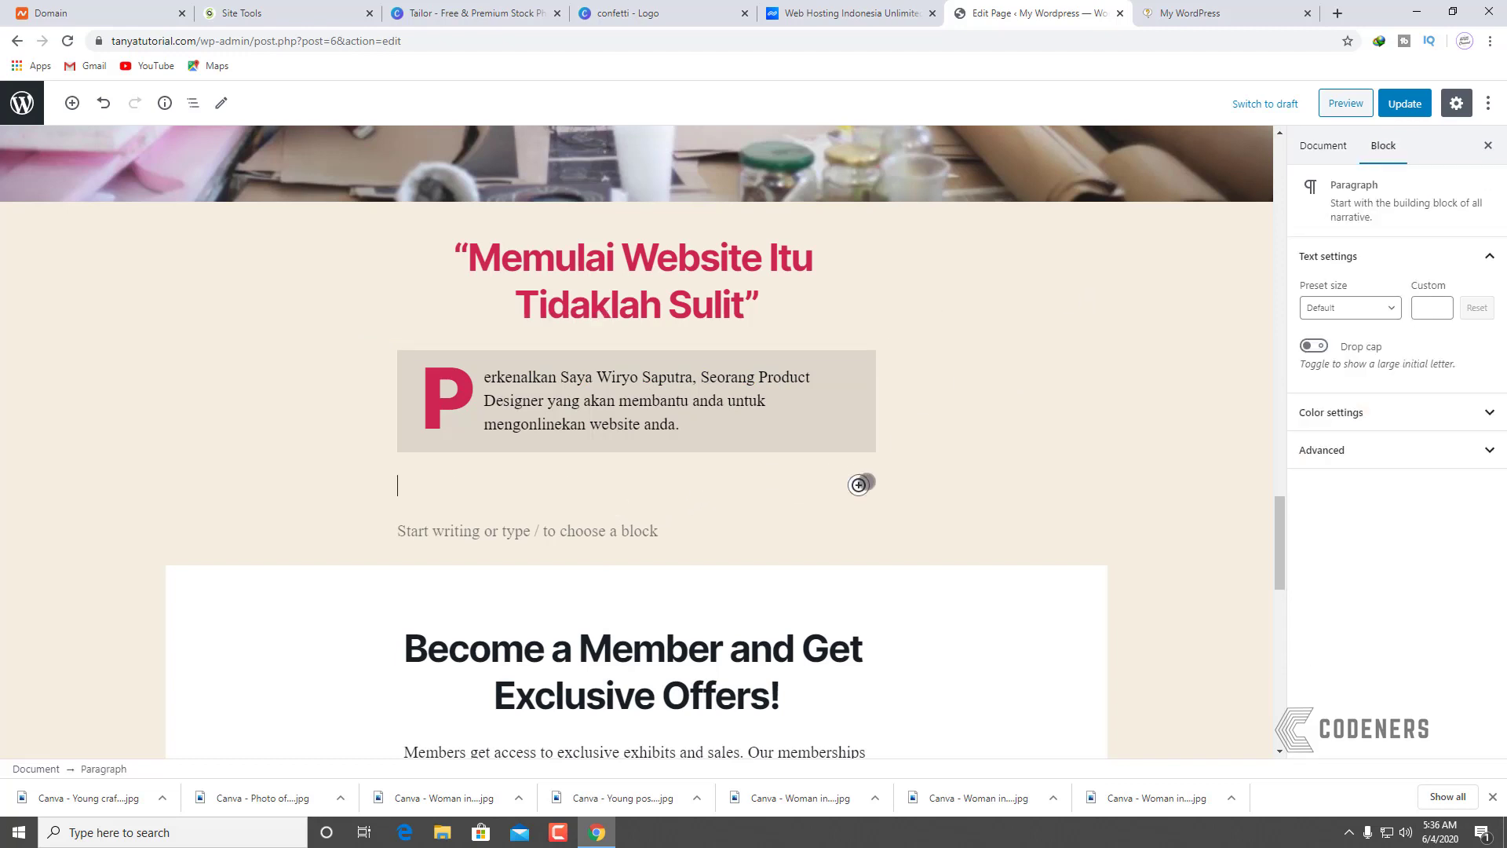
key(BackSpace)
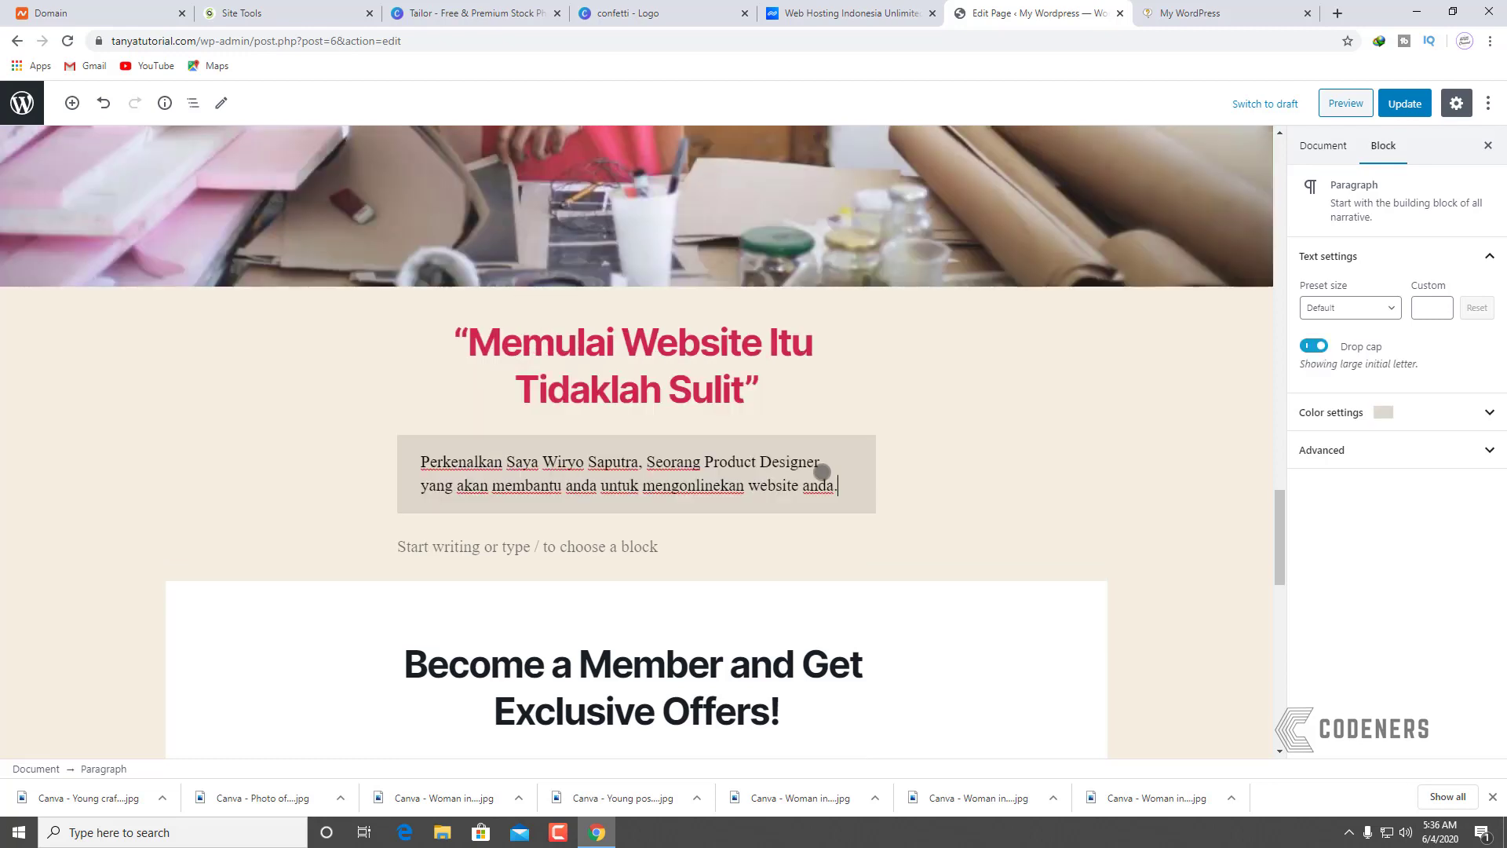
click(719, 555)
key(BackSpace)
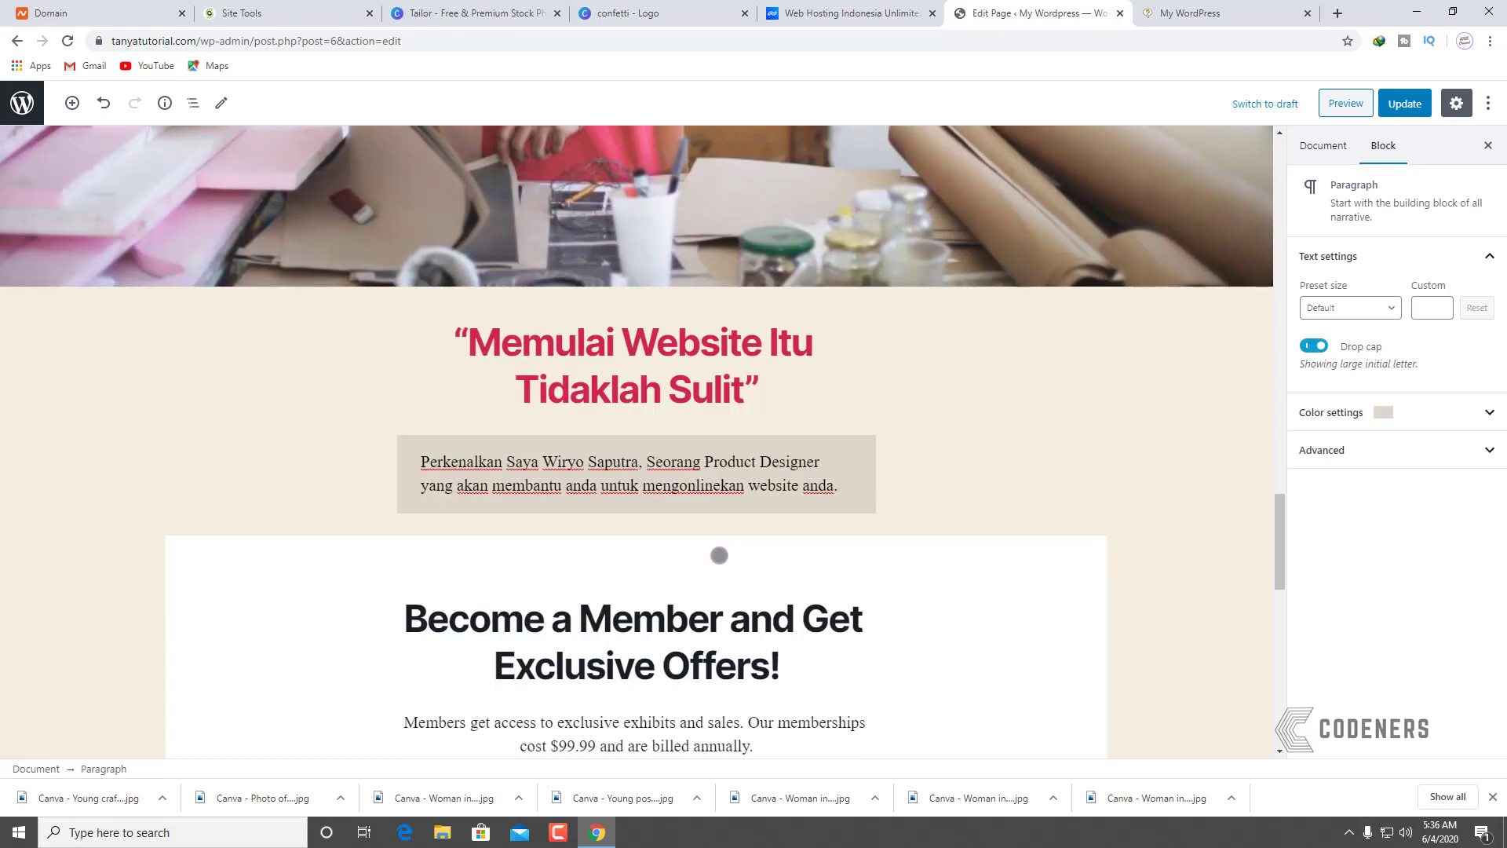
click(1010, 427)
scroll(1065, 569, down, 4)
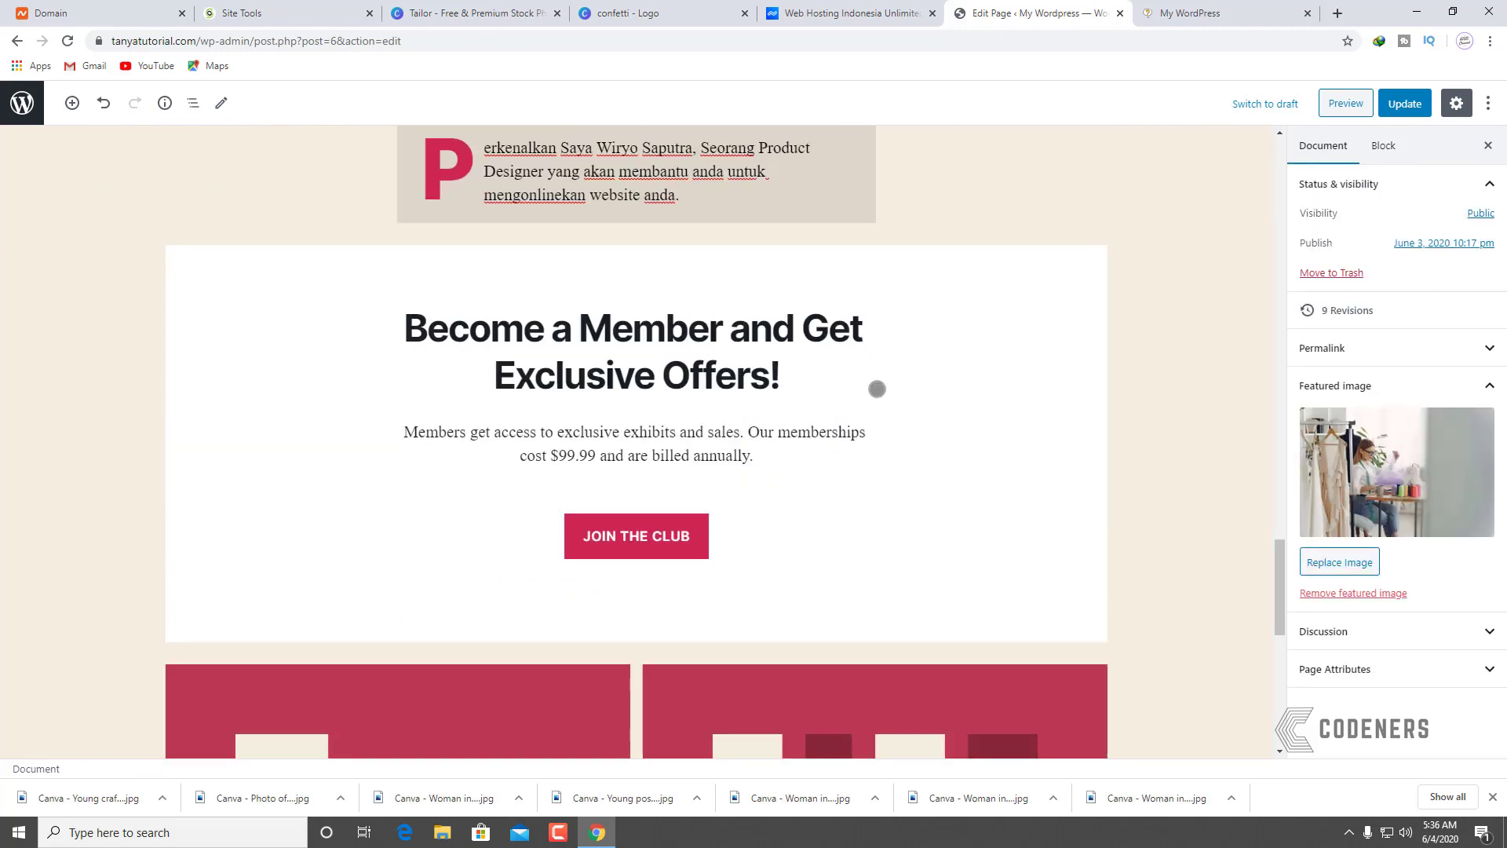
scroll(877, 388, up, 1)
click(817, 461)
Step: Retype the membership heading as 'Gabung Sekarang Untuk Bisa Membuat Website Dari Nol'
drag(817, 461, 393, 400)
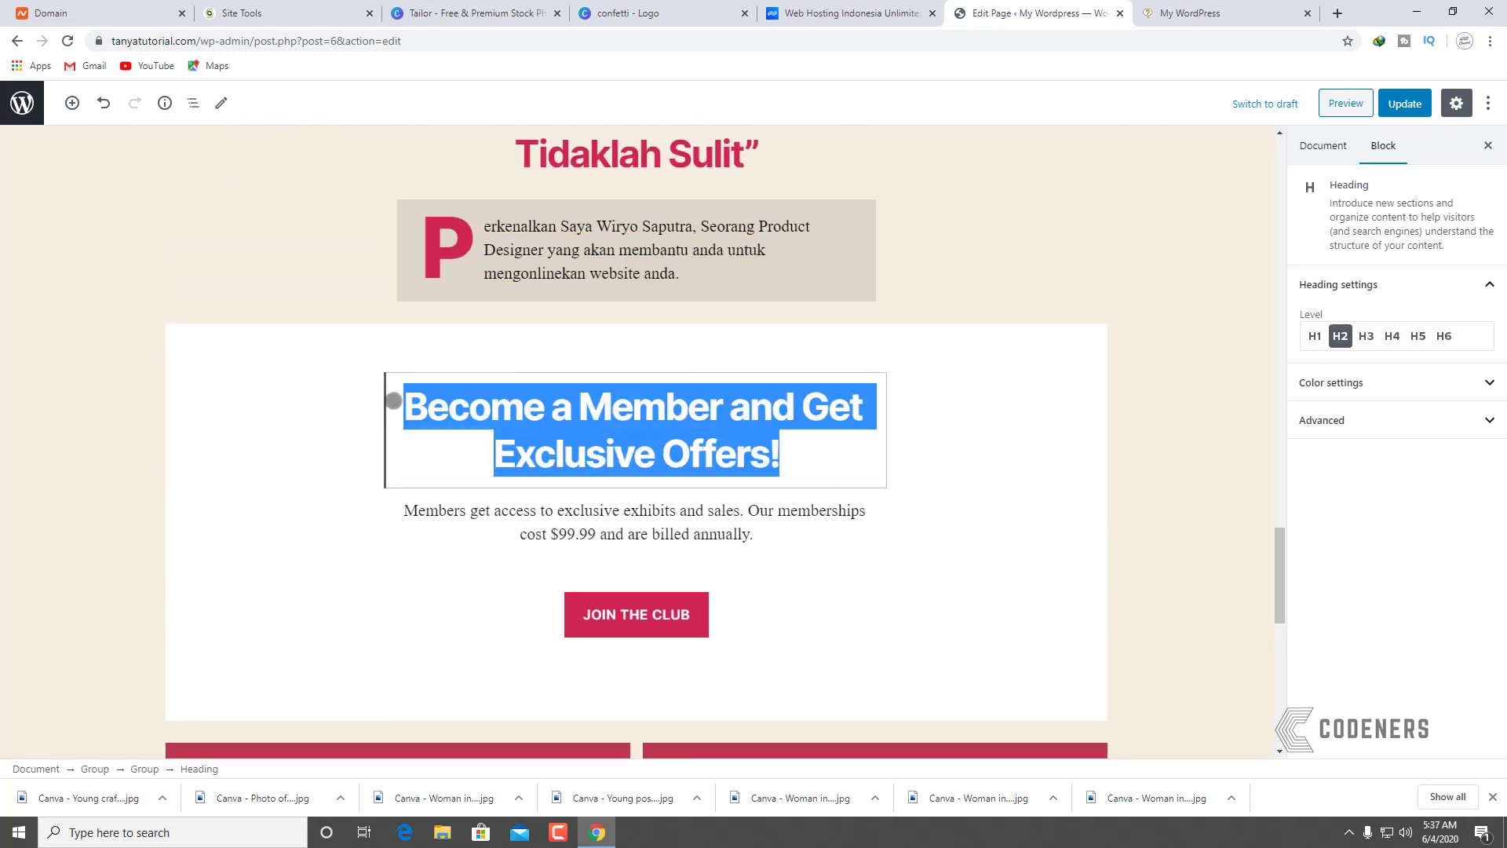
scroll(403, 399, up, 1)
text(Join )
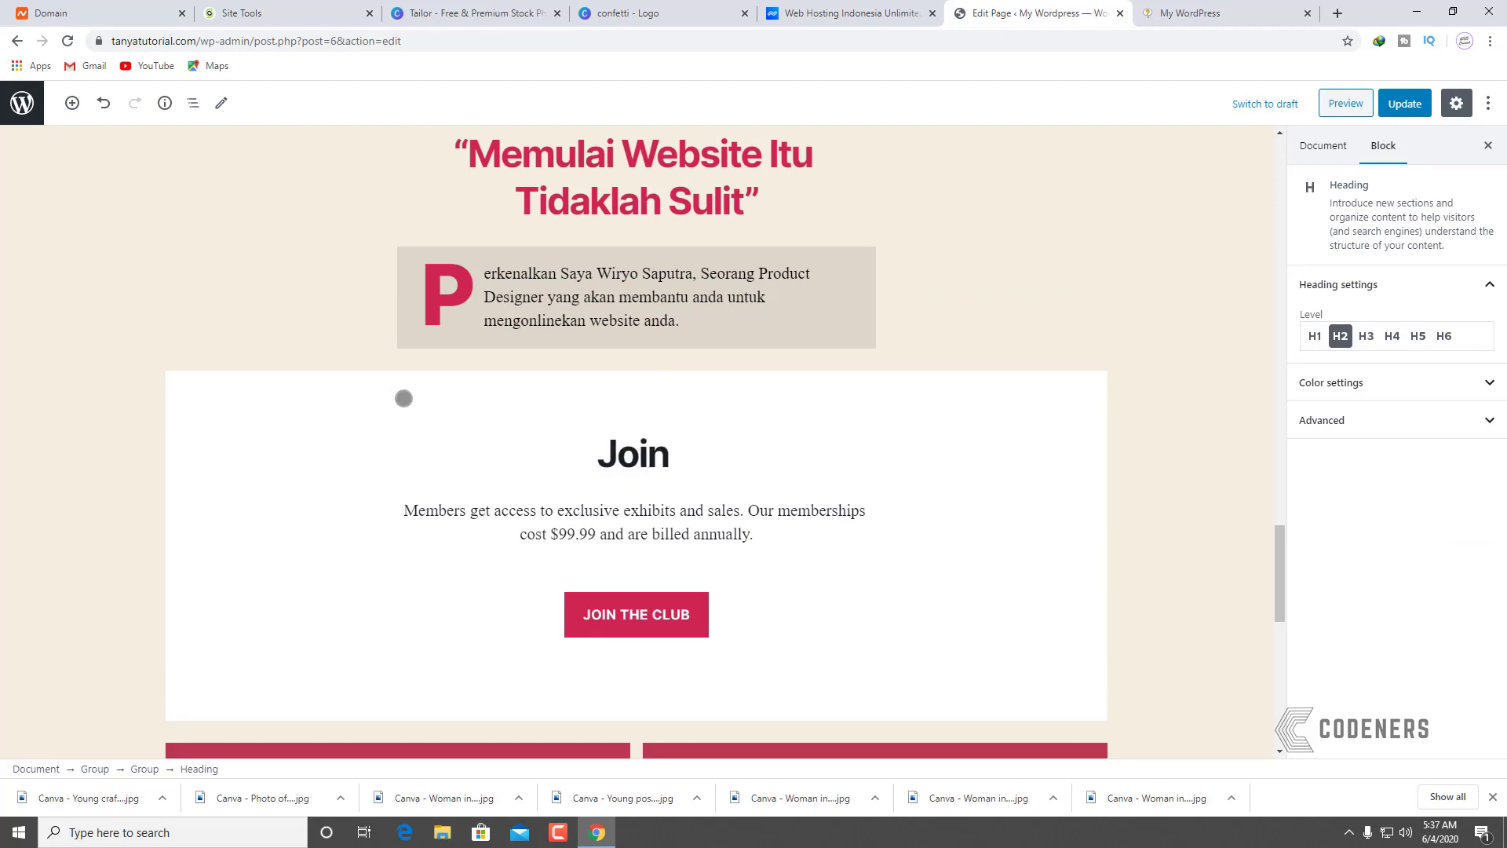
text(Ga)
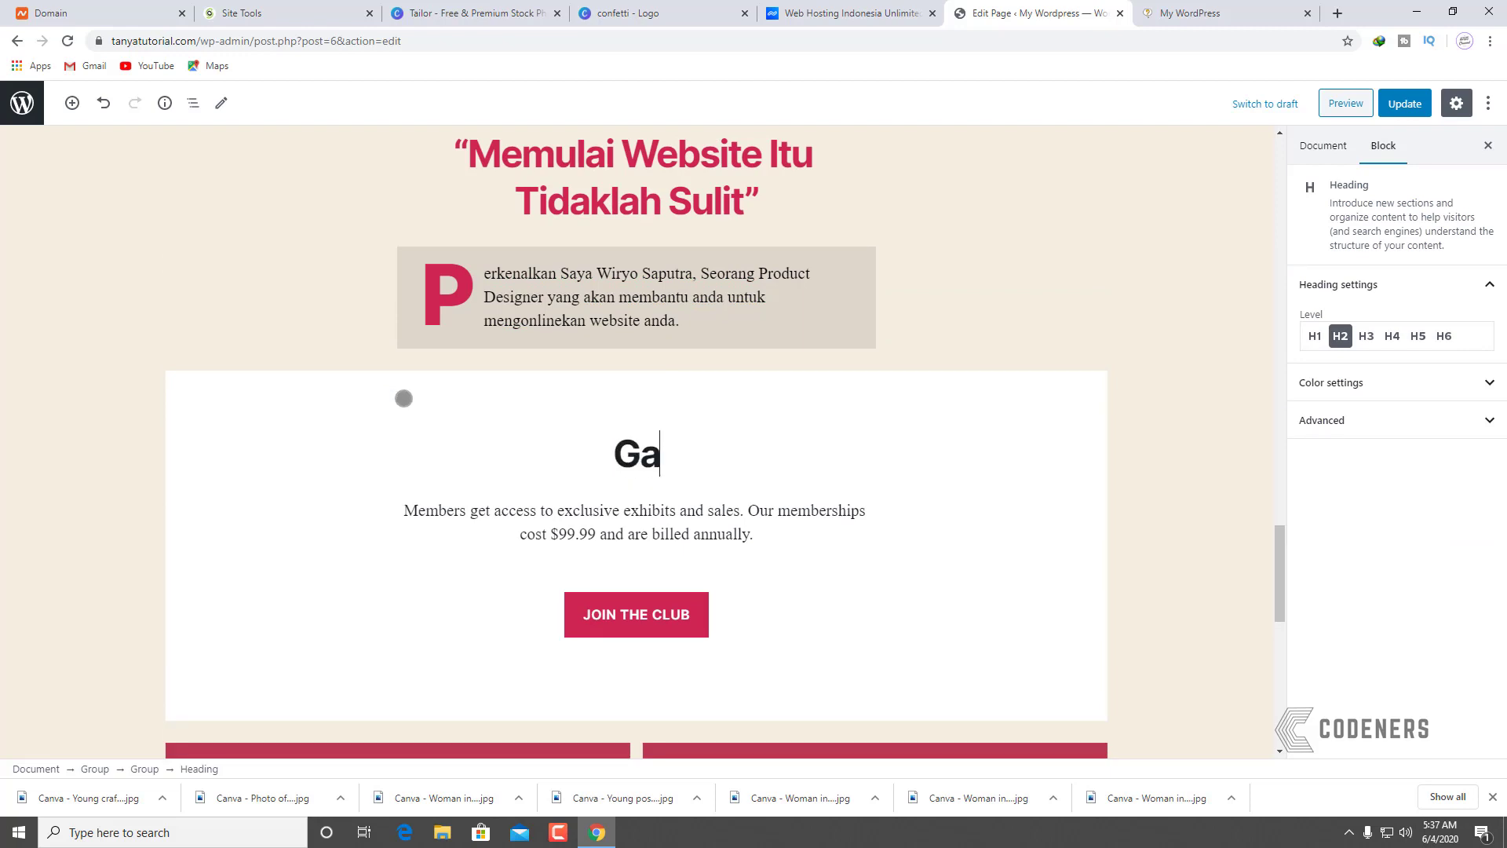
text(bung Sekarang)
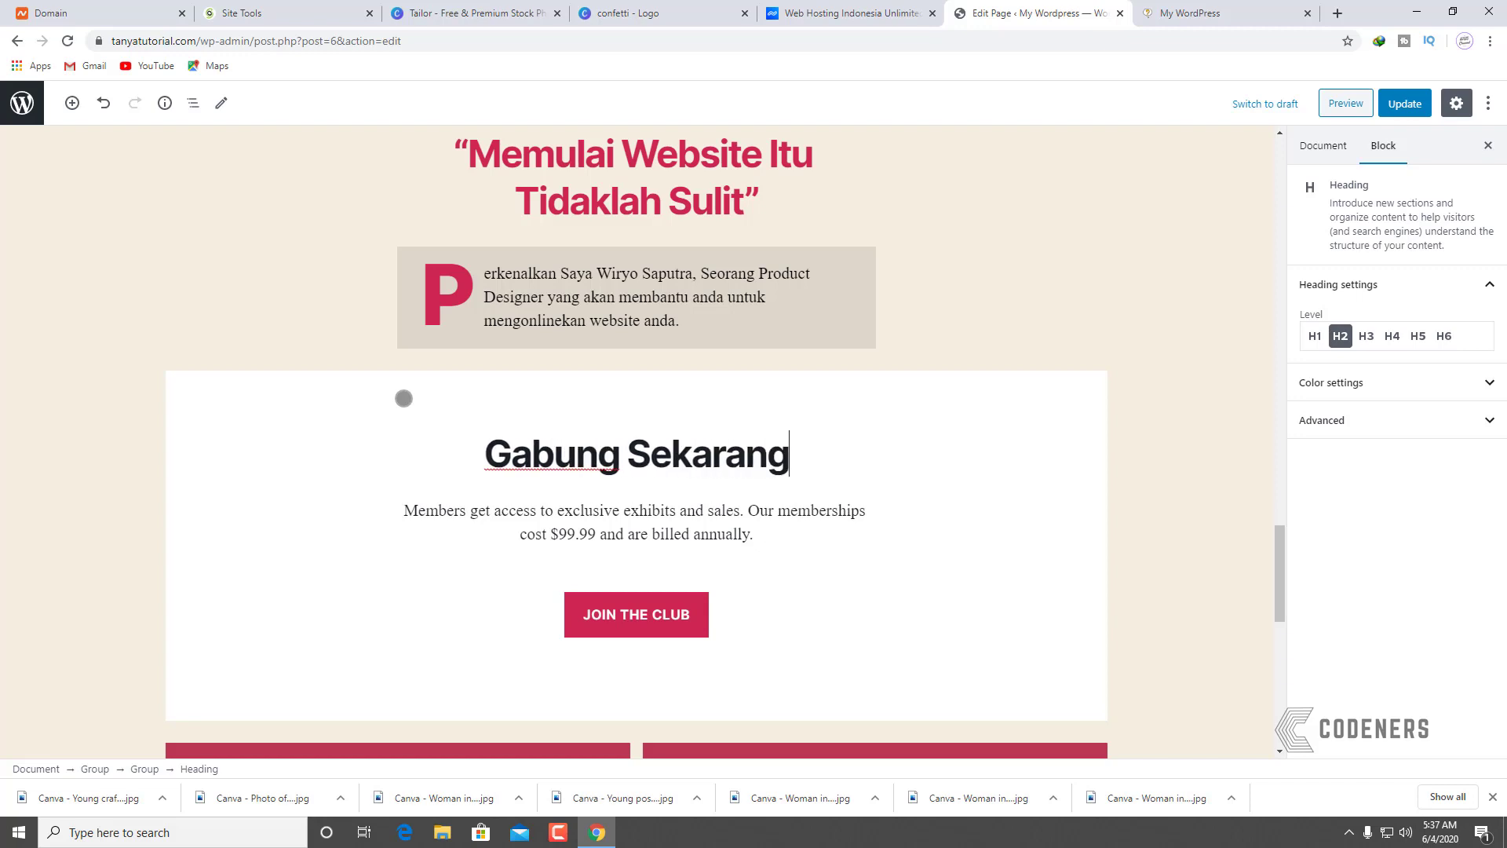
text( Untuk Bis)
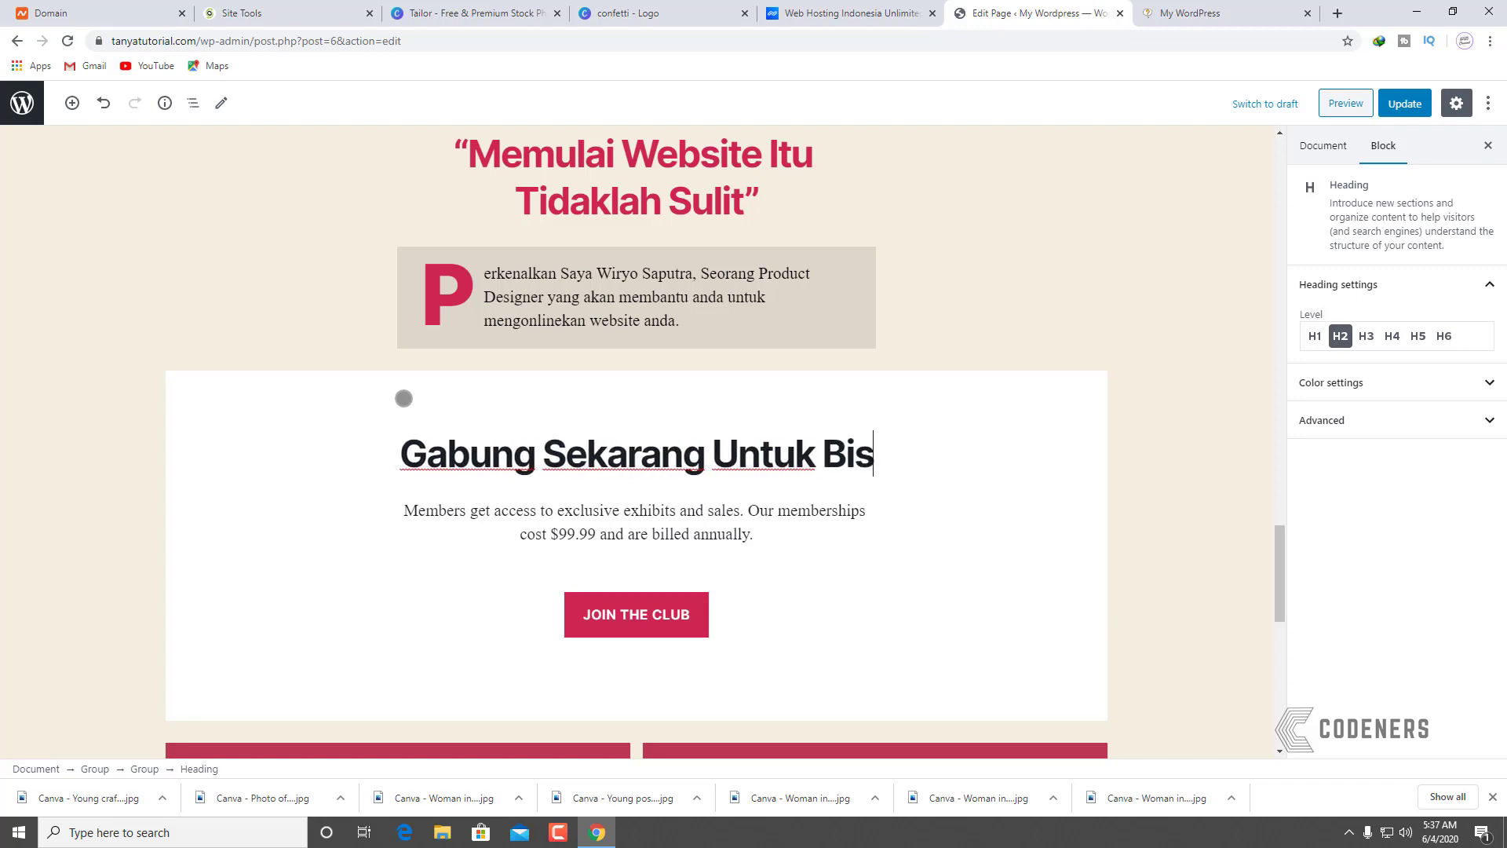
text(a Membuat Web)
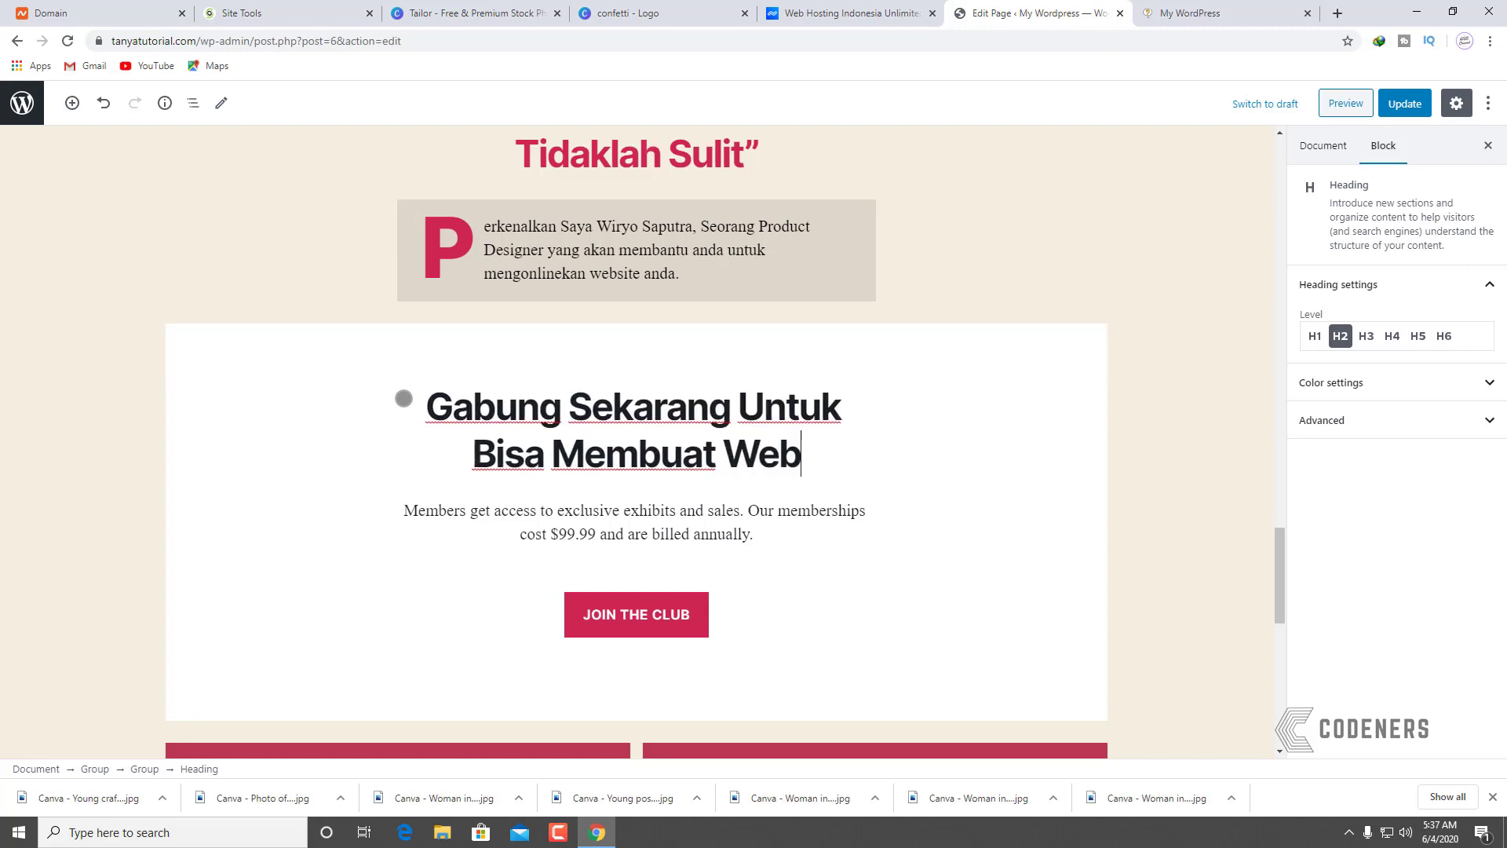
text(site Dati)
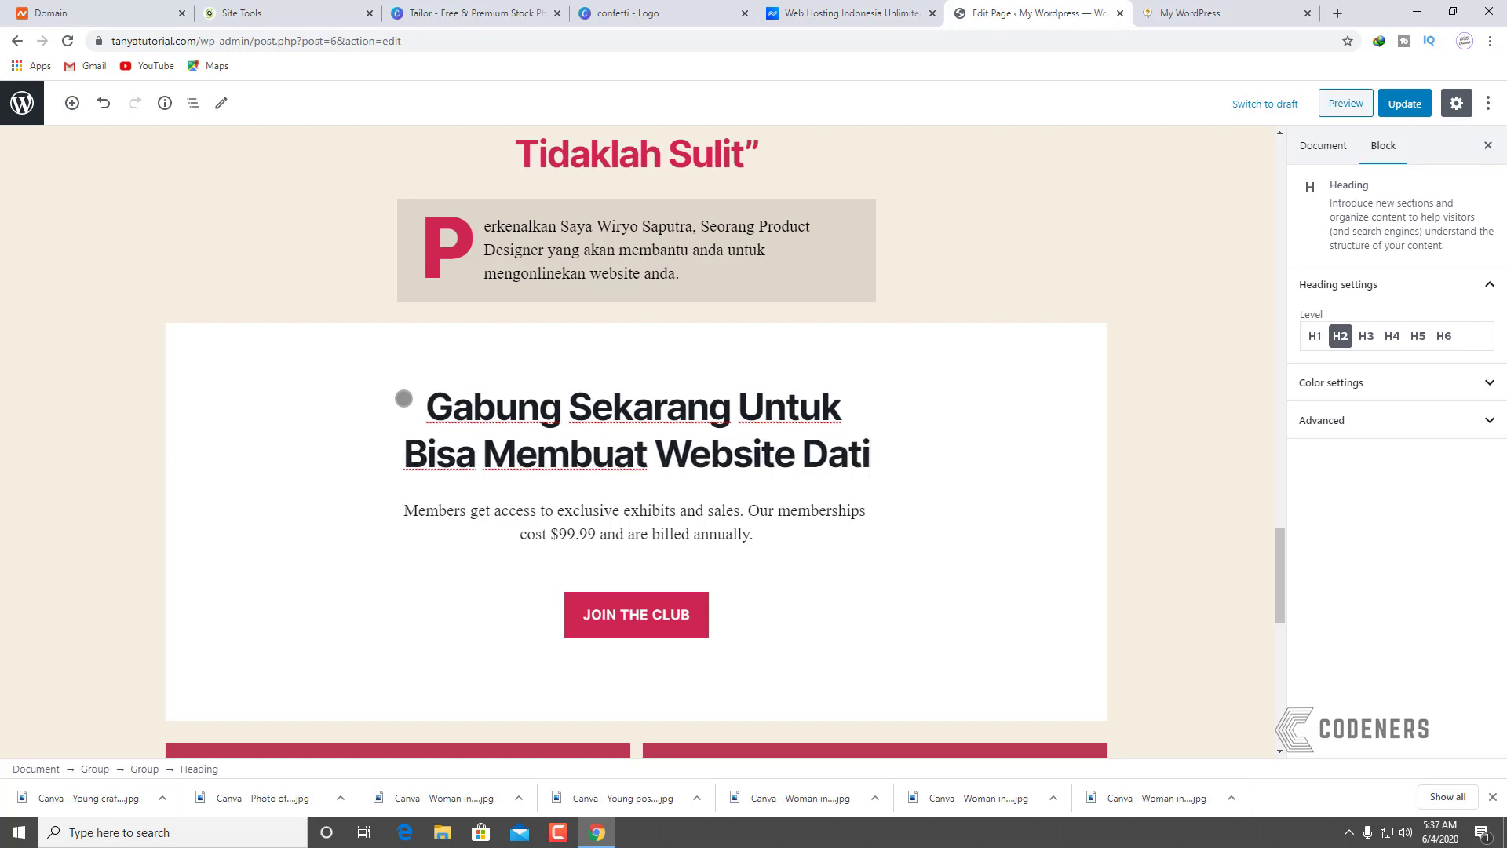
key(BackSpace)
key(BackSpace)
text(ri Nol)
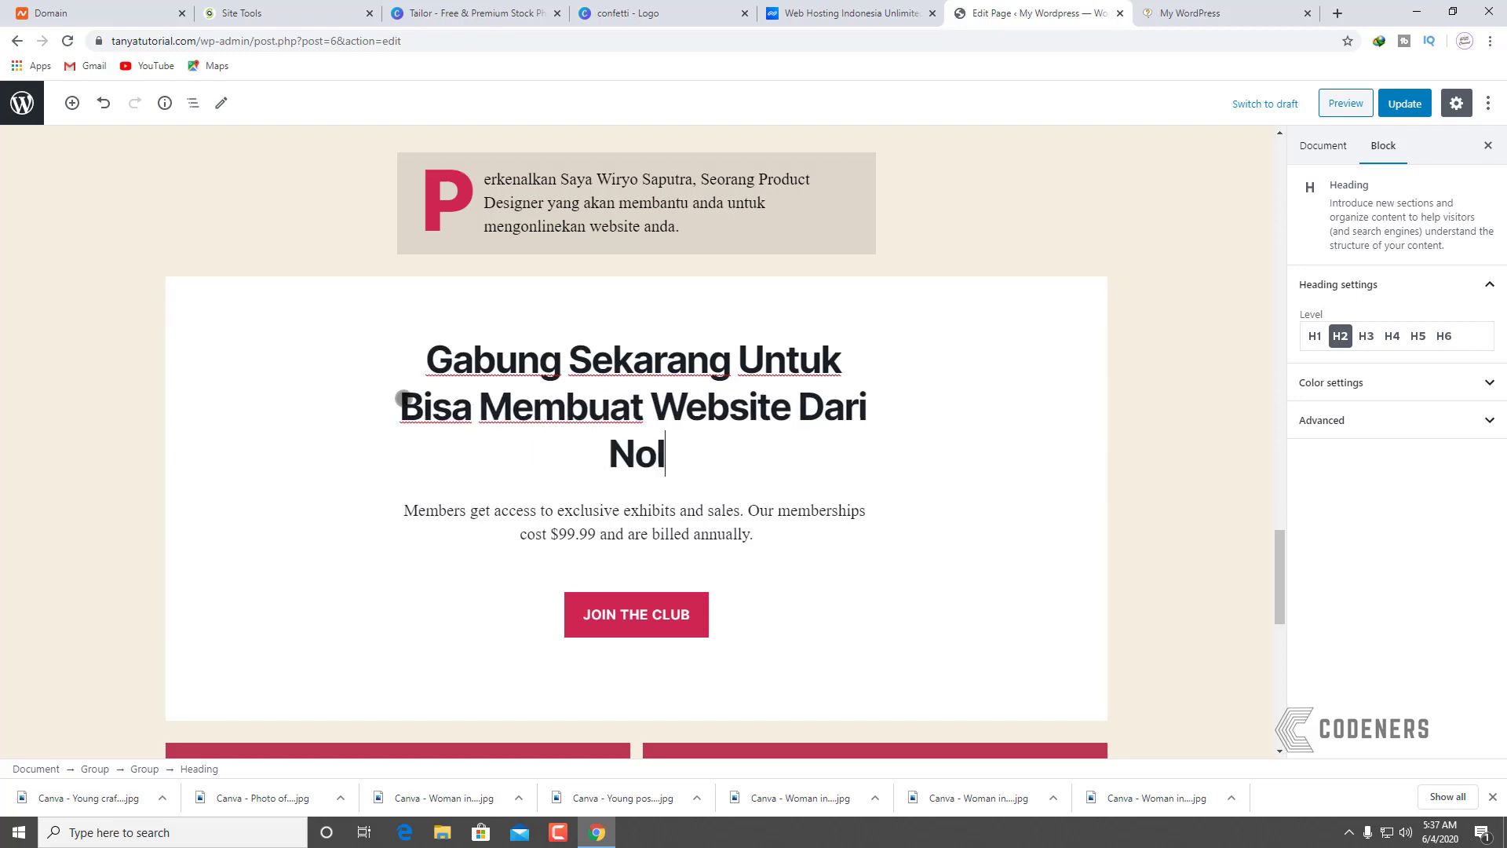
Step: Add '!' after 'Sekarang' and split off 'Untuk Bisa Membuat Website Dari Nol' as a second heading
click(911, 511)
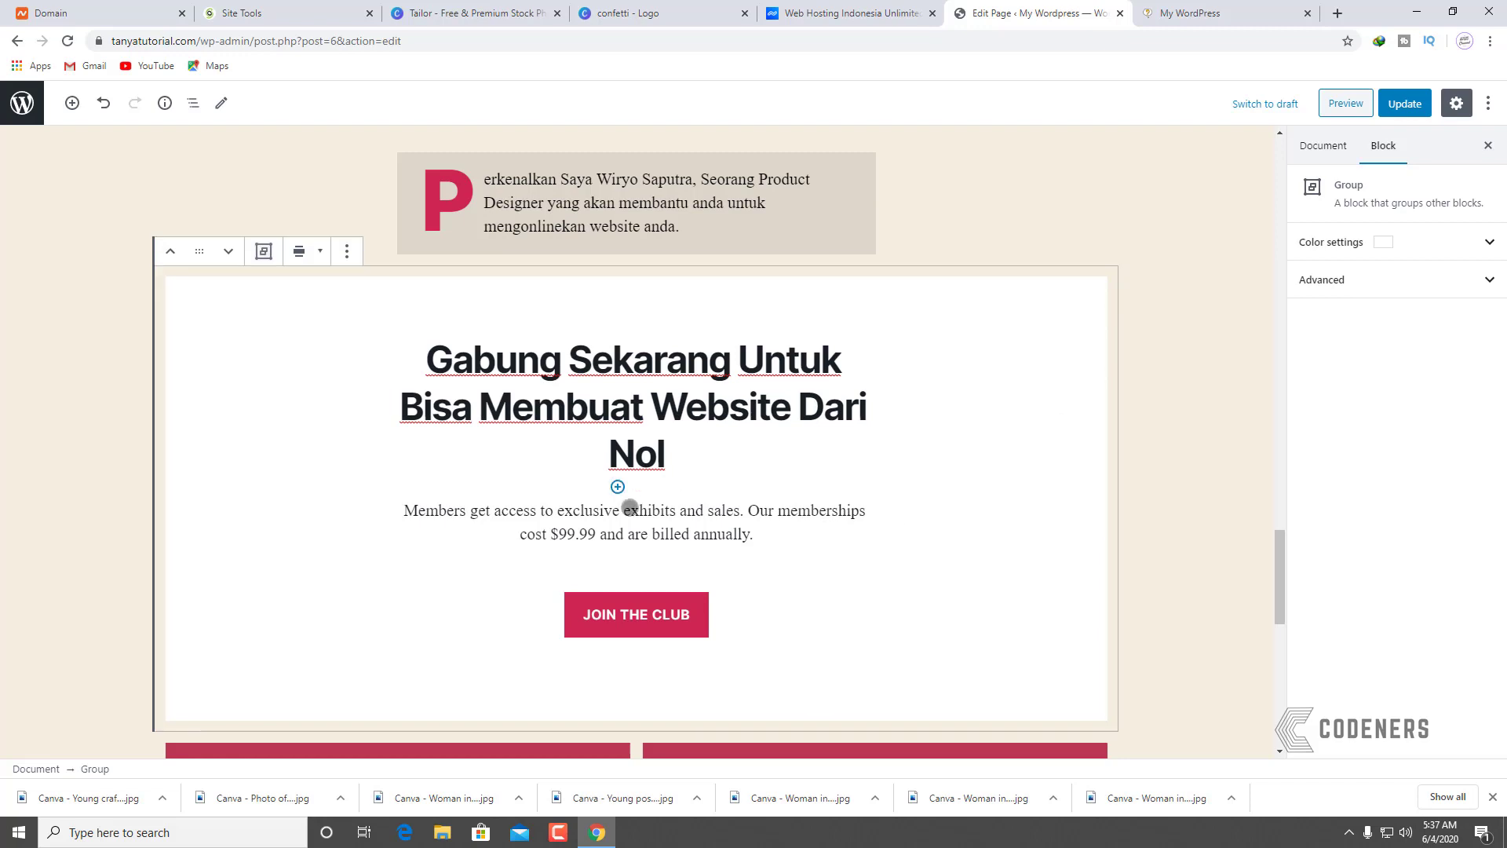
click(698, 462)
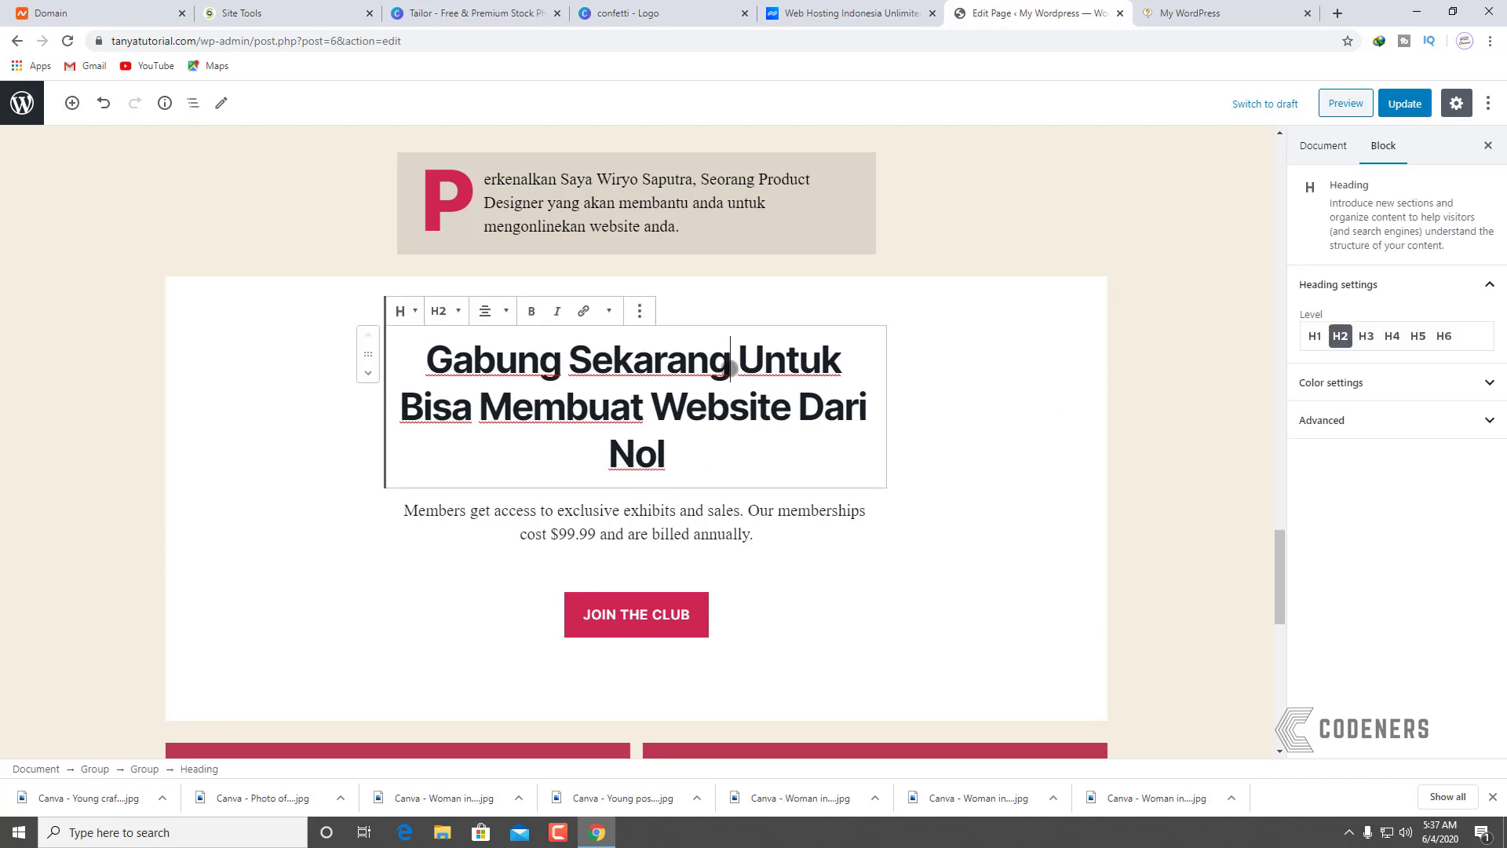
click(731, 367)
text(!)
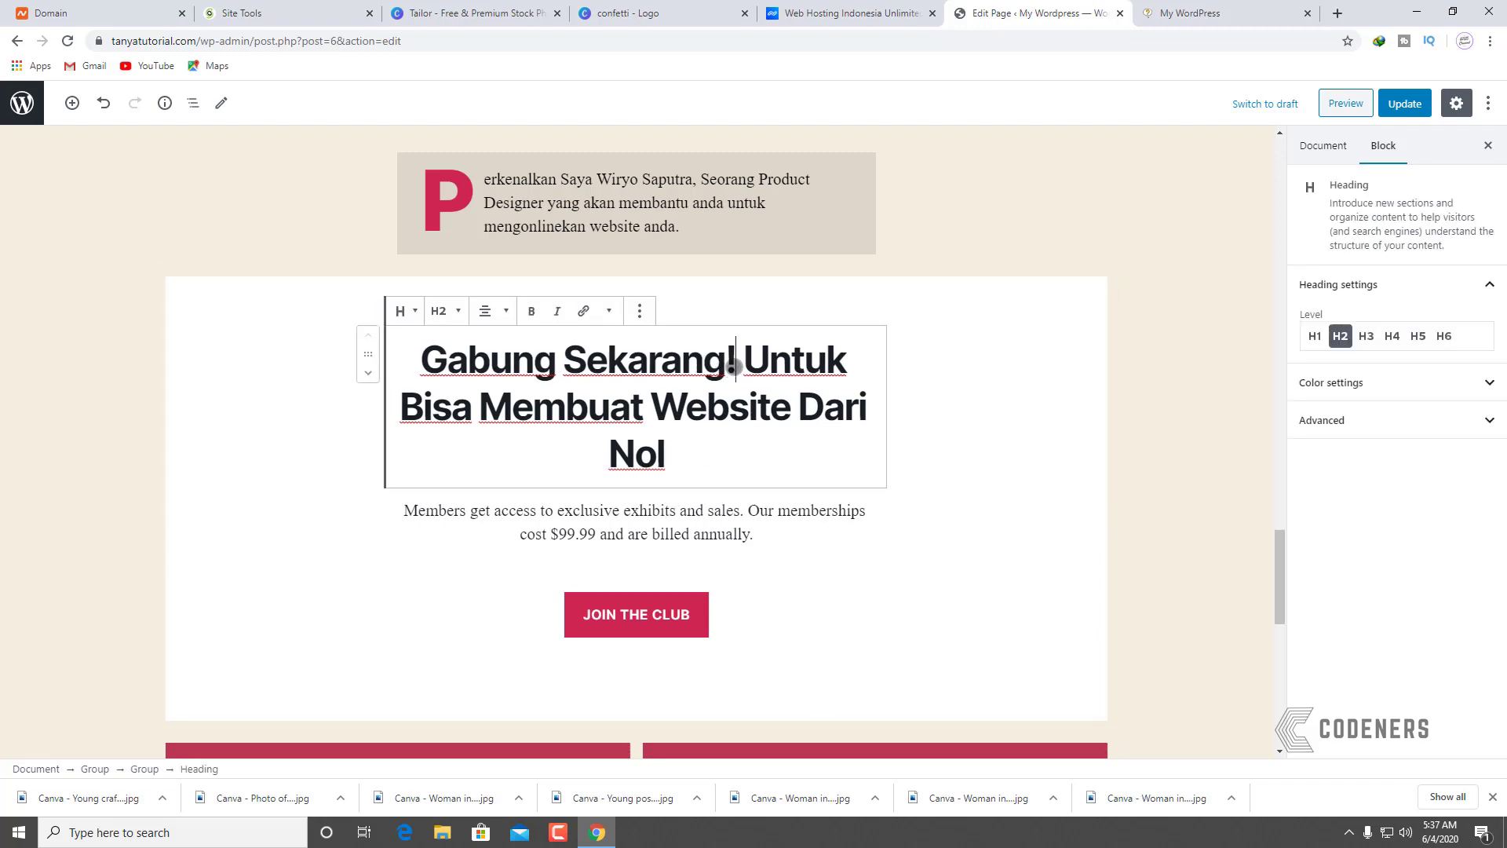
key(Return)
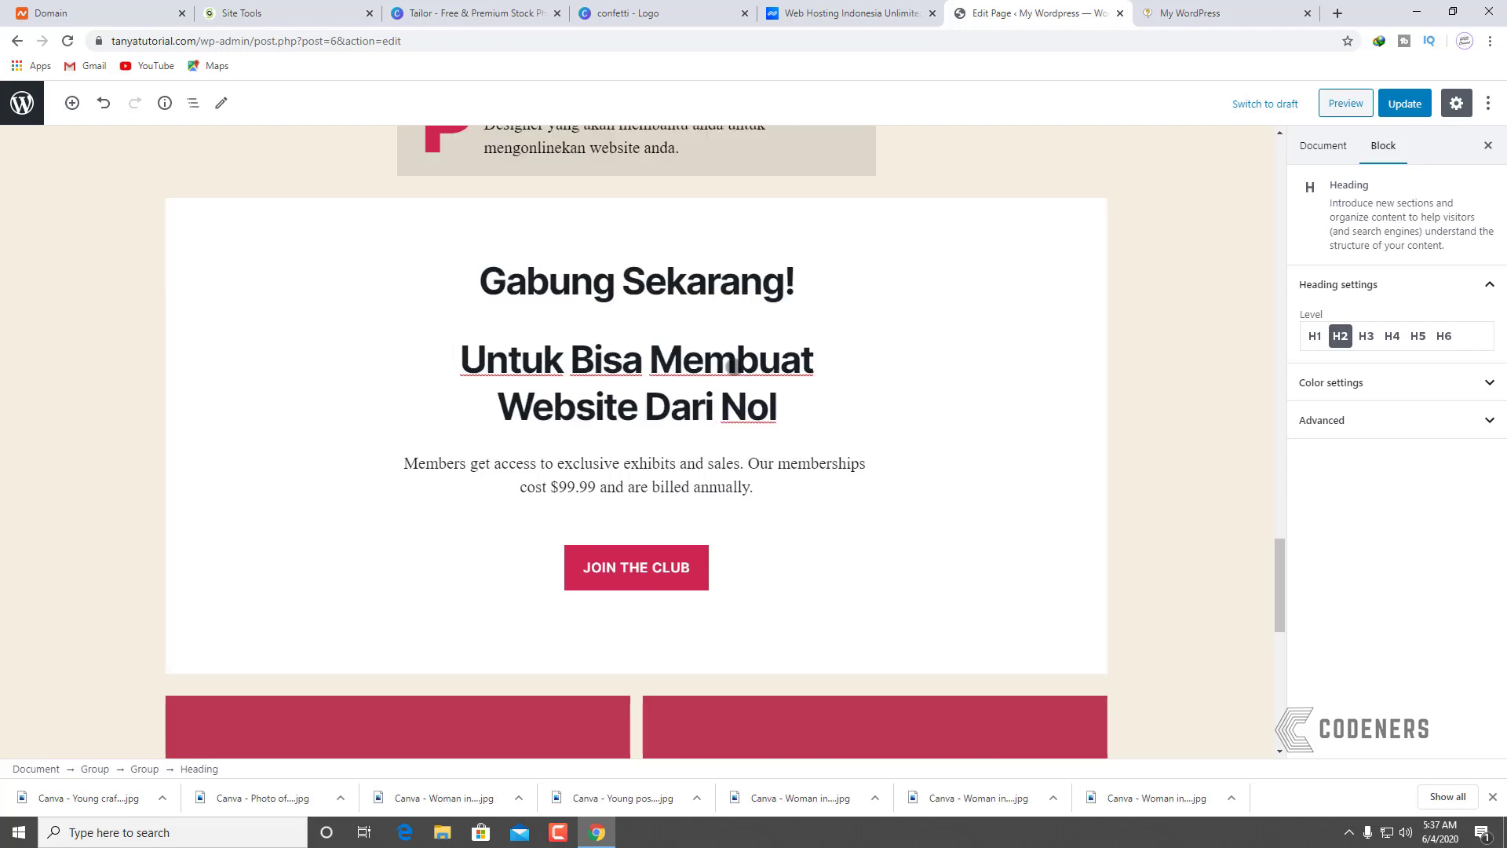
Step: Replace the membership blurb with 'Dapatkan Akses Life Time … Hanya Dengan Rp 150.000'
click(751, 518)
click(794, 495)
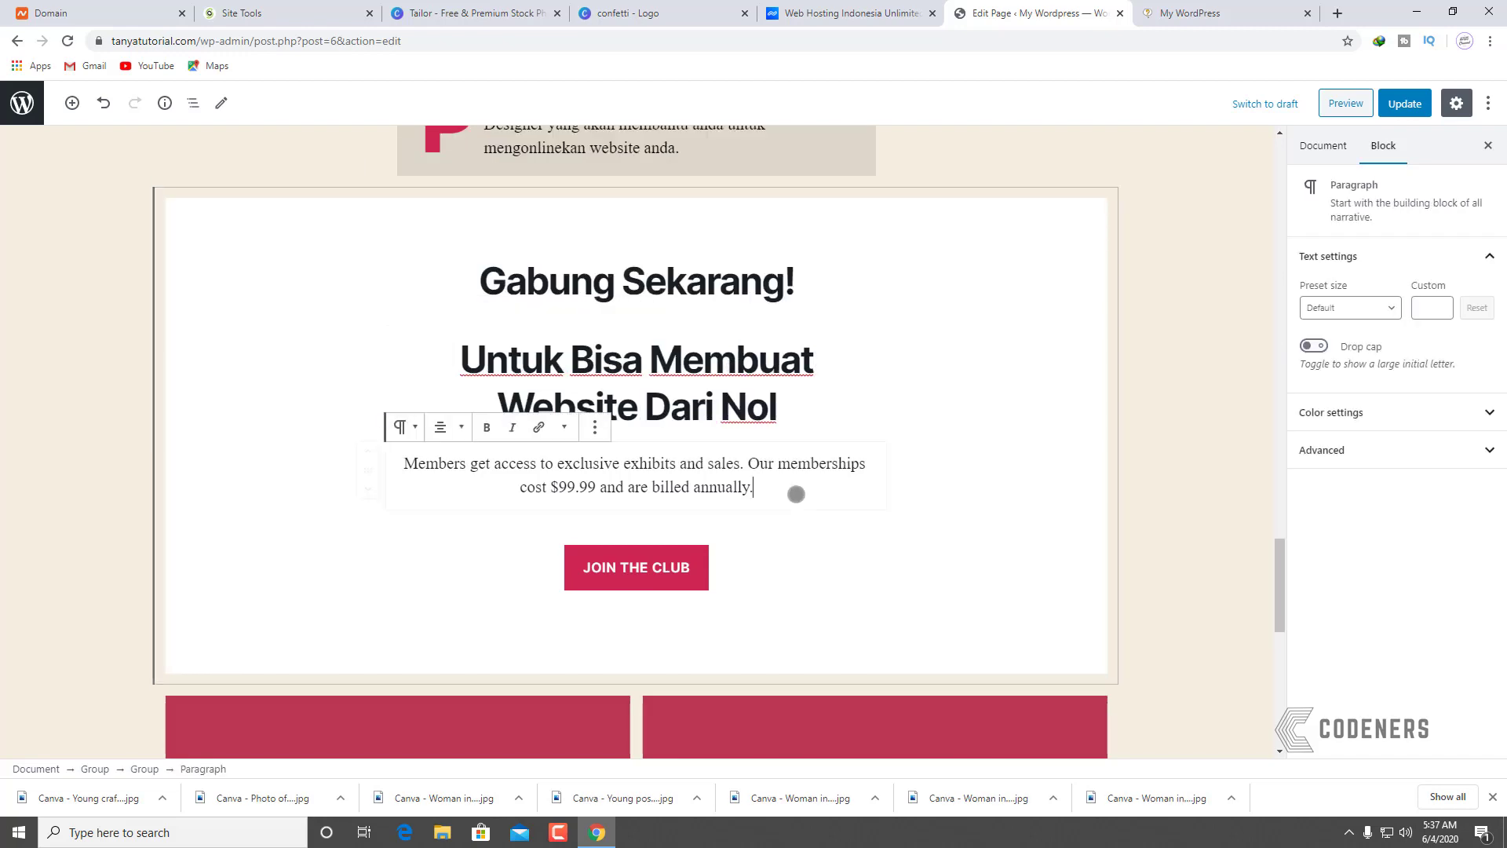
drag(794, 494, 616, 487)
key(ctrl+a)
text(Da)
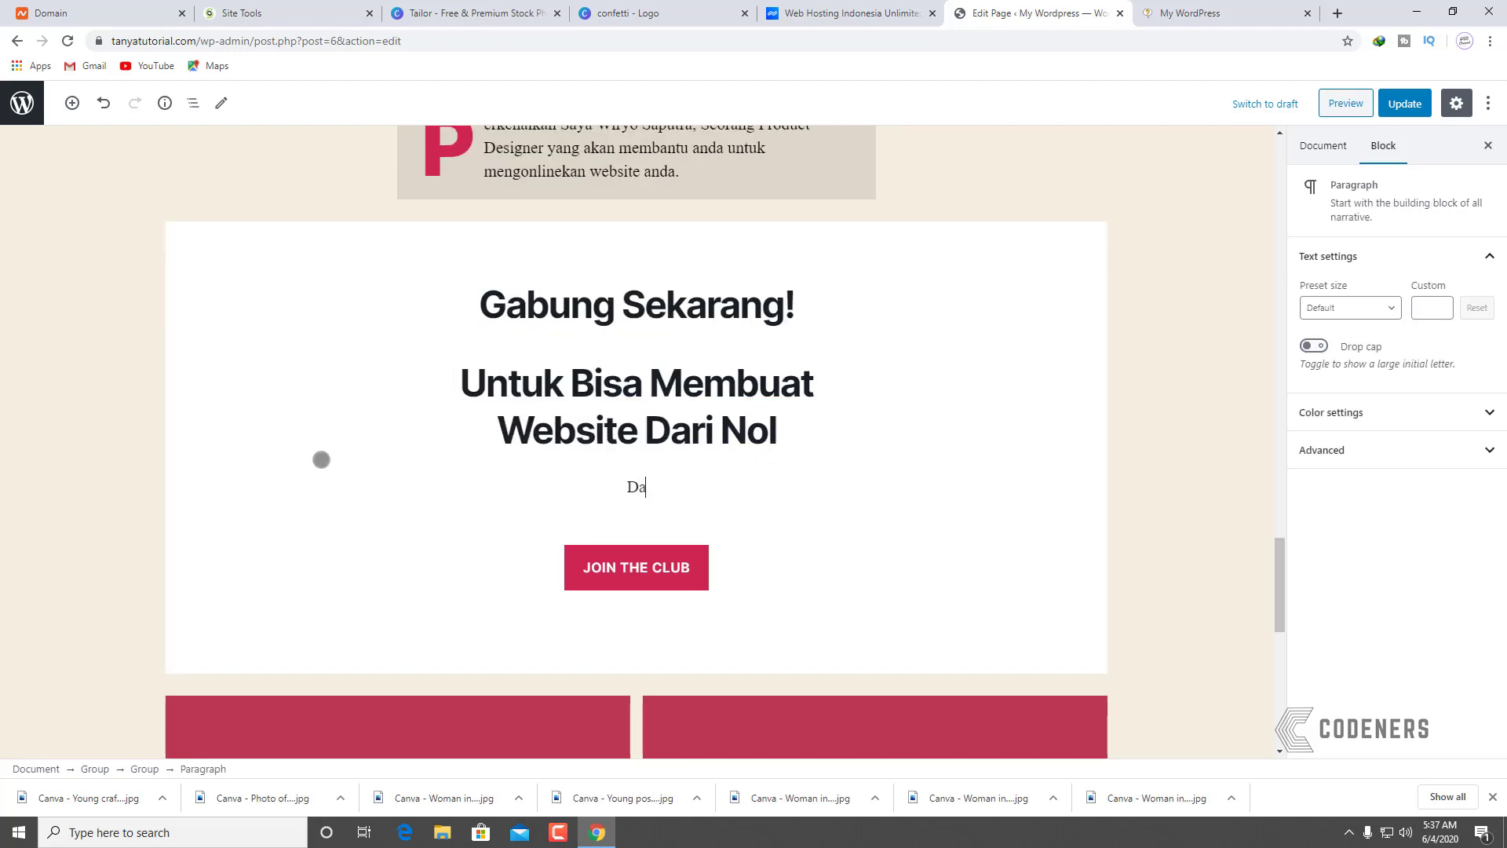
text(patkan Al)
key(BackSpace)
text(kses LIf)
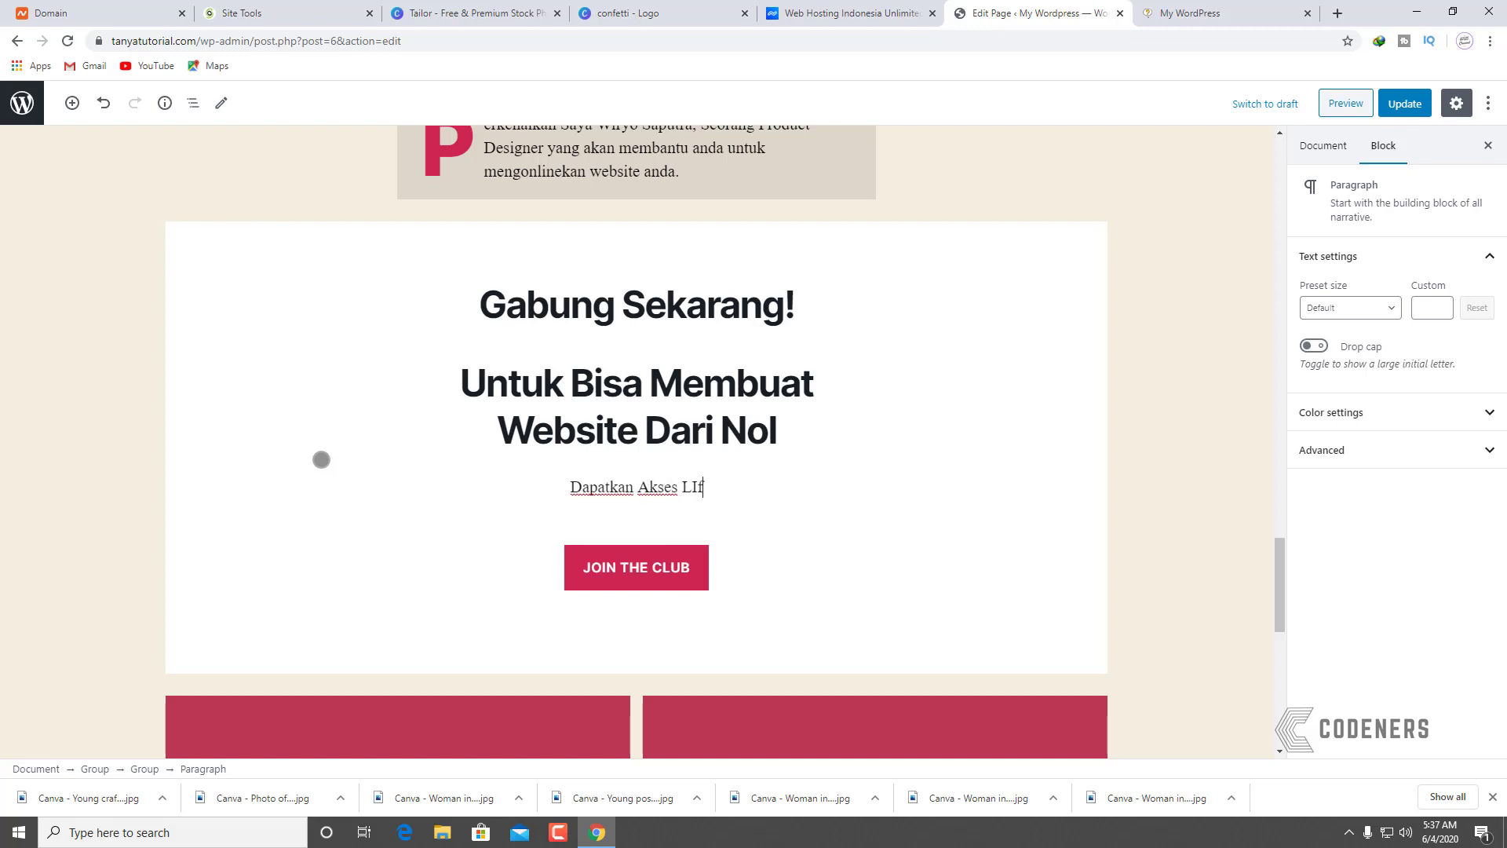
key(BackSpace)
text(ime Untuk Belajar Mengonli)
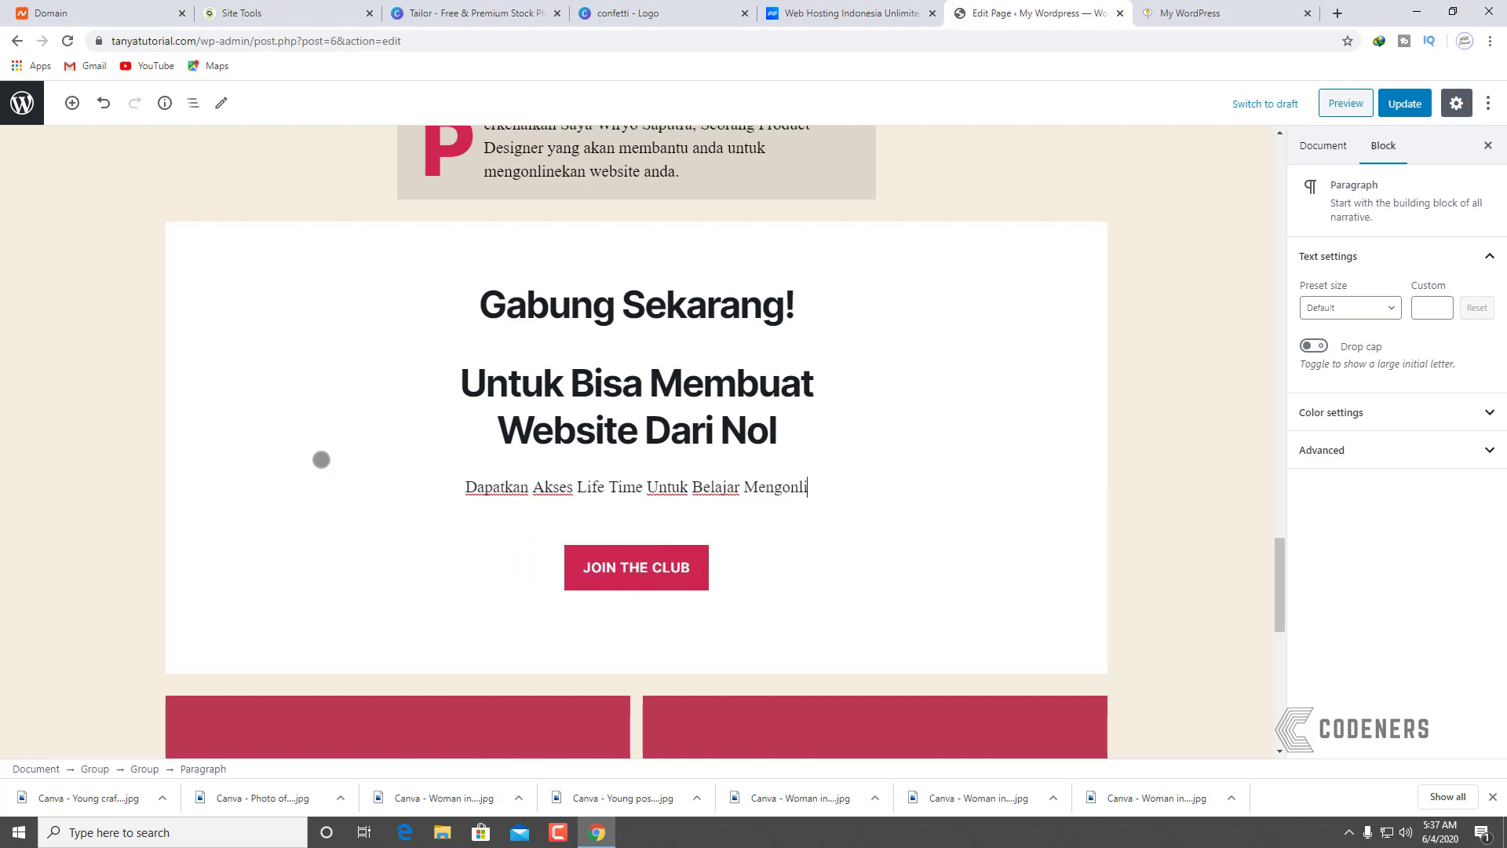
text(nekan Bis)
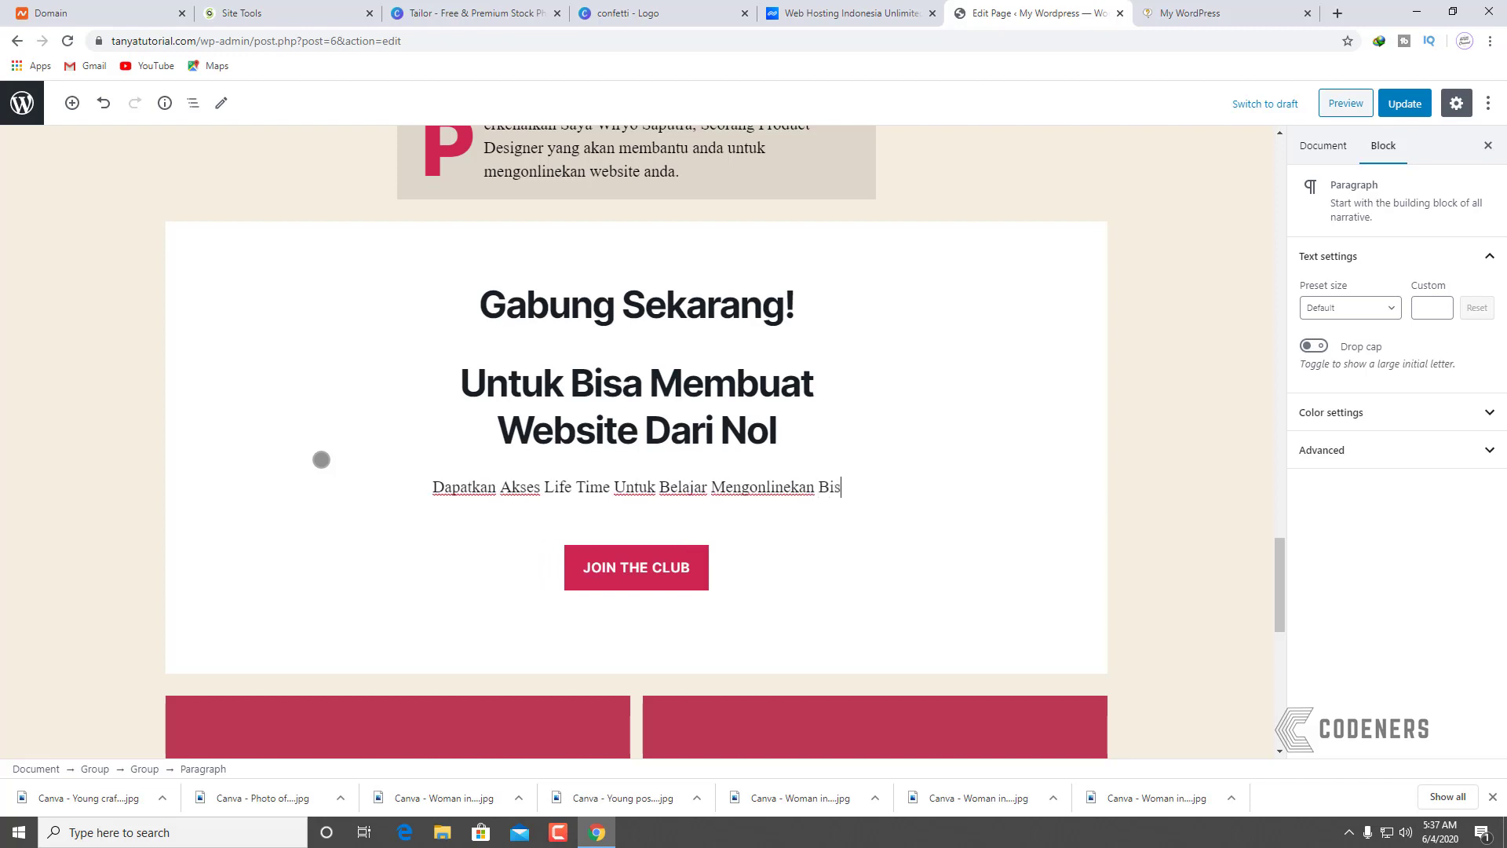
text(nis Anda H)
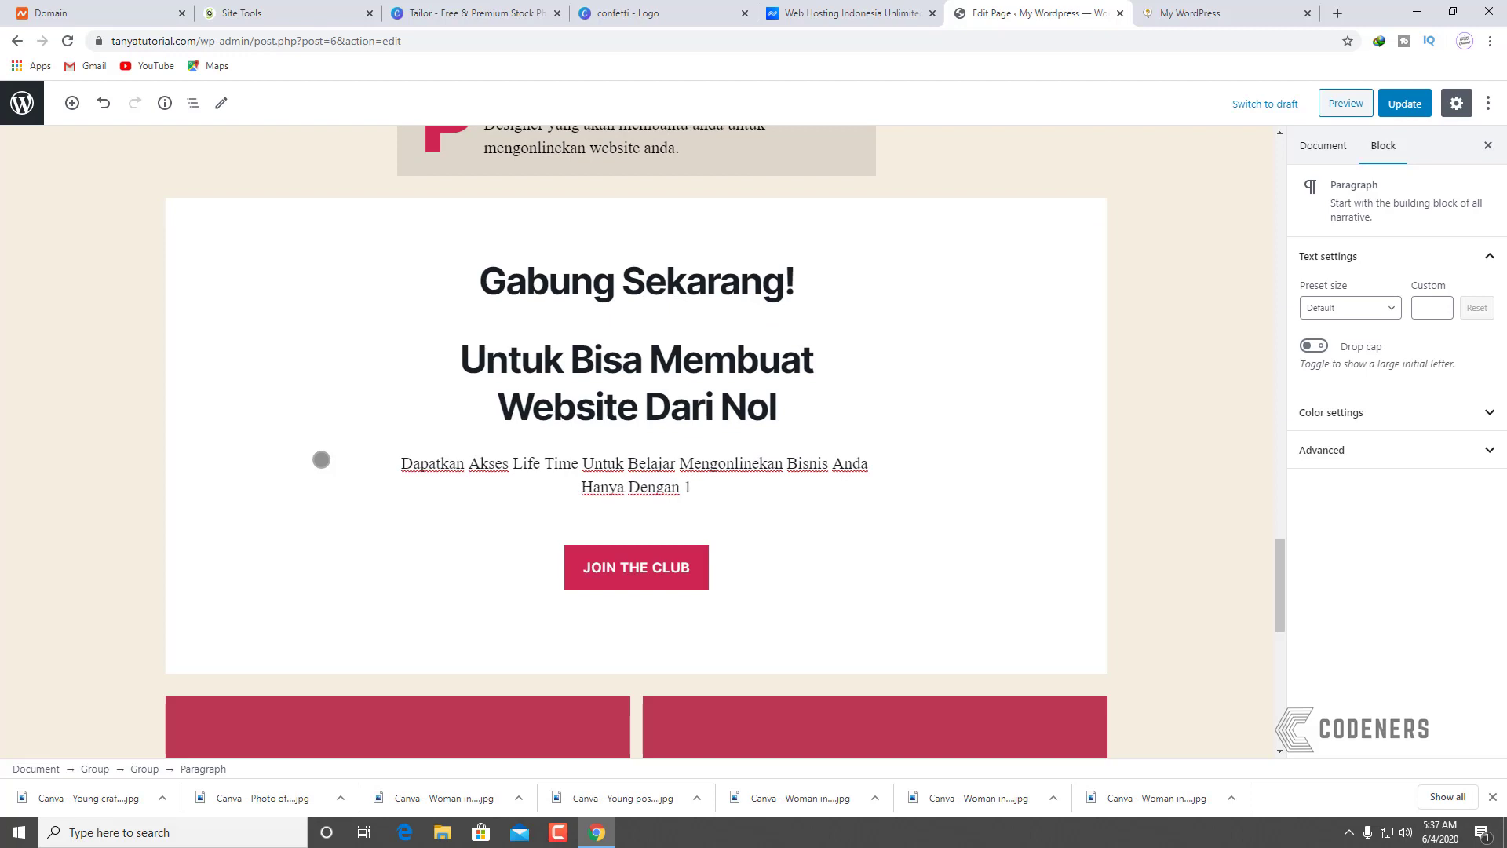
text(anya Dengan Rp 150.0)
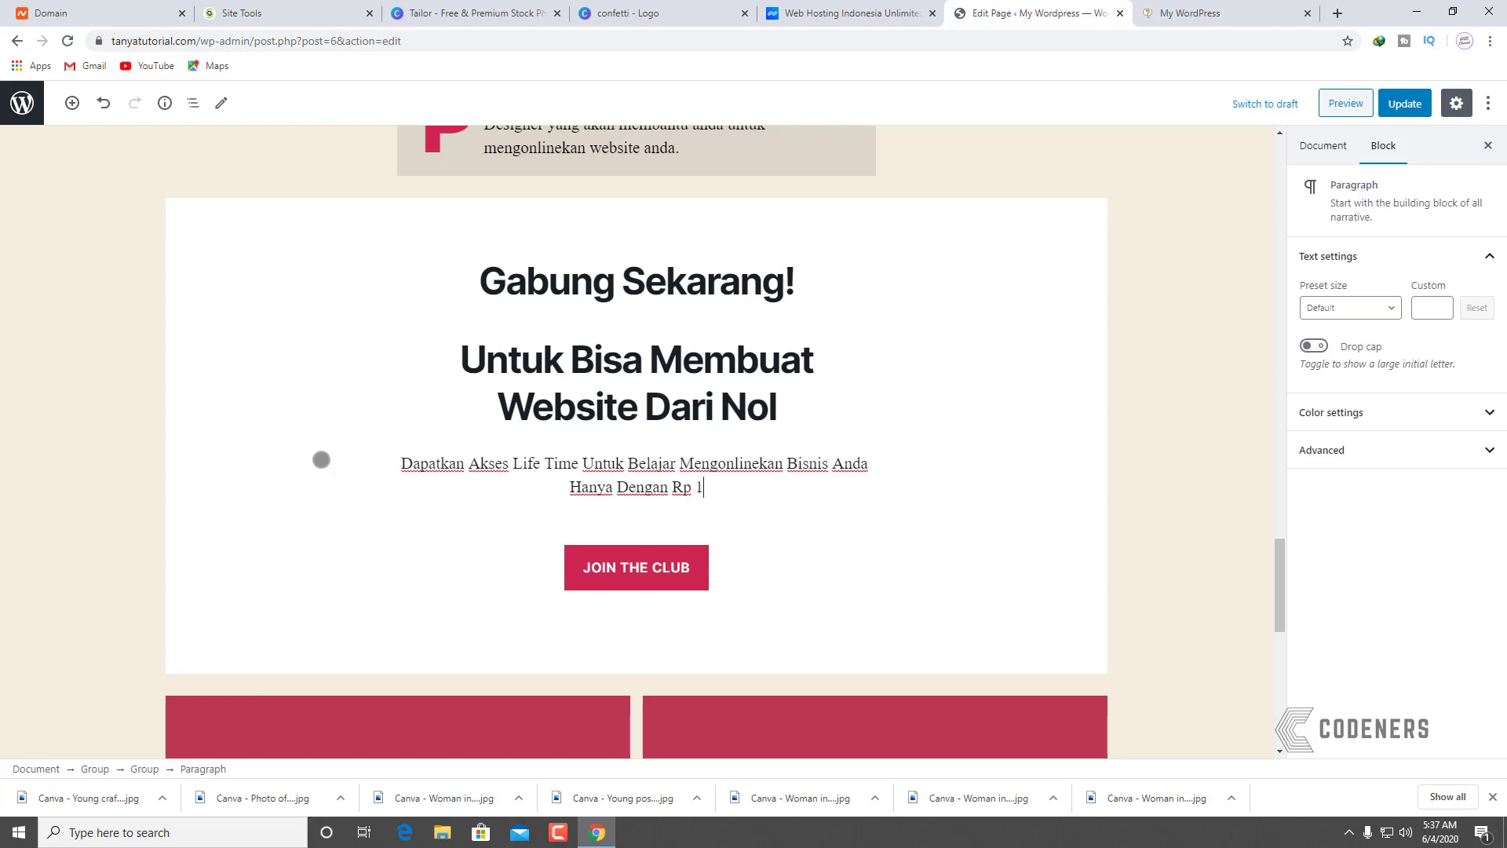
text(00)
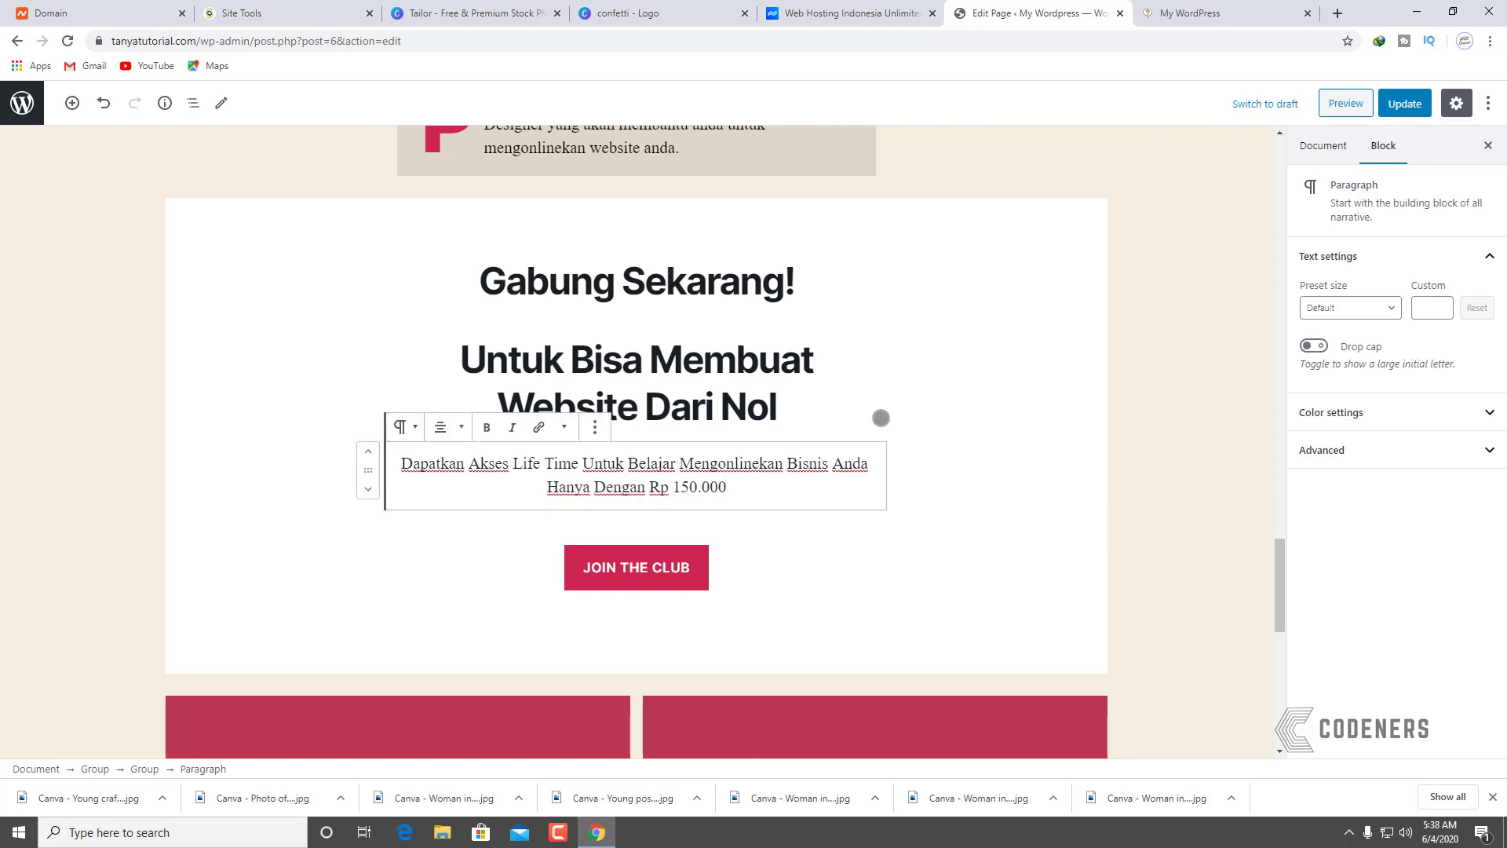
click(651, 567)
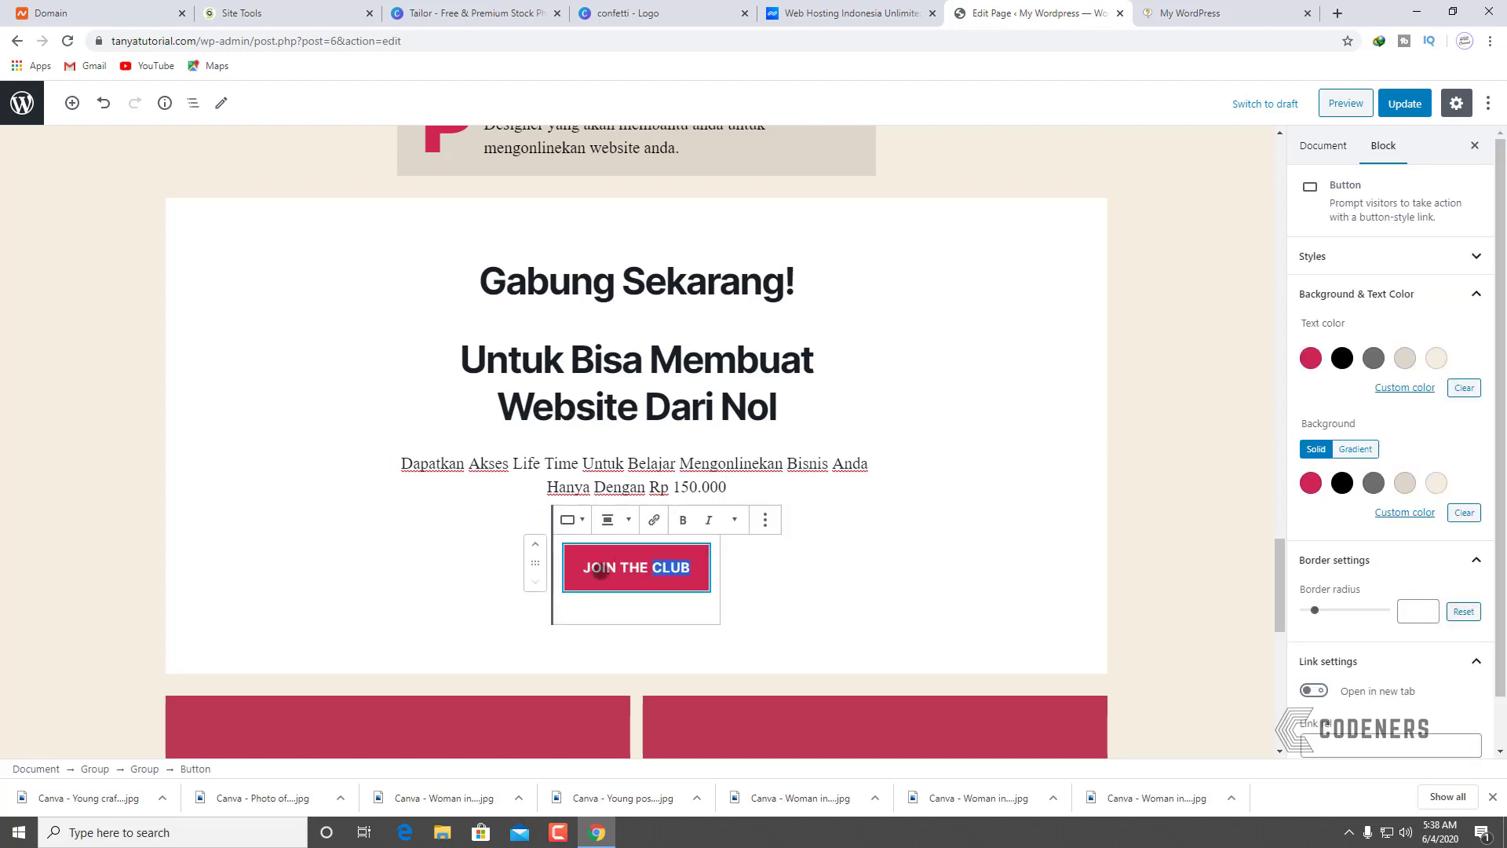
Step: Change the JOIN THE CLUB button label to 'GABUNG SEKARANG'
key(BackSpace)
text(GABU)
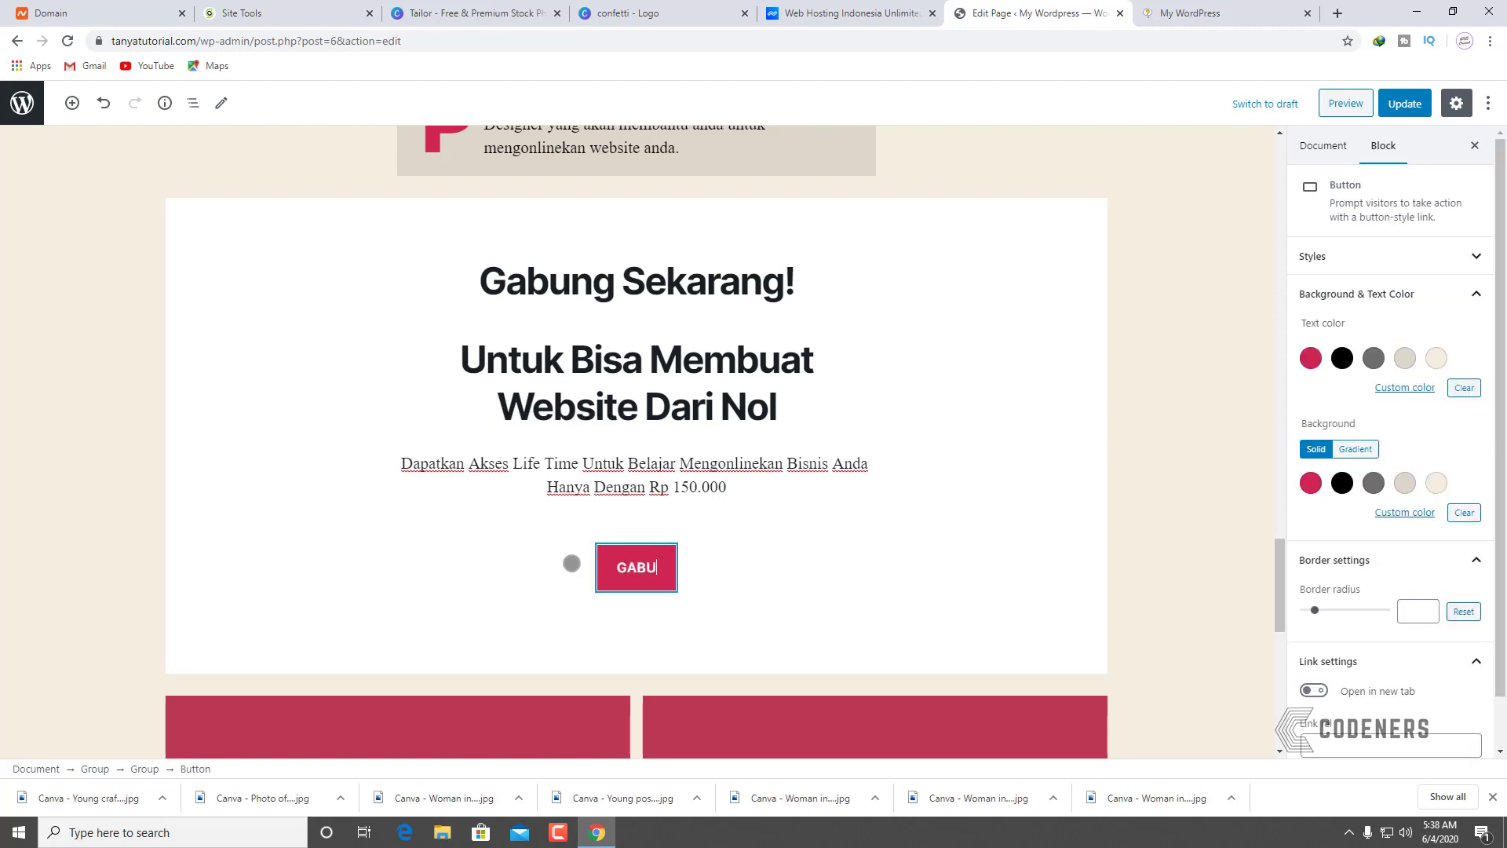
text(NG SEKARANG)
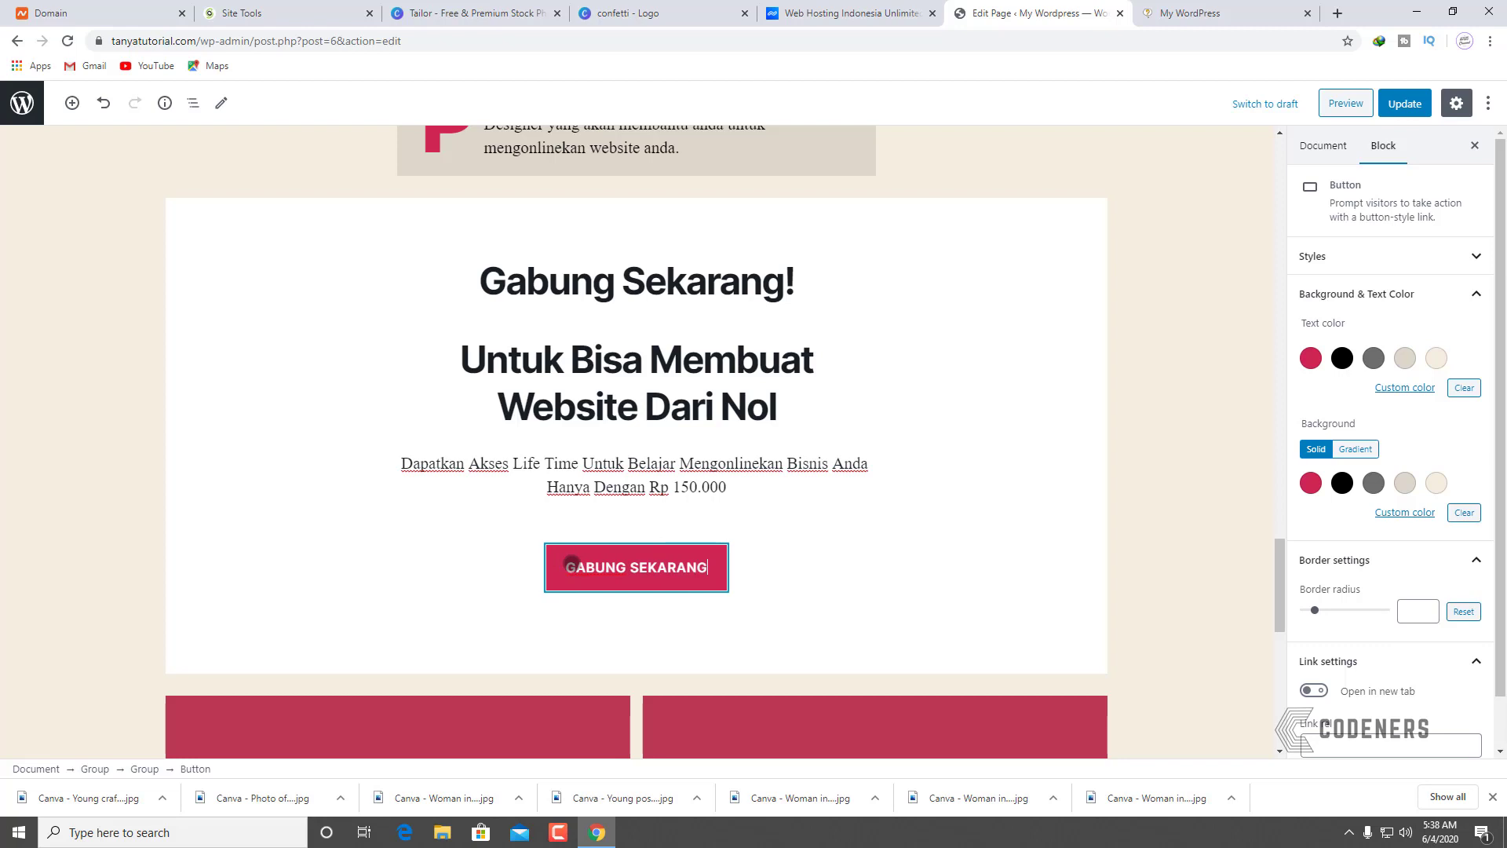
click(1179, 537)
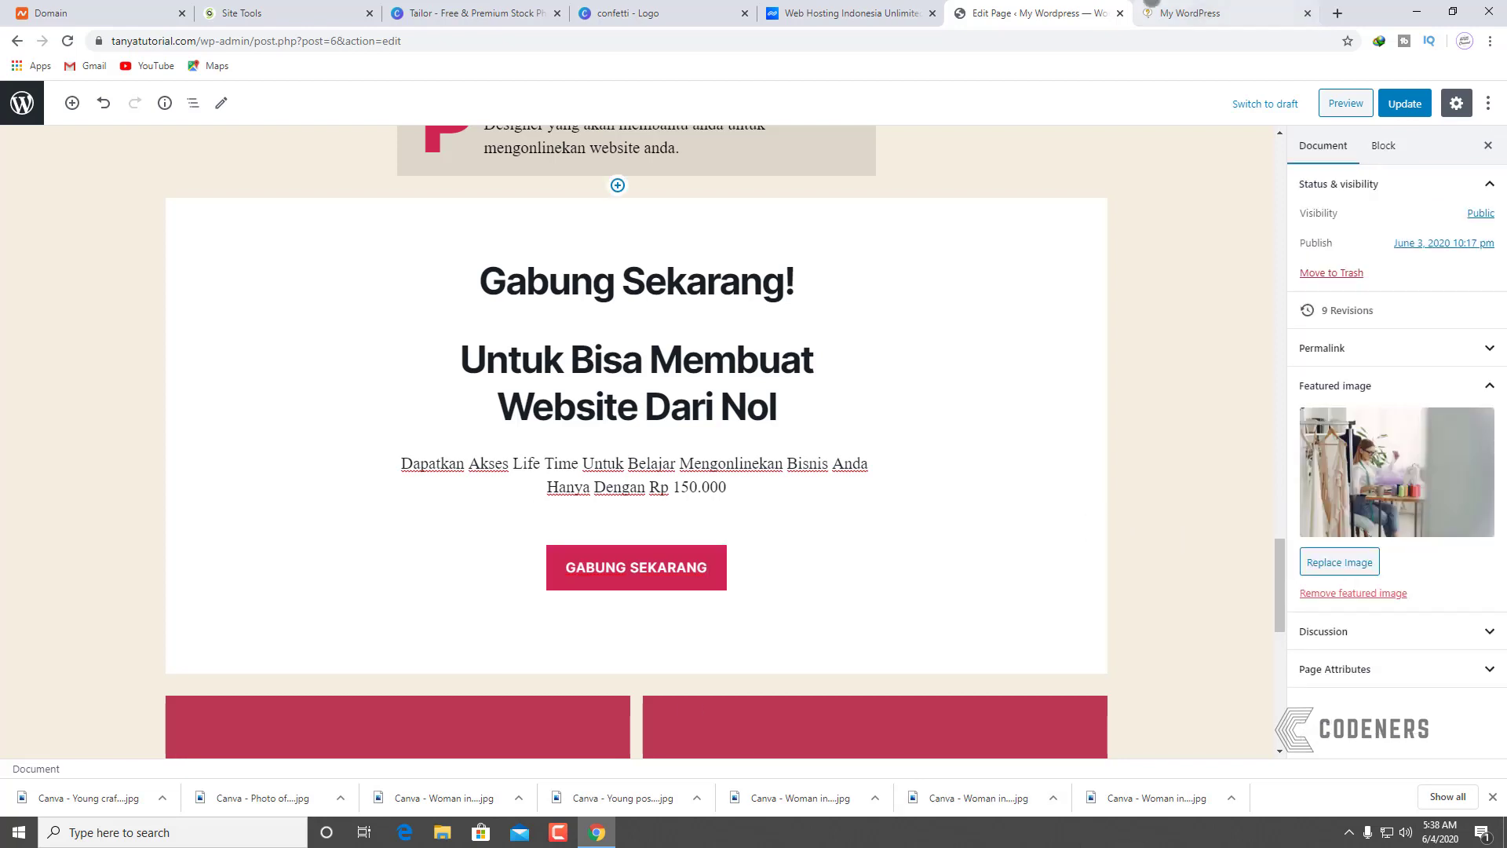
scroll(959, 444, down, 8)
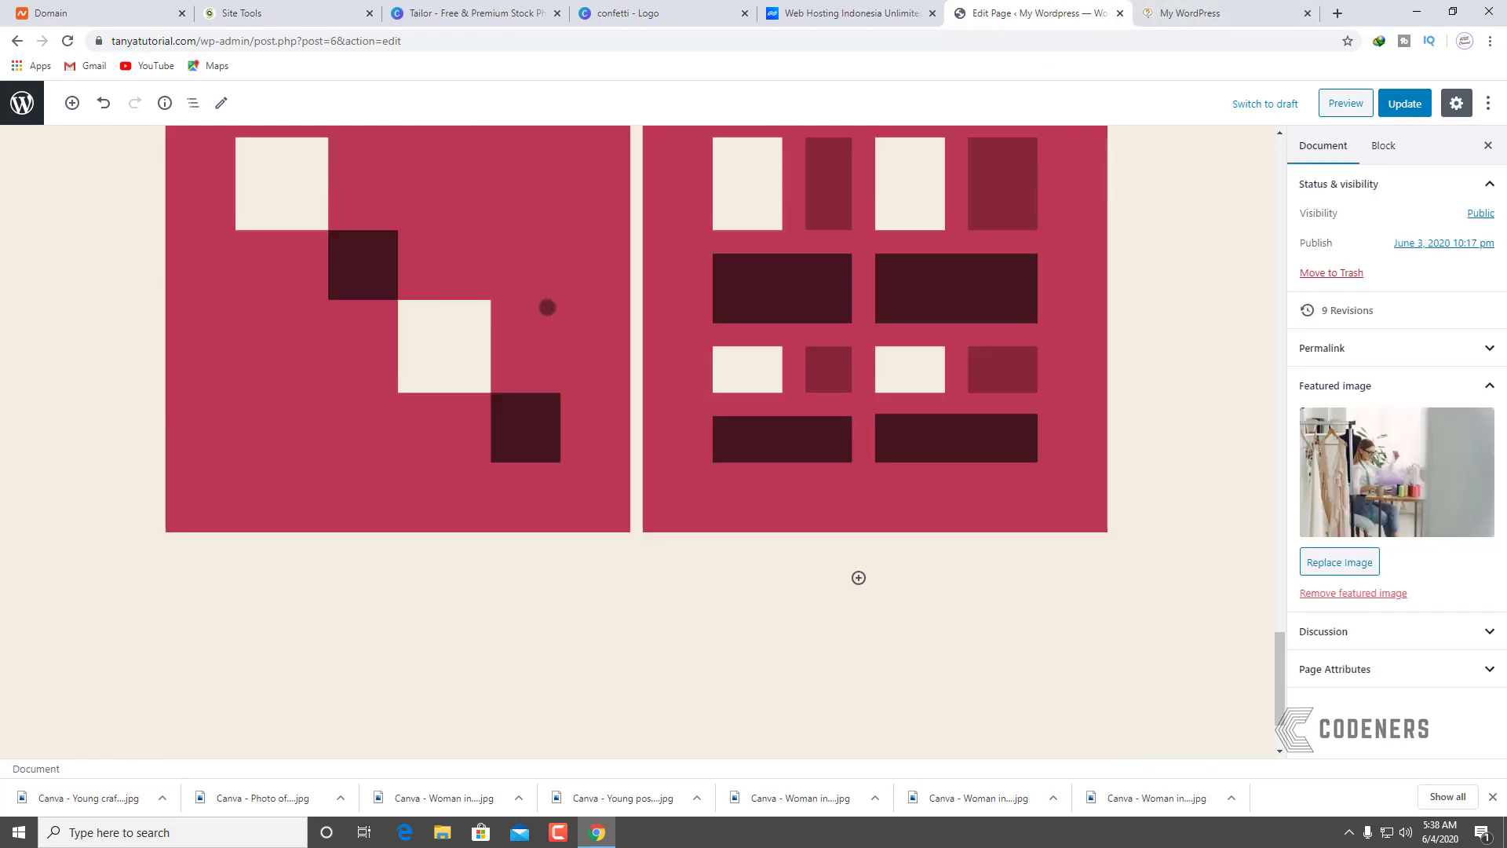
click(587, 341)
scroll(587, 341, up, 3)
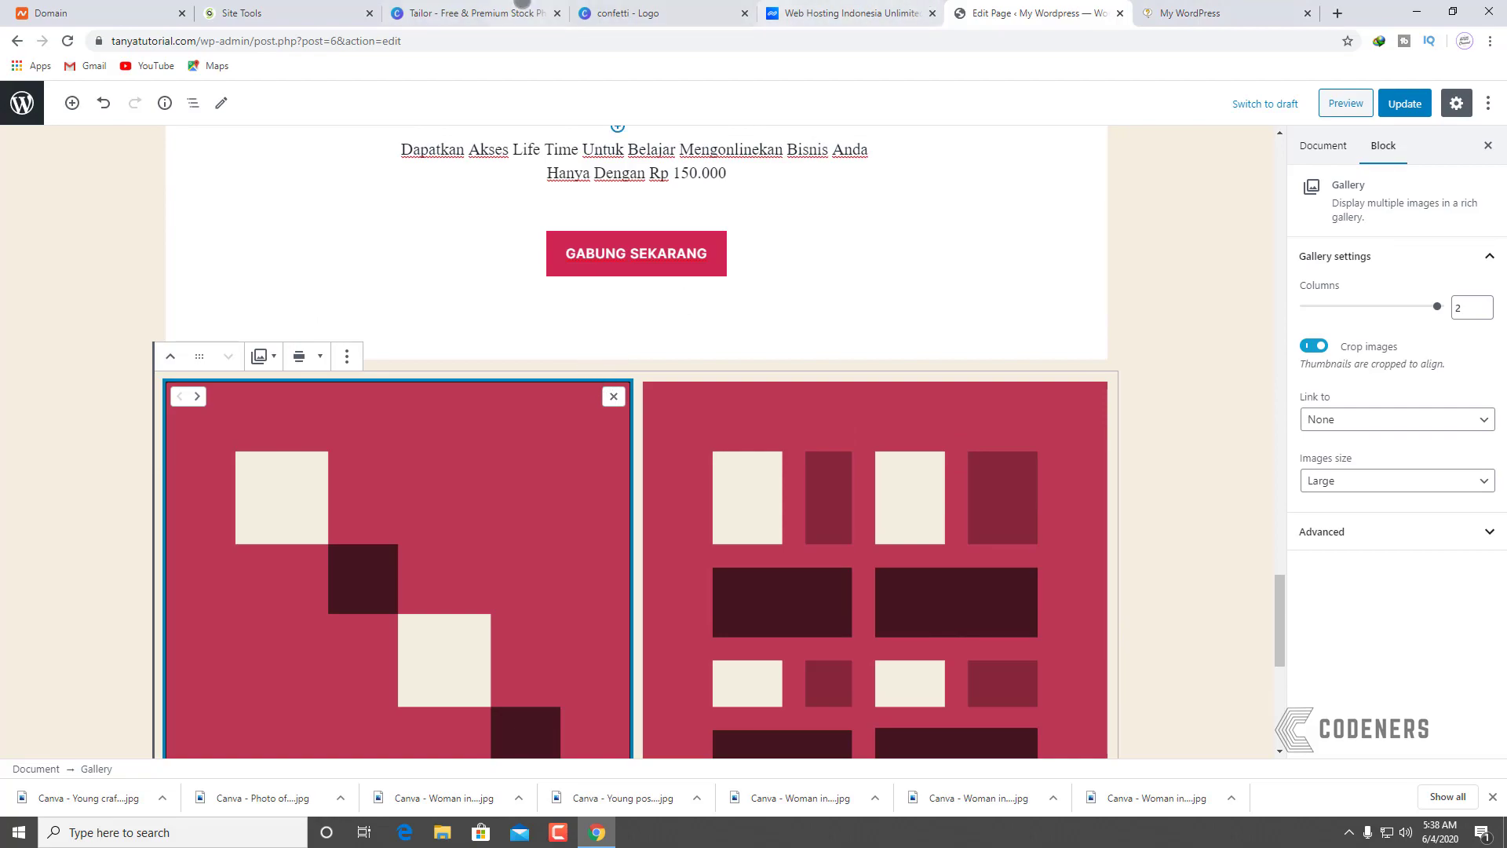
click(471, 13)
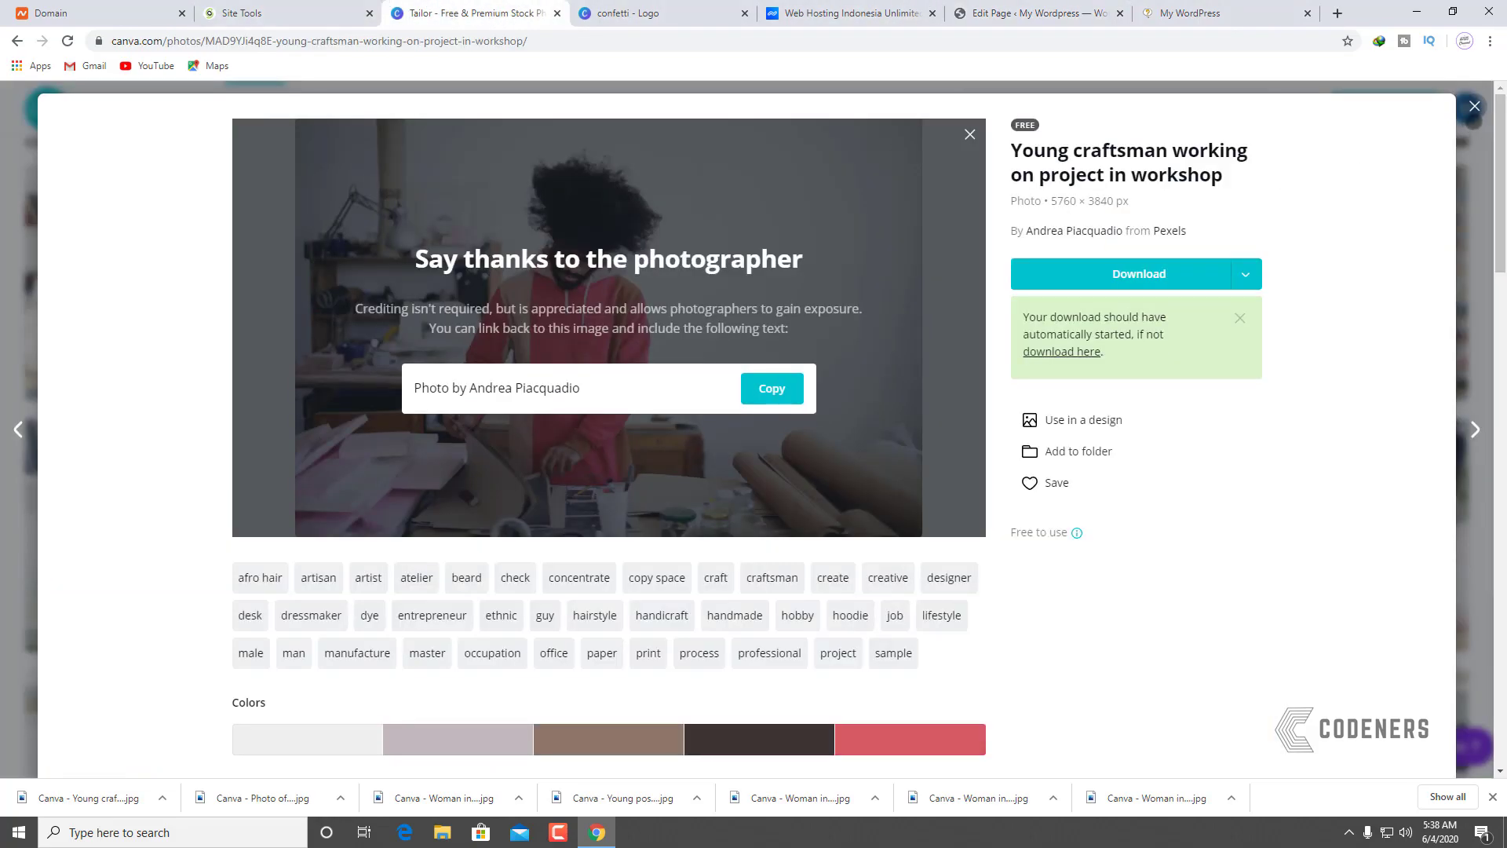
Step: Download the lace-dress tailor photo from Canva in Medium size
click(1474, 106)
scroll(1448, 628, down, 1)
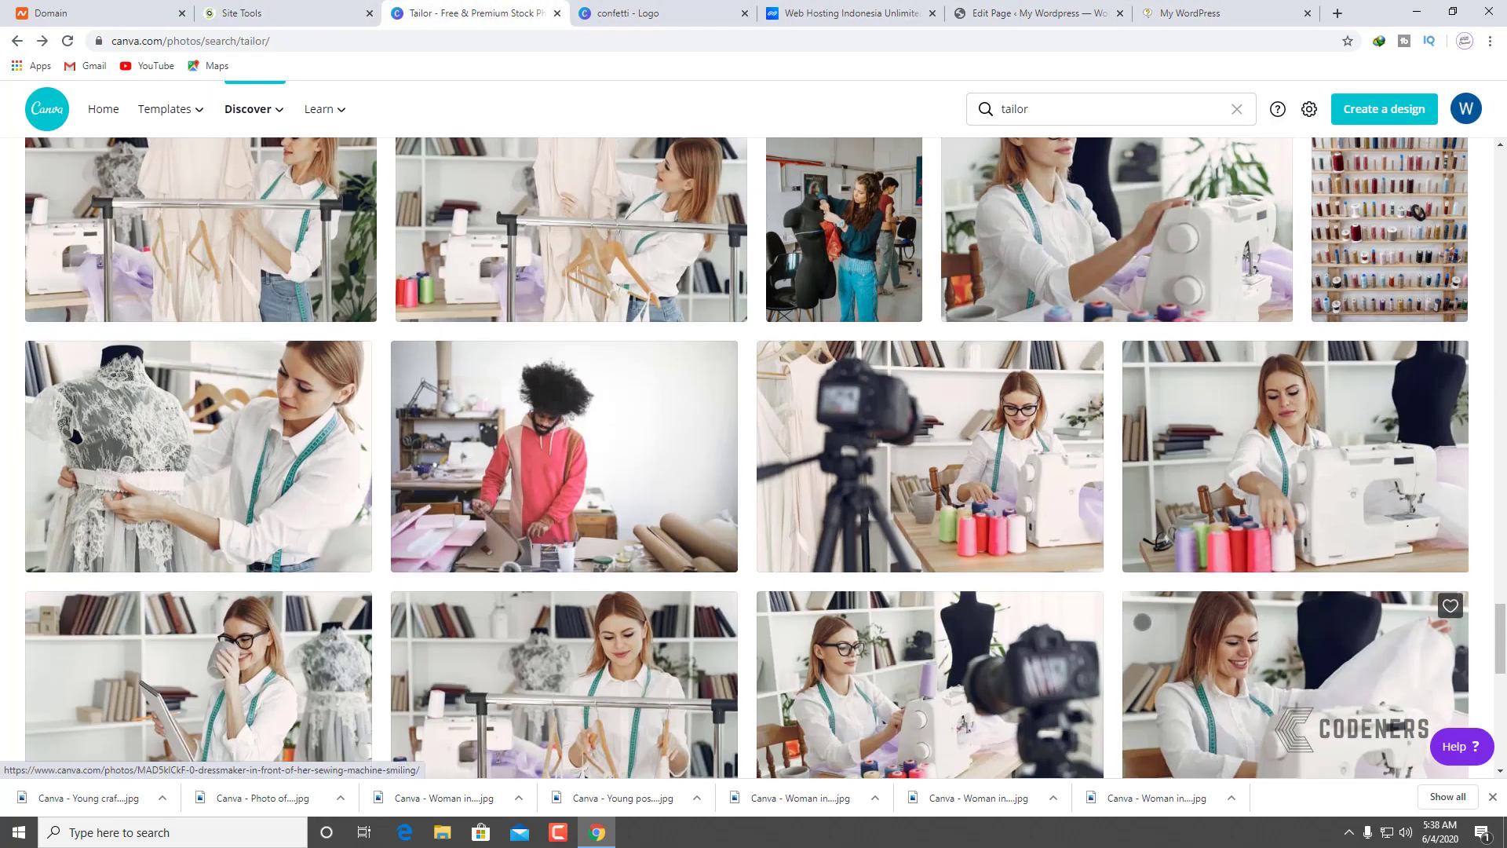
scroll(255, 435, up, 2)
scroll(255, 434, down, 2)
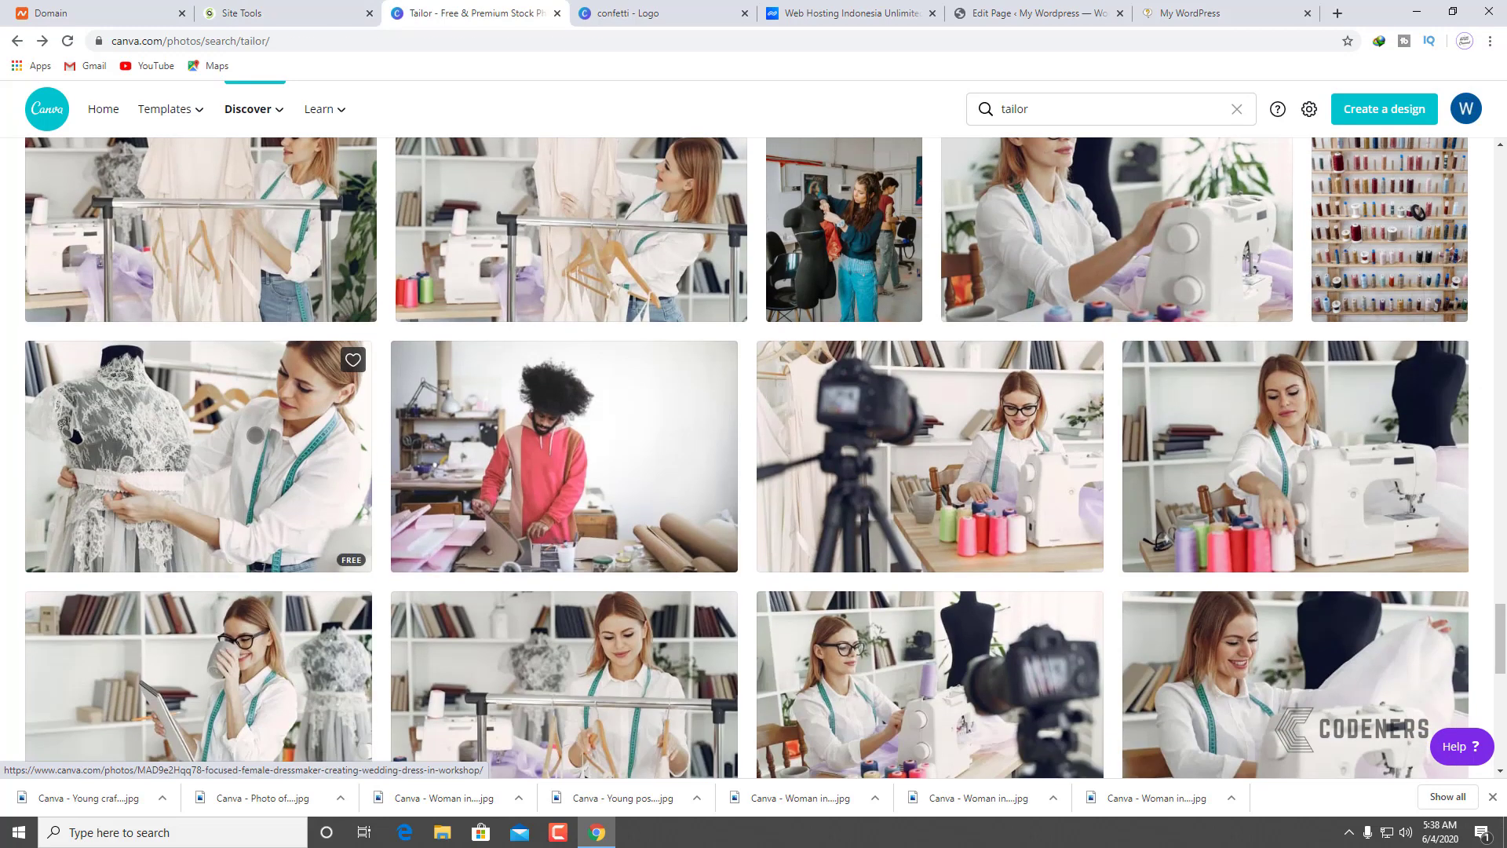
click(256, 434)
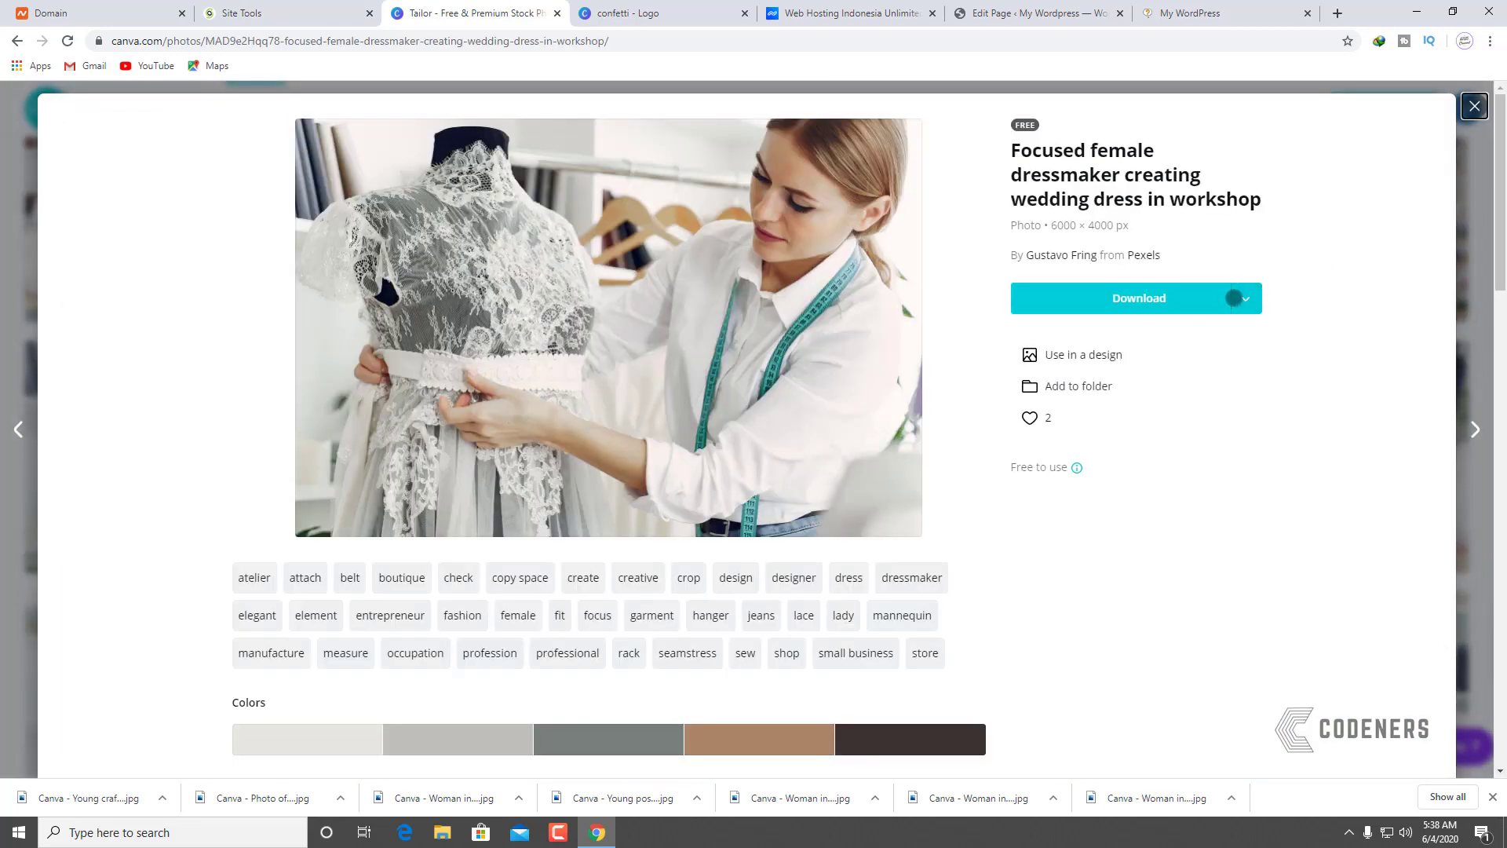
click(1234, 298)
click(1154, 366)
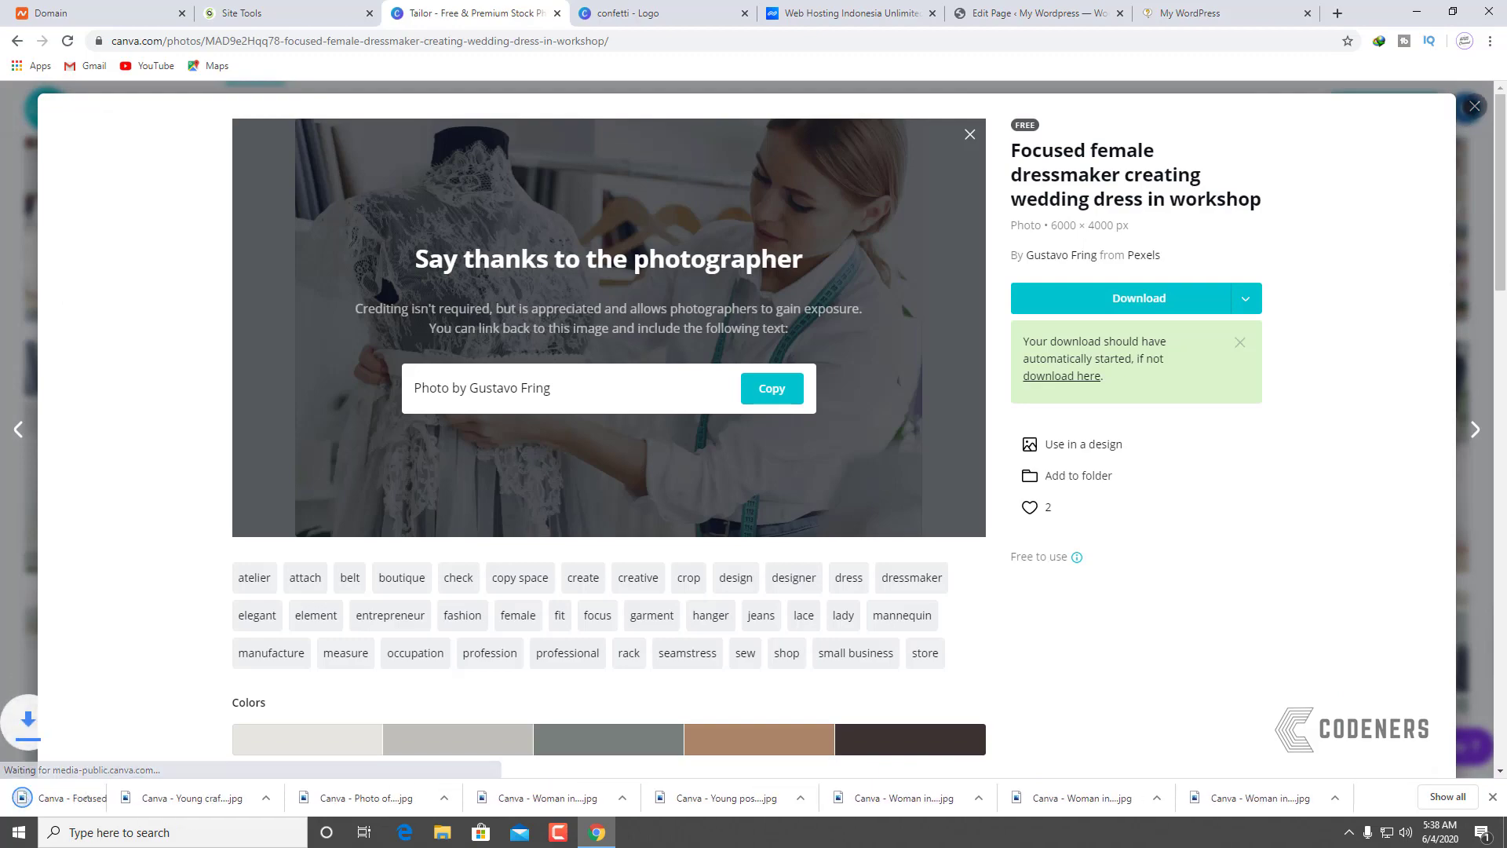
click(1476, 107)
Step: Download the hanging-dress photo in Medium size as well
scroll(565, 447, up, 3)
click(216, 463)
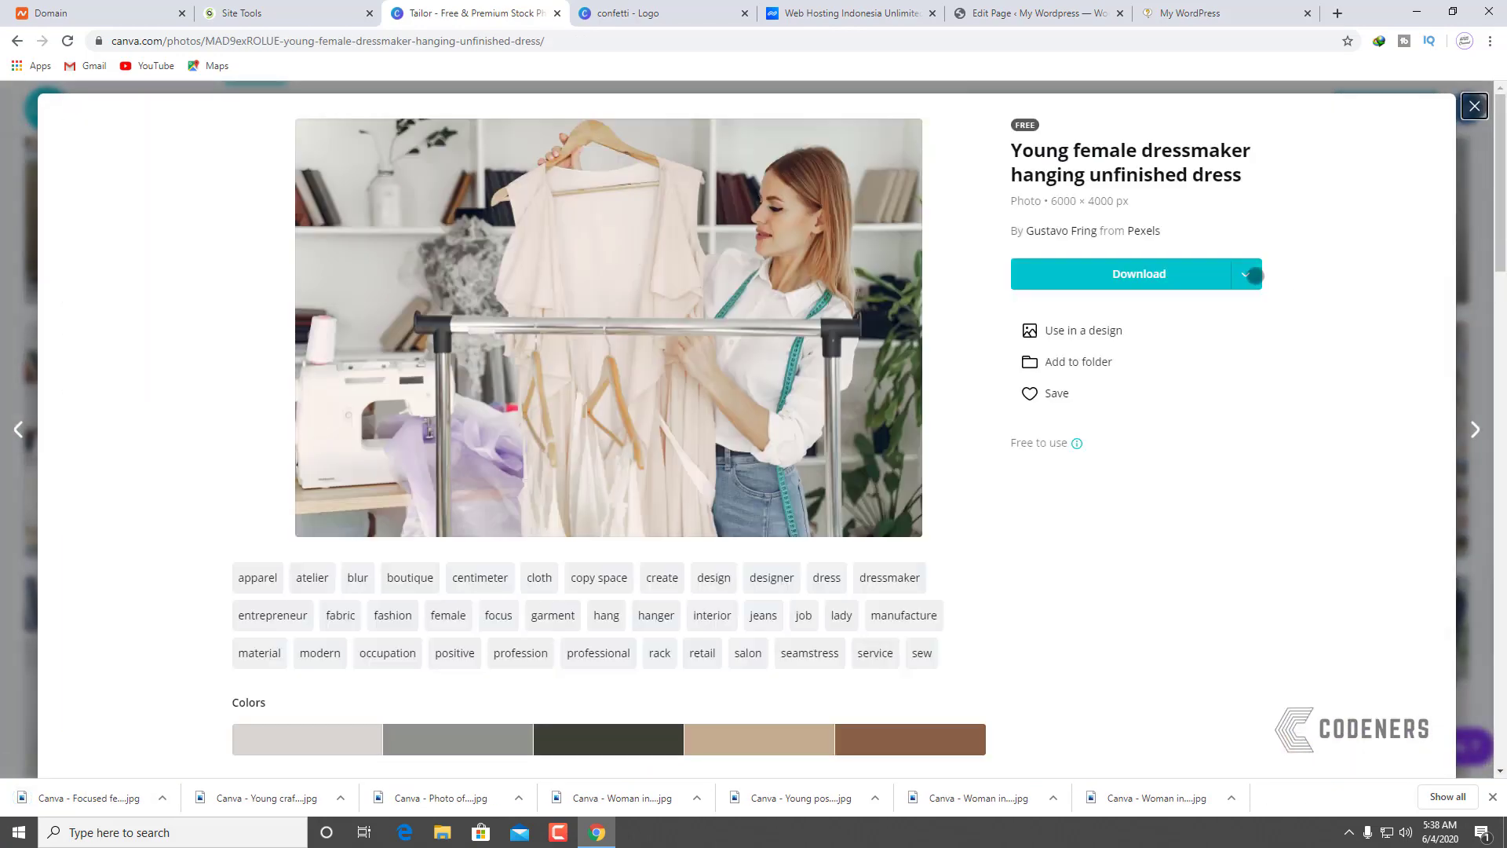
click(1245, 274)
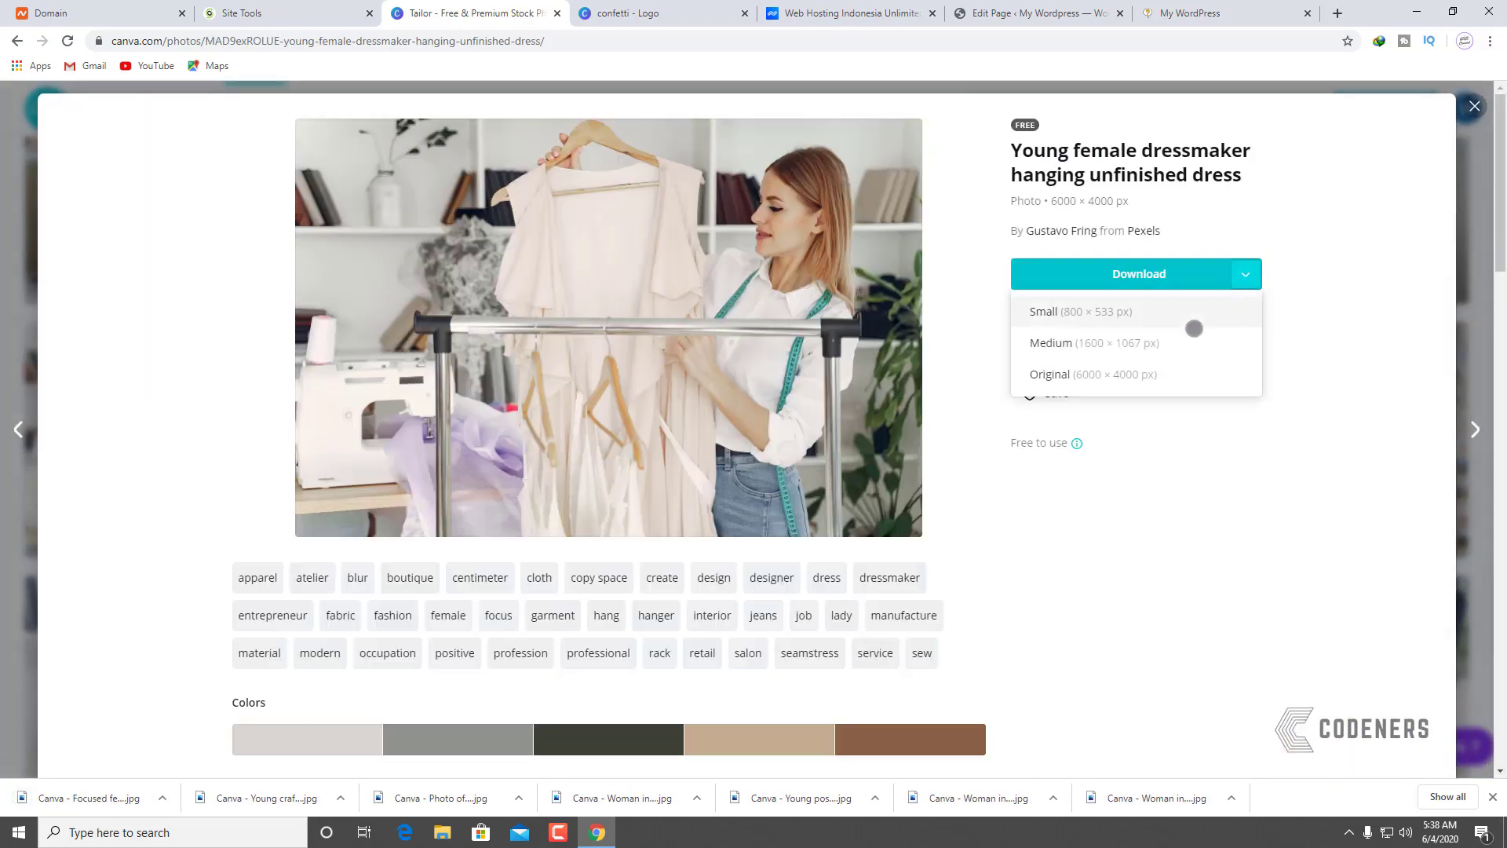
click(1181, 340)
click(1476, 106)
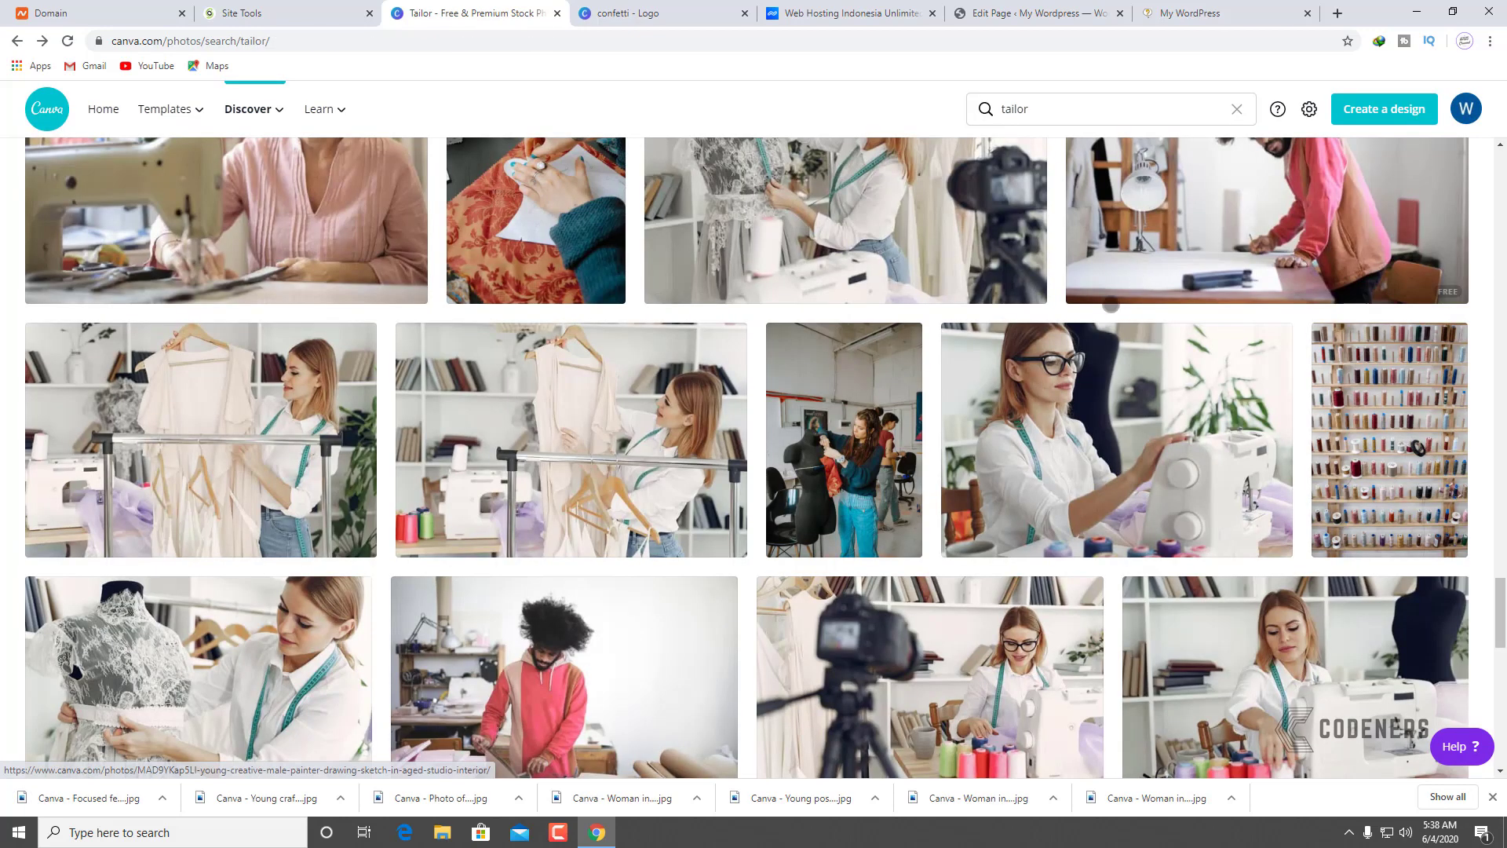
Step: Download the first tailor photo from the search results
scroll(594, 429, down, 7)
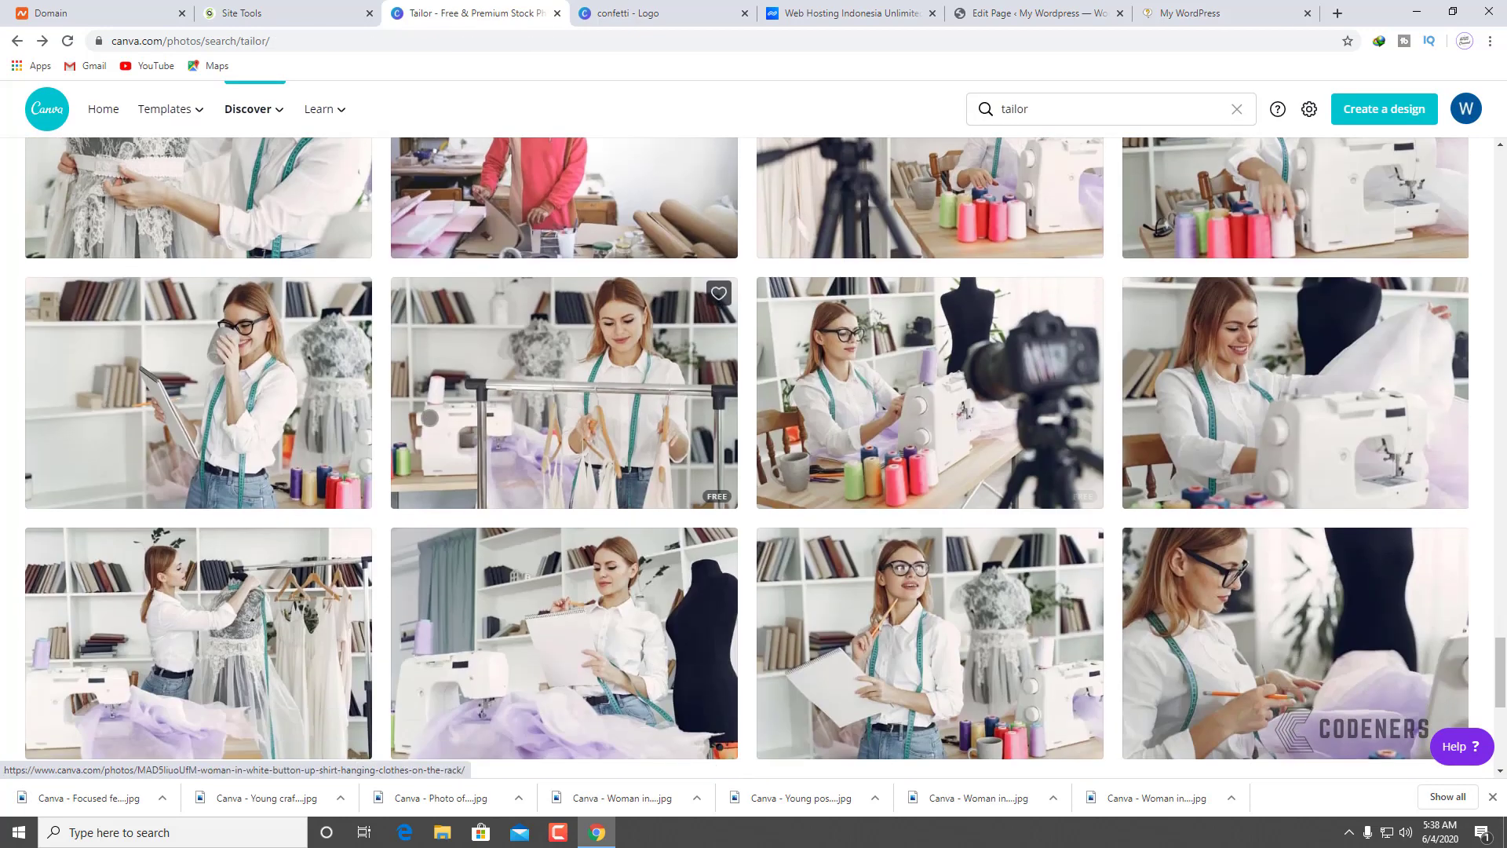
scroll(581, 397, down, 4)
scroll(549, 394, up, 3)
click(232, 380)
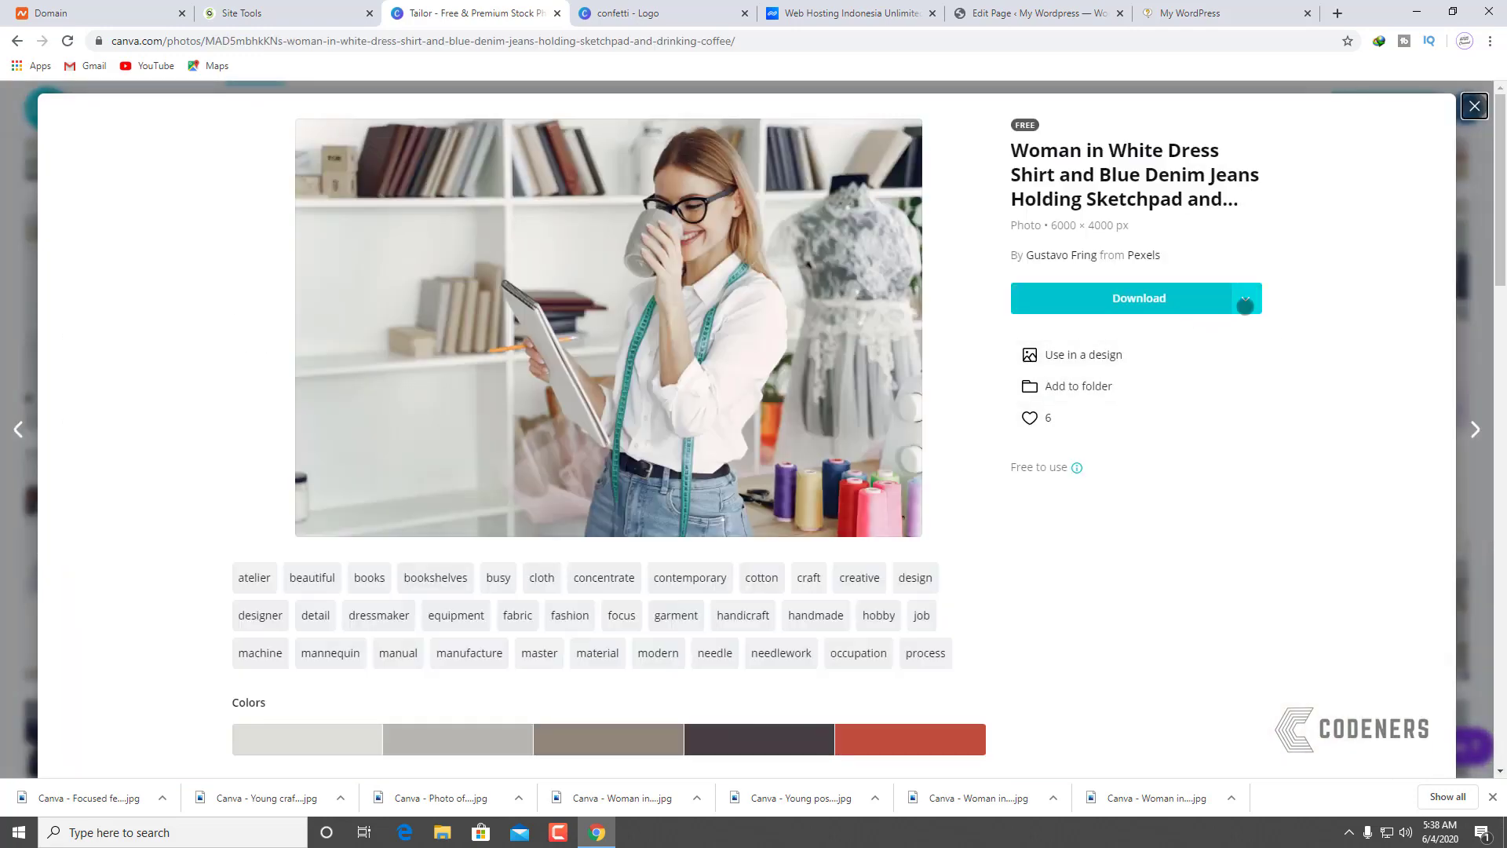
click(1246, 300)
click(1170, 357)
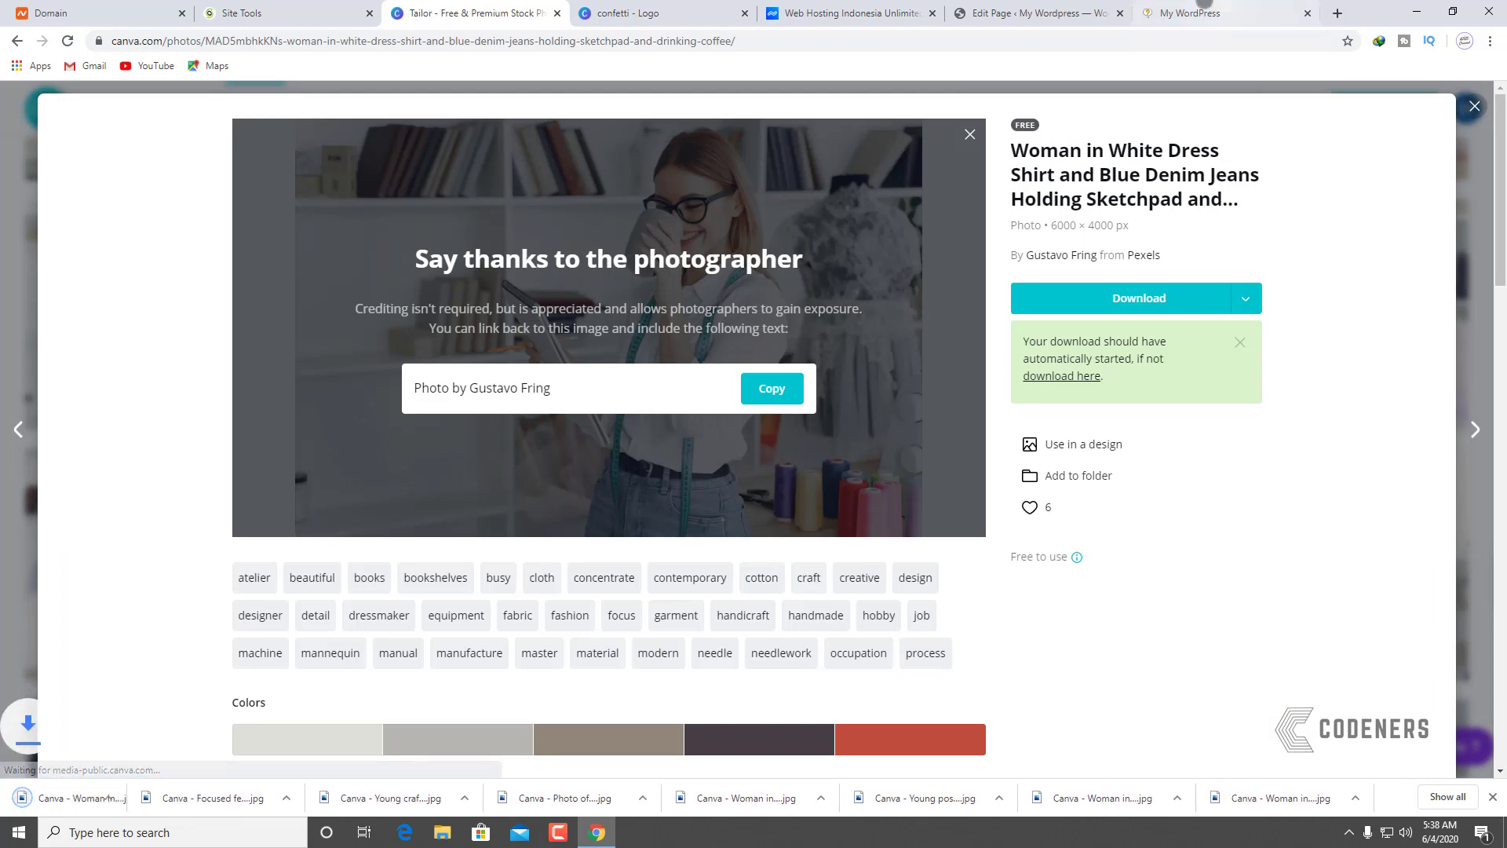
Step: Update the WordPress page and reload the live site to check the changes
click(1201, 12)
click(973, 9)
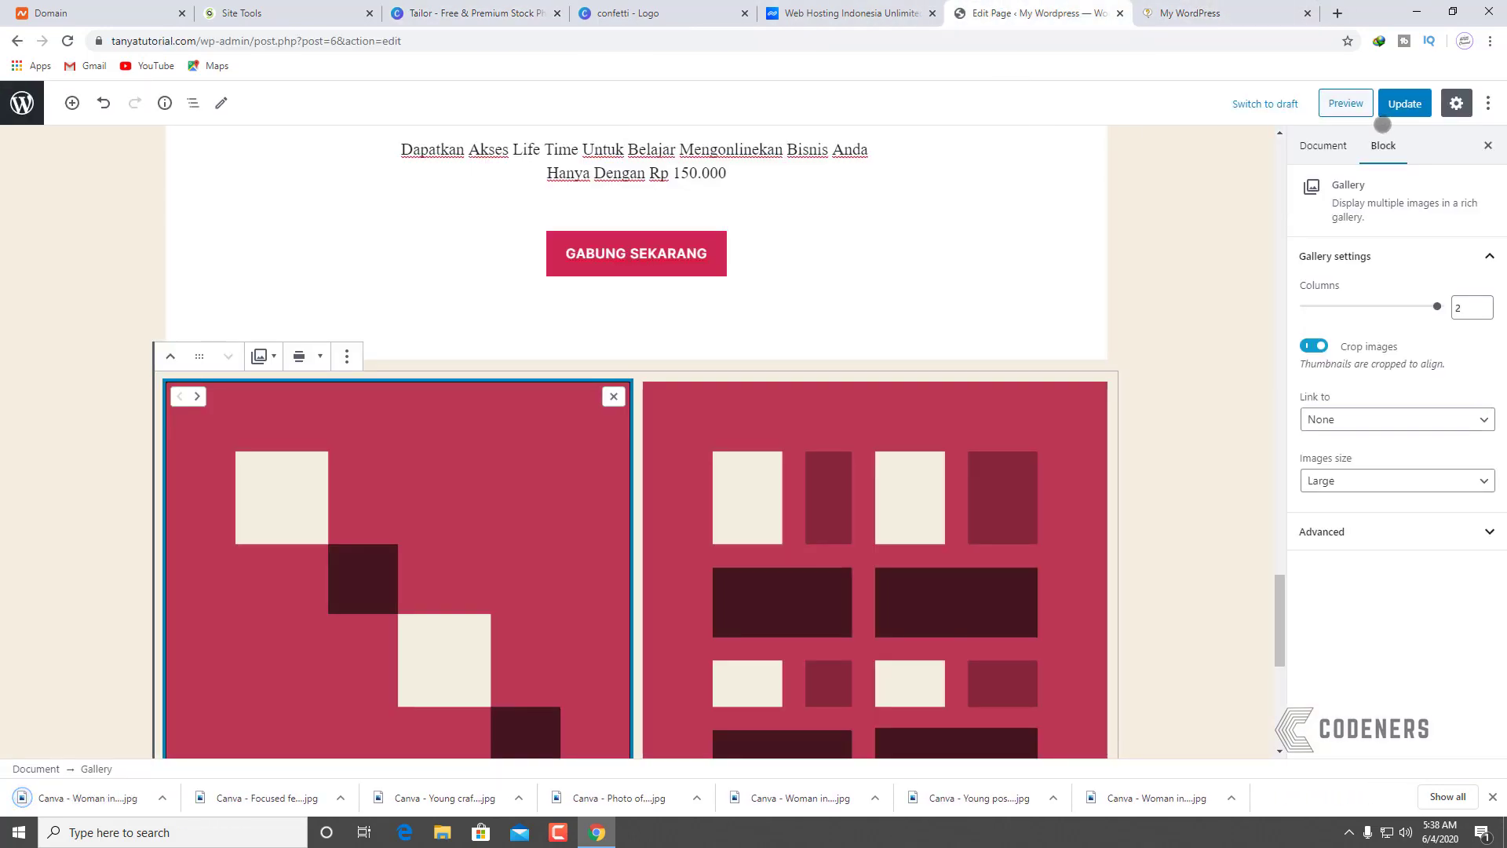
click(1405, 103)
click(1225, 12)
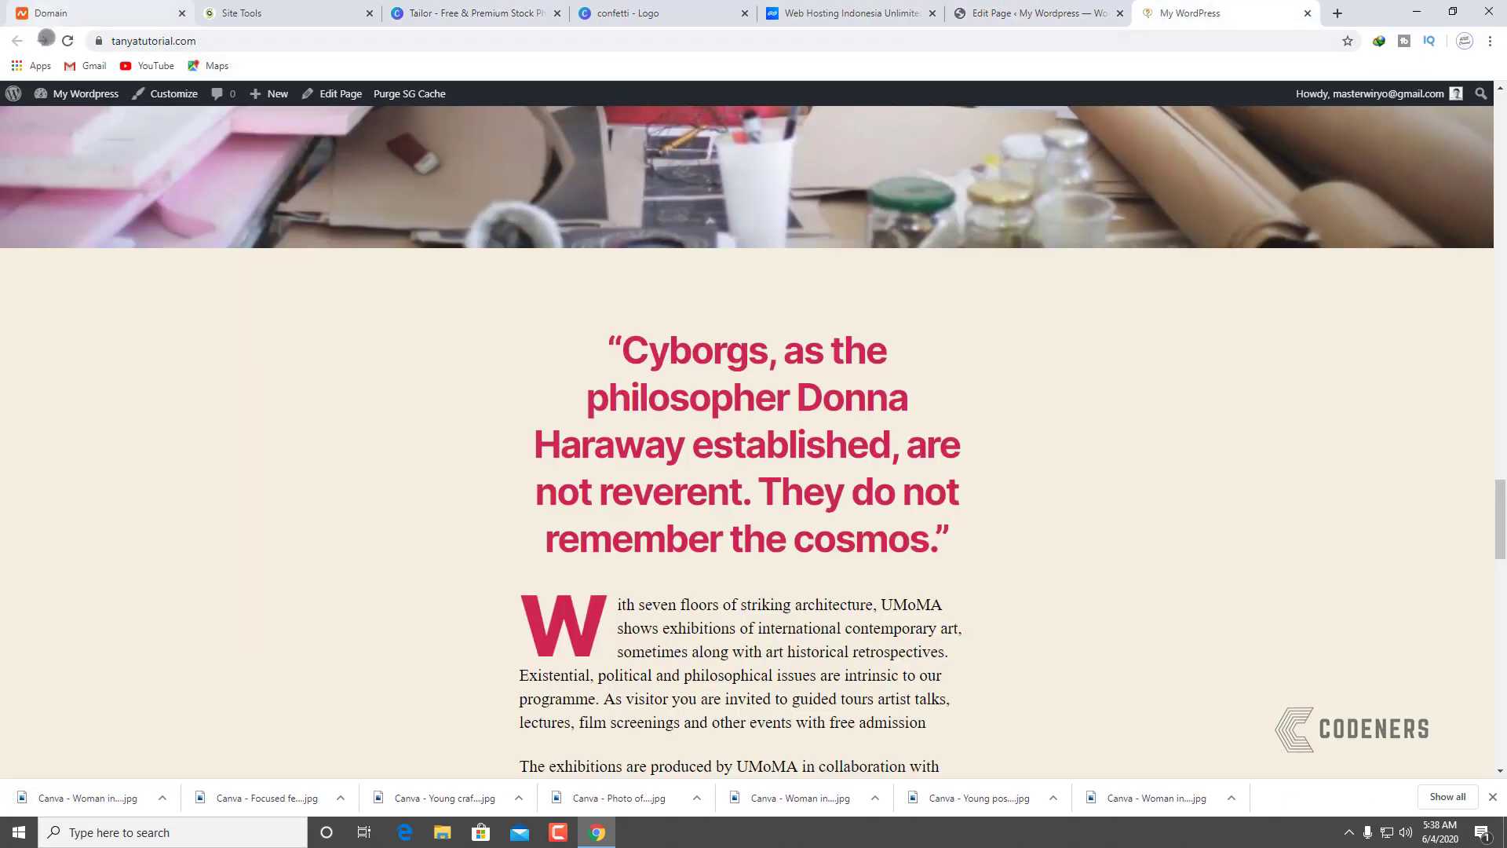
click(68, 40)
scroll(1142, 482, down, 12)
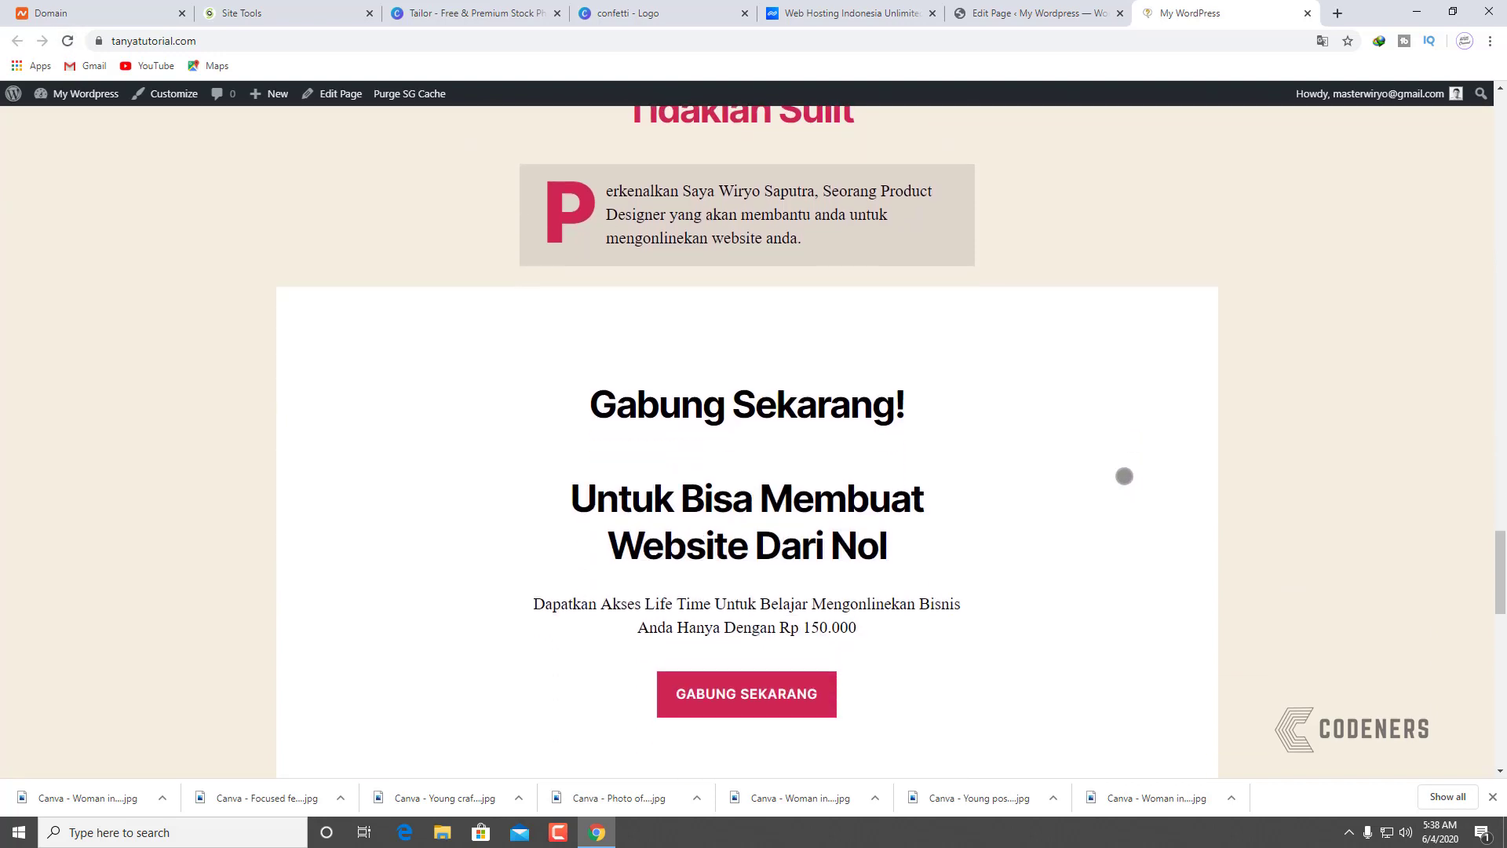
click(1082, 6)
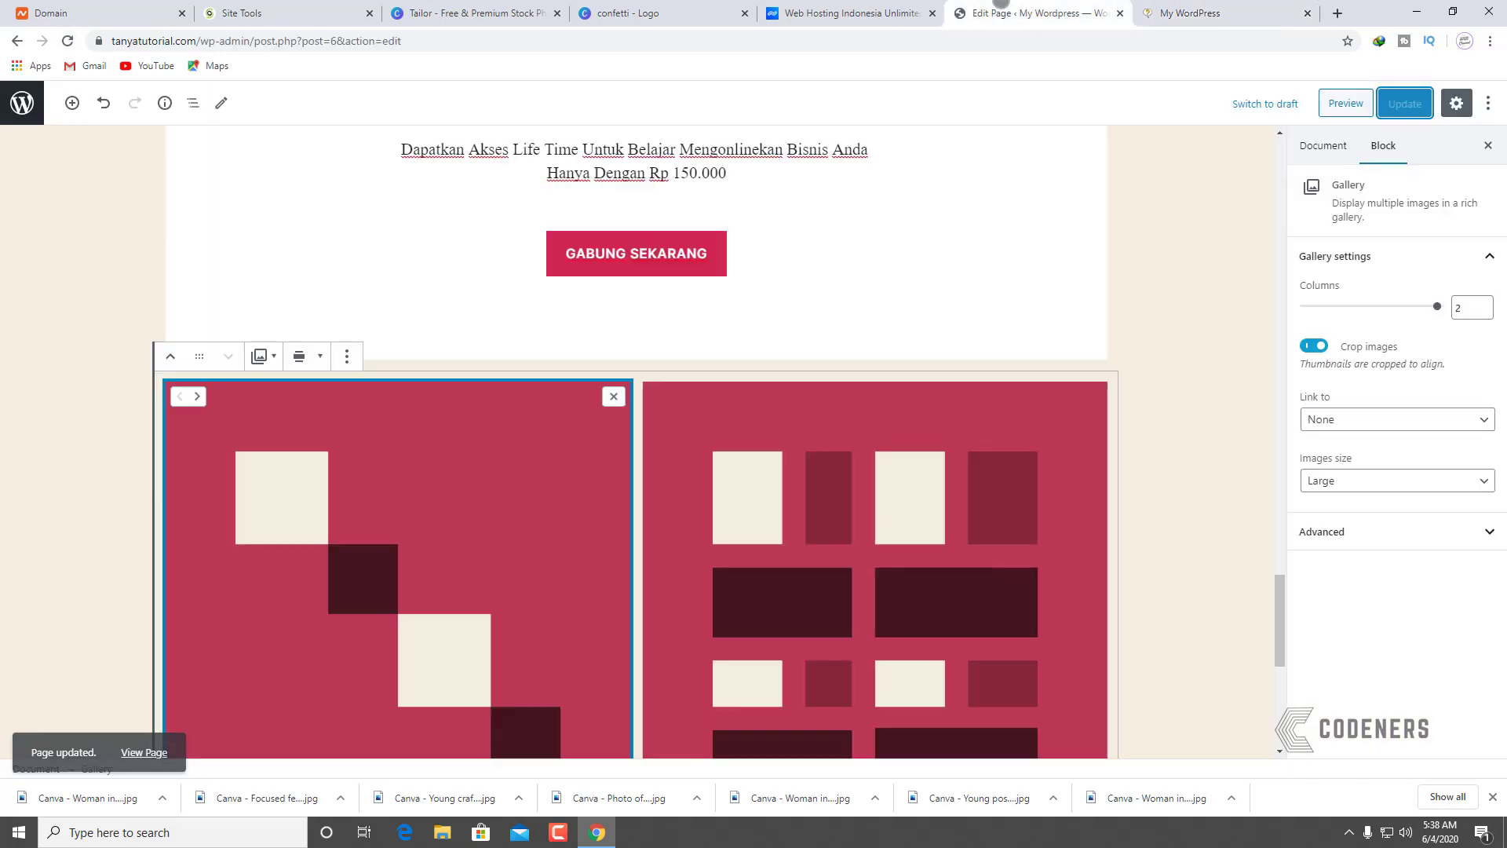
Step: Delete the red-panel gallery and insert an empty Gallery block below the Gabung Sekarang section
scroll(370, 246, down, 2)
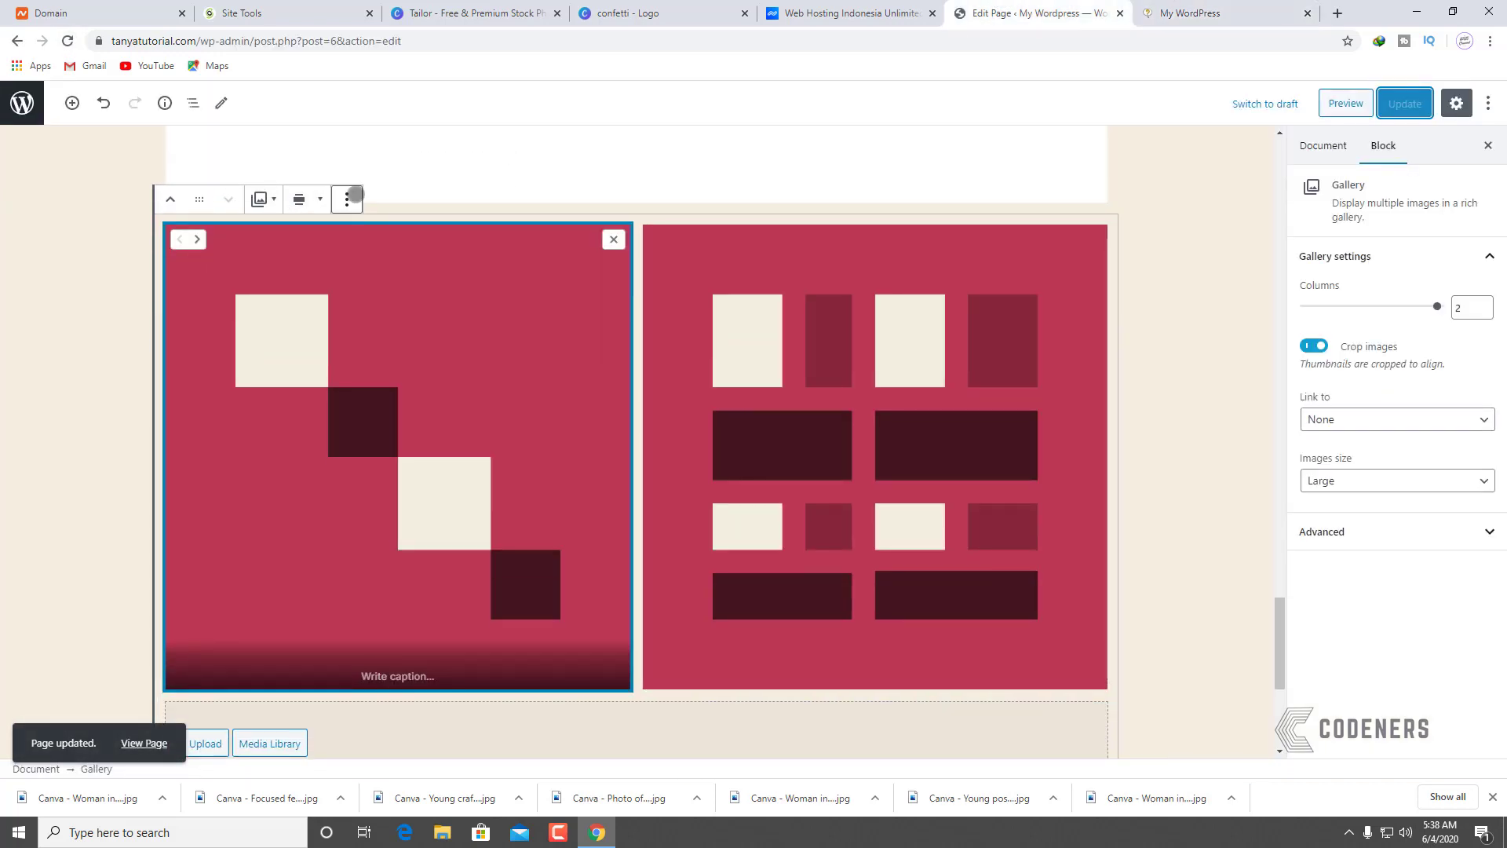
click(346, 199)
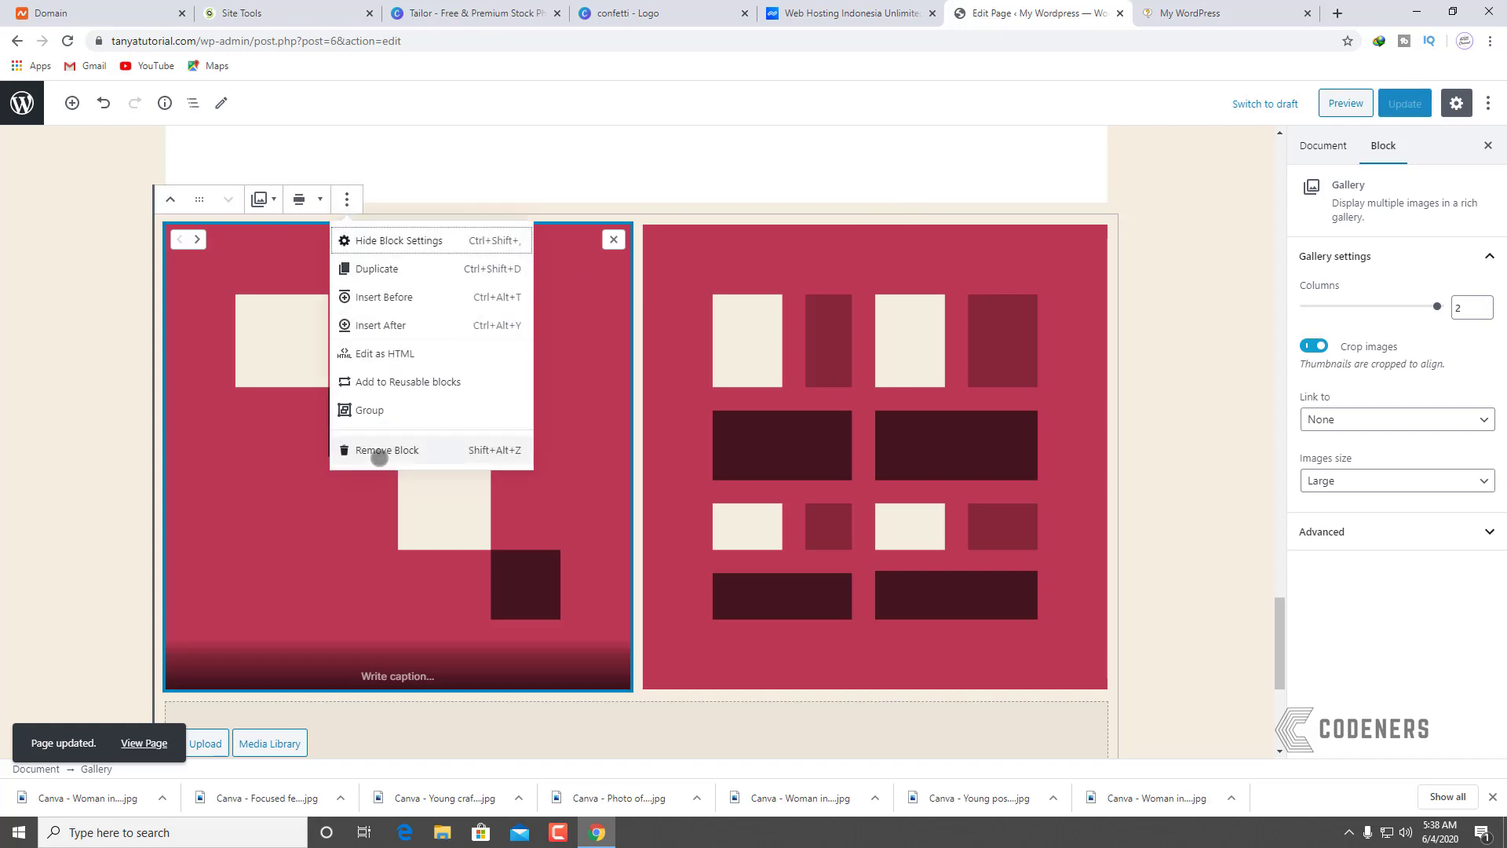
click(377, 450)
click(859, 634)
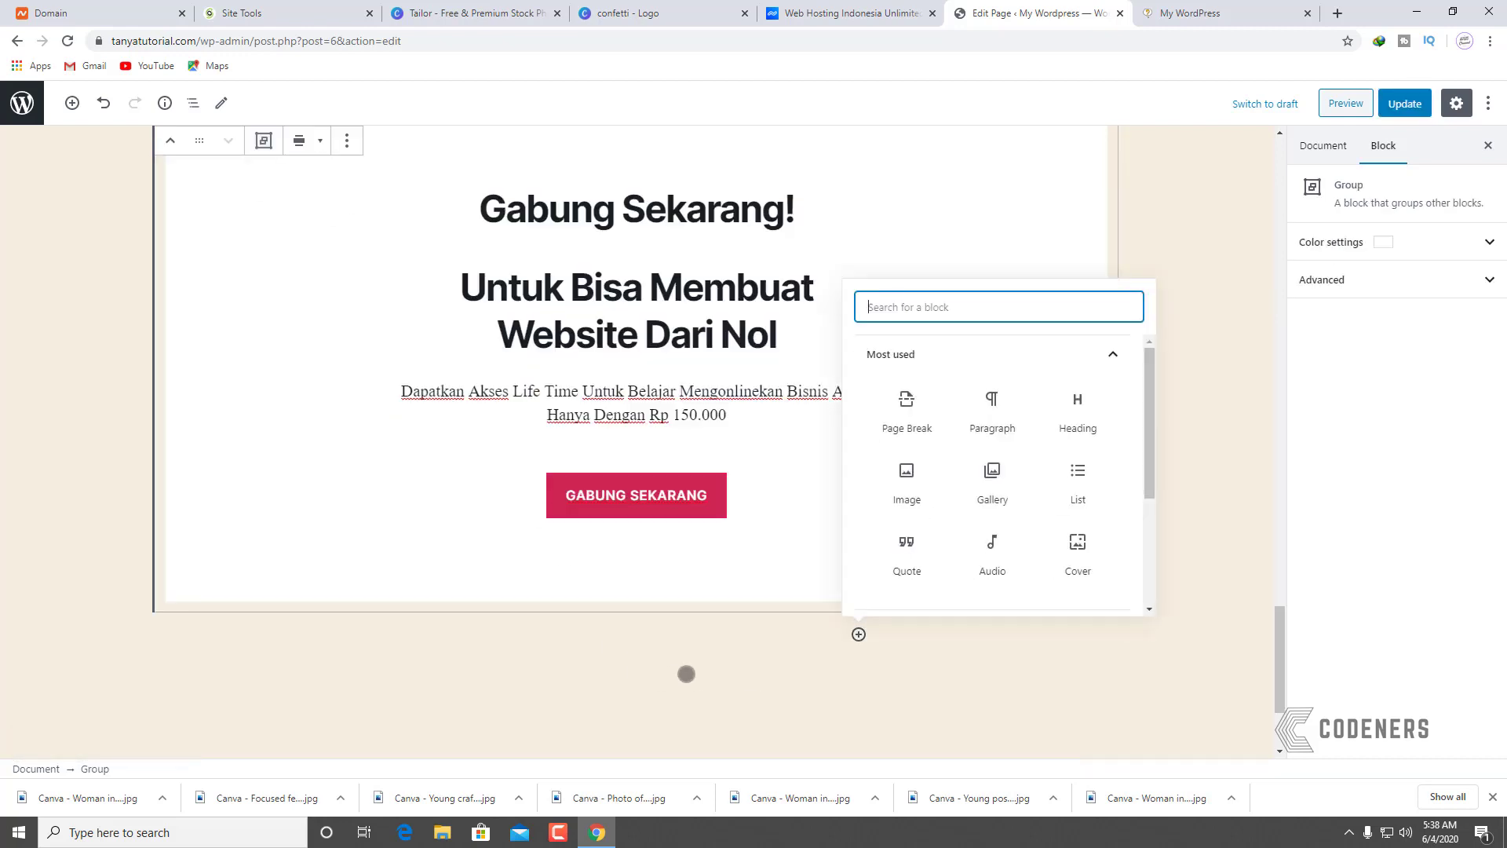
click(971, 484)
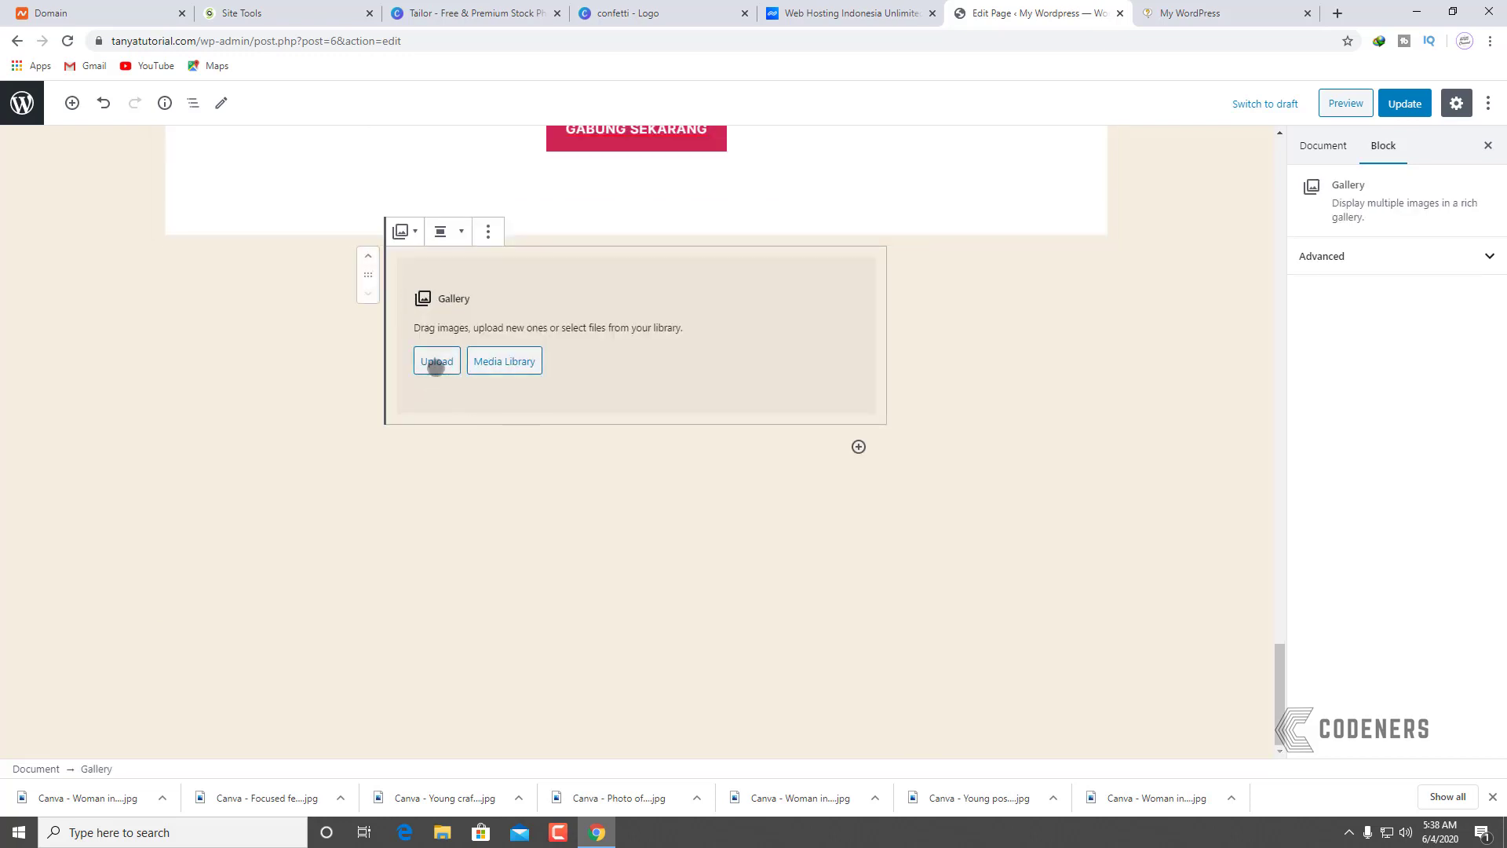
Step: Upload four Canva tailor photos from the Downloads folder into the new gallery
click(435, 362)
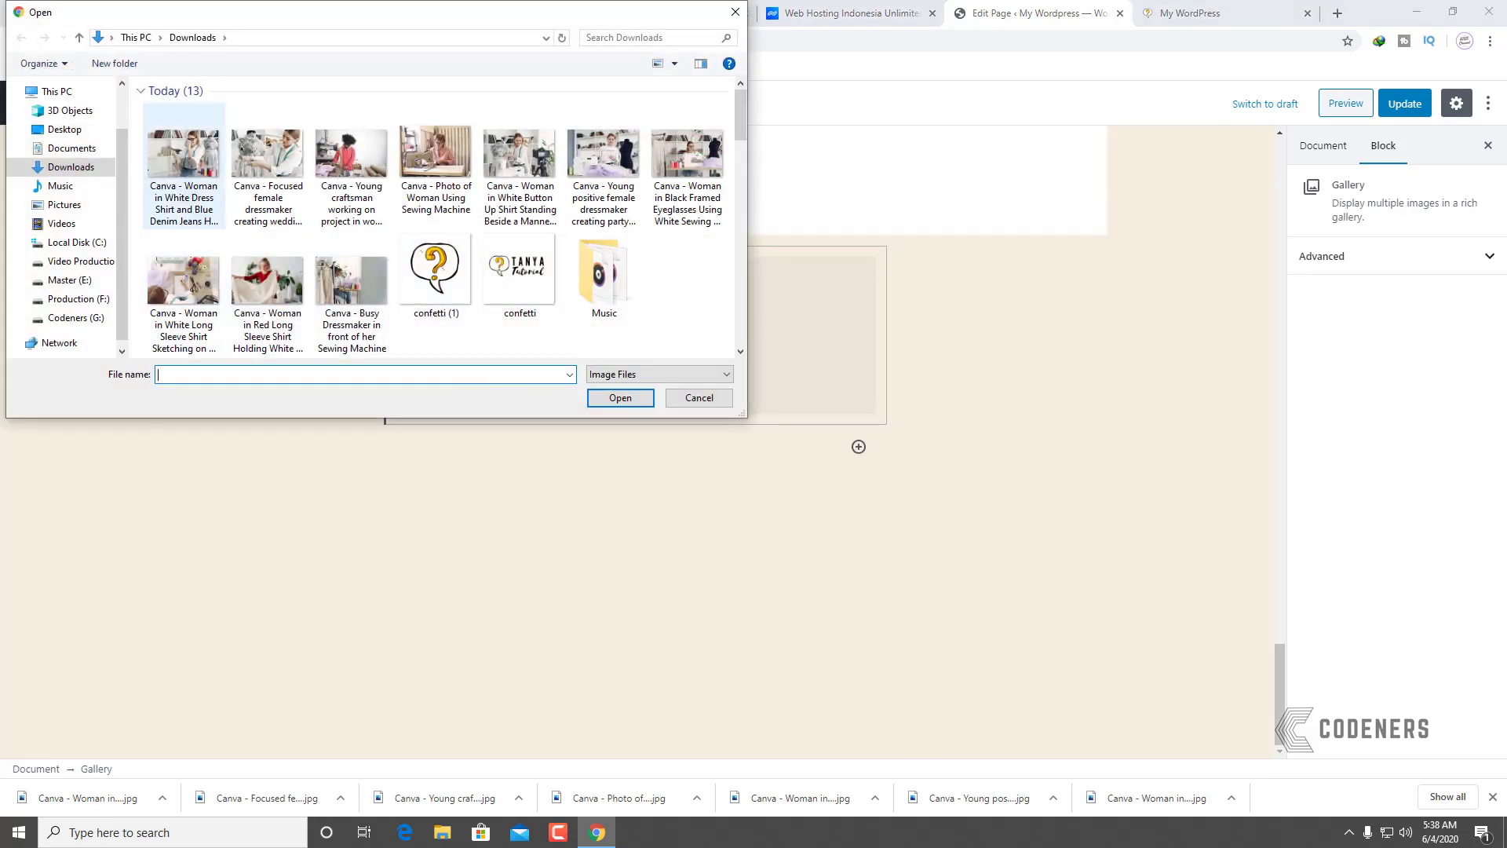
click(183, 153)
ctrl+click(256, 159)
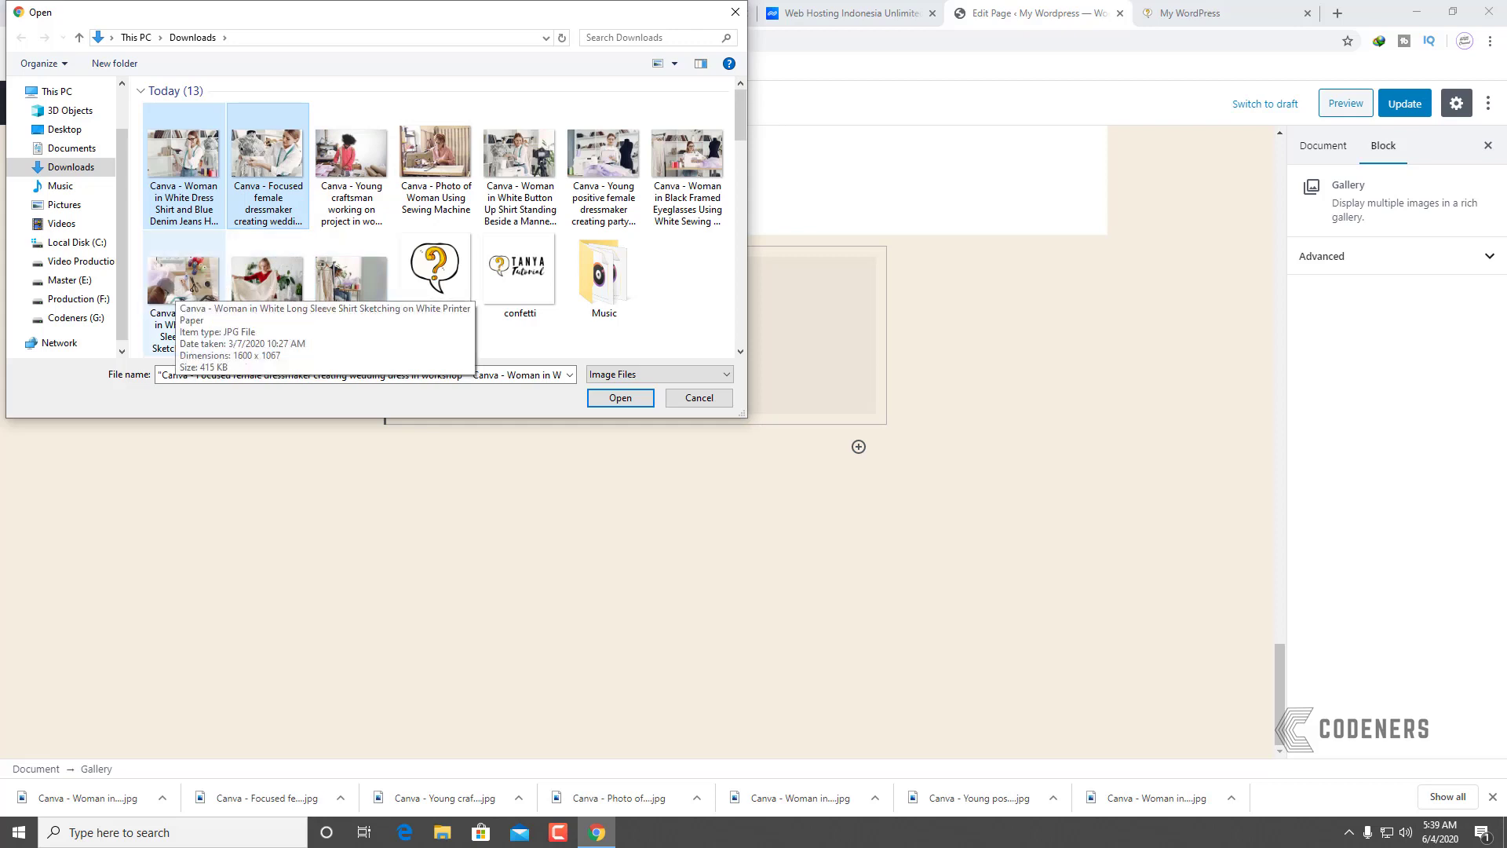
shift+click(265, 277)
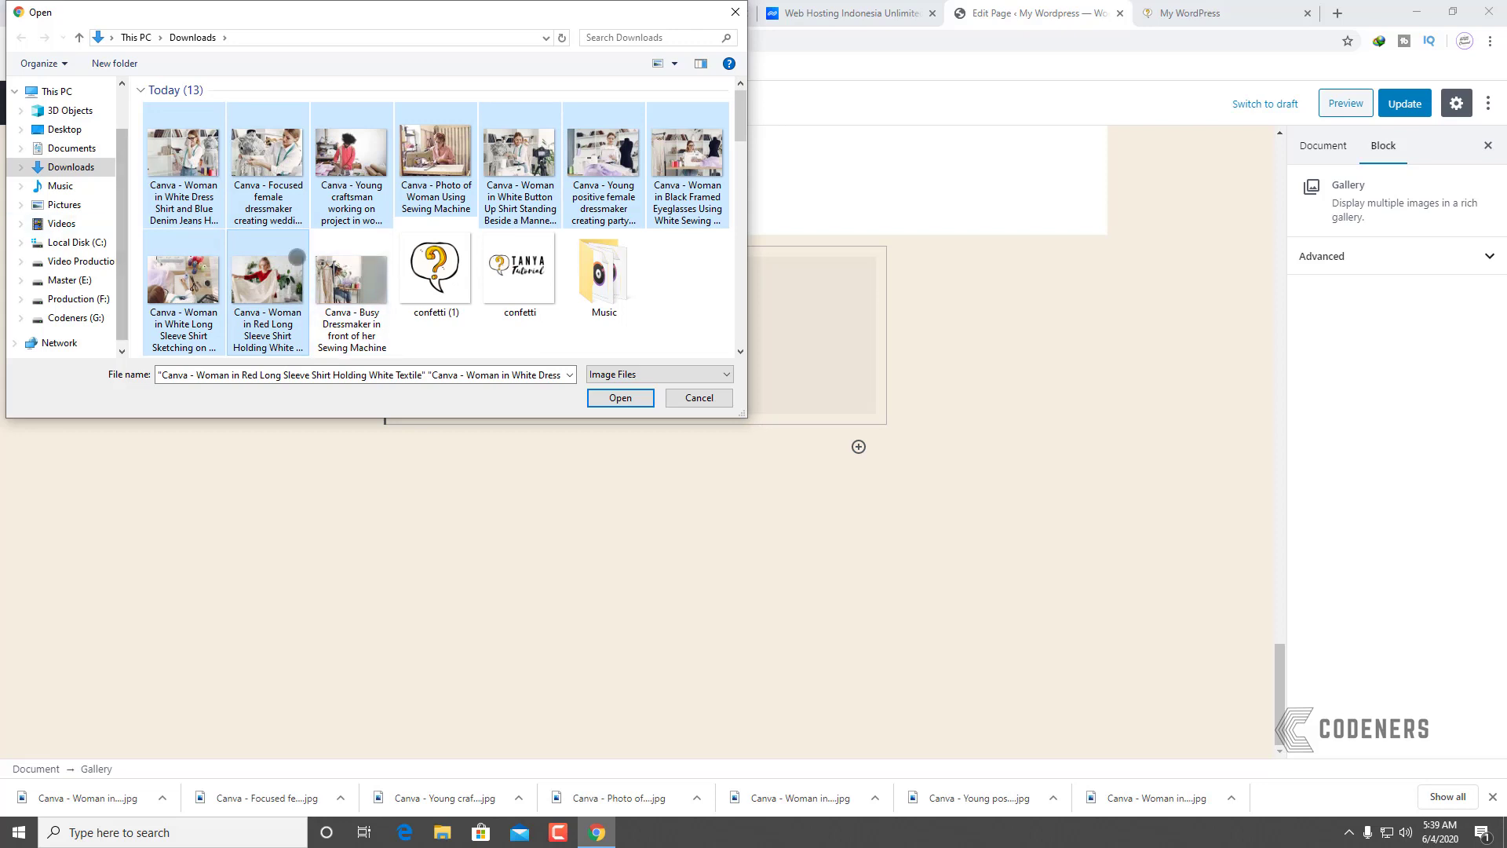
click(268, 284)
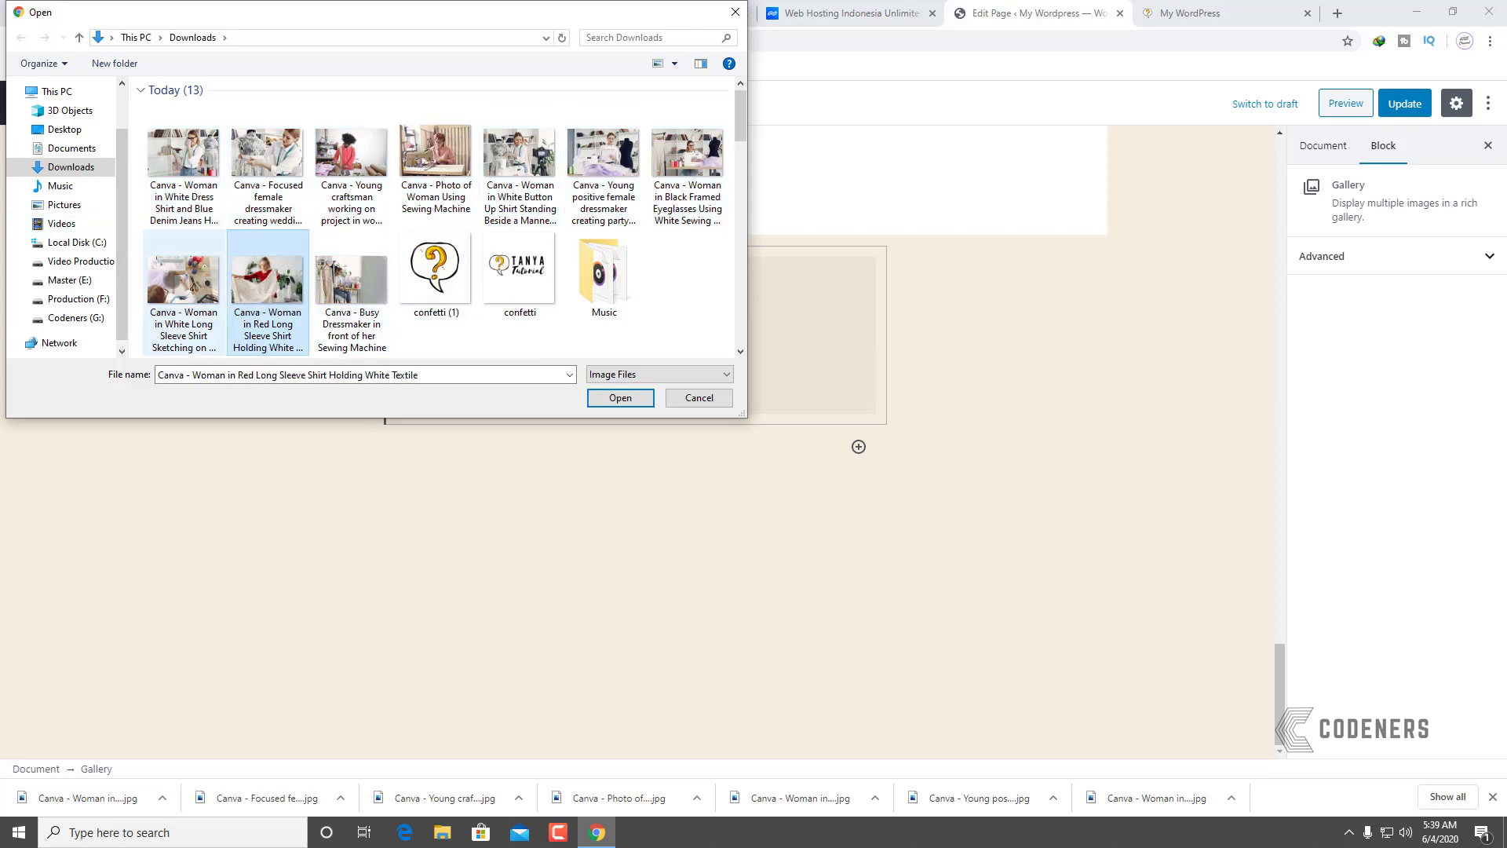
ctrl+click(184, 279)
ctrl+click(183, 153)
ctrl+click(267, 153)
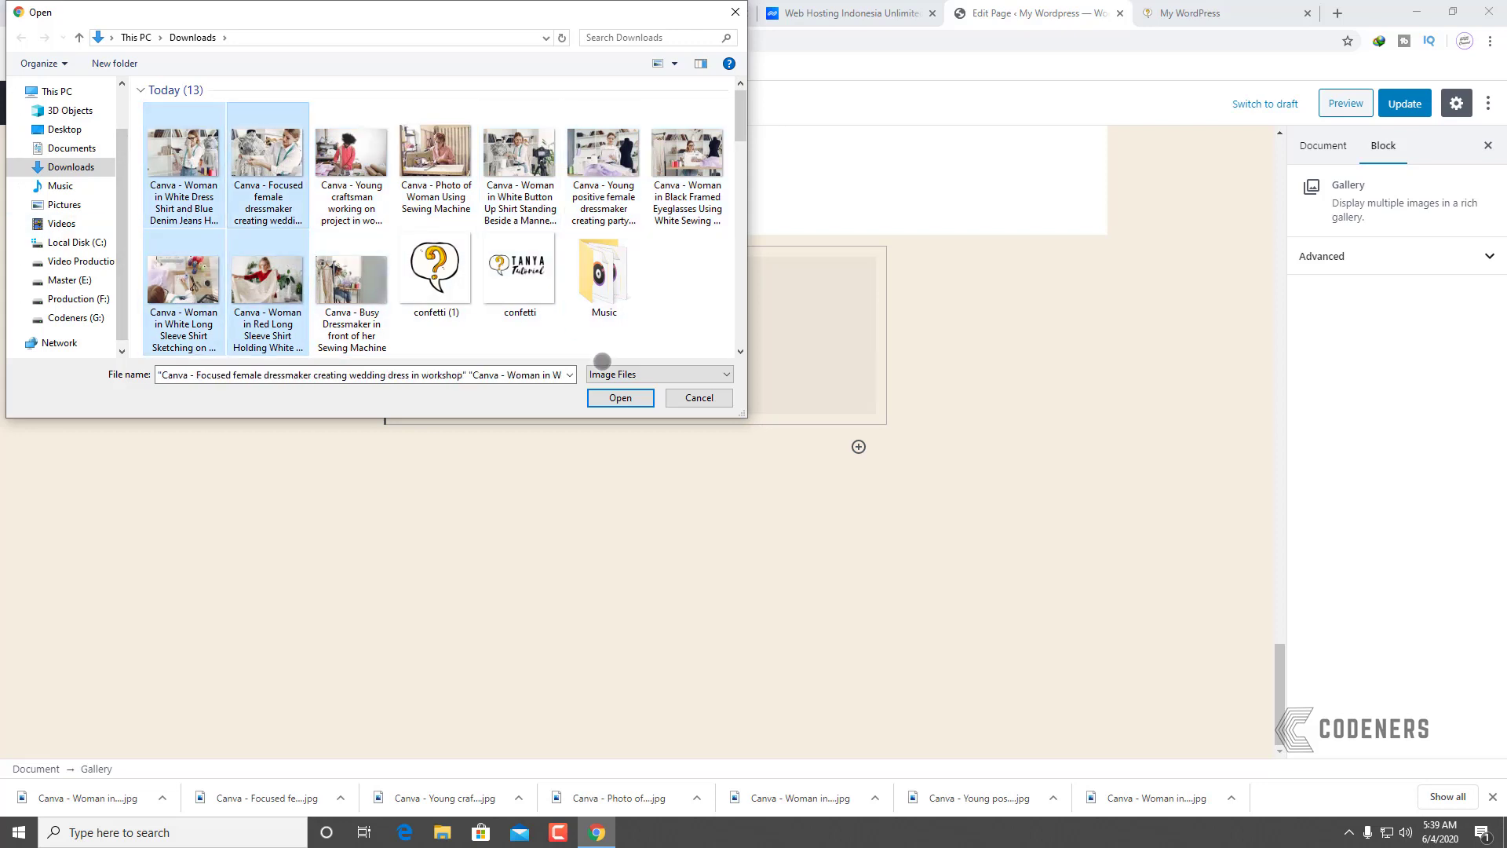
click(620, 398)
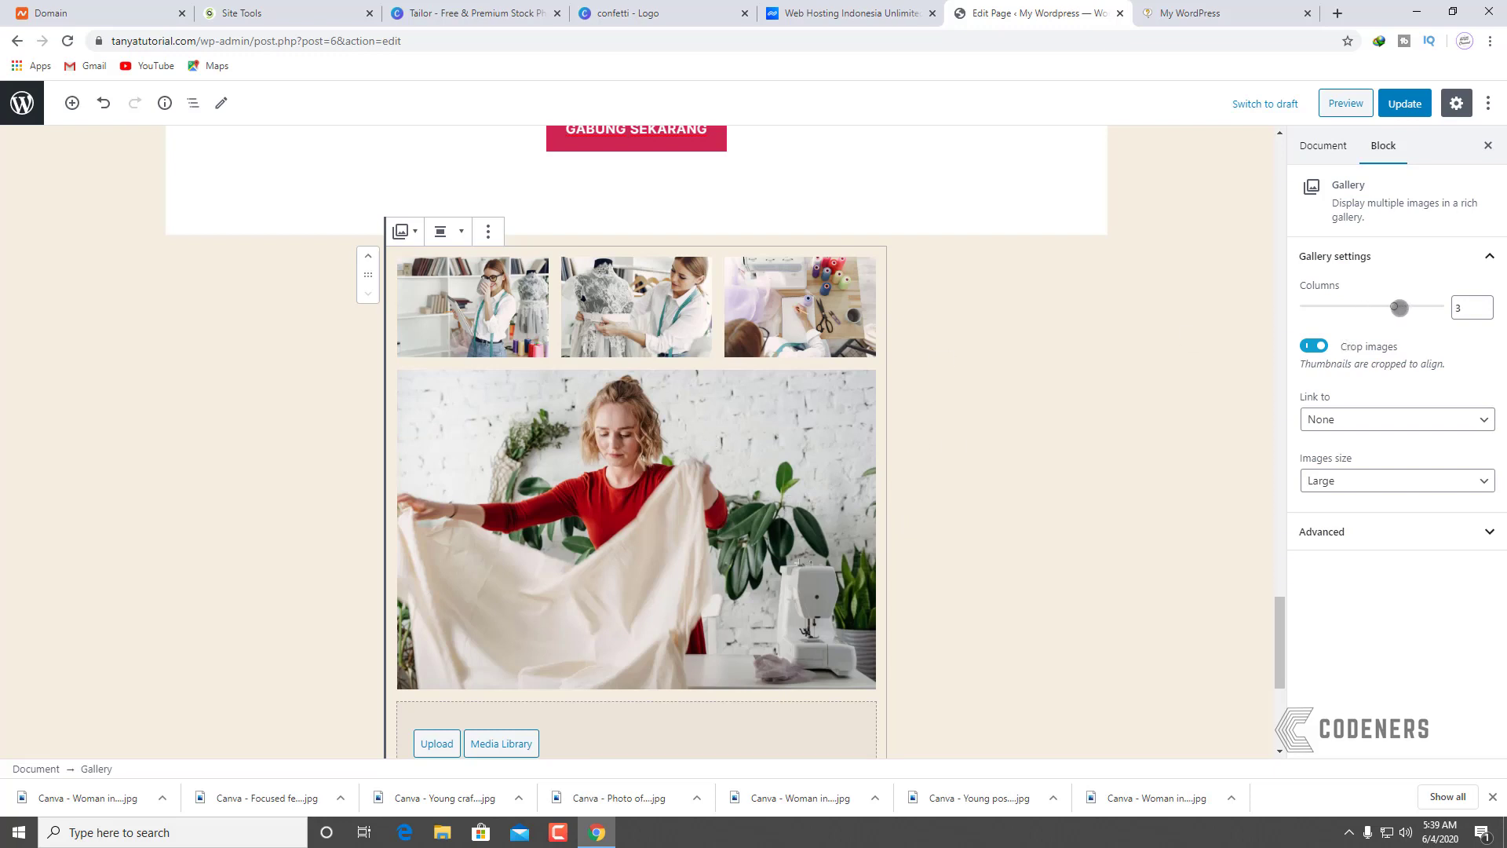
Step: Set the gallery to 2 columns with Wide width alignment
click(1372, 307)
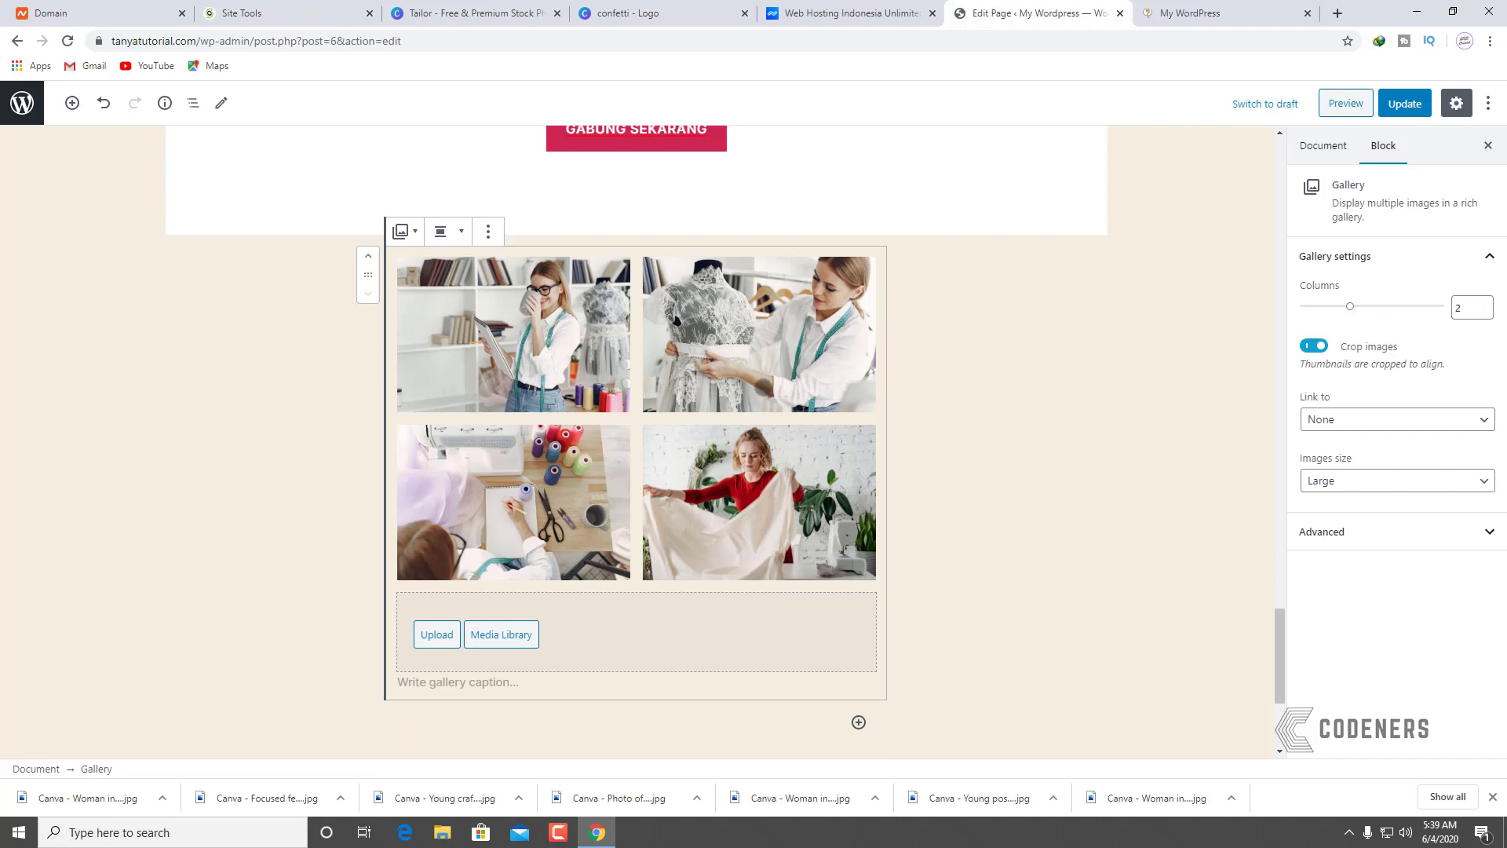
click(452, 234)
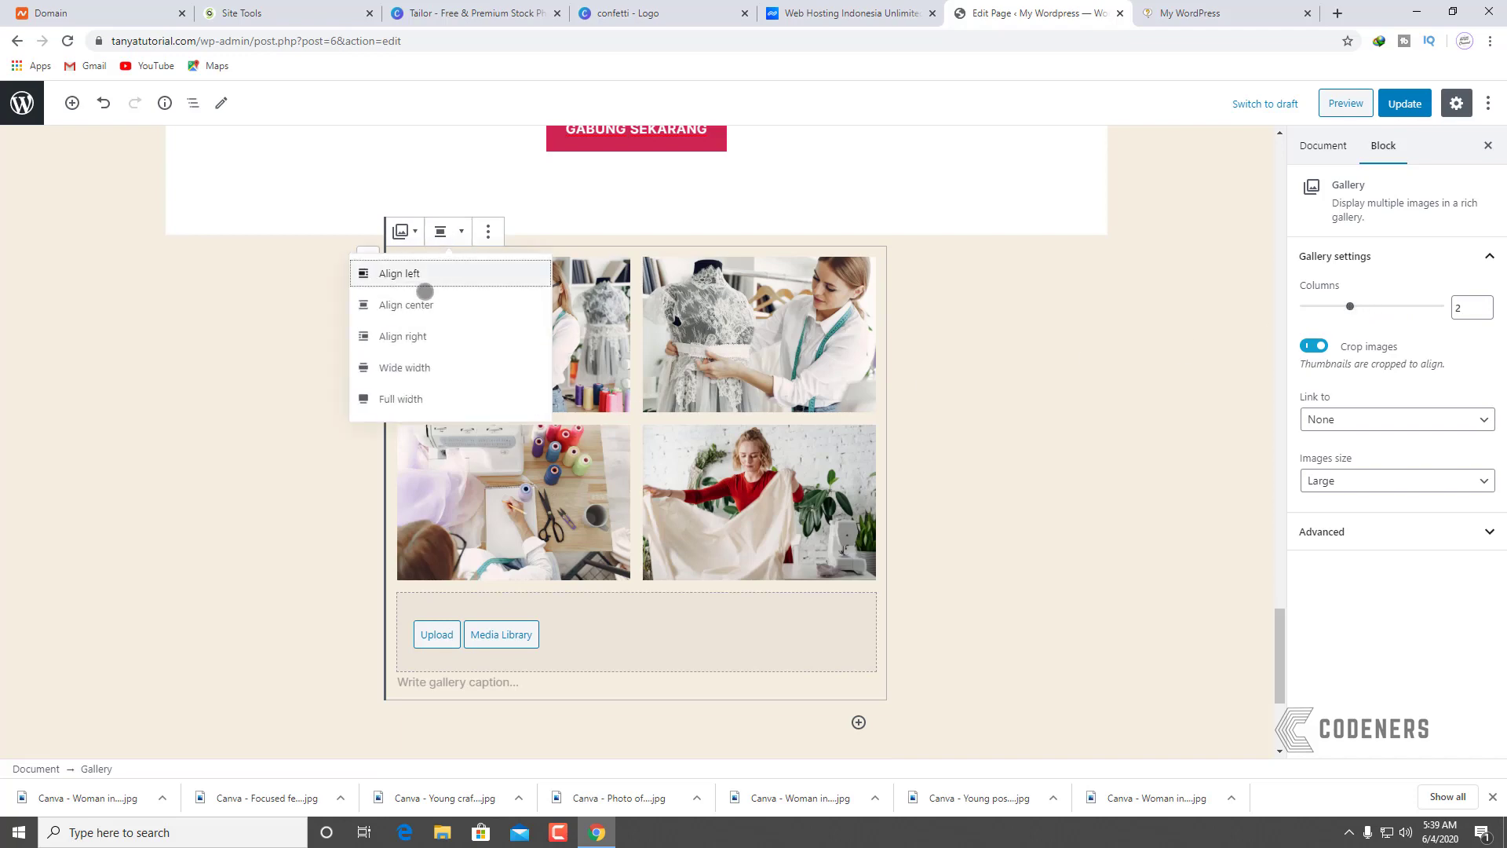
click(422, 375)
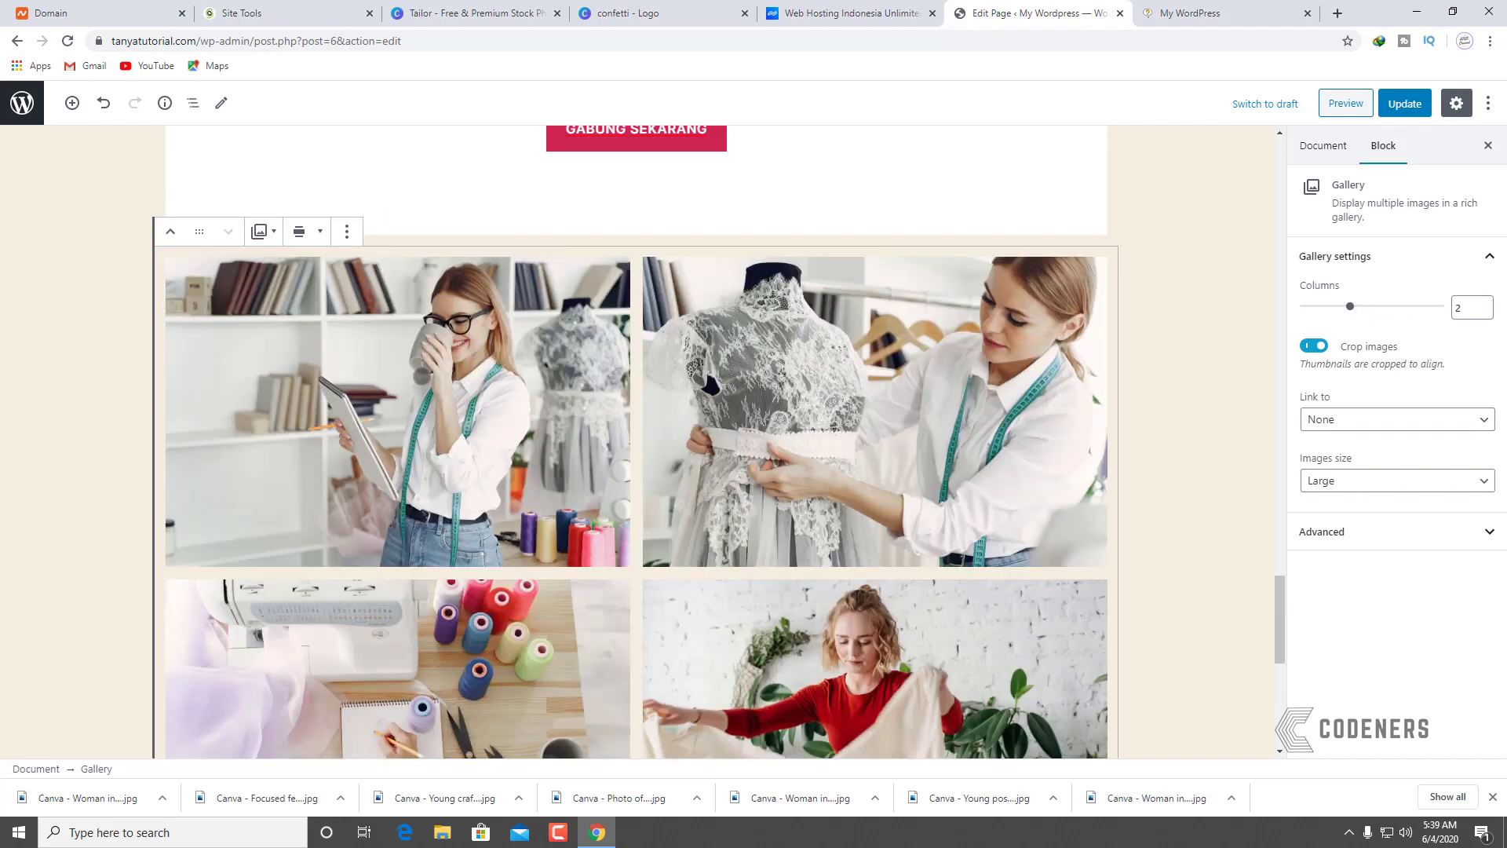
click(1158, 356)
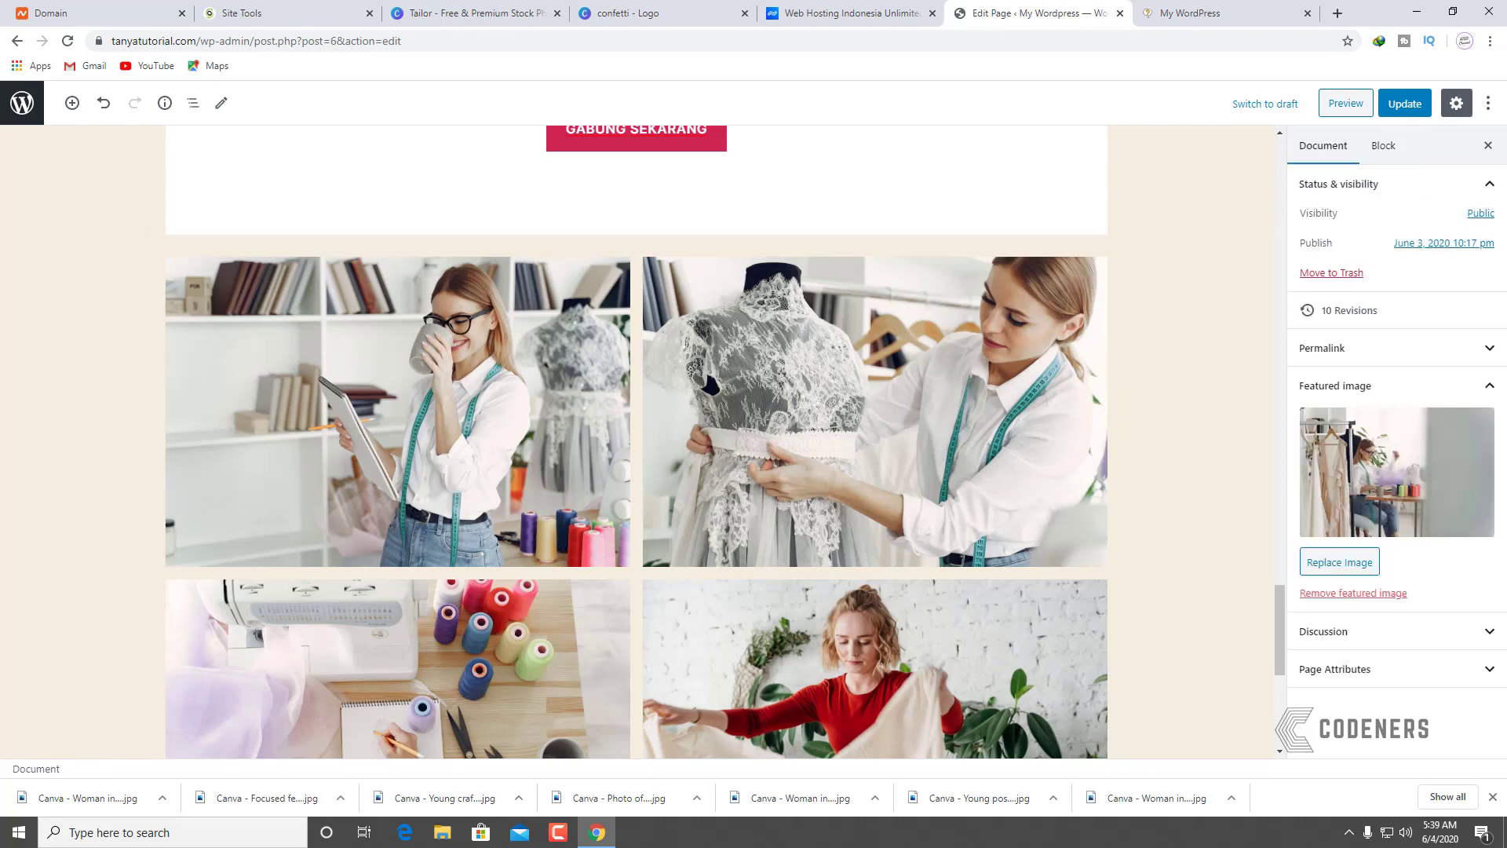
scroll(502, 375, down, 3)
scroll(471, 408, up, 3)
Step: Make the gallery images link to their Media File
click(449, 437)
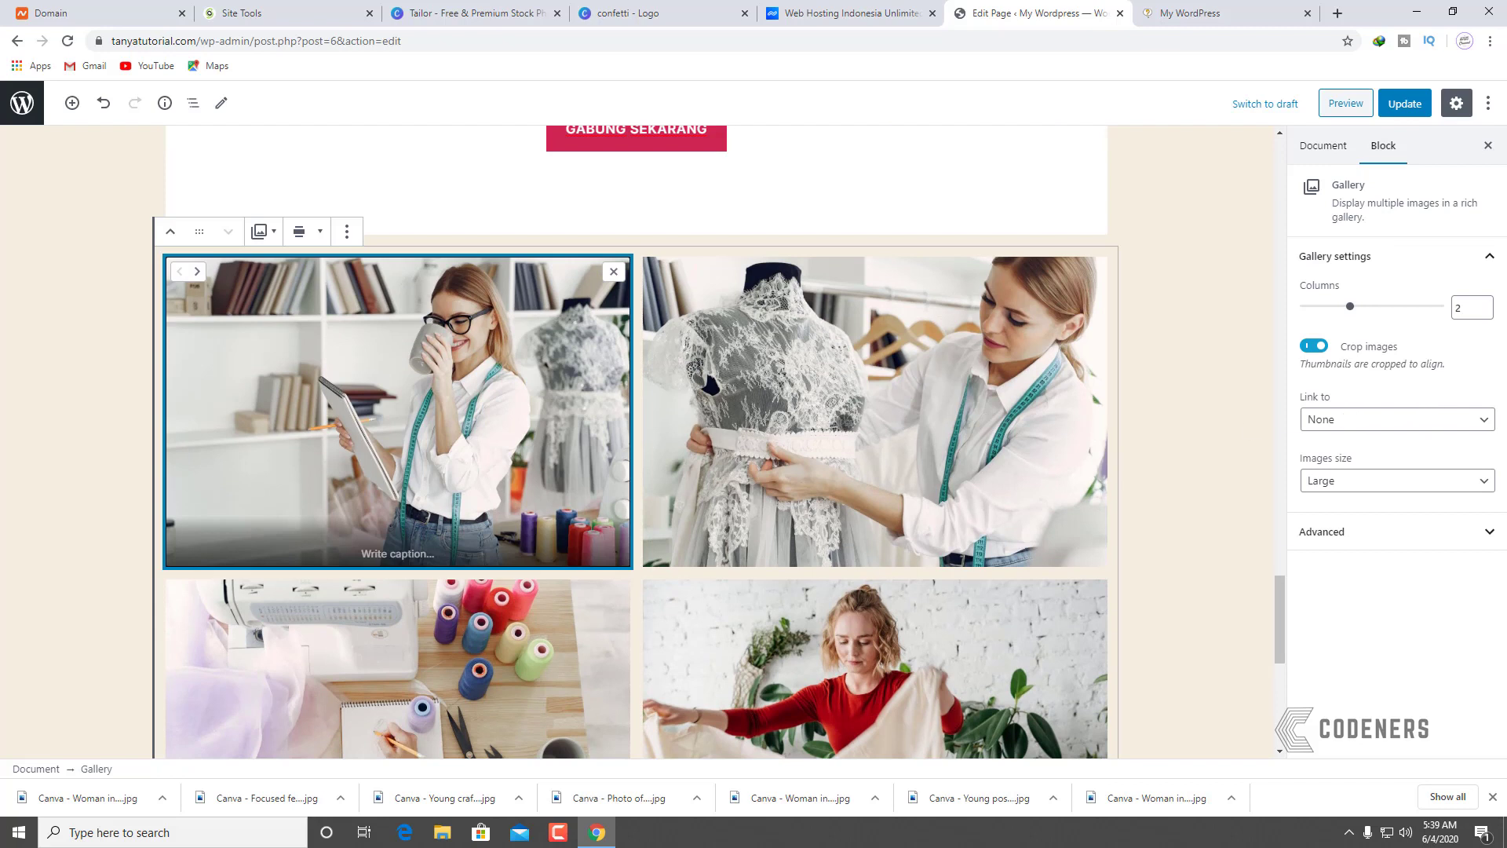
click(1335, 416)
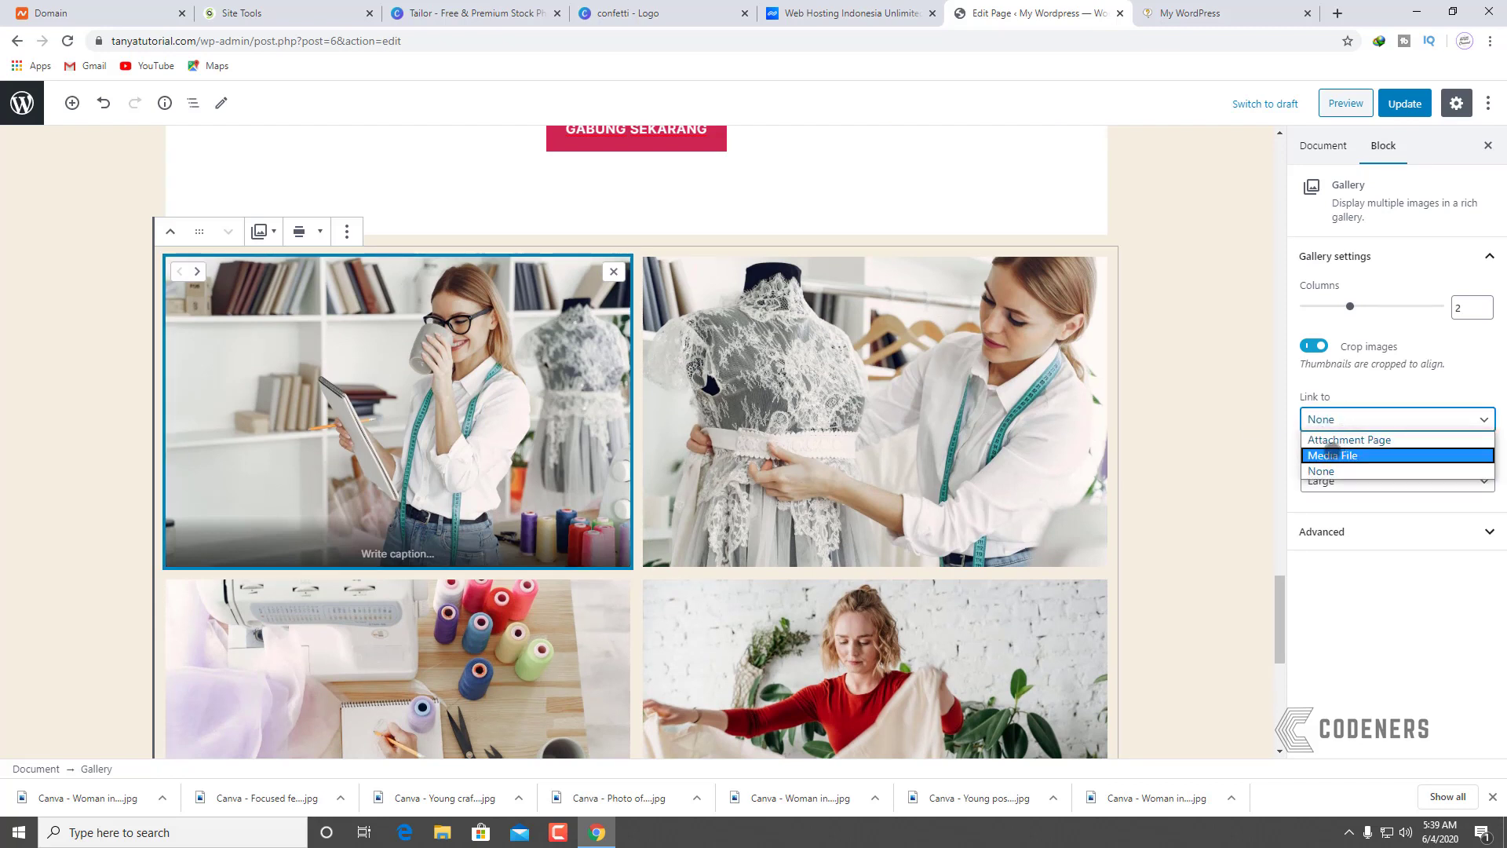
click(1327, 442)
click(1336, 413)
click(1314, 455)
click(1345, 423)
click(1337, 387)
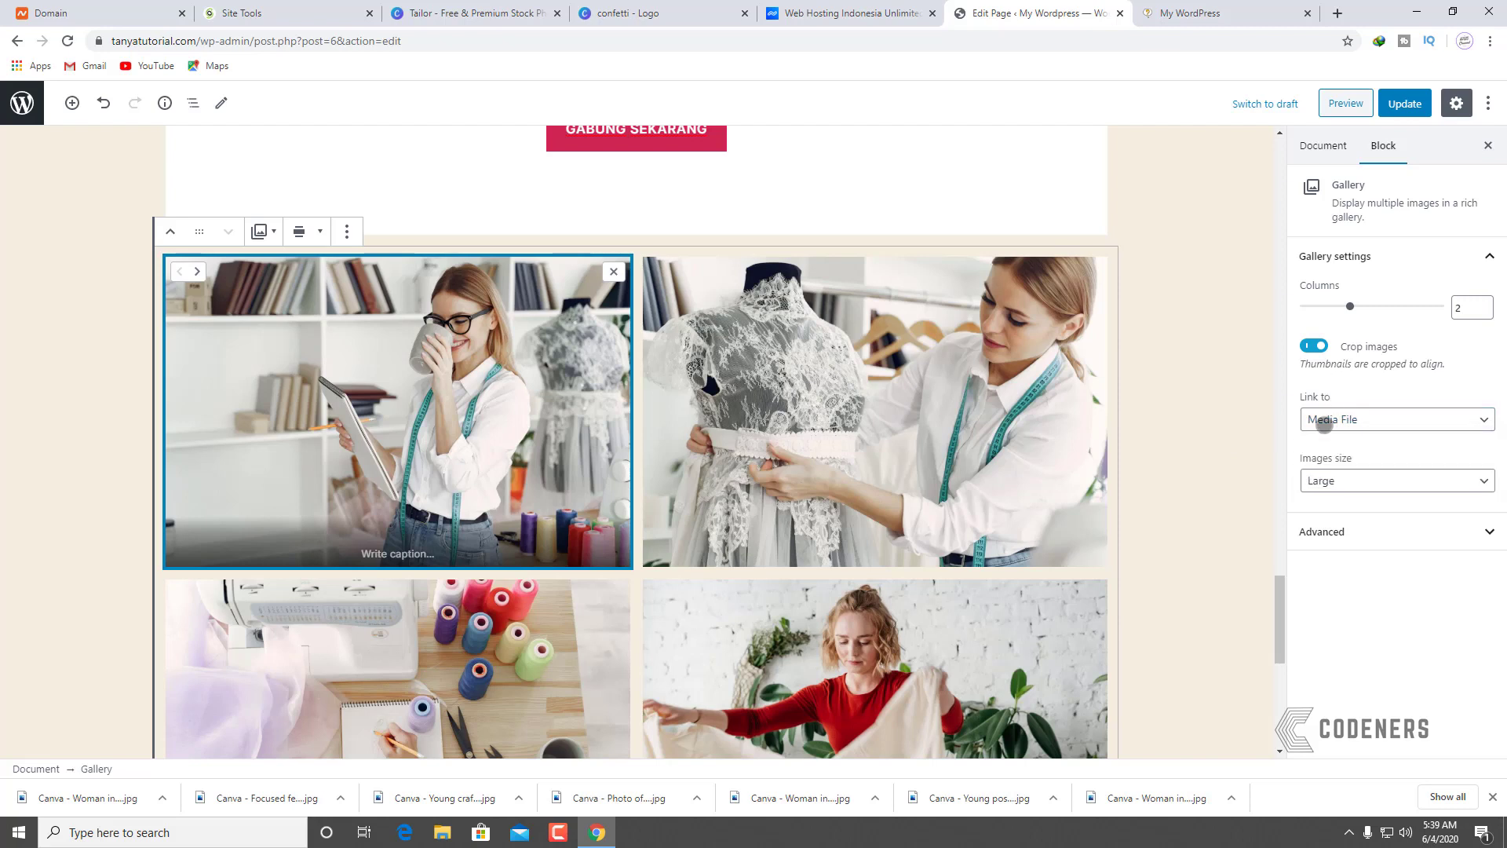
click(1324, 424)
click(1241, 433)
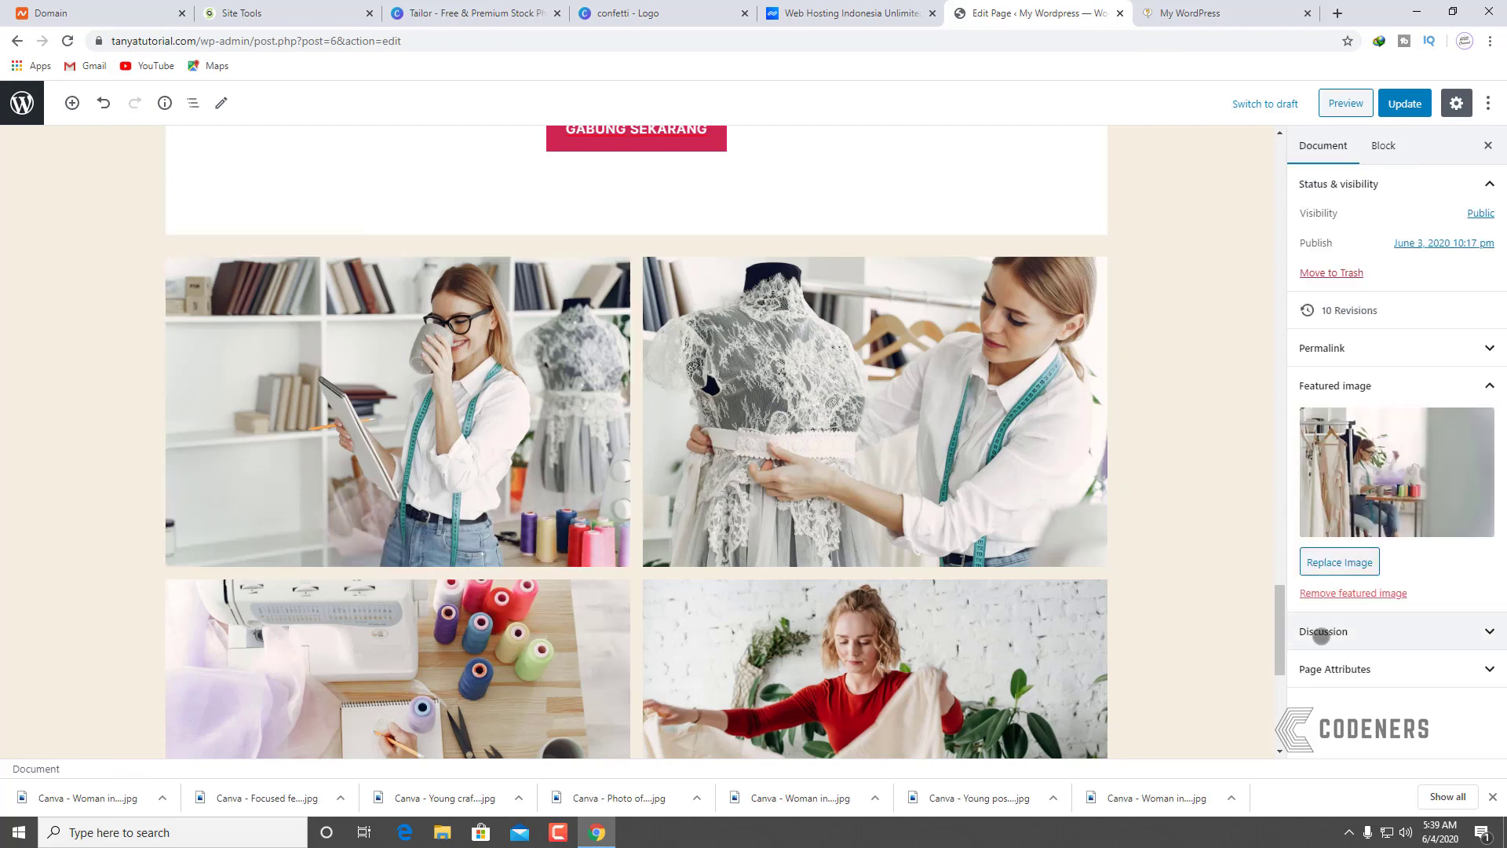
Step: Reselect the gallery and check its advanced settings
click(509, 395)
click(1370, 534)
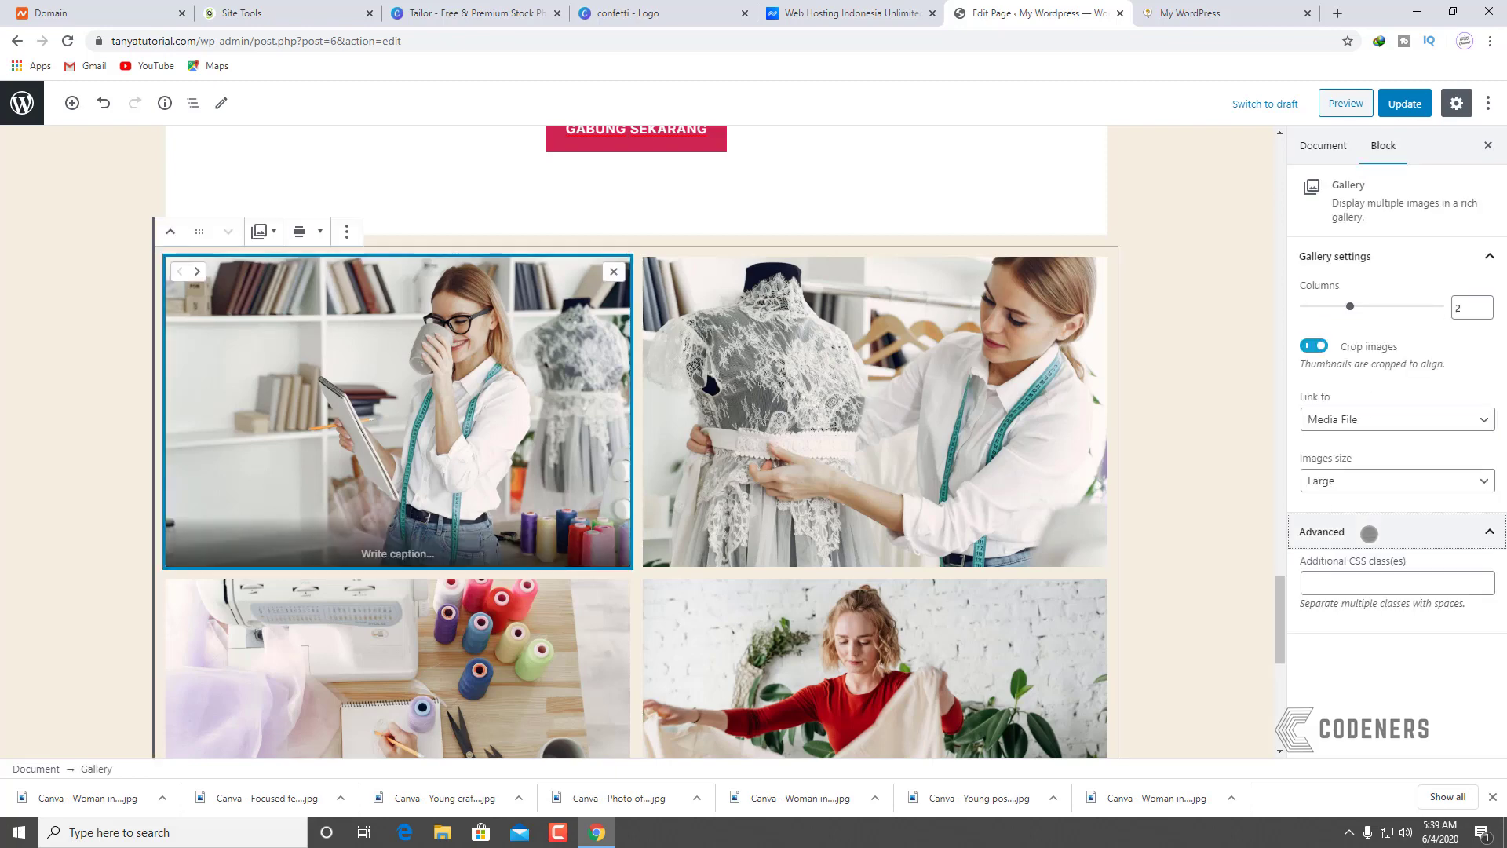
click(1359, 530)
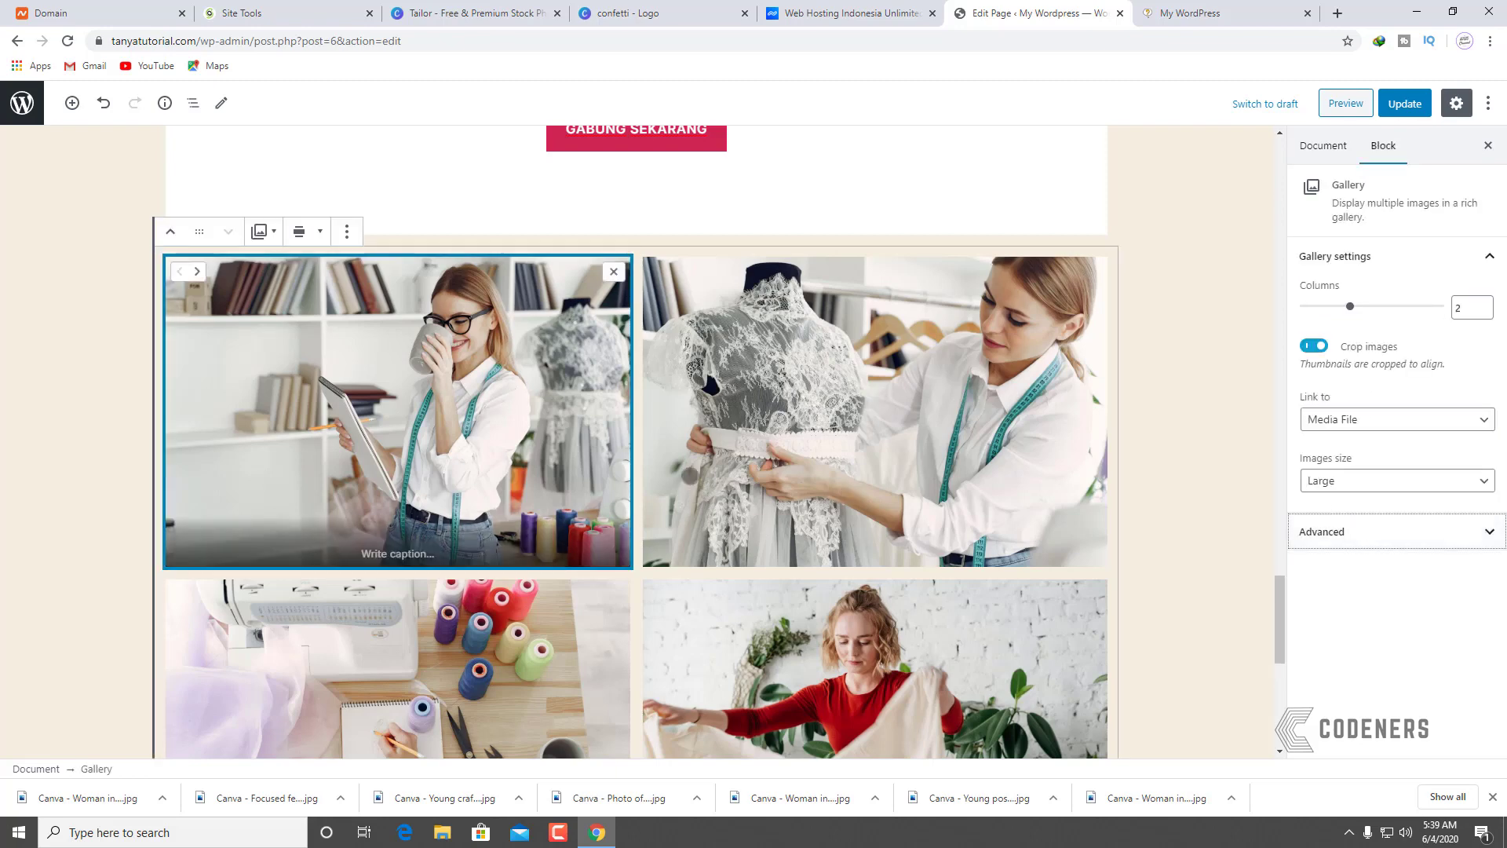
scroll(730, 346, down, 6)
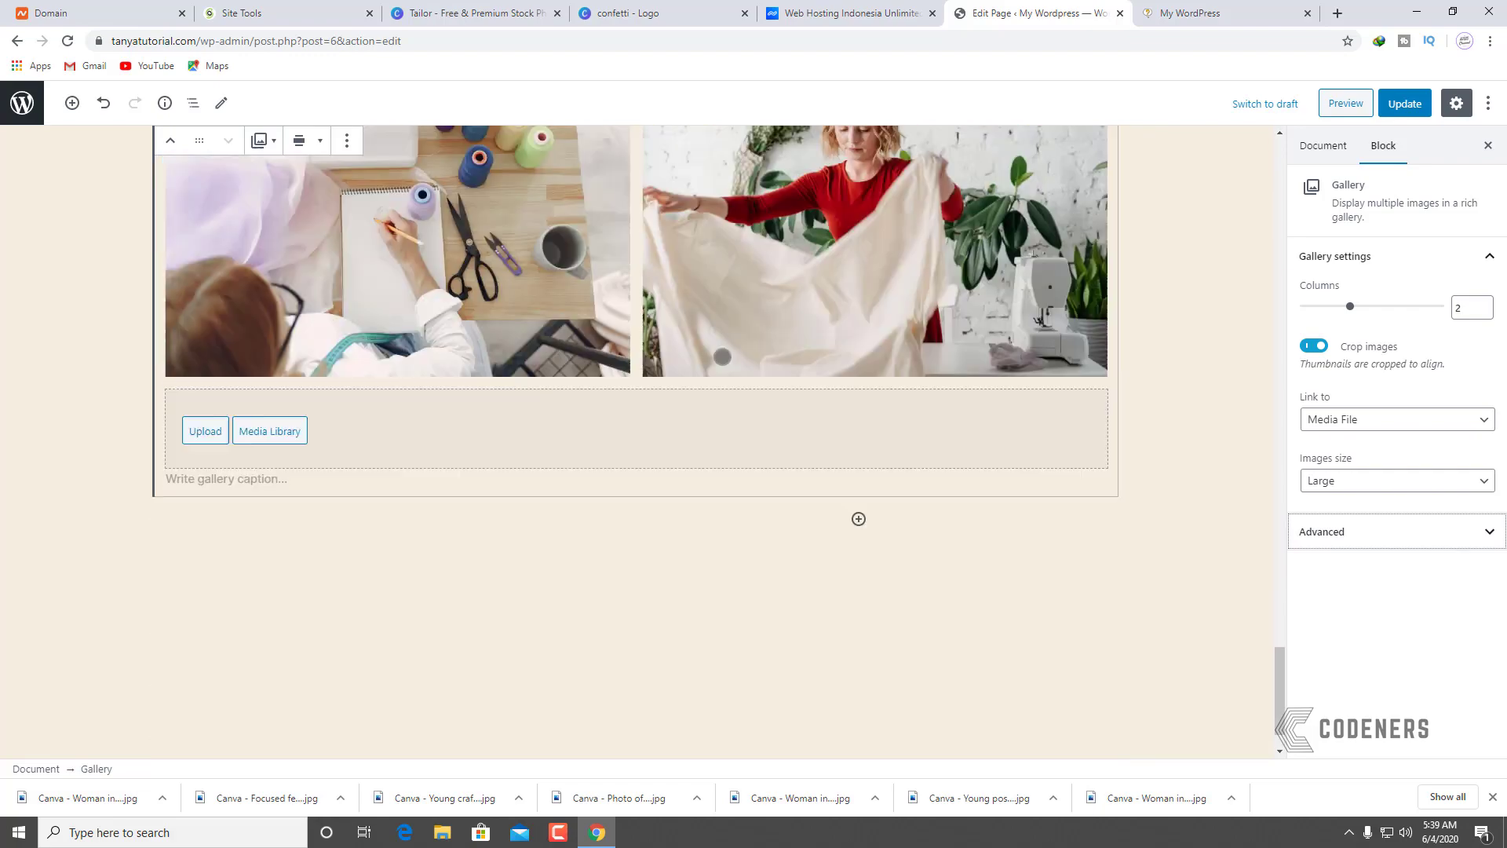
scroll(723, 356, up, 15)
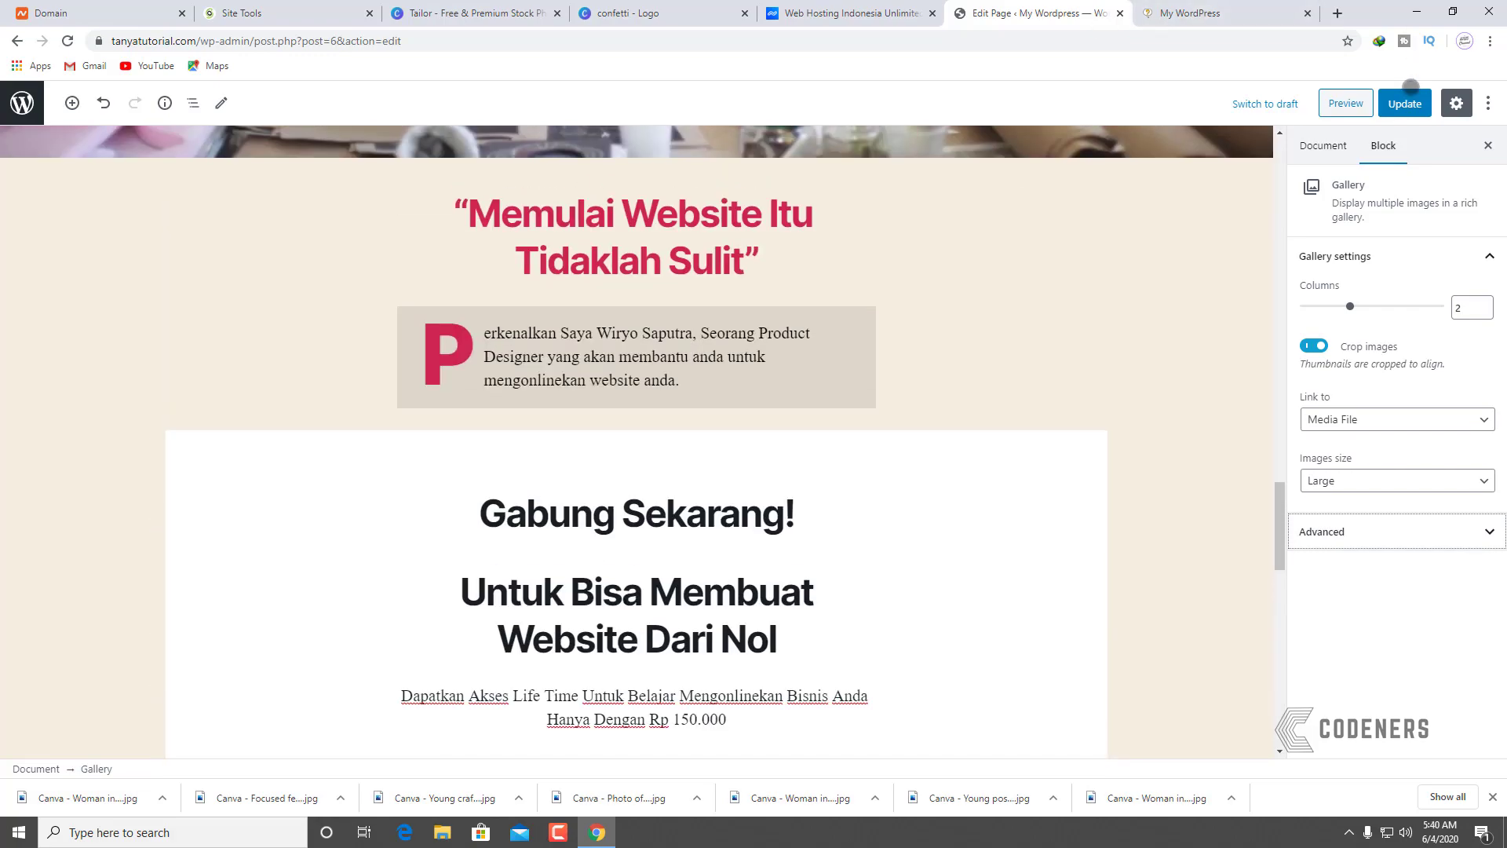
Step: Update the page, then reload the live front page to review the two-column tailor gallery
click(1410, 95)
click(1181, 14)
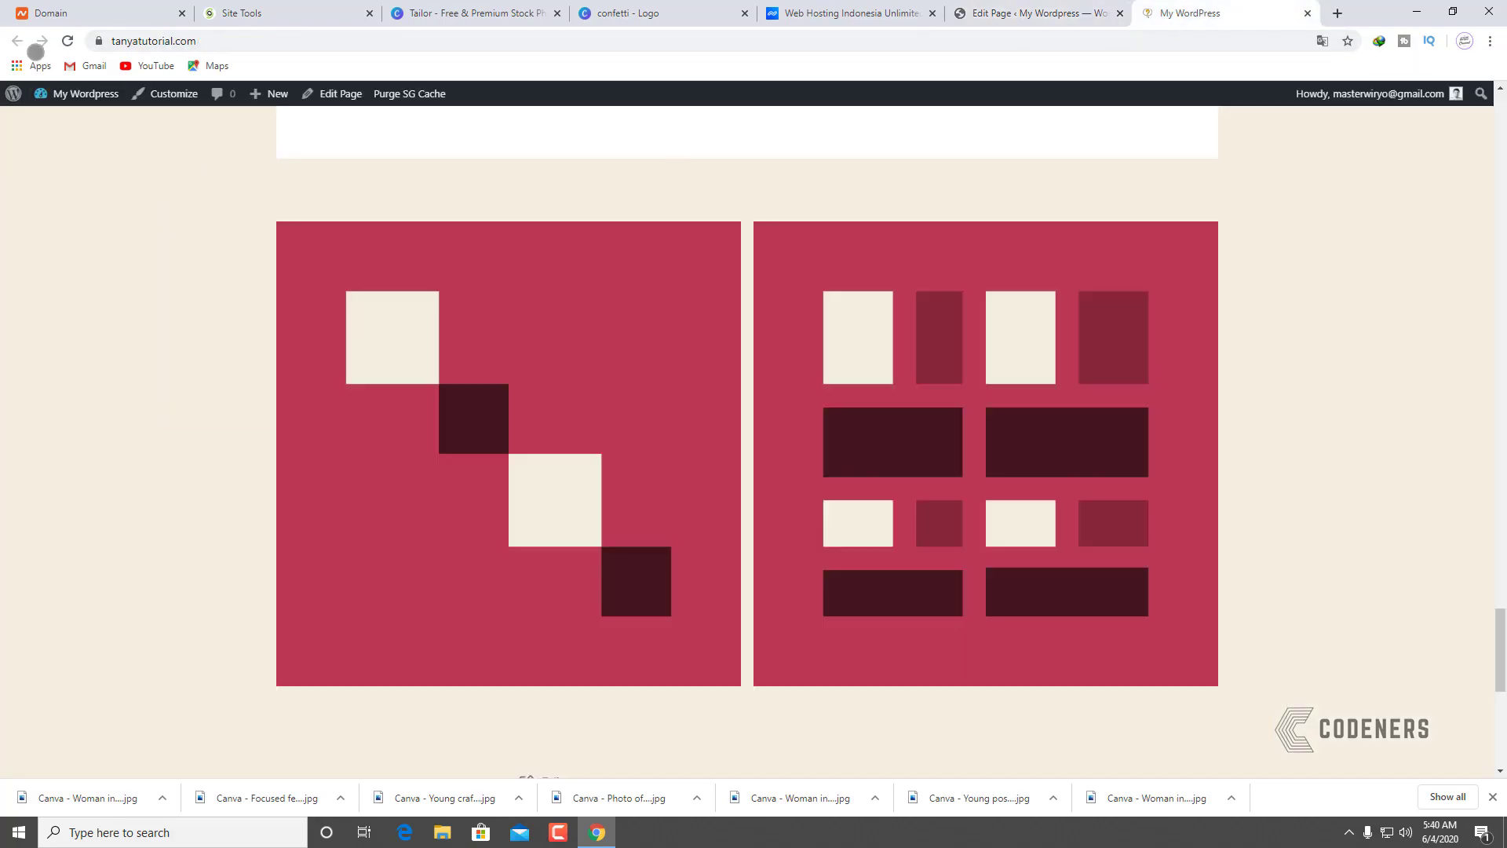
click(66, 41)
scroll(393, 428, down, 6)
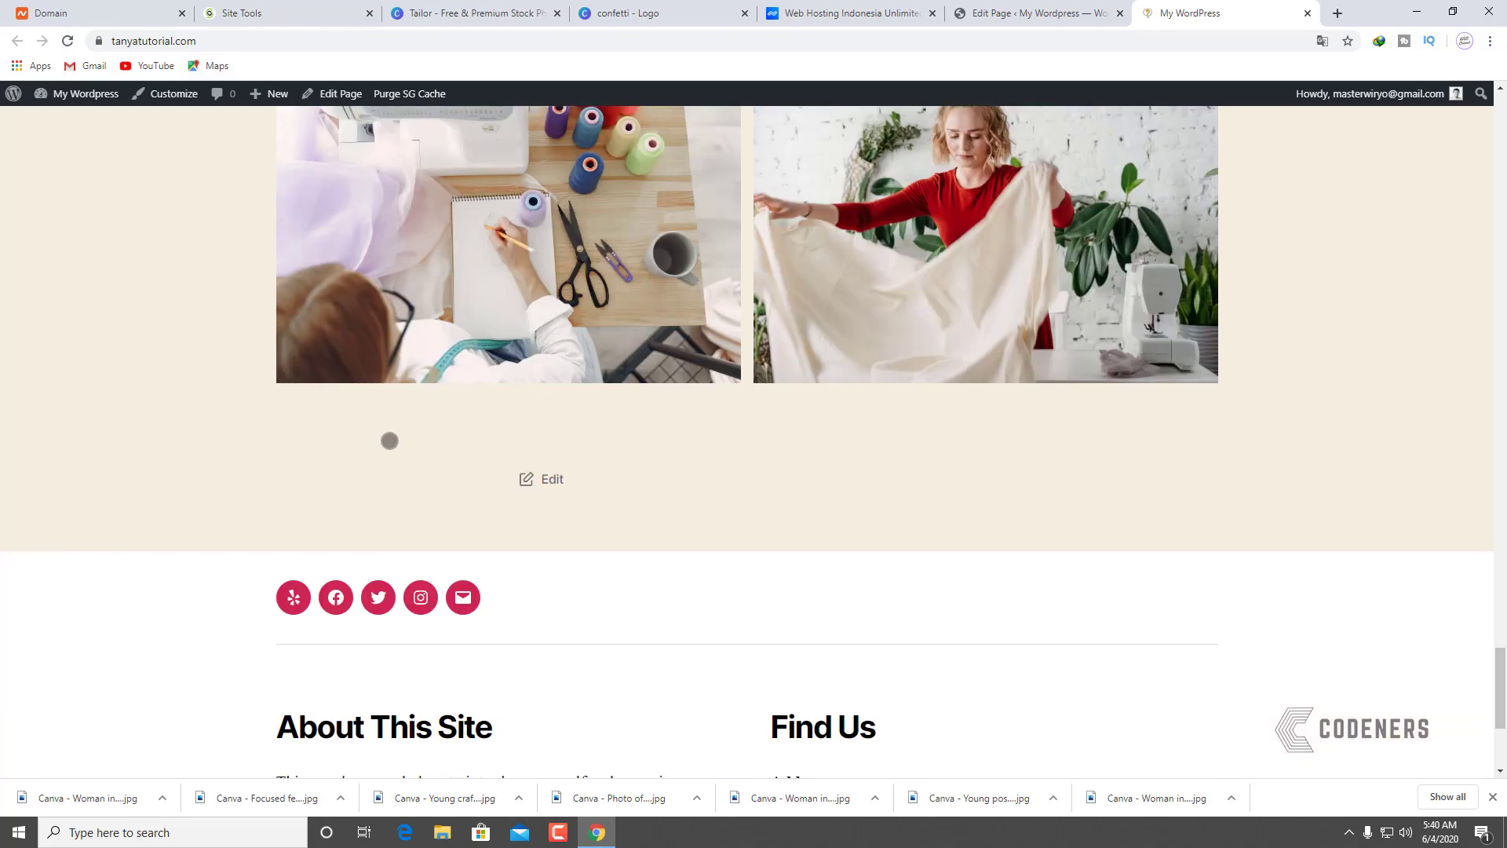
scroll(398, 425, up, 15)
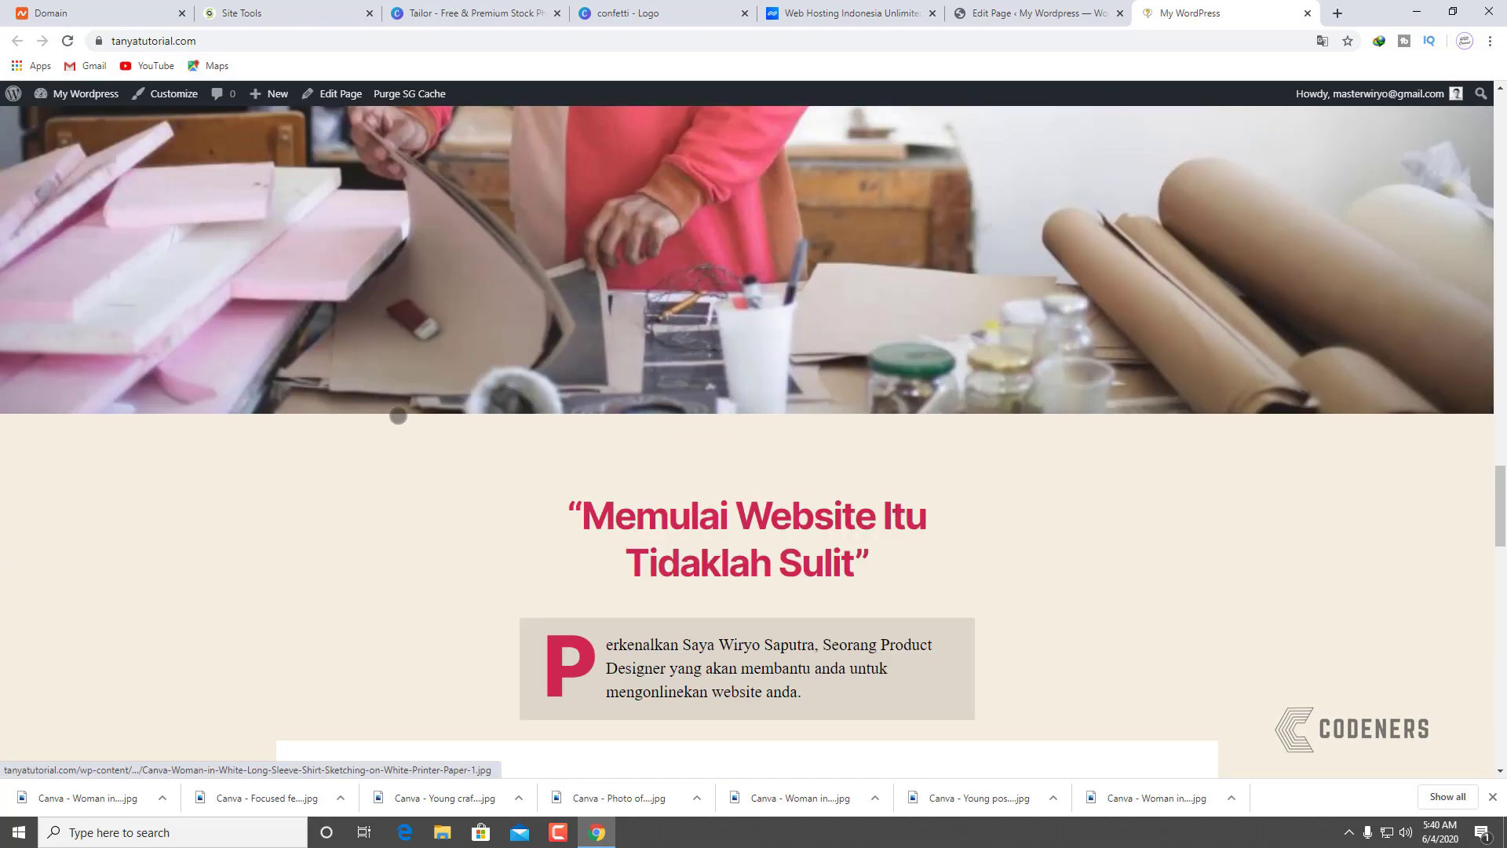
scroll(398, 409, up, 15)
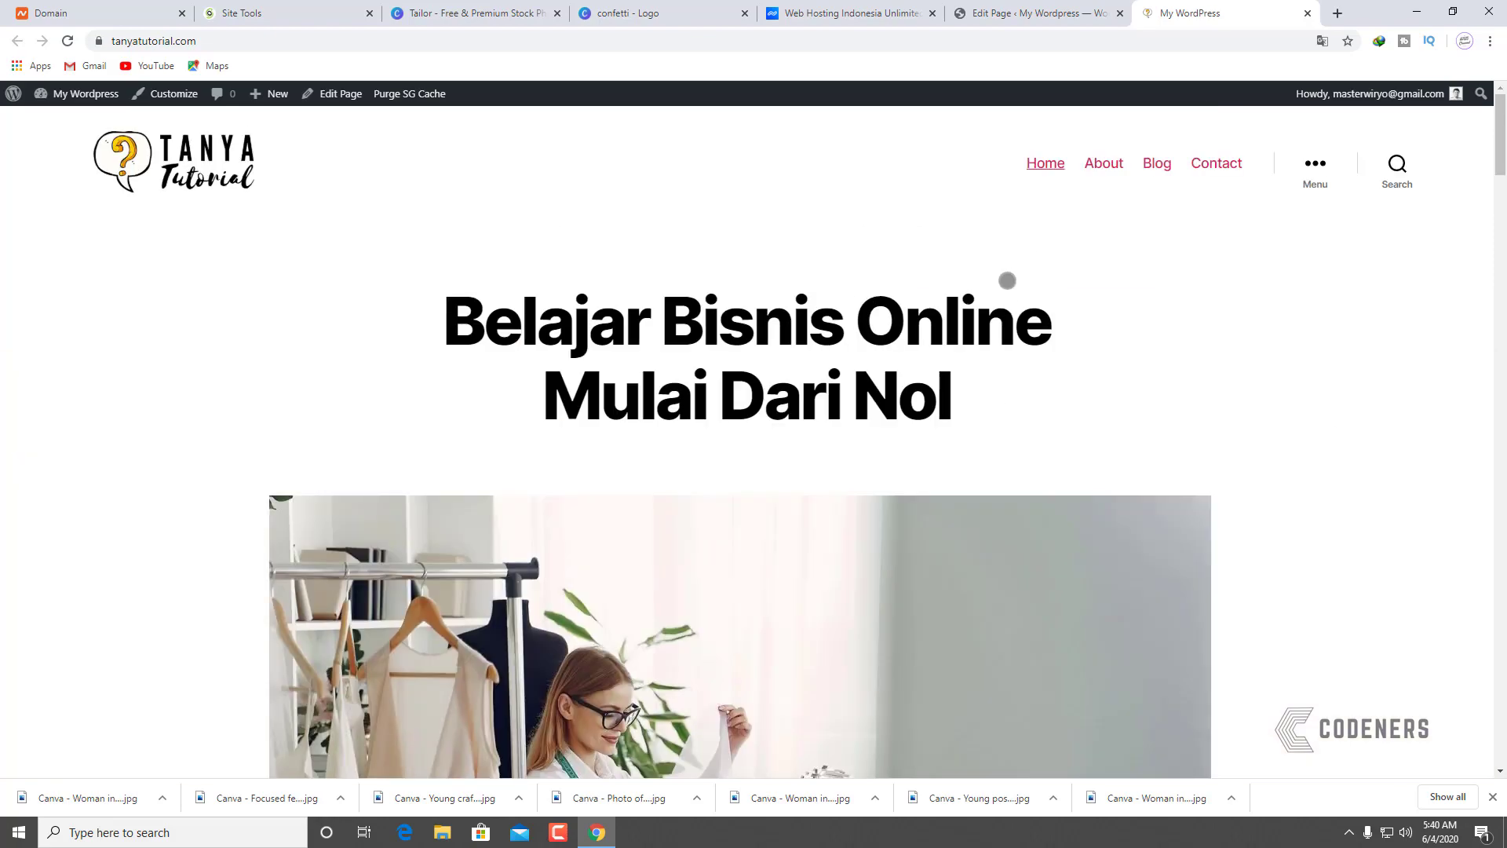
scroll(797, 297, down, 15)
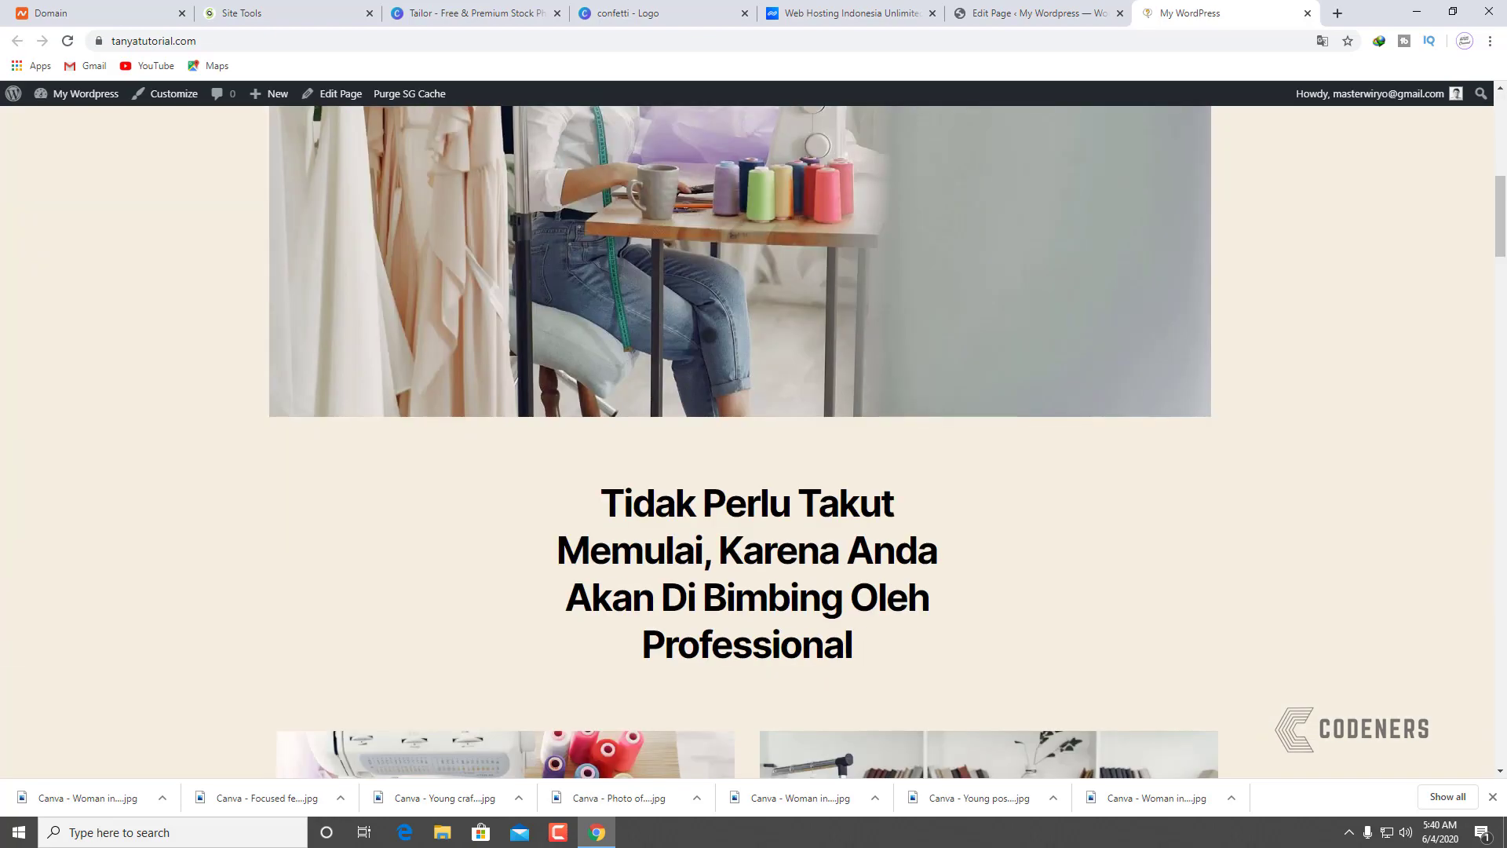
scroll(730, 333, down, 15)
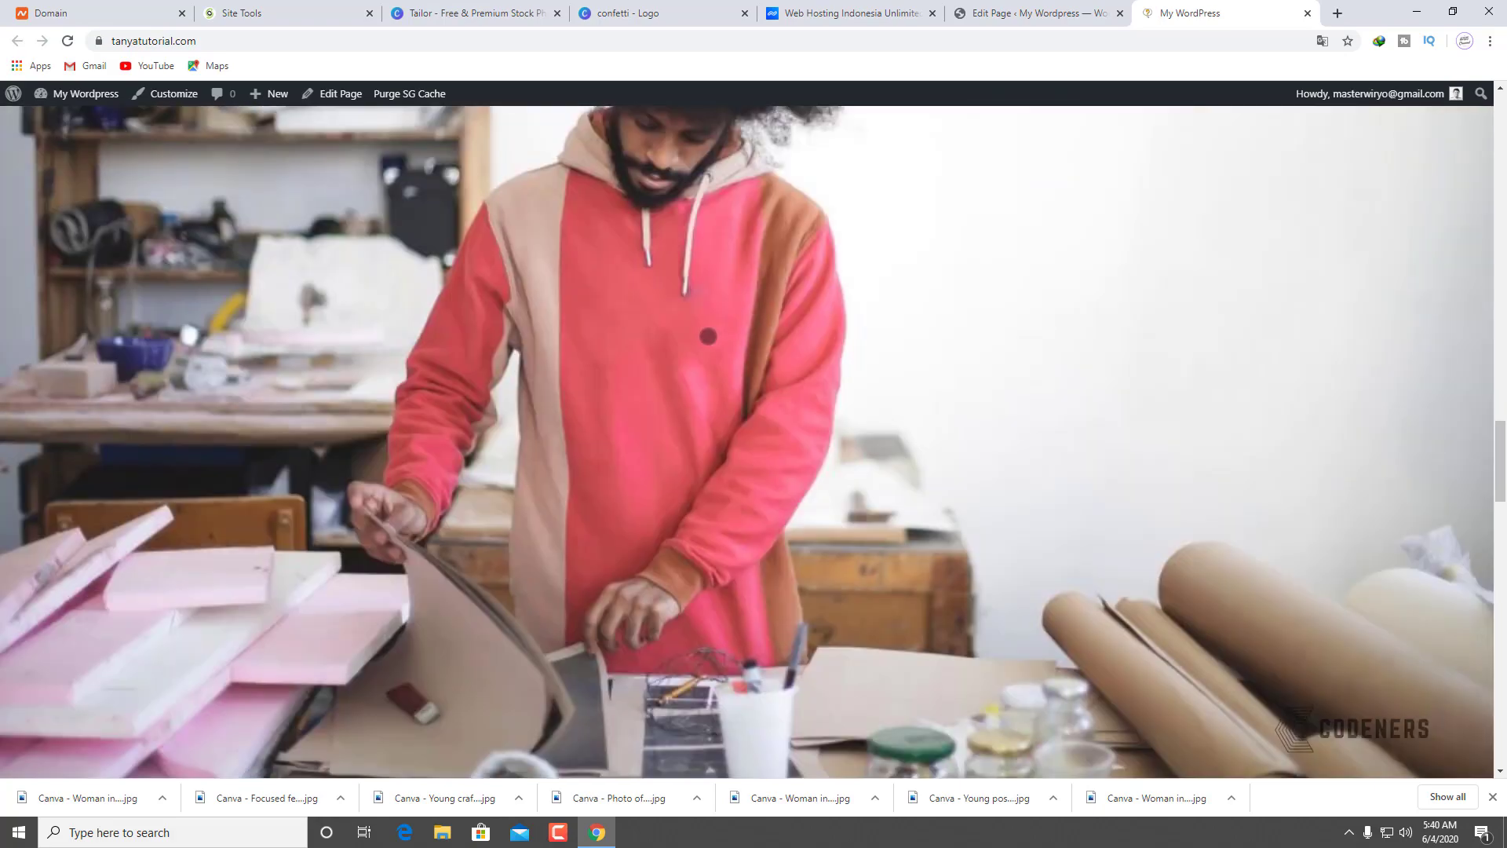
scroll(703, 341, down, 15)
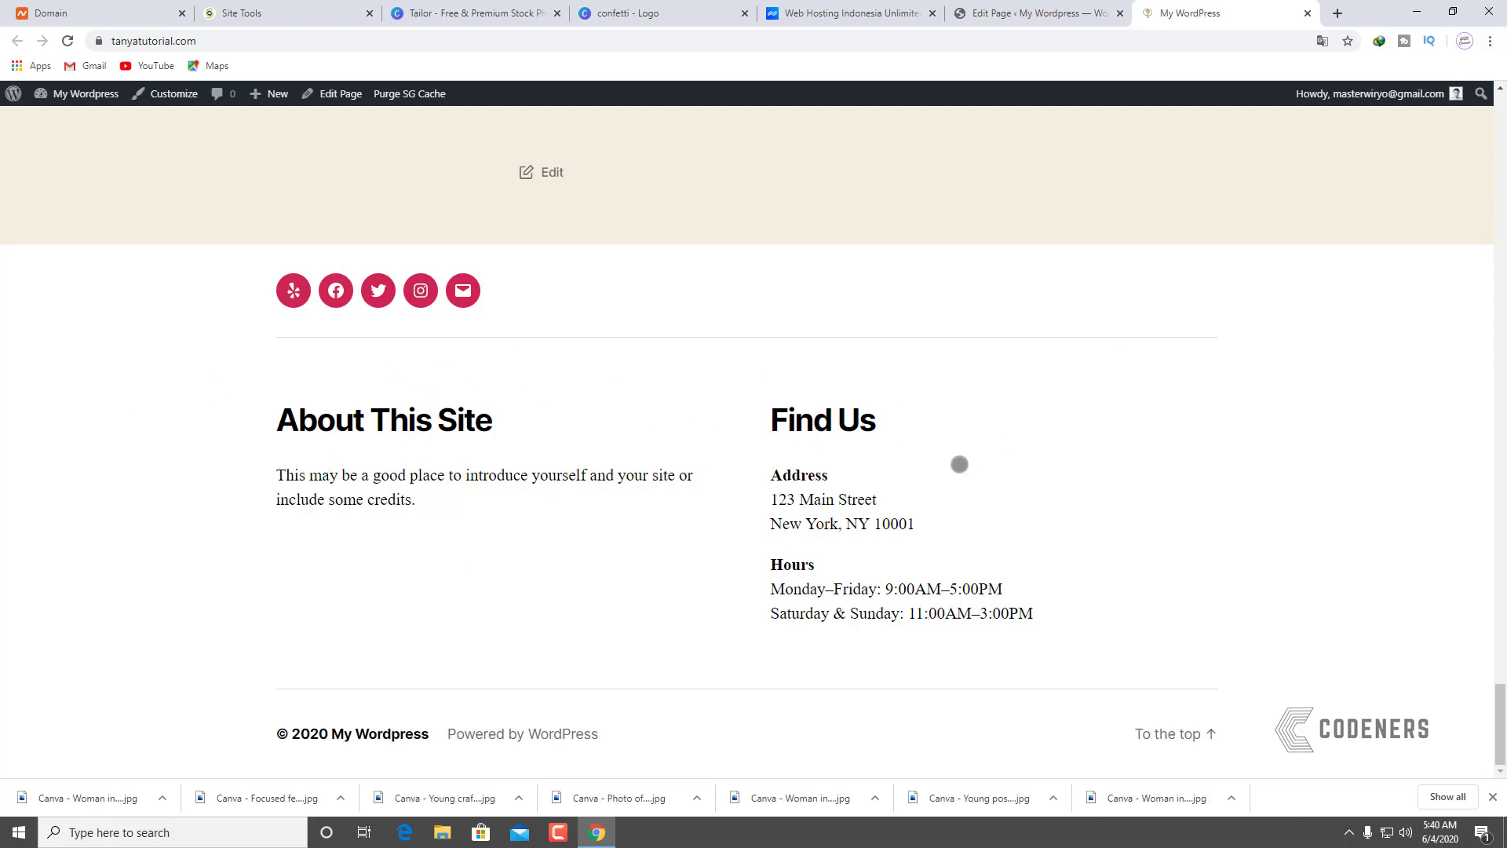
Step: Go from the page editor to Appearance > Customize and scroll the preview to the footer widgets
click(1064, 15)
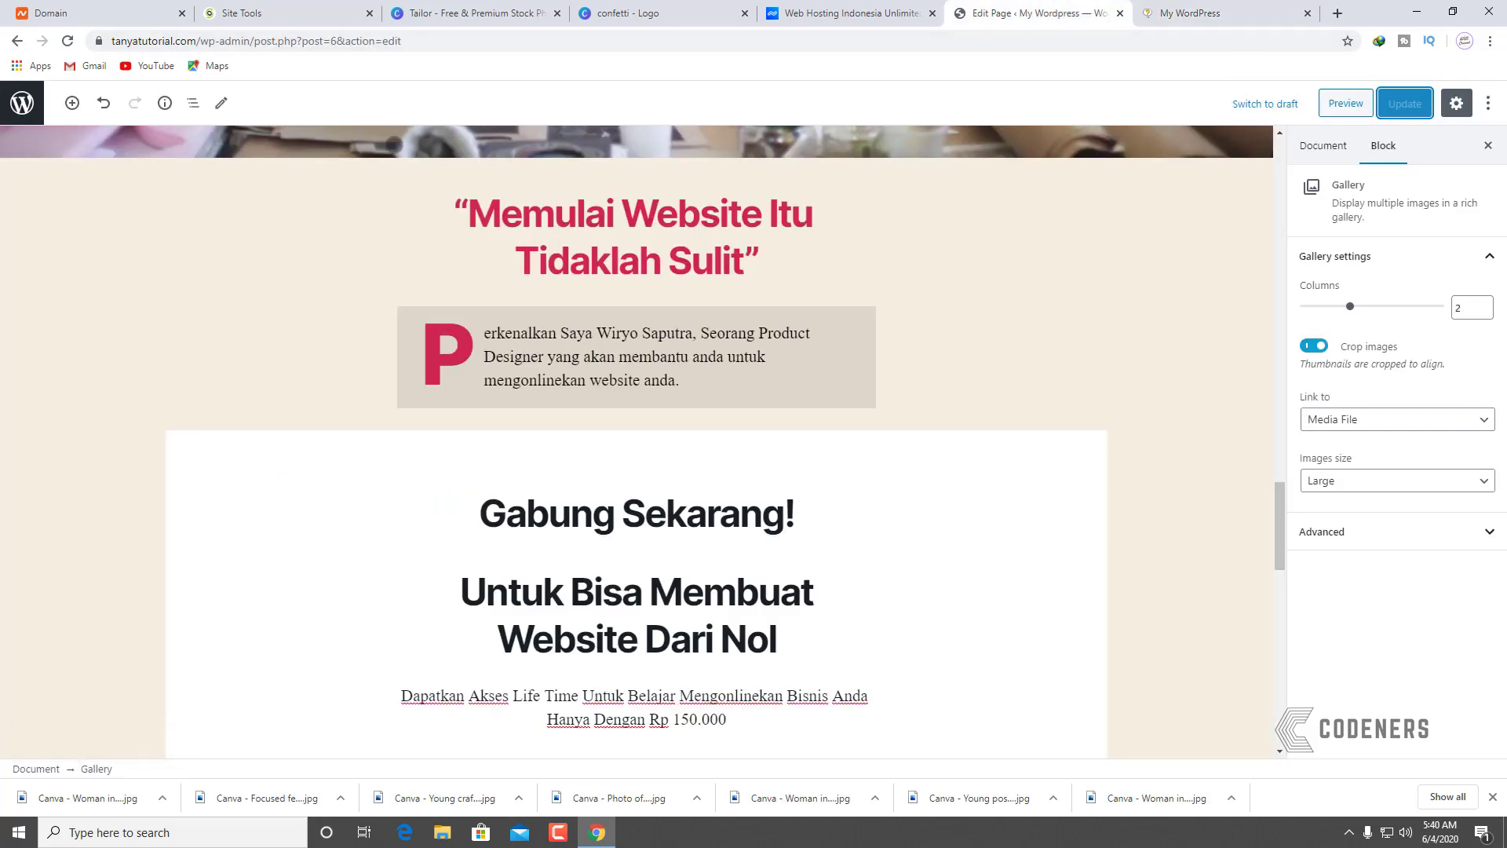
scroll(354, 343, down, 3)
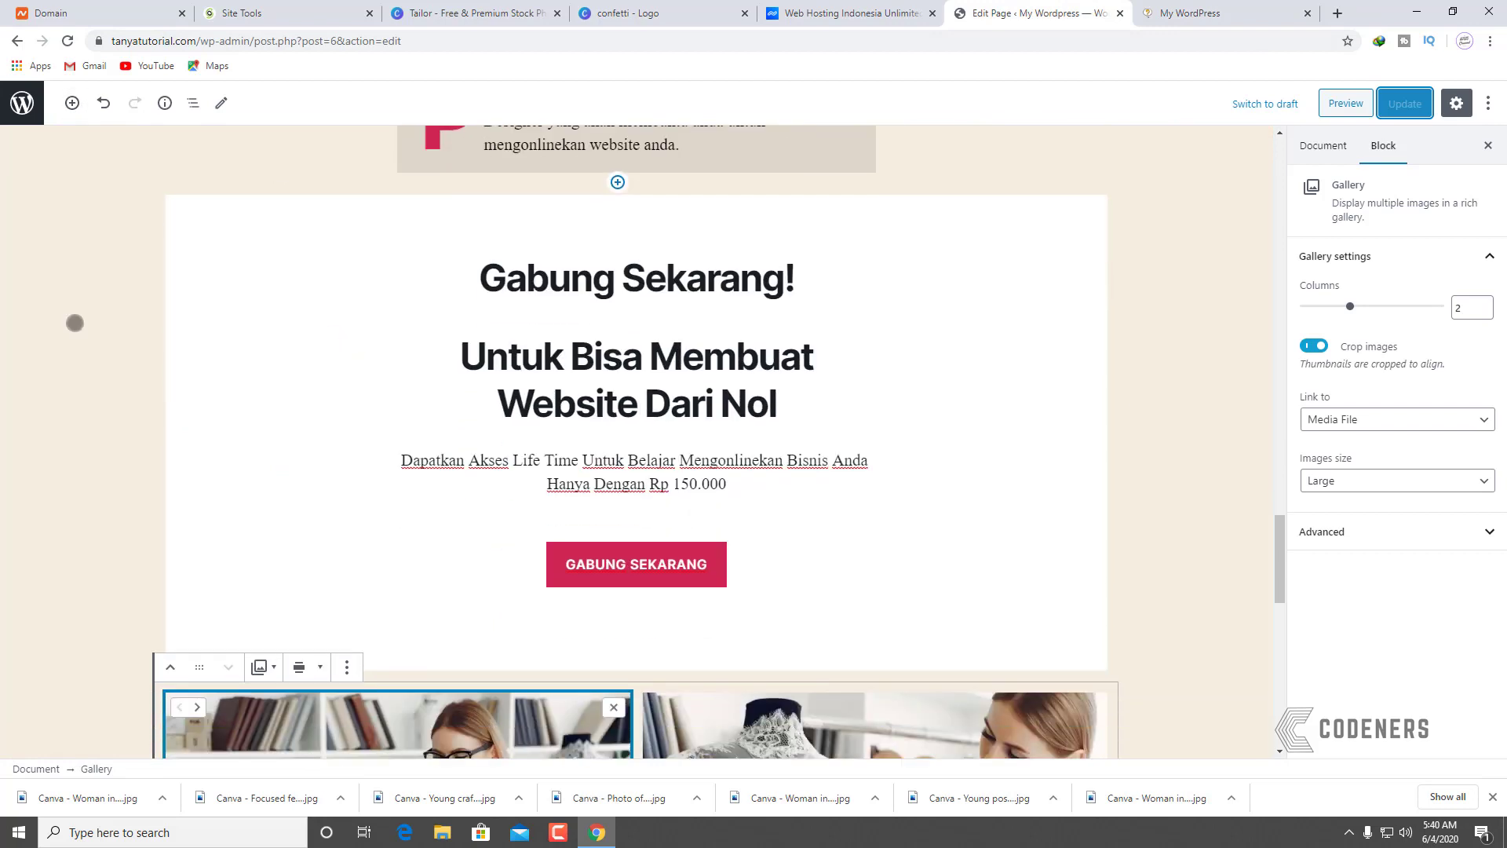
click(22, 103)
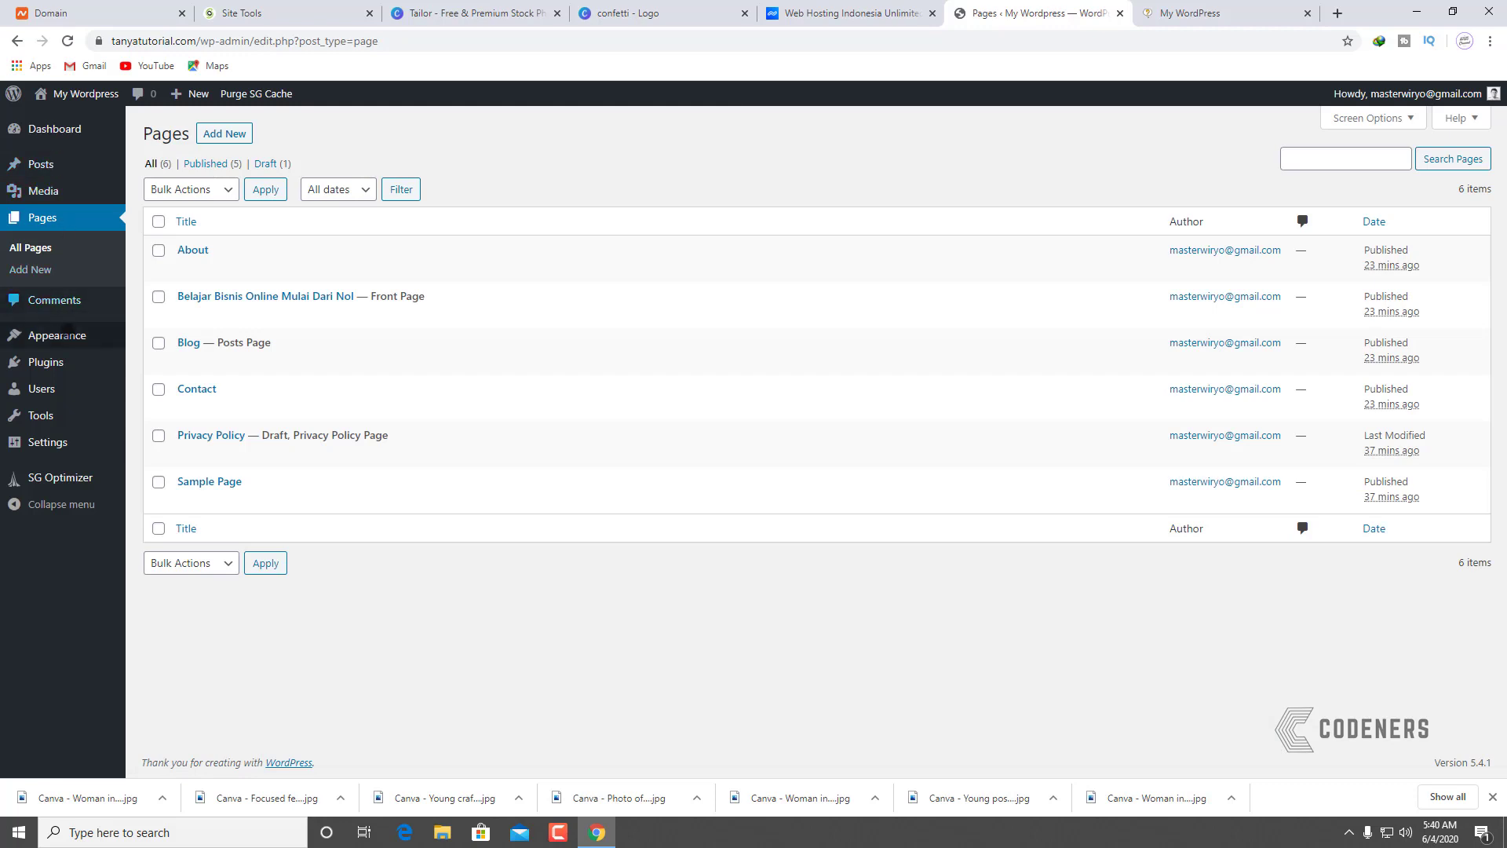
mouse_move(97, 337)
click(165, 361)
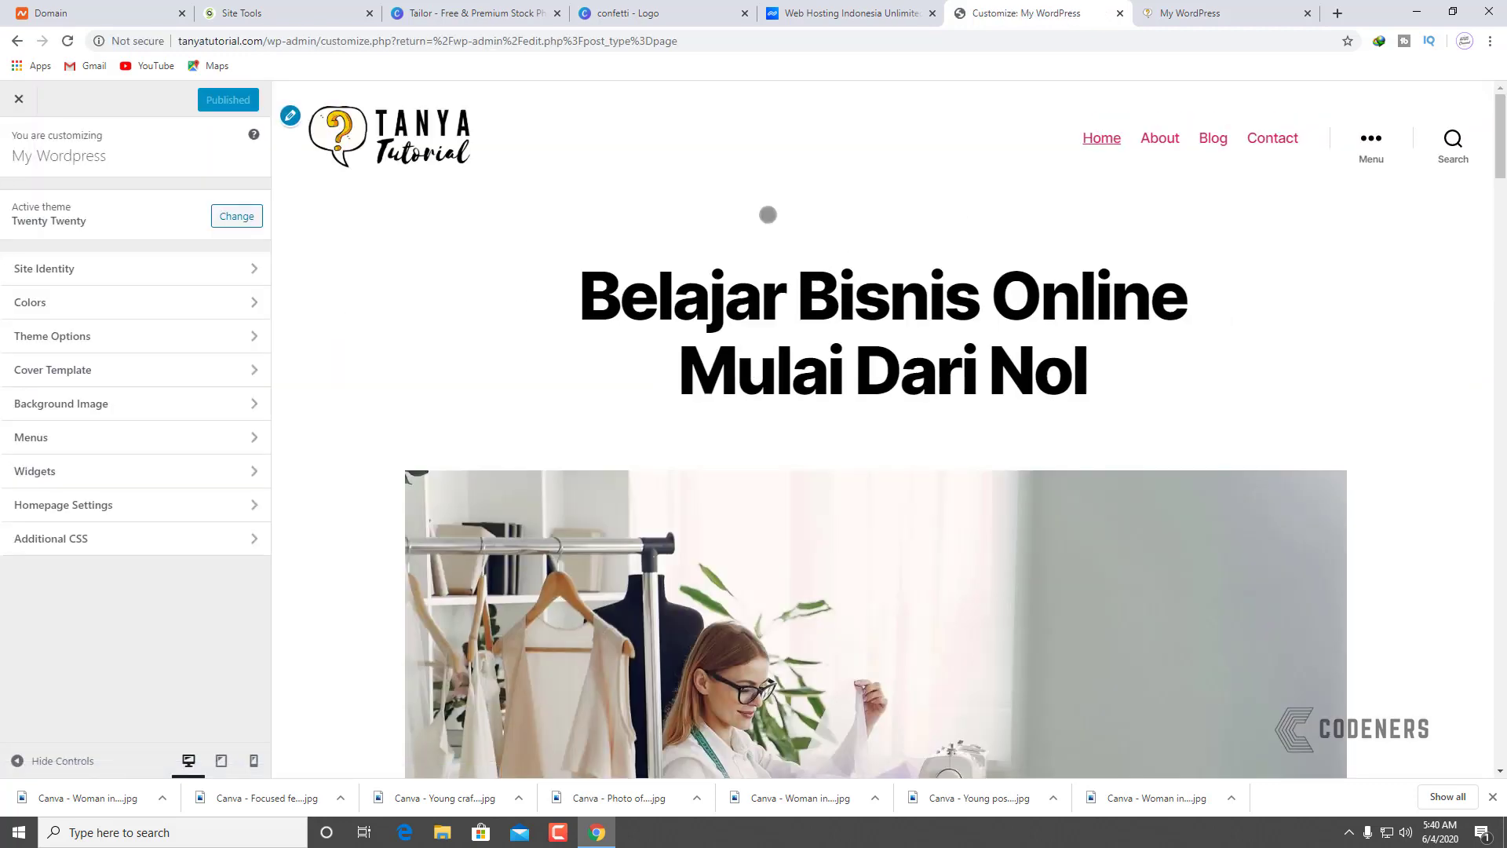
scroll(420, 253, down, 20)
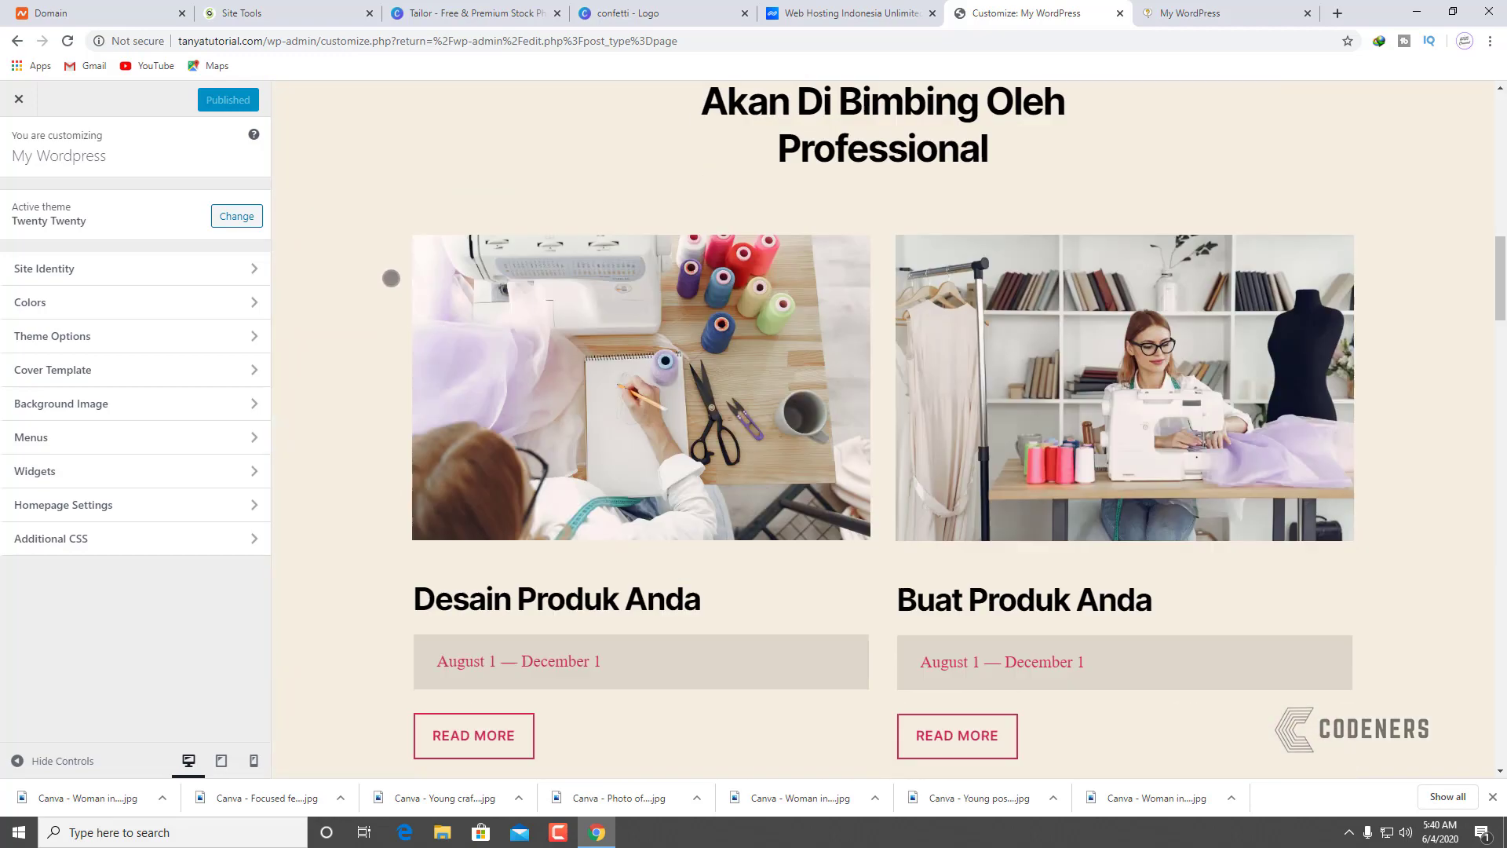
scroll(374, 276, down, 20)
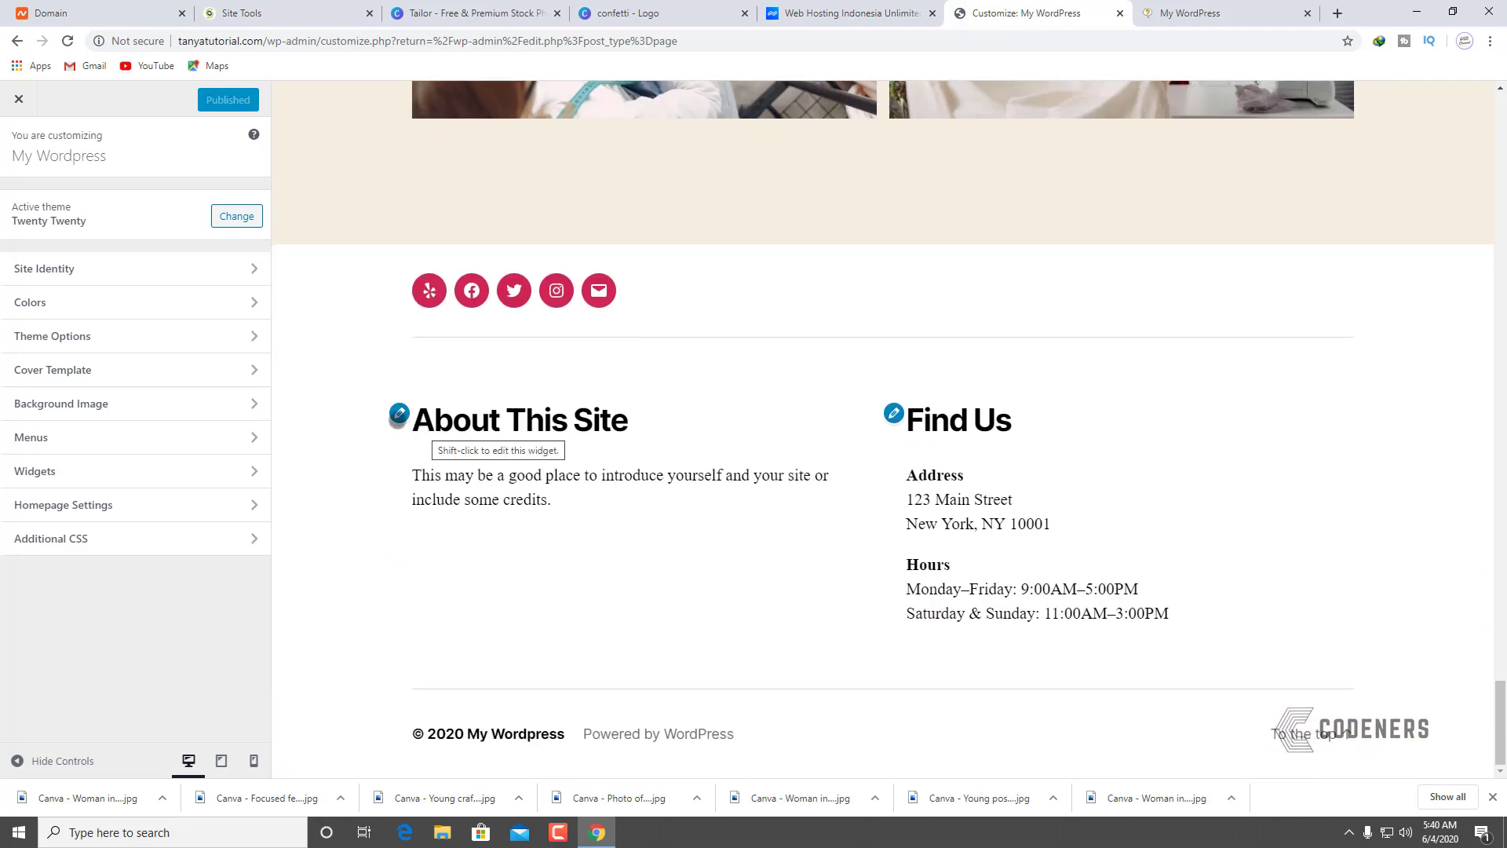
Step: Retitle the About This Site widget 'Tentang Kami' with an Indonesian affordable-online-business description, then open Find Us
click(398, 413)
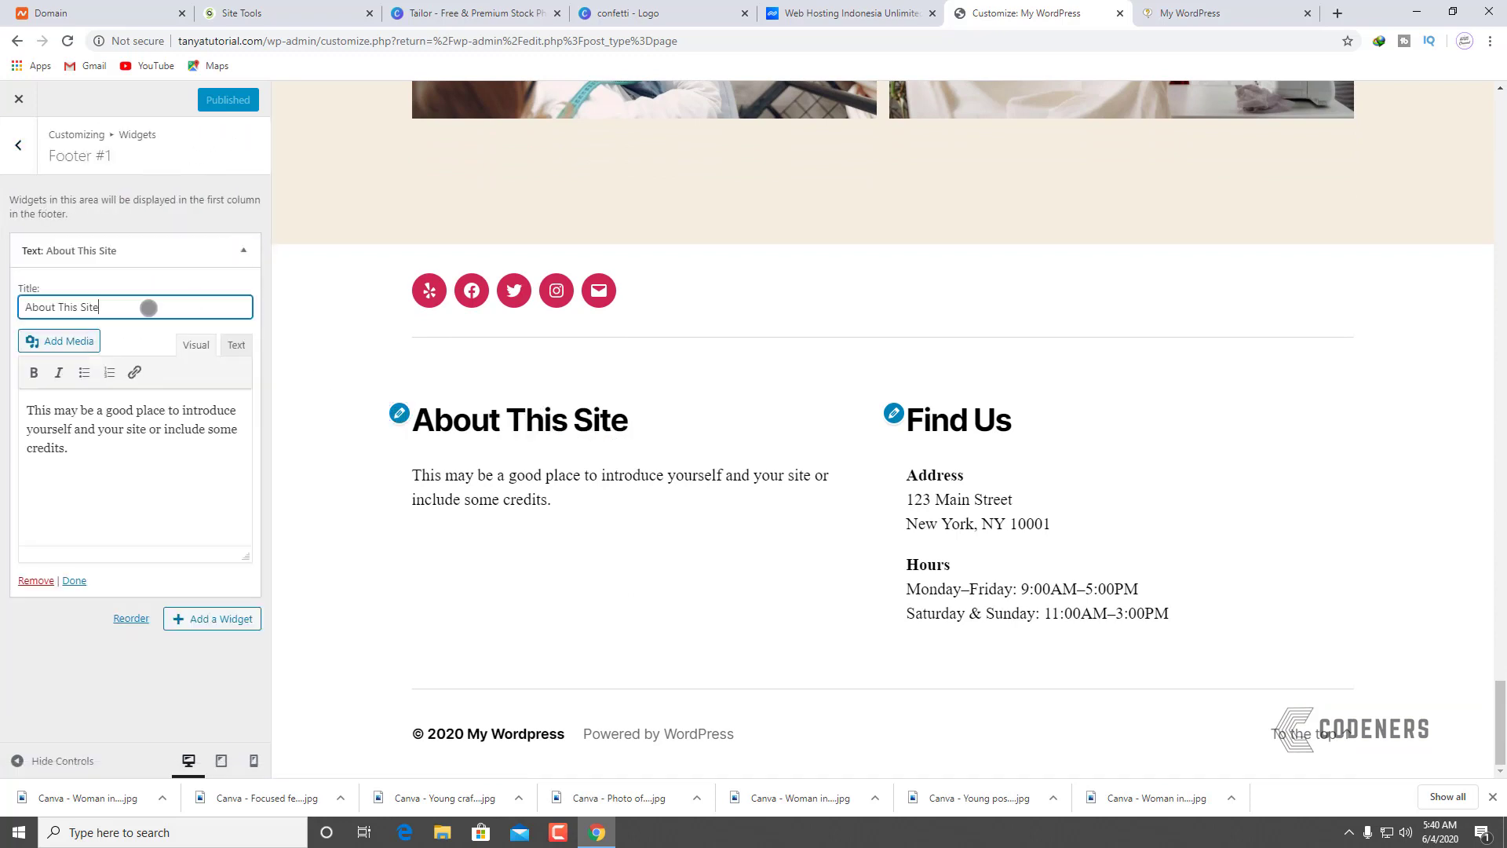
drag(148, 306, 16, 299)
text(Tentang Kami)
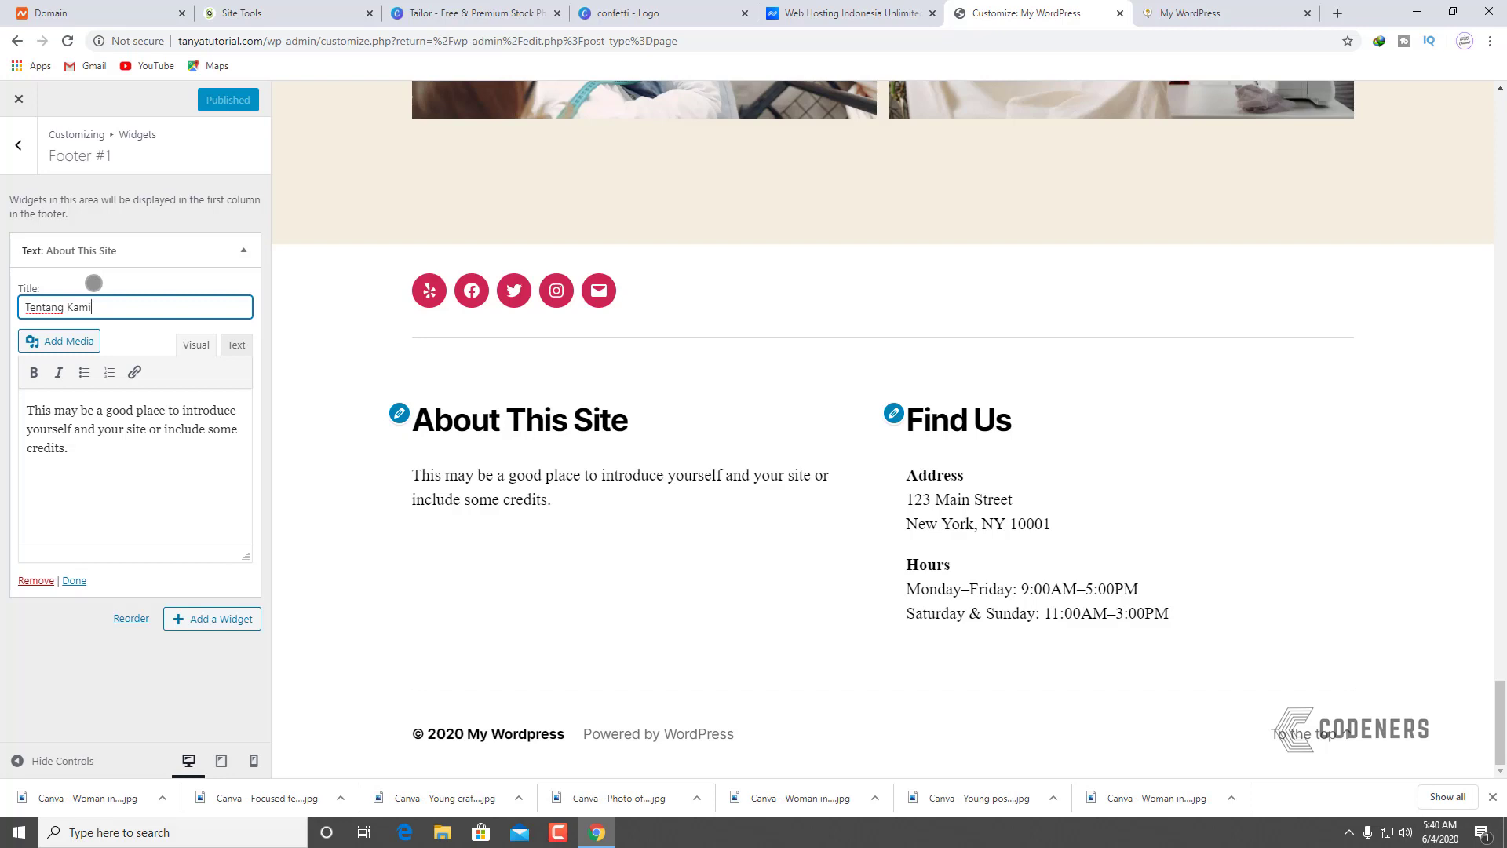
drag(145, 458, 4, 399)
text(Kami M)
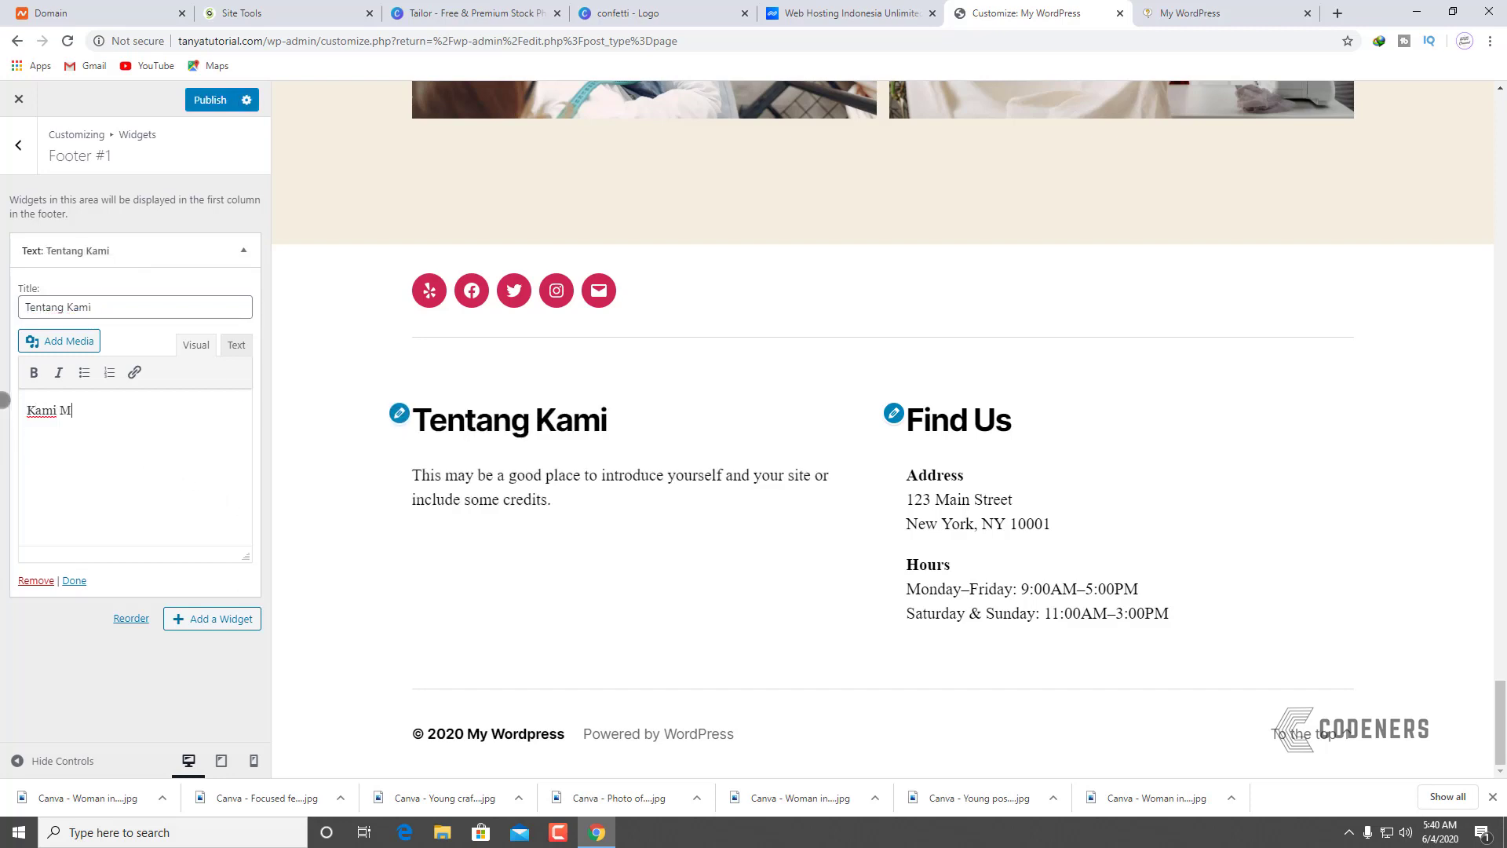
text(embantu An)
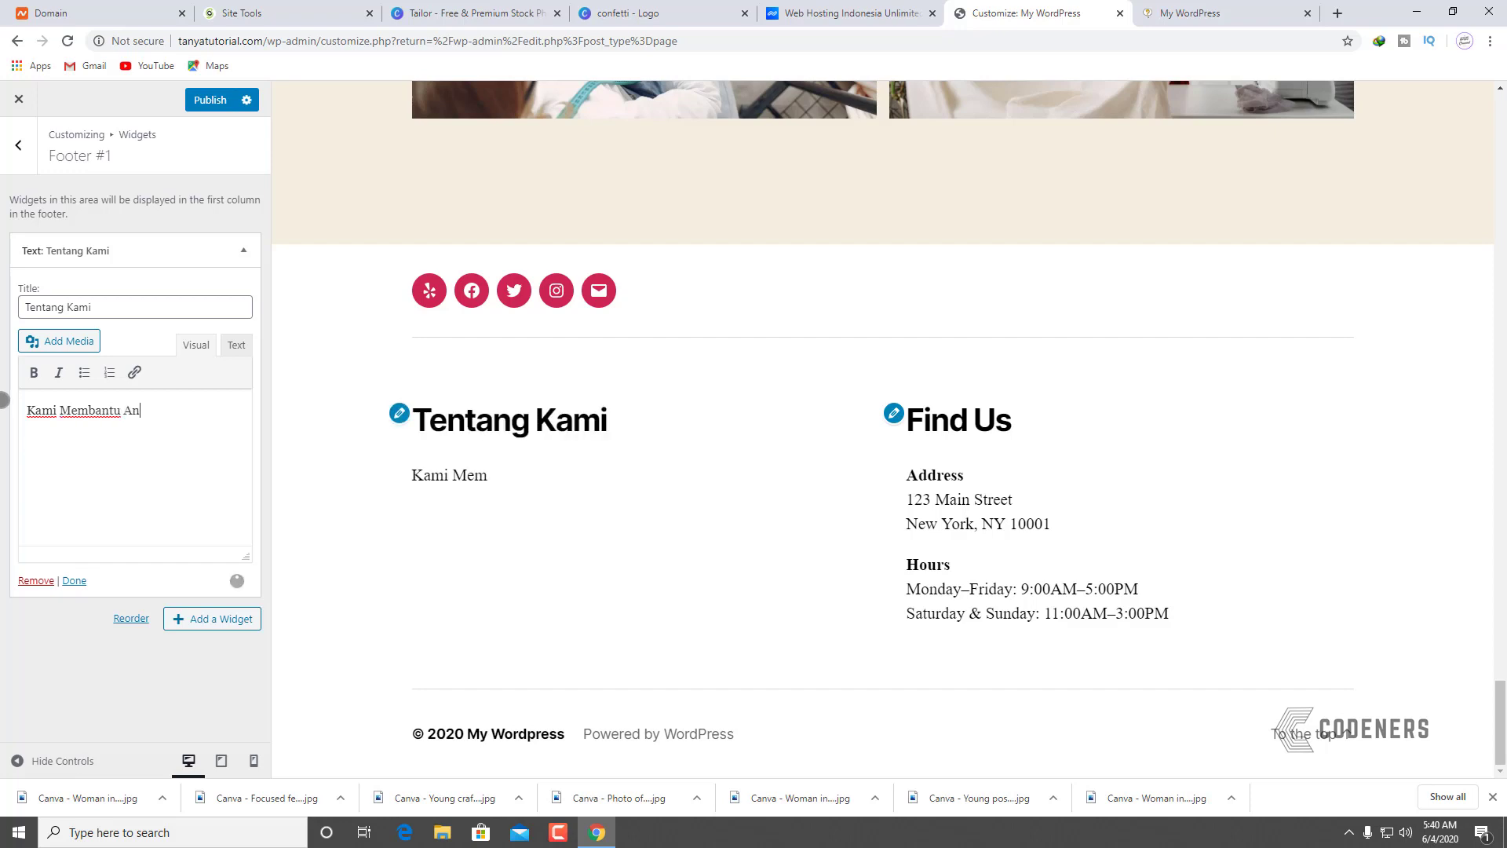
text(da Semua)
text(Untu)
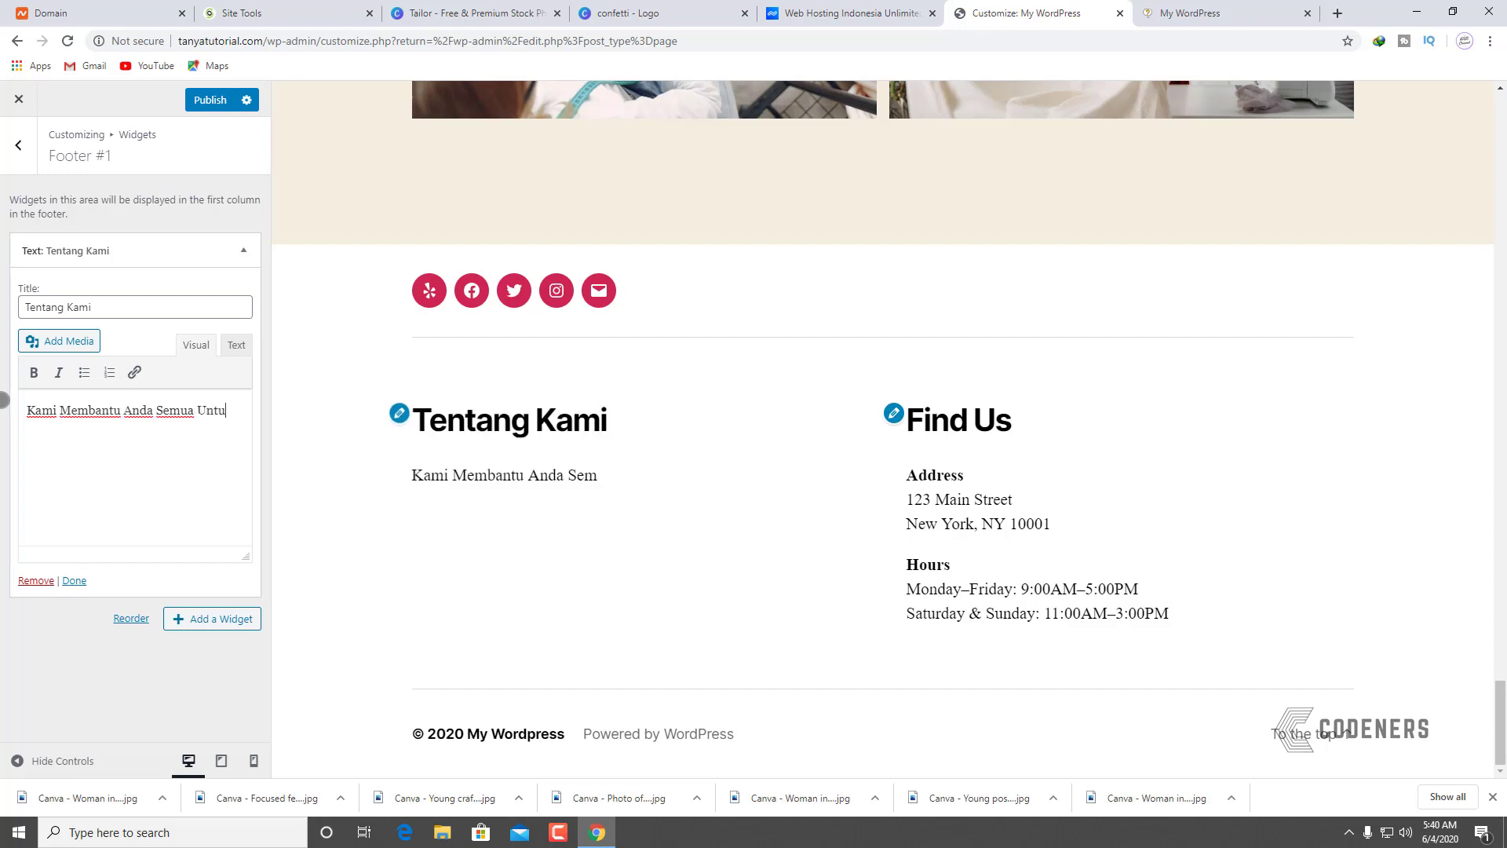
text(k Mengonline)
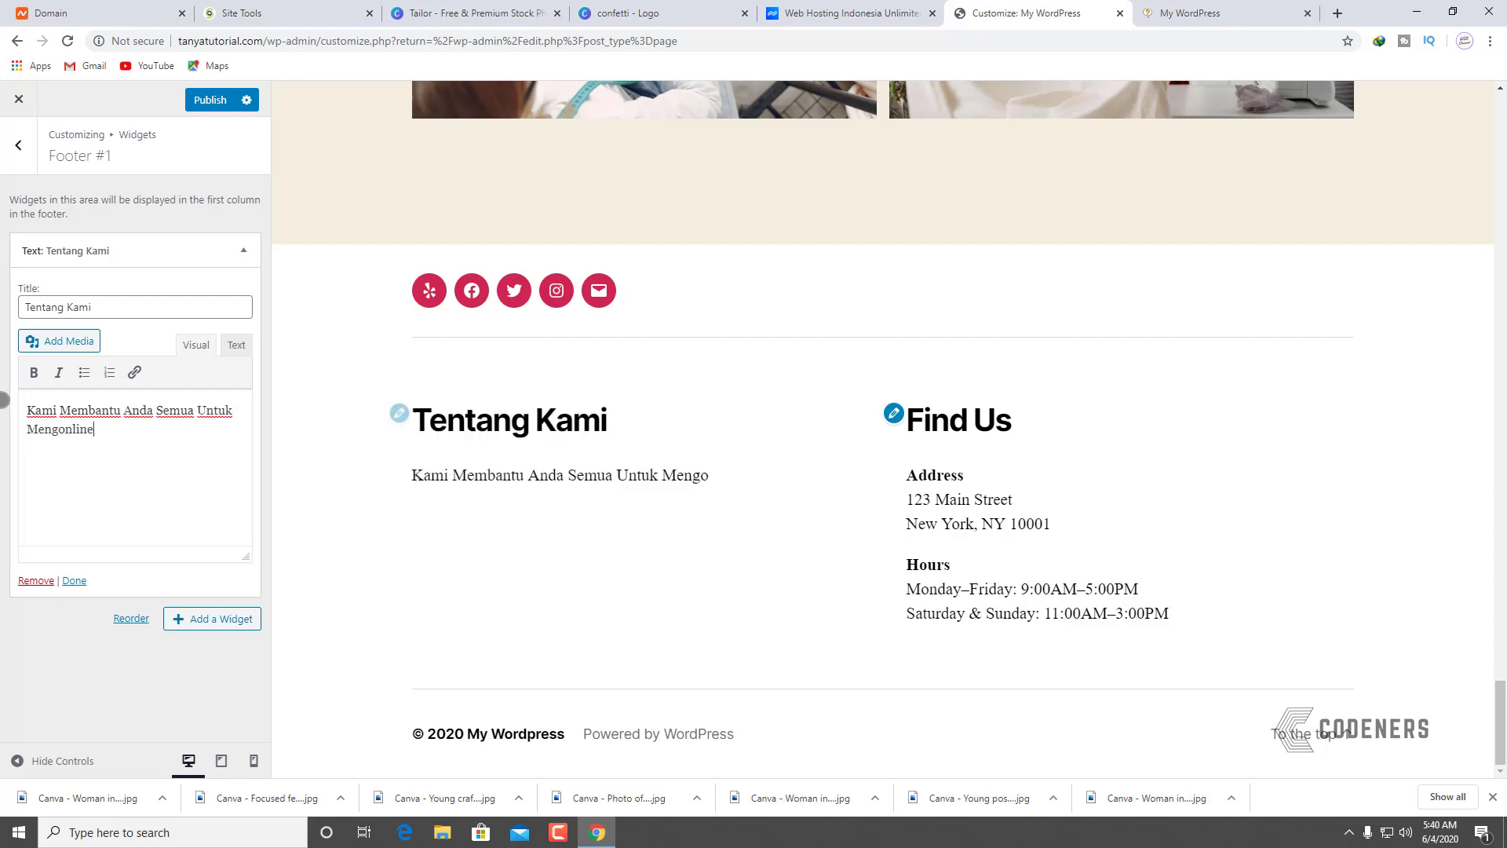
text(kan Bisnis )
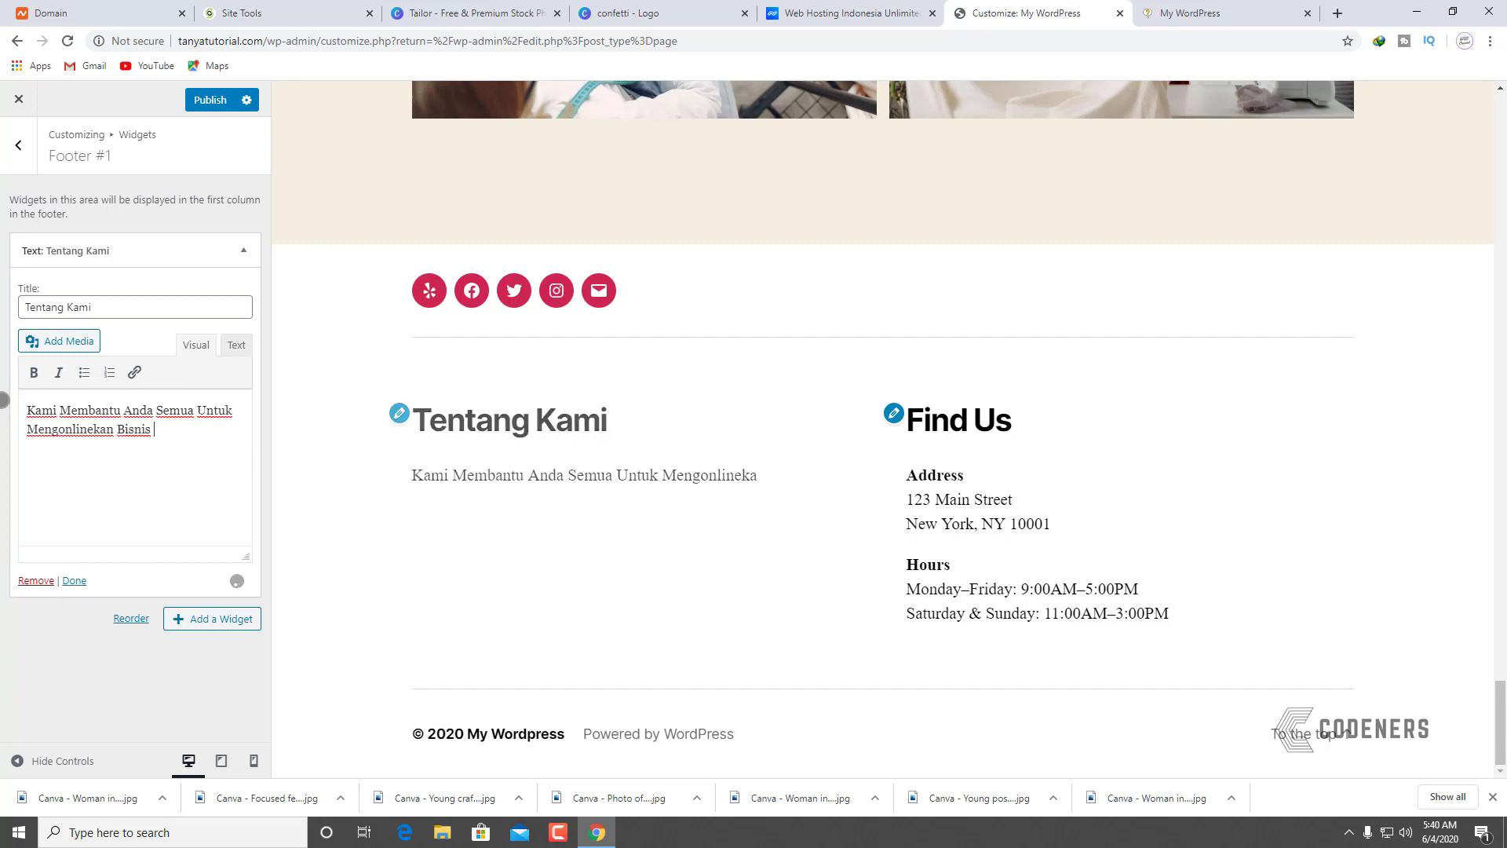
text(Anda Dengan Bi)
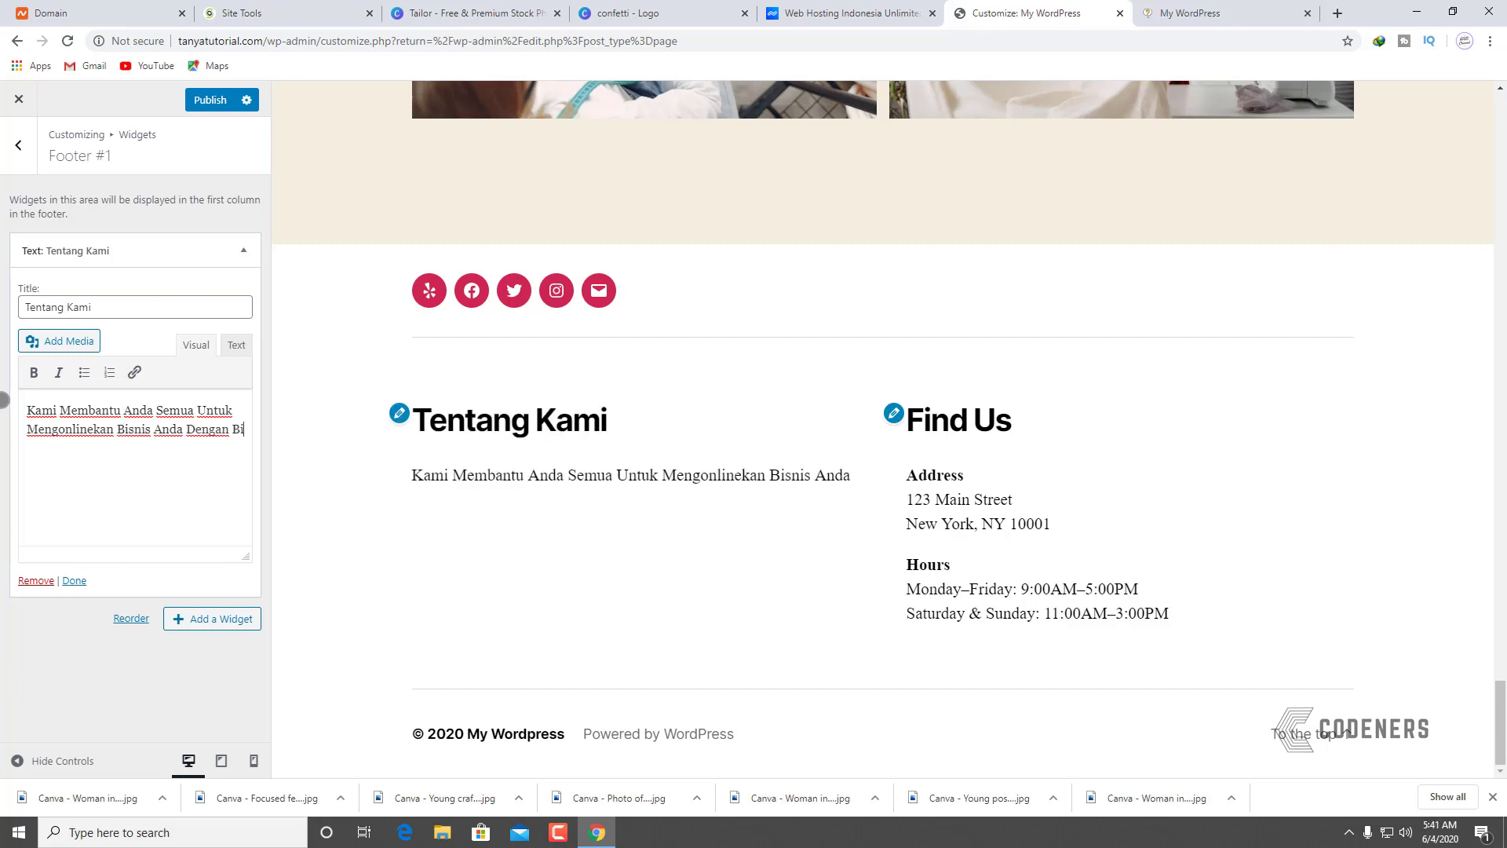
text(aya Yag)
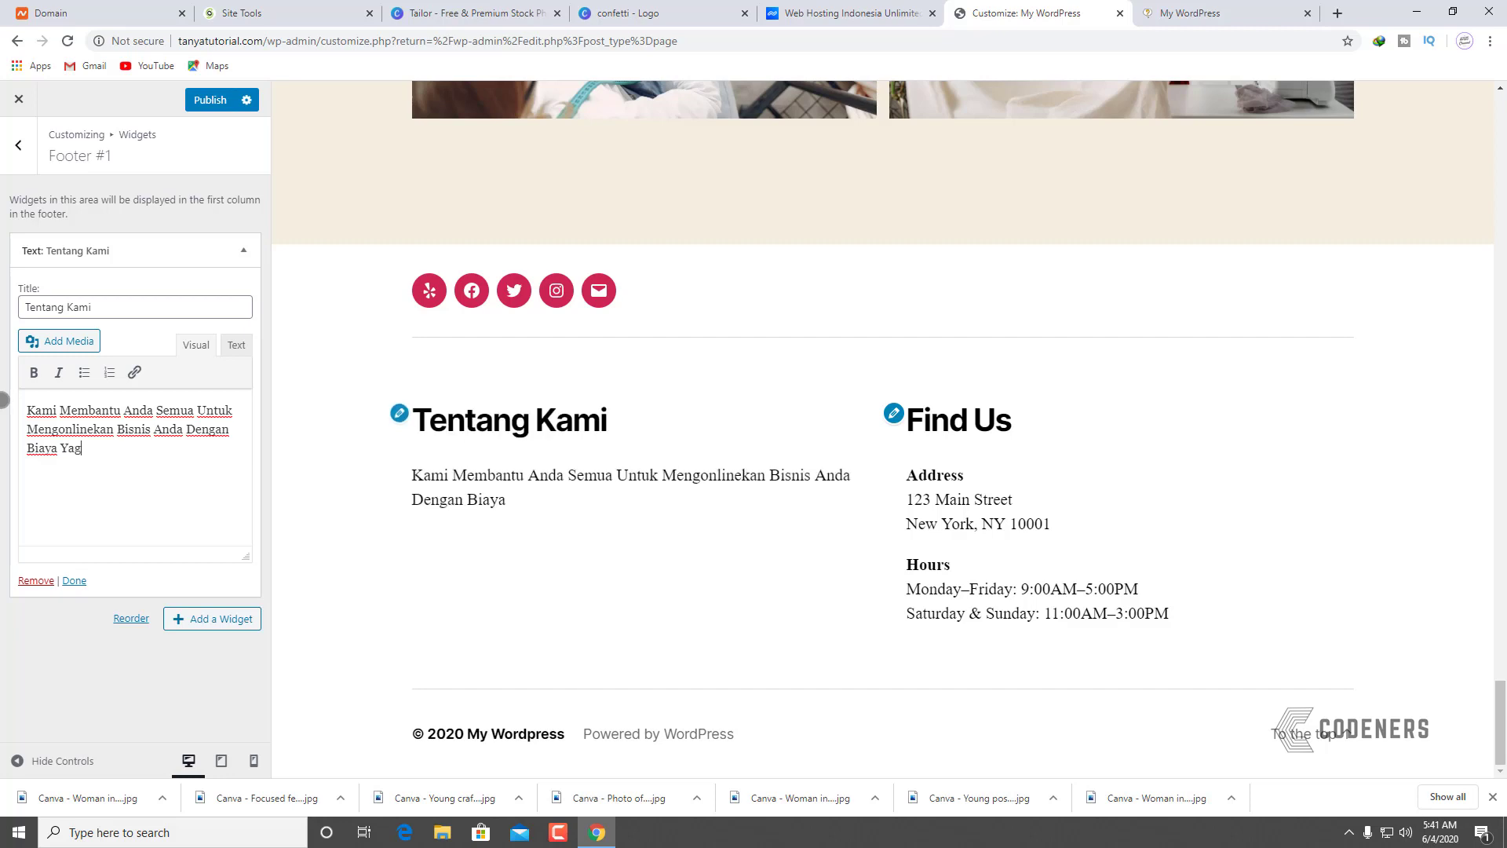
key(BackSpace)
text(ng Terjangkau)
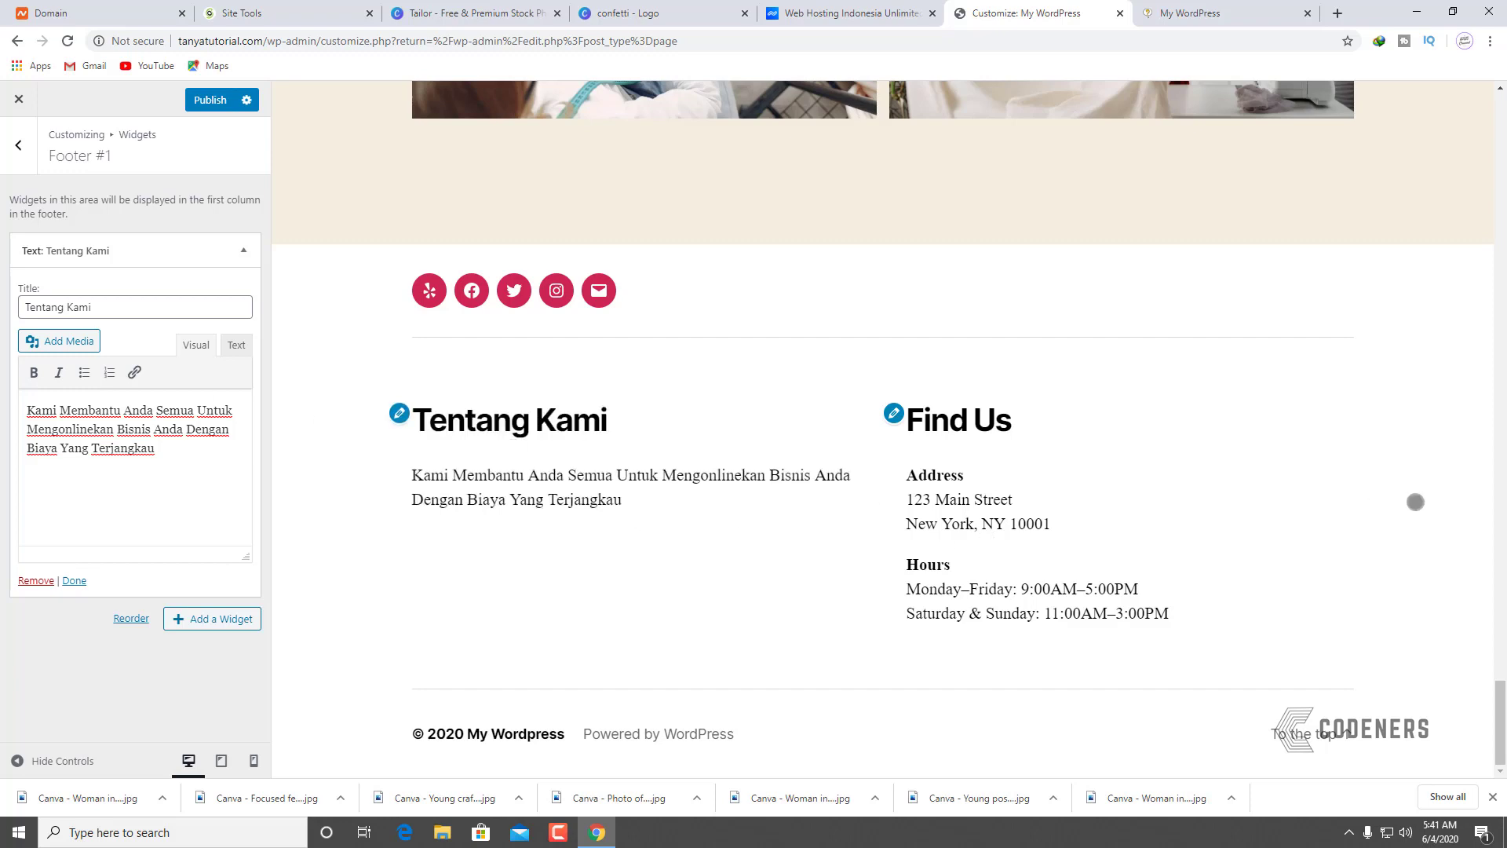
click(893, 413)
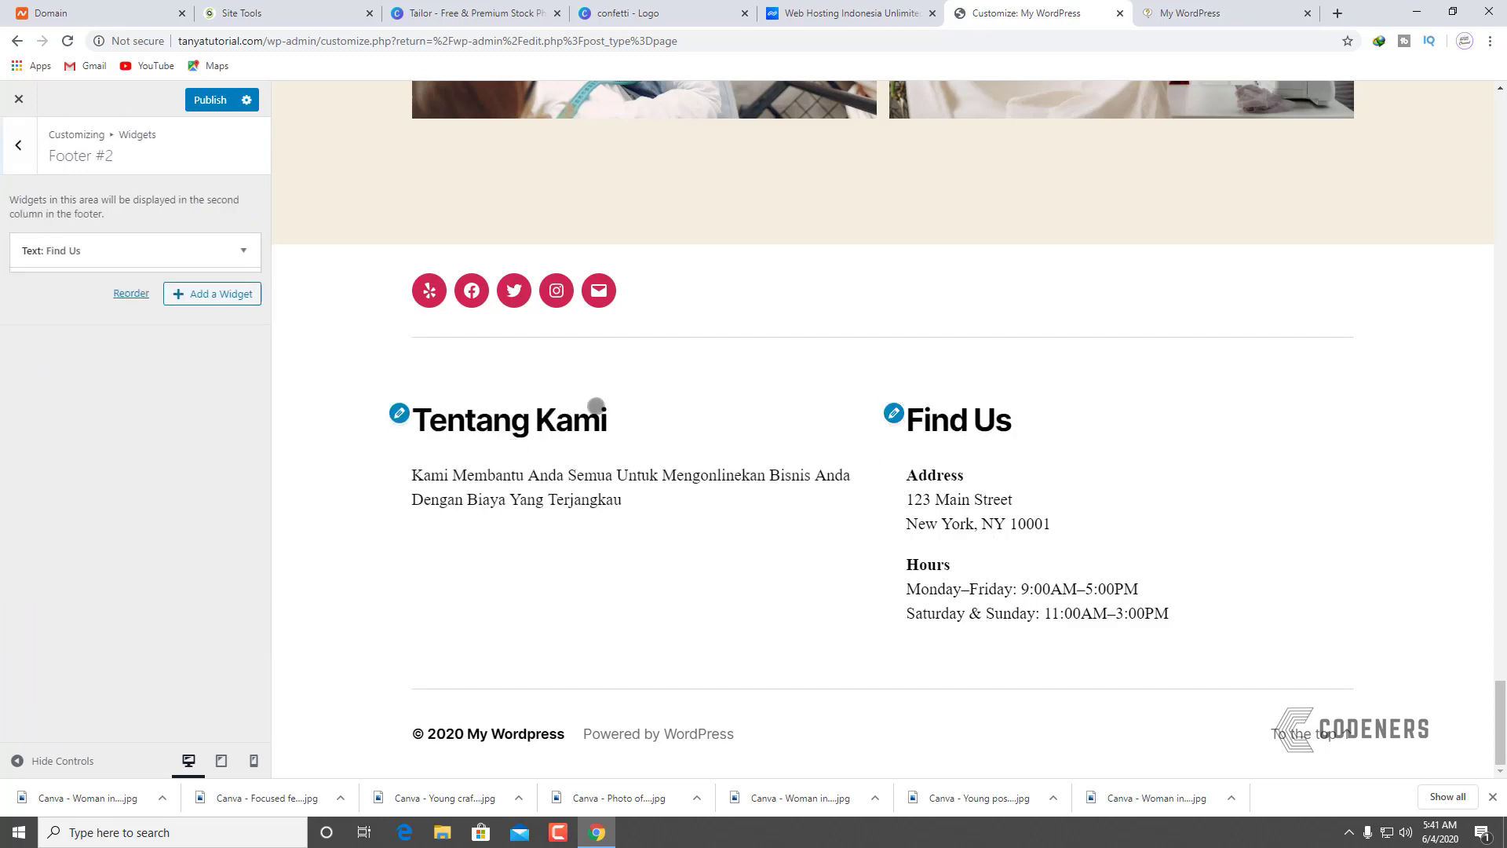
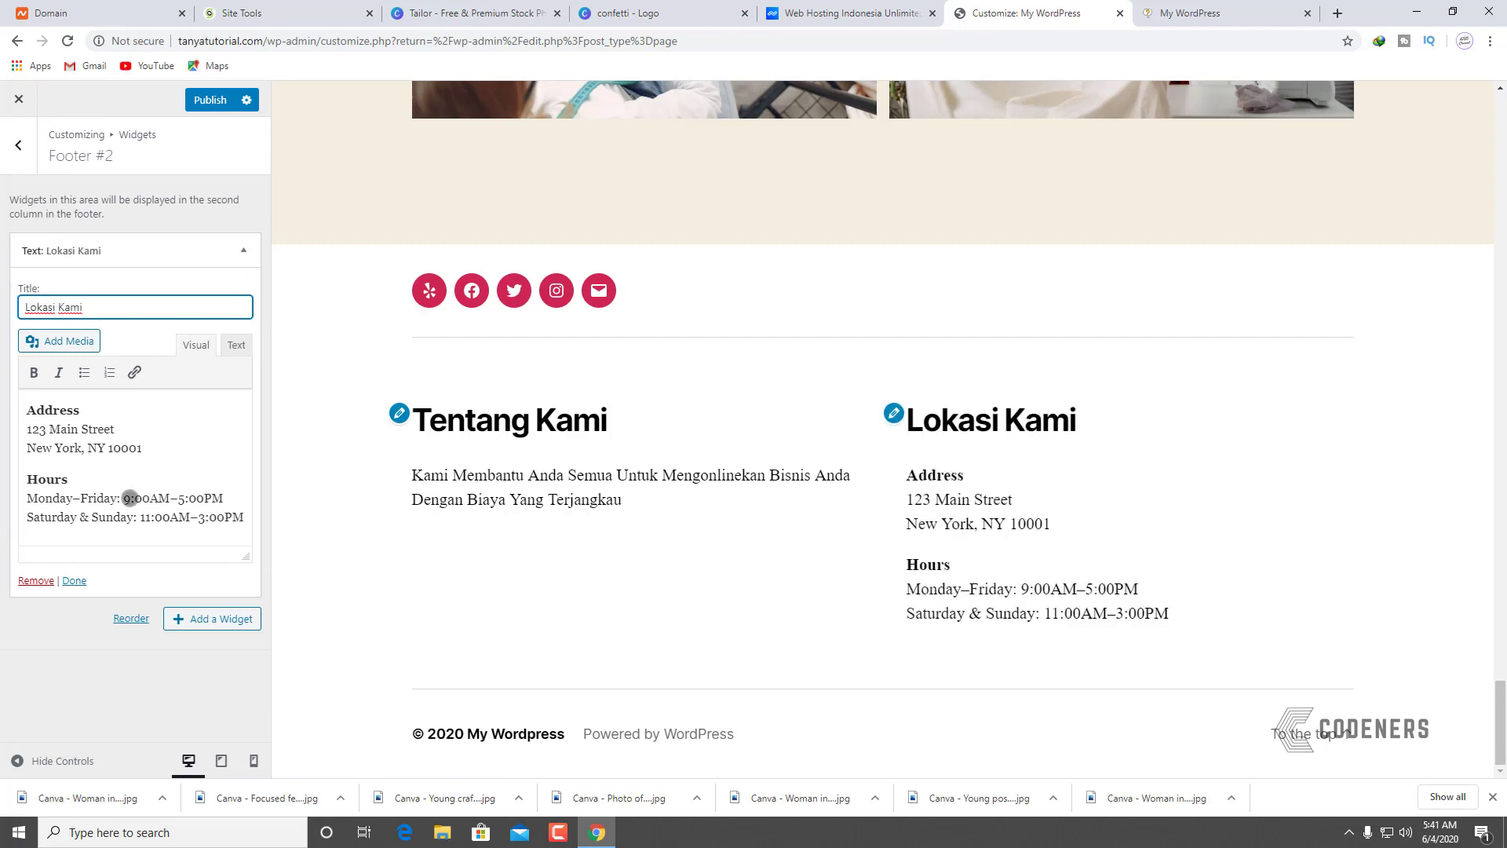
Step: Change the footer Address entry to 'Alamat' with 'Pondok Ungu Permai Bekasi'
drag(149, 457, 31, 402)
click(60, 405)
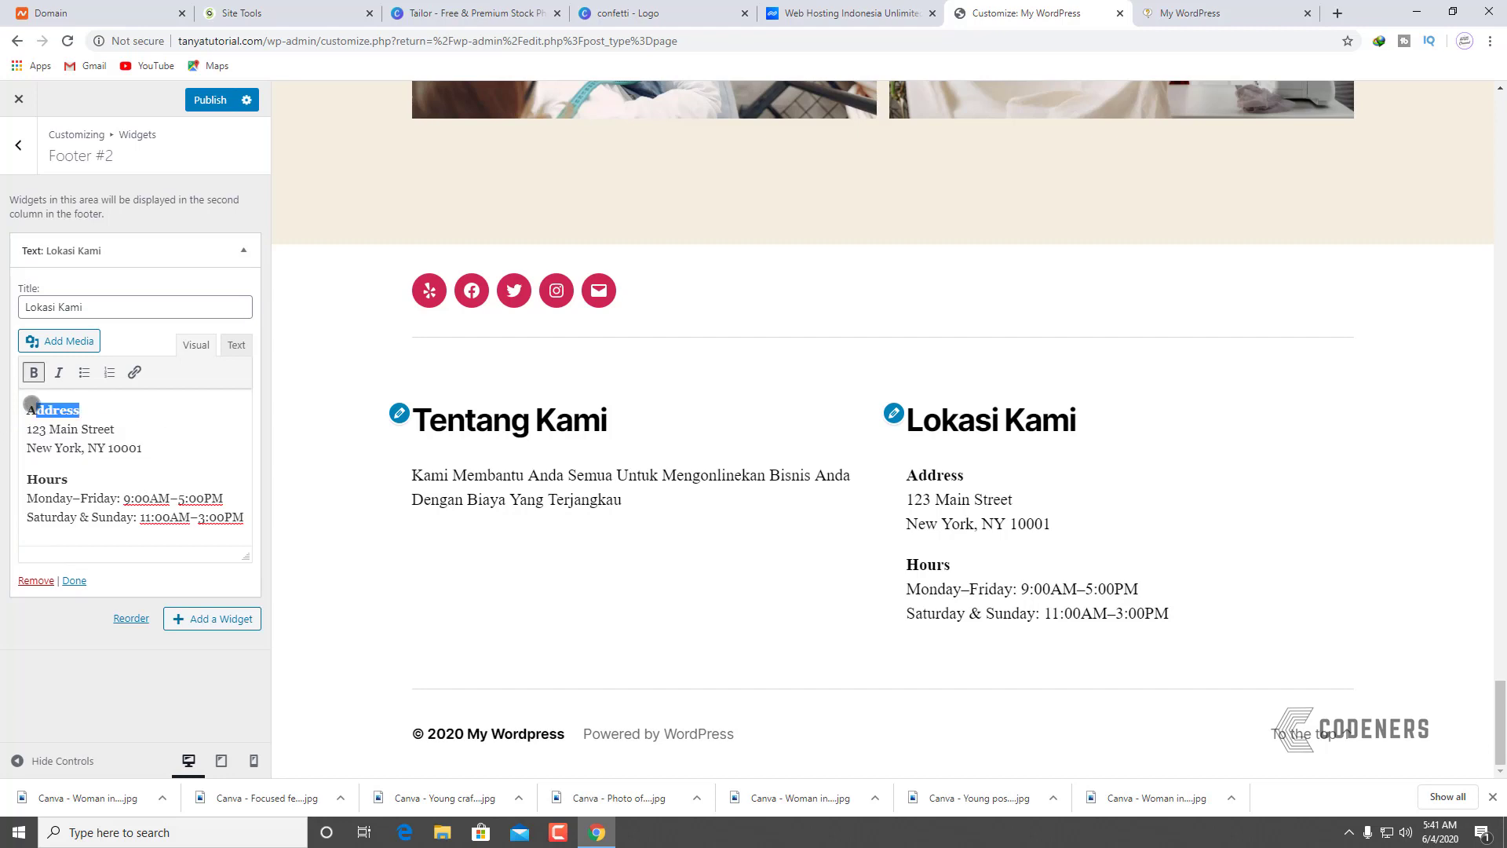
text(Alamat)
drag(168, 447, 26, 432)
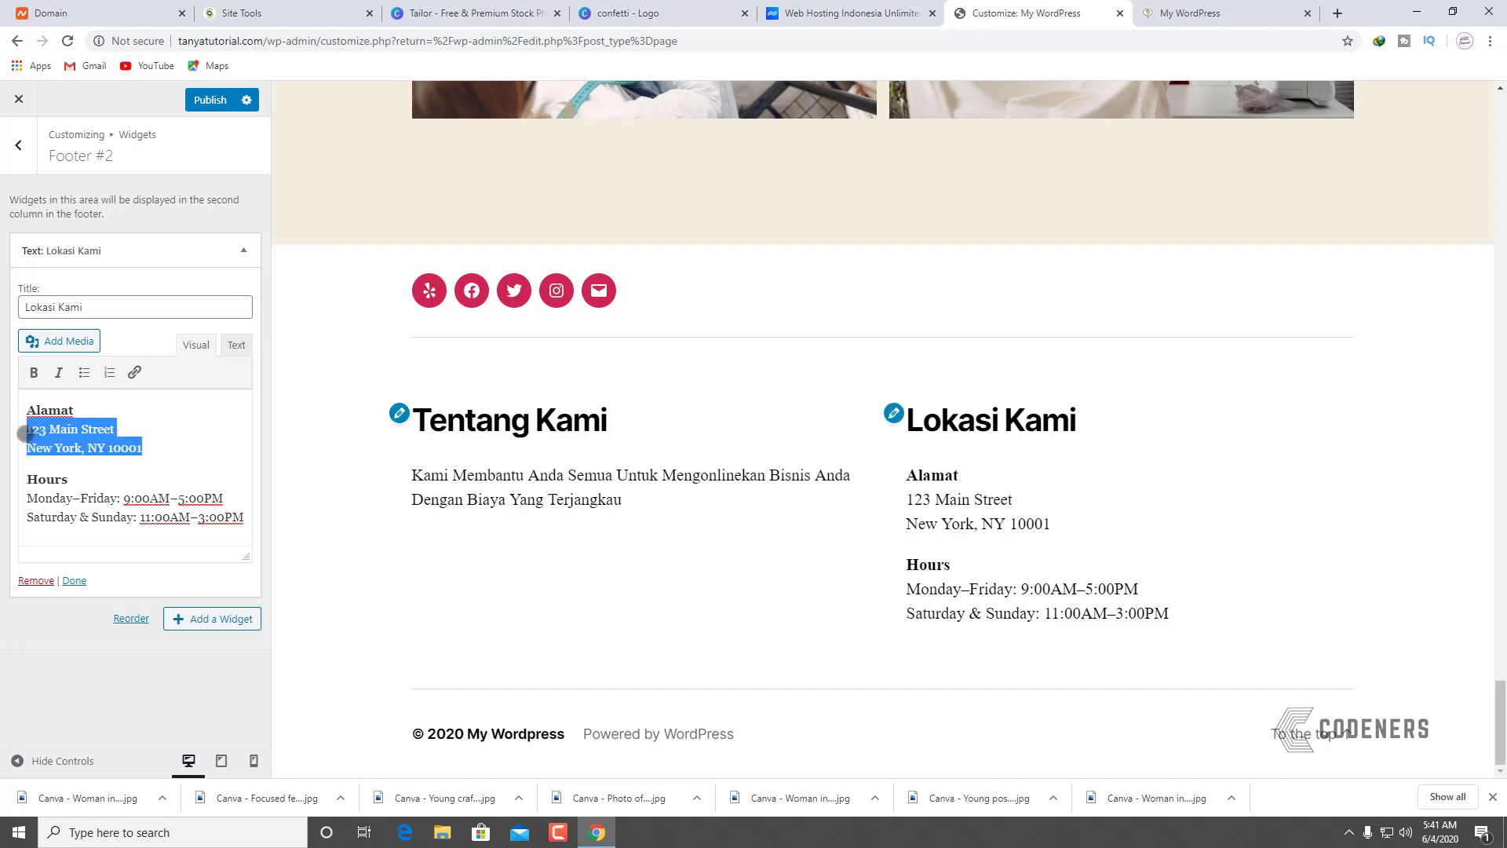
text(O)
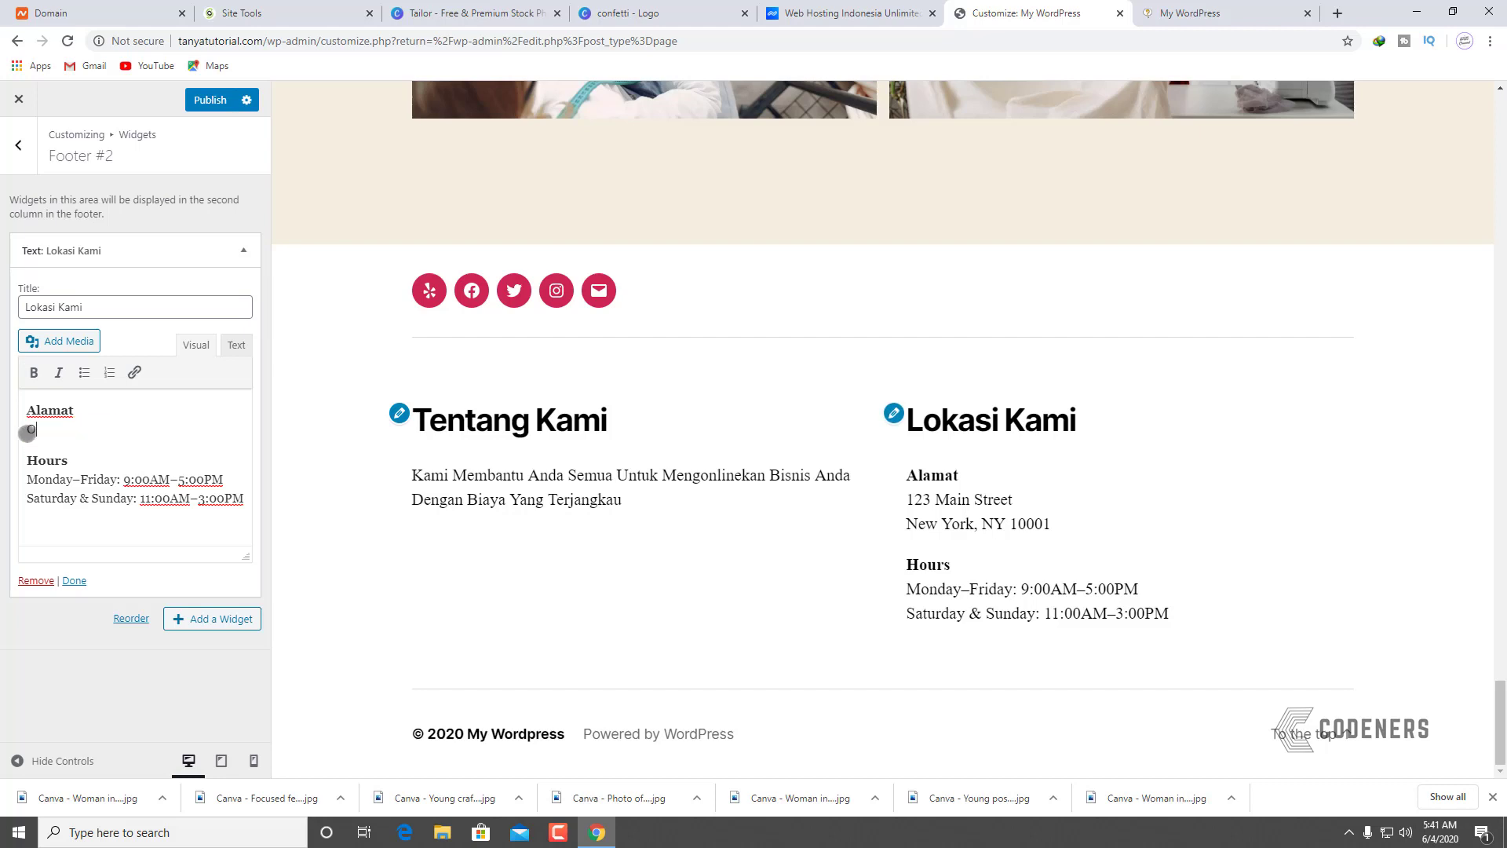
text(ondok Ung)
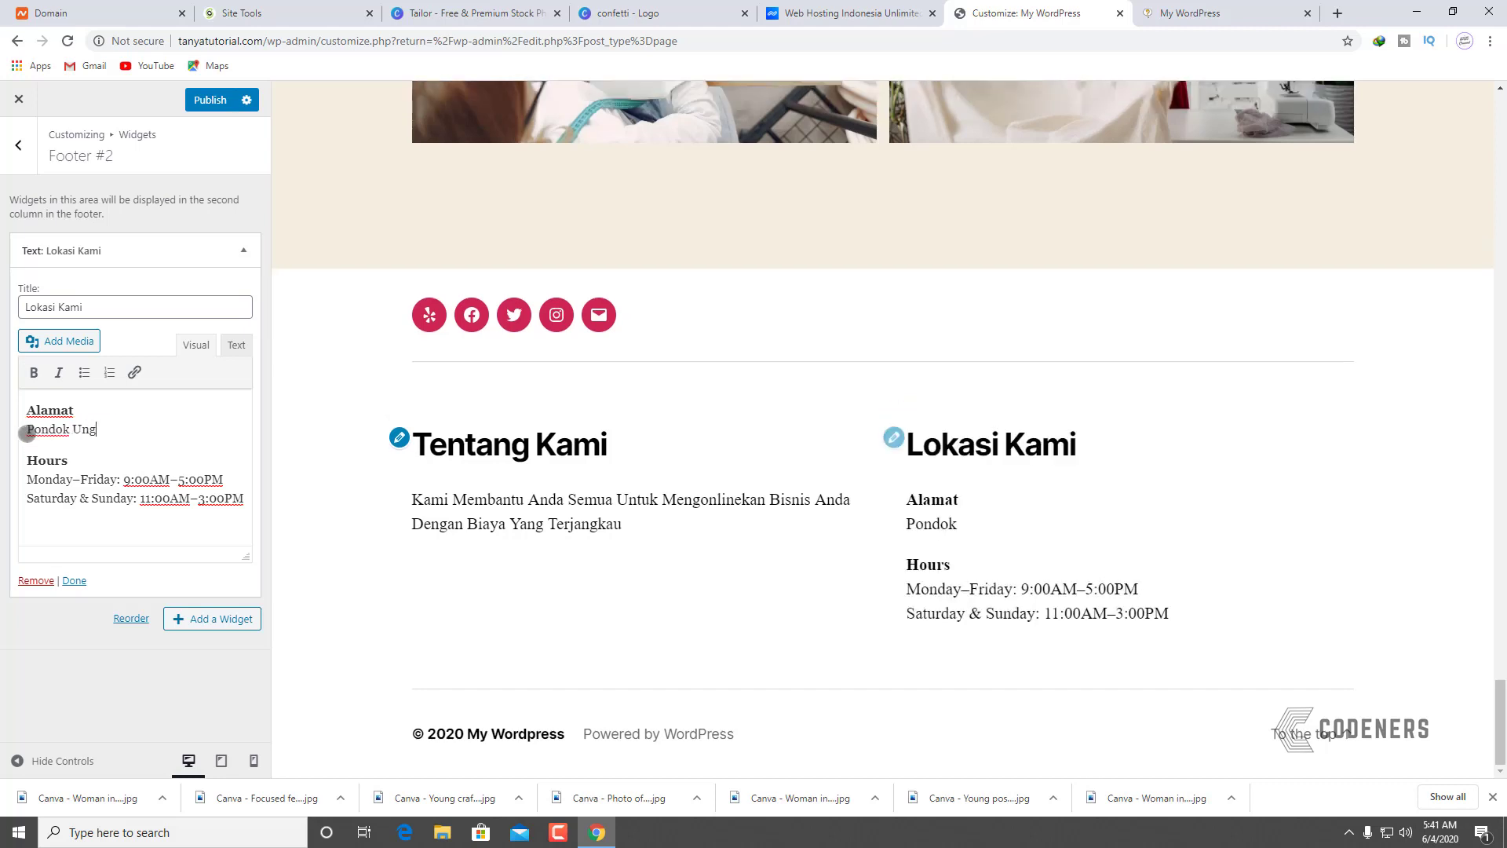
text(u Permai B)
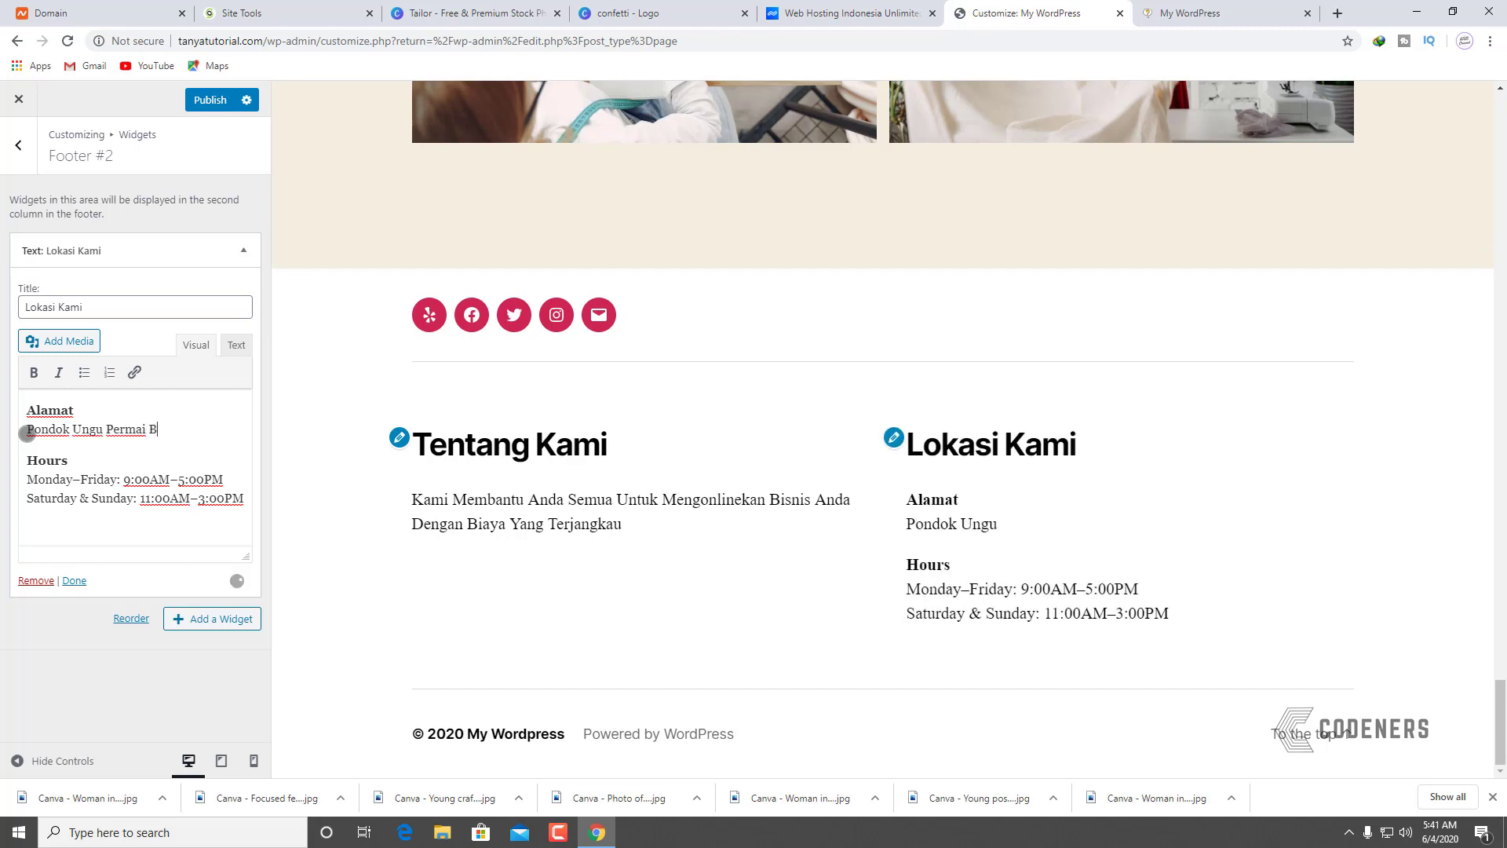
text(ekasi)
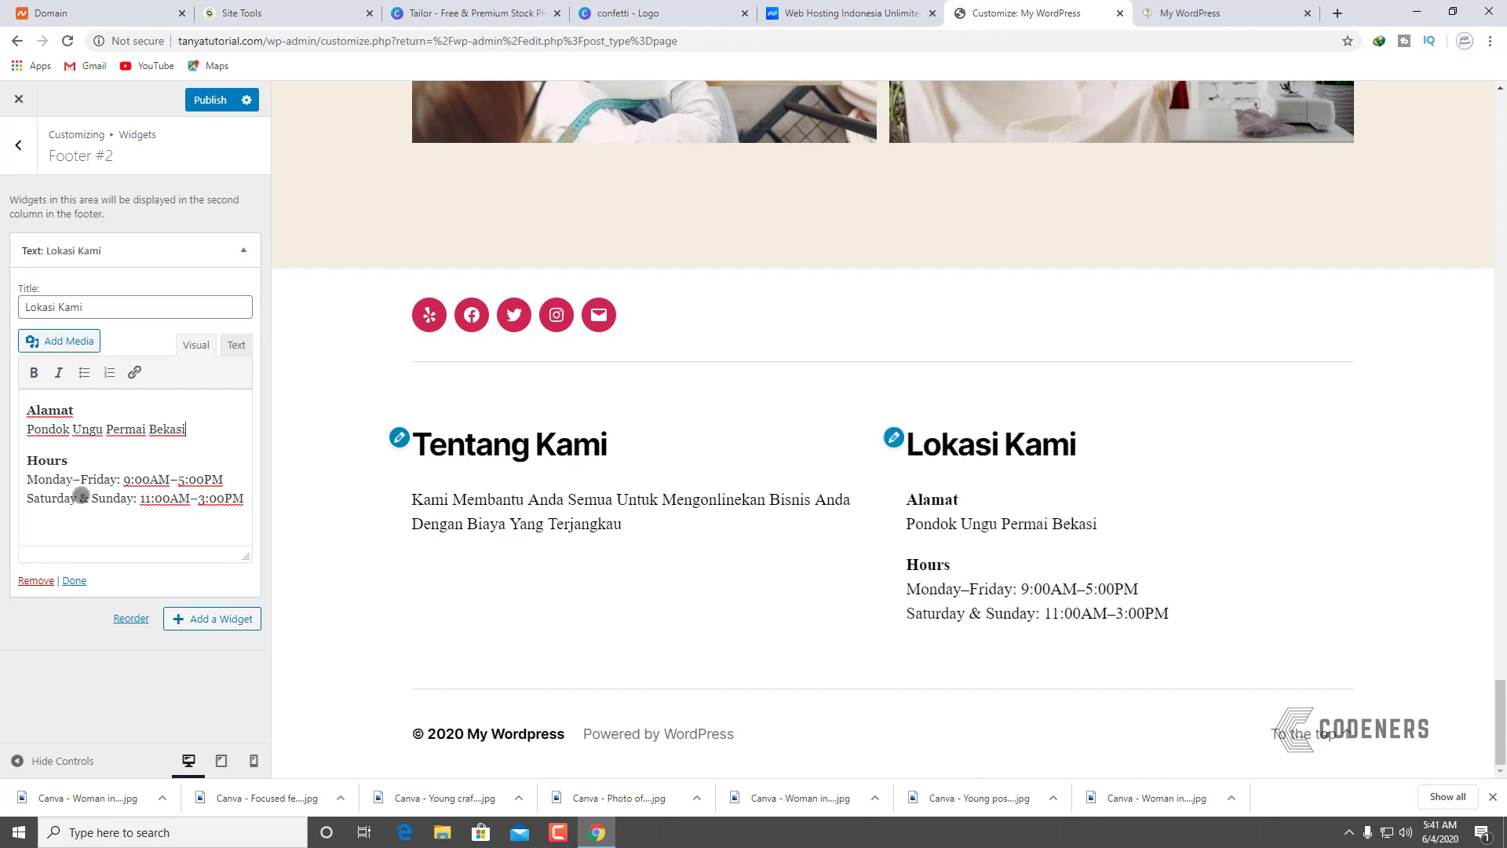
Step: Rename Hours to 'Jam Kerja' and Monday–Friday to 'Senin–Jumat'
double_click(57, 463)
text(Jam Ker)
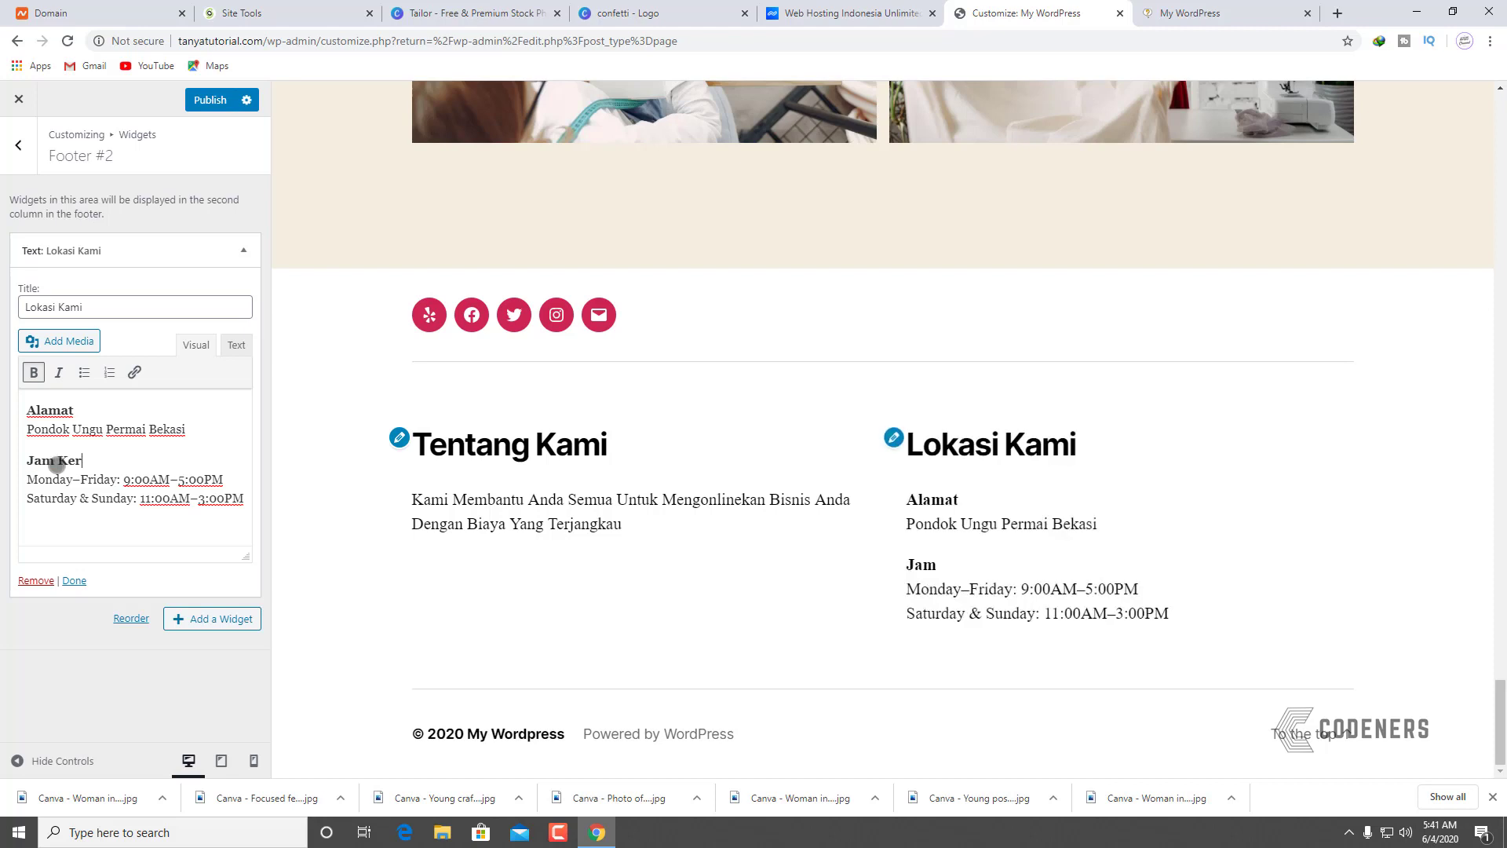
text(ja)
double_click(49, 480)
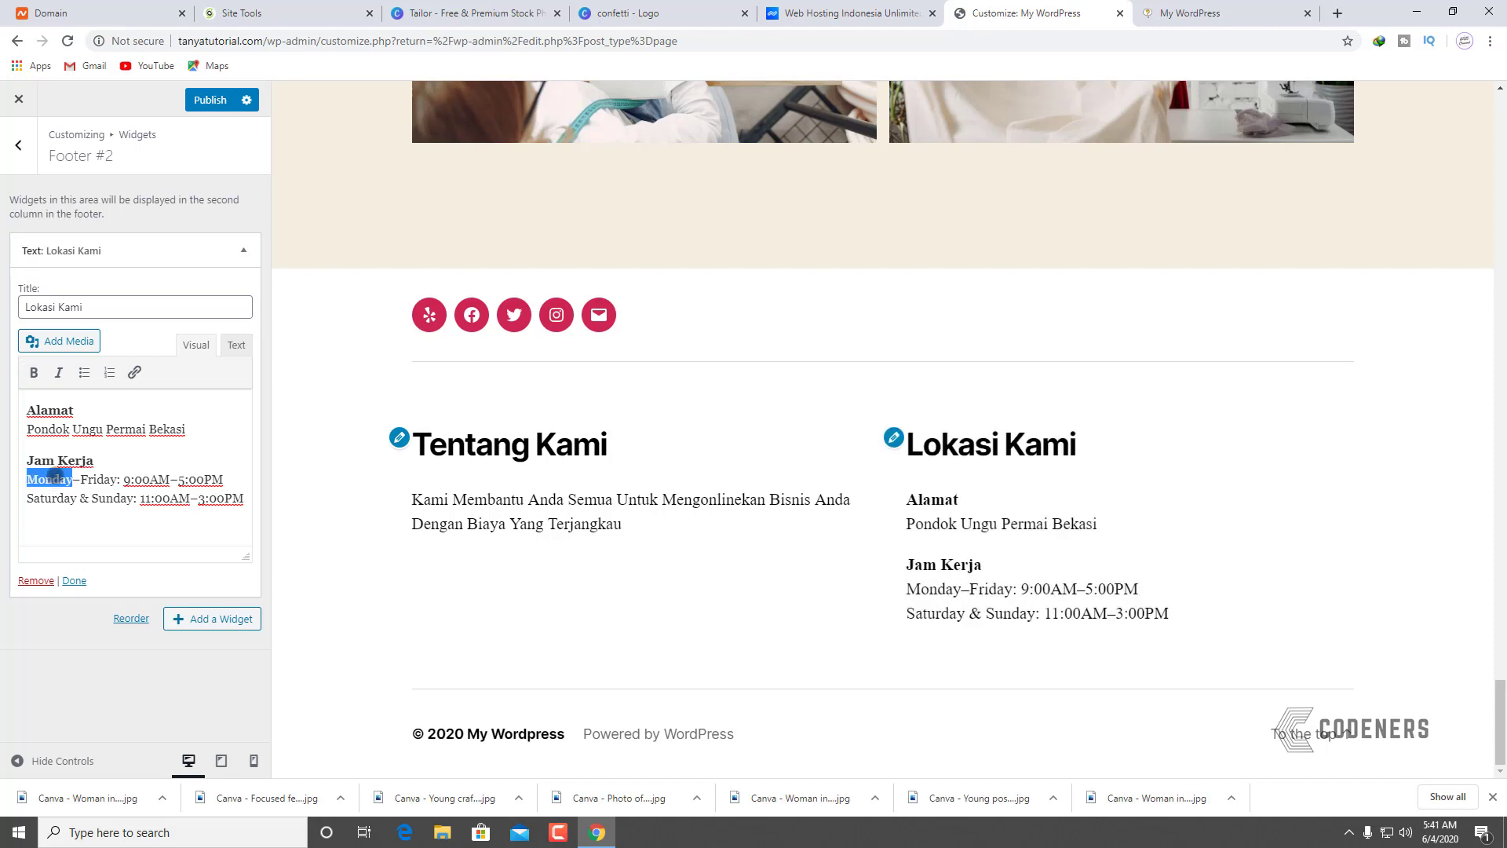
text(Senin)
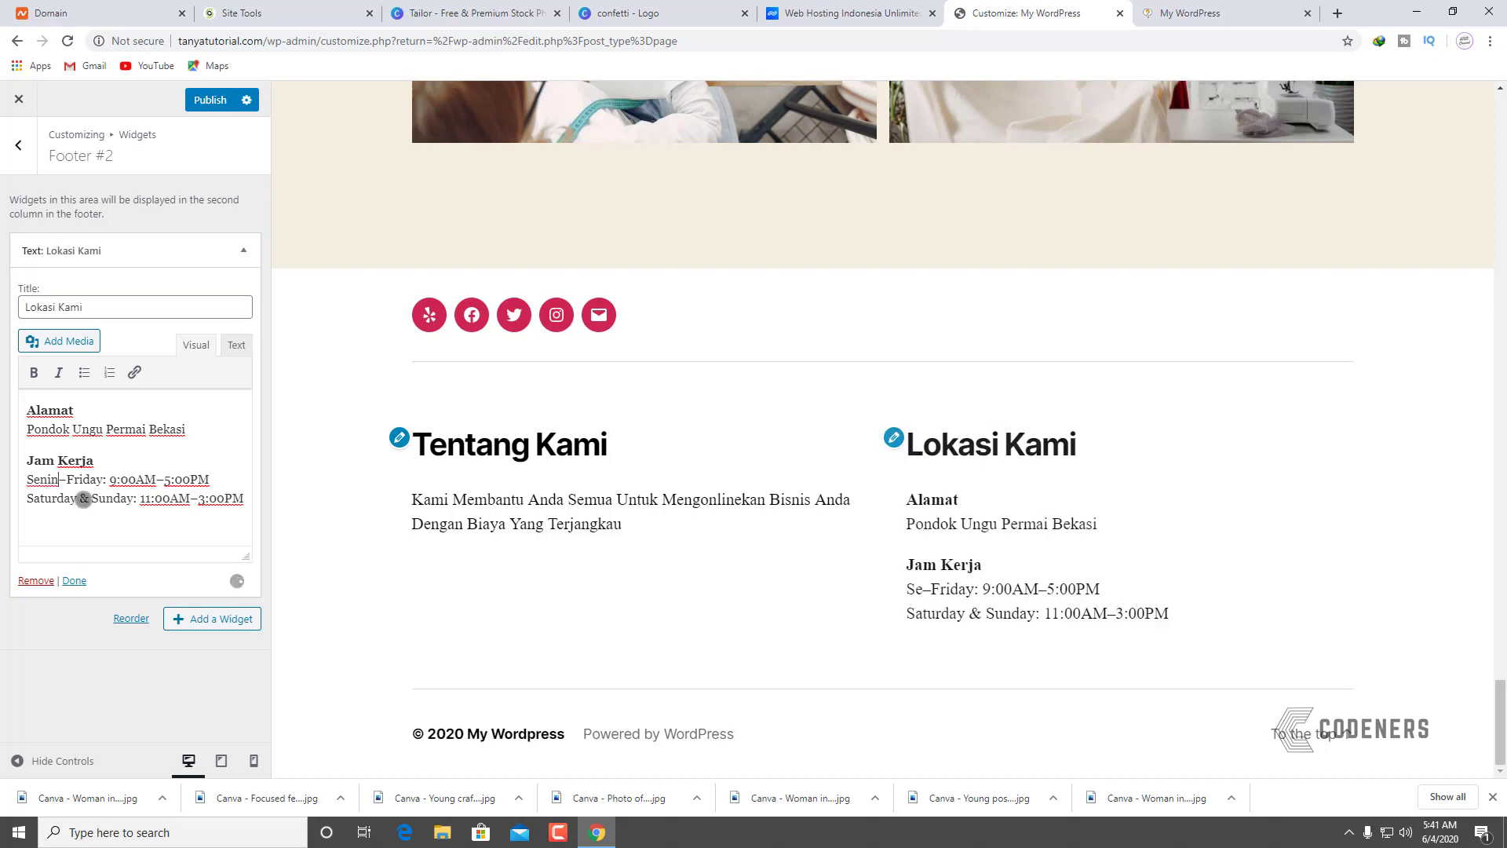
double_click(79, 480)
text(Jumat)
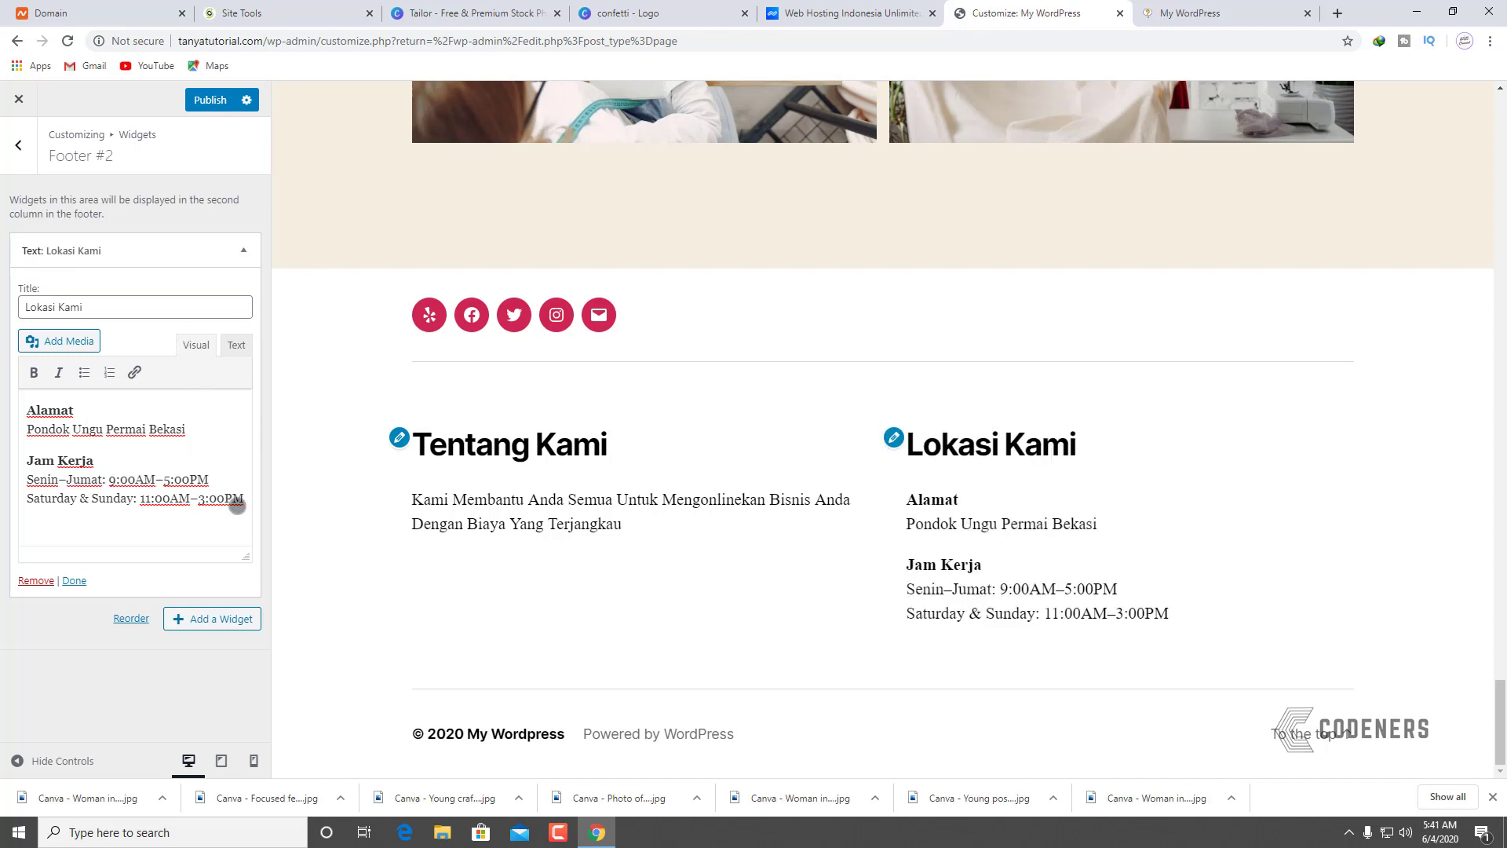
Step: Delete the Saturday & Sunday hours line and publish the footer widget
drag(230, 505, 29, 500)
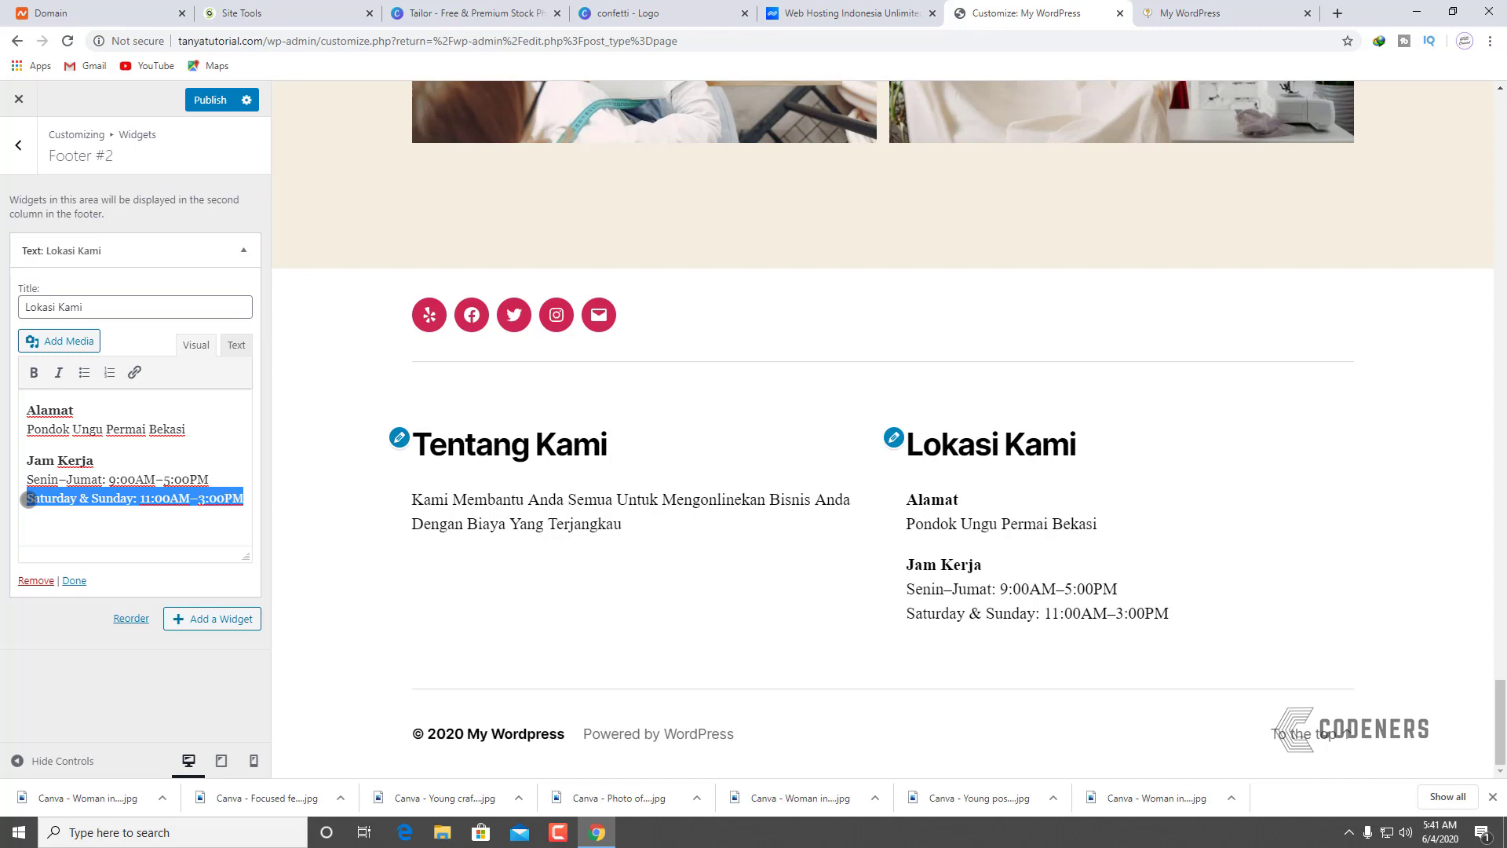
key(BackSpace)
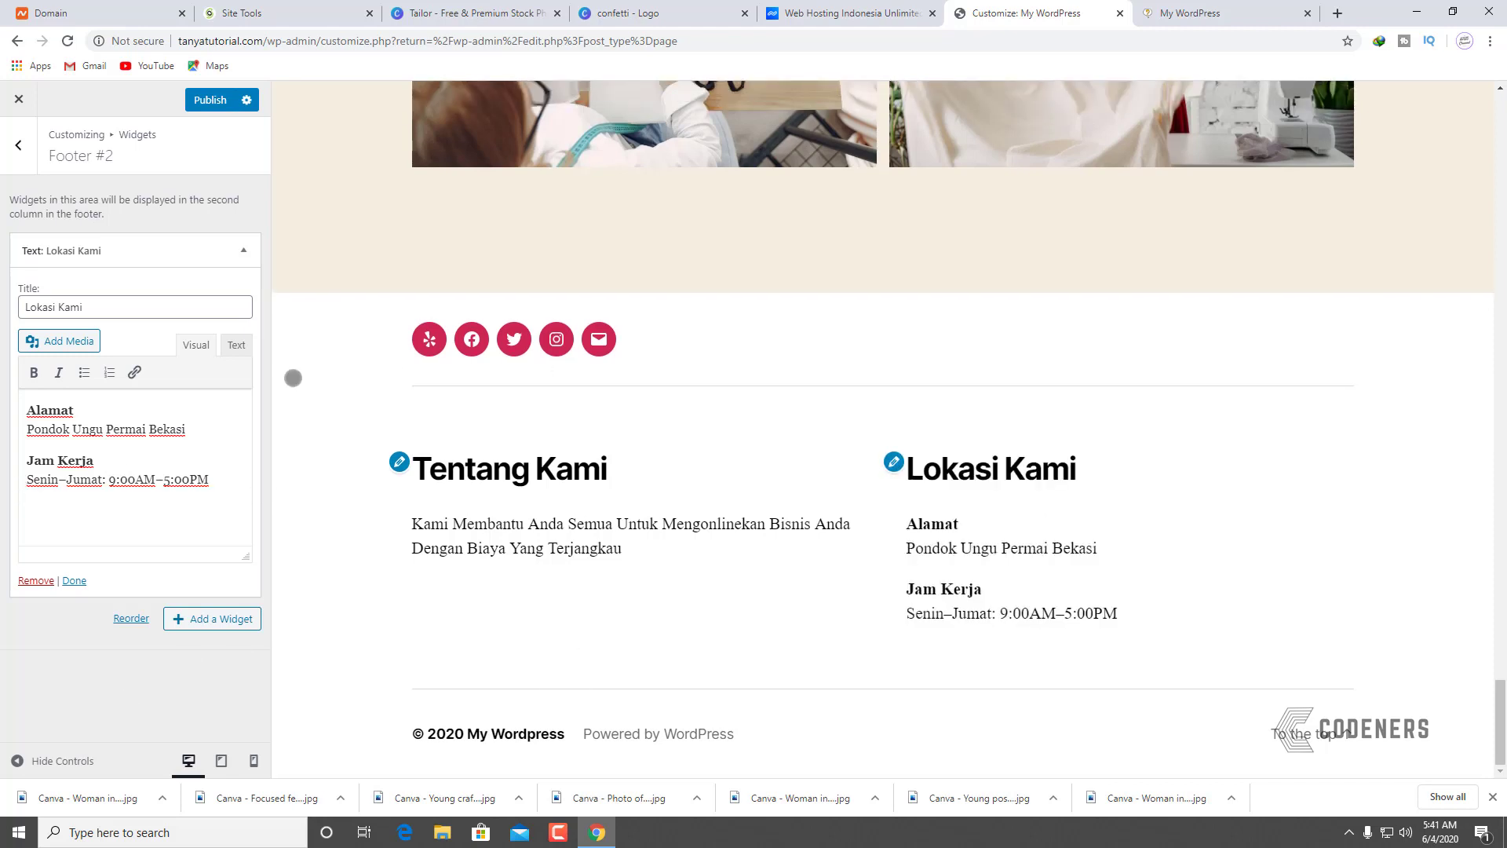
click(210, 100)
click(1193, 13)
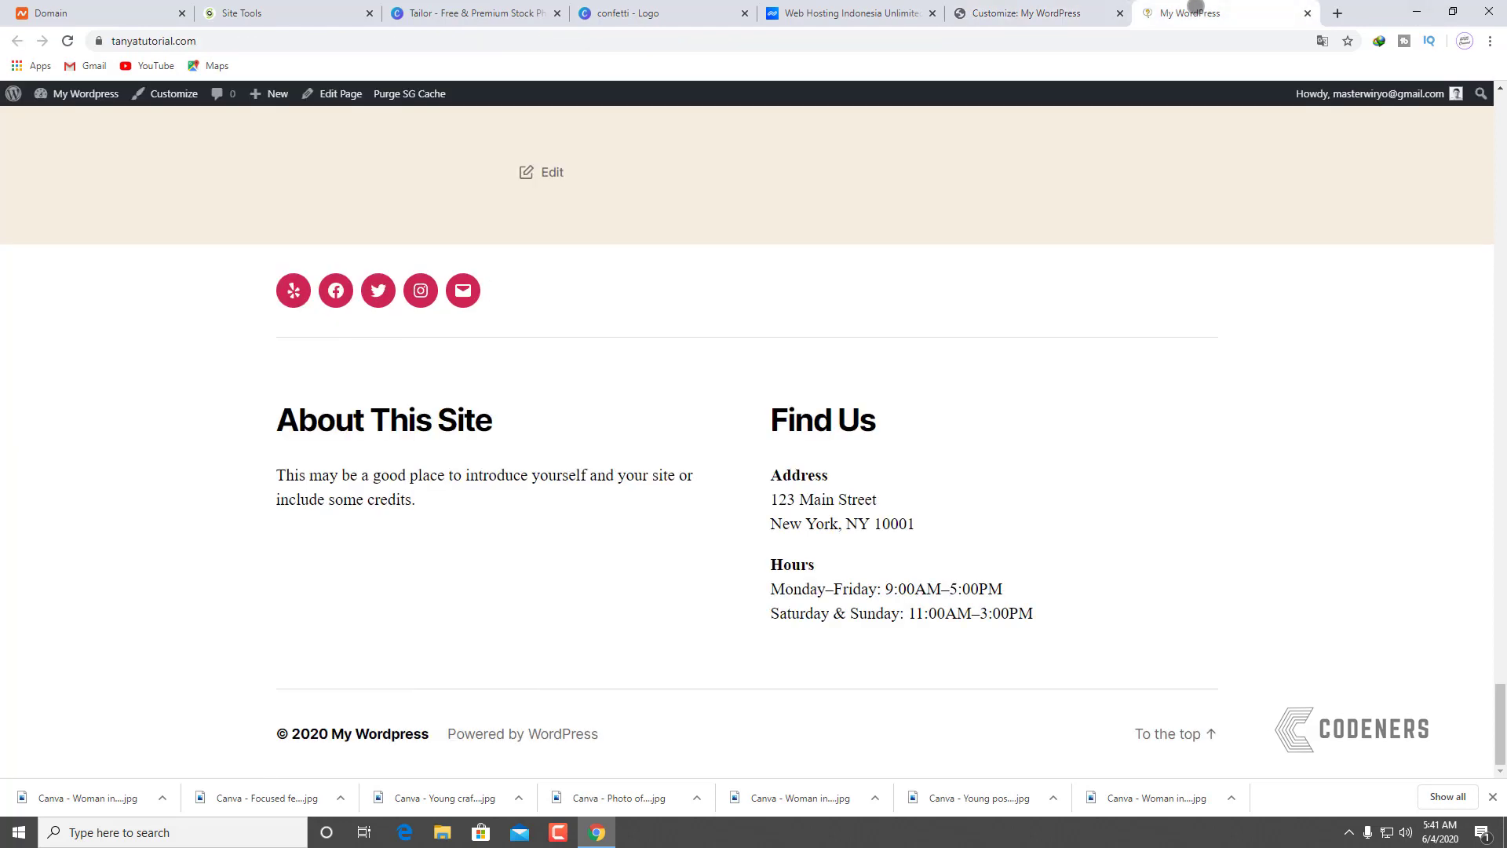
click(68, 40)
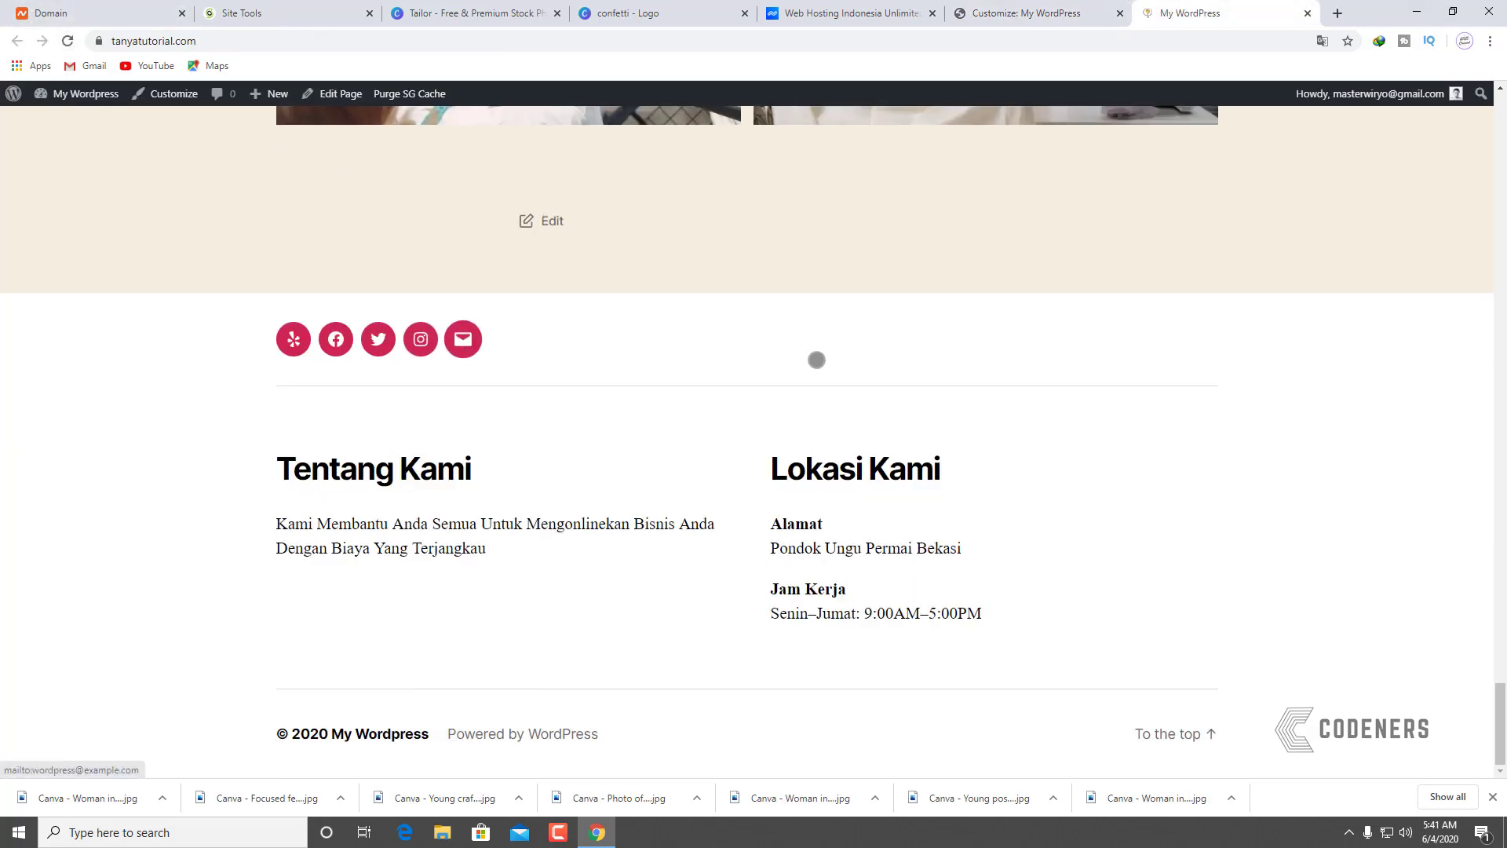
scroll(914, 490, up, 4)
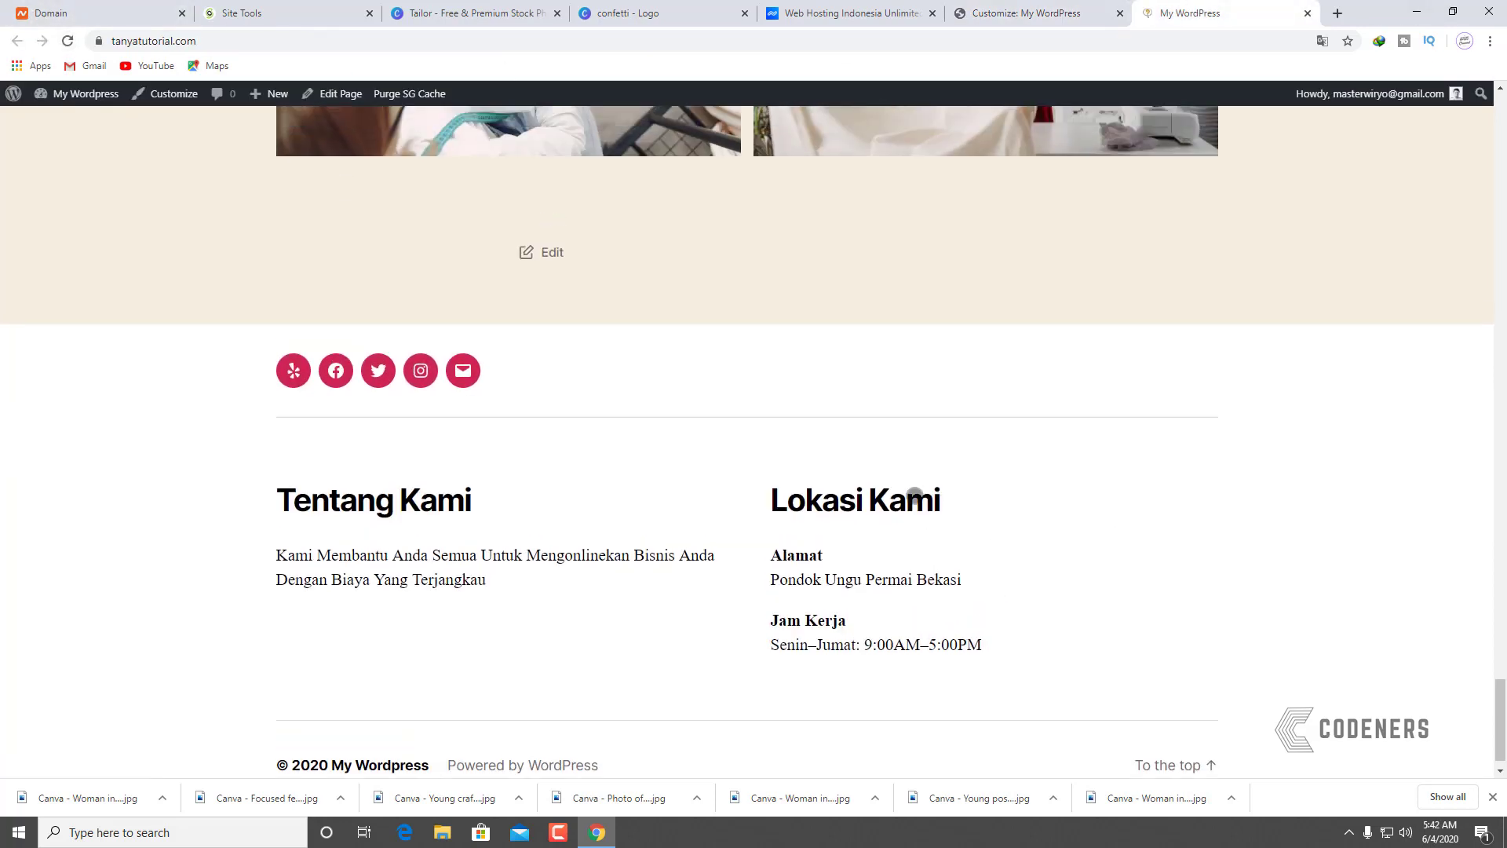
scroll(914, 490, down, 5)
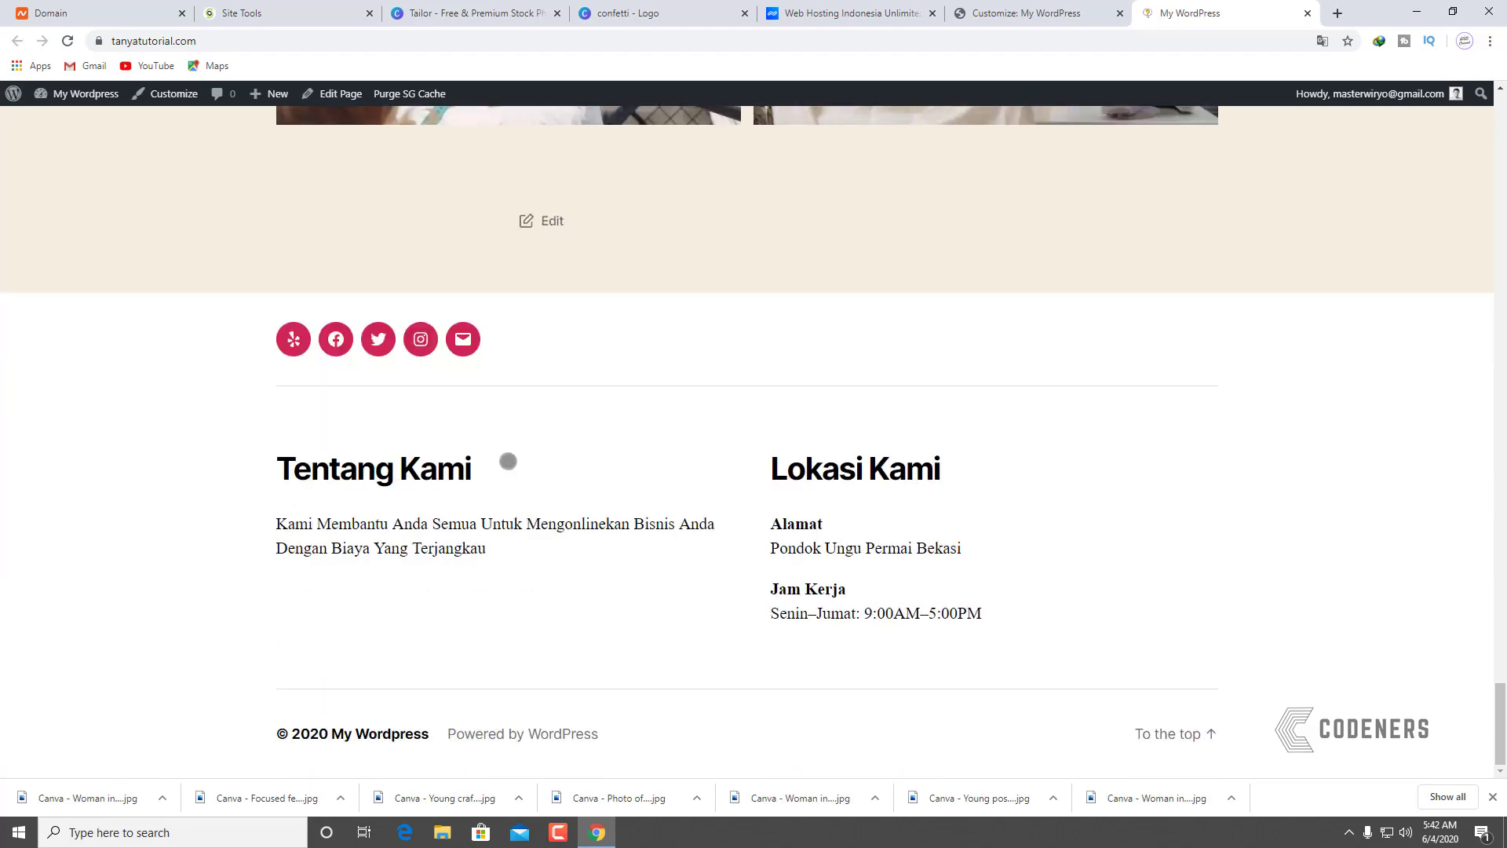
scroll(511, 463, up, 12)
scroll(517, 463, up, 15)
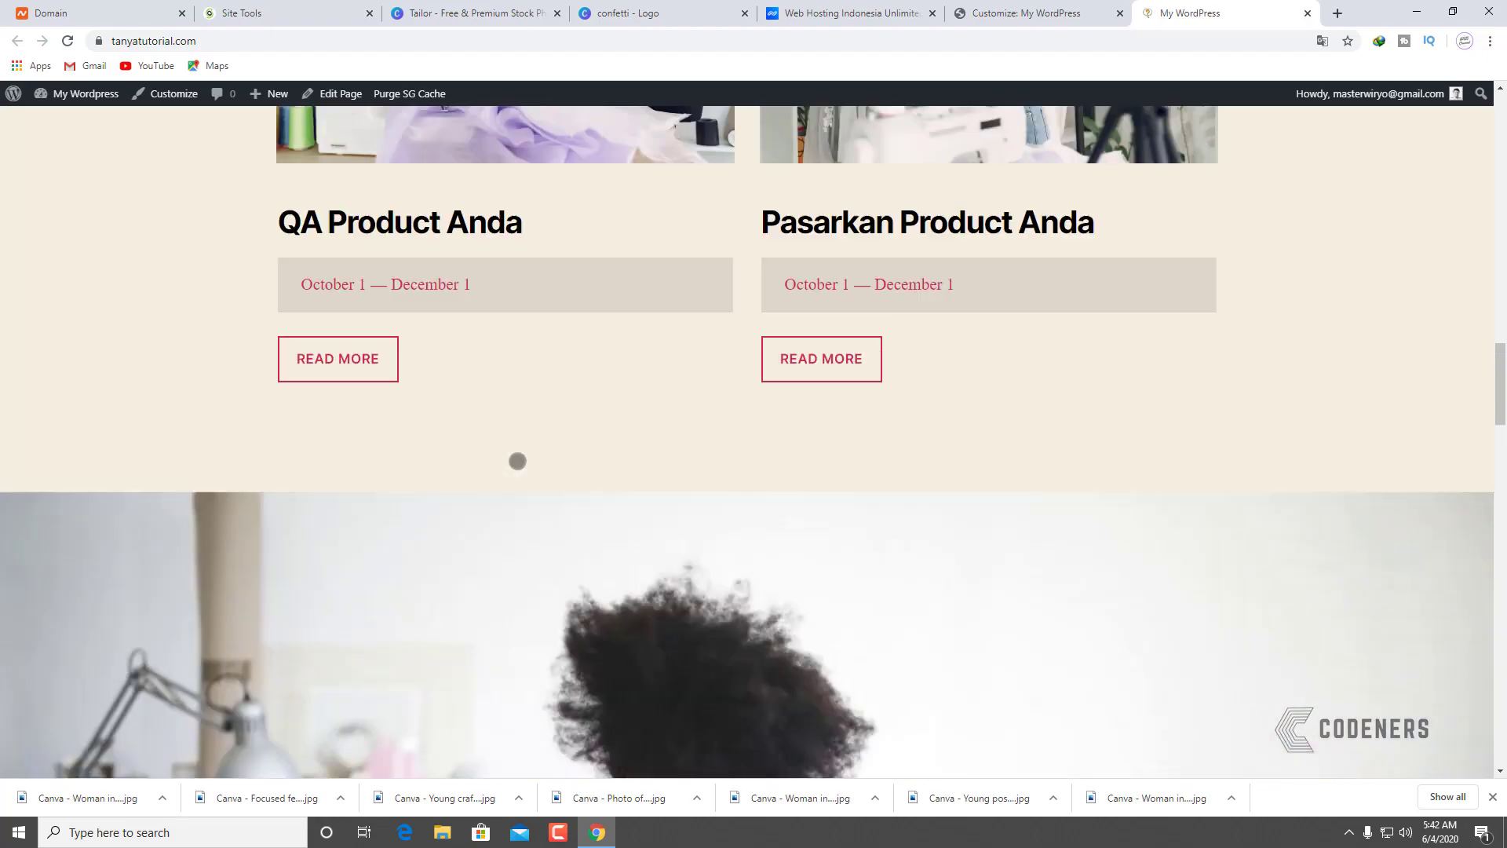
scroll(522, 447, up, 4)
scroll(527, 440, down, 15)
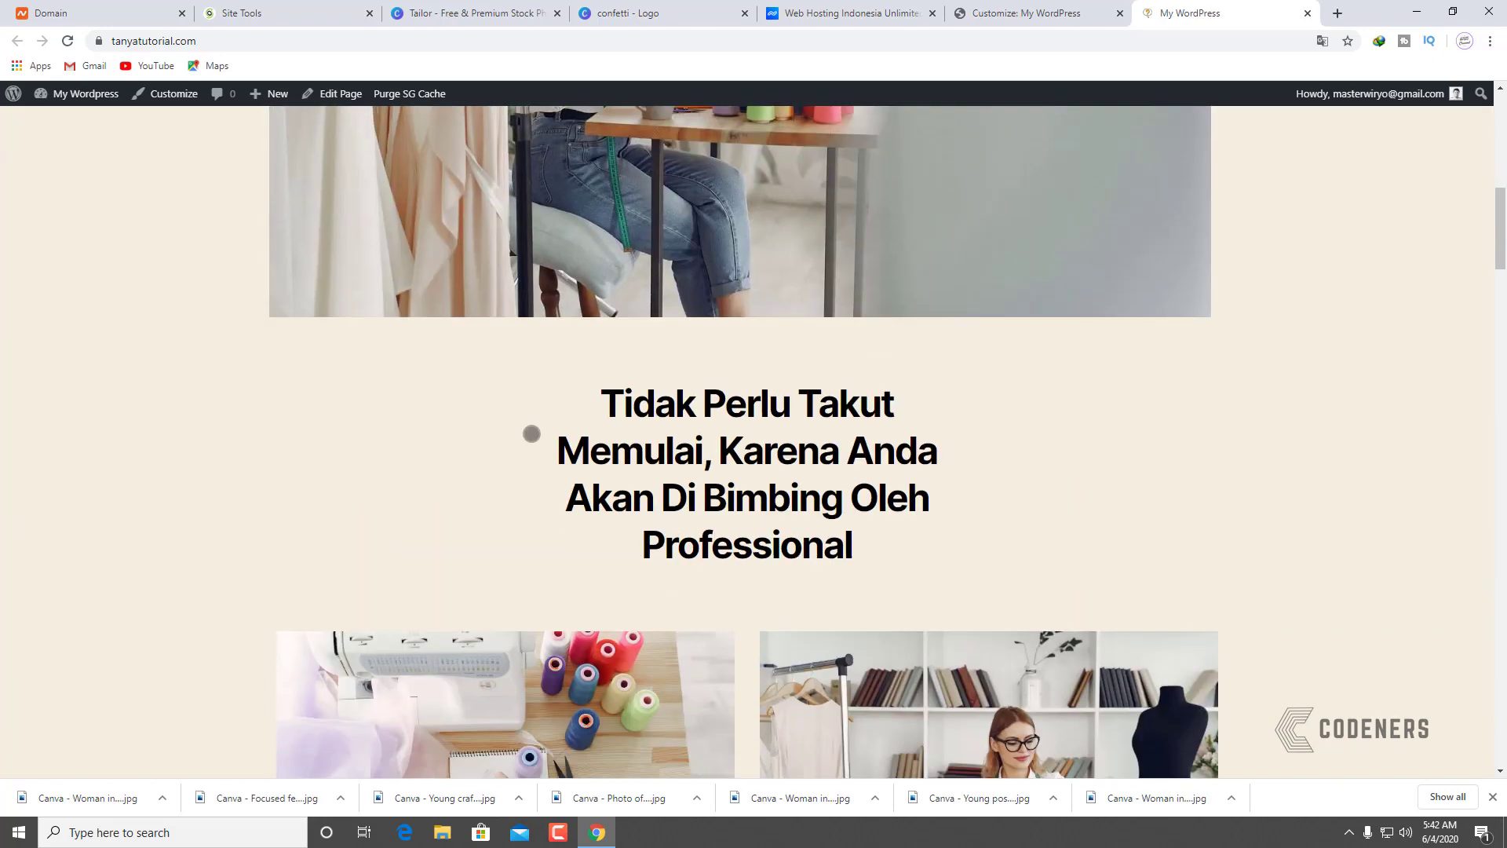
scroll(528, 450, up, 4)
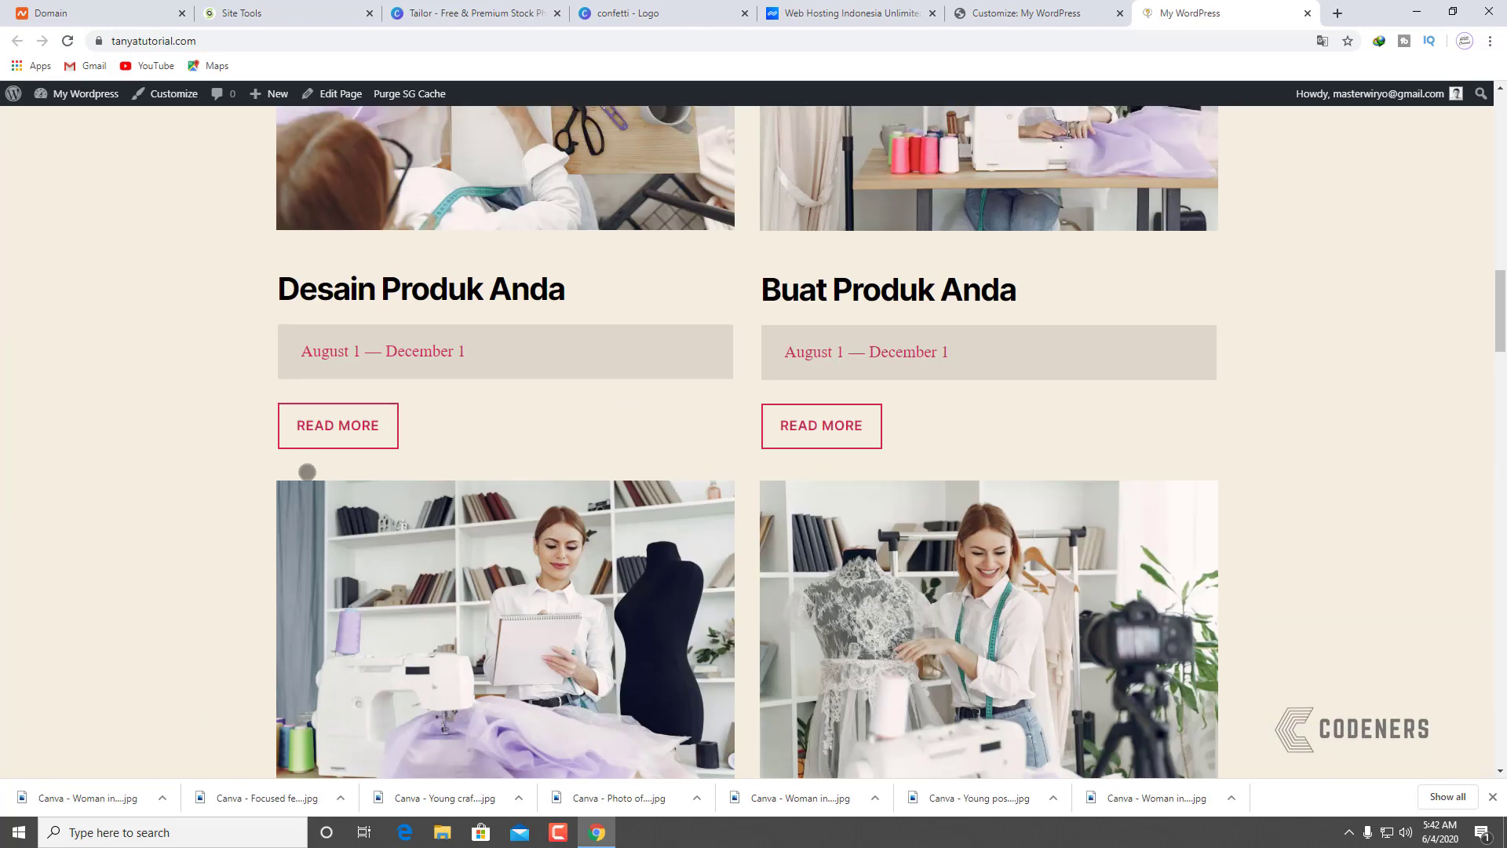
click(1006, 22)
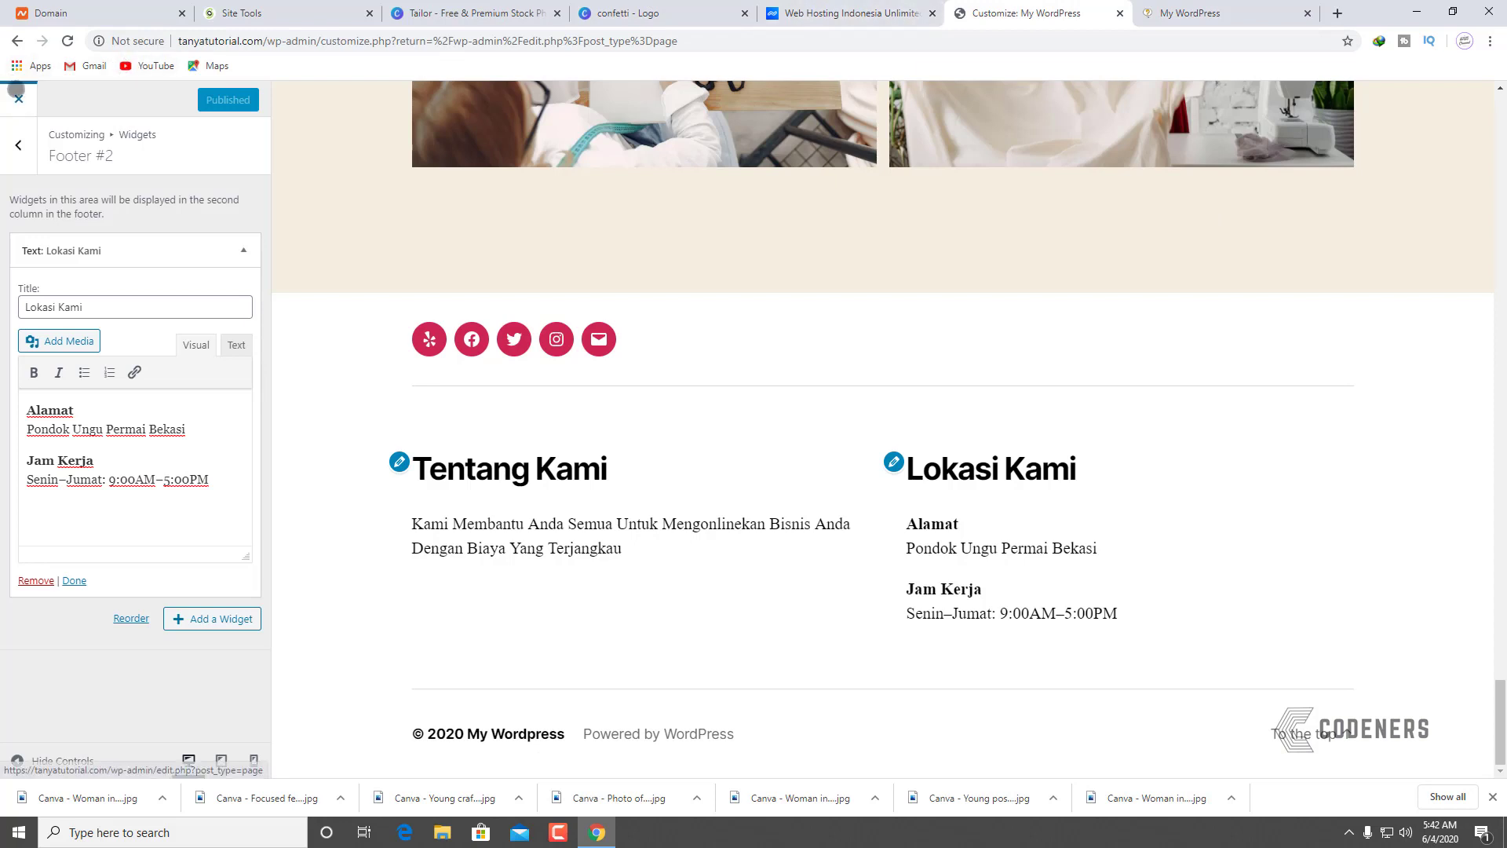
Step: Open the 'Belajar Bisnis Online Mulai Dari Nol' page in the editor
click(18, 98)
mouse_move(174, 319)
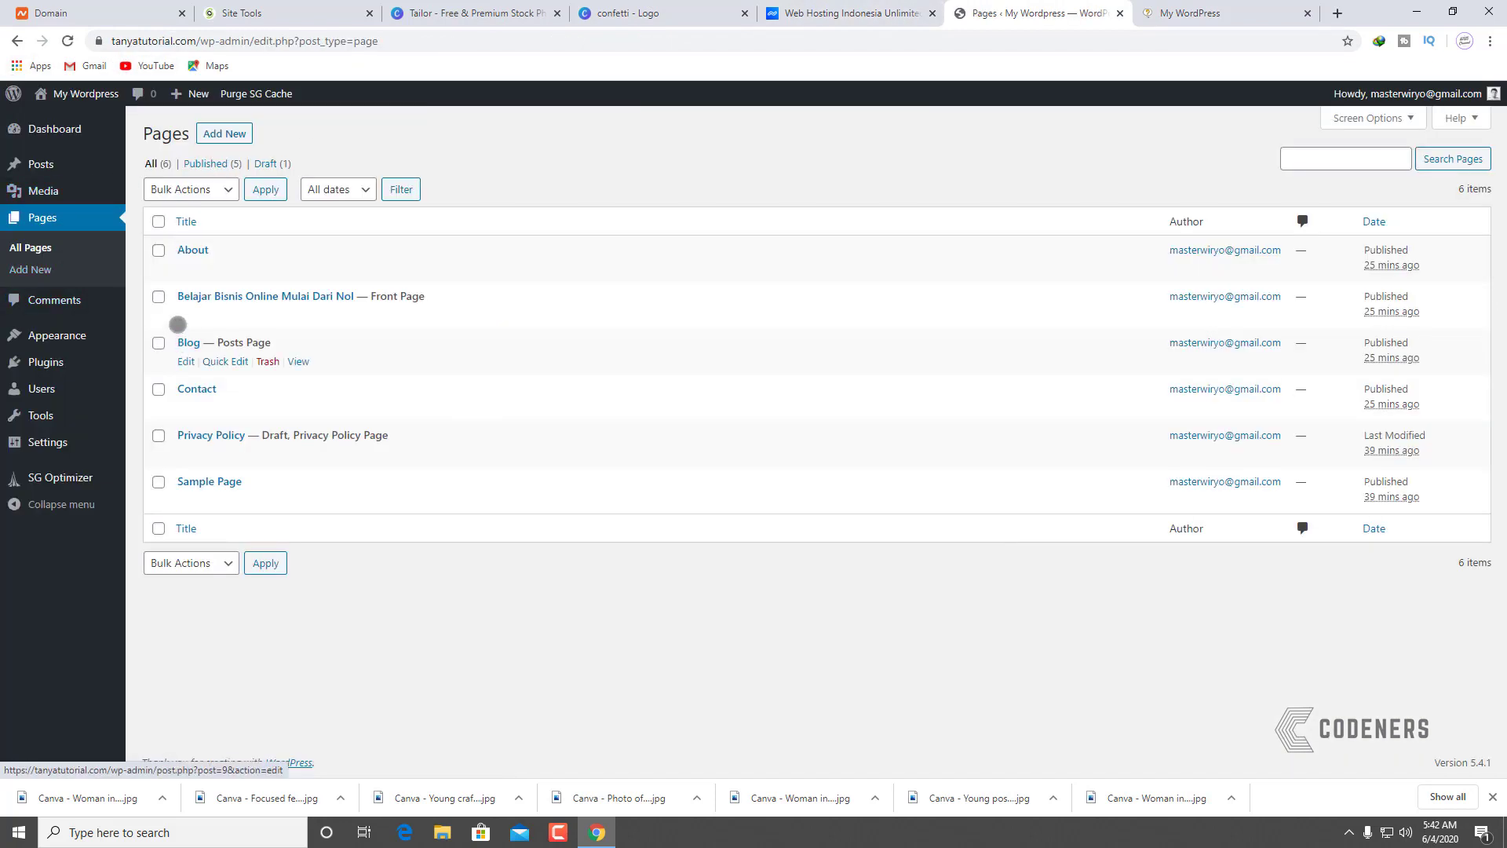
click(185, 315)
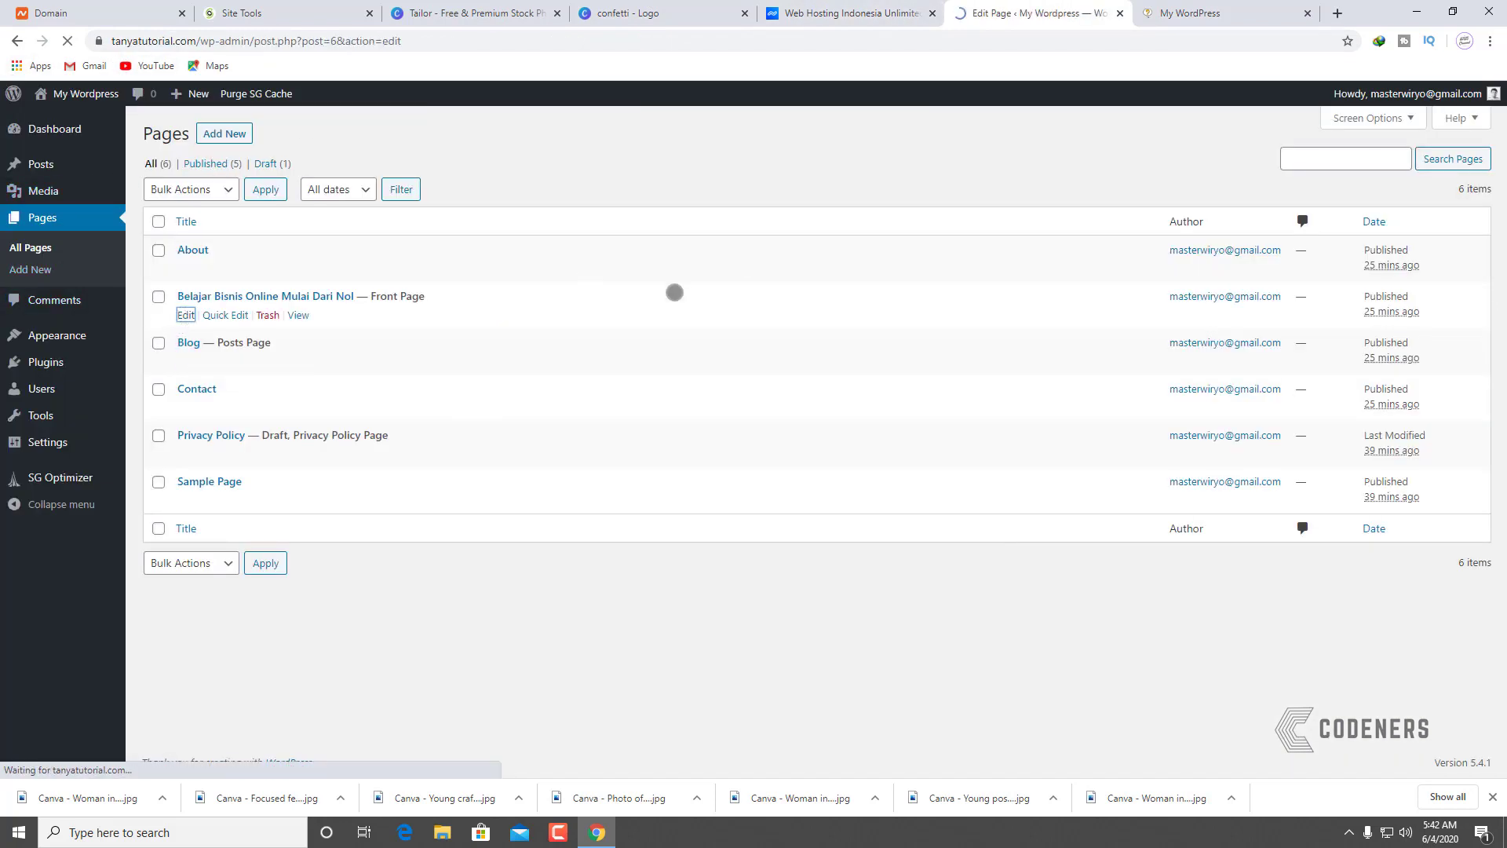
scroll(540, 422, down, 6)
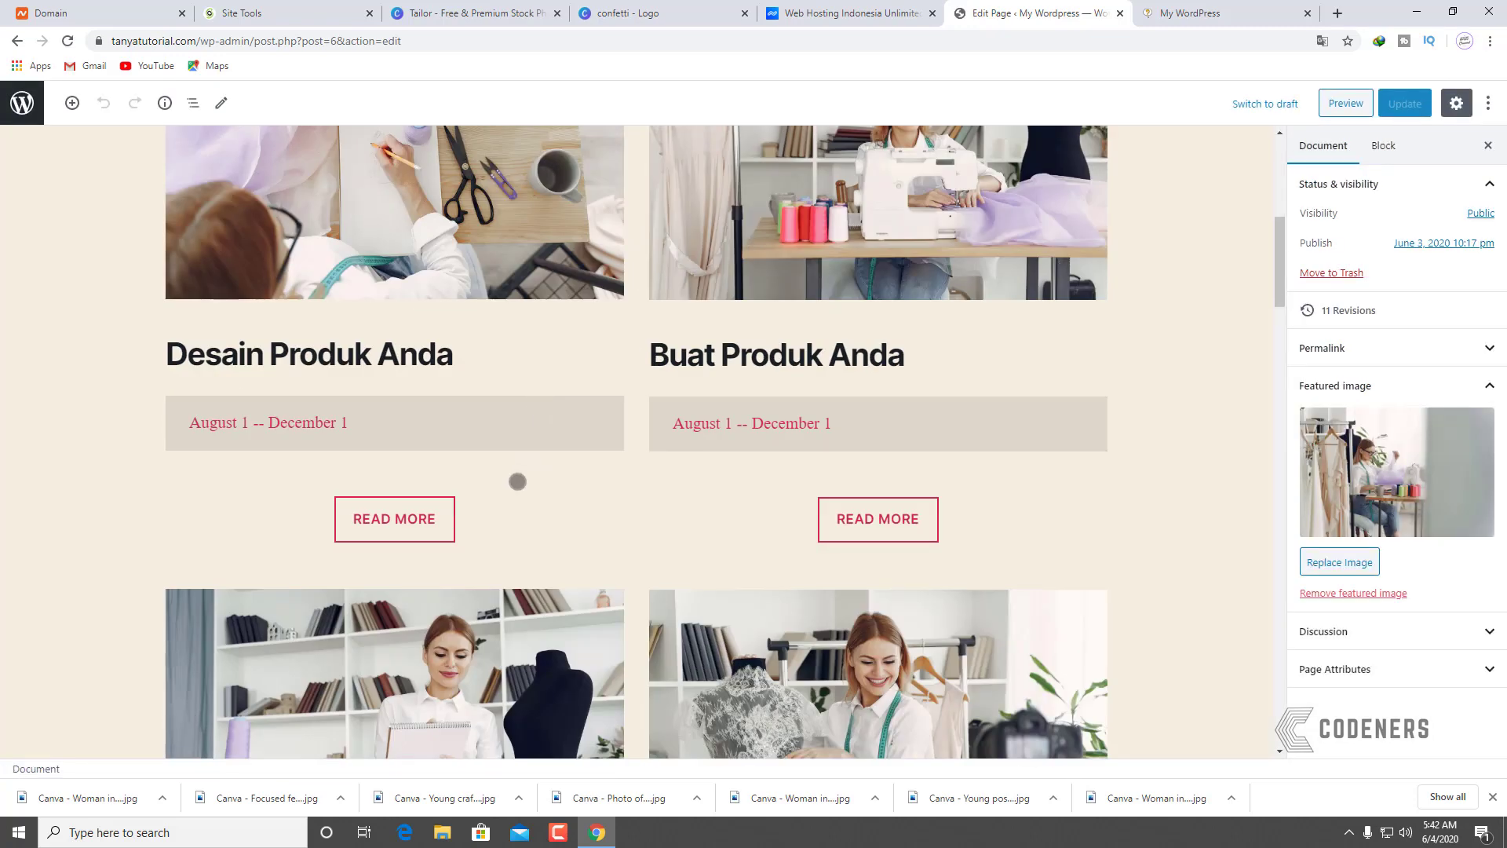
Step: Relabel the READ MORE button under Desain Produk Anda as 'LIHAT DETAIL'
click(439, 518)
drag(437, 516, 352, 513)
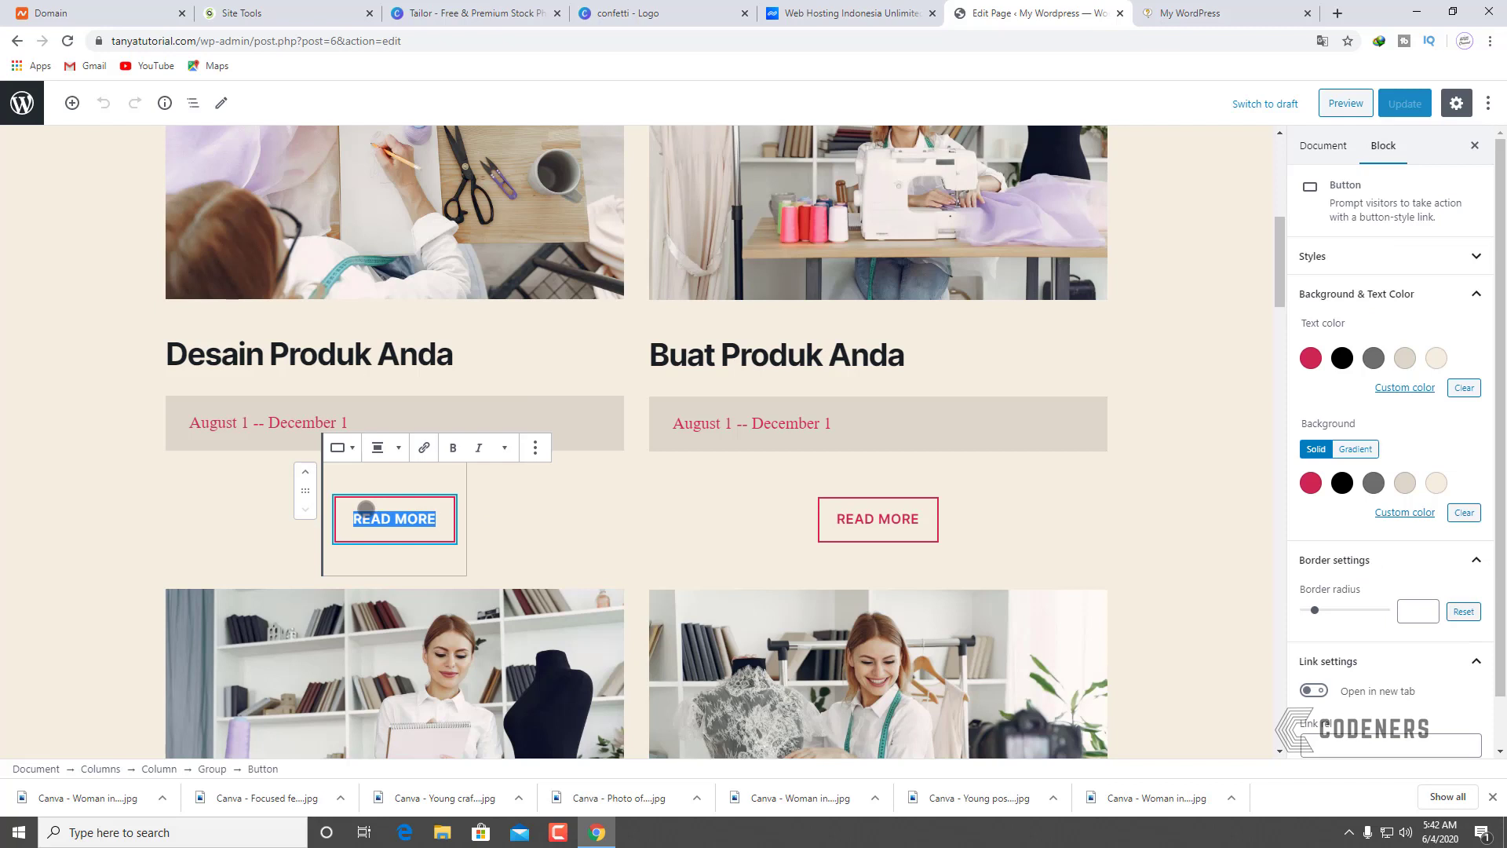
text(P)
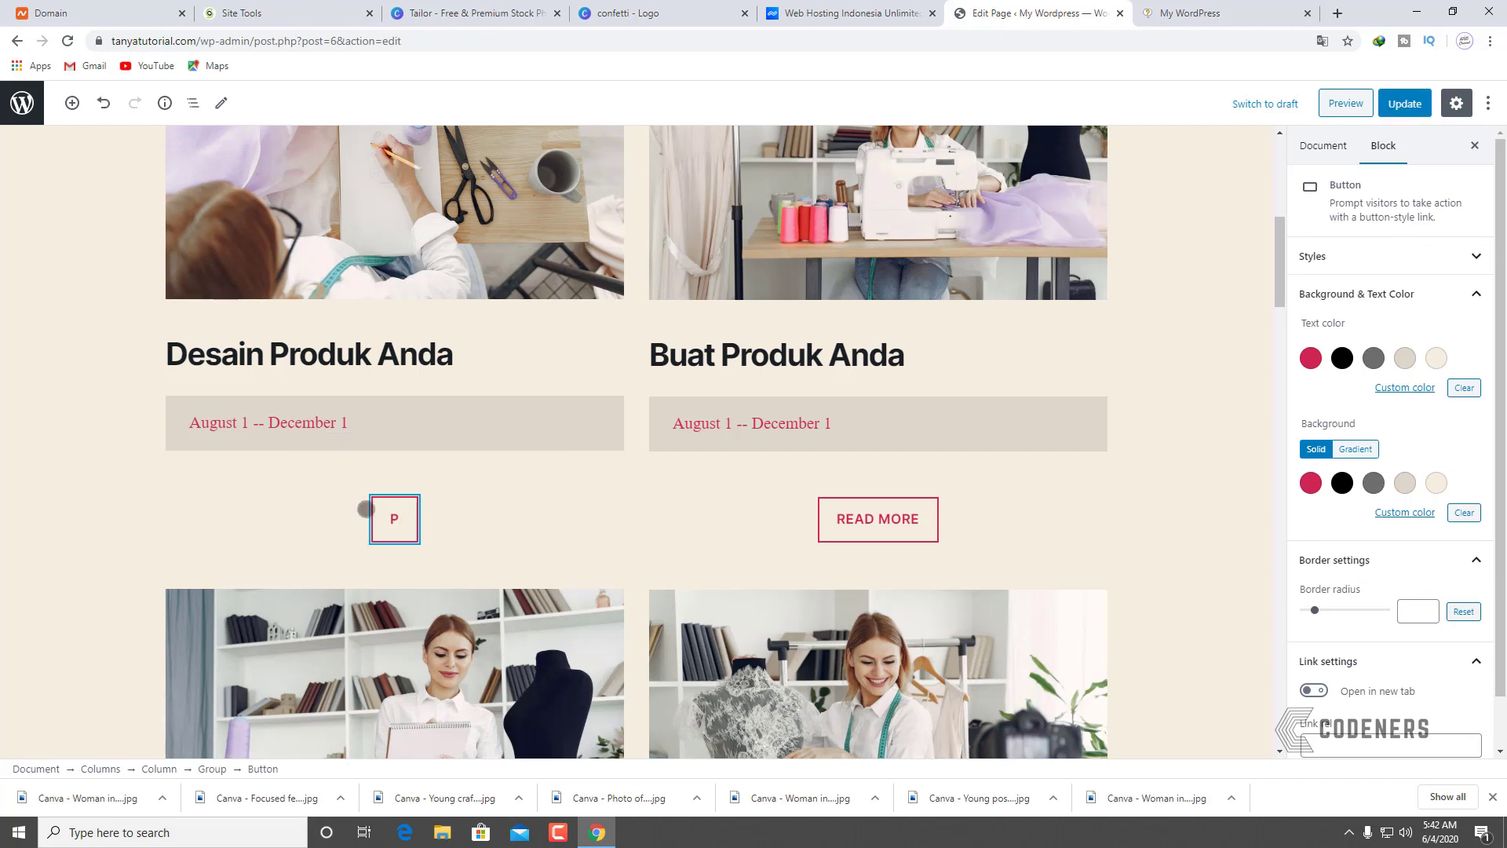
text(ELAJARI)
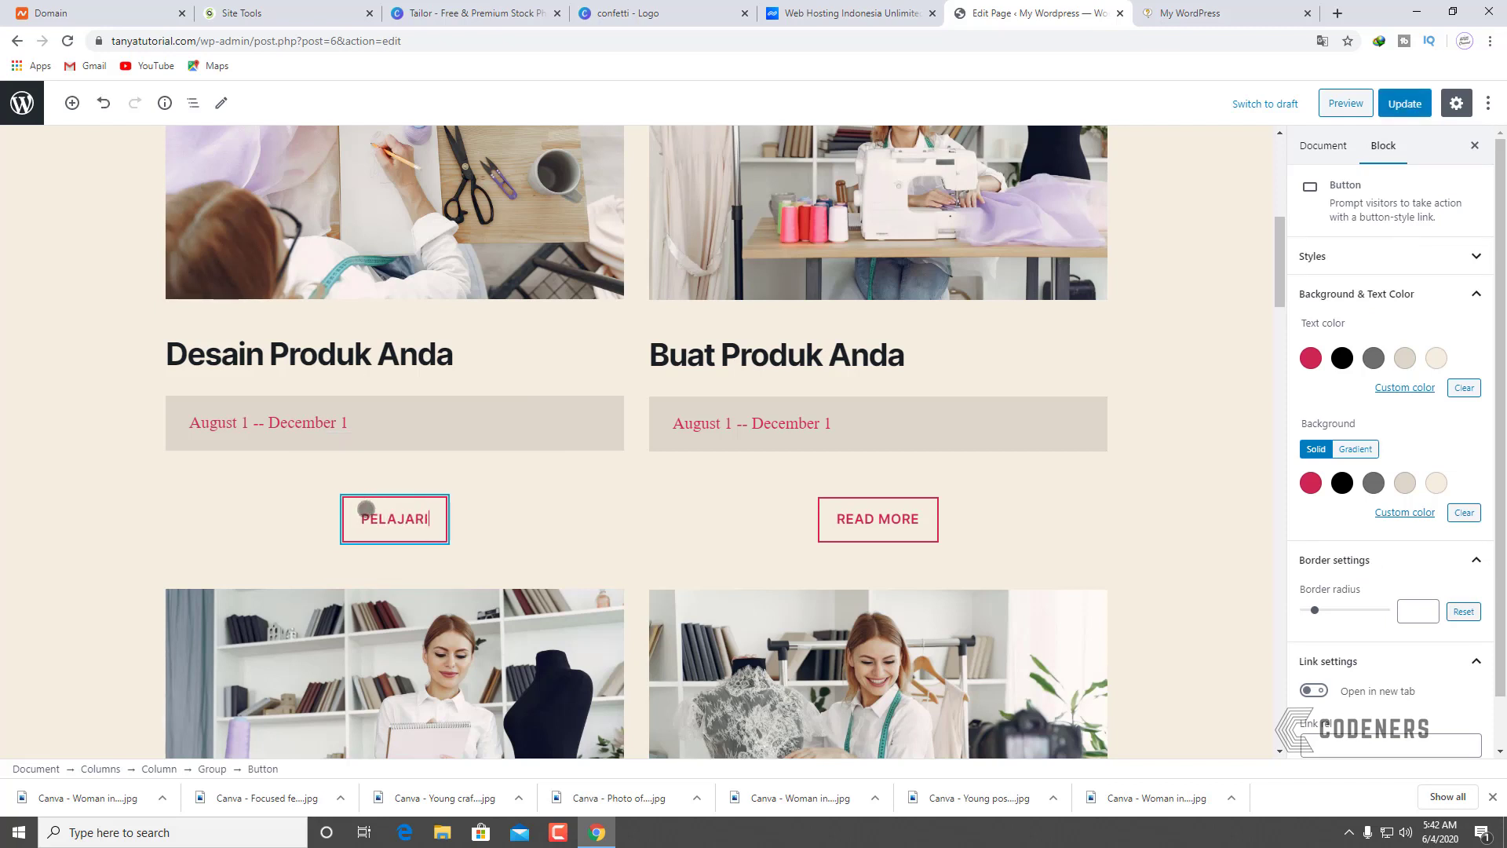
text( SEKARANG)
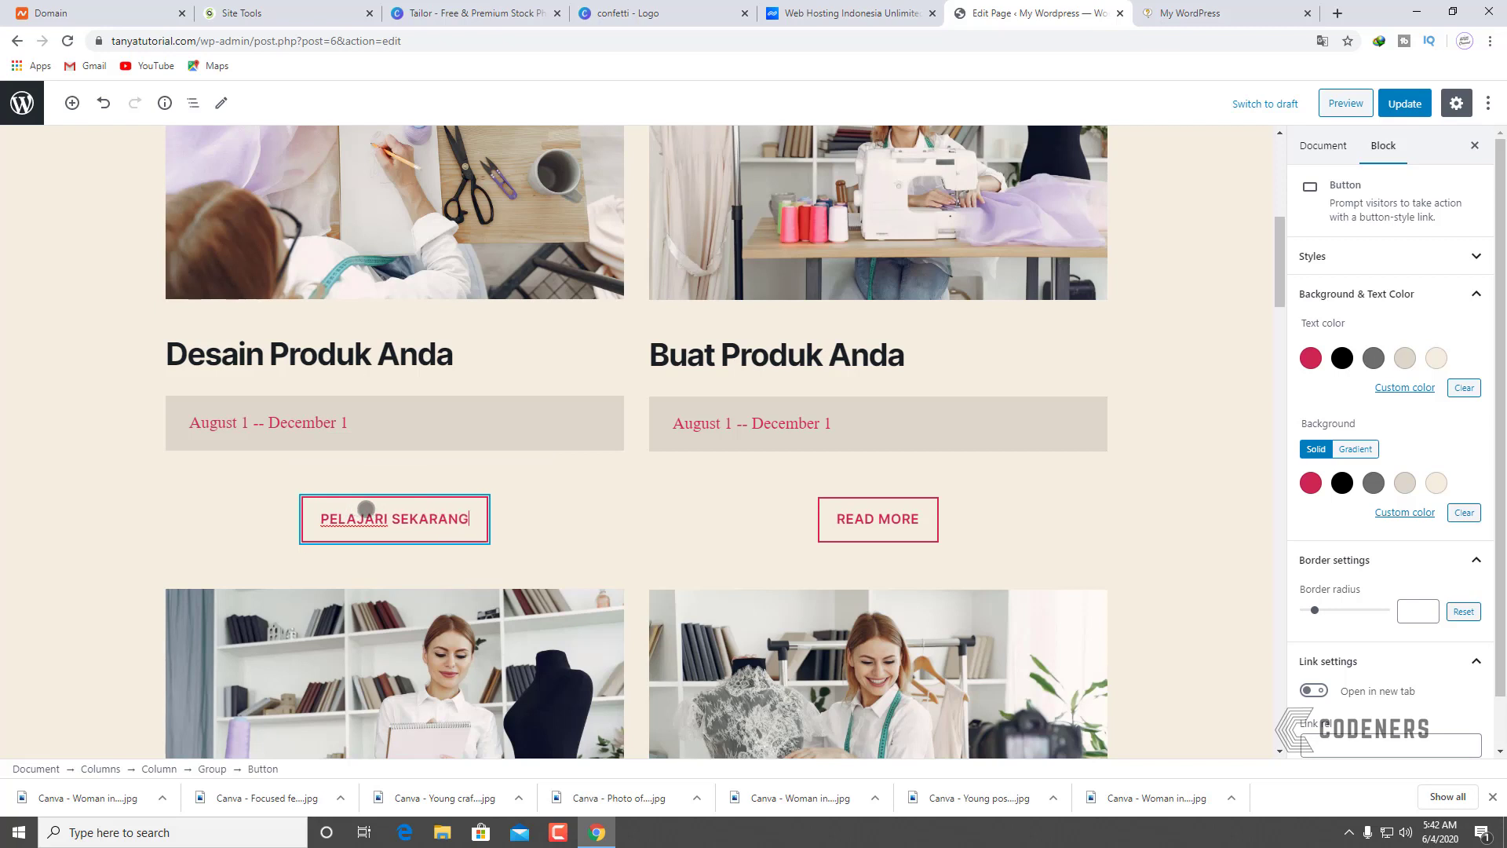
key(BackSpace)
key(BackSpace)
key(BackSpace)
key(BackSpace)
key(BackSpace)
key(BackSpace)
key(BackSpace)
key(BackSpace)
key(BackSpace)
key(BackSpace)
key(BackSpace)
key(BackSpace)
key(BackSpace)
key(BackSpace)
key(BackSpace)
key(BackSpace)
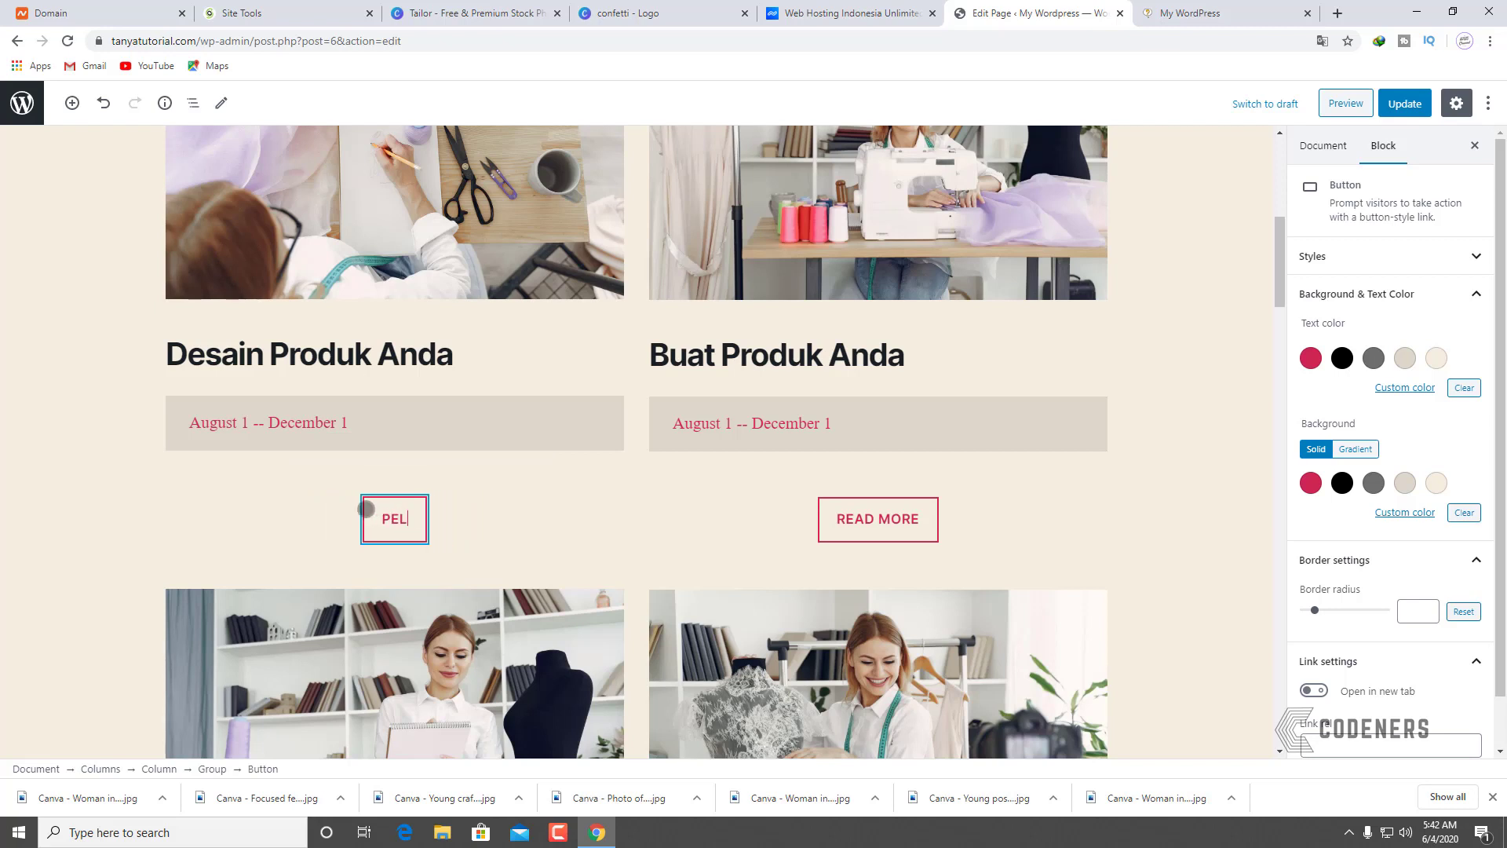
text(LIHAT DETAIL)
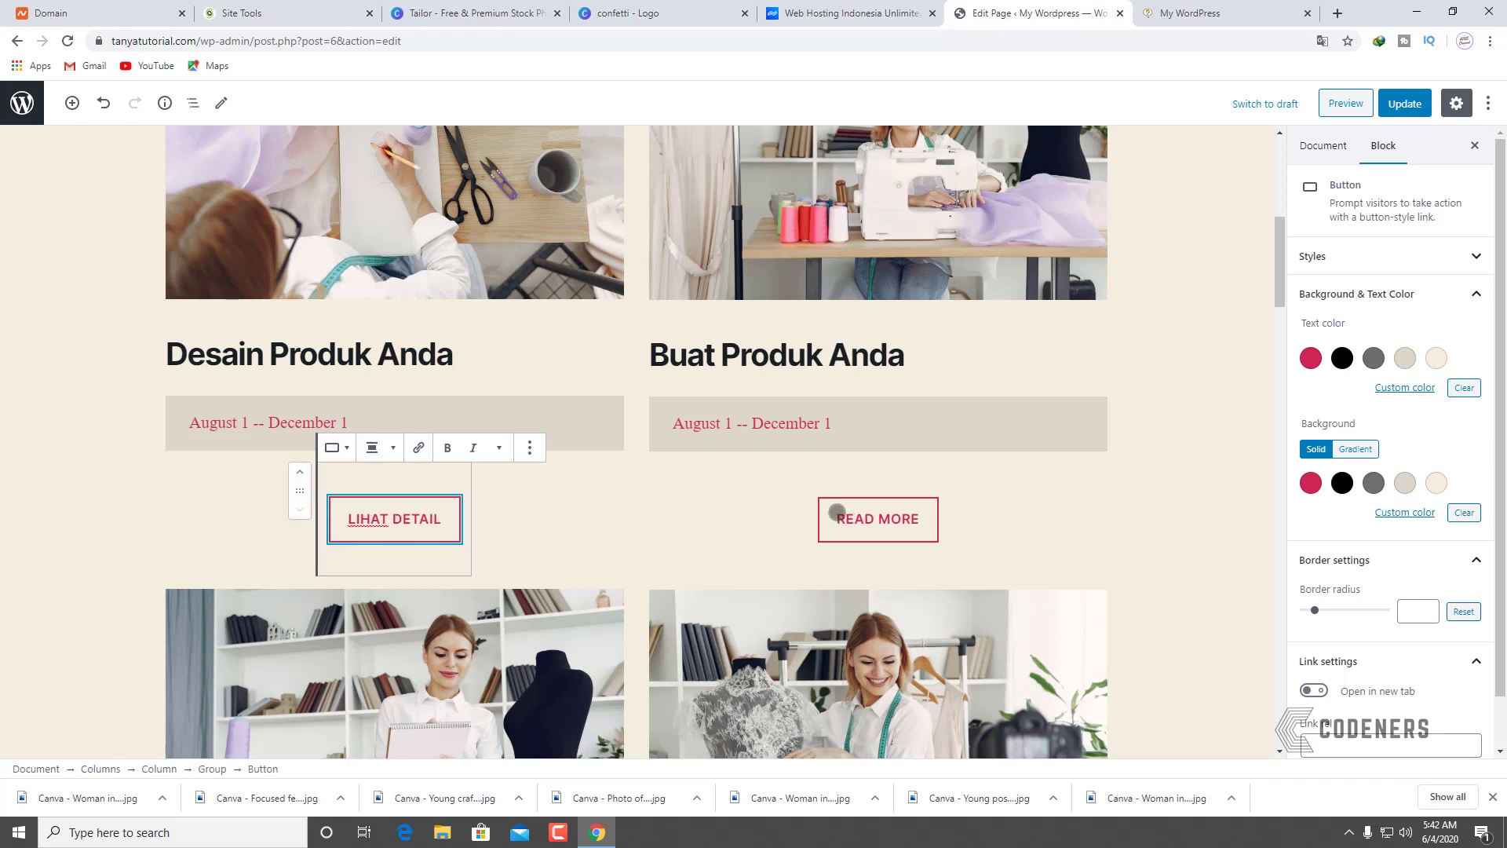
click(478, 486)
click(444, 514)
scroll(1406, 663, down, 1)
click(1333, 691)
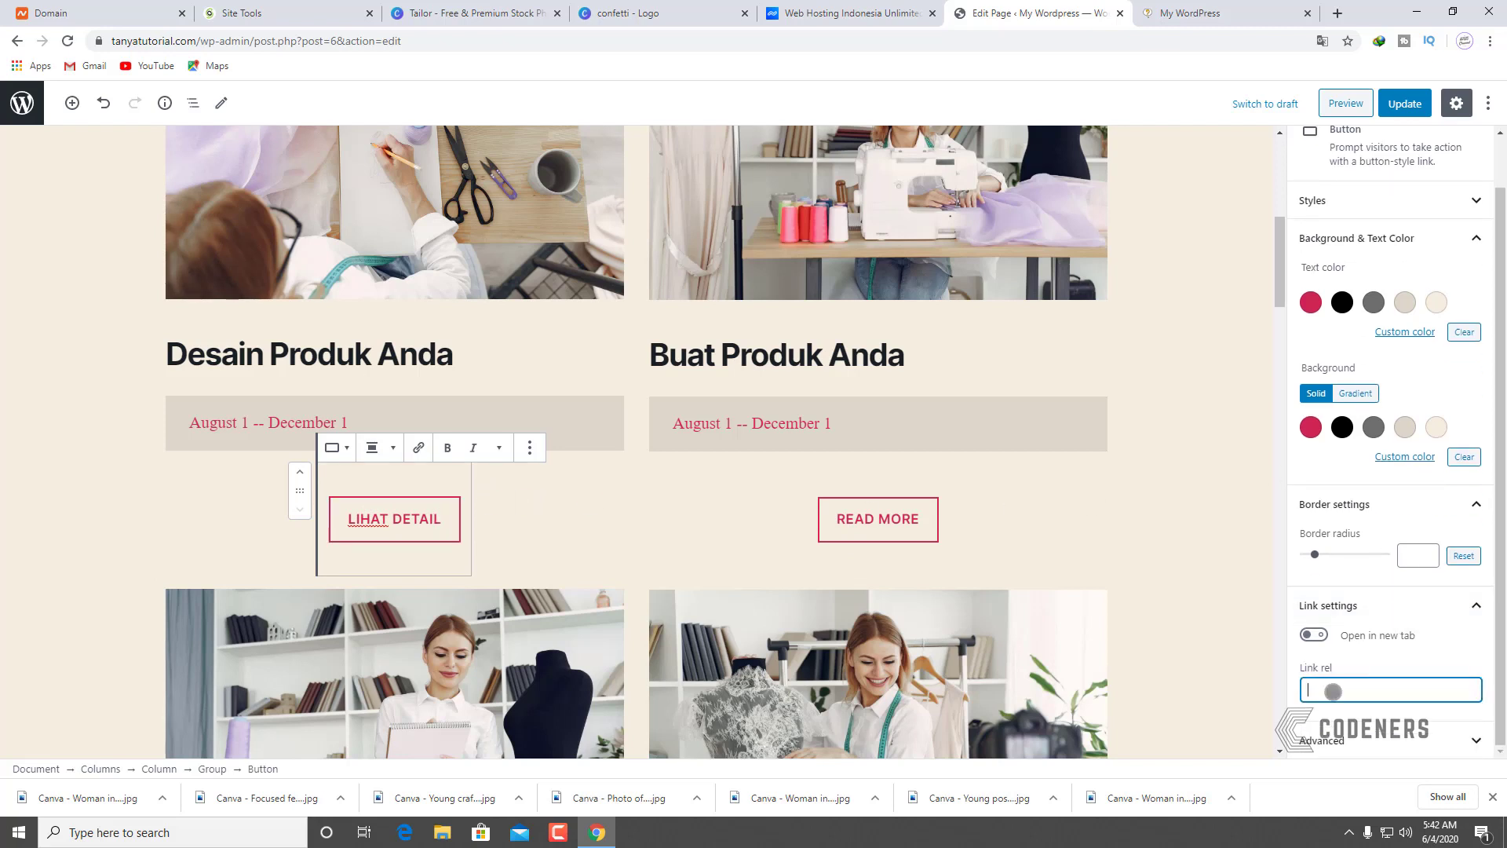
Step: Relabel the upper-right READ MORE button as 'LIHAT DETAIL', fixing the typo
click(855, 518)
drag(837, 513, 909, 516)
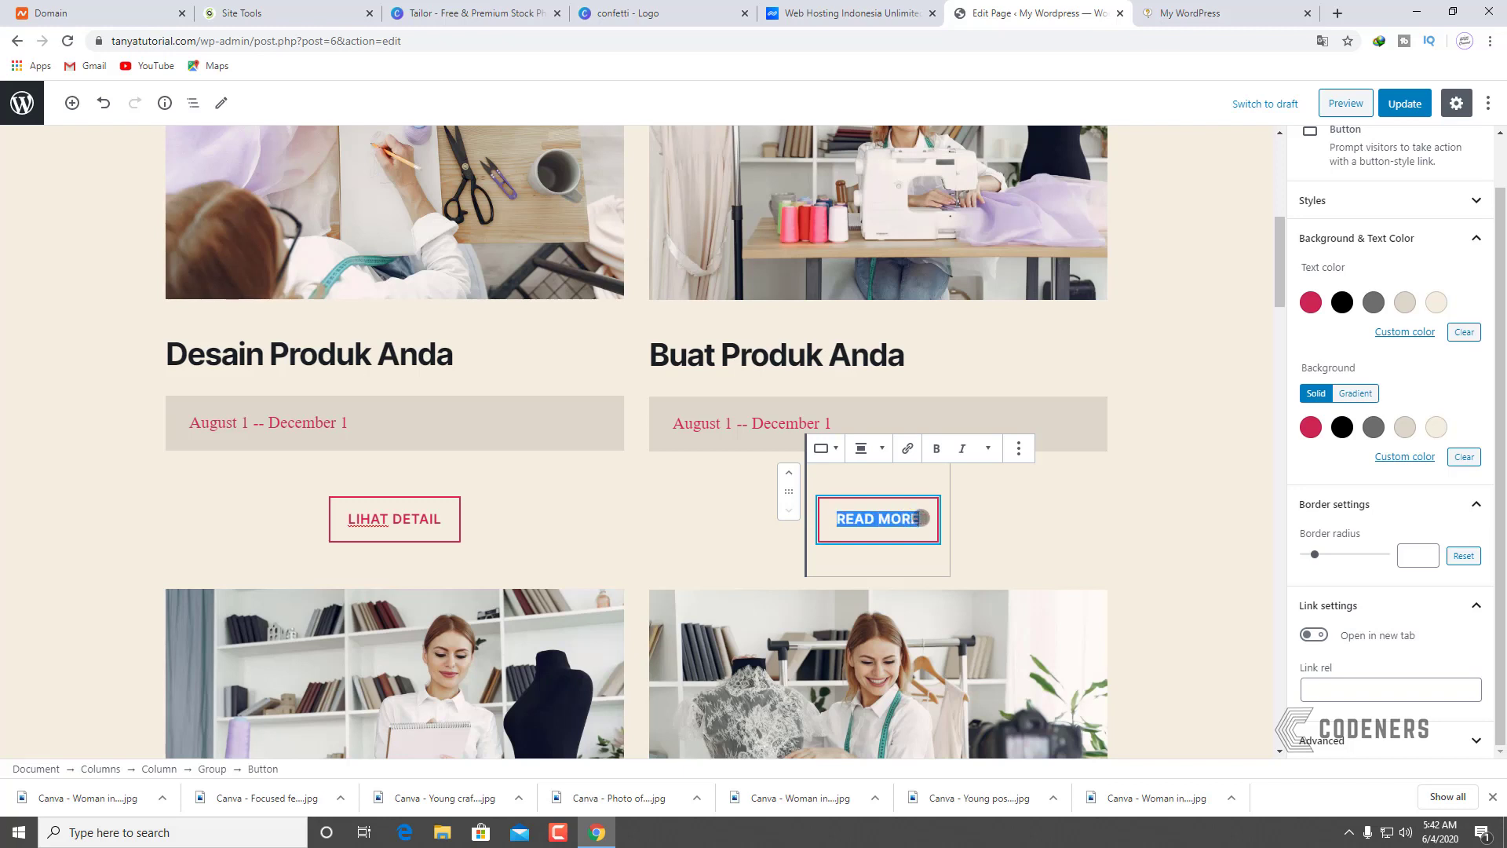
text(LIHAT)
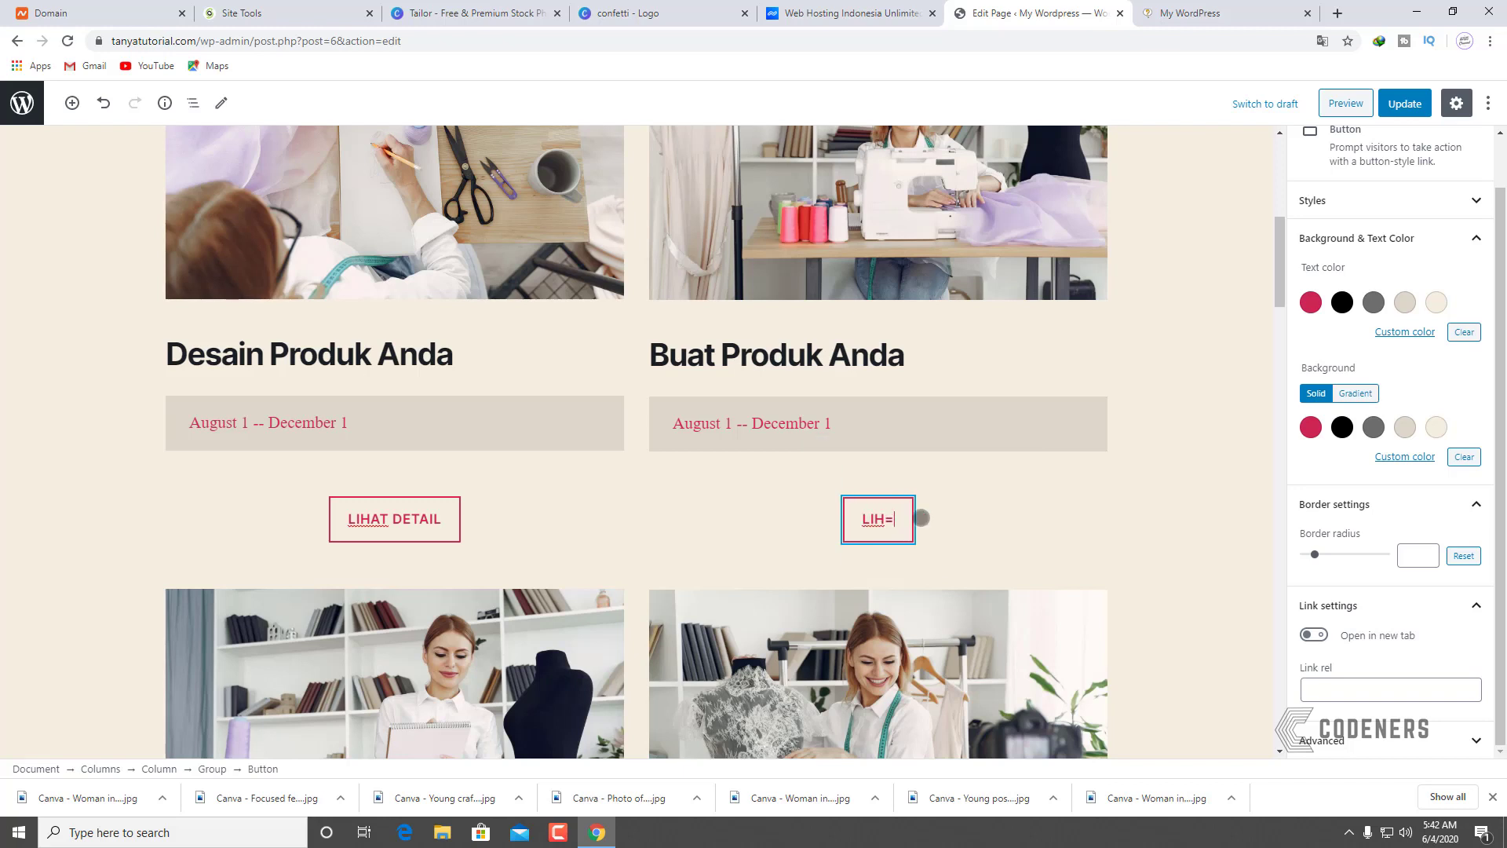
text( DETAIL)
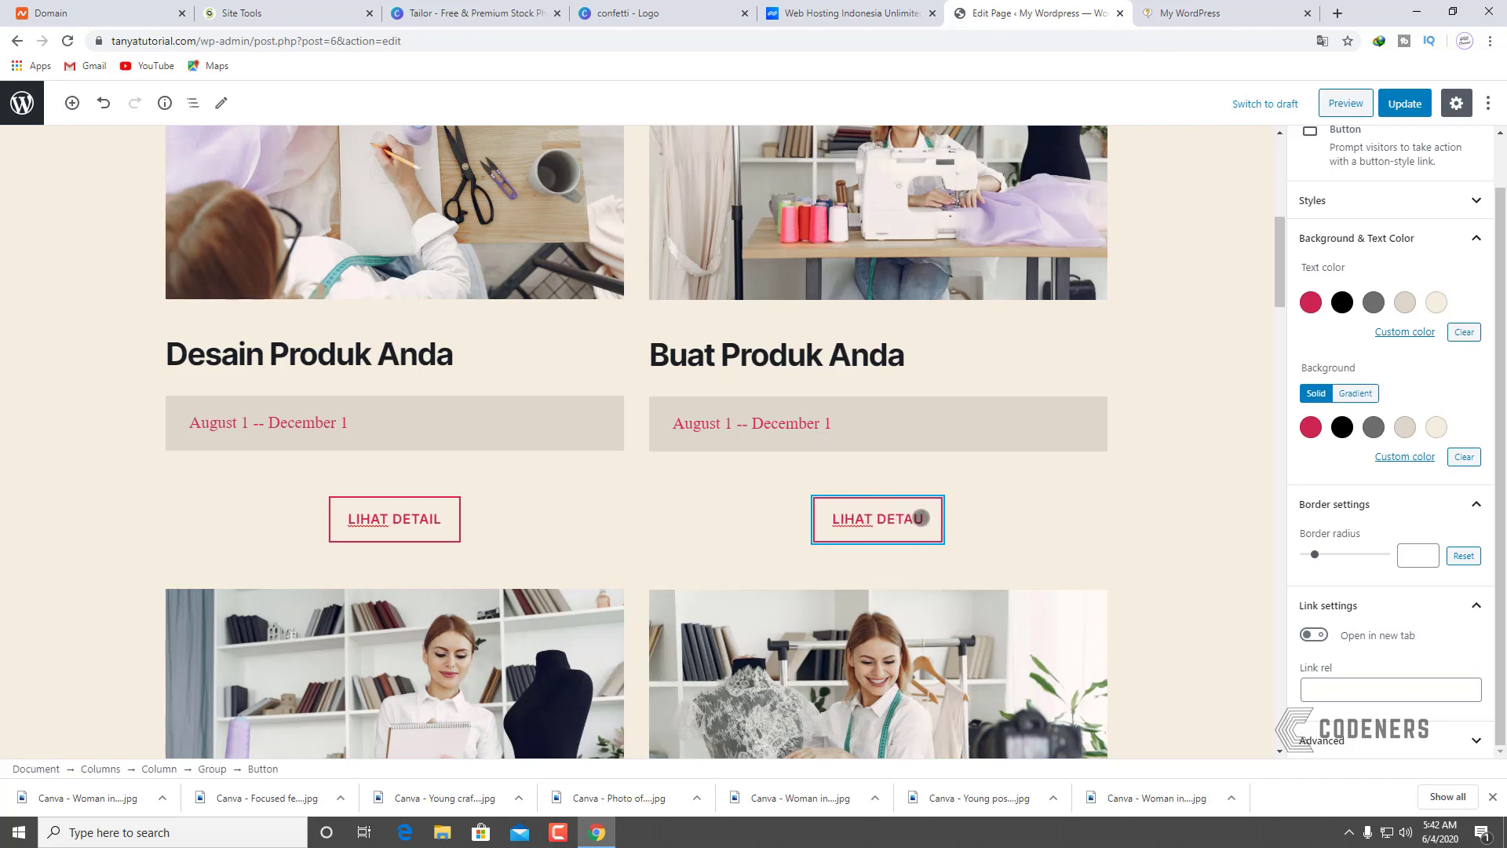
key(BackSpace)
text(IL)
Step: Relabel both lower READ MORE buttons as 'LIHAT DETAIL' and update the page
scroll(921, 518, down, 5)
click(395, 720)
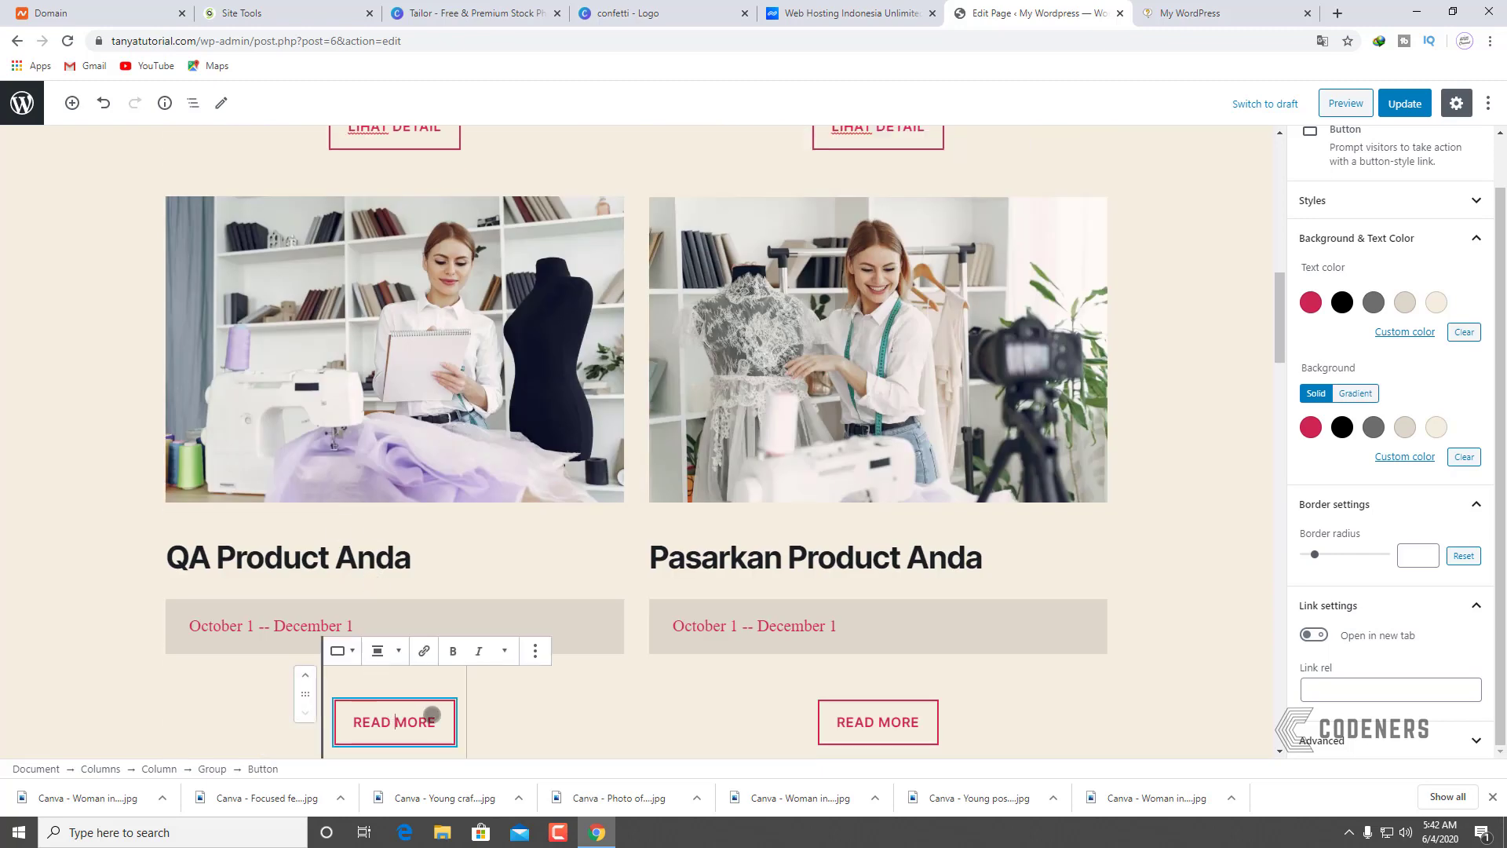
drag(431, 715, 346, 720)
text(LI)
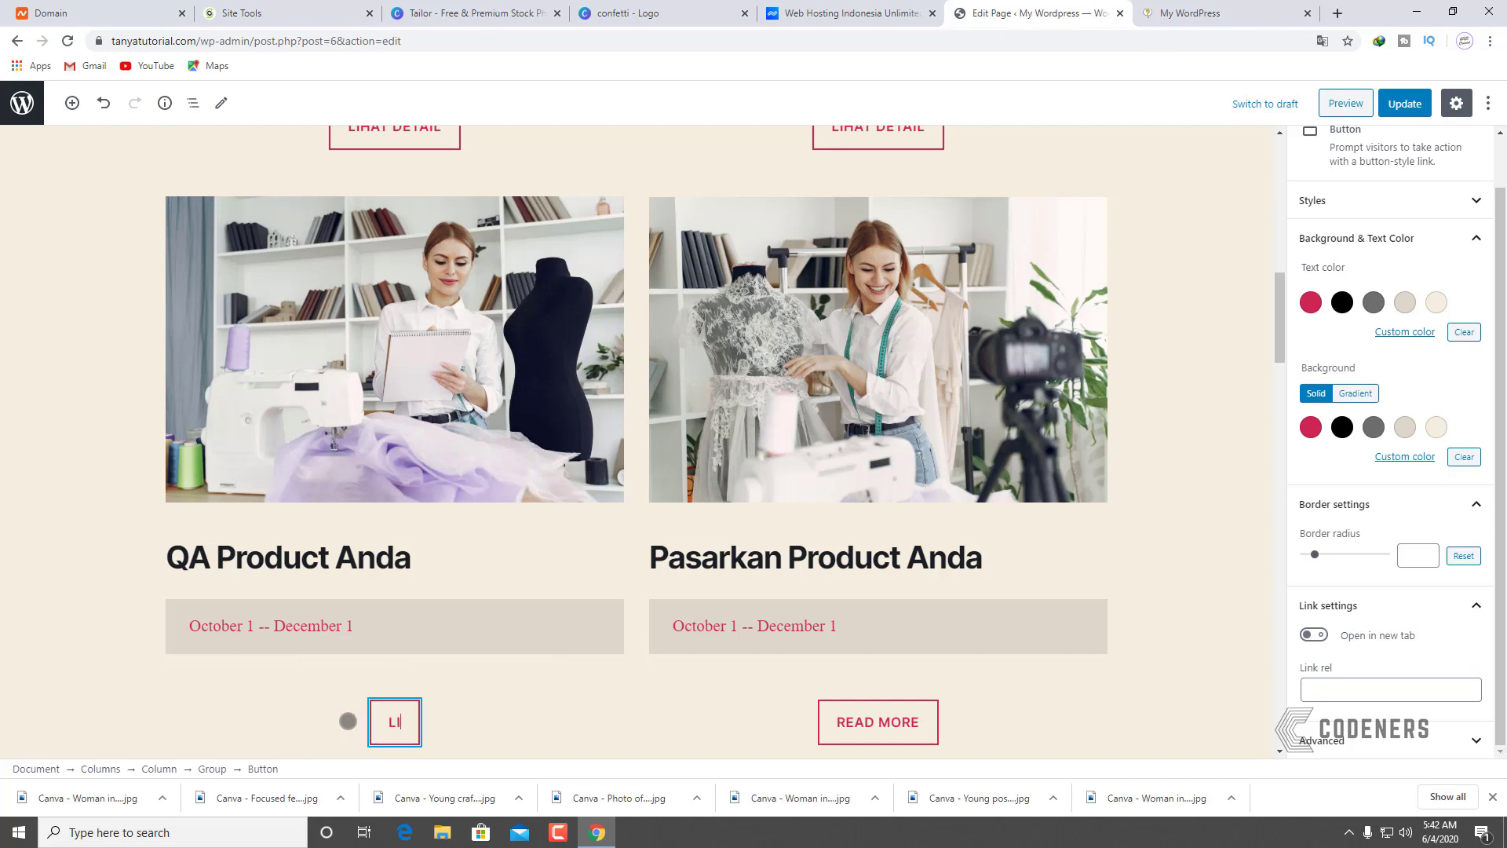
text(HAT DETAIL)
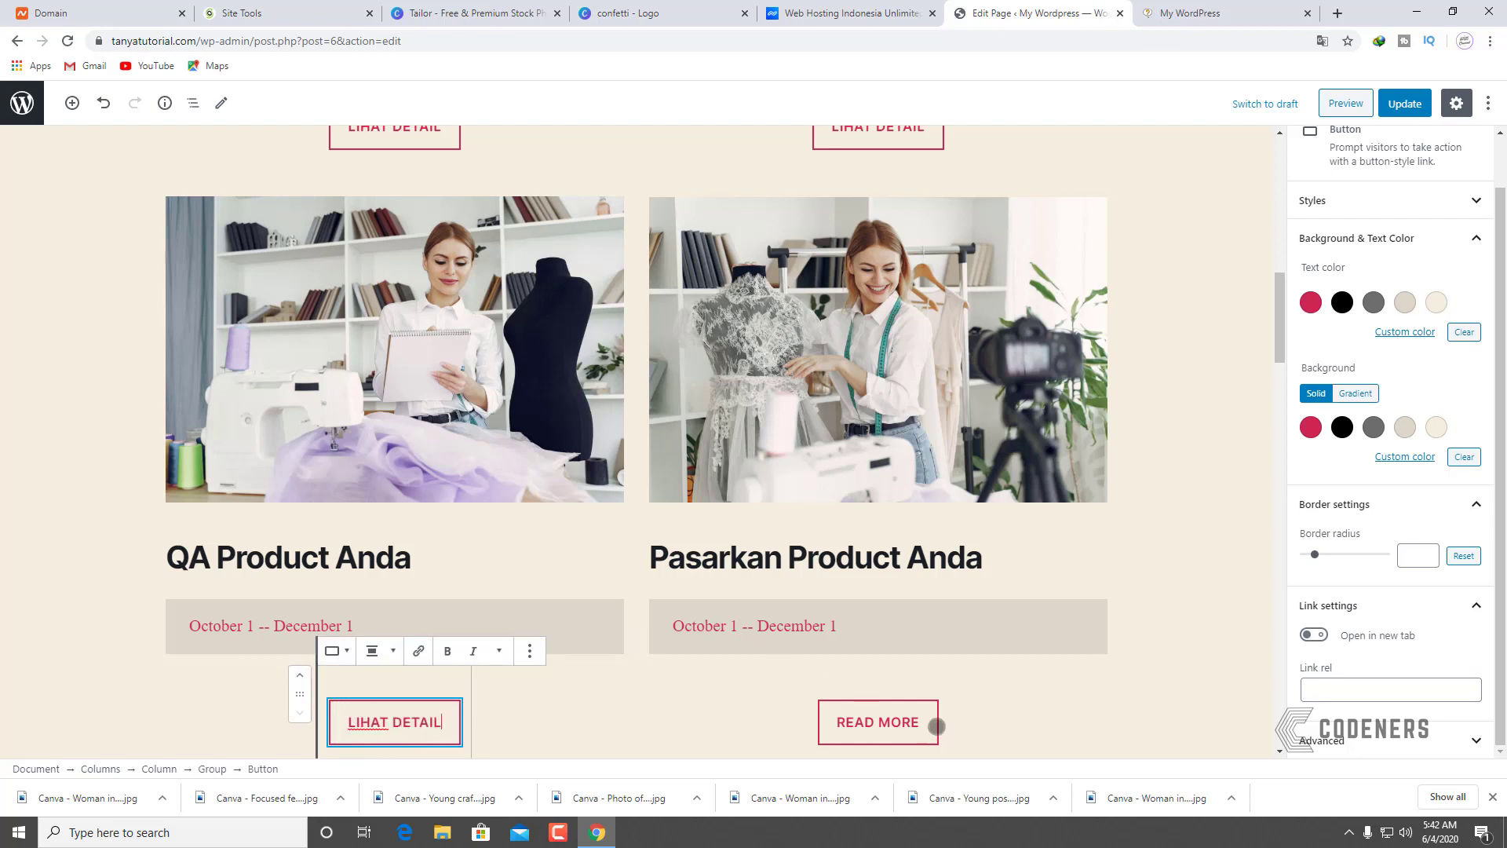
drag(935, 724, 820, 716)
text(L)
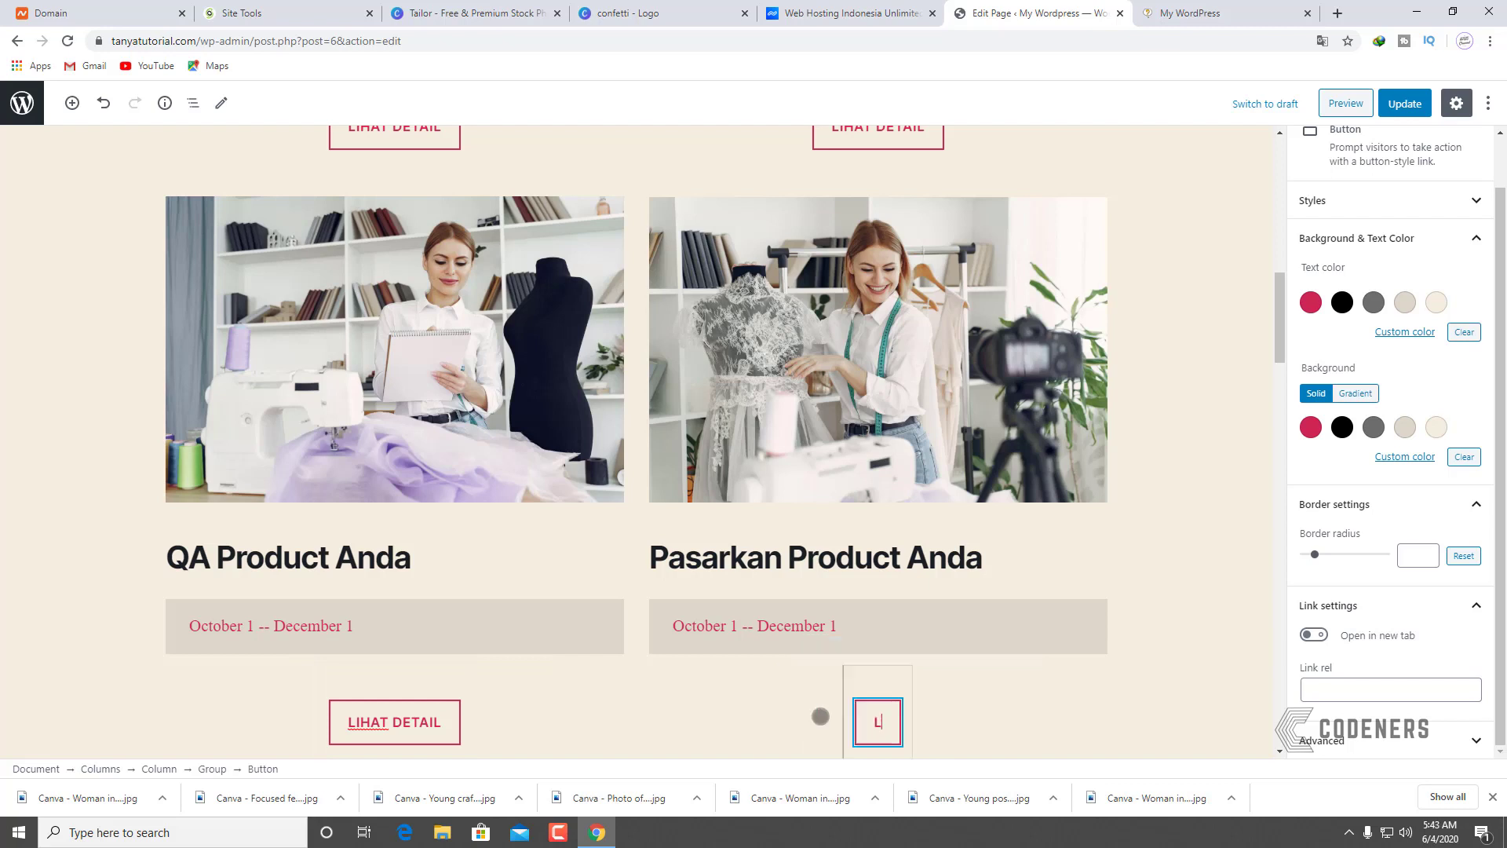
text(IHAT DETAIL)
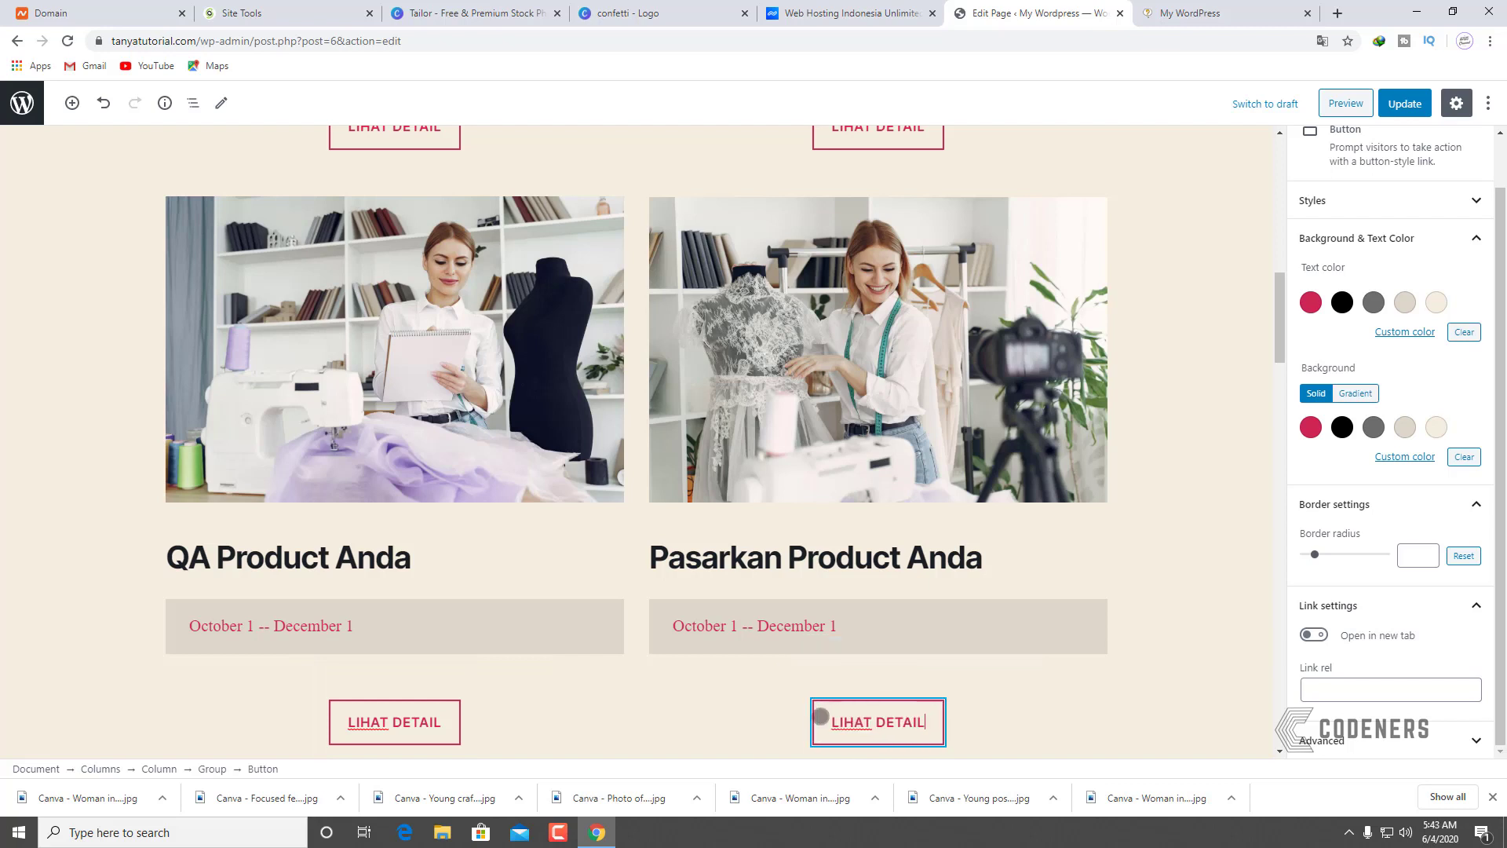
click(1406, 104)
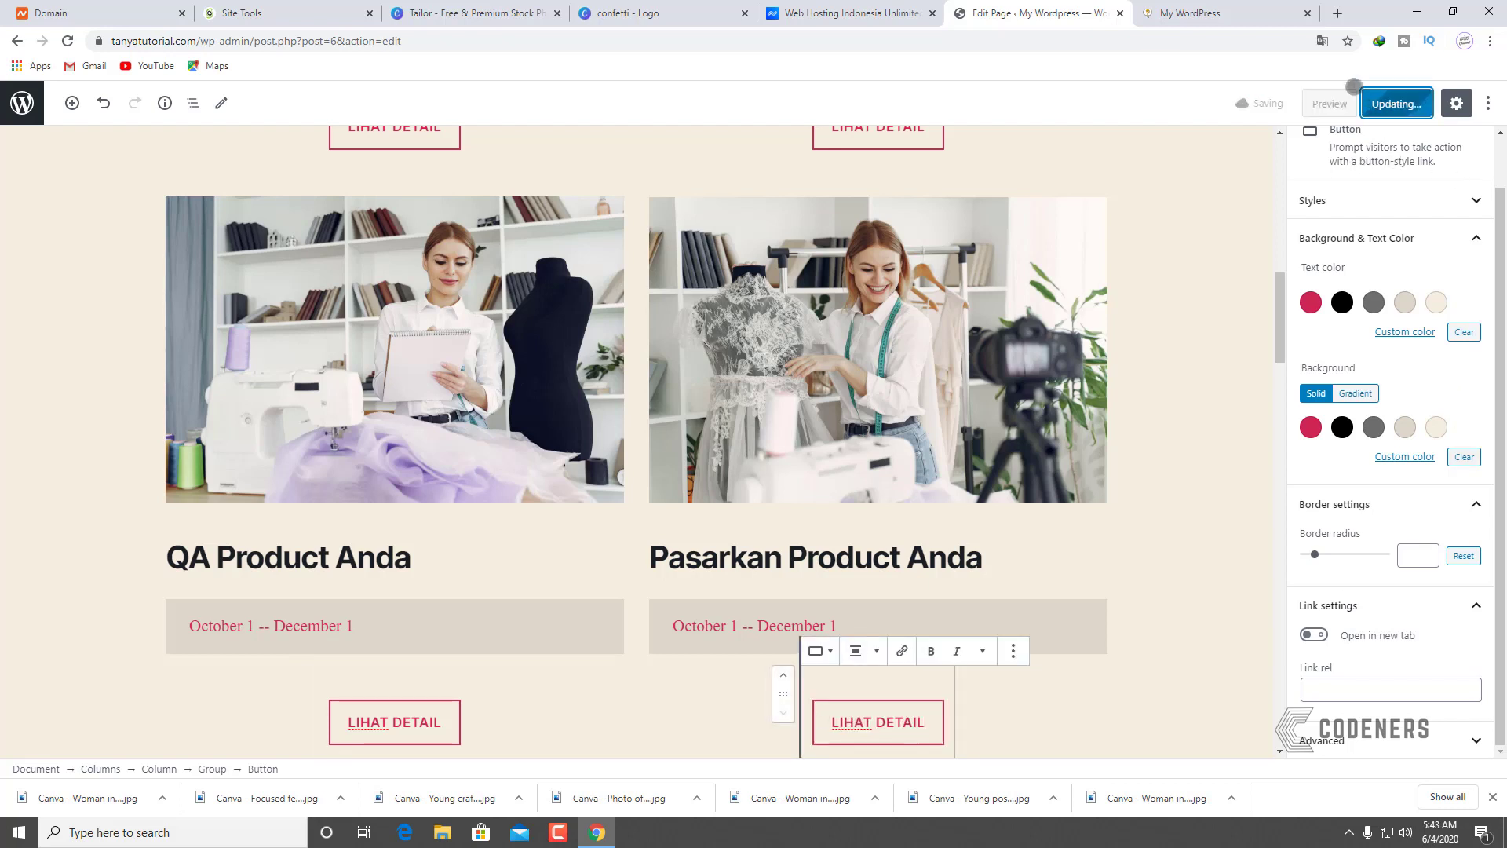
click(1225, 5)
Step: Reload the live homepage, confirm the product buttons read 'LIHAT DETAIL', and go back to the editor
click(68, 41)
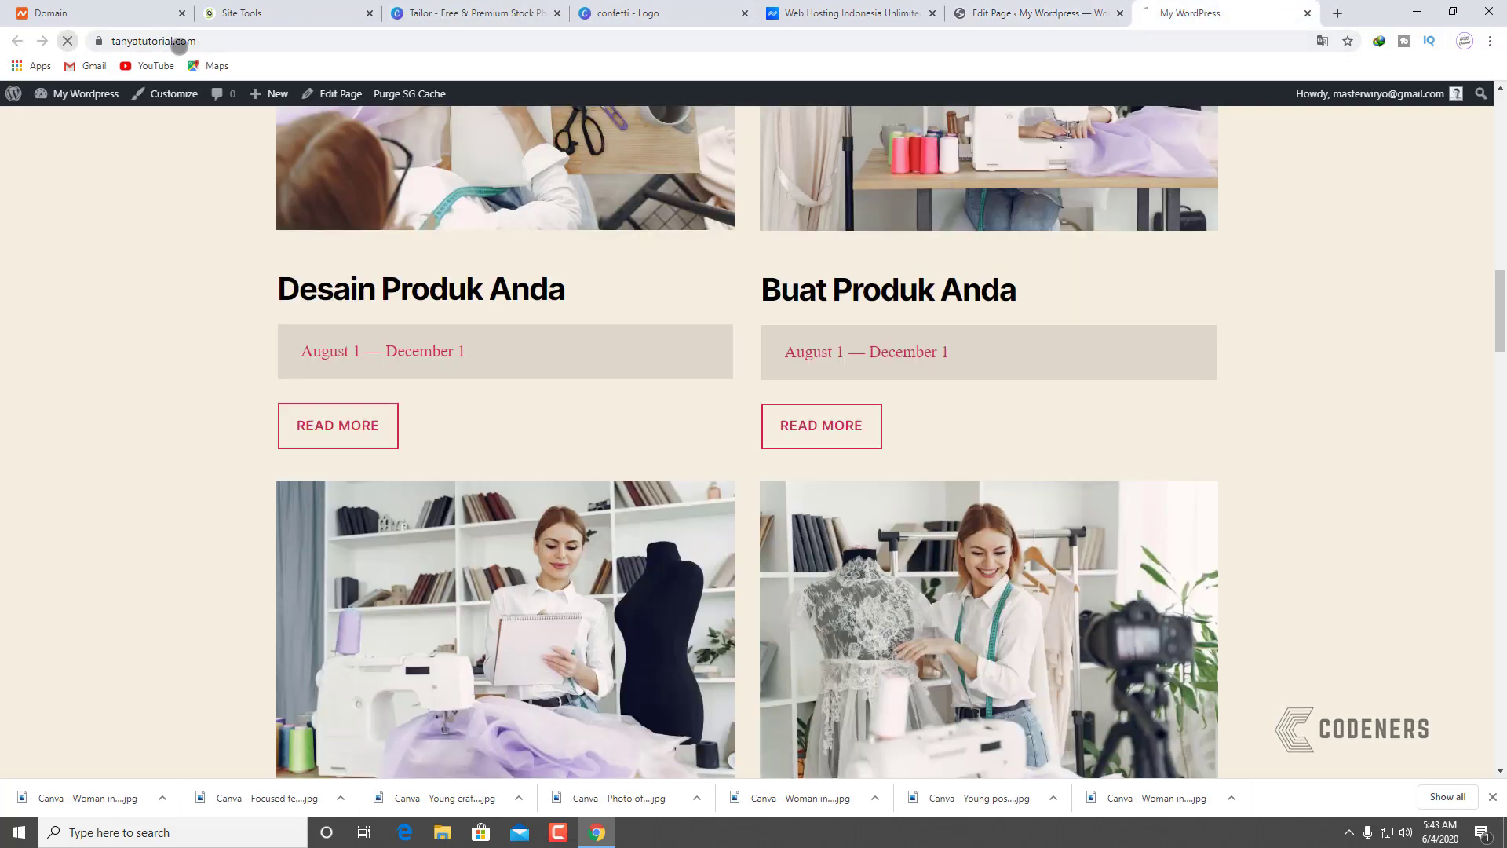
scroll(182, 406, down, 11)
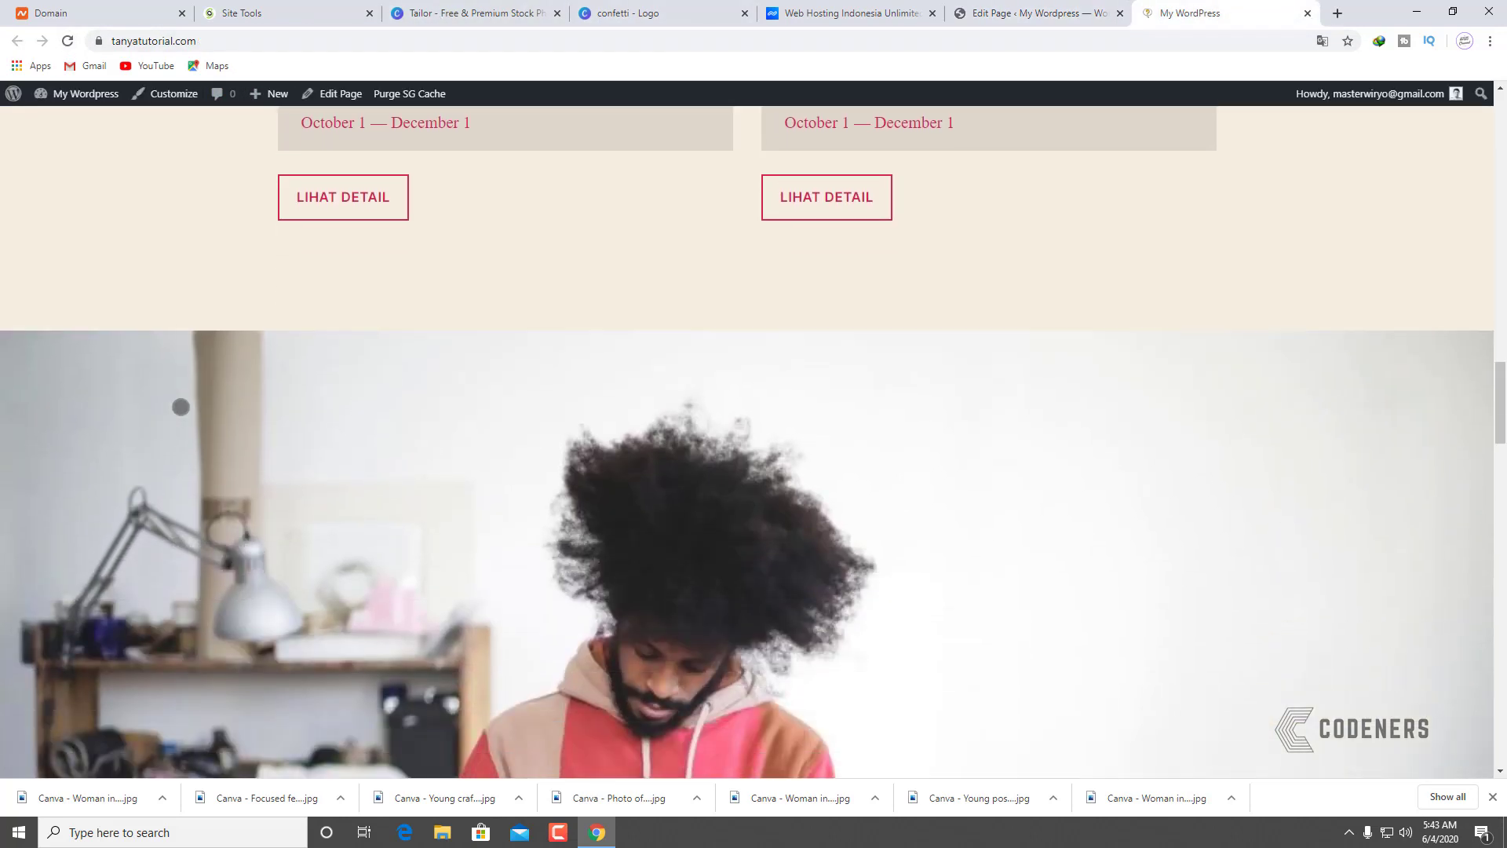
scroll(181, 406, up, 7)
scroll(182, 406, up, 5)
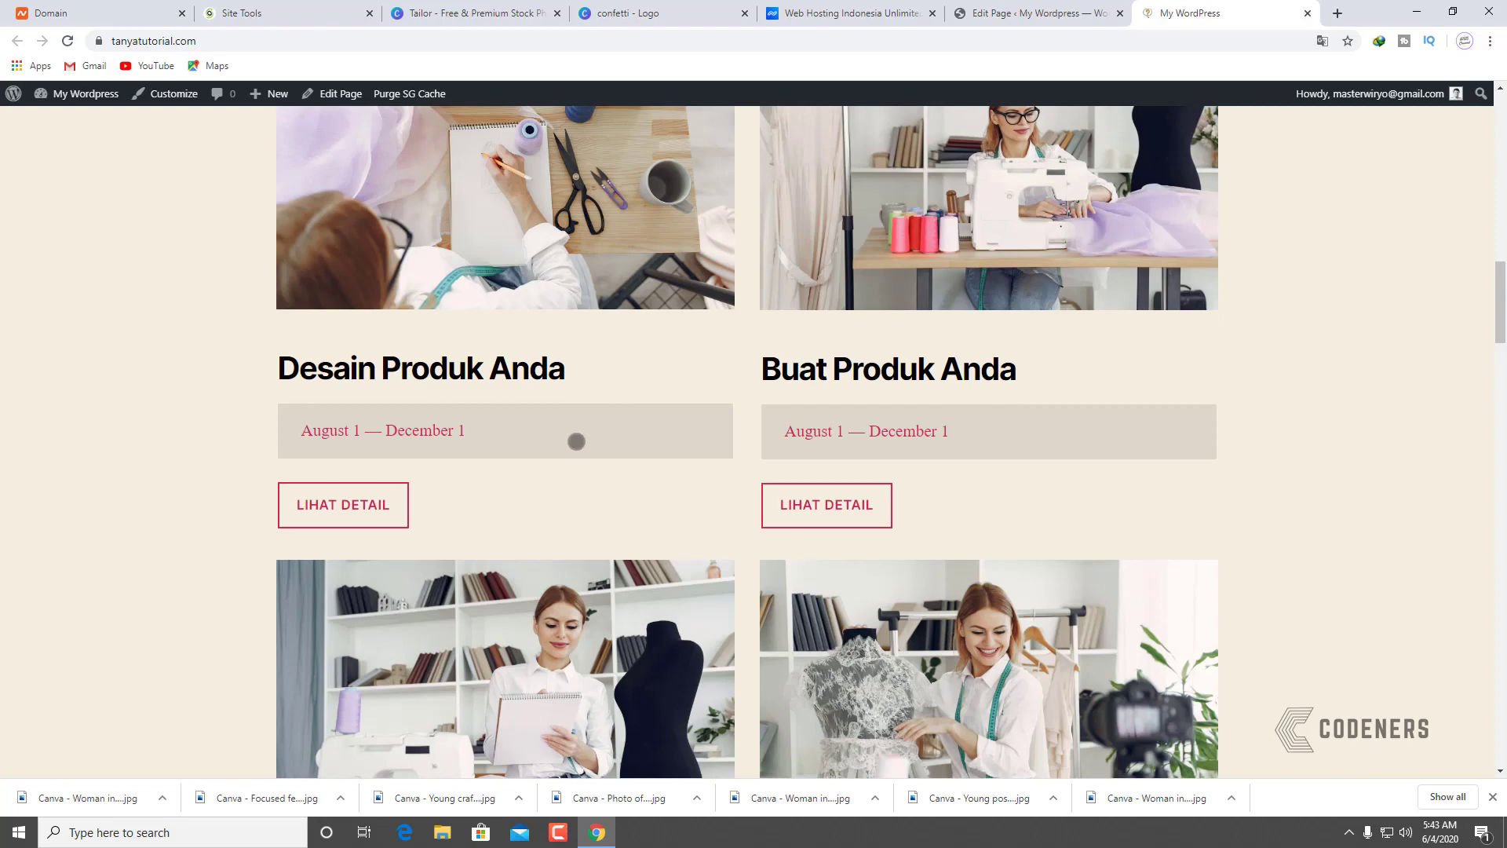
scroll(599, 443, up, 15)
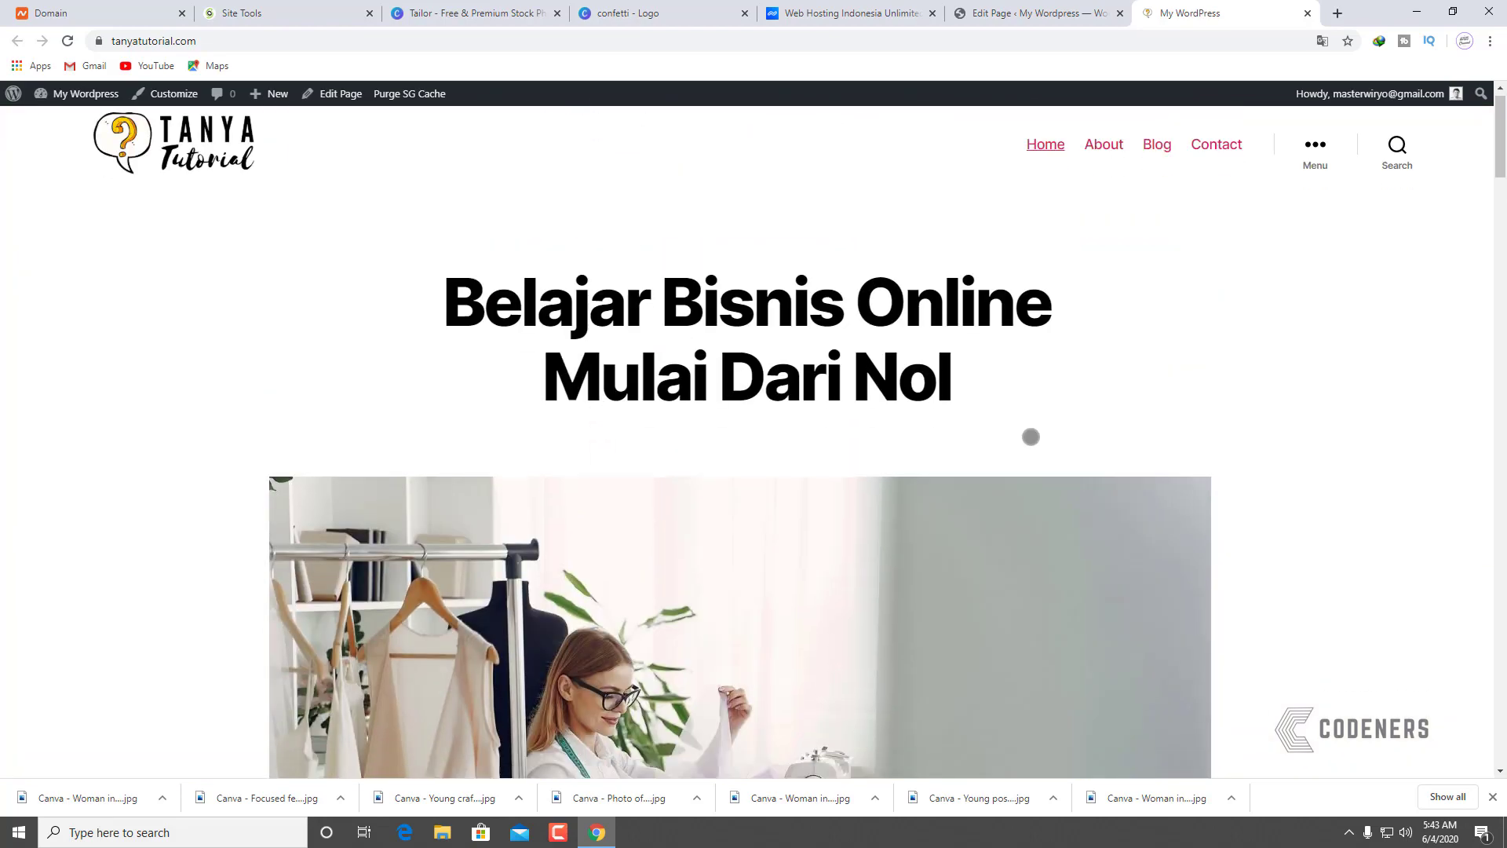
scroll(669, 439, down, 20)
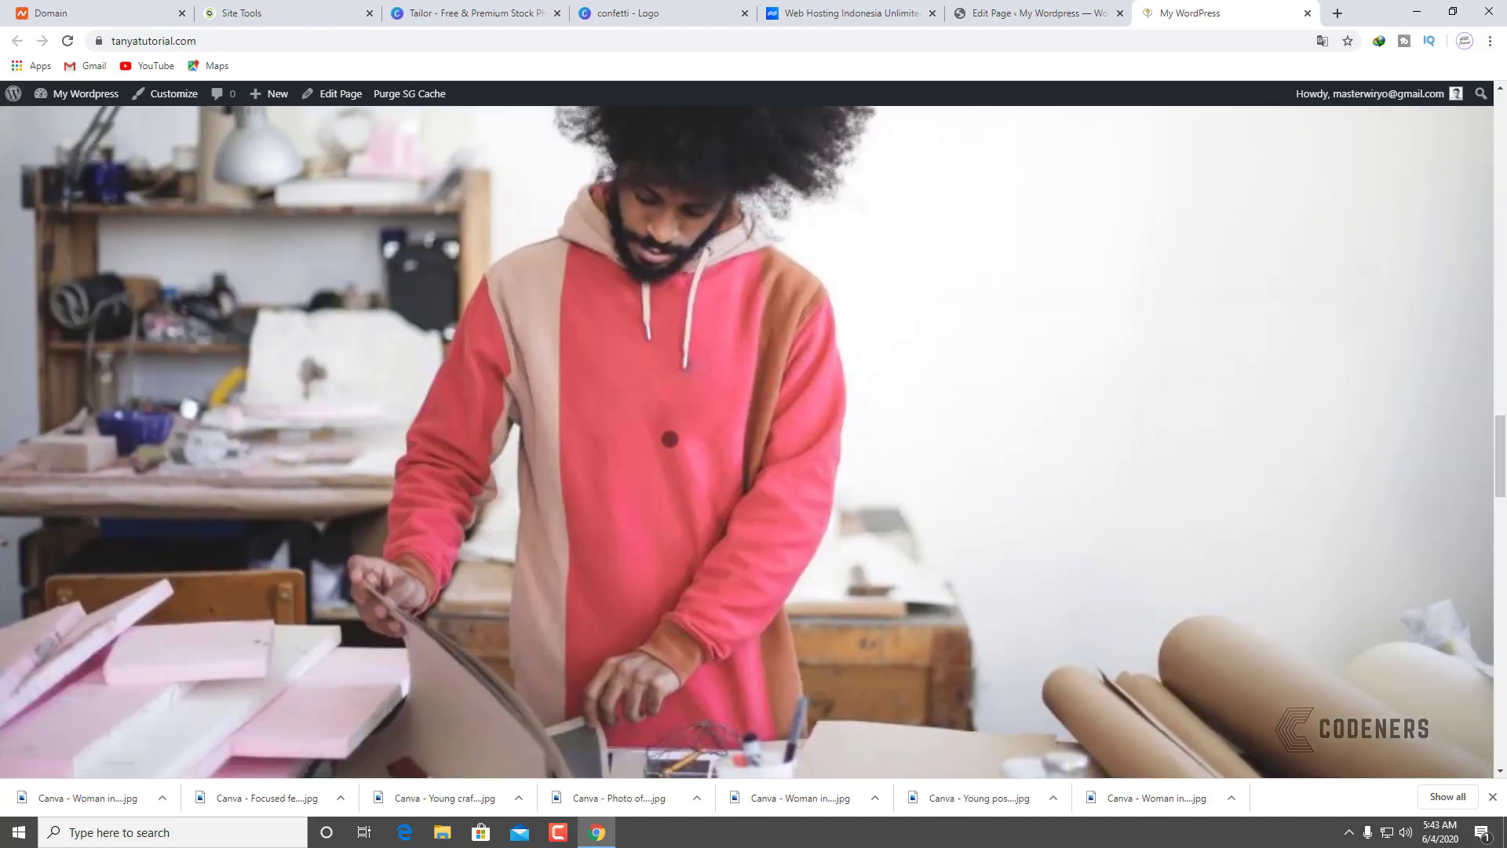
scroll(670, 439, down, 20)
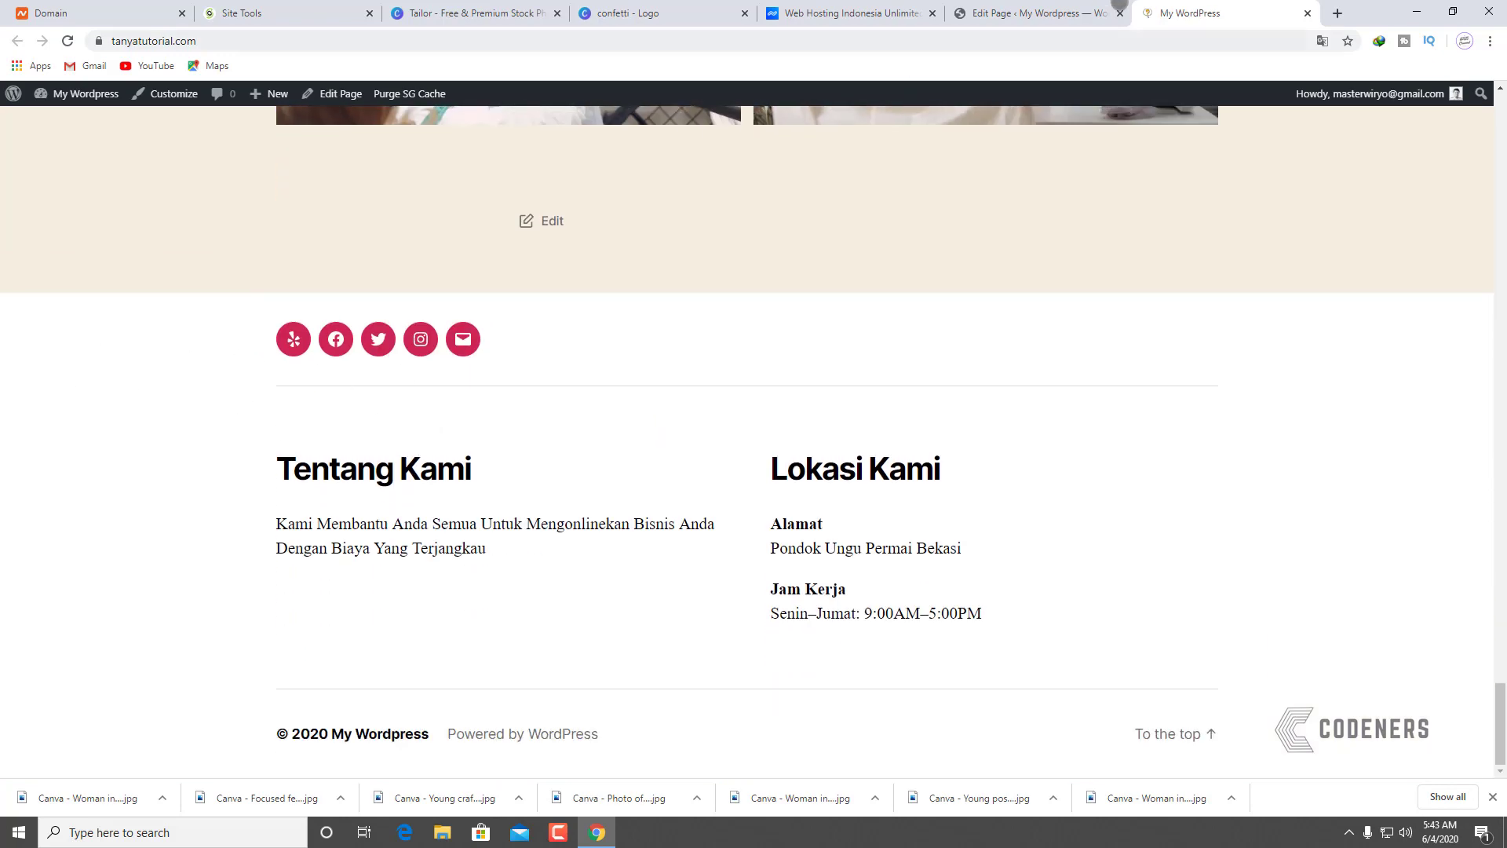
click(1118, 8)
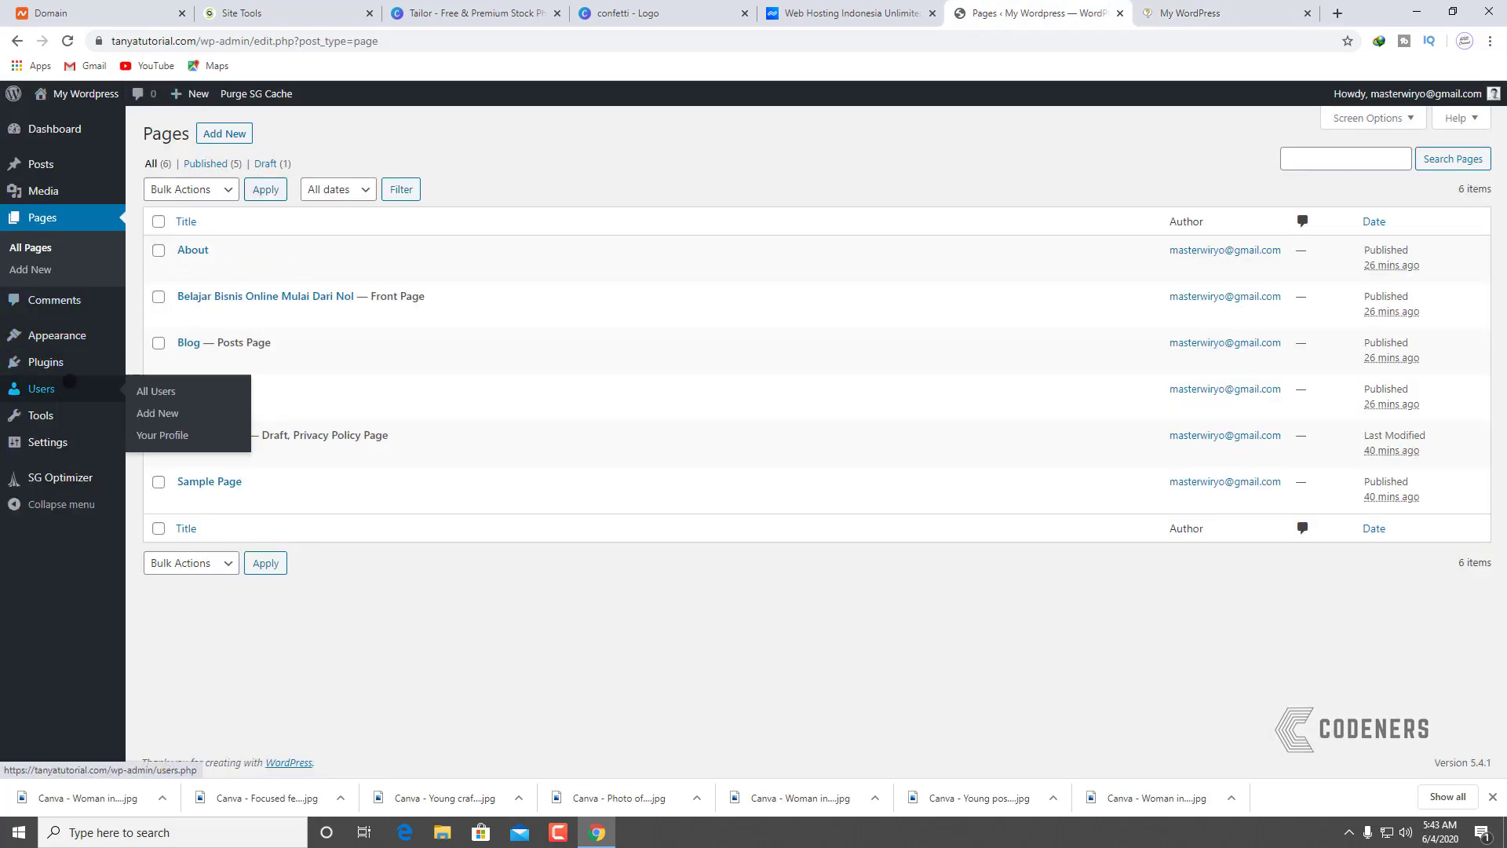
Step: Open Users > Your Profile and scroll through the name, contact and picture settings
click(61, 386)
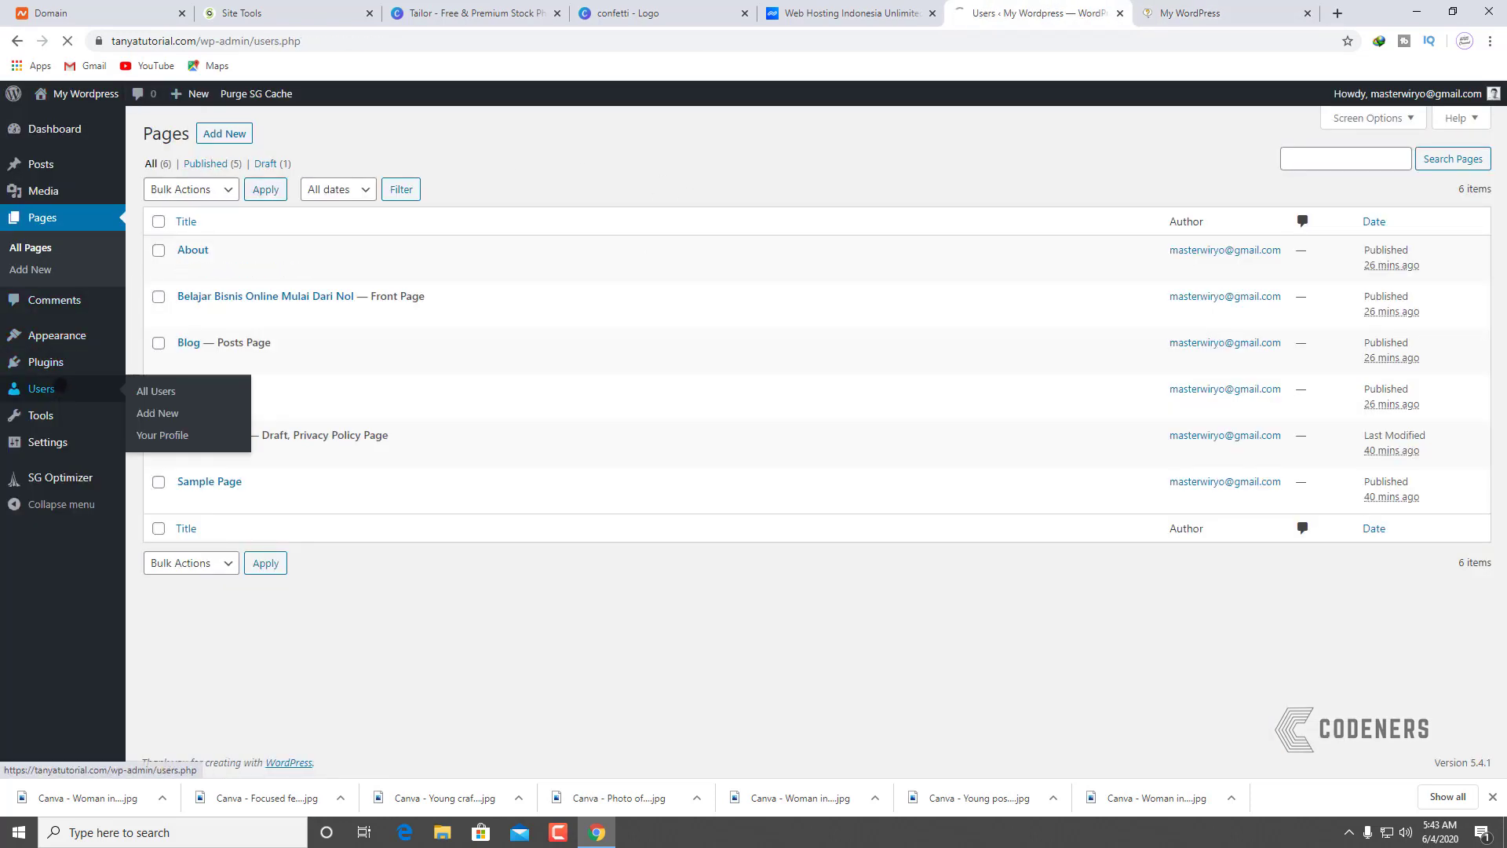
click(226, 263)
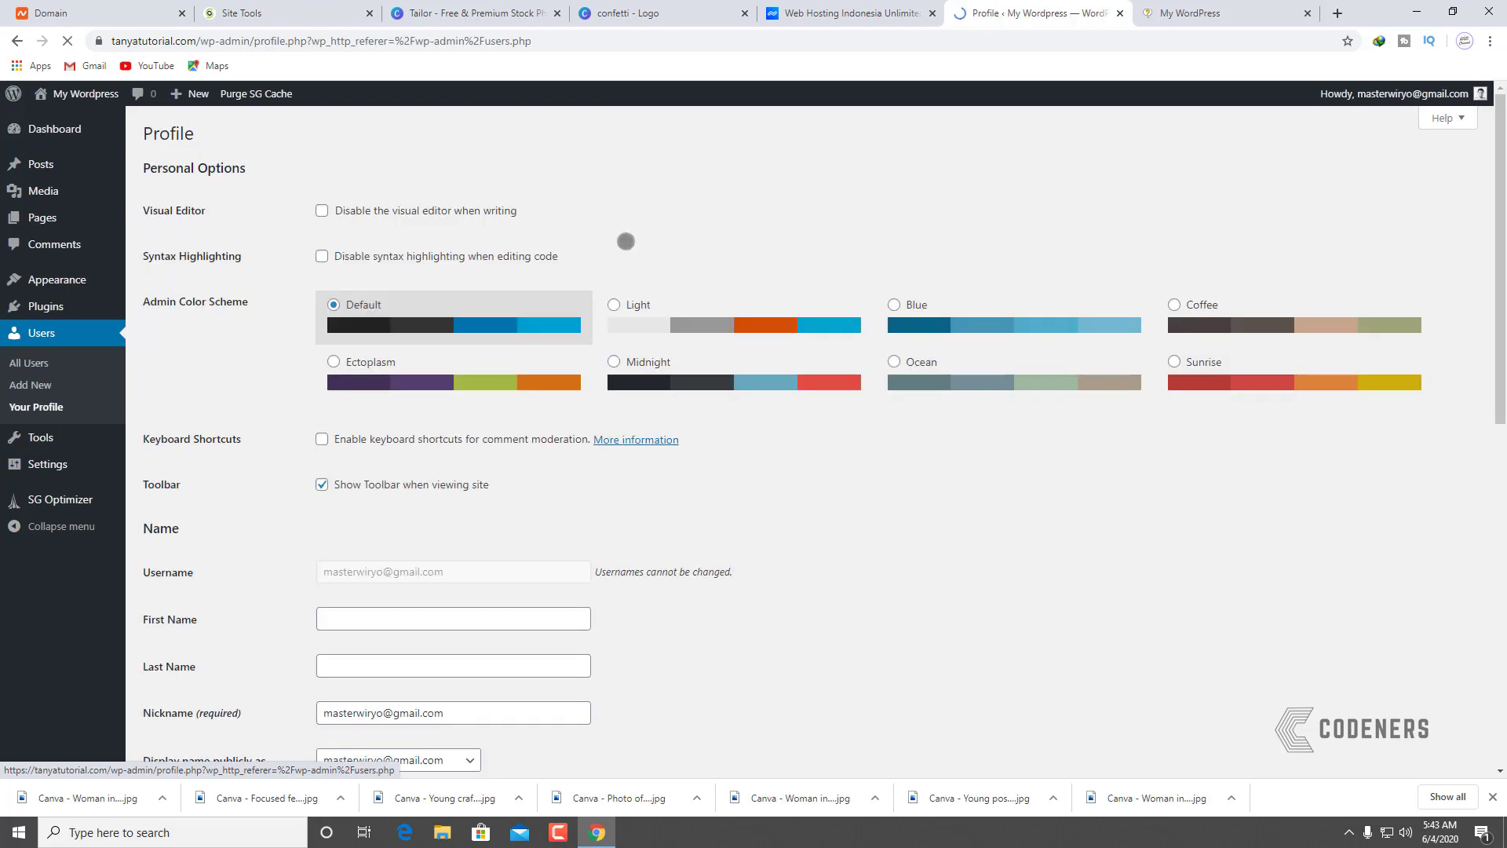
scroll(572, 474, down, 10)
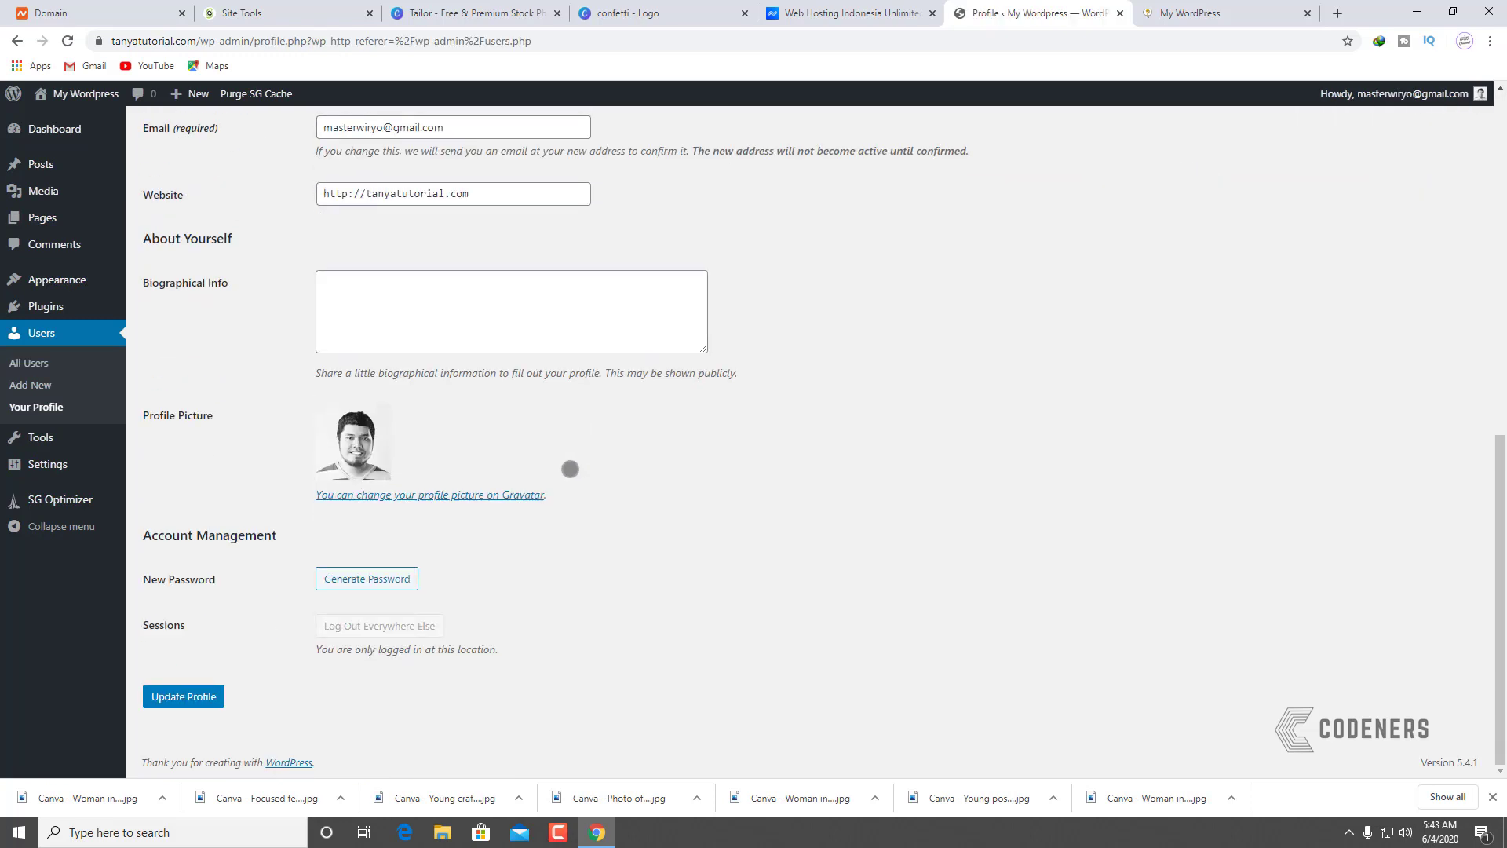
scroll(570, 469, up, 5)
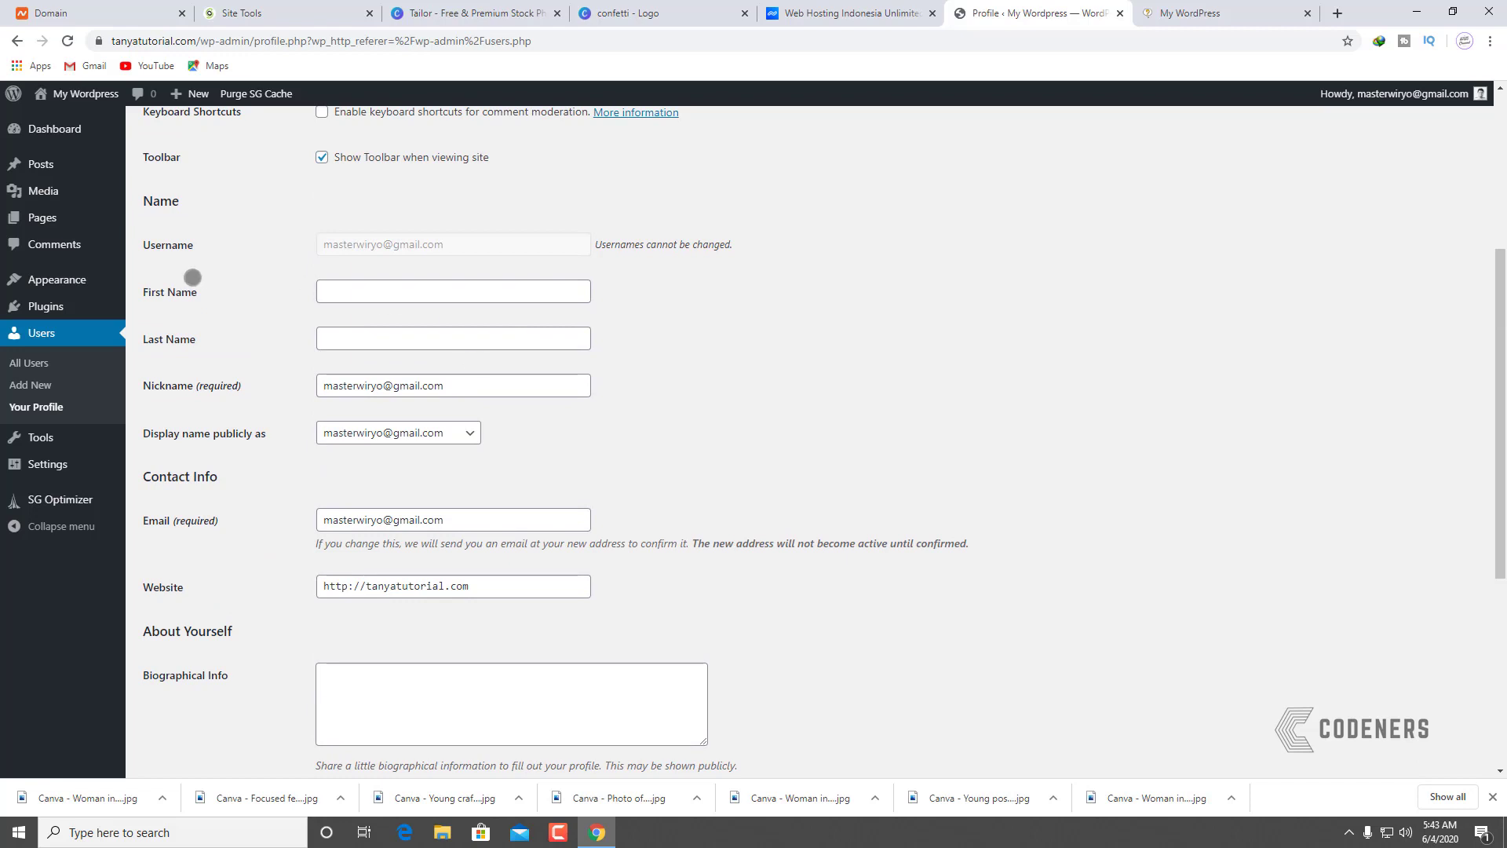
scroll(338, 408, down, 1)
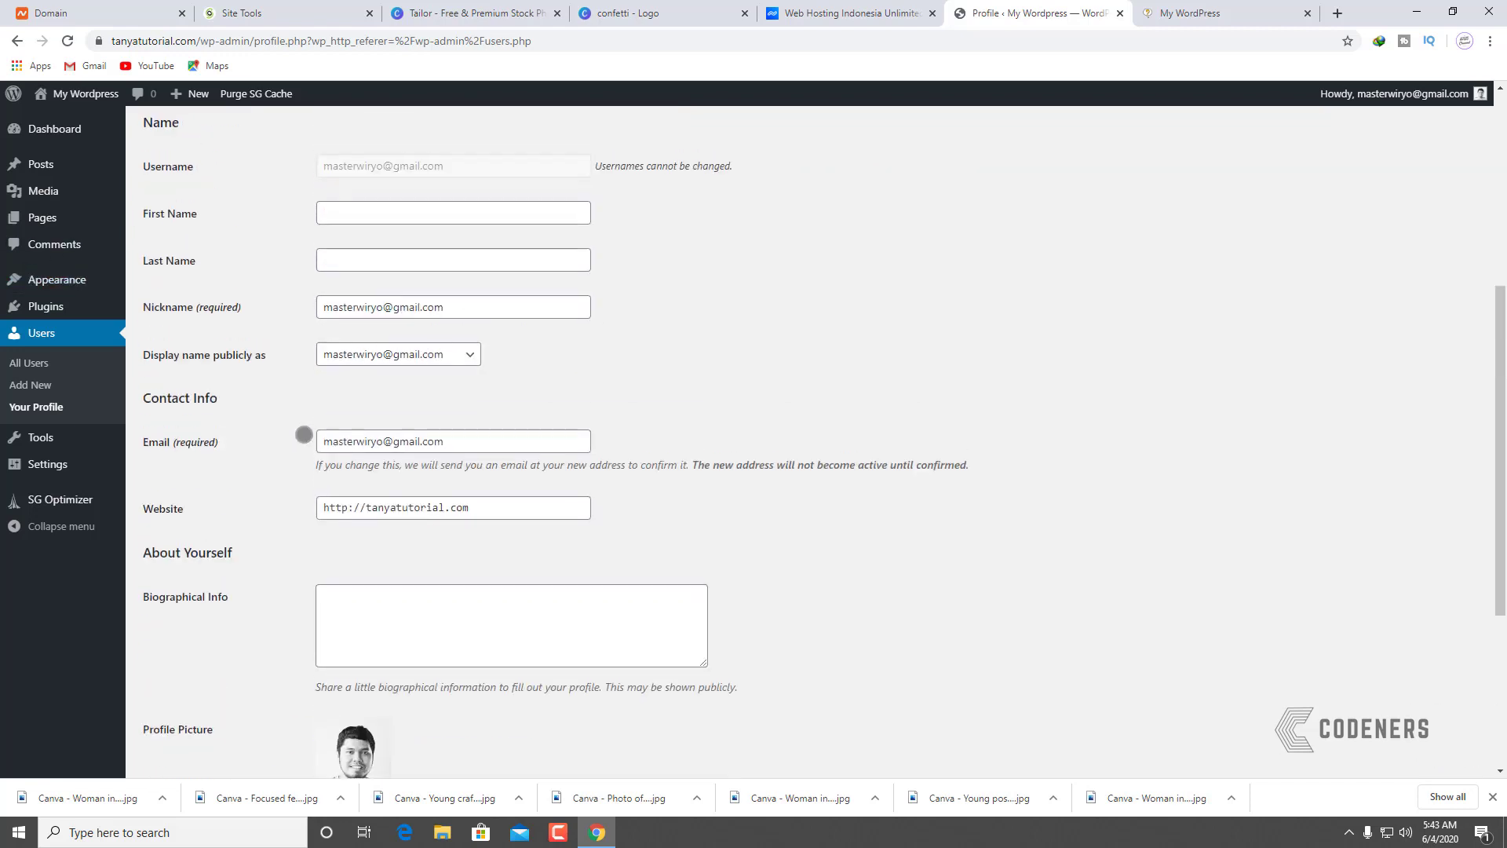
scroll(236, 353, up, 6)
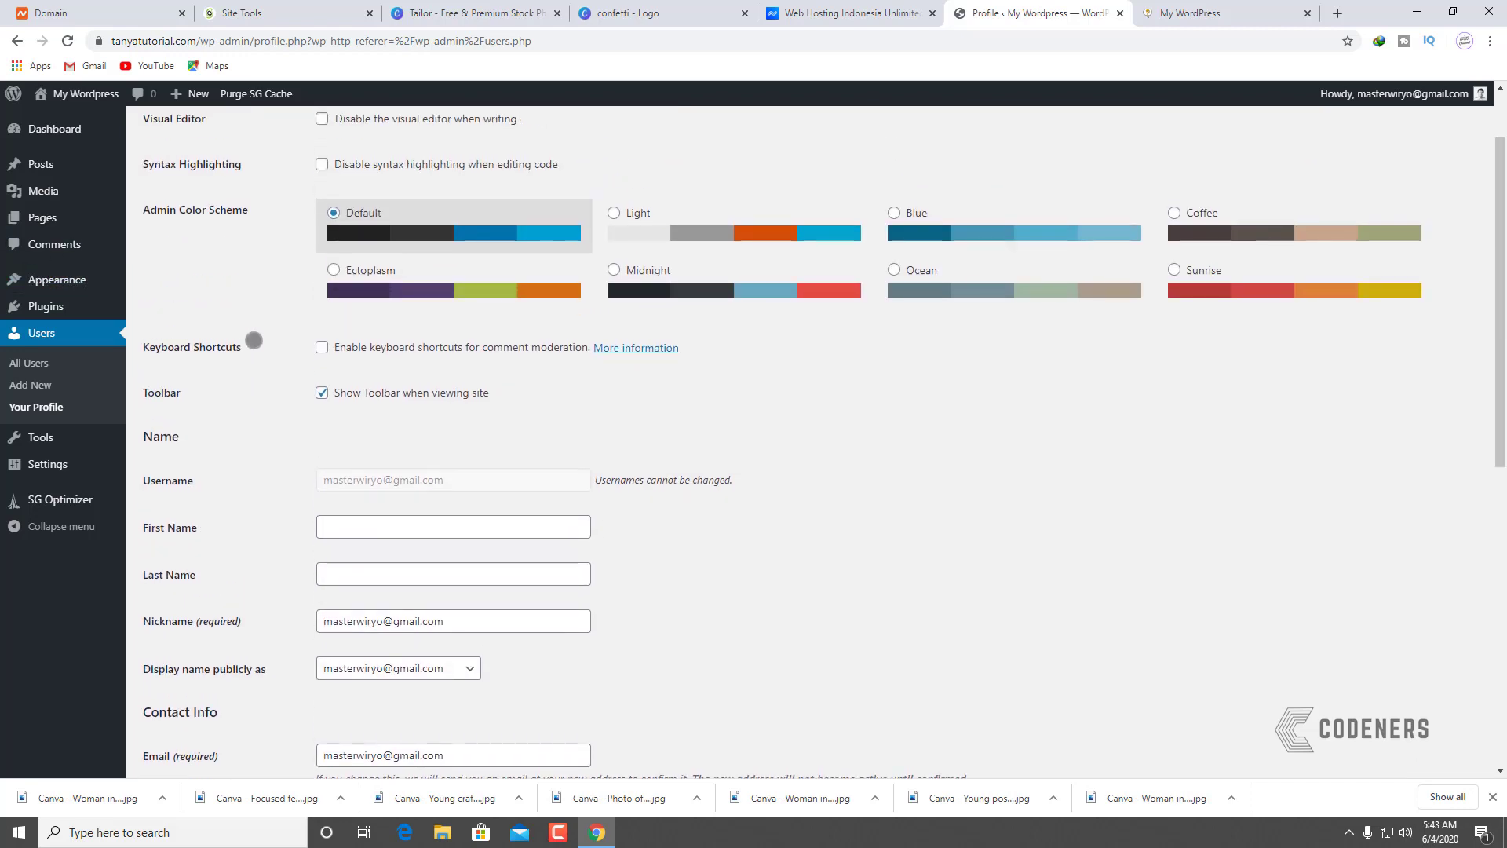
scroll(247, 350, down, 7)
scroll(619, 377, down, 3)
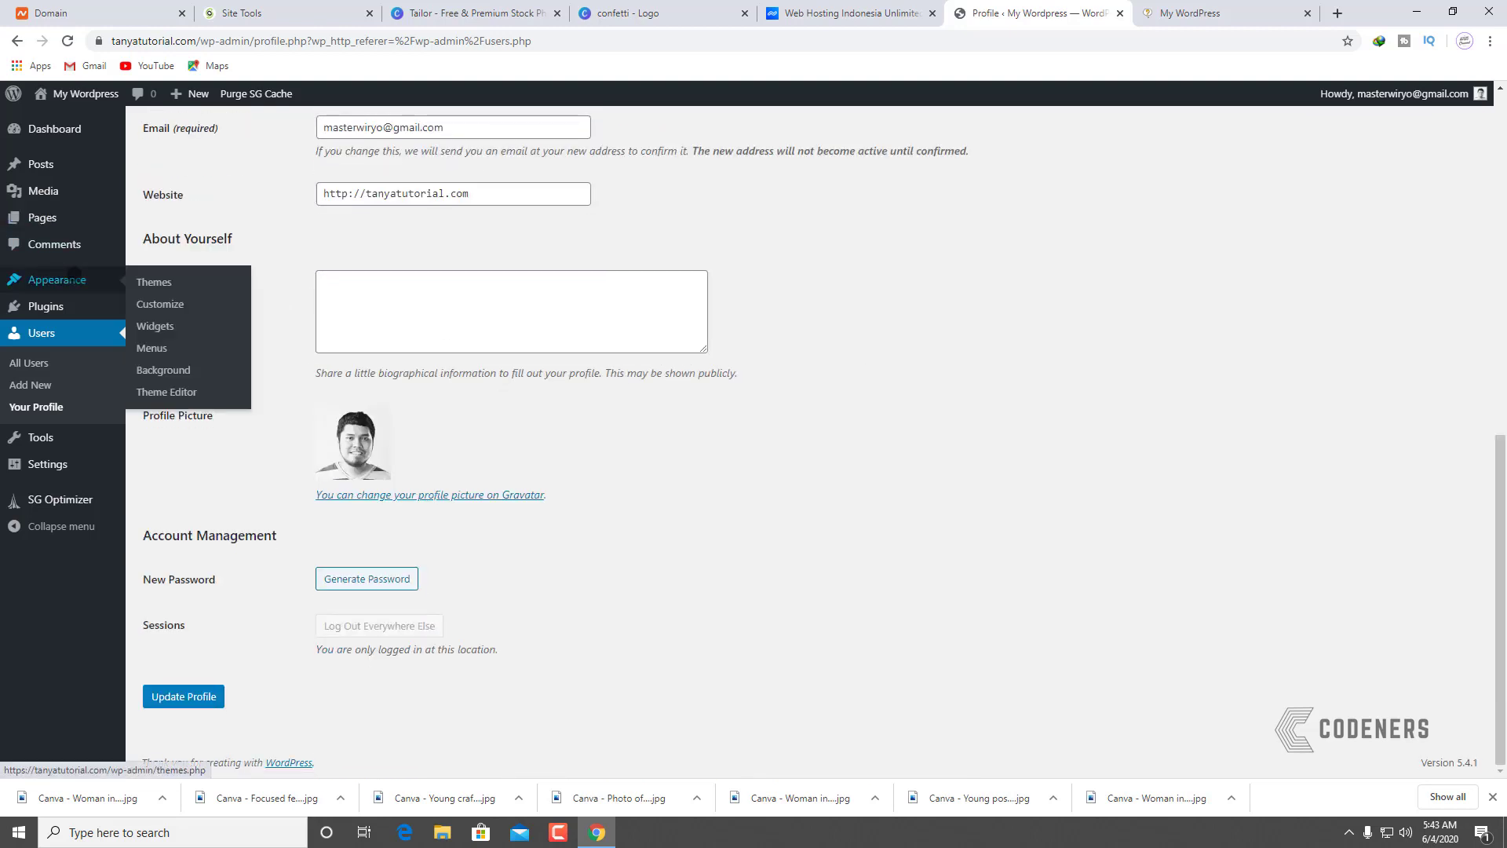
Step: Reopen the Customizer from Themes and browse the Footer #2 widget area
click(74, 275)
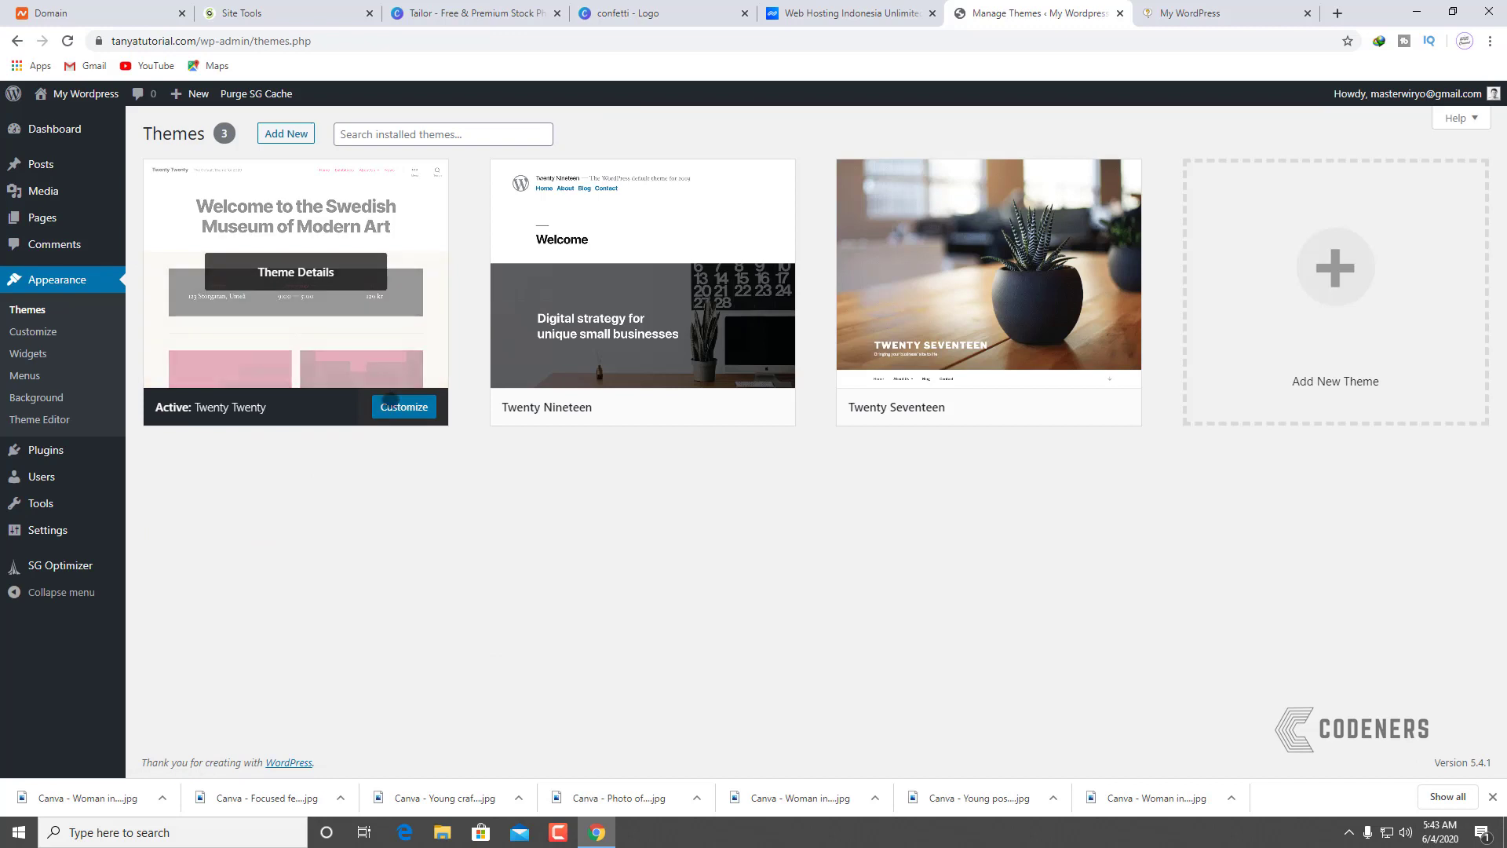
click(390, 400)
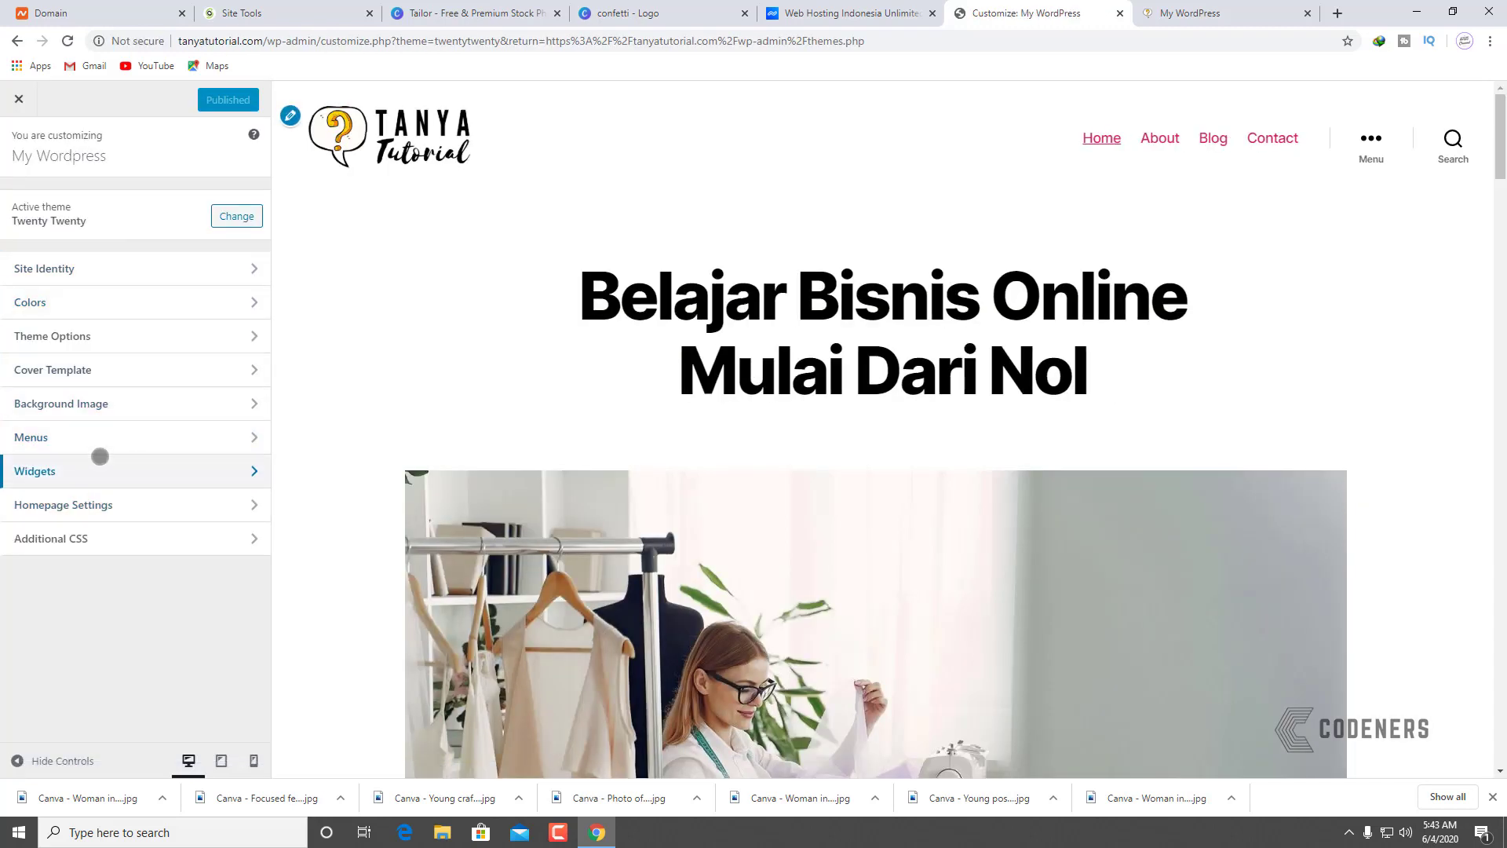
click(100, 463)
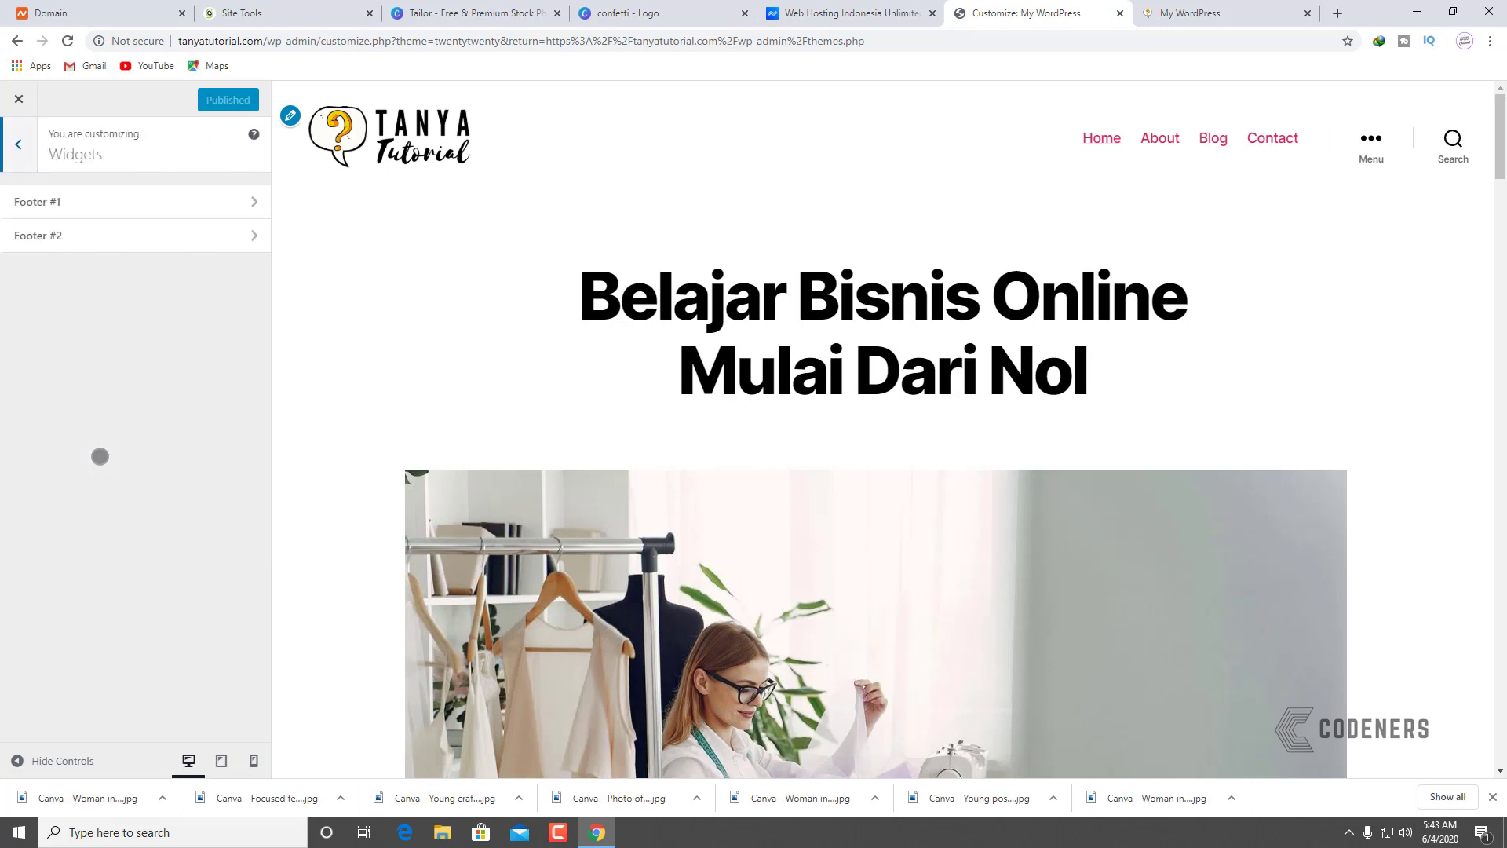
click(111, 245)
click(30, 149)
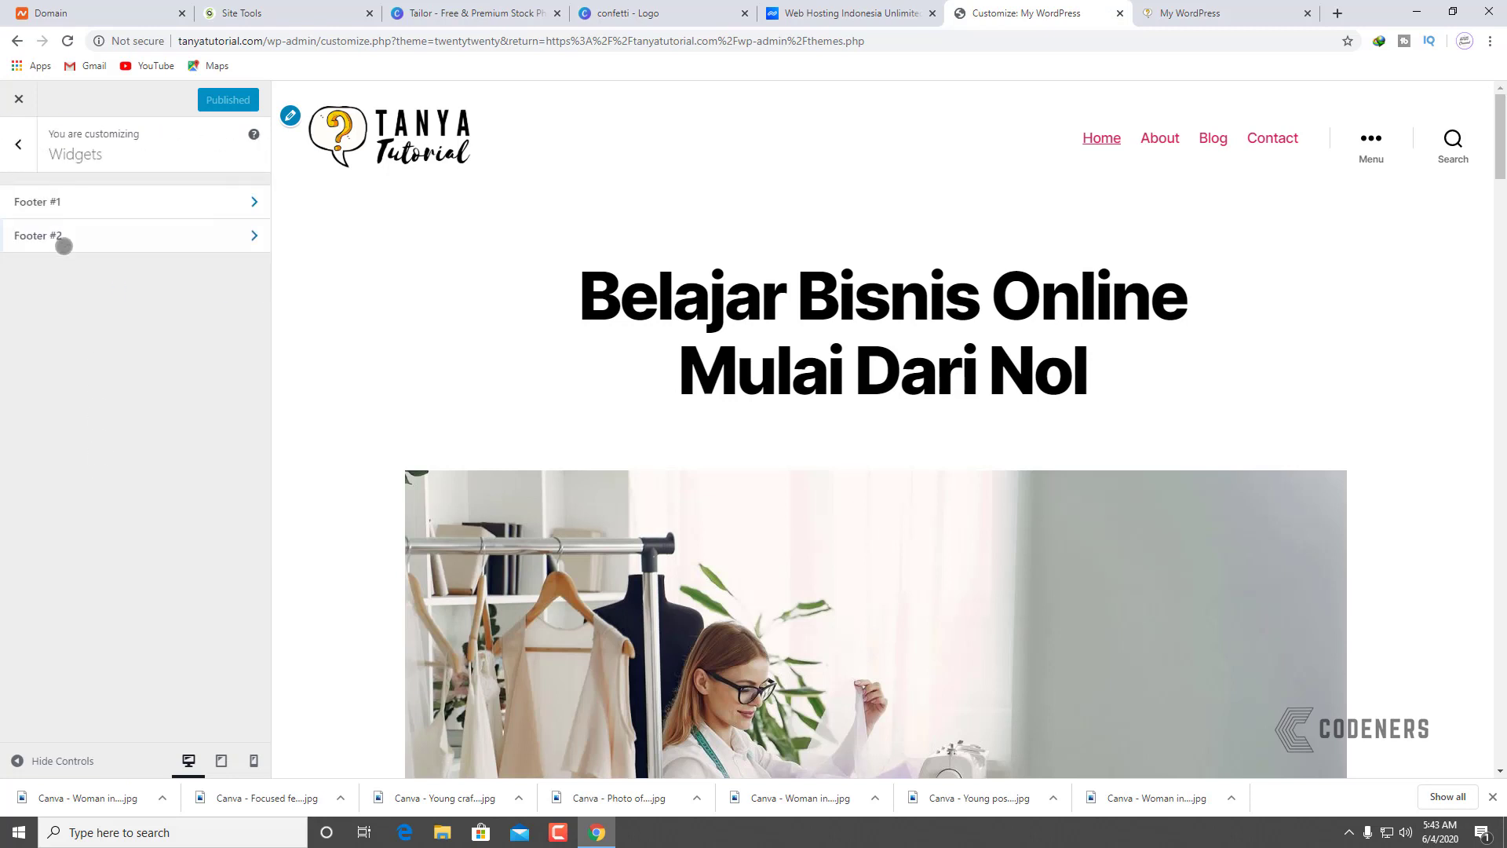
click(63, 242)
click(18, 151)
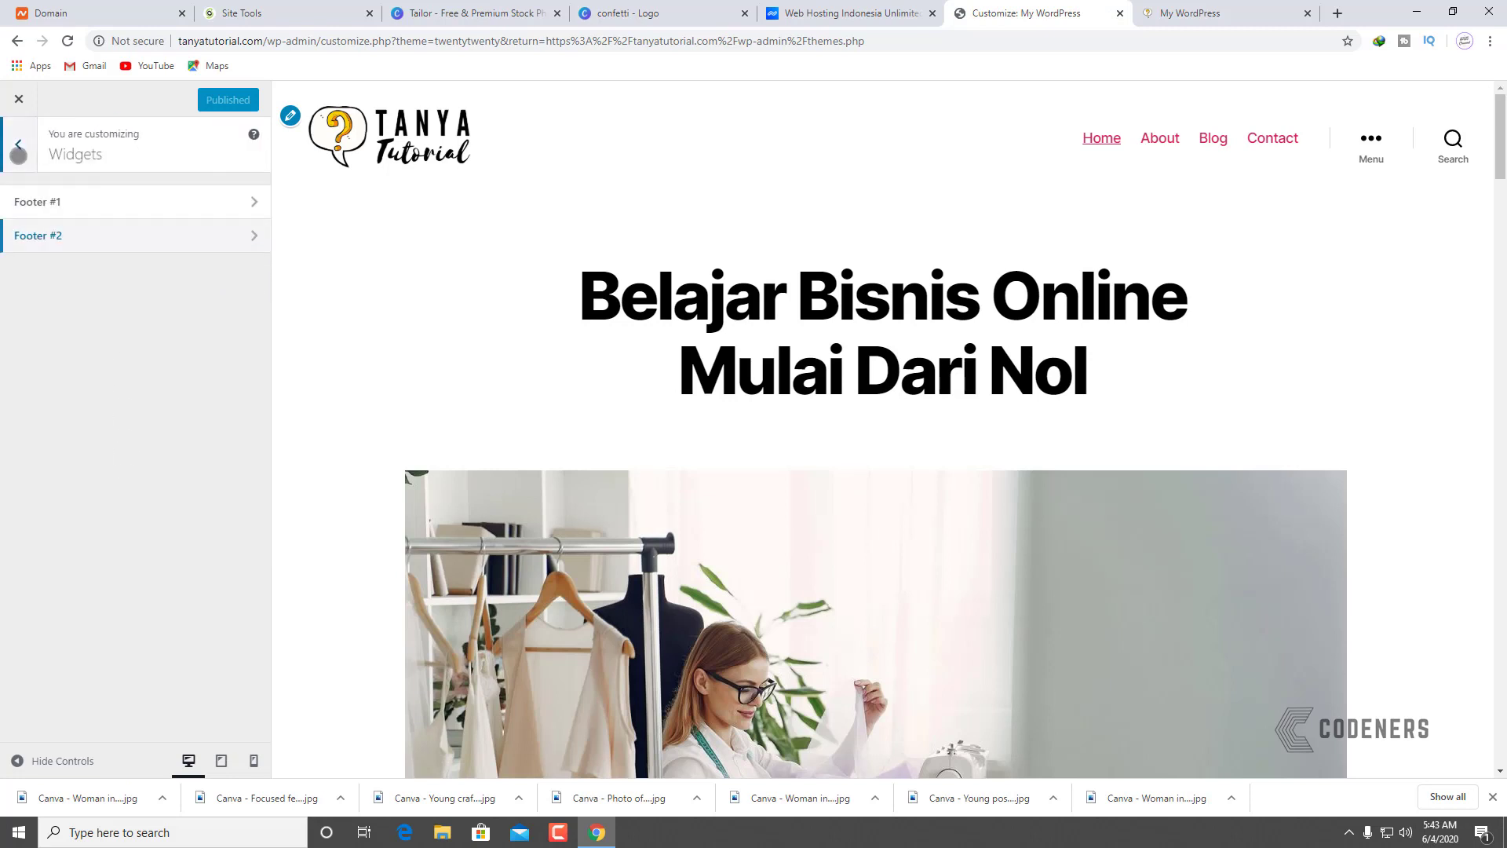
click(19, 151)
Step: Glance at Theme Options, then bring up the Menus panel
click(64, 339)
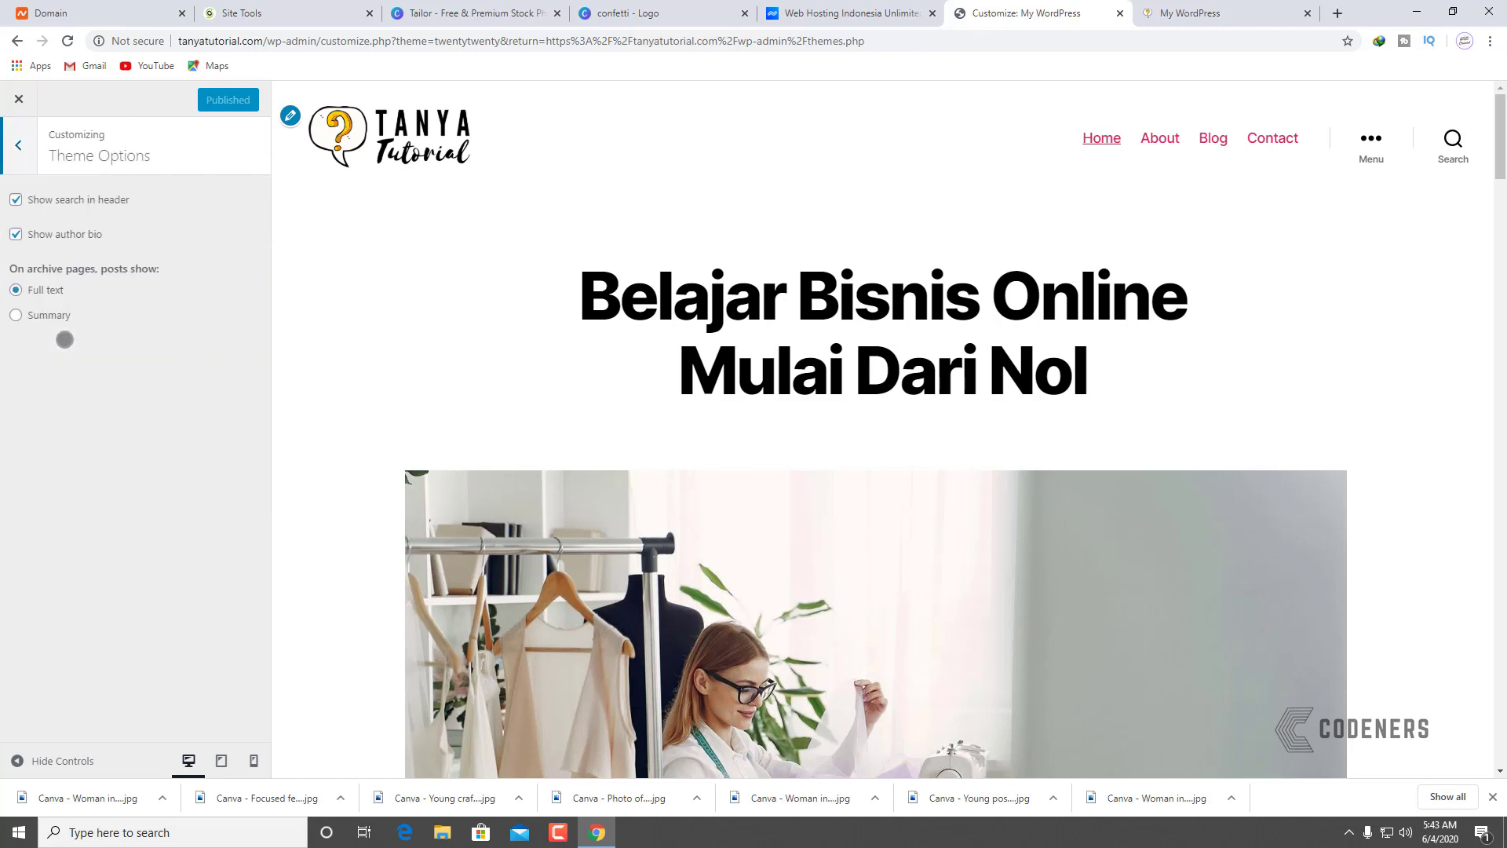
click(18, 151)
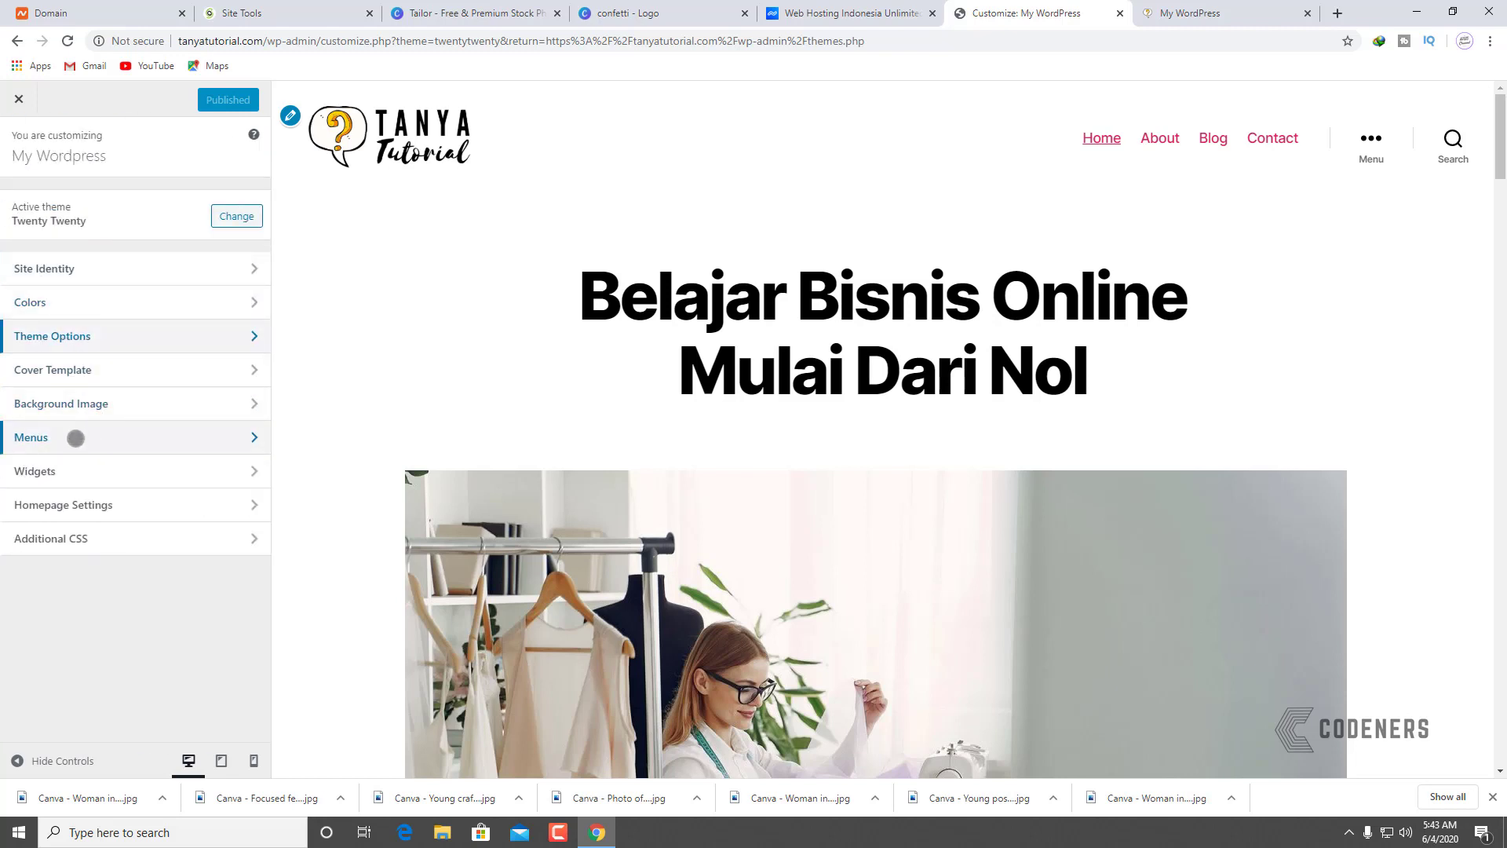
click(76, 438)
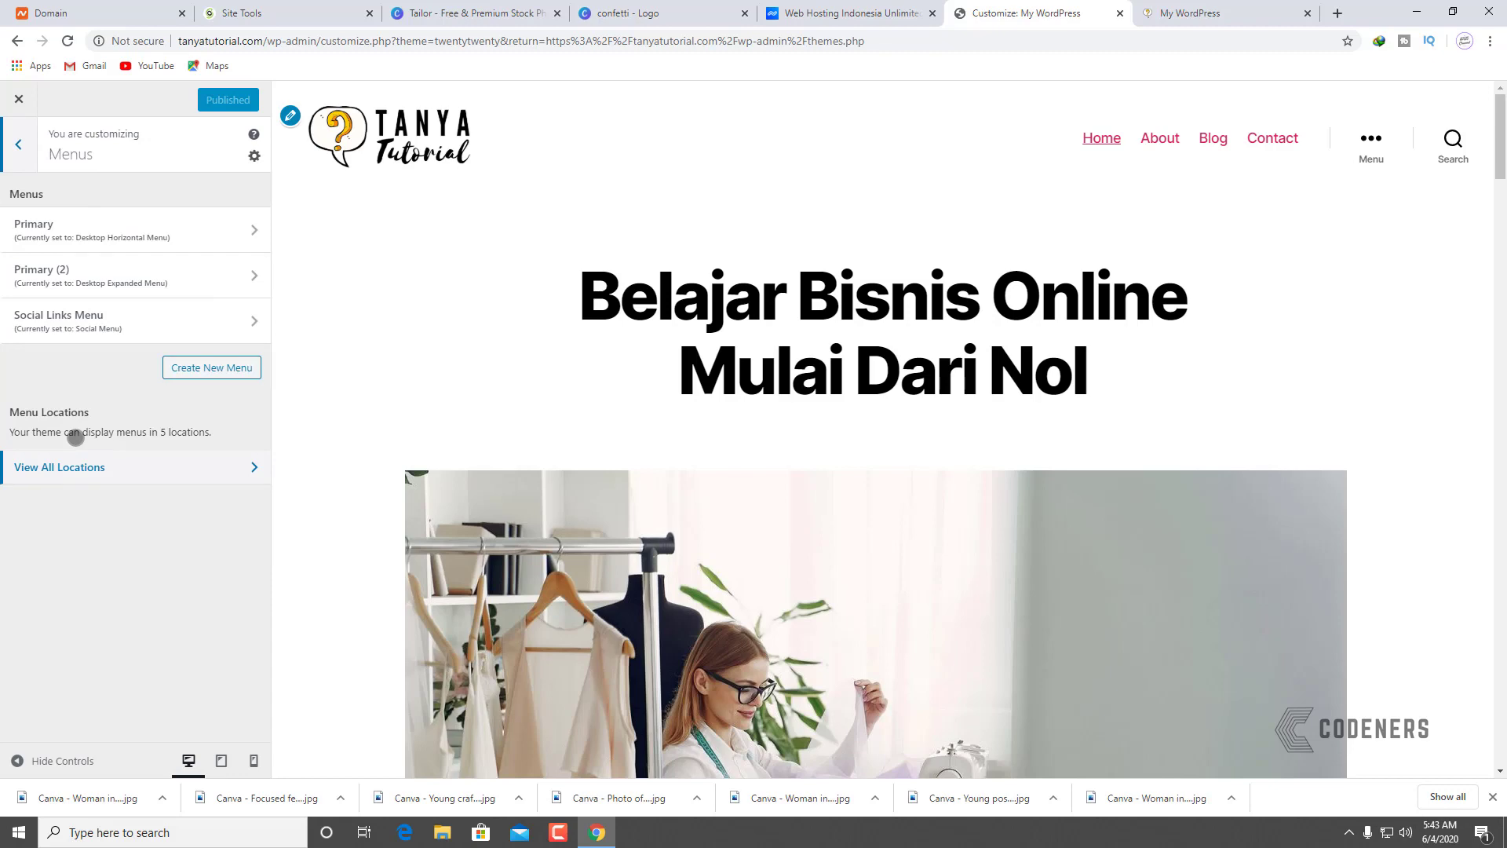
Step: Inspect the Yelp link URL in the Social Links Menu against the preview footer
click(123, 315)
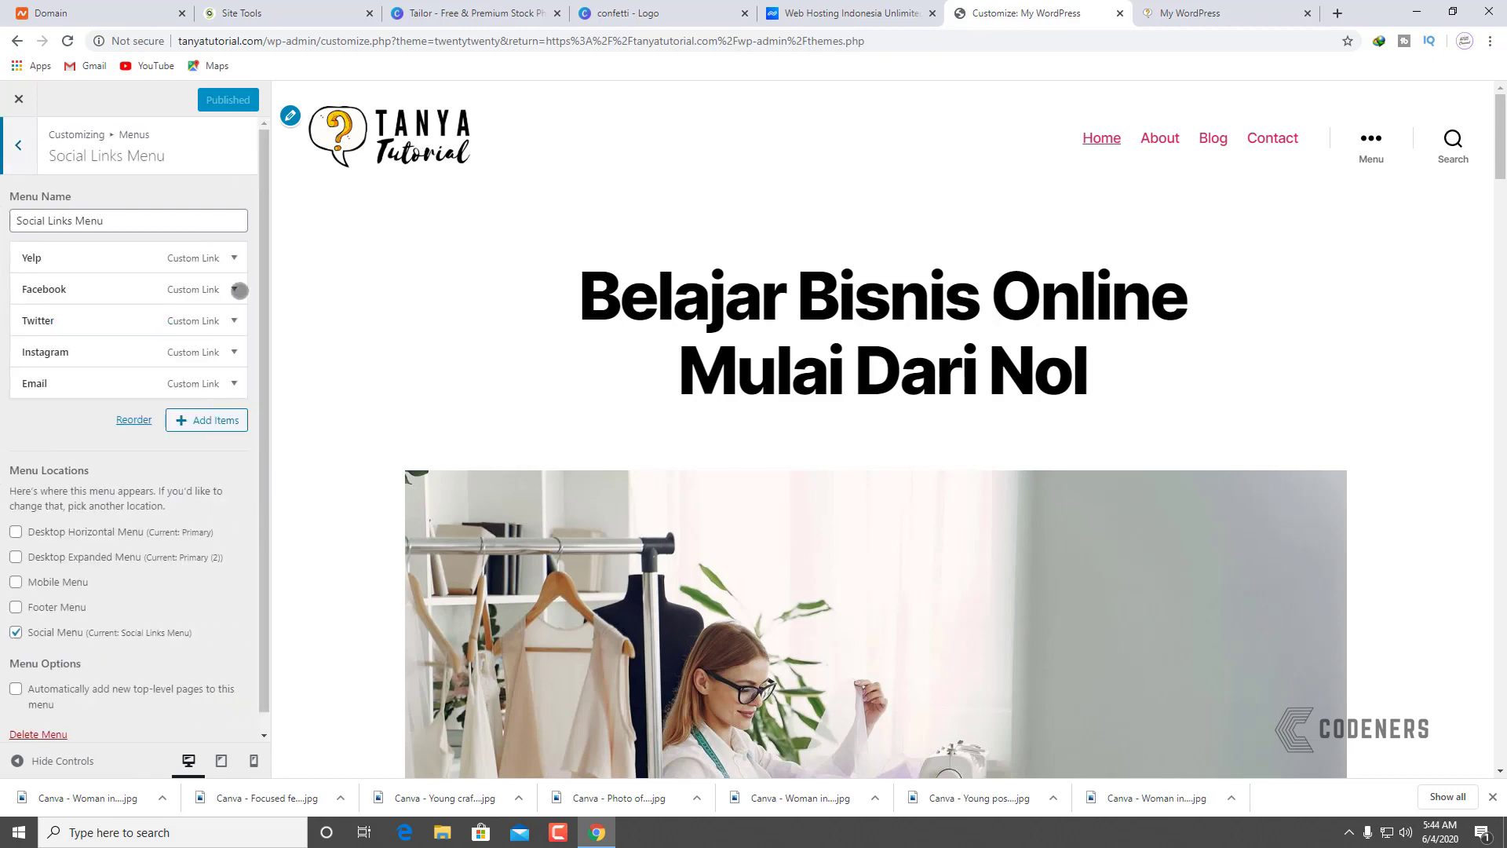
scroll(655, 518, down, 15)
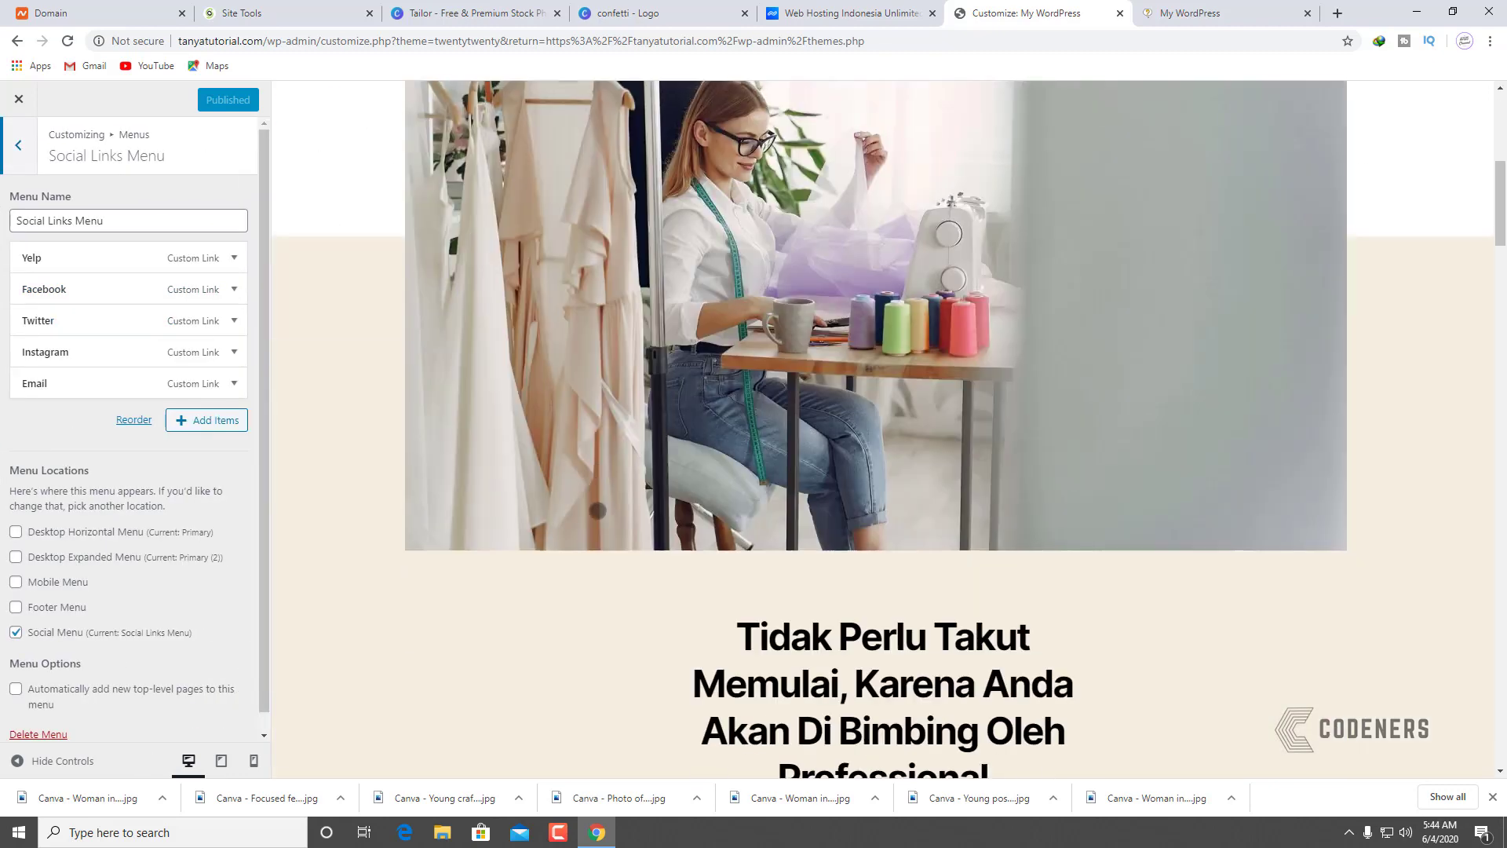
scroll(593, 465, down, 6)
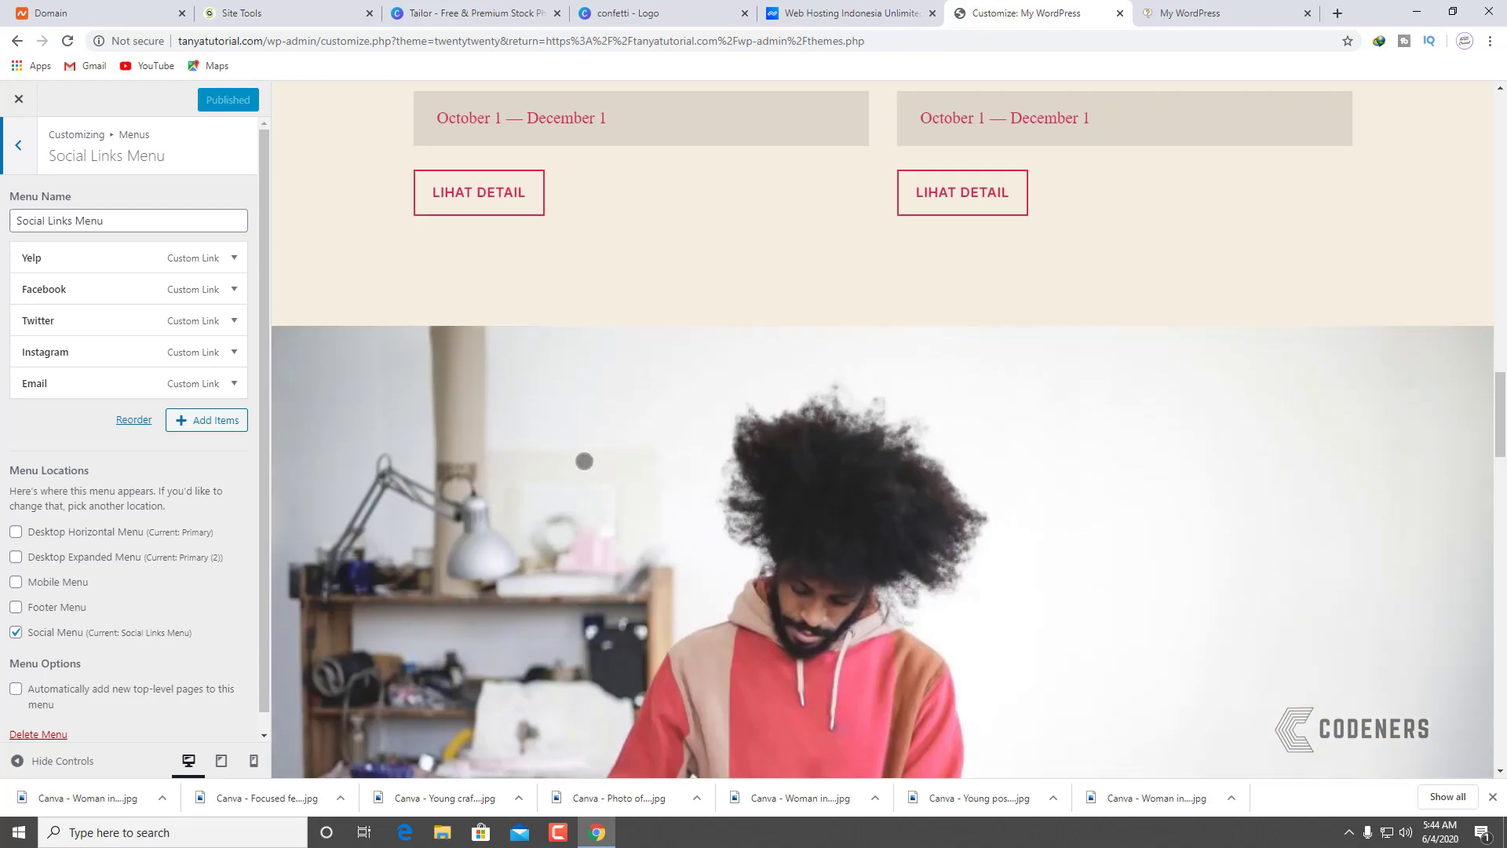
scroll(584, 461, down, 6)
scroll(583, 459, down, 18)
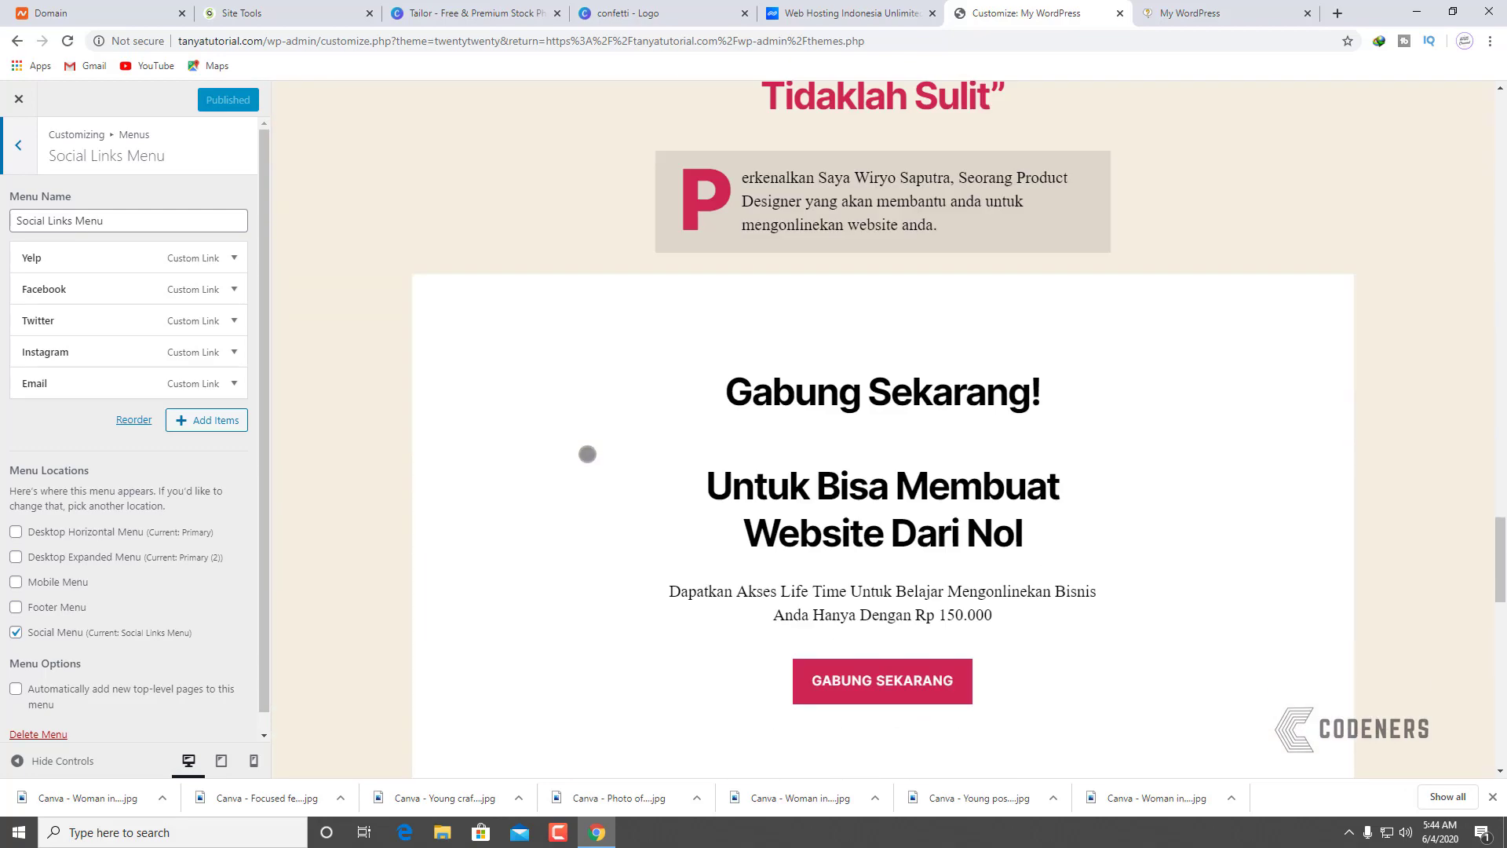
scroll(582, 459, down, 6)
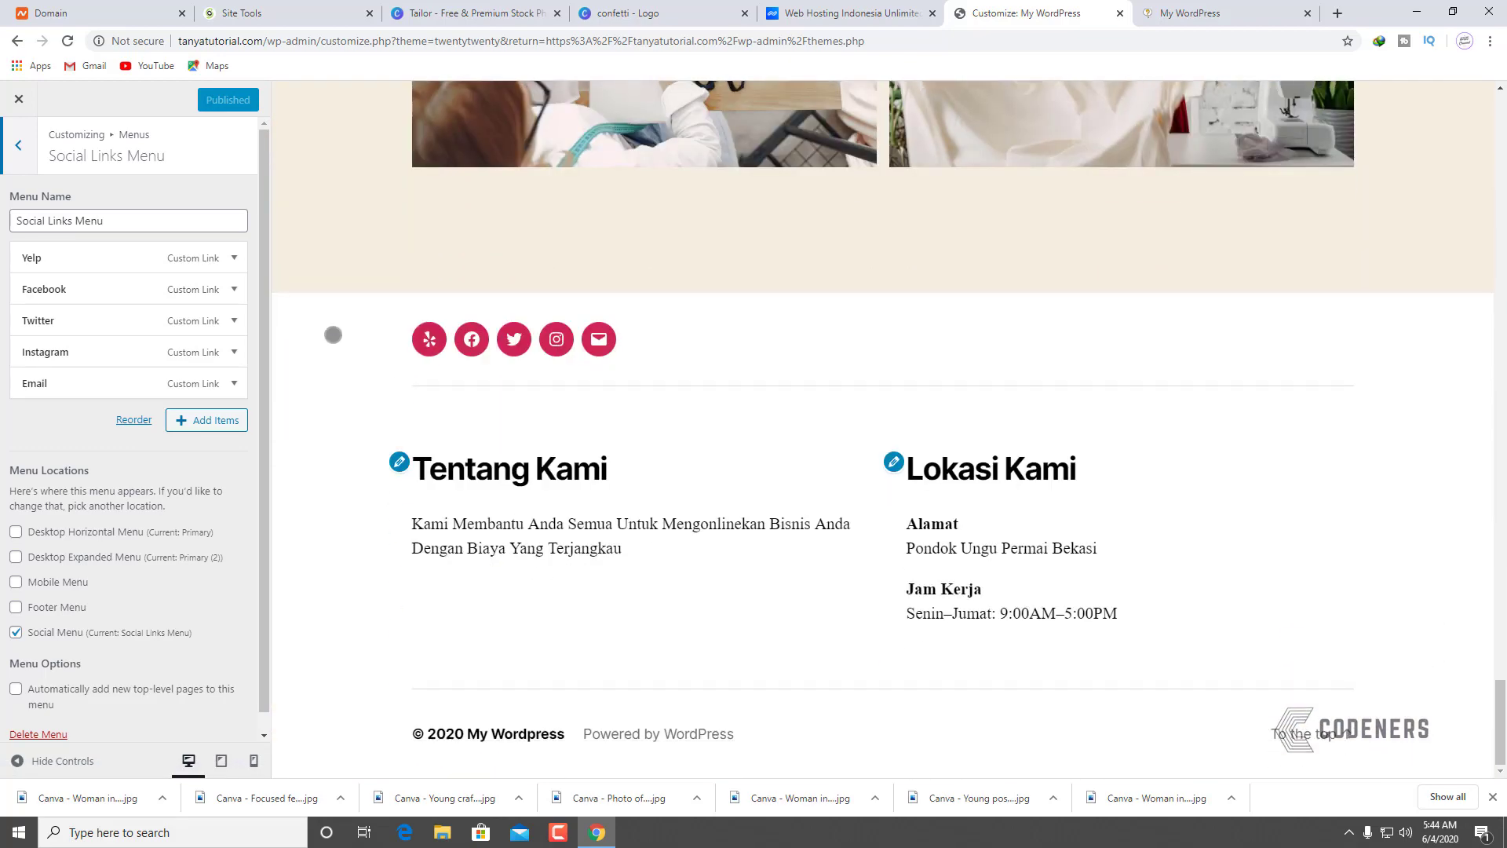
click(234, 257)
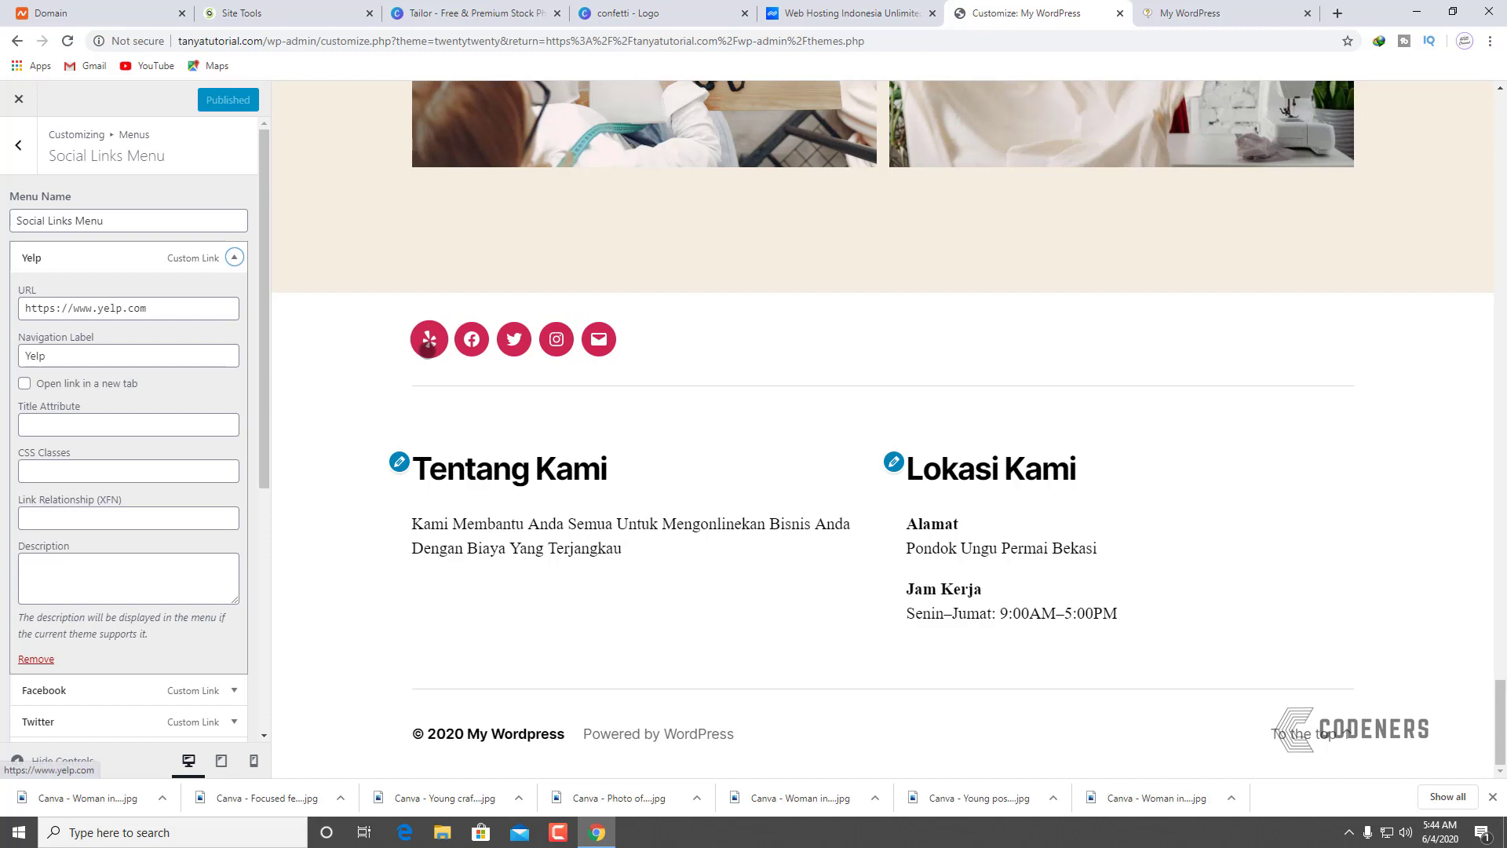
scroll(101, 510, down, 4)
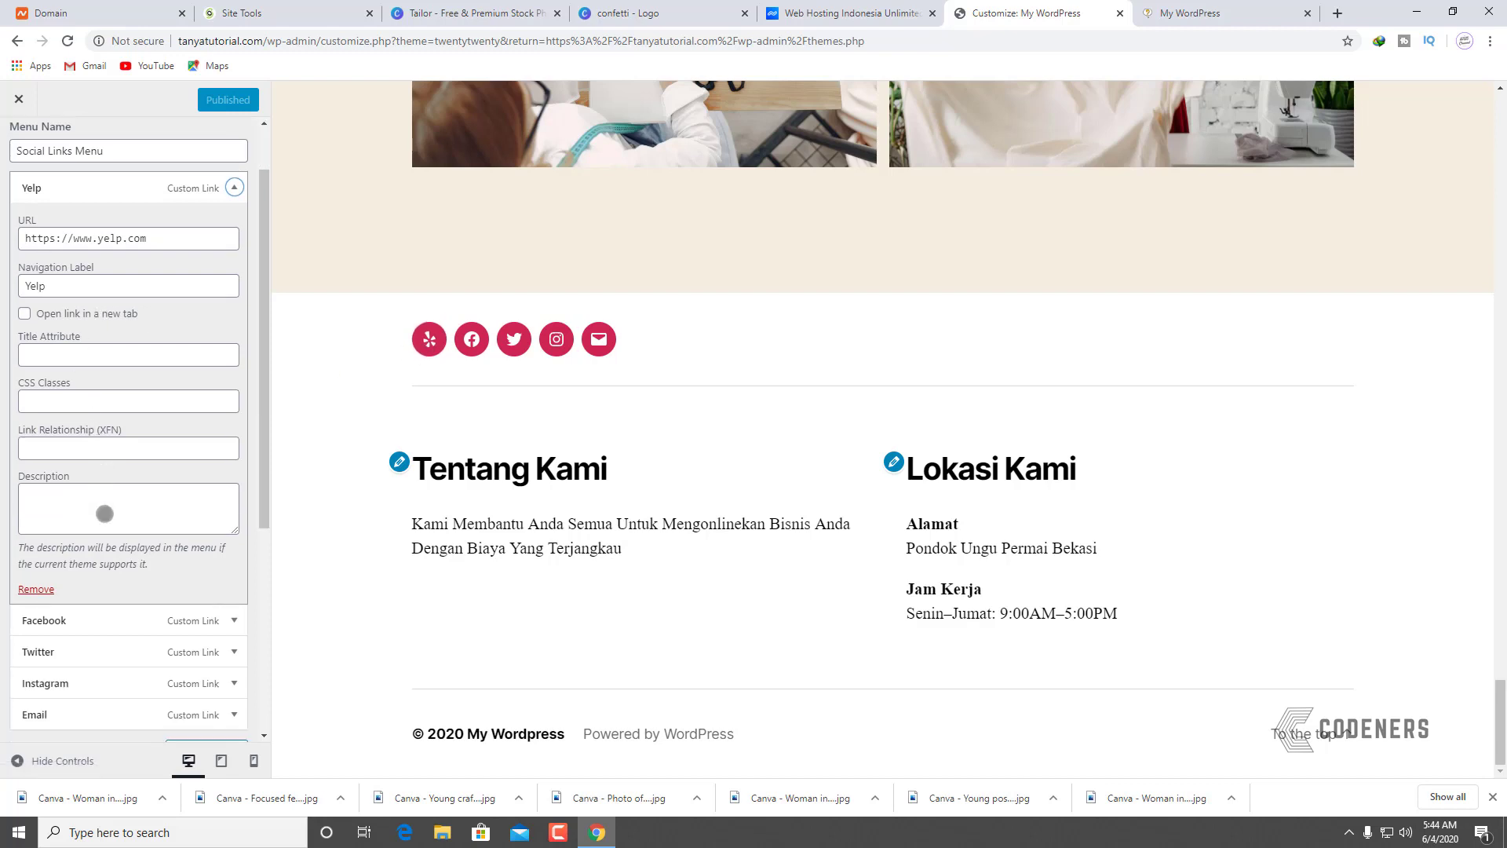
scroll(77, 504, up, 2)
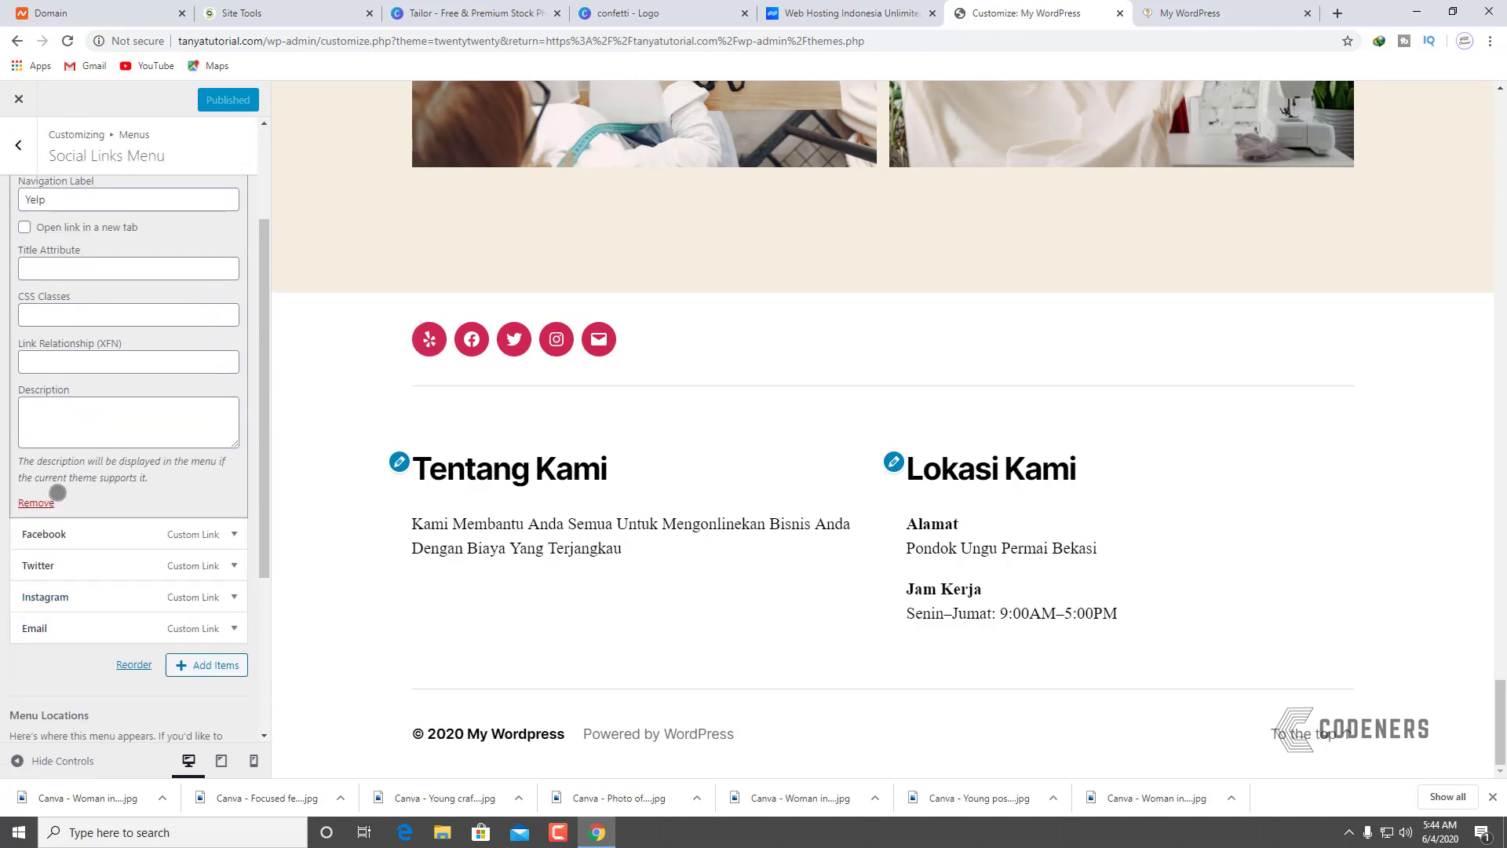
scroll(219, 436, up, 2)
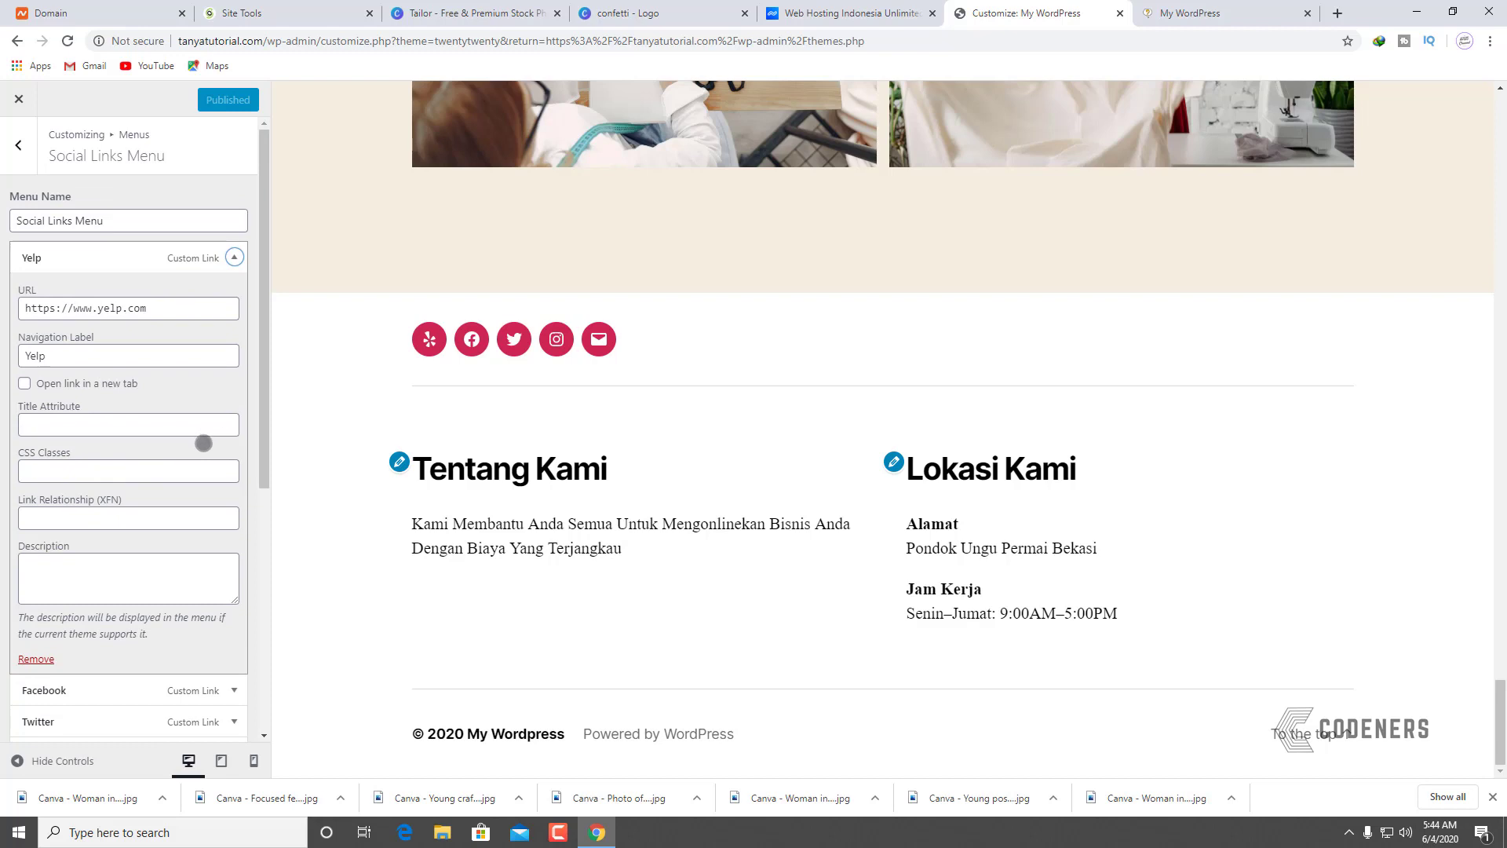
triple_click(161, 309)
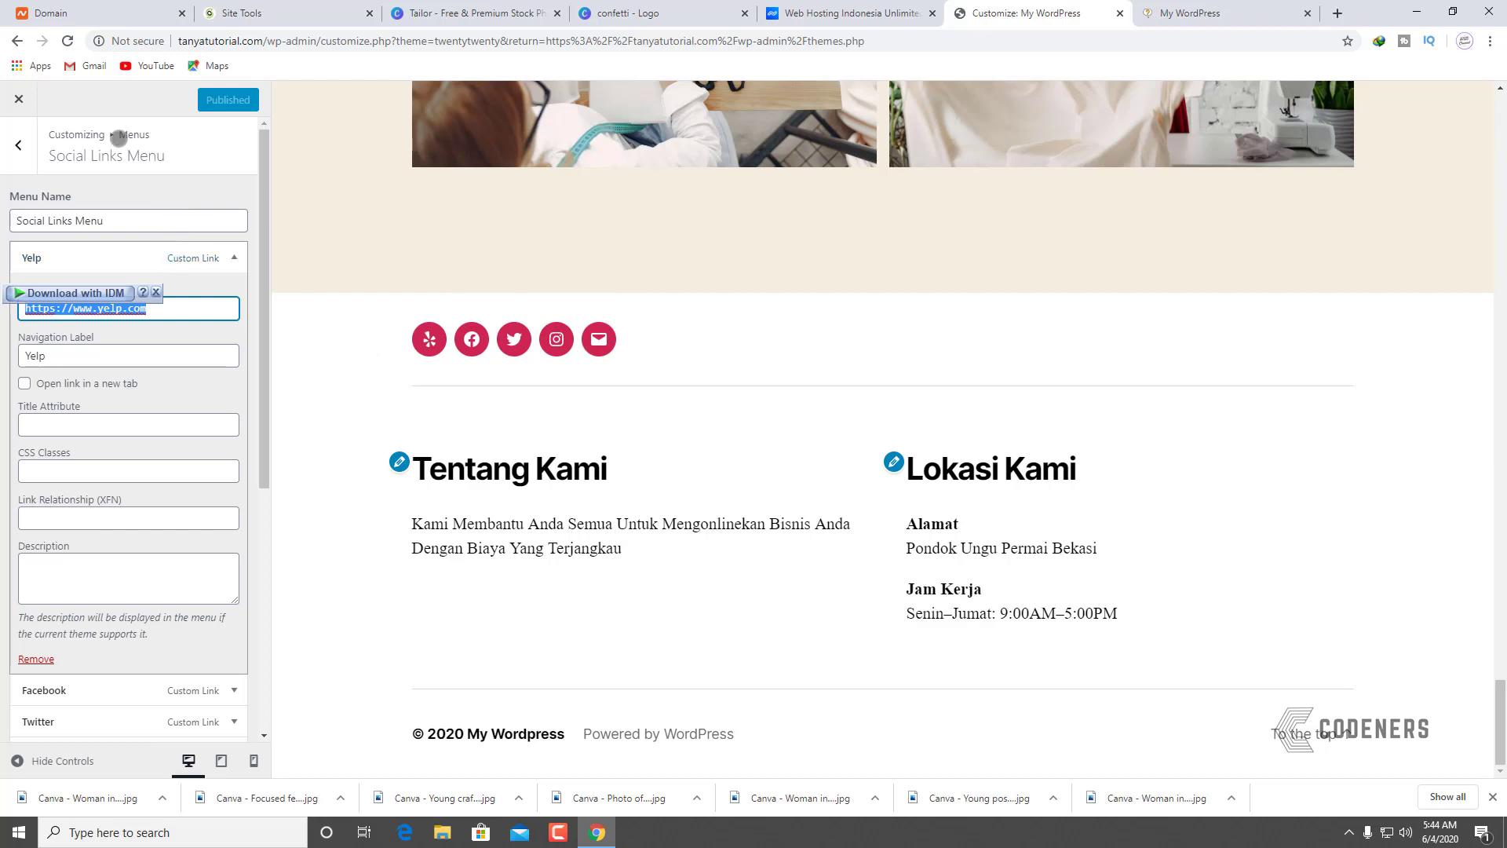
Step: Back out of the menus and close the Customizer to the Themes page
click(18, 145)
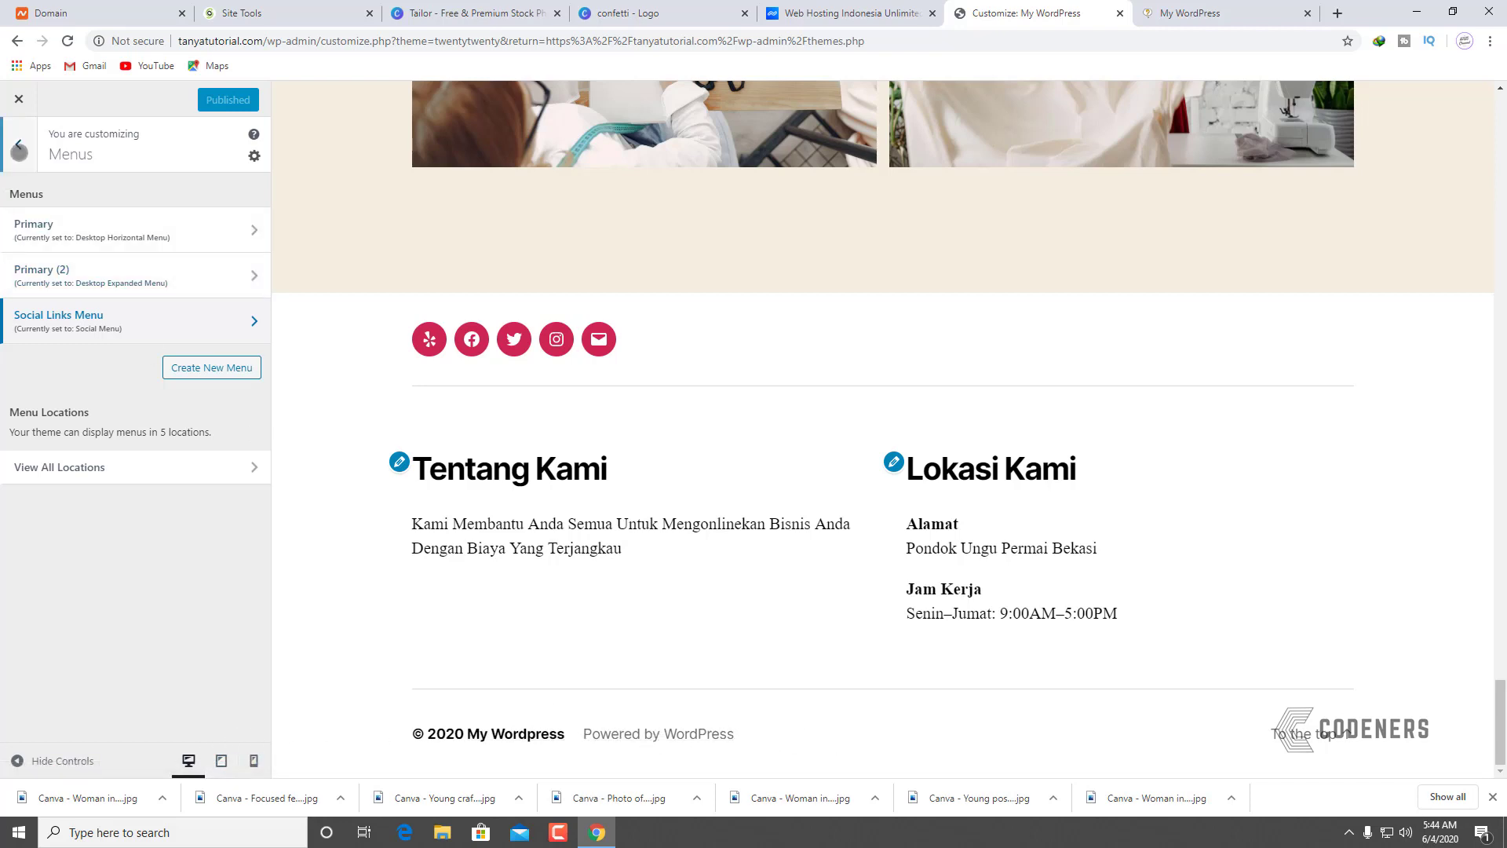
click(18, 144)
click(19, 99)
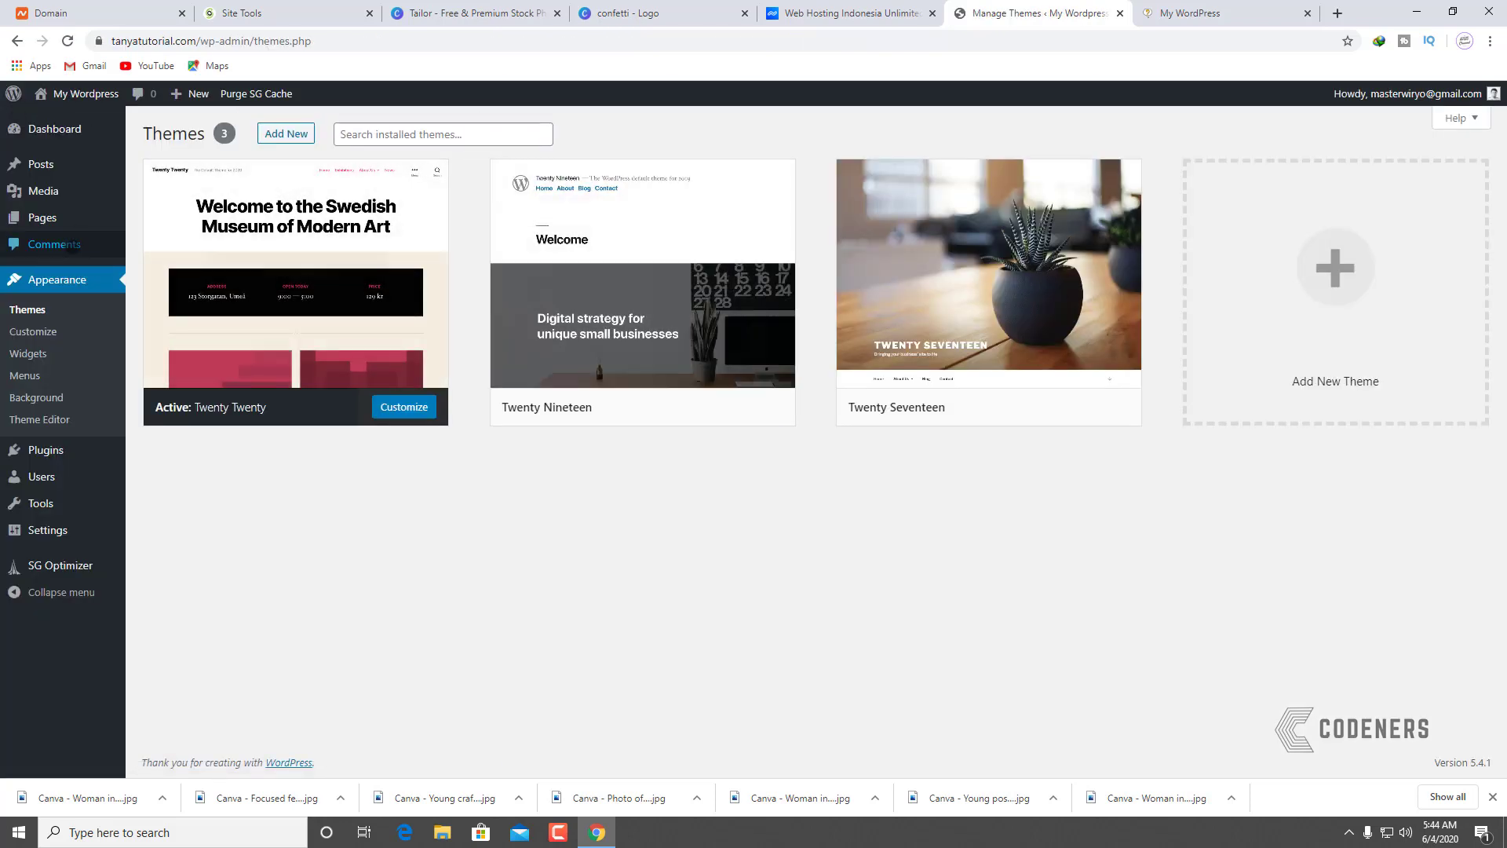
Step: Open the Twenty Twenty footer.php in the Theme Editor
click(43, 419)
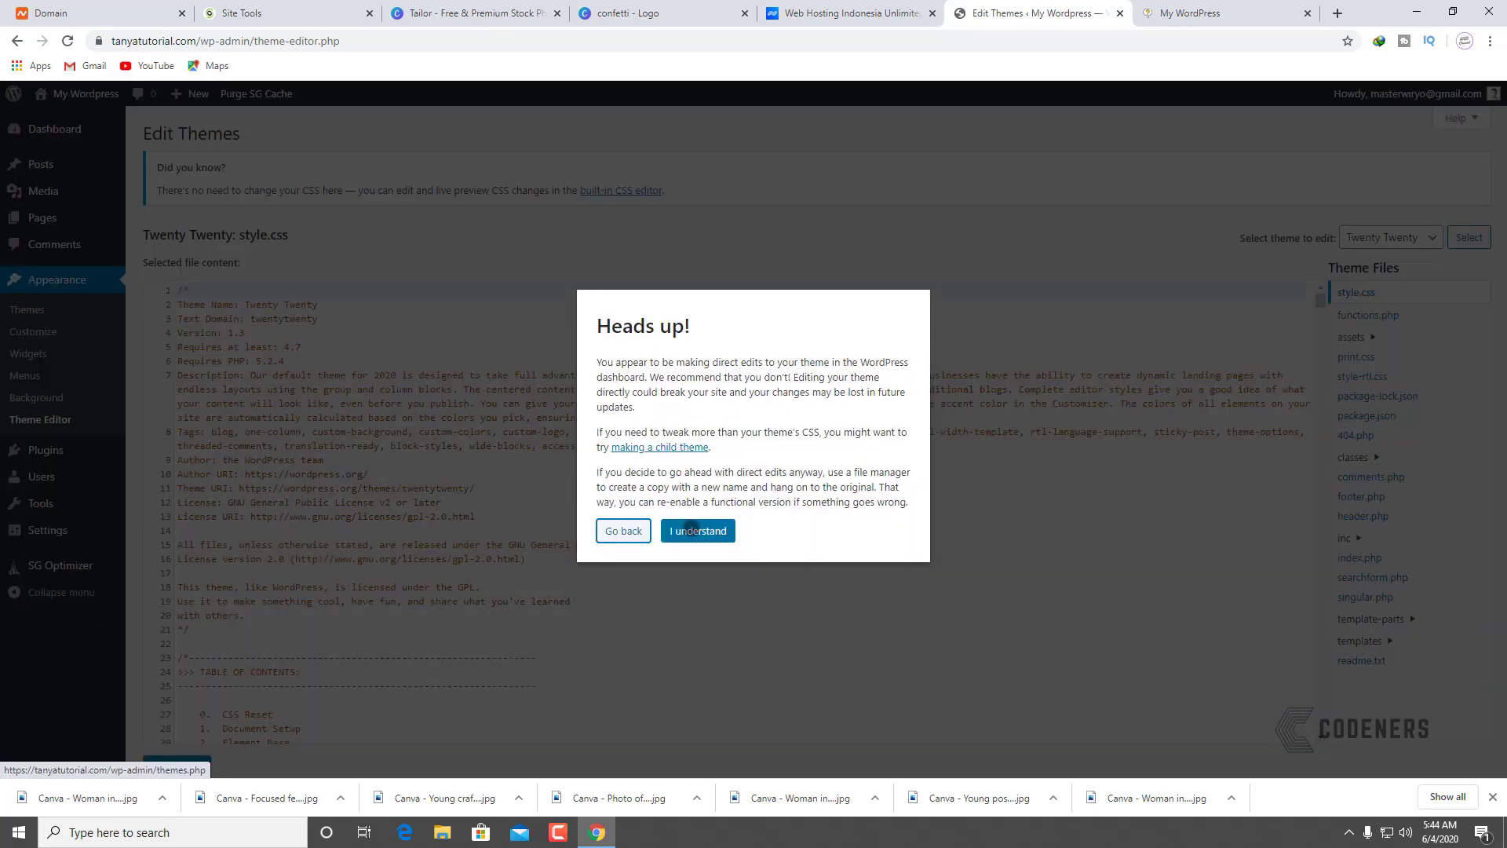
click(696, 531)
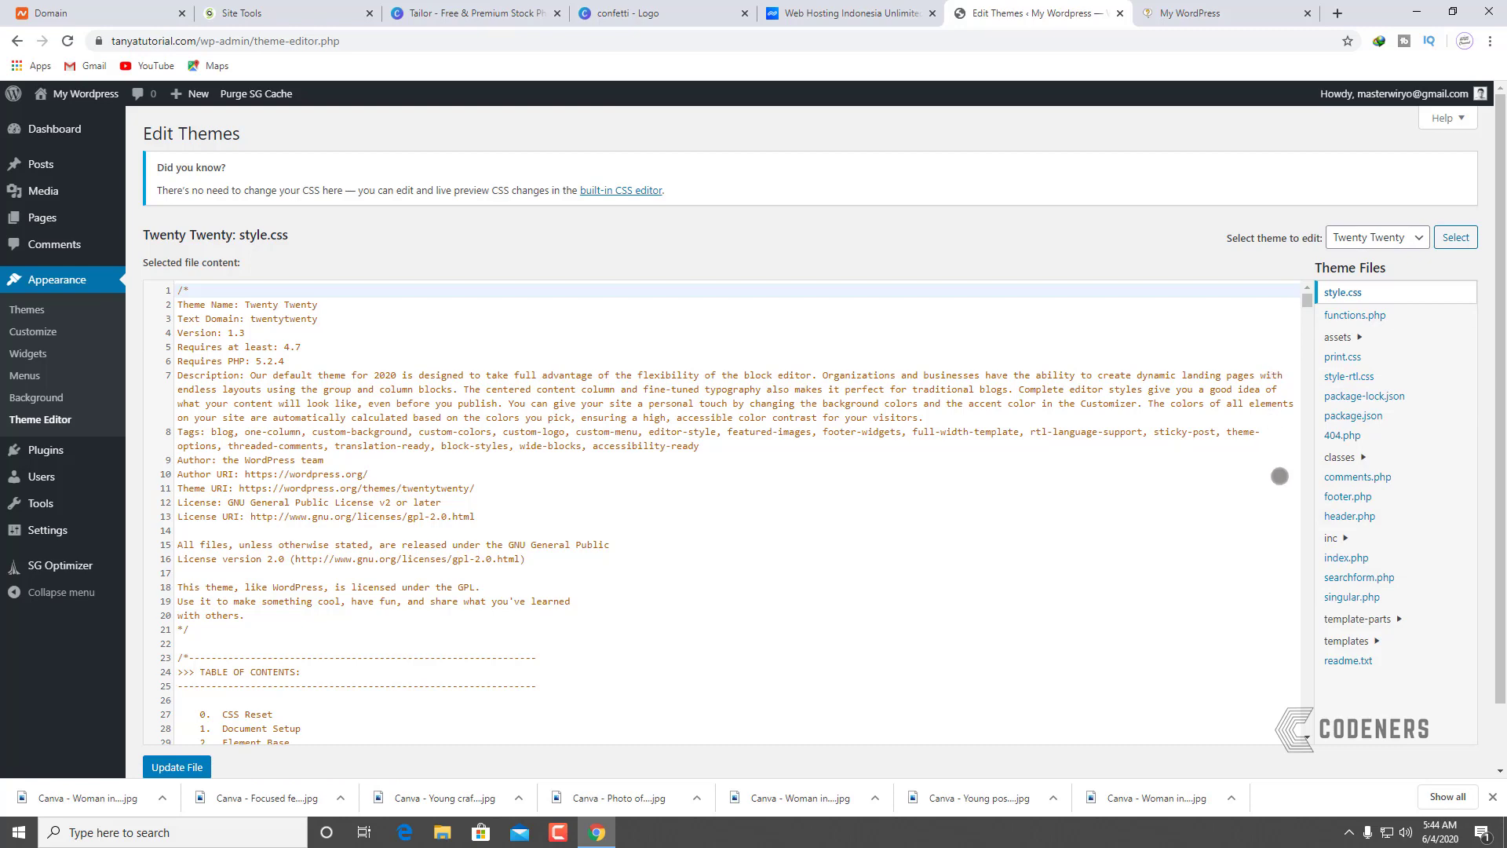
click(1348, 496)
scroll(369, 416, down, 5)
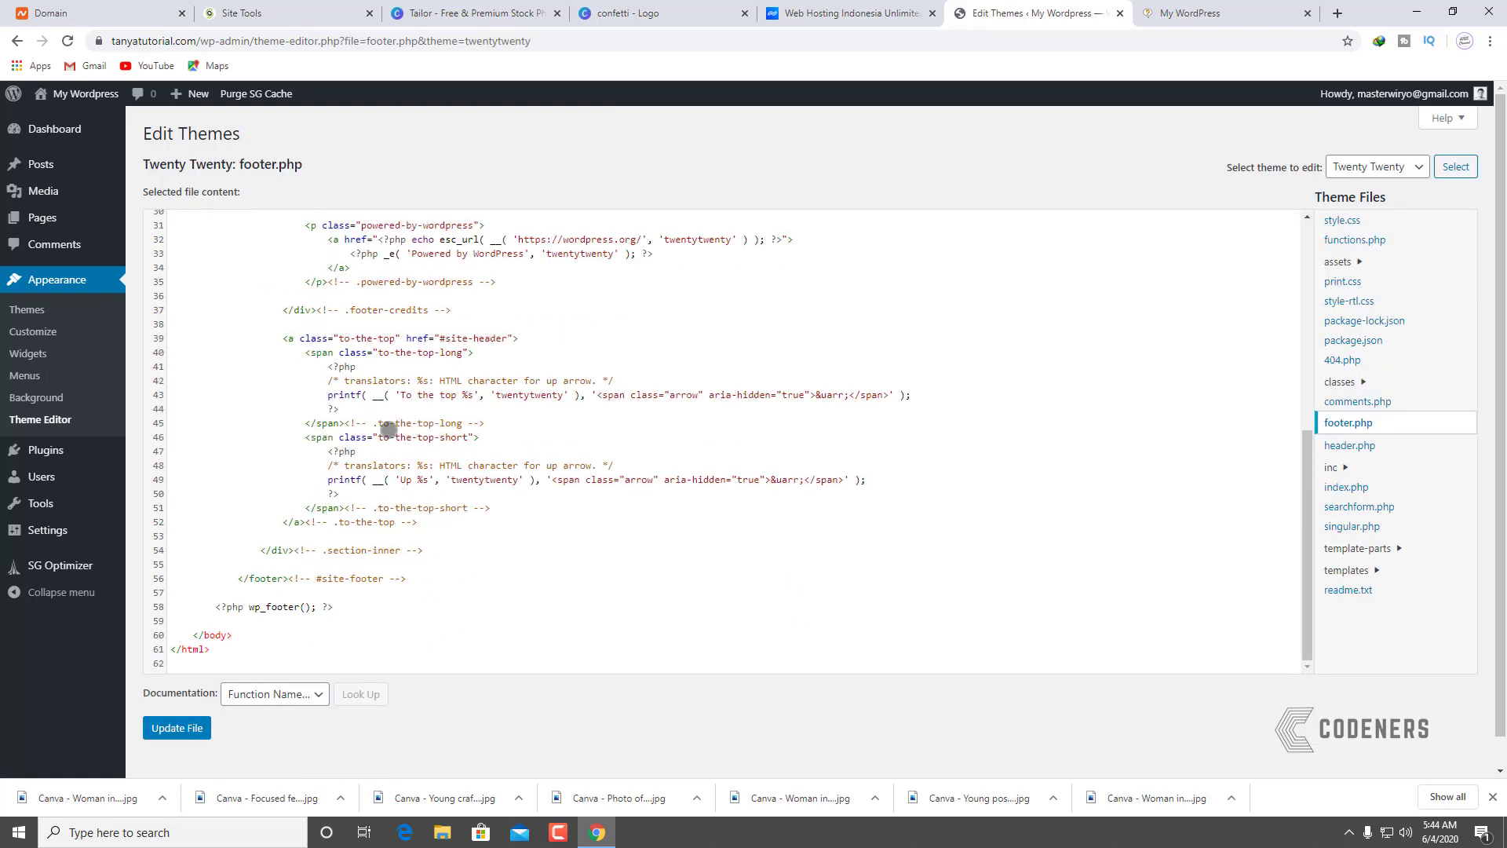
scroll(393, 424, up, 3)
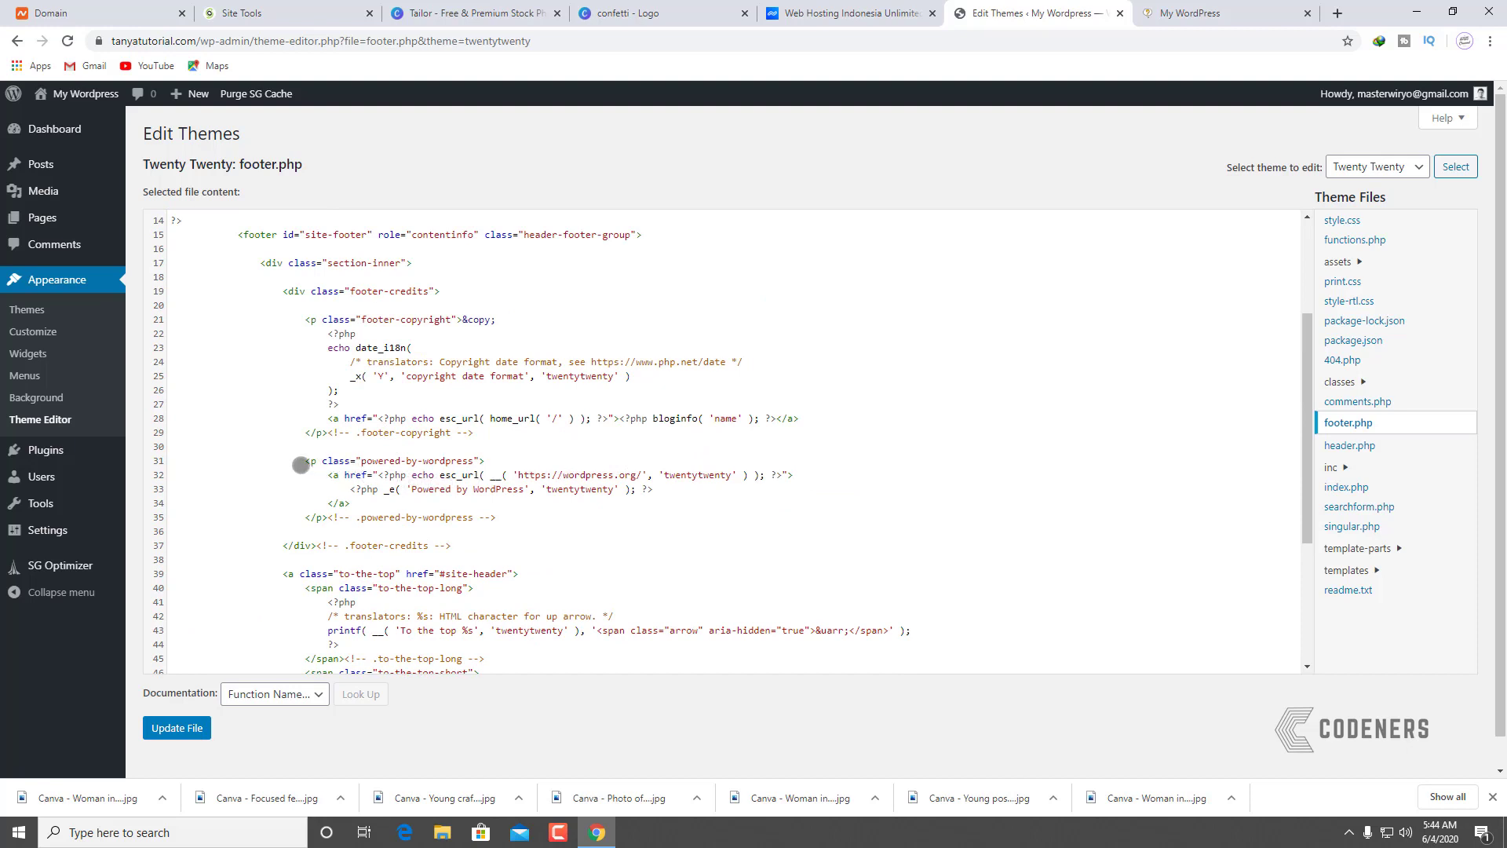
Step: Delete the Powered by WordPress paragraph (lines 31–35), save, and reload the live site
click(300, 457)
drag(507, 518, 293, 463)
key(BackSpace)
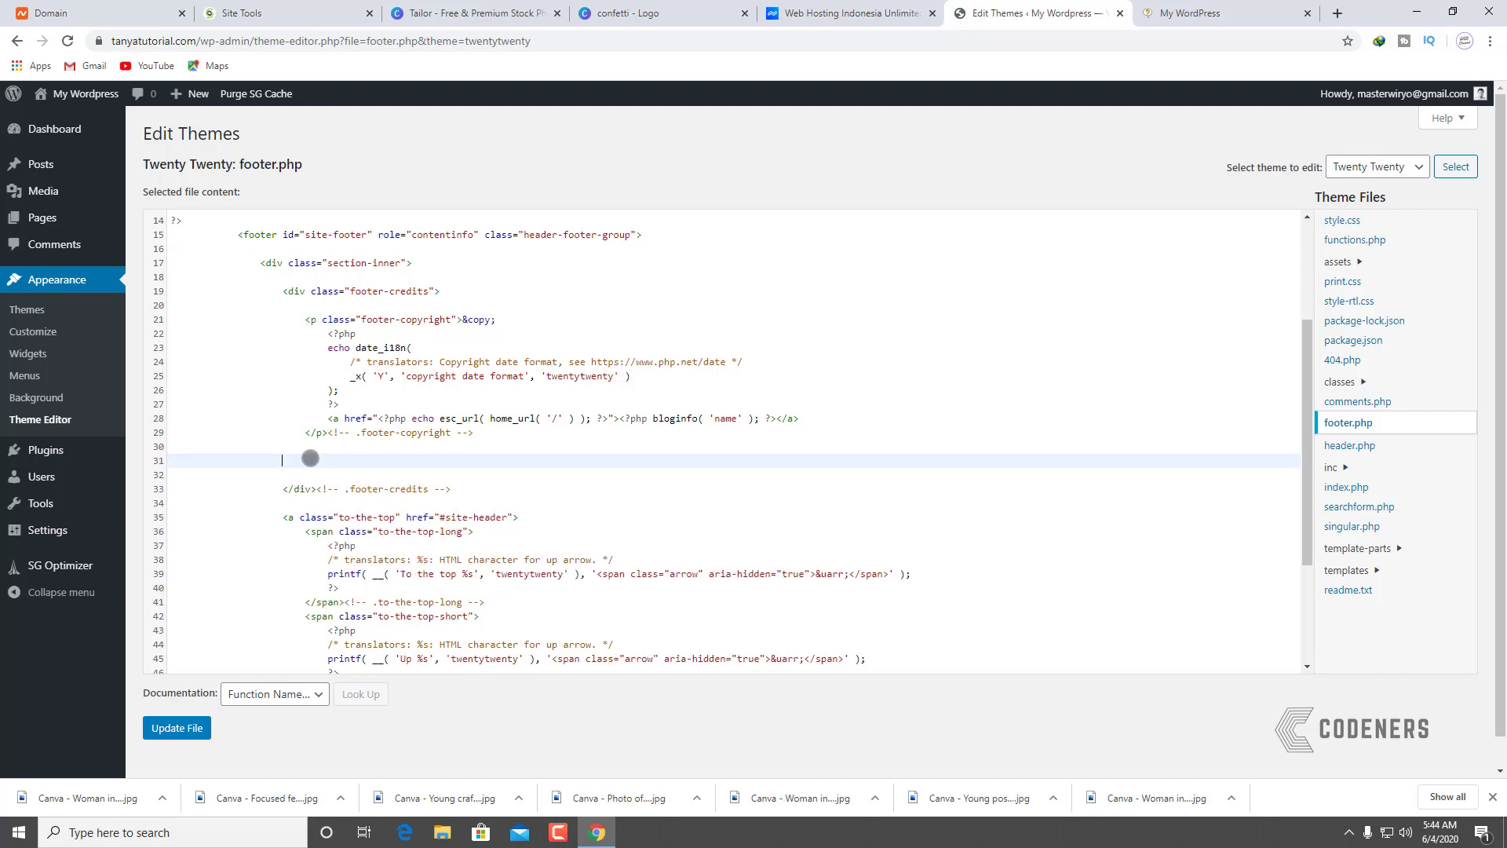
click(184, 719)
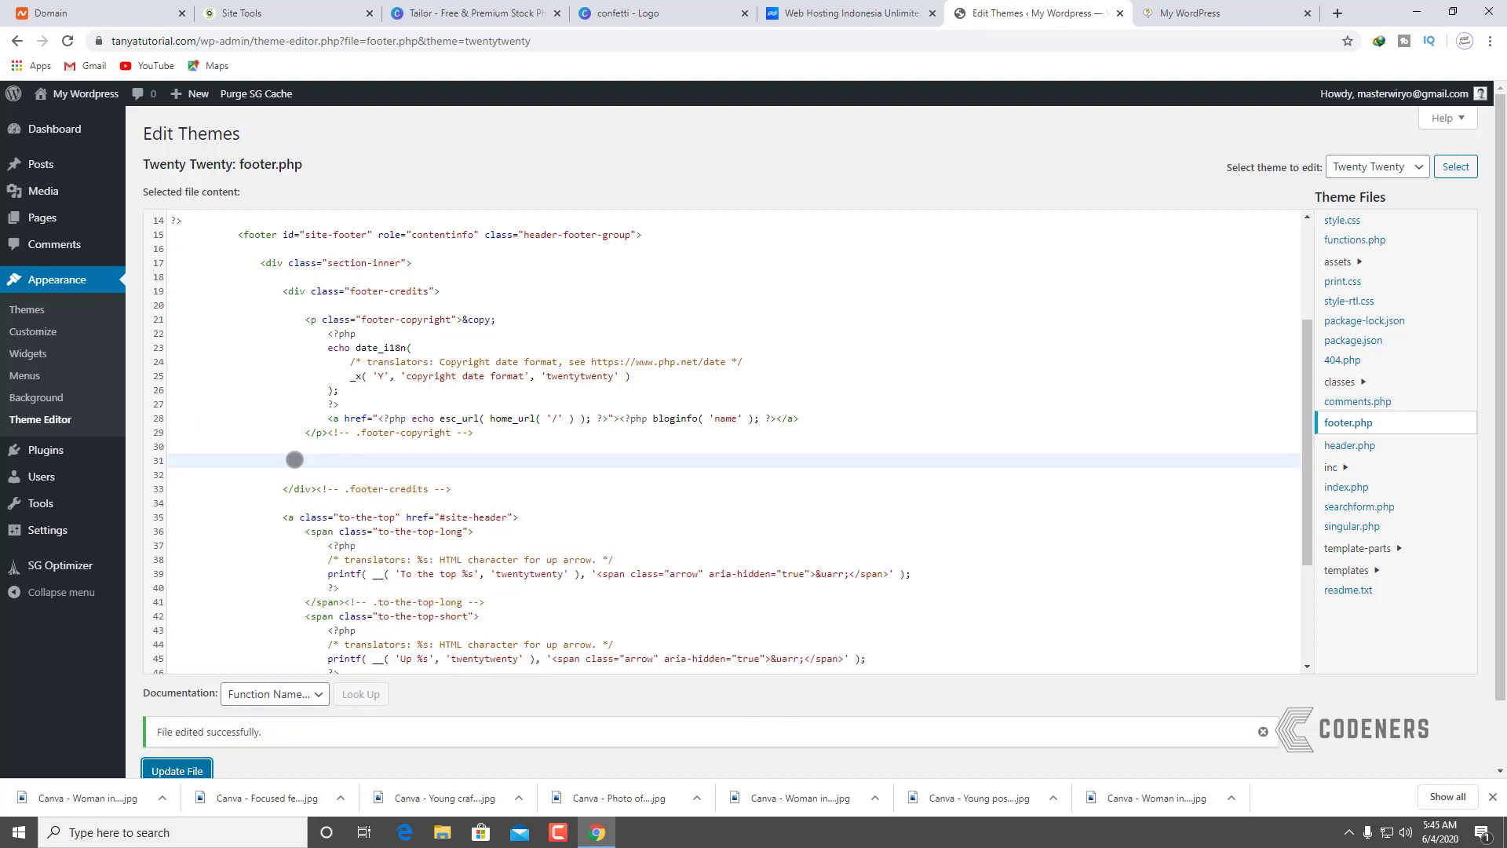
click(1187, 8)
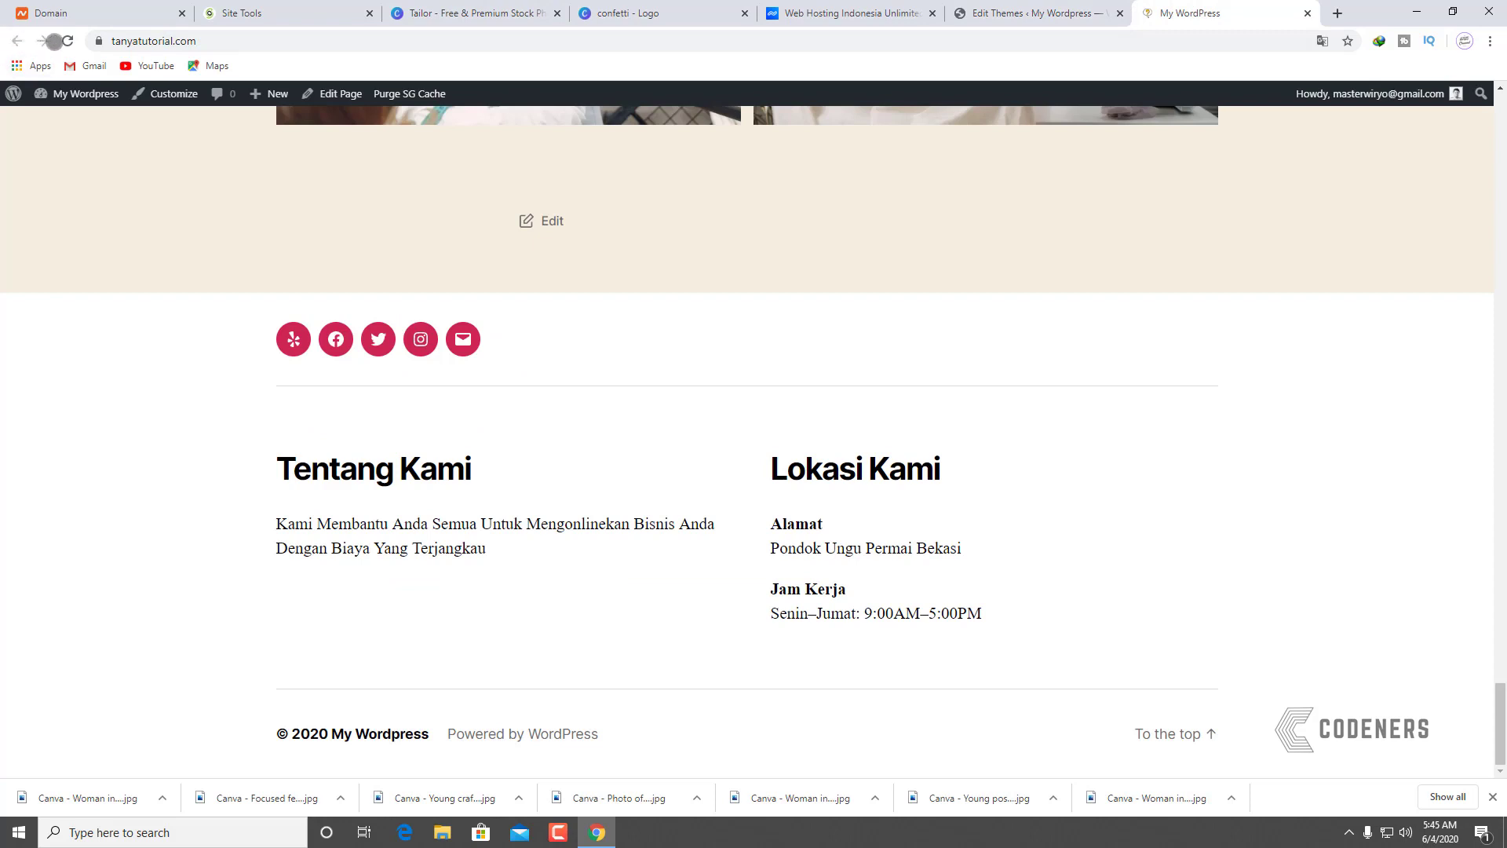
click(67, 40)
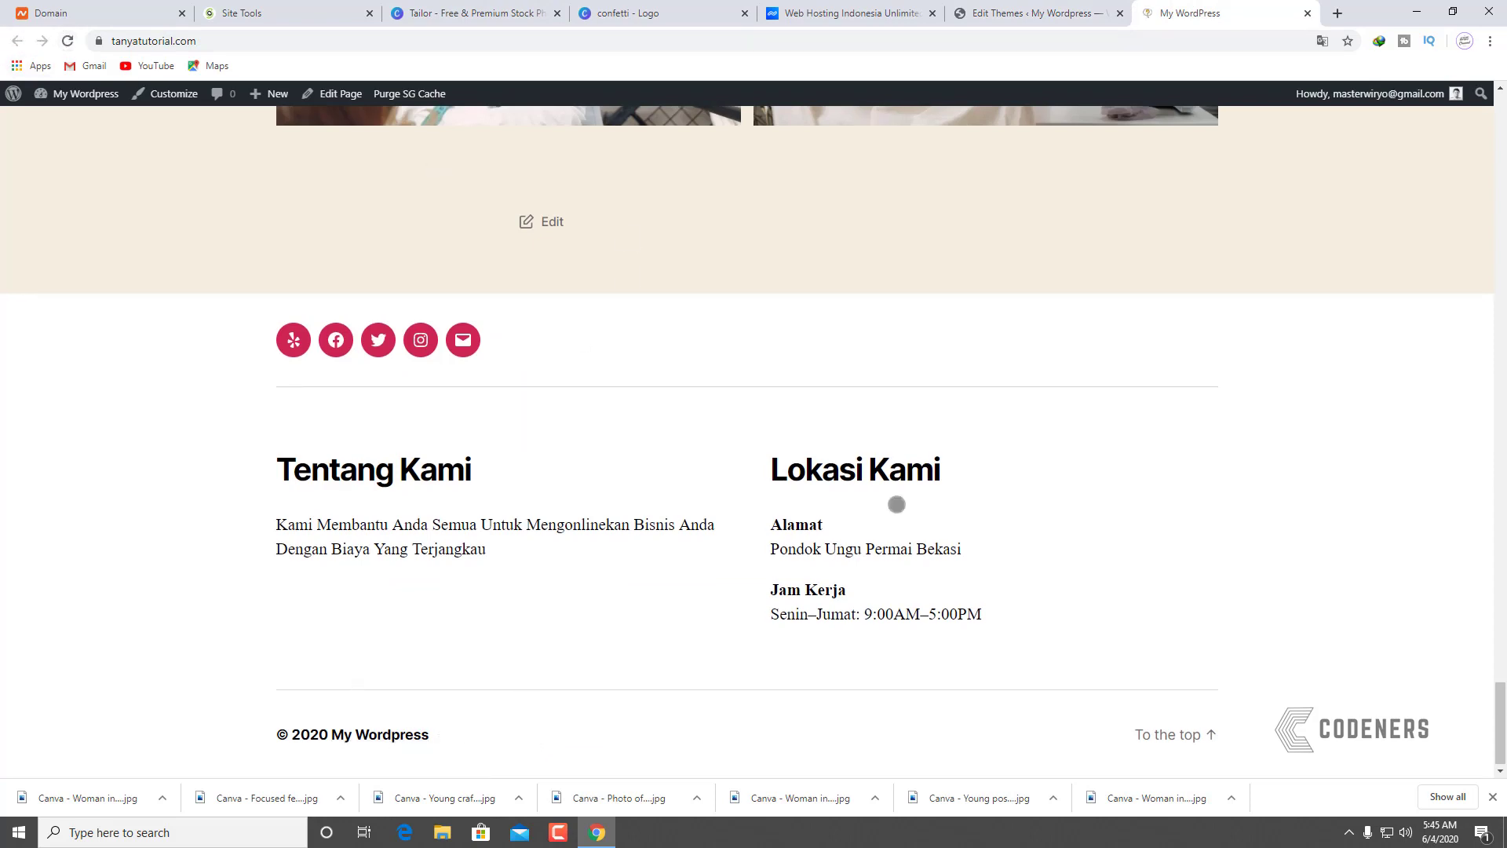
click(1095, 11)
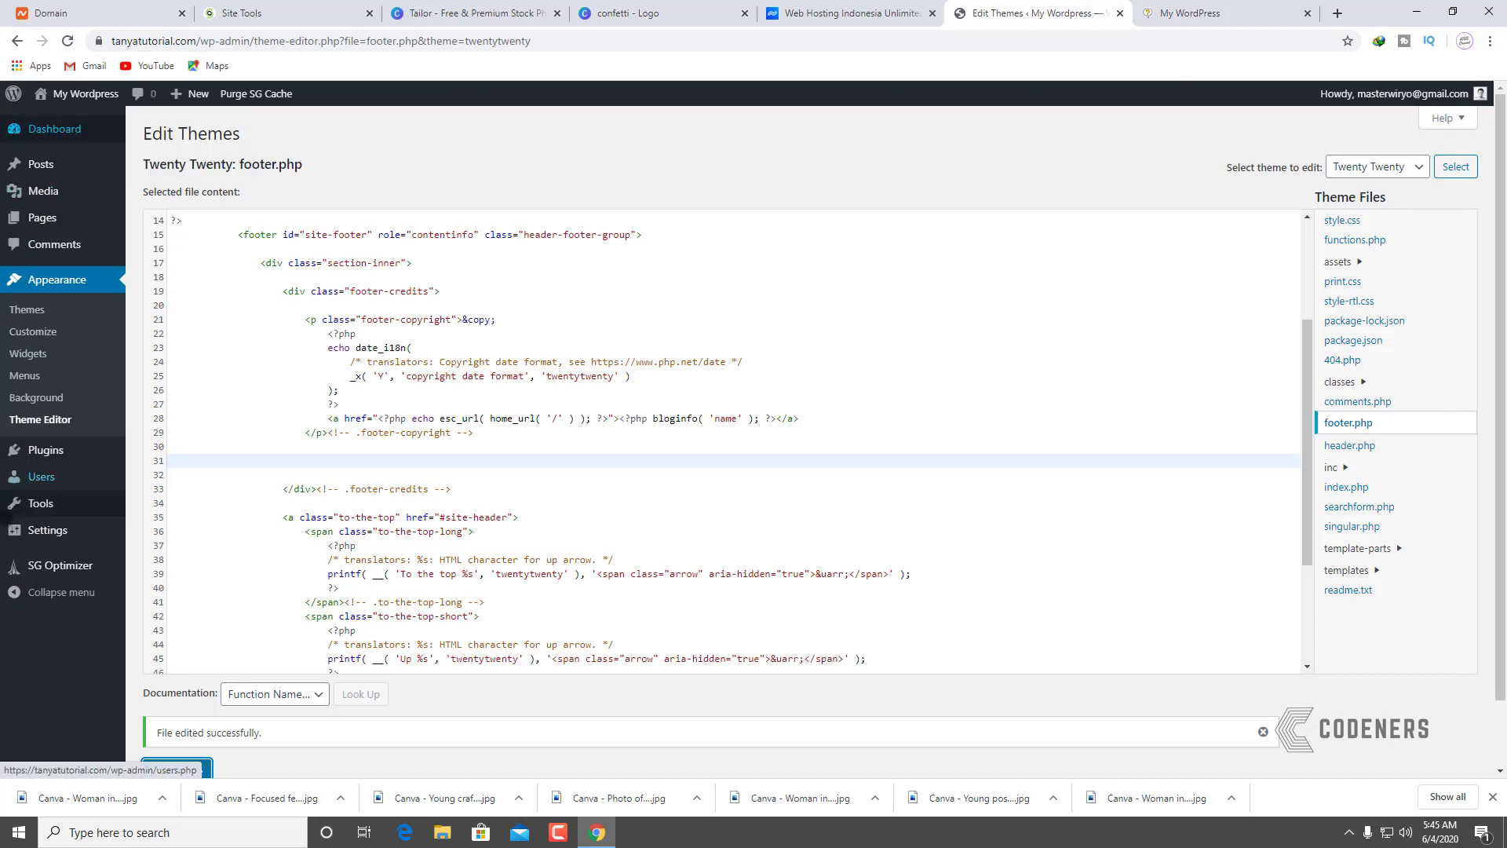
Step: Set the site title to 'Tanya Tutorial' in Settings > General and save
mouse_move(31, 528)
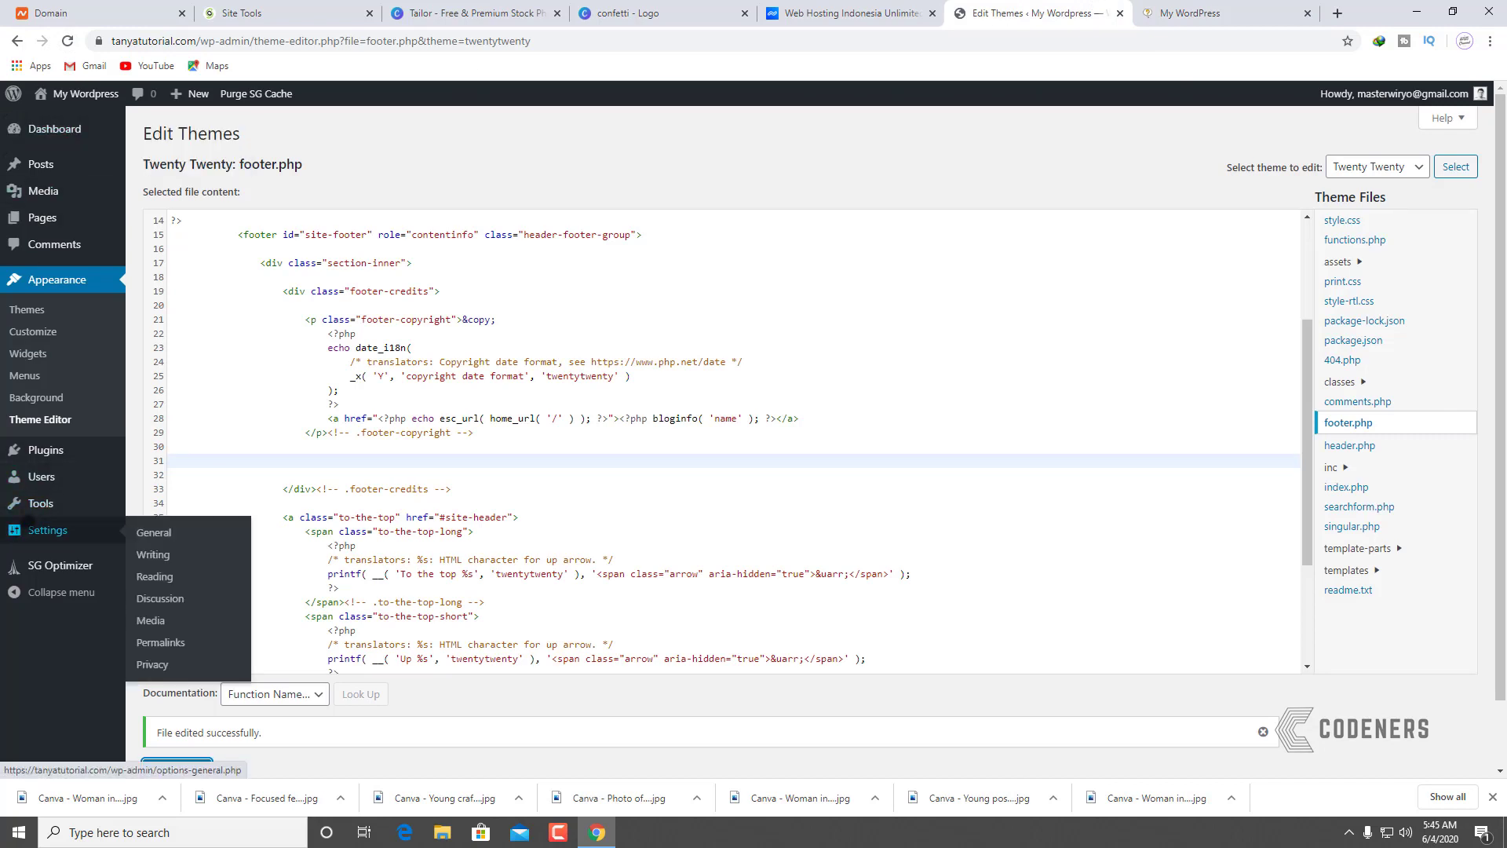
click(123, 522)
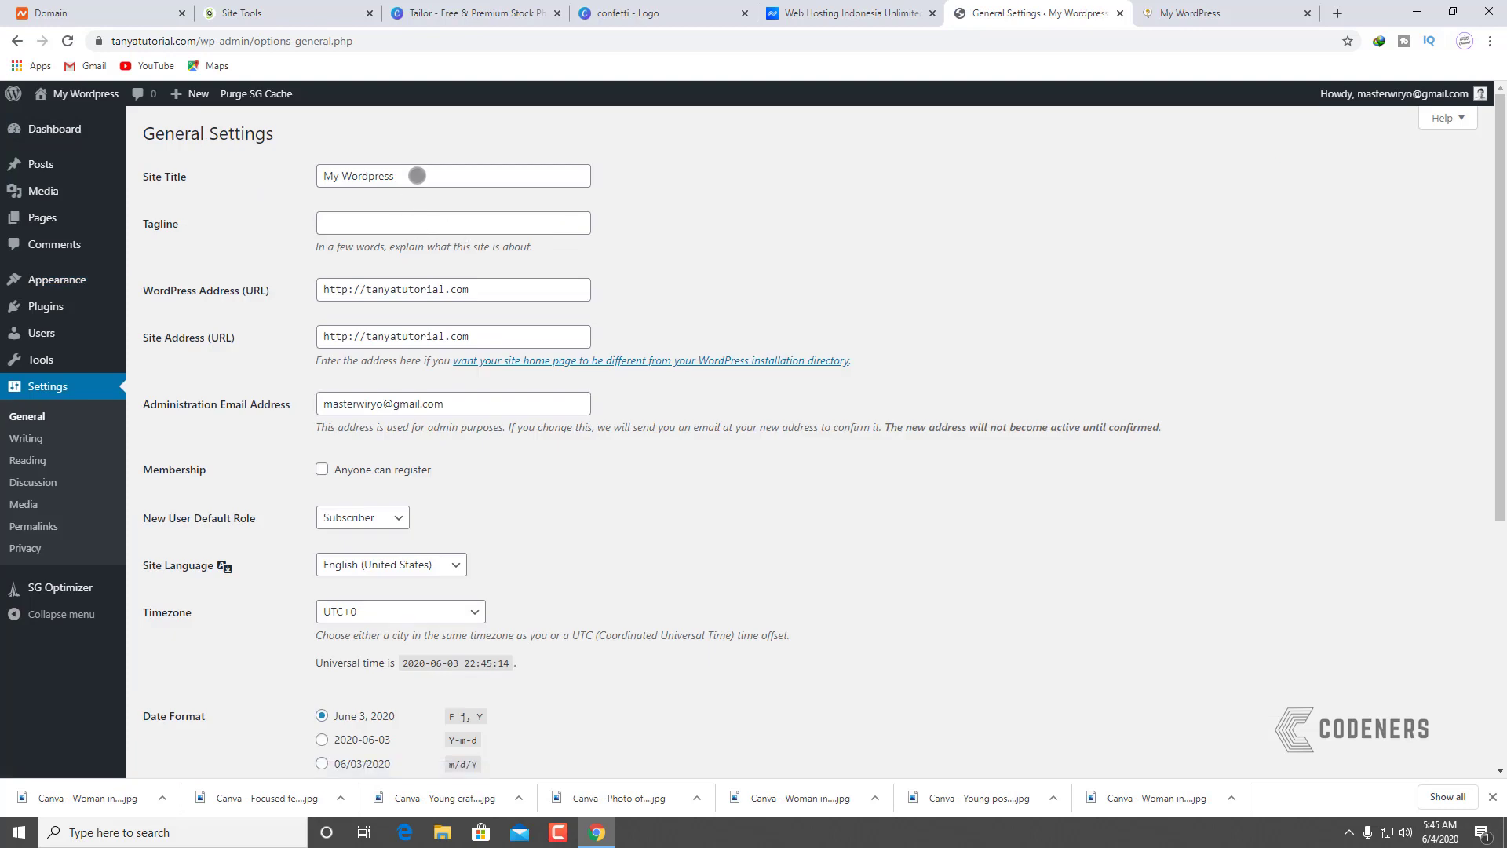
triple_click(417, 175)
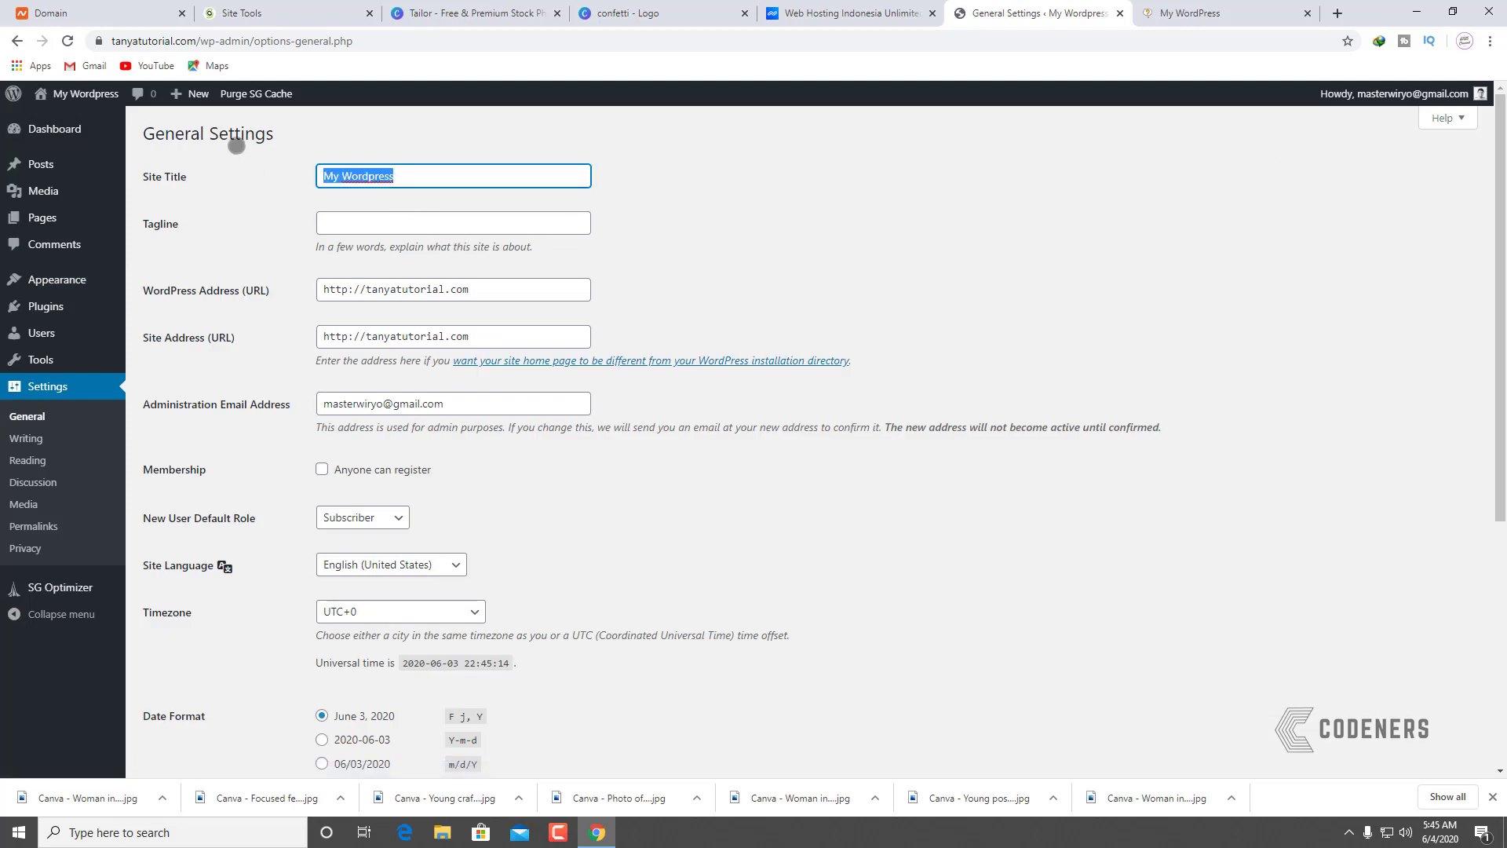
text(Tany)
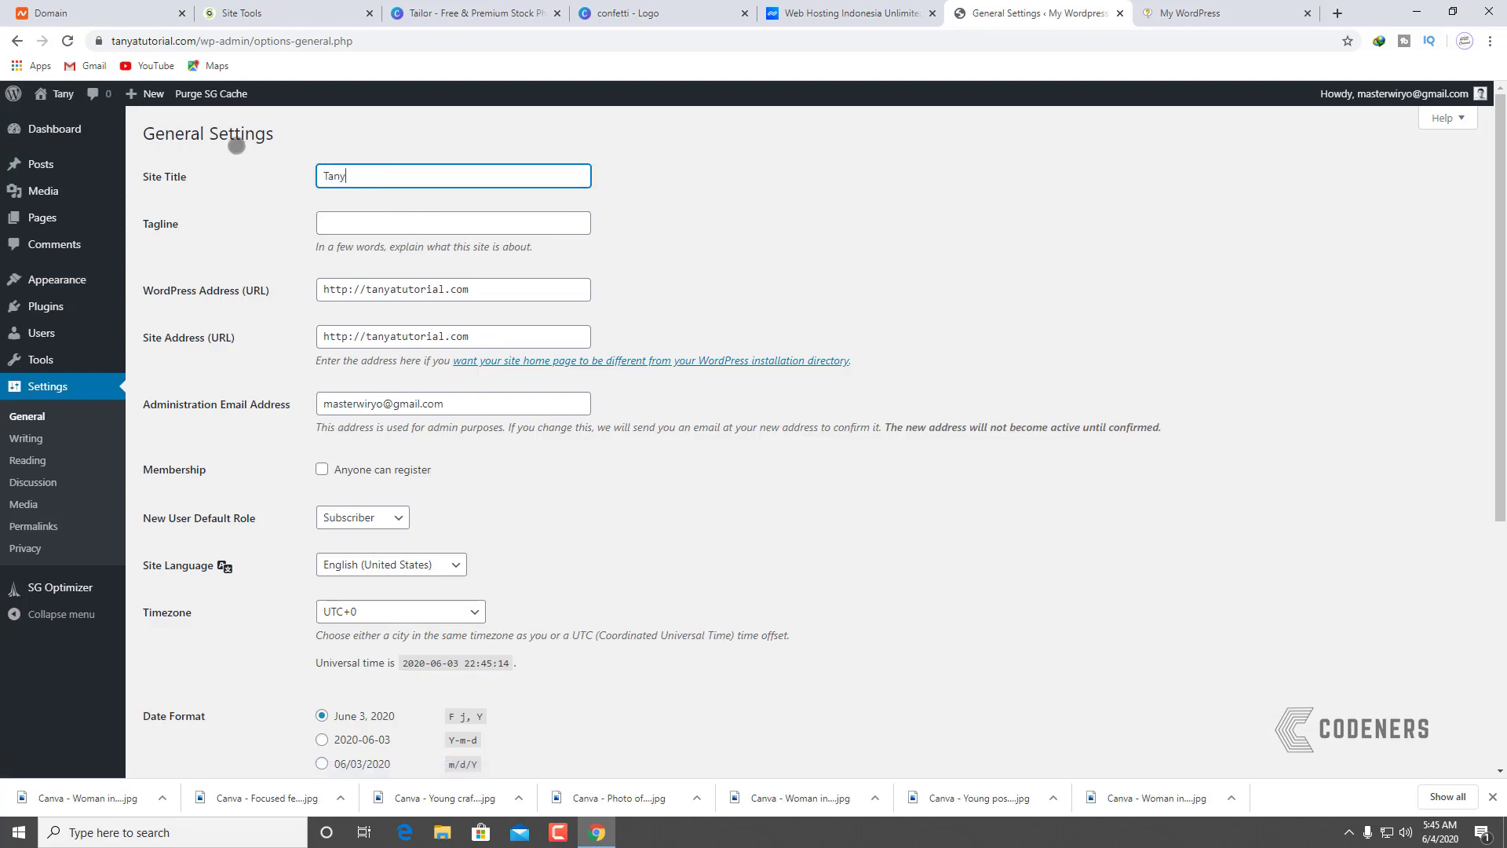
text(a Tutorial)
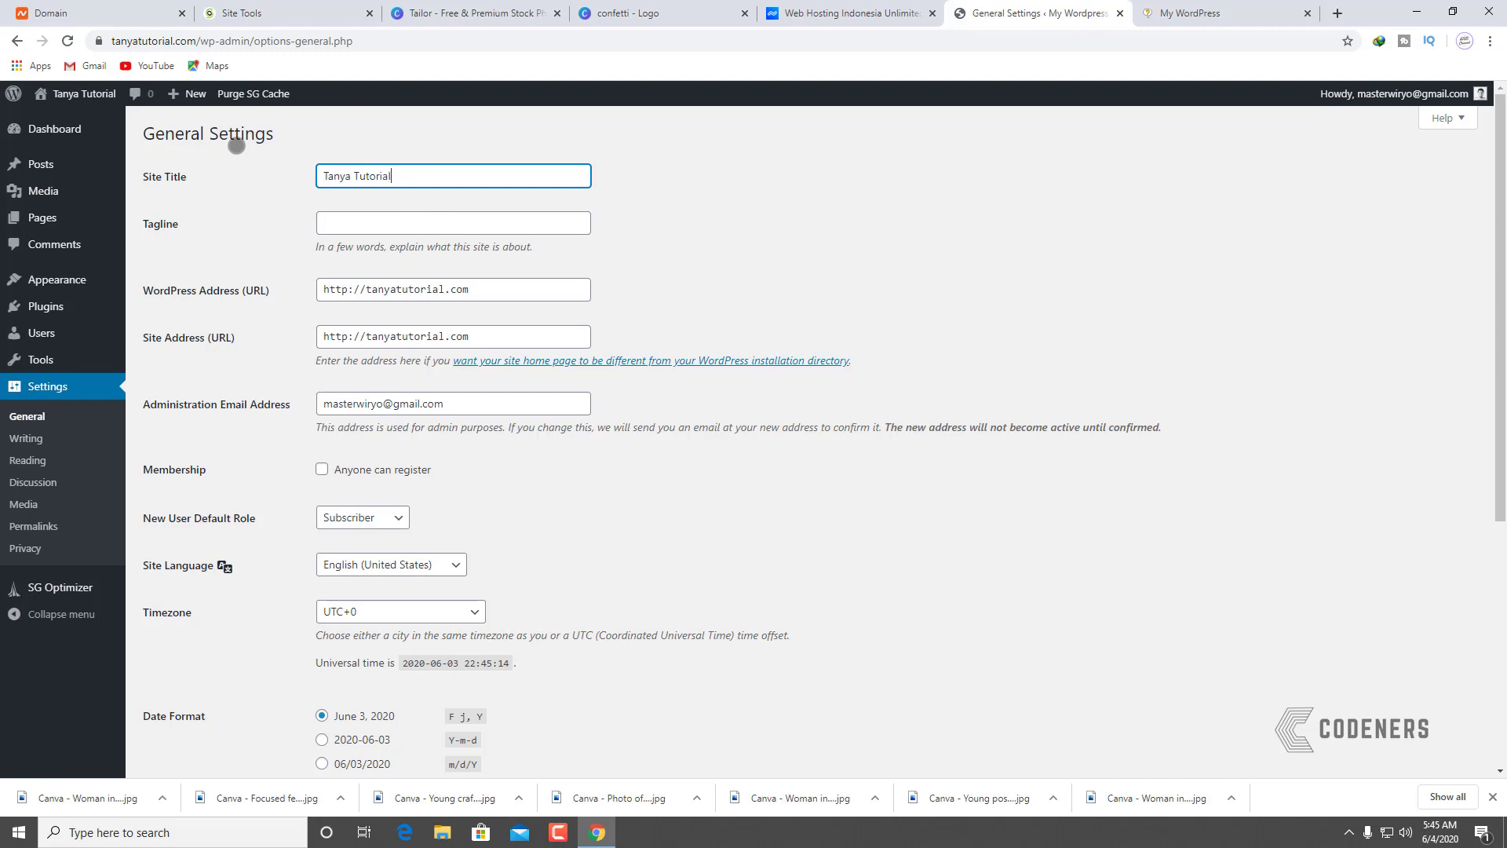
scroll(584, 450, down, 5)
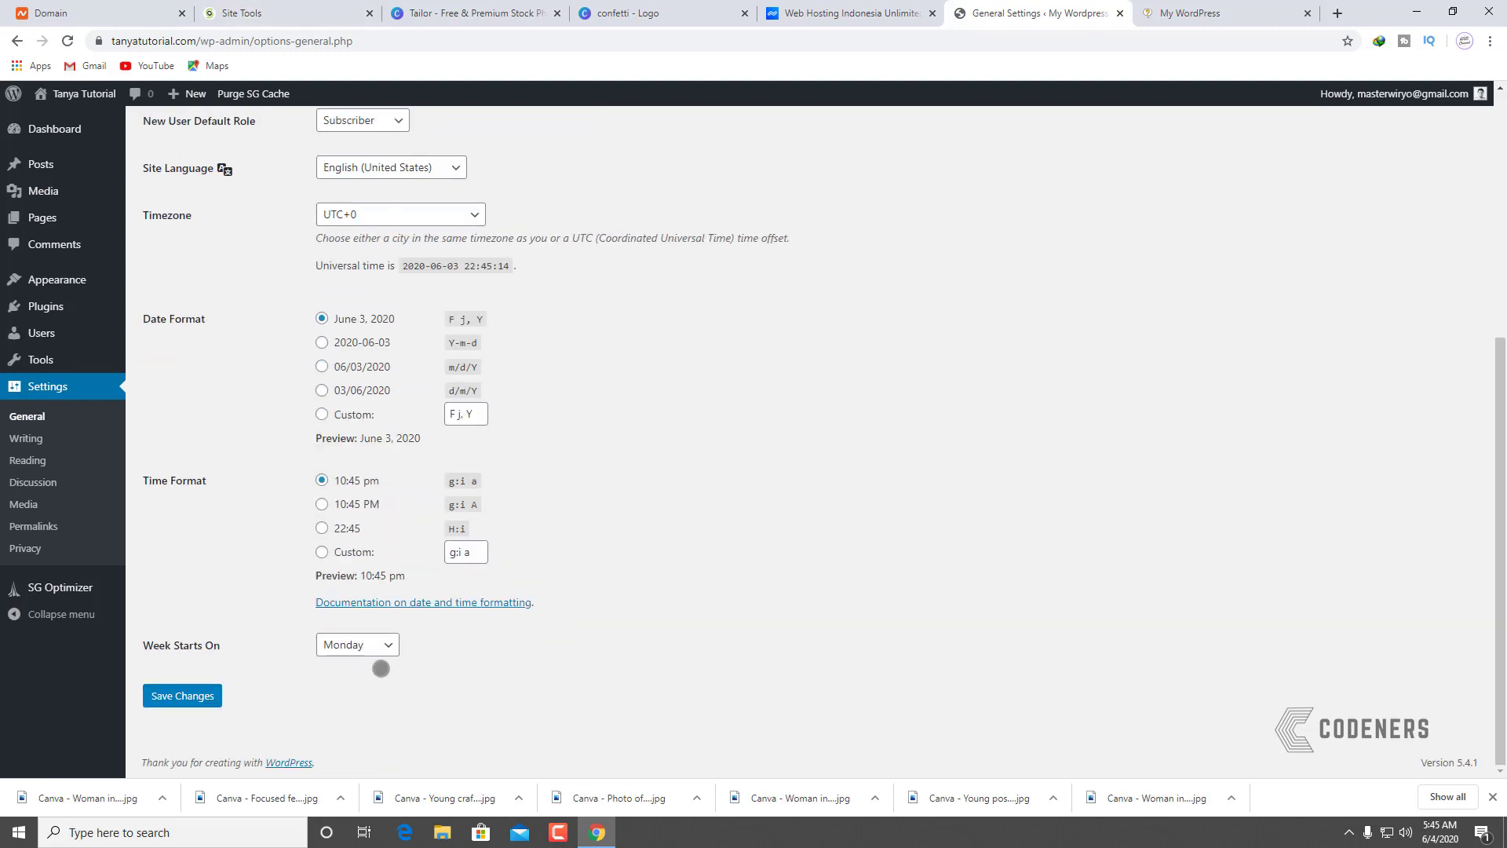
click(182, 696)
Step: Reload the live homepage and check the new title in the header and footer
key(ctrl+Tab)
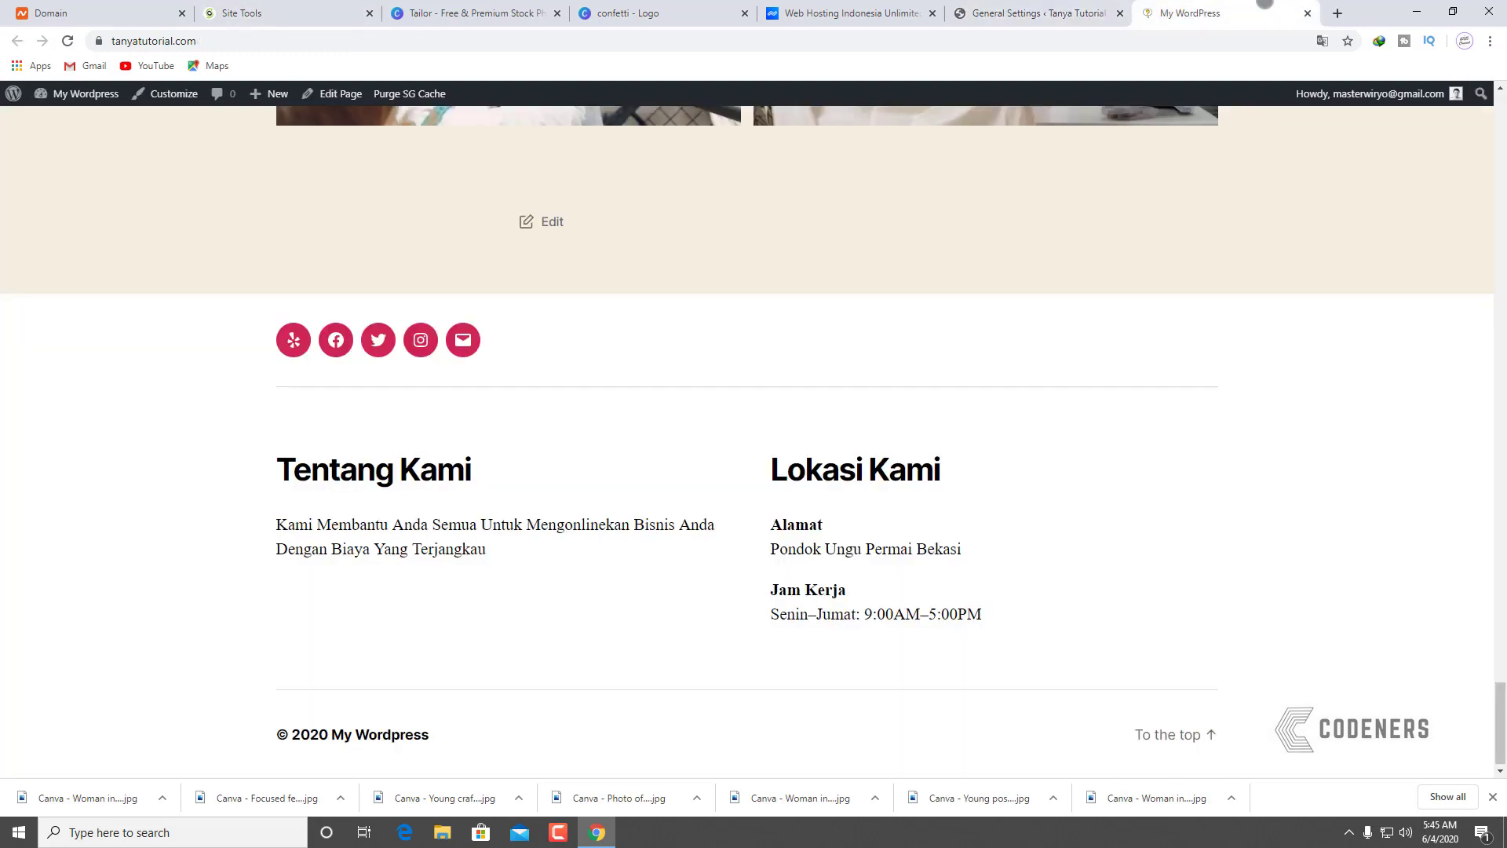
click(69, 41)
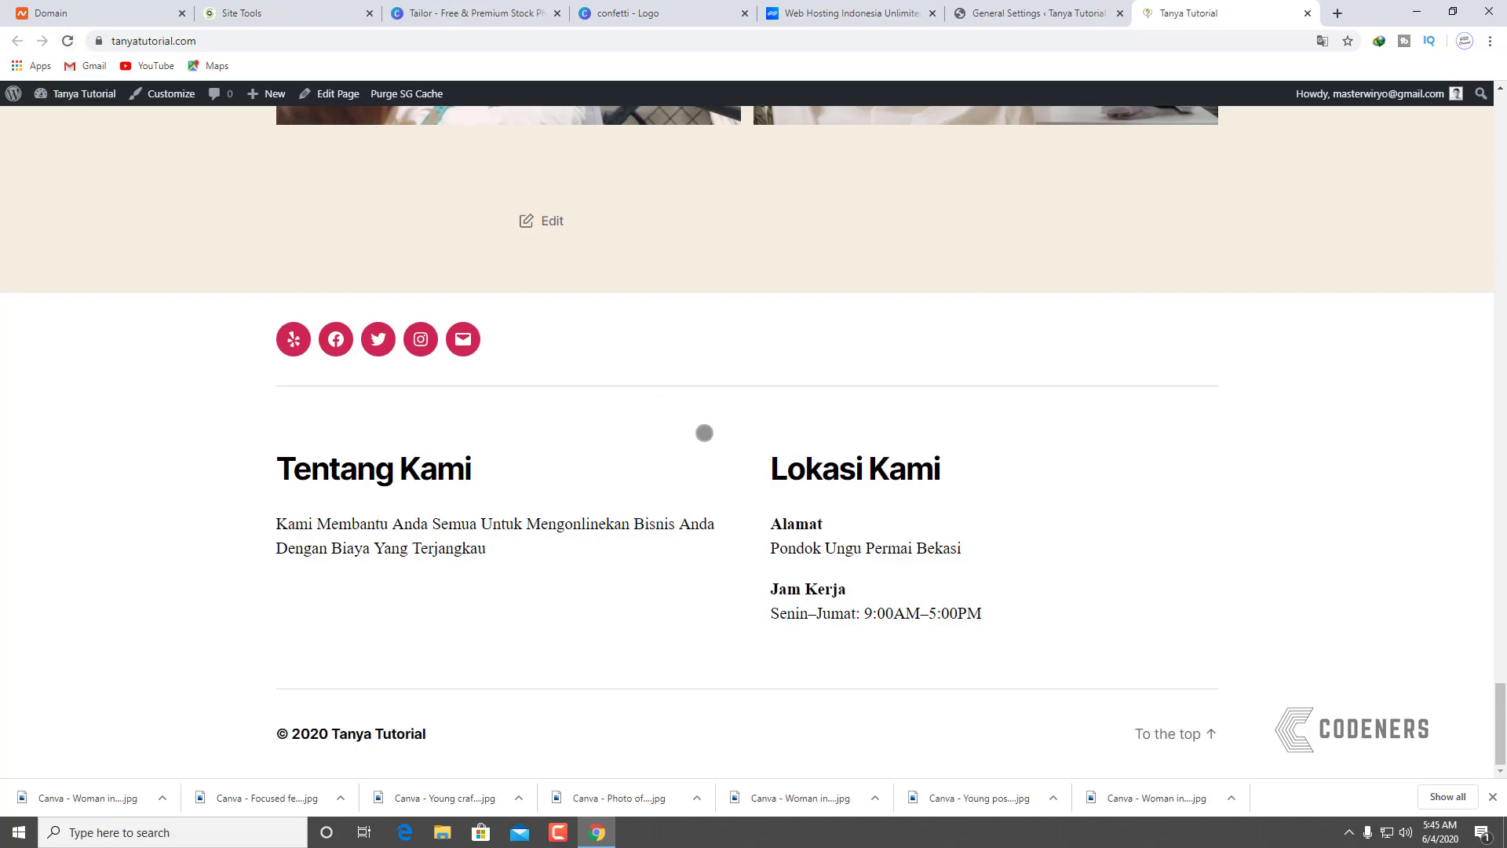
scroll(699, 408, up, 15)
scroll(694, 388, up, 20)
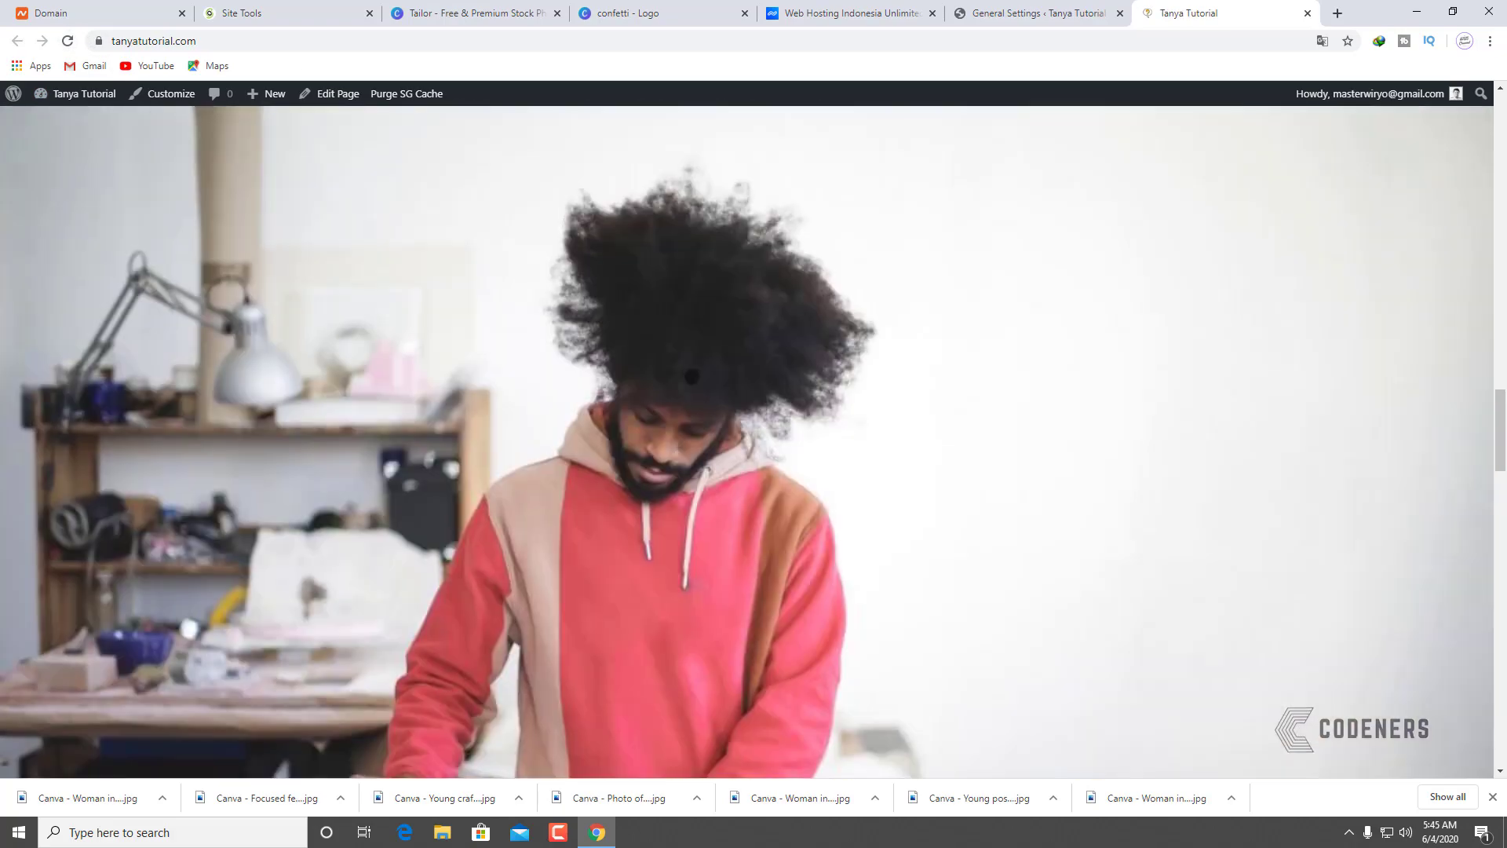
scroll(691, 346, up, 20)
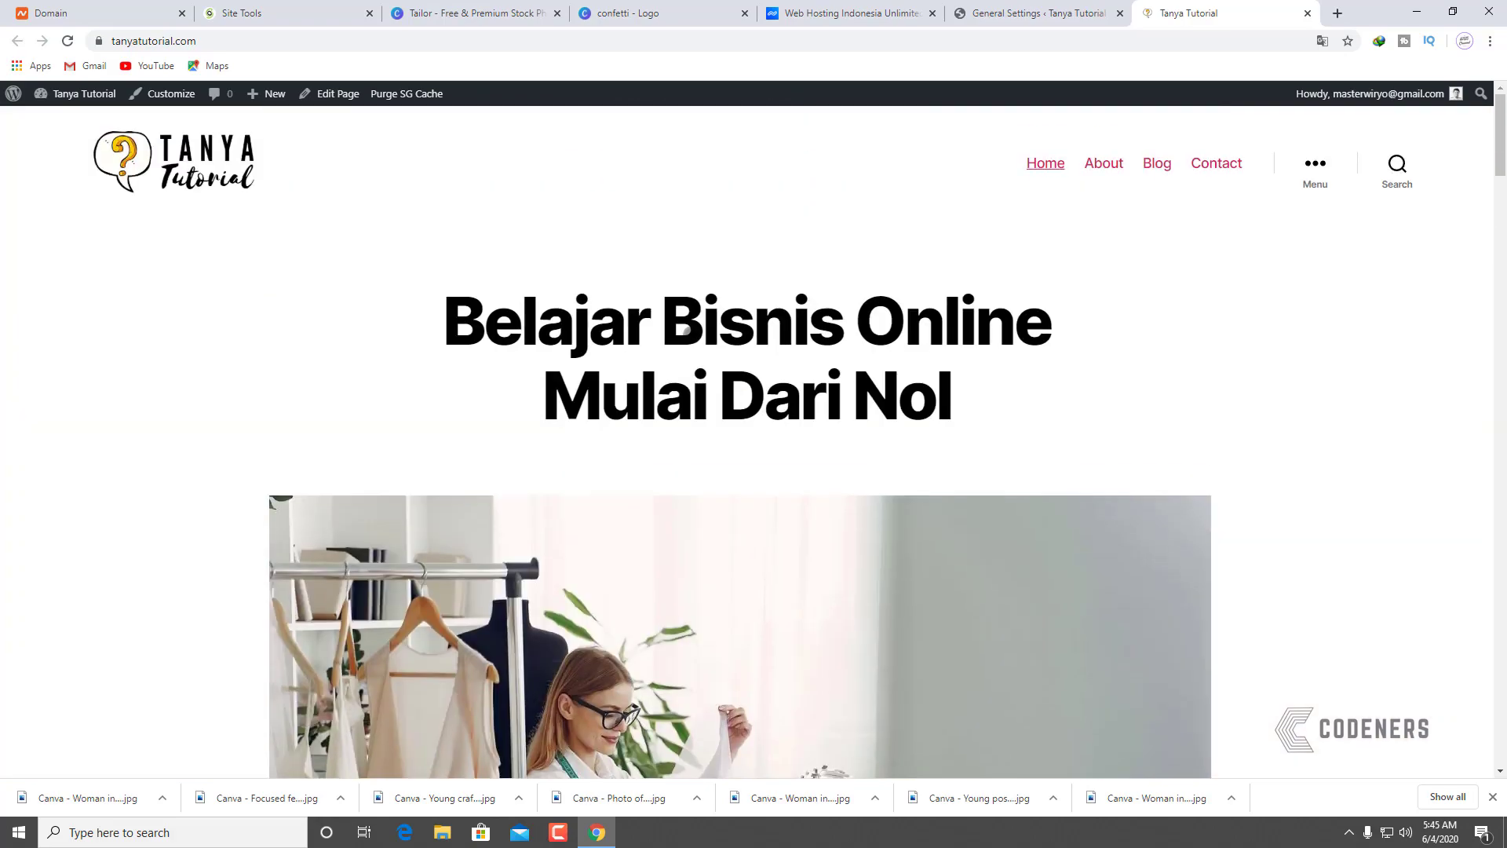
scroll(938, 296, down, 15)
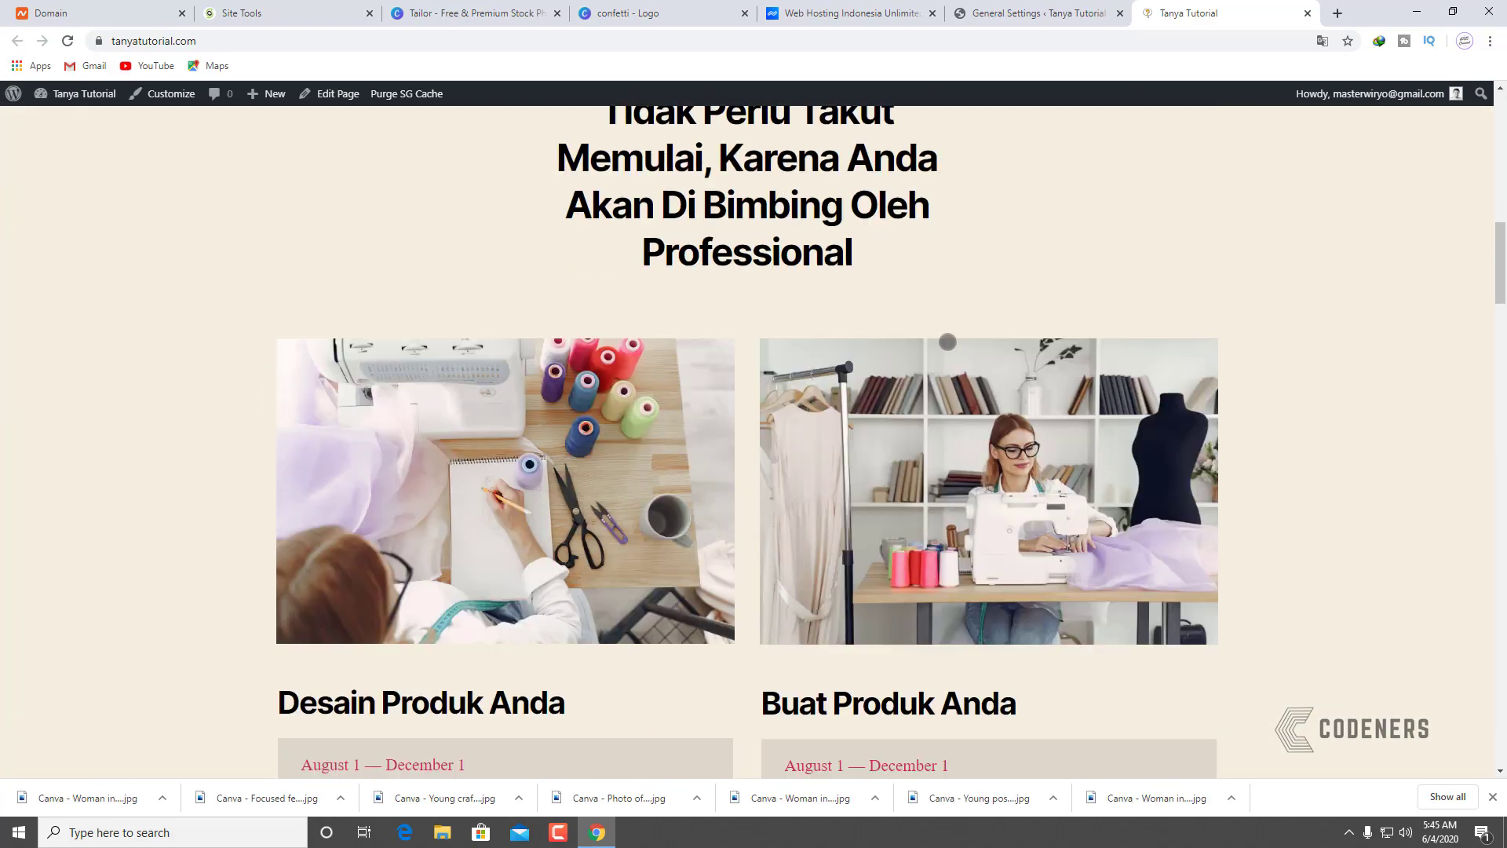
scroll(948, 332, down, 15)
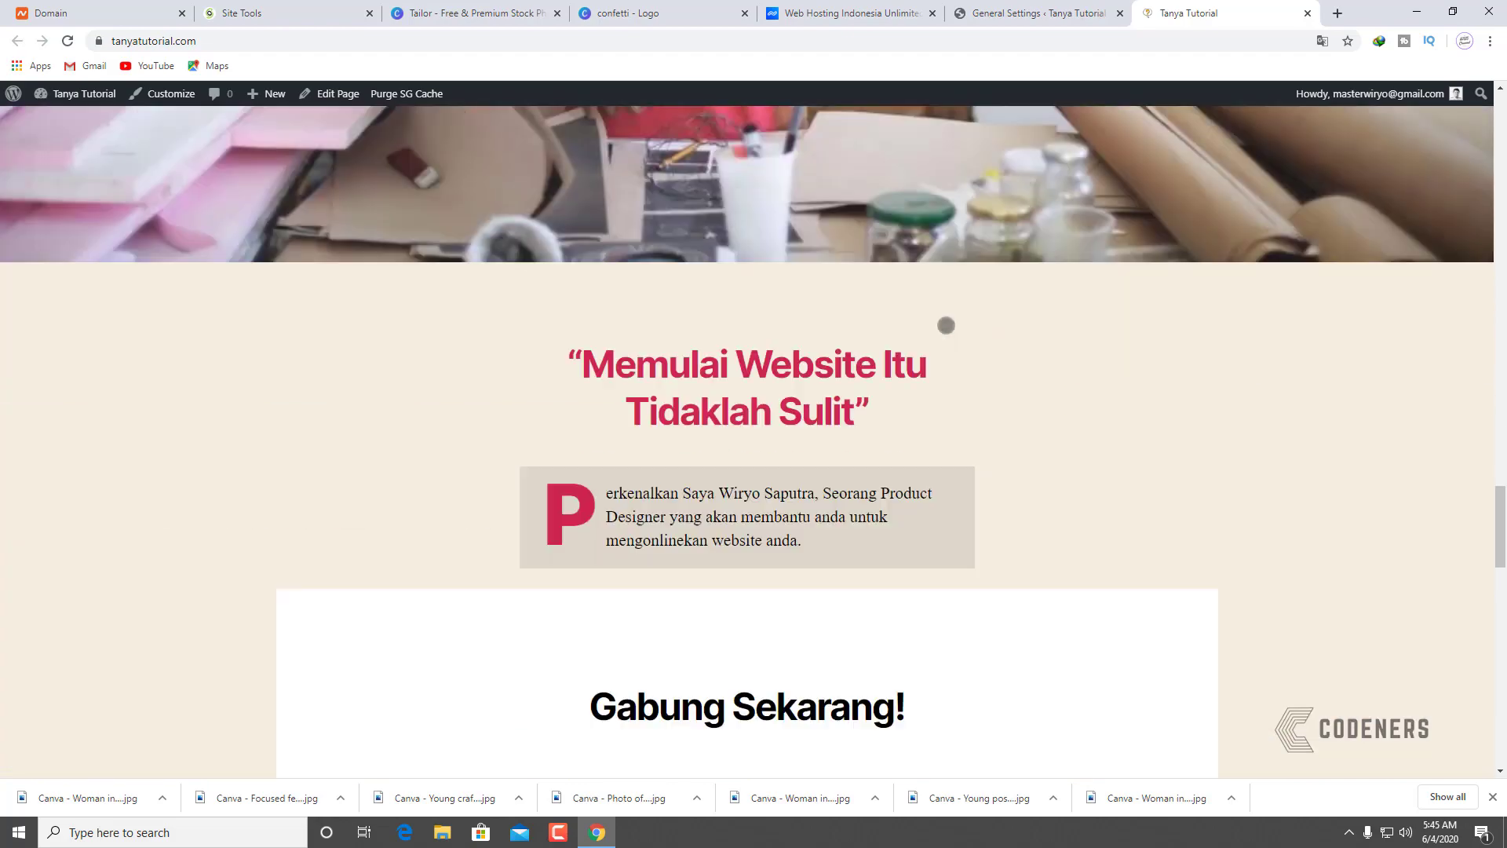
scroll(938, 303, down, 15)
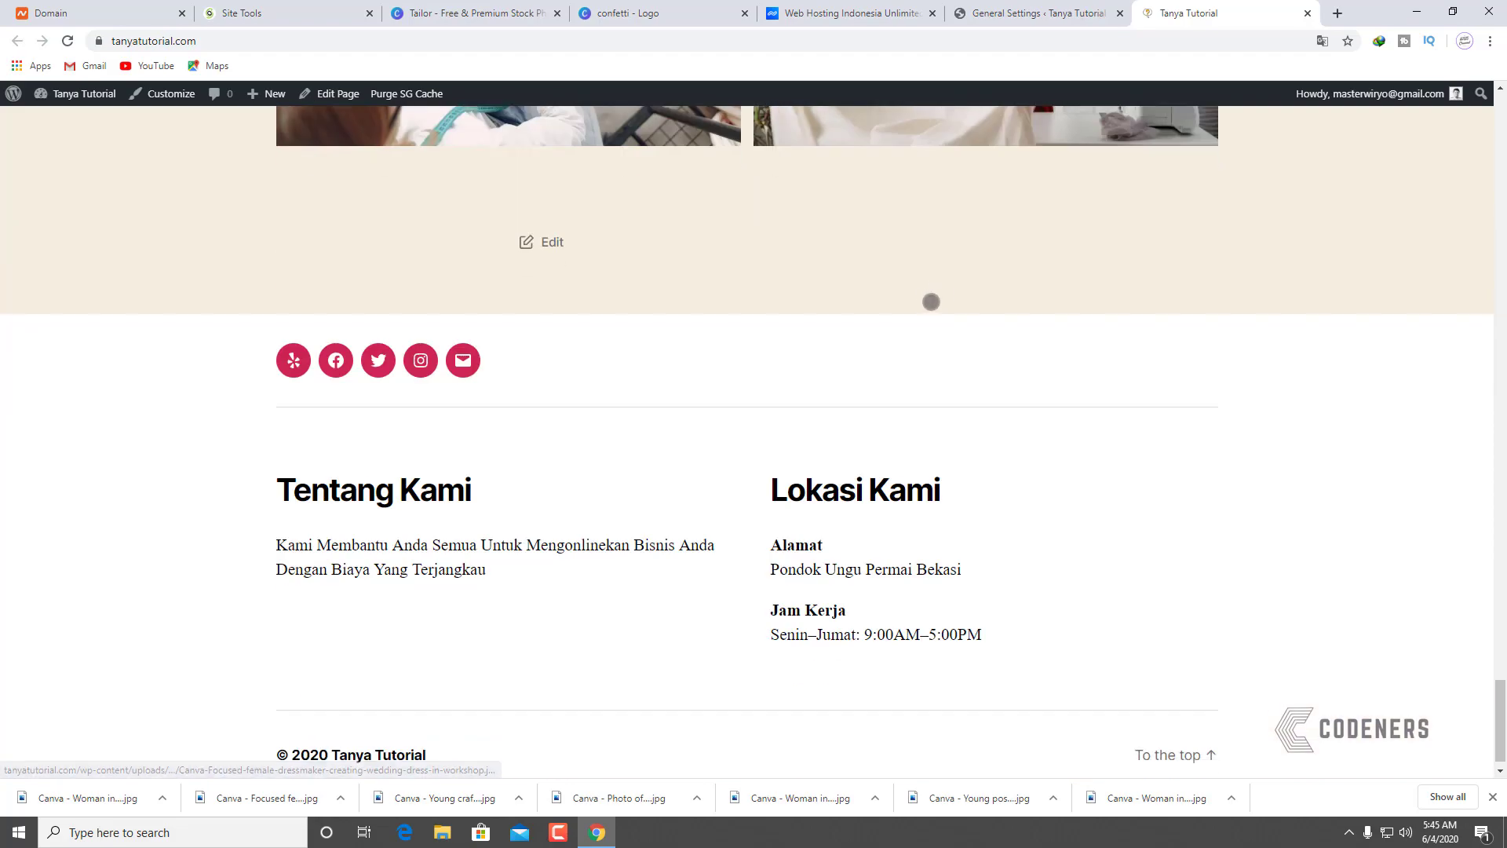
scroll(935, 299, up, 6)
scroll(933, 291, up, 18)
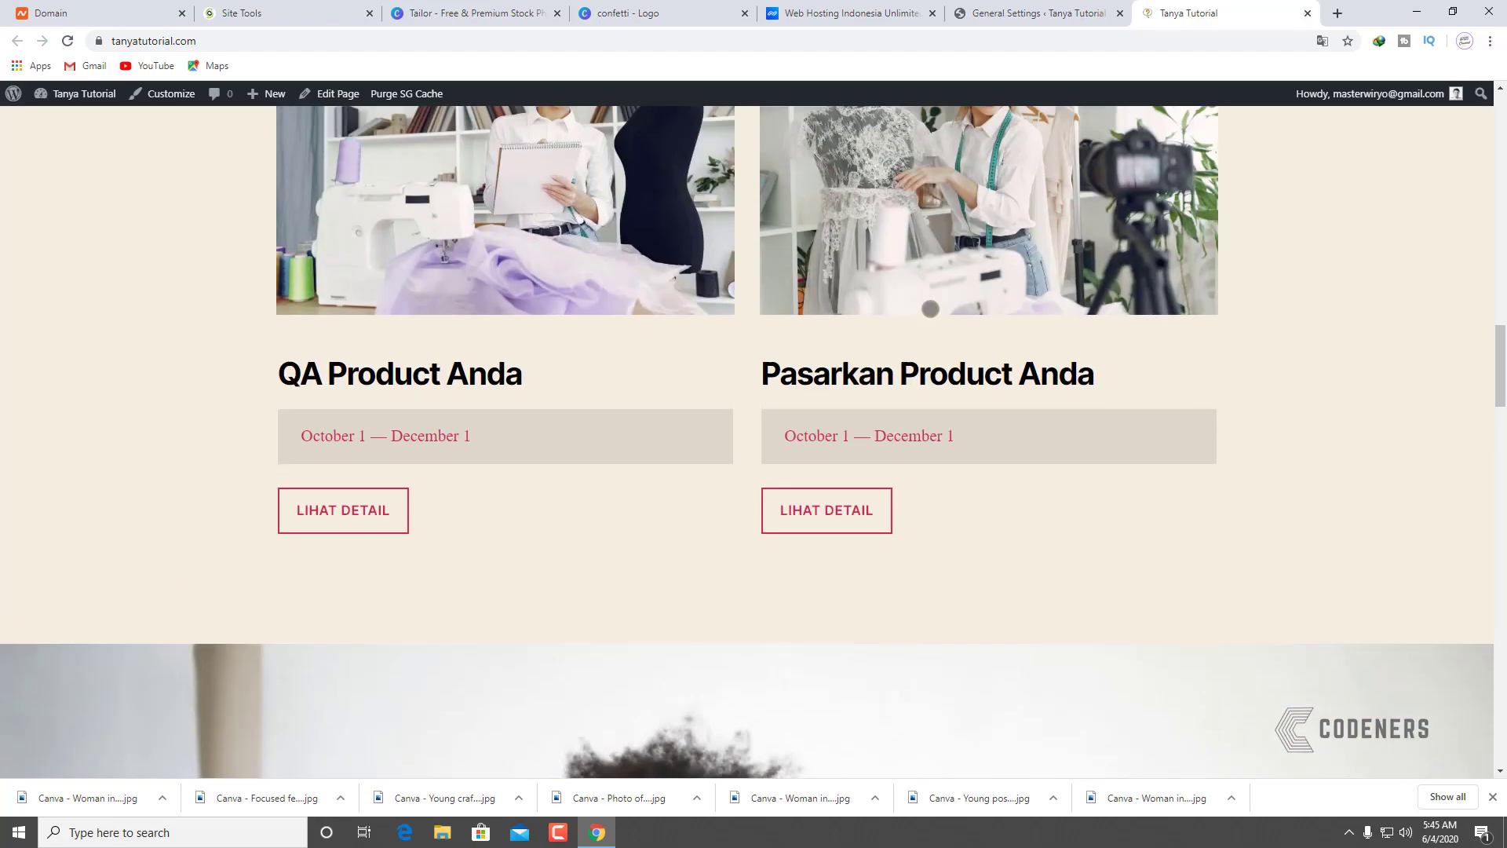
scroll(926, 302, up, 8)
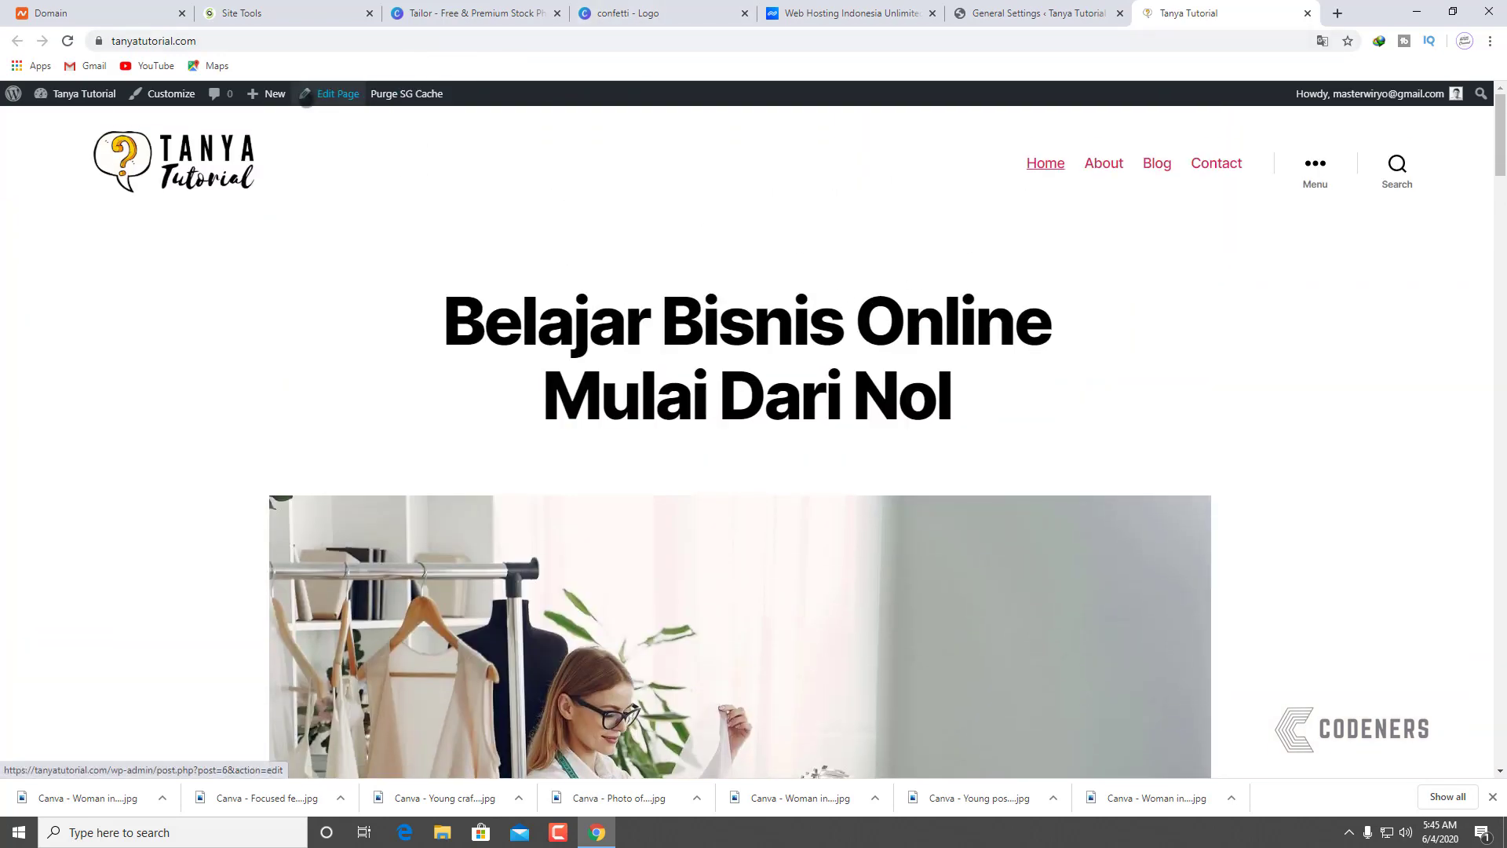
Step: Open the About page and retitle it 'Tentang Kami'
click(1104, 162)
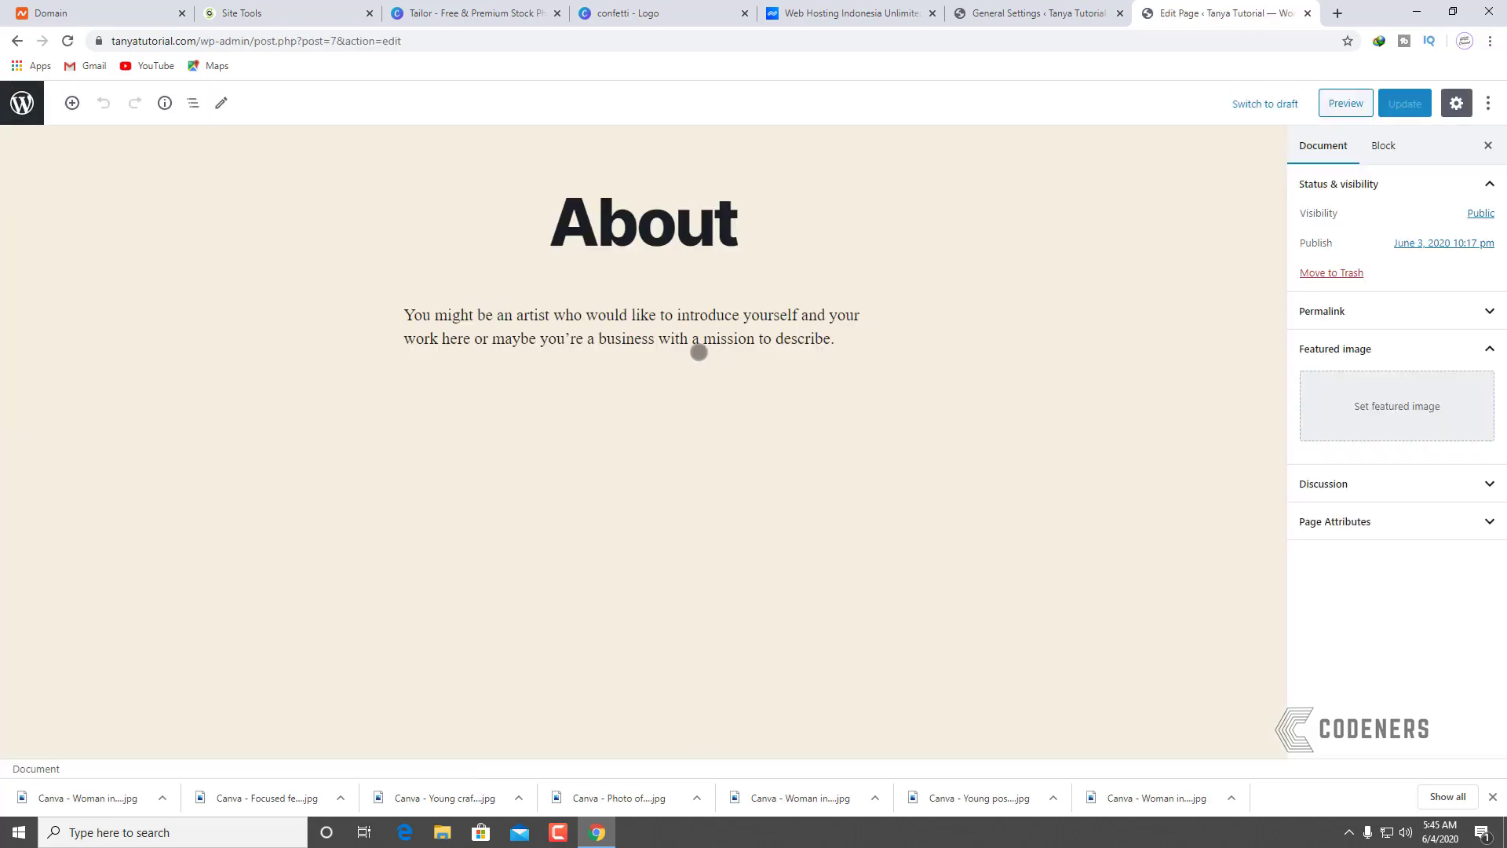
click(736, 229)
drag(547, 227, 501, 234)
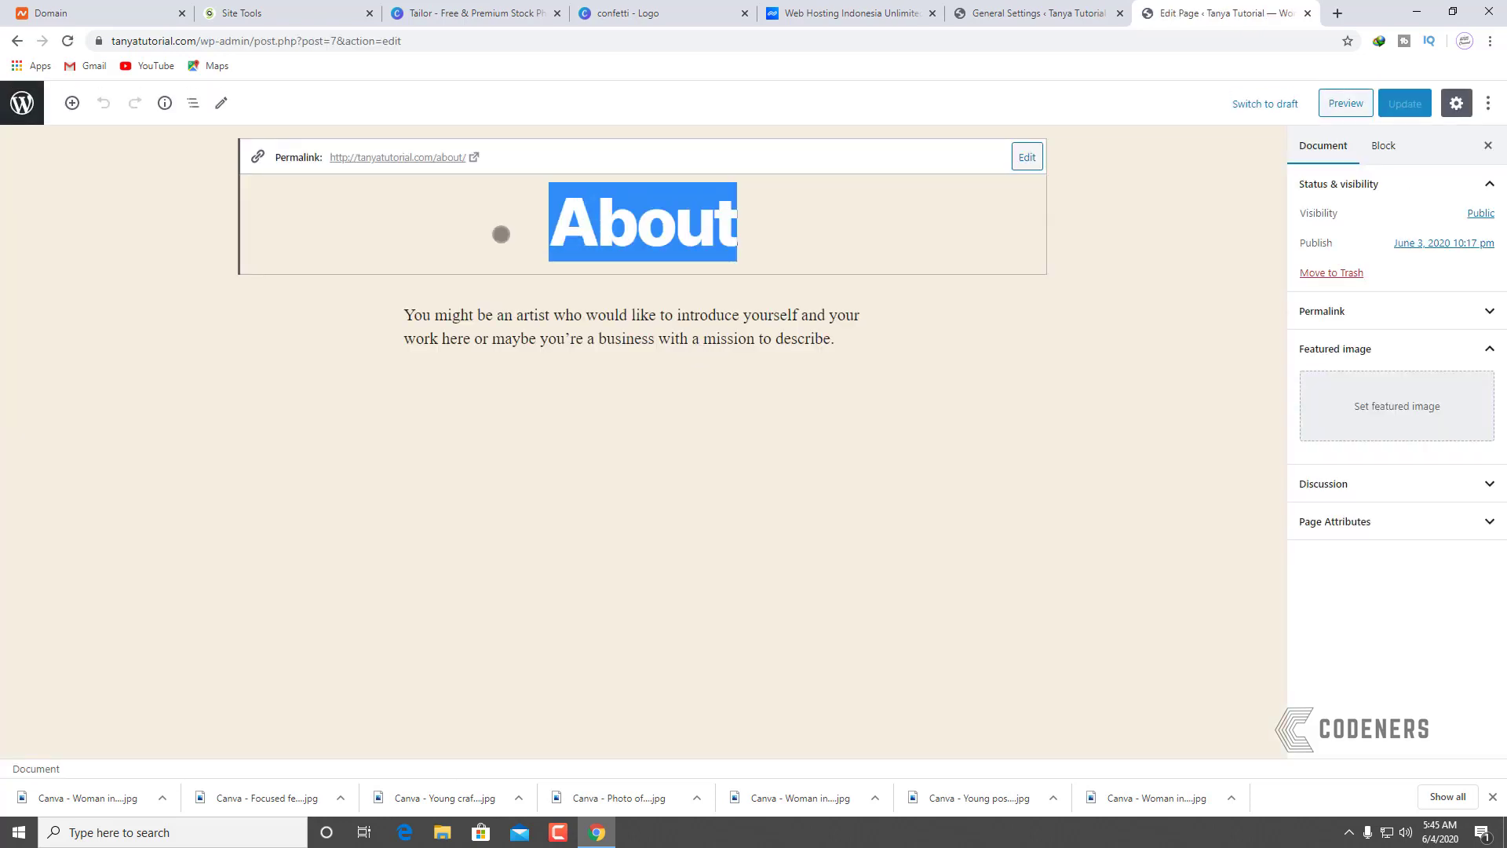
text(Tentang K)
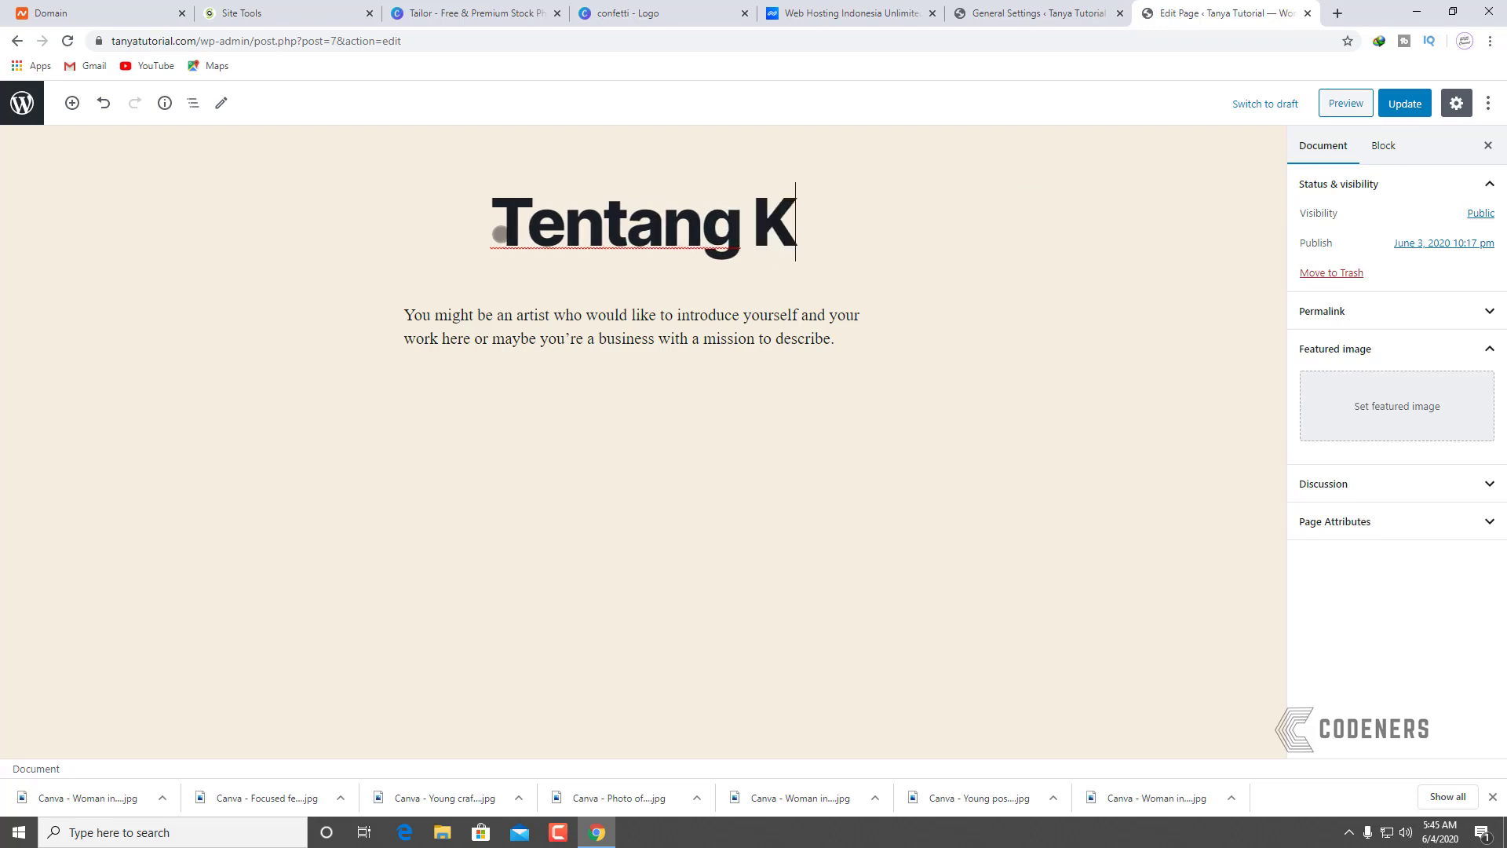
text(ami)
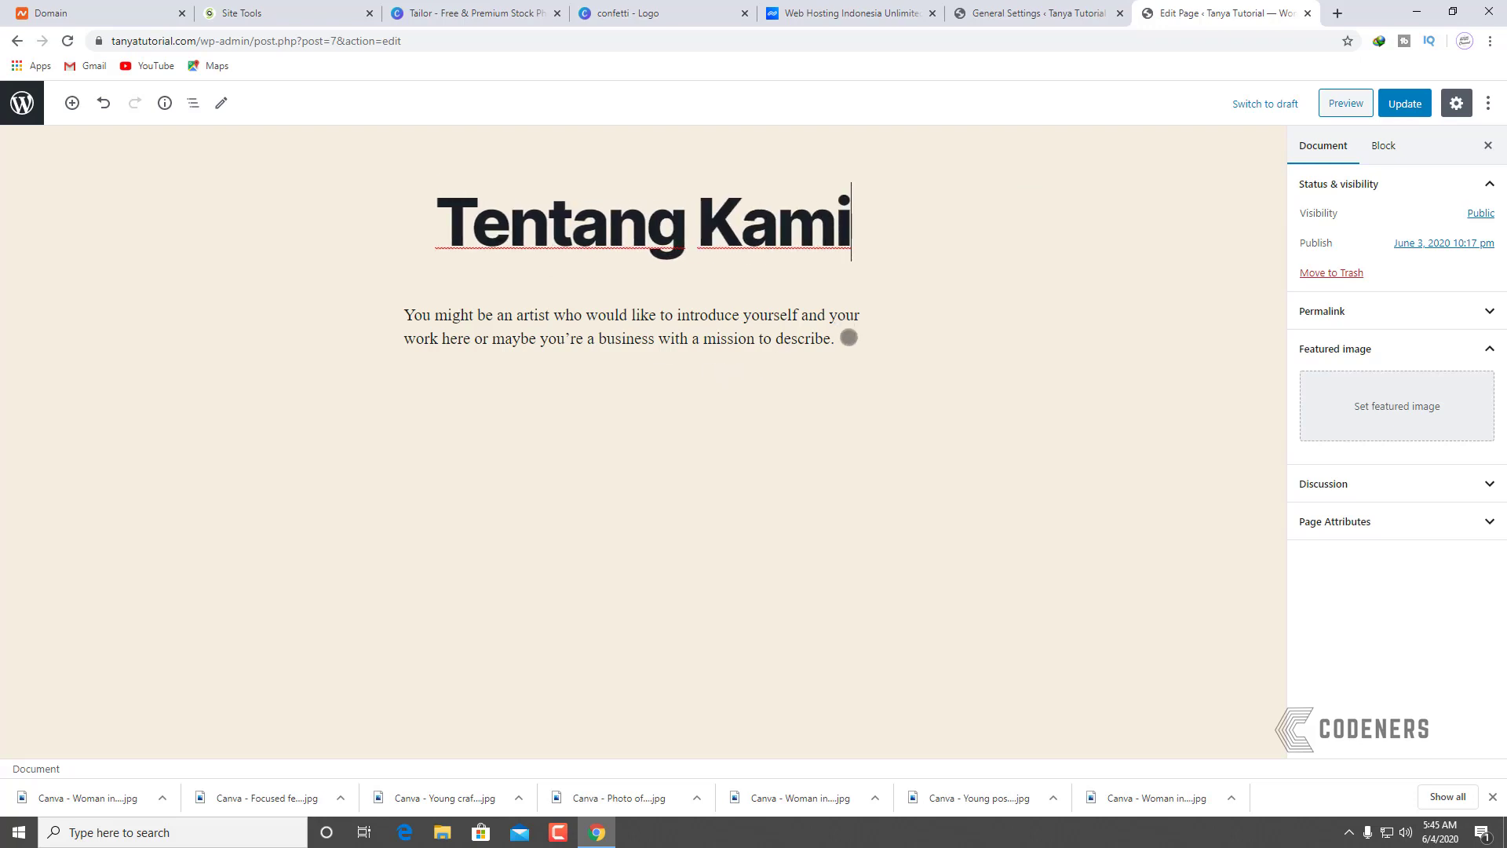
Step: Replace the sample paragraph with an Indonesian description of affordable website-building lessons
click(526, 338)
triple_click(466, 312)
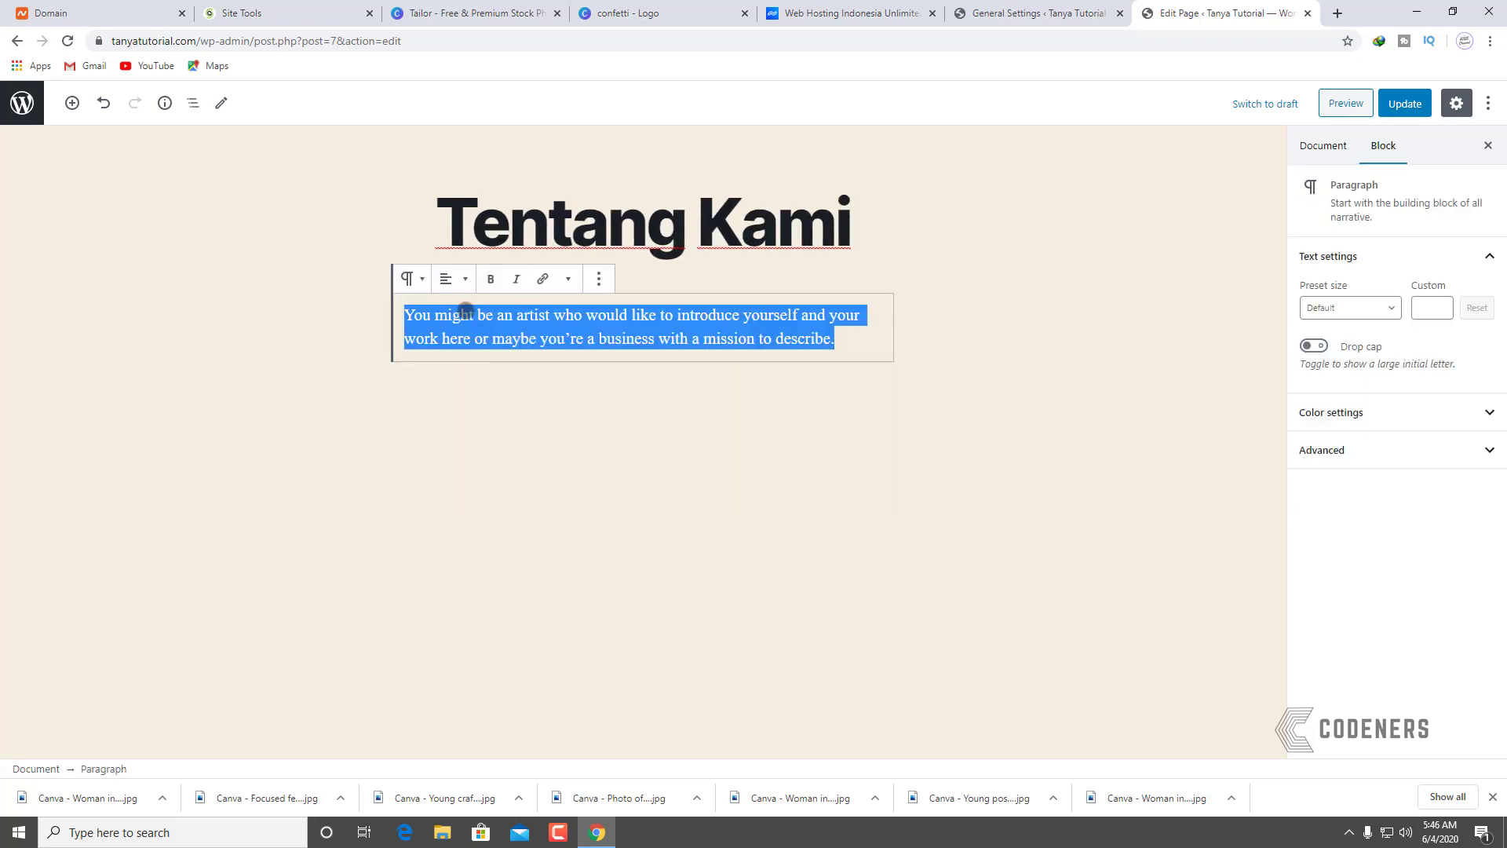
text(Kam)
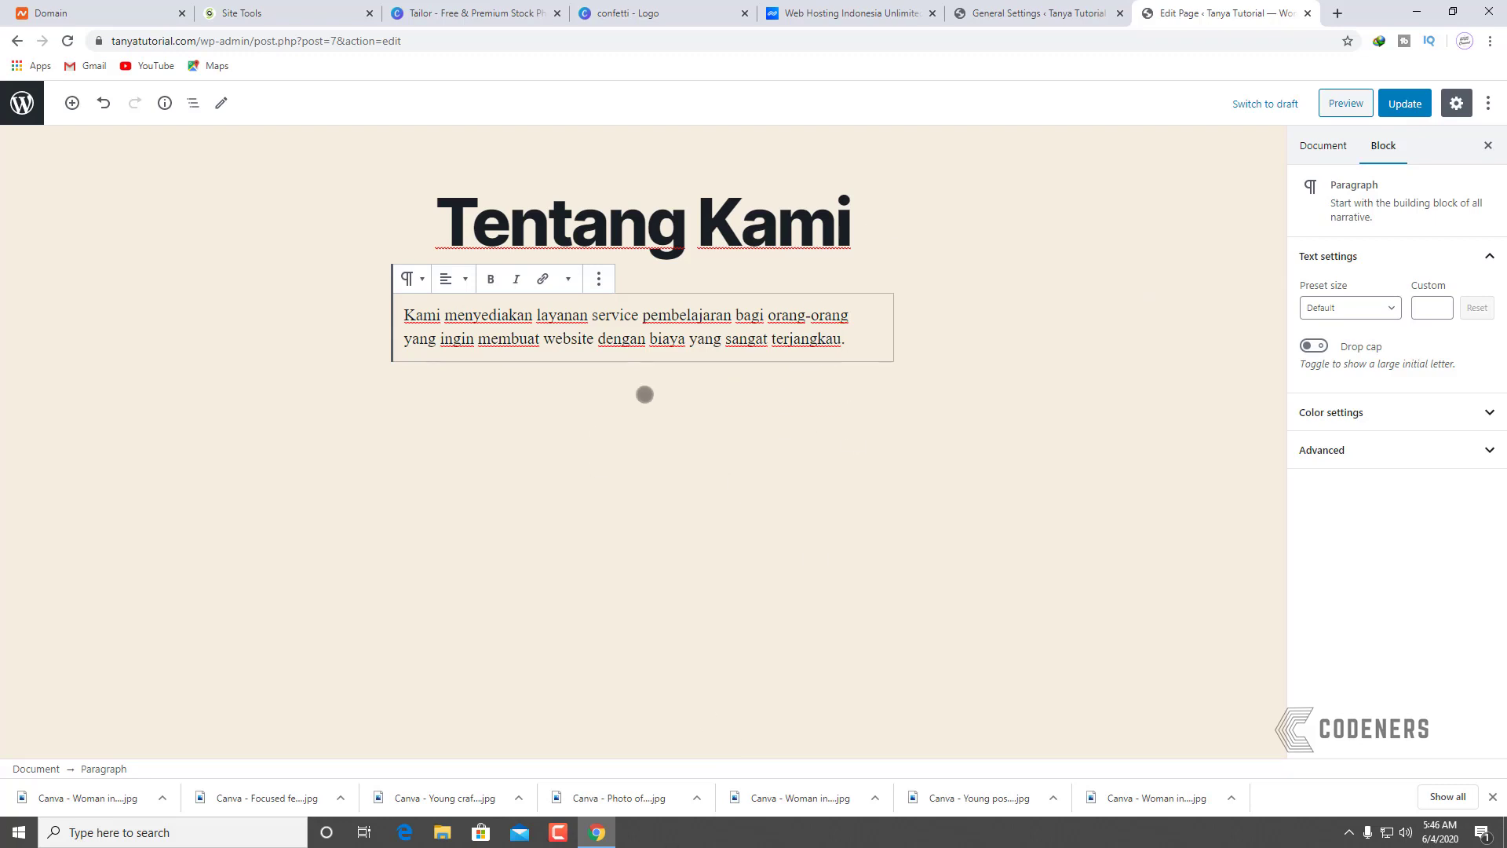
key(Return)
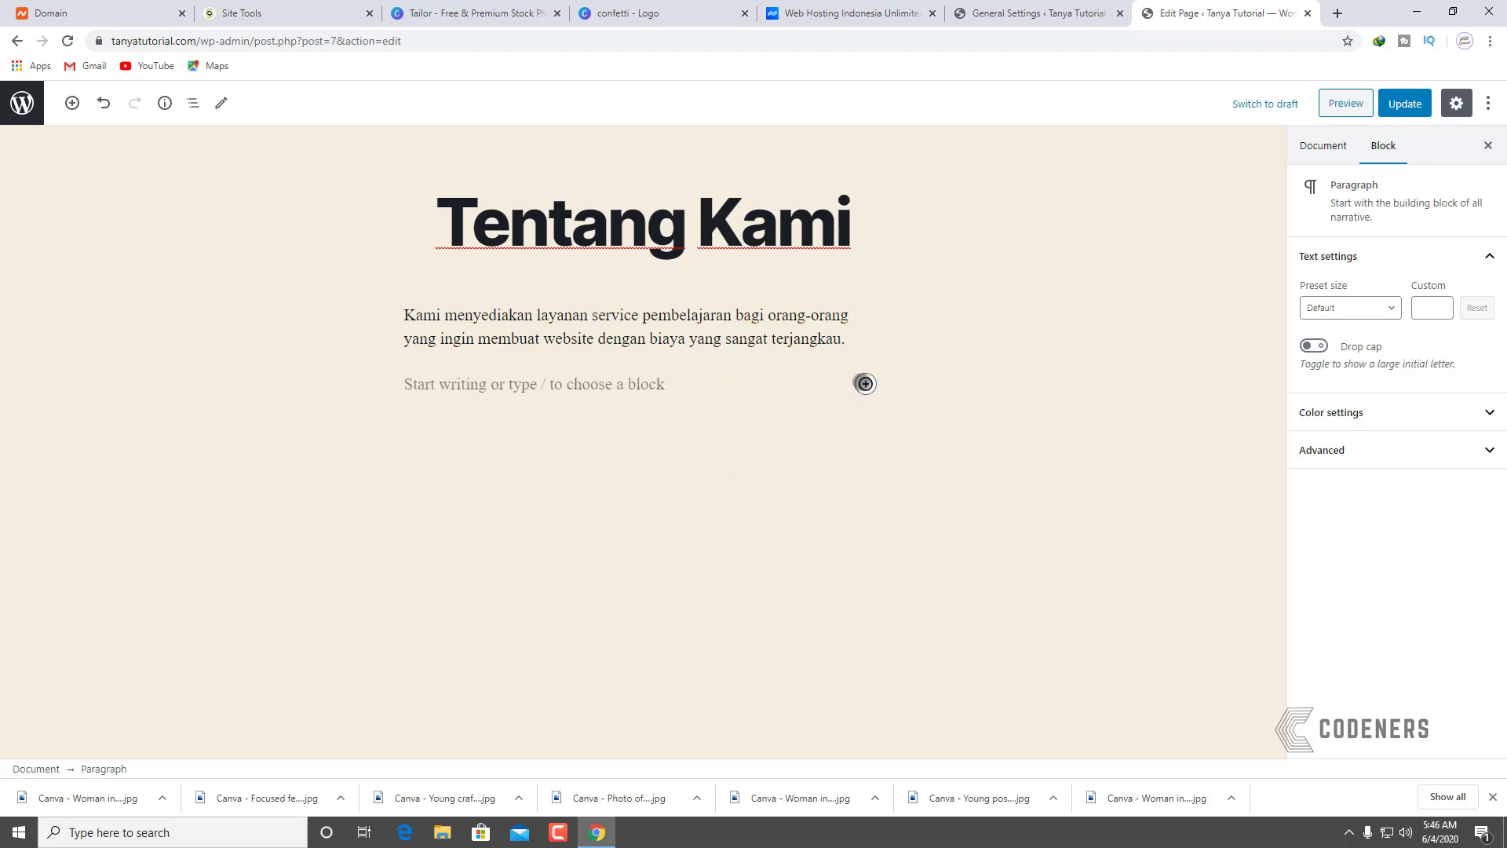
Step: Add an image block with the uploaded young craftsman workshop photo
click(865, 383)
click(987, 605)
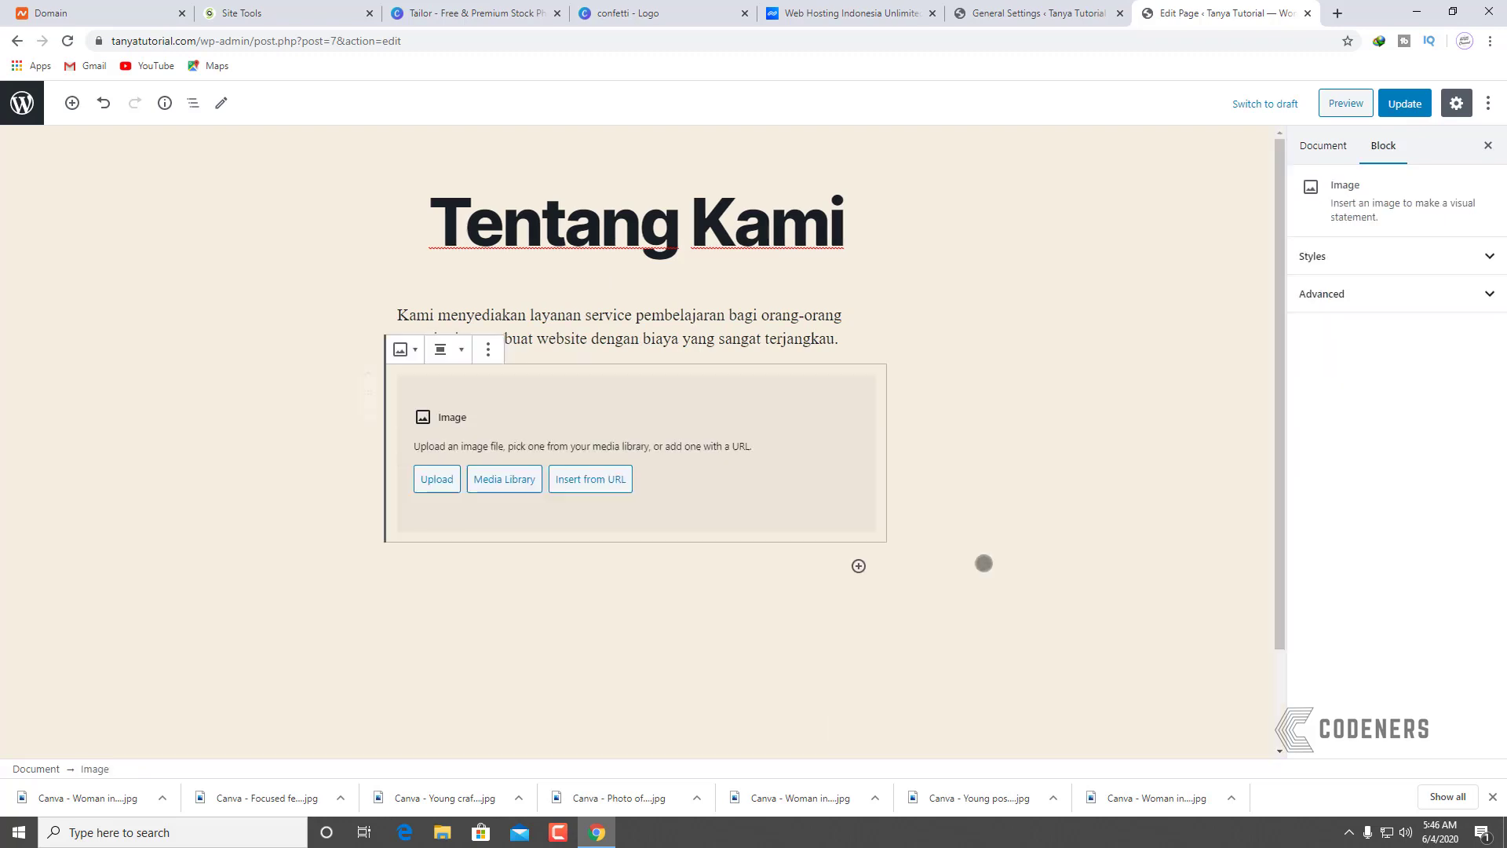
click(436, 479)
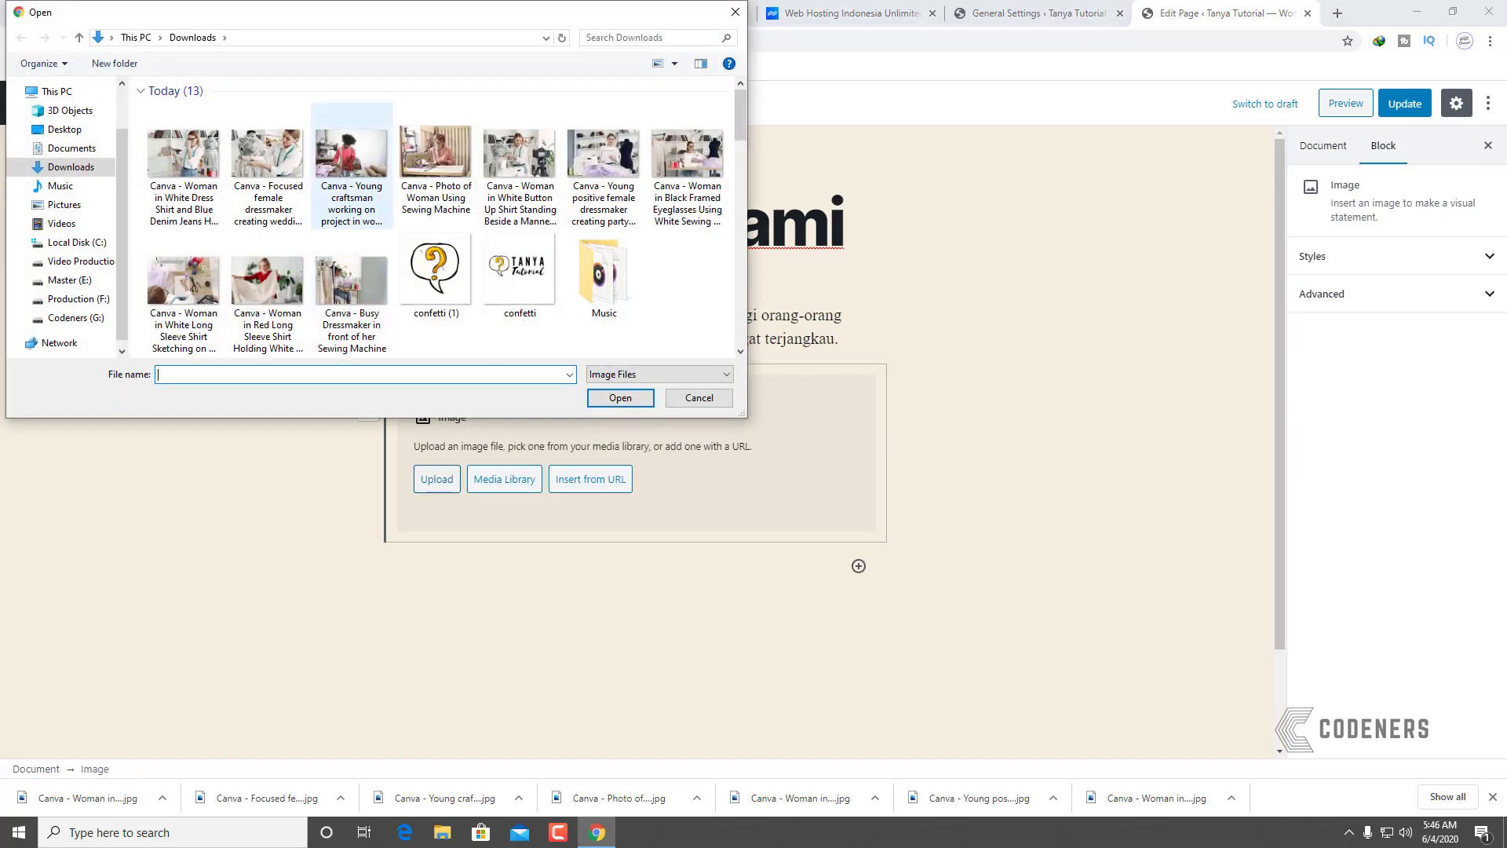
click(346, 165)
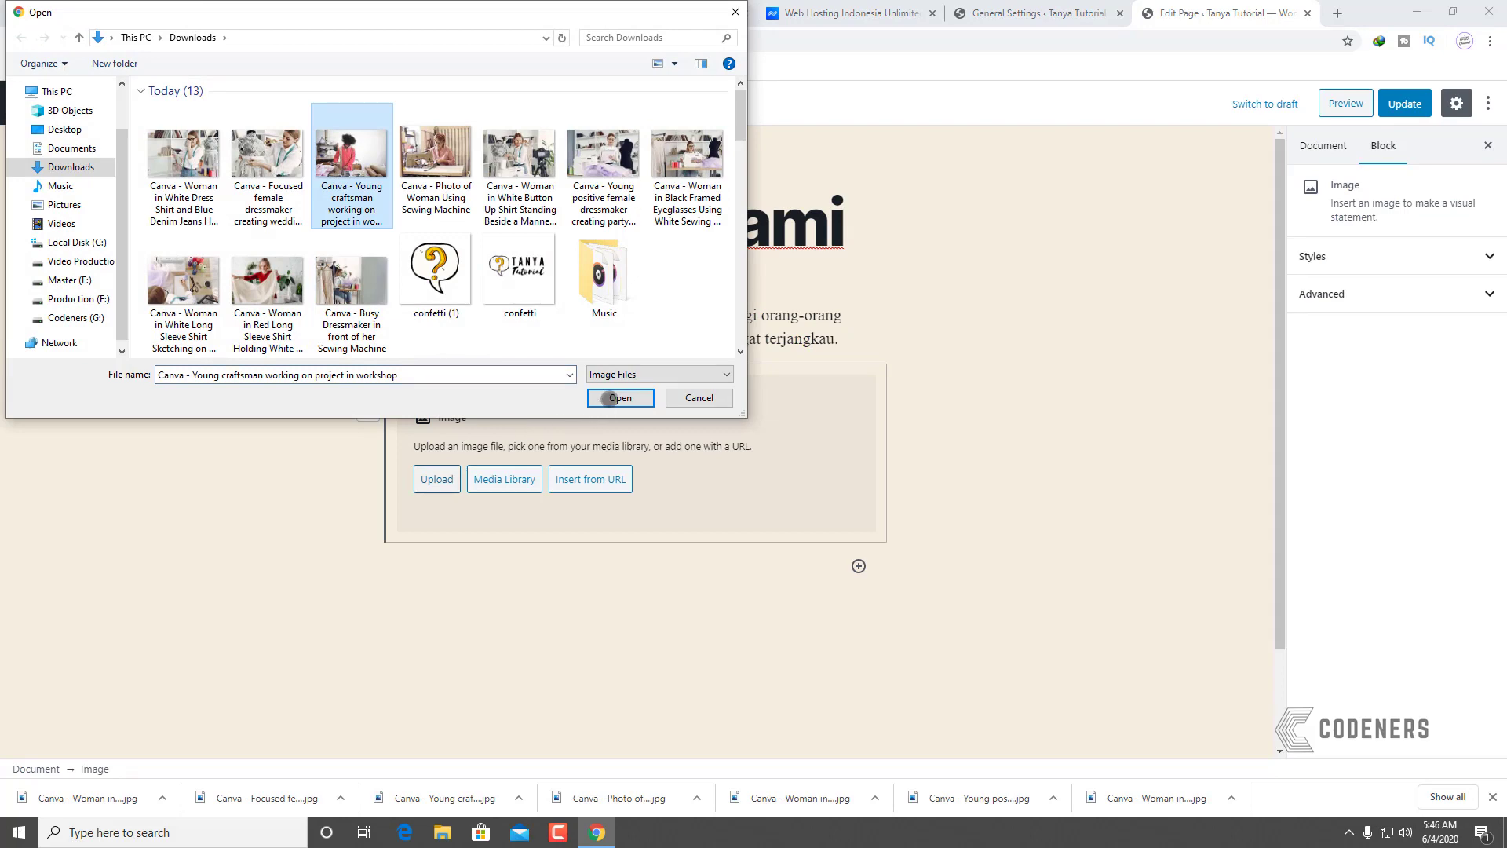
click(611, 398)
Step: Set the craftsman photo to full width and place the caret below it
click(954, 513)
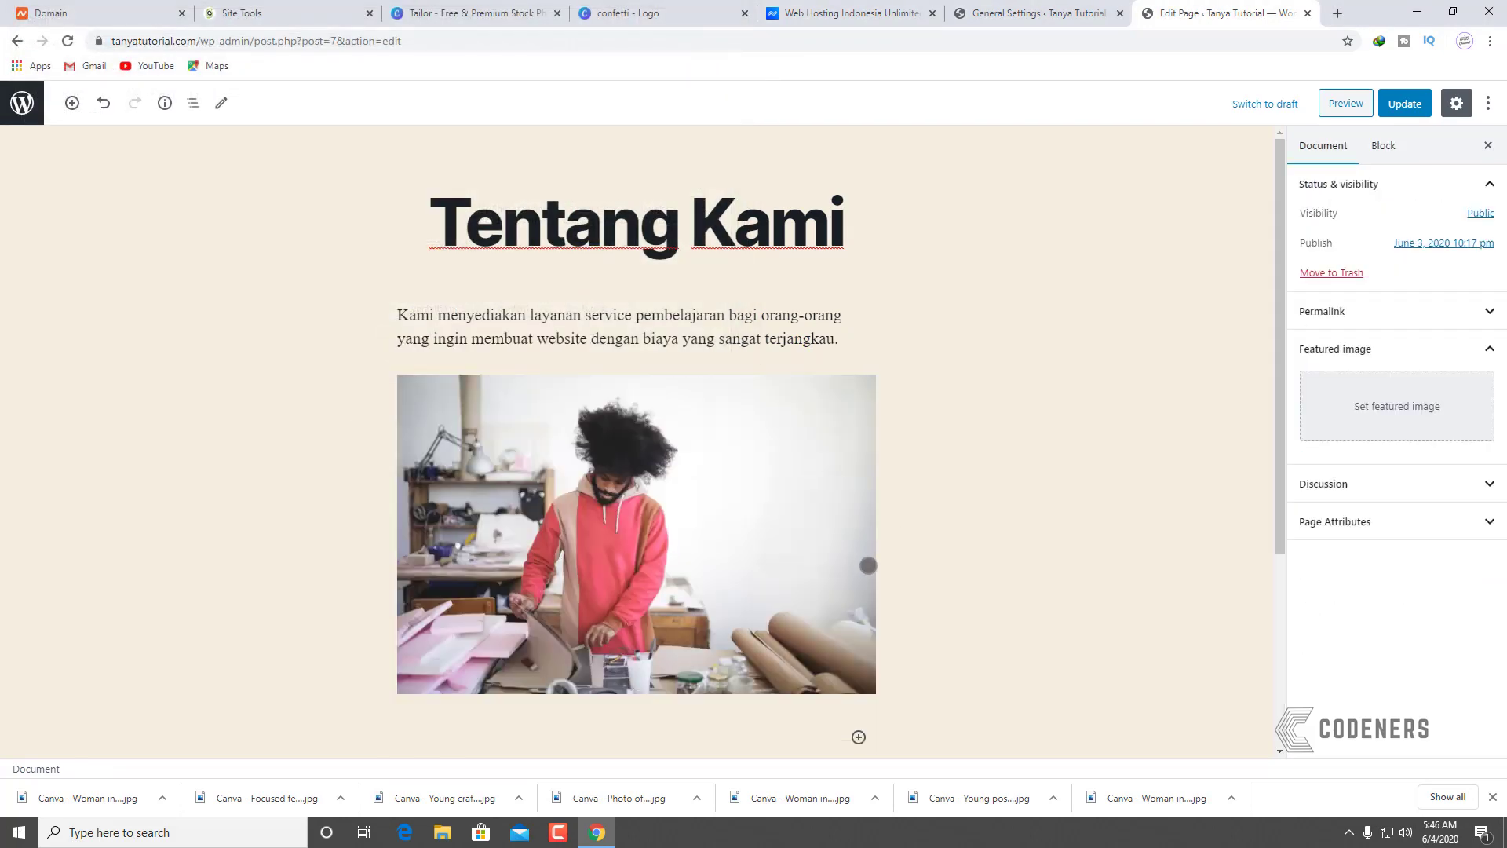
scroll(868, 565, down, 3)
click(859, 501)
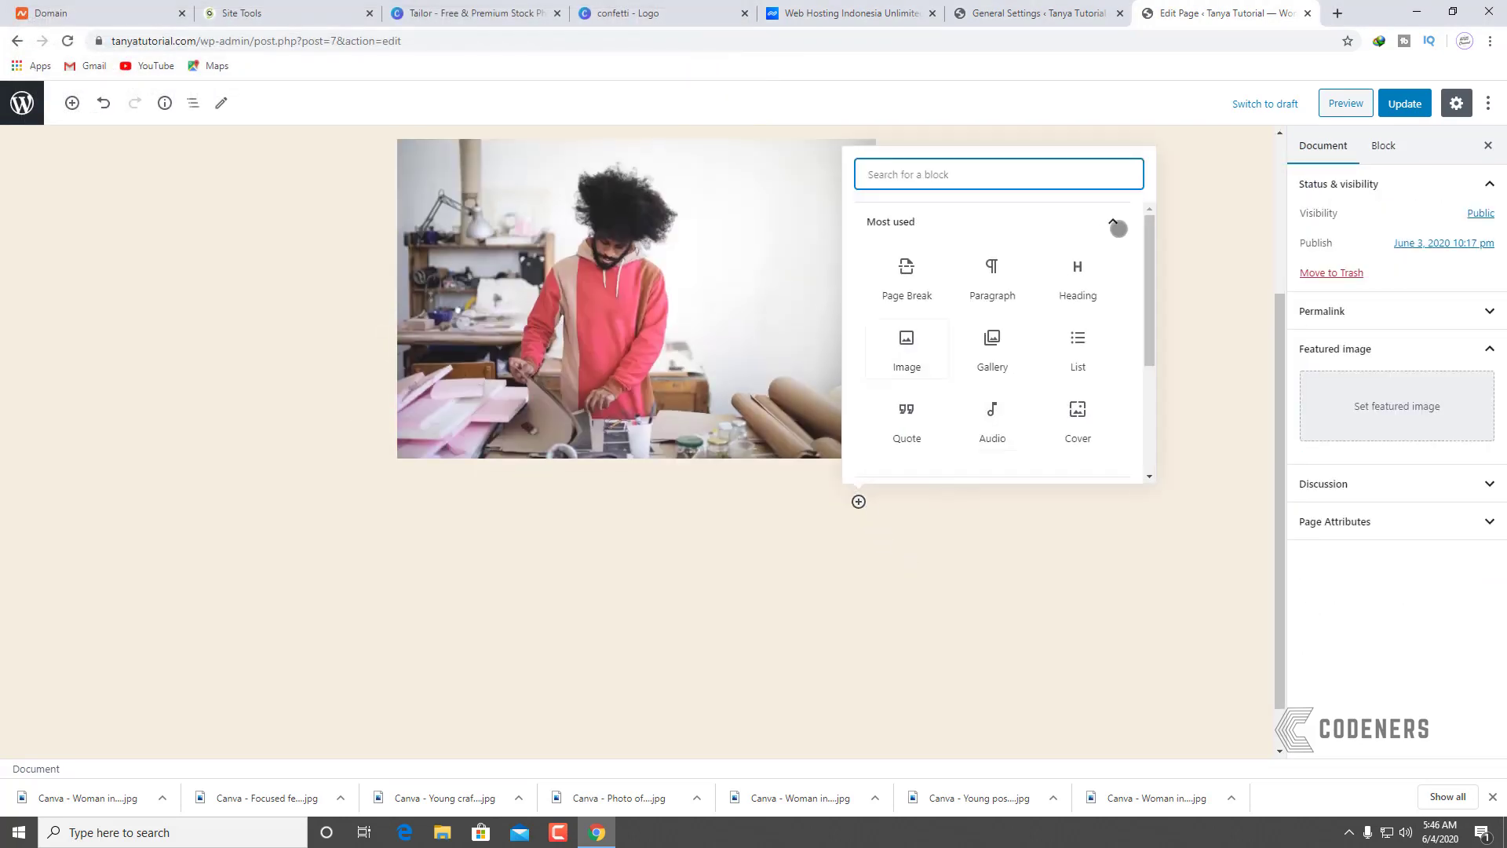
click(676, 568)
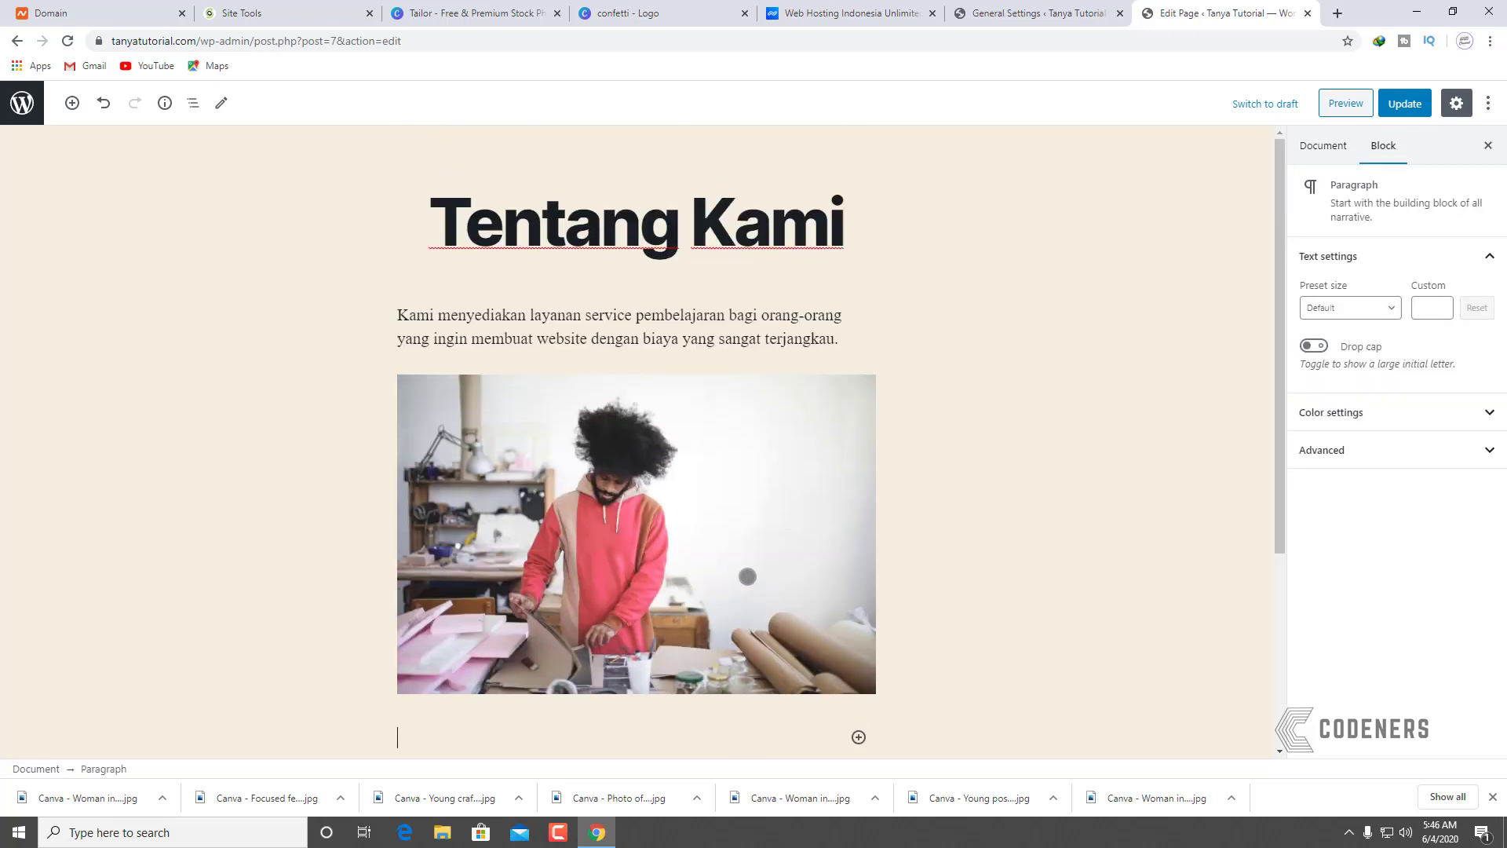
click(680, 534)
click(465, 349)
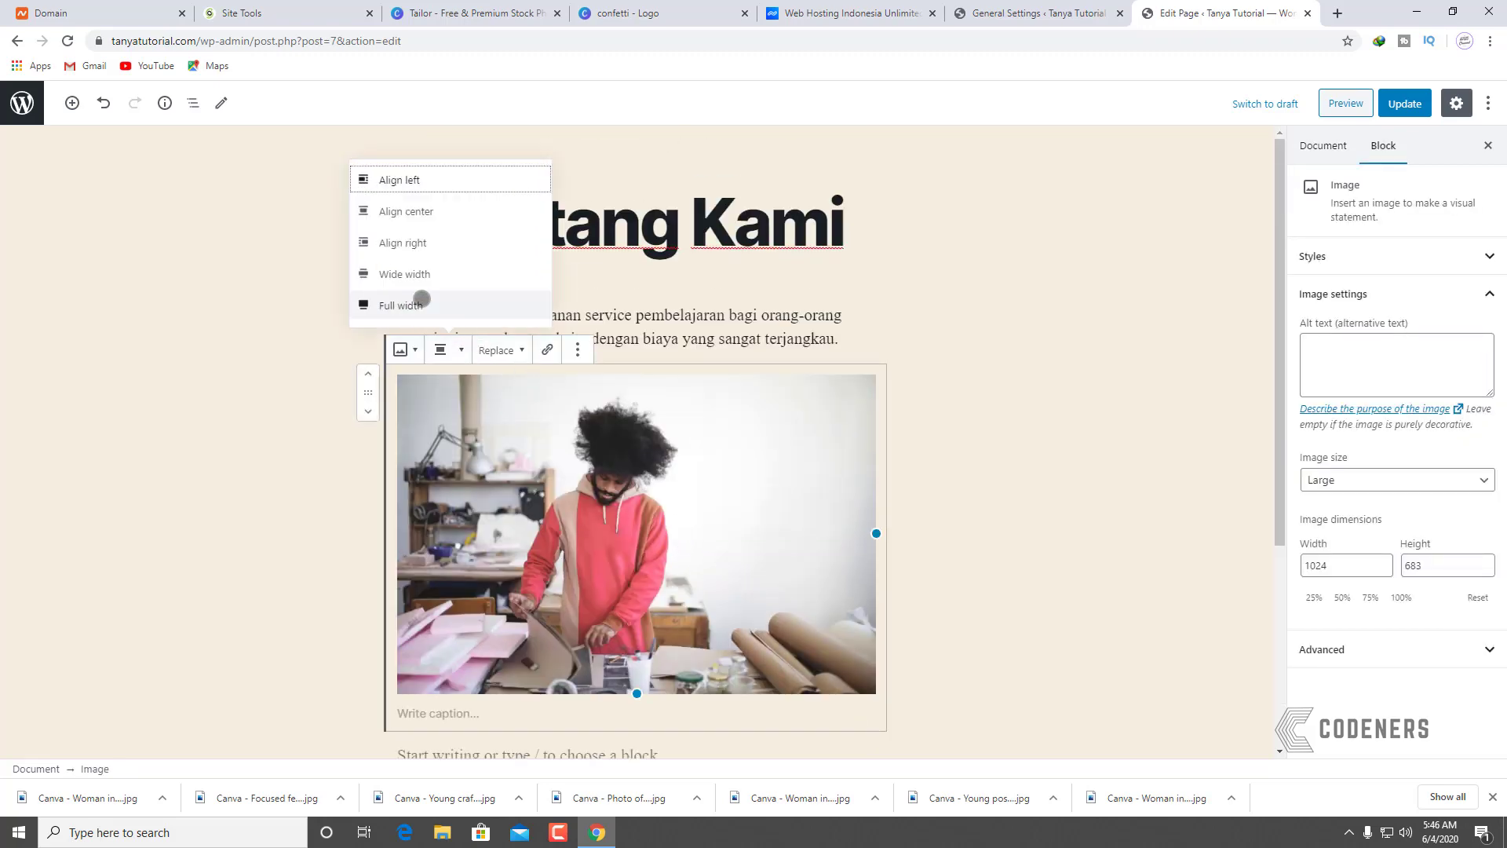
click(417, 300)
scroll(665, 455, down, 10)
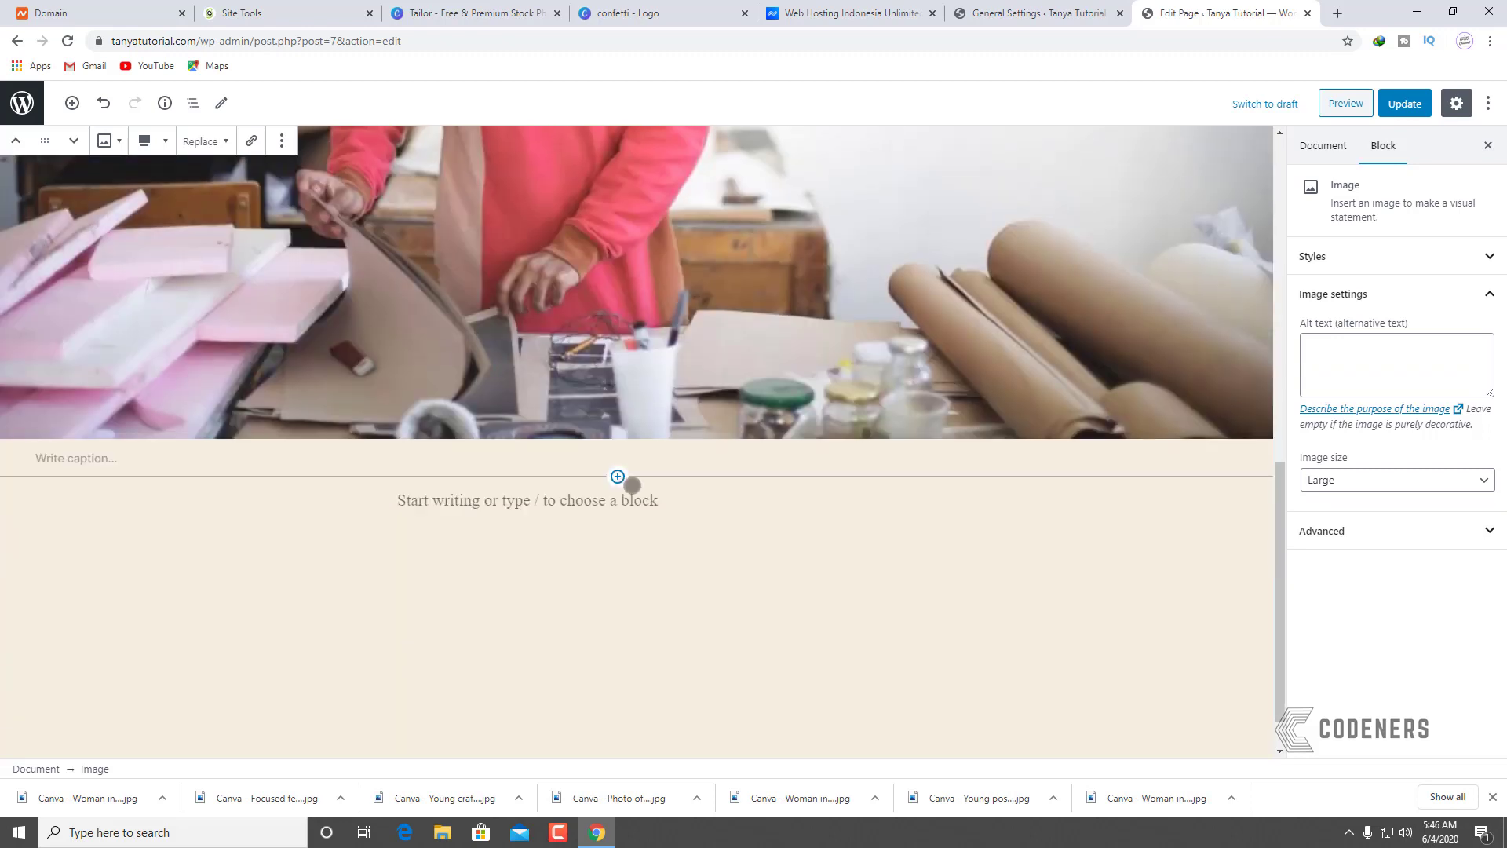
click(607, 491)
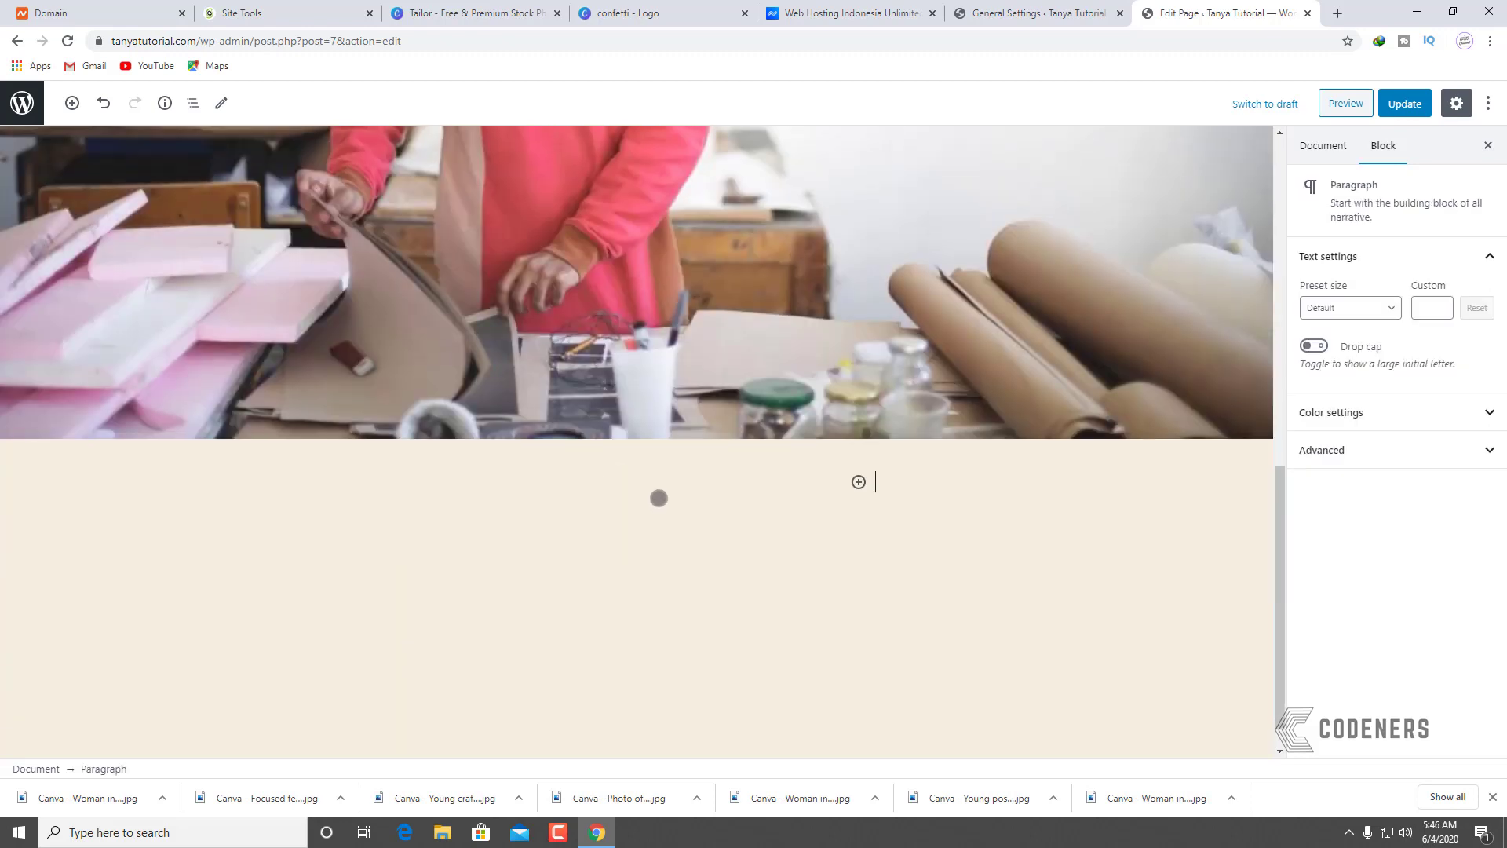
click(594, 495)
Step: Insert a Columns block from Layout Elements on a new line below the 'Memulainya dari nol…' paragraph
click(594, 488)
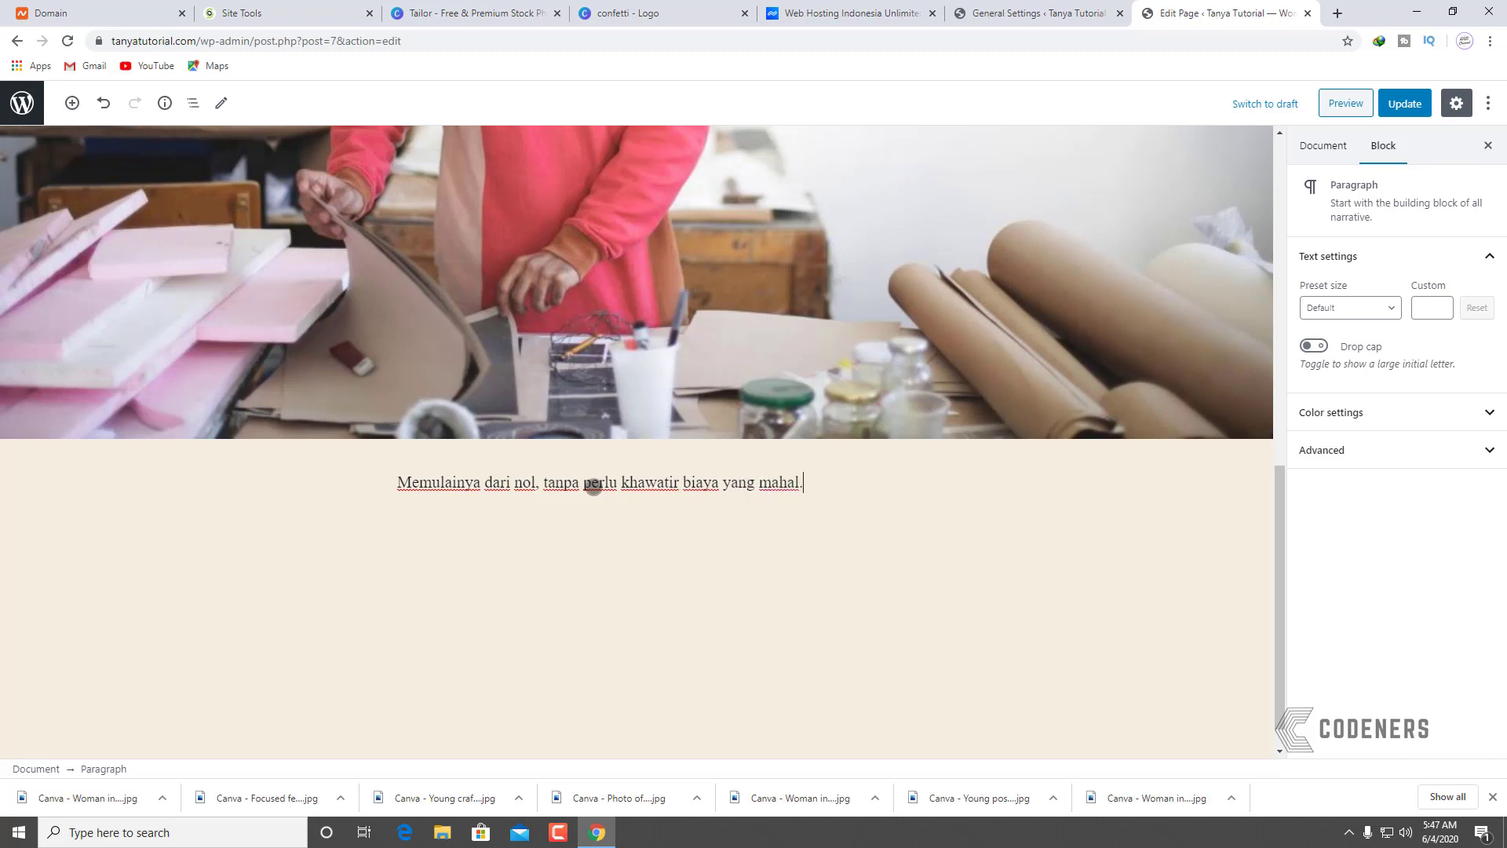
key(Return)
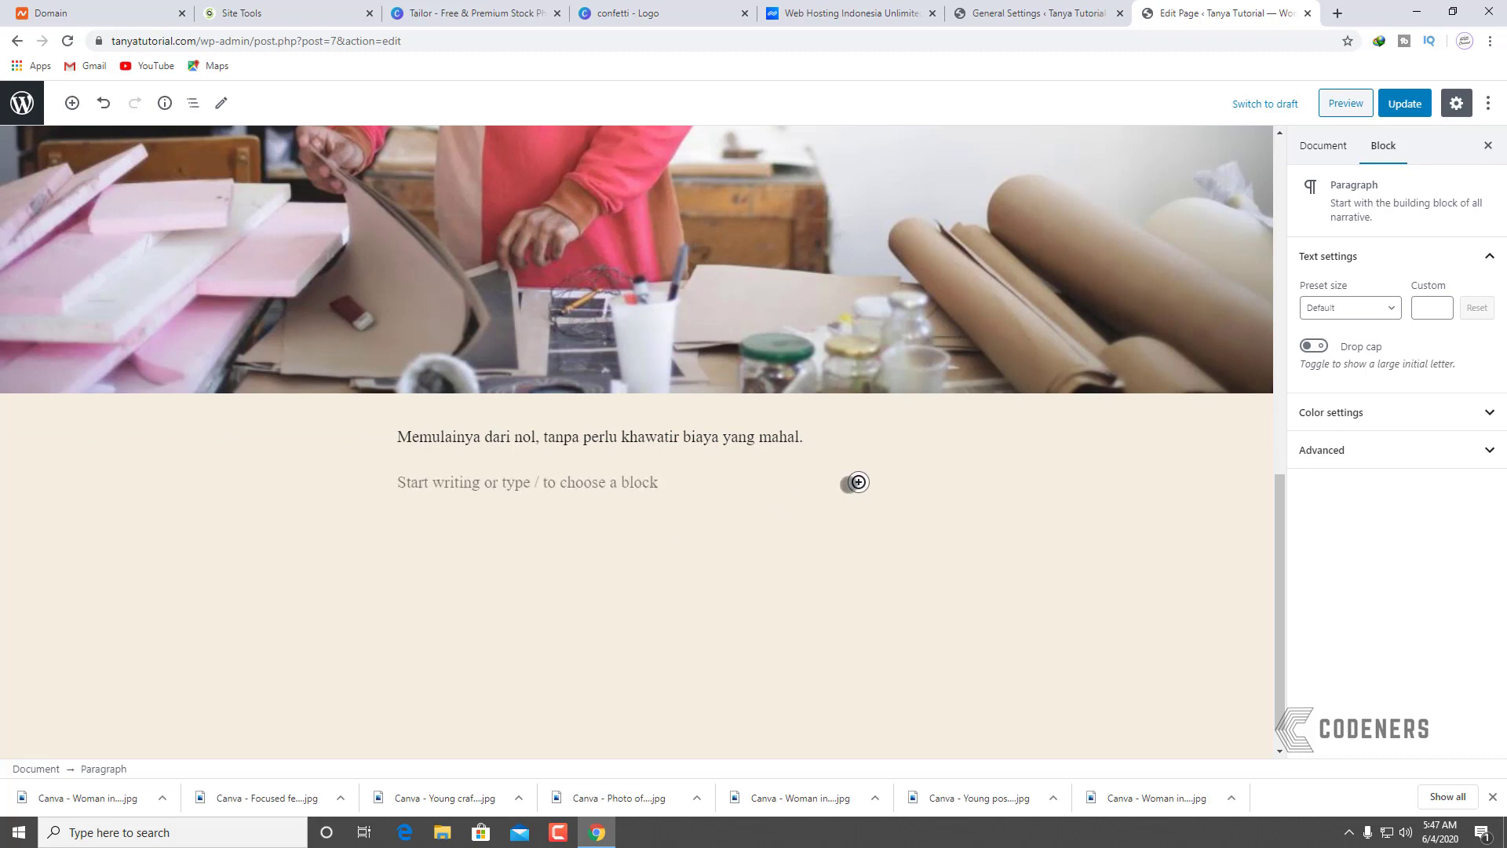
click(858, 482)
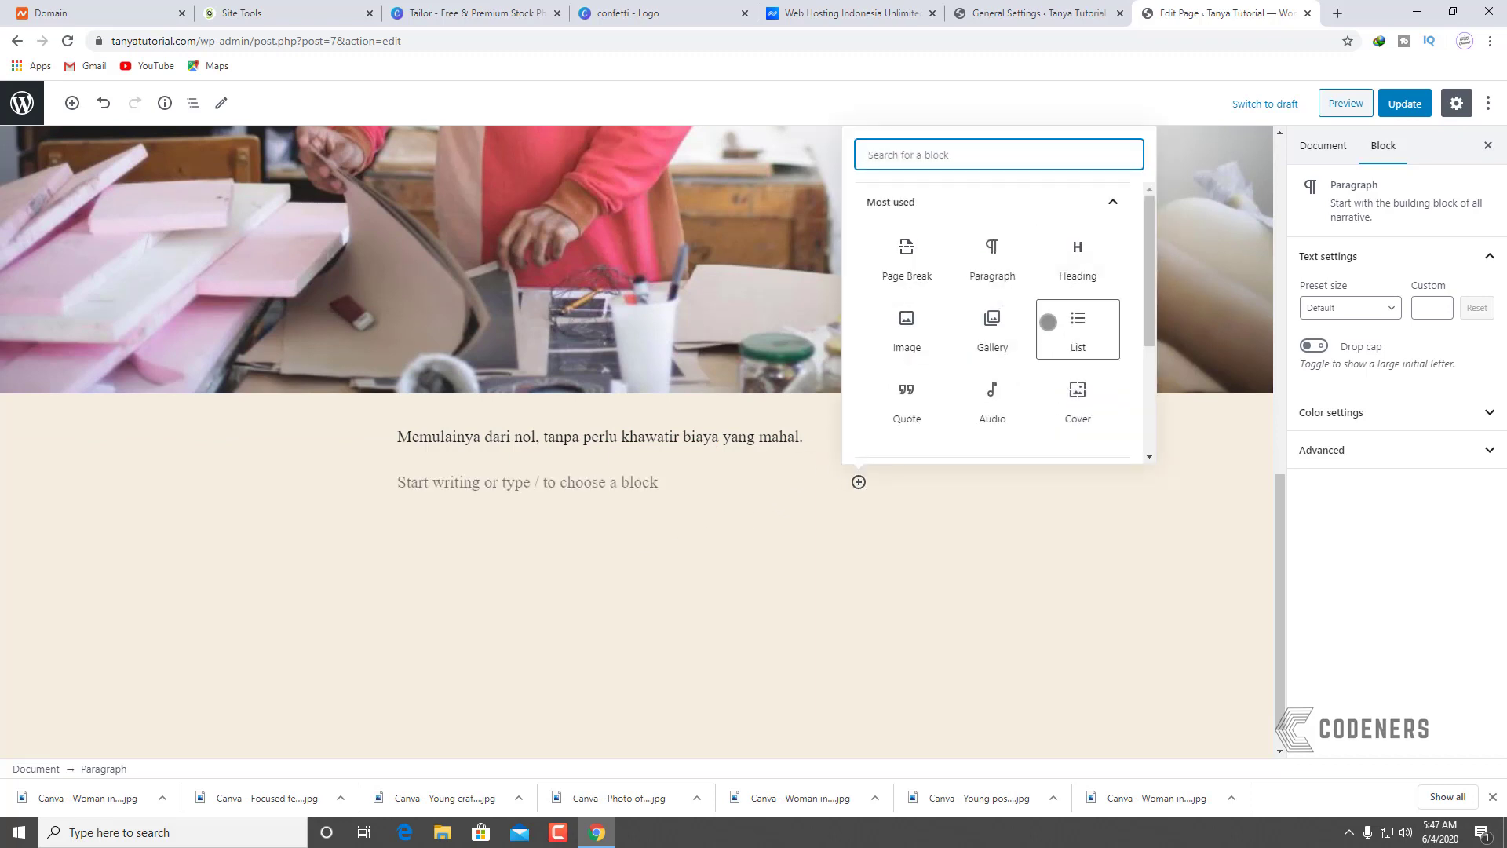
click(928, 192)
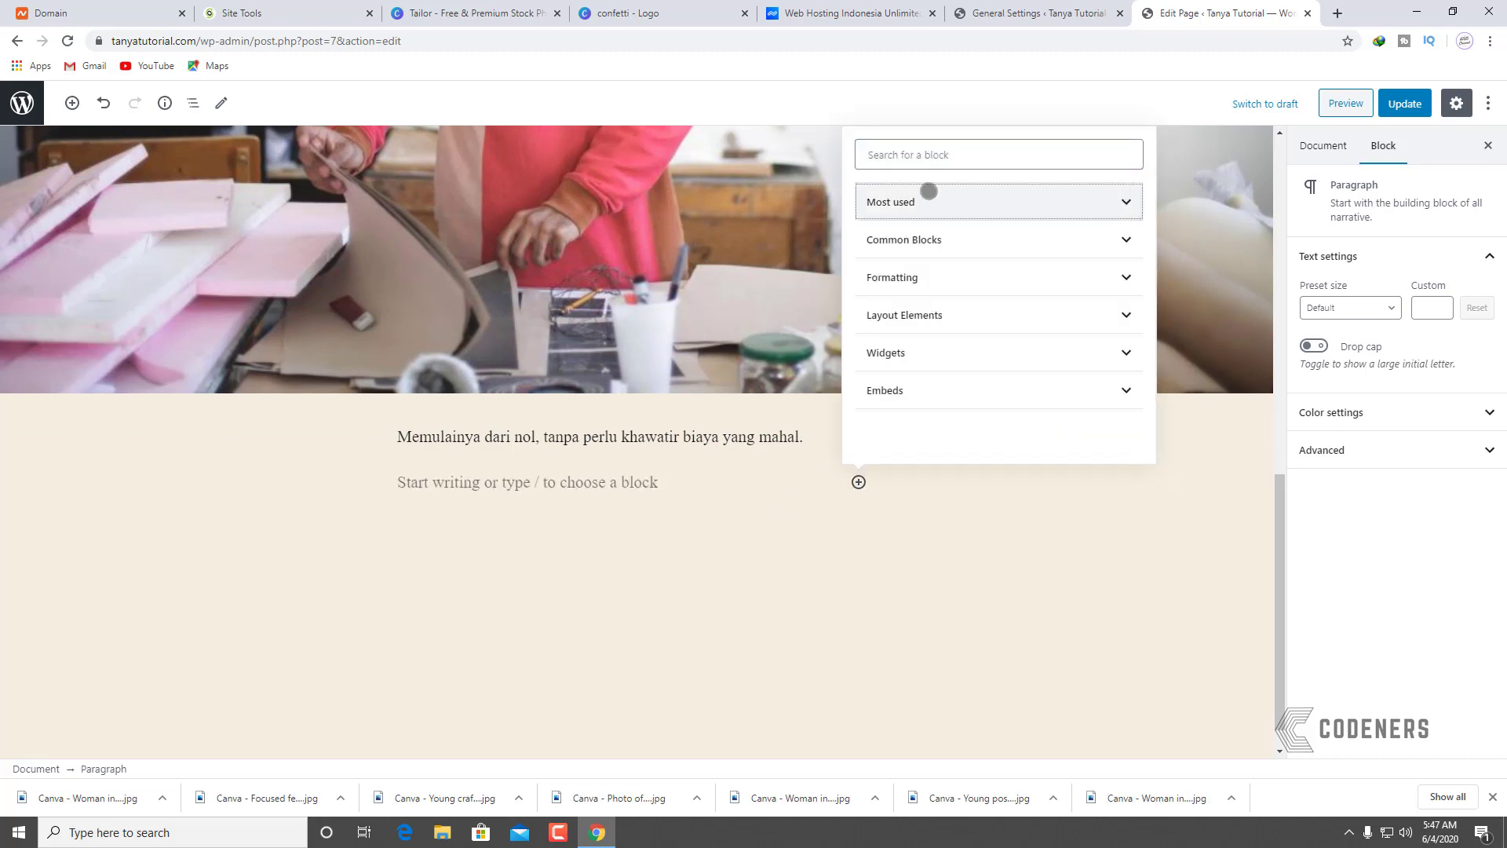
click(1042, 242)
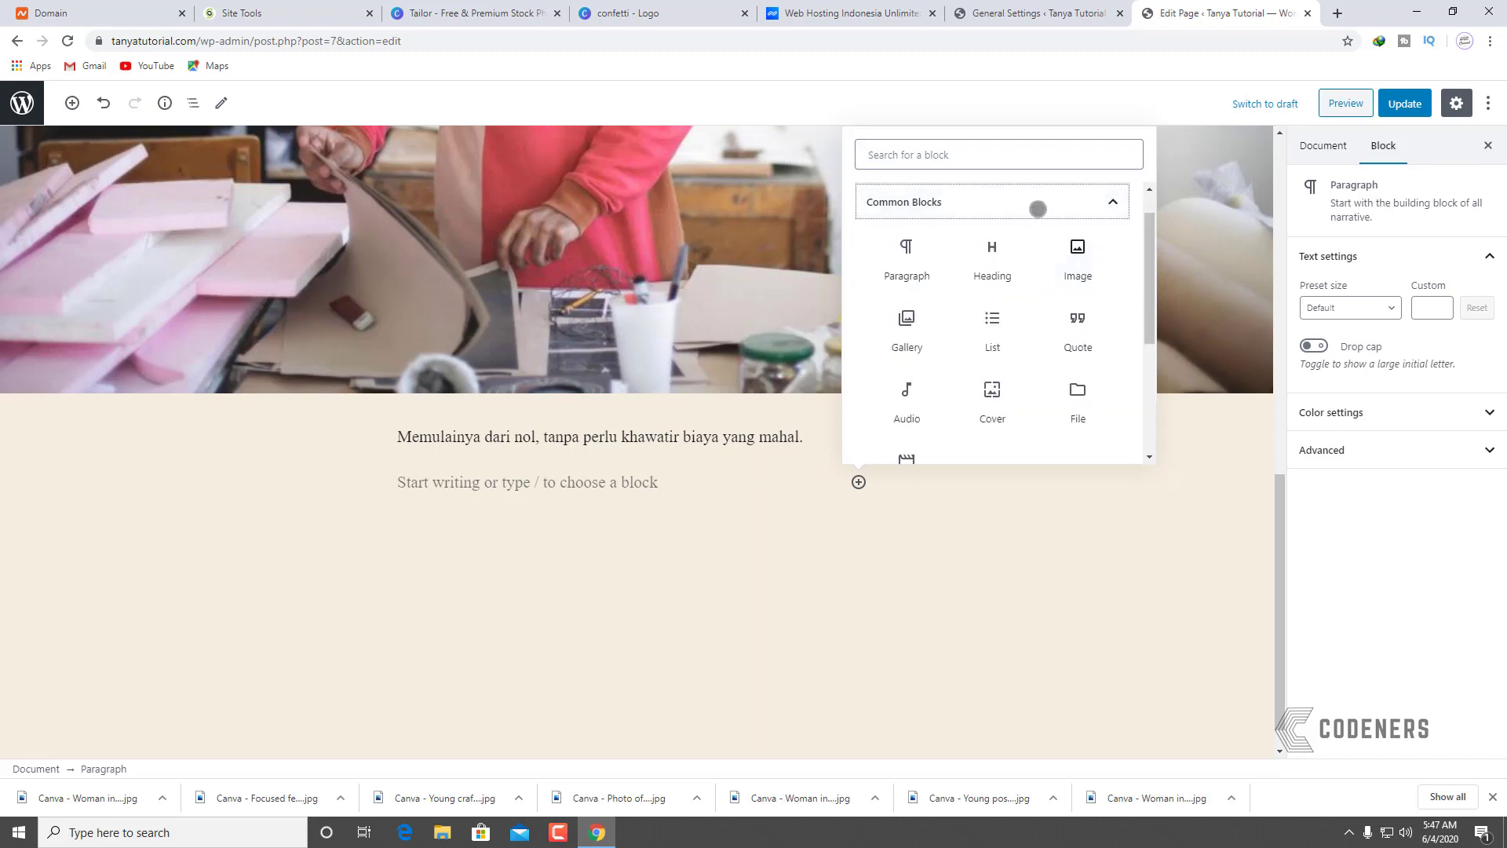
click(1039, 208)
click(987, 279)
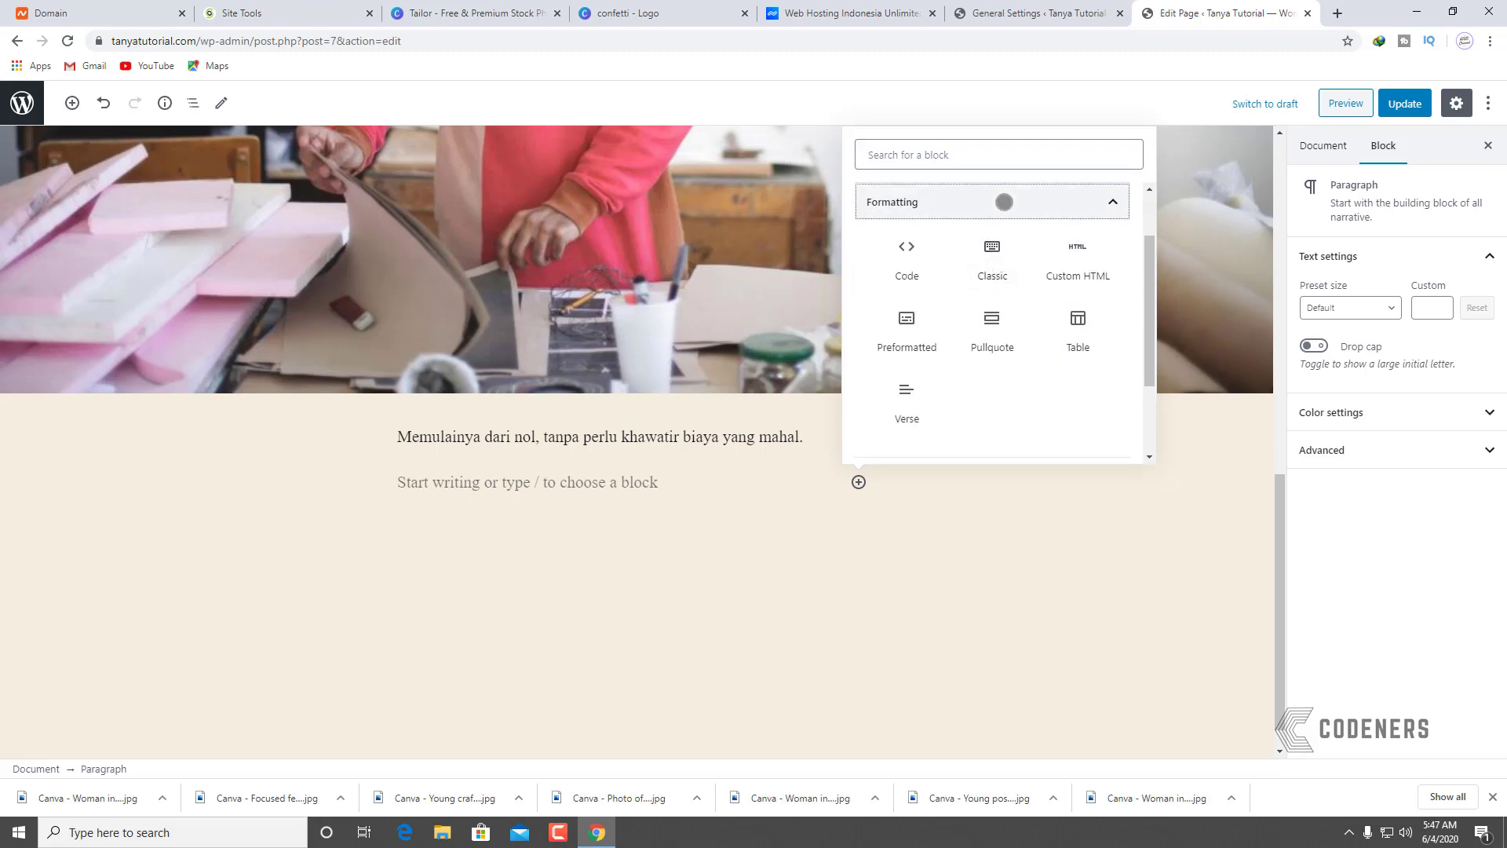
click(999, 207)
click(978, 319)
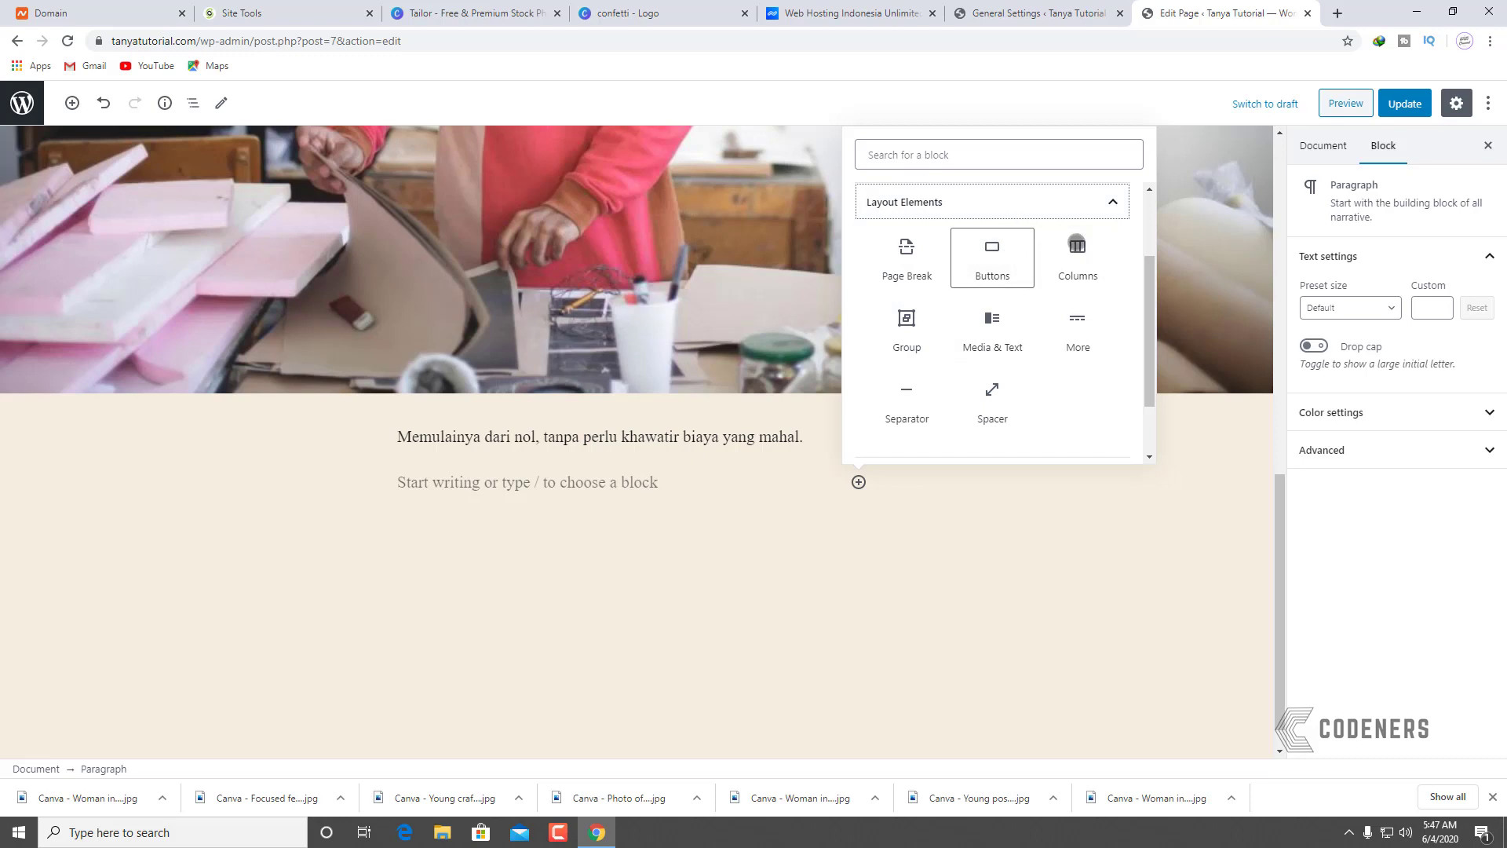
click(1077, 250)
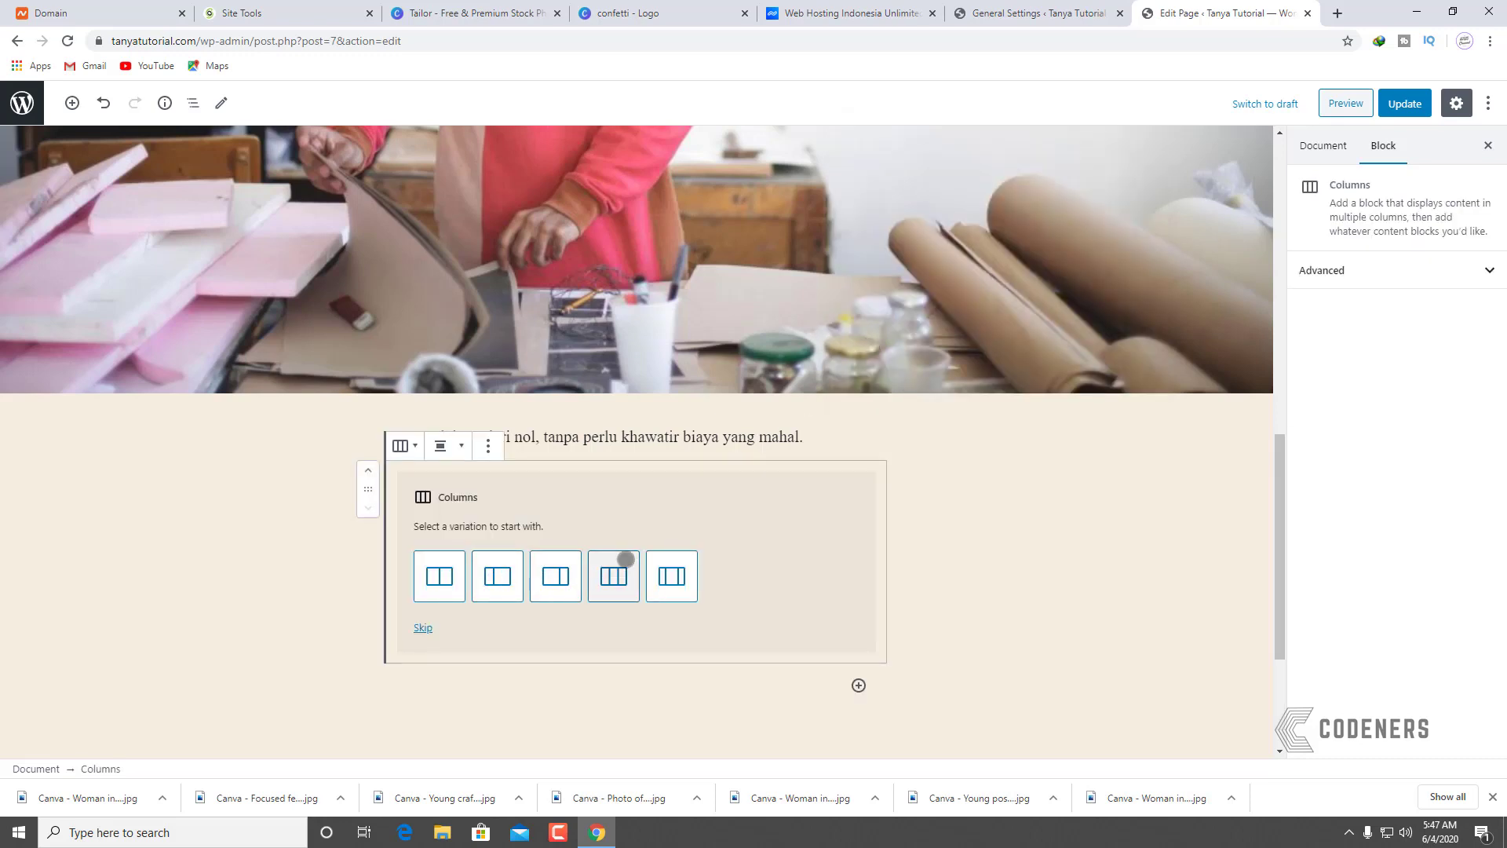
Step: Choose the three-column layout and upload the female dressmaker photo into the first column
click(609, 576)
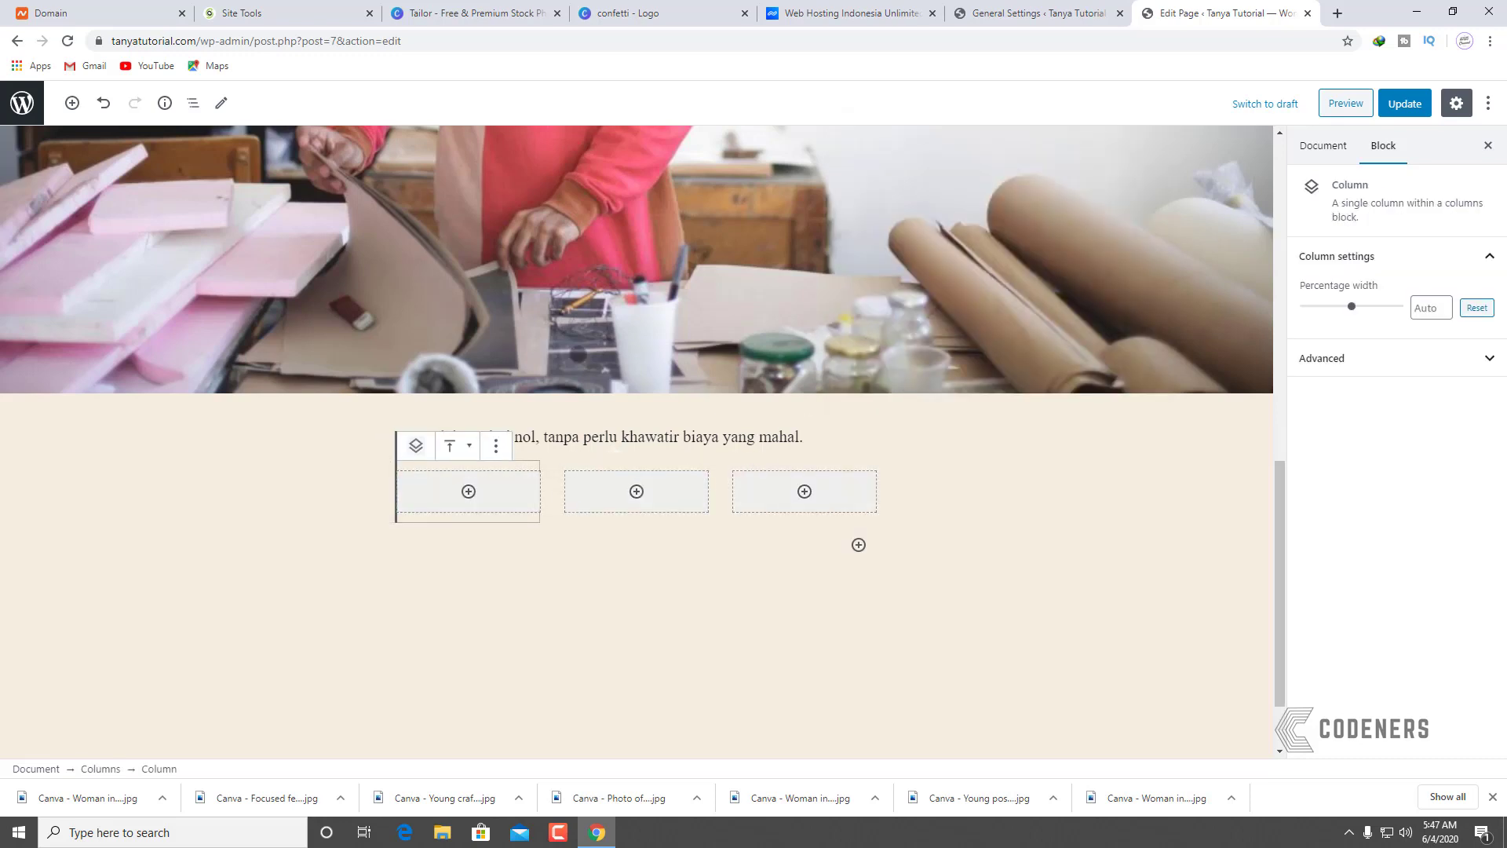
click(469, 491)
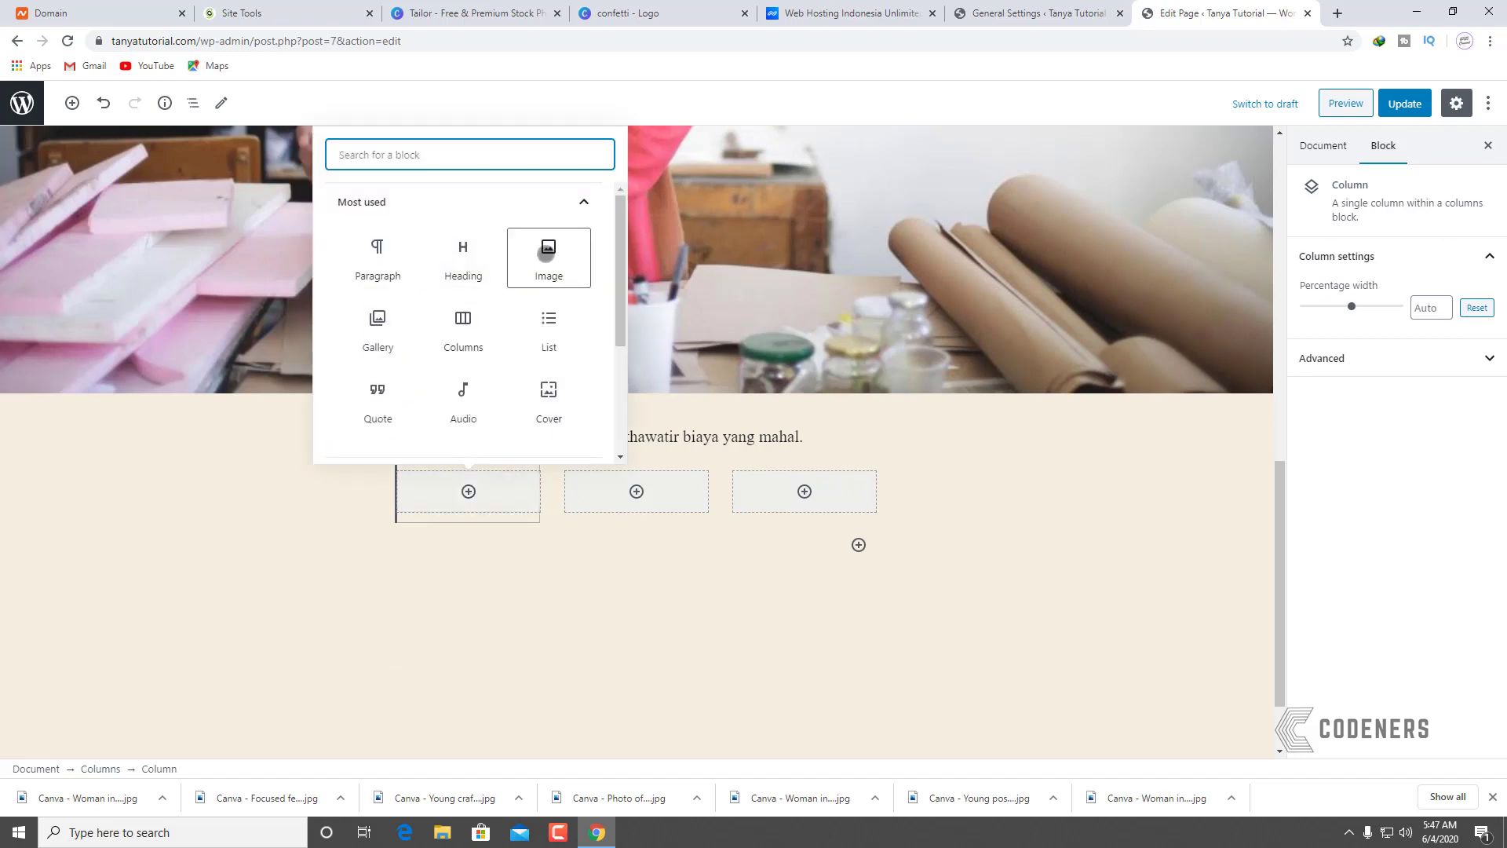
click(545, 255)
click(271, 154)
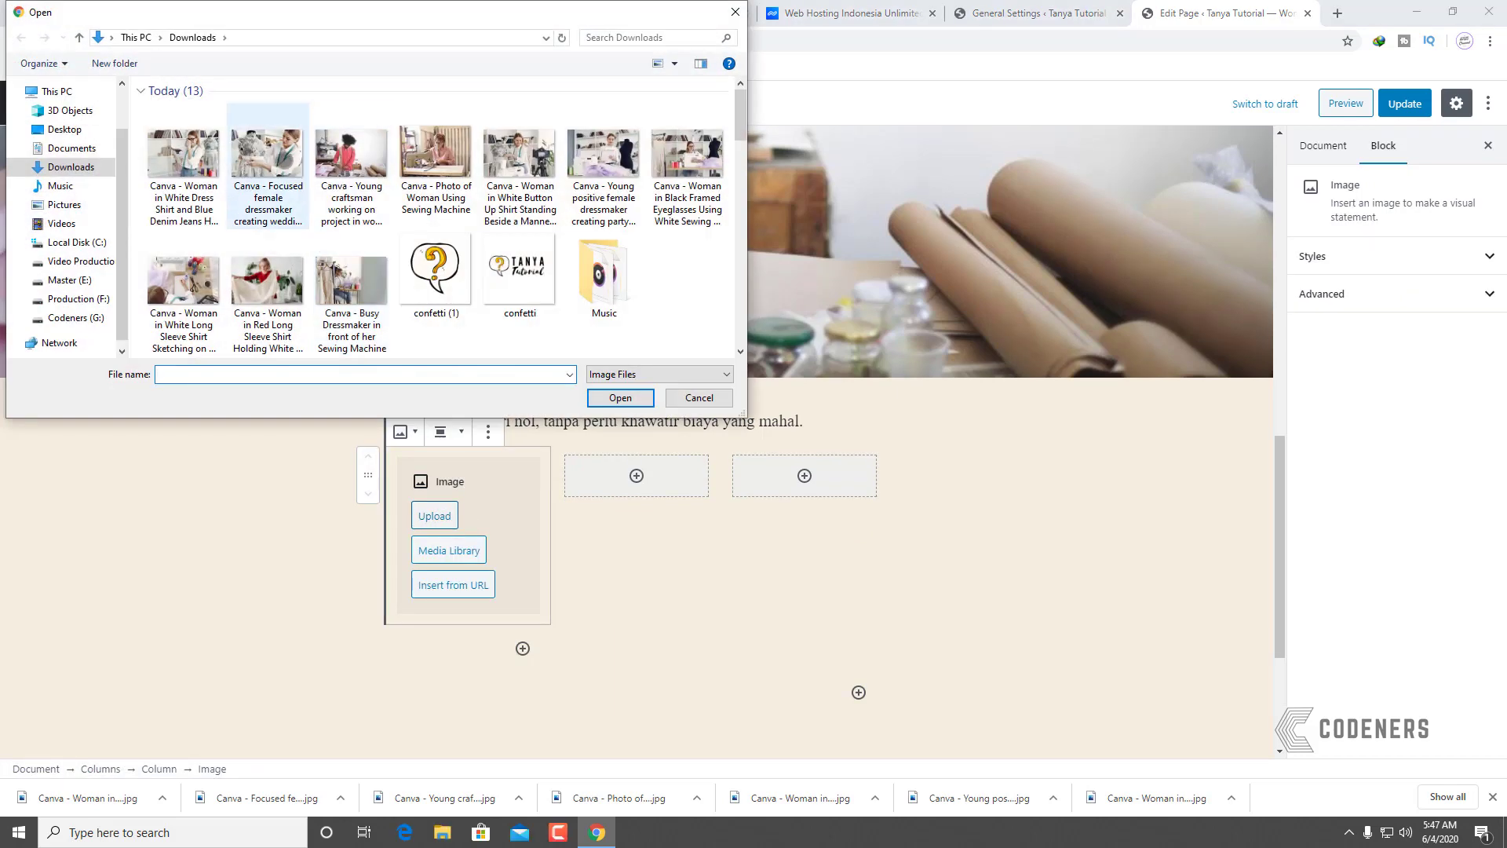
click(617, 395)
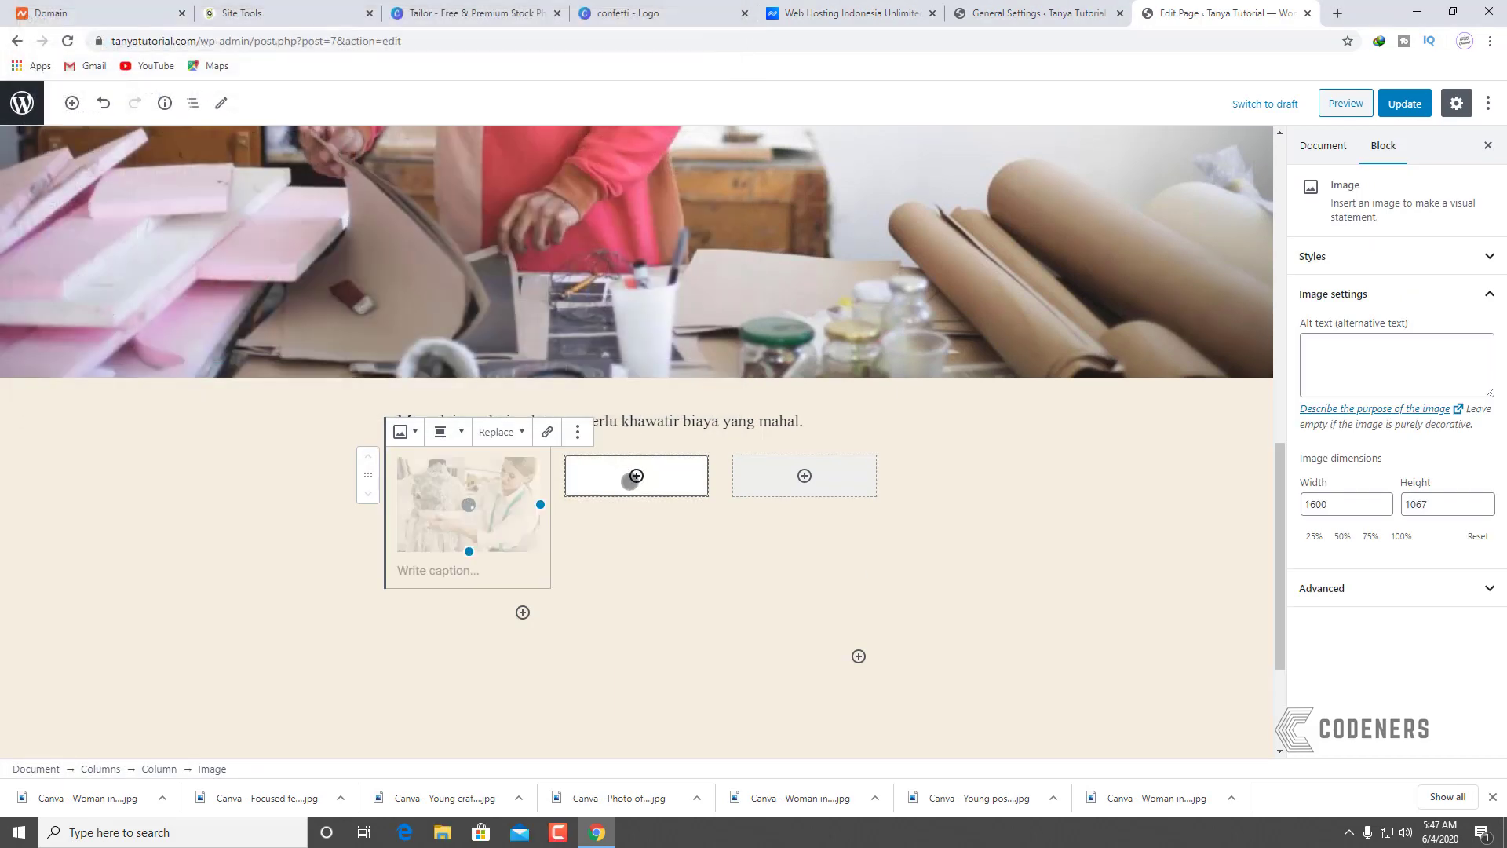
Step: Add an Image block with the young craftsman workshop photo to the second column
click(637, 476)
click(625, 238)
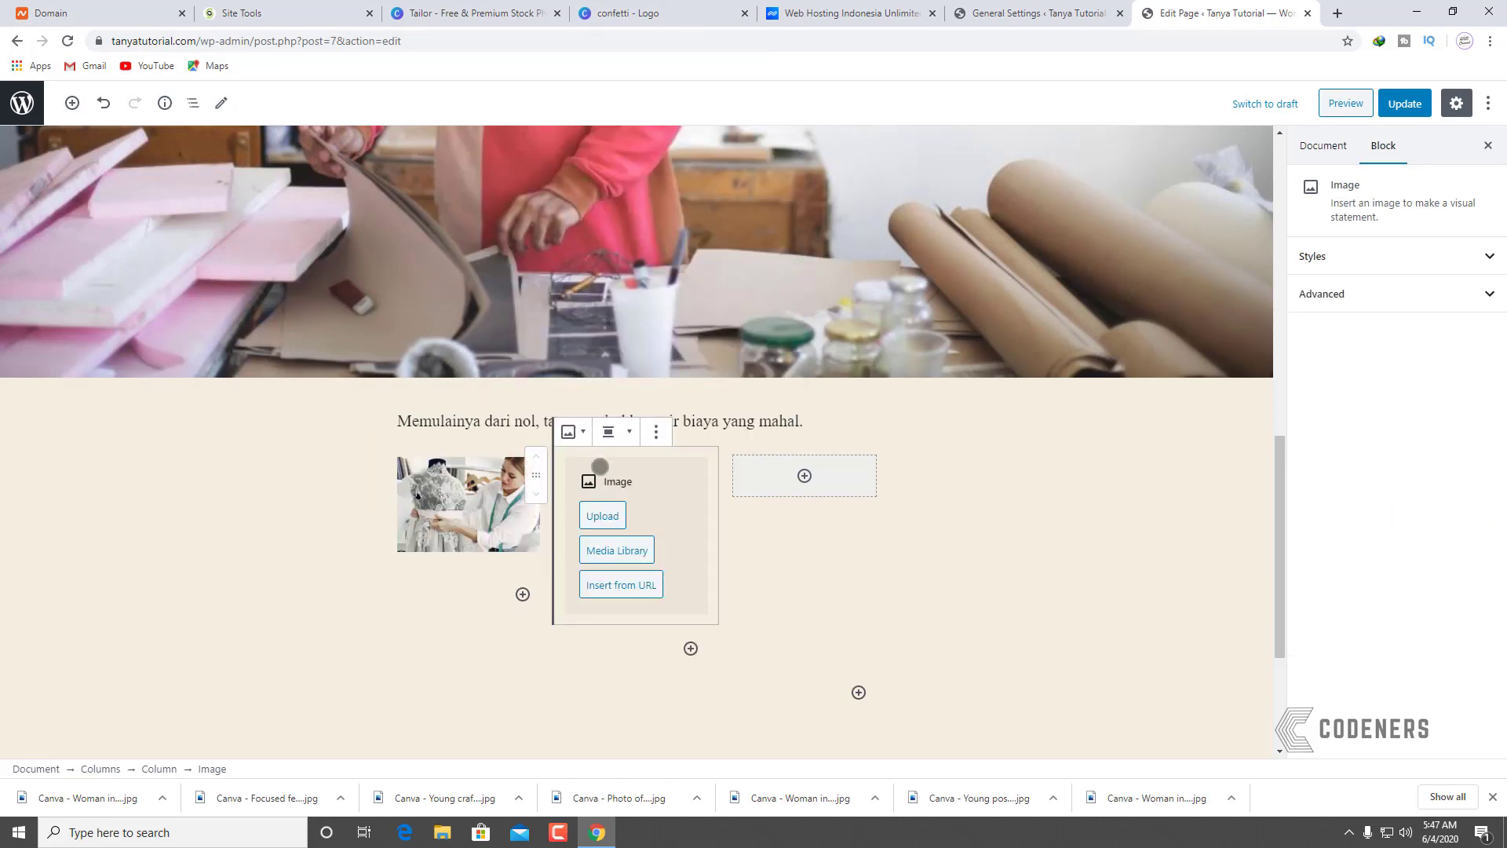
click(611, 514)
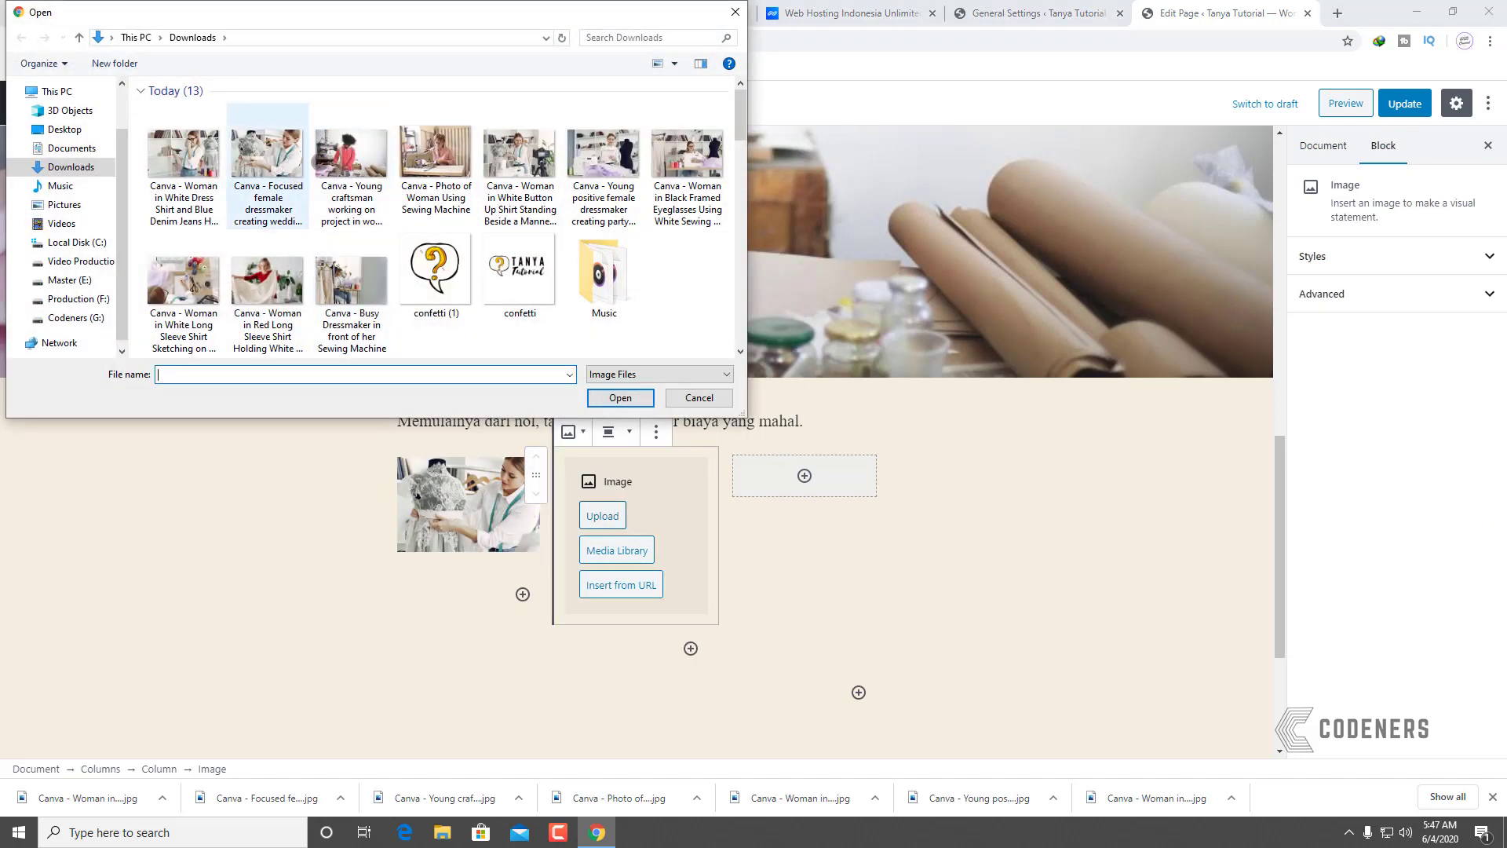
click(351, 157)
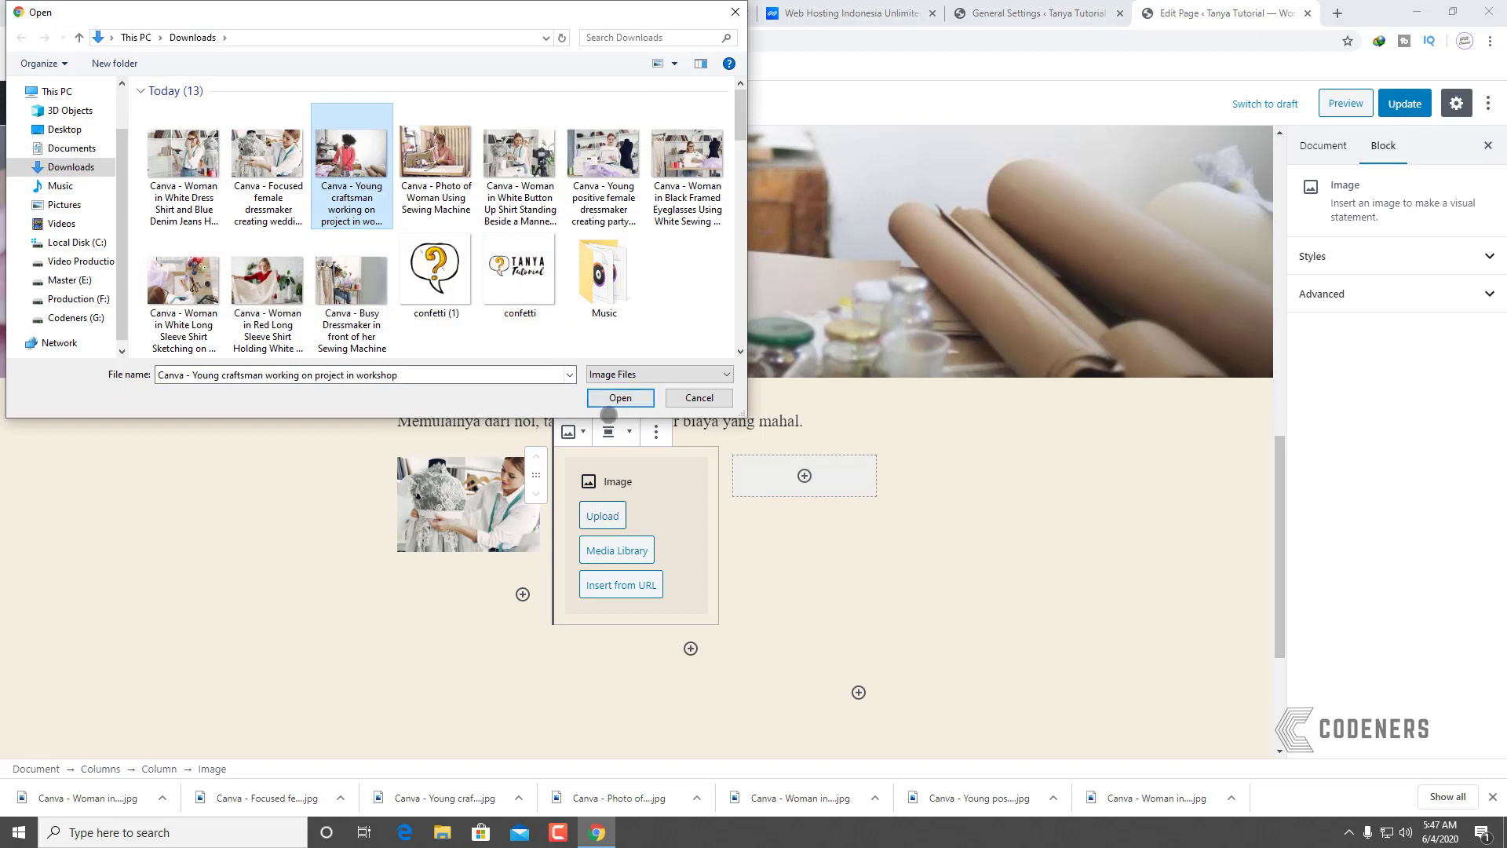
click(614, 398)
Step: Add an Image block with the woman sketching photo to the third column
click(804, 476)
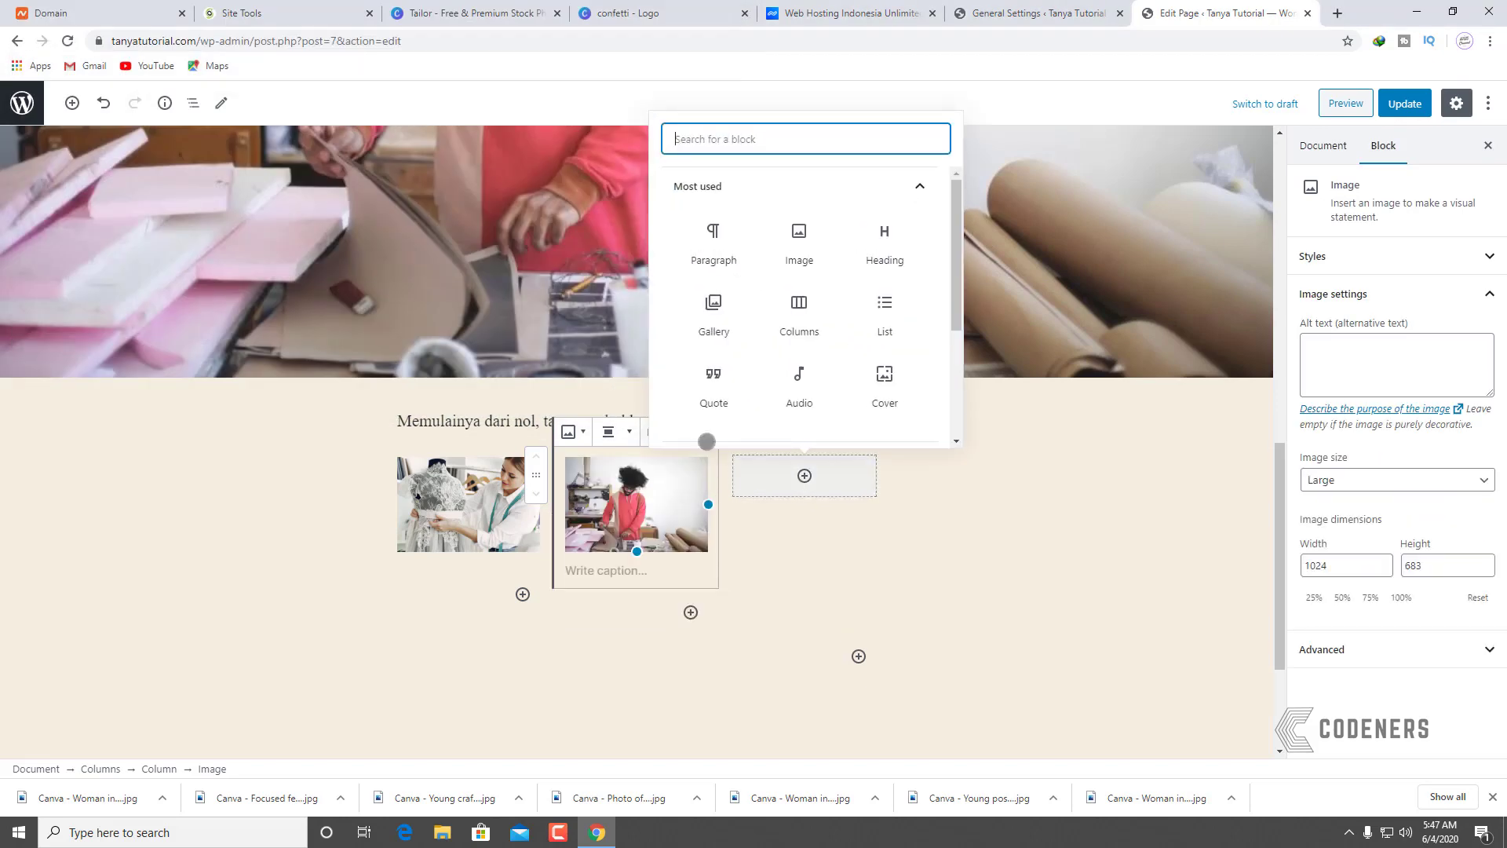
click(799, 236)
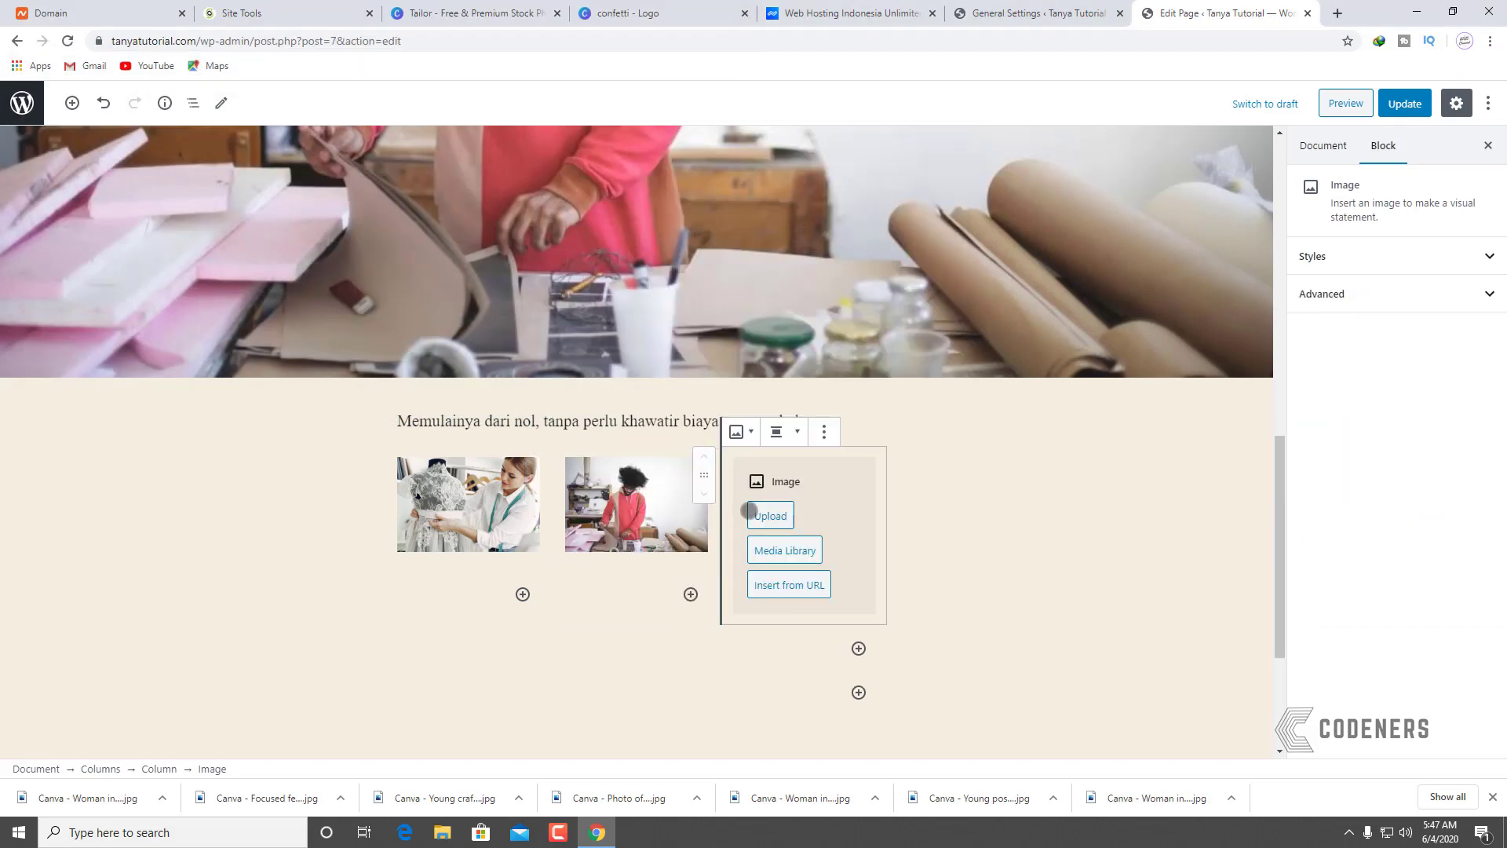
click(750, 511)
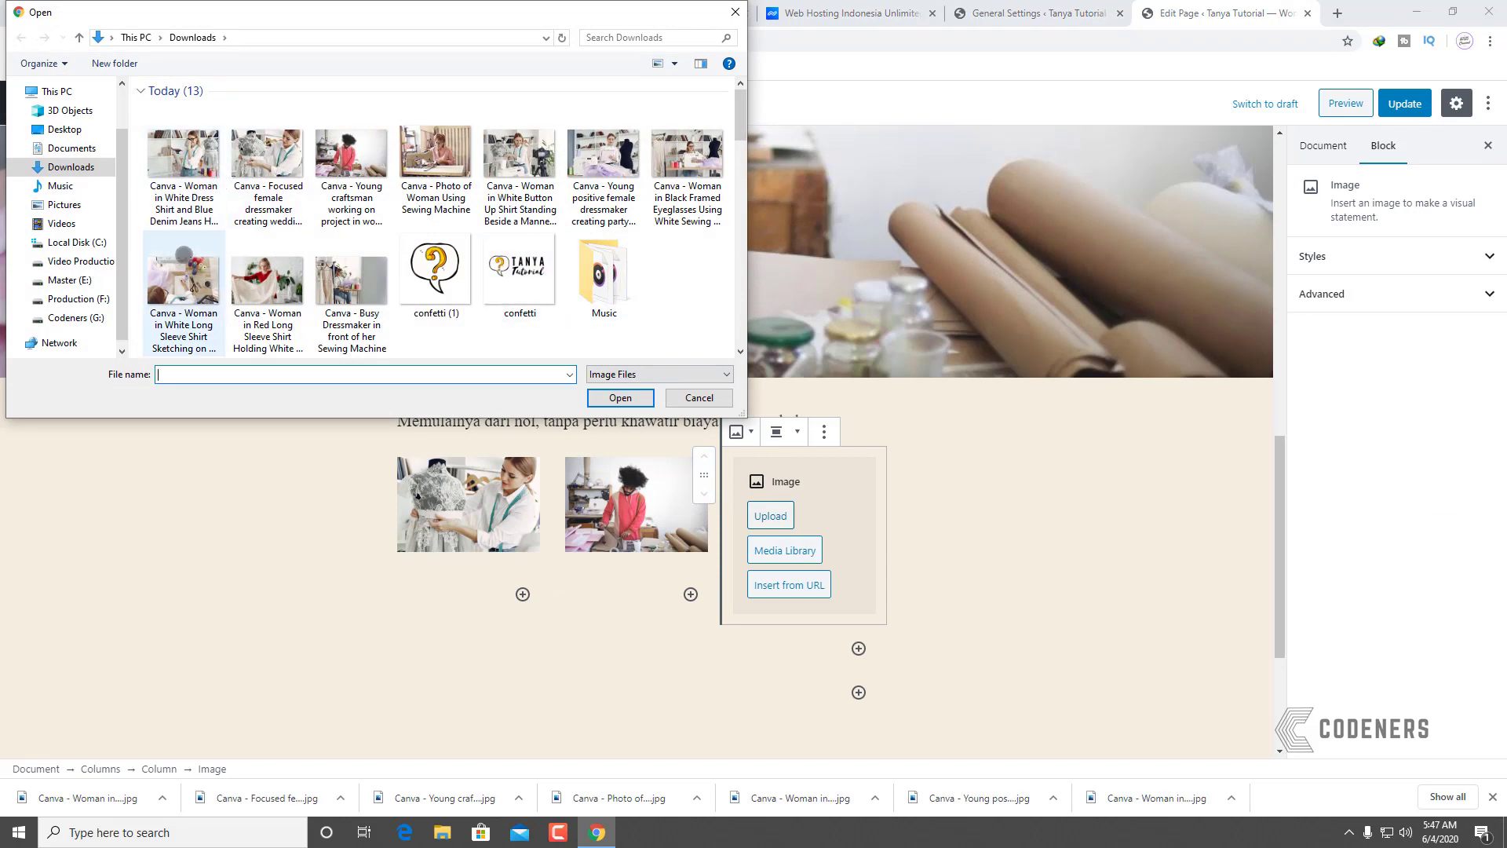
click(184, 253)
click(645, 404)
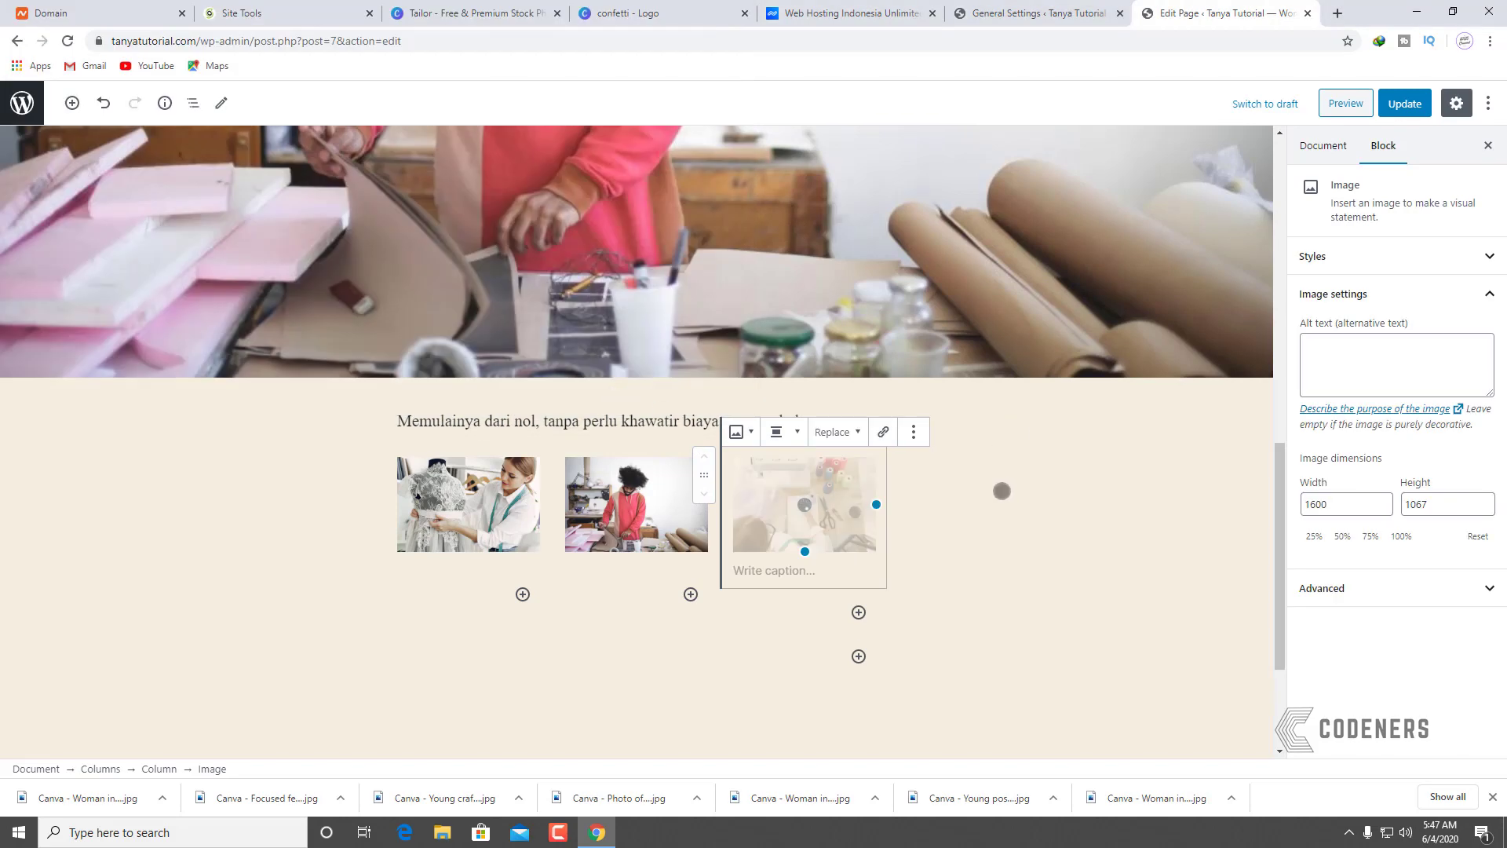
Step: Deselect the image row, review it, and save the Tentang Kami page with Update
click(973, 503)
scroll(669, 500, down, 3)
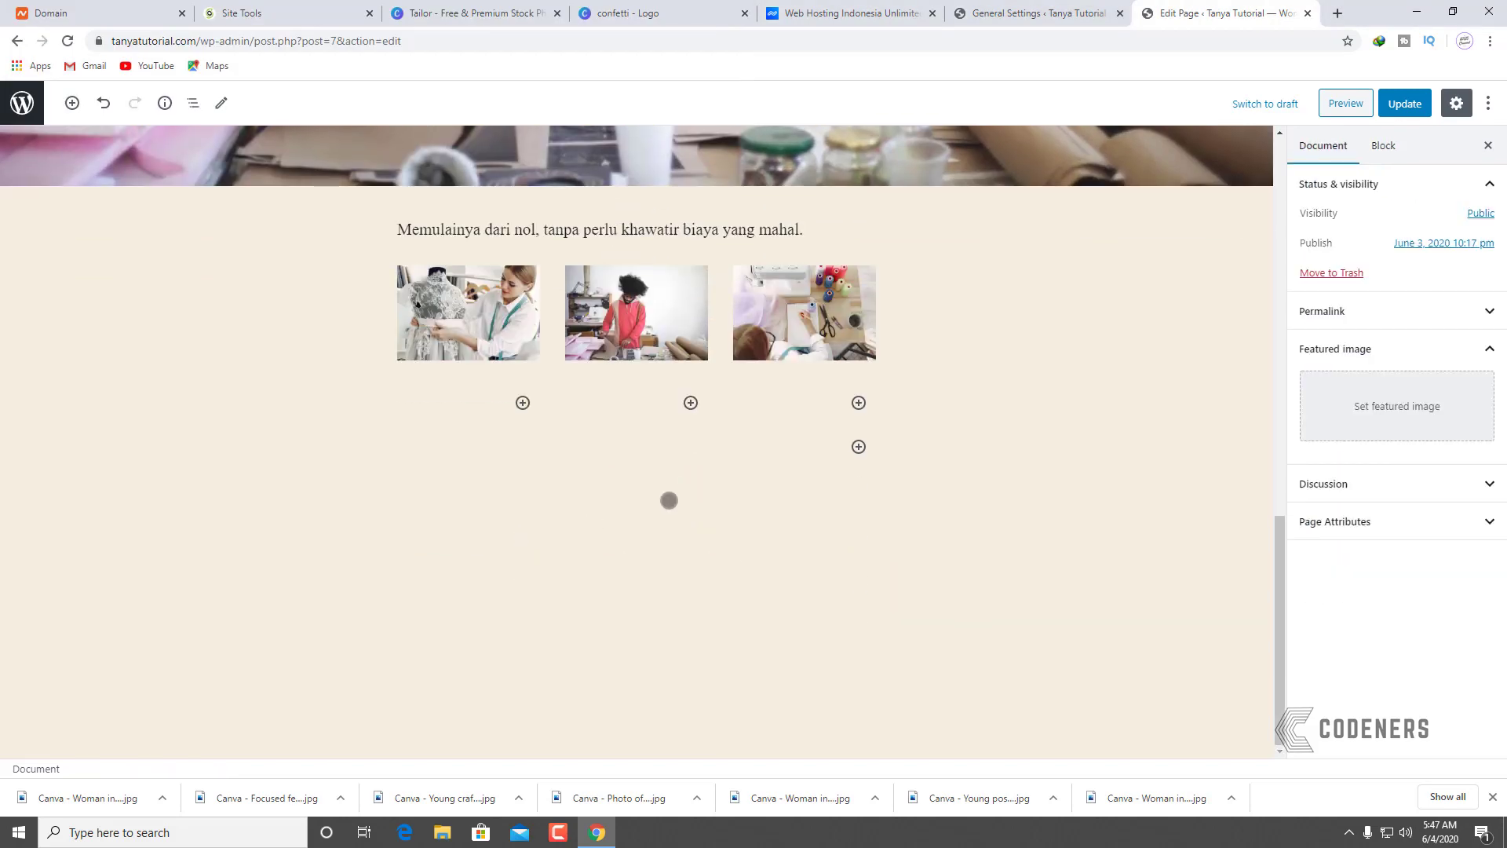
scroll(581, 480, up, 5)
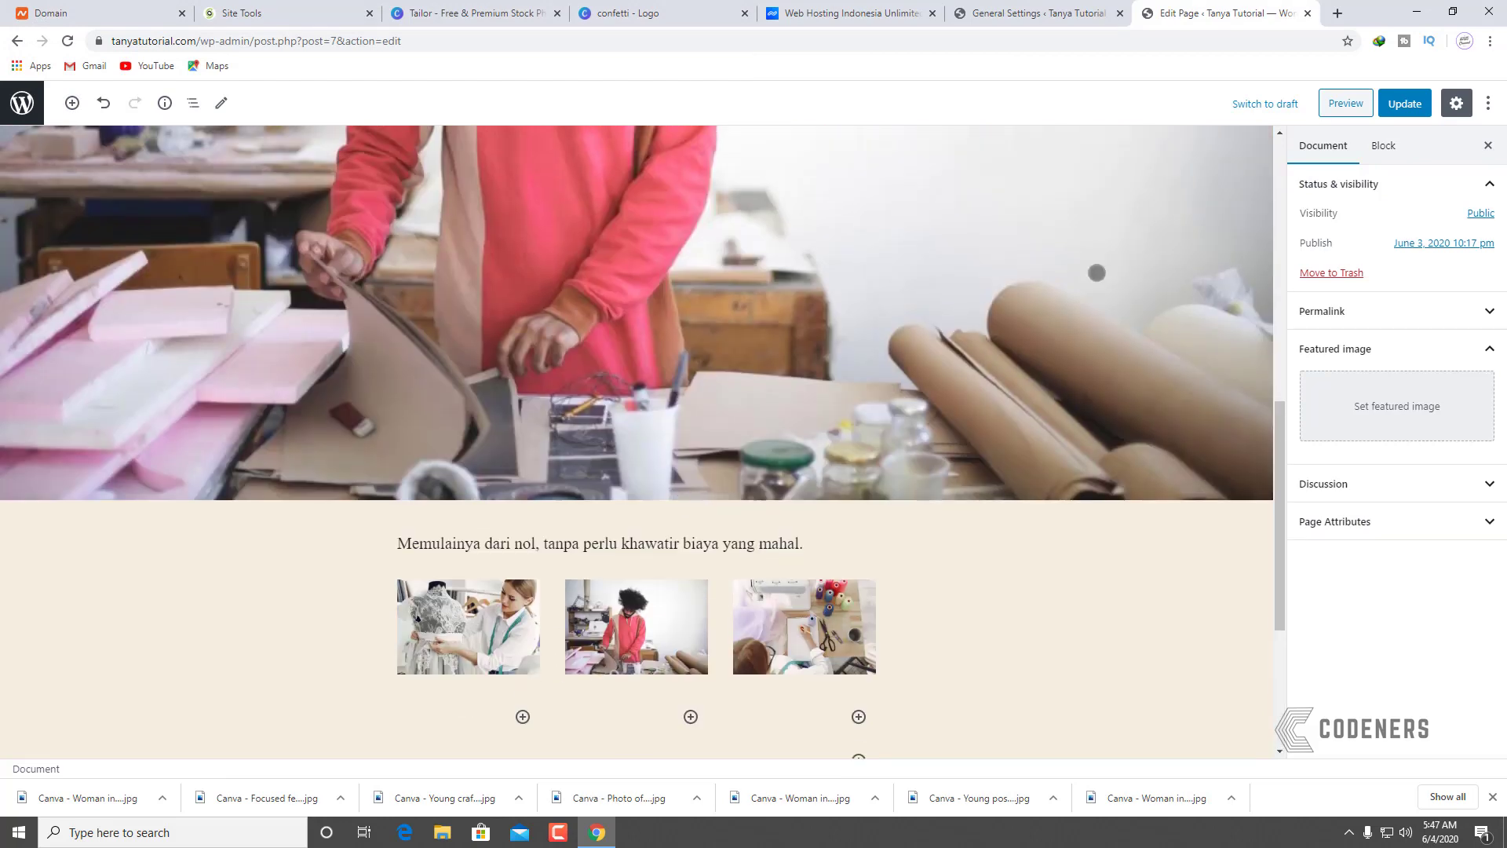
click(1392, 106)
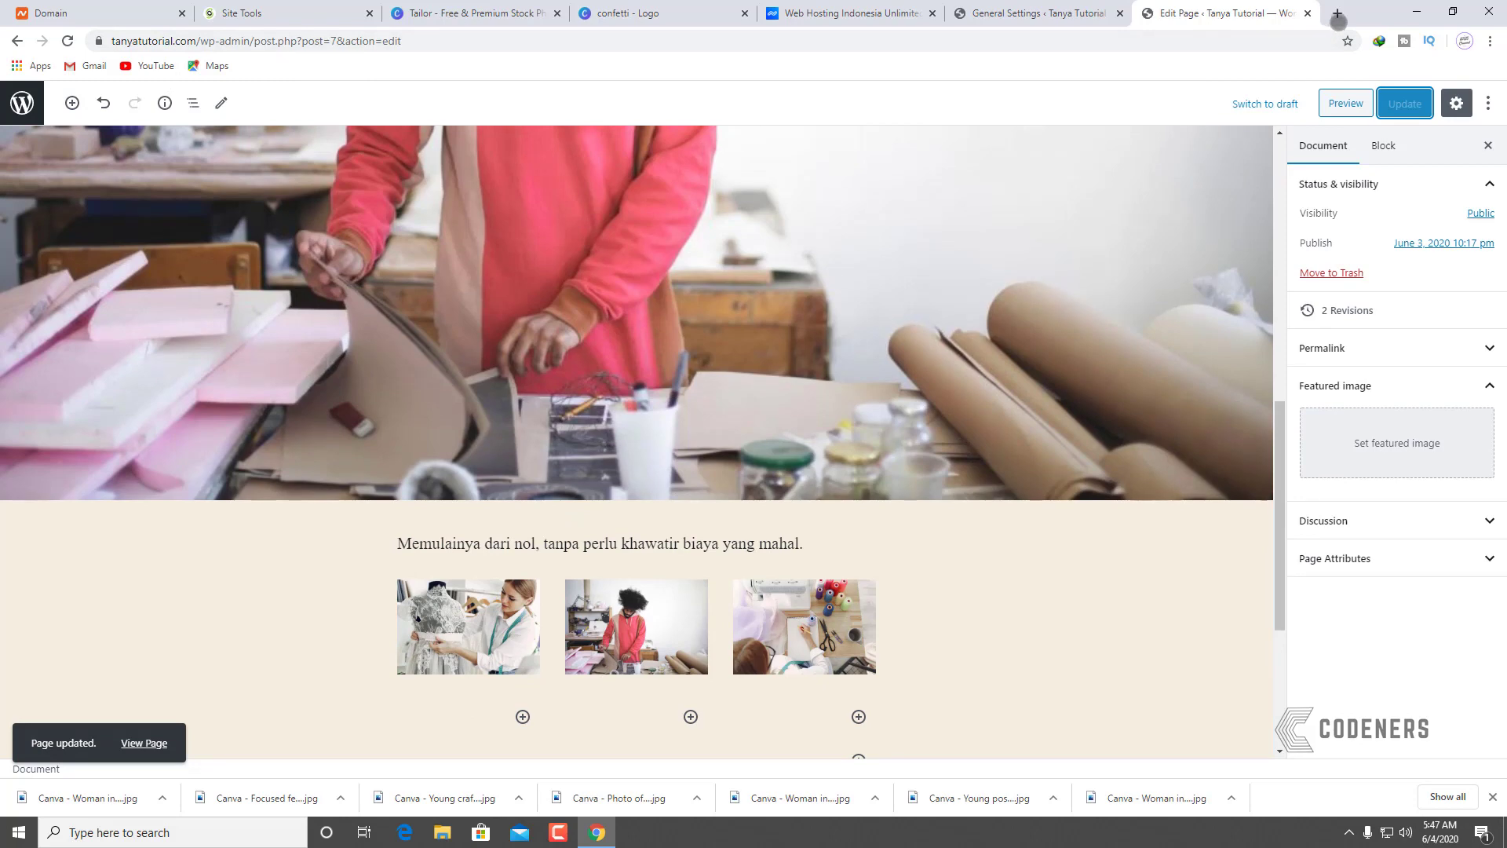
Step: Load tanyatutorial.com in a new browser tab
click(1337, 16)
text(tanyatutorial.com)
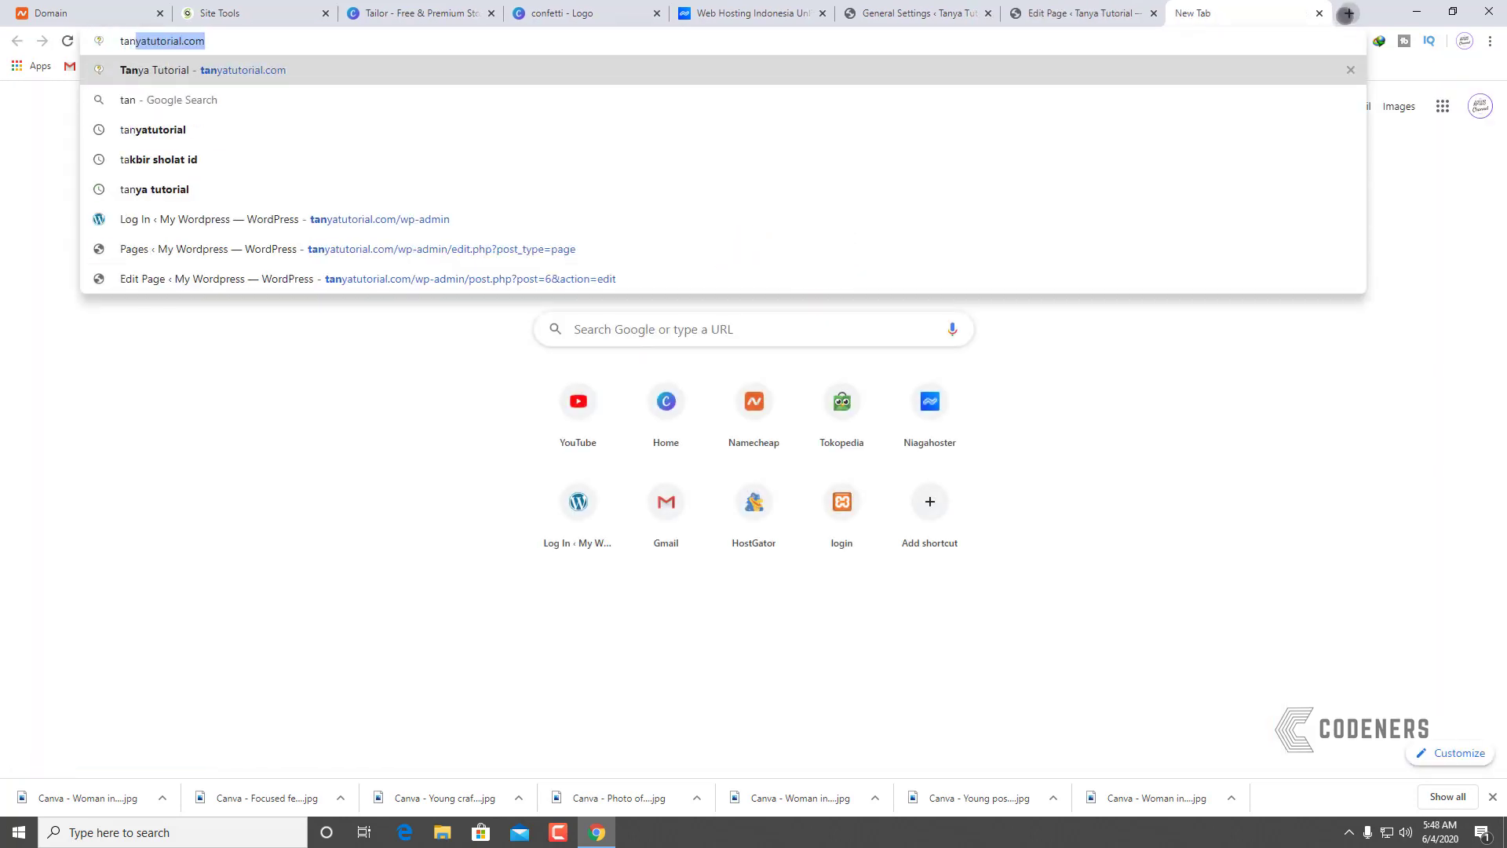
key(Return)
scroll(955, 545, down, 5)
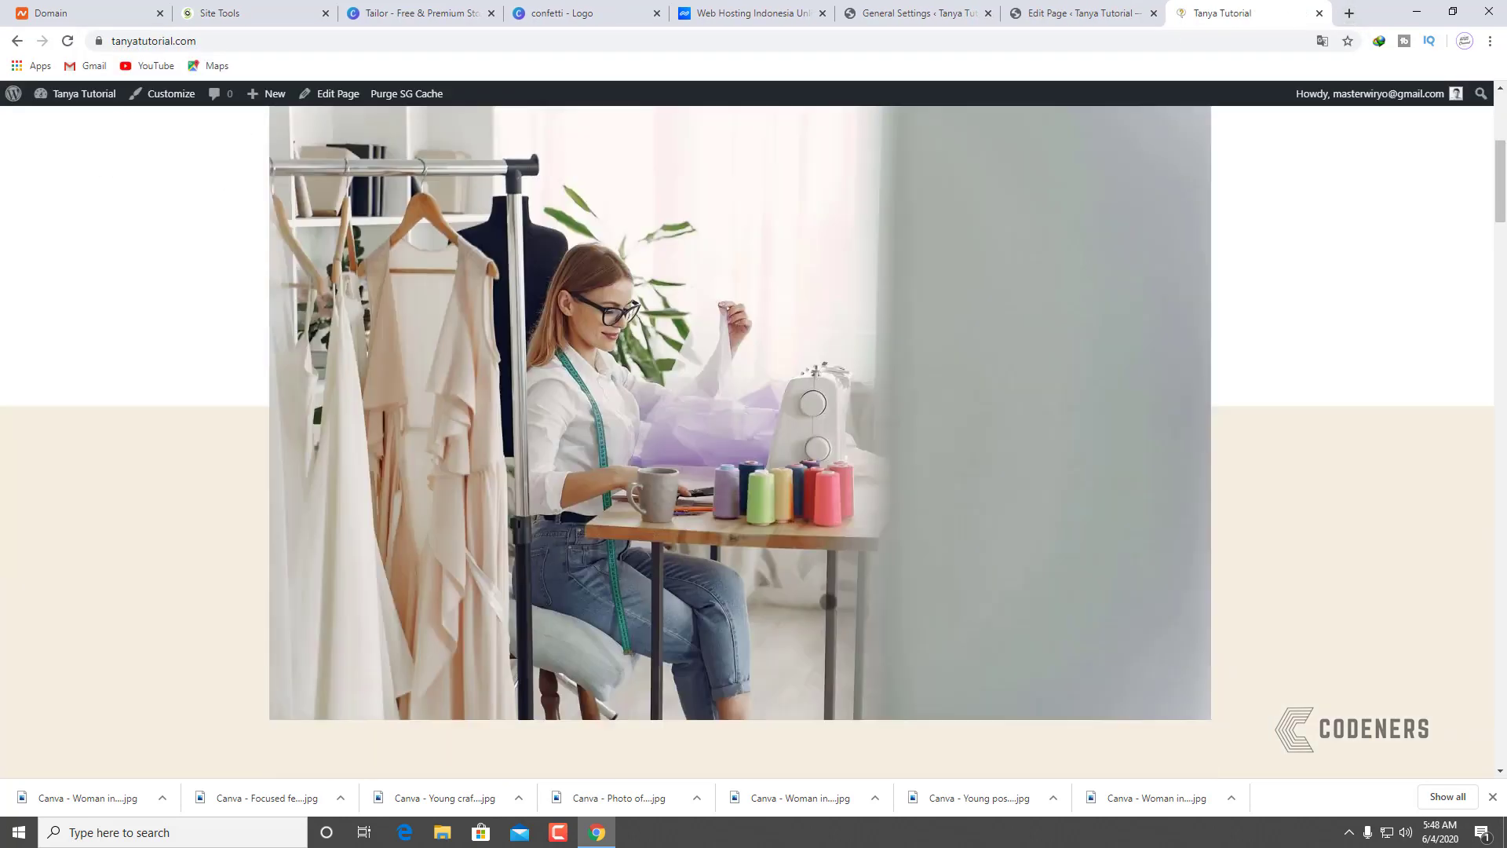
scroll(956, 545, up, 5)
Step: View the live Tentang Kami page's three-photo row, then return to the page editor
click(1088, 161)
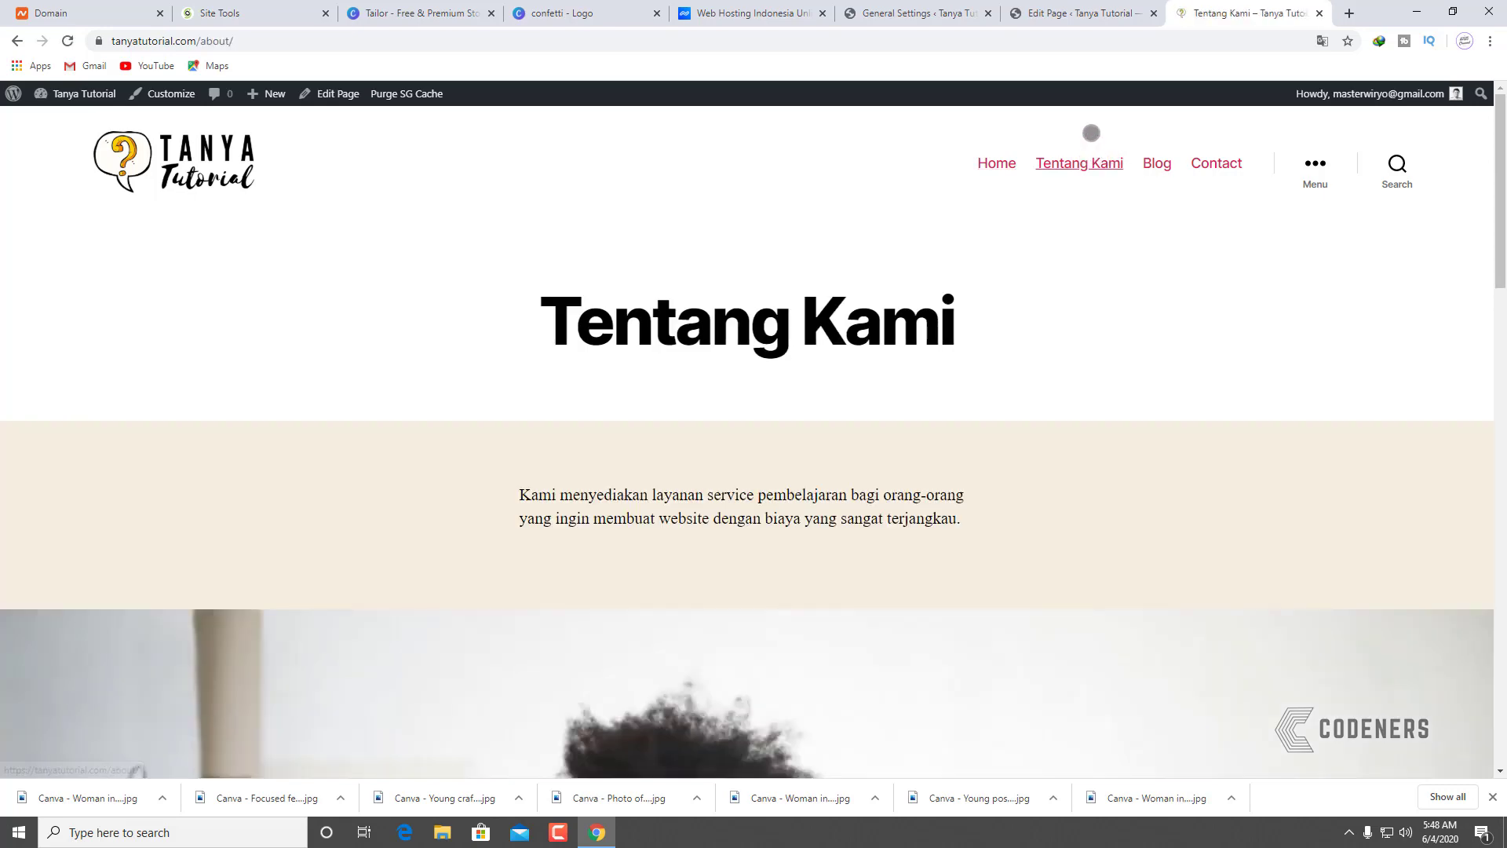
scroll(986, 436, down, 8)
scroll(320, 439, up, 8)
scroll(635, 456, down, 15)
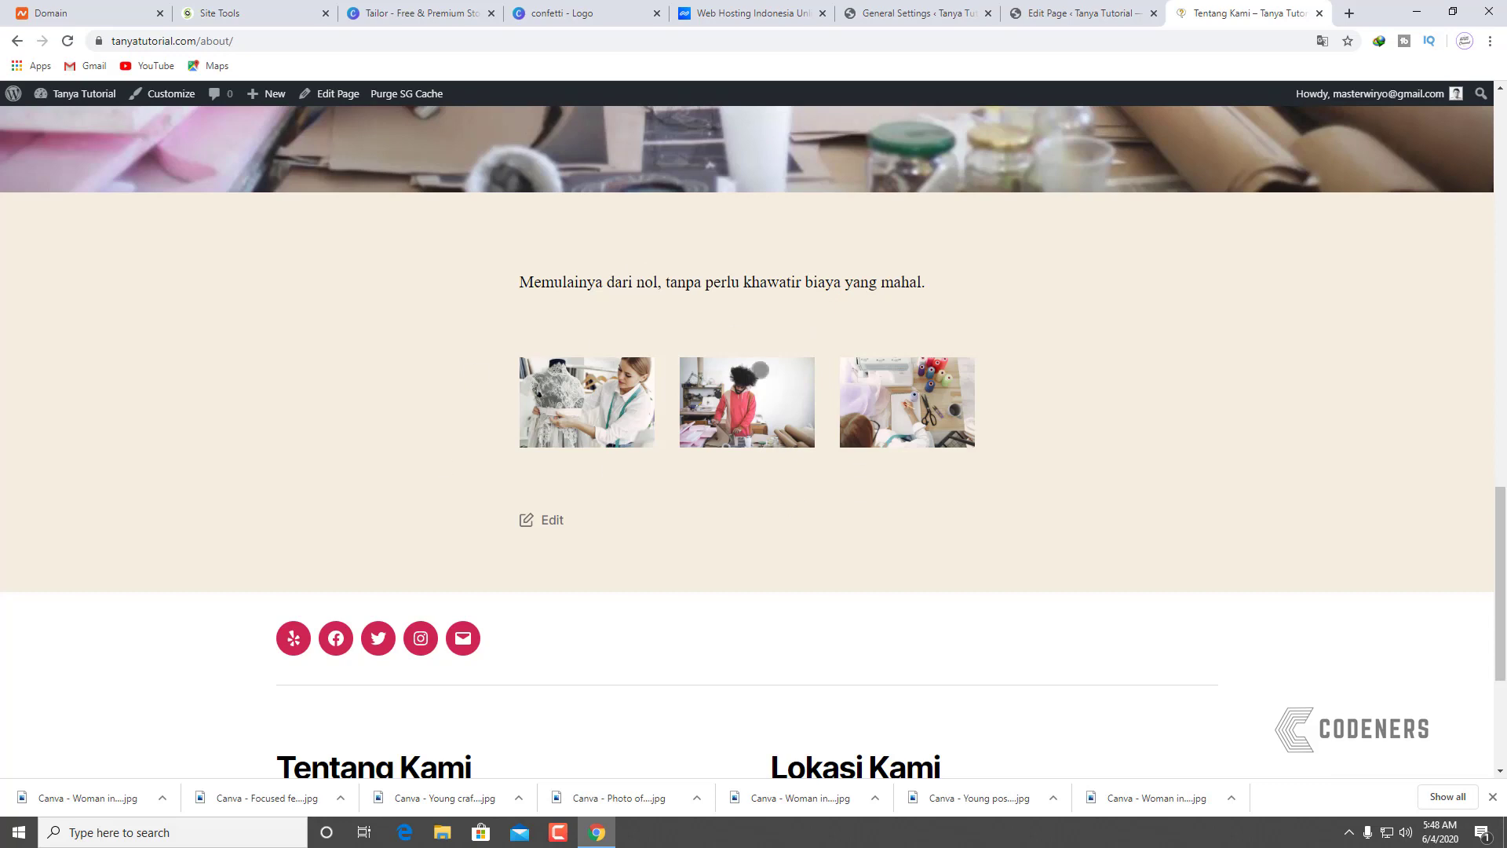
click(1084, 12)
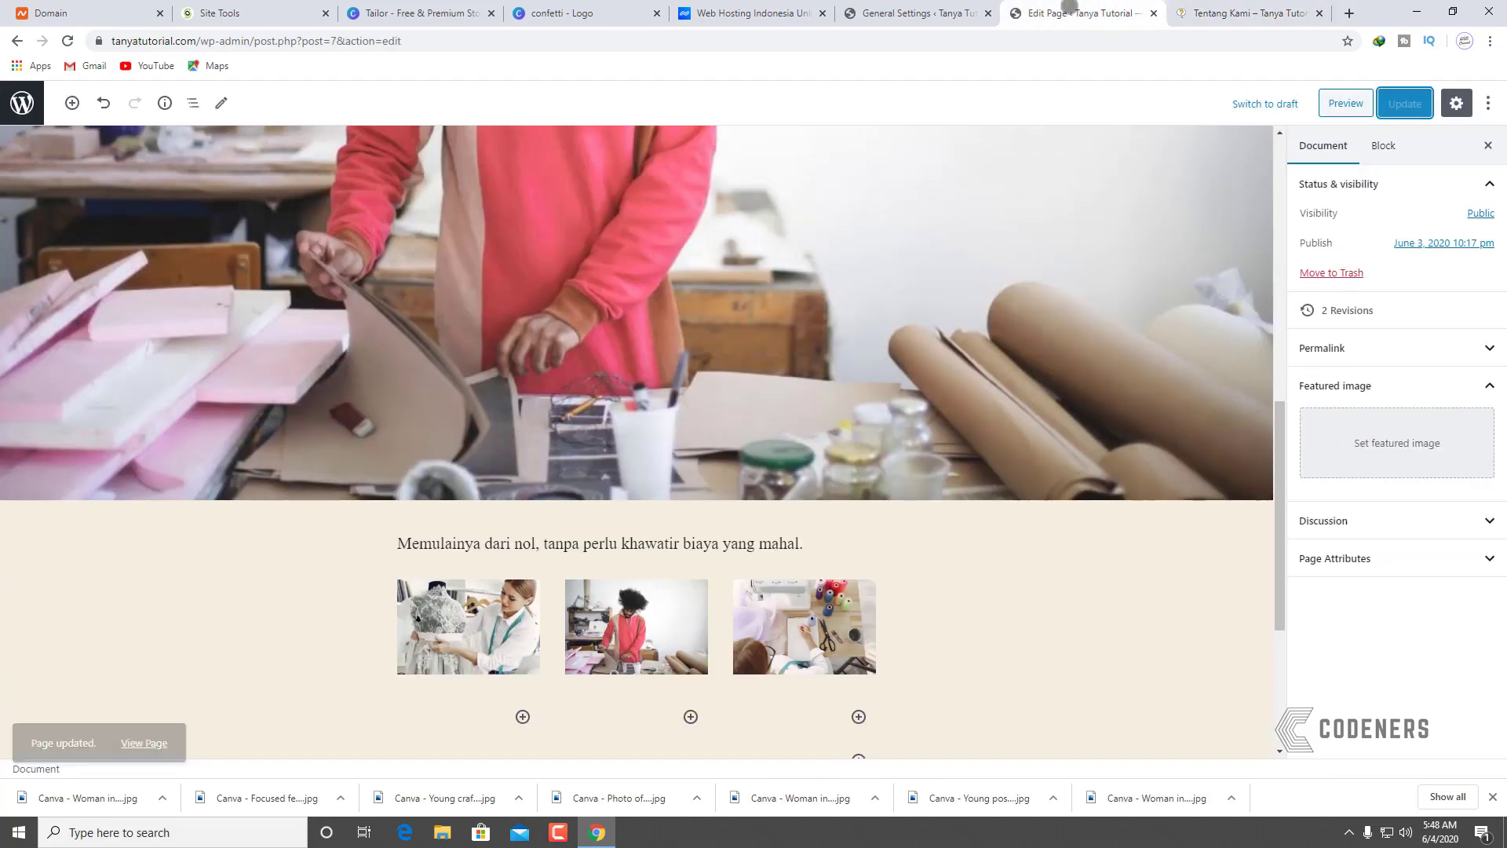
Step: Wrap the first photo in a Group, then undo the grouping with Ctrl+Z
click(873, 584)
click(402, 614)
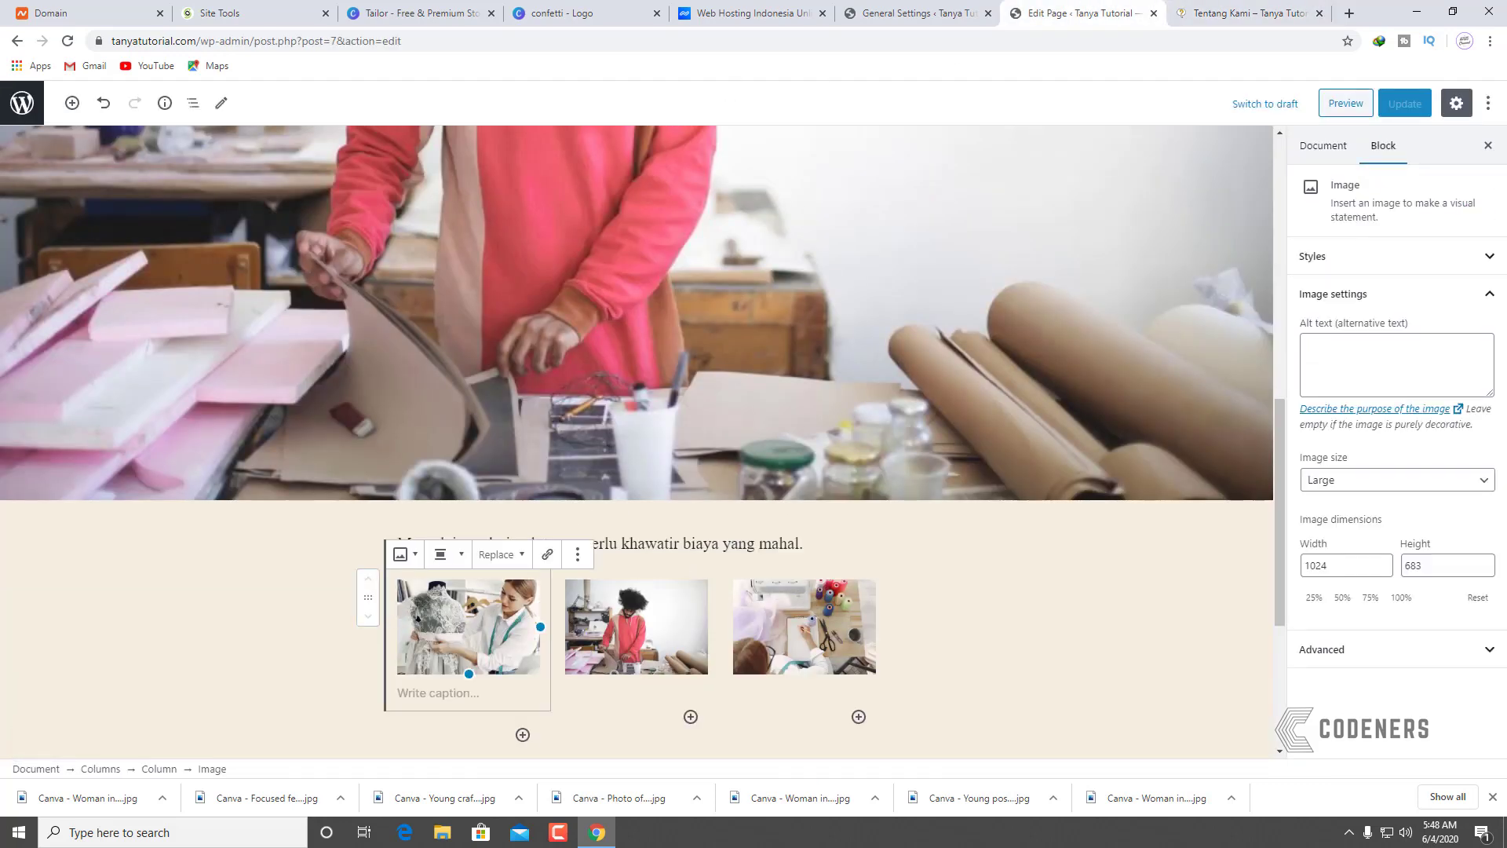
click(744, 584)
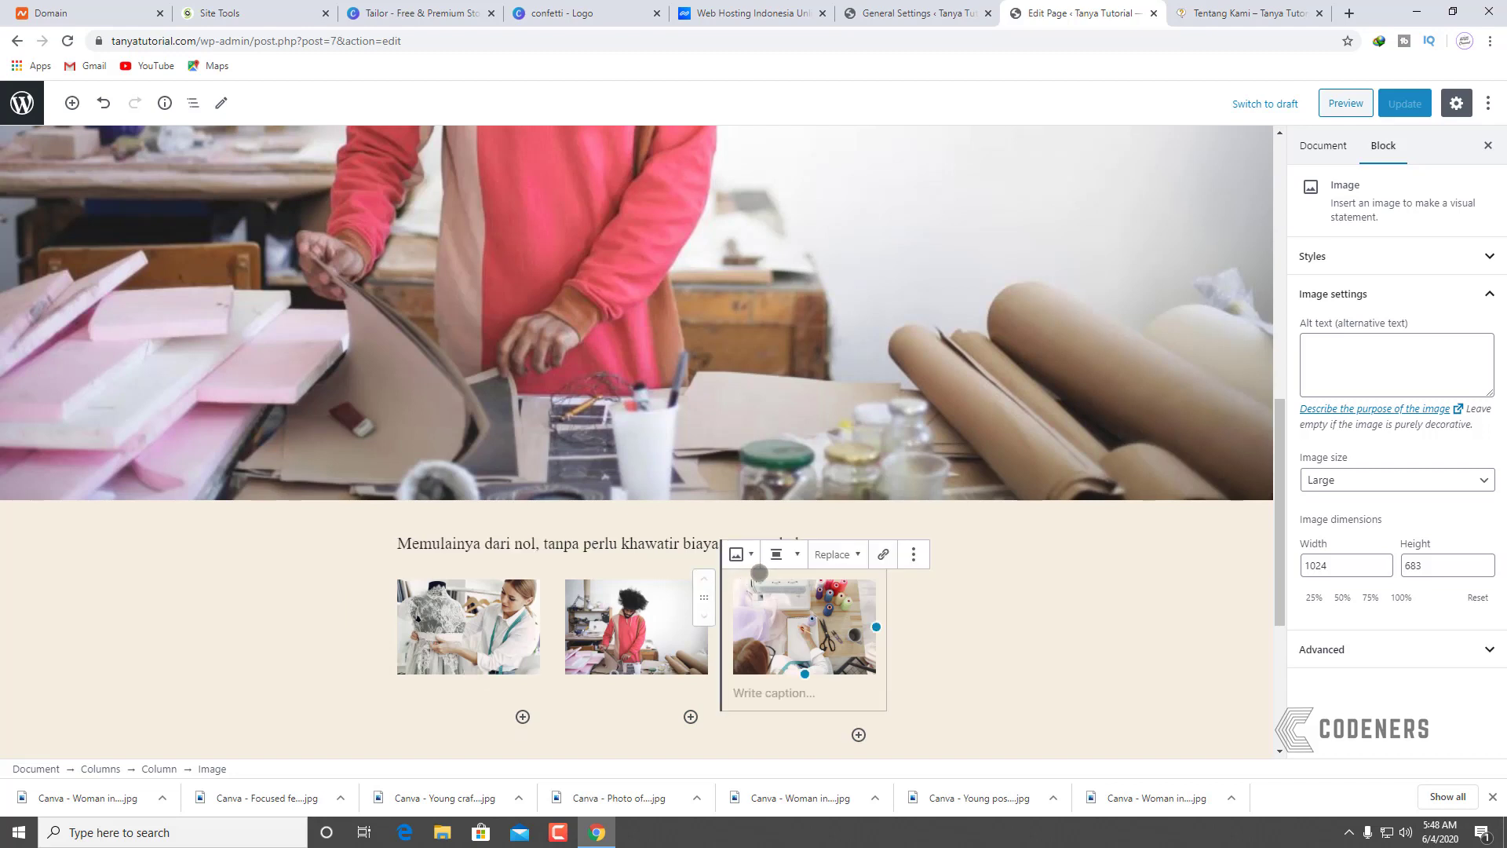
click(632, 554)
click(479, 597)
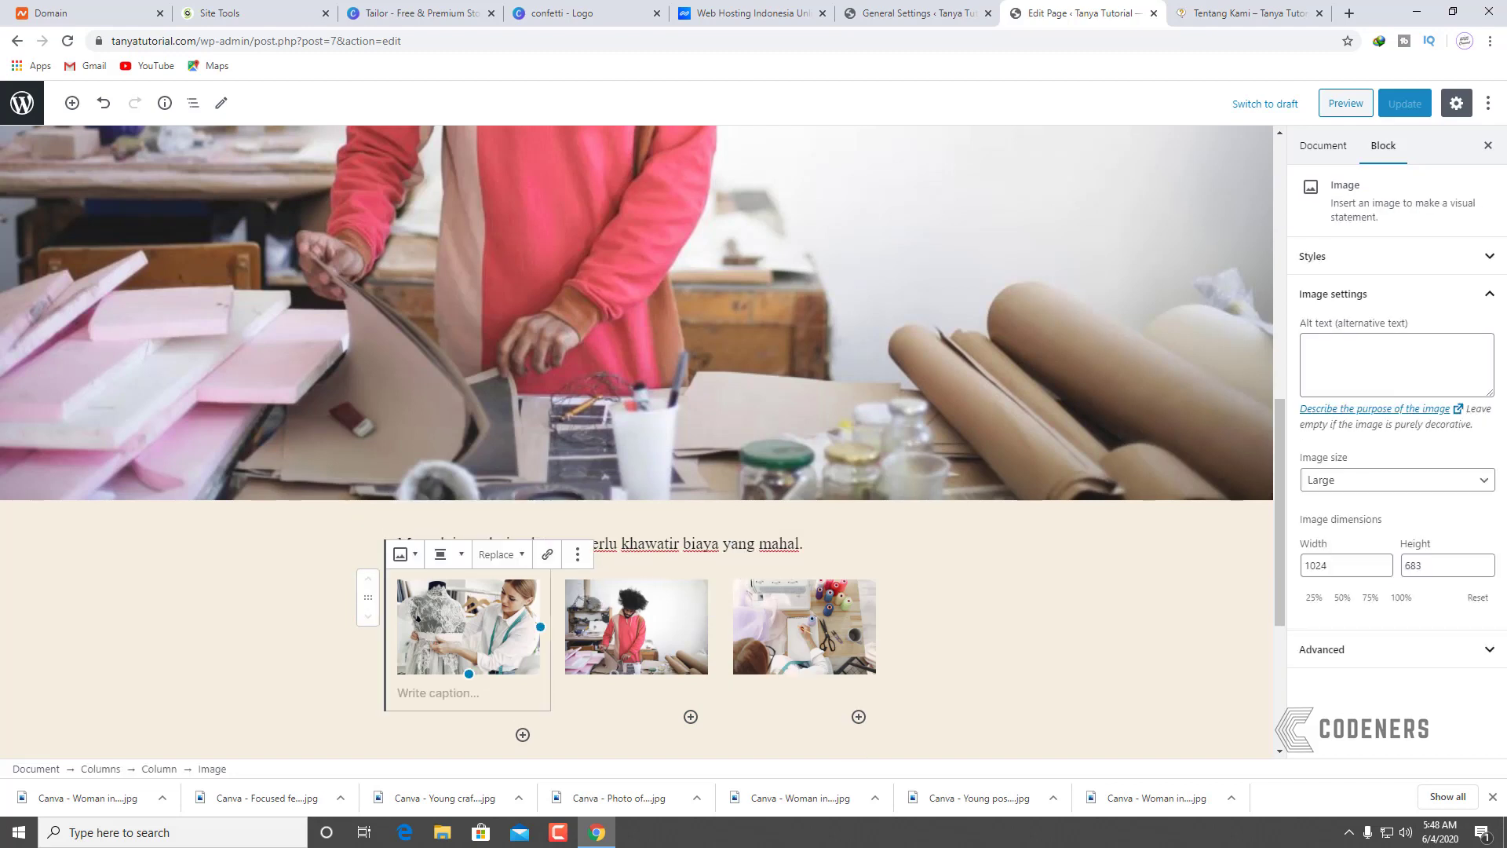
click(580, 559)
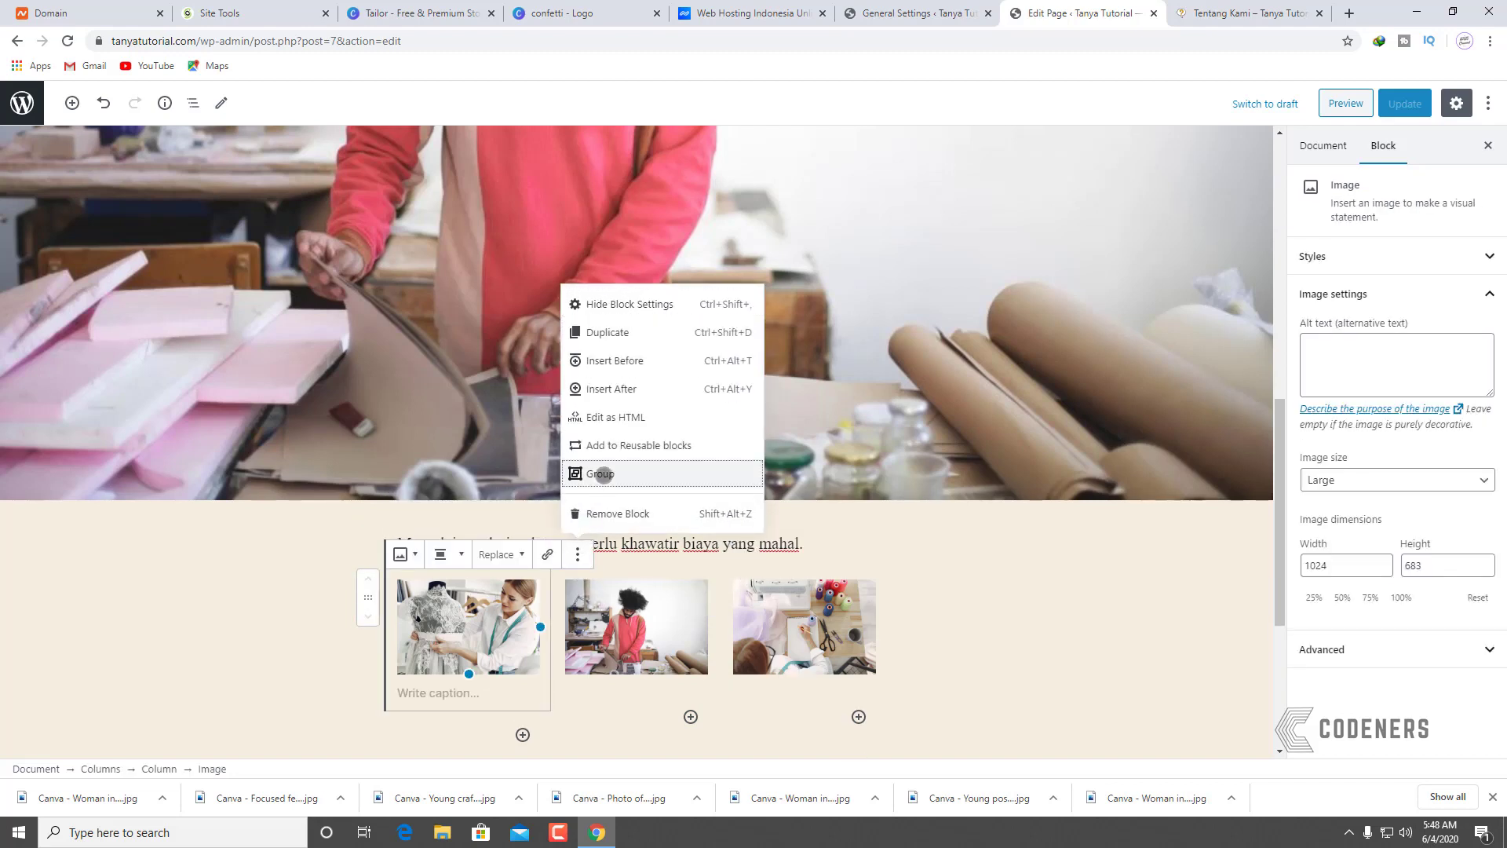
click(598, 476)
click(585, 594)
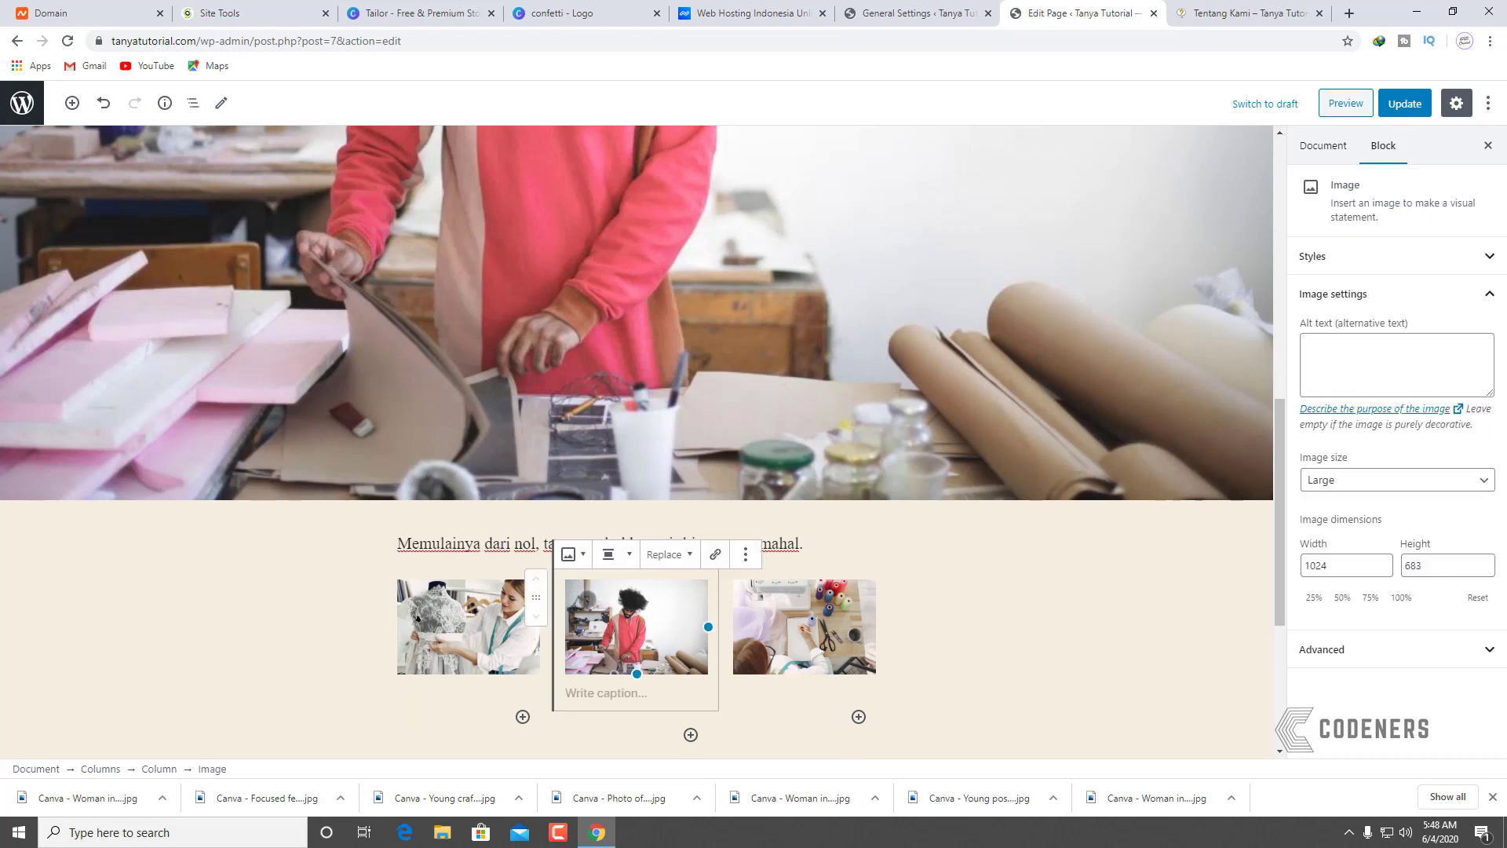
key(ctrl+z)
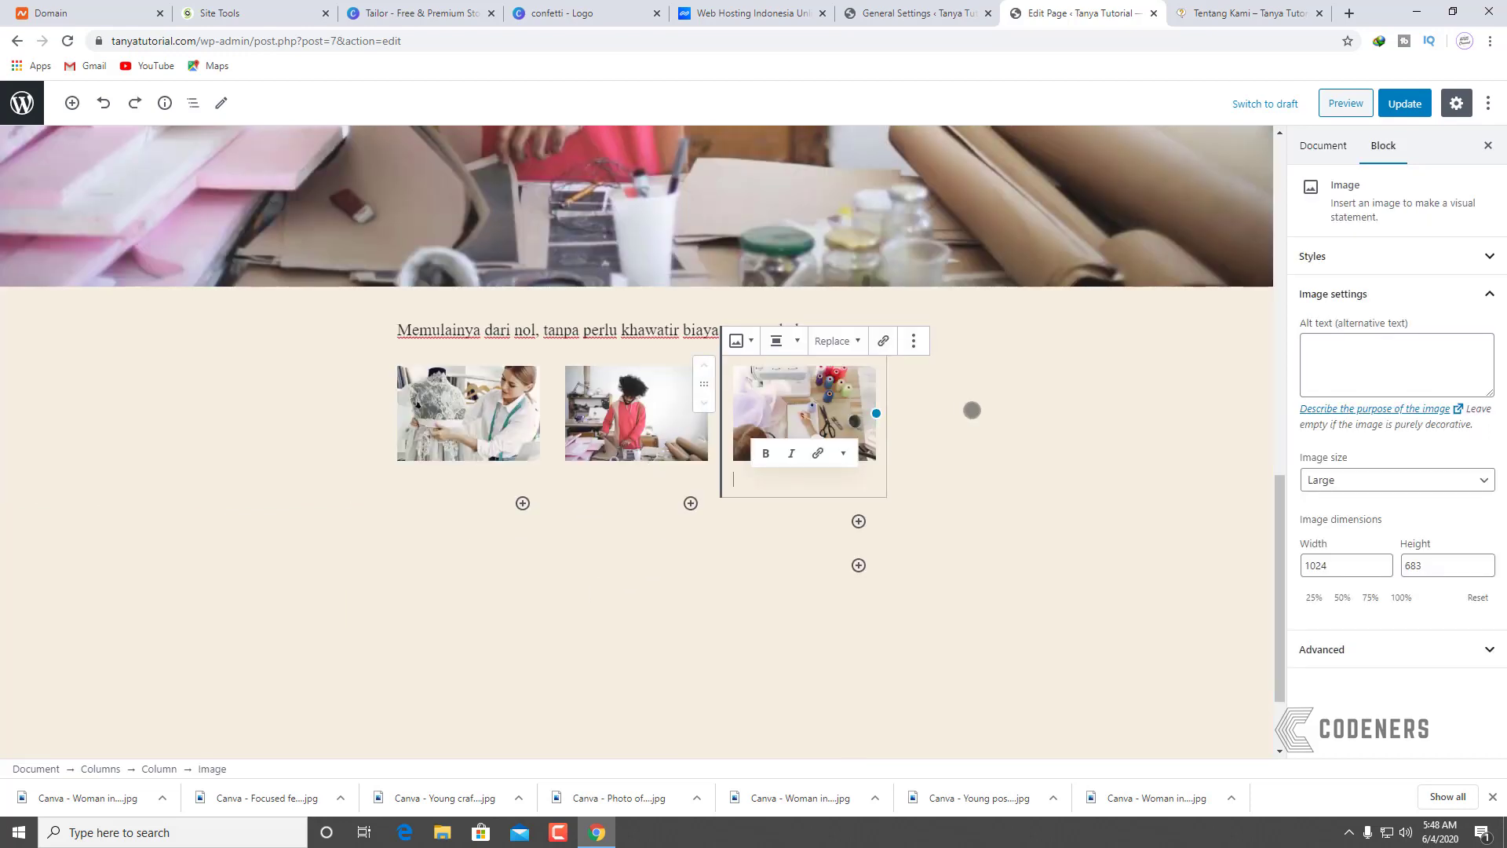
Step: Reselect the first photo and wrap it in a Group again
drag(972, 409, 639, 412)
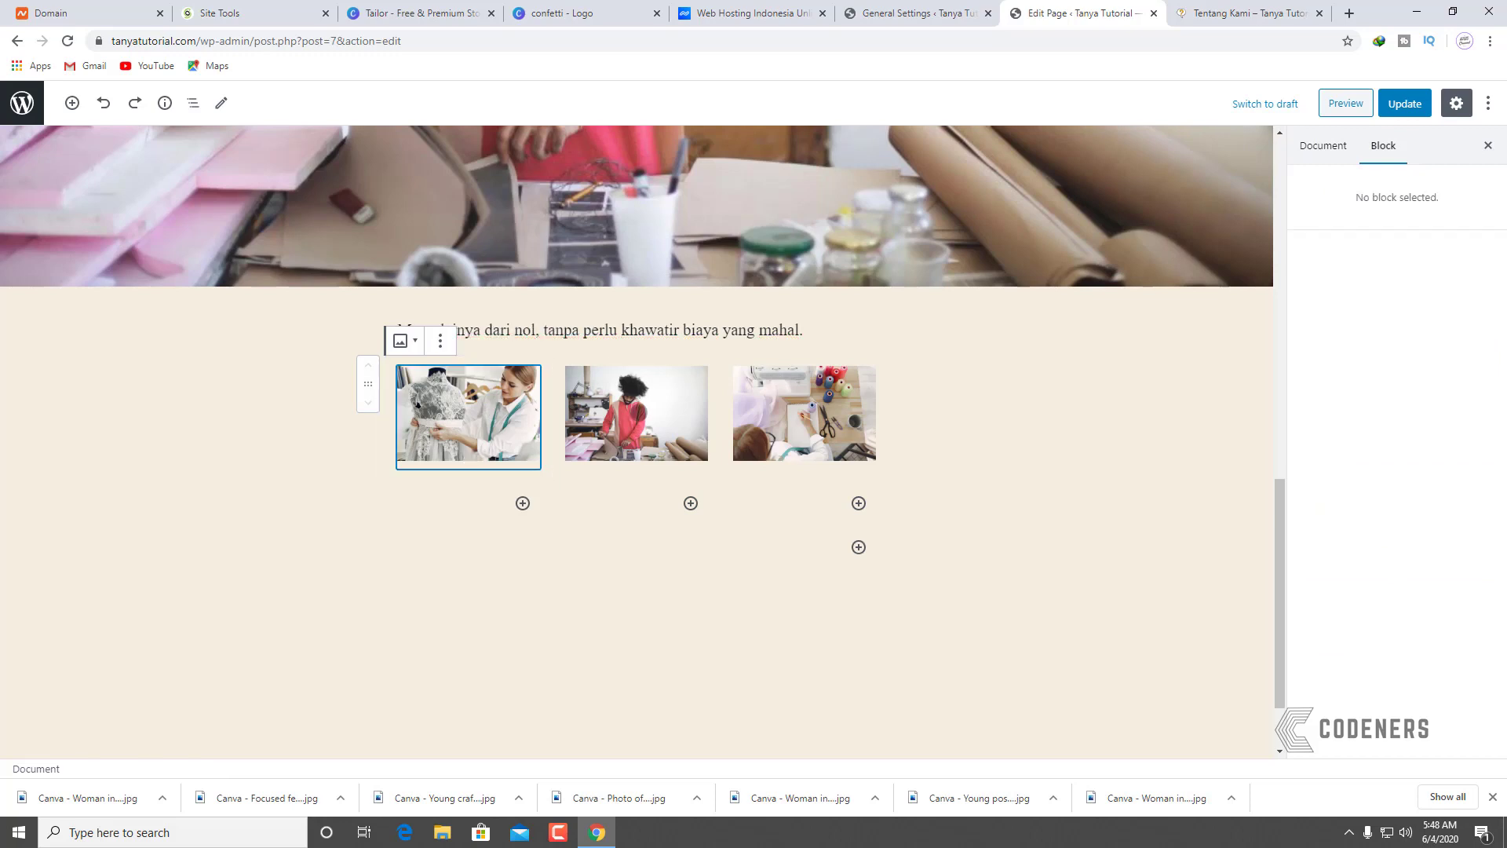
click(440, 340)
click(1053, 424)
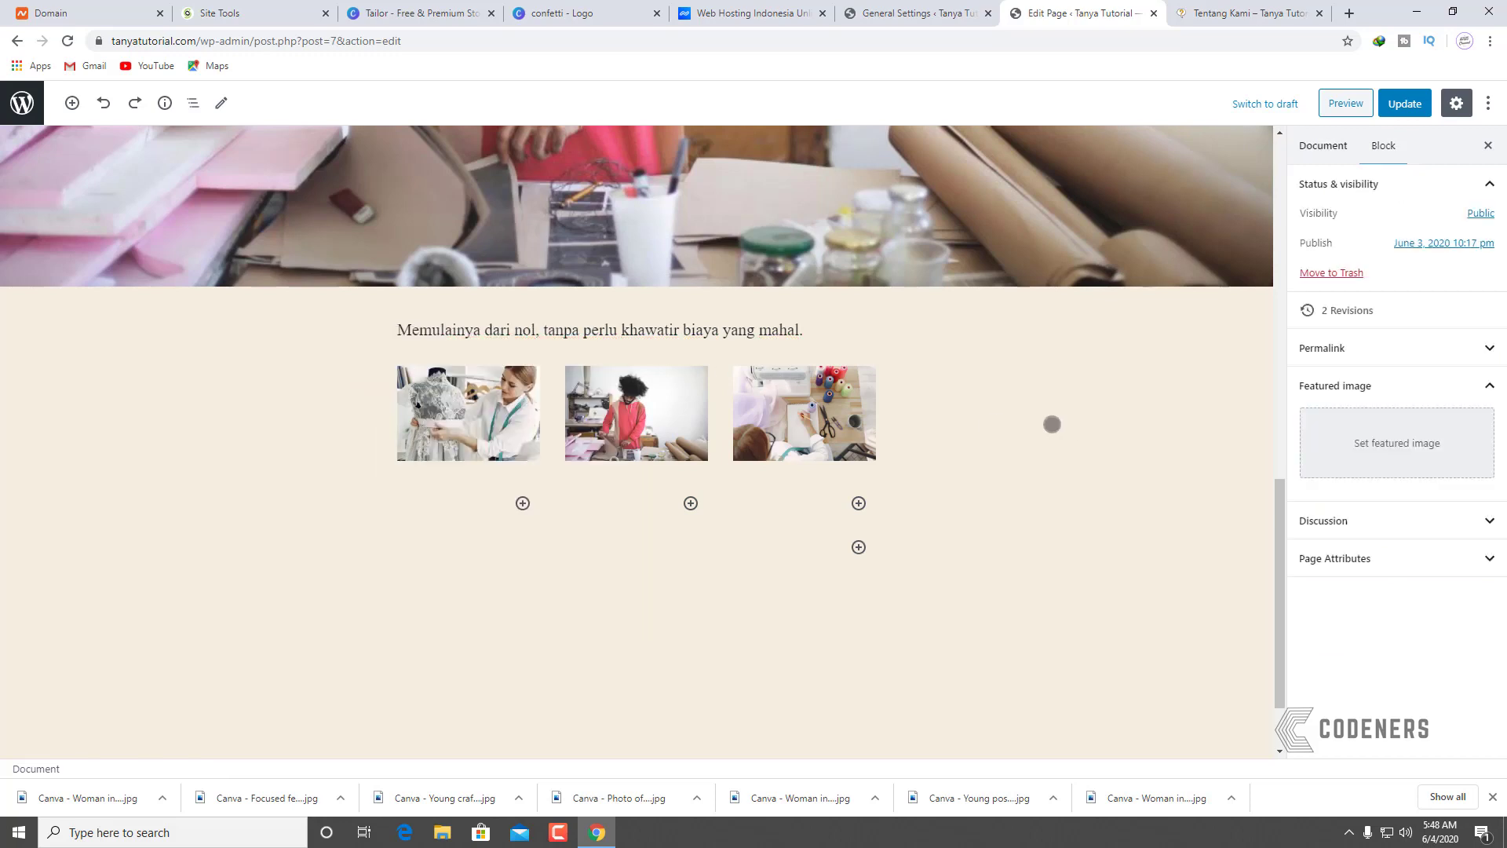
click(502, 442)
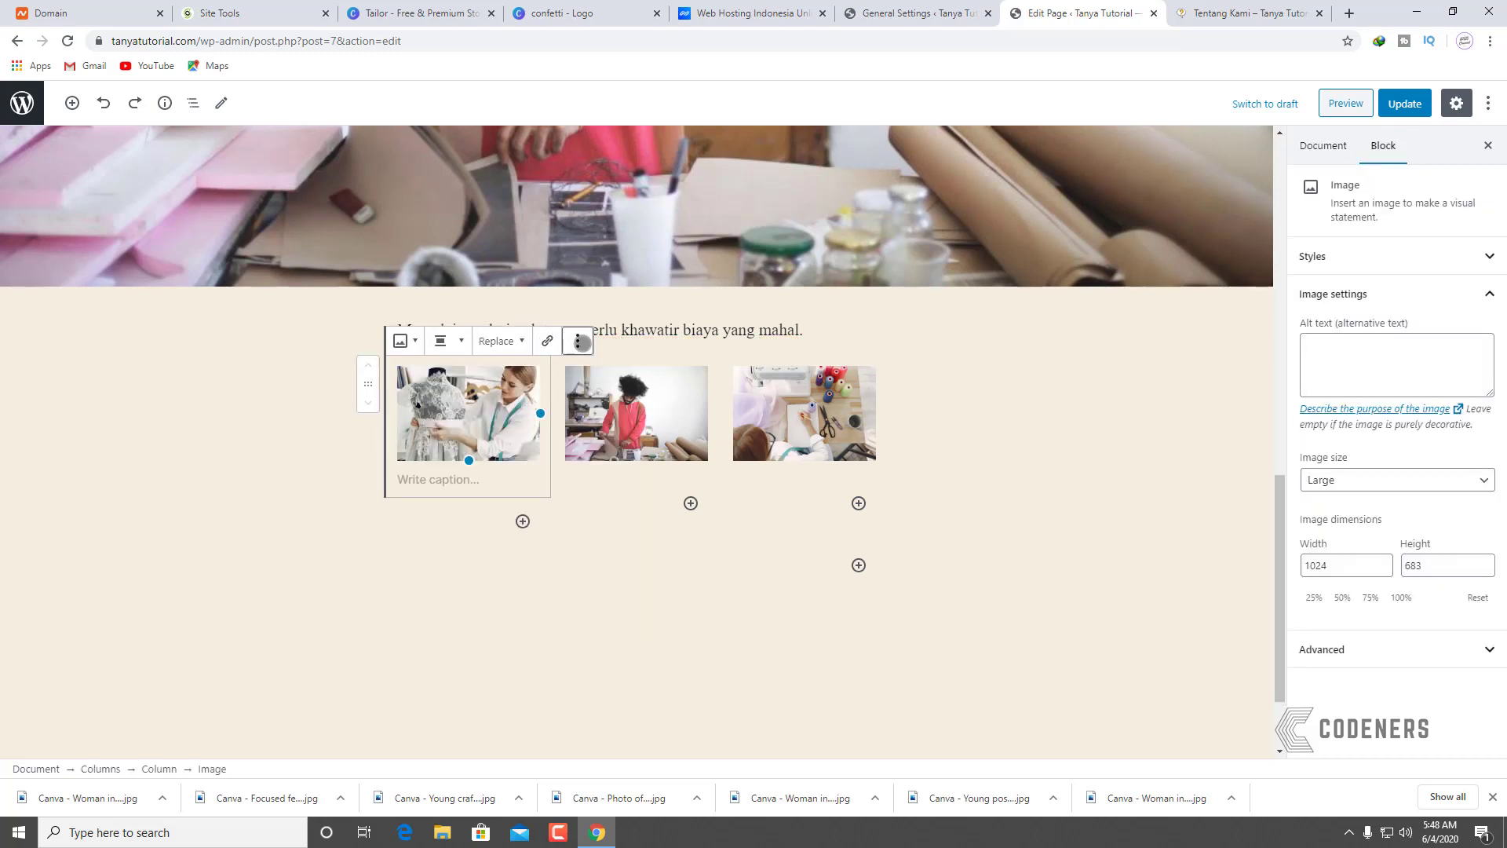
click(578, 340)
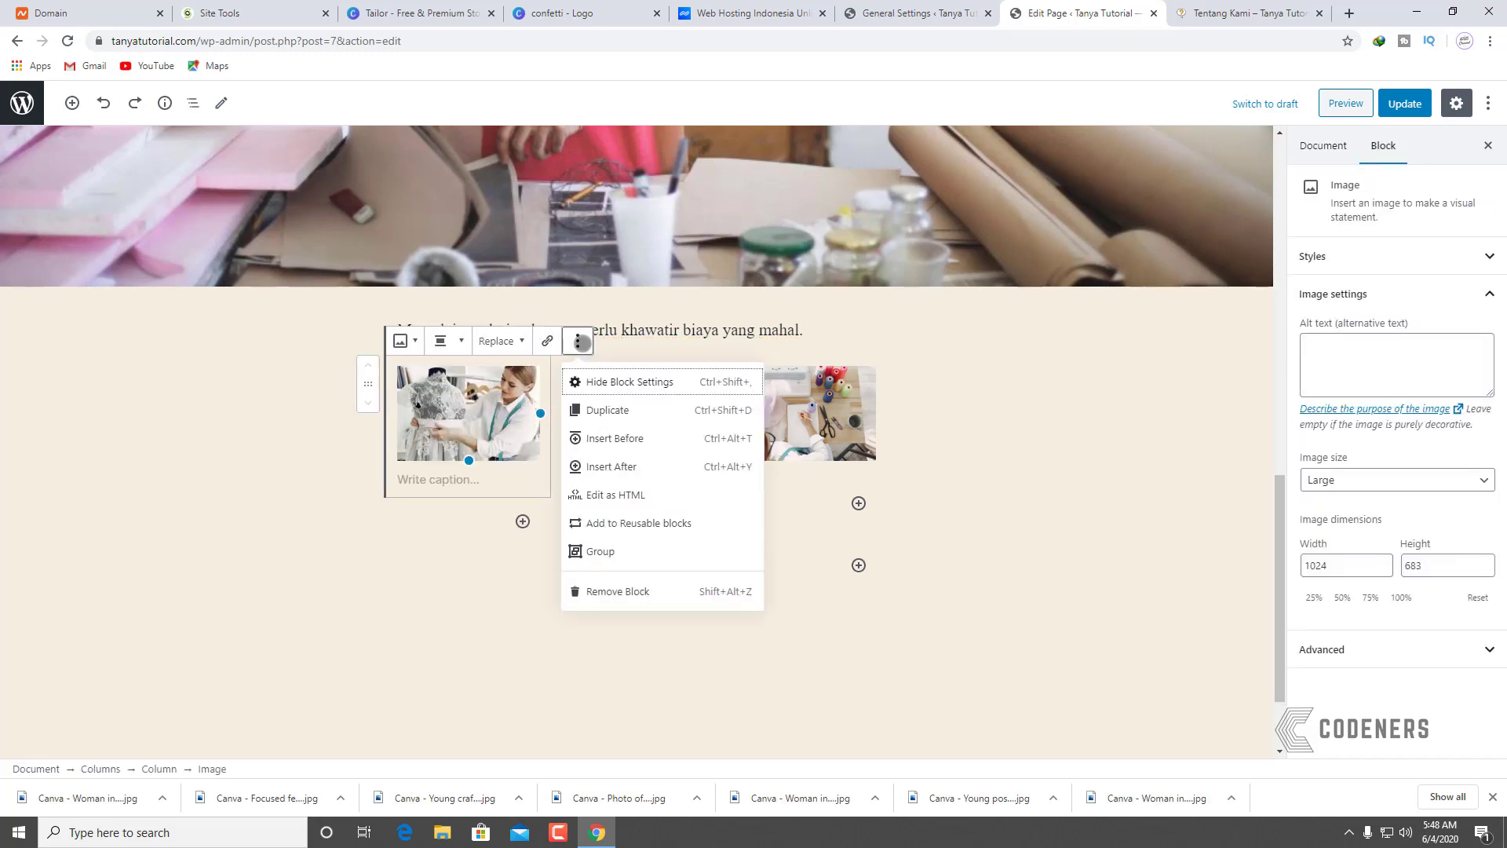
click(600, 551)
Step: Try red, cream and light greige group backgrounds, undo the change, and update the page
click(1326, 242)
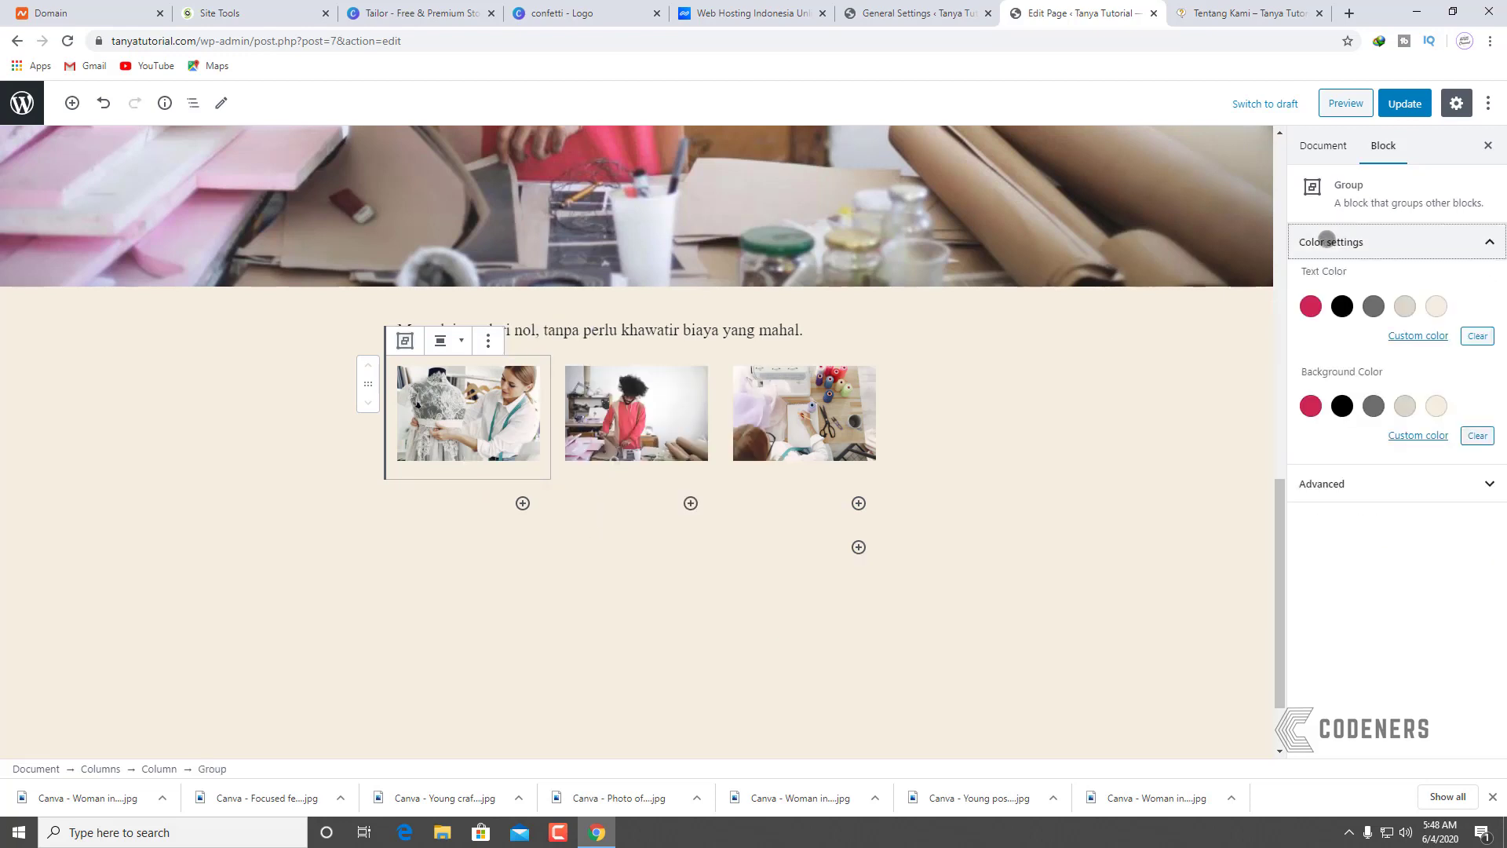
click(1311, 406)
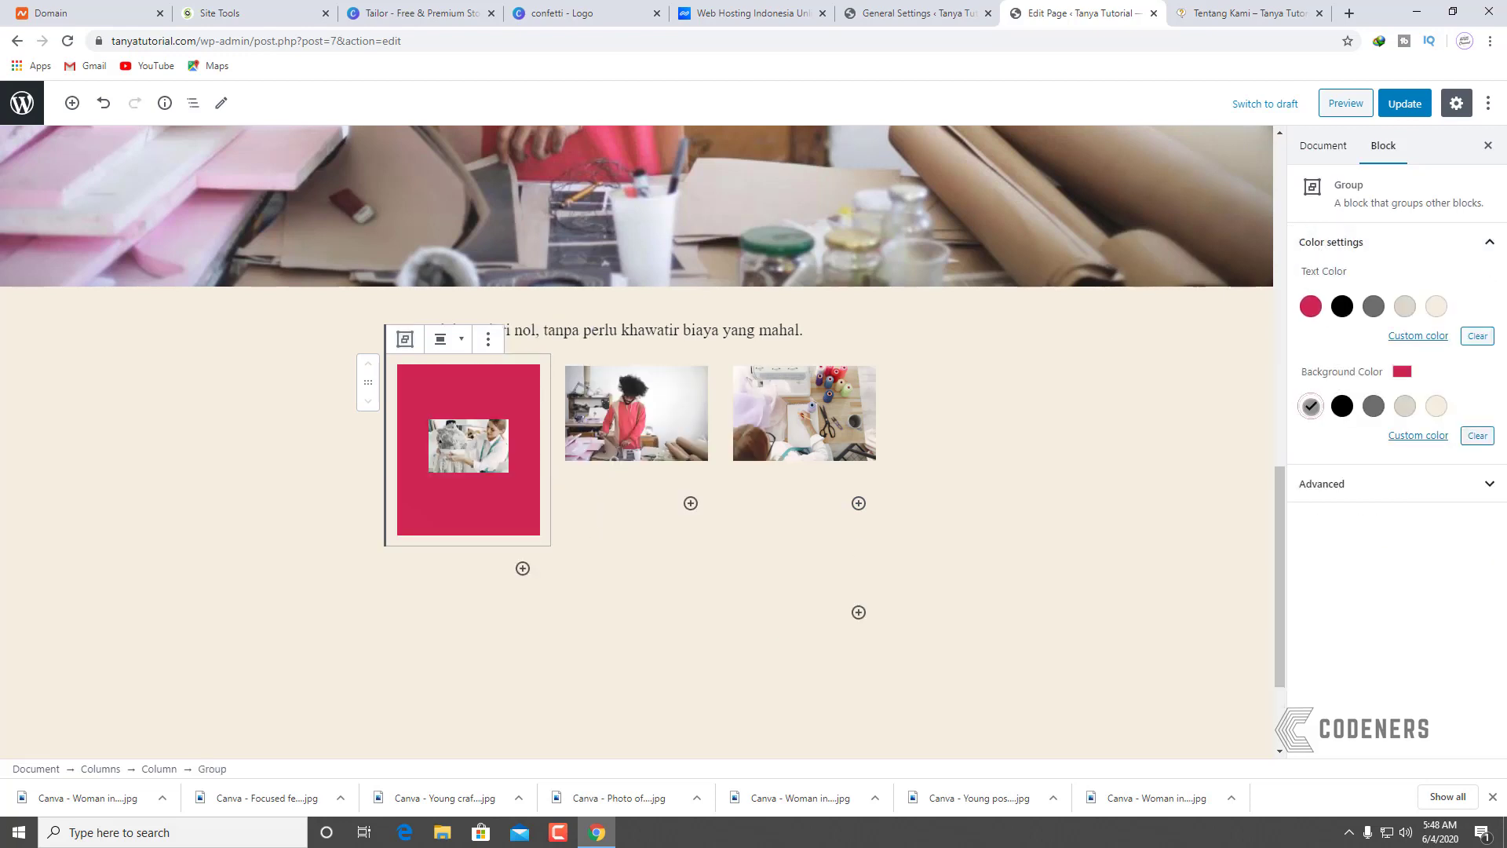
click(1436, 405)
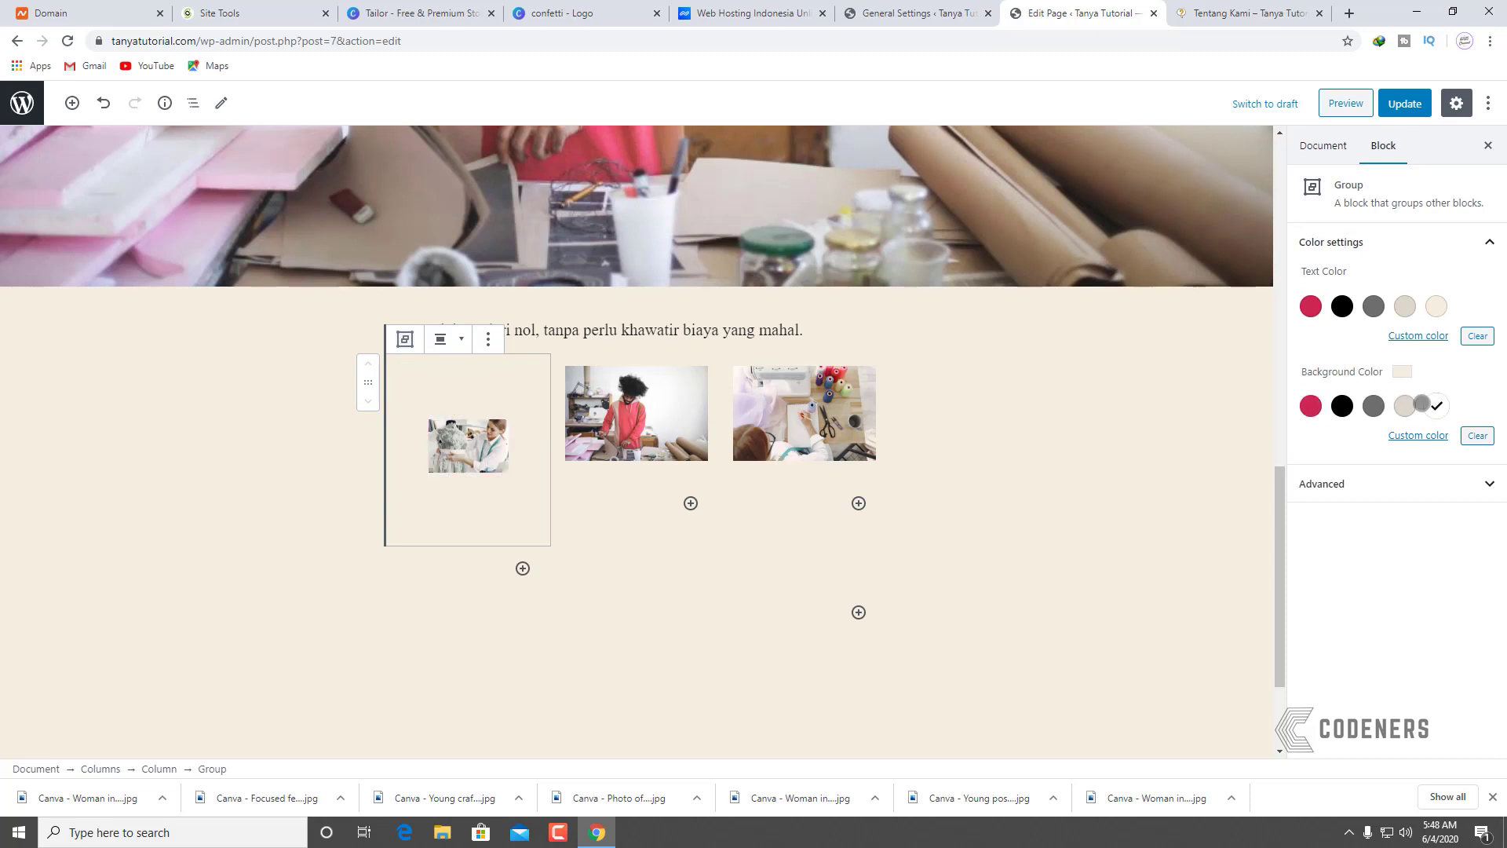
click(1407, 405)
click(1032, 462)
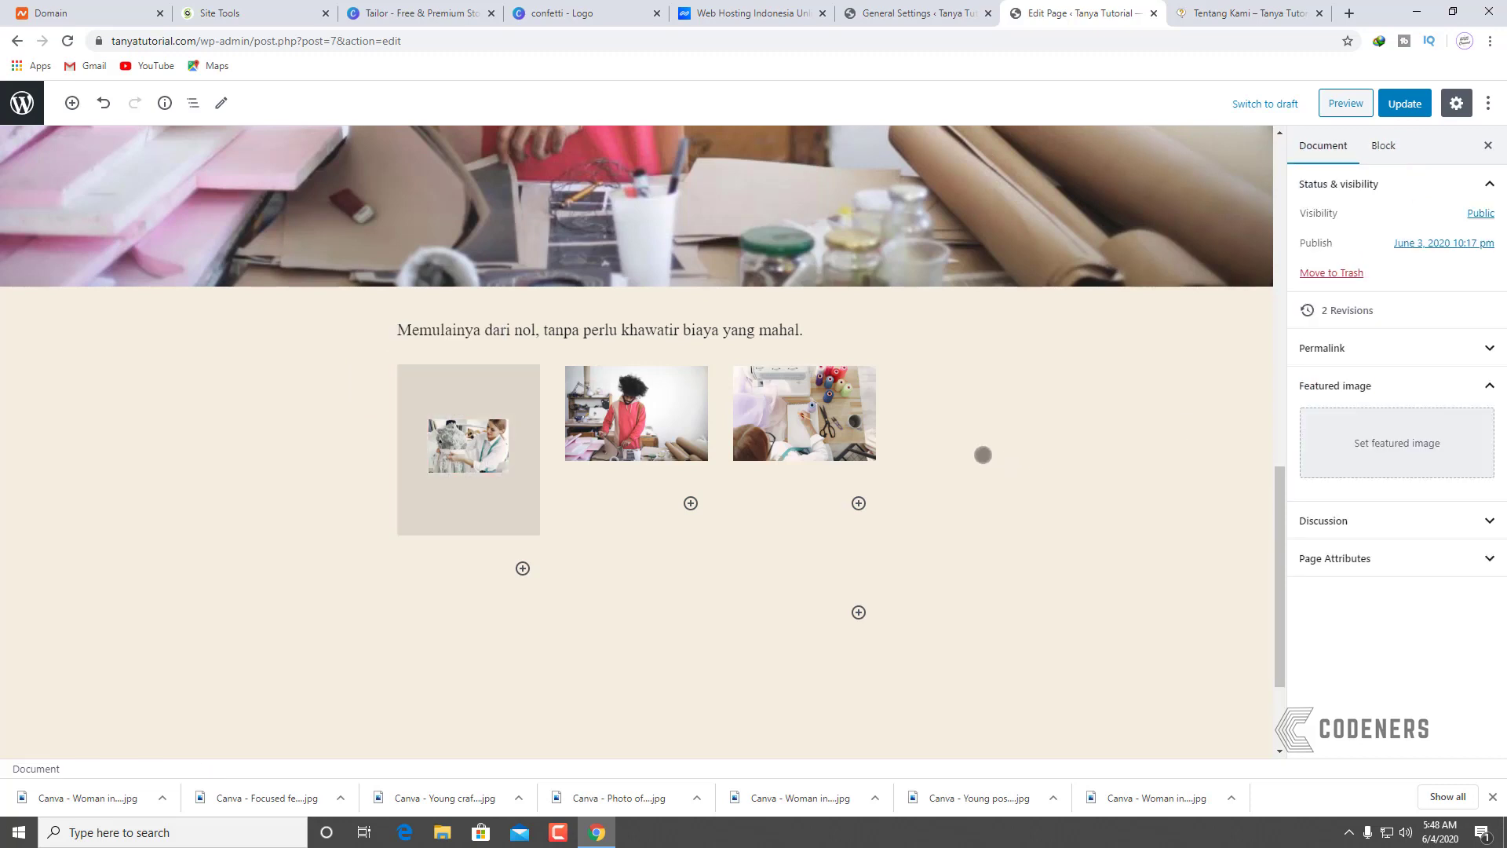
key(ctrl+z)
key(ctrl+z)
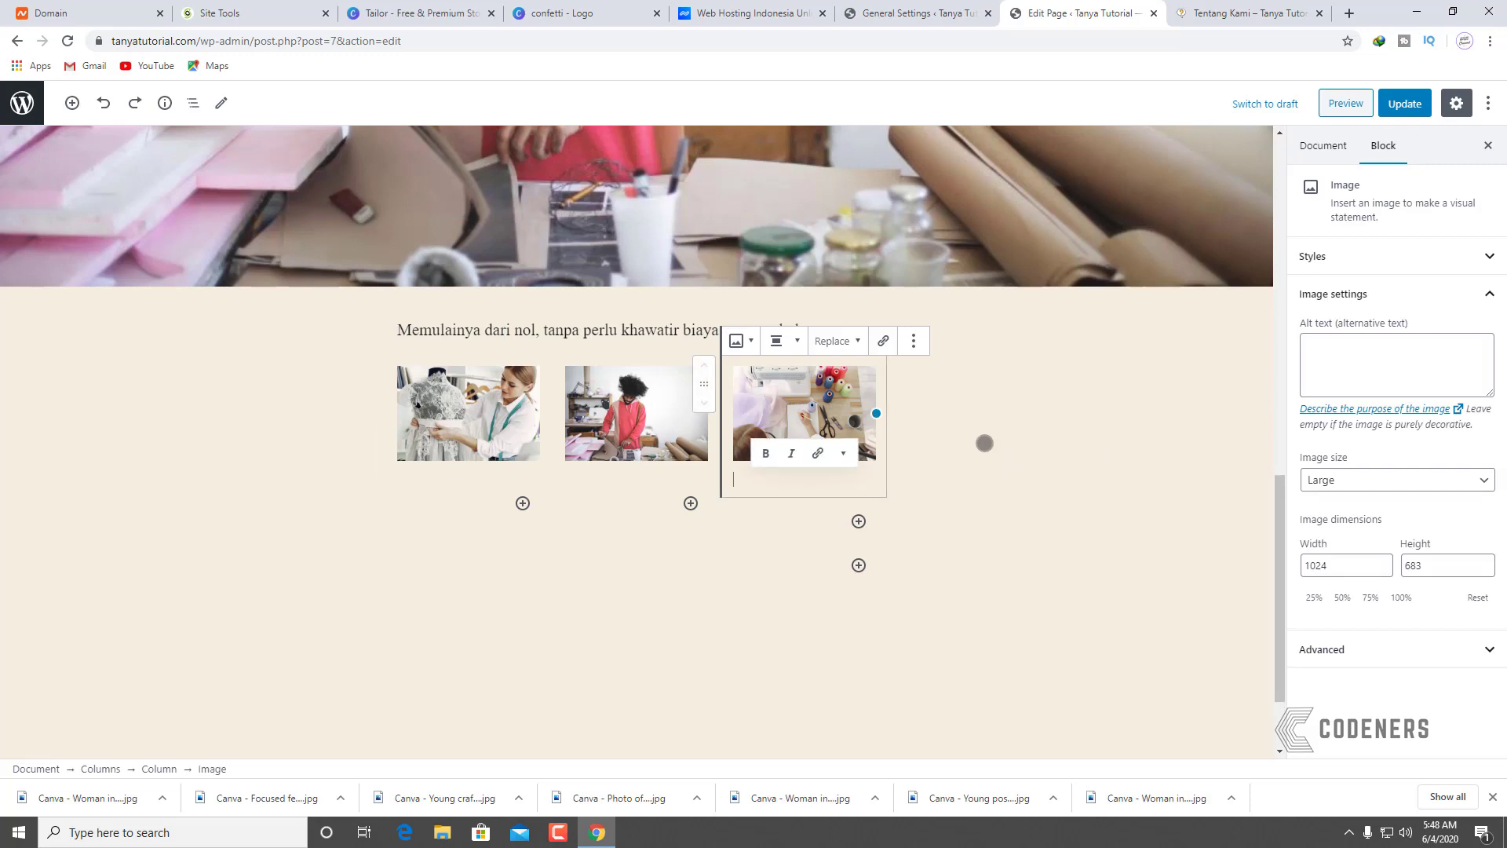
click(1081, 438)
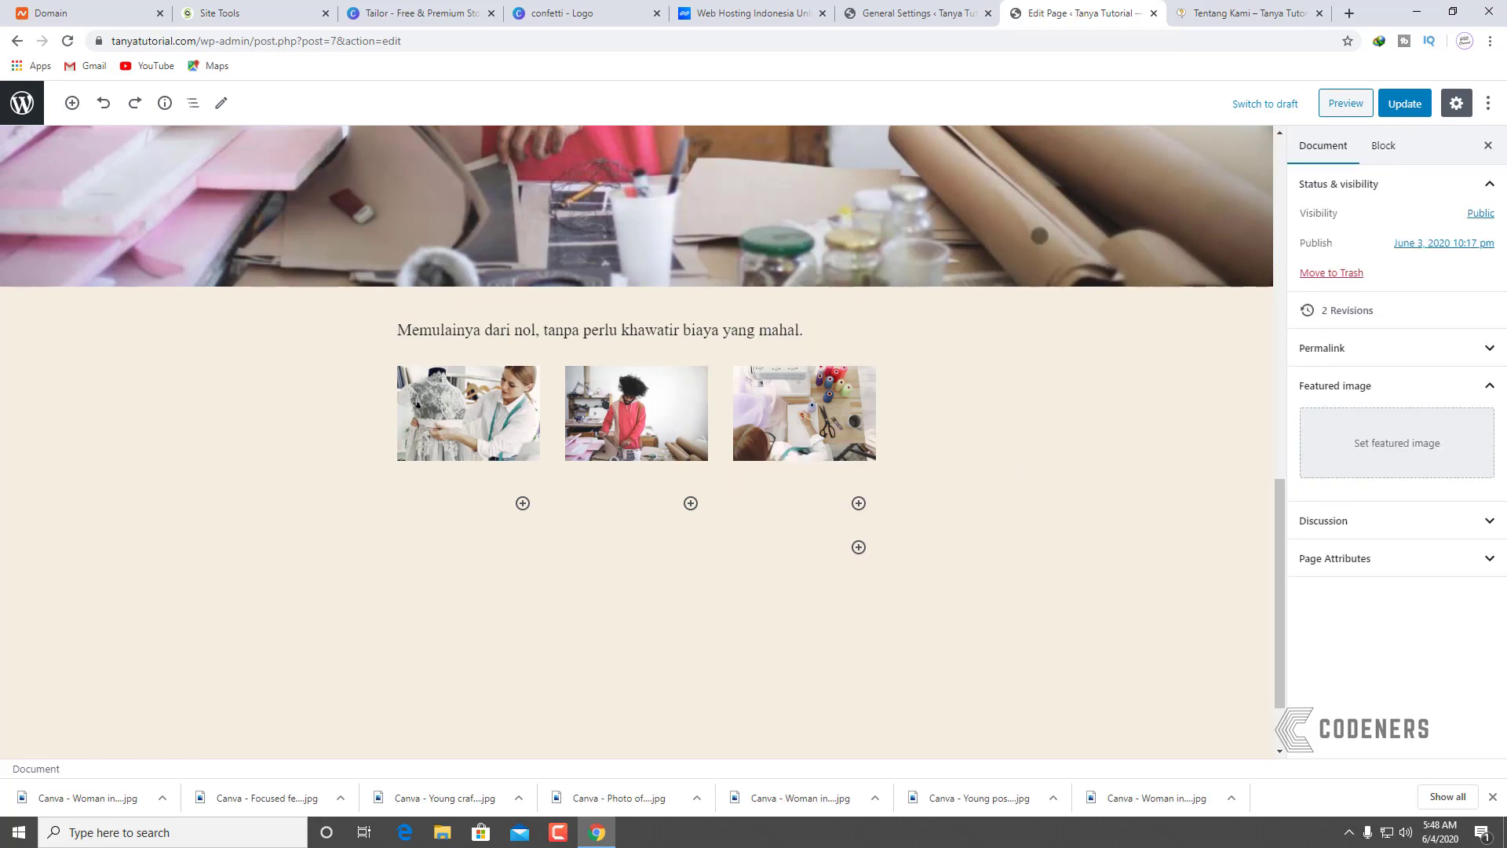
click(1404, 103)
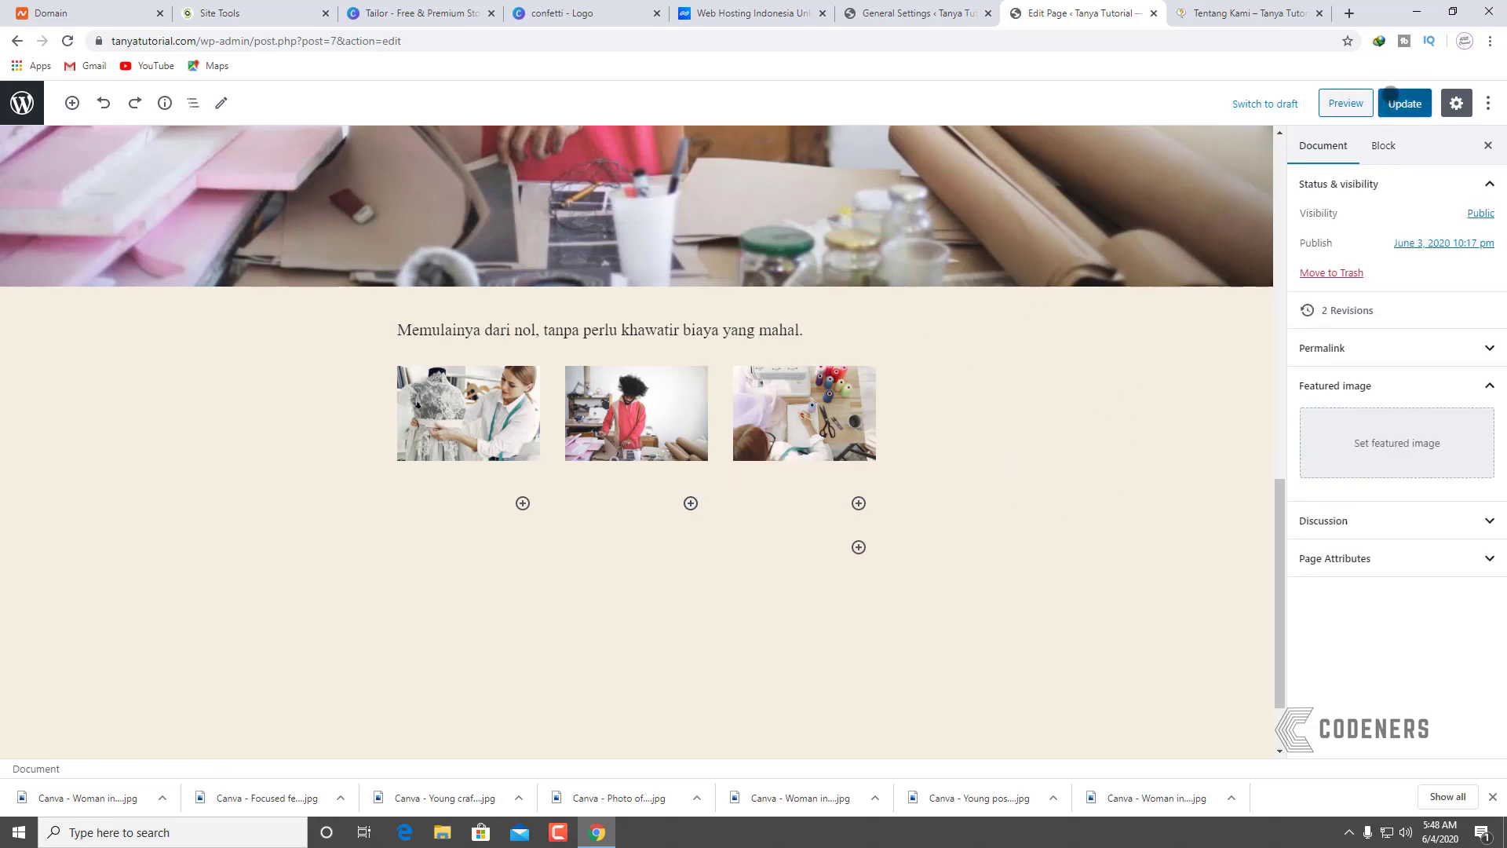
Step: View the live Tentang Kami and Blog pages on the site
click(1252, 12)
scroll(895, 451, down, 2)
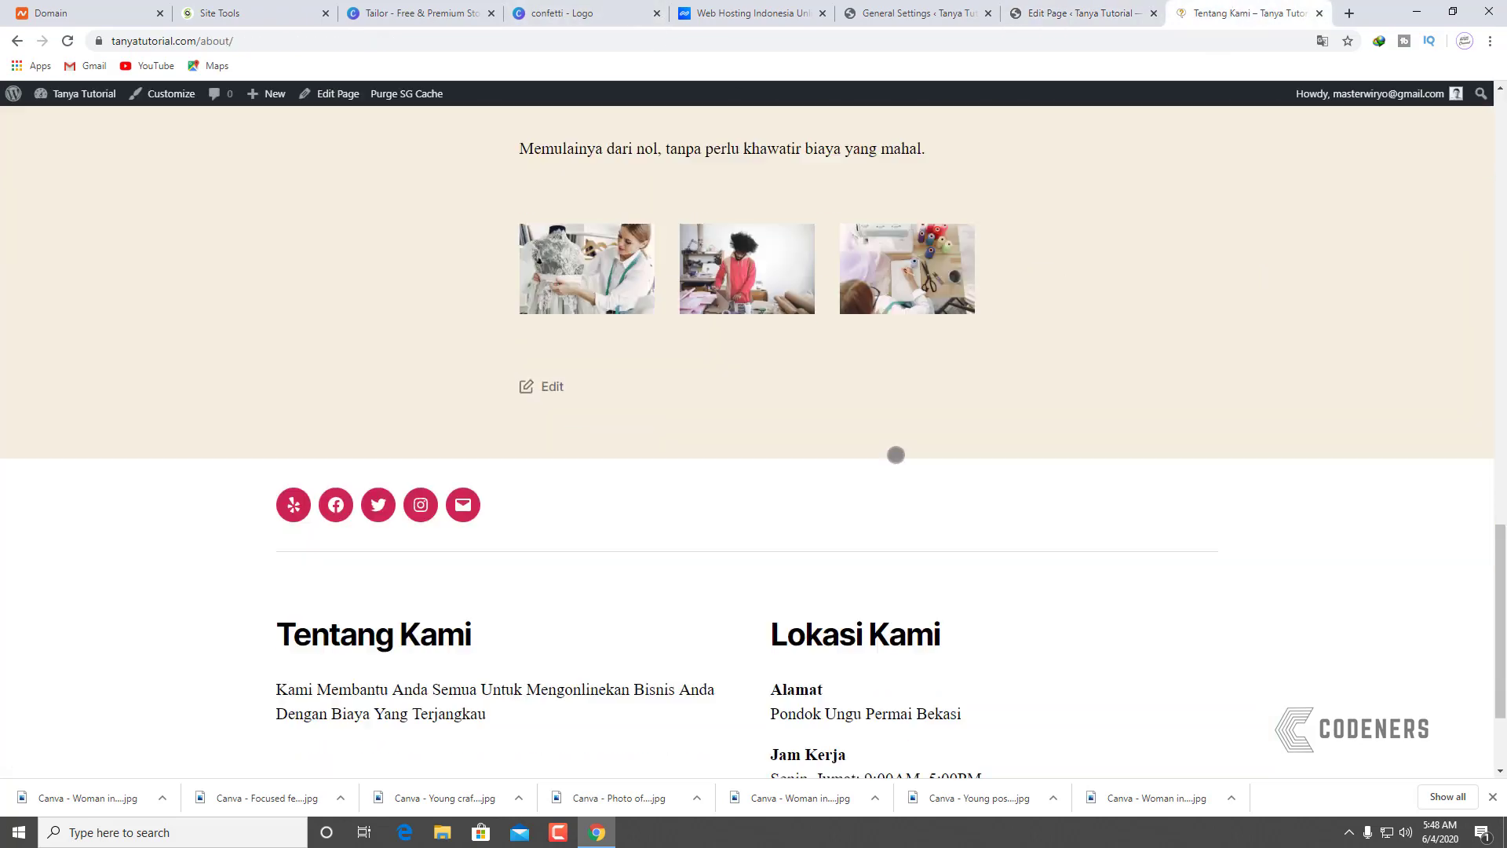
scroll(895, 408, up, 20)
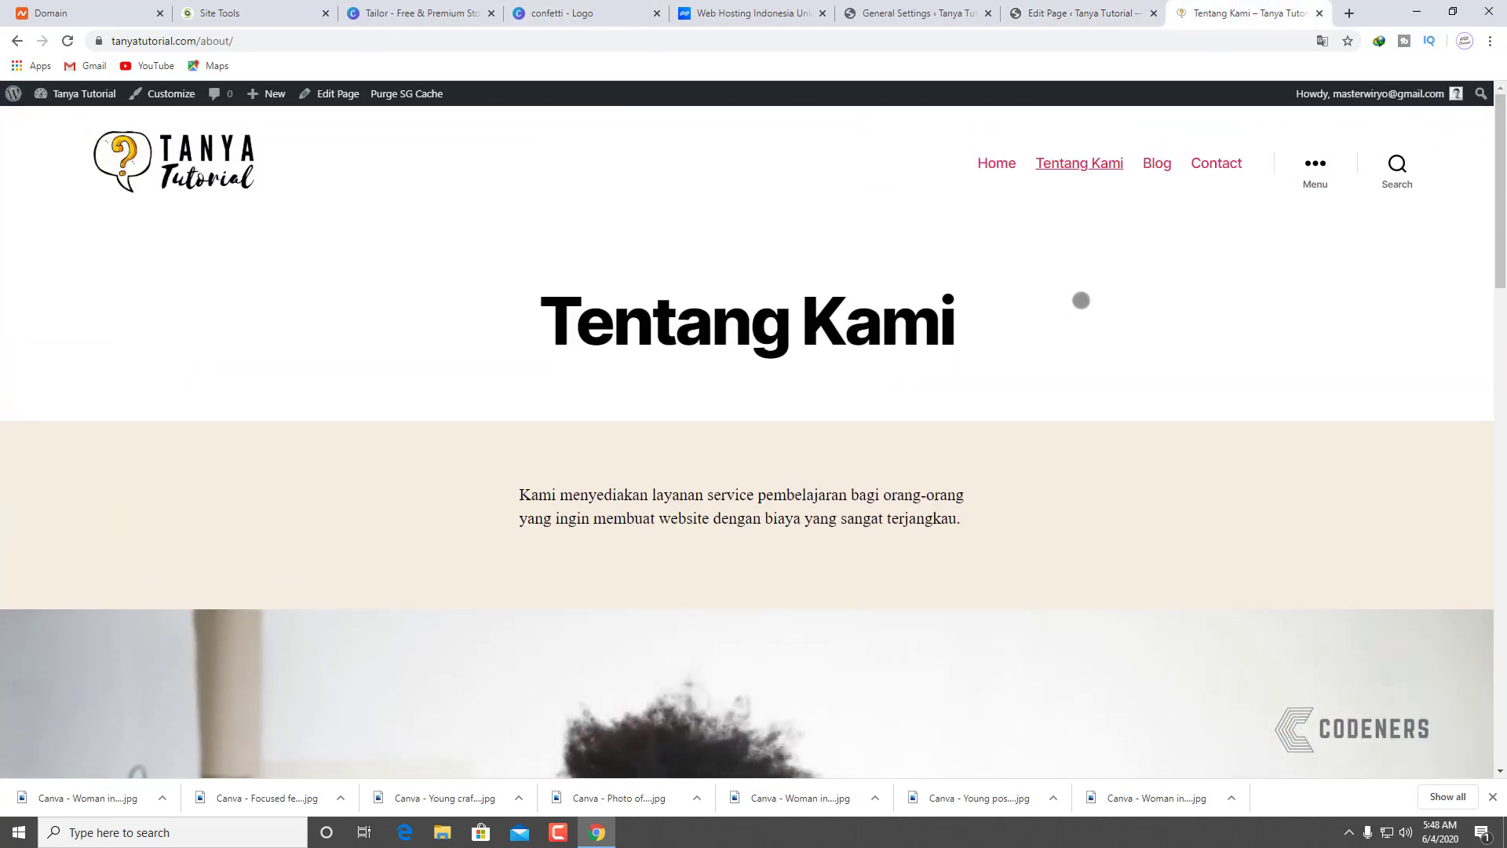
click(1158, 164)
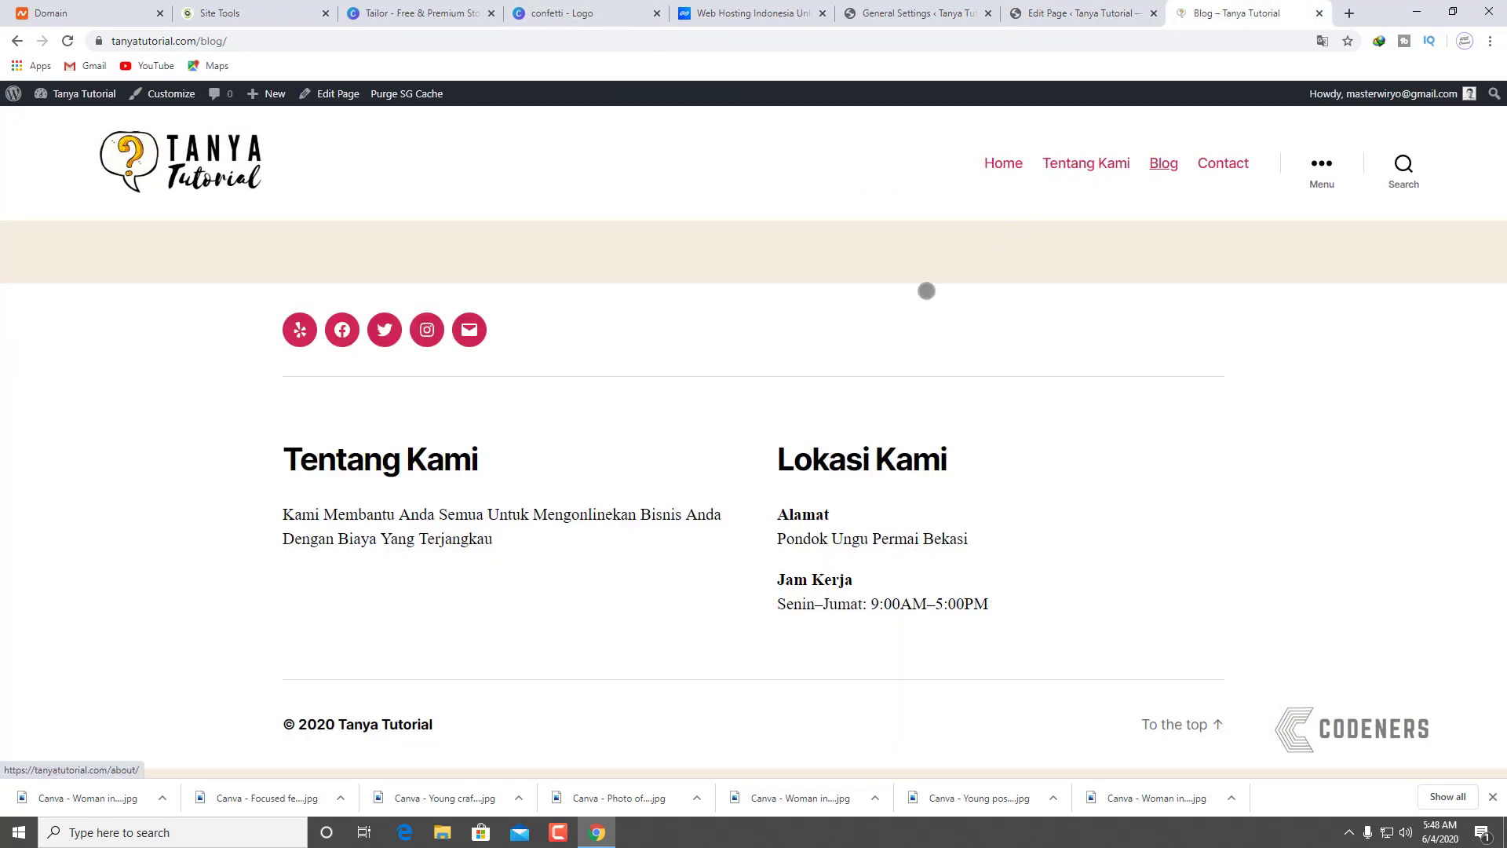
click(1069, 6)
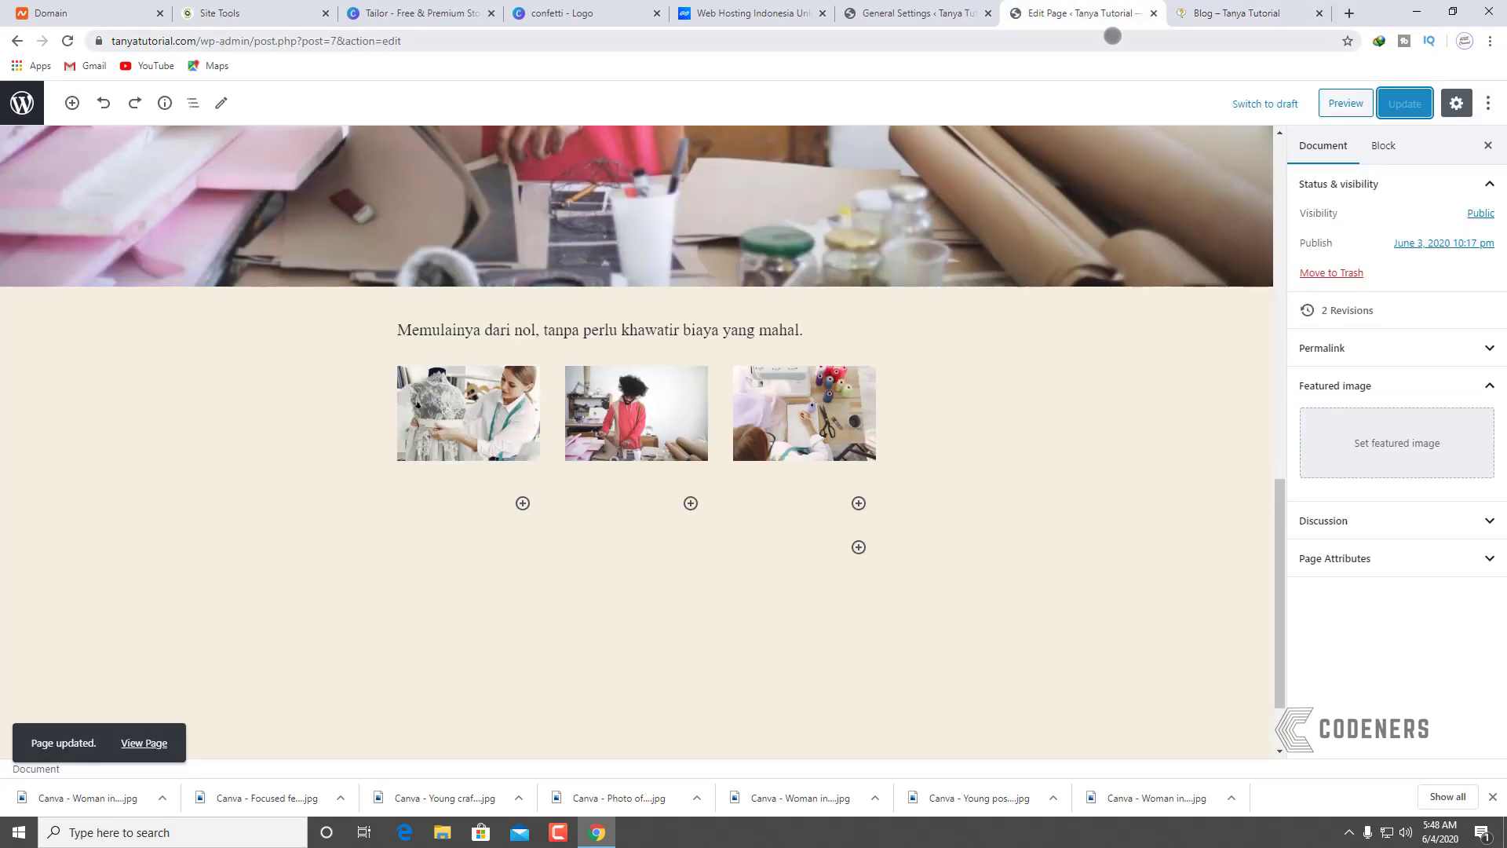
click(1223, 21)
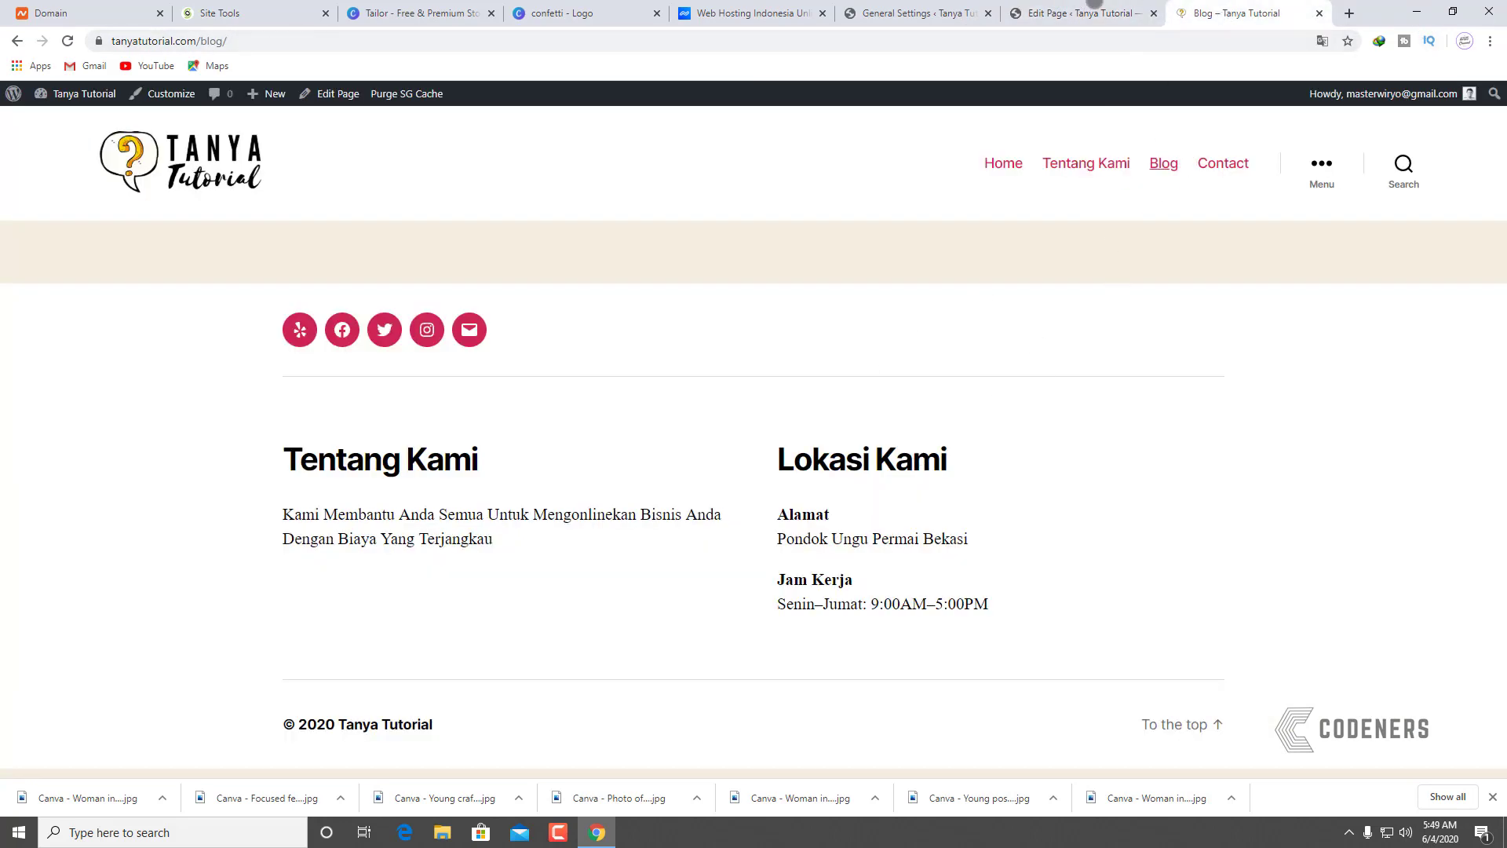
Step: Keep Blog as the posts page in Reading settings, then open the All Posts list
click(915, 13)
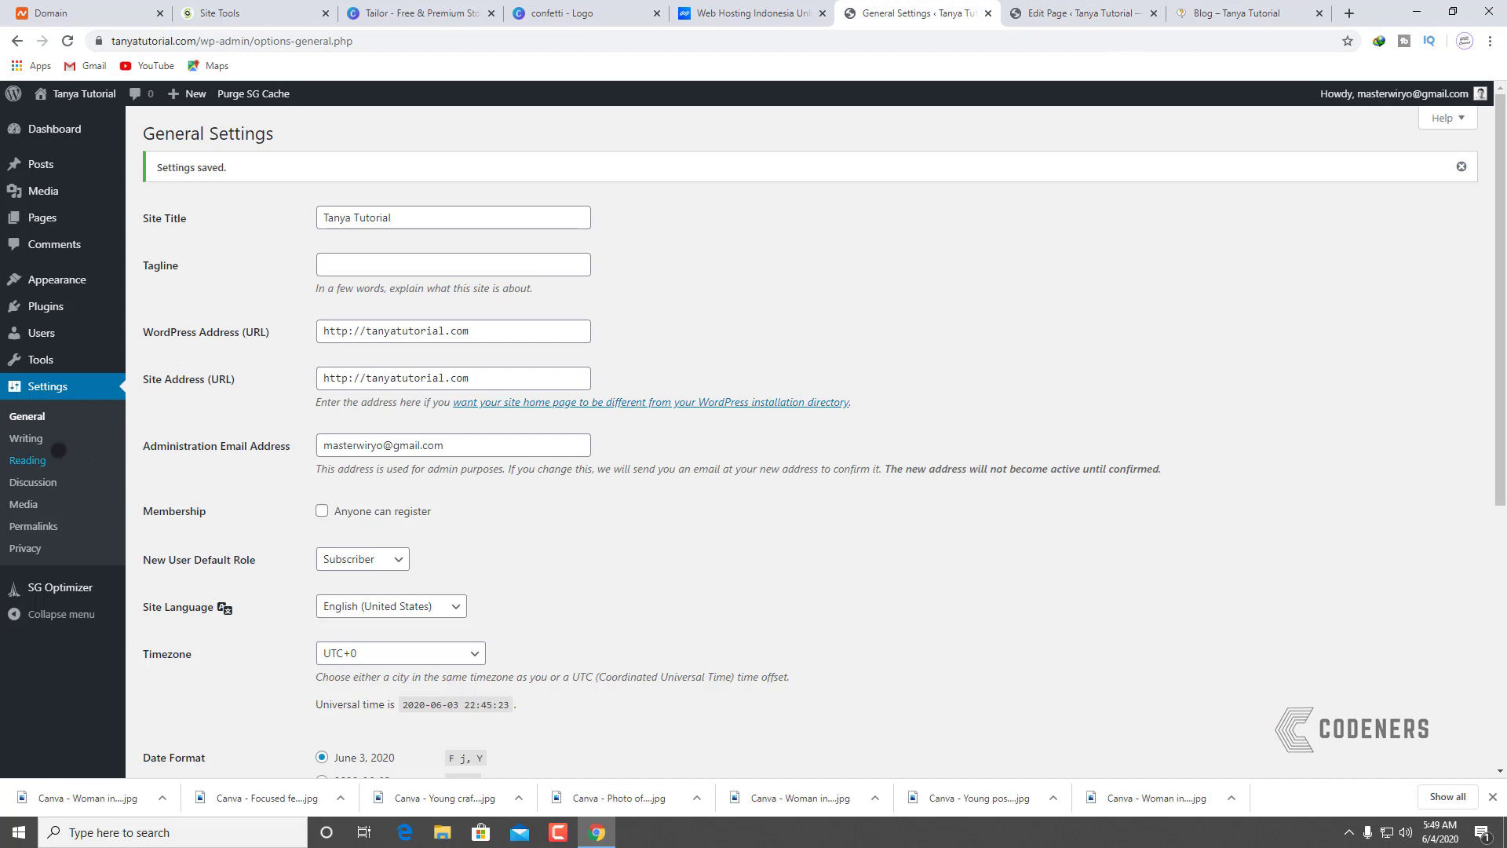
click(26, 438)
click(28, 460)
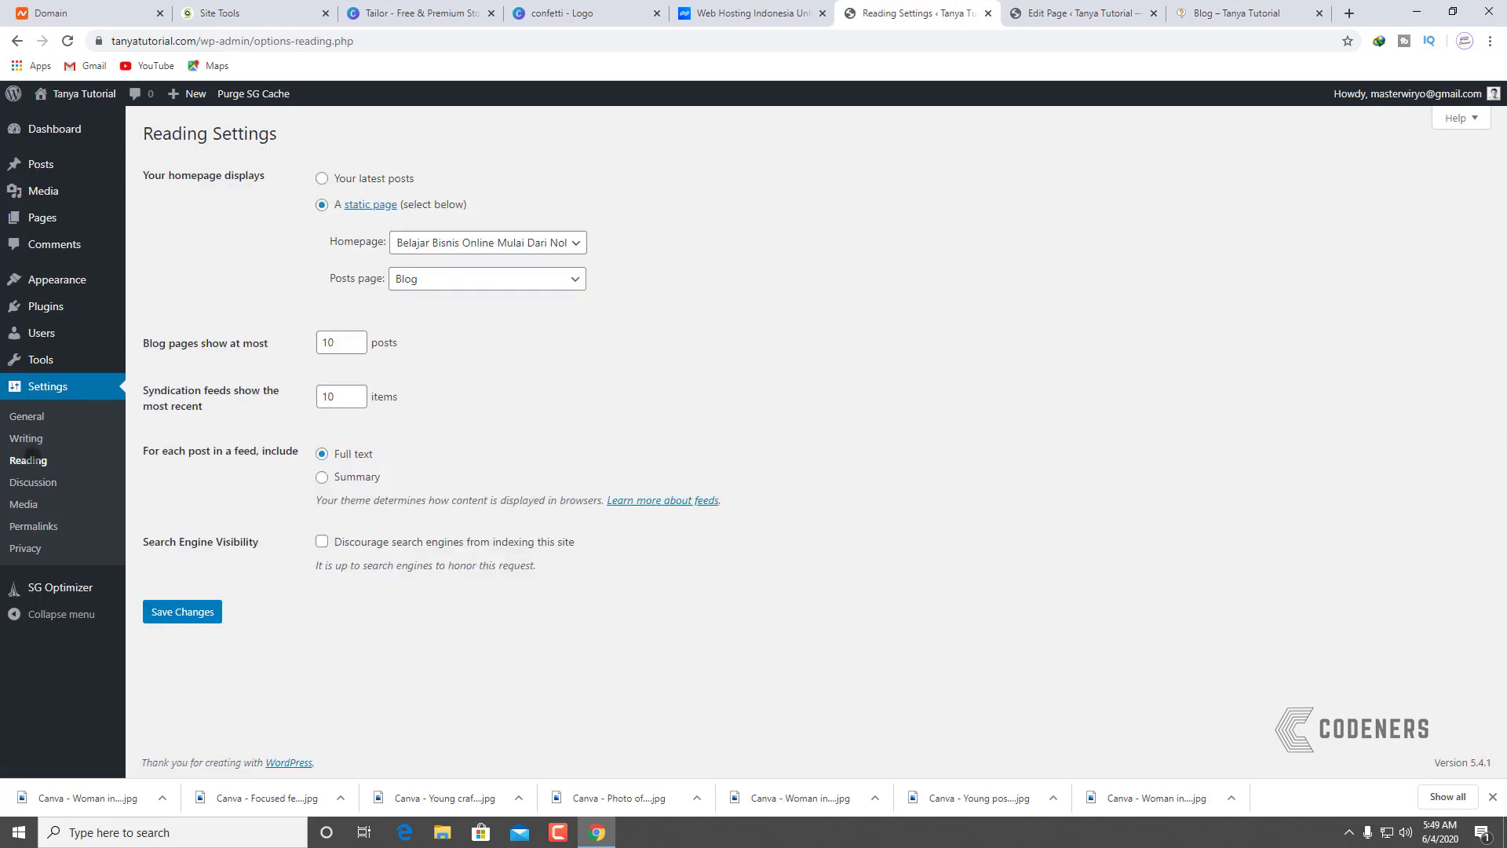
click(497, 279)
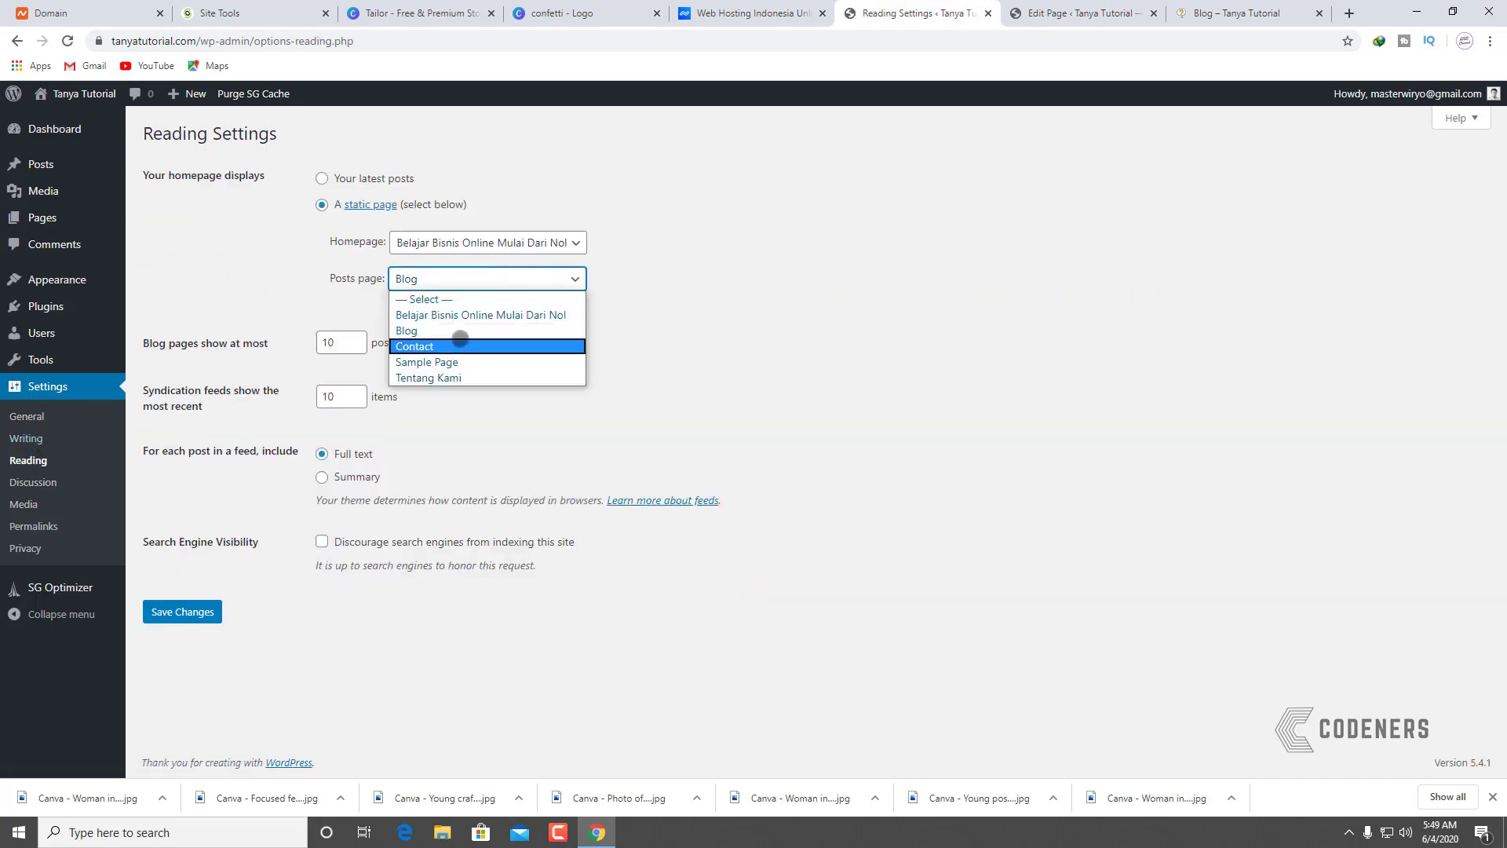
click(458, 331)
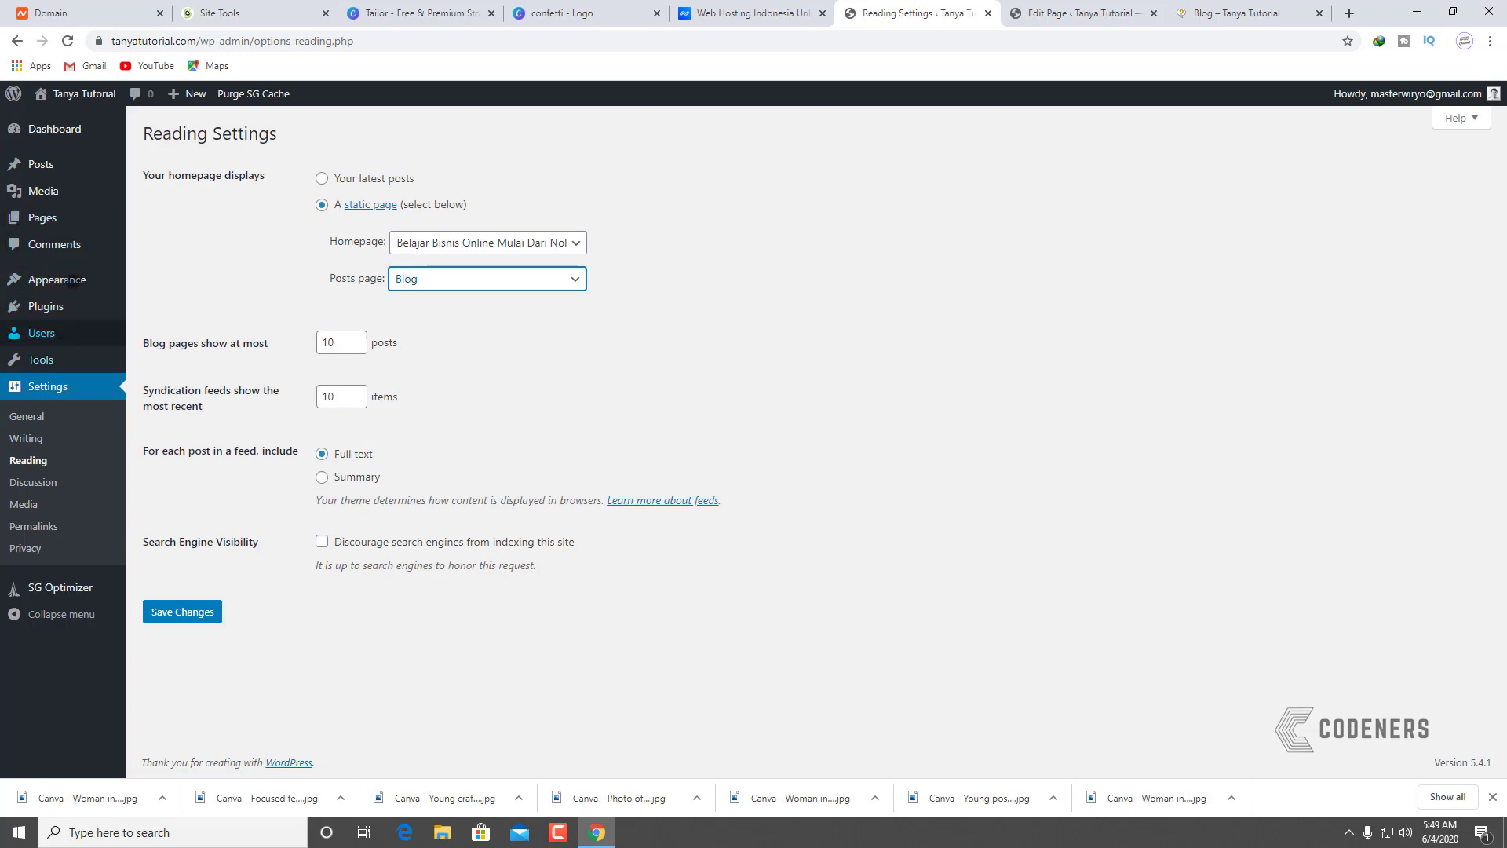
click(149, 218)
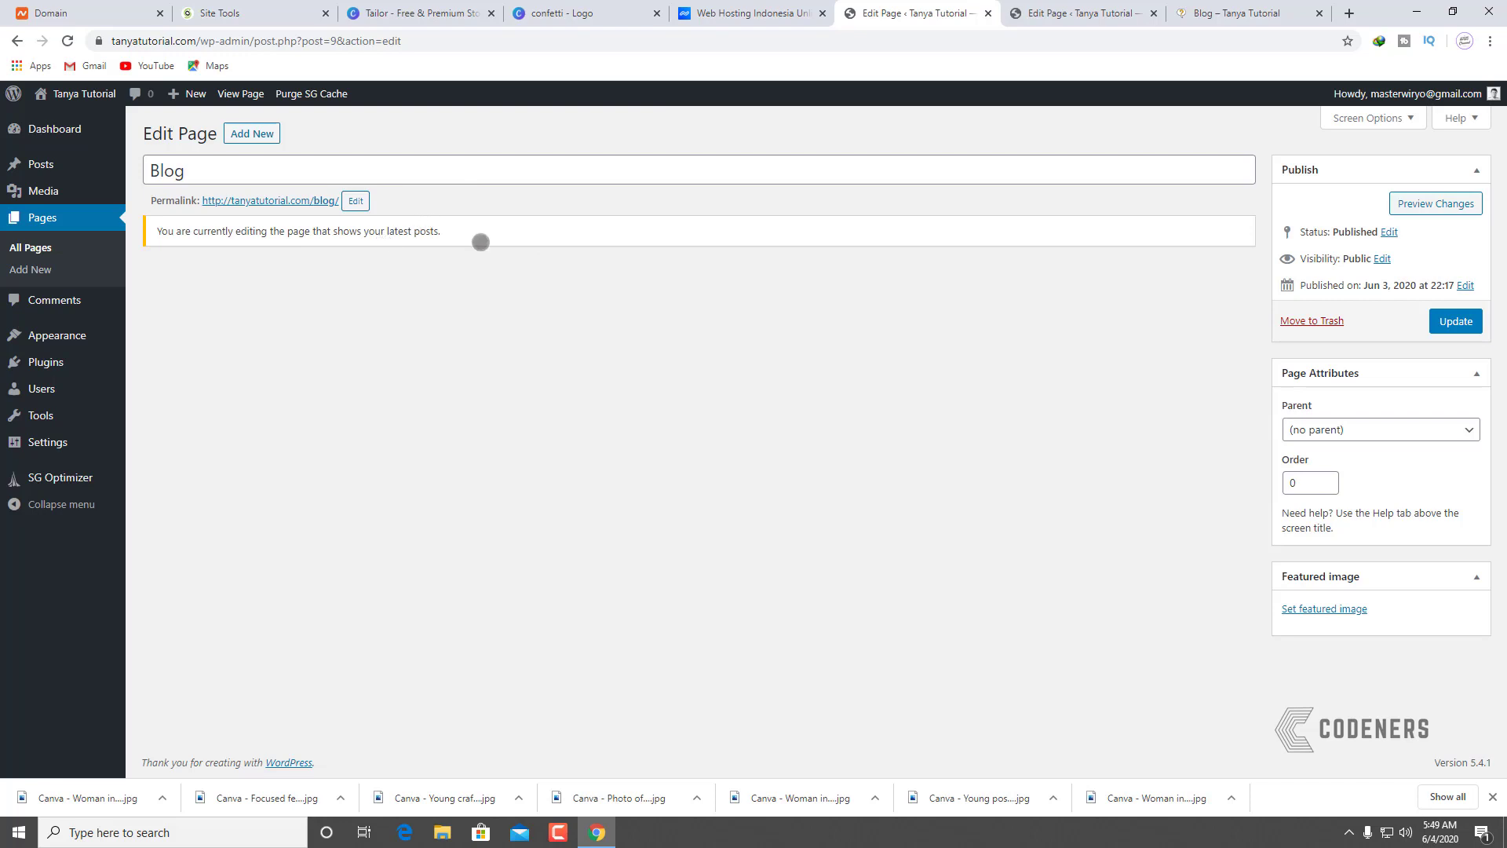
click(39, 164)
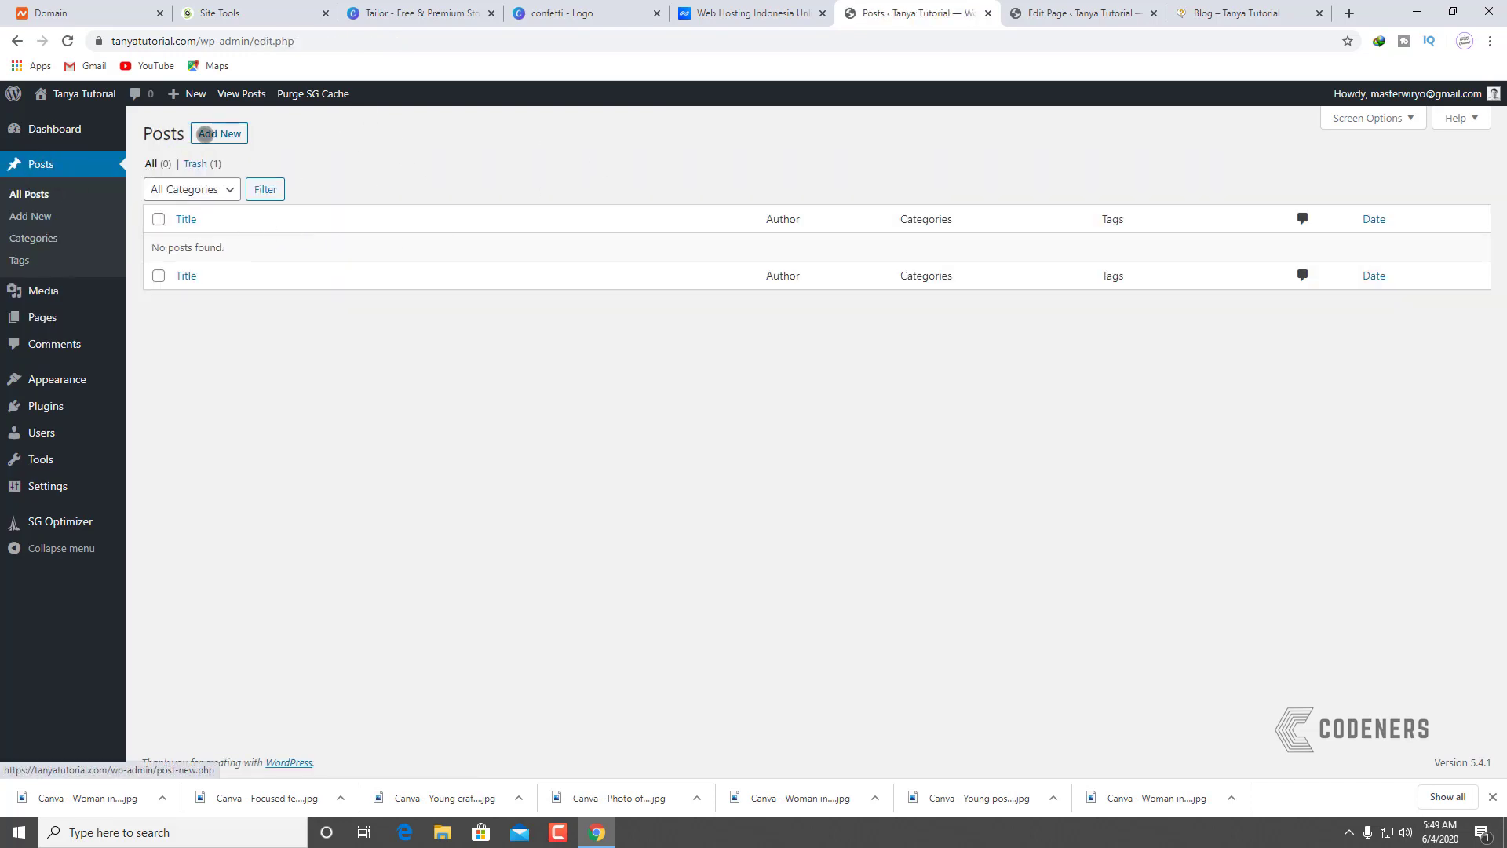
Step: Create a new post titled 'Halaman Pertama Saya' and enter 'lorem' in a new browser tab
click(219, 133)
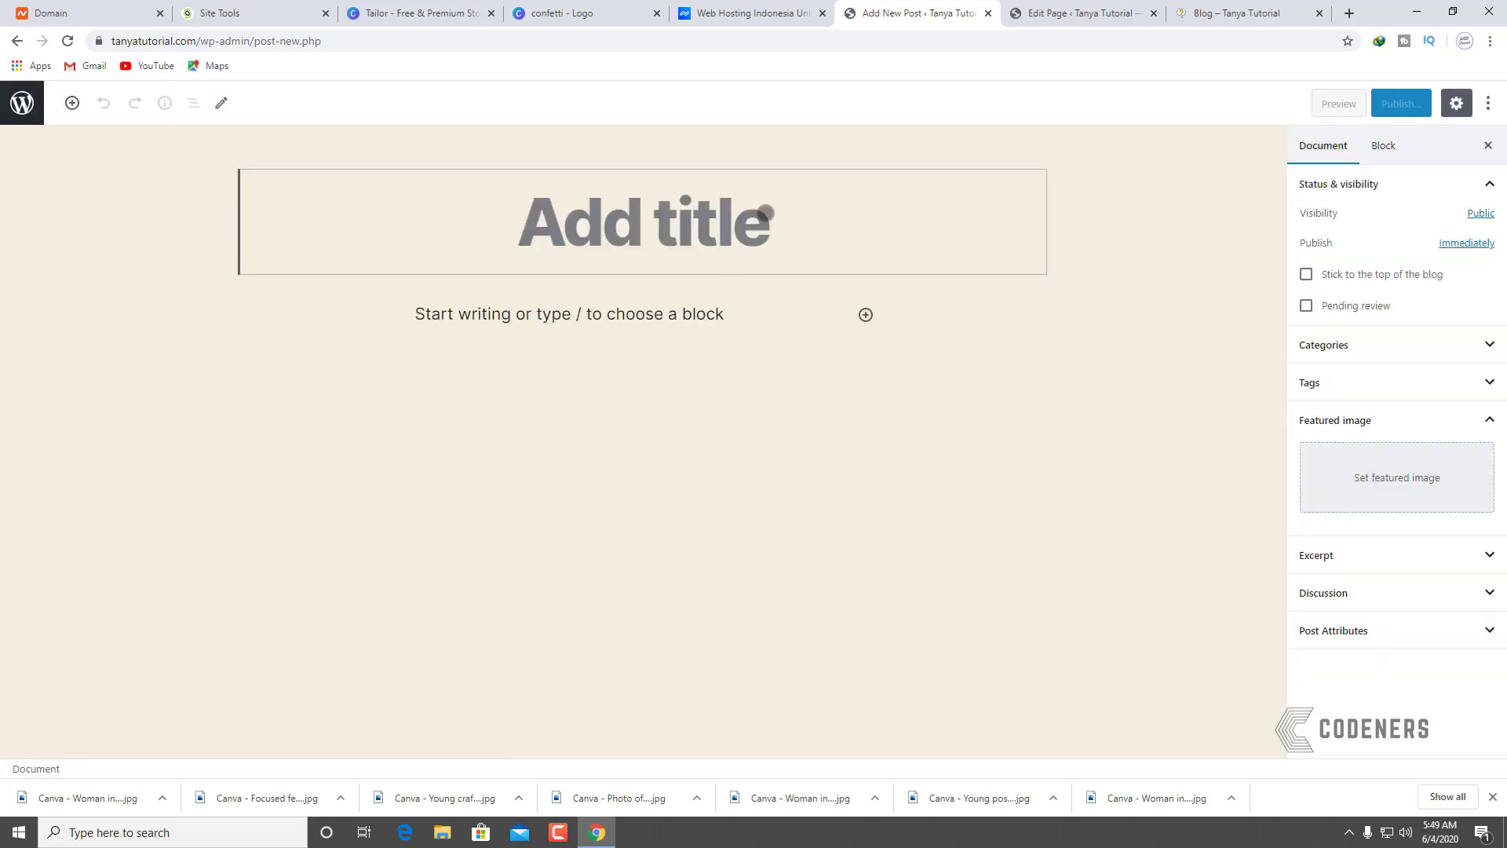
text(Hala)
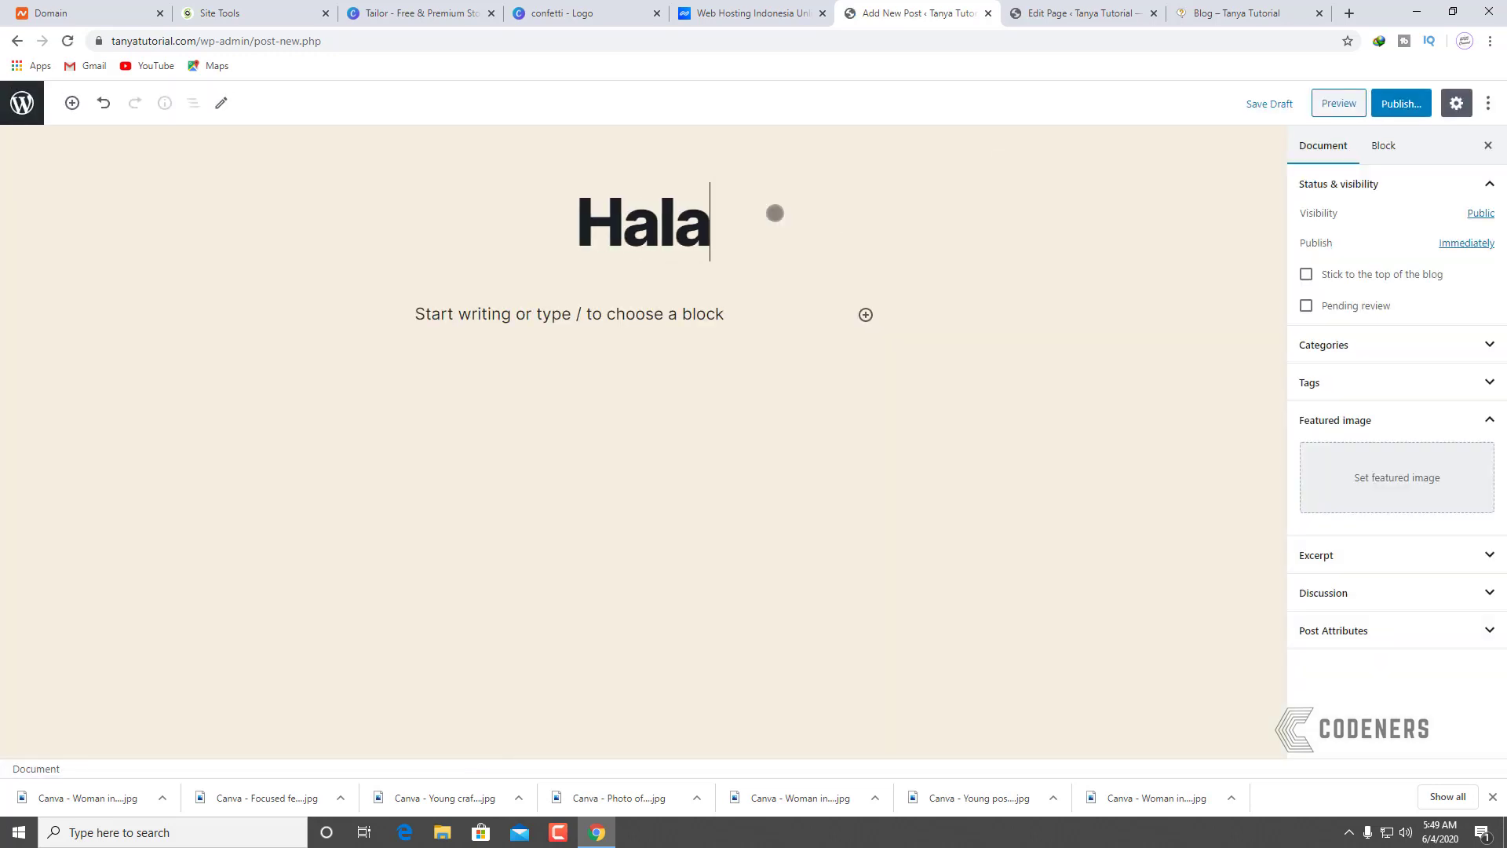
text(man Pertama Saya)
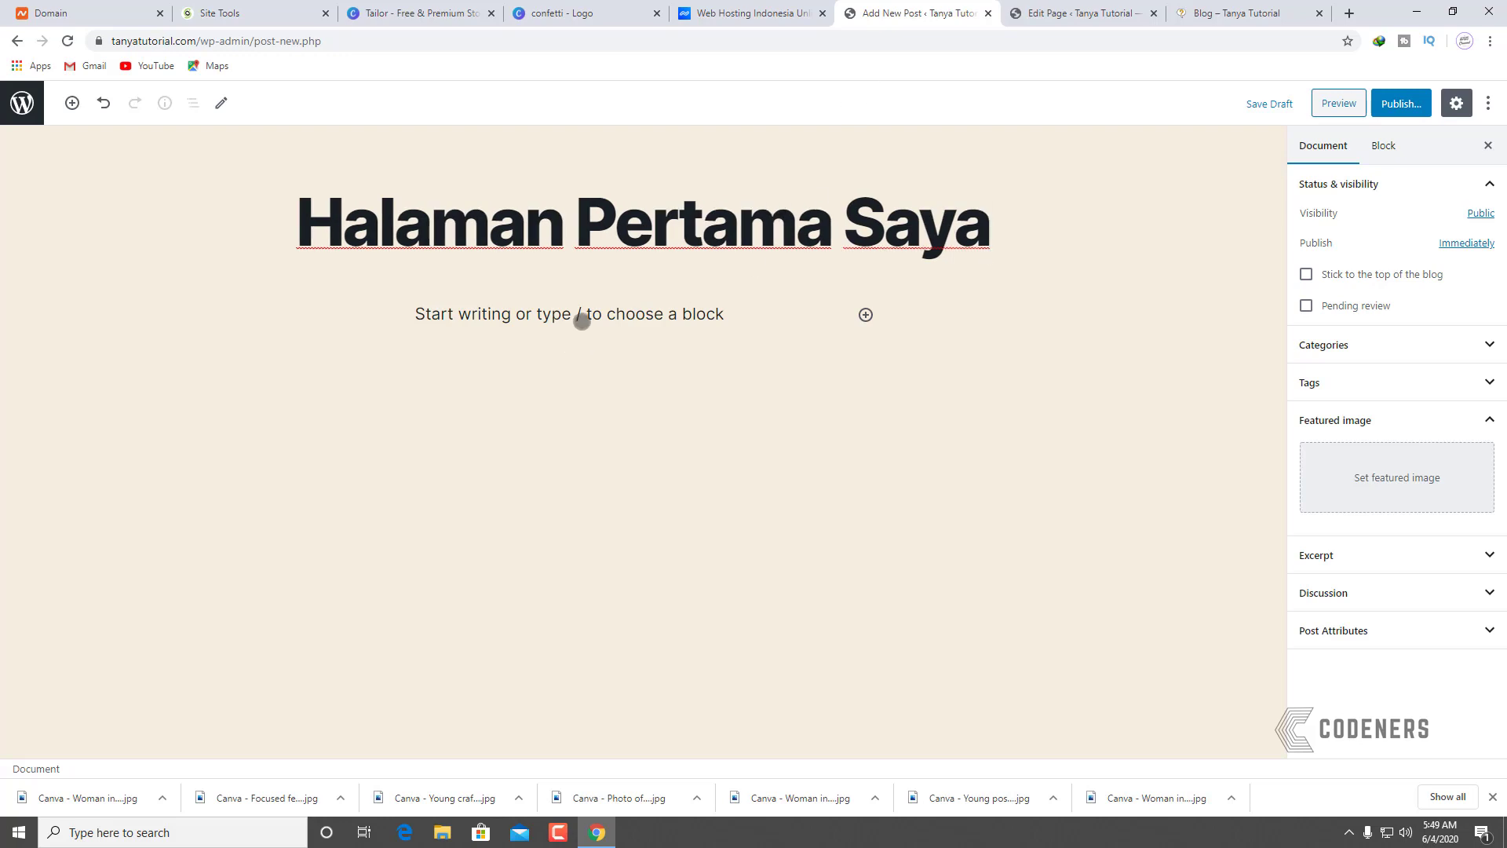
click(582, 320)
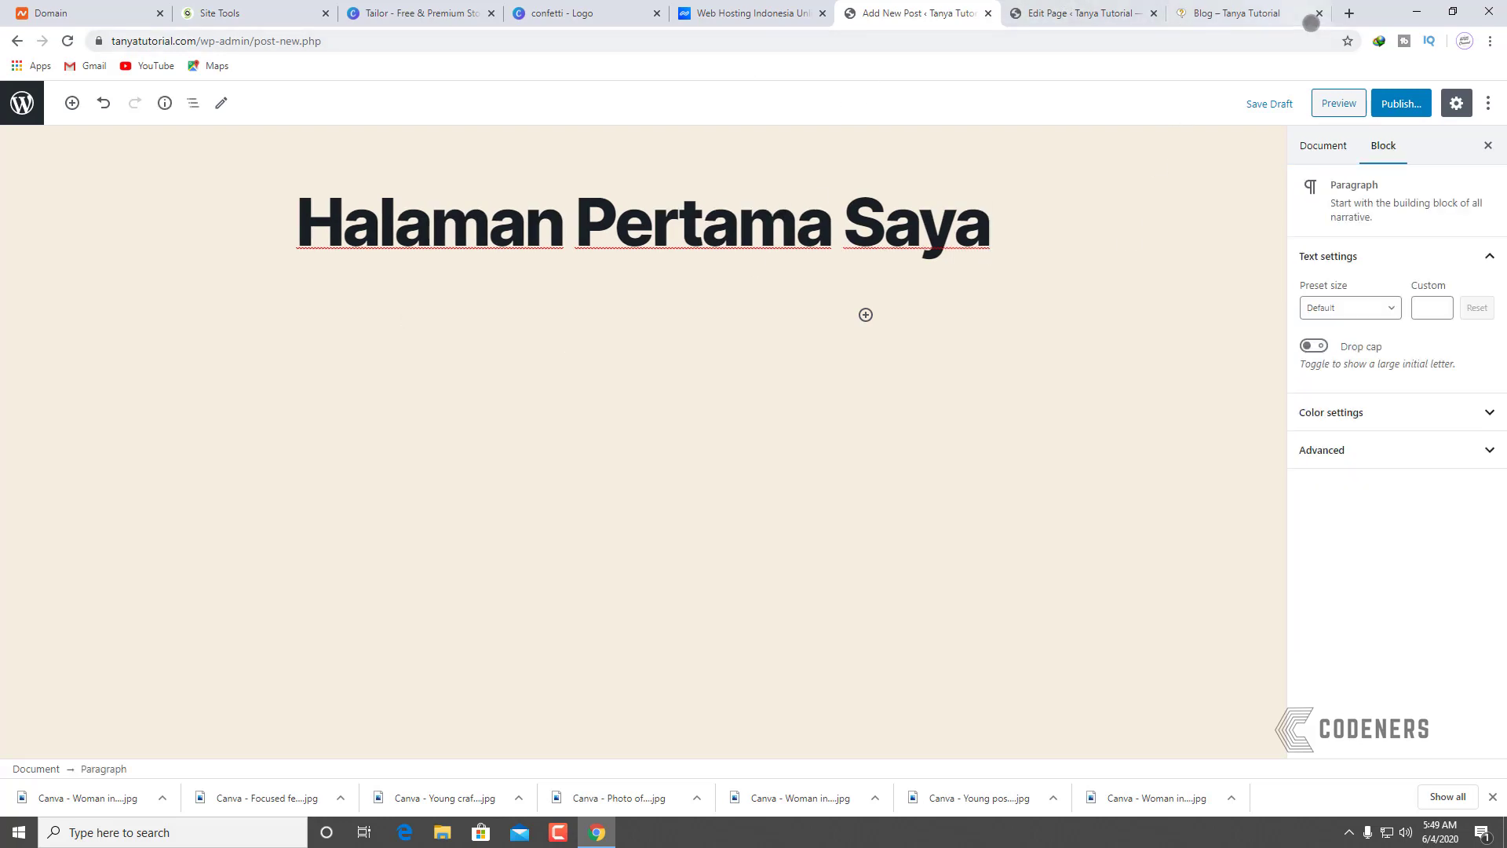
click(1344, 15)
text(lorem)
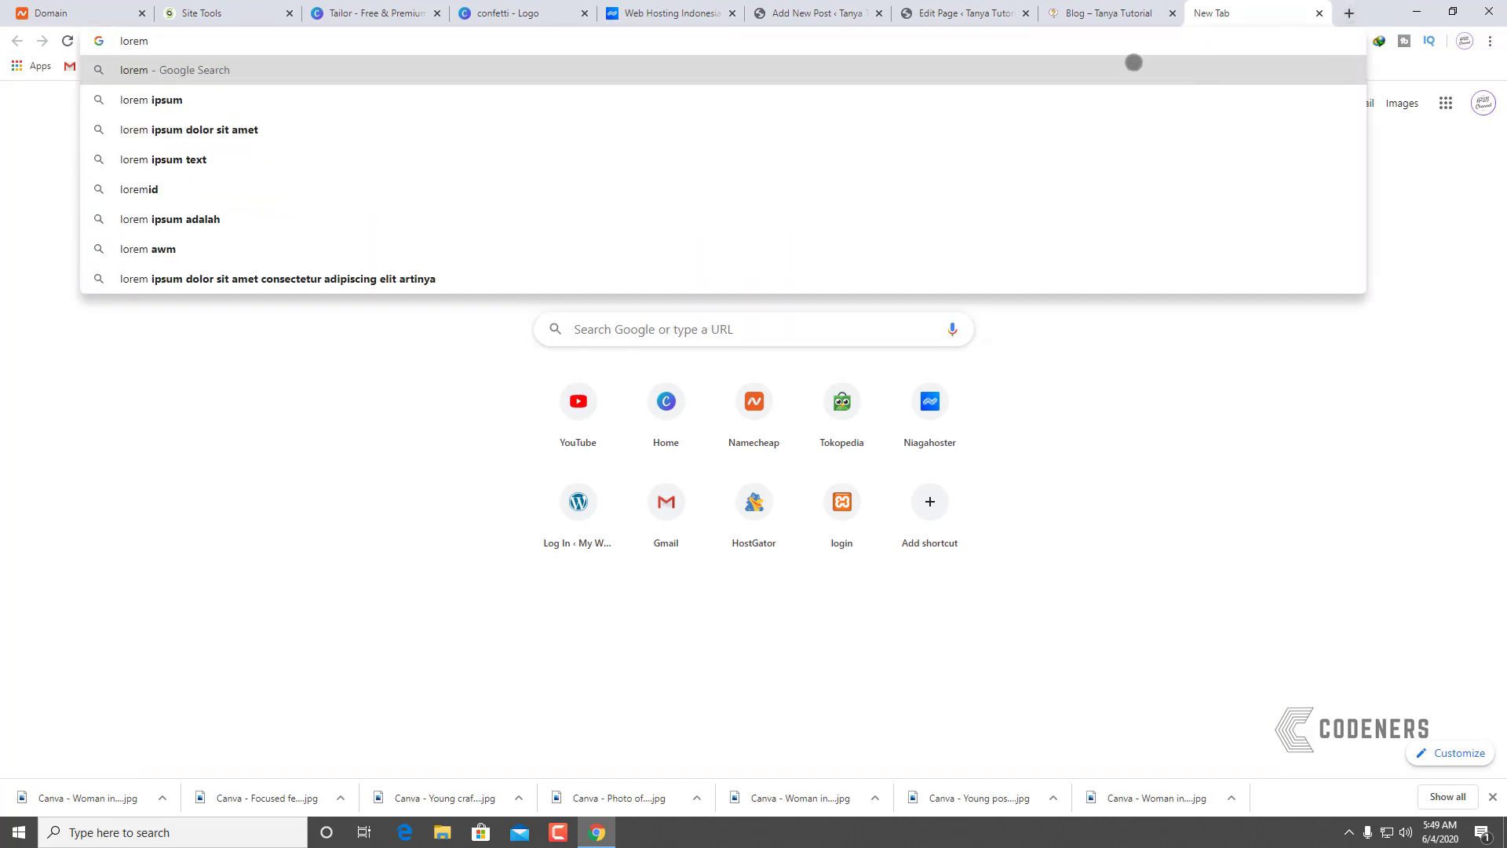
Step: Search Google for 'lorem ipsum', open lipsum.com, and grab its first Lorem Ipsum paragraph
click(774, 100)
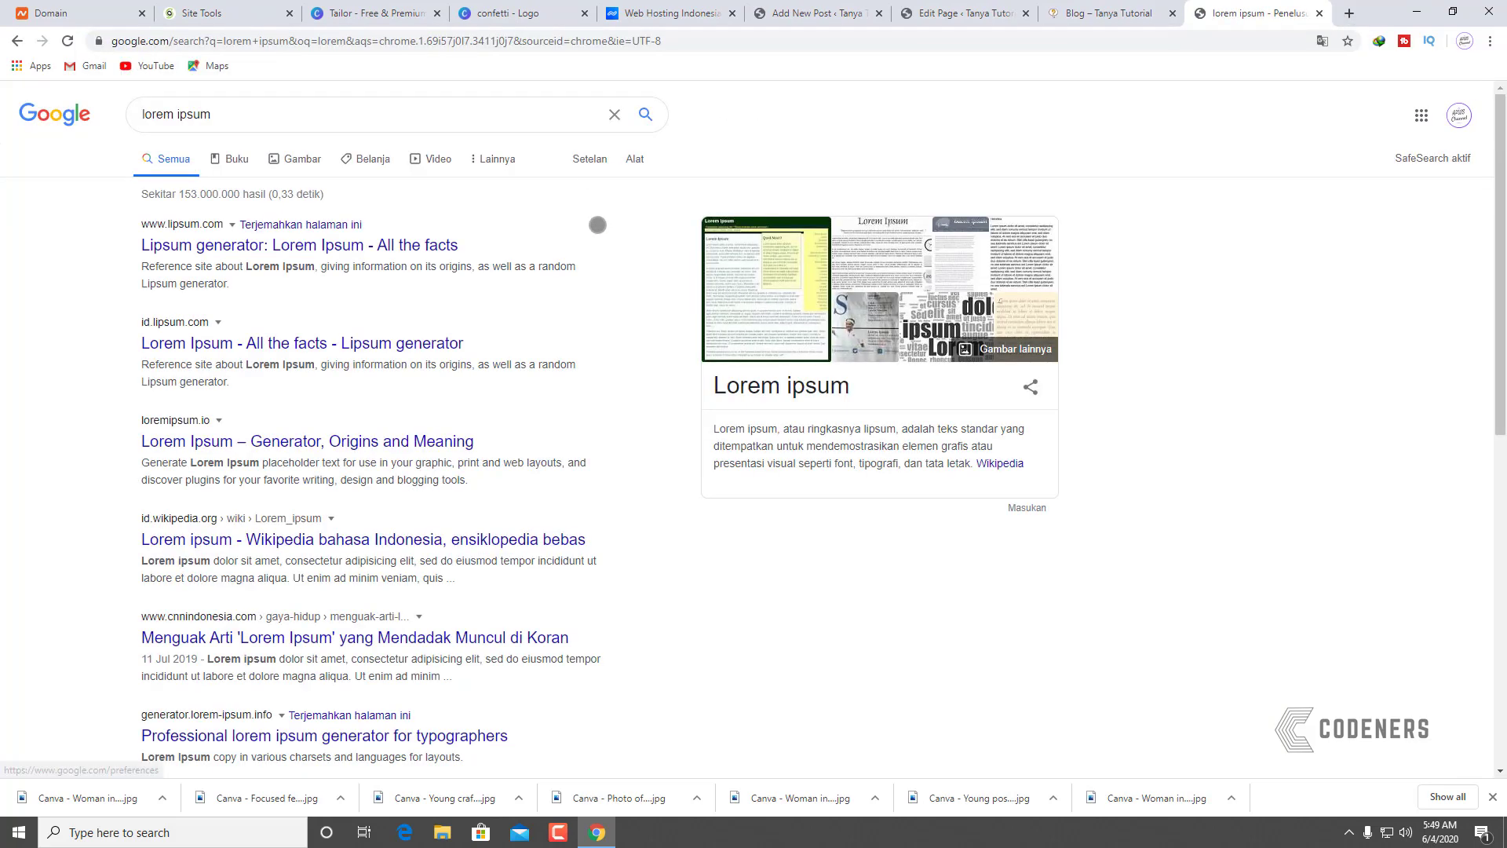
click(216, 246)
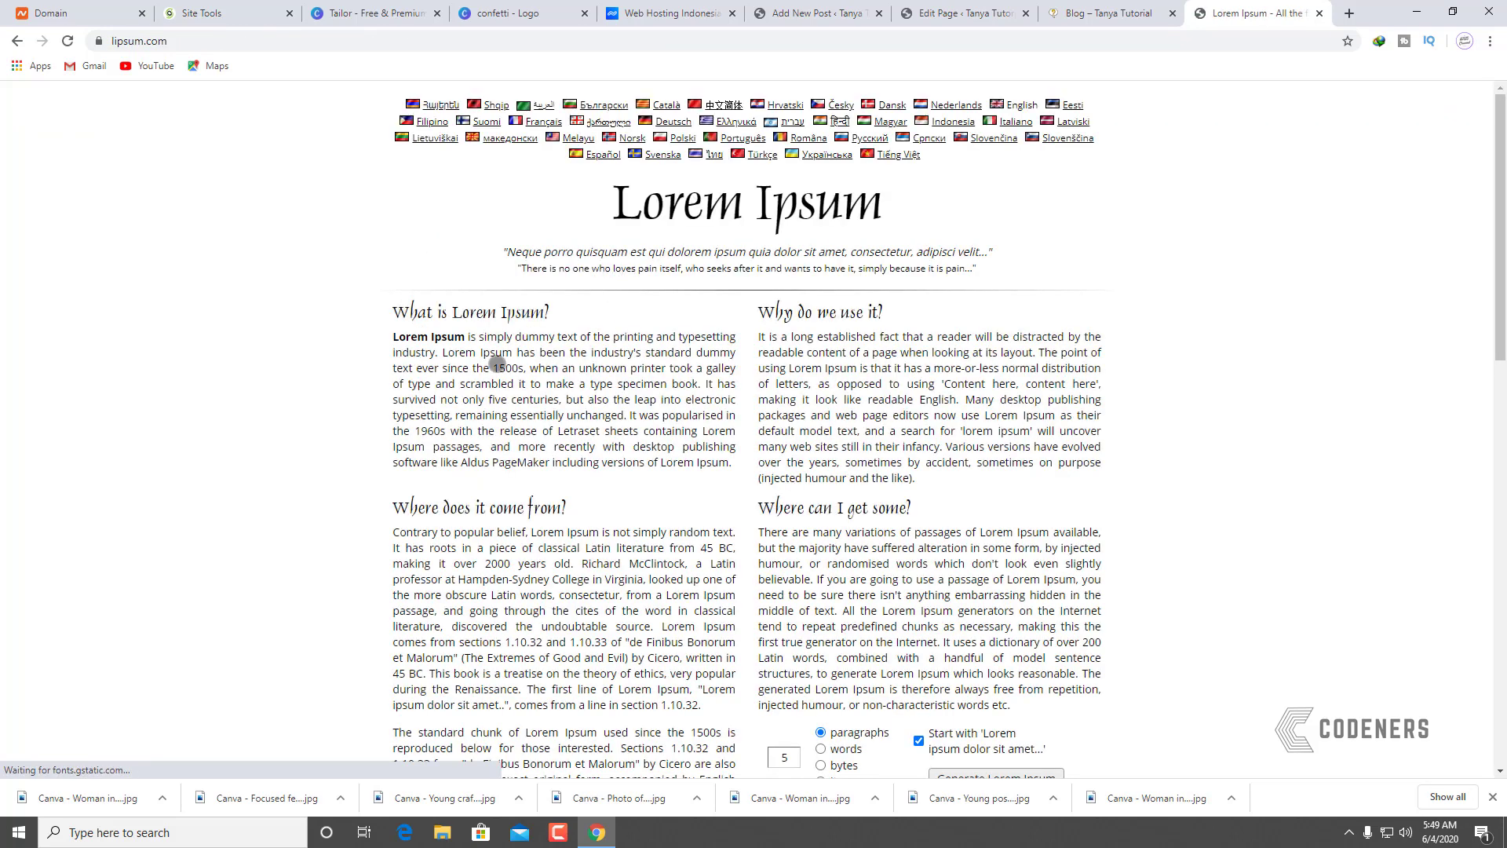
drag(394, 336, 733, 532)
key(ctrl+c)
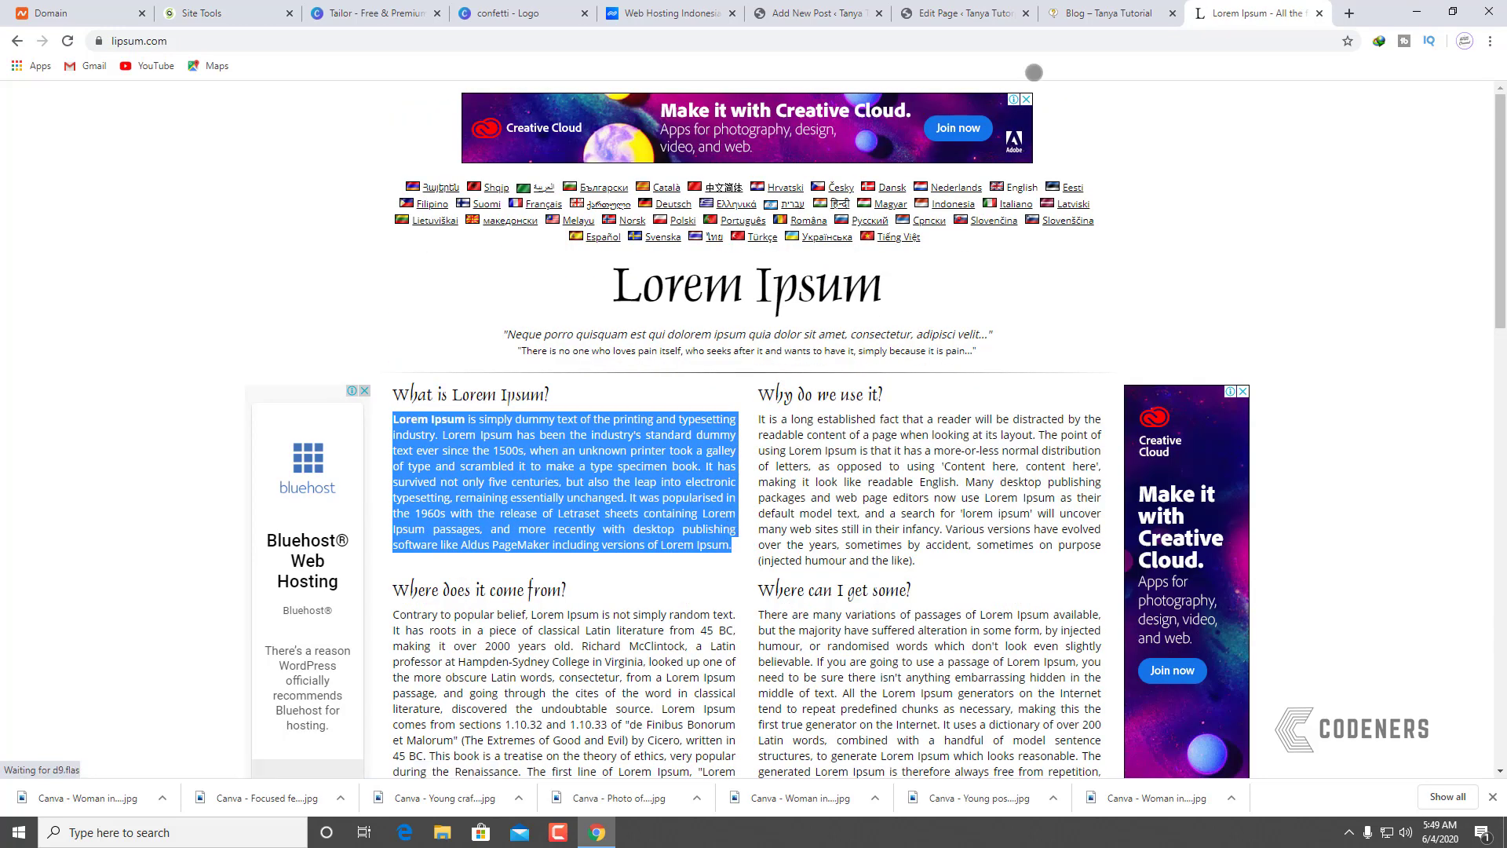
key(ctrl+shift+Tab)
key(ctrl+shift+Tab)
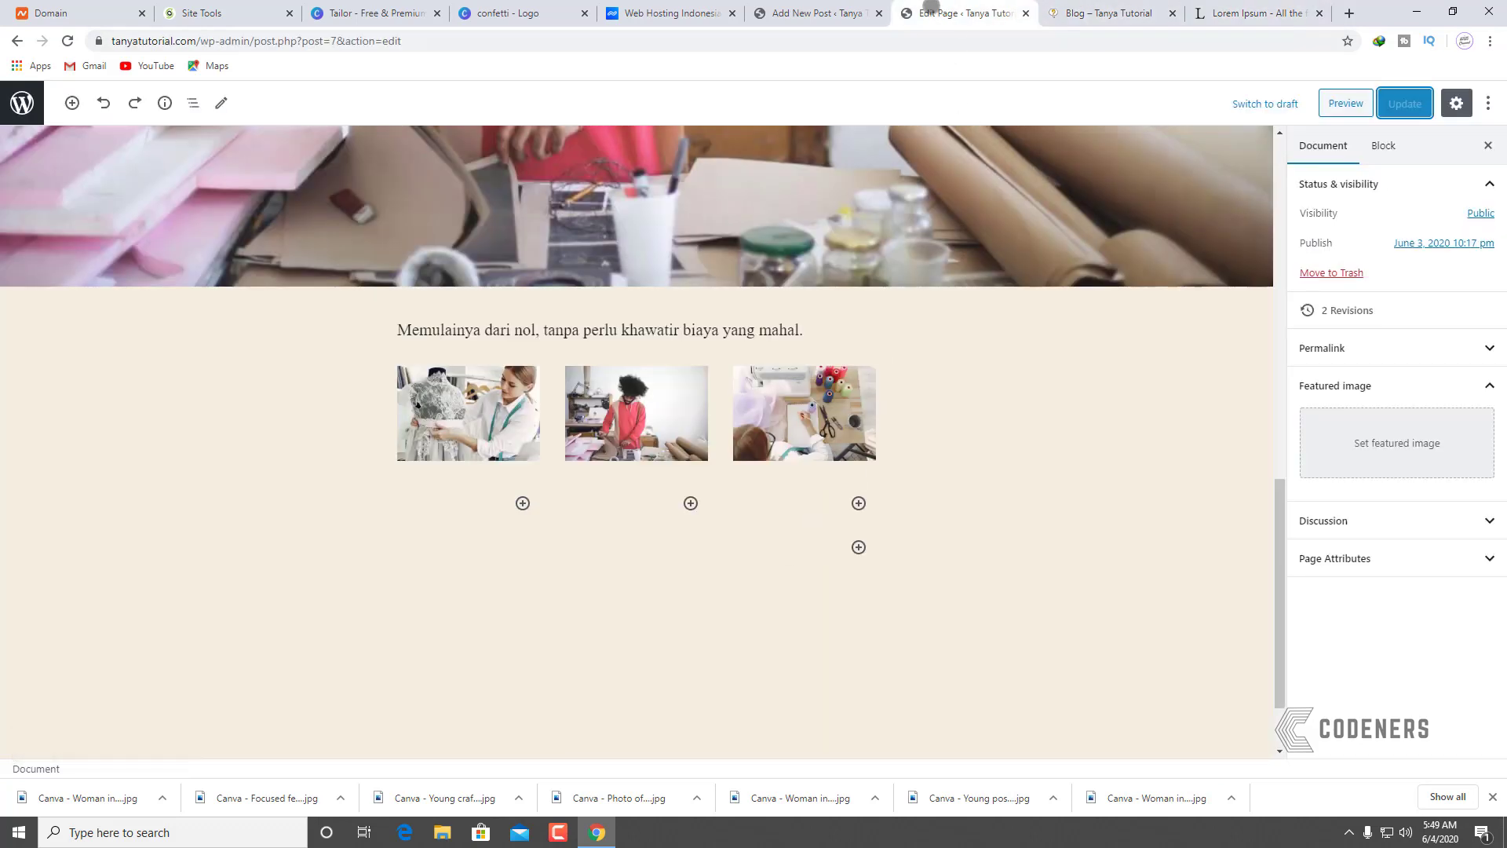
Step: Paste the Lorem Ipsum paragraph into 'Halaman Pertama Saya' and publish the post
click(784, 4)
key(ctrl+v)
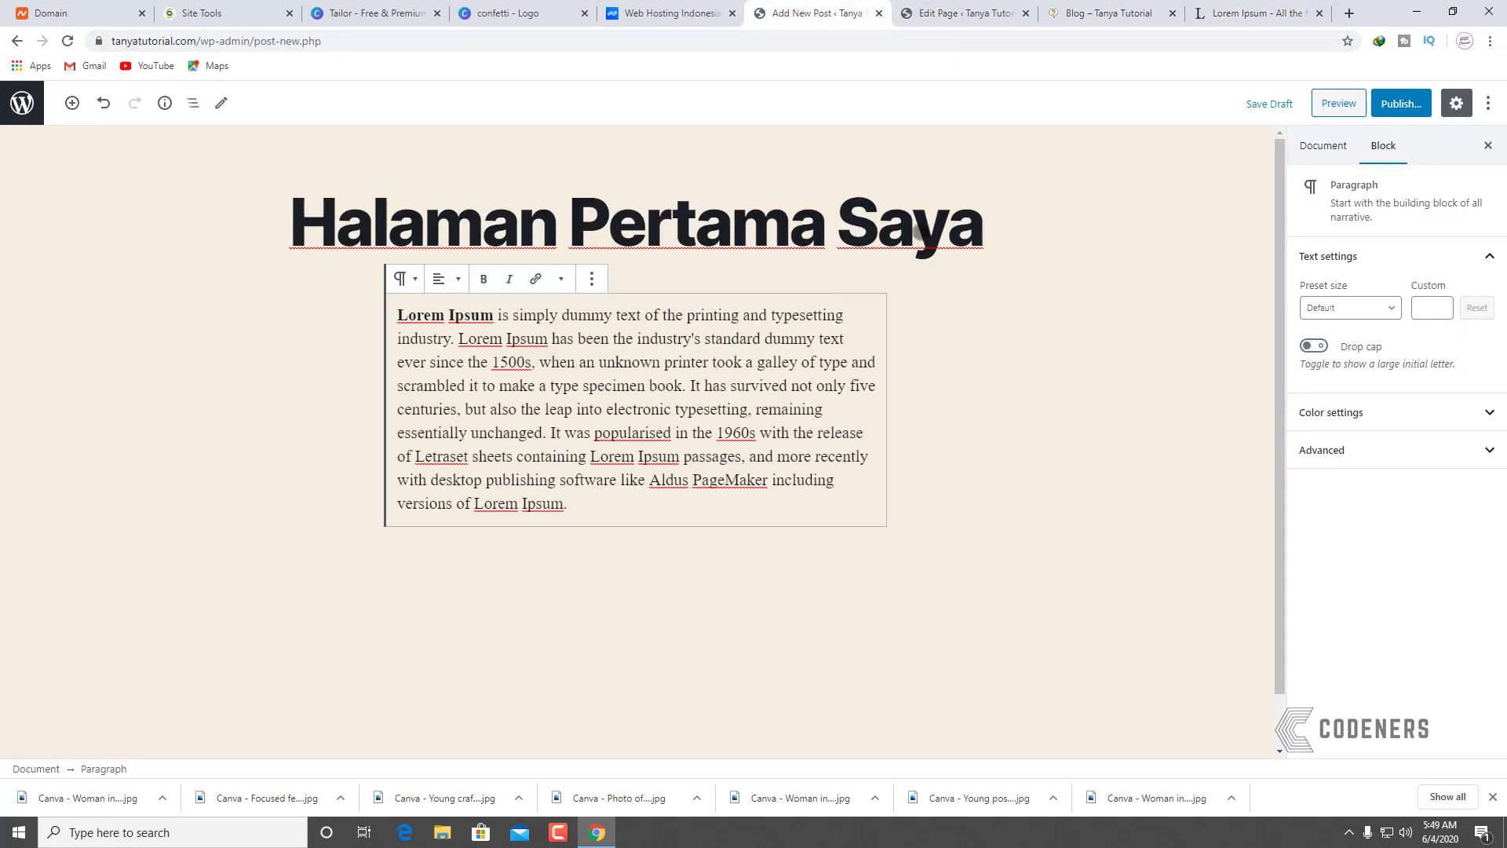
click(1401, 103)
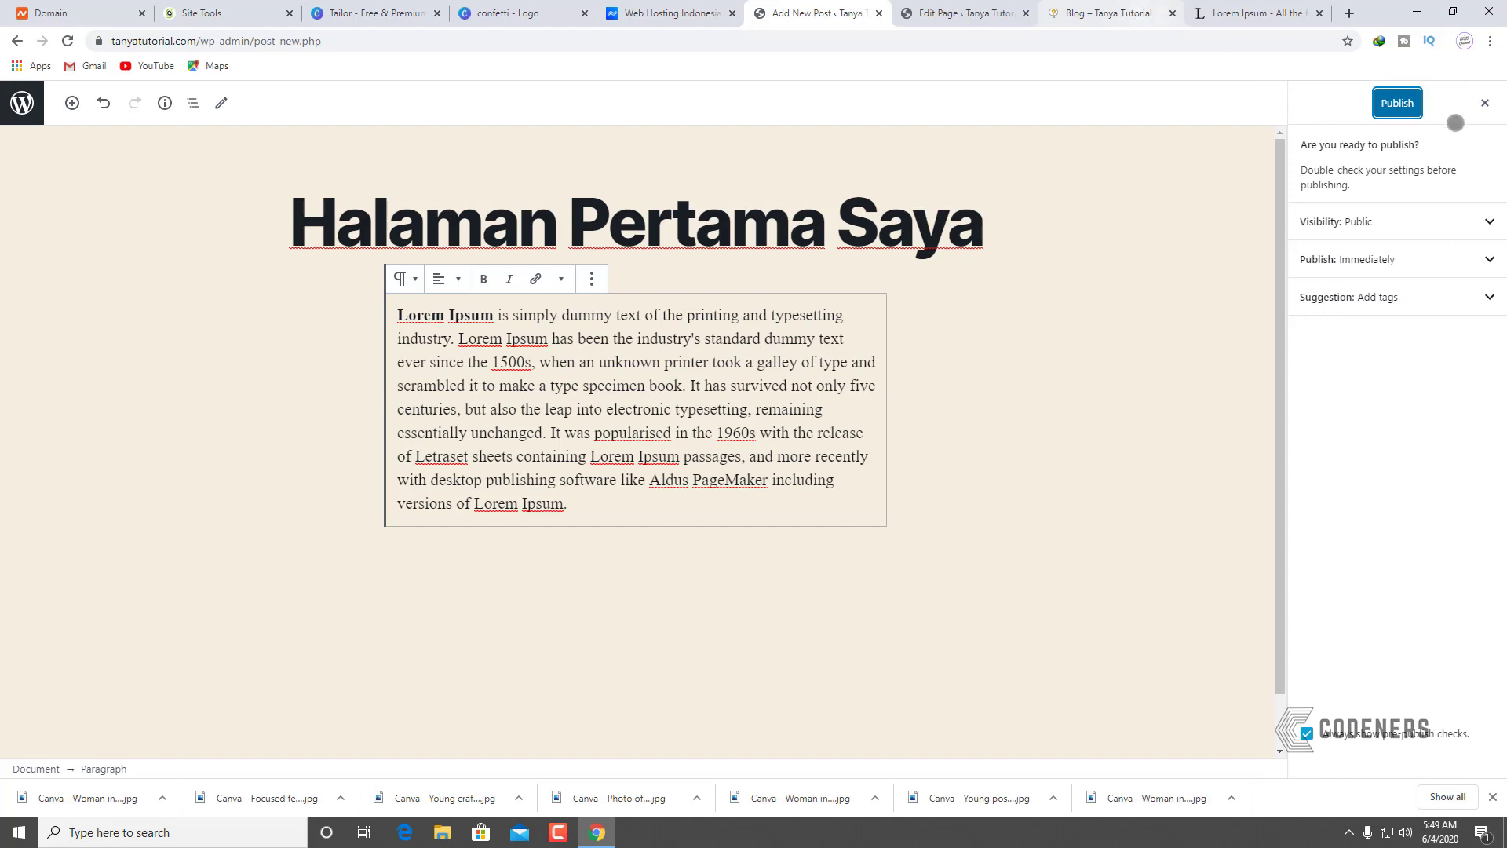
click(1397, 103)
Step: Reload the live Blog page to see the new post, then return to the editor
click(1107, 13)
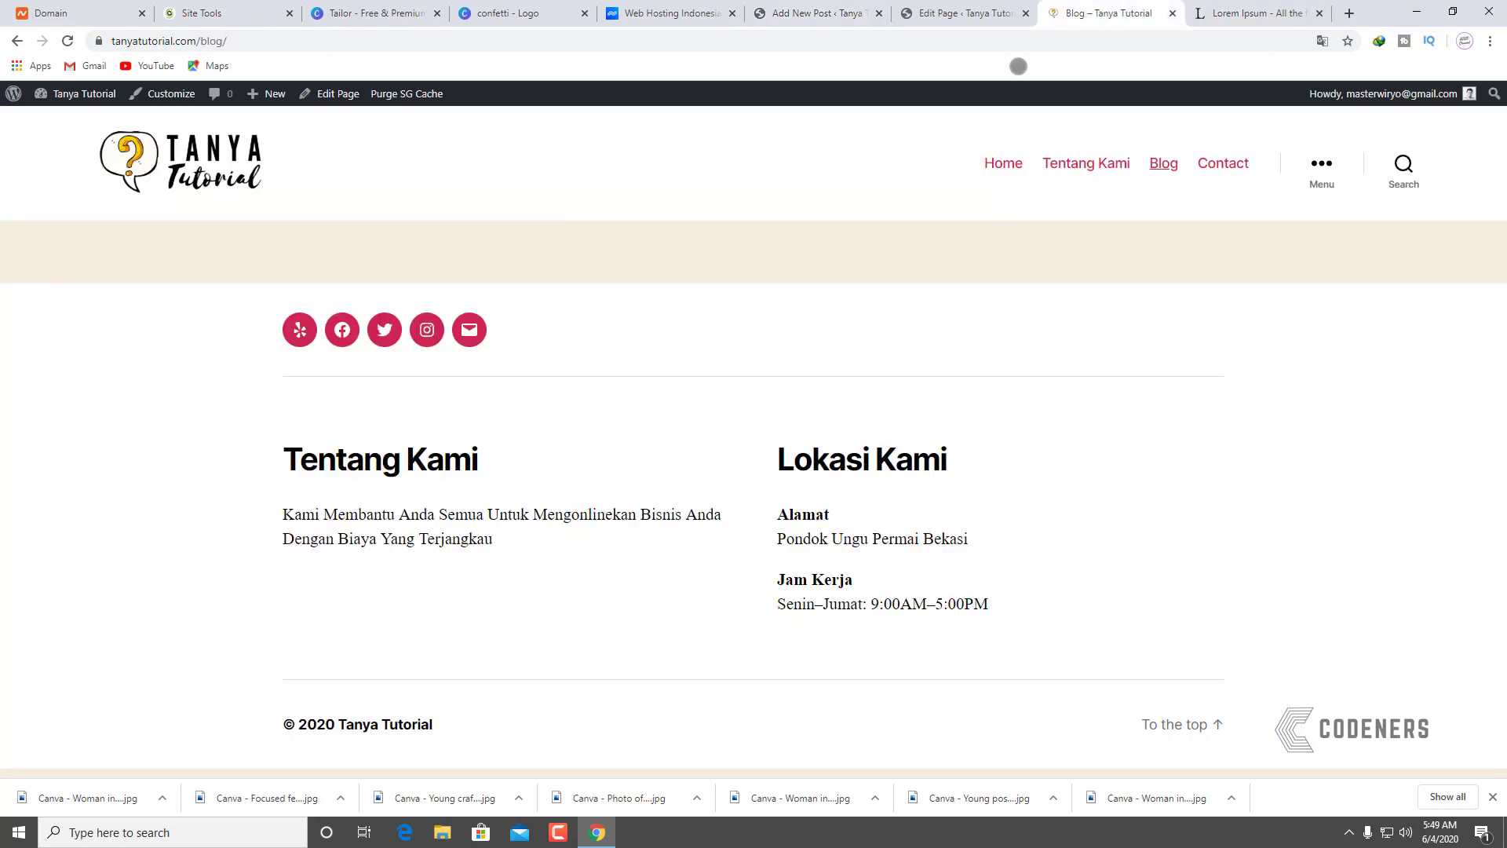
key(F5)
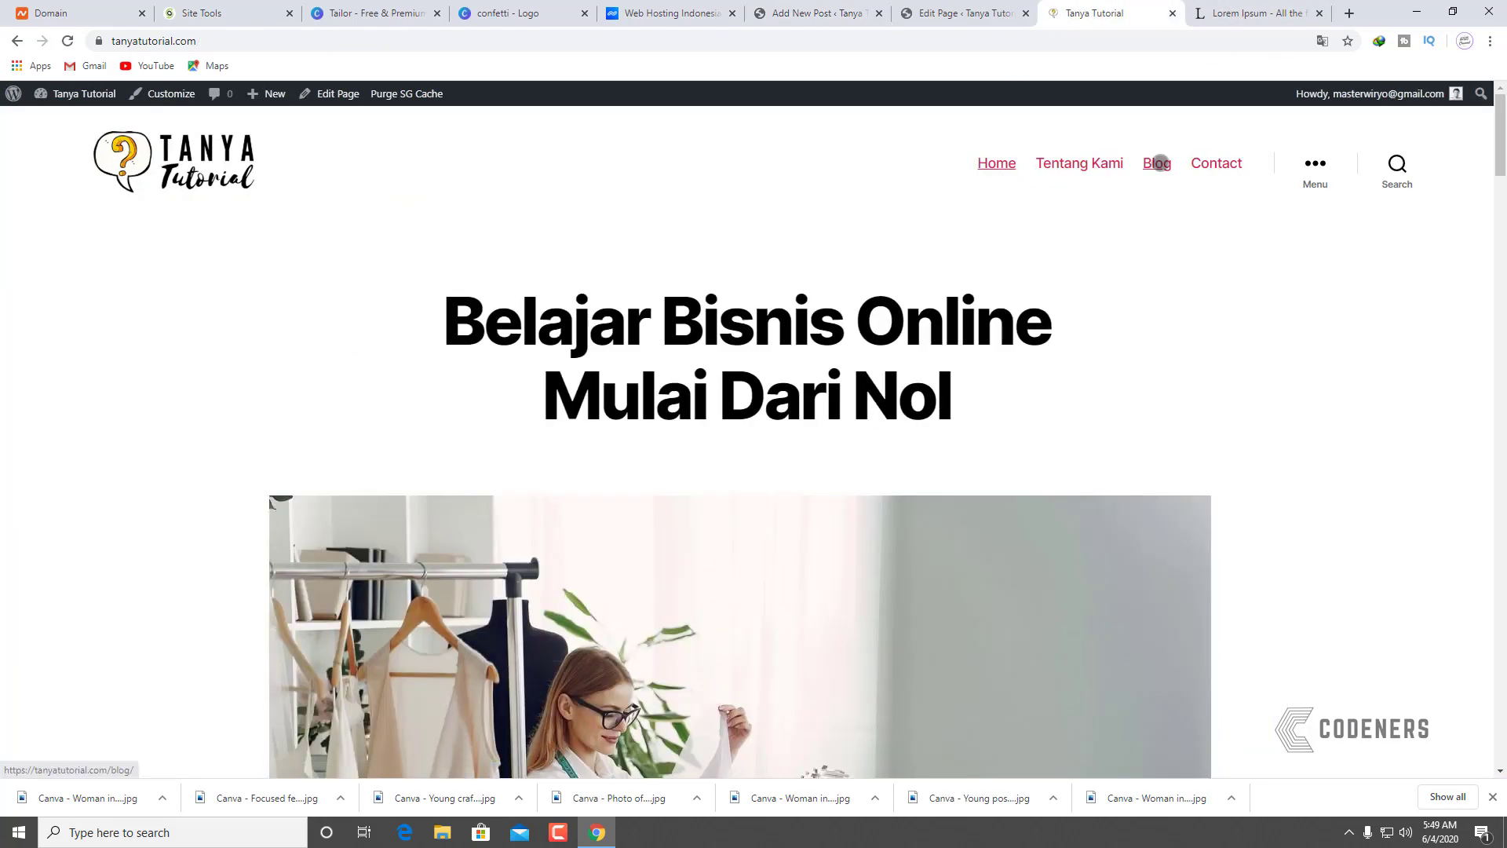
click(1157, 161)
scroll(785, 427, down, 3)
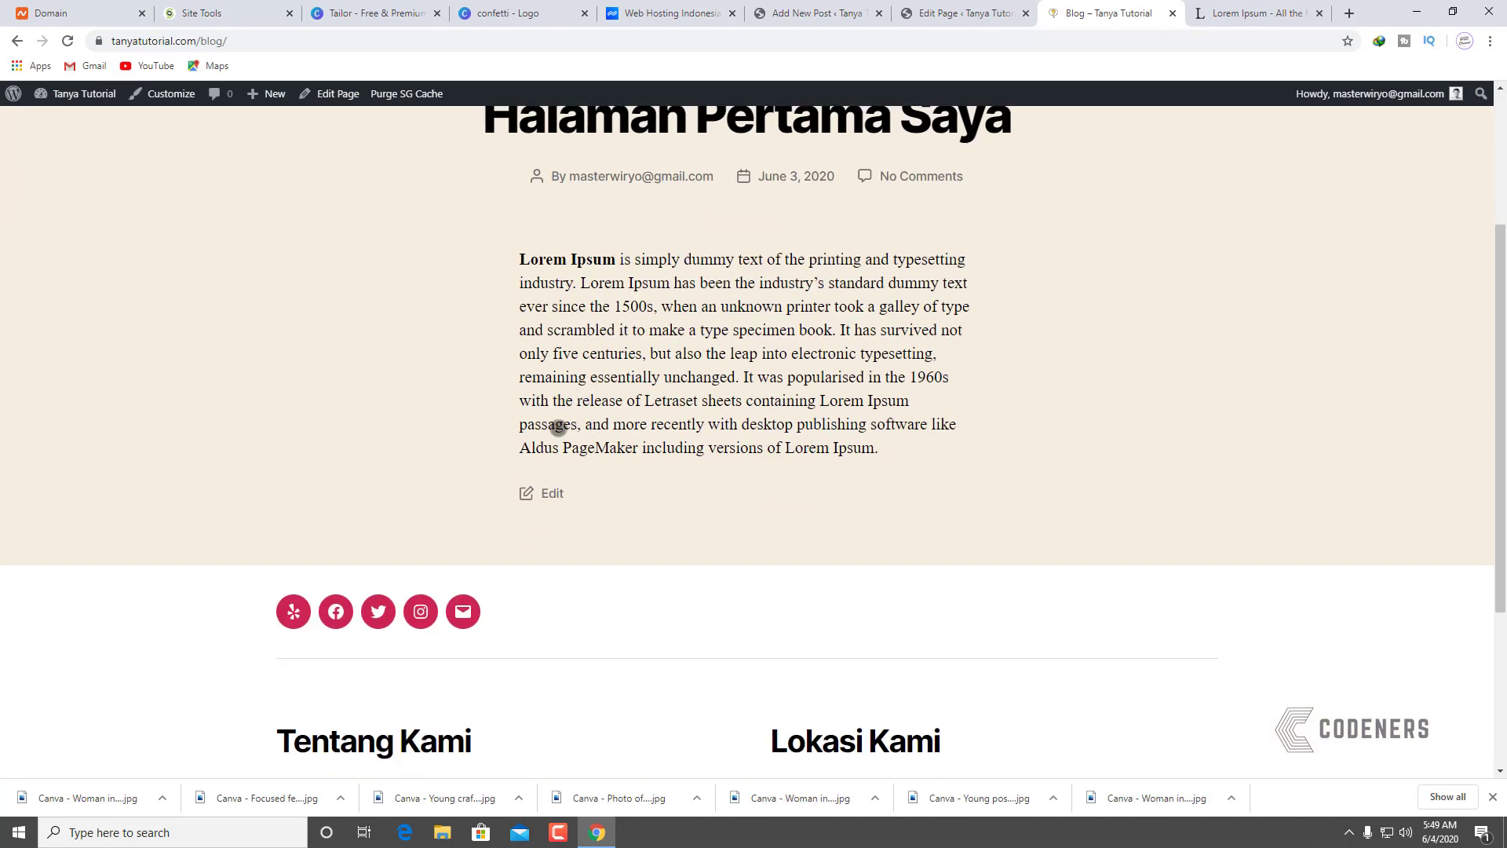
scroll(855, 424, up, 1)
scroll(855, 423, up, 2)
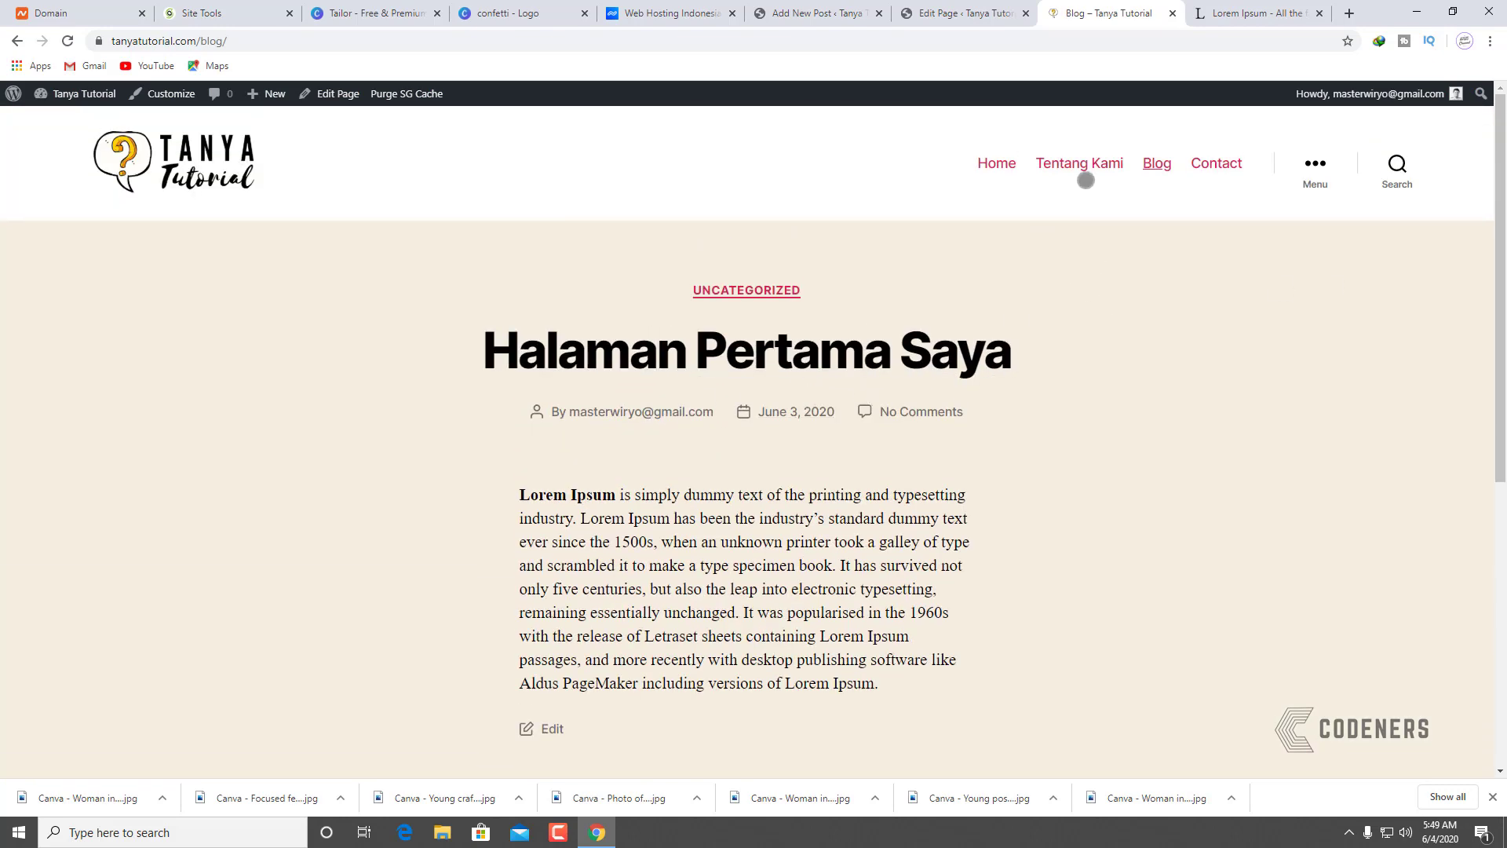
click(962, 14)
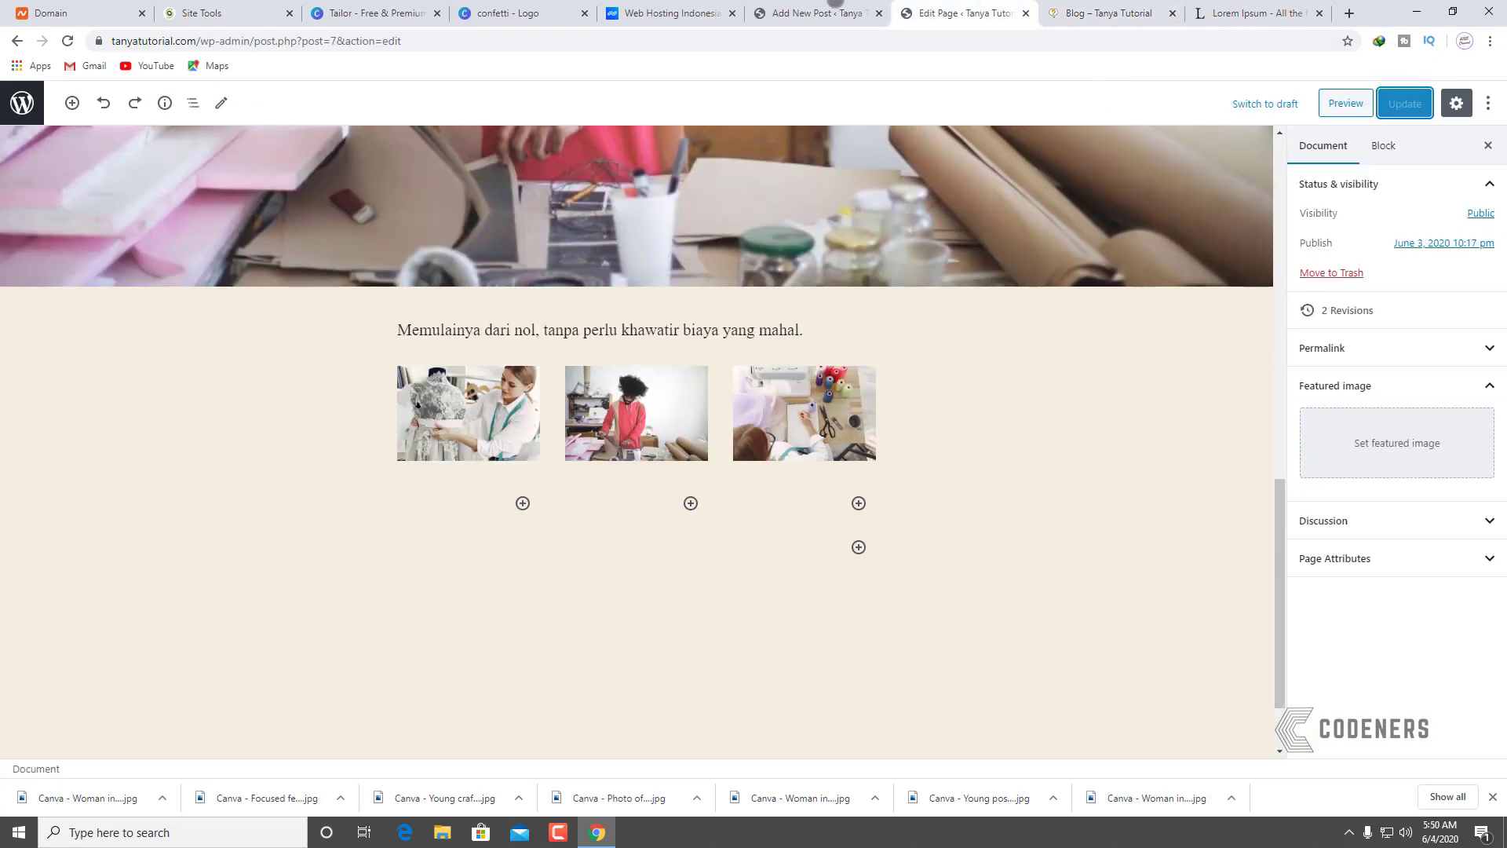
Step: Replace Uncategorized with a new 'Pembuatan Product' category on the post and update it
click(837, 5)
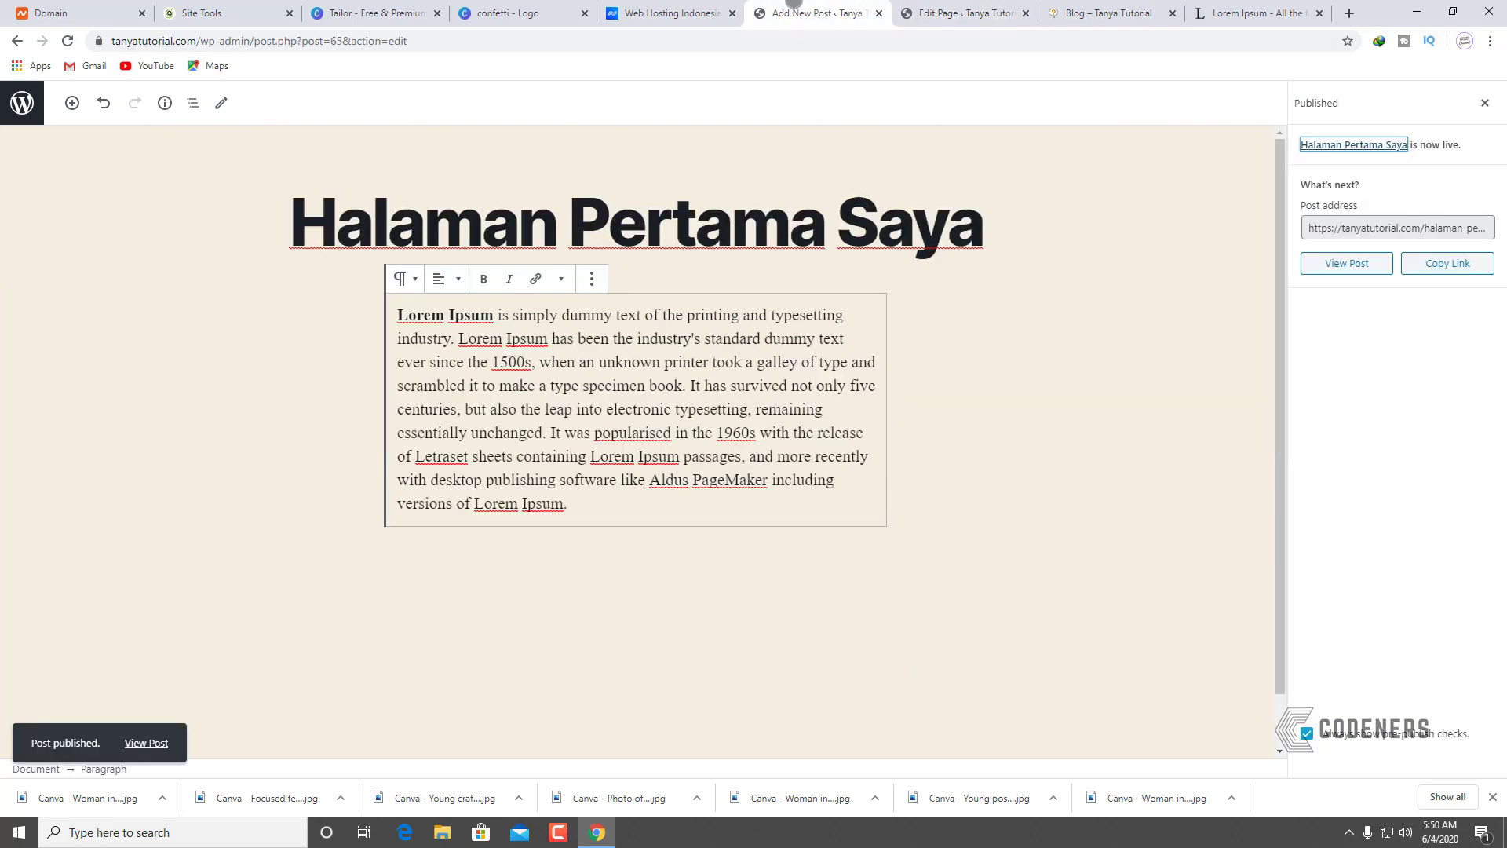
click(949, 399)
click(1486, 102)
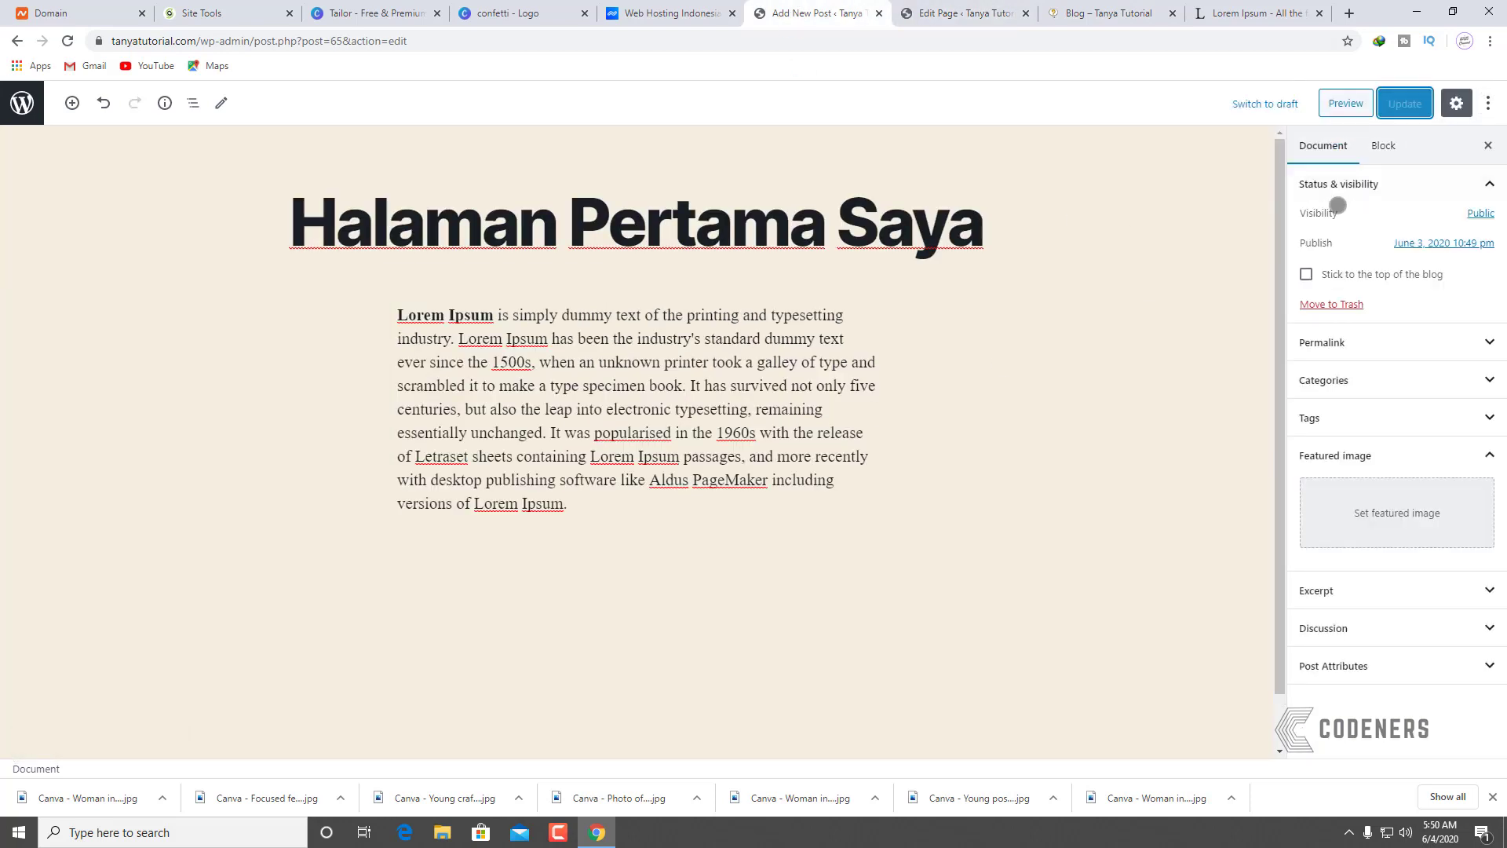
click(1344, 380)
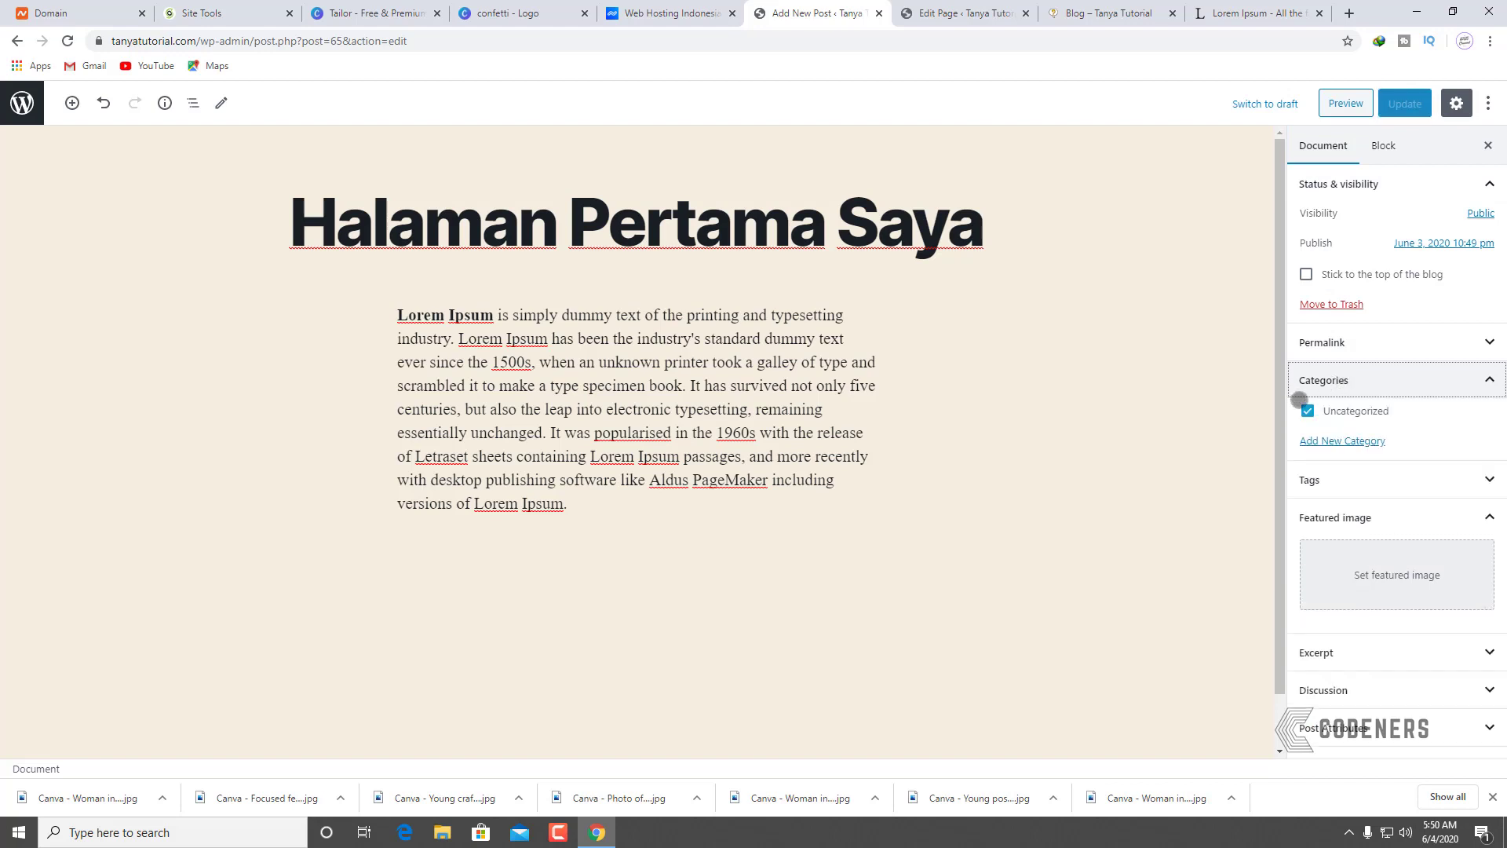
click(1306, 411)
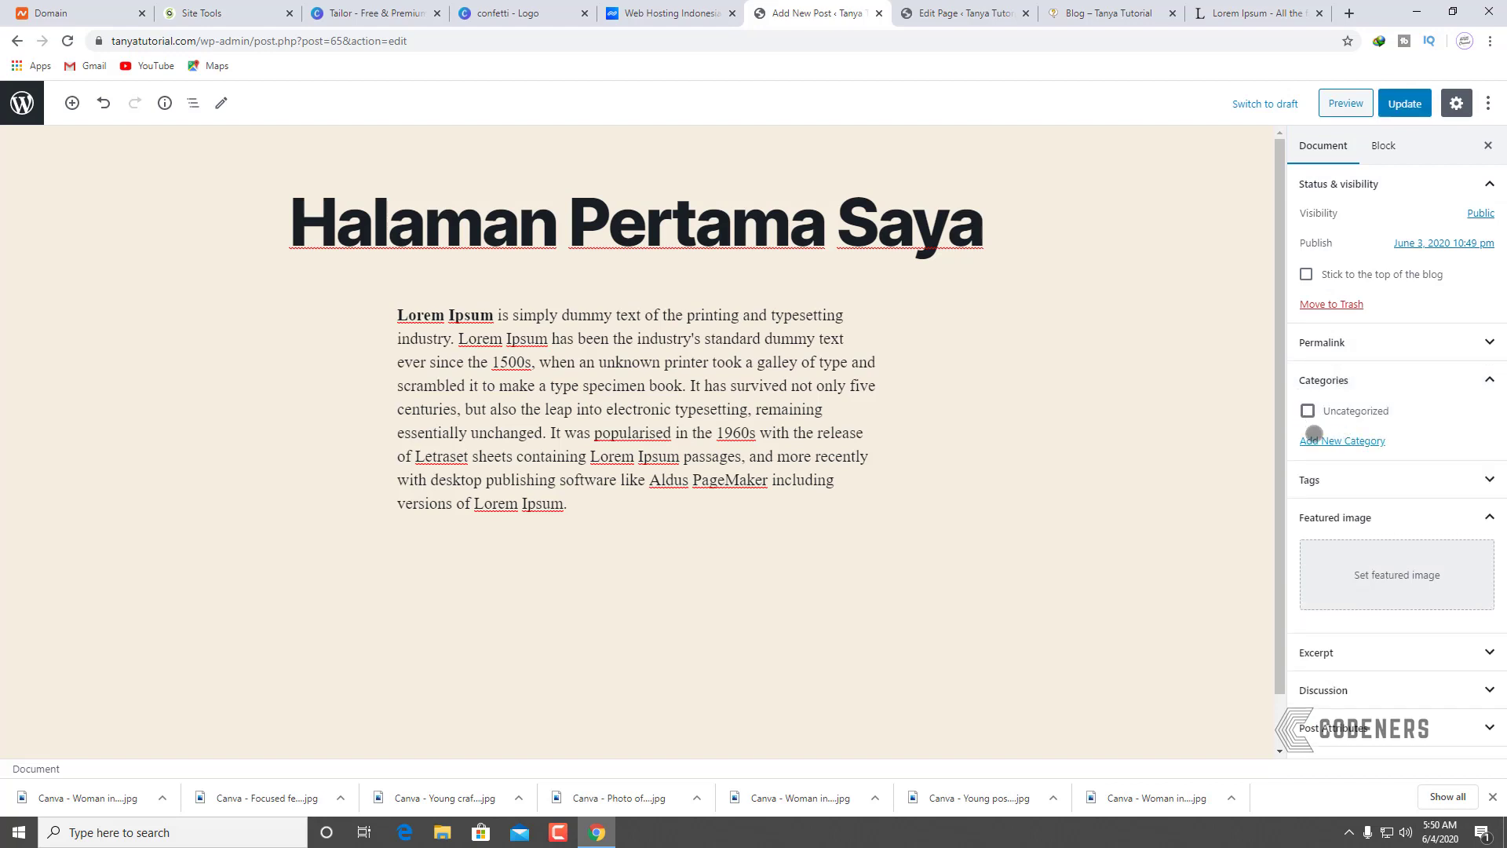
click(1342, 440)
click(1360, 487)
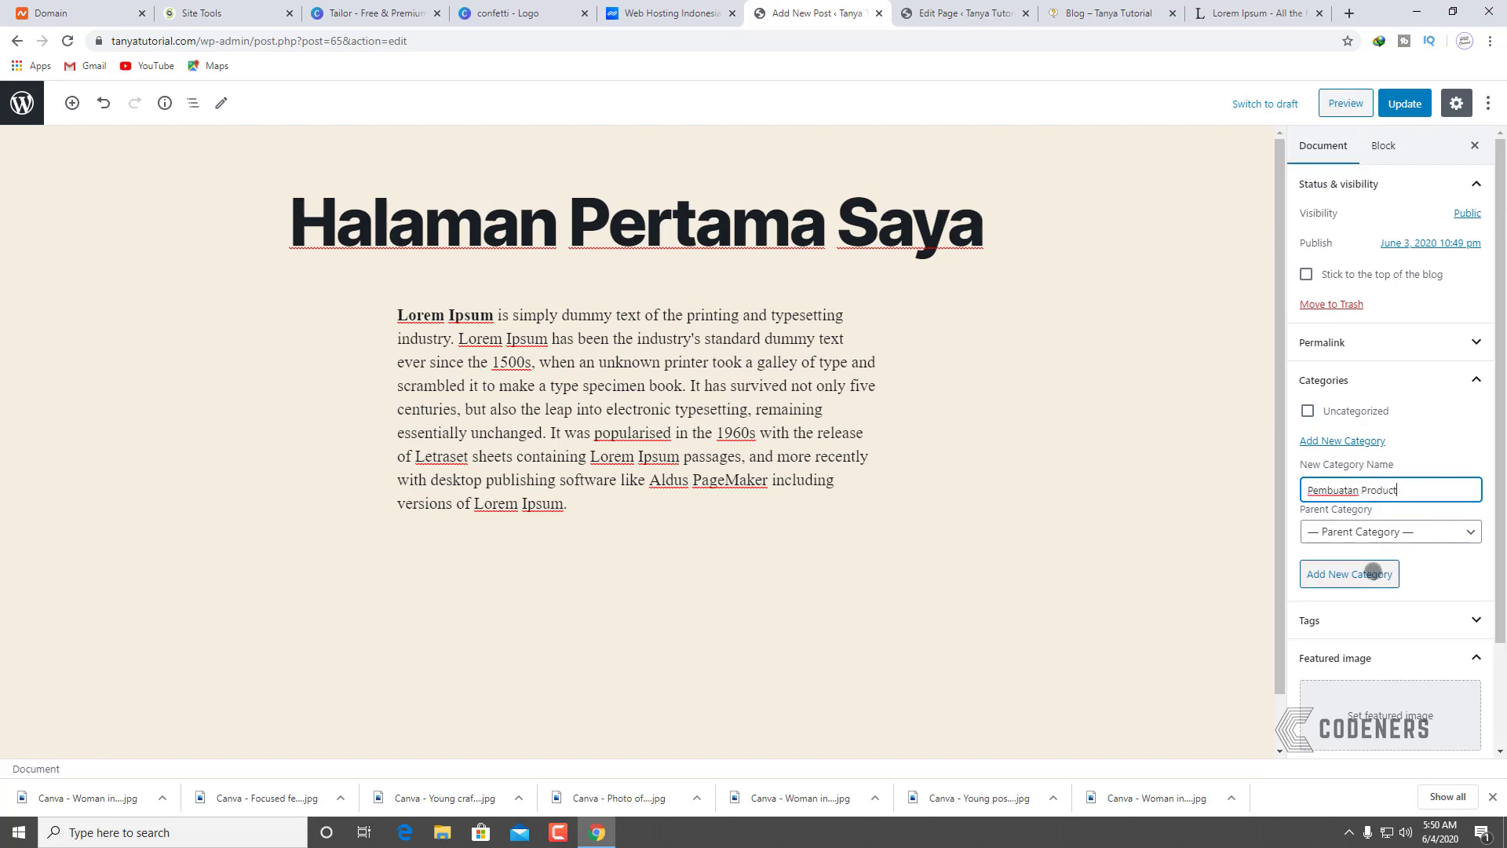
click(1372, 573)
click(1406, 102)
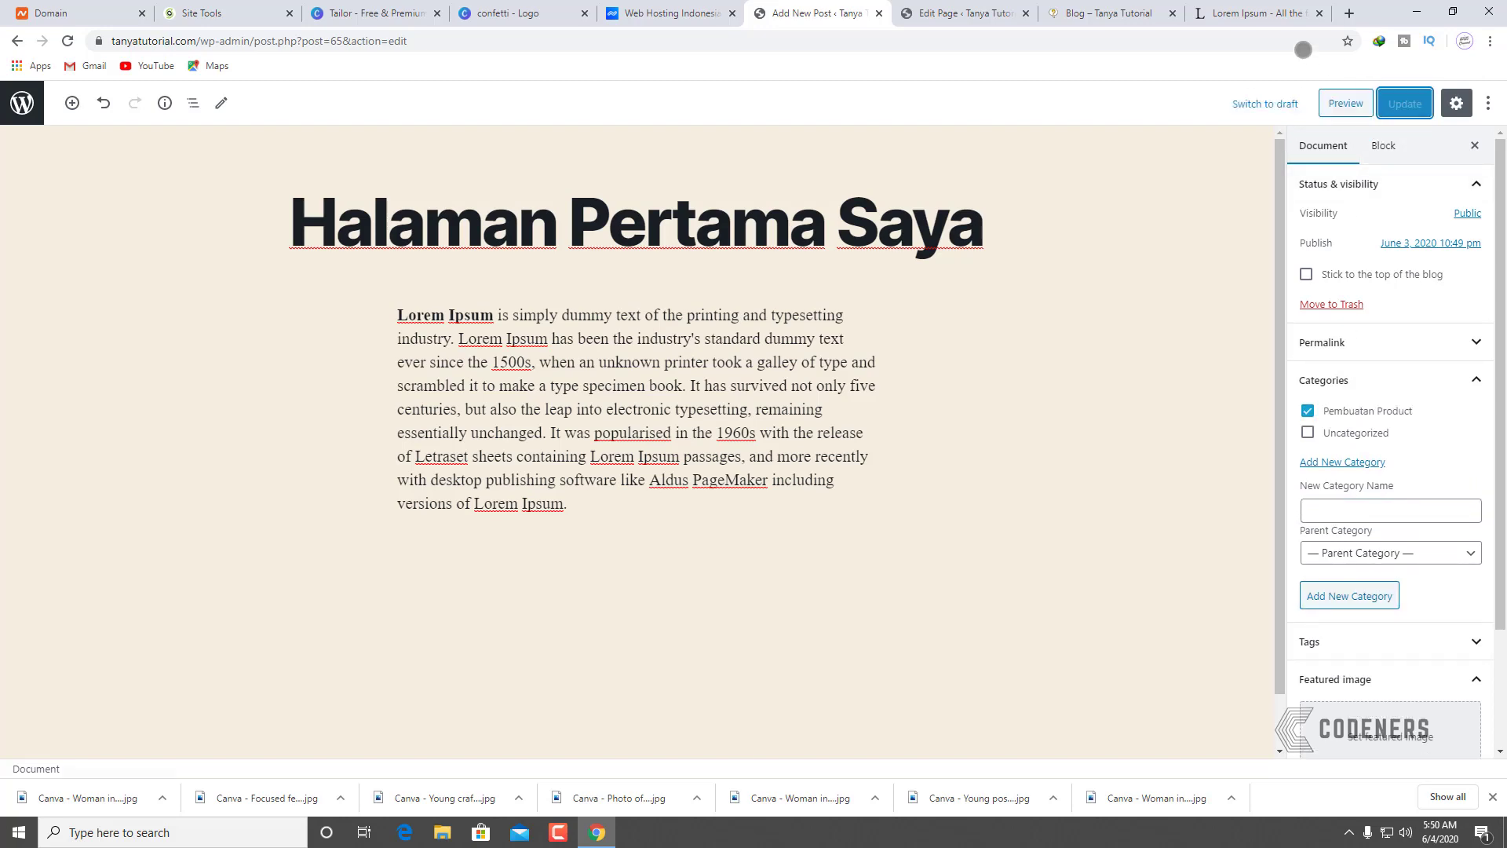
click(1256, 13)
click(1073, 13)
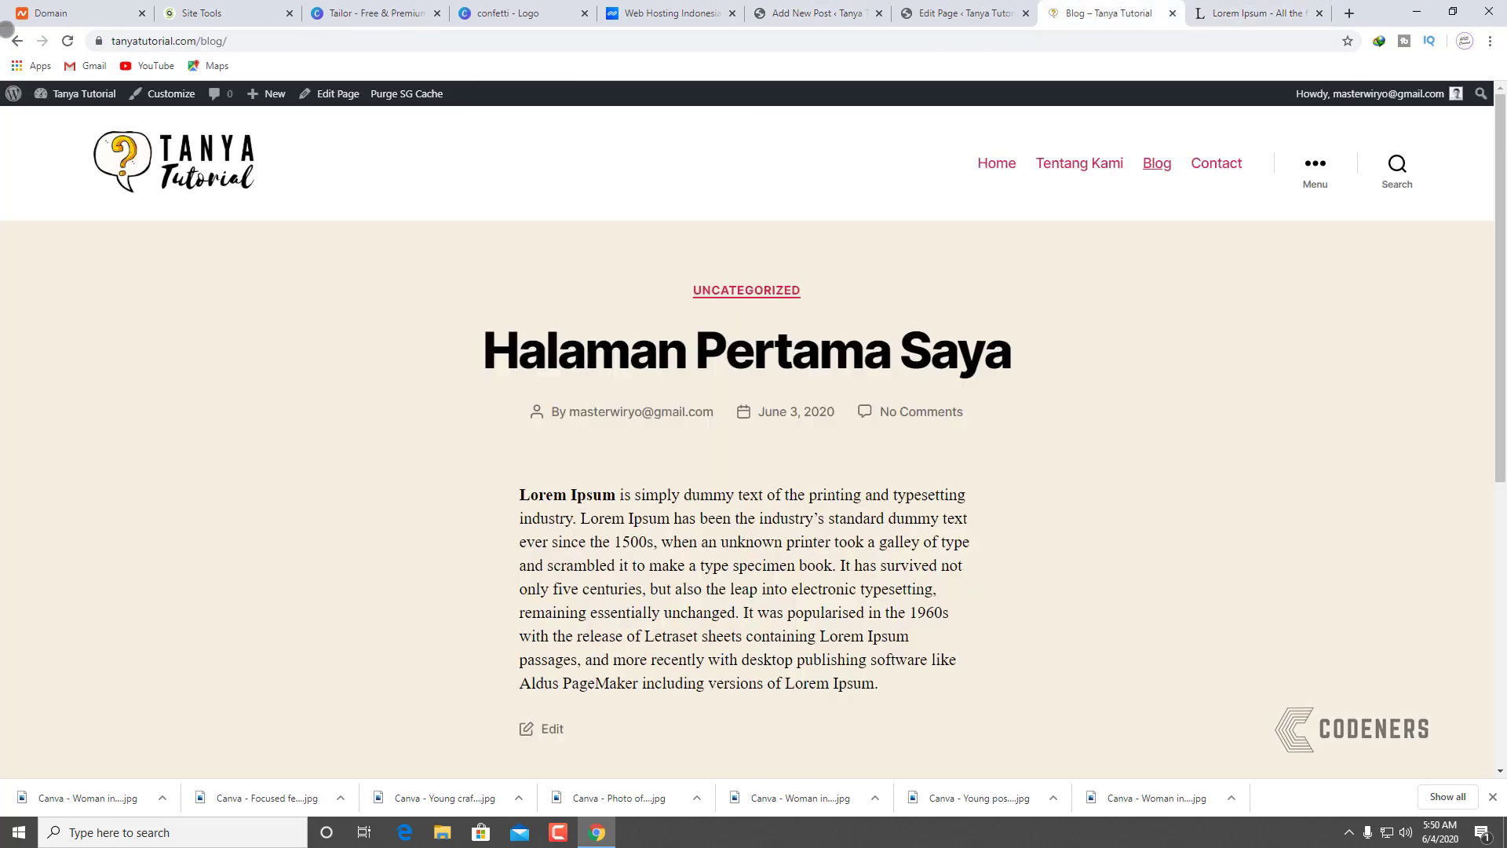
Step: Reload the live Blog page and return to the post editor's settings sidebar
click(66, 41)
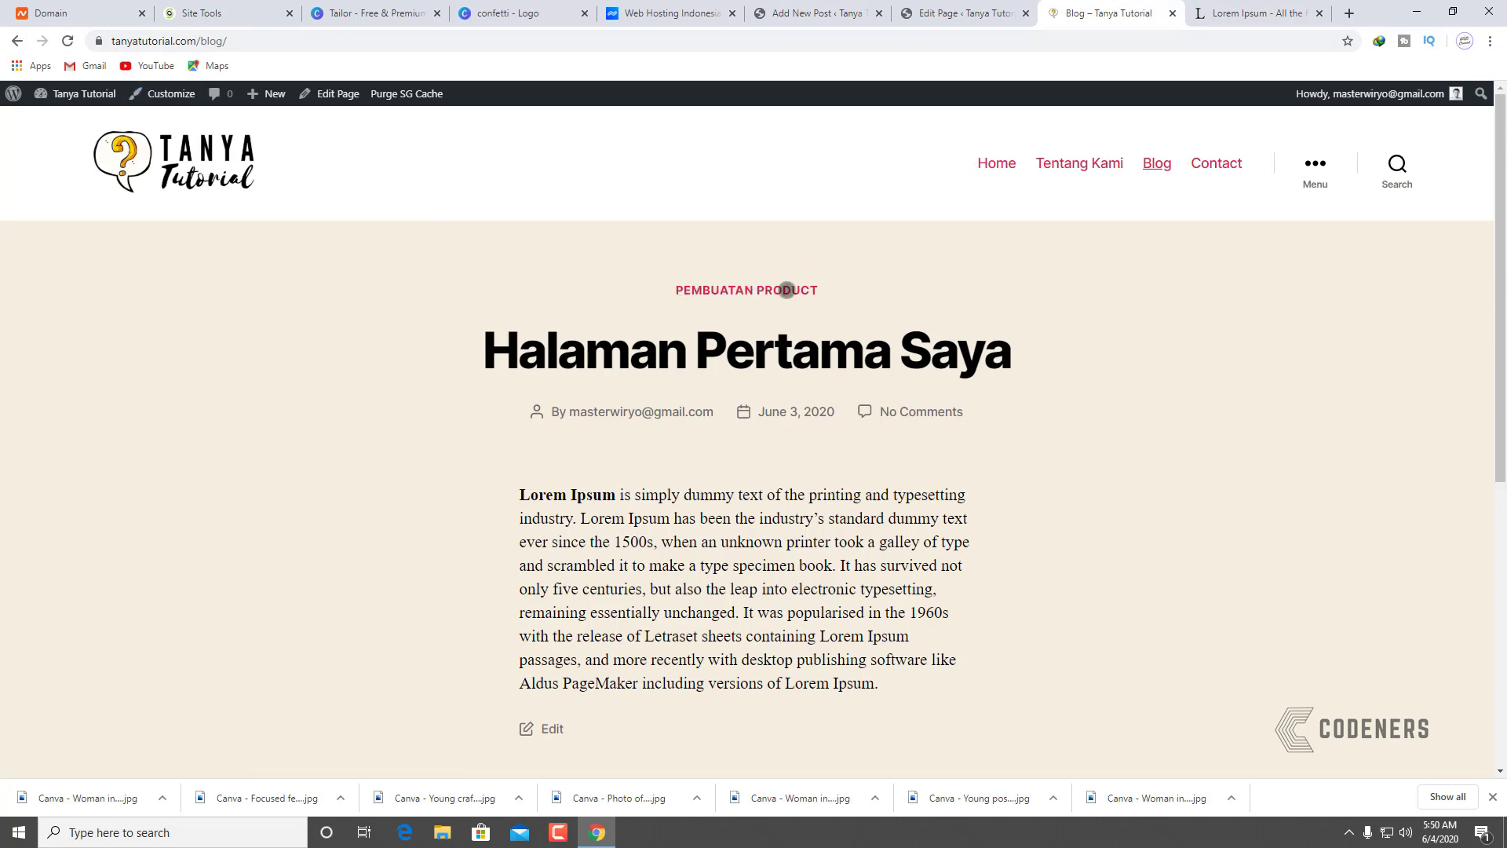
click(975, 4)
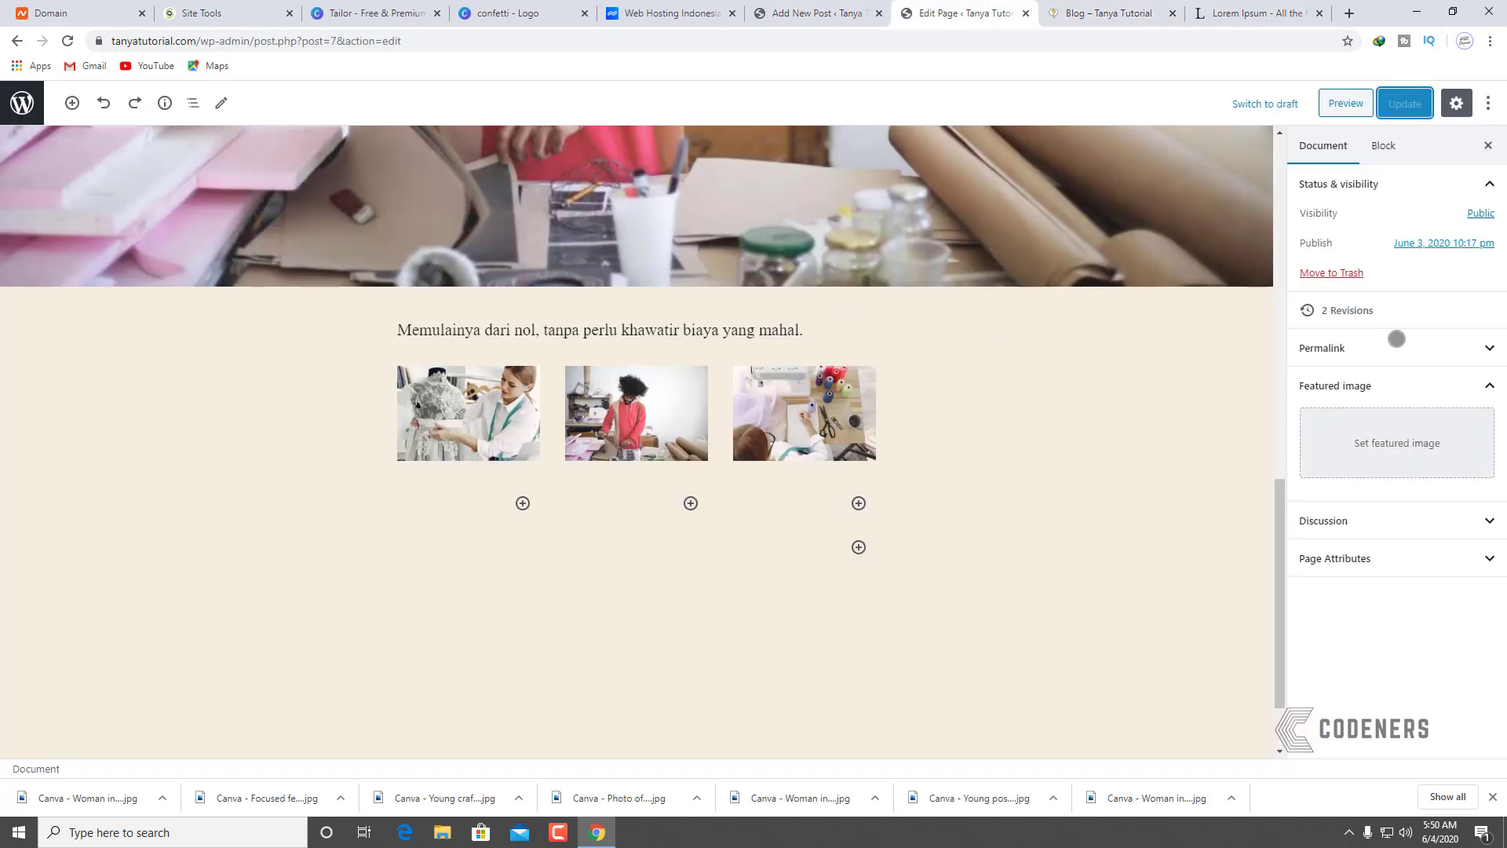
click(1397, 442)
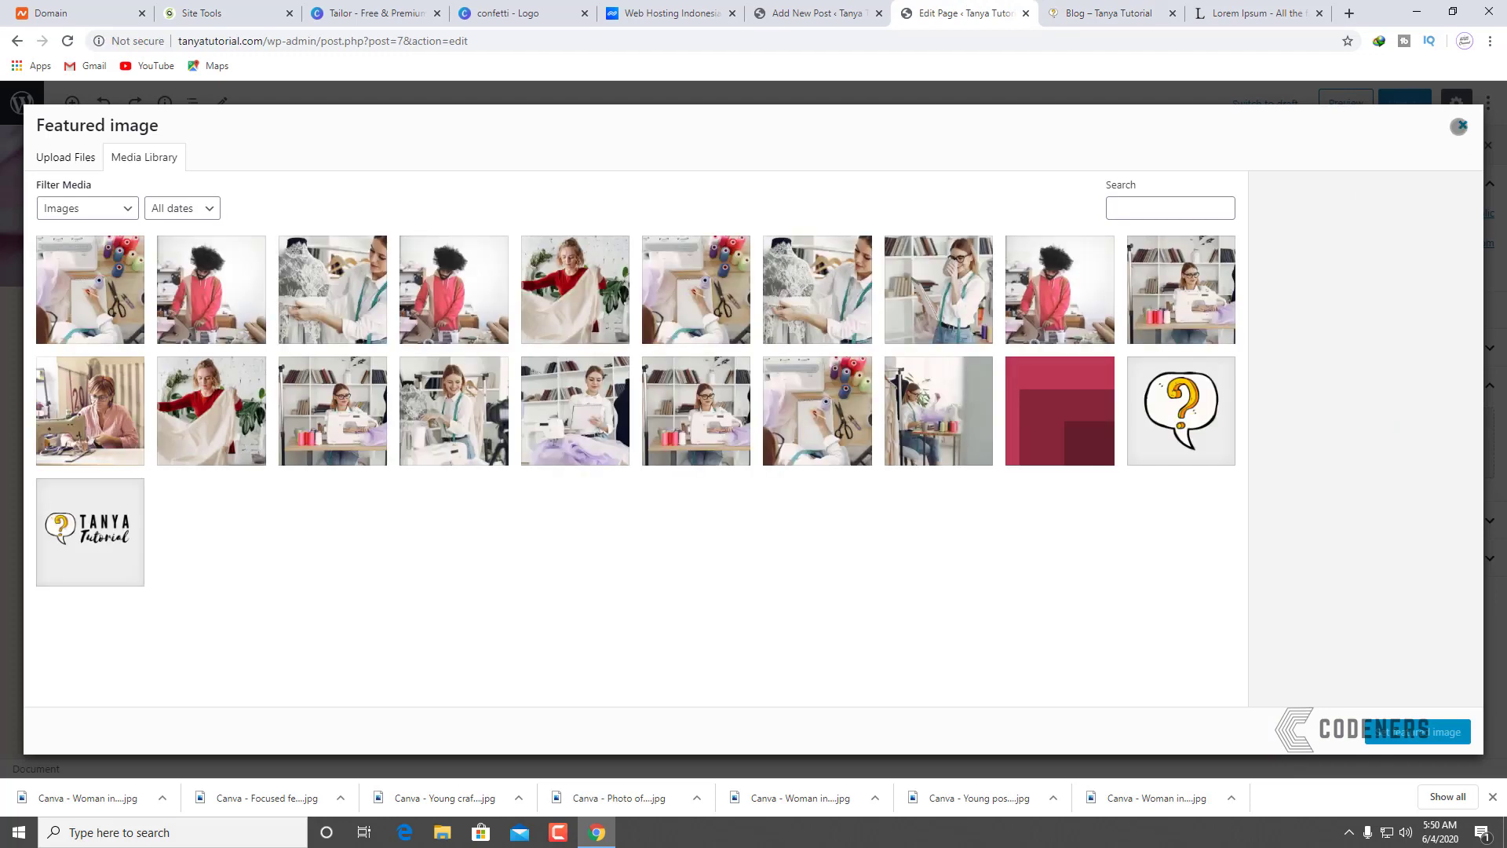
click(1459, 125)
click(816, 13)
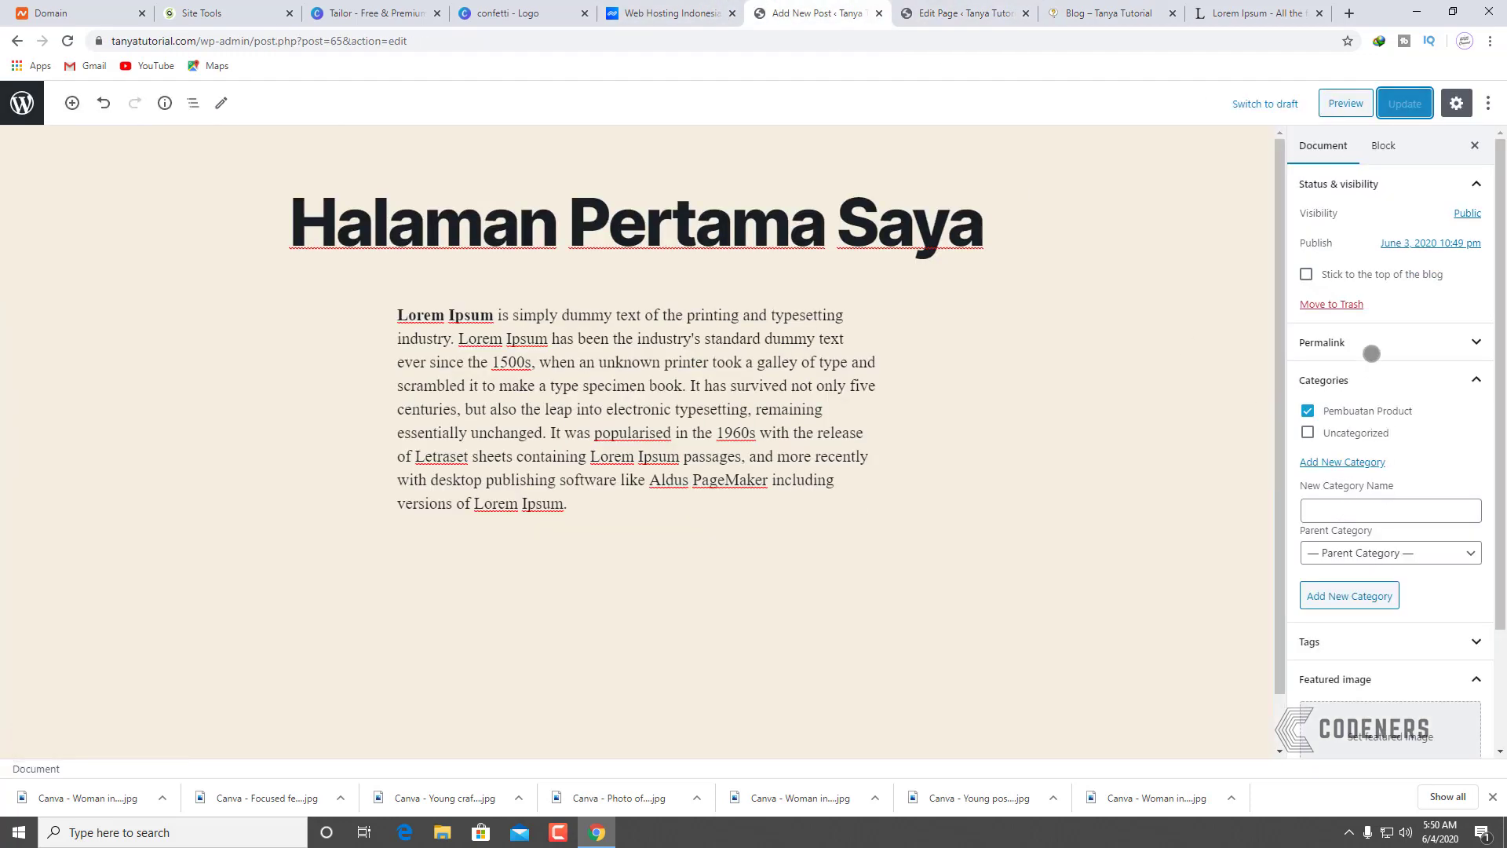
scroll(1359, 471, down, 2)
Step: Set the woman-in-red textile photo as featured image and update the post
click(1365, 660)
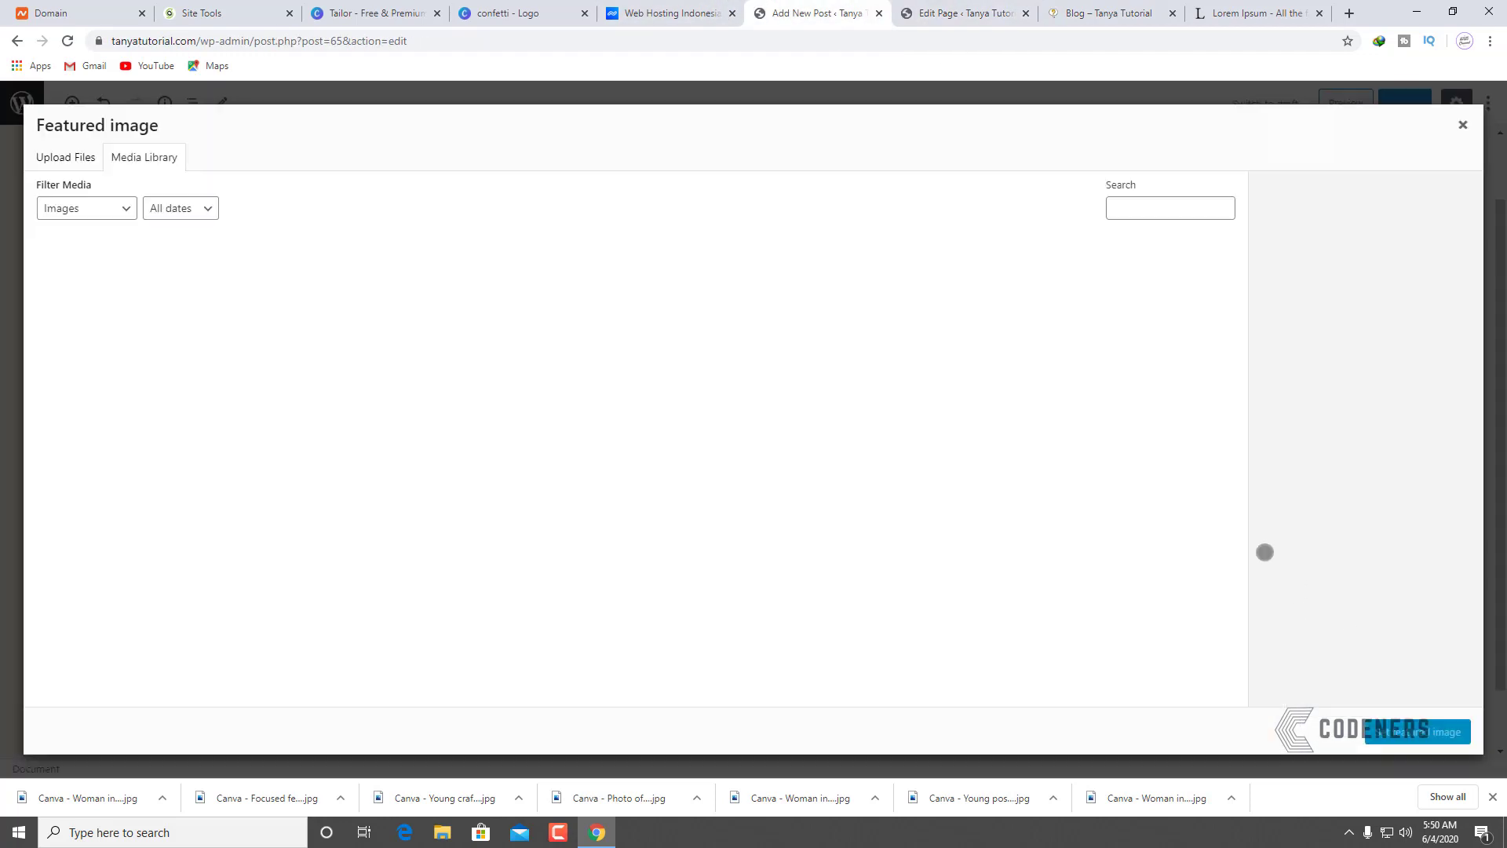
click(585, 288)
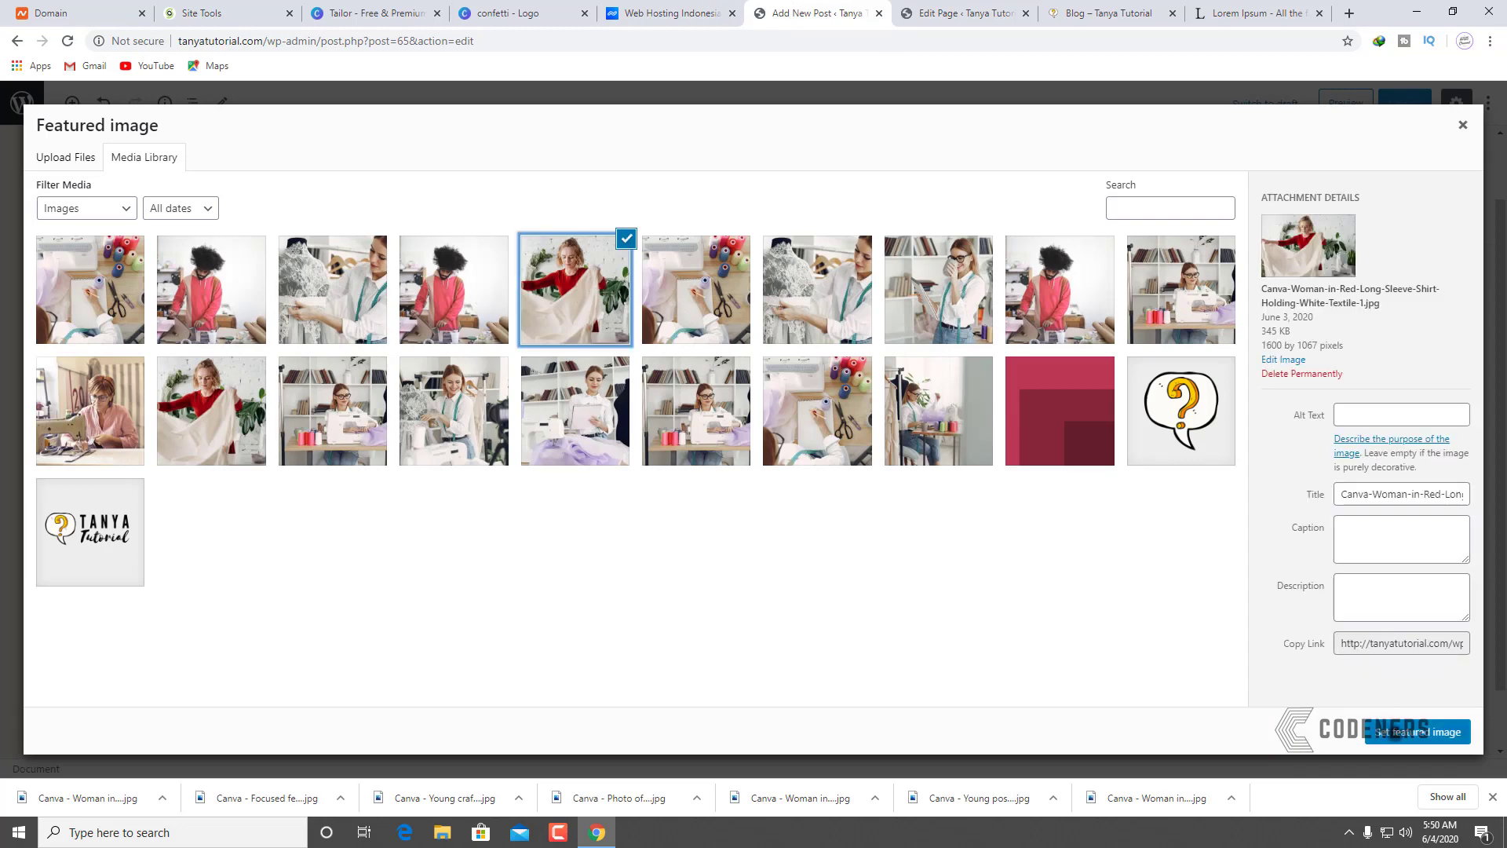
click(1418, 732)
click(1399, 105)
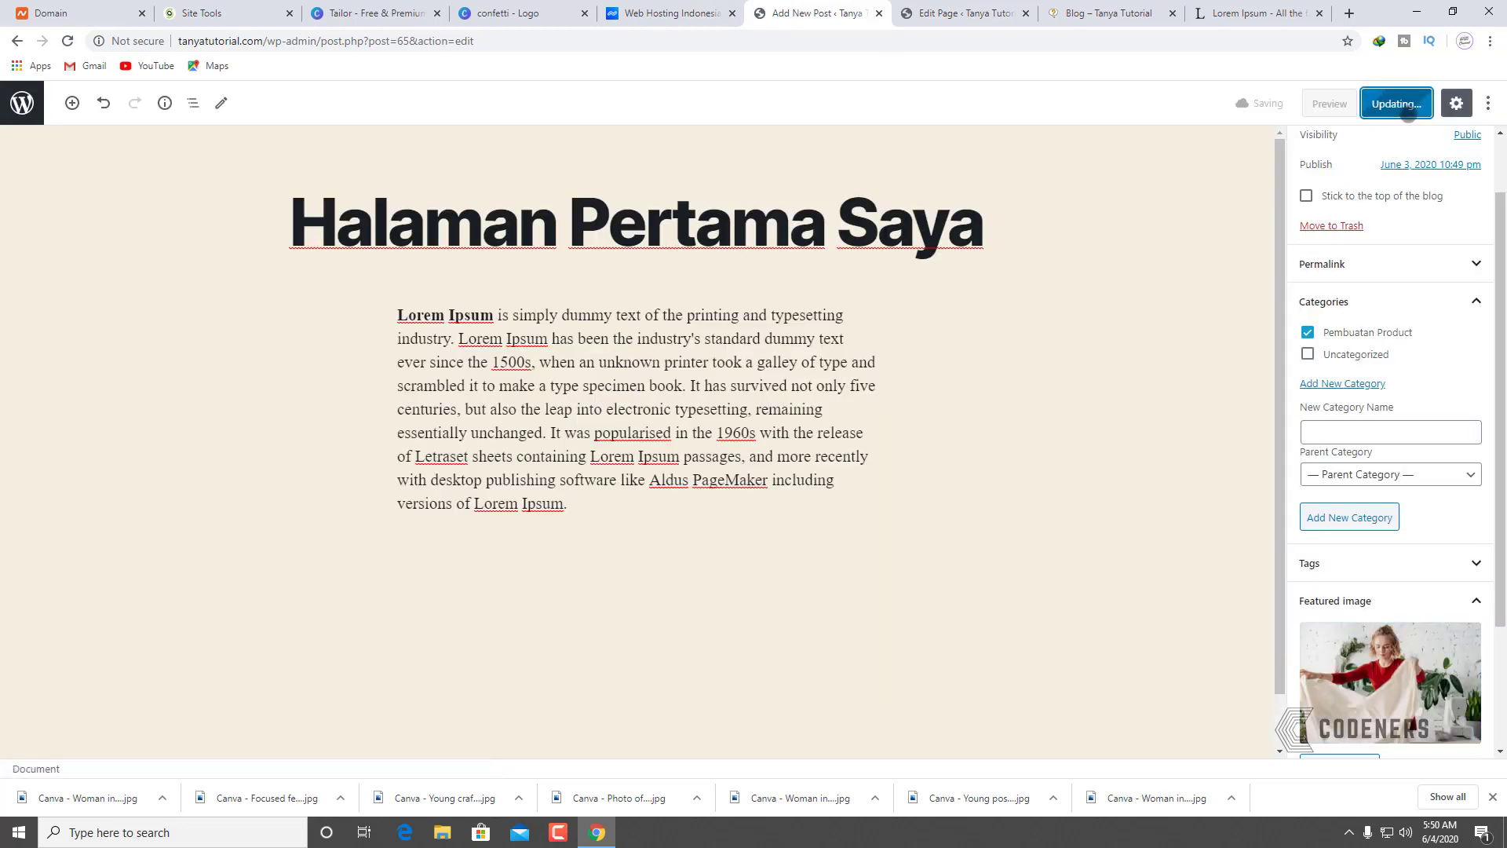
click(1107, 13)
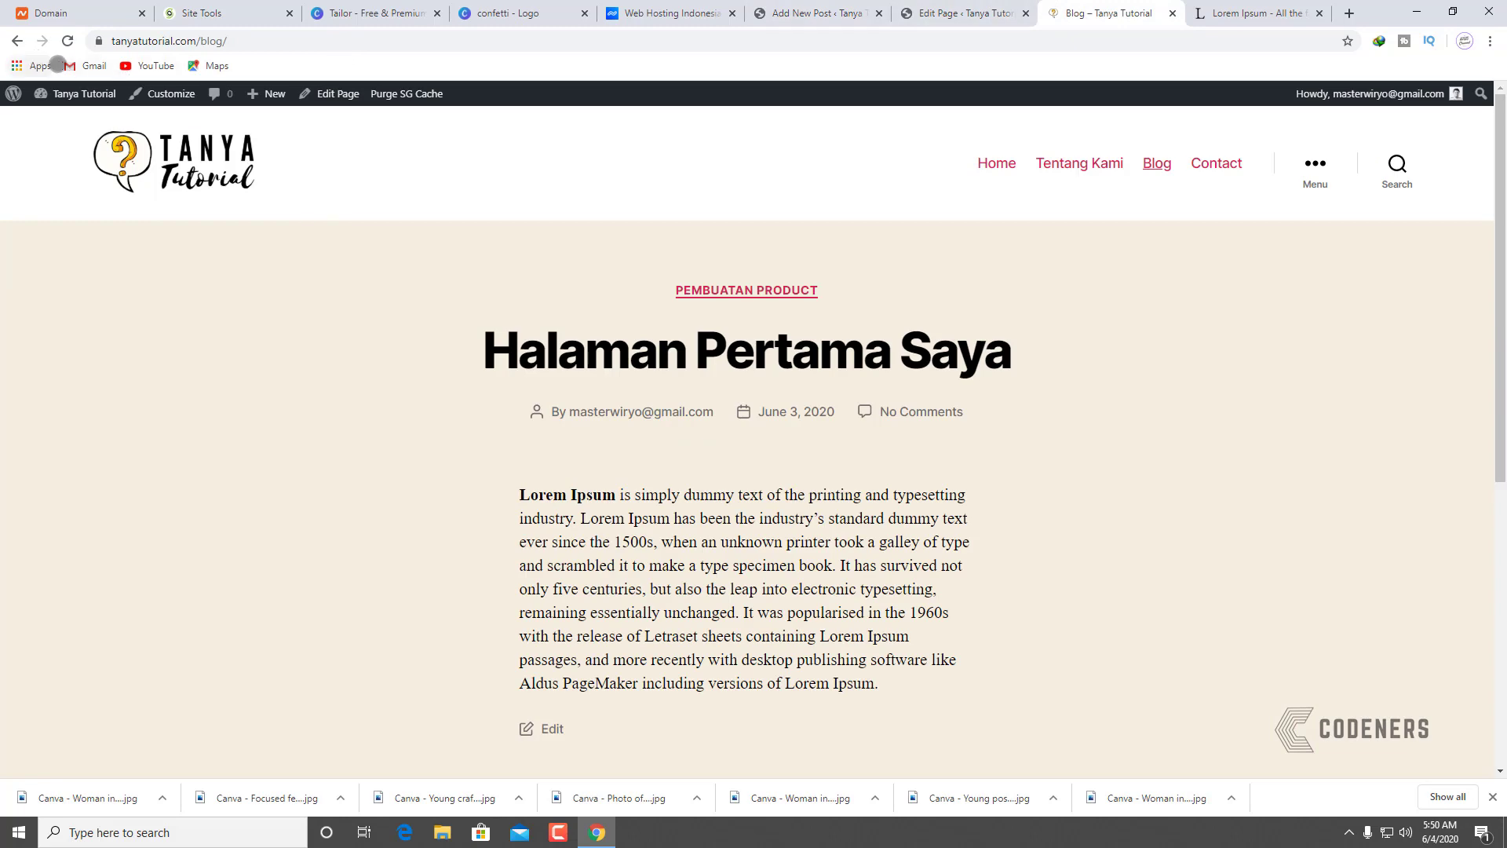
Step: Reload the blog page and check the woman-in-red textile featured image under 'Halaman Pertama Saya'
click(65, 41)
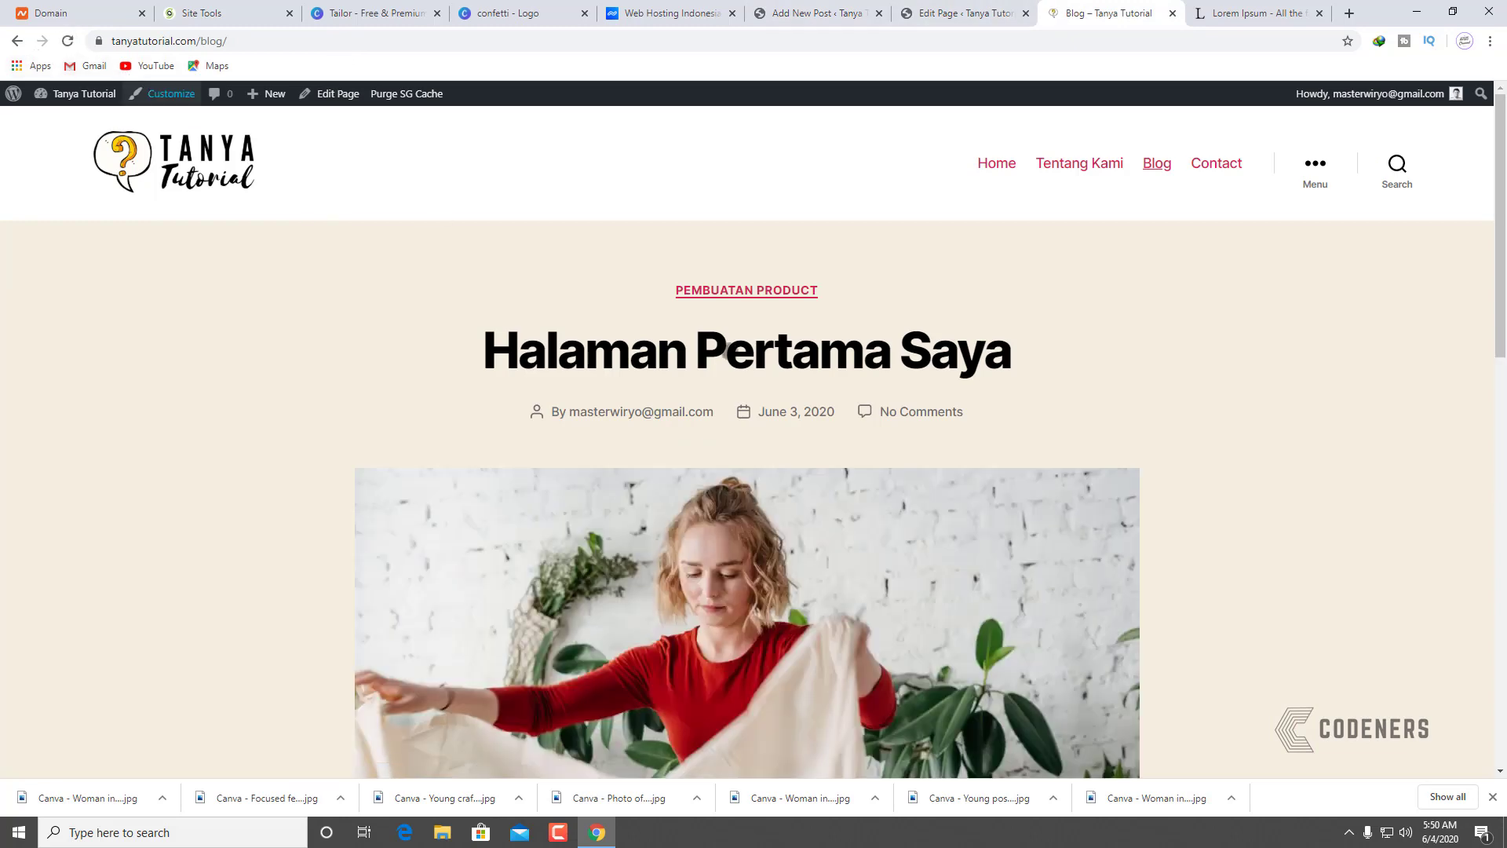
scroll(840, 491, down, 4)
scroll(612, 475, up, 5)
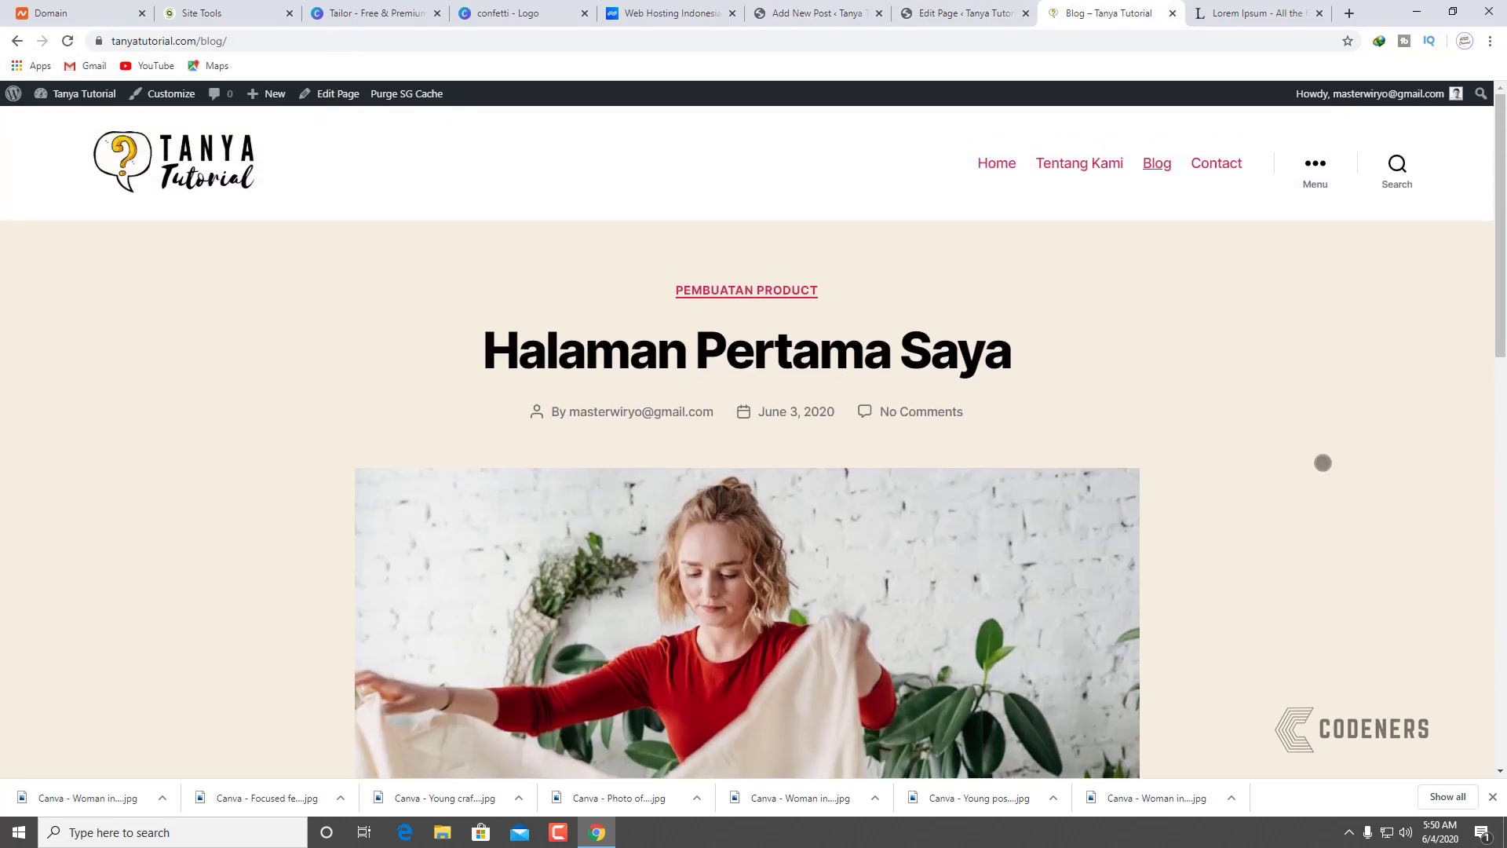
scroll(861, 503, down, 10)
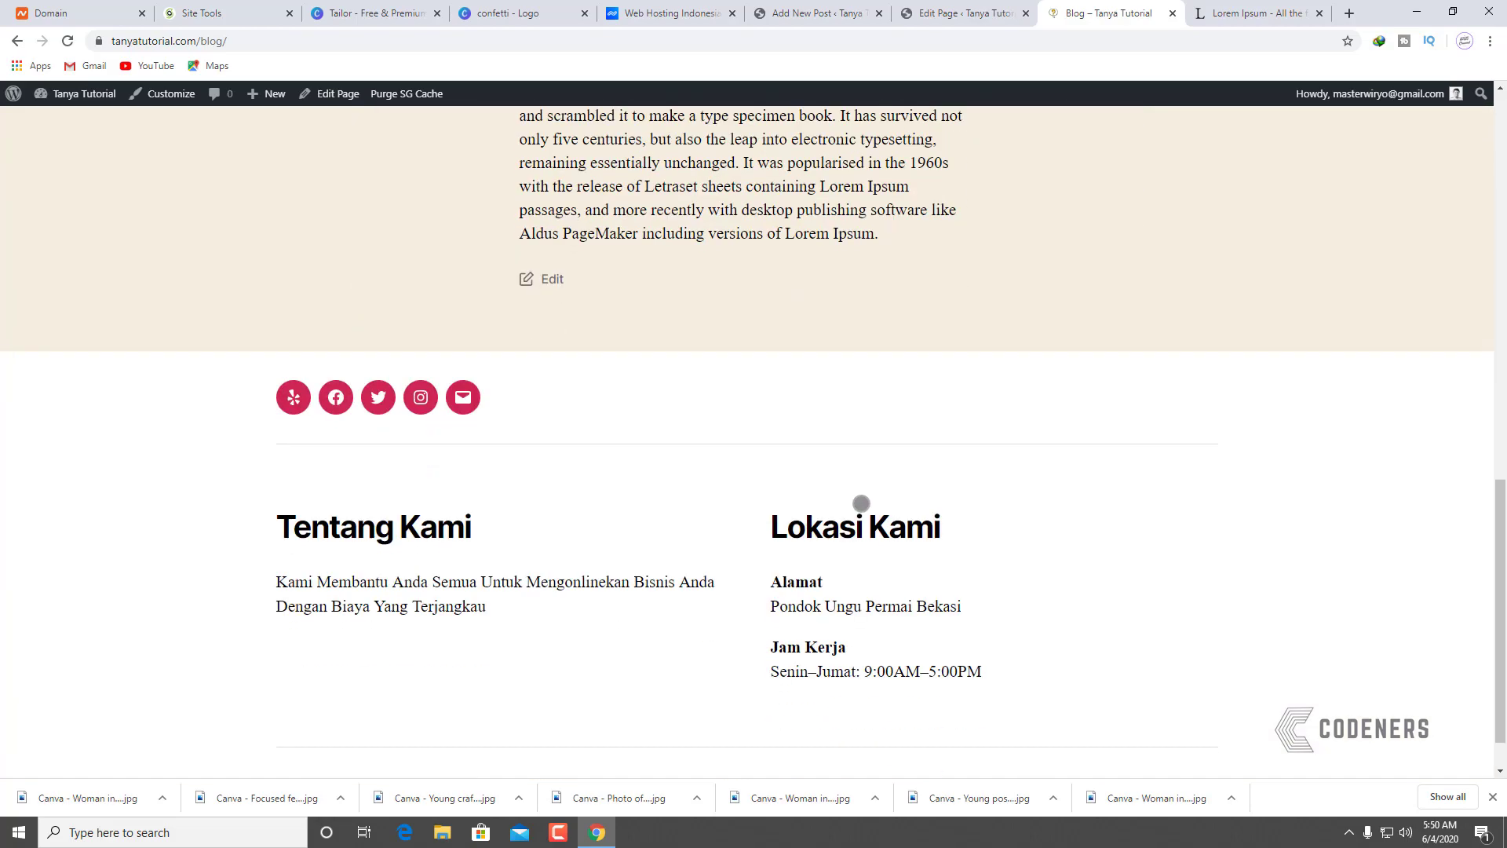
scroll(922, 497, up, 10)
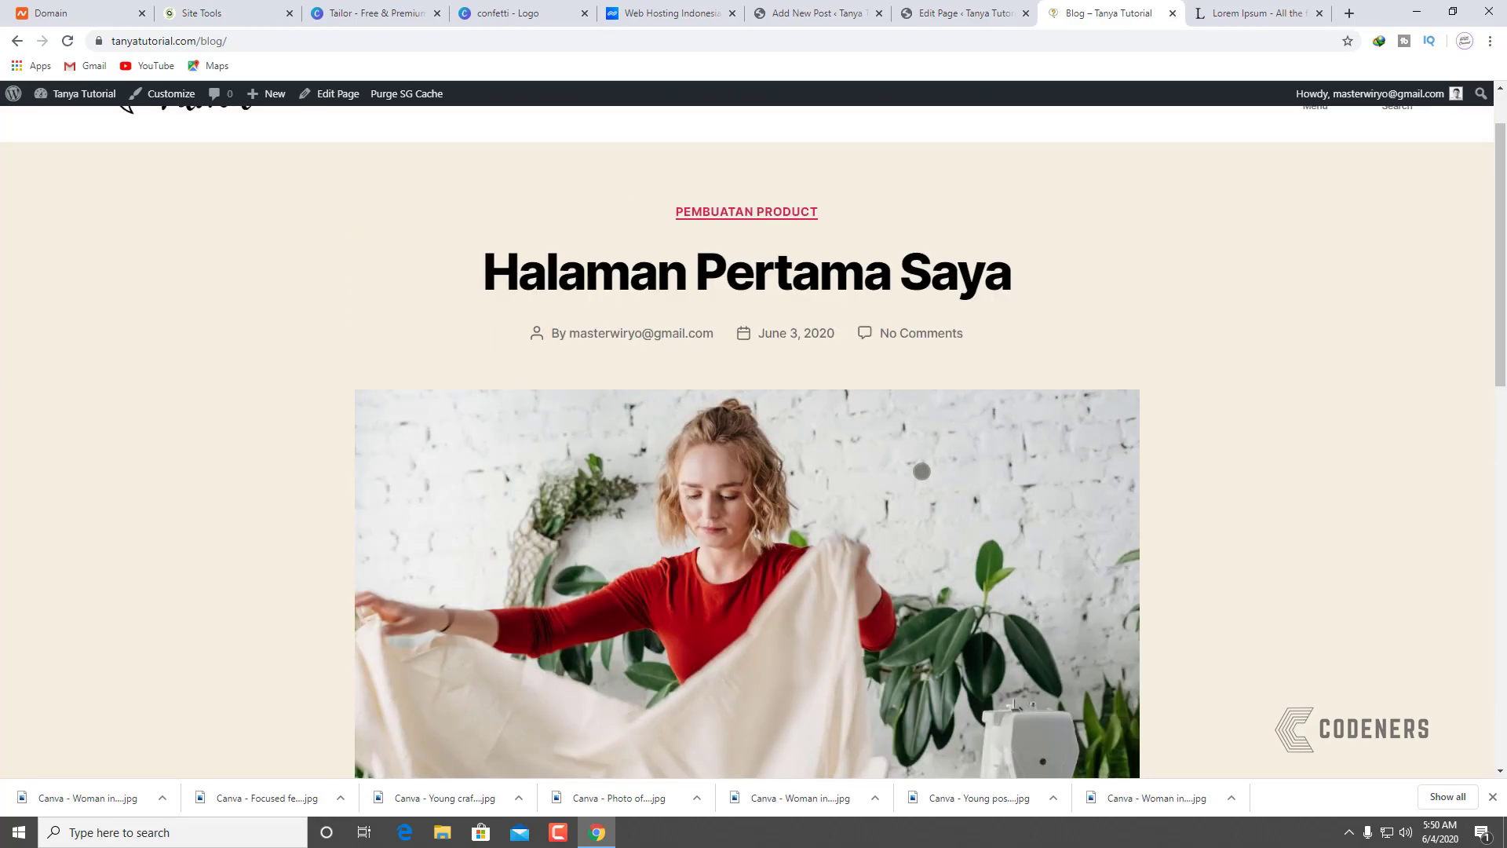
scroll(922, 471, up, 1)
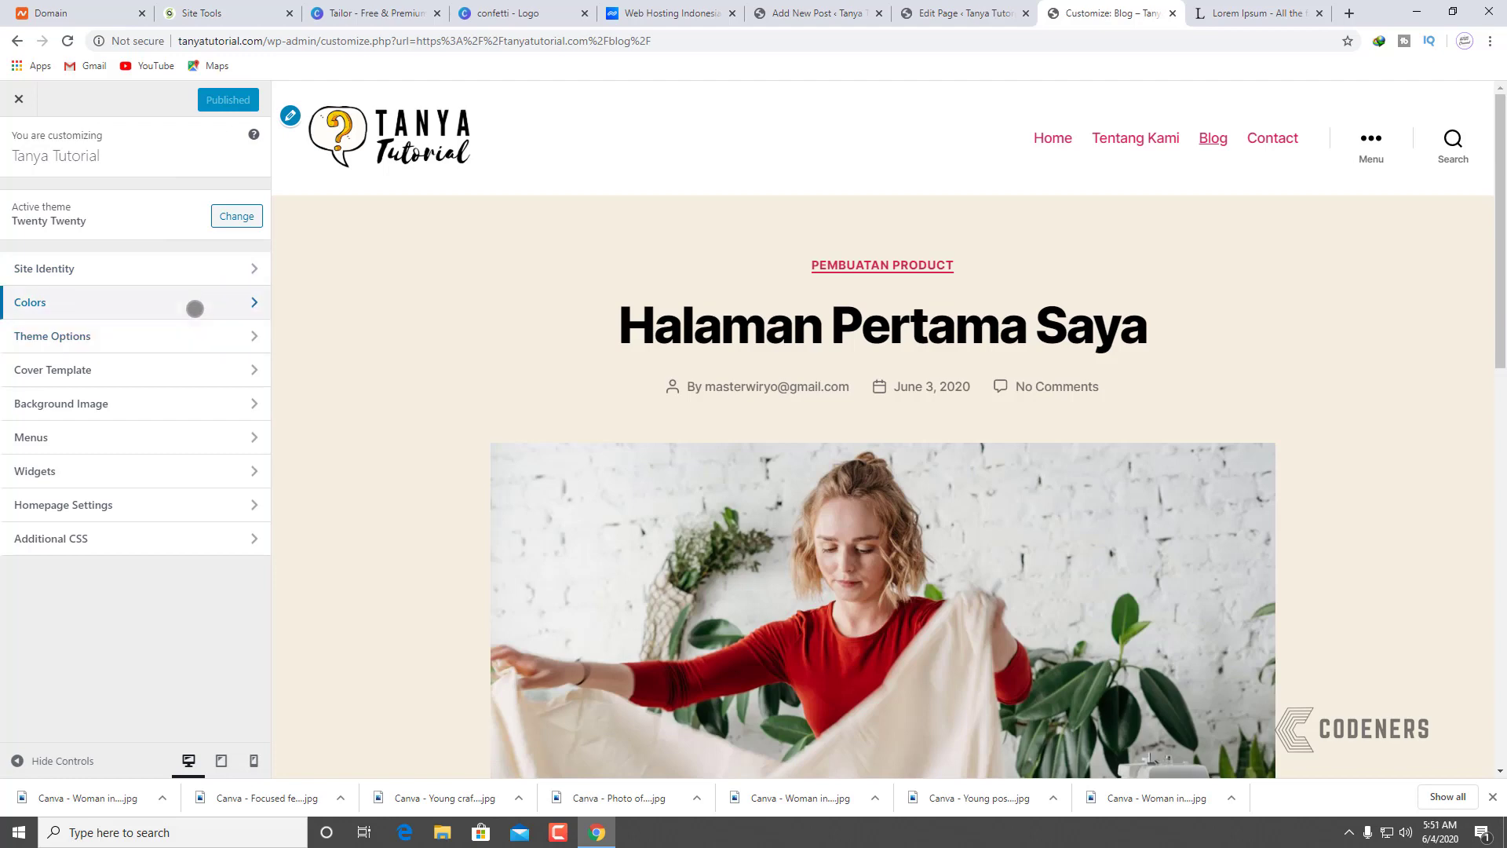
Step: Try a dark background colour under Colors and scroll the preview to judge it
click(193, 303)
click(57, 221)
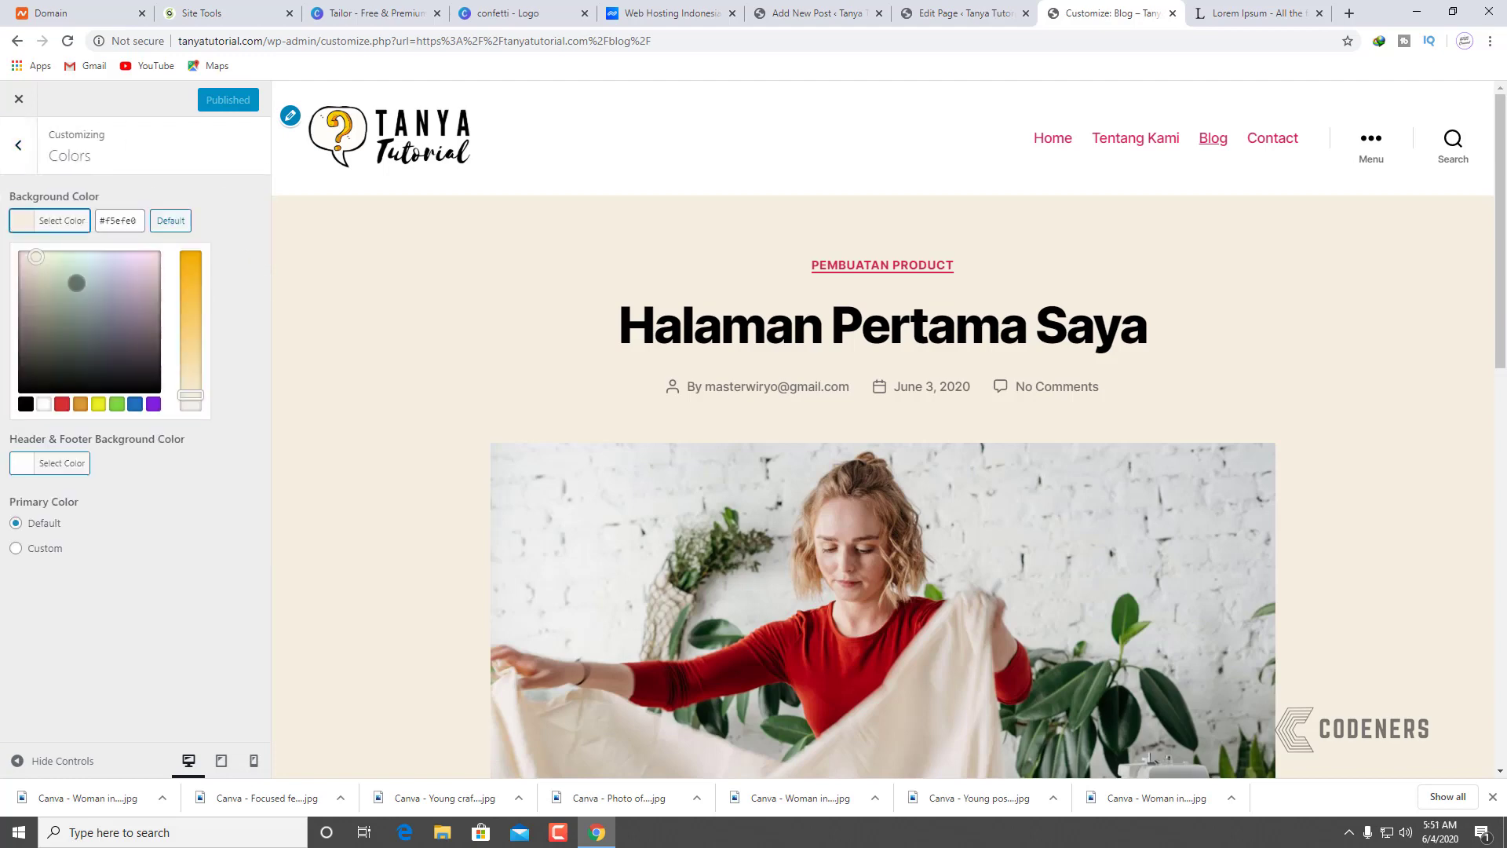
drag(75, 284, 39, 388)
click(7, 428)
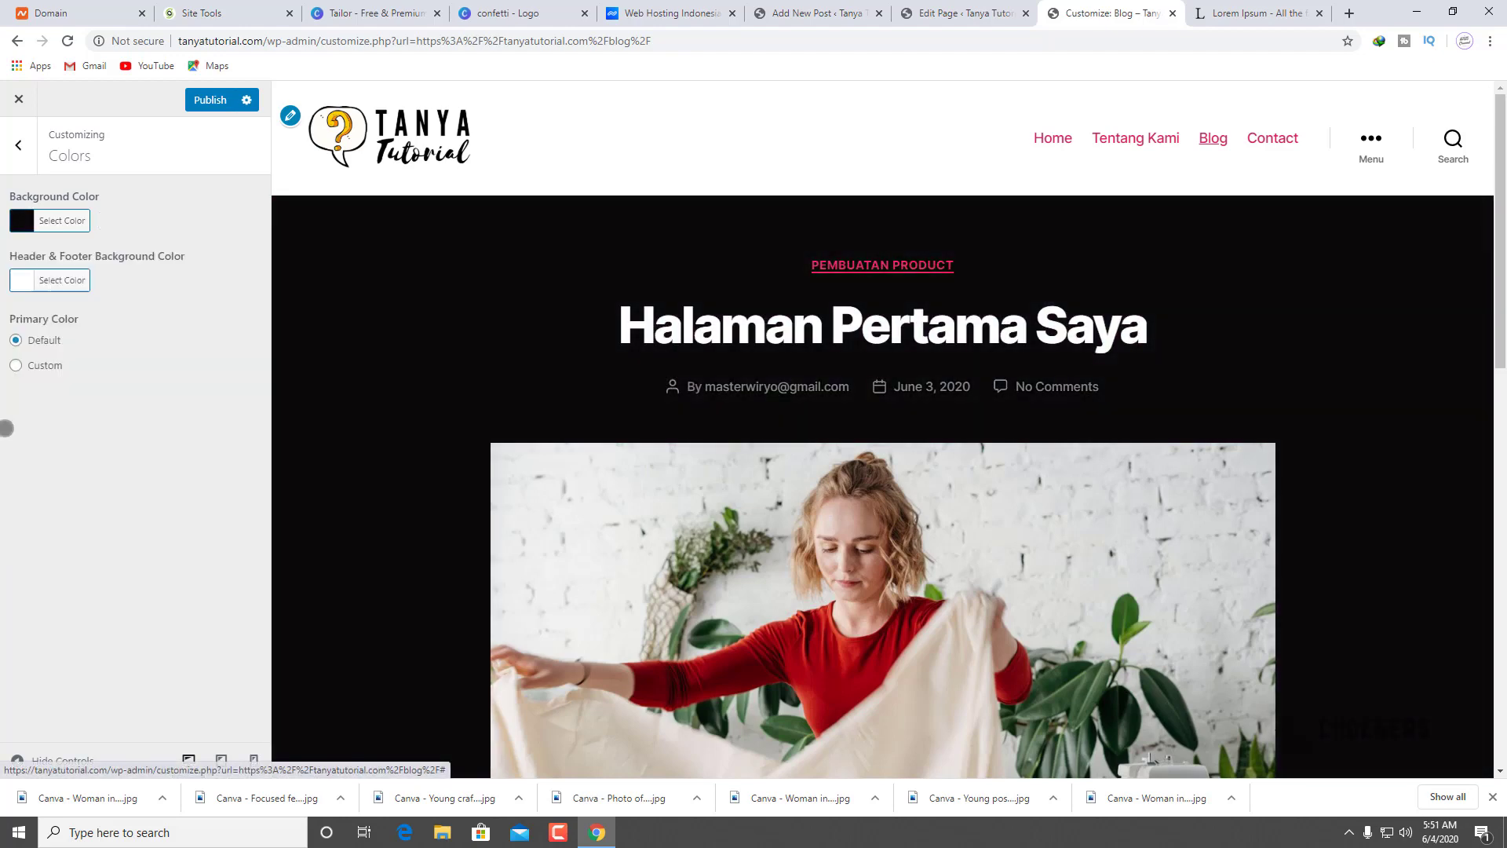
scroll(439, 477, down, 10)
scroll(439, 476, up, 8)
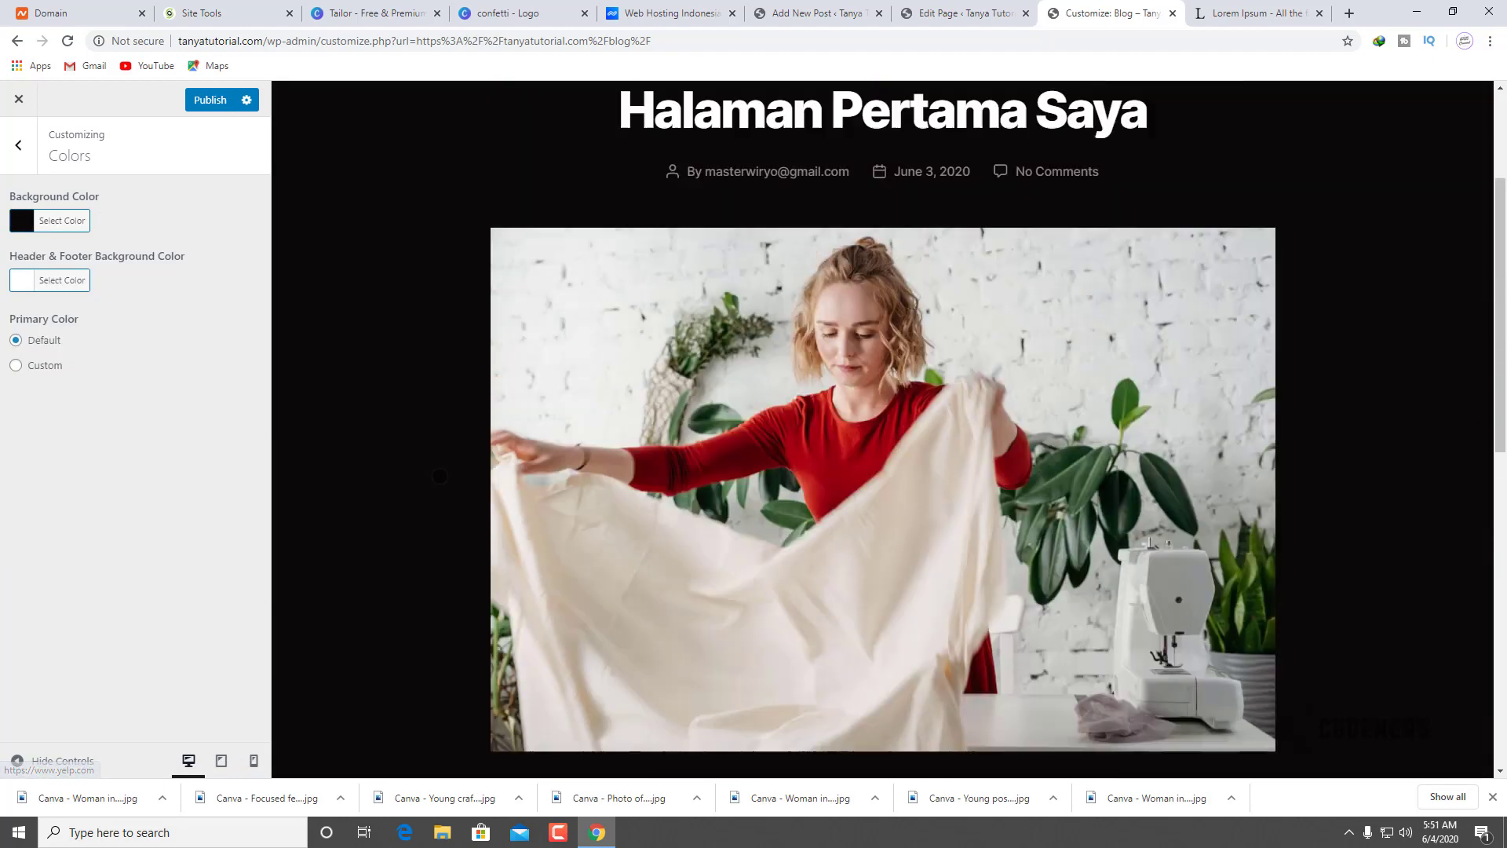
scroll(439, 476, up, 2)
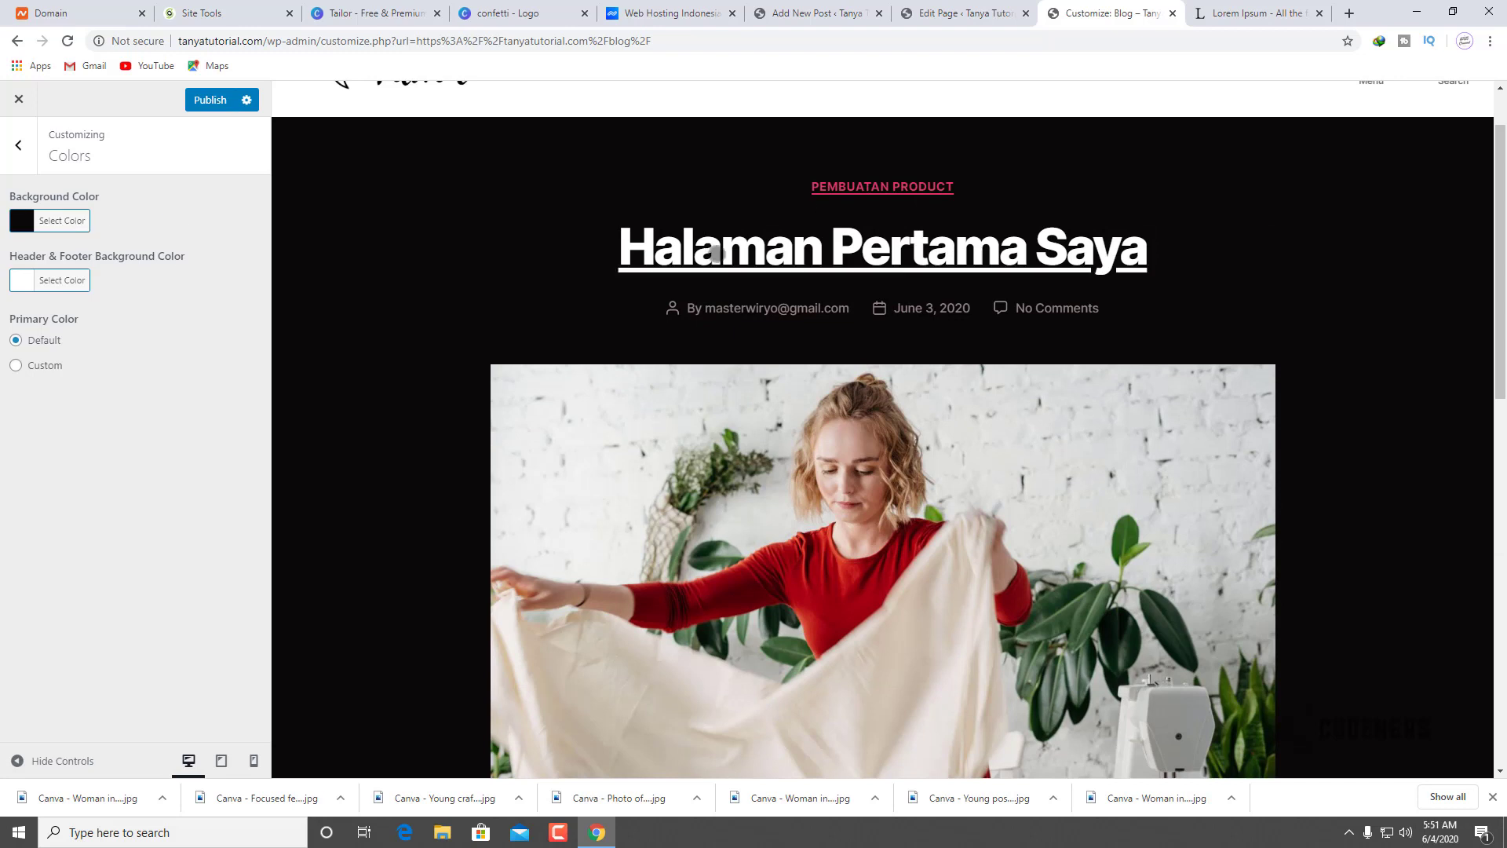
scroll(732, 346, up, 1)
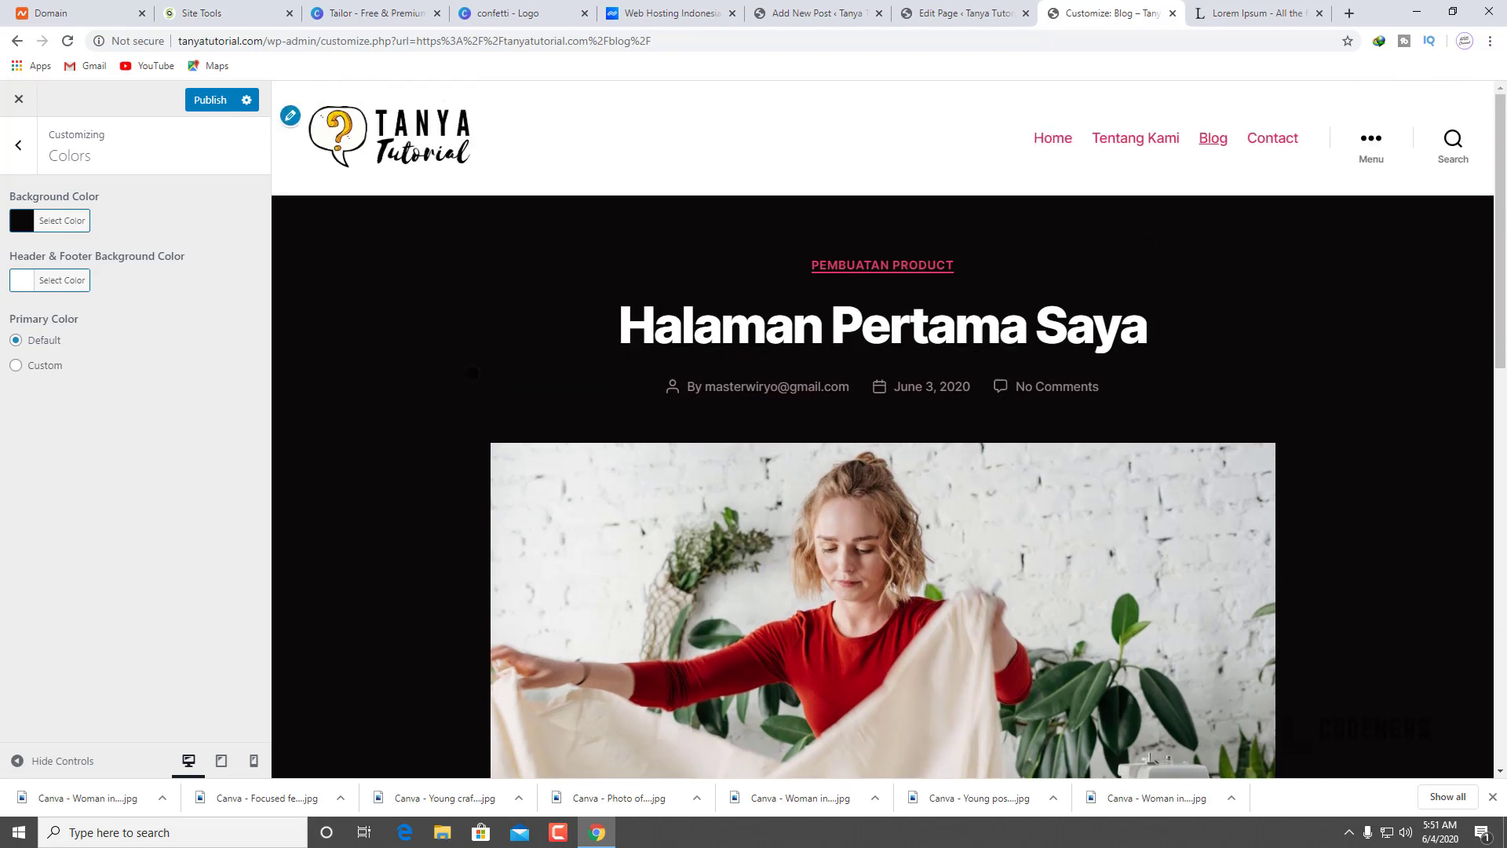
Step: Switch the background to yellow, then lighten it to off-white #ededed and preview the home page
click(74, 221)
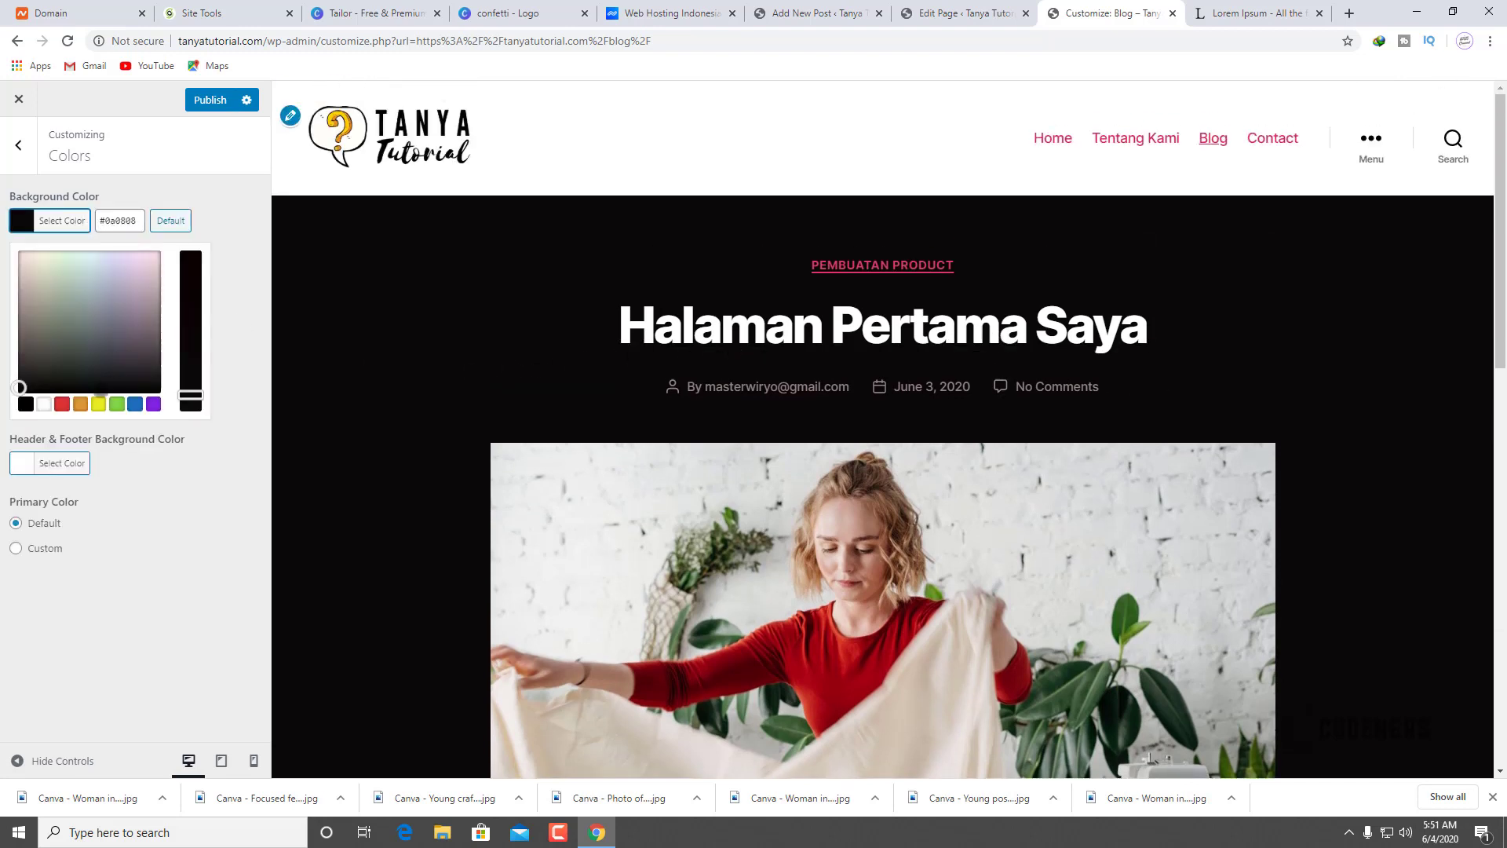
click(96, 403)
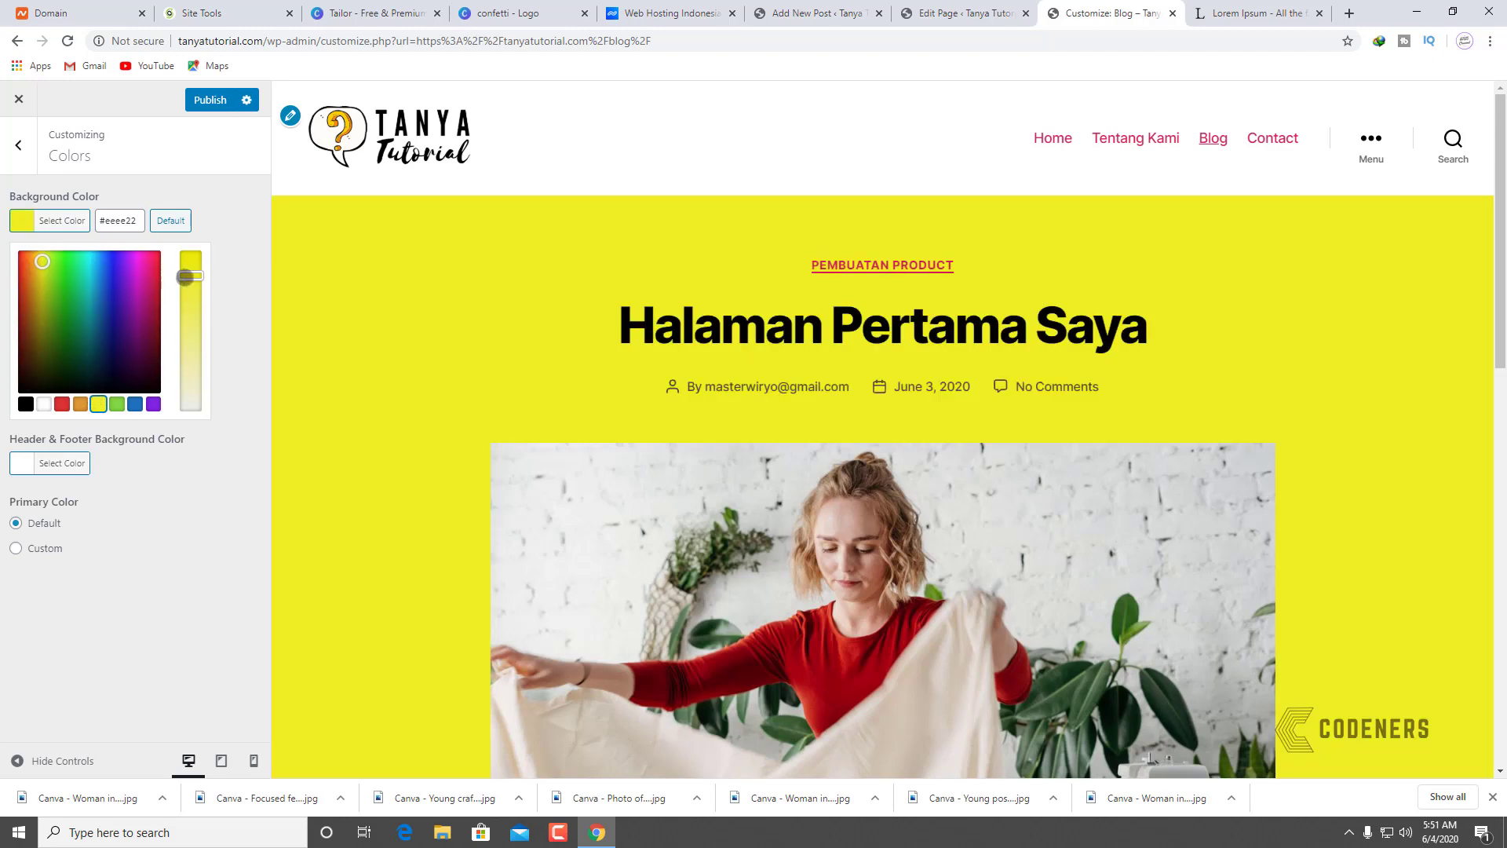
drag(185, 276, 193, 438)
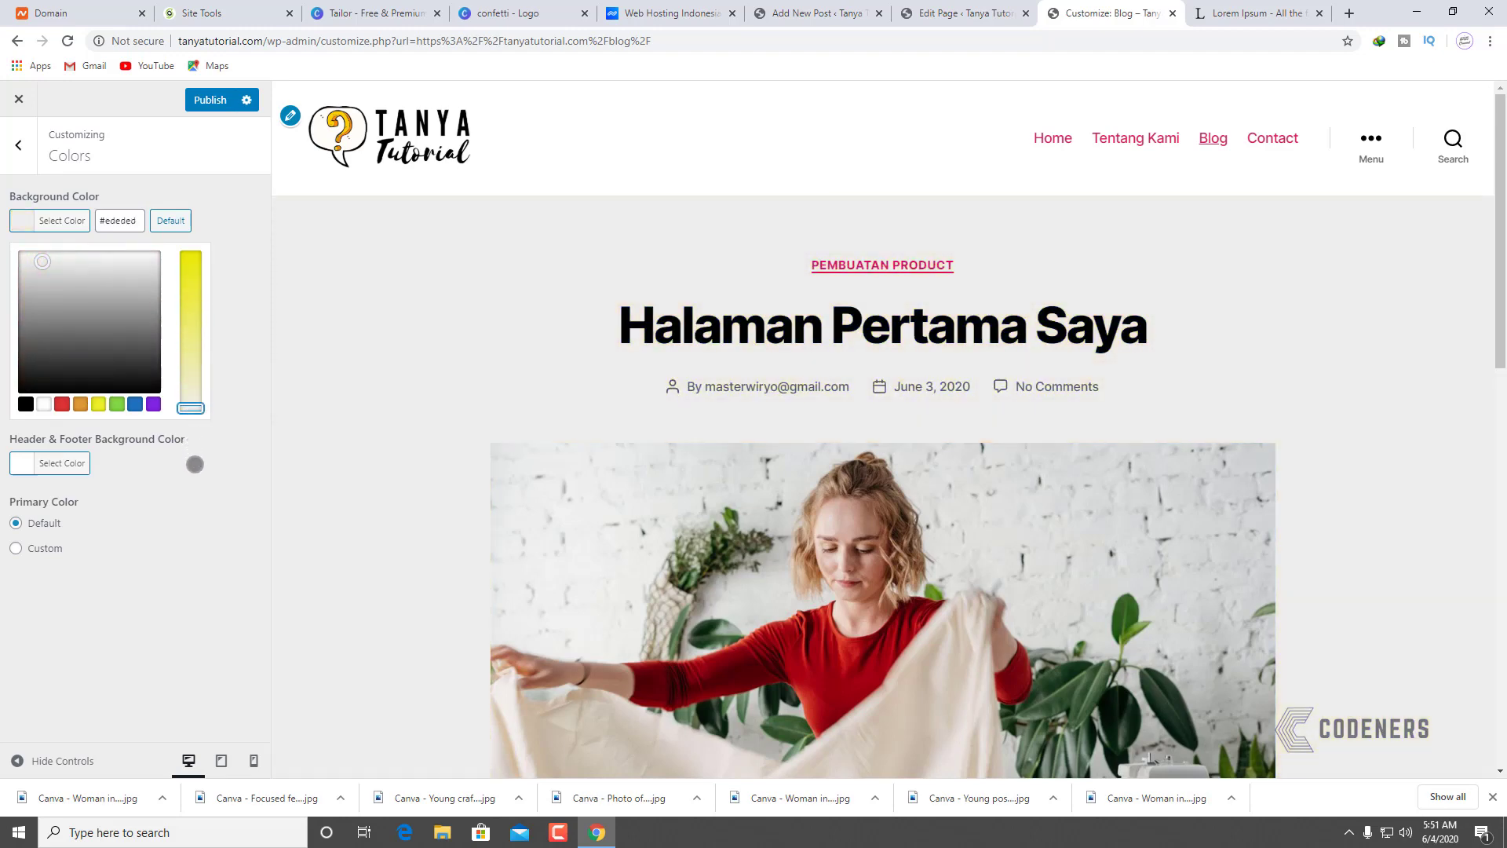
click(204, 432)
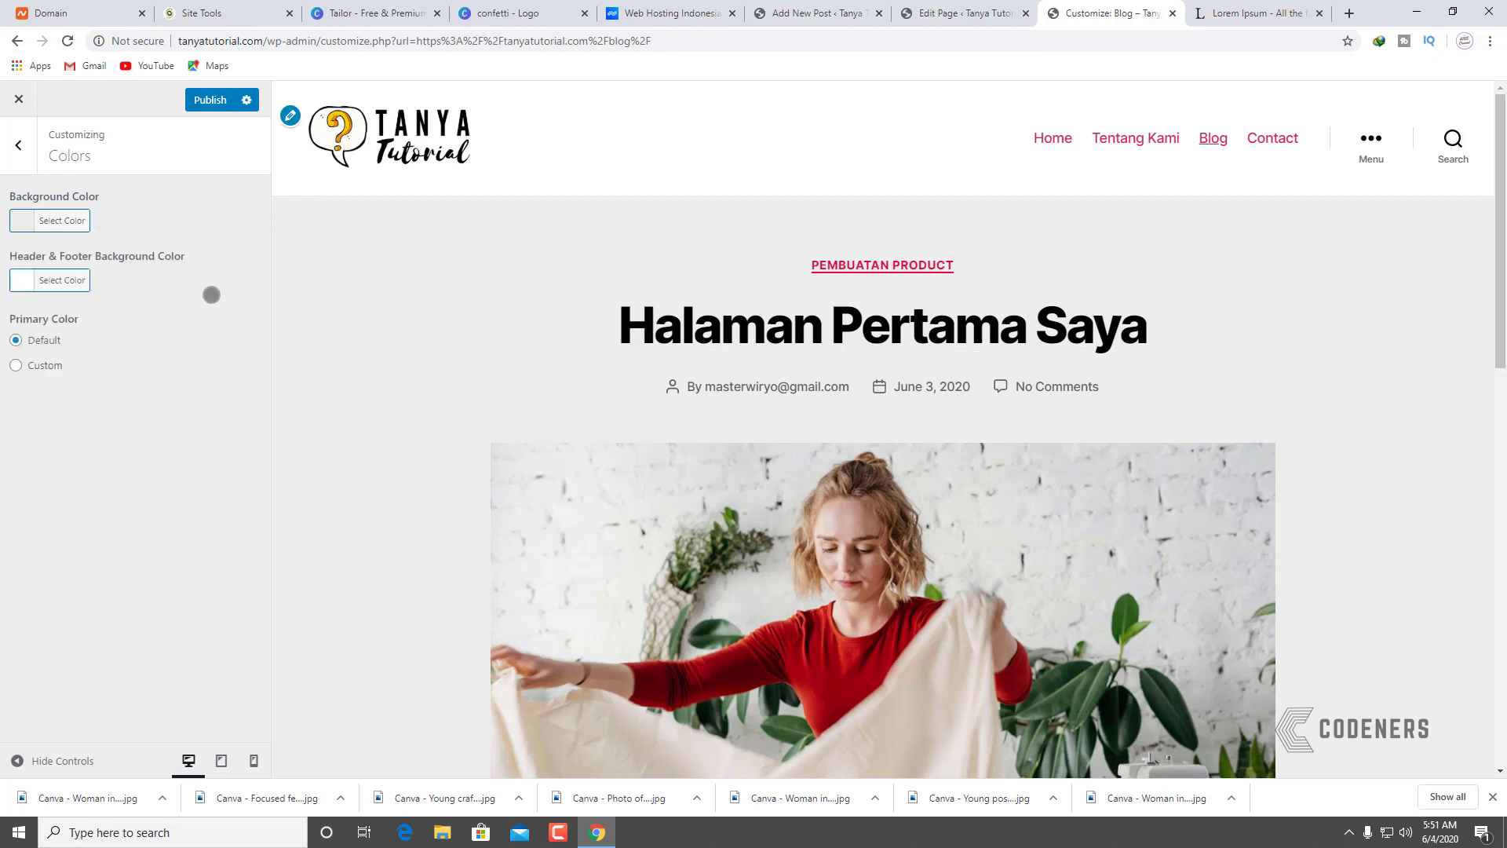
scroll(477, 340, down, 15)
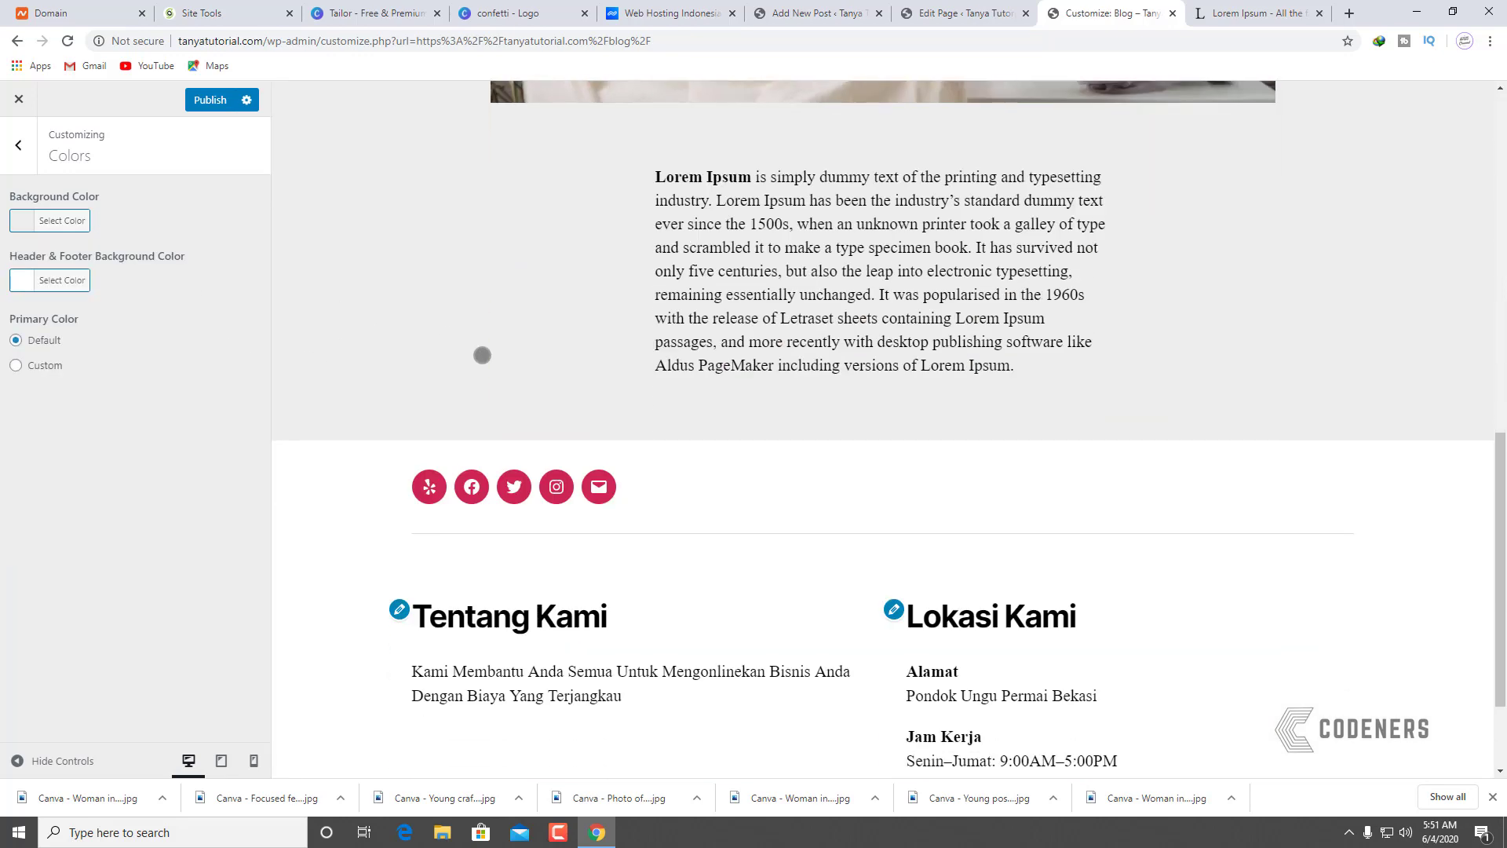
scroll(482, 355, up, 14)
scroll(482, 355, up, 2)
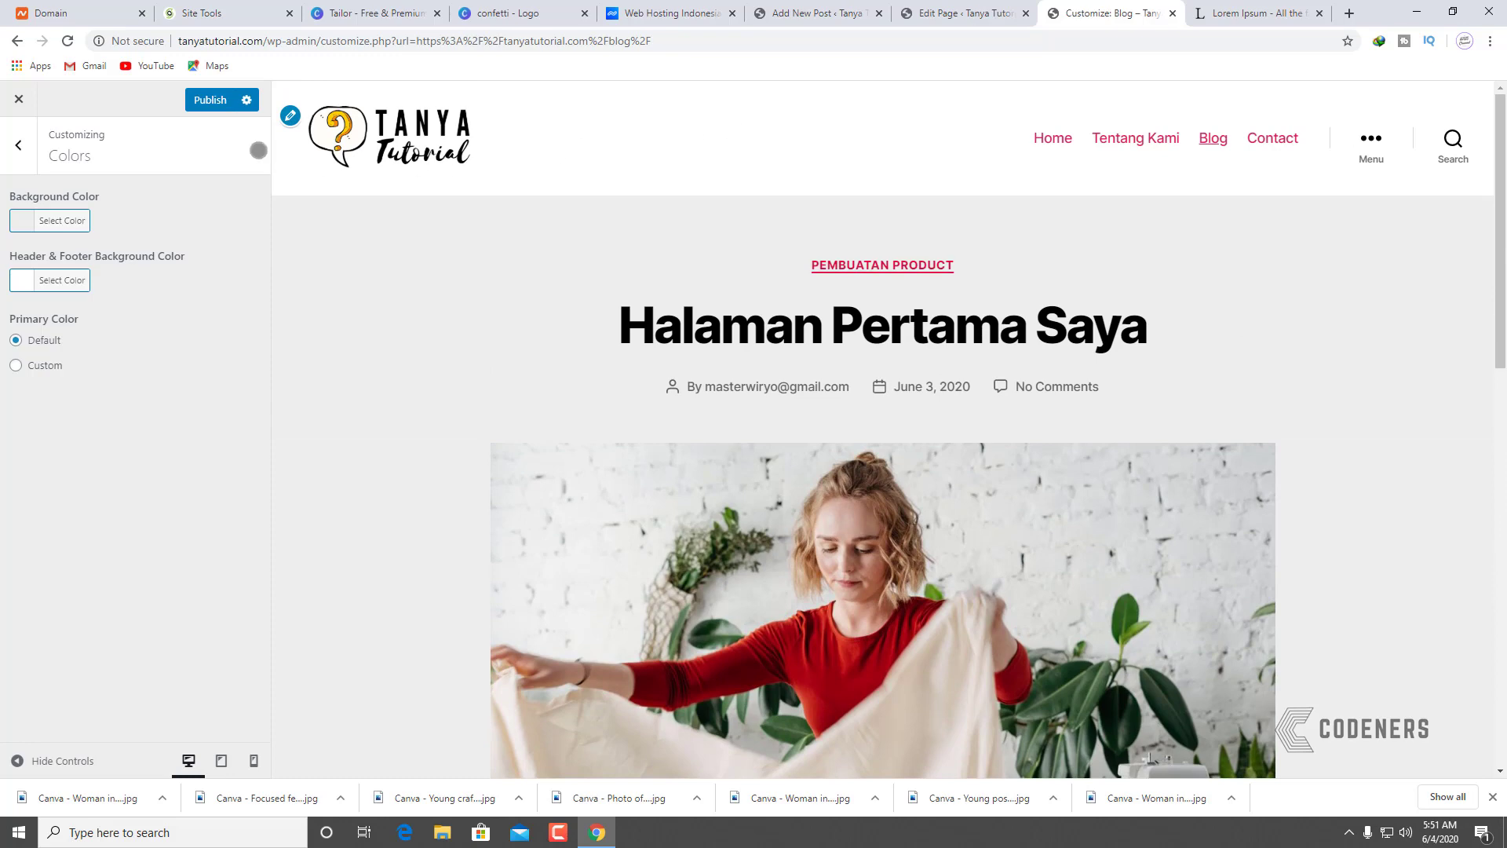
click(1250, 13)
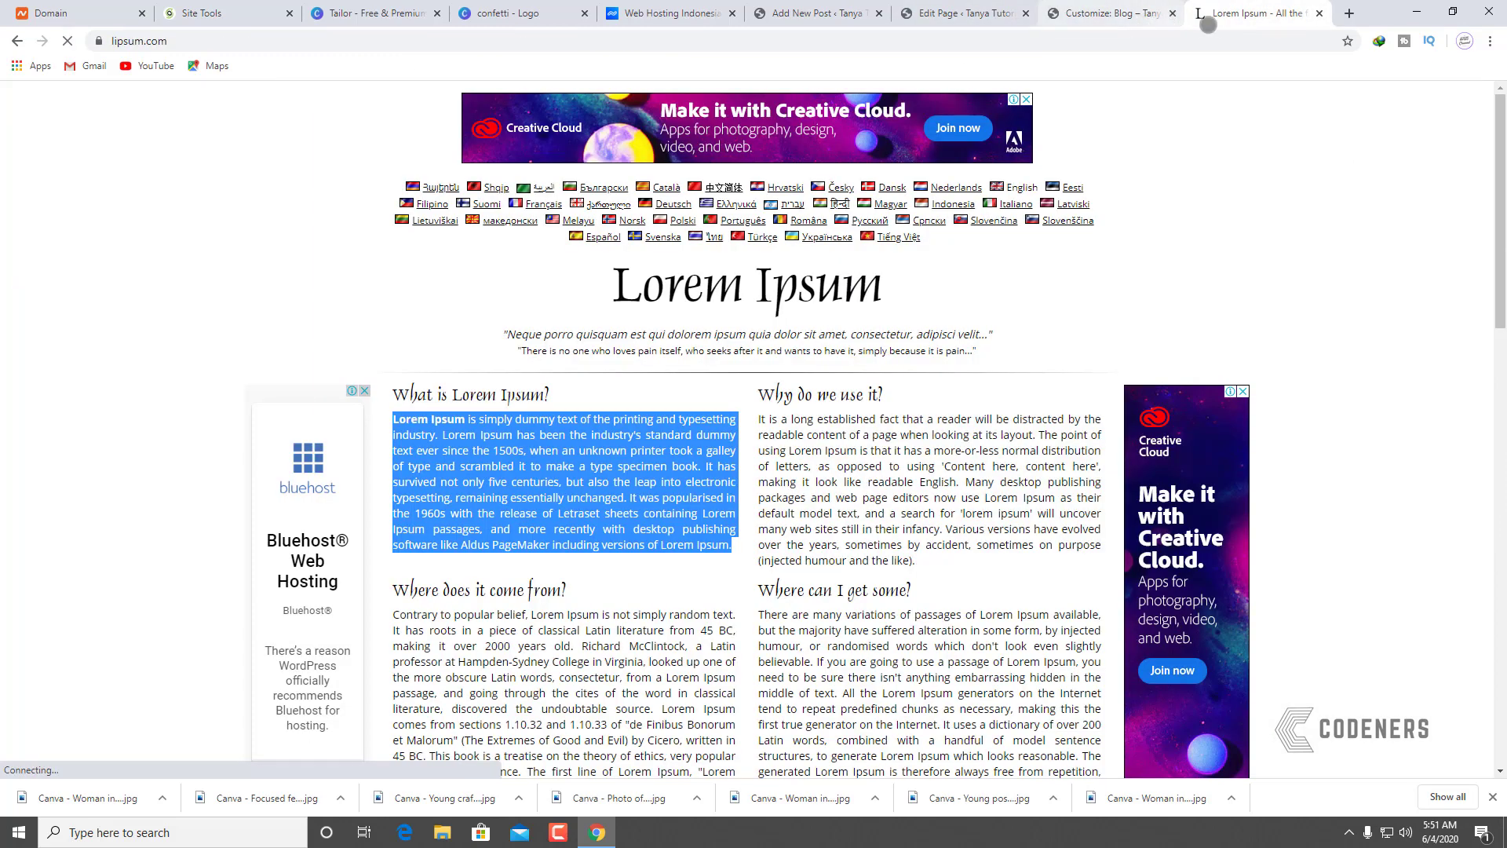
click(1125, 12)
click(424, 127)
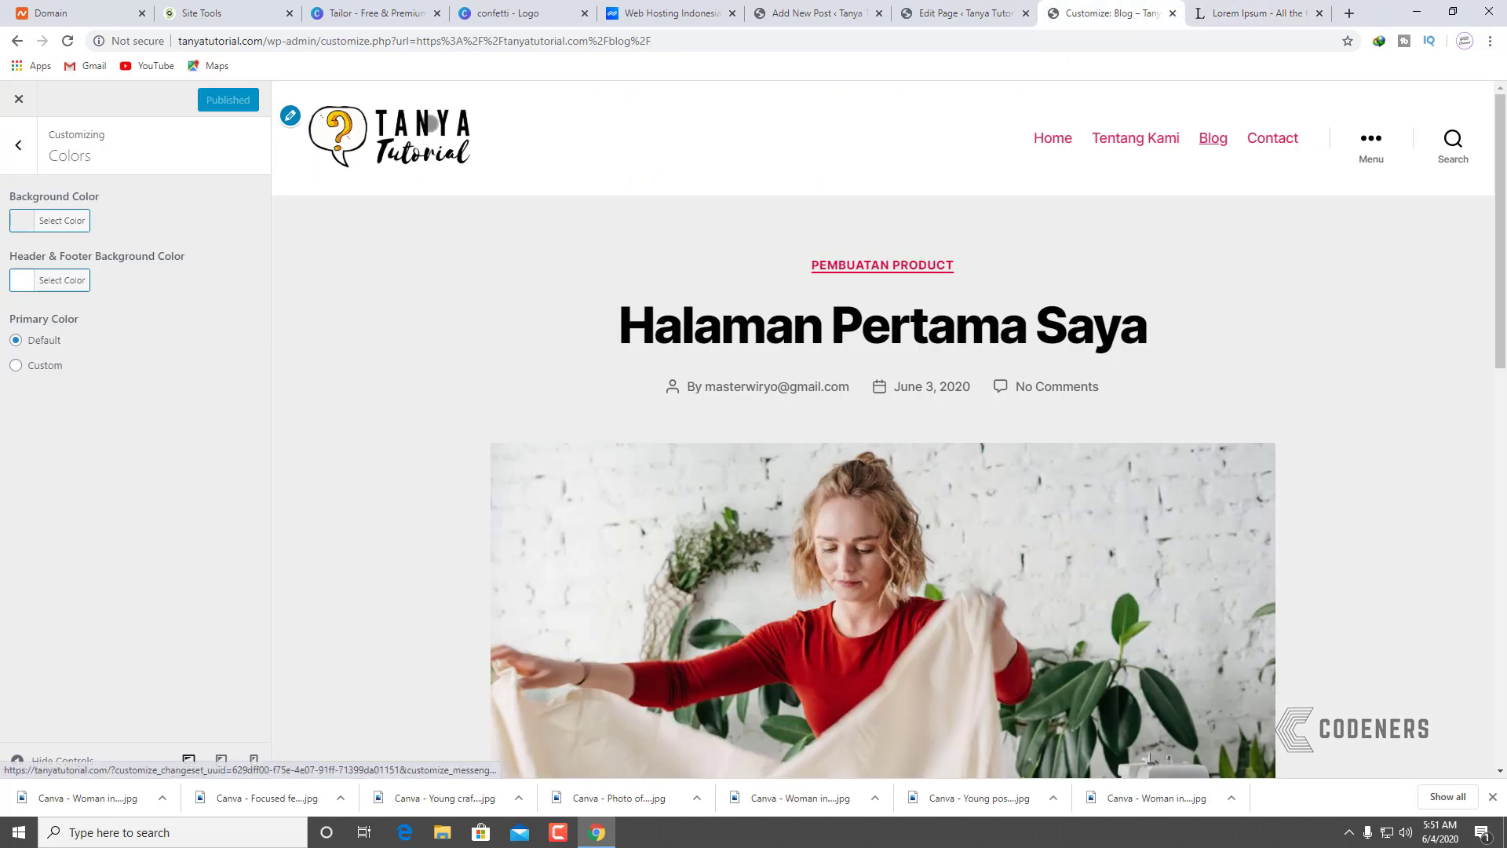
Step: Scroll the Home preview, exit the Customizer, and view the post's Lorem Ipsum text on light grey
scroll(755, 339, down, 15)
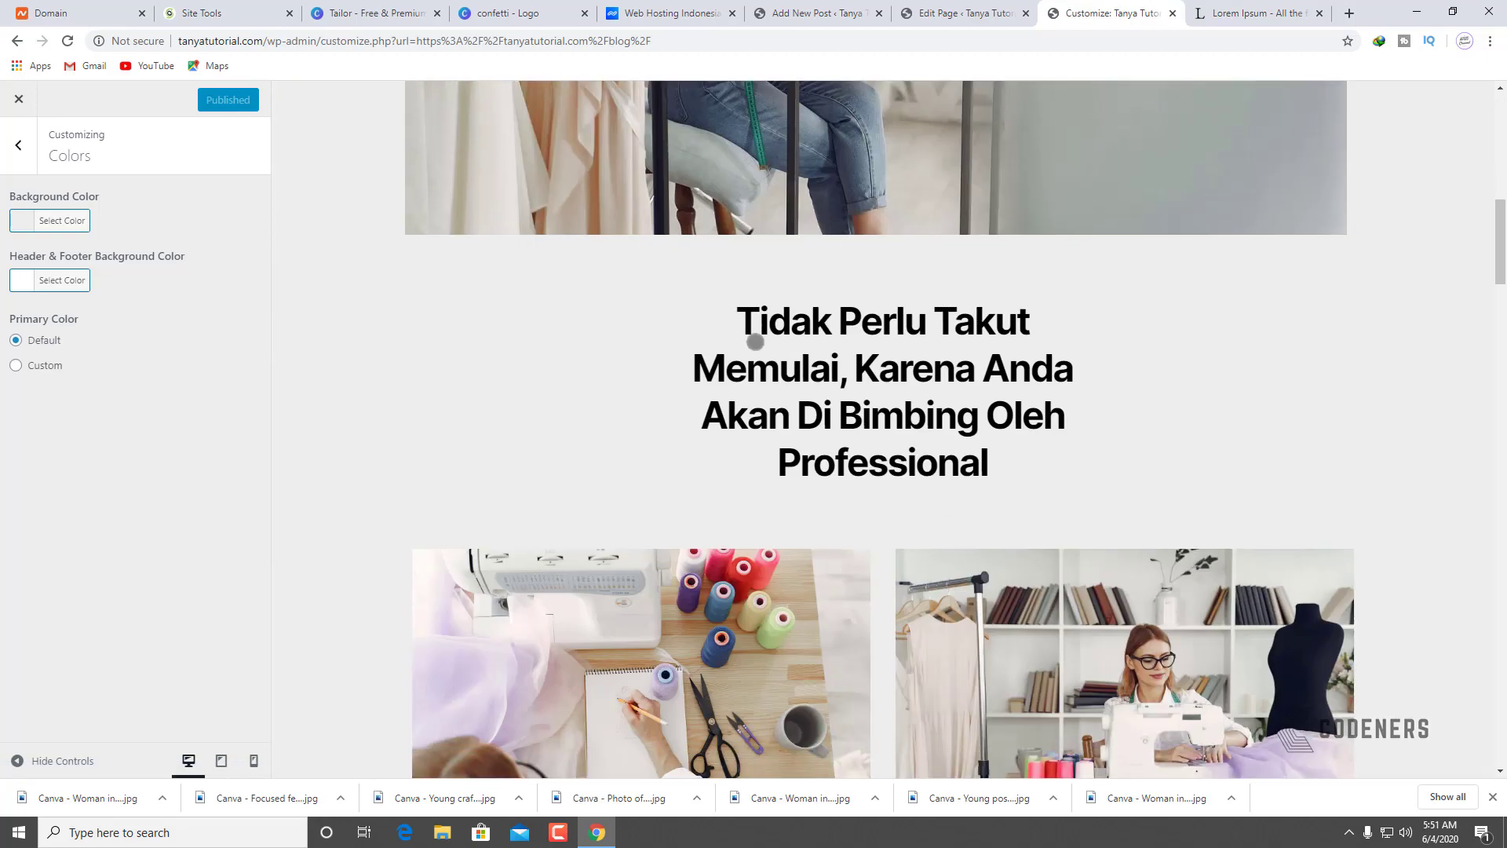
scroll(755, 338, down, 20)
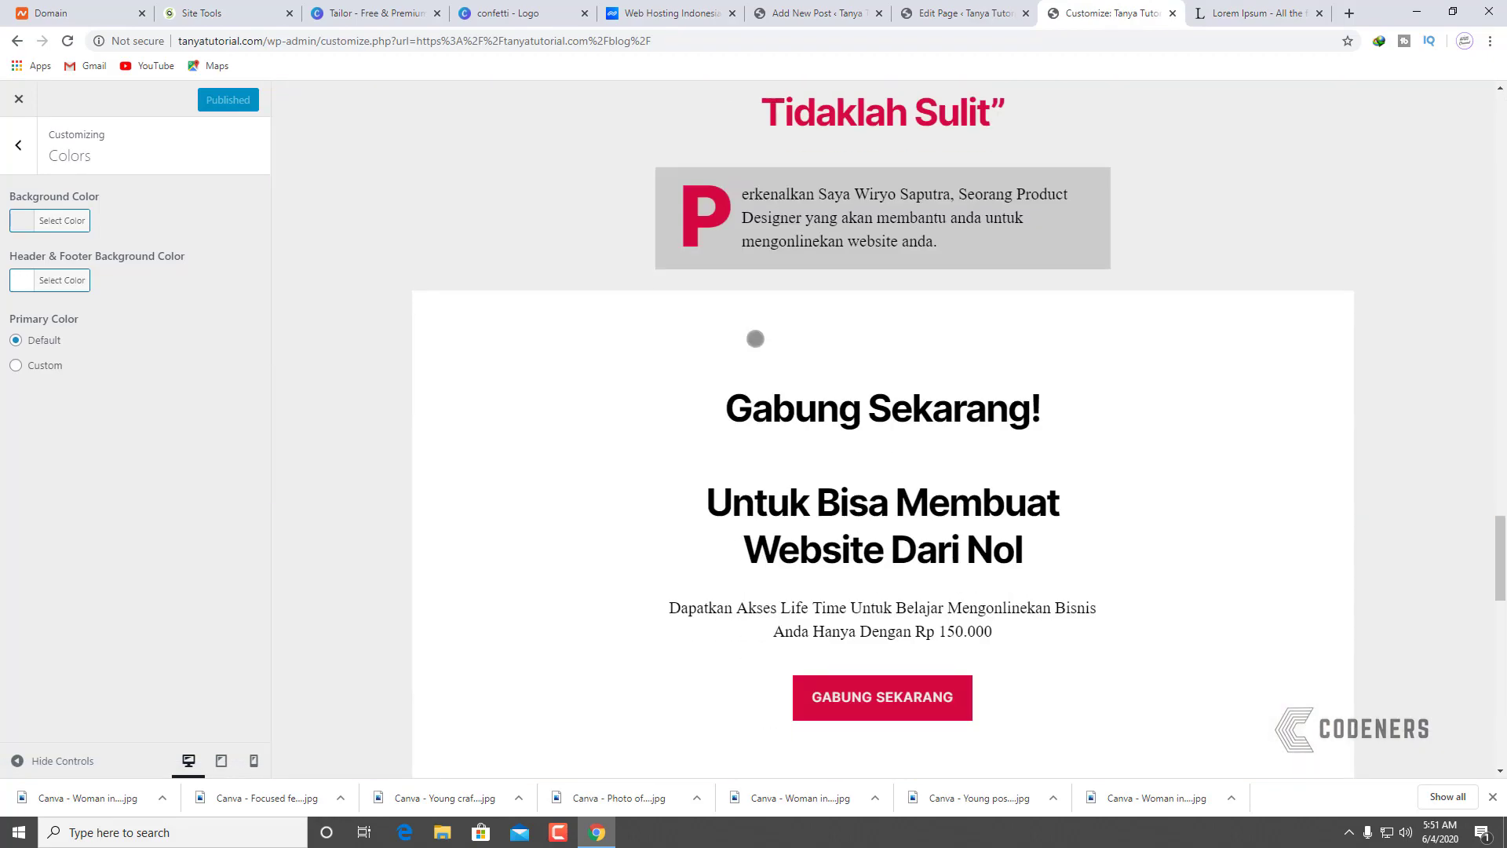
scroll(756, 337, down, 6)
scroll(756, 338, up, 15)
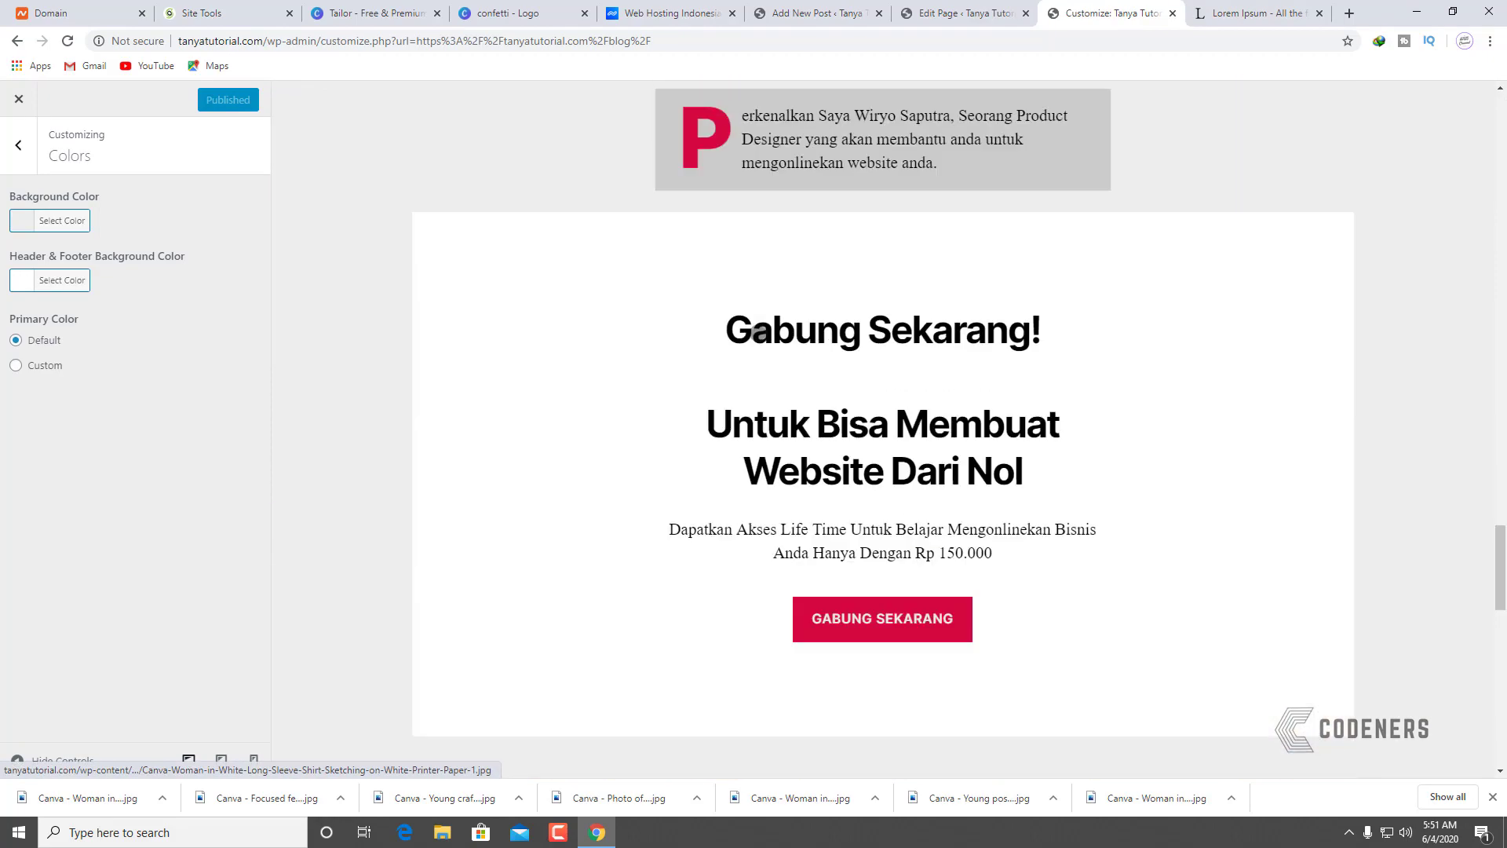
scroll(855, 476, down, 15)
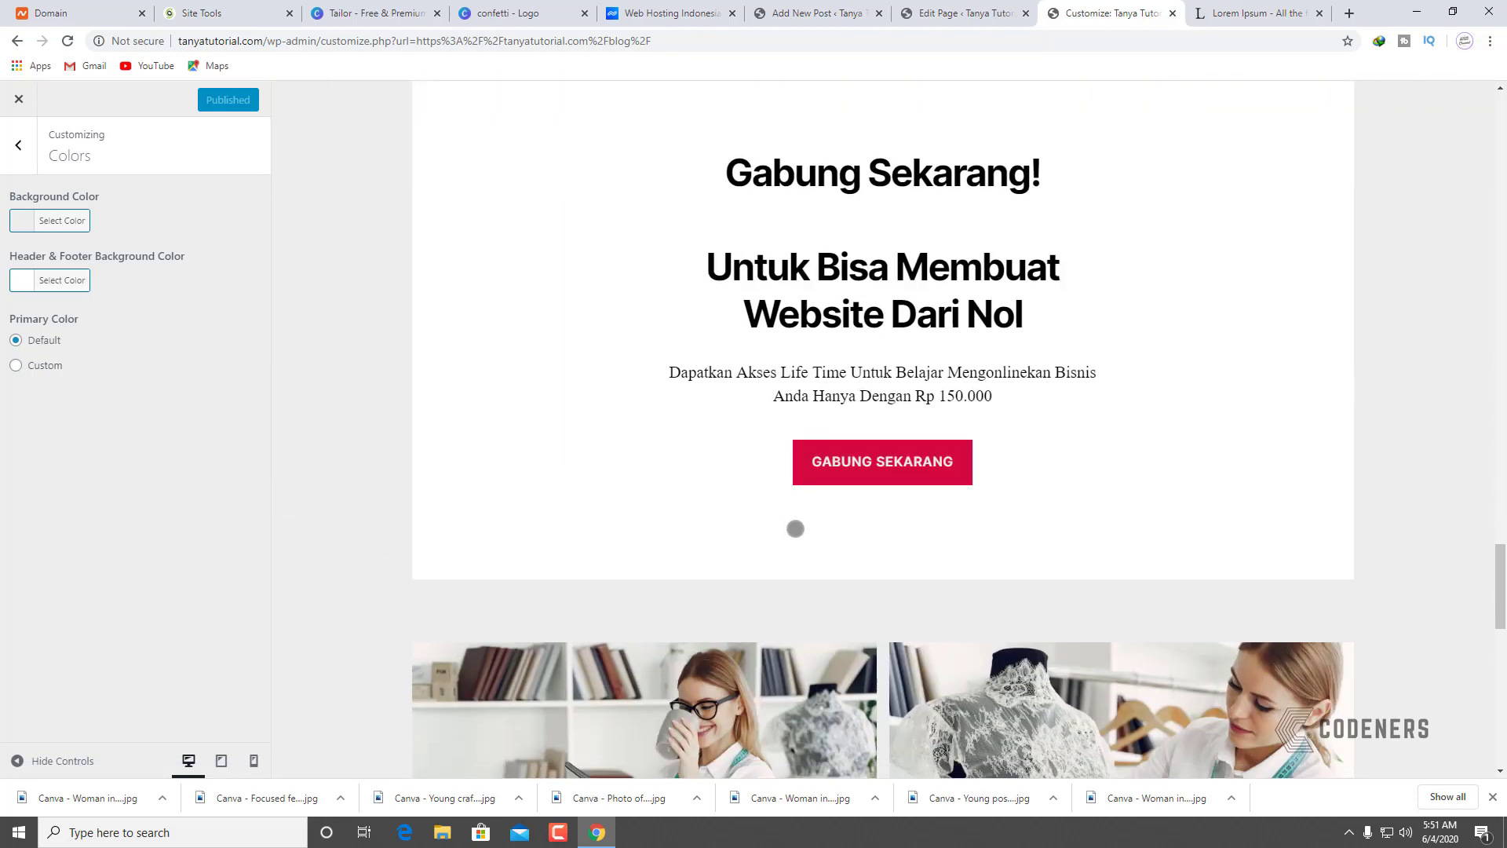
scroll(1058, 462, down, 1)
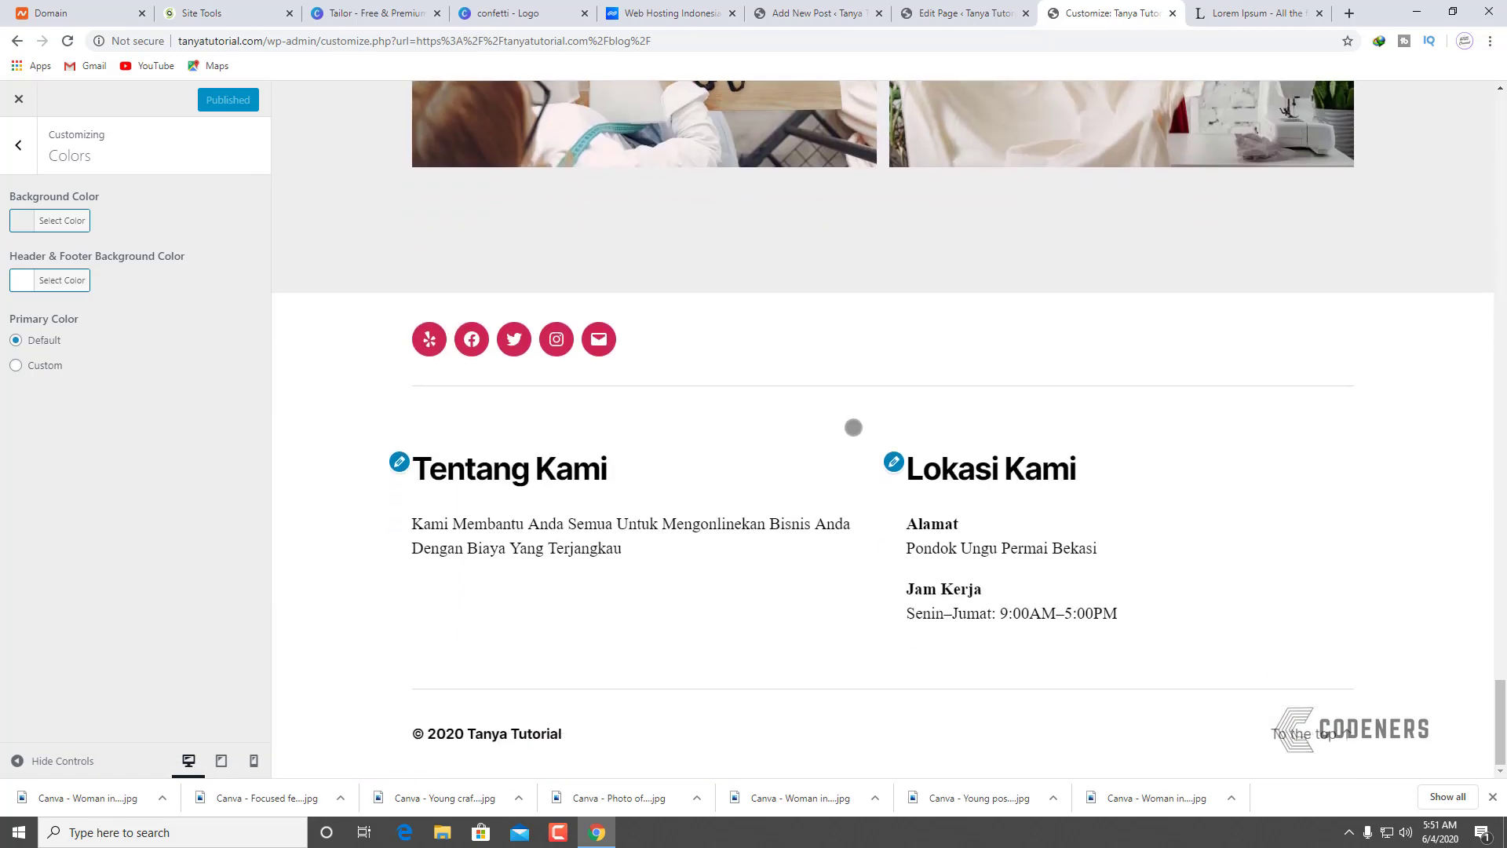
click(19, 99)
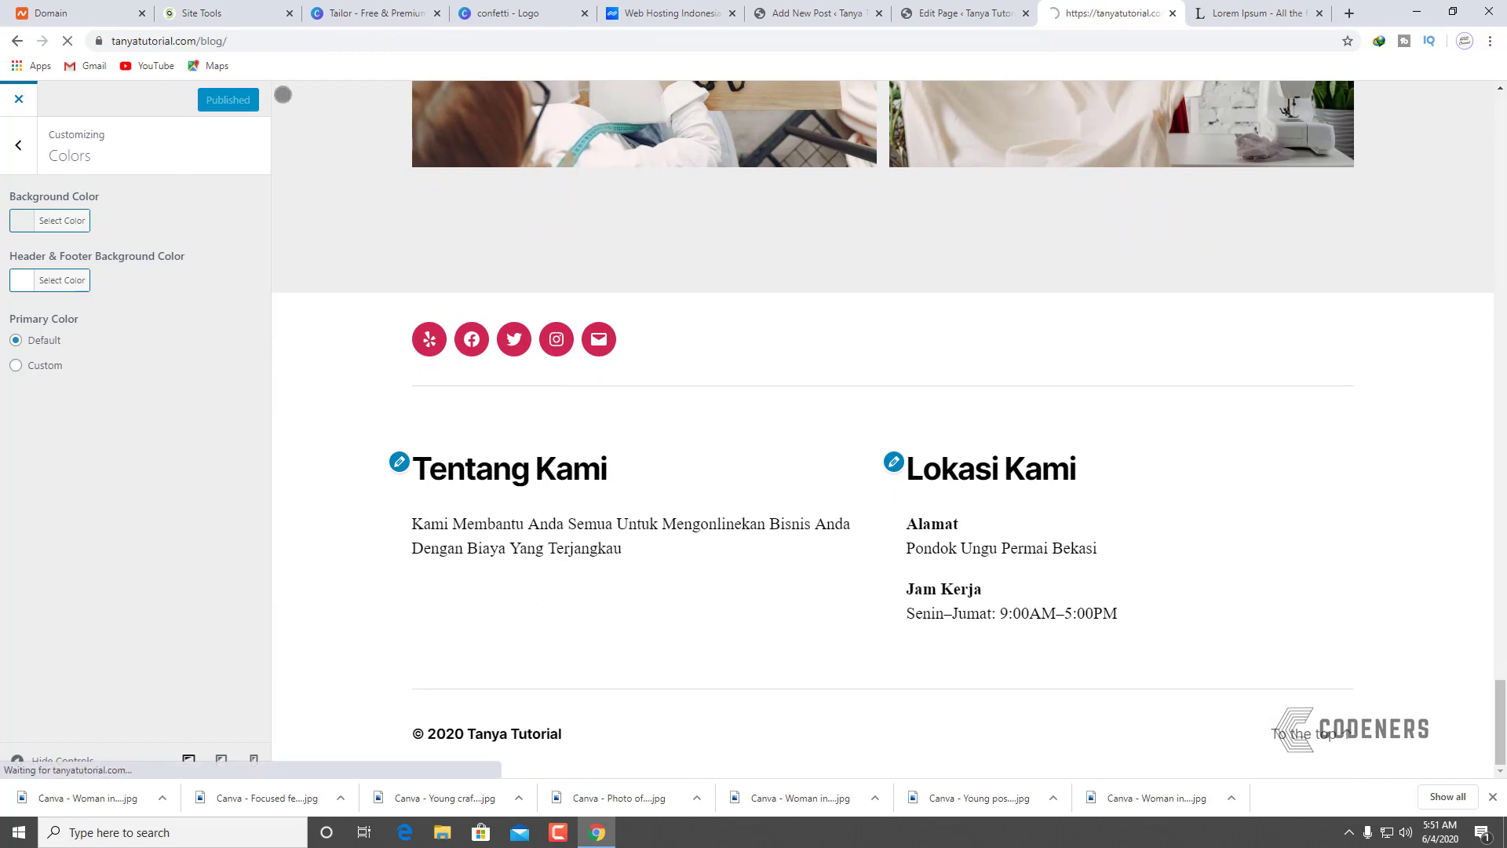
scroll(1280, 550, down, 12)
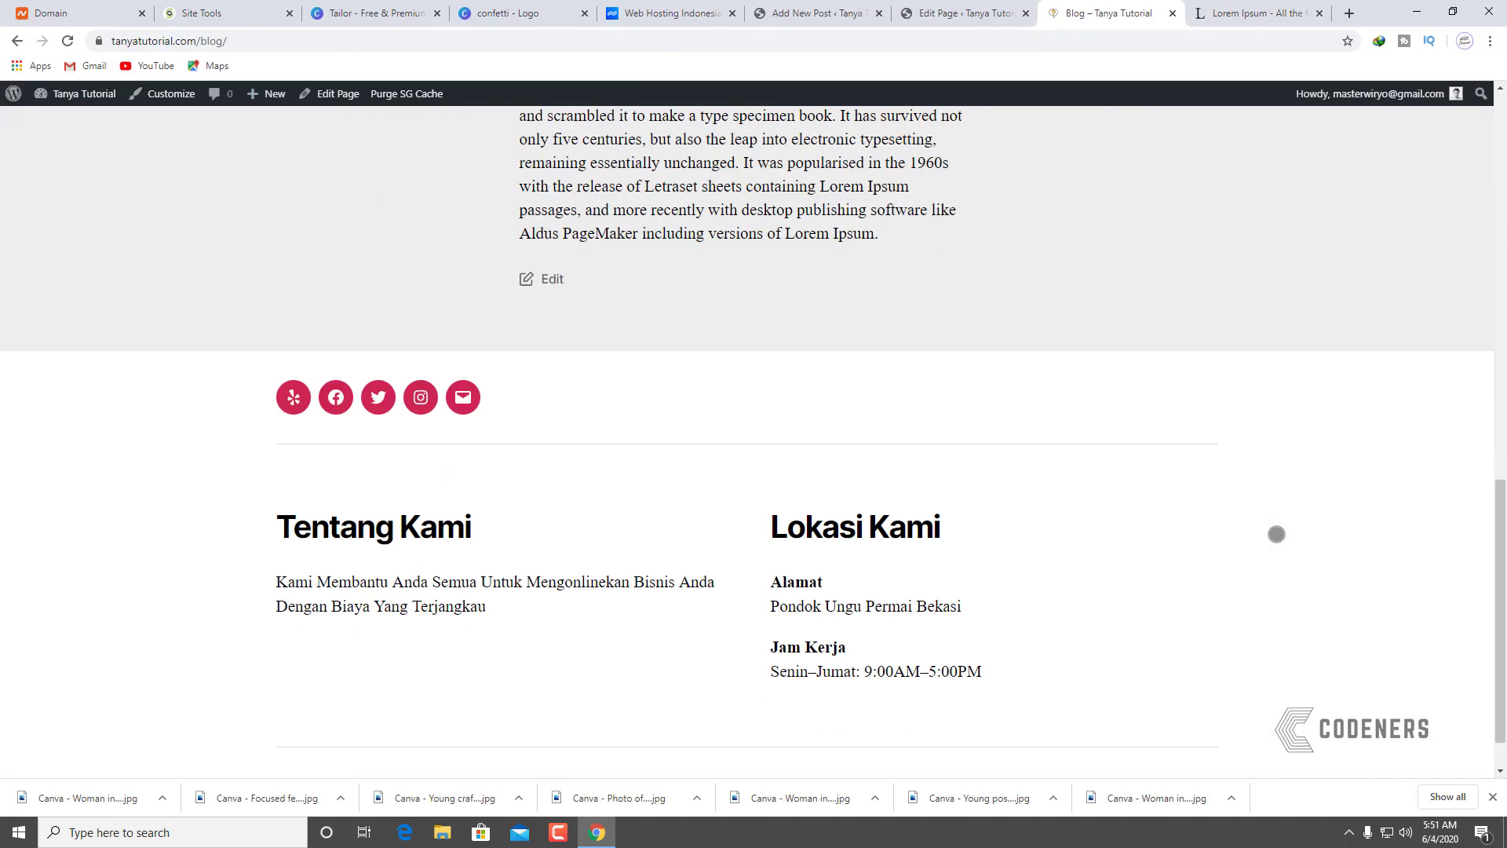
scroll(1277, 542, up, 12)
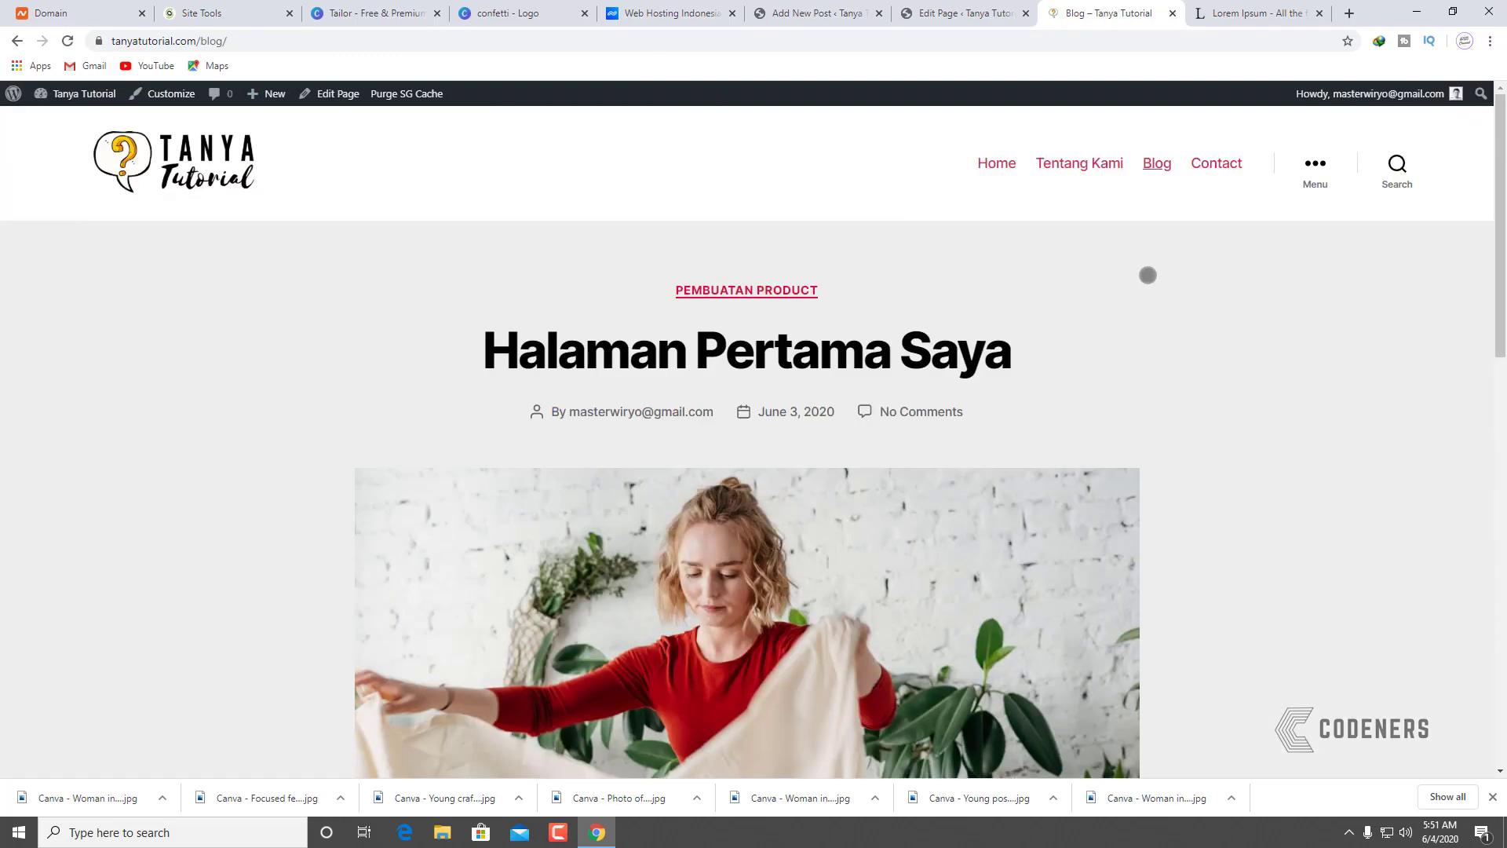
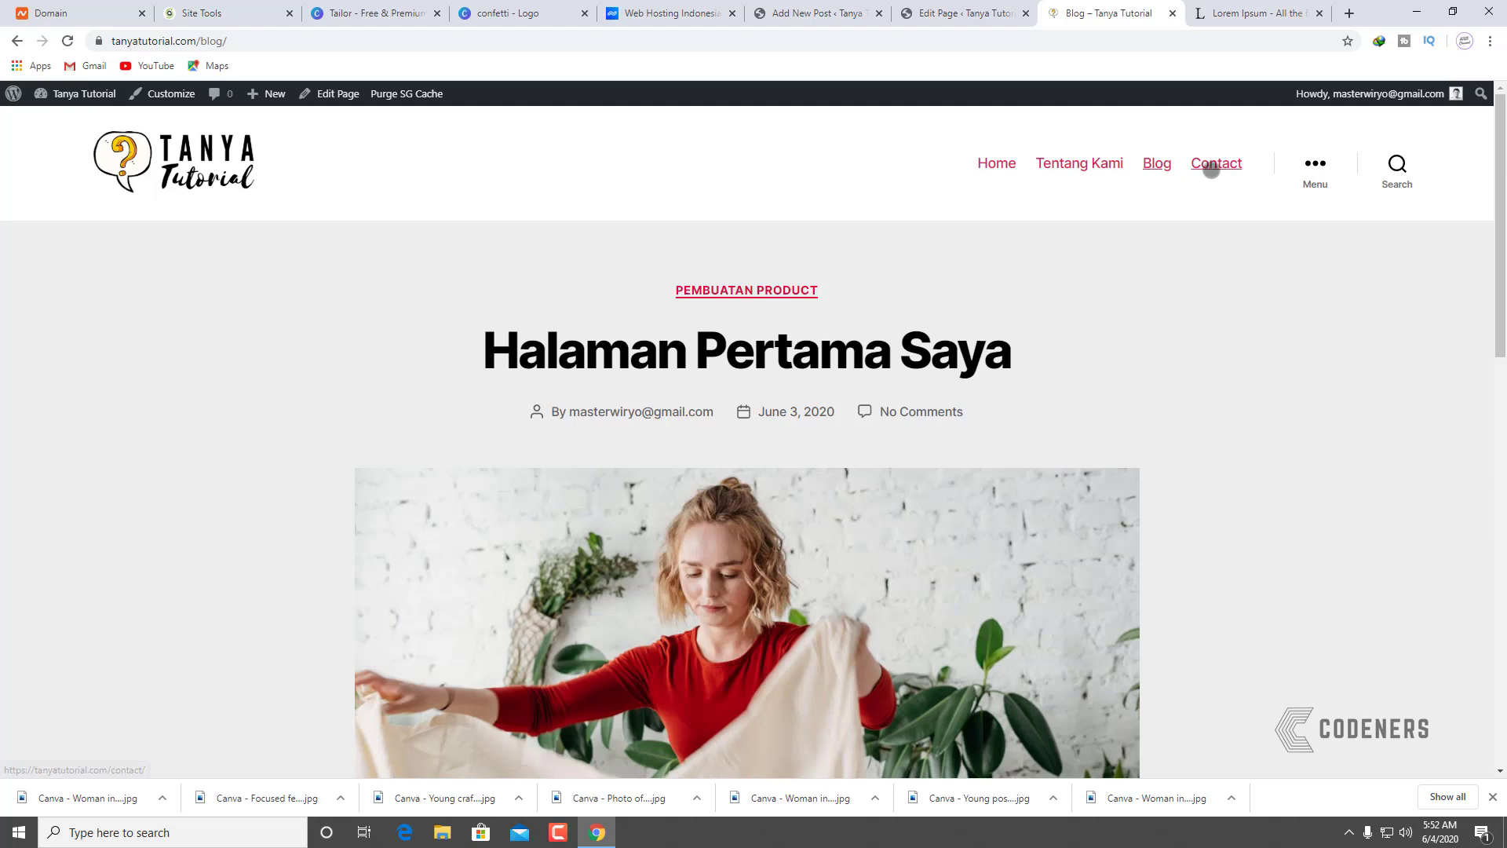
Step: View the live Contact page's placeholder text, then return to the admin Posts list
click(1229, 163)
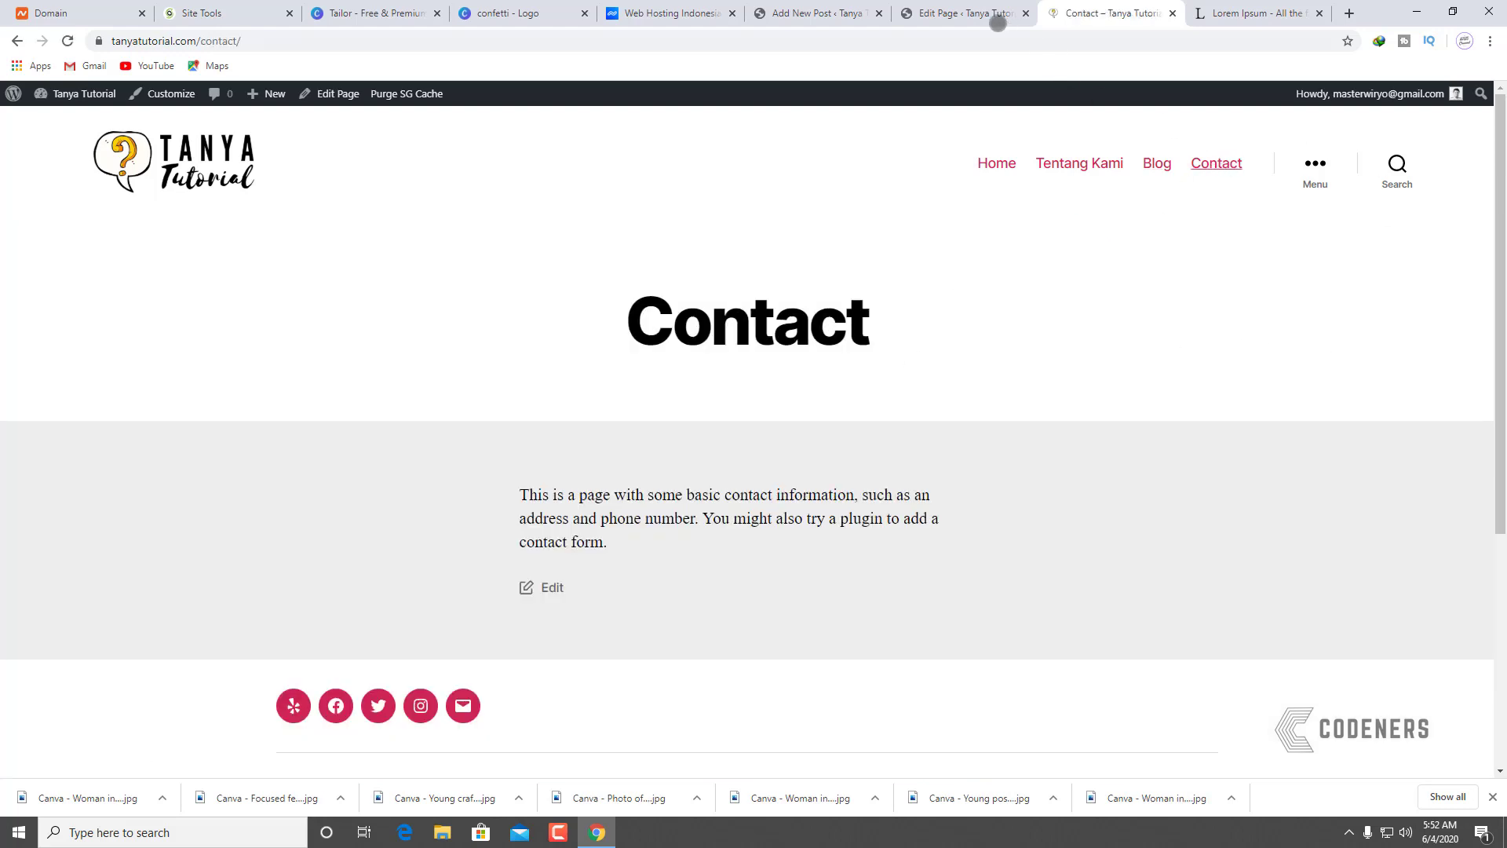
click(859, 6)
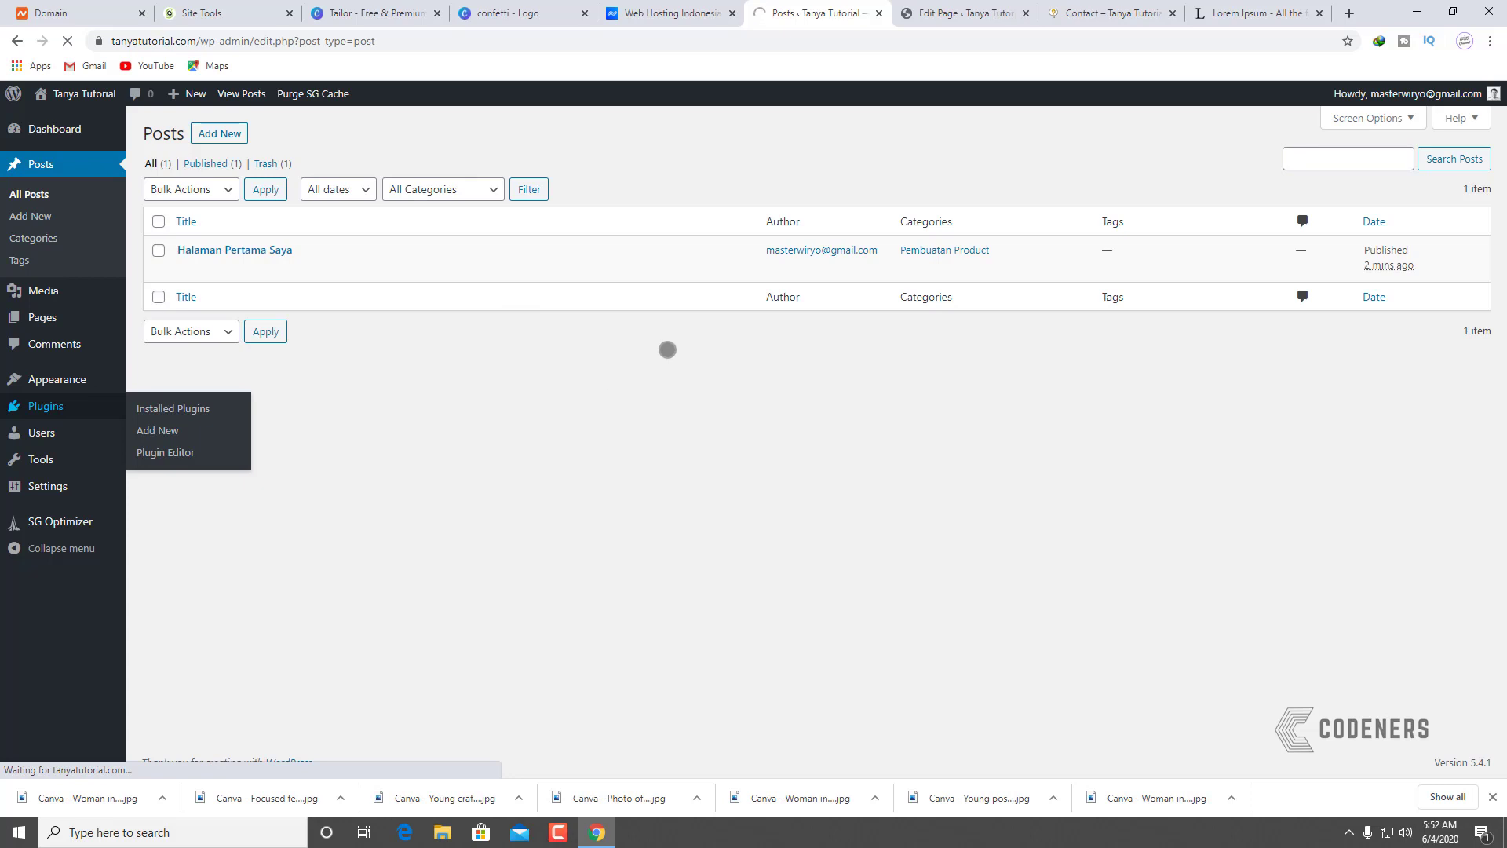
Step: Search the plugin directory for 'contact form', then install and activate Contact Form 7
click(243, 141)
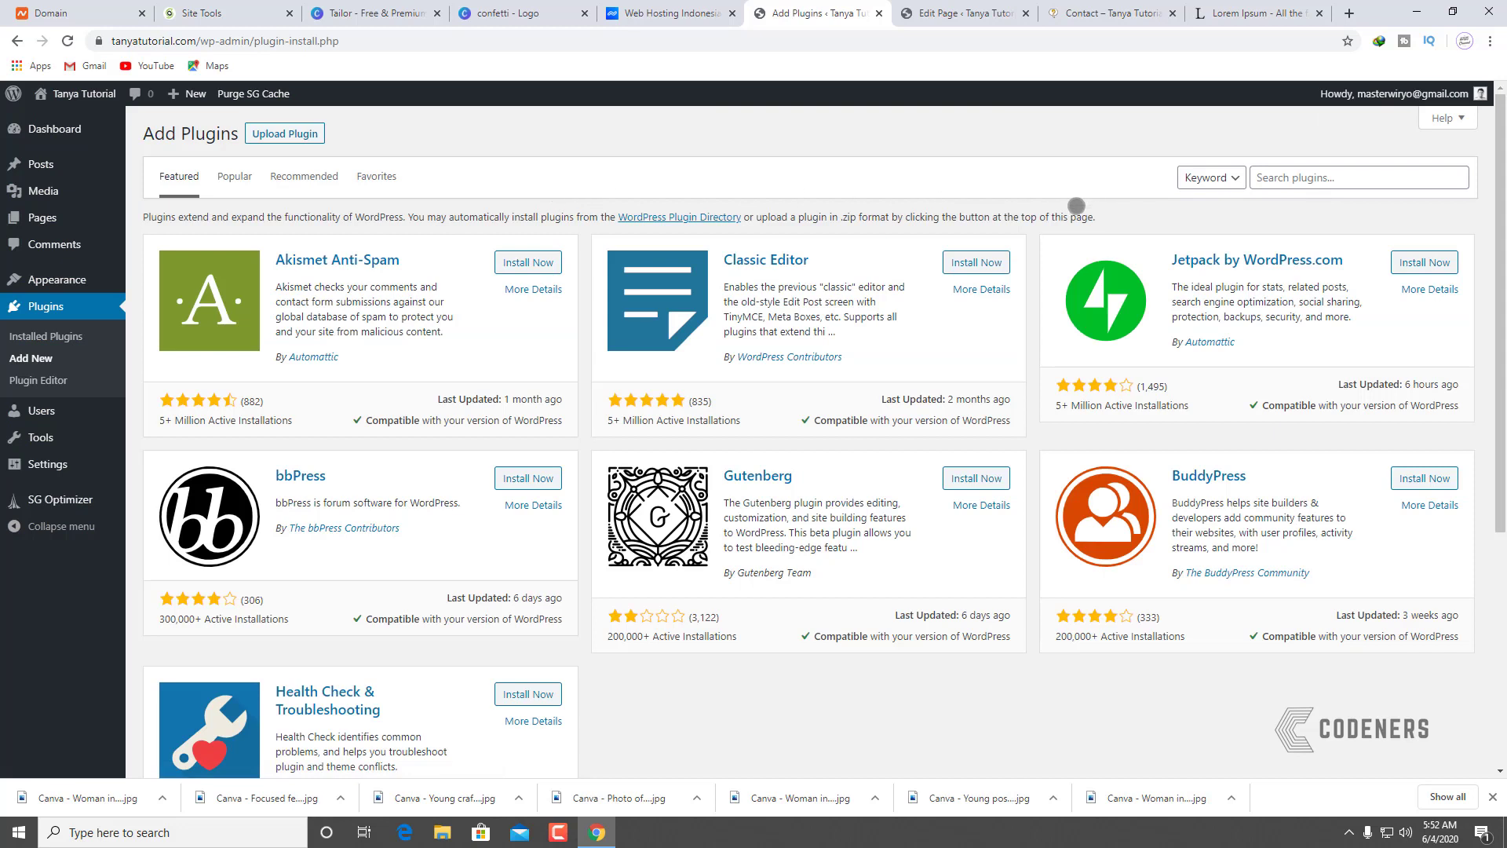
click(1326, 168)
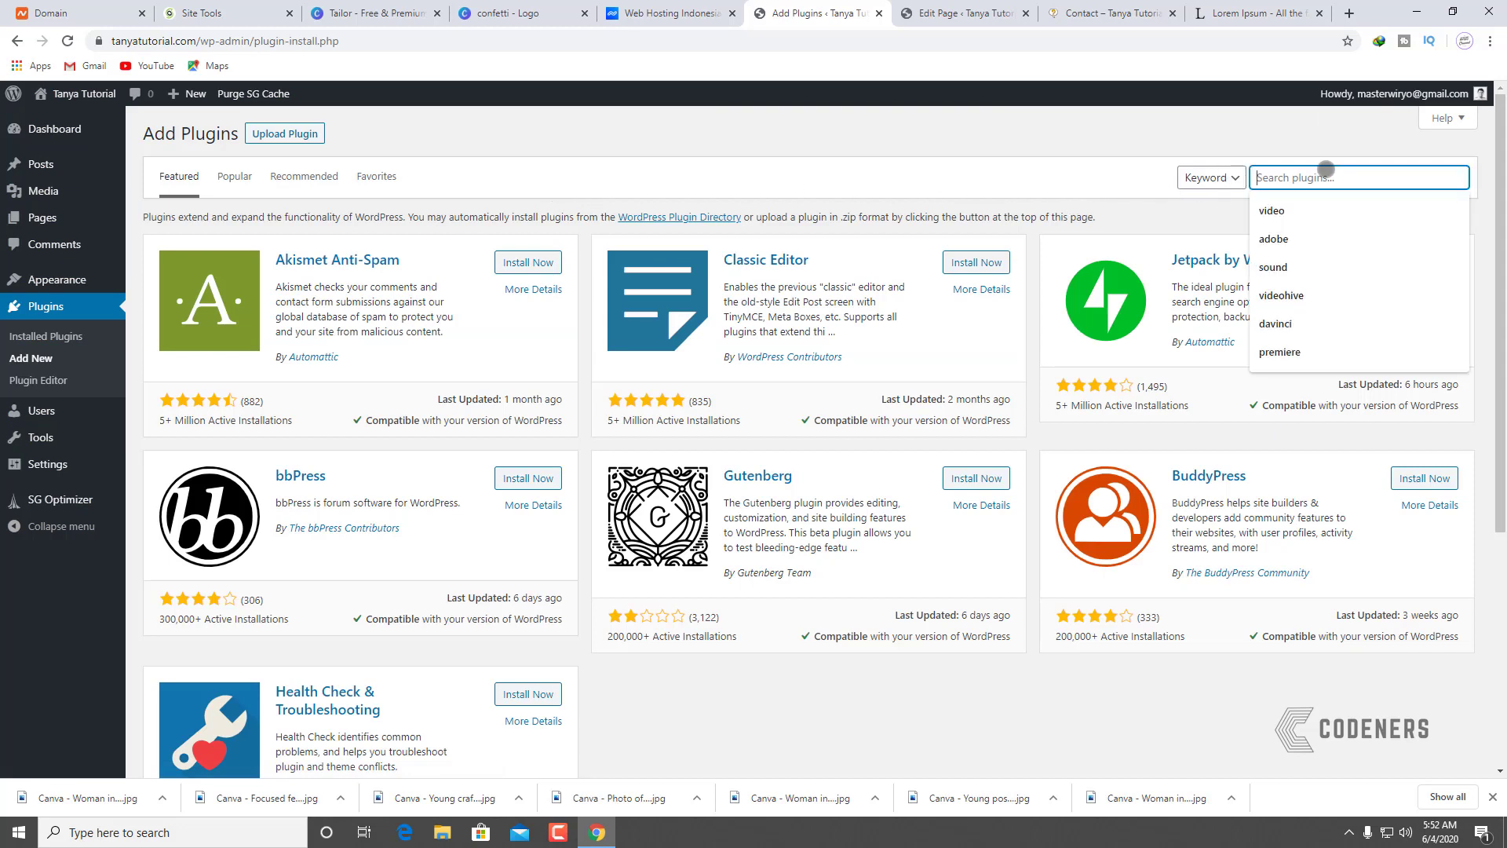
text(contact form)
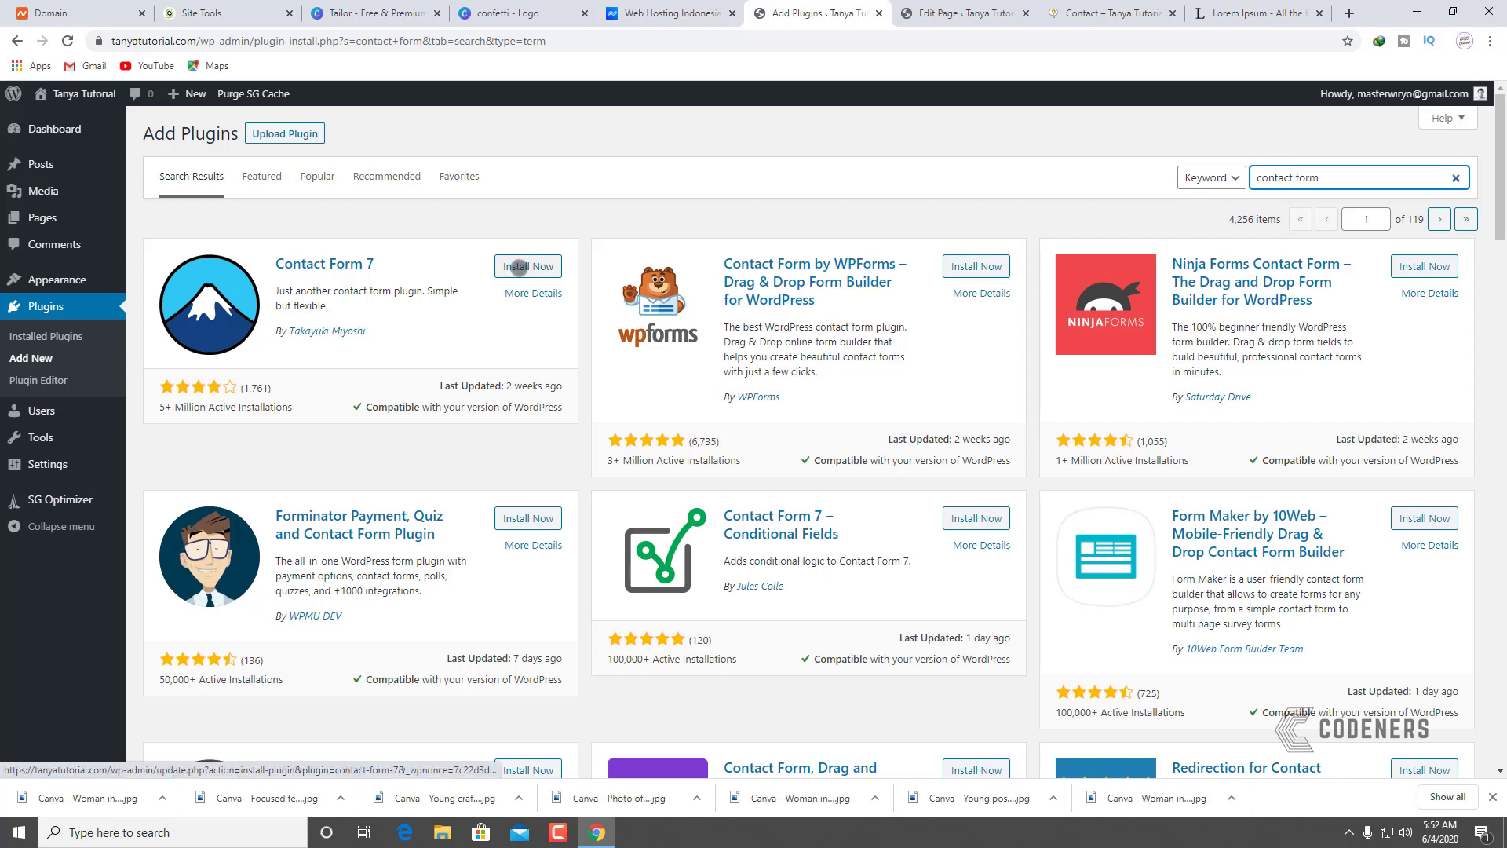
click(519, 267)
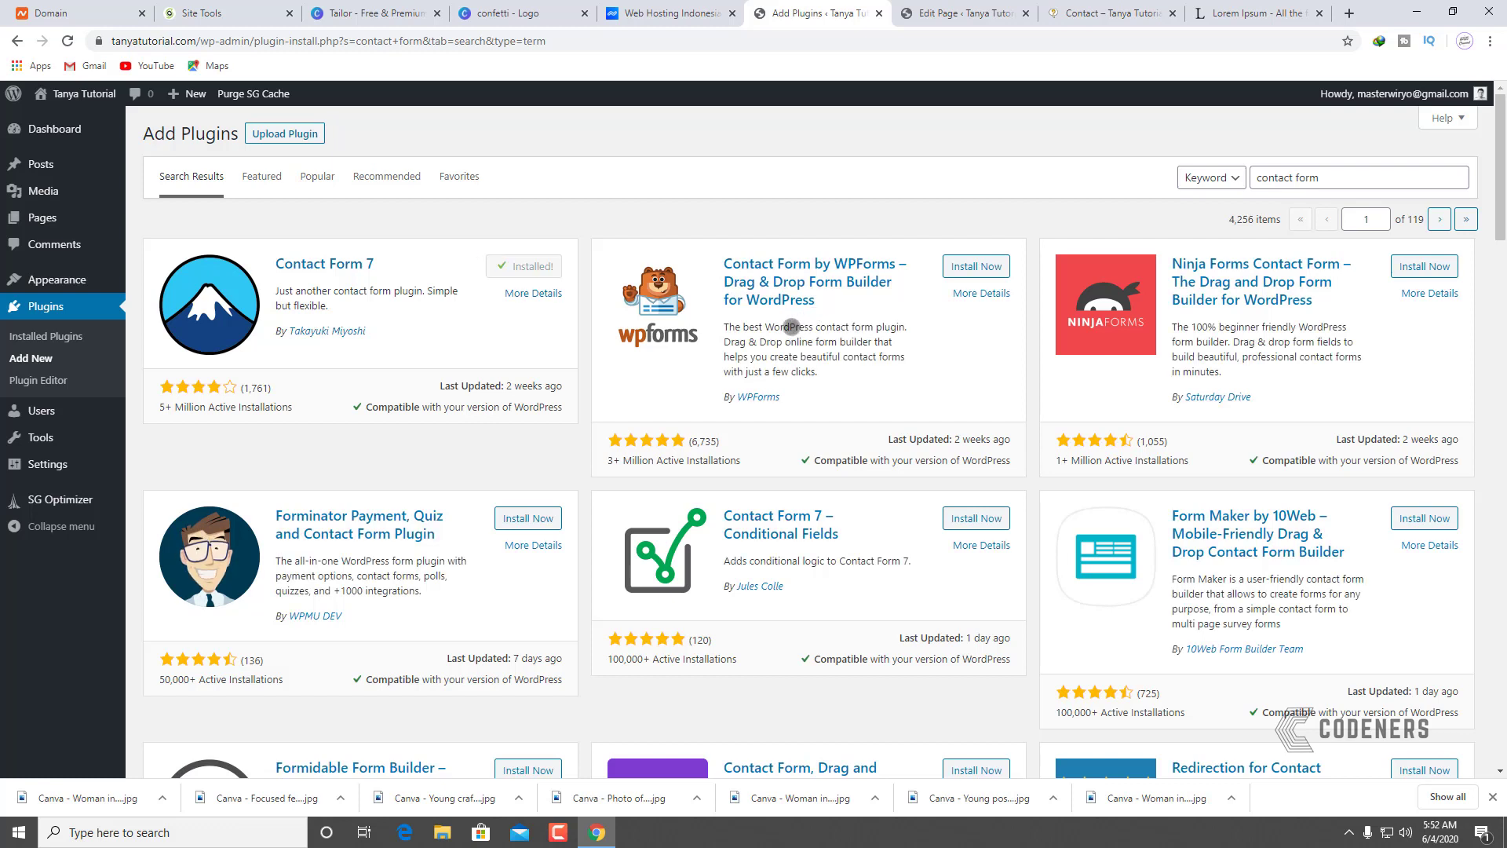
click(544, 266)
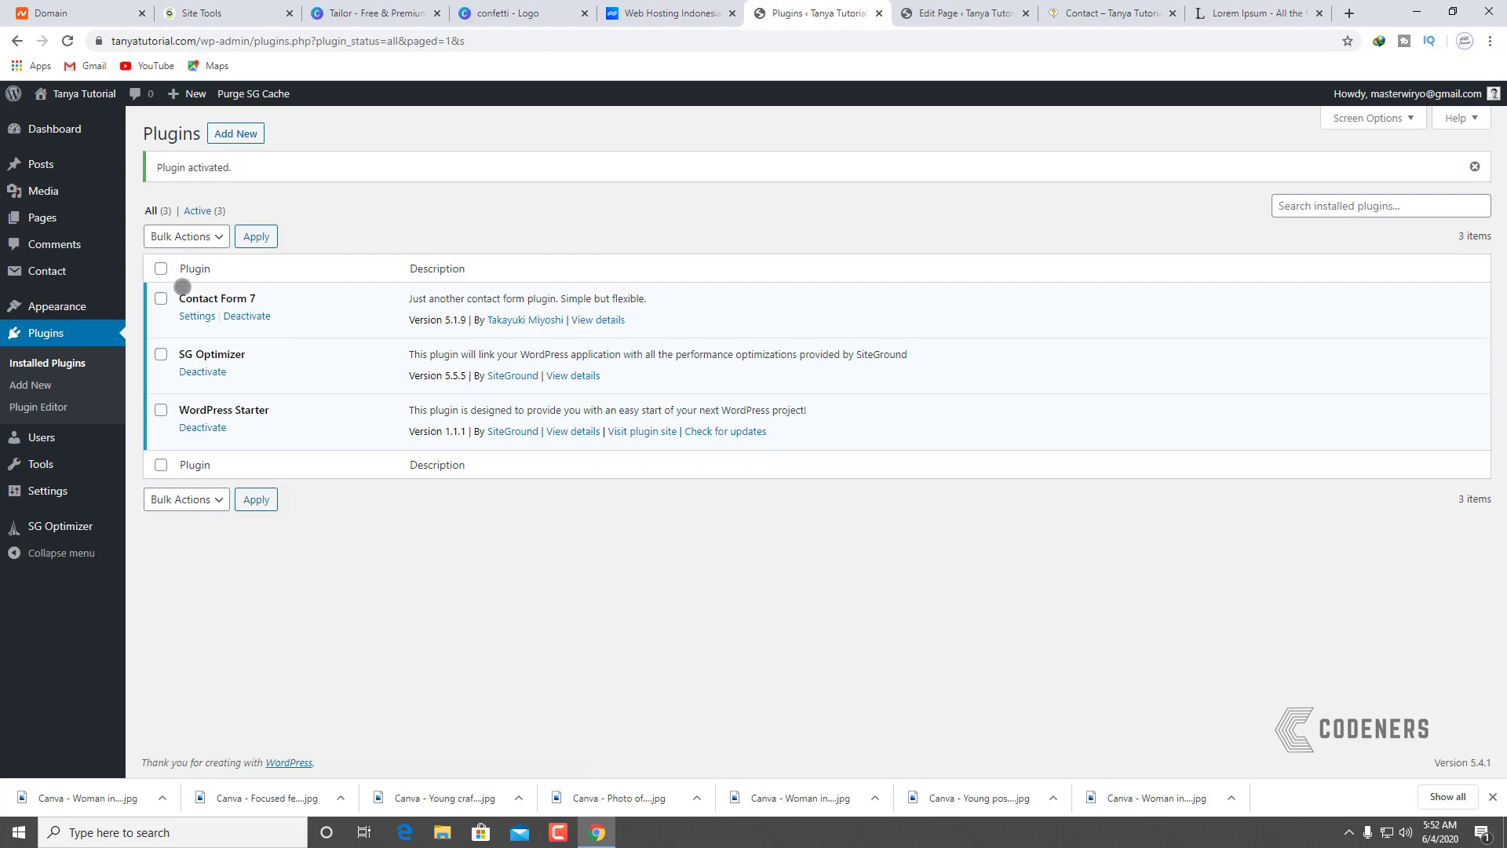
Step: Copy the Contact form 1 shortcode from the Contact Forms list
mouse_move(51, 272)
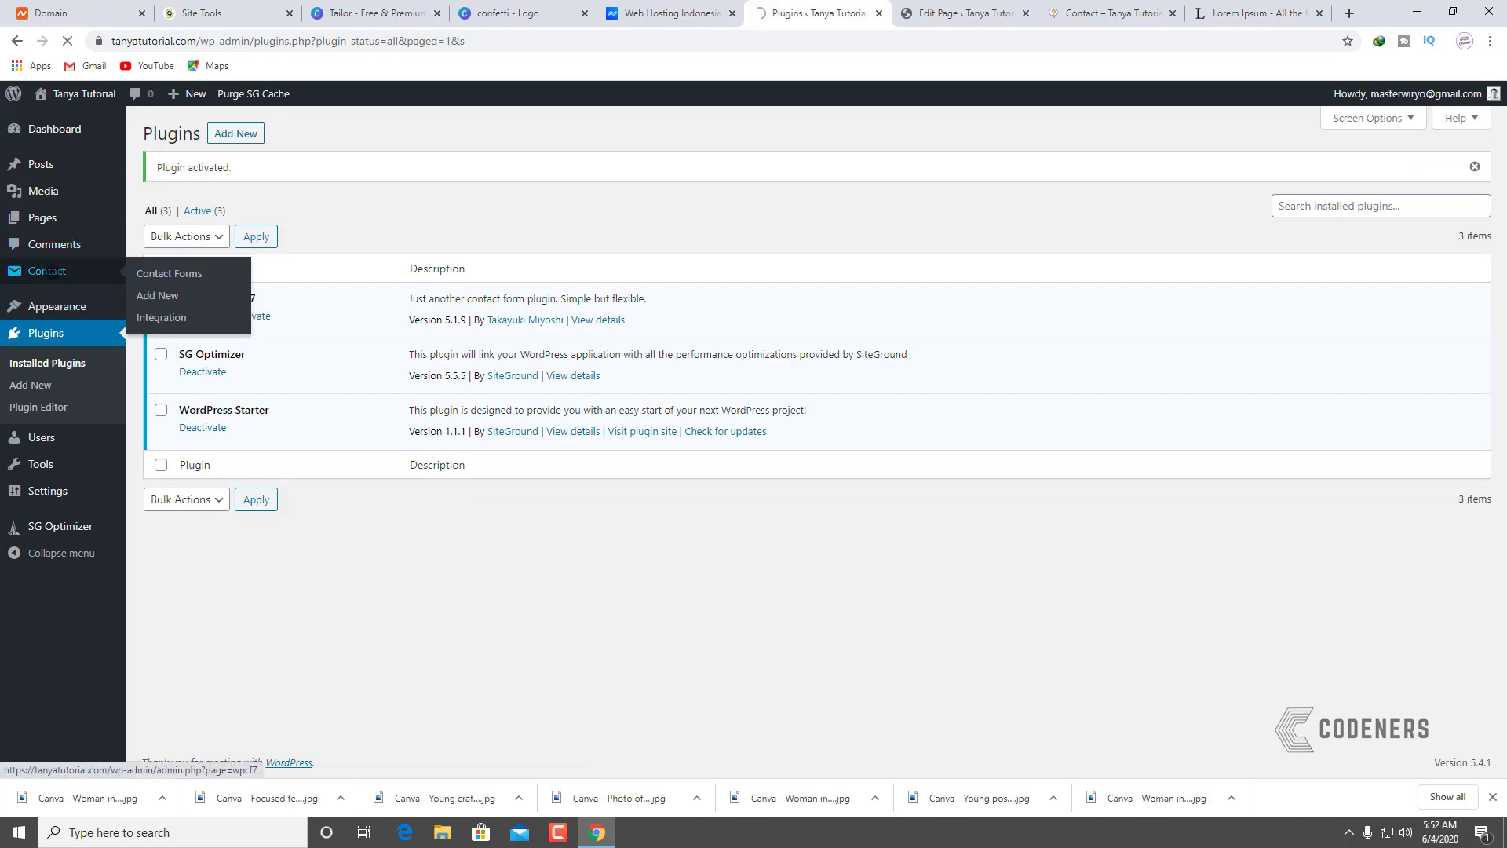
click(858, 440)
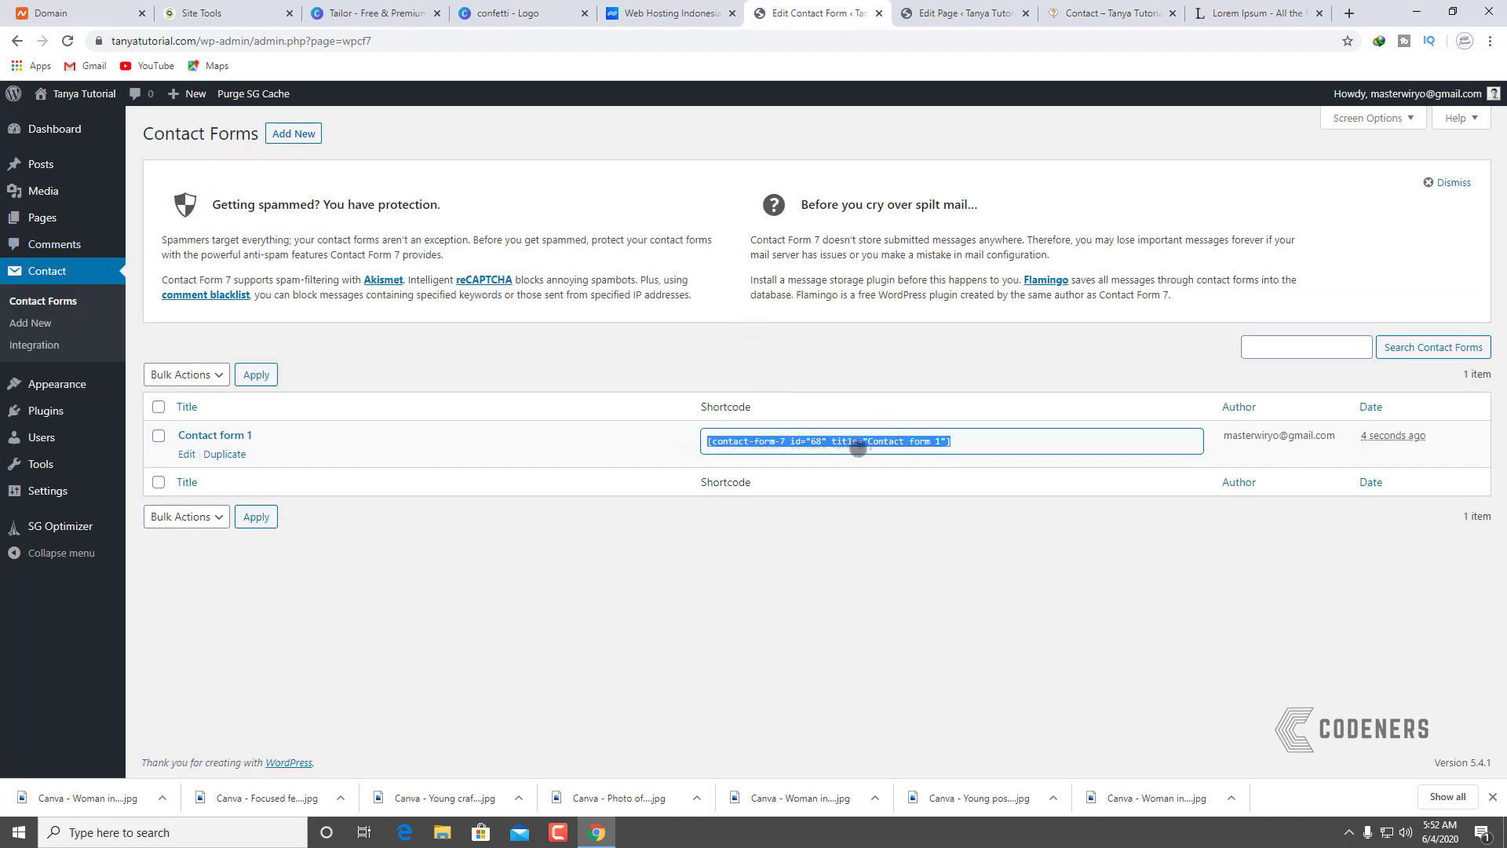
right_click(761, 442)
click(797, 451)
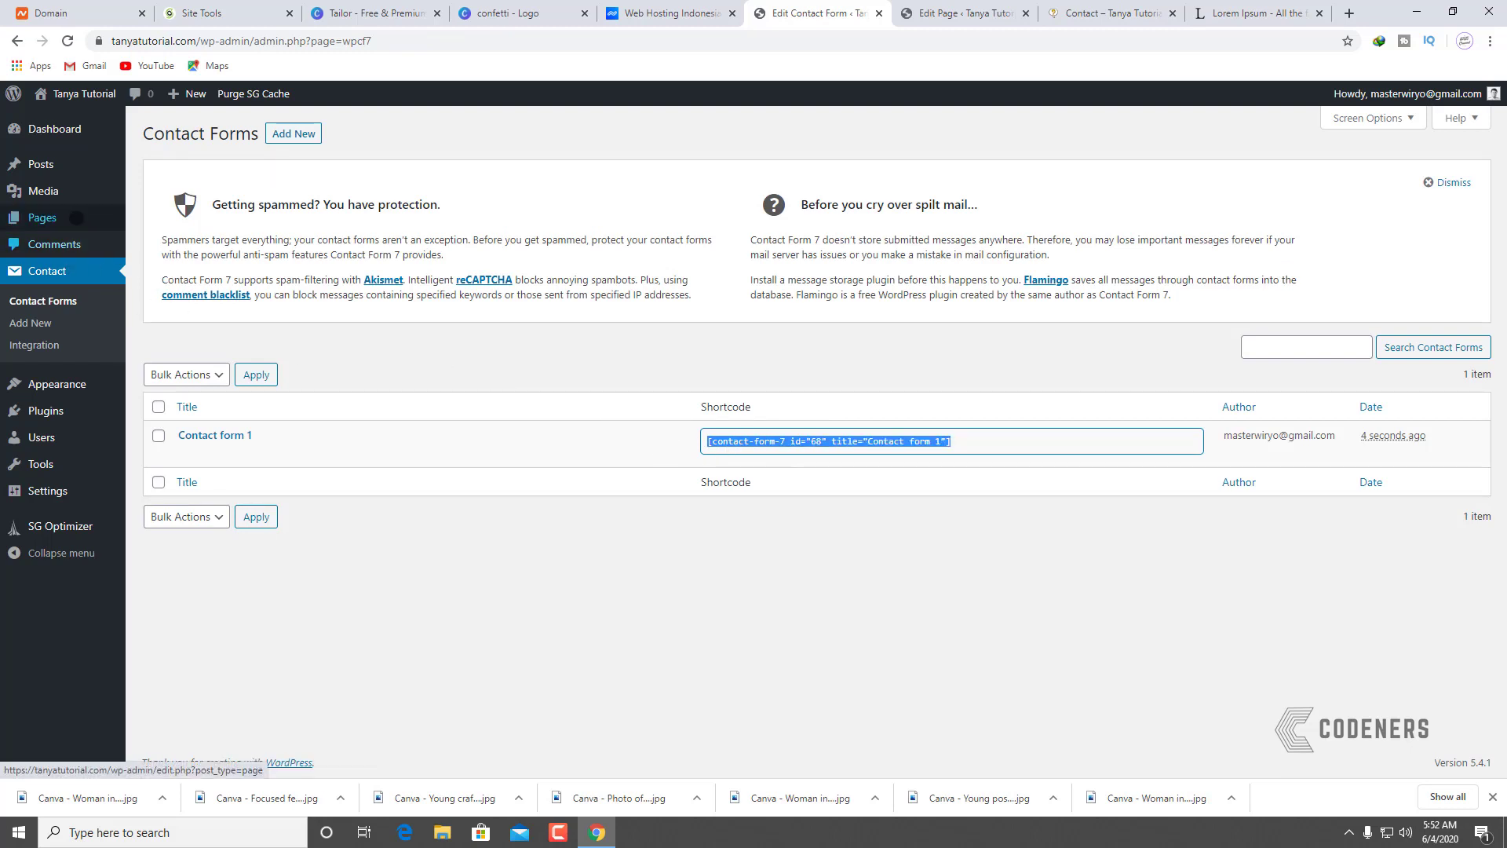
Step: Replace the Contact page's placeholder paragraph with the shortcode and update the page
click(74, 218)
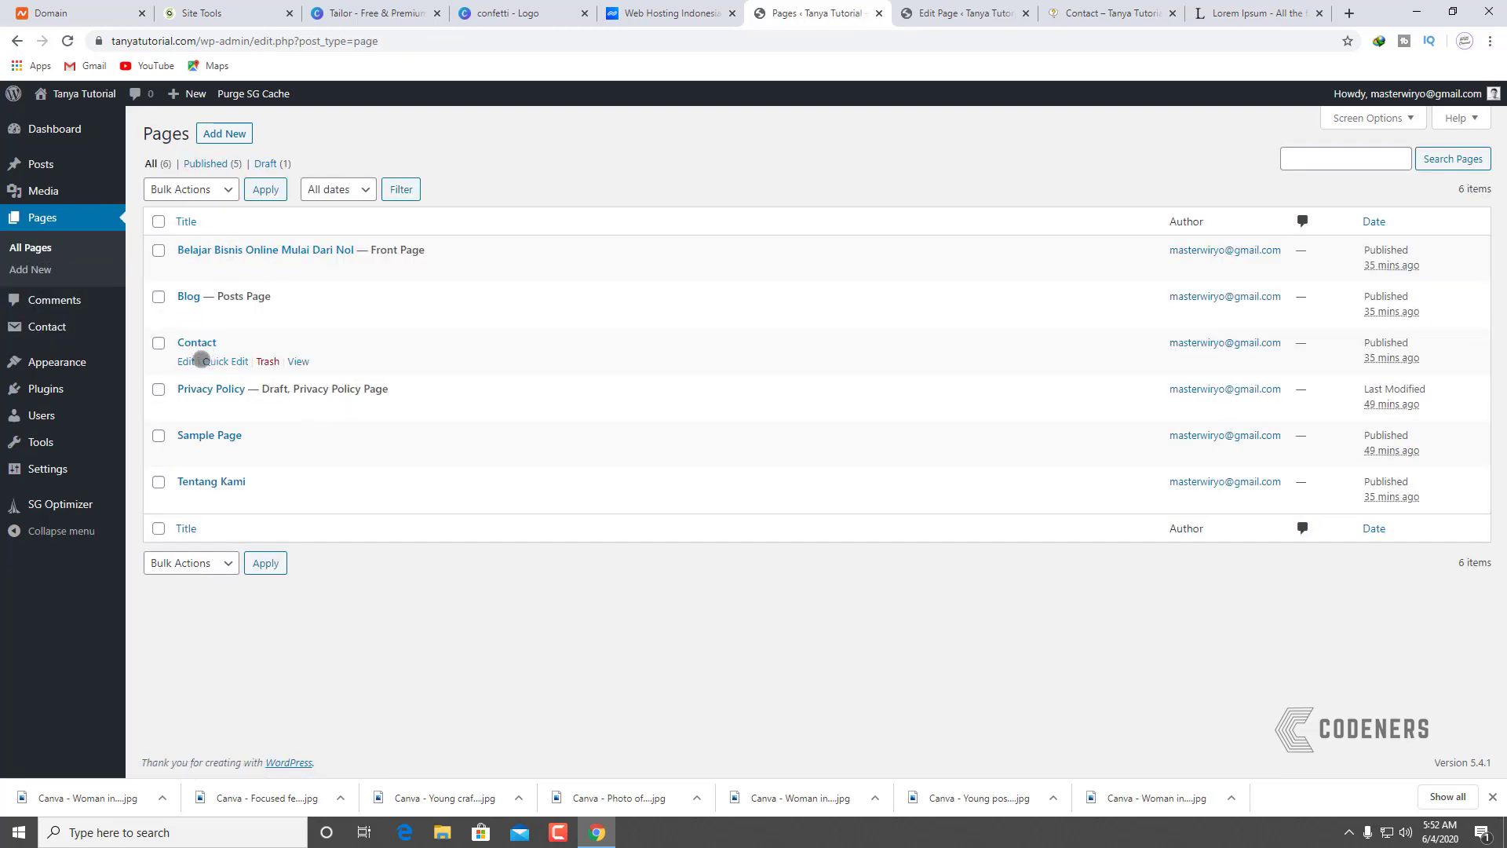
click(187, 360)
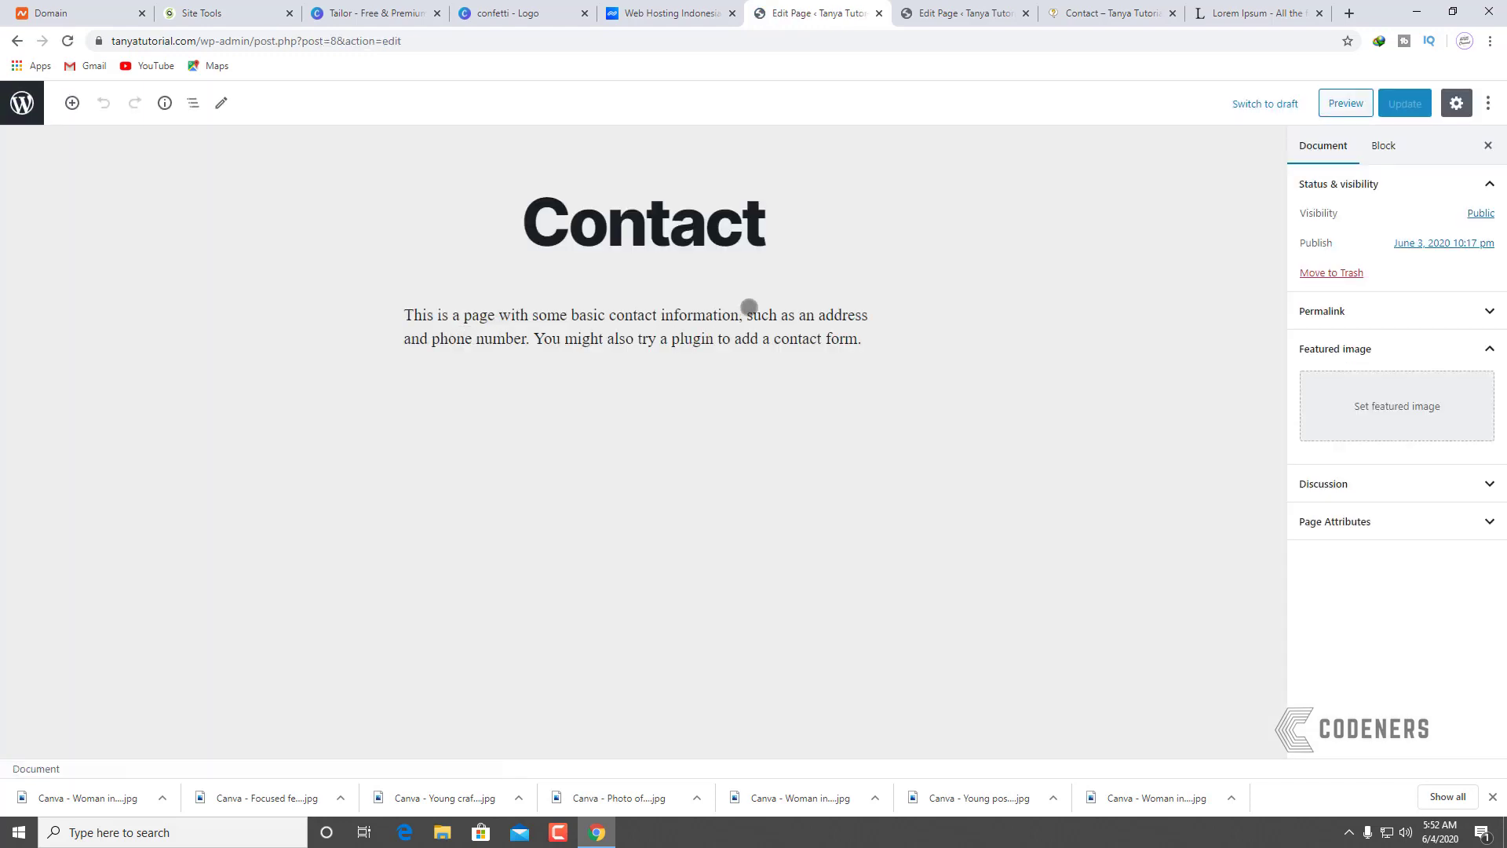
drag(872, 336, 364, 287)
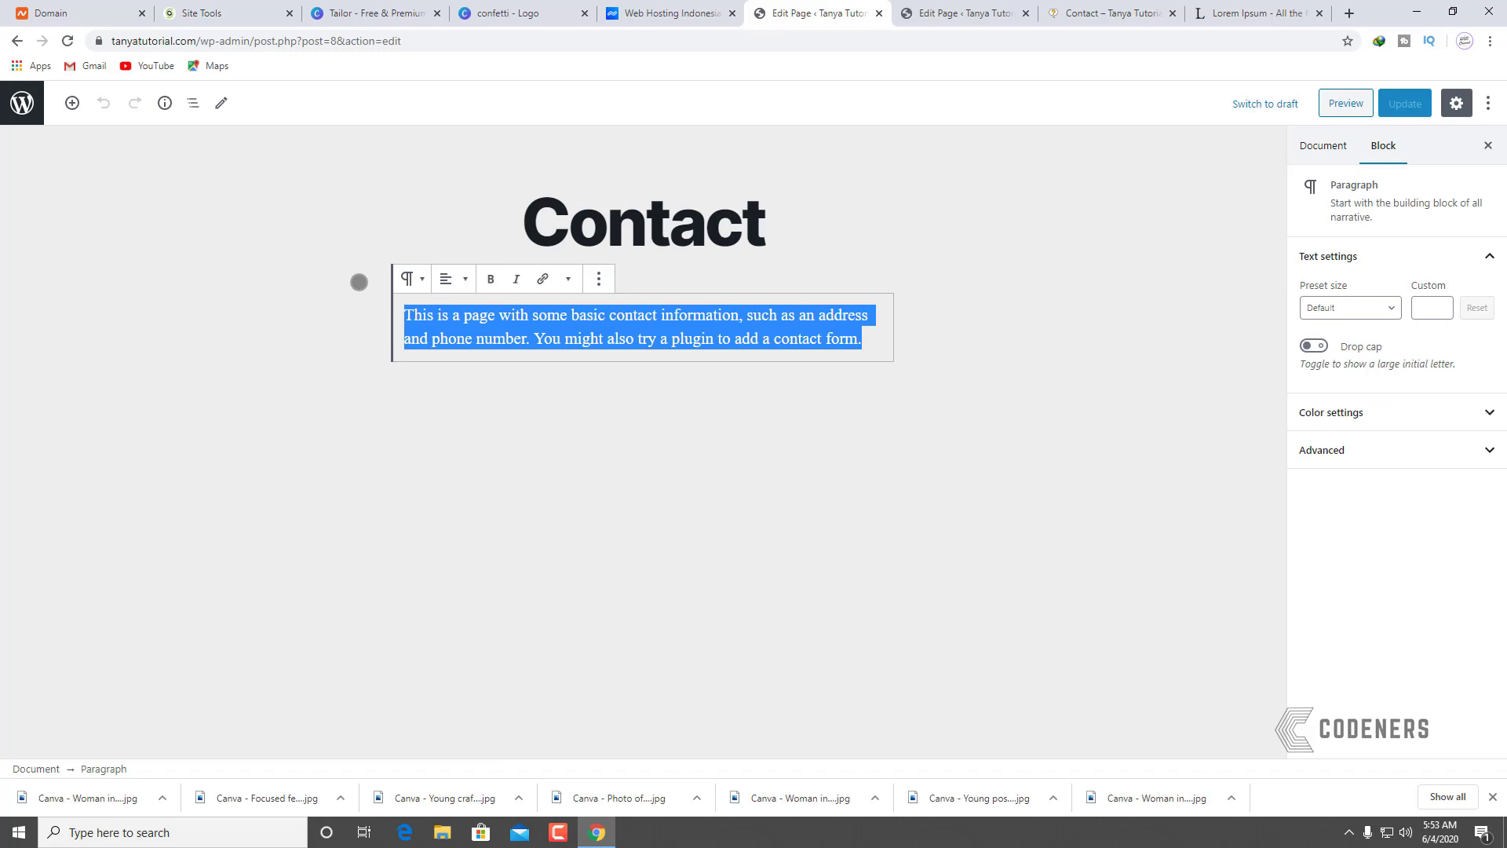
key(ctrl+v)
click(1406, 103)
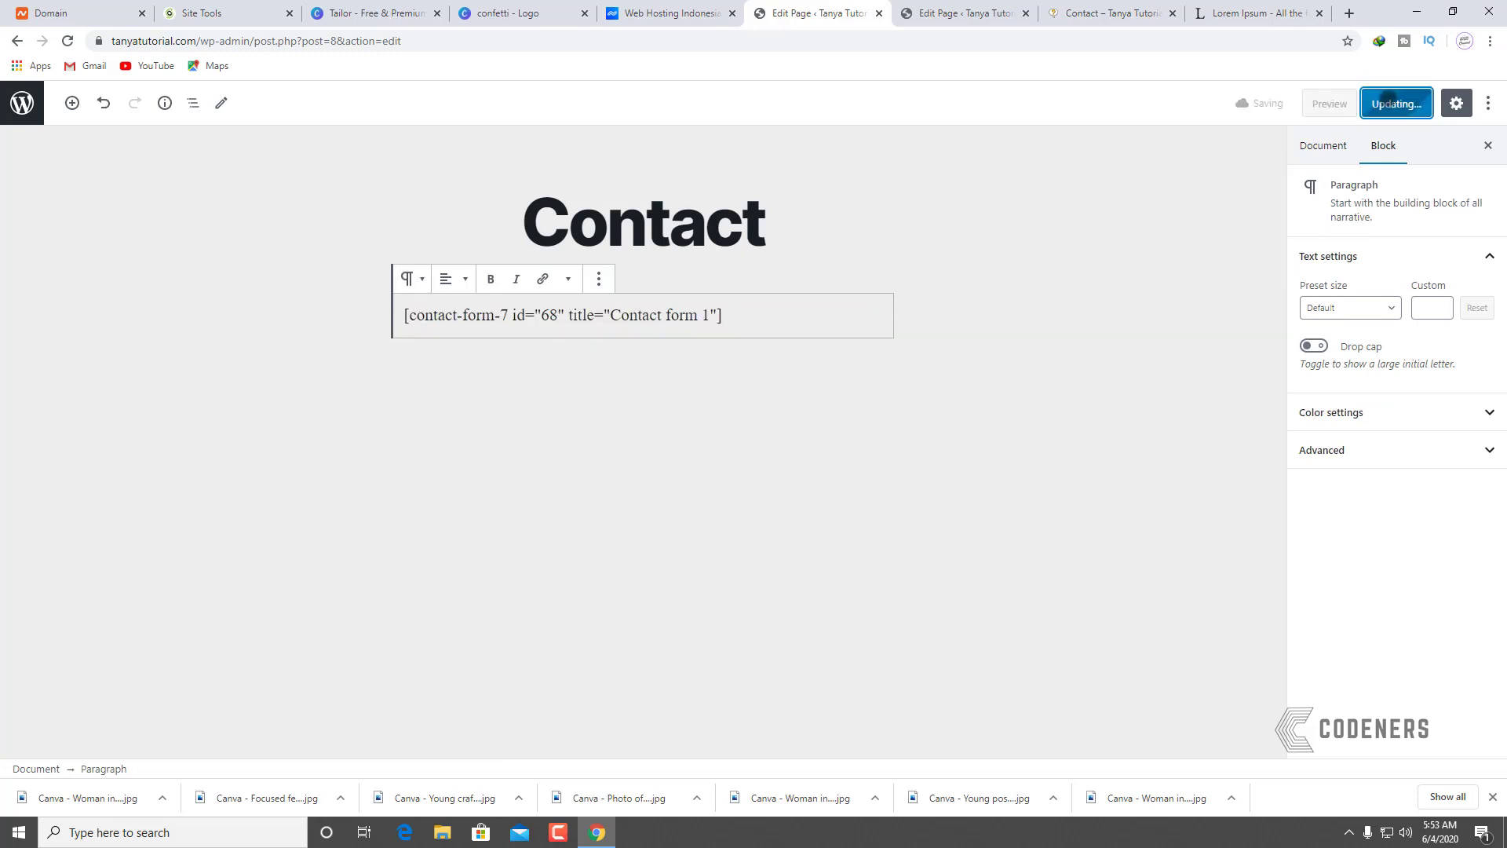
Step: Reload the live Contact page to see the form, then go back to the pages list
click(1062, 15)
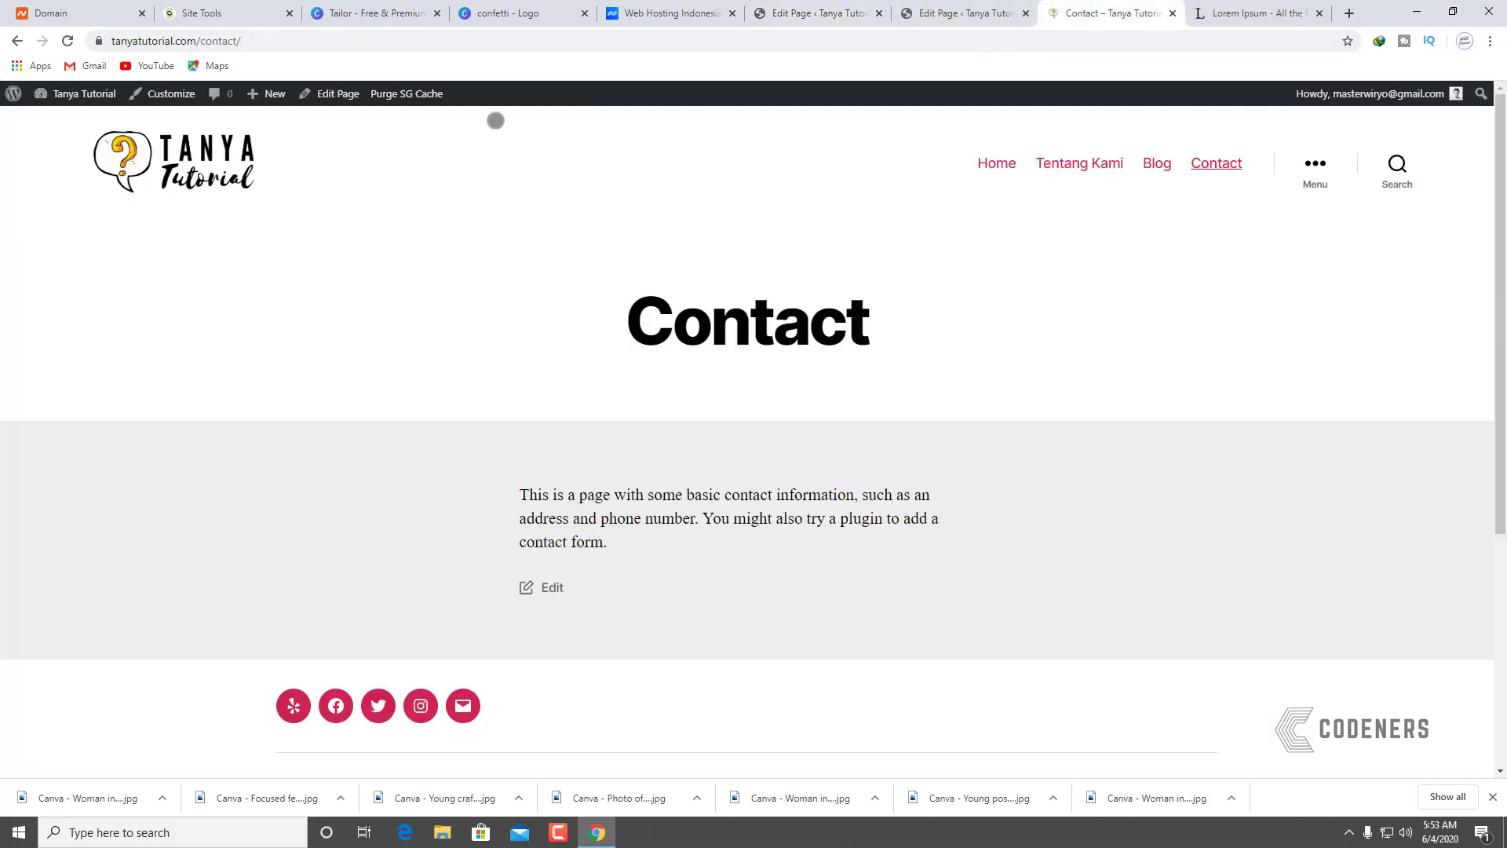
click(186, 168)
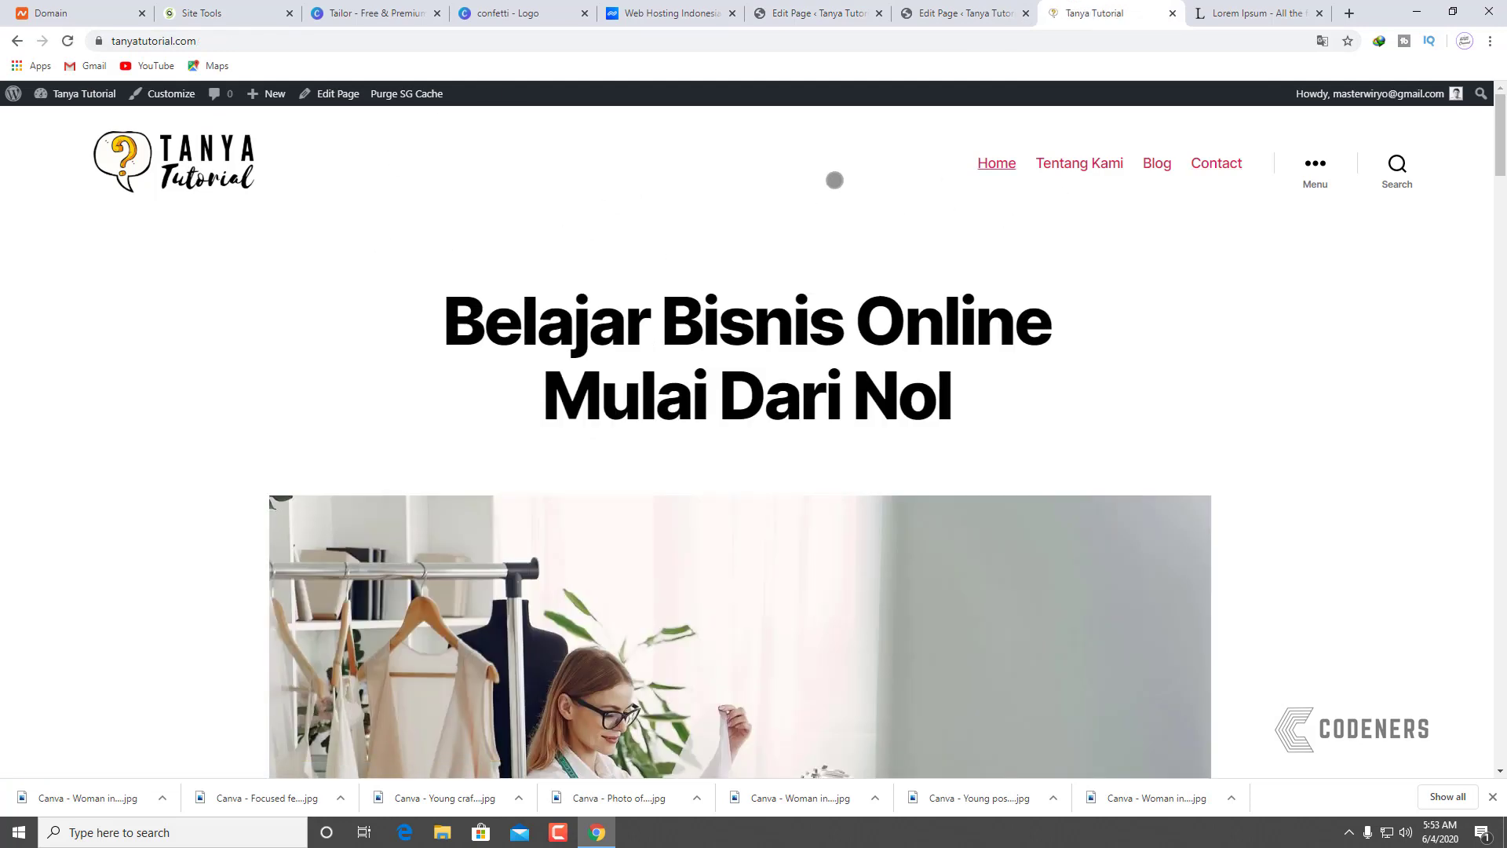
click(1215, 163)
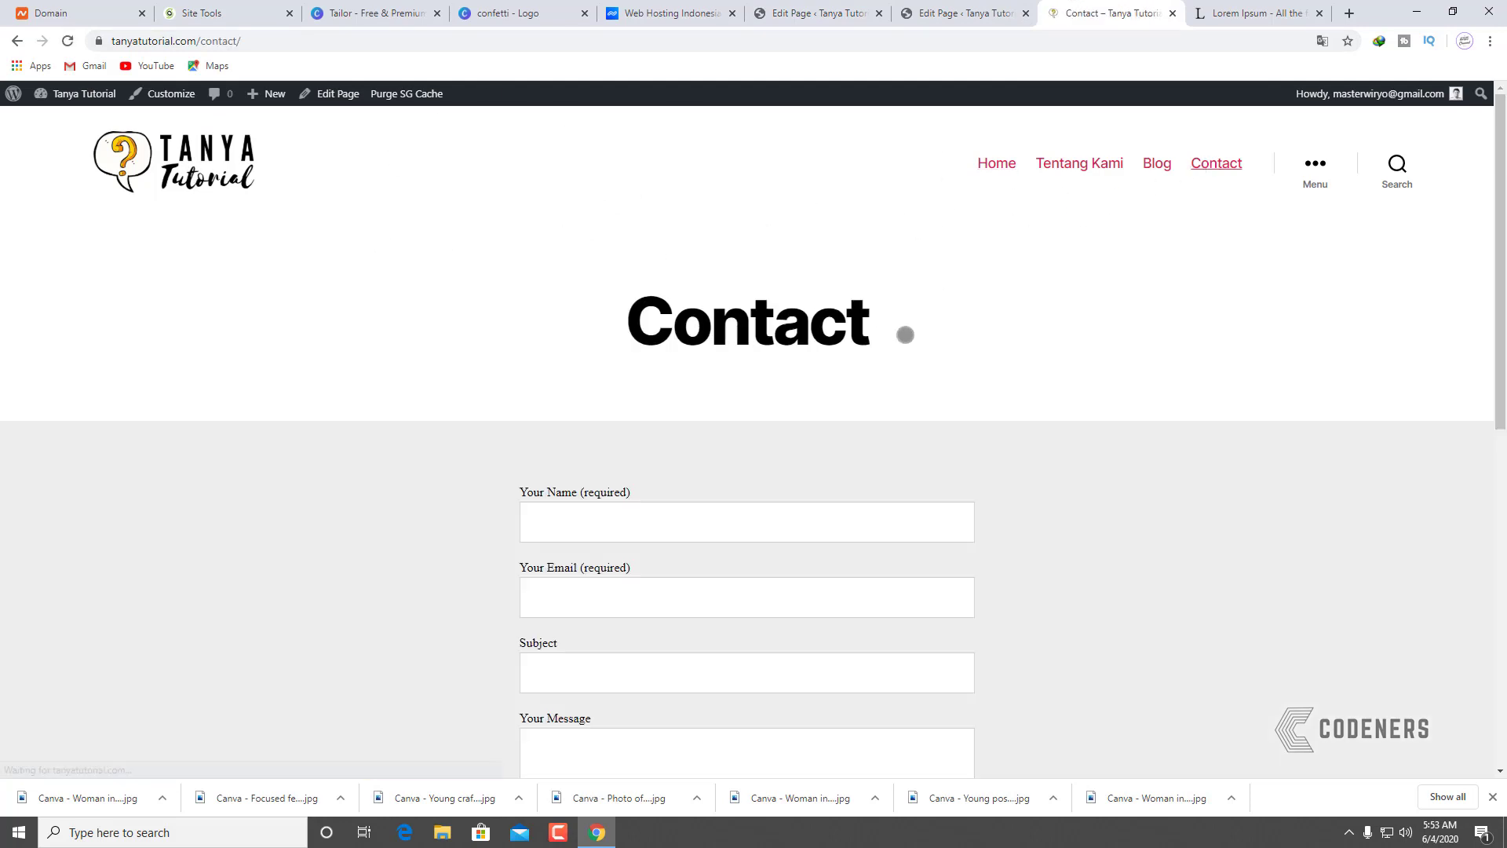
scroll(962, 372, down, 4)
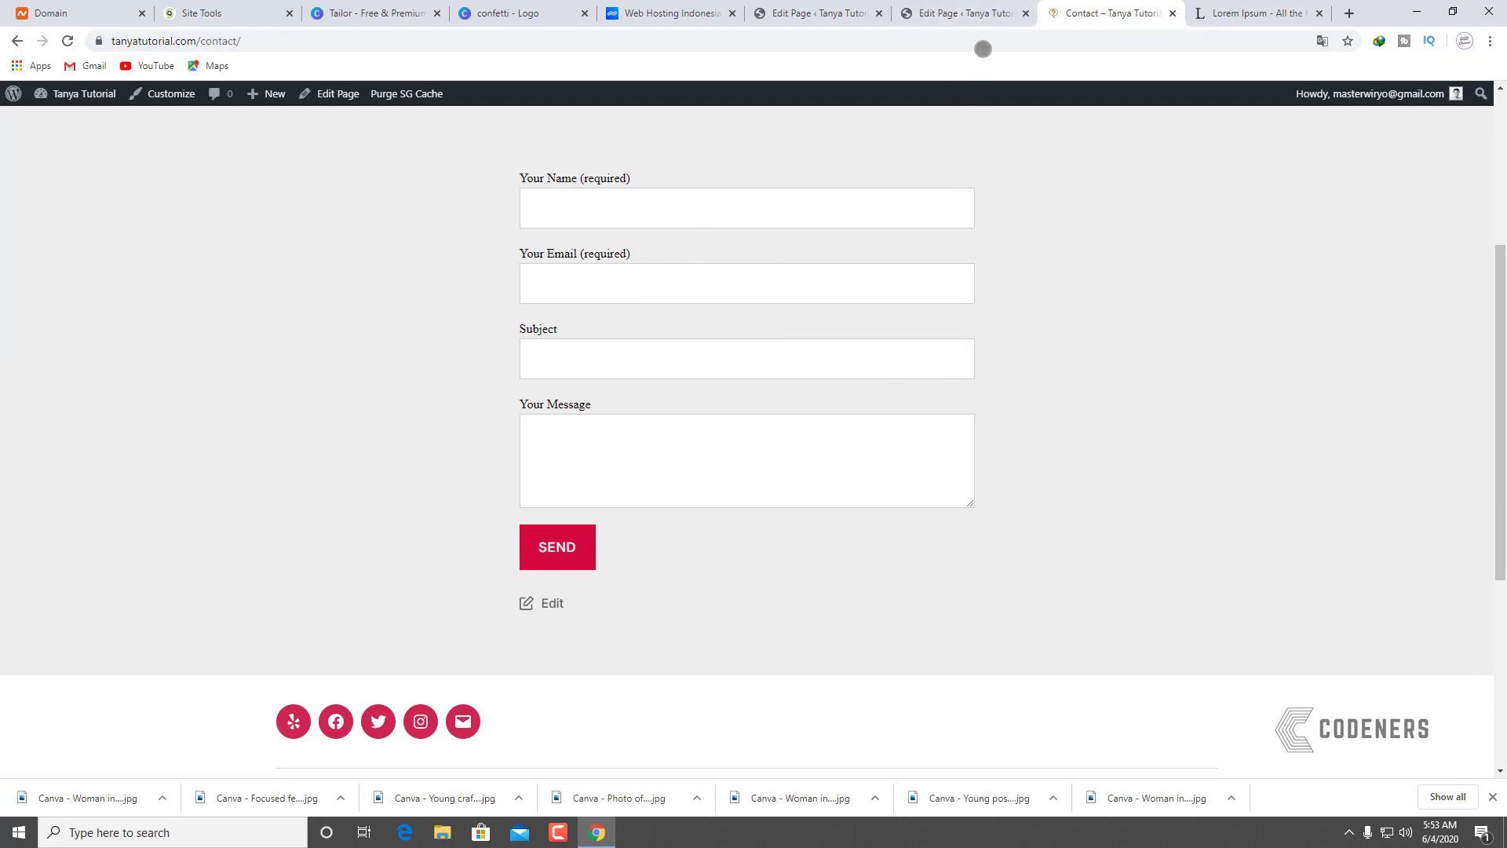
click(973, 14)
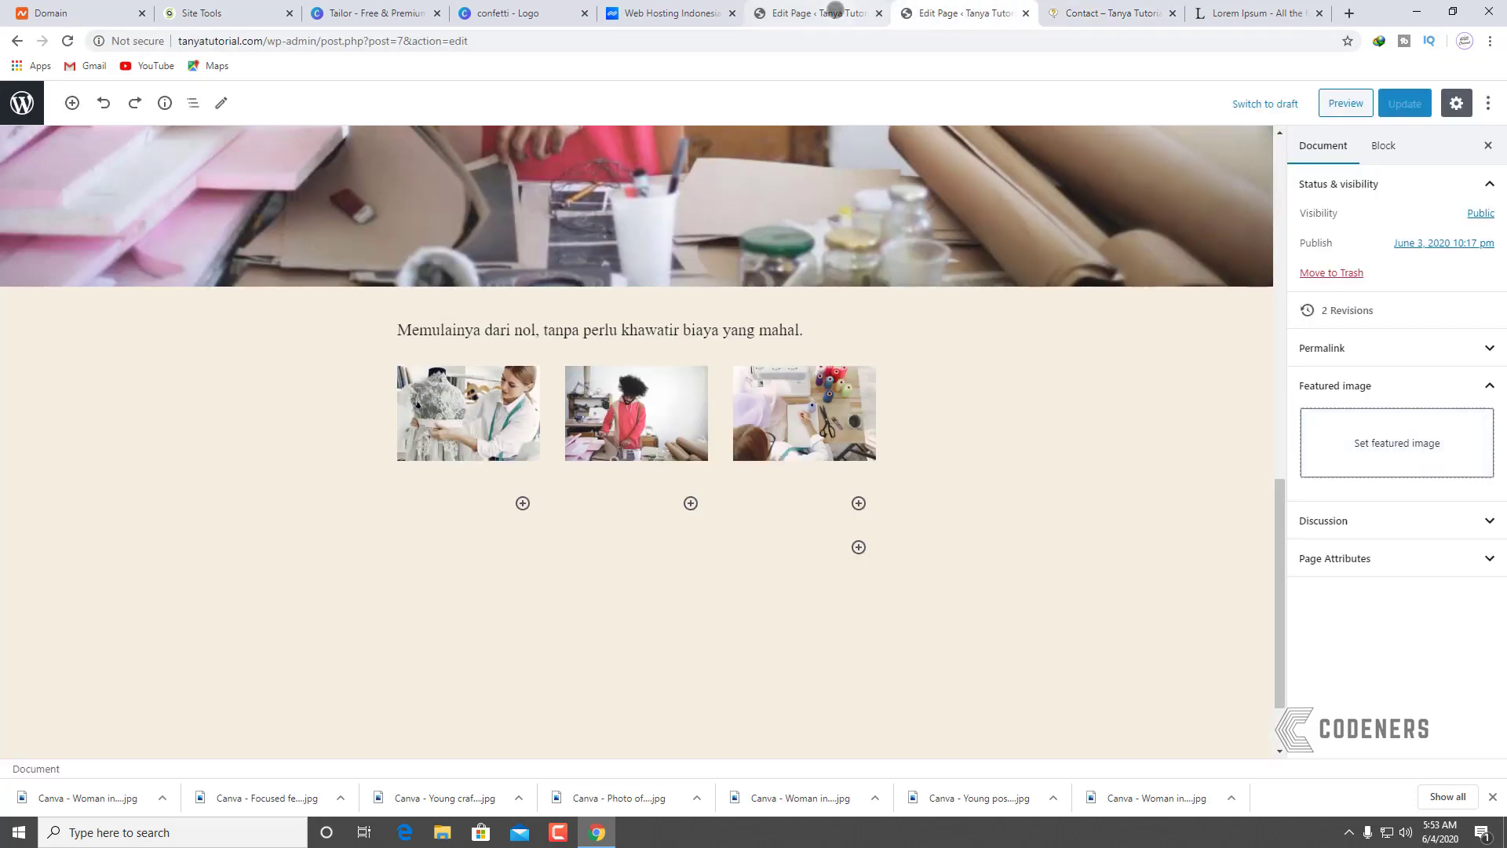
click(840, 12)
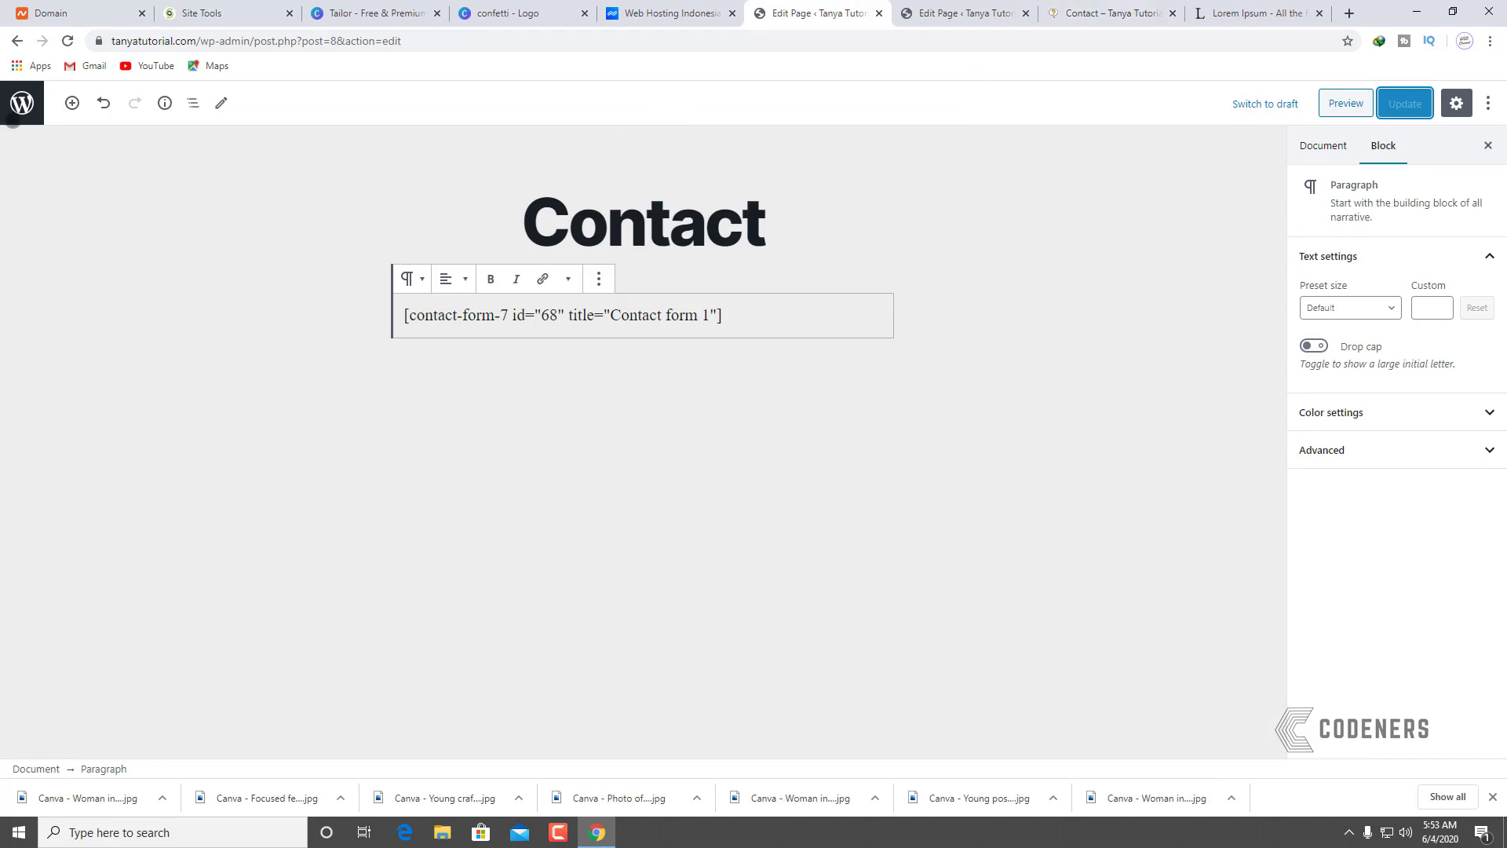
click(22, 103)
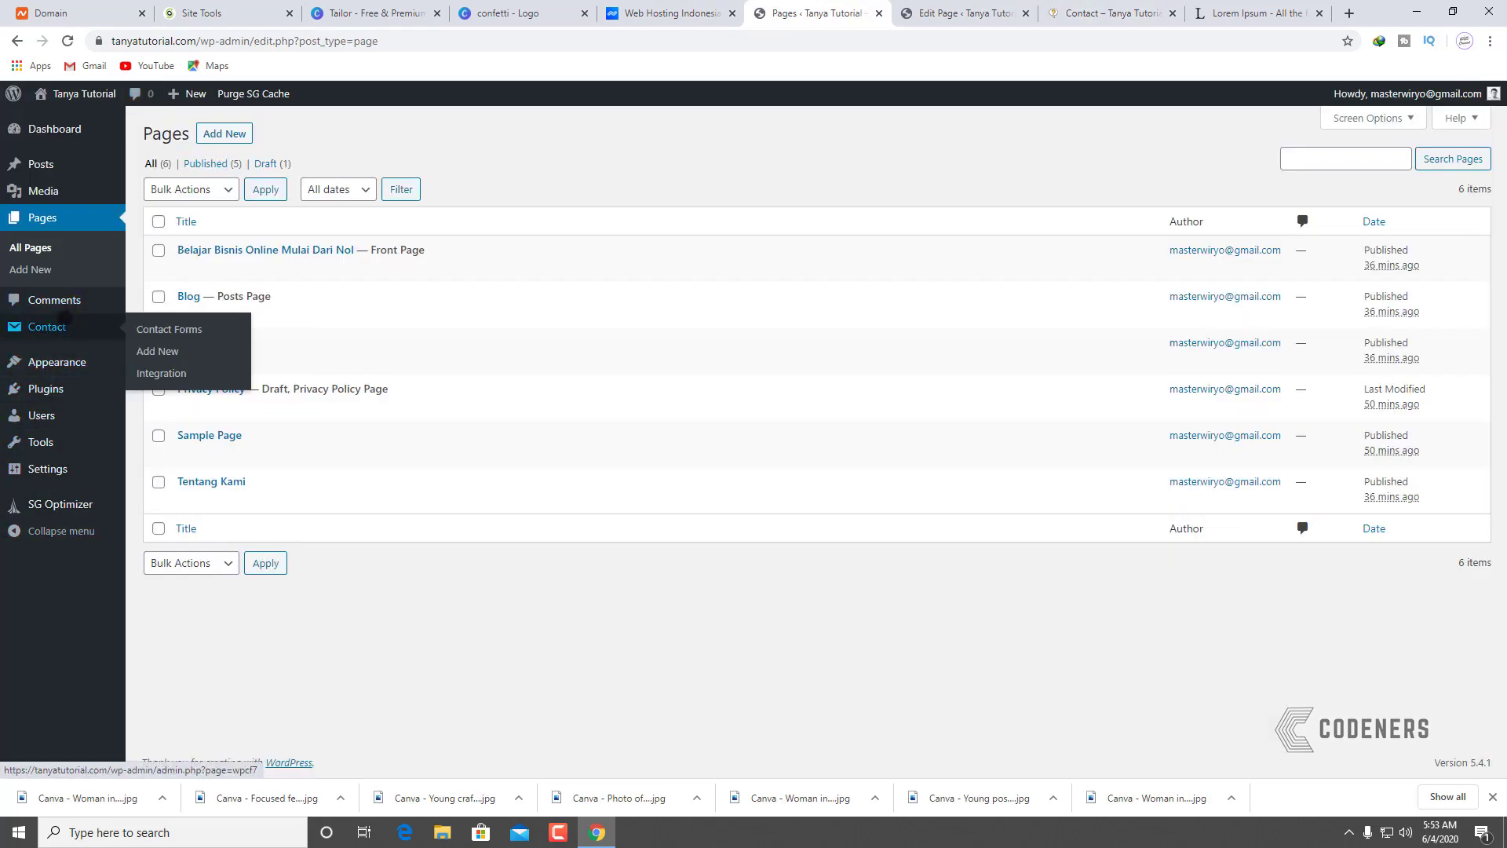
Step: Relabel Contact form 1's fields to Nama Anda, Email Anda, Topik and Pesan Anda
click(65, 318)
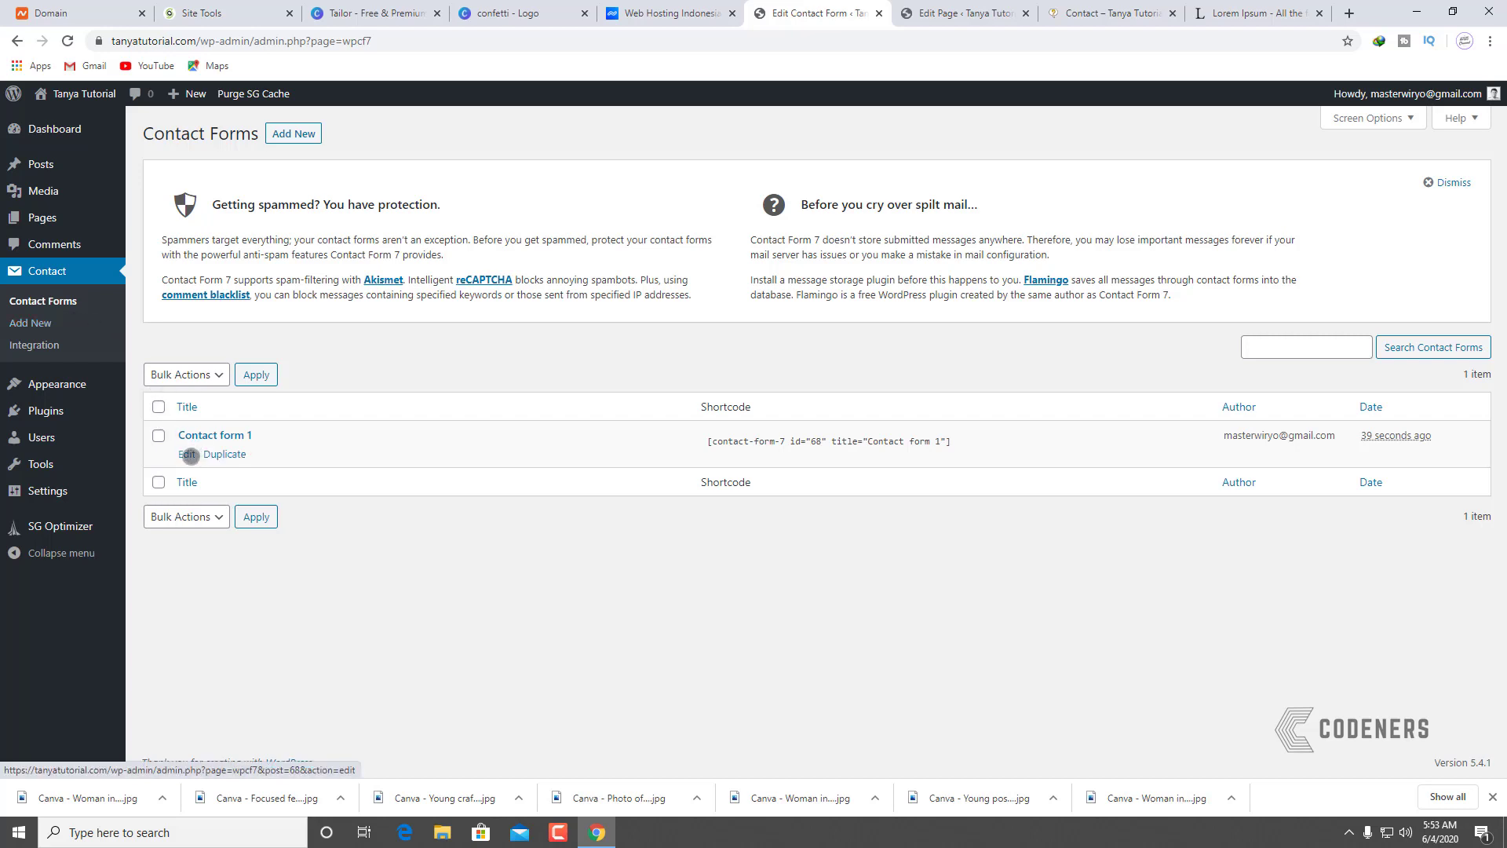
click(190, 454)
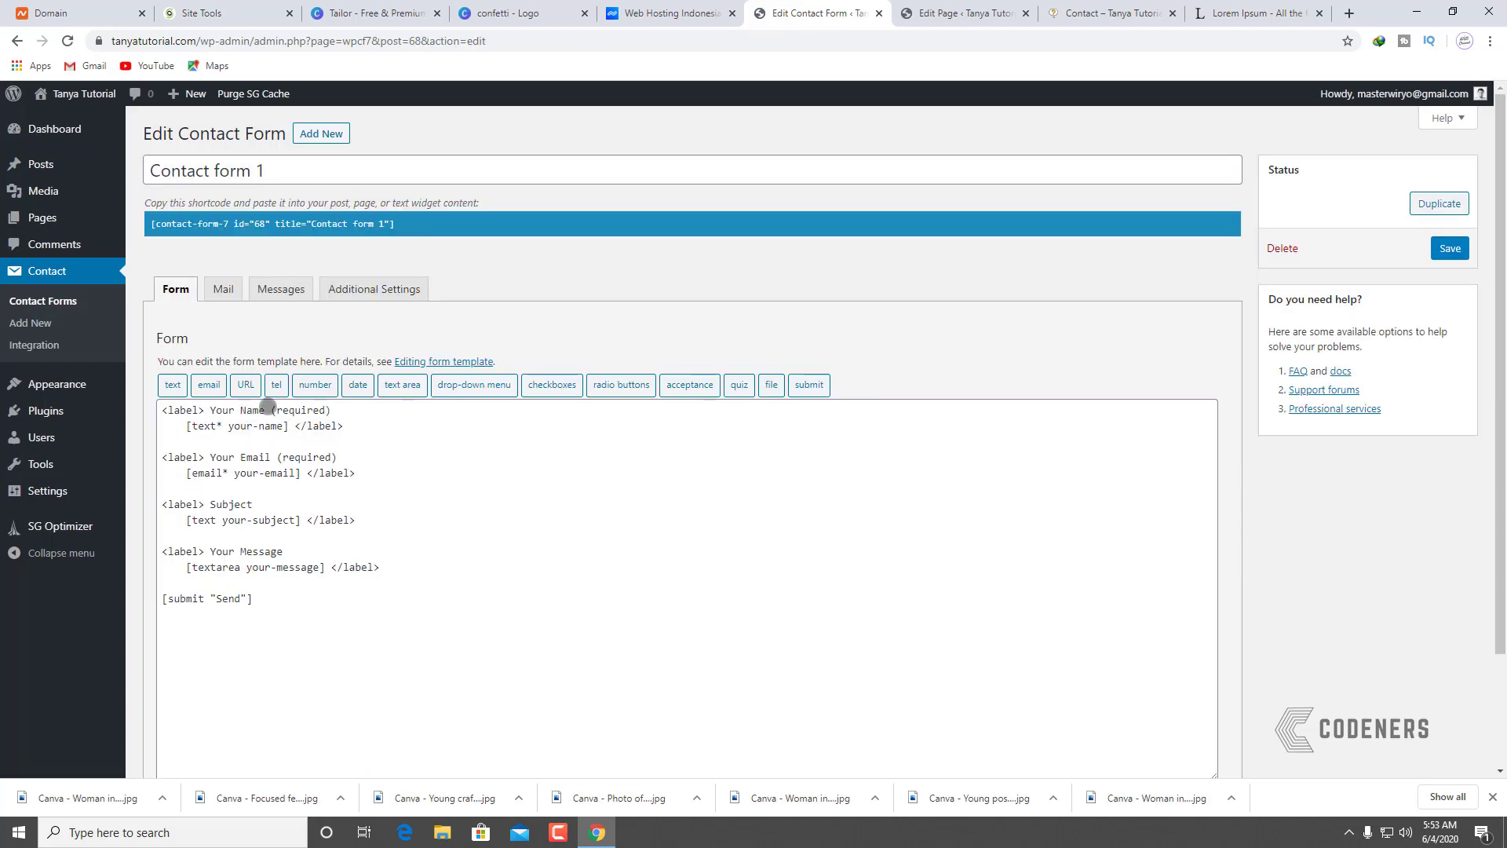
drag(265, 410, 212, 410)
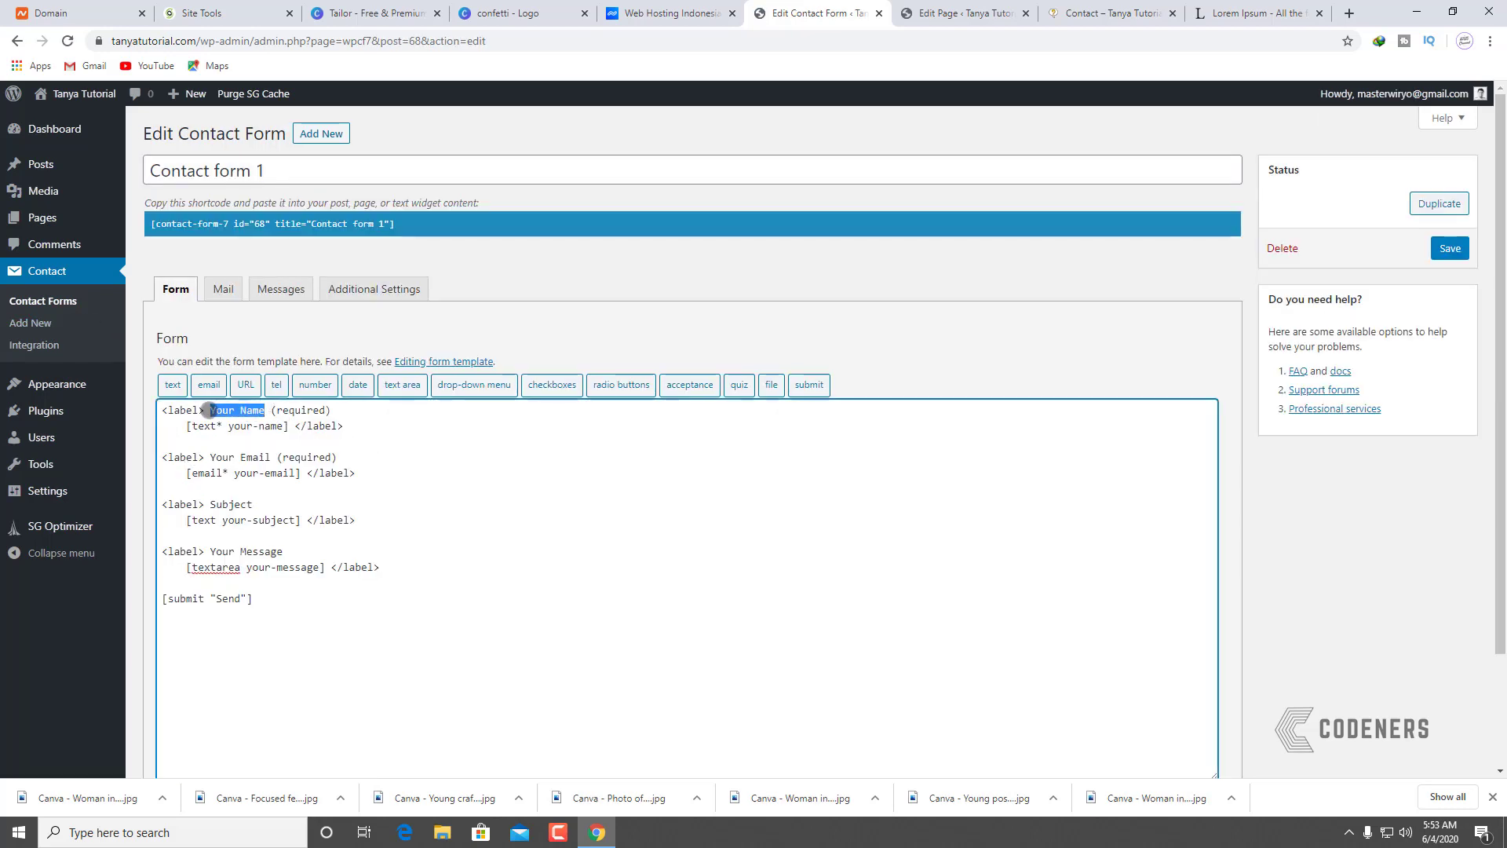
text(Nama Anda)
drag(271, 457, 228, 457)
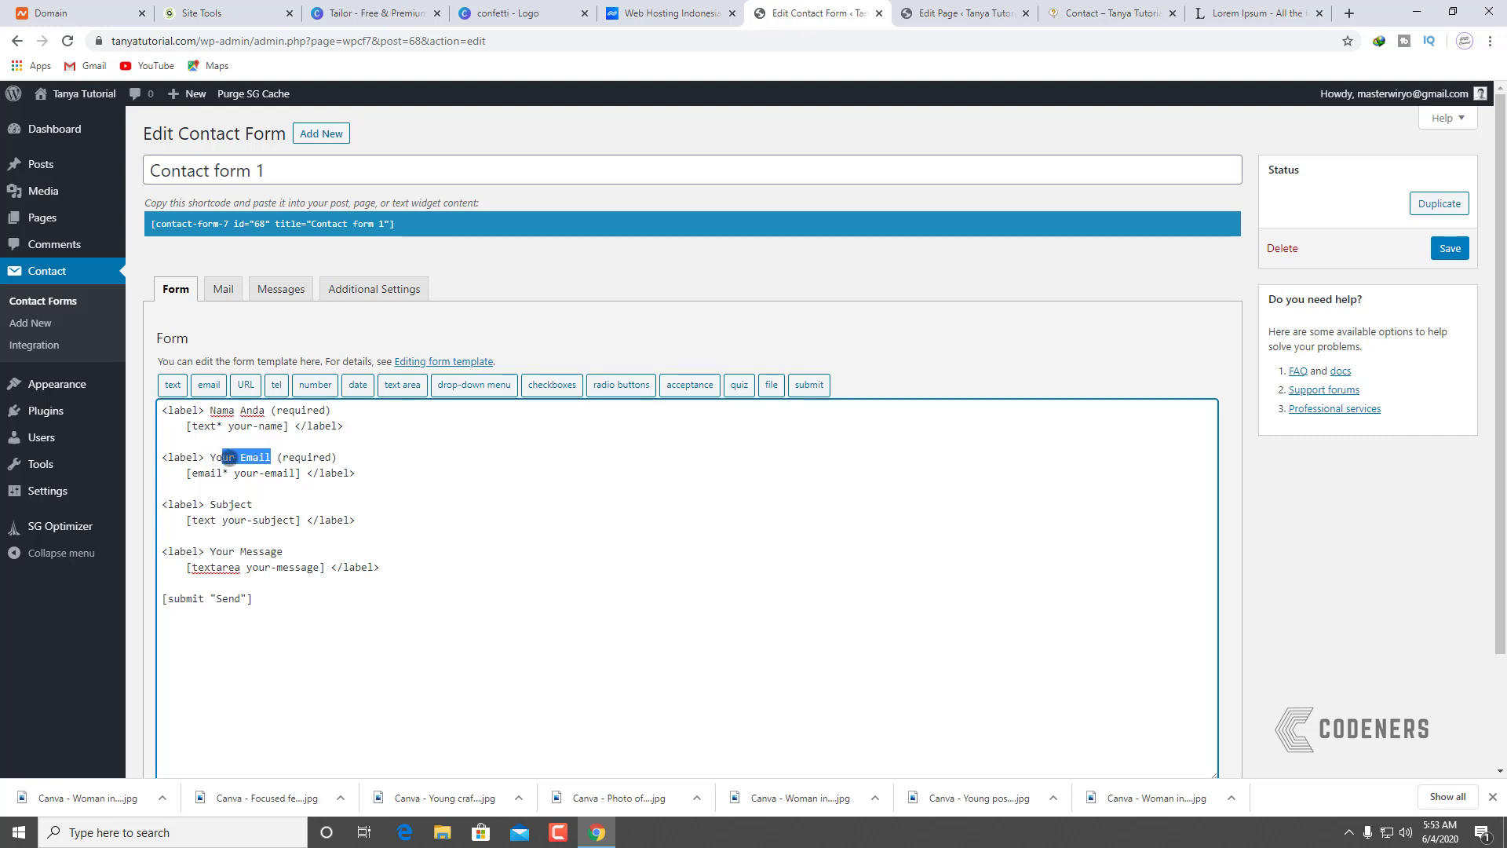
key(BackSpace)
double_click(236, 503)
text(Topik)
drag(283, 551, 223, 551)
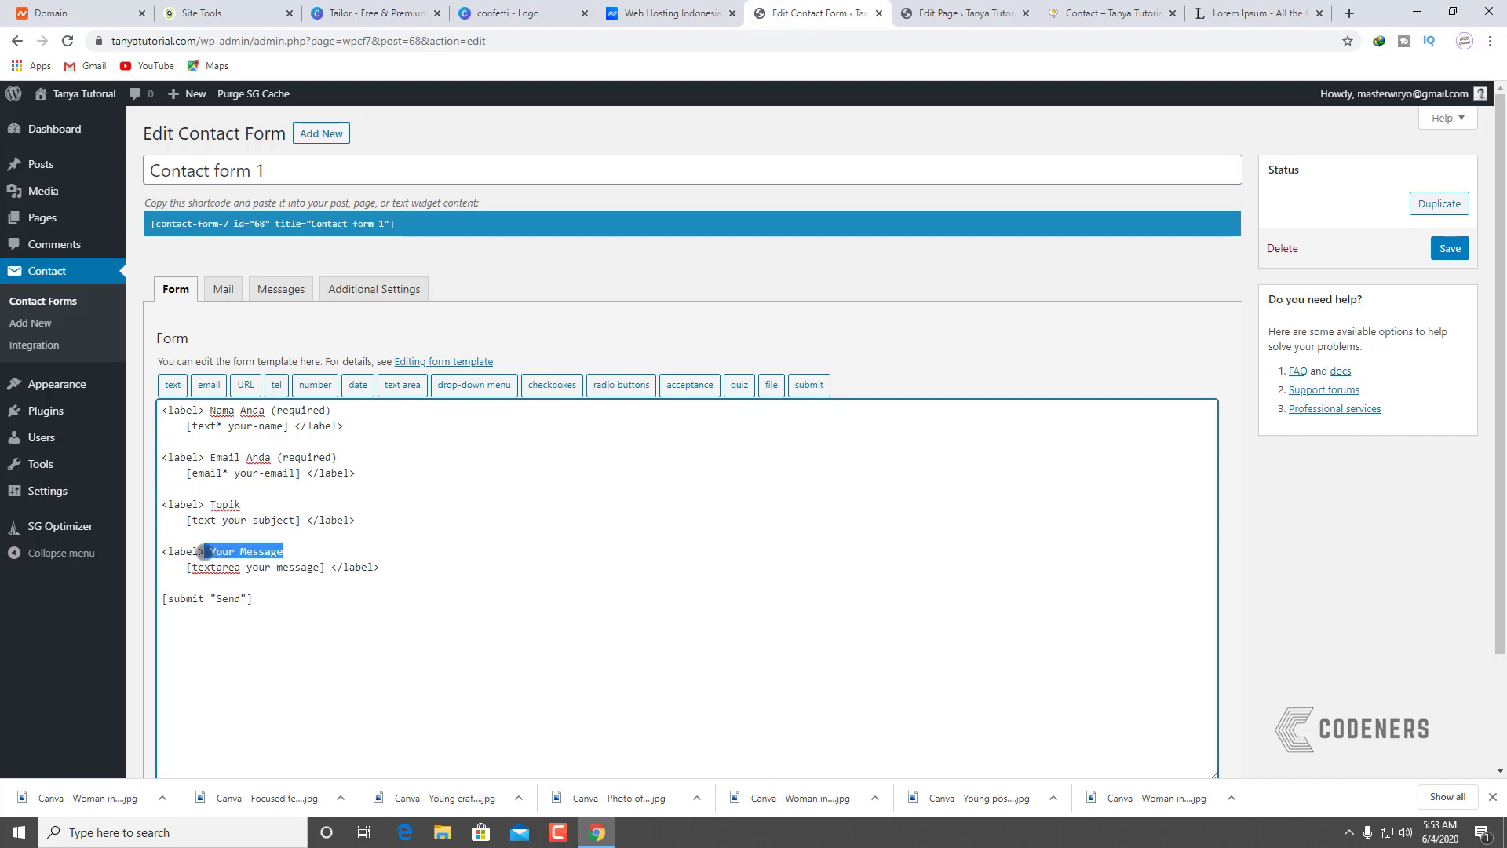
key(BackSpace)
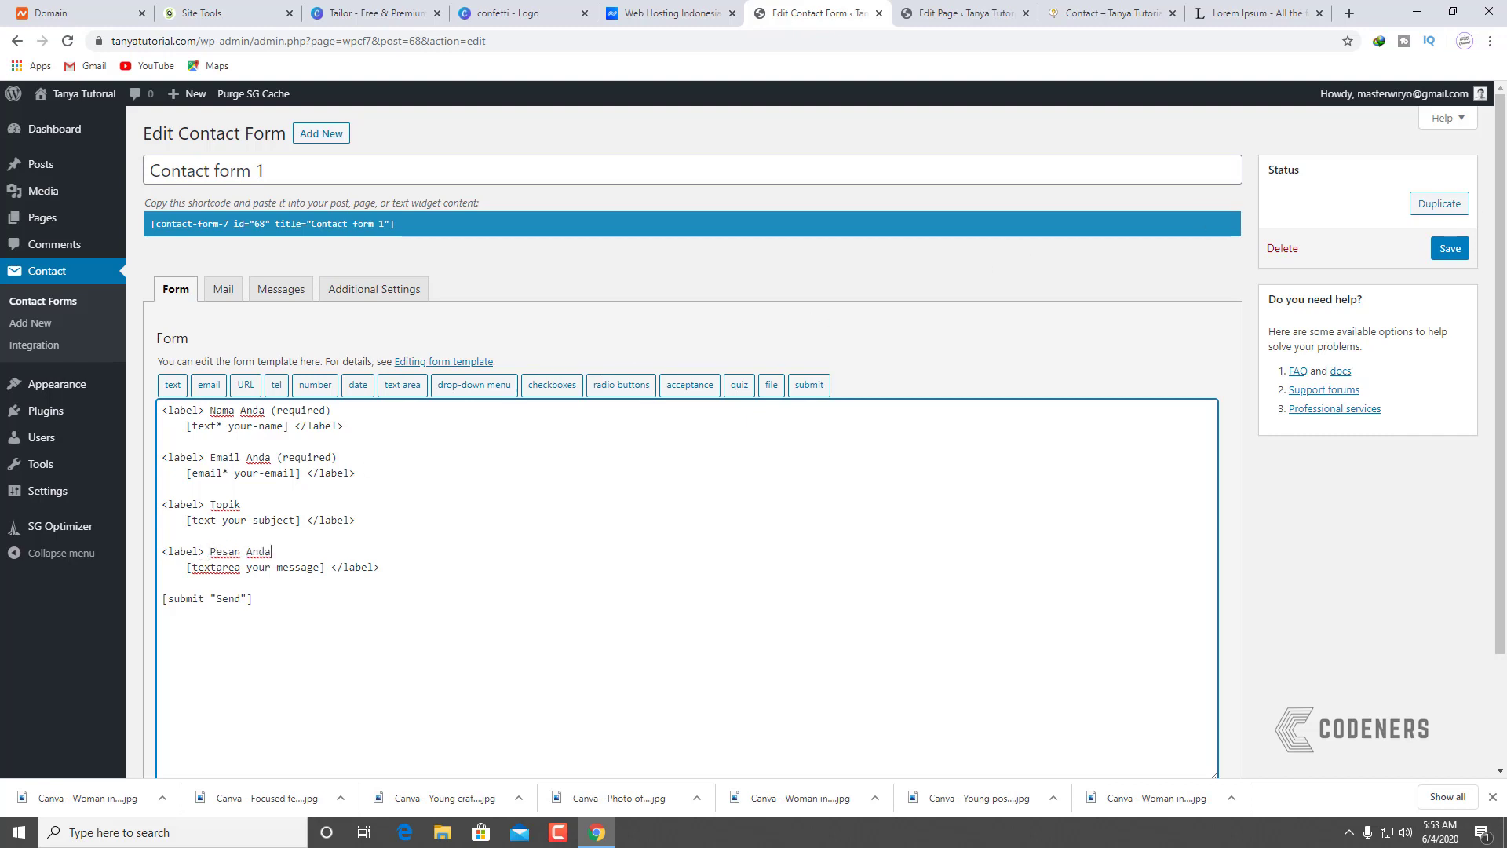
Step: Save the form and reload the live Contact page to check the new labels
click(1451, 248)
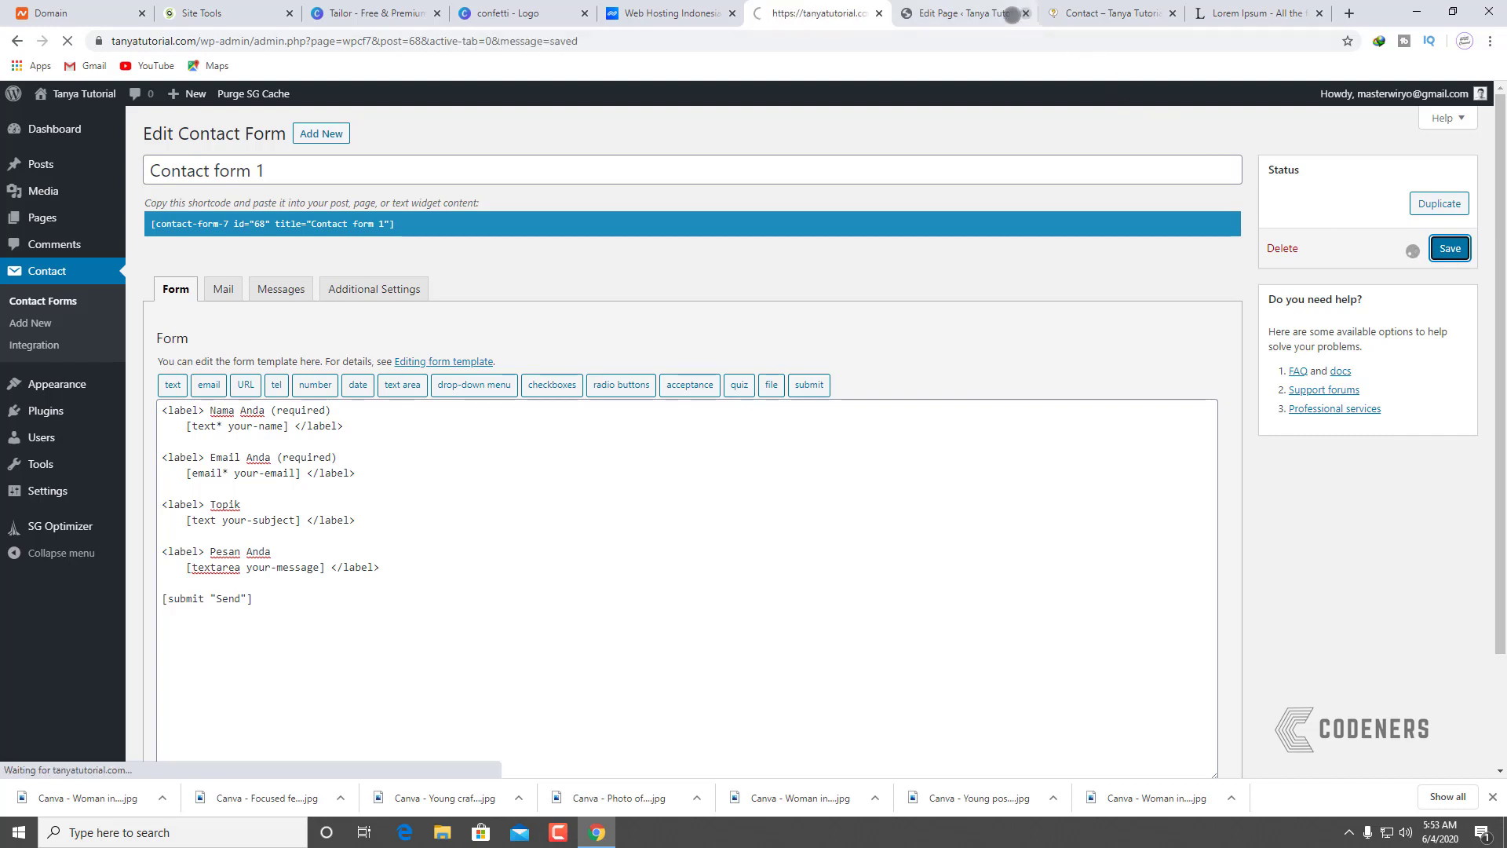
click(1109, 12)
click(67, 41)
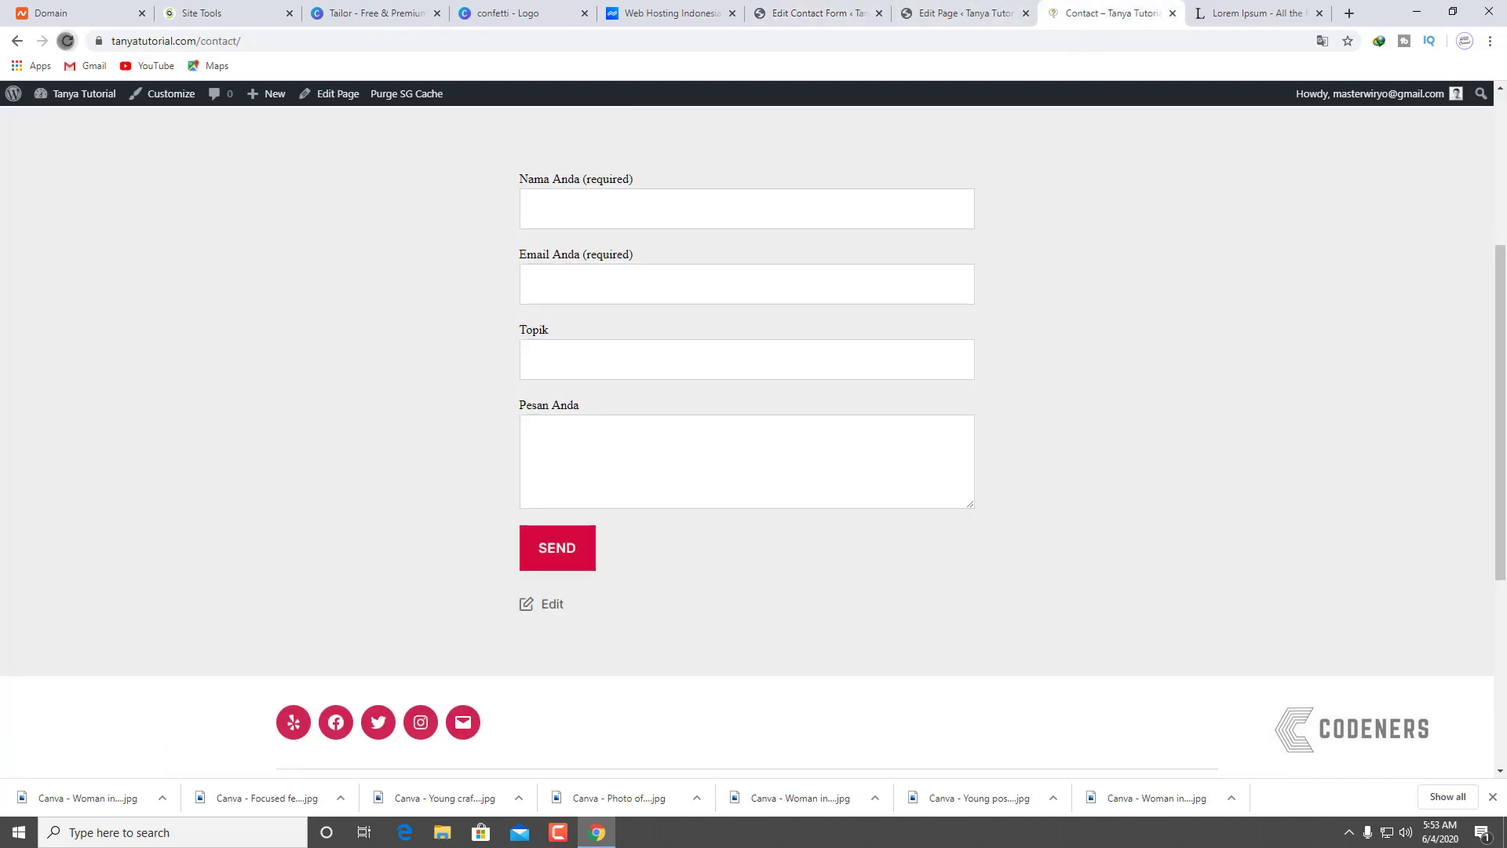
scroll(389, 445, down, 1)
scroll(404, 478, up, 4)
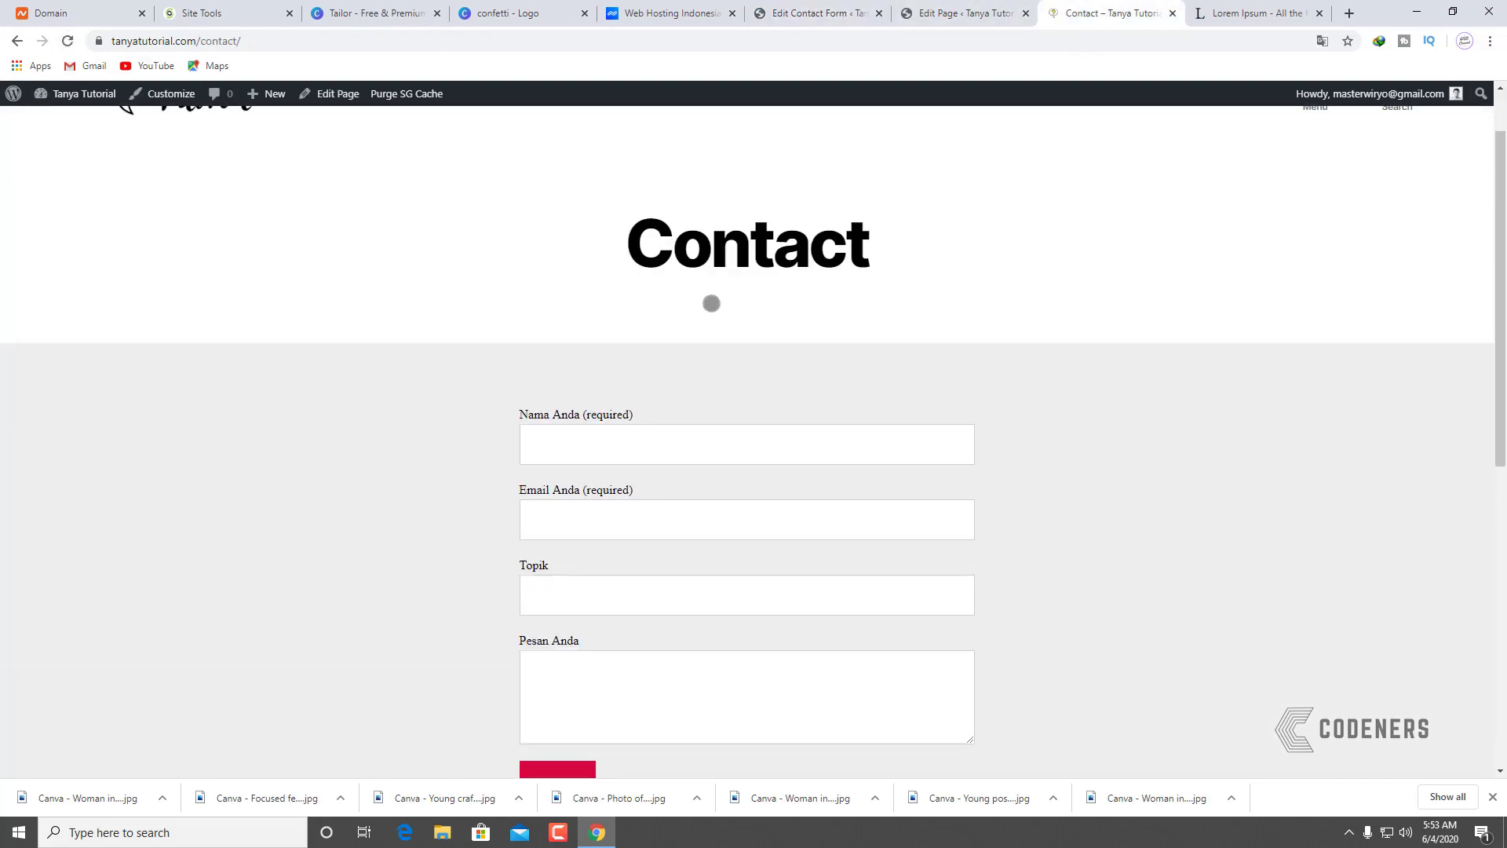
Step: Change the submit button text from Send to Kirim Pesan, save, and view the live page
click(974, 13)
click(809, 6)
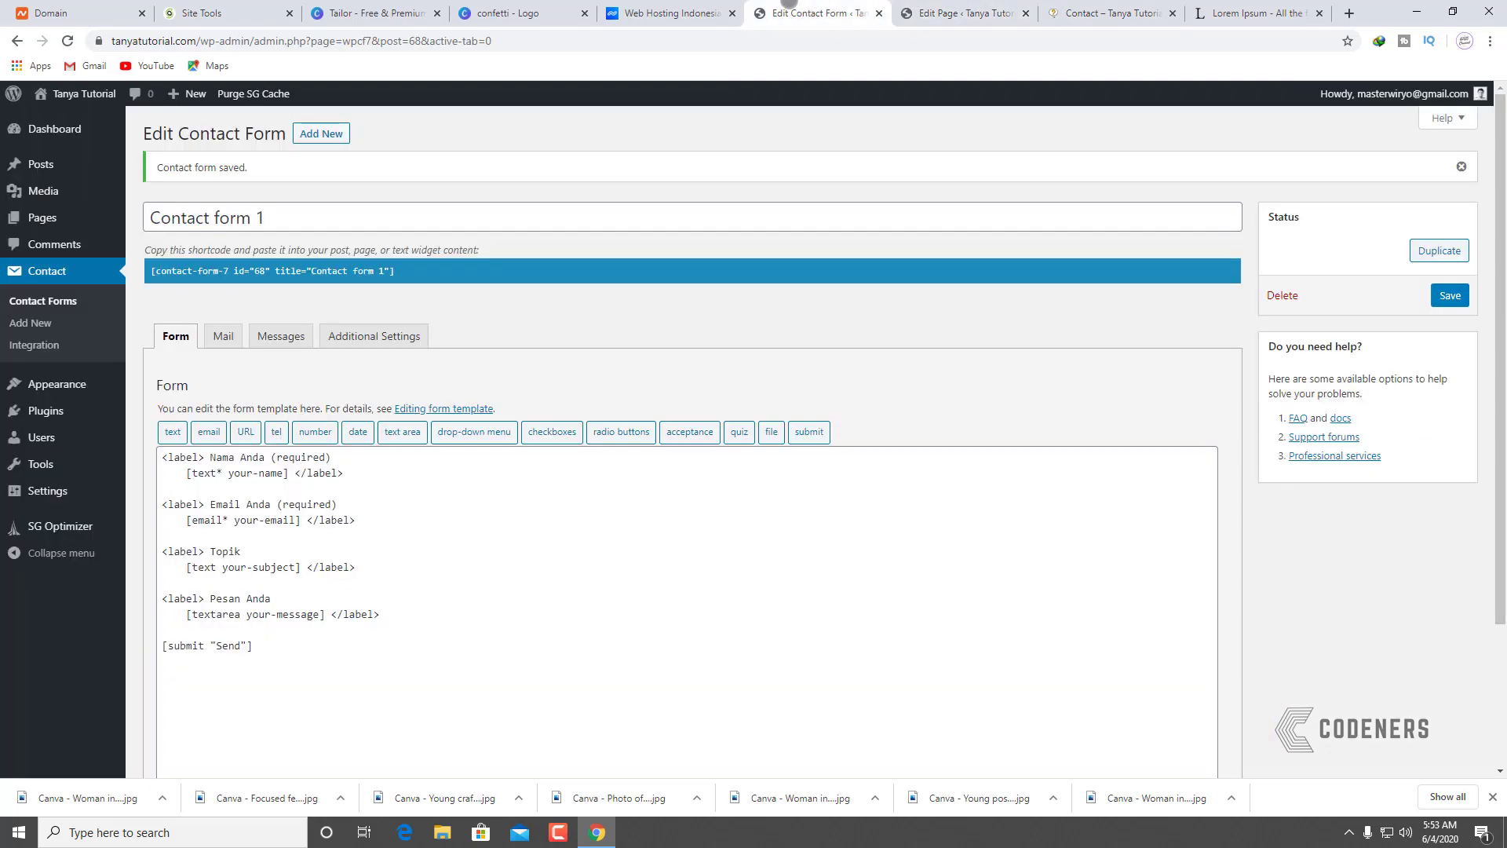
double_click(230, 645)
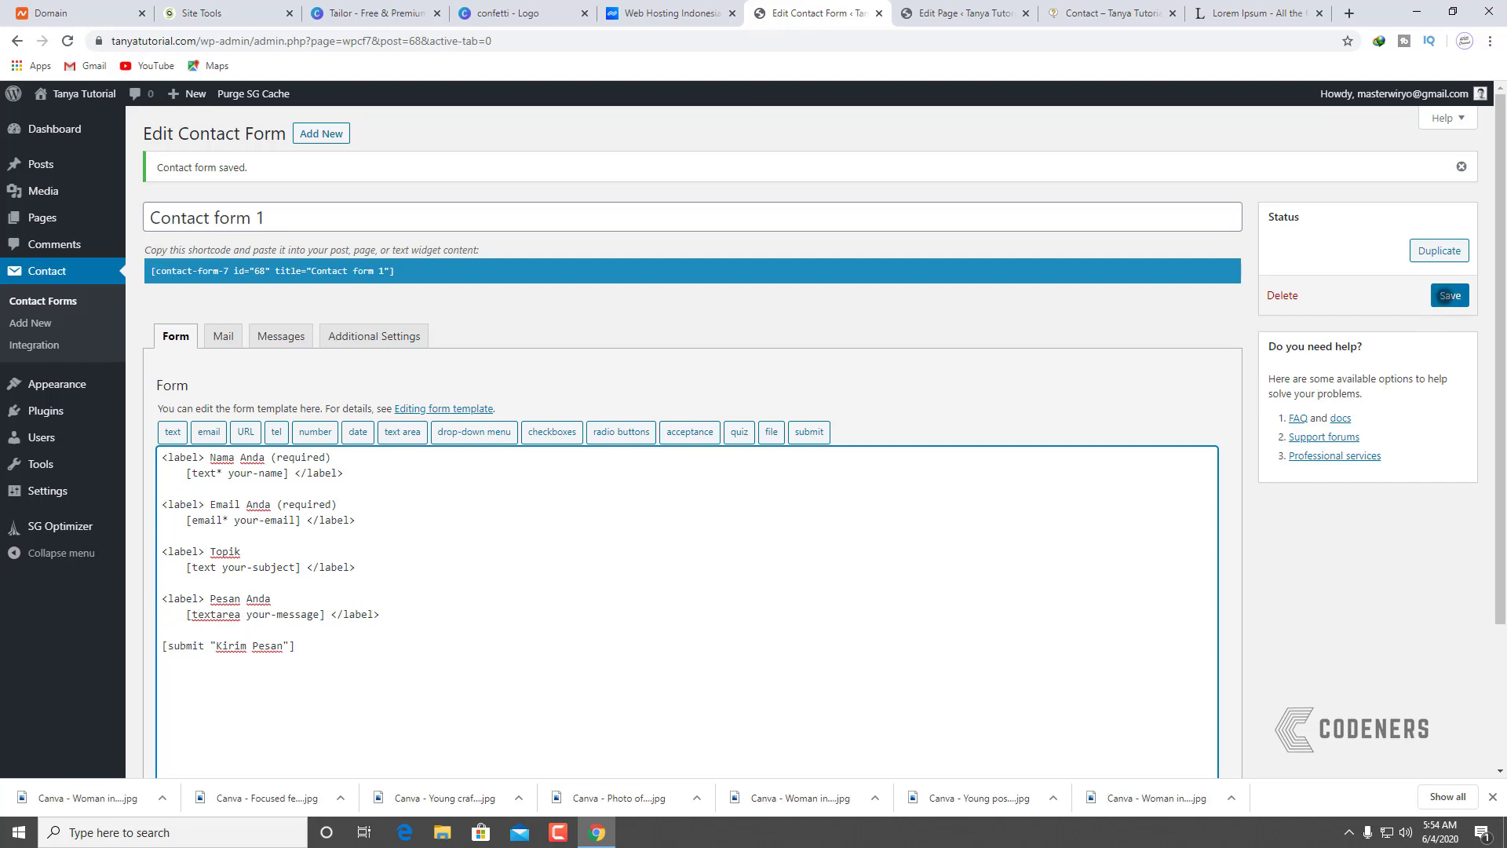
click(1444, 296)
click(1136, 6)
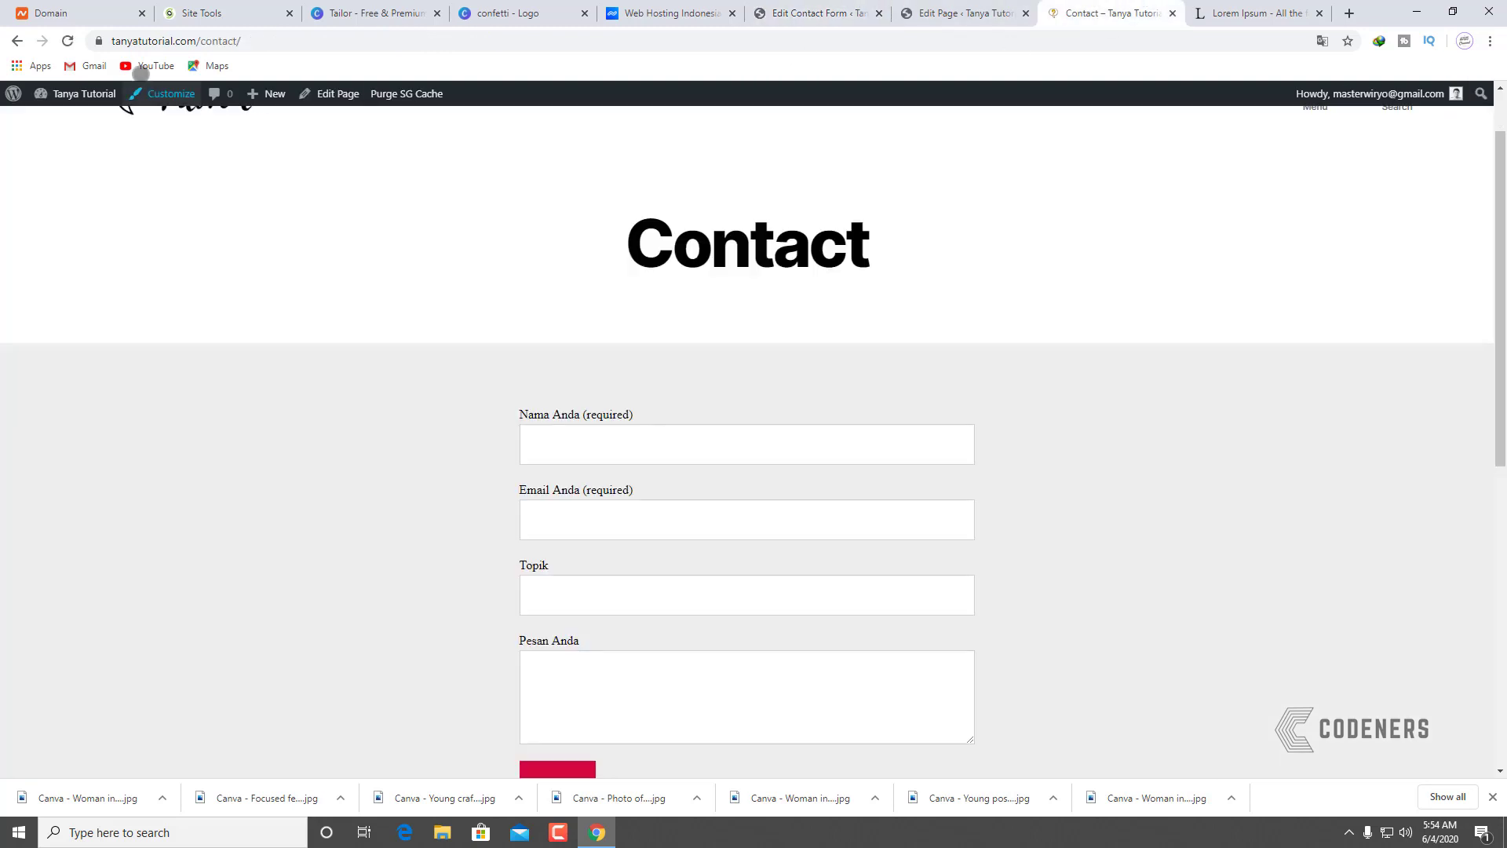
scroll(360, 445, down, 5)
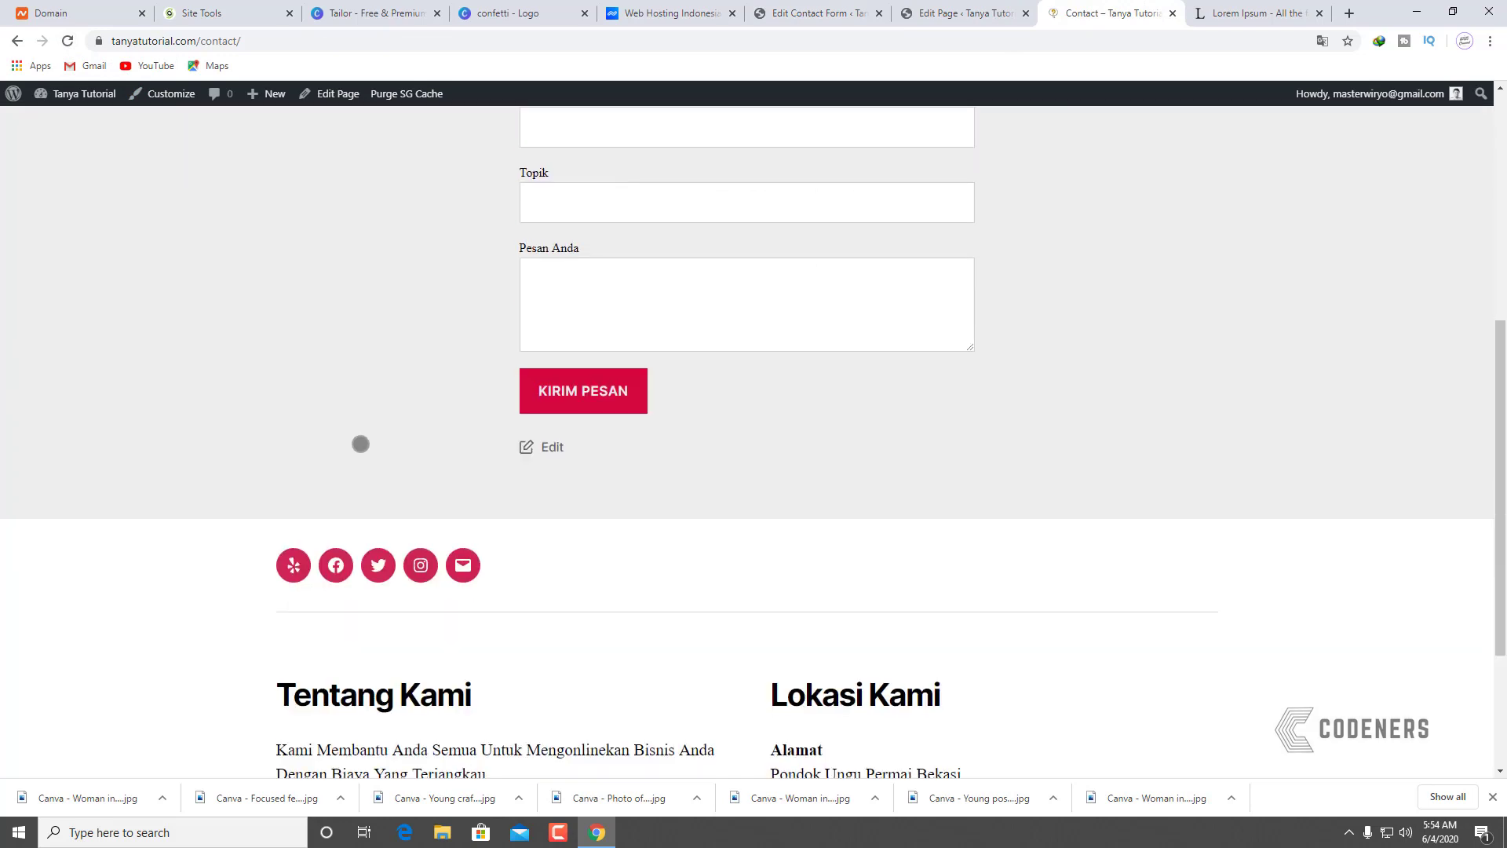
scroll(667, 441, up, 6)
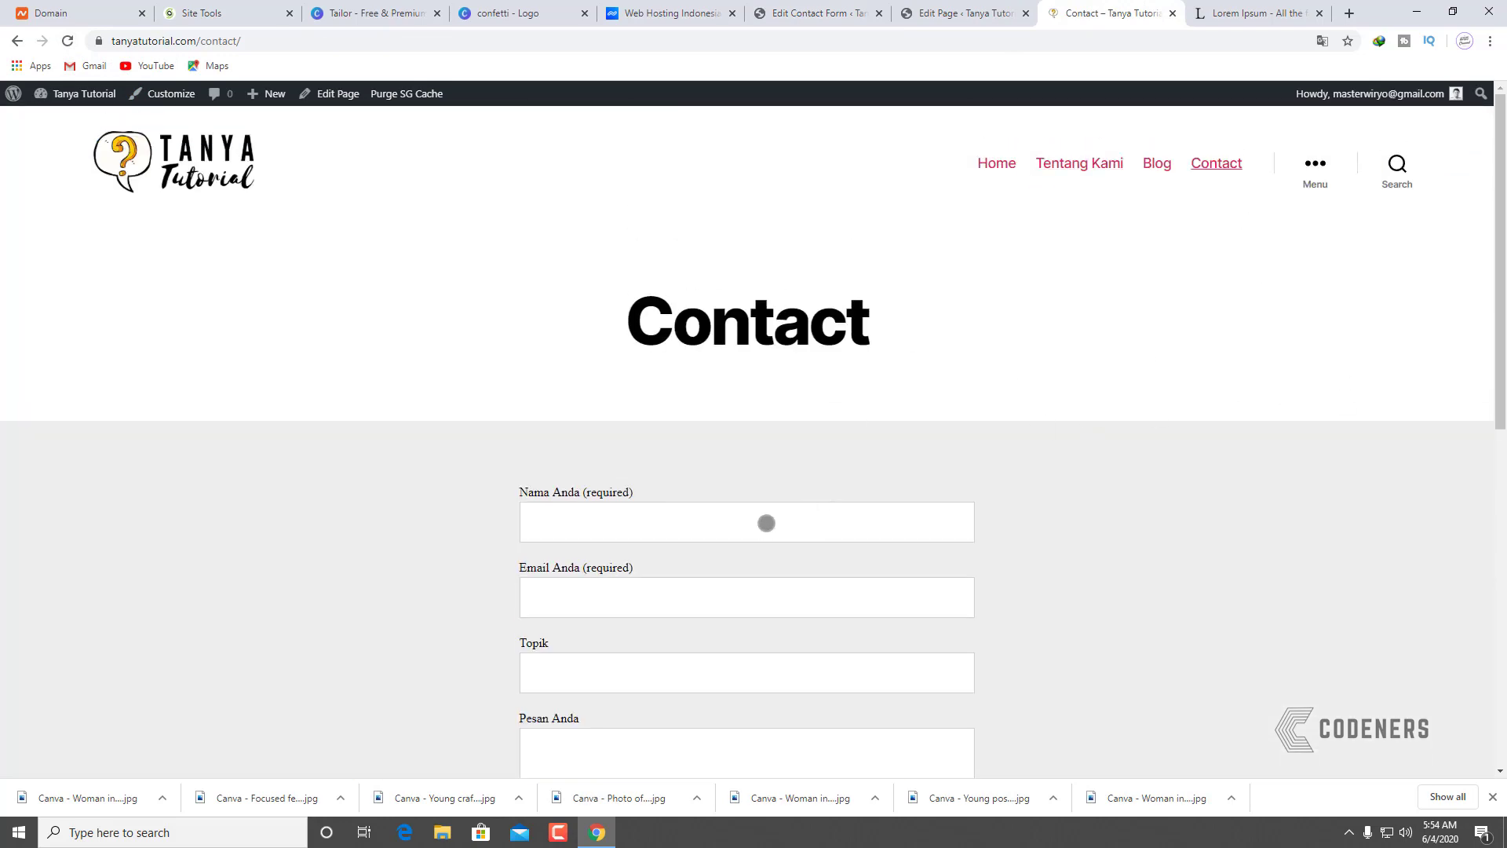
Step: Fill in name Testing, the sender's e-mail address, subject Testing and message Testing, then send
click(791, 523)
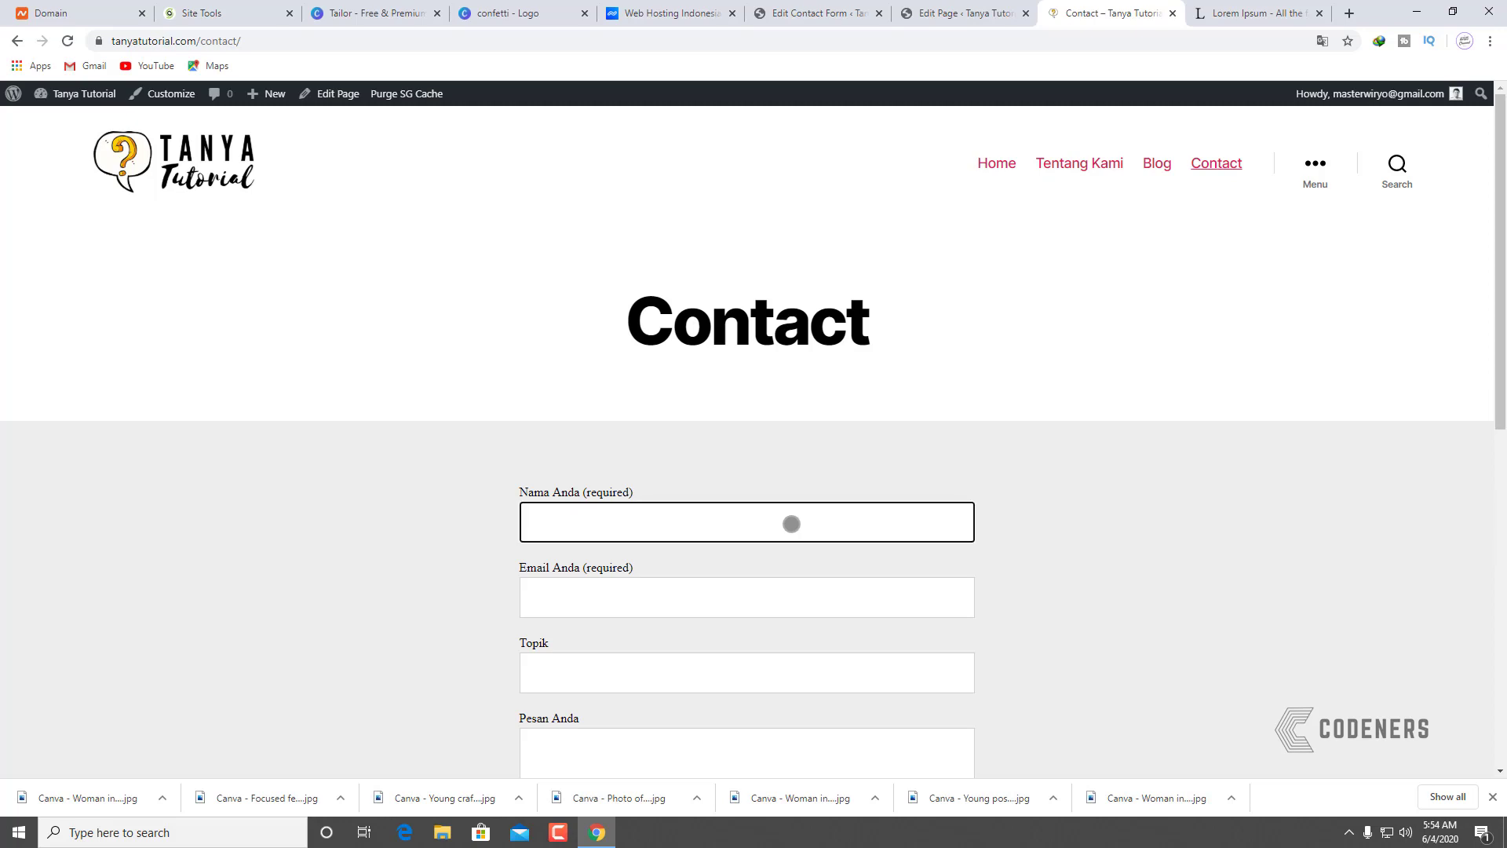
text(esting)
key(Tab)
text(Email)
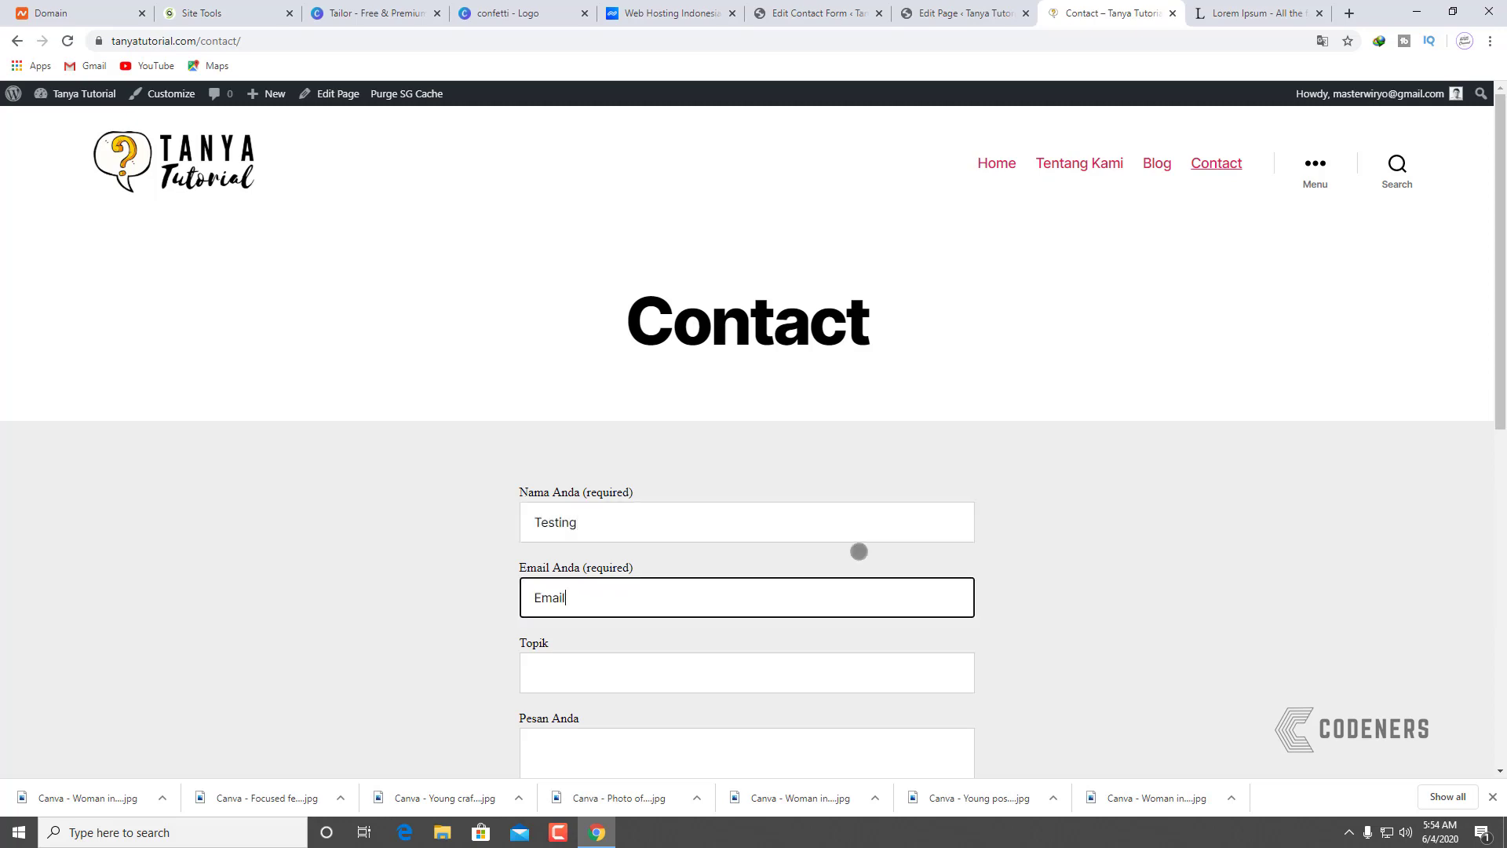
key(BackSpace)
key(BackSpace)
key(BackSpace)
key(BackSpace)
key(BackSpace)
key(Tab)
text(Testing)
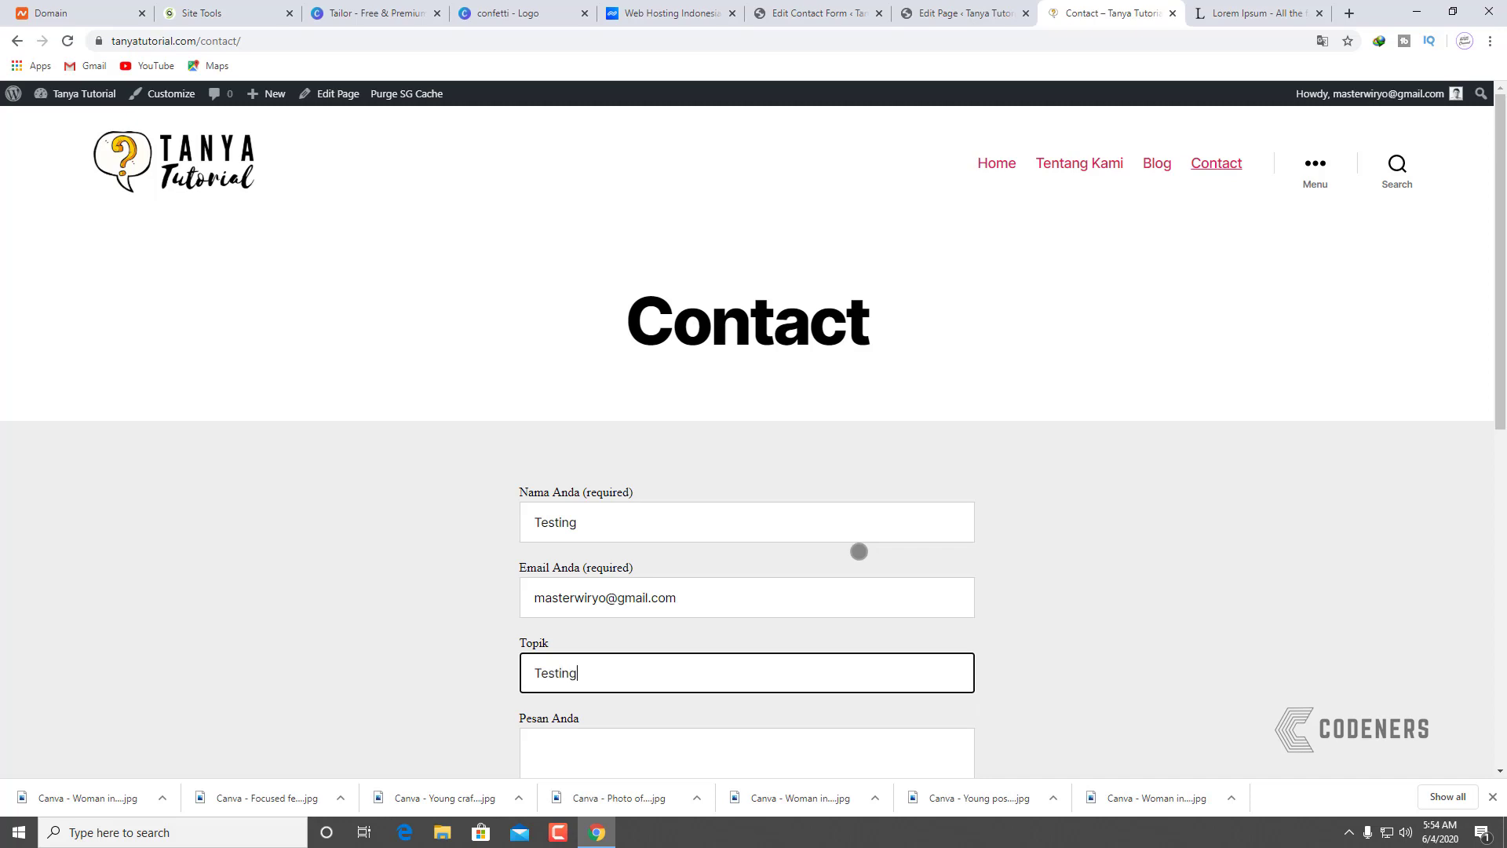
key(Tab)
text(Testing)
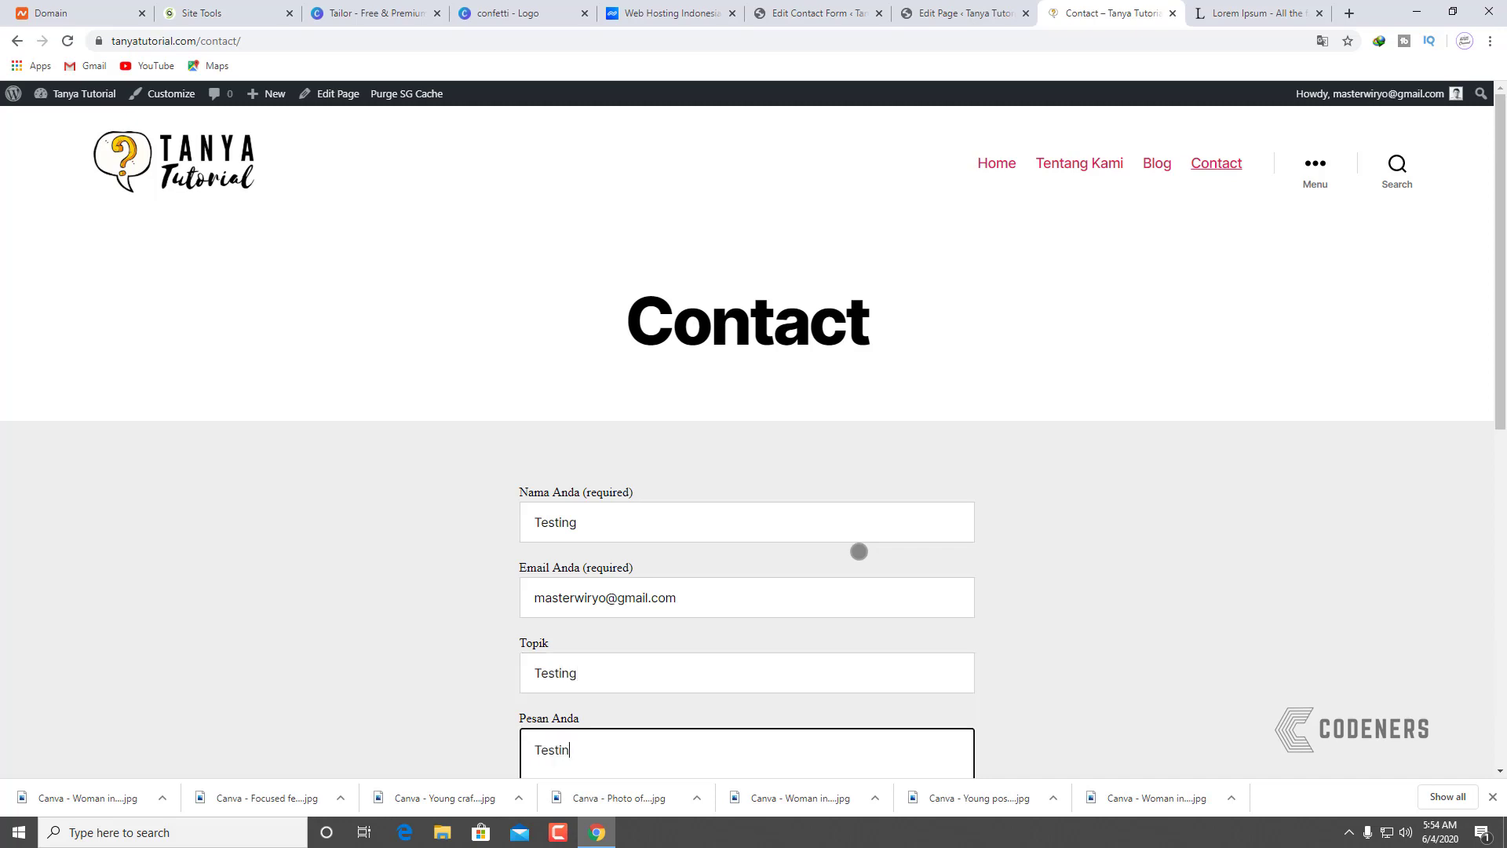
scroll(892, 541, down, 4)
click(628, 547)
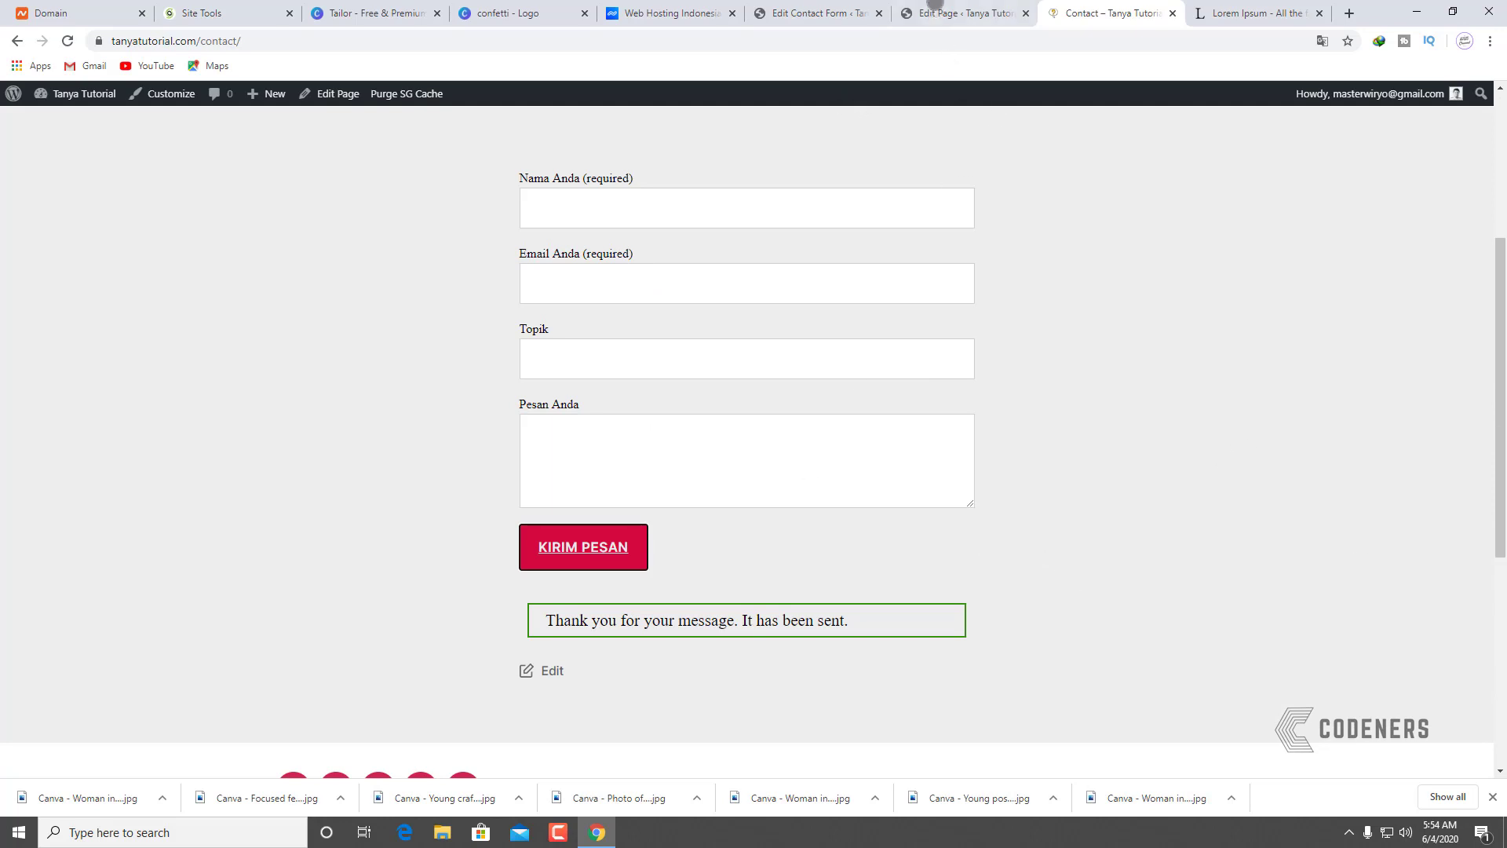
Step: Look at the Contact Forms list and Integration page, then open Contact form 1
click(981, 10)
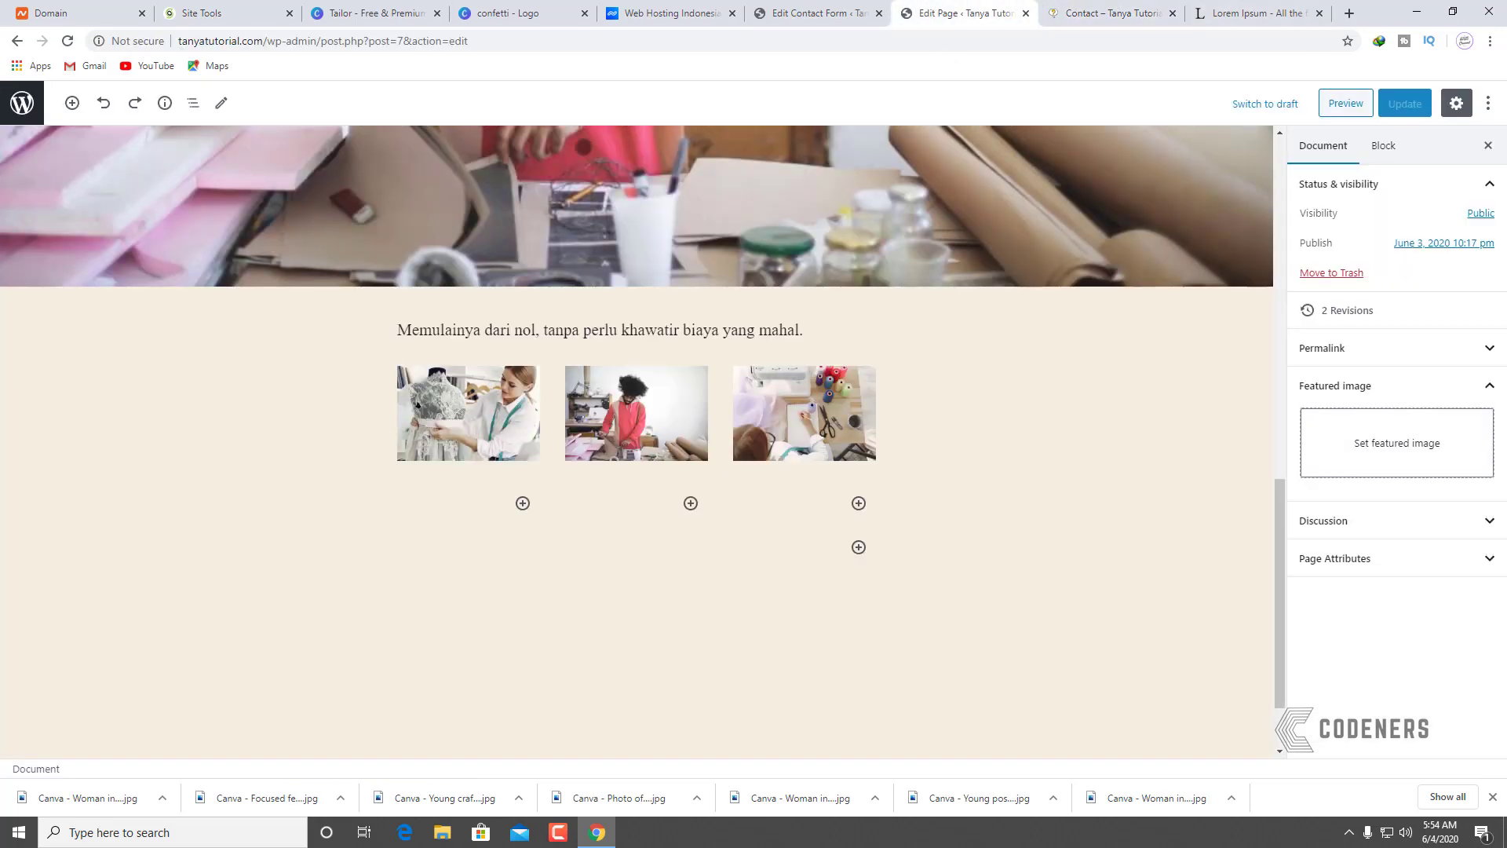
click(821, 12)
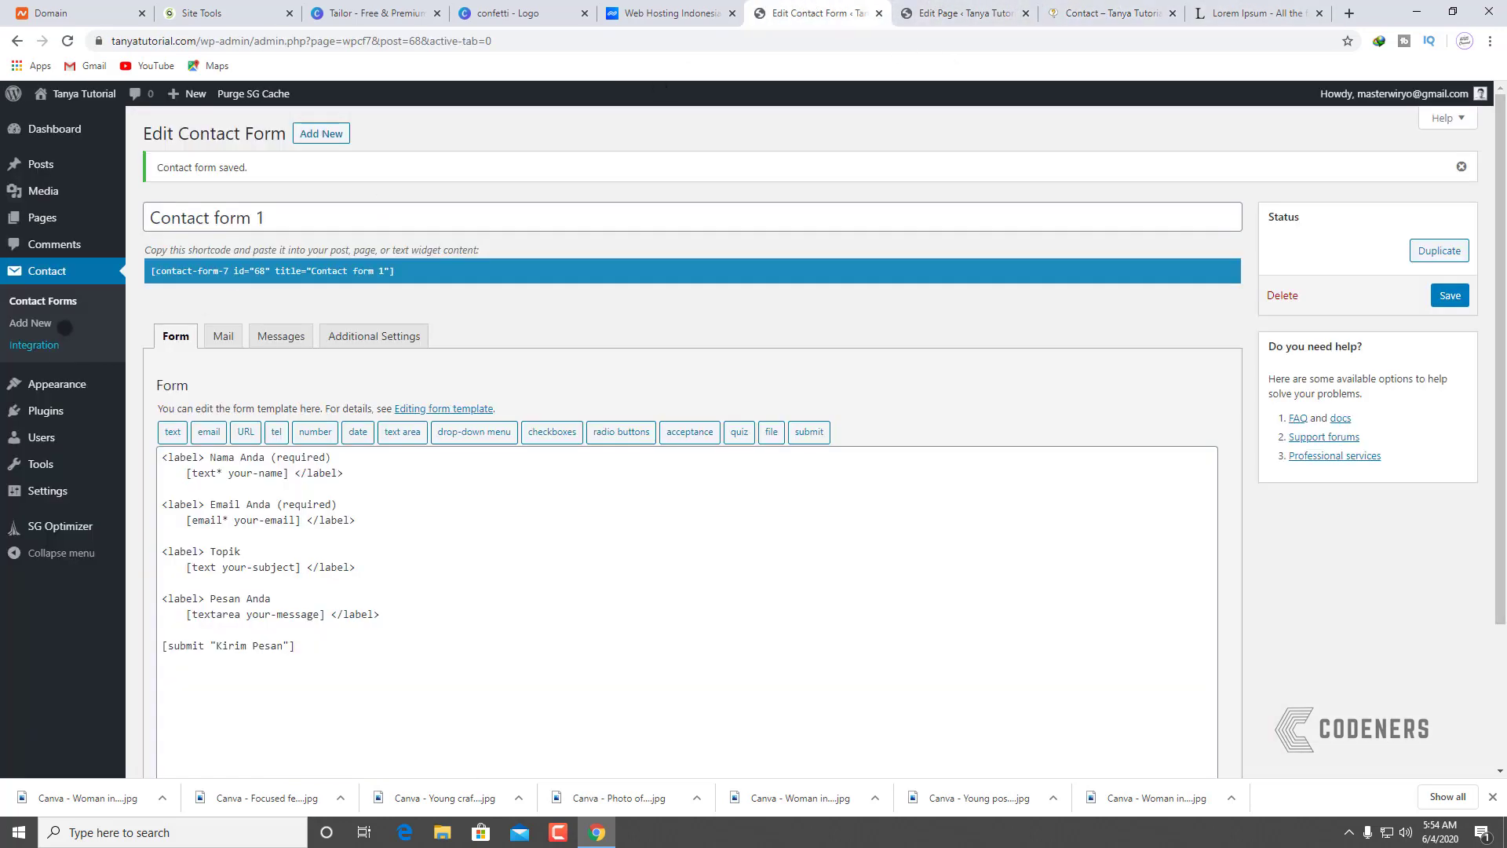
click(62, 302)
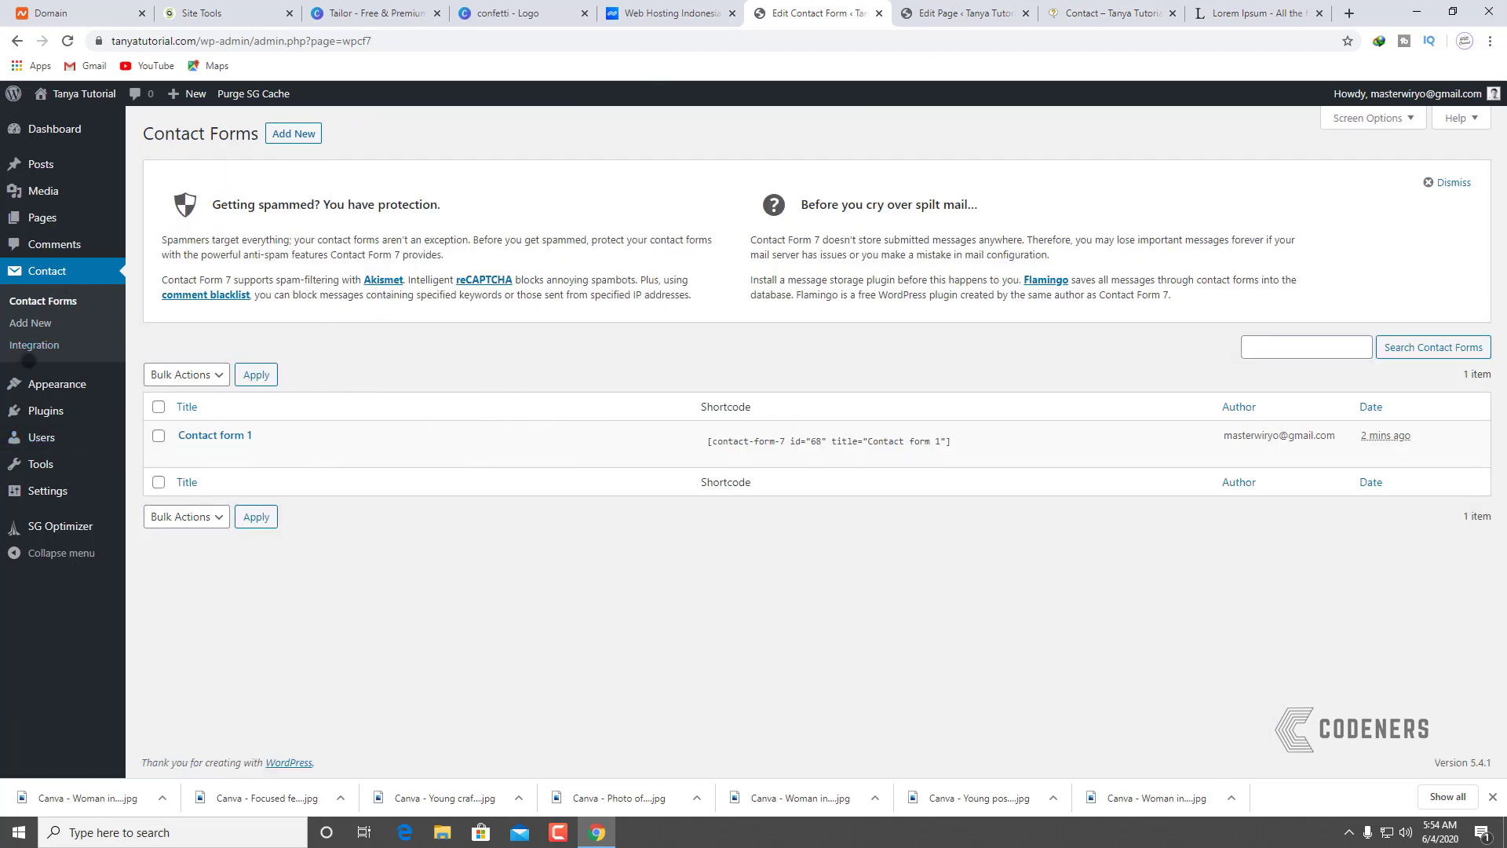
click(44, 343)
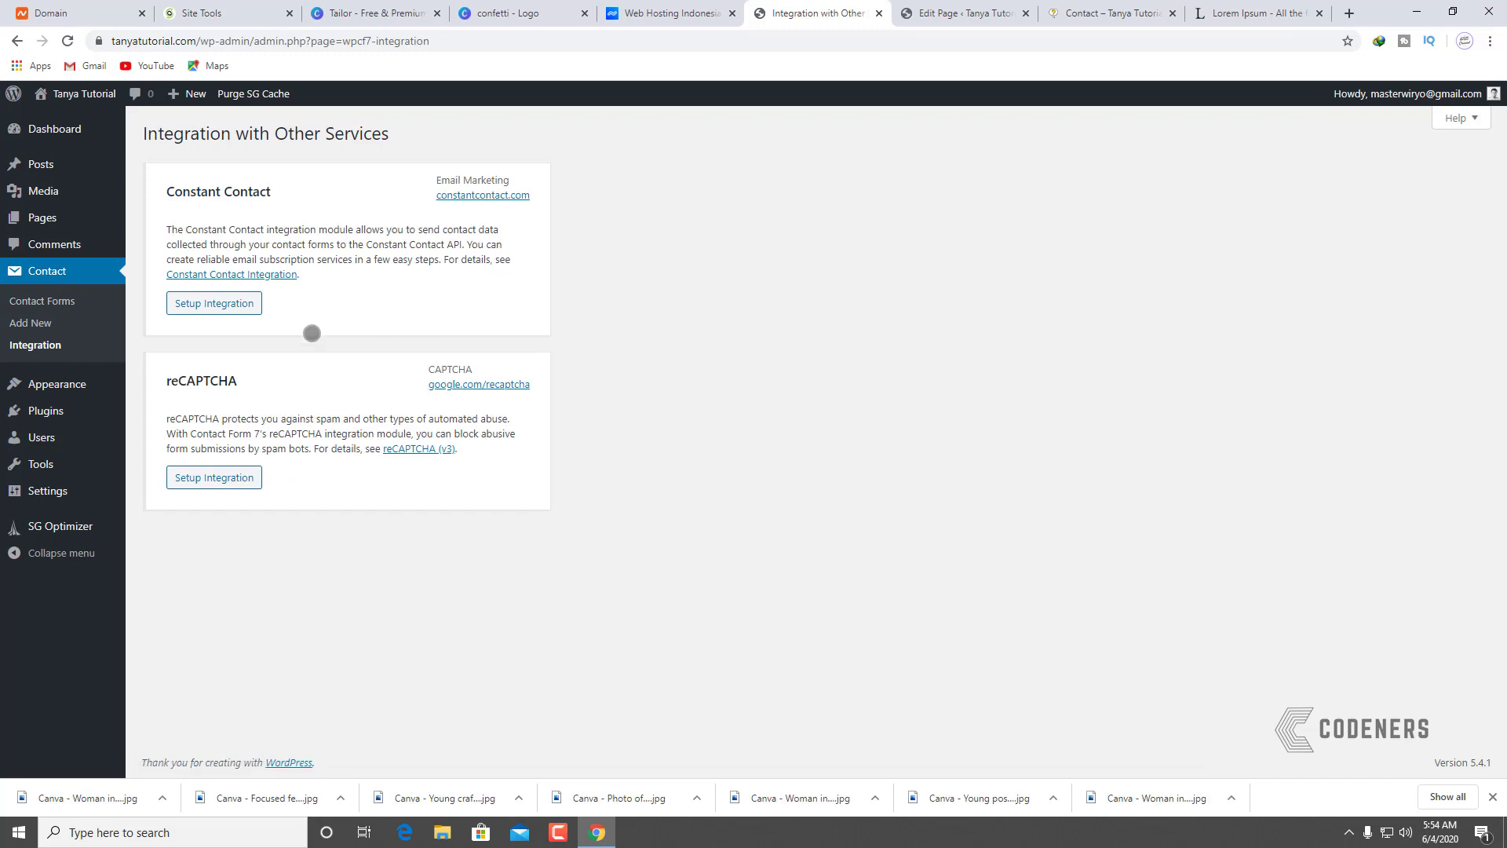
click(49, 302)
mouse_move(70, 482)
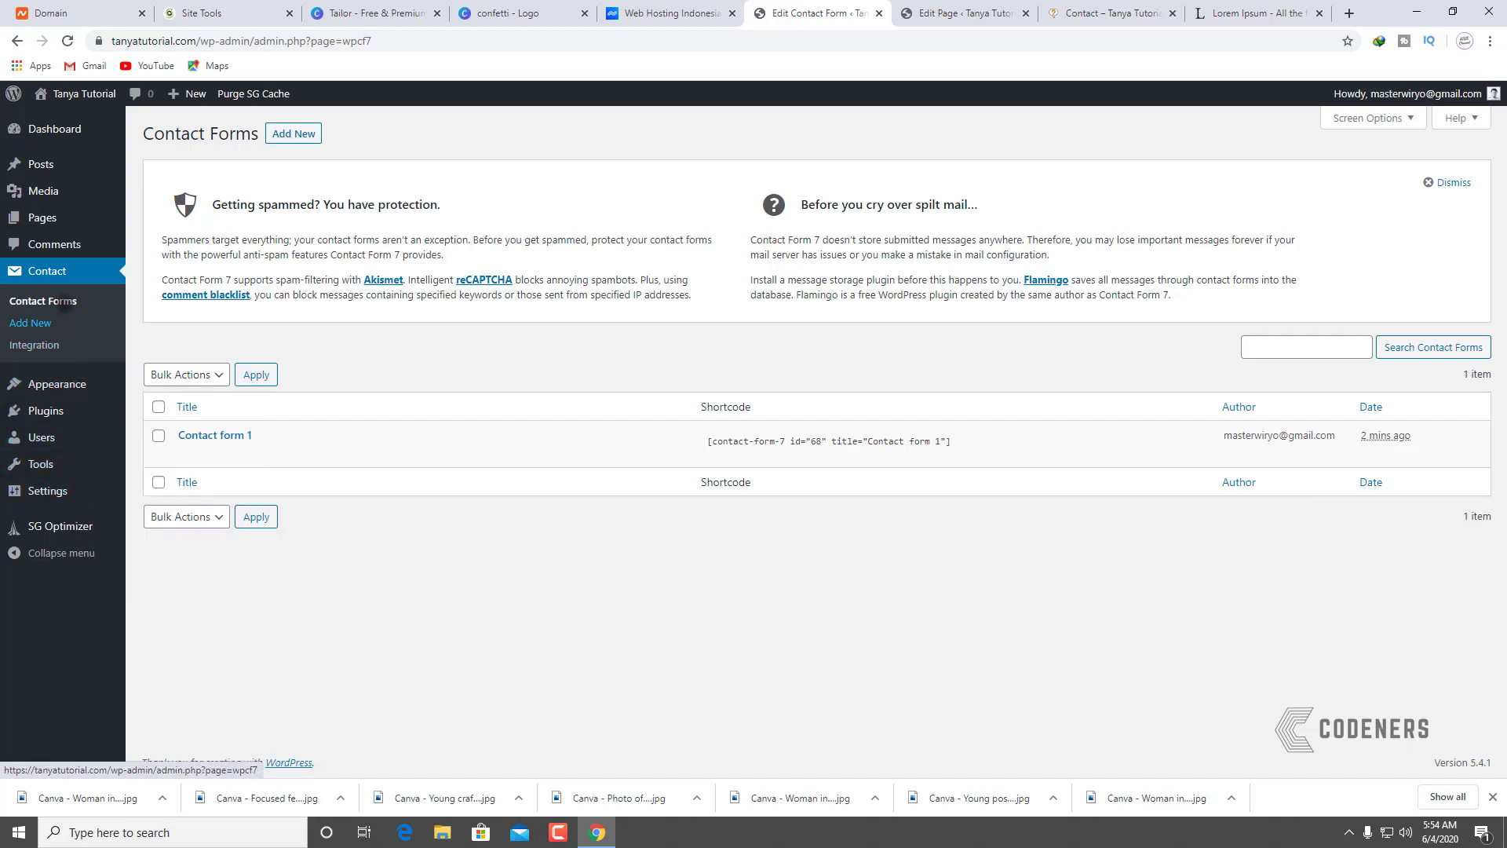
click(189, 441)
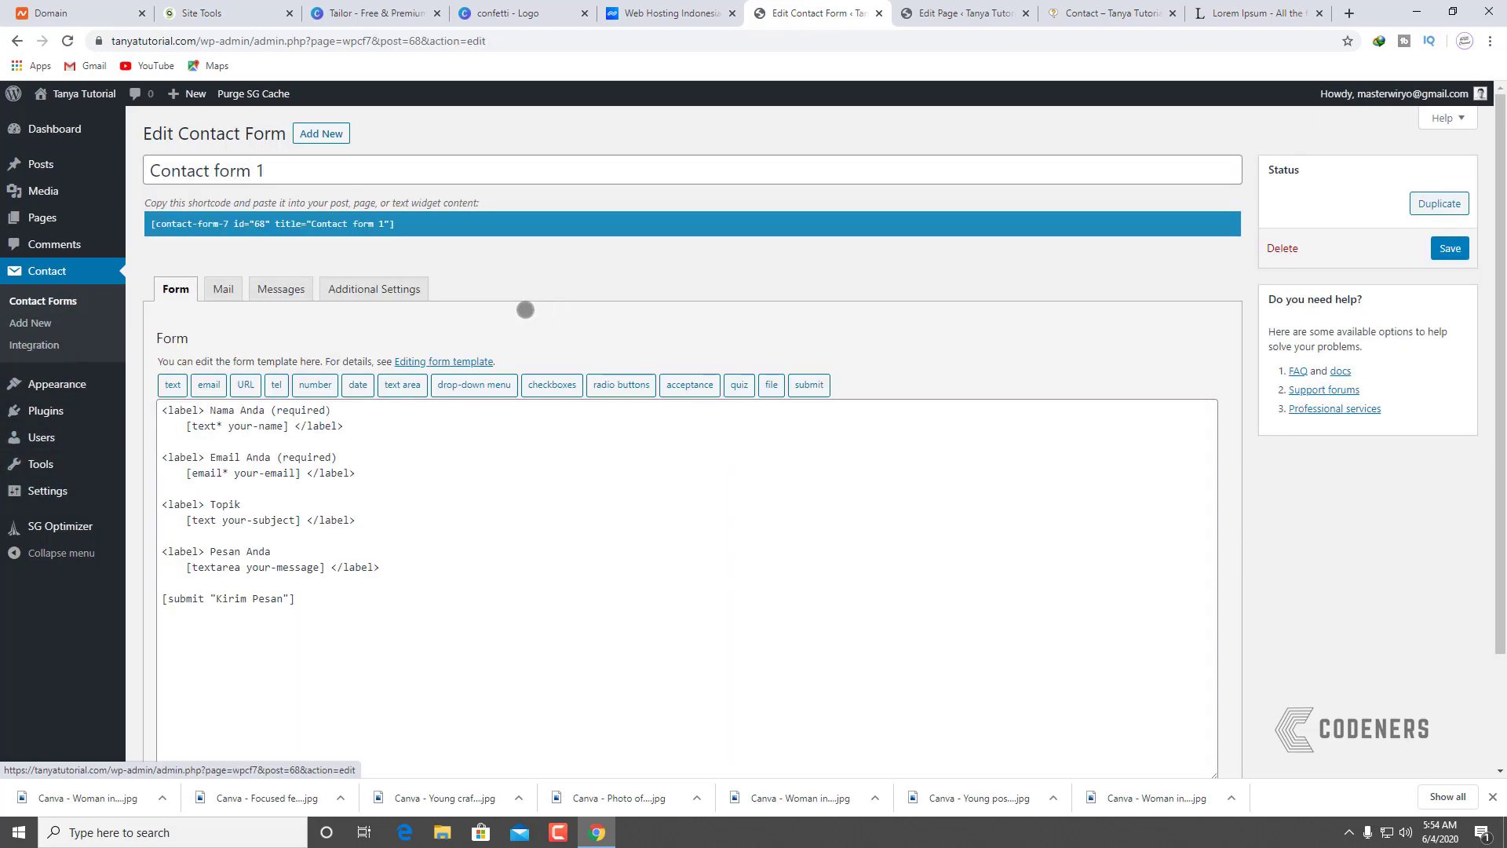
Step: Look through Contact form 1's Additional Settings, Messages and Mail settings
click(373, 295)
click(280, 290)
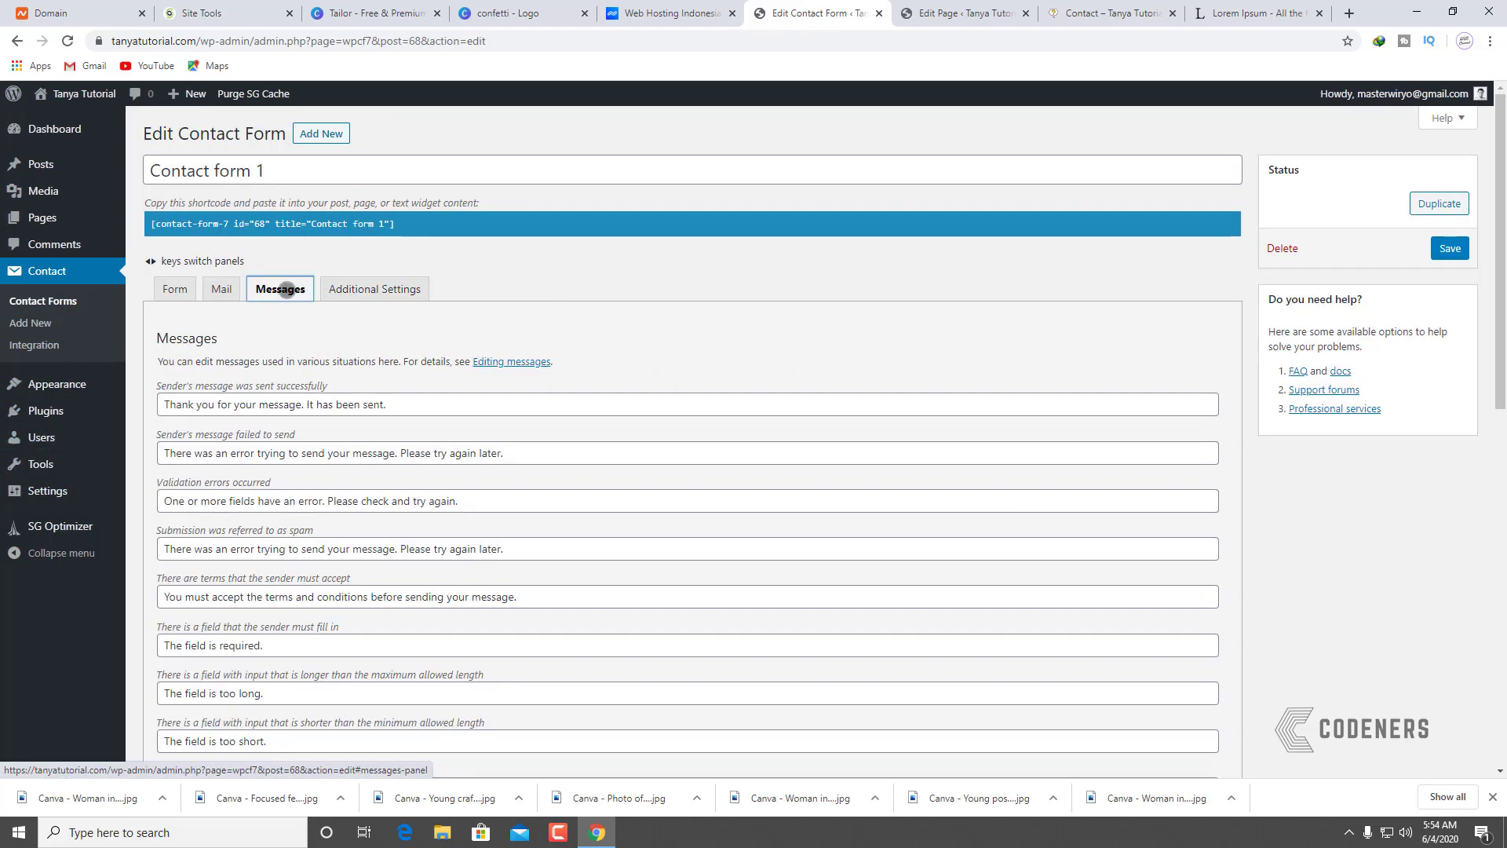
click(227, 290)
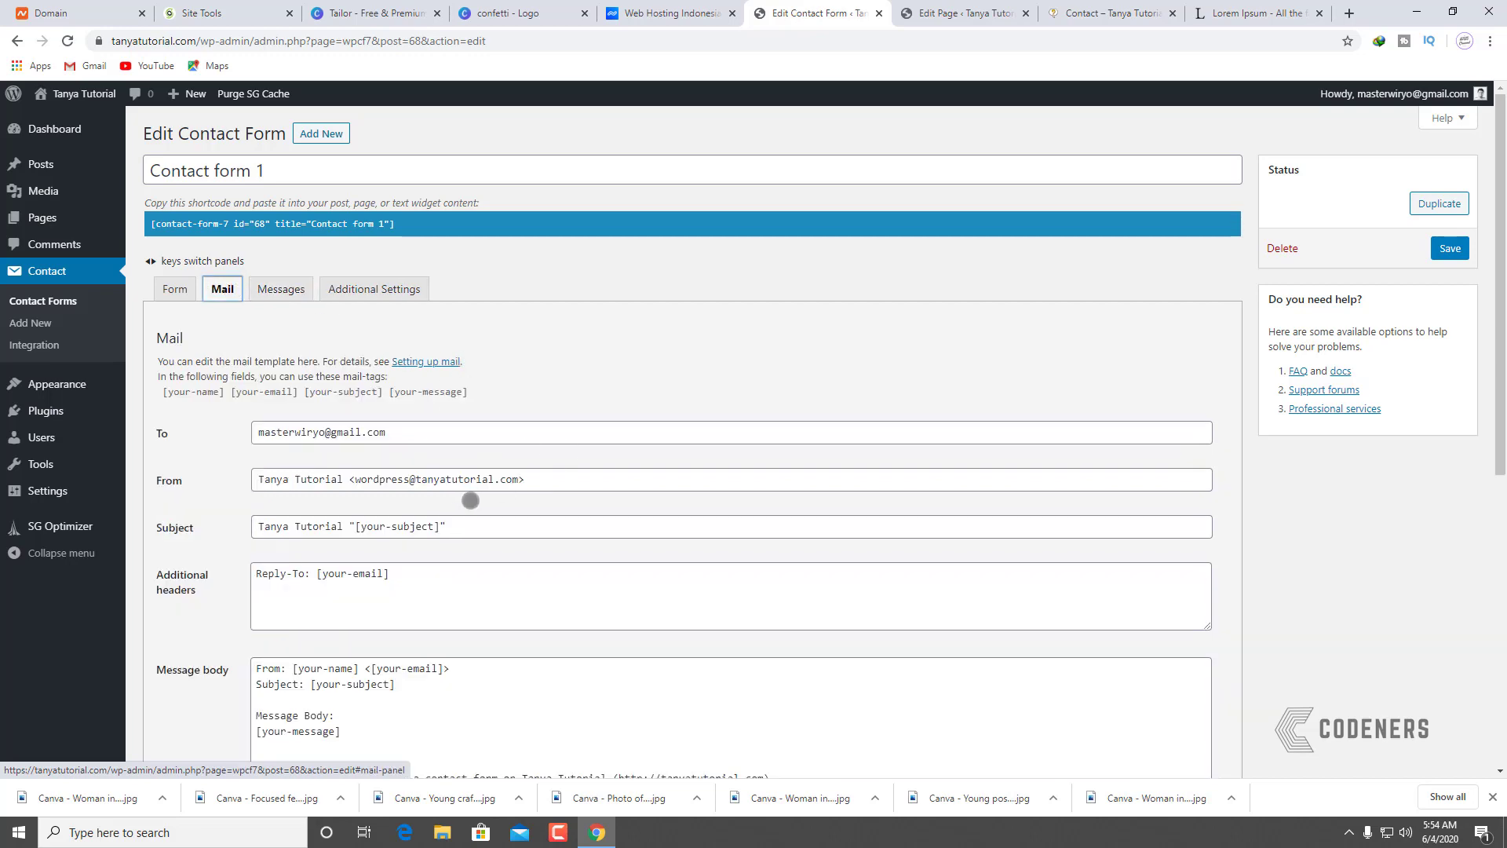
scroll(487, 620, down, 3)
scroll(387, 539, down, 4)
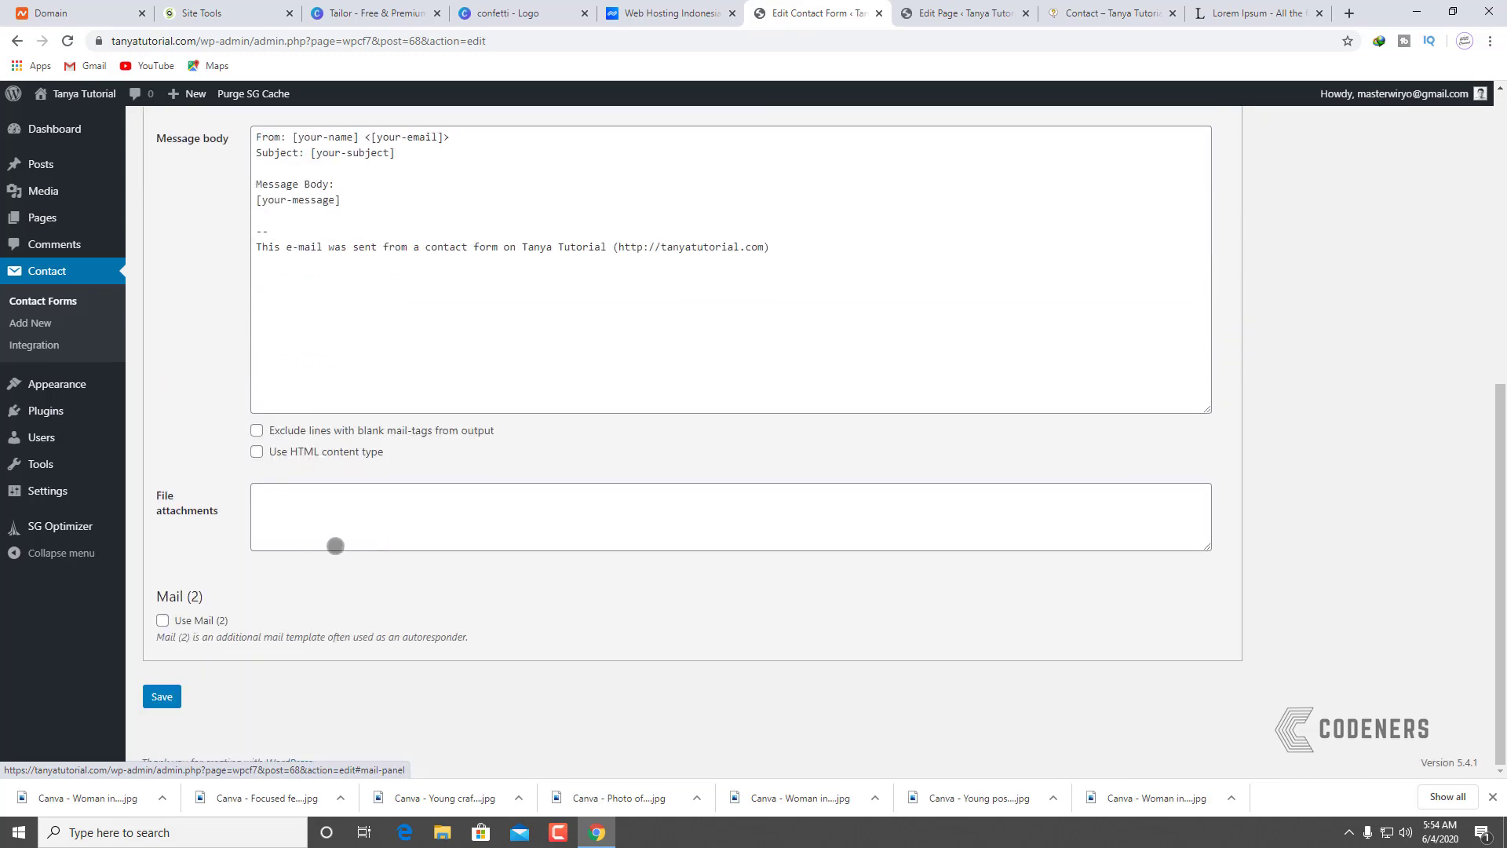
scroll(346, 515, up, 5)
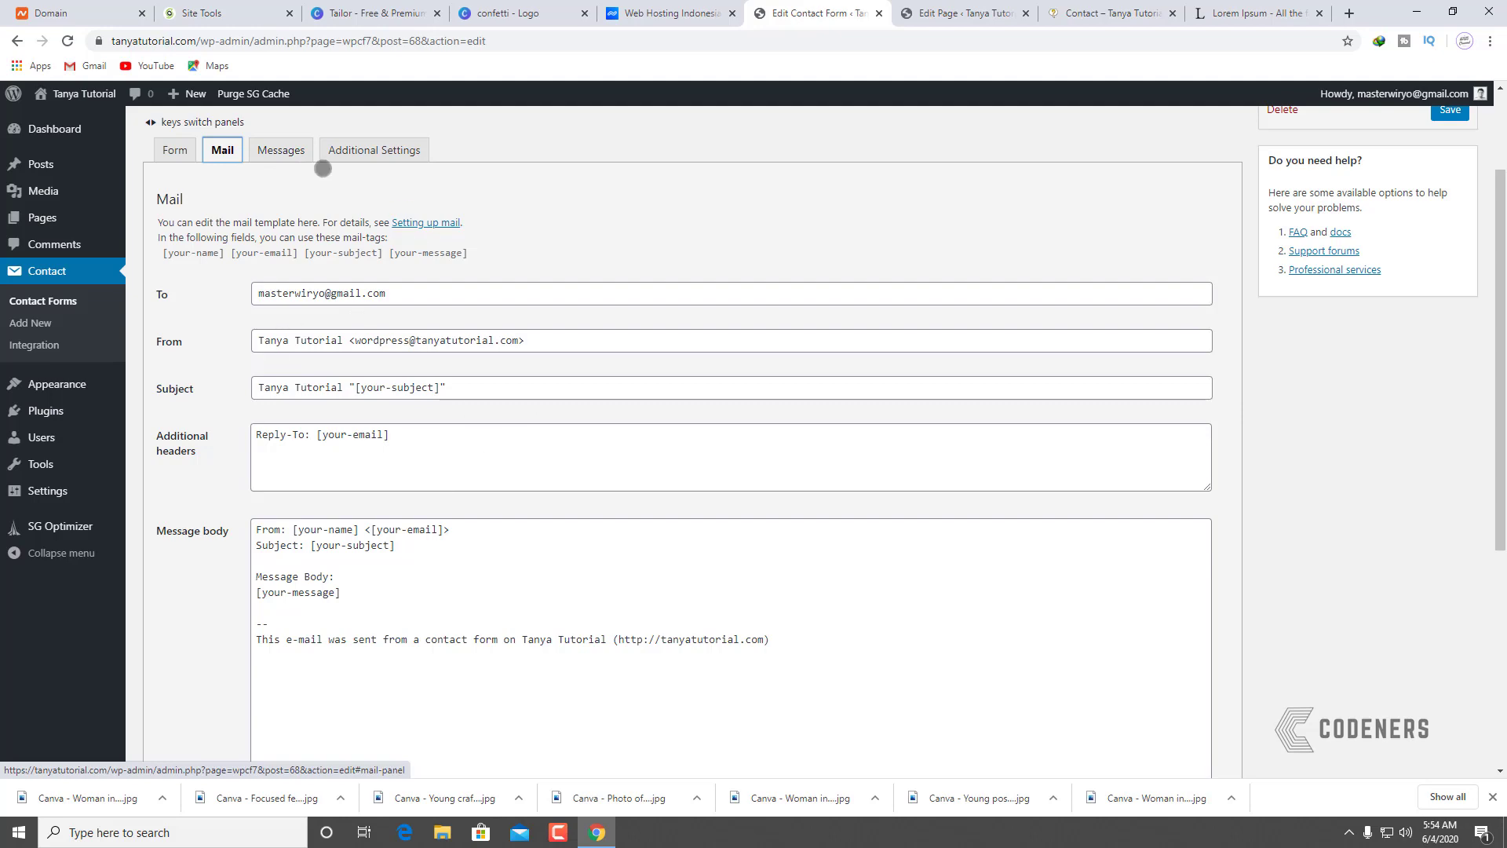
Step: Review the response messages, including 'Thank you for your message. It has been sent.', then start a new browser tab
click(283, 151)
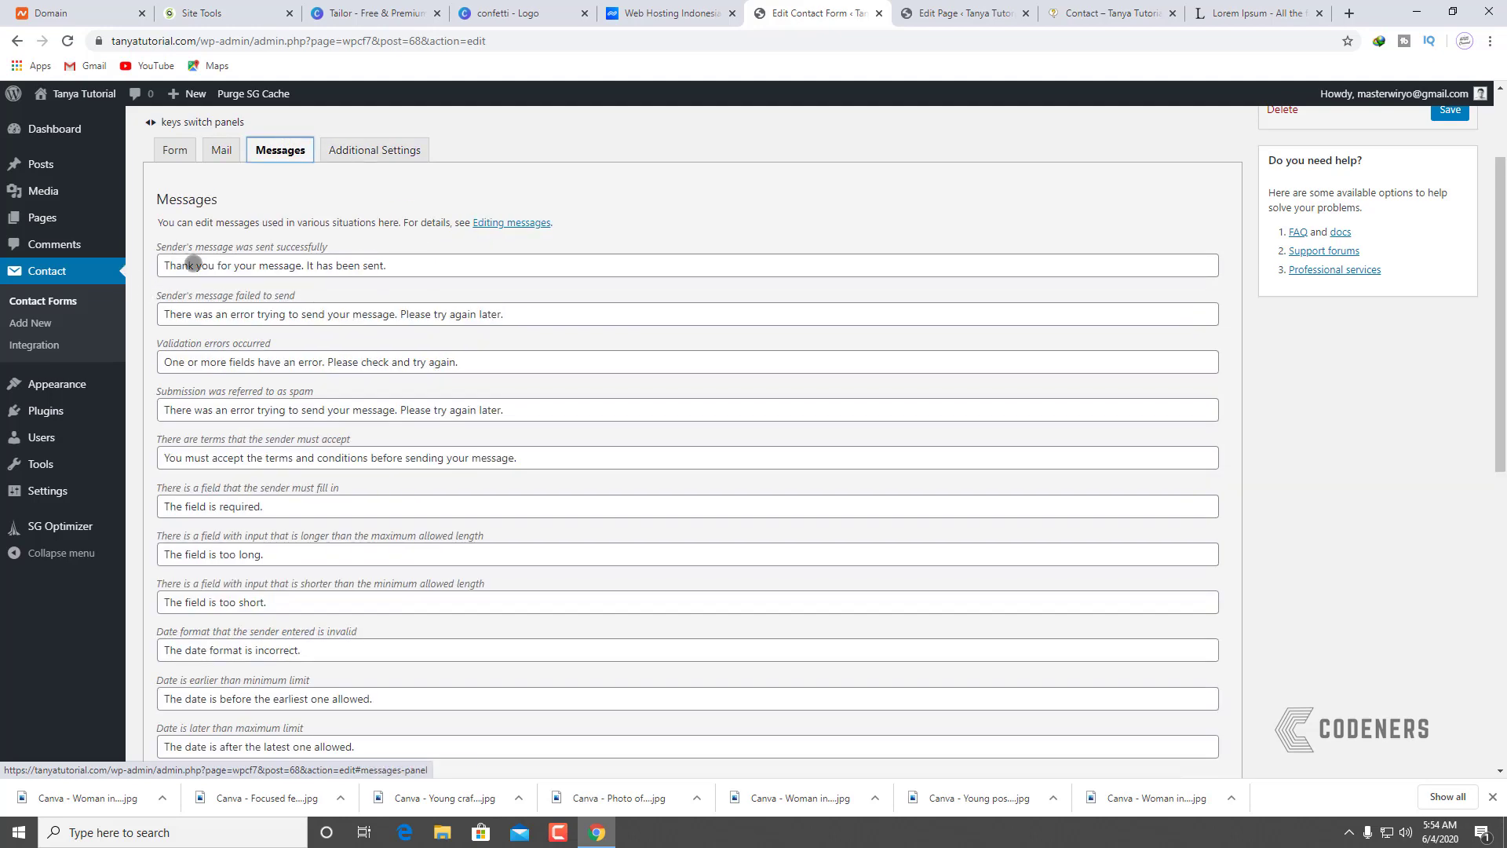
scroll(487, 414, down, 6)
scroll(434, 531, down, 2)
scroll(413, 528, up, 7)
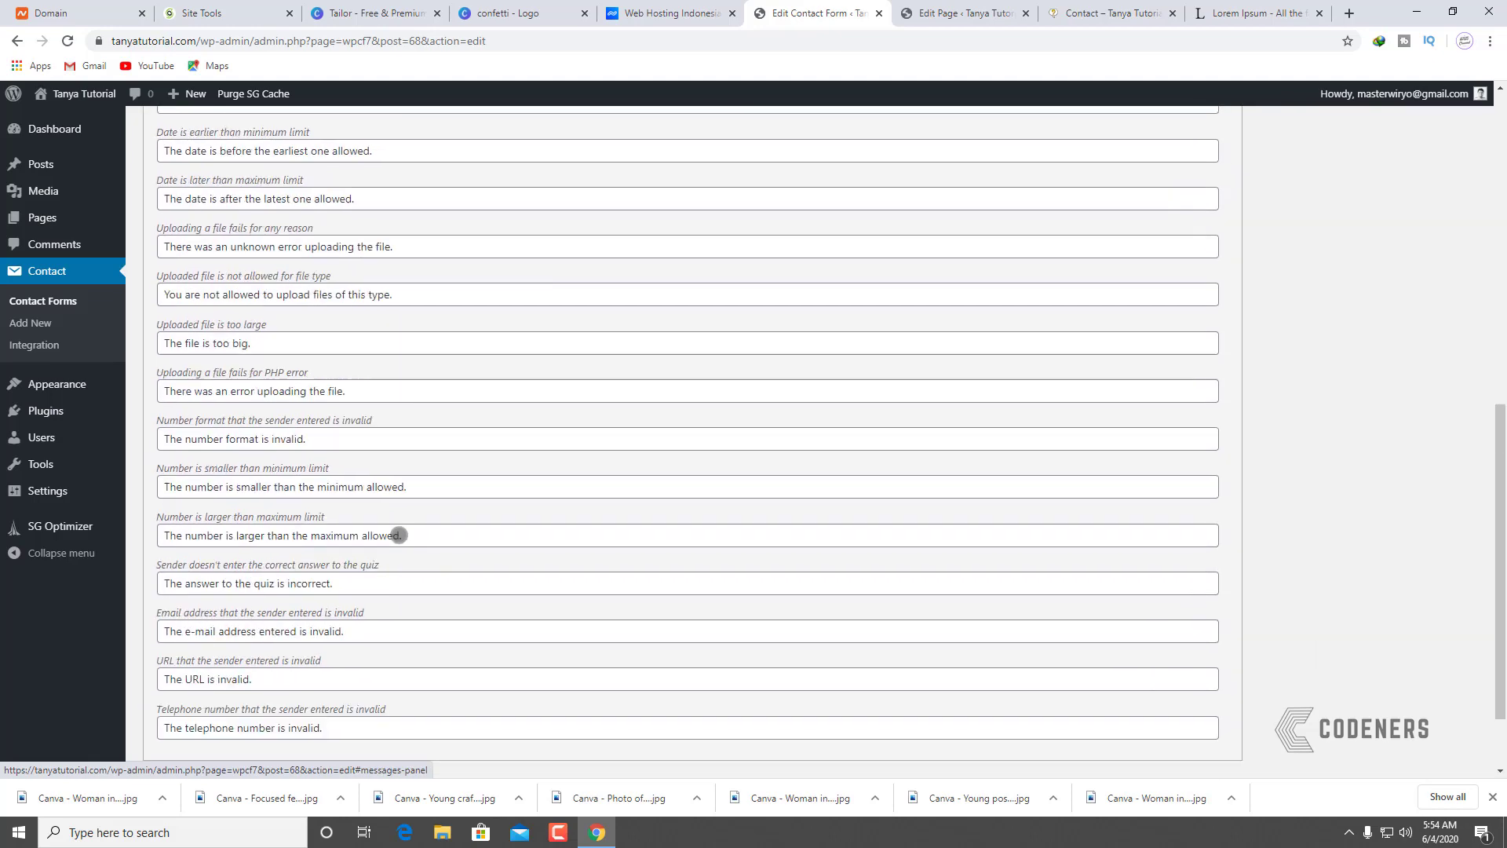
scroll(409, 537, up, 3)
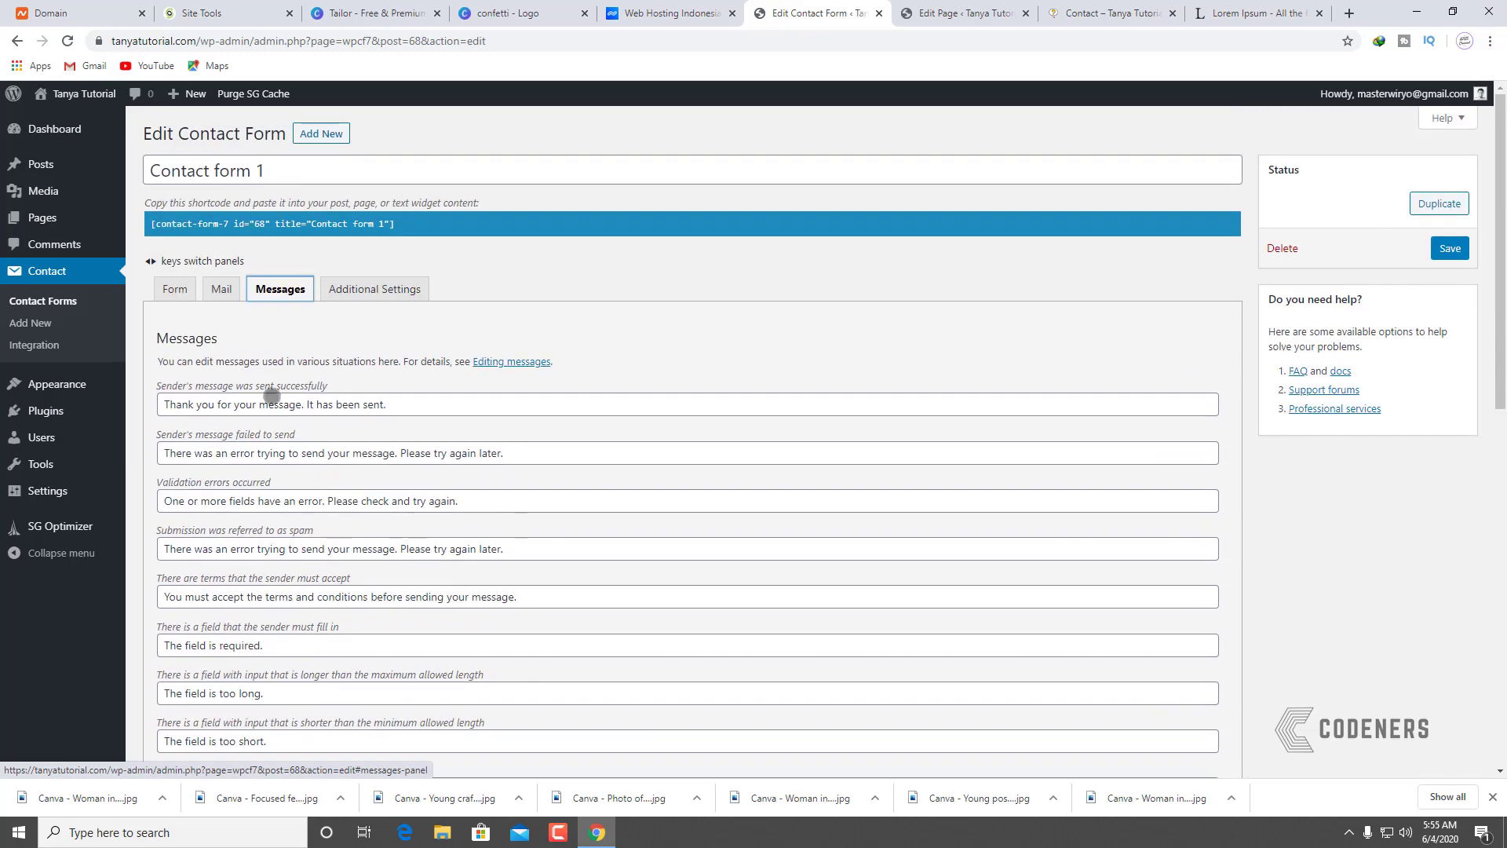
click(412, 406)
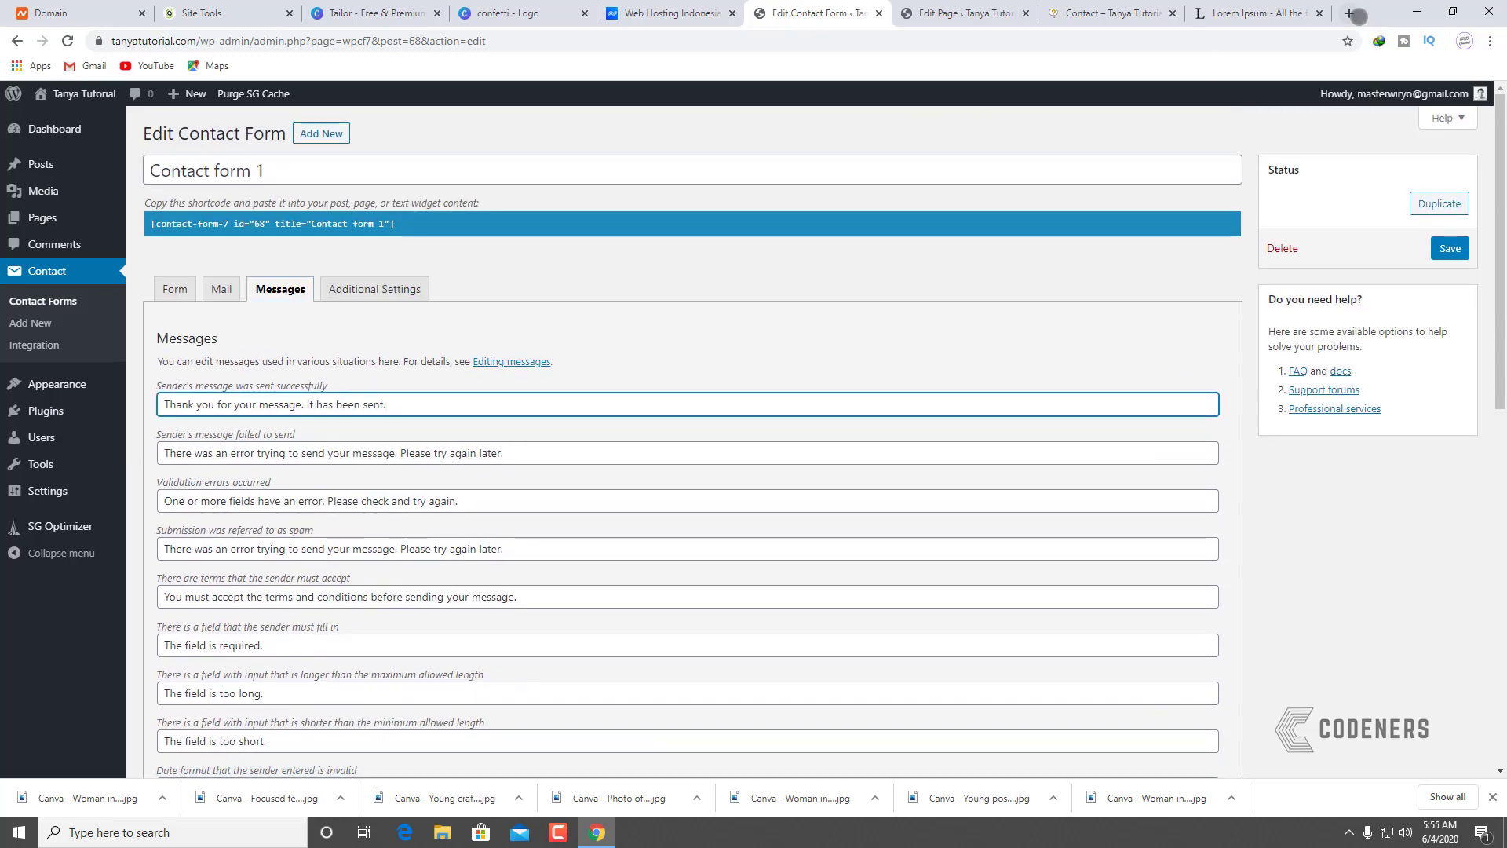
click(1351, 13)
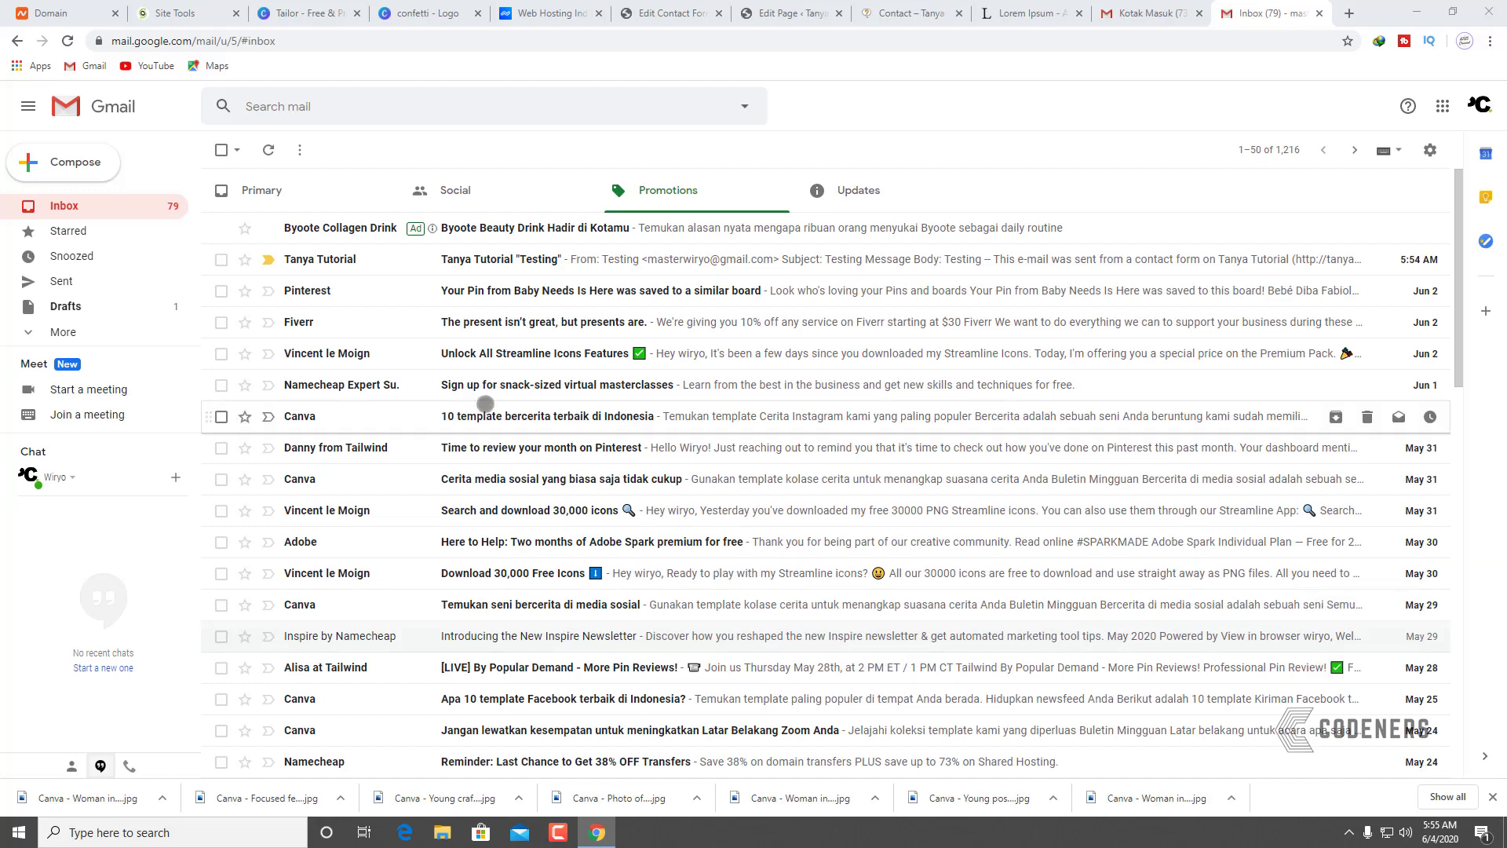
Step: Read the Tanya Tutorial 'Testing' e-mail in Gmail, then return to the Contact page
click(339, 259)
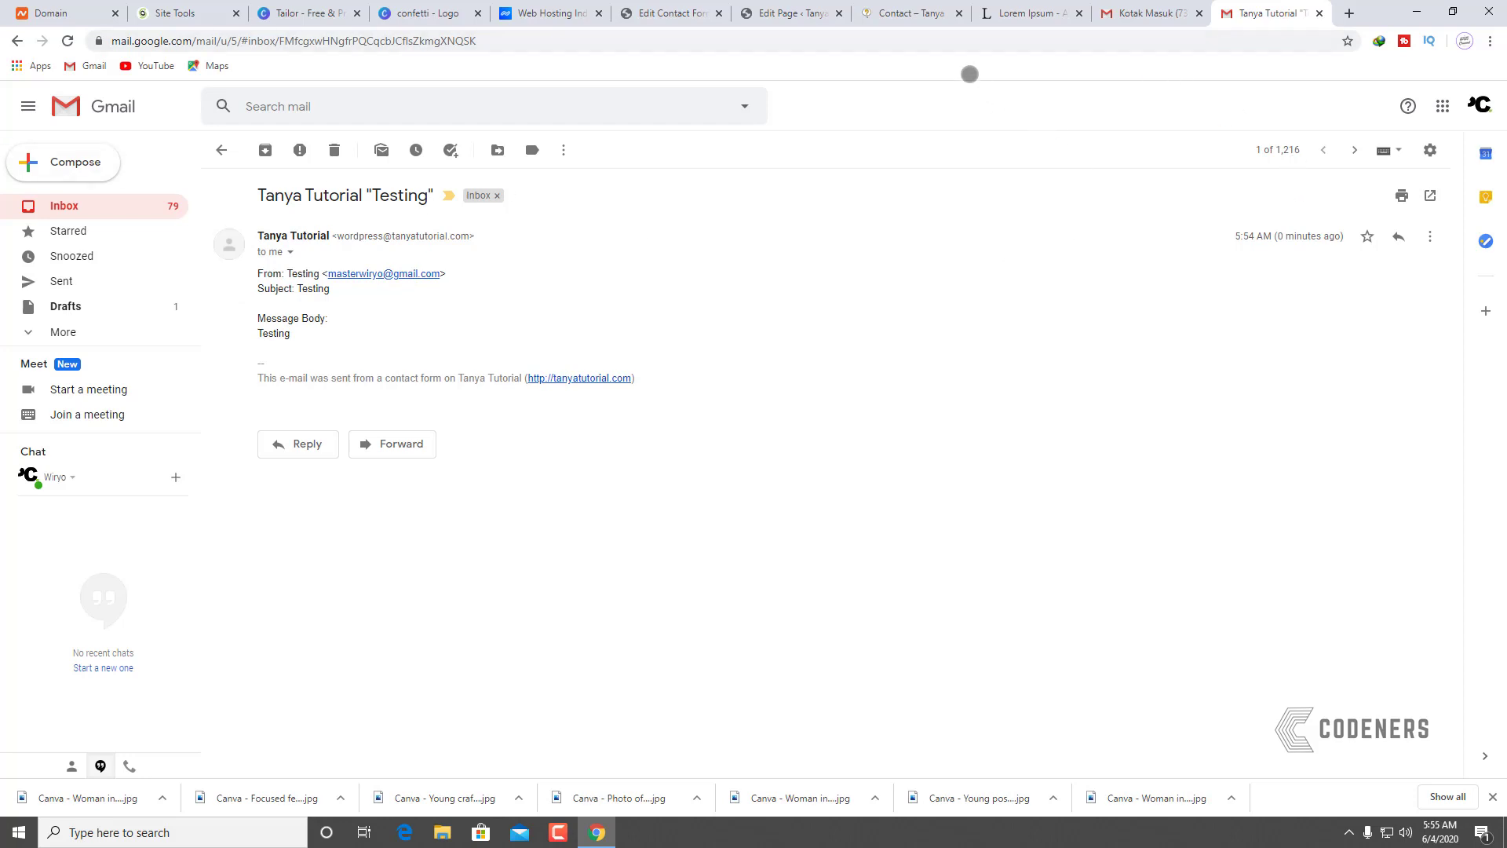
click(911, 14)
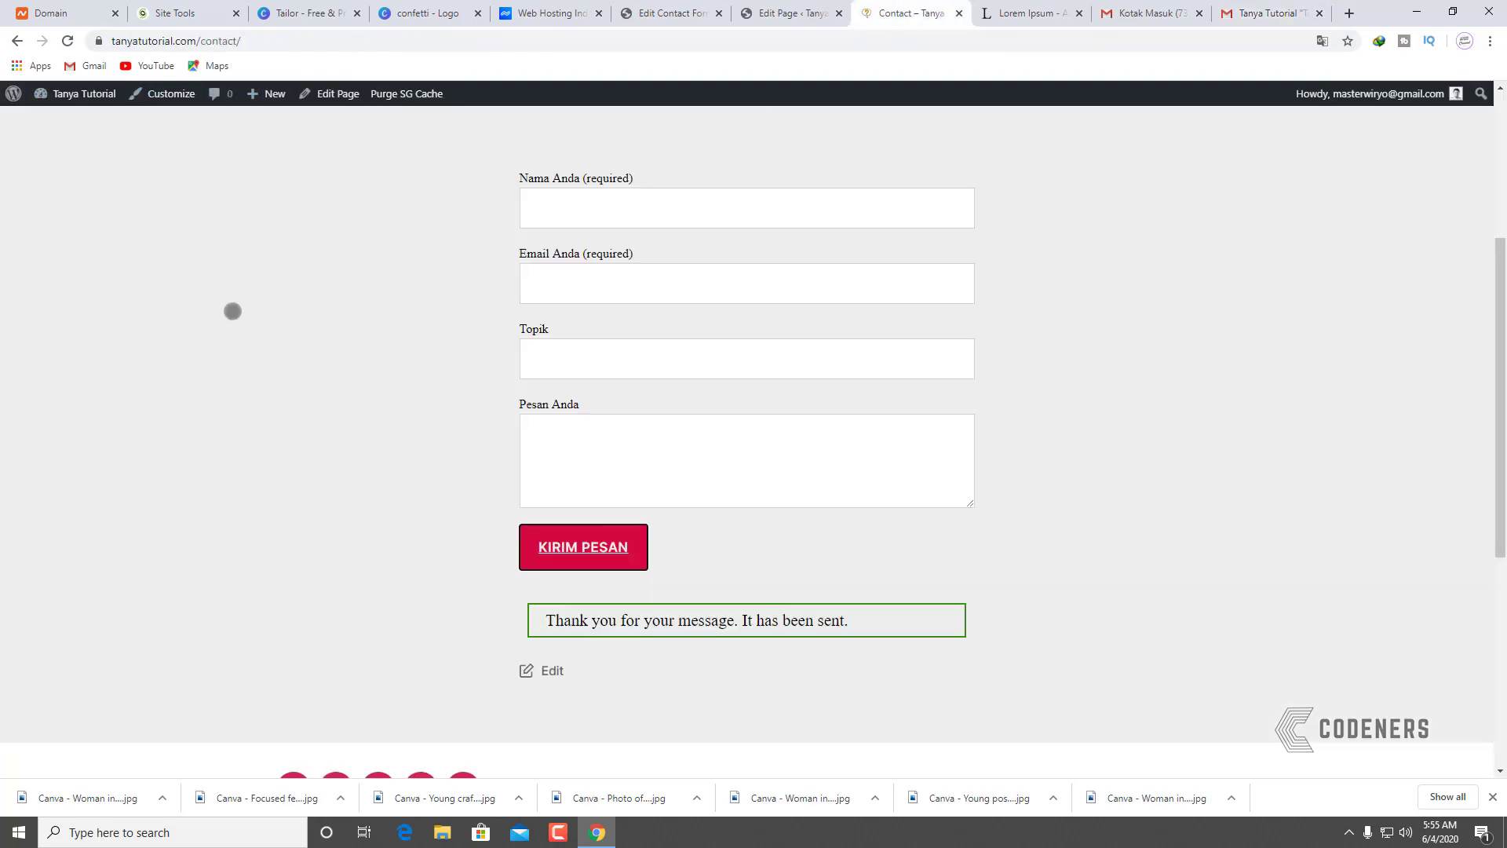
Step: Go to the homepage via the site logo, check the Blog page, and return home
scroll(234, 311, up, 4)
click(234, 180)
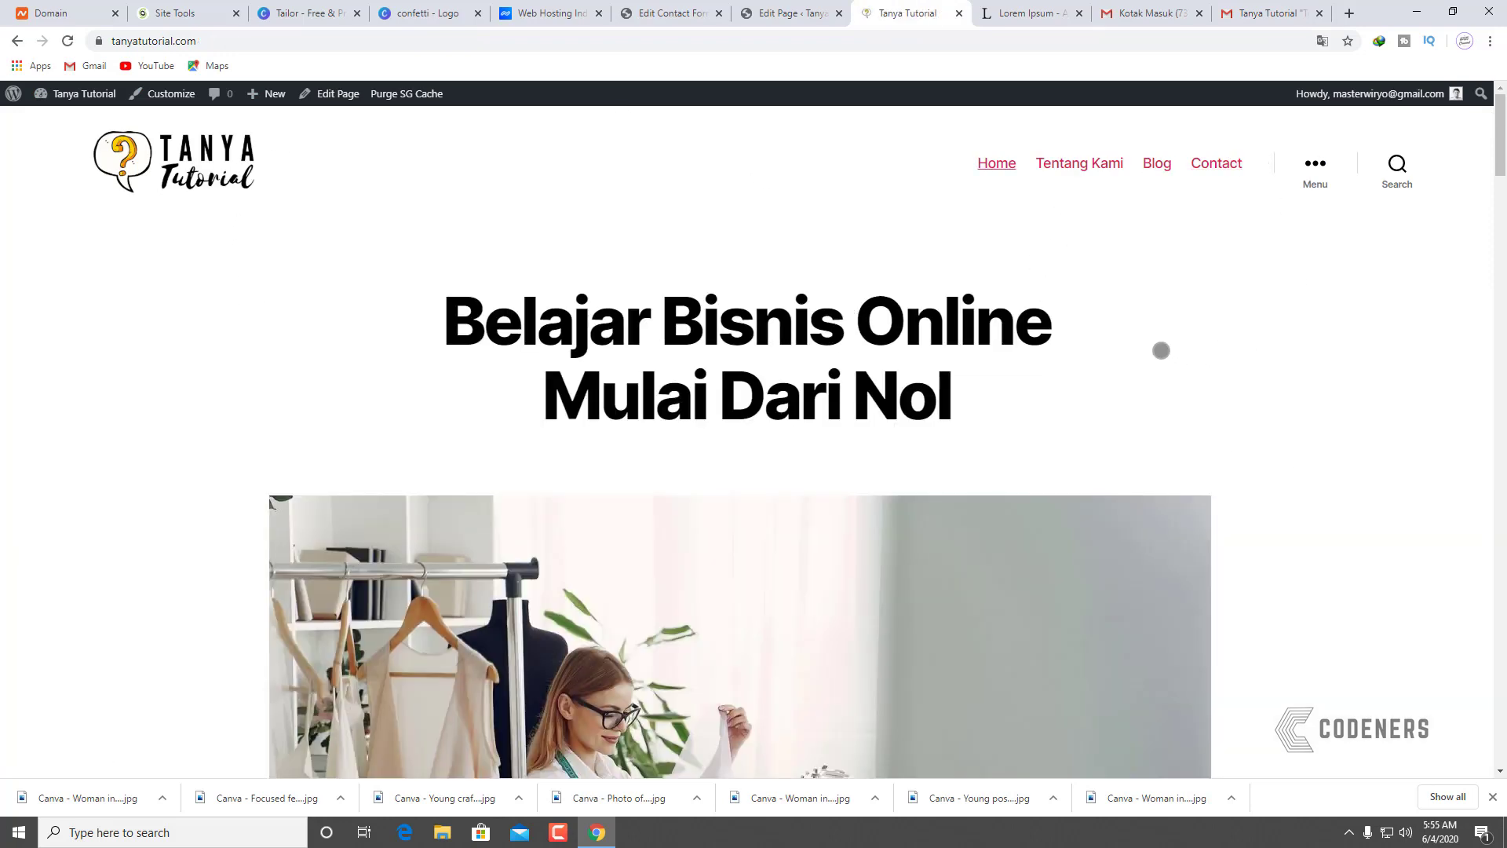
click(1160, 165)
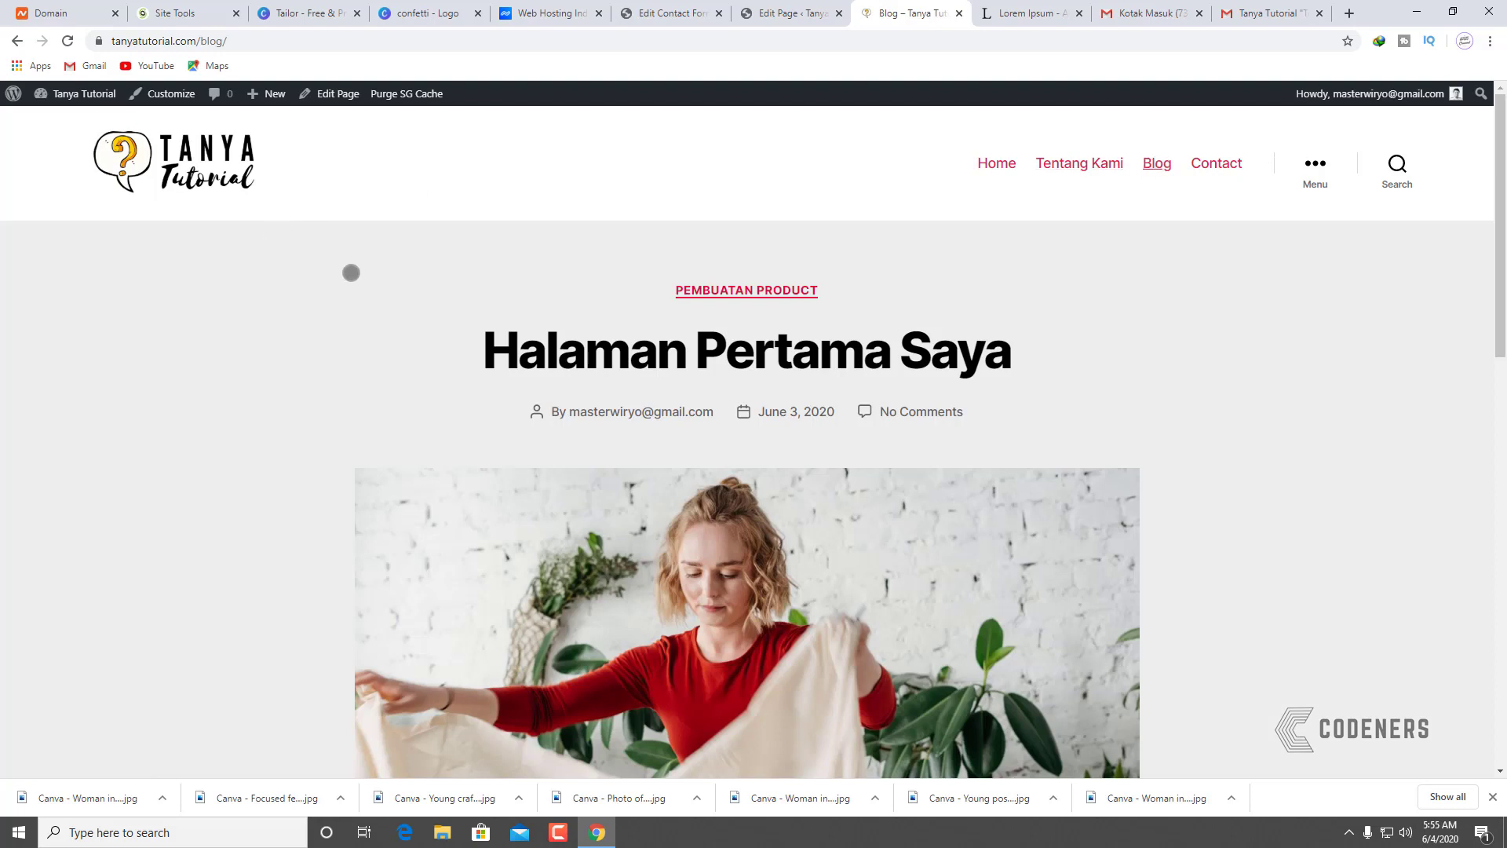
click(234, 161)
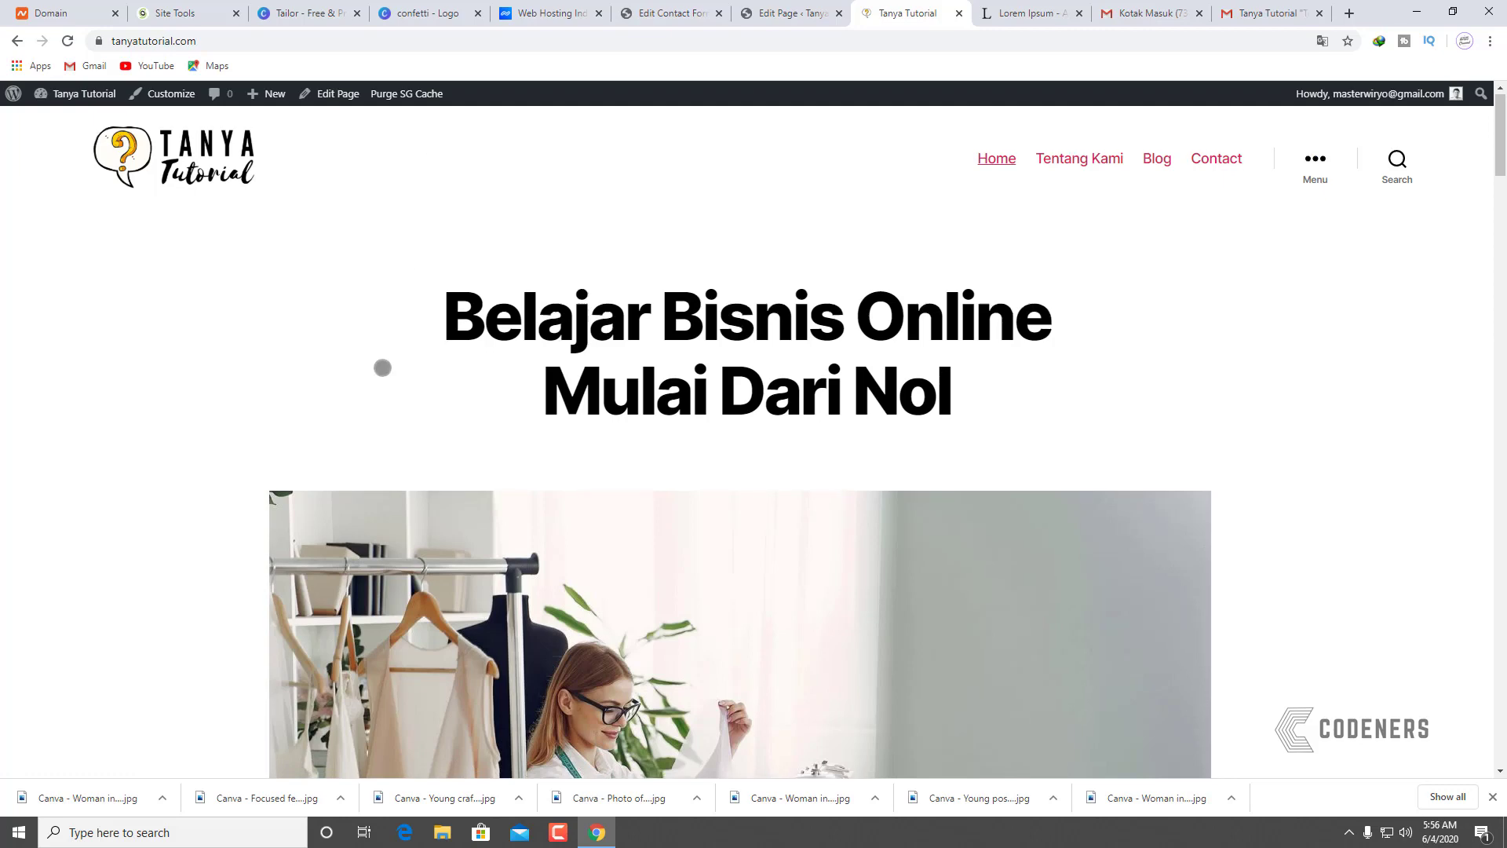
Step: Scroll through the 'Belajar Bisnis Online Mulai Dari Nol' homepage down to the footer and back up
scroll(381, 367, down, 10)
scroll(381, 323, down, 10)
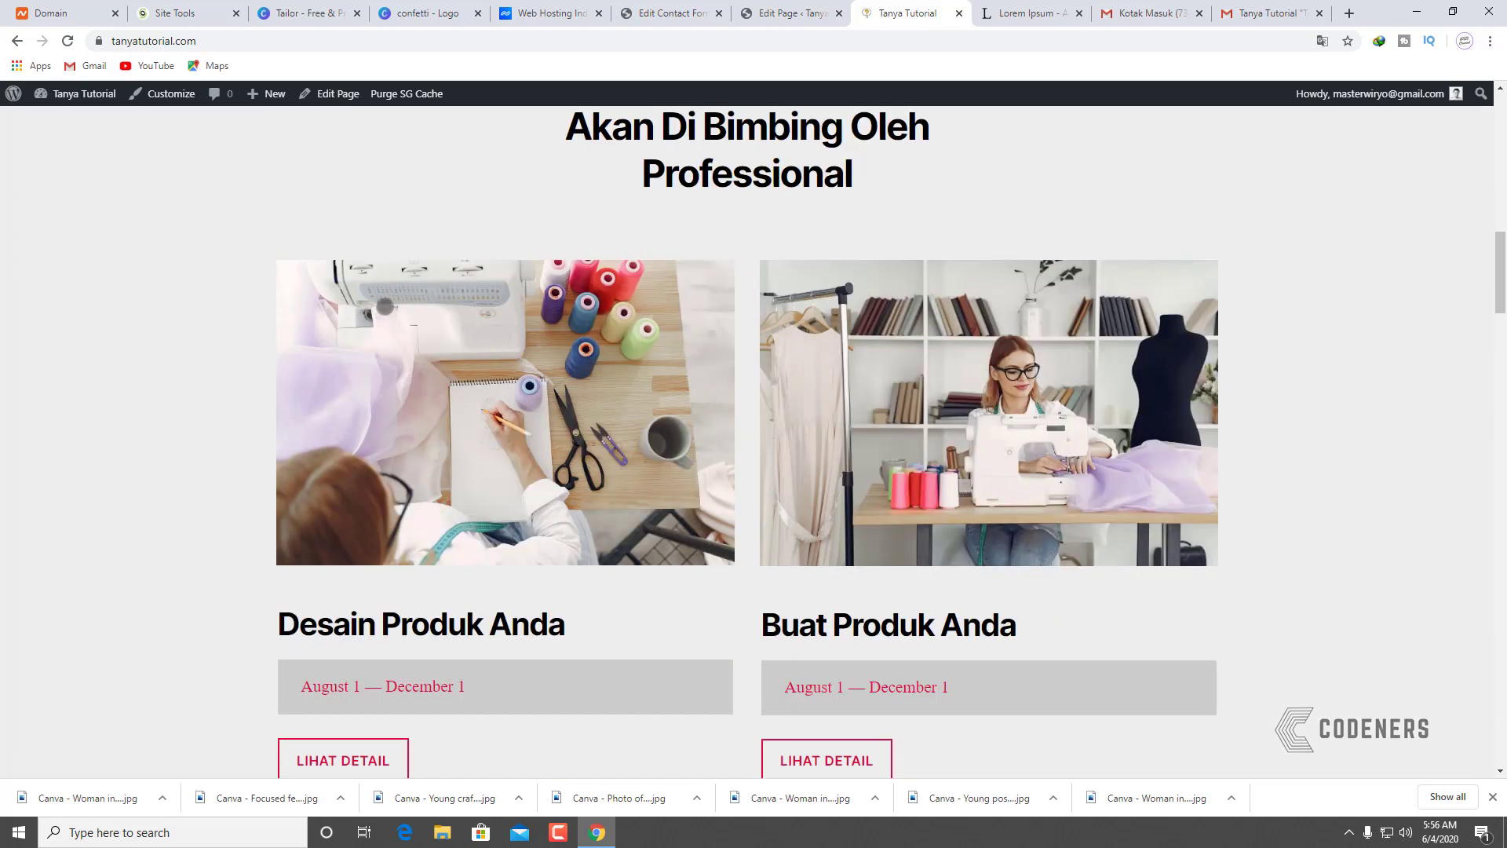
scroll(389, 295, down, 6)
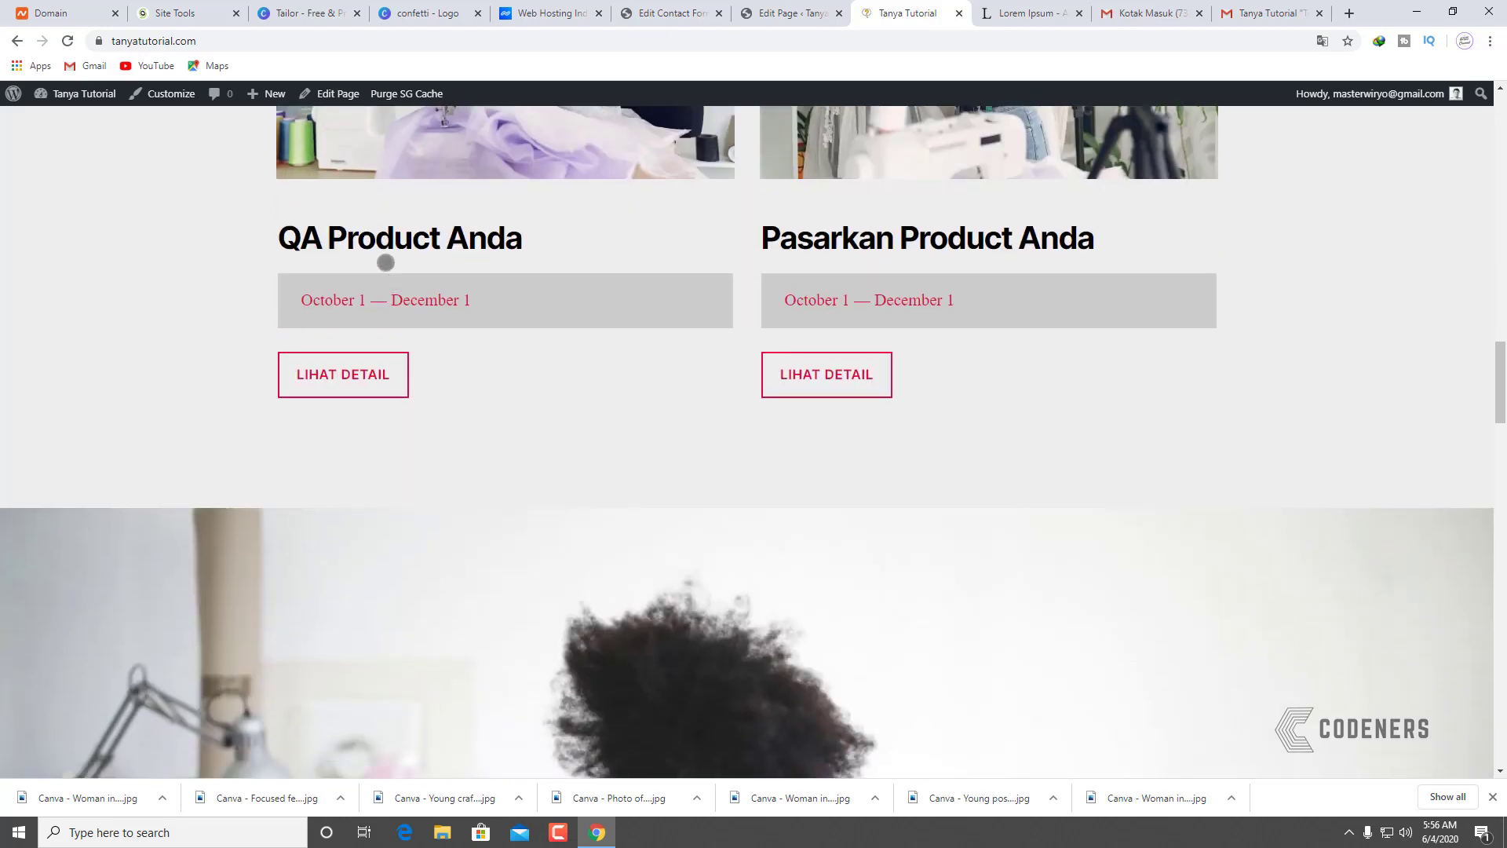
scroll(385, 262, down, 5)
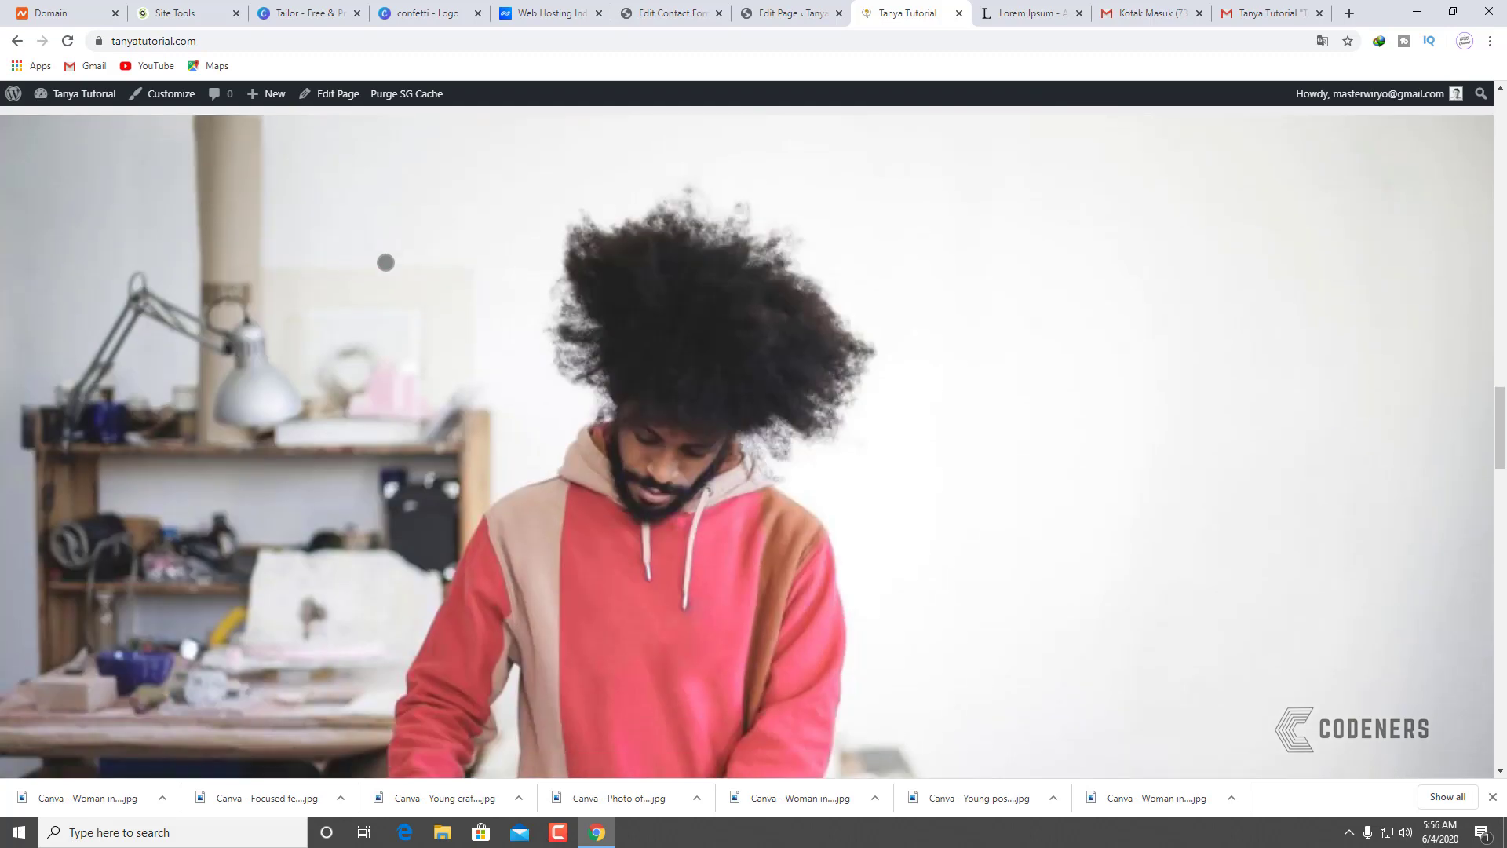
scroll(385, 262, down, 5)
scroll(390, 248, down, 1)
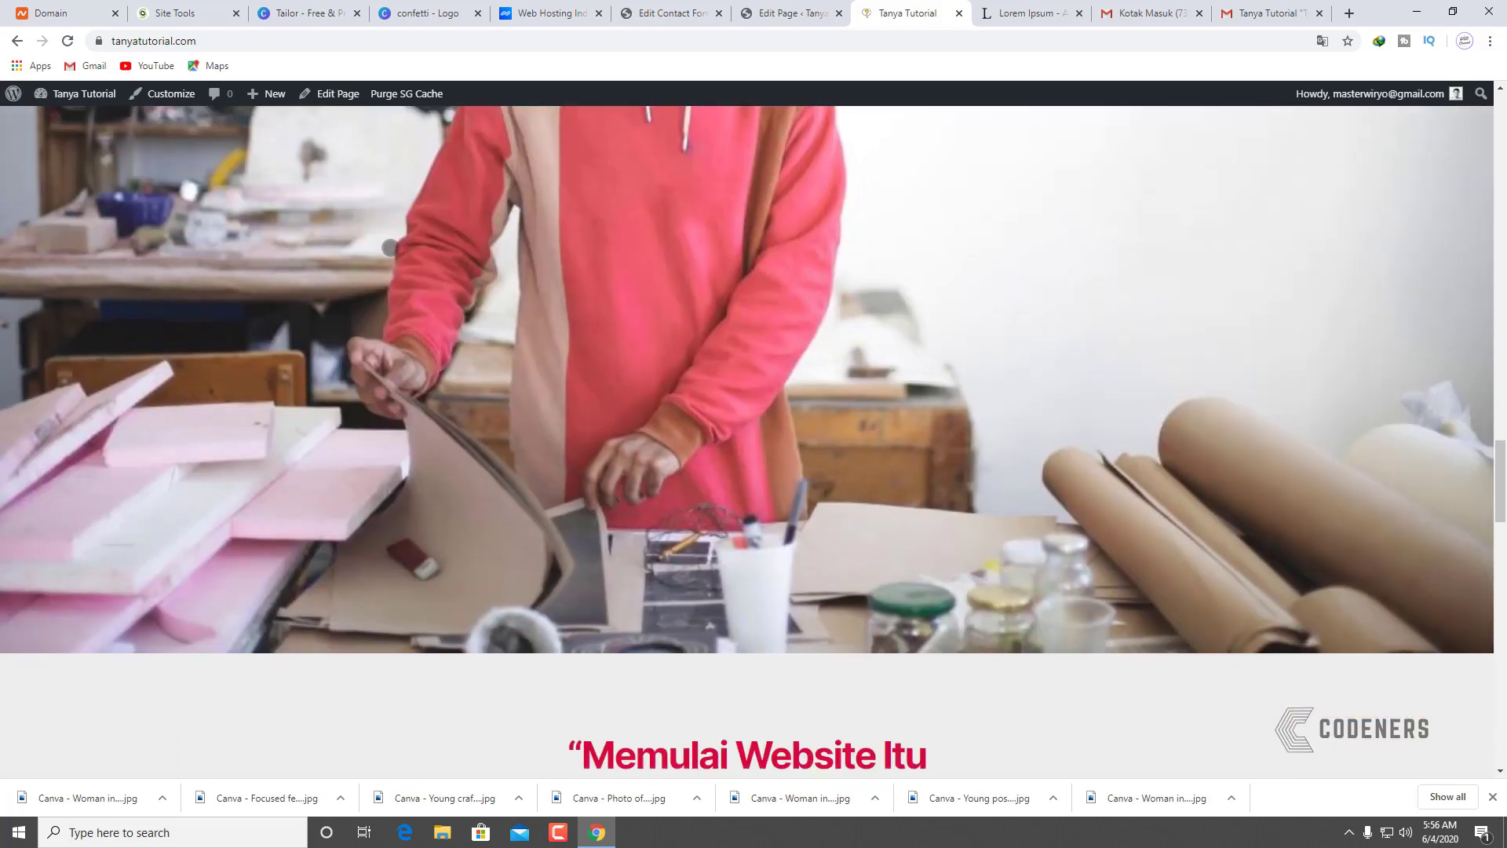
scroll(389, 248, down, 4)
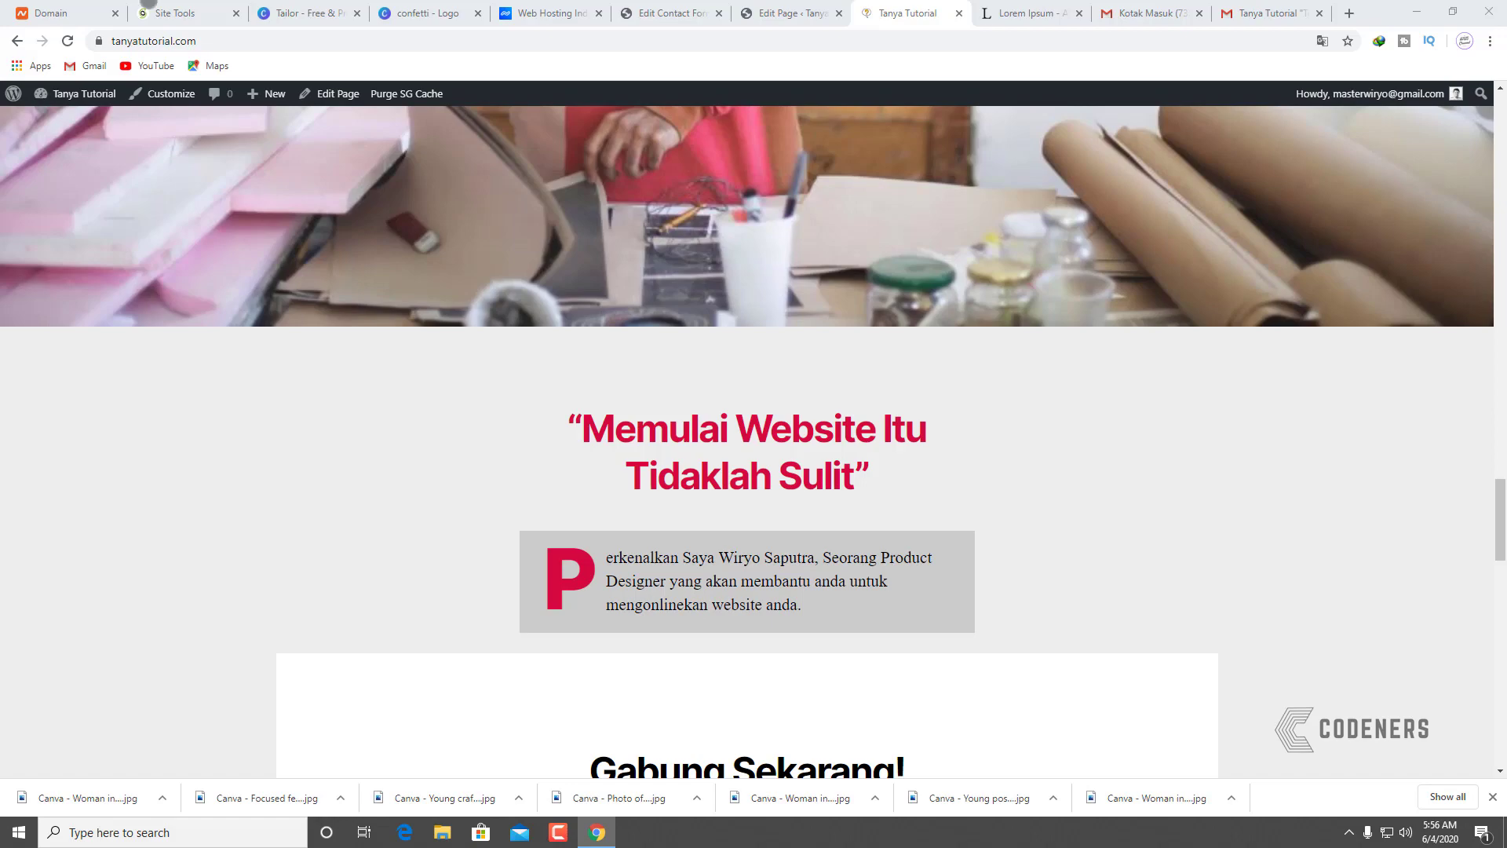
scroll(537, 270, down, 6)
scroll(536, 270, down, 5)
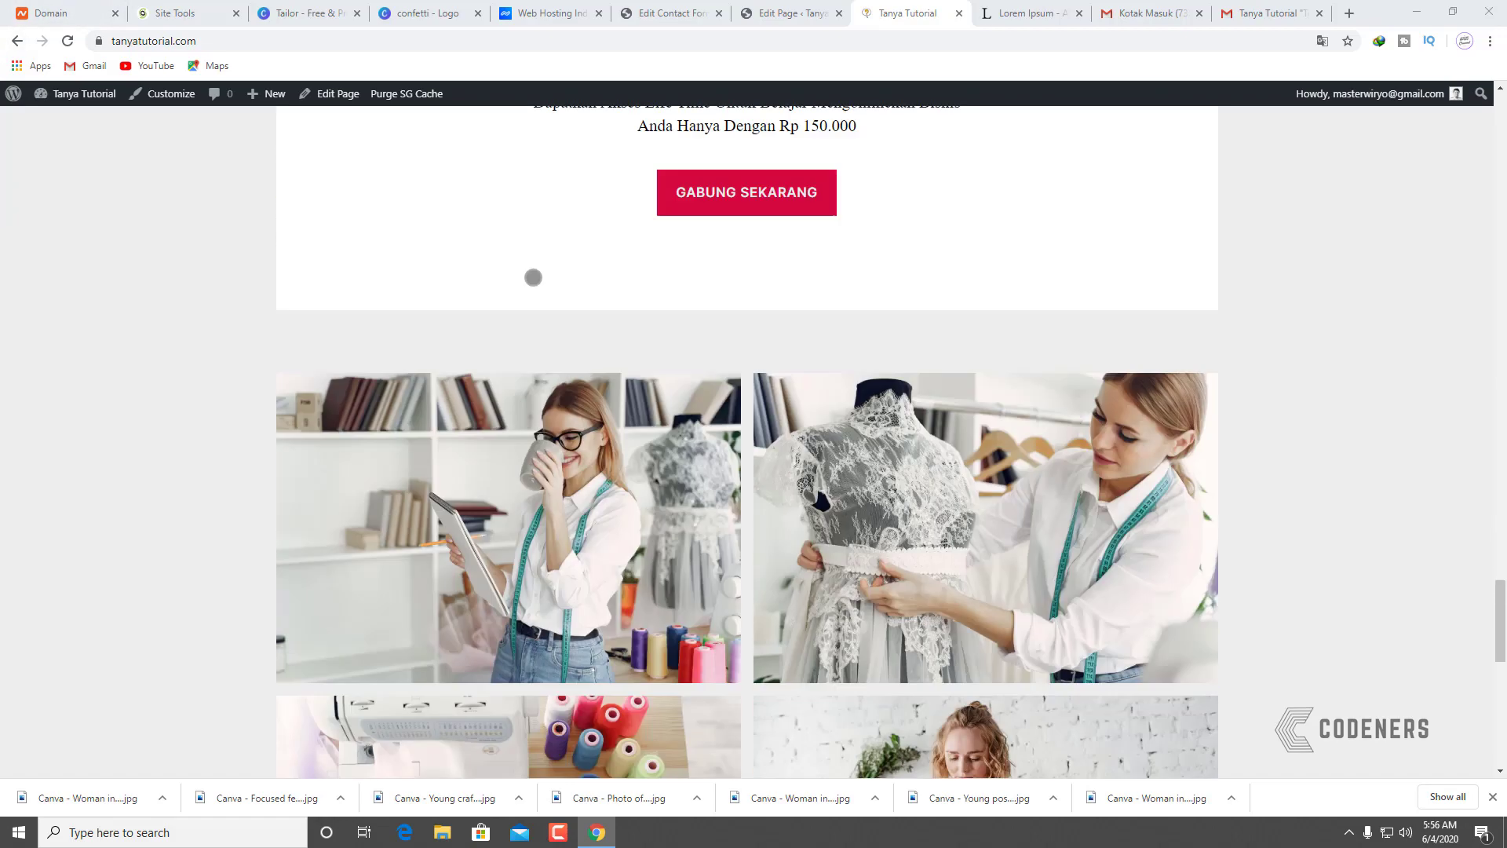
scroll(531, 276, up, 15)
scroll(582, 310, down, 8)
scroll(606, 318, up, 10)
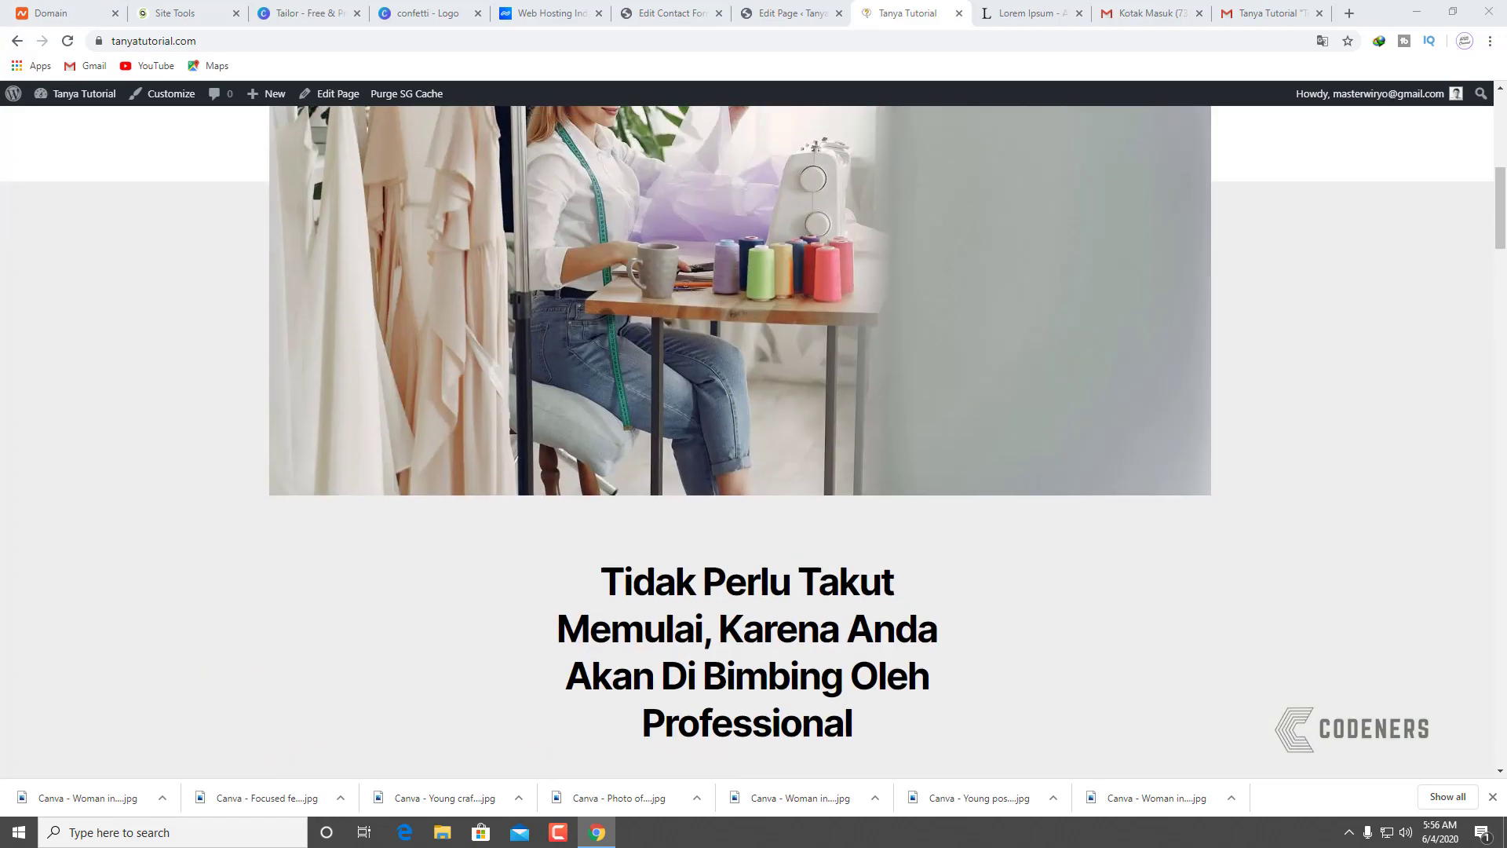
scroll(761, 434, down, 8)
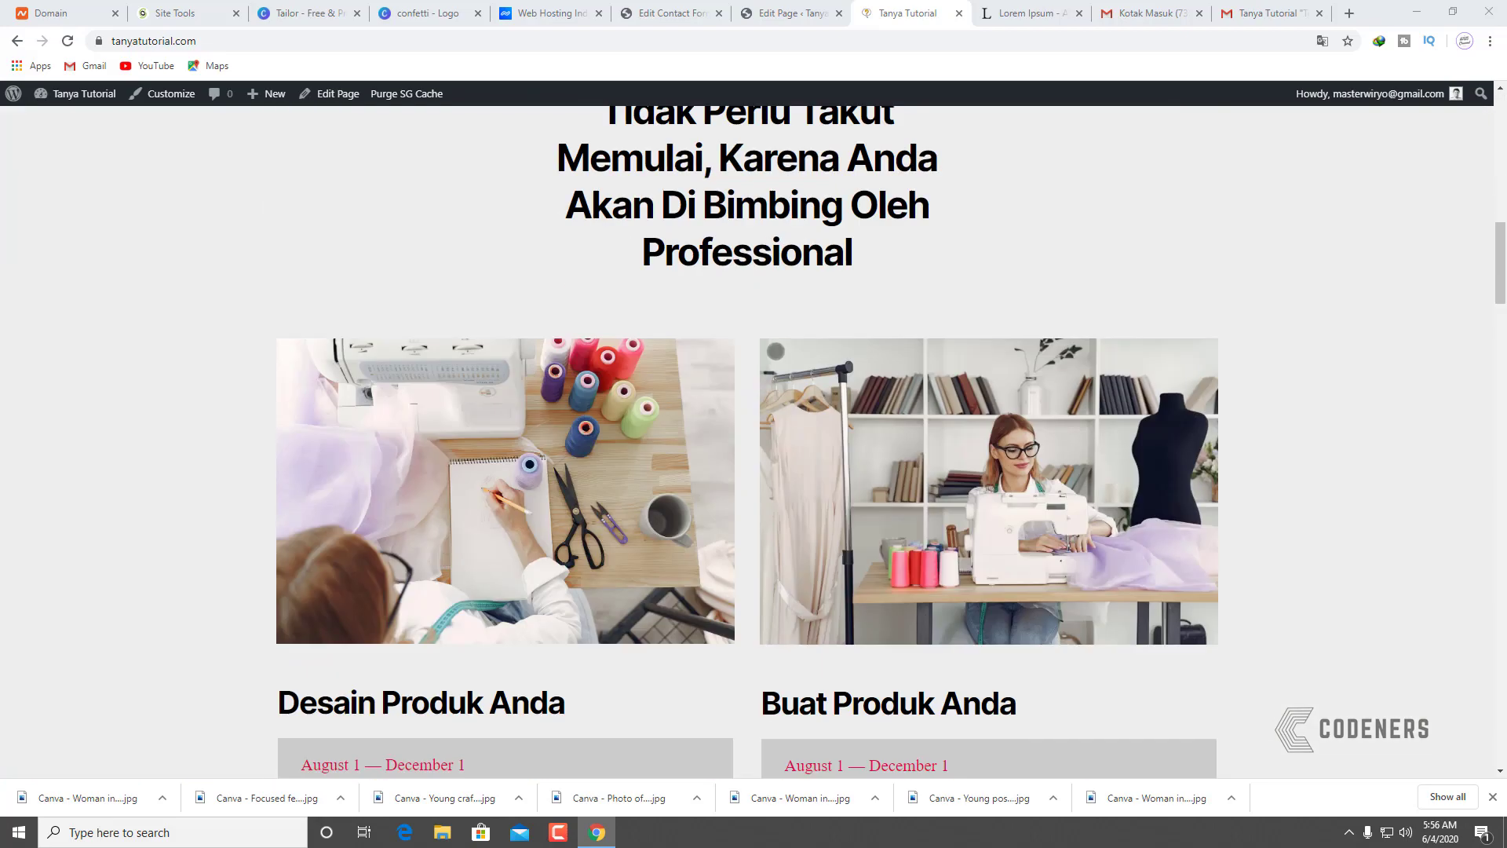
scroll(760, 401, down, 15)
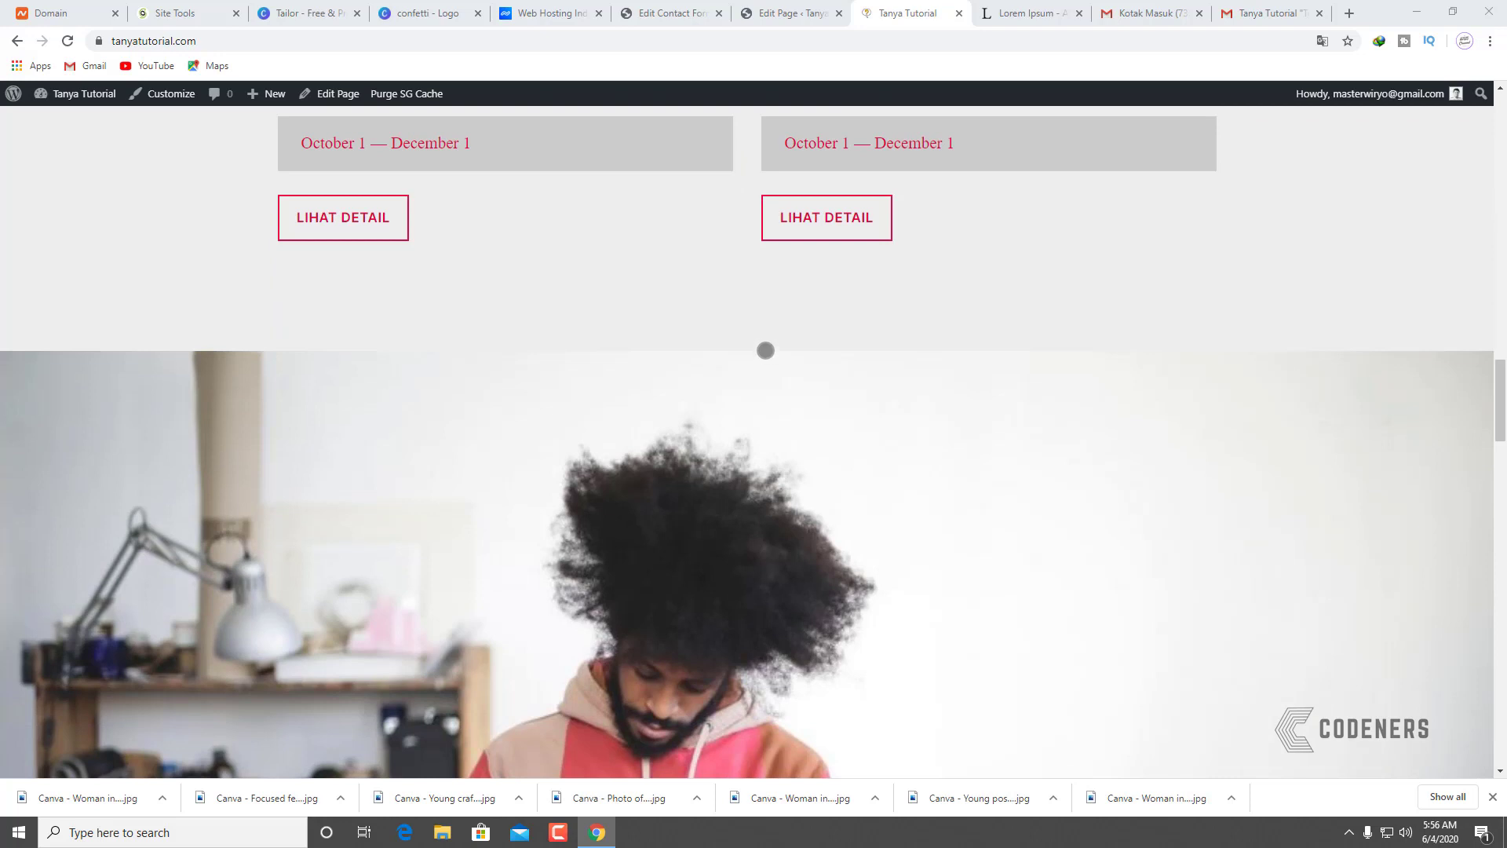
scroll(765, 351, down, 6)
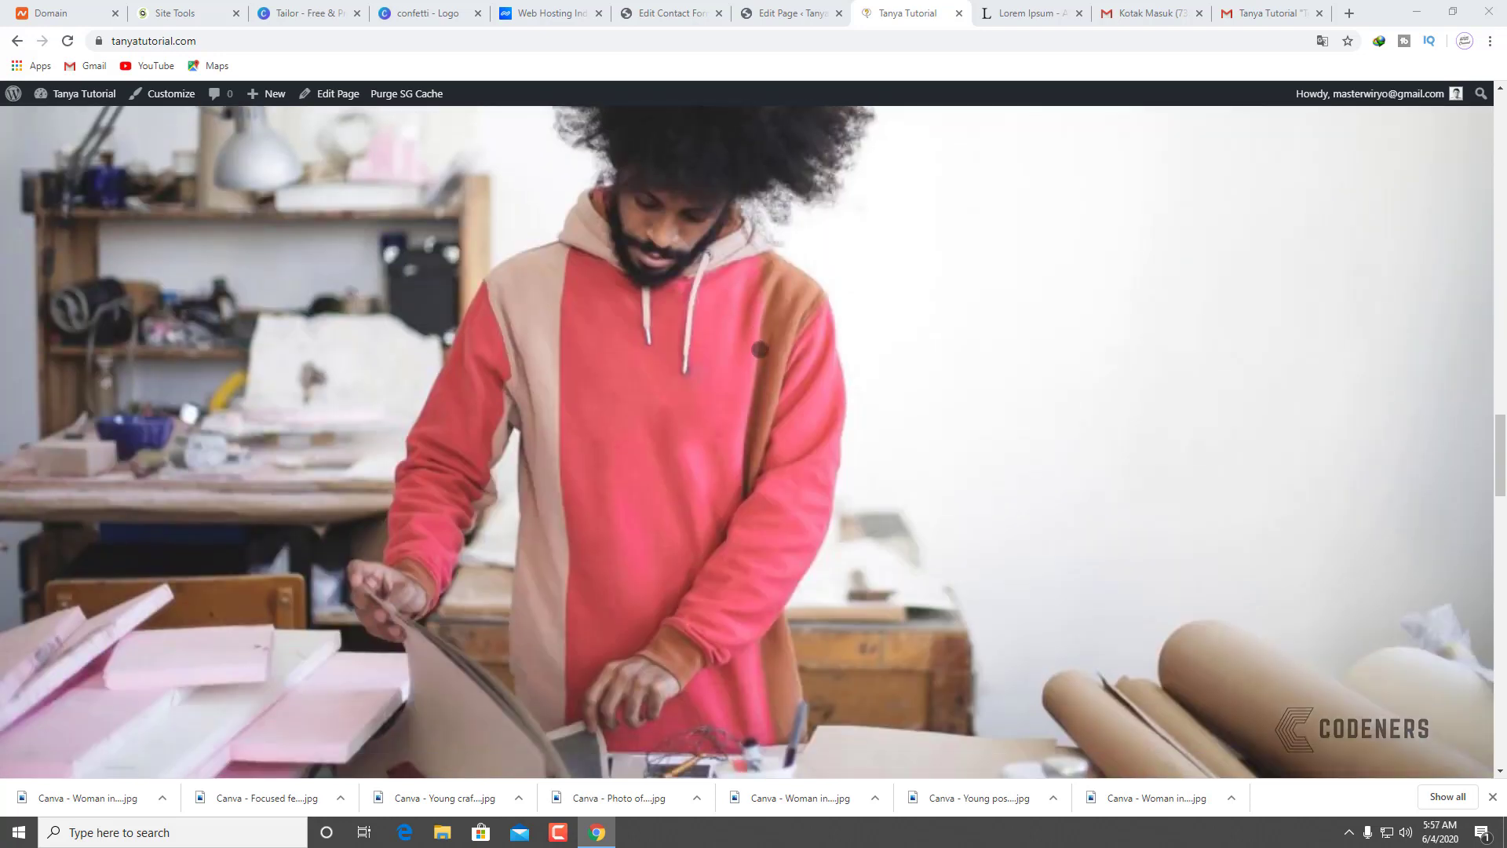
scroll(754, 341, down, 7)
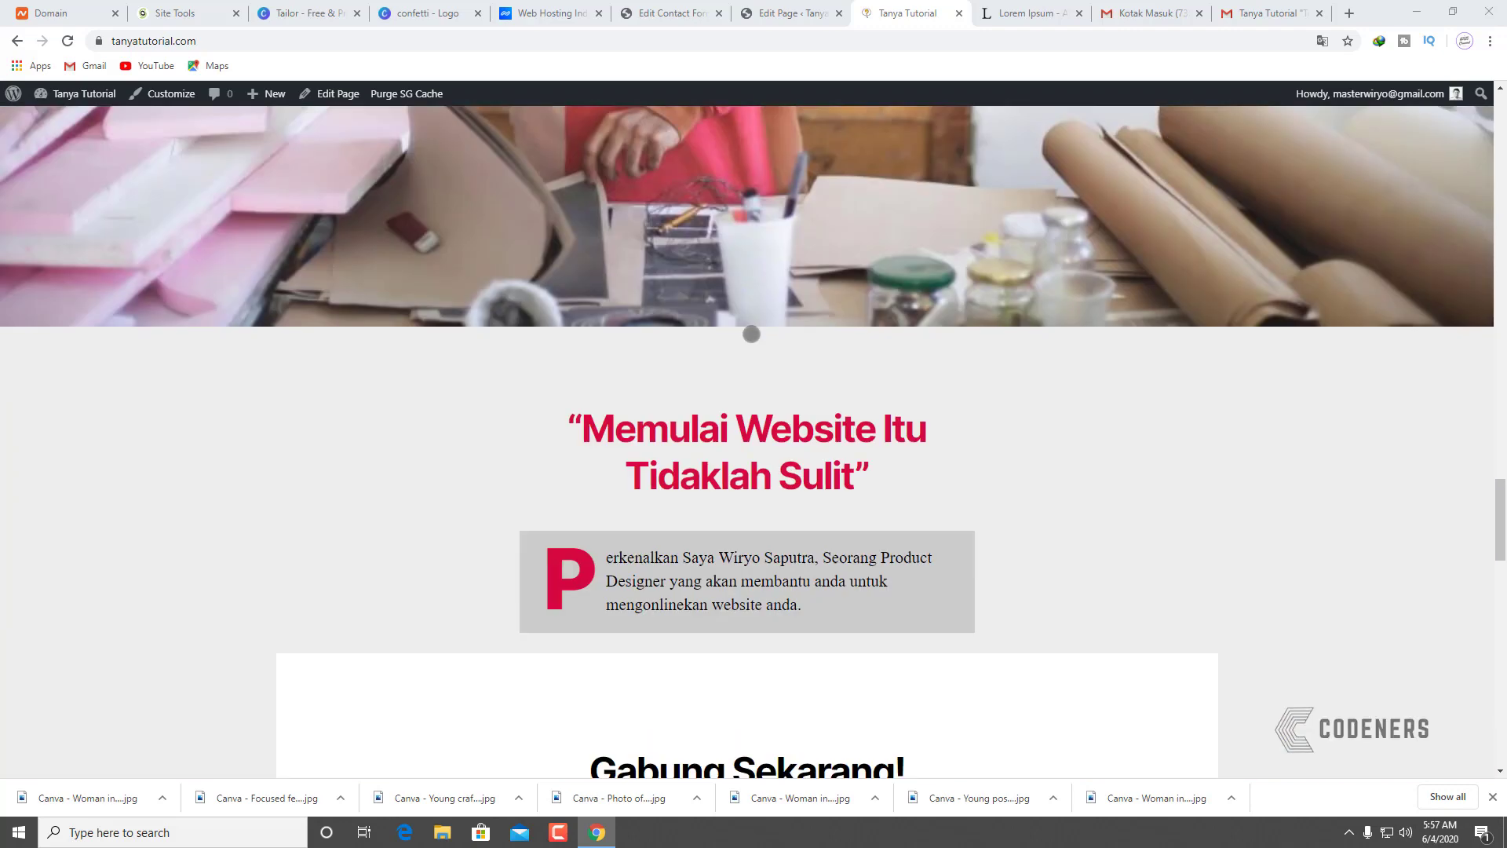
scroll(751, 334, down, 5)
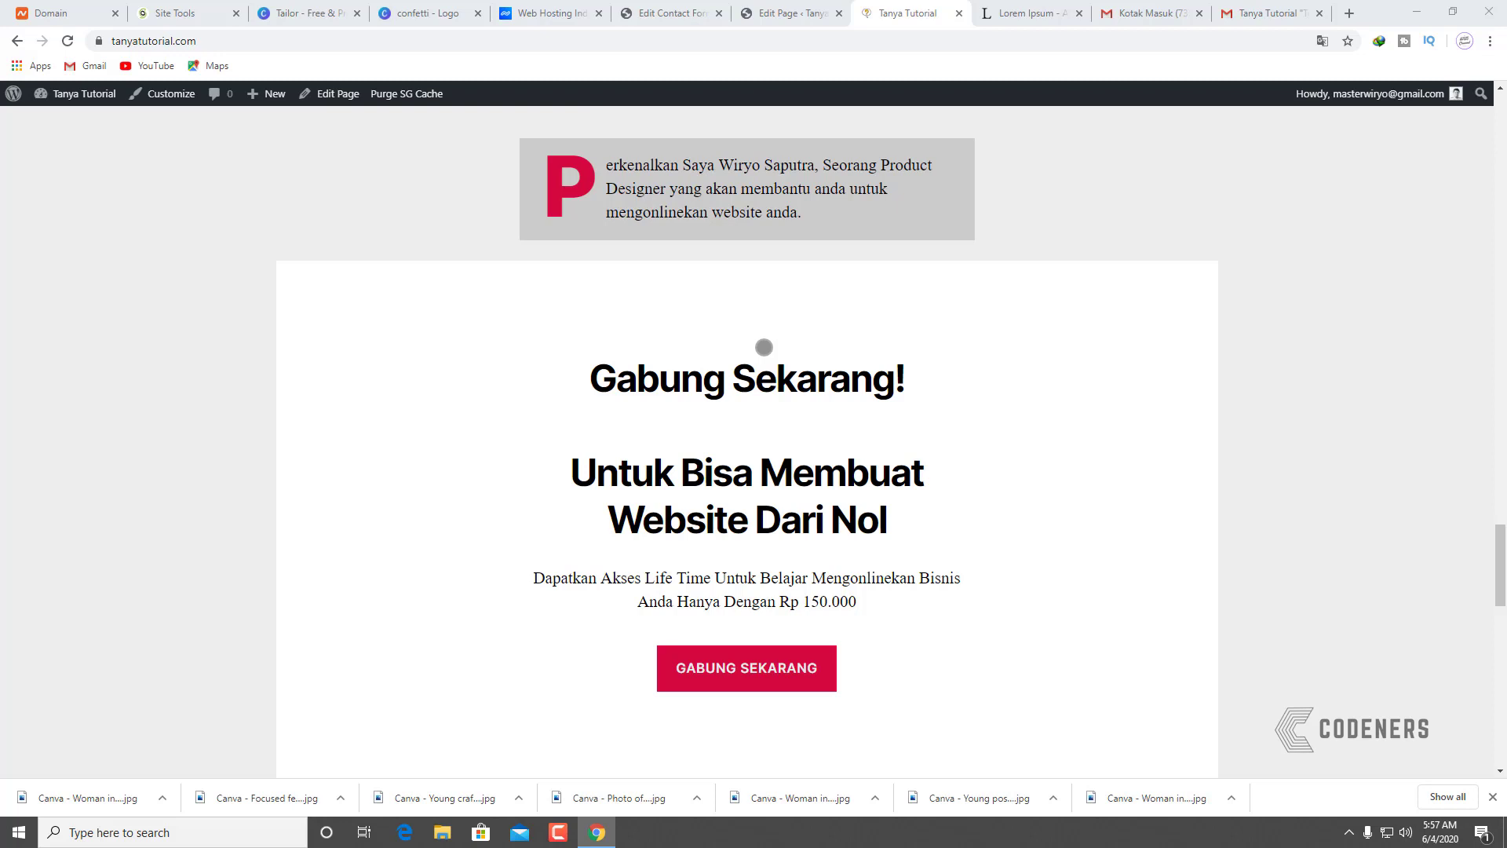
scroll(764, 347, down, 6)
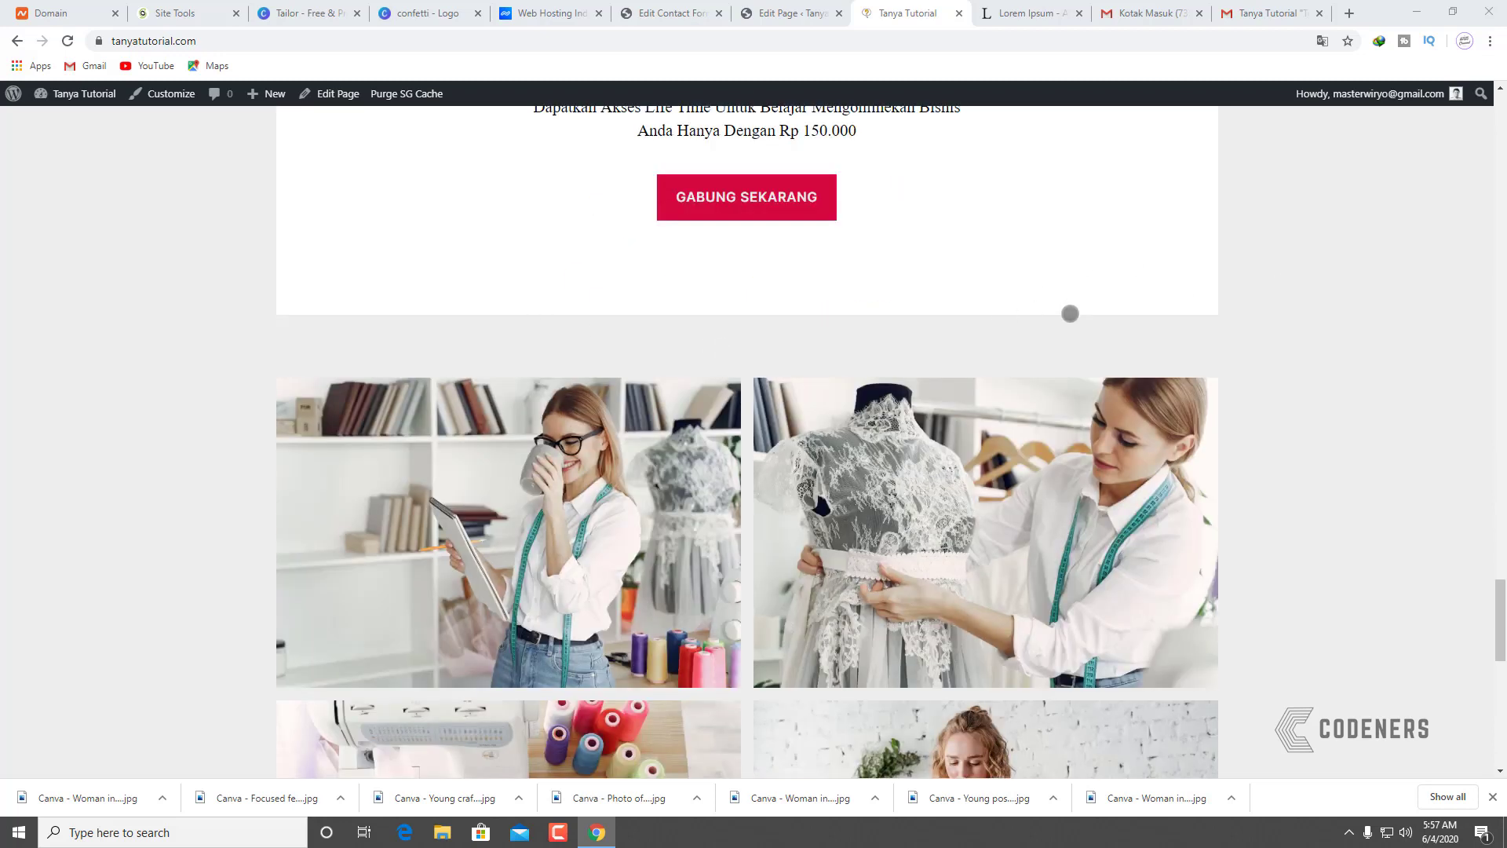
scroll(1070, 313, down, 2)
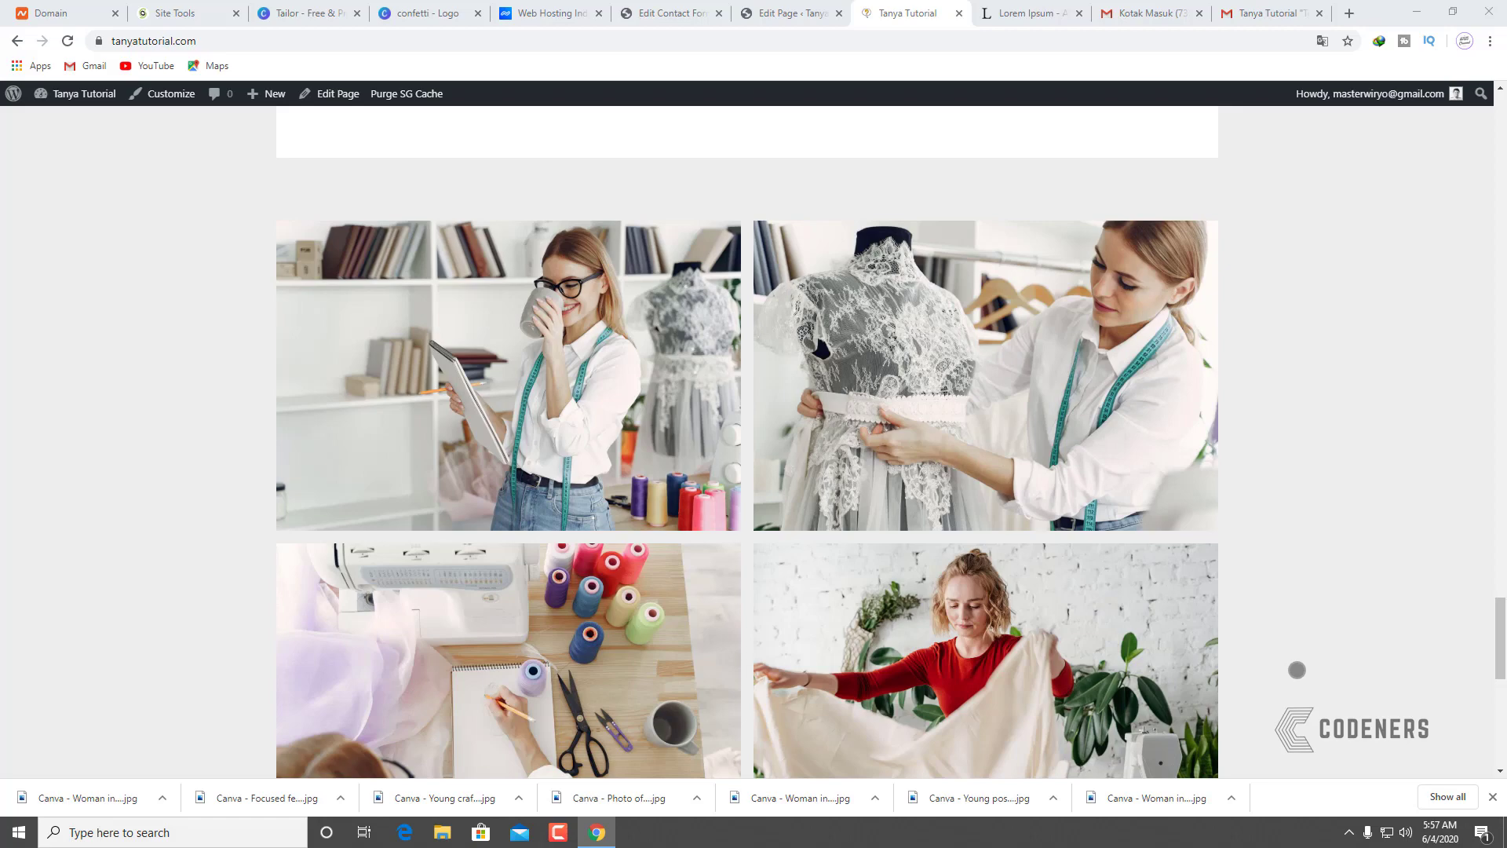
scroll(1297, 670, down, 10)
scroll(996, 579, up, 14)
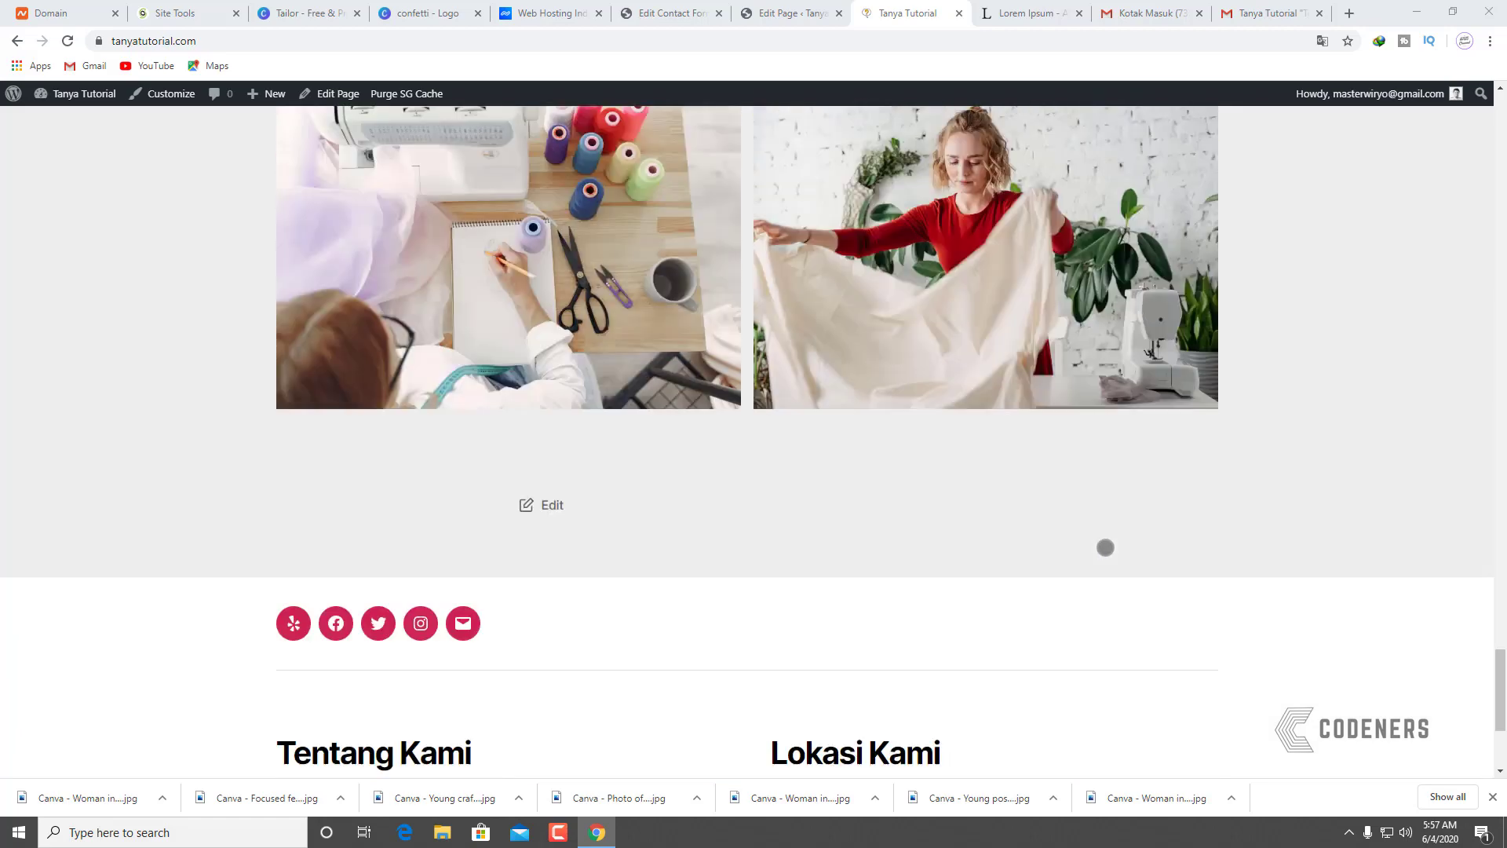
scroll(1110, 553, up, 15)
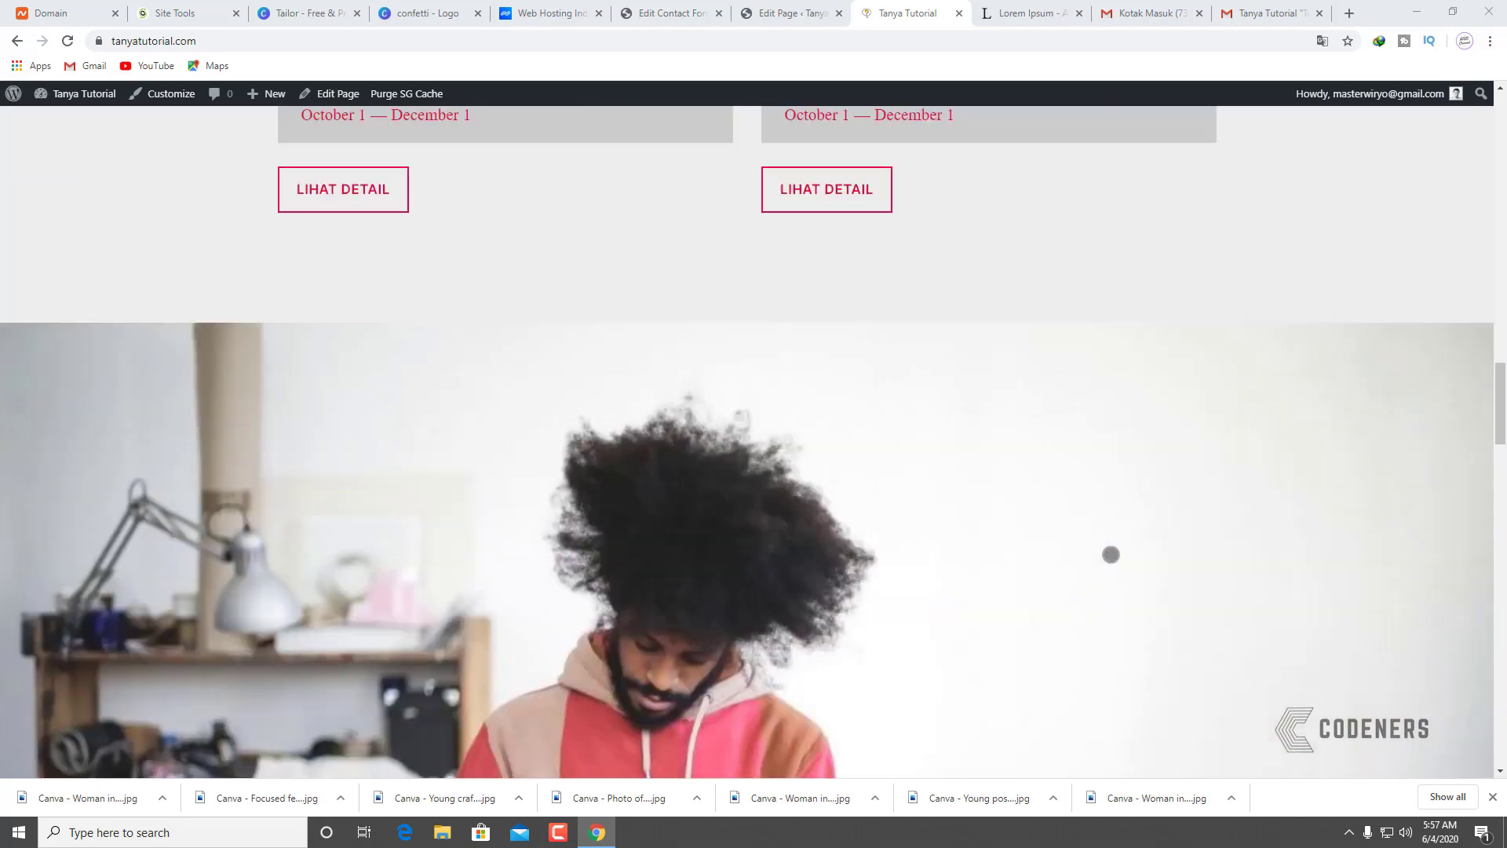
scroll(1110, 554, up, 10)
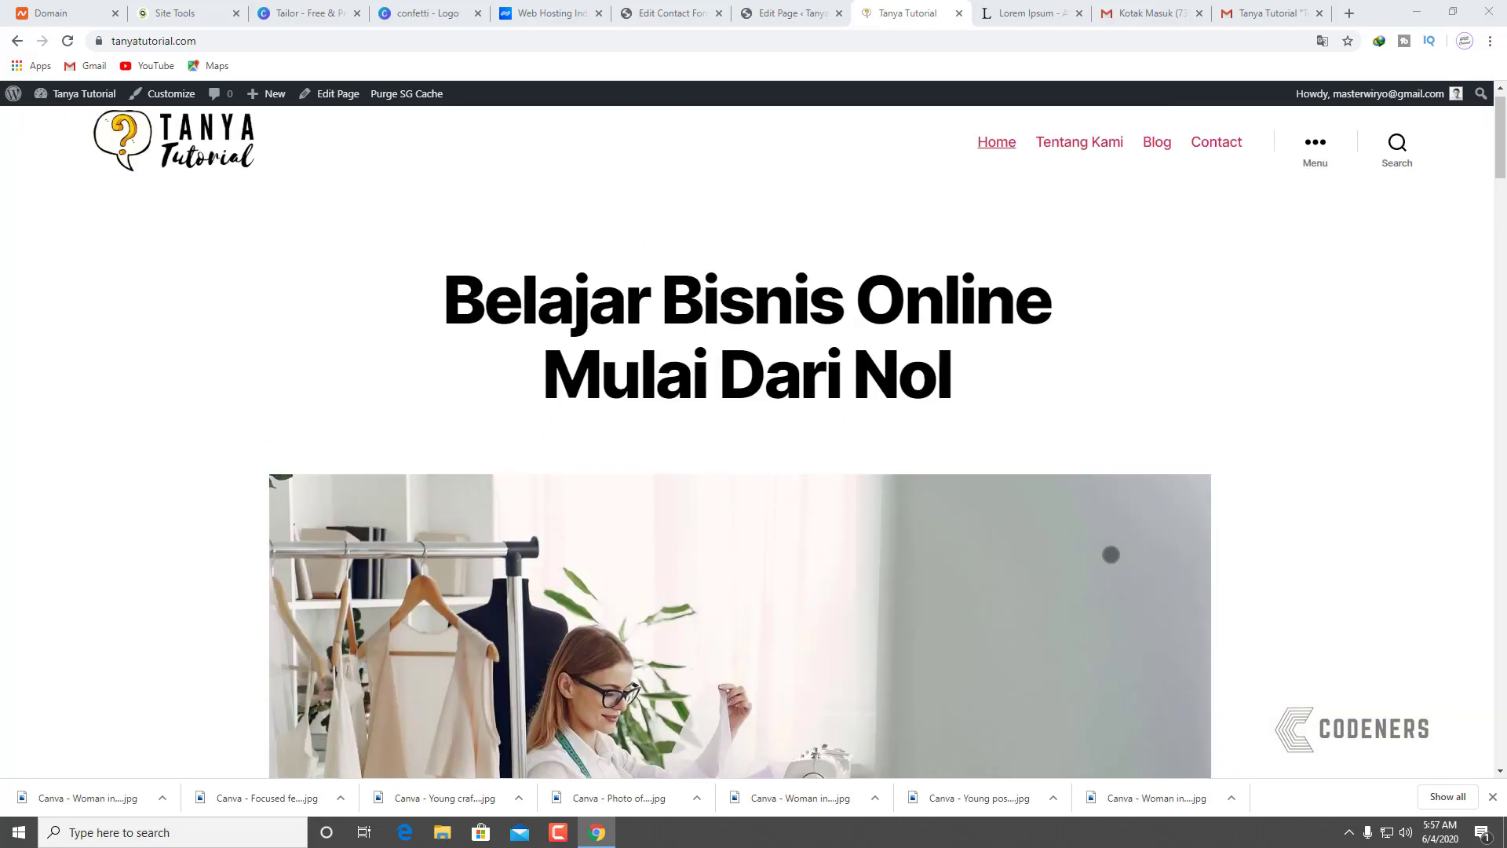
scroll(1110, 554, up, 1)
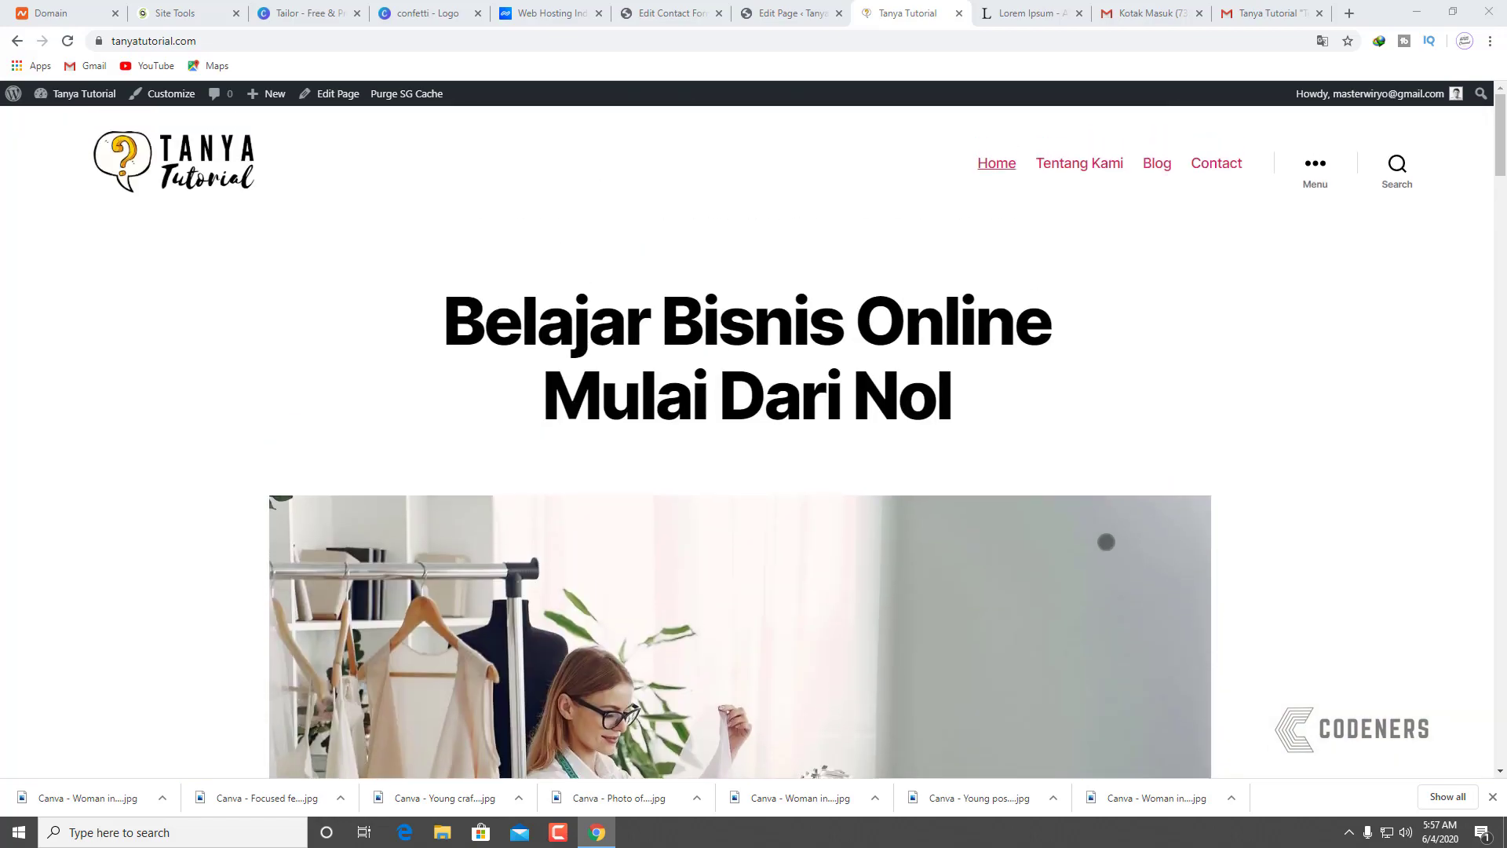